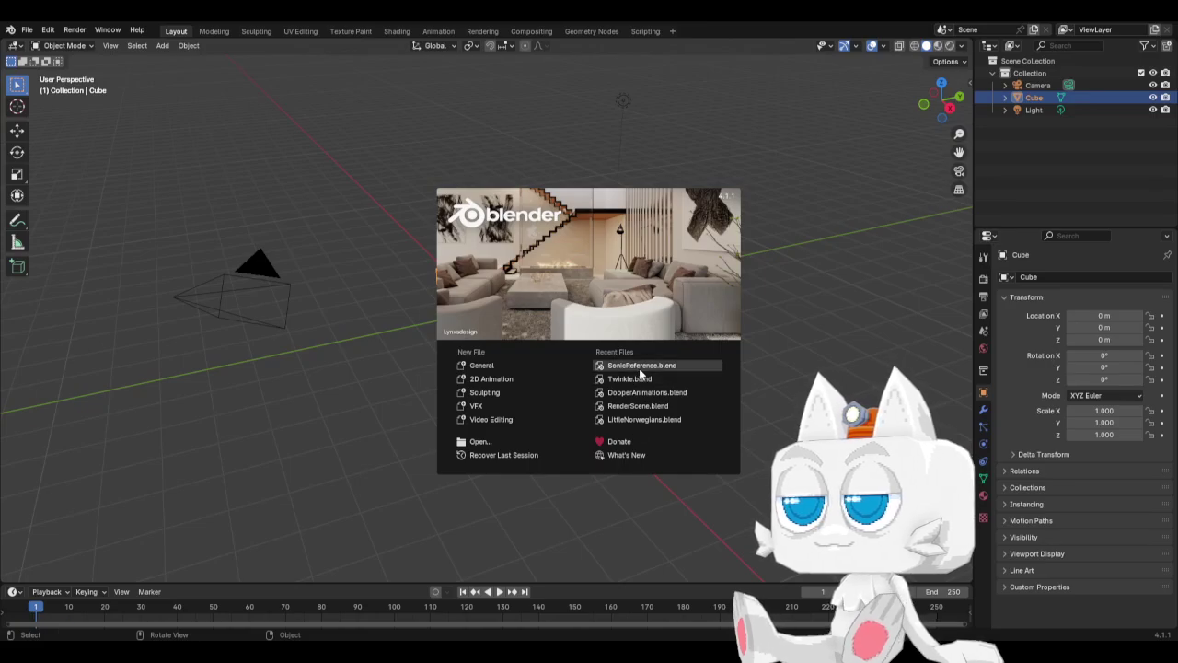
Open the recent file SonicReference.blend and show its scene from the front.
click(642, 366)
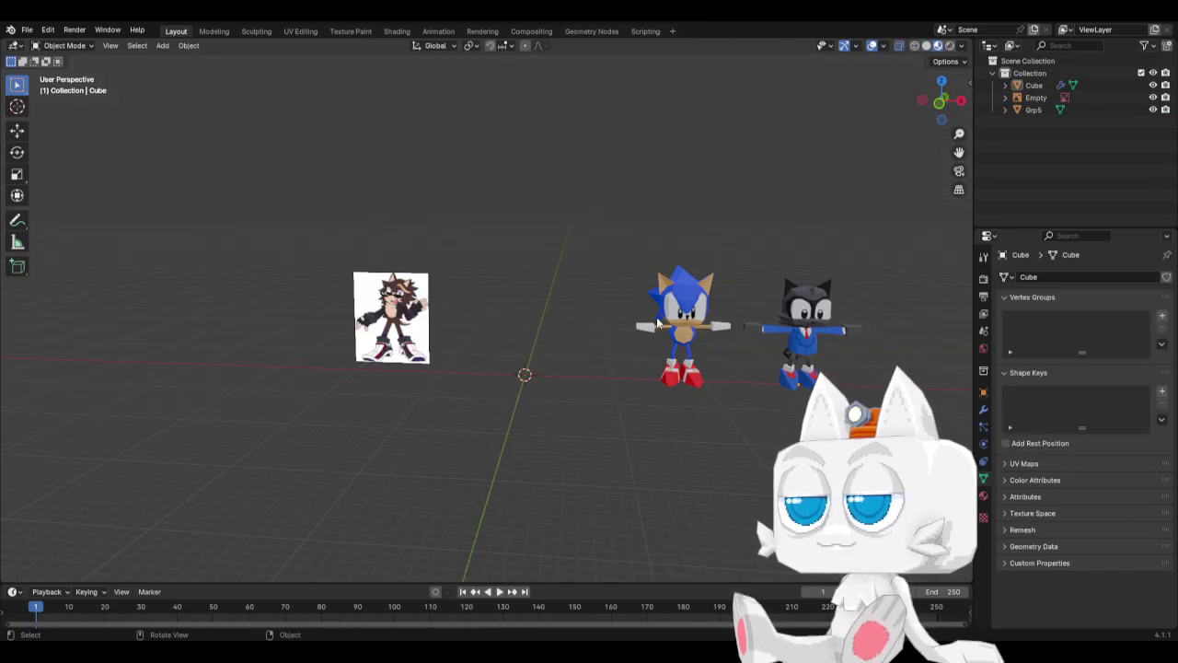
key(KP_1)
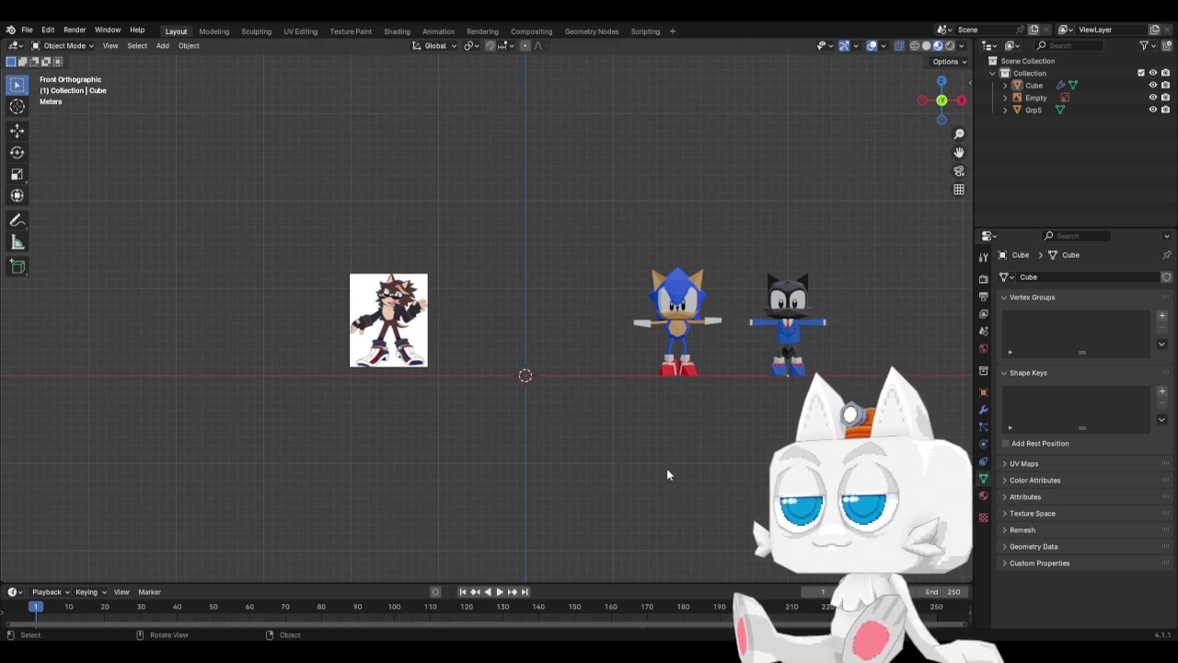
scroll(604, 382, up, 2)
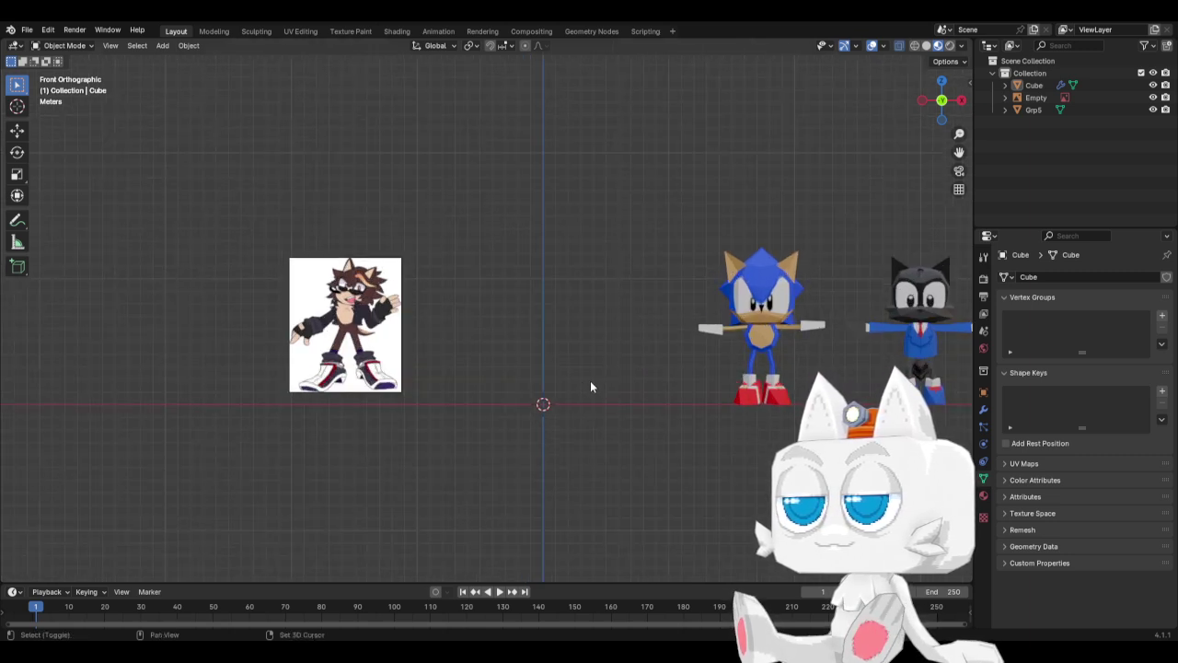
Add a mesh cylinder with 8 vertices at the world origin.
key(shift+a)
mouse_move(555, 401)
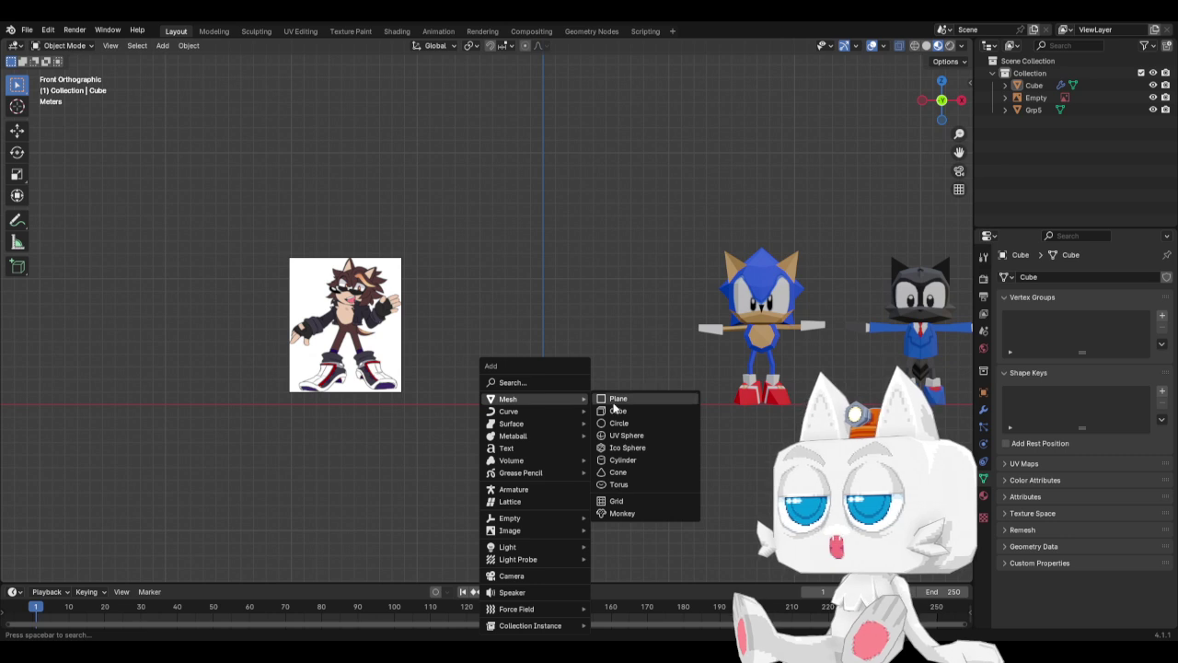
click(623, 460)
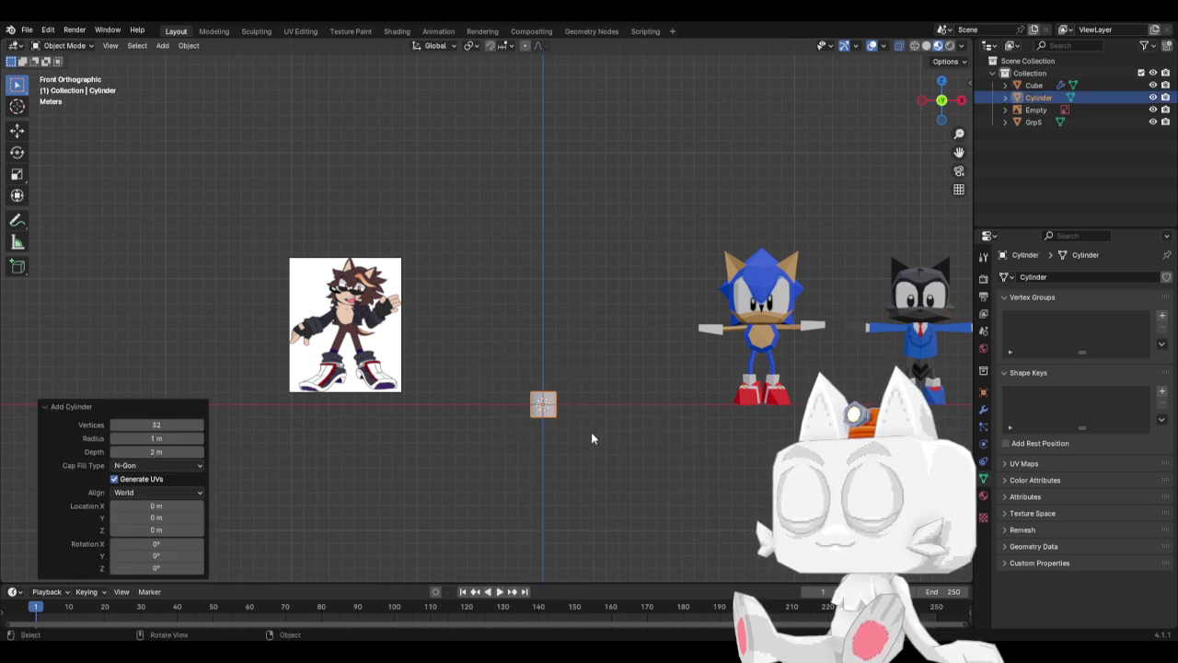
click(145, 424)
text(8)
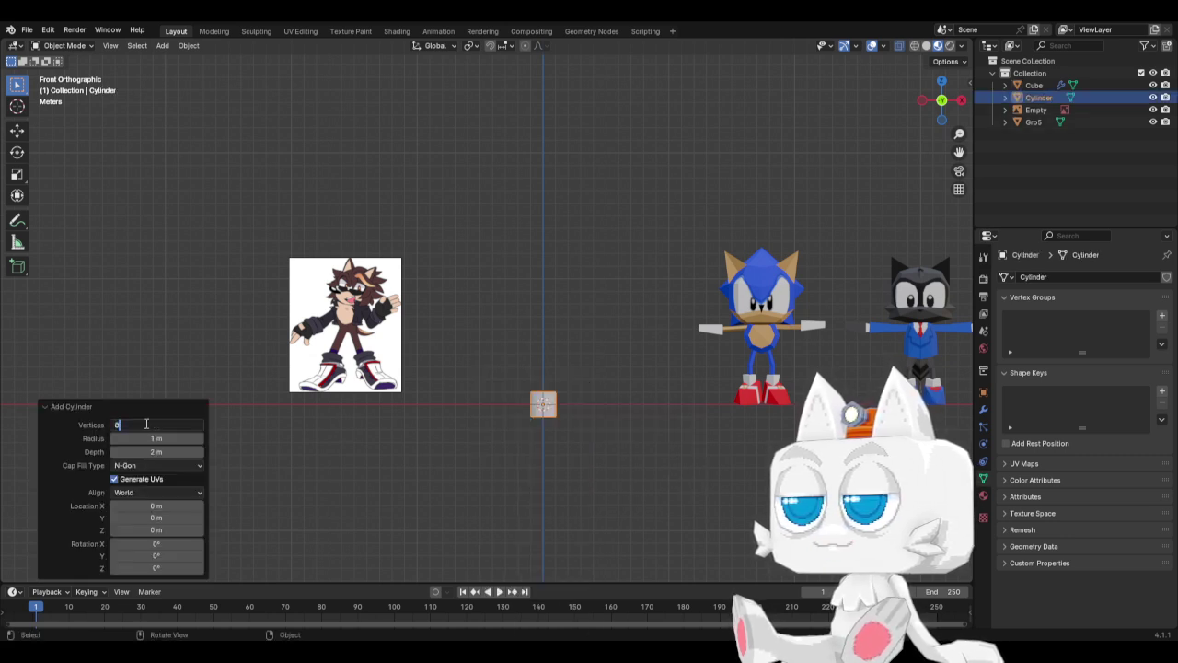
key(Return)
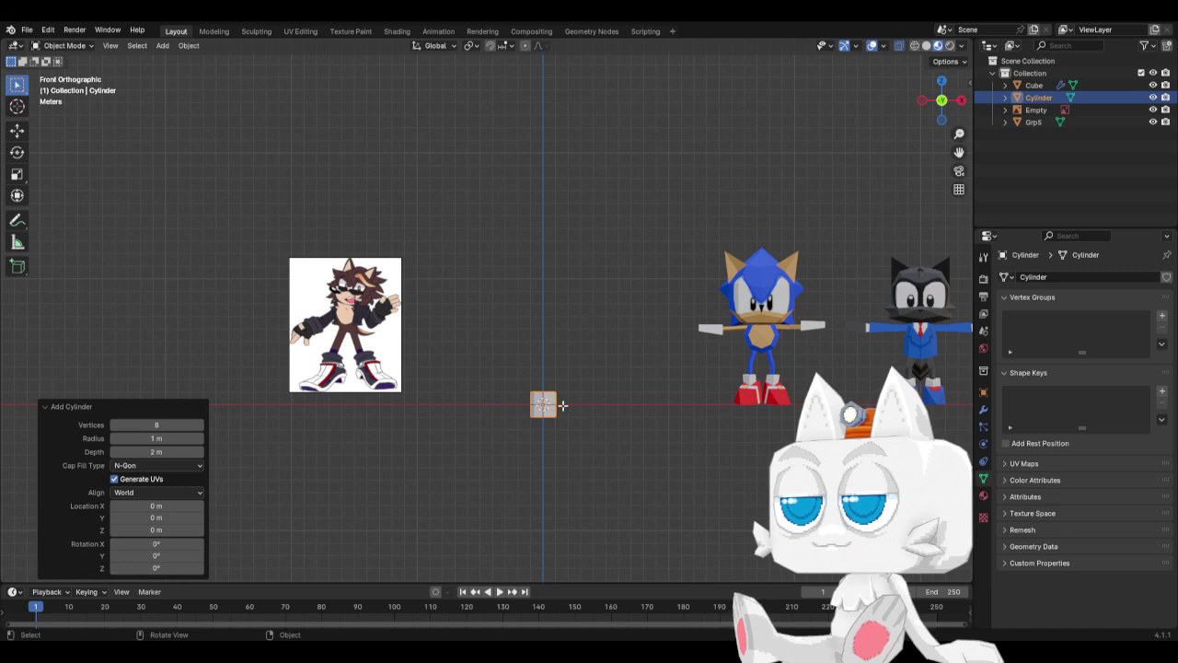
In edit mode, rotate the cylinder's mesh -90° in the side view and raise it about 5.2 m along Z to torso height.
key(Tab)
key(KP_3)
text(r)
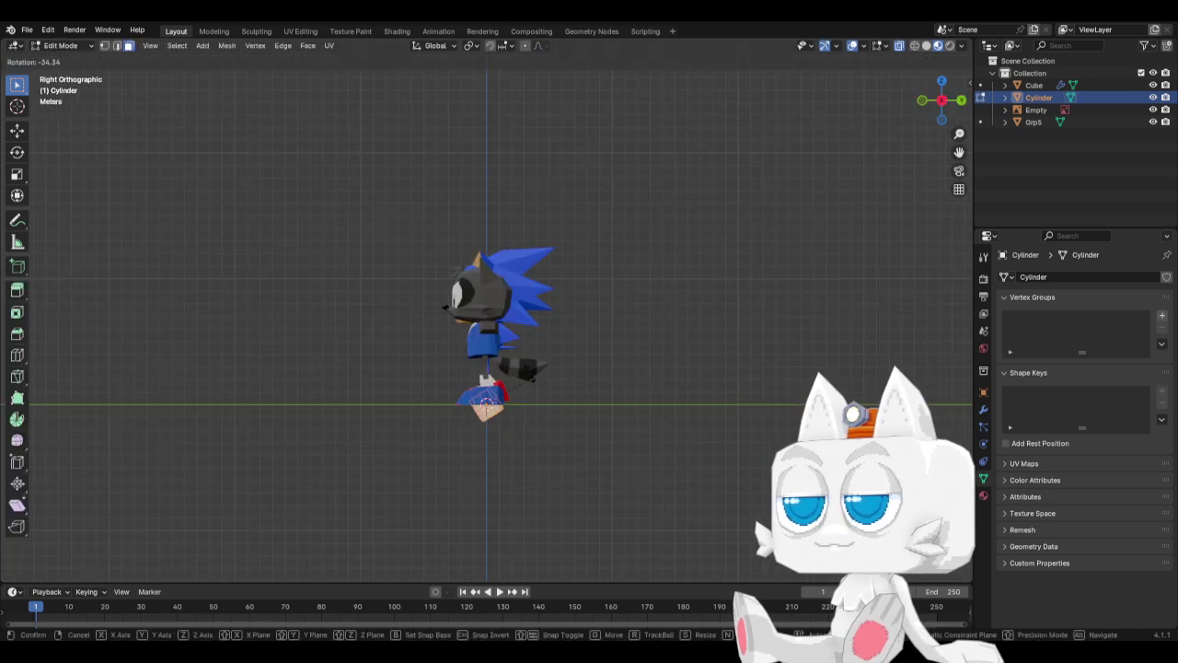
text(-90)
key(Return)
key(g)
key(z)
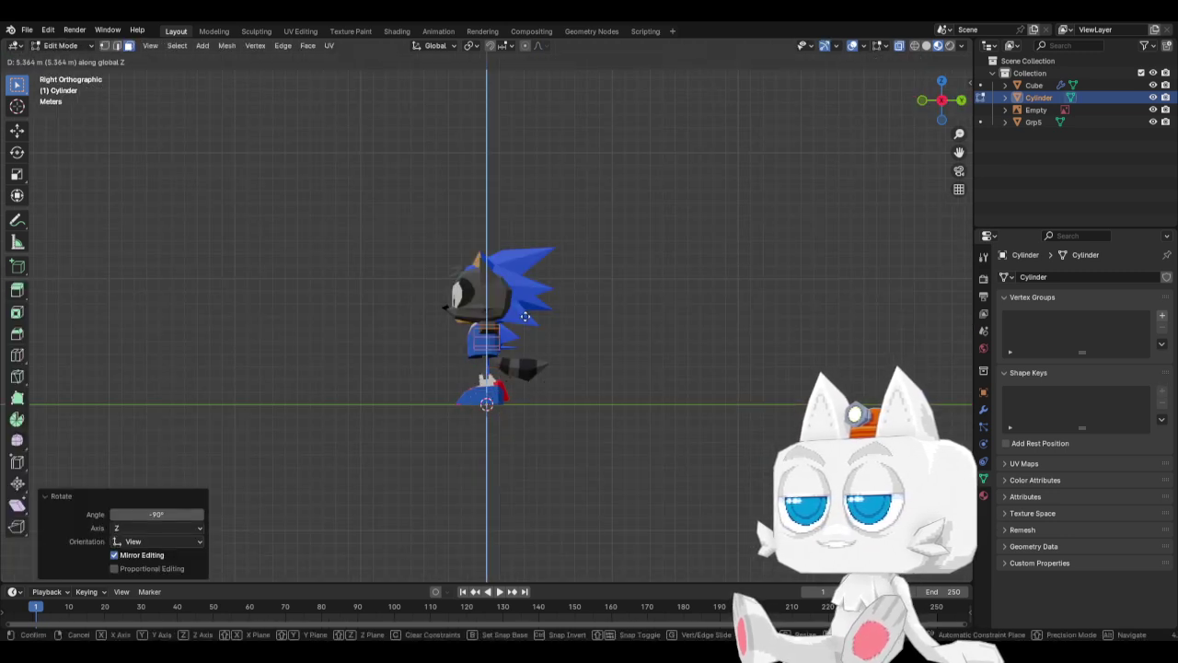
click(525, 319)
key(KP_1)
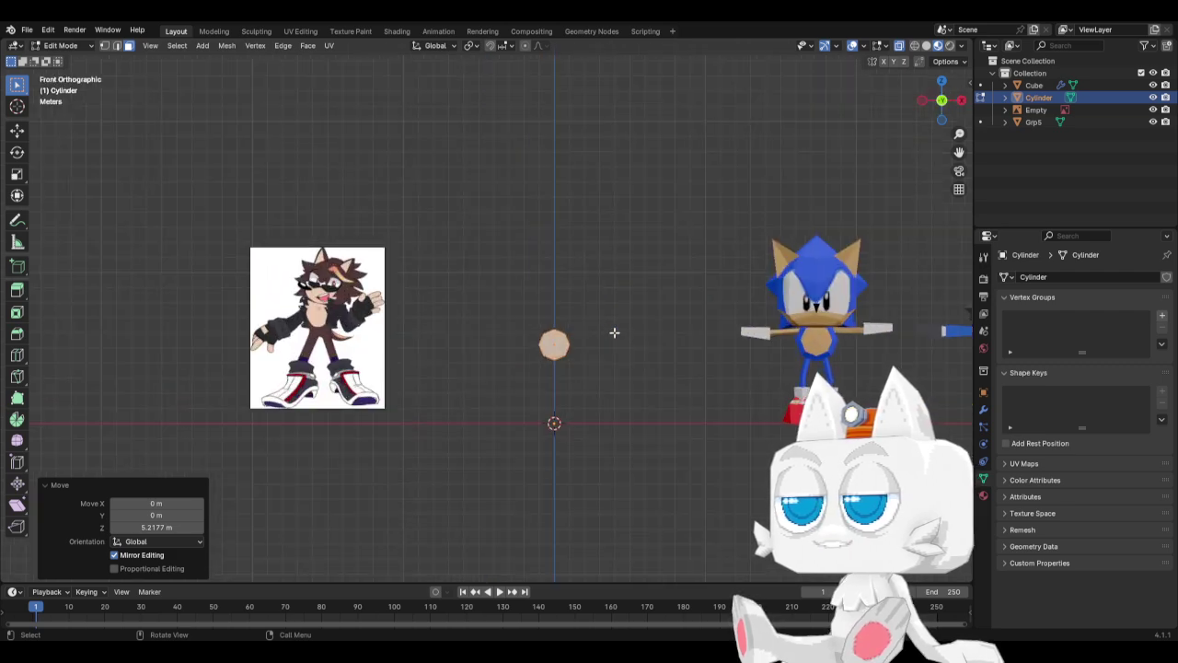
key(g)
key(x)
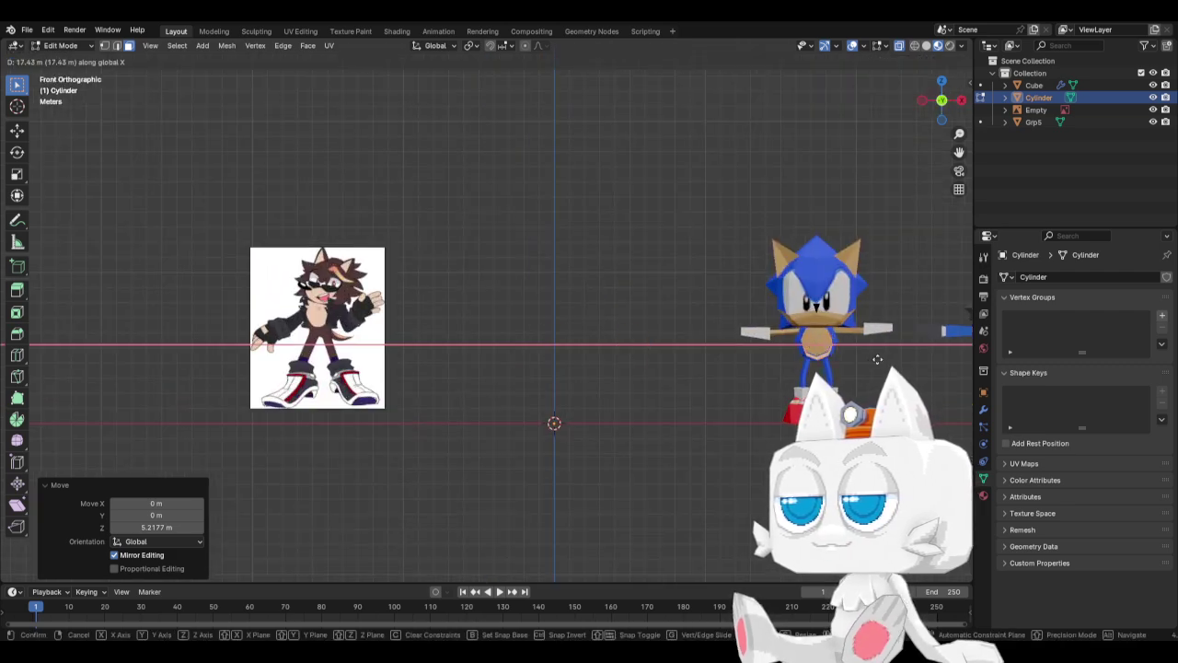
key(Escape)
Scale the cylinder's mesh up uniformly by about 1.335 and raise it about 0.24 m along Z.
key(s)
click(643, 354)
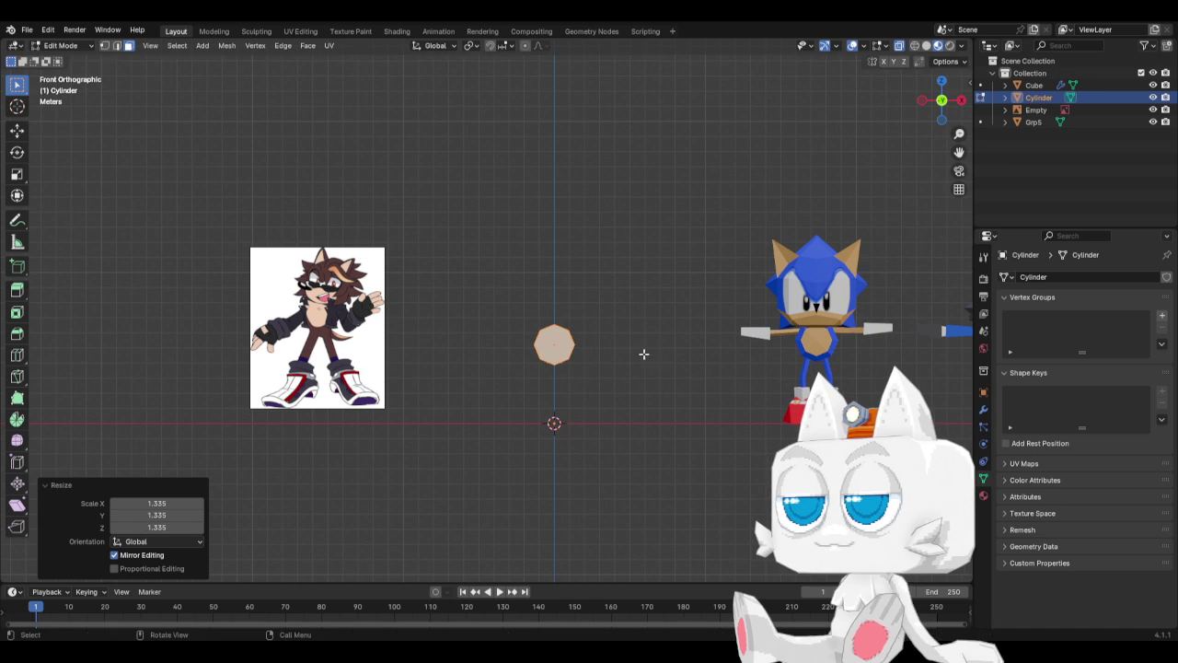
key(g)
key(z)
click(643, 350)
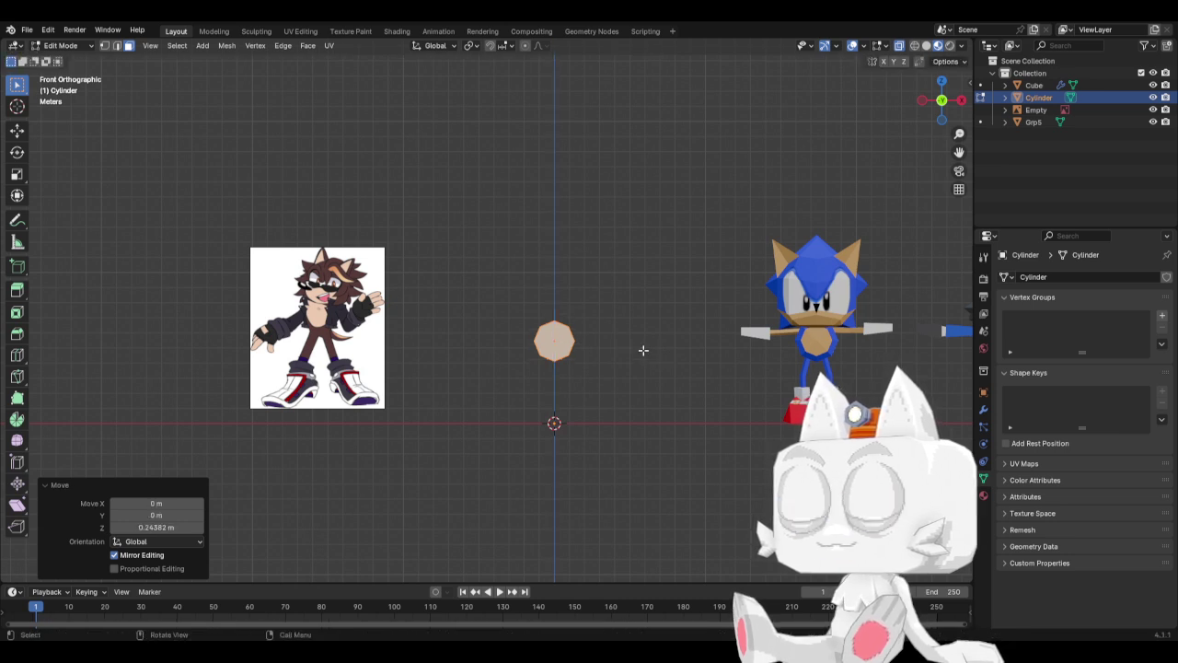
Narrow the cylinder's mesh along the Y axis in the side view so it fits within the reference characters' torso depth.
key(KP_3)
scroll(580, 355, up, 4)
key(s)
key(y)
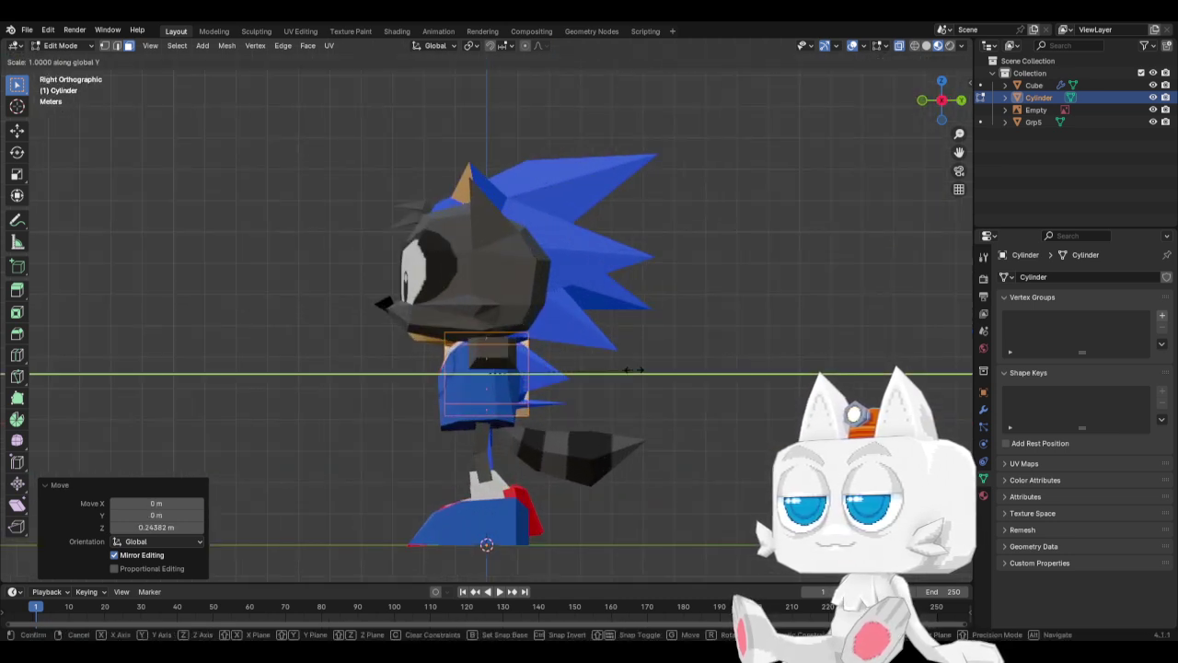
click(556, 372)
Extrude the cylinder's back cap outward by about 0.73 m and merge the extruded face at its center.
click(512, 376)
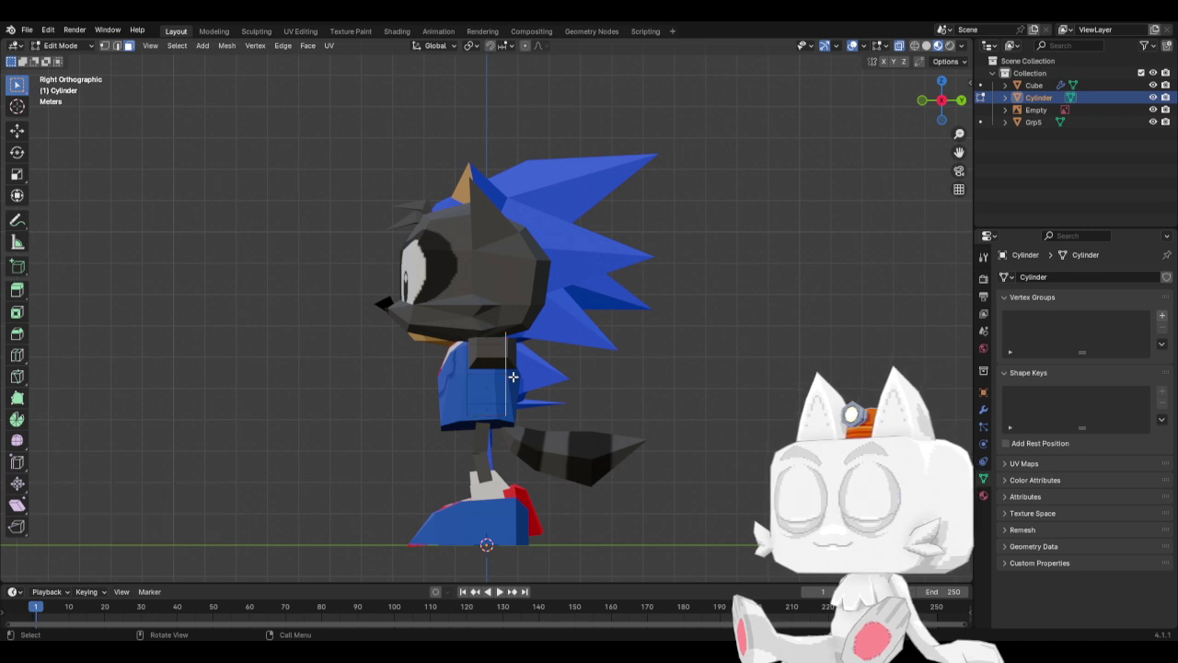
key(e)
key(x)
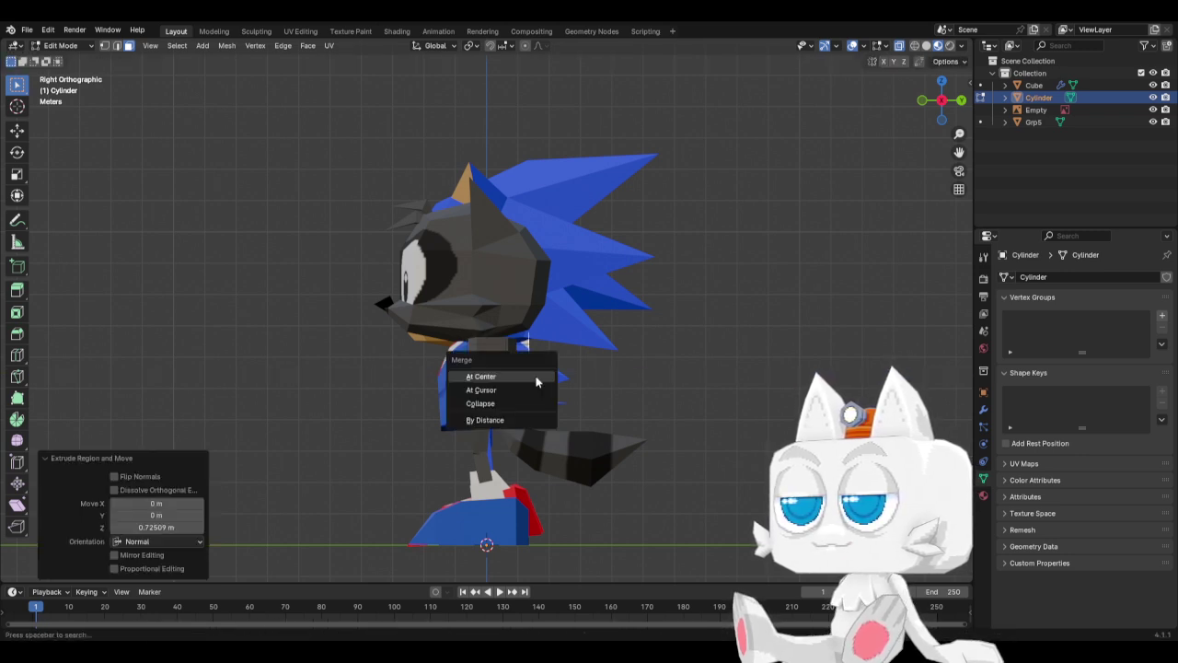
click(536, 376)
Extrude the cylinder's front cap outward and merge the extruded face at its center.
click(465, 377)
key(e)
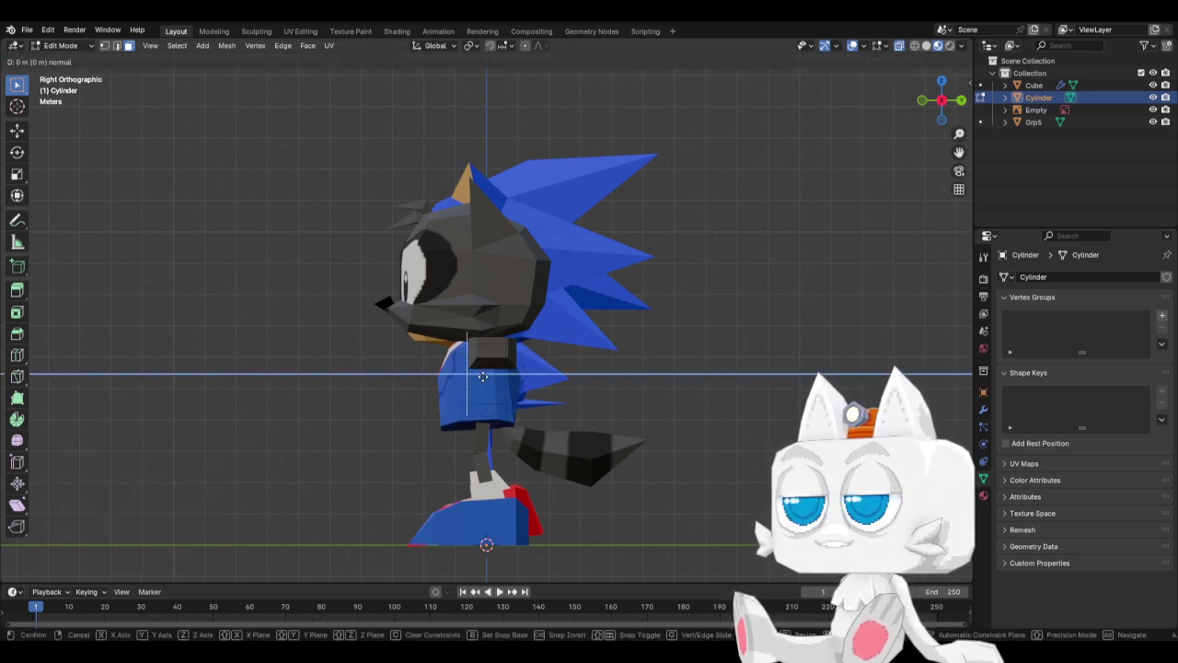
click(458, 375)
key(m)
click(458, 376)
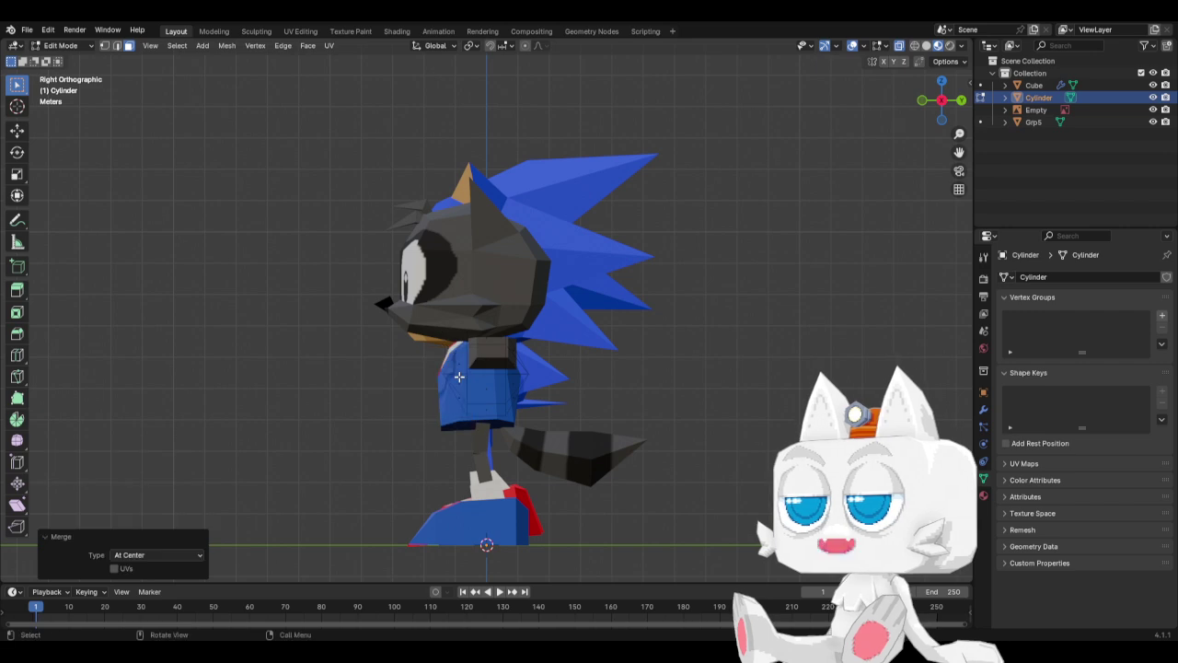
Add a loop cut with 1 cut and factor 0 to the torso mesh.
scroll(458, 391, up, 2)
key(KP_Divide)
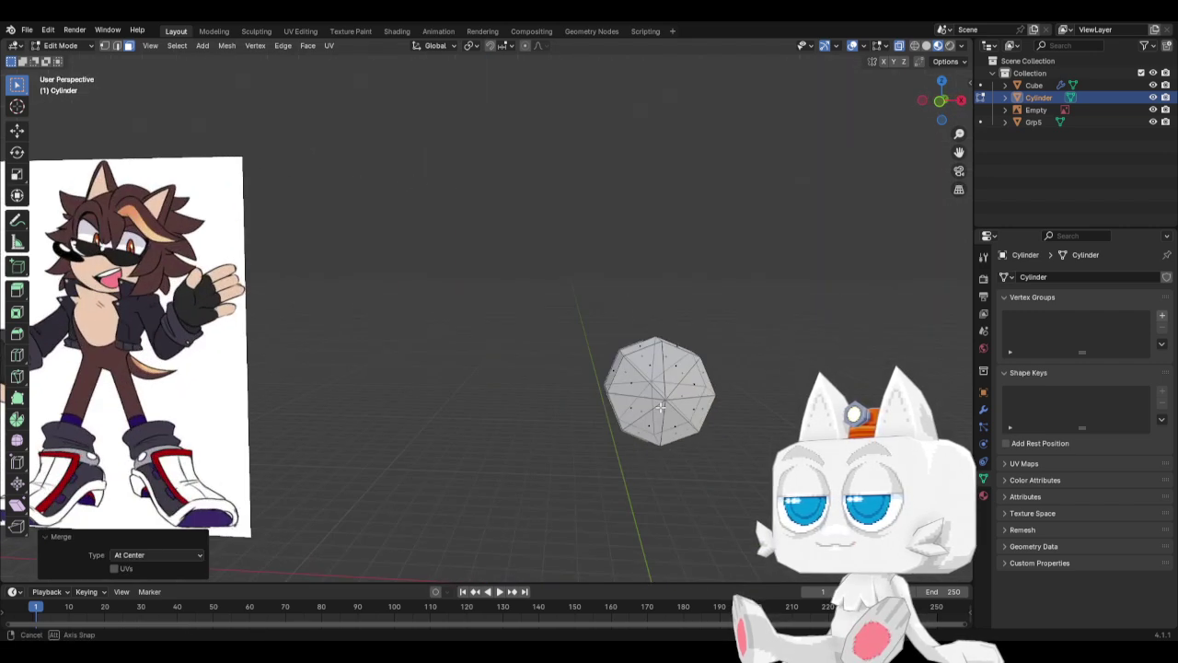
key(KP_1)
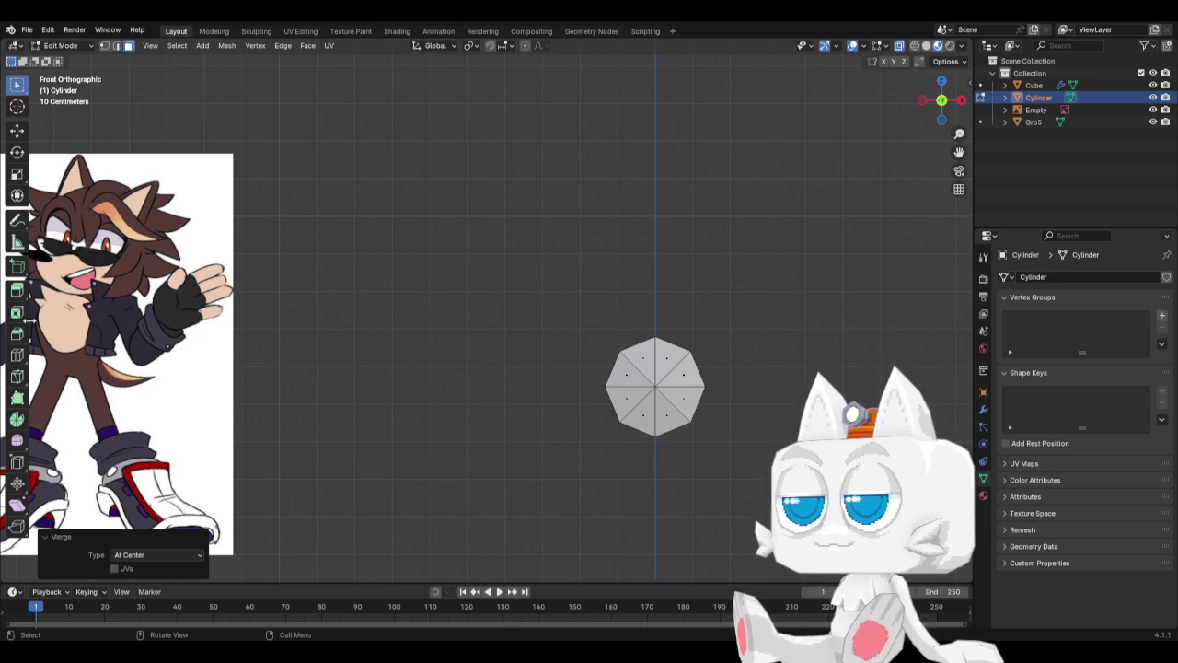
key(KP_Divide)
key(KP_3)
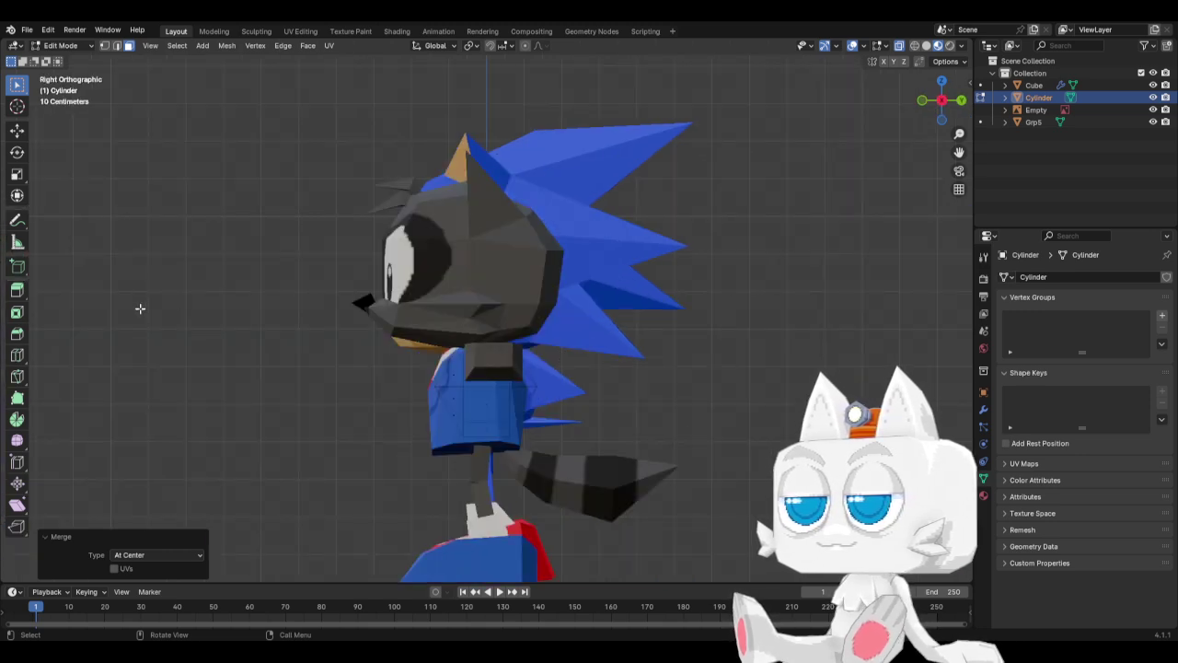
click(16, 354)
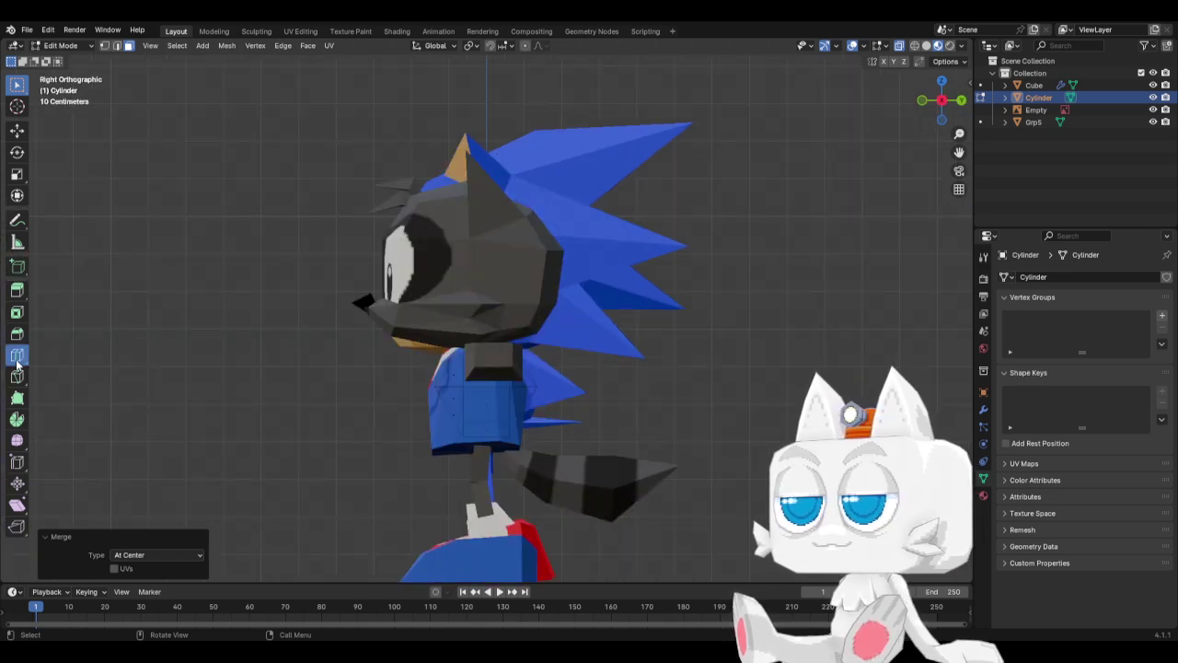
click(442, 399)
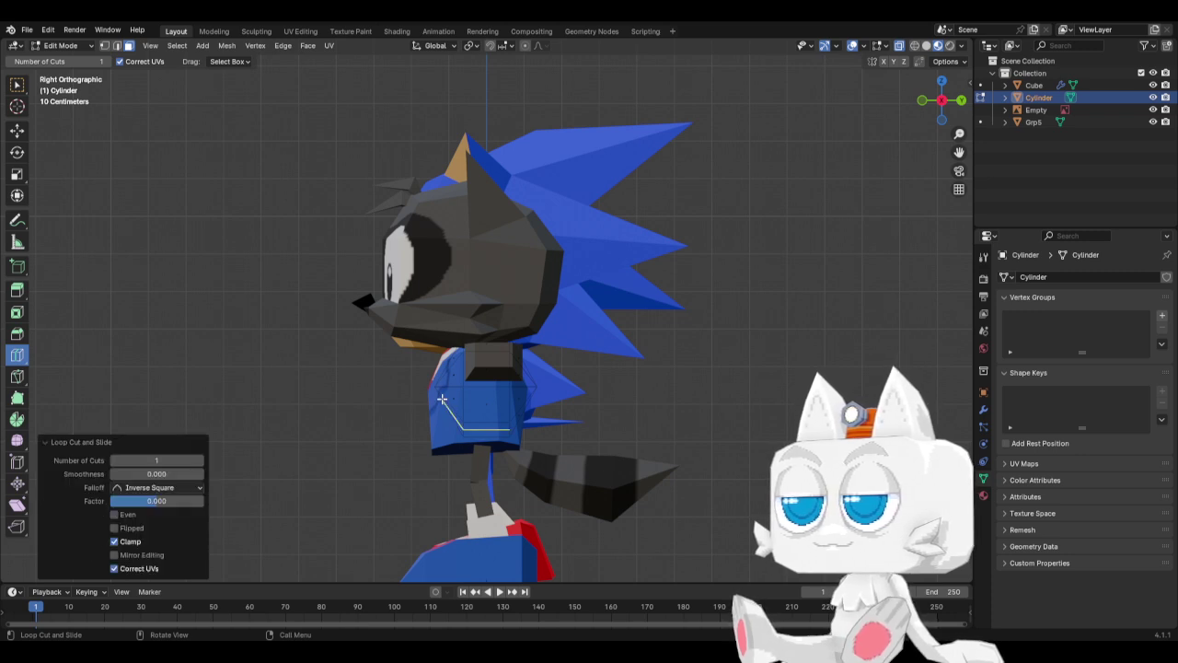
key(ctrl+f)
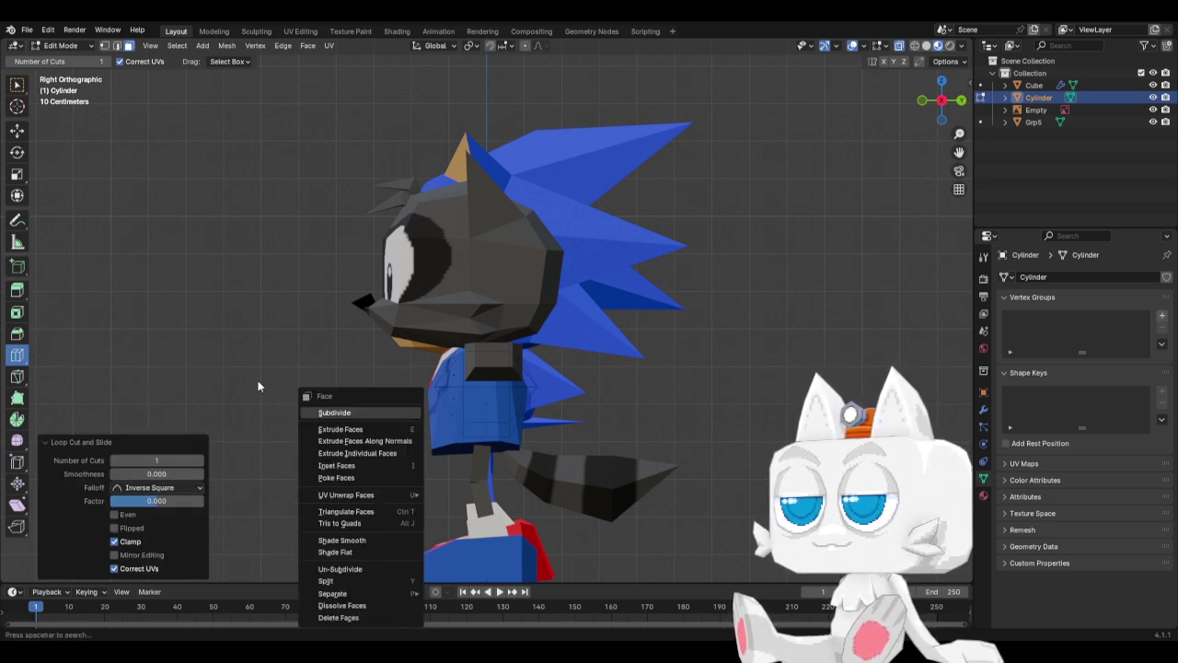
key(Escape)
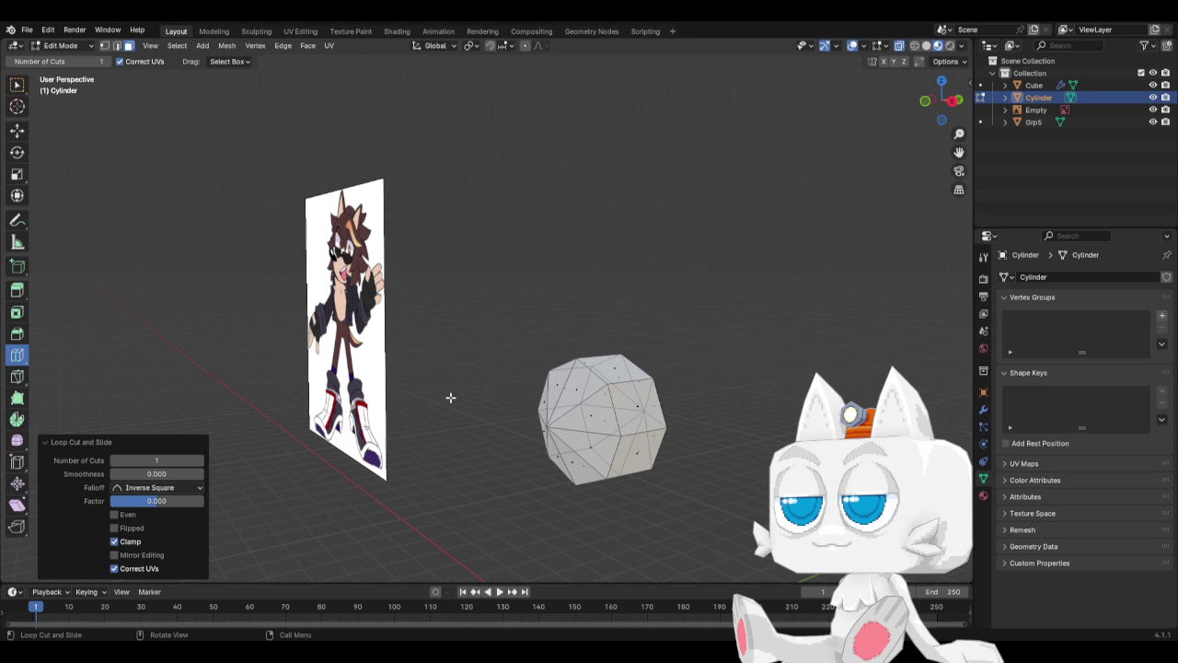
Return to object mode and hide the black character model in the blue suit.
middle_drag(450, 397, 537, 390)
scroll(571, 400, down, 6)
key(Tab)
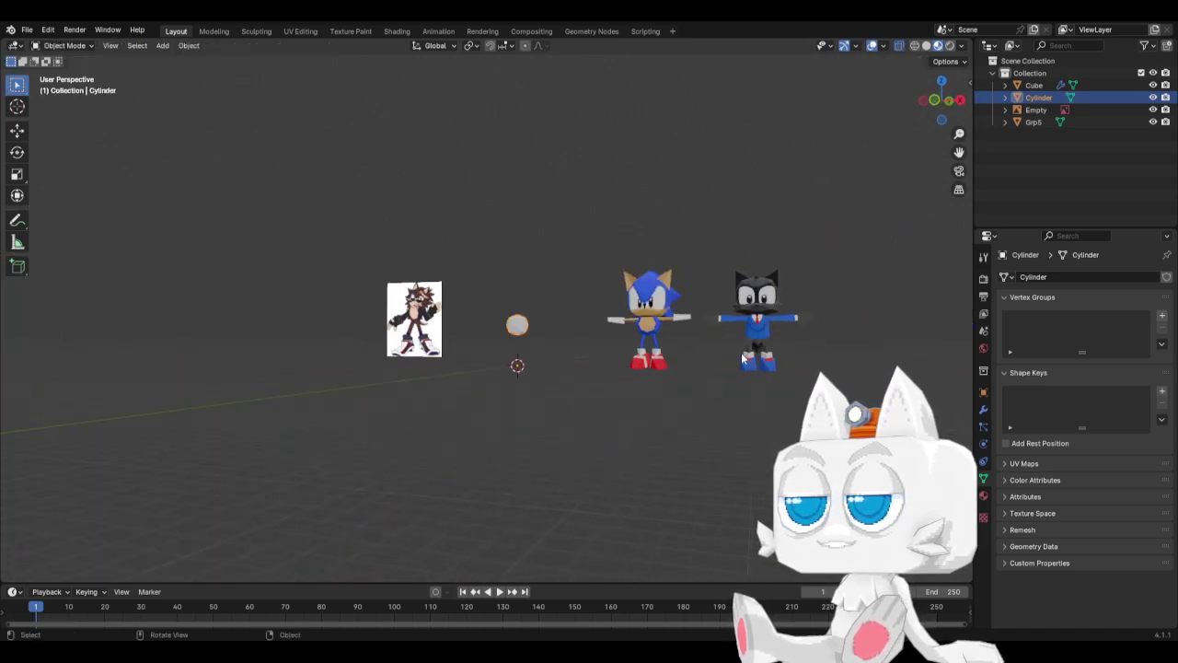
click(757, 326)
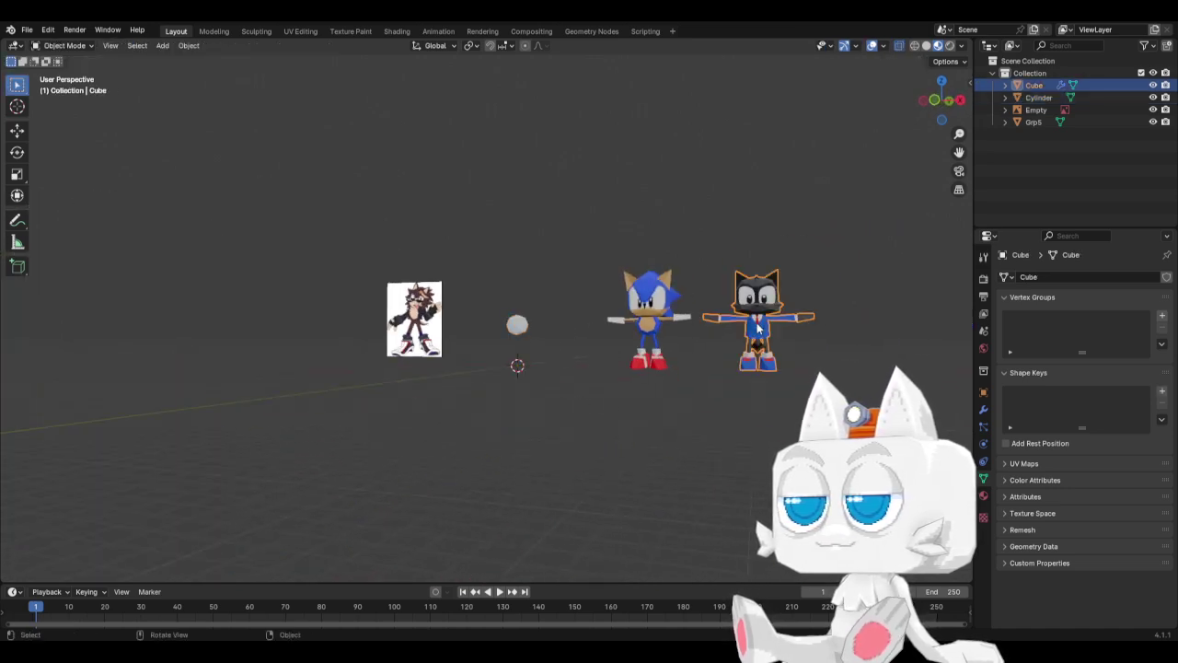
key(h)
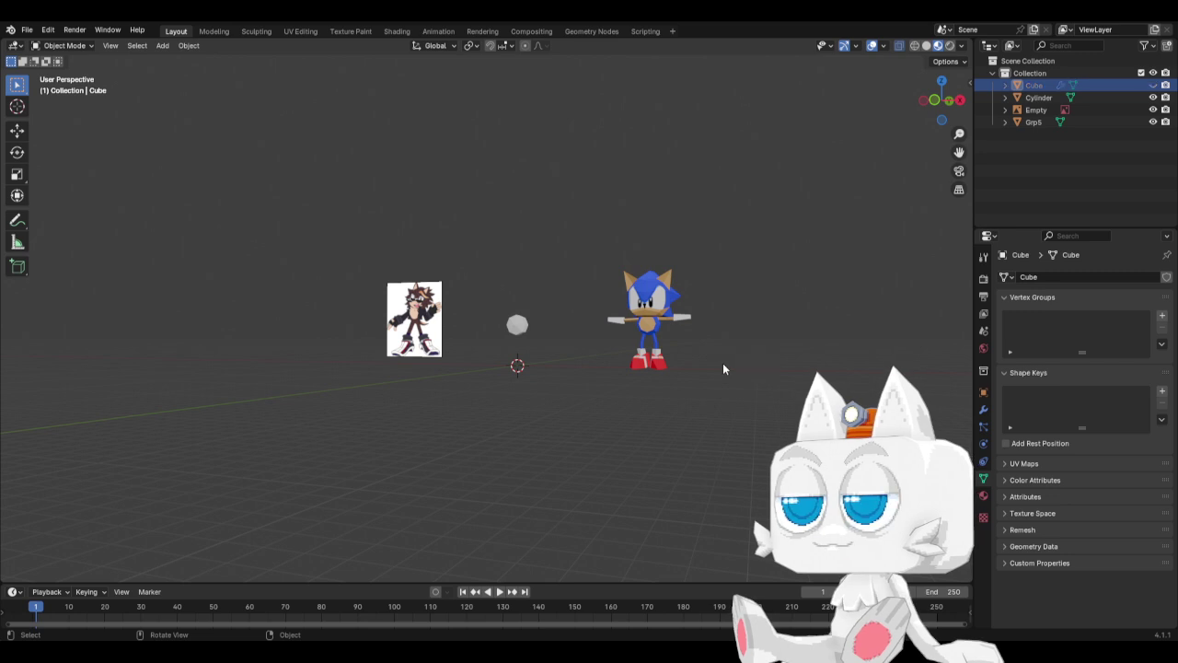
View the scene from the side and set the viewport shading to Wireframe.
key(KP_3)
scroll(481, 354, up, 5)
scroll(481, 354, up, 2)
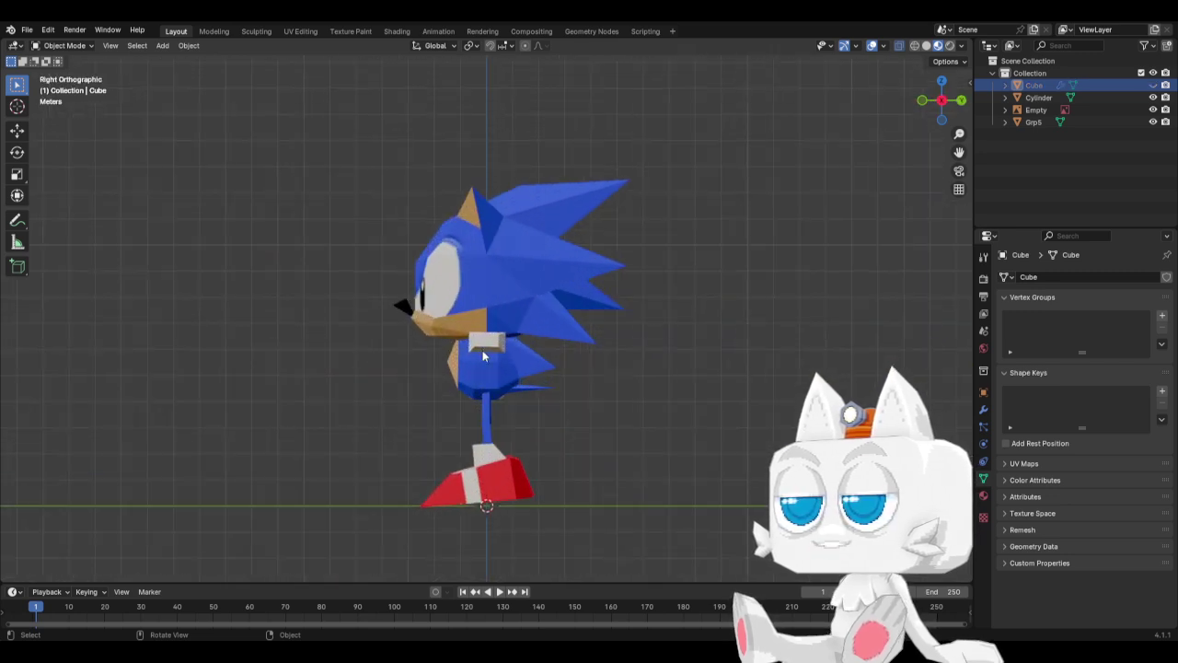
key(z)
key(alt+z)
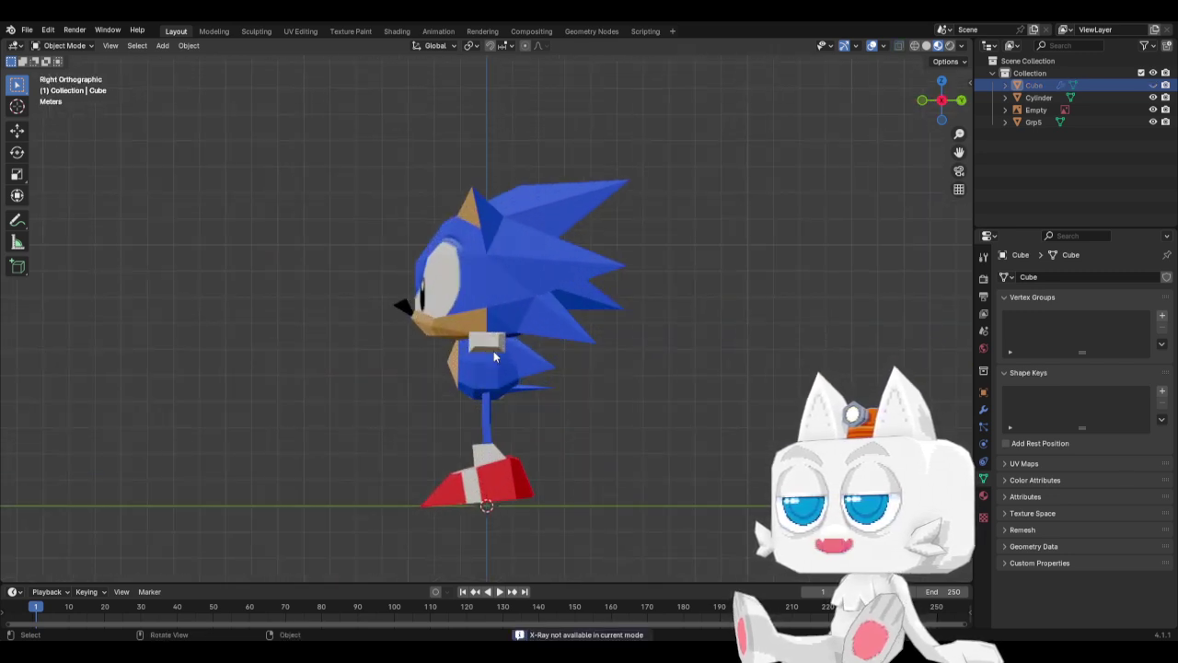
key(z)
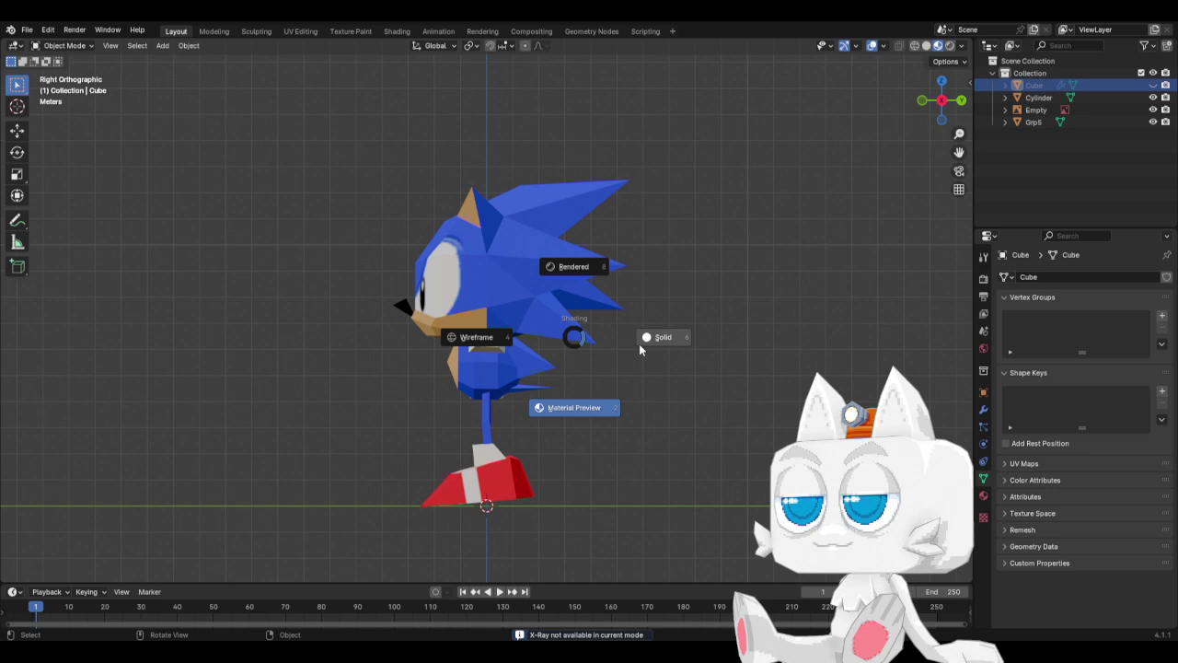
click(460, 342)
Select the torso cylinder and scale all of its mesh along Y by about 1.137 to match the Sonic reference's body.
scroll(488, 379, up, 1)
click(516, 405)
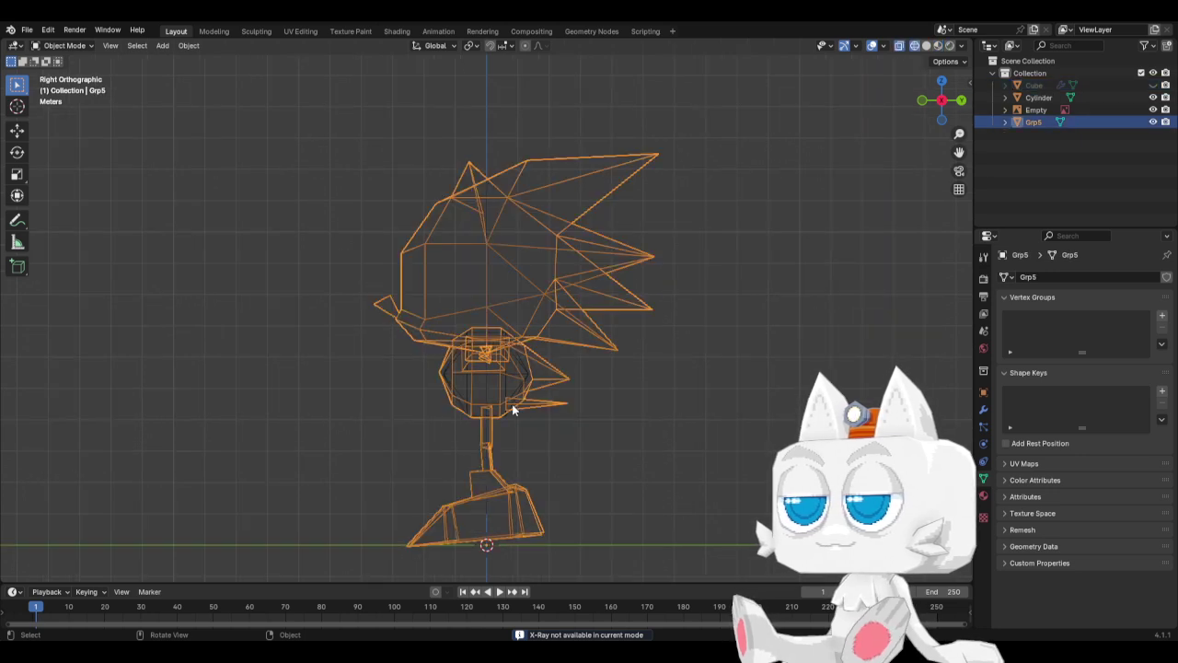
click(534, 402)
key(Tab)
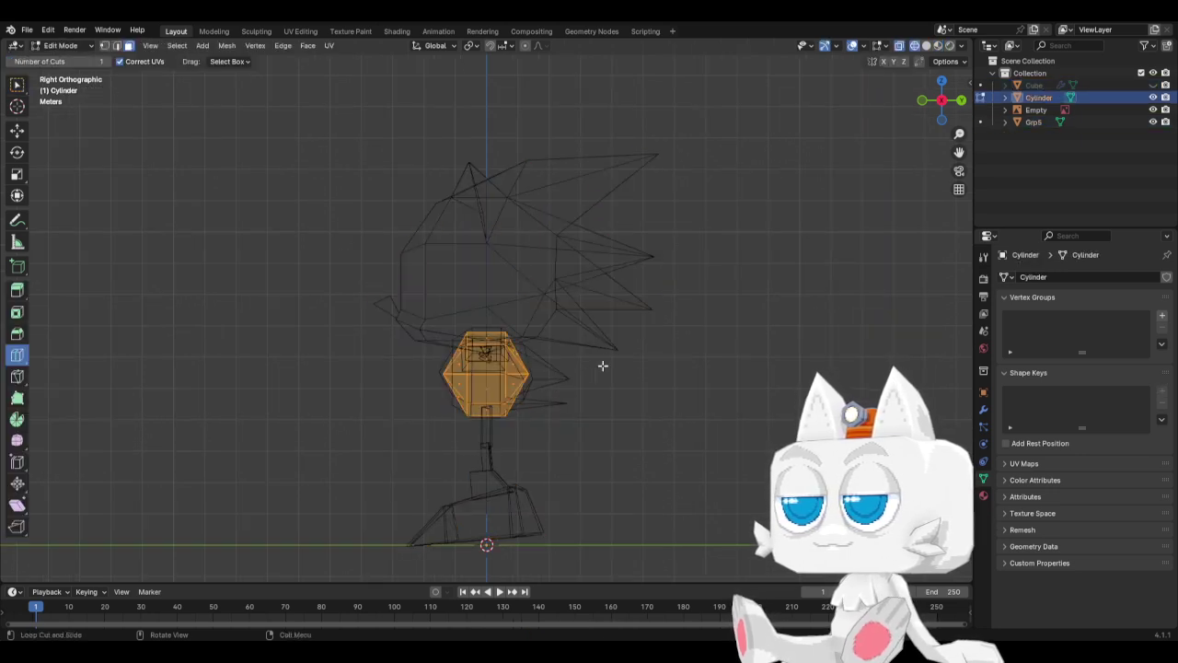
key(s)
key(y)
click(631, 363)
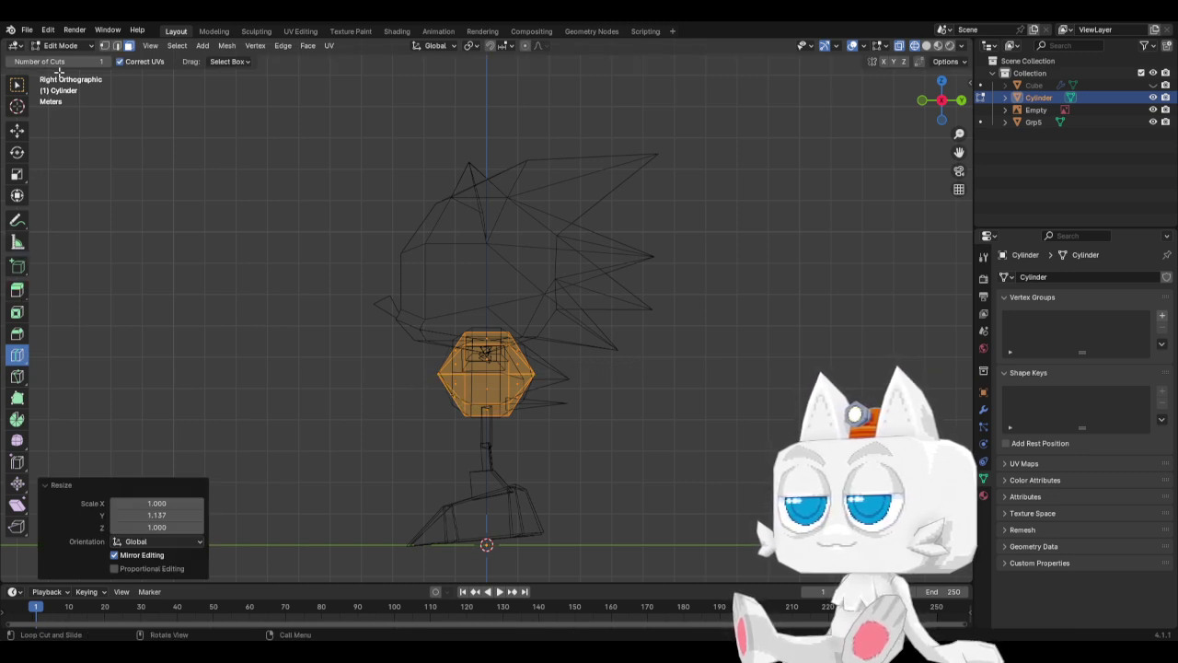
Slide the stray vertex on the torso's lower front edge down to the corner vertex with a factor of 1.000.
click(17, 85)
click(117, 46)
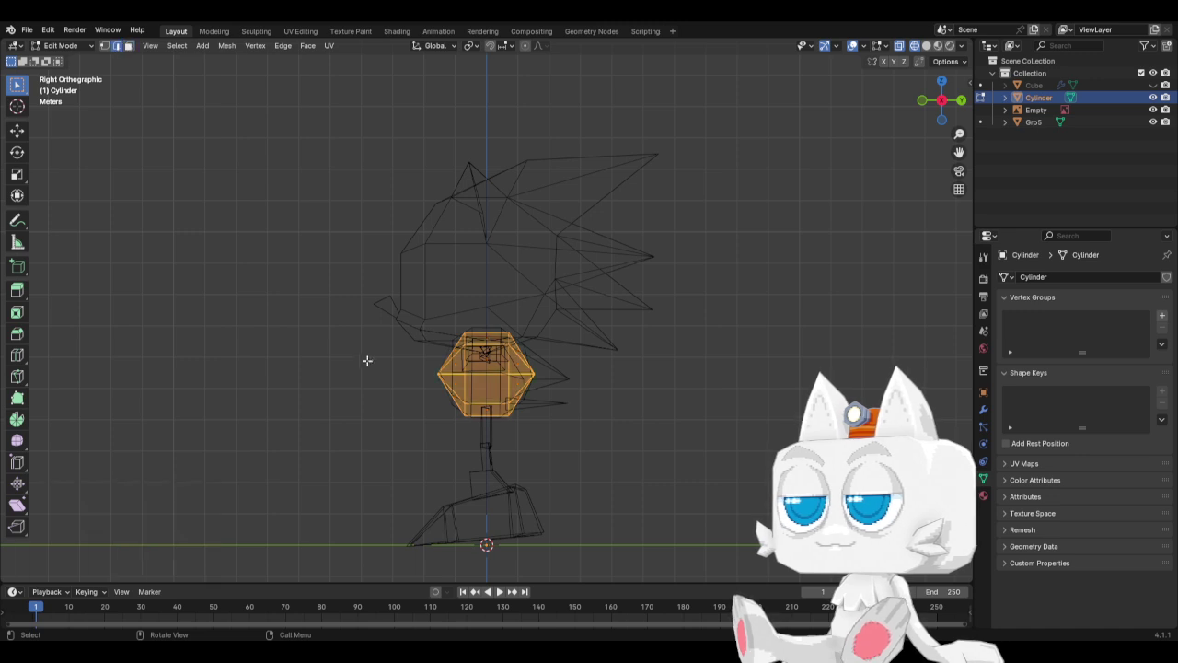
click(368, 362)
drag(399, 328, 458, 420)
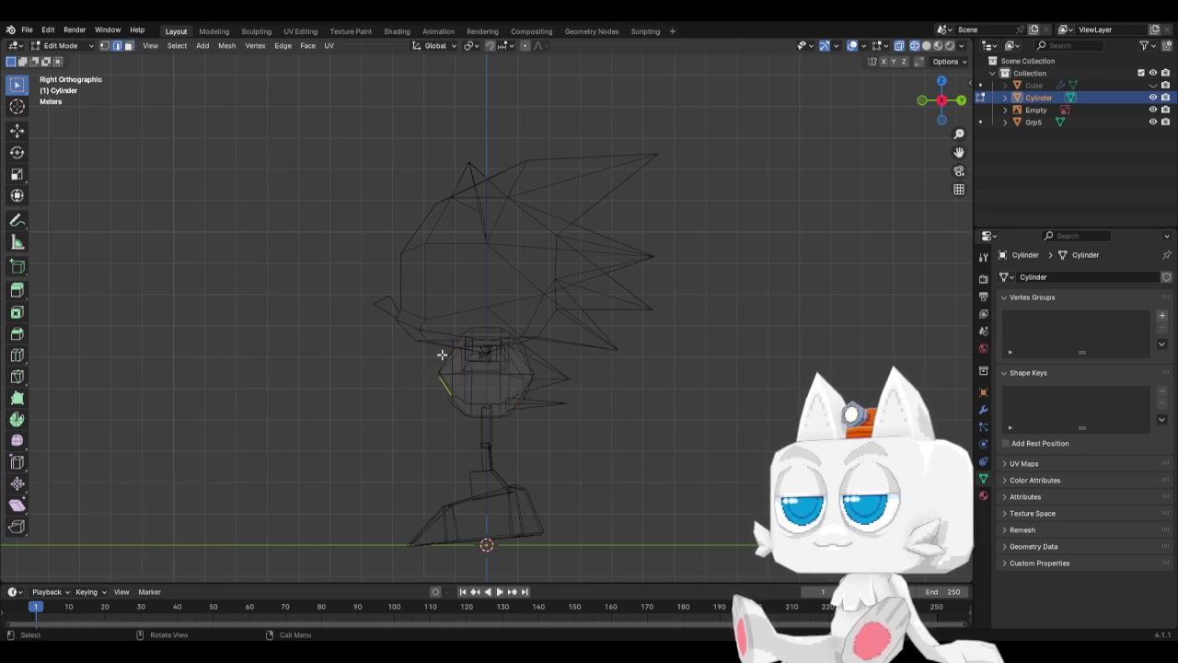
middle_drag(407, 349, 442, 375)
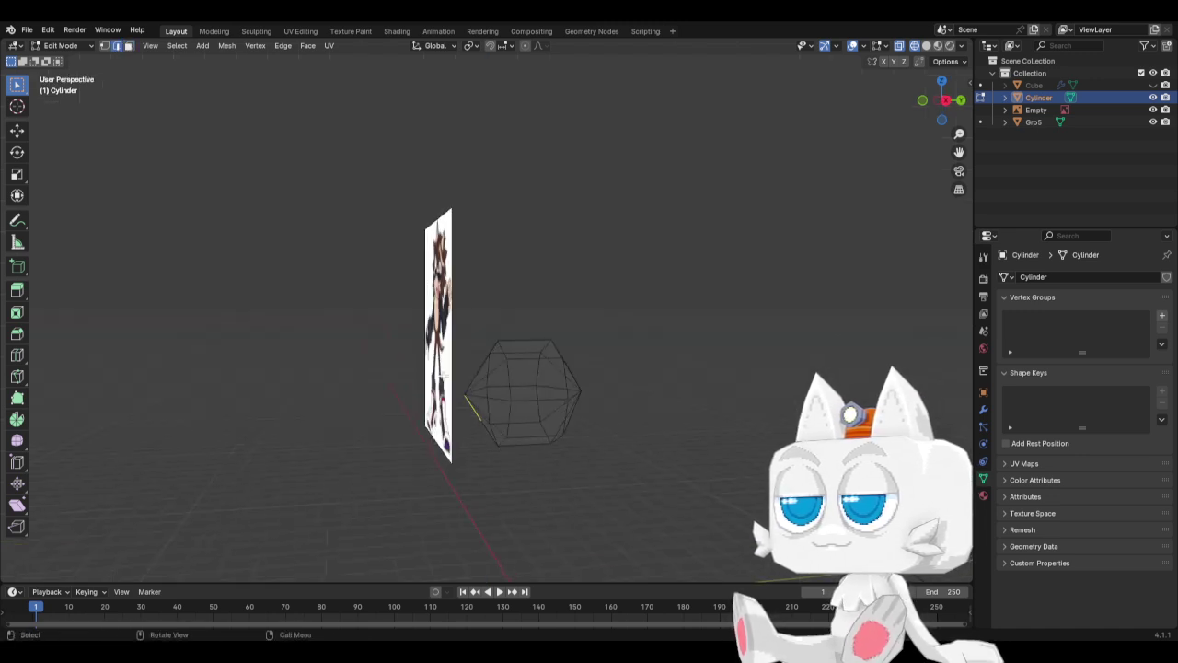
click(468, 422)
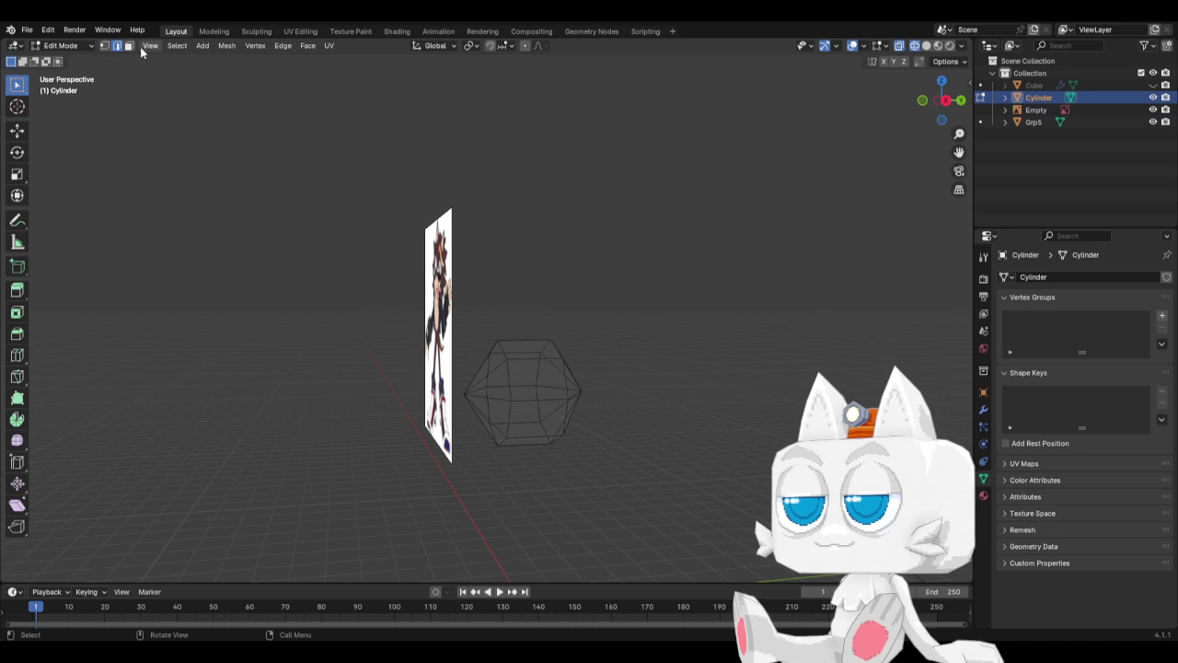
click(104, 45)
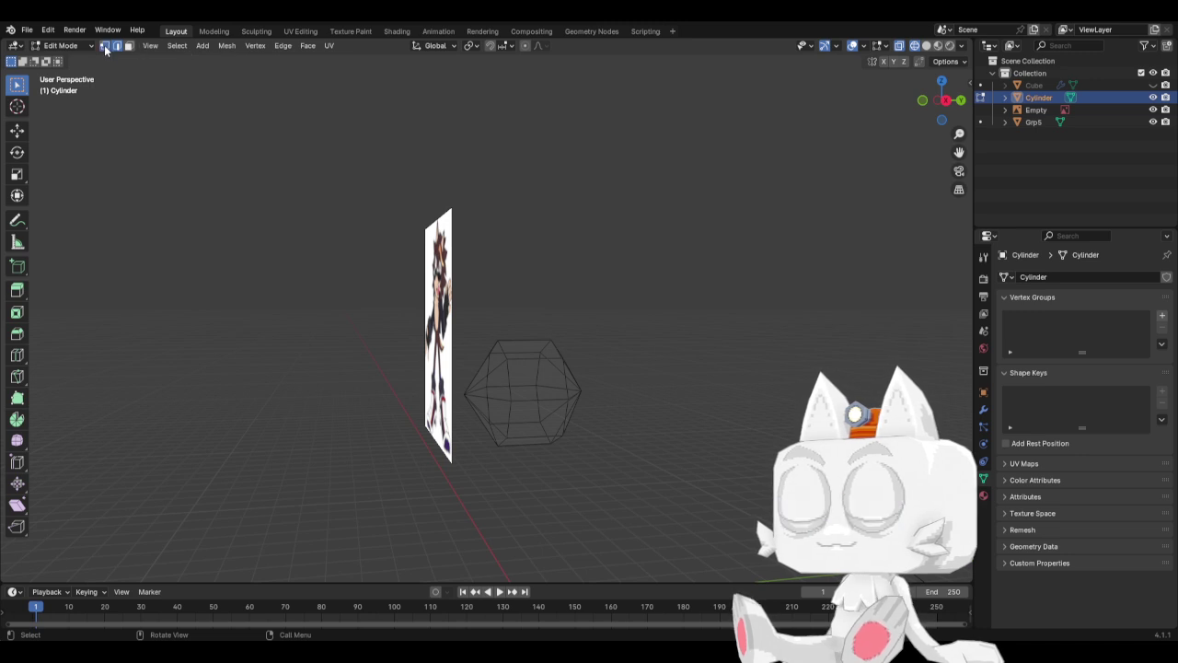
click(468, 422)
key(shift+v)
click(529, 484)
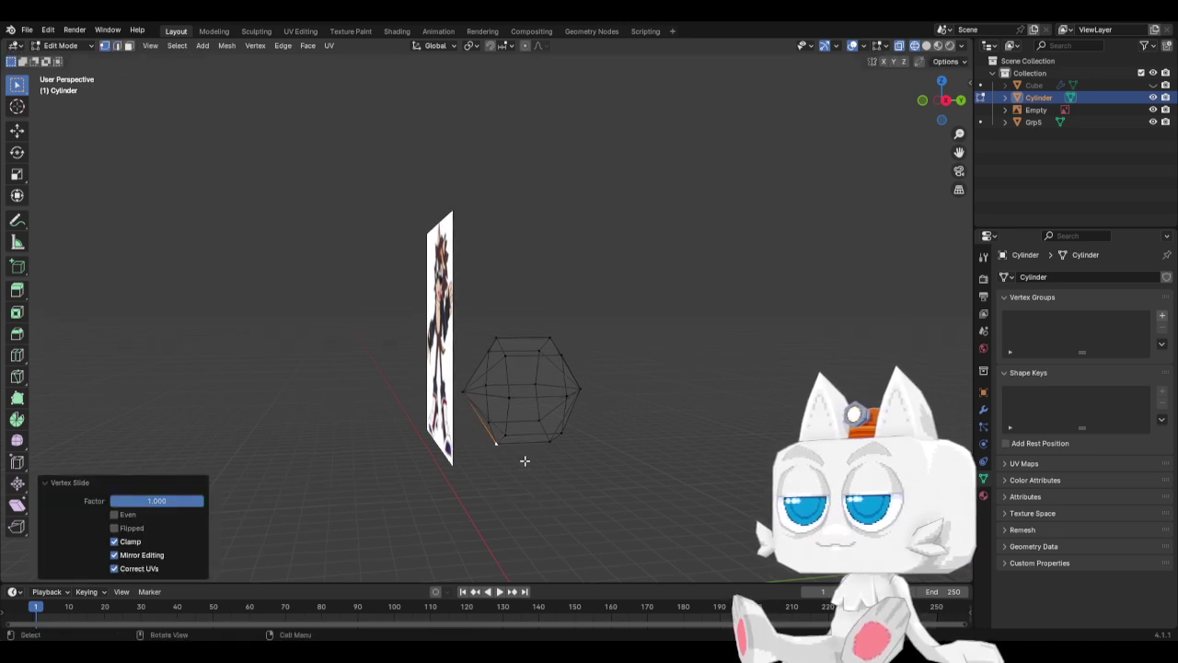
Merge all of the torso mesh's vertices by distance at 0.0001 m.
key(a)
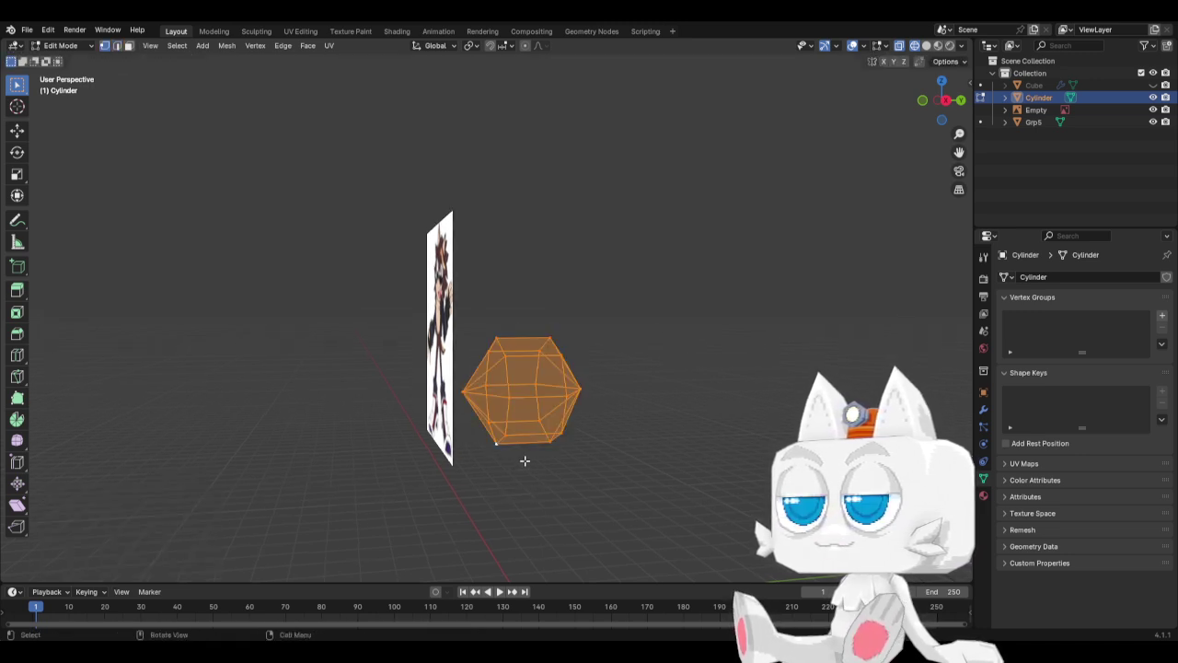
click(226, 46)
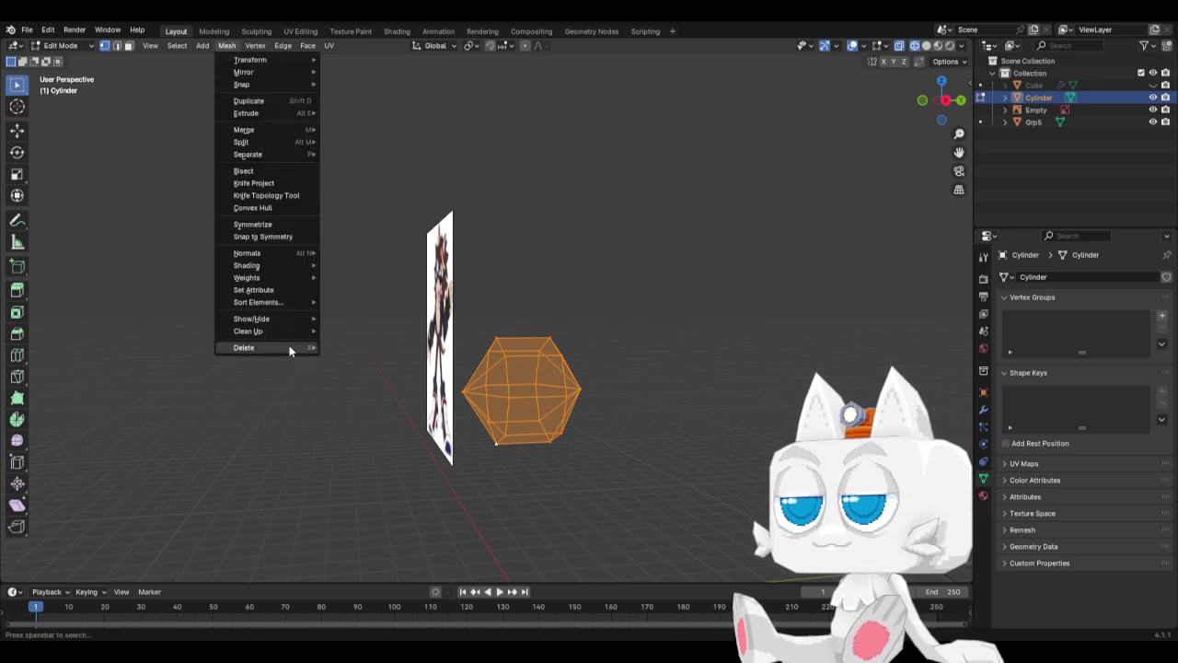
mouse_move(269, 329)
click(394, 423)
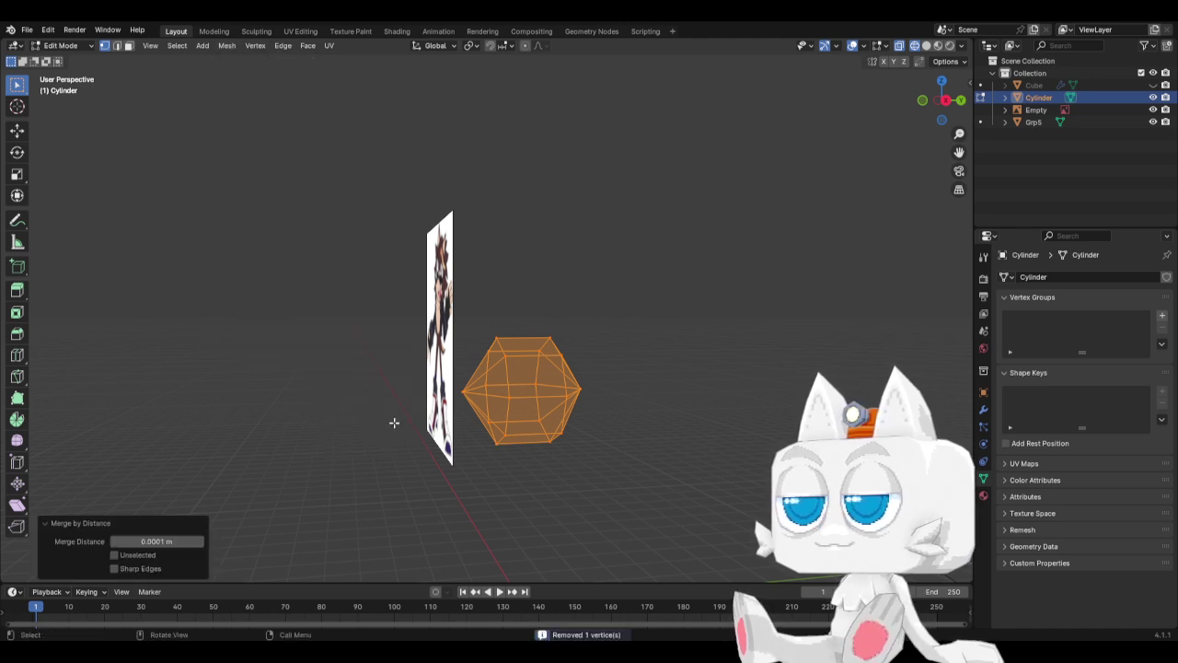
Subdivide the sloping edges at the torso's front and back ends with 1 cut.
key(KP_3)
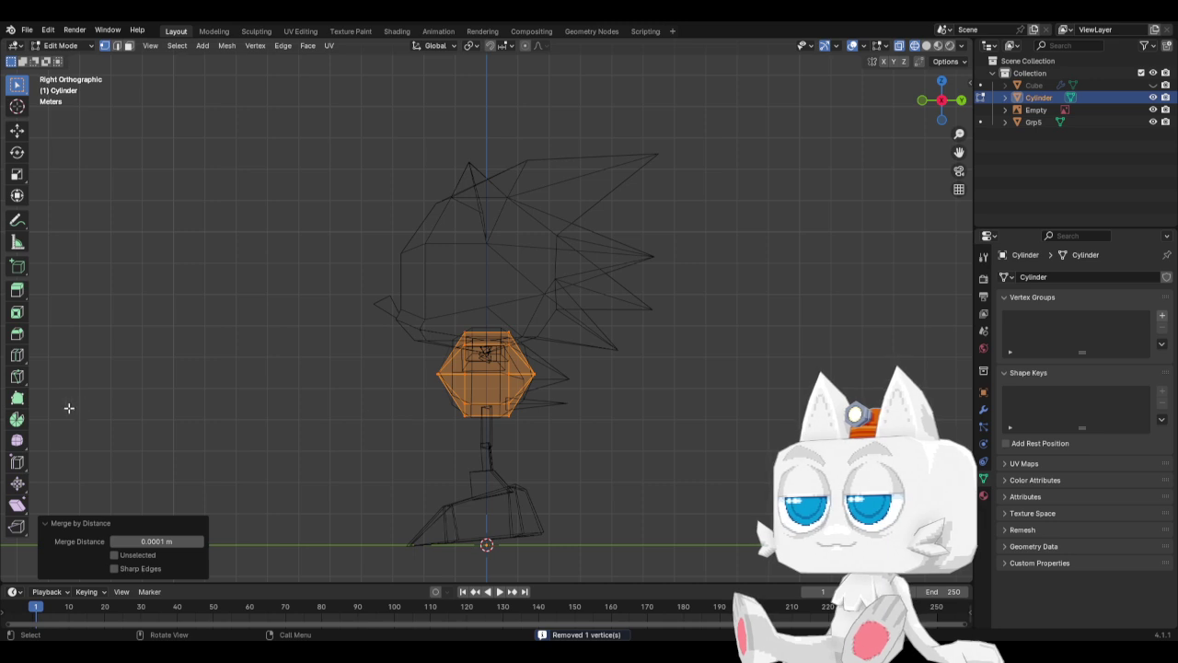
click(397, 332)
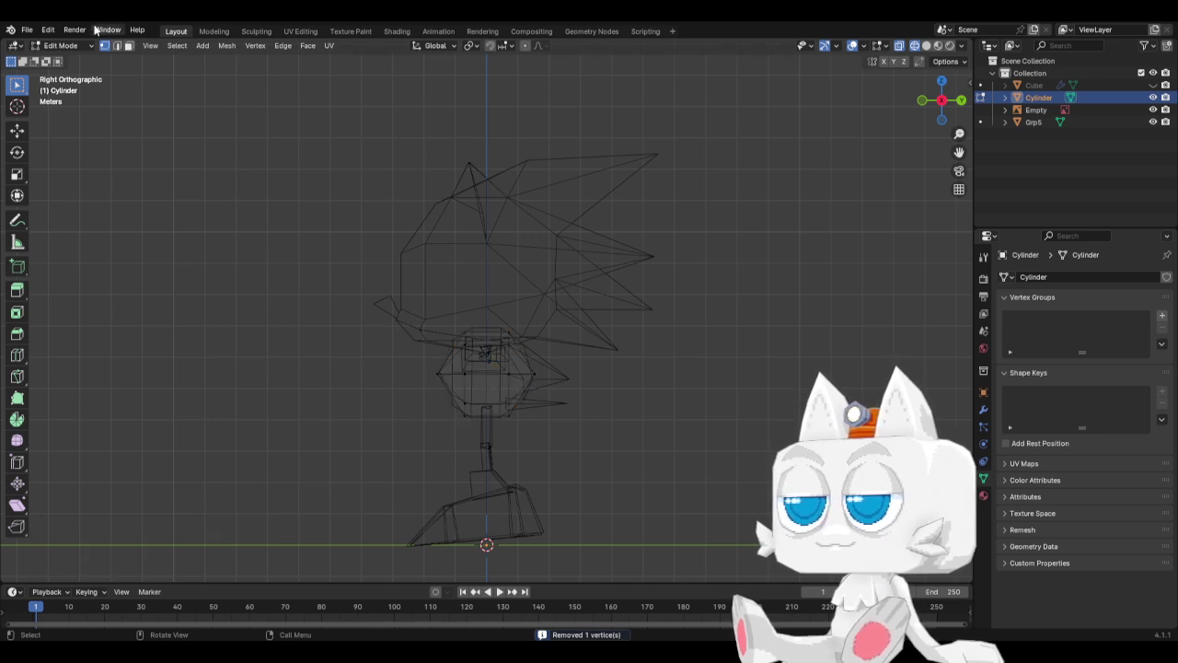
drag(428, 335, 465, 418)
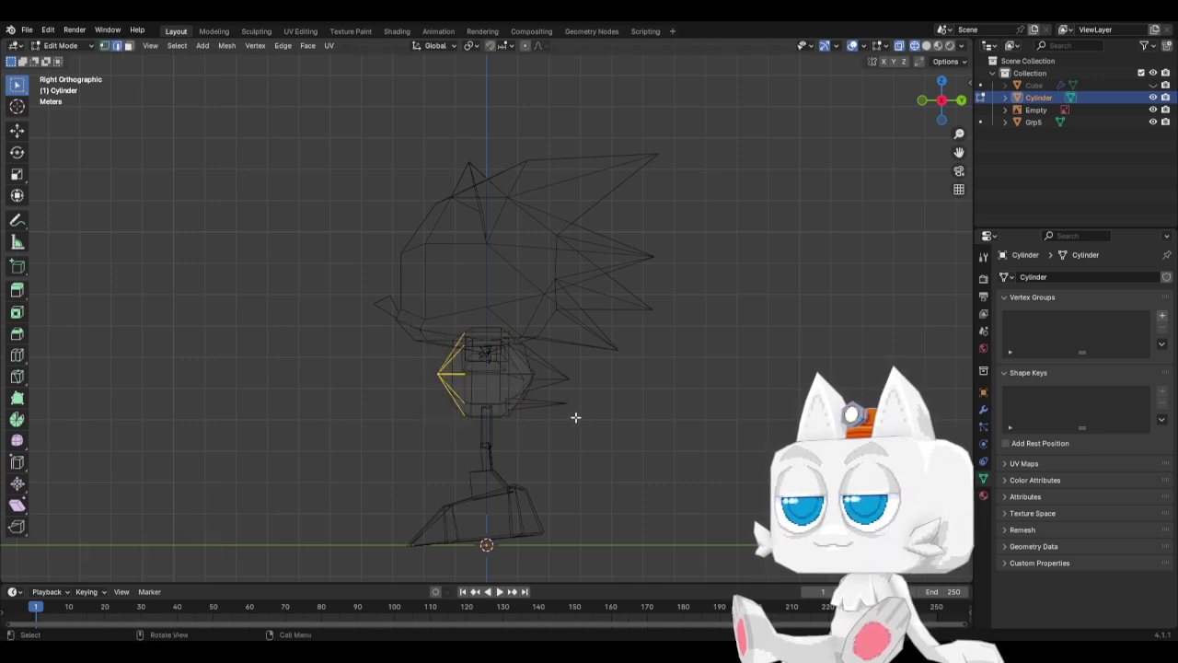
drag(575, 417, 513, 330)
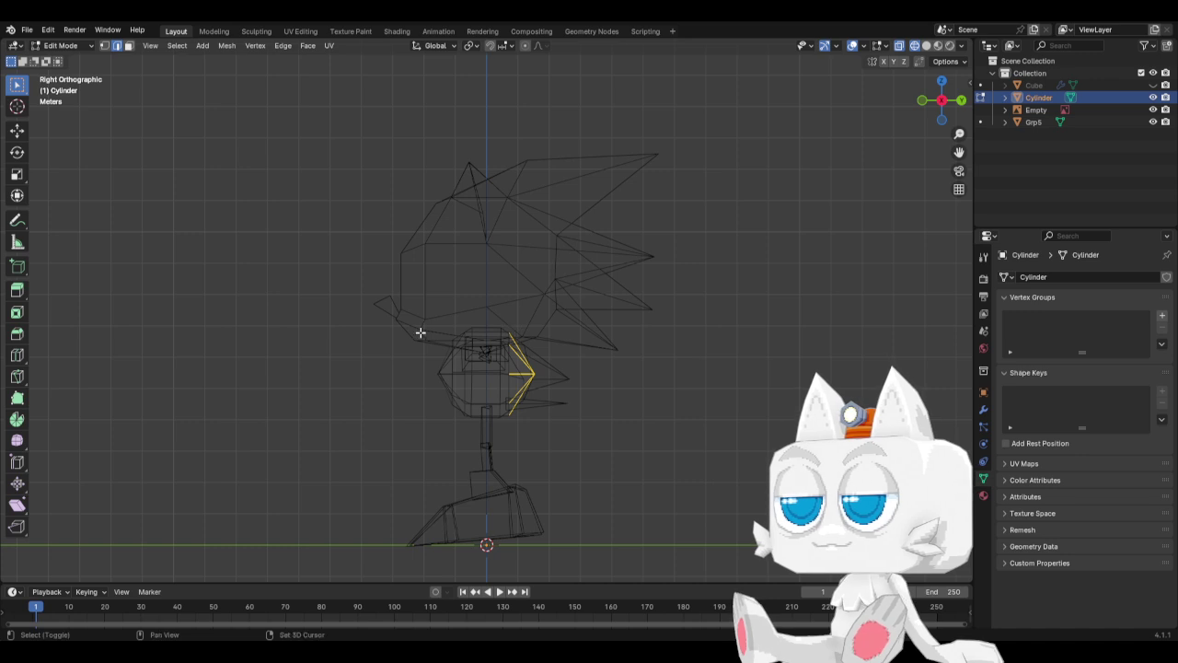
shift+drag(420, 329, 460, 414)
key(F3)
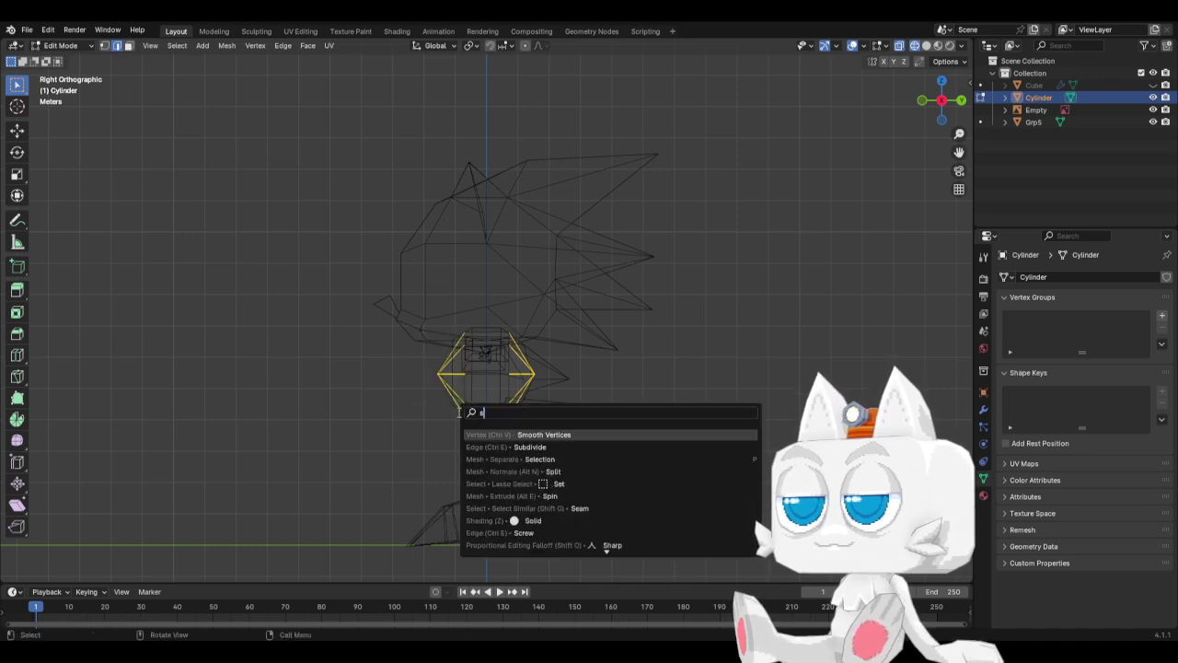
text(subd)
key(Return)
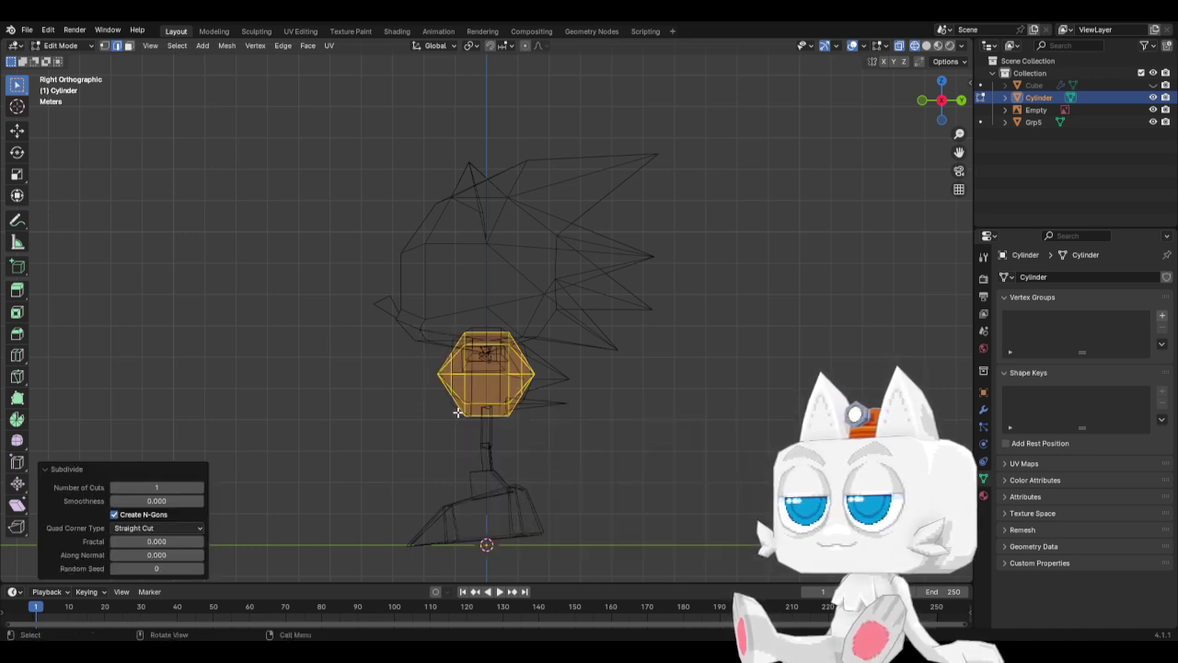
Select the new edge loops at the torso's front and back and scale them by 1.558 with the pivot set to Individual Origins.
key(alt+a)
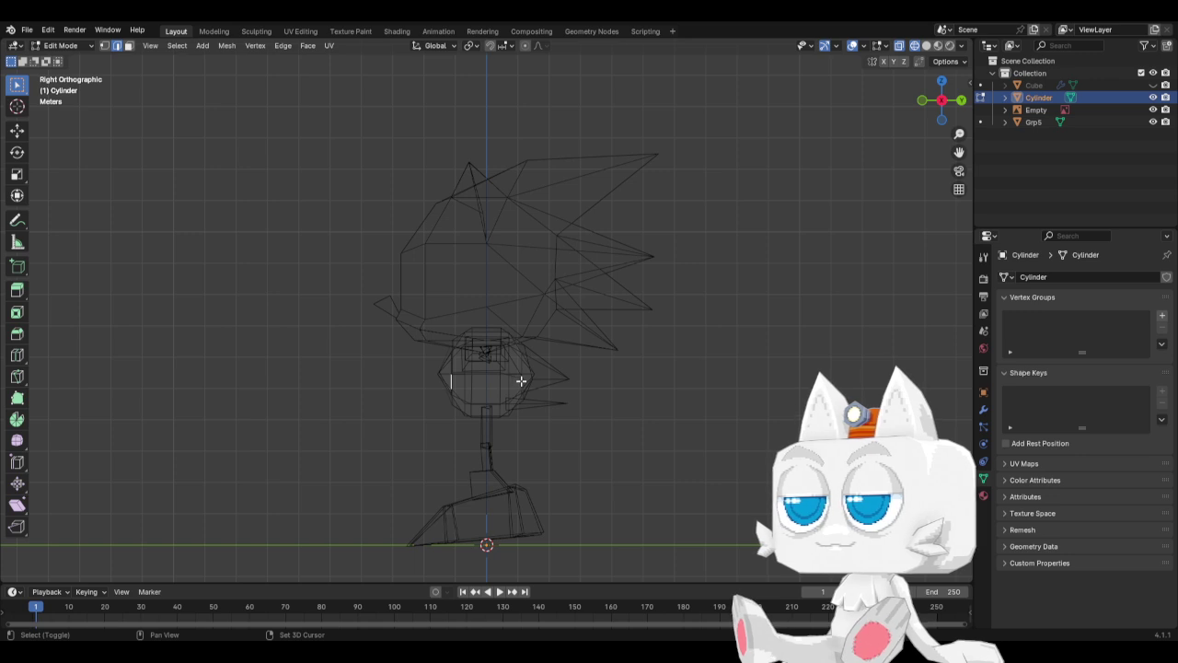
key(F3)
text(edge)
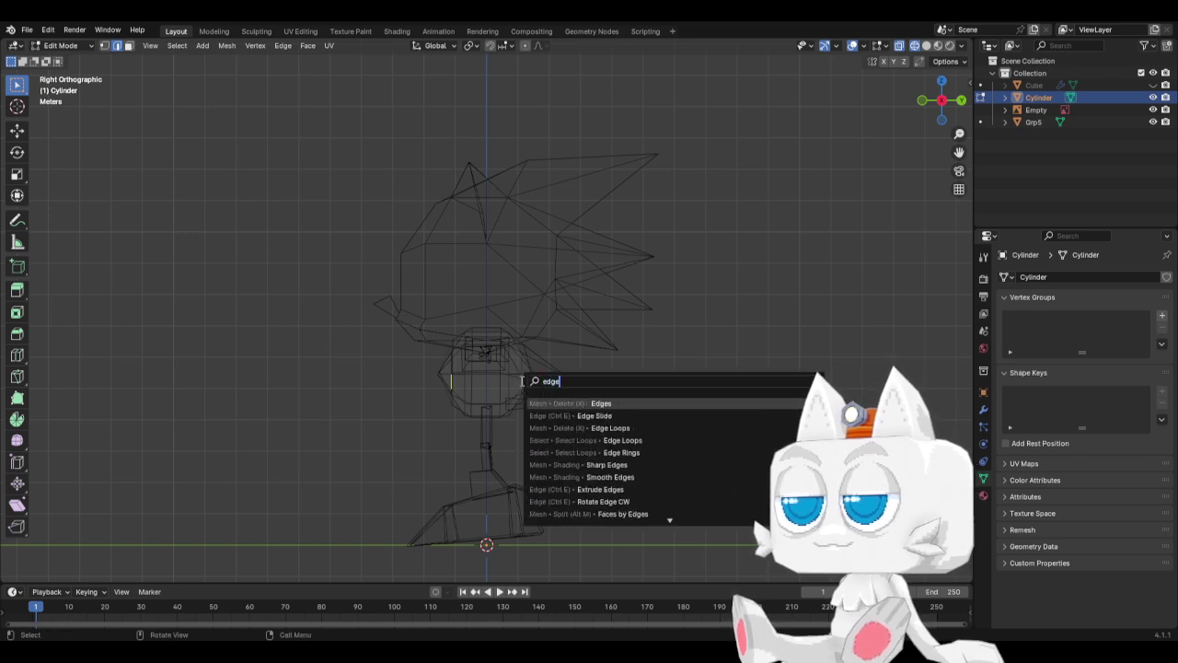
key(Down)
key(Down)
key(Down)
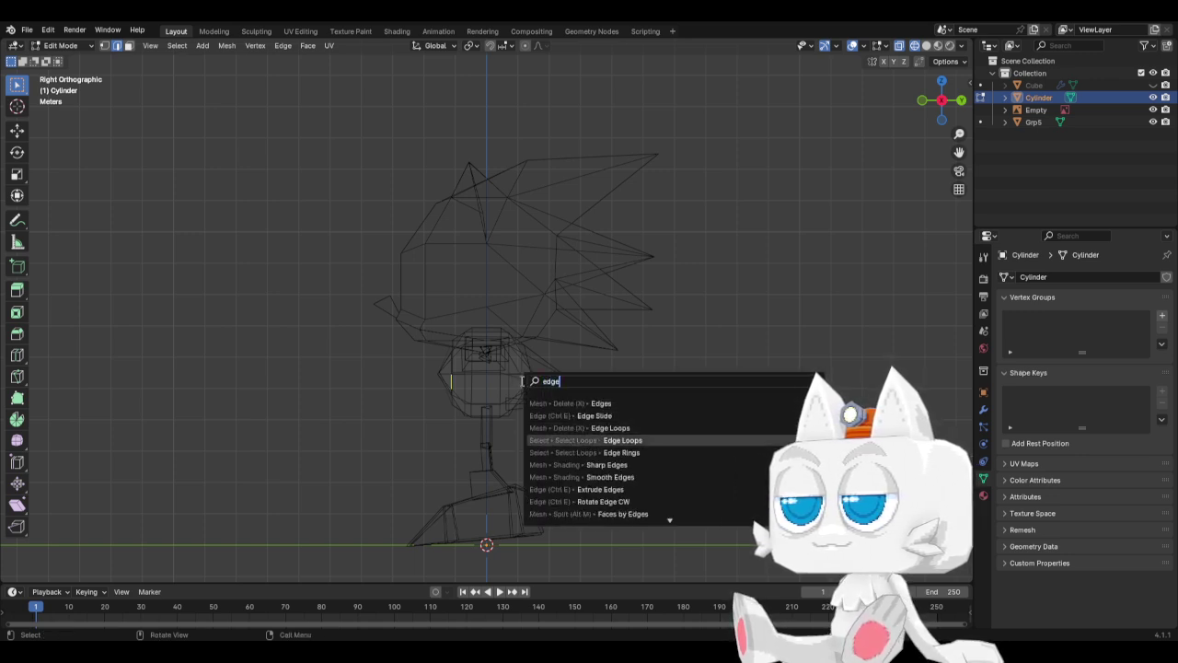
key(Return)
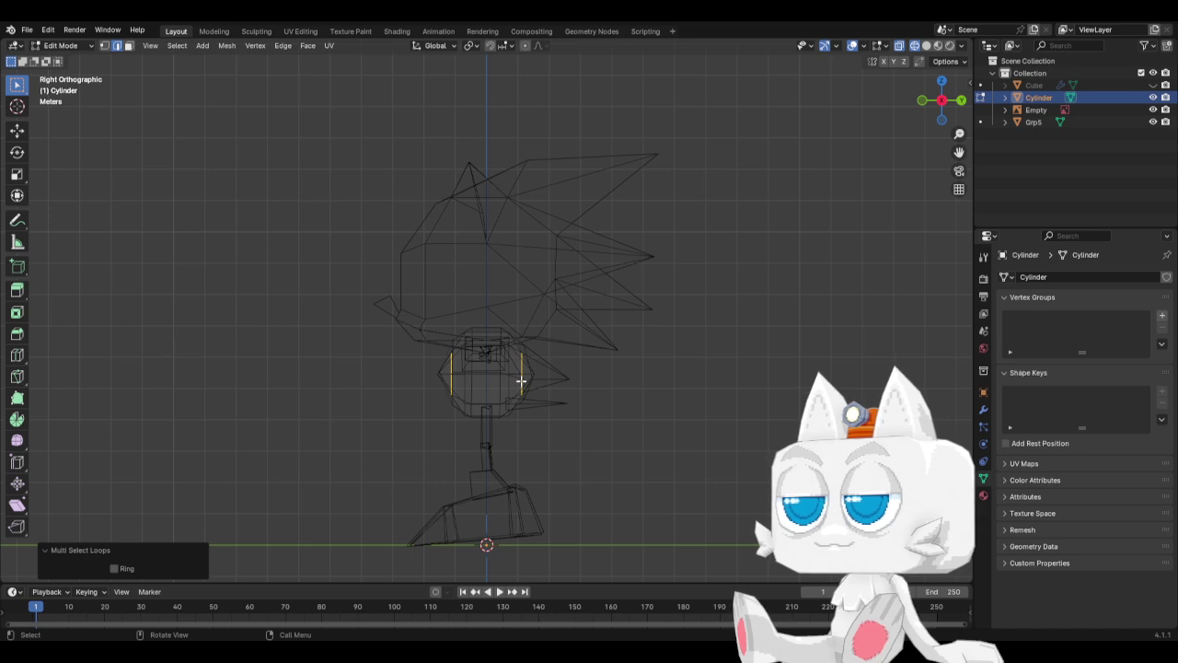
click(470, 46)
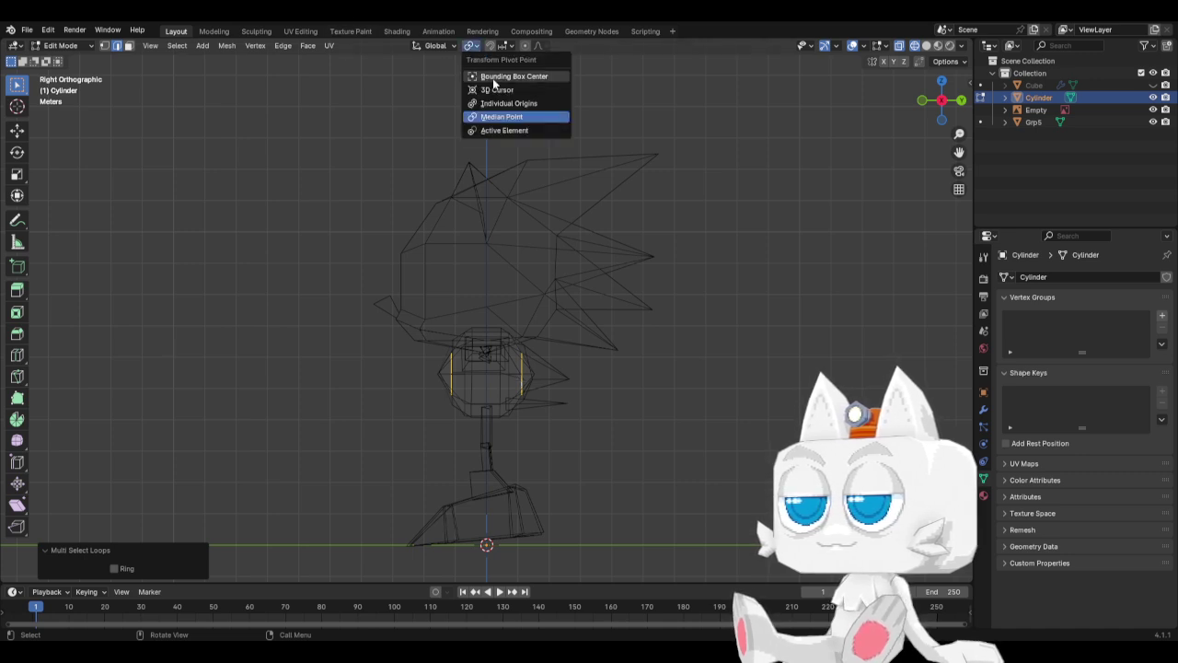
click(504, 103)
key(s)
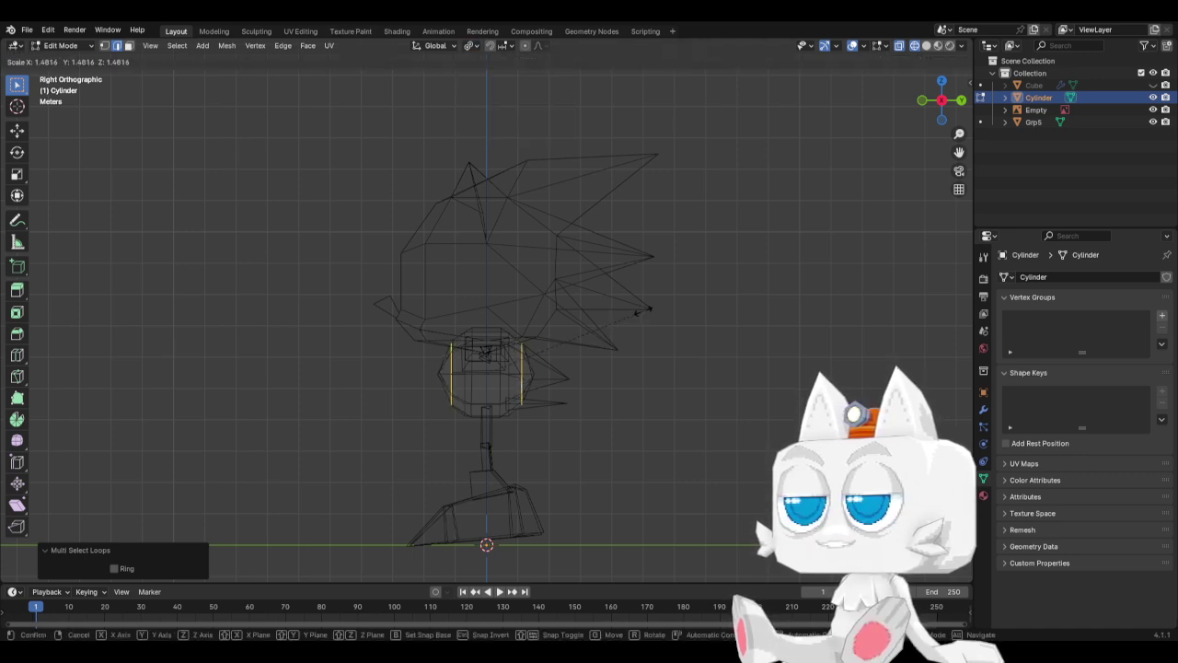
click(647, 310)
Examine the torso's shape in shaded object mode from the front and the side against the Sonic reference.
key(KP_1)
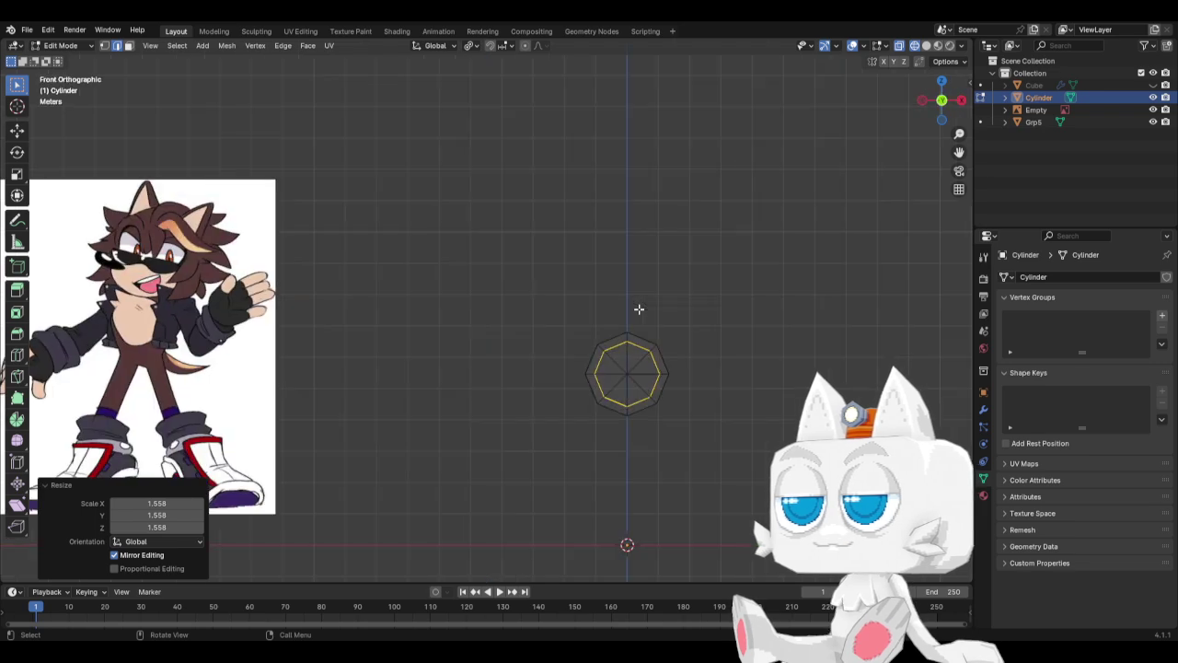
key(ctrl+Tab)
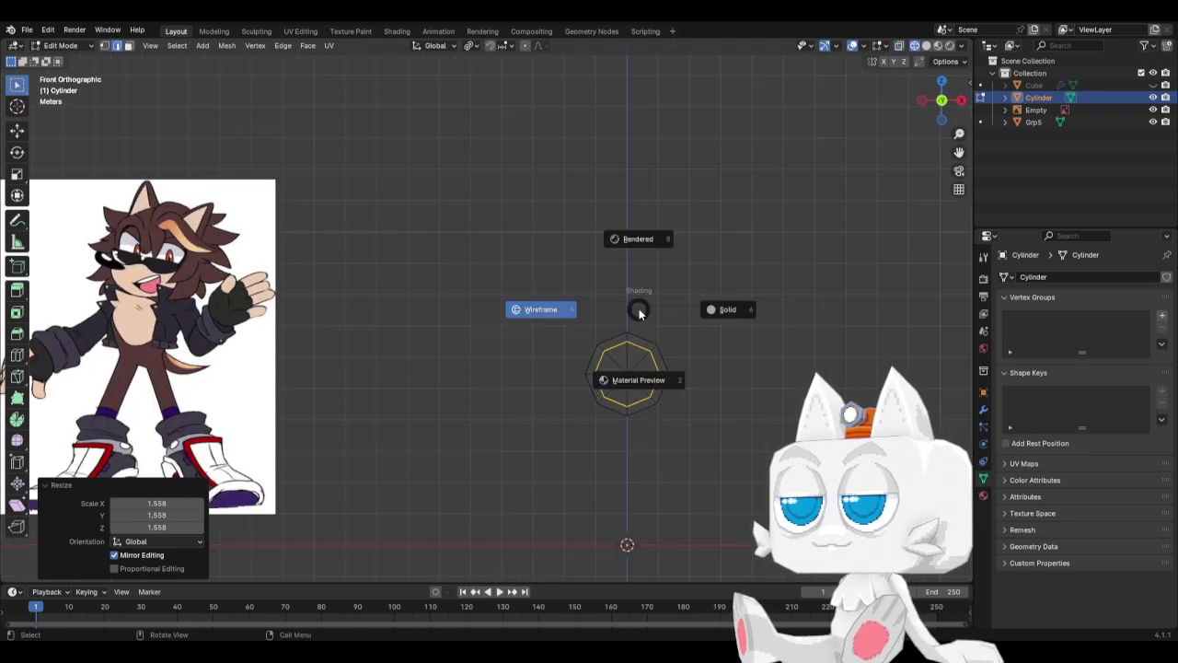
click(633, 310)
scroll(701, 373, down, 3)
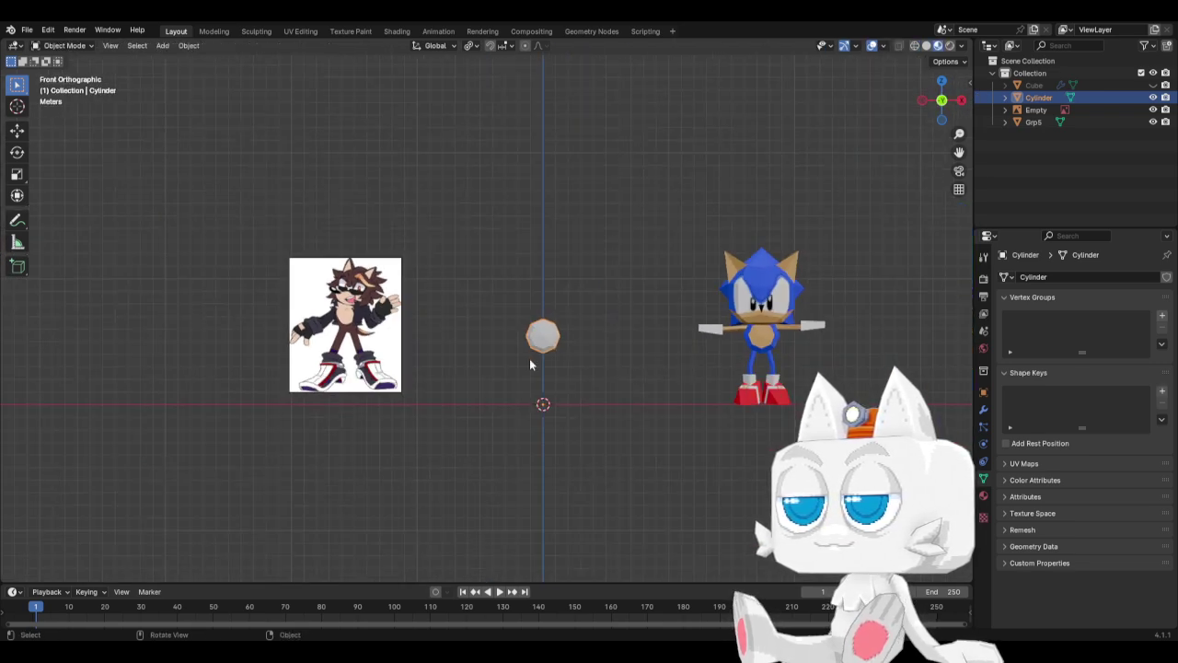
middle_drag(531, 360, 615, 368)
key(KP_3)
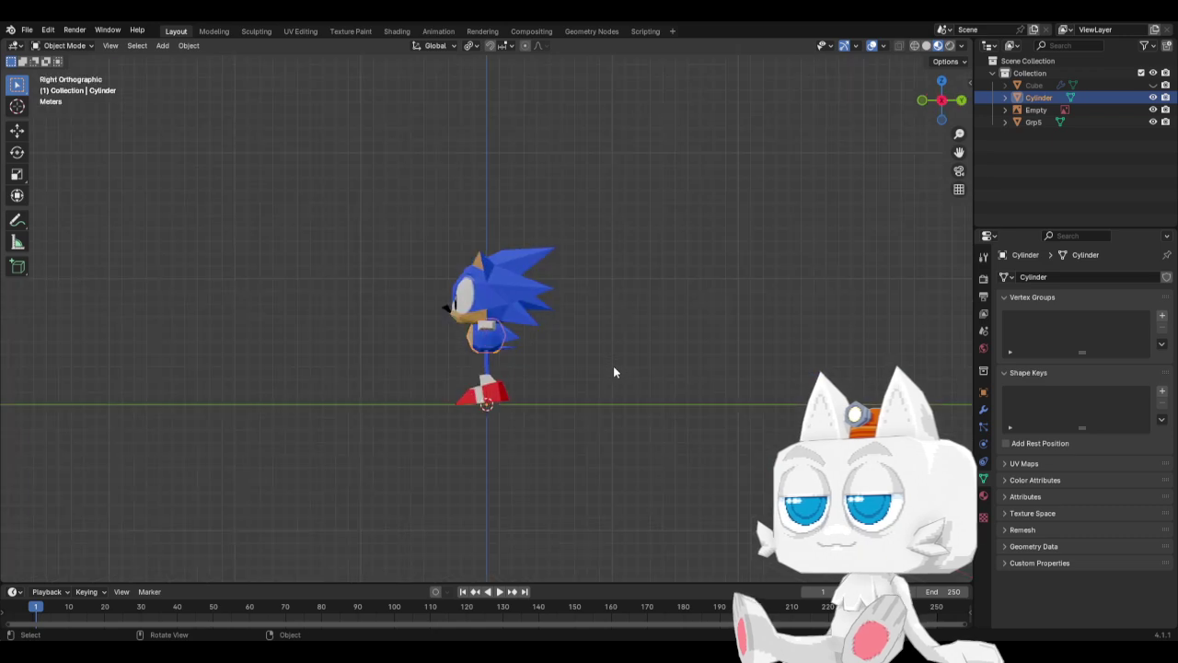
Return the torso to edit mode with Wireframe shading in the side view.
key(Tab)
scroll(613, 366, up, 4)
key(z)
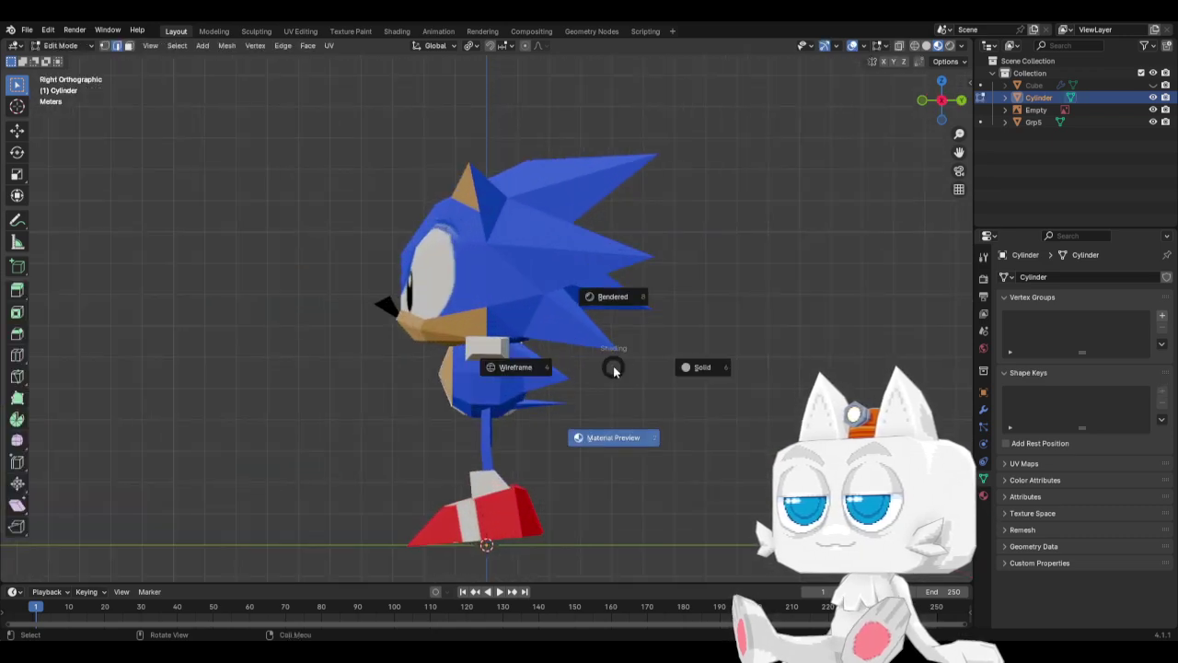
click(526, 369)
key(g)
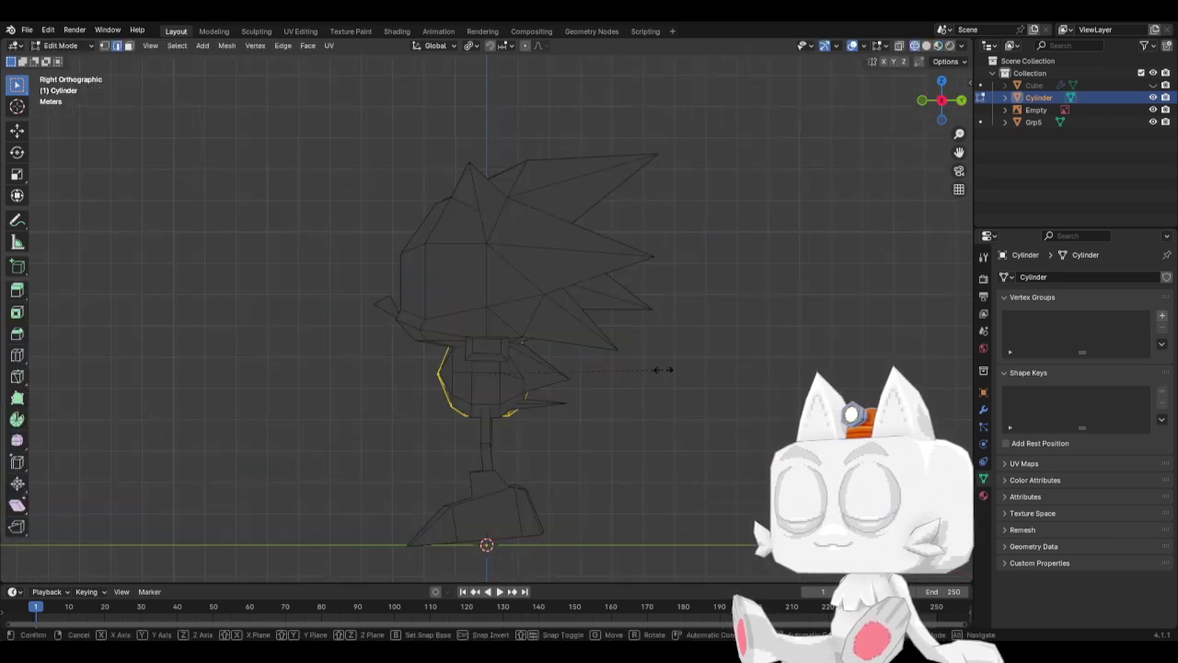
key(y)
key(Escape)
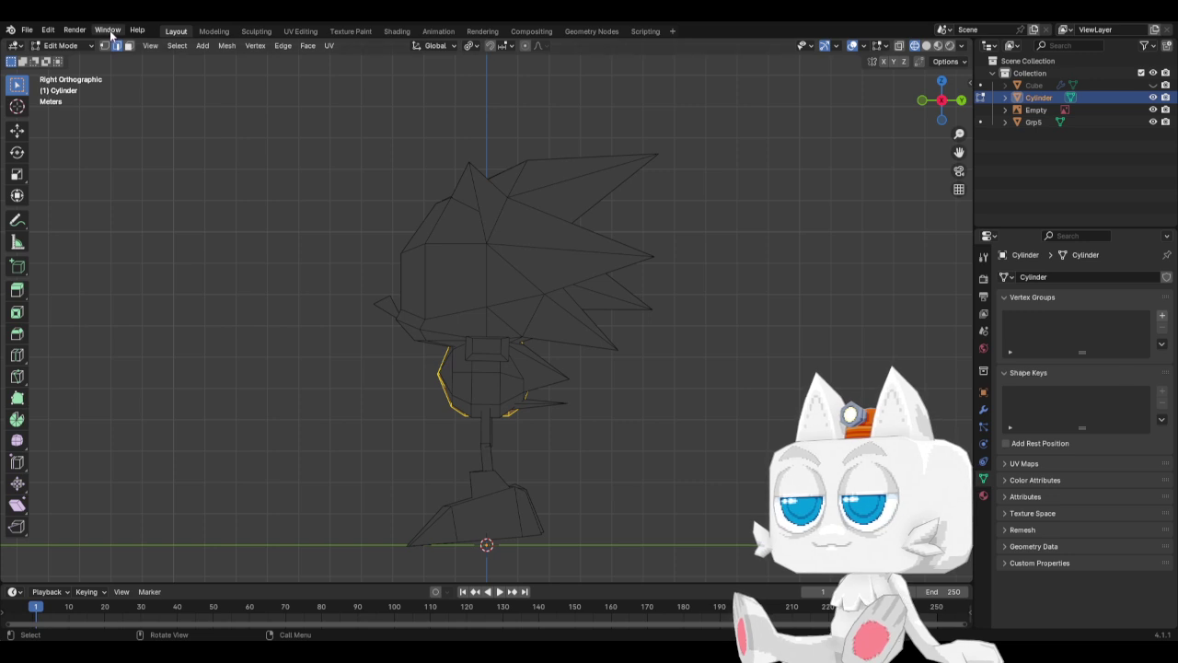
Scale the whole torso mesh along Y by 0.918 and turn on X-ray.
key(s)
key(y)
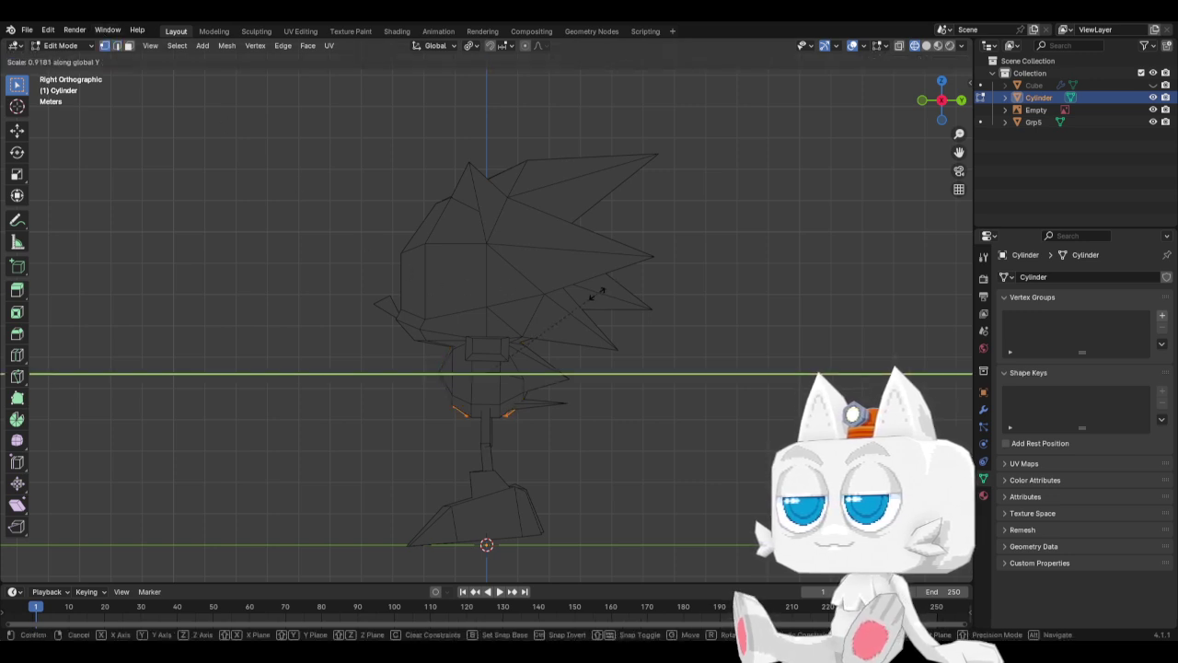
click(597, 291)
key(alt+z)
key(s)
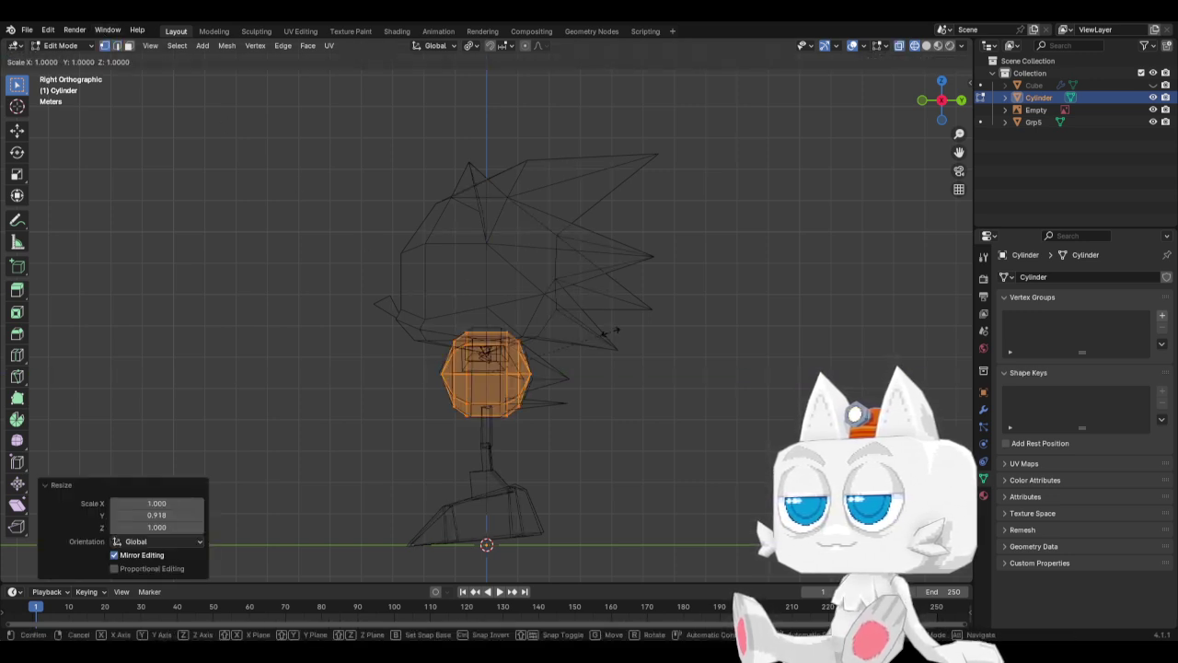
key(y)
click(610, 331)
Select the torso's middle section and scale it along Y by about 0.73.
drag(464, 315, 511, 446)
key(s)
key(y)
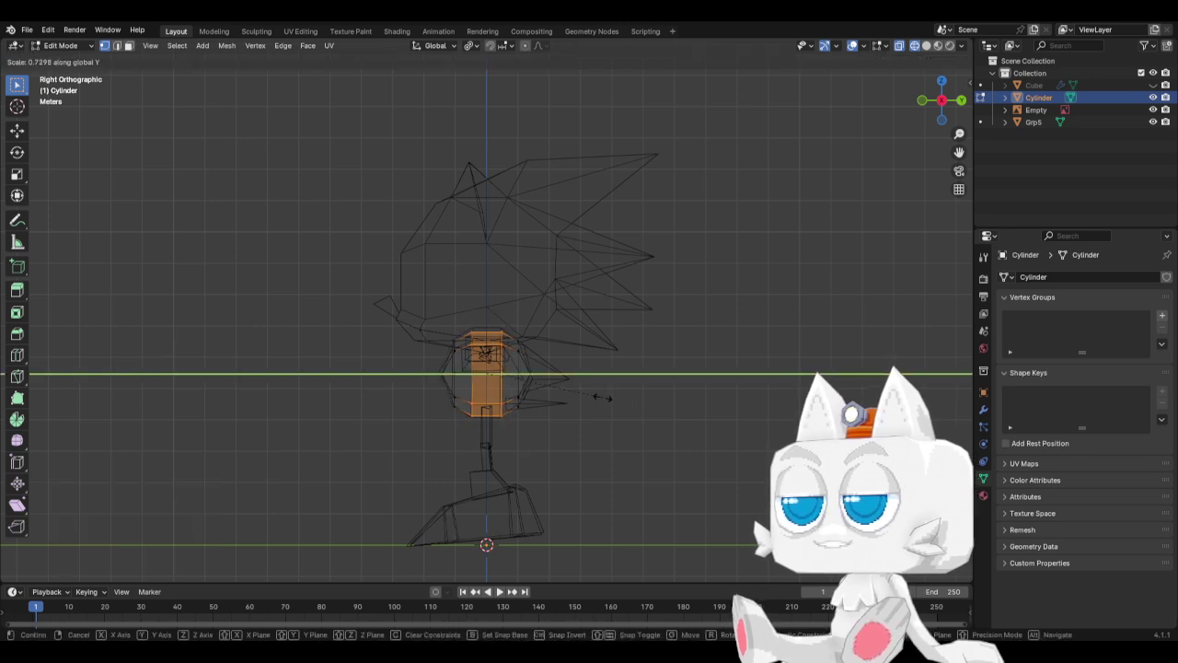
click(599, 398)
Return to object mode and show the torso from the front in Material Preview shading.
key(KP_1)
key(Tab)
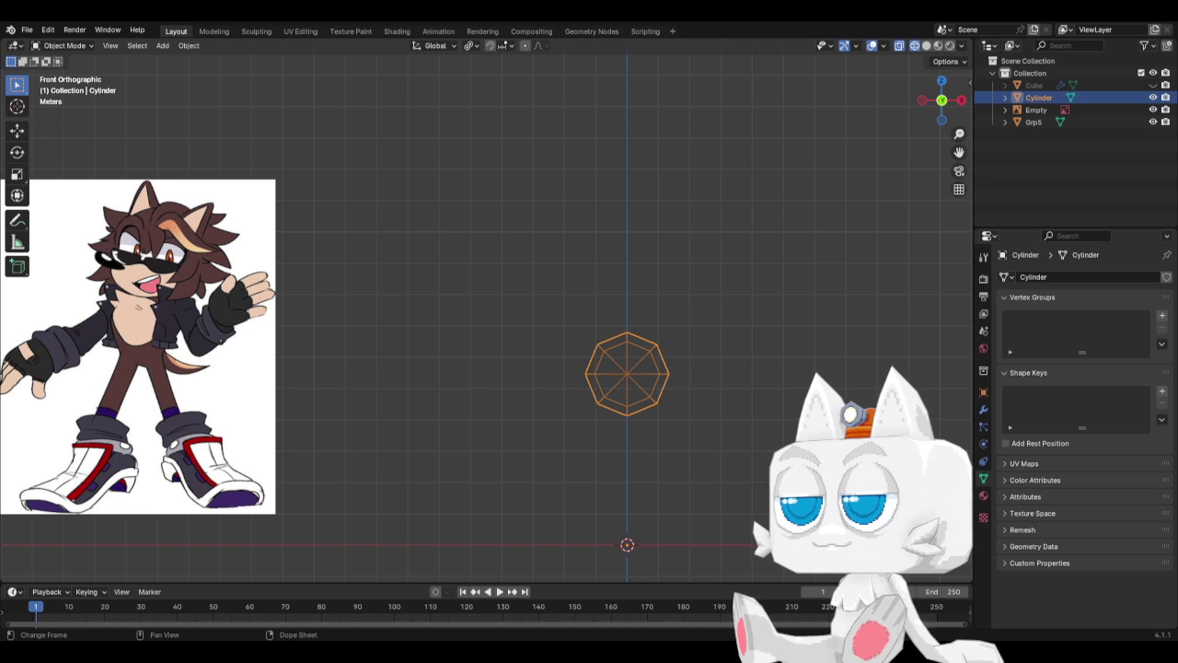
key(z)
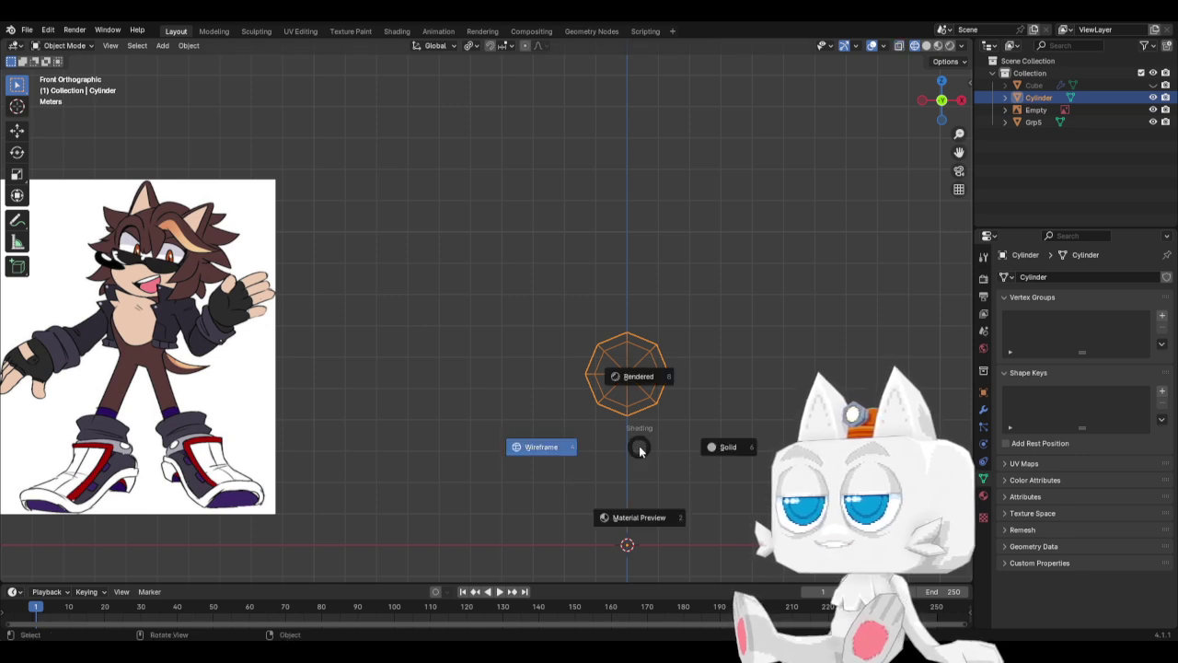
click(635, 503)
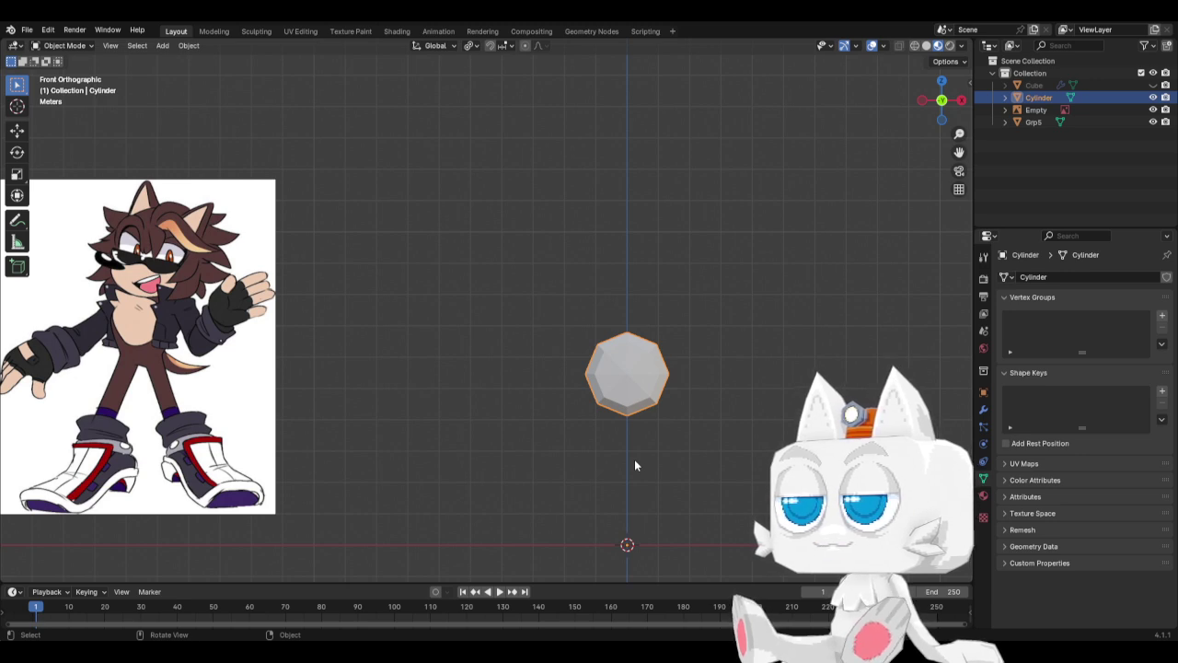
scroll(652, 421, up, 2)
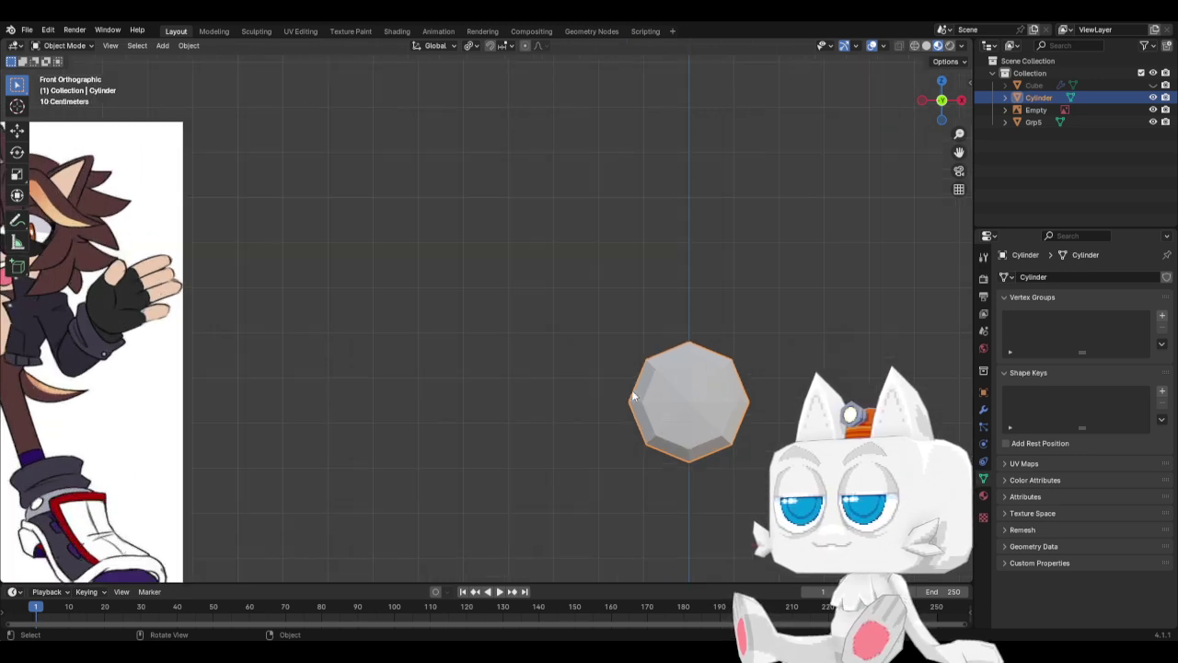
Move the Sonic reference model about 6.97 m in the negative X direction, closer to the torso.
scroll(645, 413, down, 2)
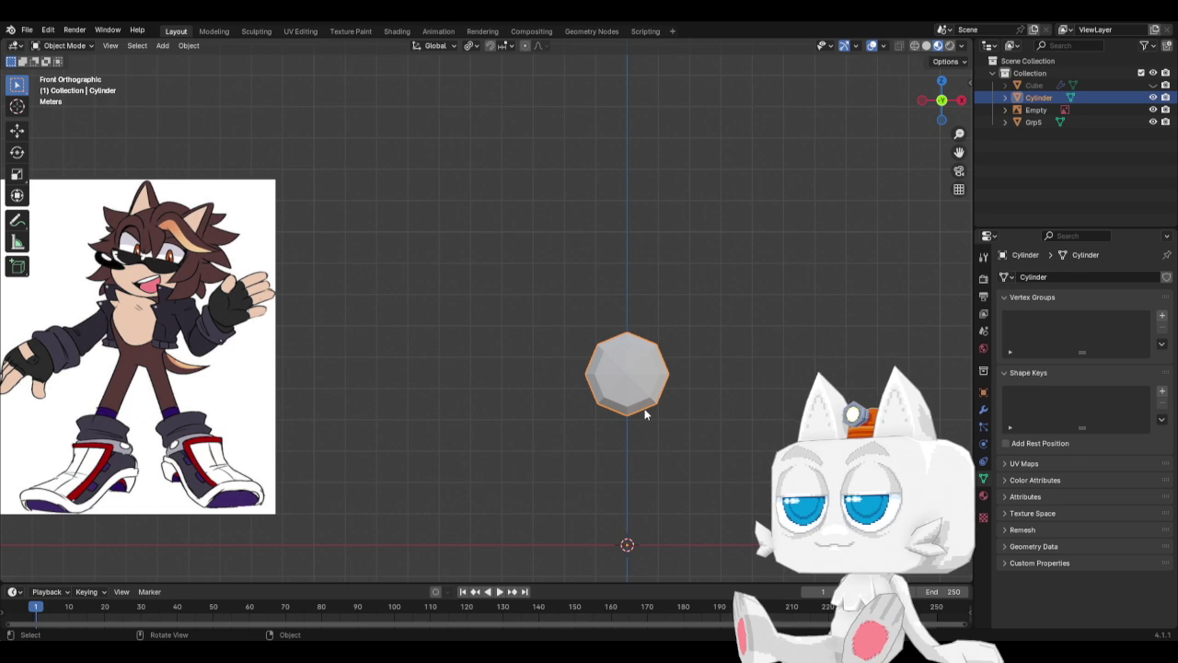
scroll(645, 414, down, 4)
click(759, 306)
key(g)
key(x)
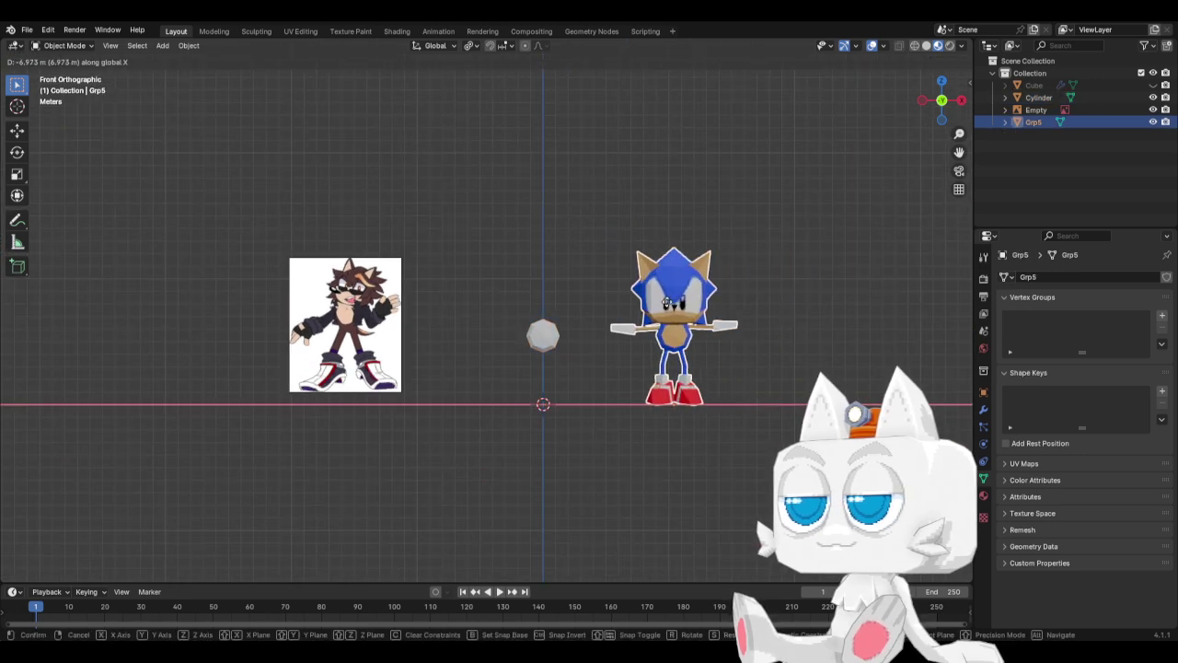
click(666, 304)
In the torso's edit mode with X-ray on, select its upper vertices, scale them by 1.193 and raise them about 0.024 m along Z.
click(548, 337)
scroll(585, 402, up, 4)
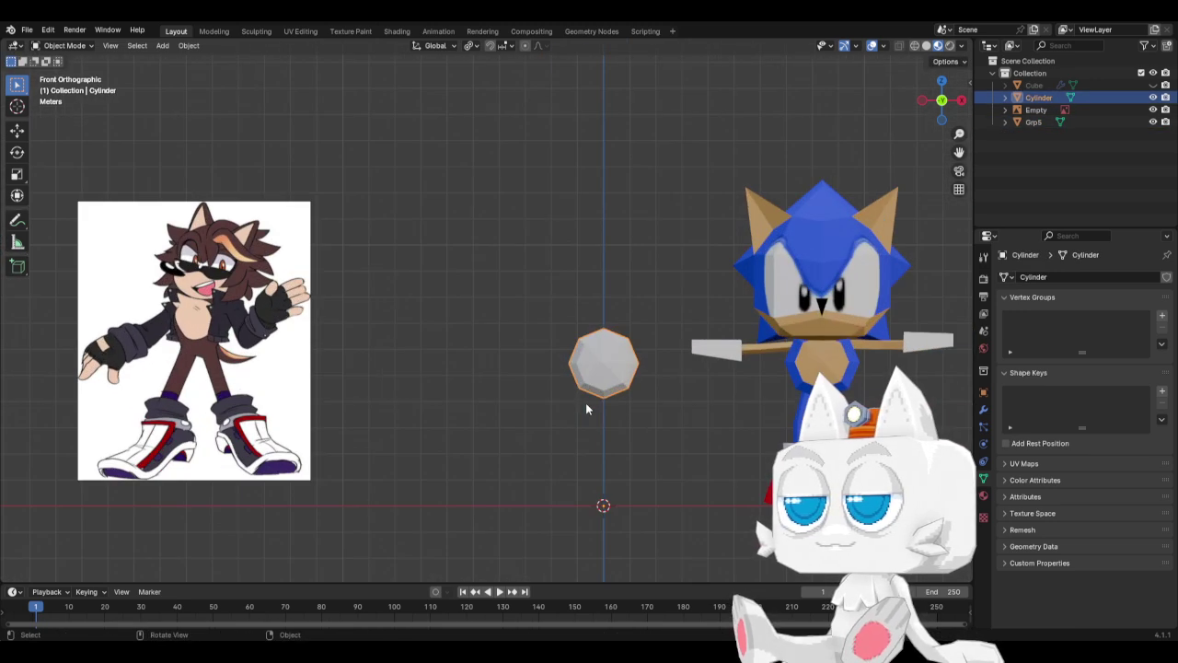
key(Tab)
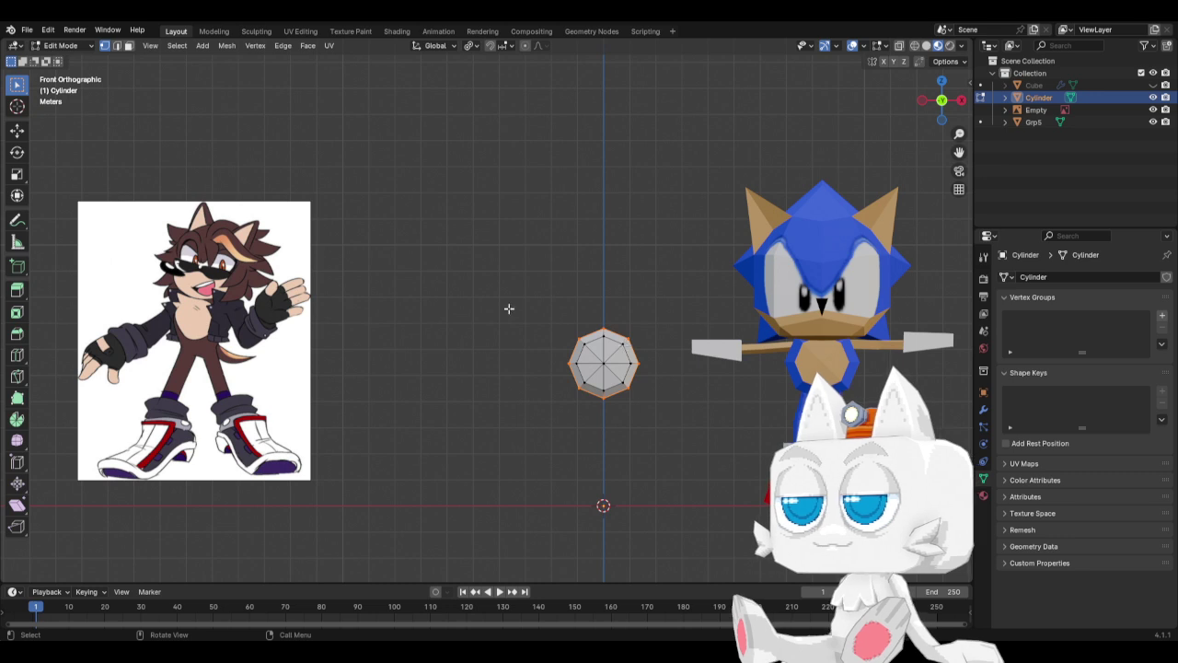
drag(544, 307, 664, 353)
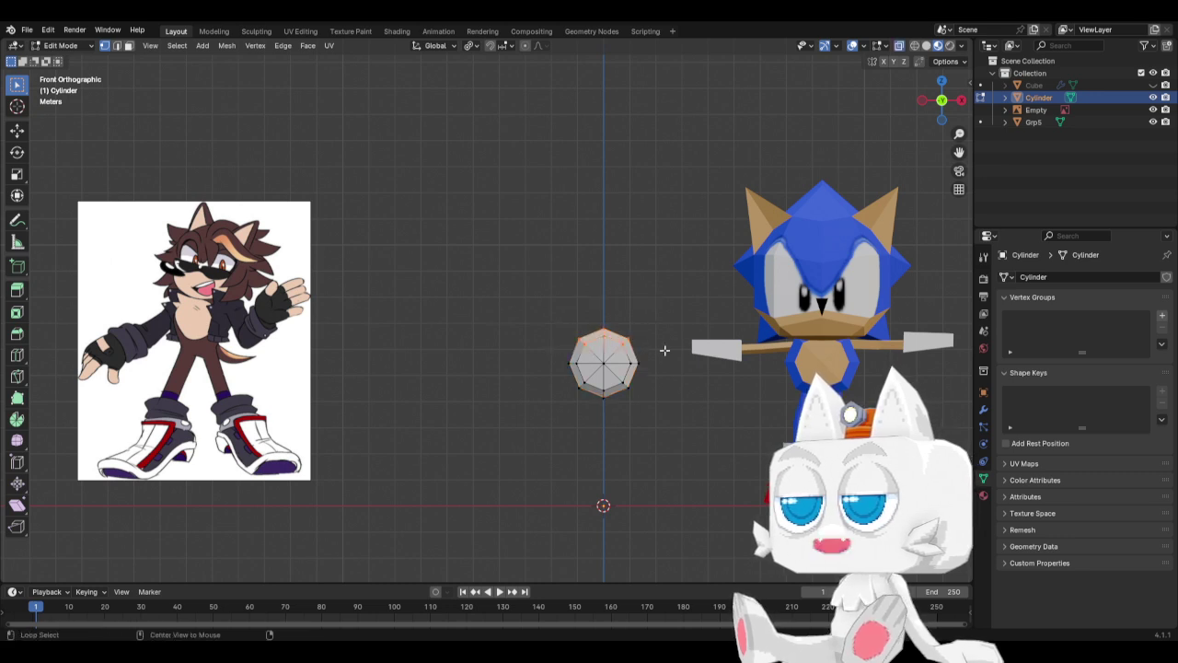
middle_drag(665, 351, 615, 376)
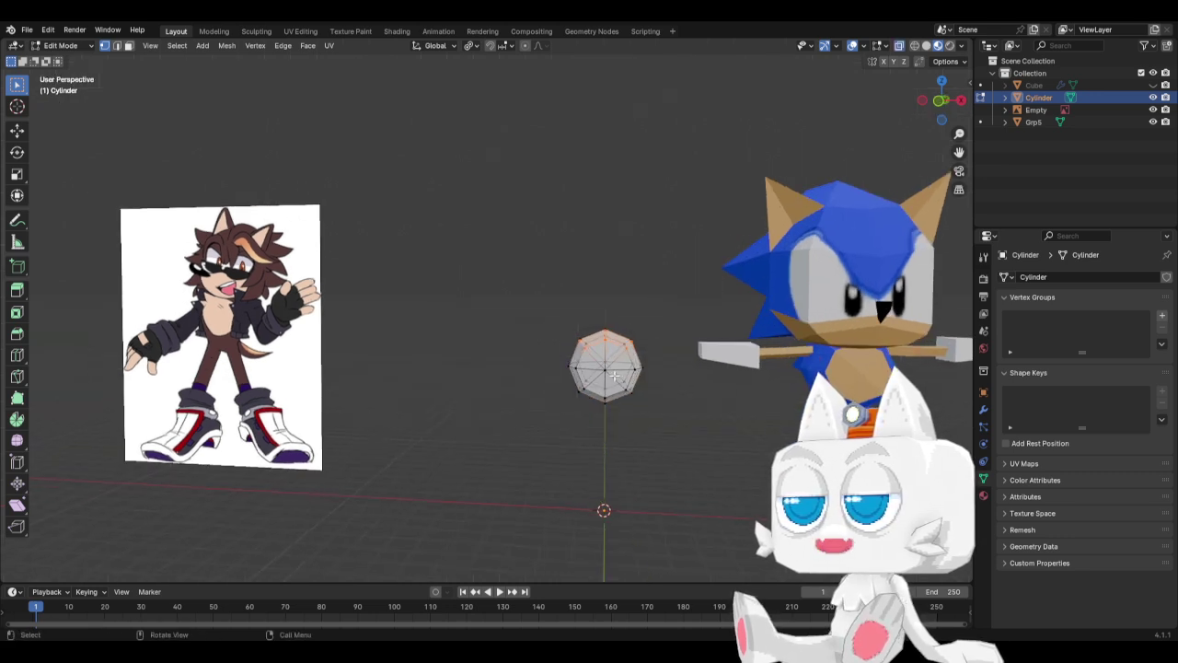
key(KP_1)
drag(543, 317, 651, 354)
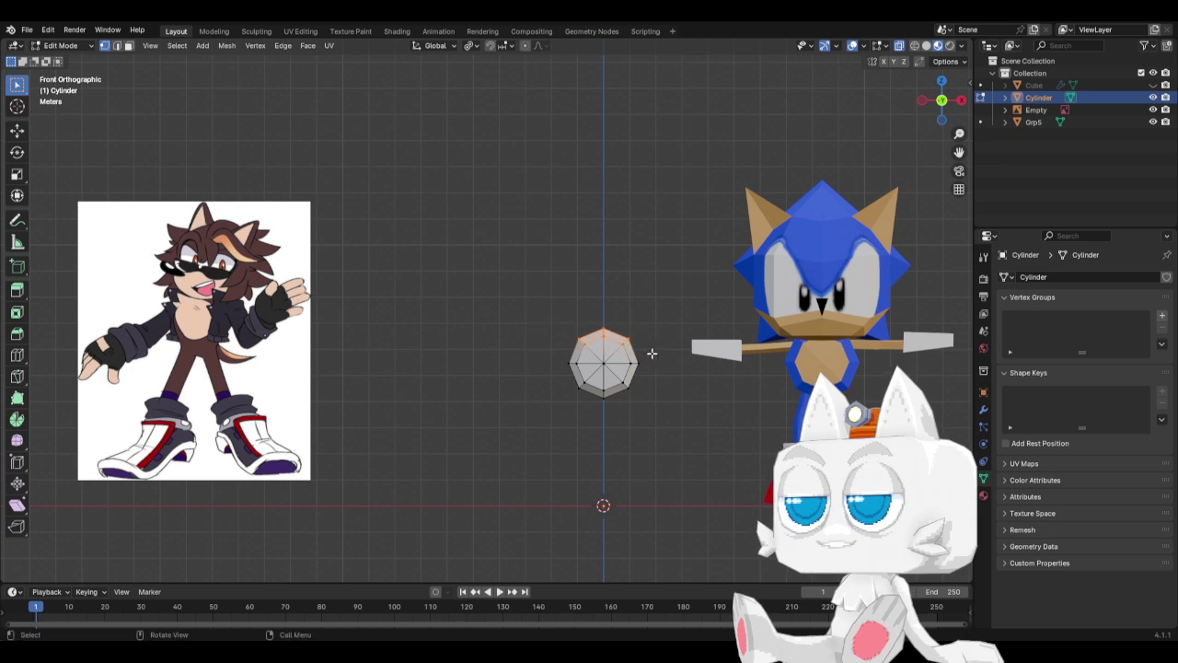
key(s)
click(700, 350)
key(g)
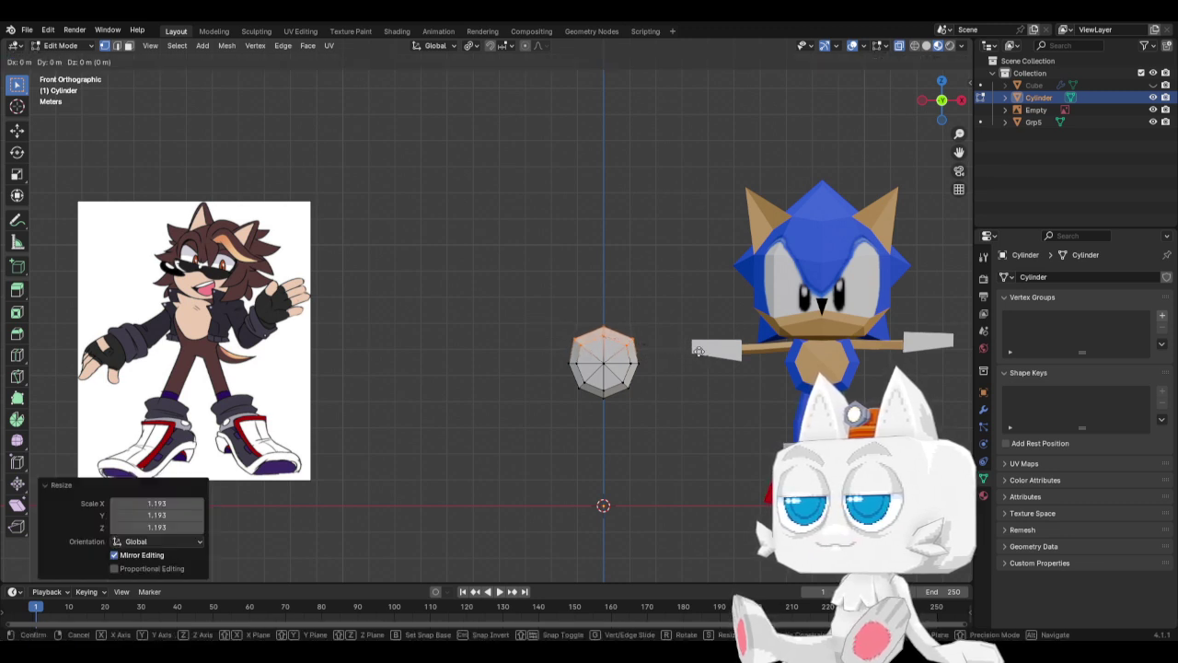
key(z)
click(699, 350)
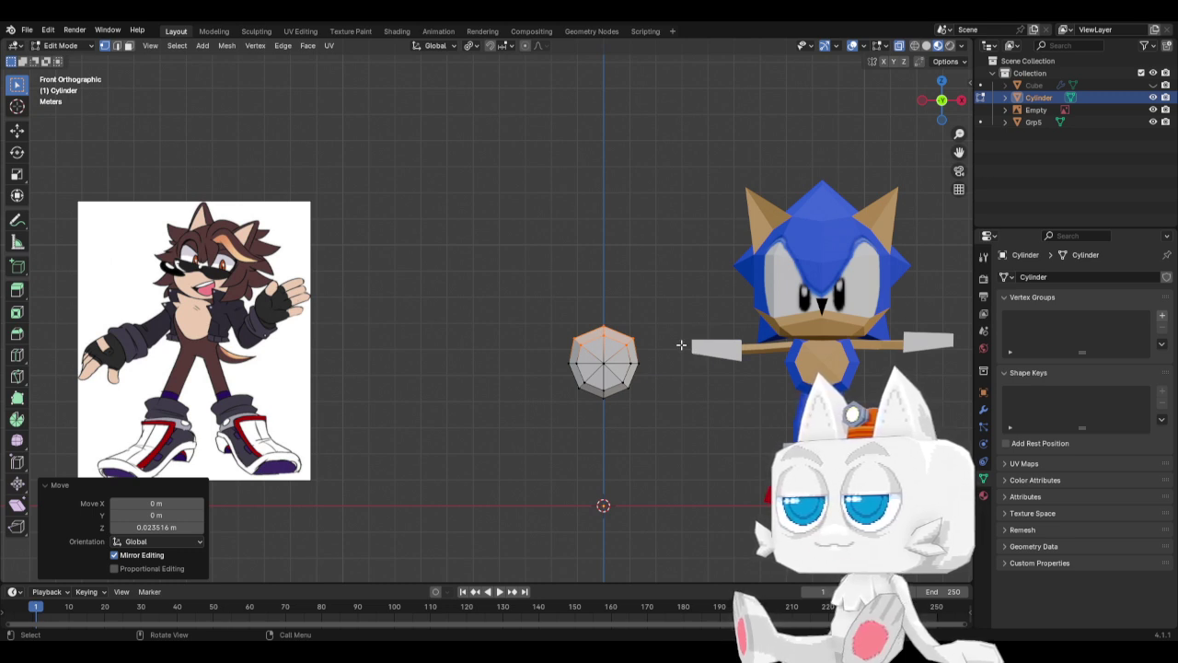
click(674, 384)
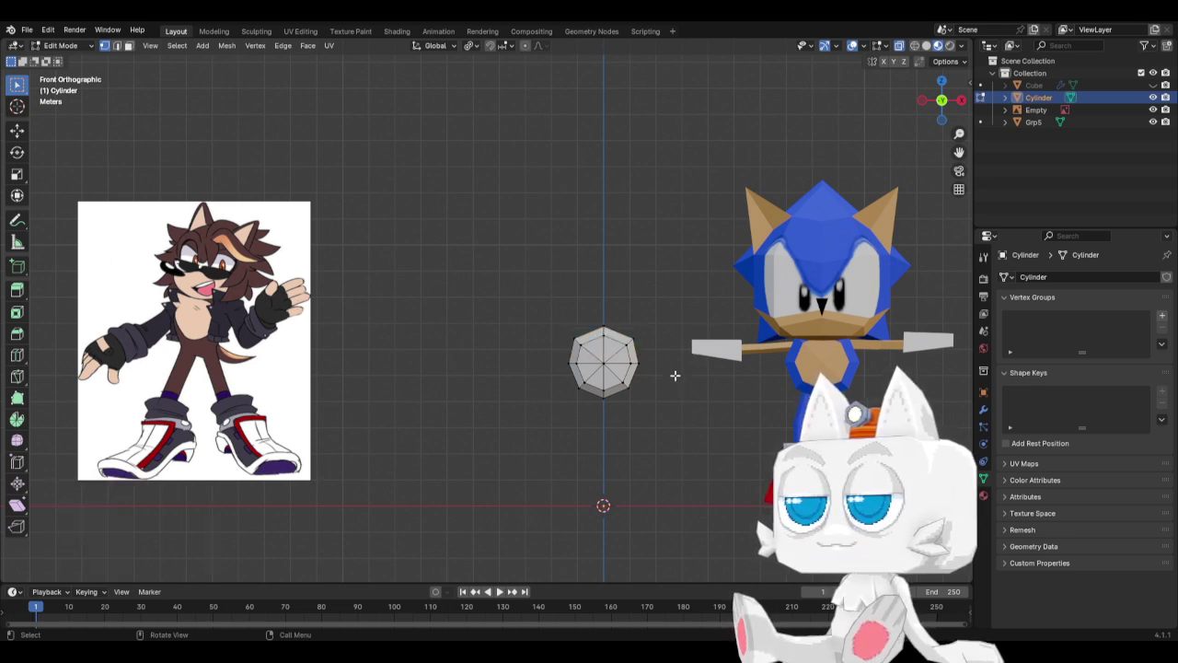
In the side view, scale the torso's upper vertices along Y by 0.864, then clear the selection in the front view.
drag(538, 306, 669, 353)
click(668, 405)
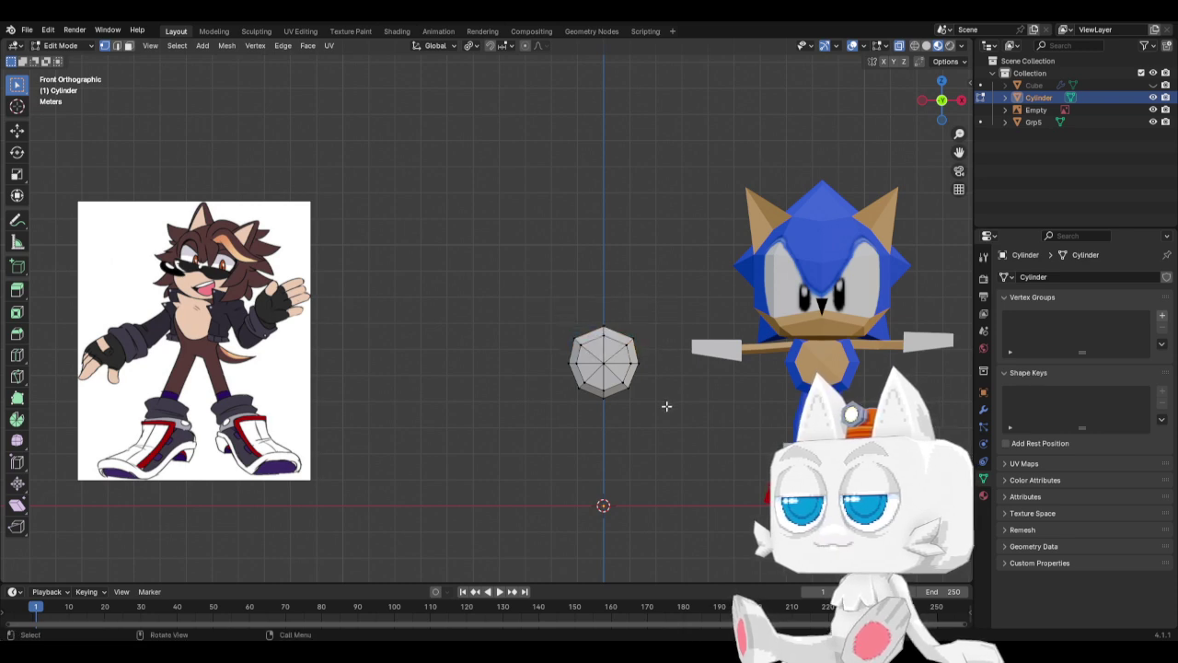
key(KP_3)
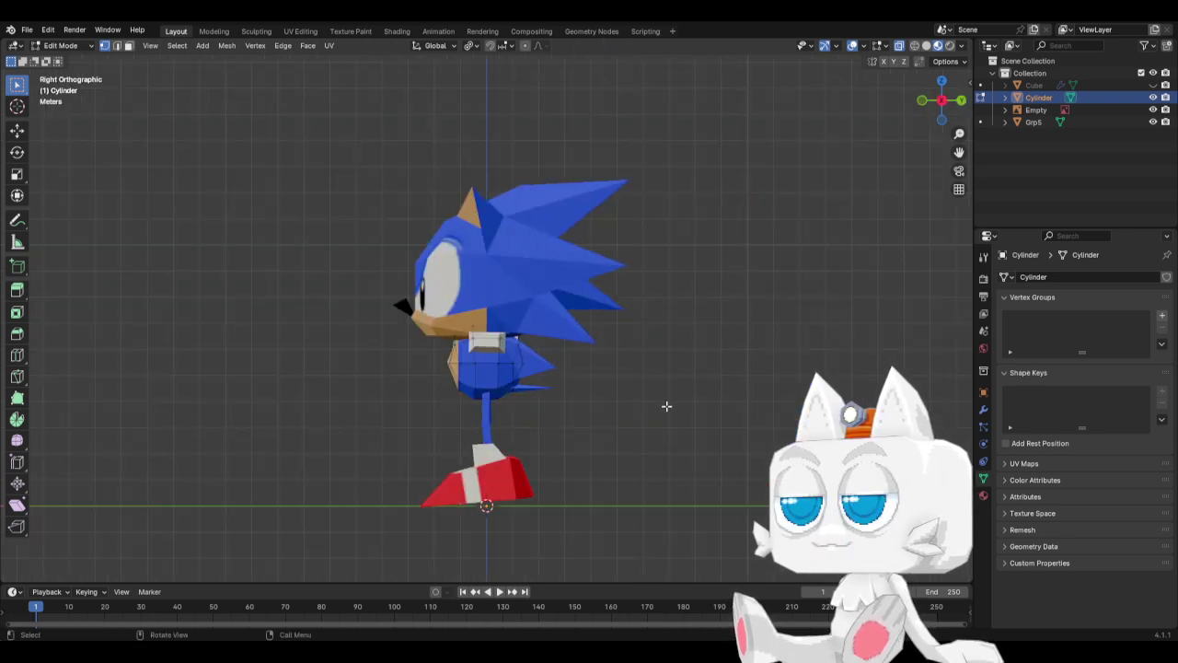
key(KP_1)
key(KP_3)
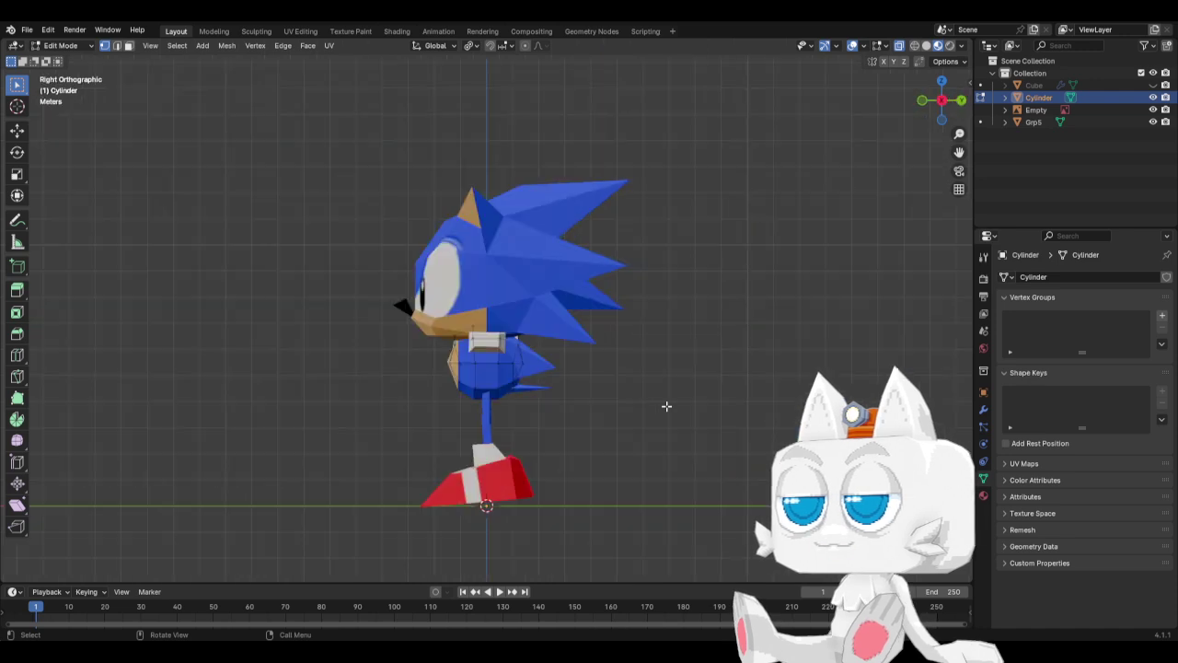
drag(440, 316, 550, 356)
key(s)
key(y)
click(534, 344)
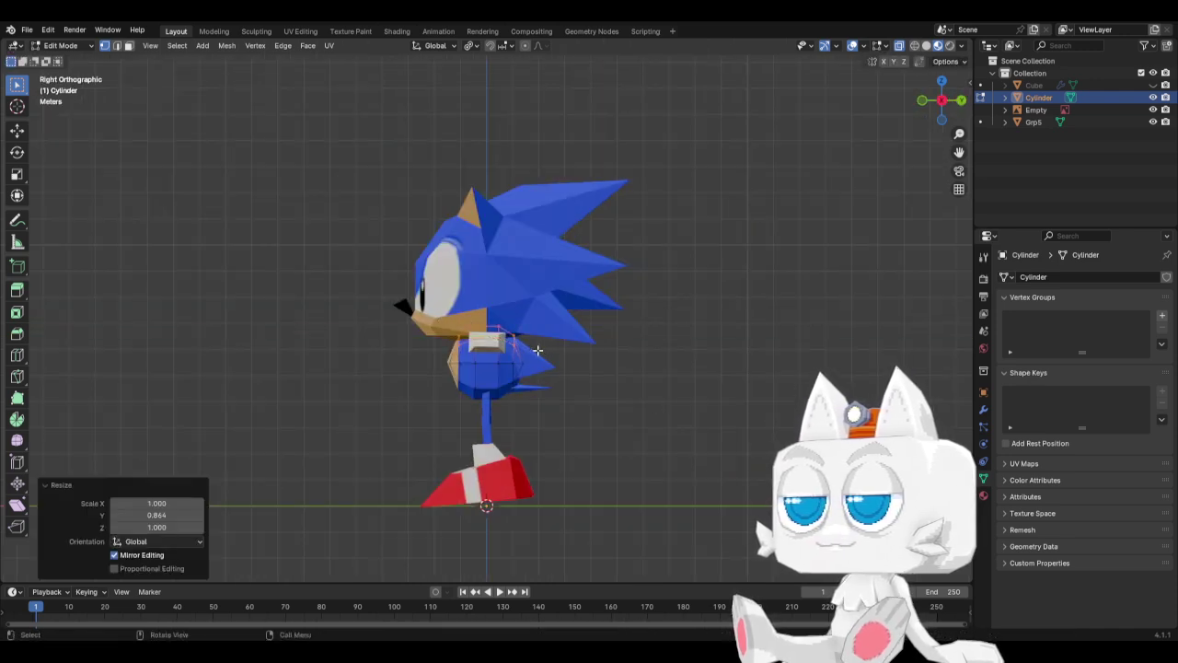
middle_drag(534, 344, 538, 351)
key(KP_1)
click(503, 425)
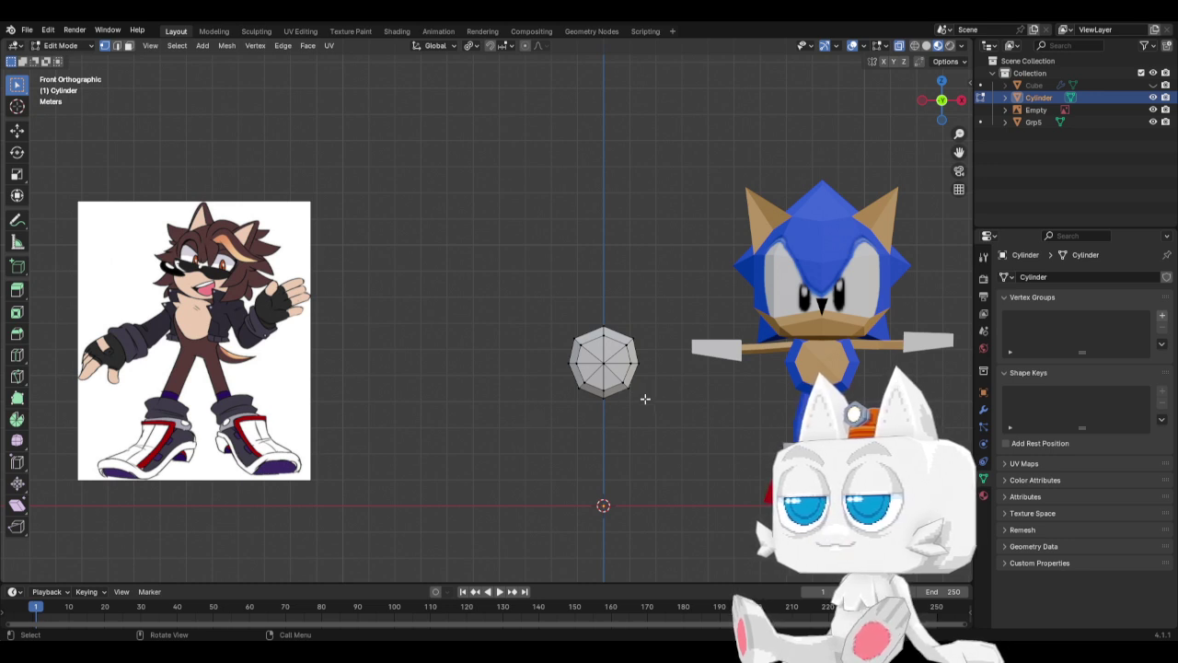
Add a cylinder with 3 vertices to the torso mesh as the base for a leg.
key(shift+s)
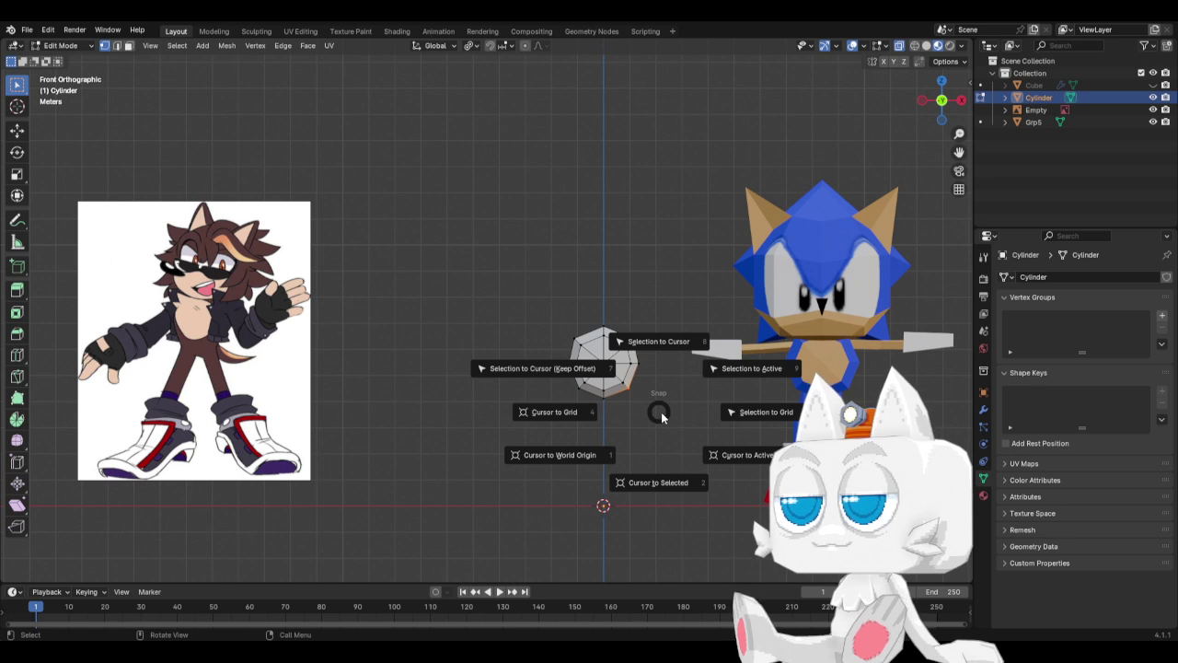
key(Escape)
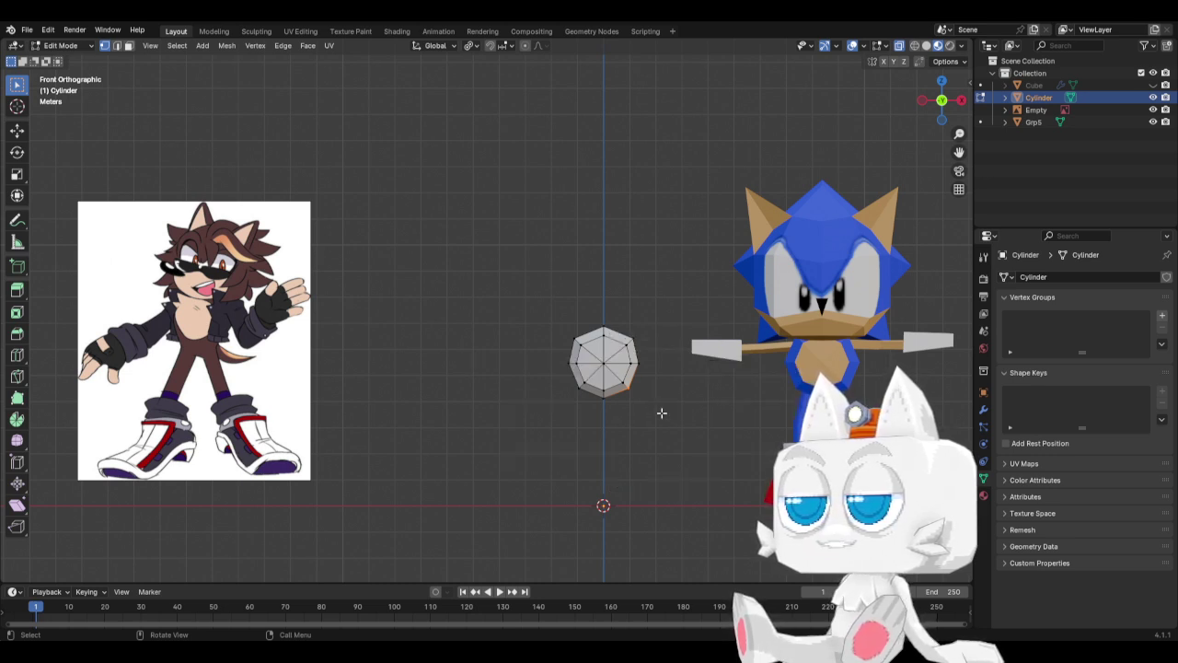
key(shift+a)
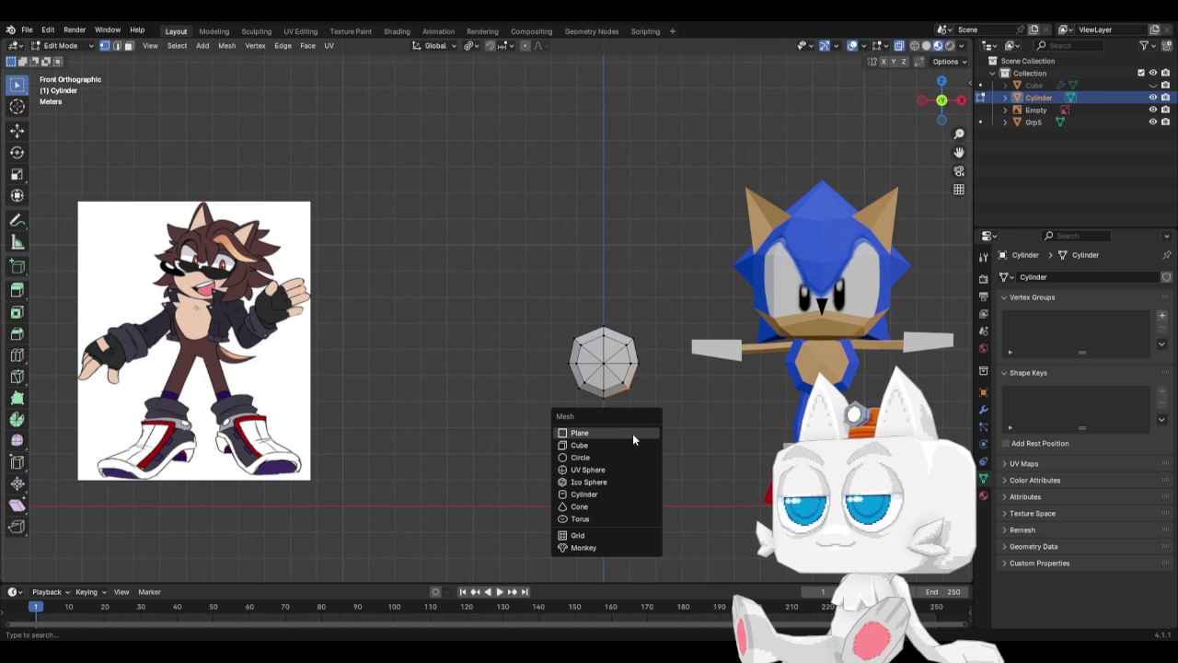
click(587, 494)
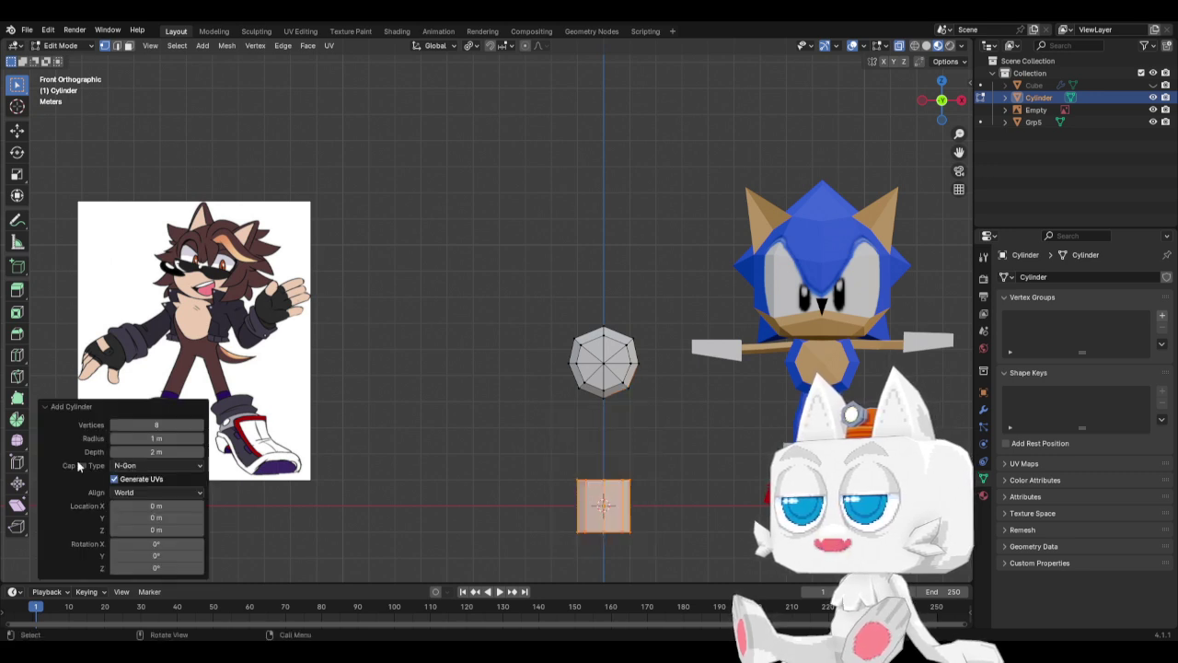
drag(115, 425, 78, 425)
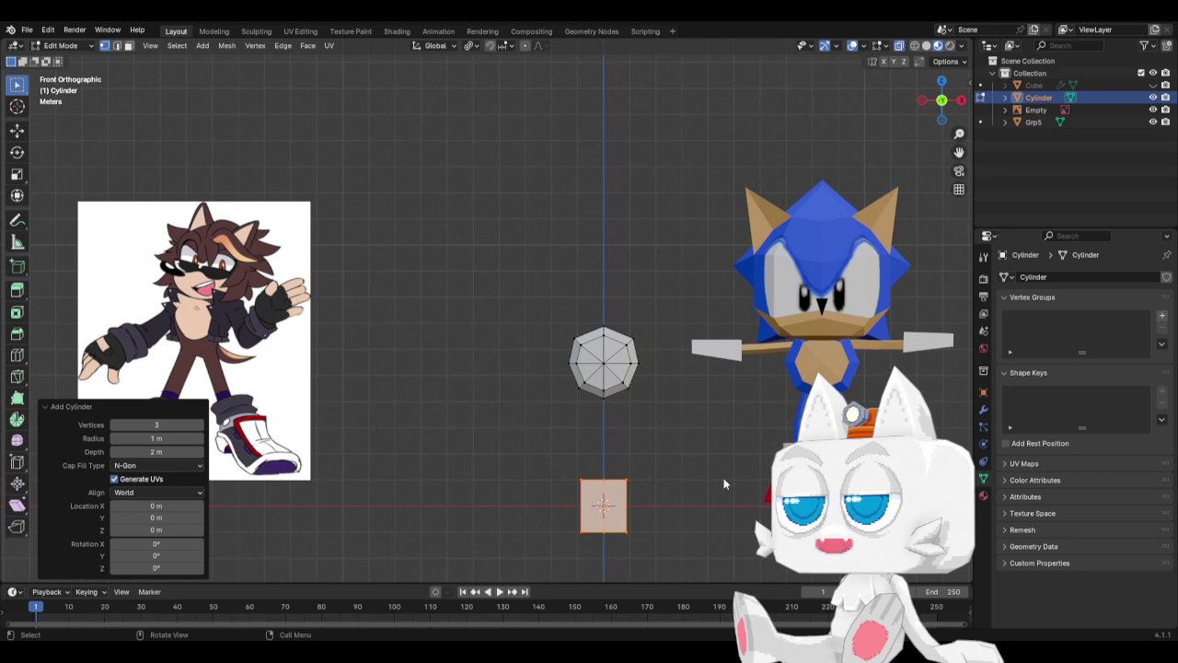
Scale the leg prism by 0.397 and by 2.283 along Z, and move it about 1.22 m along X and 2.92 m up.
key(s)
click(626, 494)
key(s)
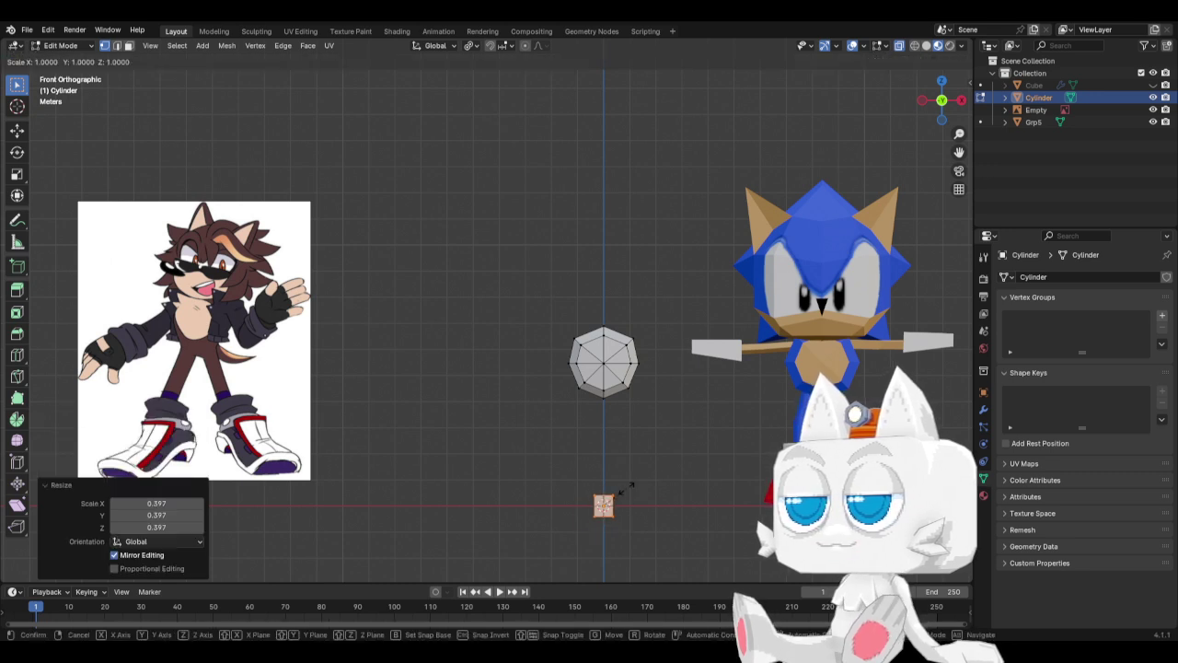
key(z)
click(664, 486)
key(g)
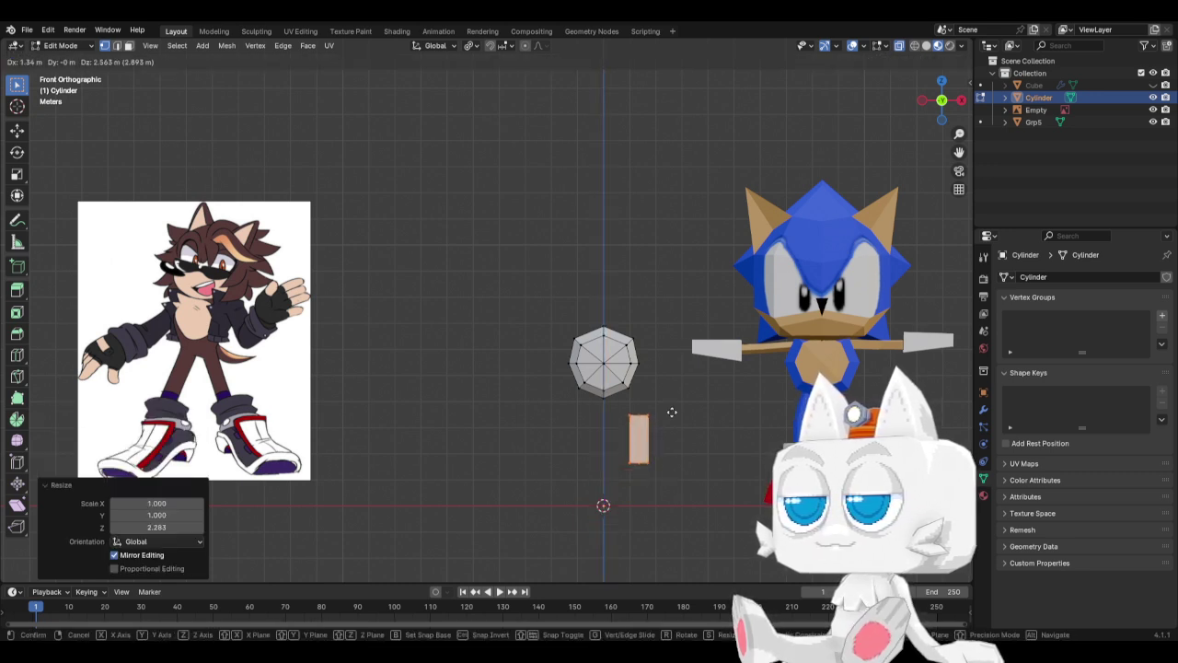
click(668, 402)
Rotate the leg prism 180° in the top view and return to the front view.
key(KP_7)
text(r)
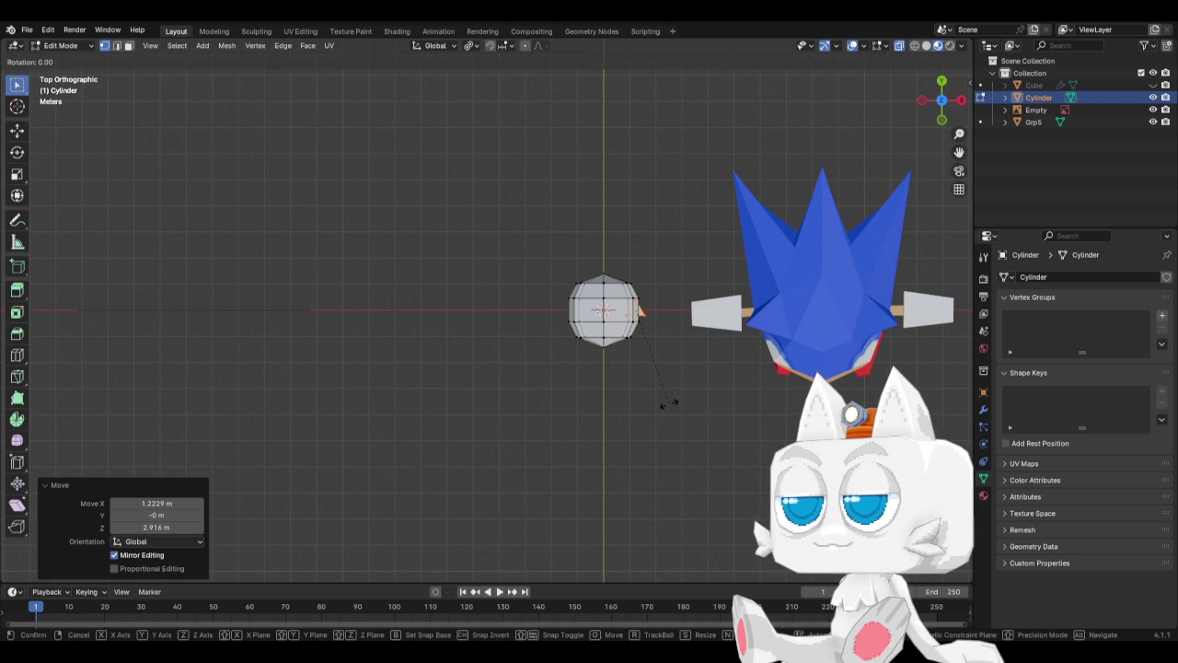
text(180)
key(Return)
key(KP_2)
key(KP_2)
key(KP_2)
key(KP_2)
key(KP_2)
key(KP_1)
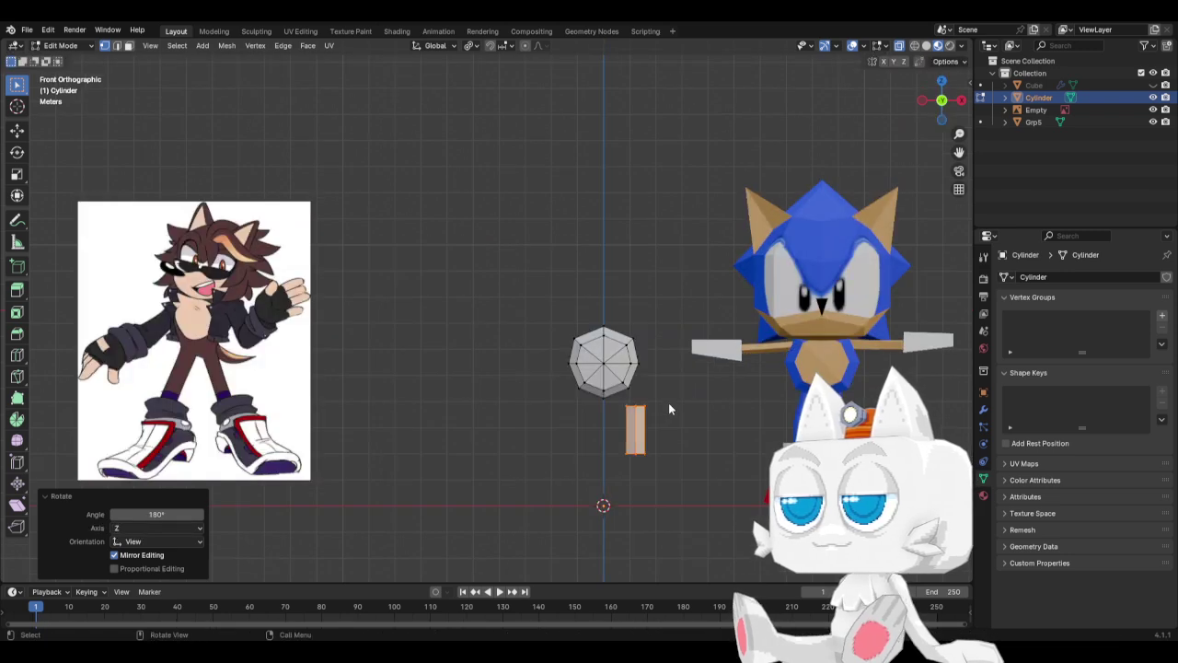
Scale the leg by 0.846, tilt it outward, and move it about -0.49 m along X and 0.80 m up against the torso's underside.
key(s)
click(723, 423)
key(r)
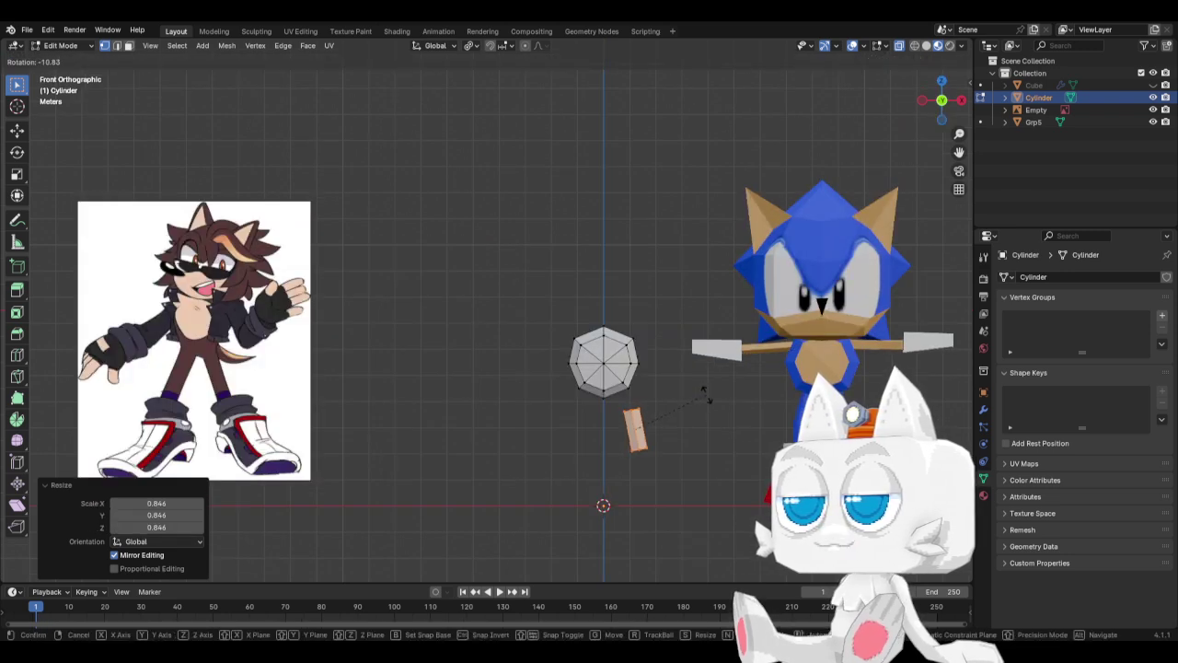
click(709, 402)
key(g)
Shrink the leg slightly, adjust its tilt by -0.747° and -3.87°, and reposition it under the torso, ending with a 0.094 m shift along X.
key(s)
click(686, 378)
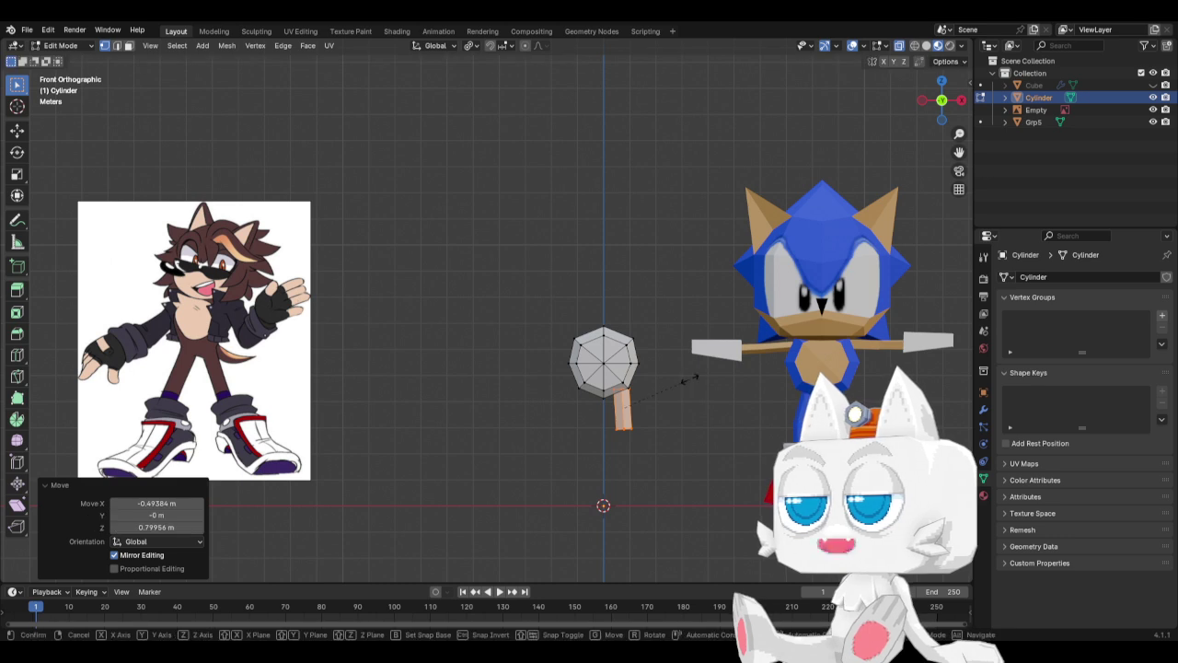
key(r)
click(679, 378)
key(g)
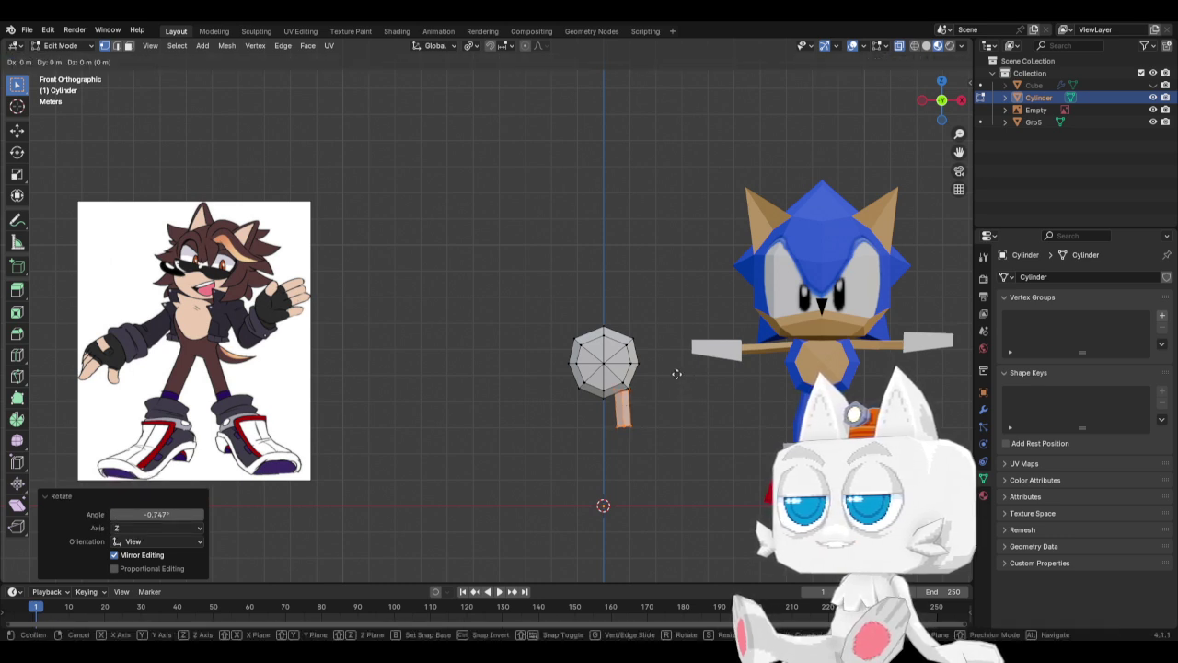
click(683, 373)
key(r)
click(683, 369)
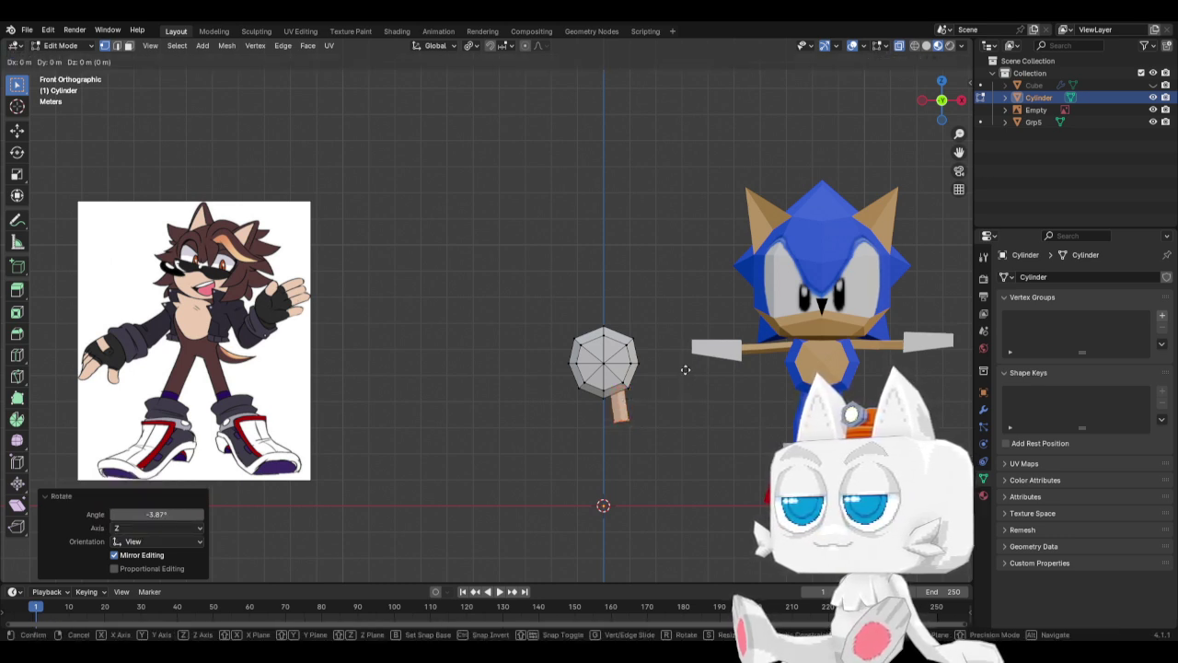
key(g)
key(x)
click(687, 369)
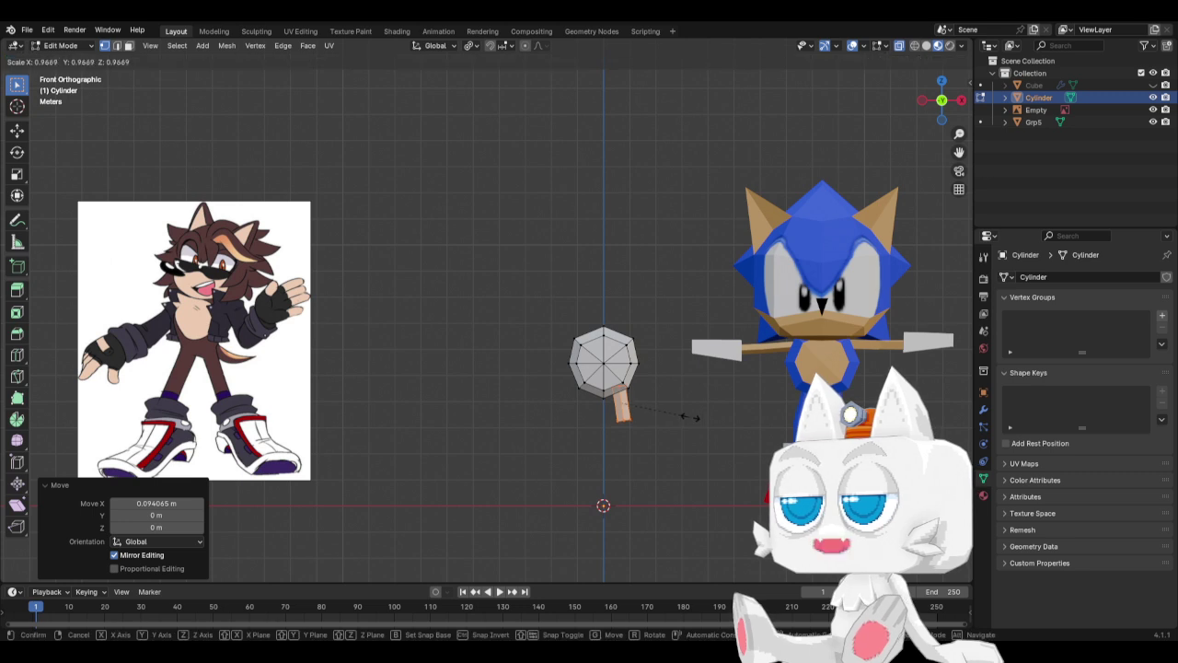
Thin the leg, select its lower end and move that end about 0.07 m along X and 0.165 m down.
key(a)
key(b)
middle_drag(560, 314, 646, 390)
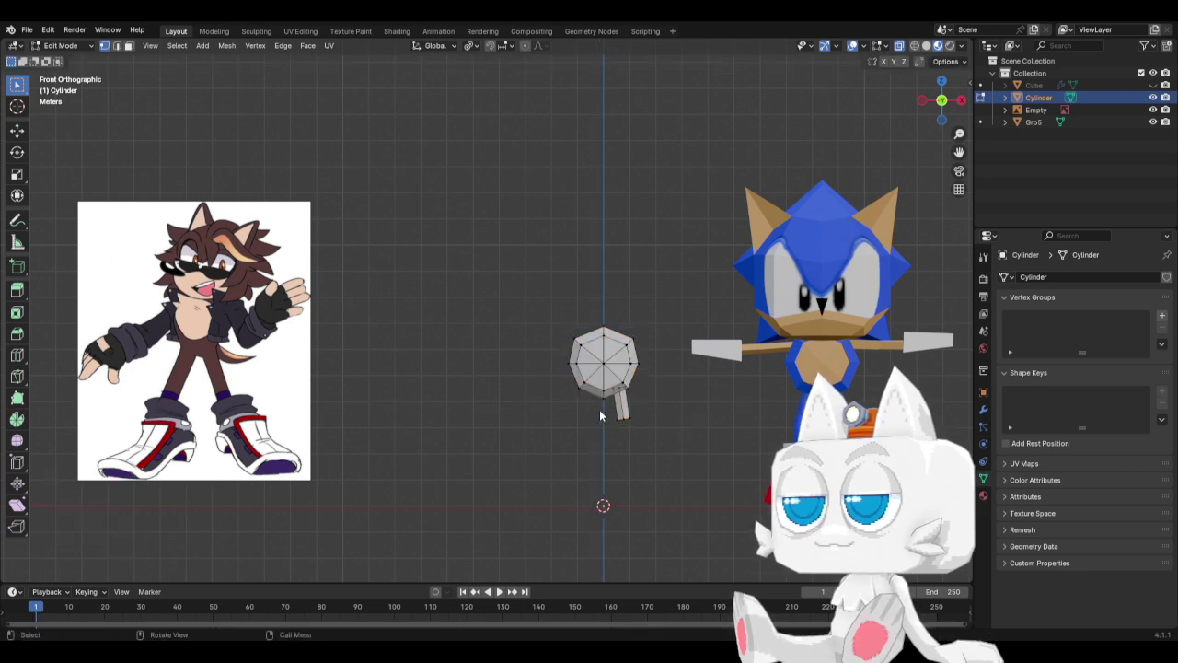
key(g)
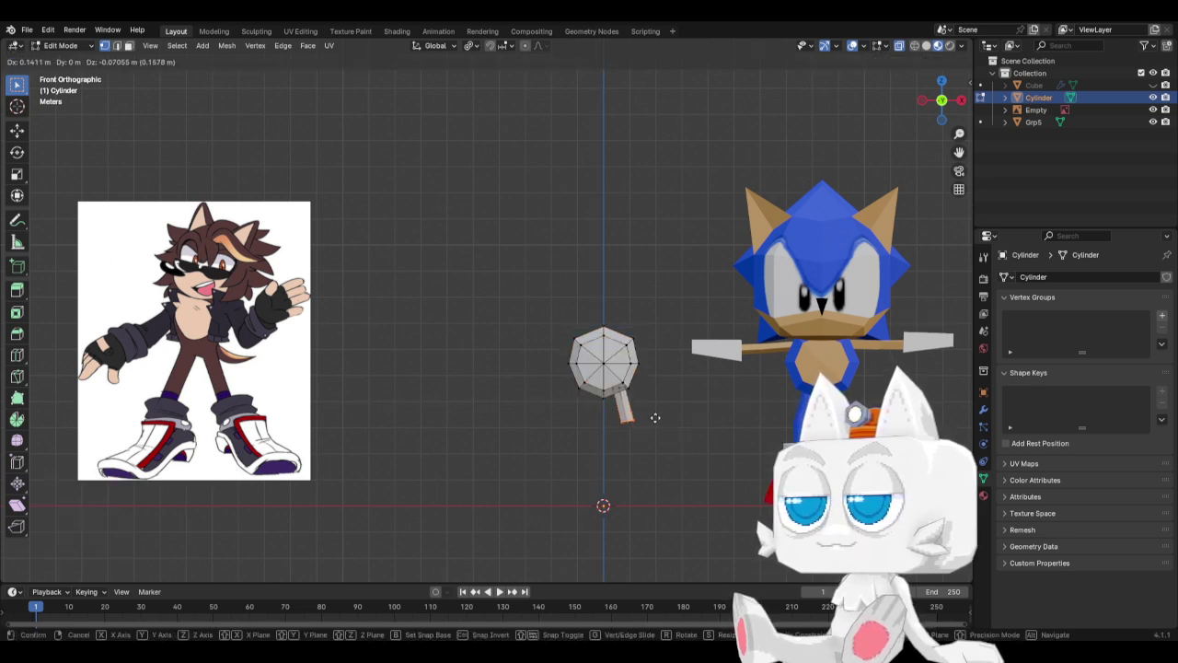
click(654, 425)
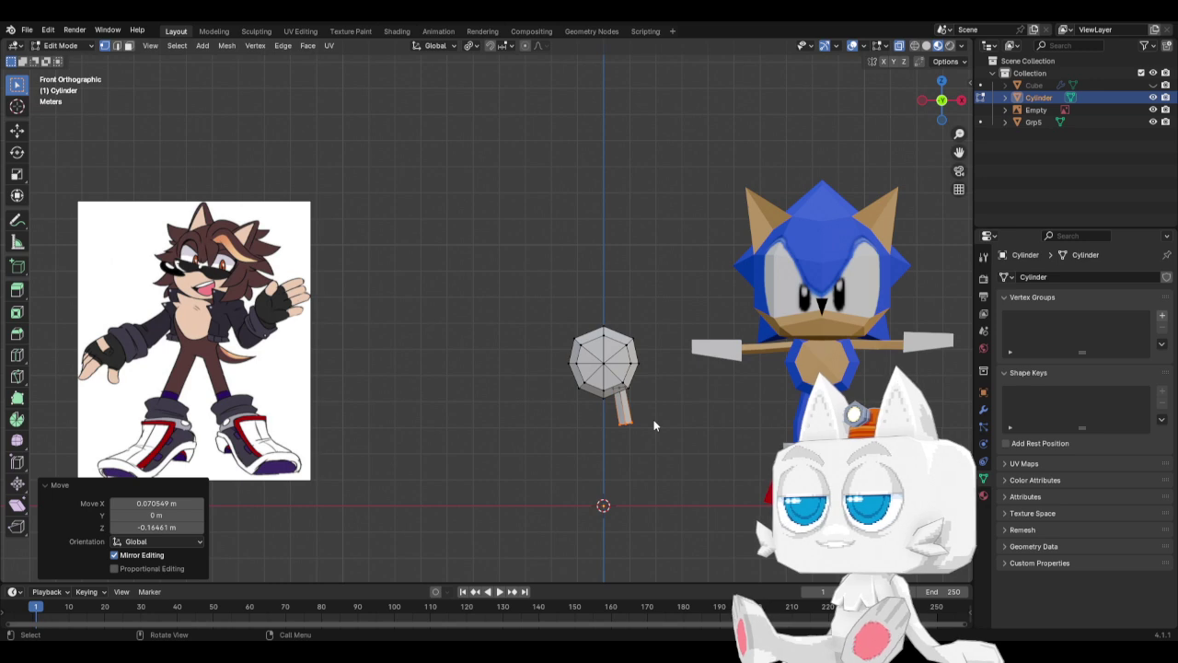
Select the whole linked leg, rotate it 4.26° in the side view and return to the front view.
key(ctrl+l)
key(KP_3)
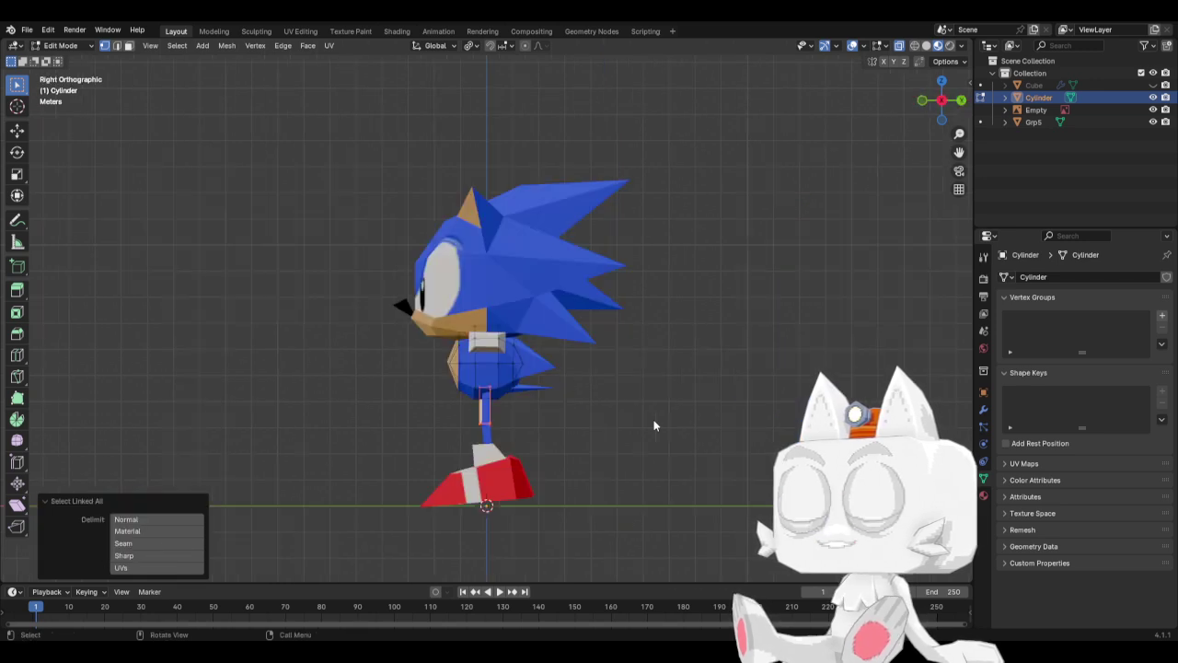
scroll(598, 401, up, 3)
key(r)
click(598, 413)
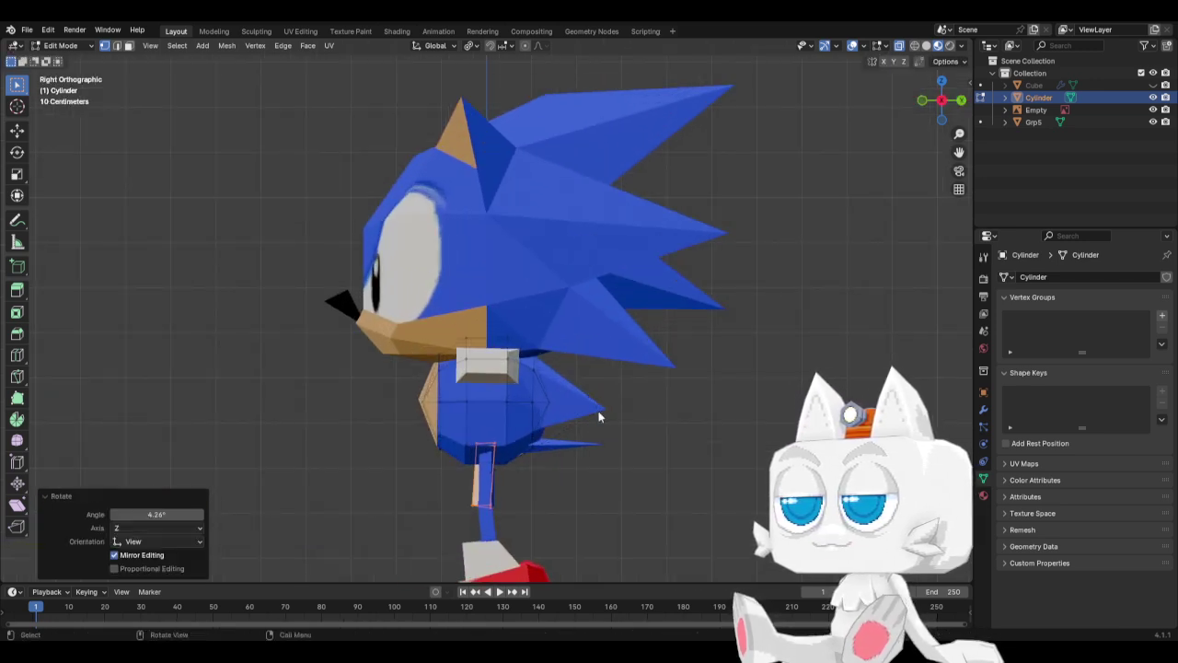
key(KP_1)
scroll(598, 411, down, 3)
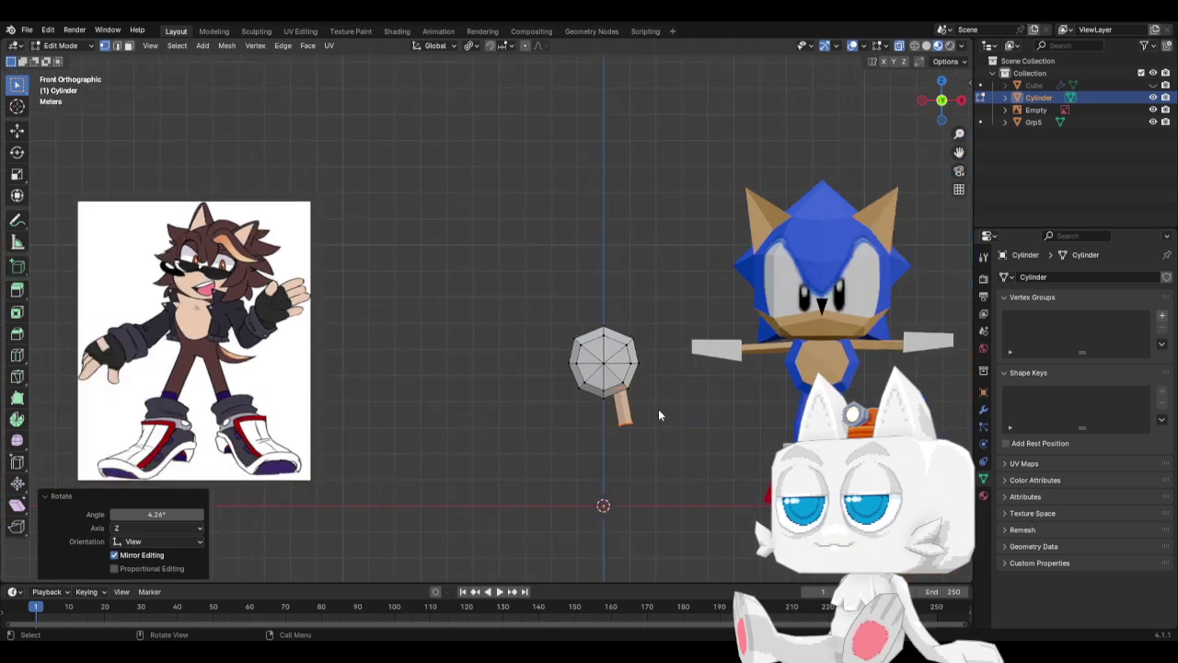
Duplicate the linked leg piece below itself as the lower leg, rotate it 10.6°, and move it 0.094 m along X and -0.165 m along Z.
click(587, 420)
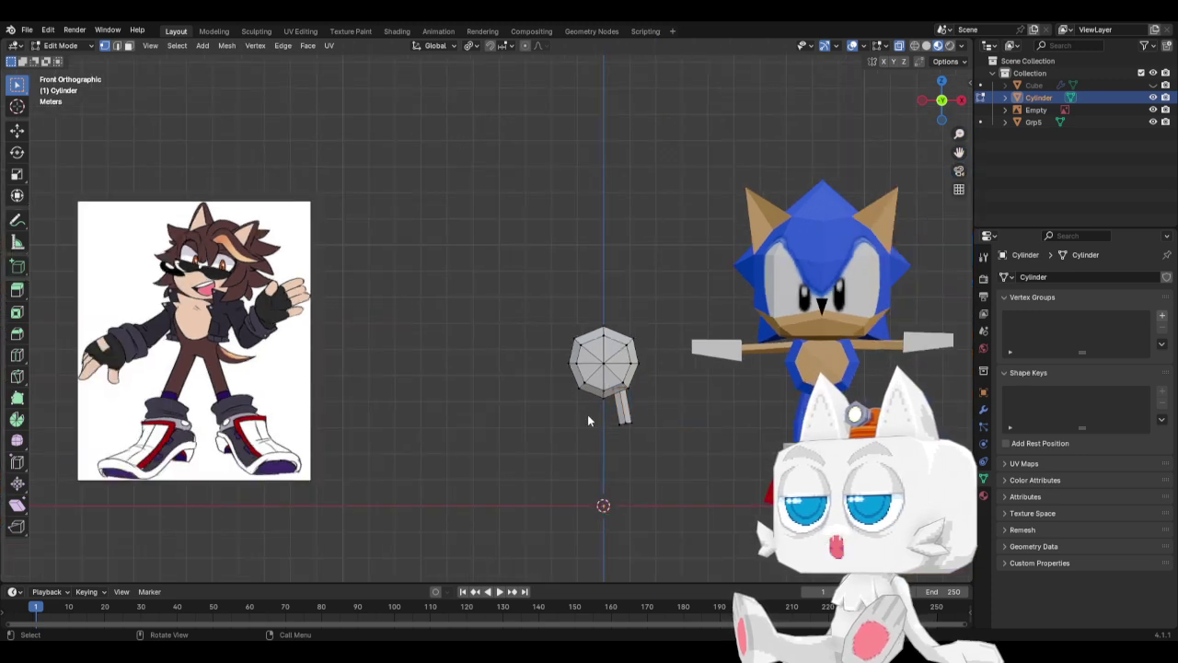
drag(589, 416, 667, 425)
key(ctrl+l)
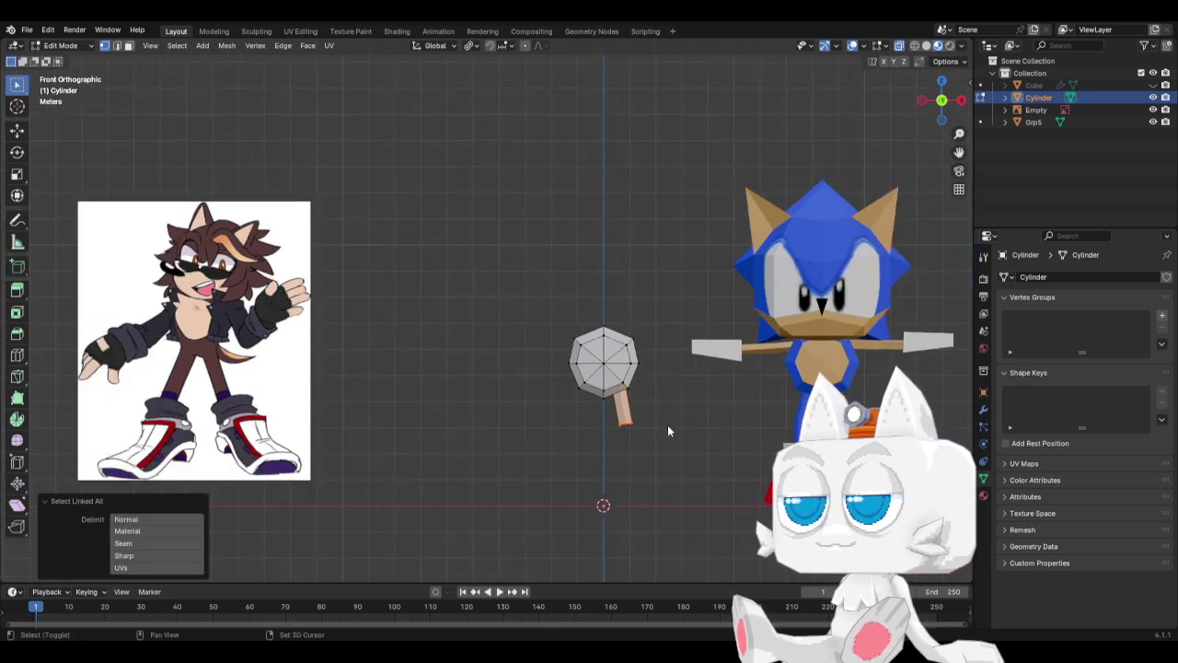
key(r)
click(668, 457)
key(r)
click(684, 430)
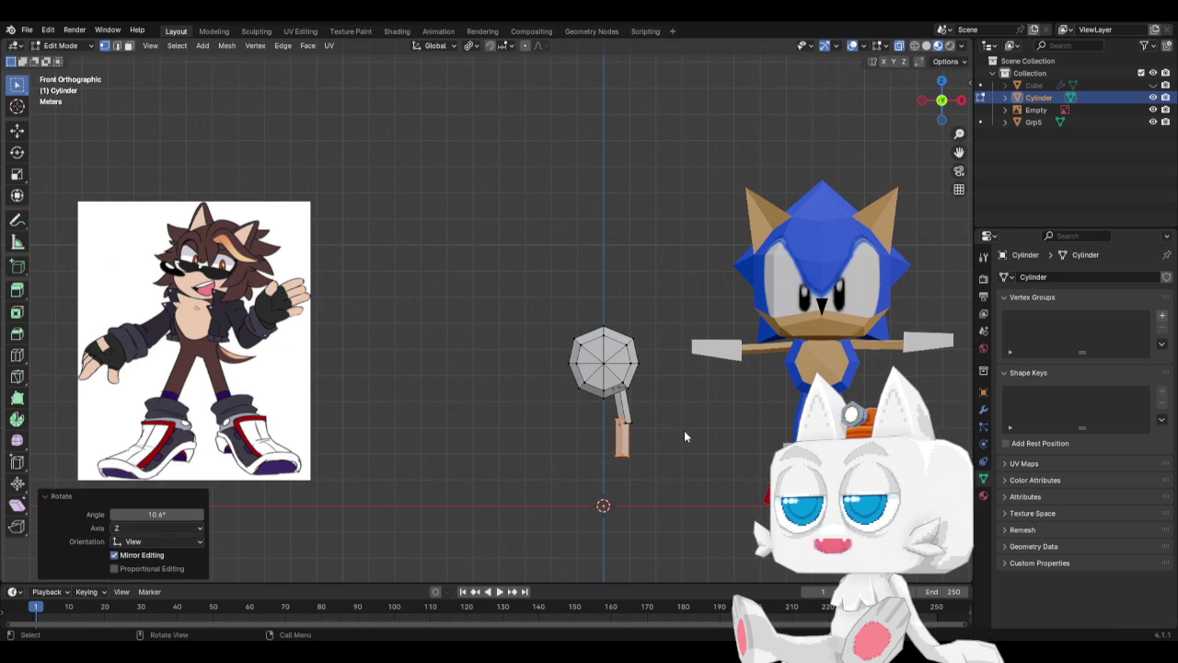
key(g)
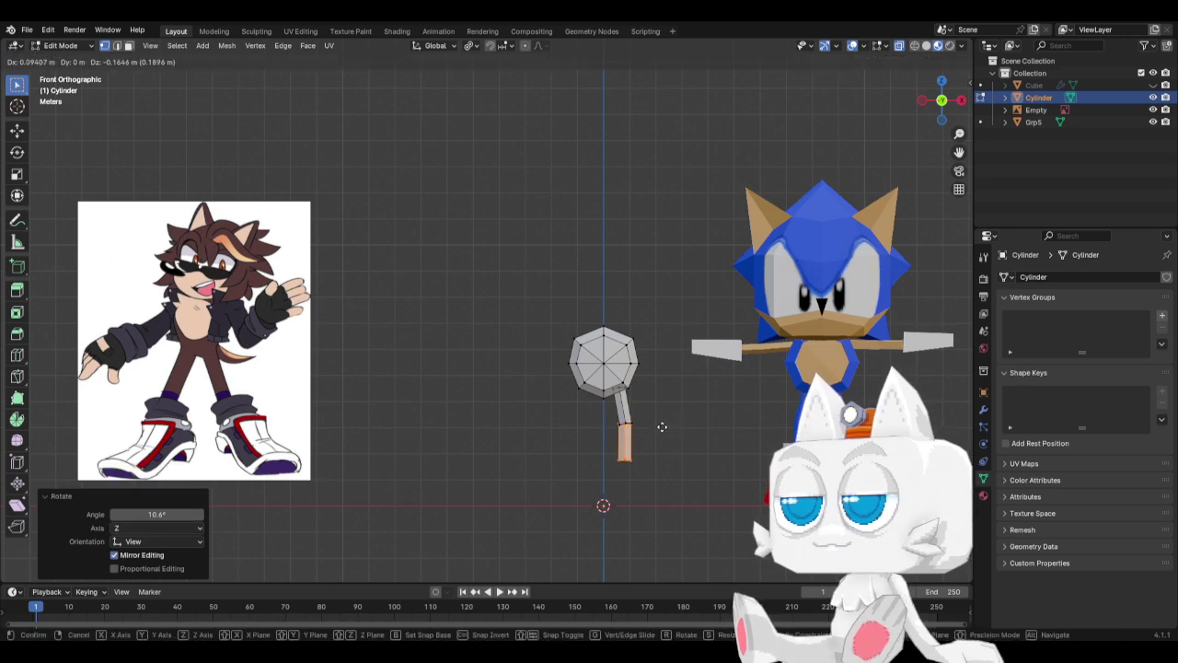
click(662, 426)
Rotate the lower leg -175° in the top view and -4.59° in the side view, and shift it -0.0196 m along Y and 0.059 m up.
key(KP_3)
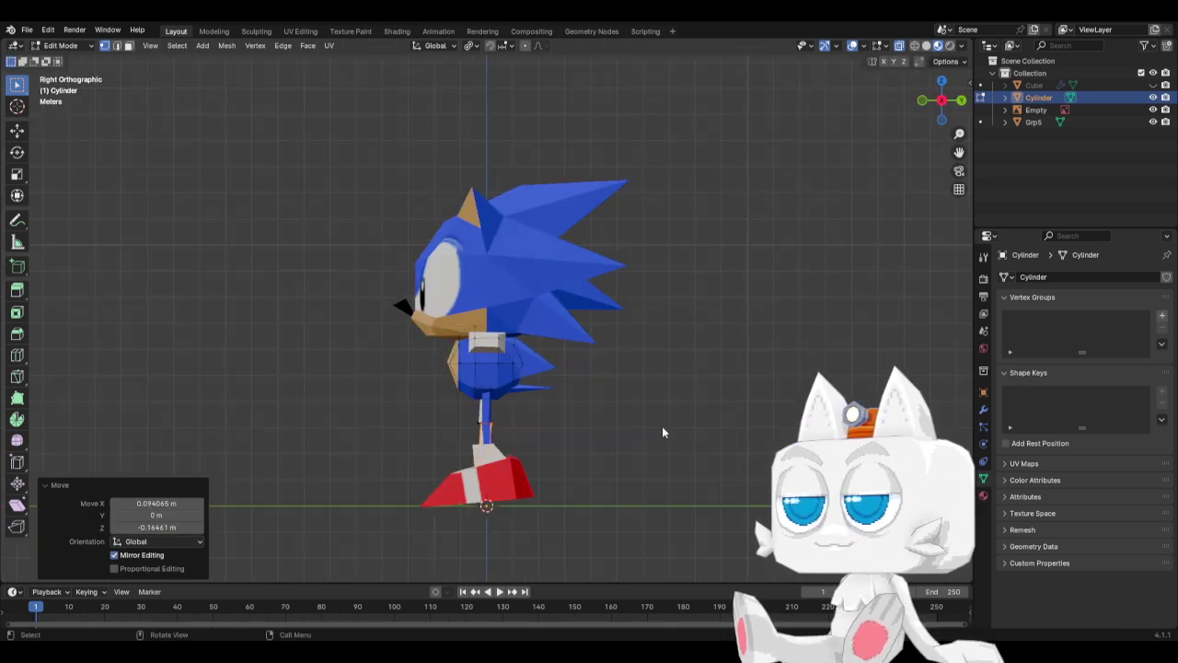
key(KP_7)
key(r)
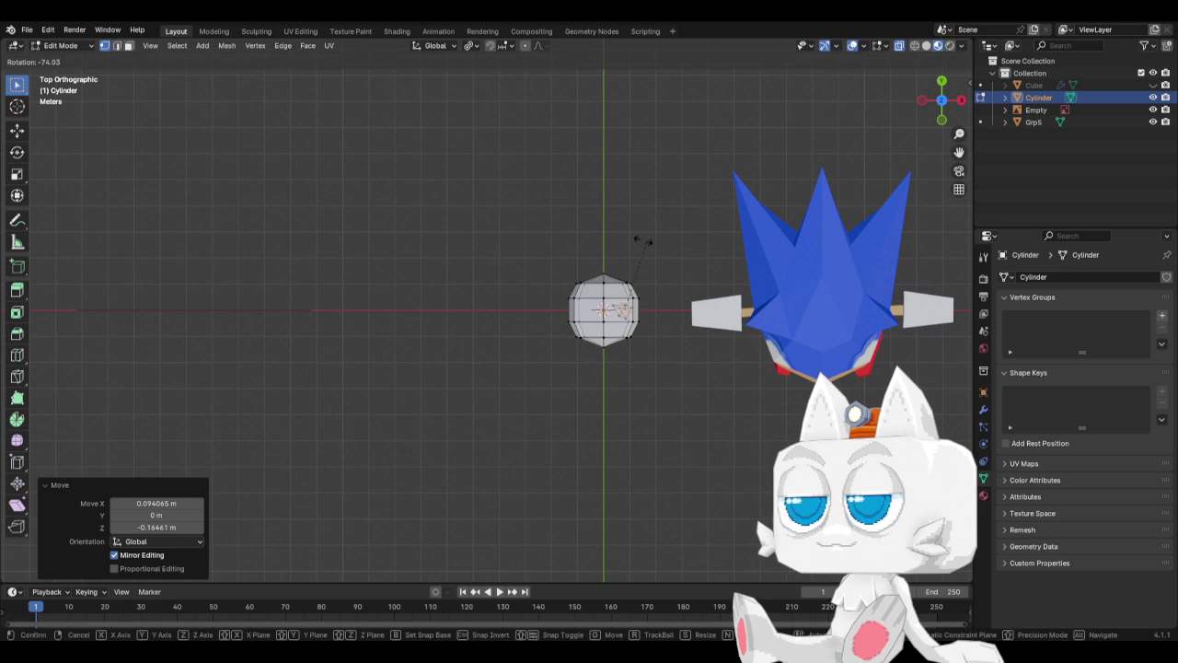
click(553, 304)
key(KP_3)
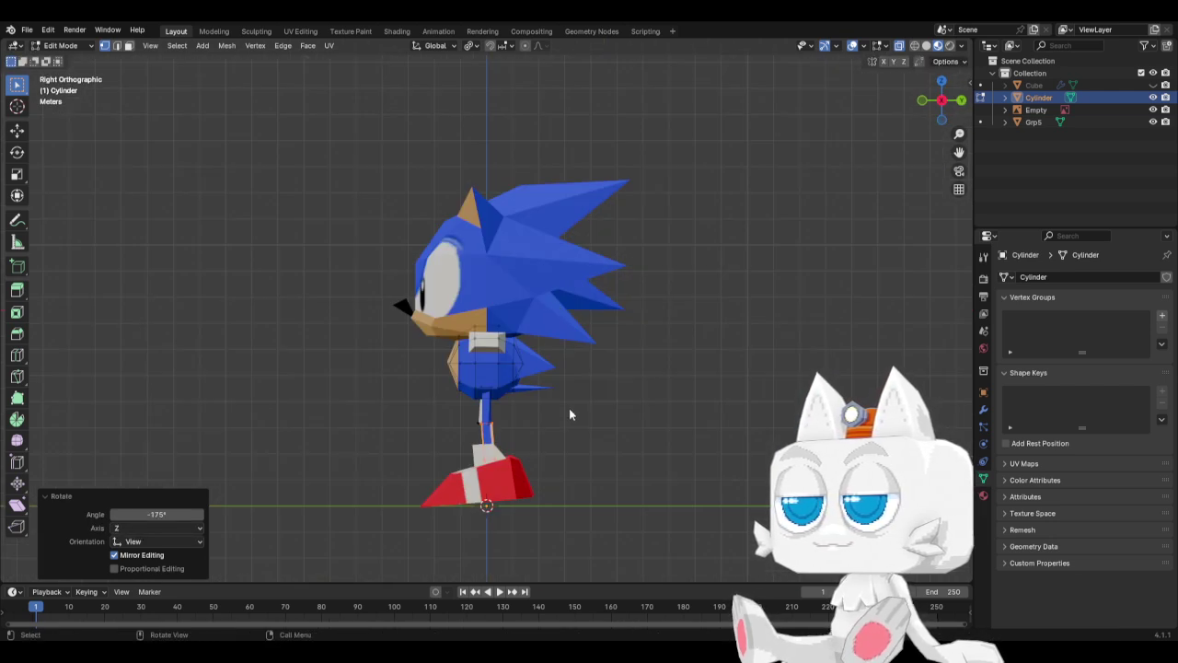
scroll(568, 414, up, 1)
key(g)
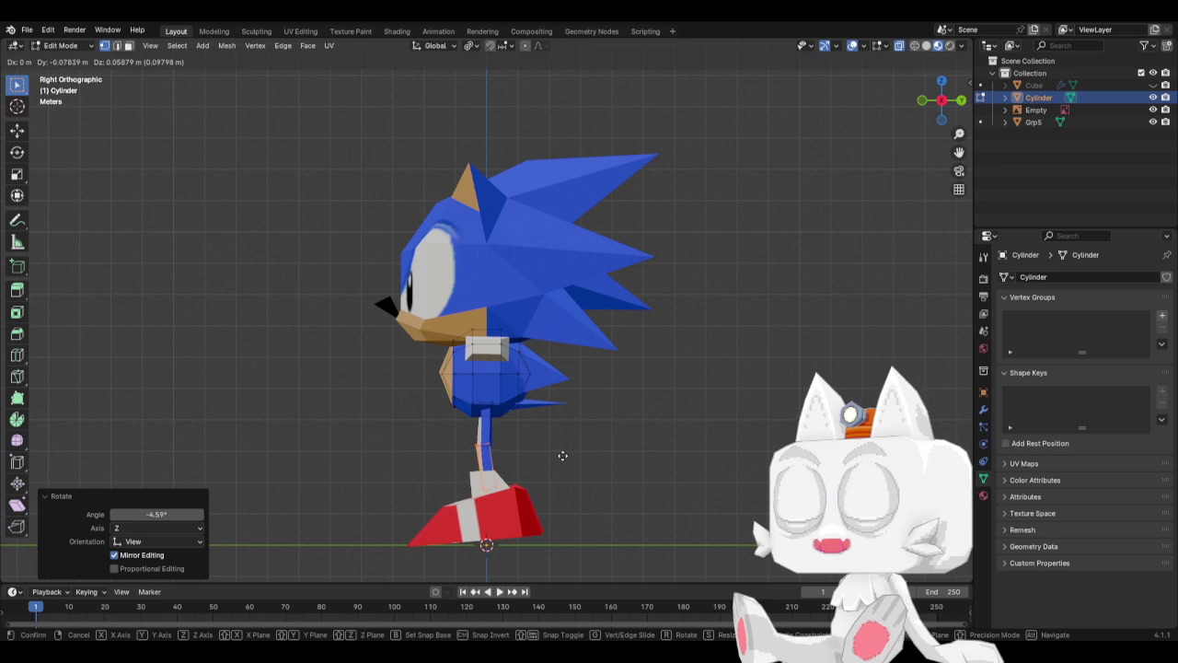
click(564, 455)
Align the lower leg in the front view with rotations of 1.29° and -0.476° and shifts of 0.059 m along X and -0.059 m along Z.
key(KP_1)
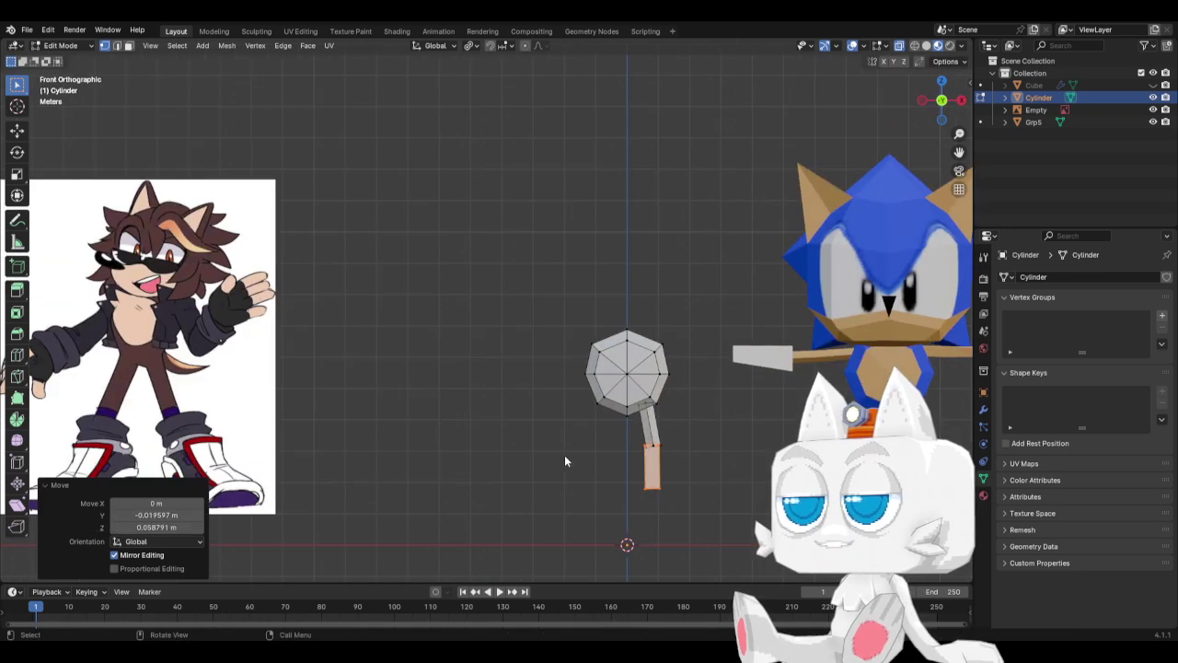
key(r)
click(707, 452)
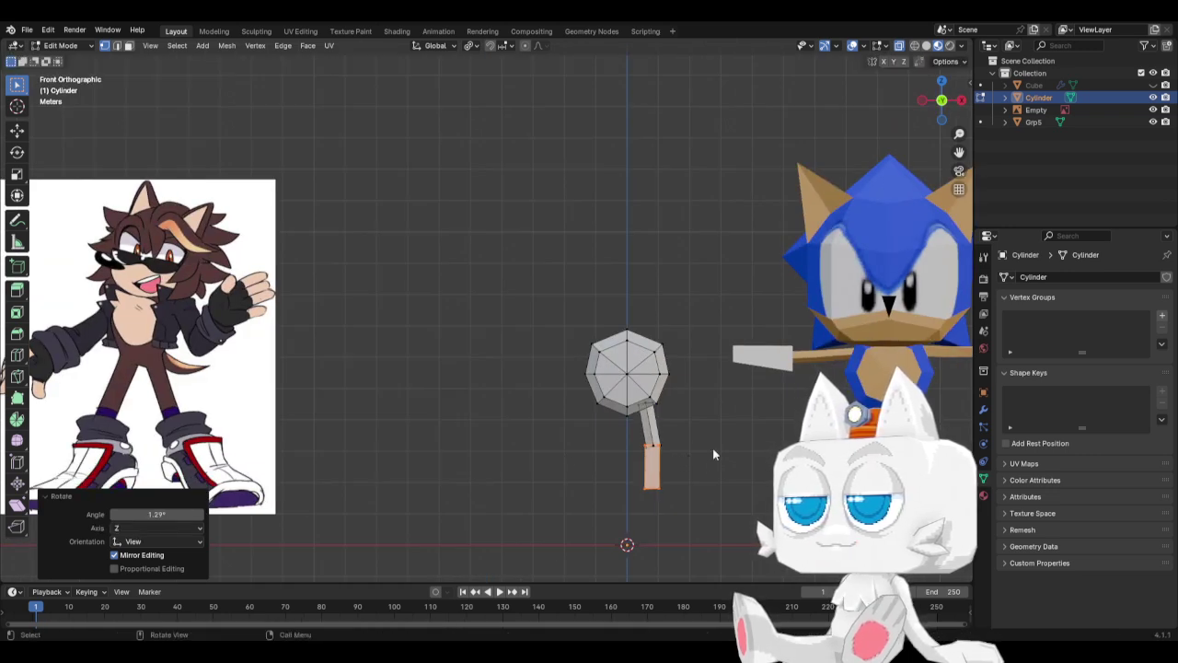
key(g)
key(x)
click(716, 443)
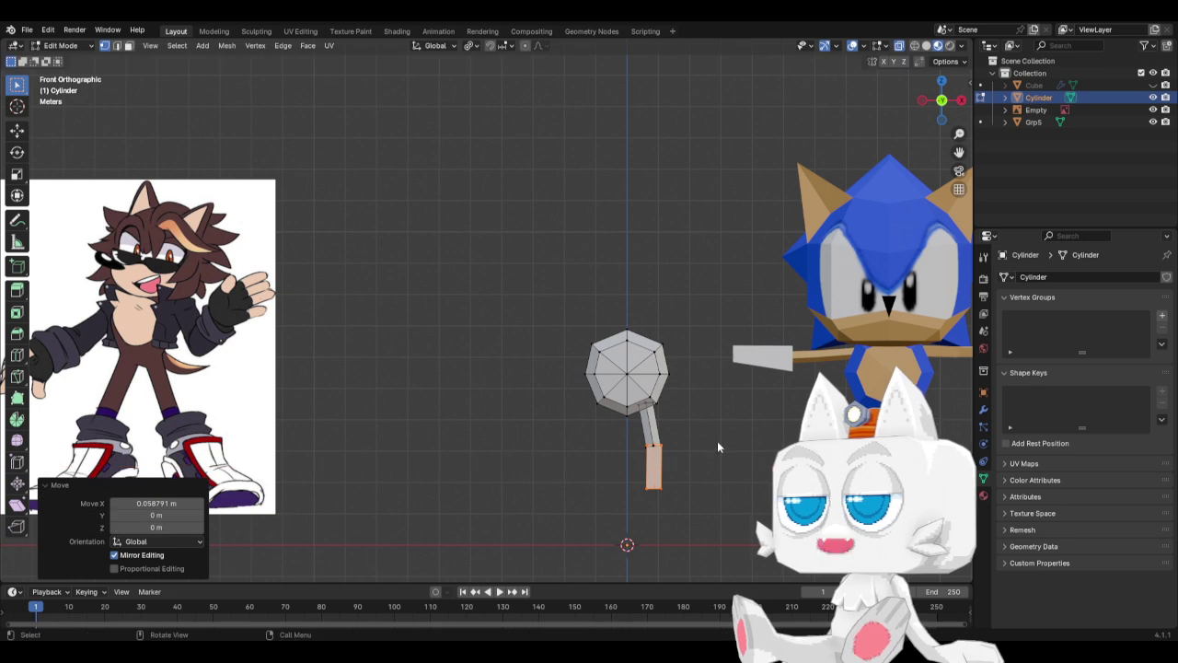
key(r)
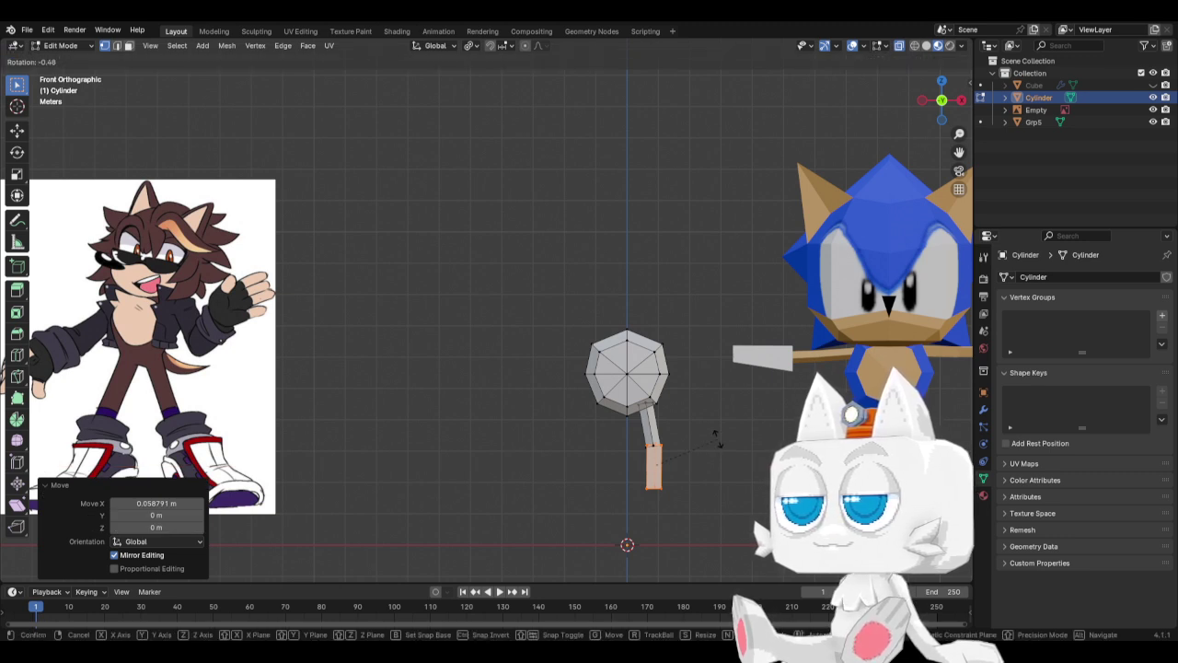
click(717, 442)
key(g)
key(z)
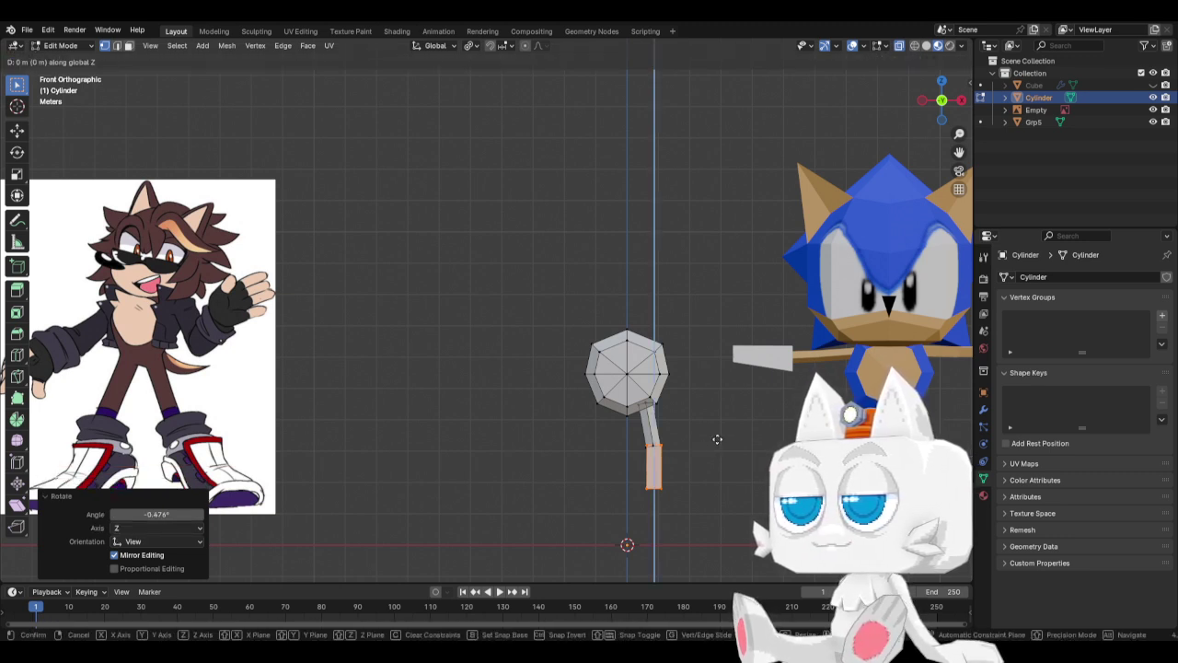
click(717, 441)
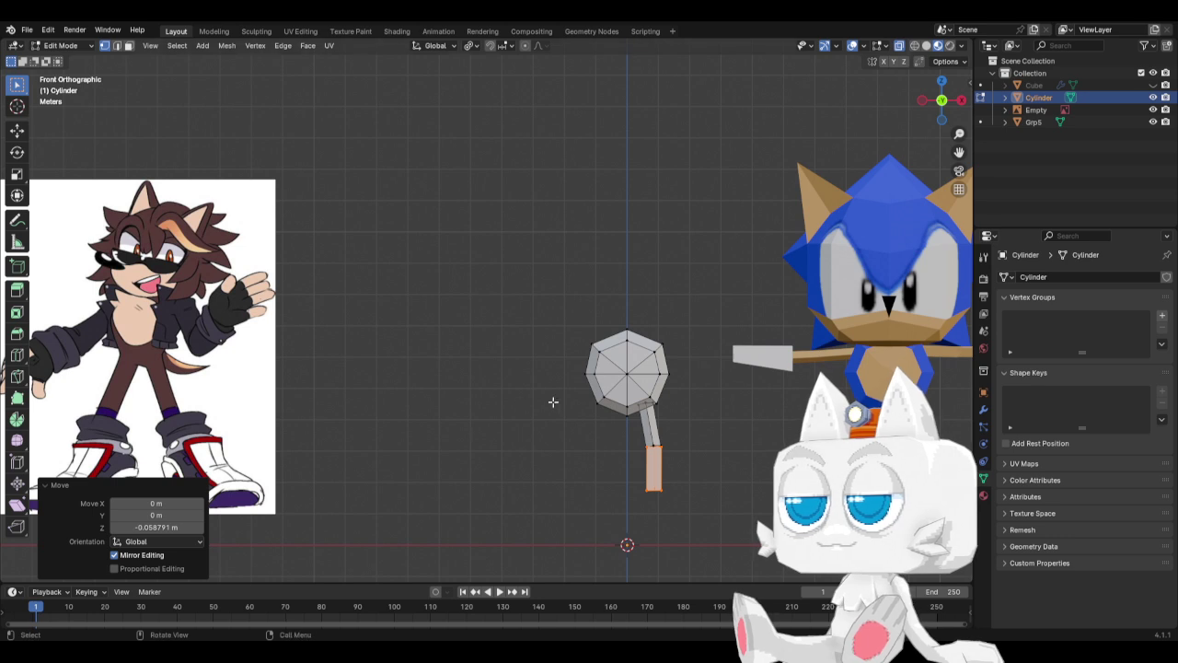
Delete the vertices of the torso half opposite the leg and return to Object Mode.
click(601, 442)
drag(552, 282, 610, 428)
key(x)
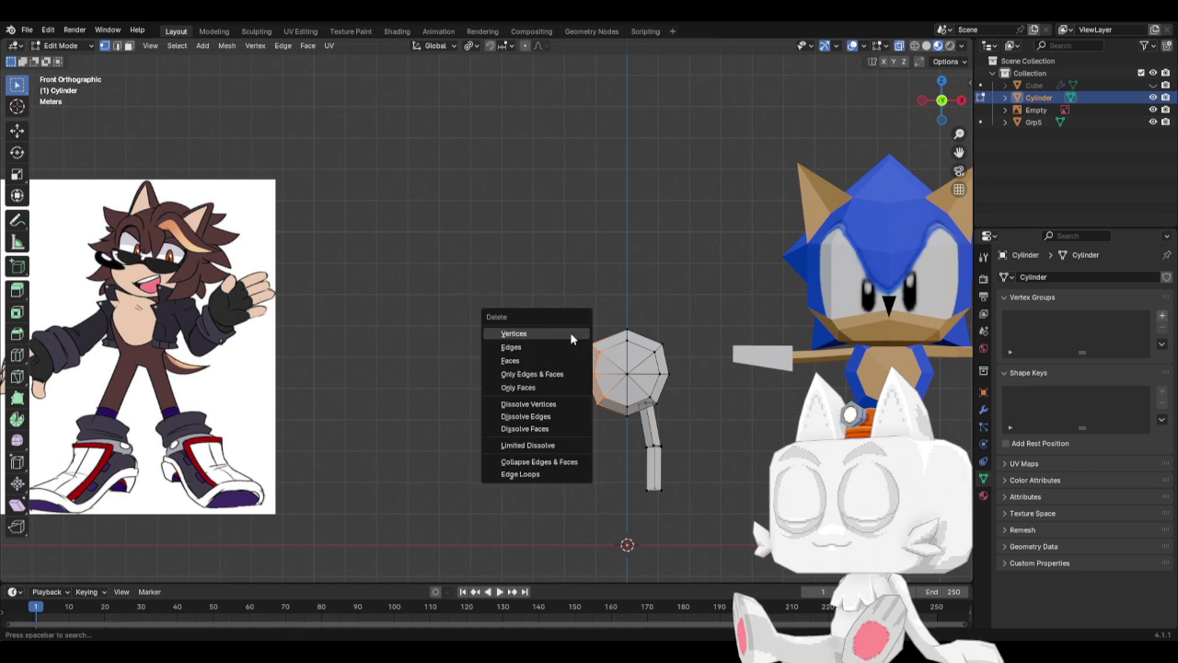
click(571, 336)
key(Tab)
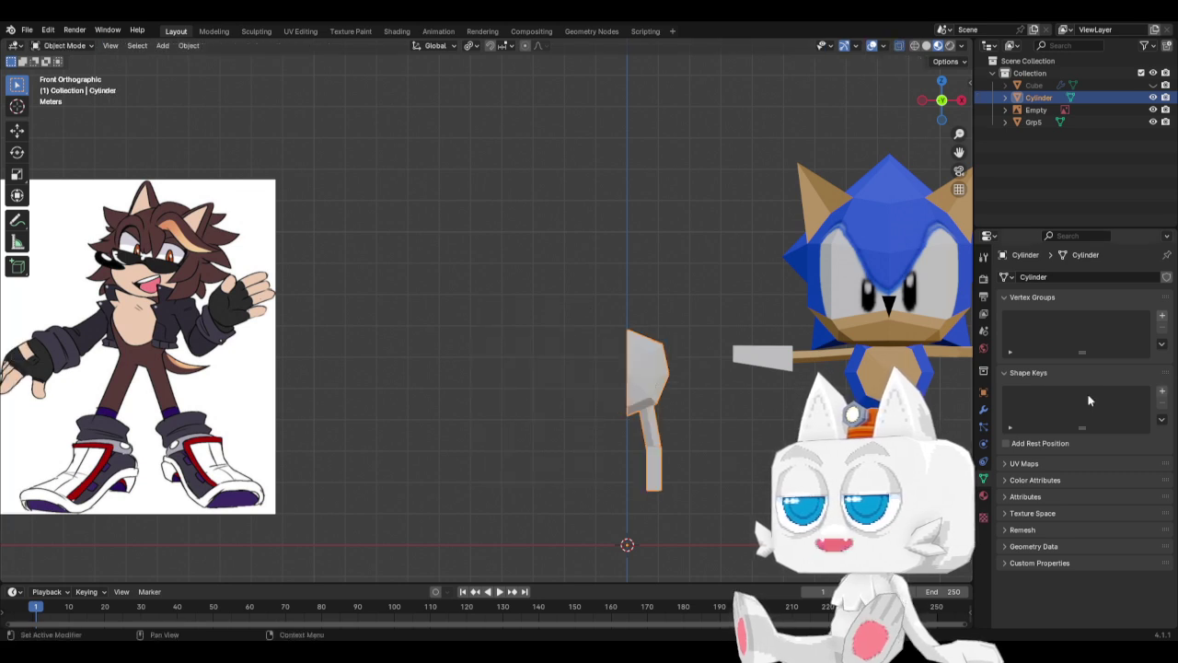
Add a Mirror modifier to the Cylinder object on the X axis and enable Clipping.
click(983, 460)
click(1040, 278)
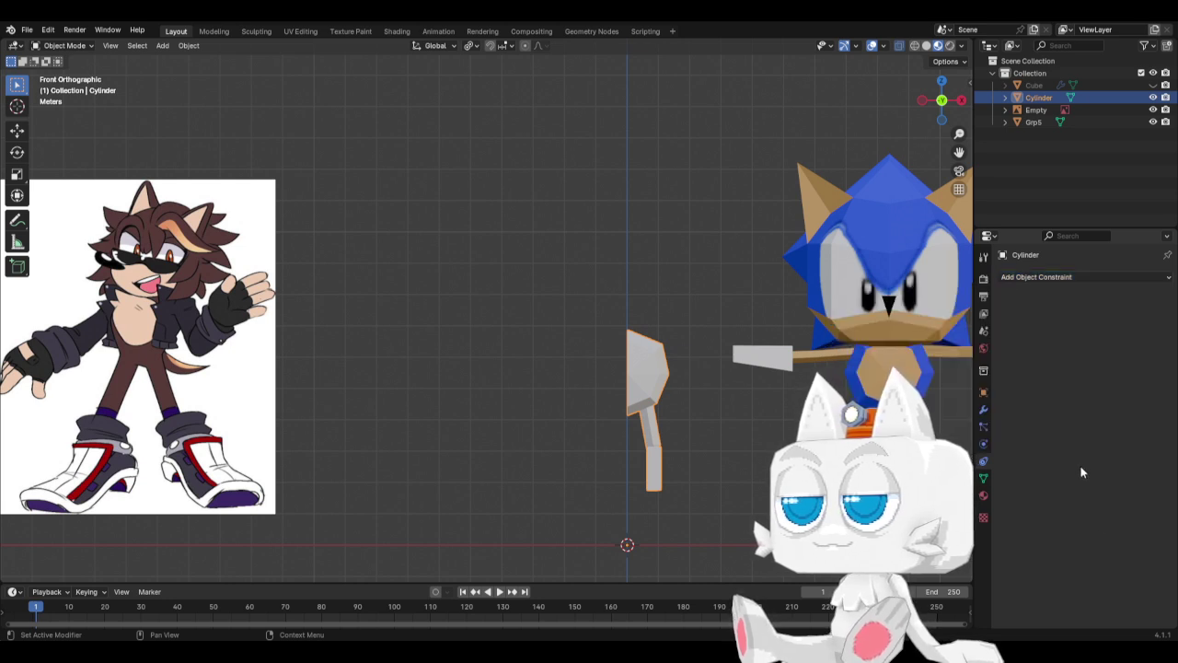
click(984, 410)
click(1055, 281)
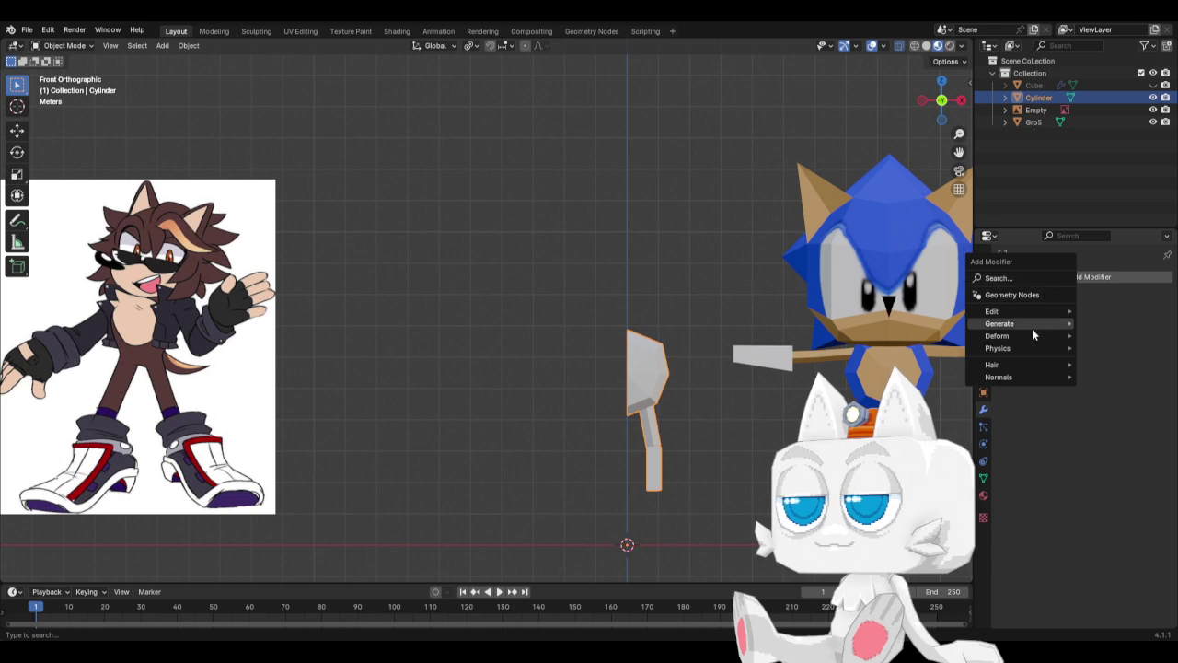
mouse_move(1012, 323)
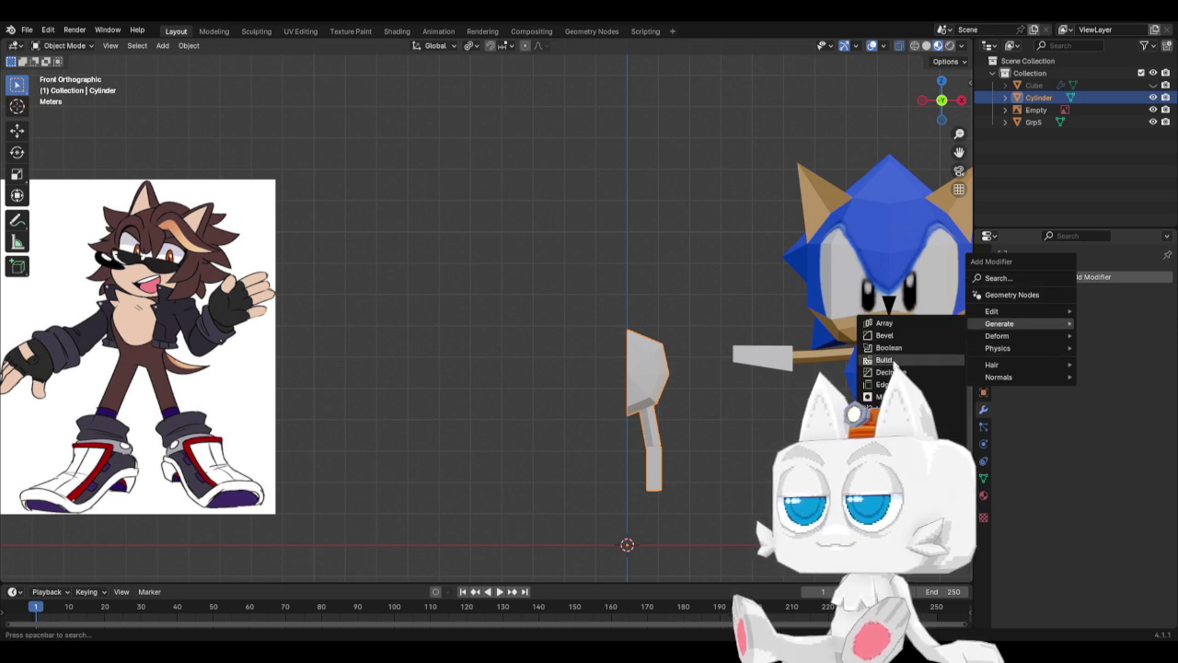
click(888, 408)
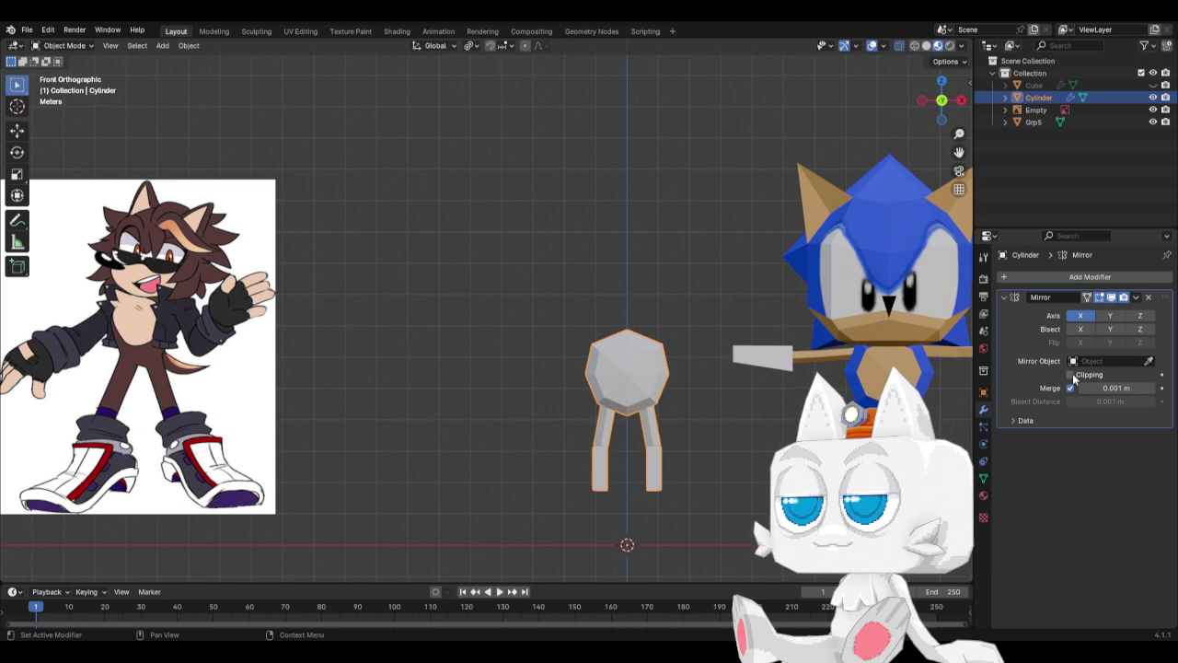
Duplicate the lower leg's bottom edge loop in Edit Mode, scale it by 1.553, raise it about 0.41 m, and scale it by 1.134.
key(Tab)
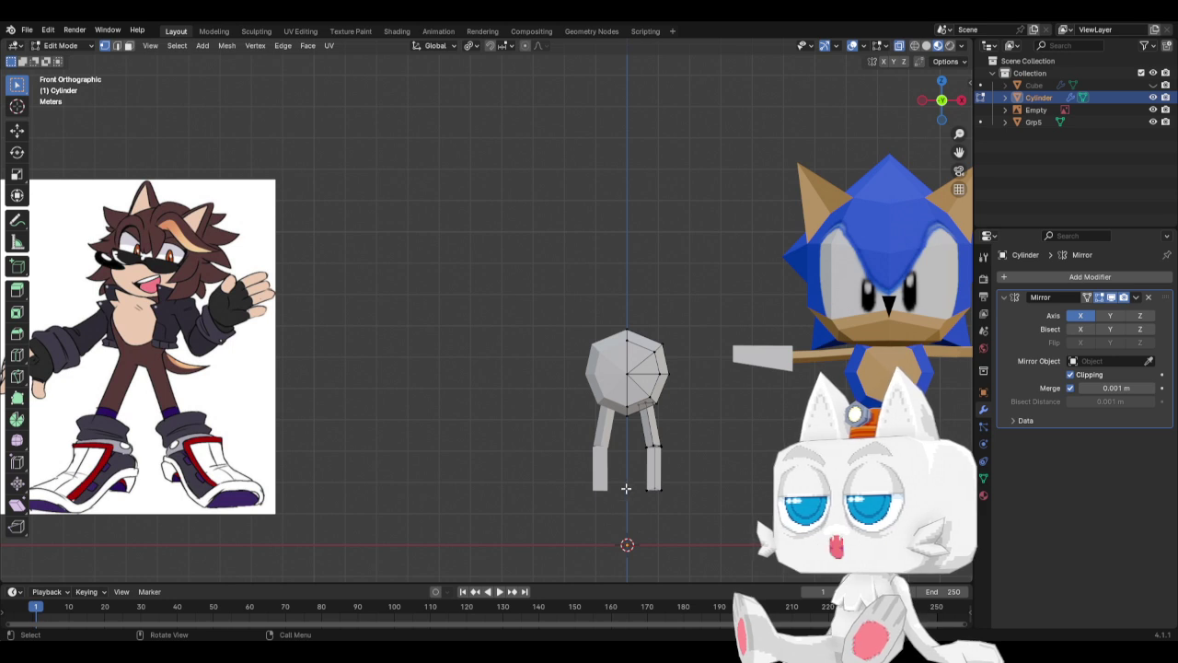
drag(634, 475, 691, 507)
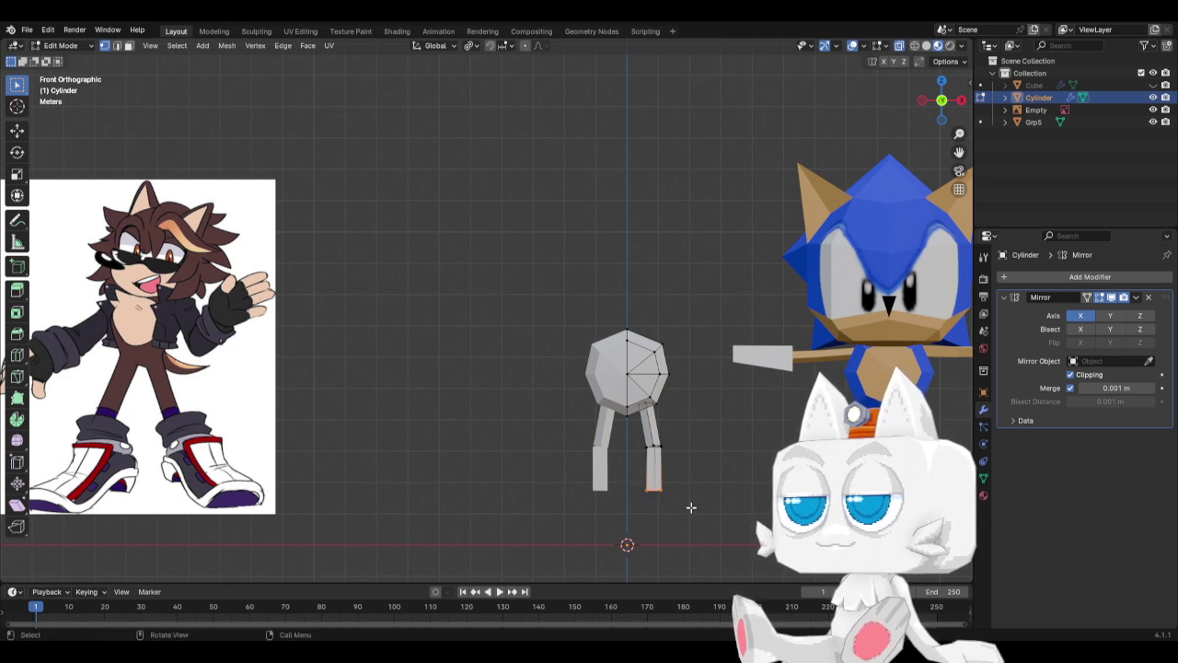
key(shift+d)
key(Escape)
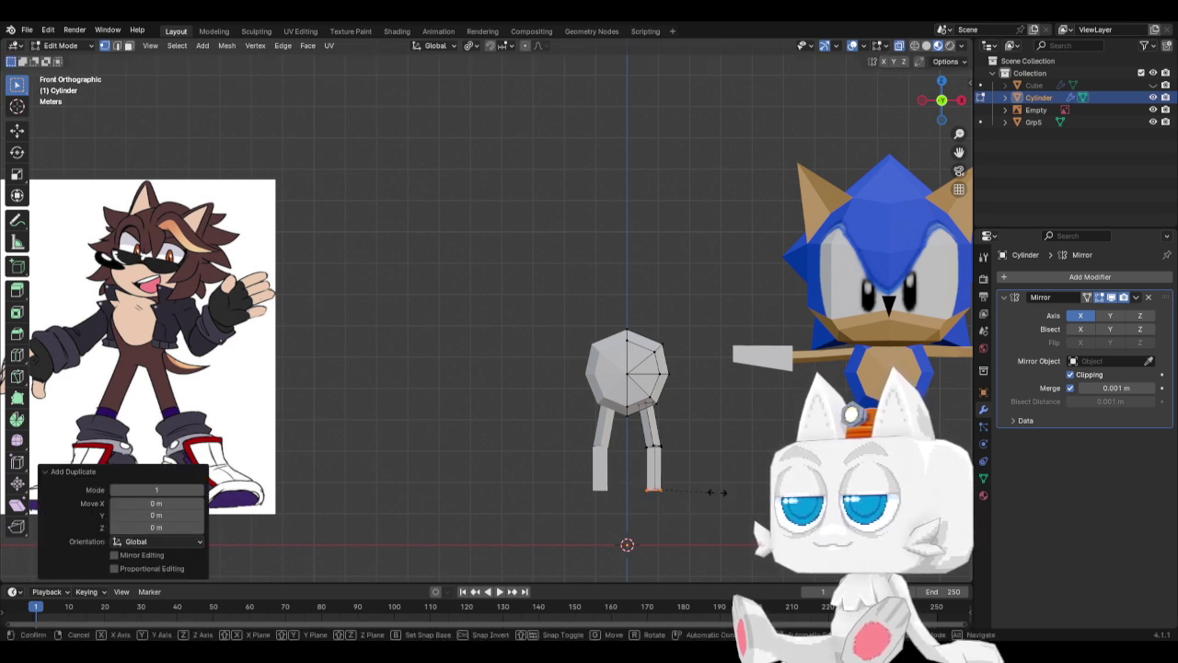
key(s)
click(743, 489)
key(g)
key(z)
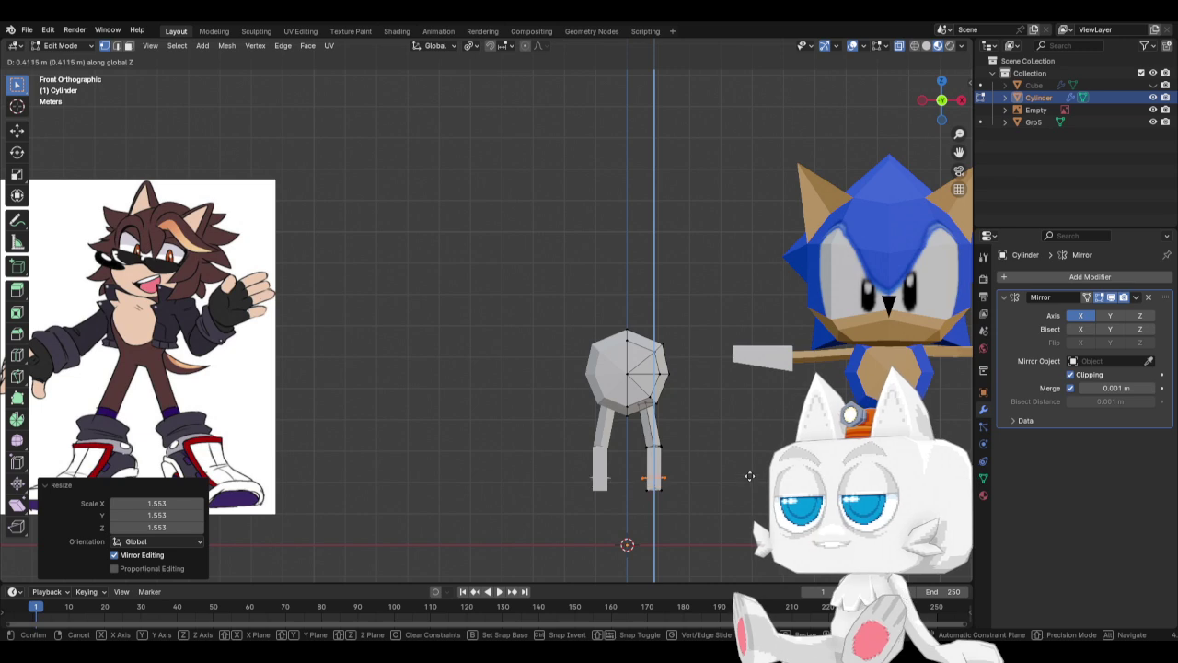
click(750, 475)
key(s)
click(737, 477)
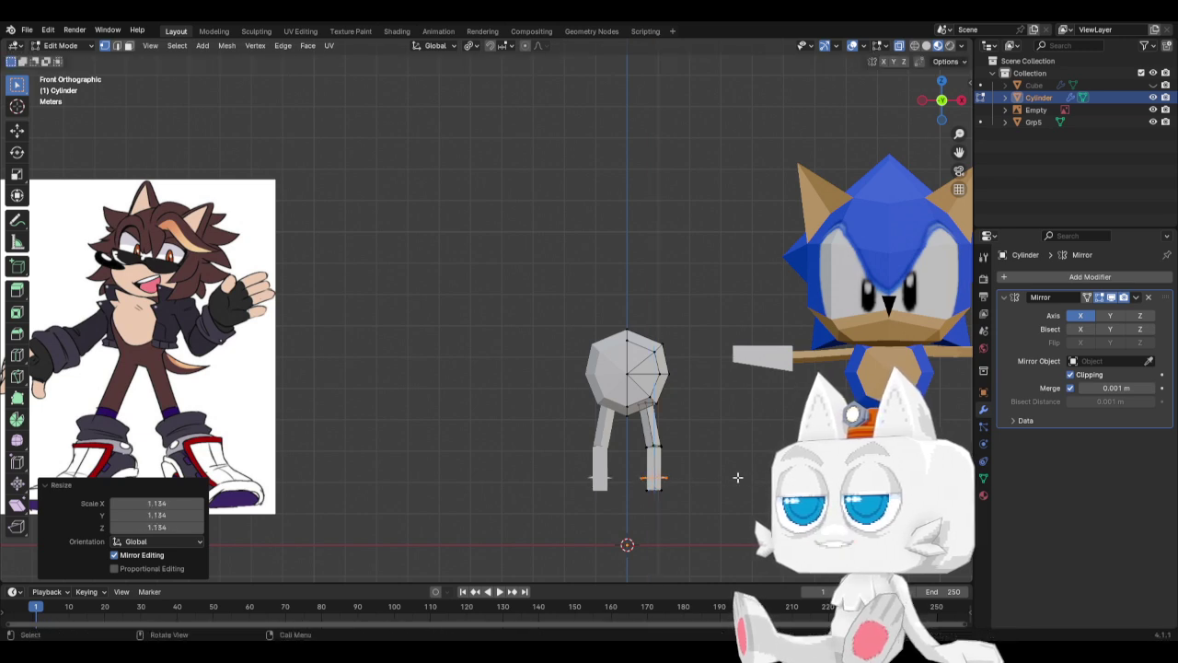
Rotate the duplicated loop 180° in the top view, tilt it -16.7° and -1.9° in the side view, and nudge it about 0.1 m upward.
key(KP_3)
key(KP_7)
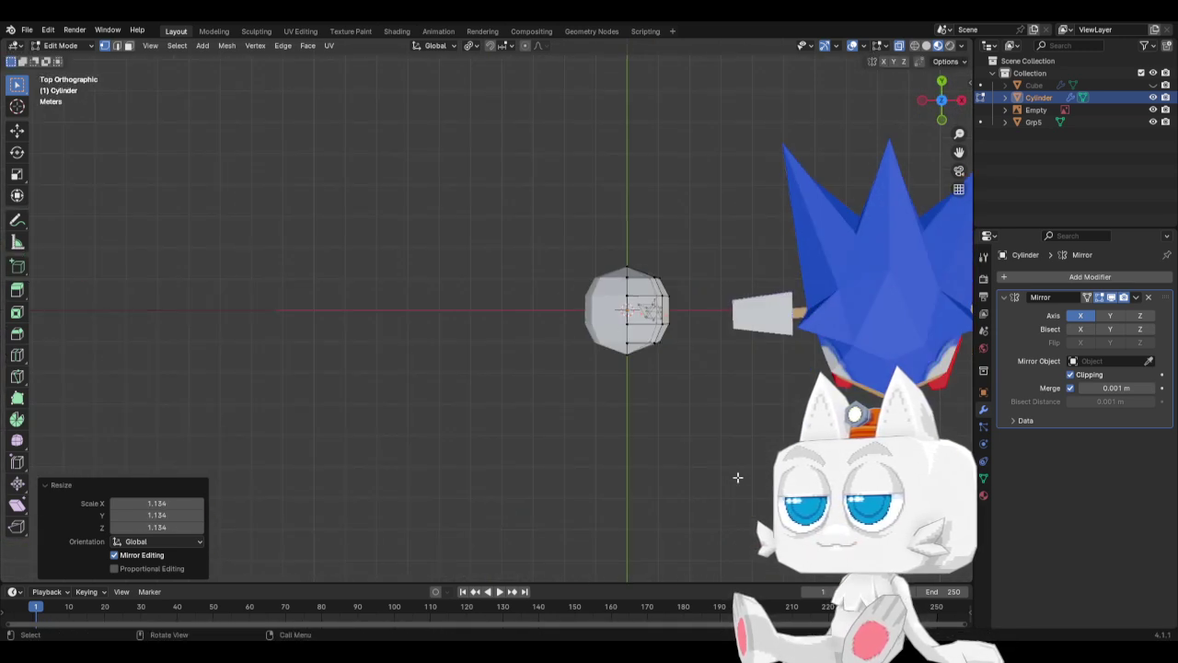
text(r180)
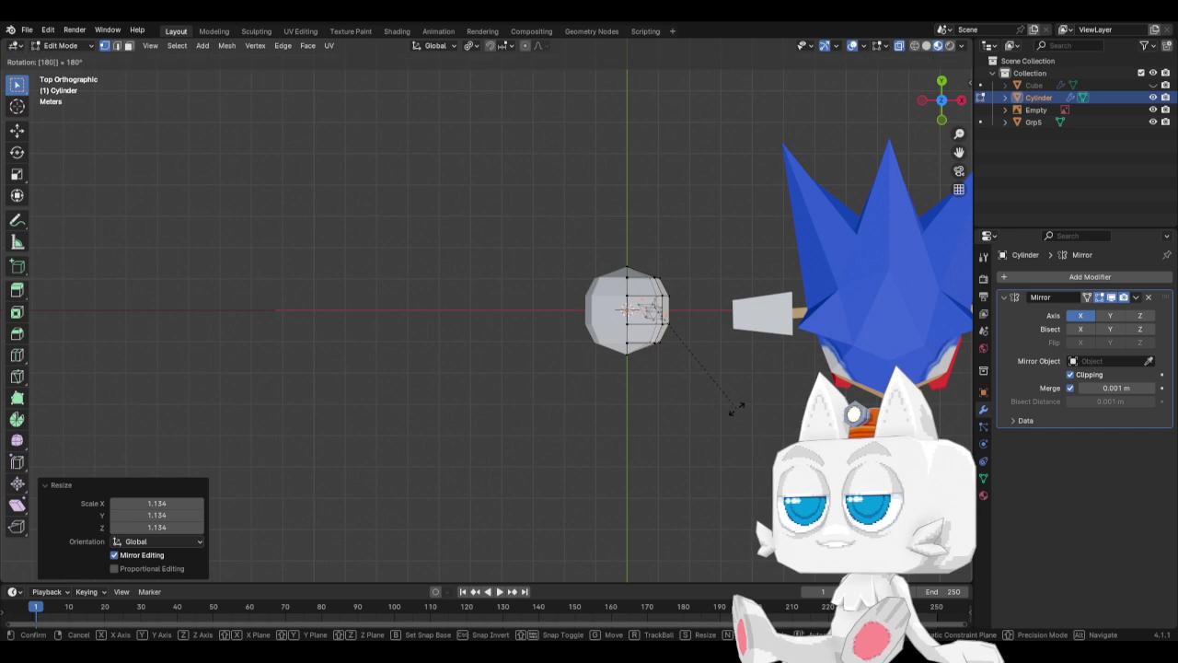
key(Return)
key(KP_3)
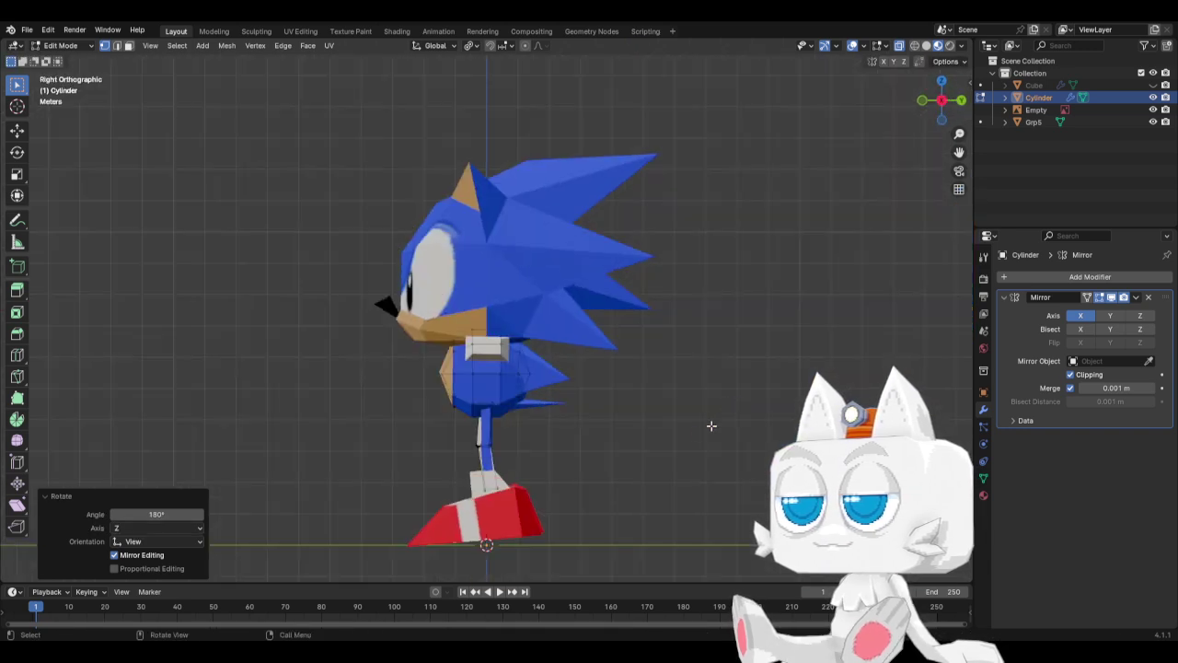
key(r)
click(639, 395)
key(g)
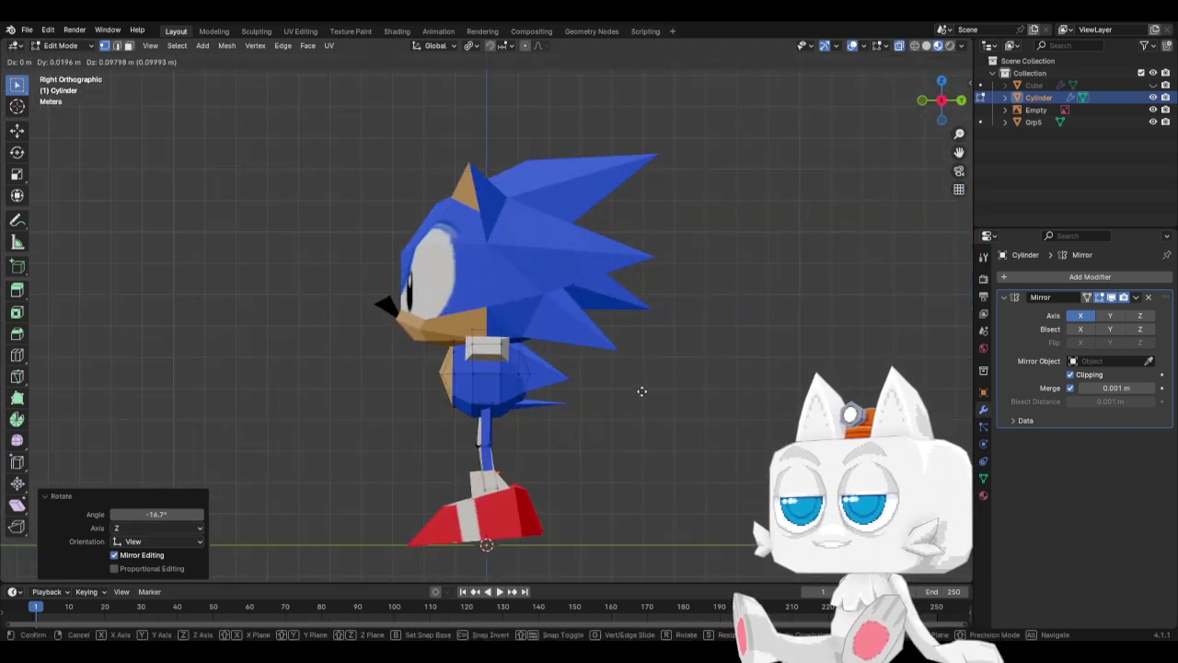
click(642, 391)
key(r)
click(642, 381)
Scale the loop by 1.438, extrude it downward into an ankle cuff, scale the new end by 0.738, and raise that end 0.039 m.
key(KP_1)
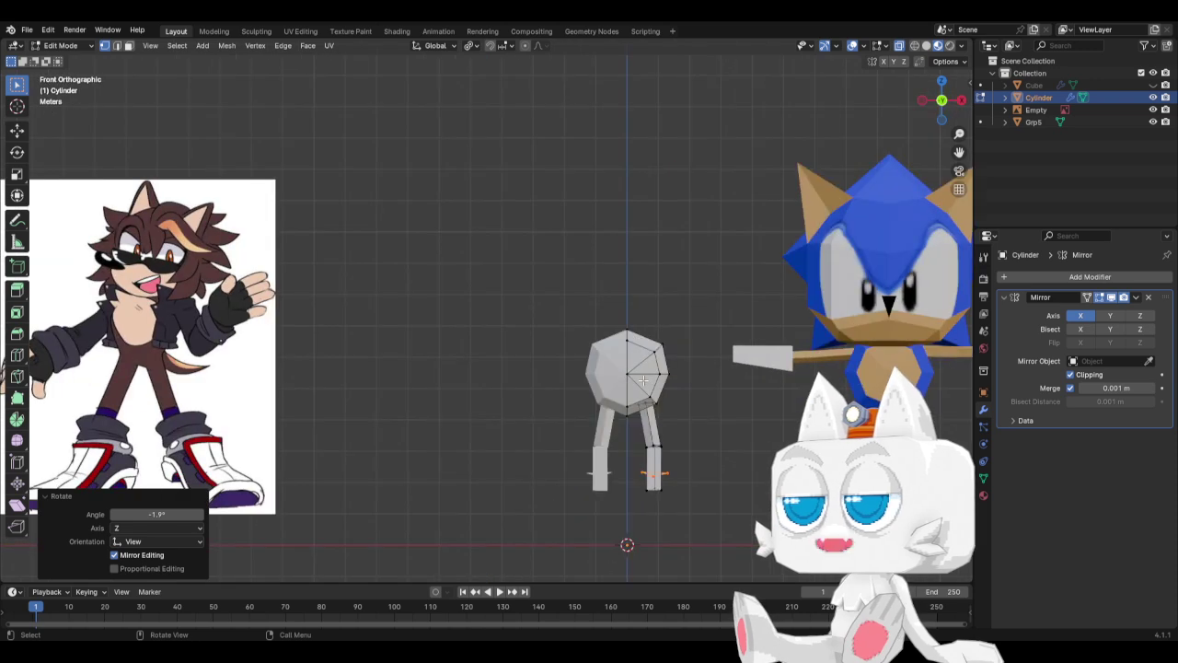
key(s)
click(718, 454)
key(e)
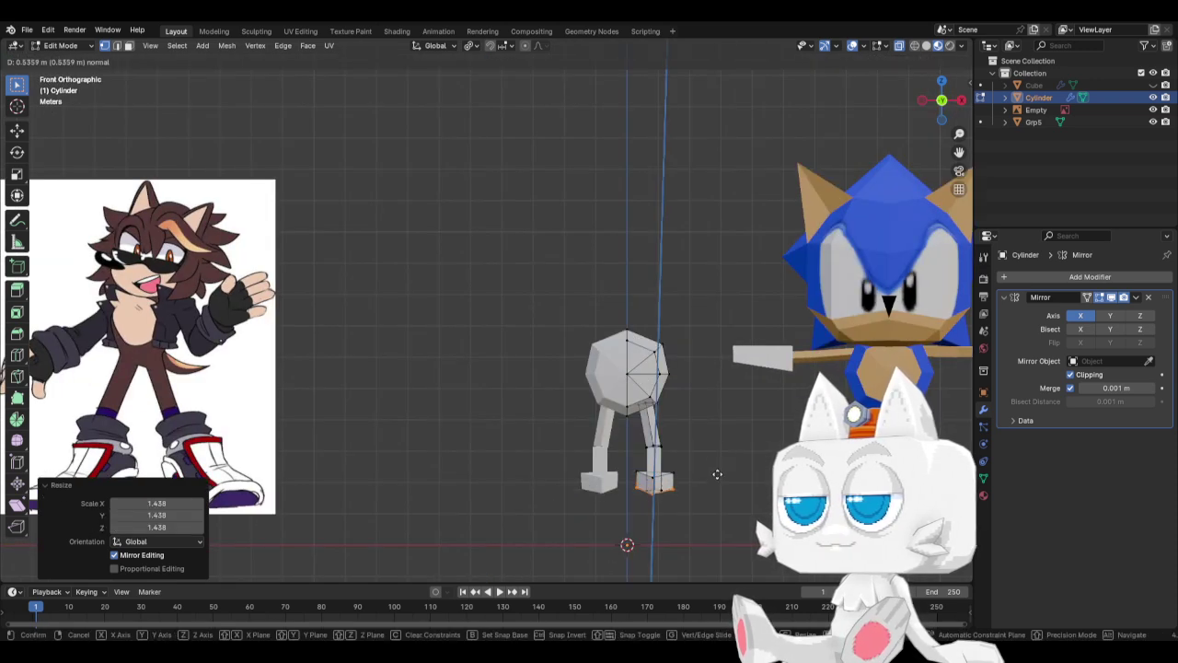
click(716, 481)
key(s)
click(710, 482)
key(g)
key(z)
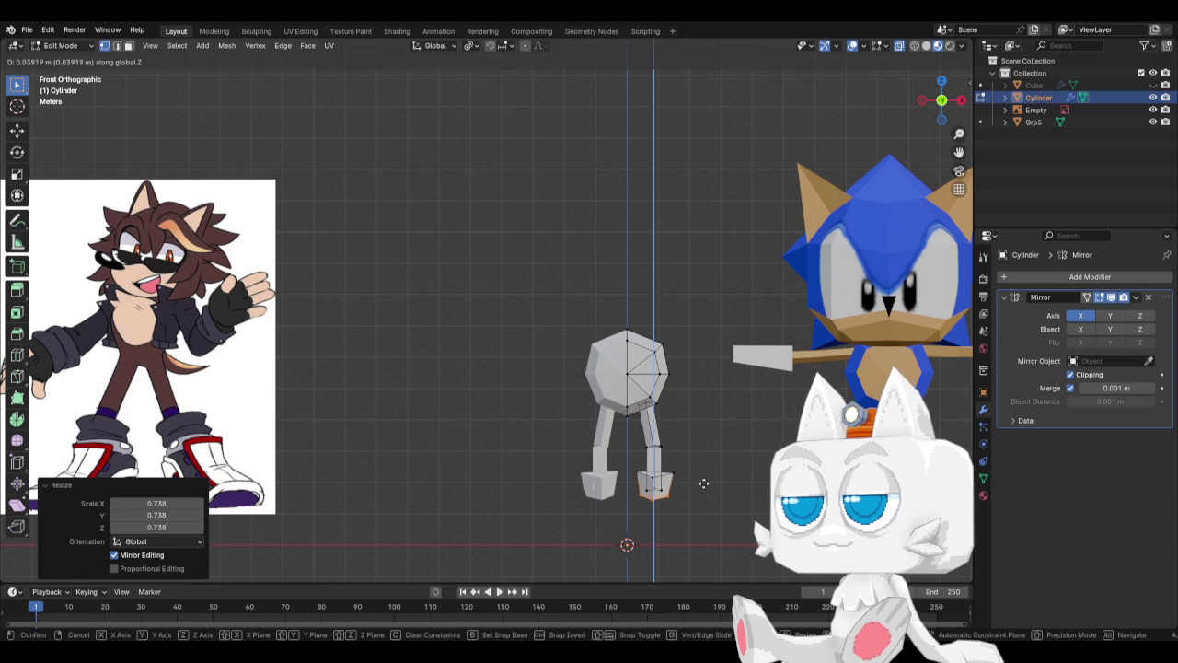
click(704, 483)
Scale the cuff's lower end by 1.143, shift it 0.157 m along Y and 0.039 m up, and return to the front view.
key(KP_3)
key(g)
key(y)
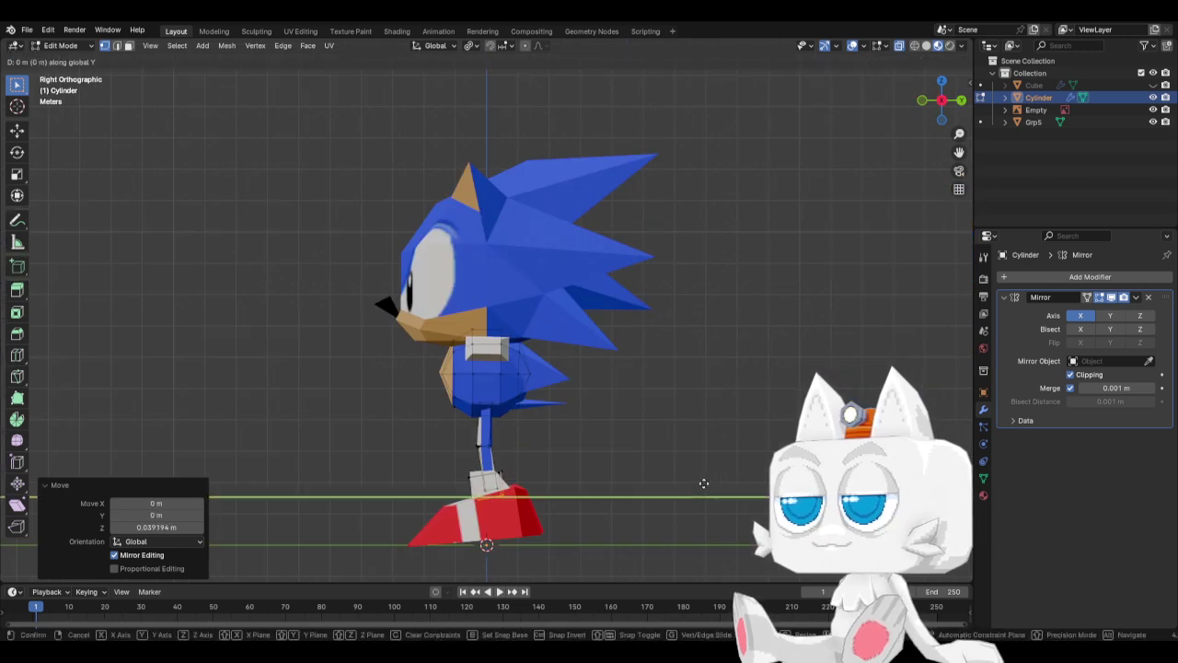
click(705, 481)
key(s)
key(Escape)
key(s)
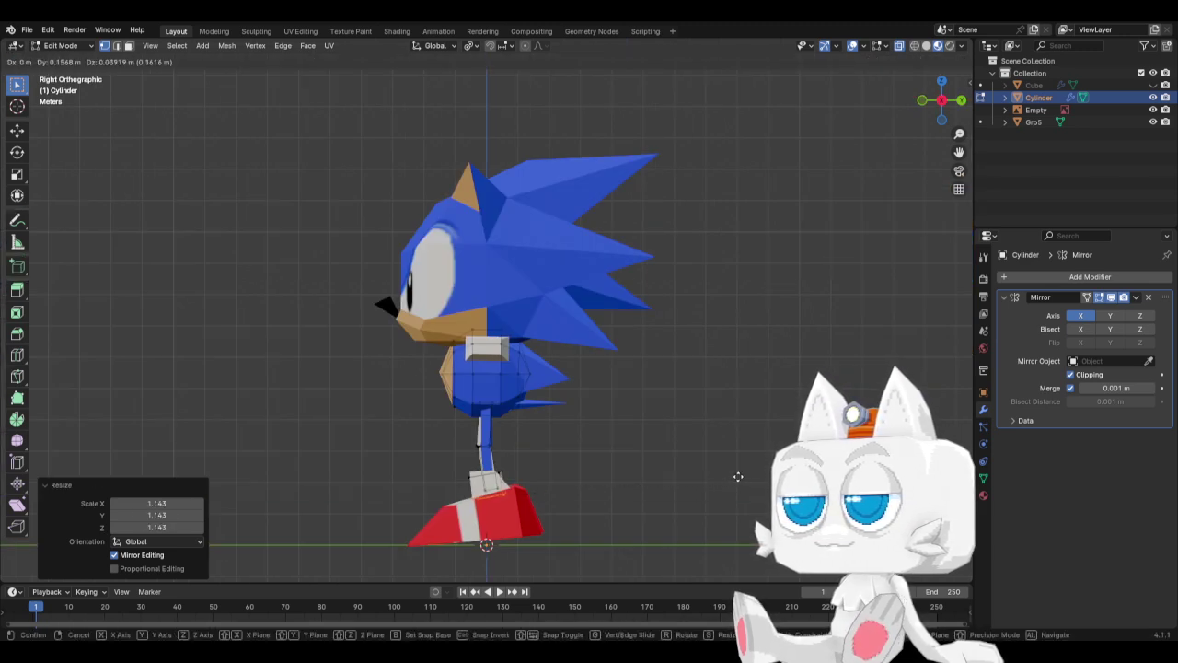
key(Escape)
key(ctrl+z)
key(KP_1)
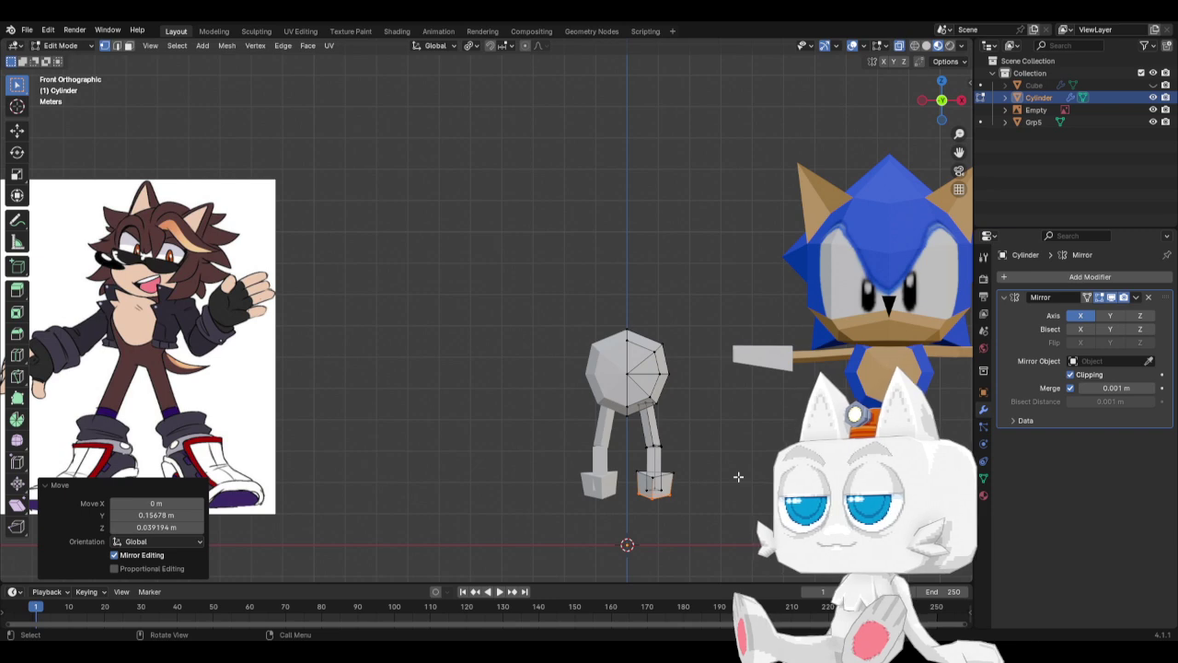
Scale the cuff's lower end by 1.104, shift it -0.196 m along Y, fine-tune its scale and rotate it -2.63° in the side view.
key(s)
click(738, 490)
key(KP_3)
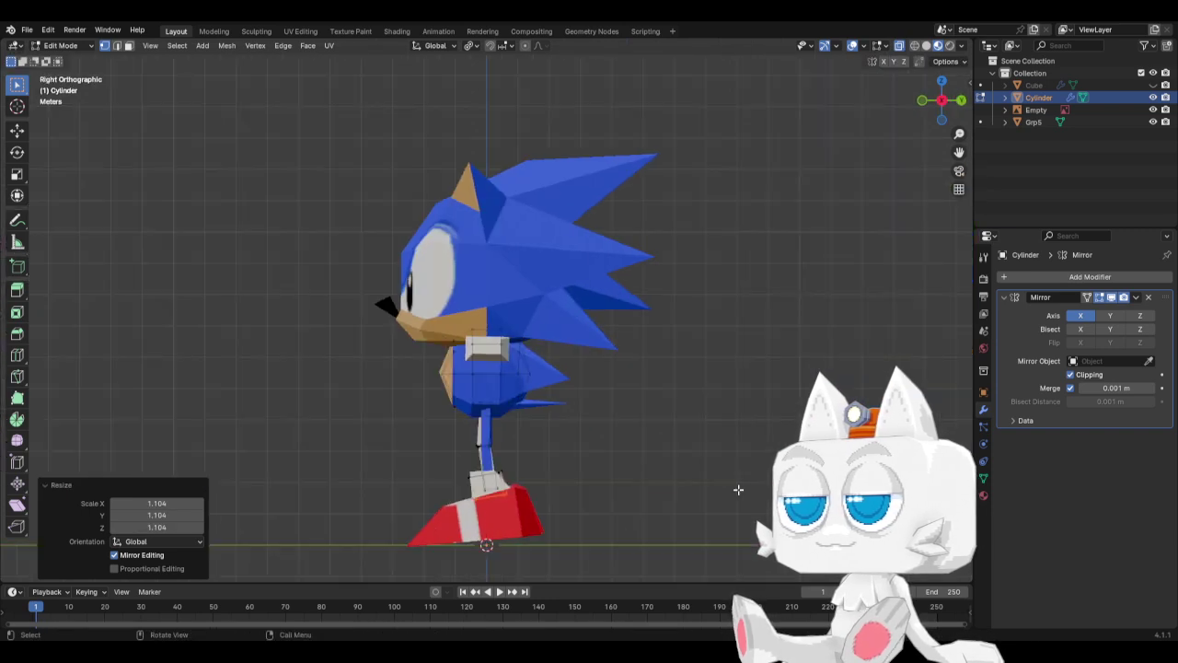
key(g)
key(Escape)
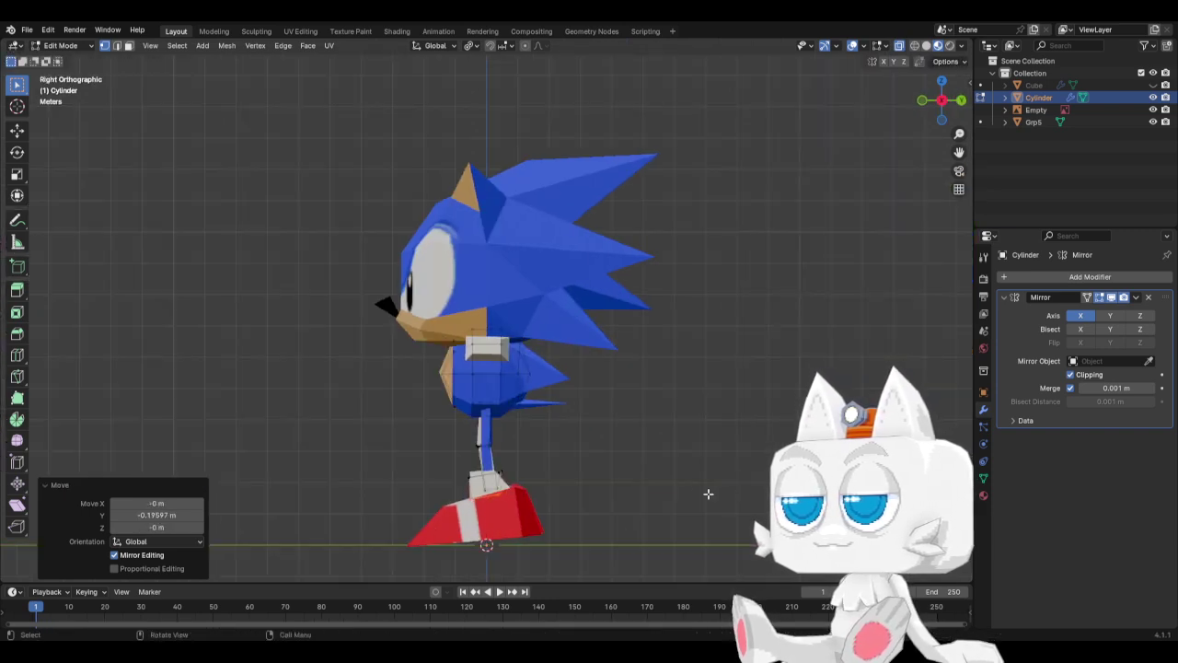
key(s)
click(687, 498)
key(r)
click(691, 482)
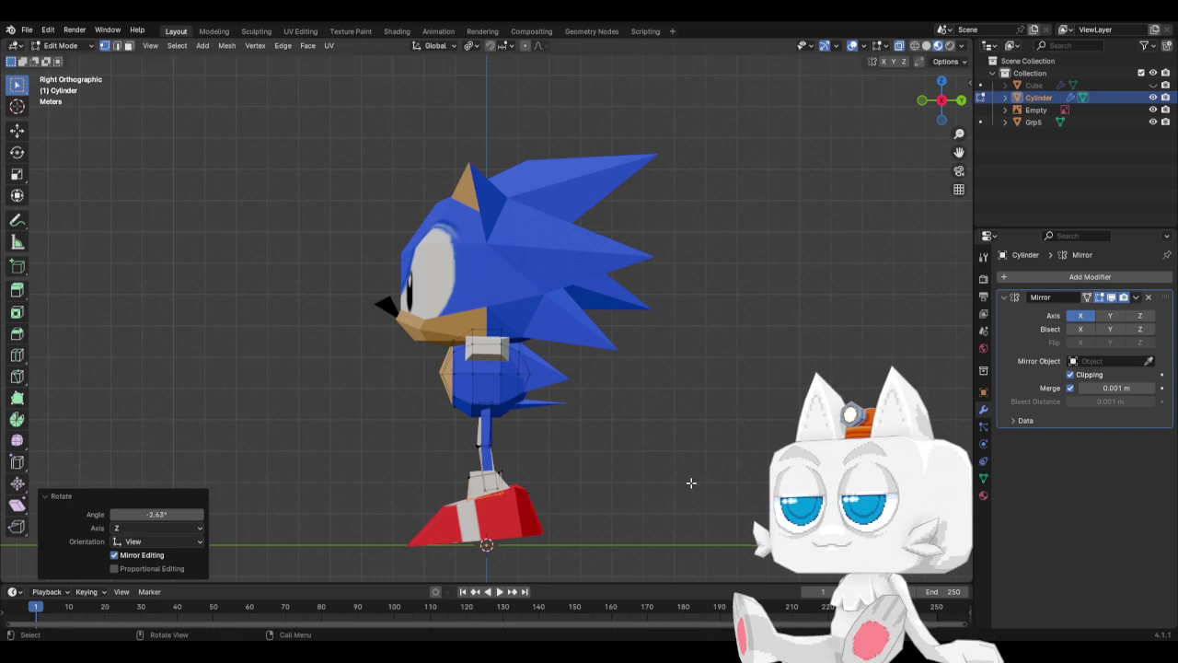
key(KP_1)
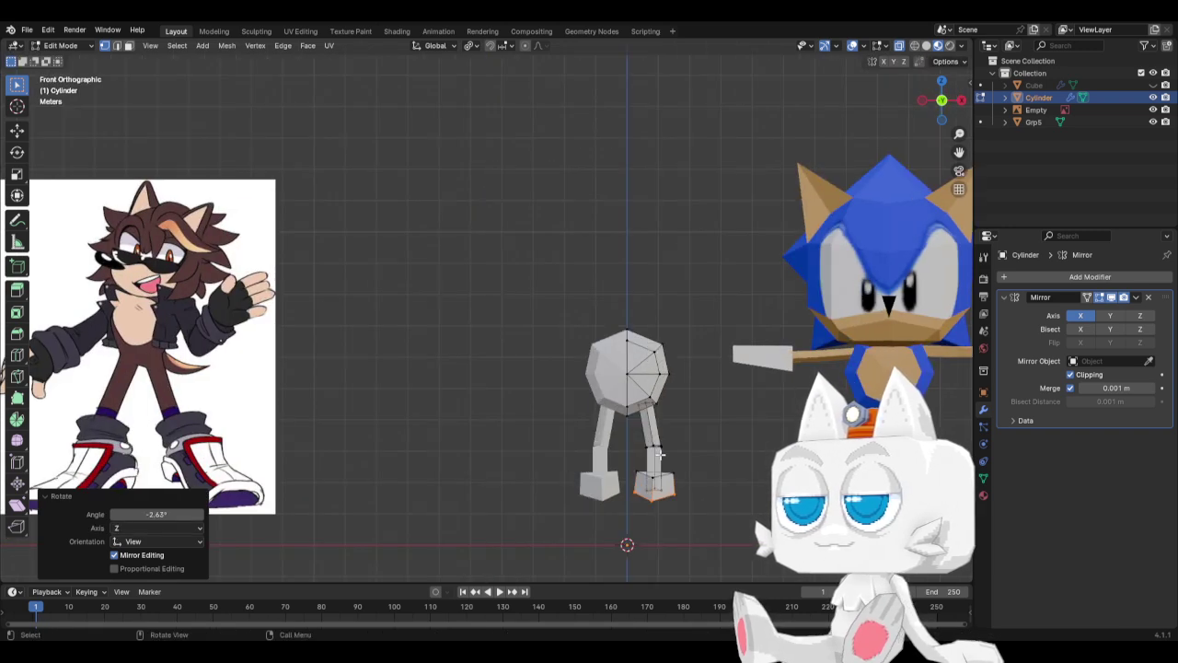
Switch to face selection, select the ankle cuff's bottom face and snap the 3D cursor to it.
scroll(659, 453, down, 2)
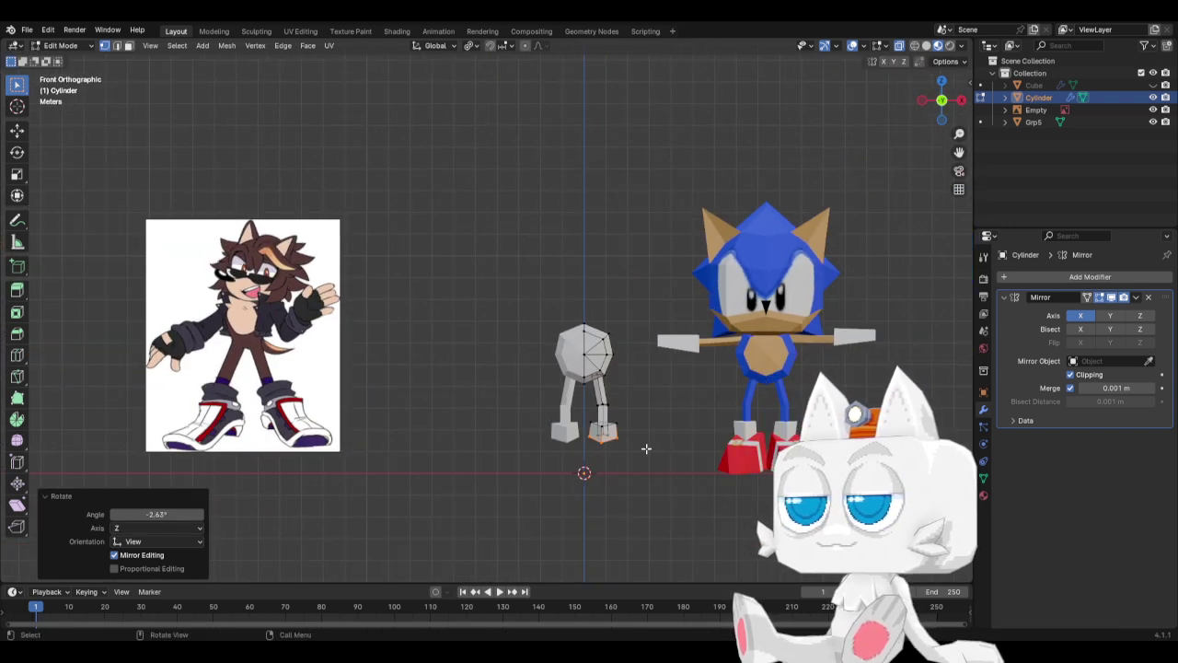
click(647, 449)
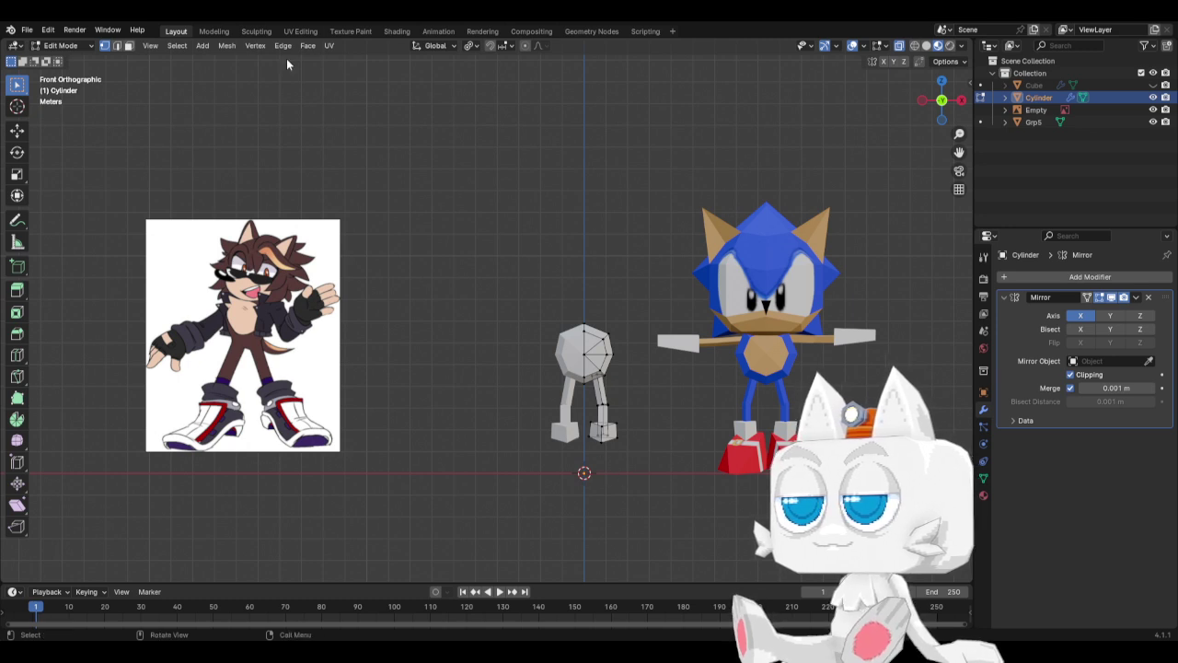
click(129, 45)
scroll(664, 501, up, 2)
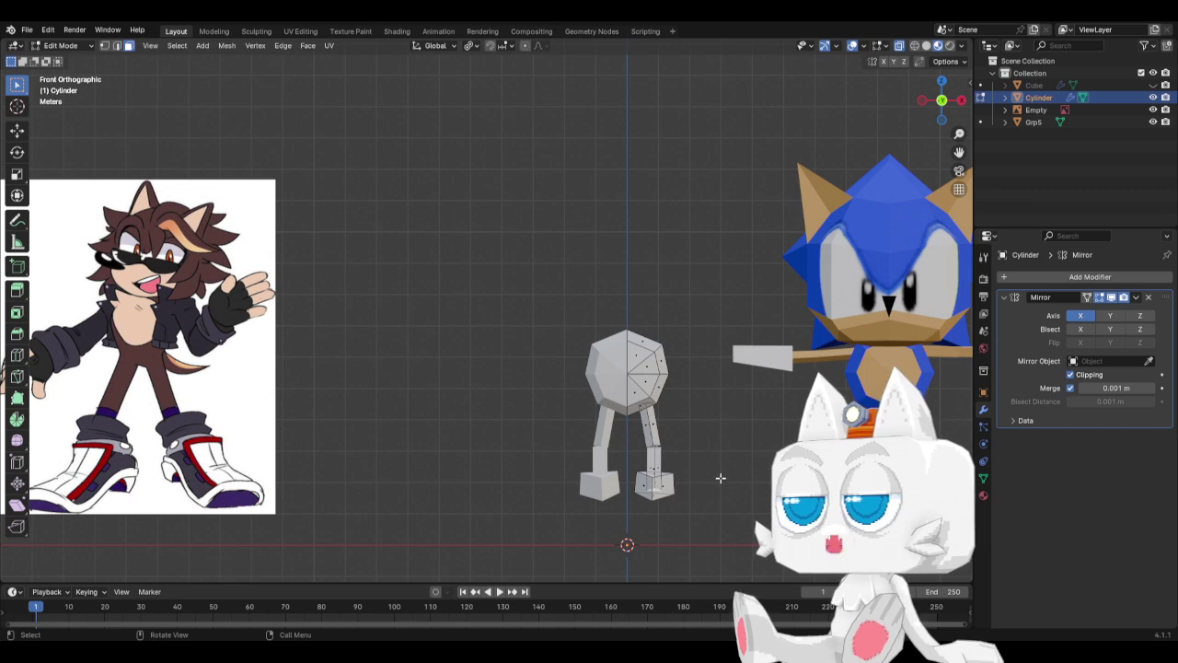
key(shift+g)
click(660, 507)
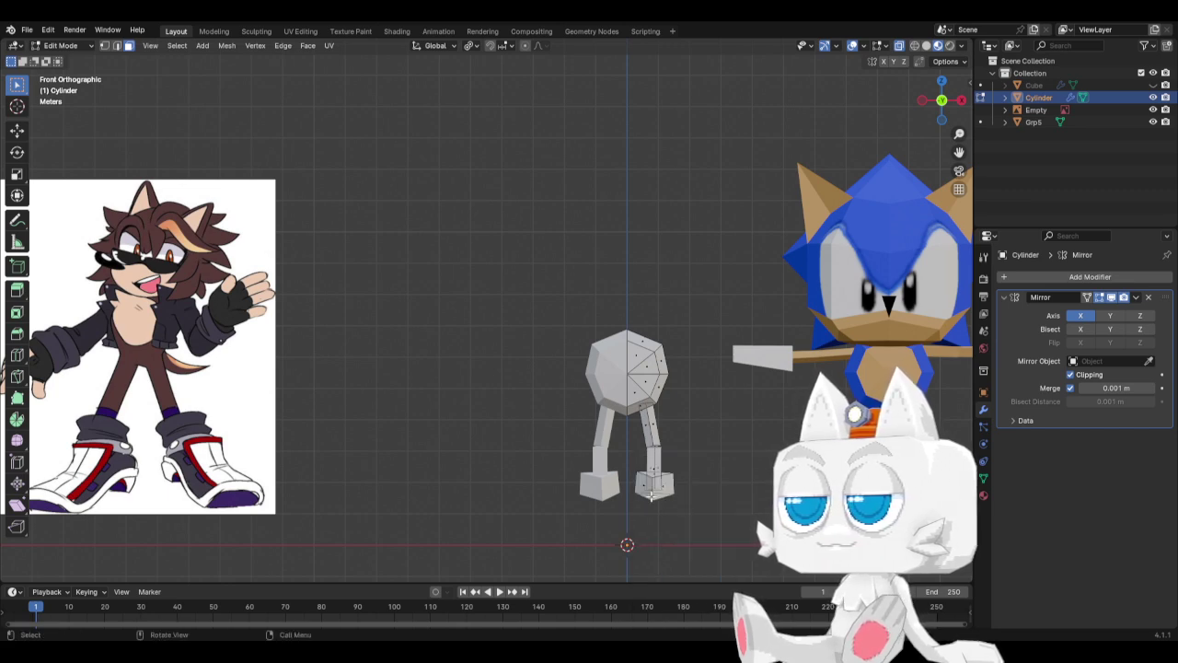
key(shift+s)
click(708, 523)
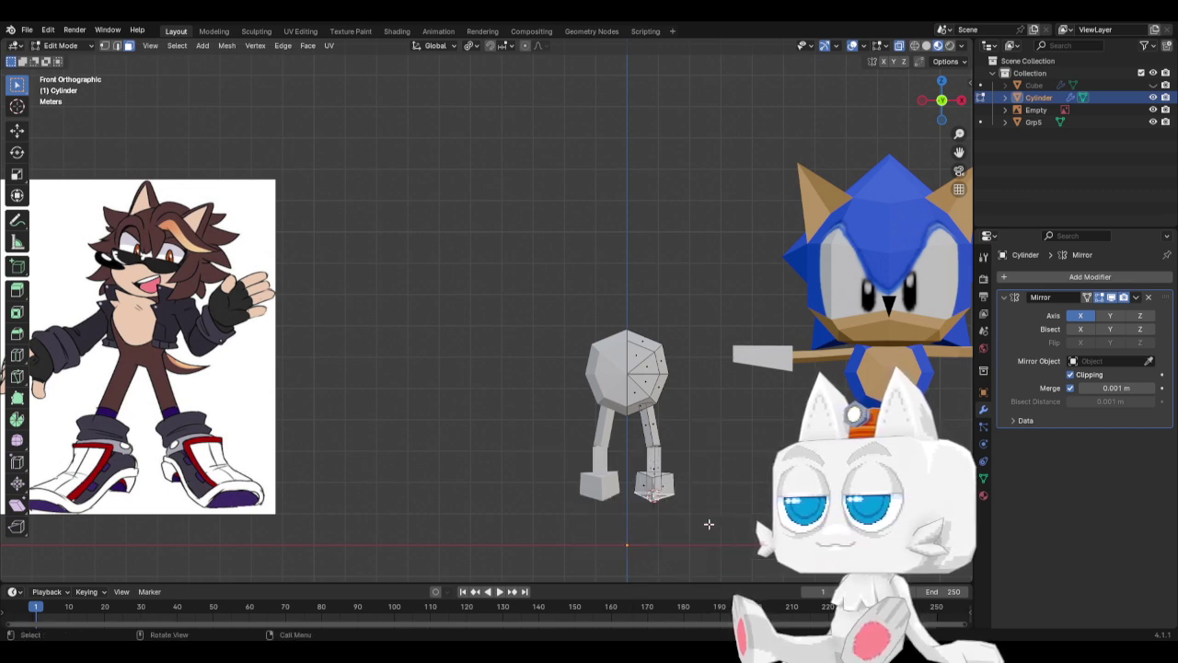
Add a 1.38 m cube at the 3D cursor for the shoe and lower it 0.862 m along Z.
key(shift+a)
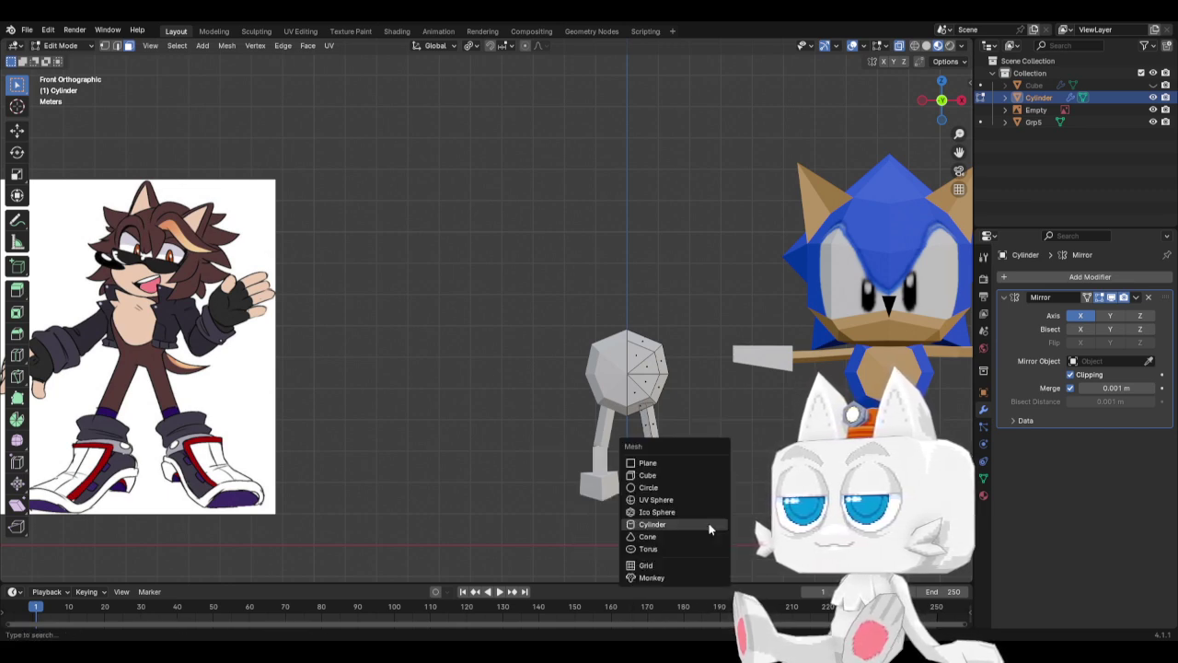
click(673, 477)
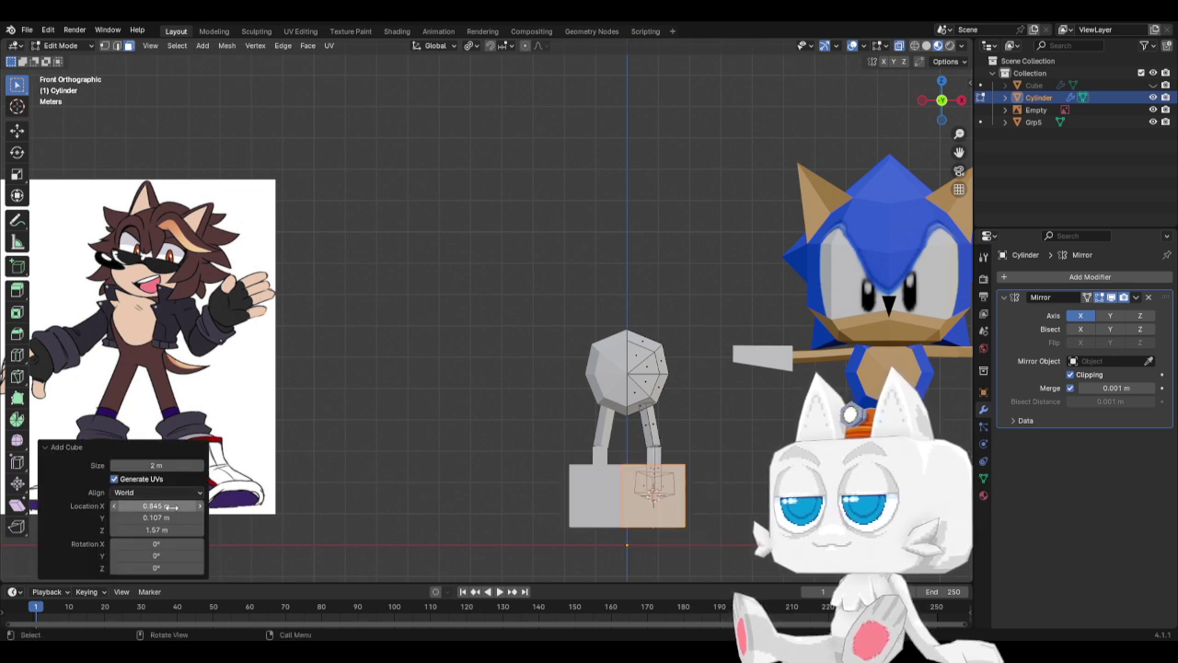
drag(157, 465, 124, 465)
key(g)
key(z)
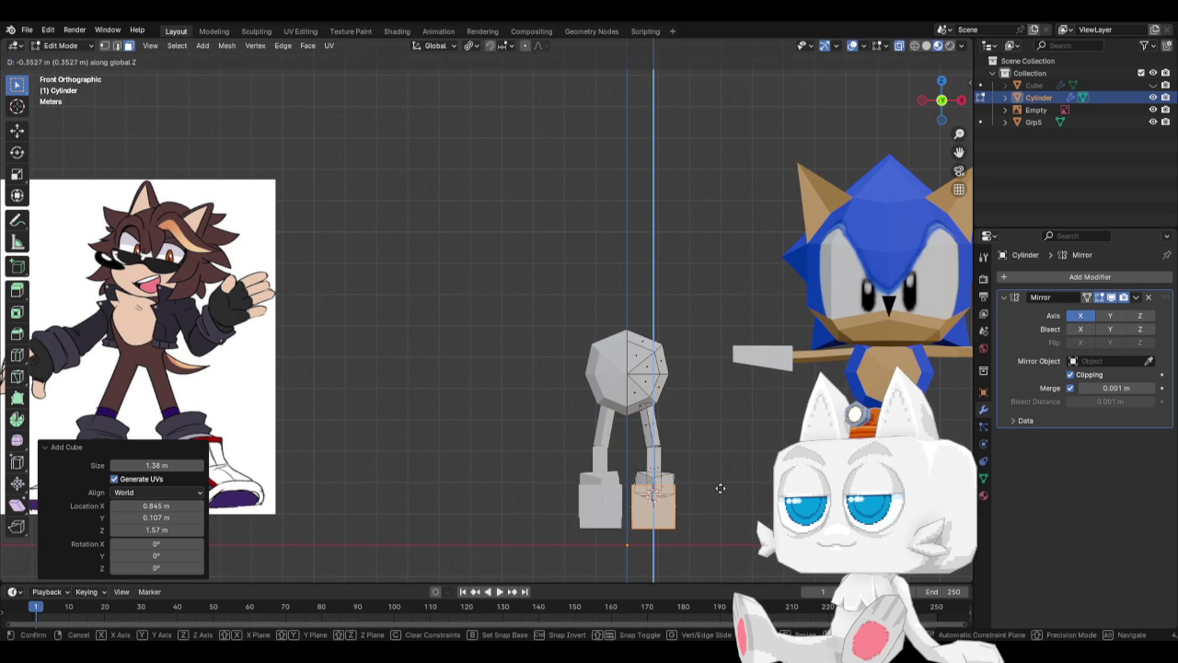
click(721, 502)
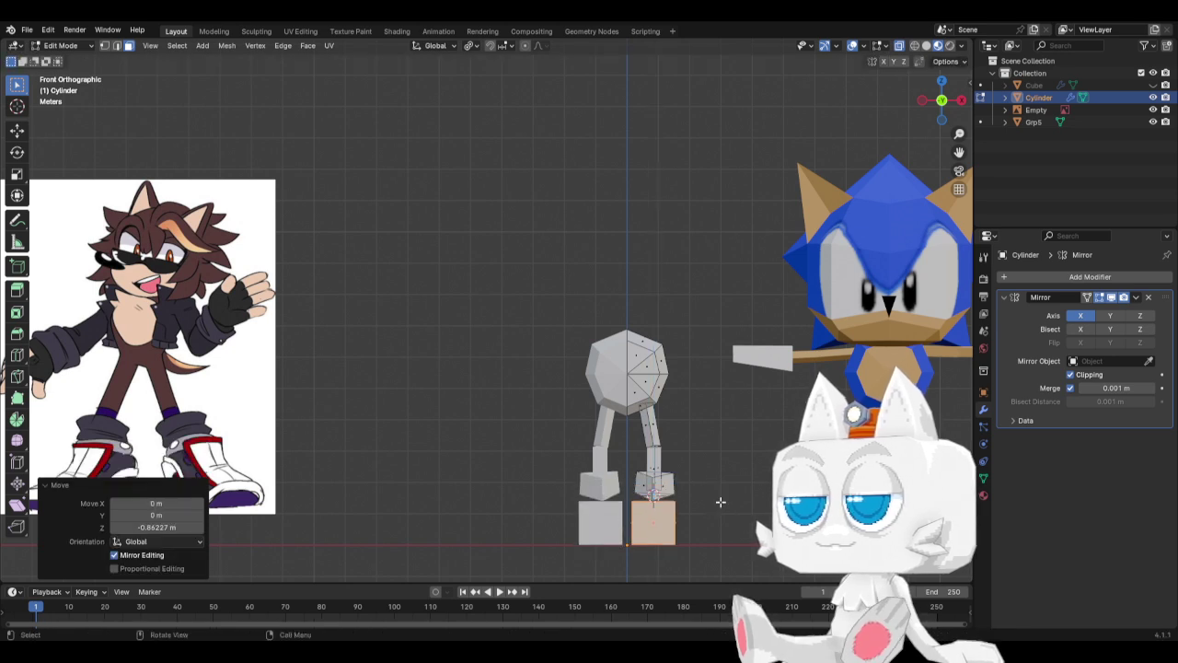
Scale the shoe cube by 1.118, raise it 0.078 m, and raise its top face 0.157 m to meet the cuff.
key(s)
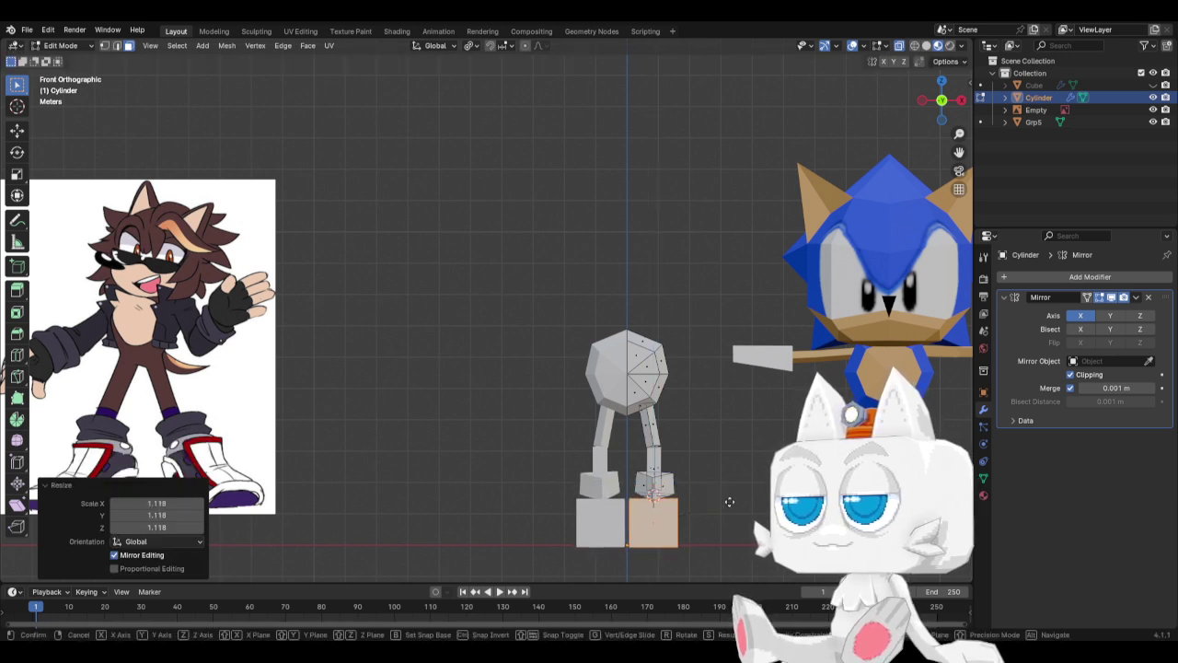
key(z)
click(734, 499)
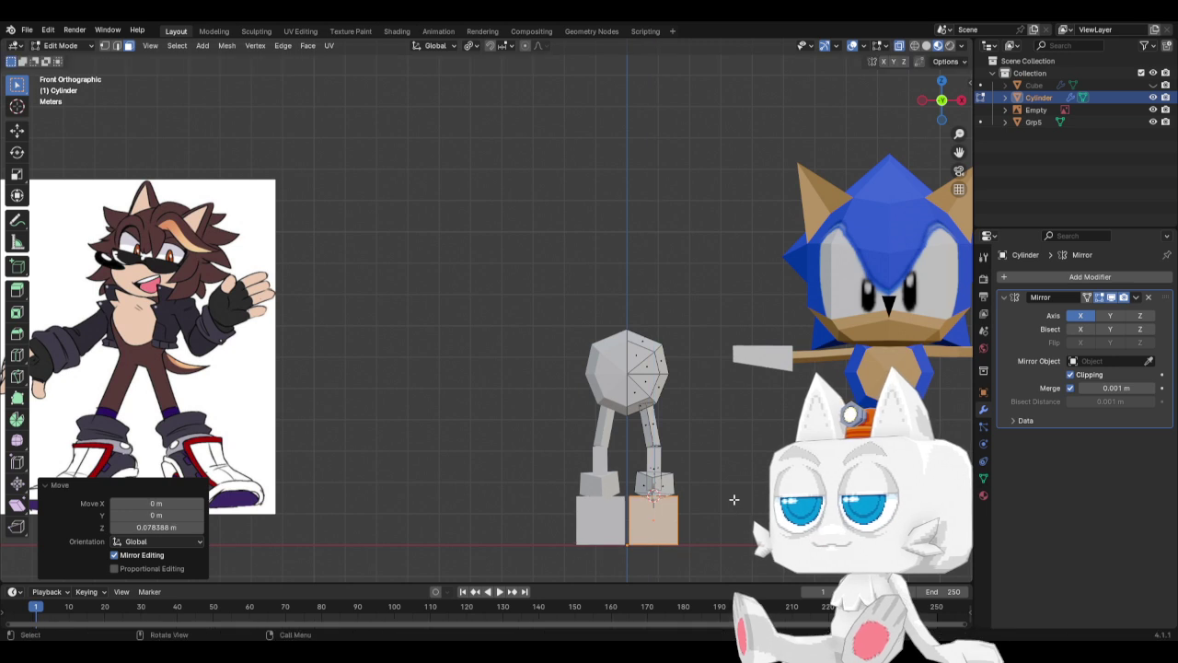
click(654, 493)
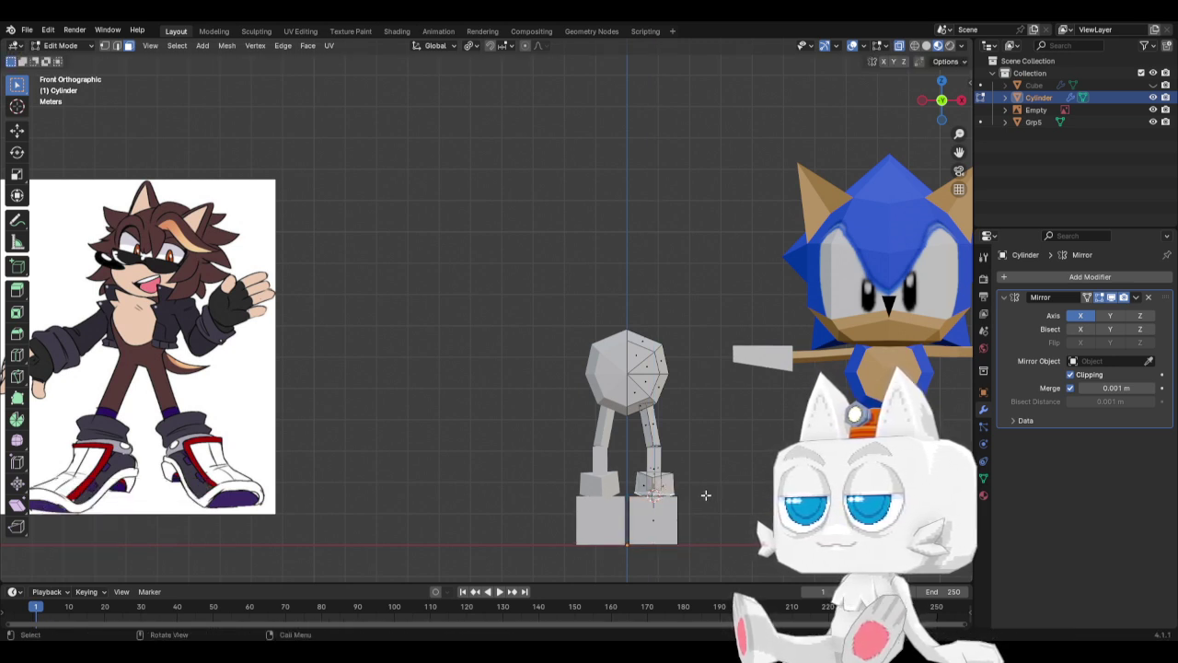
key(g)
key(z)
click(656, 491)
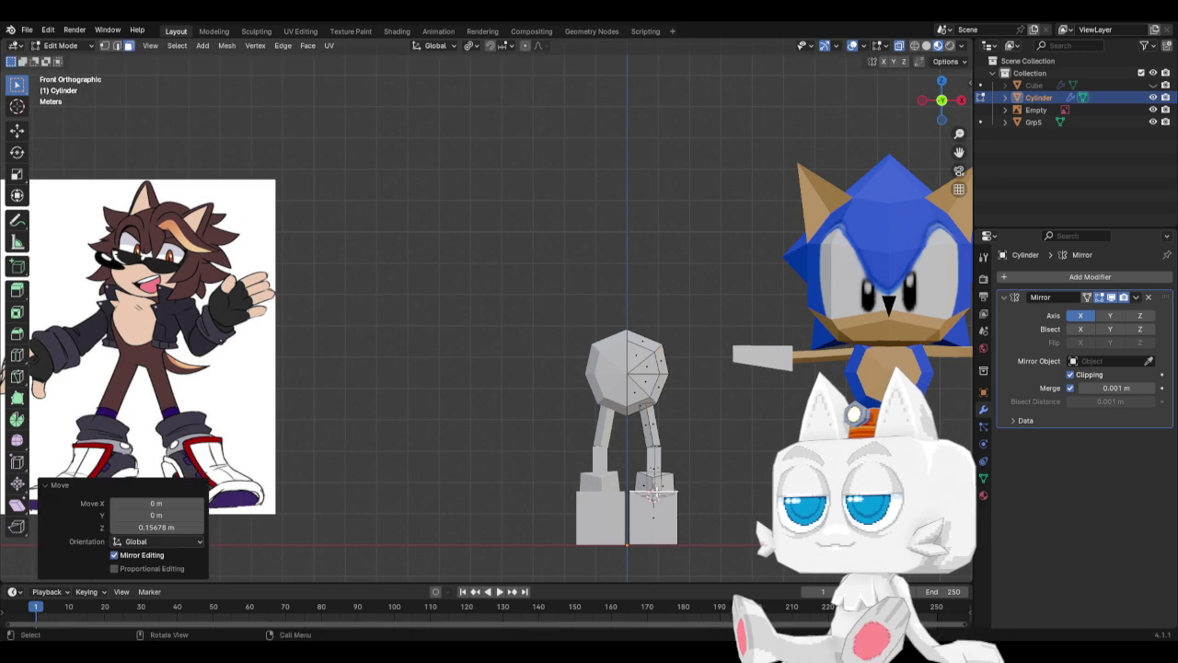
Select the whole linked shoe block, scale it by 2.053 along Y and move it -0.647 m along Y.
key(KP_6)
key(KP_6)
key(KP_6)
key(KP_3)
key(ctrl+l)
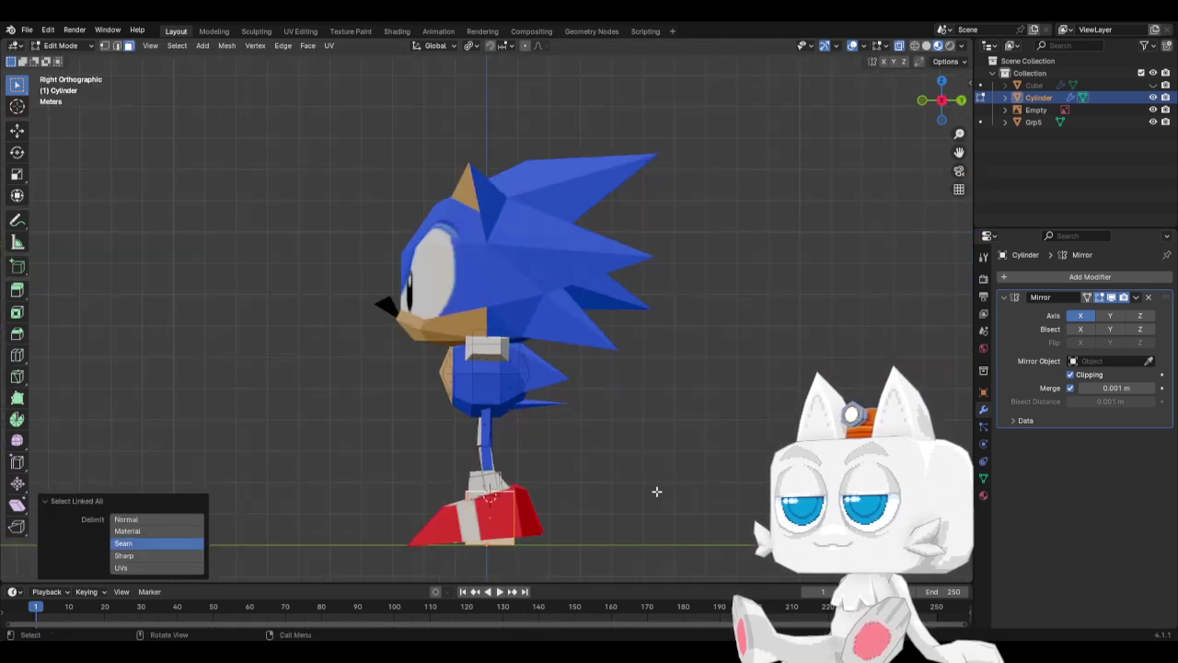
key(s)
key(y)
click(842, 492)
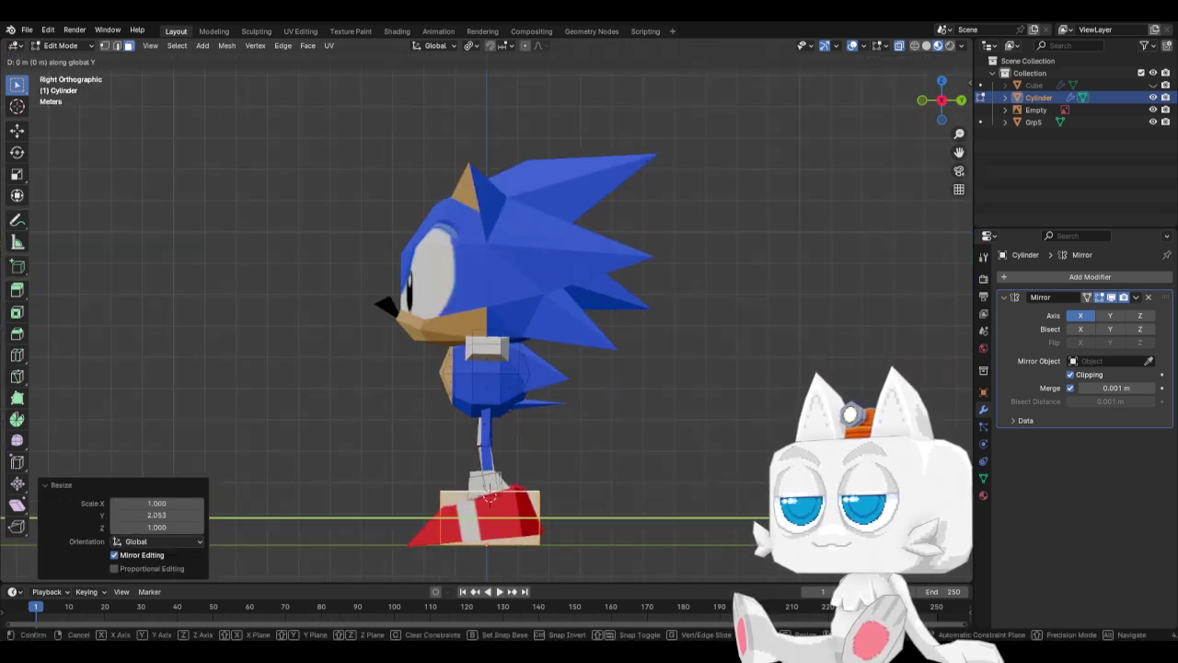
key(g)
key(y)
key(Return)
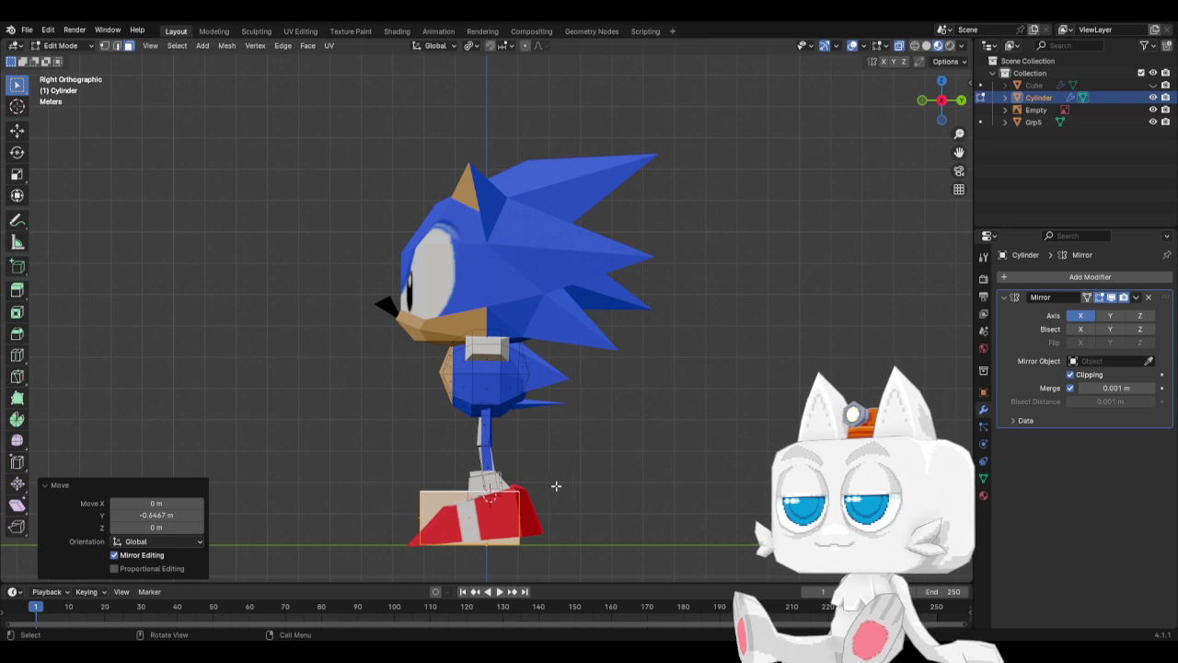
In vertex selection, raise the shoe block's top heel edge slightly along Z so the top slopes toward the toe.
click(105, 51)
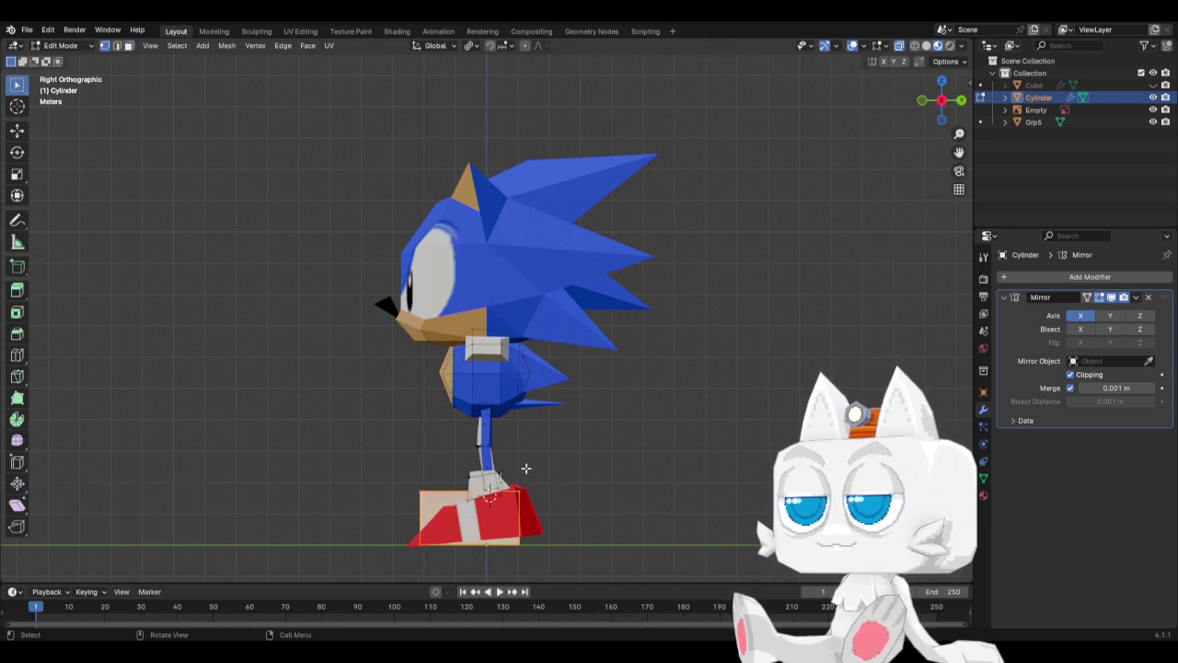
key(g)
key(z)
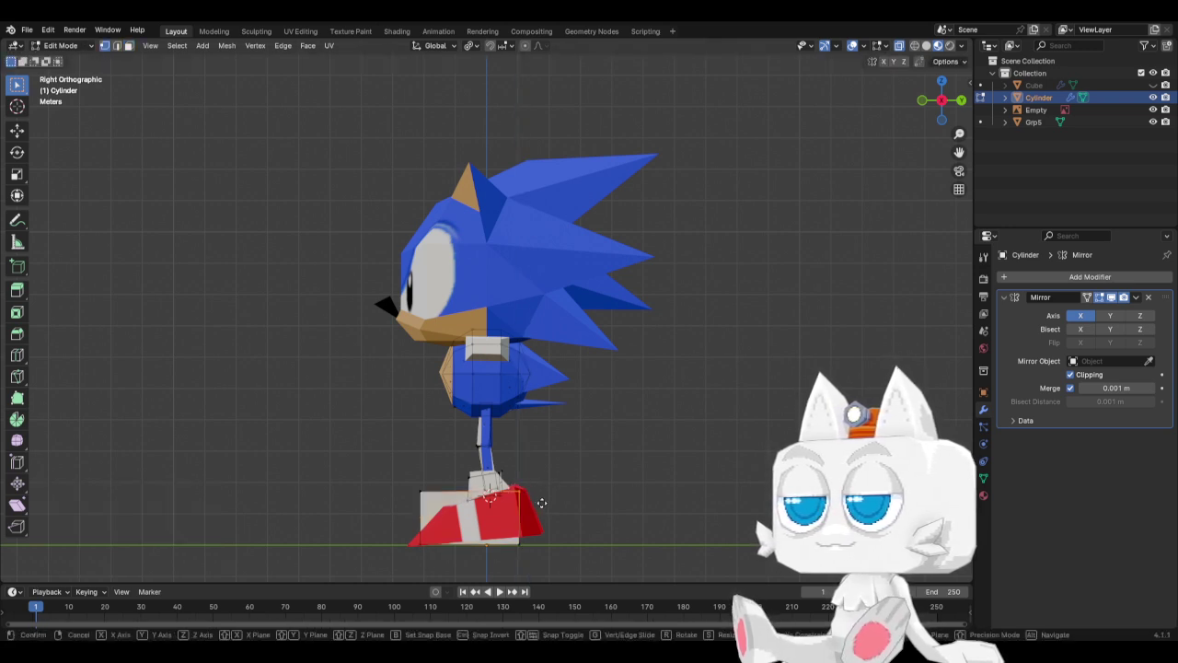
click(541, 496)
key(g)
key(Escape)
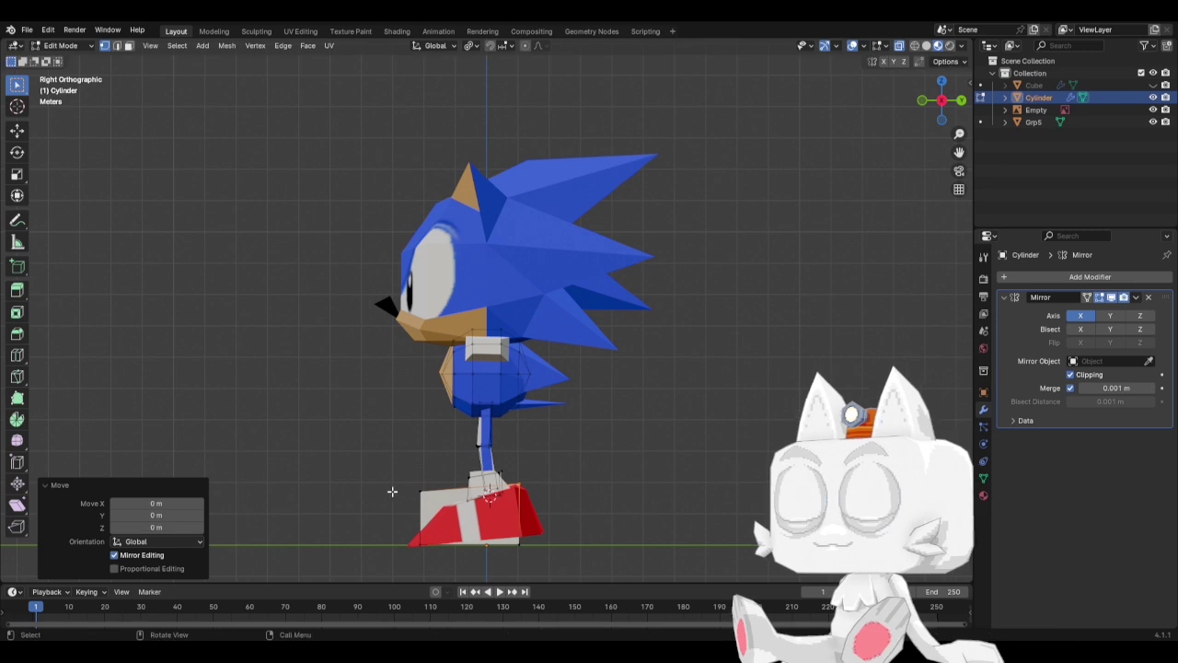
Pull the shoe block's front vertices back along Y to the reference toe line, and lower the top front edge 0.451 m.
key(b)
drag(390, 480, 442, 557)
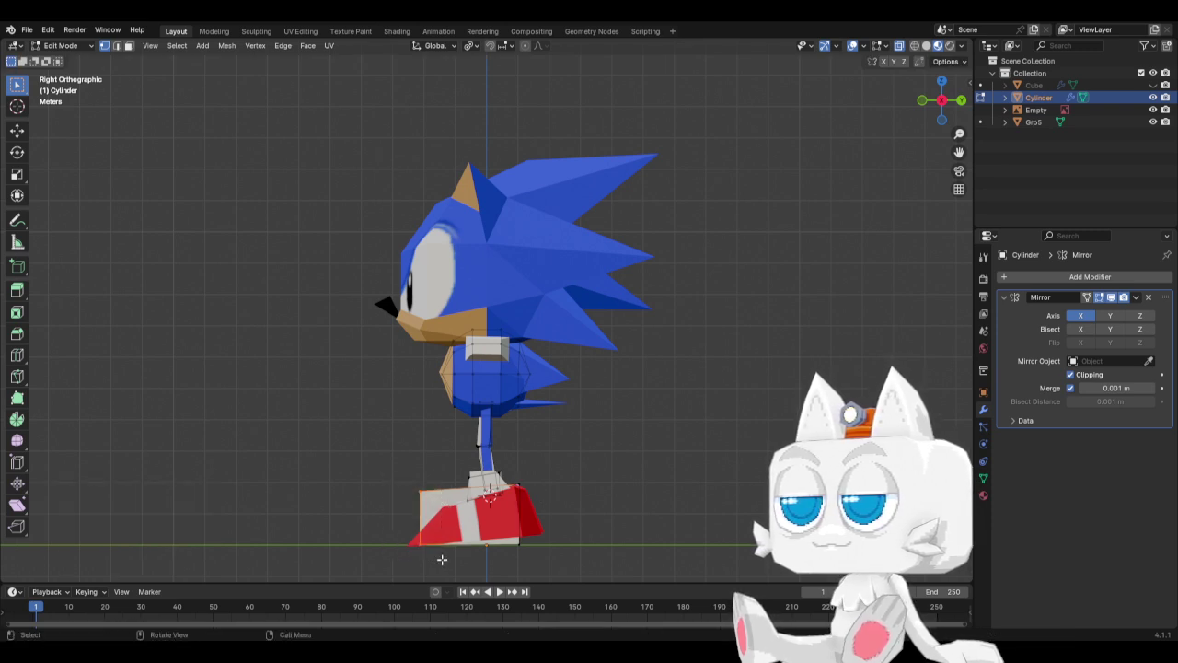
key(g)
key(y)
click(460, 560)
key(b)
drag(410, 481, 453, 506)
key(g)
key(z)
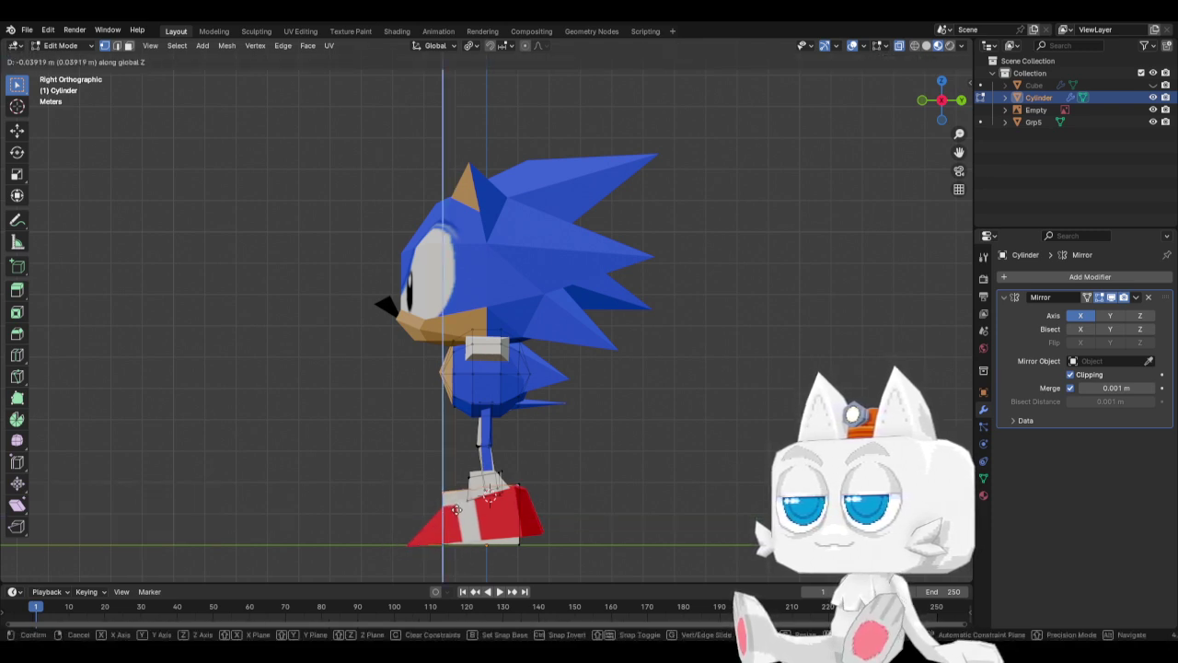
click(455, 523)
Narrow the shoe's front end by scaling it 0.570 along X.
key(KP_1)
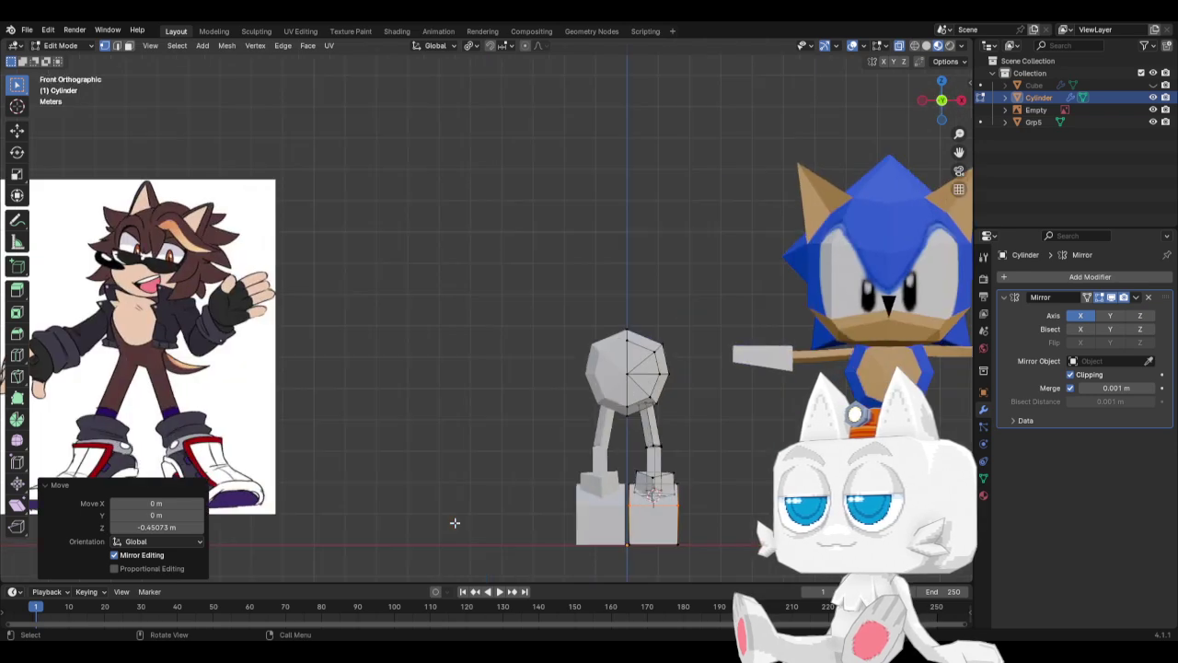
middle_drag(672, 521, 641, 539)
key(s)
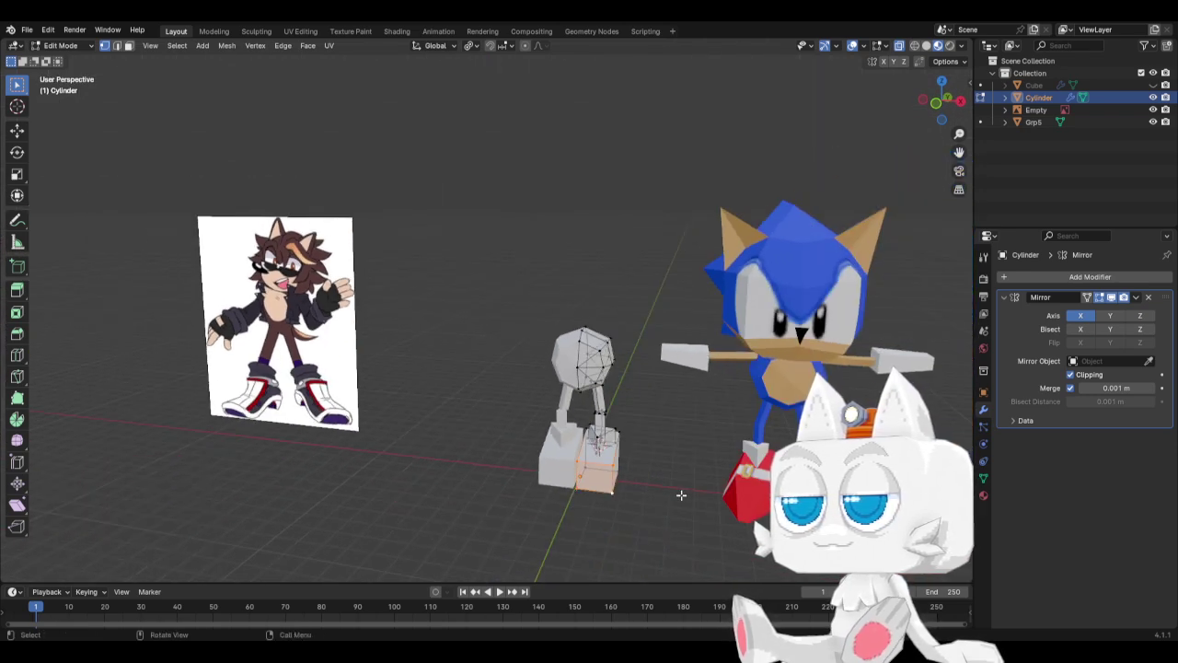
key(x)
click(626, 487)
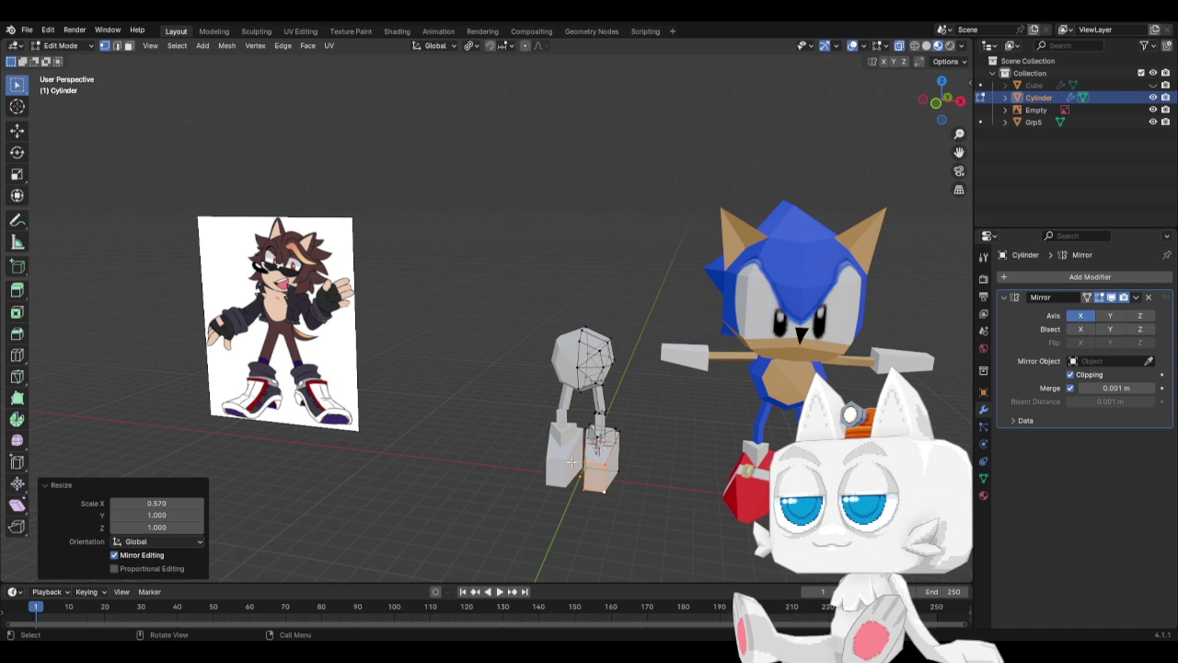
Extrude the shoe's front face 1.176 m forward, merge it at center into a toe point, and lower that point 0.627 m.
key(KP_3)
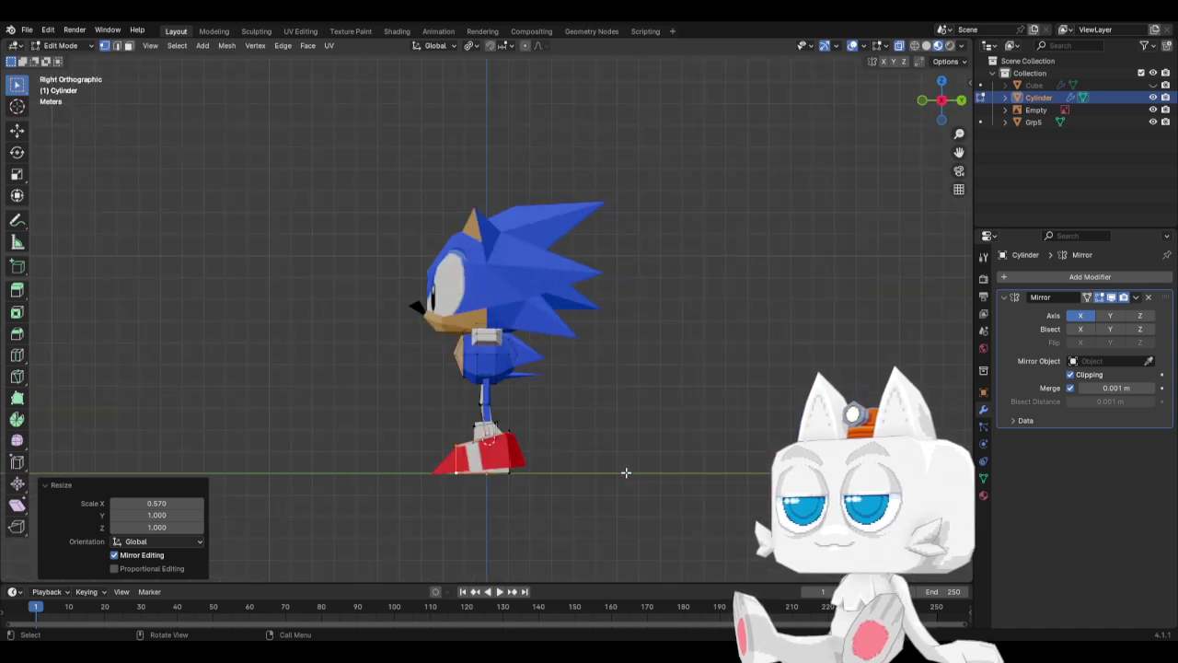
scroll(589, 467, up, 4)
key(e)
click(520, 478)
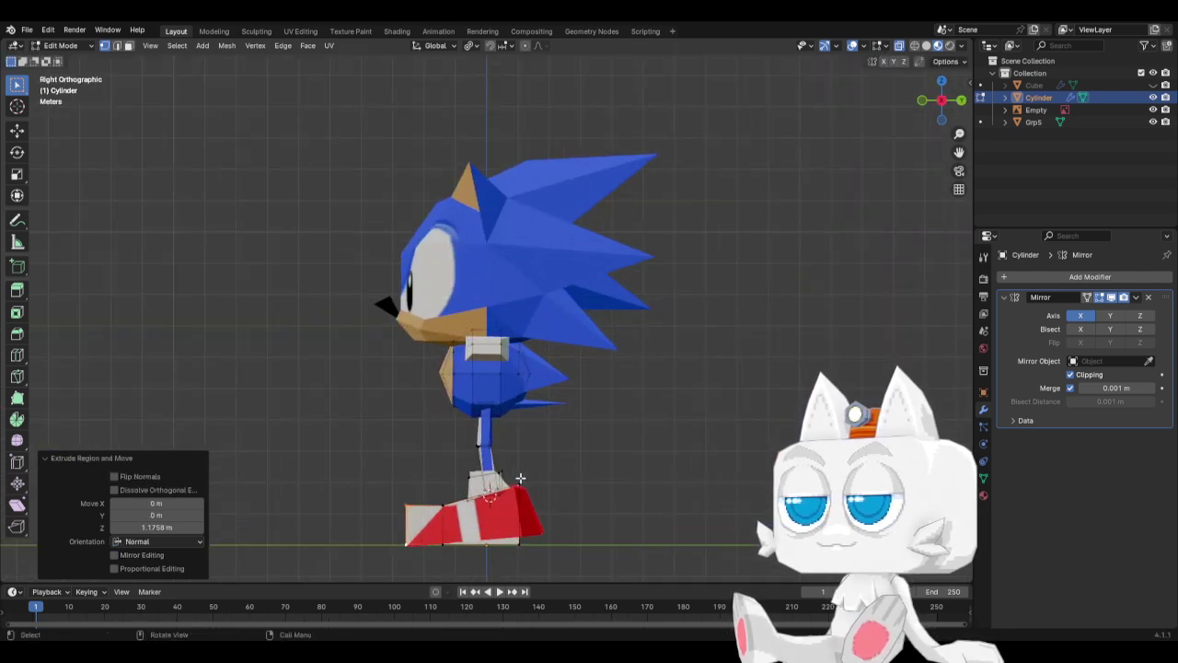
key(m)
click(520, 477)
key(g)
key(z)
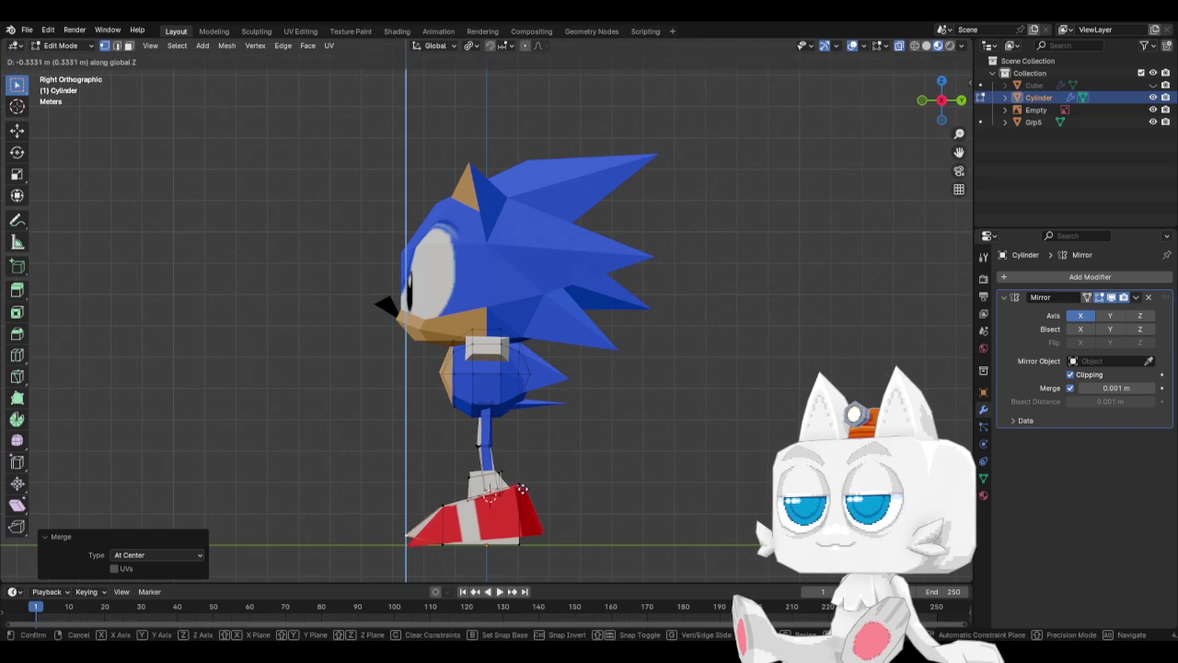
click(529, 497)
Select the whole linked shoe and move it 0.549 m outward along X in the top view.
key(KP_1)
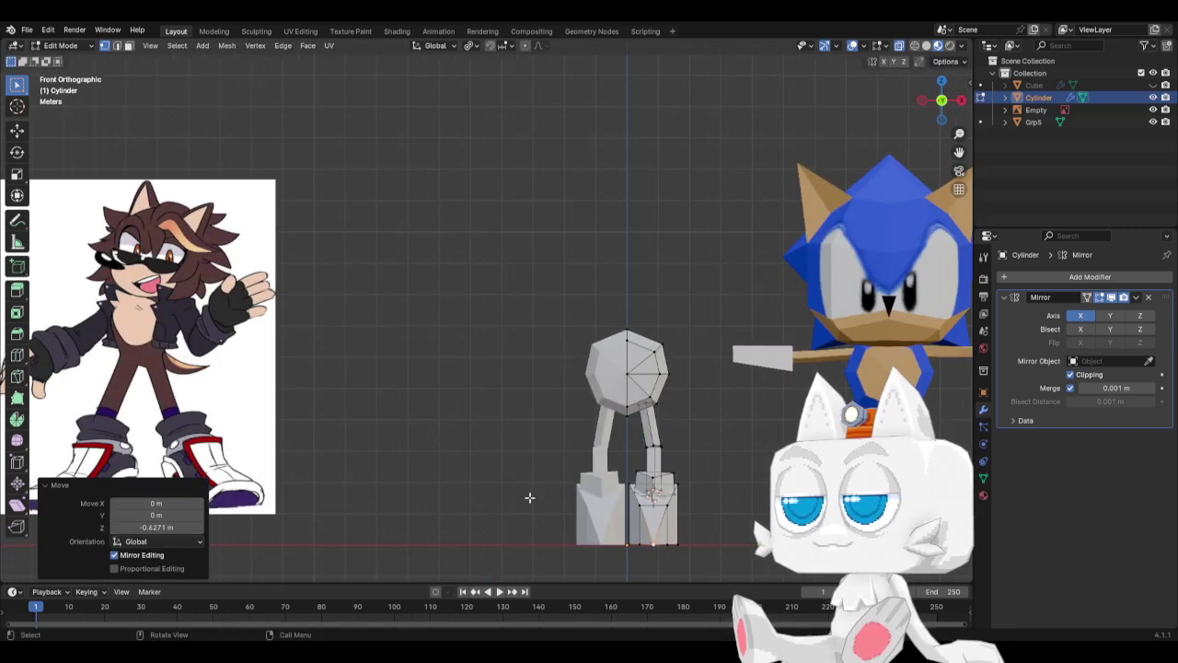
middle_drag(717, 426, 731, 466)
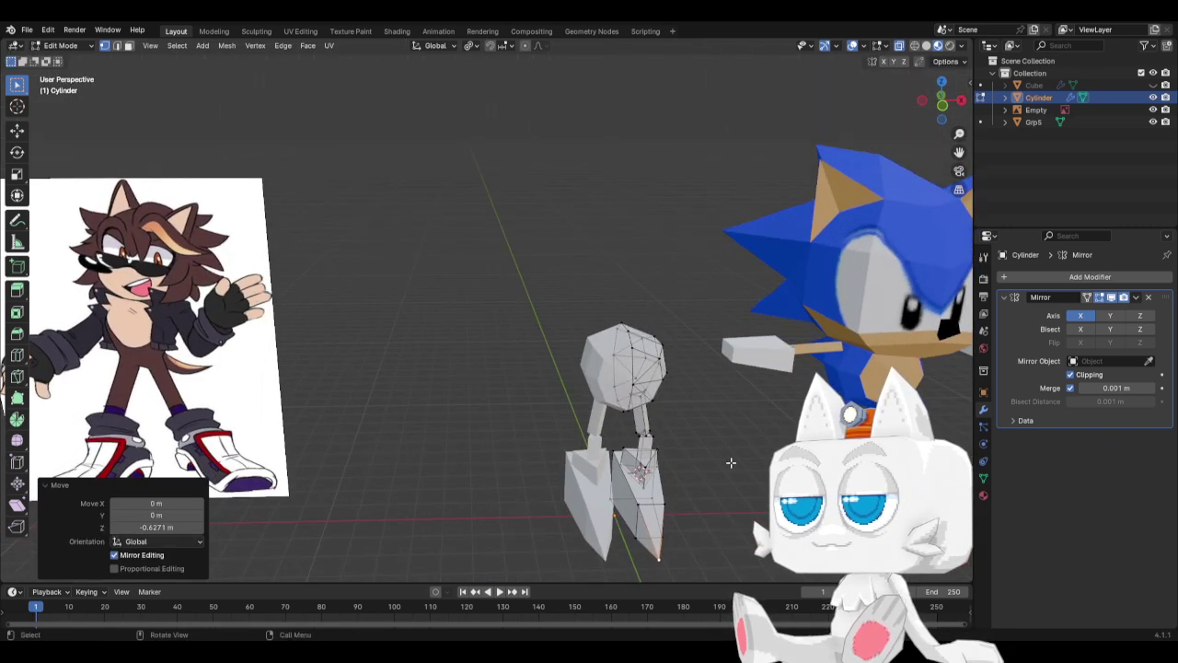
key(ctrl+l)
key(KP_7)
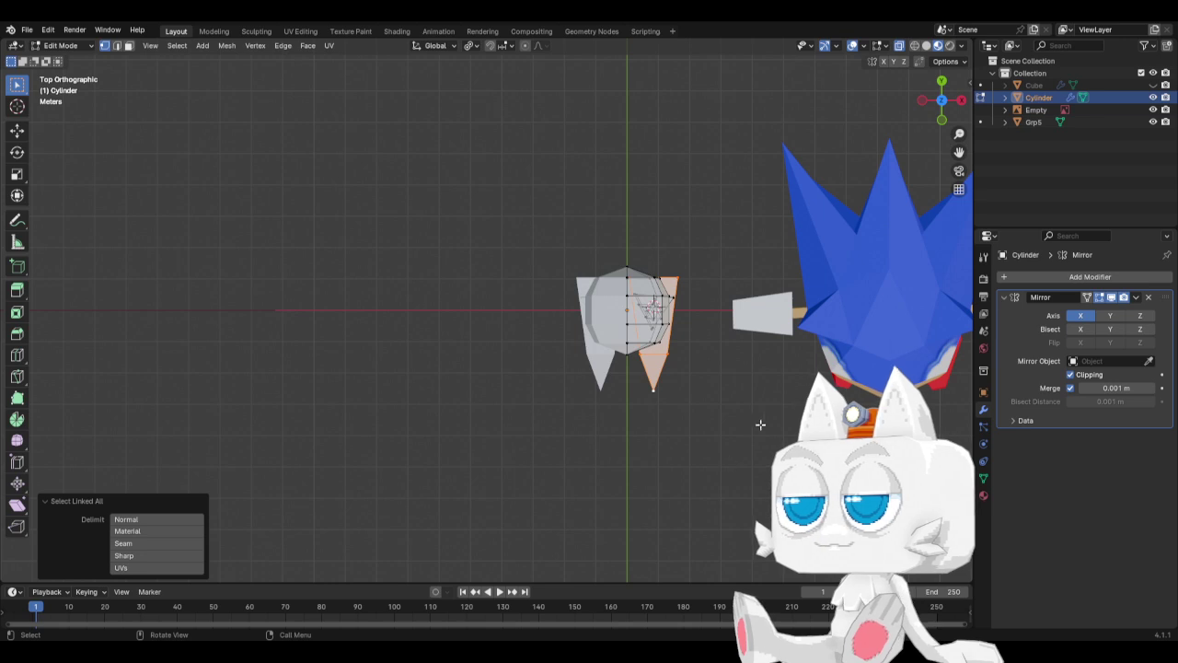
key(g)
key(x)
click(762, 358)
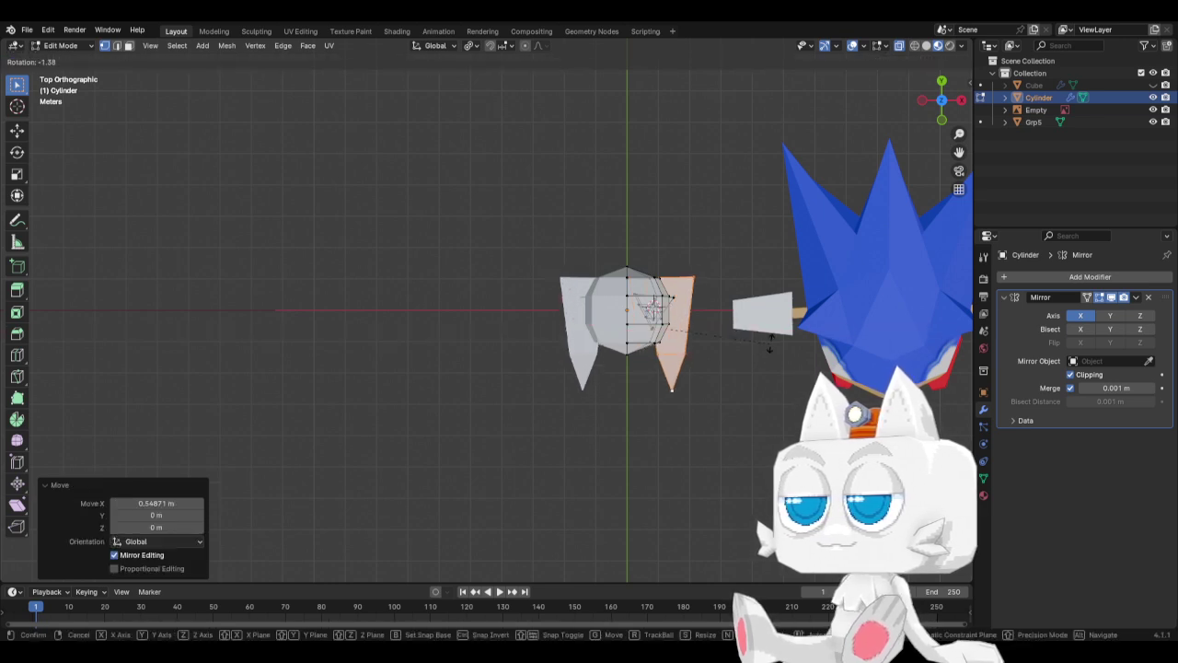
Rotate the shoe about 5.9° so its toe points outward, and move it 0.314 m inward along X in the top view.
key(r)
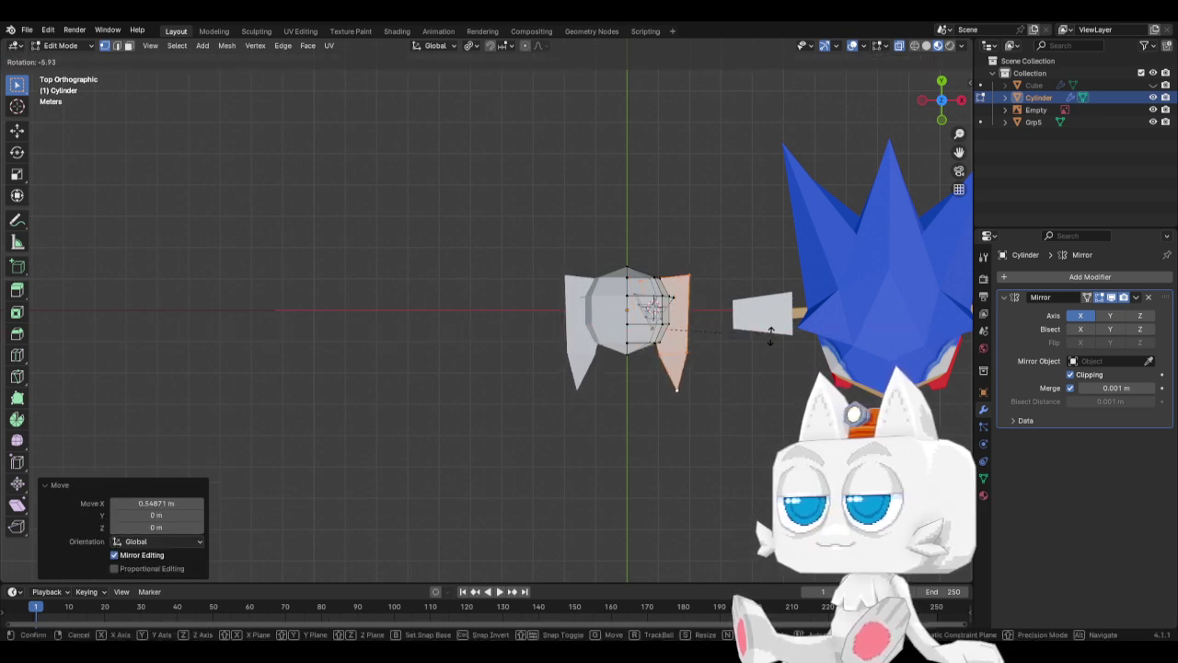
right_click(770, 334)
key(g)
key(x)
click(759, 341)
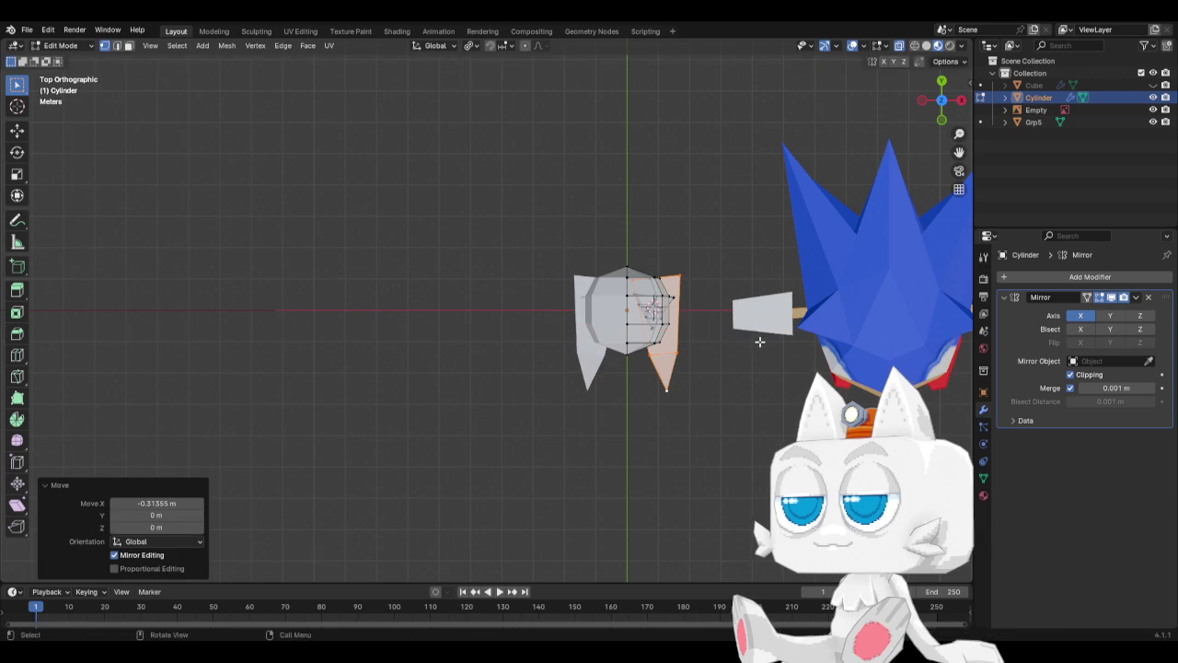
Delete the pointed tip vertex at the shoe's toe.
scroll(764, 377, down, 2)
scroll(745, 391, up, 2)
middle_drag(728, 394, 485, 520)
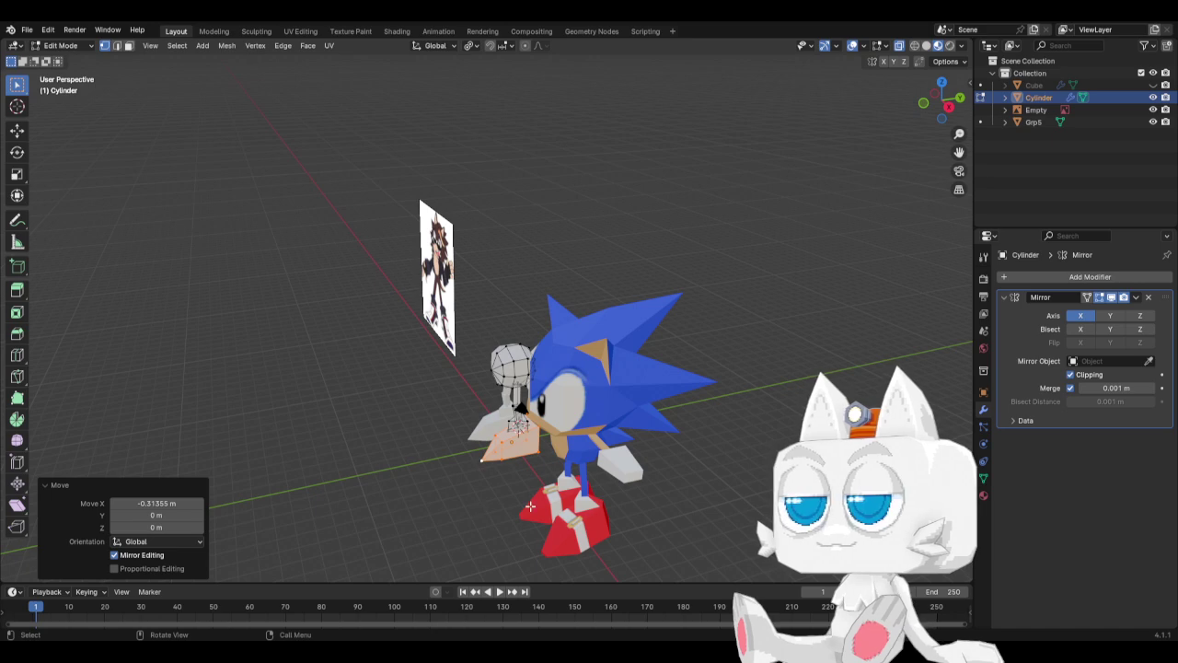
middle_drag(477, 448, 490, 384)
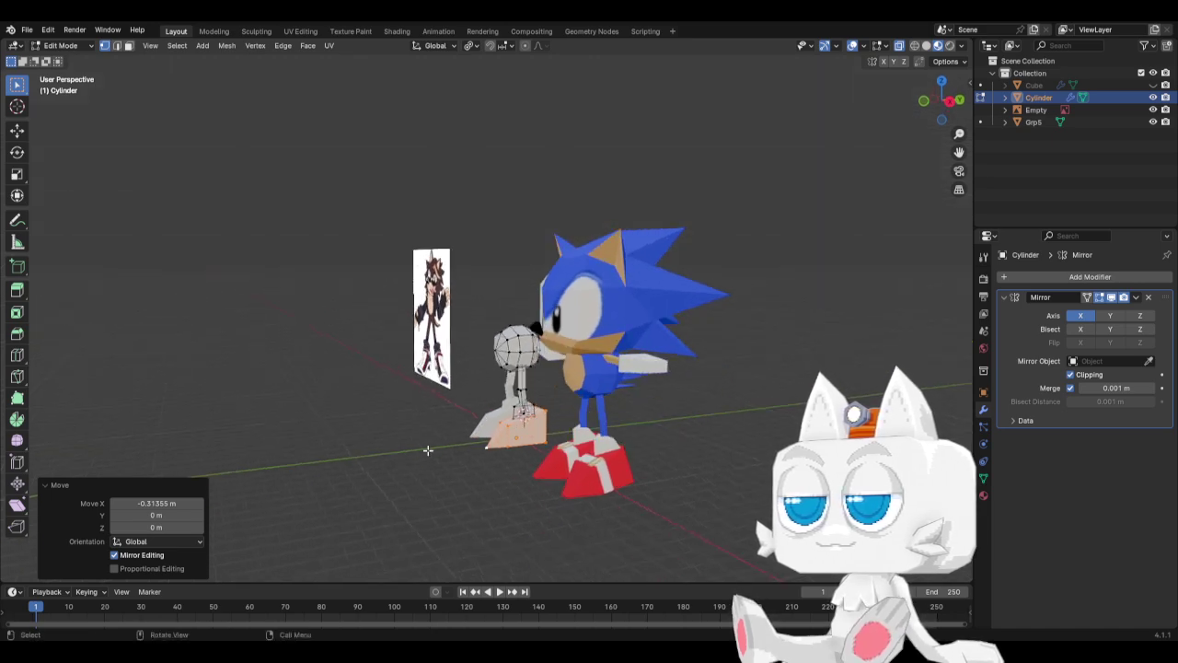
middle_drag(429, 450, 523, 474)
scroll(428, 477, up, 3)
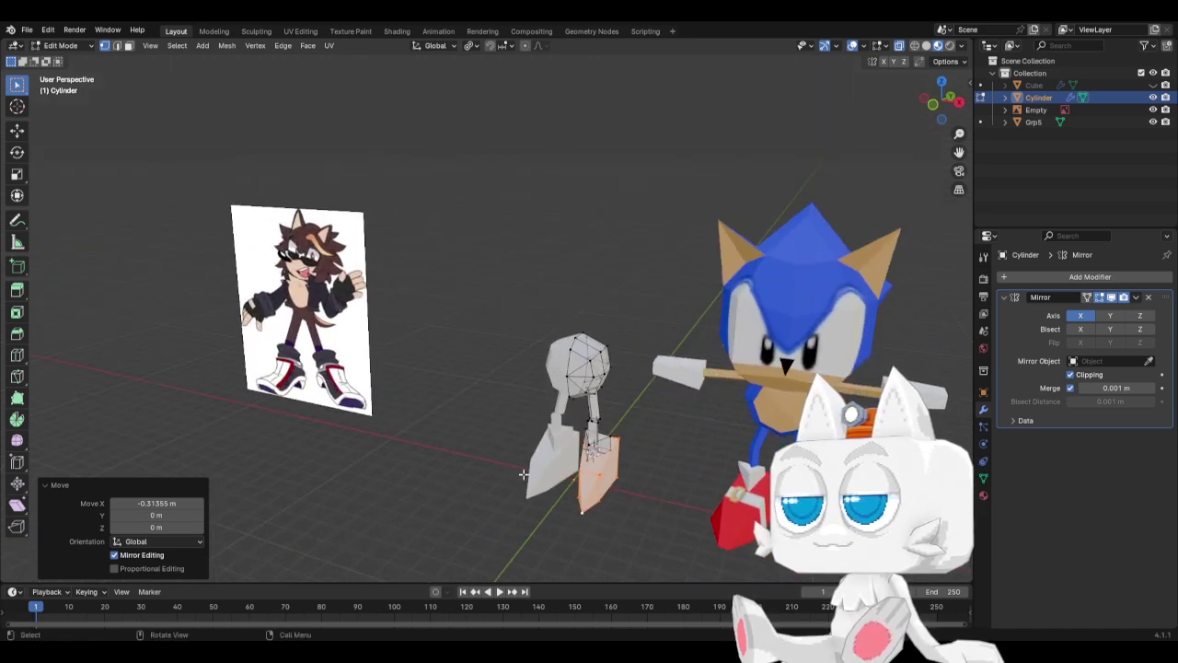
middle_drag(492, 432, 554, 488)
click(594, 517)
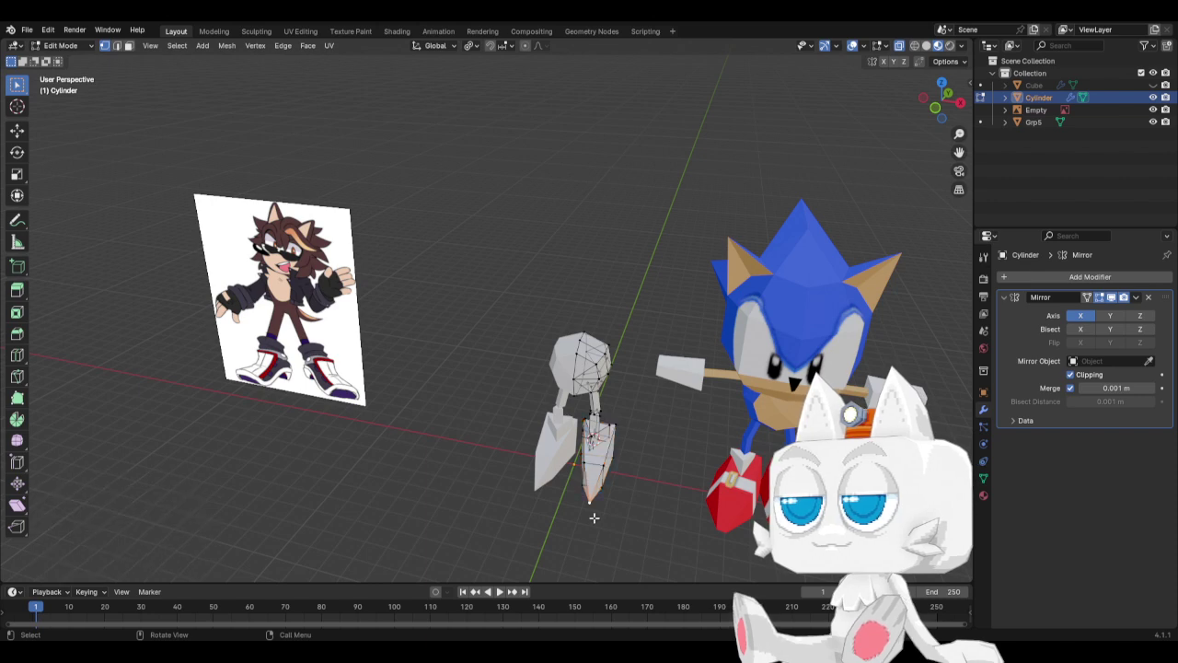
key(x)
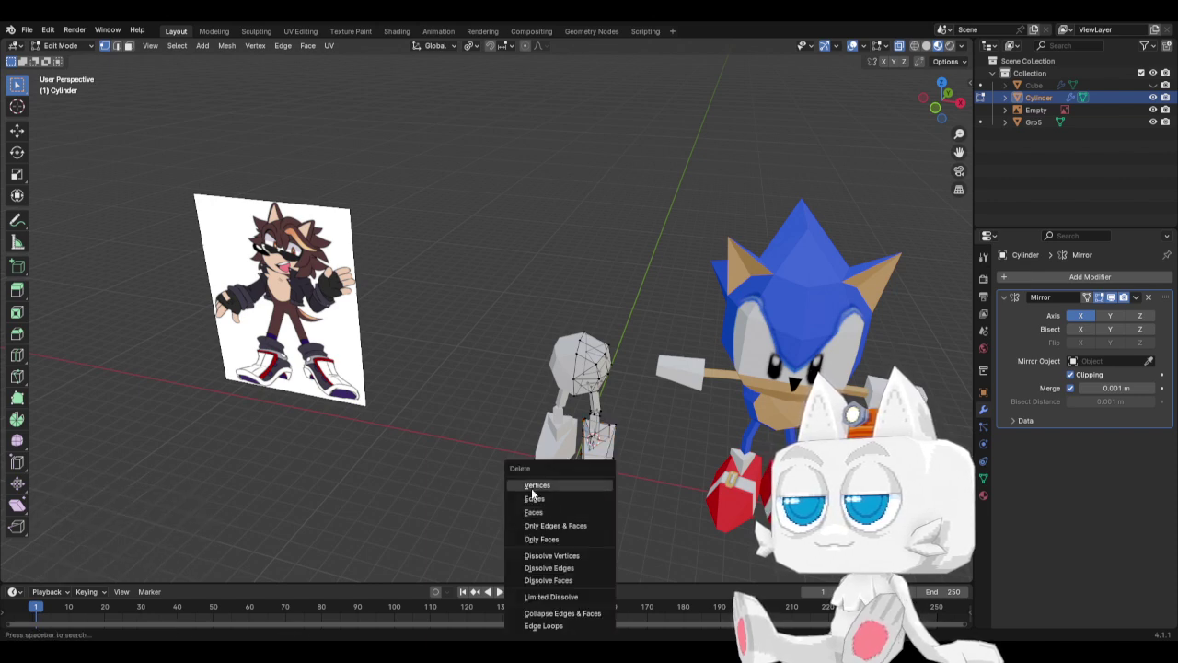
click(534, 489)
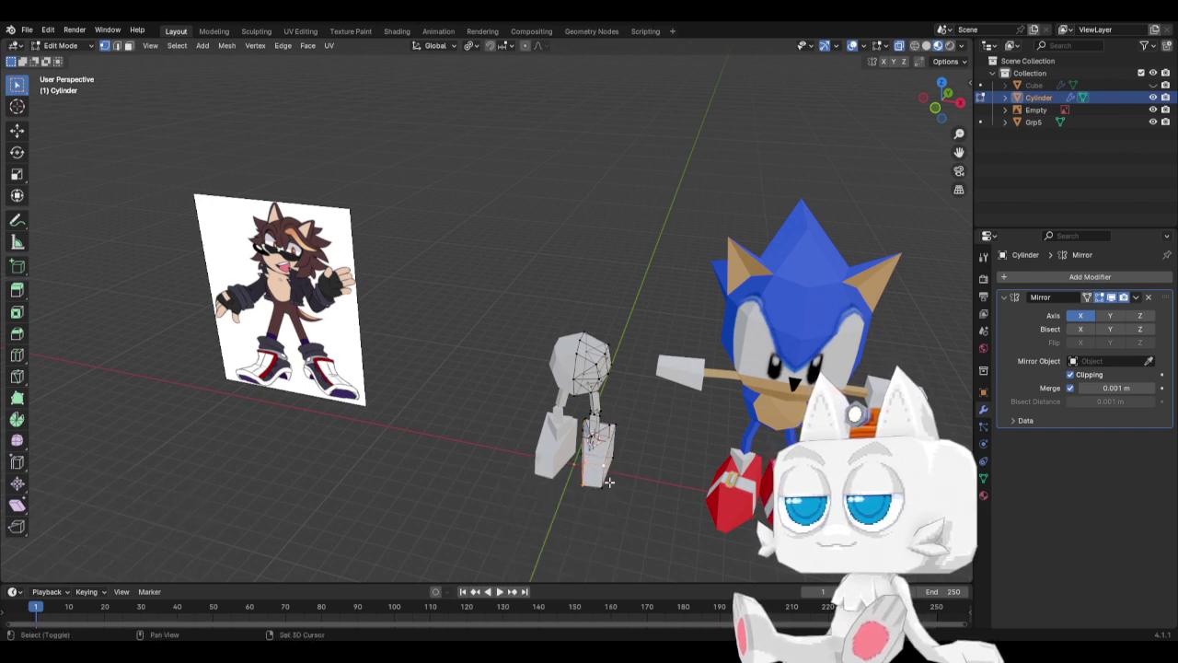
Extrude the shoe's open front end 0.988 m forward along Y to the reference toe tip.
key(KP_3)
key(g)
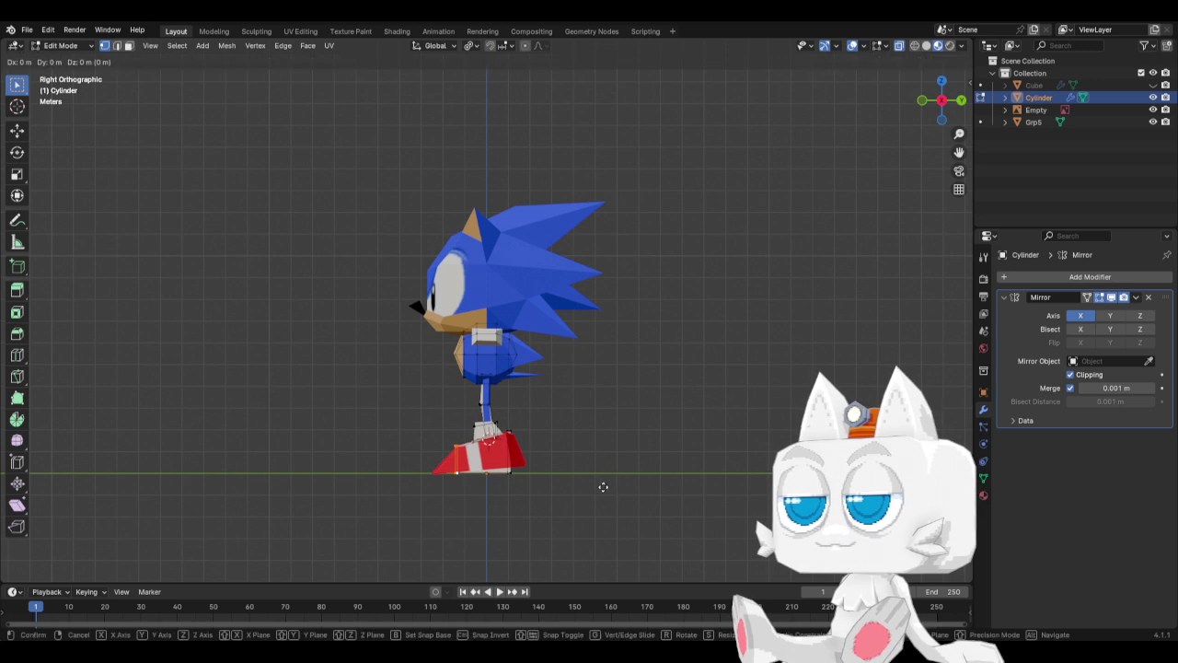
key(y)
click(578, 477)
Flatten the extruded toe end to 0 along Z and lower it 0.593 m to the sole line.
key(s)
key(z)
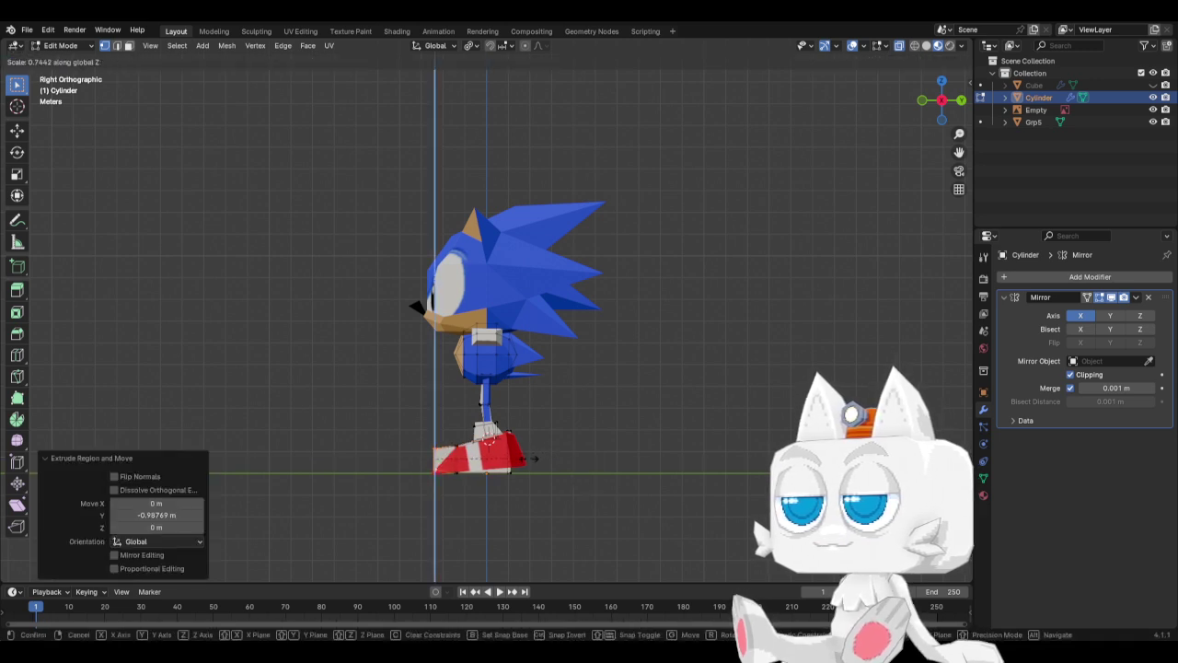
text(0)
key(Return)
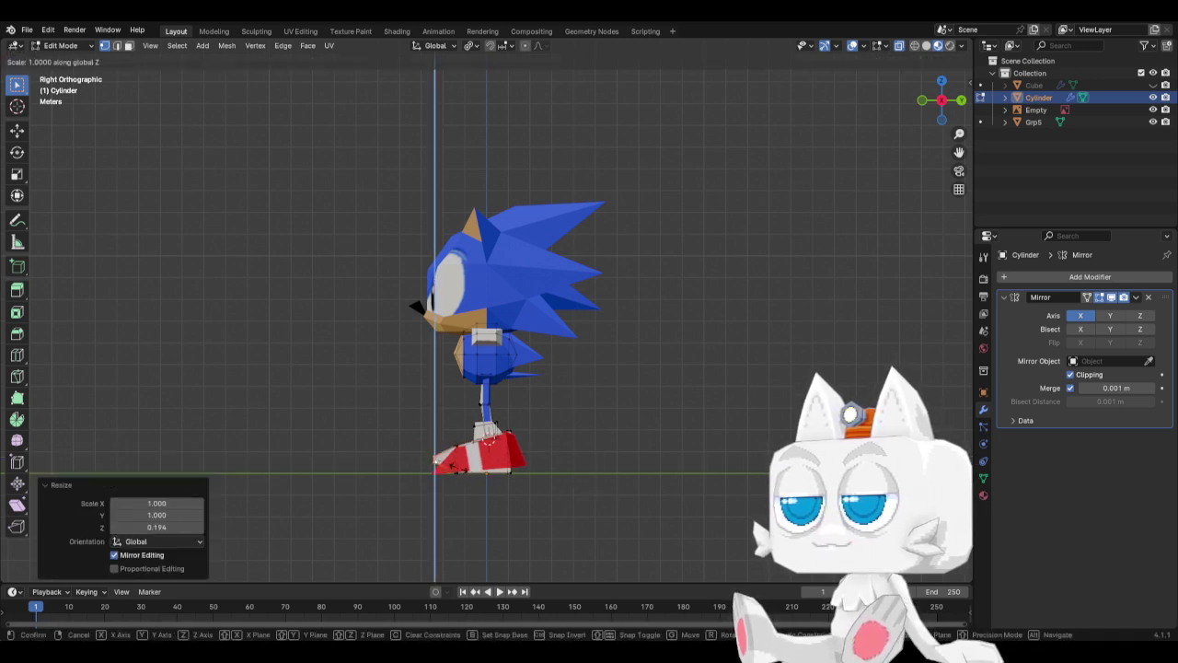
key(g)
key(z)
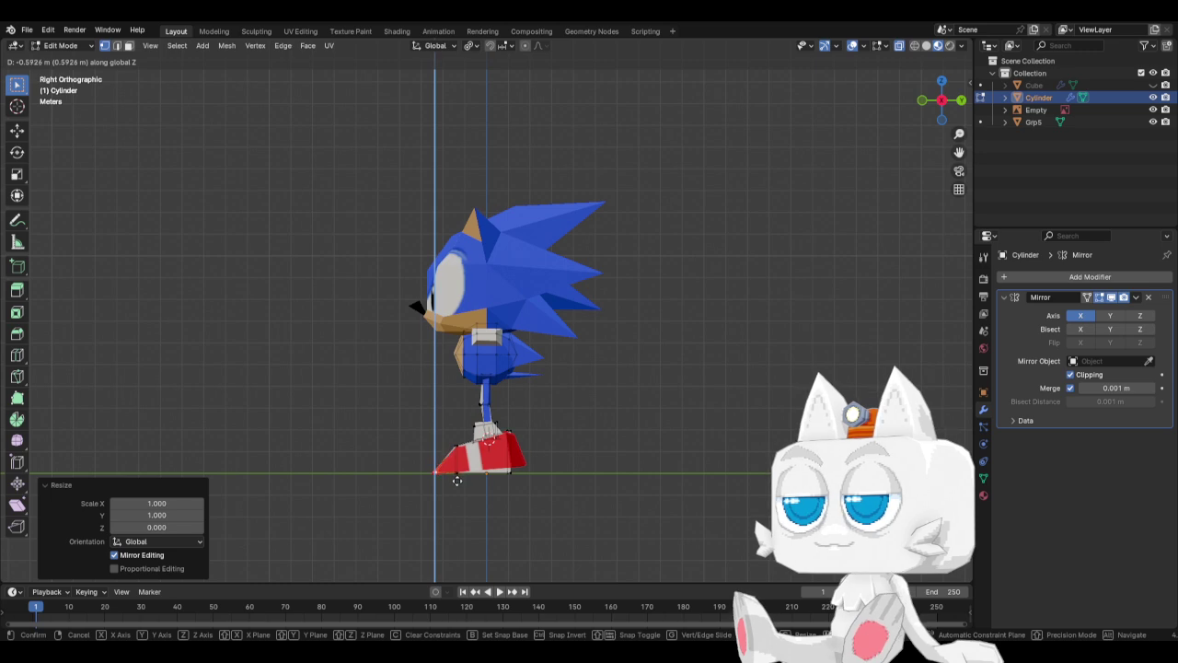
click(455, 477)
Scale the toe edge to 0.625 and move it 0.353 m back along Y and 0.047 m outward along X.
key(KP_1)
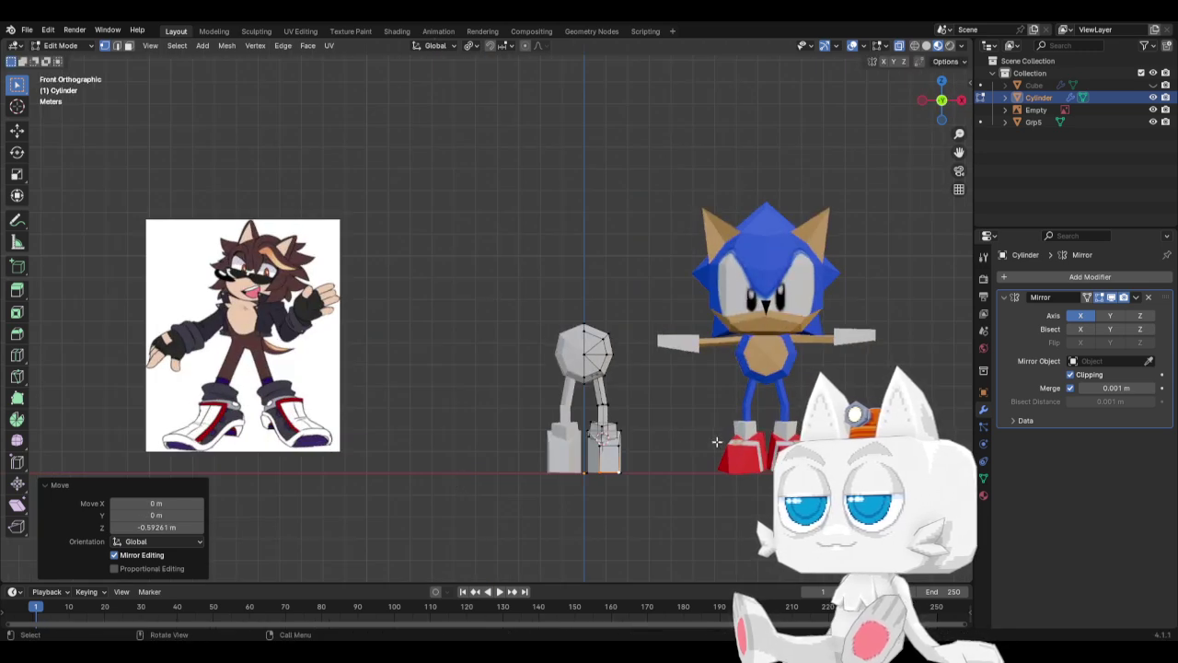
middle_drag(716, 442, 697, 476)
key(s)
click(668, 478)
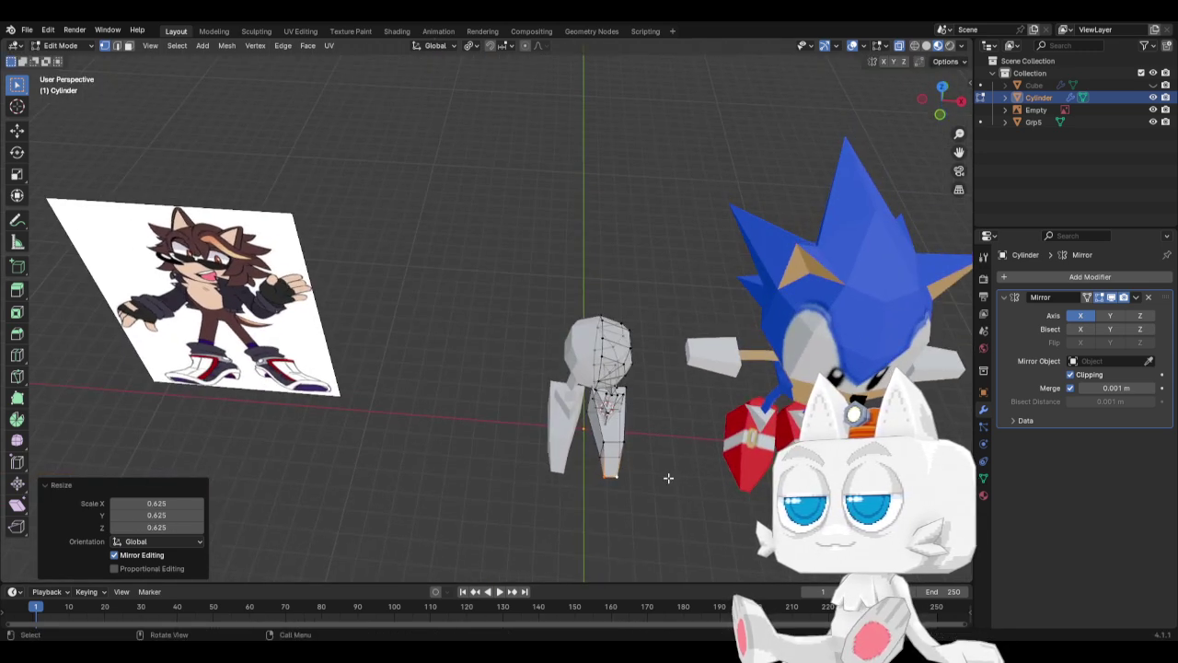
key(KP_7)
key(g)
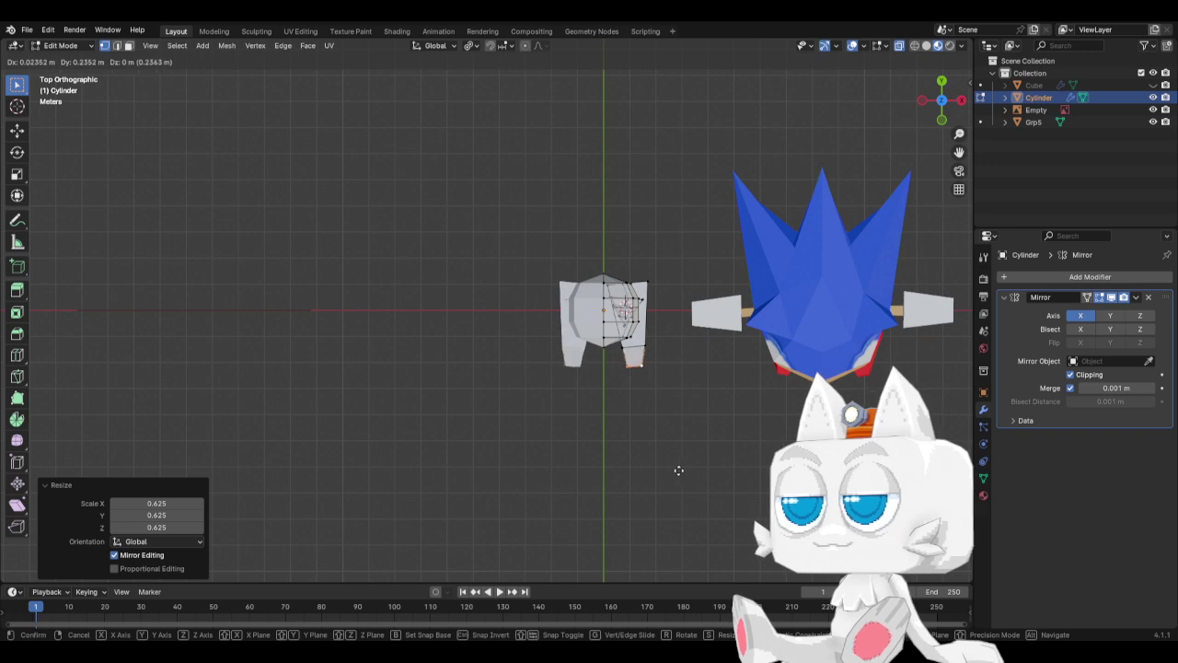
click(638, 393)
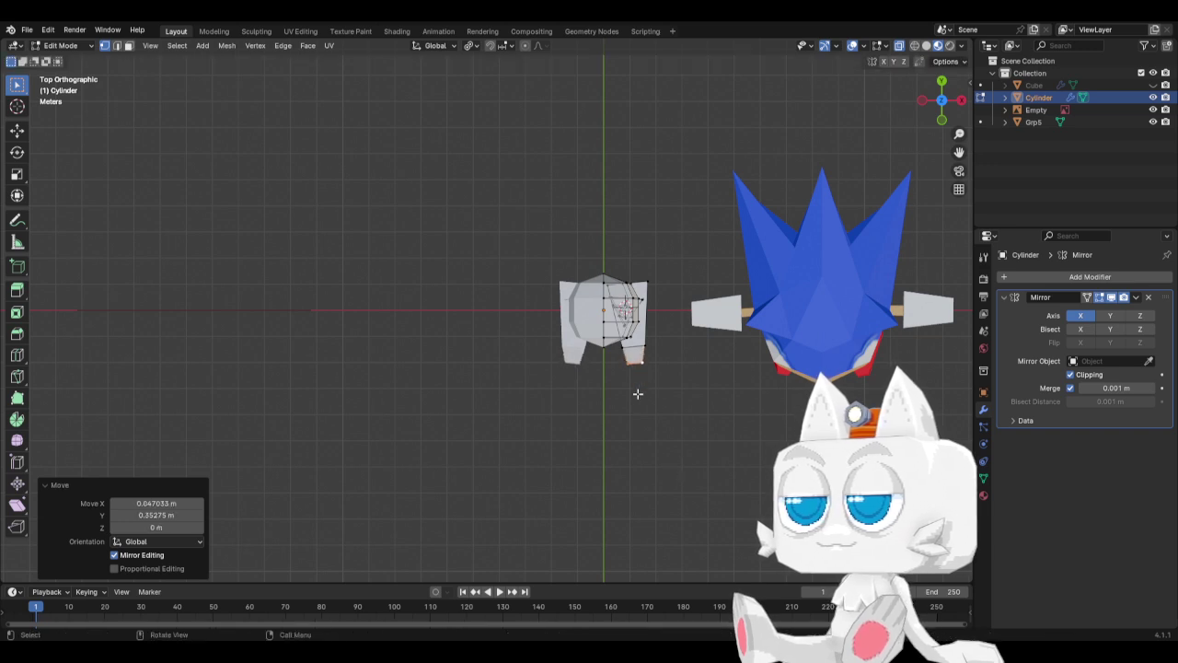
Scale the shoe's vertex loop behind the toe by 1.1, and compress it to 0.935 along Z in the side view.
shift+click(622, 347)
text(s)
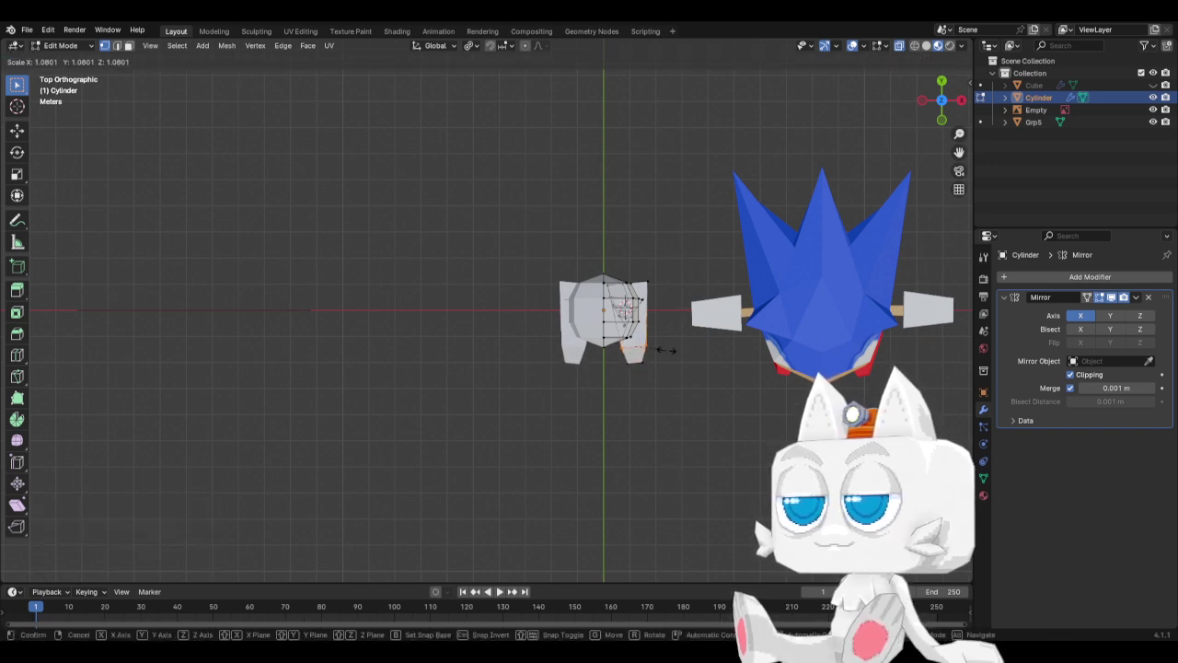
text(1.1)
key(Return)
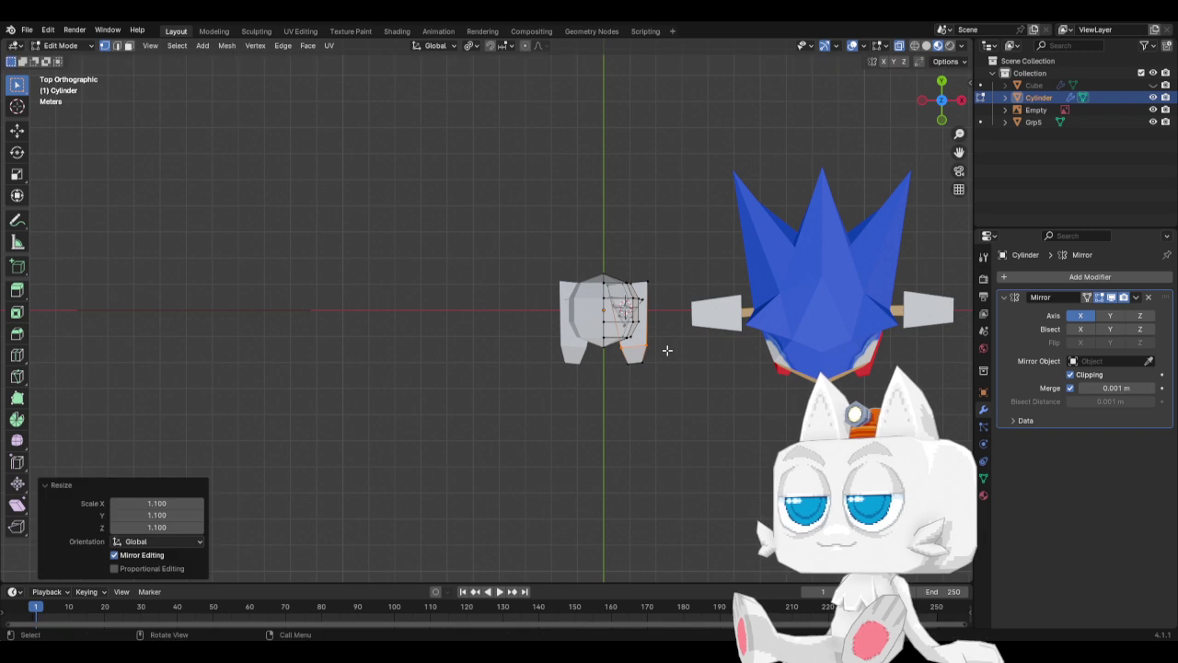
key(KP_3)
key(s)
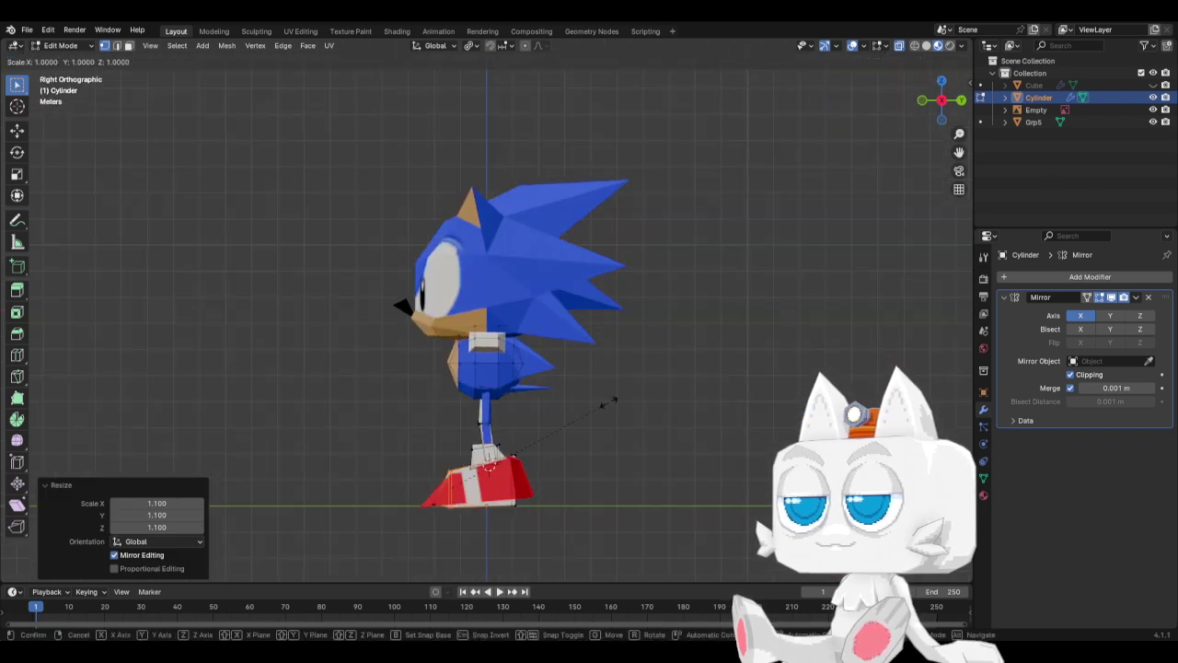
key(z)
click(595, 402)
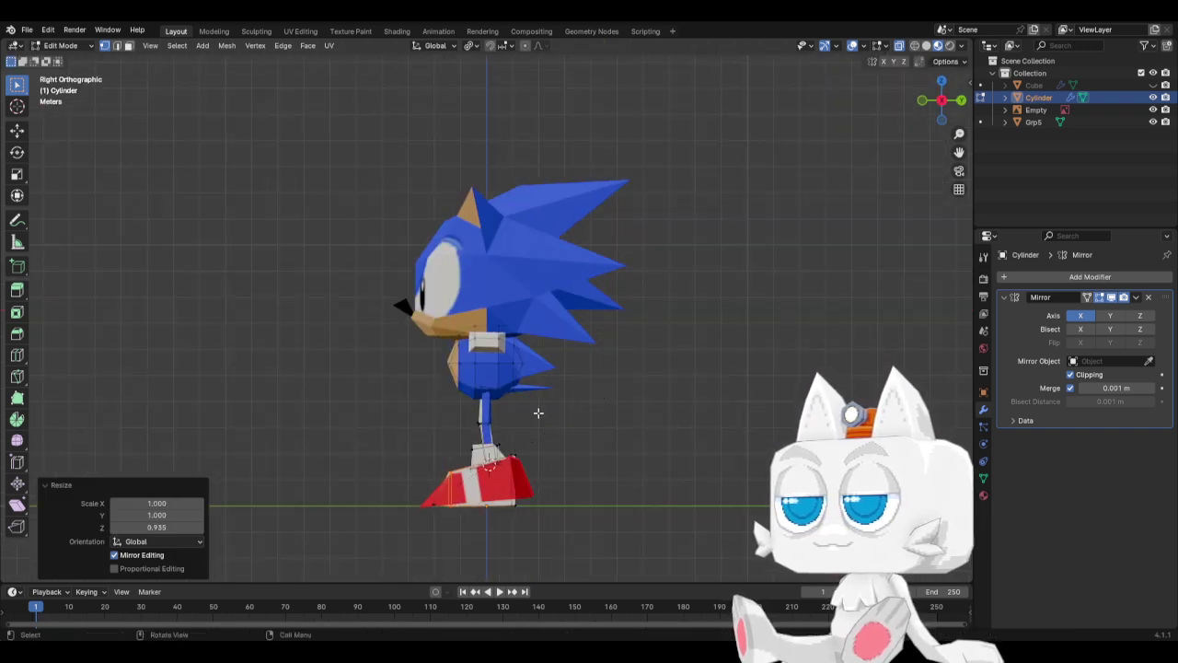
Extrude the shoe's heel face backward and merge its lower and upper vertex pairs at center into a central heel ridge.
mouse_move(507, 444)
middle_down()
mouse_move(589, 402)
mouse_move(499, 431)
middle_up()
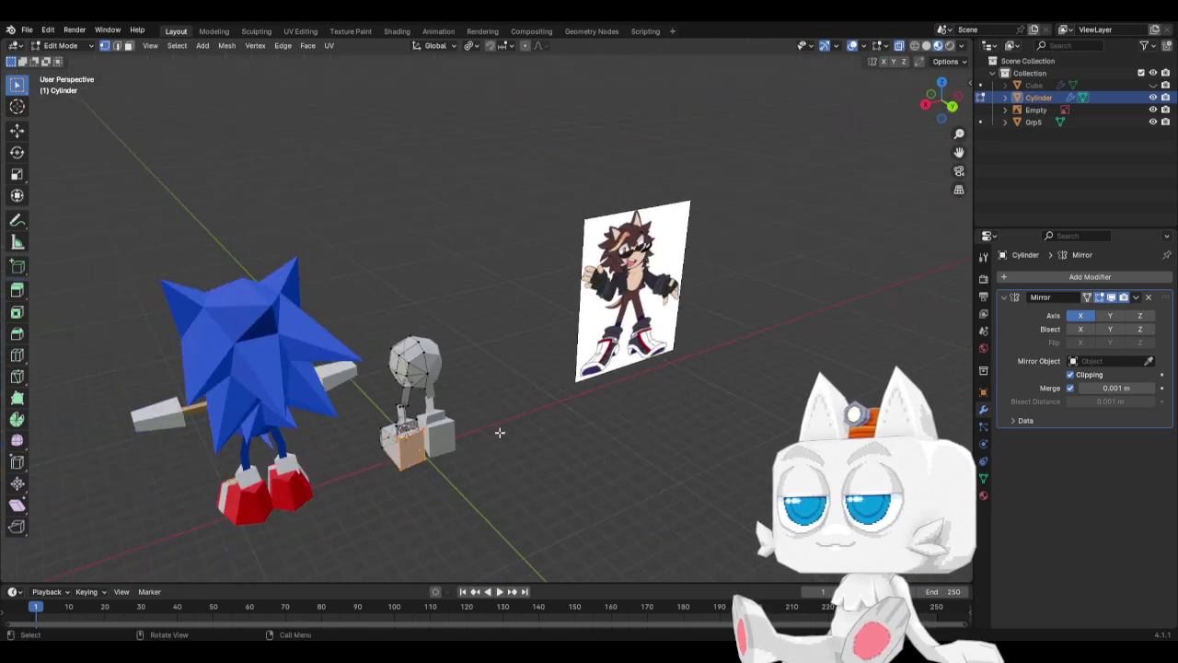
key(e)
click(454, 452)
key(ctrl+z)
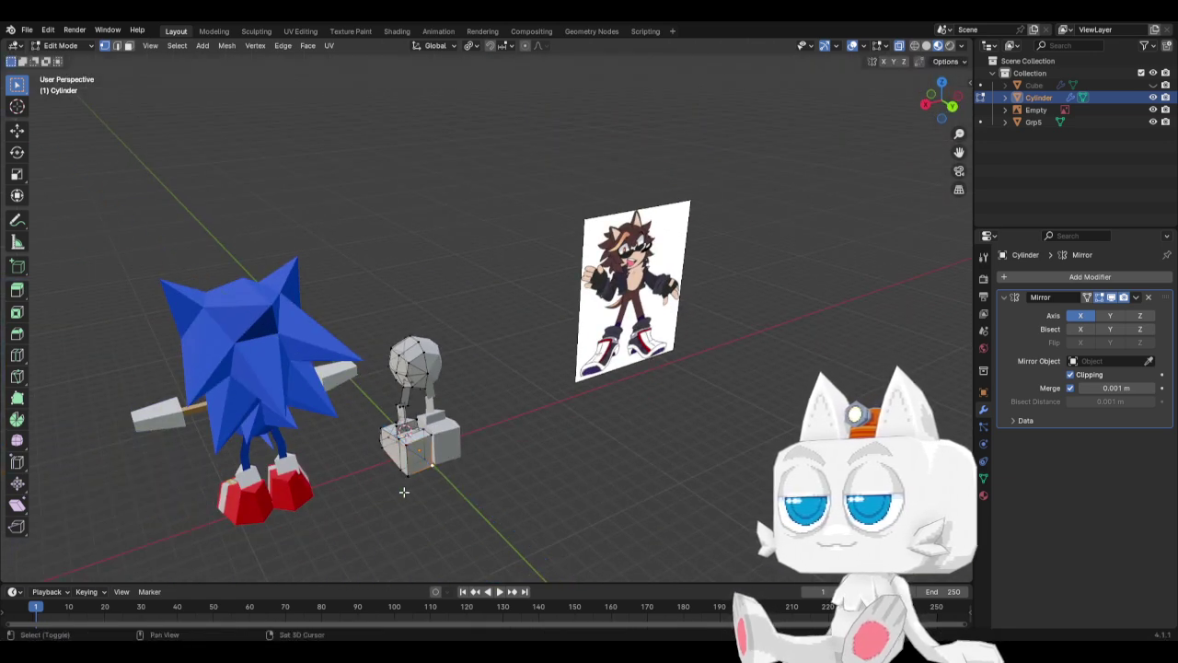
key(alt+e)
click(403, 492)
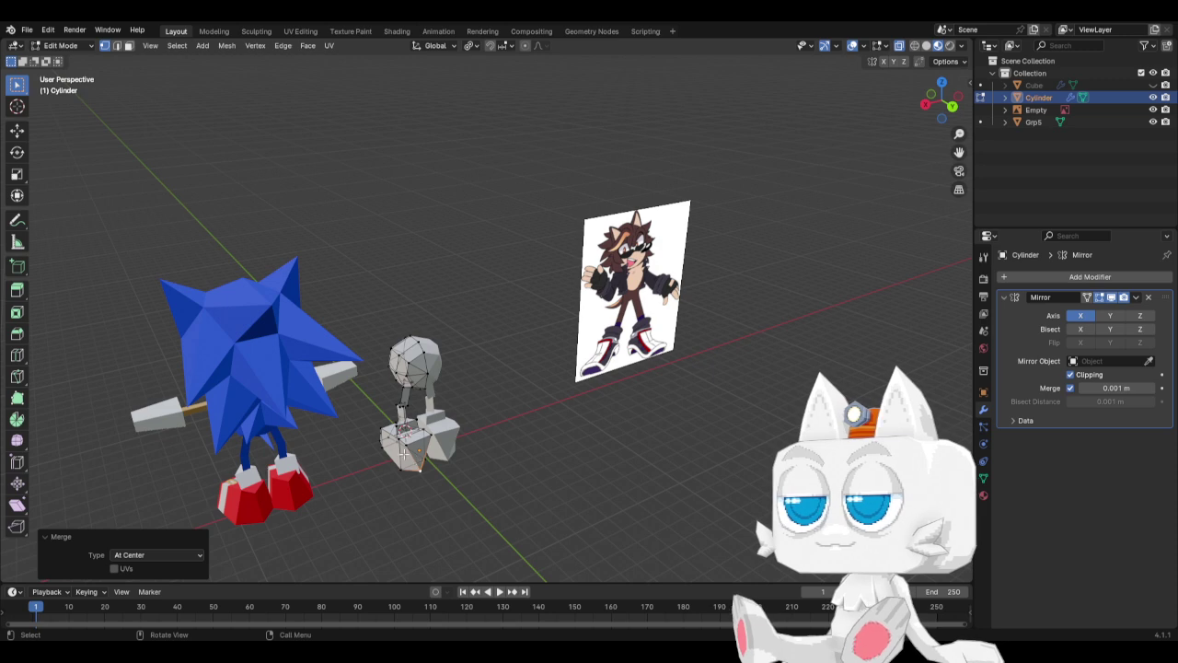
shift+click(428, 432)
key(m)
click(478, 427)
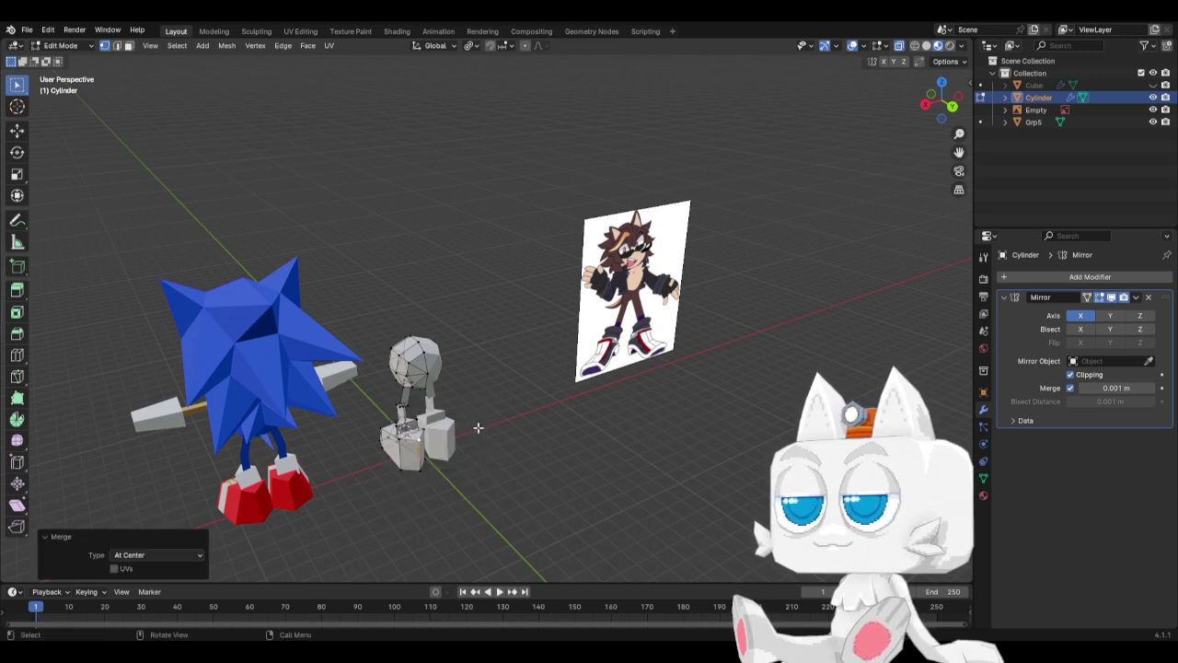
Move the upper heel vertex 0.376 m forward in the top view, and lower it 0.261 m with a 0.082 m backward shift in the side view.
key(KP_7)
scroll(583, 341, up, 2)
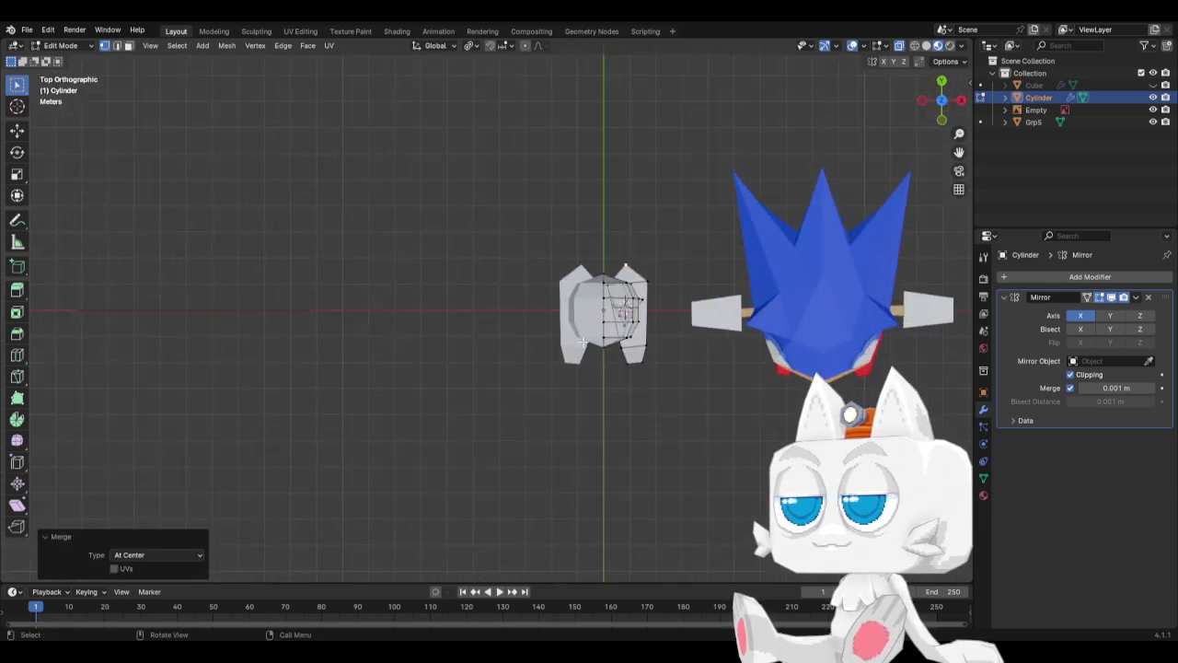
key(g)
click(652, 288)
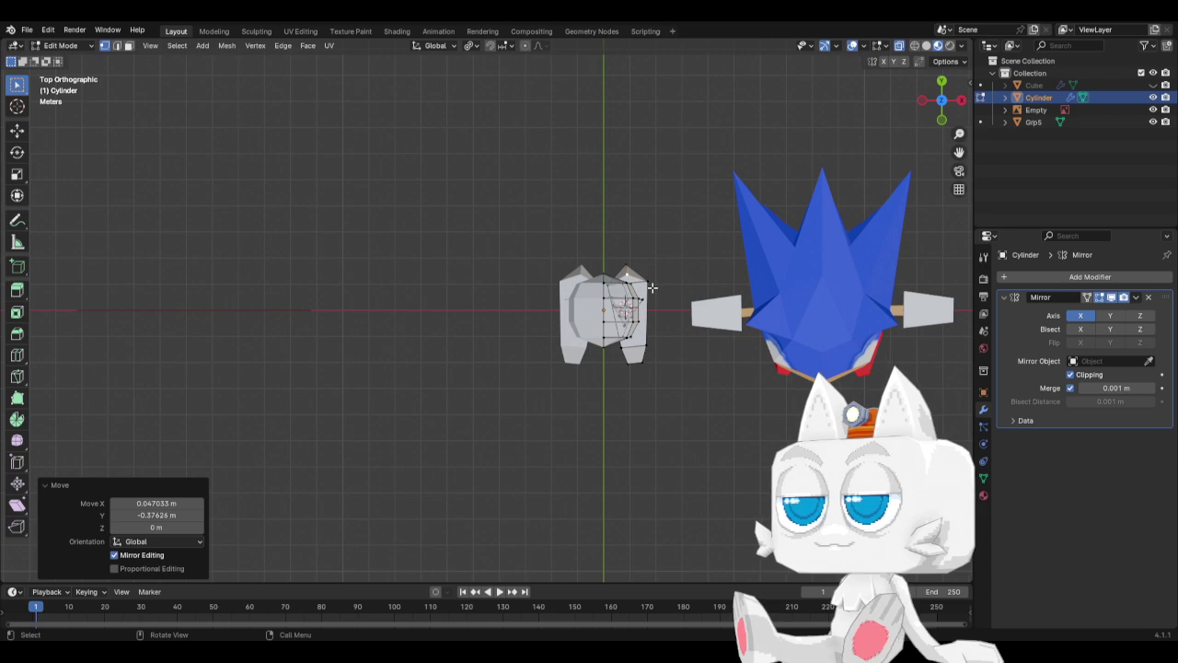
key(KP_3)
scroll(606, 366, up, 2)
key(g)
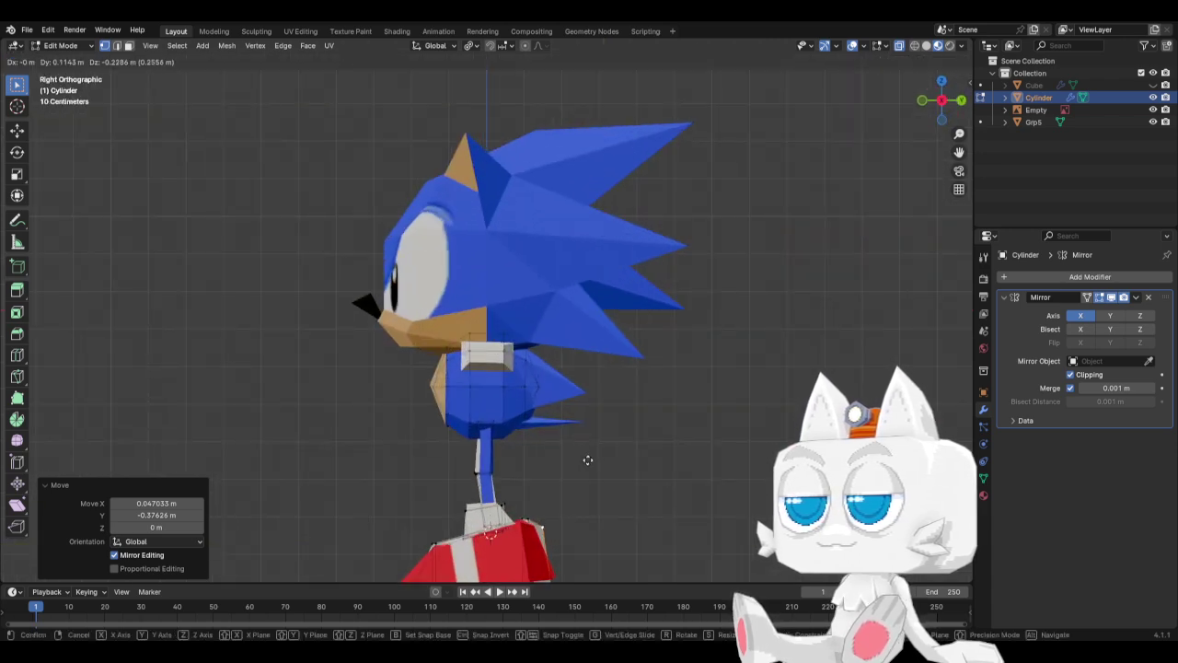
click(587, 457)
Scale up the lower vertices behind the shoe's toe, and scale up the toe edge to widen the front of the sole.
middle_drag(448, 473, 436, 461)
scroll(436, 461, down, 10)
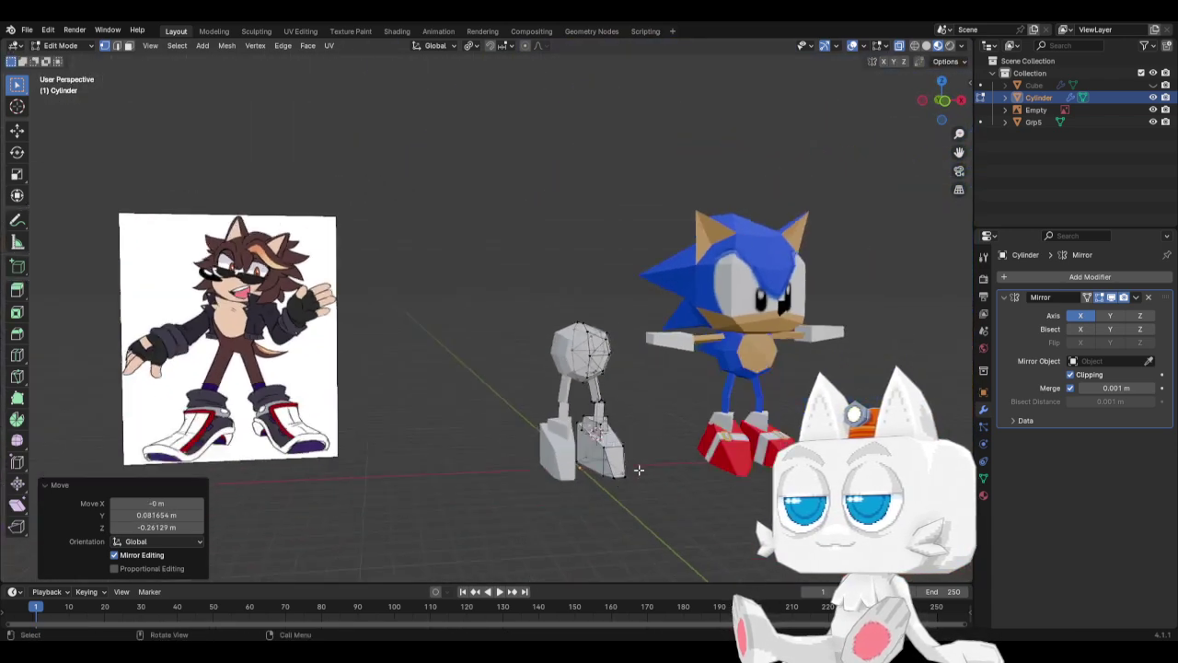
middle_drag(589, 517, 594, 474)
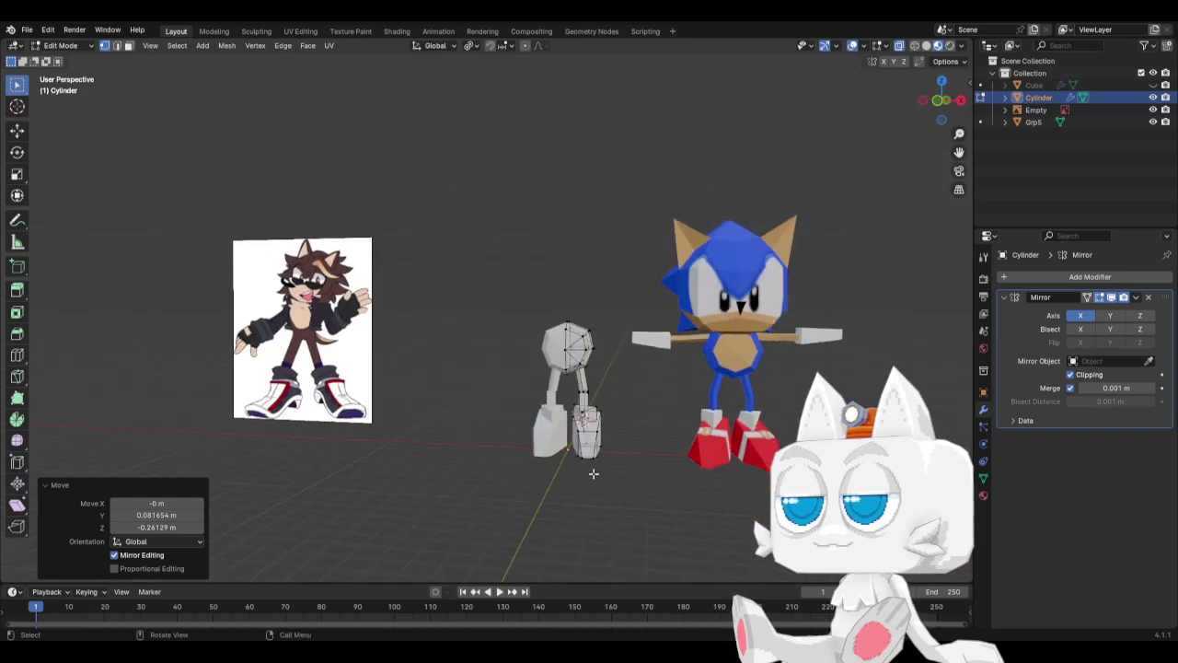
click(573, 448)
key(s)
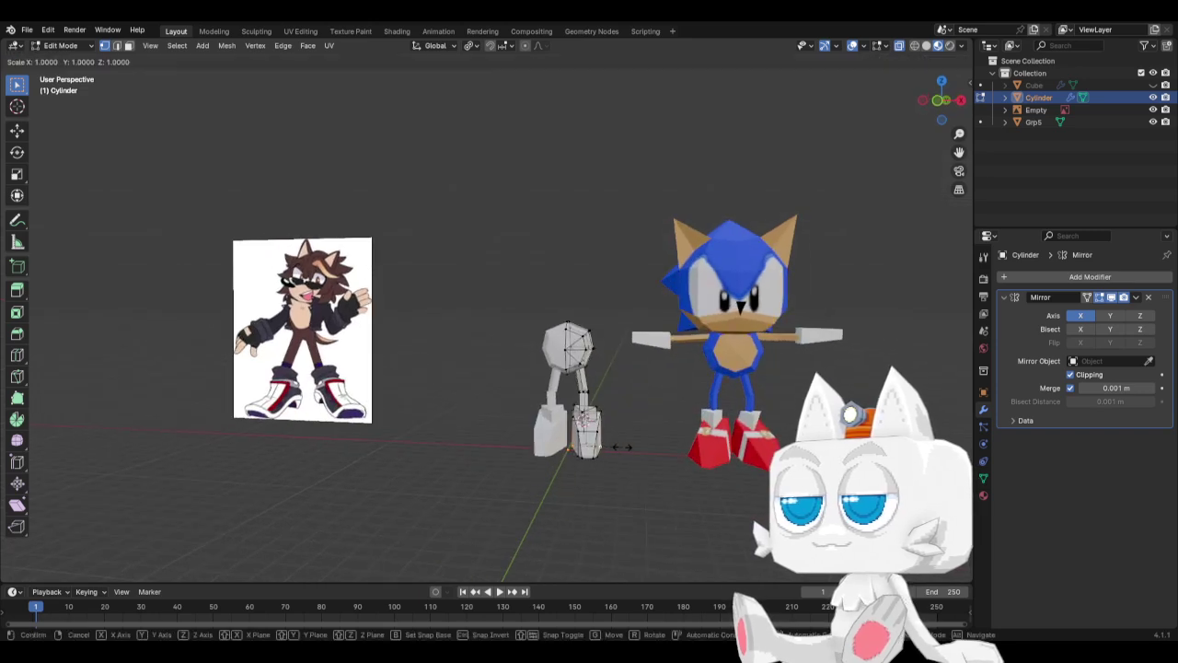
click(626, 446)
click(580, 457)
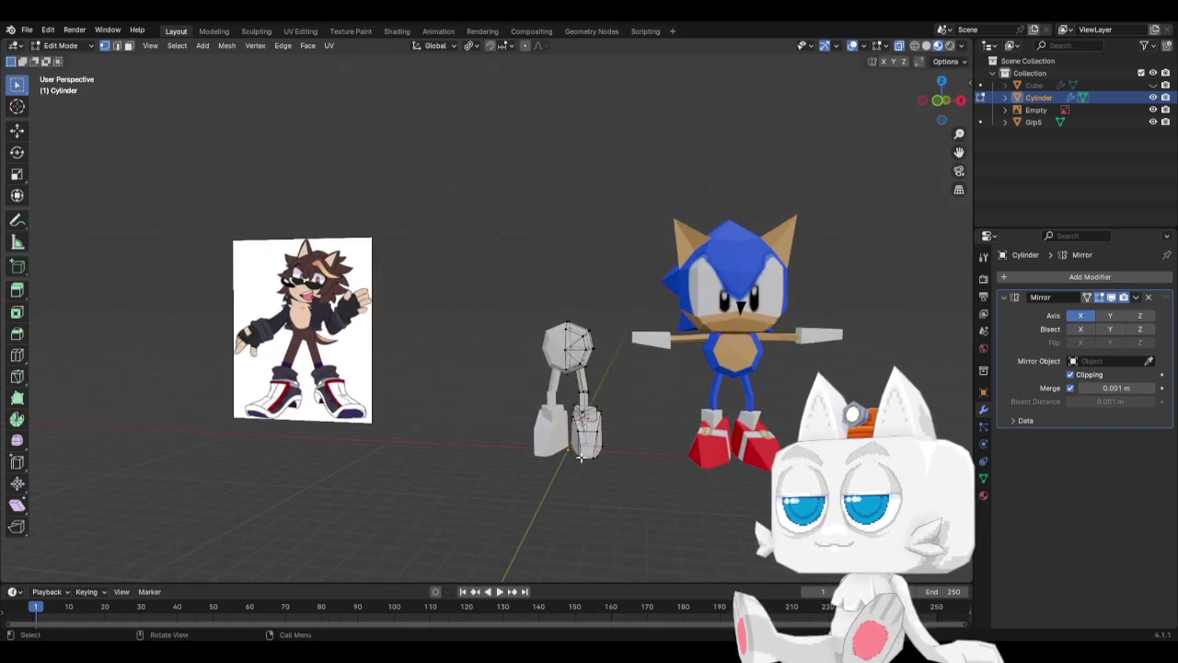
key(s)
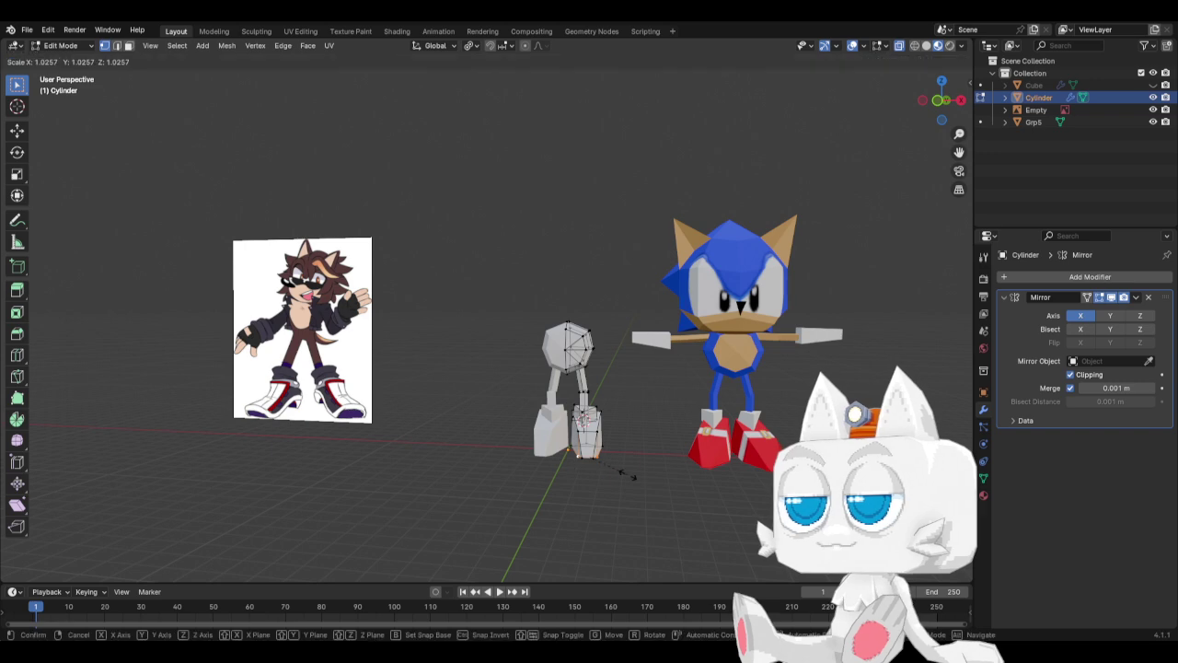
click(637, 475)
Rotate the ankle cuff by -4.1° in the front view, scale it to 0.959, and nudge it along X.
click(578, 427)
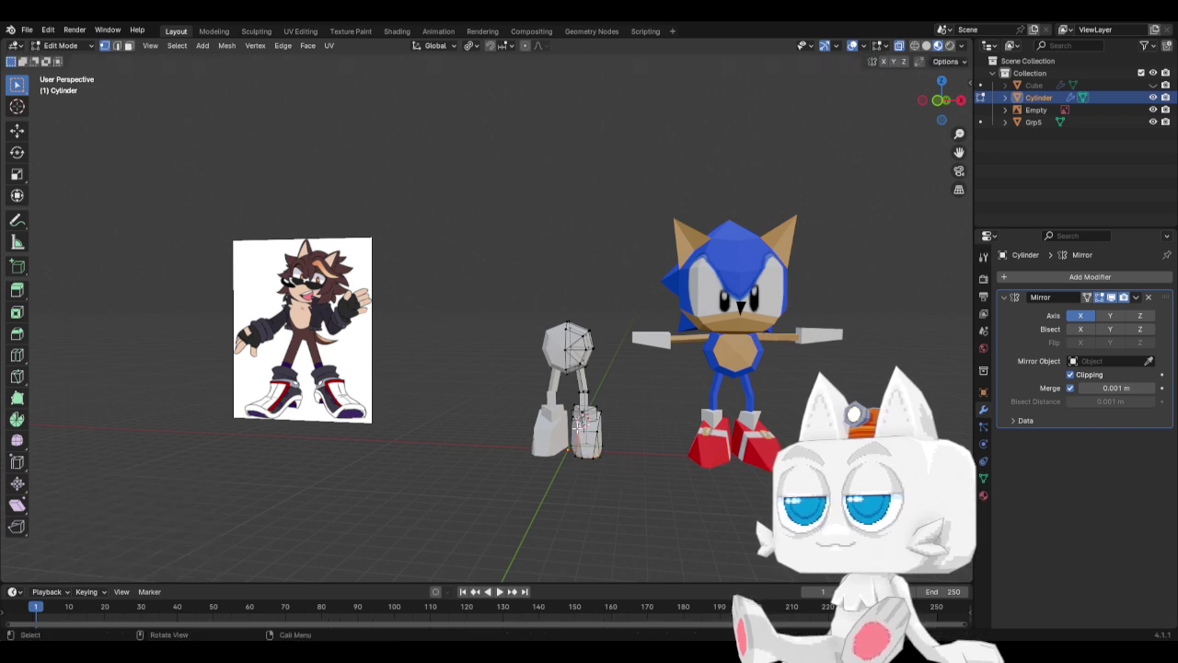
key(KP_1)
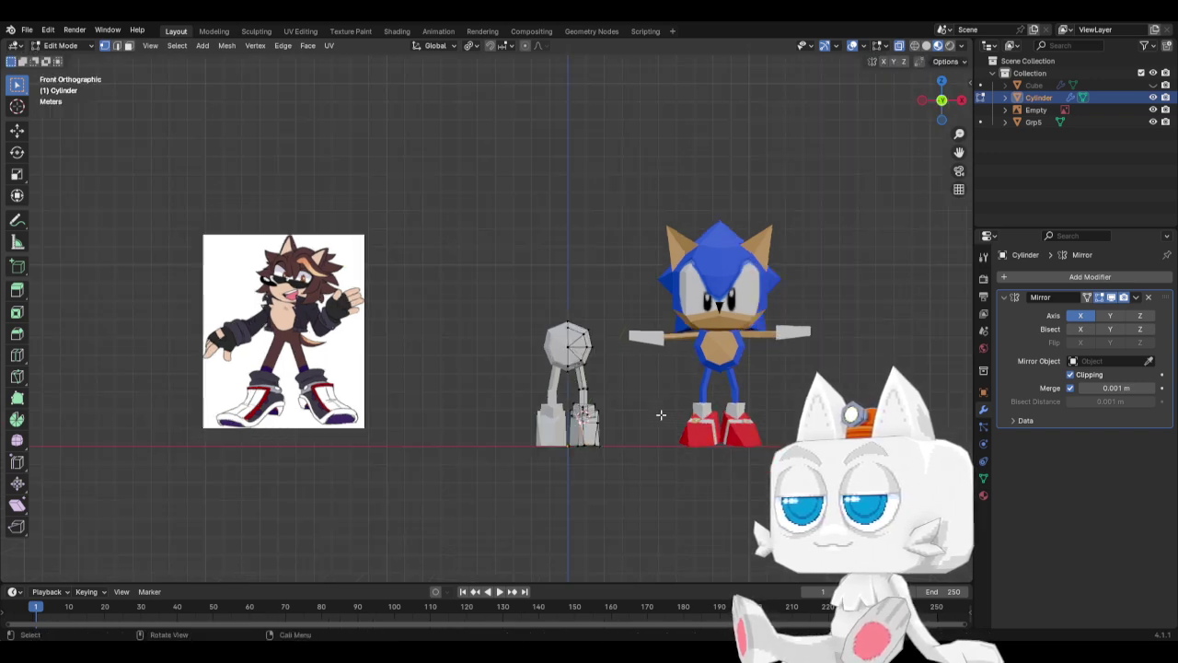
scroll(661, 415, up, 4)
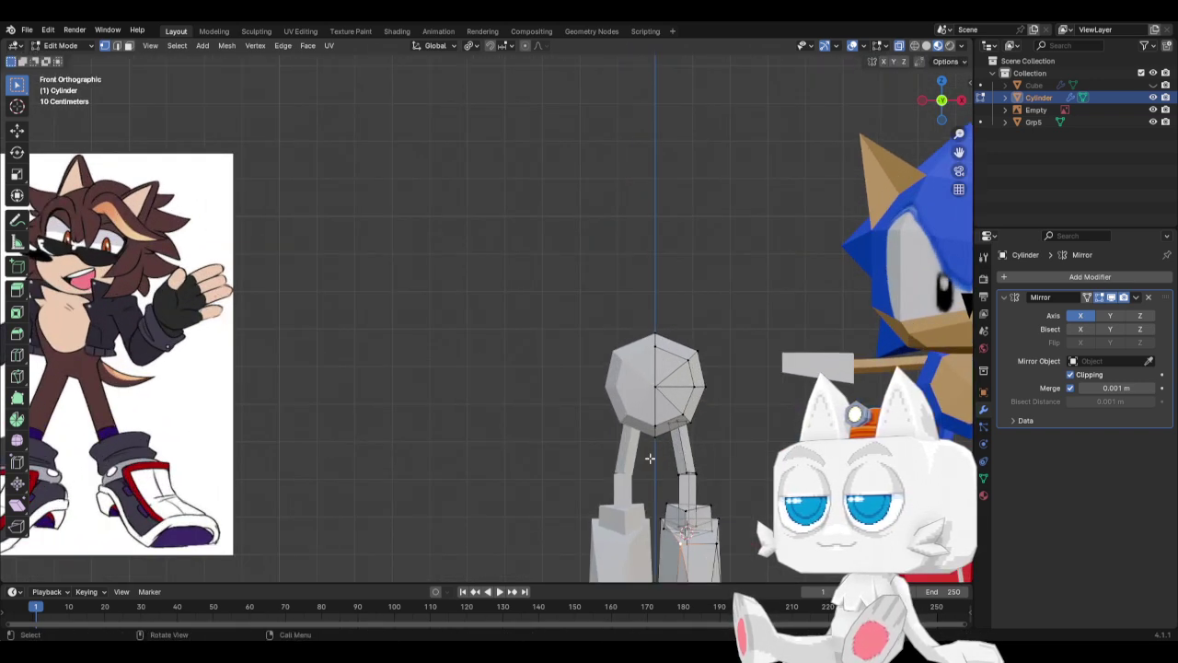
key(ctrl+l)
key(r)
click(709, 505)
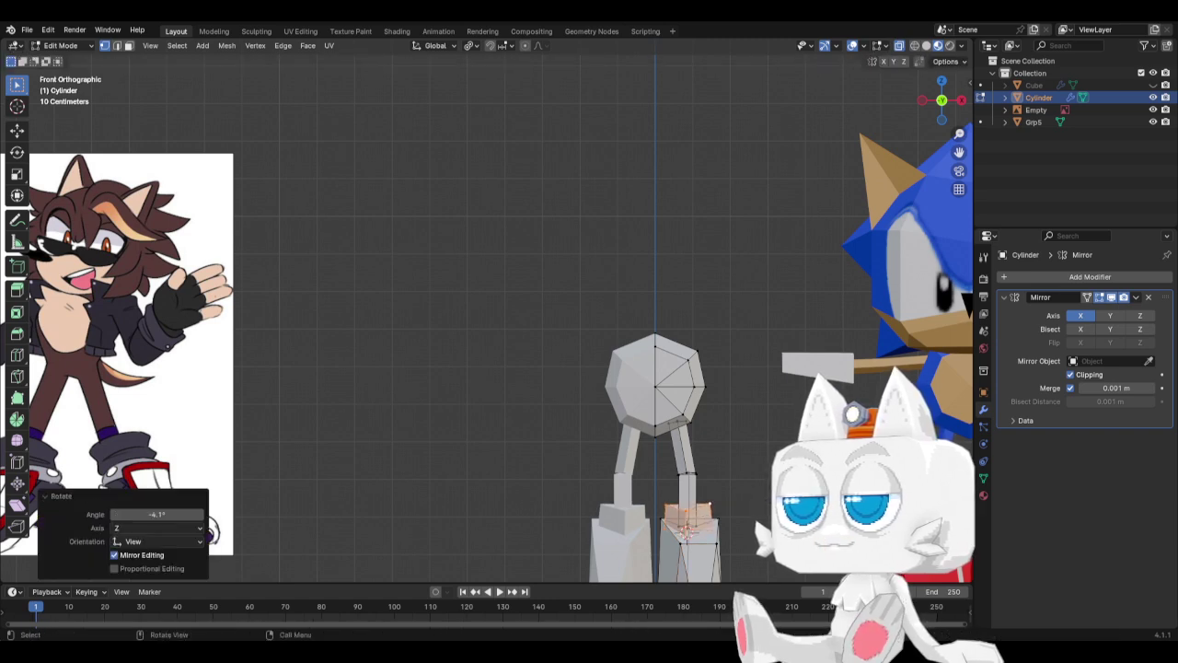
key(s)
click(685, 527)
key(g)
key(x)
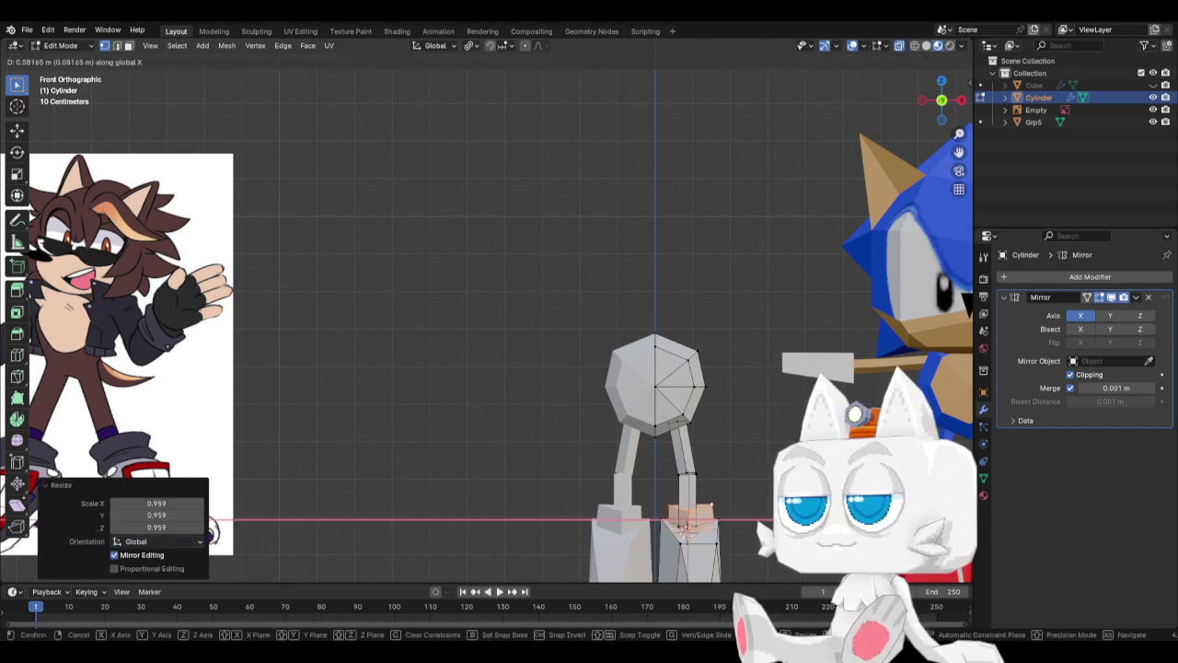
key(Escape)
Tilt the linked lower leg segment with rotations of -3.65° and -3.18° in the front view, nudging it along X.
click(696, 479)
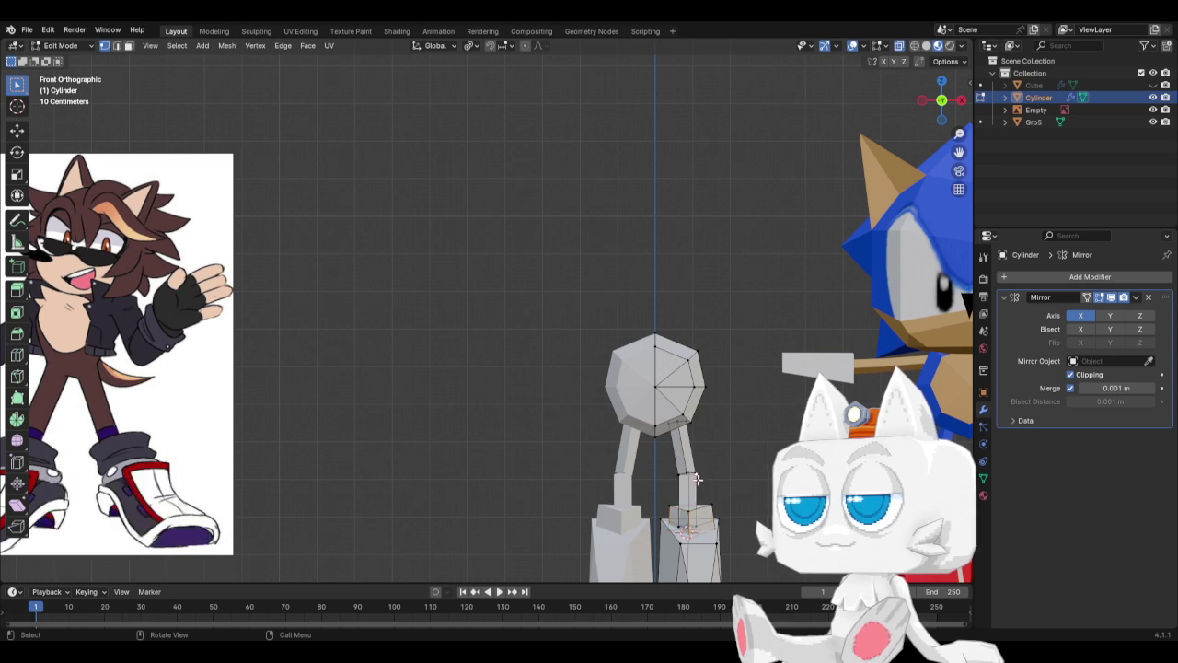
key(ctrl+l)
key(r)
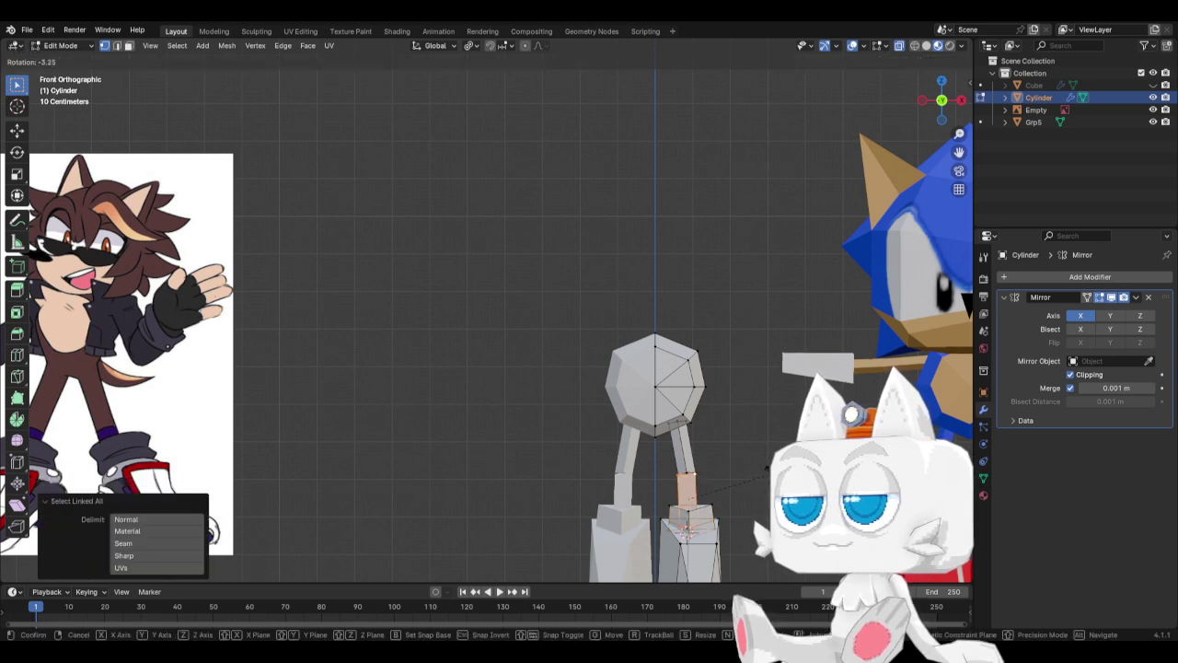
click(766, 469)
key(g)
key(x)
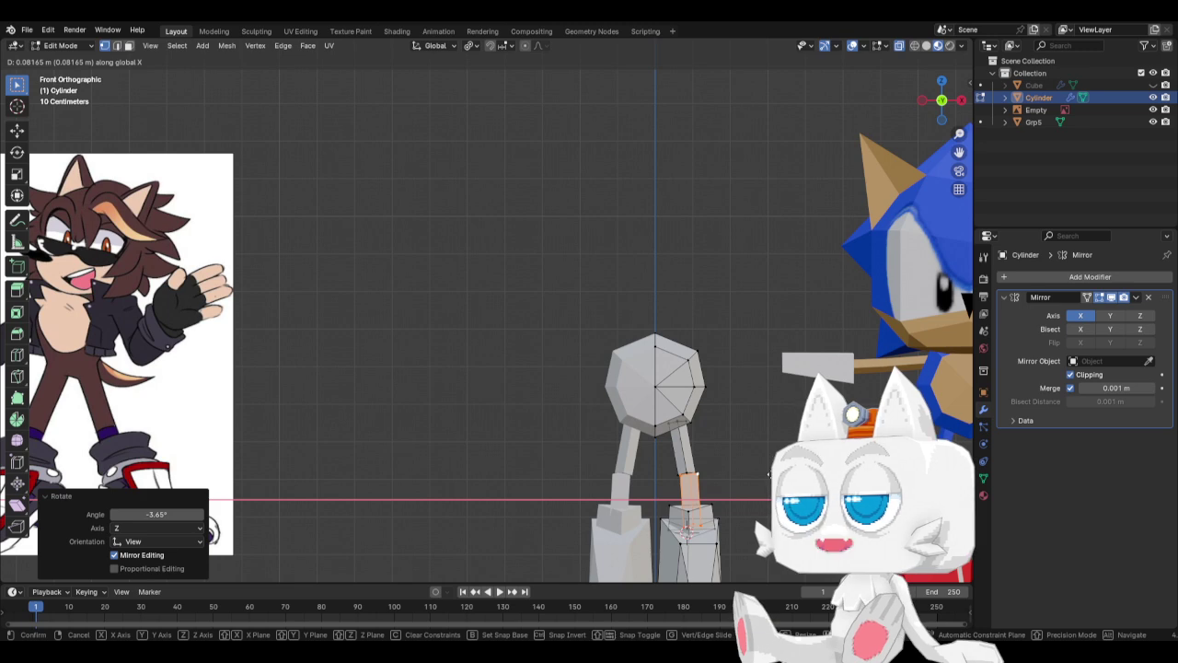
key(Escape)
scroll(738, 443, down, 2)
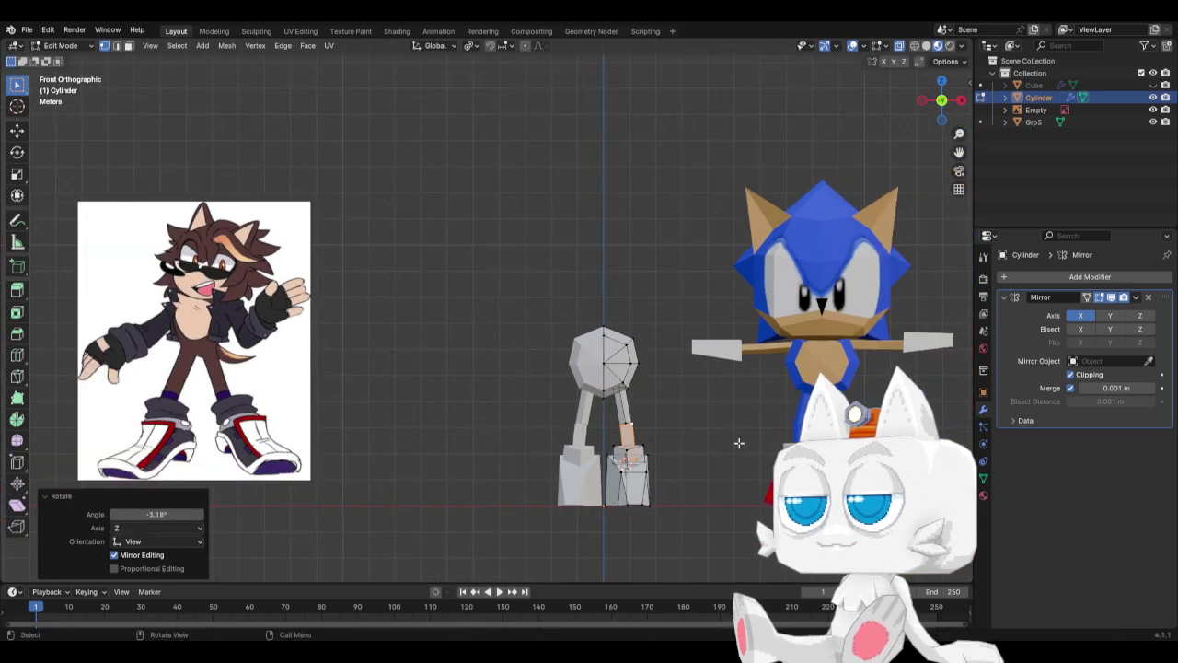
key(g)
key(x)
click(738, 442)
key(r)
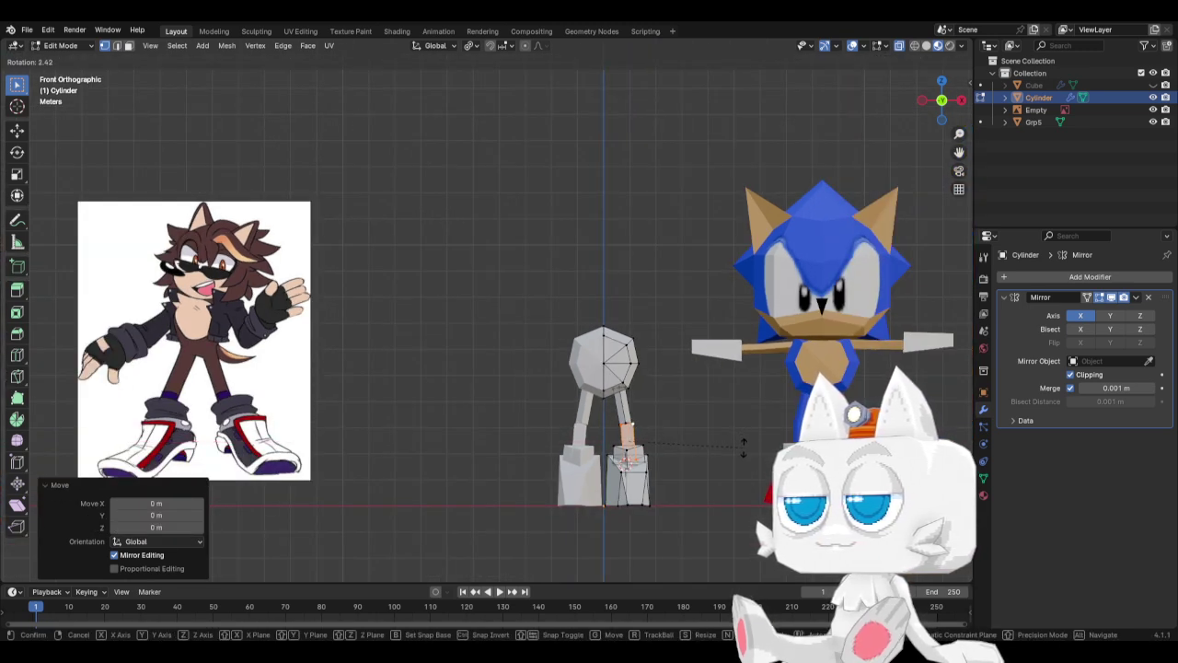
key(g)
key(x)
key(Escape)
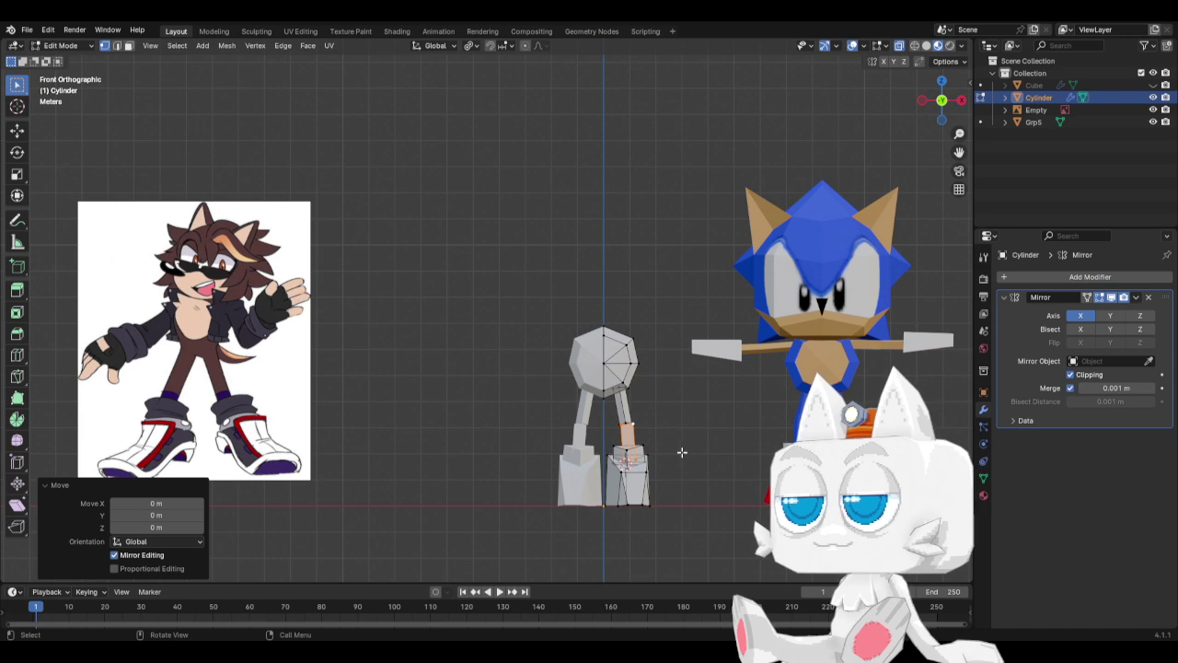
Scale the top vertex loop of the lower leg segment to 0.805.
key(Tab)
middle_drag(701, 449, 604, 471)
scroll(604, 471, up, 4)
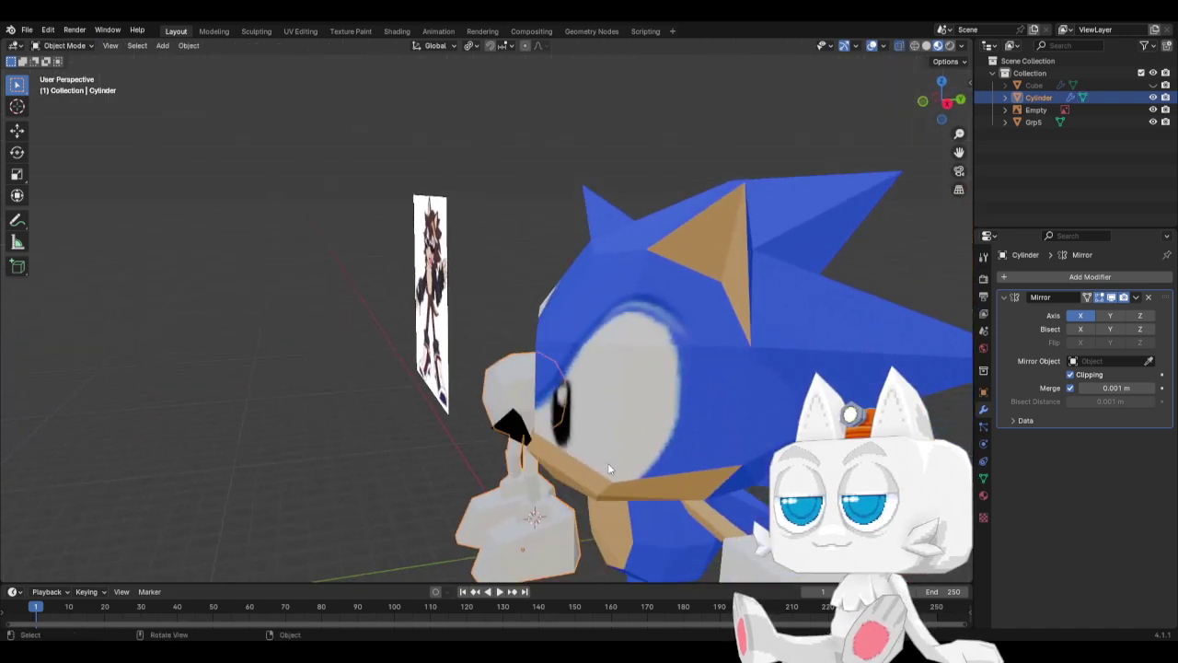
key(Tab)
key(KP_3)
scroll(608, 466, up, 3)
scroll(488, 471, down, 1)
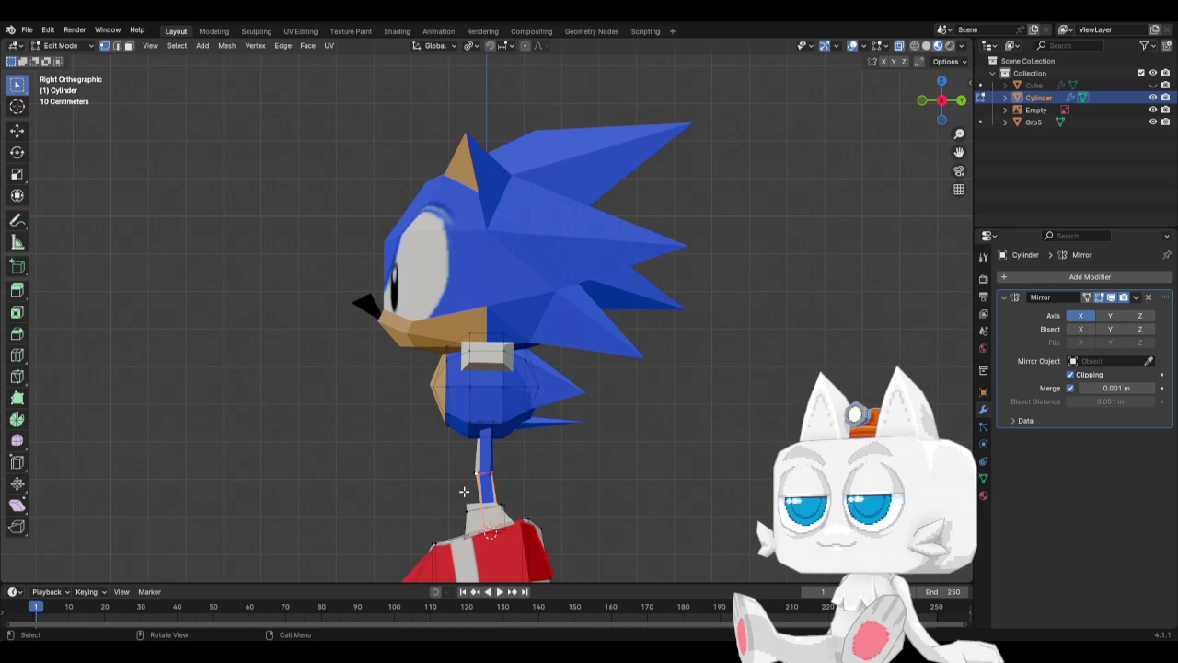
middle_drag(463, 487, 652, 485)
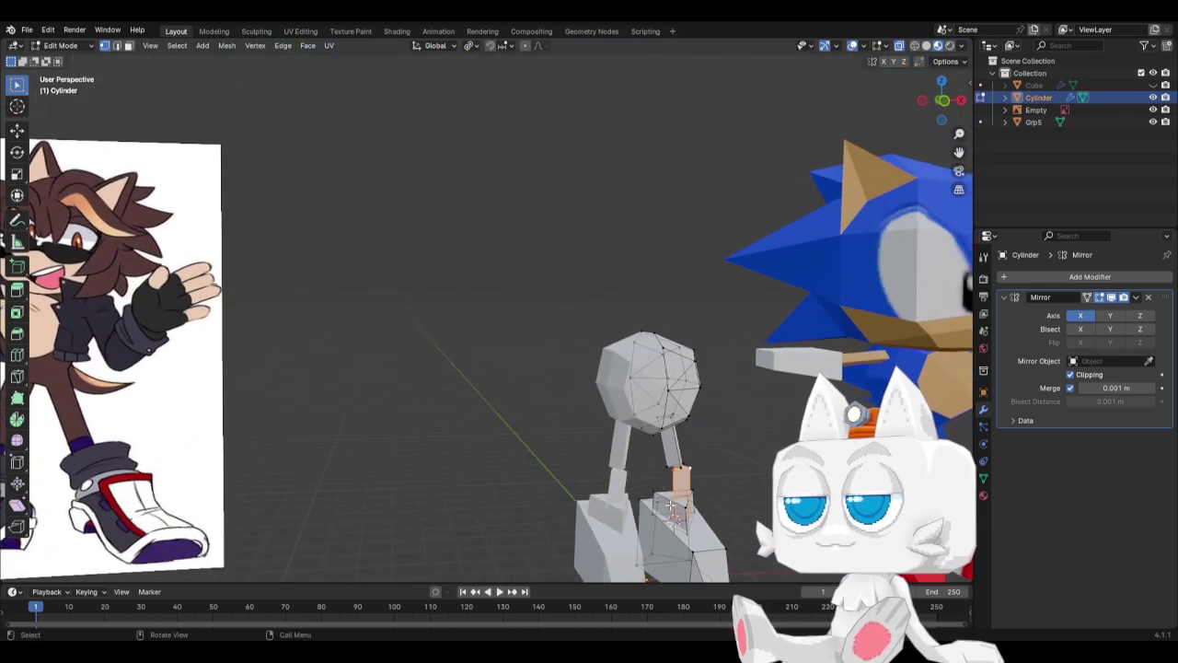
key(s)
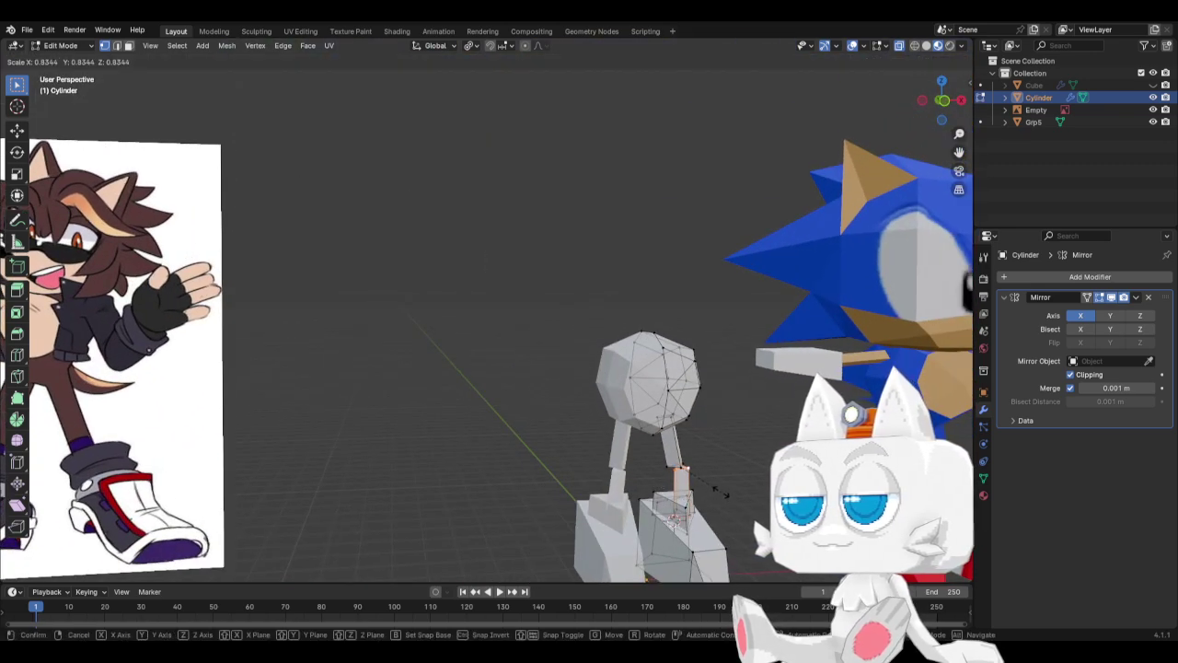
click(726, 494)
Raise the lower leg segment's top vertex loop 0.136 m along Z in the side view.
key(KP_3)
scroll(699, 488, up, 2)
key(g)
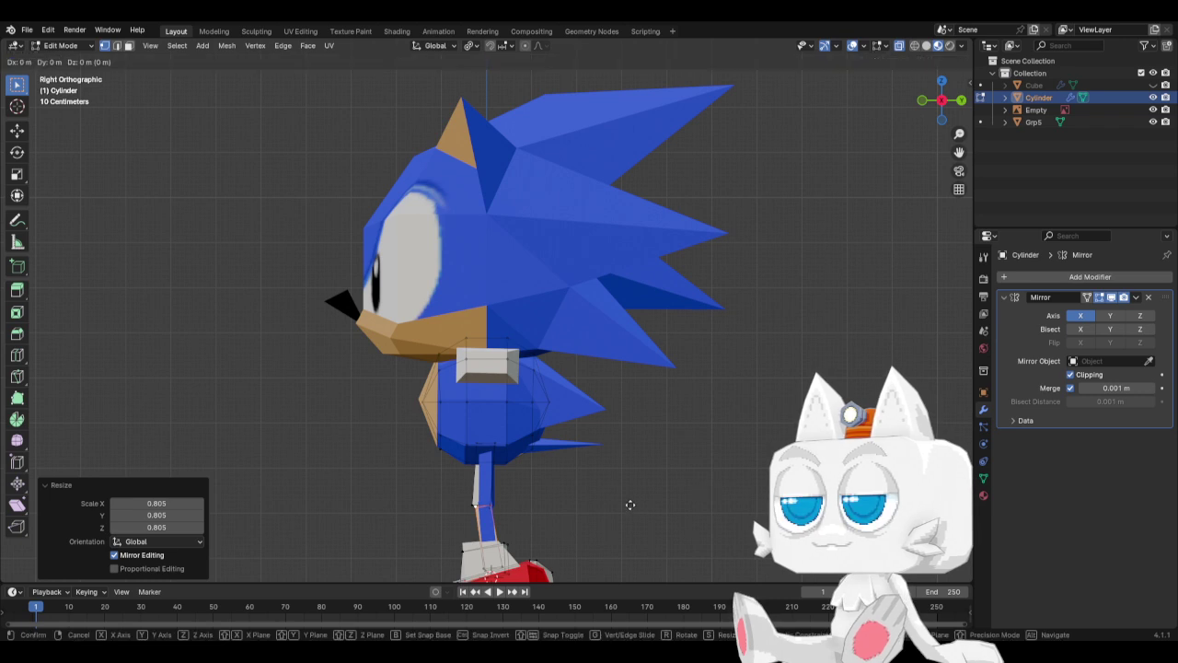
key(z)
click(628, 498)
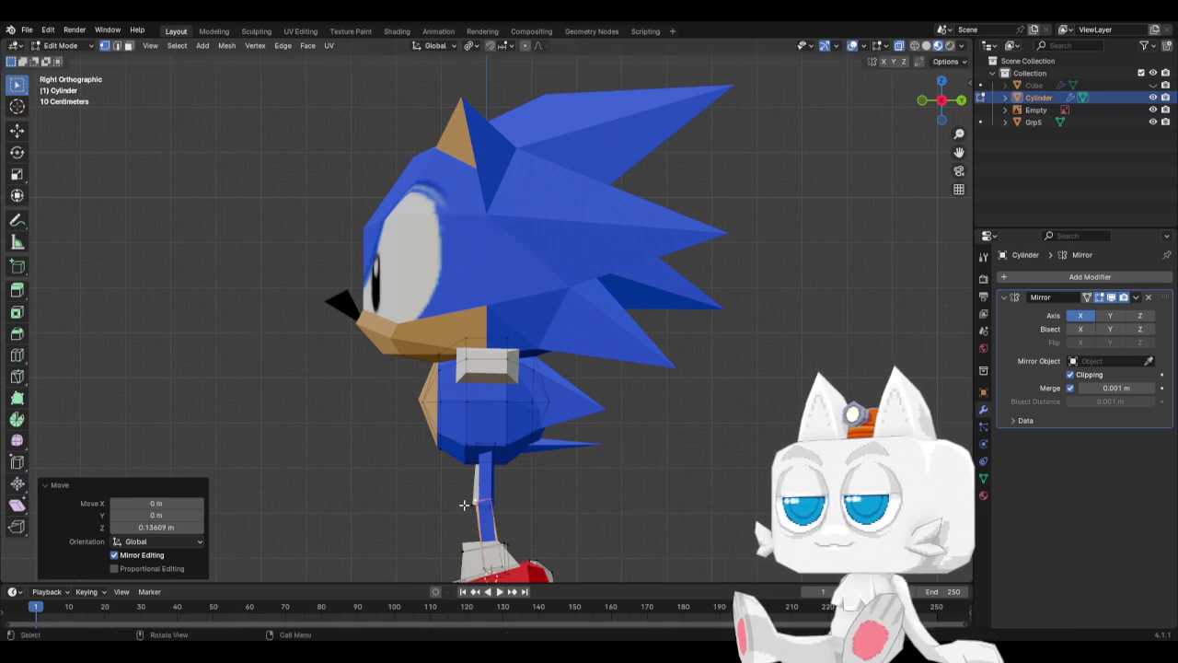
Select the knee vertices where the upper and lower leg segments meet, and scale them to 0.827.
click(547, 512)
key(c)
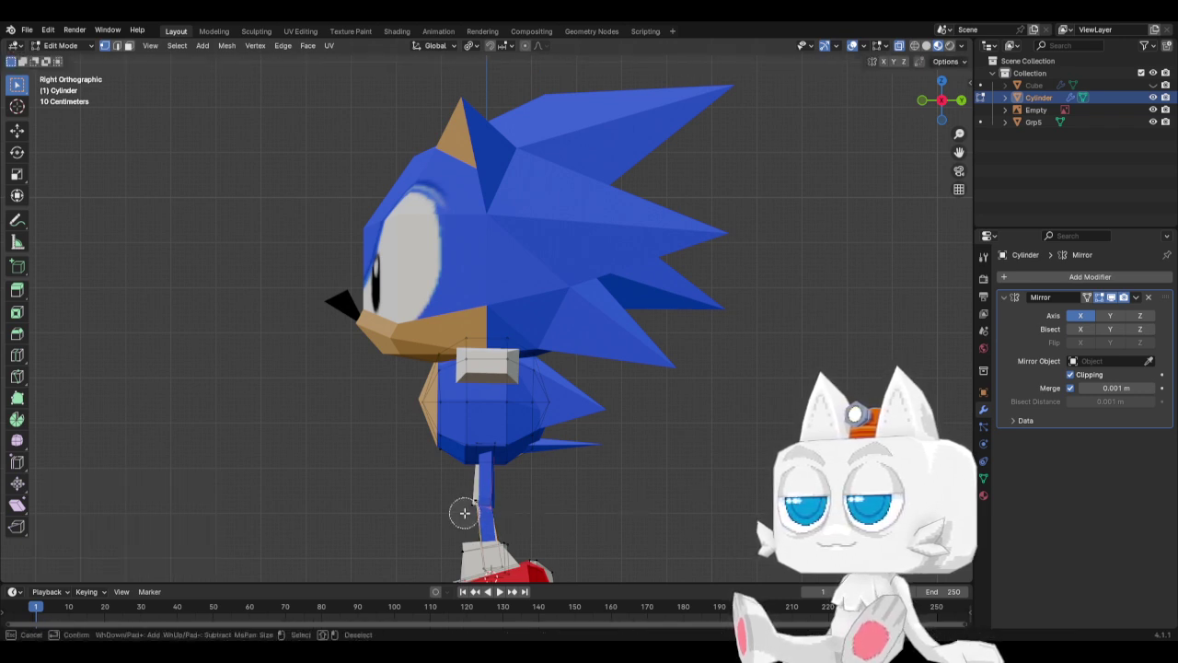
click(471, 504)
right_click(492, 510)
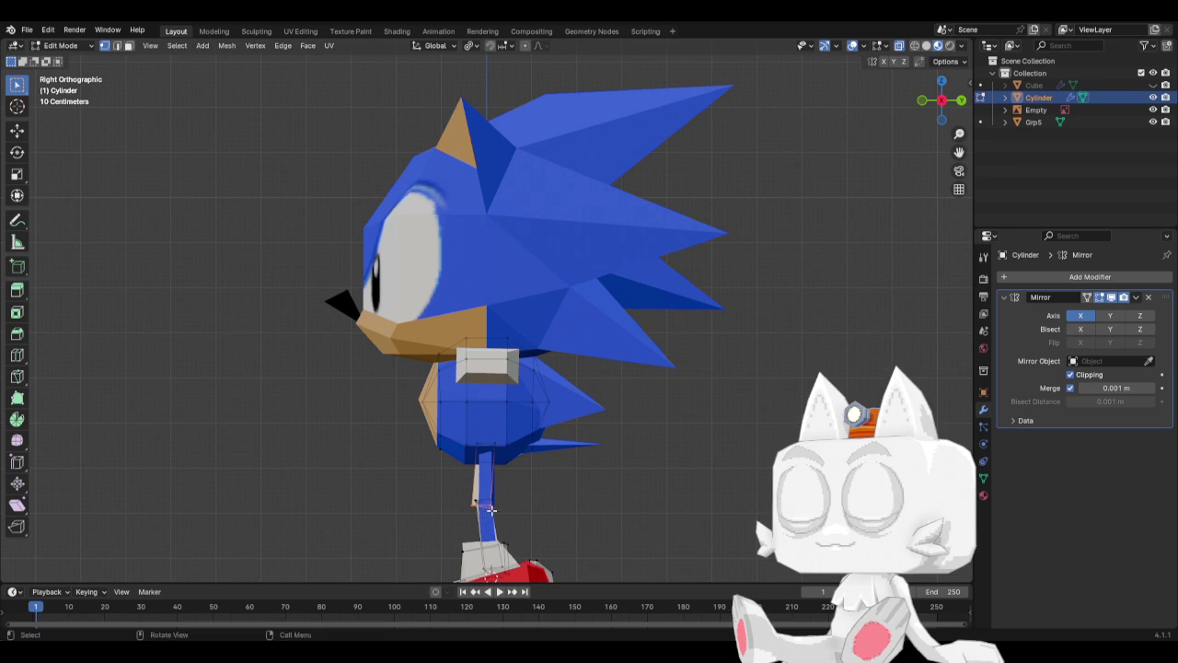
key(s)
click(564, 520)
Move the knee vertices about 0.041 m outward and 0.041 m up in the front view, and return to Object Mode.
key(KP_1)
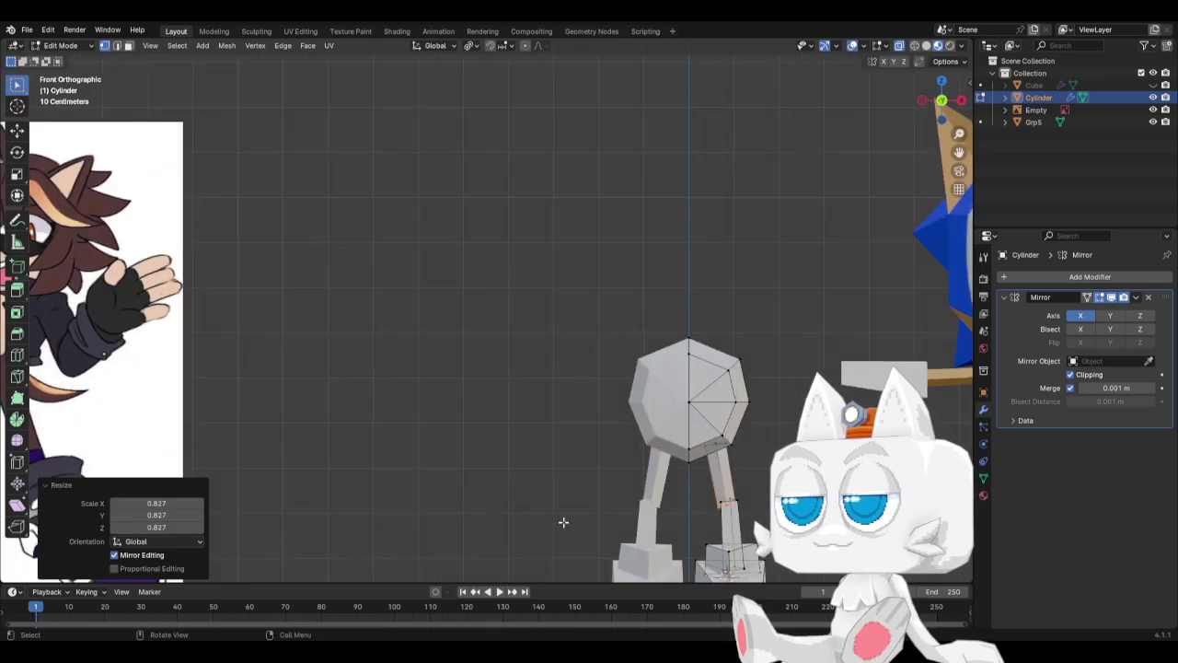
key(g)
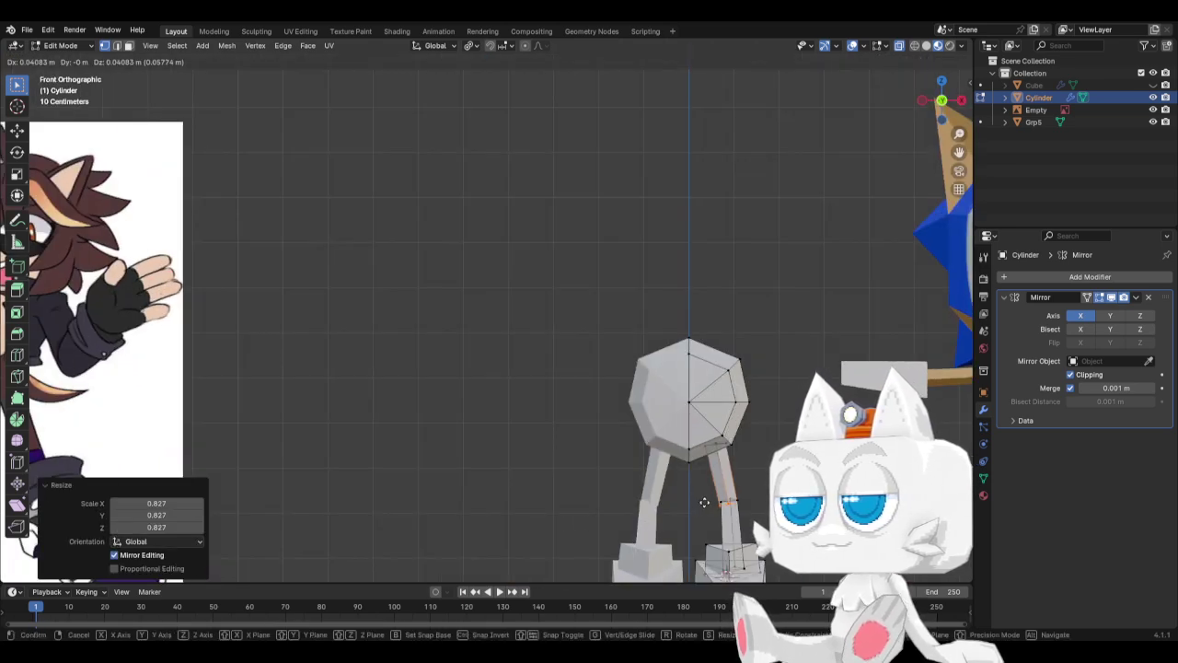
click(704, 501)
scroll(740, 462, down, 2)
key(Tab)
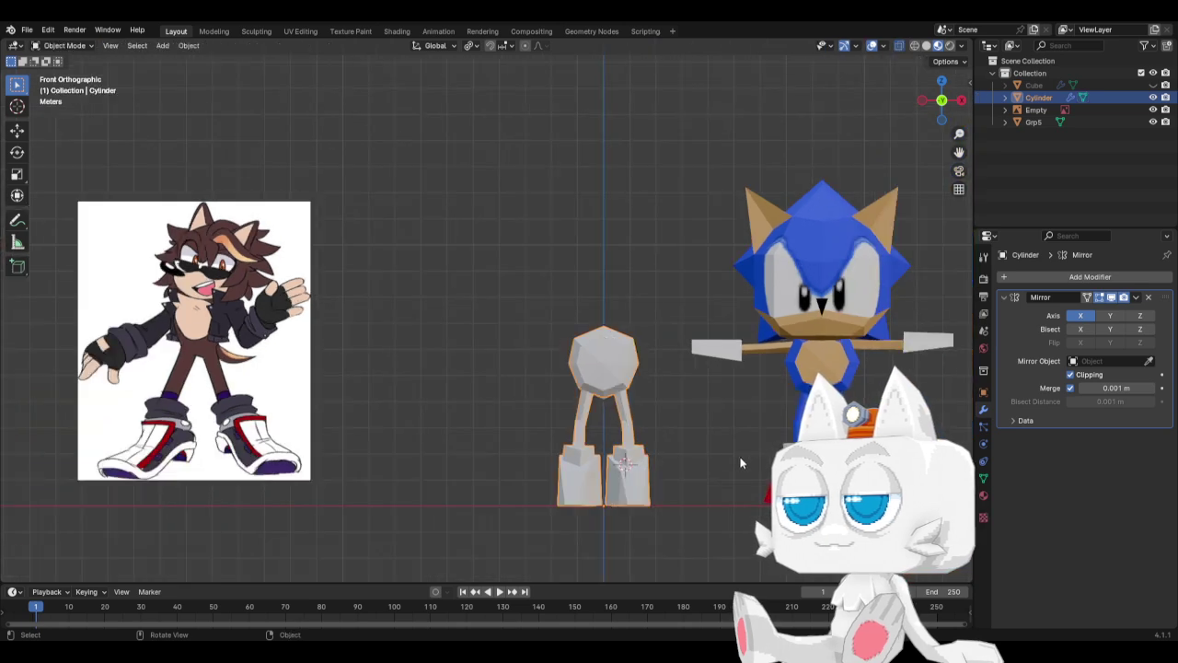
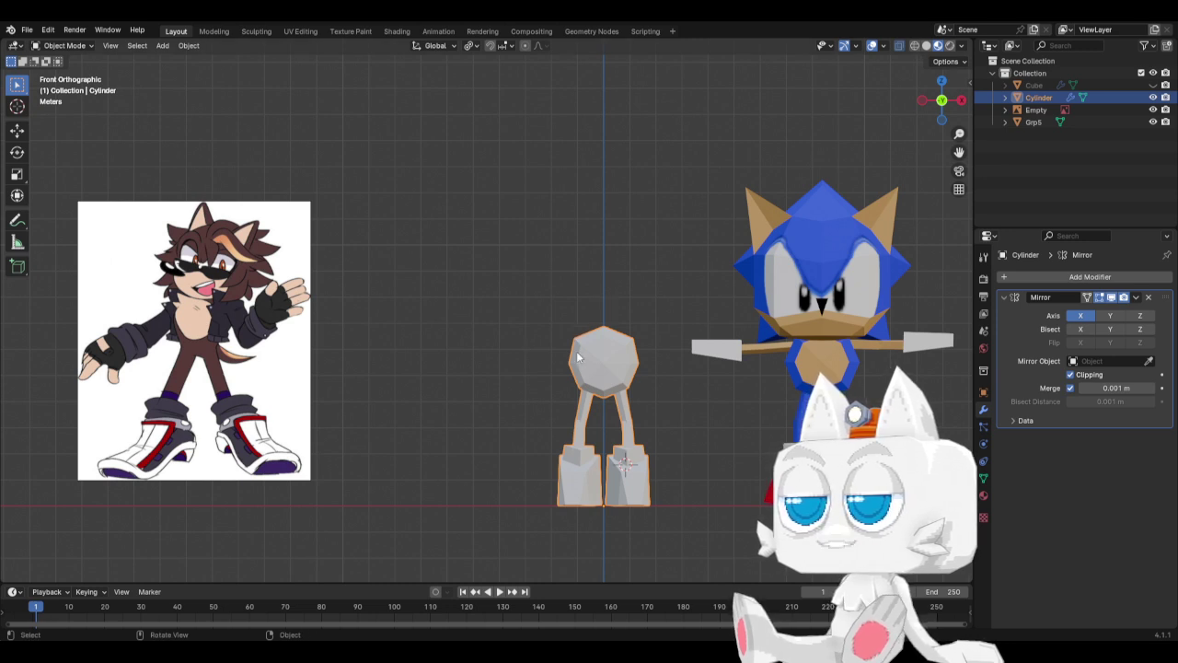
Raise the shoe's toe-tip vertices 0.353 m in the side view, and shift them 0.658 m forward with a further 0.094 m rise.
key(KP_3)
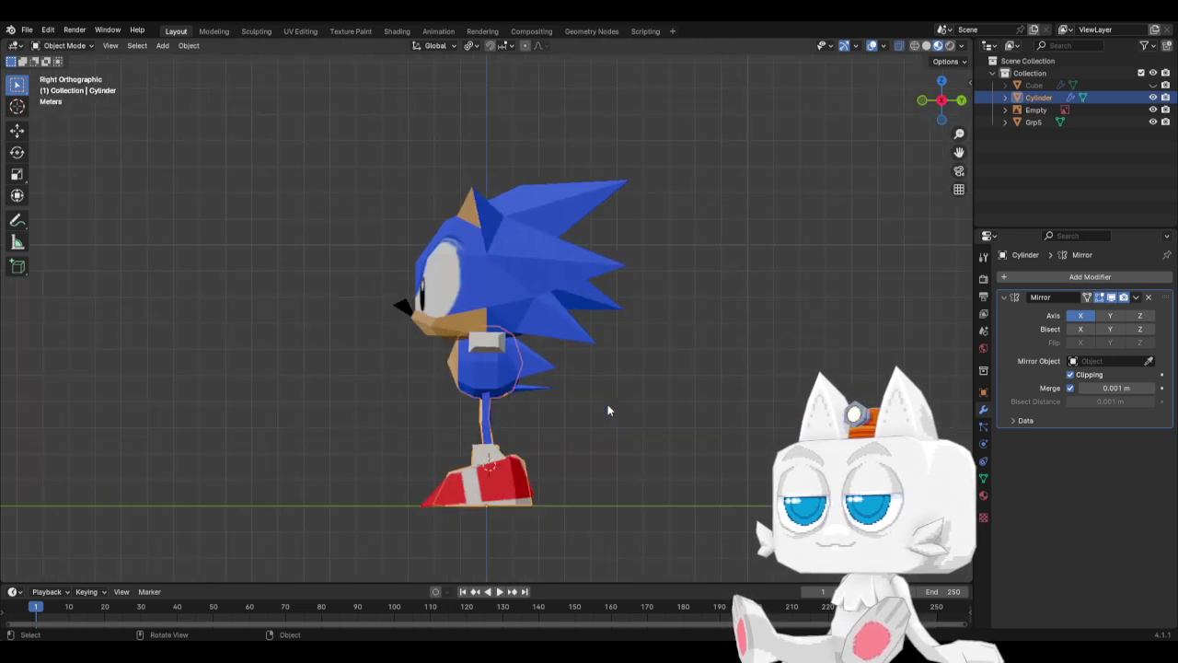
key(Tab)
drag(405, 496, 437, 517)
key(g)
key(z)
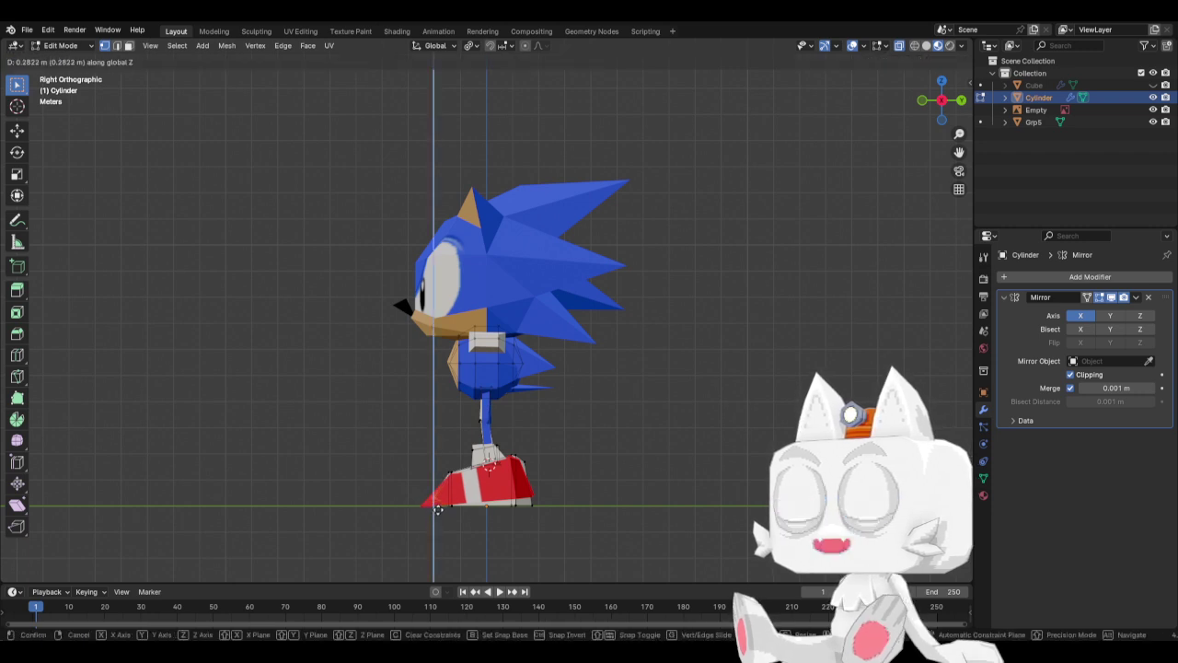
click(437, 507)
key(g)
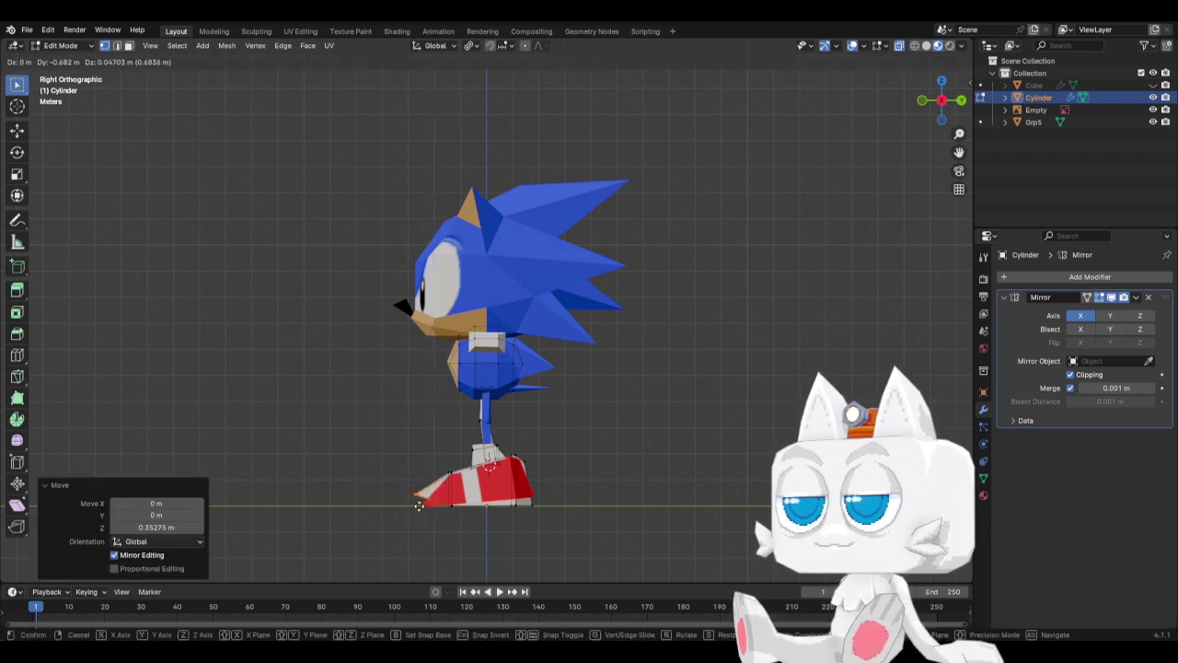
click(419, 504)
Scale the shoe's toe-tip vertices to 1.195 in the front view.
middle_drag(400, 468, 508, 462)
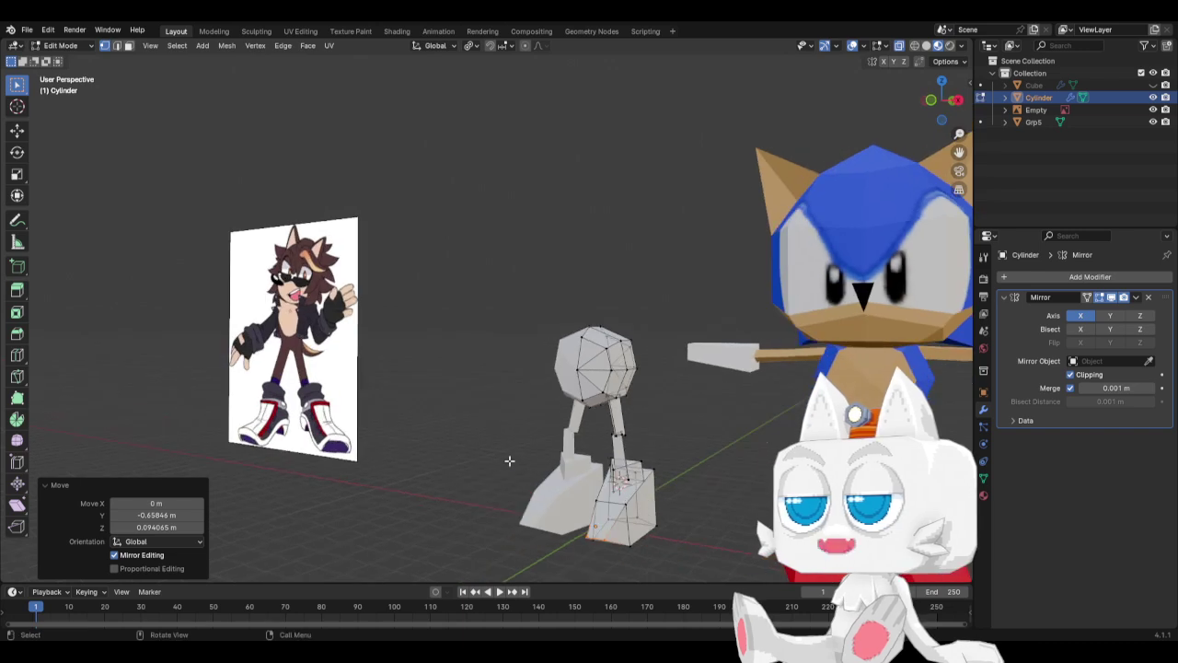
key(KP_3)
key(KP_1)
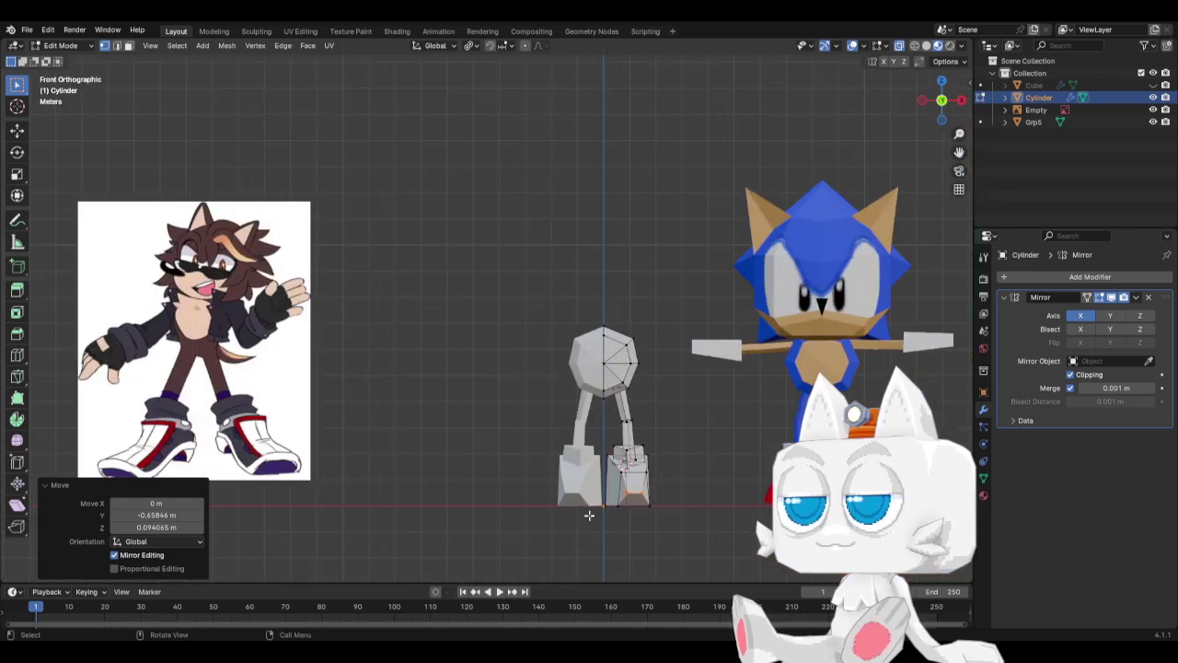
key(s)
click(715, 476)
key(g)
key(x)
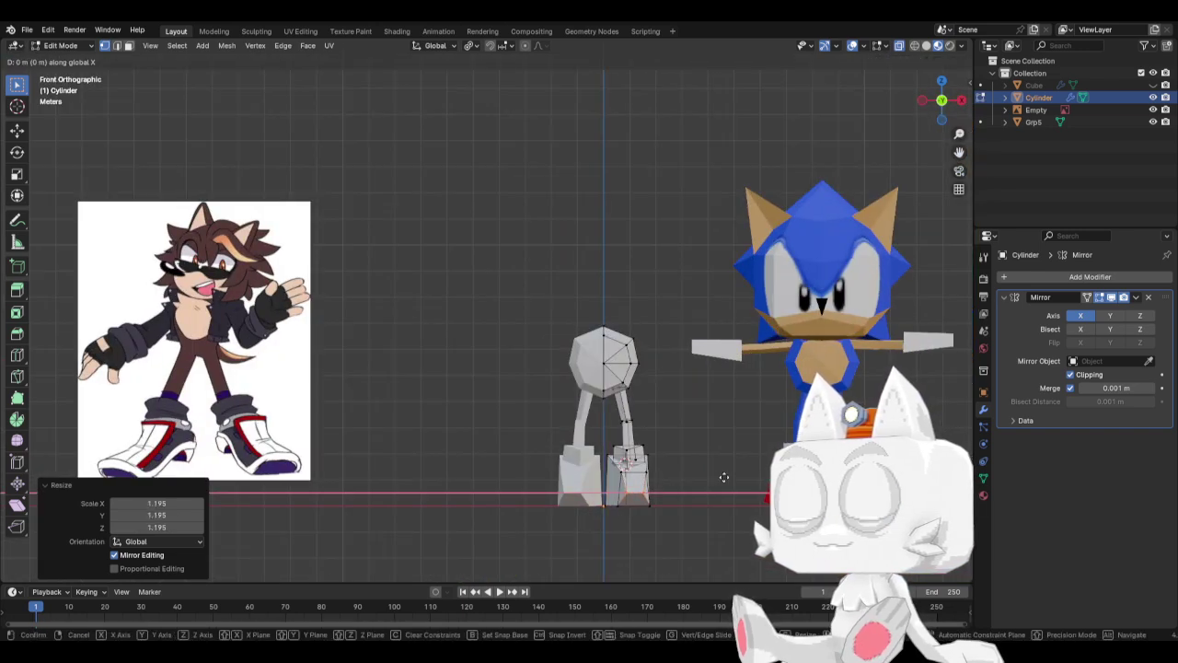
click(725, 476)
Move the sole vertices just ahead of the heel about 0.47 m forward along Y in the side view.
middle_drag(726, 476, 487, 504)
key(KP_3)
key(g)
key(z)
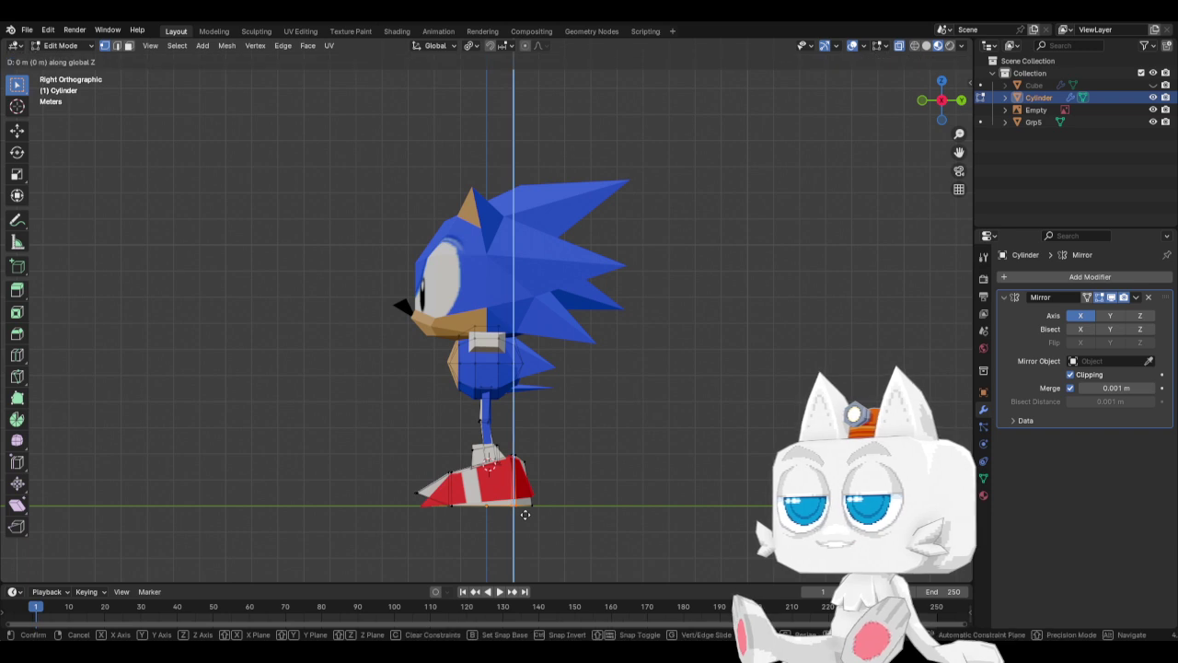
key(y)
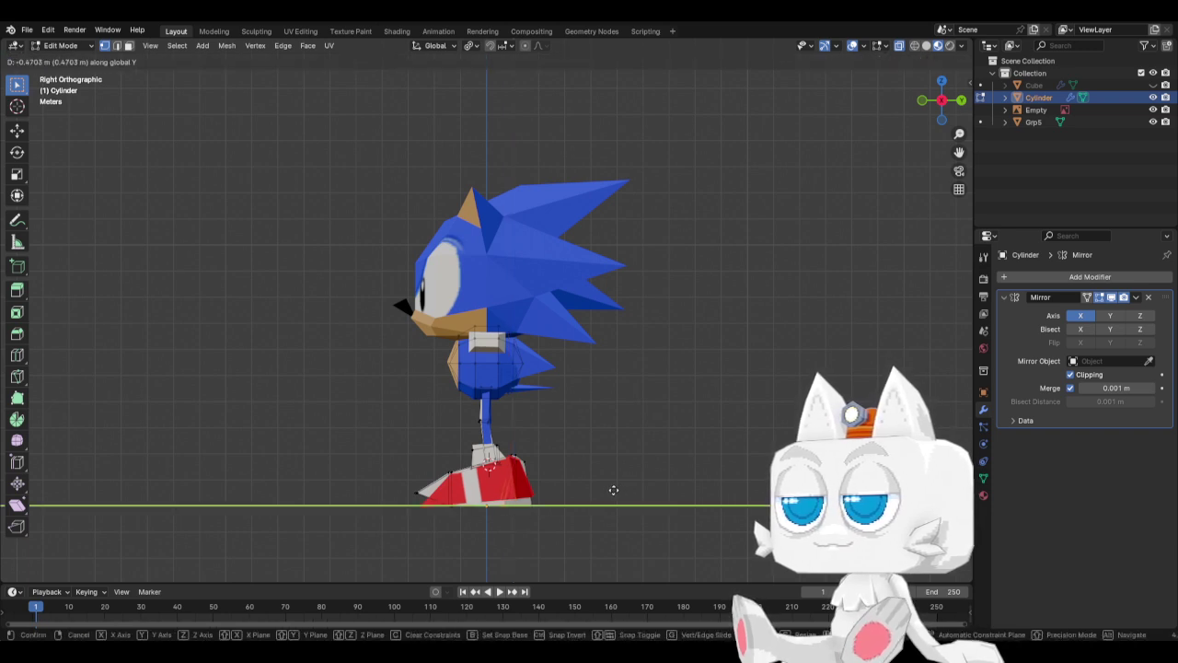
click(614, 490)
Raise the underside of the shoe's heel 0.4 m along Z in the side view.
drag(495, 492, 567, 525)
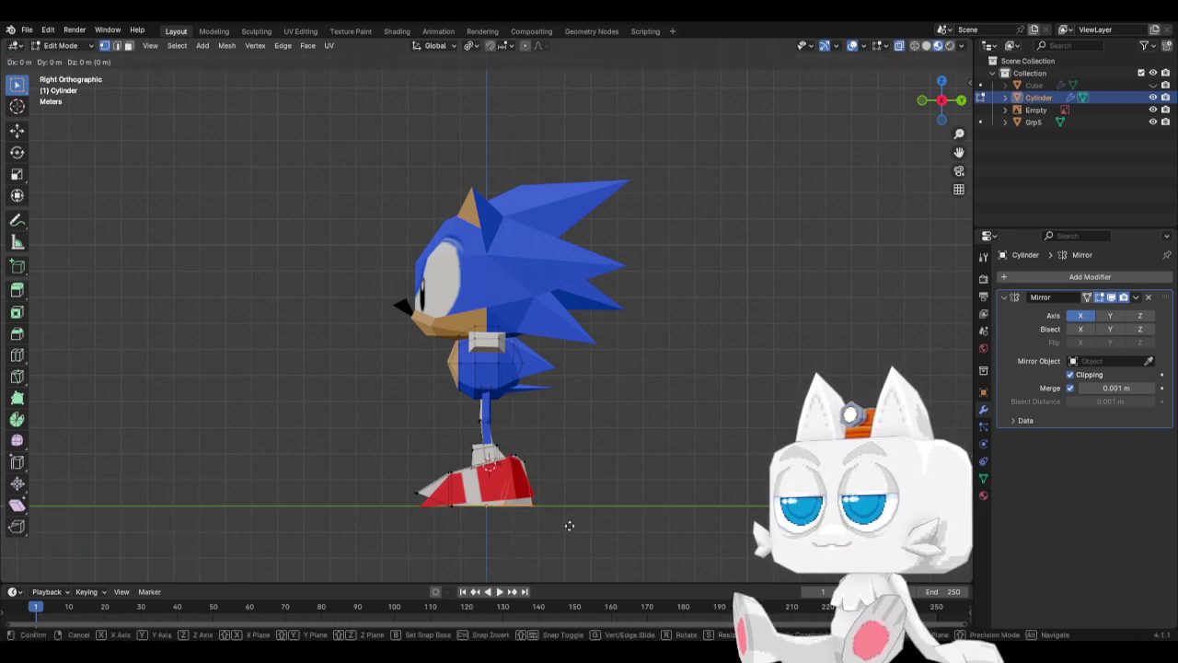
key(g)
key(z)
click(567, 516)
Extrude the heel's underside downward into a heel block, and scale its bottom face to 0.853.
key(e)
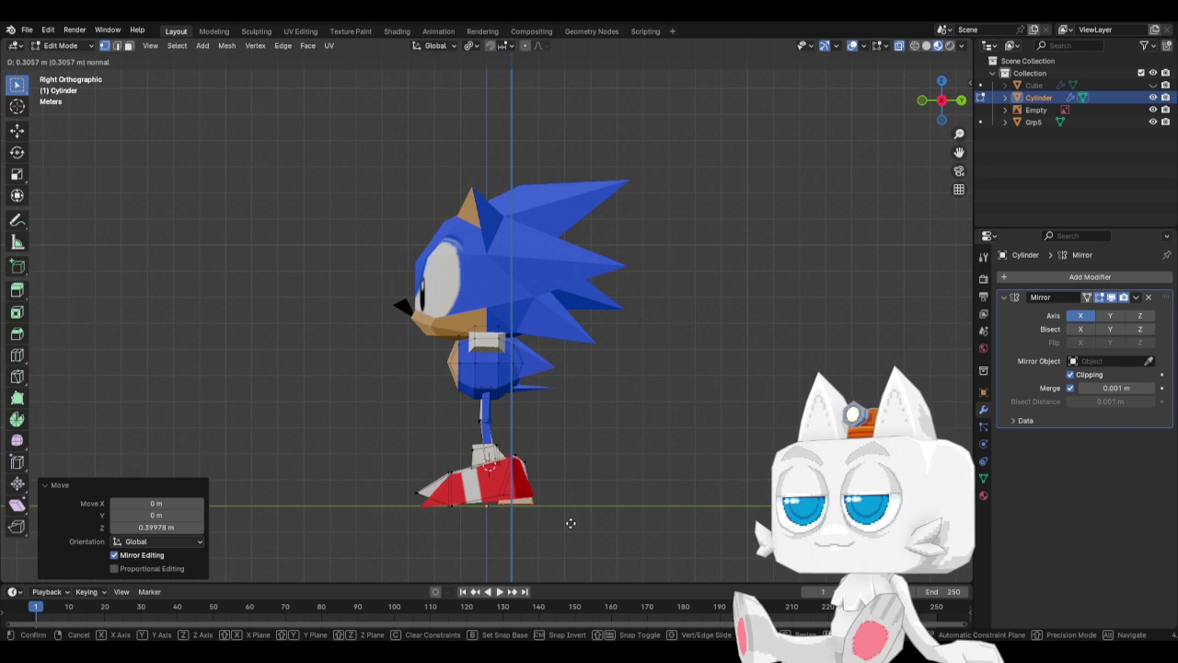
click(570, 526)
key(s)
click(570, 523)
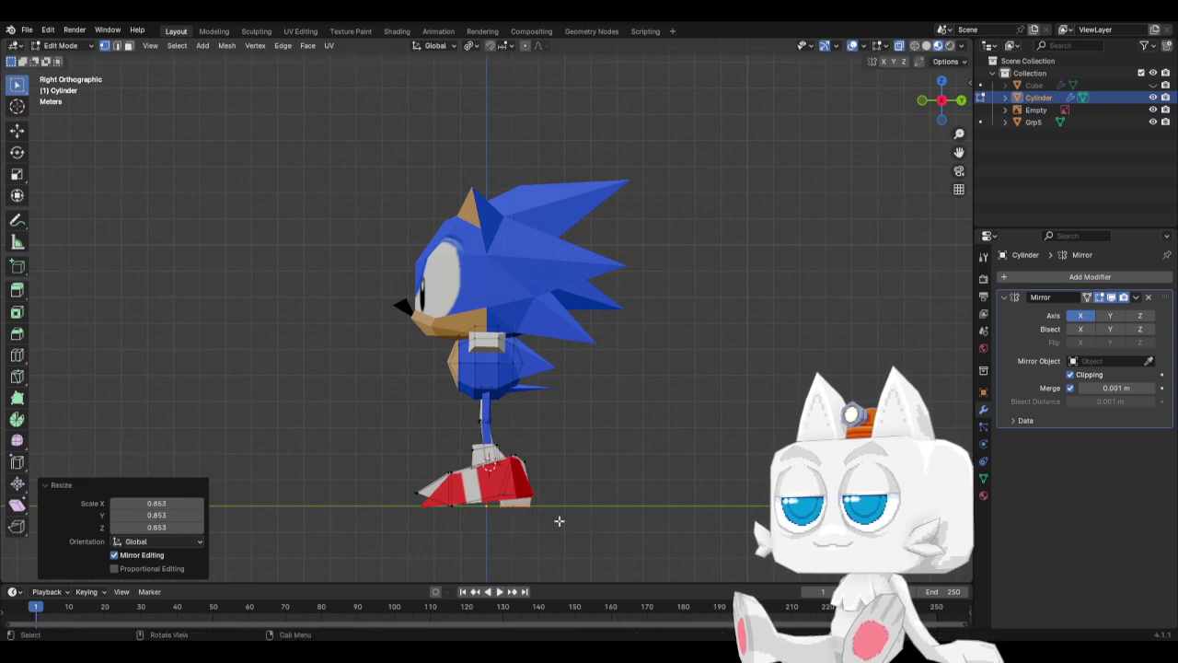
Edge-slide the vertices where the heel block's front edge meets the sole by a factor of -0.250.
click(502, 495)
key(g)
key(g)
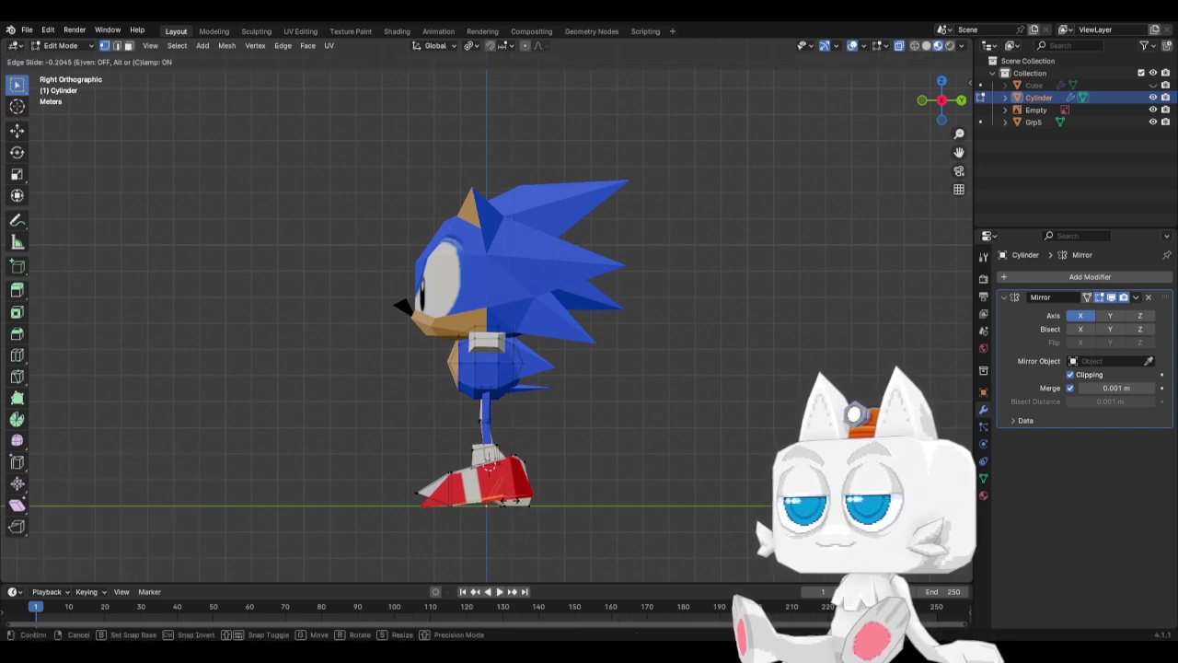
click(500, 497)
Scale the selected heel vertices to 1.023, and scale them once more to 1.084 in the top view.
middle_drag(501, 497, 641, 473)
scroll(456, 479, down, 4)
key(s)
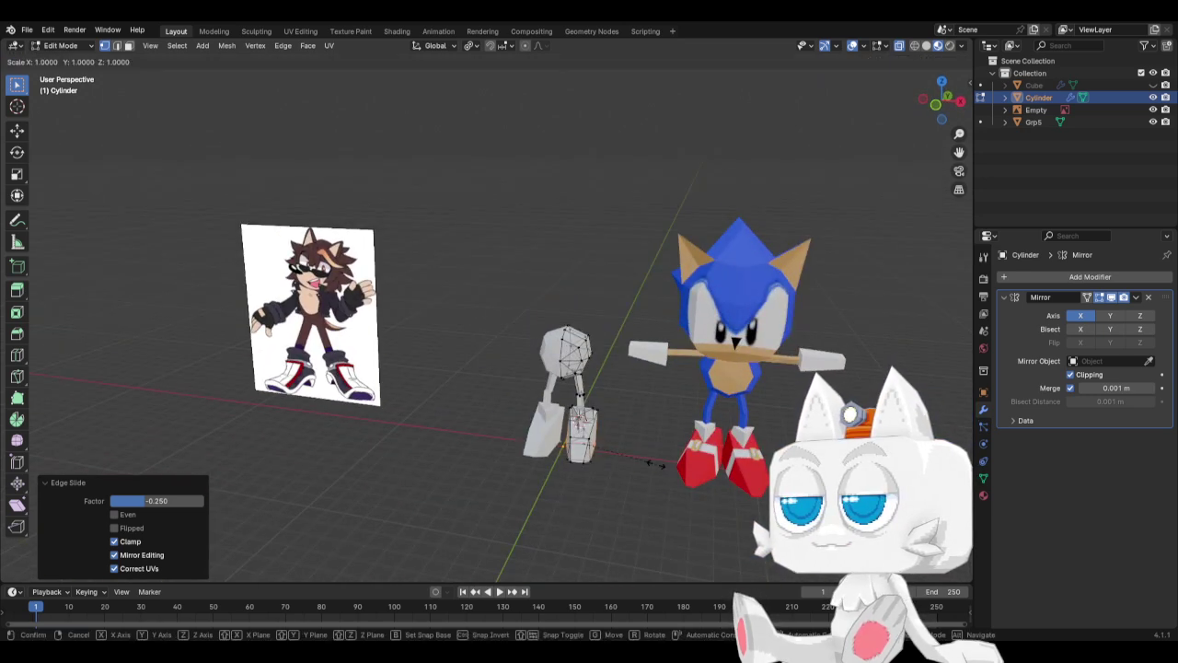
click(658, 464)
key(KP_1)
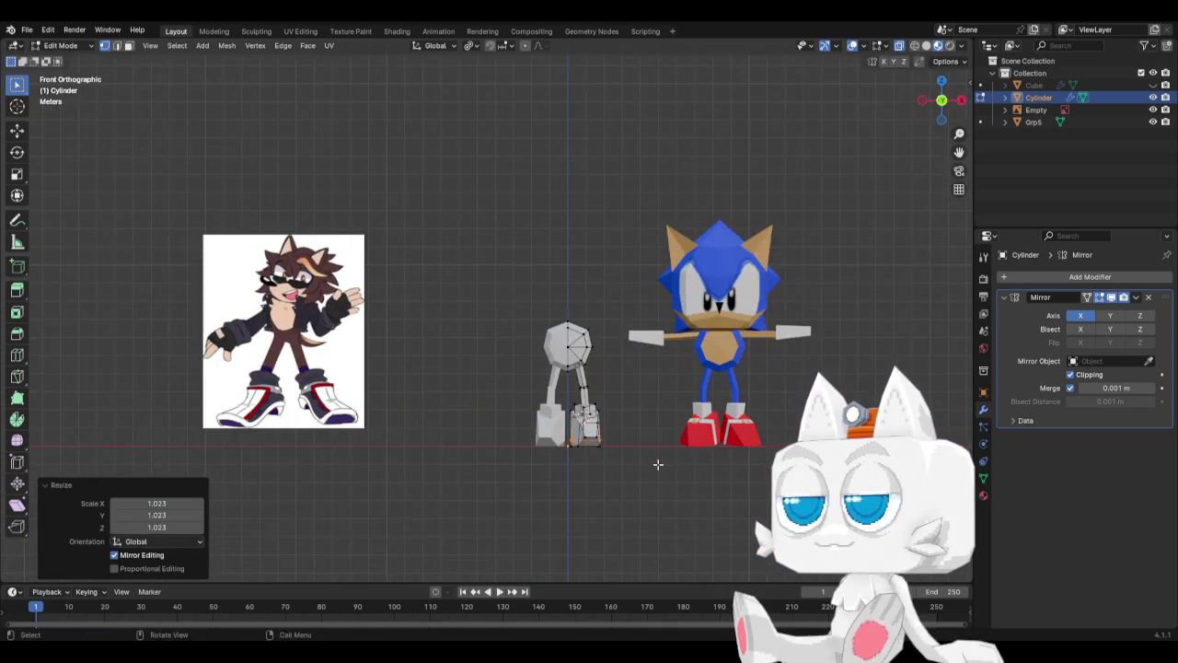
key(KP_7)
scroll(658, 463, up, 4)
key(s)
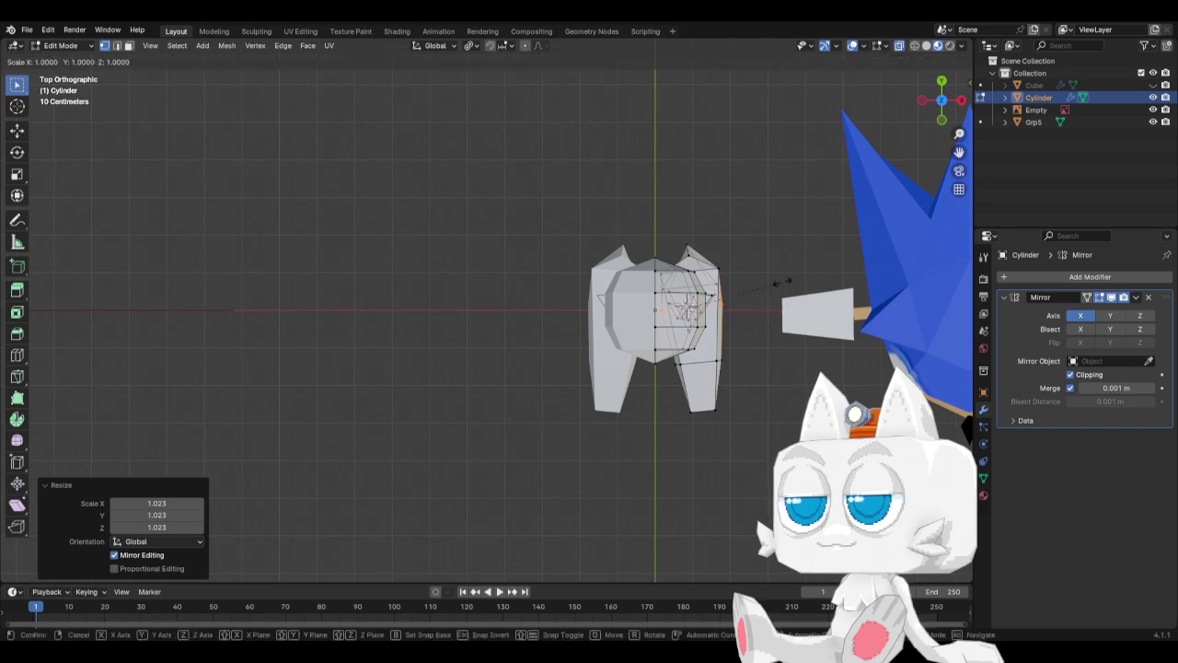
click(779, 280)
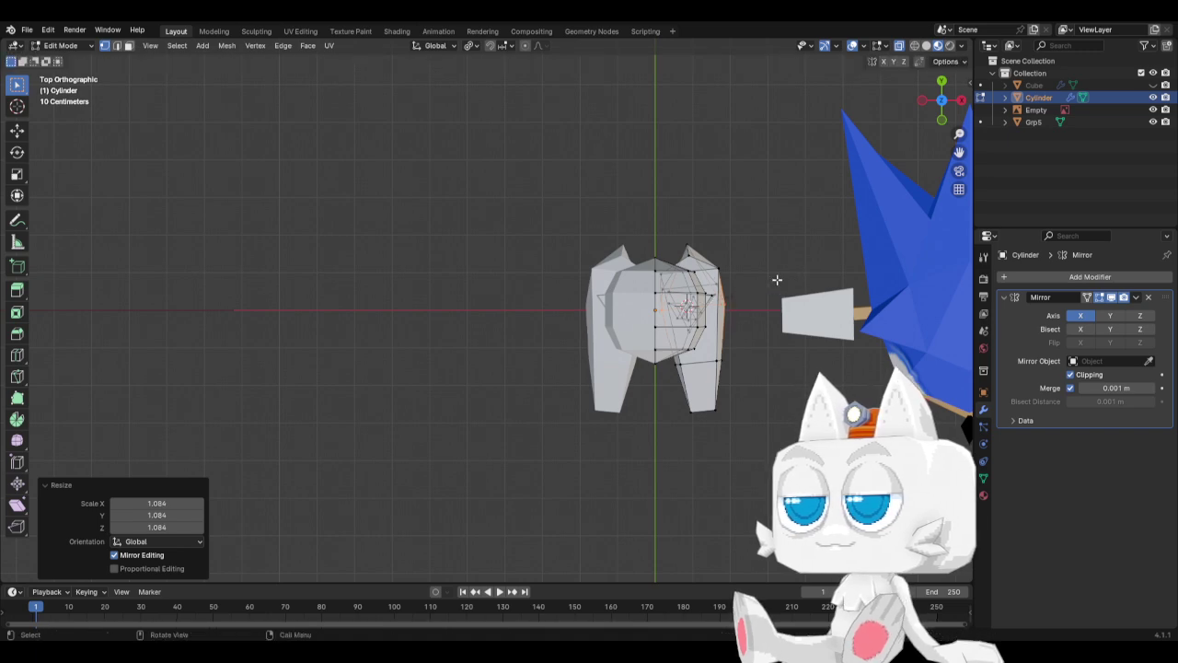
Cut an edge down the shoe's side above the heel block with the Knife tool, and try a matching cut on its inner side.
click(682, 242)
middle_drag(743, 295, 478, 406)
mouse_move(374, 502)
middle_down()
mouse_move(398, 498)
mouse_move(372, 496)
middle_up()
middle_drag(326, 556, 418, 510)
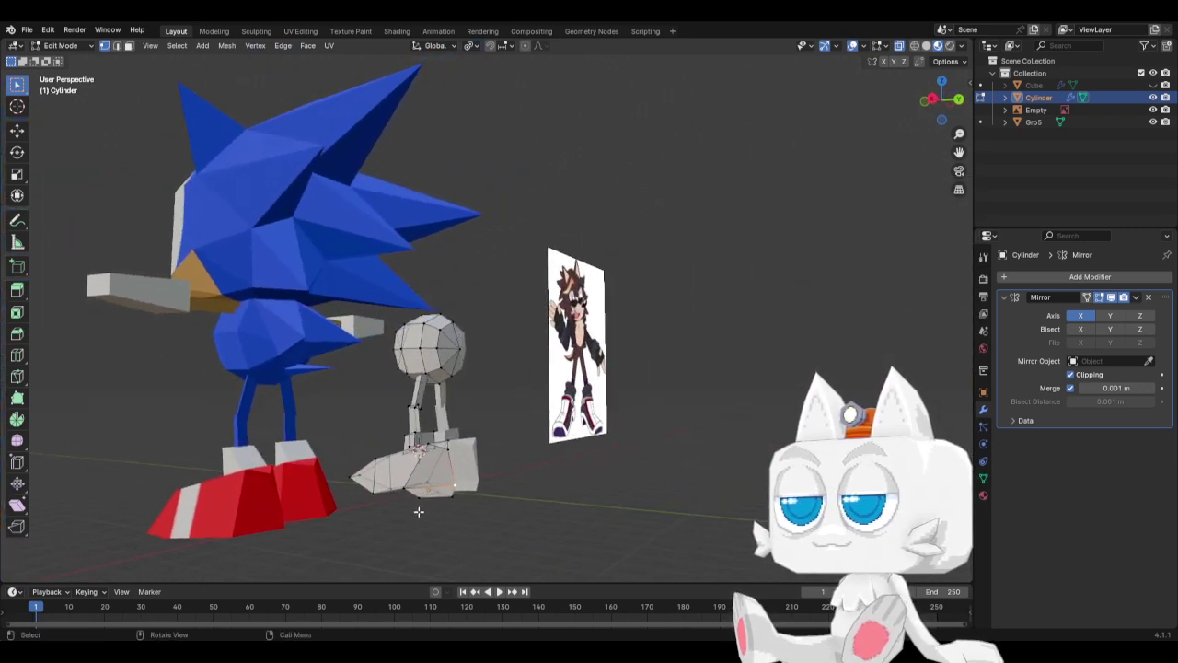
key(k)
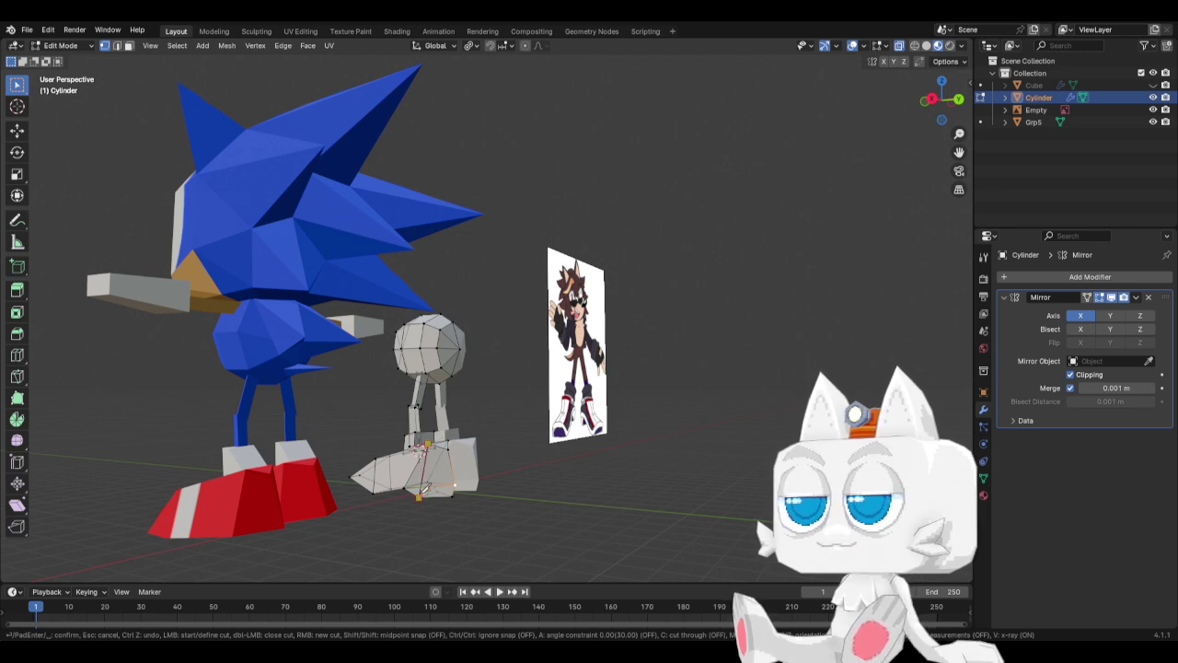
key(Return)
middle_drag(521, 438, 424, 460)
key(k)
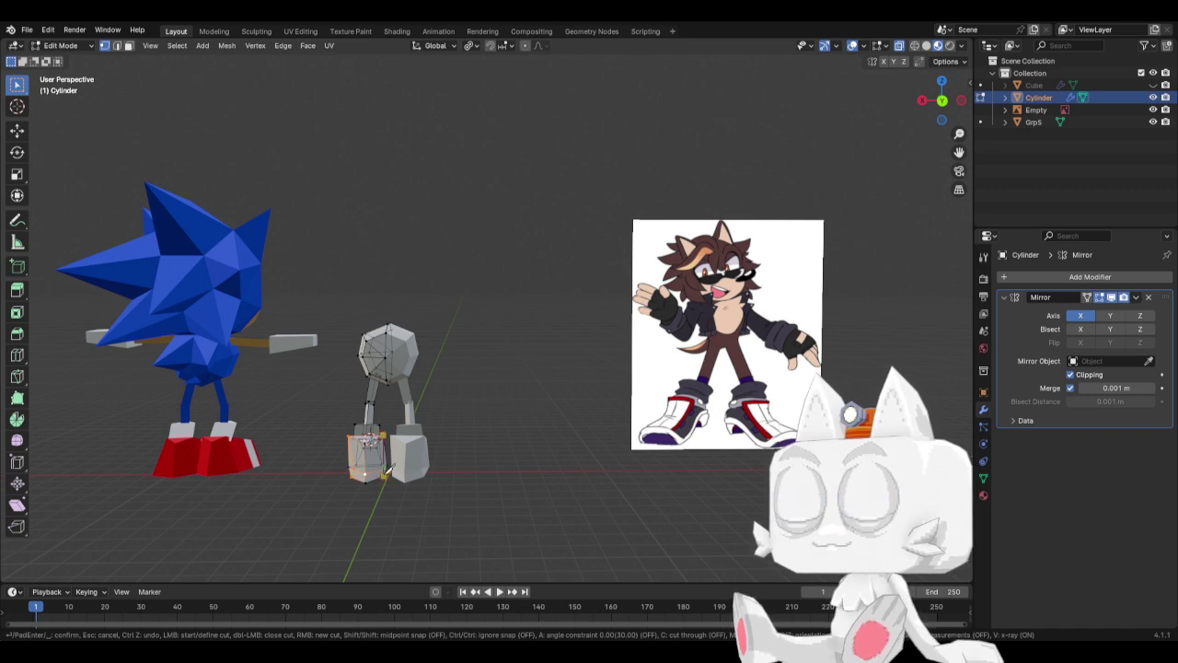
key(Escape)
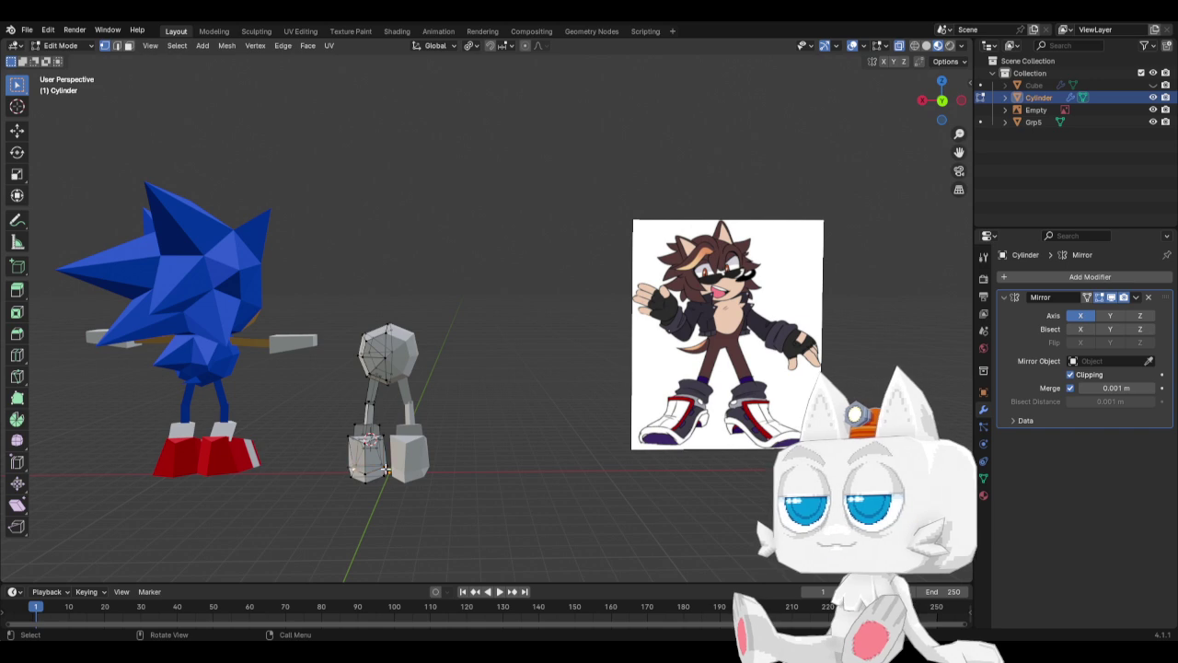
Change the transform pivot point to Median Point and scale the selected heel vertices to 1.297.
key(KP_1)
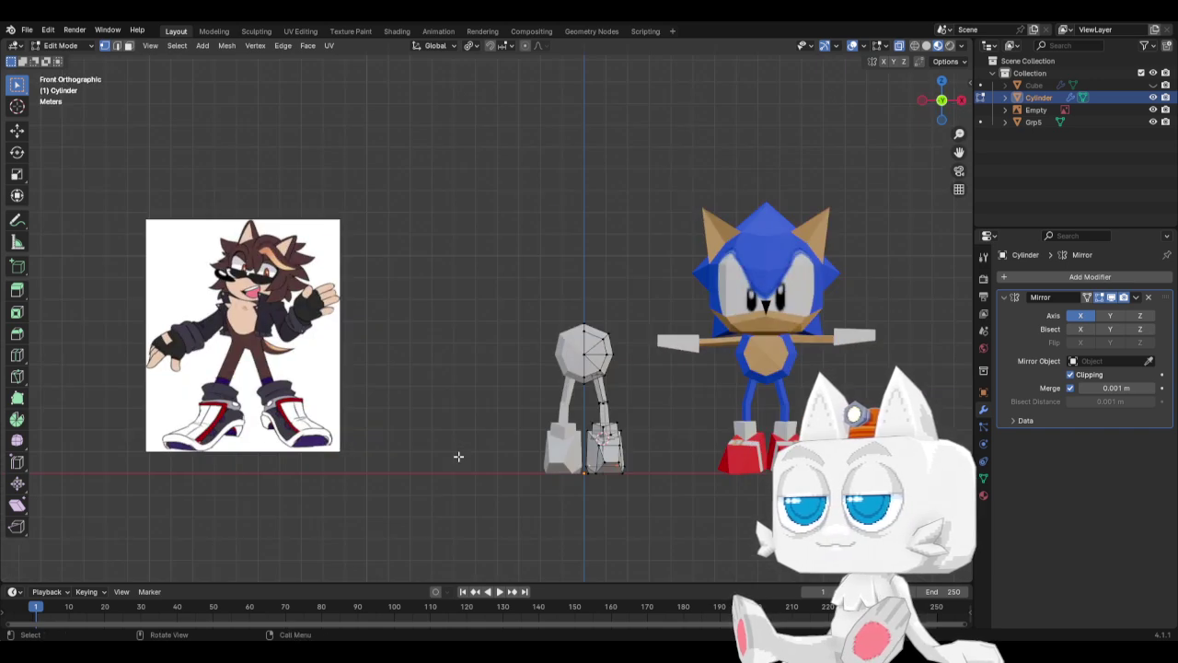
key(ctrl+KP_1)
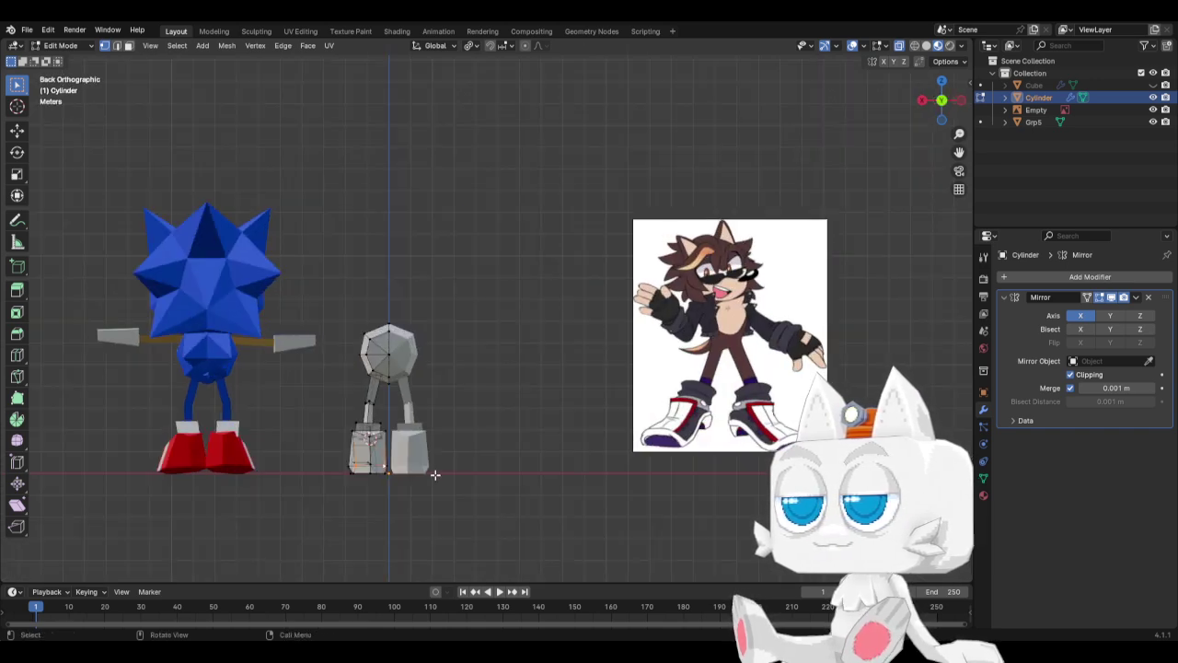
mouse_move(435, 474)
middle_down()
mouse_move(376, 471)
mouse_move(424, 473)
middle_up()
click(469, 46)
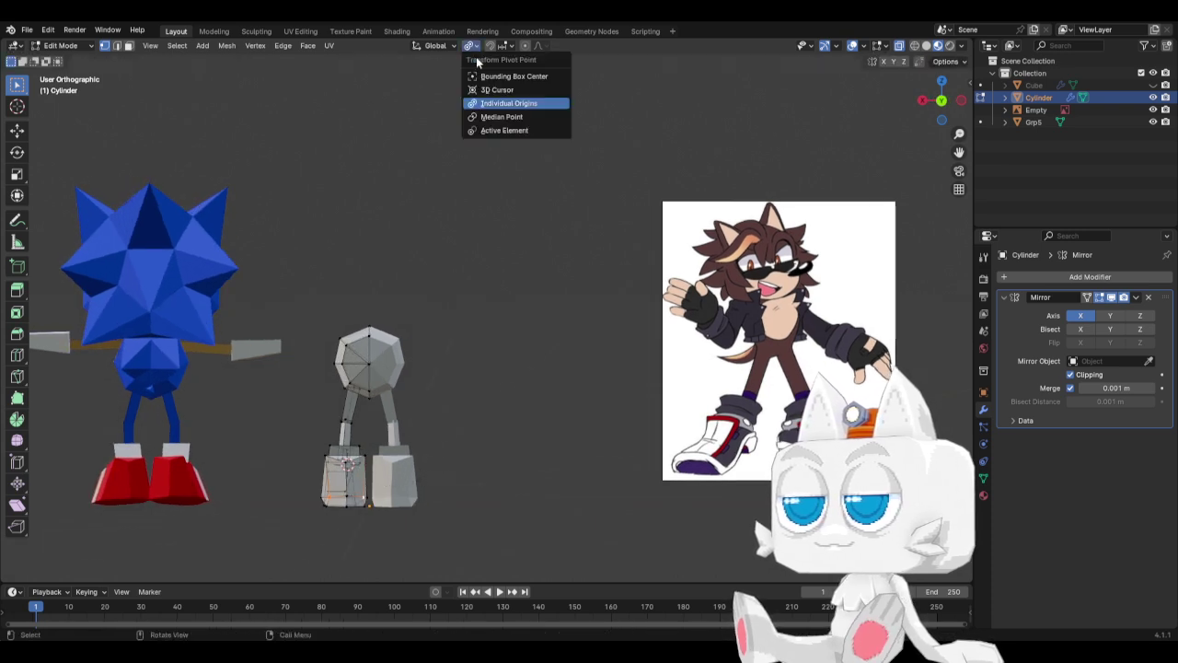
click(501, 117)
key(s)
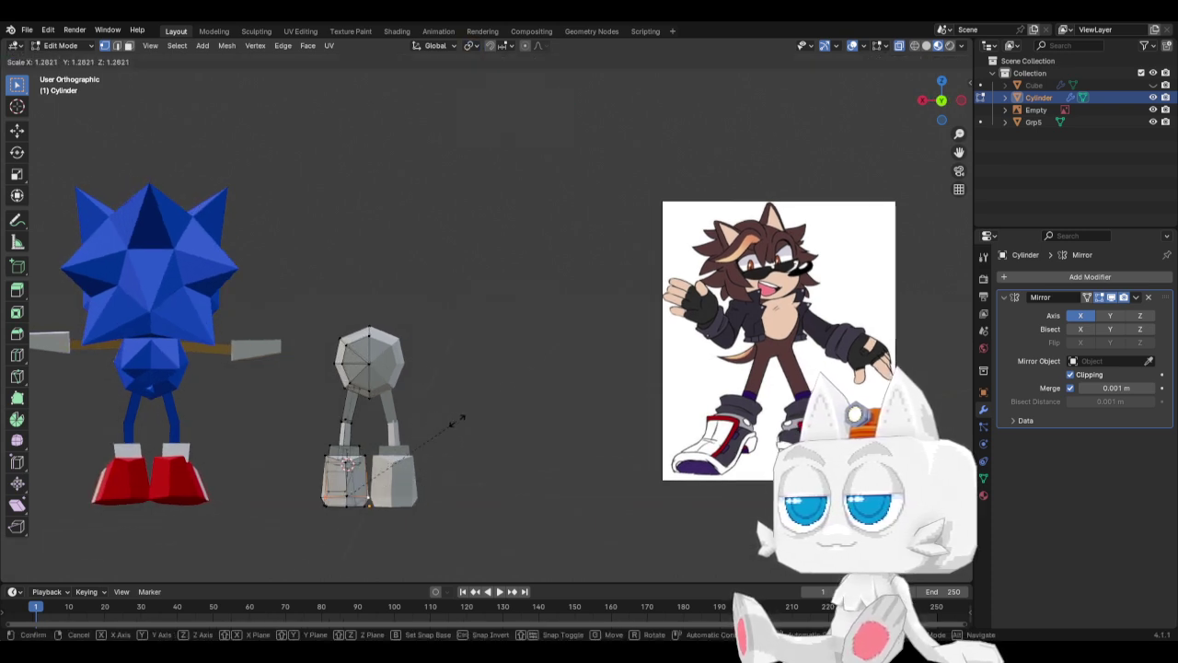
click(460, 420)
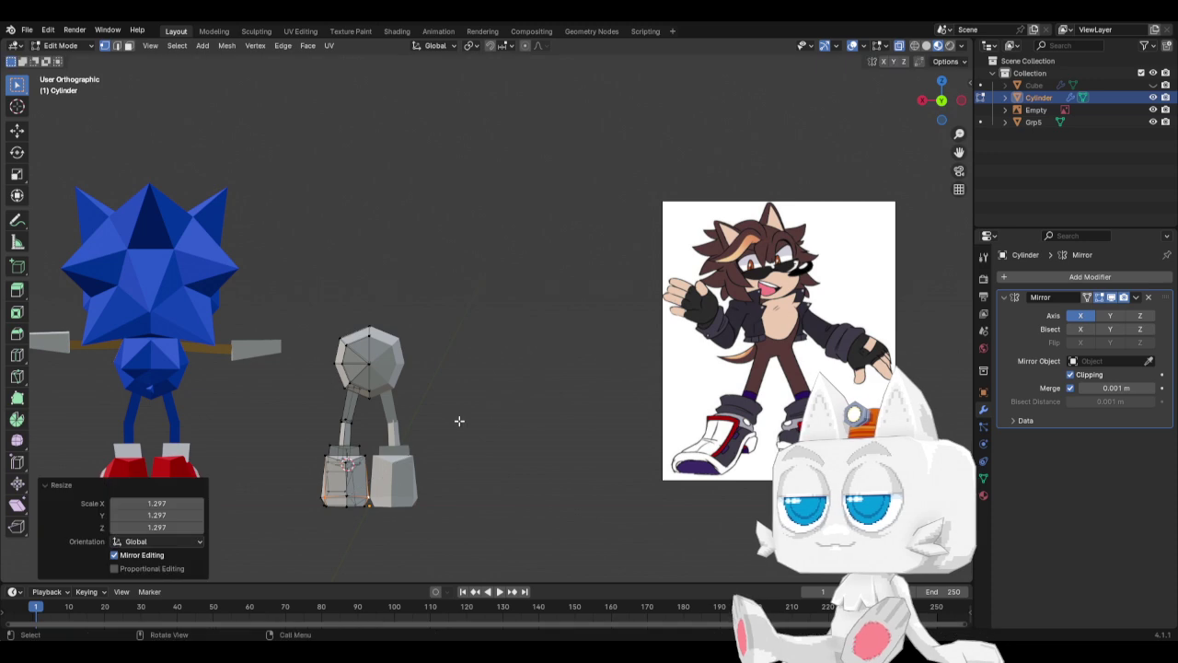
Shift the selected heel vertices slightly in the horizontal plane, keeping their height, from a side angle.
key(KP_7)
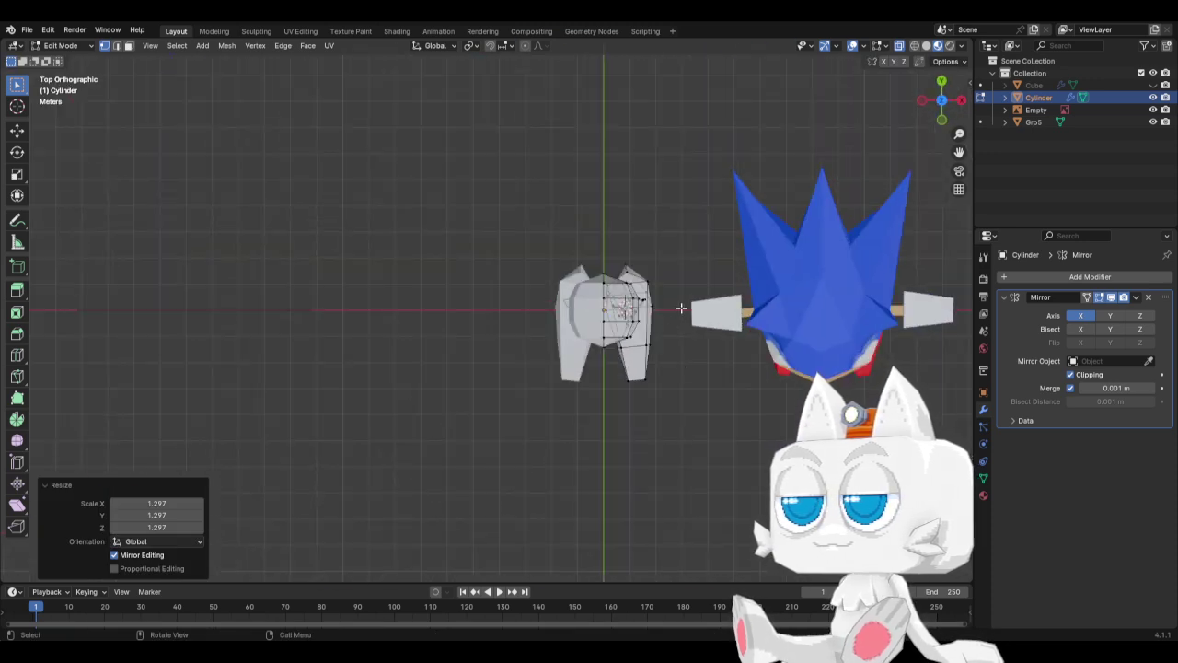
key(KP_3)
scroll(620, 356, up, 5)
middle_drag(620, 356, 602, 334)
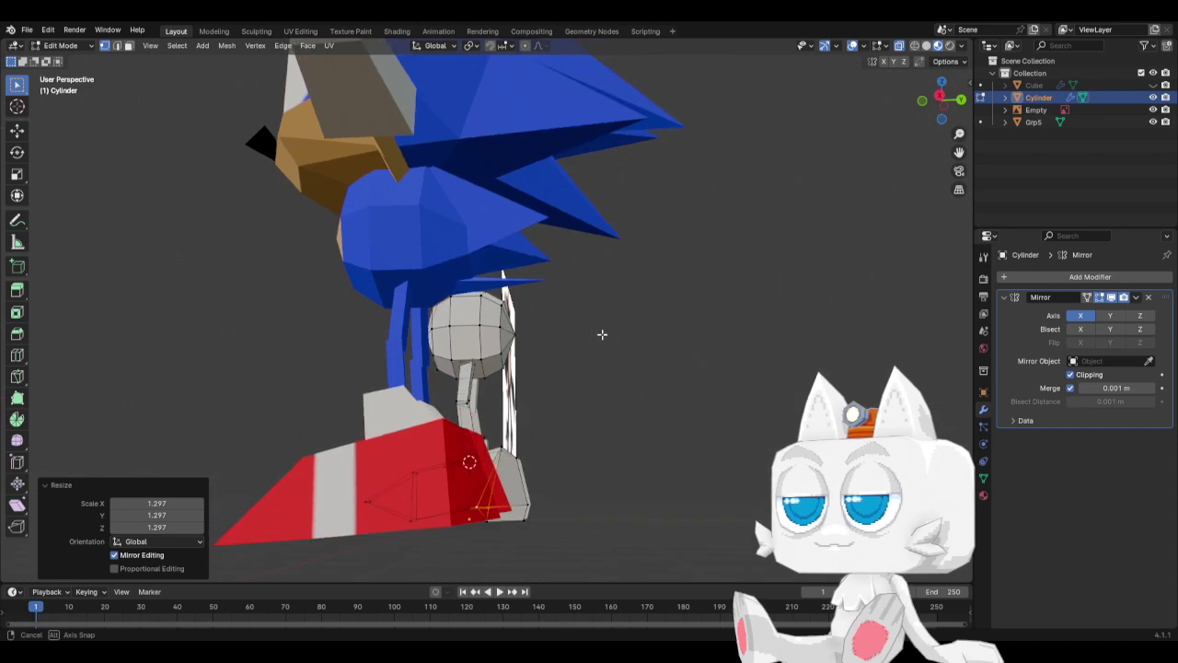
key(s)
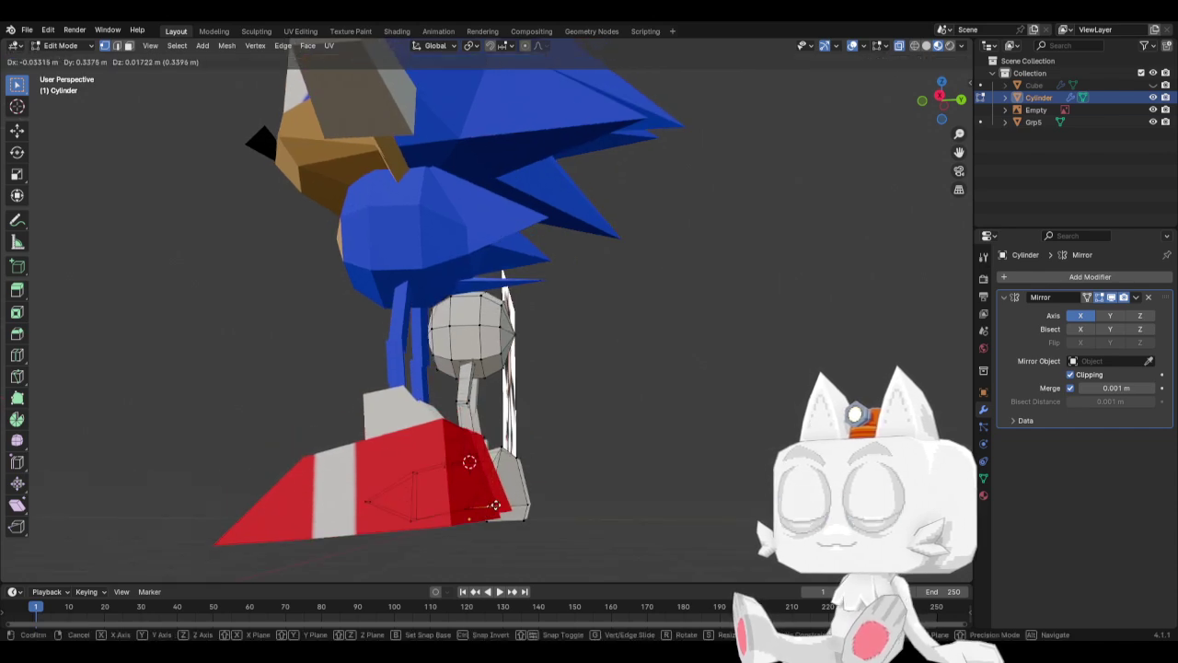
key(Escape)
key(s)
key(g)
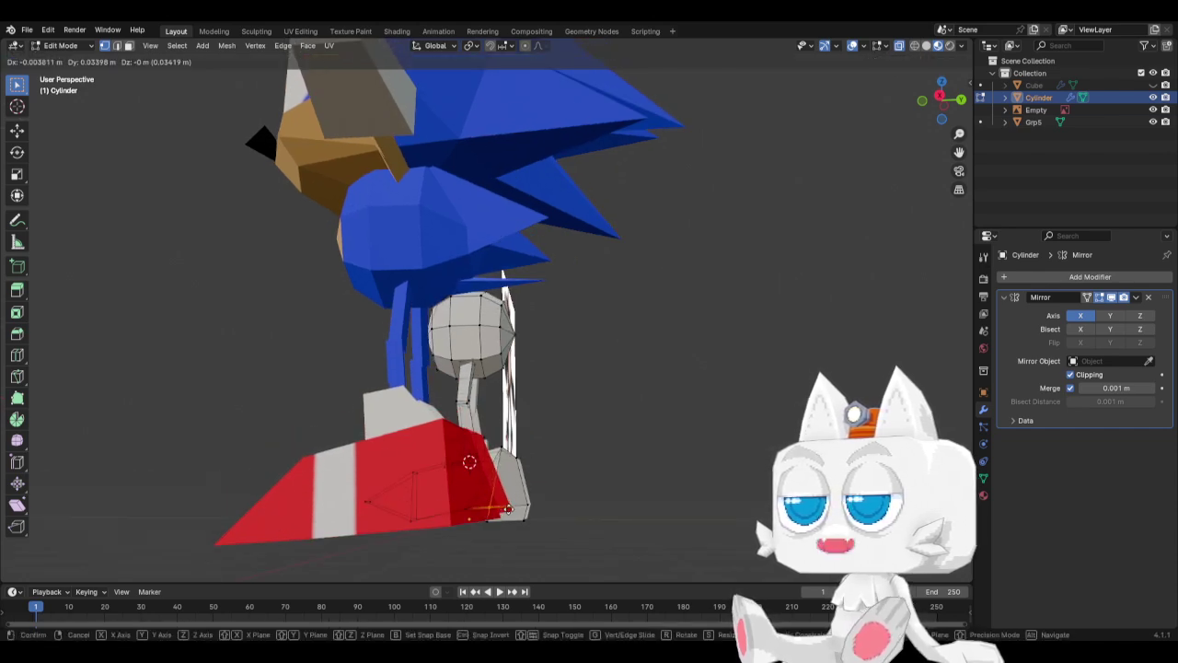
click(509, 508)
Move the inner heel vertices about 0.049 m along X, with the Mirror modifier's X axis and clipping disabled only during the move.
middle_drag(564, 438, 409, 447)
click(370, 502)
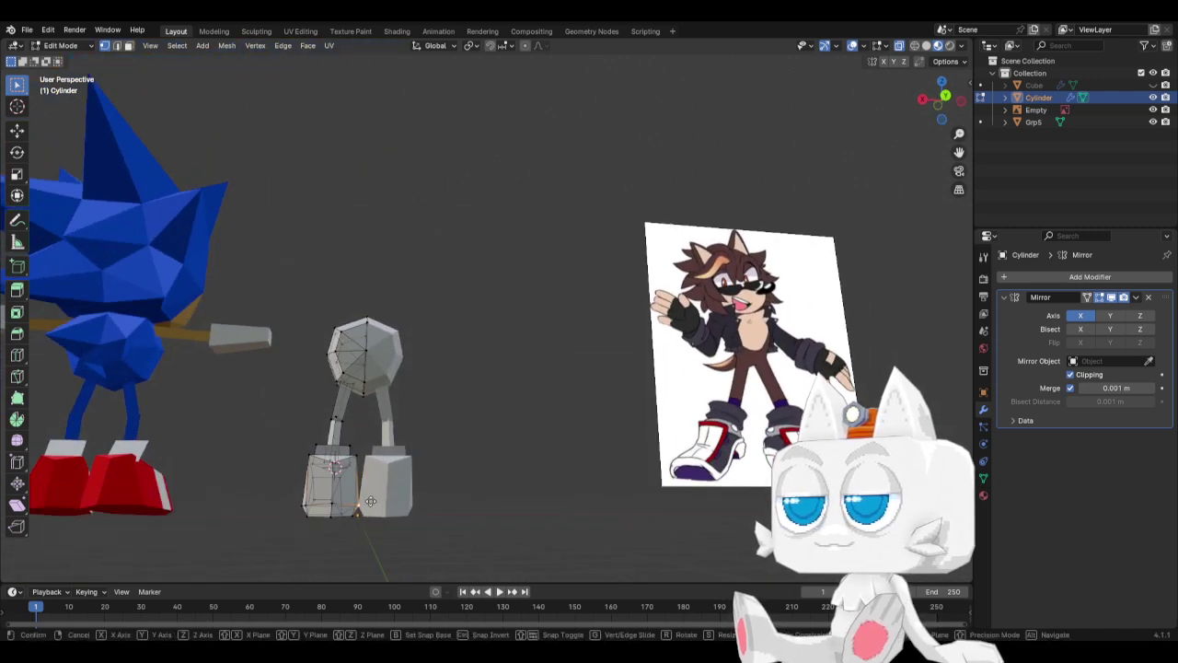
click(1071, 374)
click(1081, 316)
scroll(393, 533, up, 2)
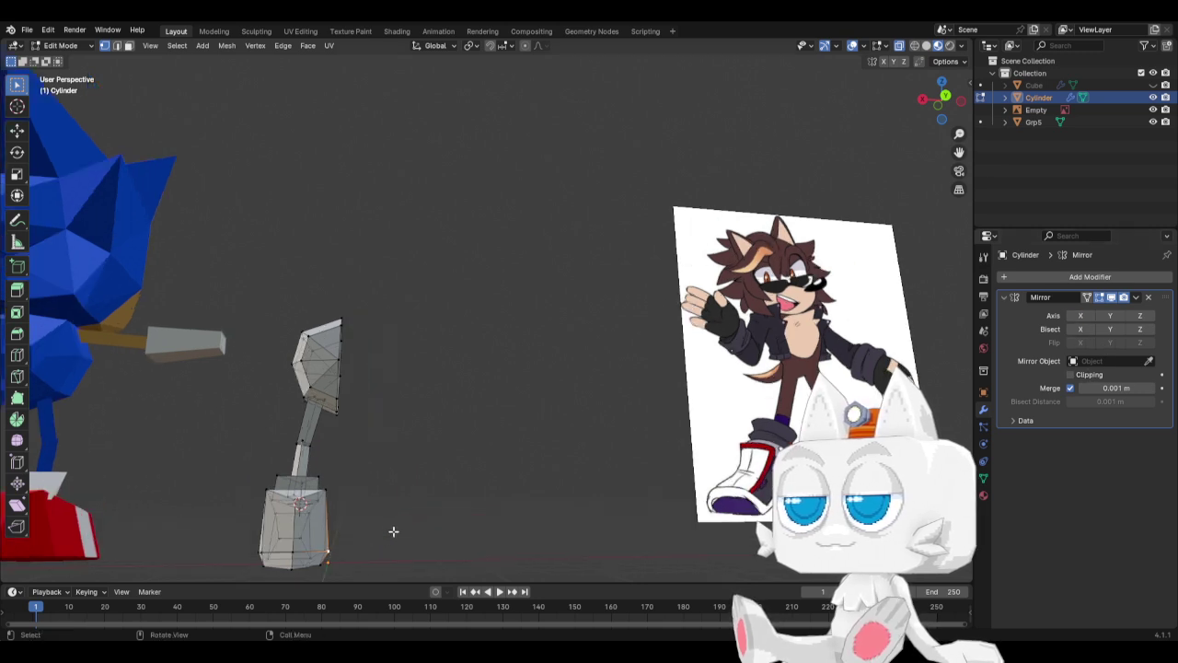
key(g)
click(393, 529)
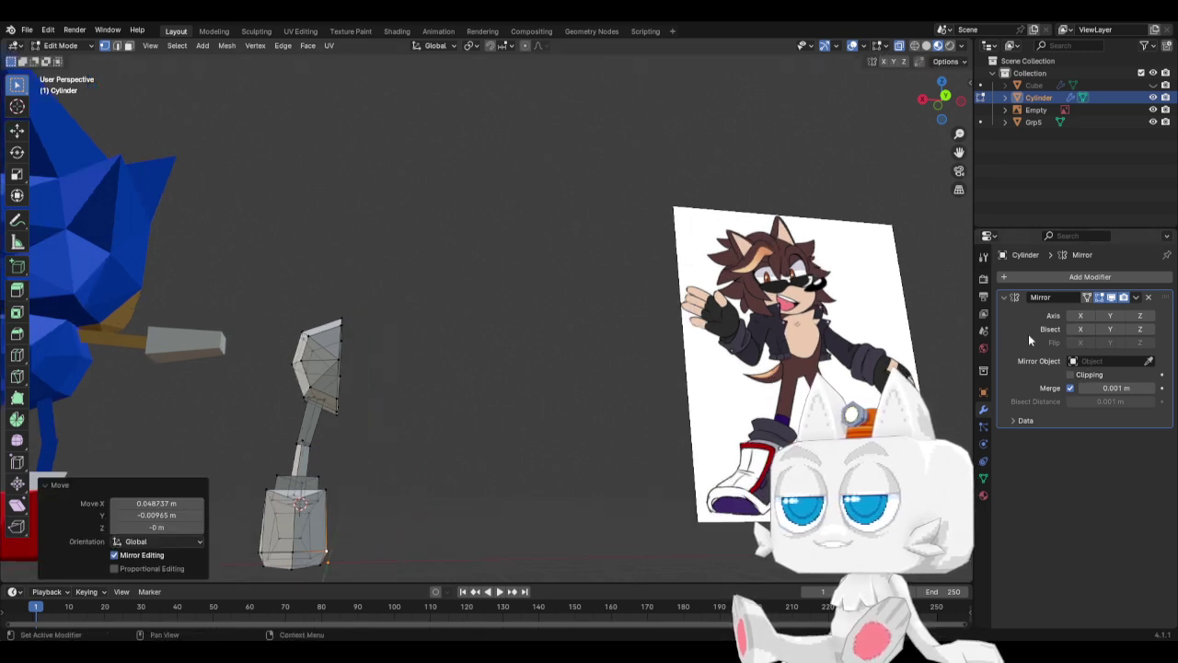
click(1080, 316)
click(1070, 374)
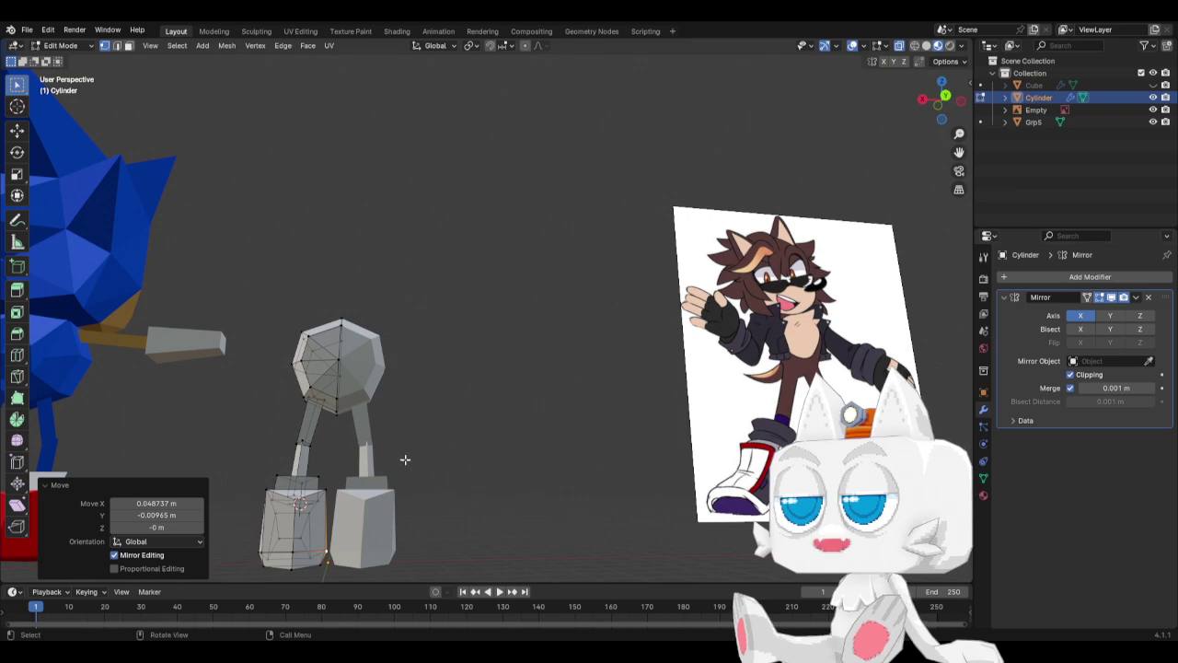
middle_drag(402, 461, 623, 464)
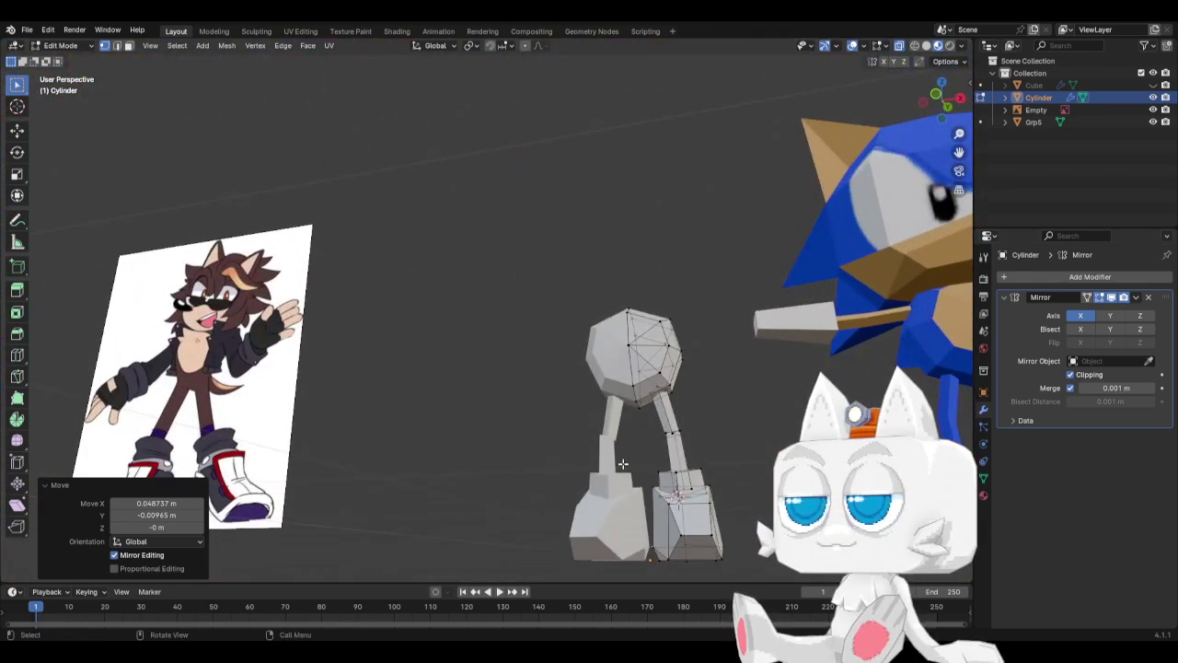
key(KP_1)
key(Tab)
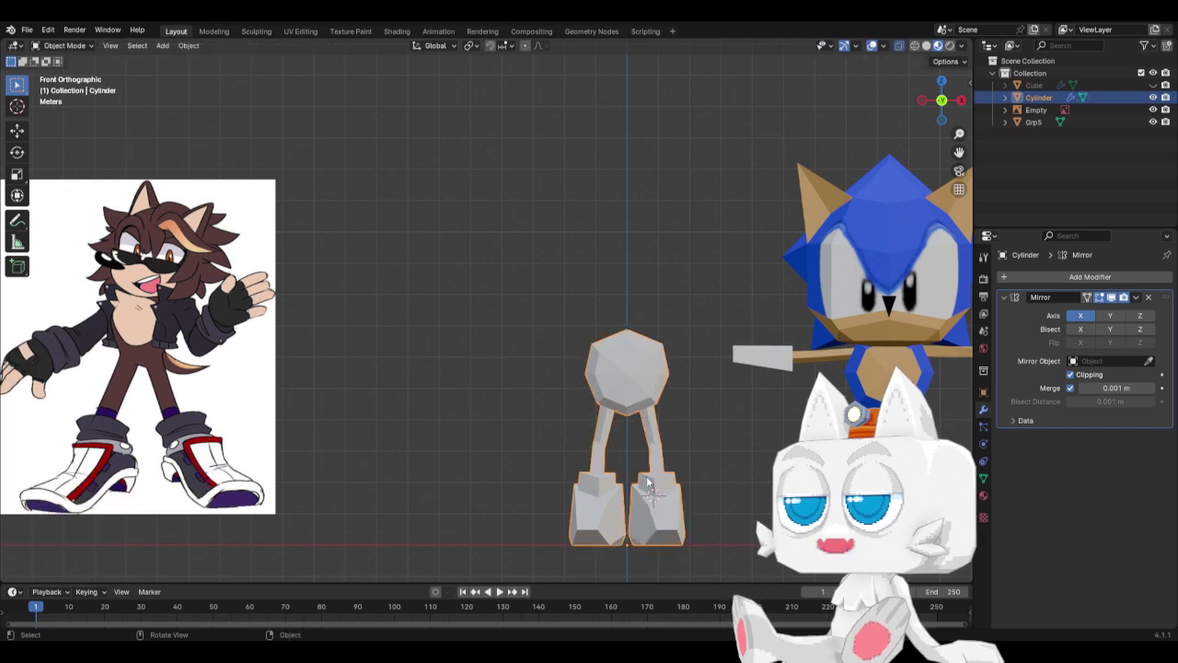
scroll(659, 407, down, 3)
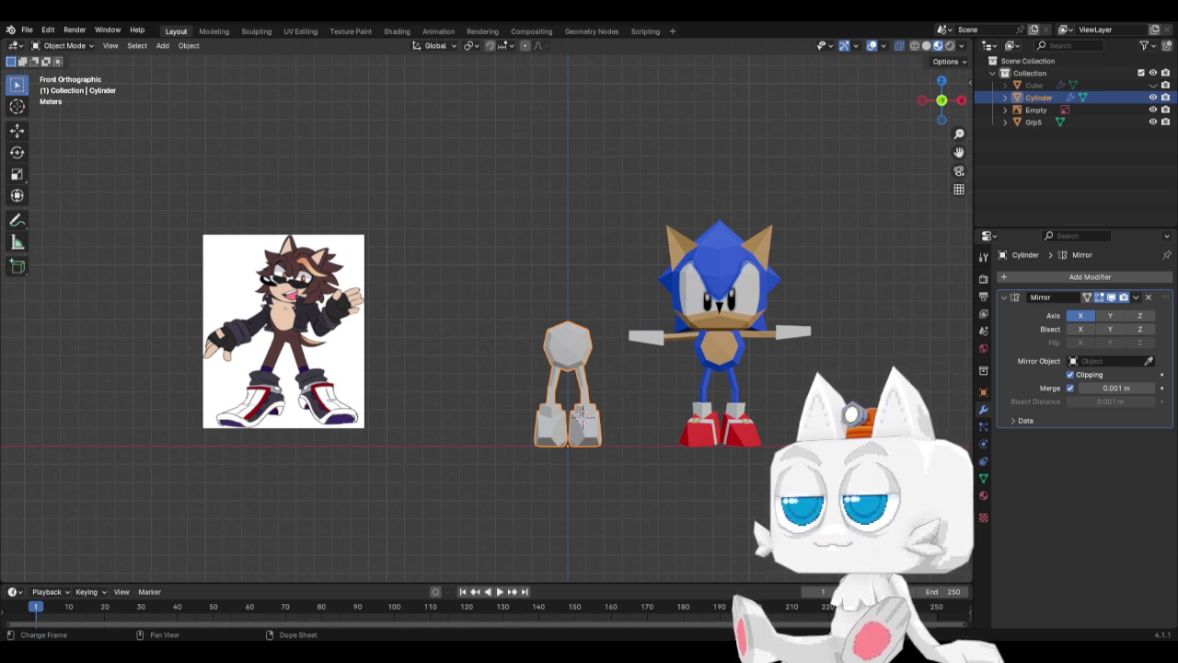
scroll(491, 415, up, 2)
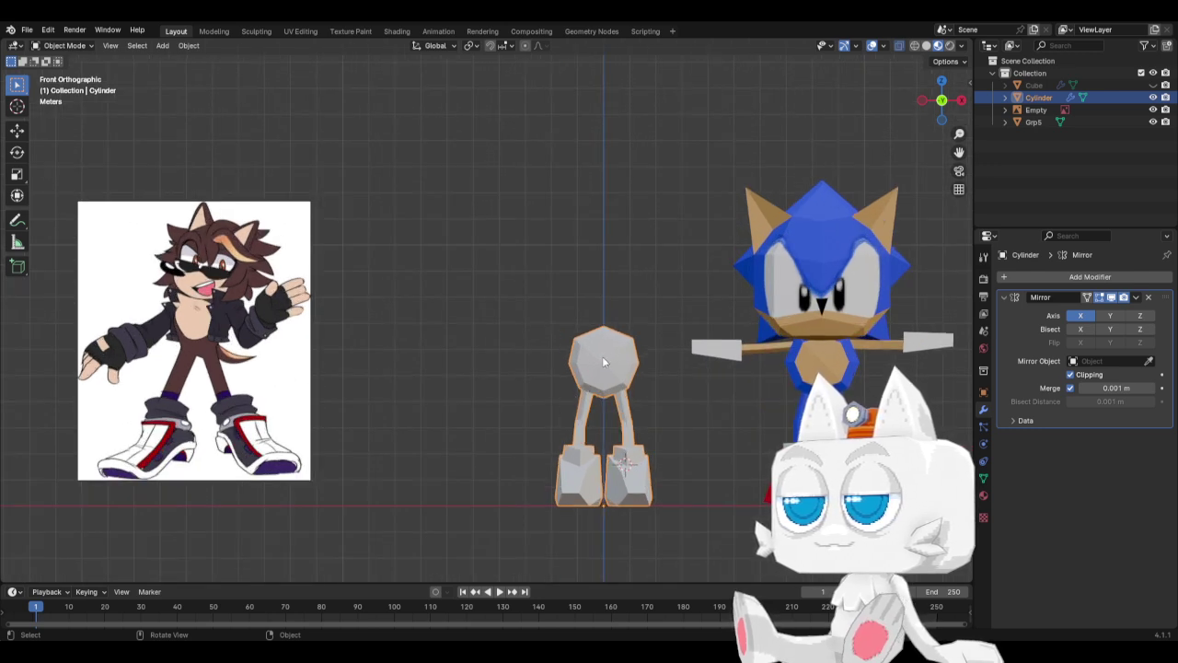
Duplicate the leg segment 1.411 m along X and 3.175 m along Z beside the torso, and rotate the copy -78.1° as an arm.
key(Tab)
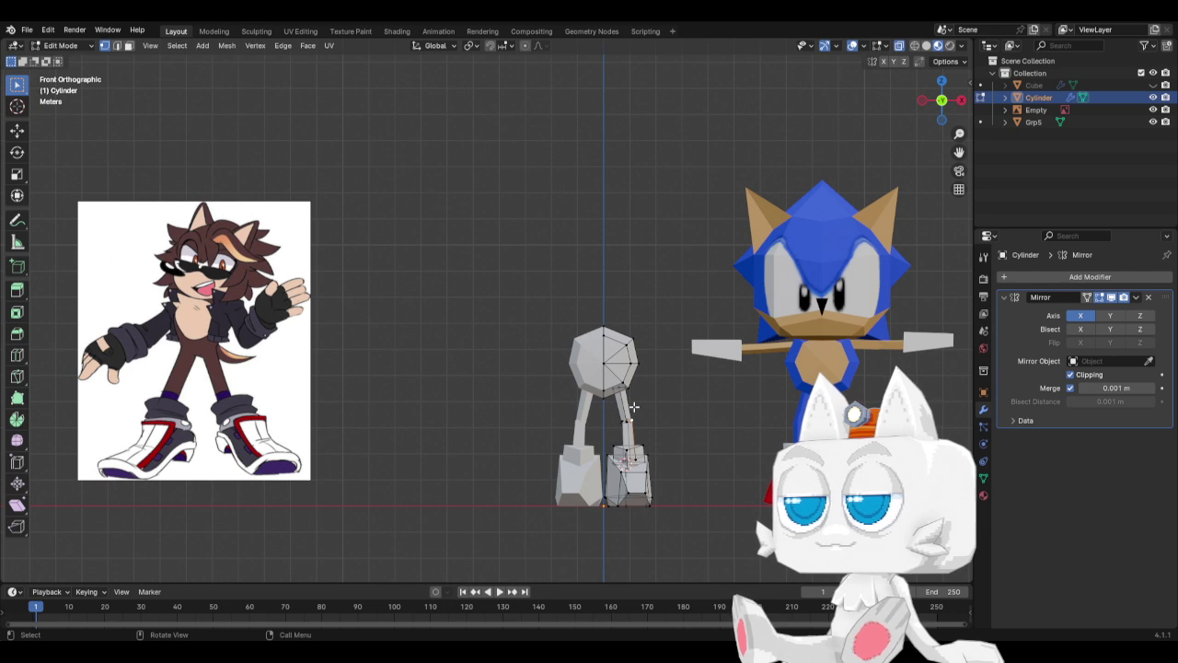
key(ctrl+l)
key(g)
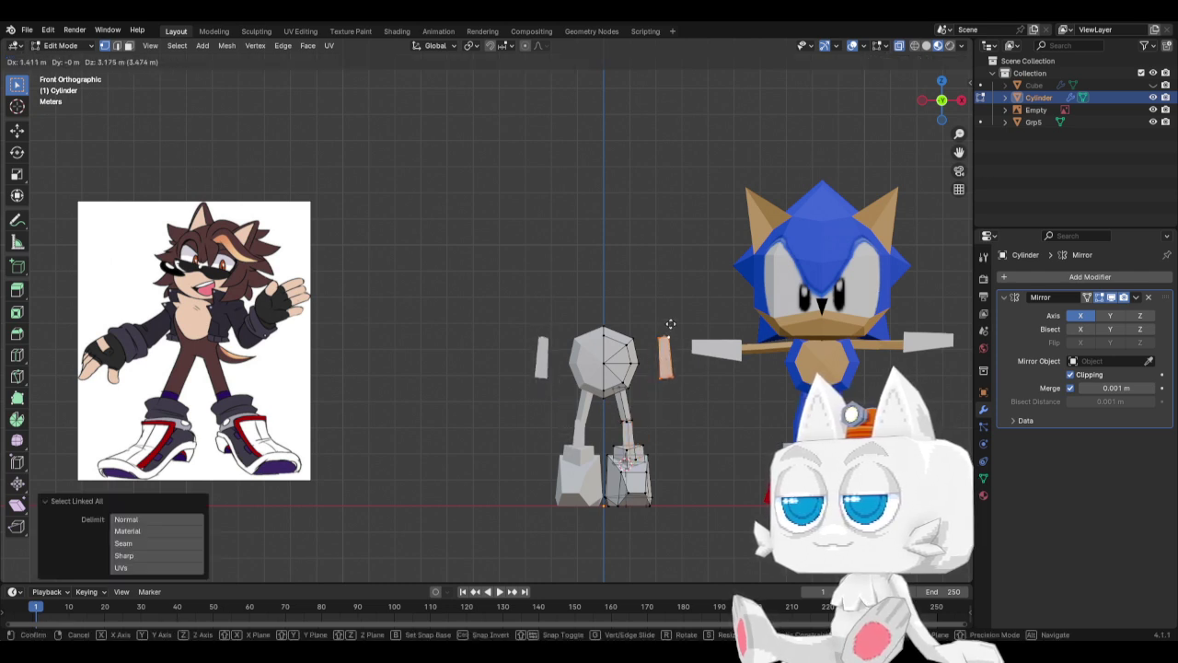
click(670, 324)
key(r)
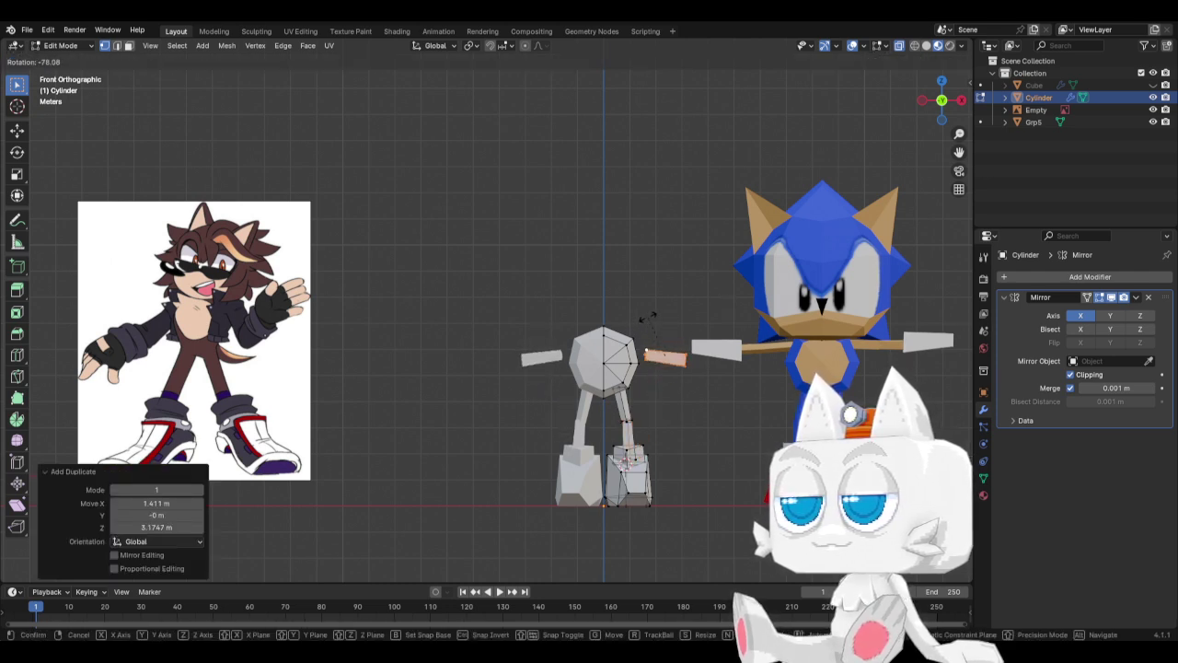
click(650, 317)
Move the arm piece up against the torso's shoulder, scale it to 1.240, and fine-tune its size and tilt.
key(g)
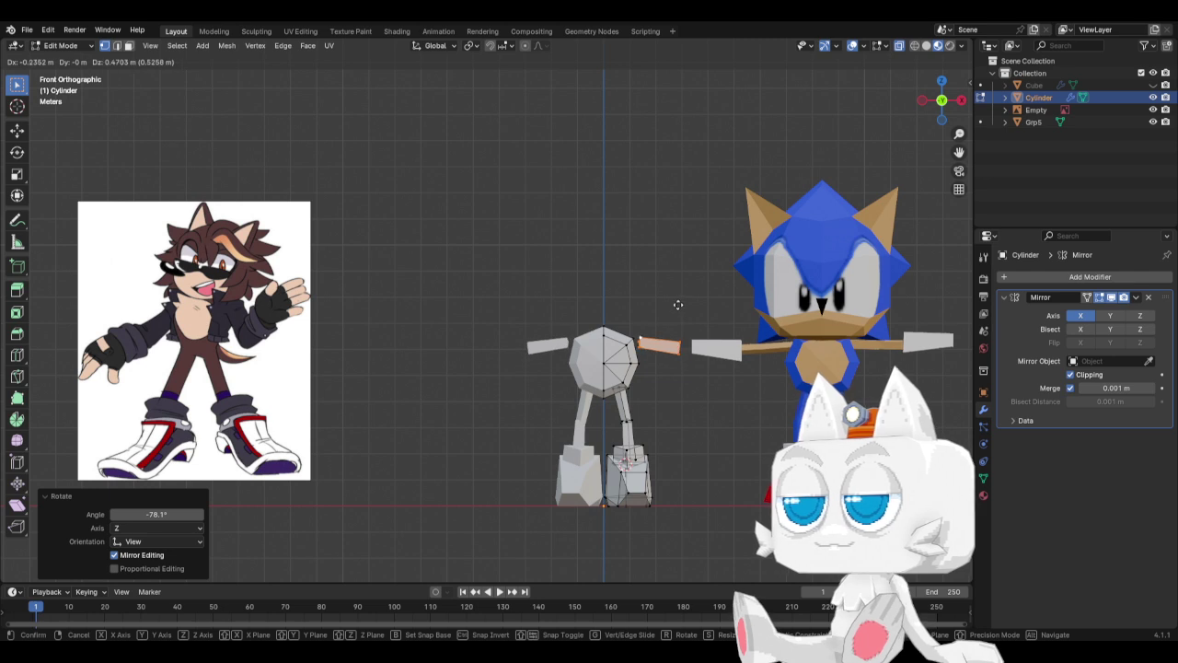
click(681, 301)
key(s)
click(723, 293)
key(s)
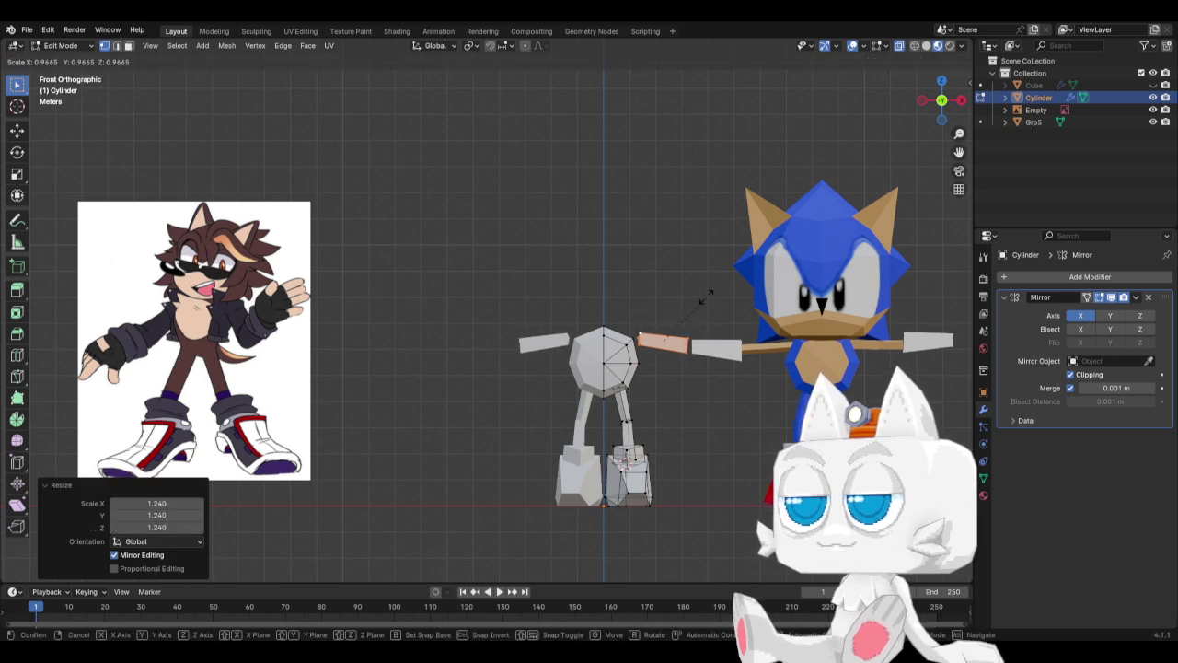
click(706, 295)
key(r)
click(684, 315)
Scale the vertices at the arm's outer end to 0.889.
drag(678, 314, 704, 366)
key(s)
click(702, 366)
Straighten the arm in the top view by moving its outer end -0.235 m along Y.
key(KP_7)
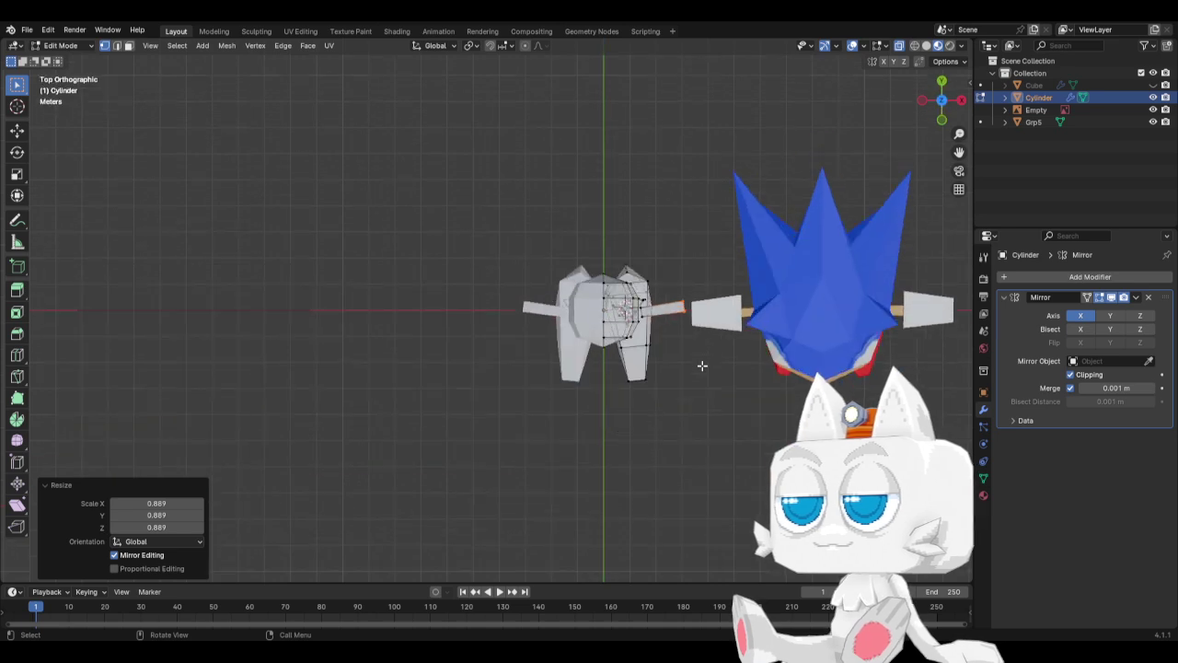
key(r)
key(Escape)
key(g)
key(y)
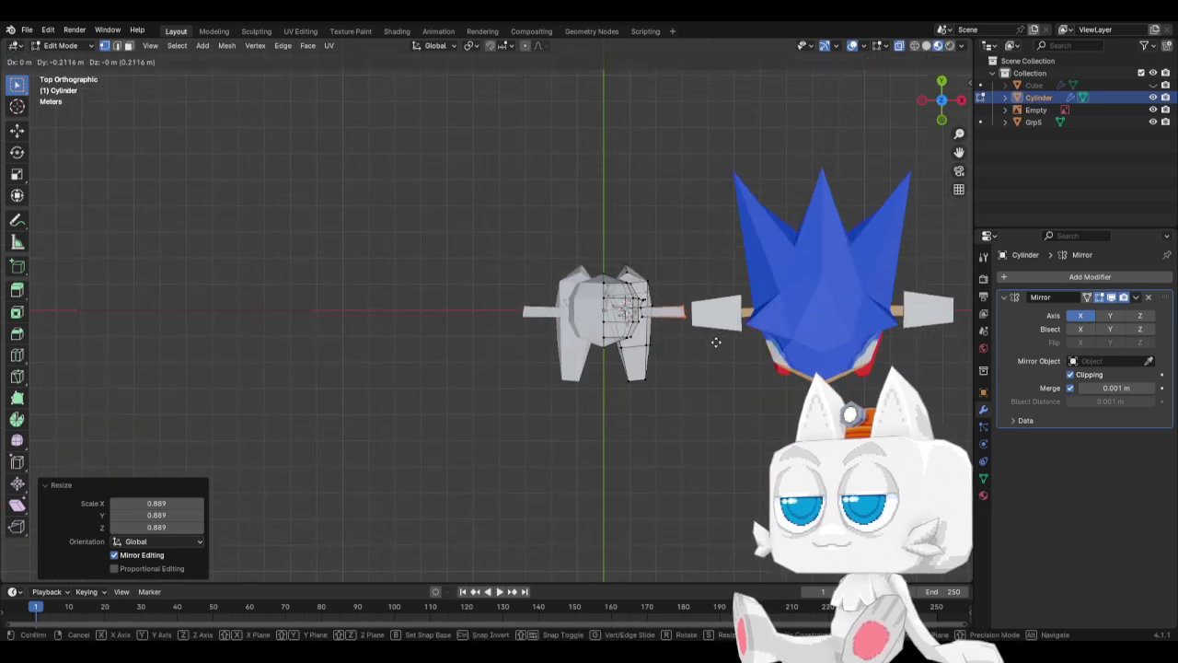
click(722, 333)
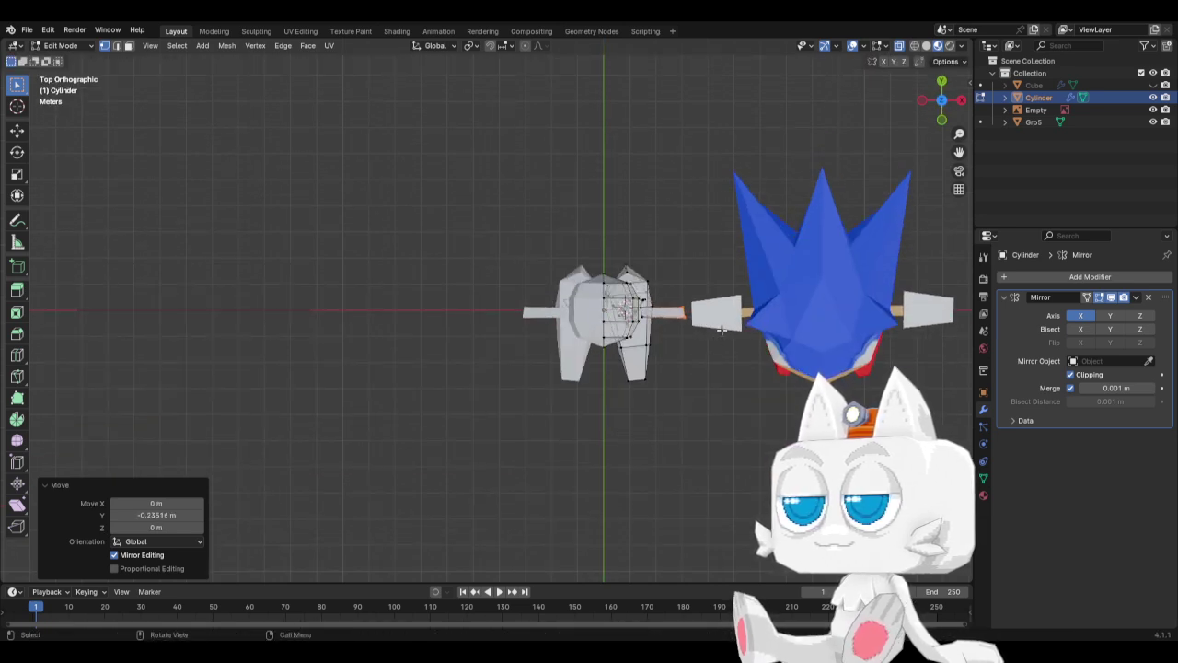
Lengthen the arm by moving its outer end 0.082 m along X in the top view.
scroll(722, 330, up, 3)
key(g)
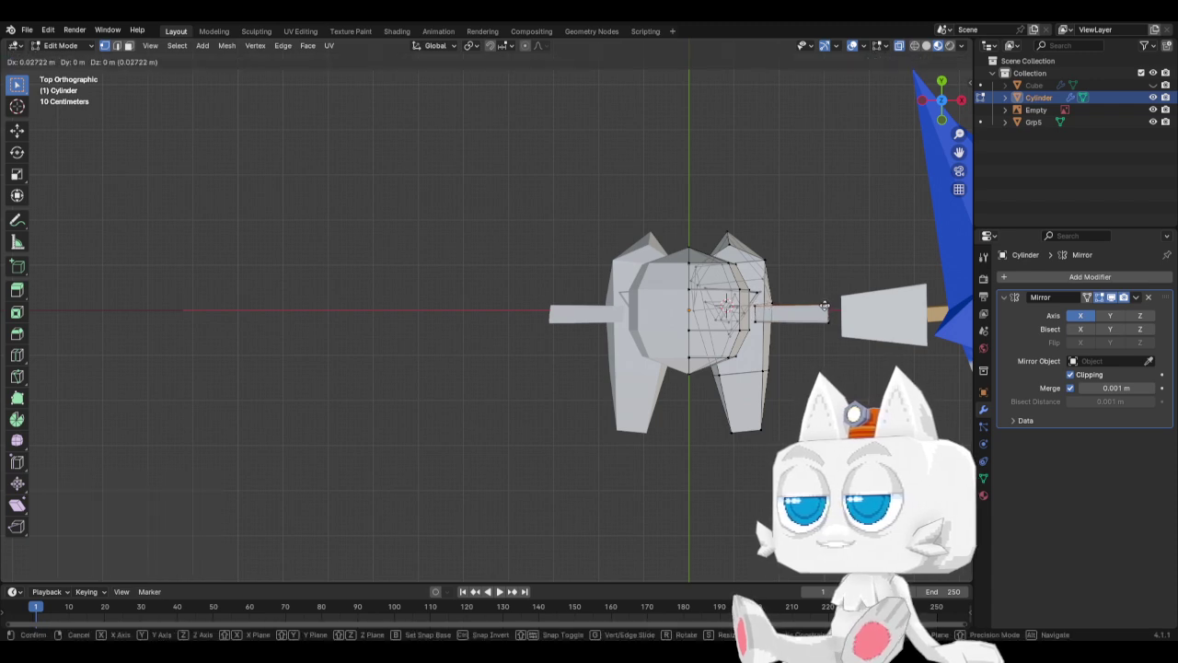
click(827, 305)
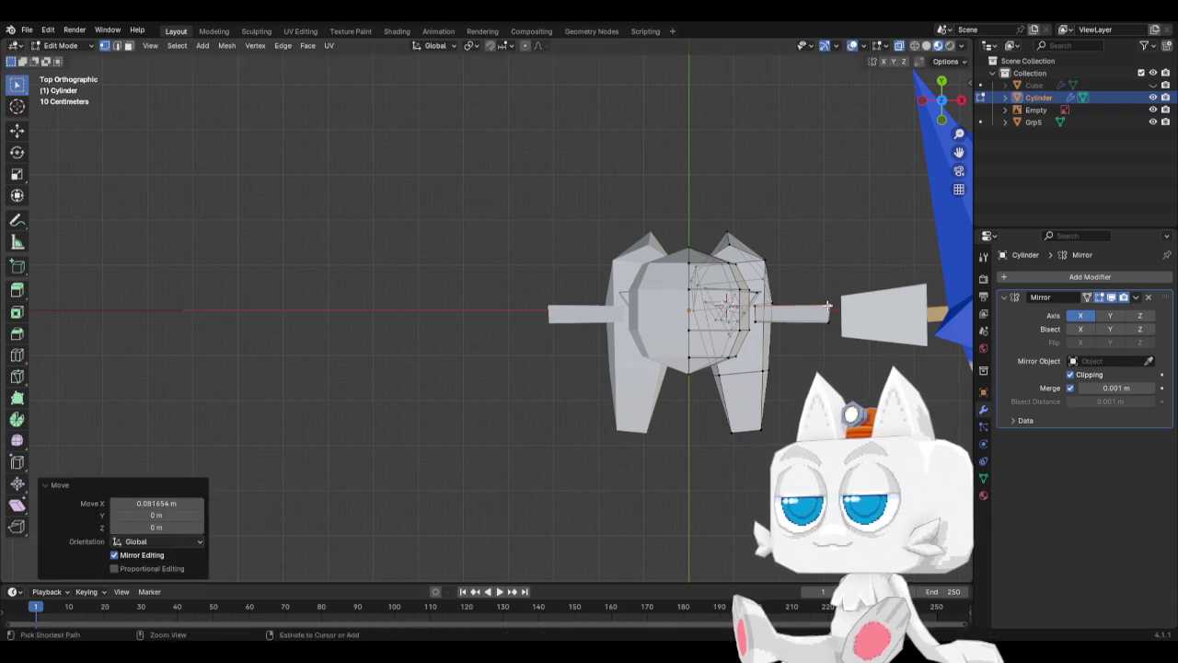
Select the whole arm piece and rotate it -85° in the right side view.
key(ctrl+l)
key(KP_3)
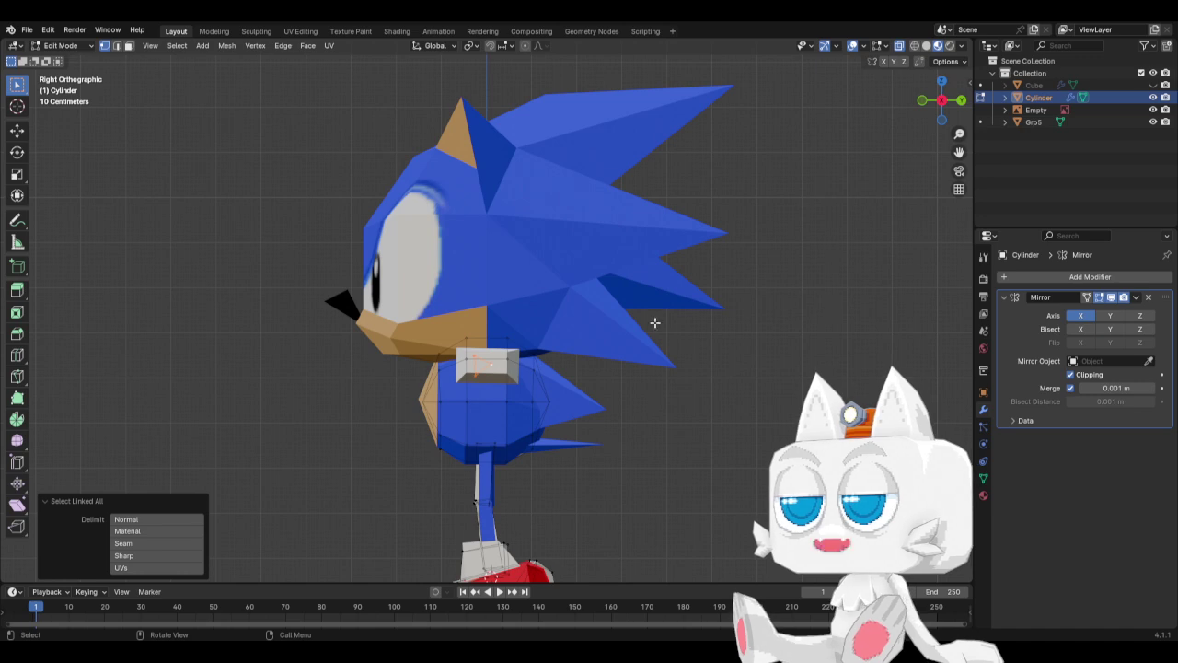
key(r)
key(Return)
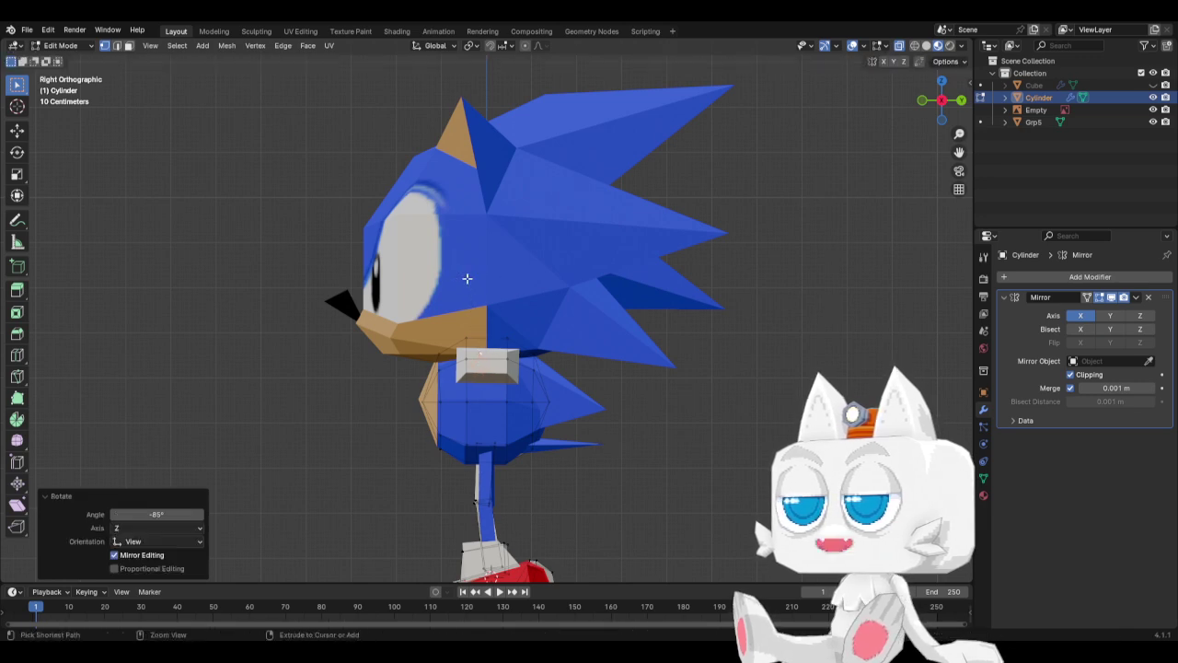
In the front view, enlarge the arm's inner end and scale the vertices at its outer end to 1.673.
key(KP_1)
scroll(566, 316, down, 2)
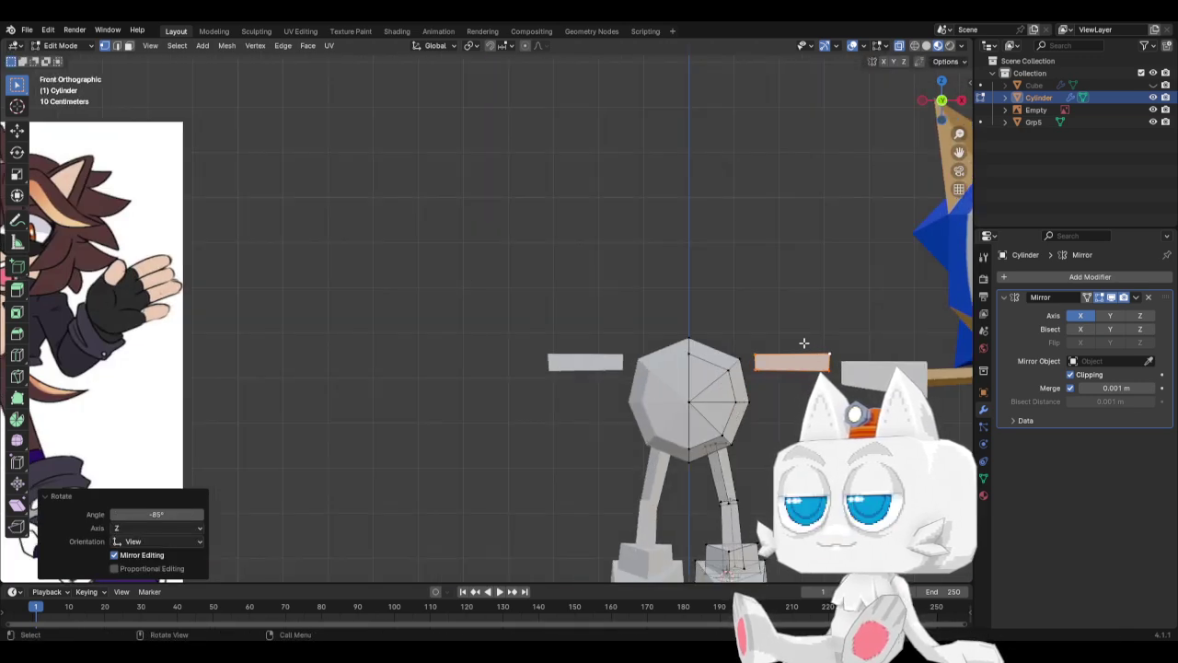
click(700, 324)
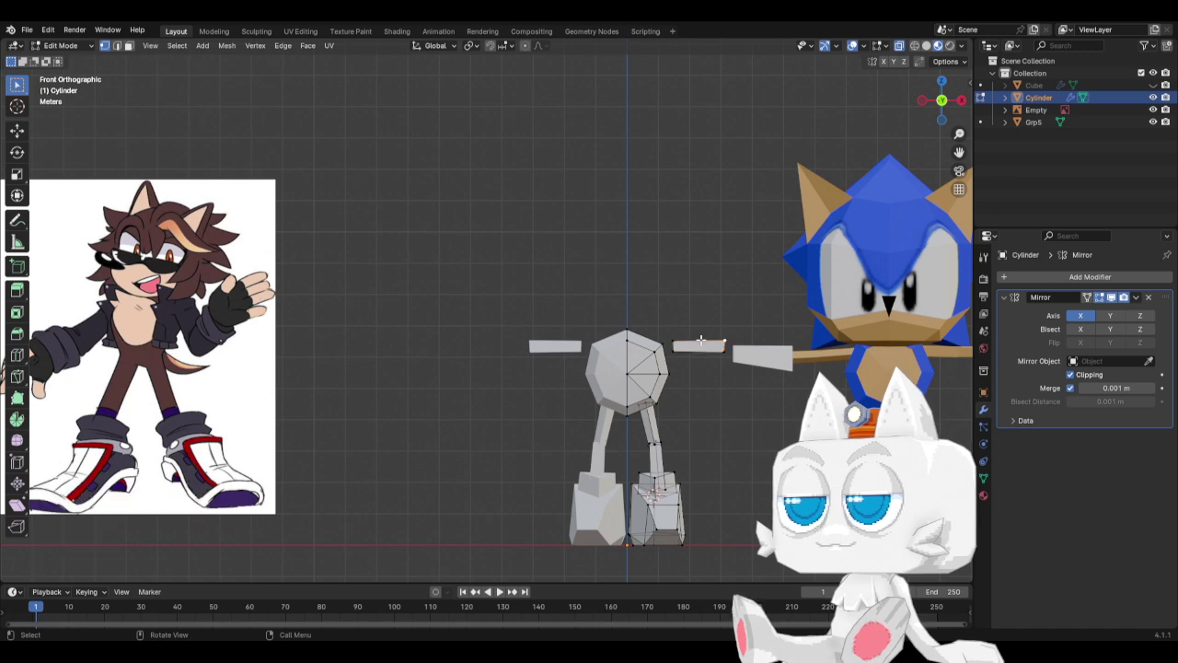
key(s)
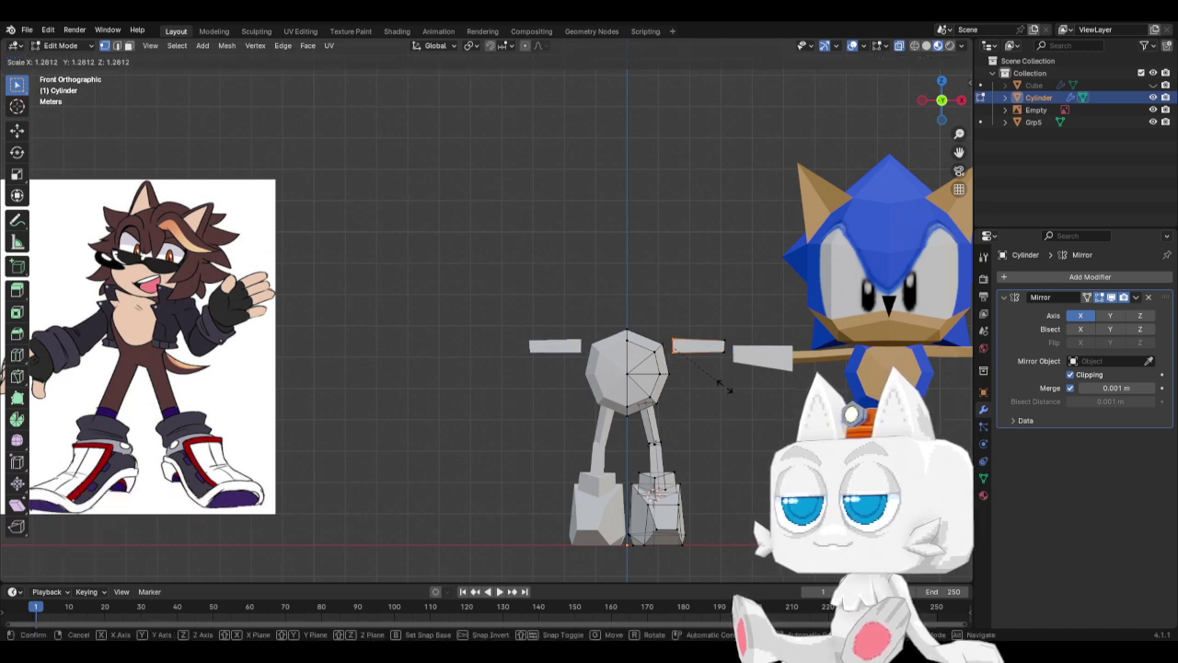
click(731, 389)
key(b)
drag(704, 331, 737, 378)
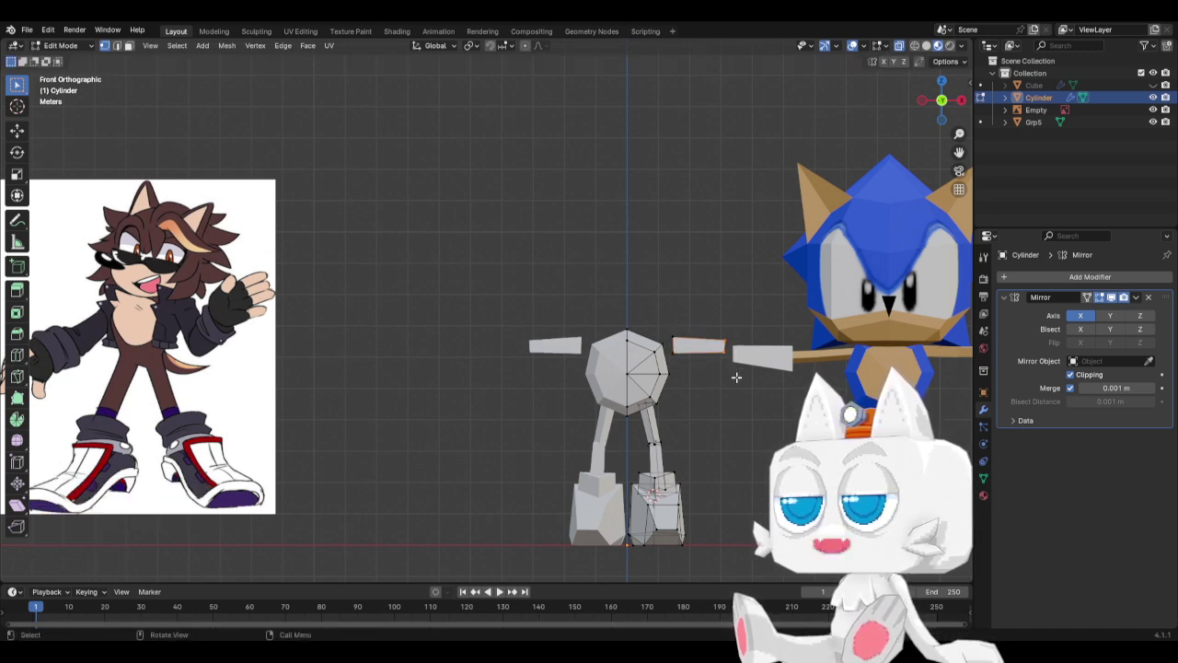
key(s)
click(763, 377)
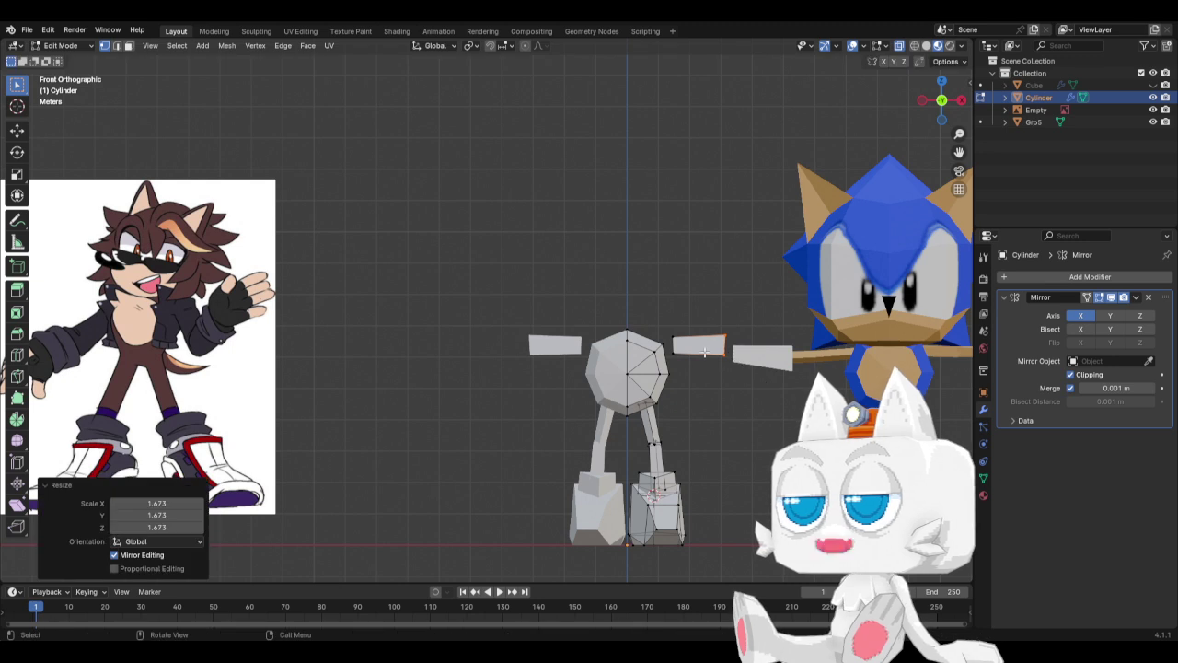
Select the whole arm piece and reposition it beside the torso, ending with a move of 0.451 m along X and 0.059 m along Z.
key(g)
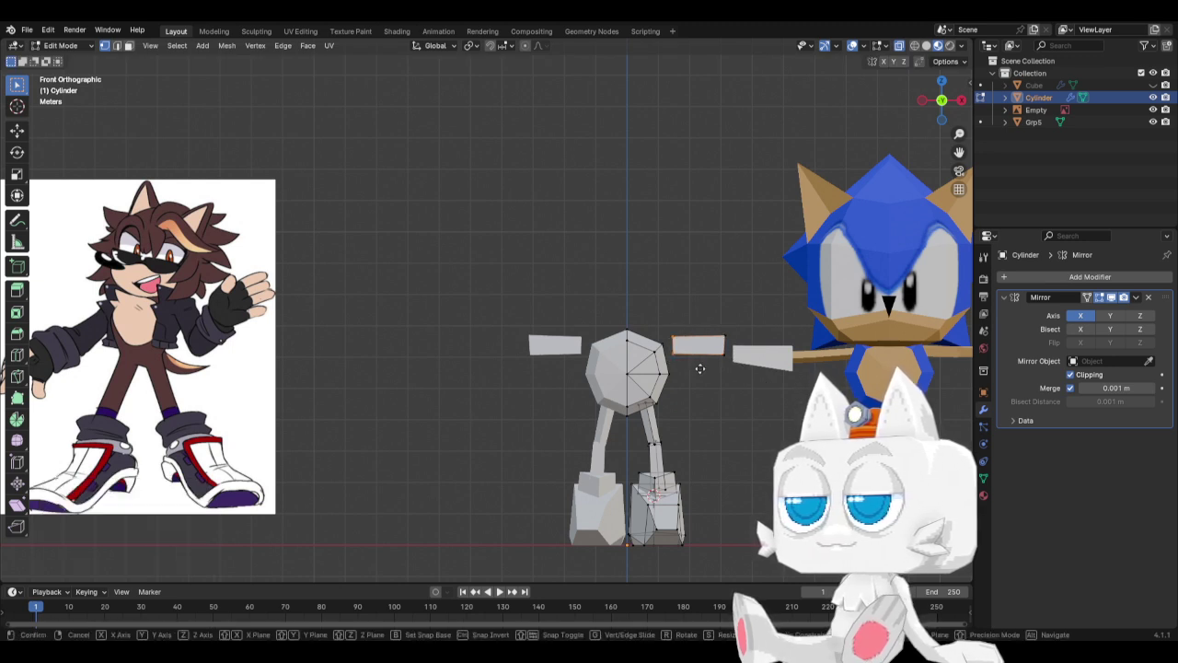
key(Escape)
key(ctrl+l)
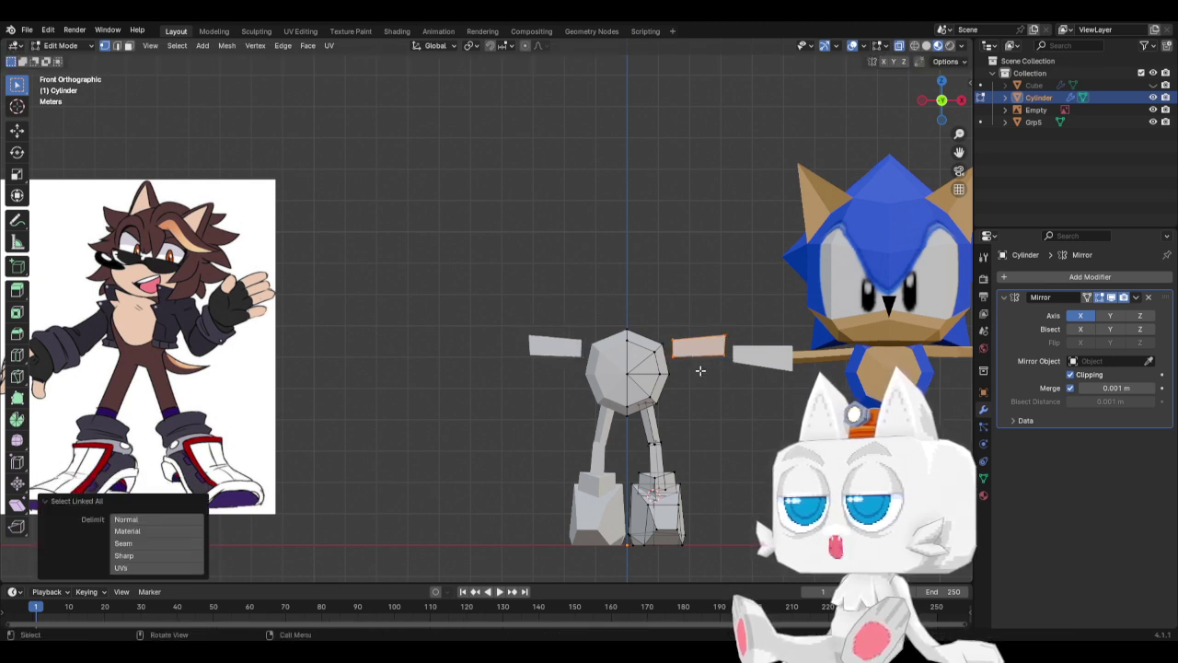
key(g)
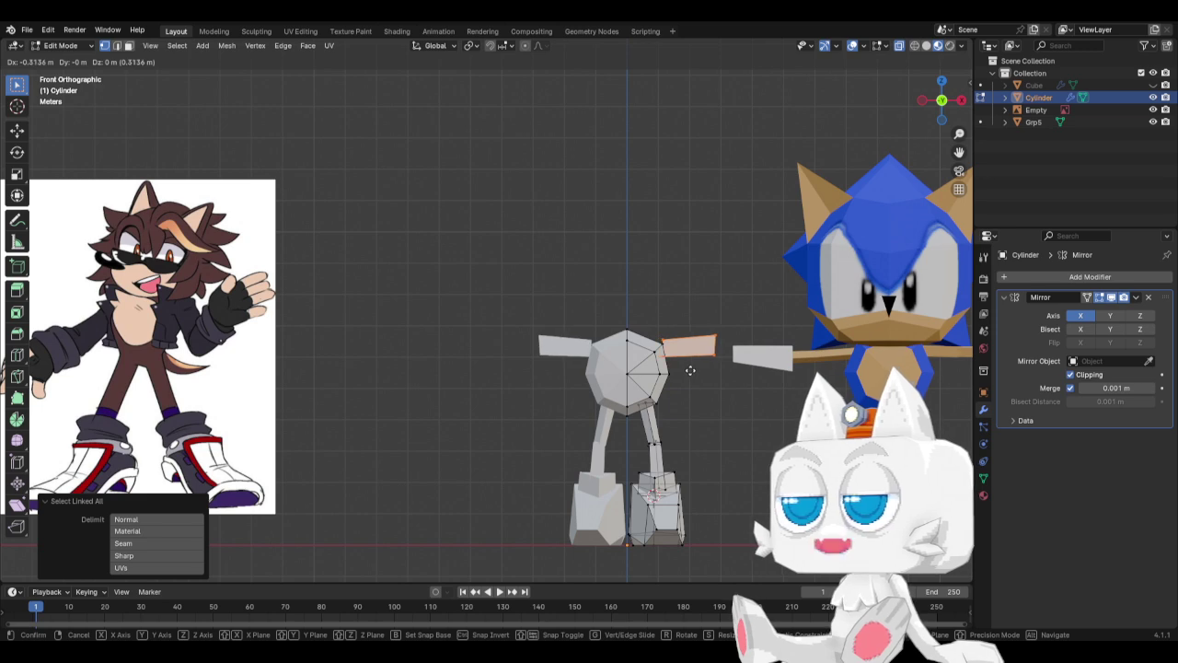
click(689, 370)
key(g)
click(705, 369)
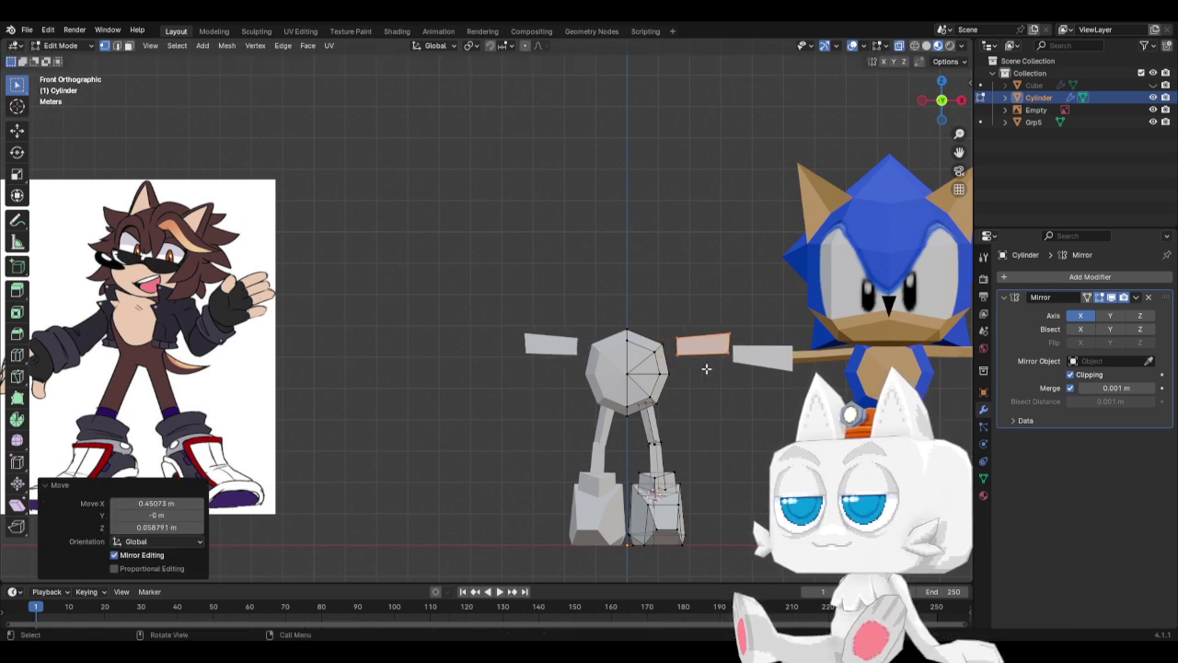
Enlarge the vertices at the arm's shoulder end.
click(692, 364)
key(s)
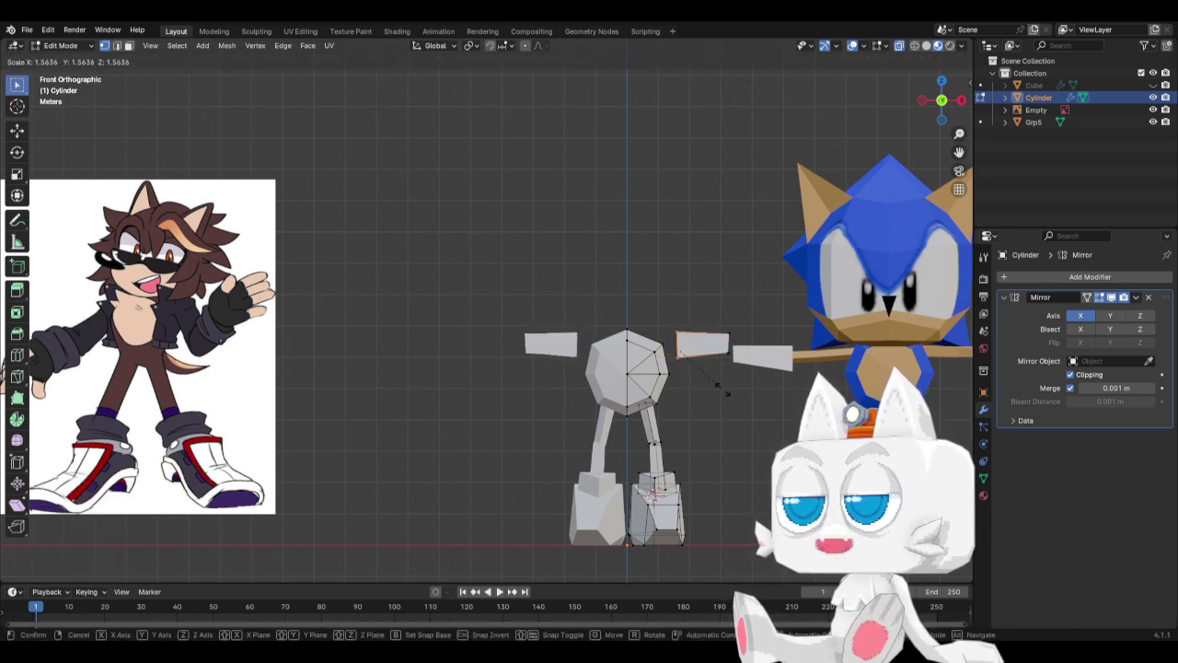
click(727, 395)
Extrude the arm's shoulder end 0.725 m toward the torso and merge the new vertices into a single point.
key(ctrl+z)
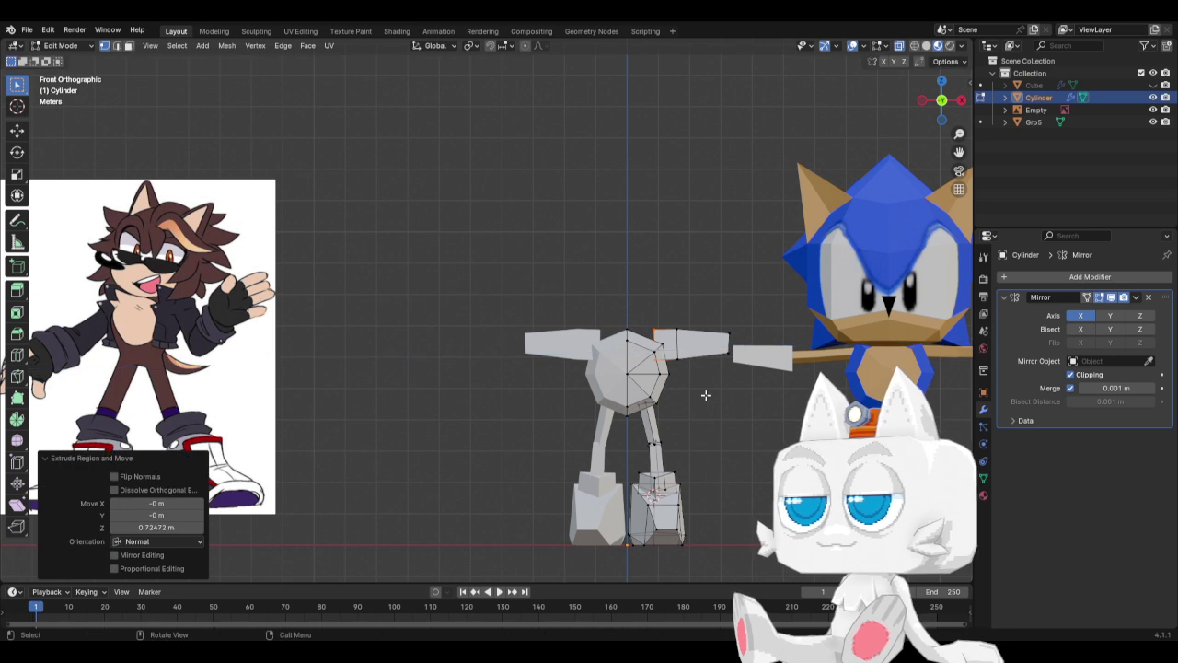
key(m)
click(705, 396)
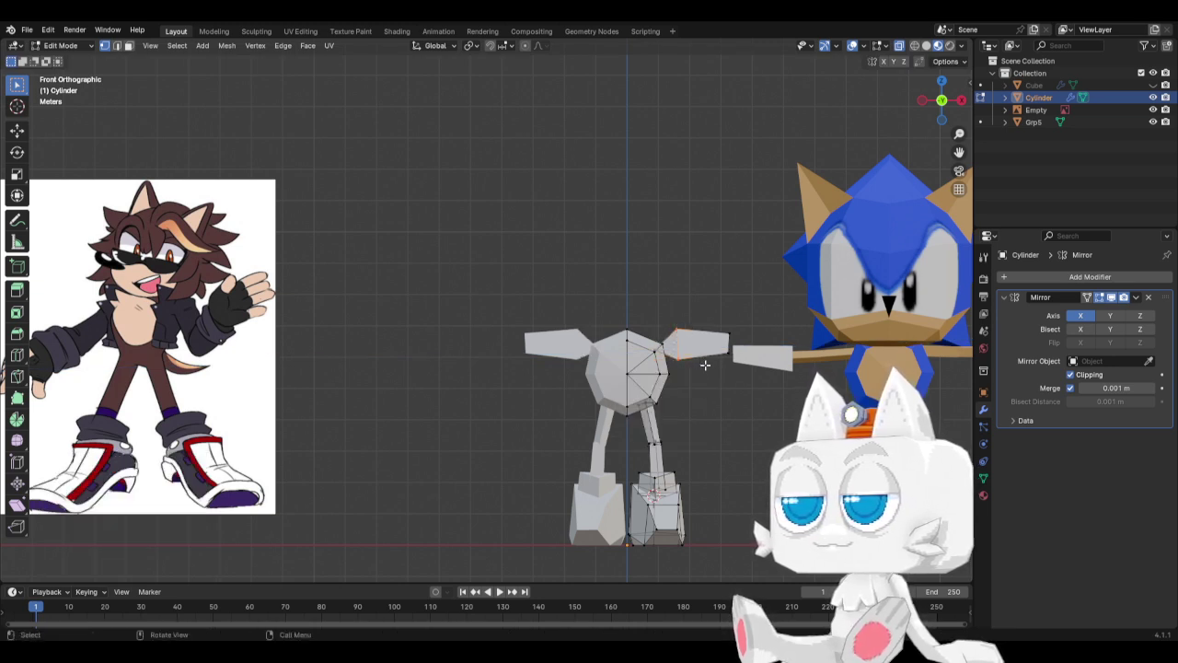
Move the whole arm piece along X so its pointed shoulder sinks into the torso.
key(ctrl+l)
key(g)
key(x)
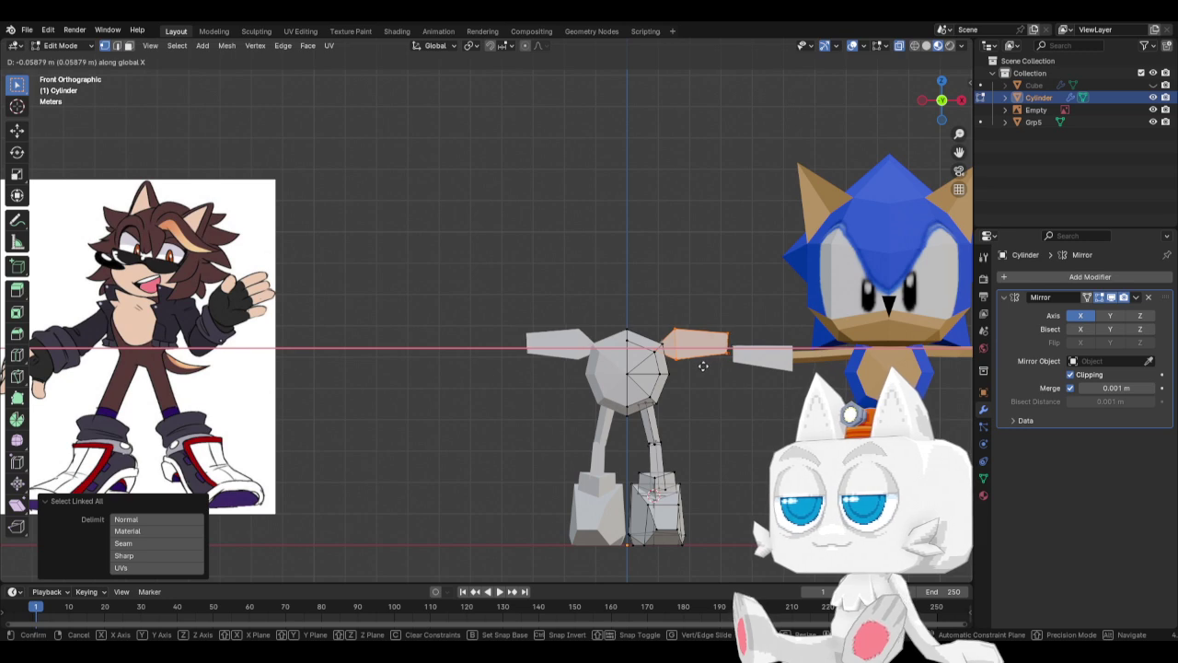
click(700, 366)
Duplicate the upper arm outward along X as a forearm and scale the copy to 0.848.
click(728, 364)
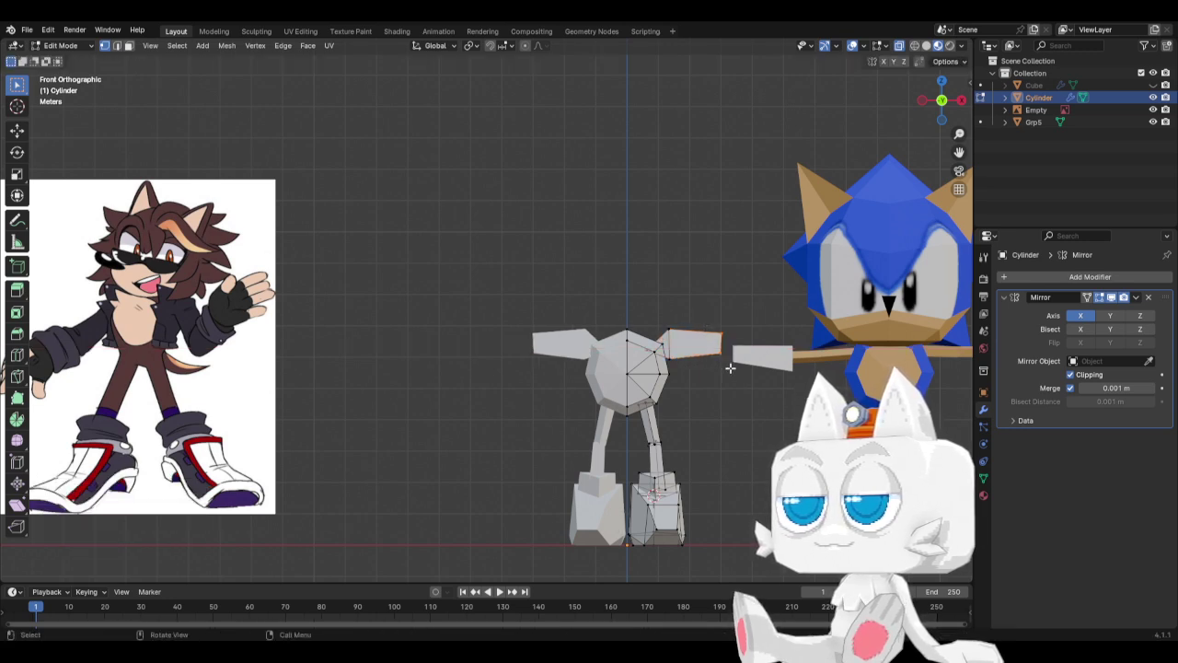
key(ctrl+l)
key(shift+d)
key(x)
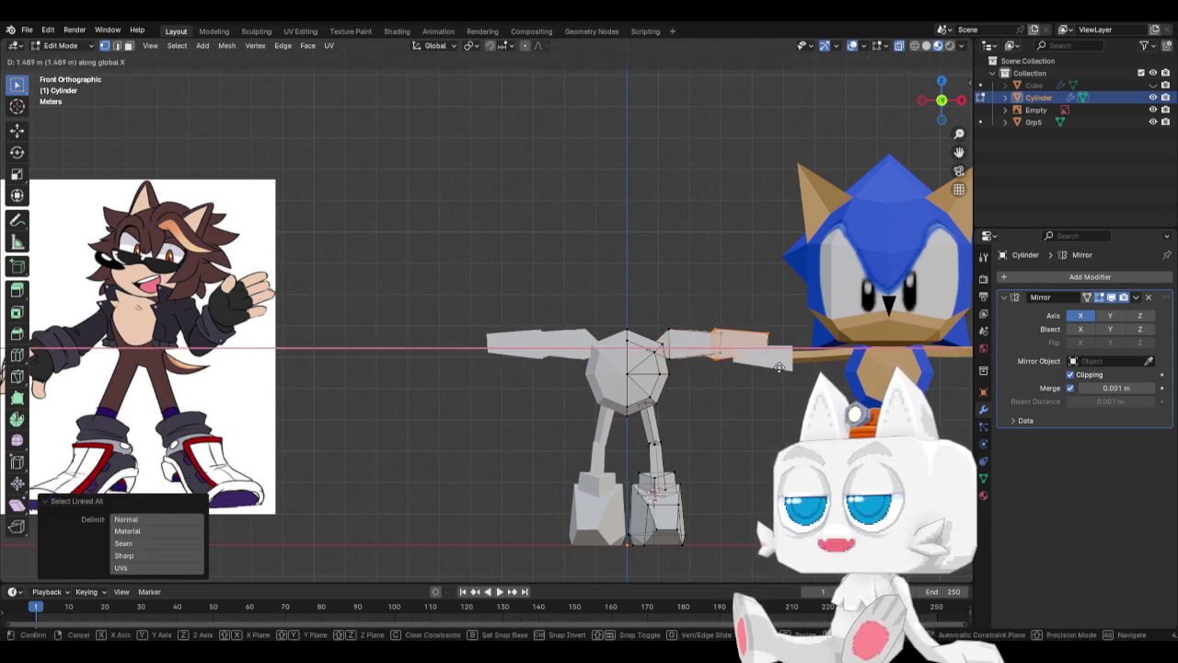
click(769, 366)
key(s)
click(797, 369)
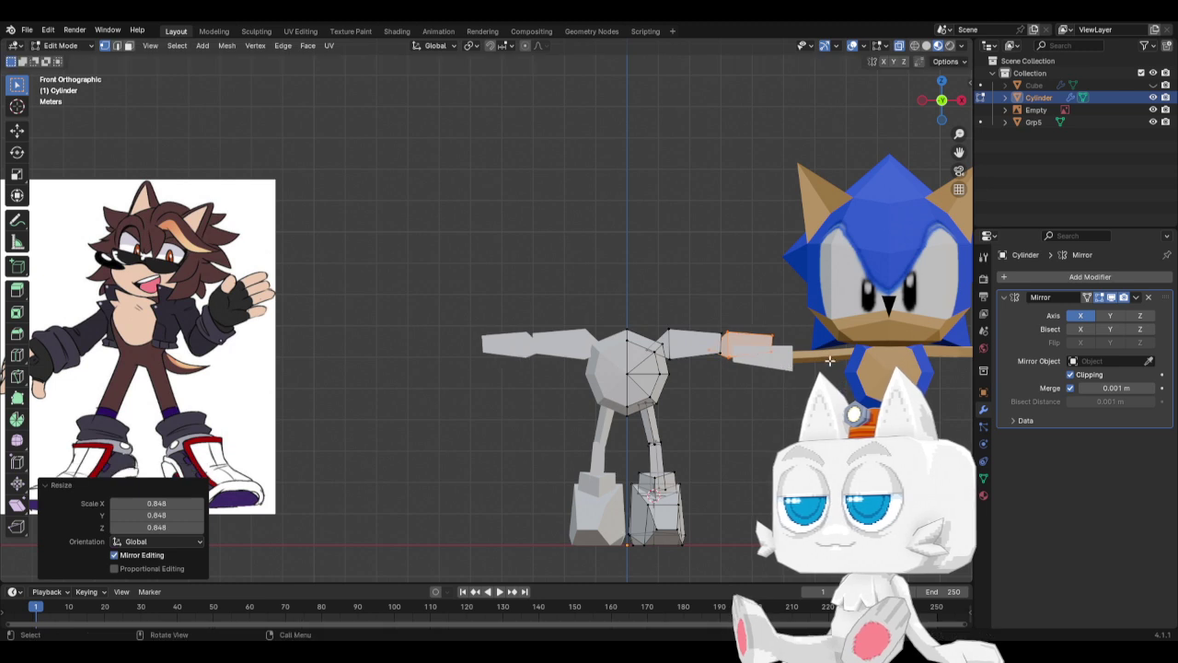
Scale the vertices at the elbow to 0.767 and move the forearm -0.059 m along X toward the upper arm.
drag(710, 328, 723, 365)
key(s)
click(715, 361)
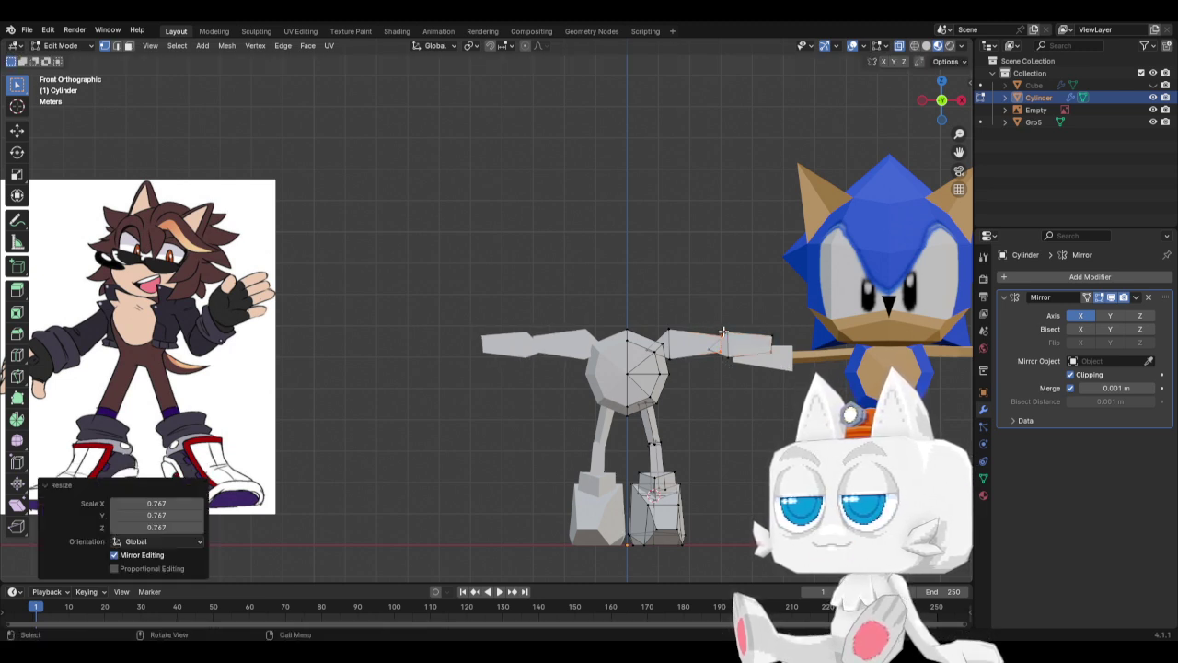
key(ctrl+l)
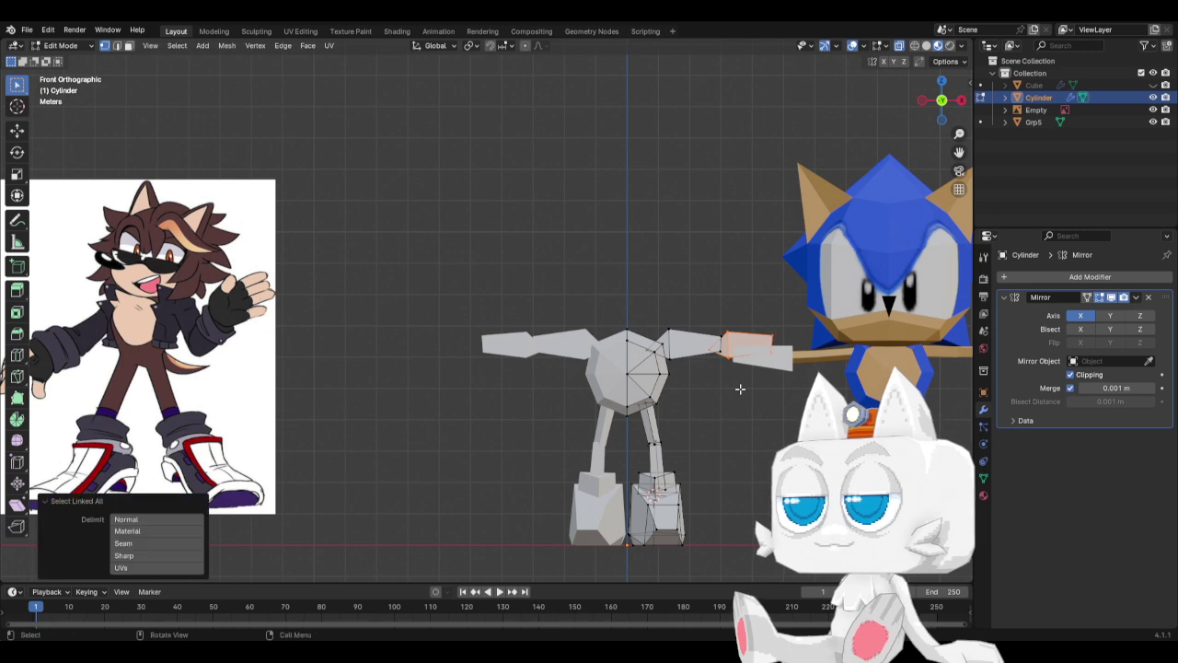
key(g)
key(x)
click(738, 388)
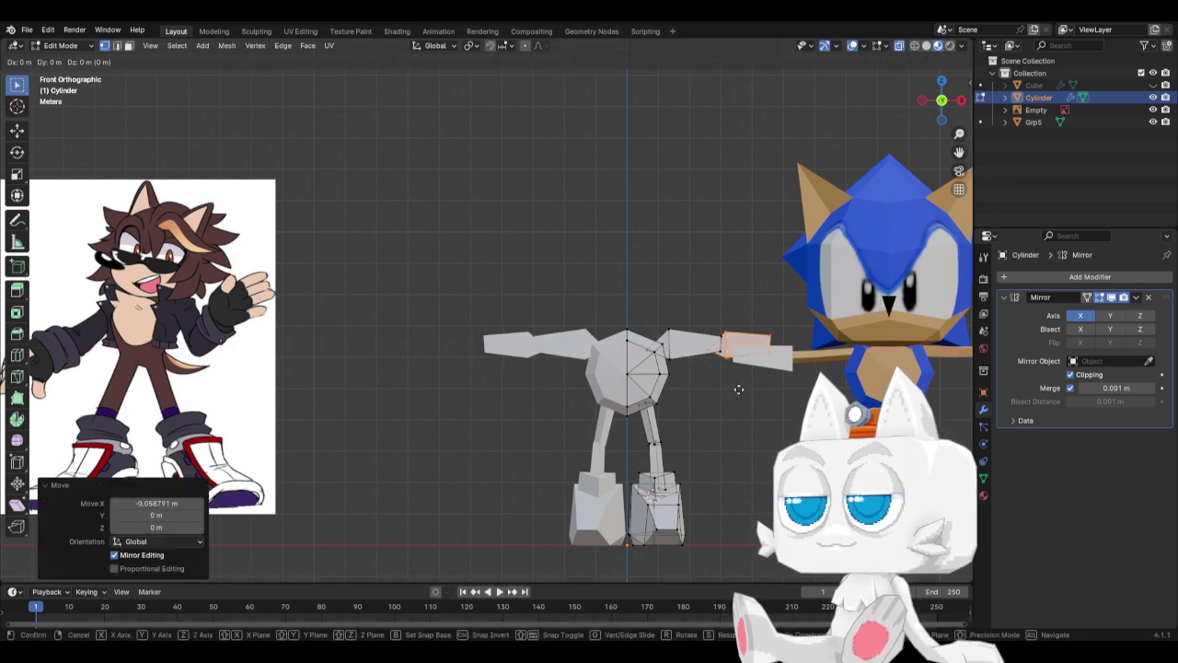
Select both arm segments and try rotating them 90° to hang beside the torso, comparing their length with the body.
click(734, 358)
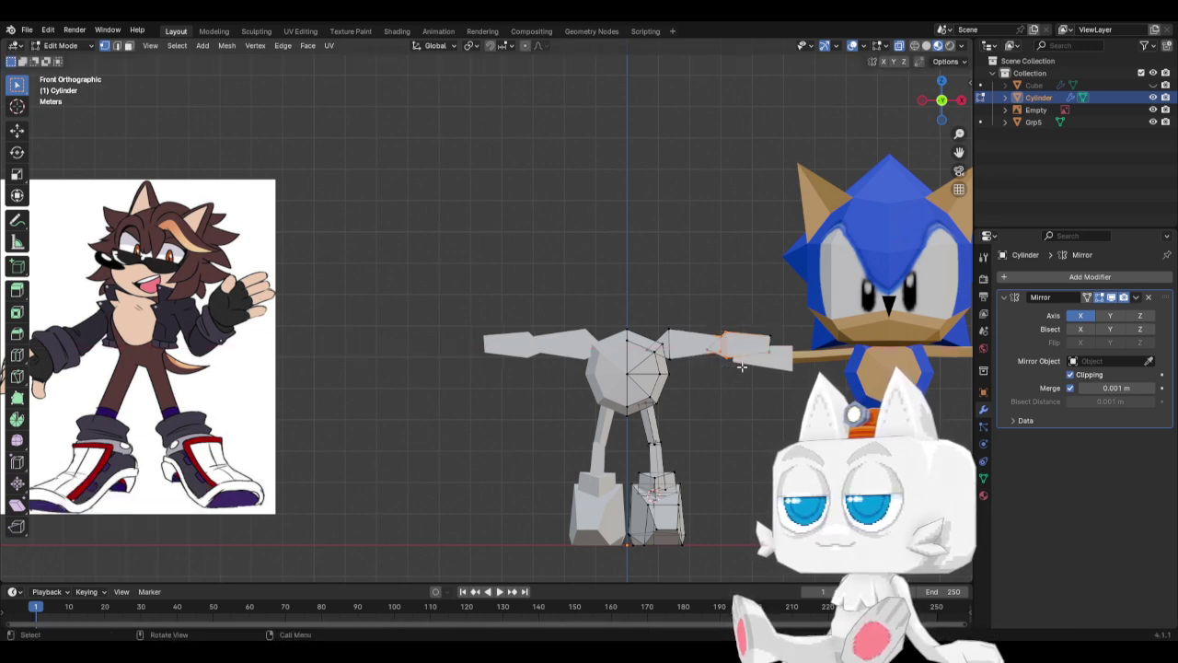
key(ctrl+l)
key(r)
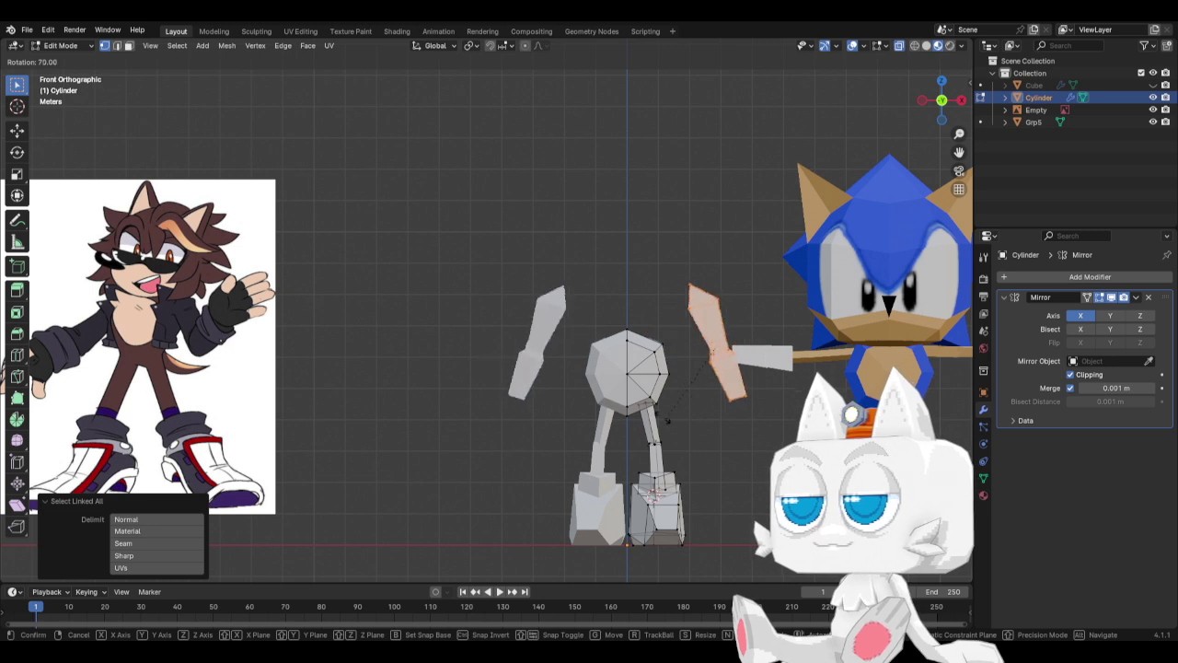
click(642, 405)
key(g)
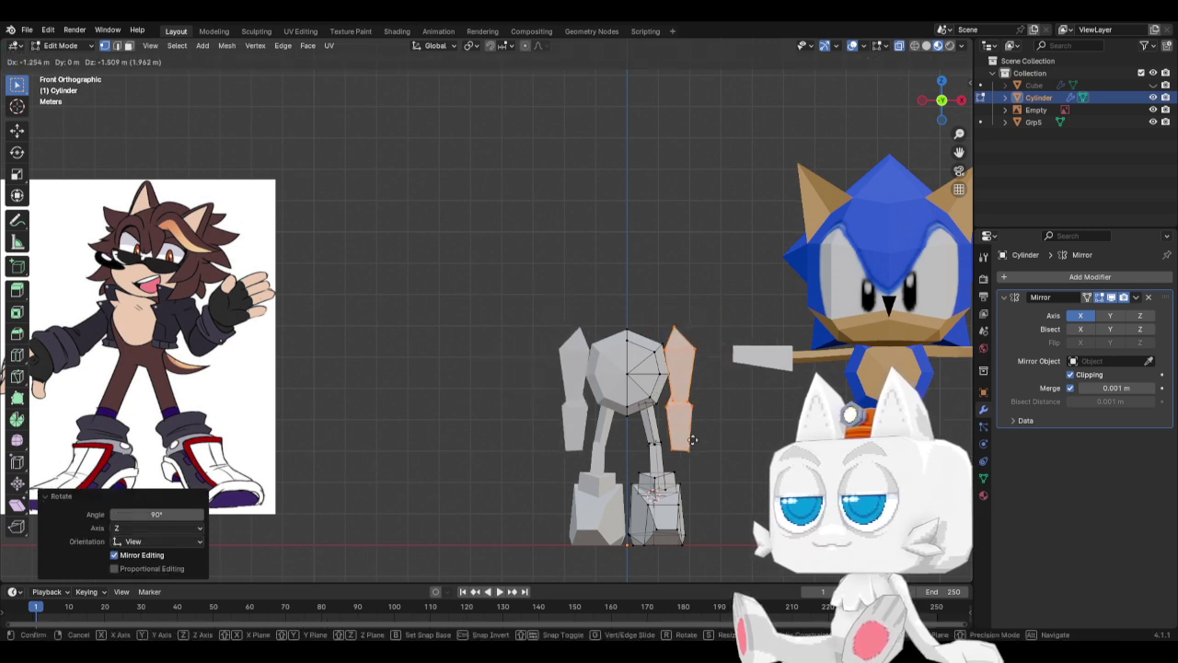
key(r)
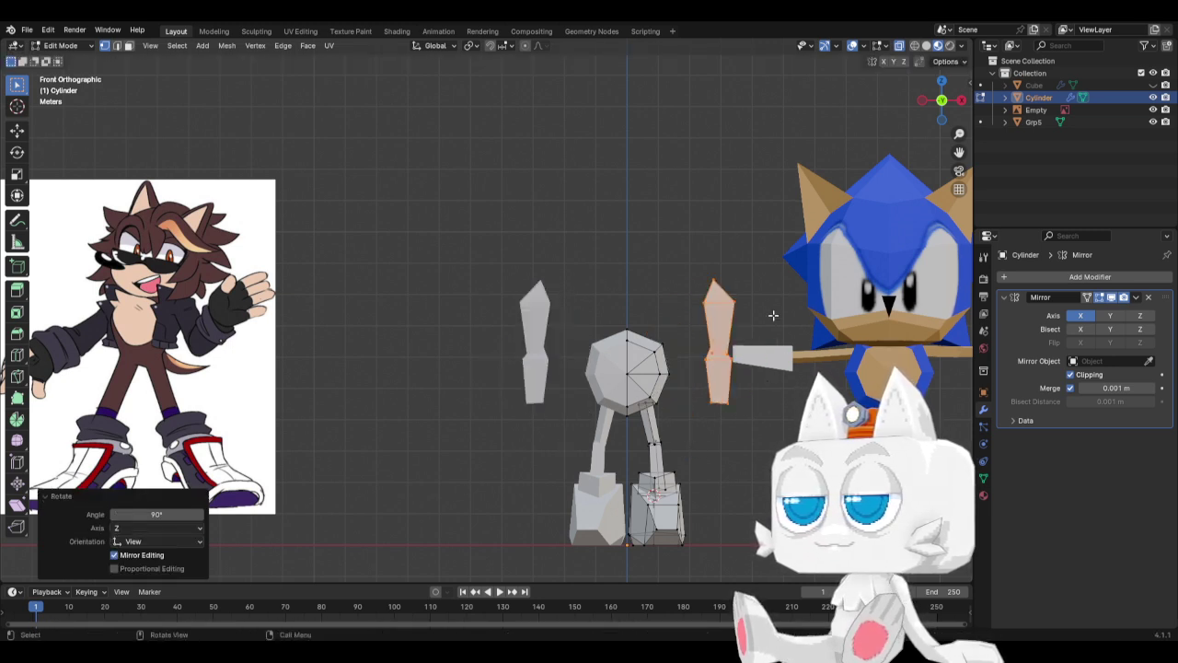
ctrl+click(773, 315)
Scale both arm segments to about 0.88 and move them -0.098 m along X toward the torso.
key(s)
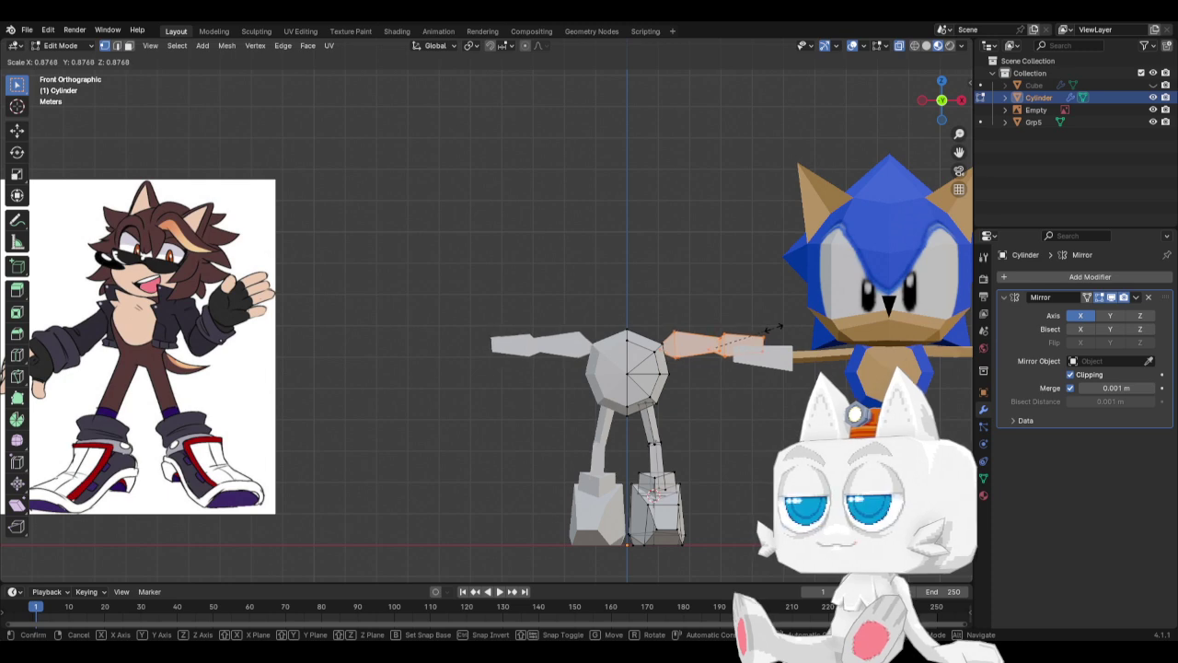
click(774, 327)
Try the shortened arm rotated 95° alongside the body, then restore its horizontal pose.
key(r)
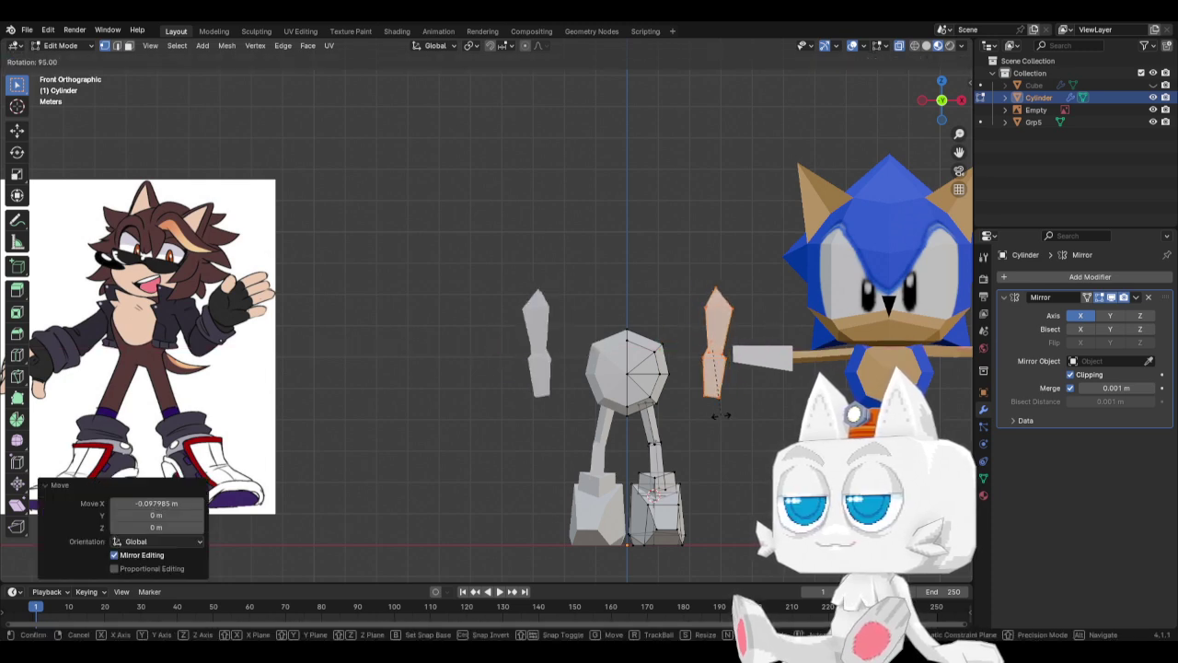
ctrl+click(725, 415)
key(g)
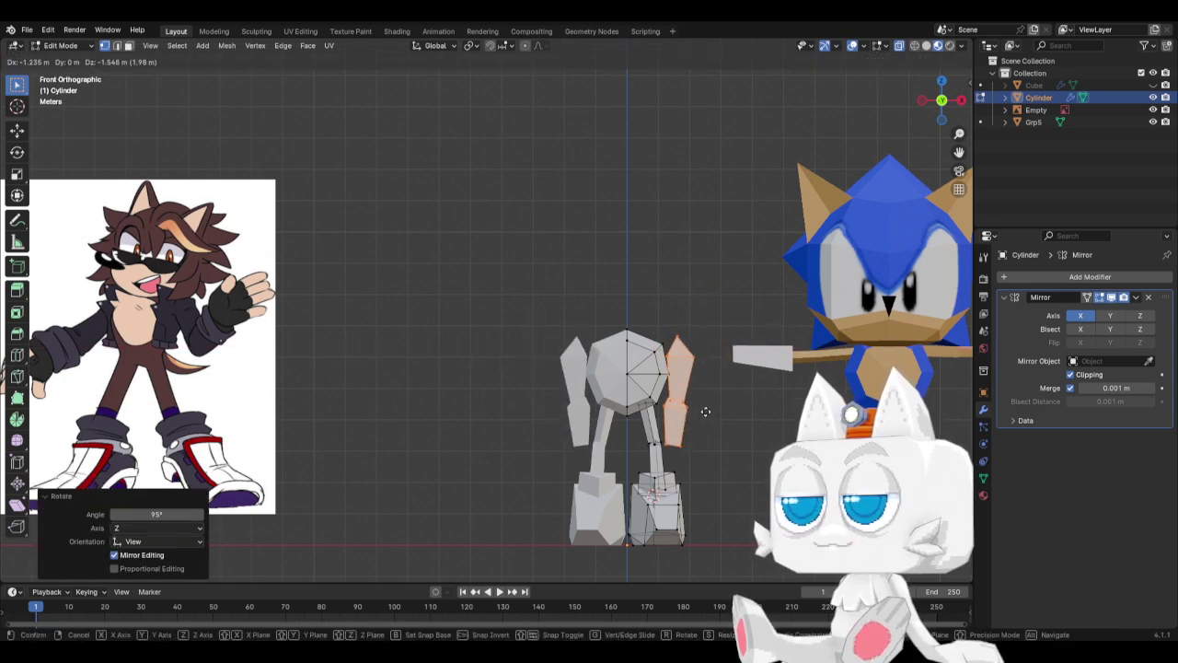
key(Escape)
key(ctrl+z)
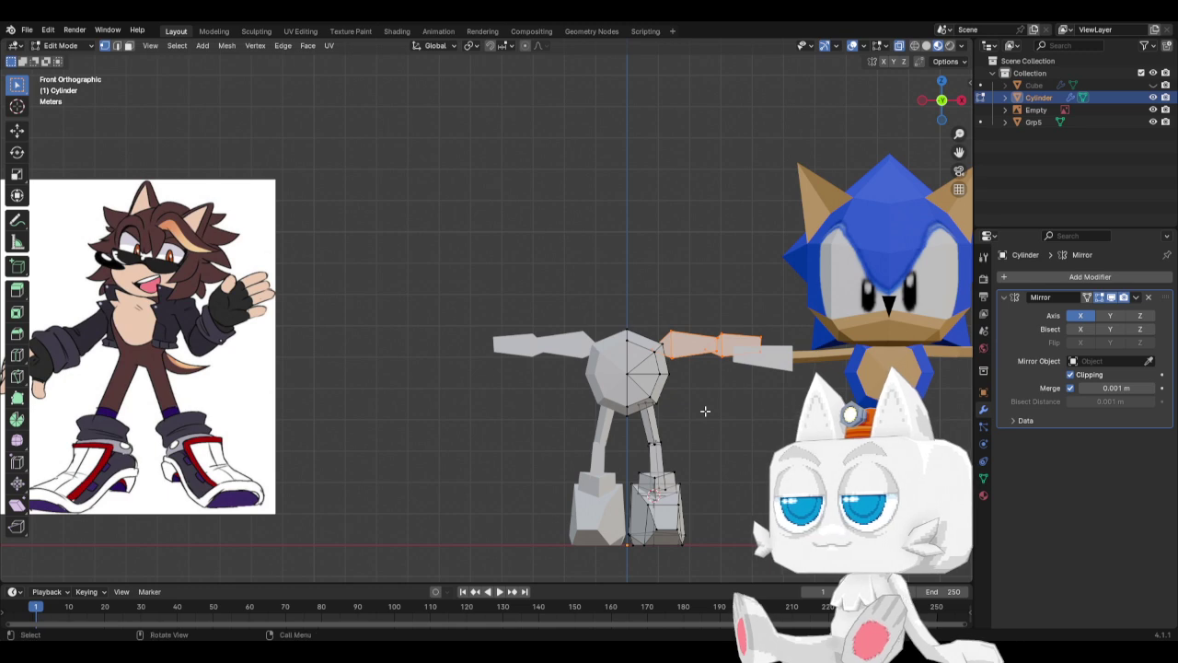
Leave mesh editing and move the blue Sonic reference model 6.624 m along X, clear of the new character.
scroll(705, 412, down, 3)
key(Tab)
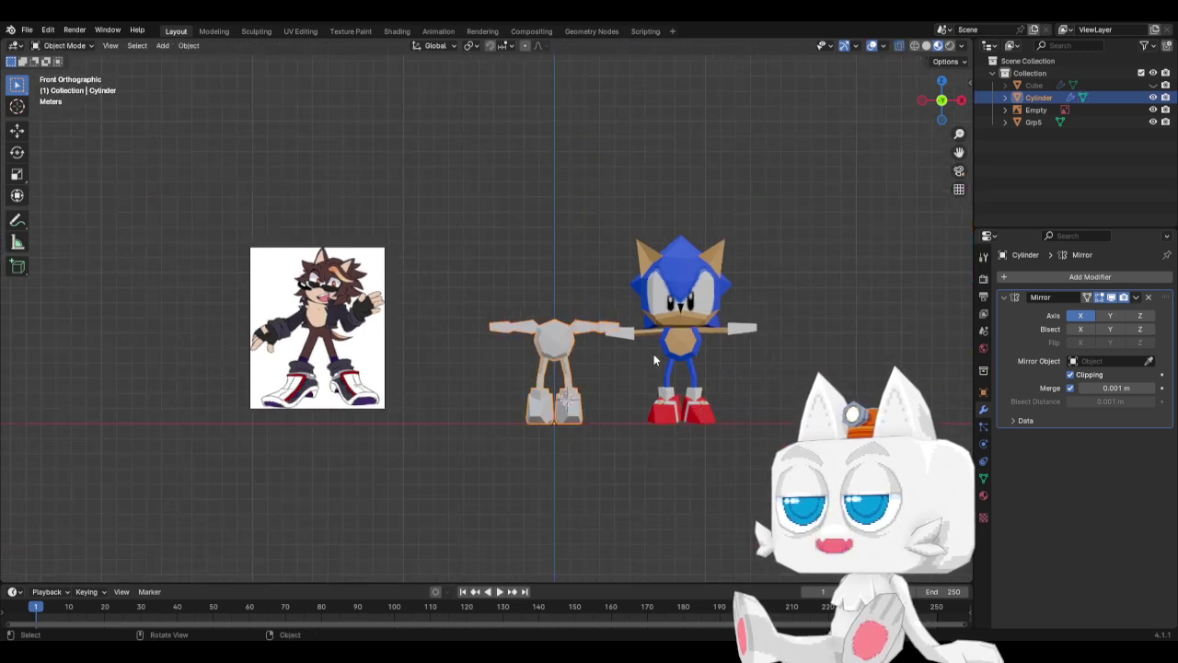
click(684, 347)
key(g)
key(x)
click(784, 347)
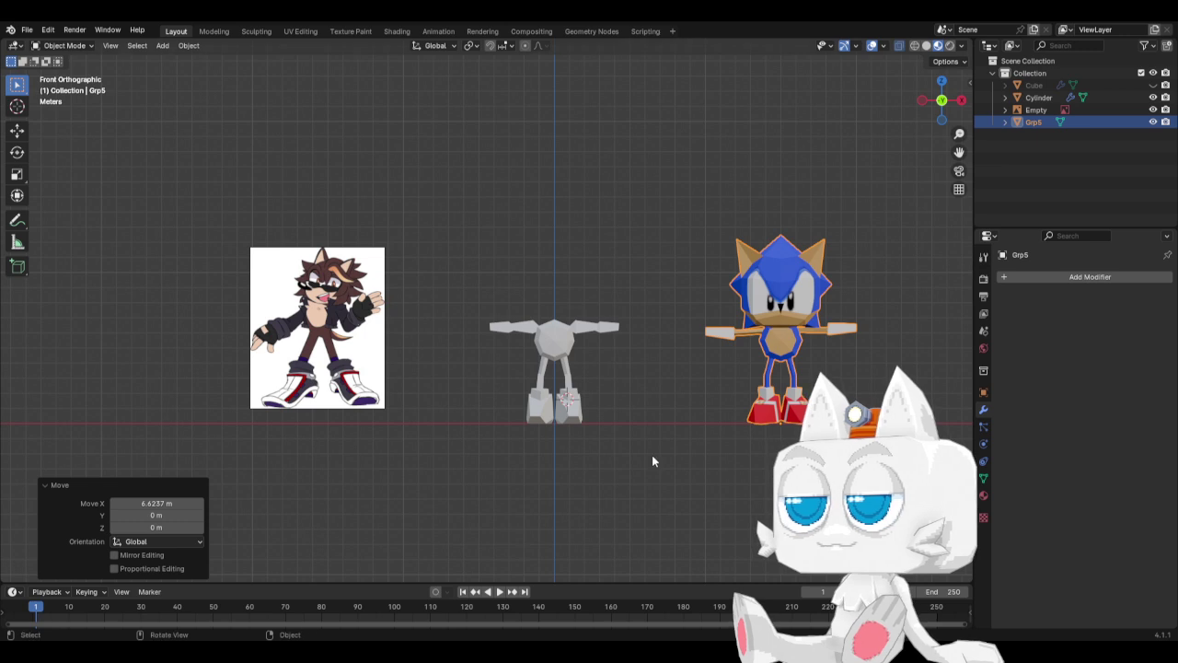
Switch mesh editing from the Sonic reference to the new character's body mesh, at the outer end of the forearm.
scroll(681, 359, up, 3)
key(Tab)
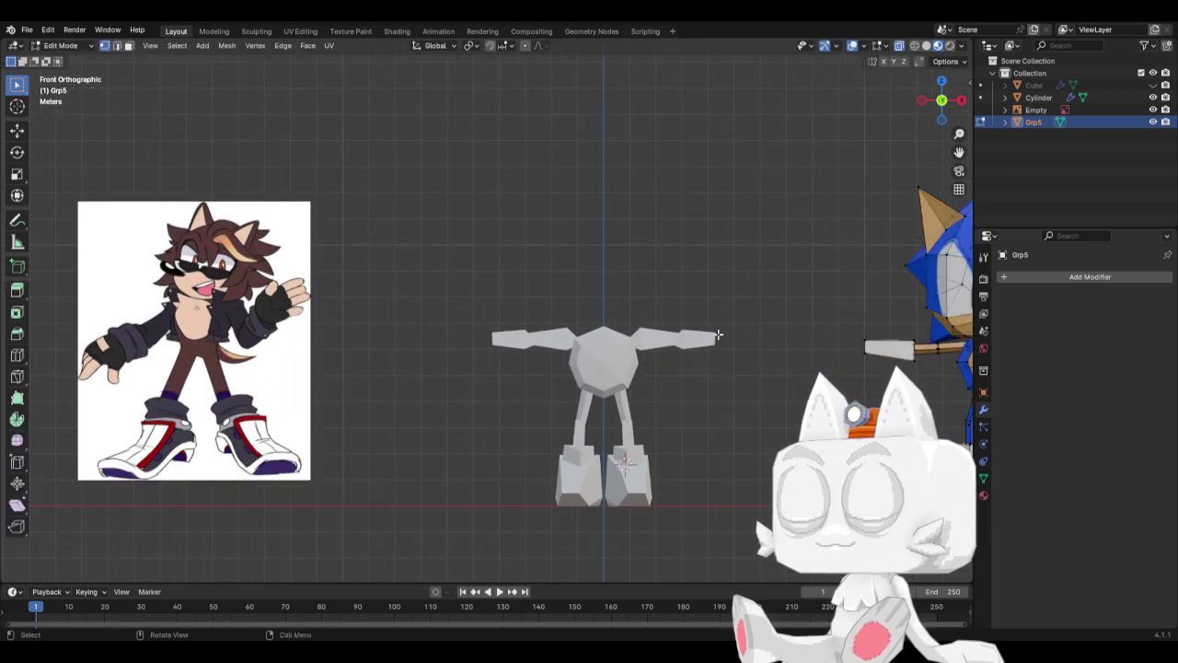
key(alt+q)
click(710, 318)
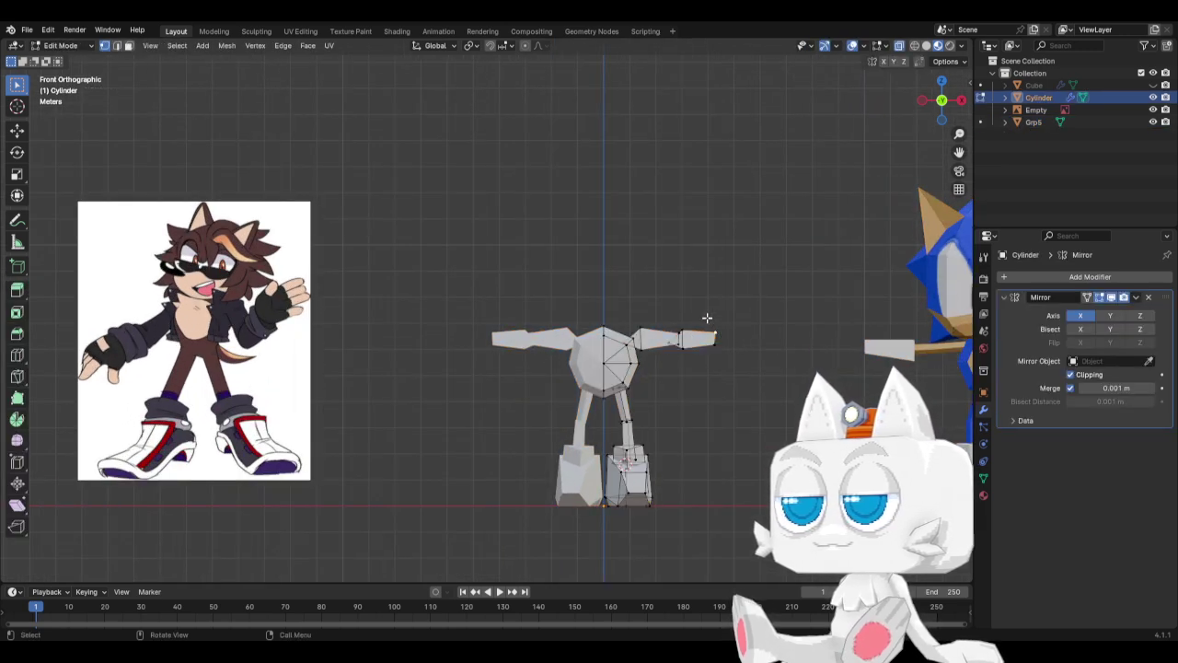
Snap the 3D cursor to the forearm's outer end and add a cube there as the base of the hand.
drag(701, 318, 718, 345)
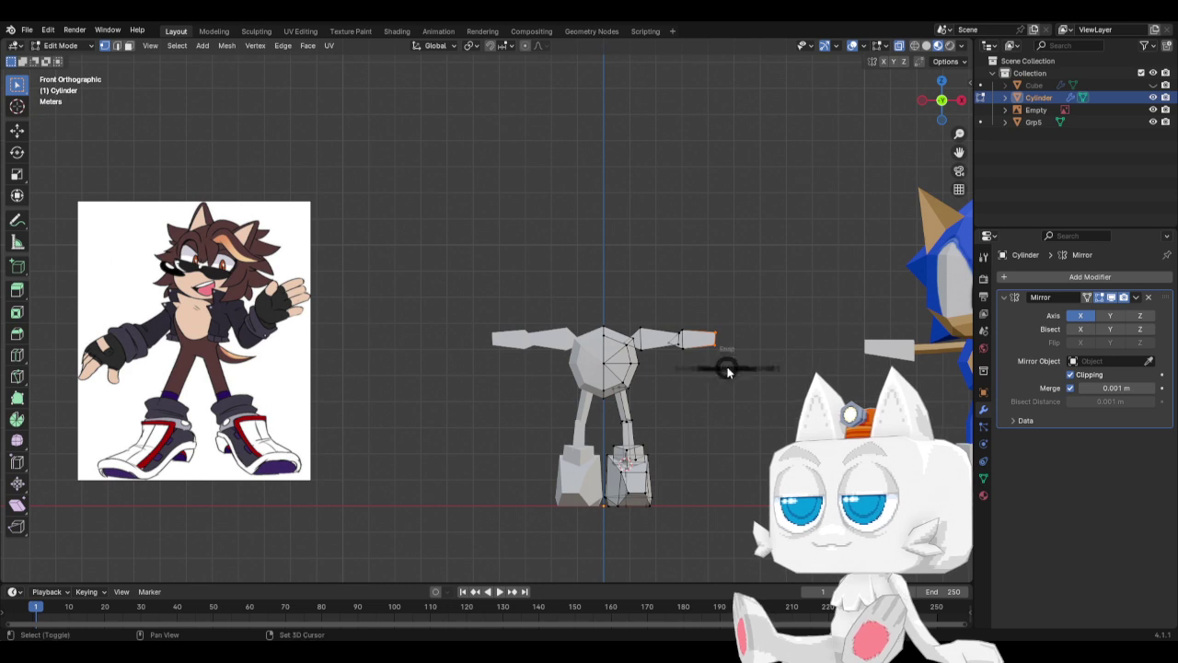
key(shift+s)
click(727, 379)
key(alt+e)
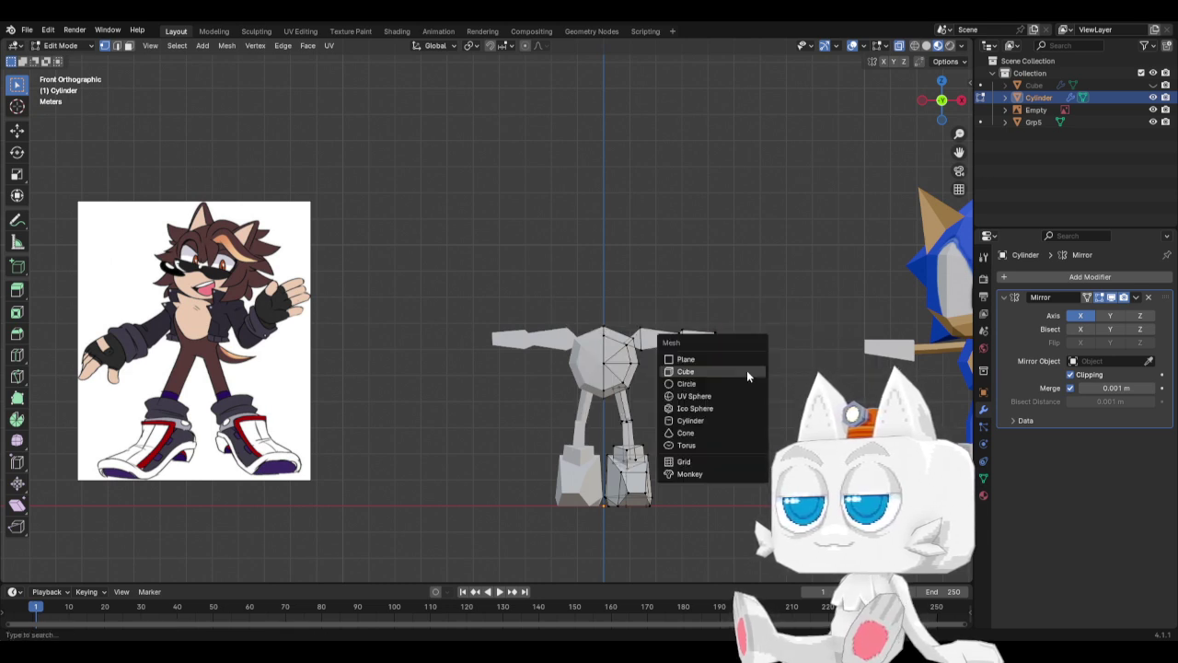
click(747, 372)
Scale the new cube to 0.703 and position it directly against the forearm's outer end.
key(s)
click(774, 375)
key(g)
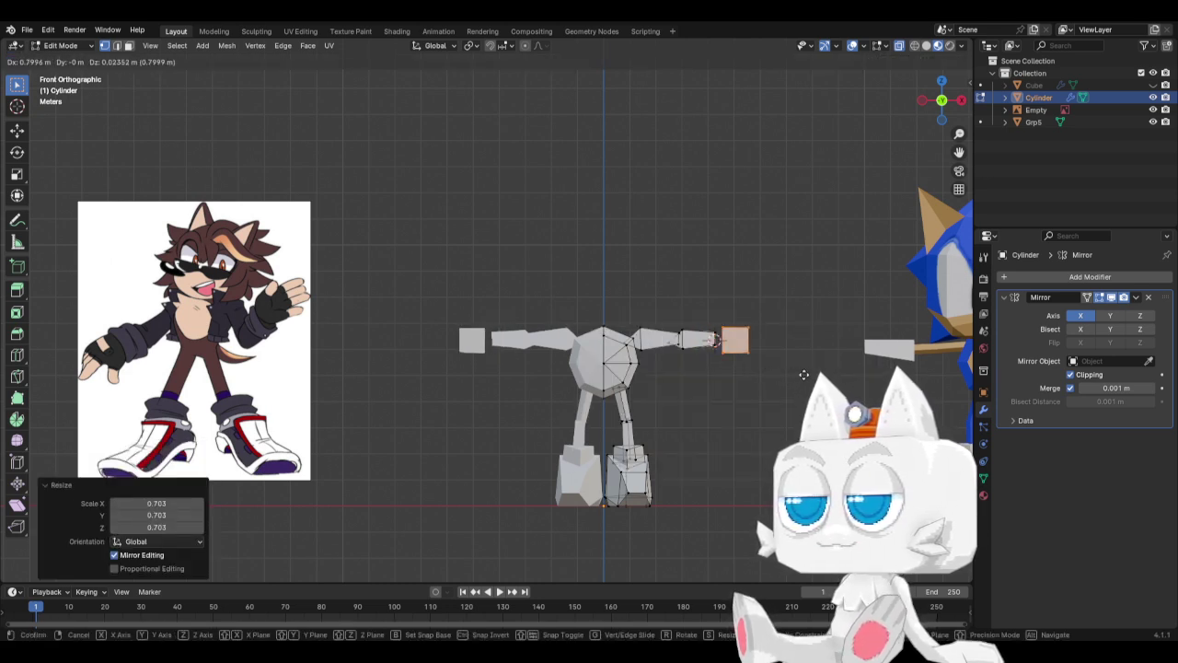
click(805, 374)
key(g)
click(790, 373)
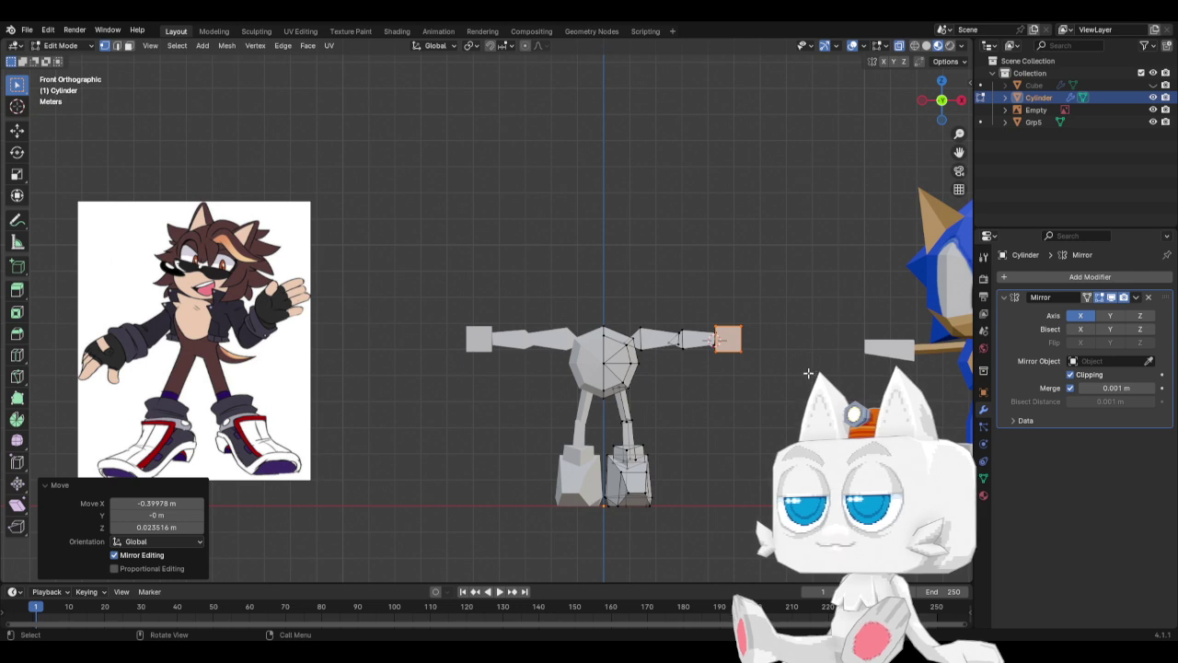
key(g)
click(792, 373)
Move the cube's outer face 0.988 m along X and taper it by scaling it to 0.519.
click(736, 331)
key(g)
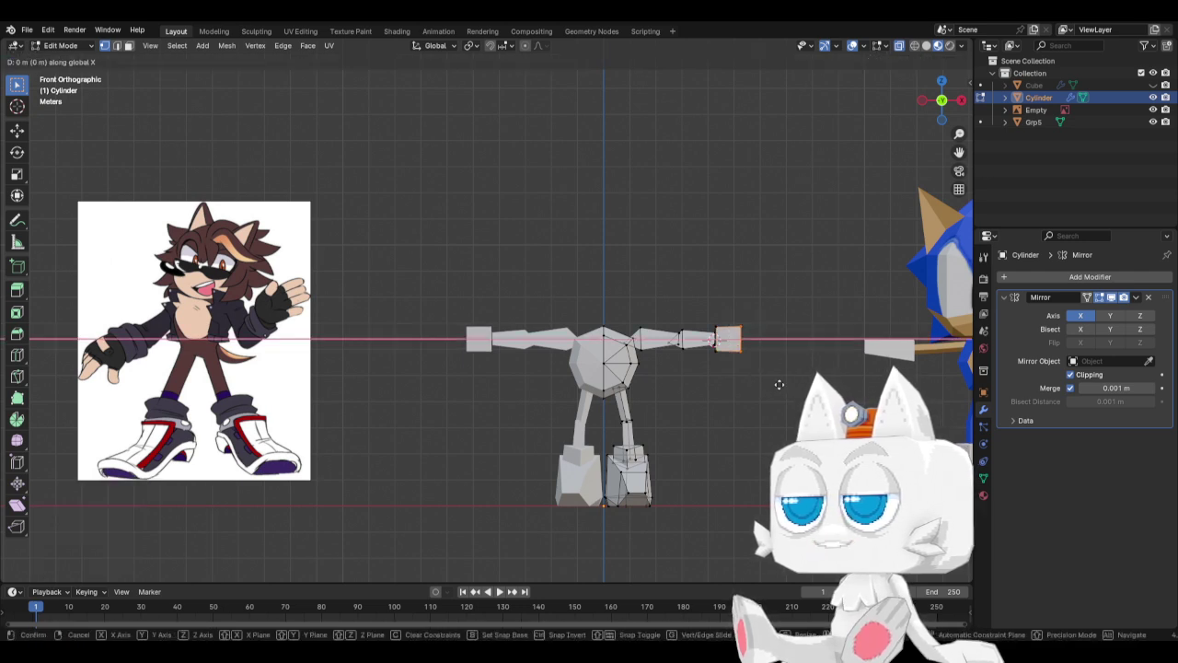
click(802, 376)
key(g)
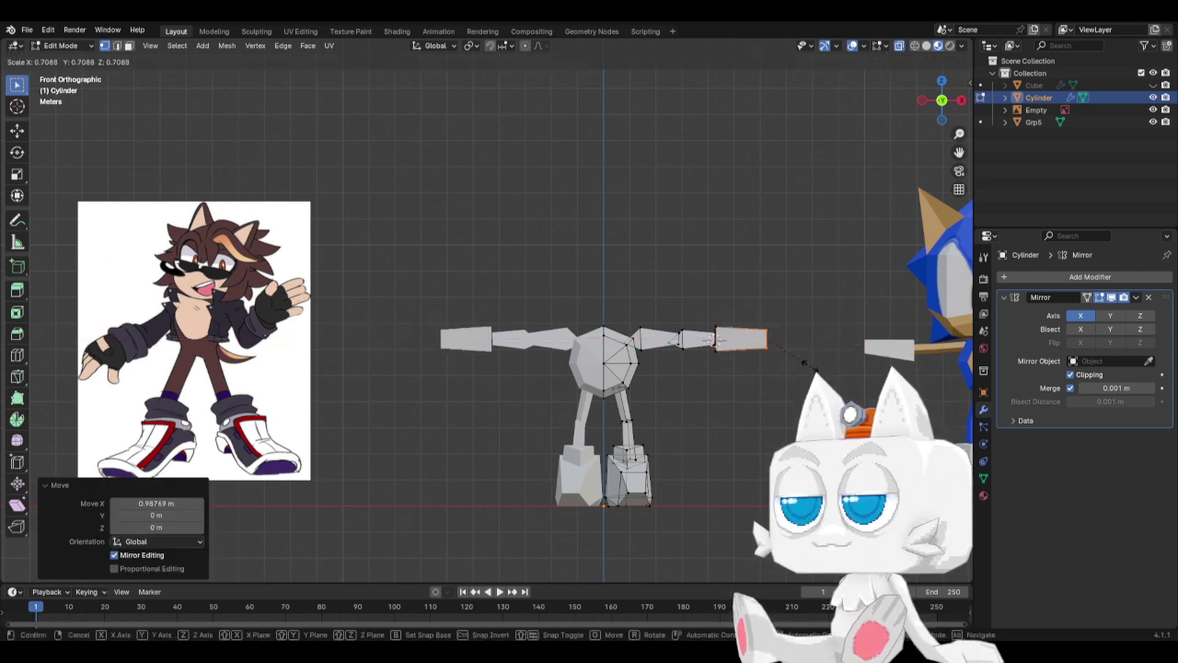
click(790, 350)
Pull the tapered hand end back toward the wrist, then move it 0.235 m outward along X.
key(g)
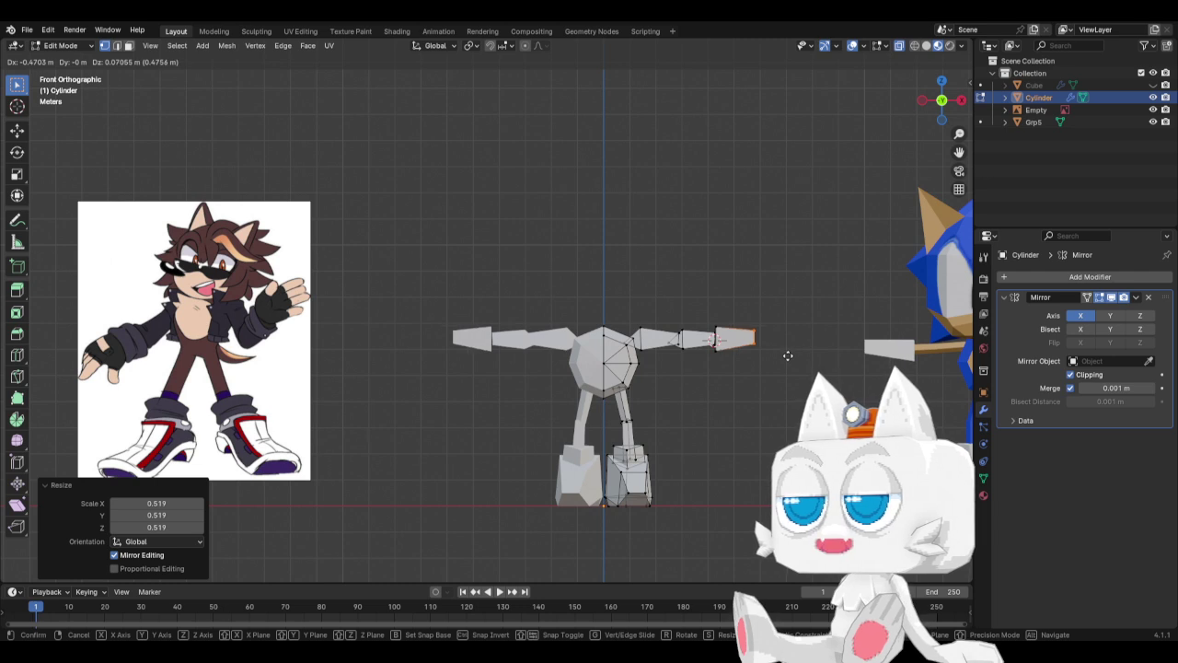
click(787, 352)
key(g)
click(795, 355)
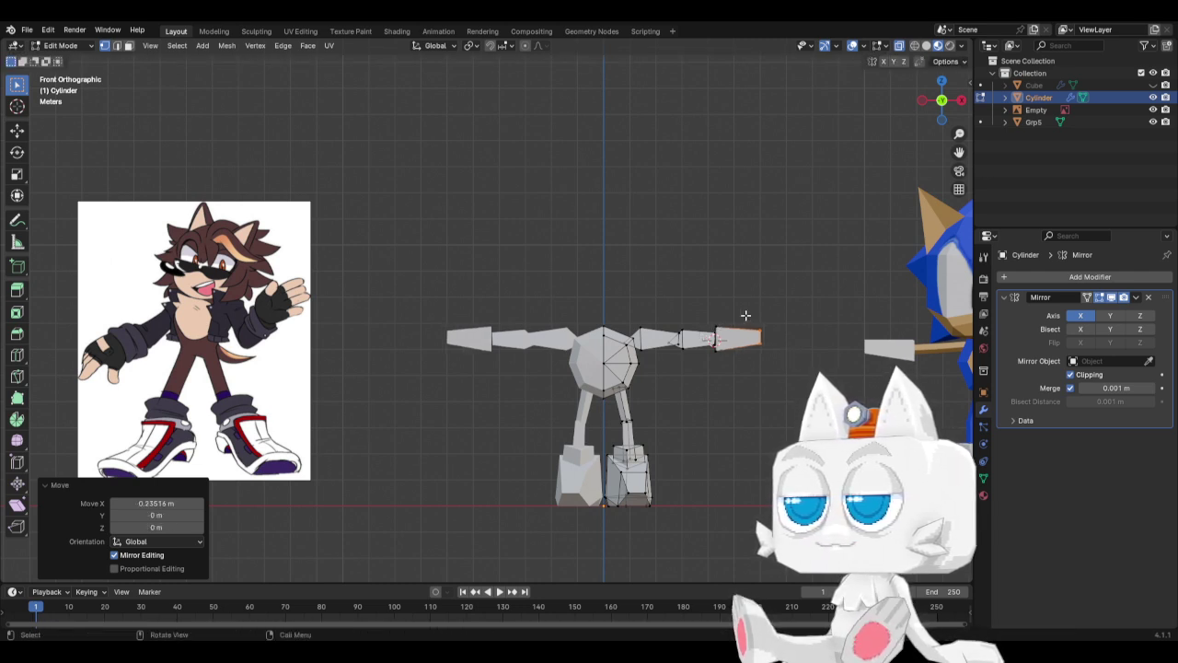
Lower the whole hand block about 0.07 m along Z and raise only its outer end 0.071 m.
key(ctrl+l)
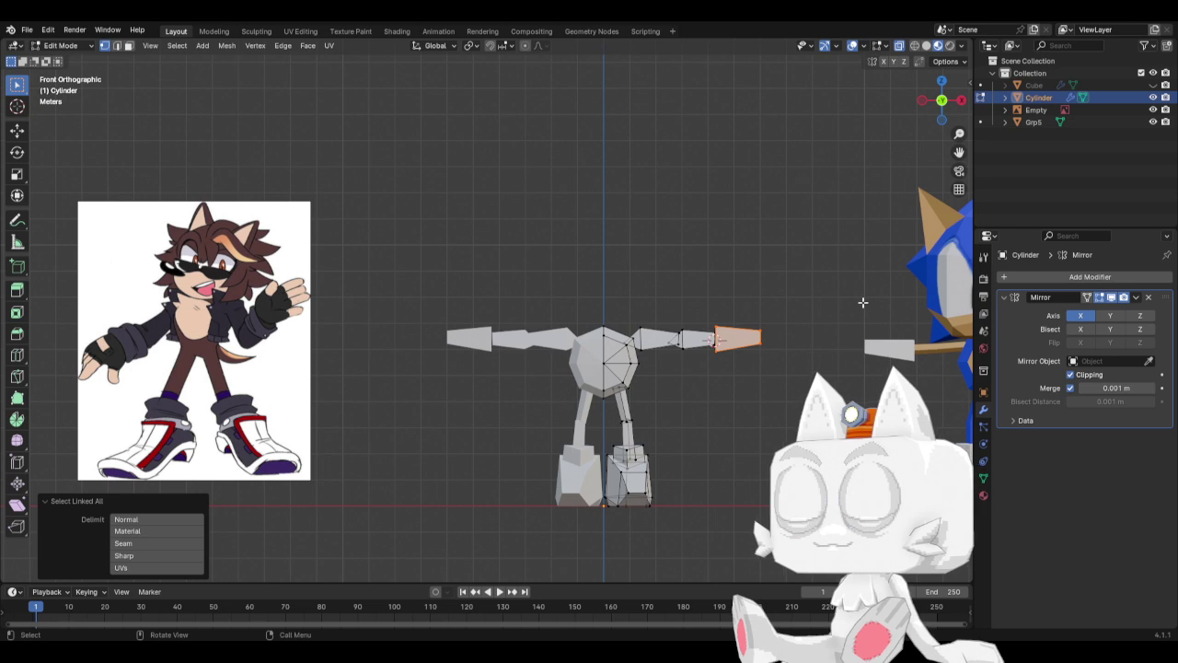
key(g)
key(z)
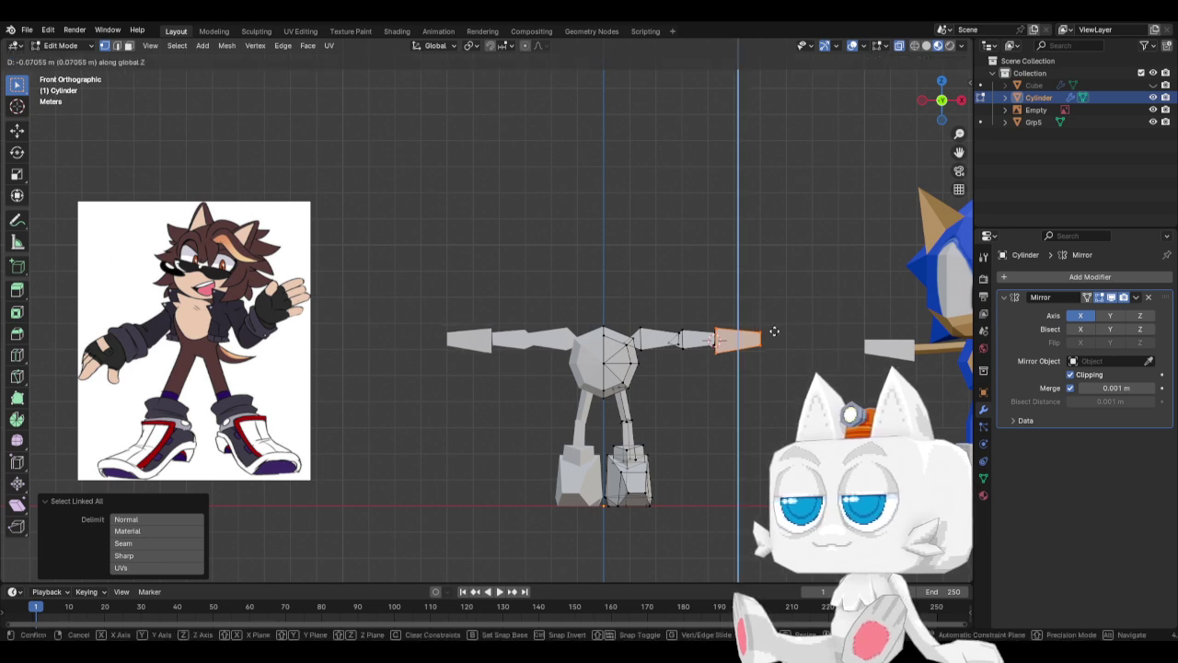
click(773, 332)
drag(743, 325, 776, 353)
key(g)
key(z)
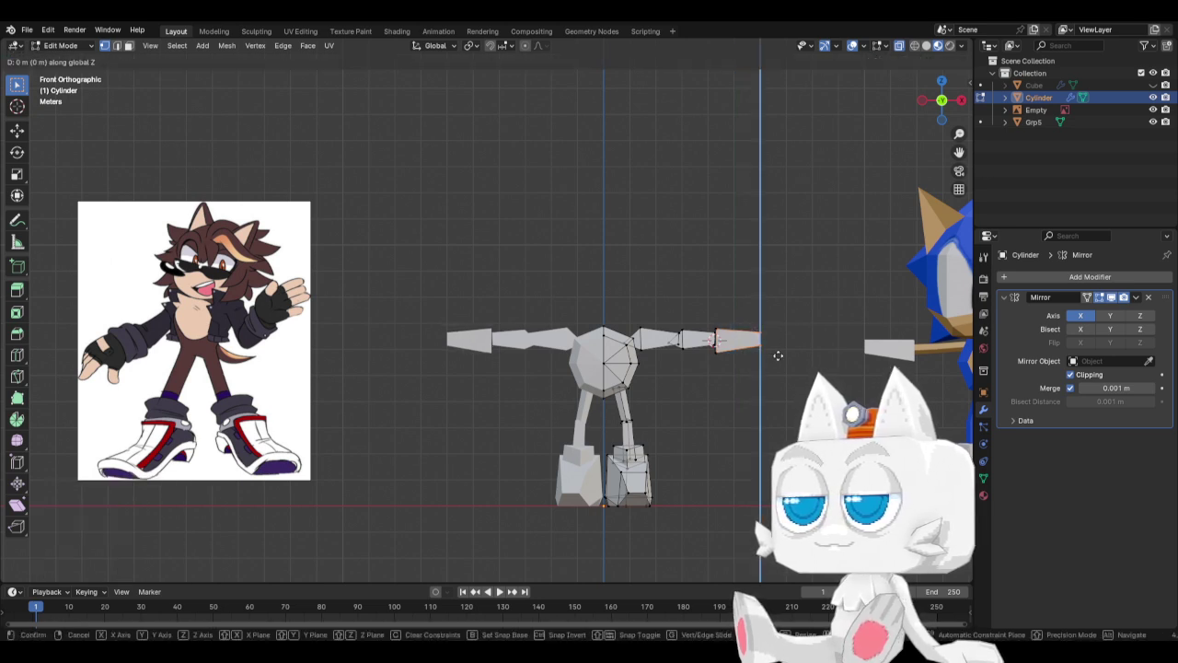
click(775, 354)
Widen the entire hand block by a factor of 1.669 along Y in the top view.
key(KP_7)
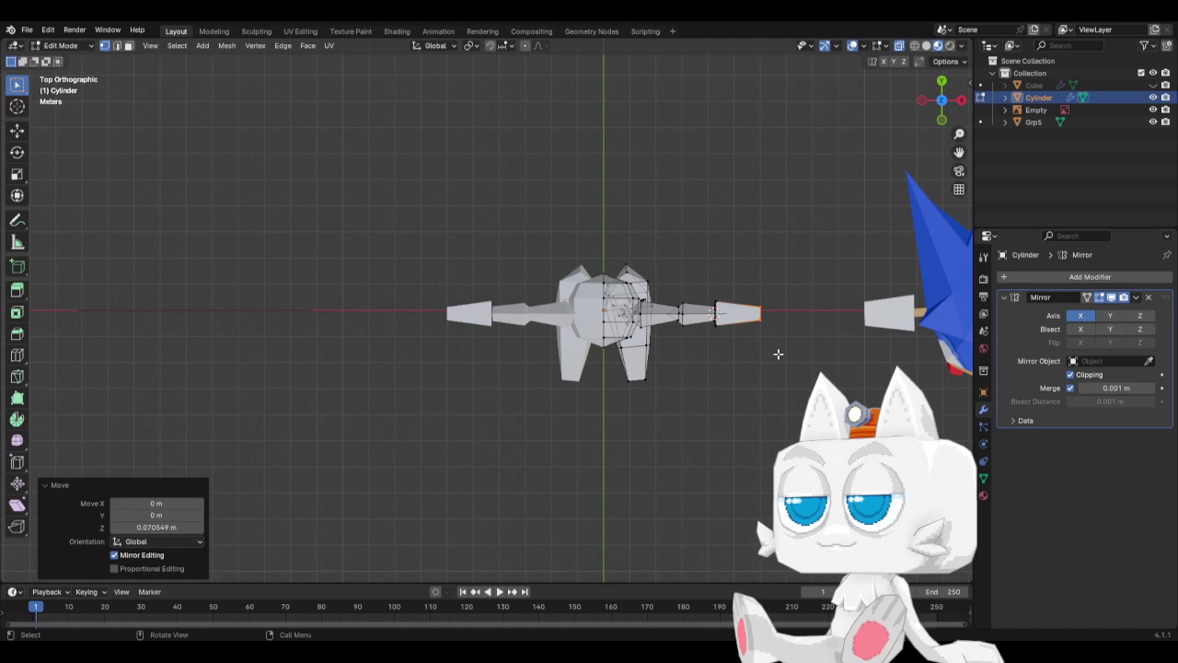
key(ctrl+l)
key(s)
key(y)
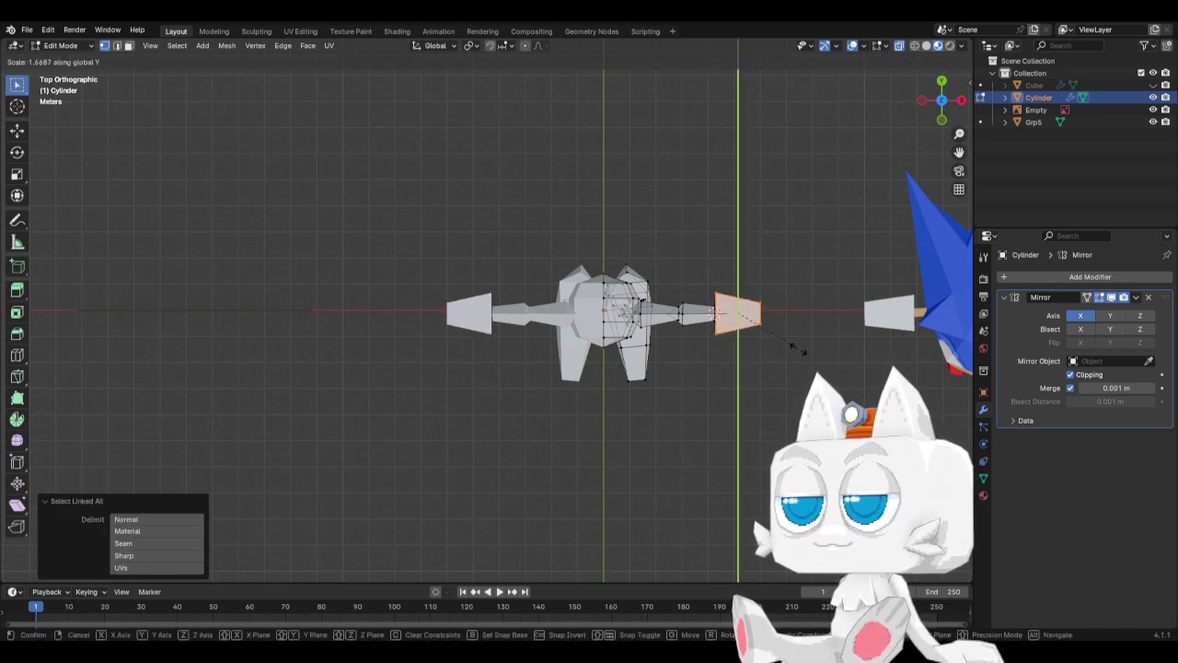
click(797, 346)
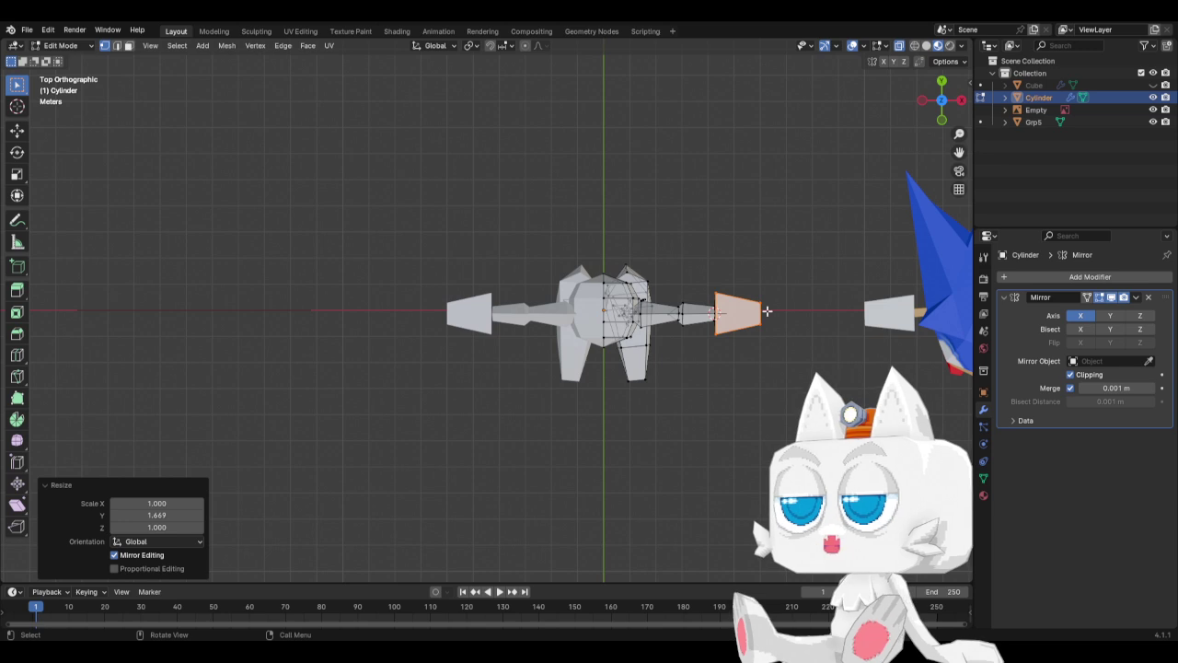
Narrow the wrist end of the hand block to 0.823 along Y.
key(c)
key(Escape)
key(s)
key(y)
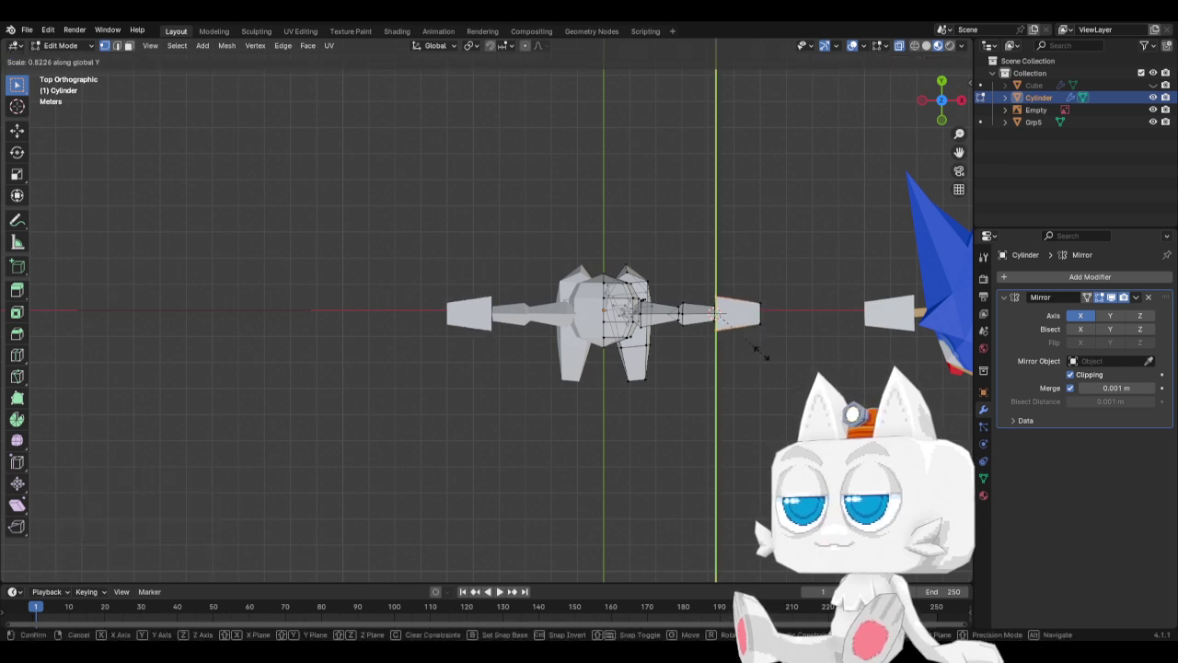
click(758, 349)
Compare the new character's body, arm and hand proportions with the reference drawing and the blue Sonic model.
key(KP_1)
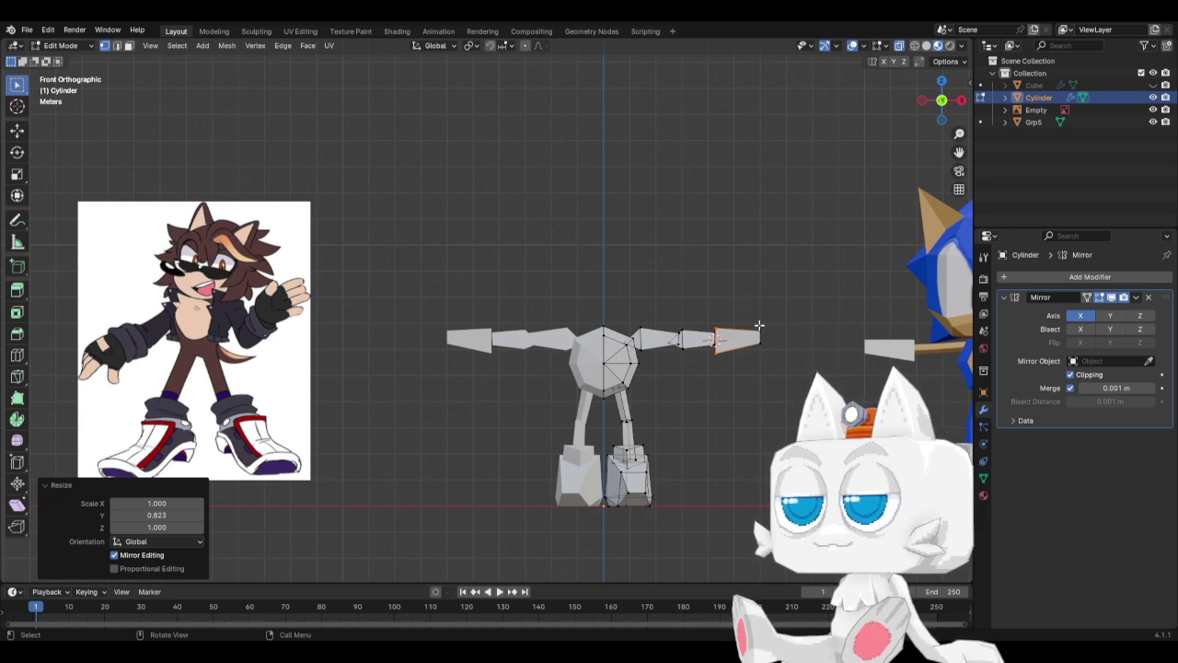
middle_drag(747, 363, 728, 395)
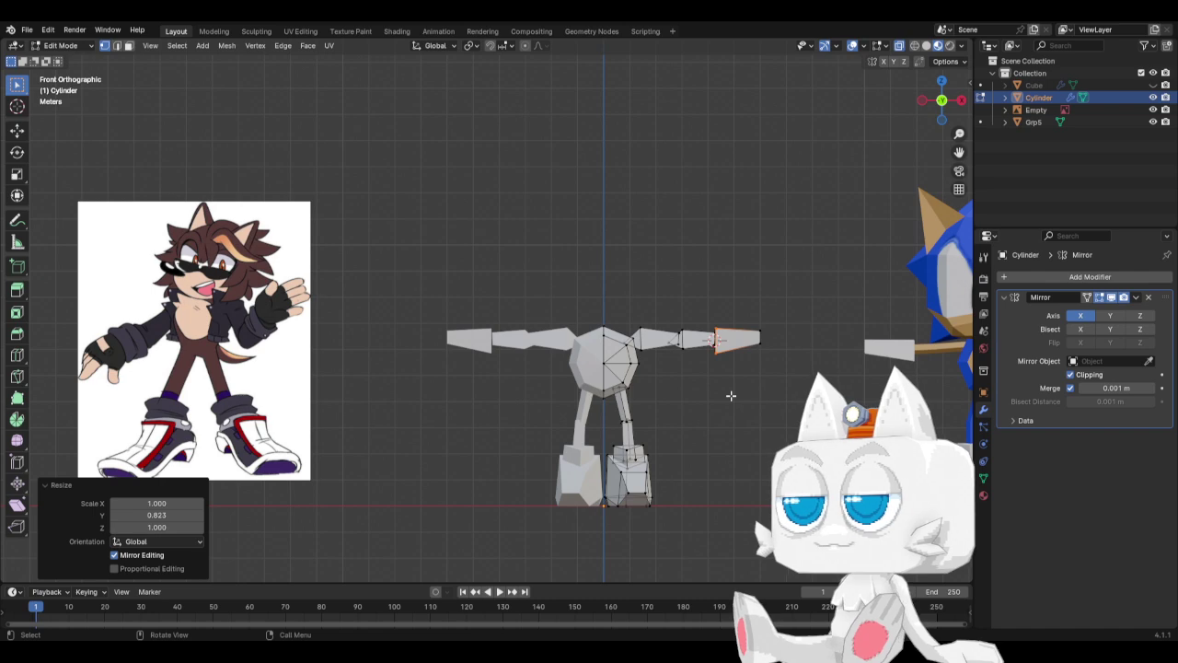
scroll(731, 396, down, 2)
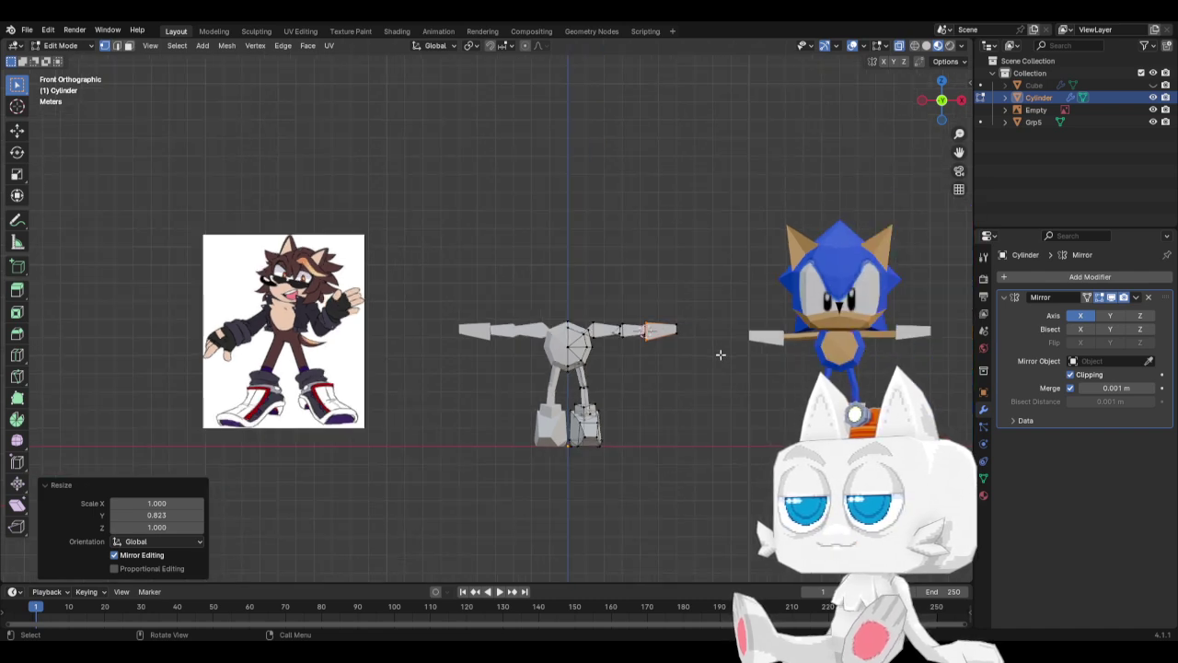
scroll(720, 354, up, 2)
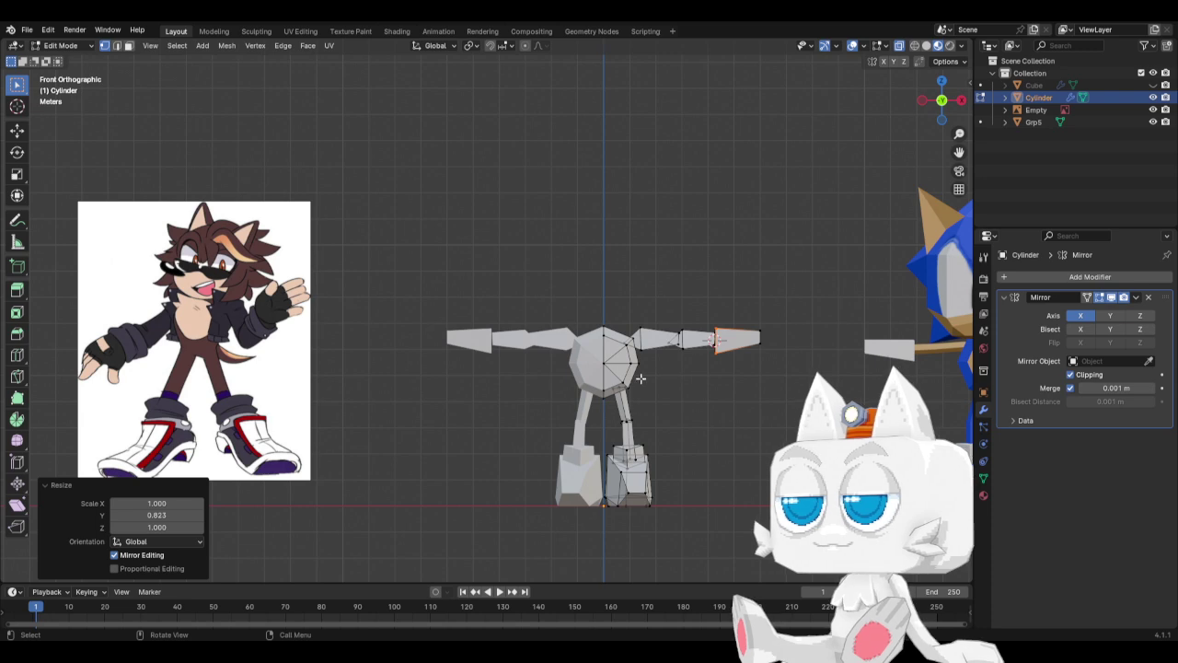
scroll(638, 378, down, 2)
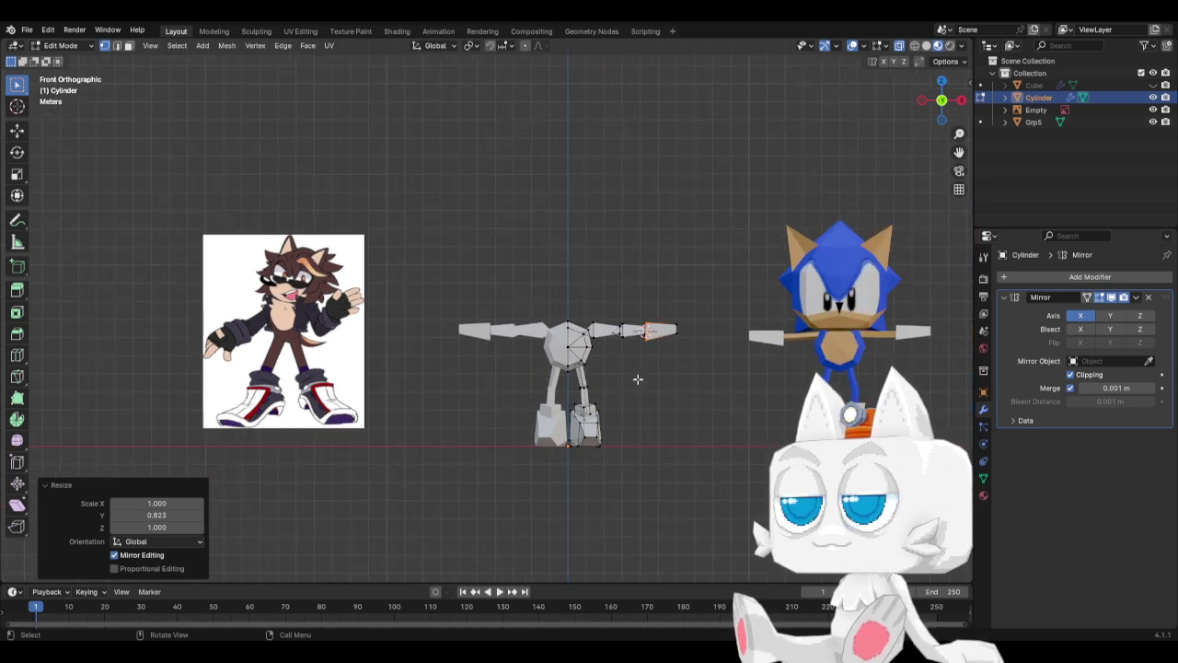
key(KP_3)
key(KP_1)
scroll(565, 368, up, 2)
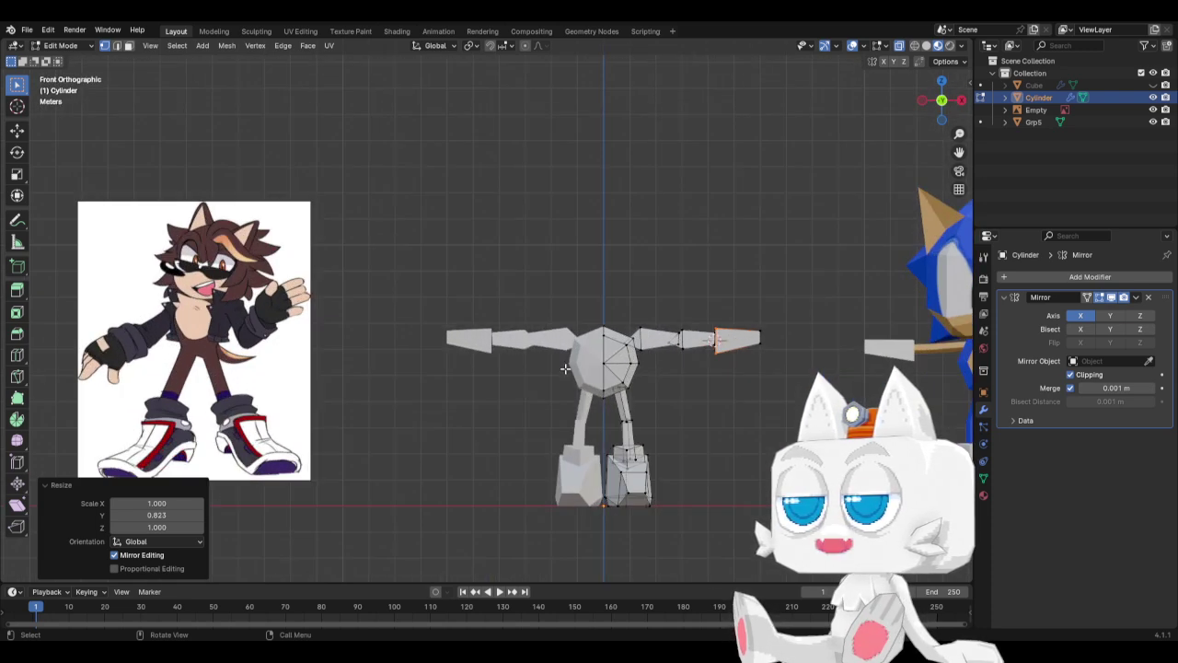
Lower the torso's middle edge loop 0.274 m along Z and bevel it with a width of 0.133 m.
scroll(565, 368, up, 1)
drag(613, 372, 695, 380)
key(g)
key(z)
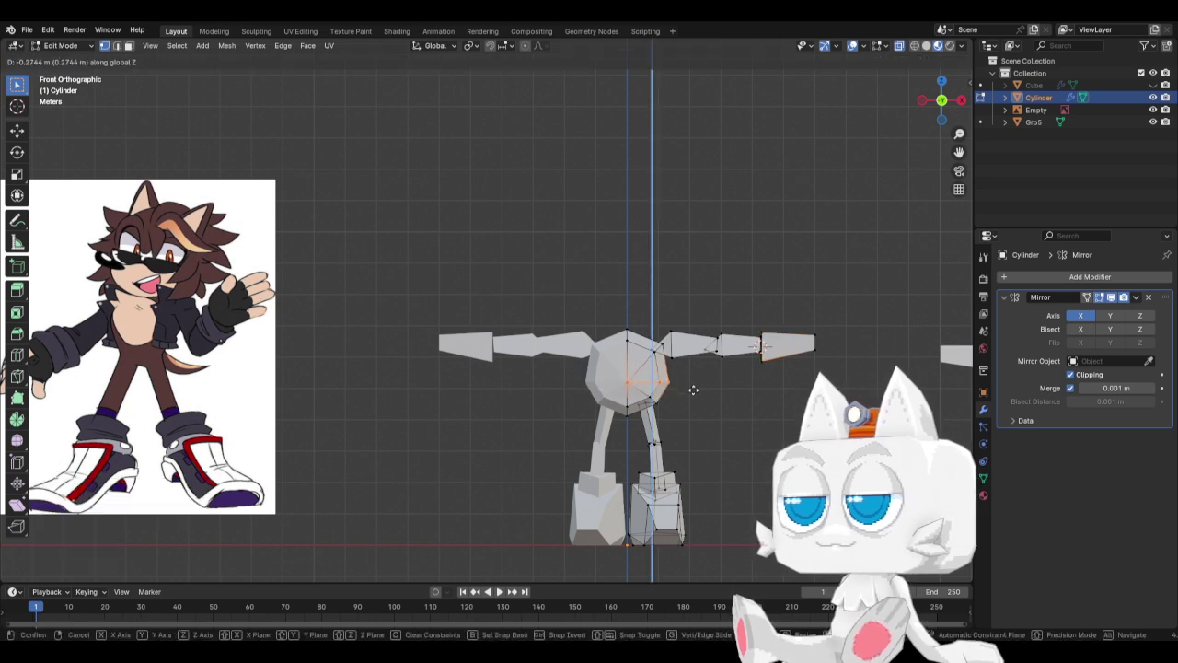
click(693, 389)
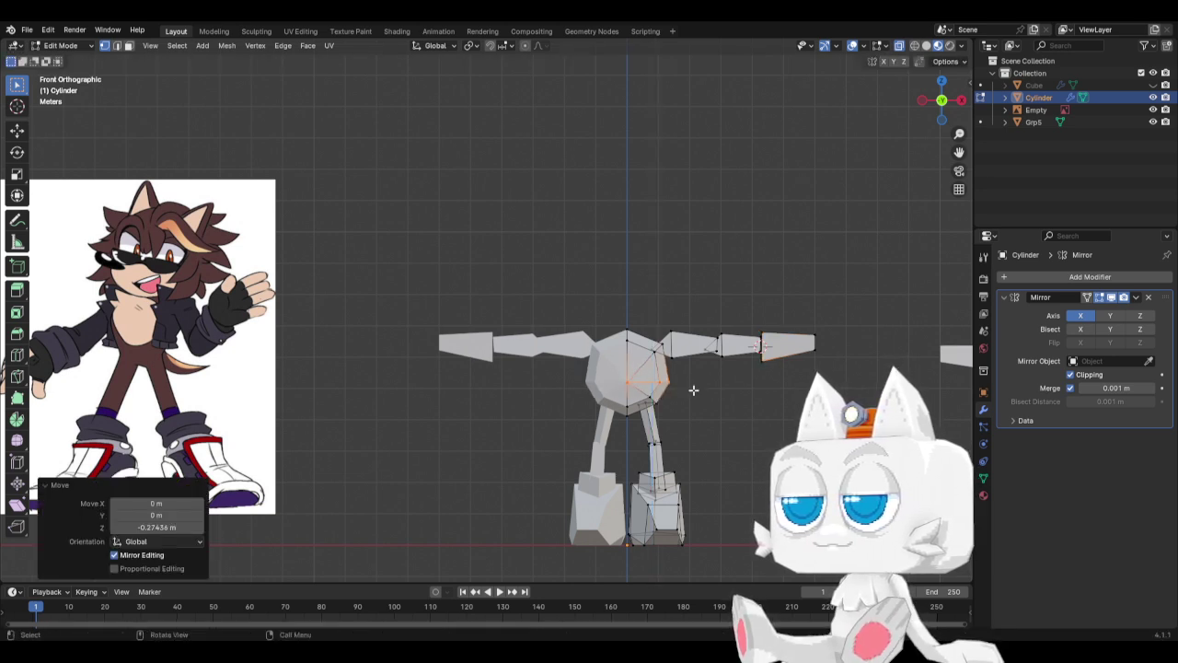
key(ctrl+b)
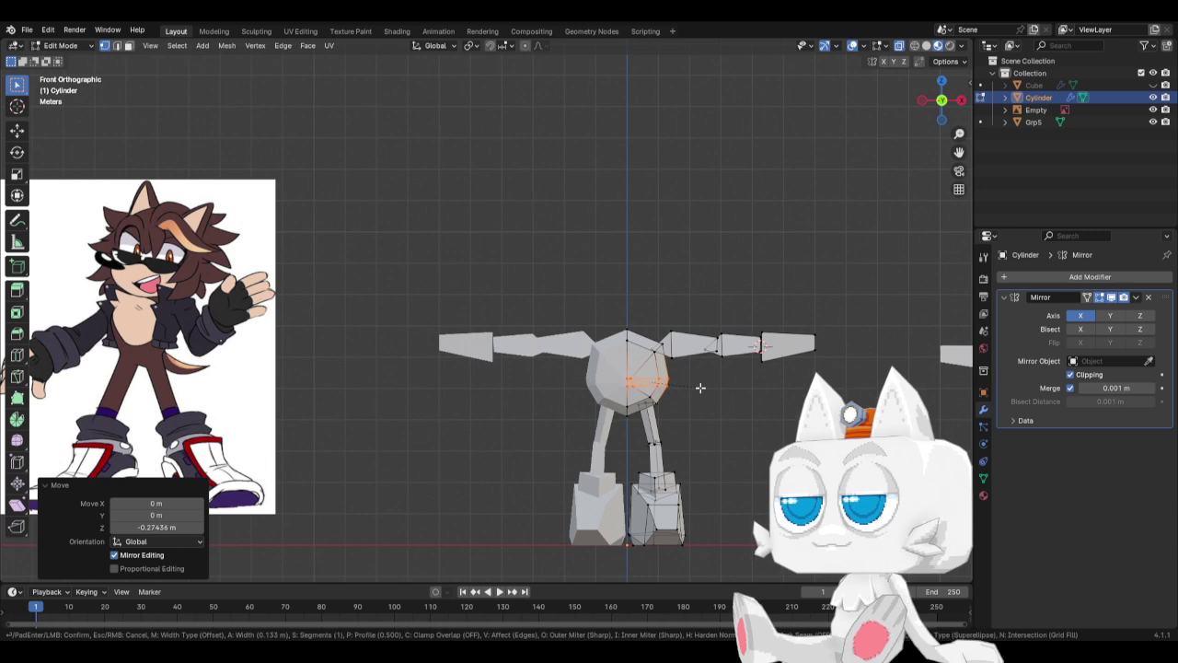
click(699, 388)
Merge the selected vertices at the torso's front centre at their center and move the result -0.565 m along X to the mirror line.
scroll(702, 392, up, 1)
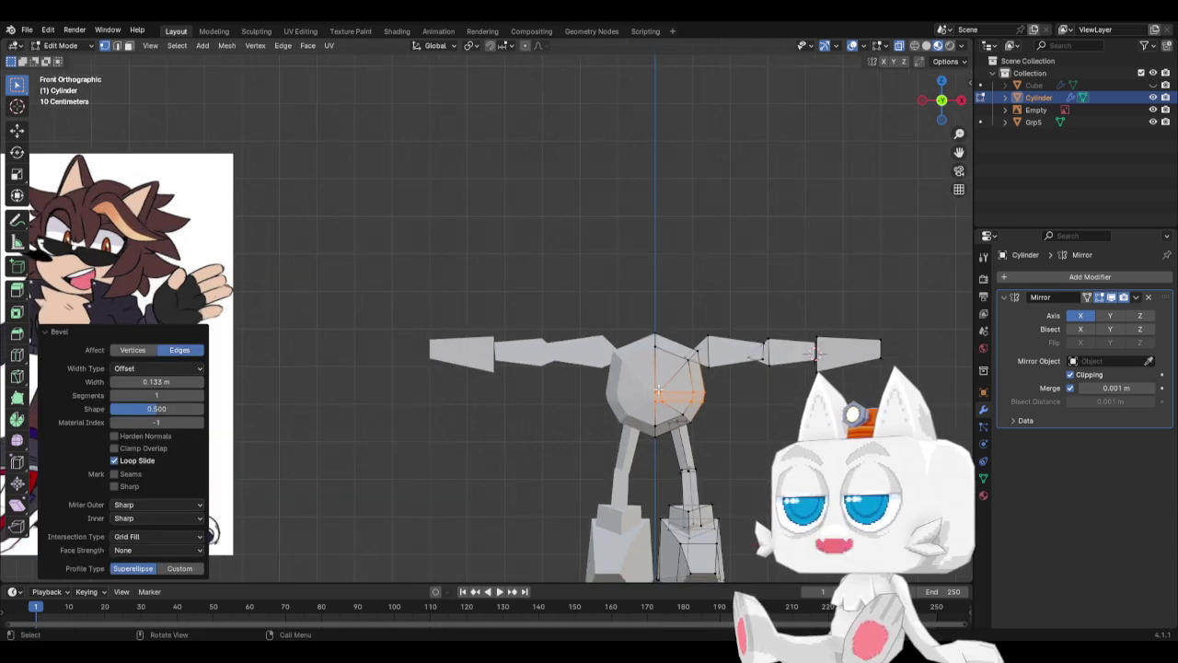
click(664, 397)
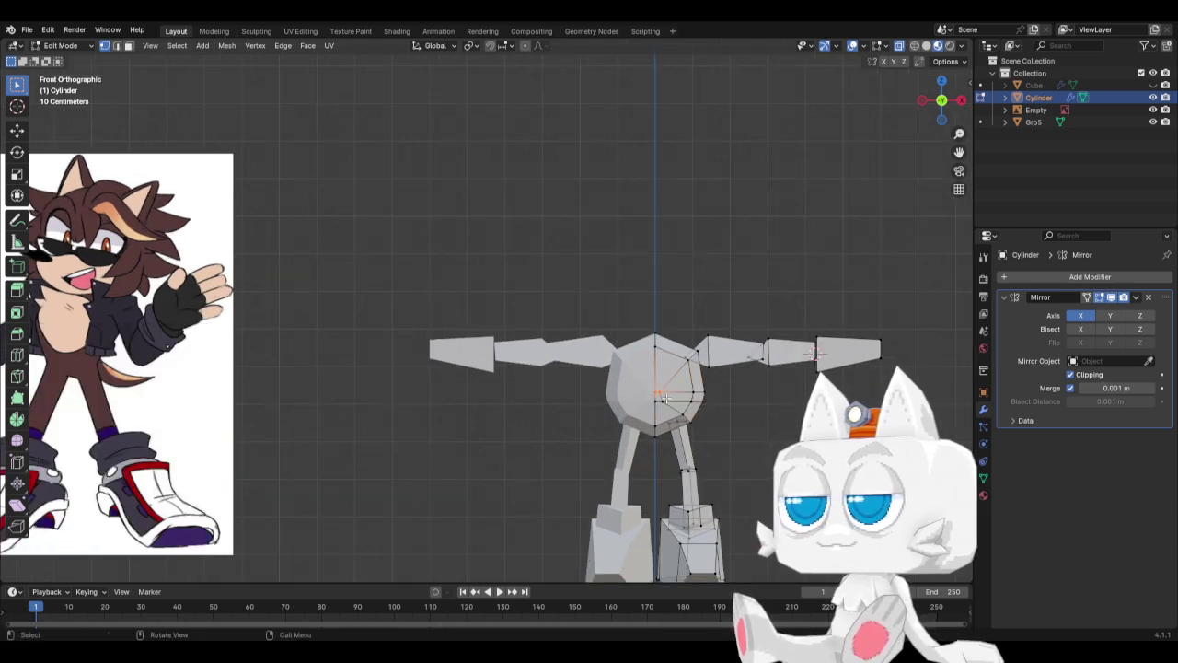
middle_drag(664, 397, 561, 439)
shift+click(564, 432)
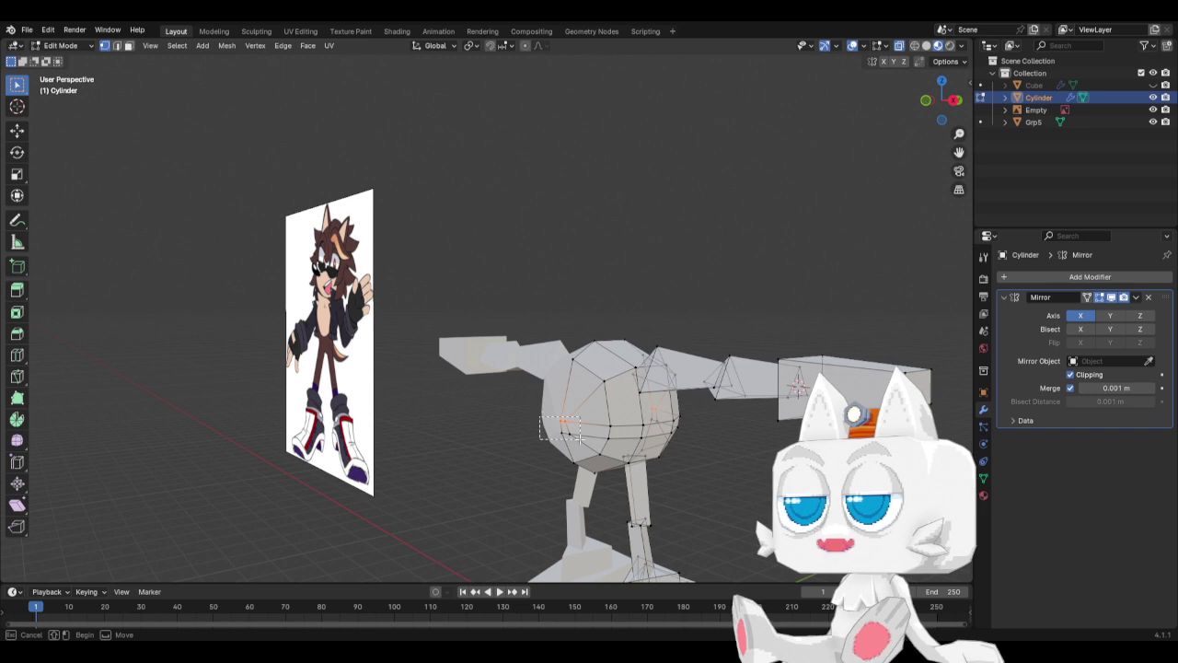
key(m)
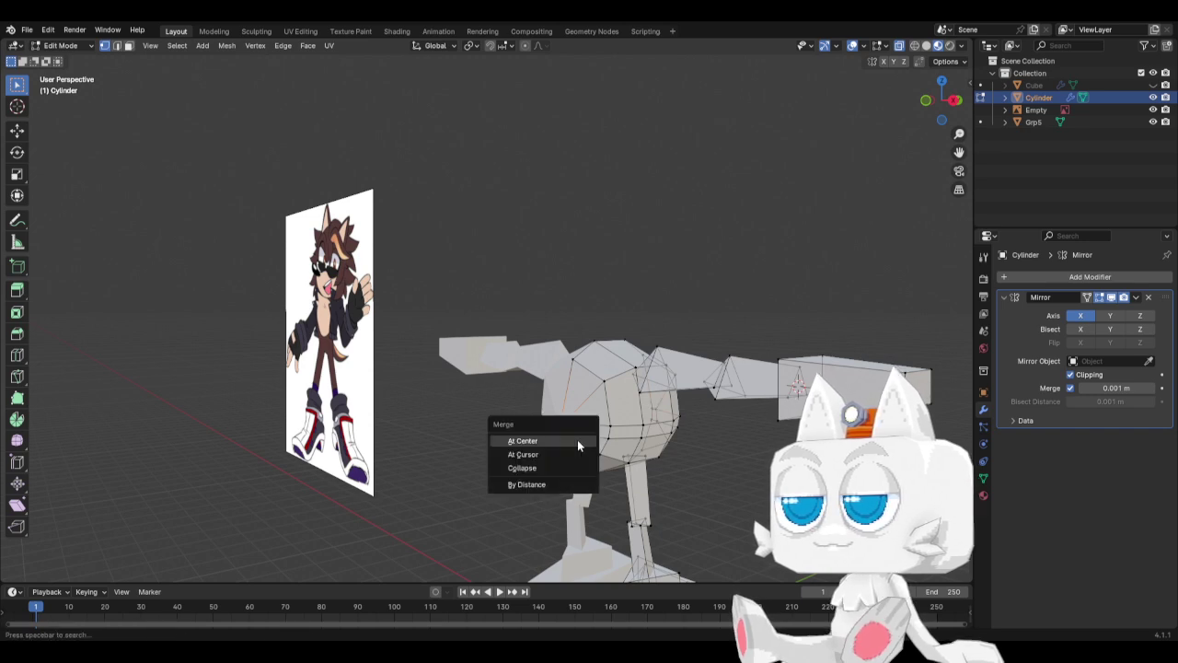
click(577, 439)
key(g)
key(x)
click(558, 439)
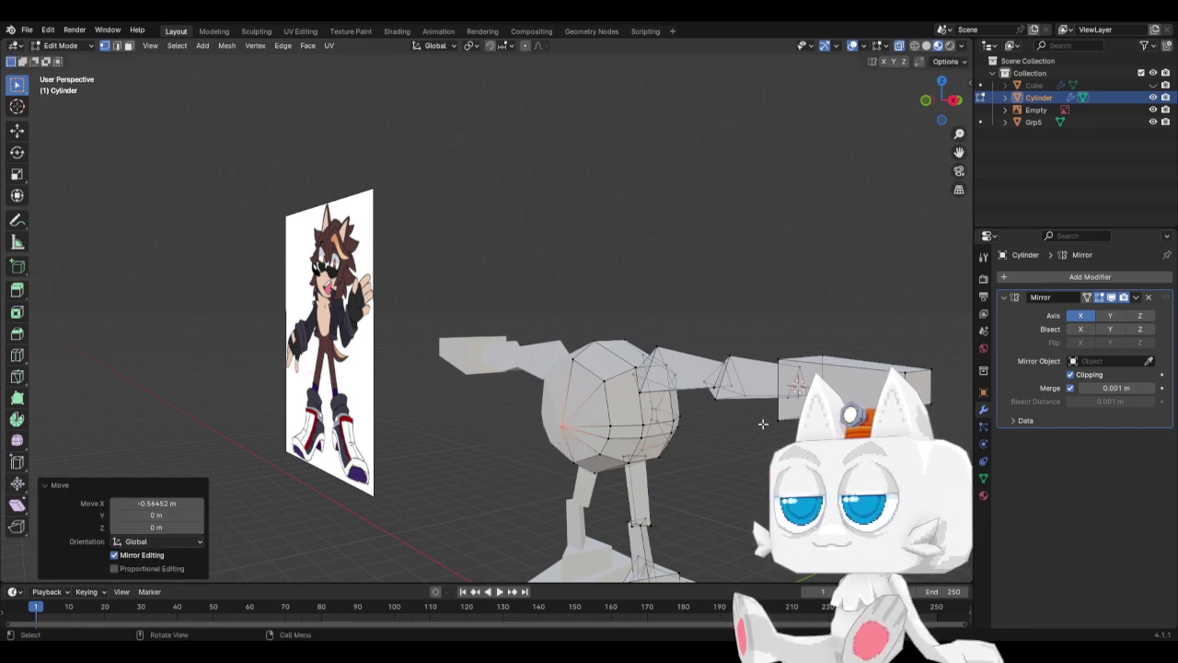
Merge the selected upper bevel vertices at the torso's back at center and move the result along X to the mirror line.
middle_drag(638, 439, 432, 420)
click(367, 408)
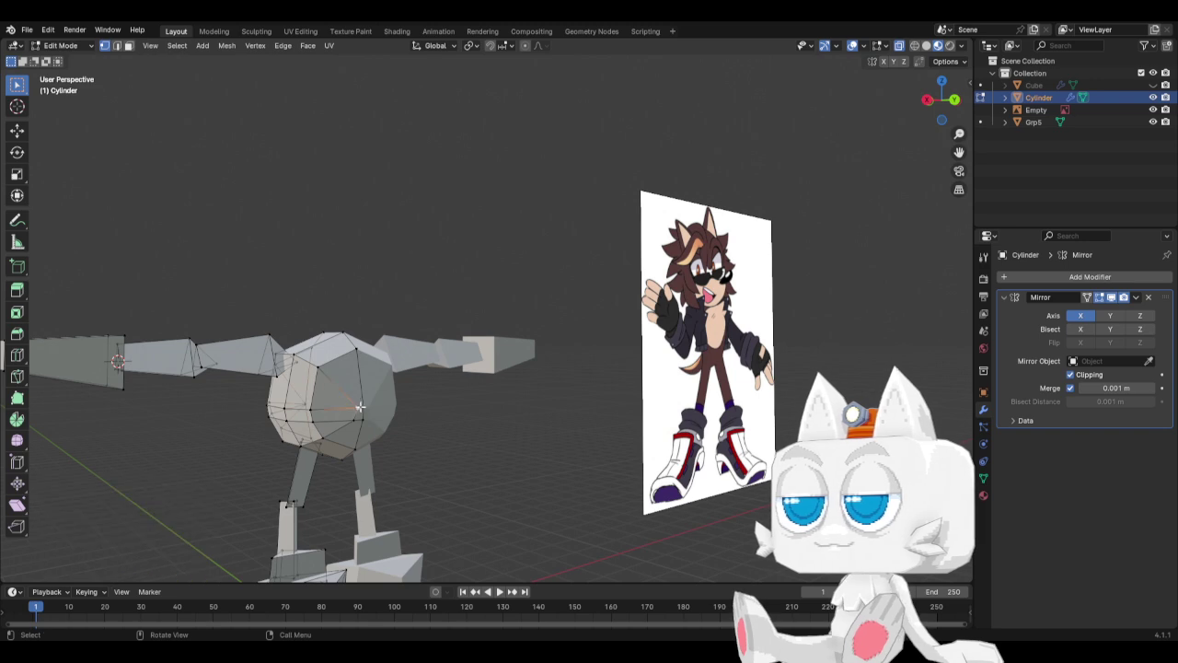
click(406, 412)
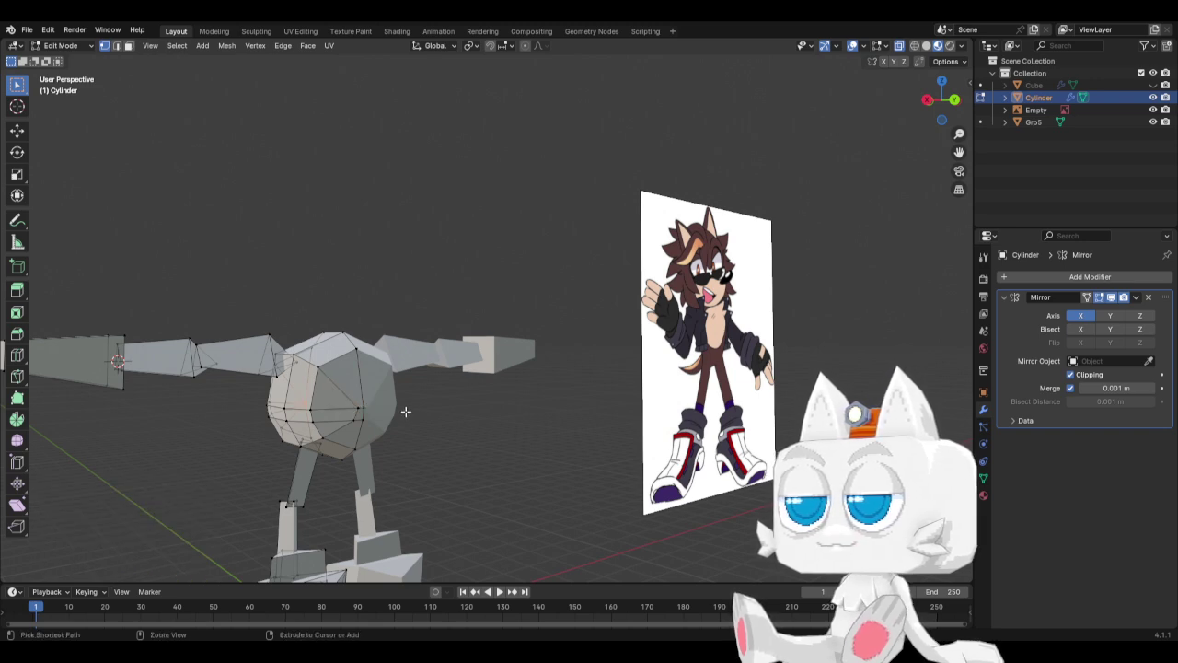
click(359, 407)
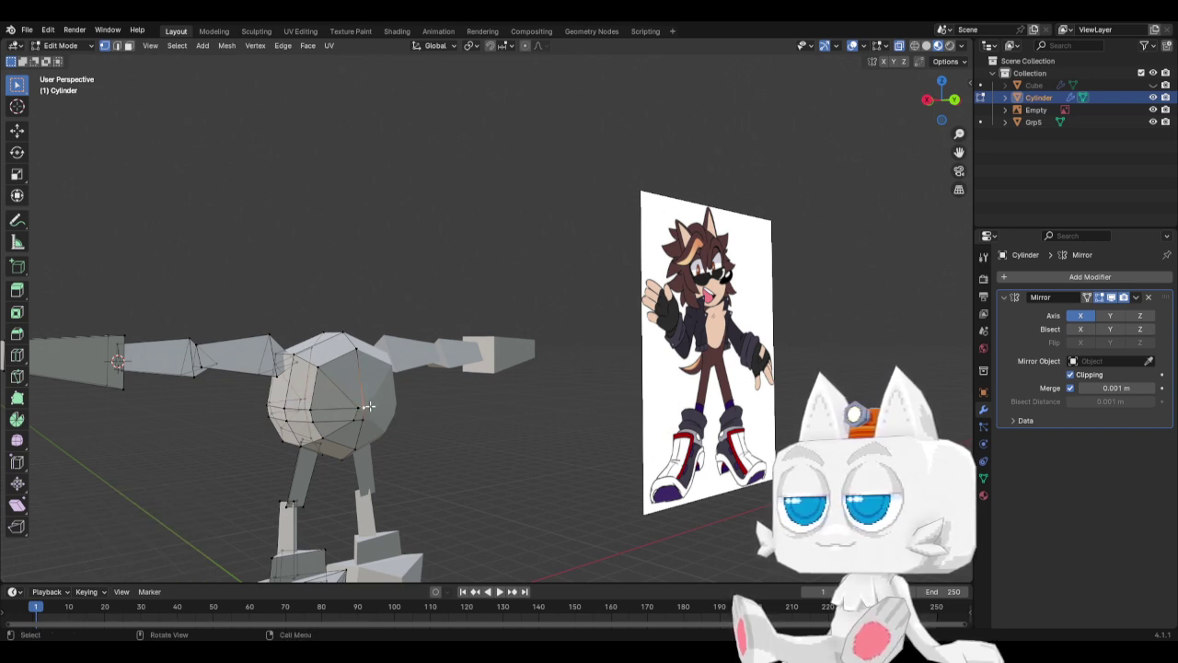
key(m)
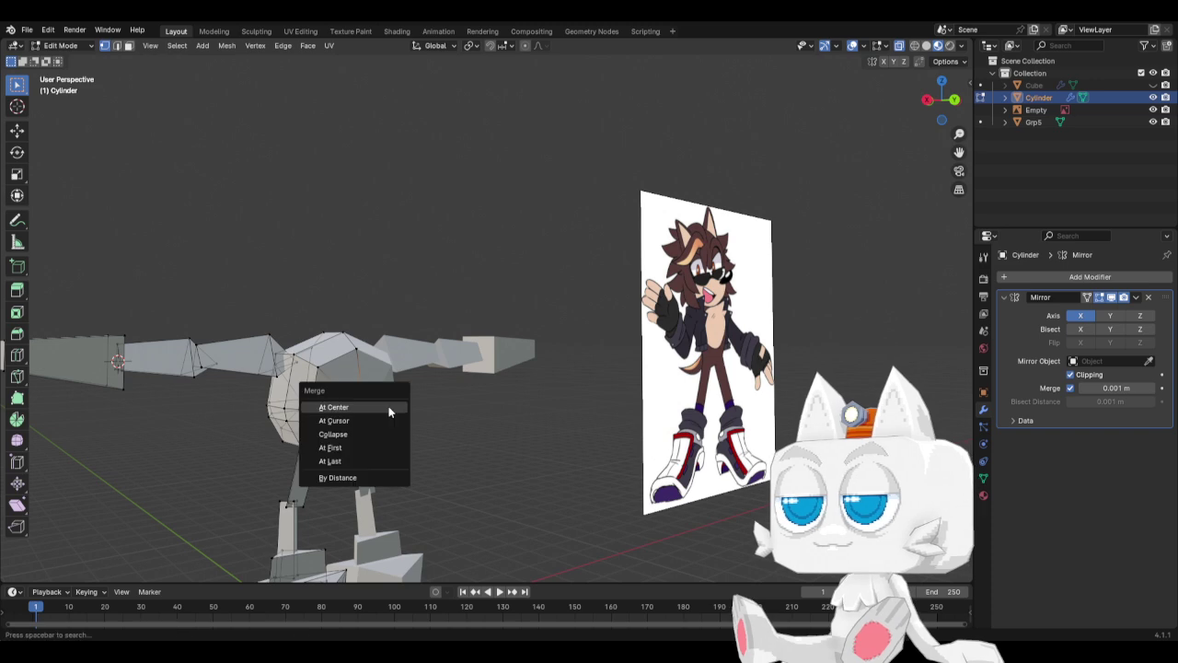
click(387, 407)
key(g)
key(x)
Vertex-slide the lower bevel vertex at the torso's back along its edge with a factor of 1.000.
click(359, 420)
key(shift+v)
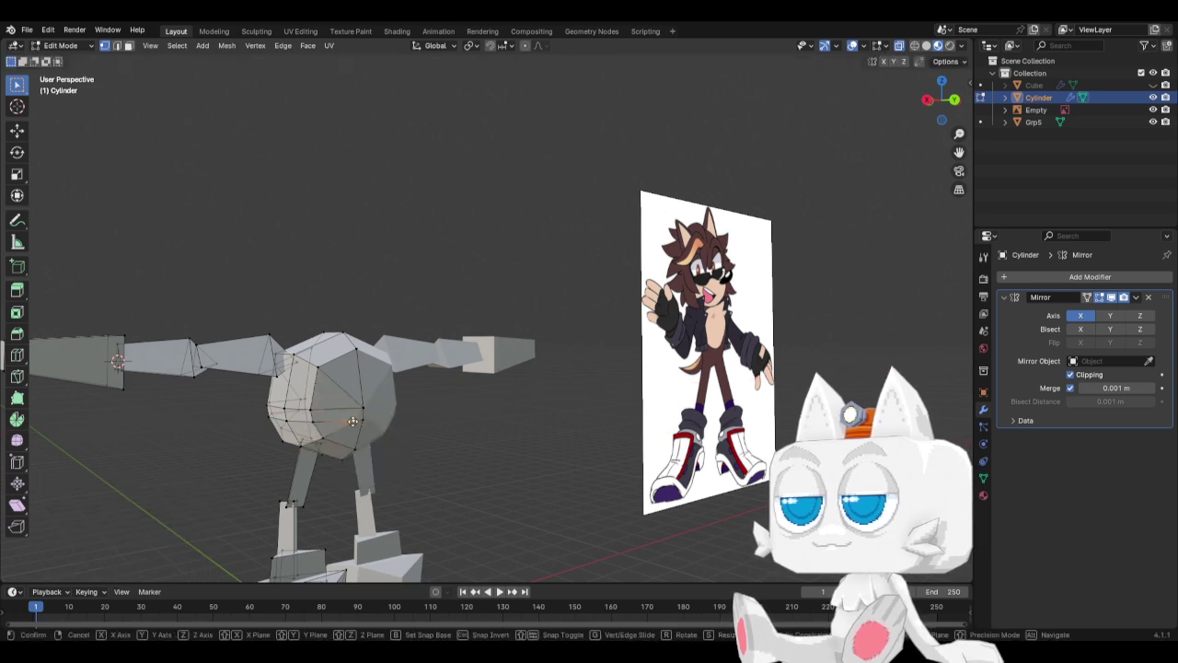
click(404, 420)
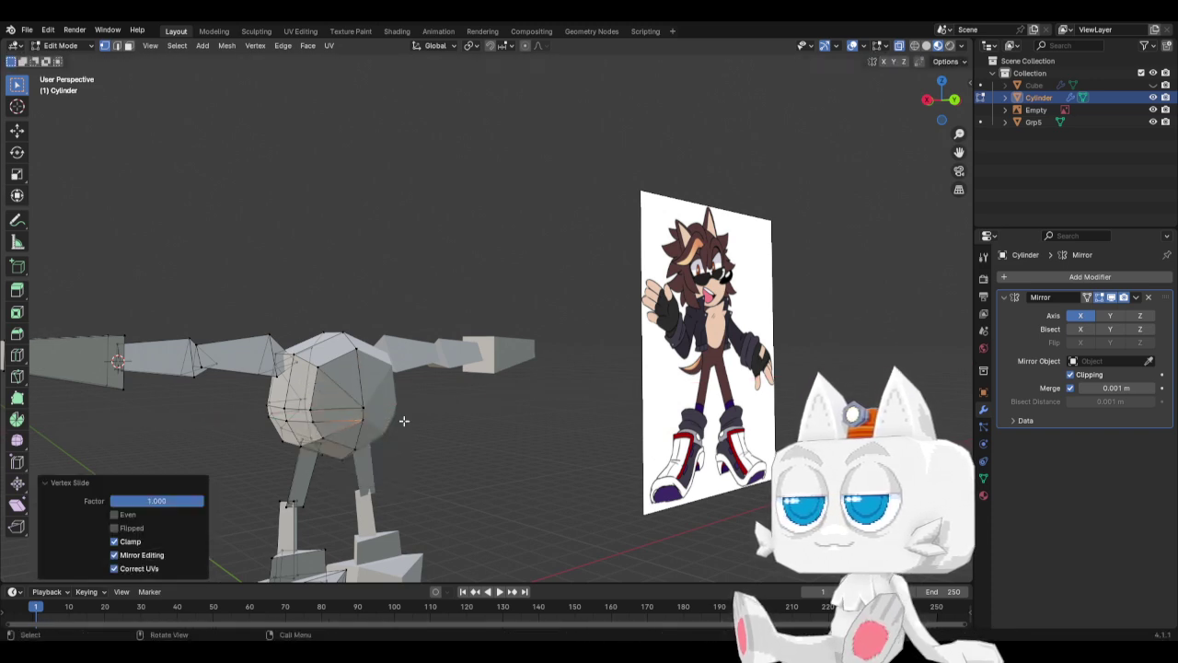
Vertex-slide the upper and lower waist vertices beside the torso's front centre onto the mirror line.
key(KP_1)
scroll(732, 426, up, 2)
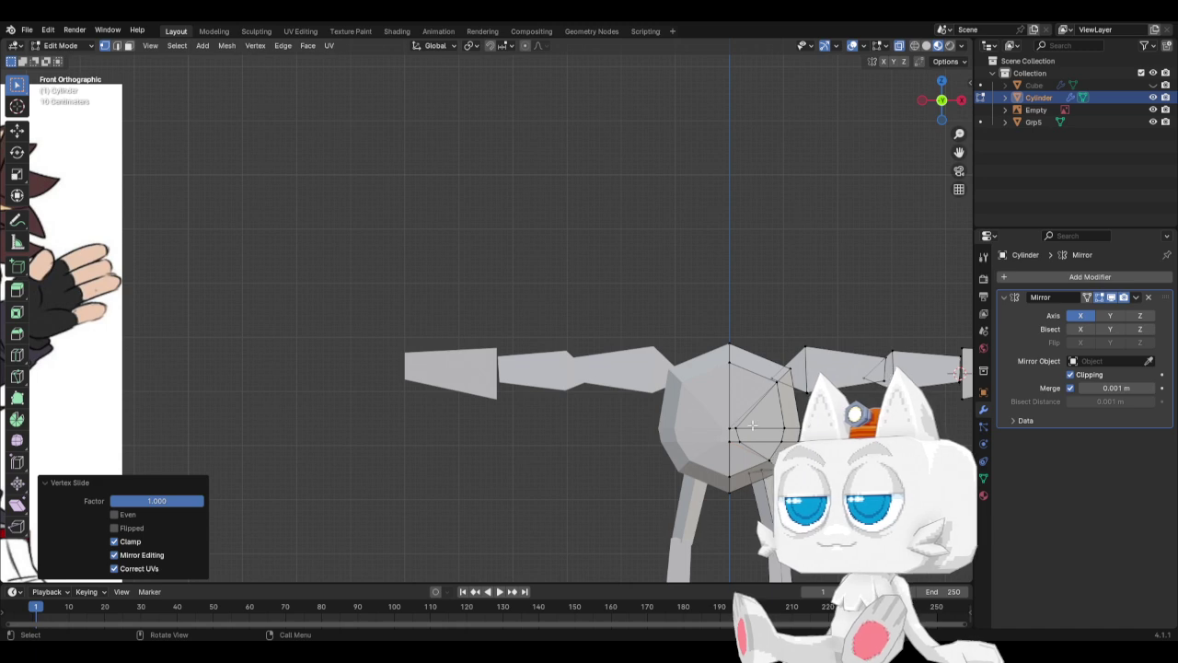
key(shift+v)
click(704, 425)
key(shift+v)
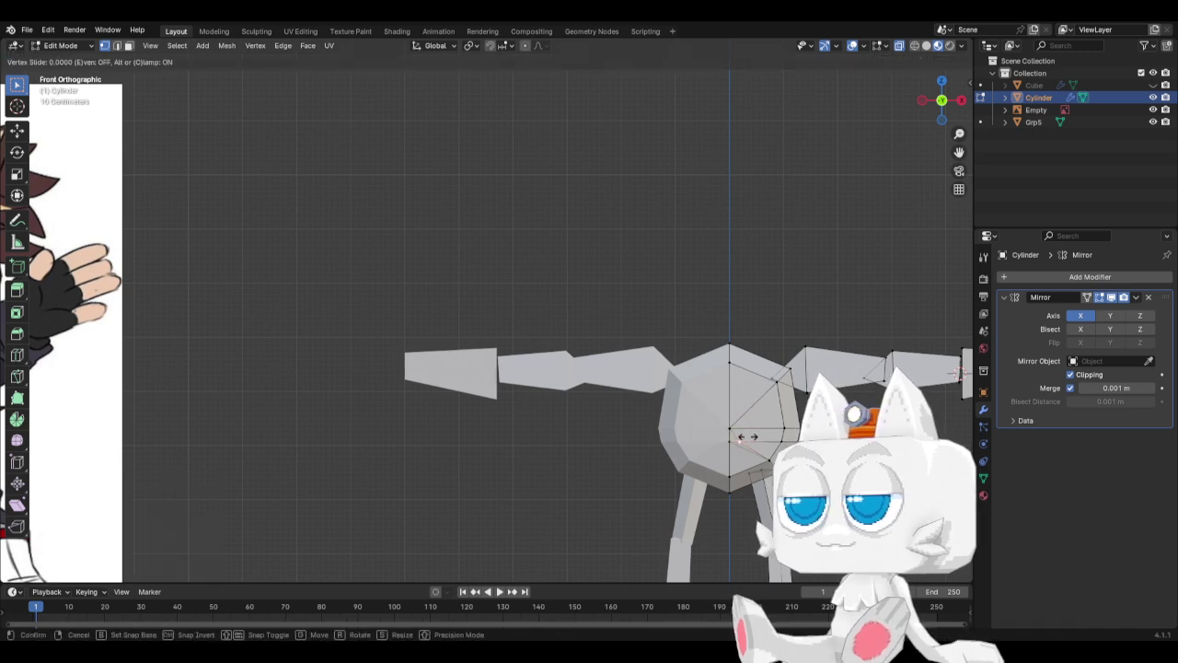
click(702, 437)
Select the torso's linked geometry and merge its duplicate vertices by distance at 0.0001 m.
key(ctrl+l)
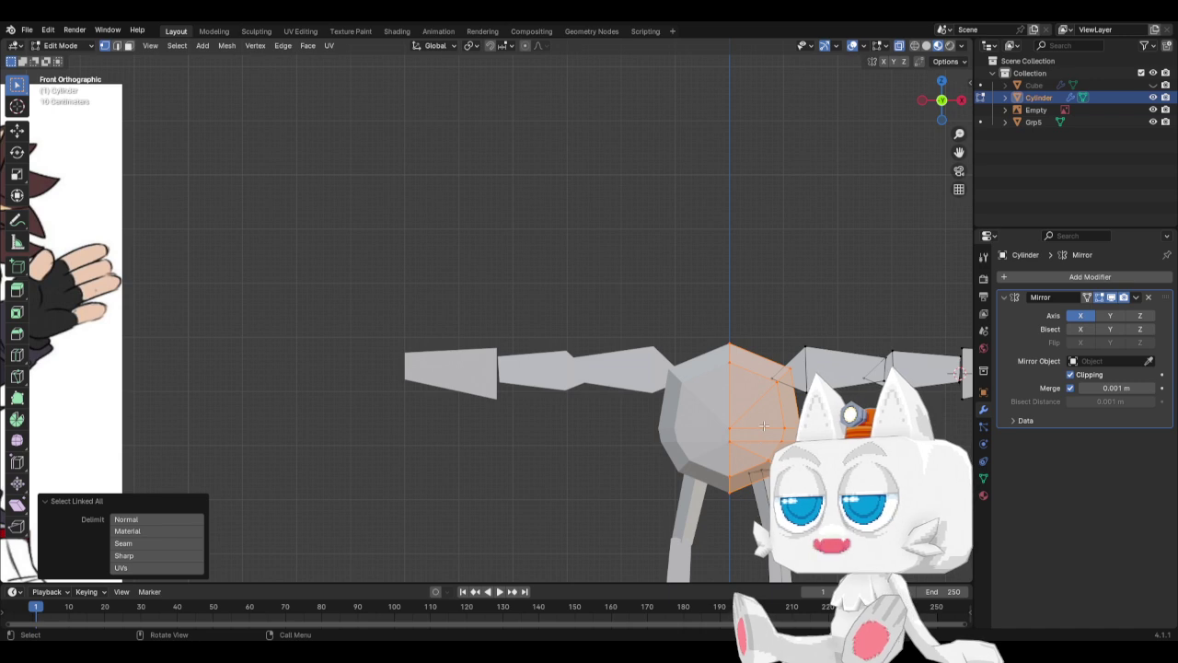
click(230, 47)
mouse_move(258, 331)
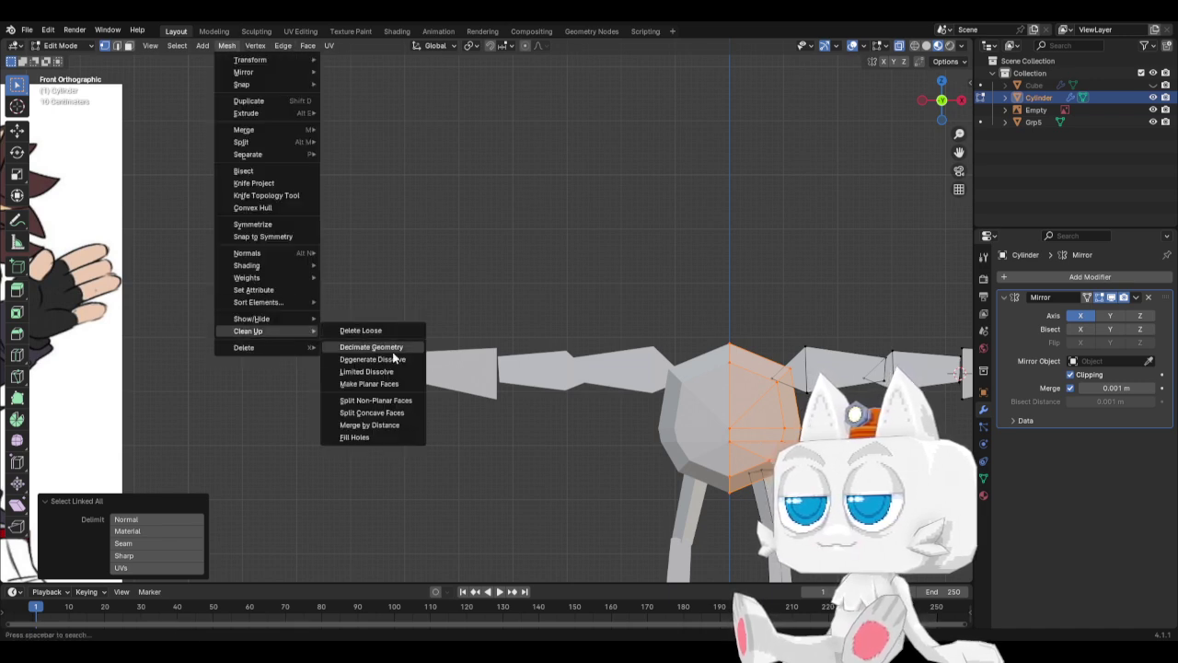
click(370, 424)
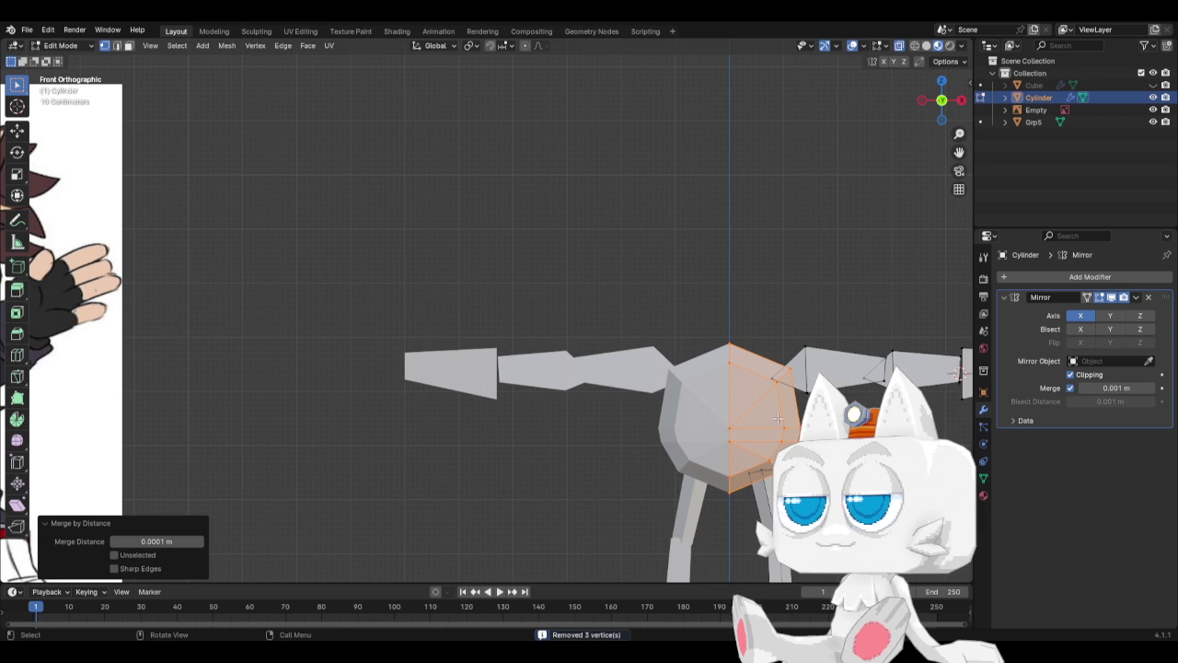
Move the torso's upper side waist vertices 0.284 m along X and -0.238 m along Z to flare the jacket edge.
click(778, 419)
key(g)
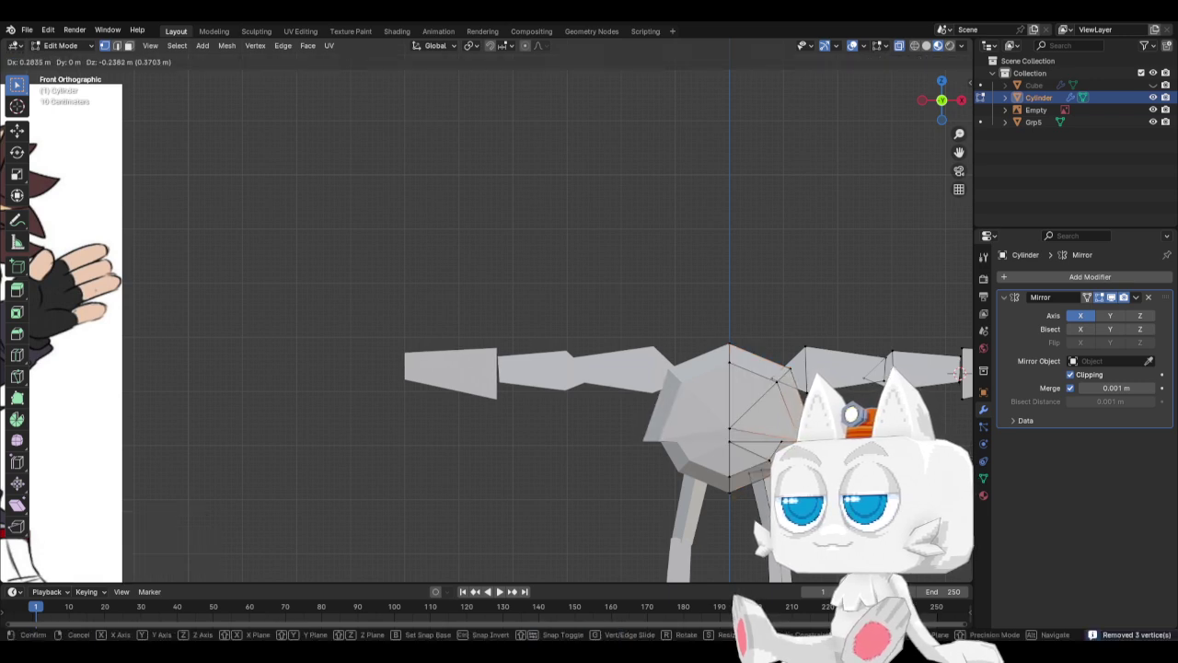
click(960, 373)
key(KP_3)
key(s)
key(y)
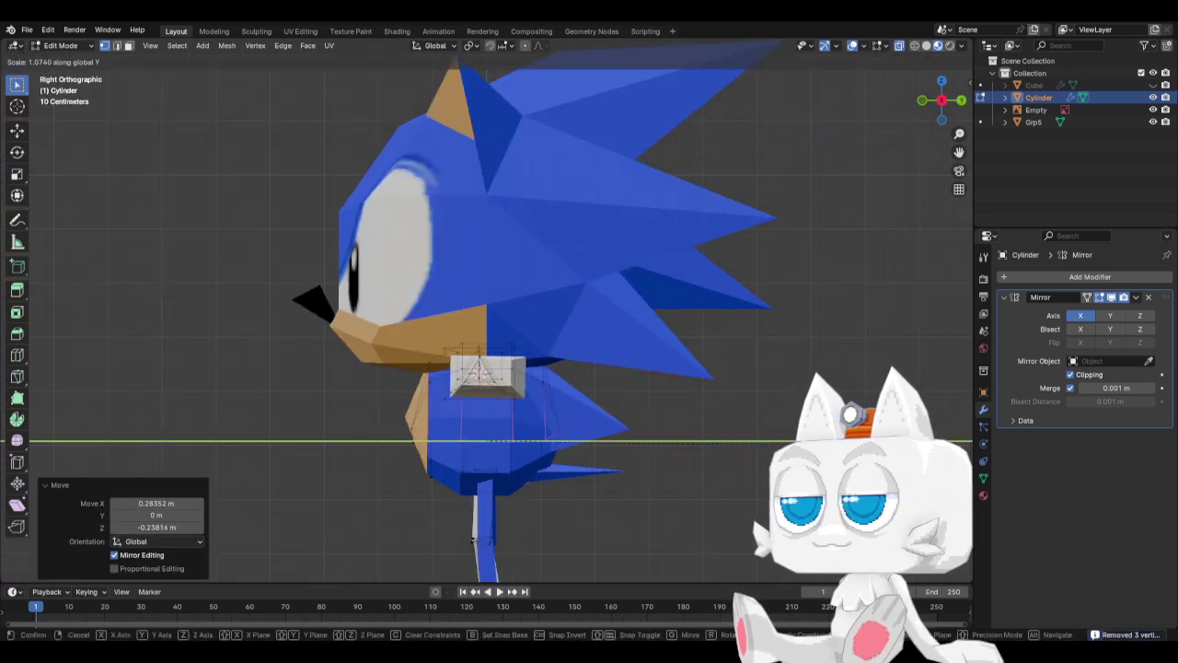
right_click(552, 426)
Move the rear waist vertex of the upper torso about 0.295 m along Y and -0.216 m along Z.
key(g)
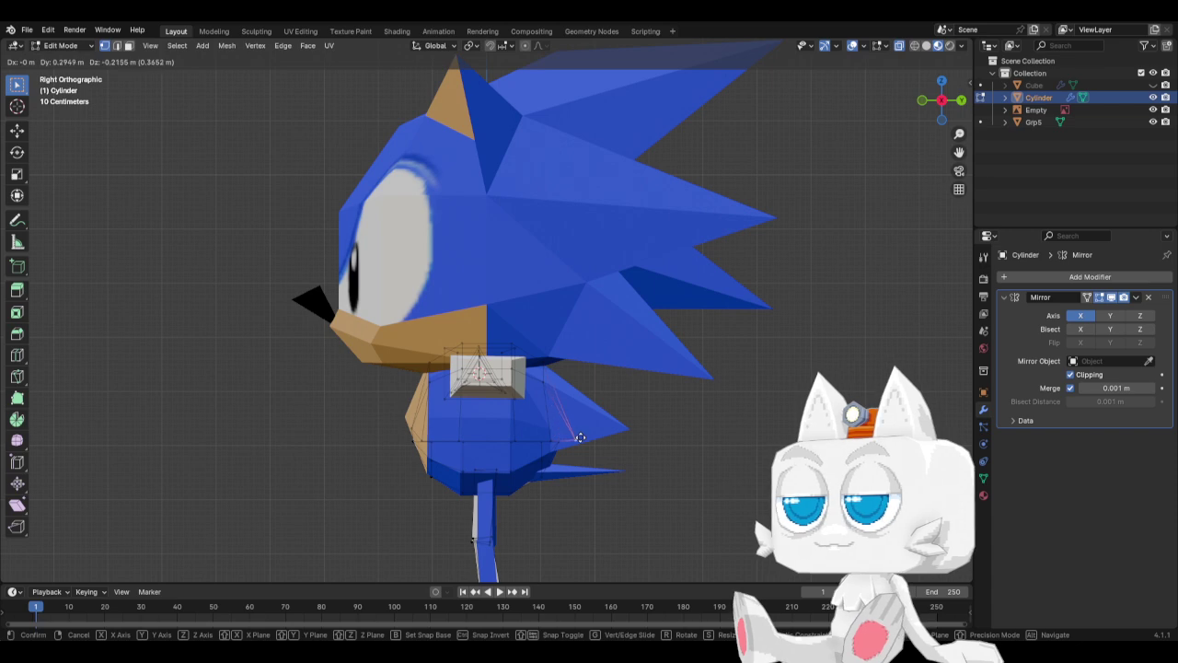
click(580, 437)
key(KP_1)
scroll(580, 438, up, 5)
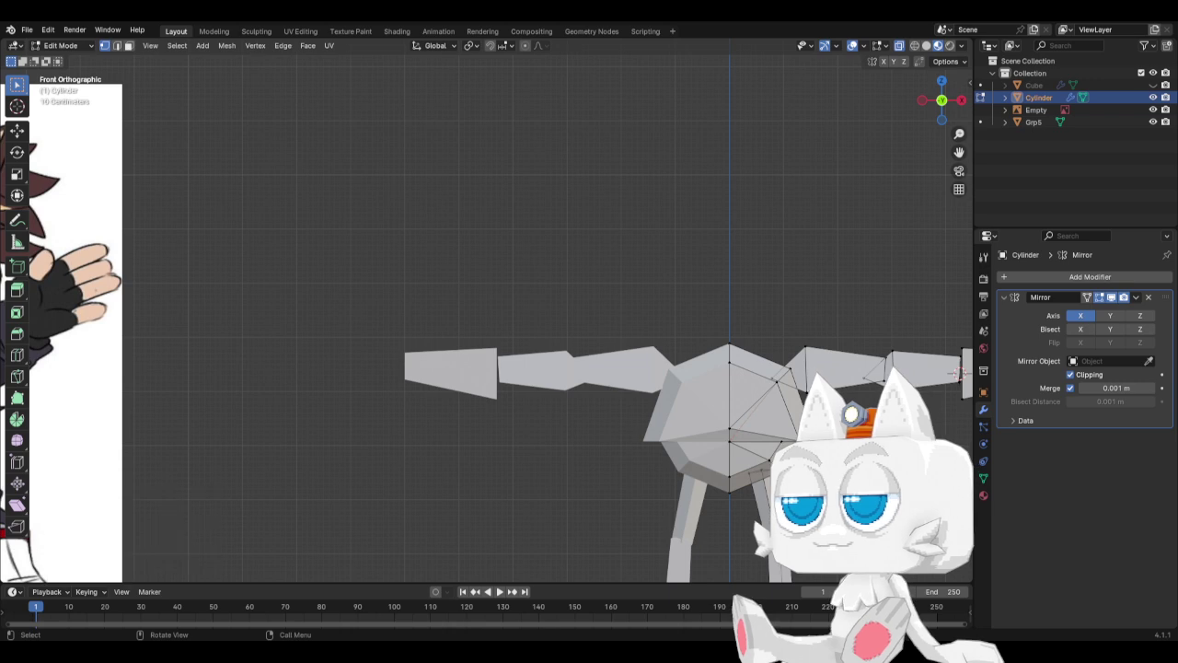
Shift the side waist vertices of the flared upper torso inward along X.
scroll(488, 313, up, 1)
key(g)
key(x)
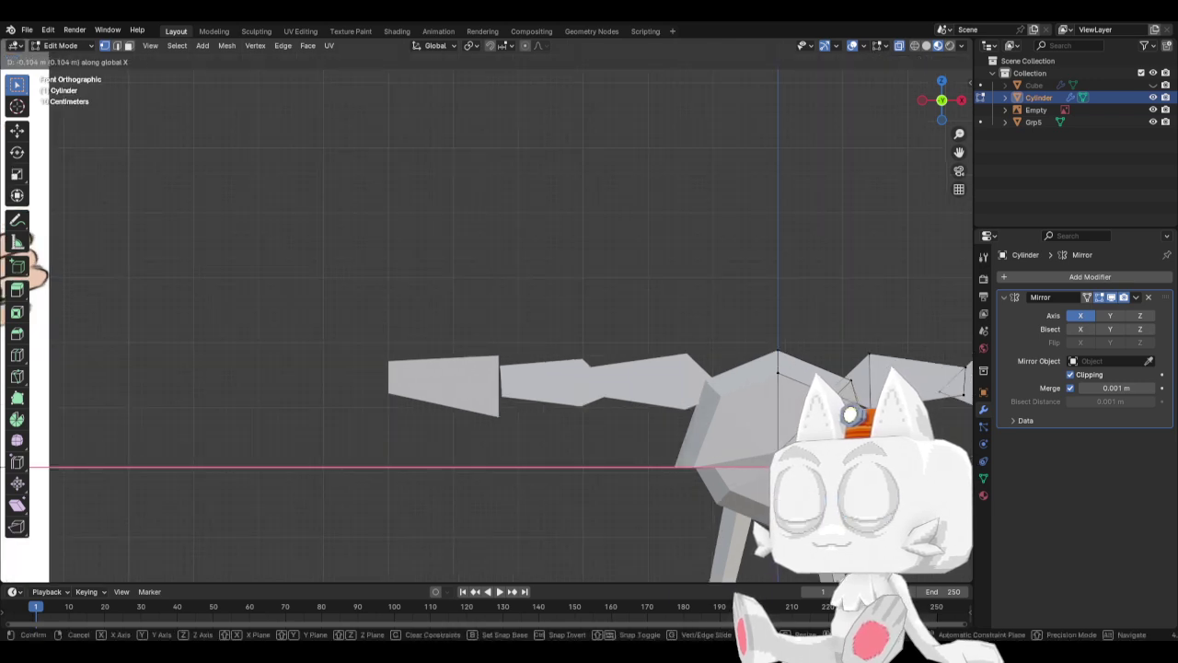
key(Return)
Knife-cut a new edge from the torso's upper front corner vertex down to the flared waist edge.
middle_drag(488, 313, 712, 439)
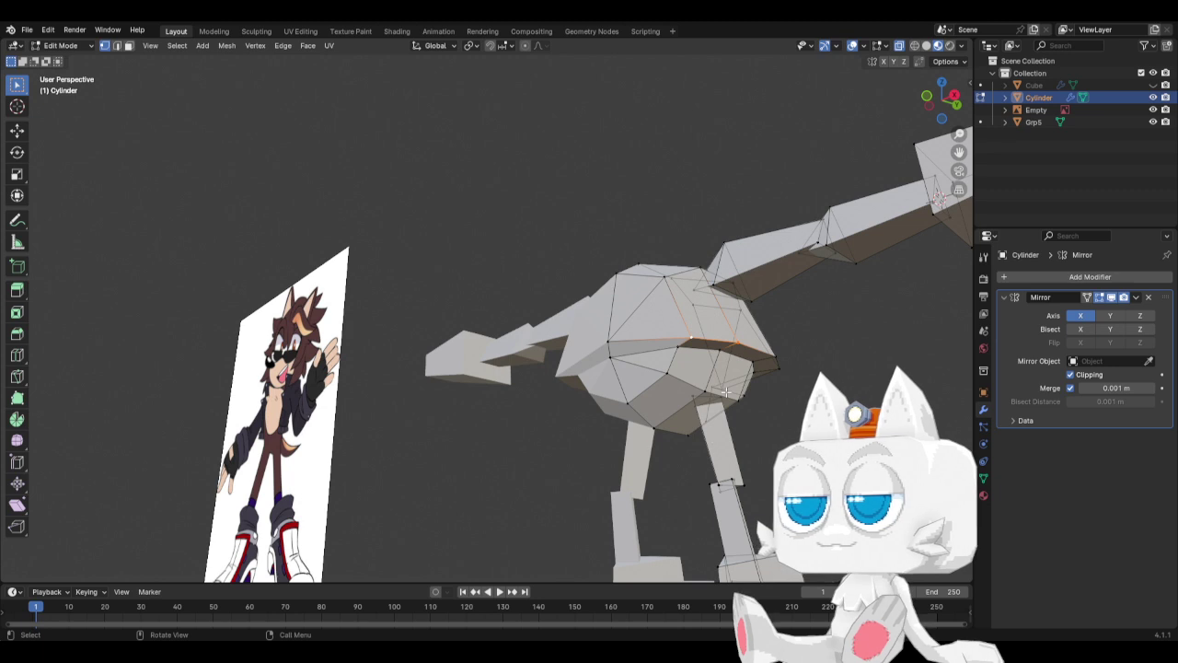
middle_drag(667, 346, 686, 365)
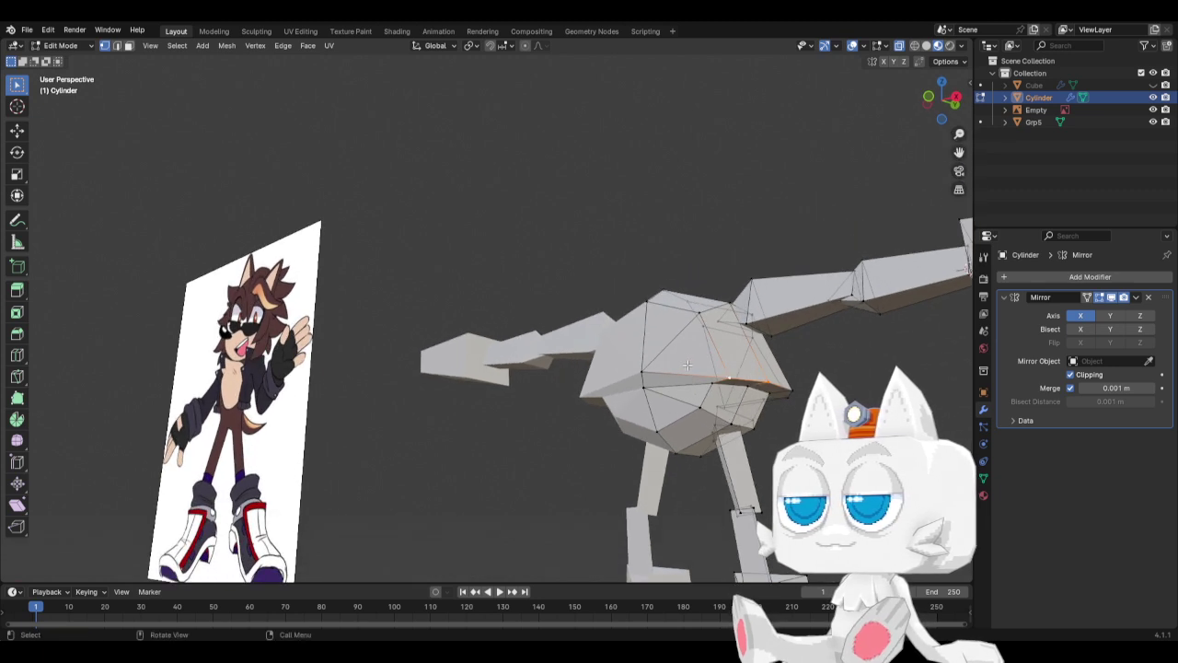
key(k)
click(699, 313)
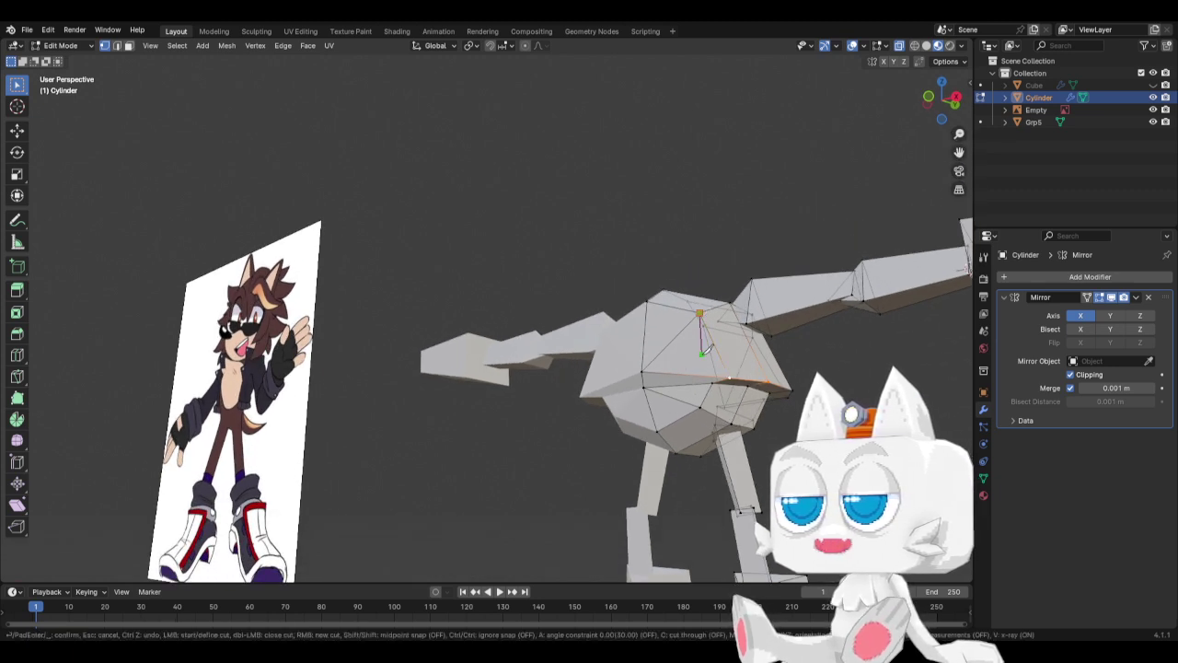
click(715, 378)
key(Return)
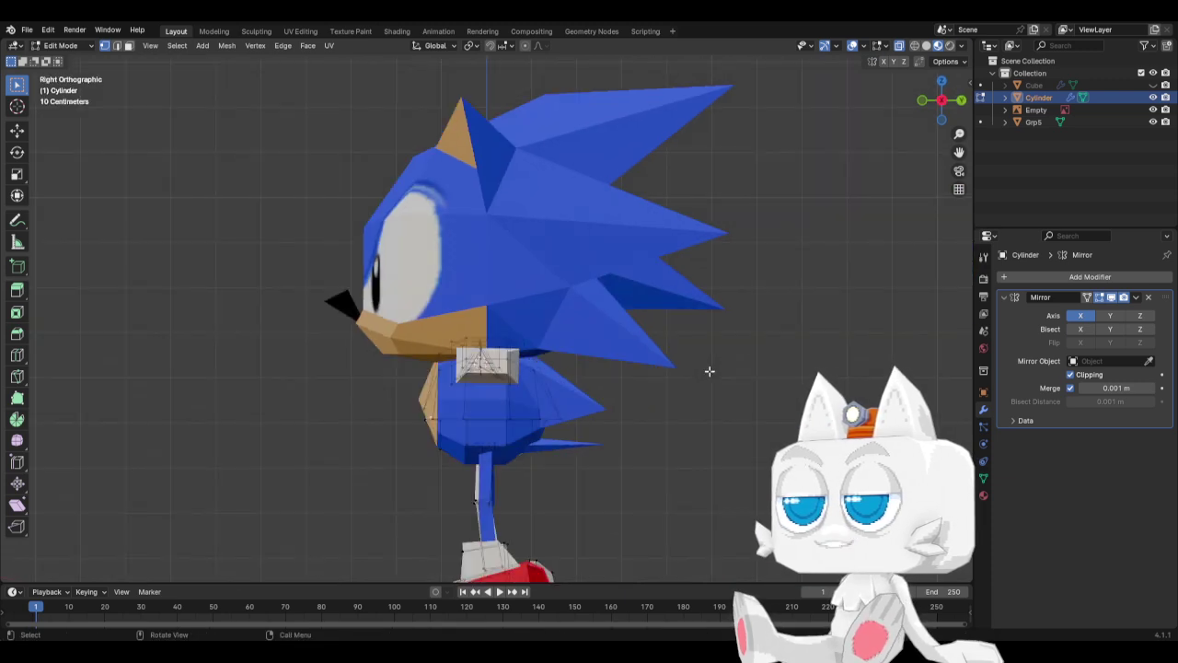
Move the upper torso's front waist corner vertex 0.113 m along Y.
scroll(569, 406, up, 2)
key(g)
key(y)
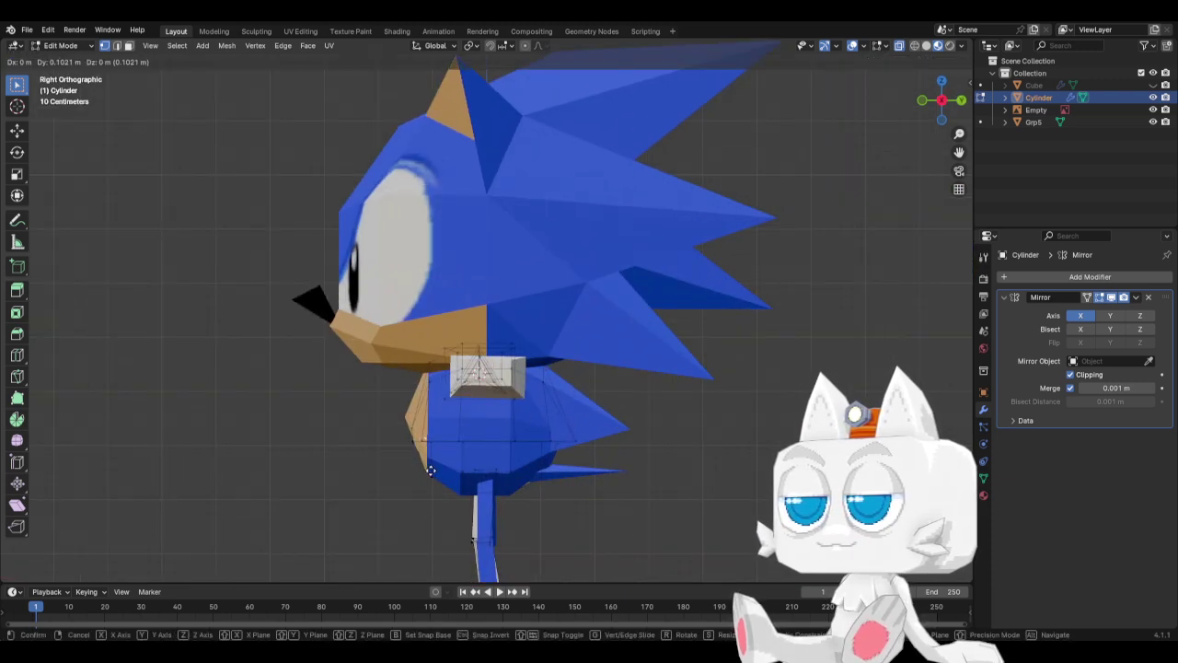
key(Return)
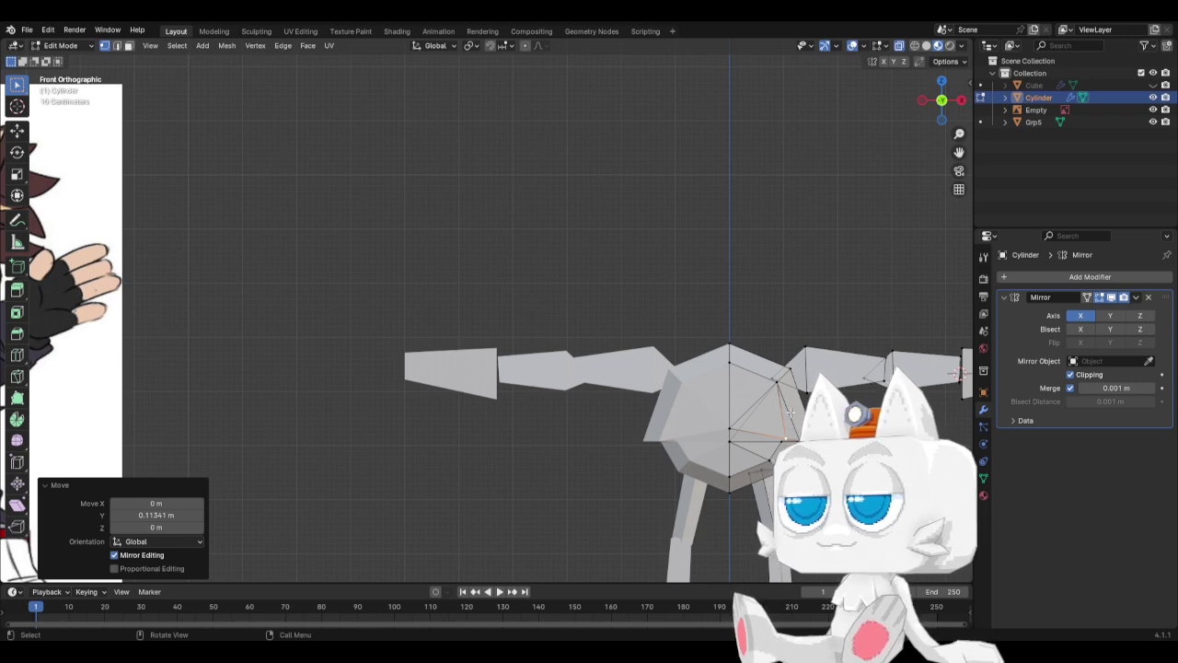
Vertex-slide the upper waist vertices at the torso's front centre and front corner down their edges with a factor of 1.000.
middle_drag(789, 412, 573, 423)
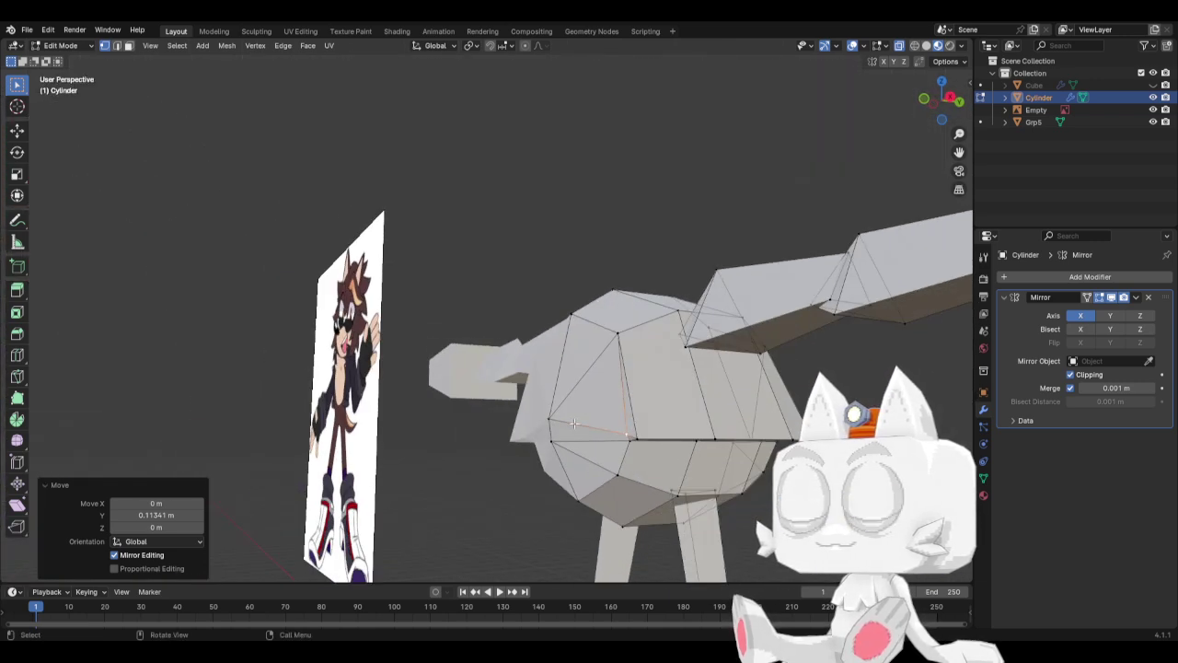
right_click(537, 409)
click(537, 409)
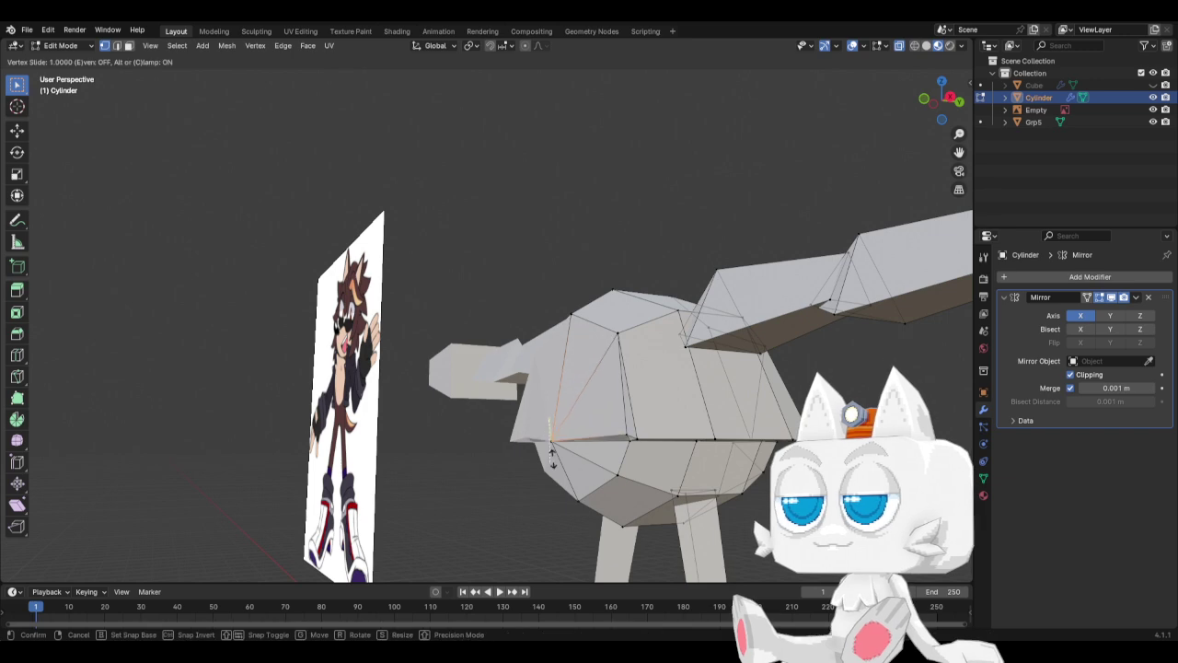
click(552, 450)
key(g)
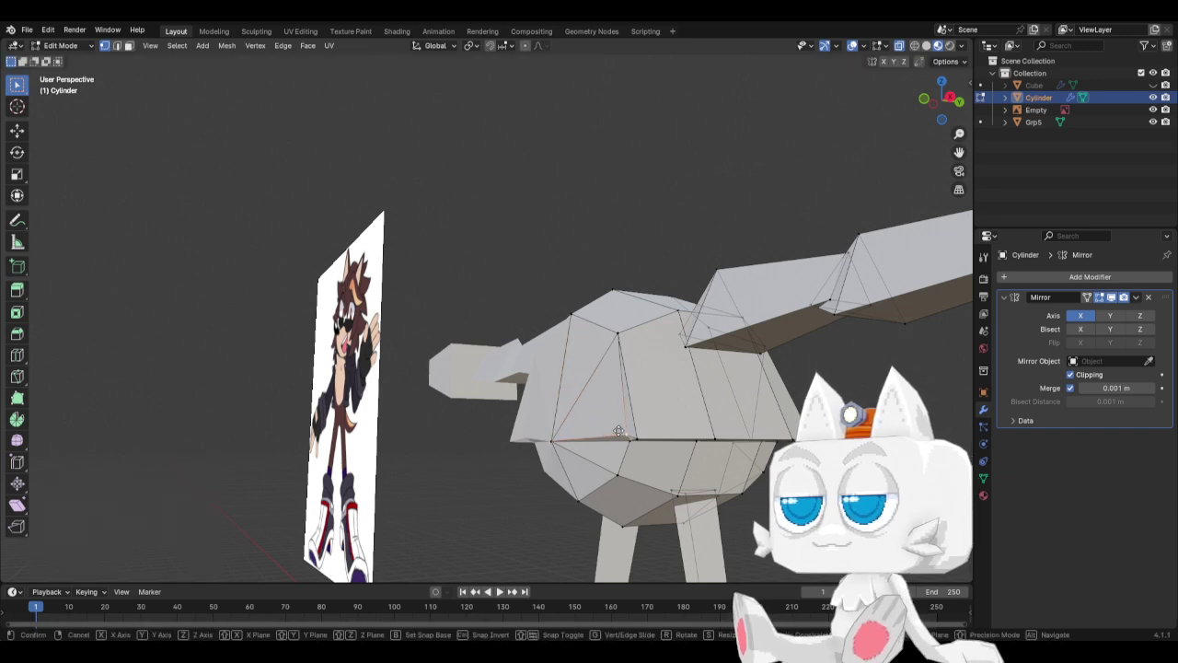
key(g)
click(619, 440)
Move the front waist corner vertex -0.147 m along X and -0.023 m along Y in the top view.
middle_drag(621, 455, 635, 501)
key(KP_7)
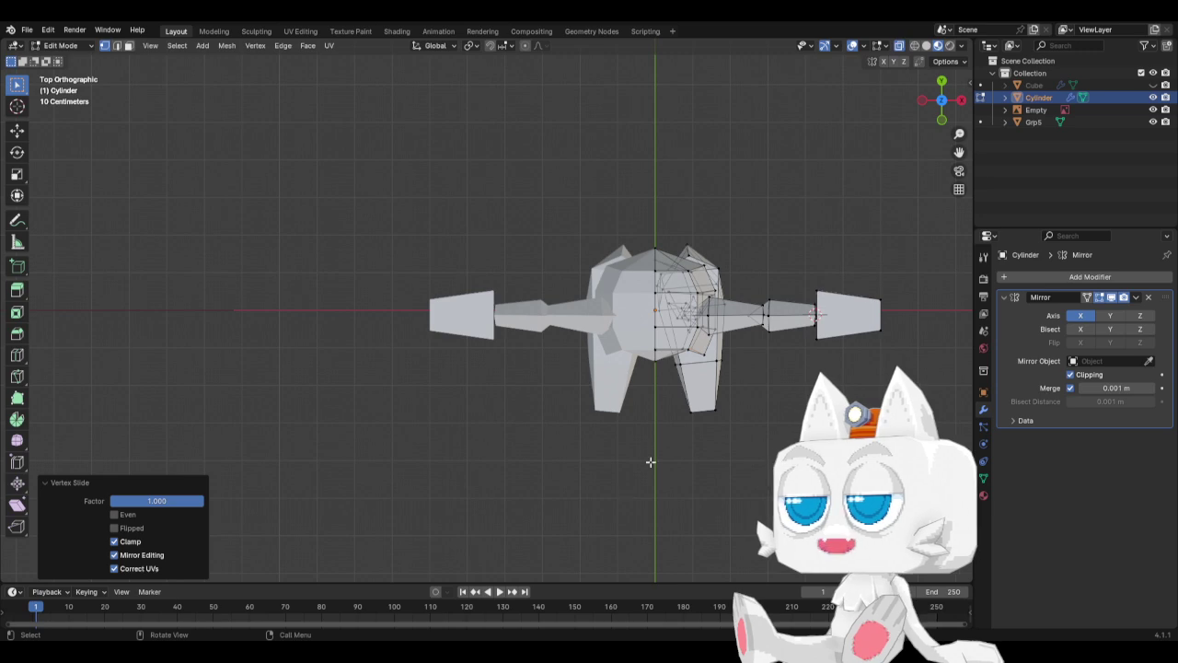
scroll(706, 393, up, 2)
key(g)
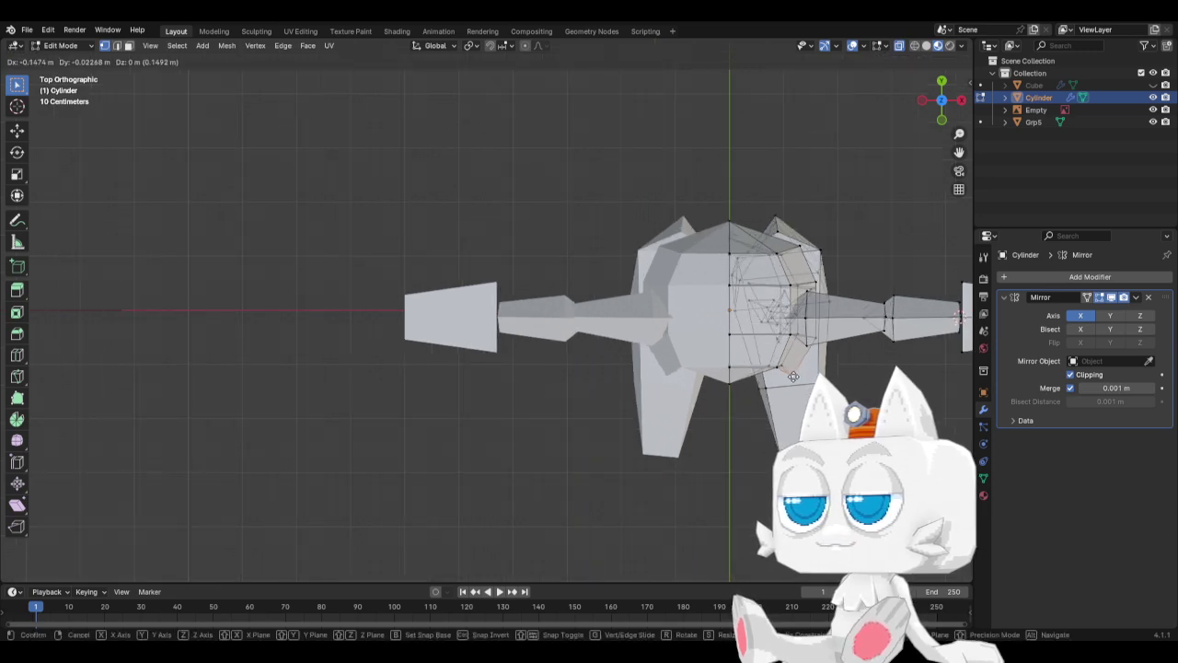
click(793, 376)
Move the flared rear waist vertex -0.125 m along Y.
key(KP_3)
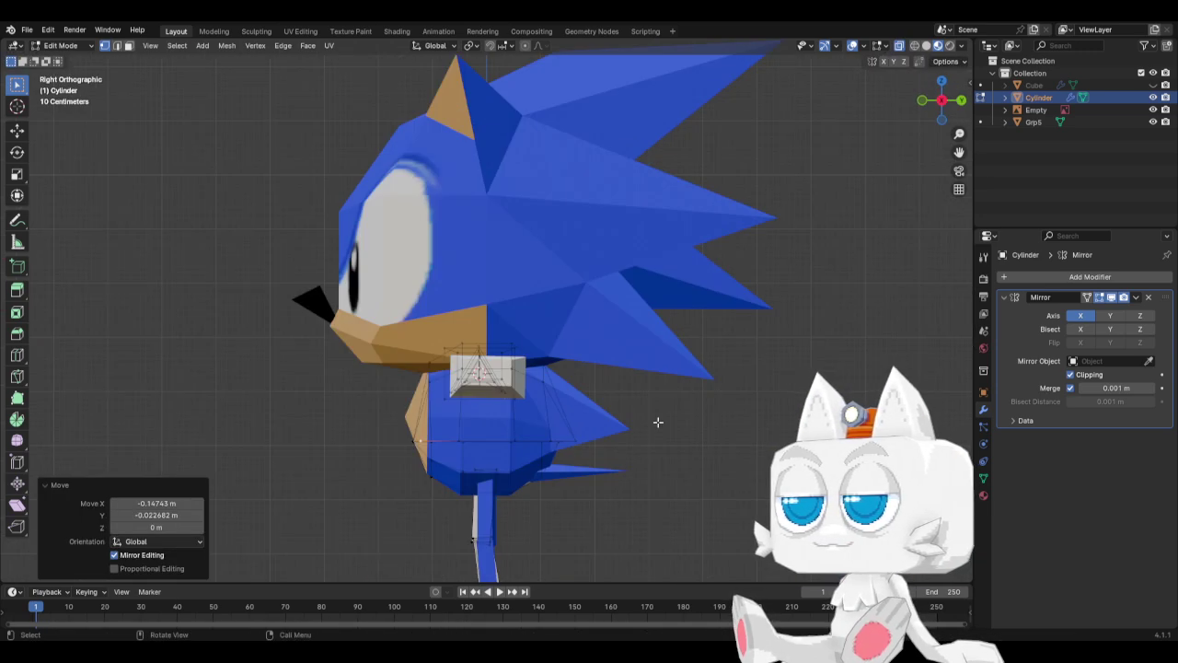
key(g)
key(y)
click(582, 440)
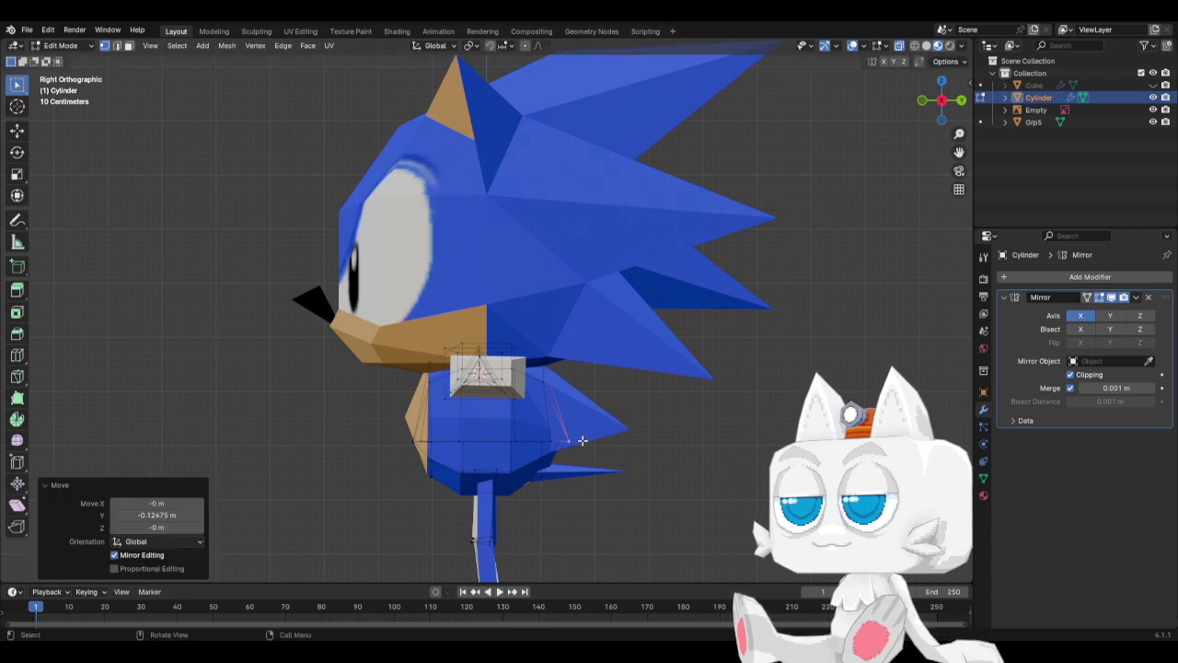
key(KP_1)
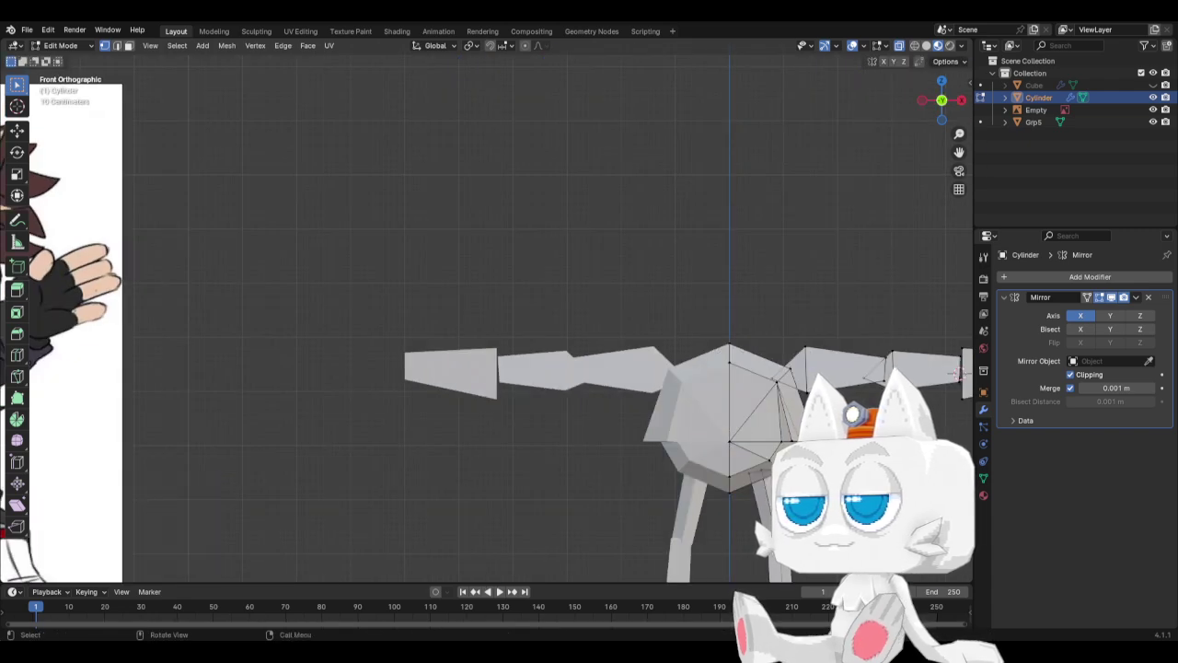
Select the jacket's complete lower edge around the torso, scale it to 0.843 and lower it about 0.41 m.
key(a)
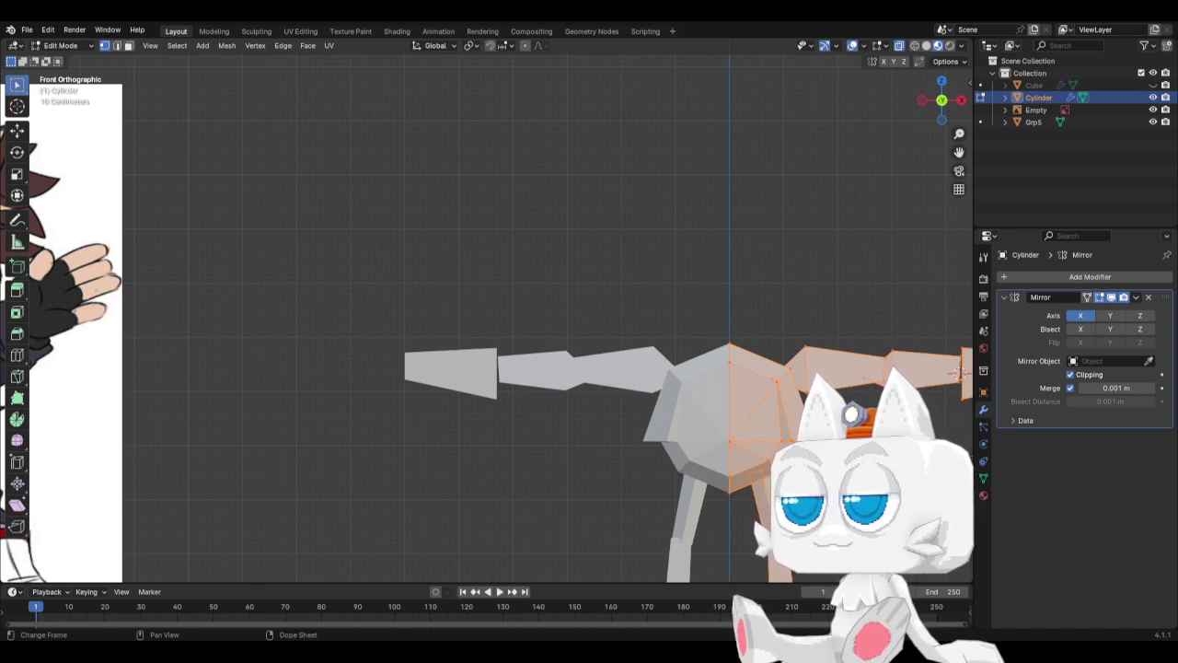
scroll(734, 435, down, 2)
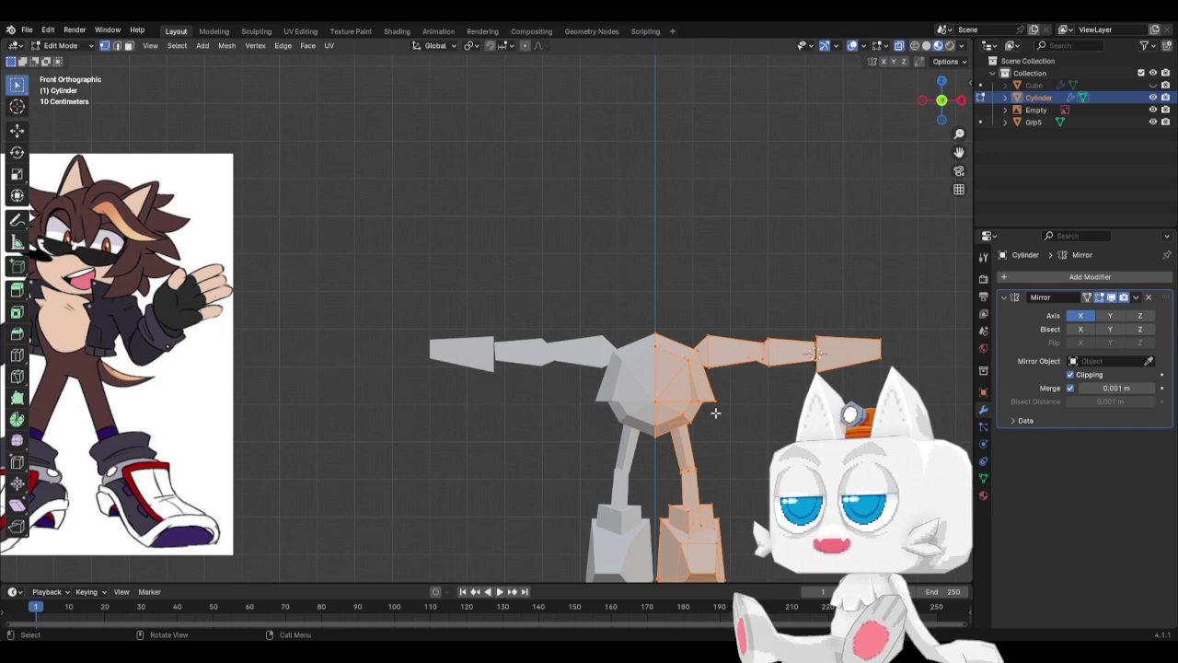
click(725, 400)
key(g)
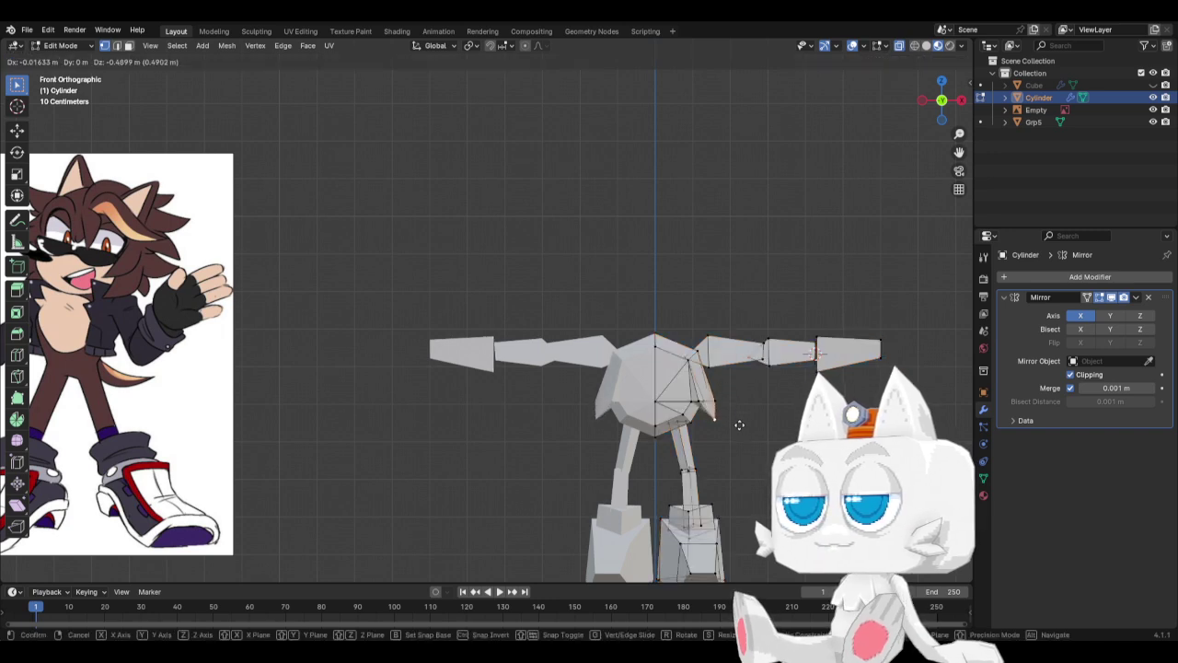
right_click(737, 425)
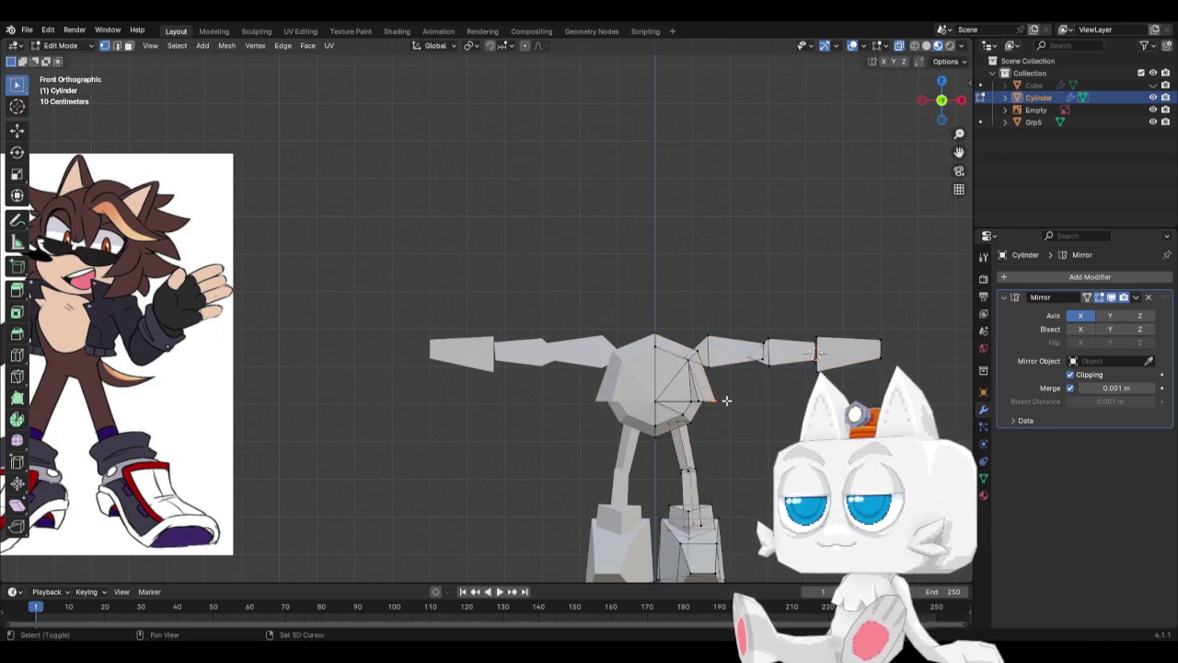
middle_drag(726, 400, 449, 355)
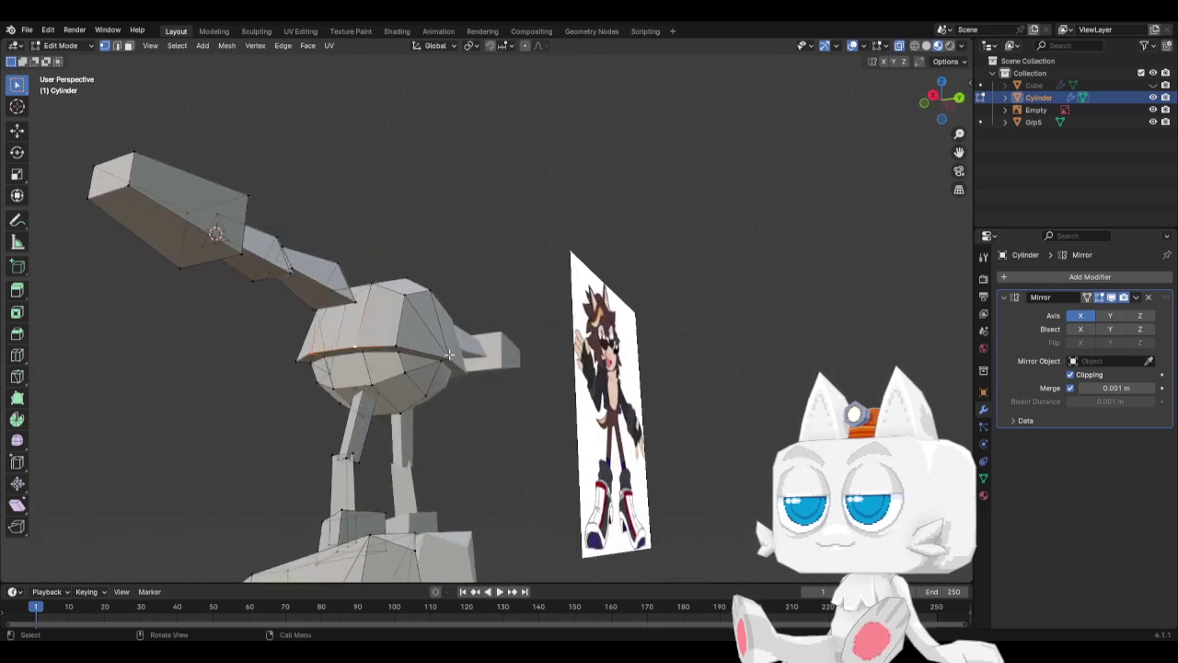
alt+shift+click(448, 356)
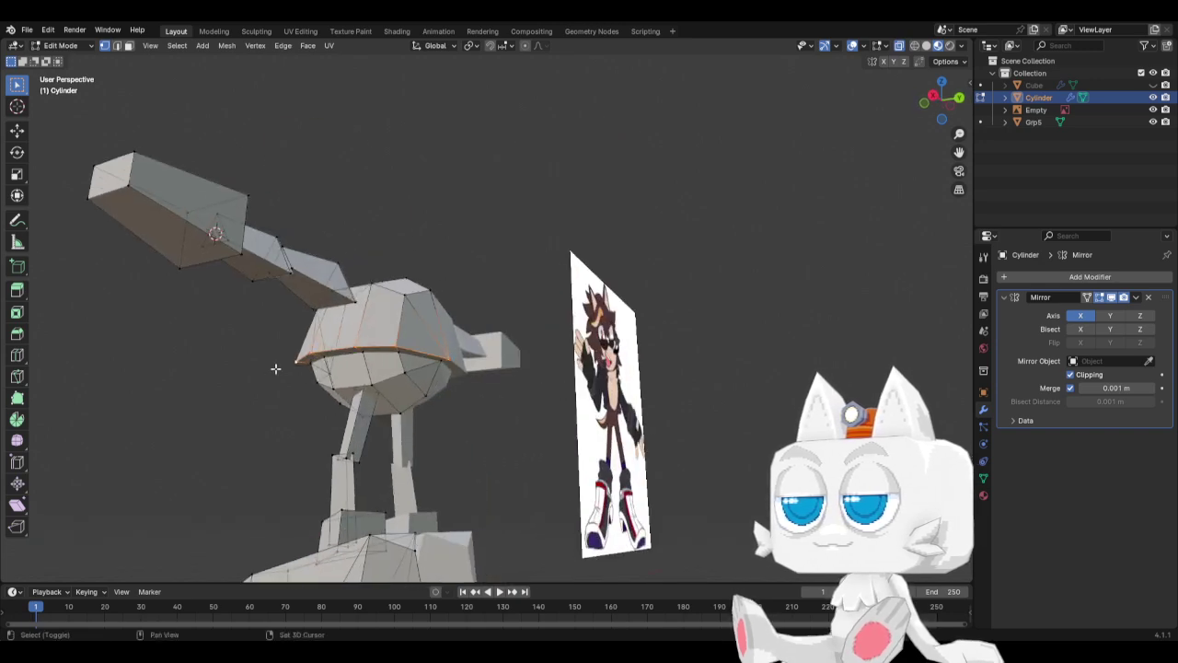
key(KP_1)
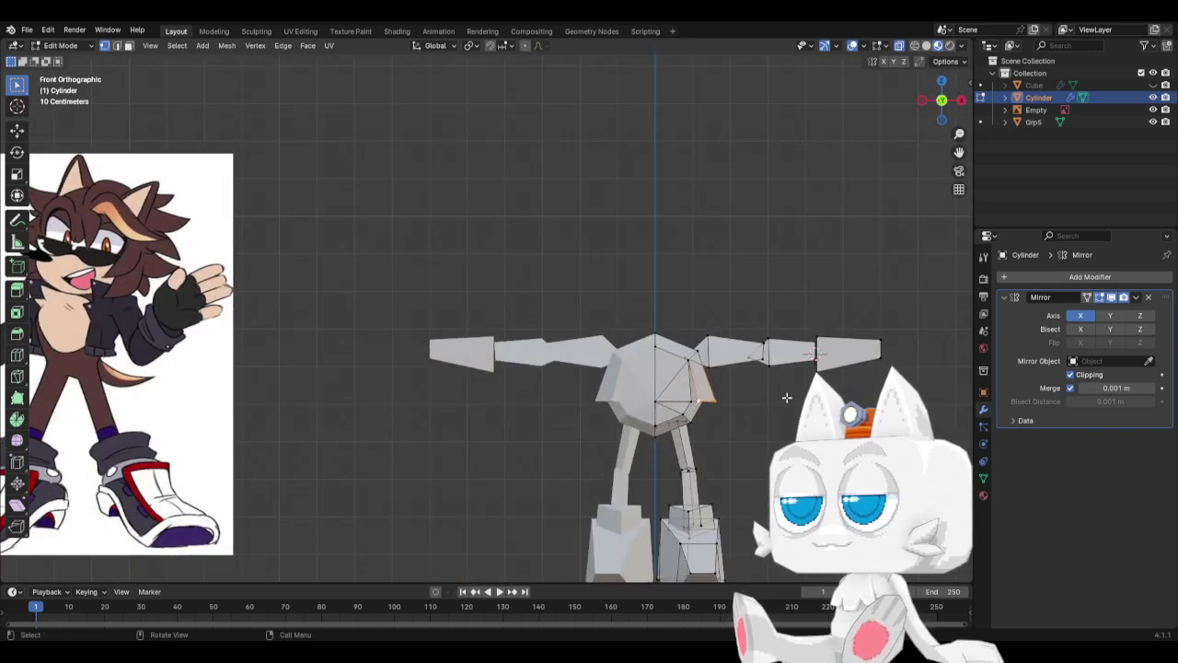
key(s)
click(767, 399)
key(g)
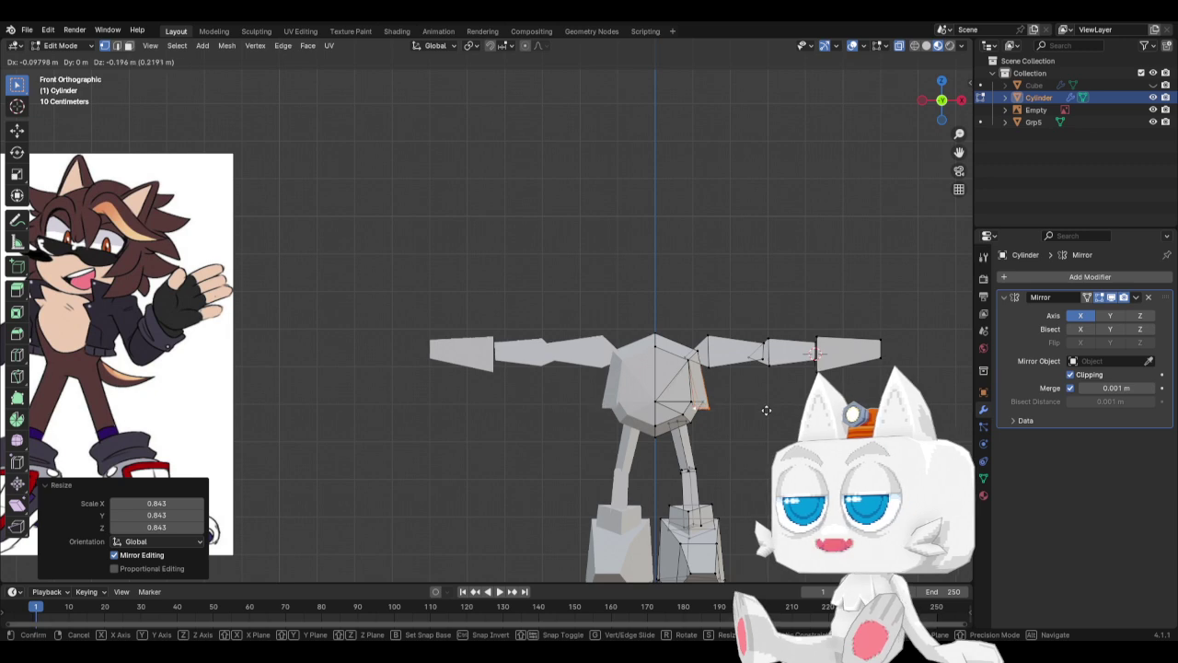
click(770, 418)
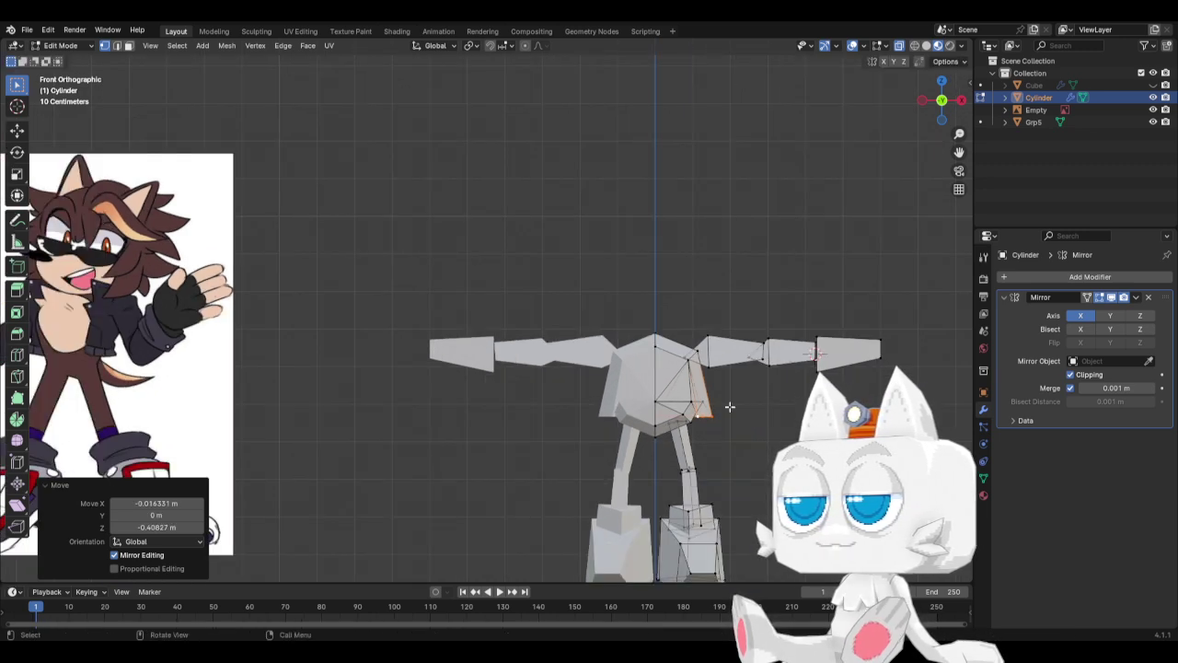
Inspect the reshaped jacket from several angles and compare the body with the reference picture and the Sonic model.
middle_drag(723, 411, 660, 408)
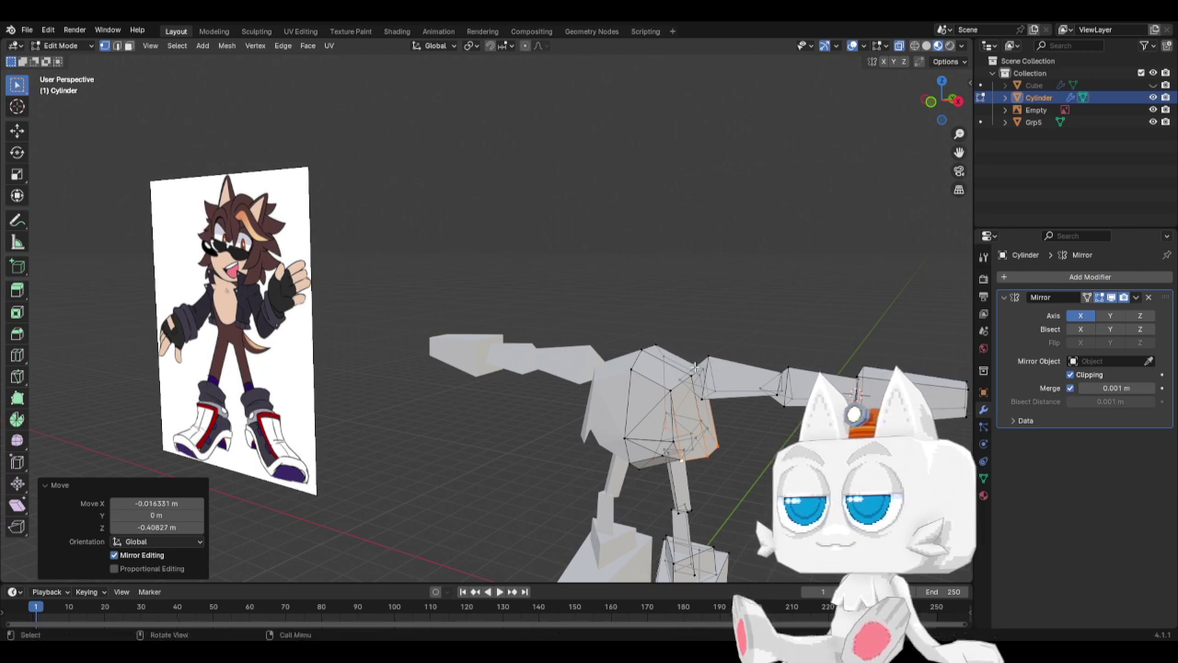
middle_drag(650, 430, 539, 462)
key(KP_1)
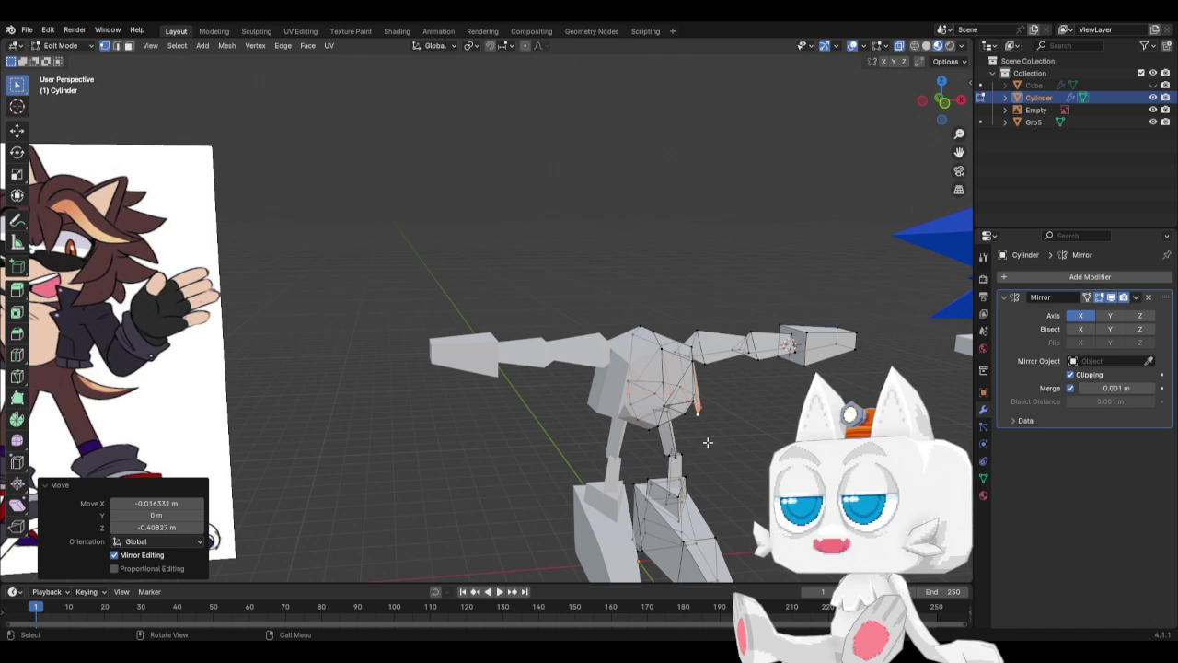
key(Tab)
scroll(723, 388, down, 3)
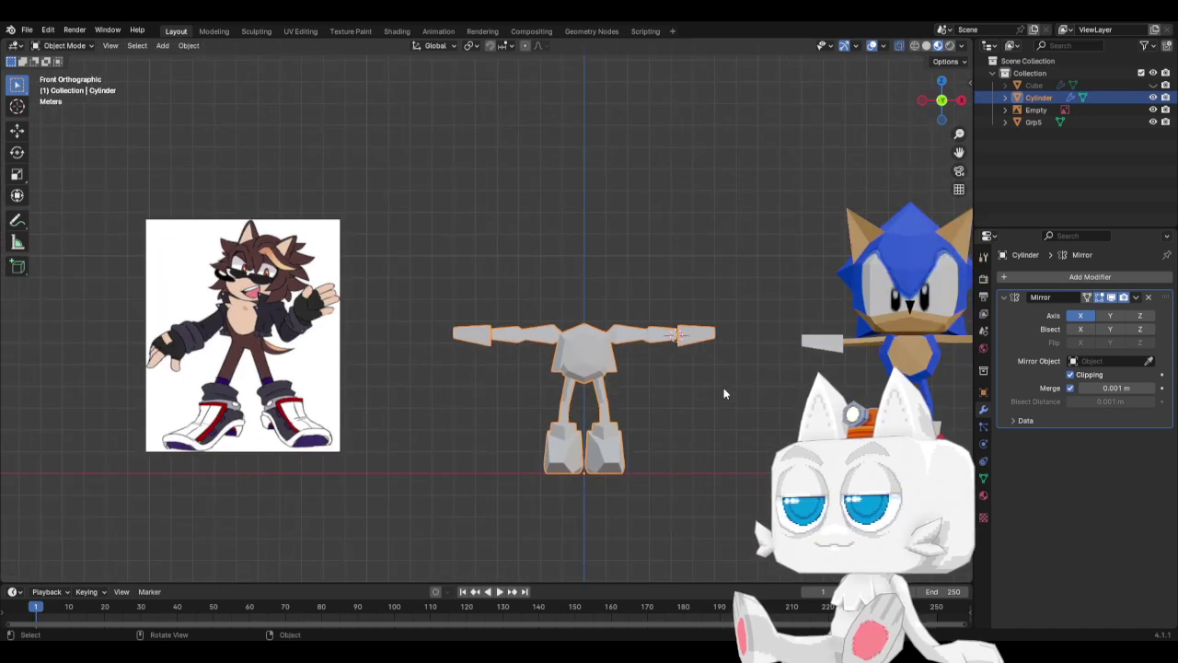
middle_drag(750, 389, 735, 433)
key(KP_3)
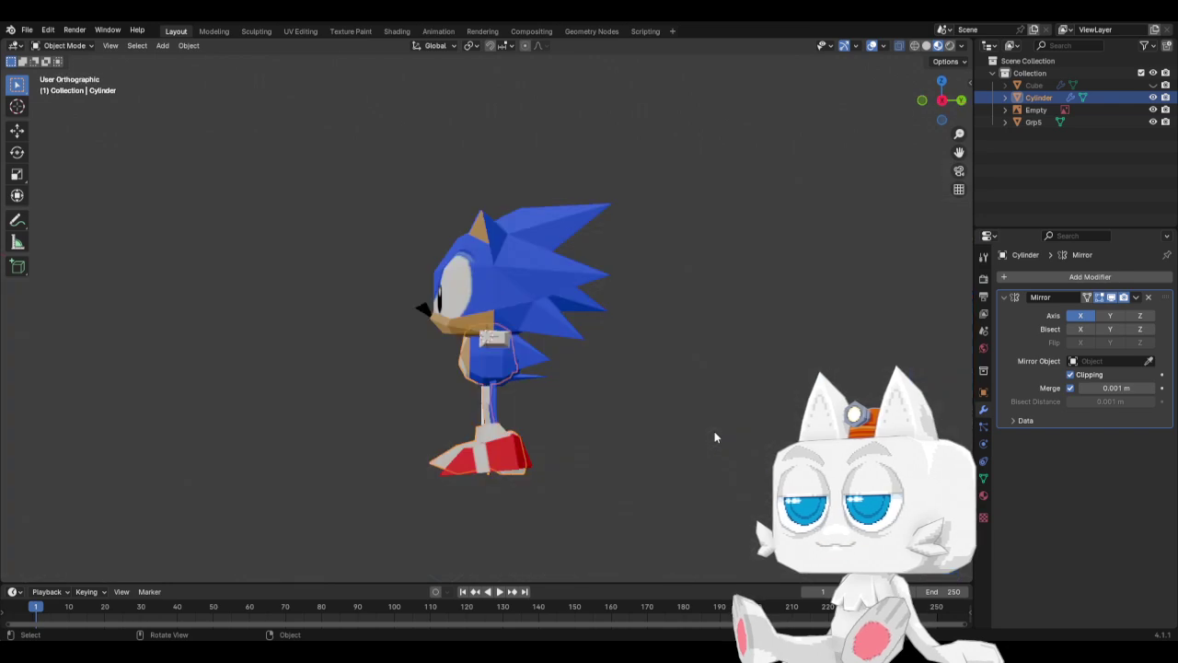
Raise the jacket's lower edge about 0.08 m along Z.
scroll(714, 432, up, 5)
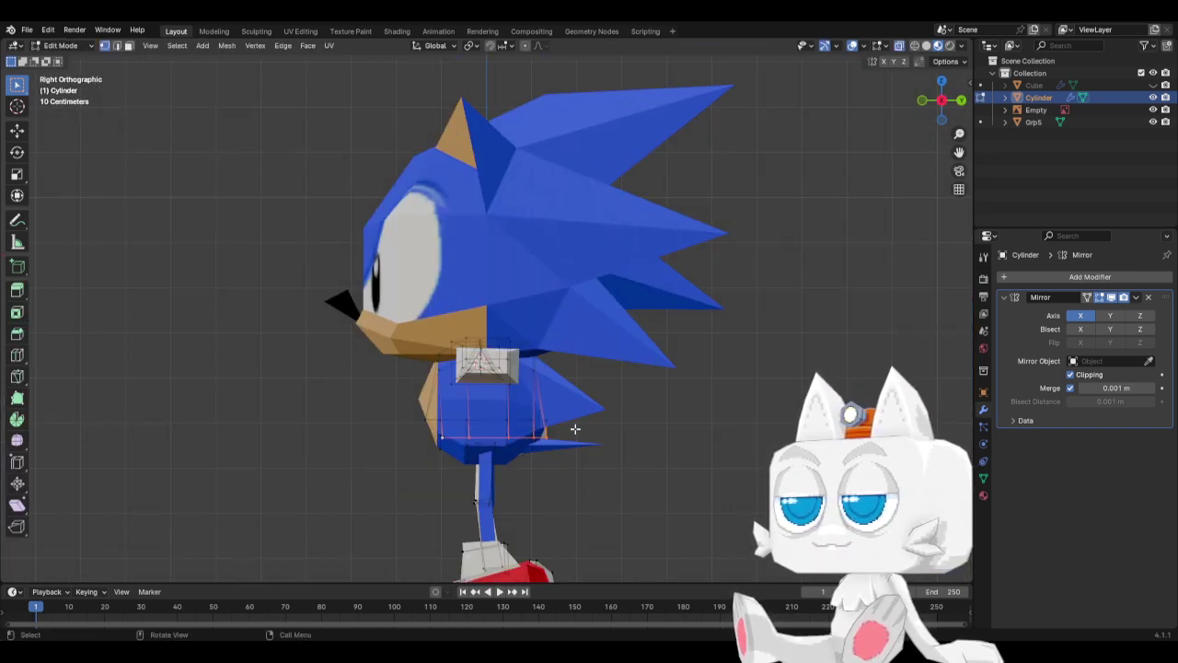
key(g)
click(554, 425)
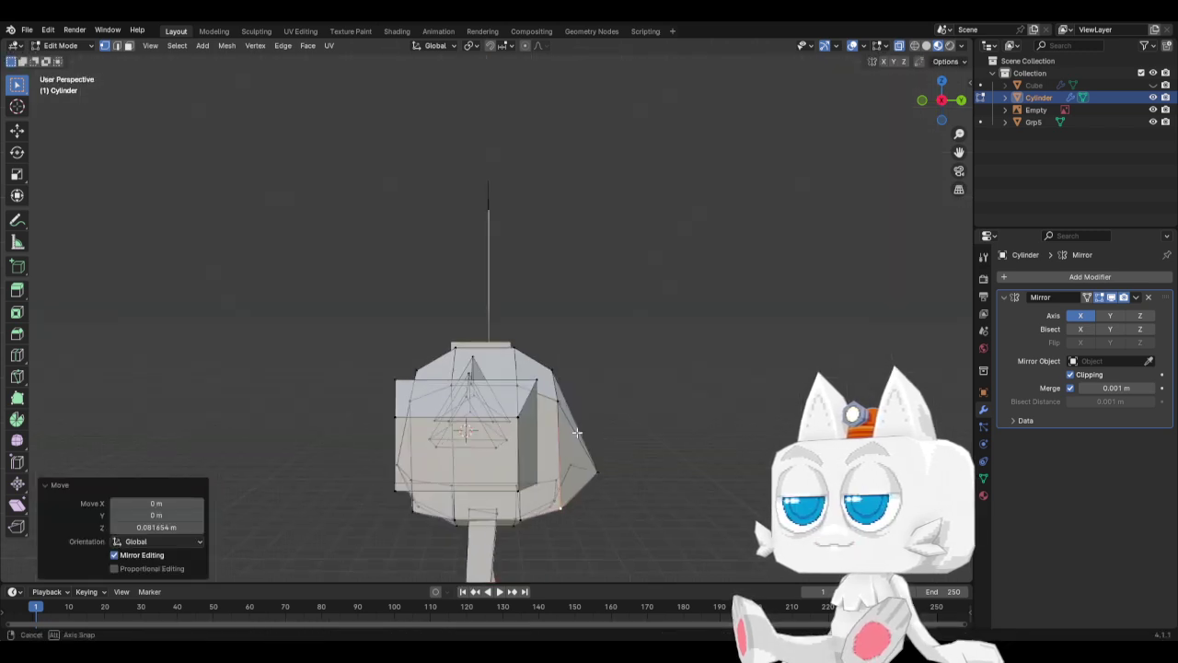
Shift the jacket's rear lower corner vertex inward along Y and raise it about 0.009 m along Z.
middle_drag(577, 433, 539, 420)
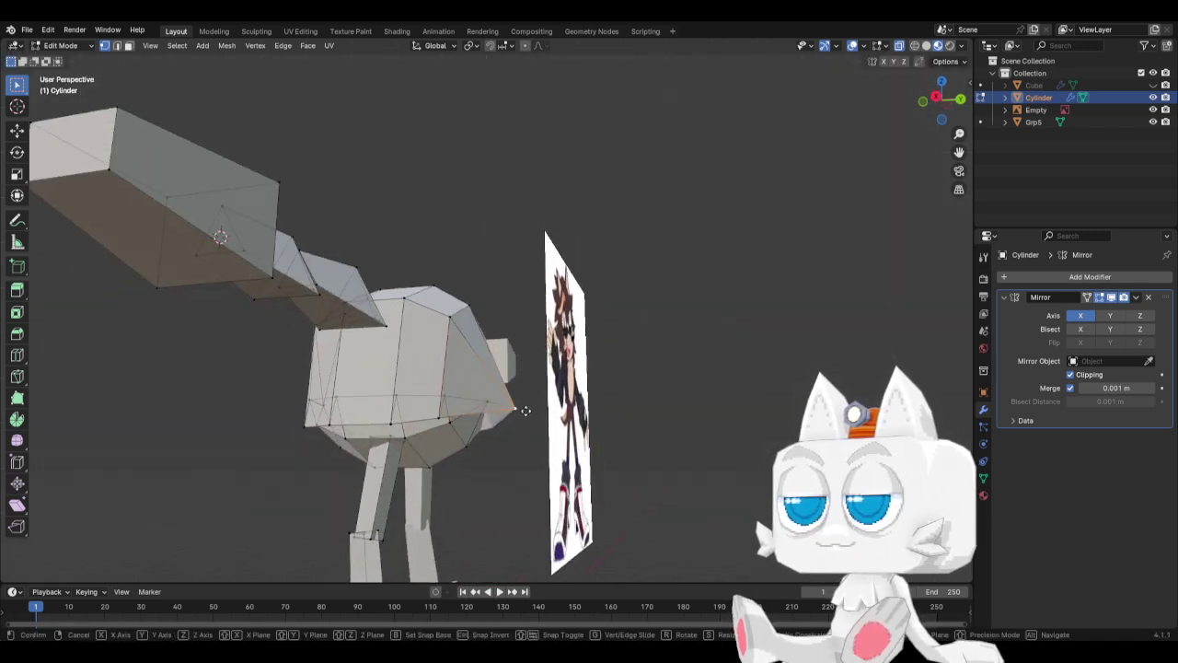
key(g)
key(y)
click(511, 411)
key(g)
key(z)
click(507, 407)
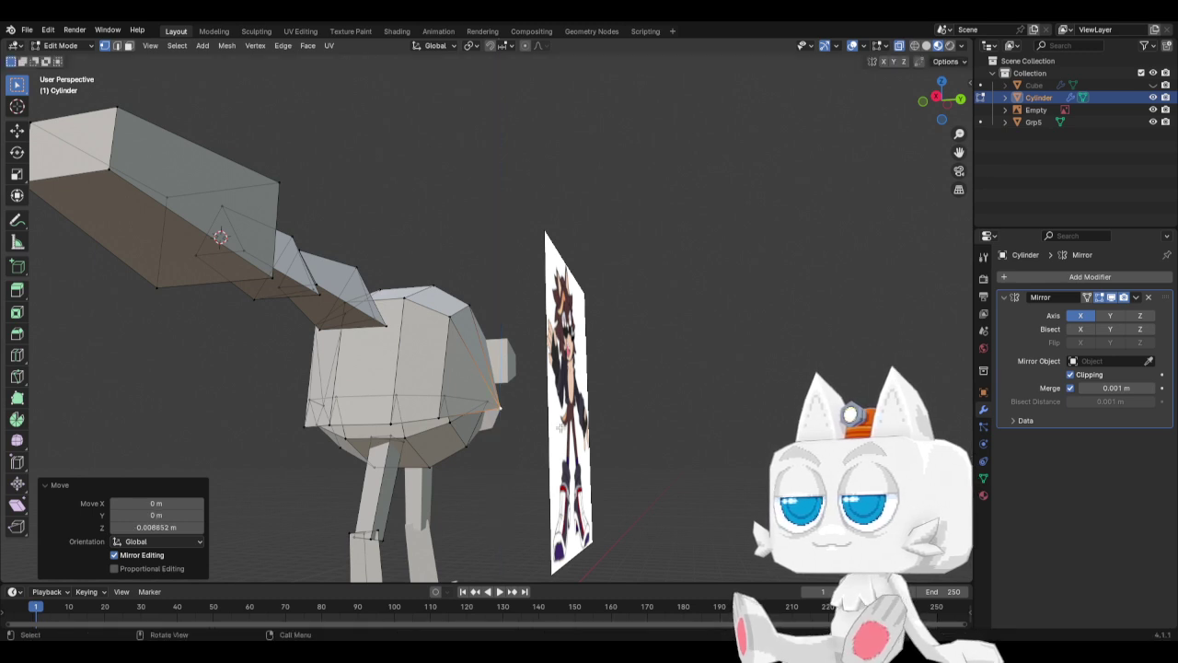
scroll(532, 462, down, 5)
mouse_move(536, 429)
middle_down()
mouse_move(511, 405)
mouse_move(518, 422)
middle_up()
scroll(518, 421, up, 6)
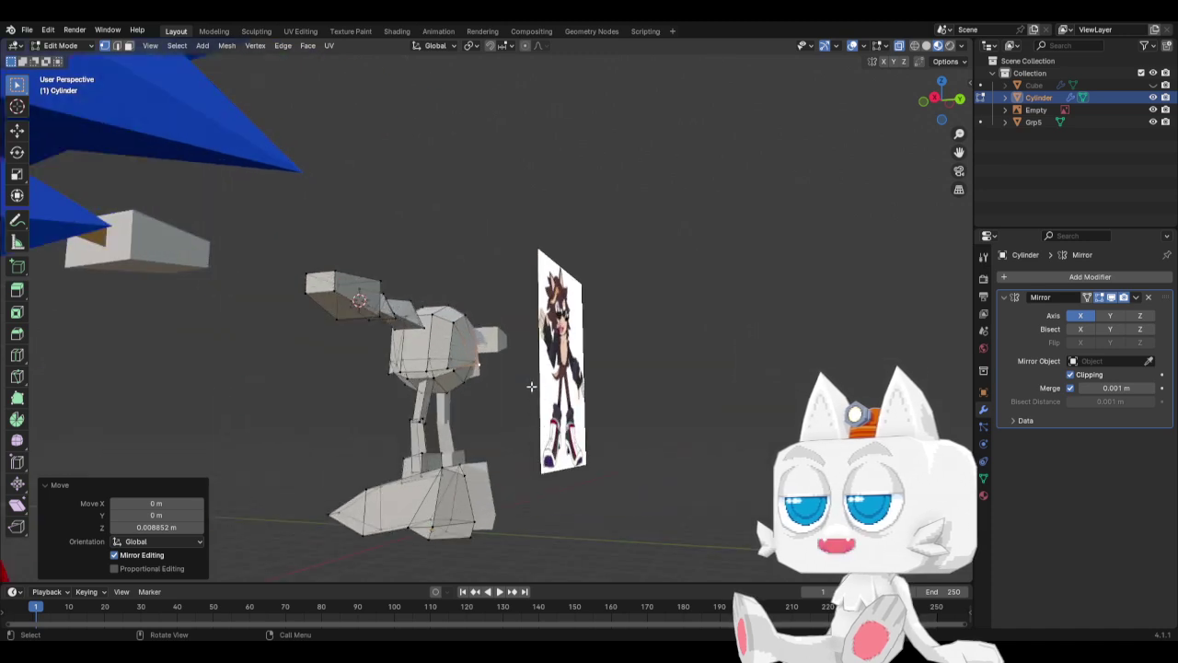
key(shift+s)
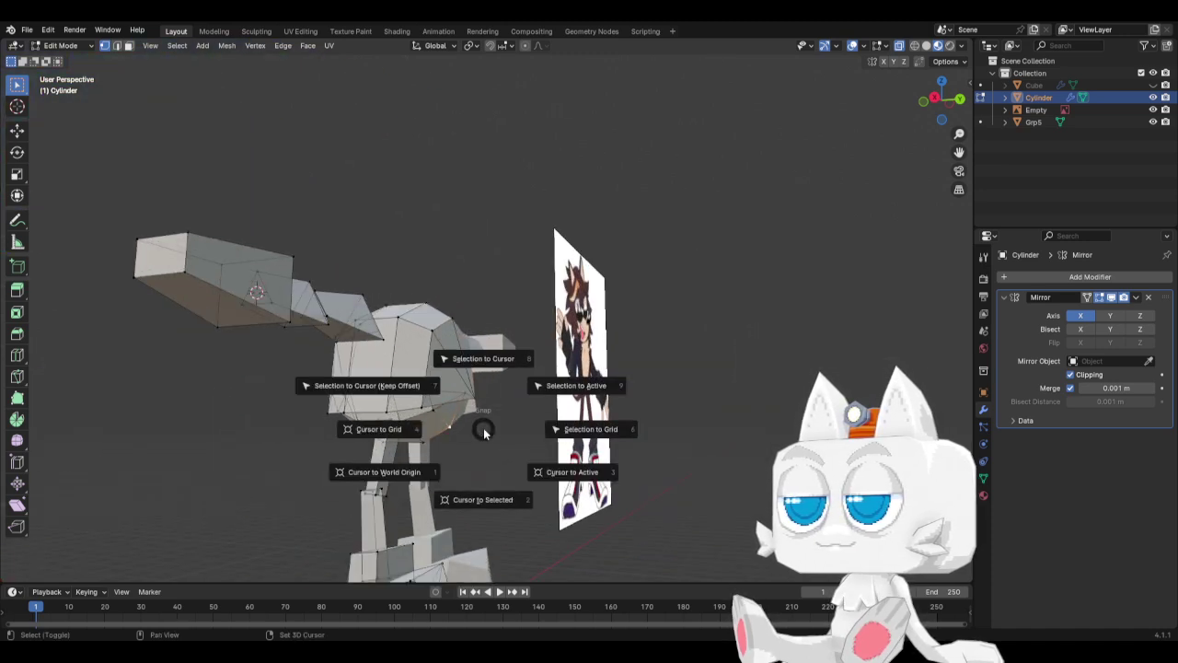
key(Escape)
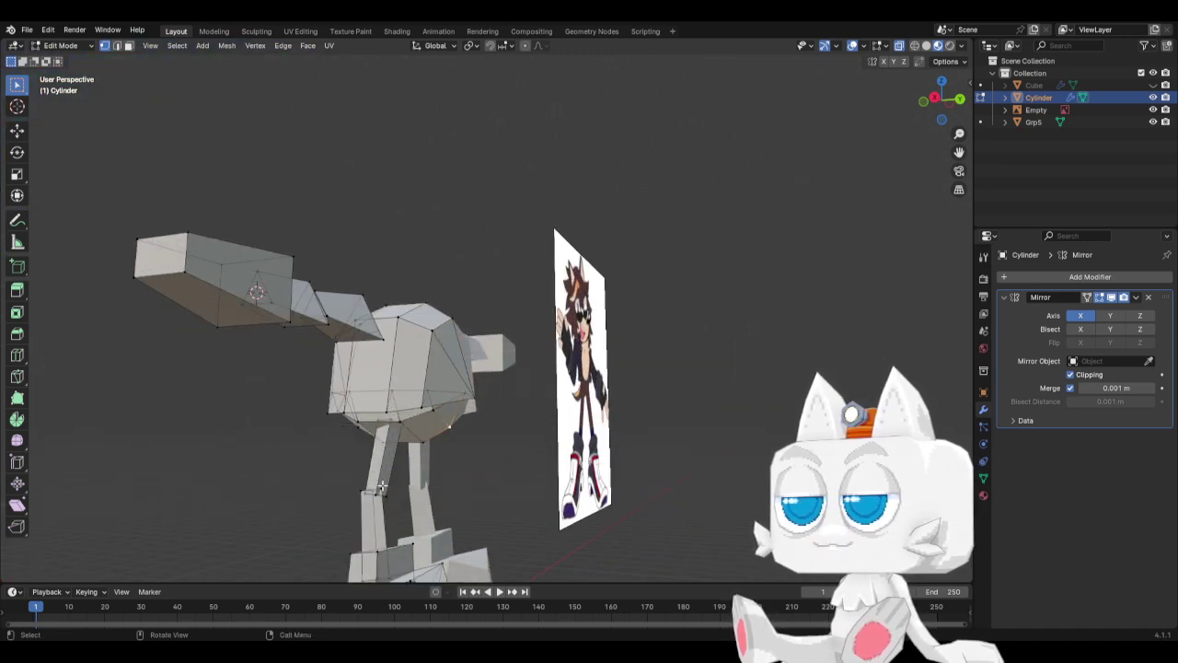
Duplicate the linked upper leg segment, place the copy about 4.18 m behind along Y and rotate it 93.2° in side view.
key(ctrl+l)
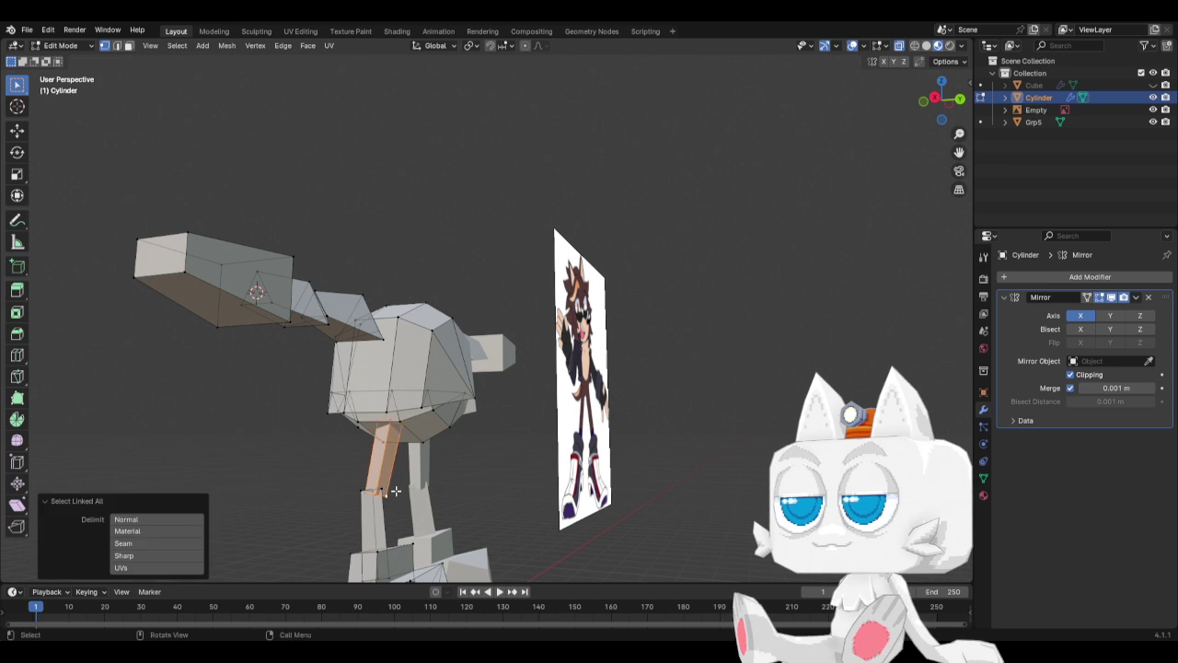
key(KP_3)
key(shift+d)
click(554, 494)
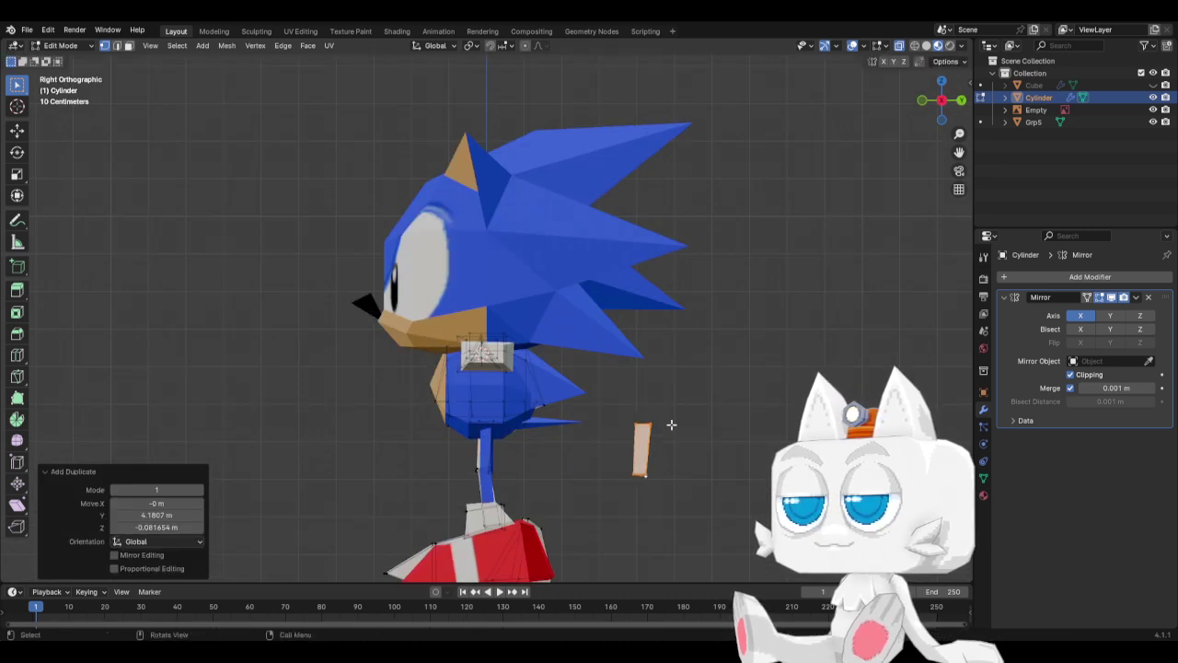
key(r)
click(662, 502)
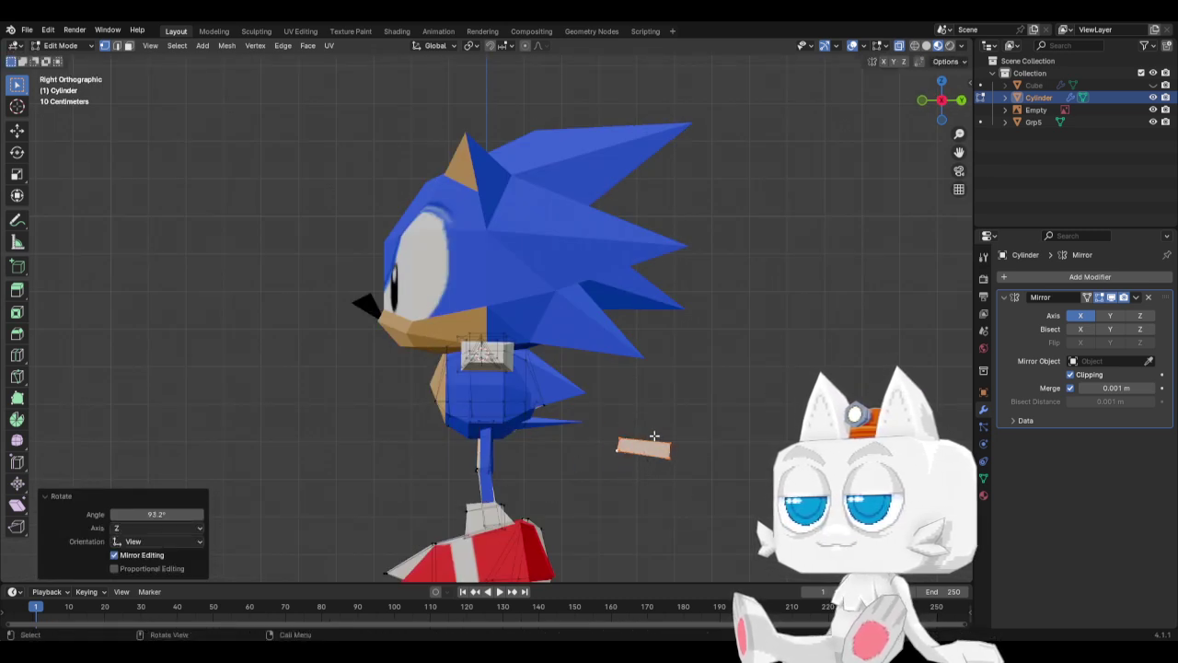
Merge the copy's rear end vertices at their center into a point and delete its base vertices nearest the centre line.
click(701, 480)
key(m)
click(699, 477)
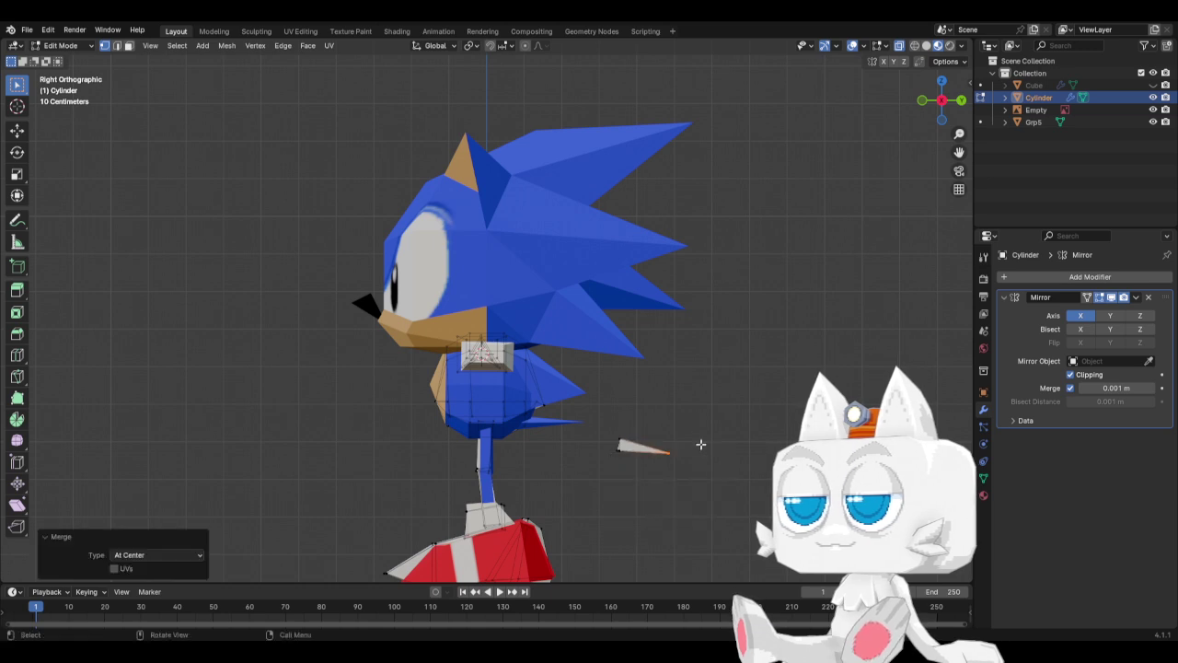
key(KP_7)
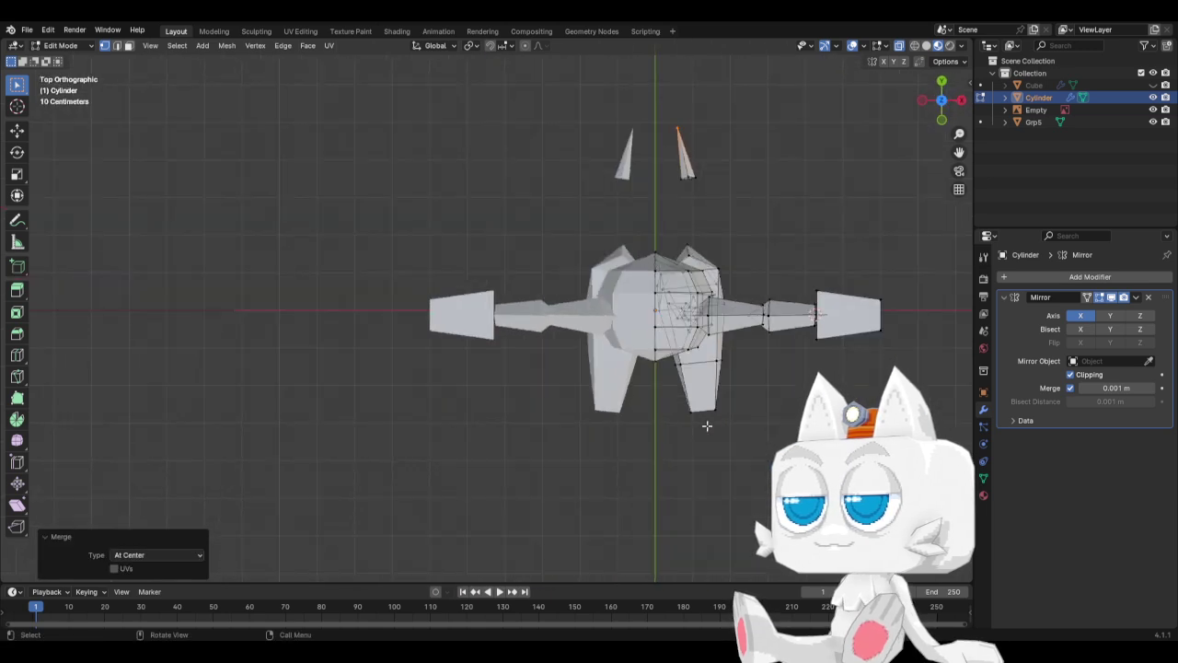
click(672, 194)
key(x)
click(672, 197)
Move the remaining half of the spike along X onto the mirror centre line.
drag(661, 118, 703, 181)
key(g)
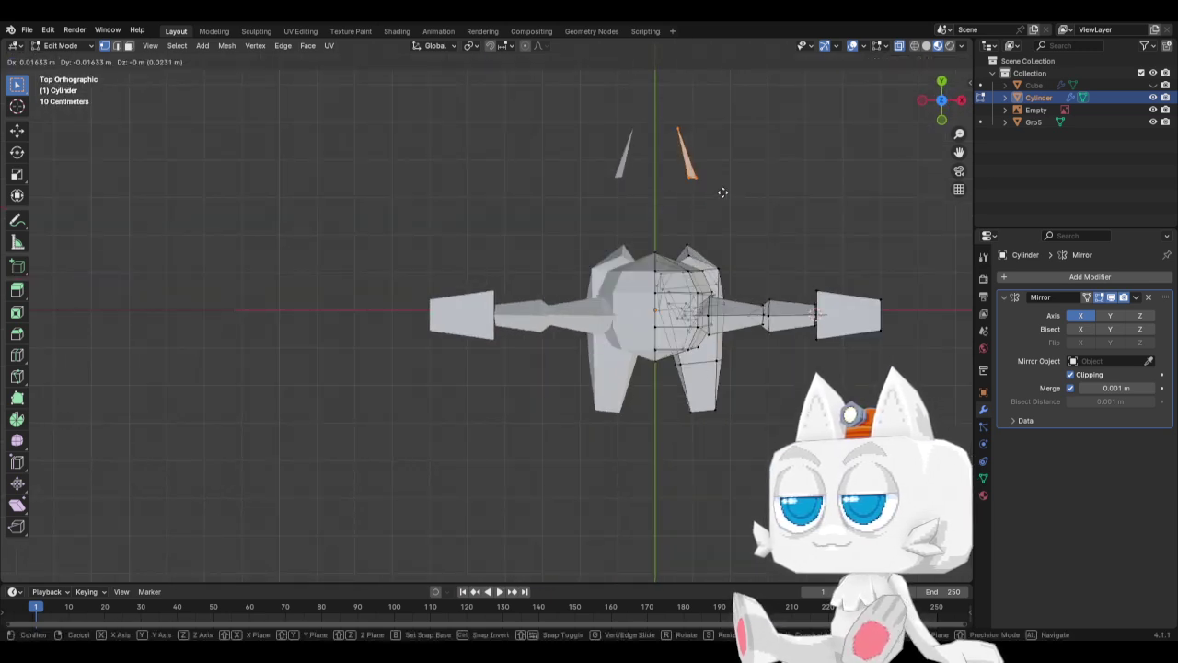
key(x)
click(699, 207)
key(g)
key(x)
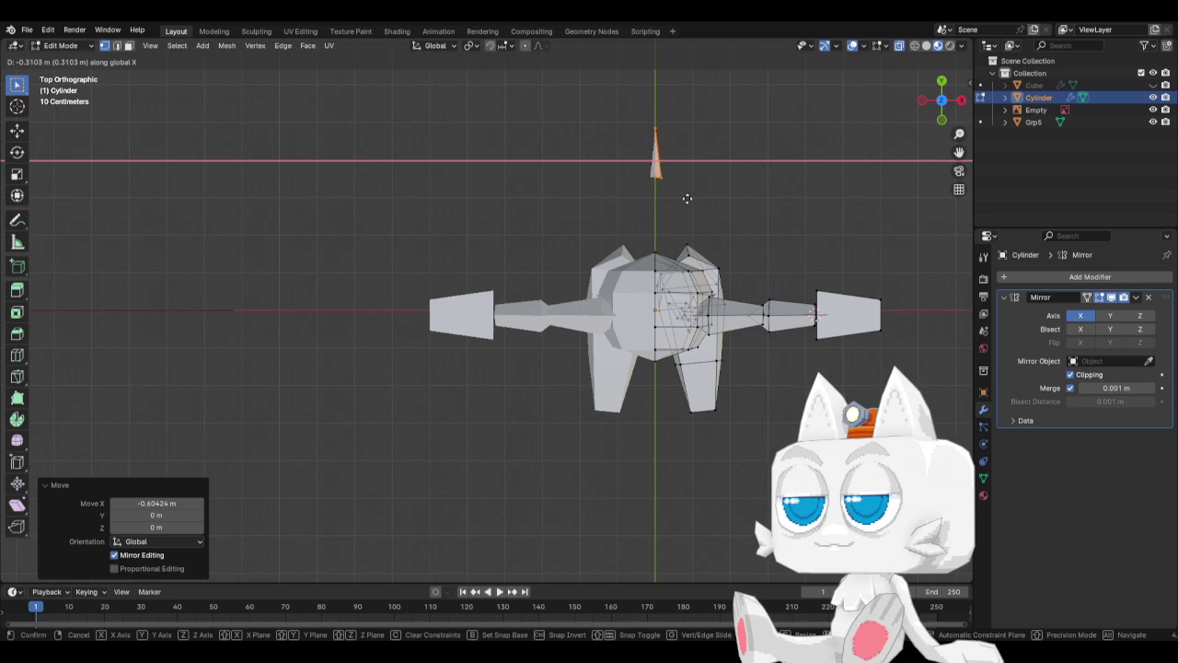
click(695, 196)
key(KP_3)
middle_drag(699, 442, 702, 399)
key(g)
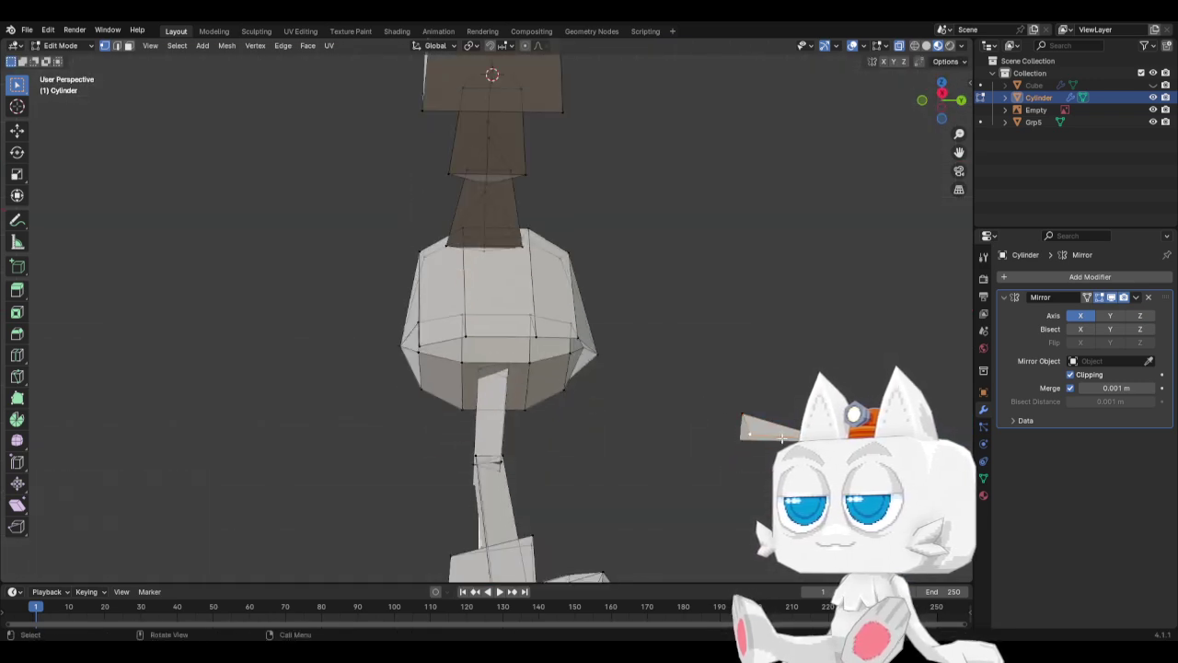
key(x)
click(769, 460)
key(ctrl+z)
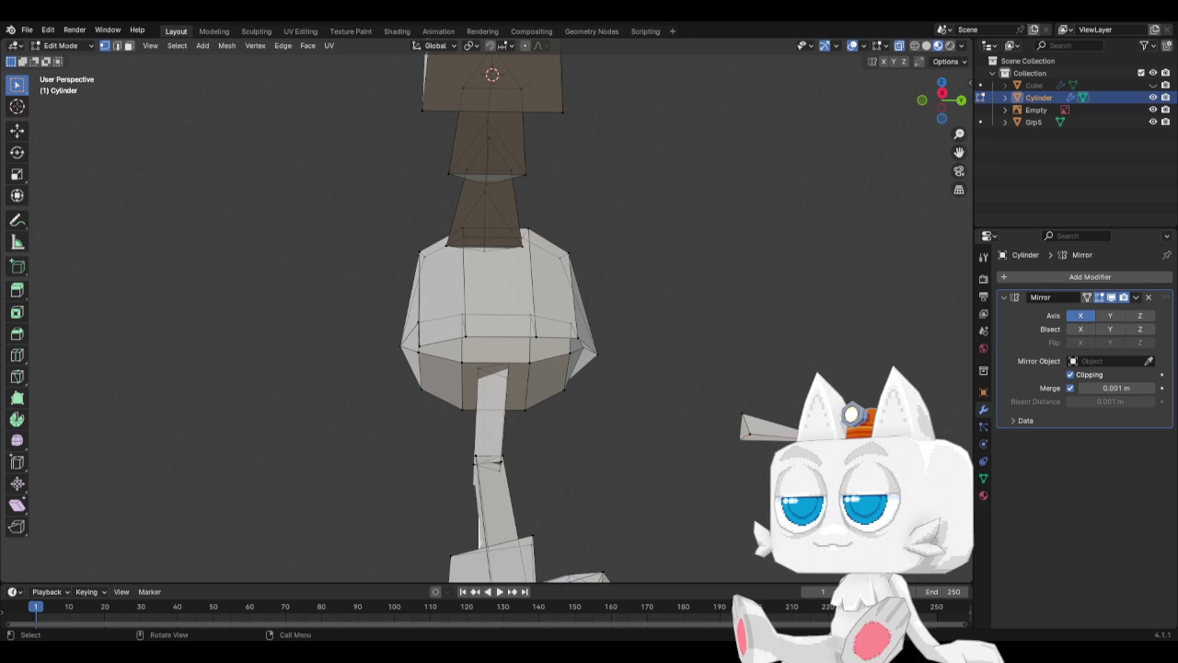
Place the whole linked spike at the torso's lower back as a tail, rotate it 15.8° downward and enlarge it slightly.
key(ctrl+l)
key(KP_3)
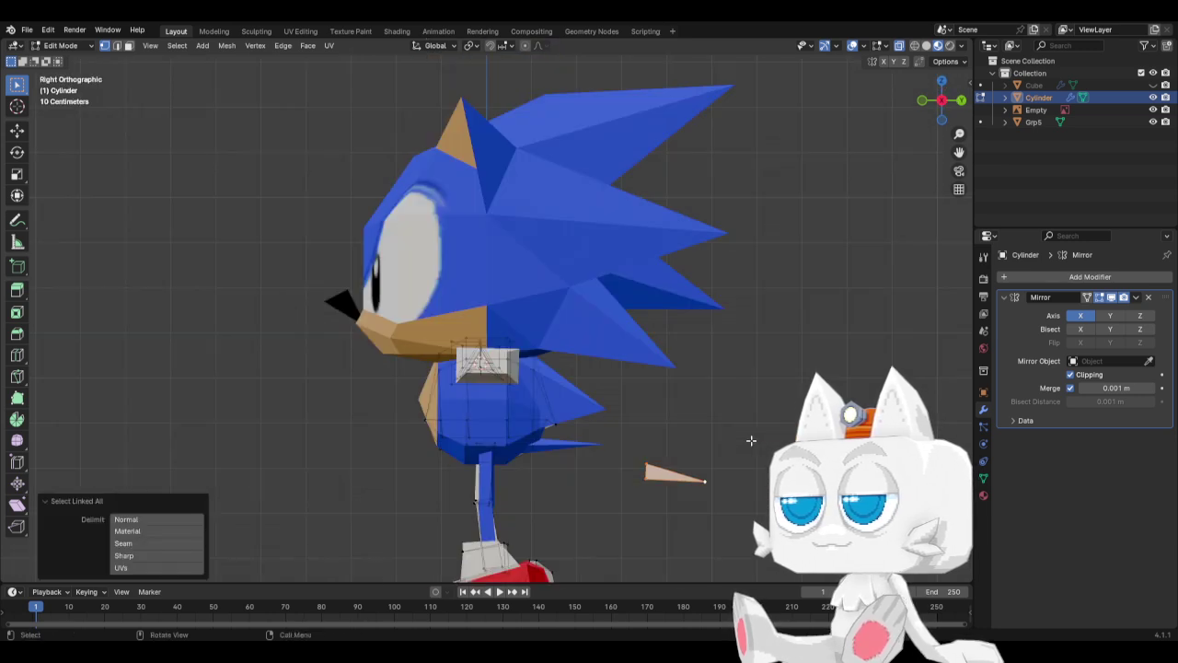
key(g)
click(644, 433)
key(r)
click(652, 440)
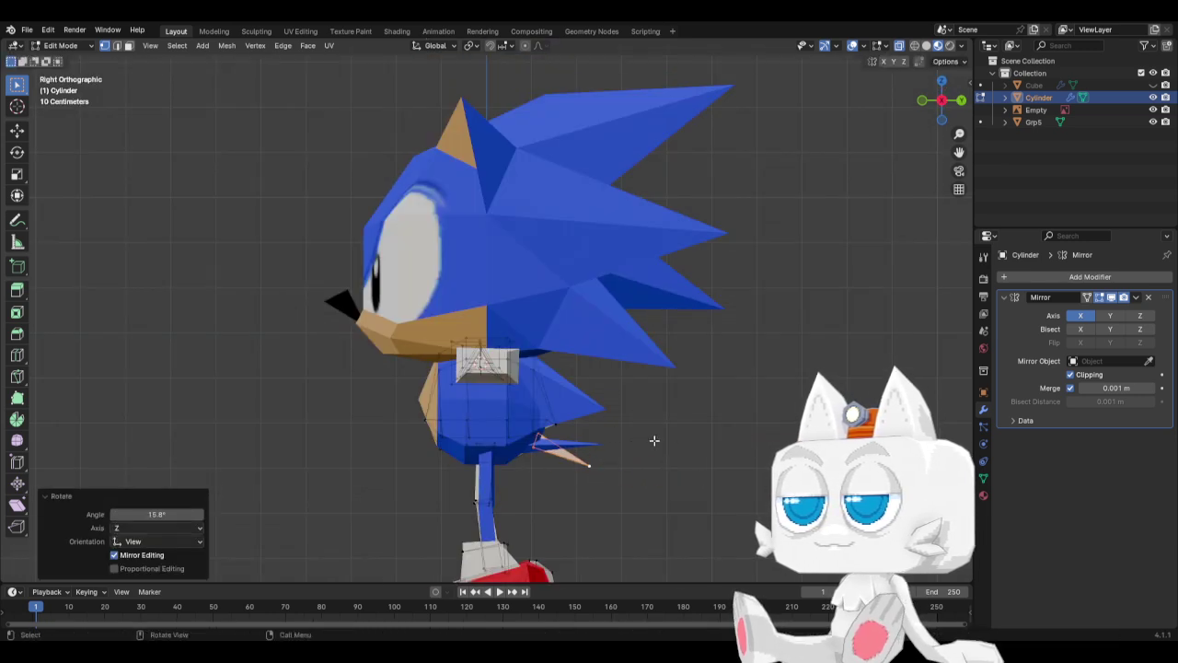
key(s)
click(685, 439)
Subdivide the tail's lengthwise edges with one cut.
key(Tab)
scroll(685, 439, down, 3)
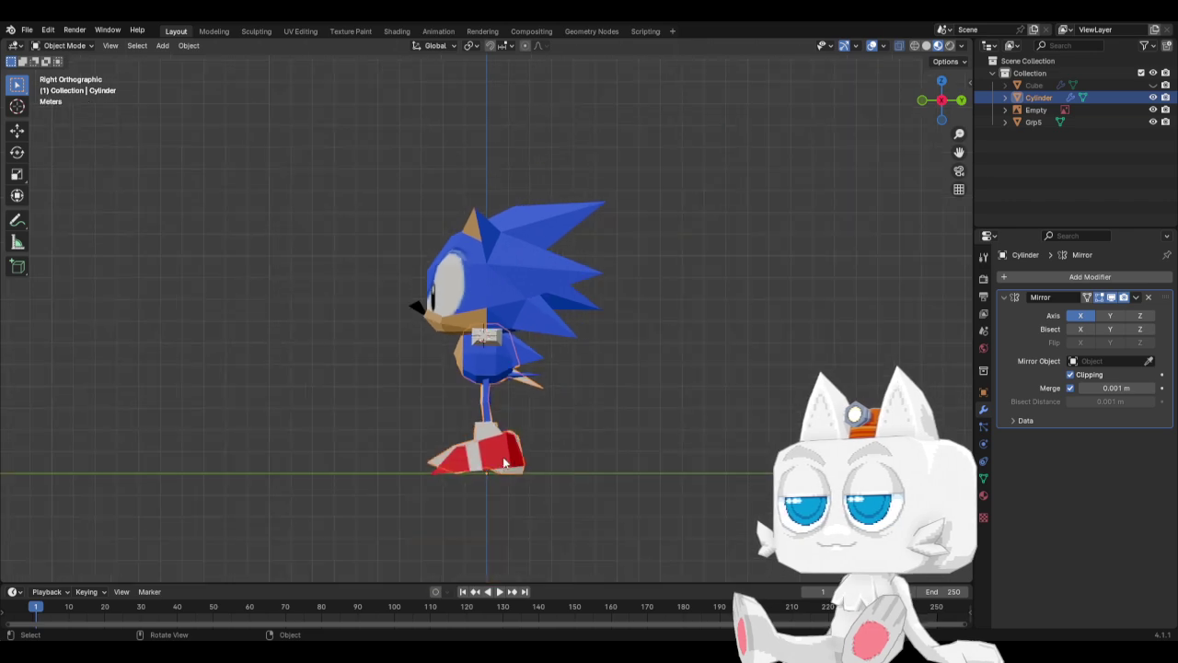
middle_drag(685, 439, 612, 468)
key(KP_3)
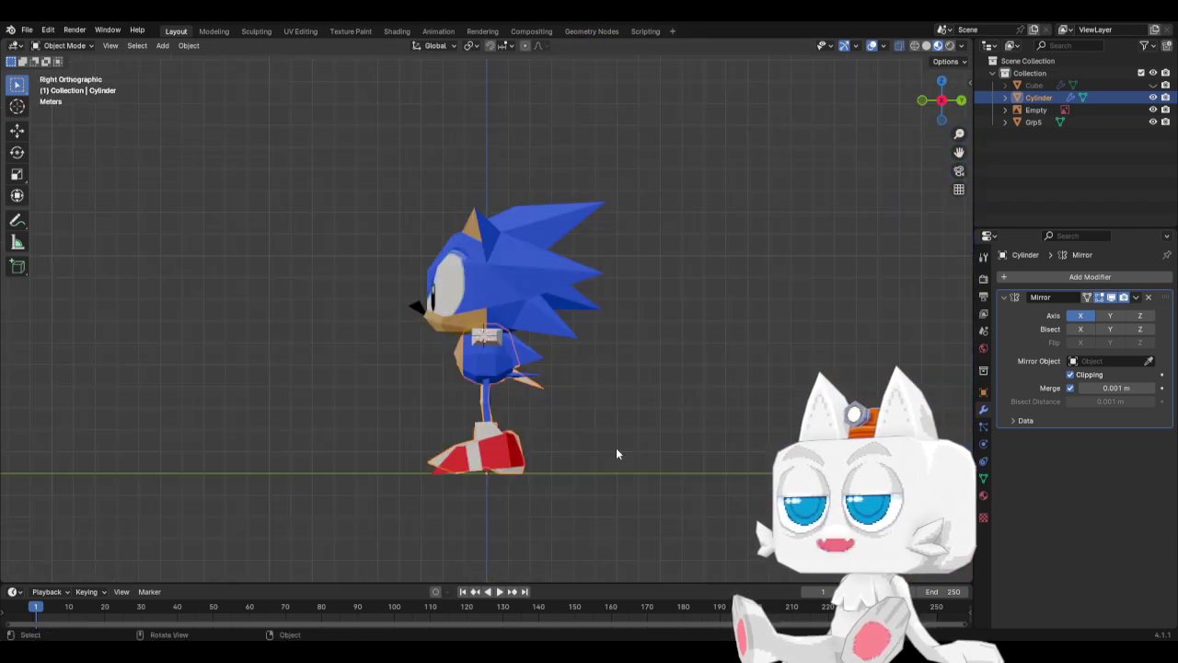
scroll(702, 441, up, 3)
key(Tab)
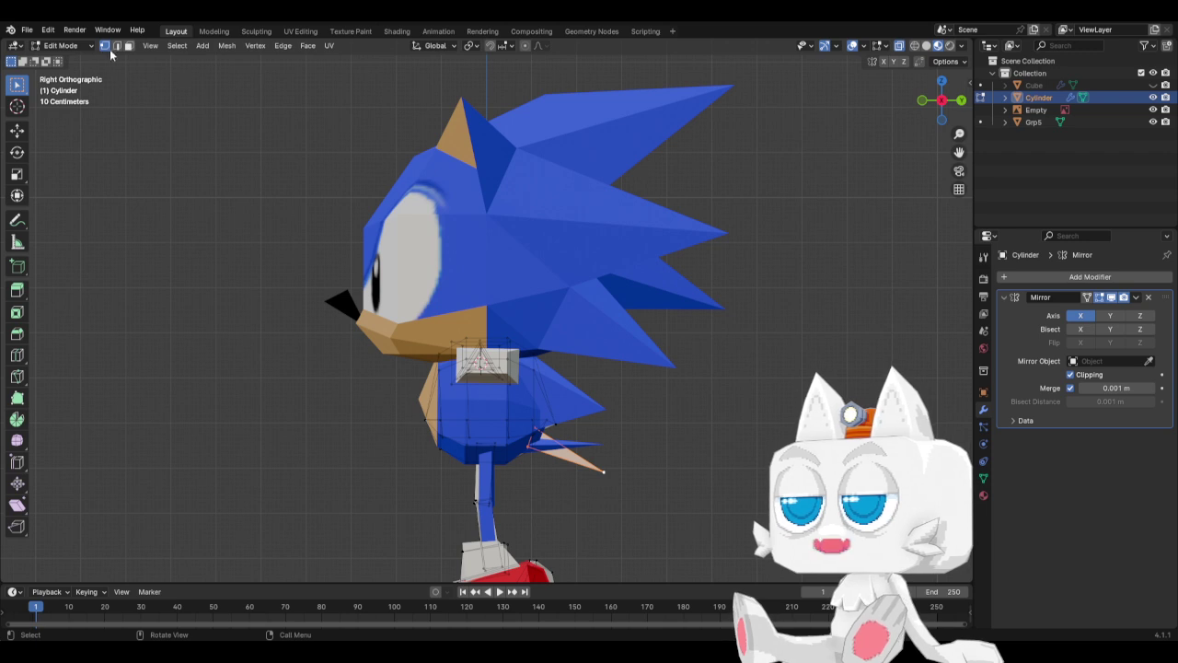
click(590, 431)
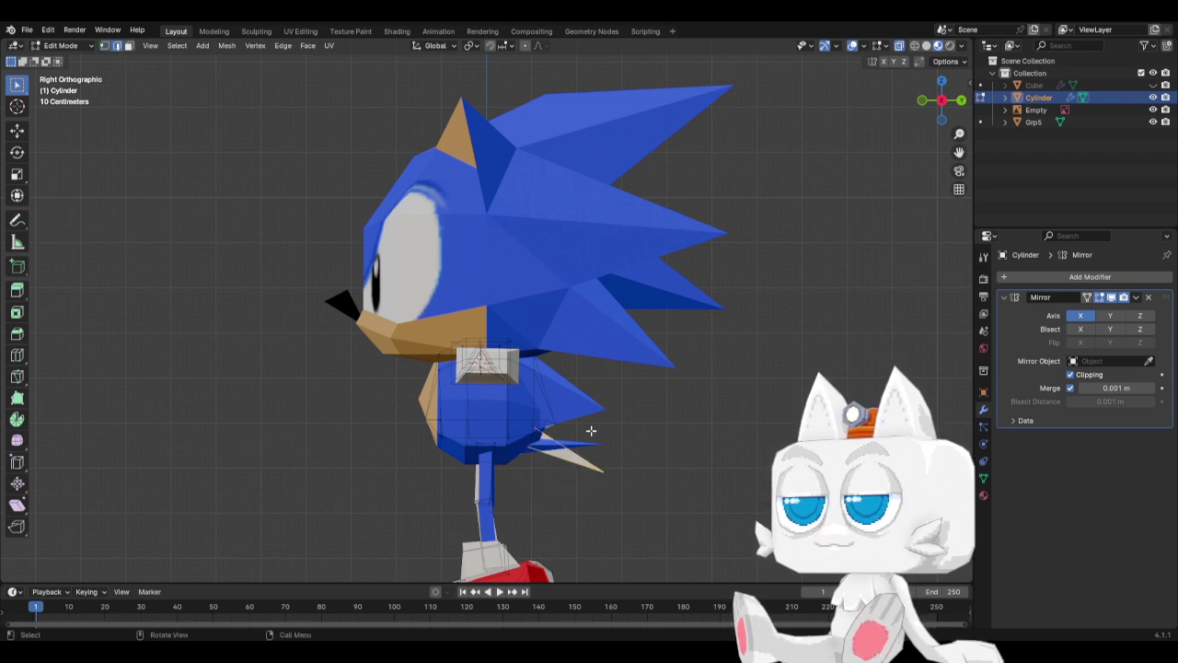
key(F3)
text(subd)
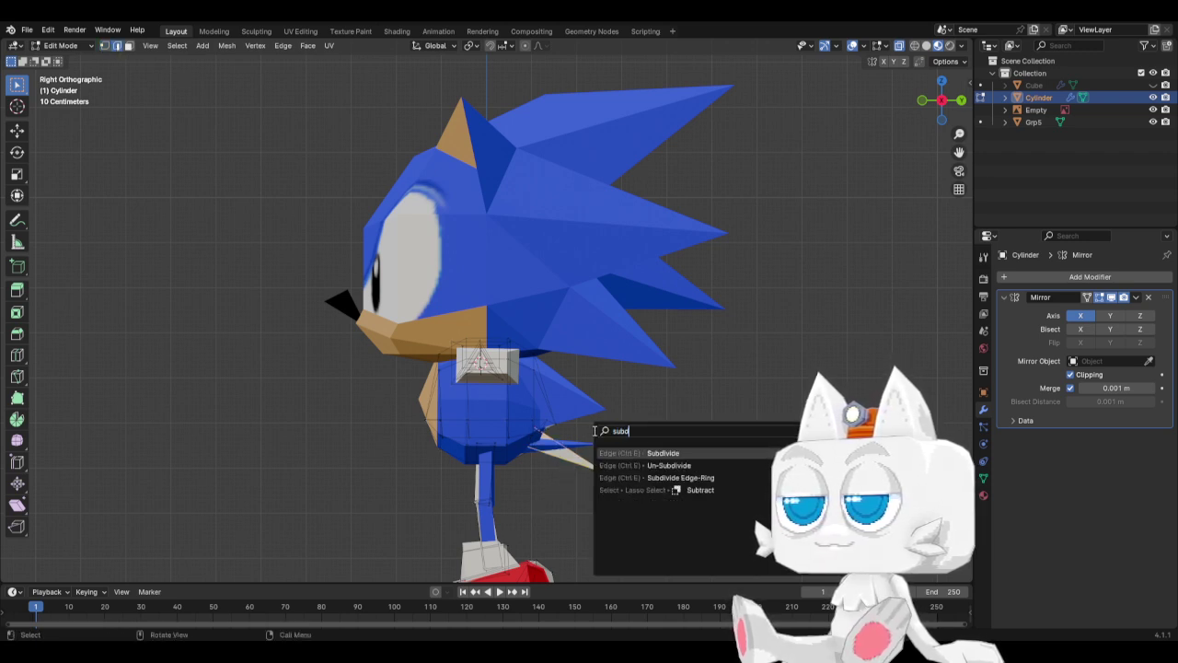
key(Return)
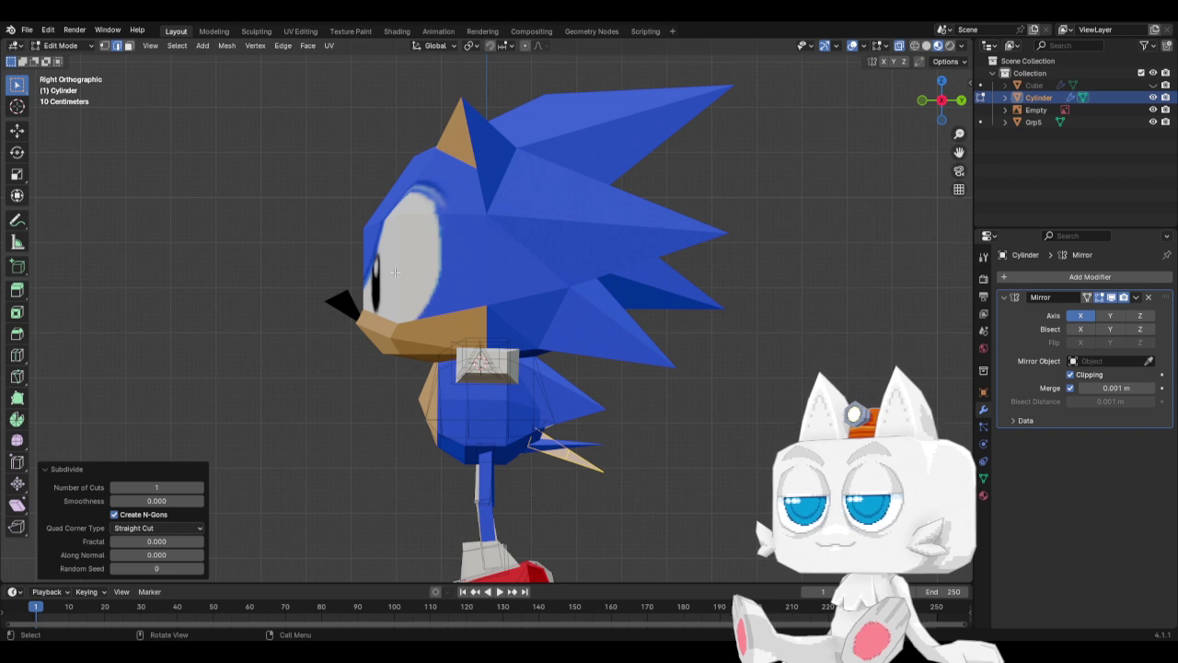
Bend the tail: move its tip about 0.26 m back and 0.63 m up, and its middle vertices about 0.08 m back and down.
click(105, 45)
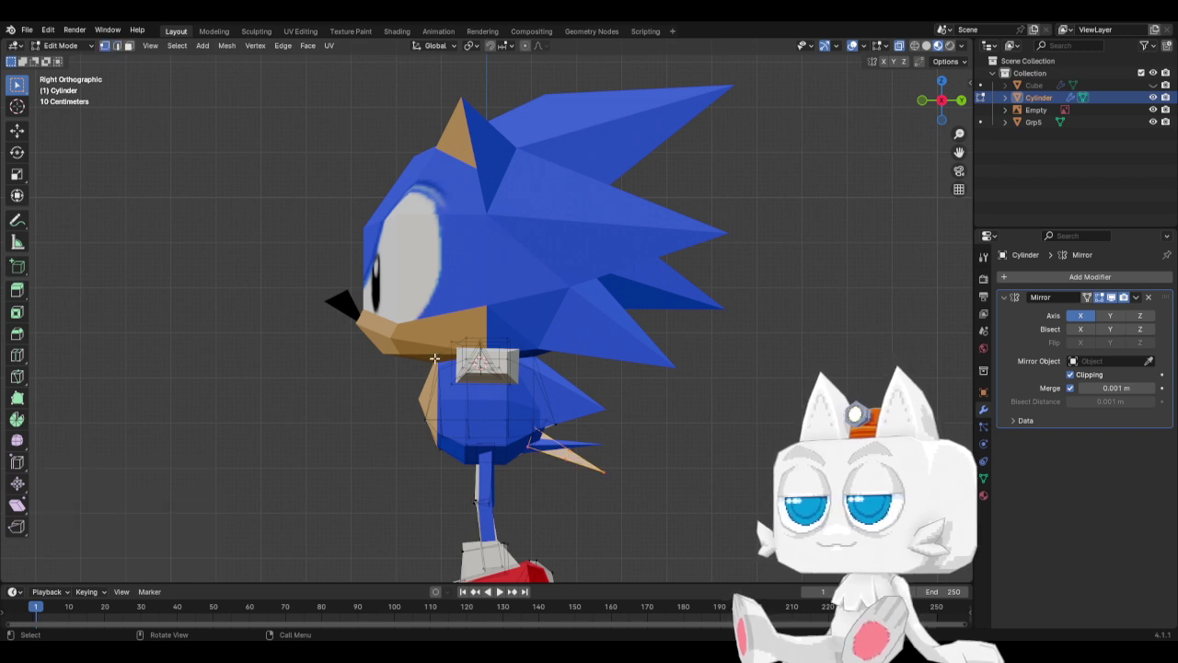
key(g)
click(625, 450)
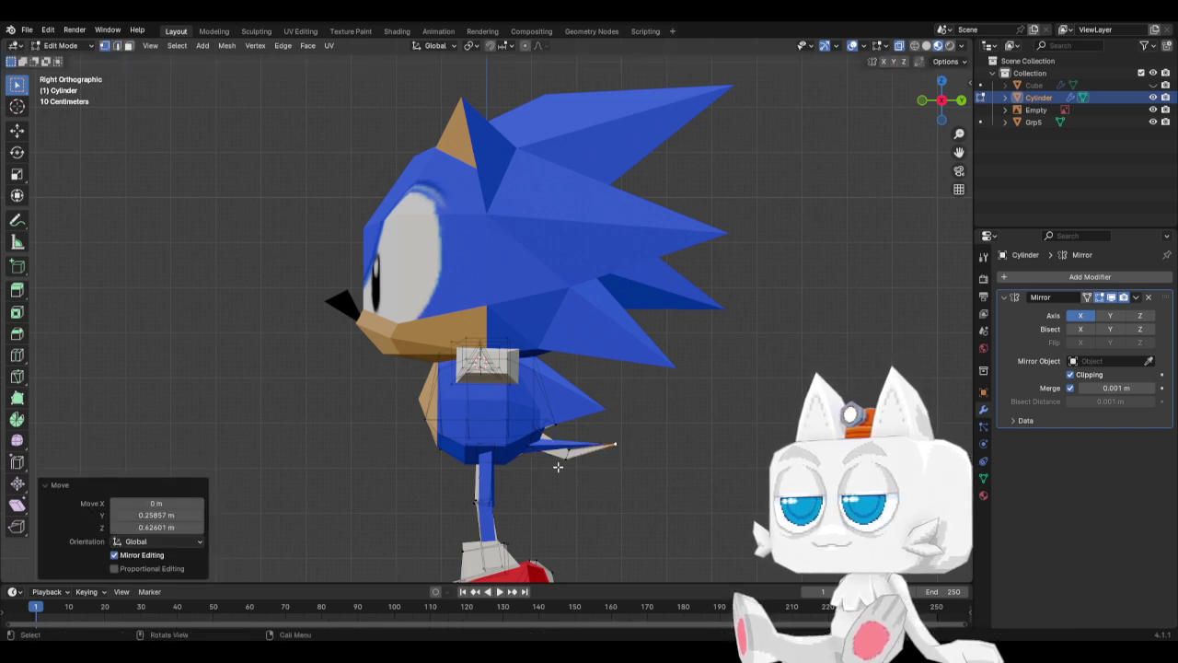
drag(549, 458, 586, 476)
key(g)
click(590, 479)
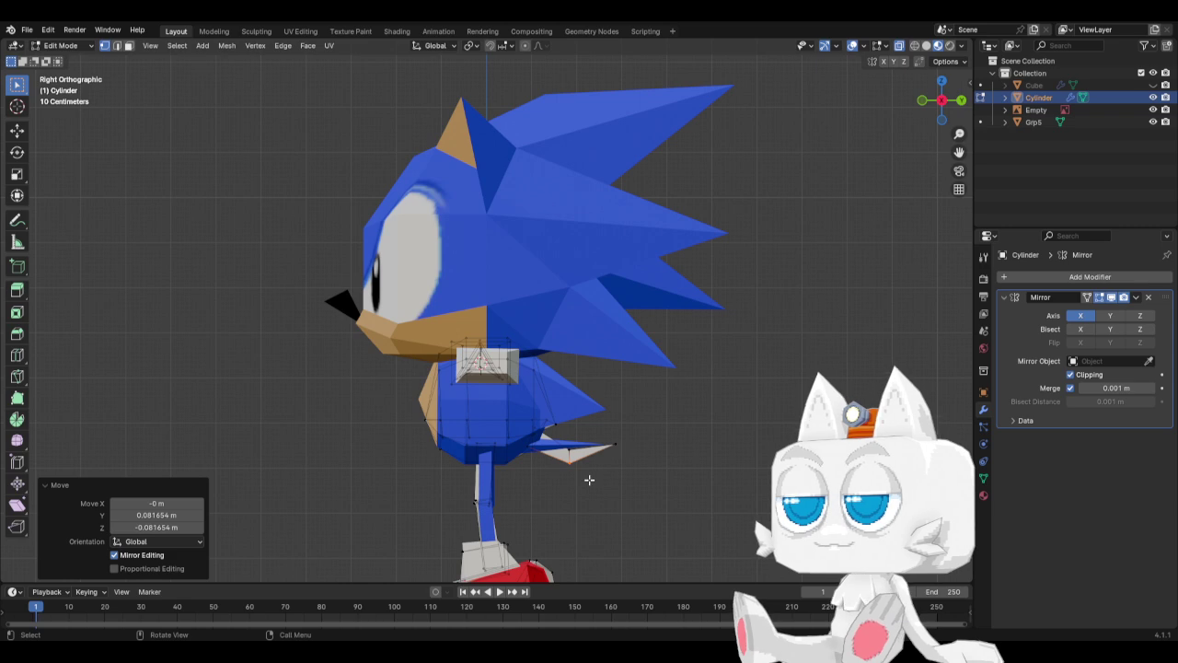
Examine the body and tail from the side, in perspective and from the front against the reference picture and the Sonic model.
key(alt+z)
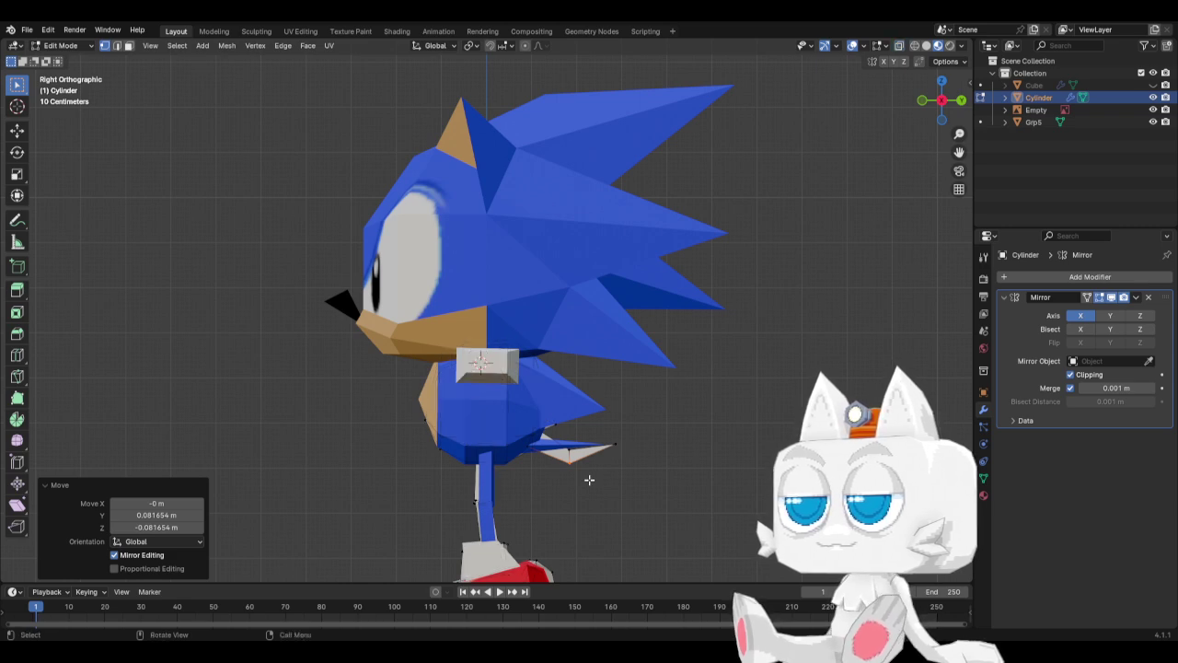
key(Tab)
key(ctrl+KP_3)
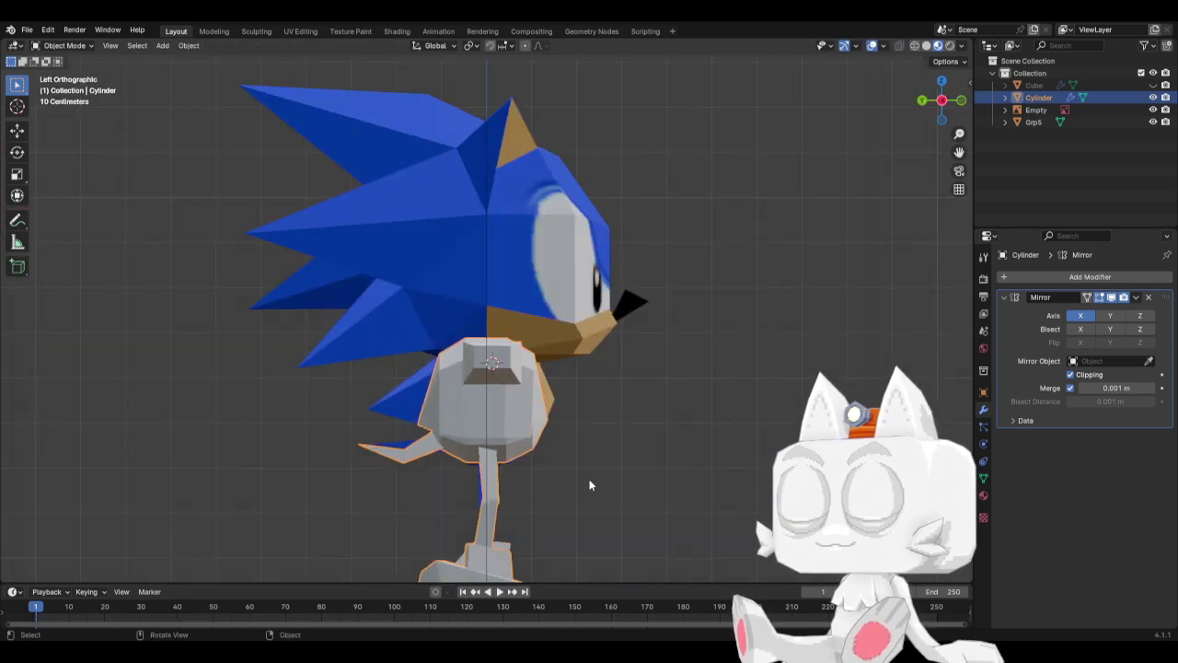
scroll(589, 479, down, 3)
middle_drag(588, 355, 481, 397)
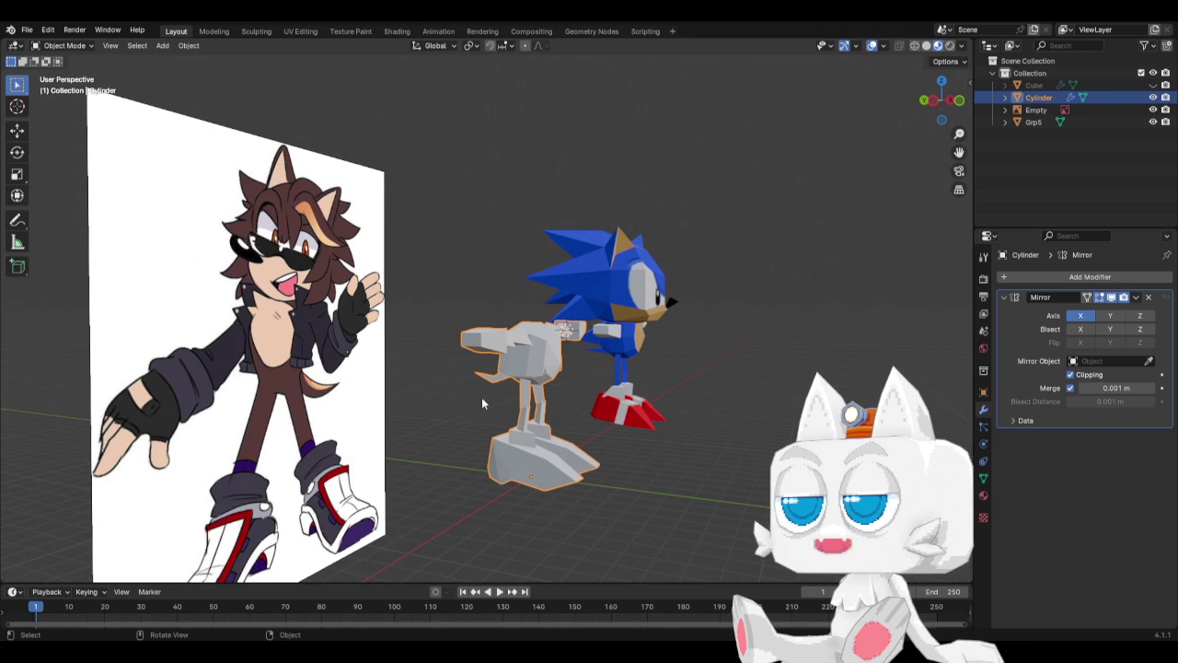
key(KP_1)
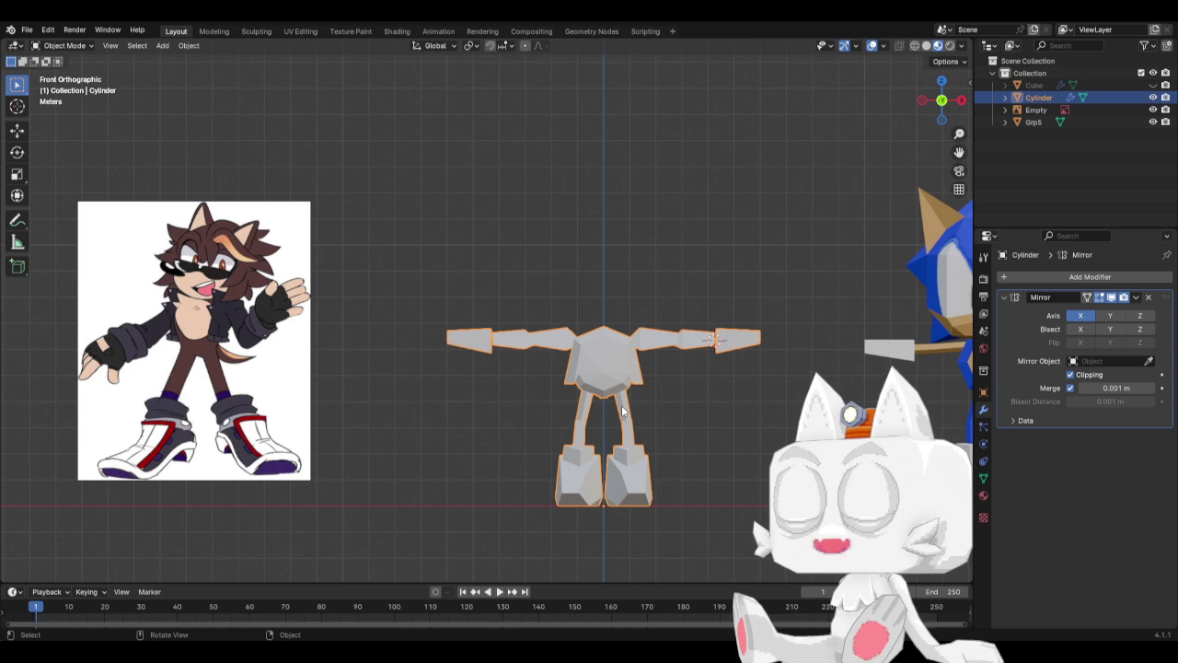
scroll(641, 367, down, 4)
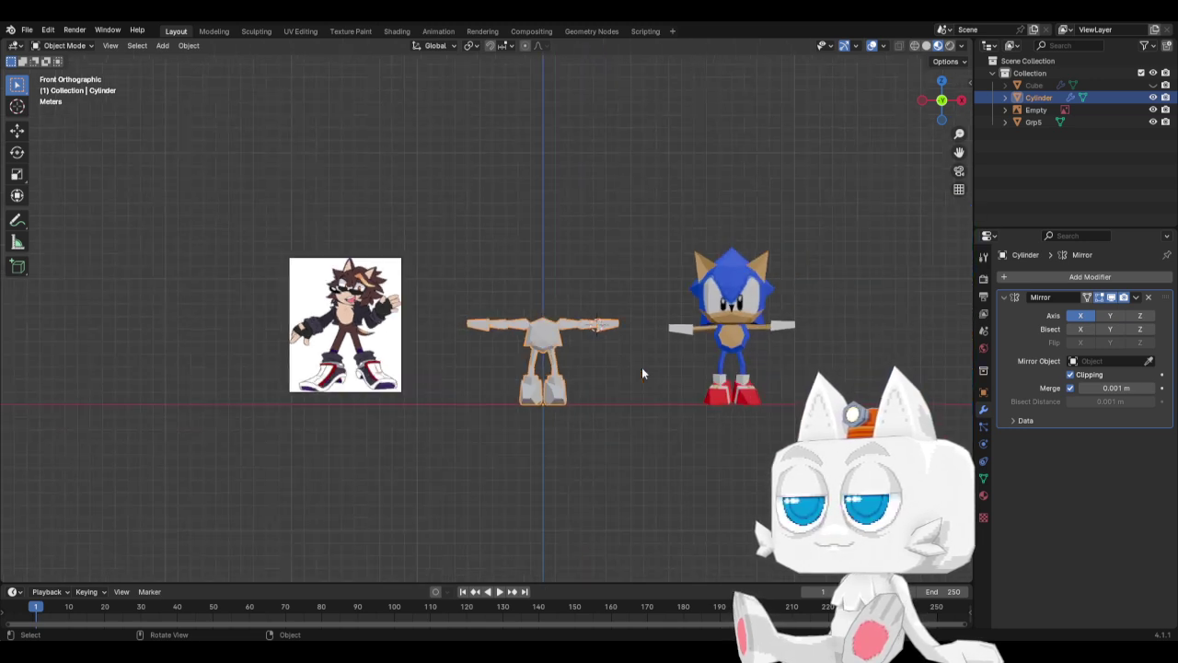
scroll(632, 349, up, 3)
Edit the body mesh and snap the 3D cursor to the world origin.
key(Tab)
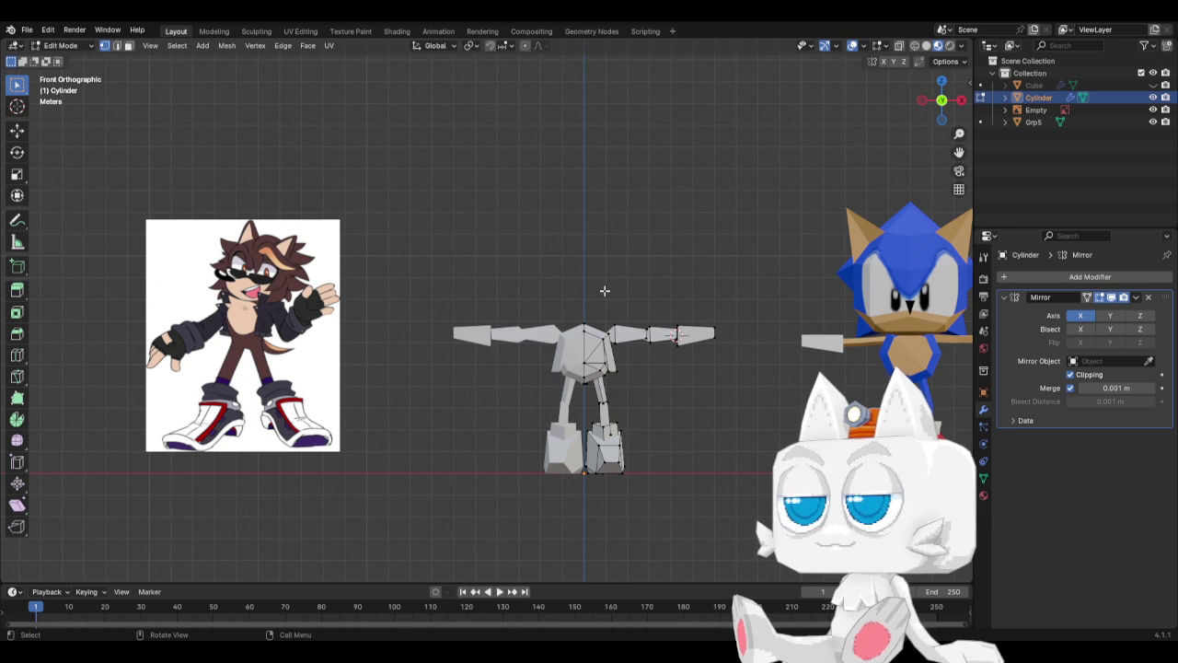
key(shift+a)
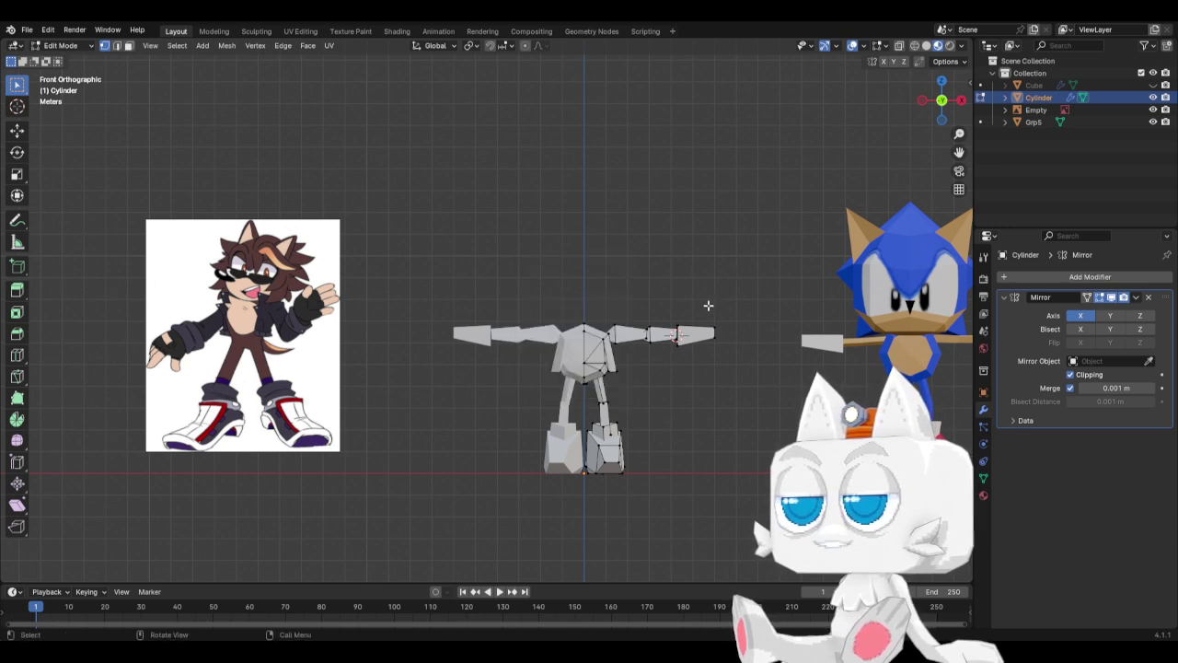
key(shift+s)
key(shift+s)
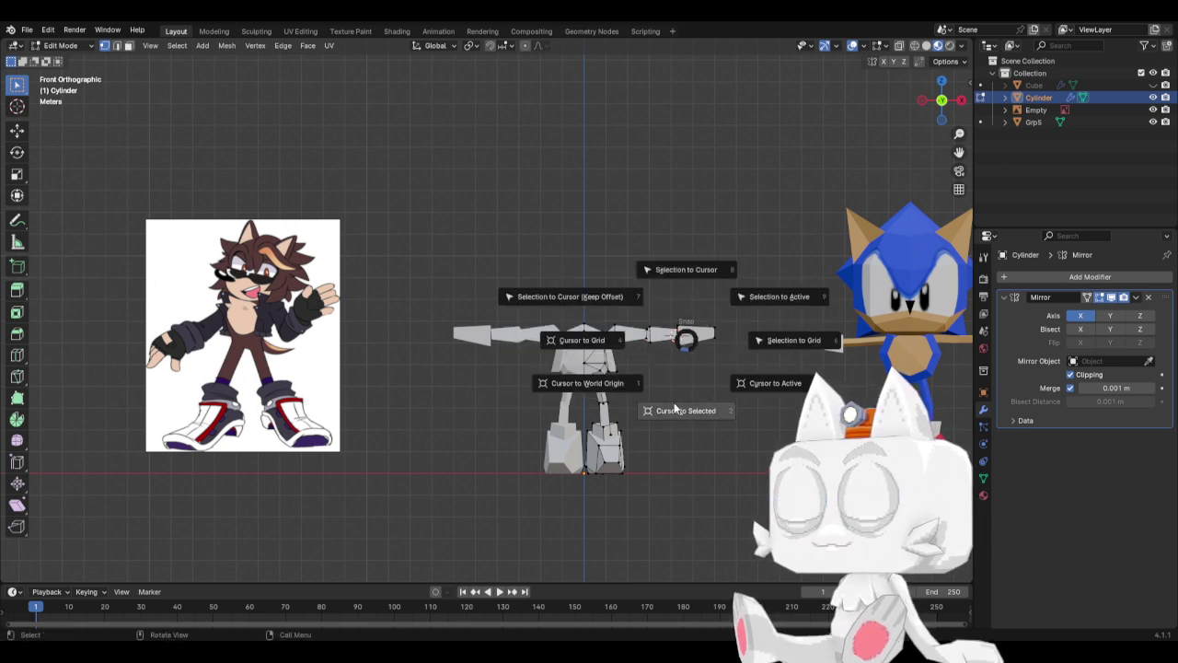
click(622, 393)
Add a UV sphere with 8 segments and 6 rings at the world origin for the head.
key(shift+a)
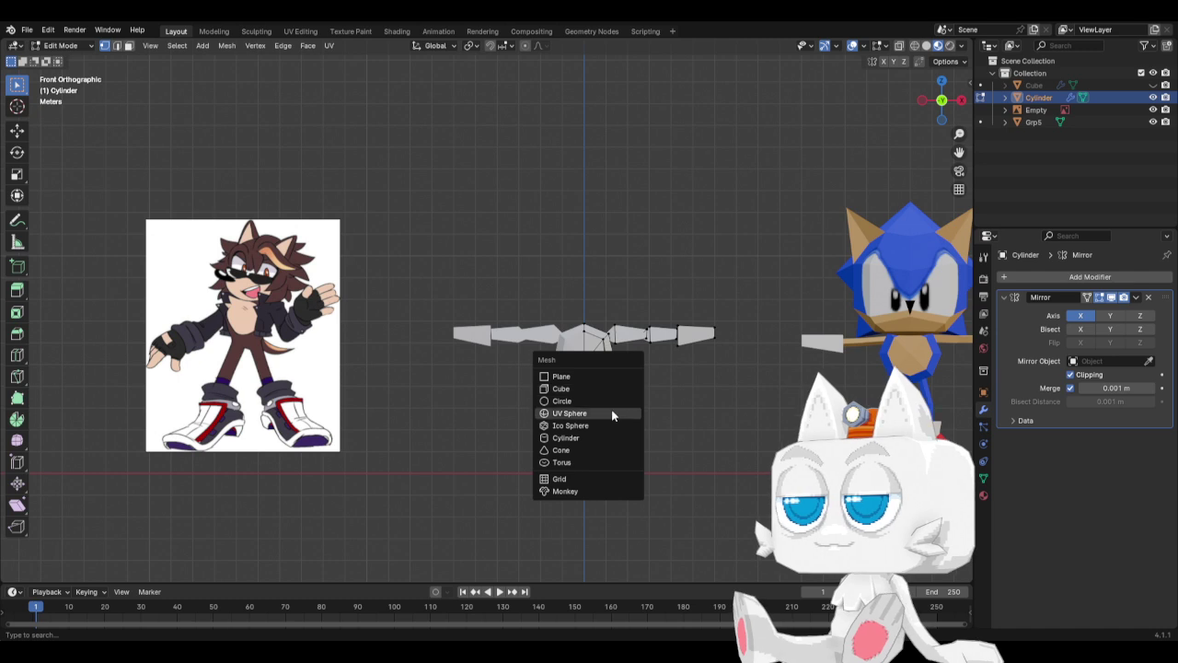
click(612, 412)
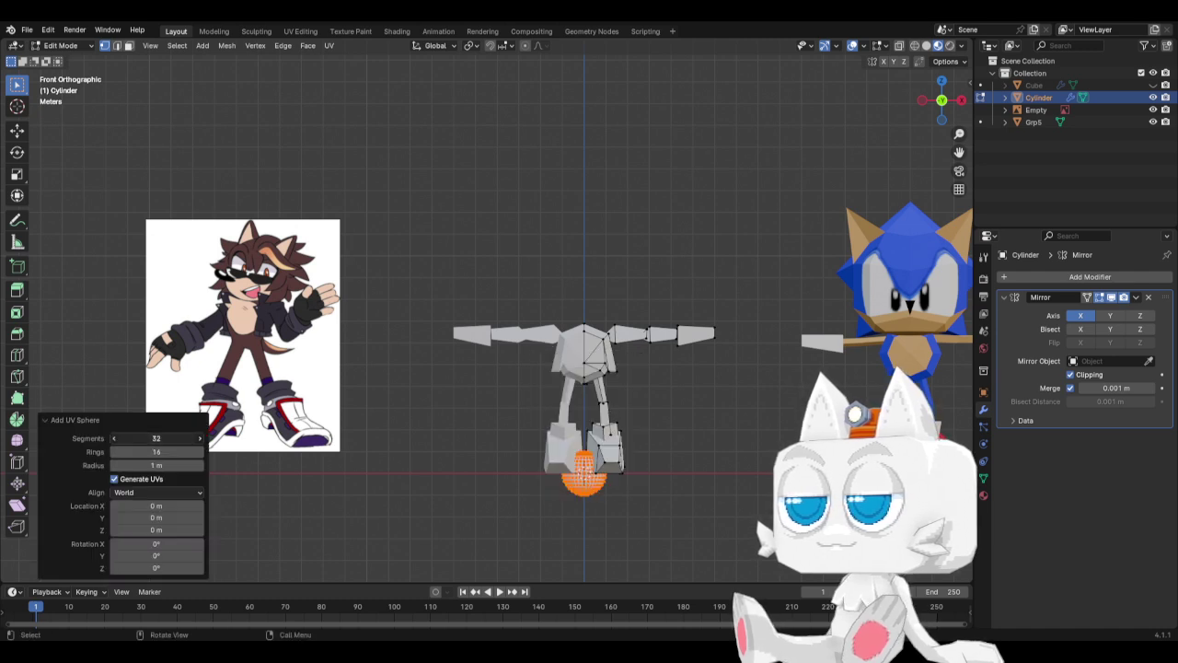
text(8)
key(Return)
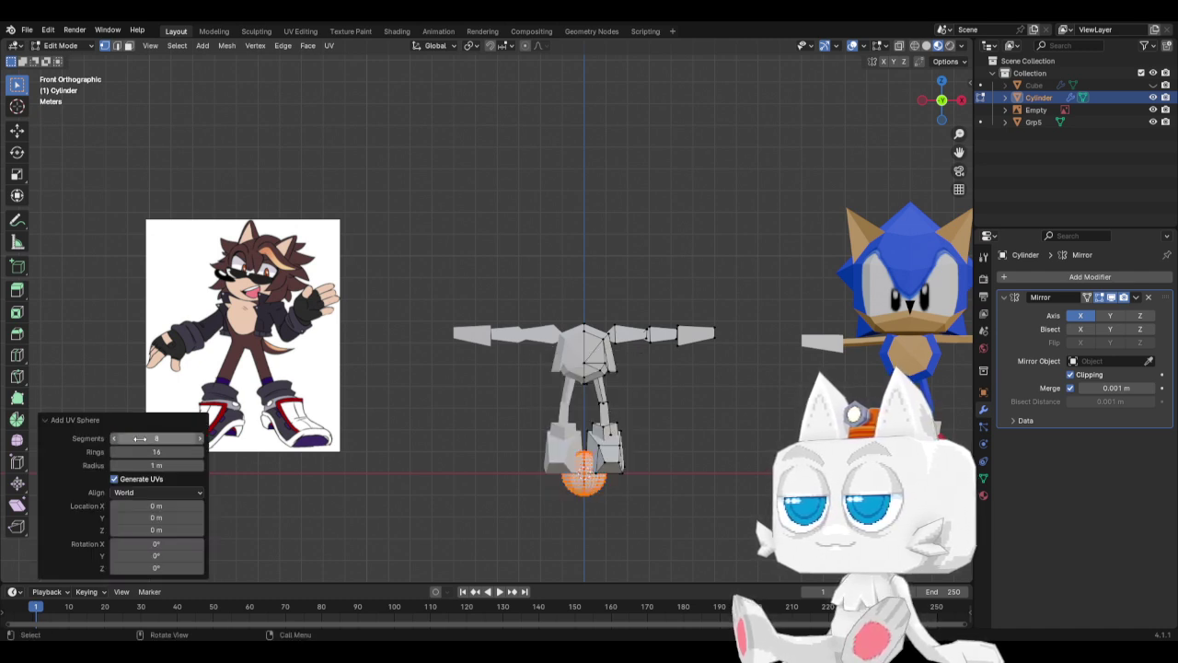
click(147, 450)
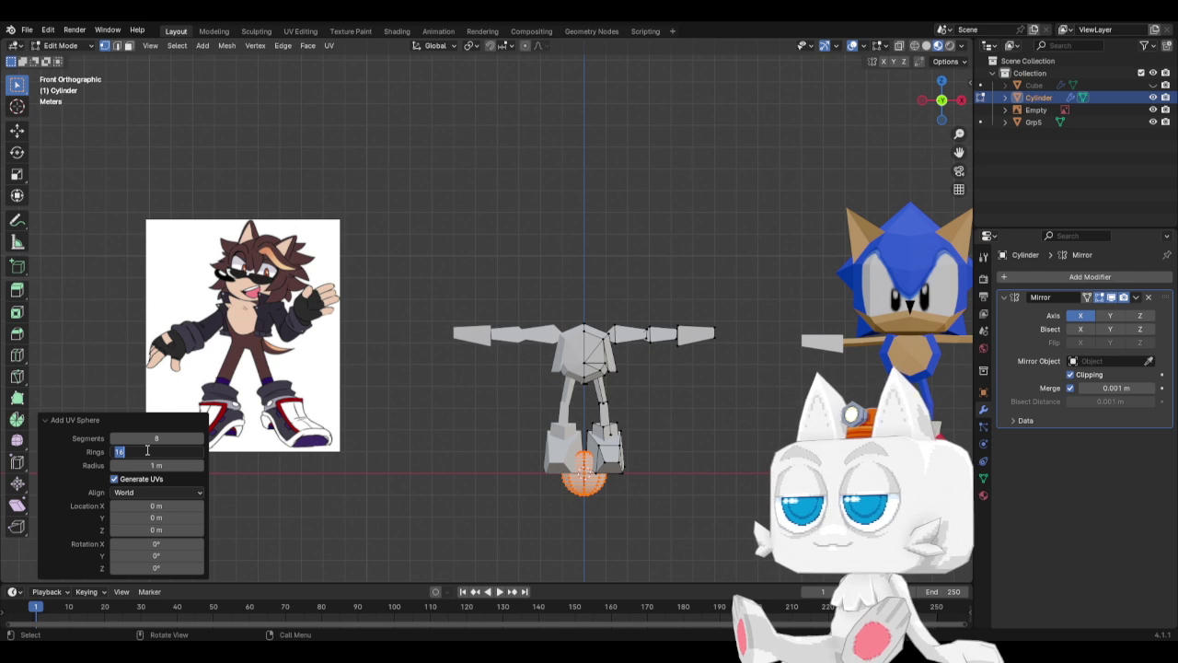
text(6)
key(Return)
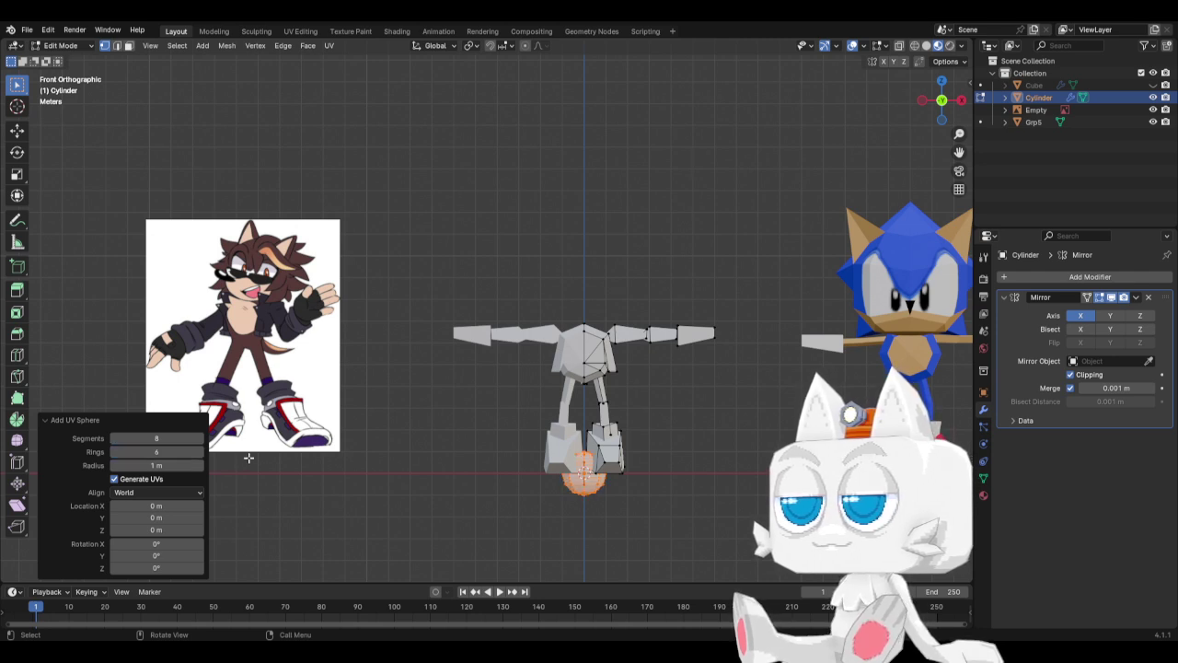
Enlarge the sphere slightly and raise it about 8.52 m along Z above the torso.
key(s)
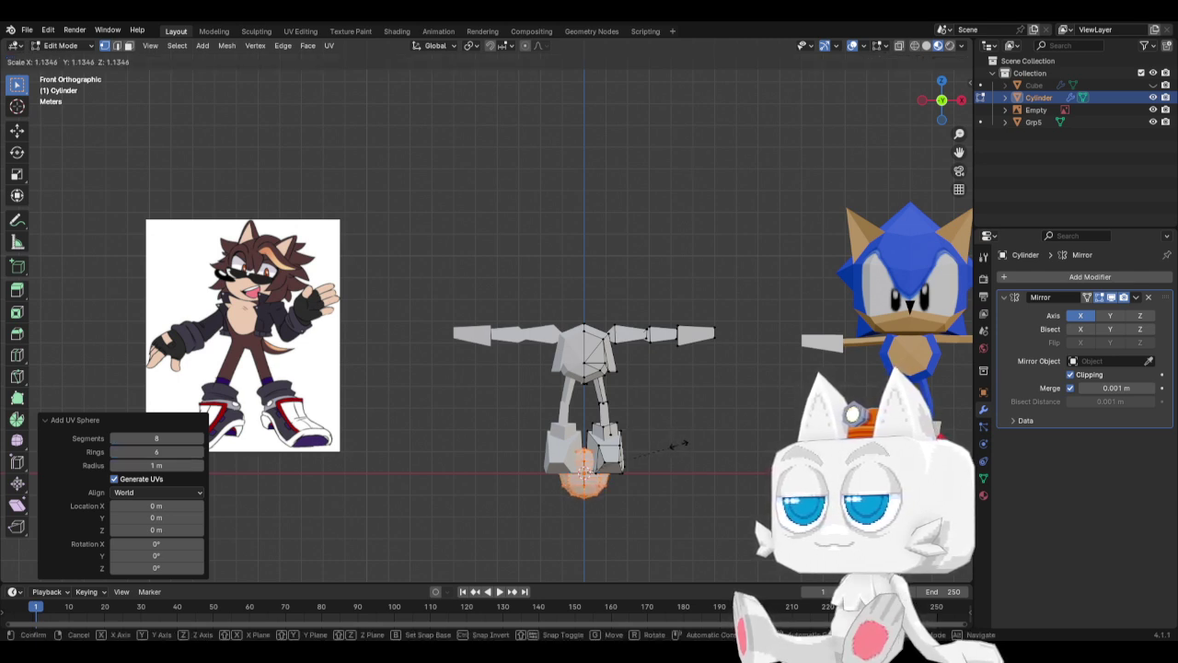
click(689, 442)
key(g)
key(z)
click(675, 256)
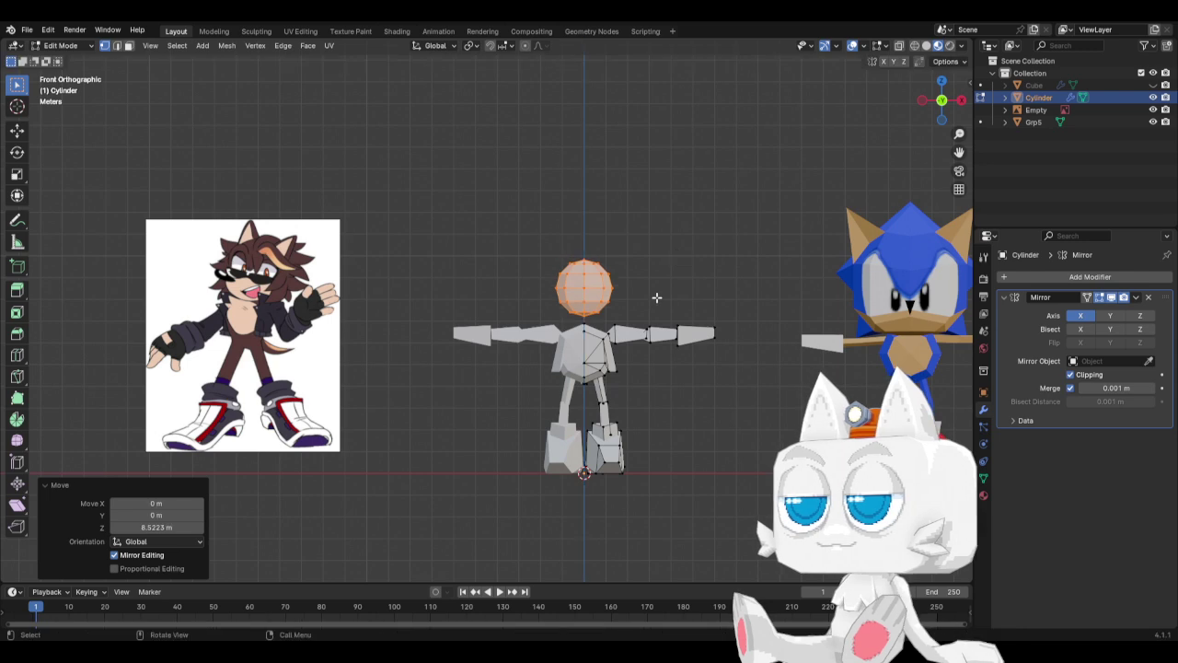
Scale the head sphere by about 1.587 and raise it about 0.1 m along Z onto the shoulders.
scroll(647, 310, down, 5)
scroll(608, 300, up, 5)
key(s)
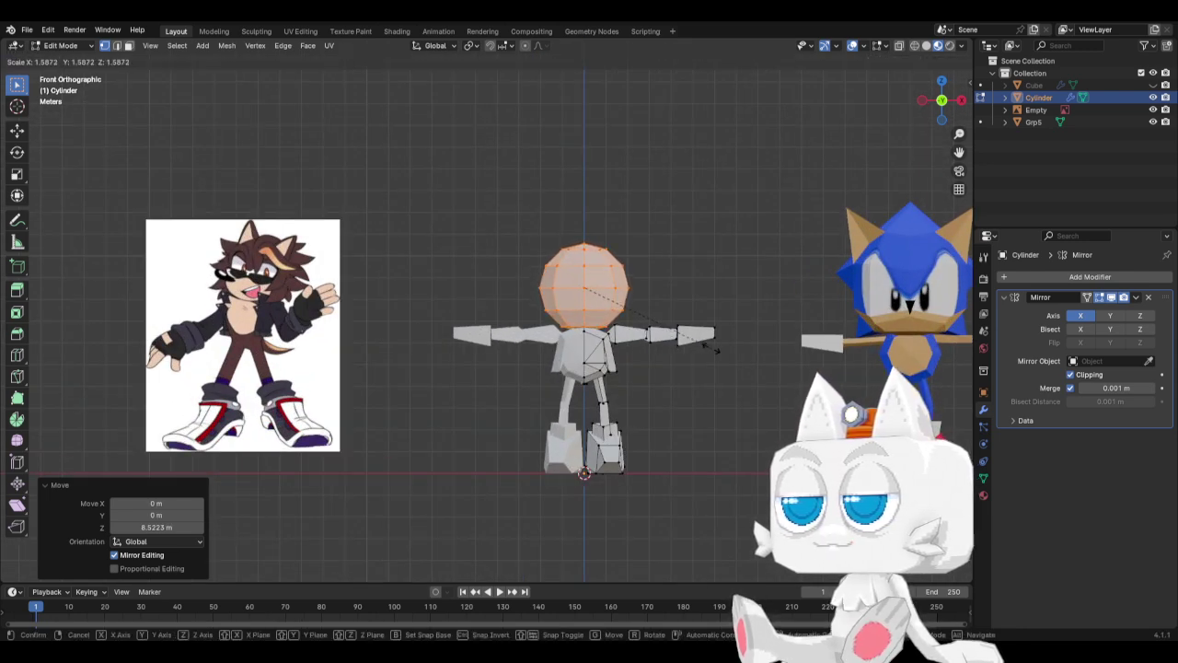
click(688, 342)
scroll(649, 347, down, 1)
key(g)
key(z)
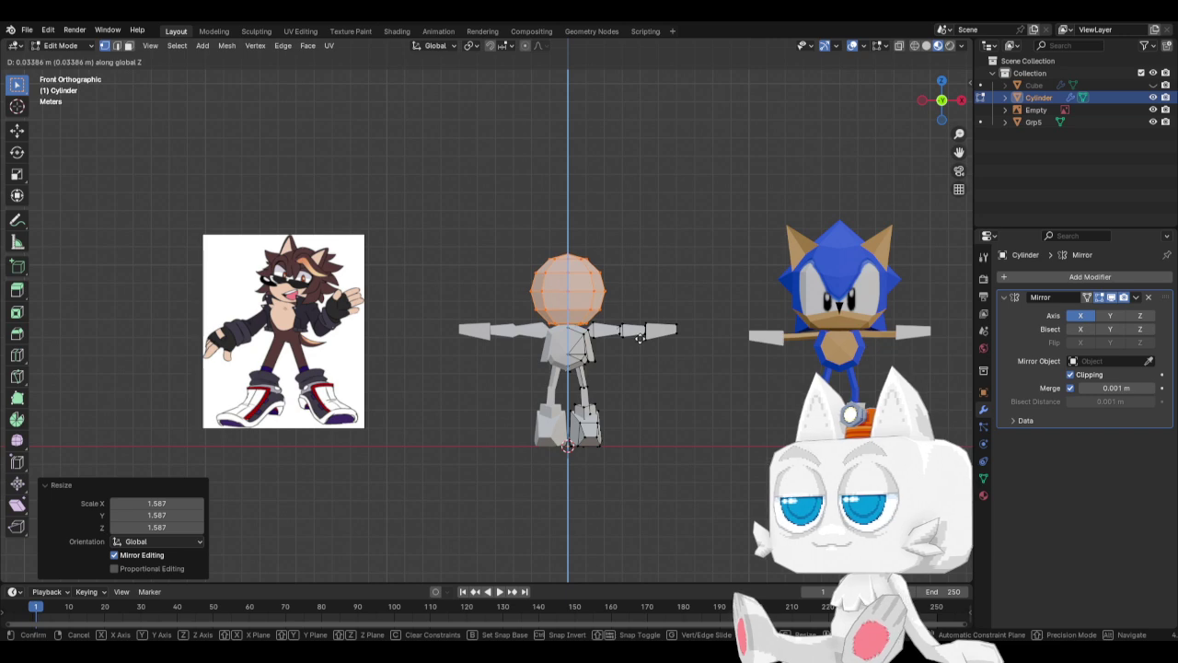
click(639, 337)
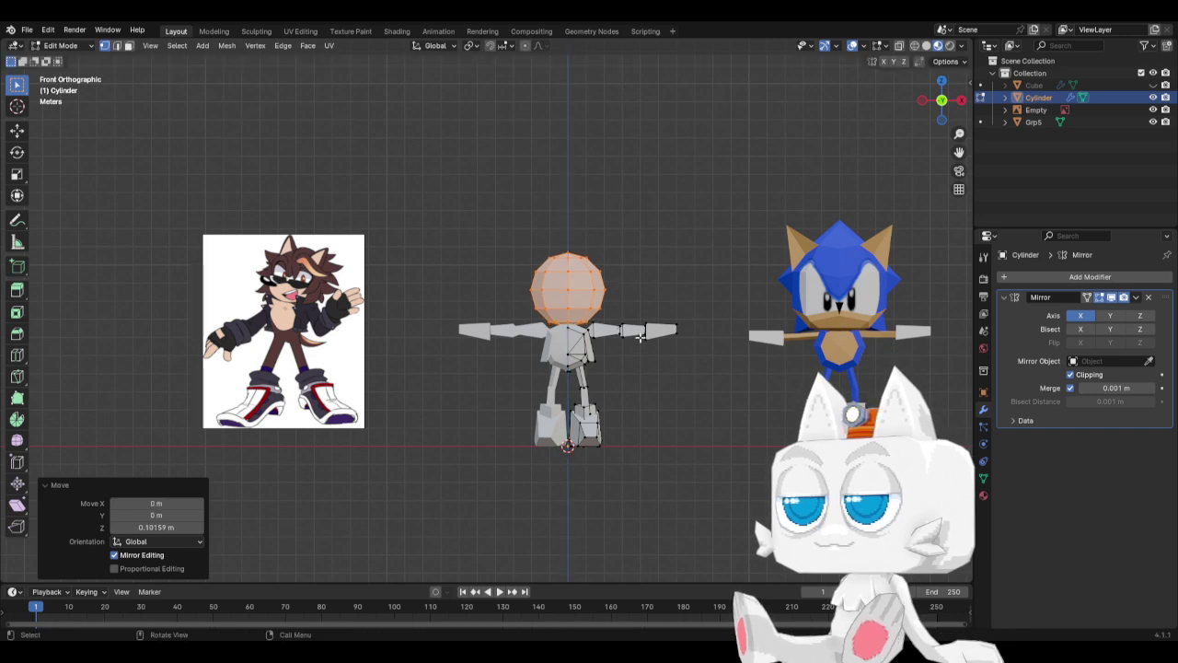
Rotate the head sphere -90° in the right side view so its pole faces forward.
key(KP_3)
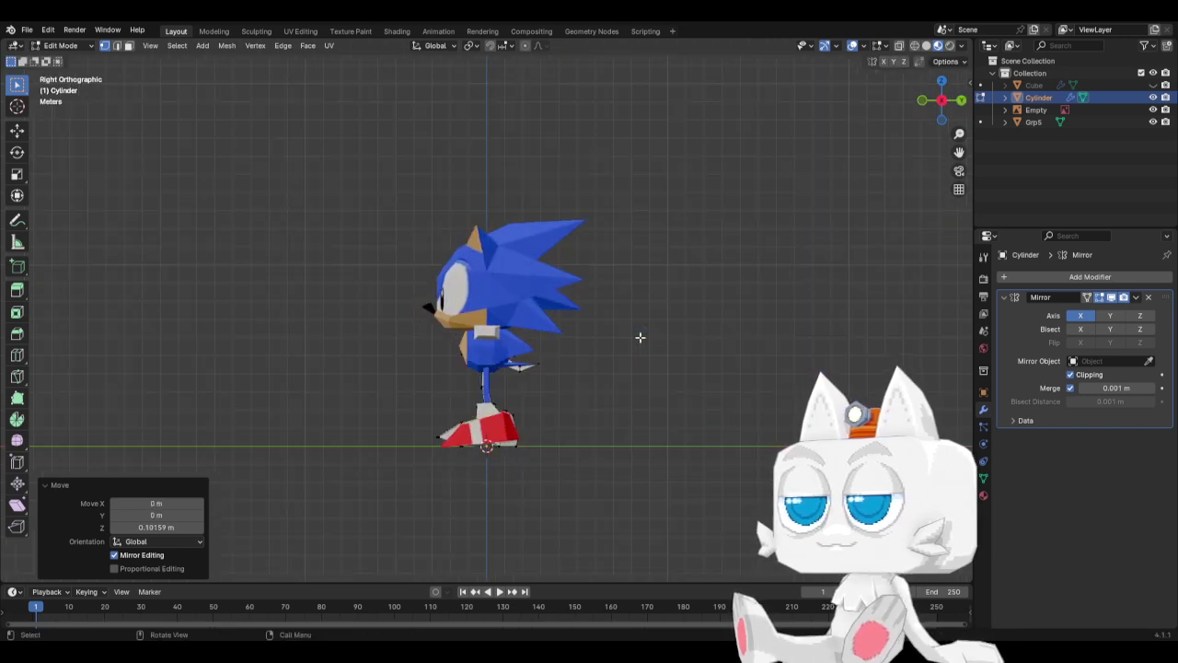
key(alt+z)
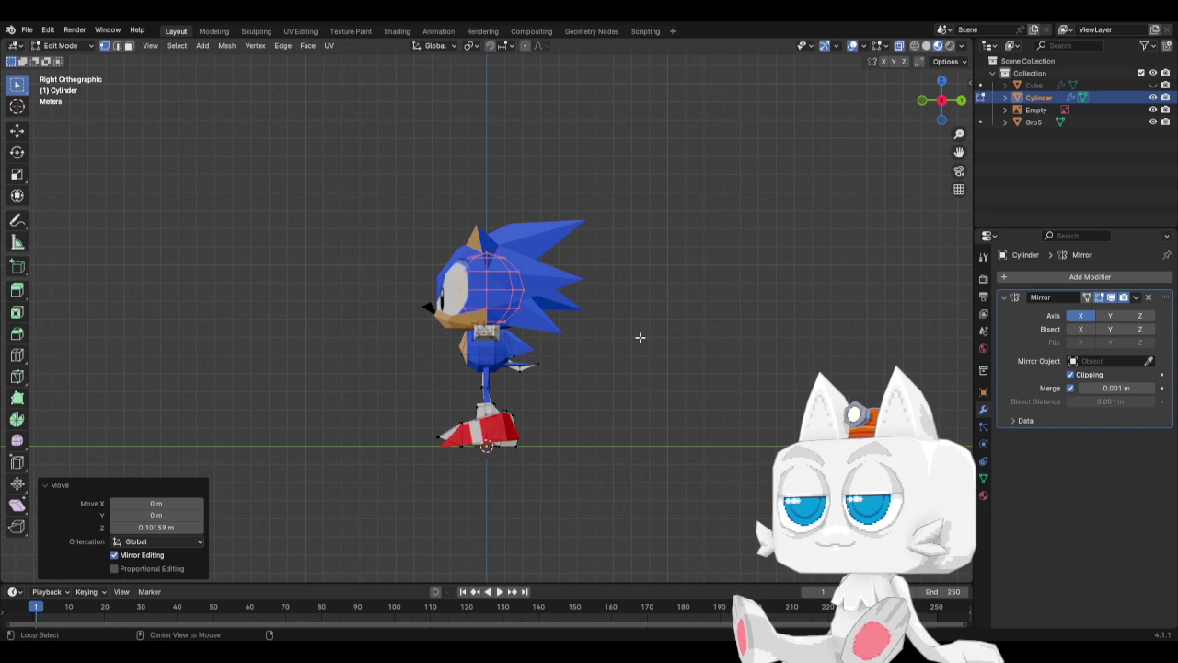
key(r)
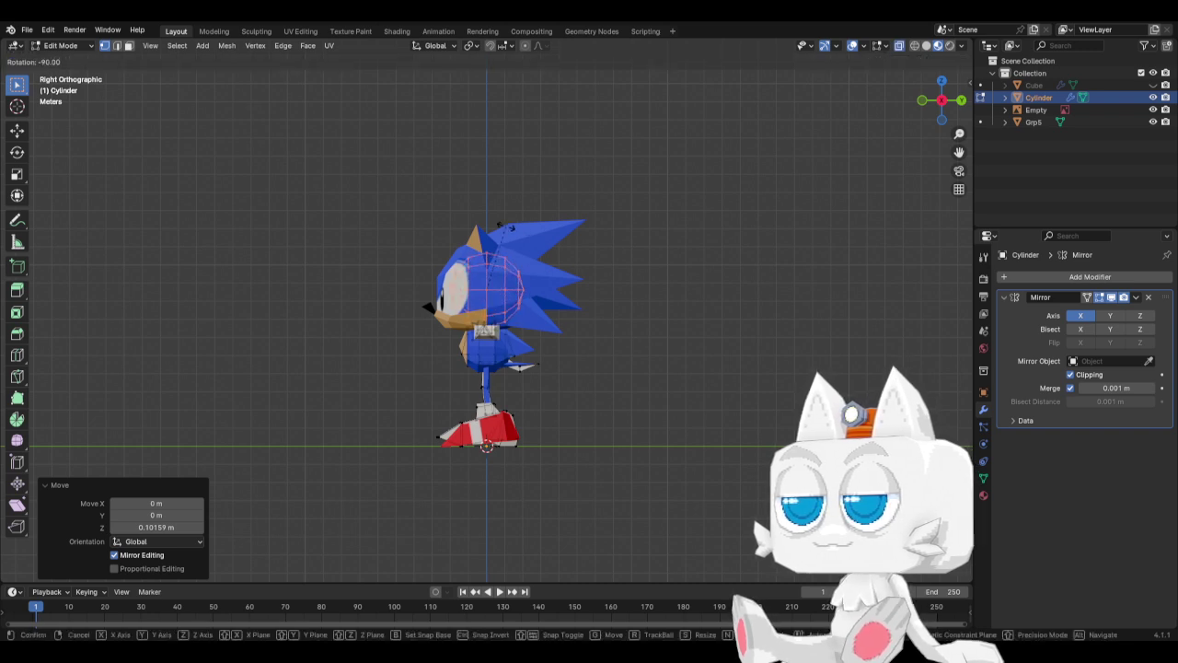
click(507, 227)
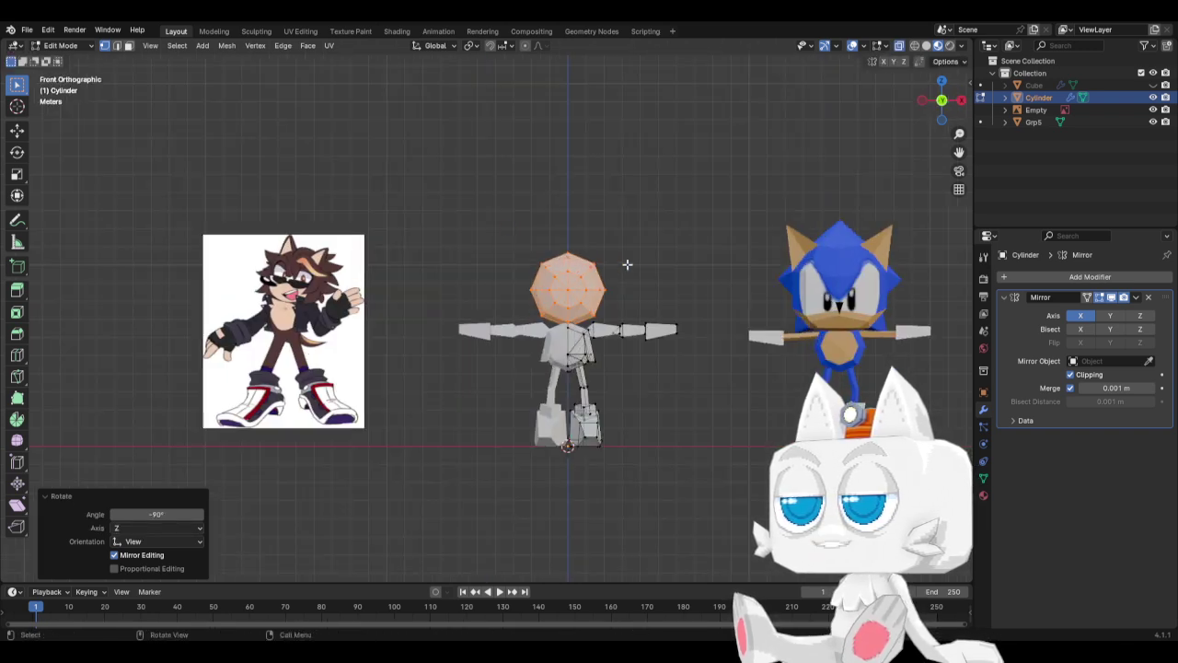
Scale the head sphere by 1.17 and raise it about 0.34 m along Z.
key(s)
click(674, 263)
key(g)
key(z)
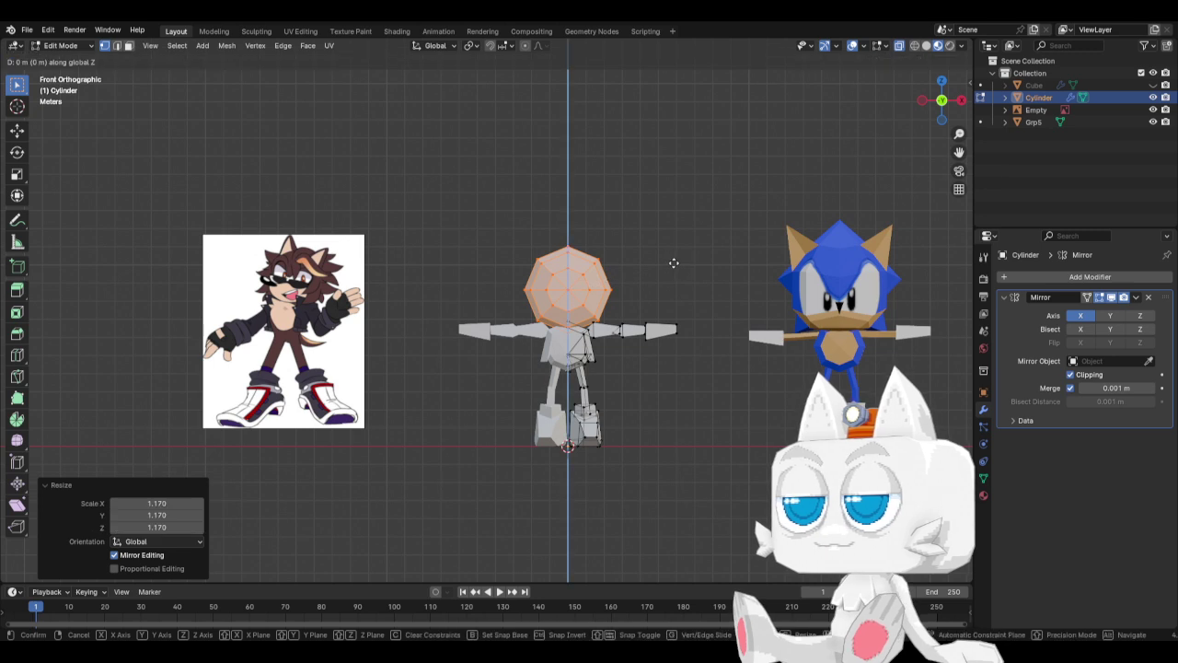
click(674, 257)
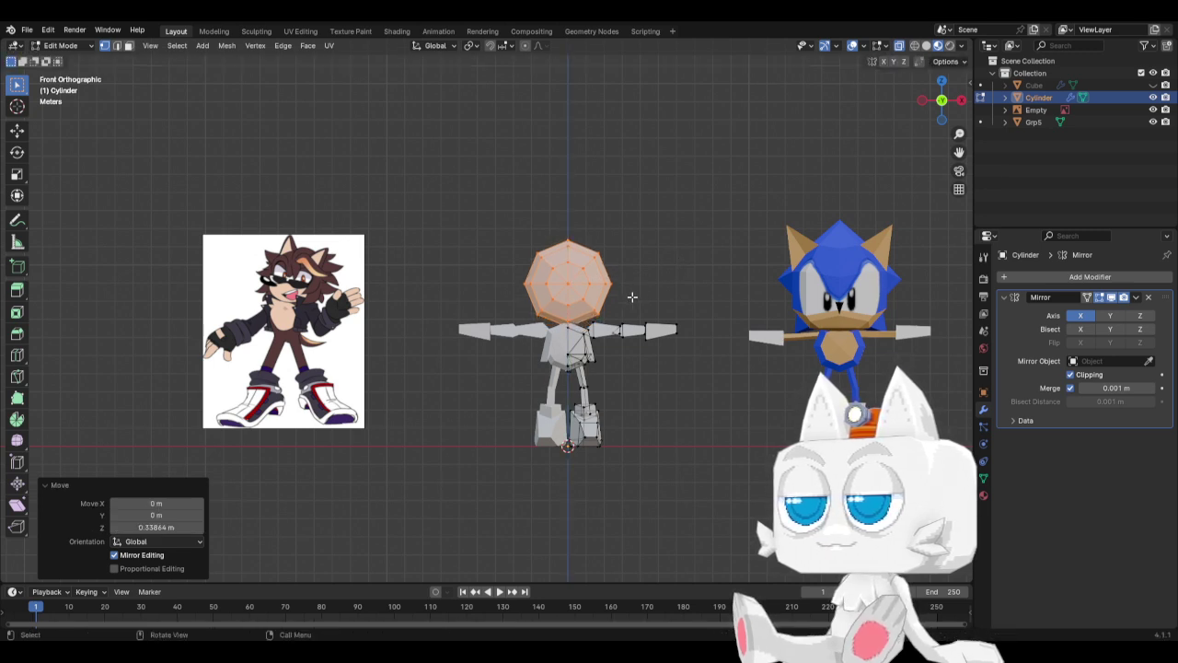
Hide all body geometry except the head sphere.
key(a)
key(alt+a)
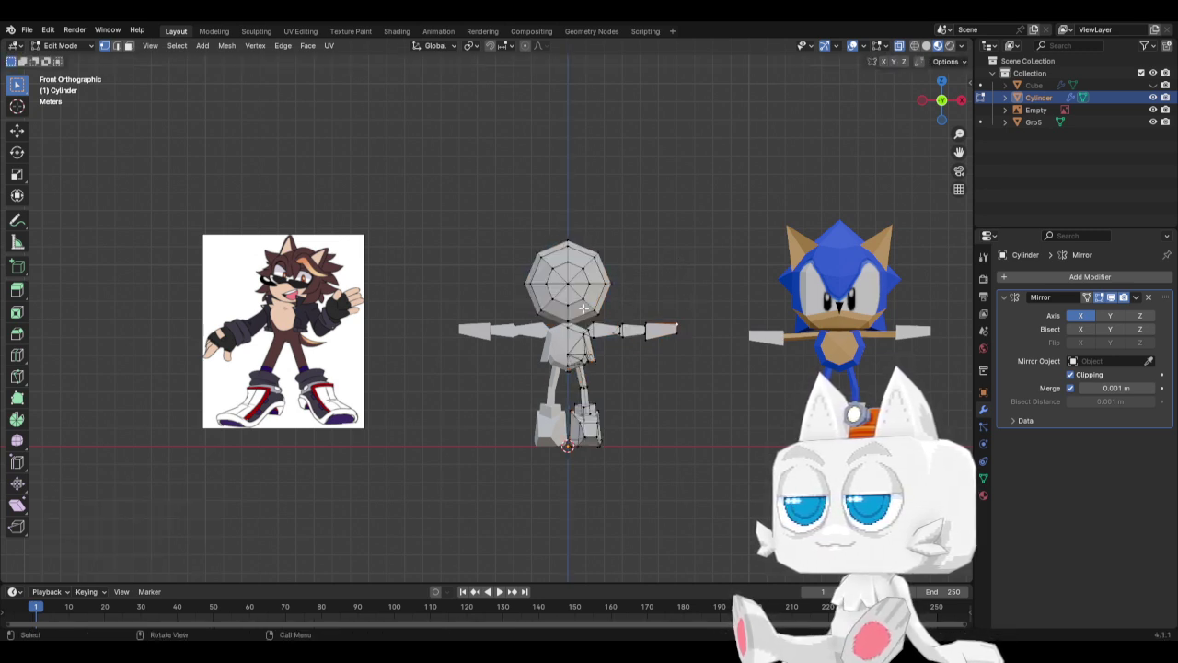
key(l)
key(ctrl+i)
key(h)
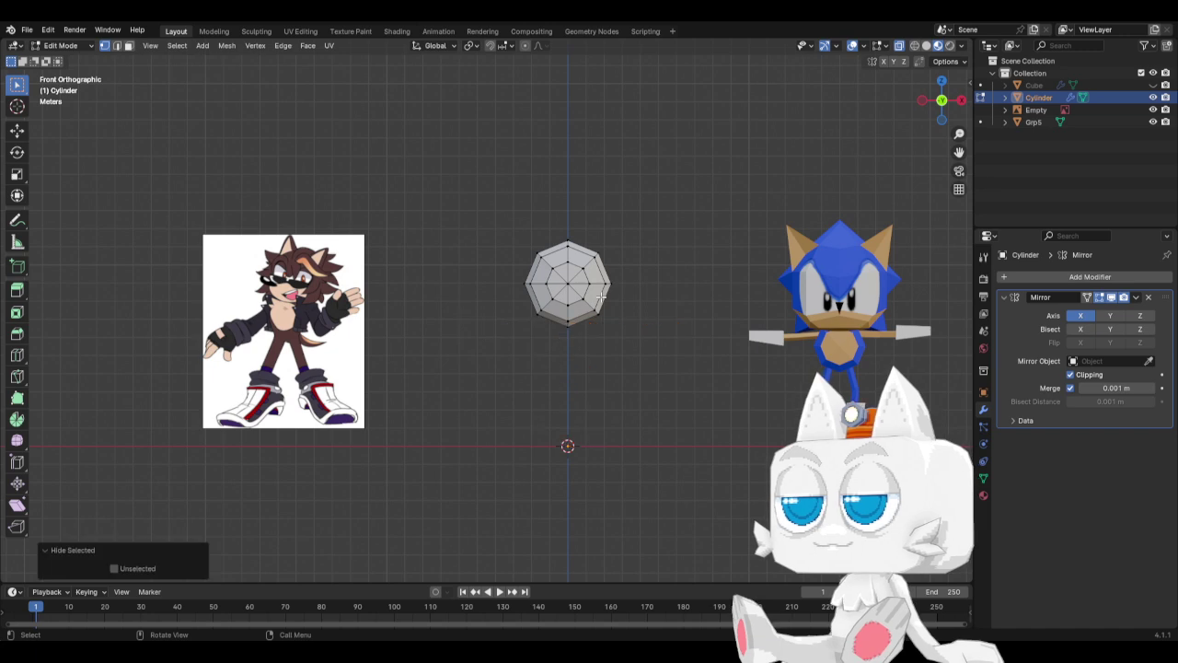
Move the head's lower diagonal vertices on the +X side about 0.22 m outward along X and 0.20 m down along Z.
scroll(601, 296, up, 3)
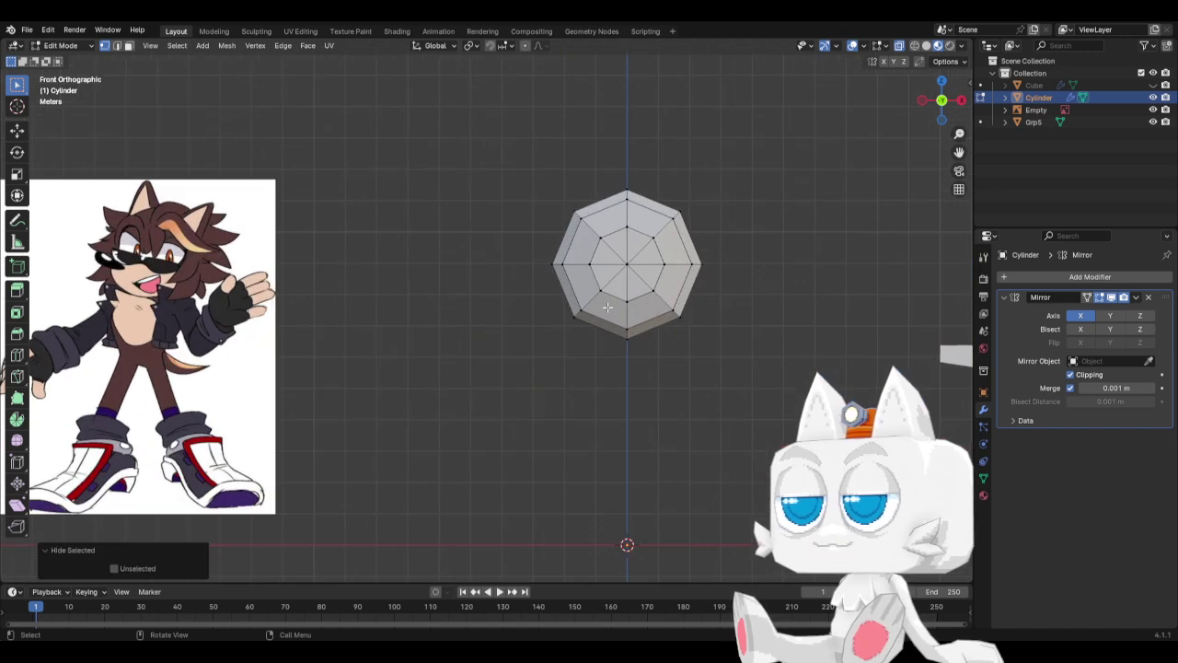
click(681, 324)
key(g)
click(688, 331)
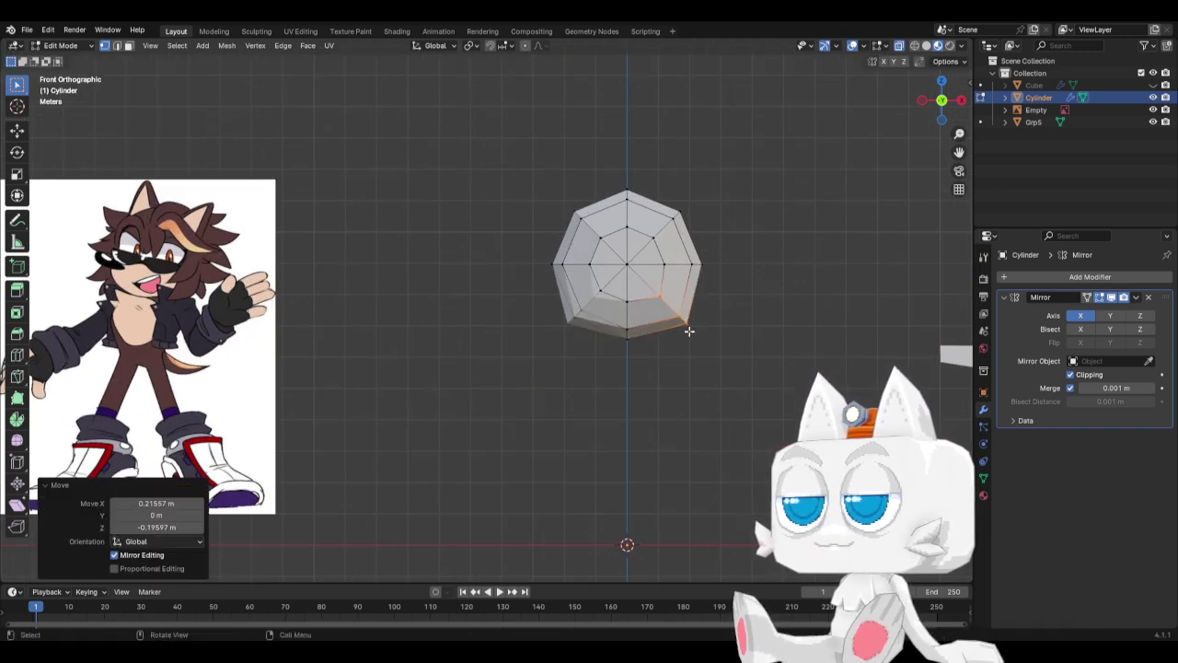
Move the head's upper diagonal vertices on the +X side about 0.16 m outward along X and 0.10 m up along Z.
key(a)
key(alt+a)
key(c)
click(650, 237)
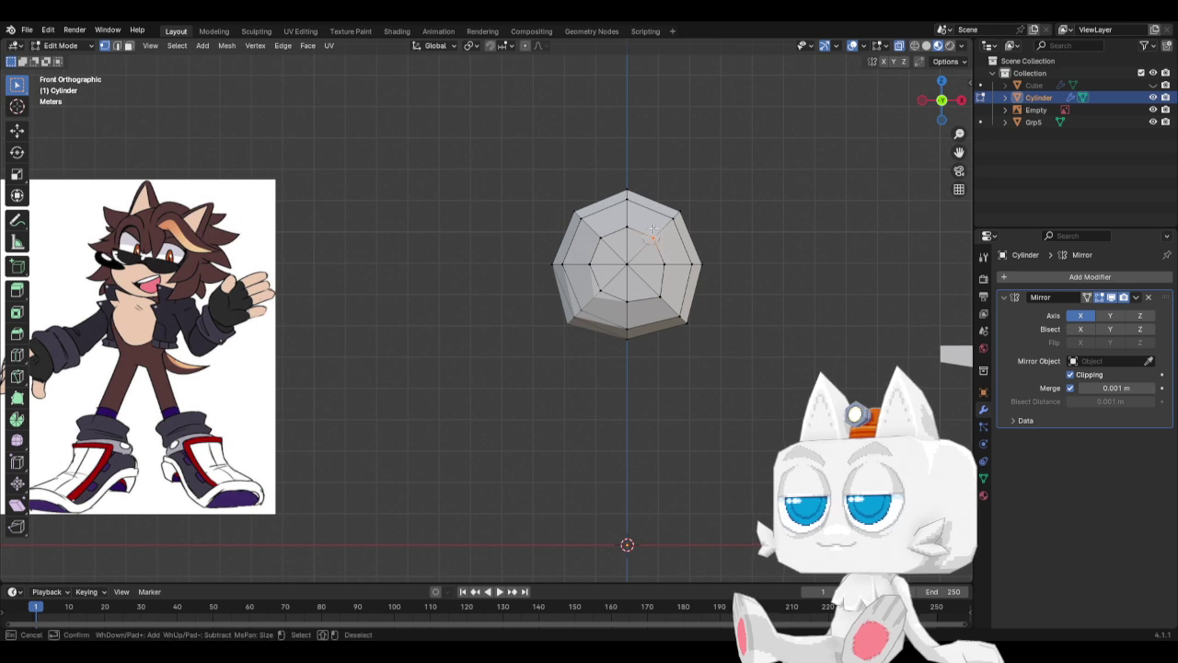
click(677, 210)
key(Escape)
key(g)
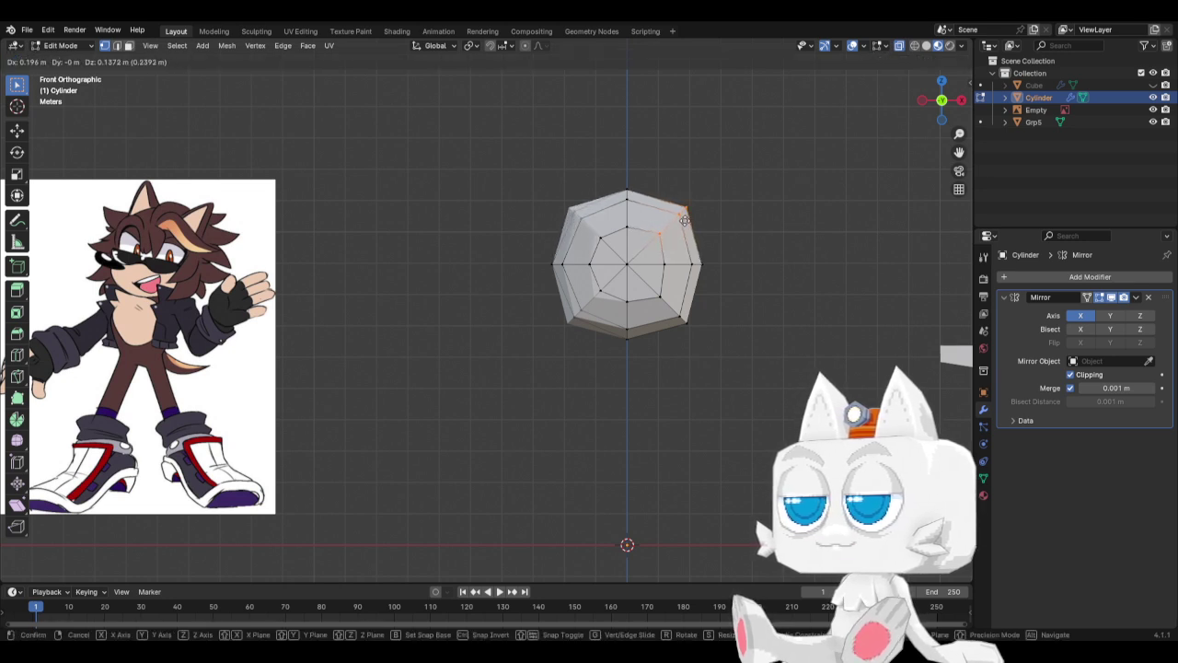
right_click(685, 220)
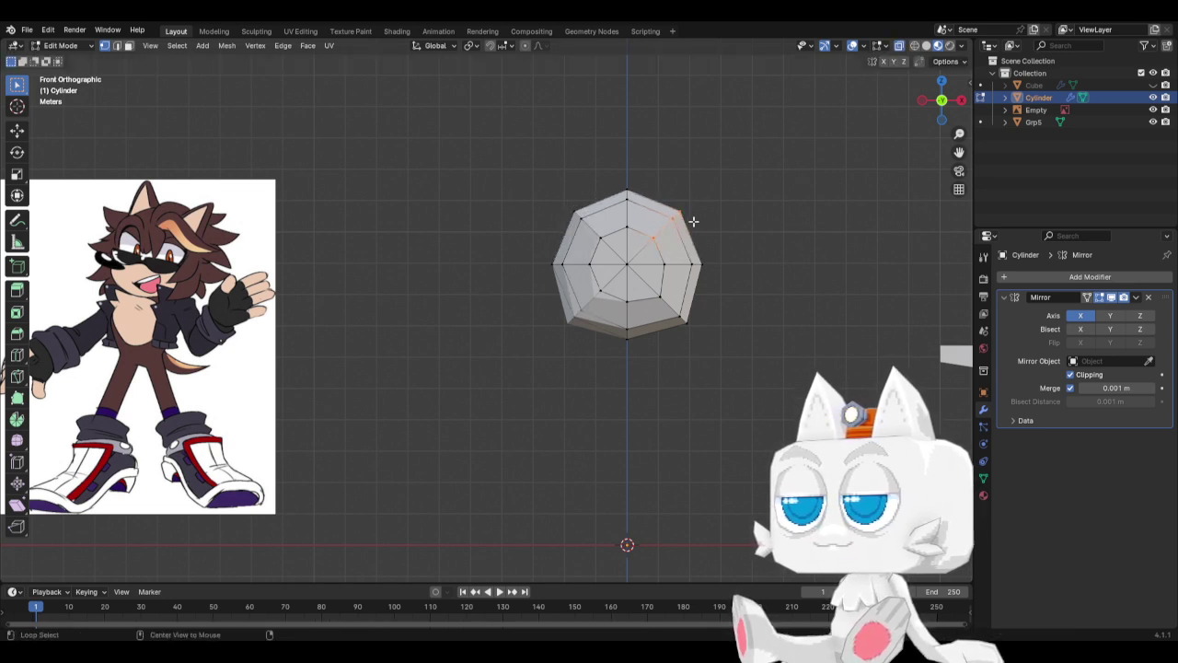
click(697, 219)
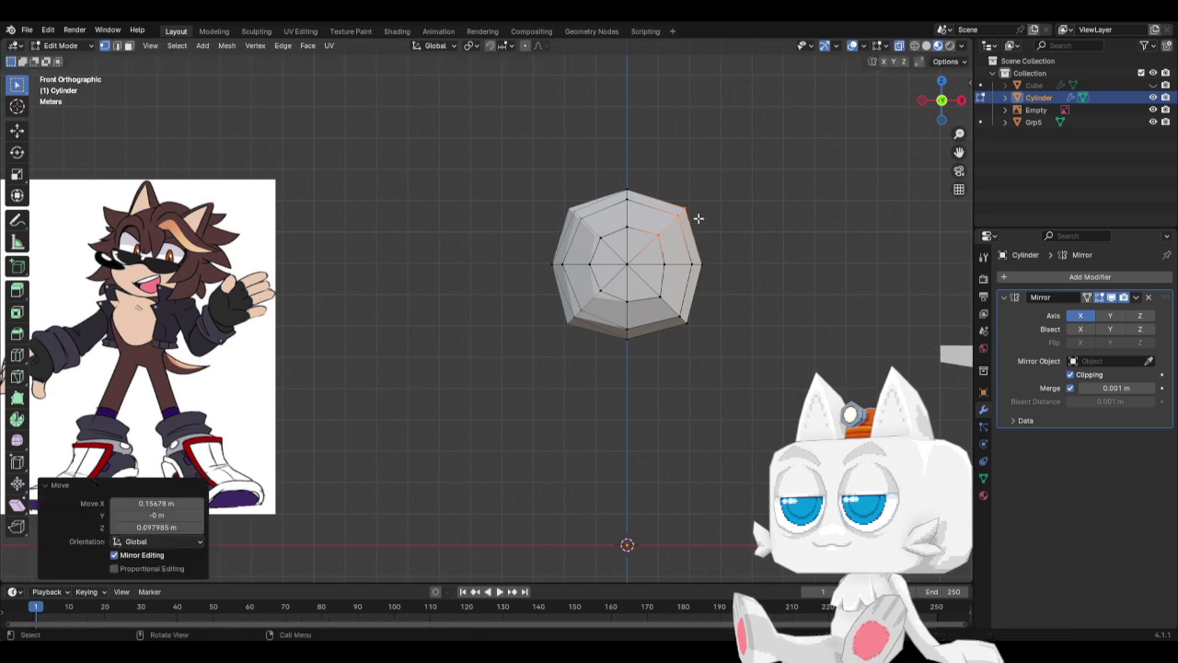
Delete the head's vertices on the -X side so the mirror modifier generates that half.
drag(504, 177, 610, 389)
right_click(503, 203)
key(Escape)
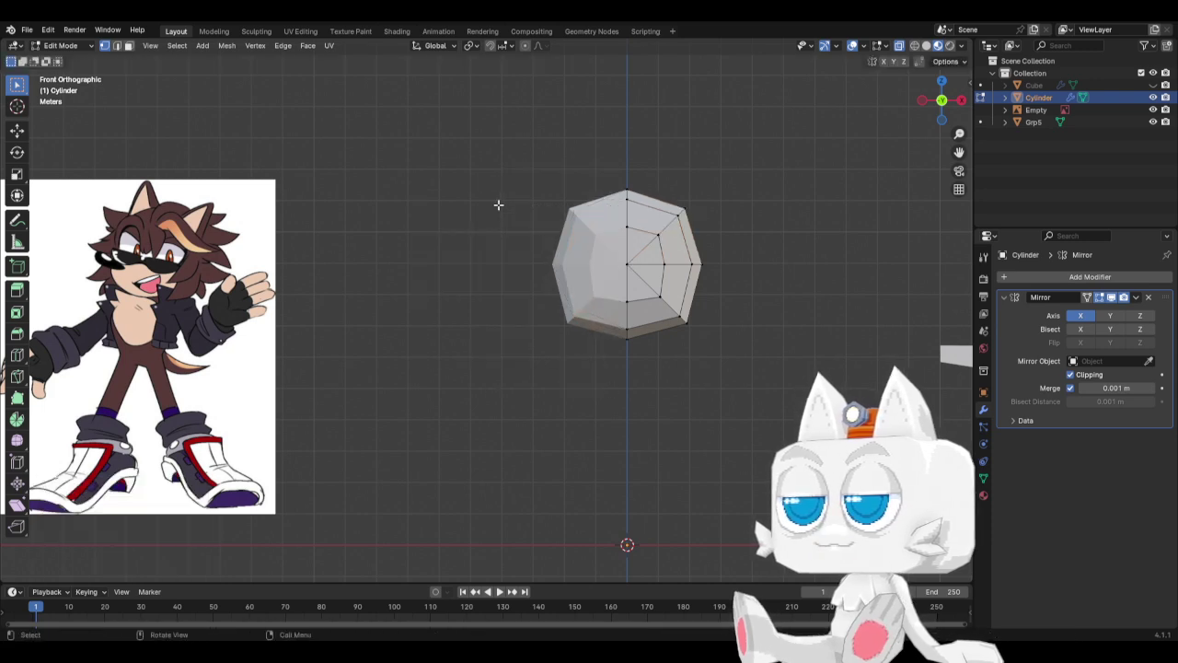
Reveal the hidden body geometry around the head.
scroll(578, 302, down, 1)
scroll(578, 302, down, 3)
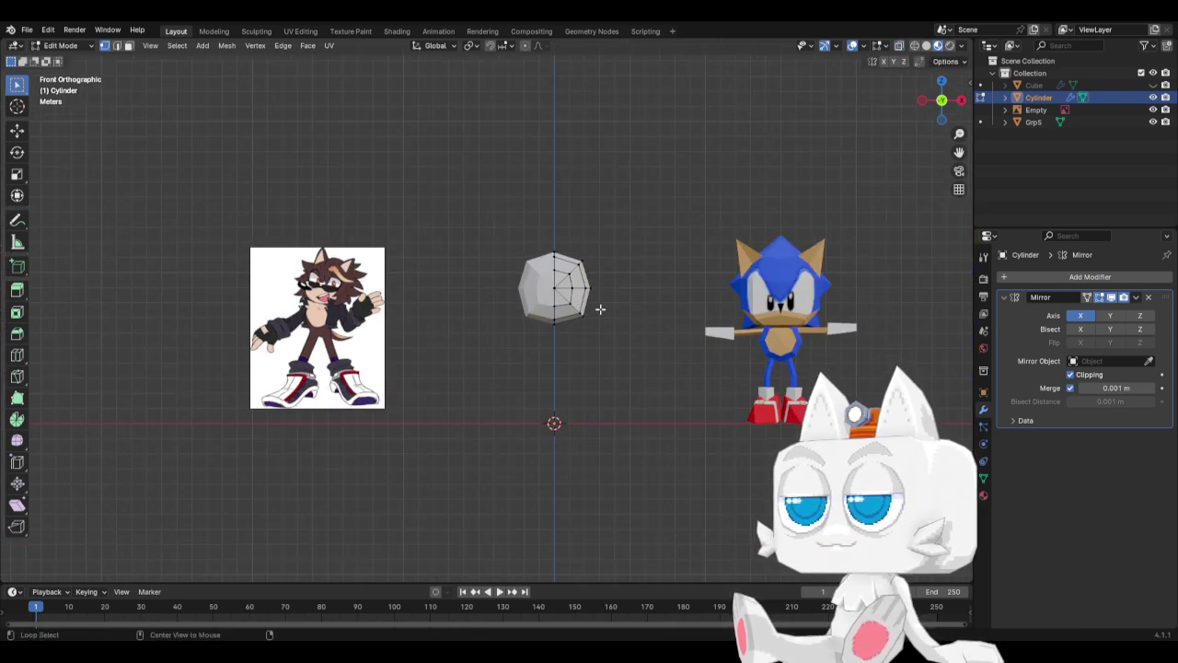
key(alt+h)
scroll(605, 313, up, 2)
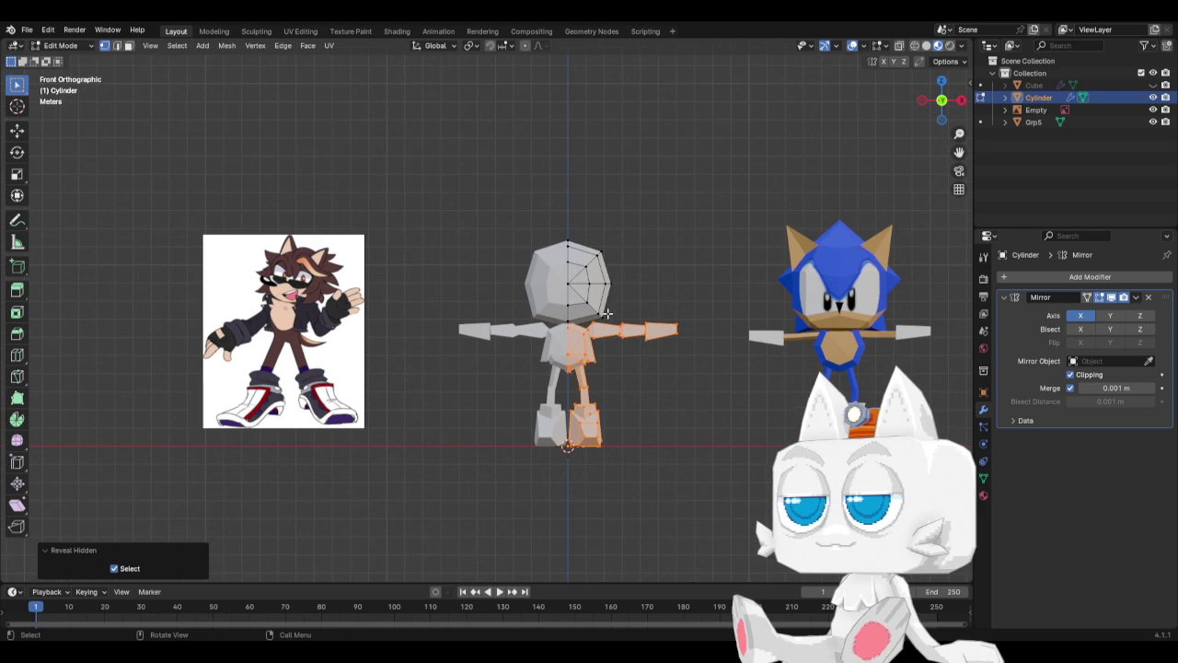
Examine the Sonic reference model's face mesh and compare it with the new head.
key(KP_3)
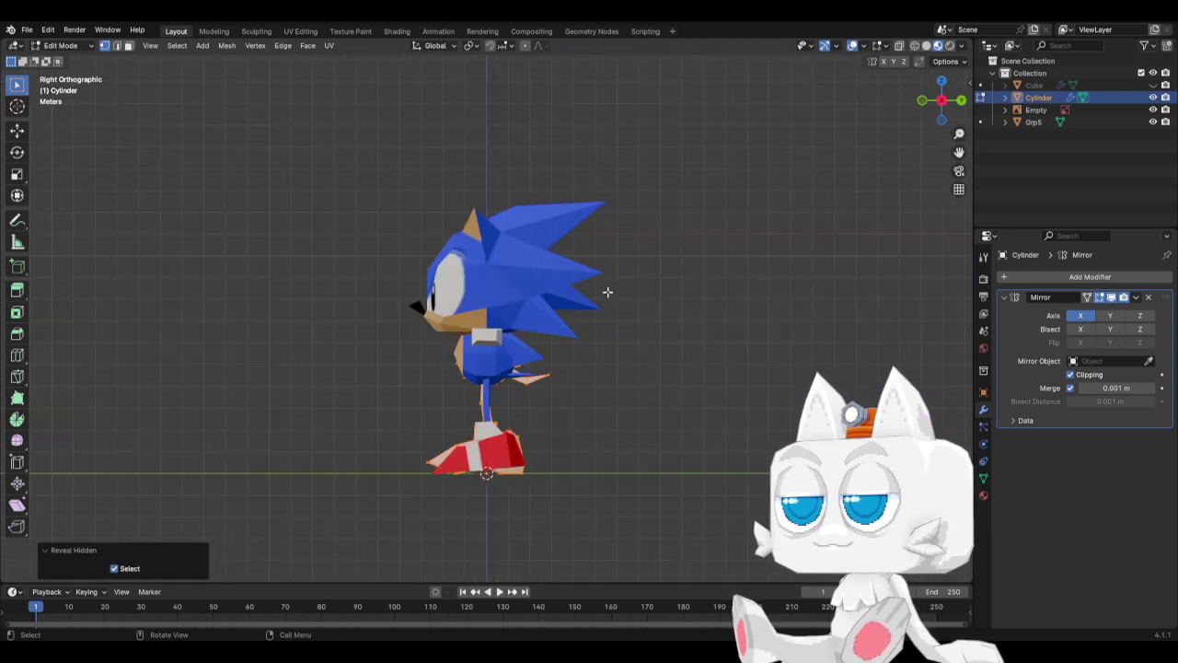
middle_drag(394, 337, 587, 344)
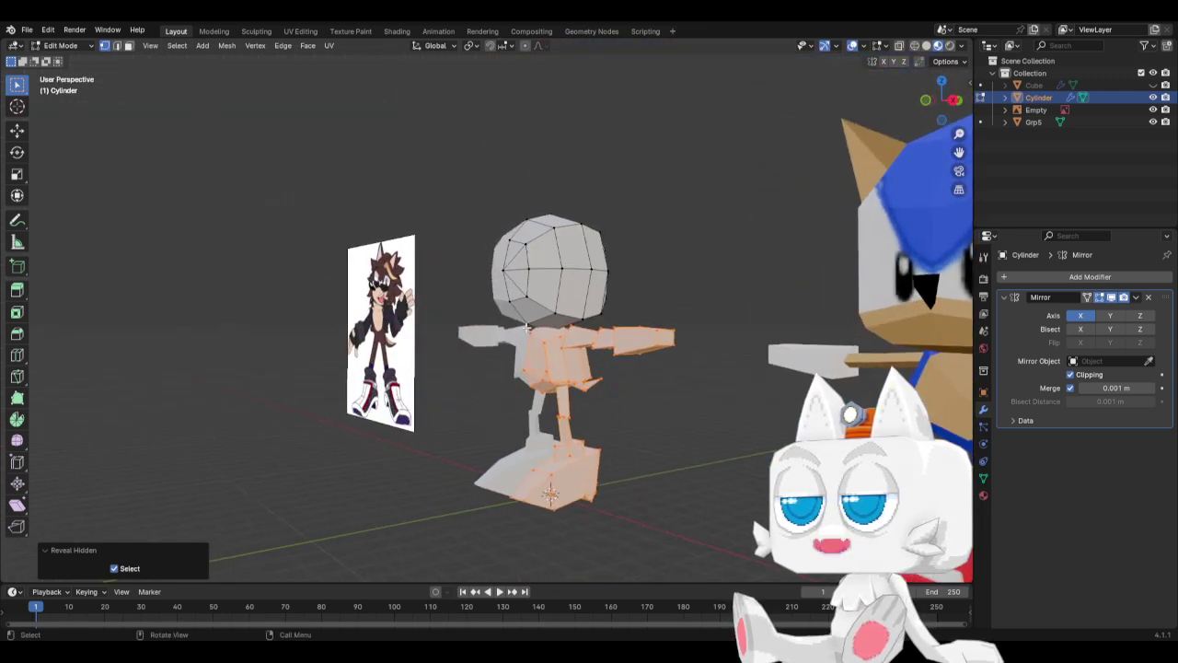
scroll(679, 329, down, 3)
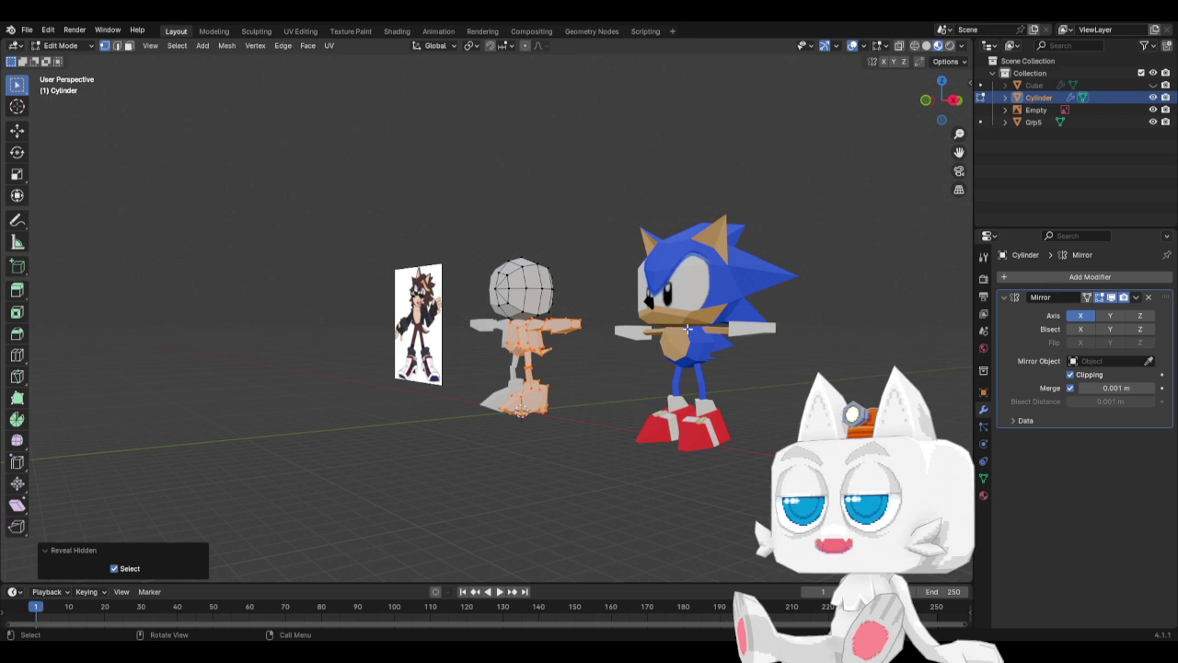
scroll(679, 328, up, 3)
key(Tab)
right_click(828, 318)
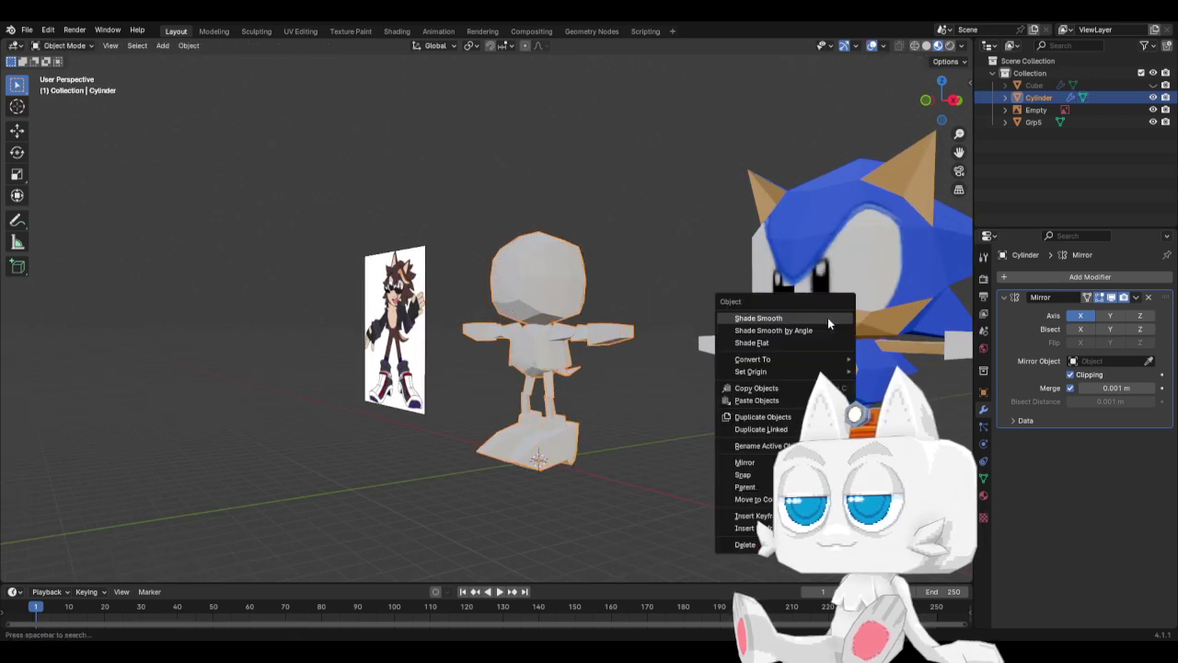
click(863, 337)
key(Tab)
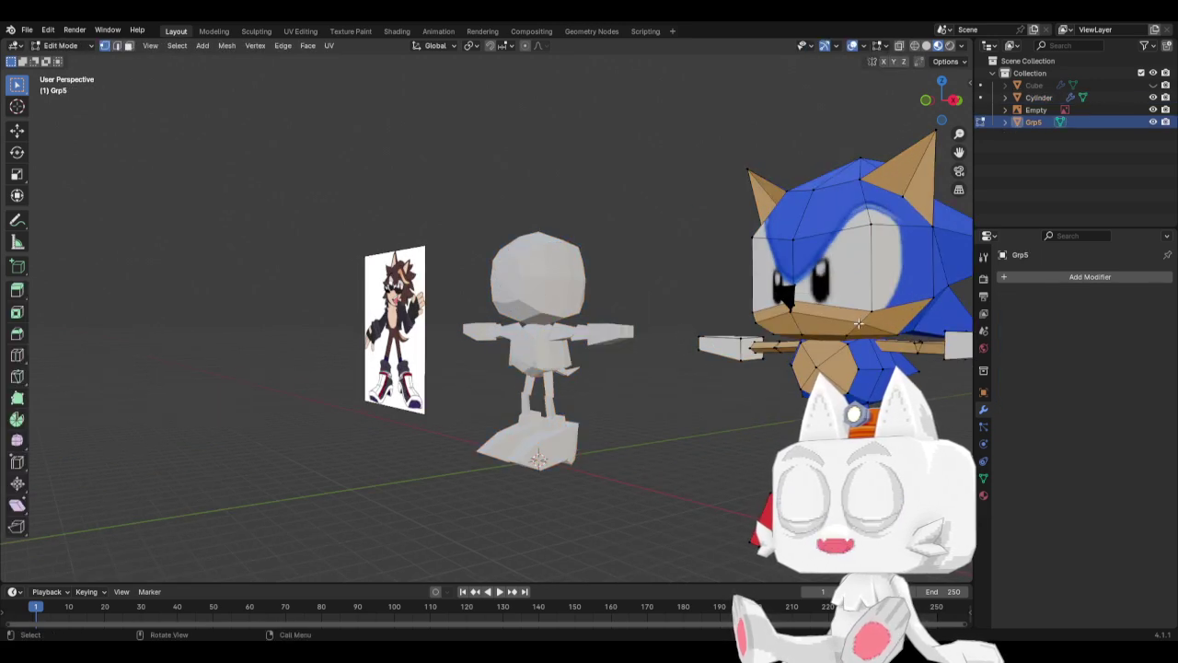
middle_drag(863, 337, 792, 318)
key(Tab)
click(534, 299)
key(Tab)
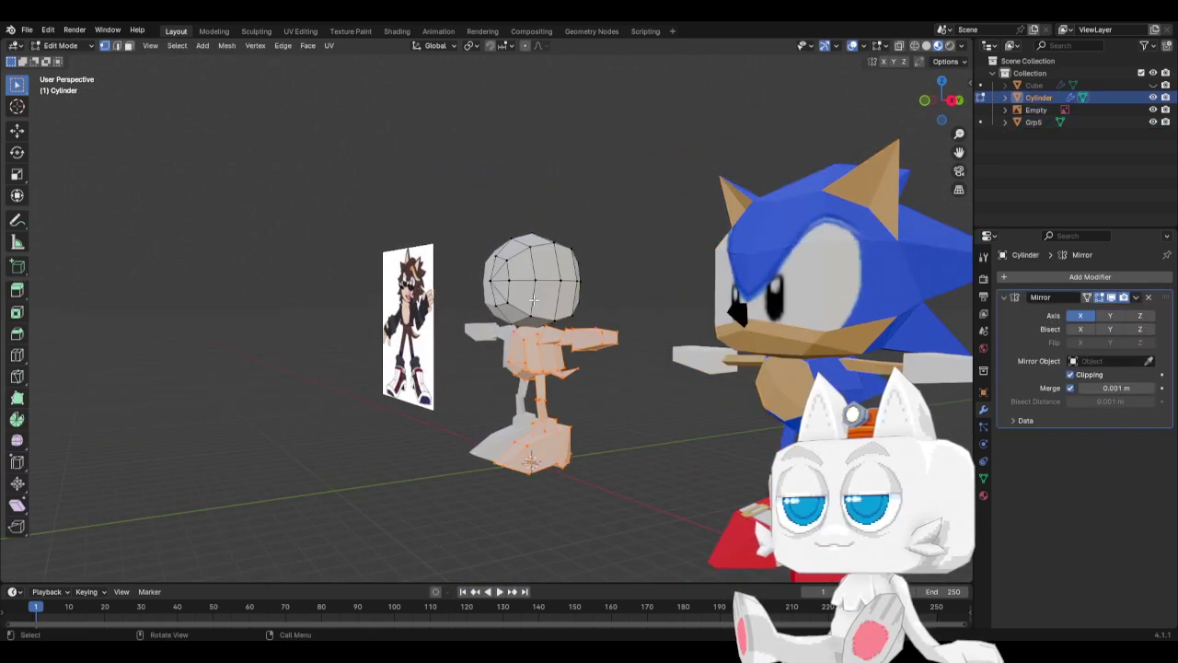
Scale the head's front vertices by 1.148 in the right side view.
scroll(479, 328, up, 2)
key(alt+a)
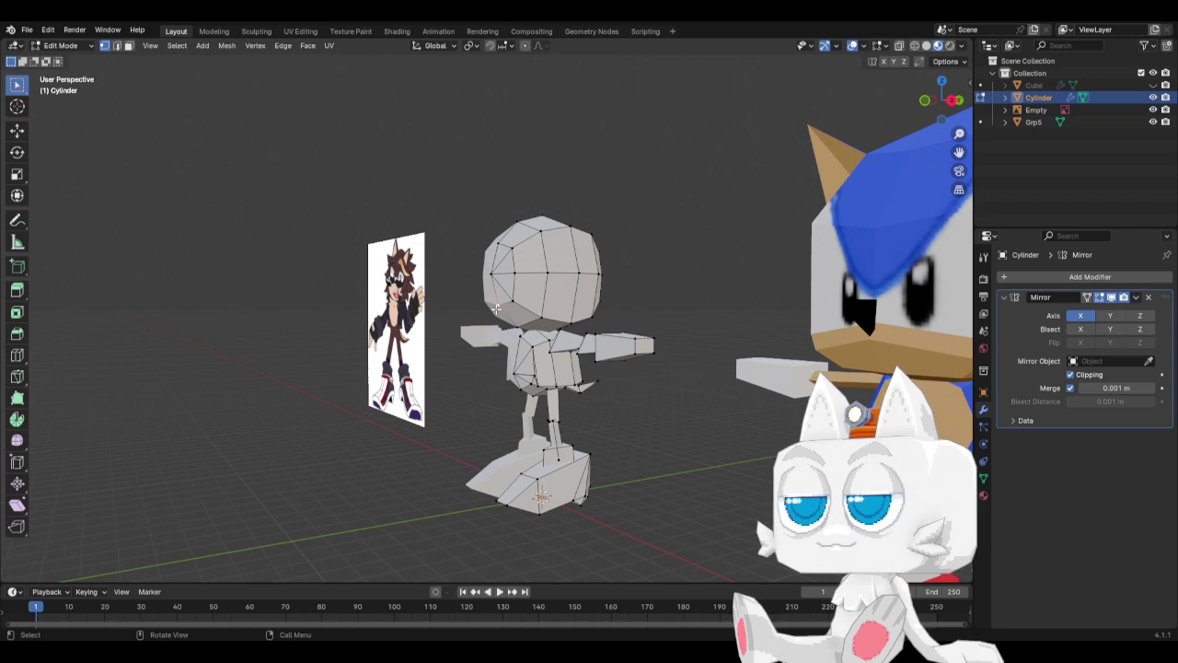
key(KP_3)
middle_drag(479, 327, 497, 309)
key(KP_3)
scroll(488, 314, up, 2)
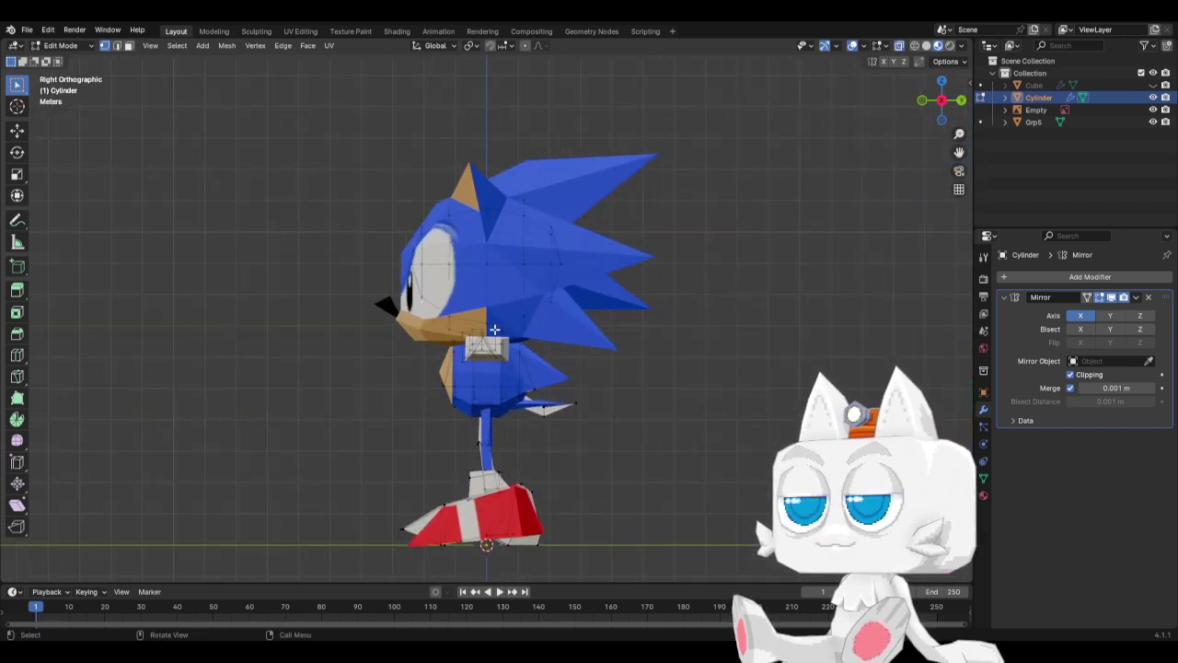
drag(380, 194, 453, 330)
key(s)
click(556, 368)
key(g)
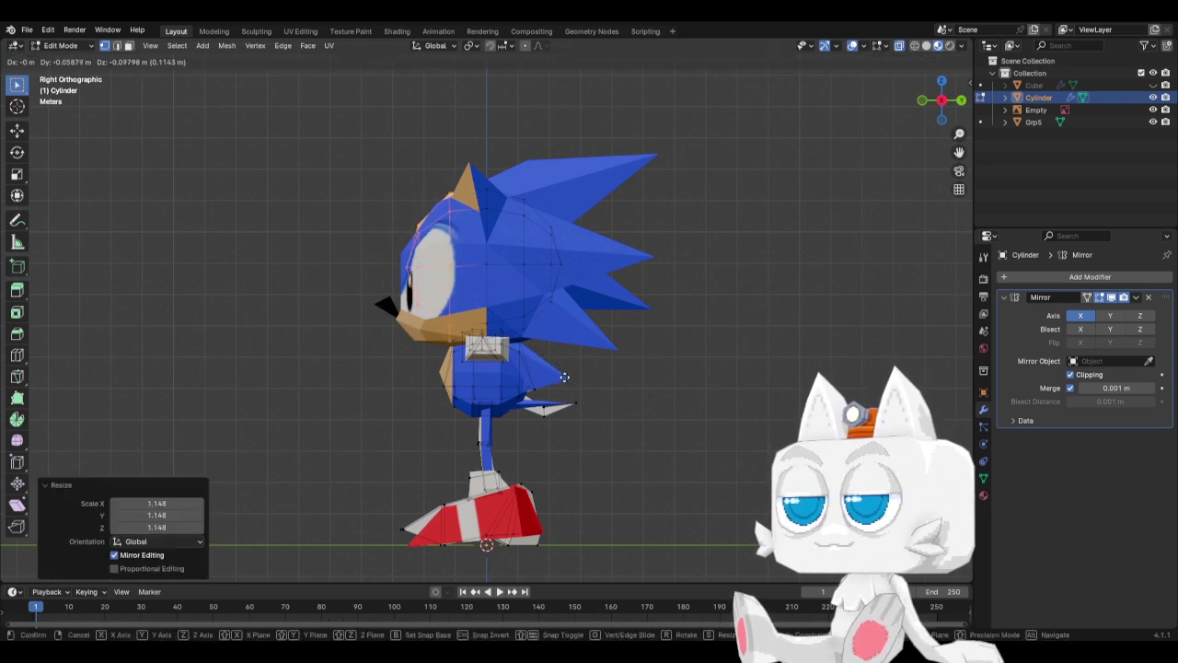
key(Escape)
Scale the head's foremost vertices by 1.336 and move them about -0.10 m along Y and -0.31 m along Z.
drag(378, 205, 429, 327)
key(s)
click(507, 318)
key(g)
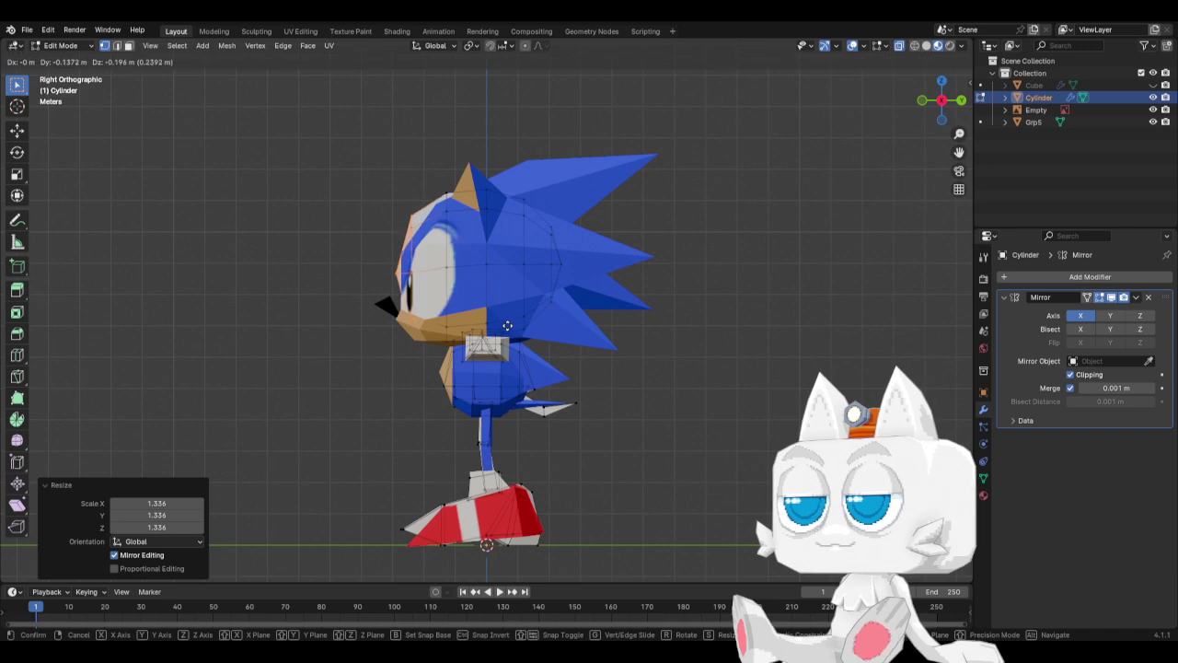
click(509, 328)
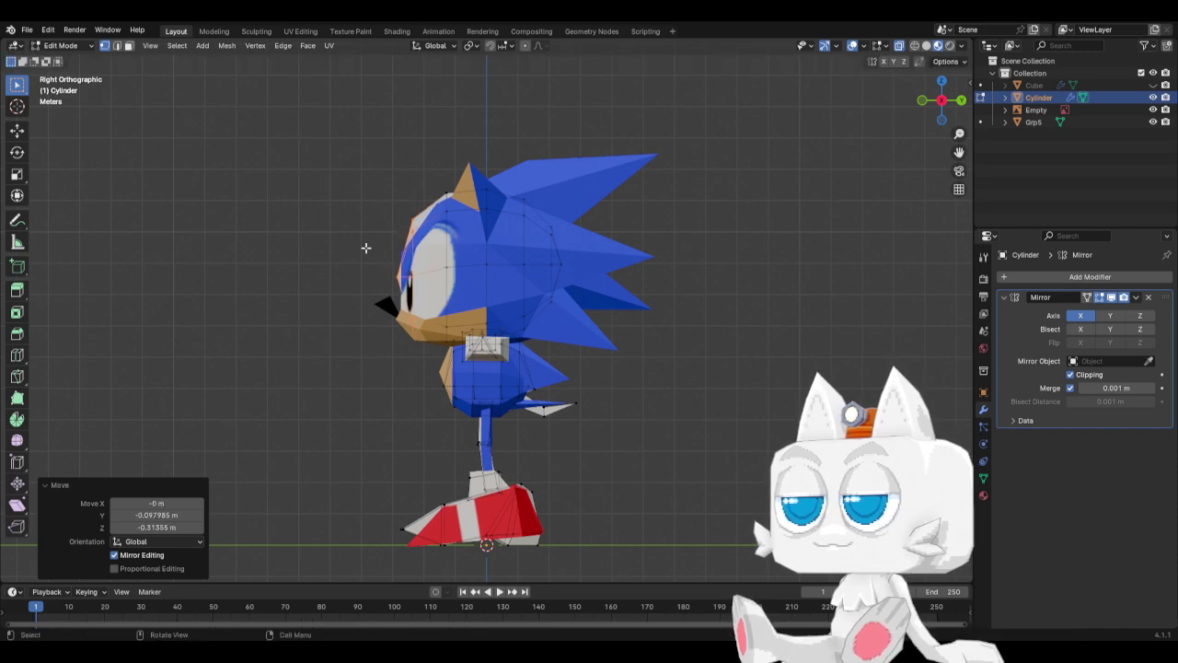
click(371, 303)
Inspect the adjusted head in perspective and compare its face topology with the Sonic reference mesh.
middle_drag(382, 336, 514, 391)
scroll(514, 391, down, 2)
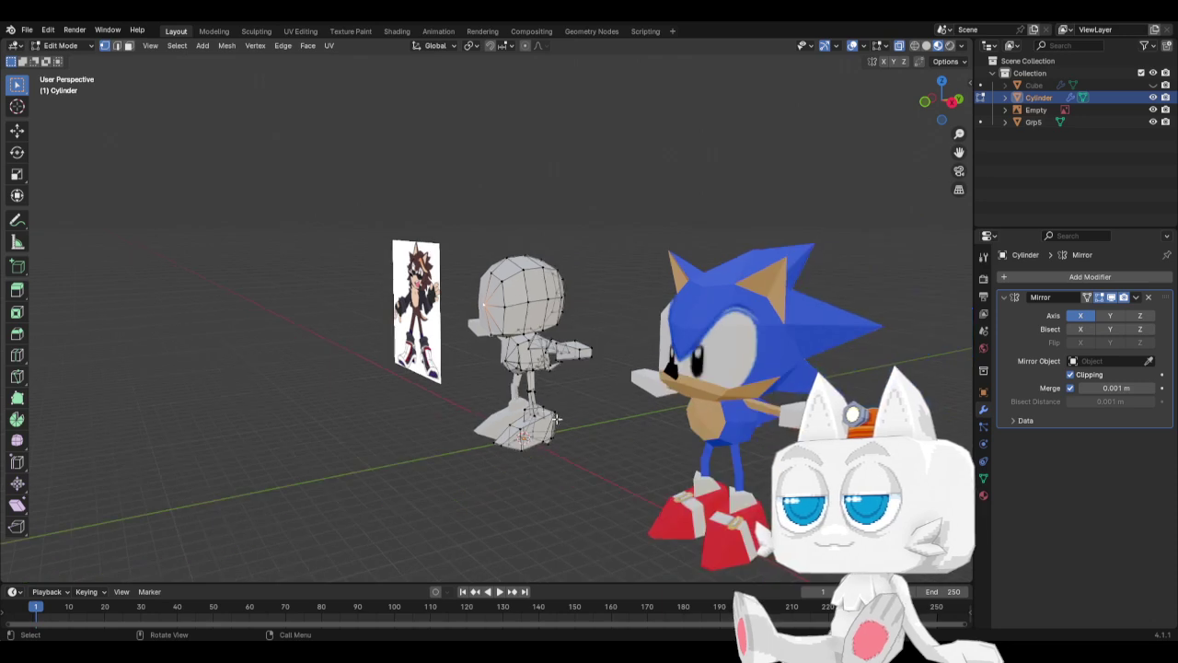
middle_drag(644, 377, 698, 368)
key(Tab)
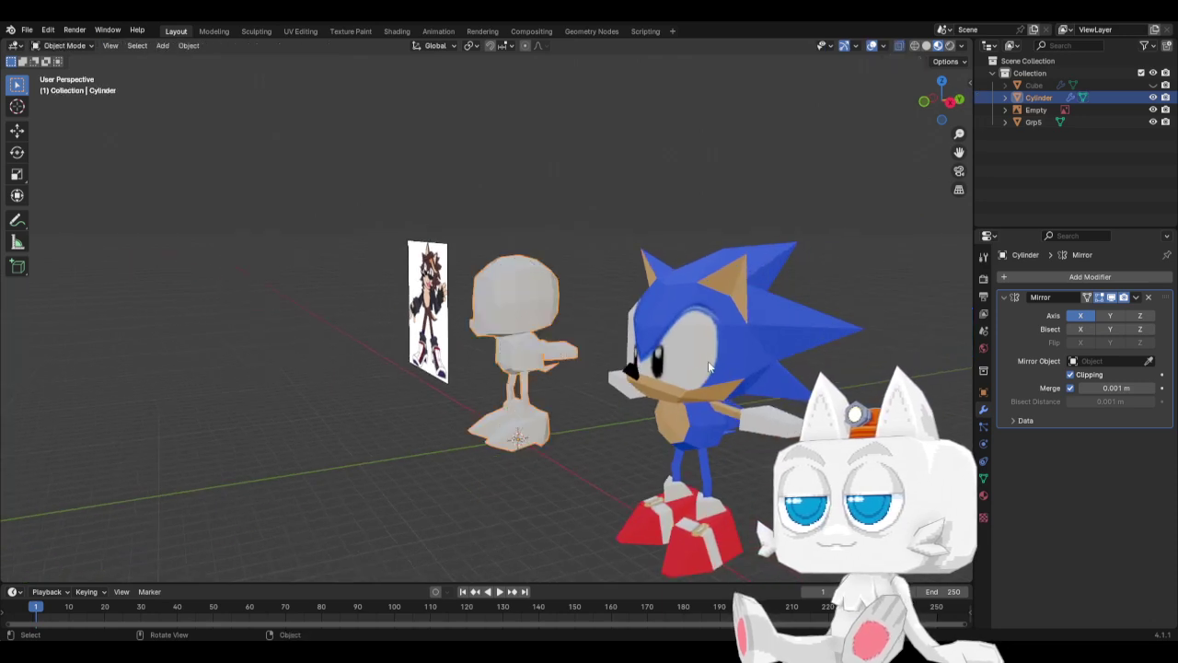
click(708, 363)
key(Tab)
key(Tab)
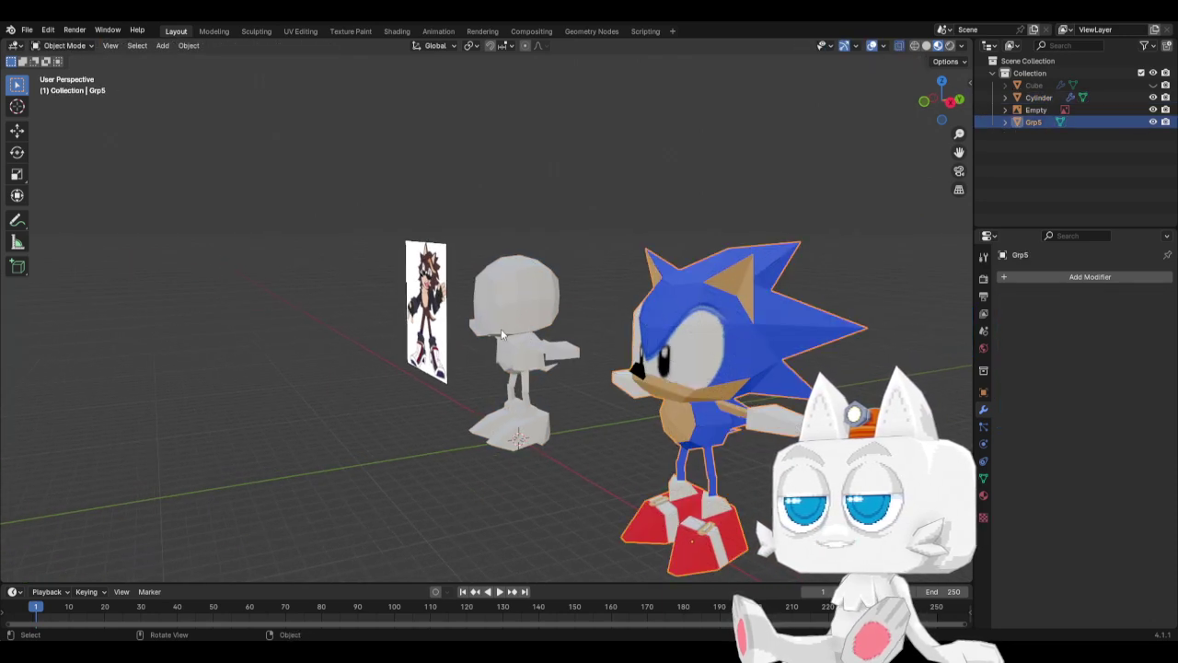
scroll(501, 329, up, 2)
key(Tab)
key(Tab)
Dissolve the diagonal edges running from the centre of the head's face to its upper and lower corners.
click(538, 322)
key(Tab)
scroll(466, 321, up, 2)
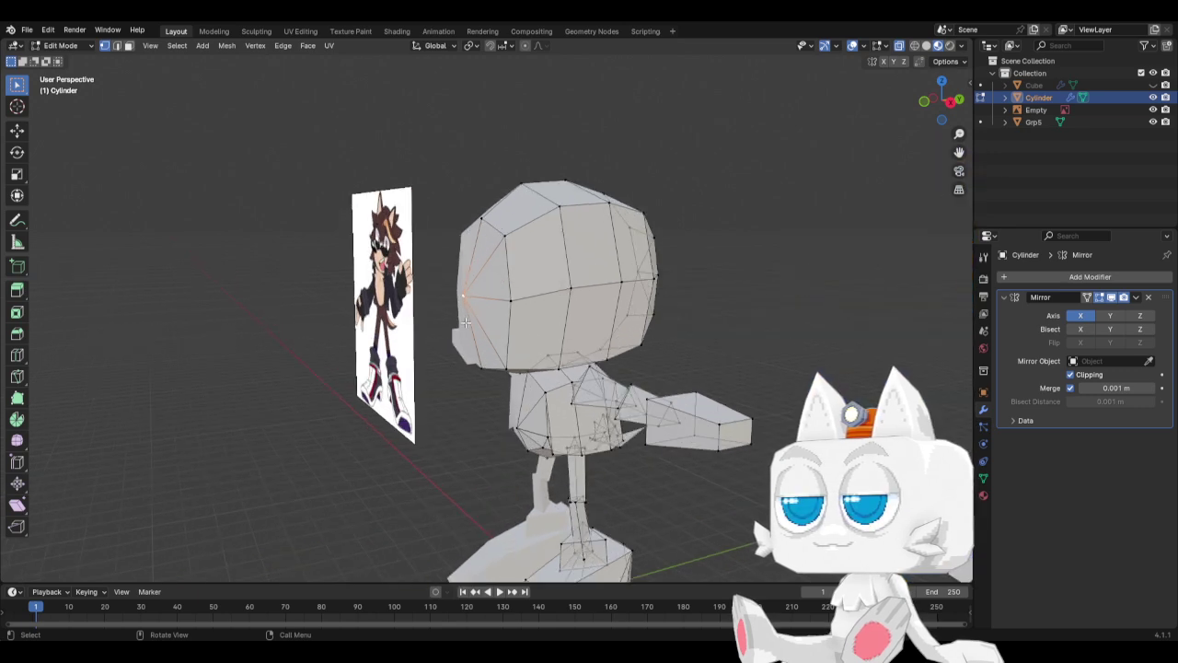
click(116, 46)
click(488, 266)
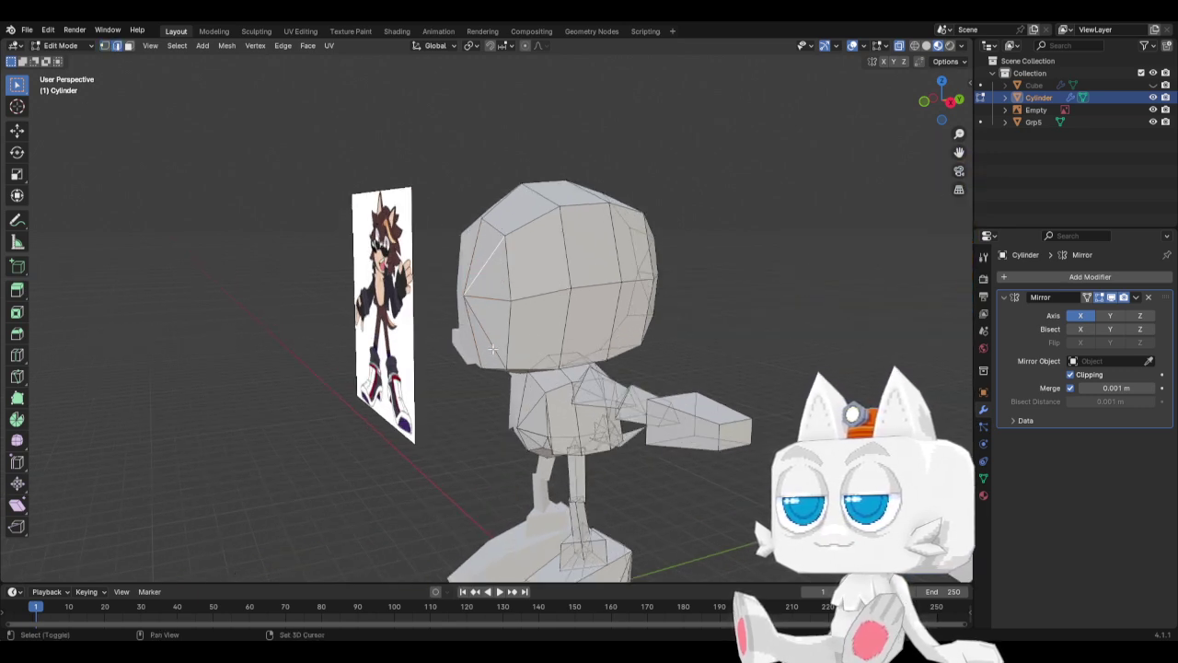
key(x)
click(464, 431)
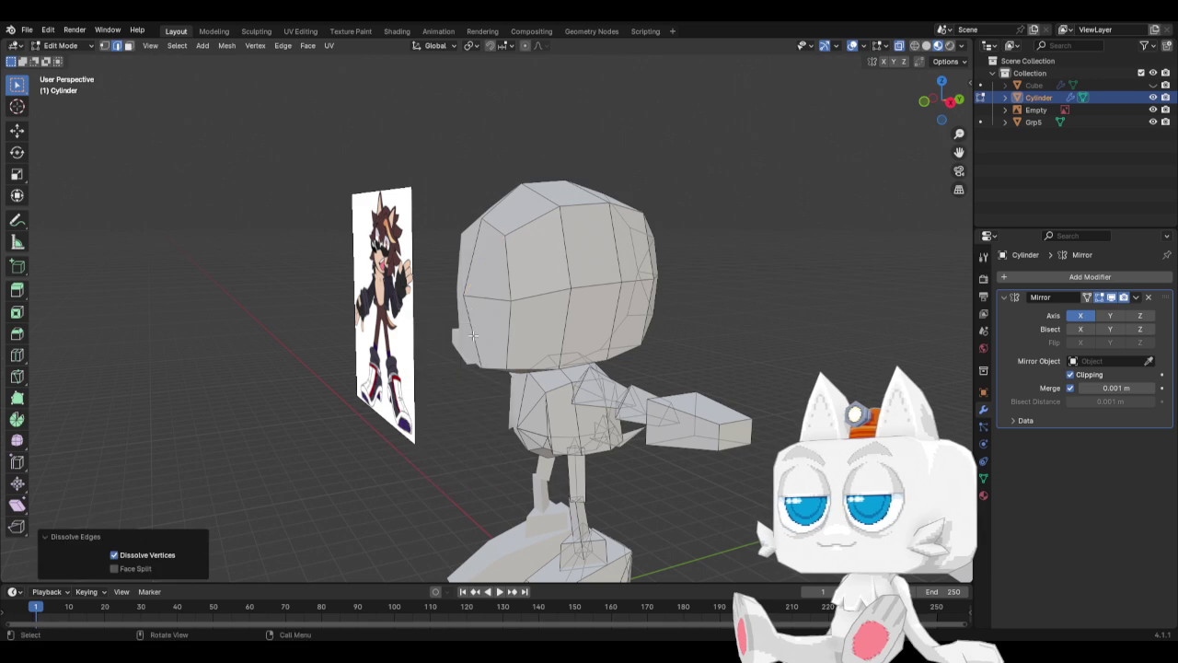
Move the side vertex at the head's mid-height front edge about 0.34 m forward along -Y in the left side view.
click(104, 46)
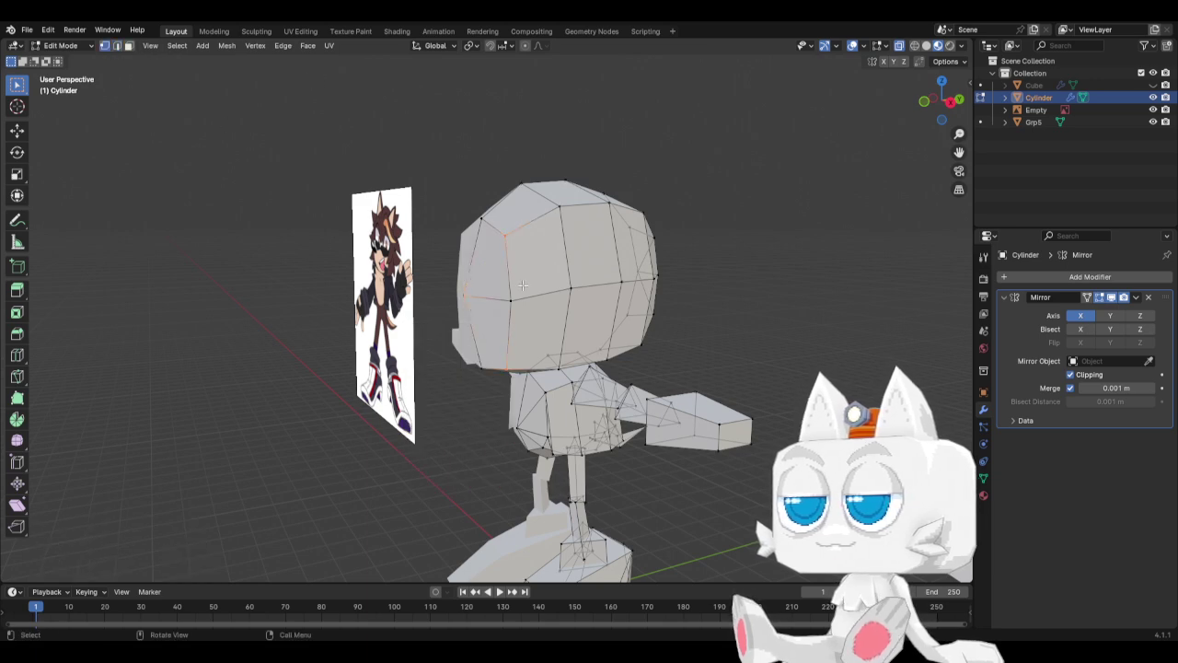
click(521, 297)
key(ctrl+KP_3)
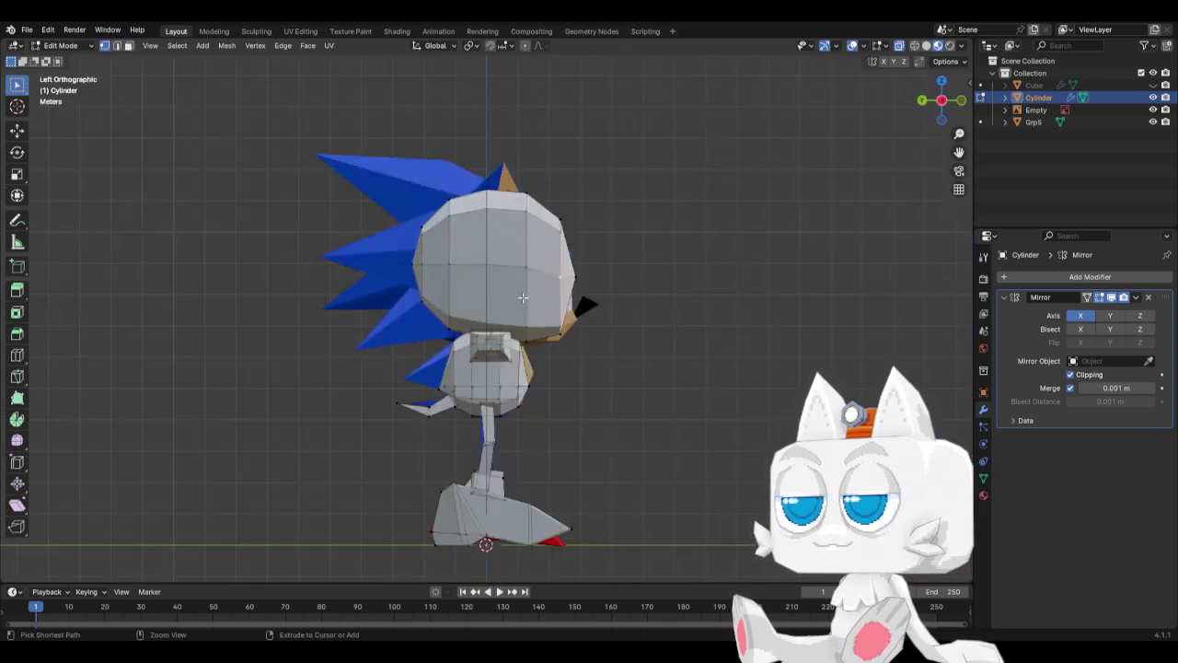
scroll(615, 280, up, 2)
key(g)
click(625, 280)
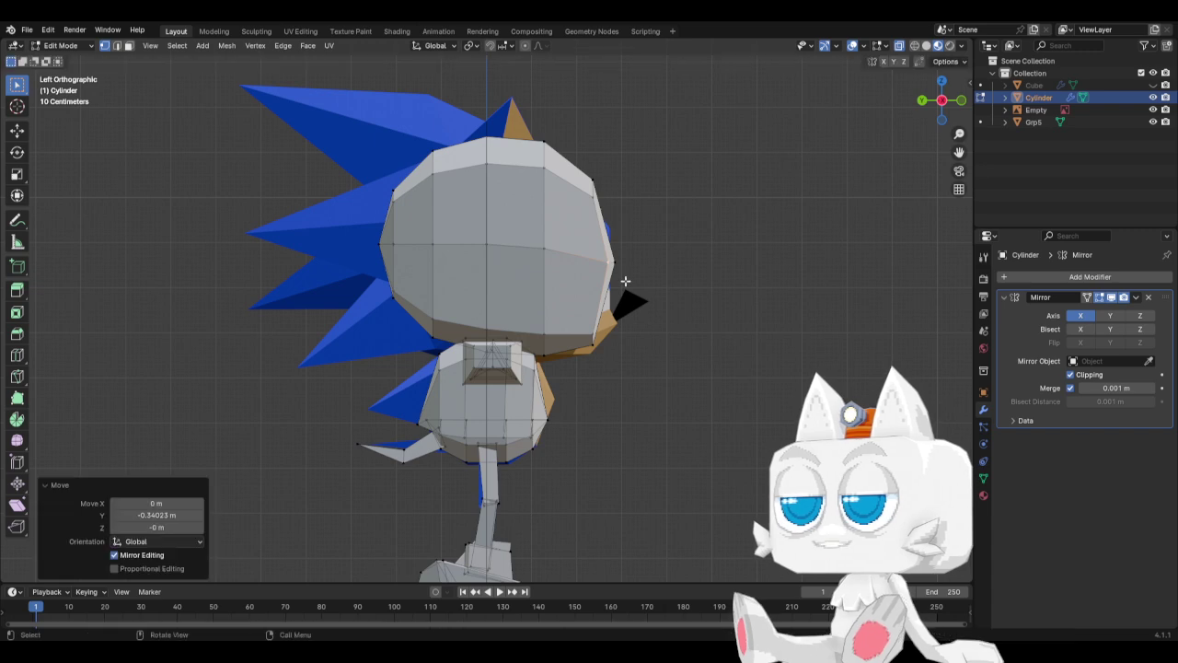
Move the lower front face vertex about -0.19 m in Y and 0.10 m in Z, and the chin vertex about -0.11 m and -0.04 m.
key(g)
click(613, 344)
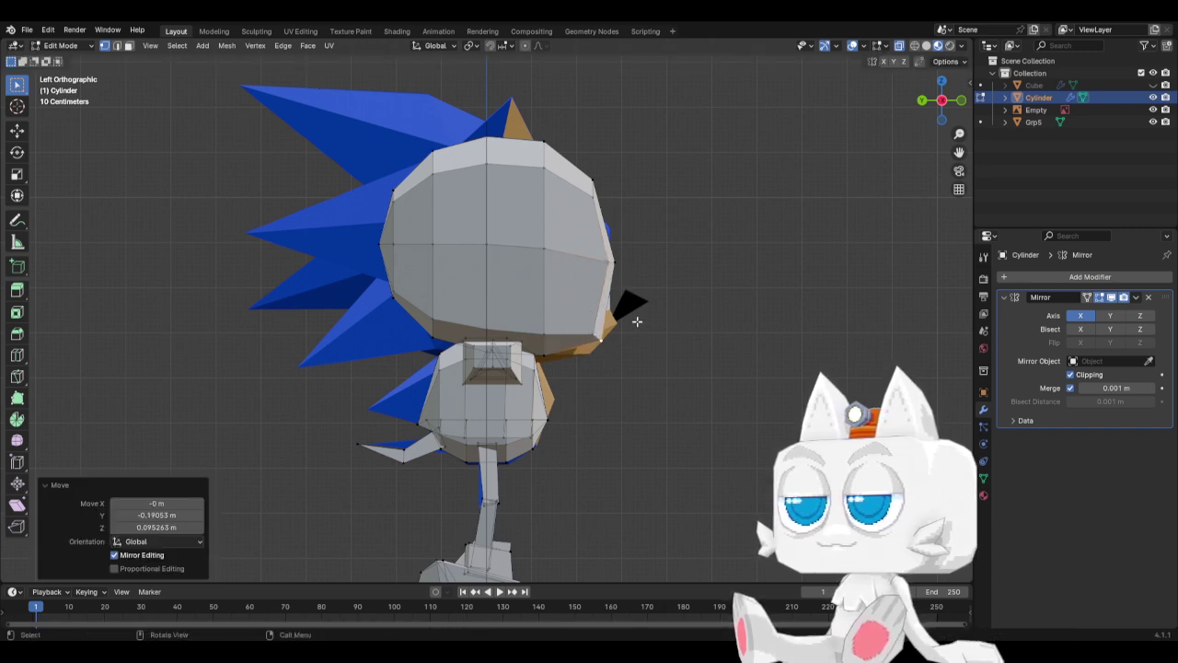
key(g)
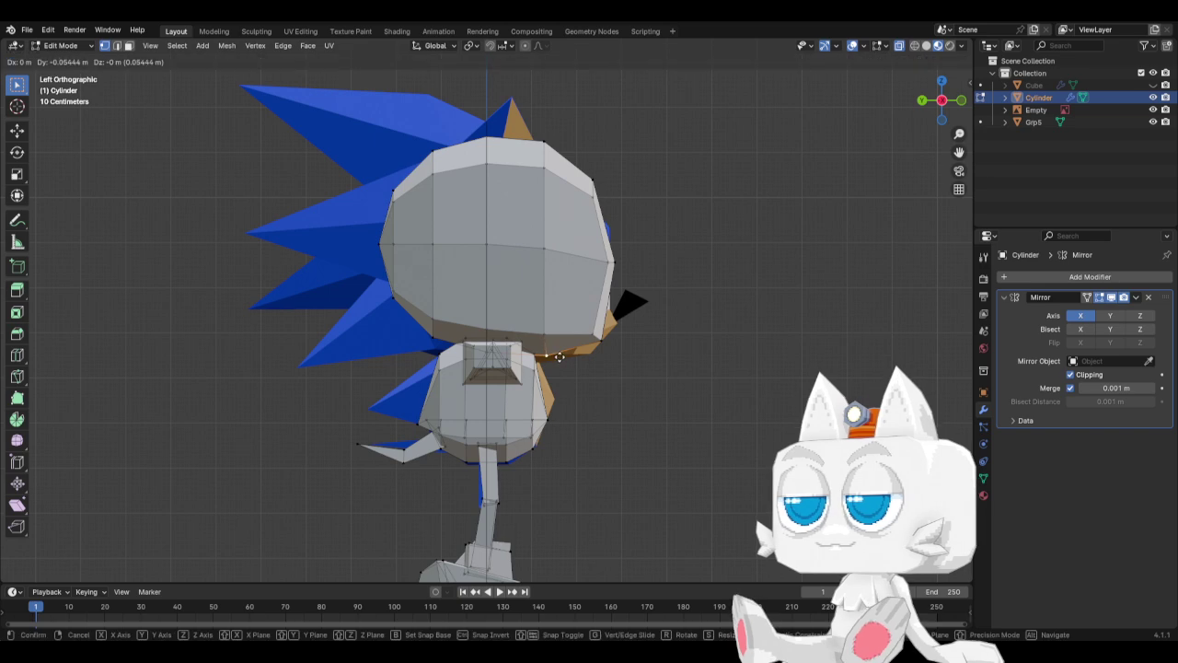
click(554, 340)
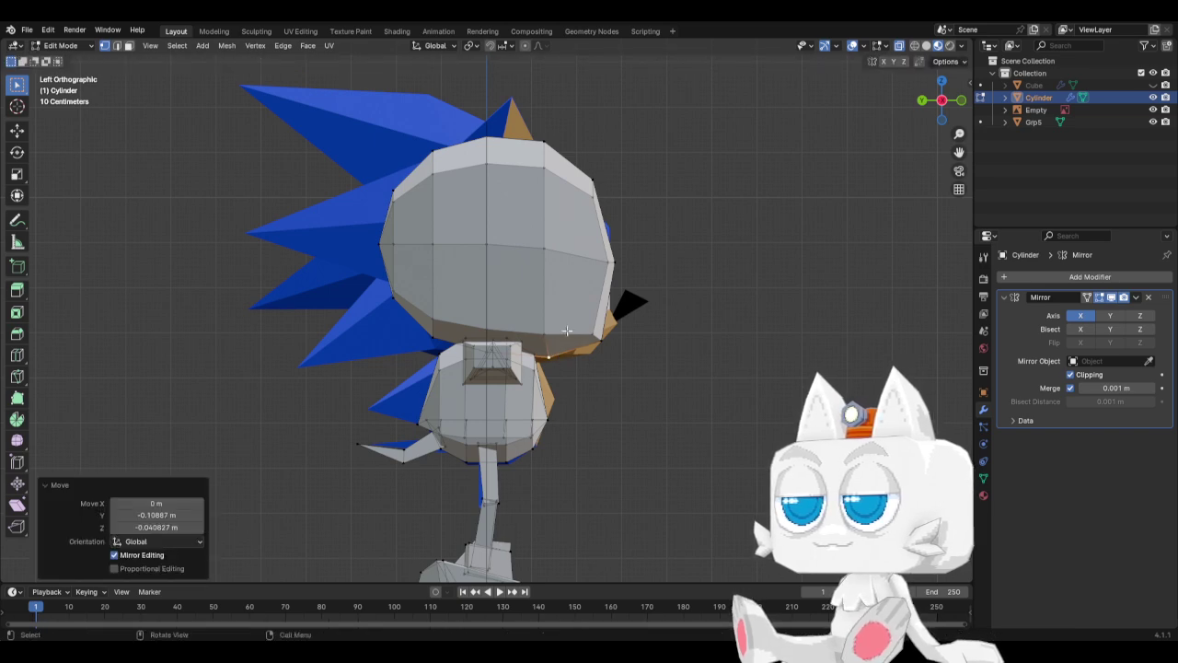
scroll(611, 324, down, 1)
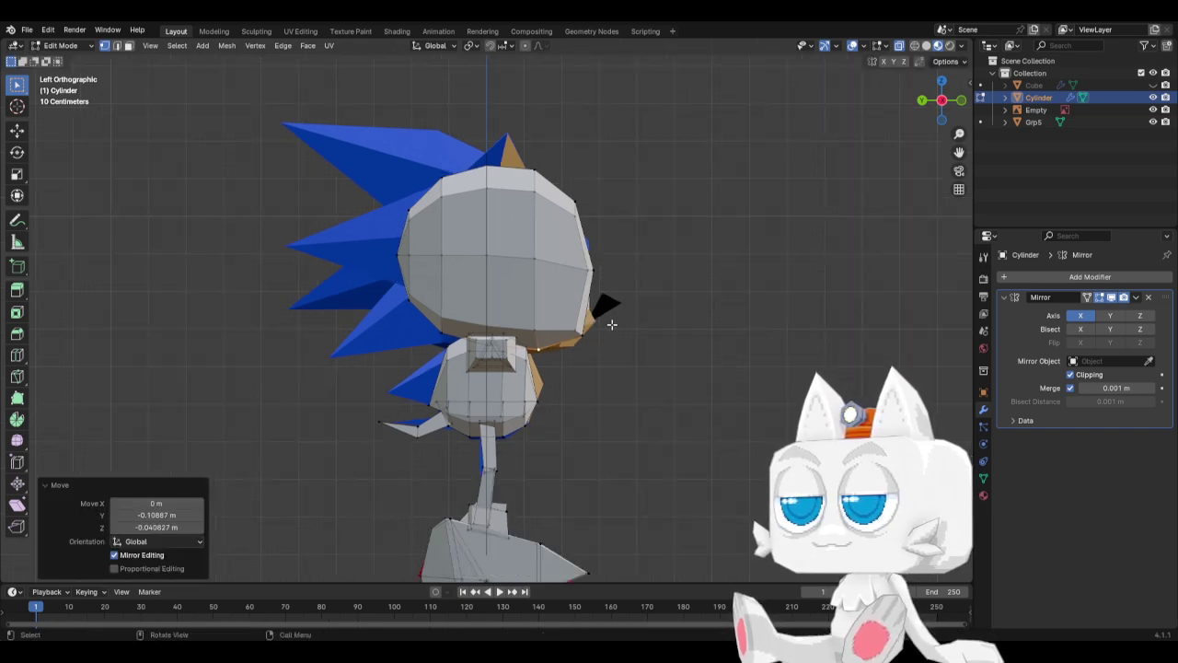
middle_drag(619, 326, 571, 342)
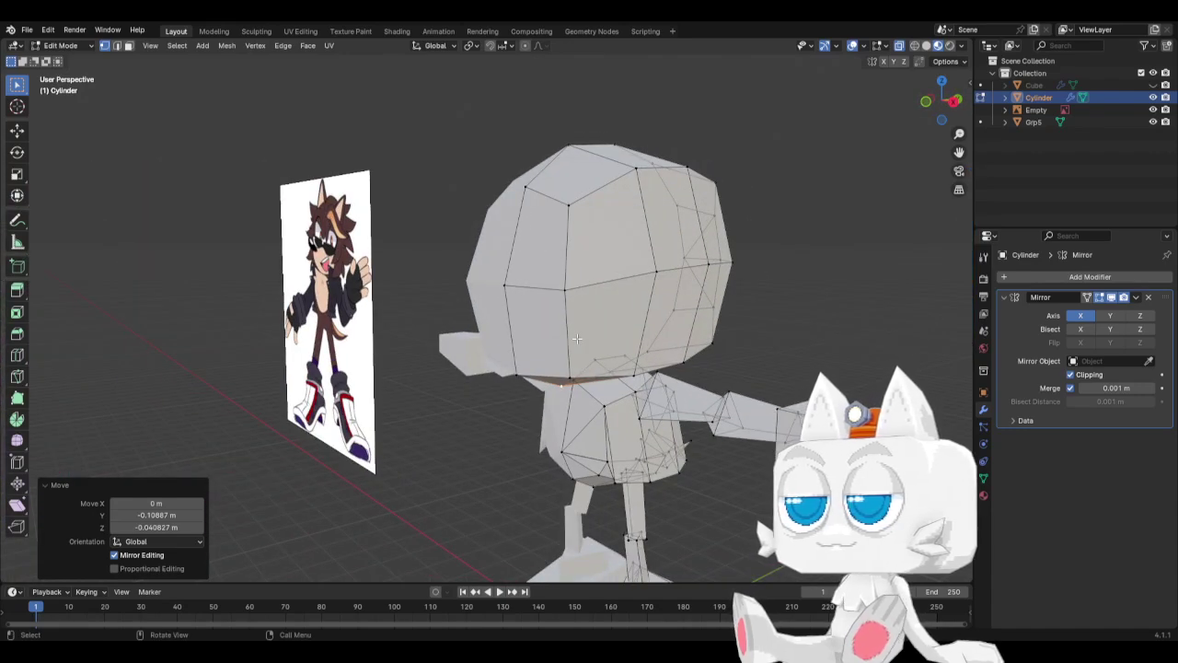
alt+middle_drag(575, 338, 389, 292)
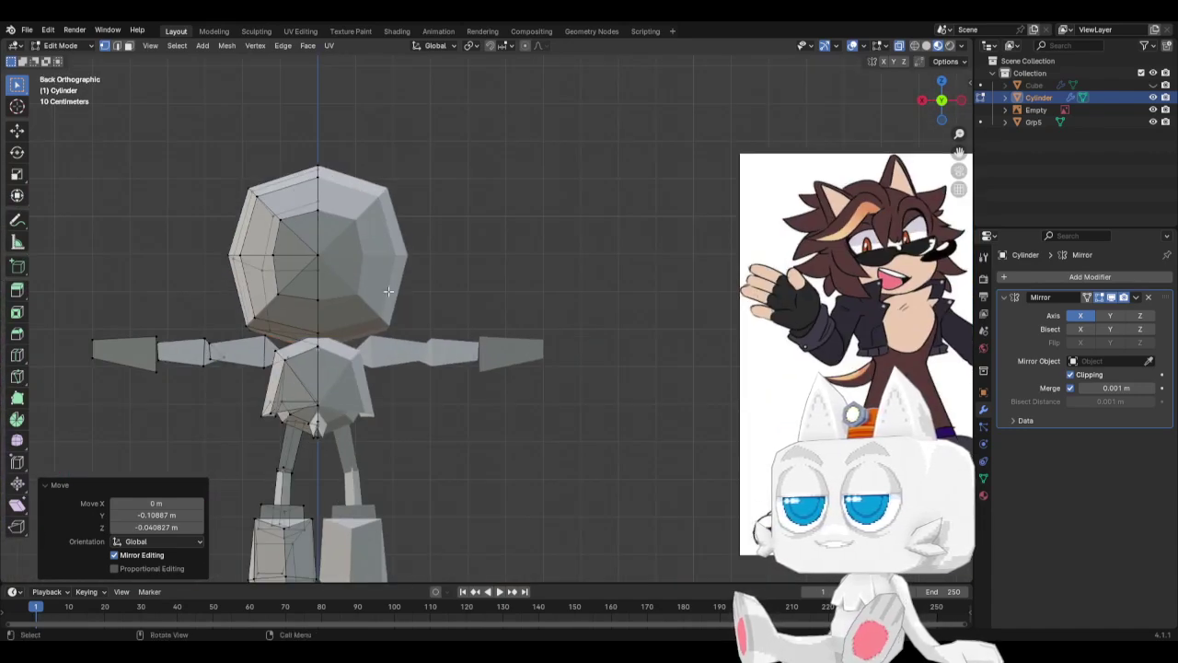
Dissolve the diagonal edges running from the centre of the back of the head.
click(117, 46)
click(309, 258)
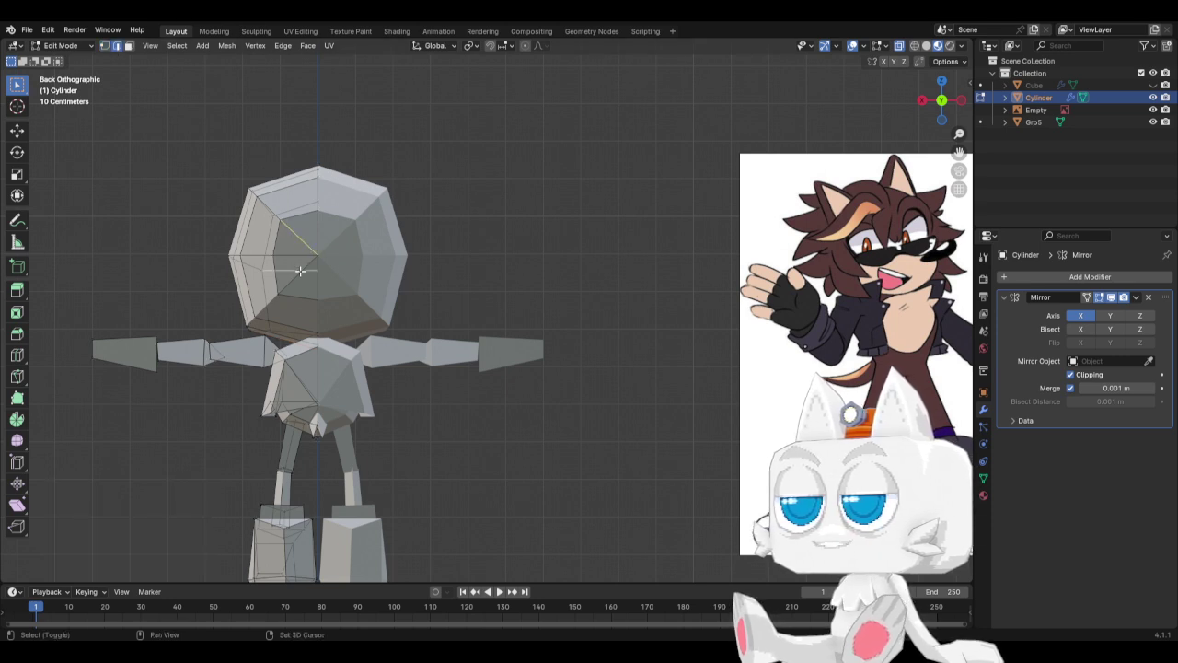
right_click(303, 273)
click(303, 274)
key(x)
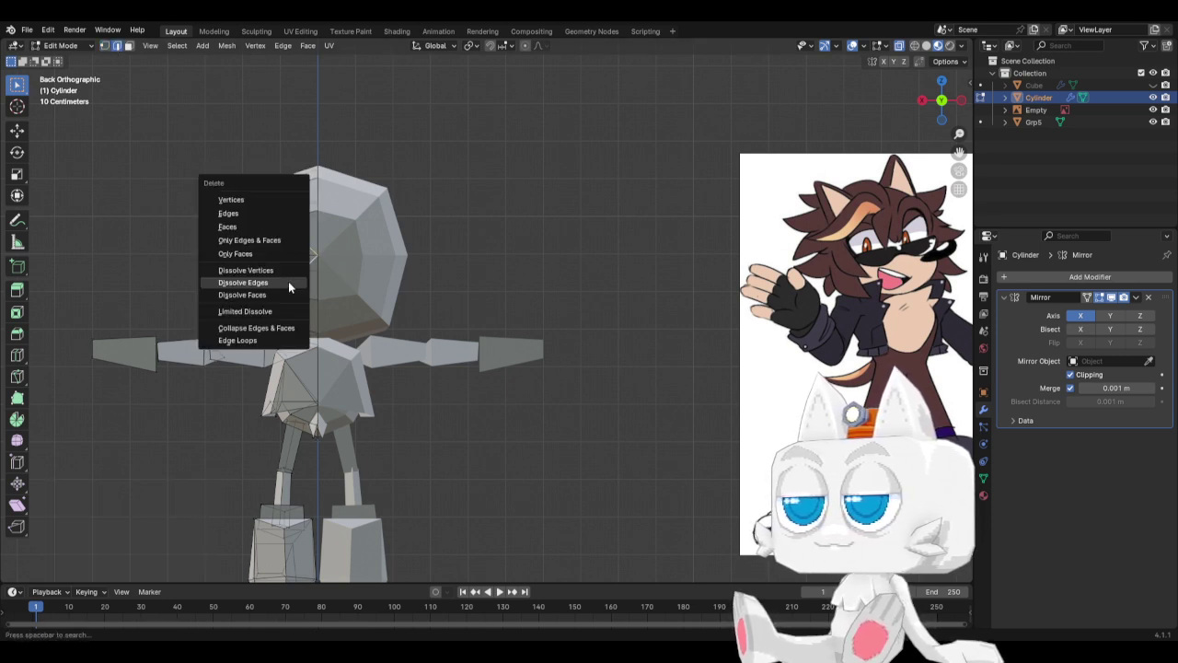
click(288, 281)
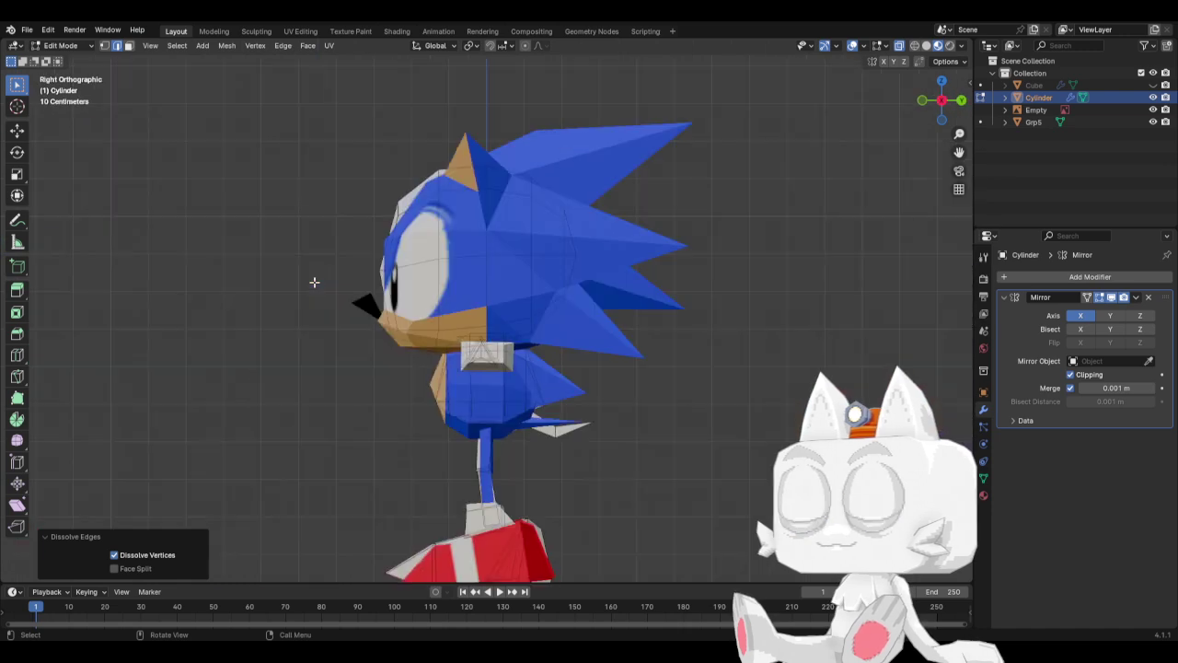
Move the rearmost mid-height vertex of the head about 0.18 m along Y in the right side view.
click(104, 47)
click(563, 257)
key(g)
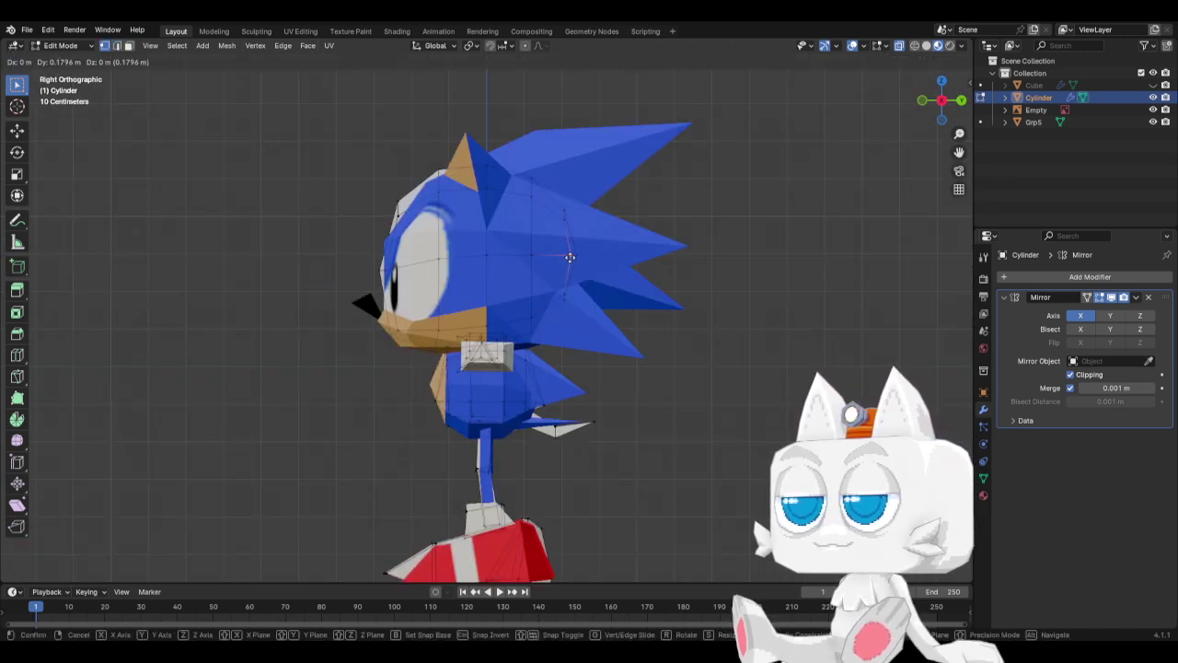
click(569, 257)
scroll(380, 338, up, 1)
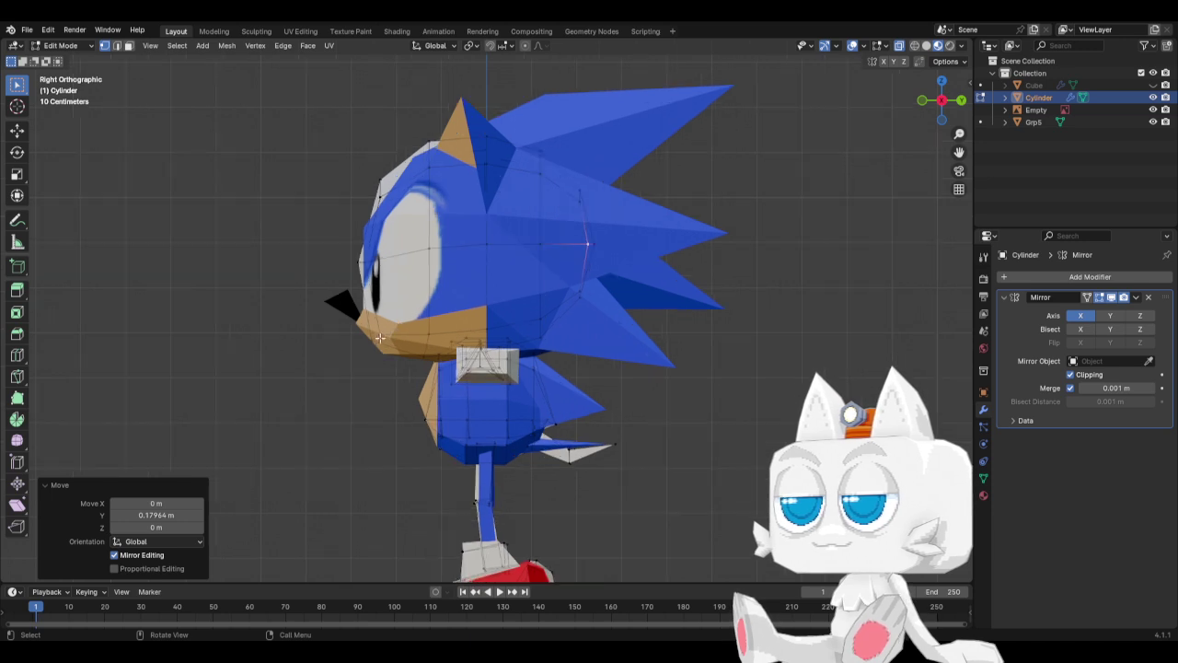
Knife-cut a line across the lower side of the head from the face's front edge above the muzzle to the rear edge.
key(k)
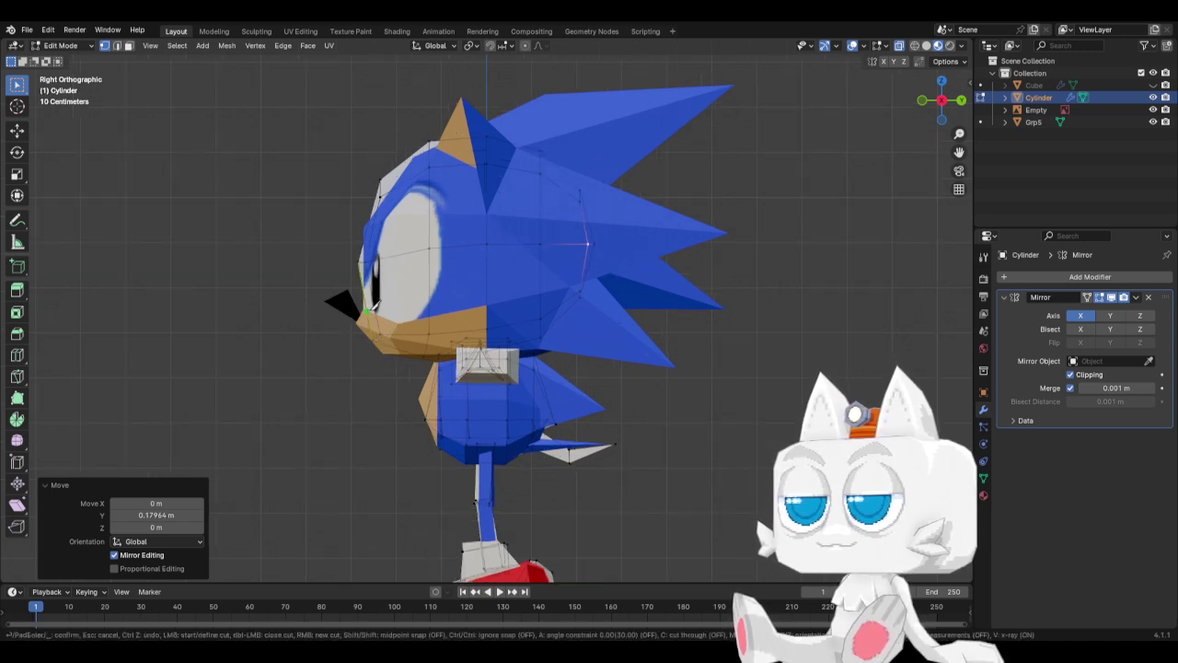
click(366, 311)
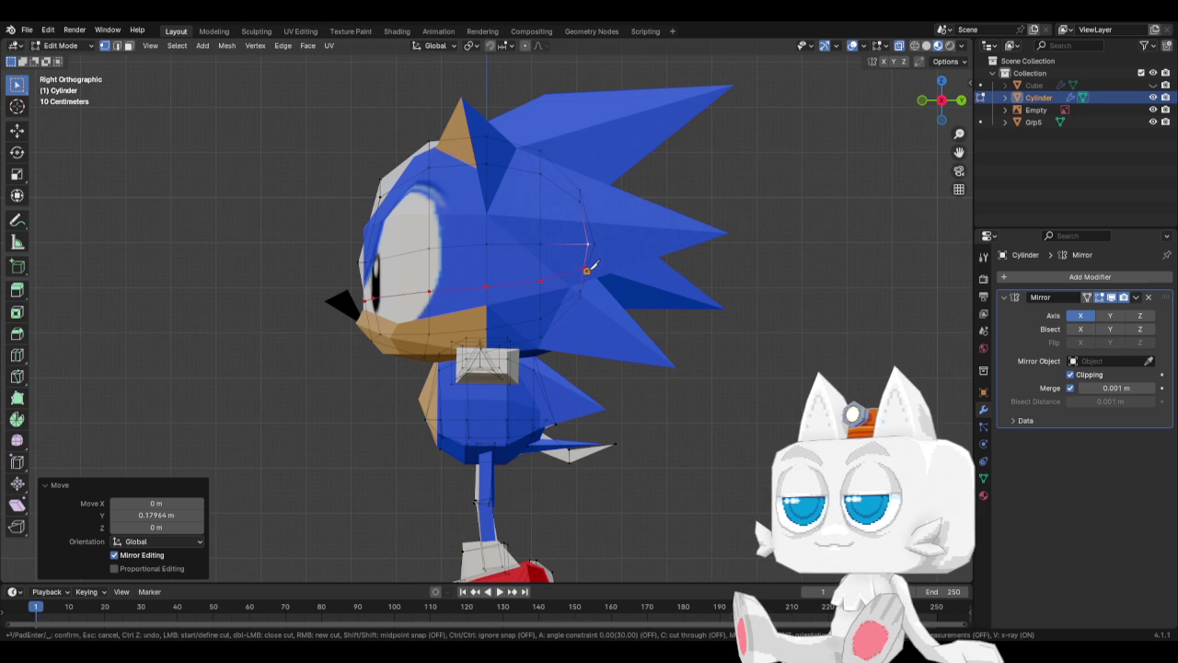
click(586, 269)
key(Return)
Lower the front vertices of the new cut to follow Sonic's muzzle line, moving the one below the eye about -0.19 m in Y and -0.52 m in Z.
click(380, 304)
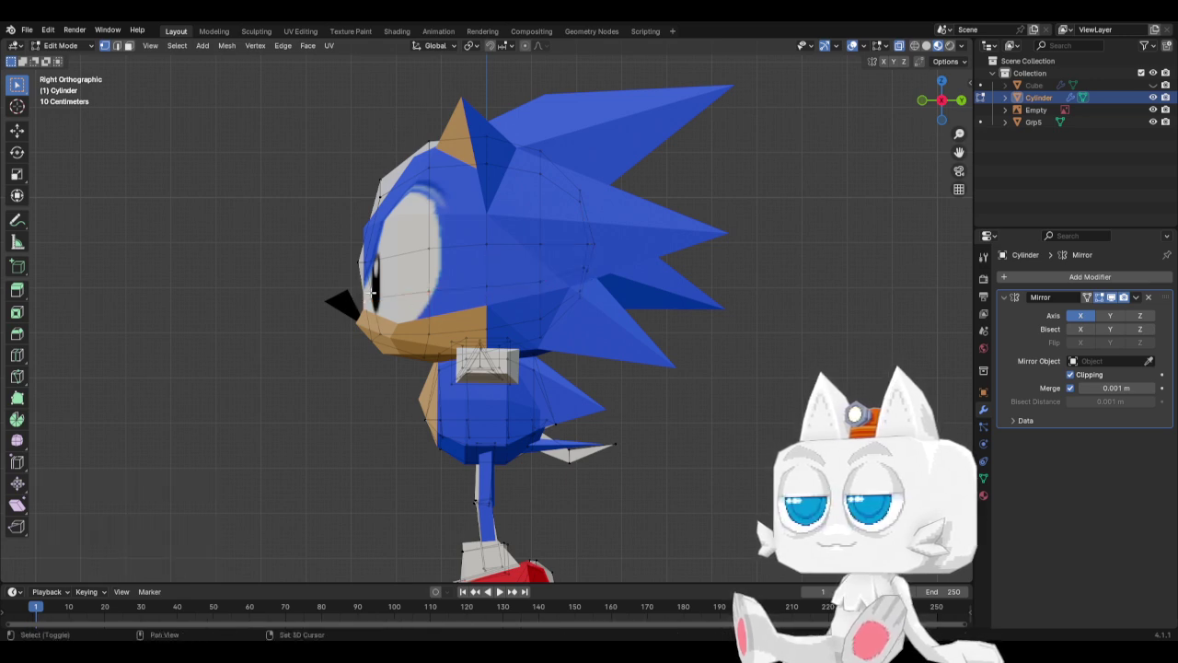
key(g)
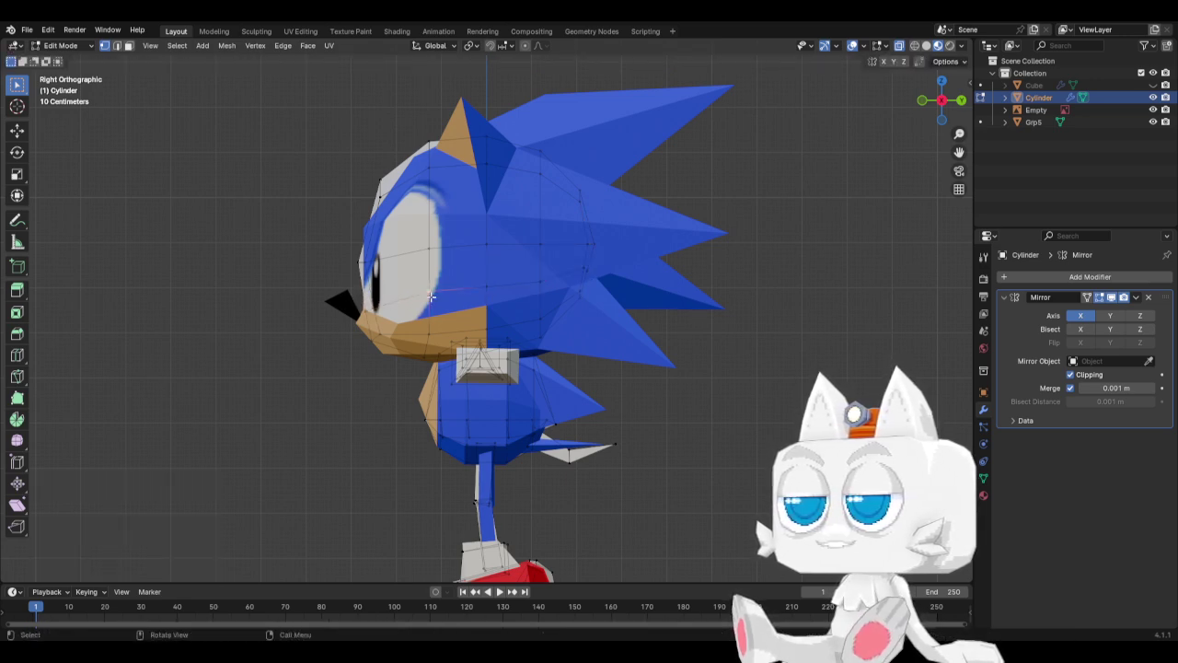
click(484, 307)
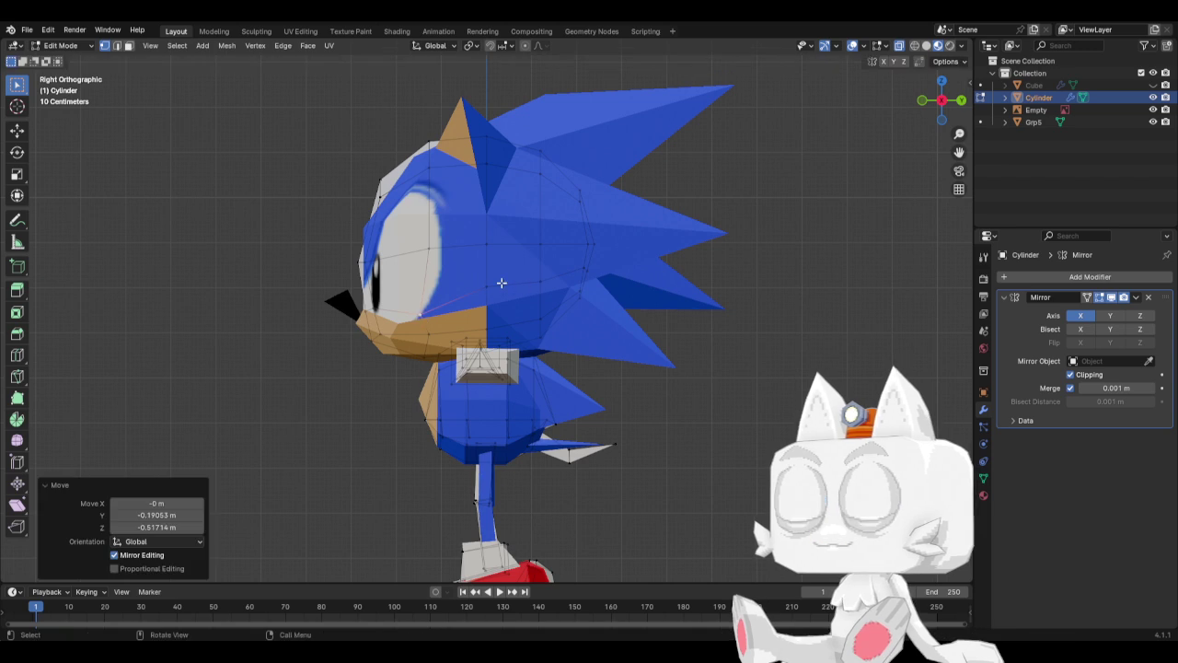
key(g)
click(485, 302)
Slide the cut's vertex behind the muzzle downward and merge it at centre with the vertex below it.
key(g)
key(g)
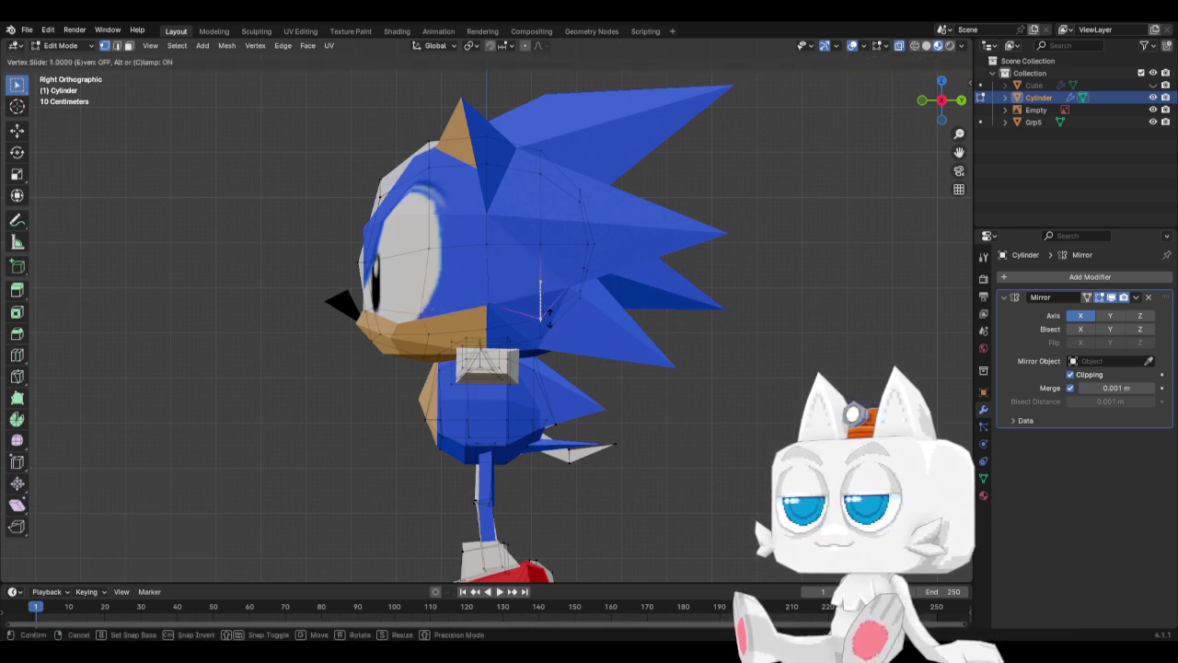
click(550, 317)
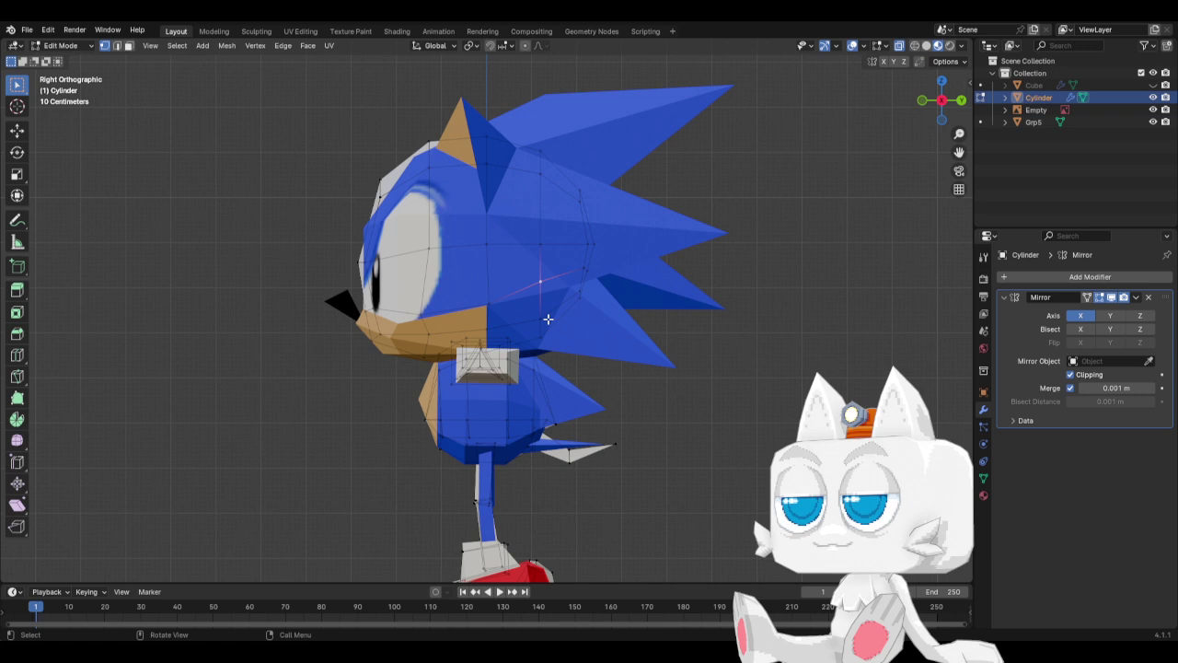
key(m)
click(602, 313)
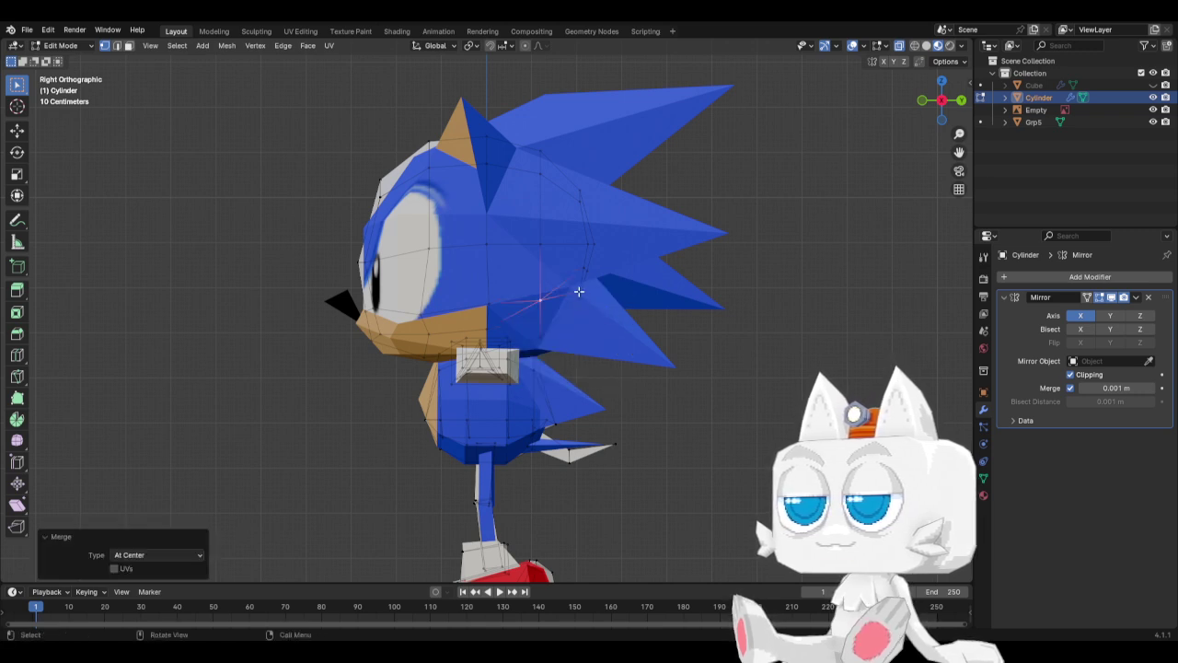
Slide the next rear cut vertex fully down its edge, and merge the rearmost cut vertex at centre with the vertex below it.
click(579, 267)
key(shift+v)
click(560, 328)
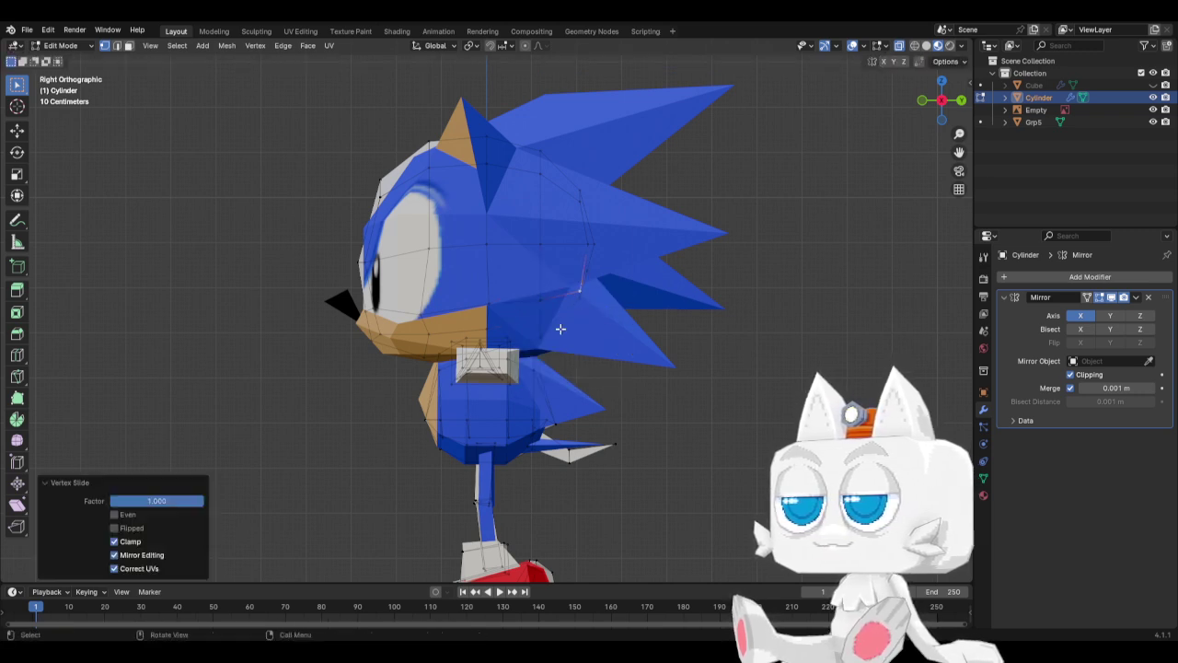
click(587, 274)
shift+click(580, 297)
key(m)
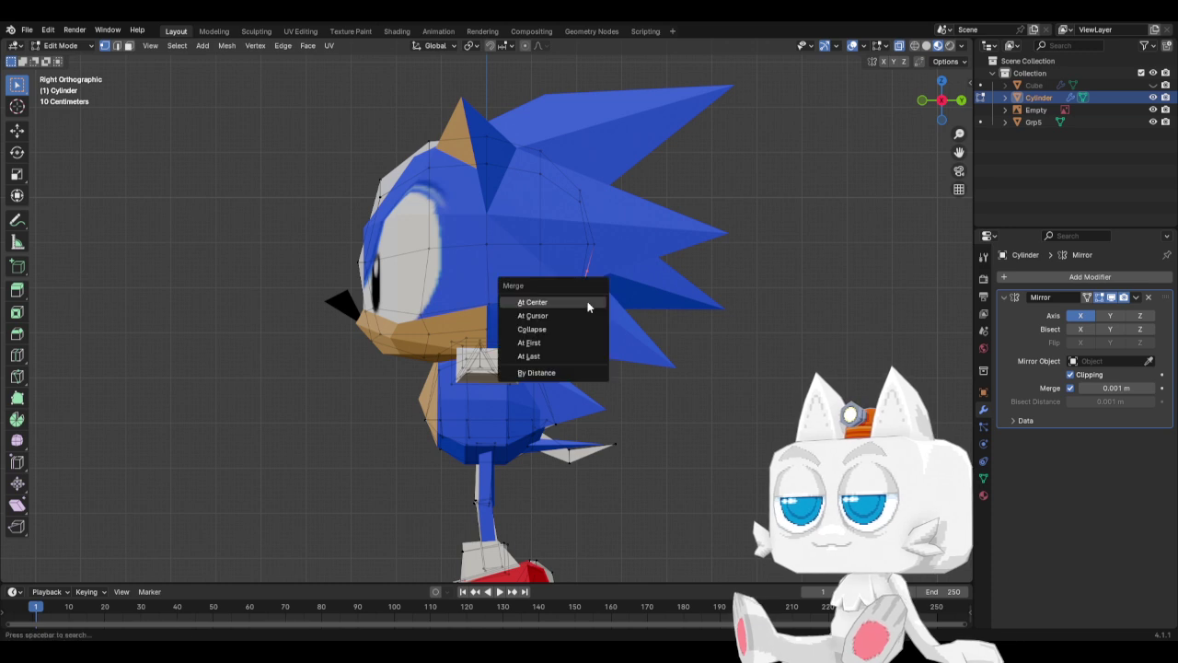
click(587, 301)
Move the merged rear vertex about 0.19 m in Y and -0.20 m in Z, and lower the head's lower rear vertices about 0.3 m.
key(g)
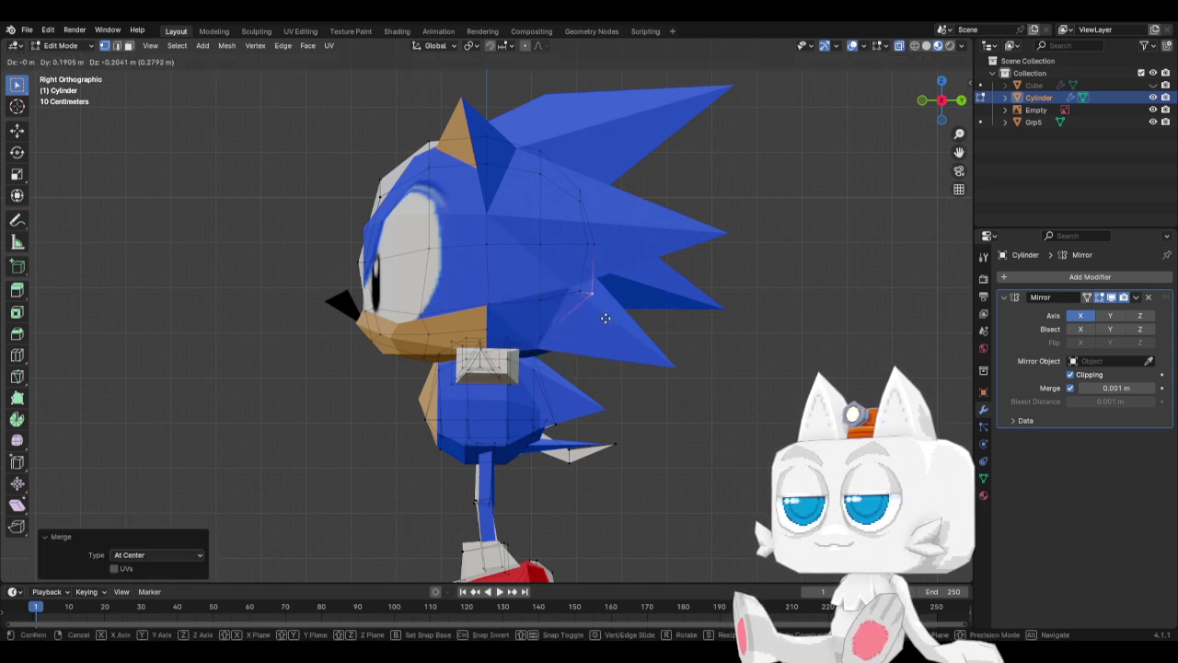
click(606, 318)
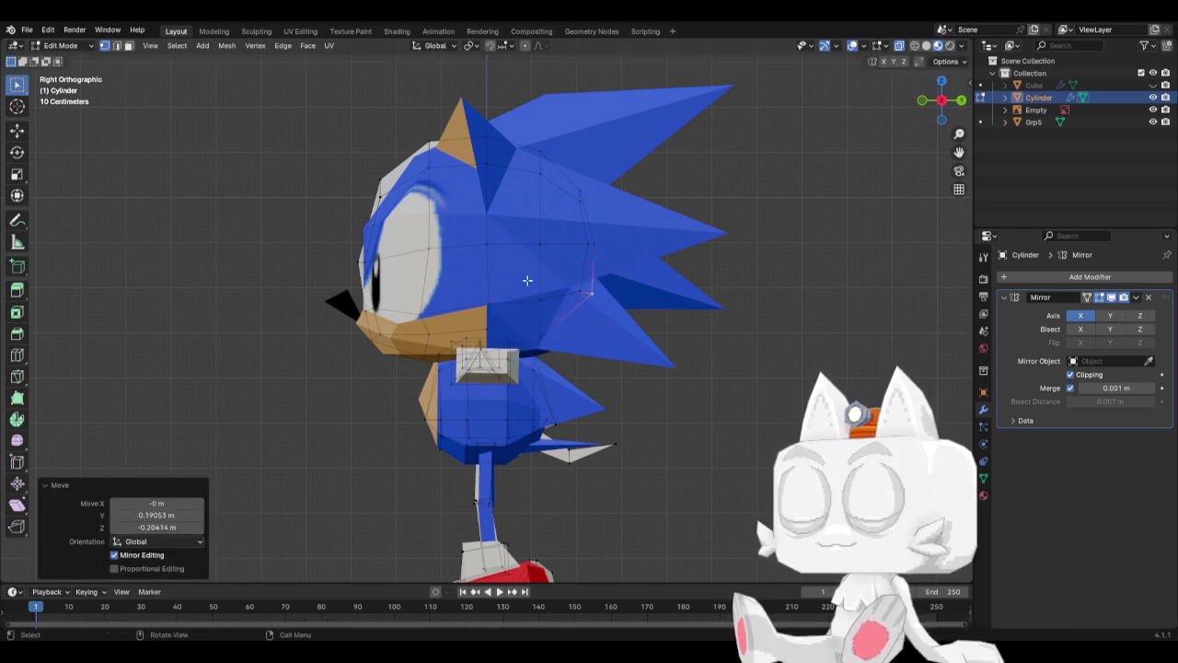
click(561, 317)
click(561, 345)
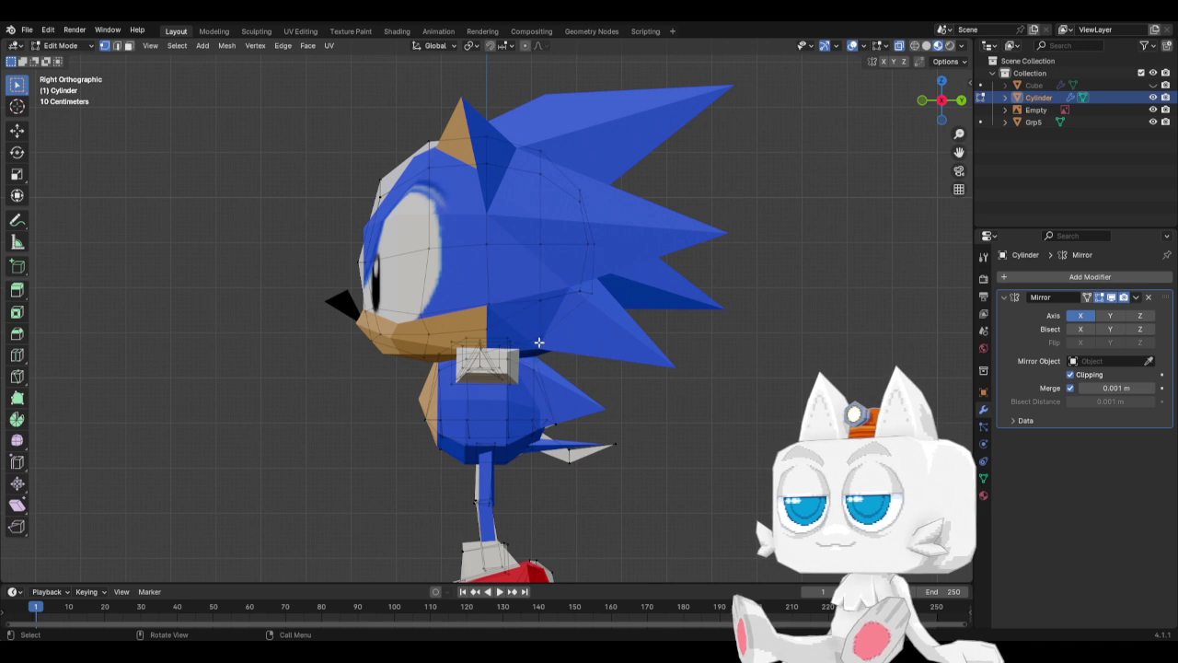
drag(538, 342, 630, 268)
key(g)
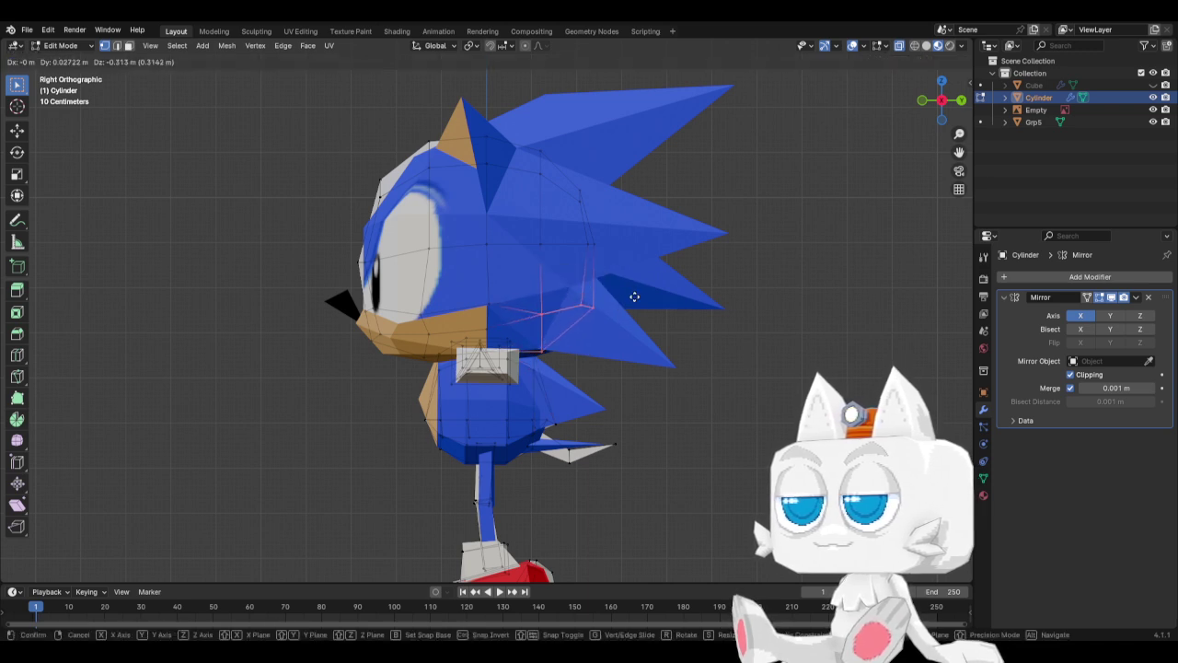
click(633, 299)
Rotate the two rearmost lower head vertices by 22.2° in the side view.
key(g)
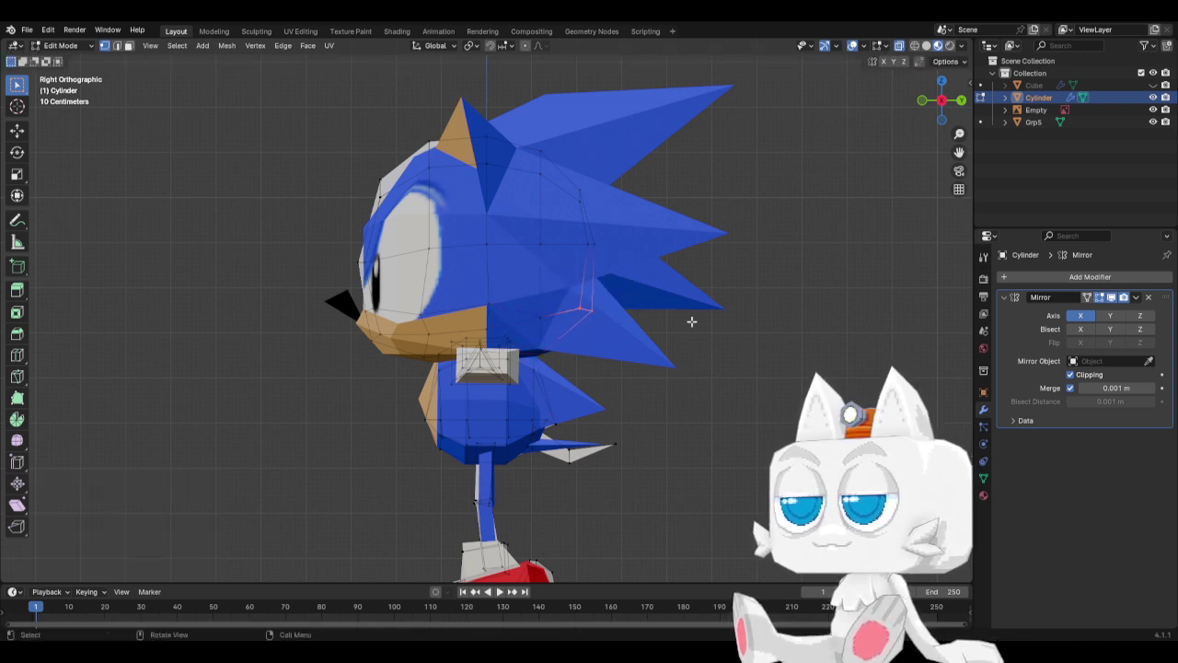
key(y)
click(689, 361)
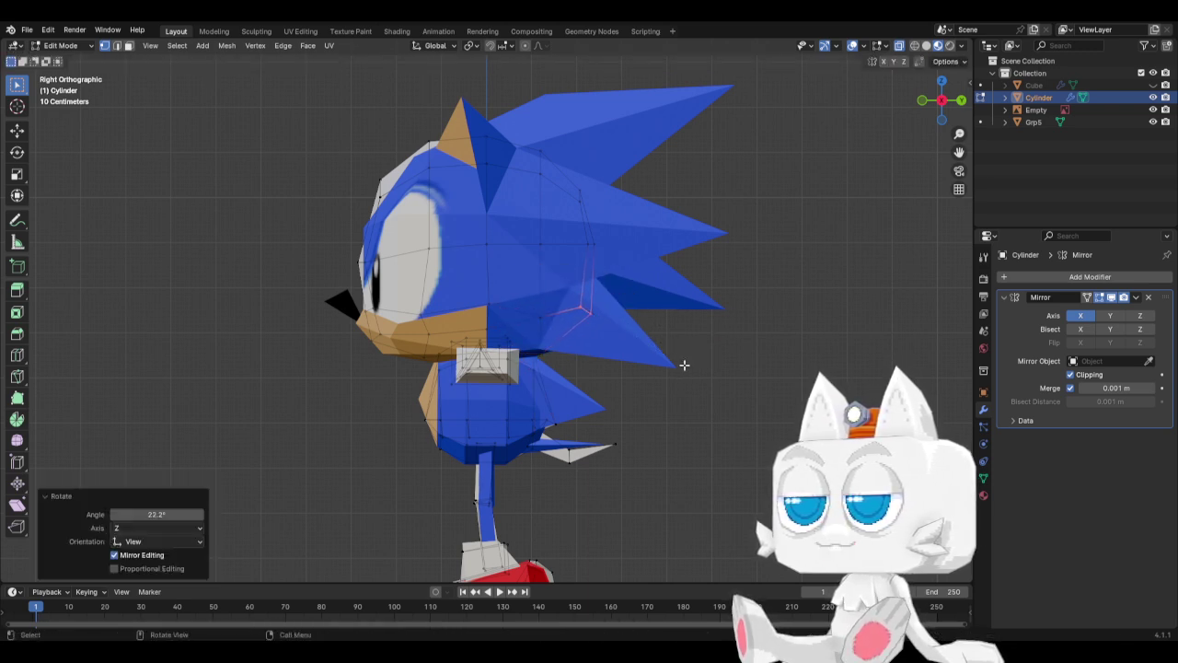
Move the inner lower rear vertex about -0.19 m in Y and 0.03 m in Z, and the outer one about -0.15 m and -0.10 m.
key(g)
click(576, 310)
key(b)
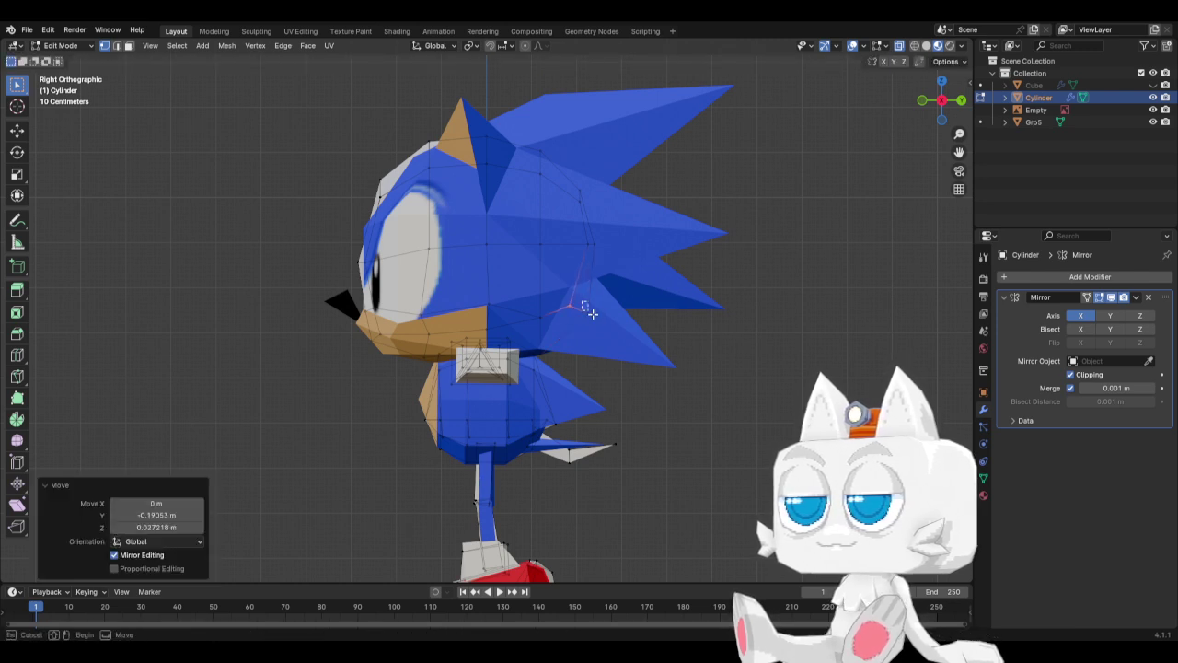
key(g)
click(596, 322)
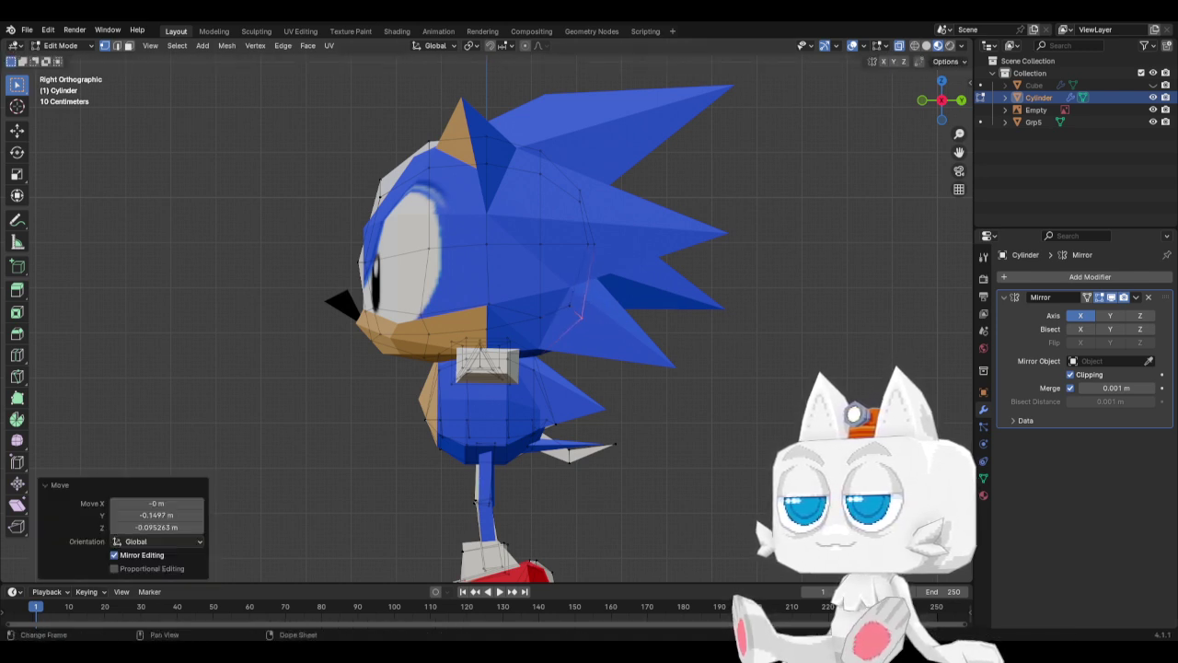
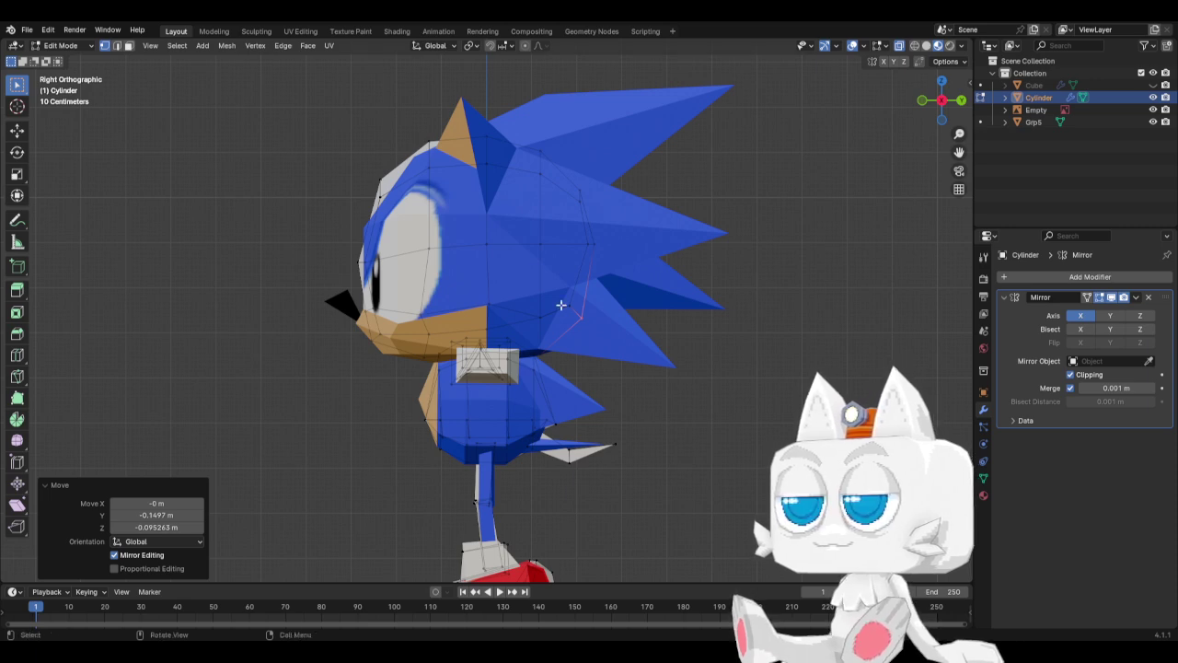
Move the head's lower side vertex about 0.12 m outward along X in the front view.
key(KP_1)
scroll(560, 305, up, 2)
middle_drag(560, 305, 678, 380)
key(KP_1)
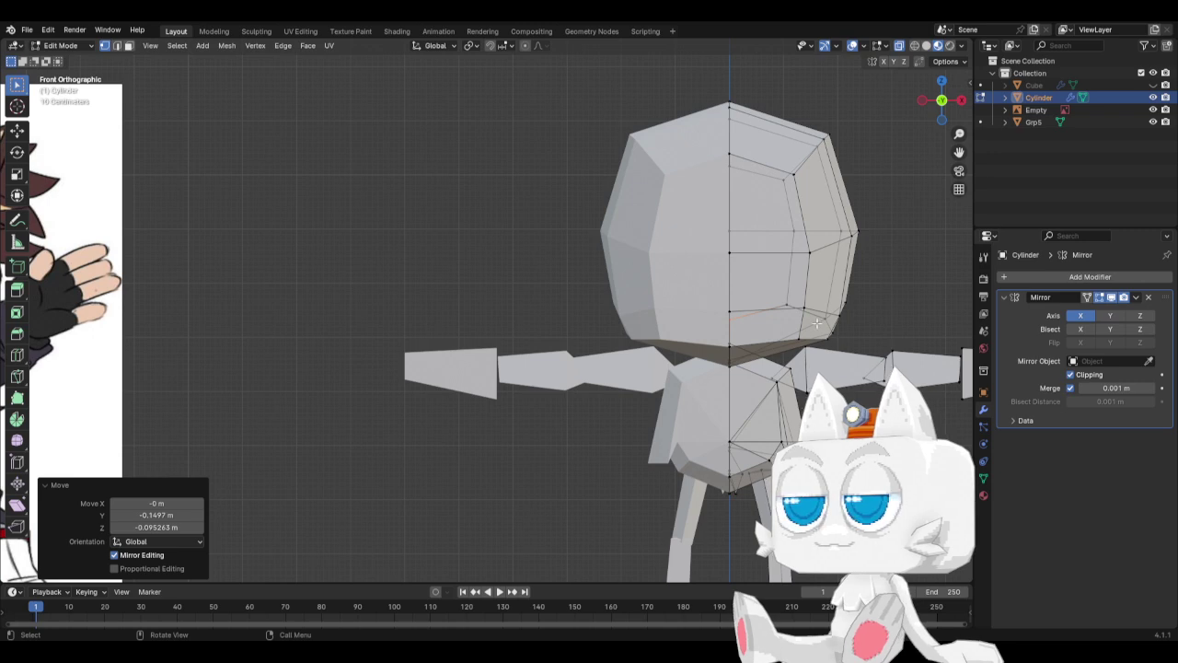
click(848, 314)
key(g)
key(x)
click(837, 343)
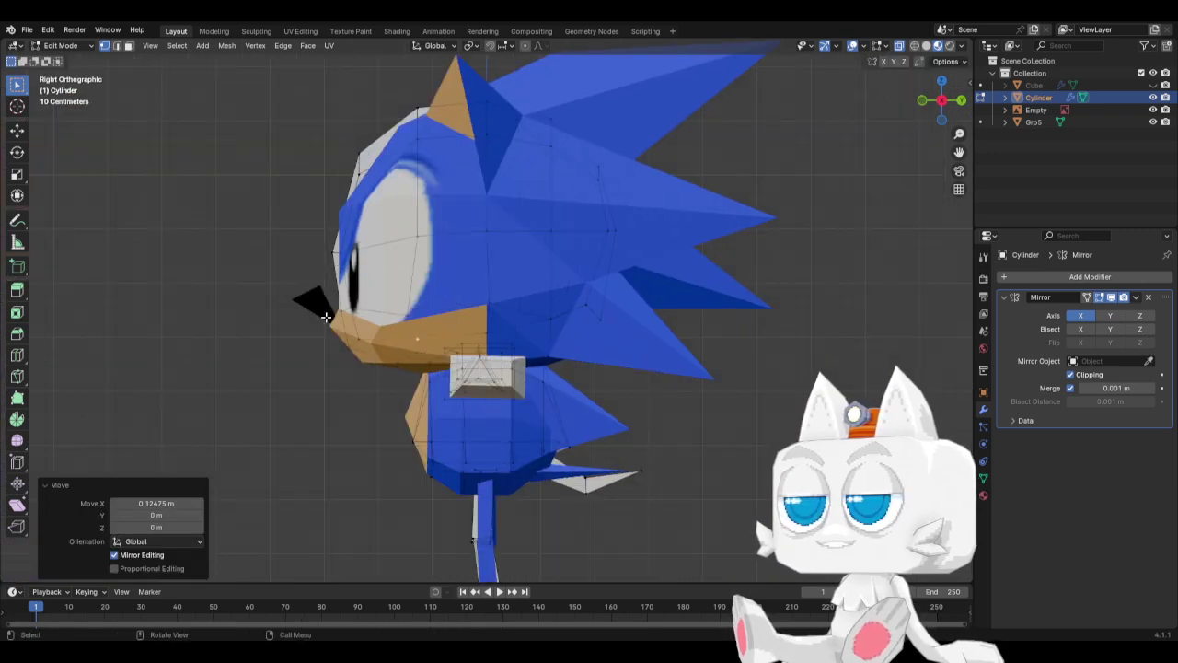
Reposition the lower muzzle vertex in the right side view, finishing with a move of about 0.05 m in Y and 0.12 m in Z.
drag(344, 345, 354, 346)
key(r)
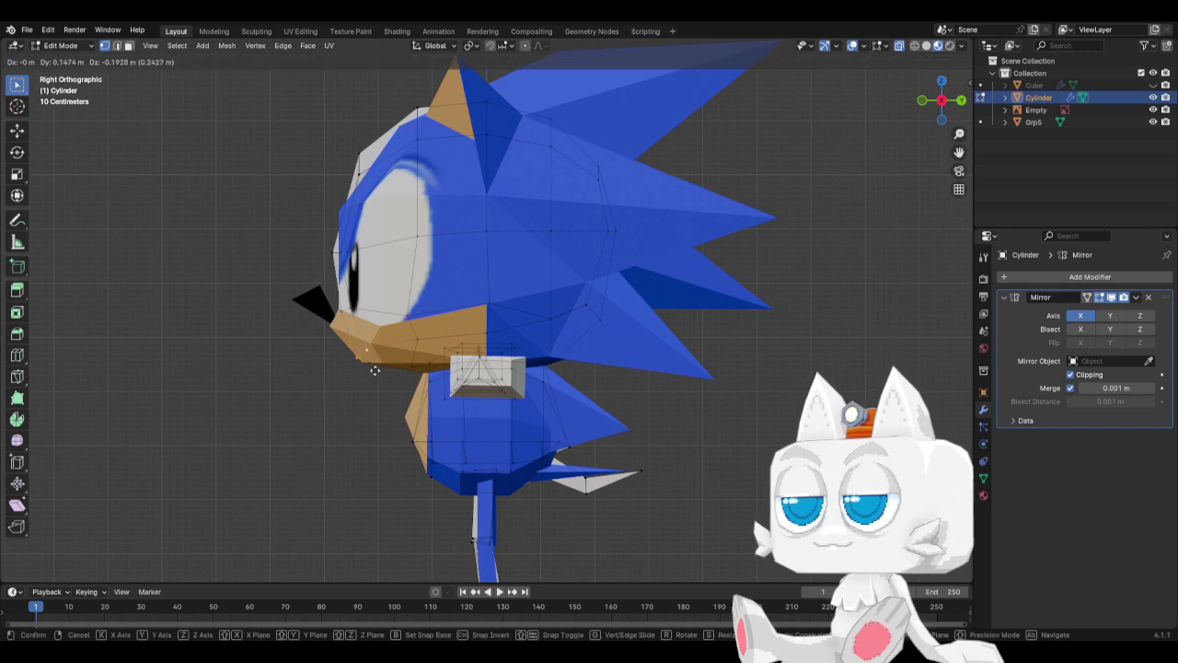
click(452, 304)
key(g)
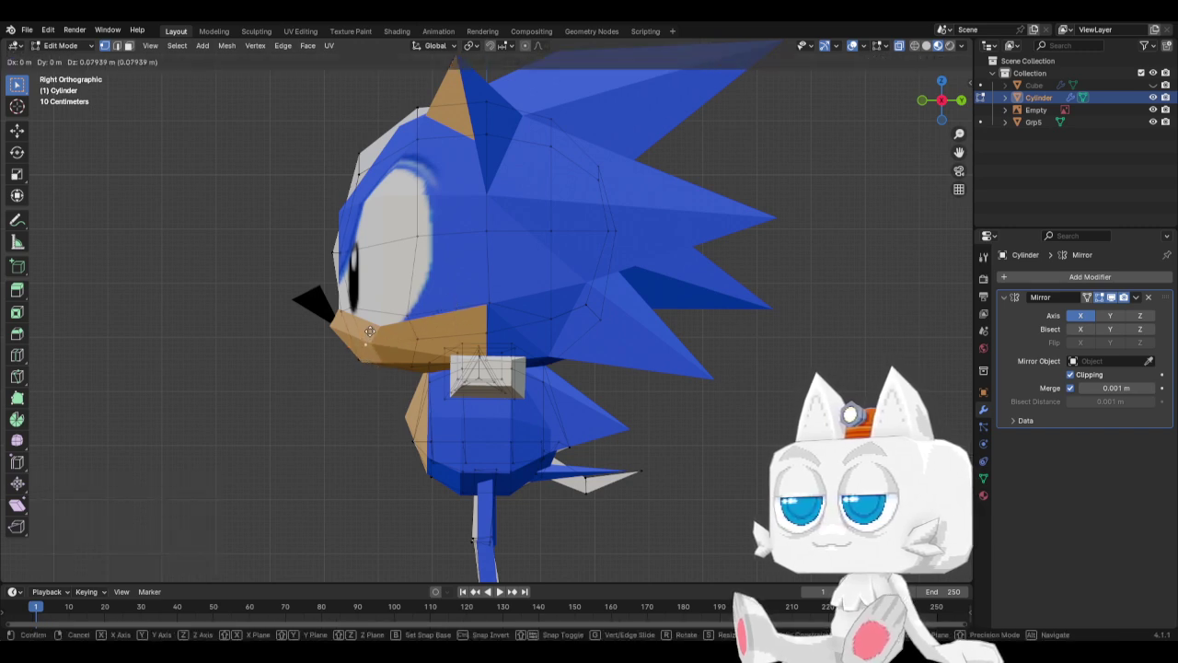
click(373, 328)
Adjust the front muzzle vertex against Sonic's muzzle, moving it about -0.28 m in Y and 0.08 m in Z.
key(k)
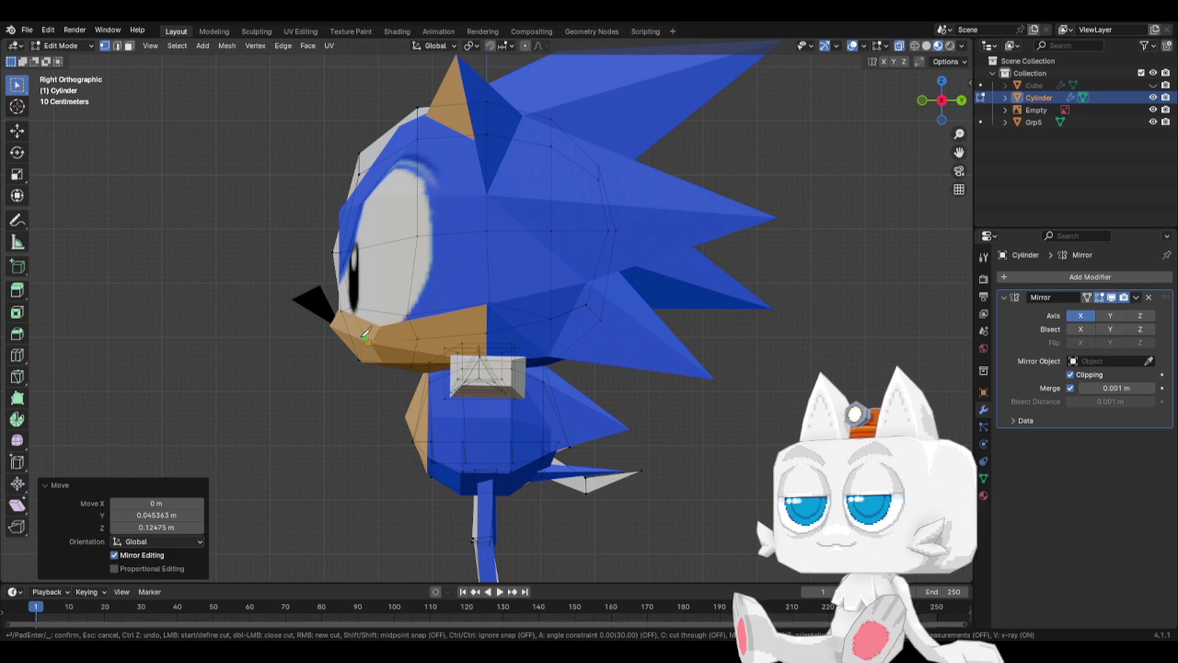
key(Return)
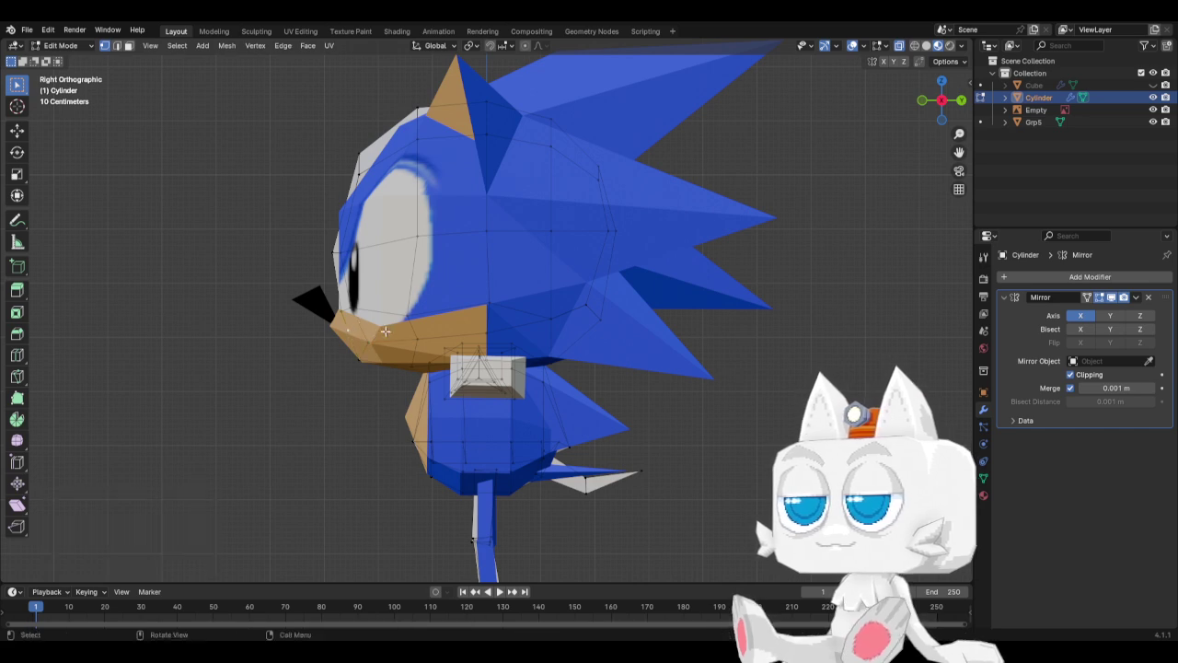
key(g)
click(366, 332)
key(g)
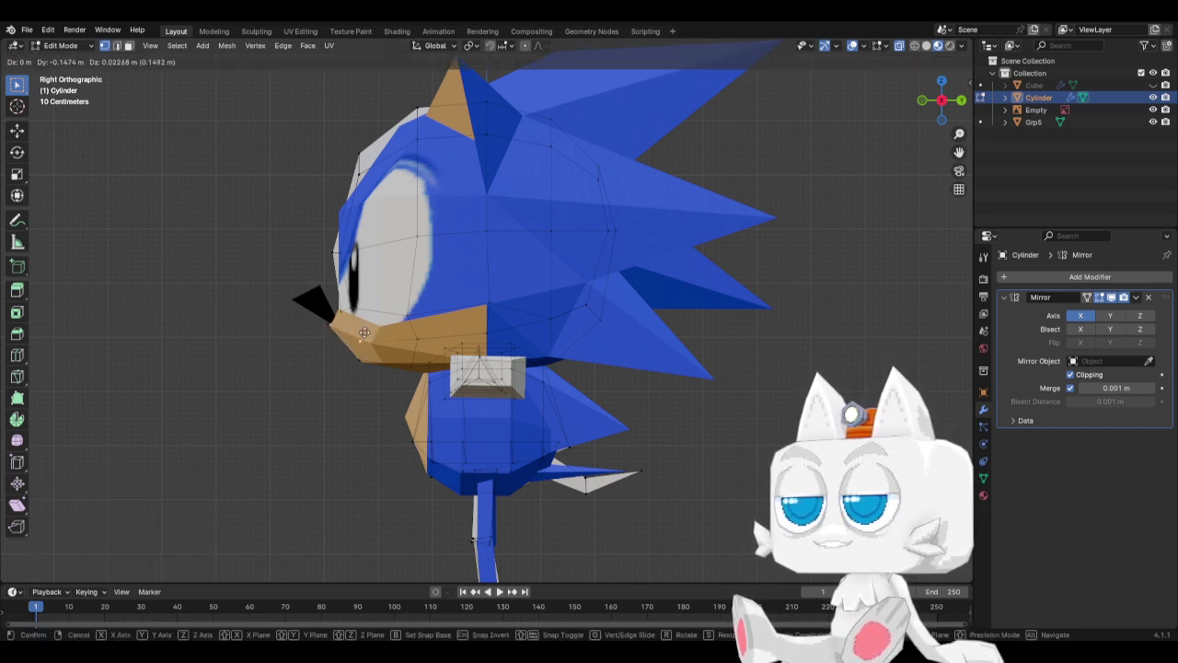
click(357, 316)
Slide the lower muzzle vertex along its edge, and edge-slide the lower face corner edge by a factor of -0.146.
middle_drag(436, 337, 607, 391)
key(g)
key(g)
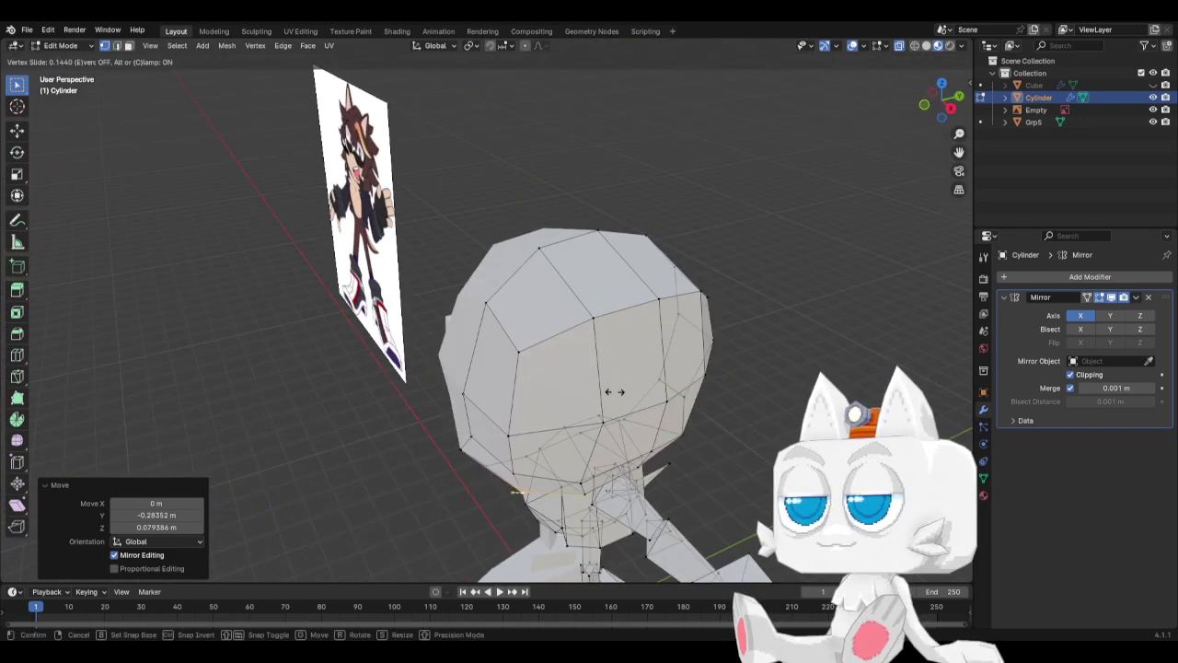
click(614, 391)
click(513, 469)
shift+click(514, 427)
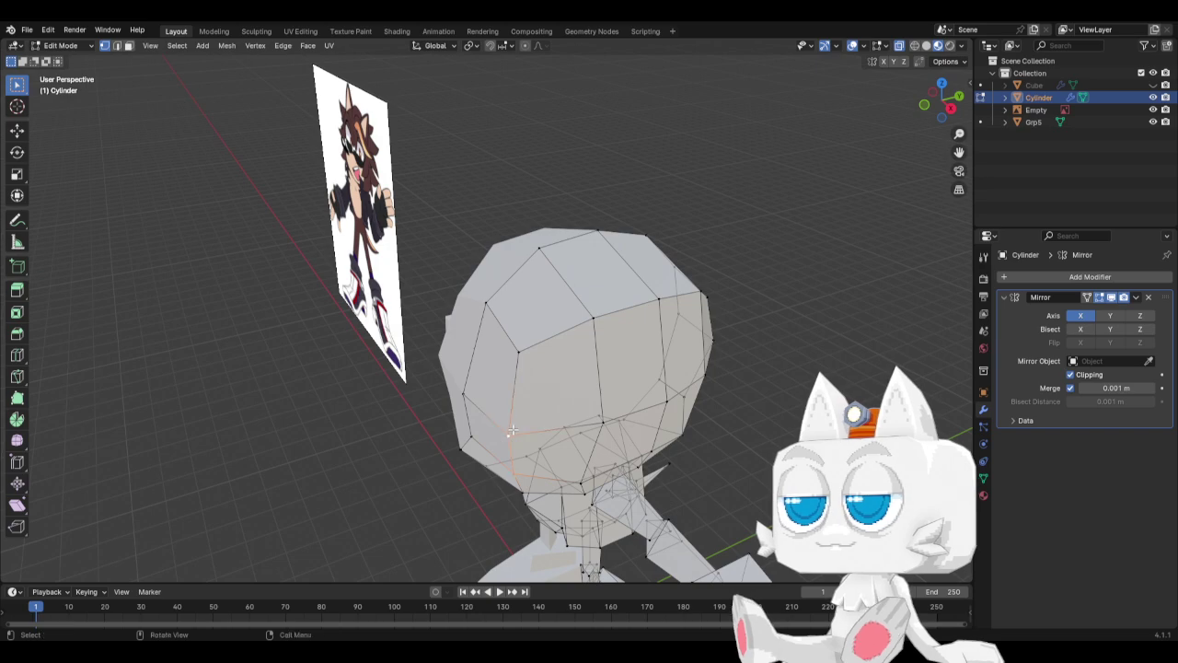
key(g)
key(g)
click(515, 429)
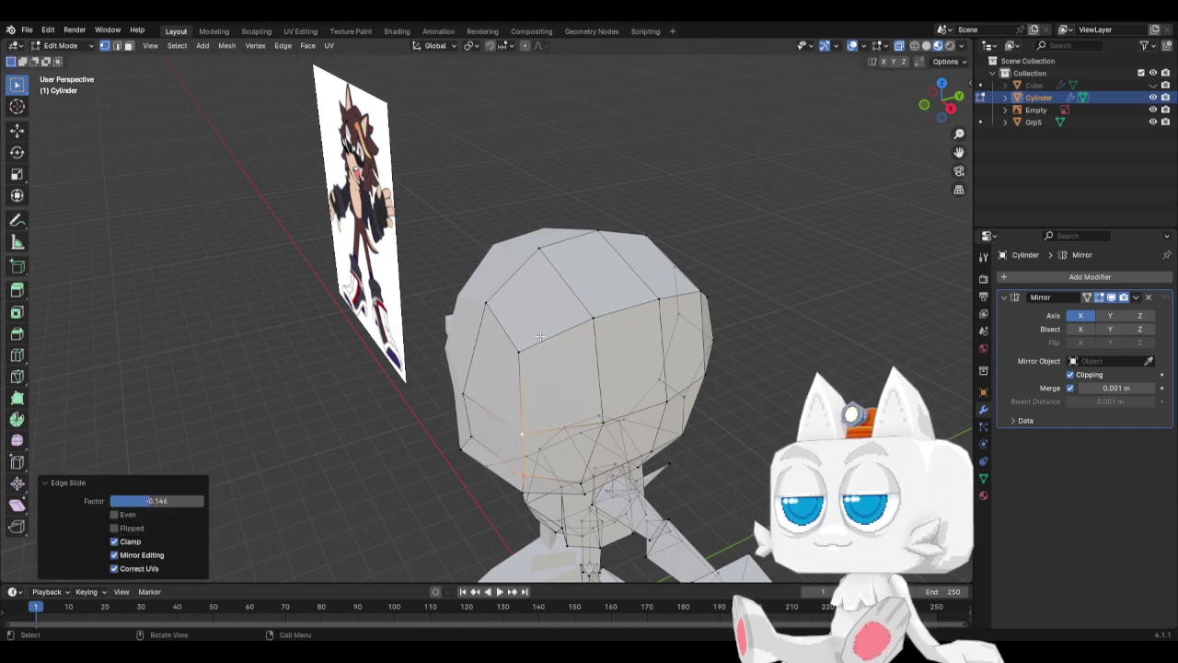
Slide the face's upper corner vertex along its edge to align with the adjusted lower corner.
click(520, 351)
key(g)
key(g)
click(549, 335)
Raise the lower side corner vertex of the face about 0.06 m along Z.
middle_drag(550, 335, 652, 345)
key(g)
click(559, 345)
key(g)
click(727, 318)
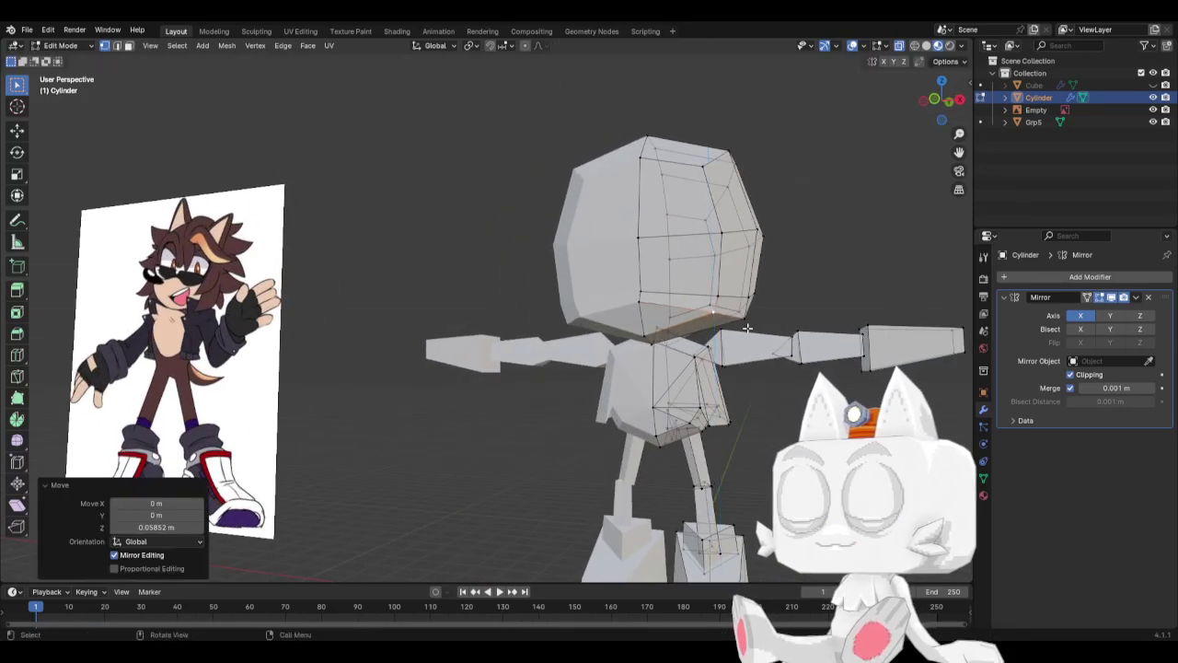
Move the head's lower side corner vertex in front view, about 0.15 m in X and 0.07 m in Z.
click(752, 312)
key(KP_1)
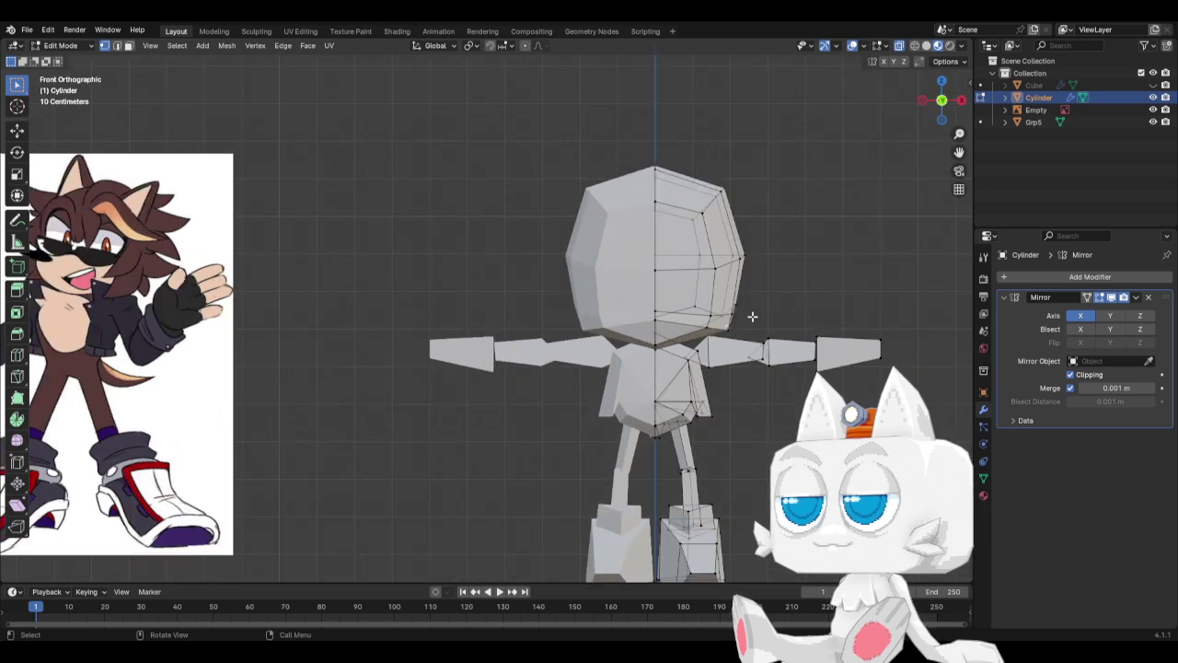
scroll(736, 331, up, 2)
key(g)
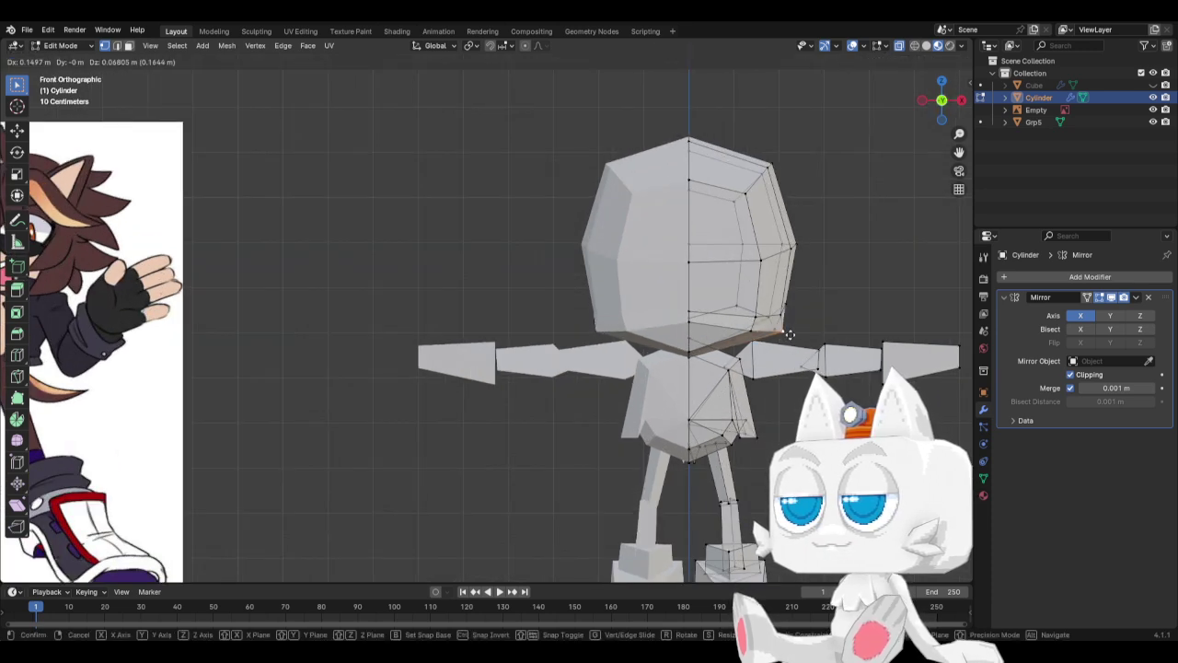
click(791, 333)
Move the side vertex just above the head's lower corner outward, about 0.14 m in X and 0.03 m in Z.
key(g)
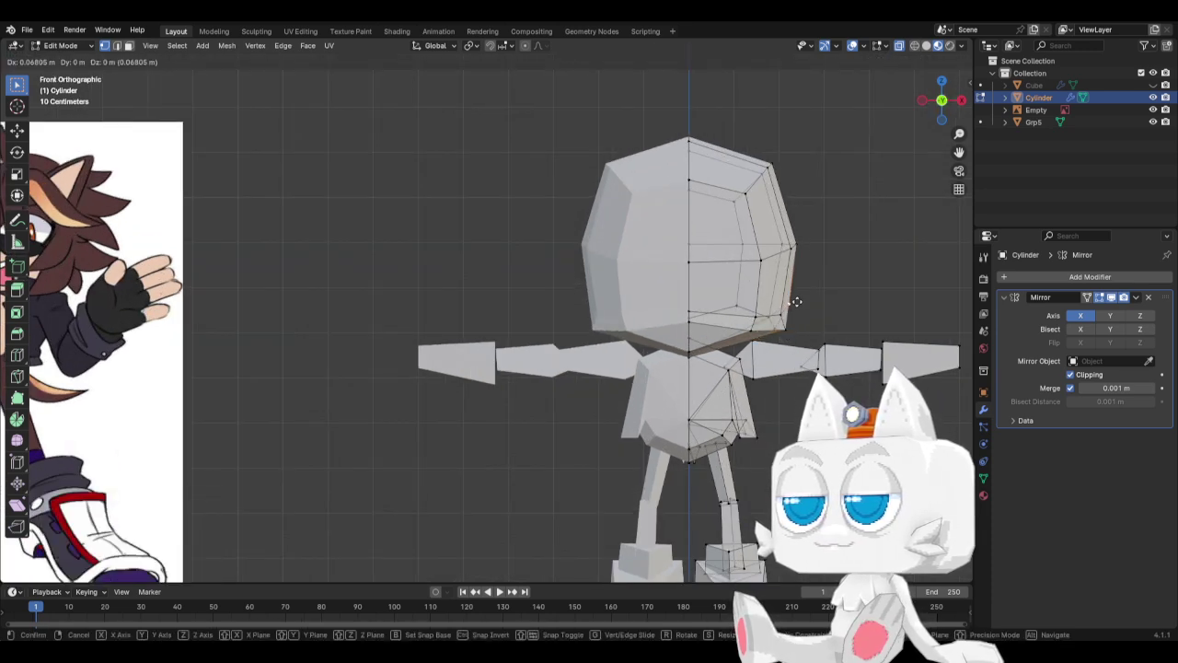
click(789, 305)
key(g)
click(785, 311)
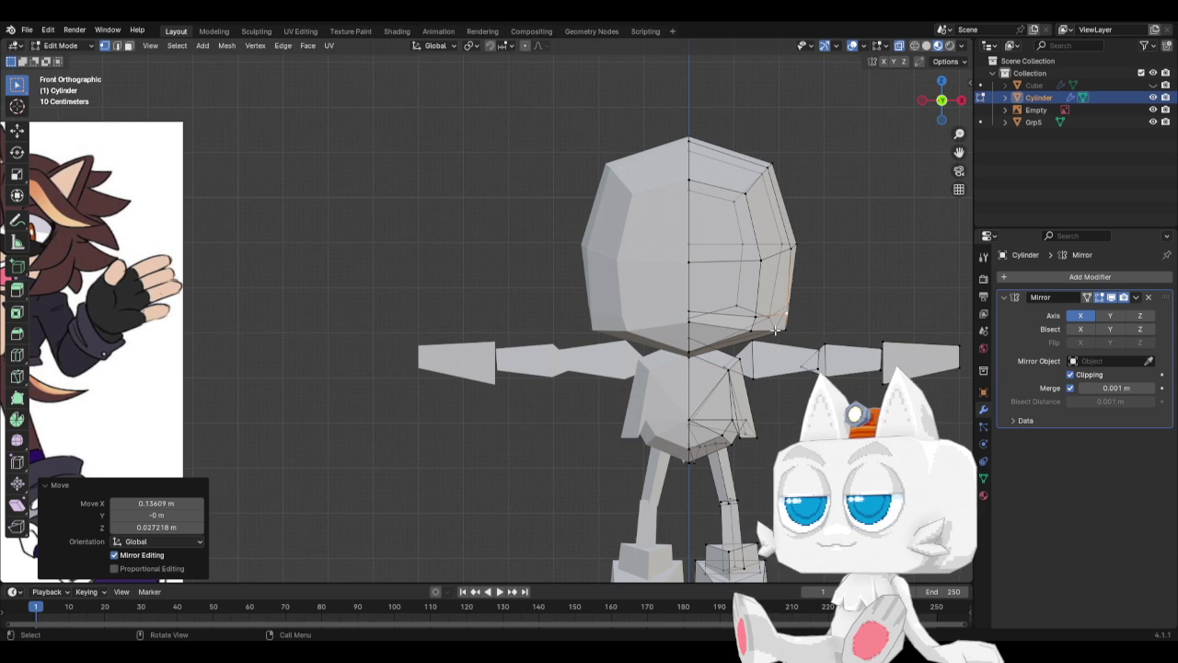
Shift the head's lower side corner vertex about -0.05 m in both X and Z.
key(g)
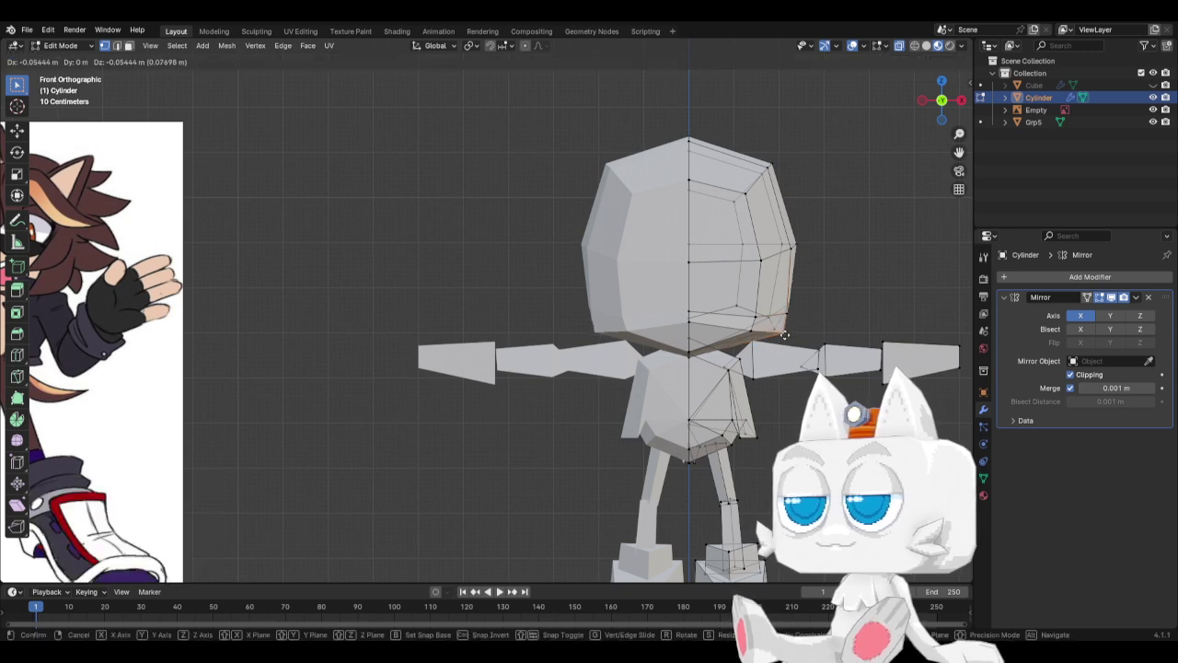
click(784, 335)
middle_drag(783, 328, 679, 354)
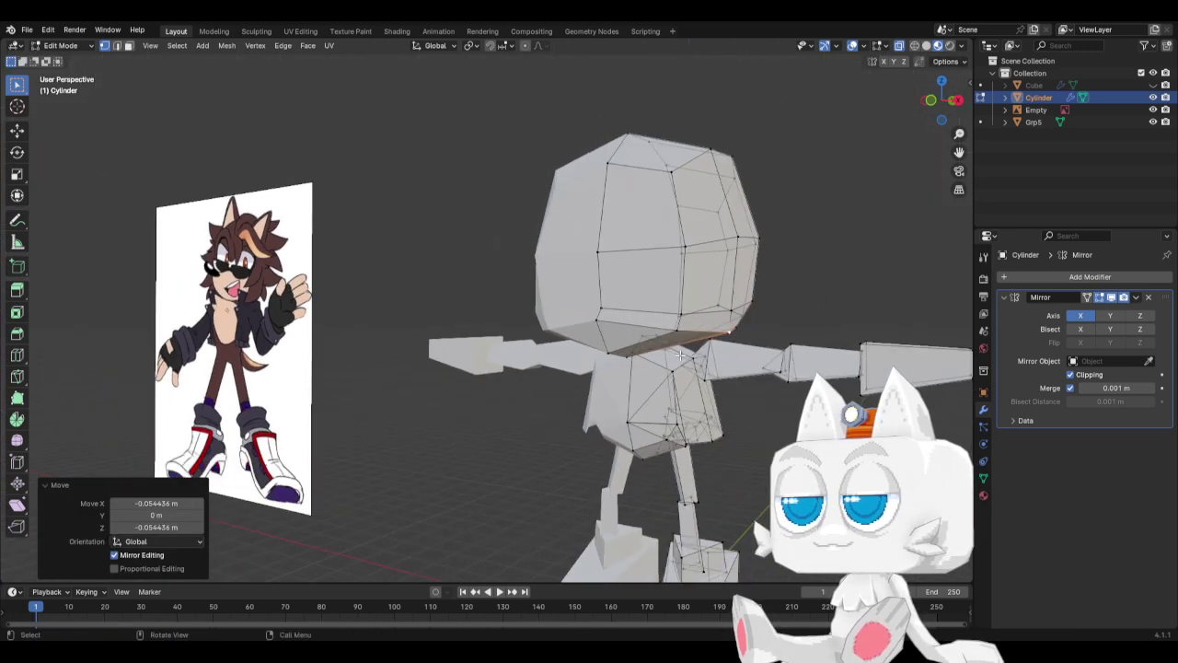
scroll(679, 355, down, 3)
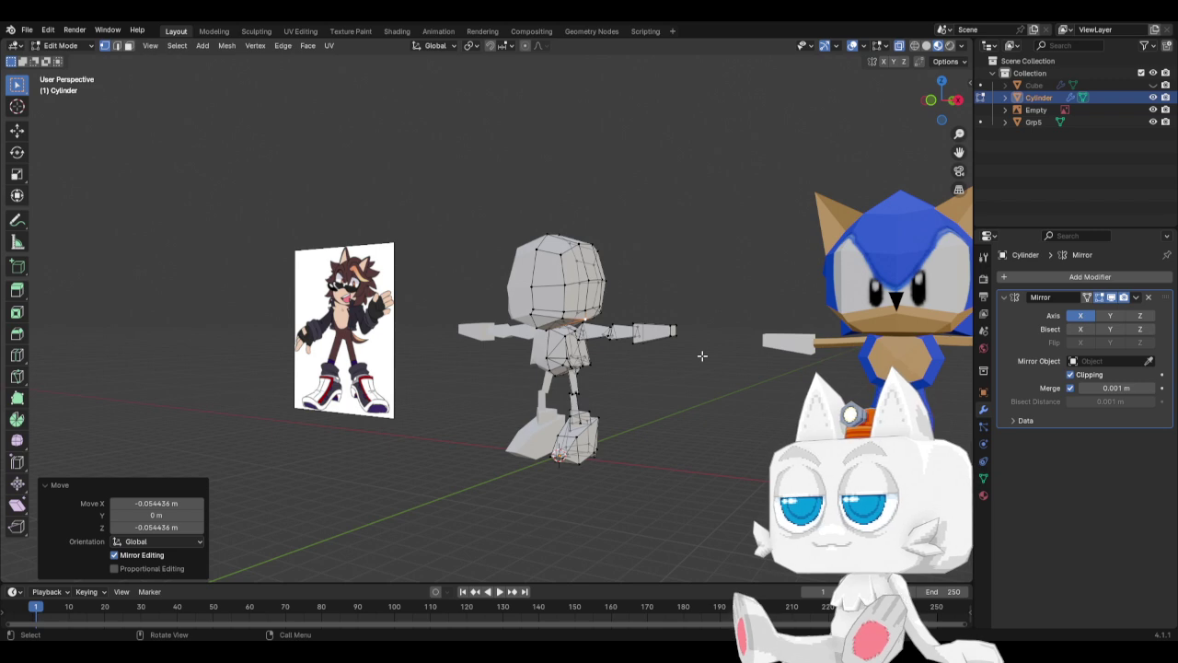
Slide the head's lower corner vertex inward along its bottom edge by a factor of about 0.2.
key(KP_1)
scroll(701, 356, up, 3)
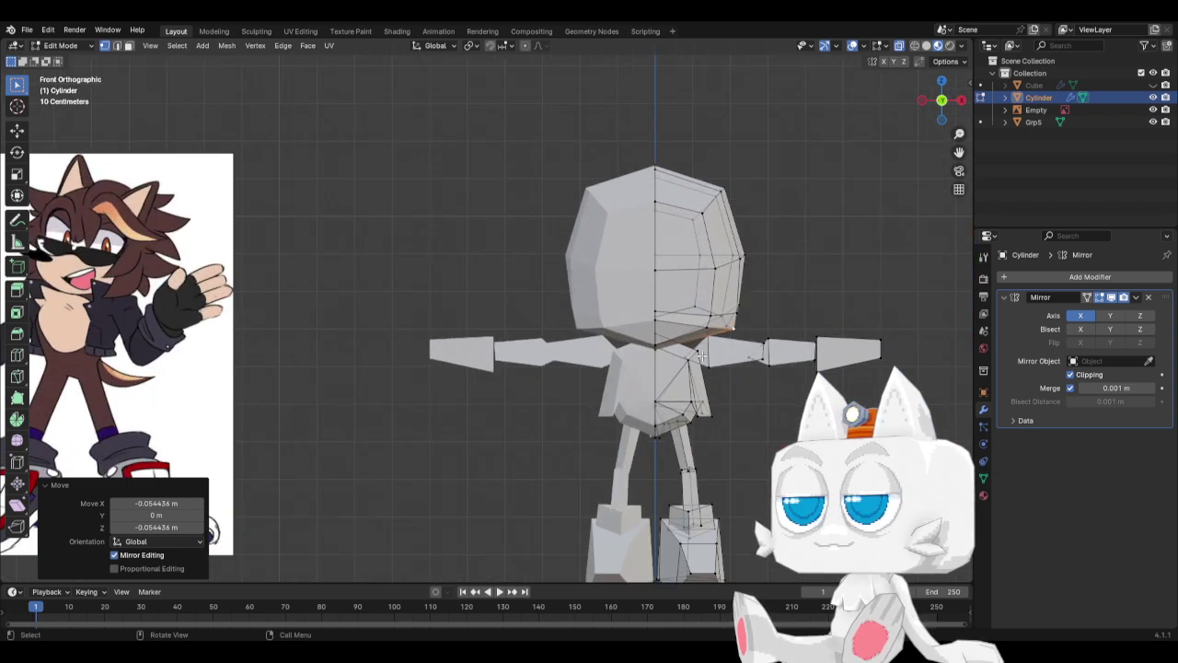
key(g)
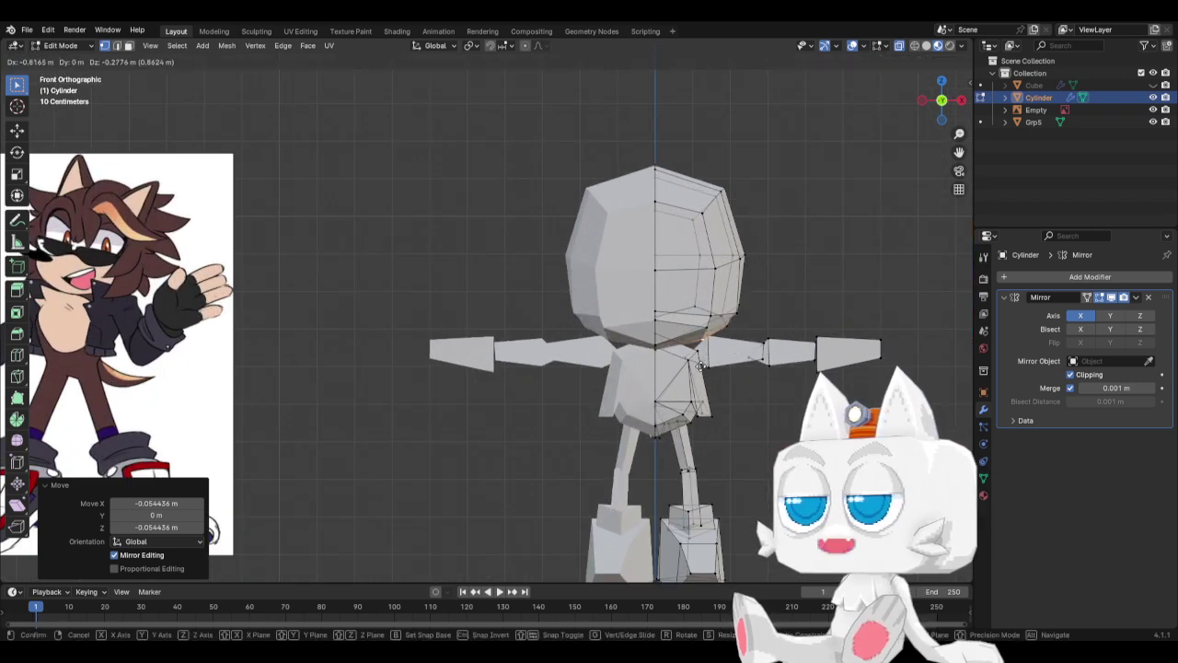
key(g)
click(695, 327)
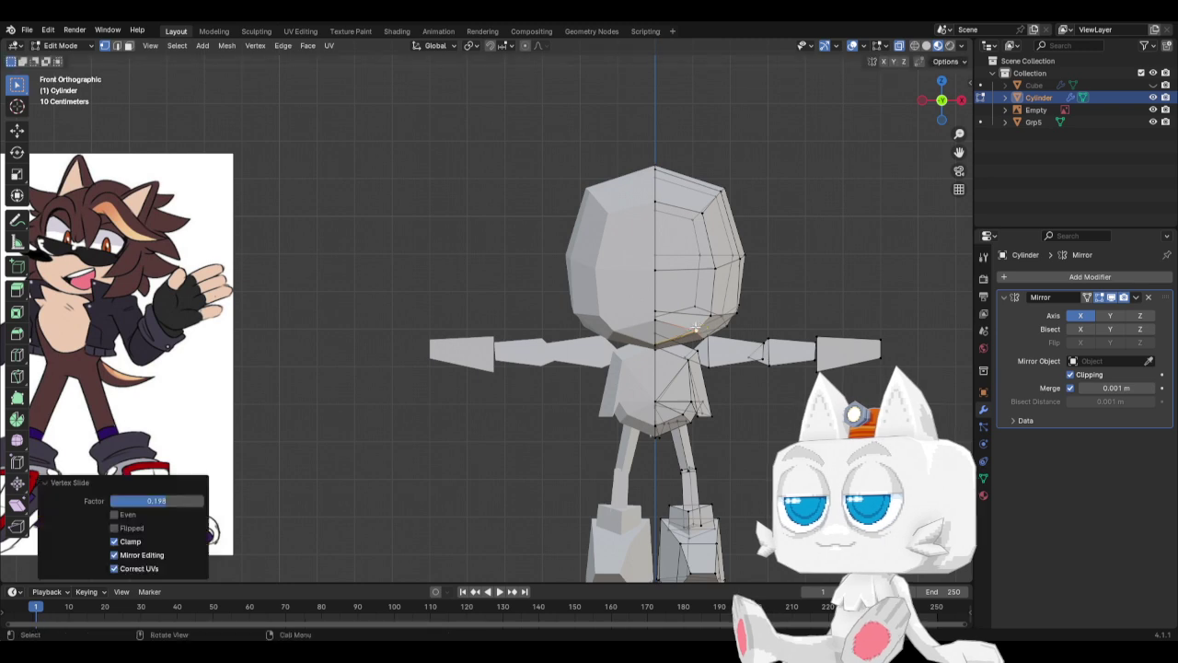
Slide the neighbouring vertex on the head's lower side along its edge by a factor of 0.170.
click(733, 322)
middle_drag(769, 325, 662, 316)
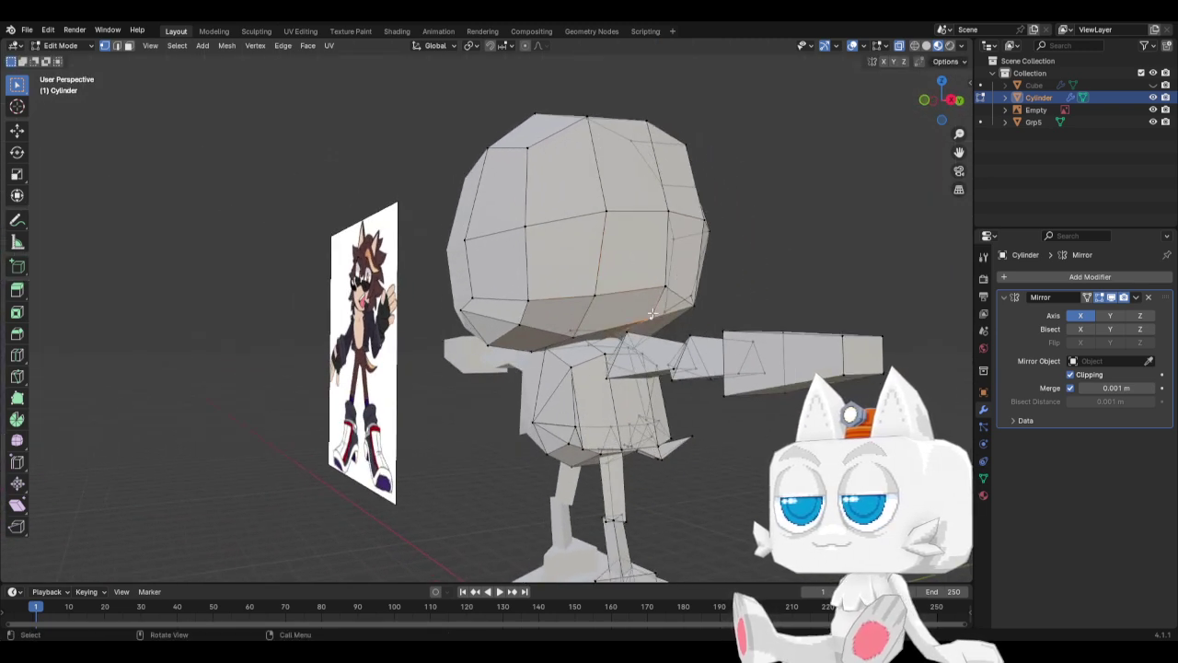
key(g)
key(g)
click(642, 321)
key(KP_1)
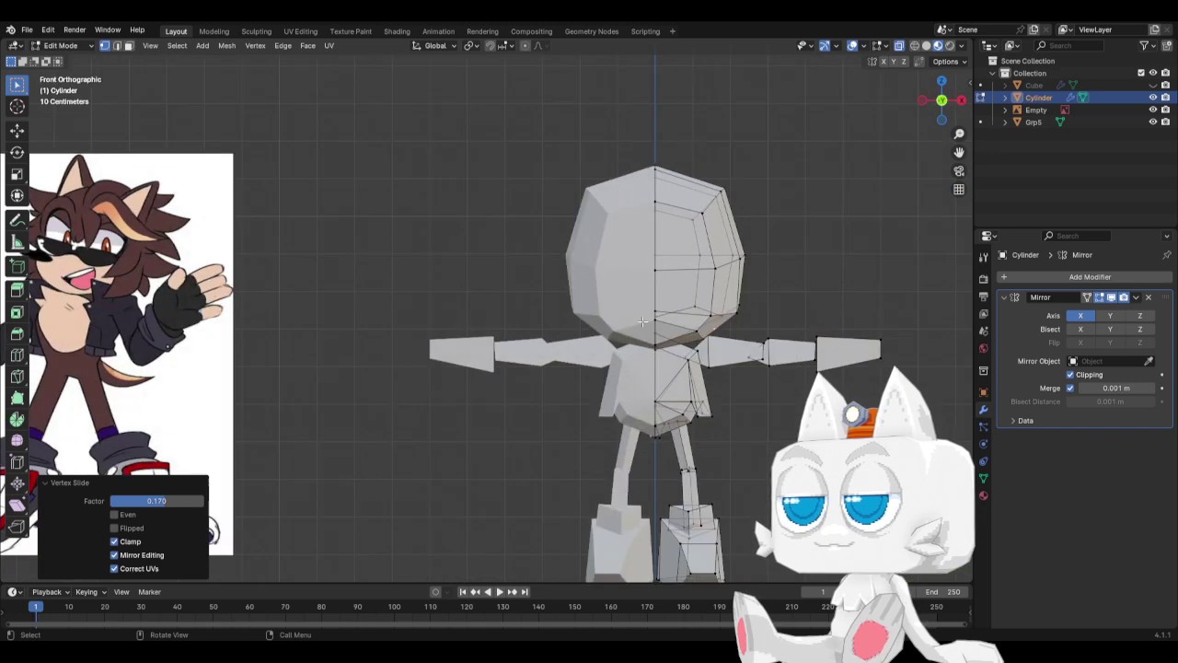
Move the head's lower rear corner vertex outward in front view, about 0.26 m in X and 0.10 m in Z.
key(g)
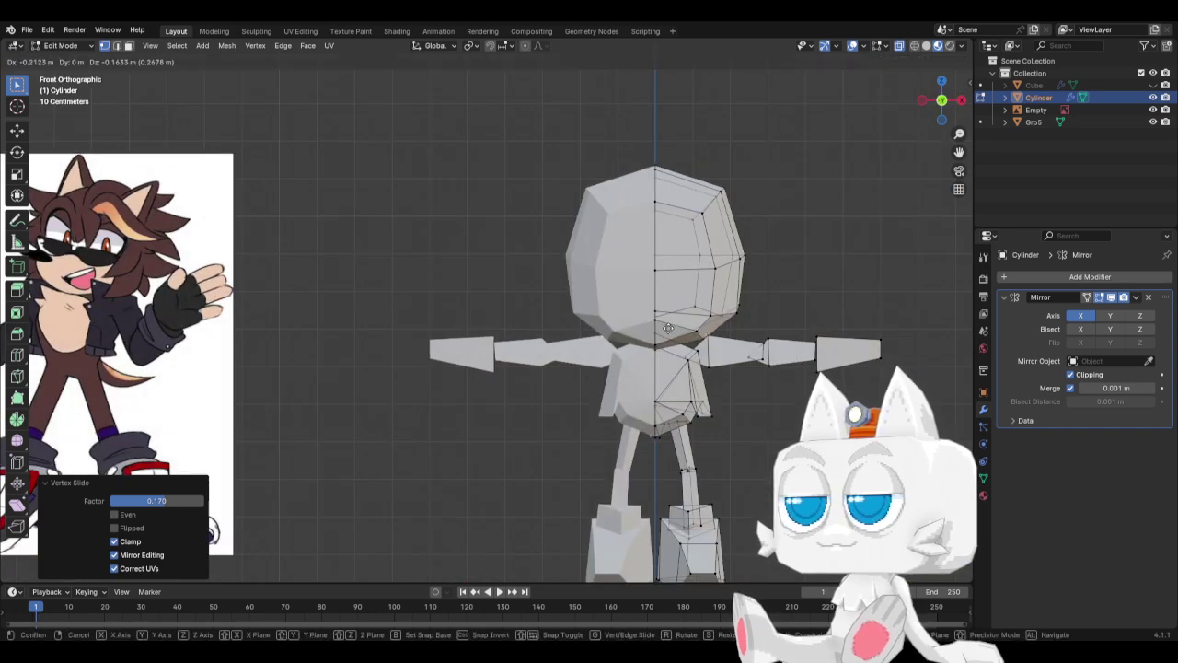
click(679, 329)
key(g)
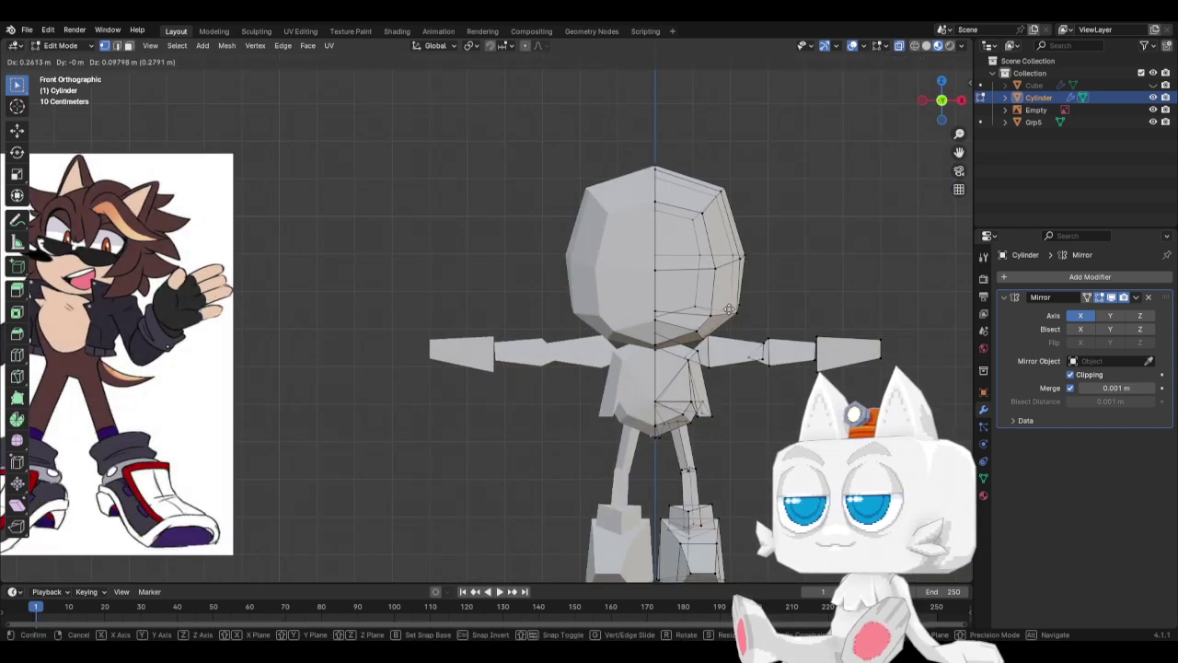
click(729, 309)
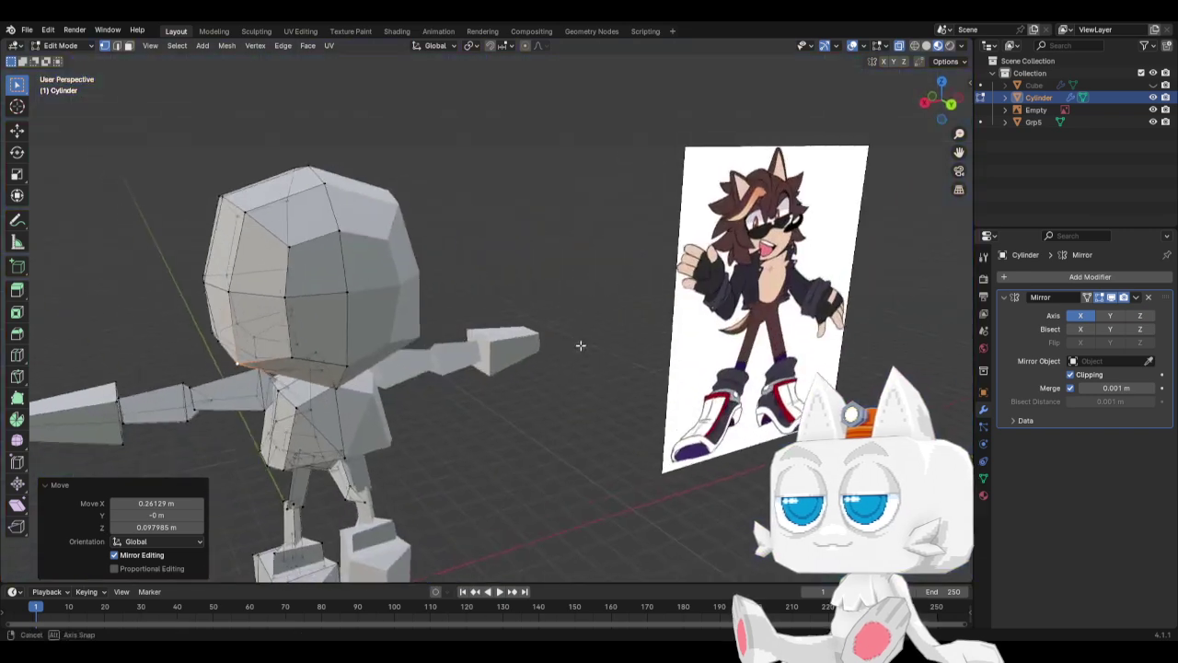
Lower the vertex on the side of the head's lower ring about 0.20 m along Z.
middle_drag(580, 344, 304, 350)
click(280, 311)
key(g)
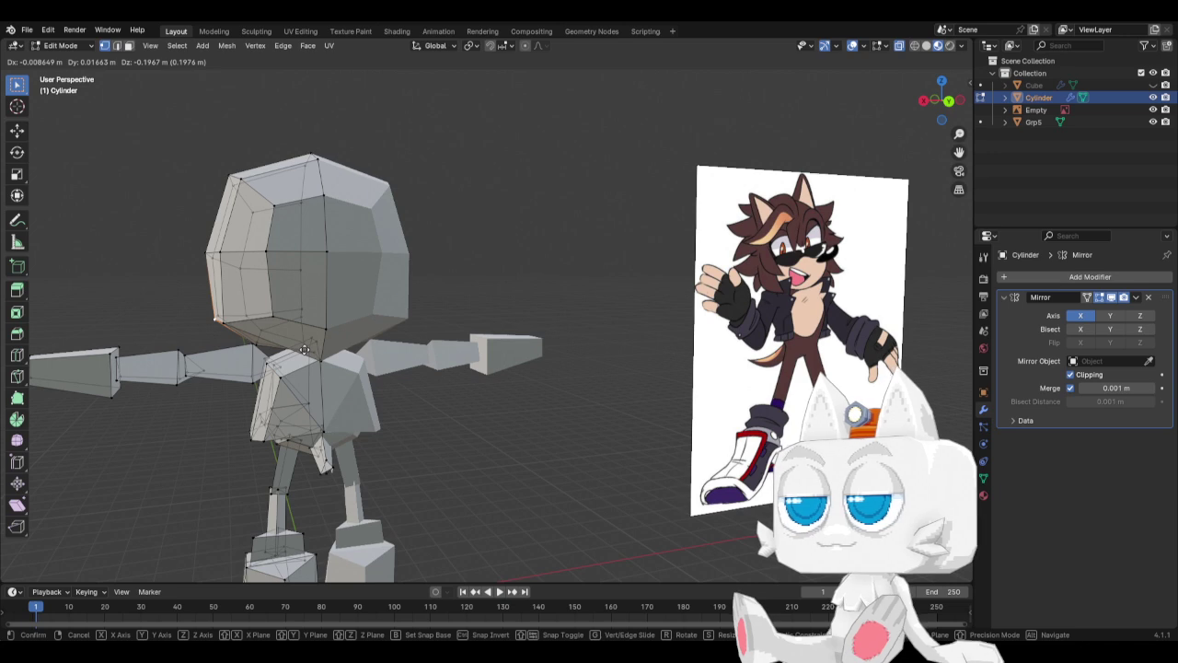
click(304, 349)
middle_drag(197, 355, 433, 333)
Knife-cut a new edge across the underside of the head toward its back, and reposition the adjoining lower vertex.
key(k)
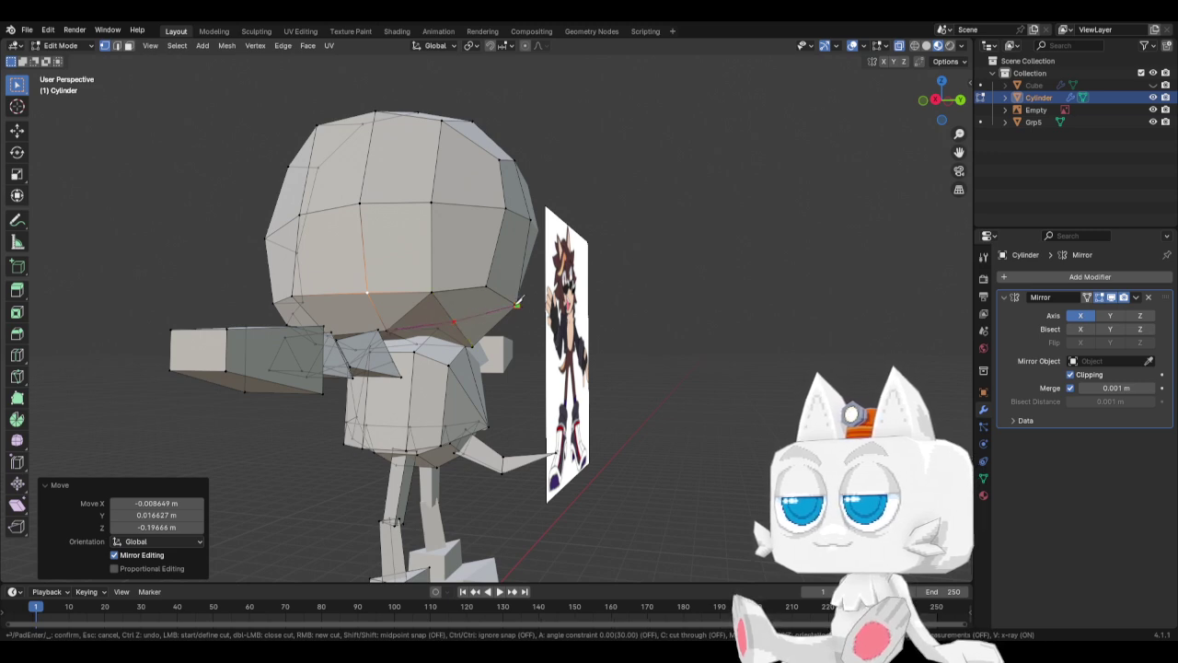
middle_drag(521, 315, 407, 329)
key(g)
click(394, 339)
middle_drag(241, 346, 377, 337)
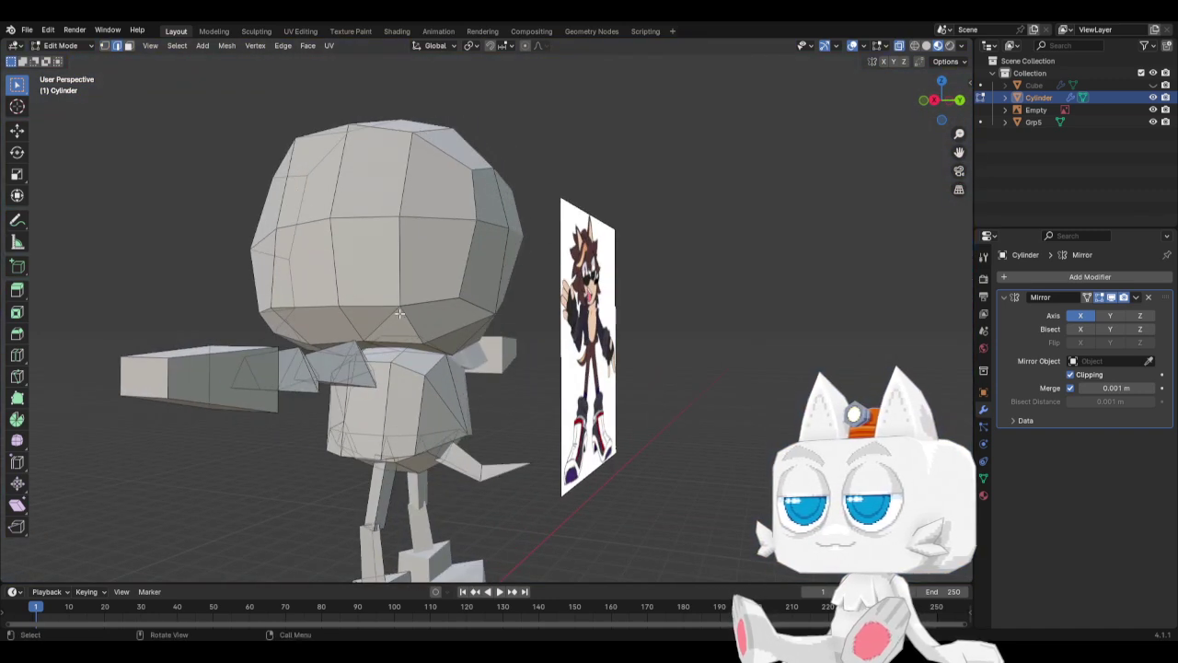
Dissolve the surplus edge on the lower side of the head.
key(x)
click(387, 316)
middle_drag(440, 324, 255, 156)
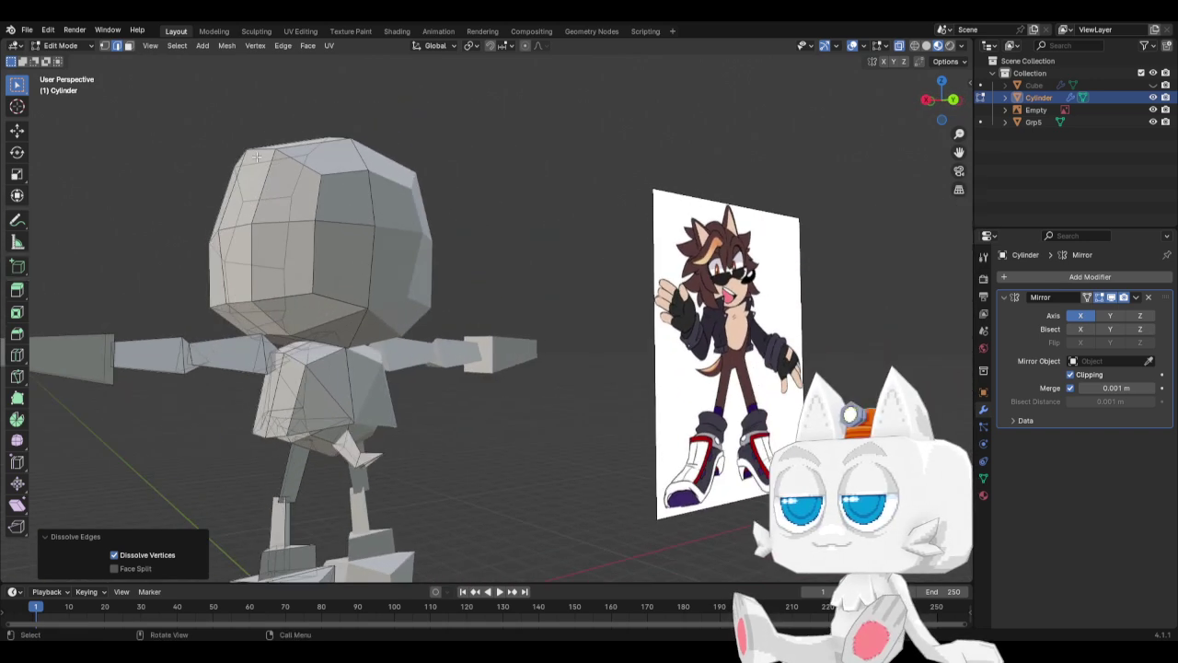
Select all of the head's linked geometry and merge its vertices by a distance of 0.0001 m.
click(105, 46)
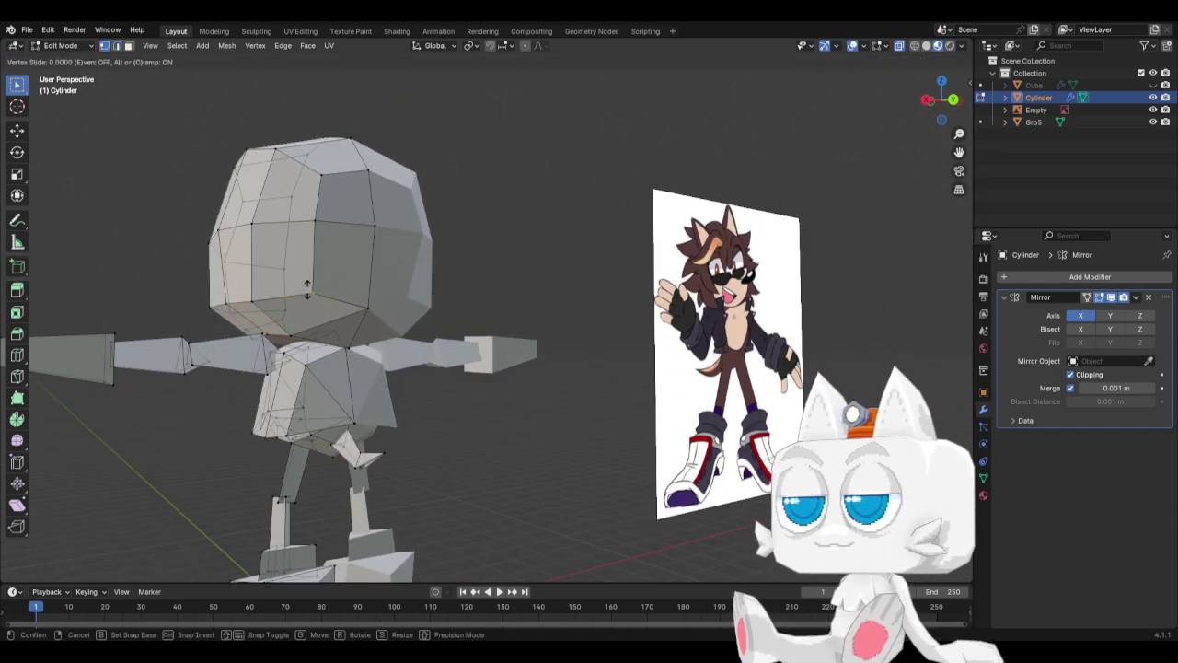
key(a)
key(alt+a)
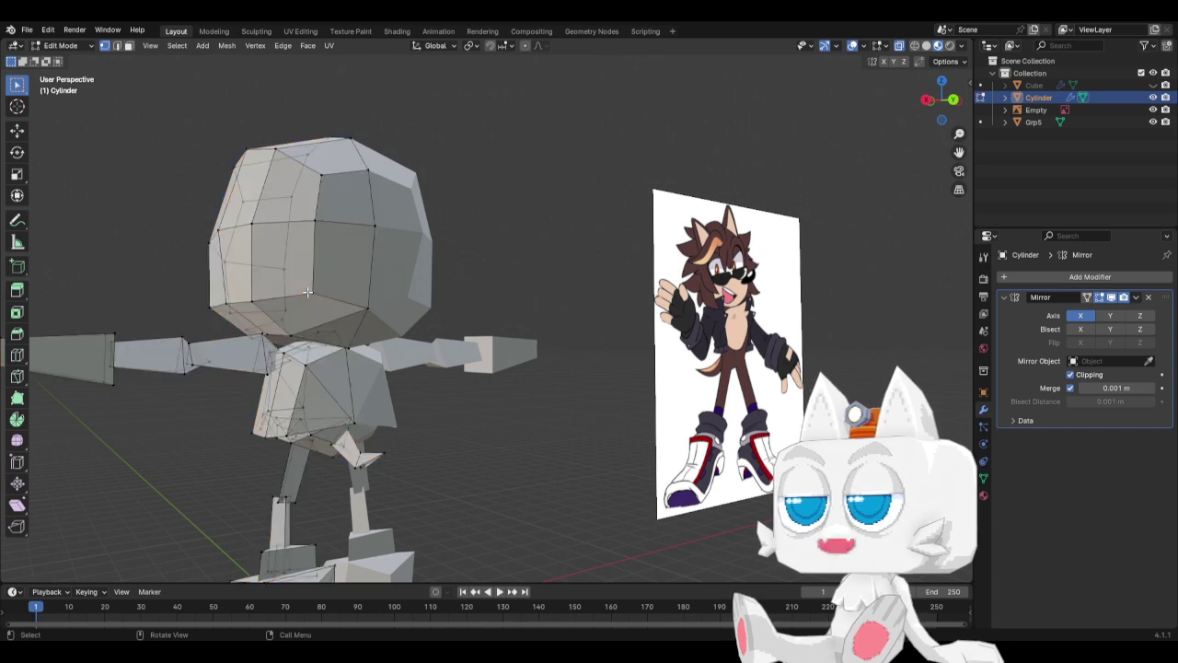
key(ctrl+l)
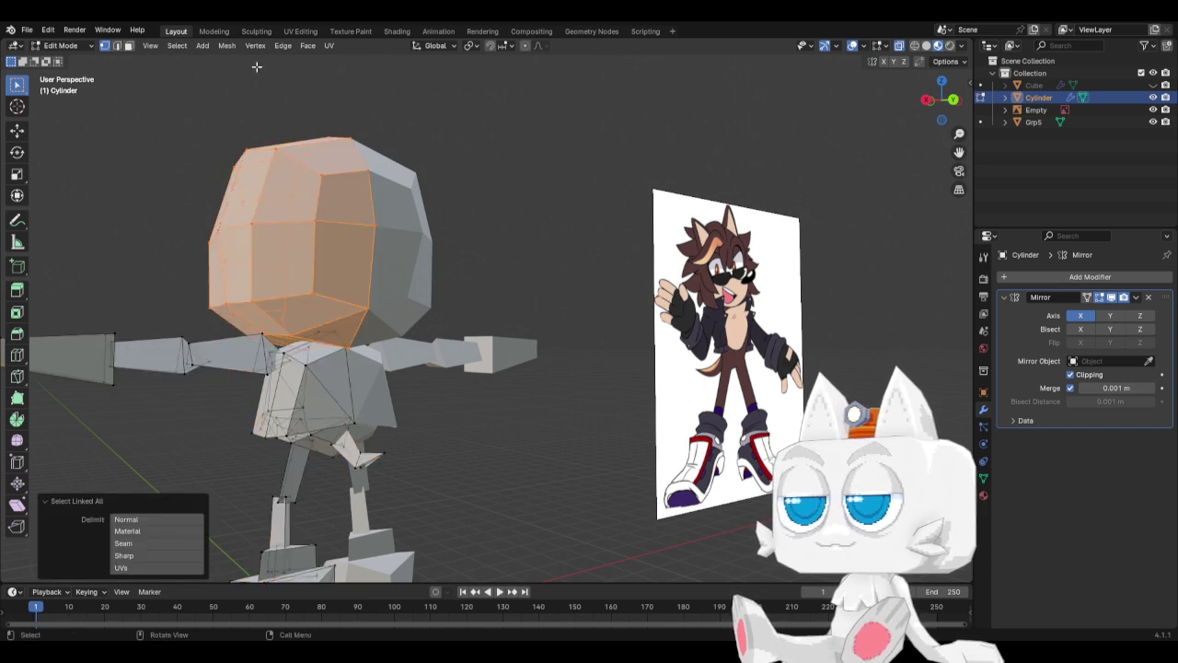
click(226, 46)
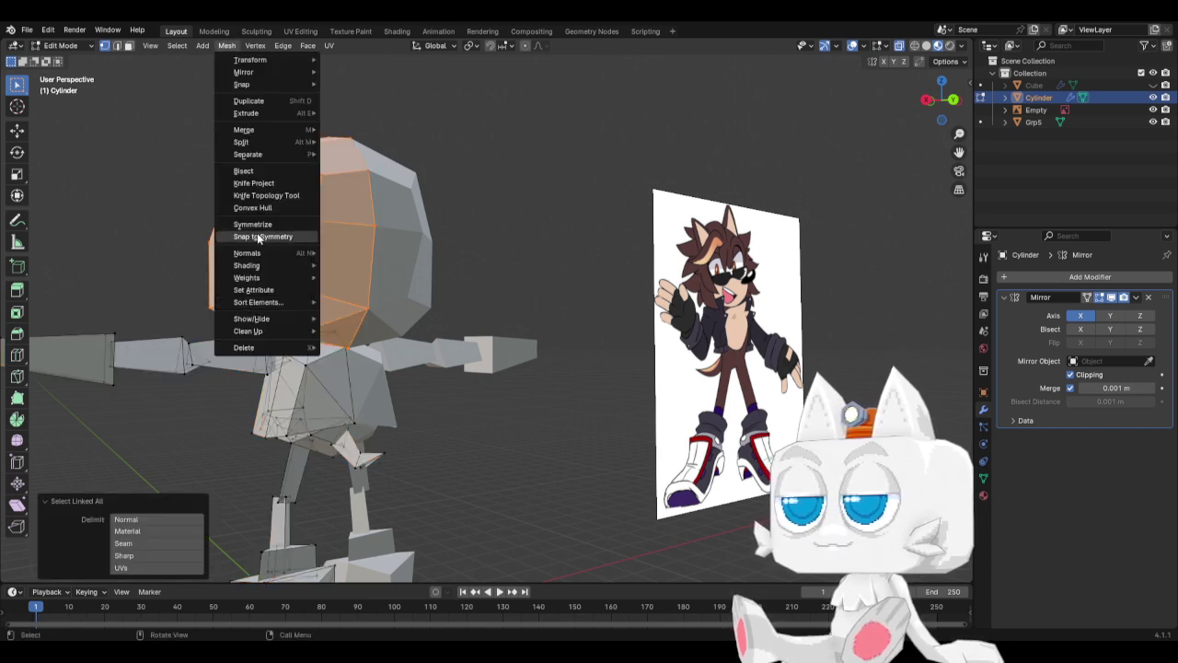
mouse_move(265, 331)
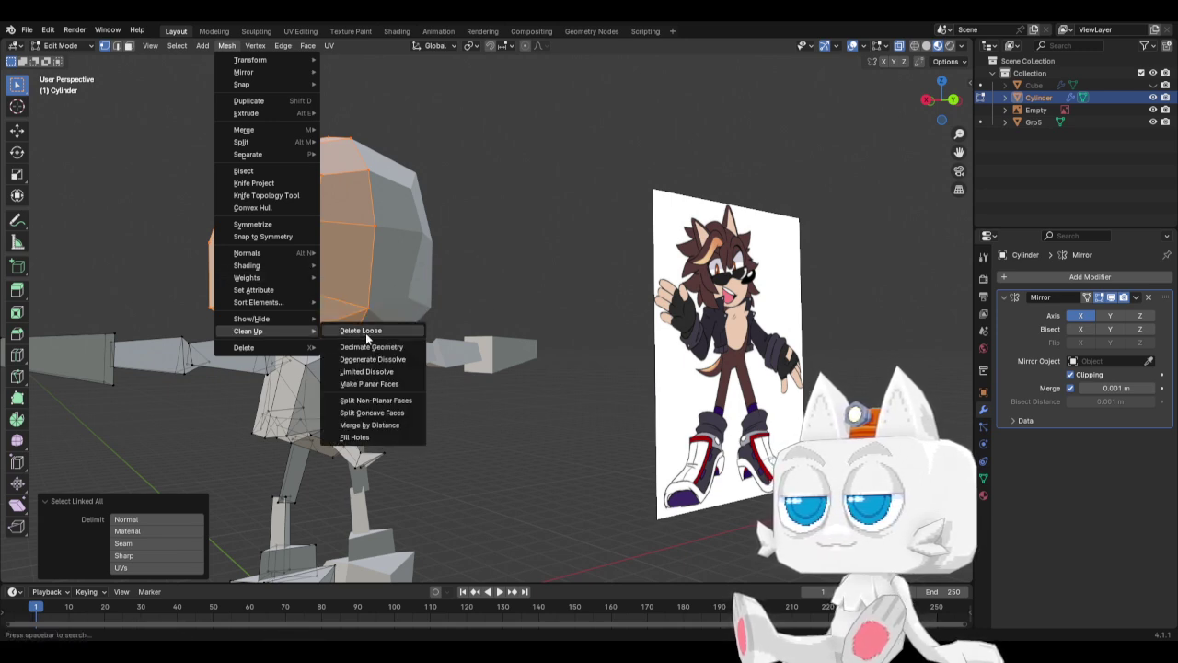
click(385, 426)
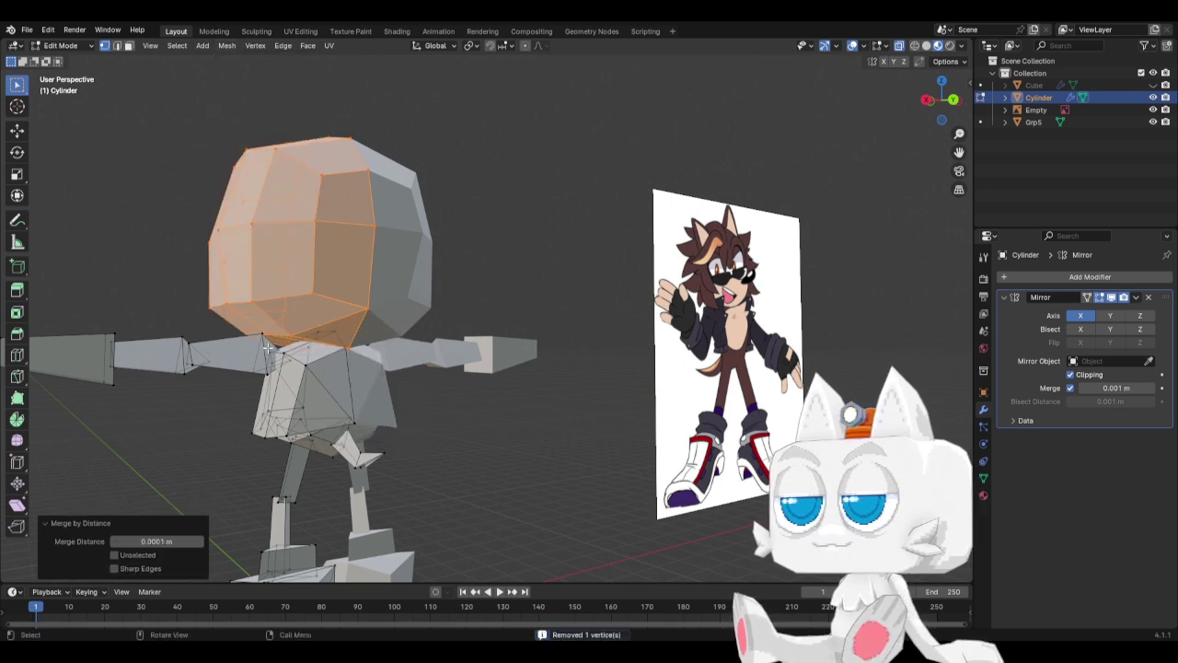
Isolate the head by inverting its selection and hiding the rest of the character's mesh.
middle_drag(267, 348, 433, 328)
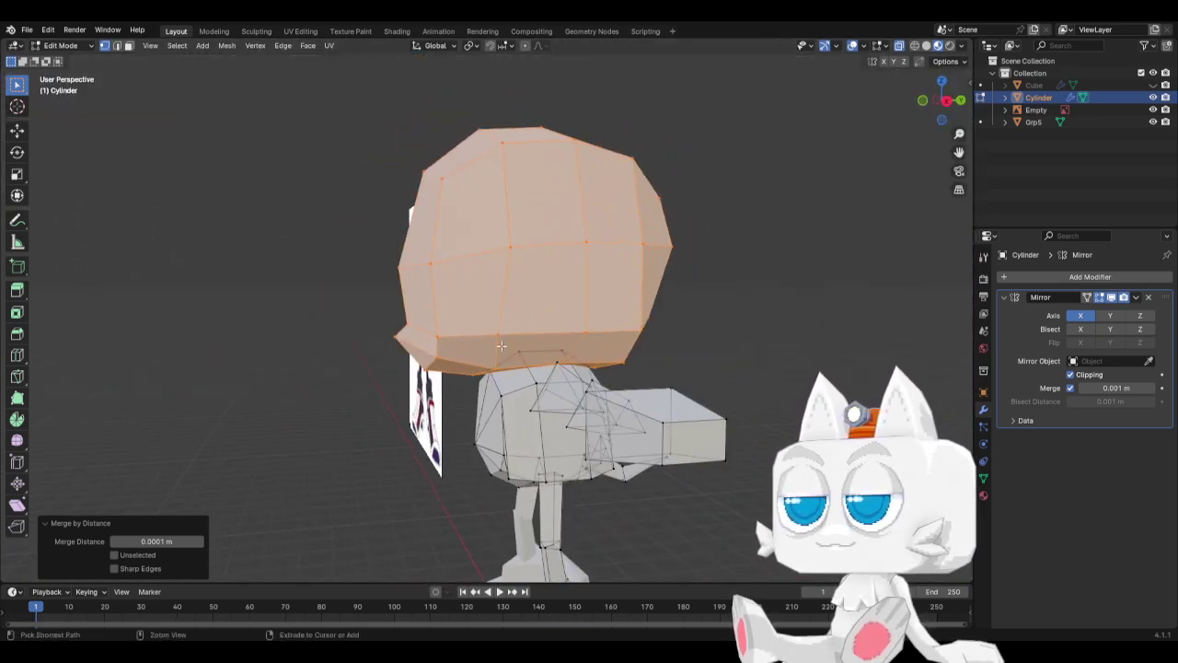
key(ctrl+KP_3)
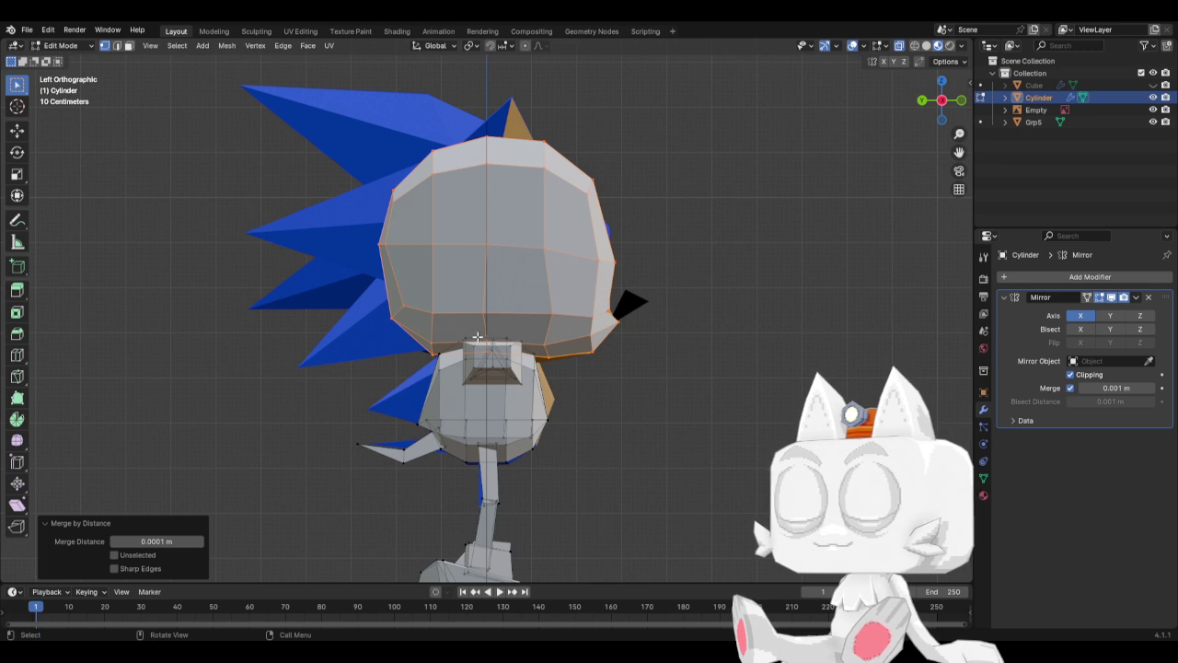
key(c)
key(Escape)
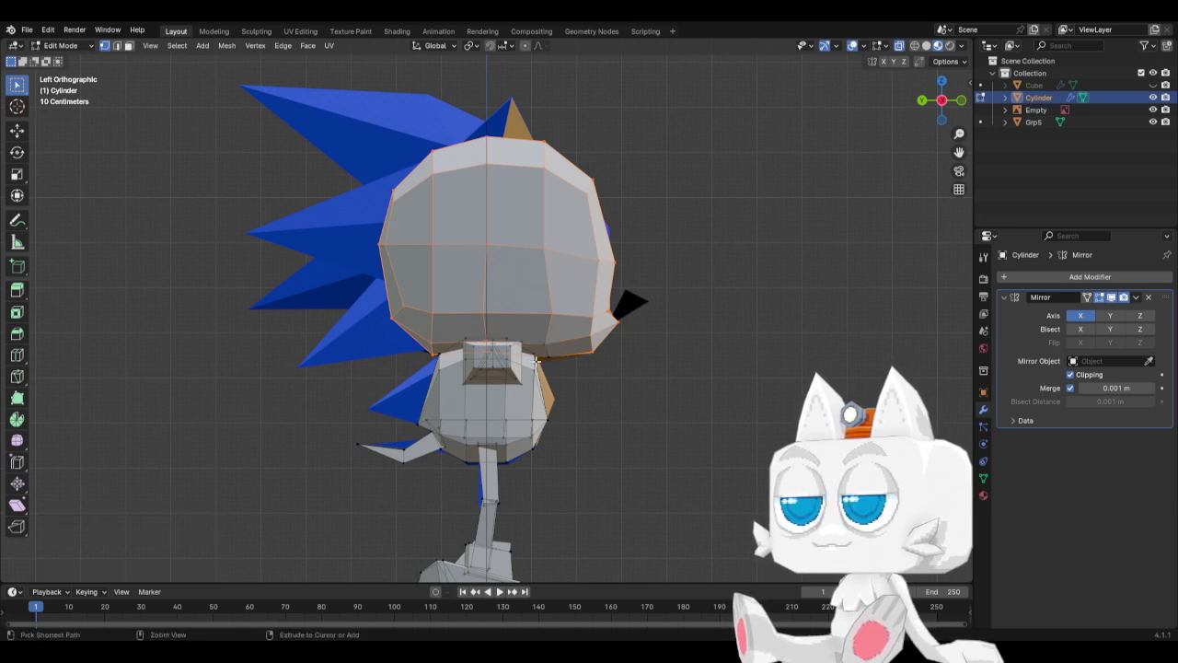
key(ctrl+i)
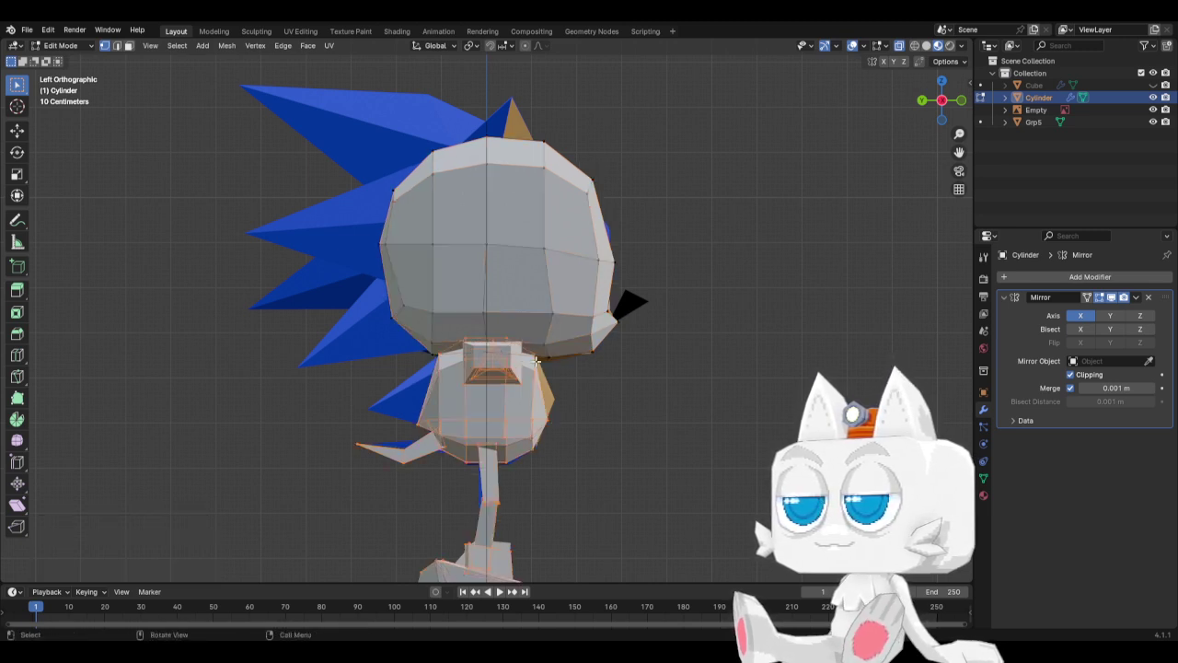
key(h)
Lower the vertices on the underside of the head about 0.22 m along Z.
key(g)
key(z)
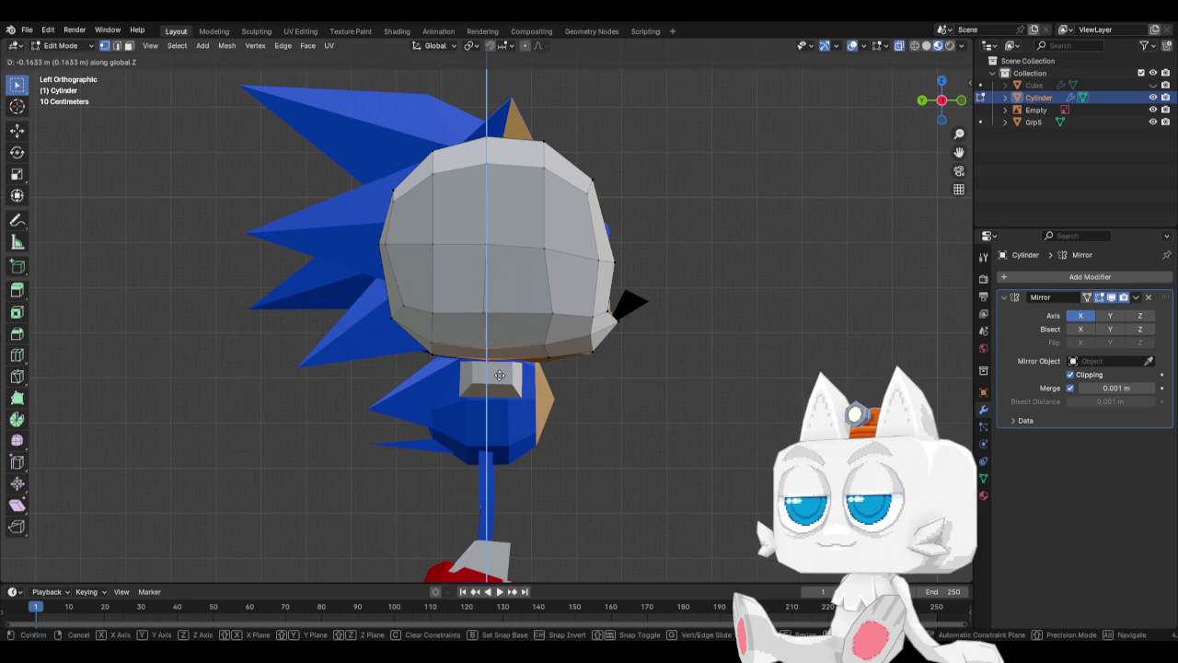
click(498, 377)
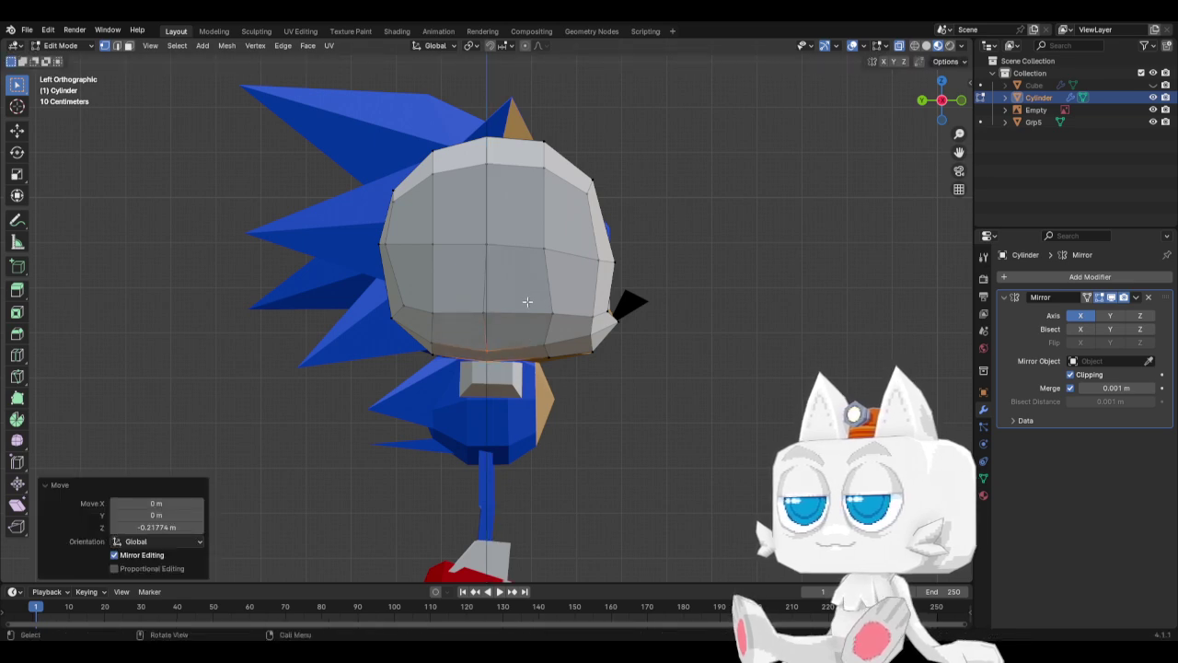
key(alt+h)
key(Tab)
Select the whole head and raise it about 0.07 m along Z in front view.
middle_drag(604, 316, 451, 340)
key(KP_1)
key(Tab)
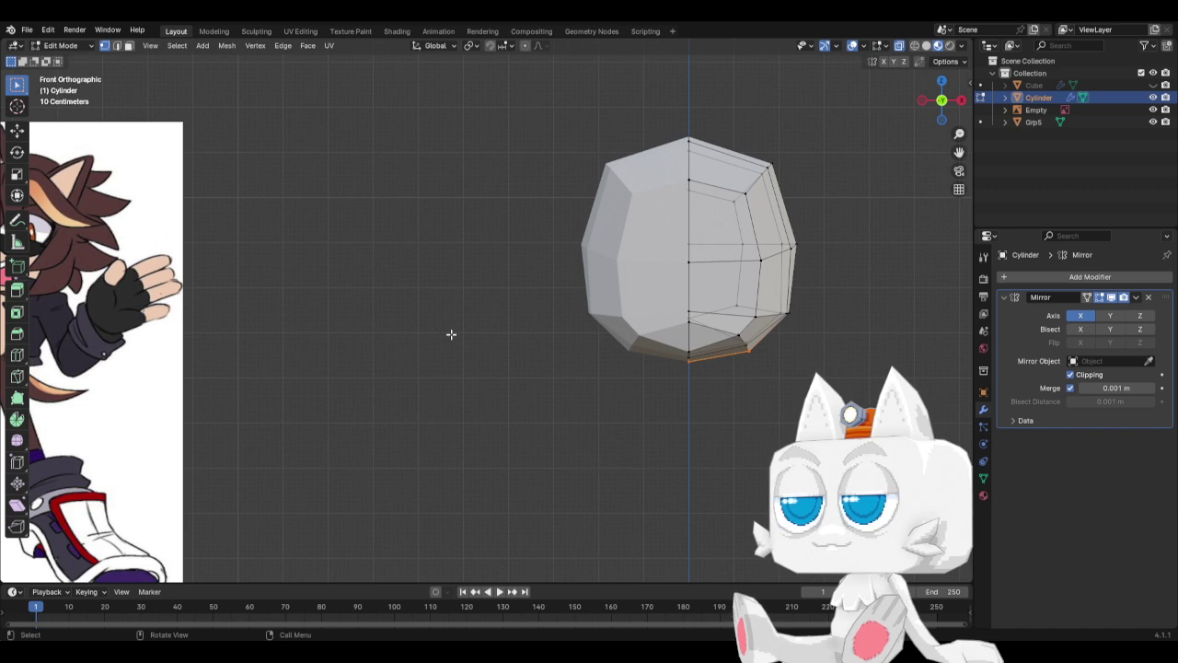
key(a)
key(g)
key(z)
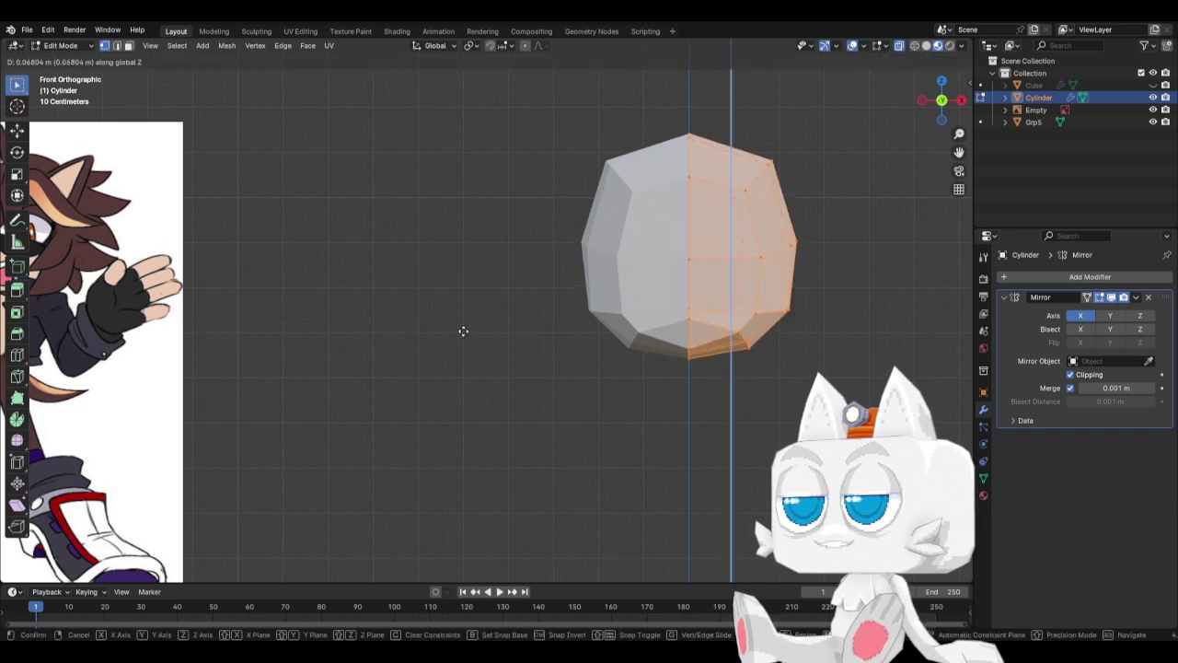
click(463, 331)
Reveal the hidden body geometry and compare the figure's proportions with the reference picture and the Sonic model.
key(alt+h)
scroll(631, 344, down, 5)
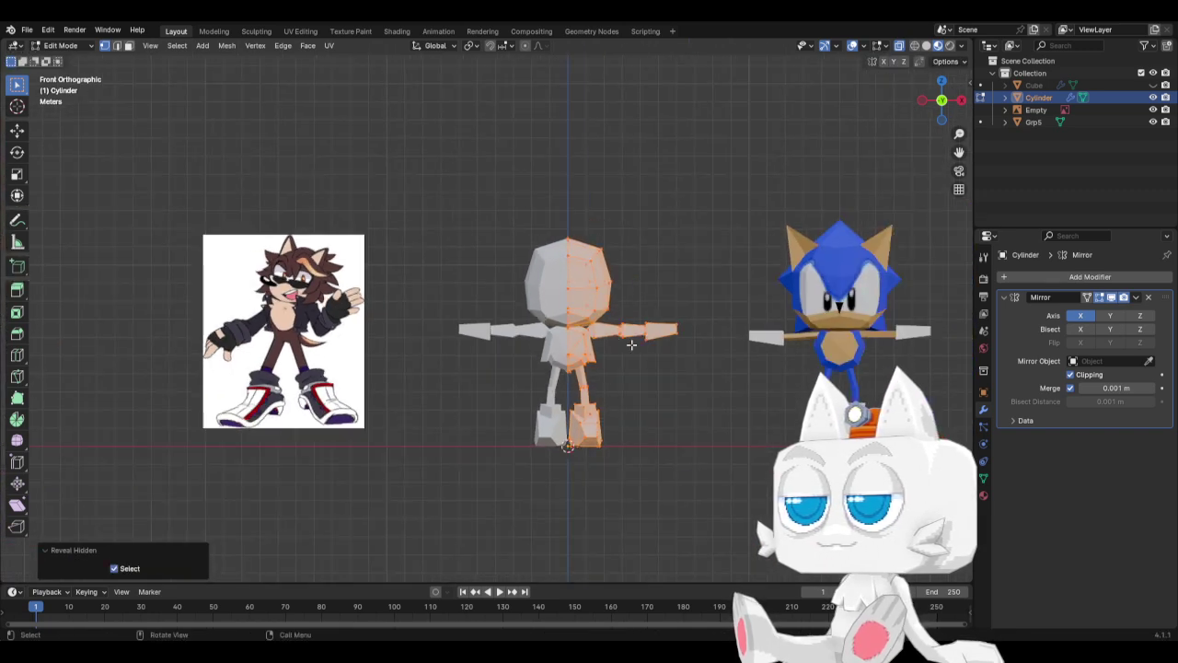
scroll(597, 314, up, 2)
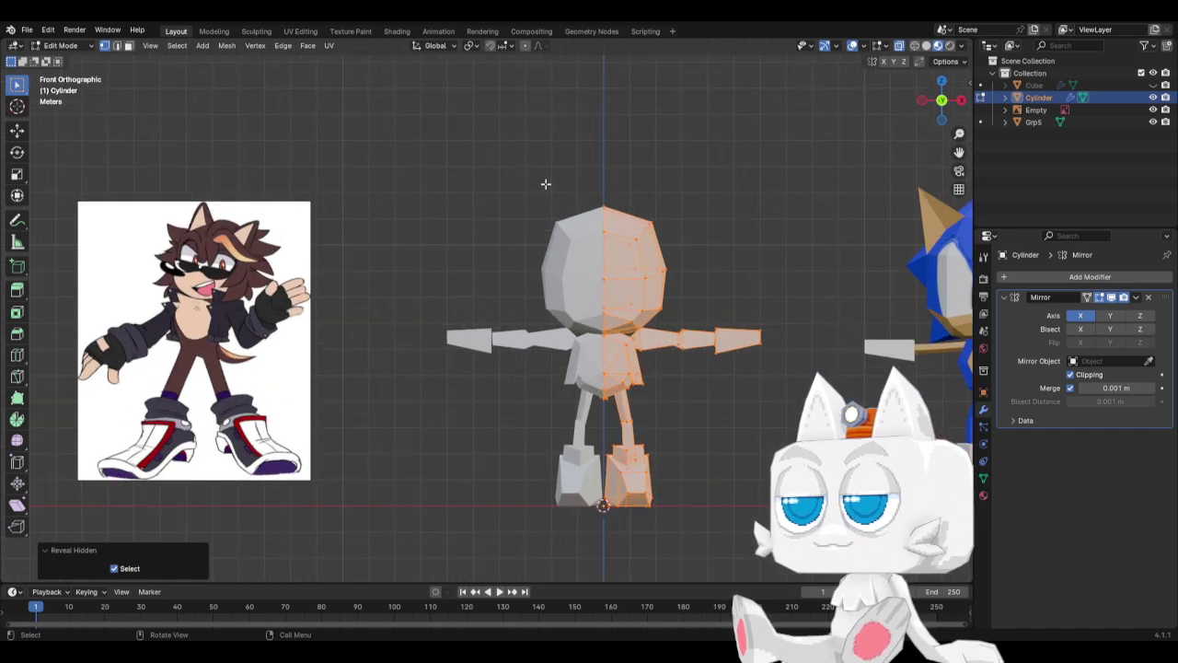
Lower the vertices at the top of the head about 0.33 m along Z in front view.
drag(546, 184, 678, 249)
key(g)
key(z)
click(679, 257)
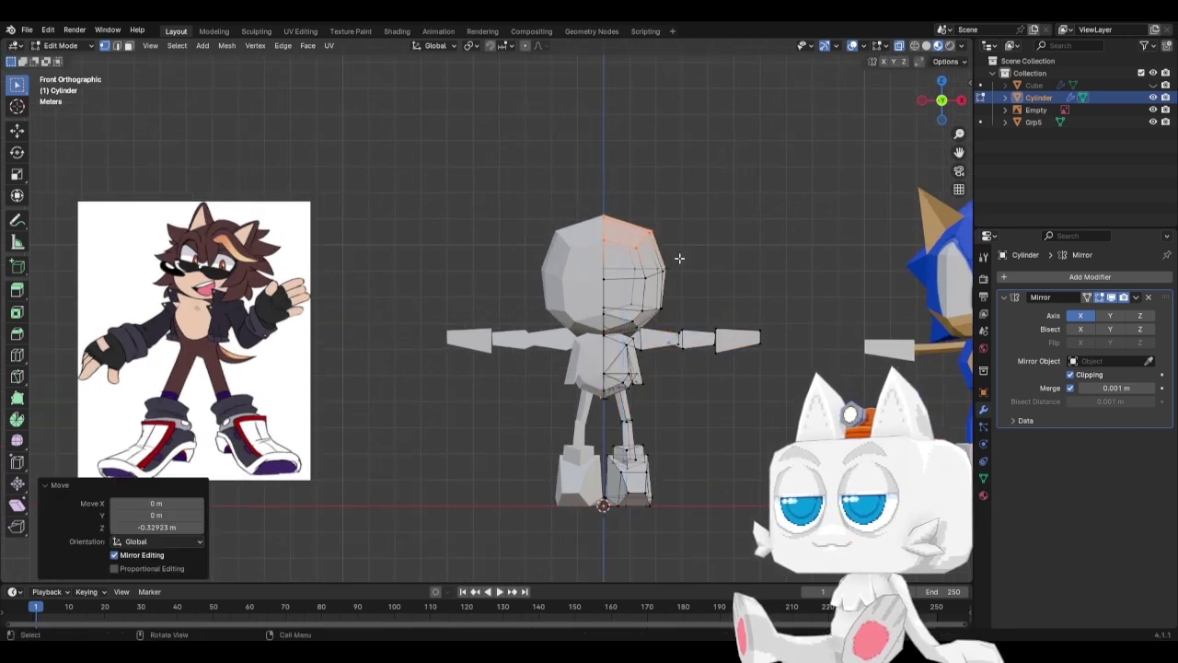
scroll(669, 267, down, 3)
scroll(667, 268, up, 2)
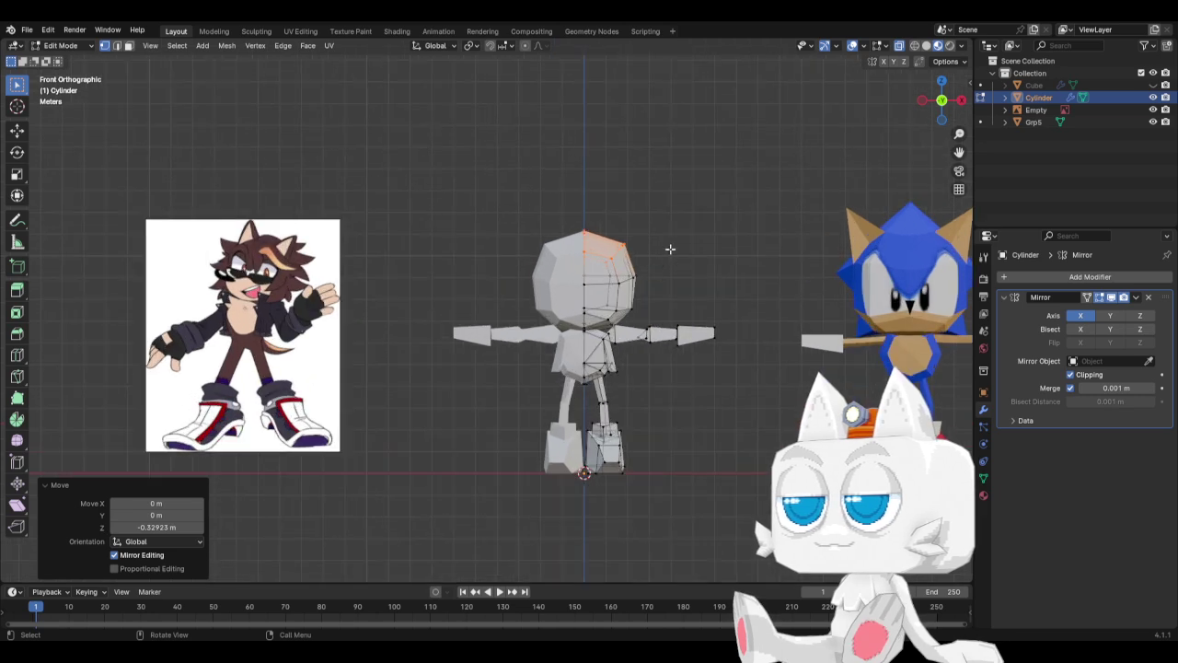
Rescale the vertices at the top of the head along Z and lower them about 0.11 m.
key(s)
key(z)
click(702, 236)
key(g)
key(z)
click(697, 242)
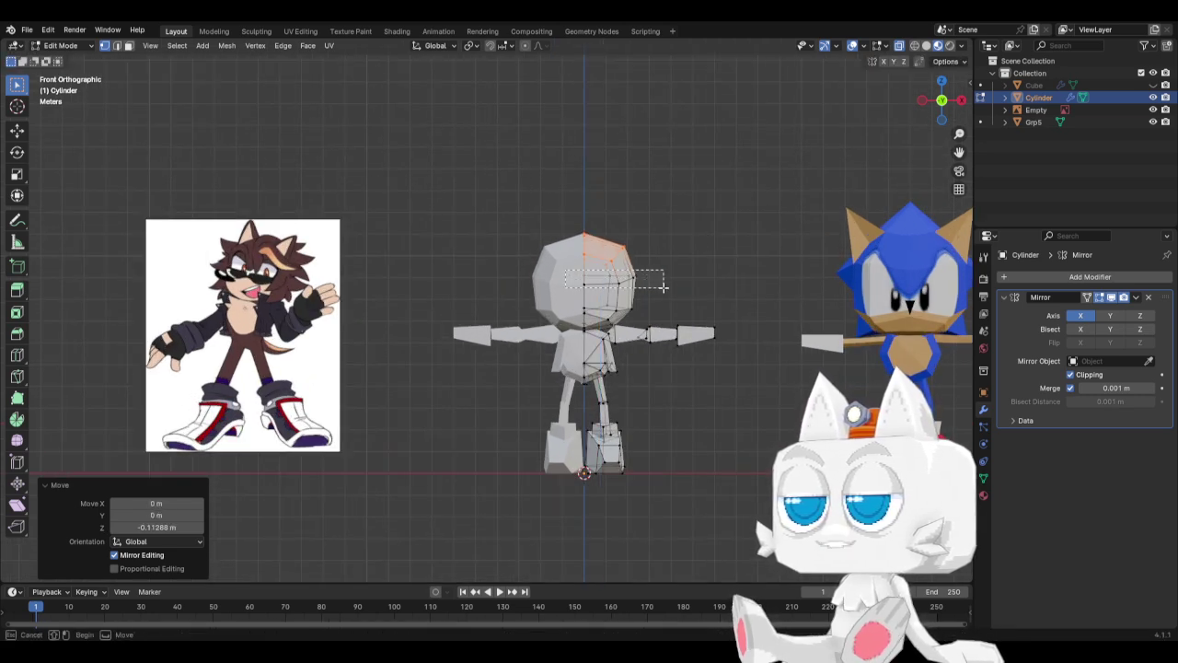
Edge-slide the horizontal edge on the outer side of the head at mid-height.
alt+click(657, 281)
key(g)
key(g)
click(639, 289)
click(614, 288)
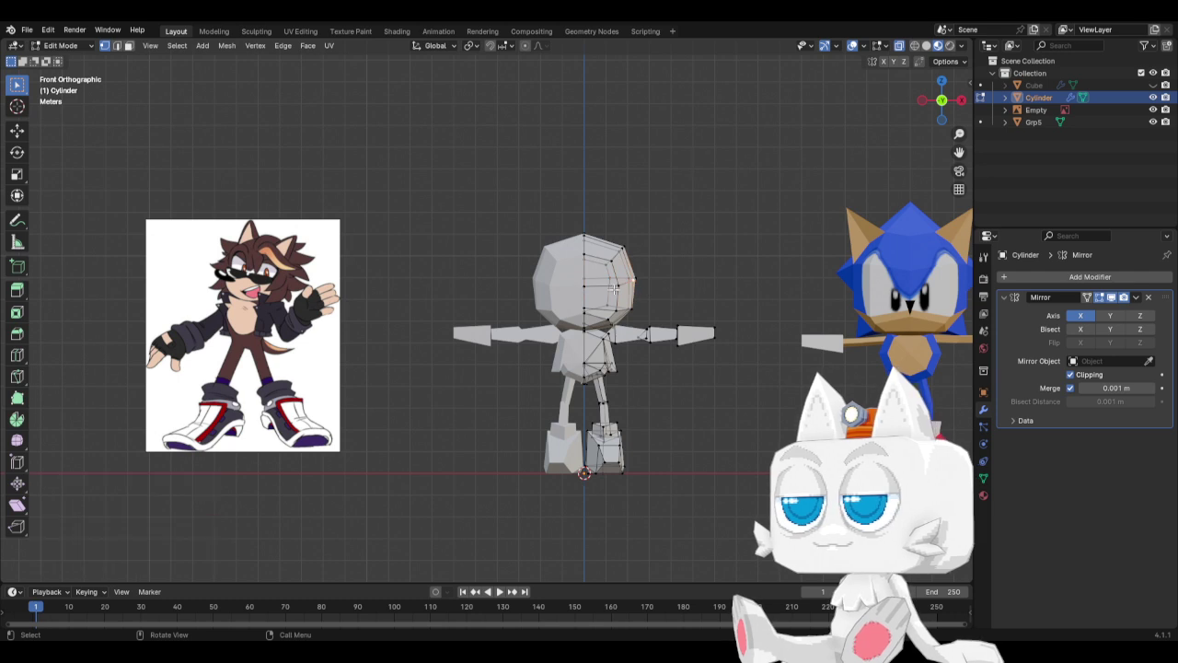
Edge-slide the front horizontal edge at the head's mid-height by a factor of about 0.218, and leave Edit Mode.
alt+click(619, 283)
key(g)
key(g)
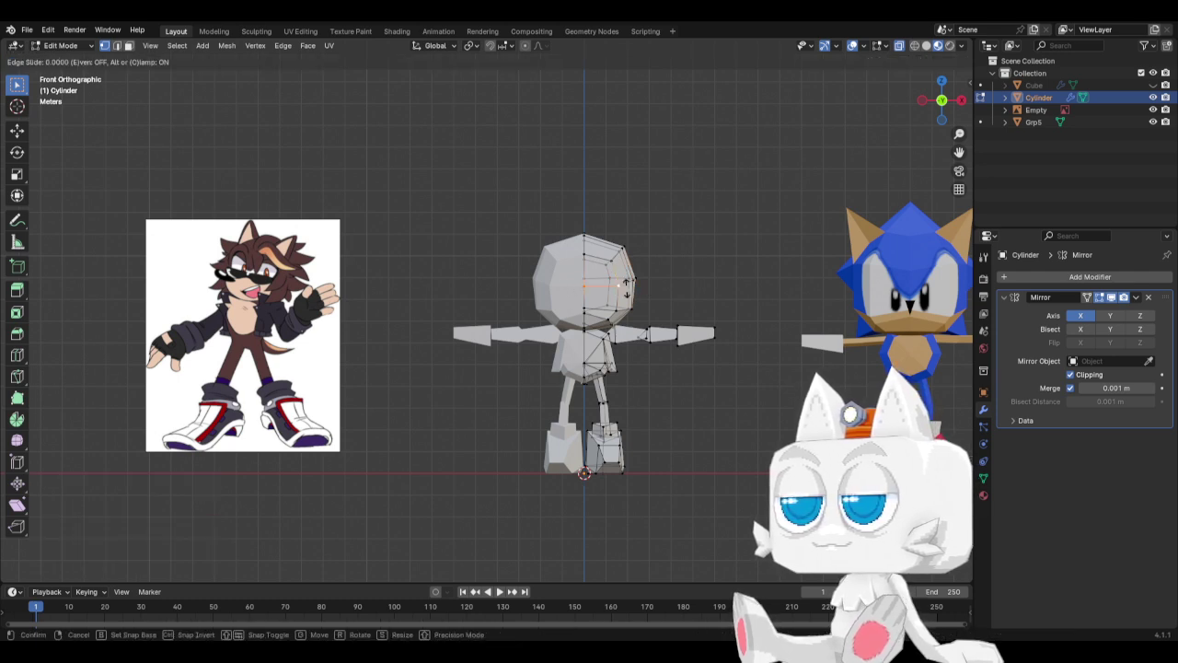
click(626, 282)
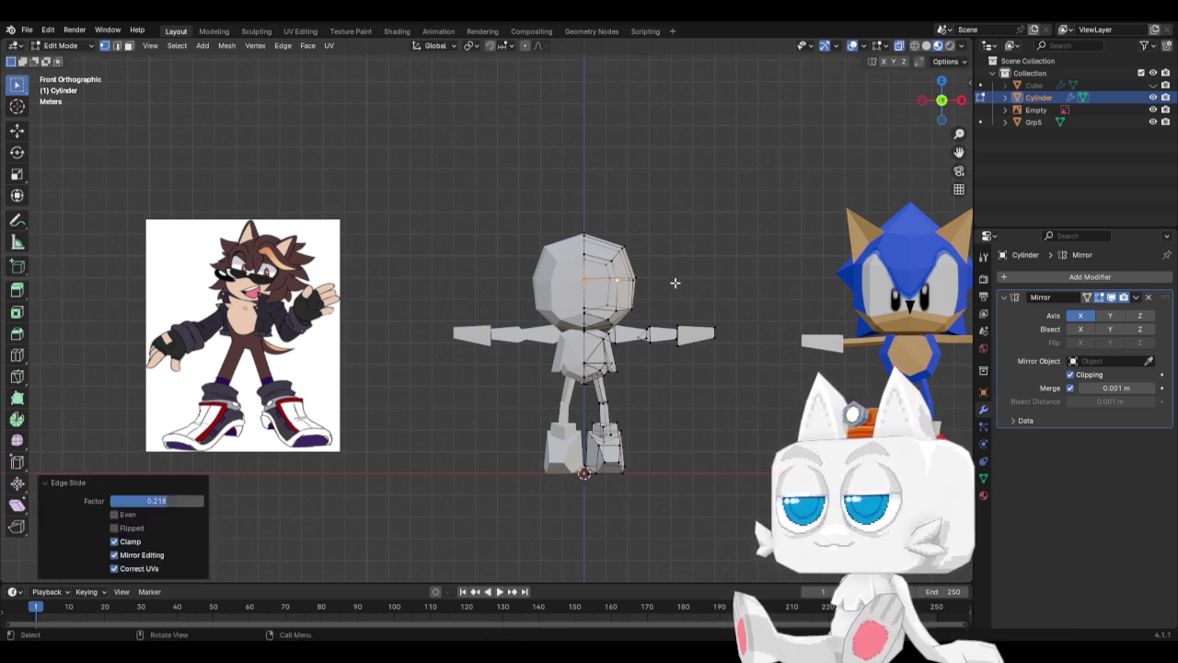
click(632, 281)
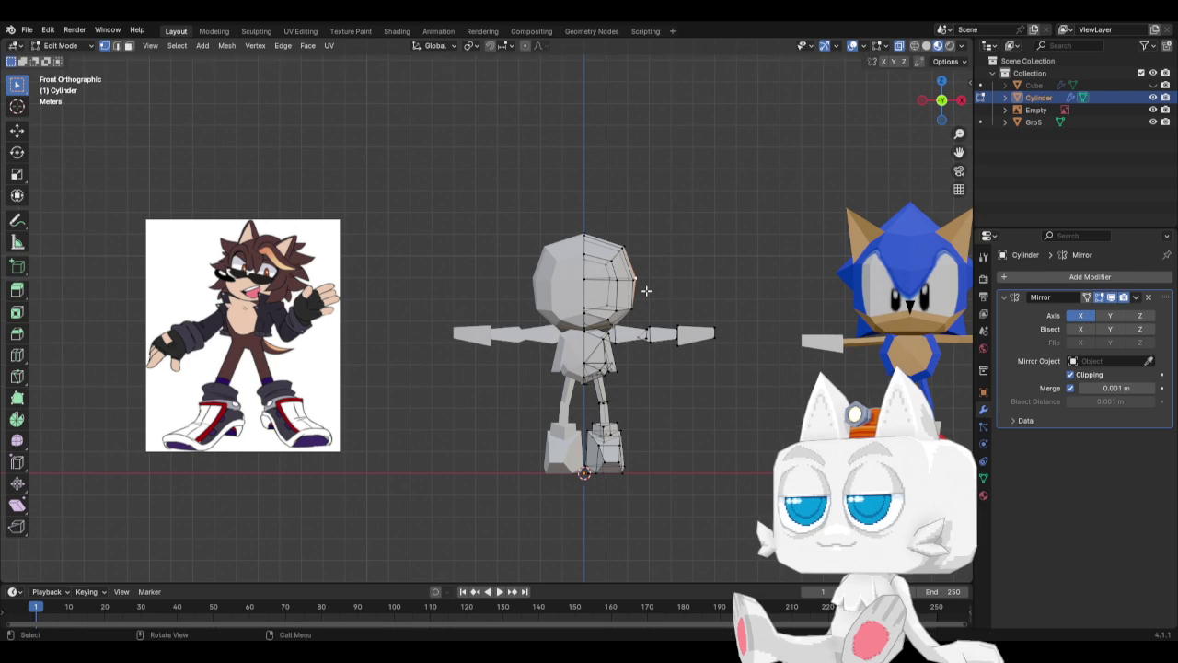
key(Tab)
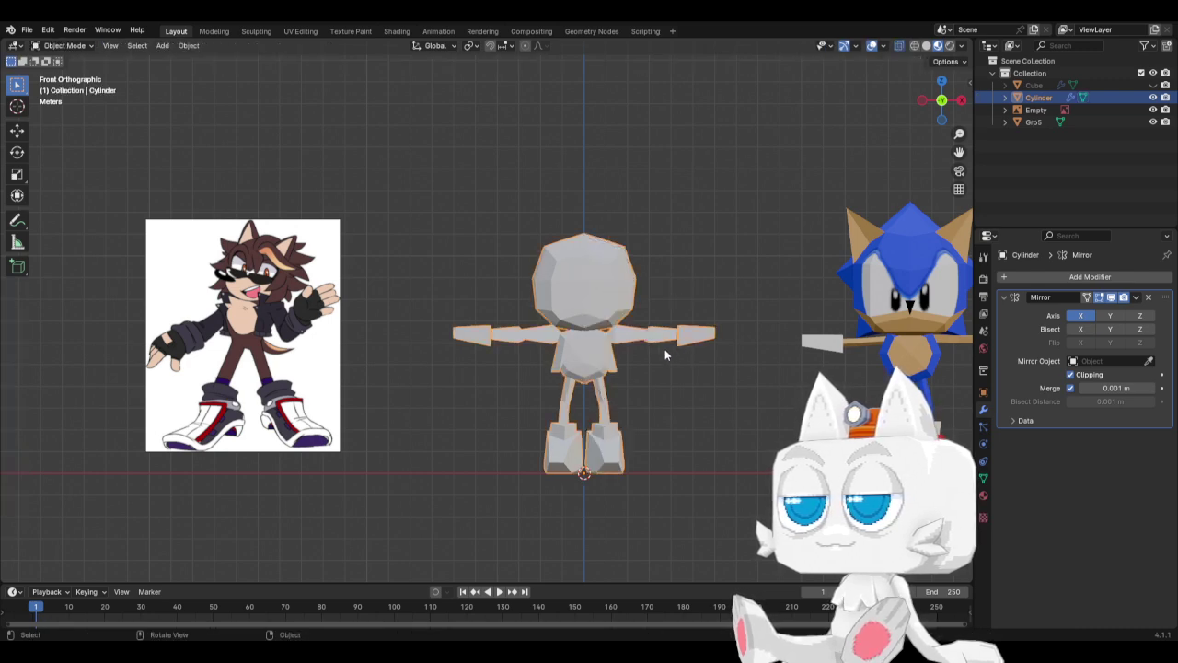
key(KP_5)
key(KP_5)
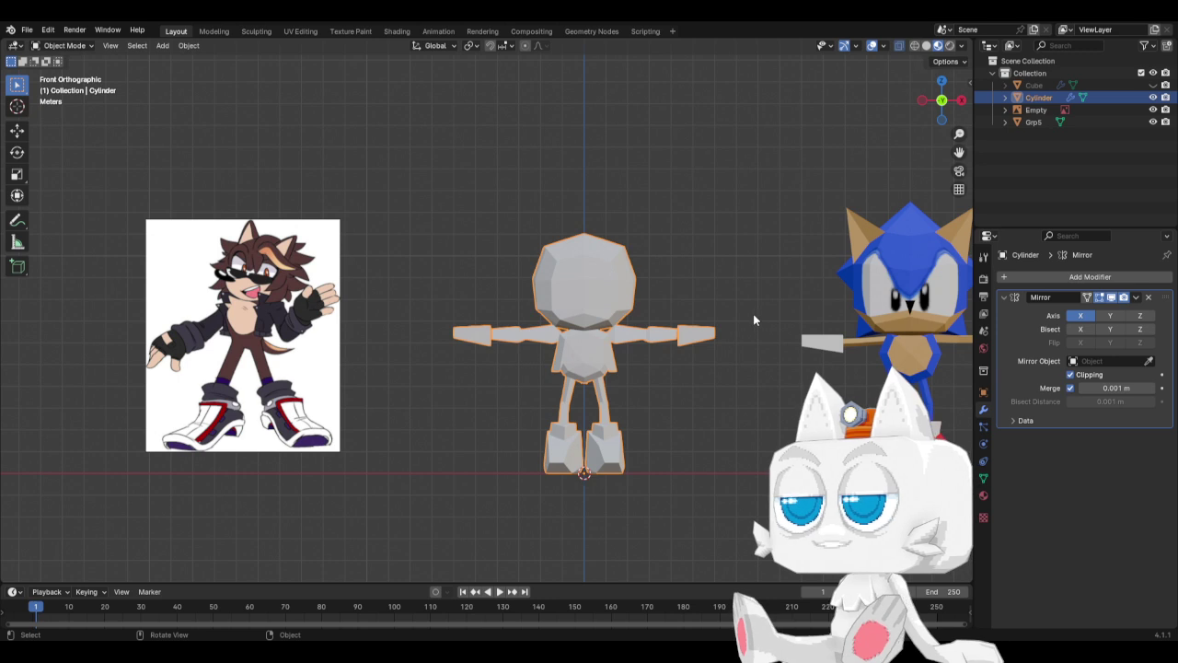
Snap the 3D cursor to the front vertex of the muzzle and add a three-sided cylinder, radius 1 m and depth 2 m, there.
key(KP_3)
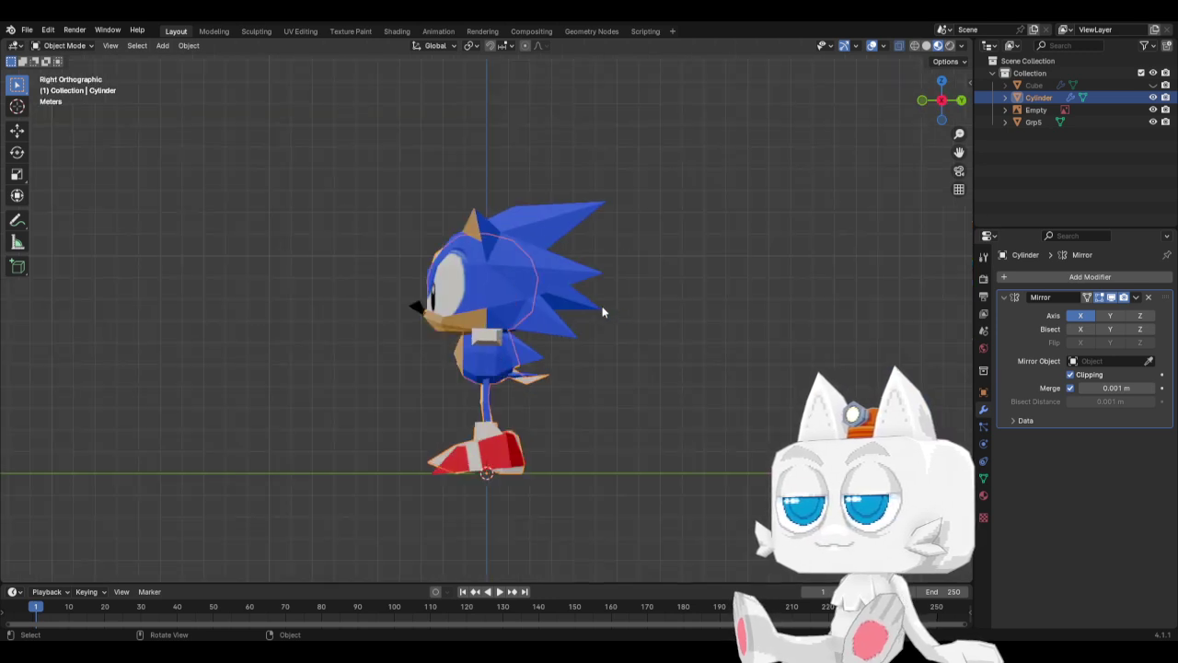
key(Tab)
scroll(393, 345, up, 3)
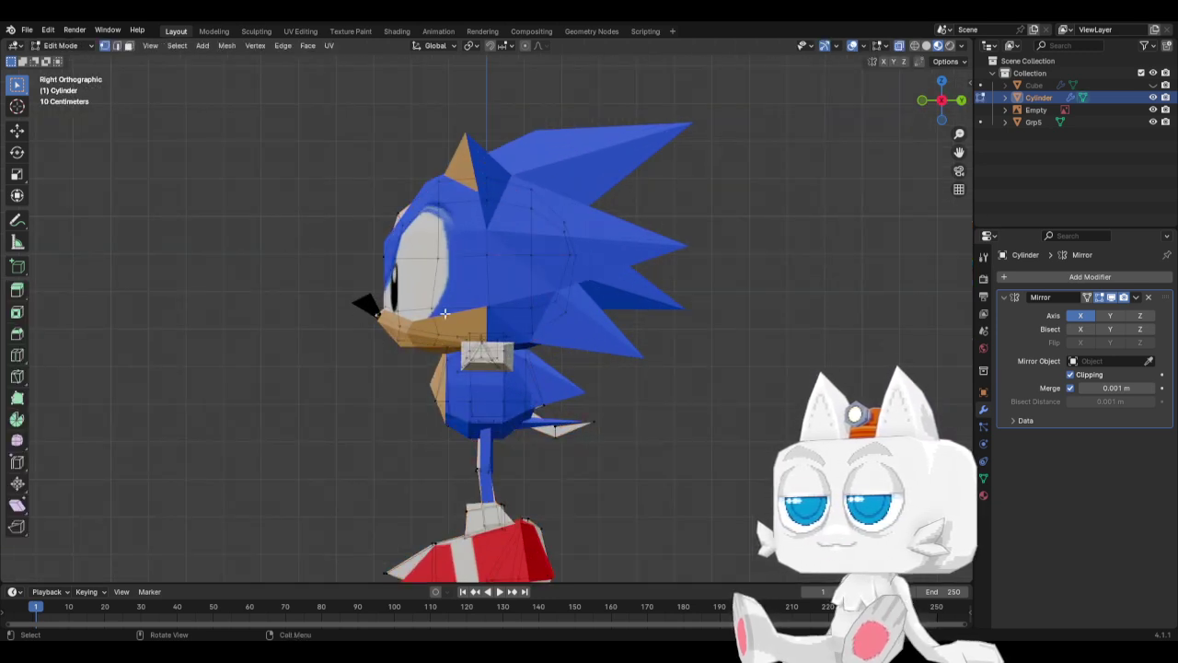
key(shift+s)
key(Escape)
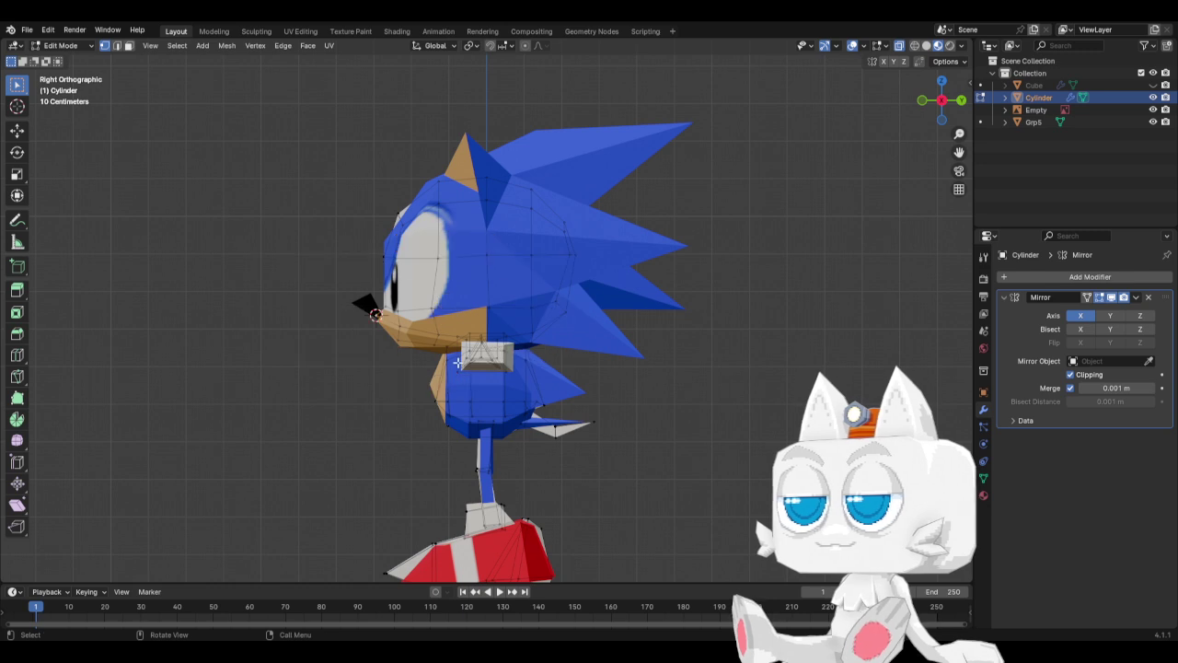
key(shift+a)
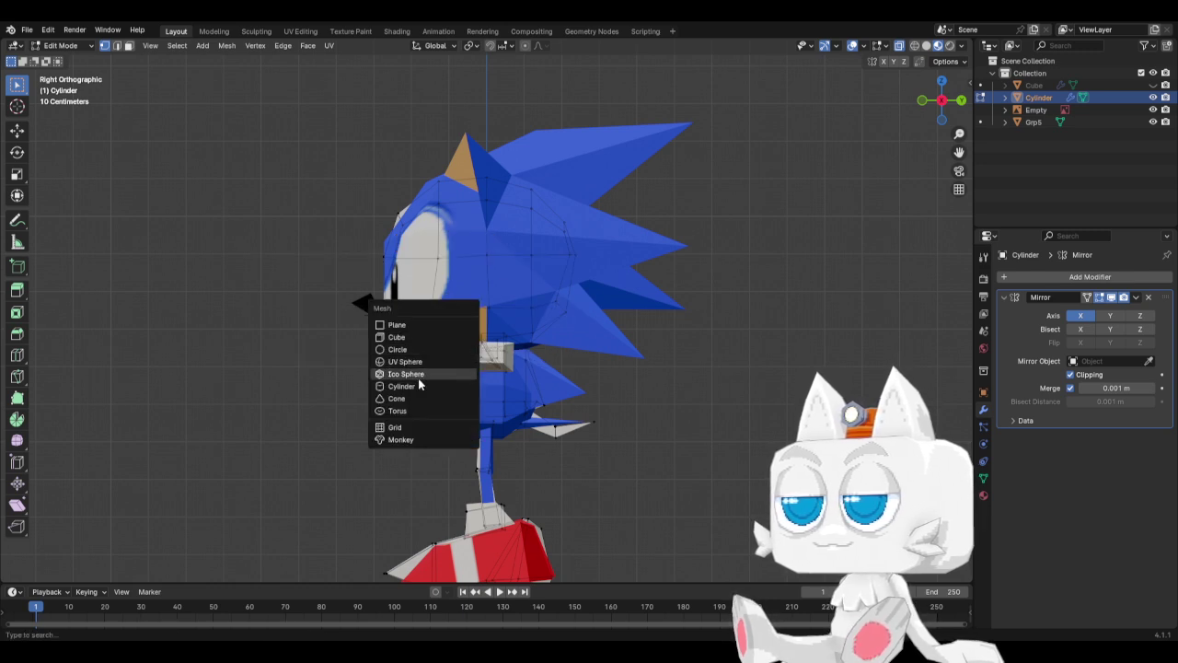
click(418, 385)
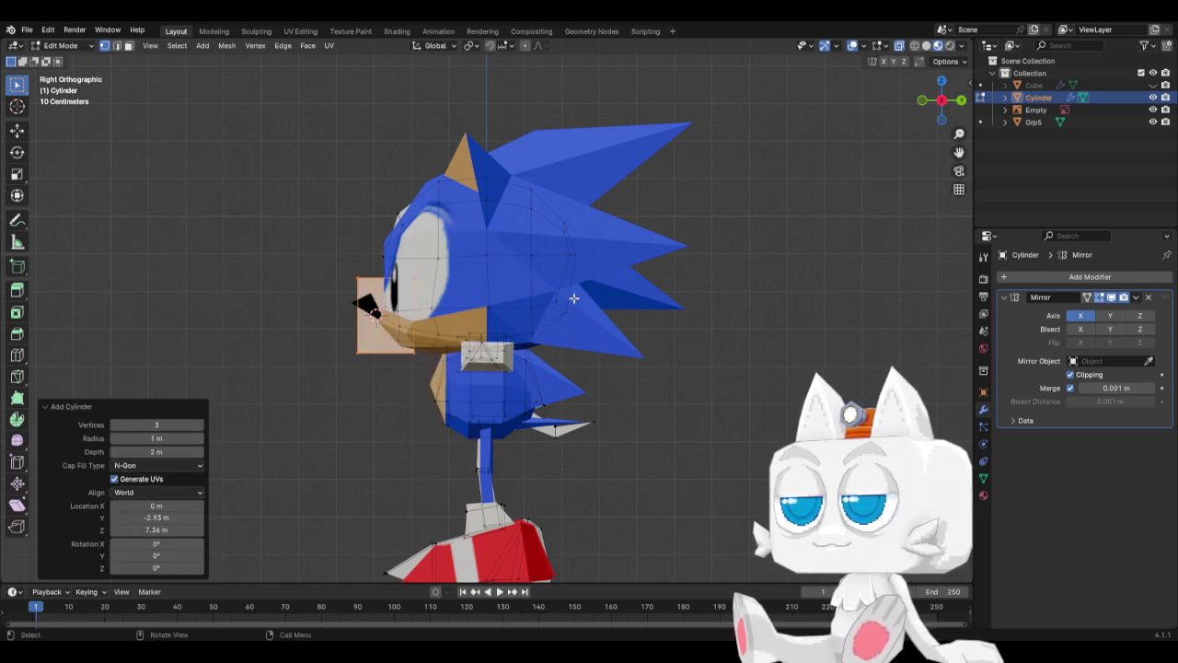
Move the new cylinder about 2.74 m forward along Y, away from the face, and scale it to about 0.45.
key(g)
click(435, 298)
key(s)
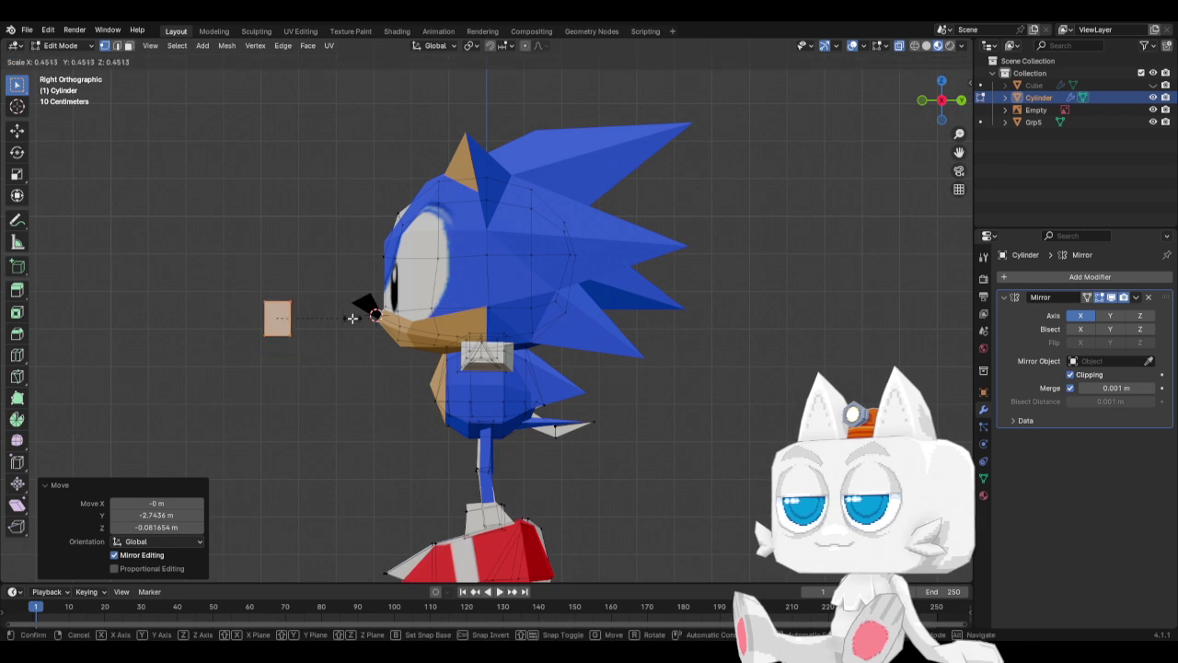
click(231, 330)
Merge the lower vertices of the small cylinder into a single point to form a cone-like nose.
drag(231, 331, 364, 365)
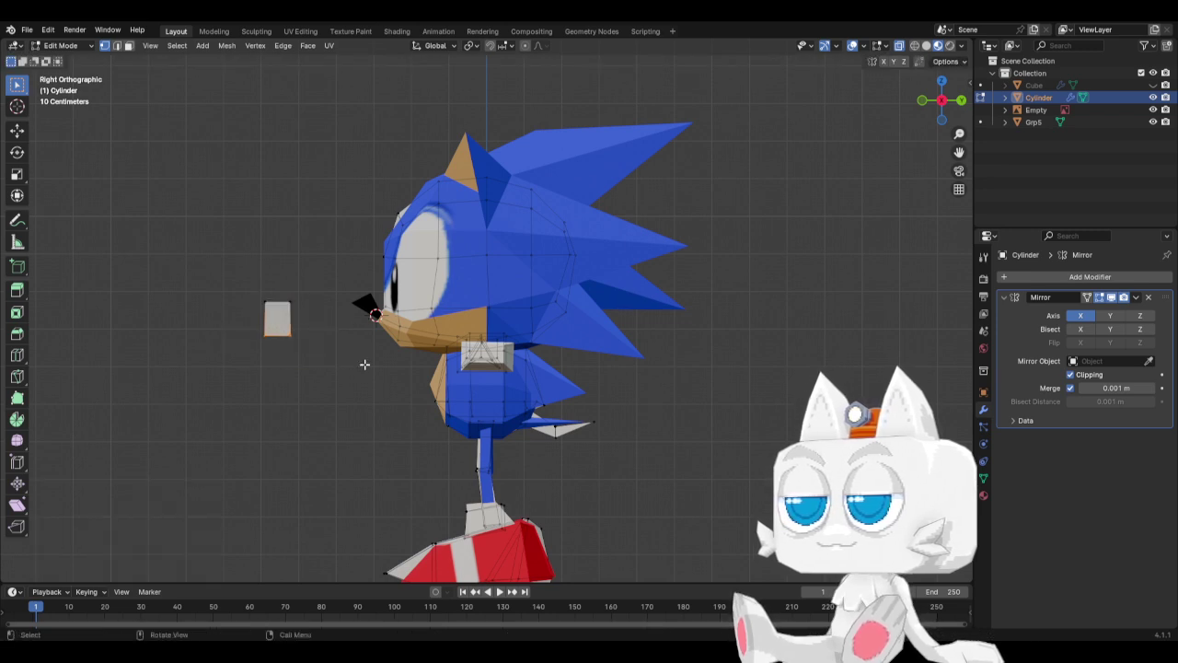
key(m)
click(305, 364)
Rotate the whole nose piece about -61.3° in side view and move it onto the Sonic model's nose.
key(ctrl+l)
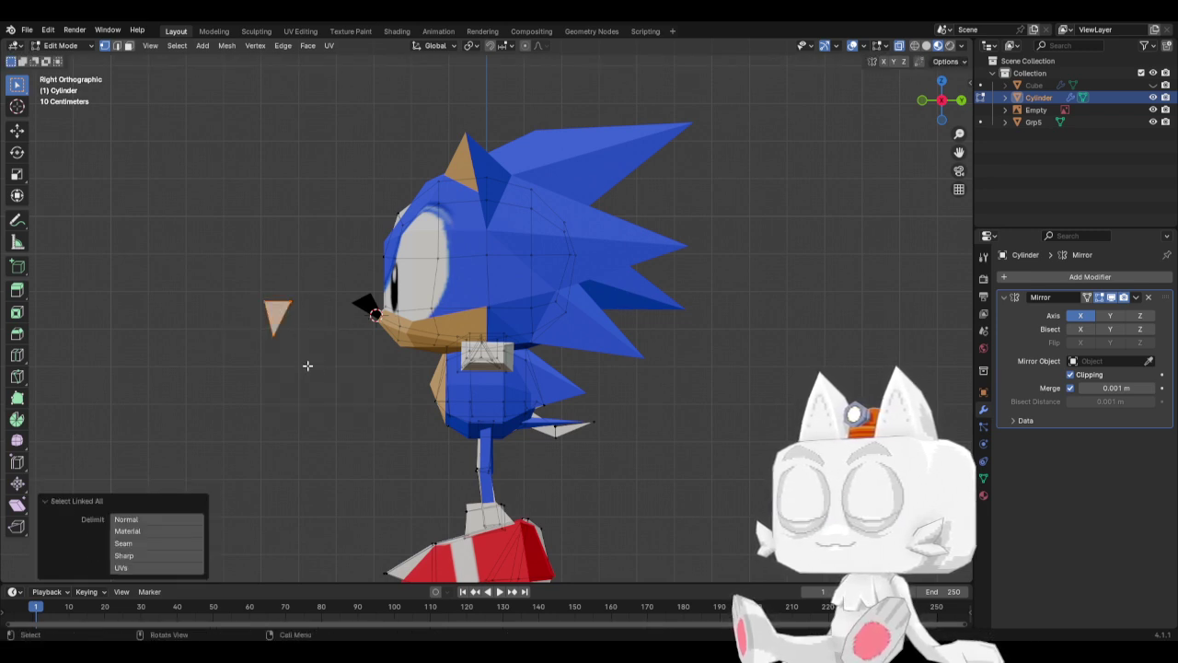
key(r)
click(418, 303)
key(g)
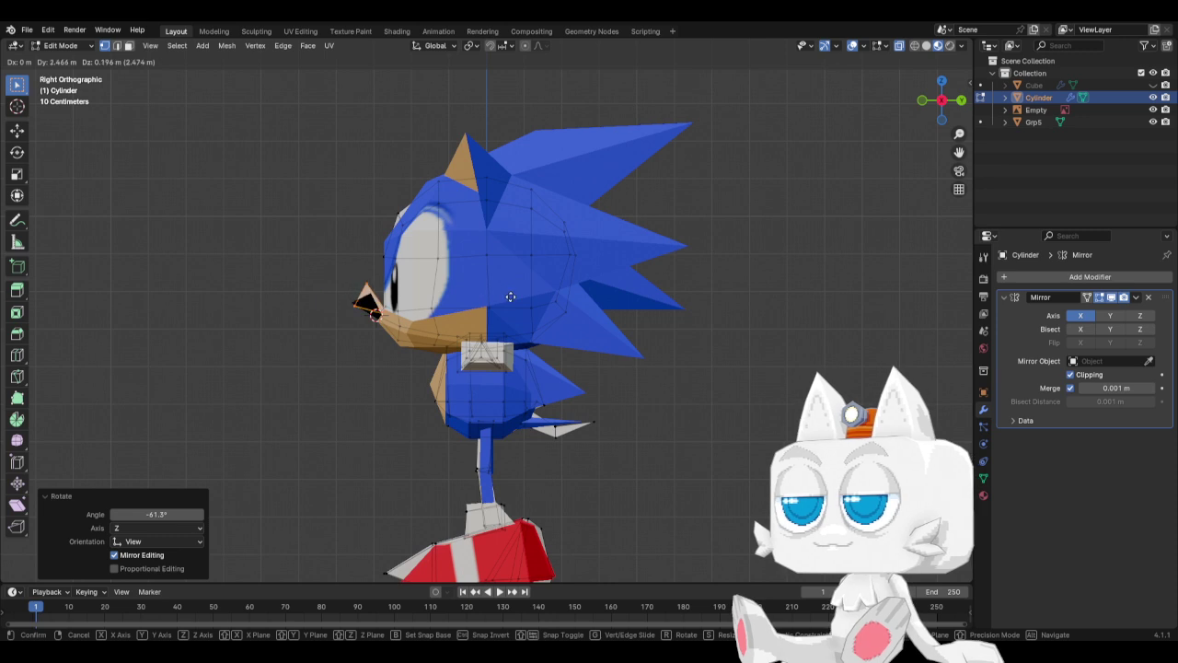
click(350, 290)
Scale the selected nose vertices to about 0.707 and rotate them about 27.6° to match the Sonic model's nose.
drag(322, 274, 381, 325)
key(s)
click(402, 350)
key(r)
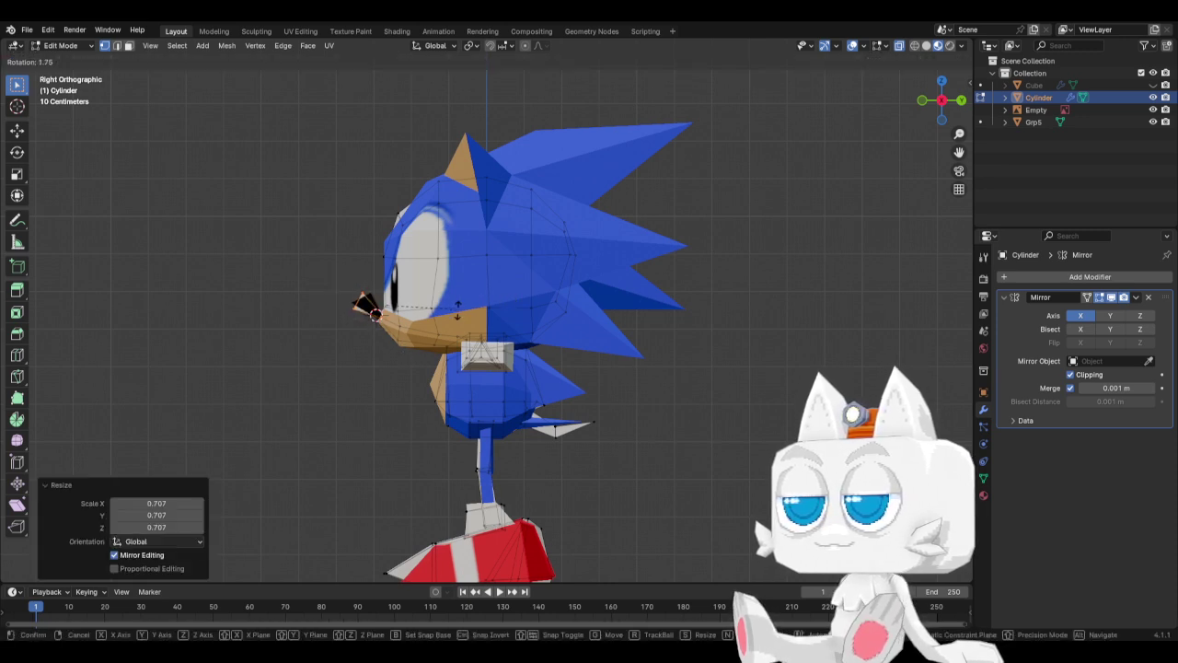
click(451, 337)
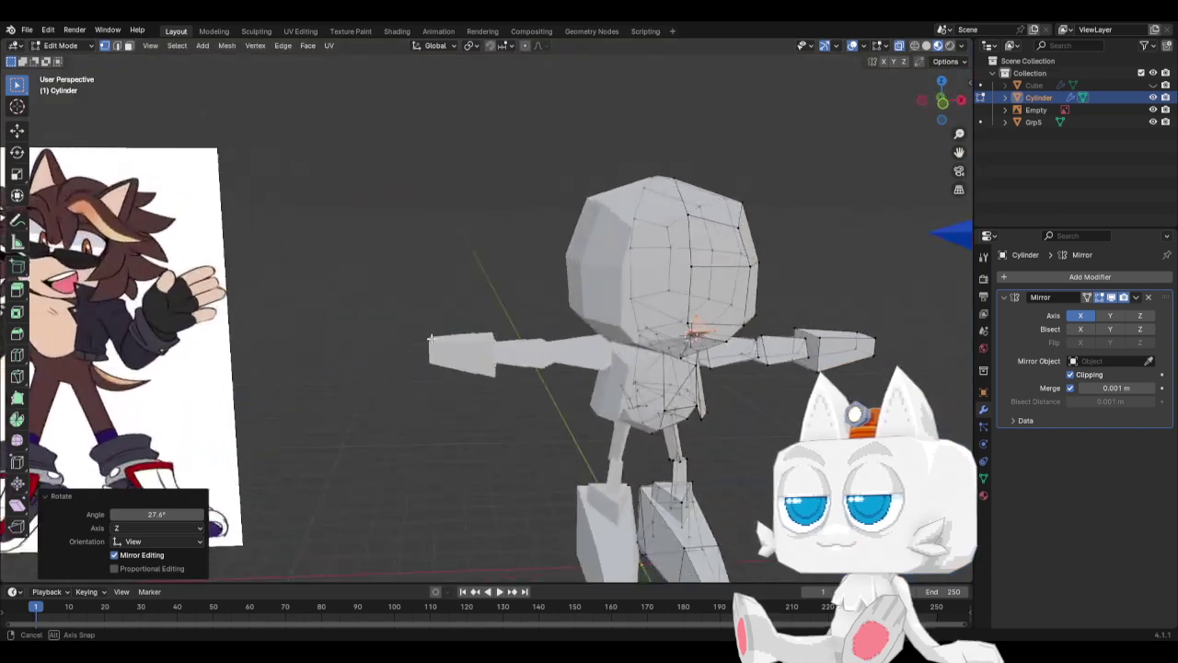
Vertex-slide a vertex of the nose along its edge by a factor of about 0.925.
middle_drag(423, 336, 559, 336)
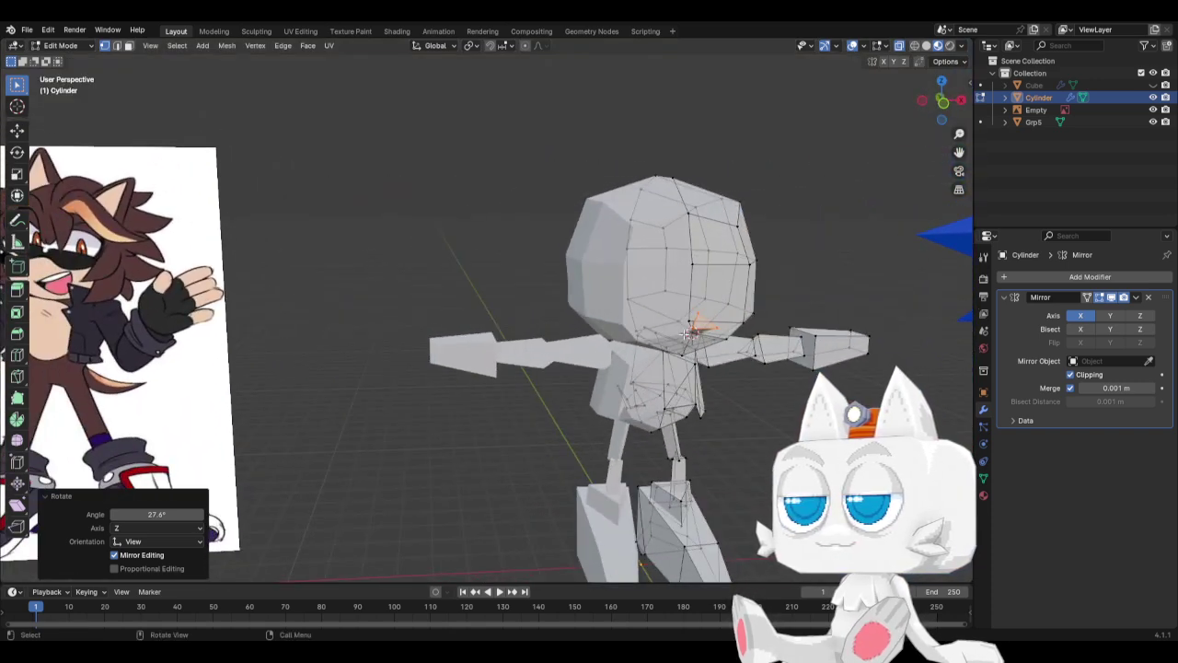
click(727, 336)
key(shift+v)
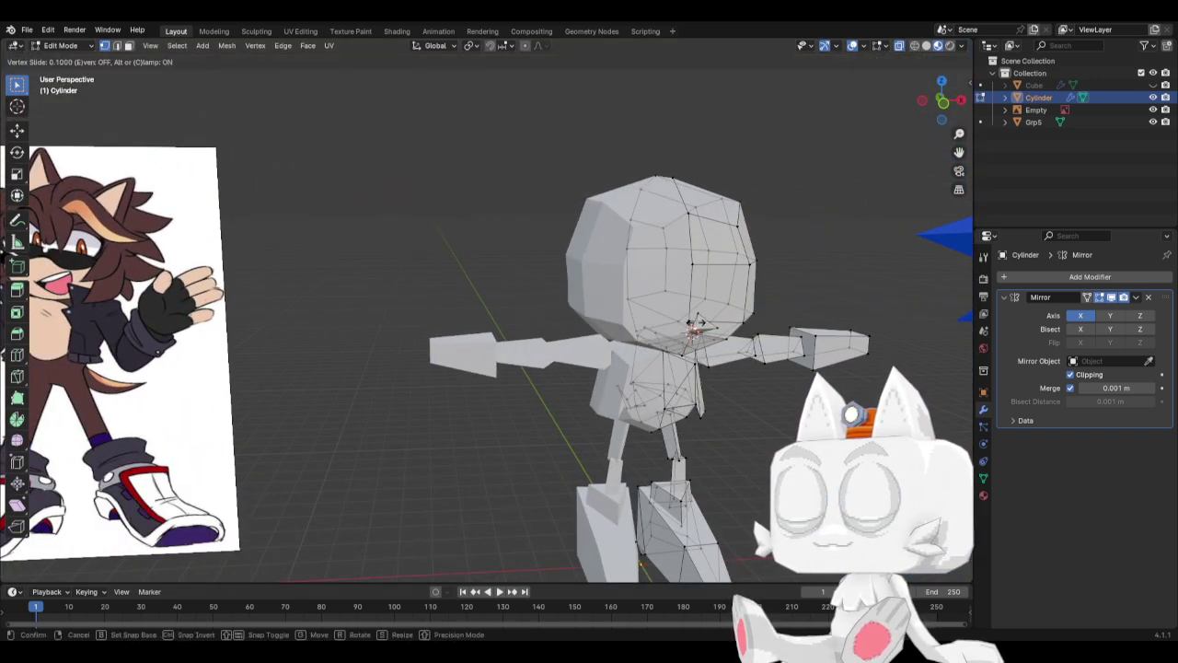
click(716, 322)
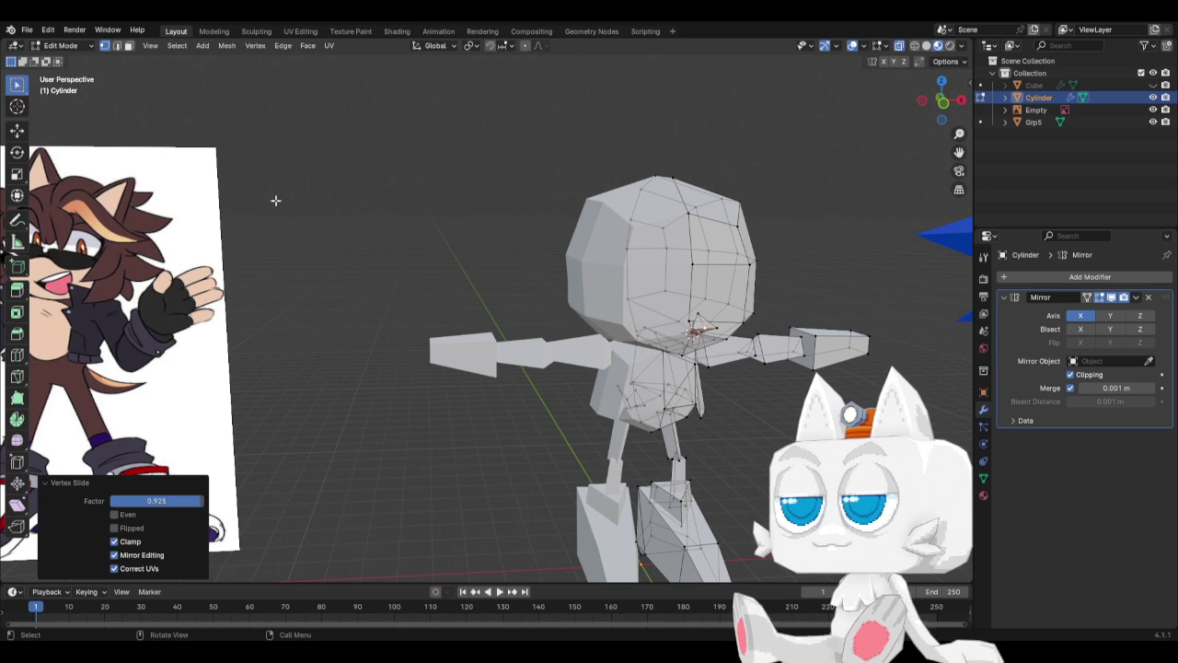
click(129, 46)
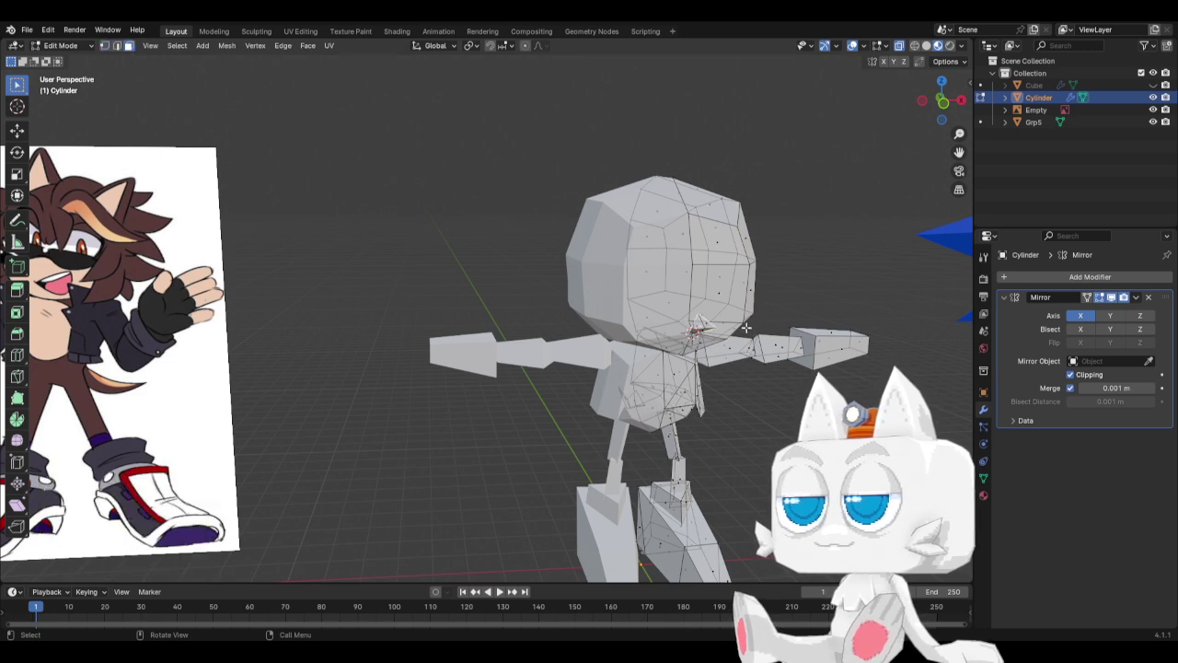
middle_drag(748, 341, 488, 357)
key(x)
key(Escape)
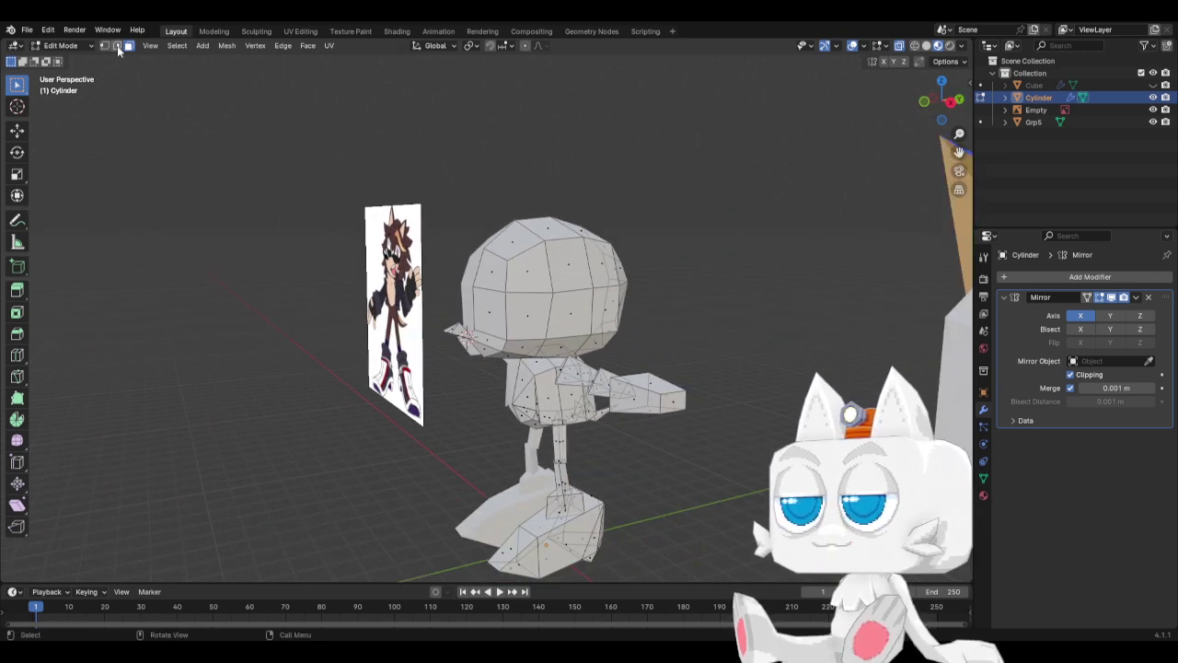
Fine-tune the position of the nose's front vertex against the Sonic model in right side view.
scroll(370, 368, up, 5)
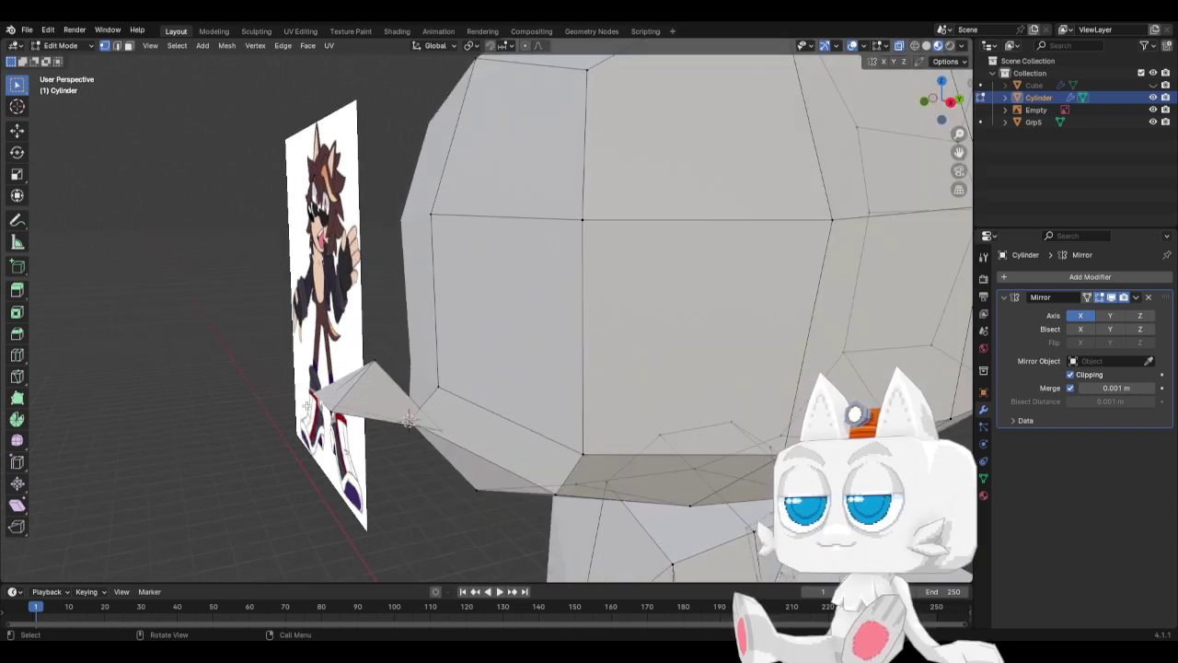
key(KP_3)
key(g)
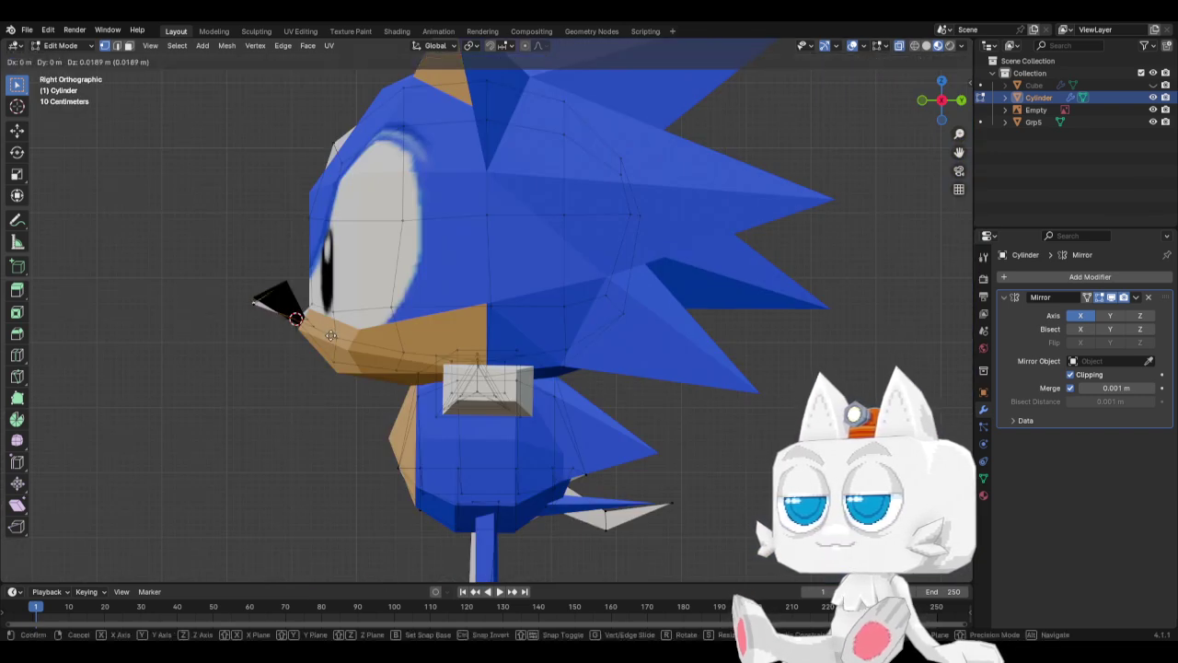
click(327, 330)
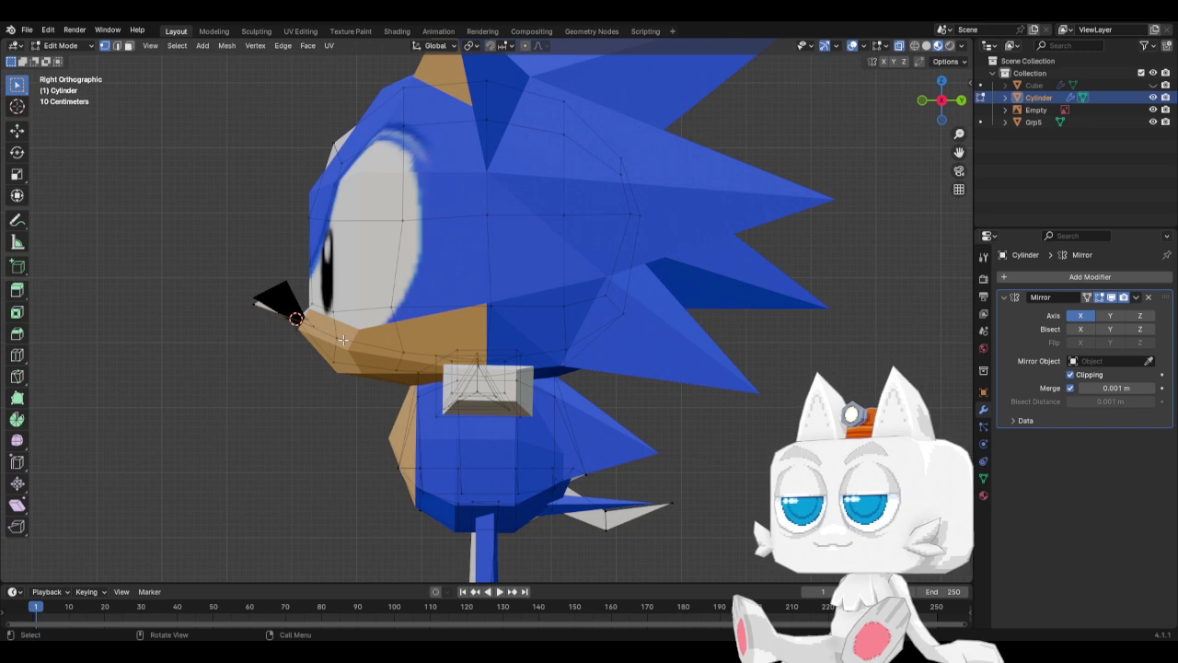
middle_drag(342, 340, 524, 360)
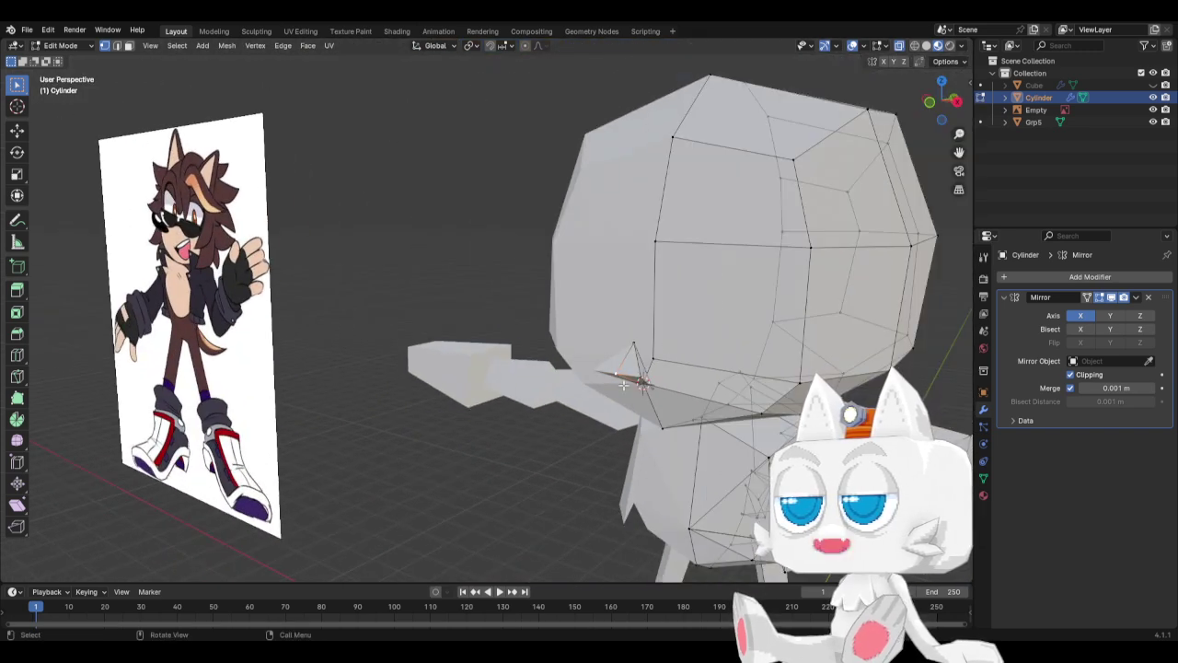
Compare the figure with the reference picture, the Sonic model and the hidden suited character, revealing that character and hiding it again.
key(Tab)
scroll(574, 407, down, 5)
middle_drag(574, 407, 643, 374)
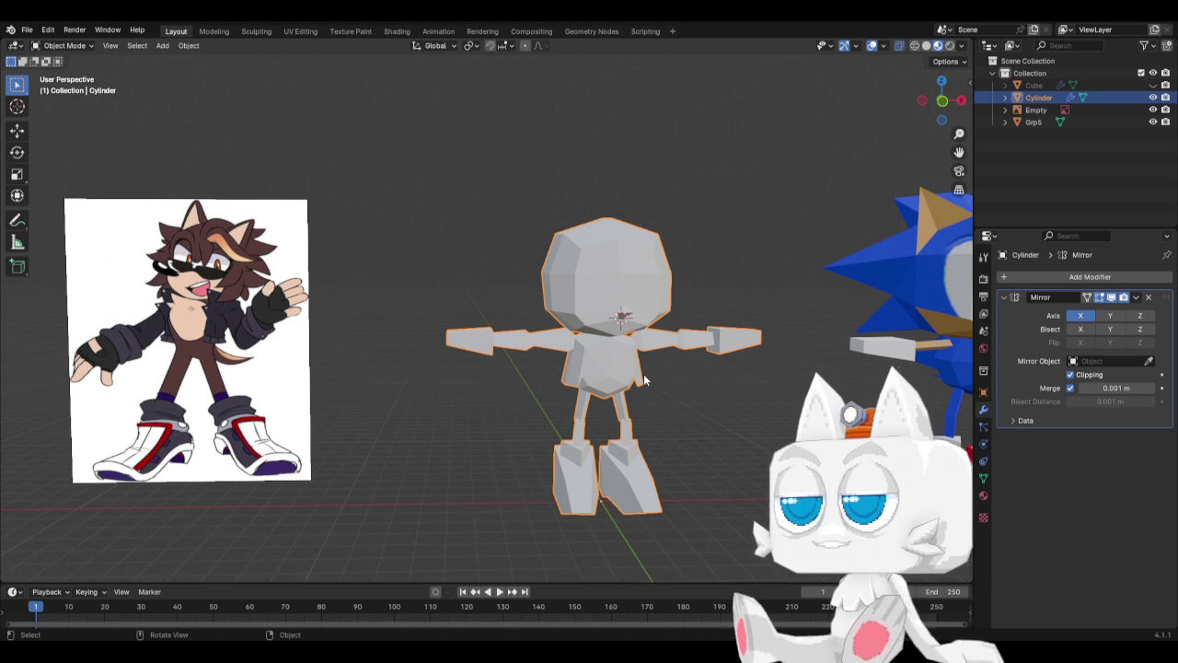
scroll(643, 381, down, 4)
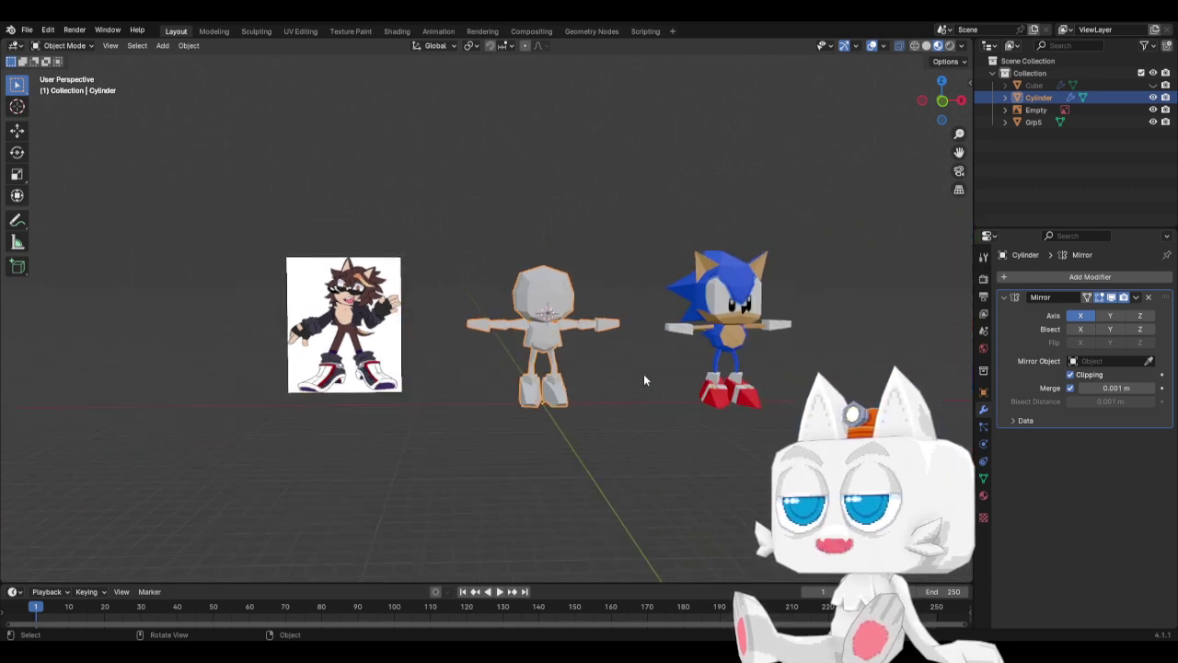
key(alt+h)
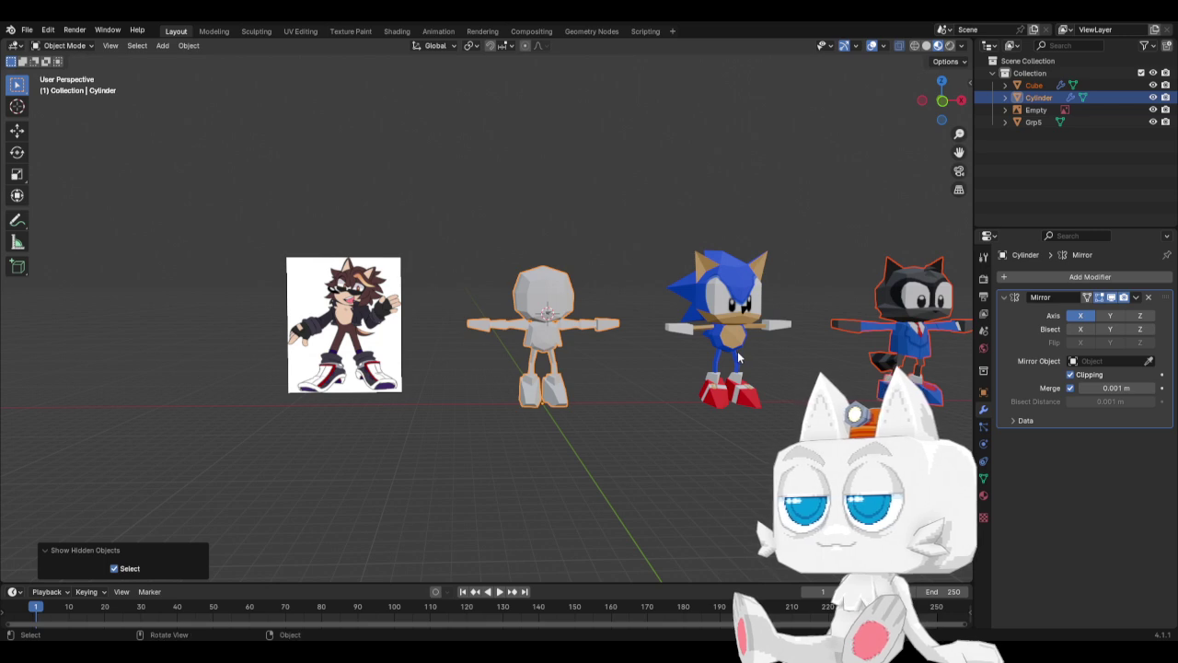
scroll(802, 352, down, 2)
click(802, 352)
click(793, 302)
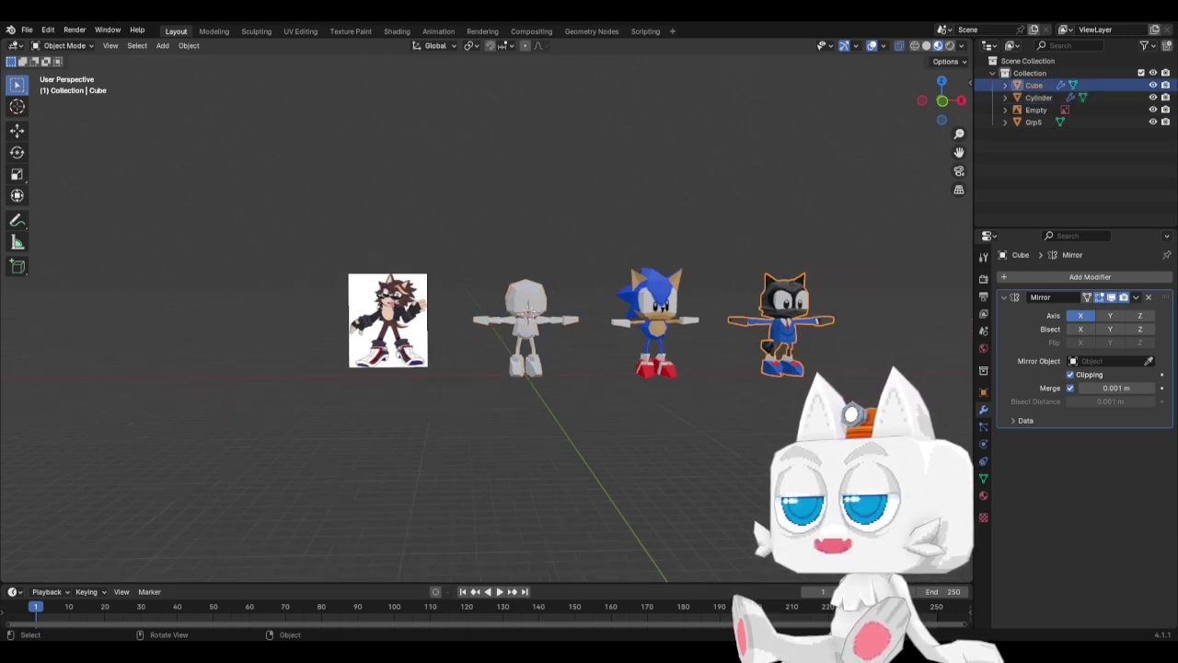
key(h)
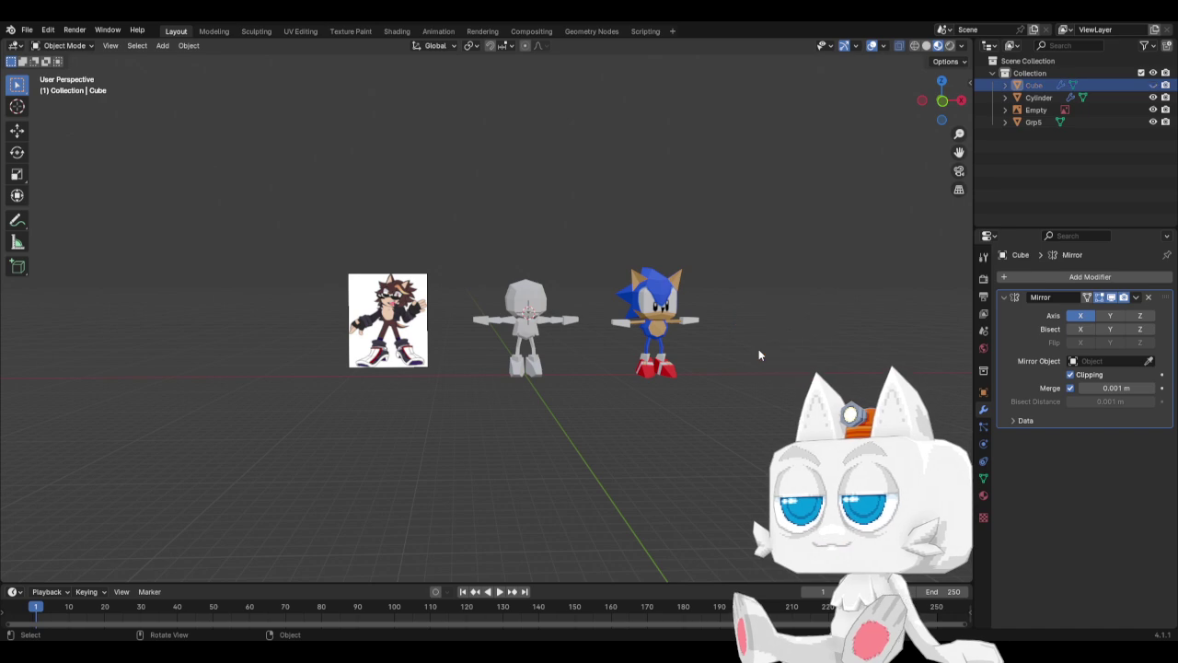
scroll(479, 337, up, 2)
key(KP_1)
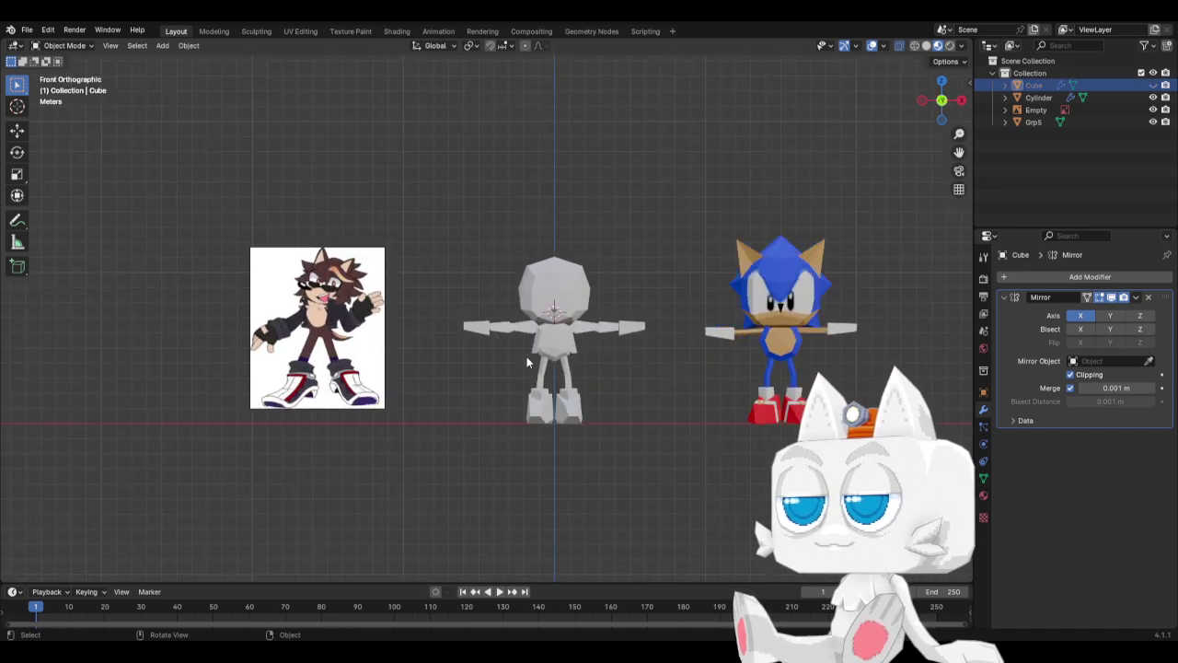
In Edit Mode, knife-cut new edges beneath the centre vertex at the lower back of the head.
scroll(568, 365, up, 2)
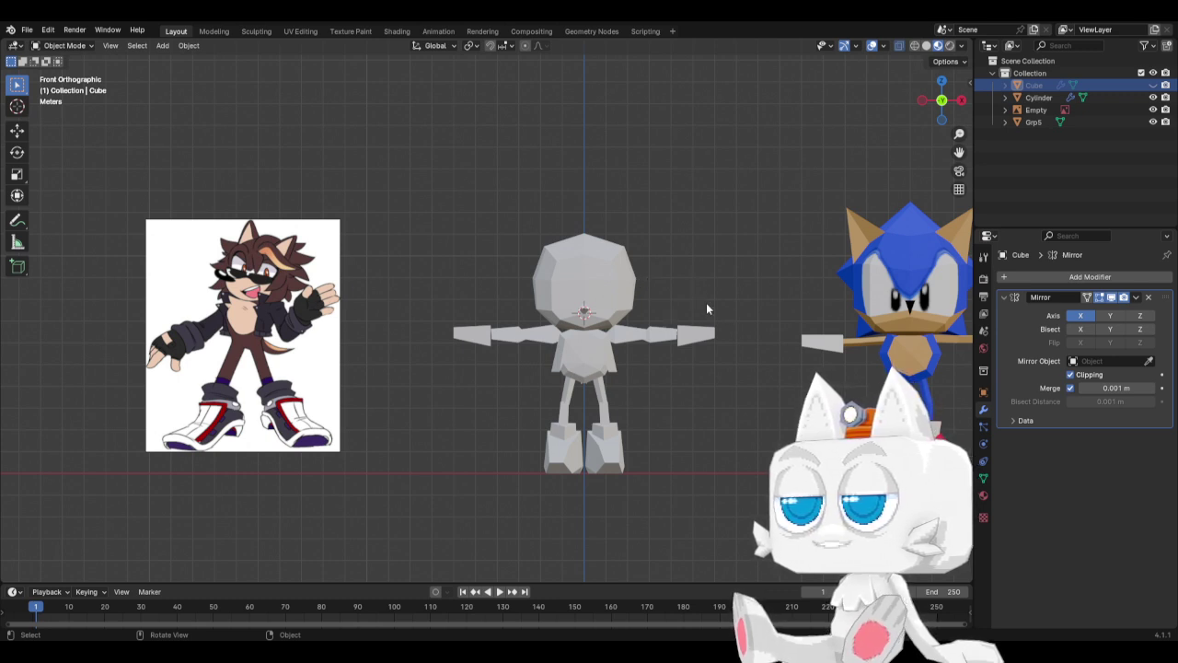
middle_drag(652, 313, 597, 322)
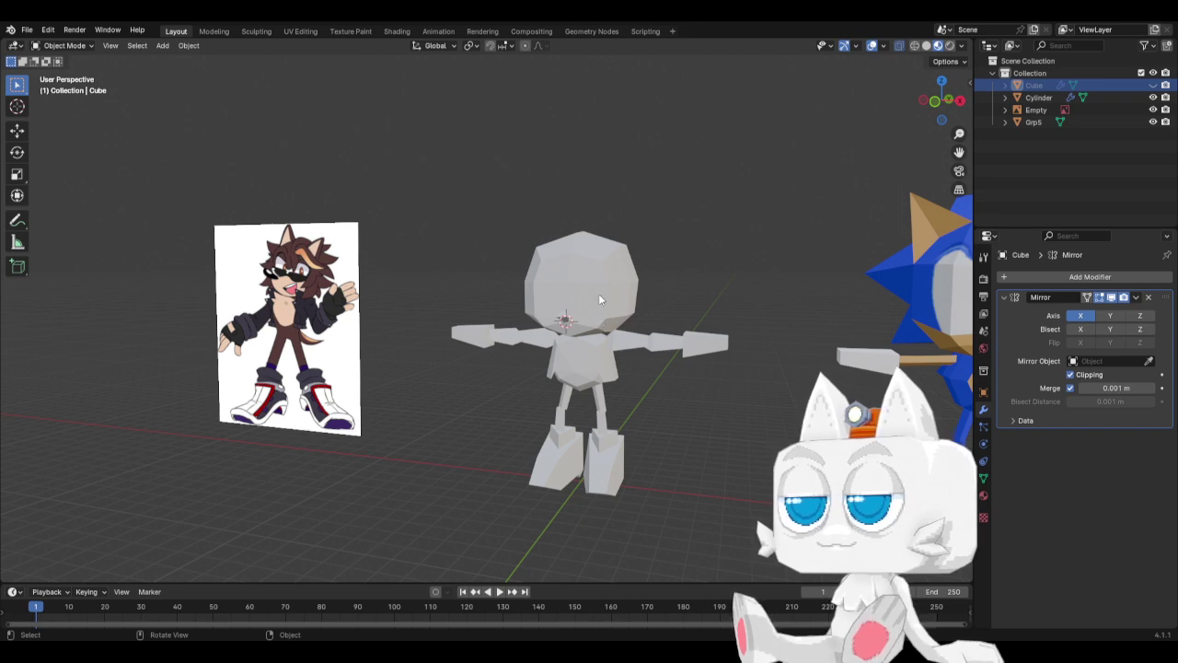
key(KP_3)
middle_drag(599, 300, 444, 318)
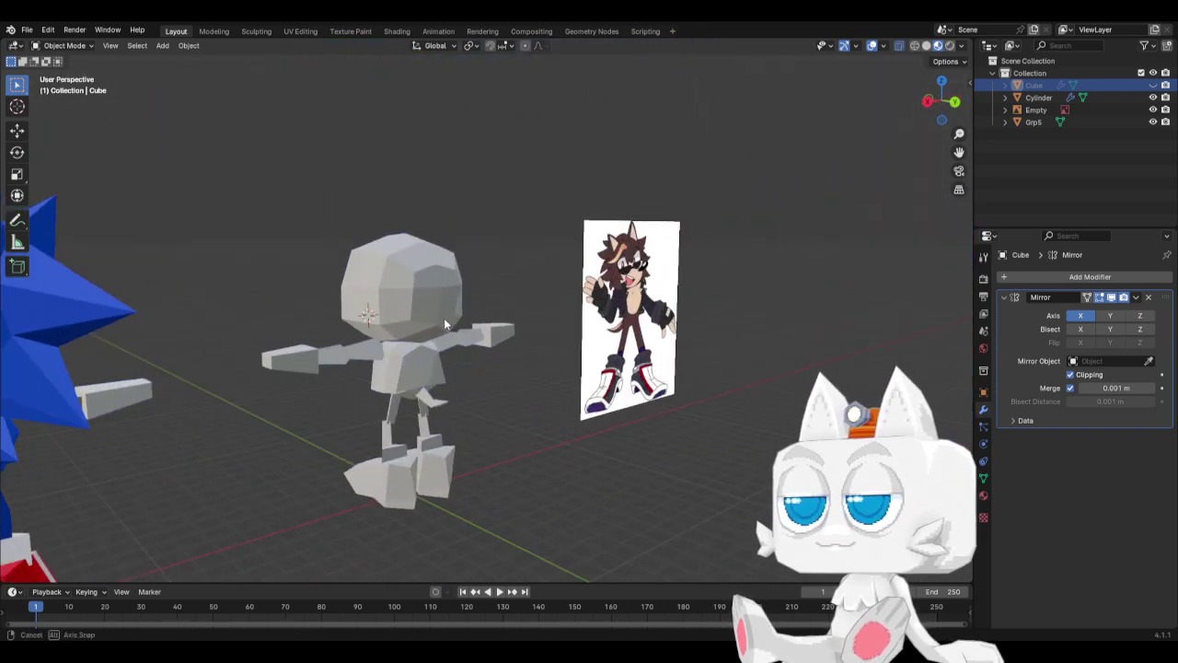
right_click(462, 324)
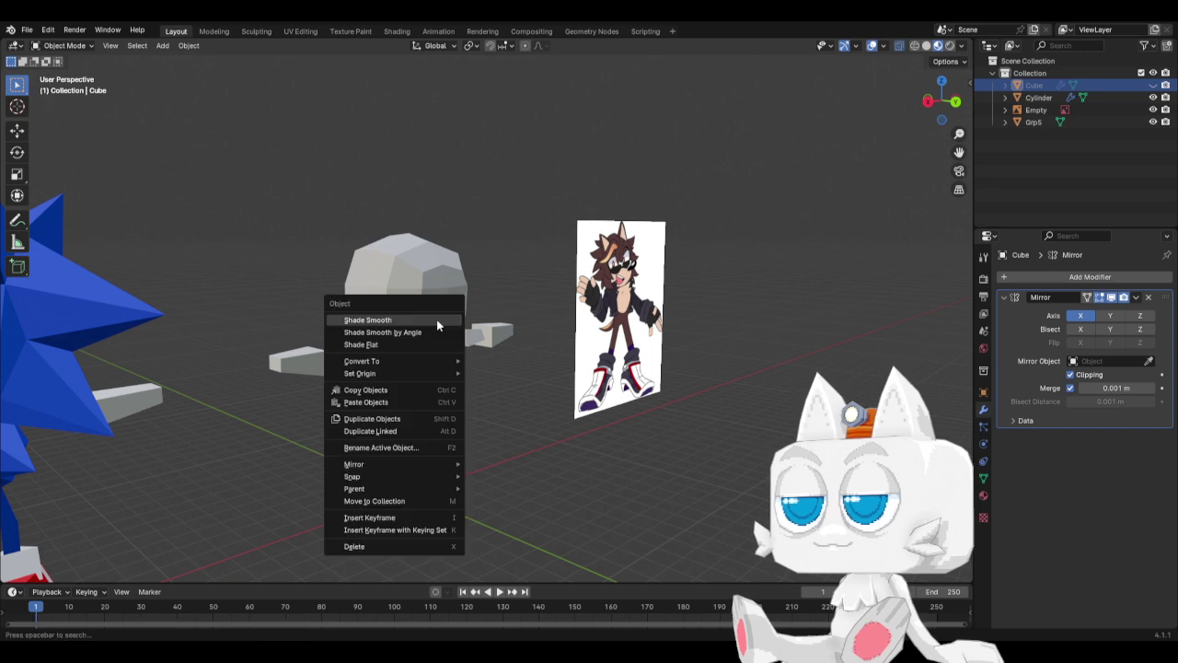
key(Escape)
click(442, 269)
key(Tab)
scroll(455, 278, up, 5)
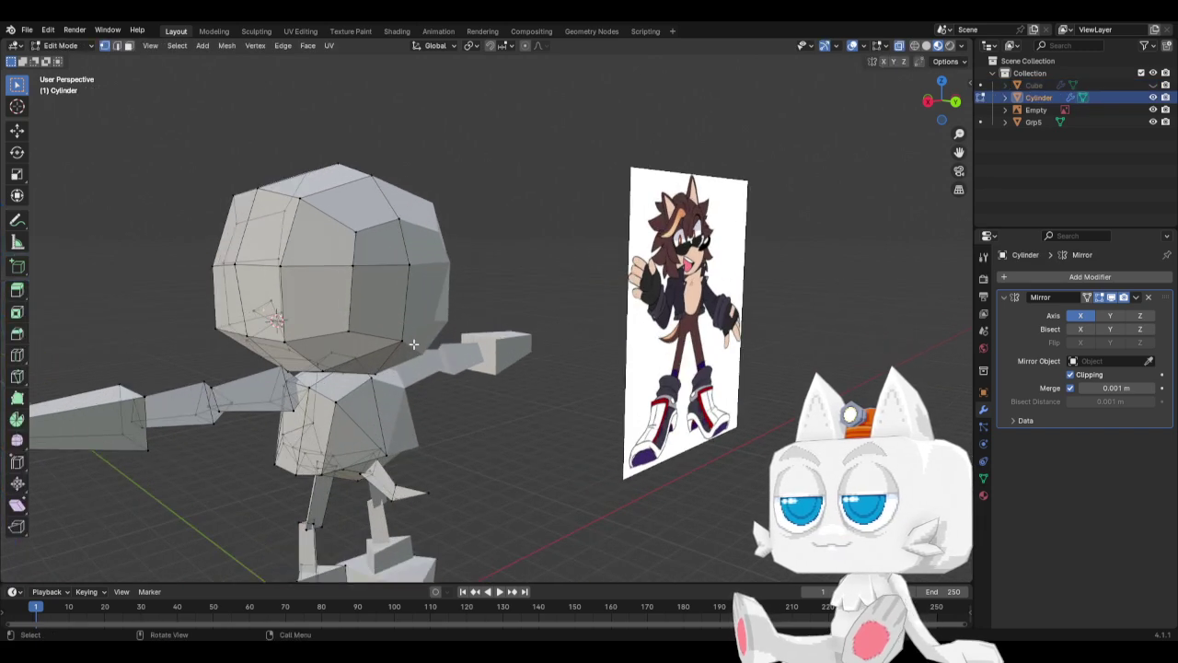
key(KP_3)
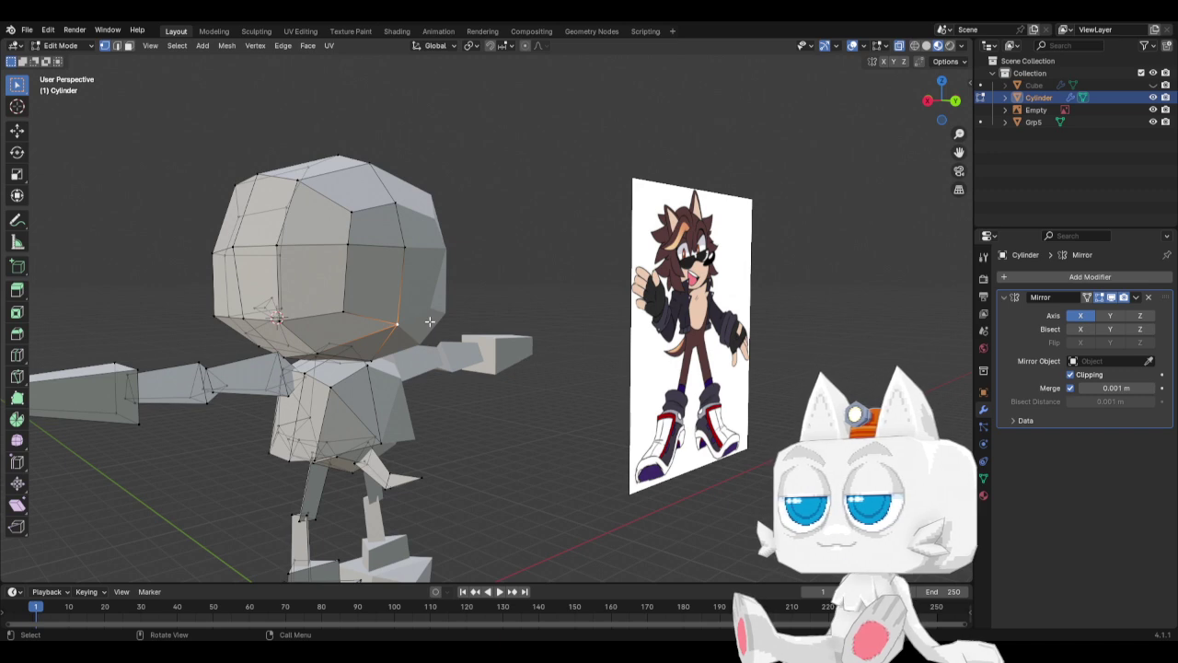
key(k)
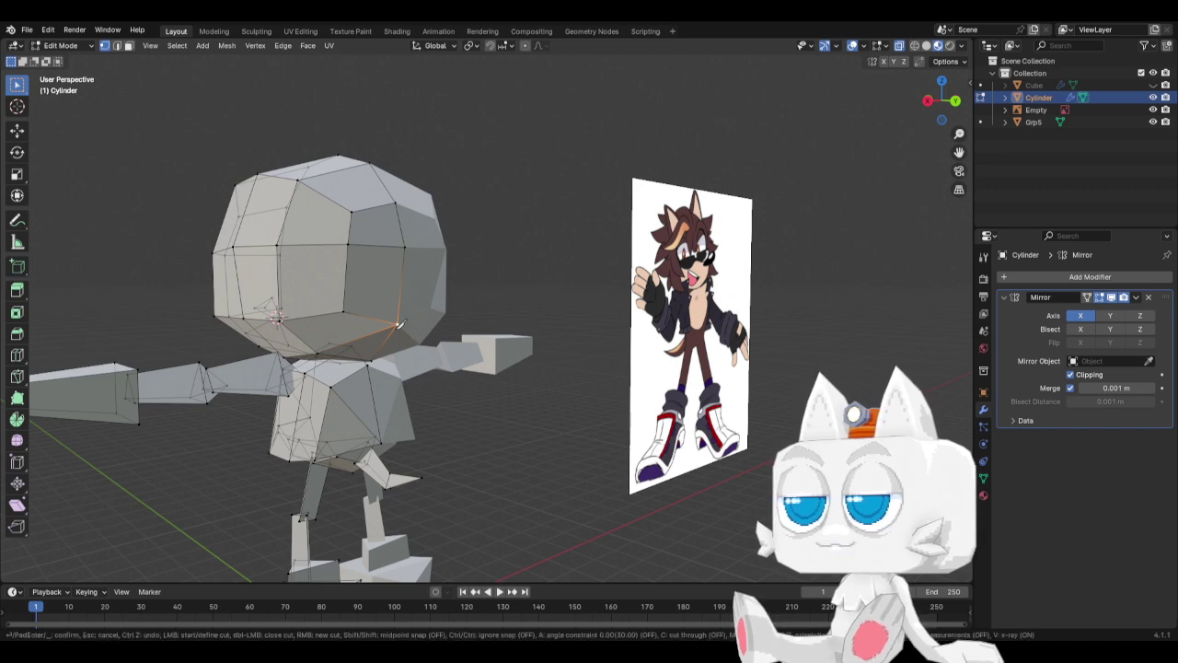
click(343, 311)
click(370, 333)
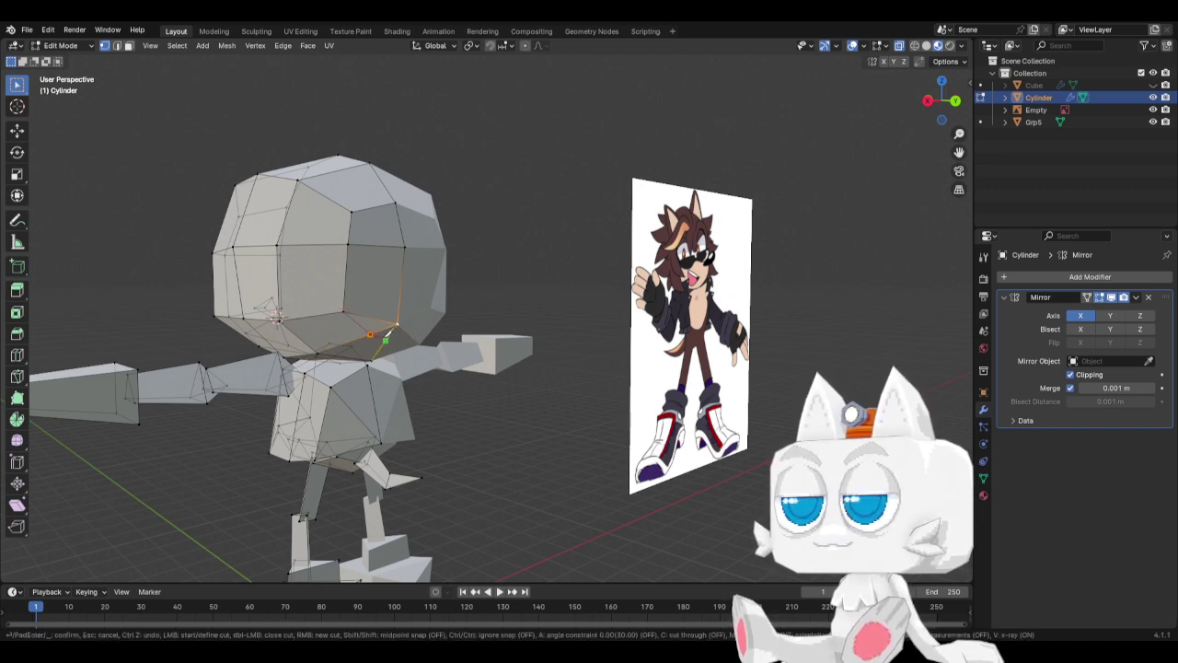
key(Return)
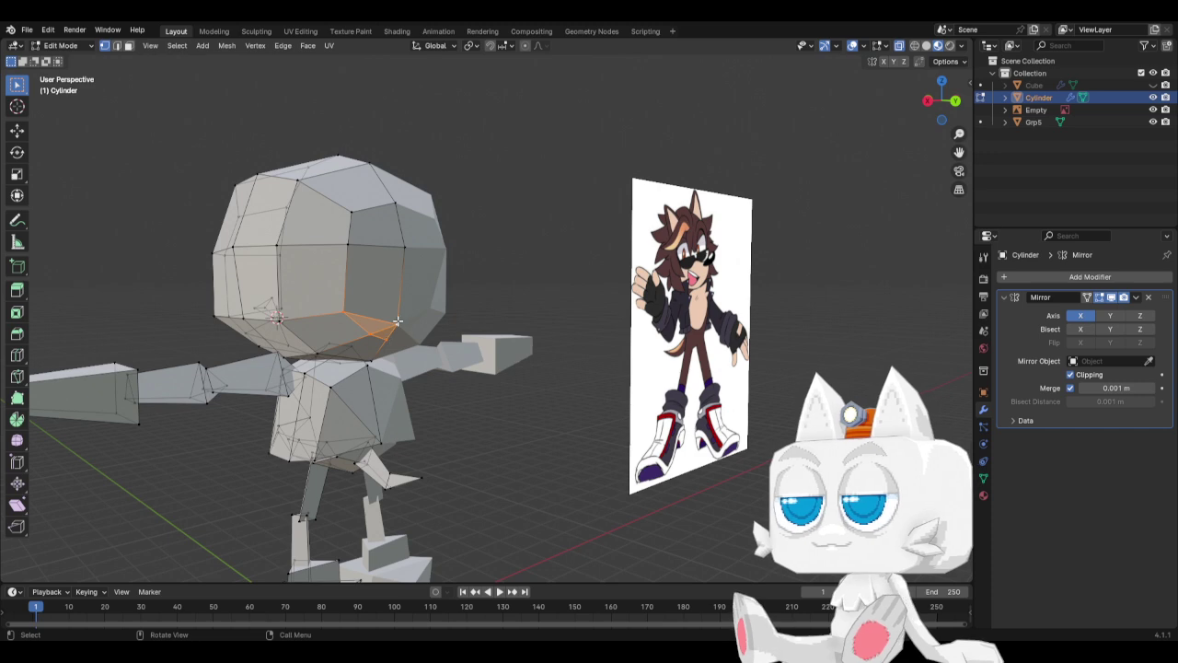
Pull the head's lower back centre vertex about 1.14 m along Y and -0.96 m along Z in side view to form a spike.
click(392, 326)
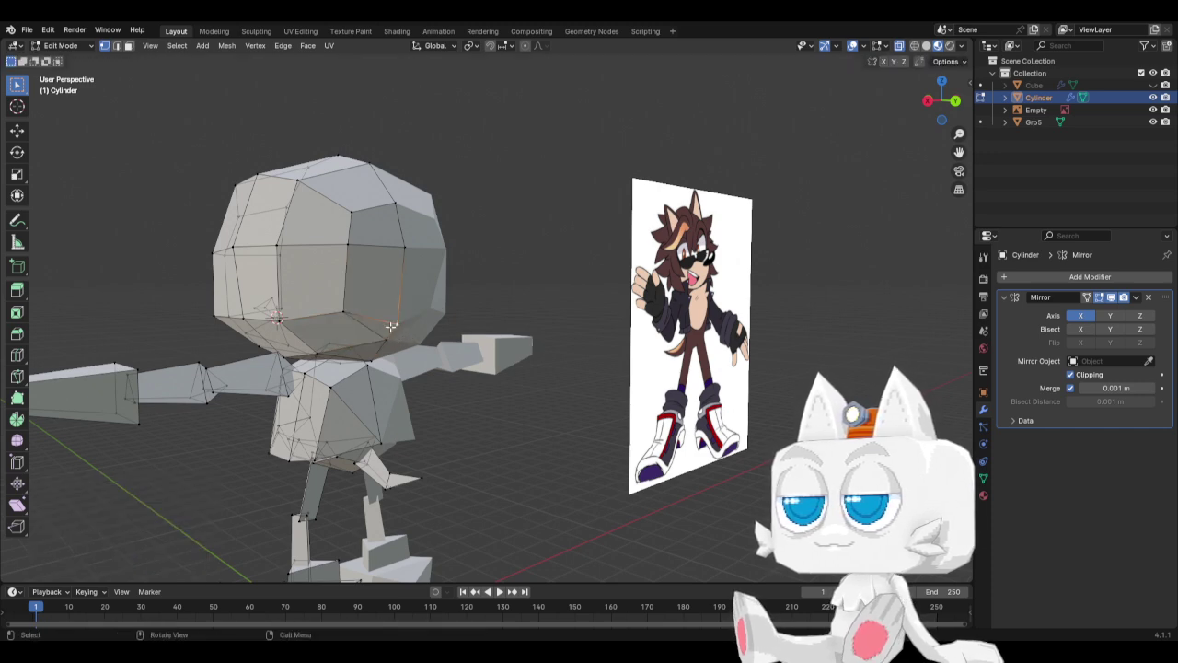
key(ctrl+KP_3)
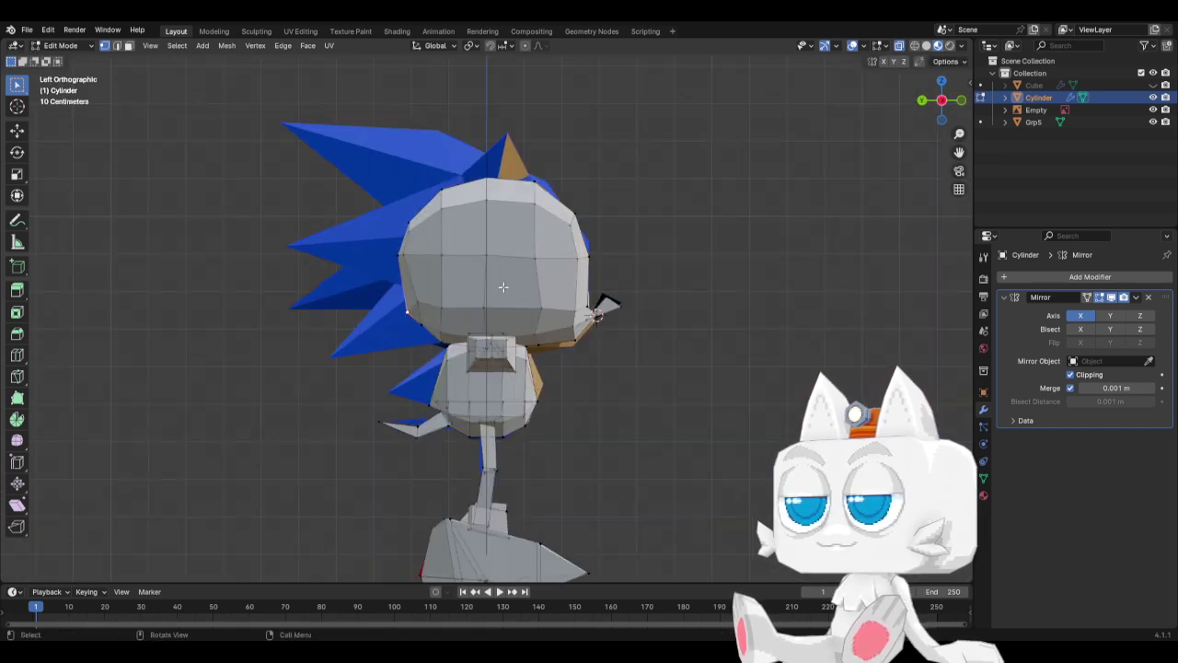
key(g)
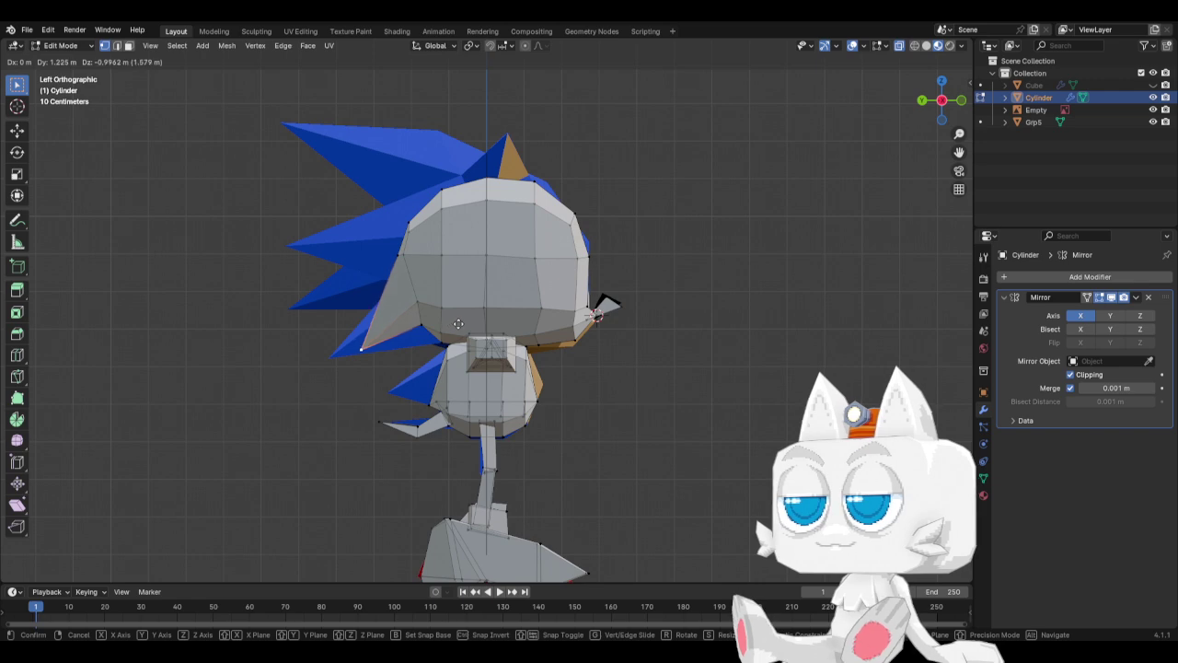
click(454, 320)
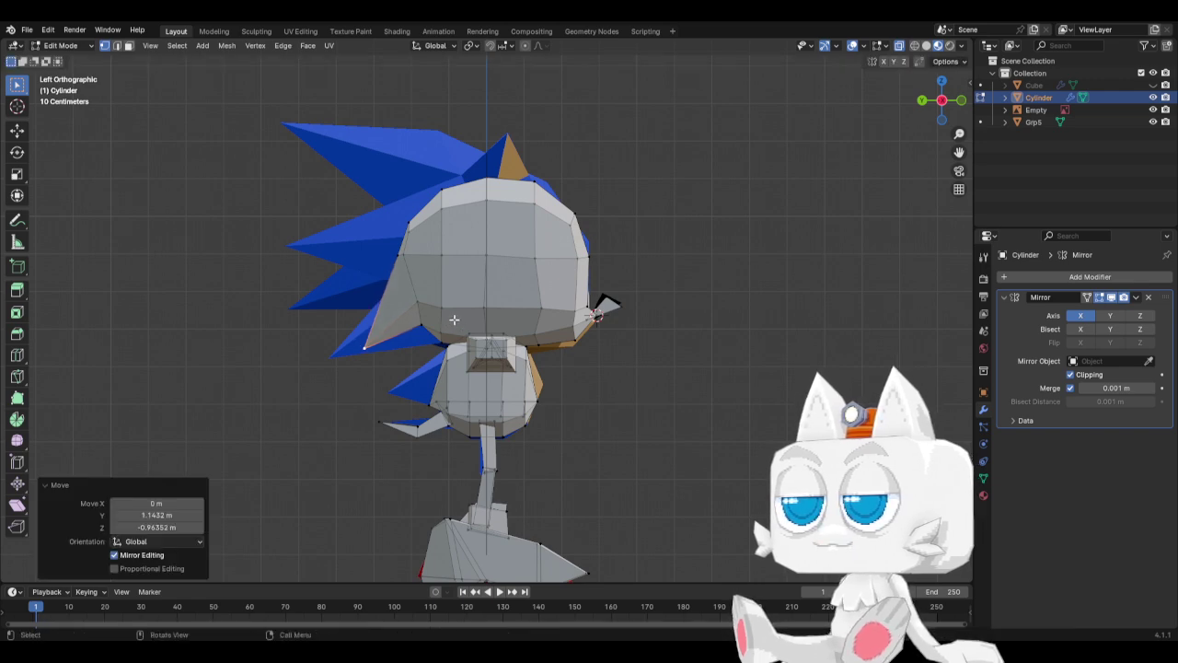
Knife-cut a diagonal edge beside the lower back spike, joining the head's side vertex to the centre vertex above the spike.
key(ctrl+KP_1)
middle_drag(416, 313, 468, 315)
key(k)
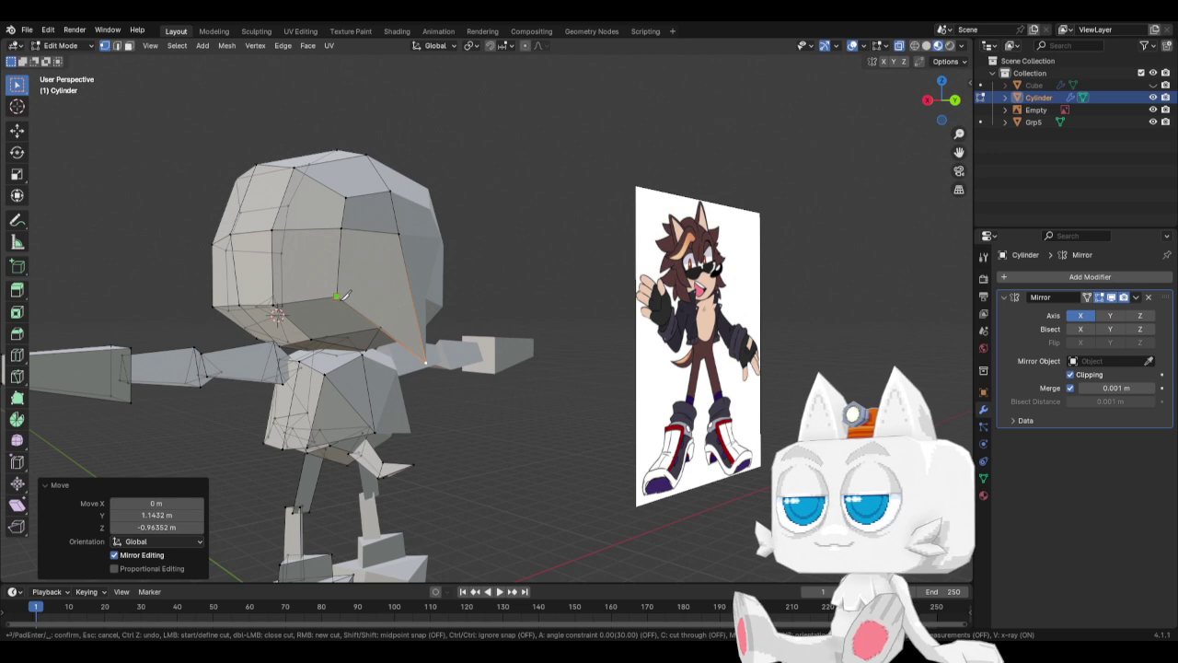
click(342, 228)
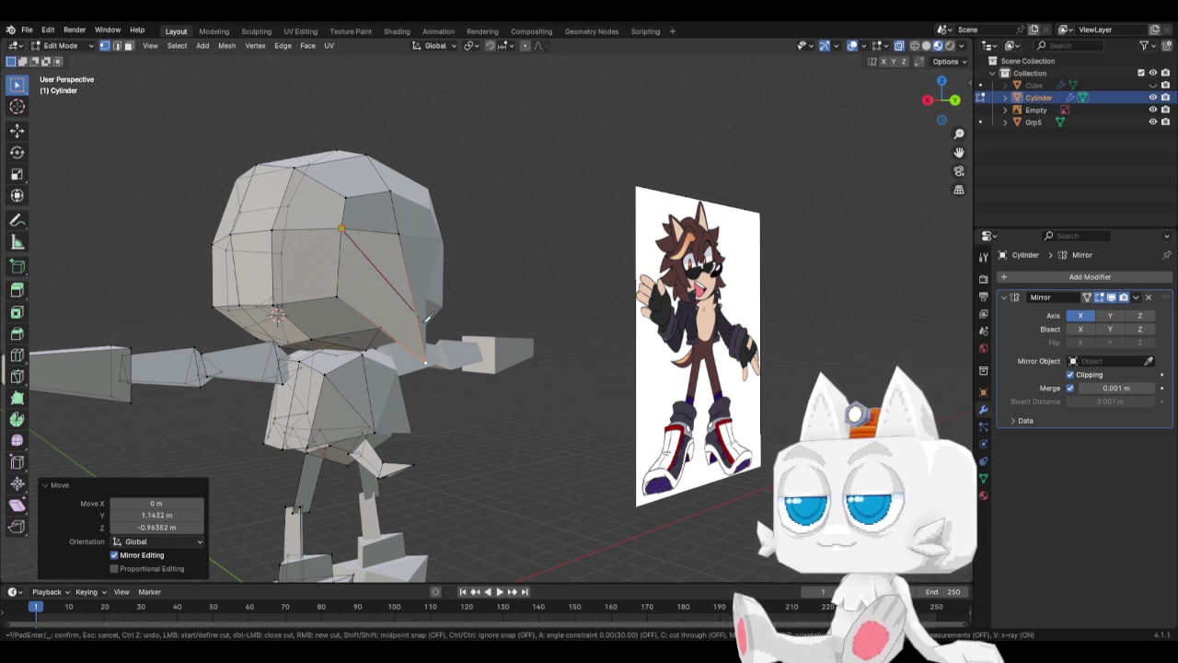
click(425, 352)
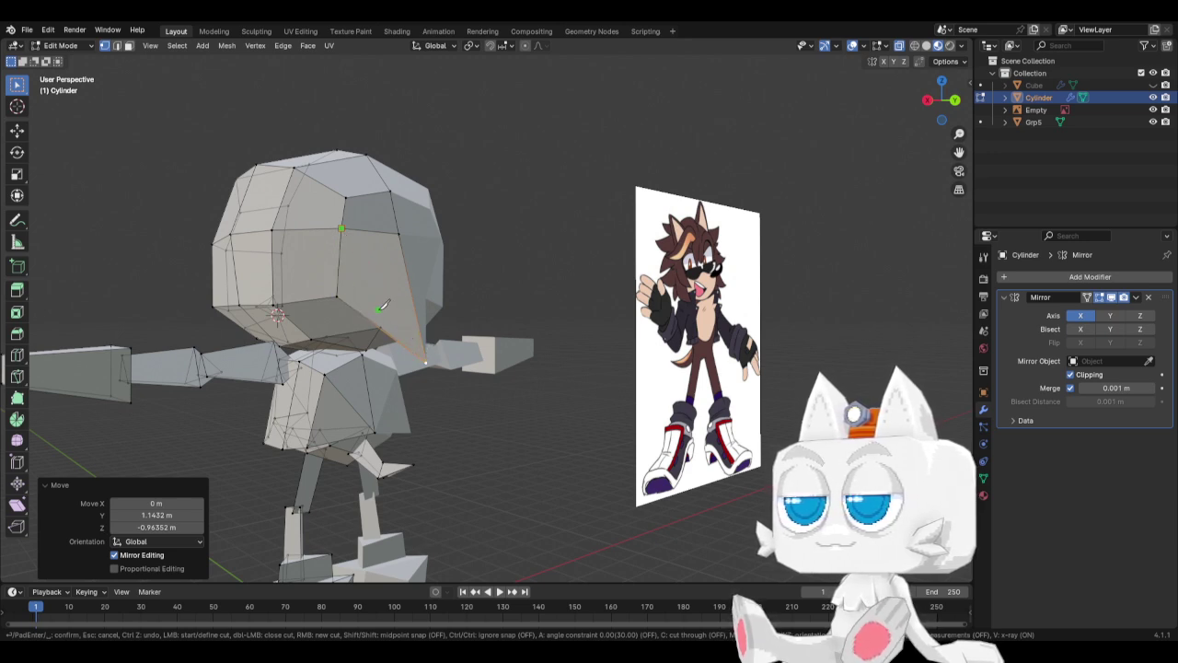
click(397, 232)
key(Return)
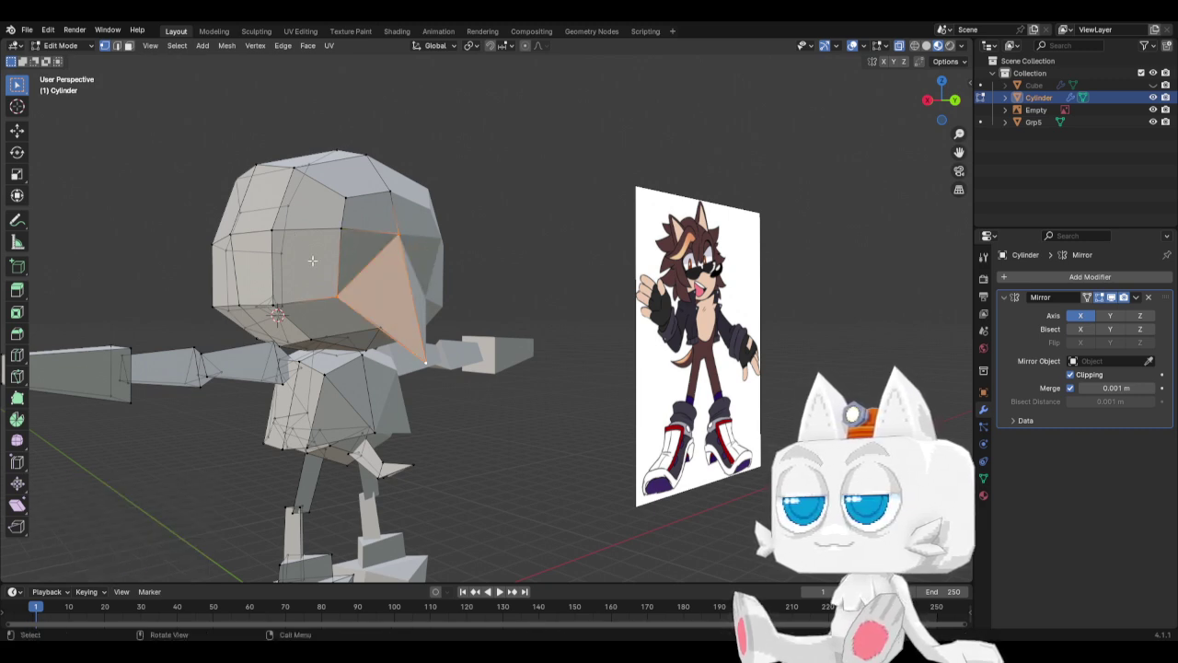
Knife-cut a diamond of edges through the vertices surrounding the vertex at the back side of the head.
key(k)
click(338, 294)
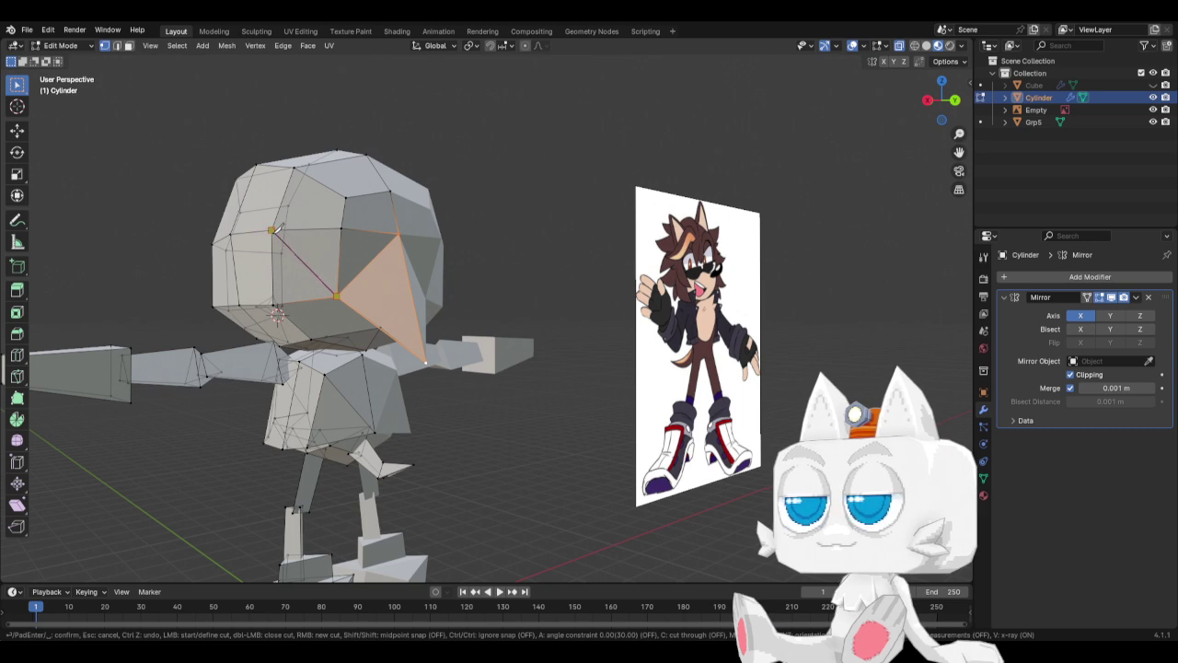
click(345, 197)
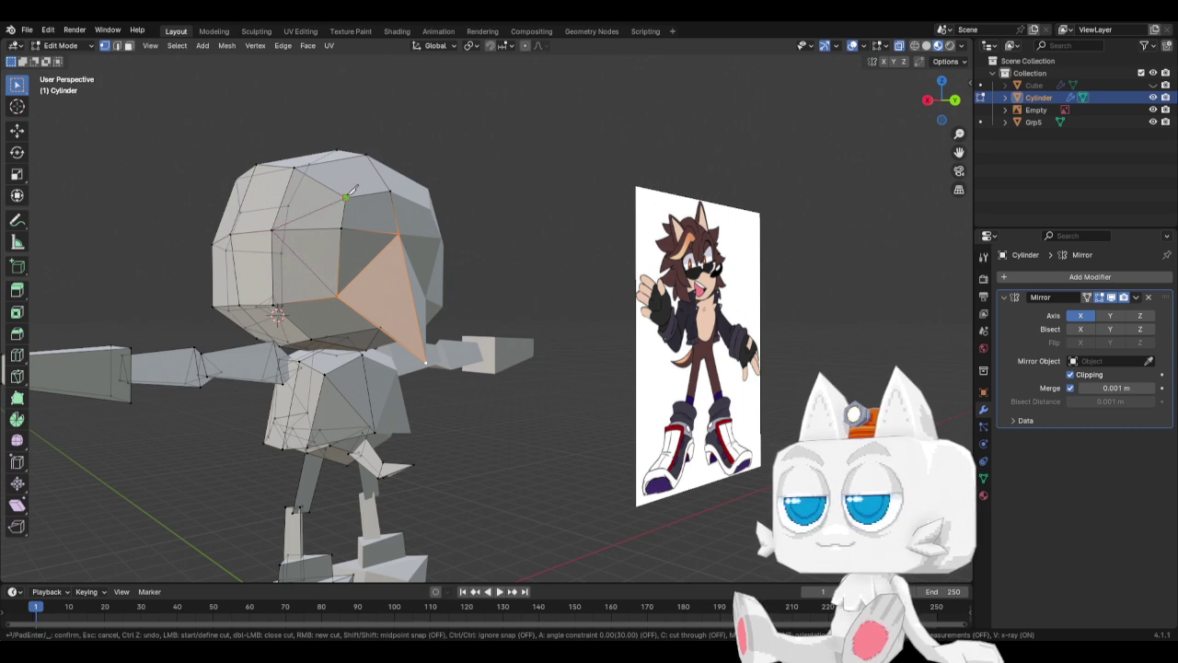
click(396, 225)
key(Return)
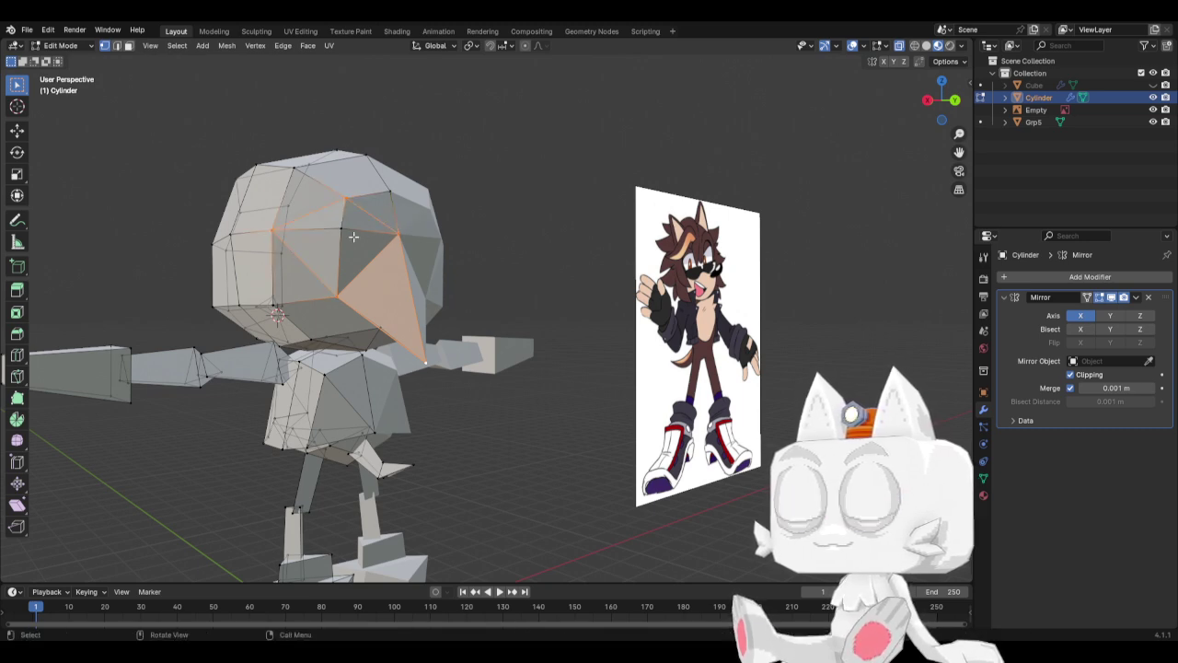
Pull the diamond's middle vertex about 1.78 m along Y and -0.90 m along Z in side view to form a side spike.
click(351, 235)
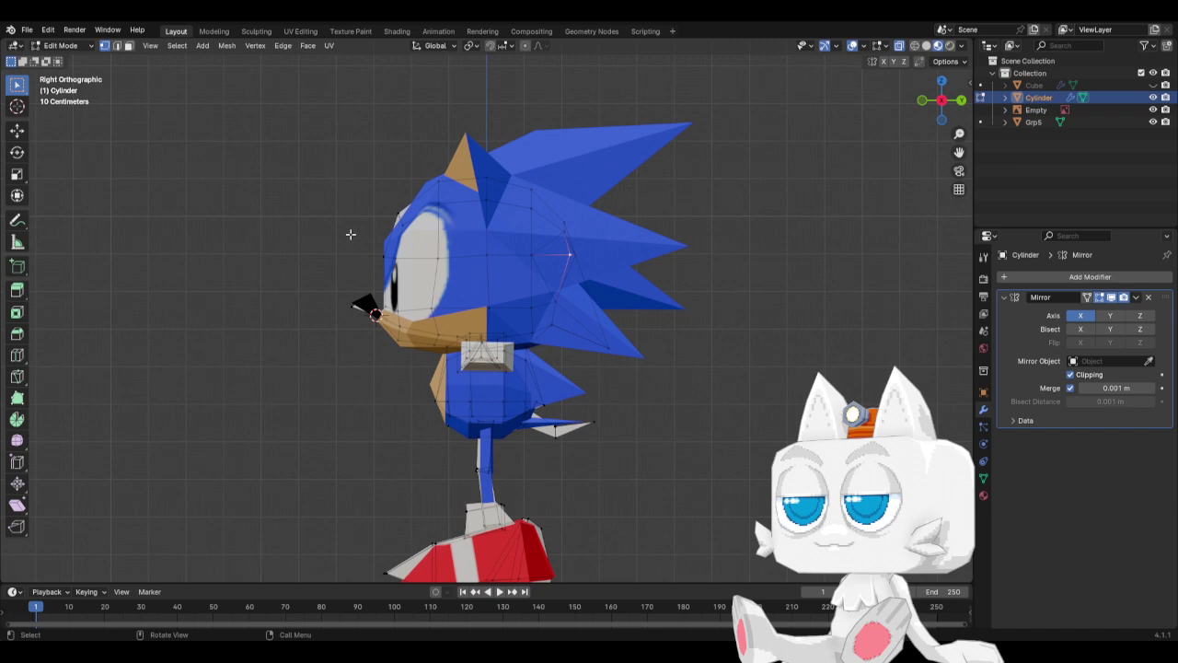
key(g)
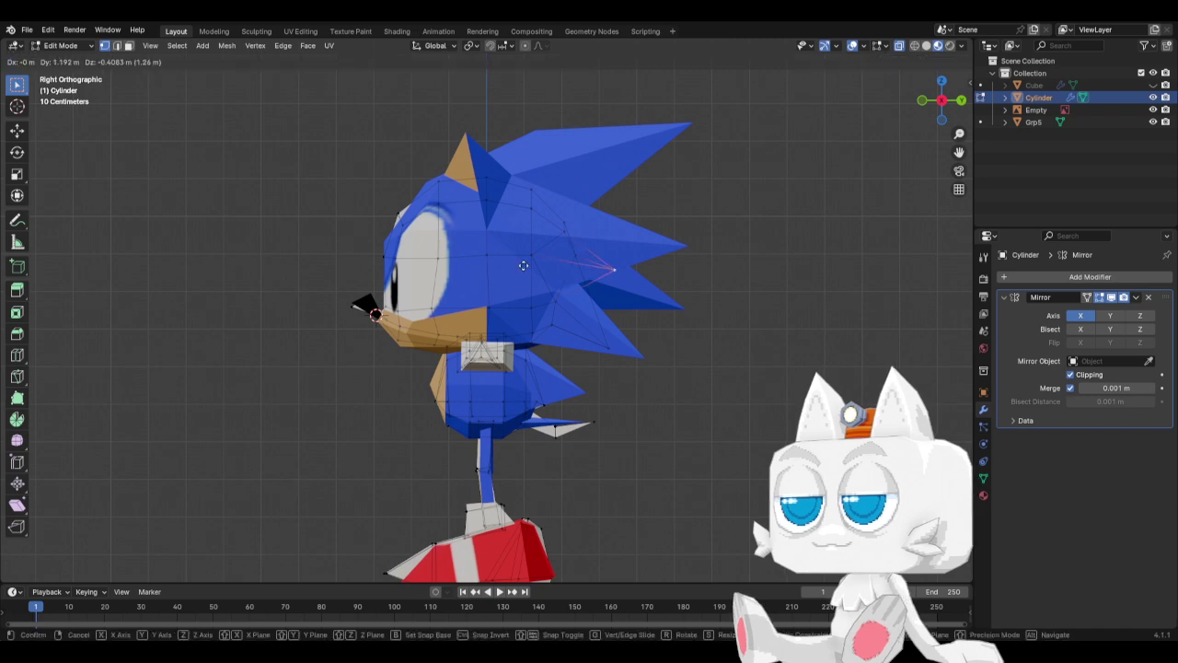
click(542, 283)
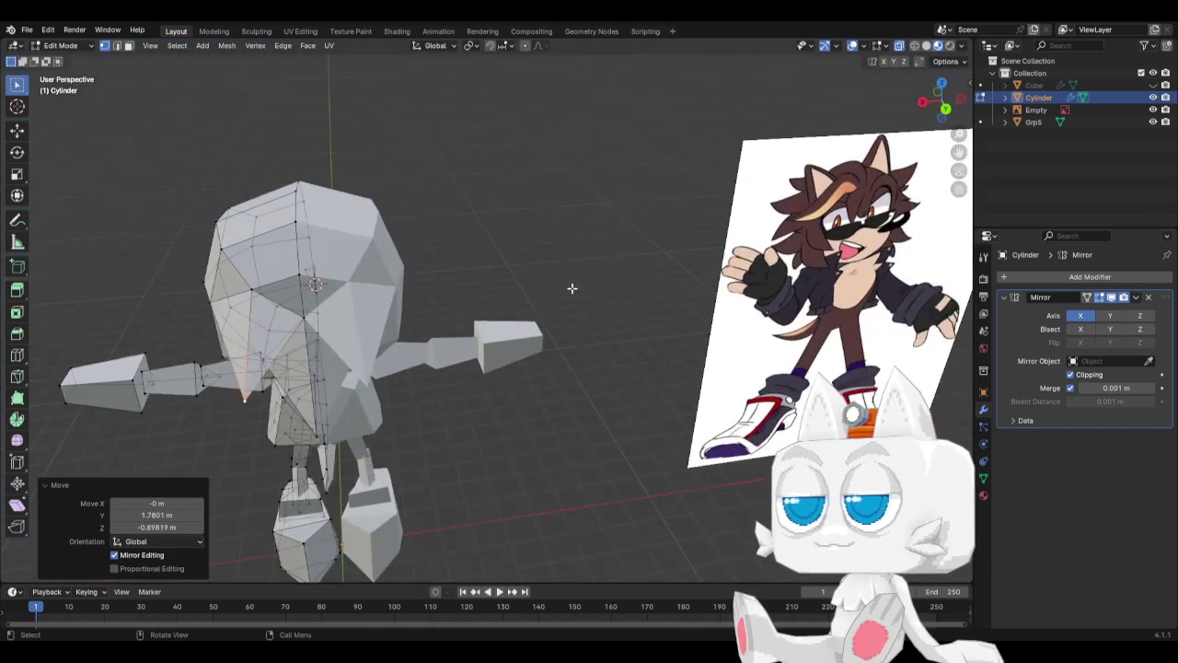
Shift the side spike's tip about 0.51 m in X and -0.29 m in Y in top view, plus another 0.20 m along X.
key(KP_7)
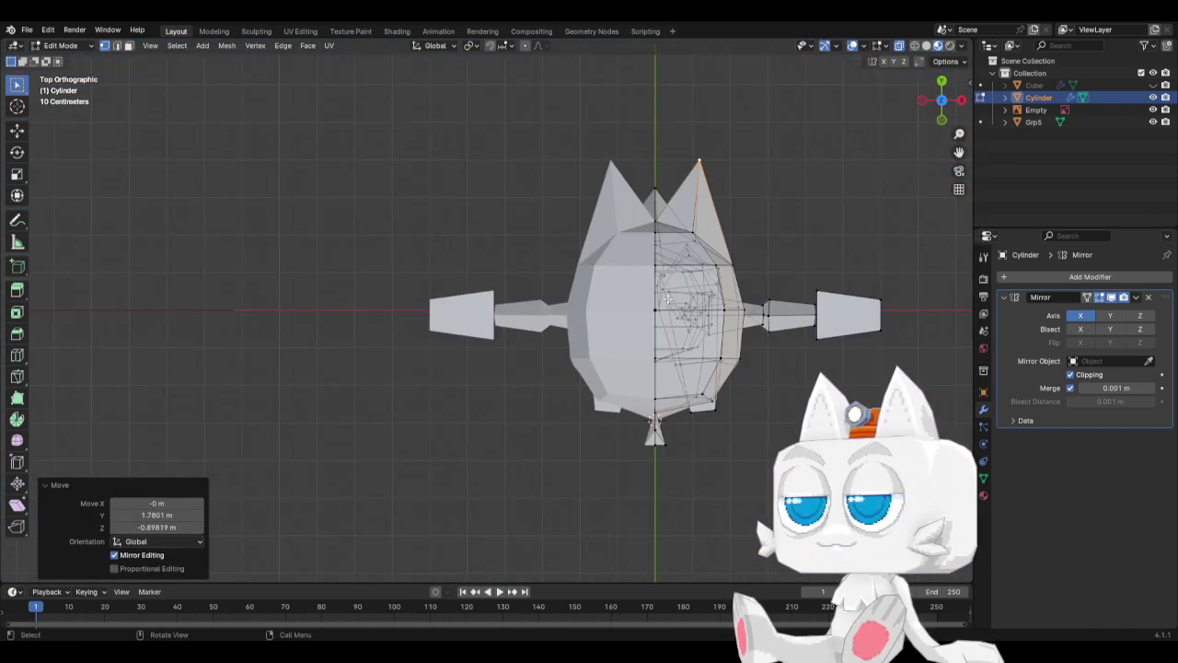
key(g)
click(762, 195)
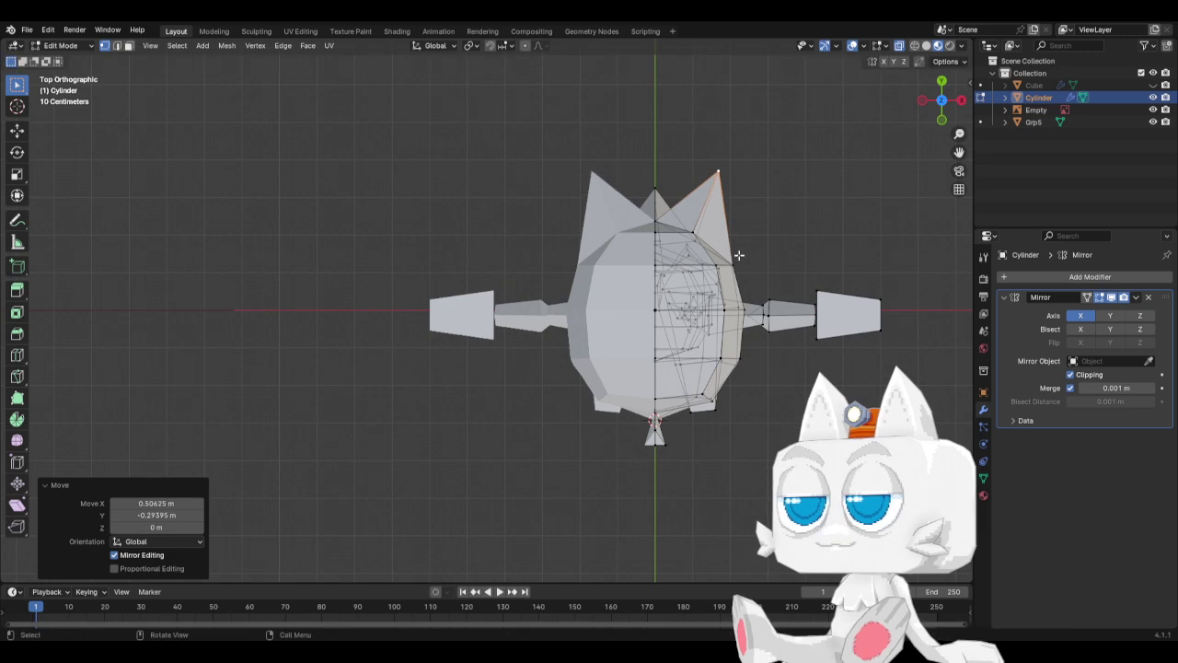
key(g)
key(x)
click(739, 255)
Knife-cut edges around the head's upper back centre vertex and pull it about 1.45 m along Y and -0.11 m along Z as a spike.
middle_drag(738, 255, 644, 386)
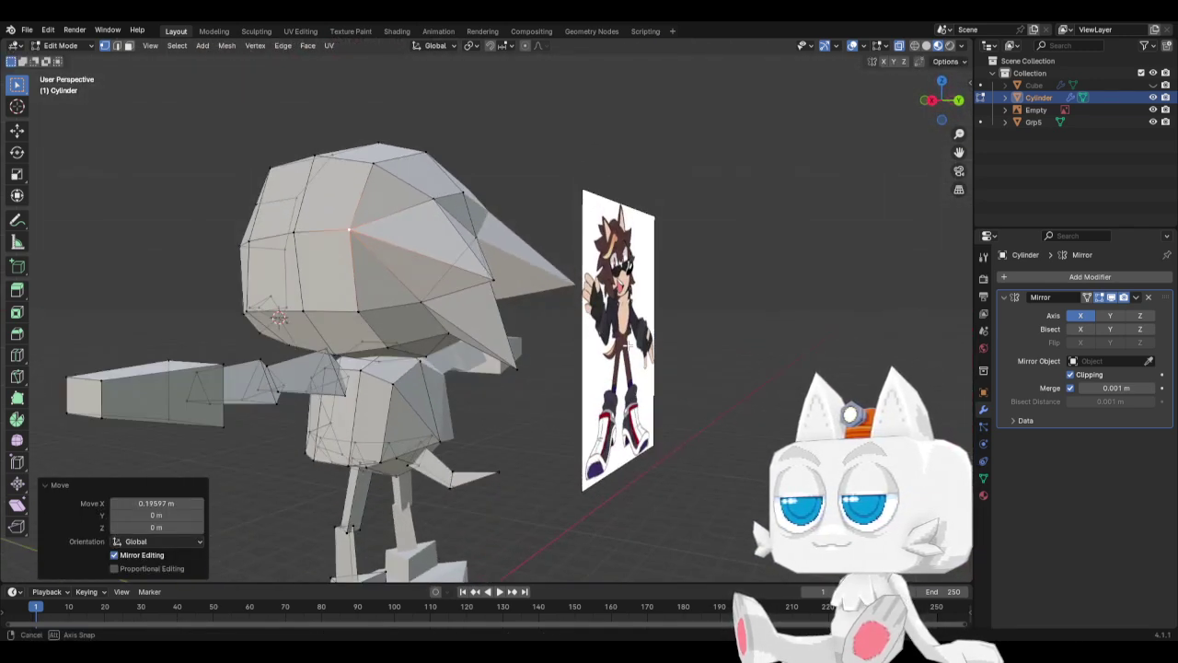
middle_drag(622, 342, 622, 342)
key(k)
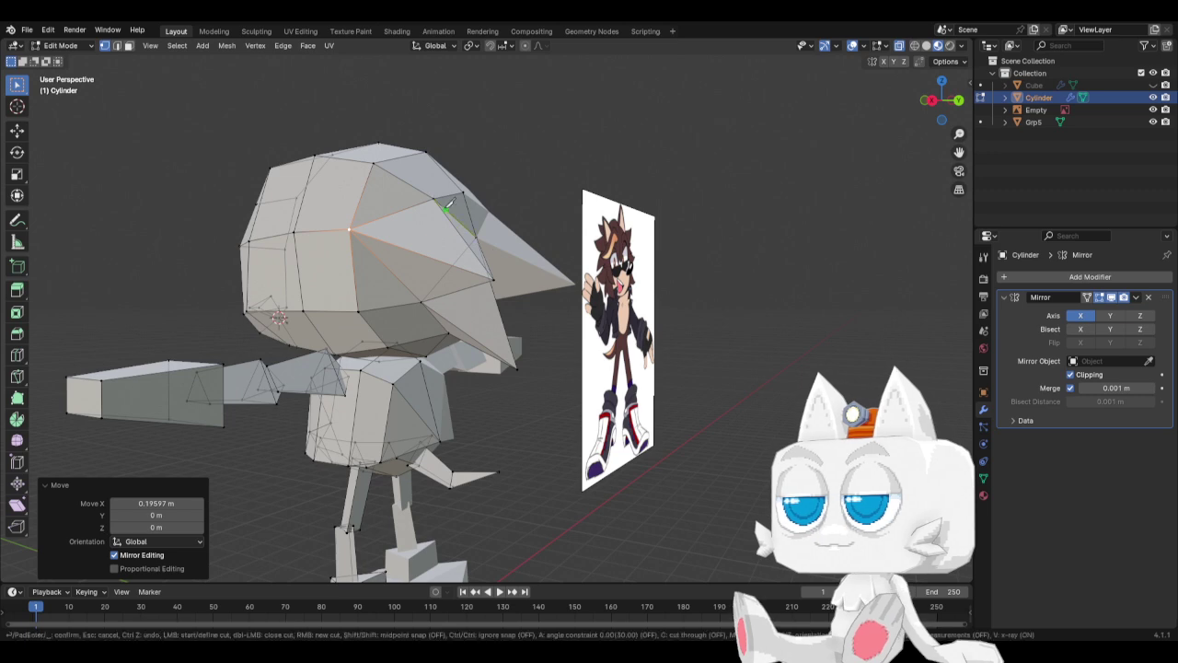
click(433, 197)
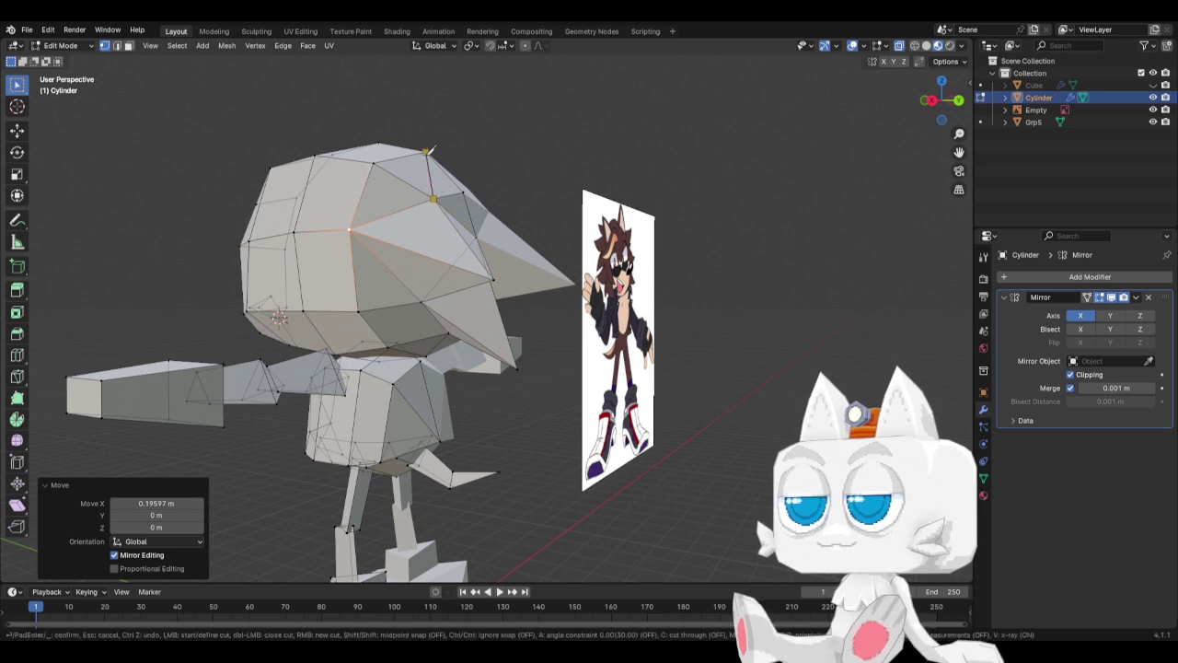
key(Return)
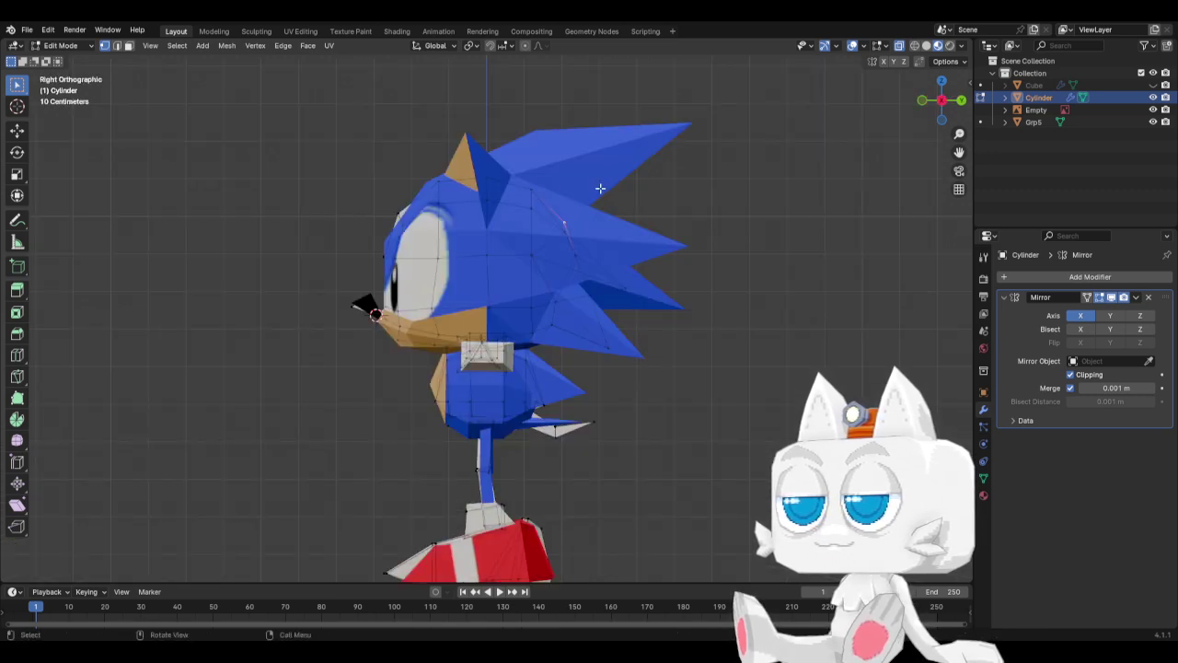
key(g)
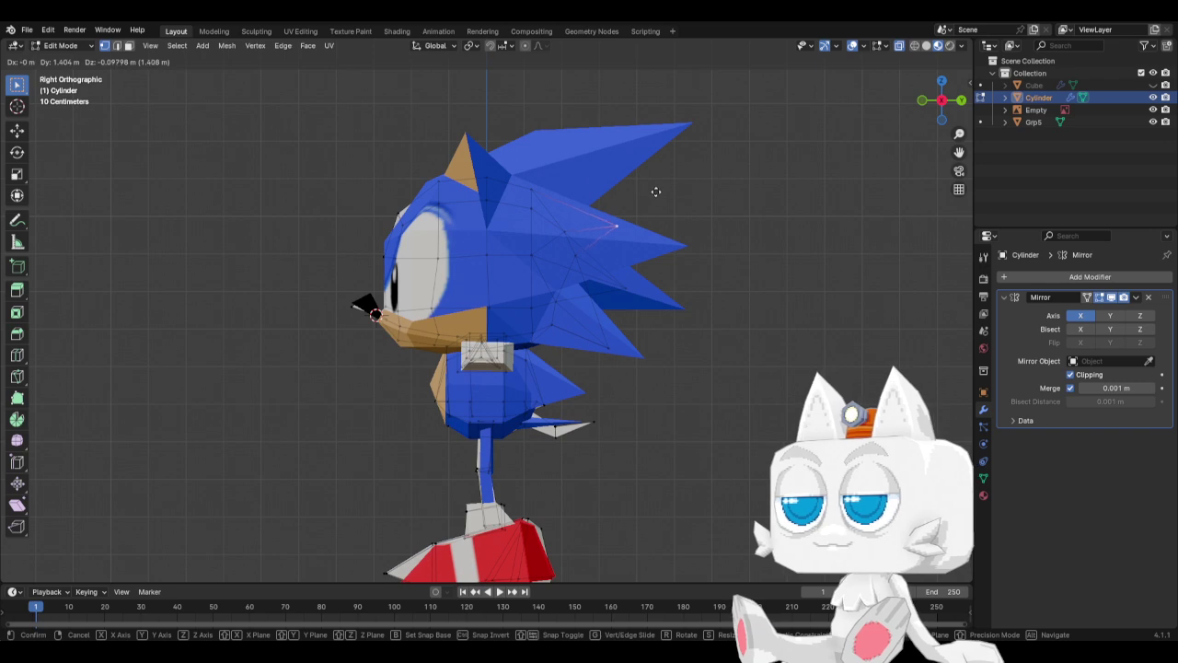
click(655, 193)
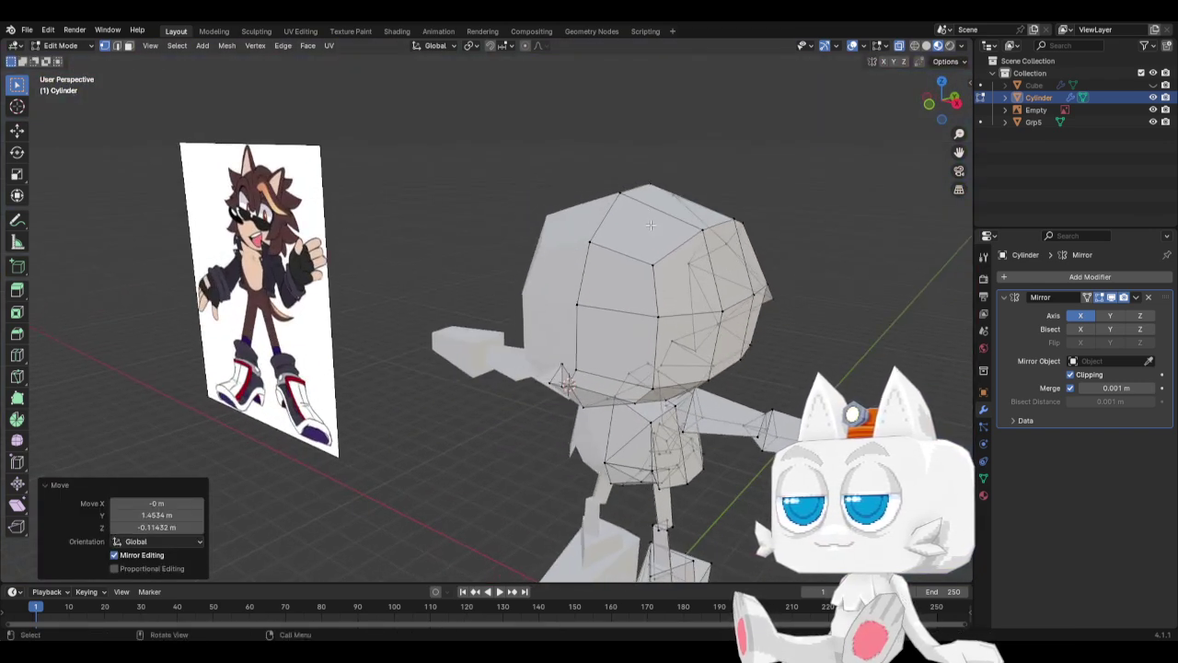
Extrude the head's side face between the upper and side spikes about 0.96 m and merge the extruded vertices at their center.
middle_drag(722, 273, 495, 284)
click(494, 284)
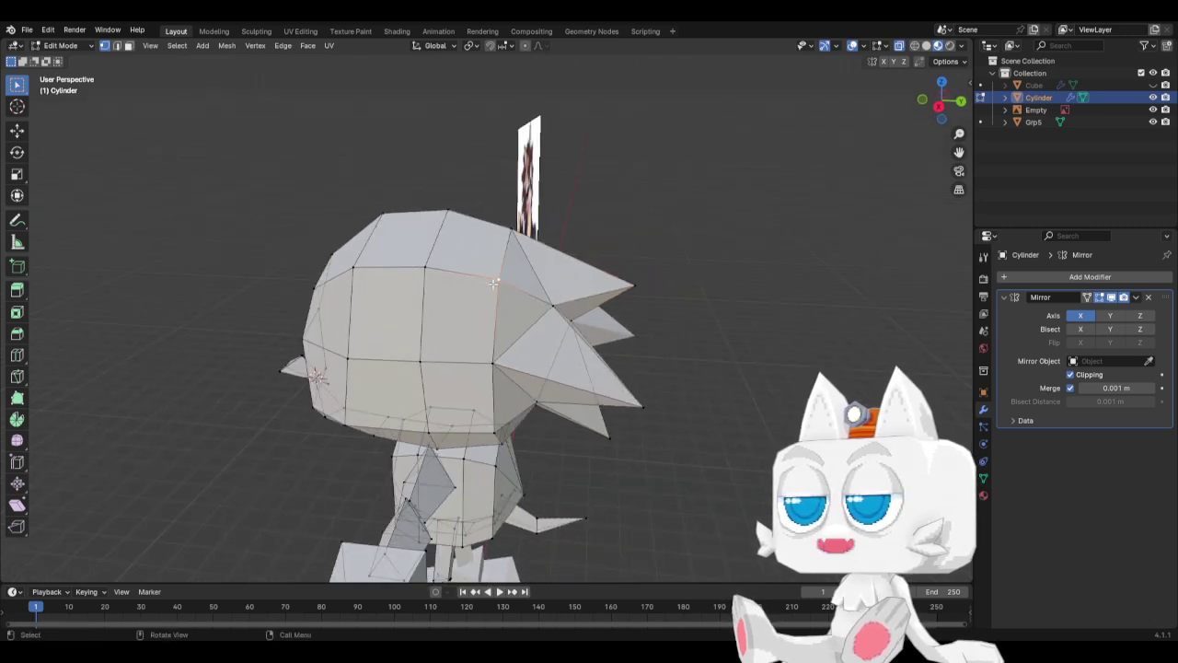
click(129, 45)
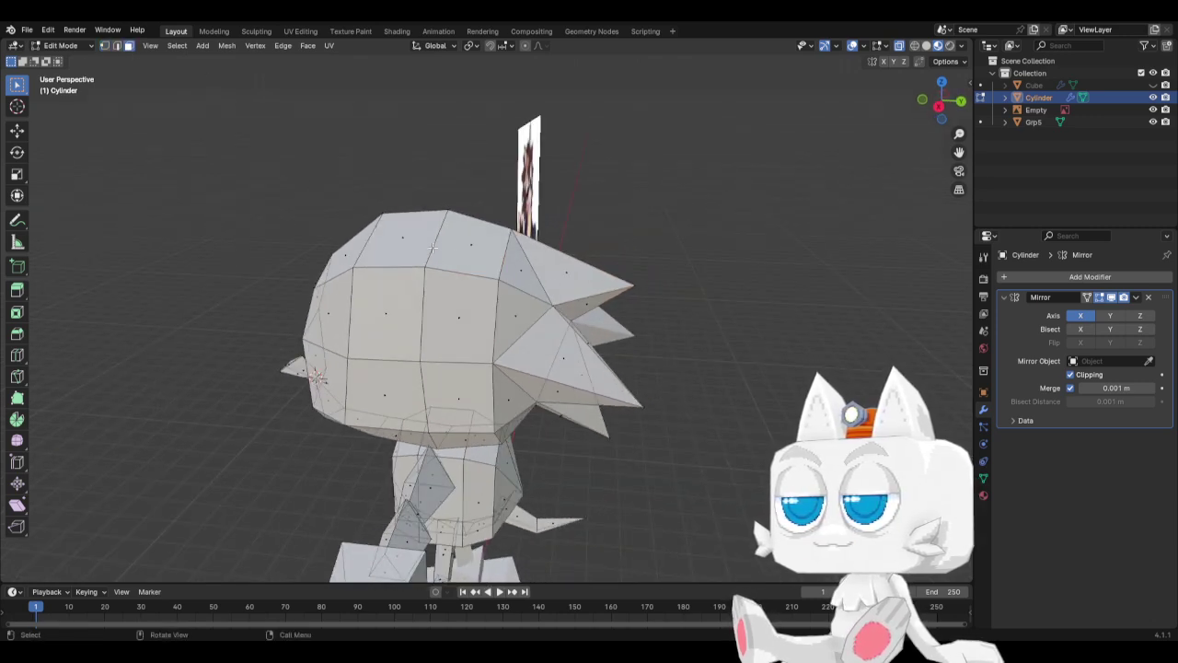
click(525, 316)
key(e)
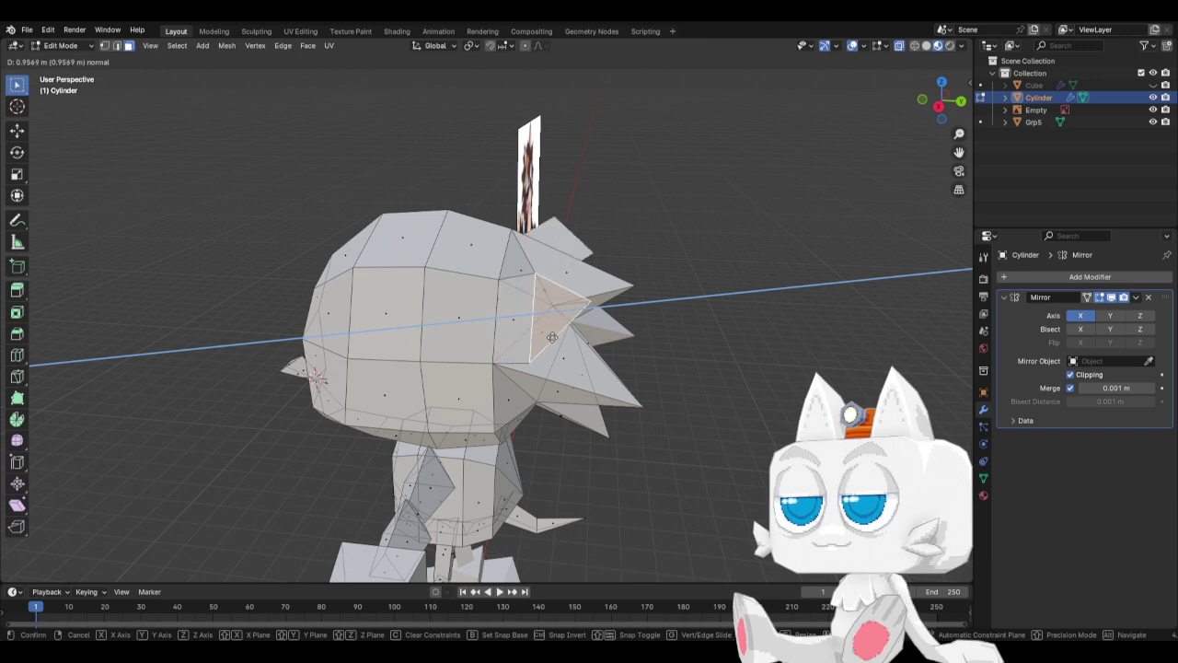
click(550, 337)
key(m)
click(550, 337)
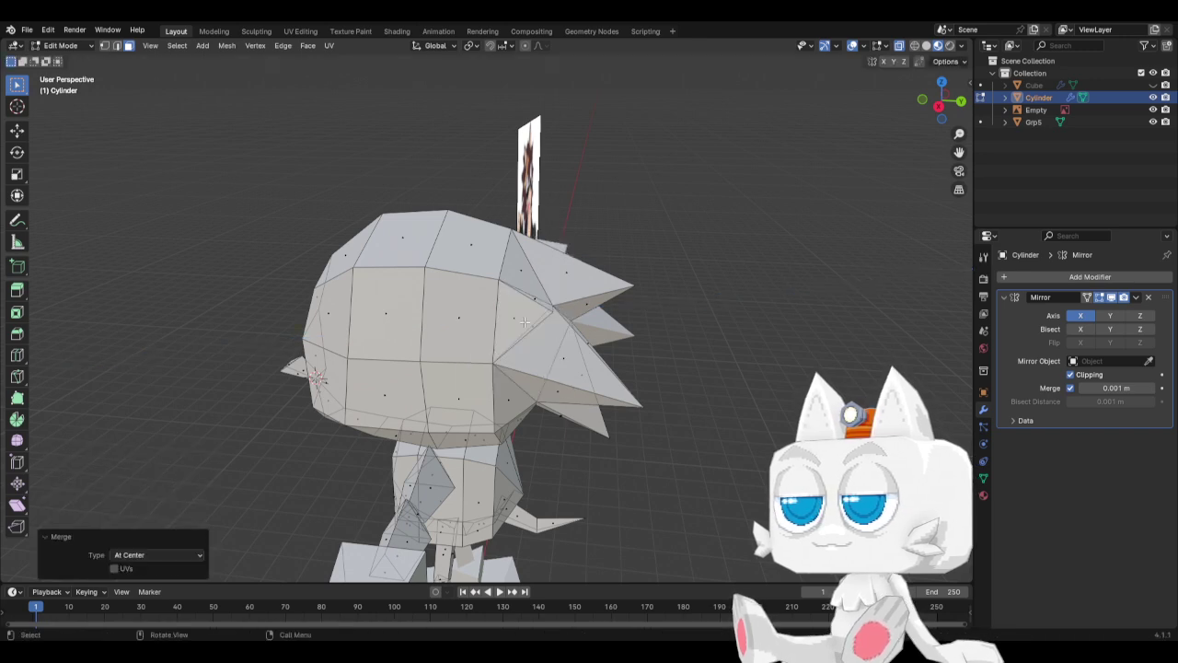
Move the vertex at the side spike's front base about 0.18 m along X in top view.
click(105, 45)
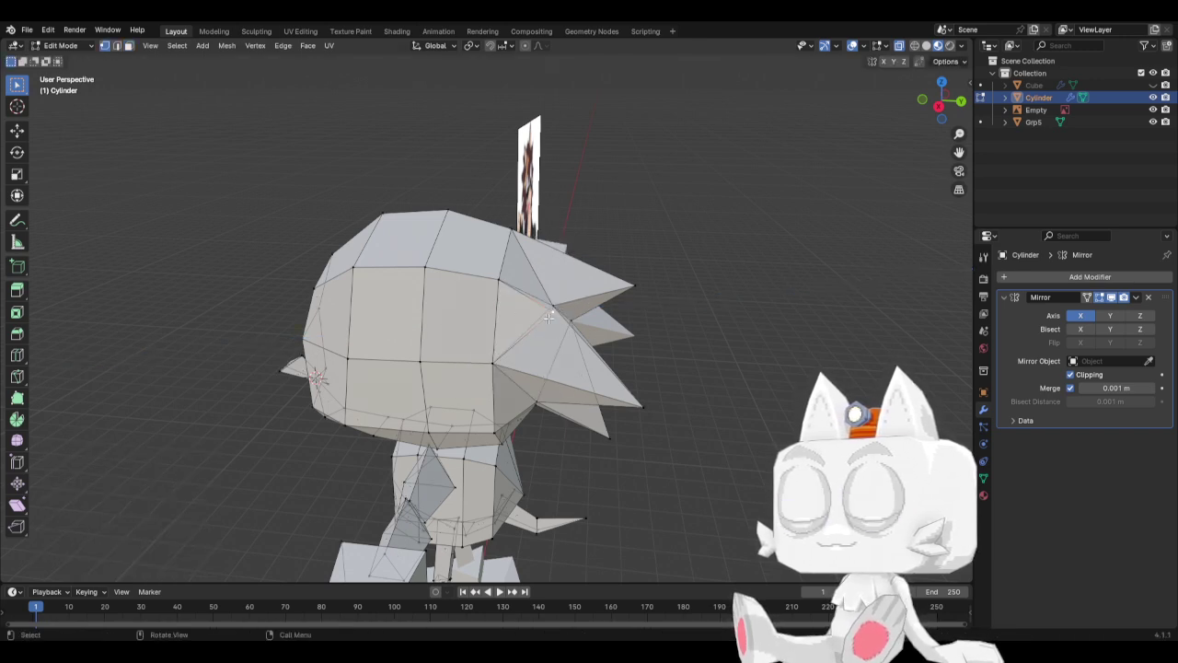
key(KP_7)
key(g)
click(736, 231)
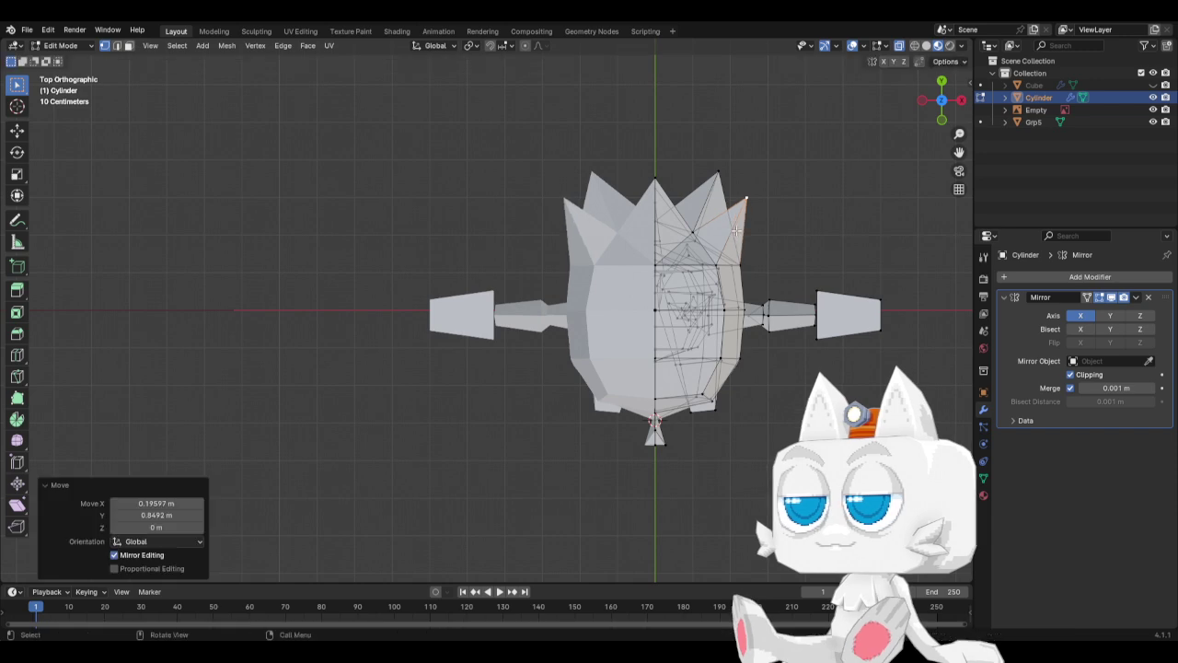
key(ctrl+z)
key(g)
key(x)
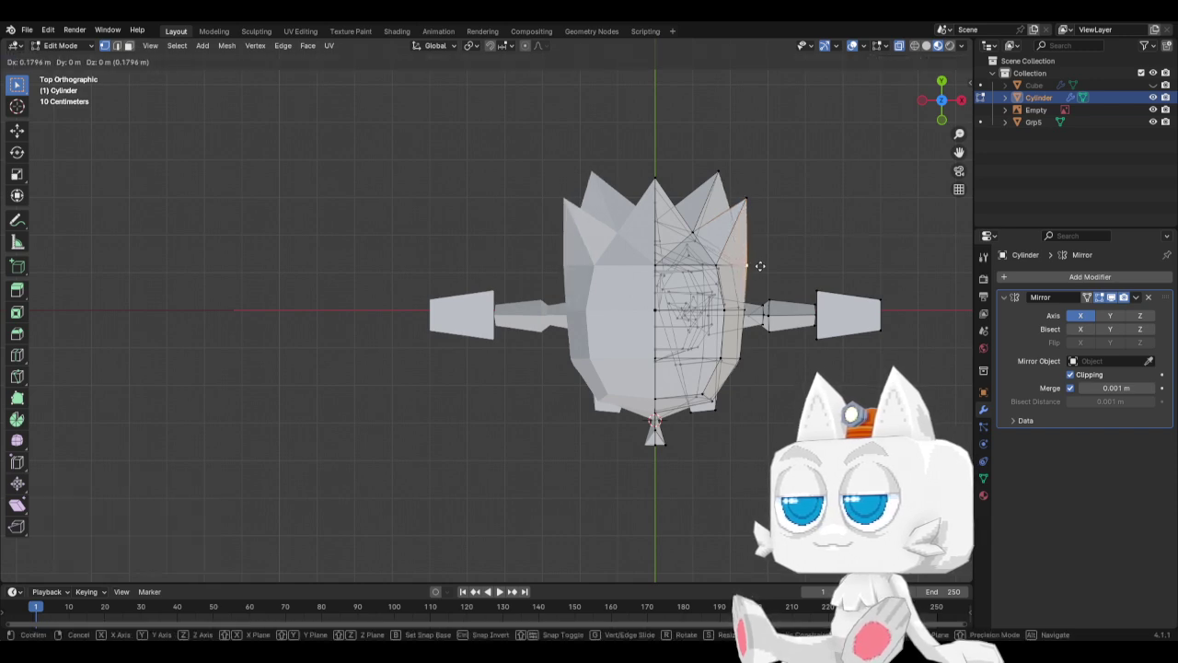
click(760, 266)
Extrude the head's lower rear underside face outward and edge-slide the extrusion's rear edge fully onto the head with factor 1.000.
key(KP_3)
middle_drag(595, 263, 576, 344)
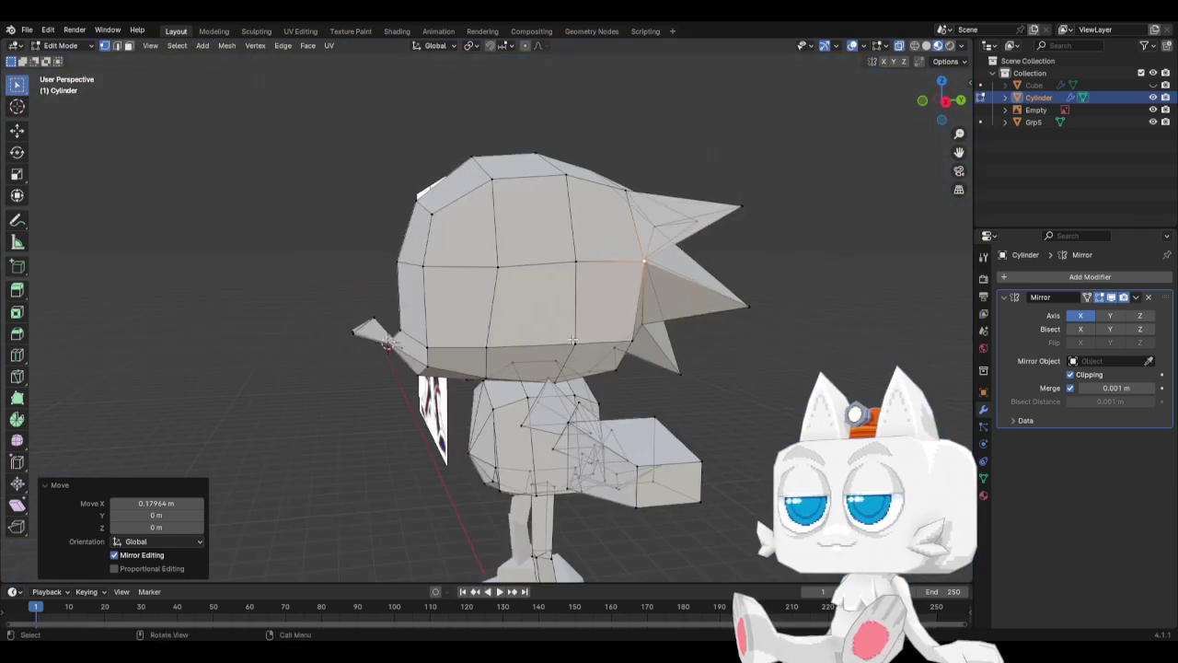
click(128, 45)
middle_drag(495, 163, 449, 175)
click(404, 373)
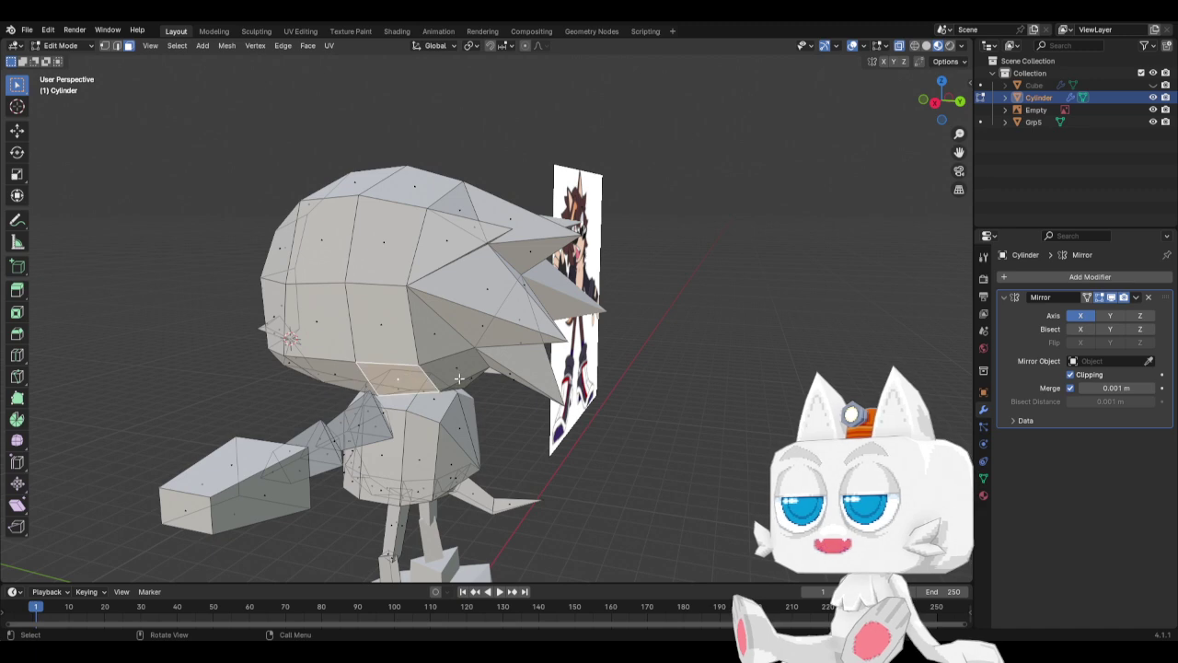
middle_drag(460, 380, 444, 371)
key(e)
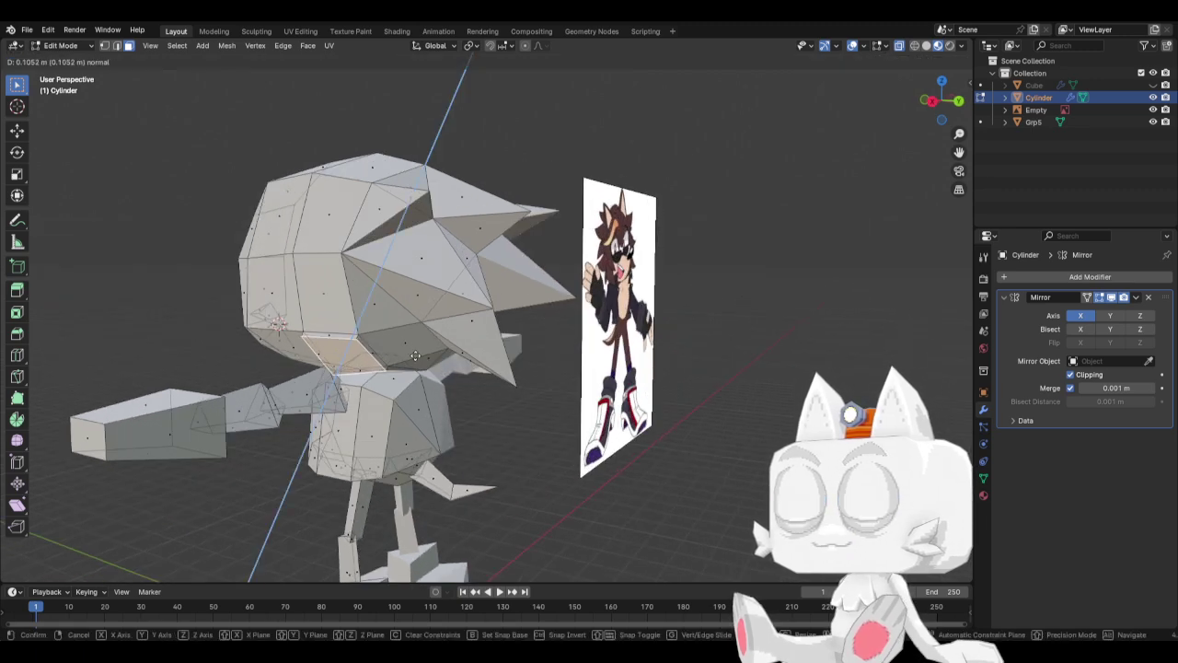
click(115, 120)
shift+click(117, 46)
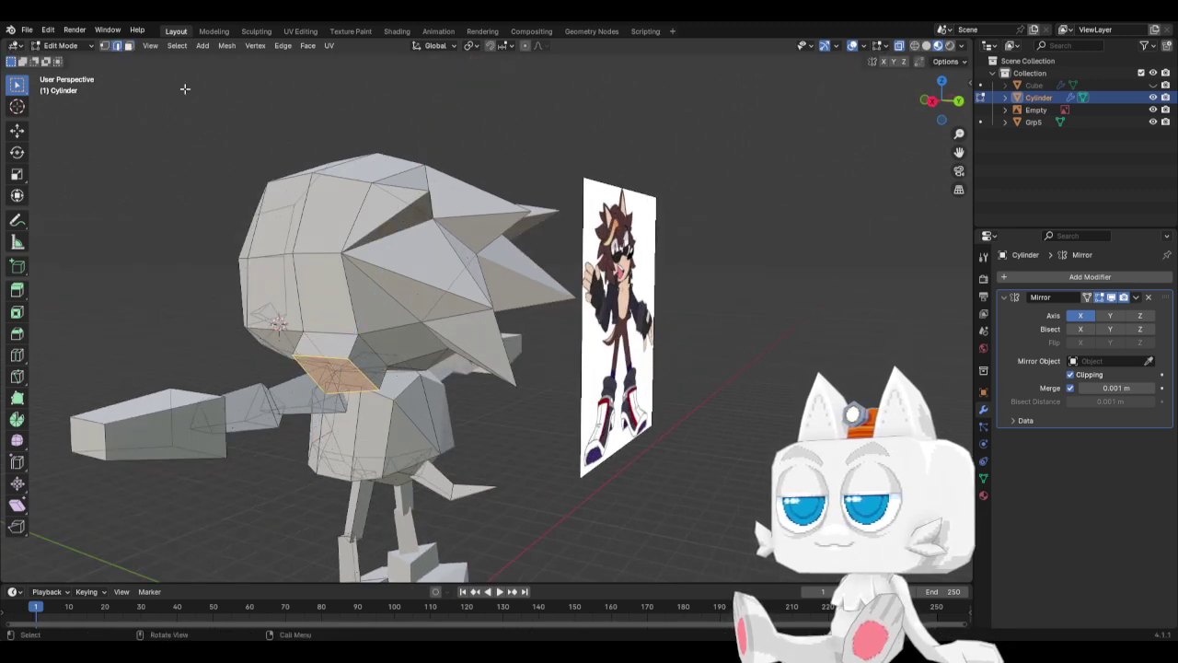
key(ctrl+r)
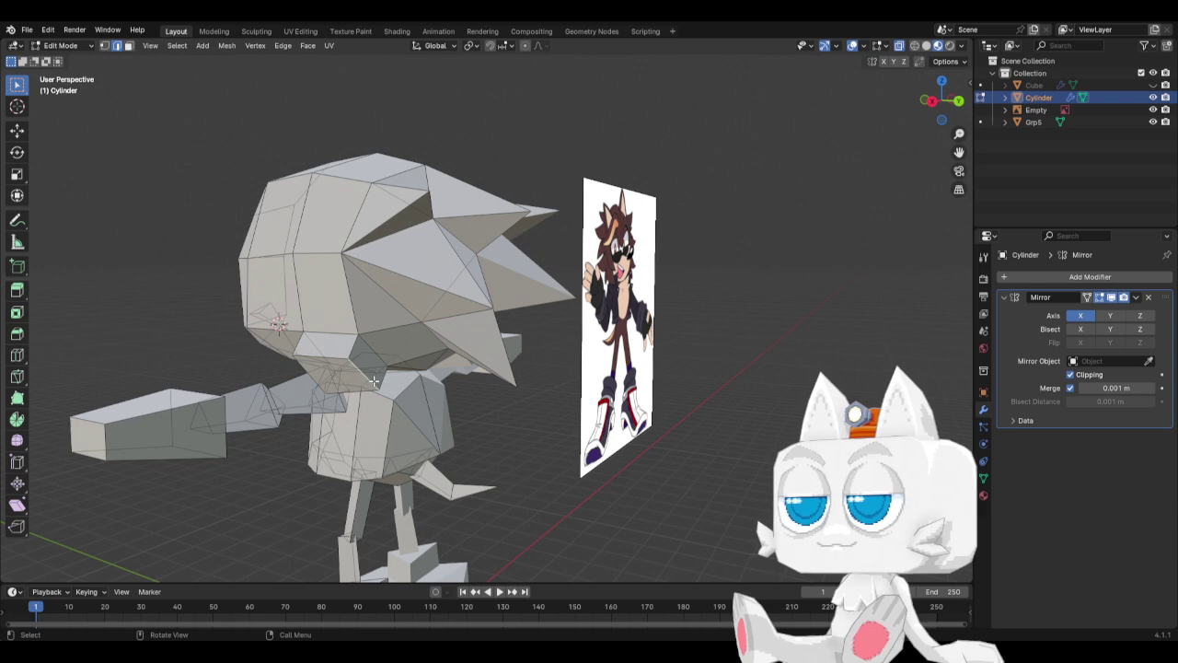
click(379, 368)
click(427, 300)
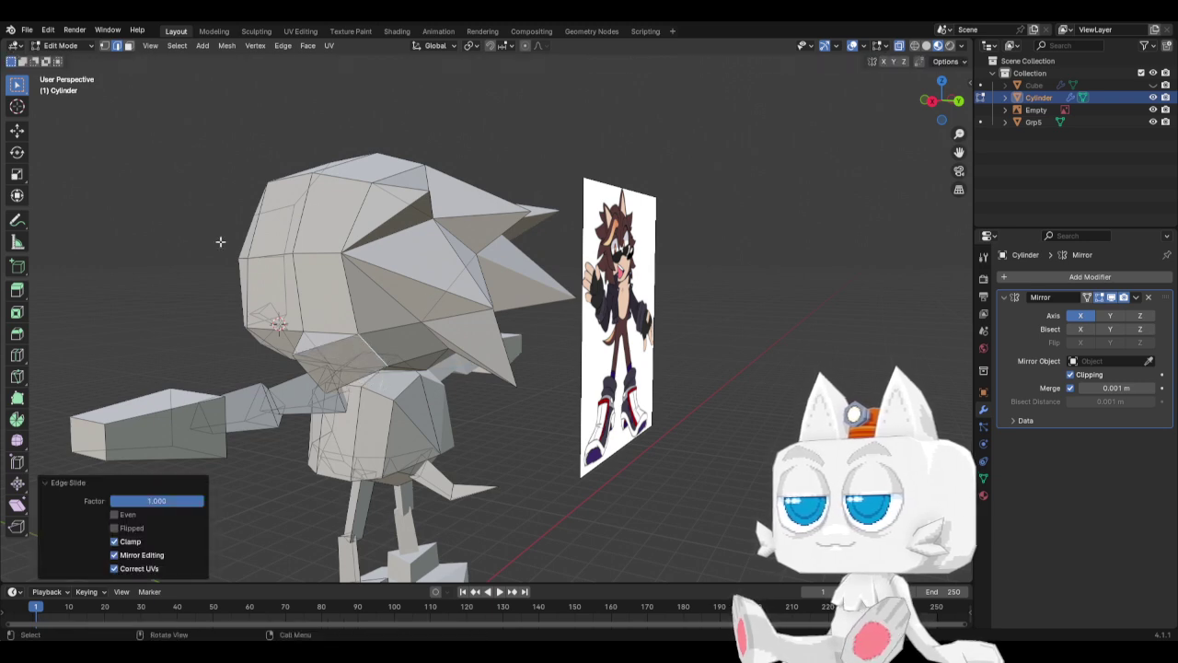
Extrude the new underside wedge's outer face about 0.93 m and merge the extruded vertices at their center.
click(129, 46)
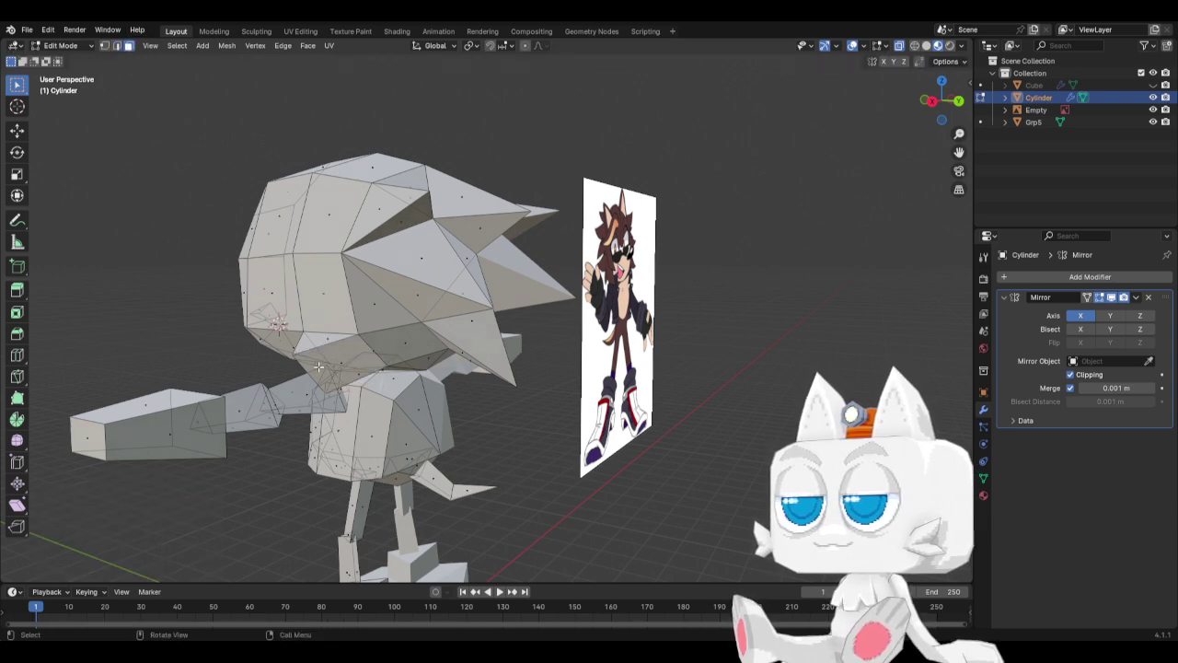
middle_drag(346, 363, 653, 316)
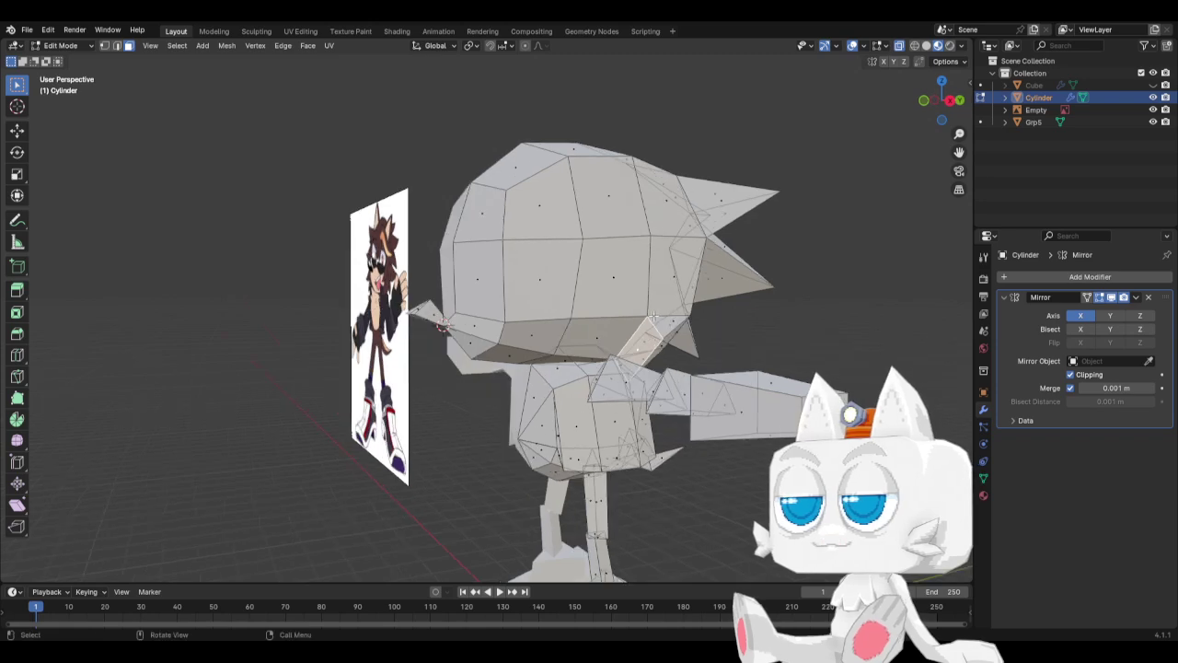
key(e)
click(612, 329)
key(m)
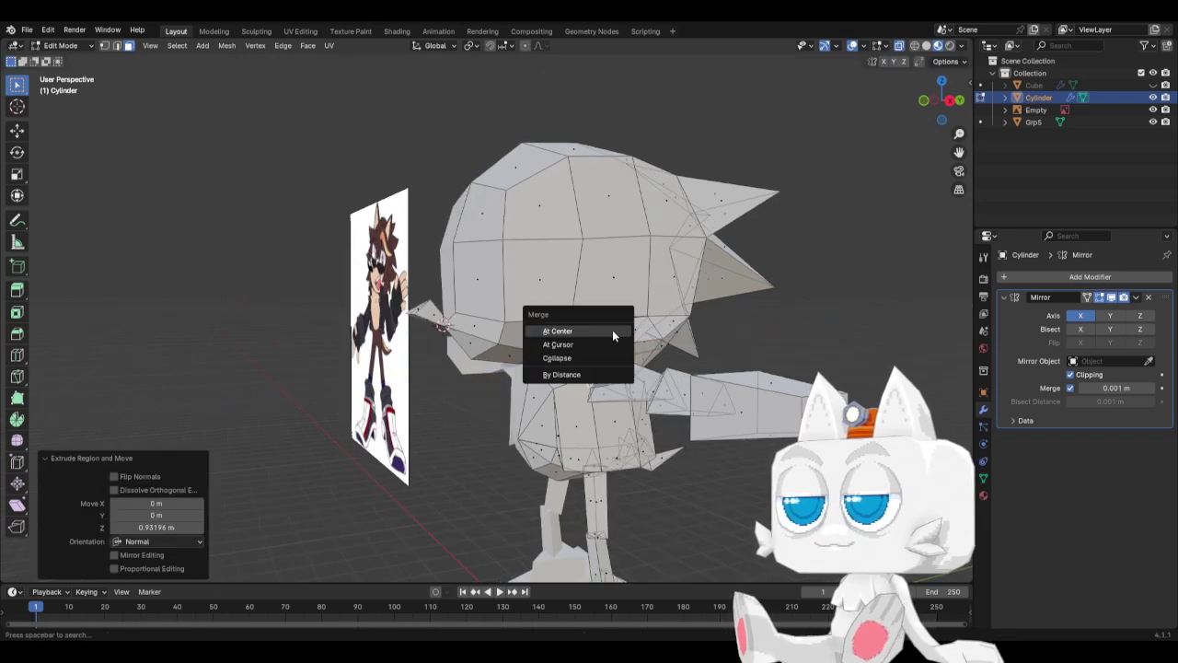
click(612, 330)
Shift the lower spike's tip about -0.18 m in Y and -0.39 m in Z in left view, plus another 0.33 m and 0.10 m.
click(104, 45)
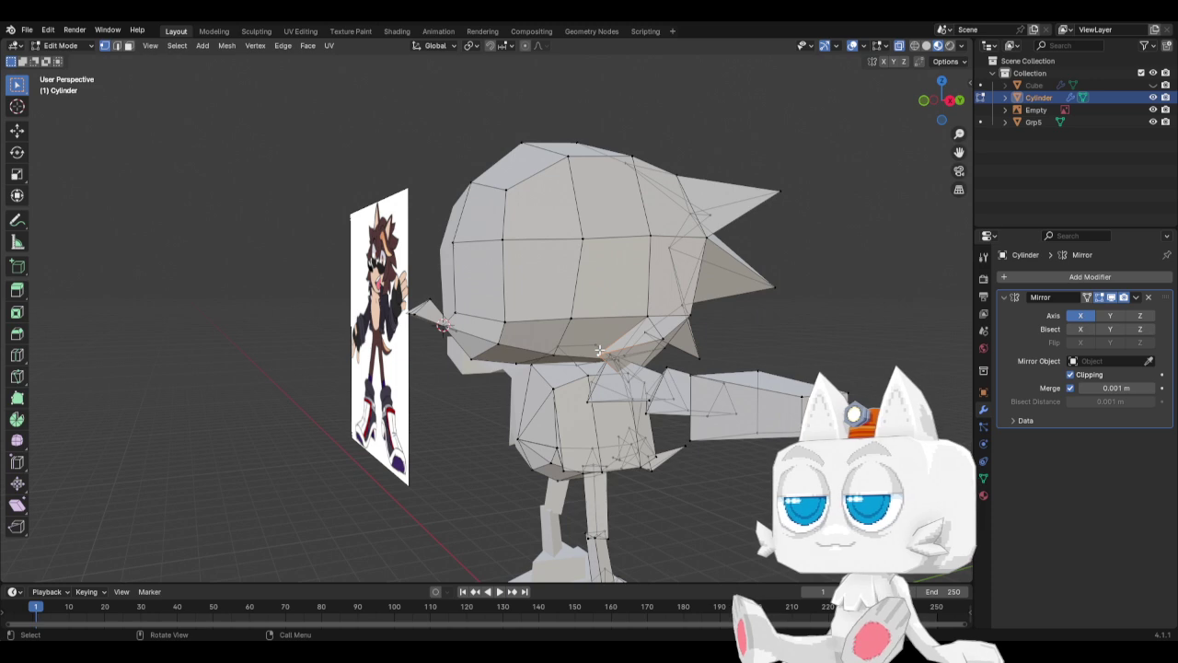
key(ctrl+KP_3)
key(g)
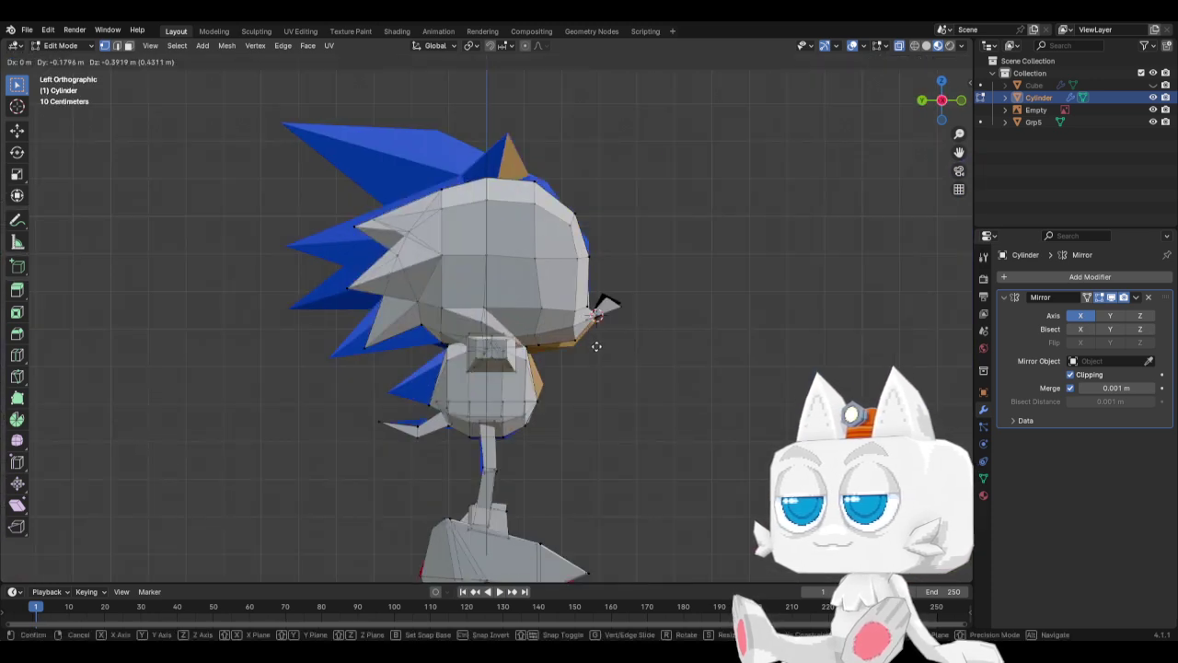
click(596, 346)
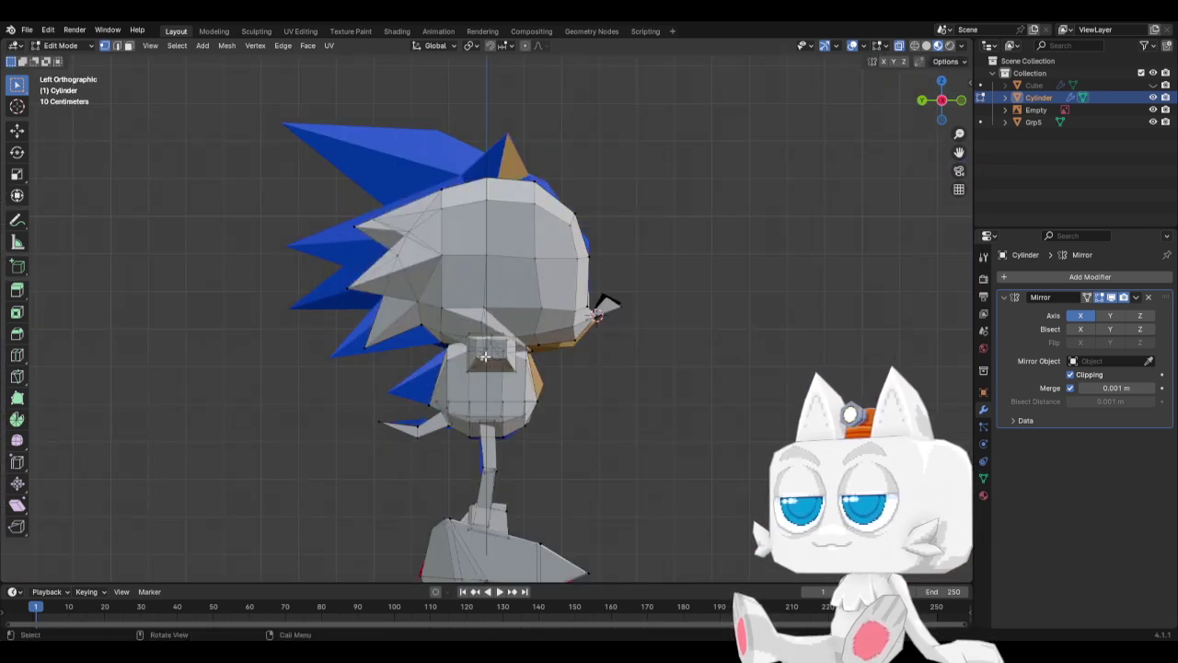
scroll(481, 352, up, 1)
key(g)
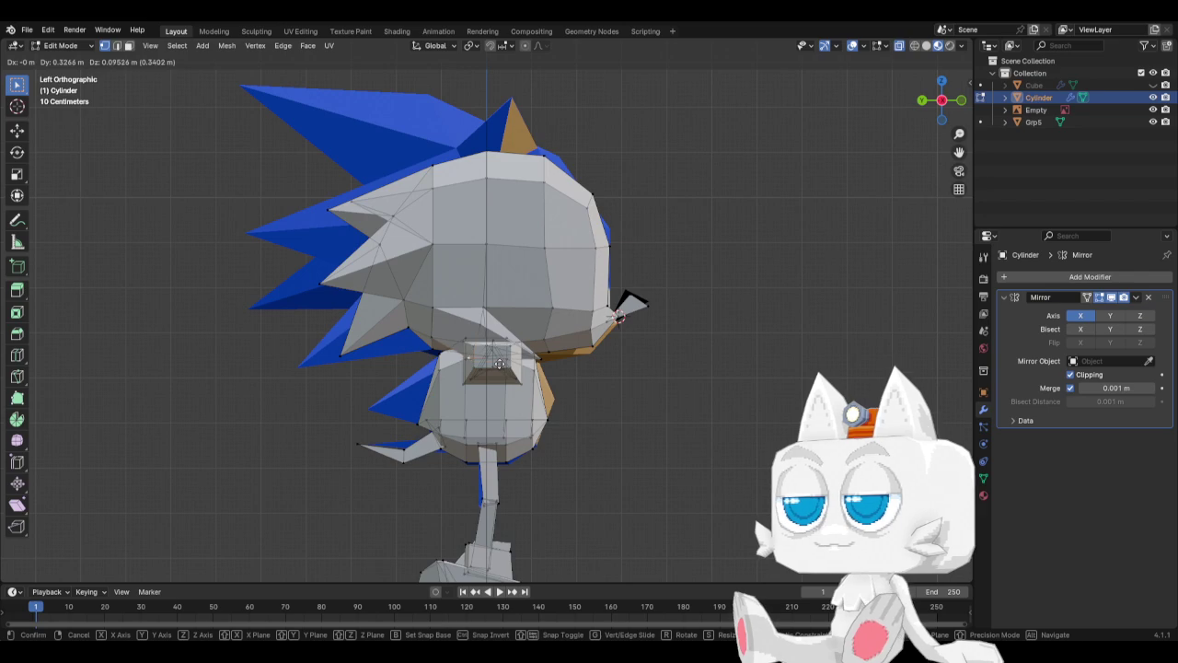
click(497, 346)
Move the head's lower side vertex at the lower spike's base about 0.22 m along Z and -0.52 m along Y.
middle_drag(509, 343, 396, 356)
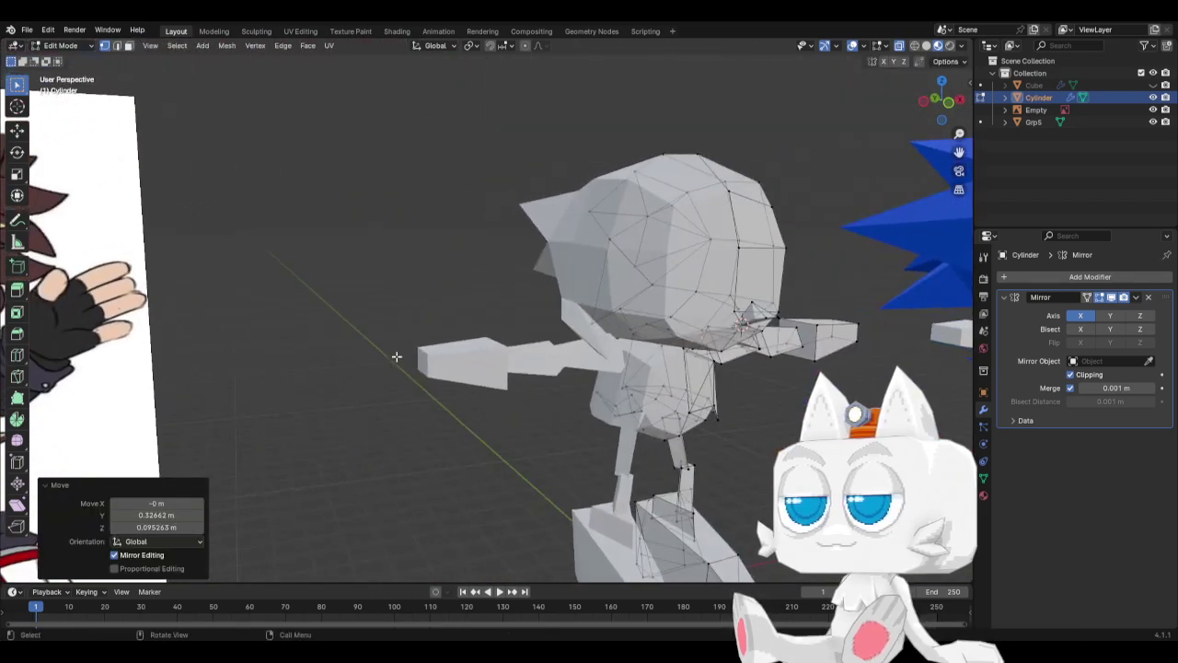
scroll(621, 324, down, 5)
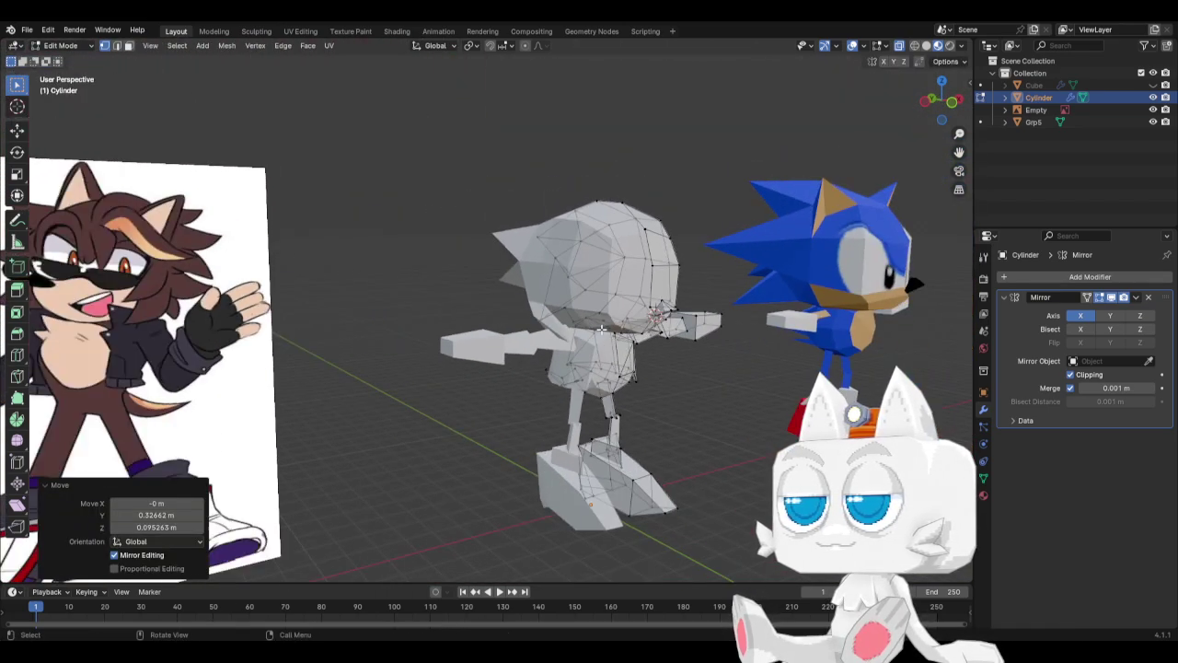
mouse_move(619, 321)
middle_down()
mouse_move(589, 324)
mouse_move(622, 318)
middle_up()
key(KP_3)
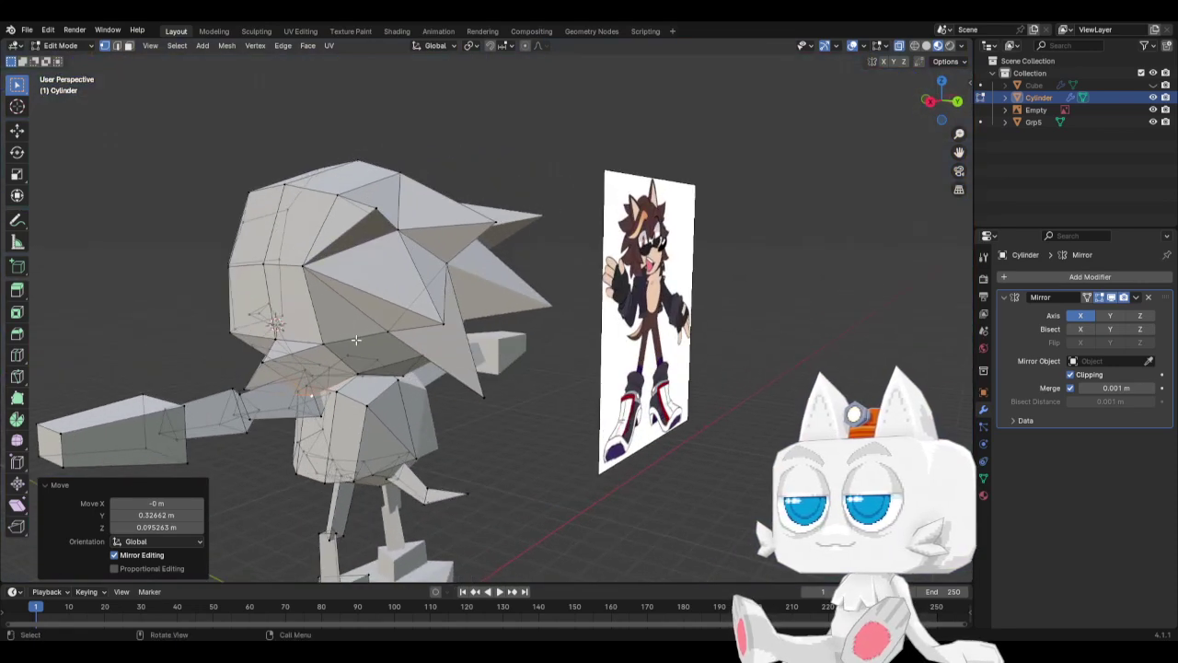
click(324, 341)
key(g)
key(g)
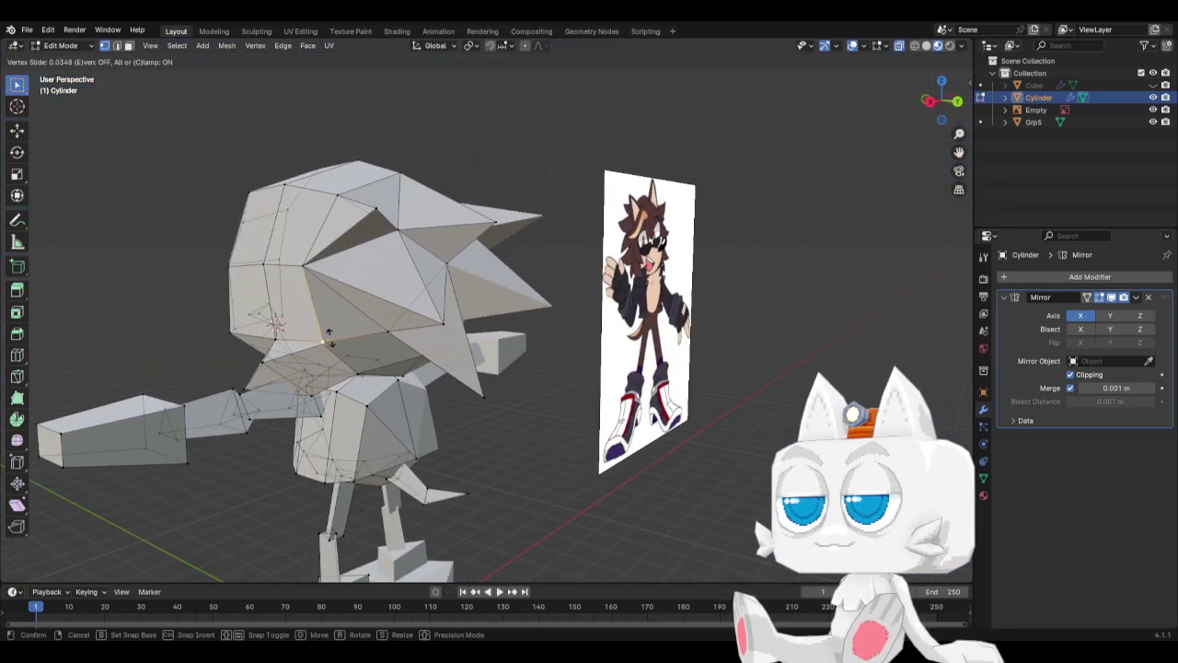
key(g)
key(z)
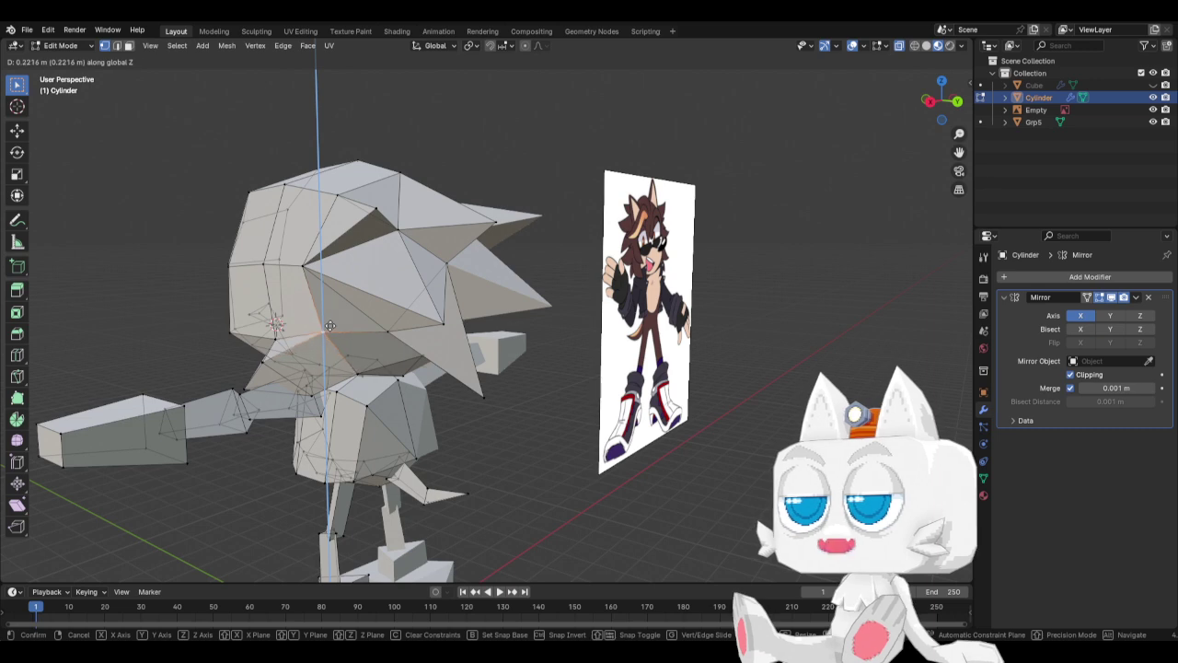
click(301, 326)
middle_drag(297, 337, 597, 328)
key(g)
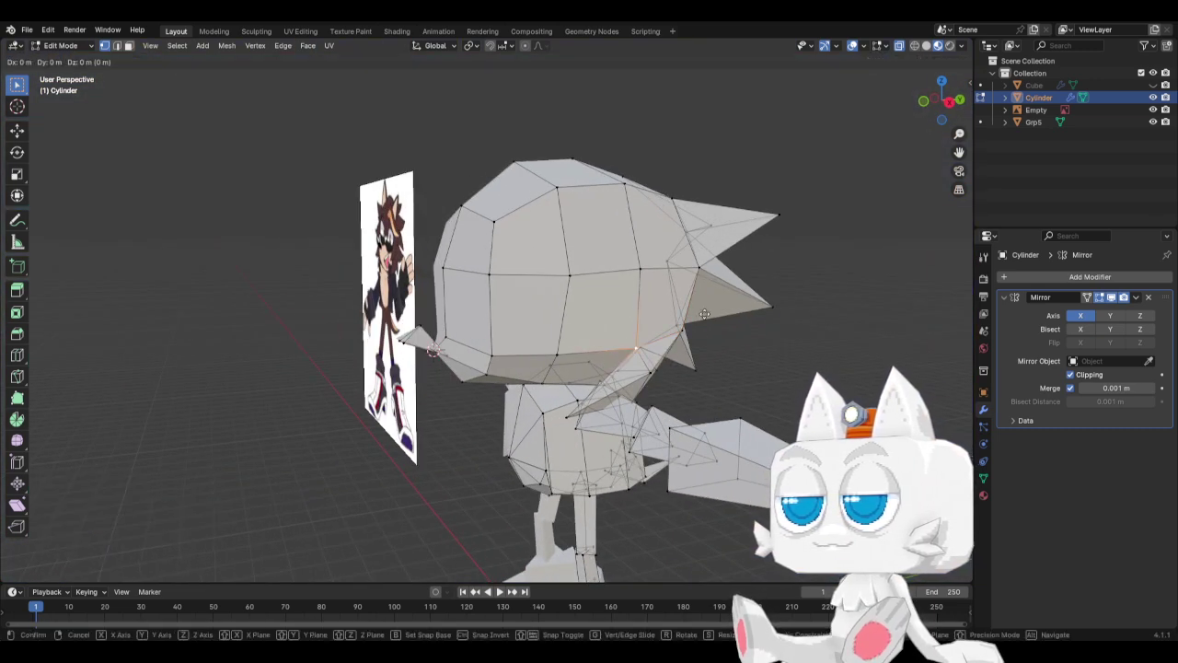
key(y)
click(678, 314)
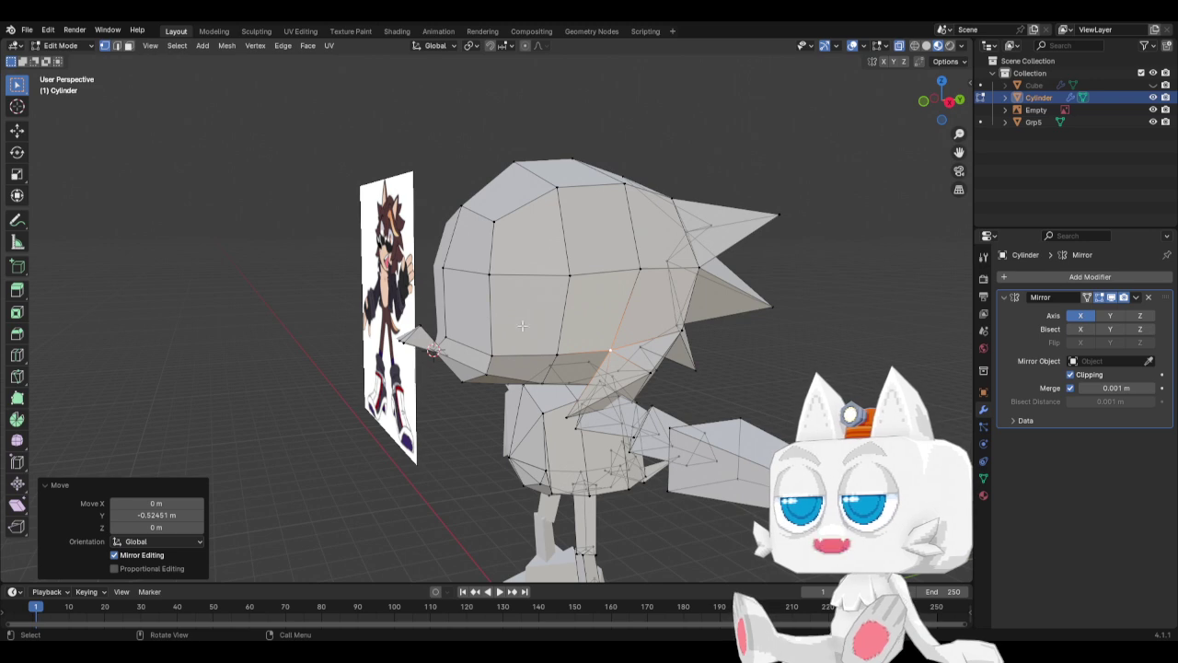
Extrude the two adjoining faces on the lower rear side of the head about 0.24 m outward.
click(129, 46)
click(653, 305)
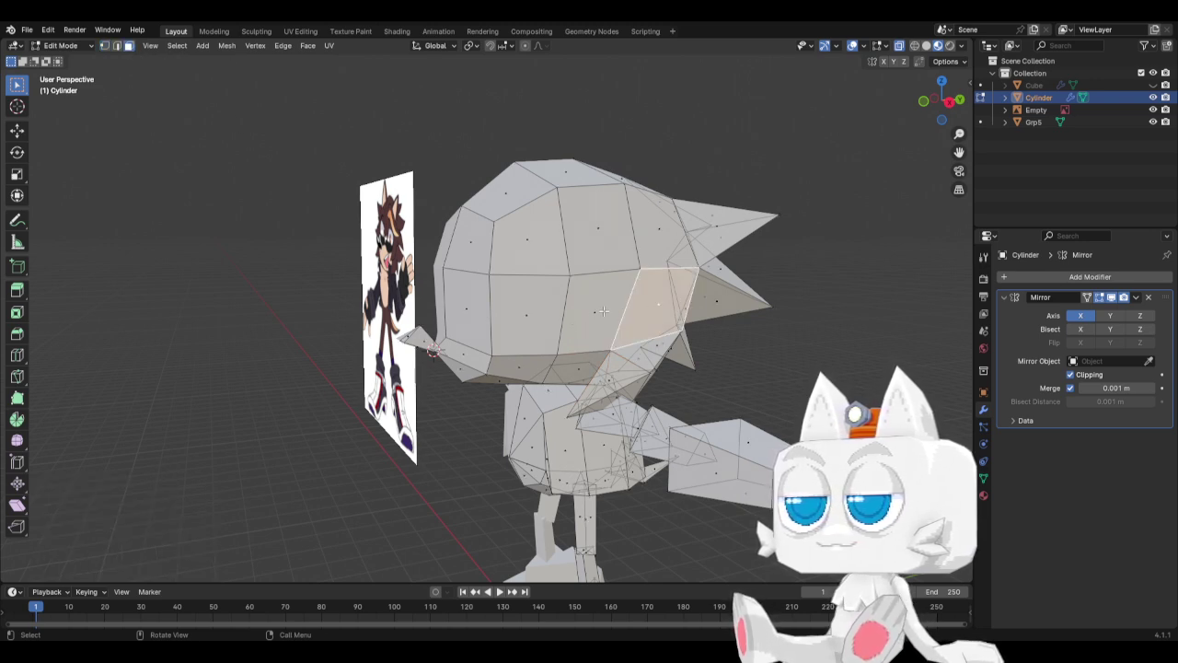
shift+click(604, 313)
key(e)
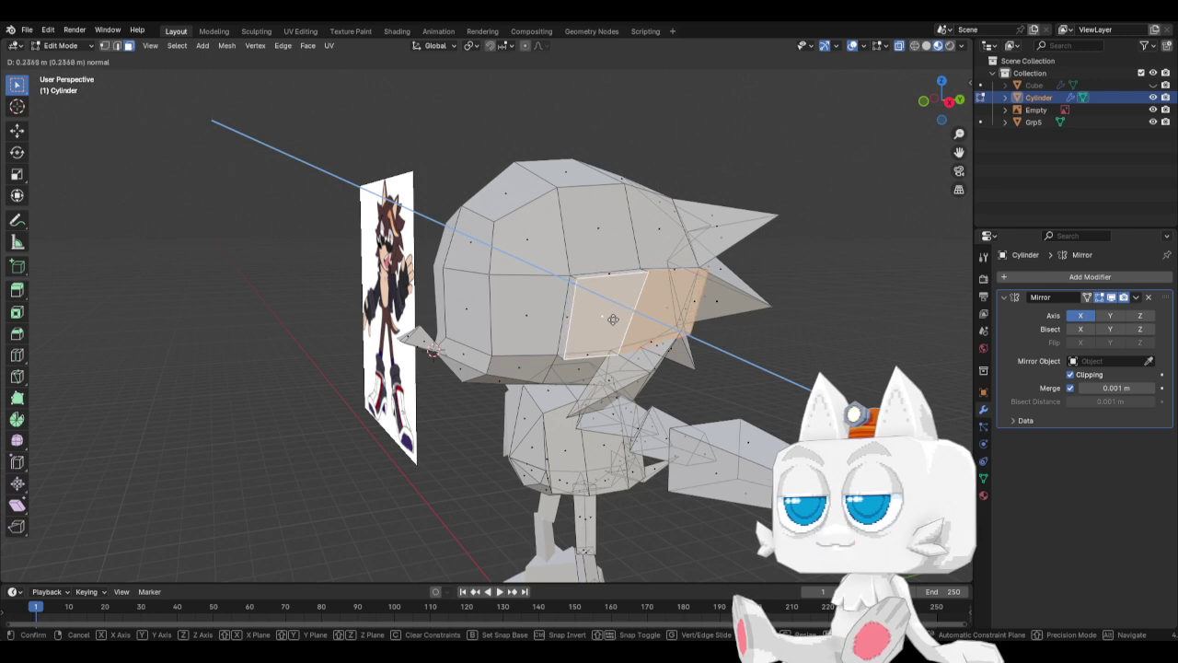
click(387, 193)
Edge-slide the extruded side panel's upper edges fully onto the head with factor 1.000.
click(104, 46)
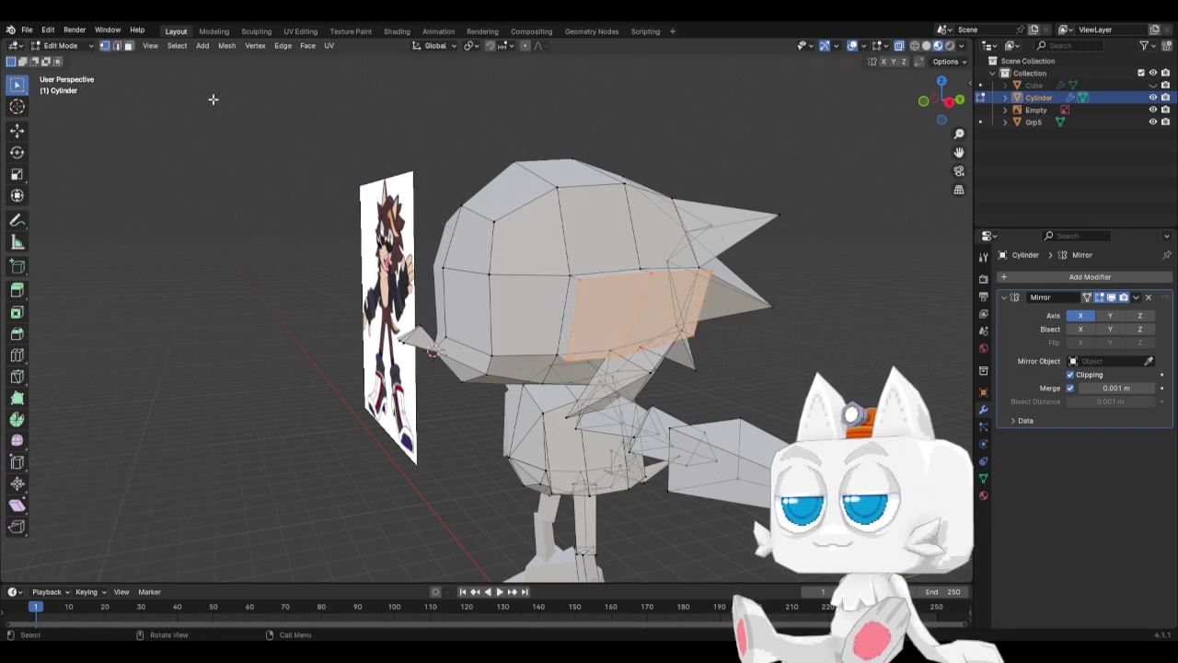
click(581, 277)
alt+click(663, 270)
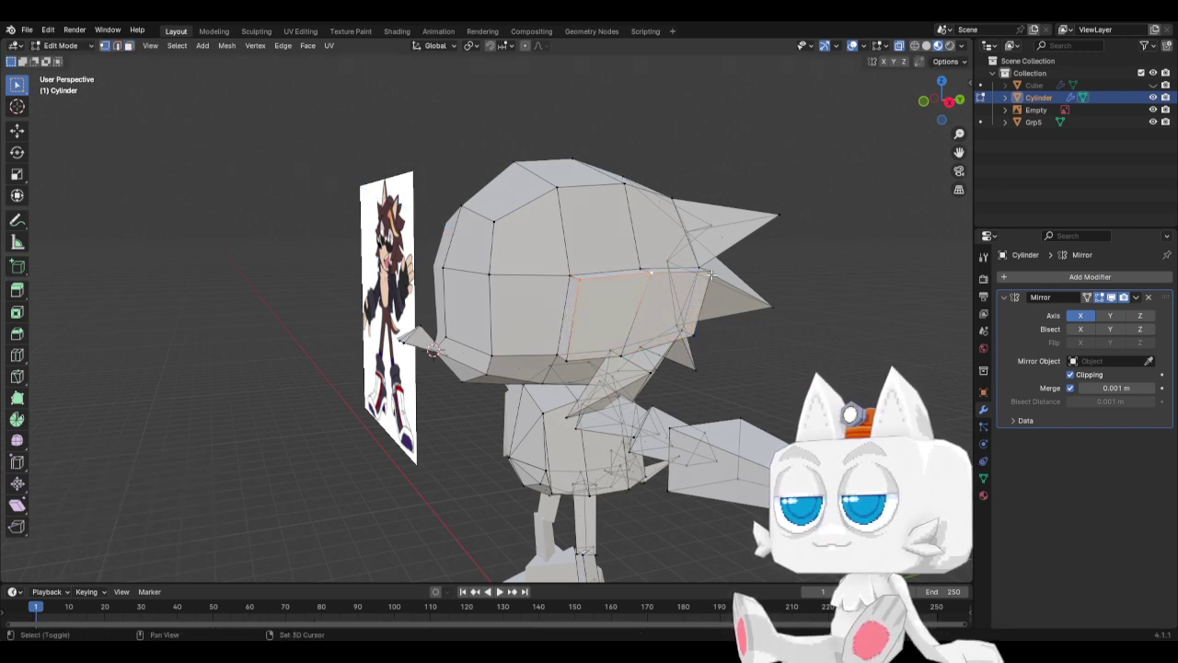
key(g)
key(g)
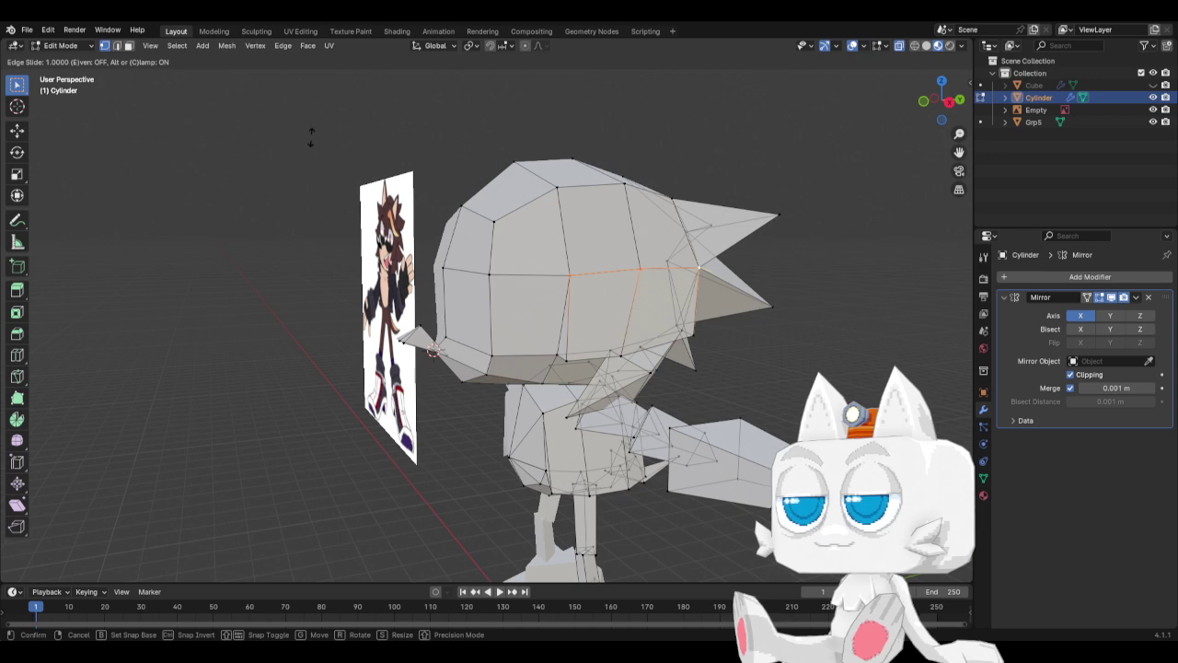
click(311, 136)
Vertex-slide the side panel's lower rear corner fully onto the head with factor 1.000.
middle_drag(296, 126, 467, 326)
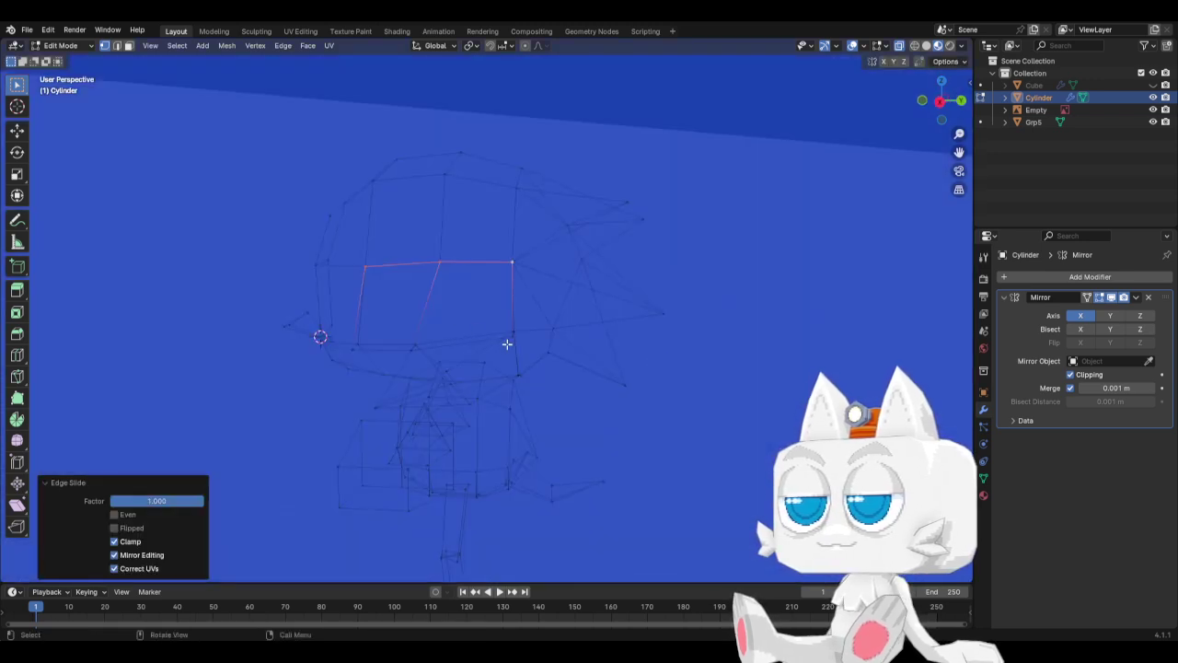
click(509, 338)
middle_drag(537, 350, 427, 364)
key(shift+v)
click(415, 368)
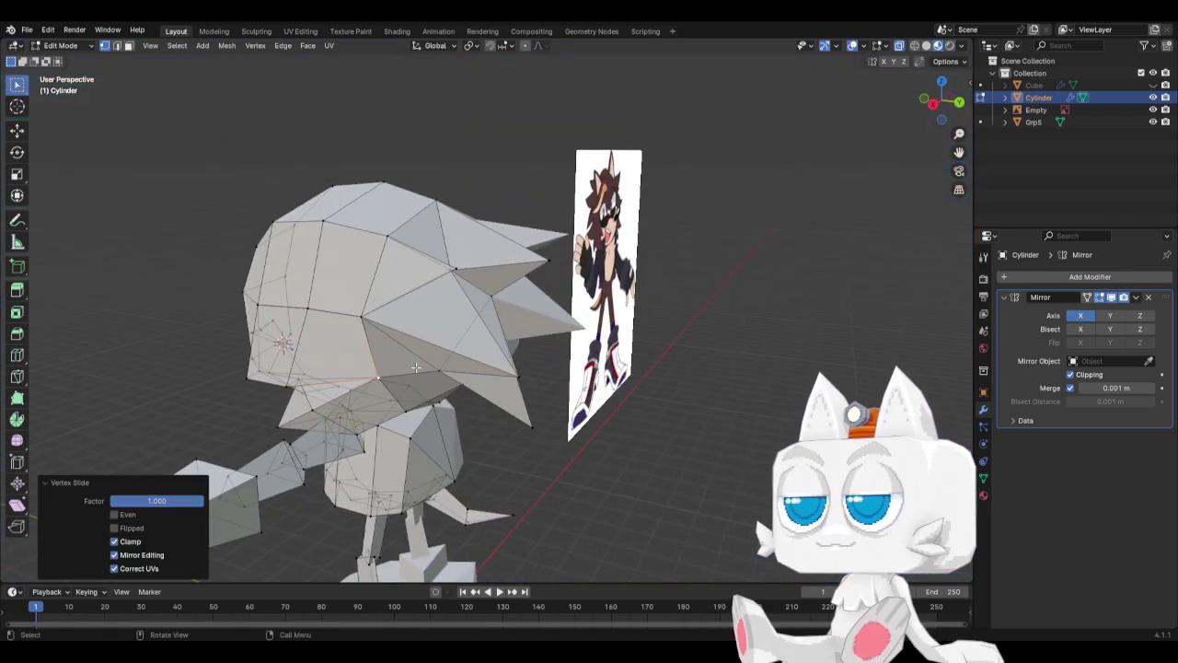
Pull the side panel's lower front corner about -0.31 m along Y and -0.52 m along Z in left view.
middle_drag(226, 385, 487, 384)
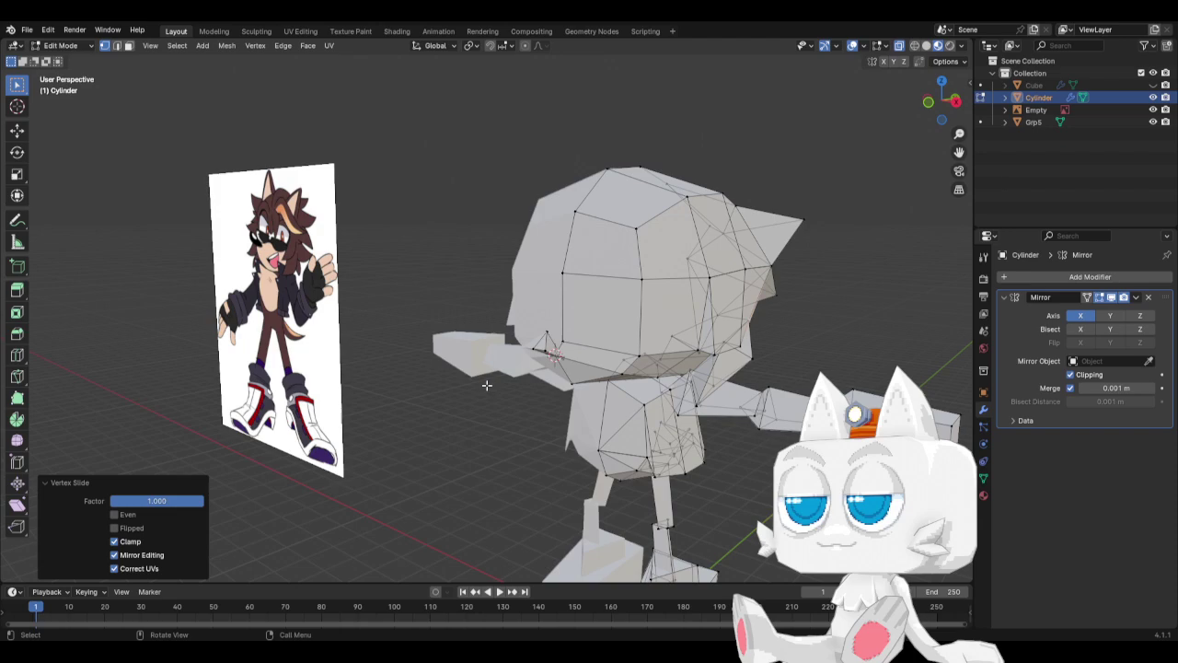
click(714, 352)
key(KP_1)
key(ctrl+KP_3)
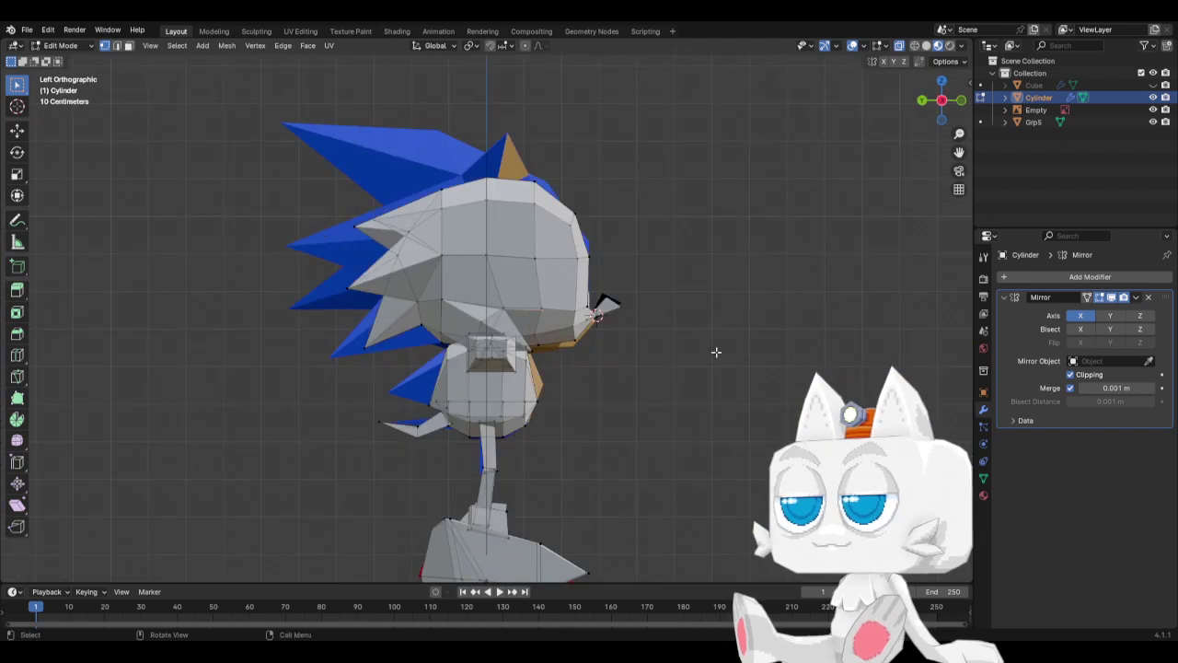
key(g)
click(650, 339)
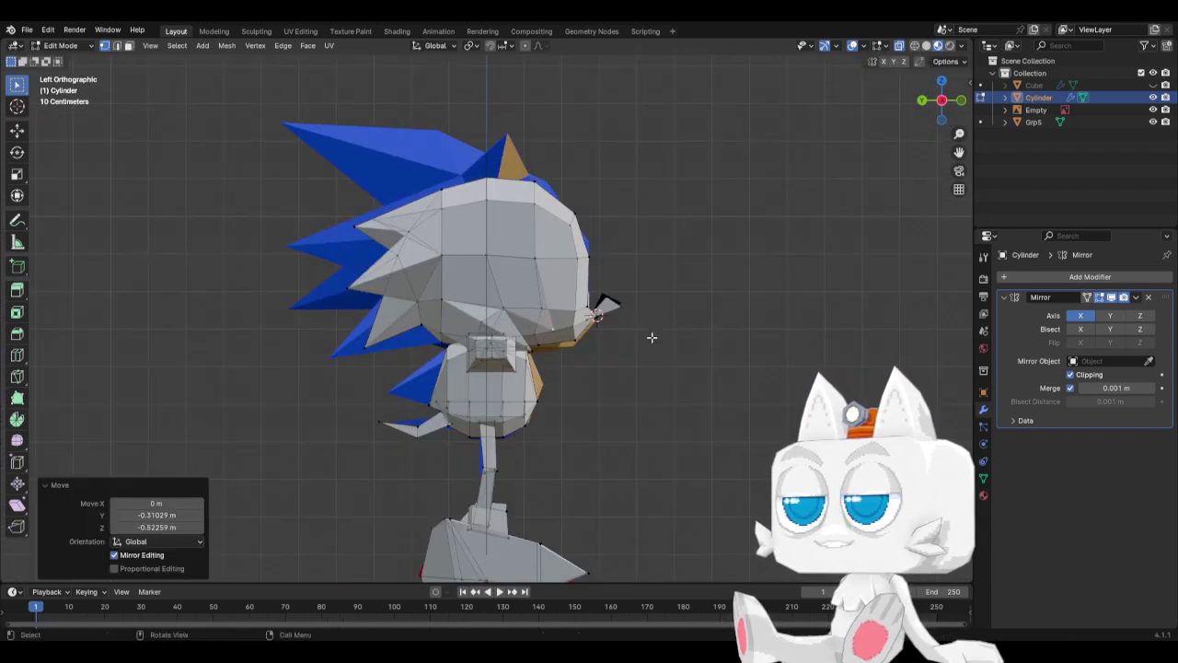
Move the vertex just above the side tuft's tip about -0.15 m along X toward the head.
mouse_move(650, 338)
middle_down()
mouse_move(482, 346)
mouse_move(639, 346)
middle_up()
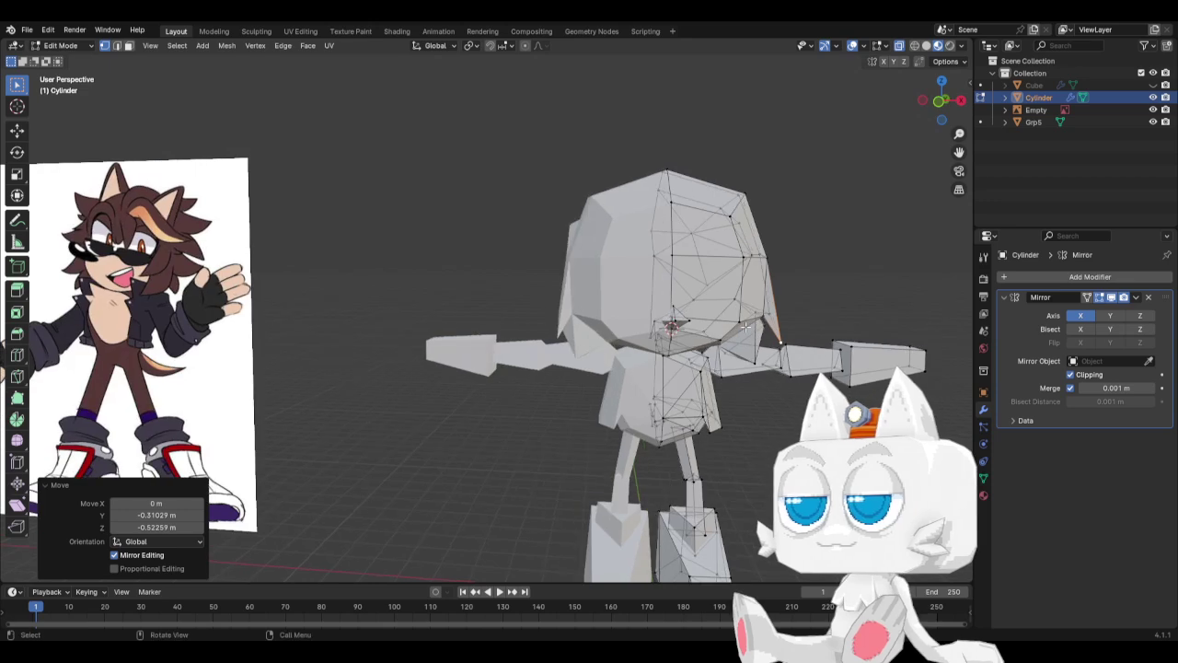
click(761, 314)
key(g)
key(x)
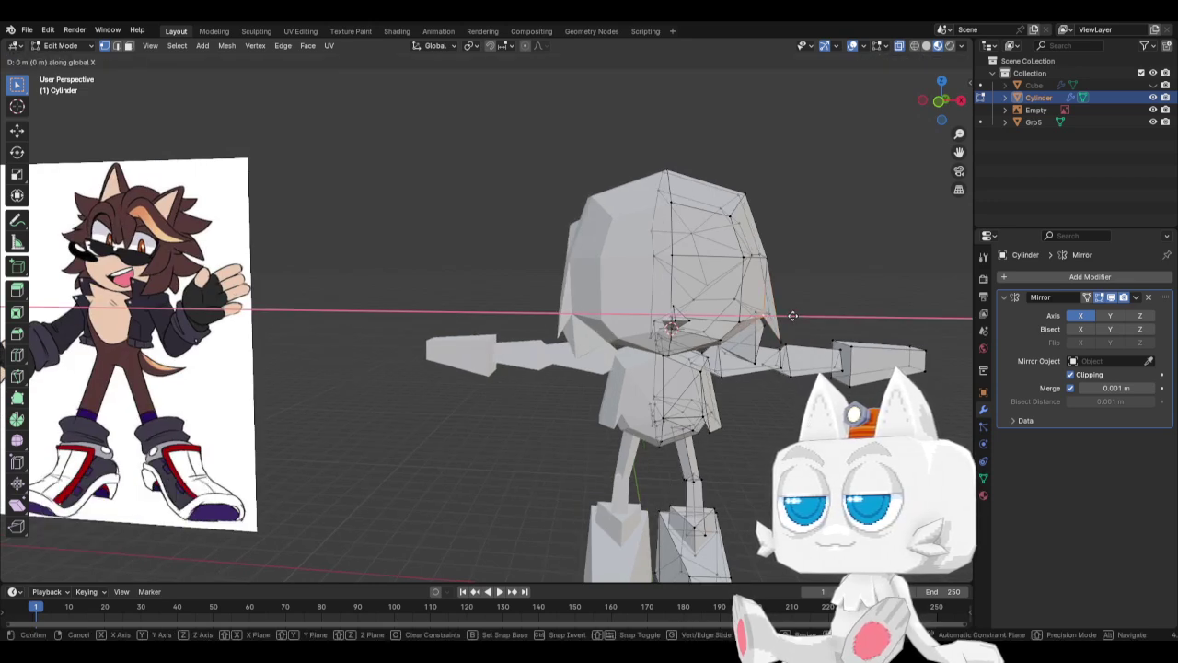
click(786, 318)
middle_drag(773, 344, 767, 347)
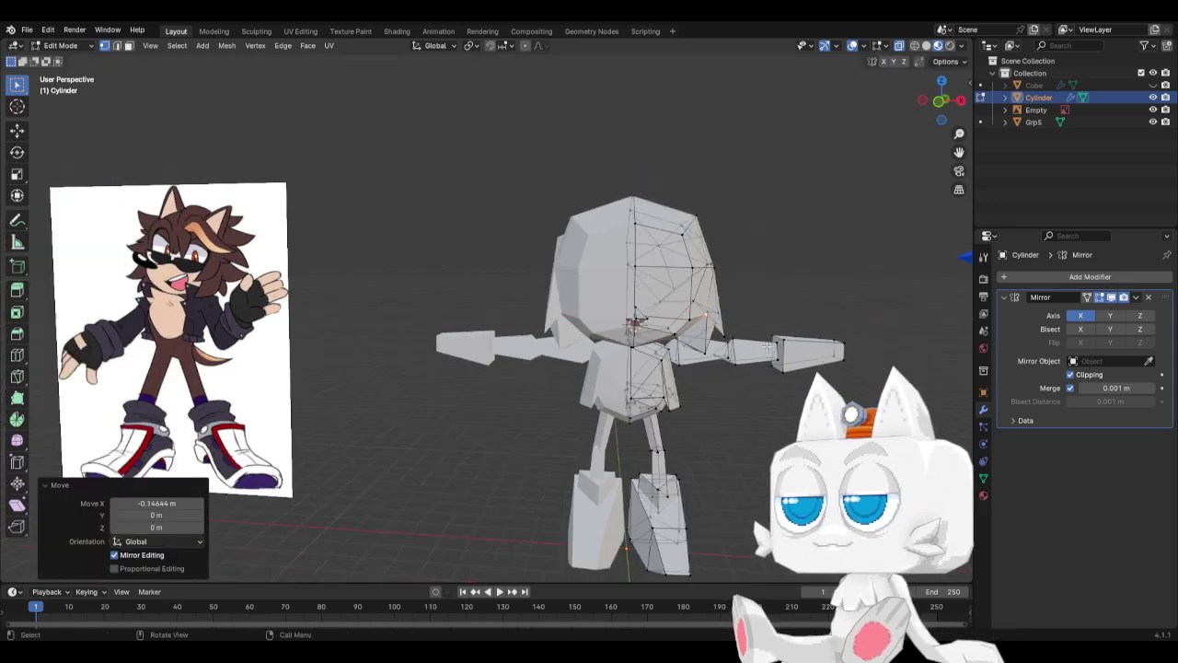
Select the whole linked head mesh and merge its overlapping vertices by distance.
click(731, 272)
middle_drag(728, 273, 689, 276)
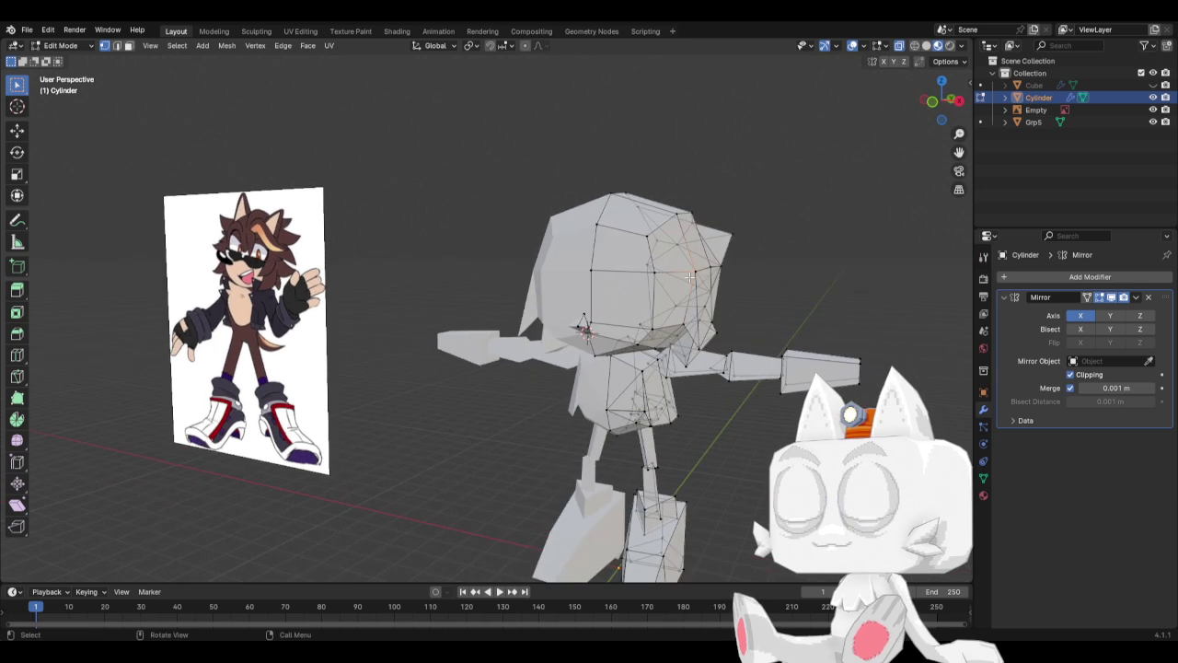
key(ctrl+l)
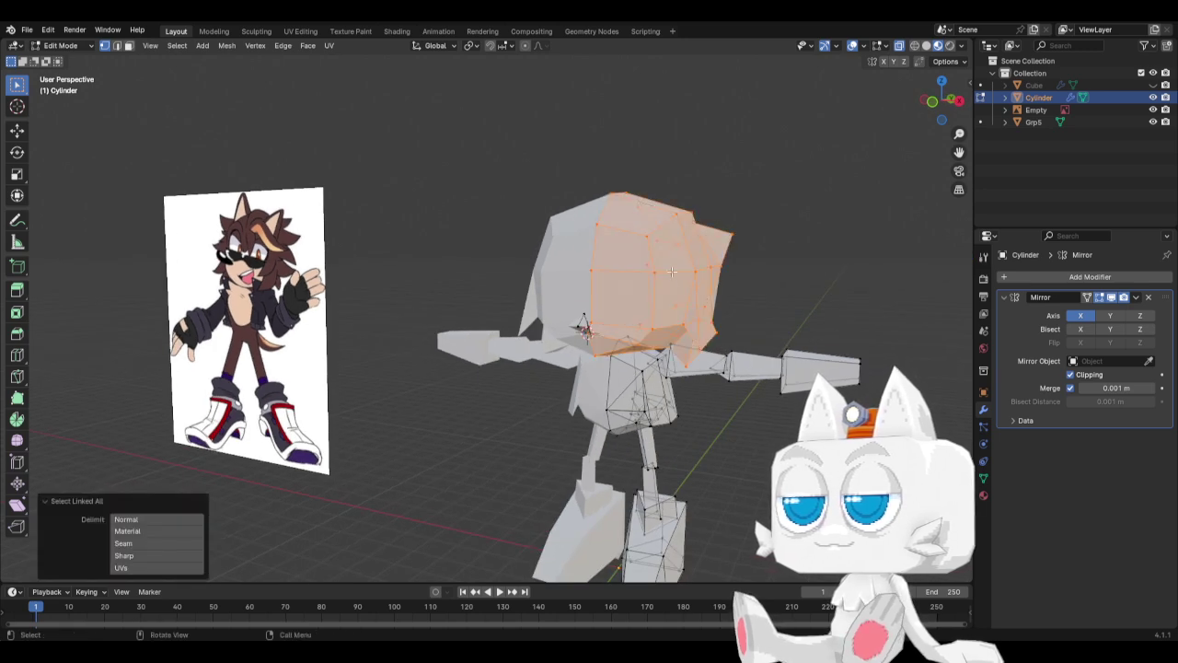
click(226, 45)
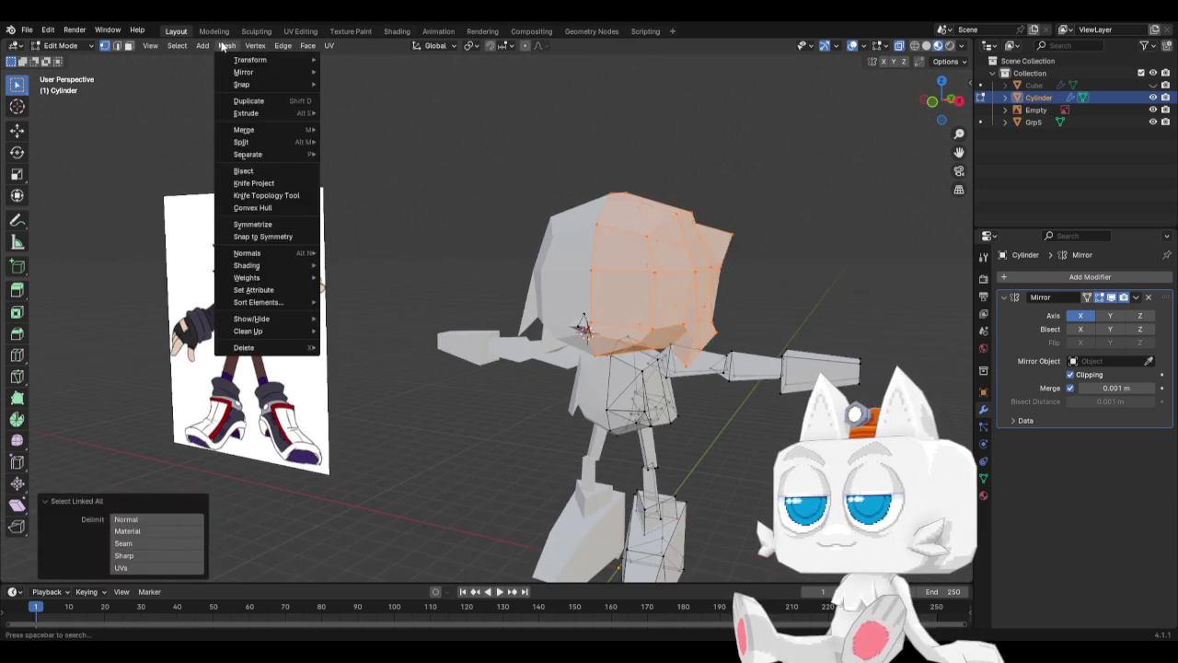
mouse_move(287, 330)
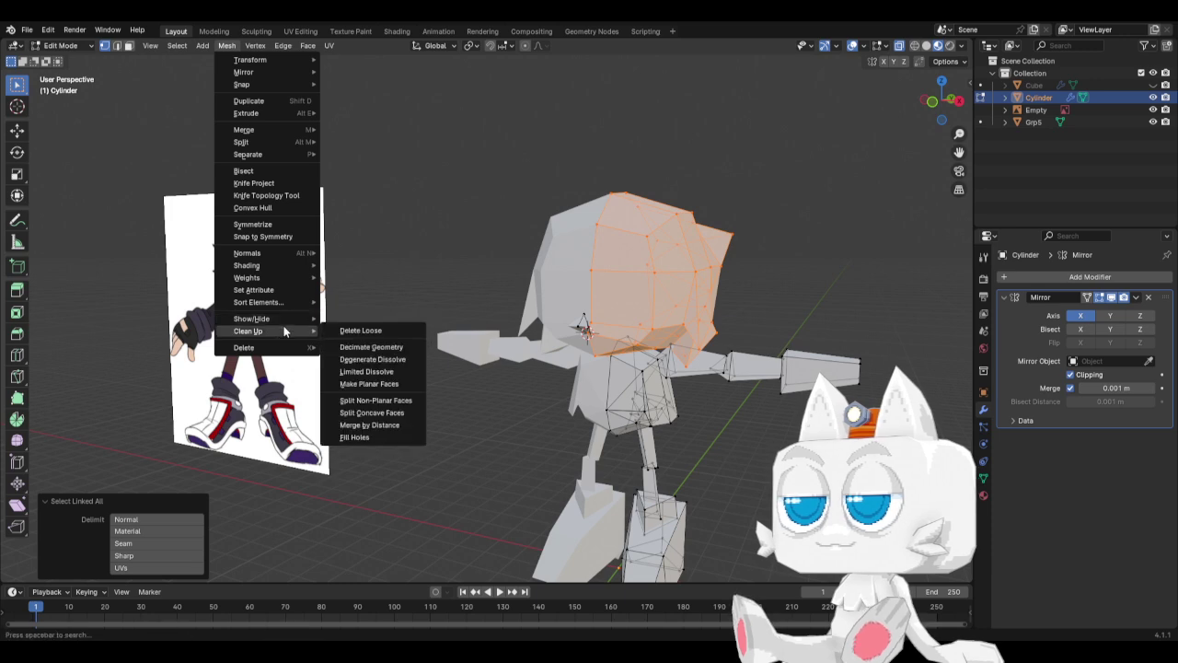
click(396, 425)
Move the front edge vertices of the lower rear head face about 0.08 m in X, -0.30 m in Y and -0.12 m in Z.
middle_drag(725, 309, 553, 328)
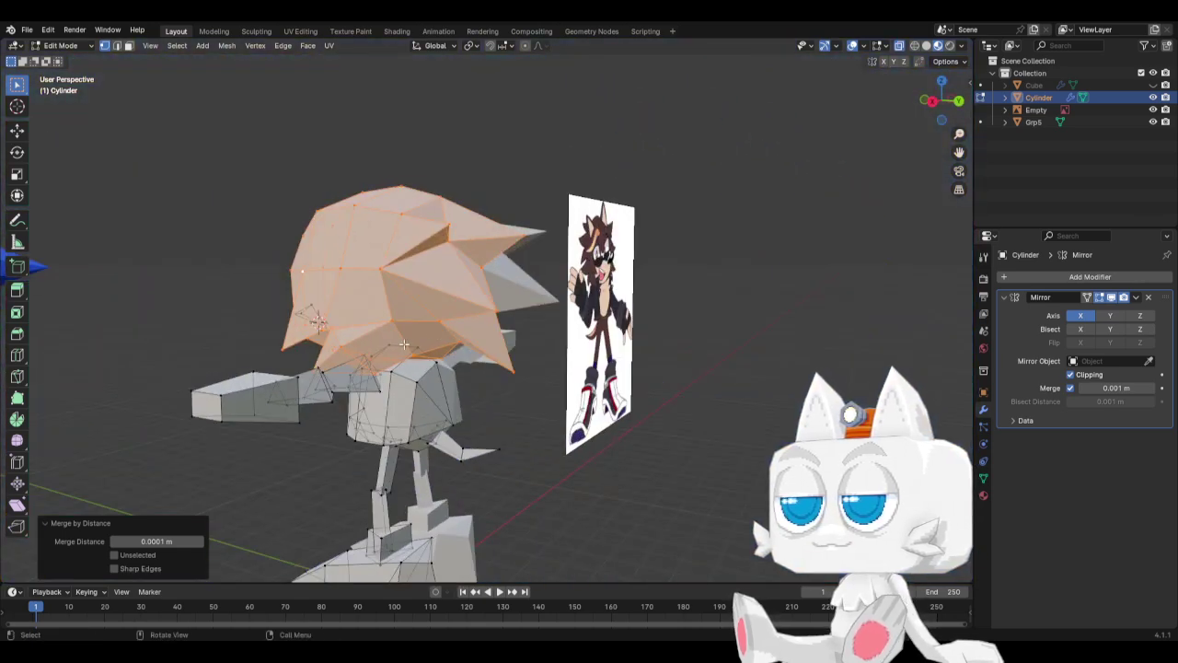
scroll(397, 342, up, 1)
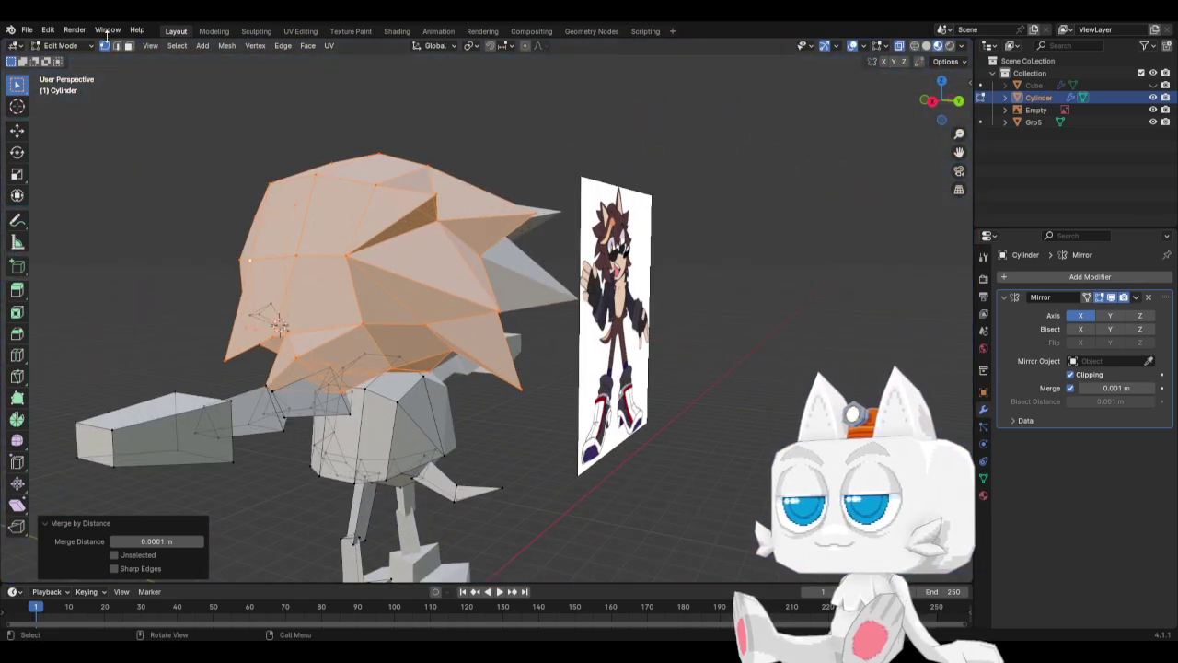
click(129, 46)
click(395, 341)
middle_drag(403, 329, 442, 304)
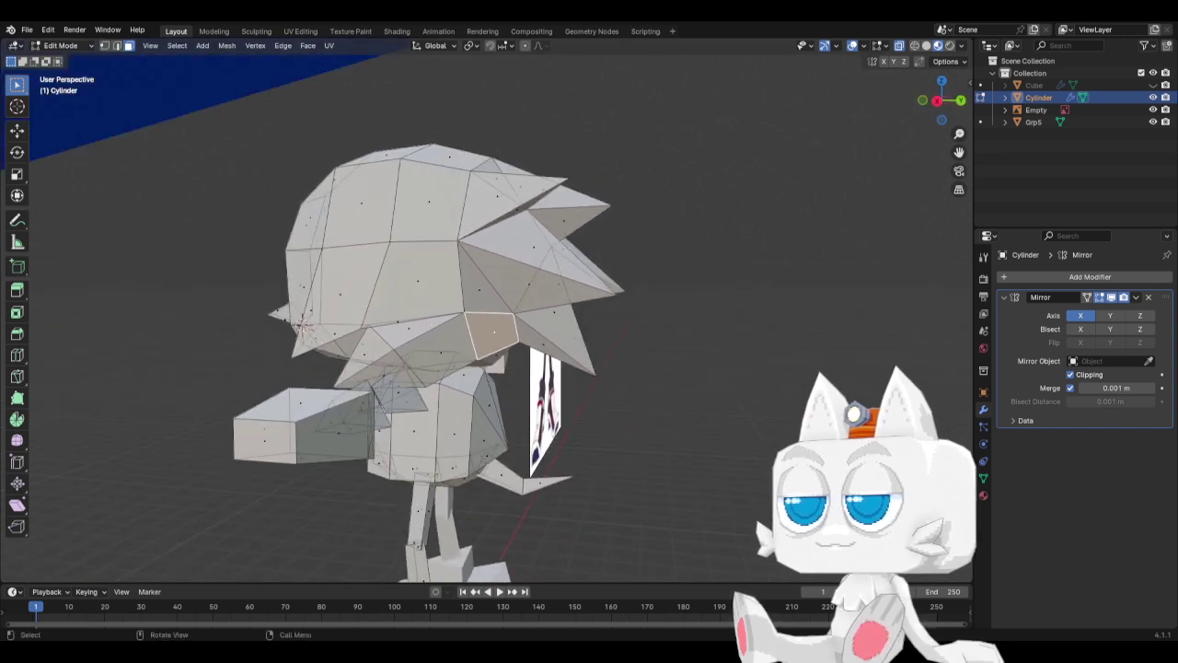
click(104, 45)
click(458, 322)
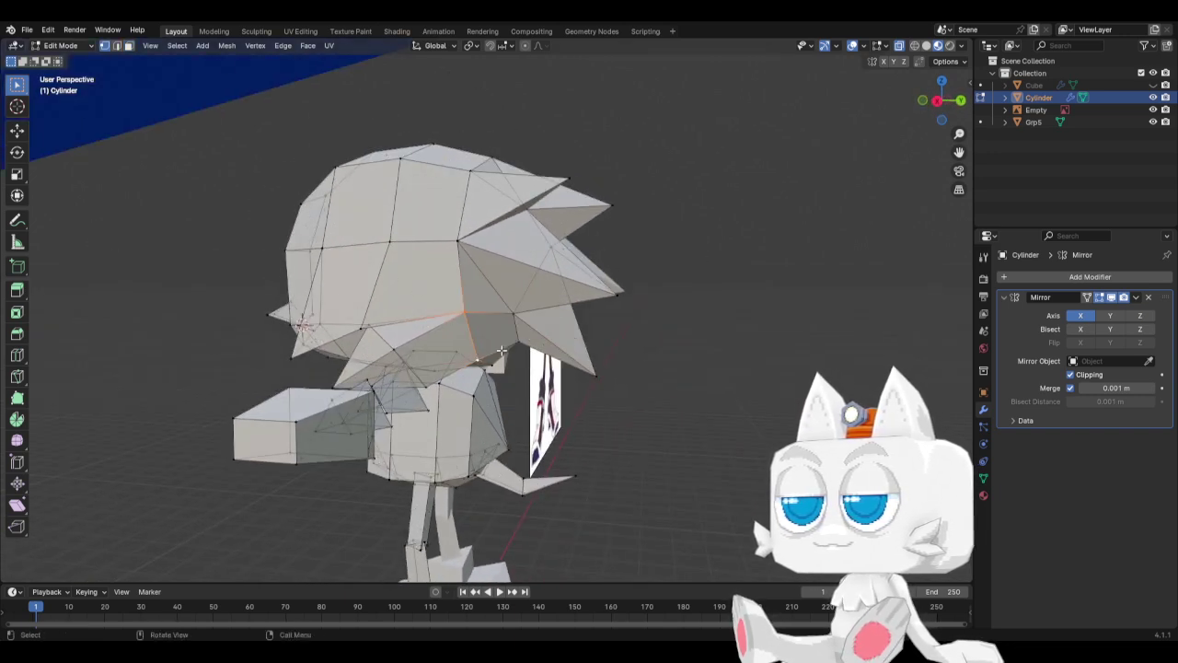
key(g)
click(481, 357)
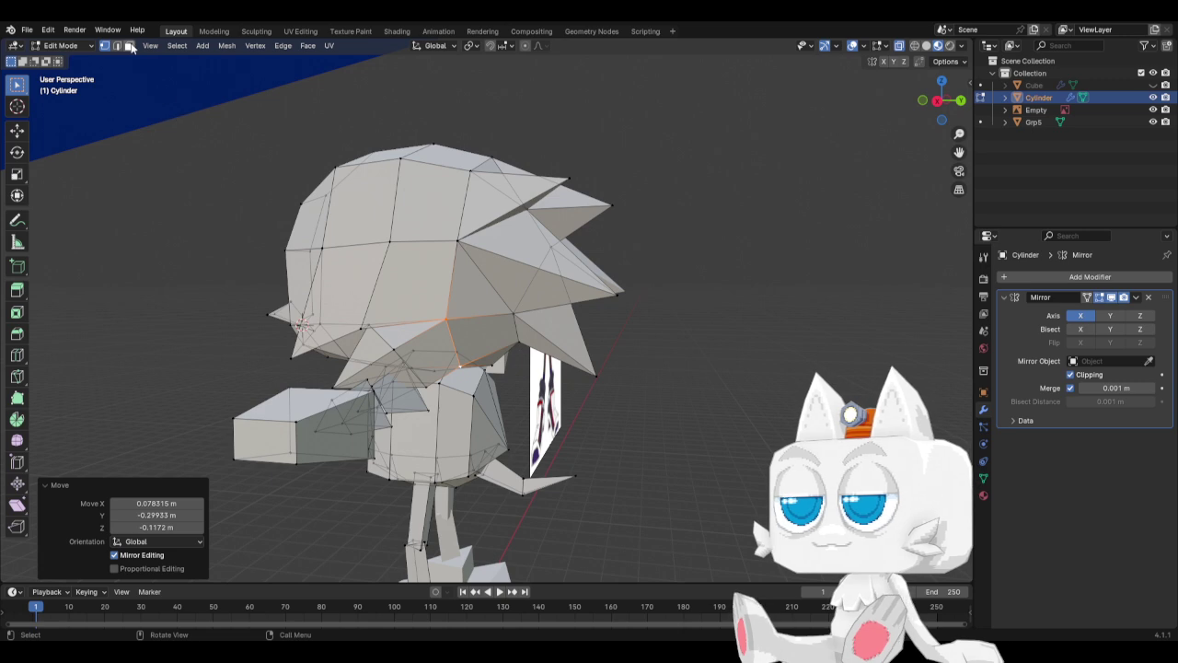
Extrude the lower rear side face of the head about 0.46 m and merge its end at center into a spike.
click(129, 46)
click(476, 329)
key(e)
click(488, 346)
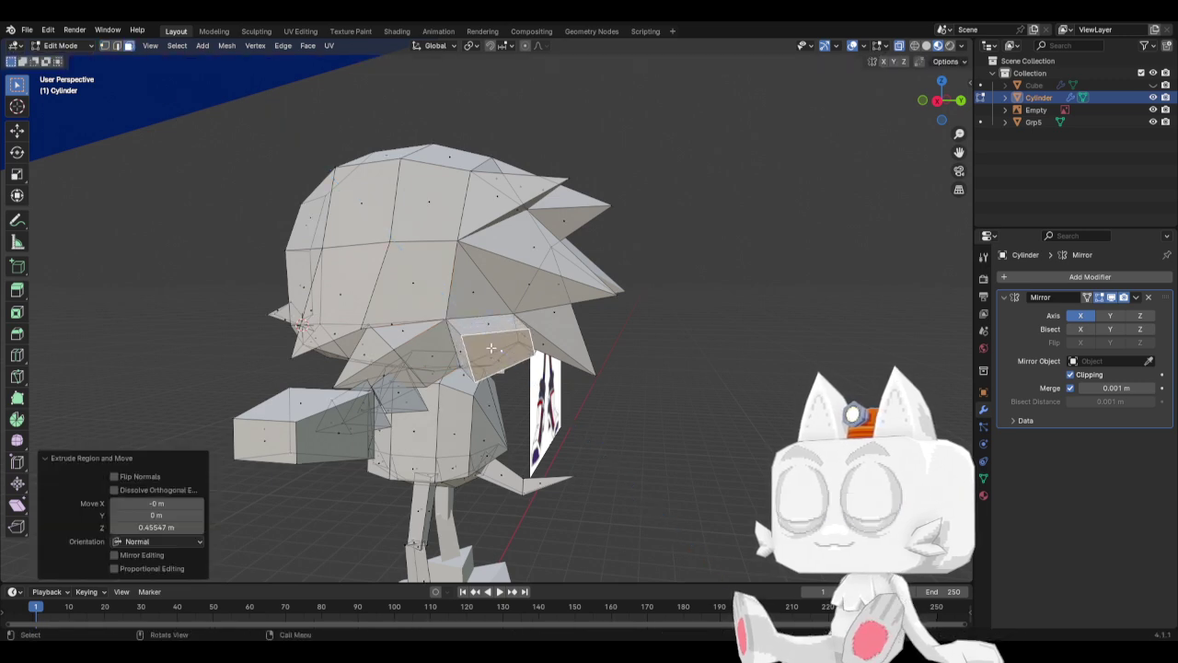
key(m)
click(491, 347)
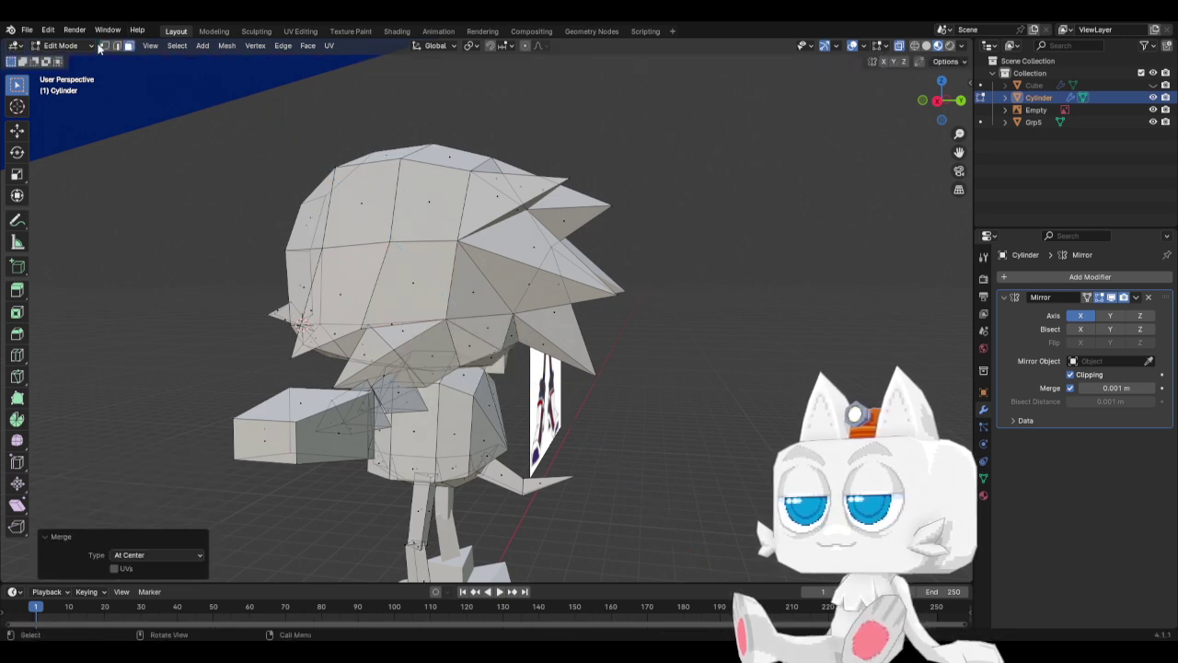
In top view, move the rear tuft's tip about 1.34 m in X and 0.52 m in Y, and its upper front base vertex 0.46 m outward.
key(1)
key(KP_7)
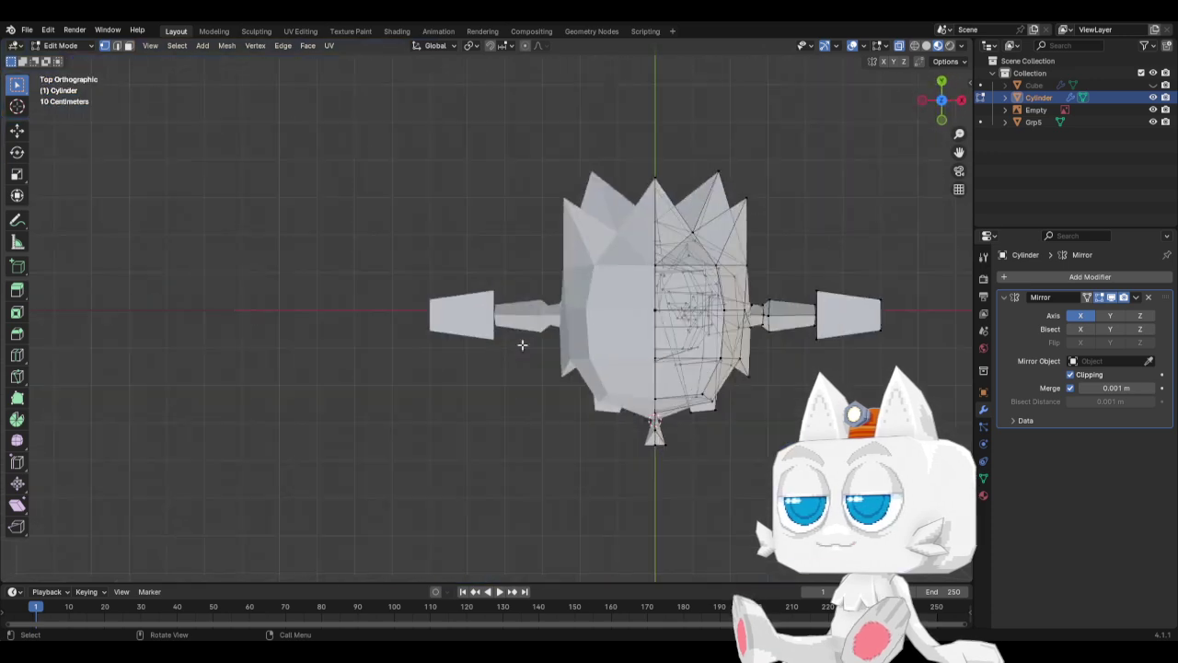
key(g)
click(846, 214)
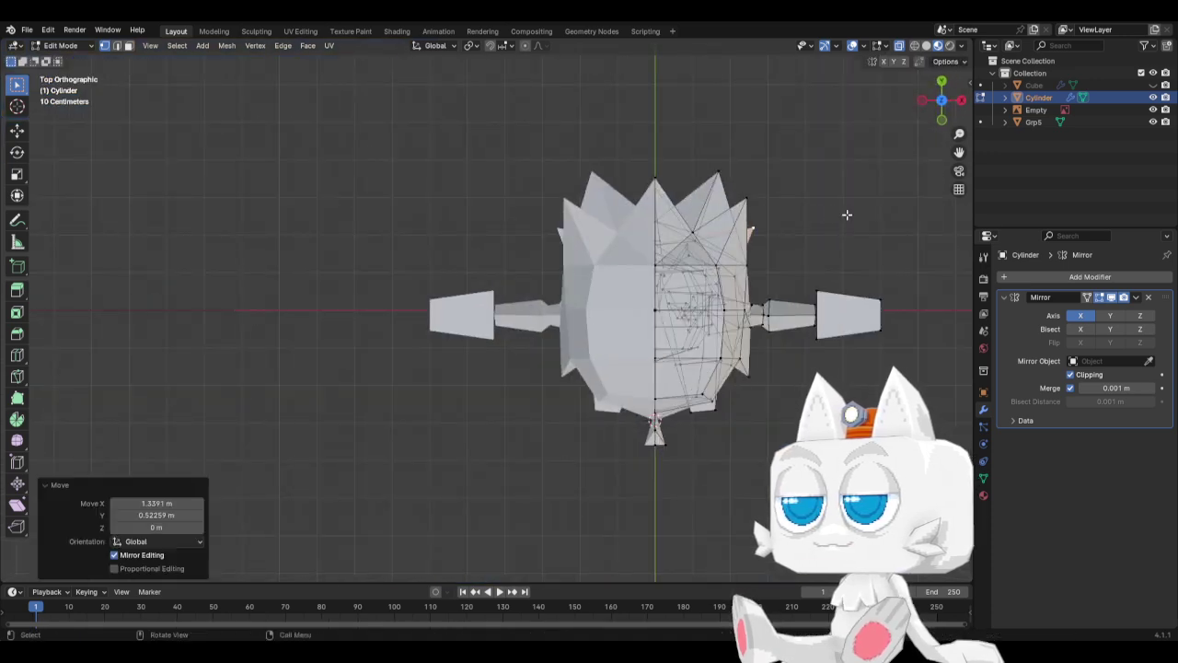
key(g)
key(x)
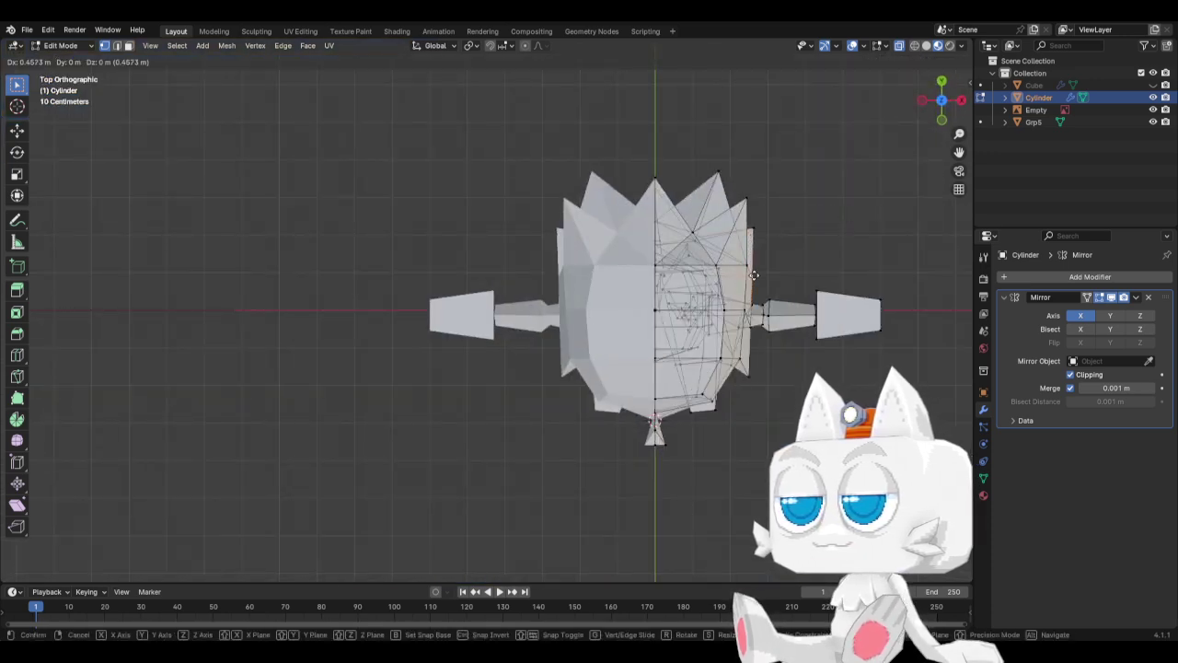
click(754, 276)
Subdivide the two edges running to the rear tuft's tip with one cut.
middle_drag(791, 314, 496, 454)
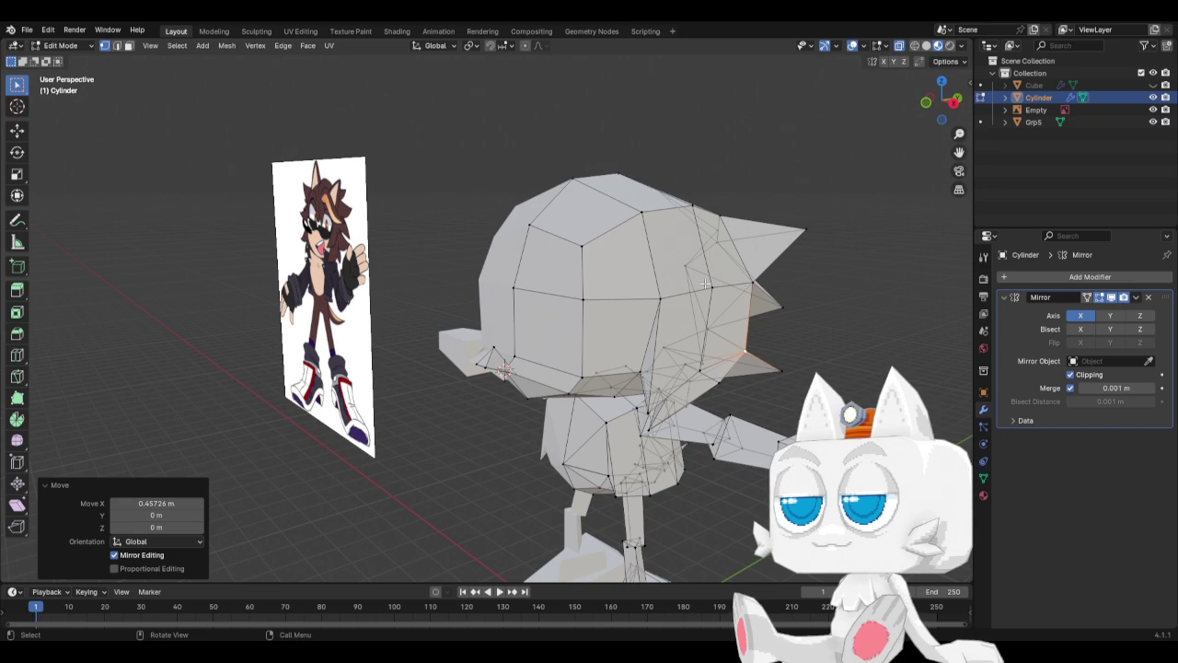
middle_drag(705, 286, 616, 324)
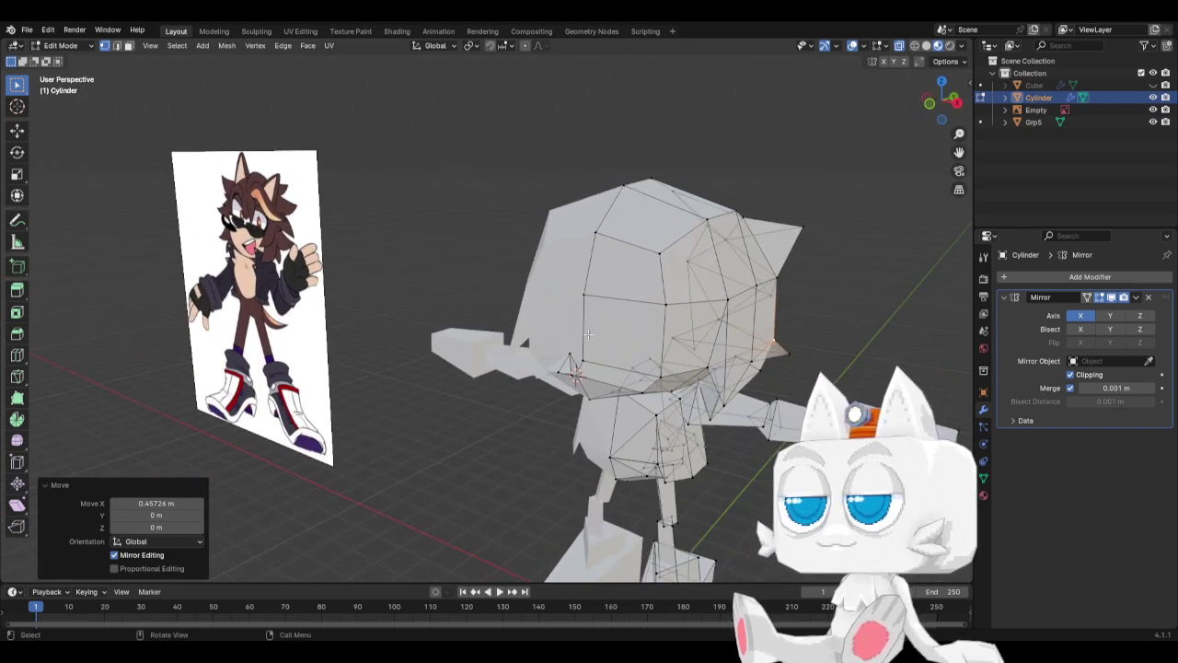
key(KP_1)
key(KP_3)
middle_drag(538, 277, 605, 304)
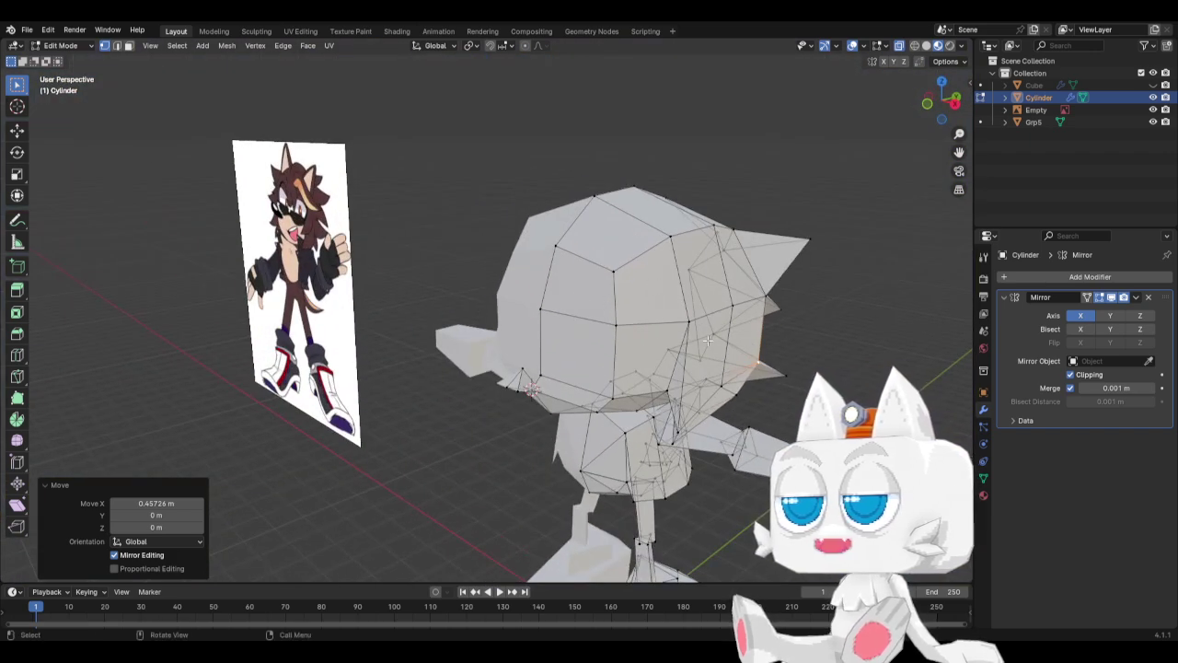
middle_drag(708, 341, 376, 315)
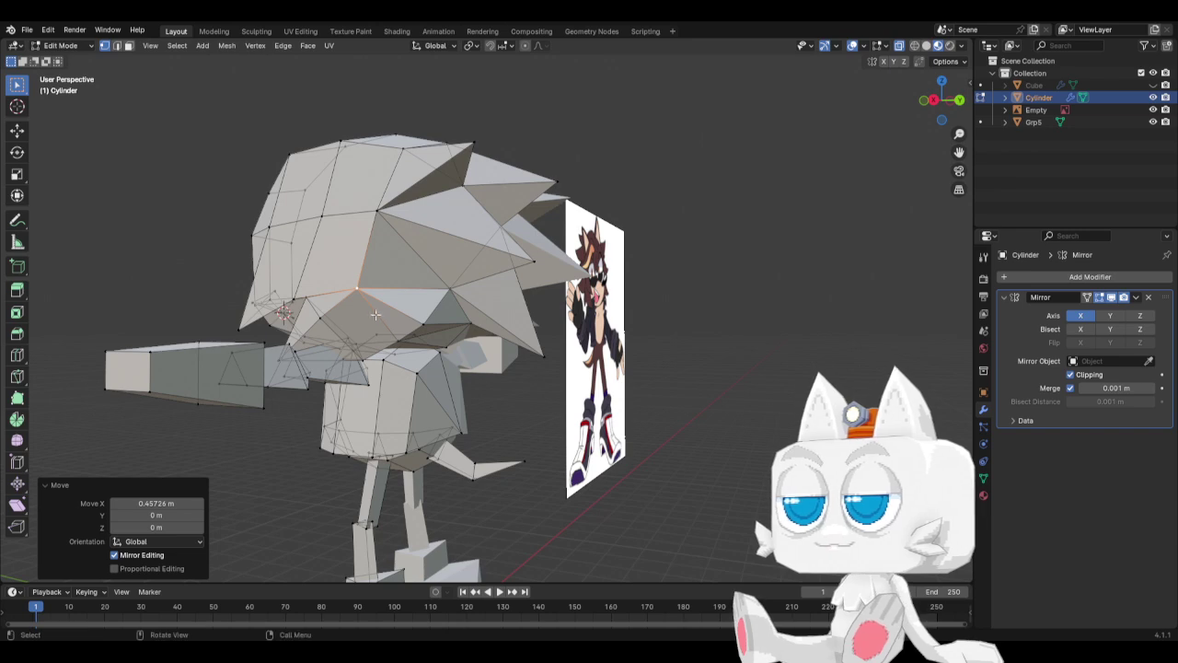
click(117, 45)
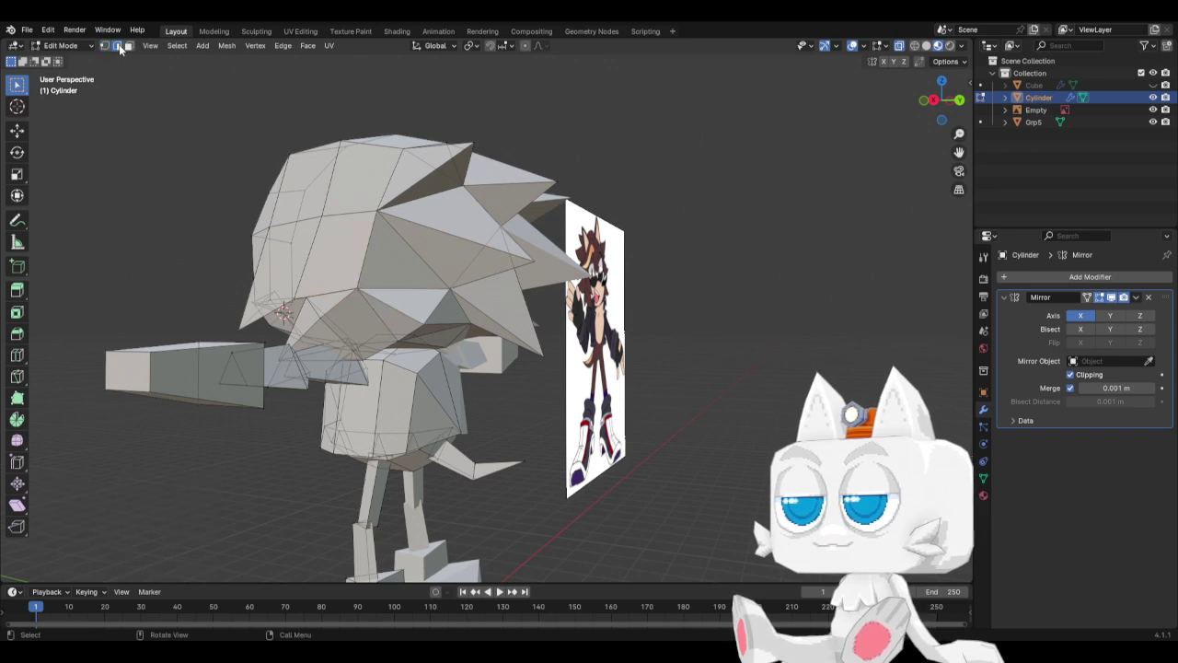
shift+click(418, 327)
shift+click(442, 321)
key(F3)
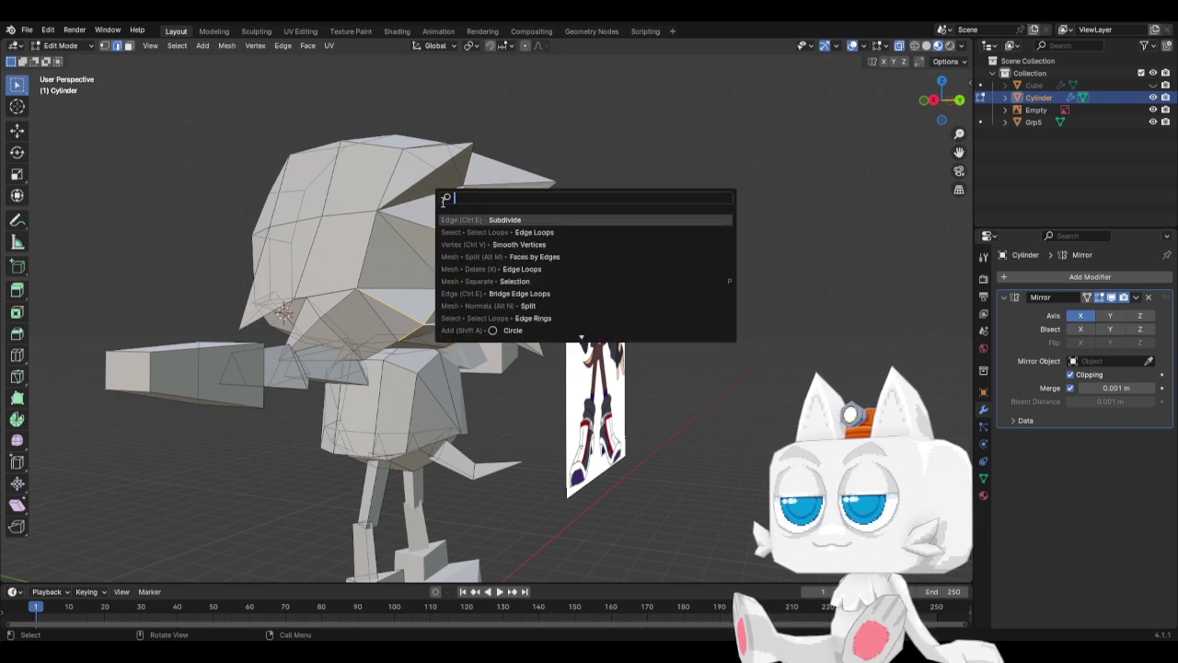
click(446, 219)
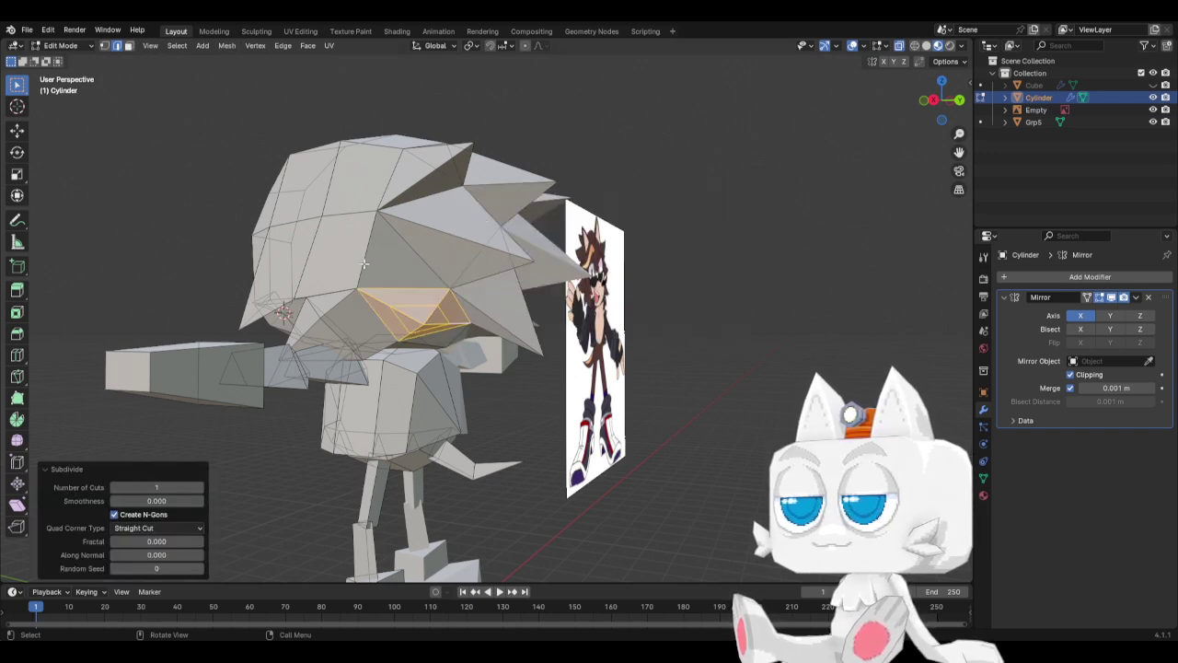
Raise the rear tuft's tip about 0.37 m in Z, and shift its lower vertex about 0.16 m in Y and -0.13 m in Z.
click(105, 46)
middle_drag(421, 320, 598, 324)
click(651, 341)
key(g)
click(778, 302)
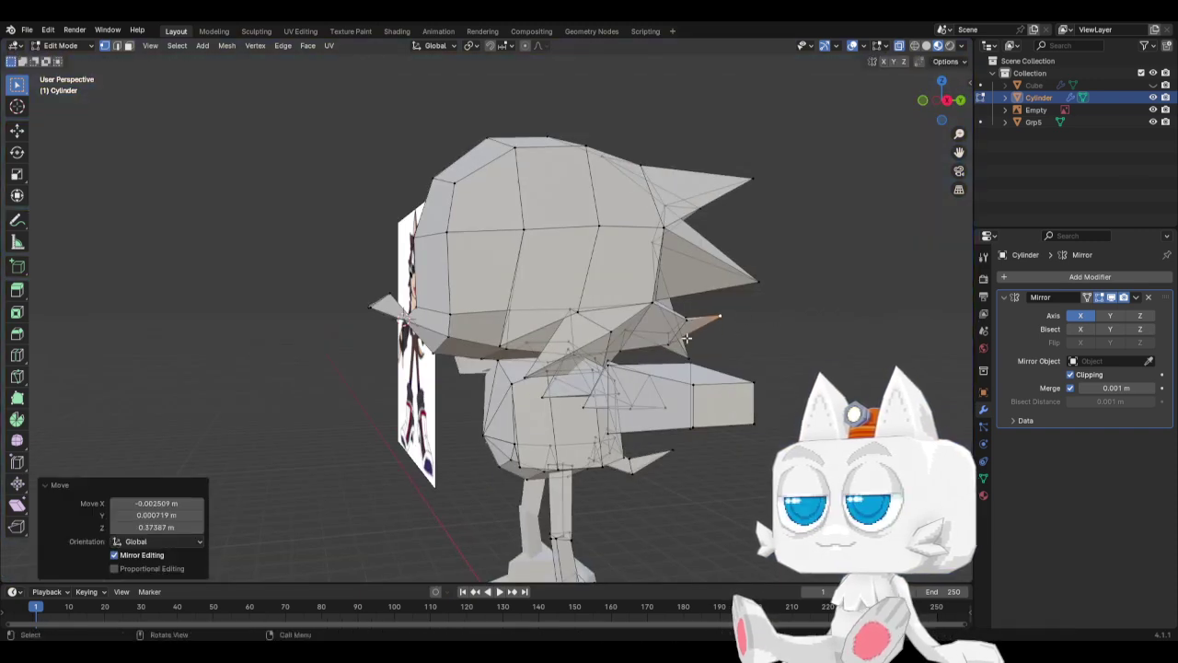
key(g)
click(724, 310)
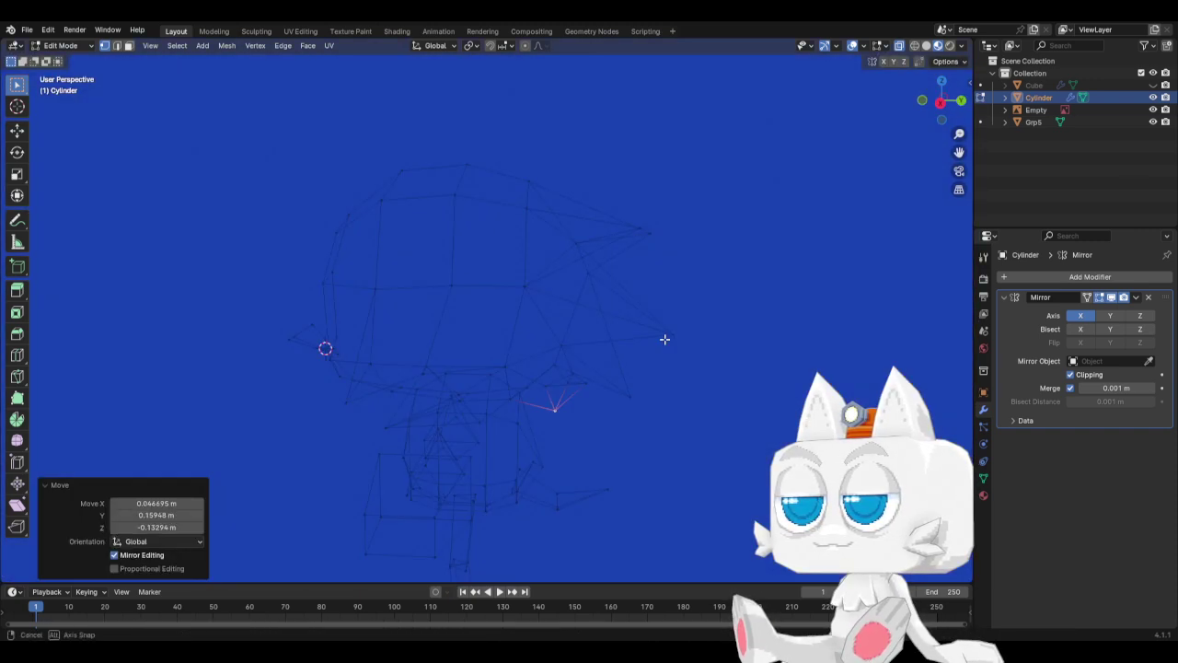
Move the rear tuft's tip about 0.24 m along X and 0.11 m along Y in top view.
middle_drag(324, 344, 635, 374)
click(514, 426)
key(KP_7)
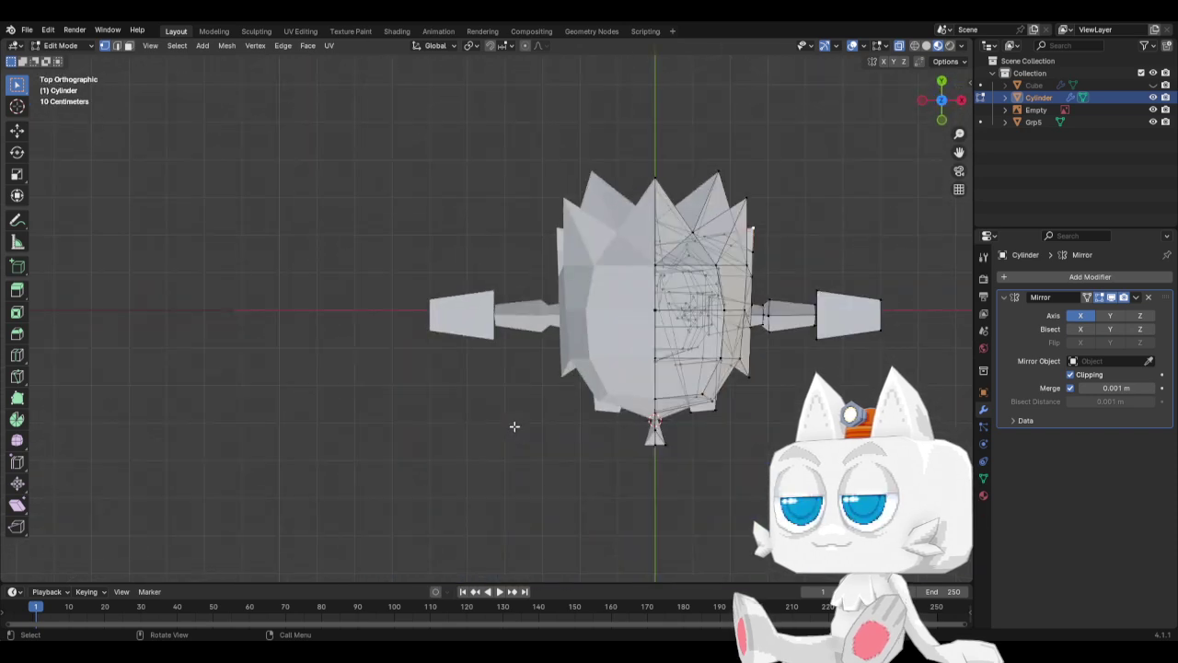
key(g)
click(865, 250)
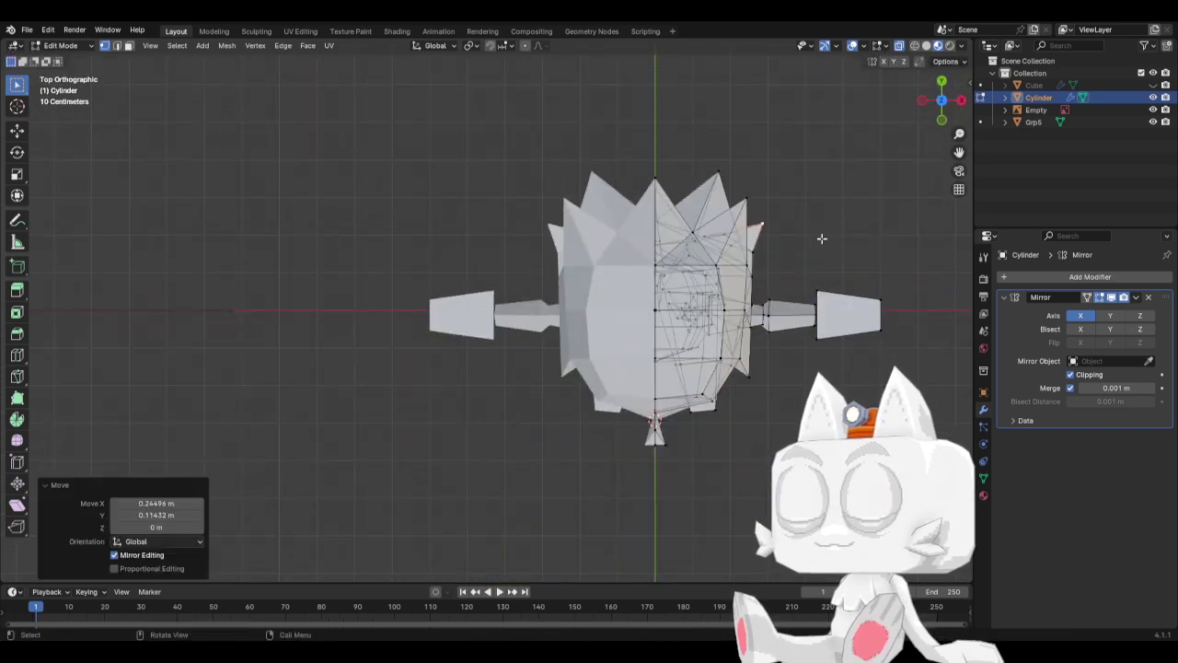
Shift the rear tuft's lower vertex about 0.26 m along X and 0.21 m along Y.
click(698, 237)
key(g)
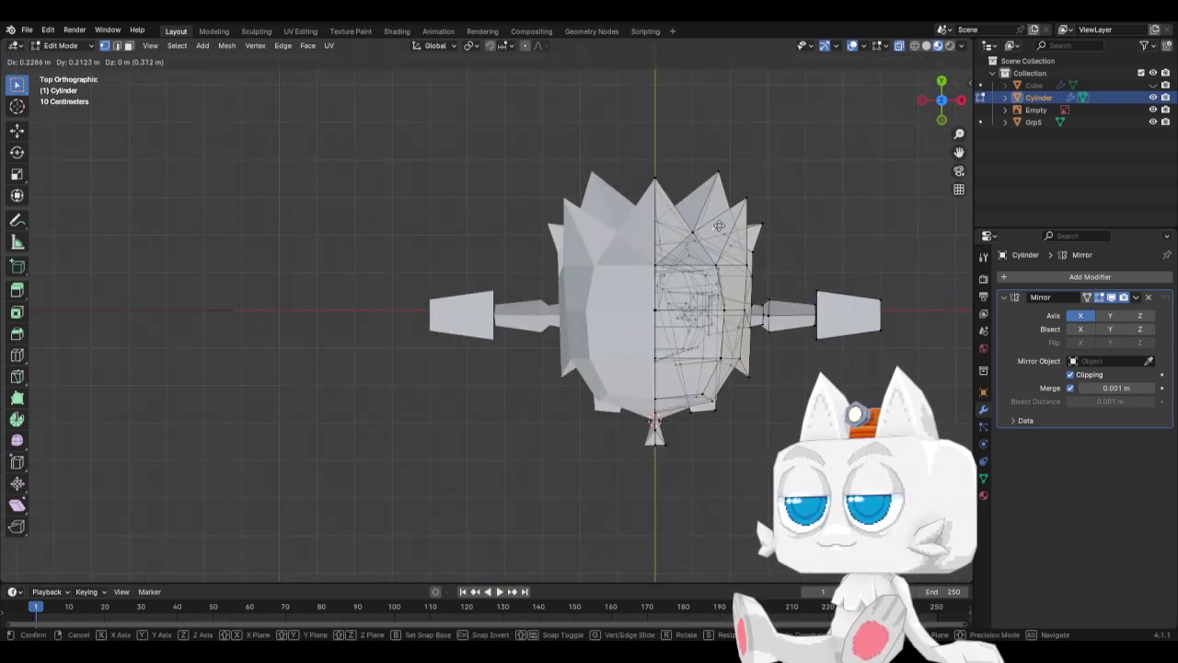
click(790, 267)
Move the tip of the upper side back spike about 0.51 m outward along X in top view.
middle_drag(789, 267, 732, 267)
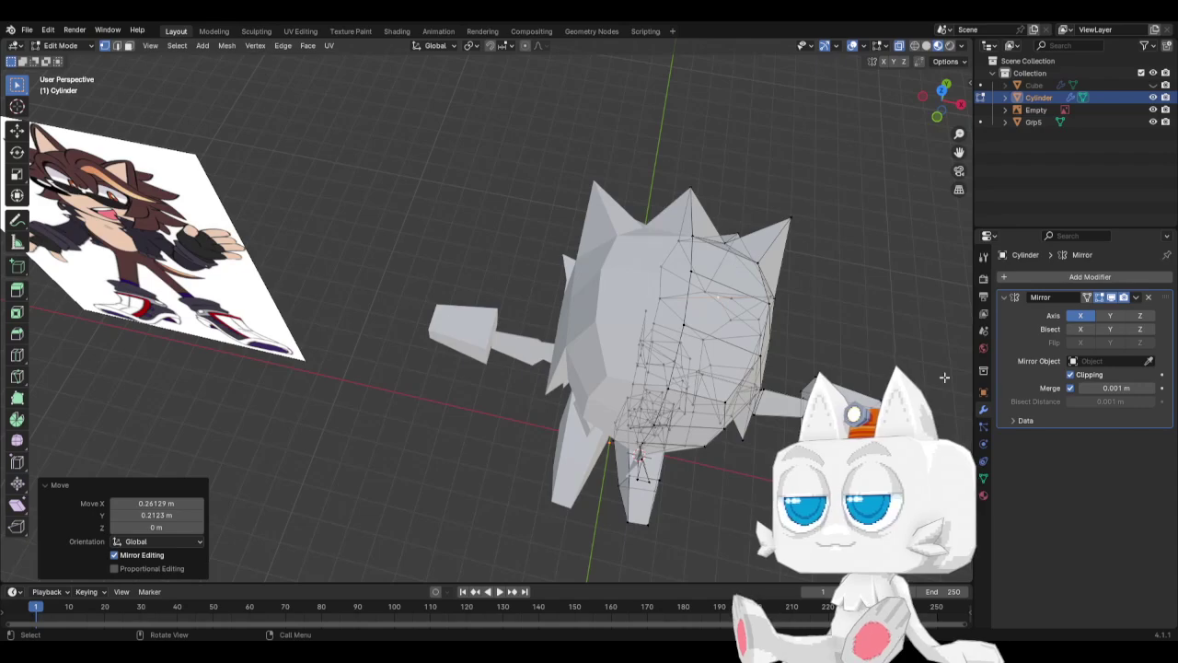
middle_drag(943, 378, 628, 276)
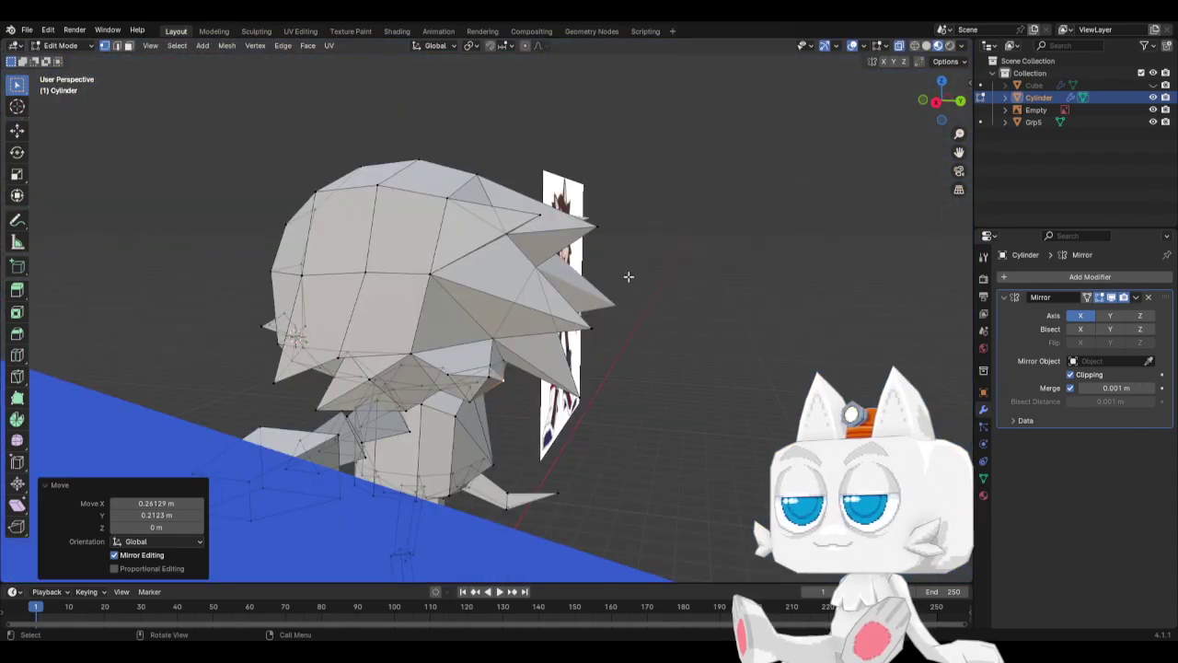
click(539, 210)
key(KP_7)
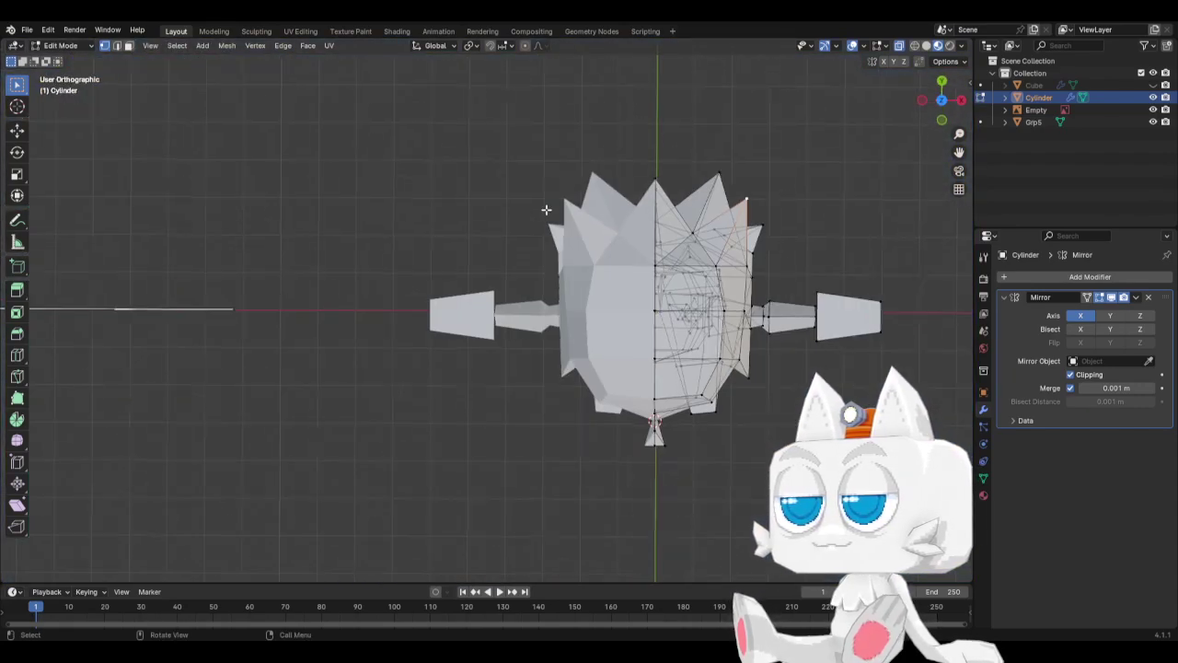
key(g)
click(824, 228)
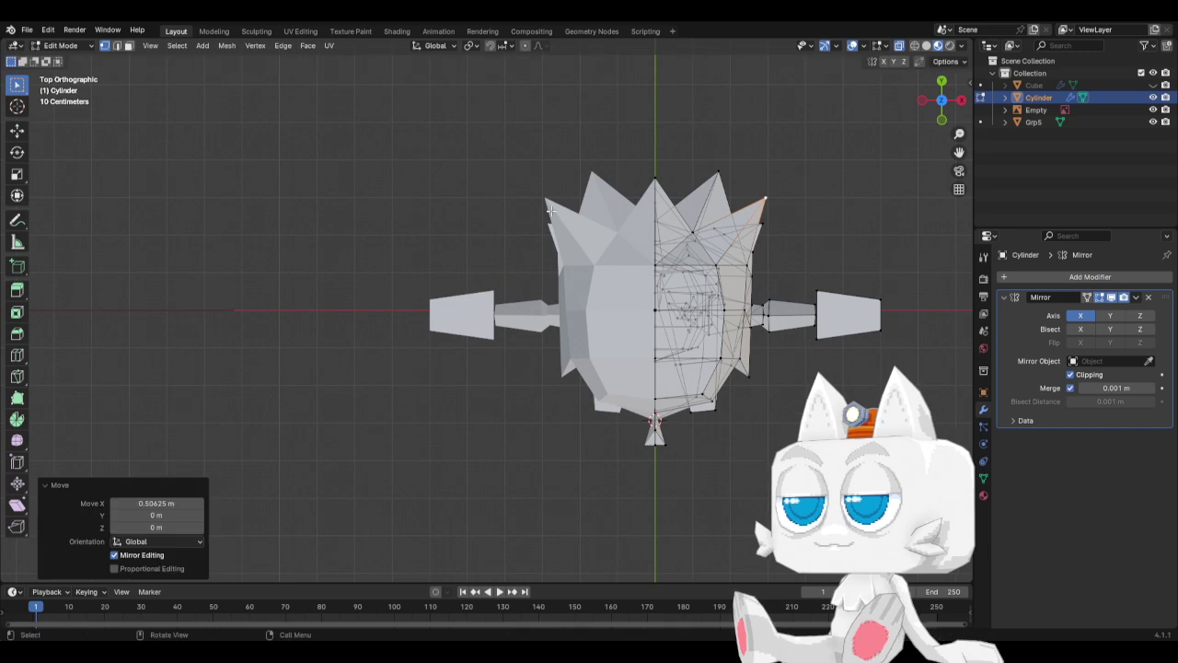
Select the edges running to the upper side back spike's tip, and hide the Grp5 reference model.
click(119, 46)
middle_drag(727, 304, 707, 317)
click(704, 318)
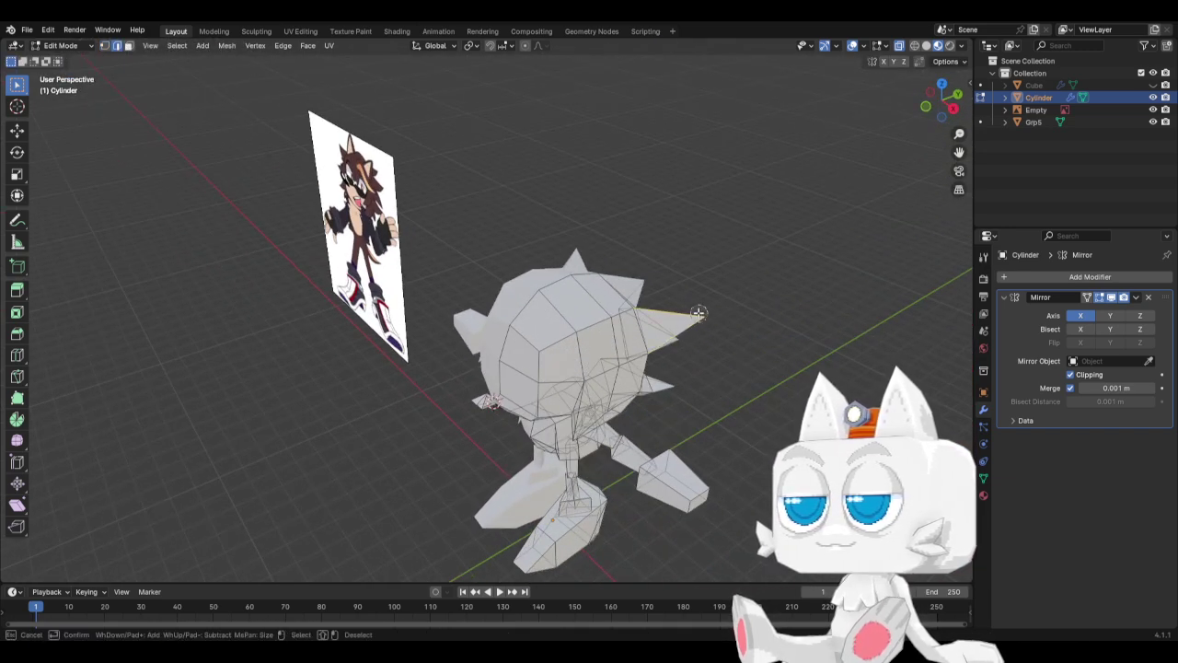
scroll(697, 312, down, 2)
scroll(696, 313, down, 2)
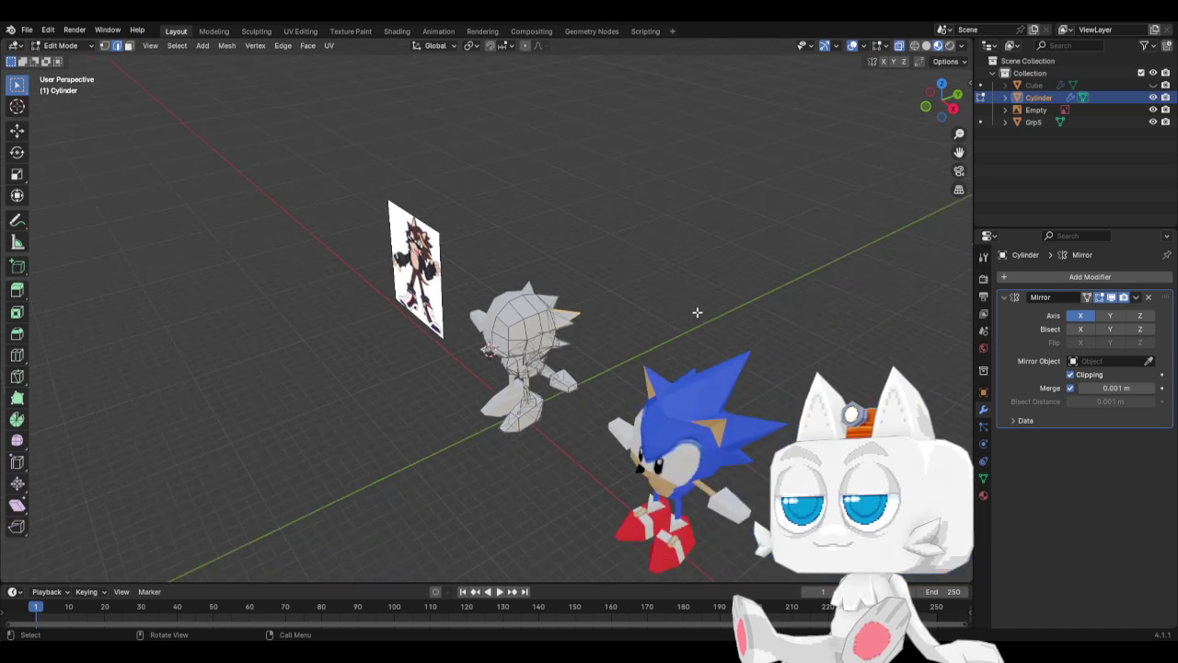
key(Tab)
click(568, 327)
scroll(626, 342, up, 2)
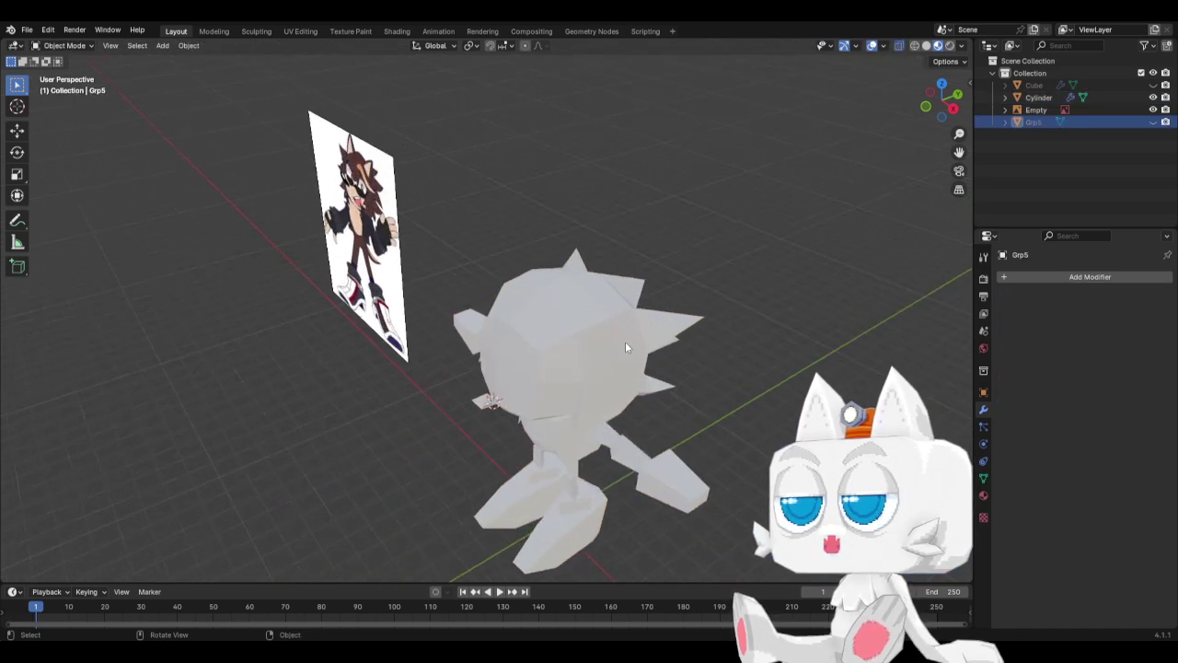
Subdivide the selected edges of the upper side back spike on the Cylinder mesh.
click(627, 341)
key(Tab)
scroll(682, 337, up, 2)
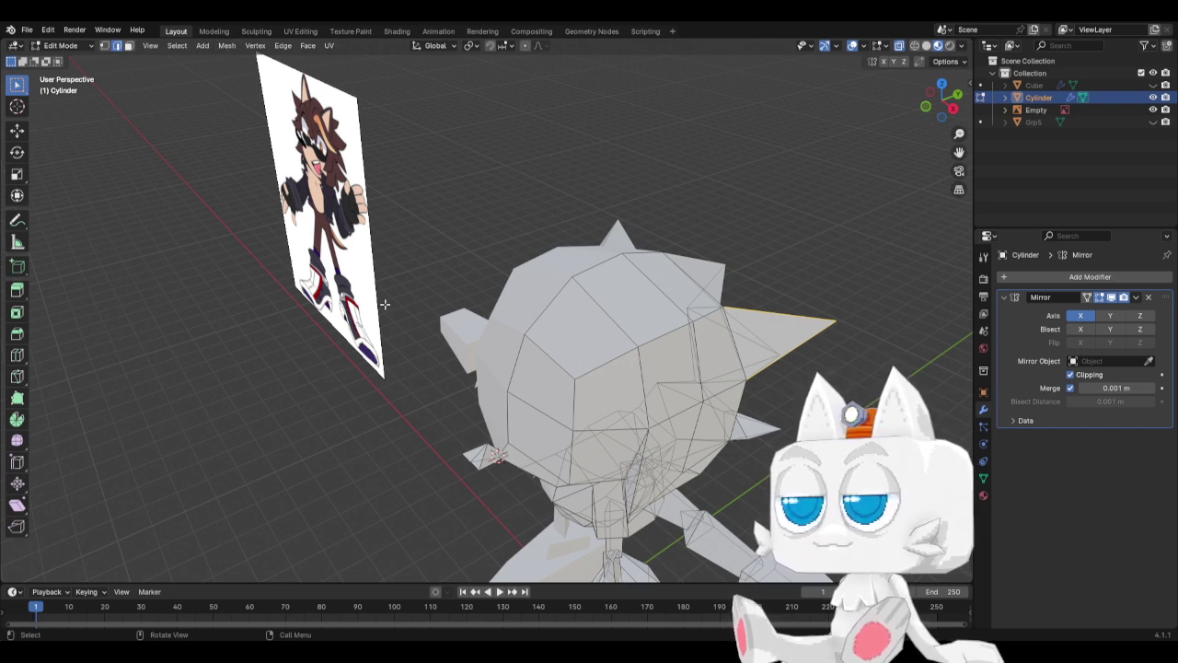
key(F3)
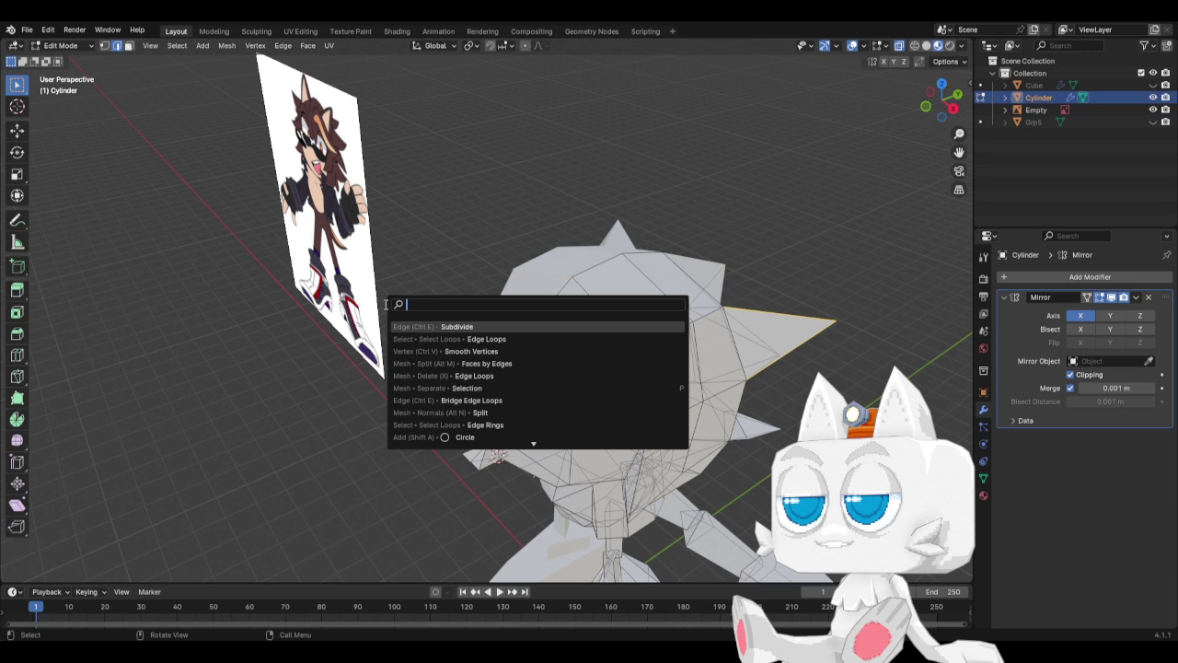
click(437, 325)
click(106, 46)
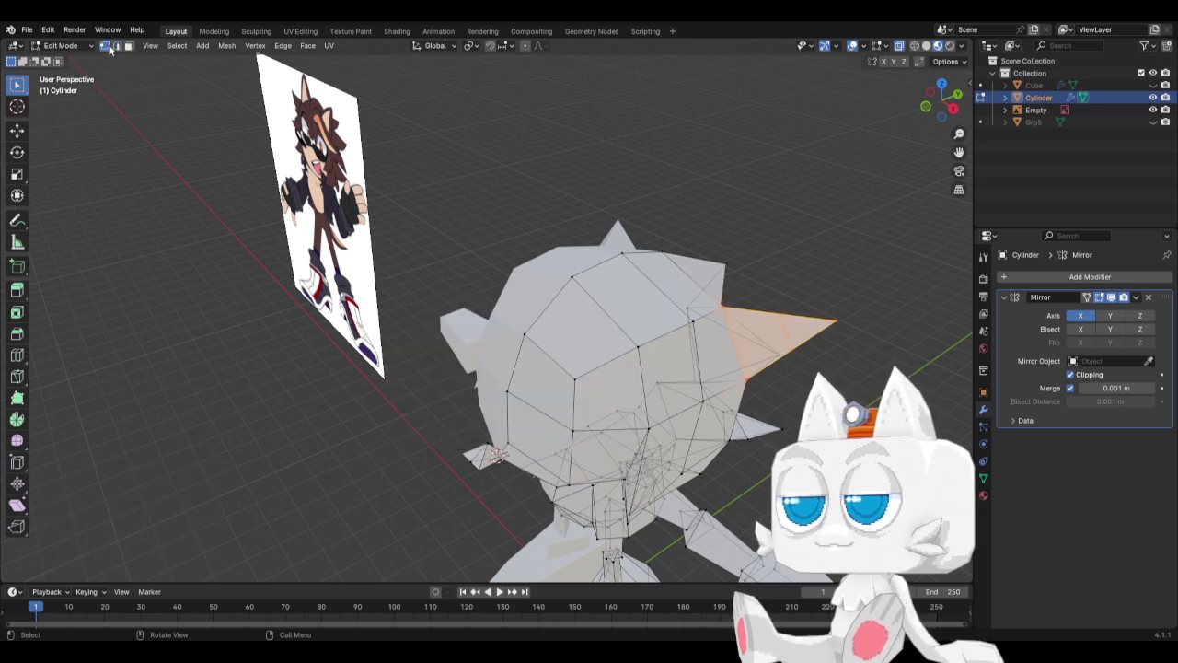
Move the new vertex near the upper side spike's tip about 0.15 m in X, -0.21 m in Y and 0.23 m in Z.
click(817, 321)
key(KP_3)
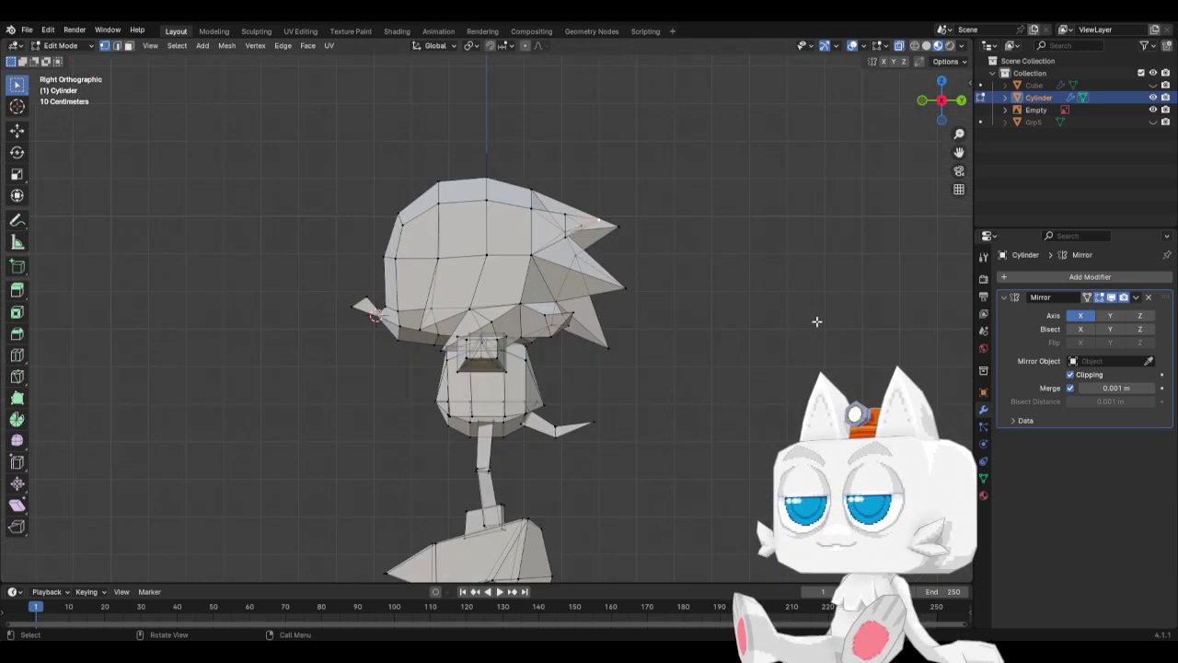
middle_drag(816, 321, 512, 269)
key(g)
click(435, 251)
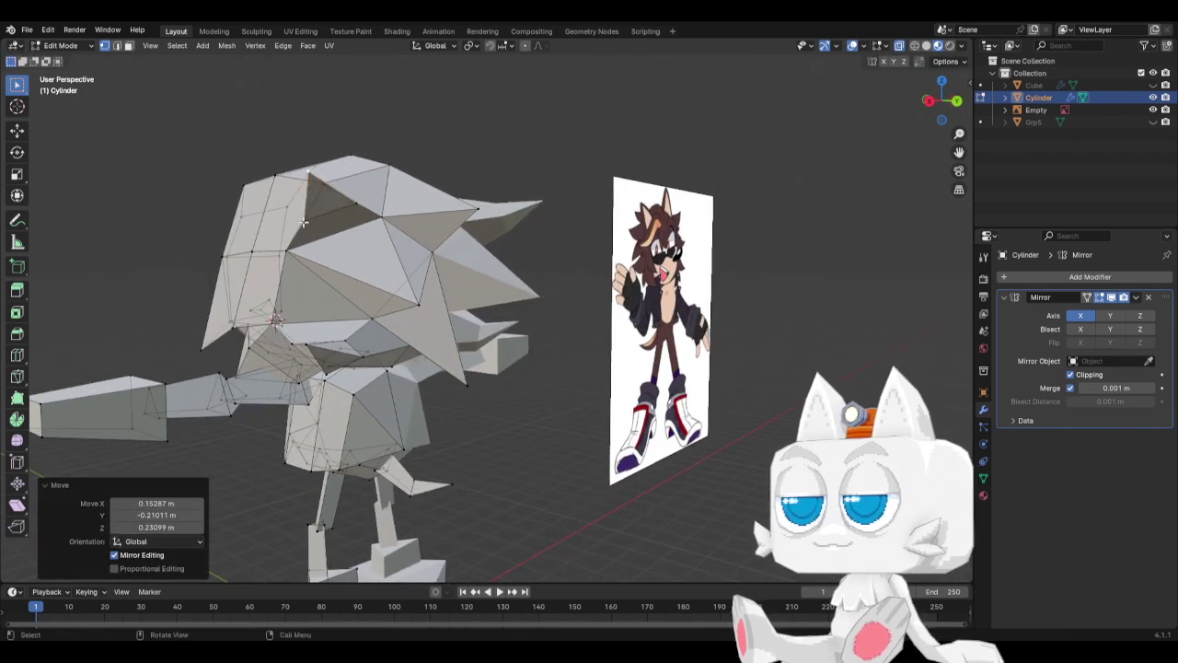
Scale the upper spike's new lower vertices by 1.21, and move its front upper vertex about 0.29 m in X, -0.12 m in Y and 0.08 m in Z.
click(350, 206)
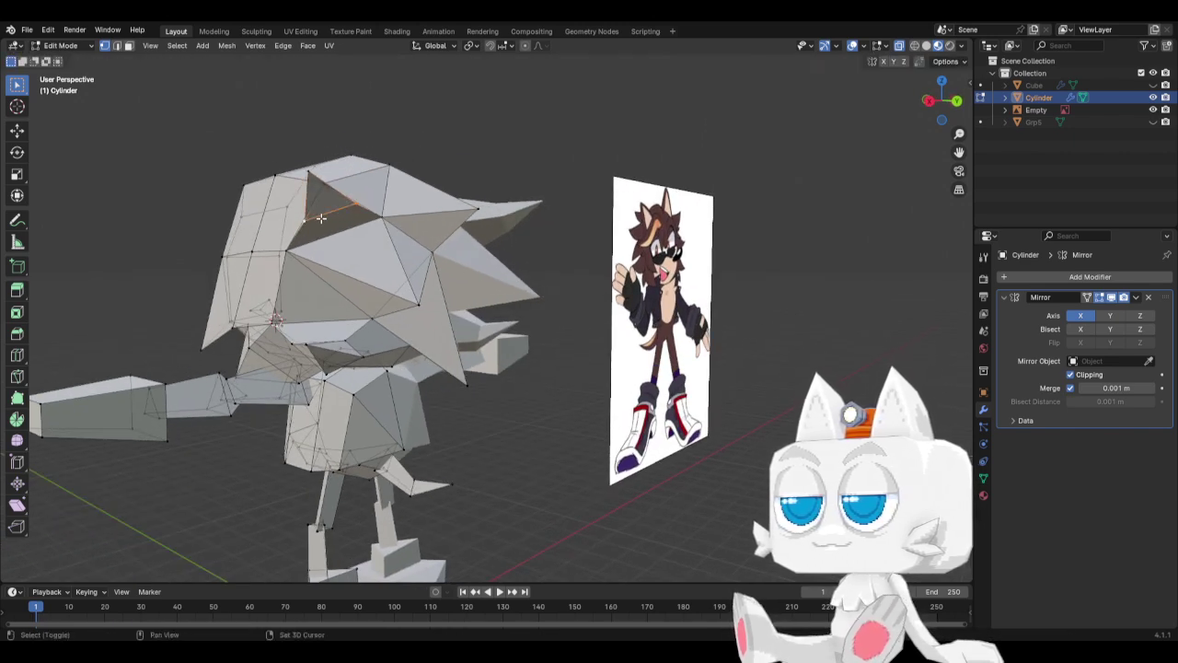
key(s)
click(324, 233)
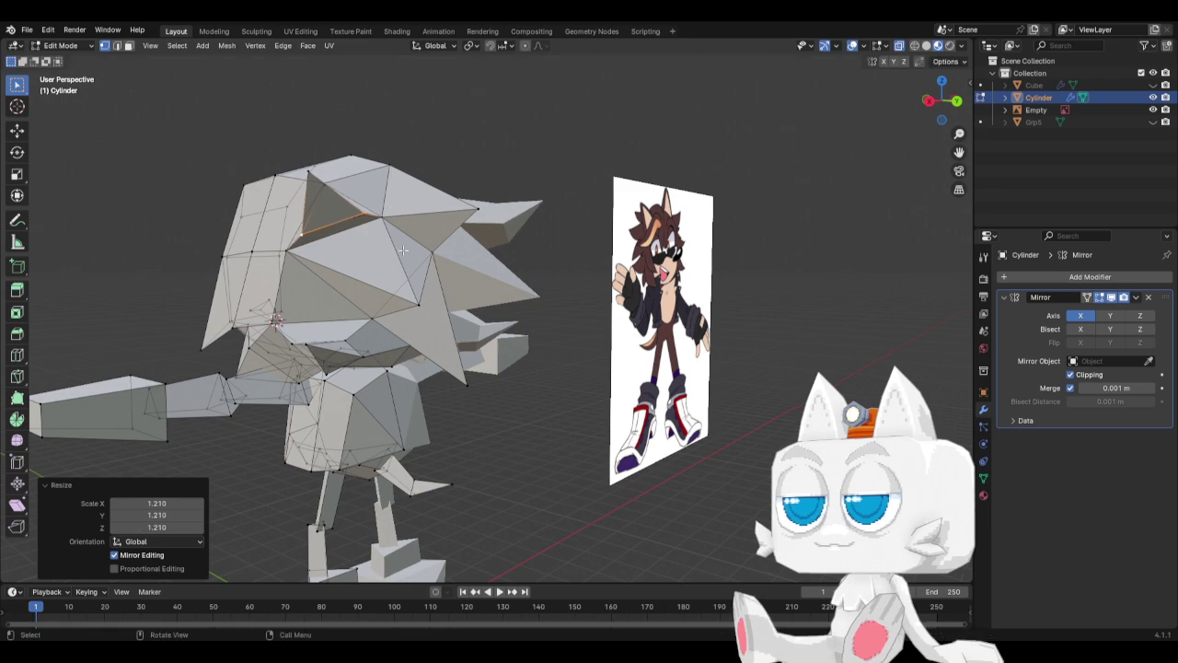
middle_drag(403, 249, 600, 194)
middle_drag(666, 218, 463, 274)
key(g)
click(487, 252)
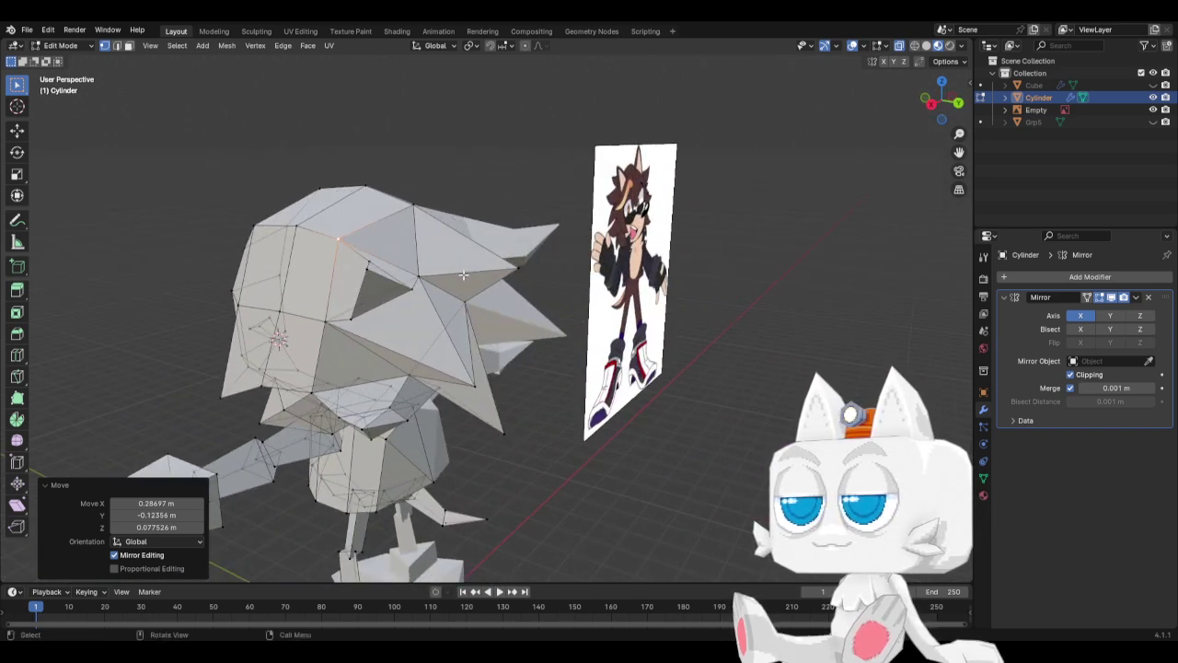
Knife-cut a new edge across the upper side spike from its side vertex to its upper edge.
key(k)
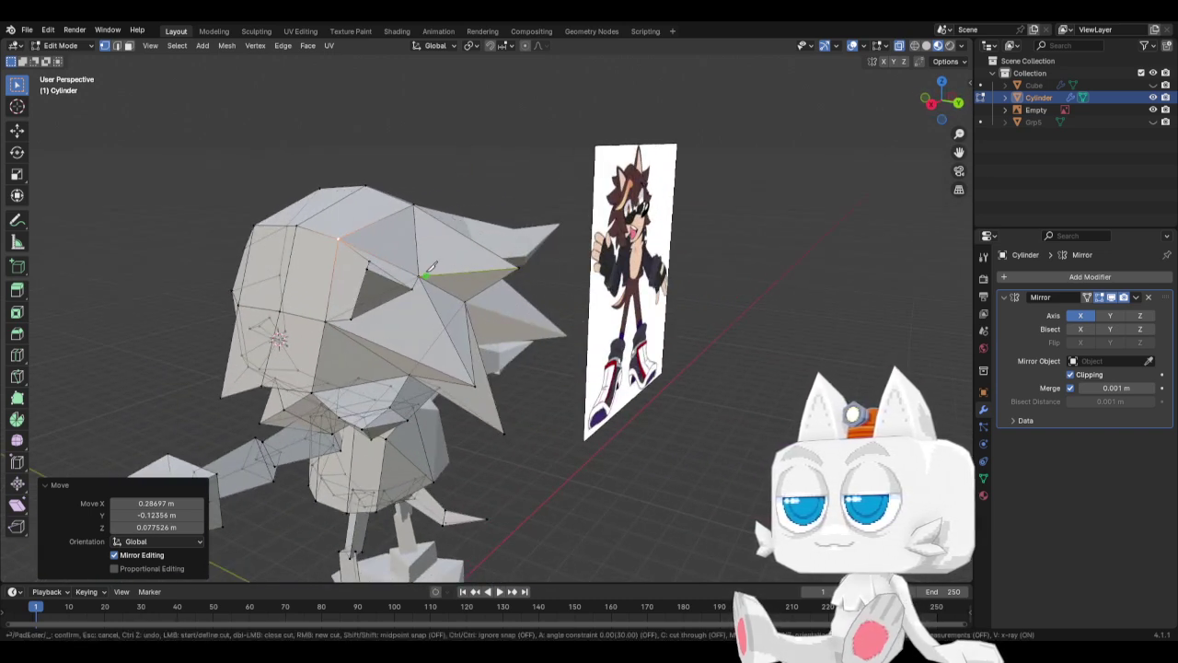
click(419, 276)
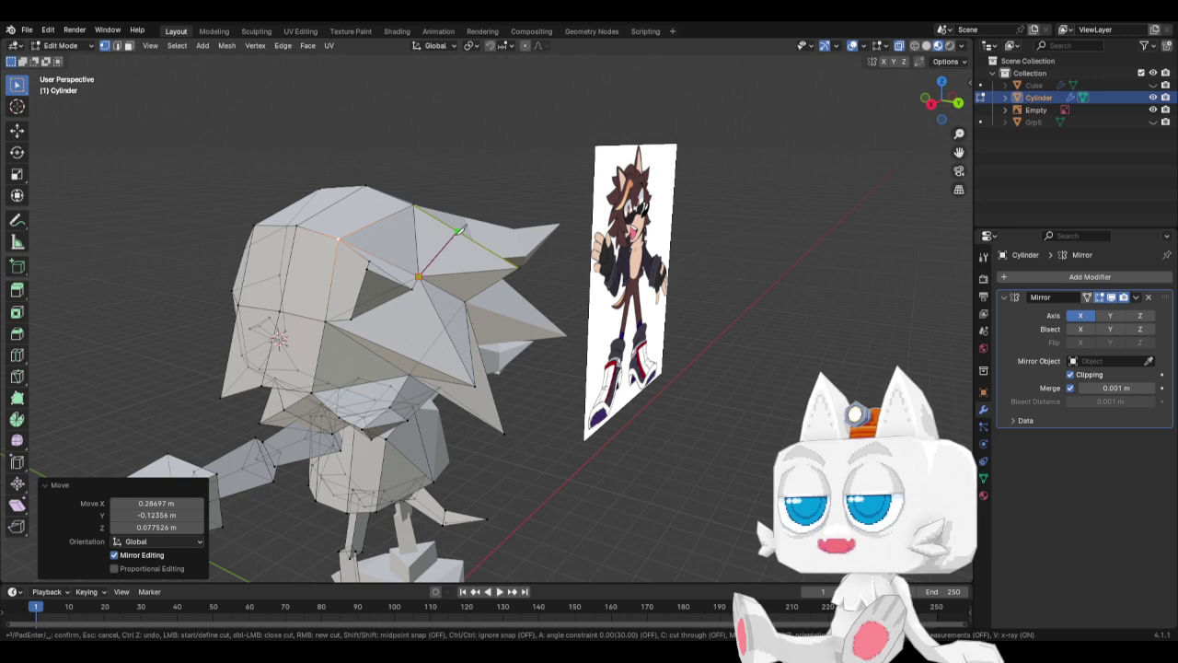
key(Return)
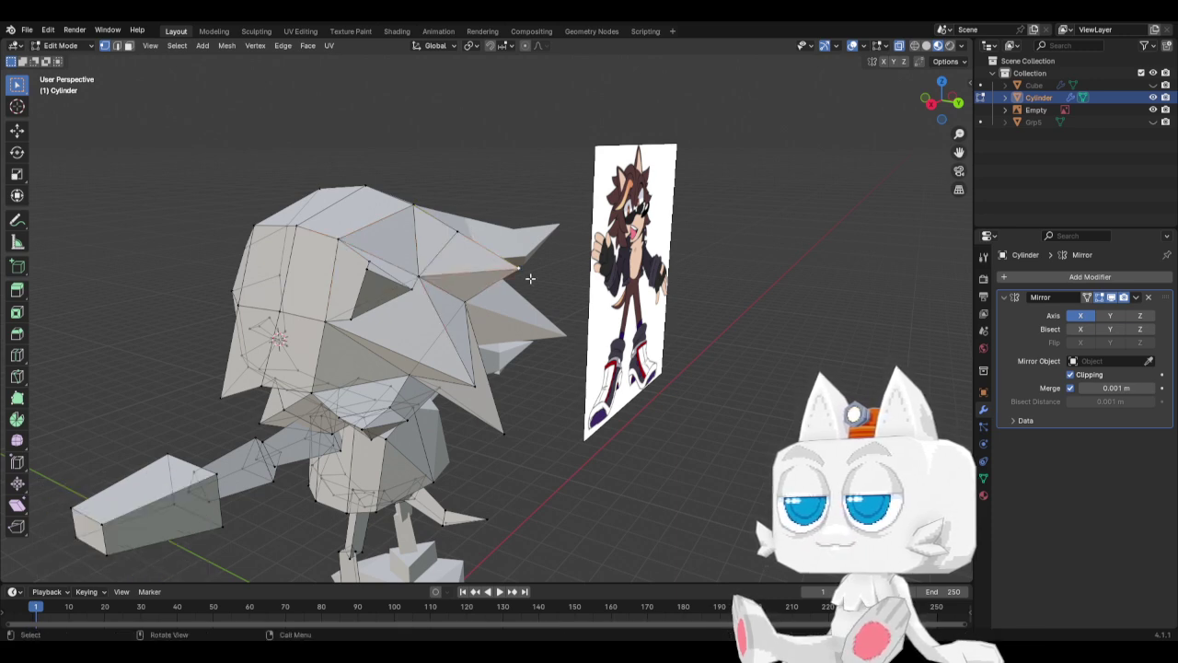
Move the upper spike's tip about 0.18 m in Y and 0.80 m in Z, and its upper-edge vertex about -0.03 m in Y and 0.07 m in Z.
key(KP_3)
key(g)
click(665, 212)
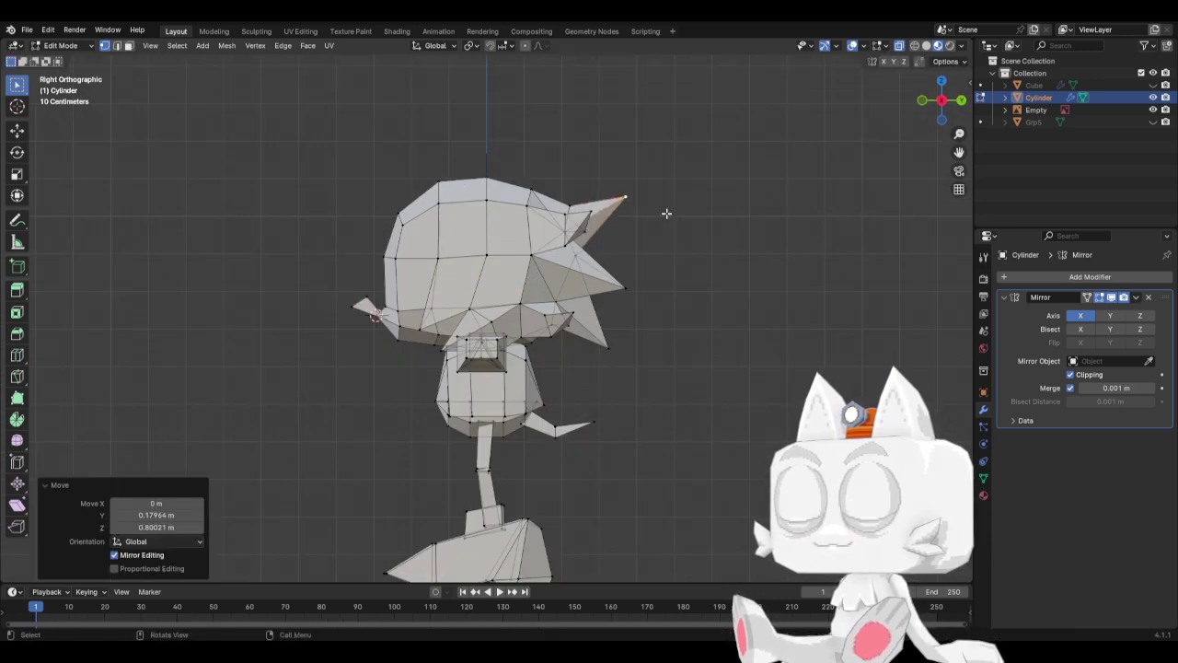
key(ctrl+z)
key(g)
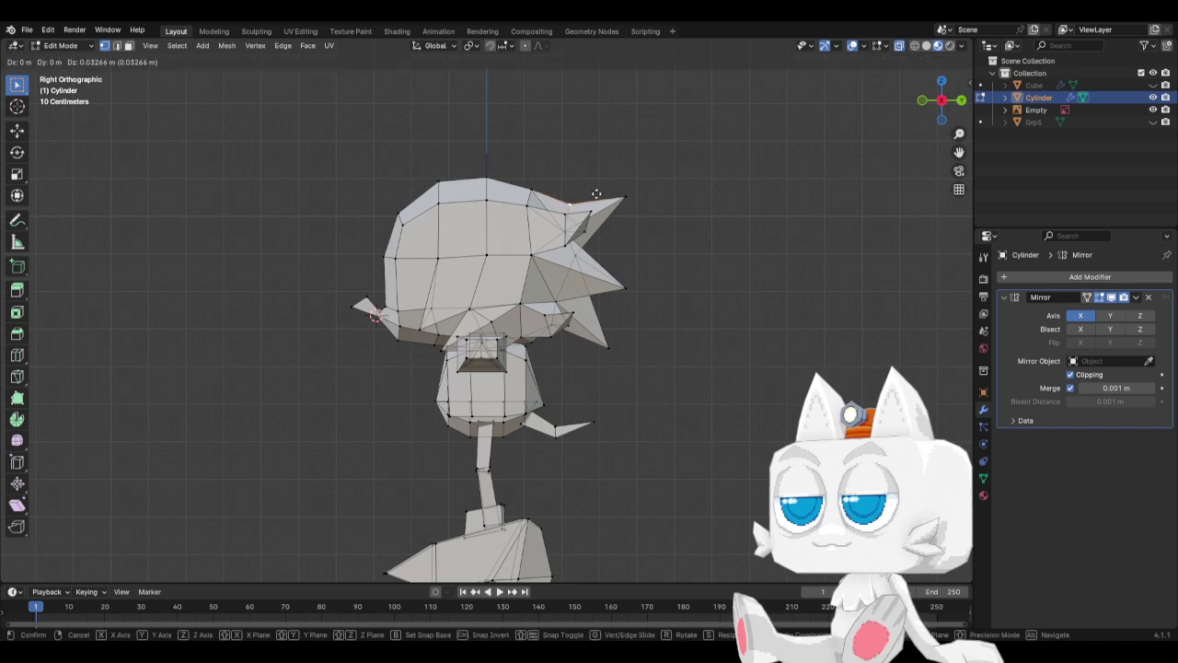
click(621, 221)
middle_drag(670, 309, 575, 318)
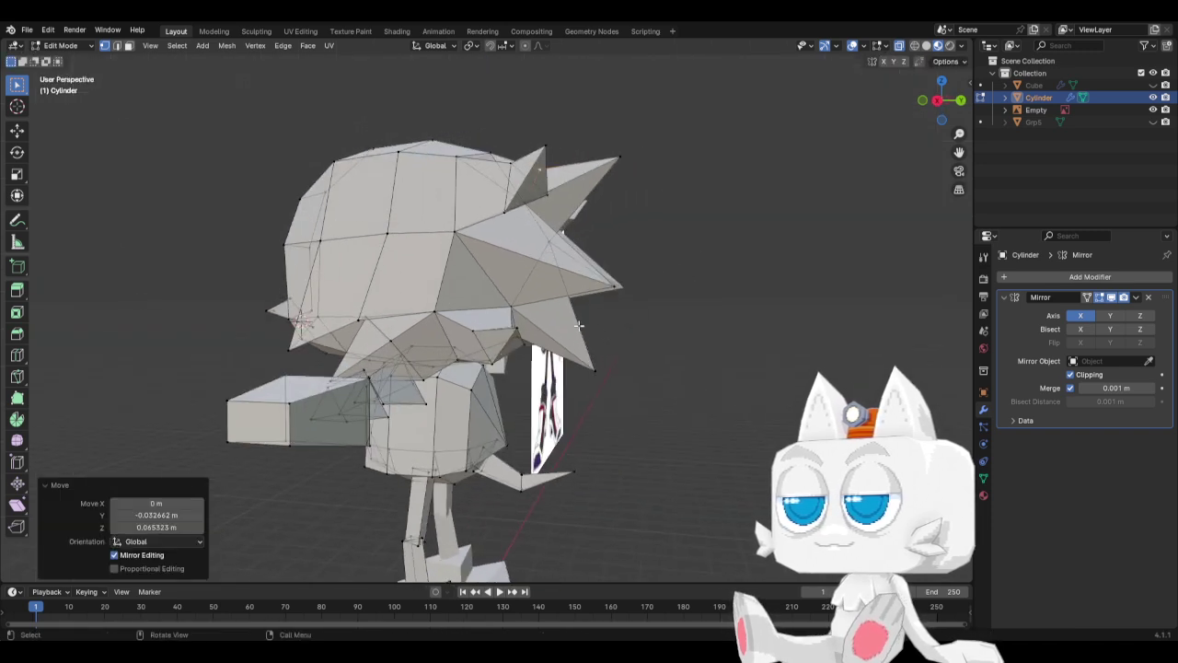
Subdivide the edges running to the middle side back spike's tip, and return to vertex selection.
click(116, 45)
middle_drag(644, 276, 687, 284)
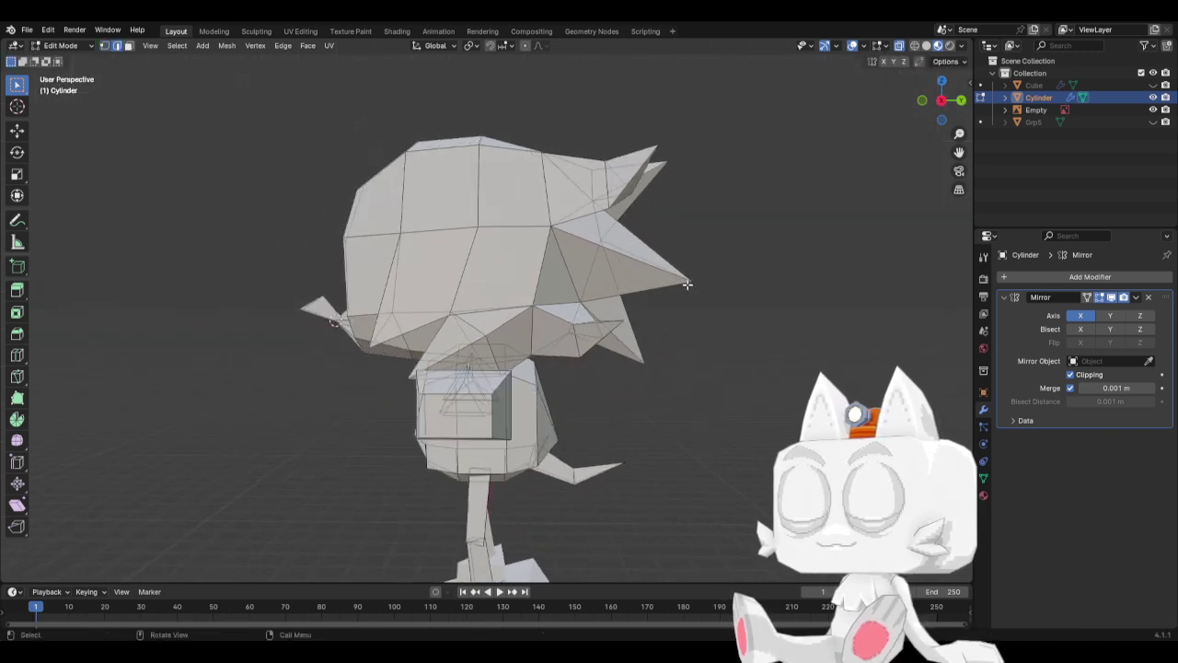
alt+click(679, 278)
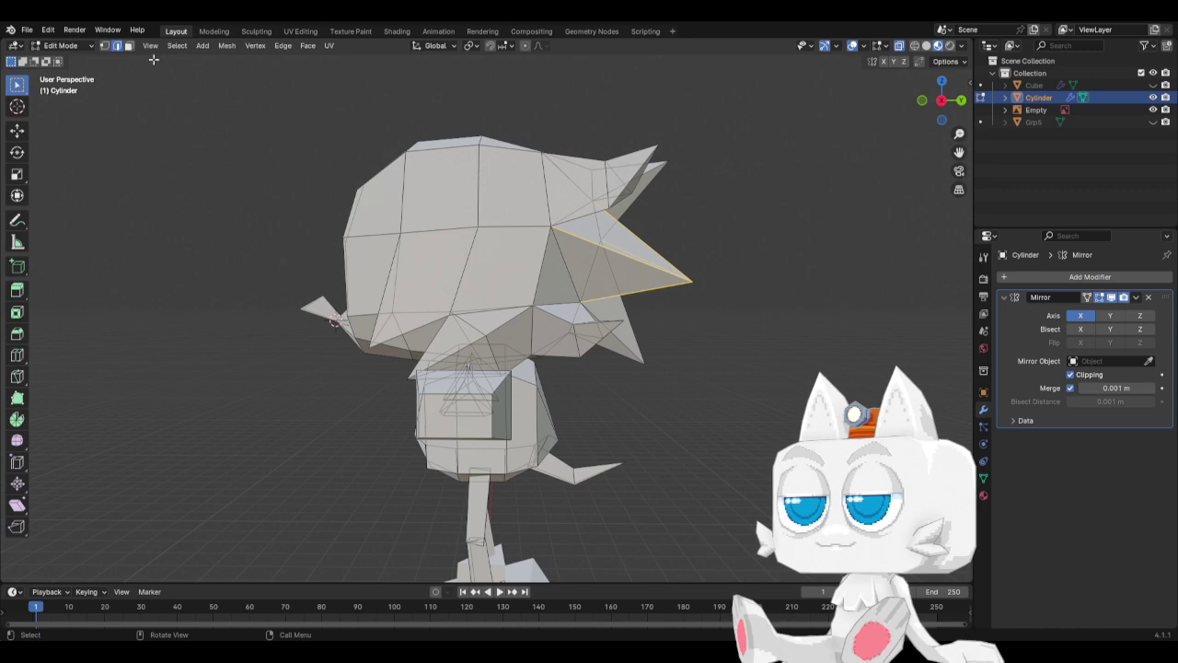
click(227, 45)
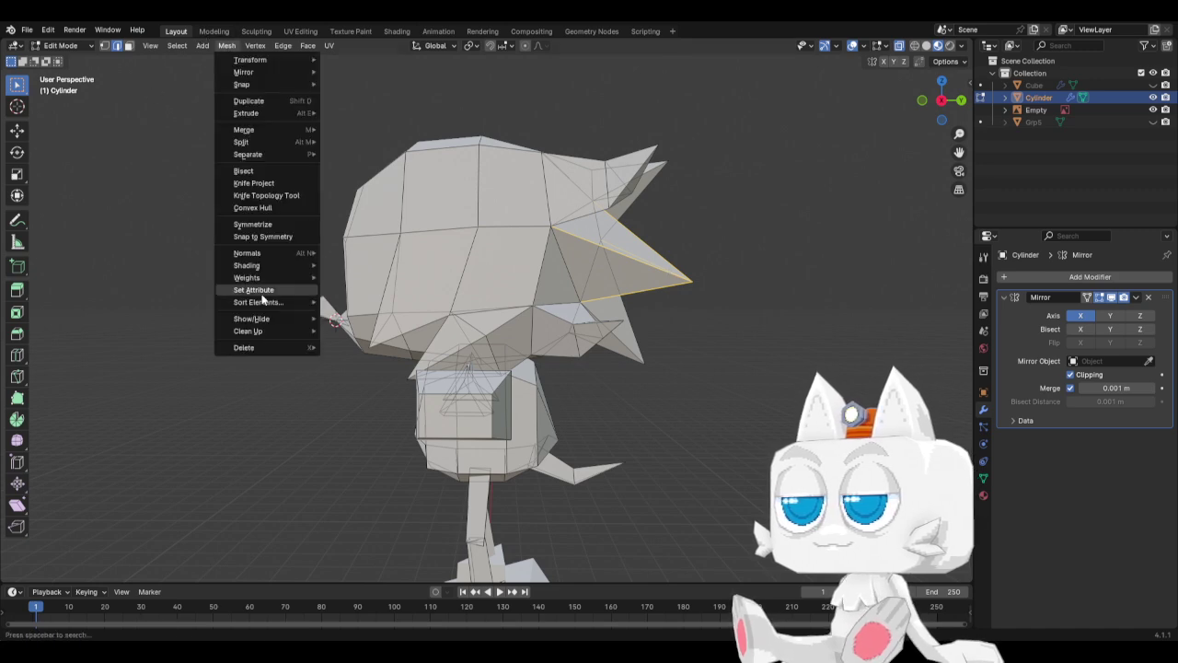
key(F3)
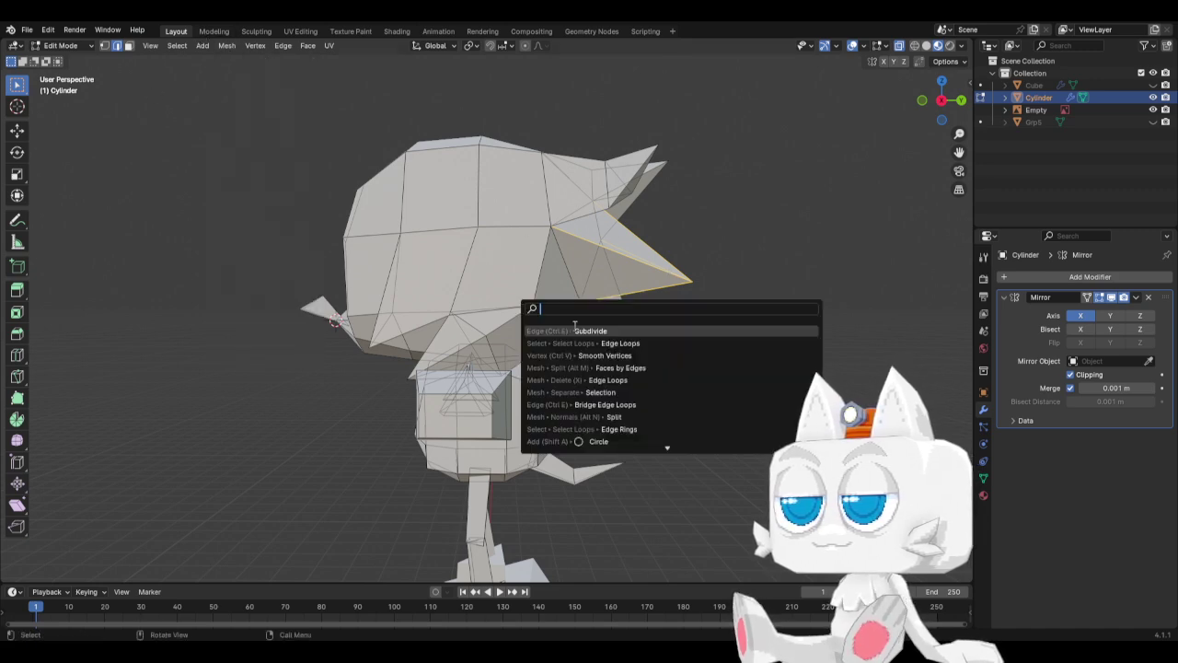
key(Return)
click(104, 46)
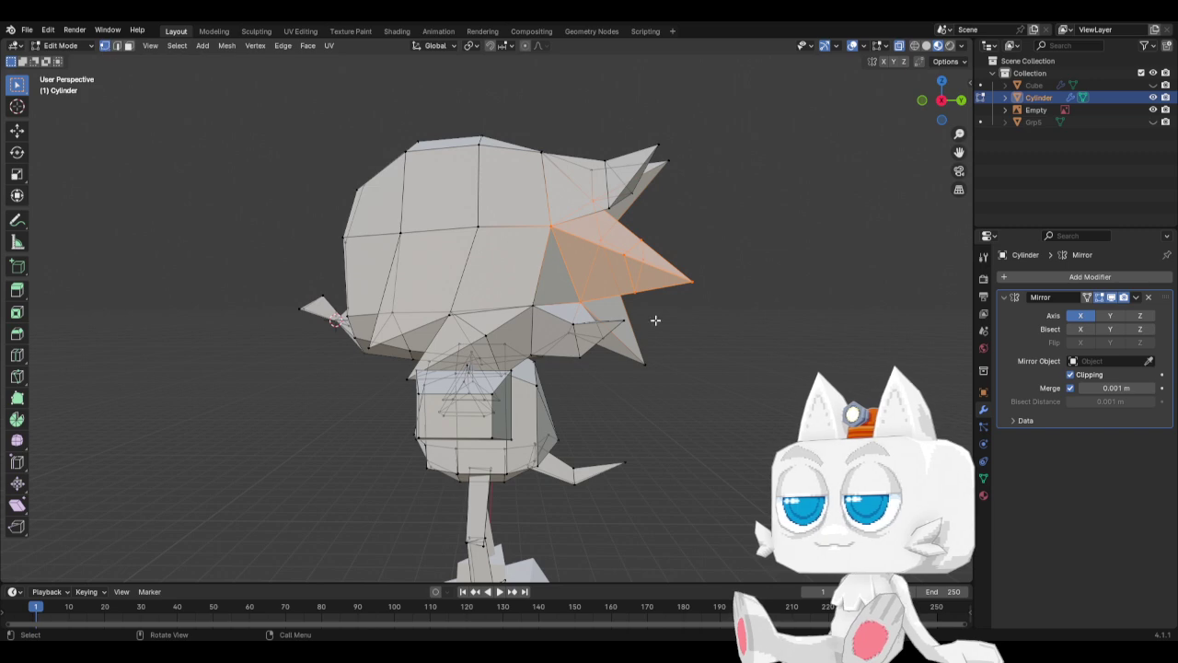
Reposition the new vertex on the underside of the middle side back spike.
click(690, 296)
middle_drag(681, 290, 590, 289)
key(g)
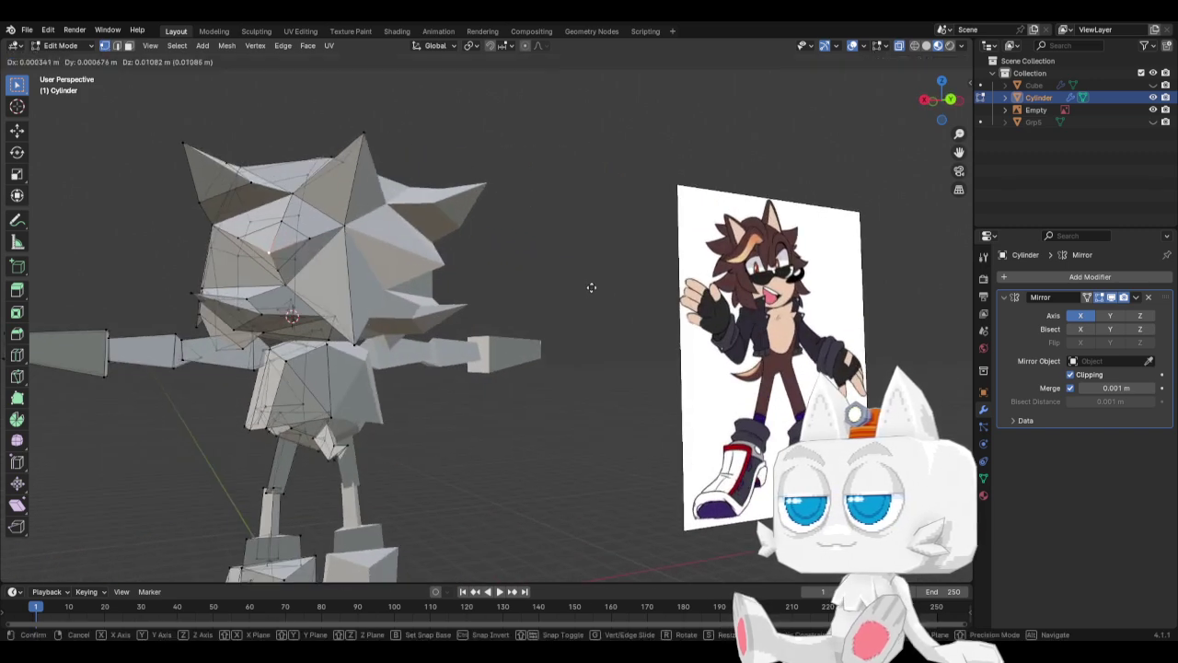
click(336, 276)
Lower the middle spike's new ring of vertices about 0.03 m in Z, and scale the ring to thicken the spike.
click(306, 243)
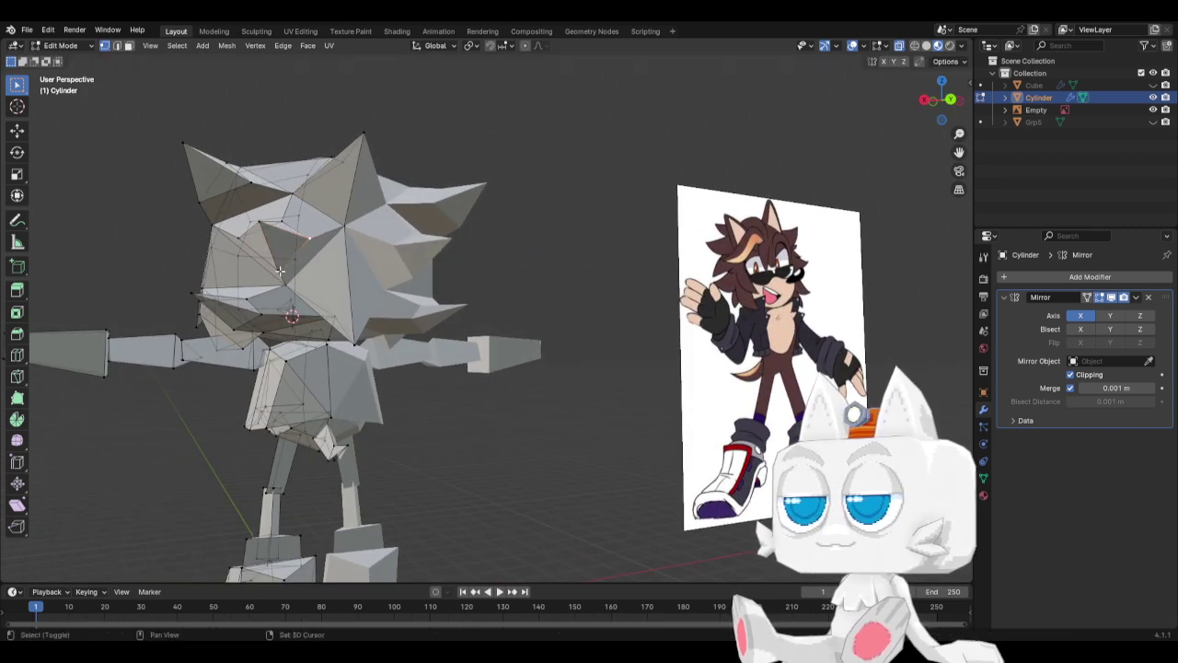
key(g)
key(z)
click(317, 251)
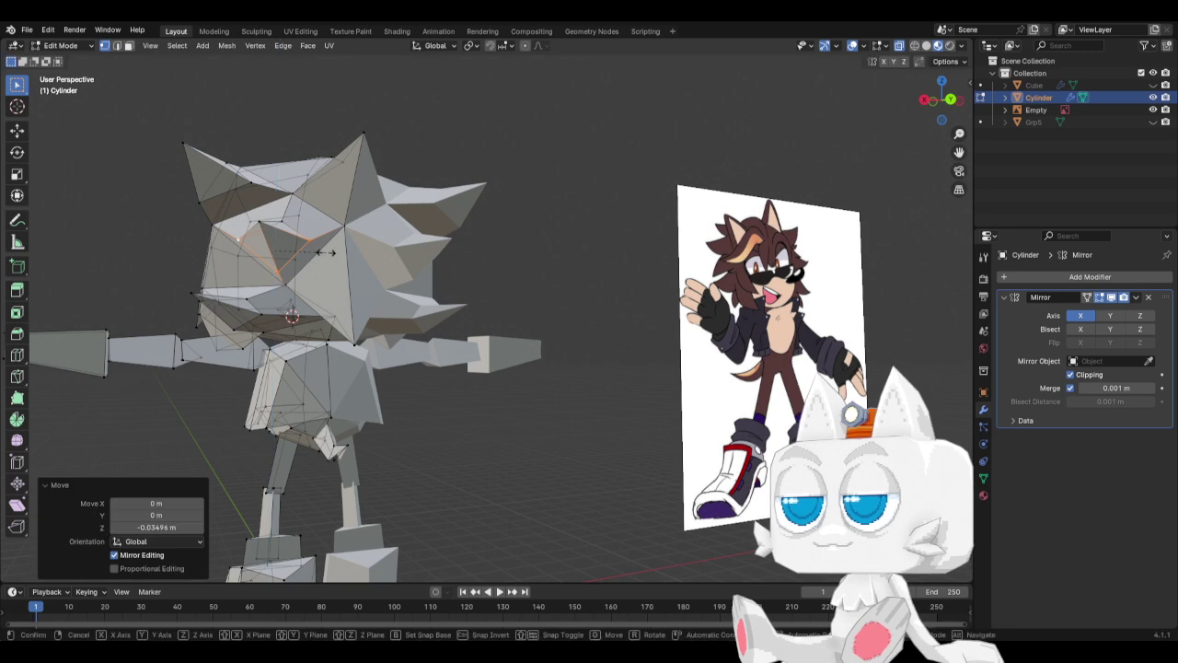
key(s)
click(335, 254)
Move the middle side spike's tip about 0.62 m along X and 0.31 m along Y in top view.
middle_drag(335, 254, 454, 435)
click(493, 507)
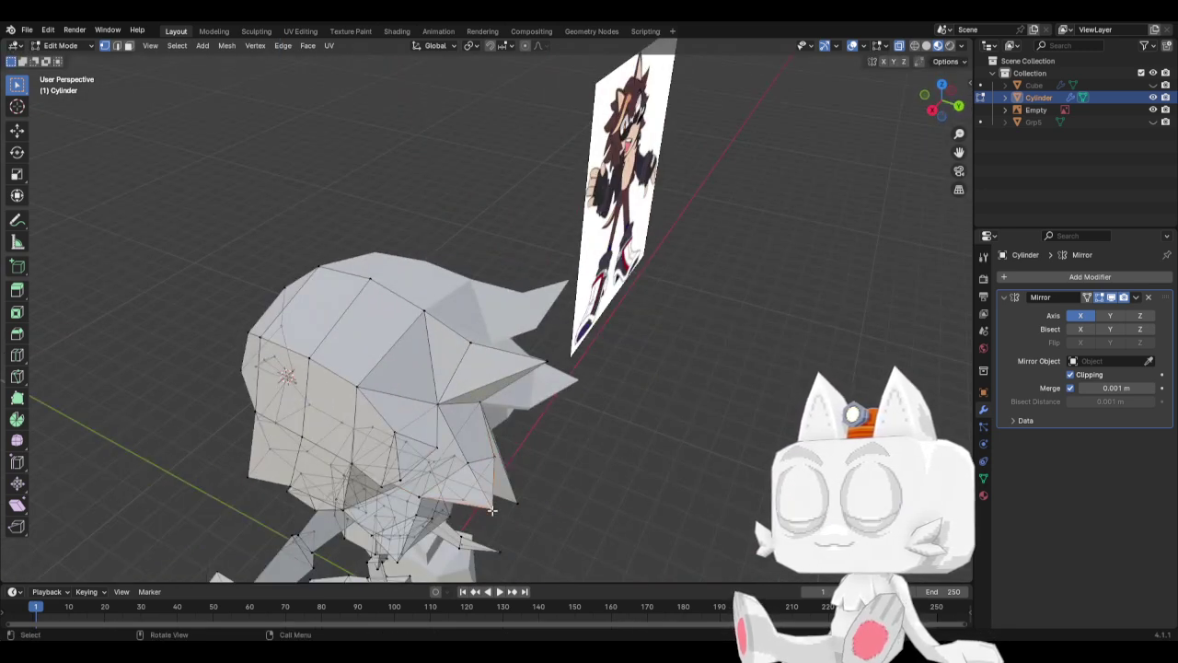
key(KP_7)
key(g)
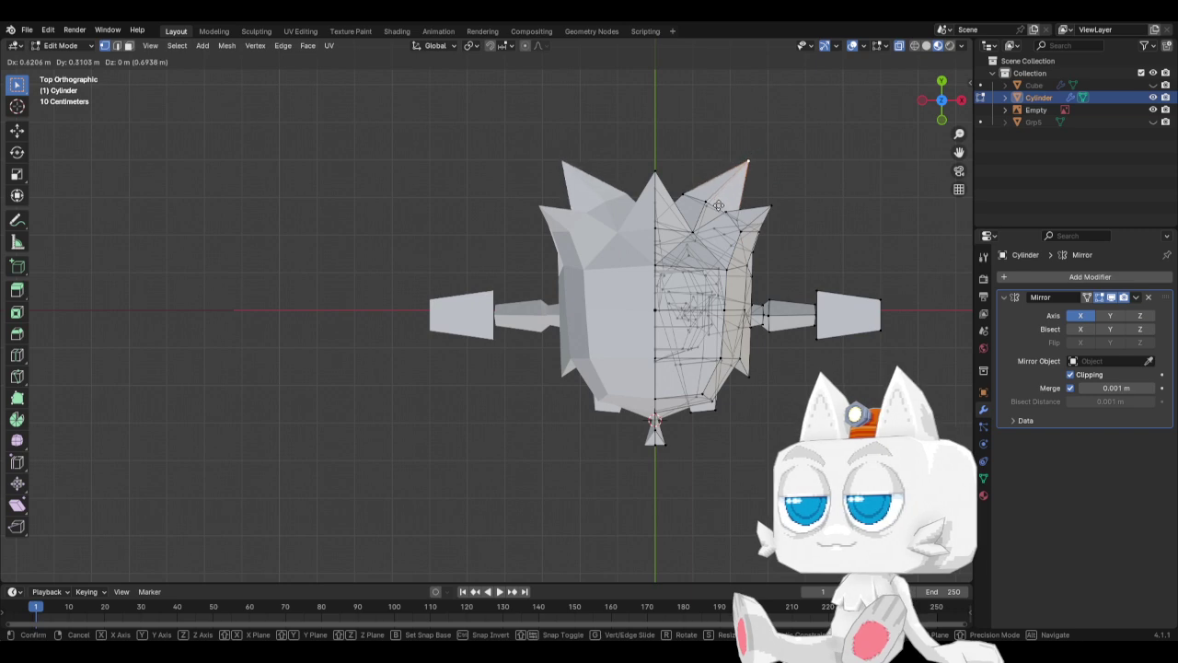
click(655, 283)
Shift the base vertex between the middle and lower back spikes outward along X, and refine the spike base from the side.
middle_drag(655, 282, 459, 350)
scroll(539, 351, up, 2)
key(g)
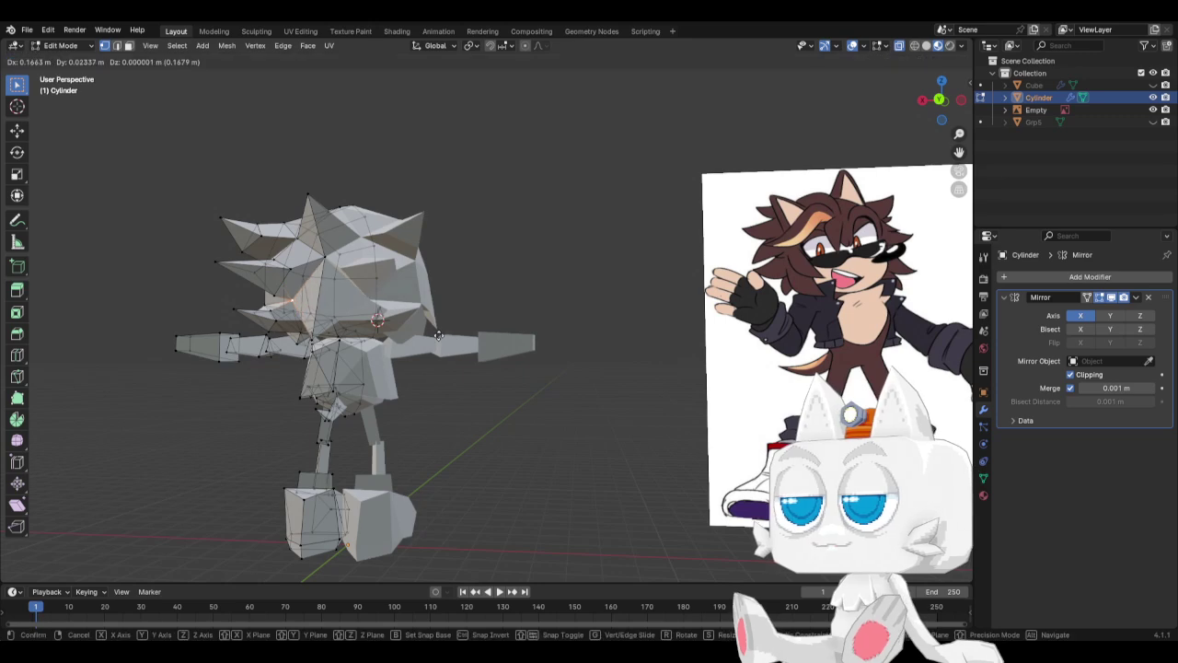
click(430, 336)
middle_drag(386, 351, 559, 360)
key(g)
click(684, 375)
key(Tab)
key(Tab)
scroll(497, 350, up, 5)
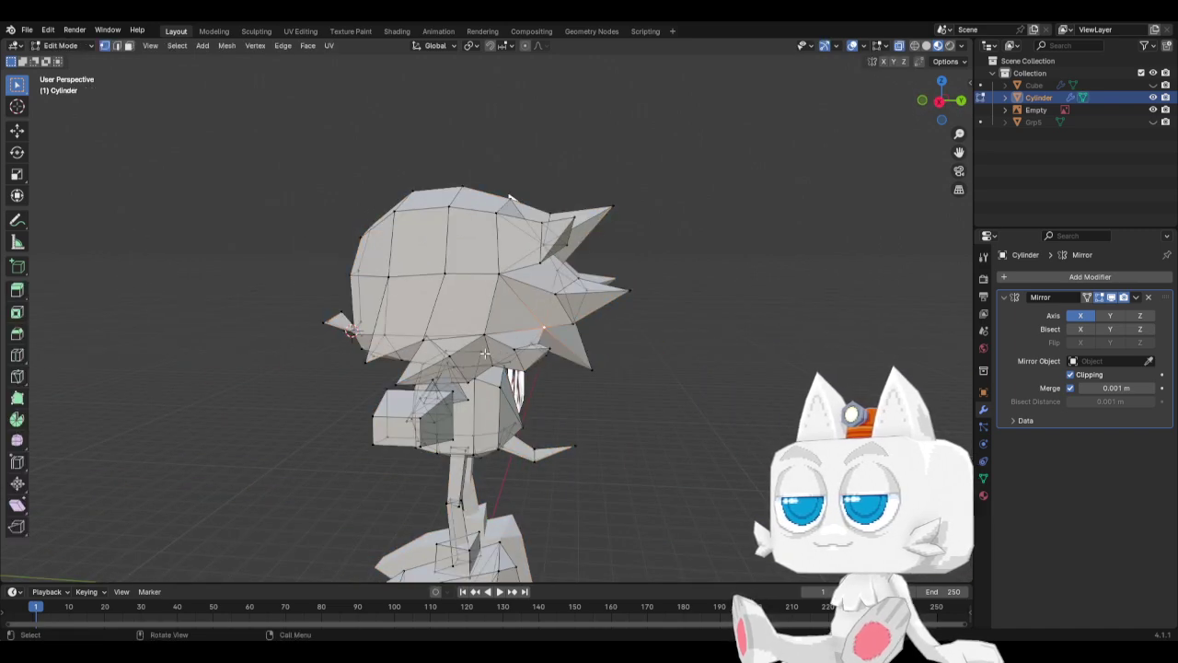
Vertex-slide the head's lower rear vertex upward along its edge by about 0.28.
middle_drag(485, 354, 637, 307)
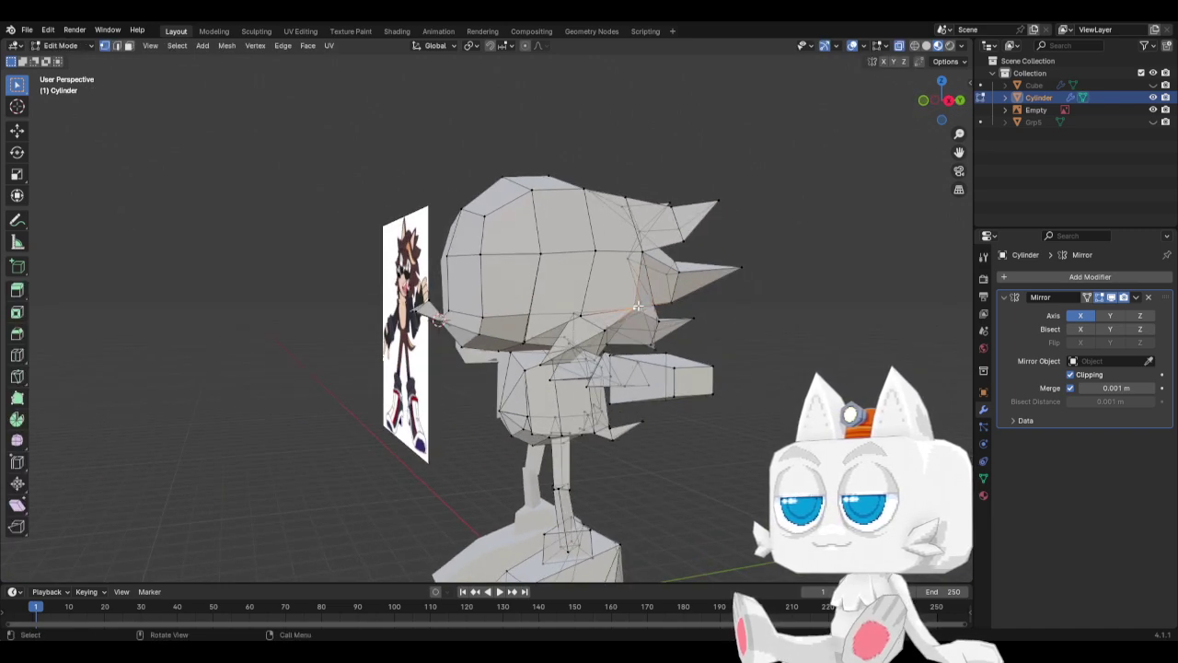
key(g)
key(g)
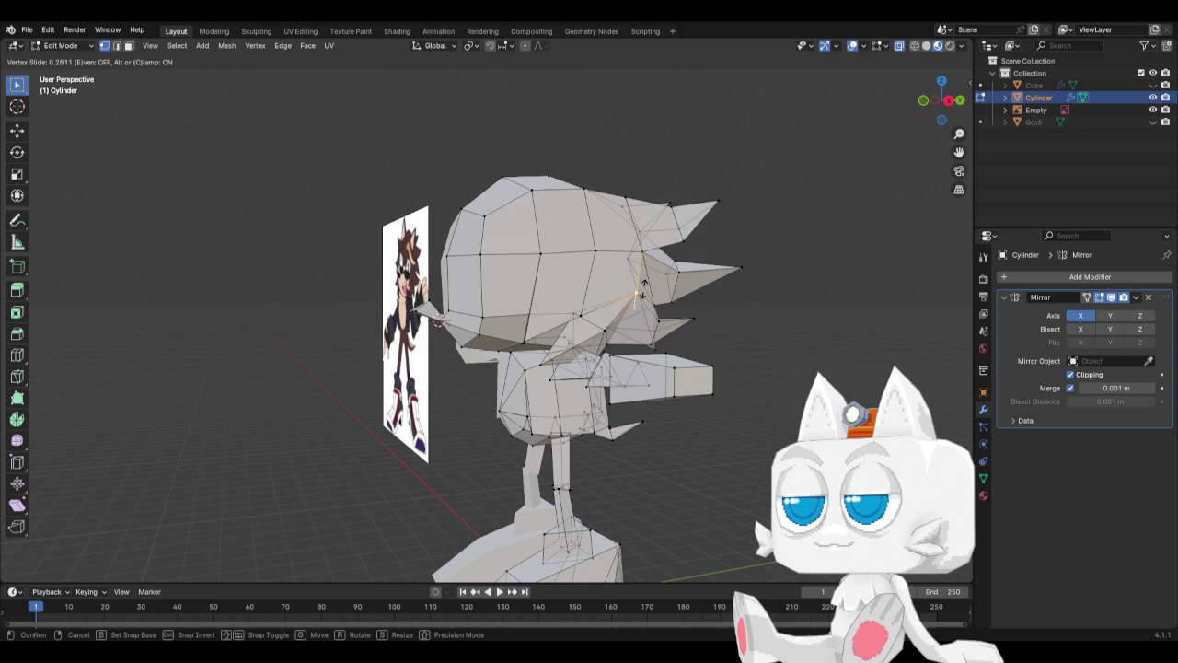
click(643, 291)
Compare the head's silhouette with the reference picture in front view, and inspect the hair from the side.
middle_drag(644, 291, 534, 352)
key(Tab)
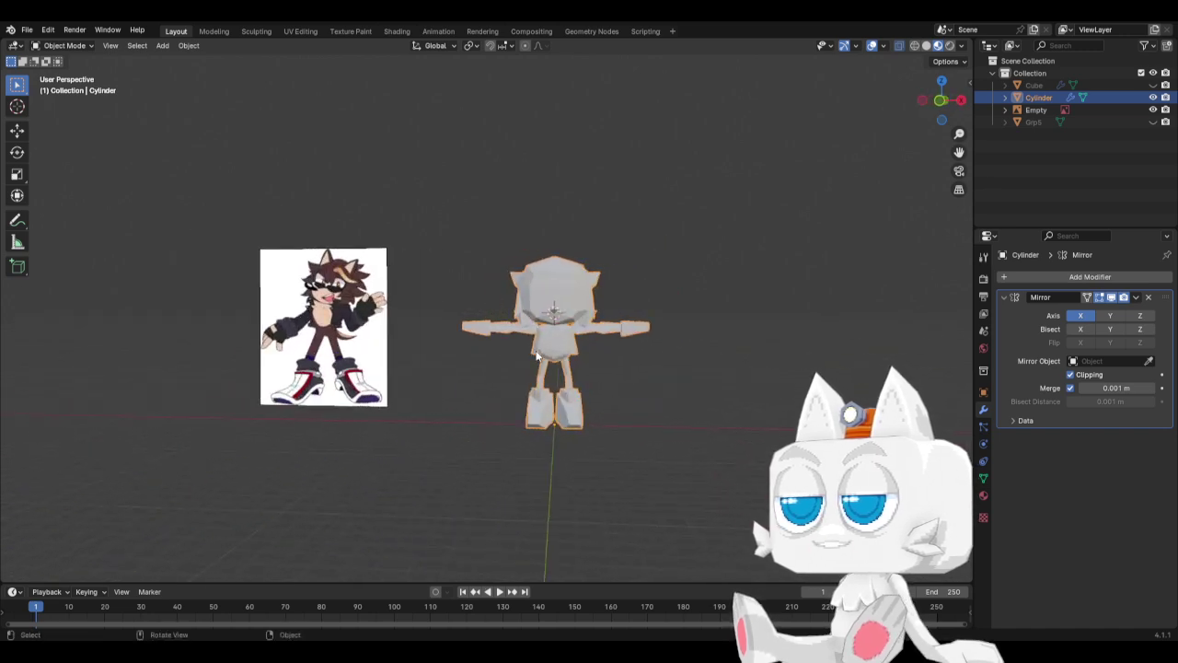
key(KP_1)
scroll(349, 310, up, 3)
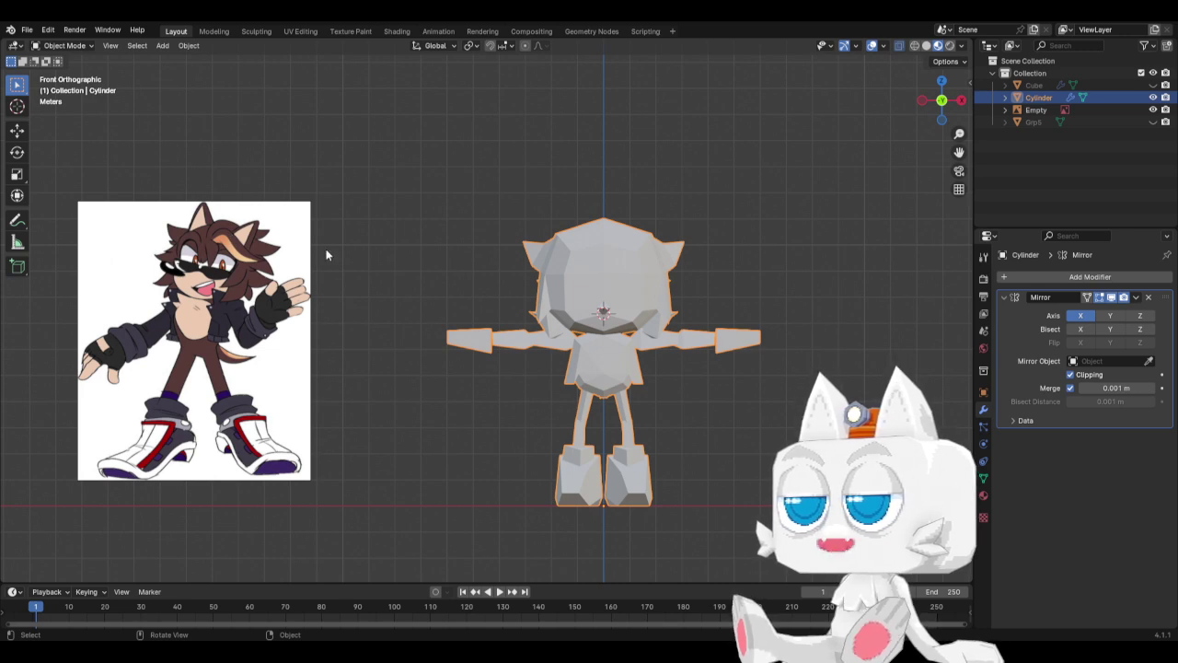
key(Tab)
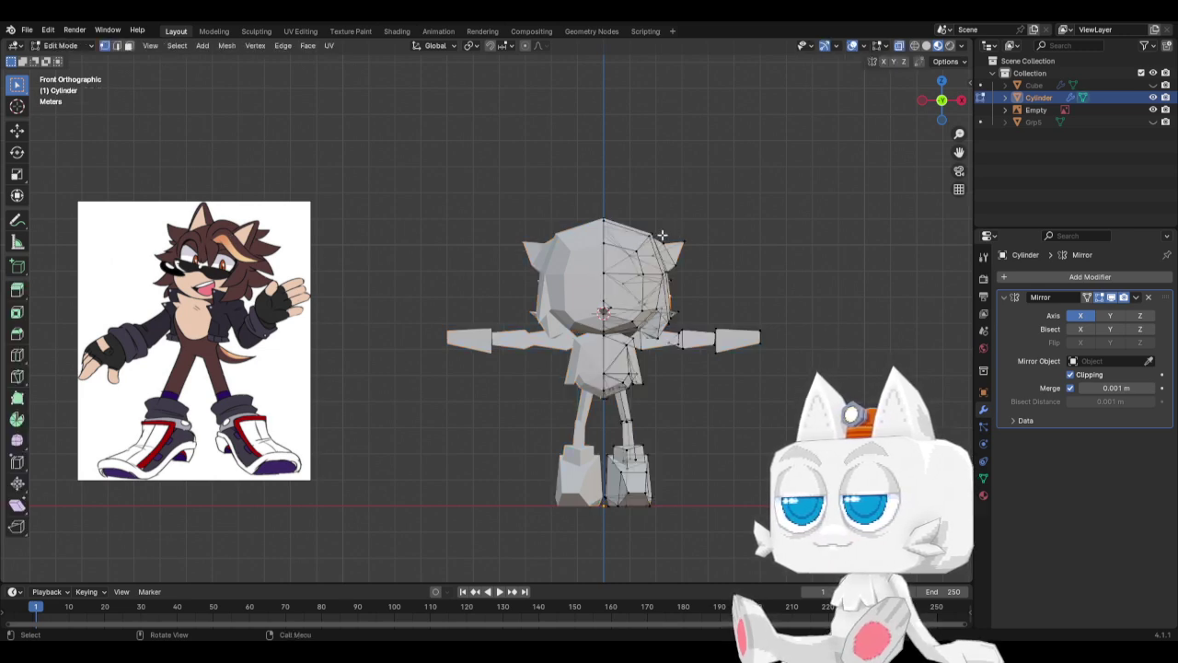
middle_drag(661, 236, 509, 267)
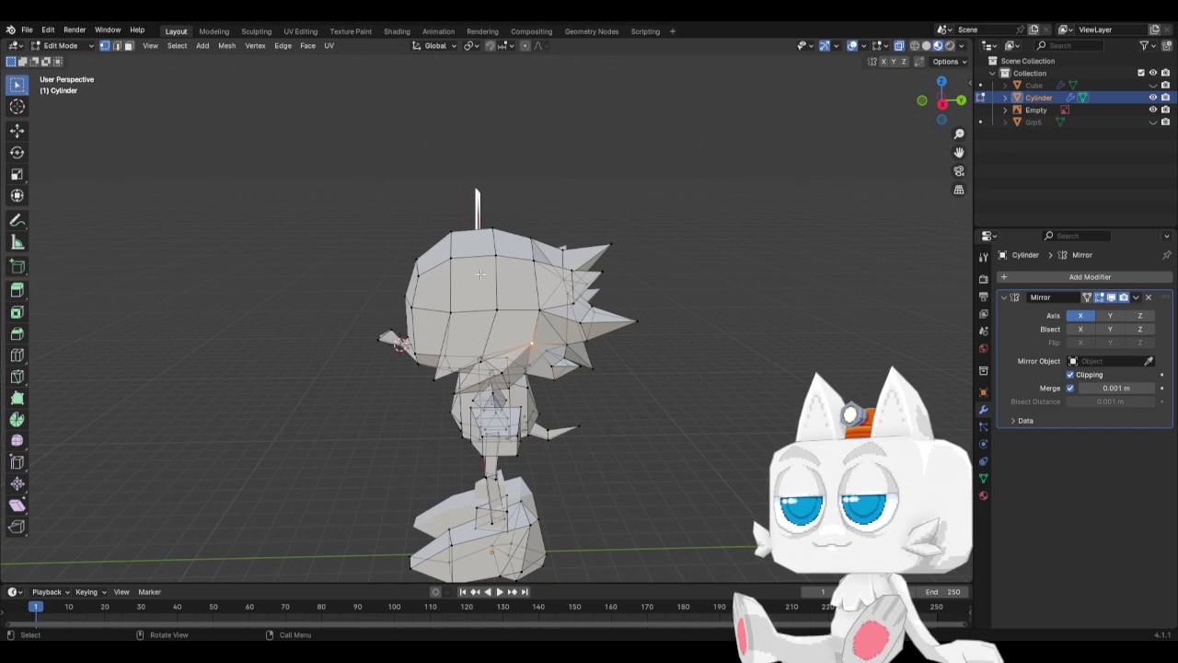
Unhide the hidden reference character models and resume editing the hedgehog mesh.
scroll(497, 274, up, 2)
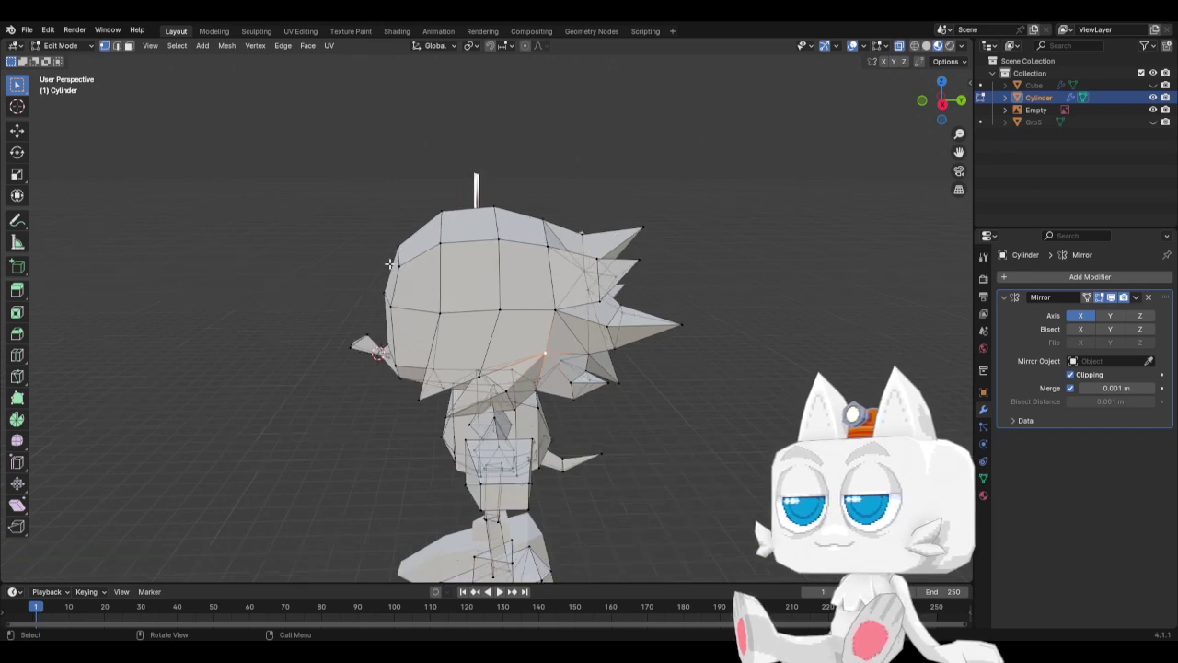
key(KP_1)
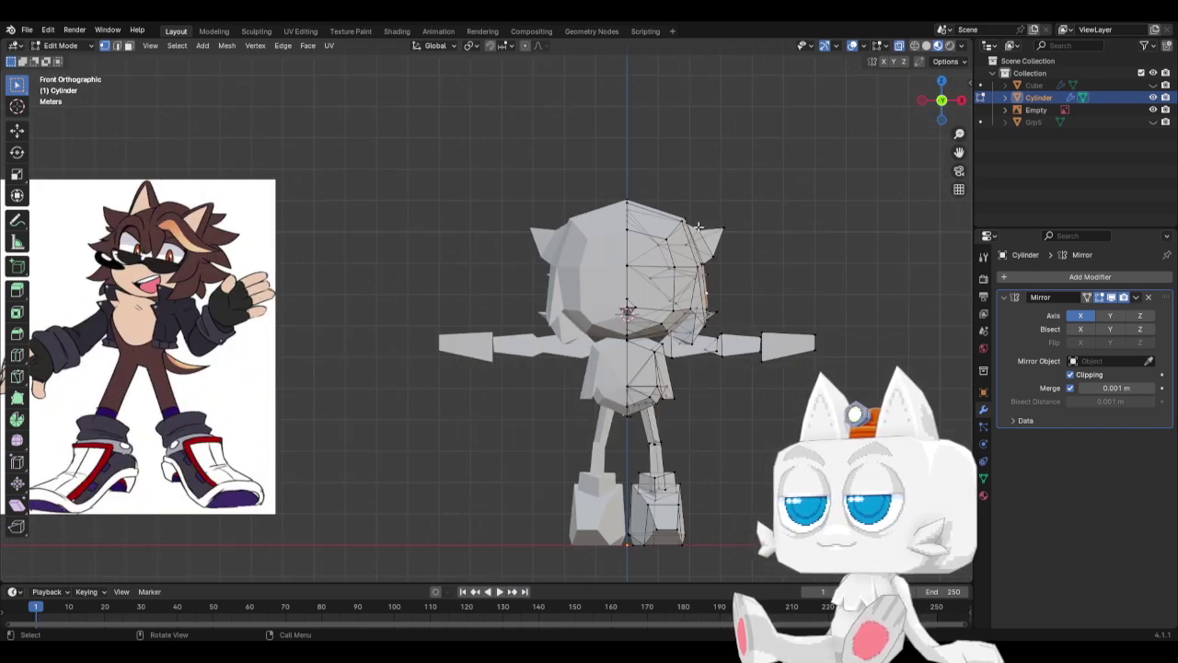
scroll(700, 248, down, 4)
key(alt+h)
key(Tab)
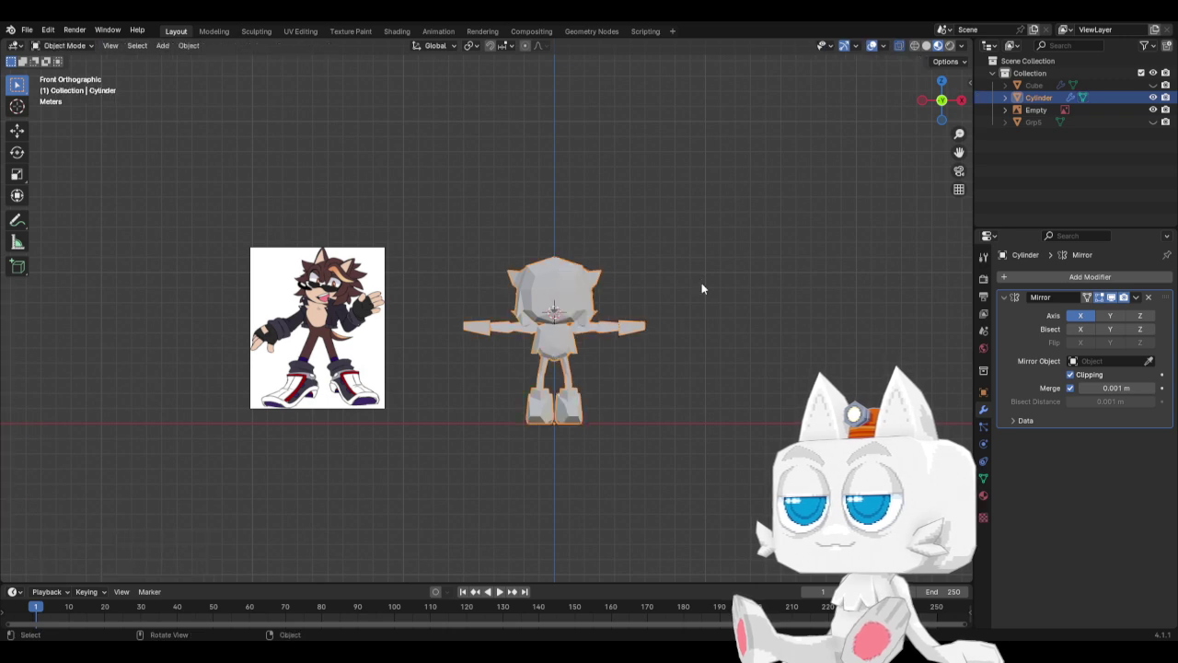
key(alt+h)
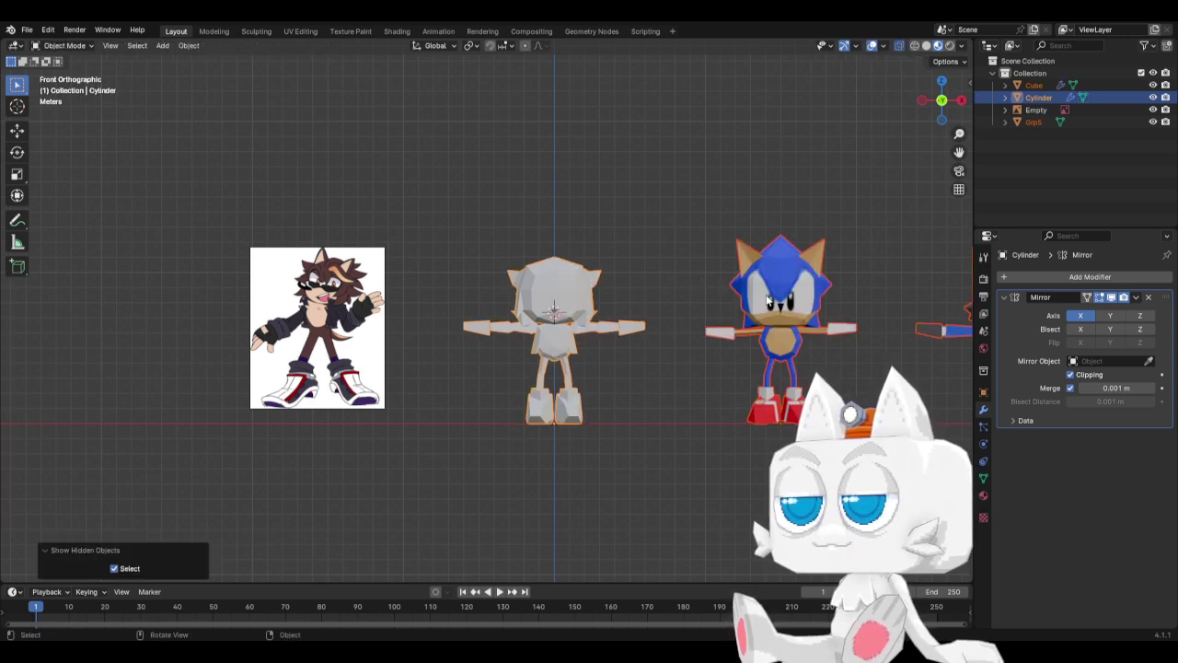
click(551, 288)
key(Tab)
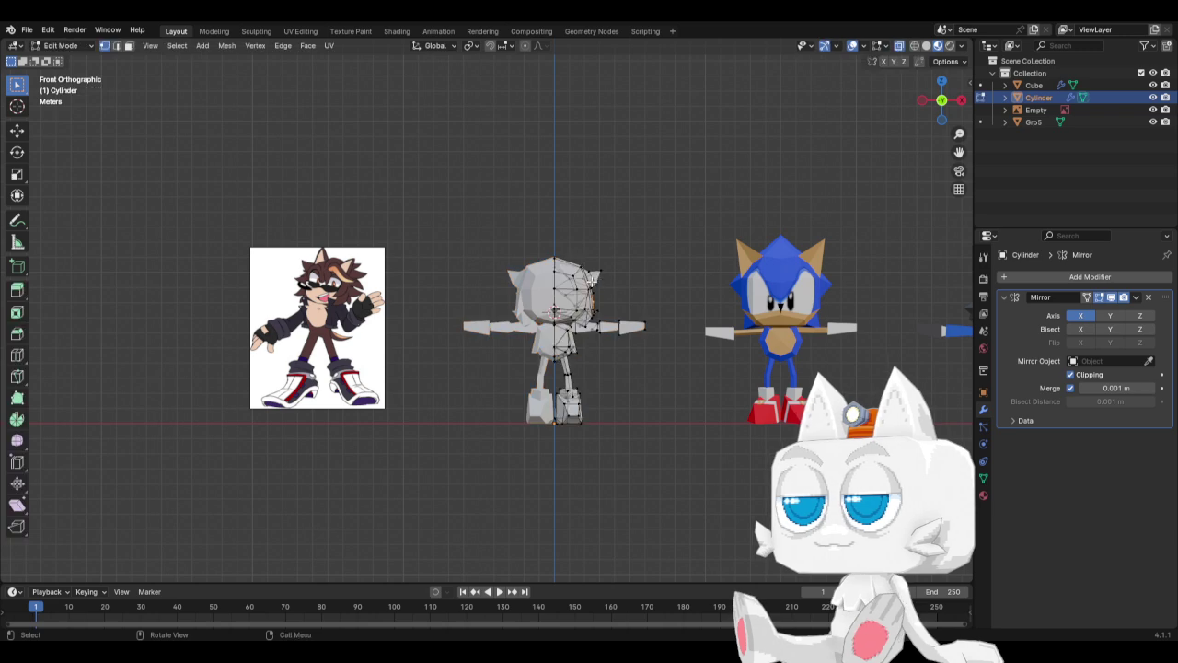
Knife-cut a closed four-sided outline for the ear base on the upper side of the head.
scroll(603, 272, up, 3)
middle_drag(634, 242, 534, 307)
key(k)
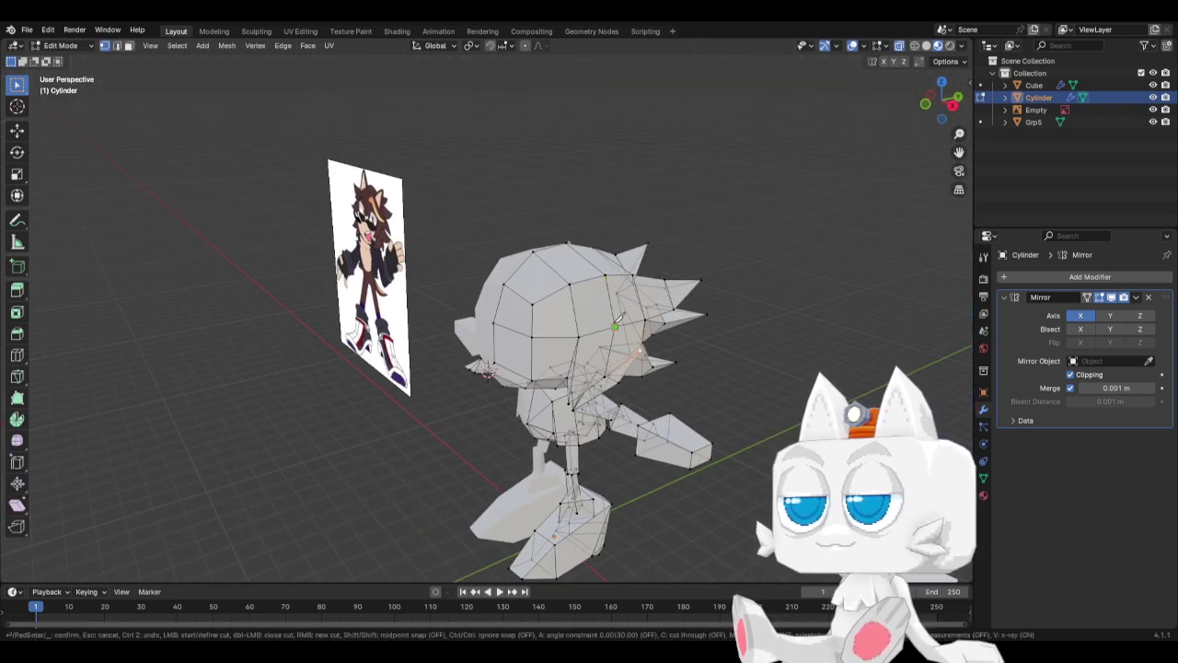
click(614, 327)
click(622, 274)
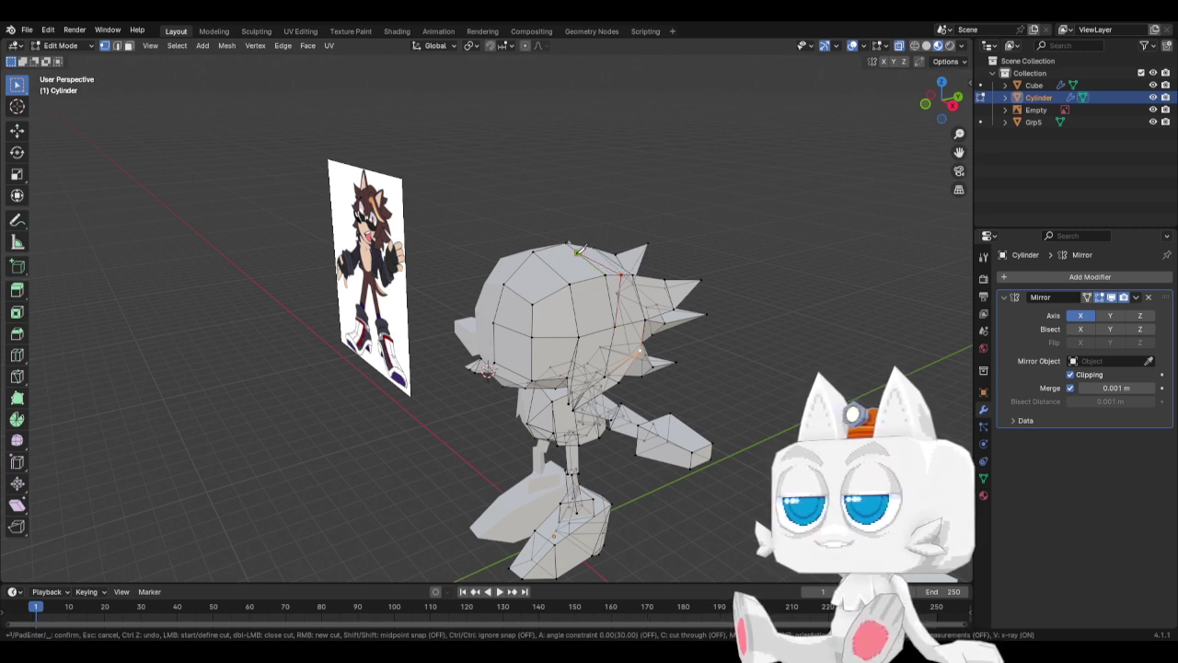
click(571, 283)
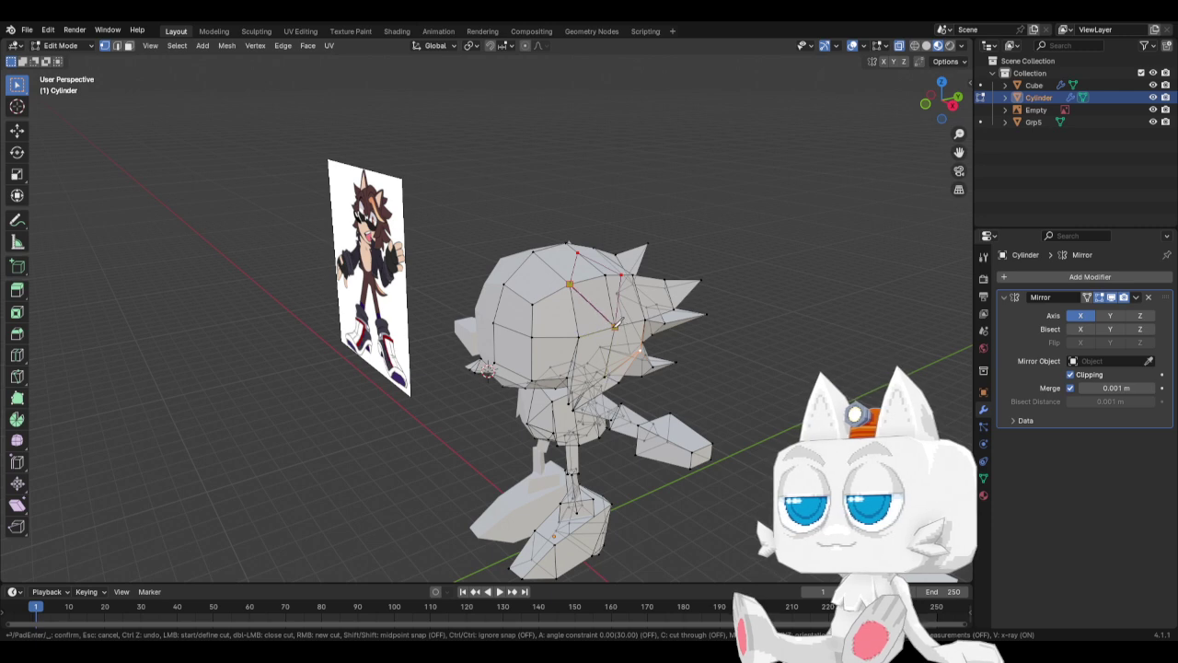
key(Return)
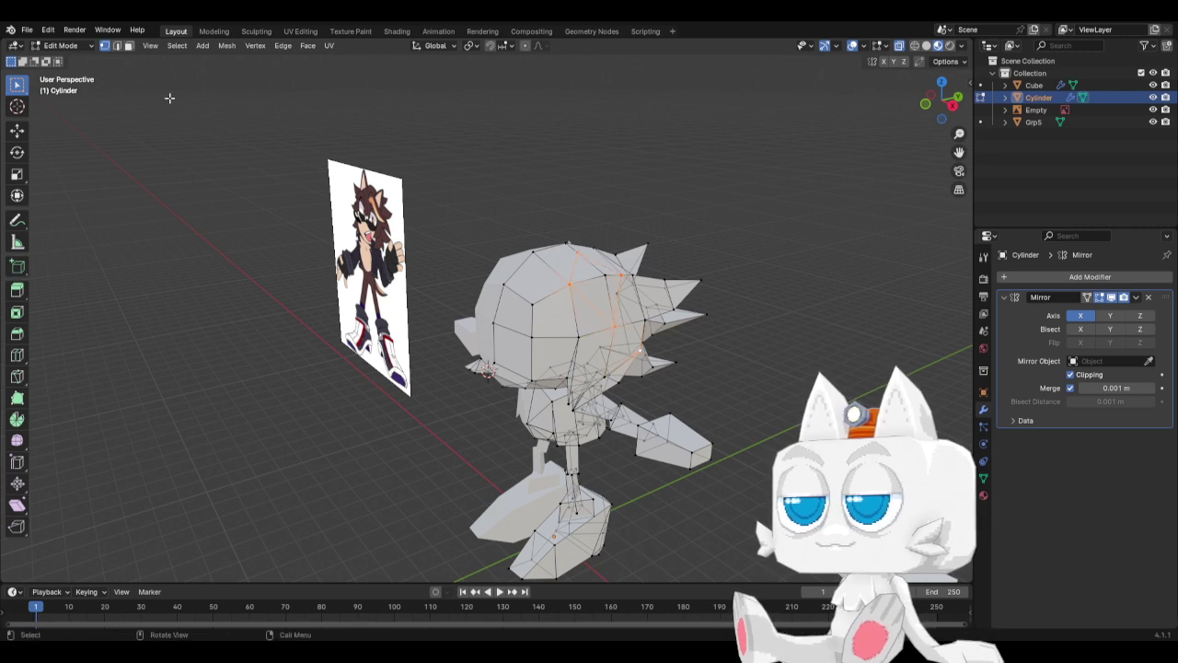
Extrude the ear base faces outward from the head and merge the extruded end at its center into a pointed ear.
click(129, 45)
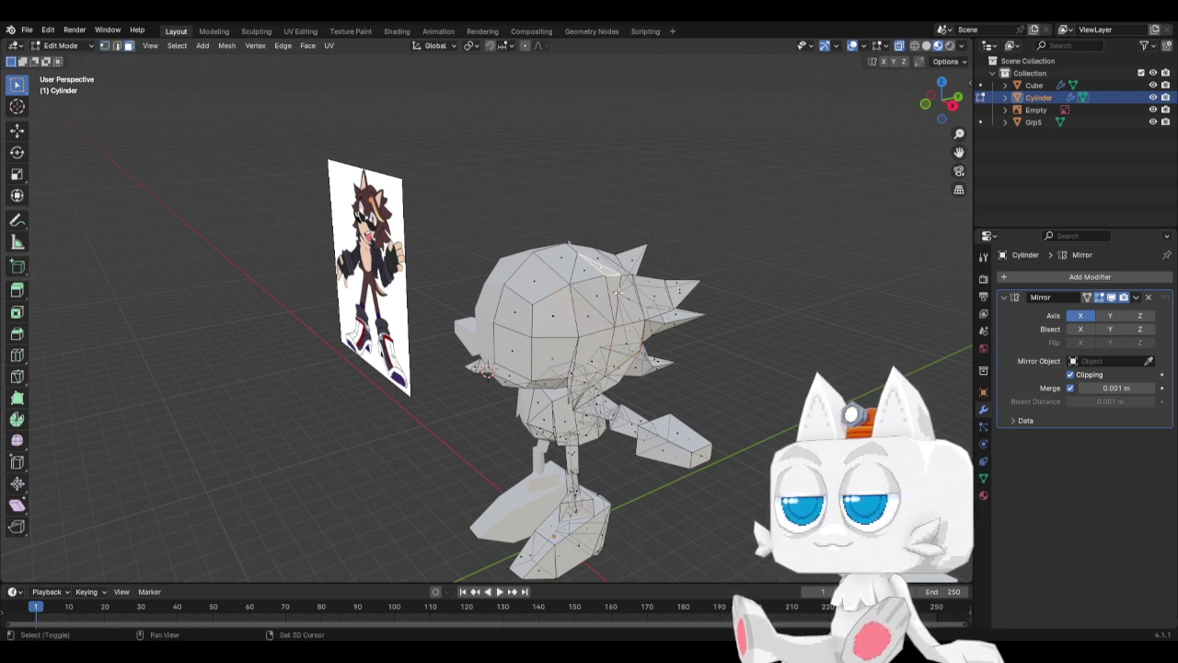
key(KP_1)
key(e)
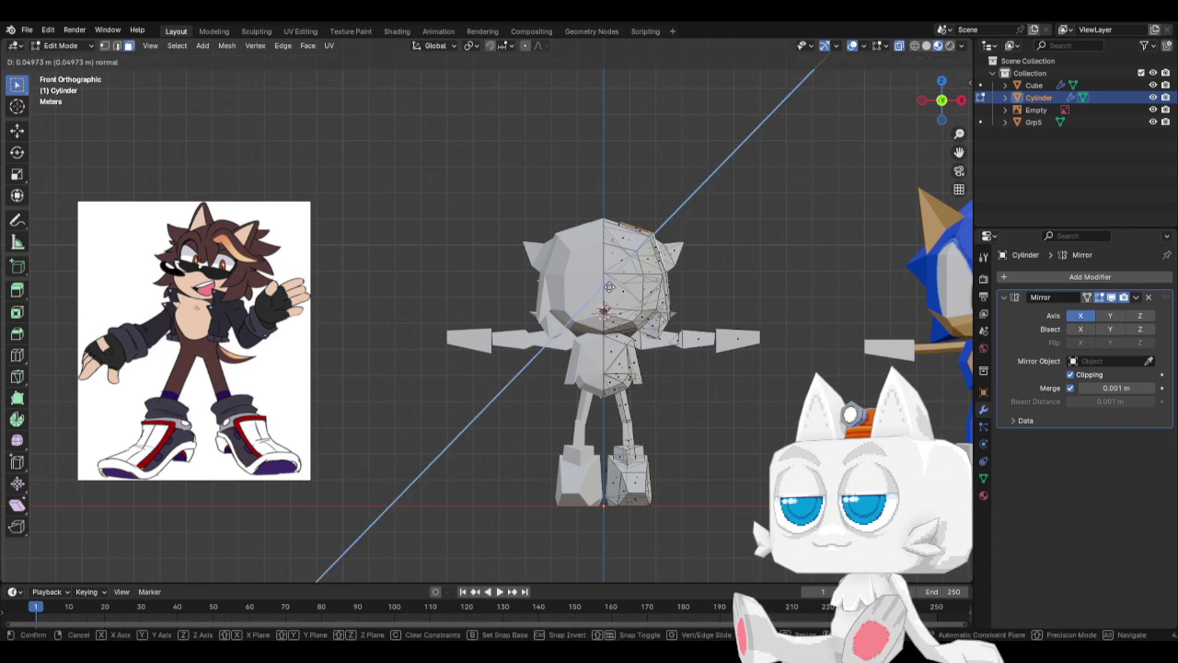
click(644, 253)
key(m)
click(590, 247)
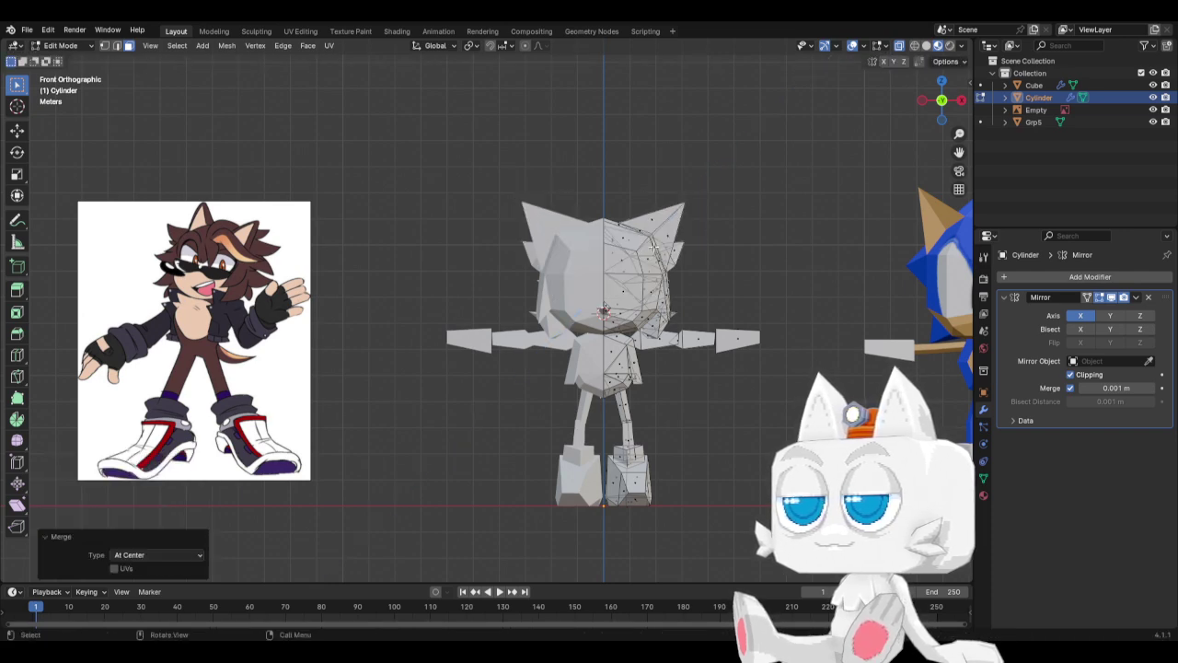
Move the ear tip about 0.56 m inward along X in front view and about 0.40 m forward along Y in side view.
key(1)
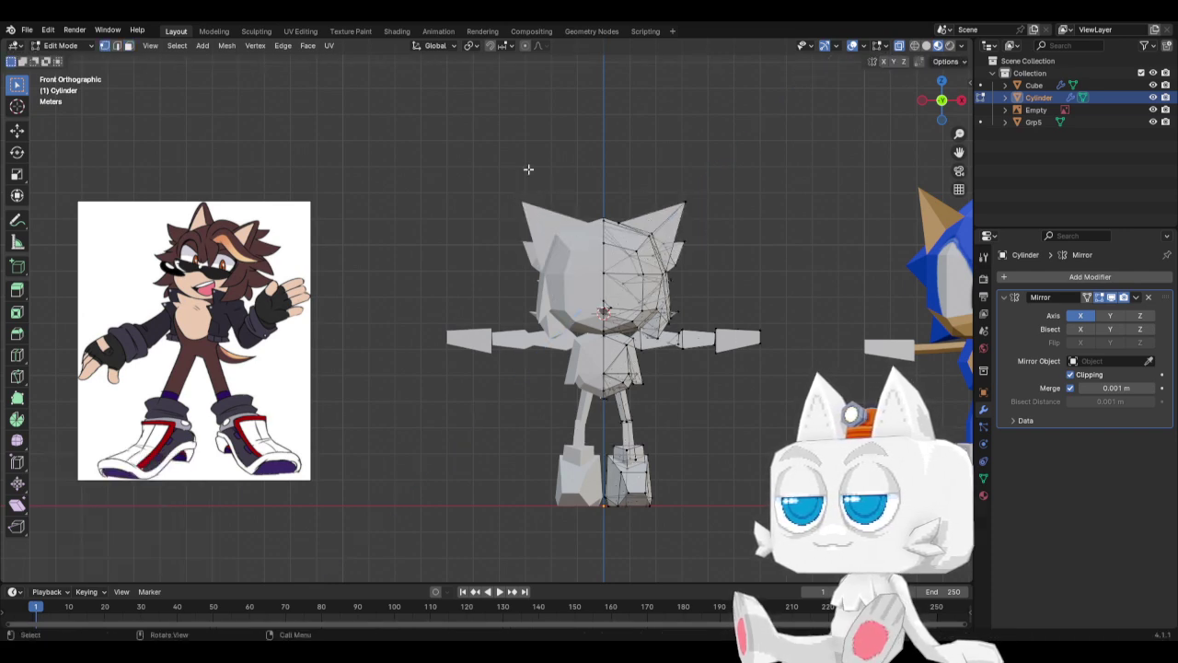
key(g)
click(674, 198)
middle_drag(674, 198, 673, 199)
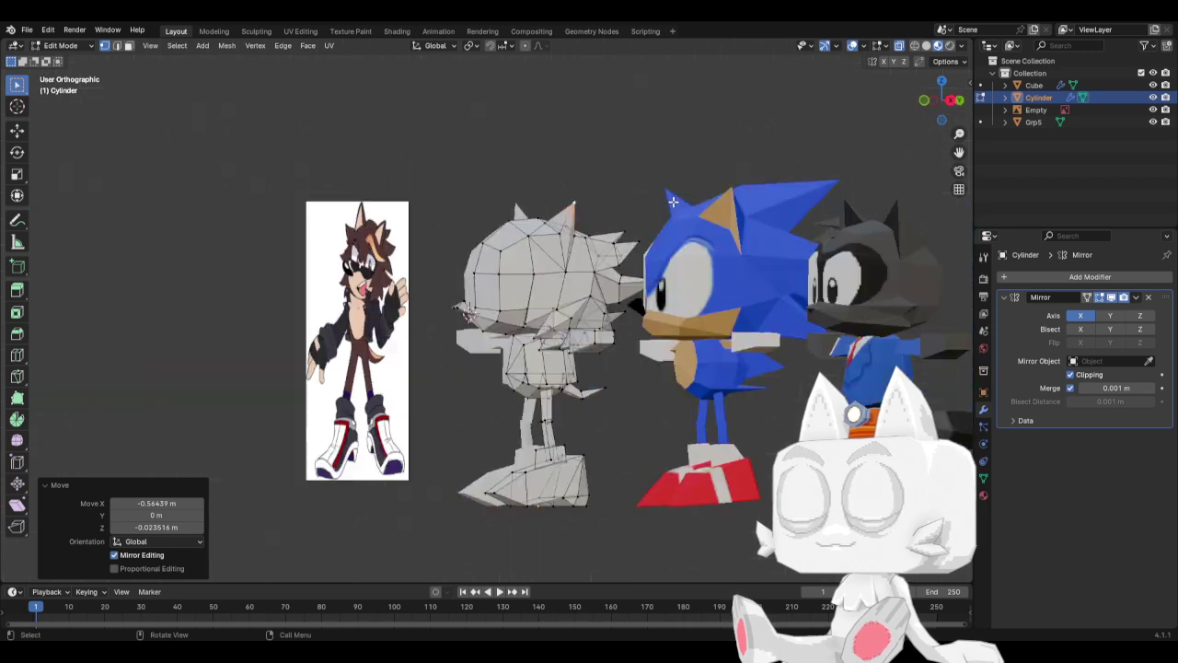
key(KP_3)
key(g)
click(646, 210)
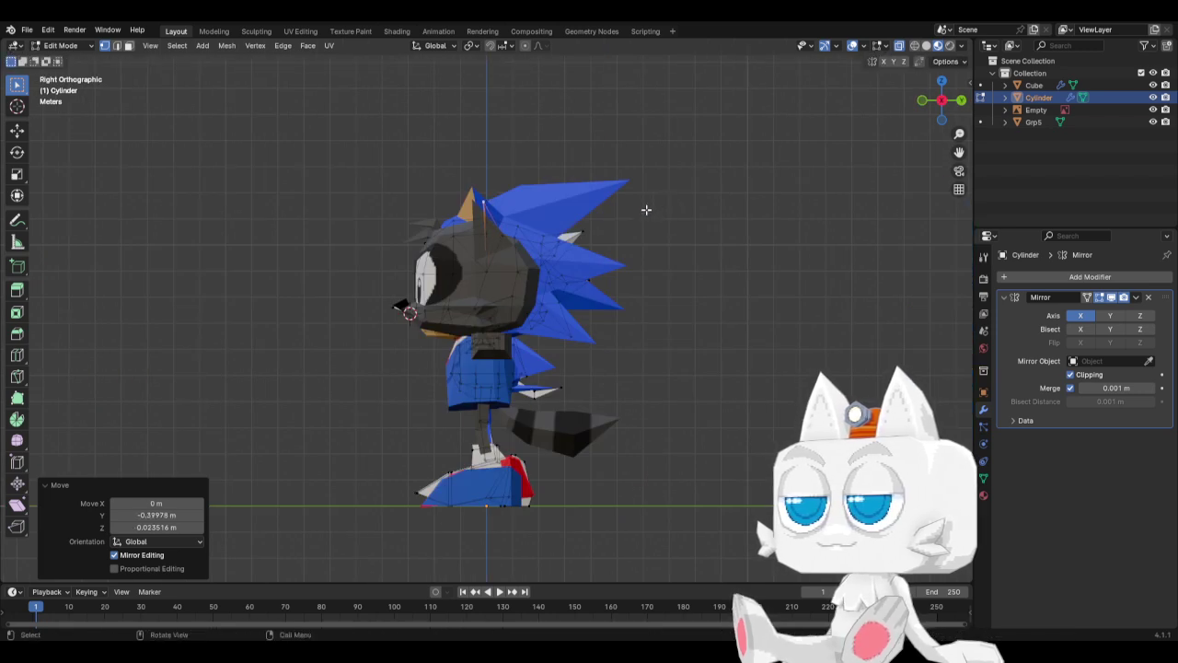
Vertex-slide the vertex behind the ear base fully along its edge, with a factor of 1.000.
click(501, 237)
middle_drag(501, 238, 527, 273)
key(g)
key(g)
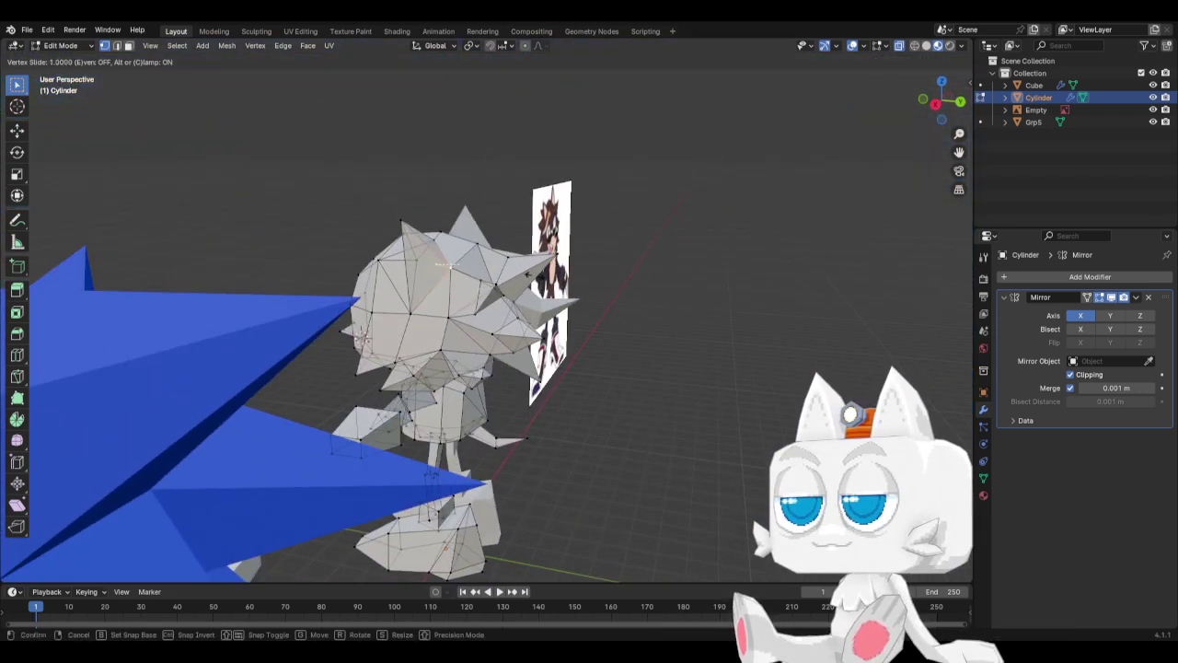
click(543, 276)
middle_drag(403, 300, 552, 285)
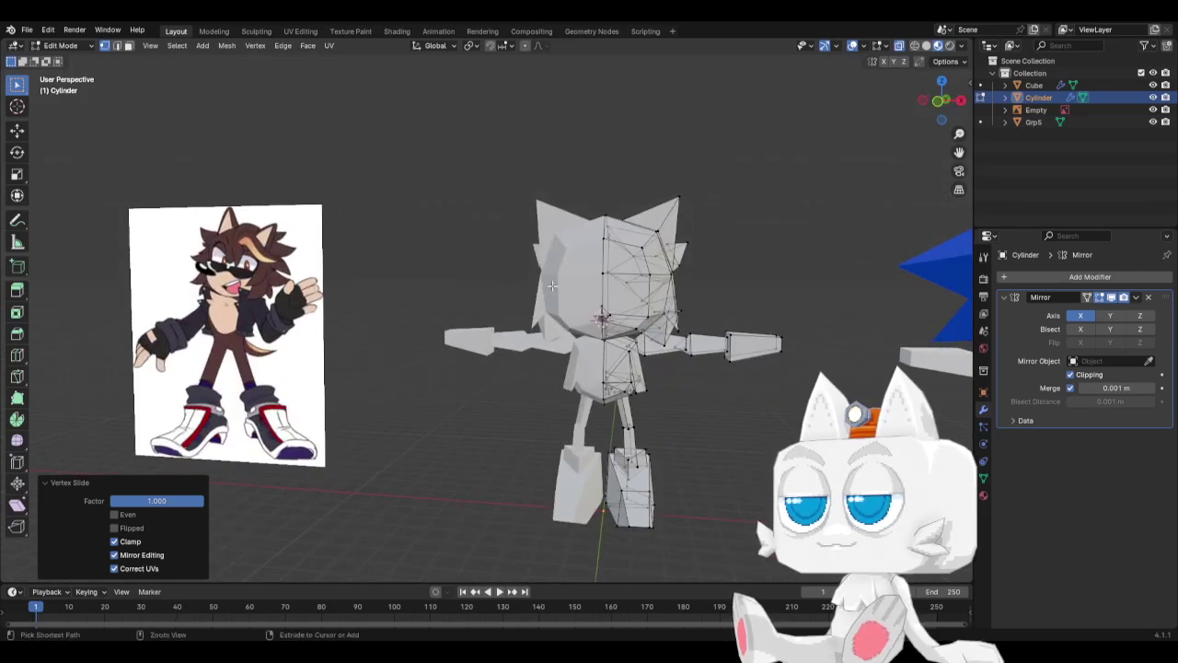
Select the whole linked head mesh and merge its vertices by distance at 0.0001 m.
key(ctrl+l)
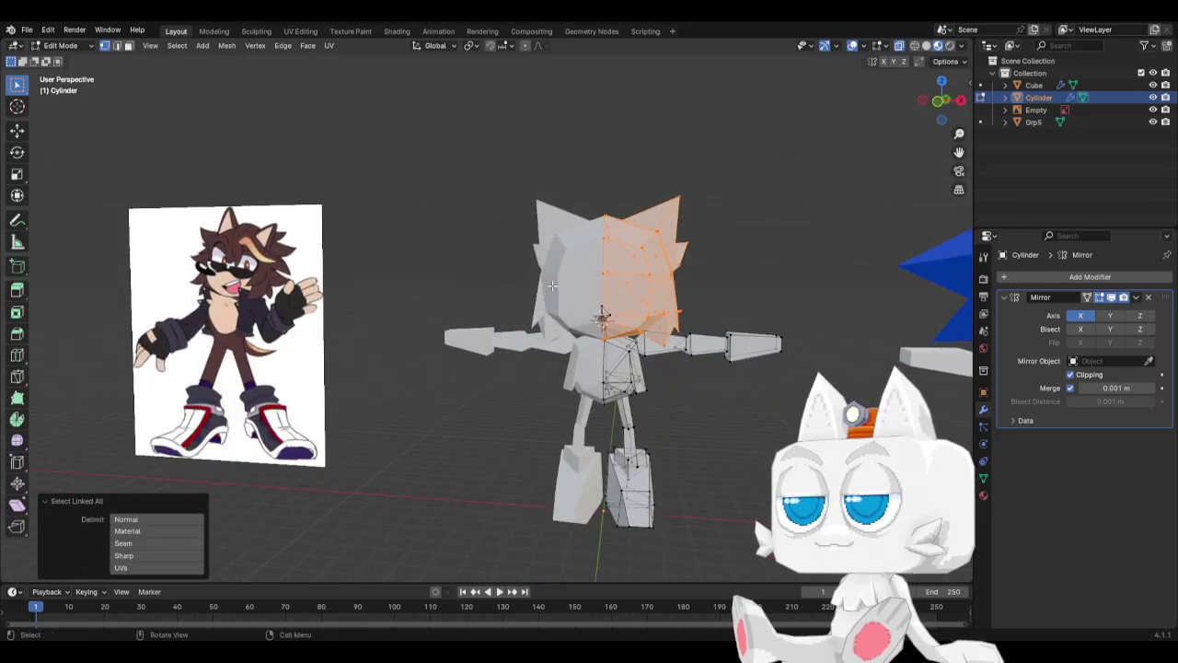
click(223, 46)
mouse_move(268, 331)
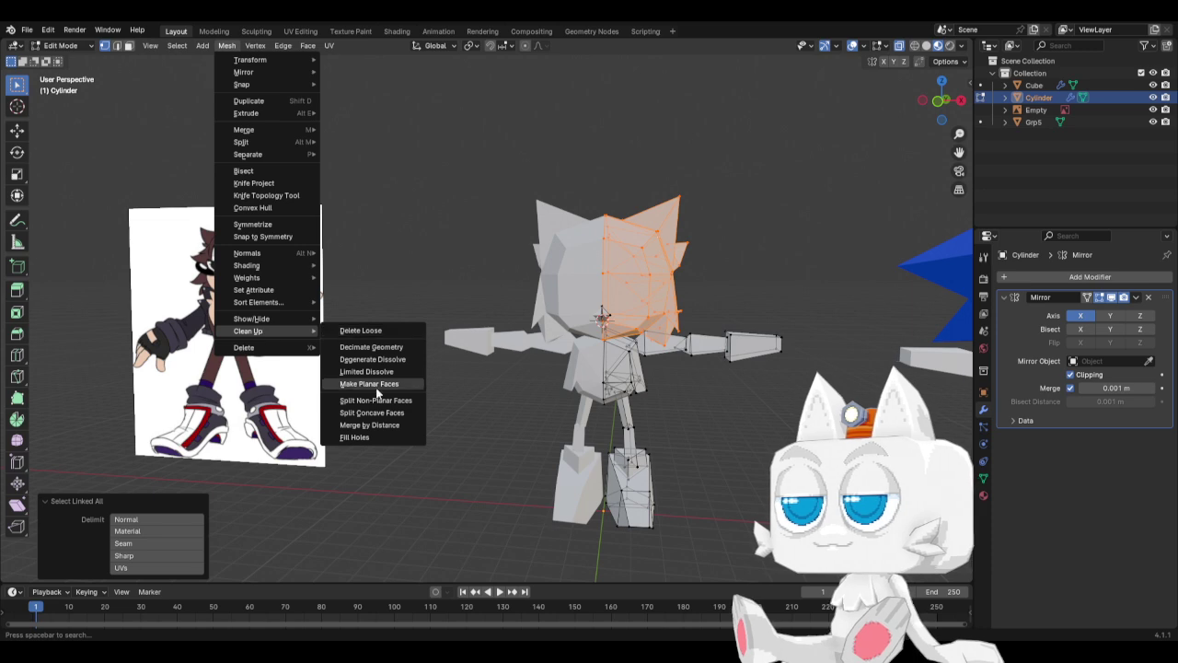
click(377, 424)
Rotate the whole linked head mesh by about -1.72° in side view.
key(KP_1)
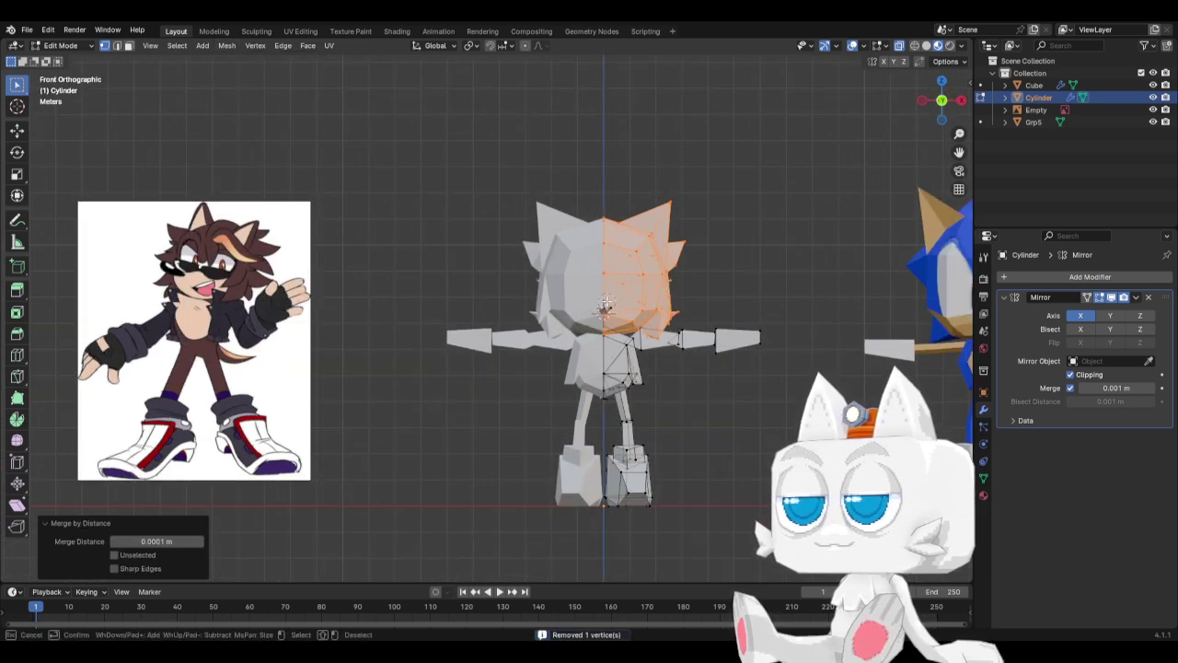
key(ctrl+l)
key(KP_3)
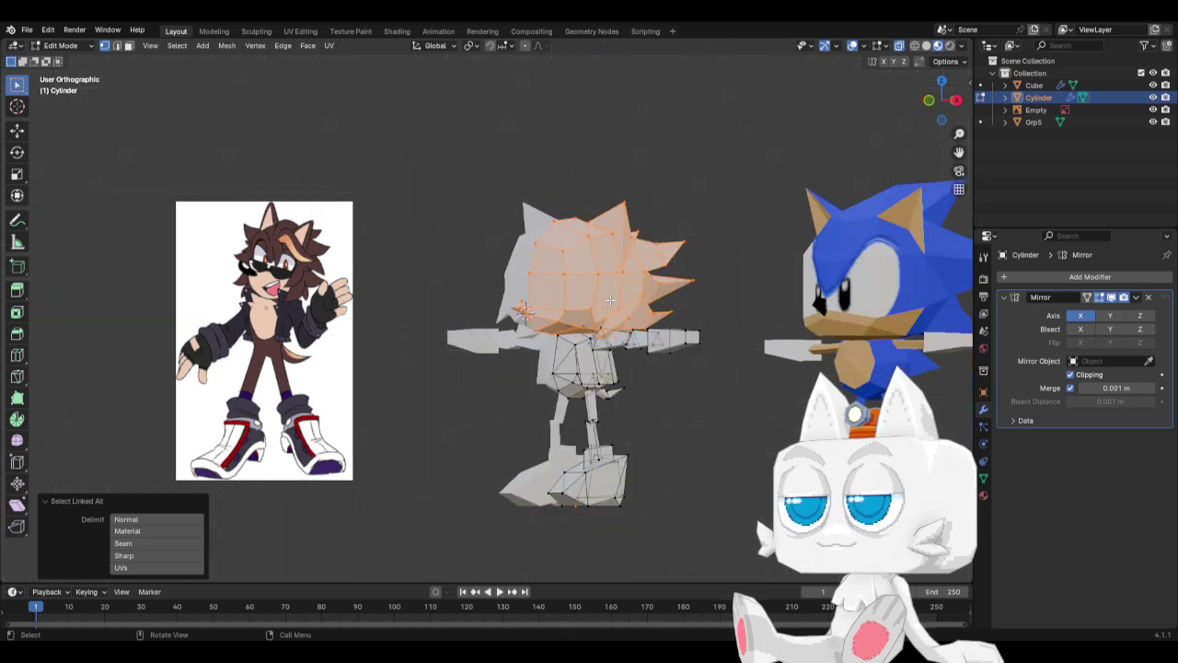
key(r)
click(655, 280)
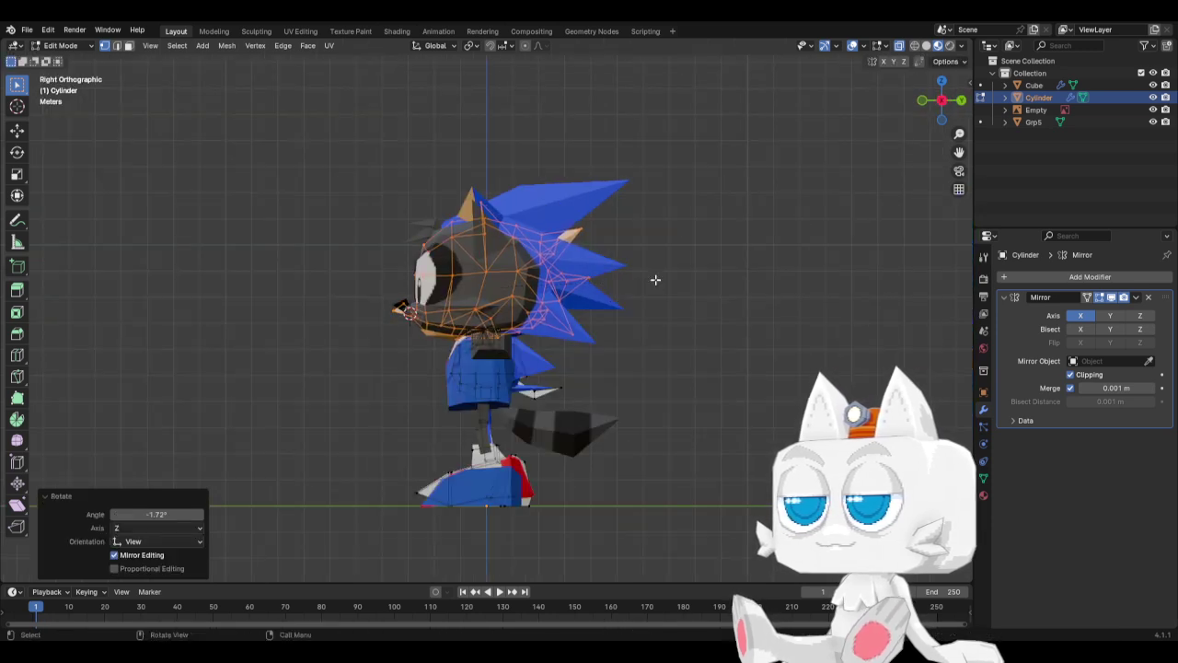
key(r)
key(Escape)
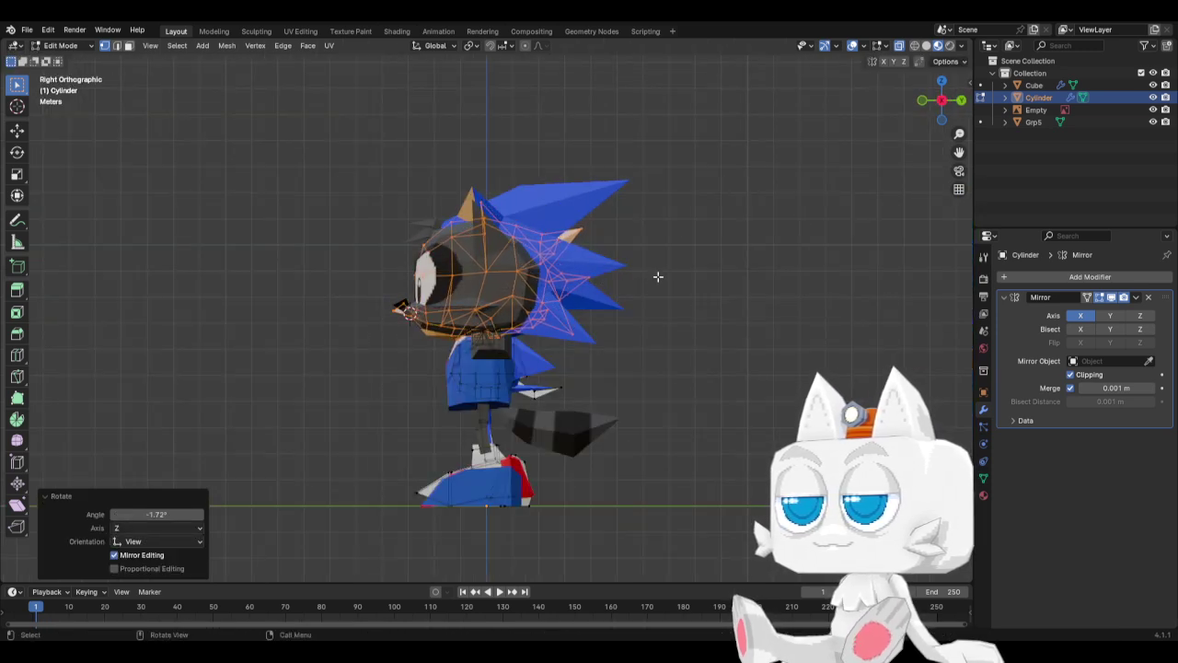
Select the front face on the side of the head in face selection.
middle_drag(330, 301, 558, 316)
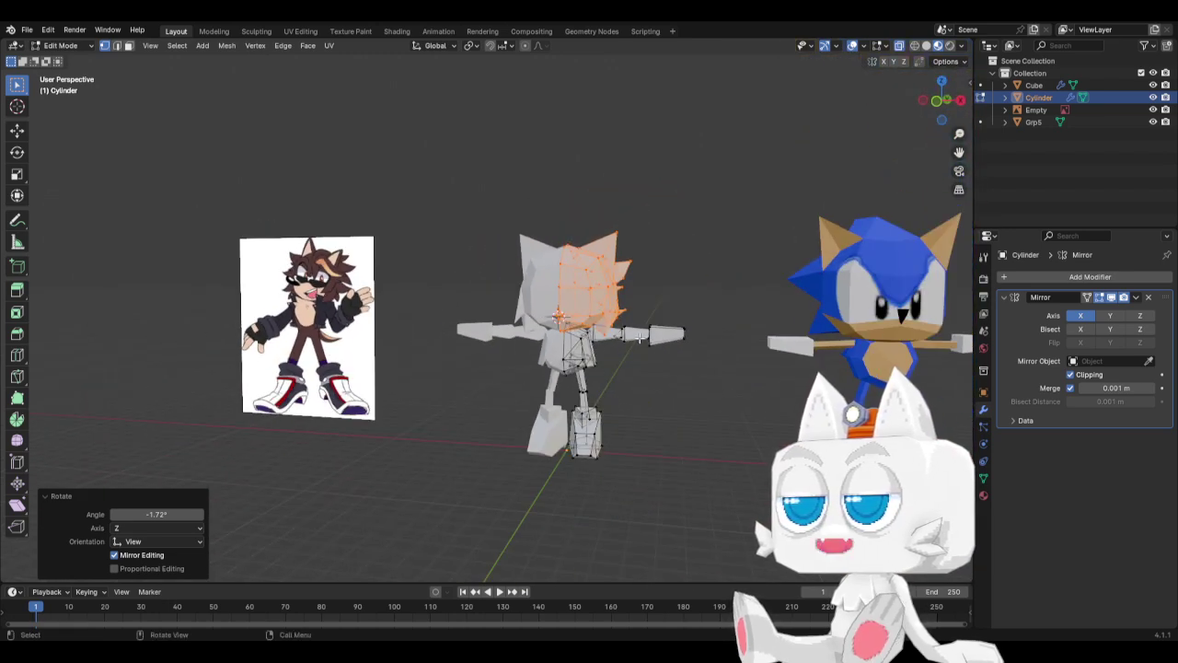
scroll(598, 349, up, 2)
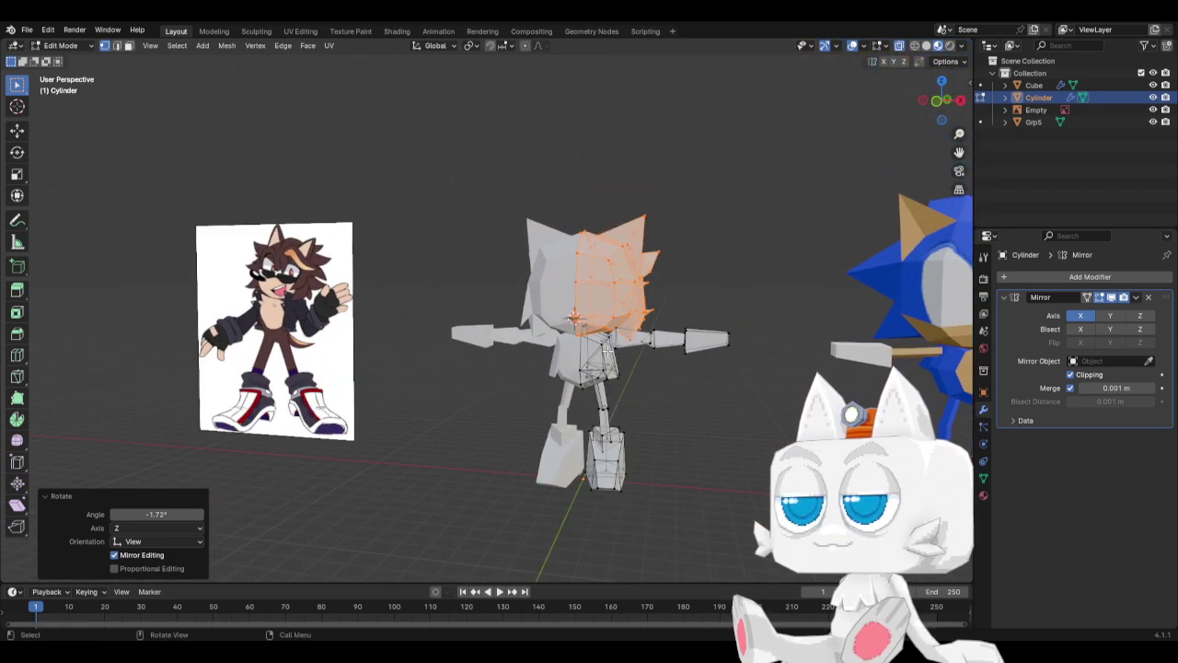
click(129, 45)
click(594, 299)
middle_drag(593, 299, 594, 302)
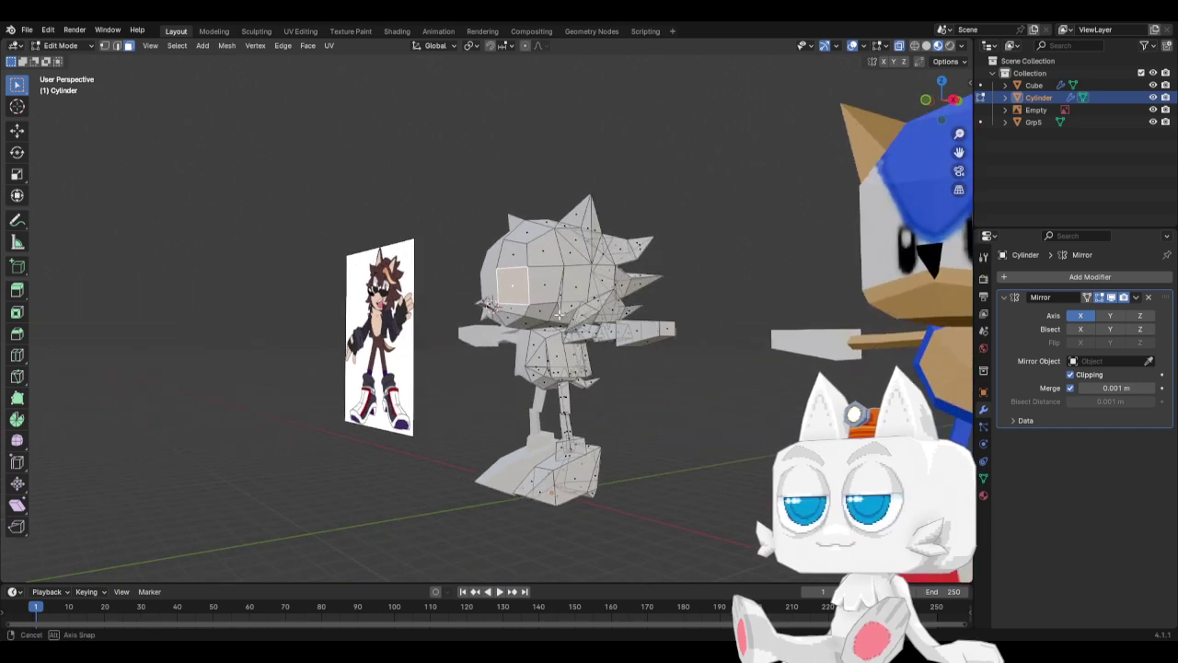
Duplicate the selected front face of the head and move the copy about 0.38 m forward and 0.14 m down.
scroll(594, 302, up, 3)
key(KP_3)
key(alt+z)
key(shift+d)
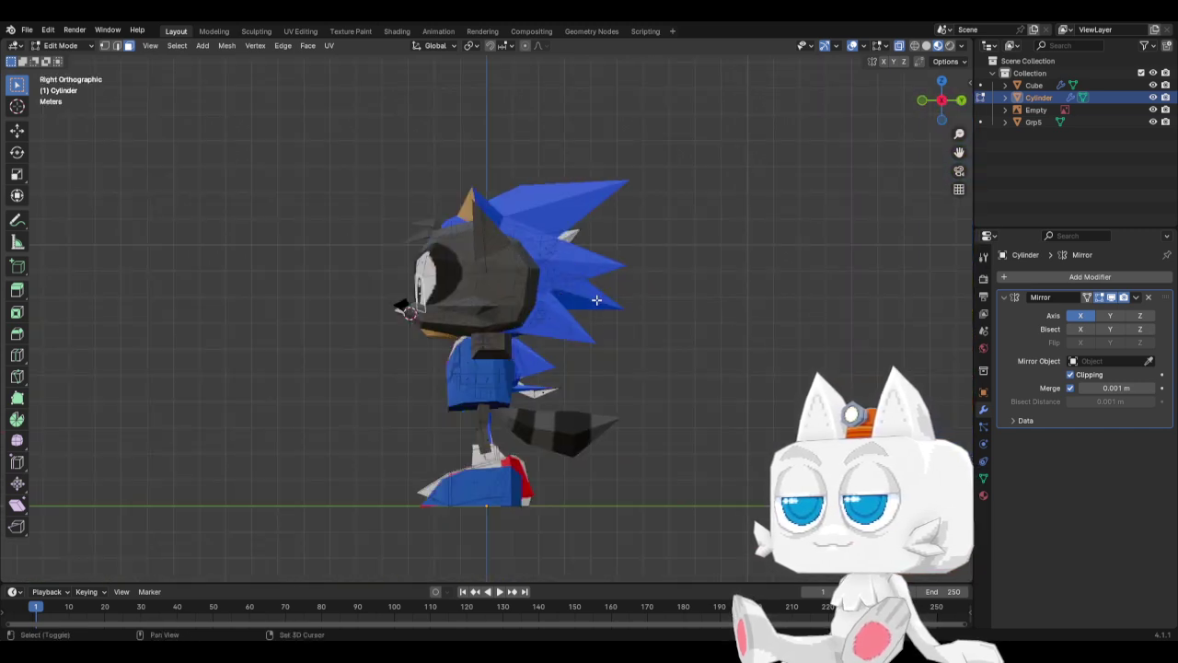
click(586, 304)
key(KP_1)
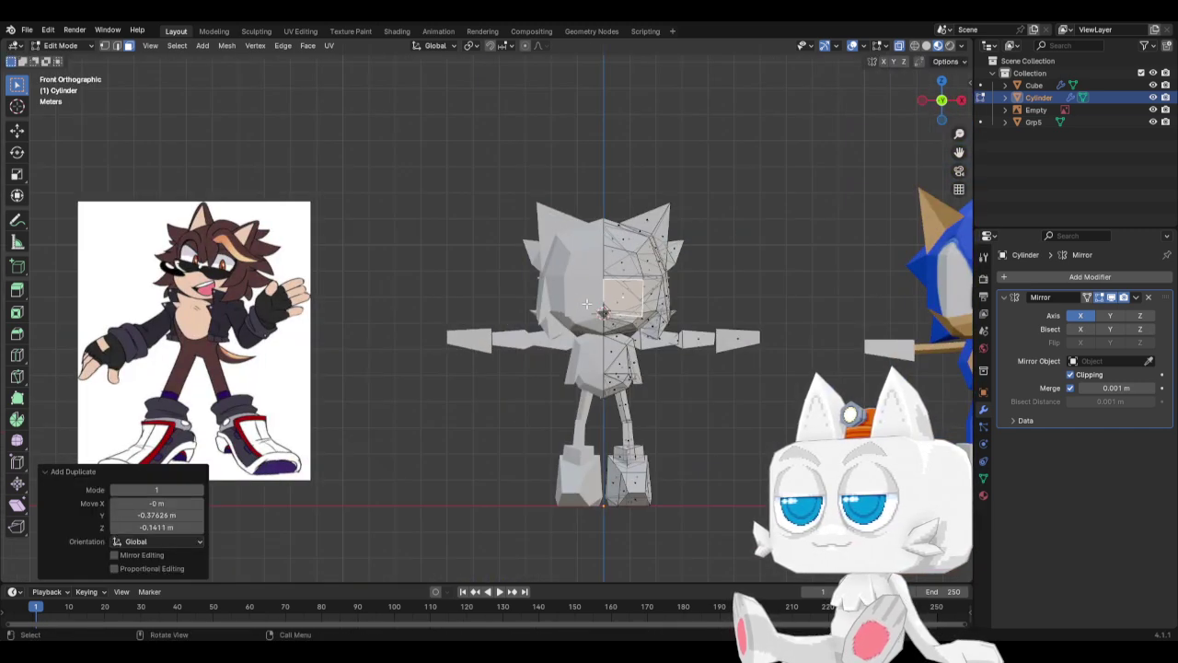
Scale the duplicated face to 0.480 and again to 0.658, and place it against the mirror centerline just above the nose.
scroll(691, 317, up, 1)
scroll(691, 331, down, 2)
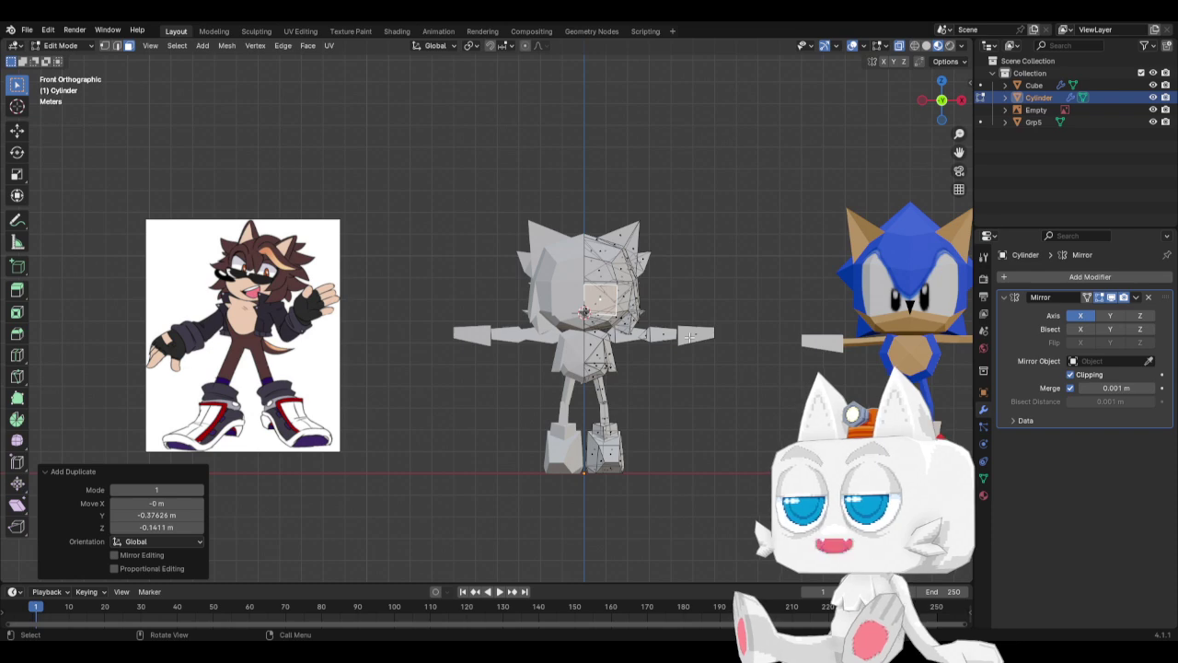
scroll(690, 337, up, 3)
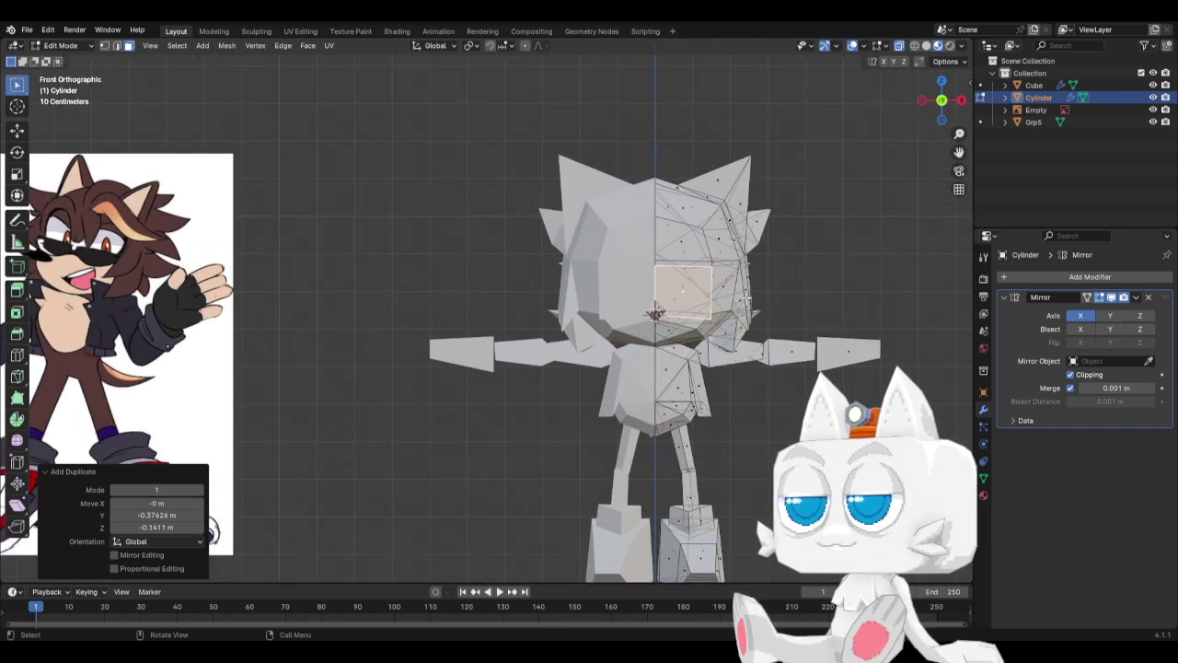
key(s)
click(714, 291)
key(g)
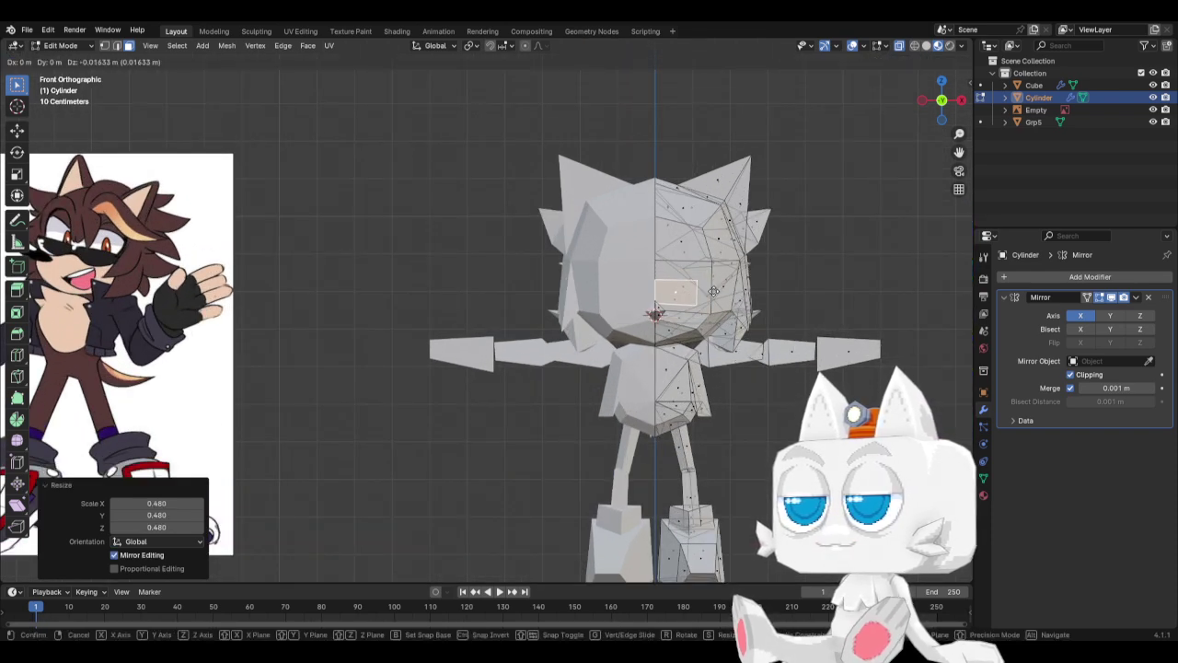
key(s)
click(701, 295)
key(g)
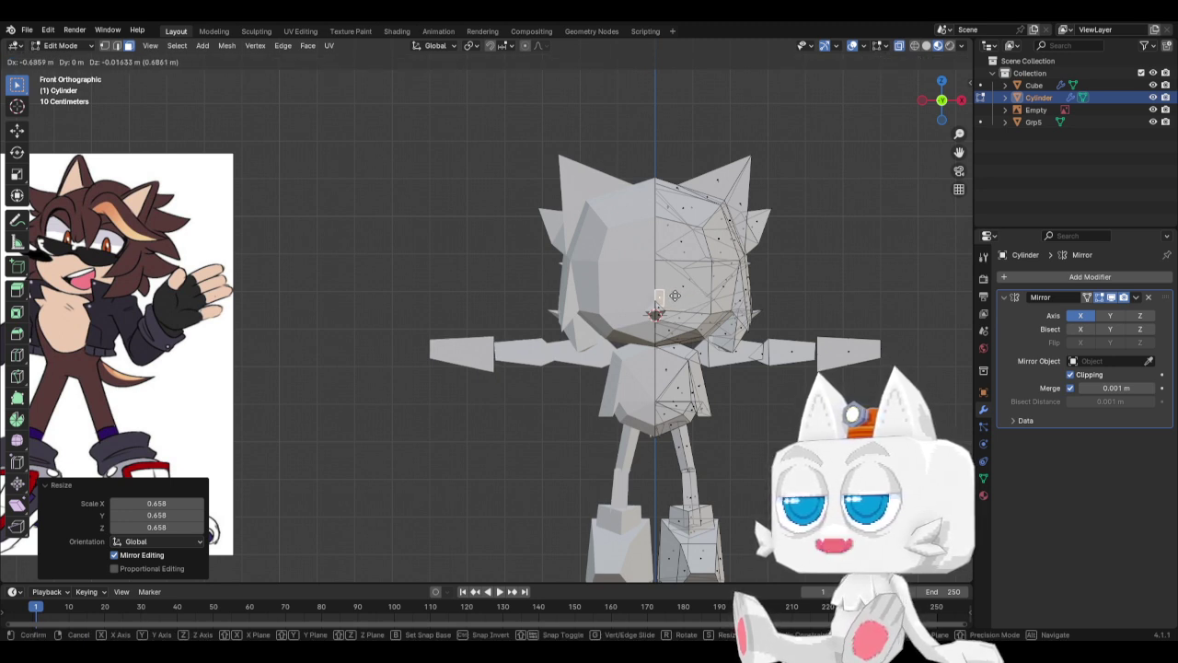
click(697, 295)
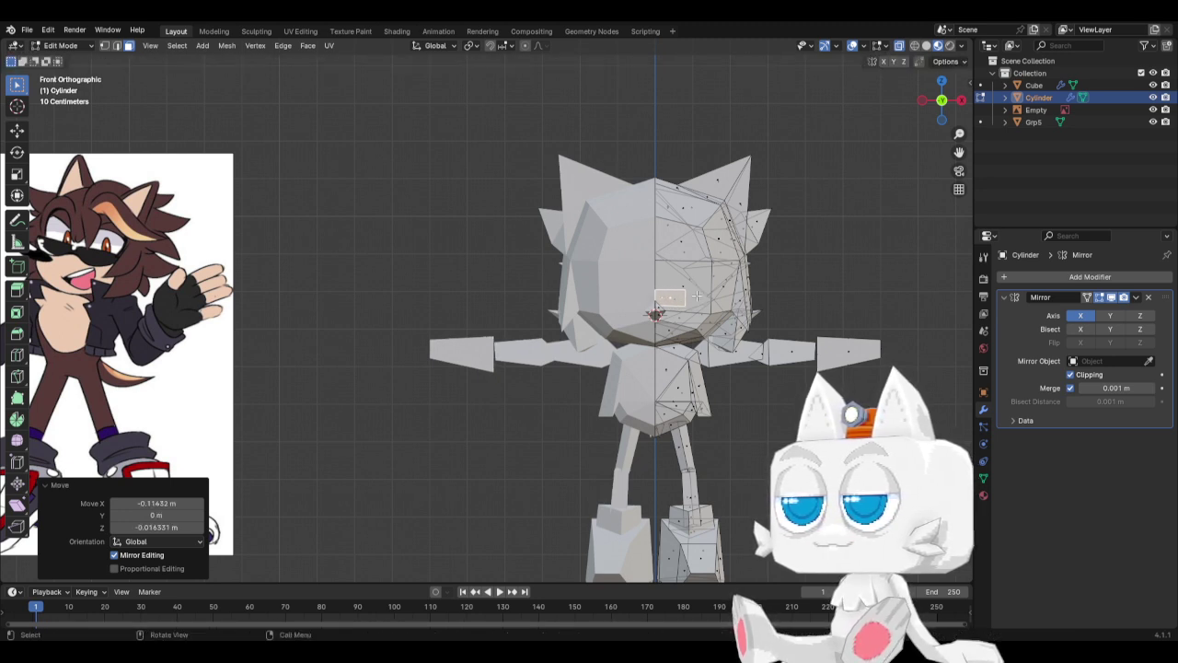
Scale the small face's outer edge to 2.218, lower it along Z, and scale it to 0.771 in Z.
click(117, 46)
key(s)
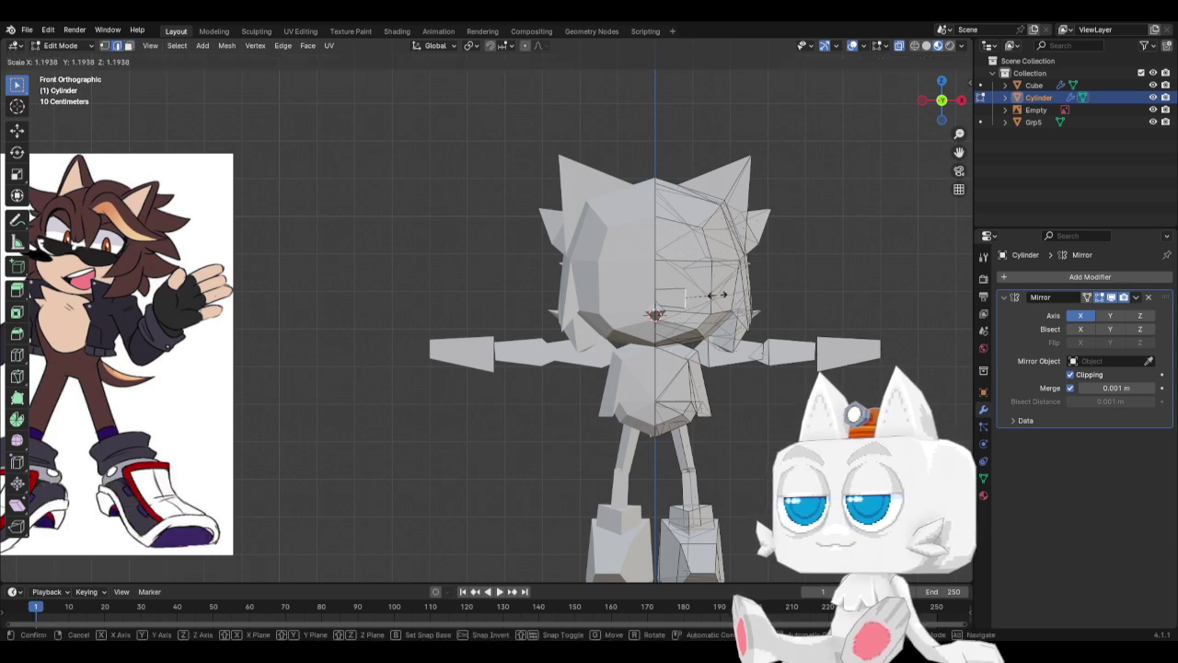
click(742, 295)
key(g)
key(z)
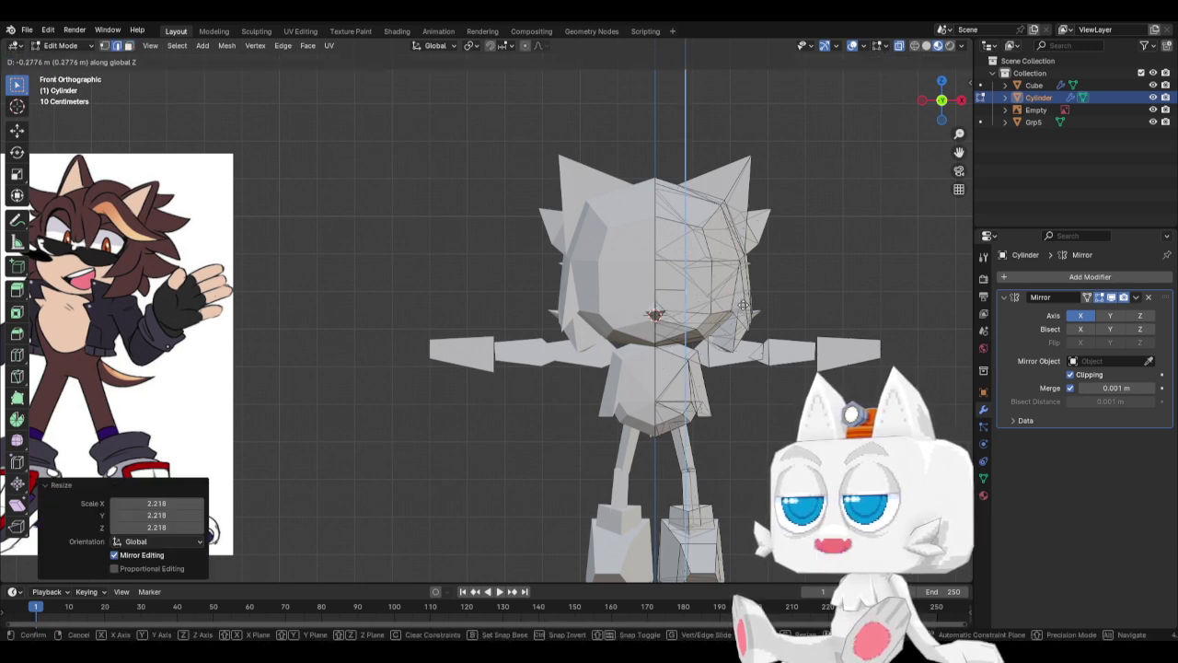
click(741, 300)
key(s)
key(z)
click(742, 299)
Extrude the outer edge about 1.01 m sideways in X, shrink it, and raise it about 0.28 m.
key(g)
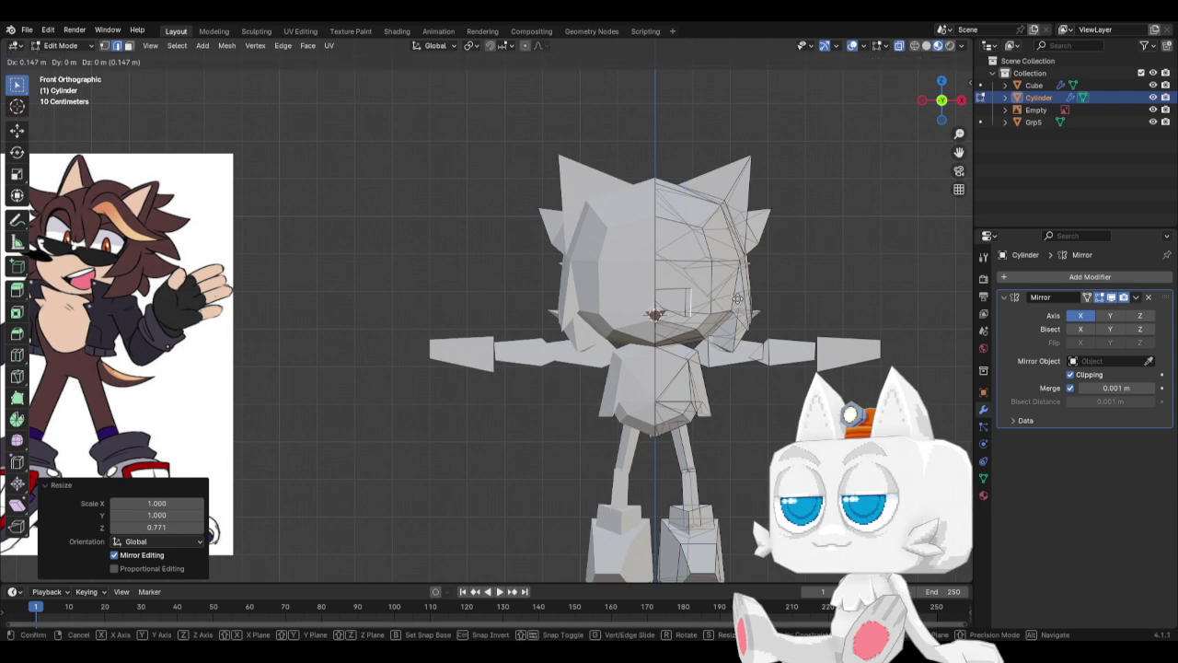
click(768, 298)
key(s)
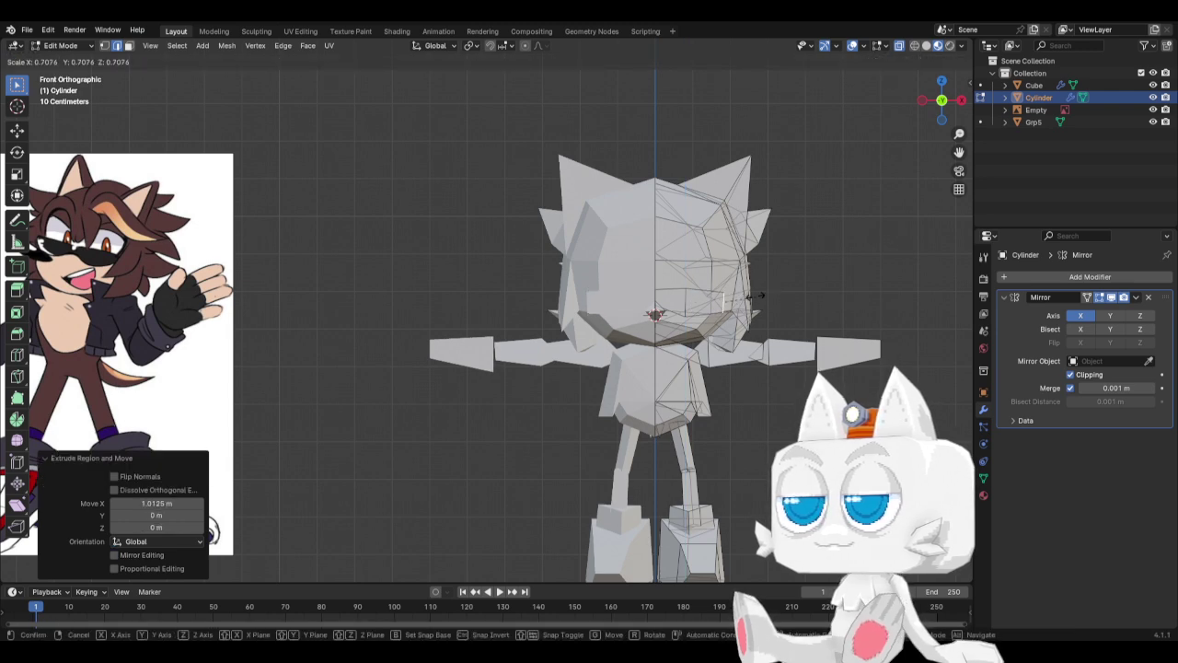
click(742, 293)
key(g)
click(743, 286)
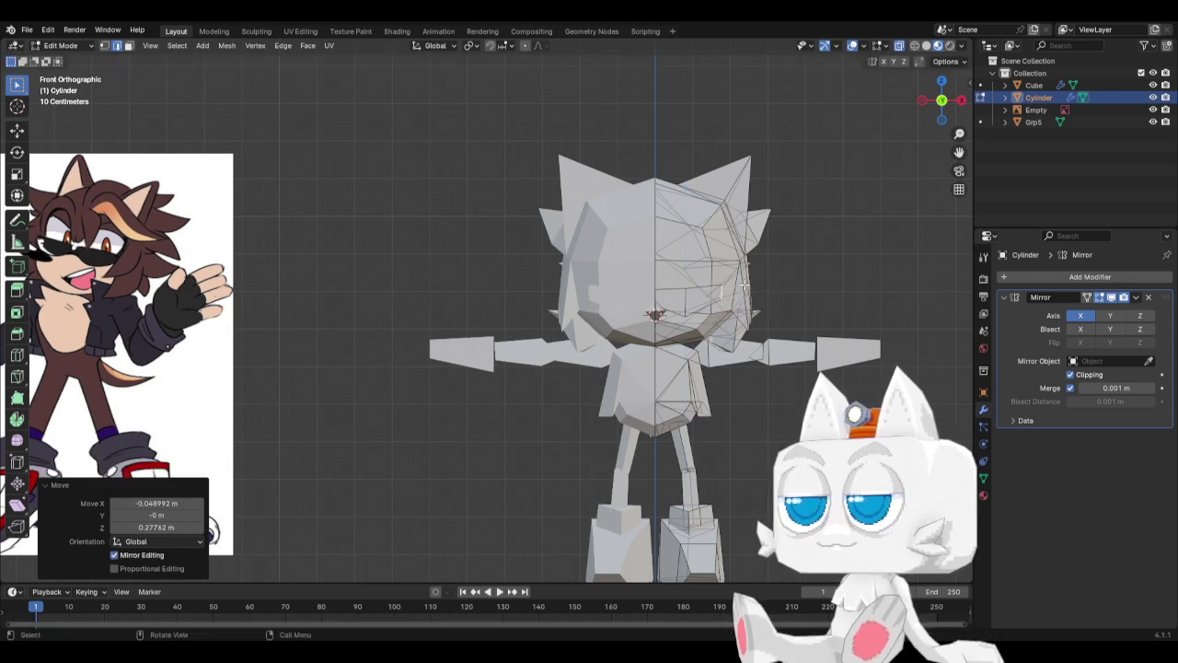
Select the whole linked sunglasses piece and flatten it by scaling Y to 0.
key(KP_7)
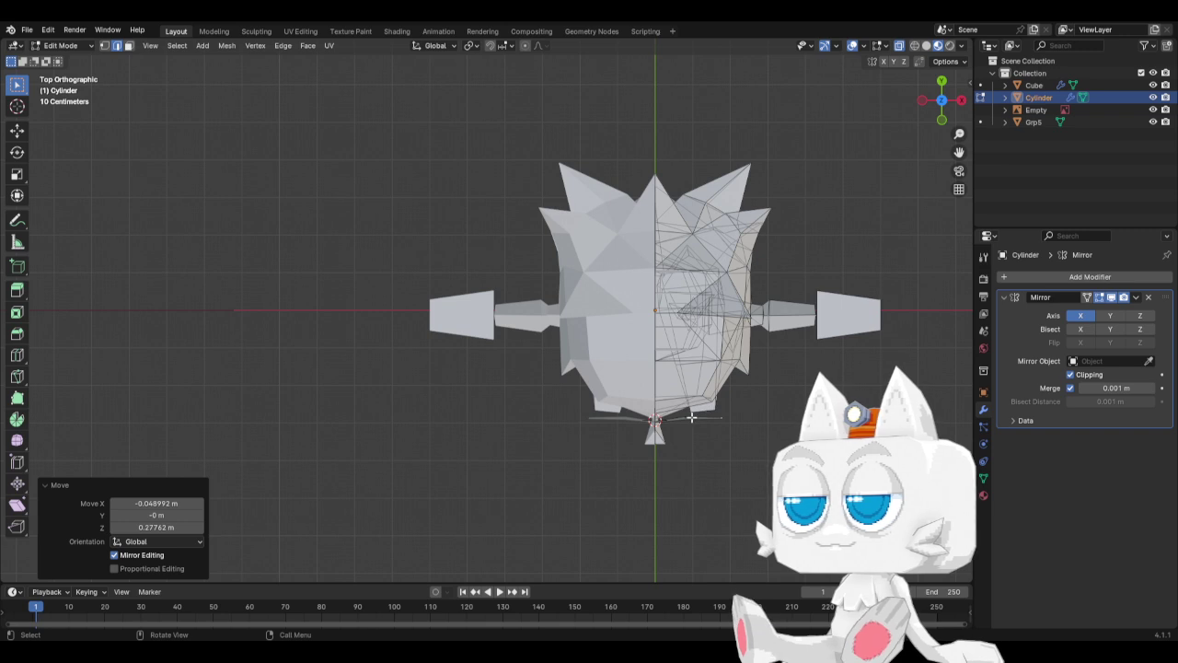
key(ctrl+l)
key(s)
key(y)
key(0)
key(Return)
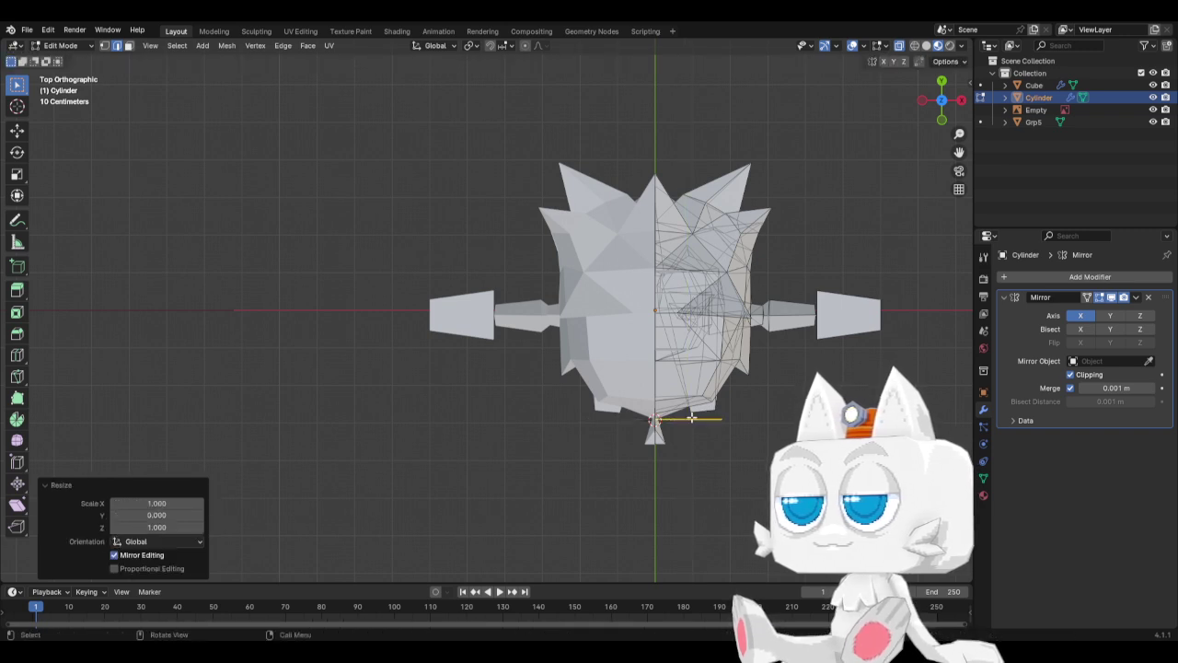
Rotate the sunglasses piece about -9.95° in top view, shift it about 0.1 m along Y, and rotate it back 3.39°.
key(r)
click(726, 415)
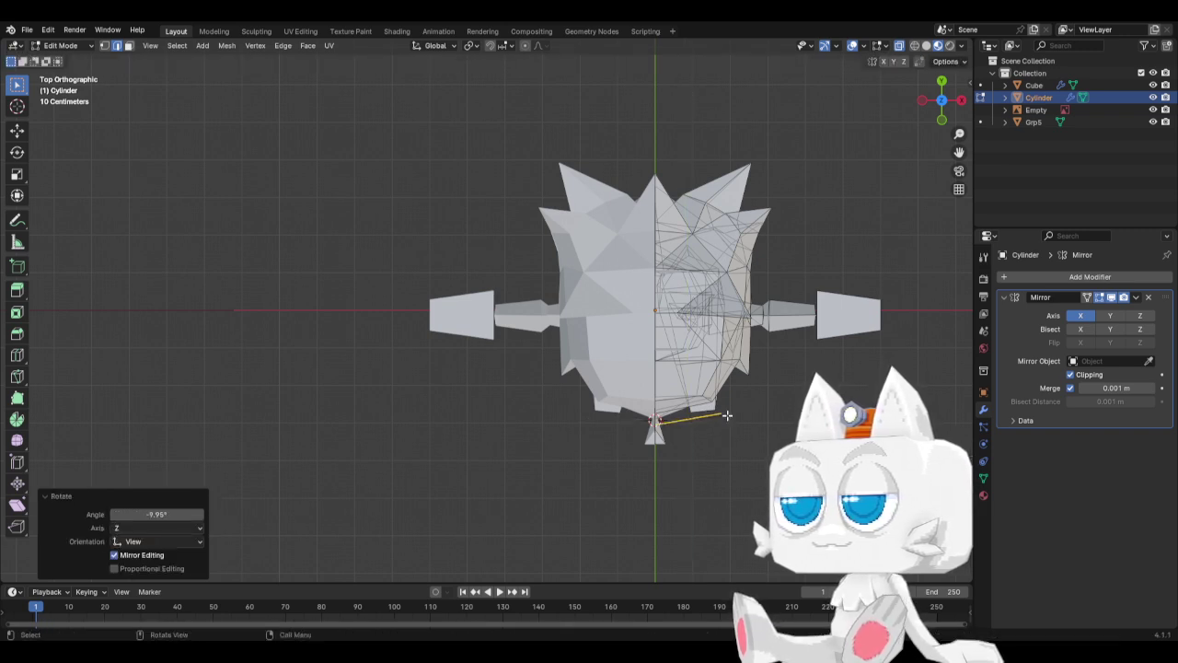
key(g)
key(Escape)
key(r)
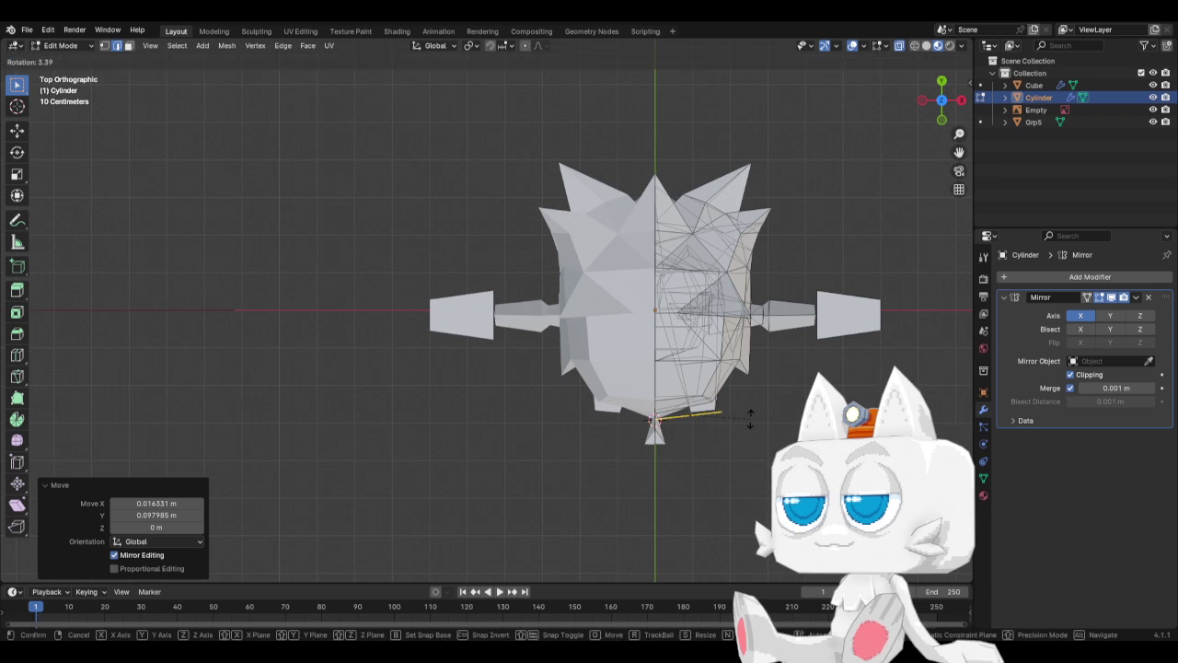
click(747, 416)
Adjust the height of the sunglasses' outer edge slightly along the Z axis.
key(KP_1)
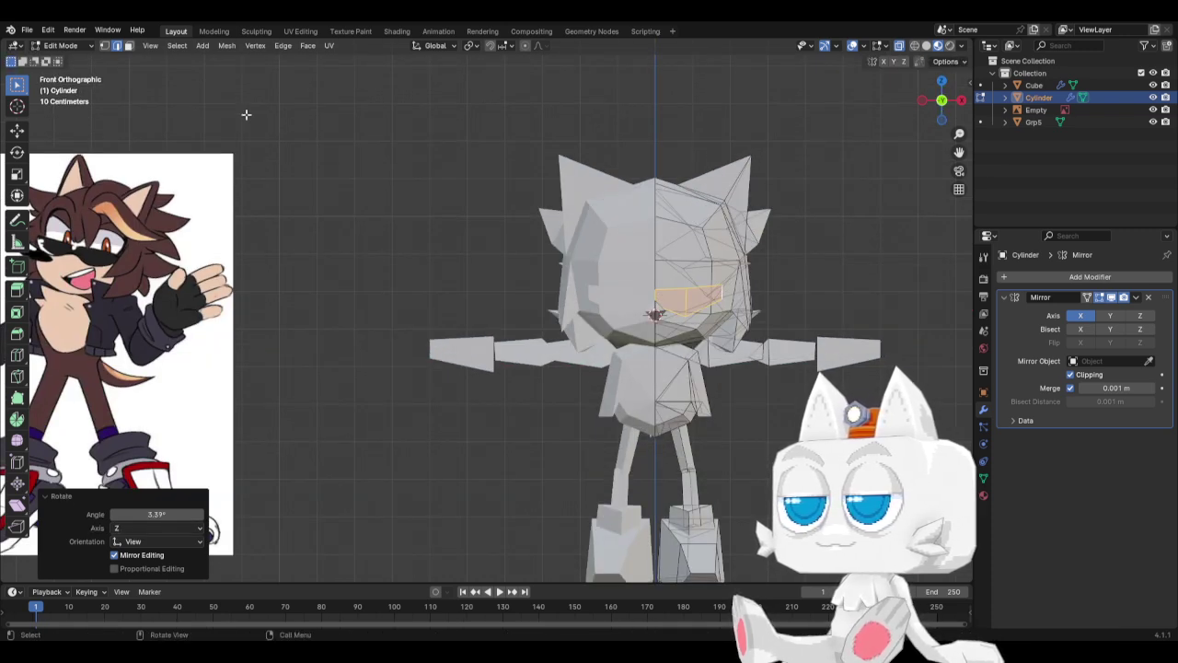
key(alt+a)
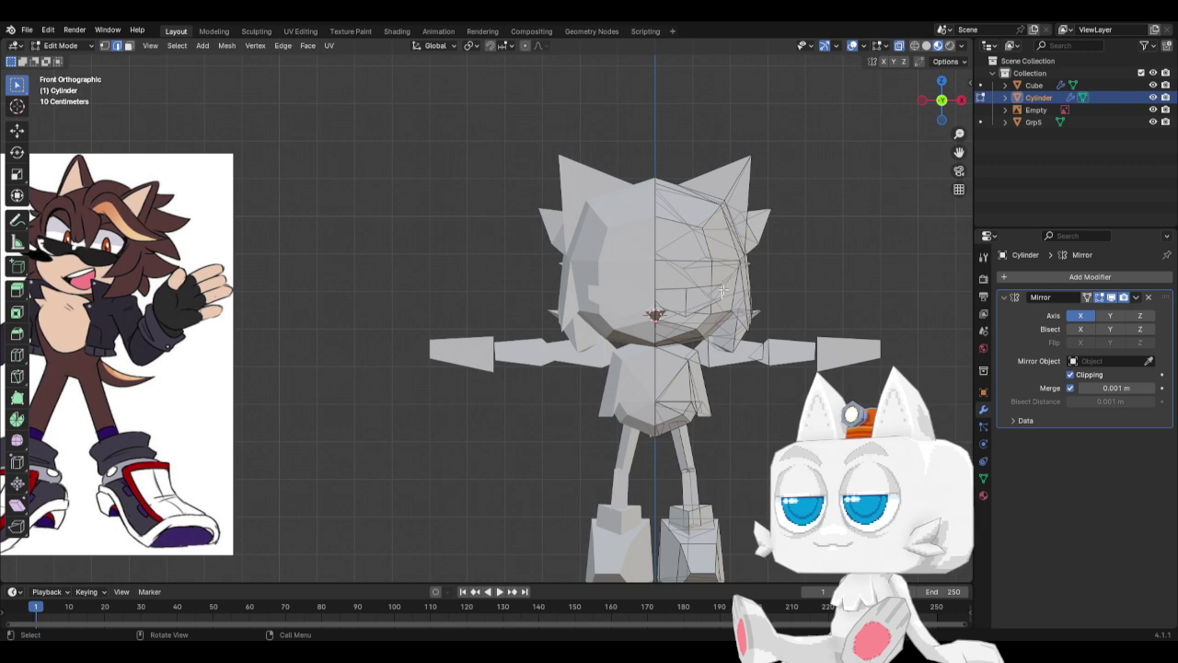
scroll(731, 295, up, 3)
key(g)
key(z)
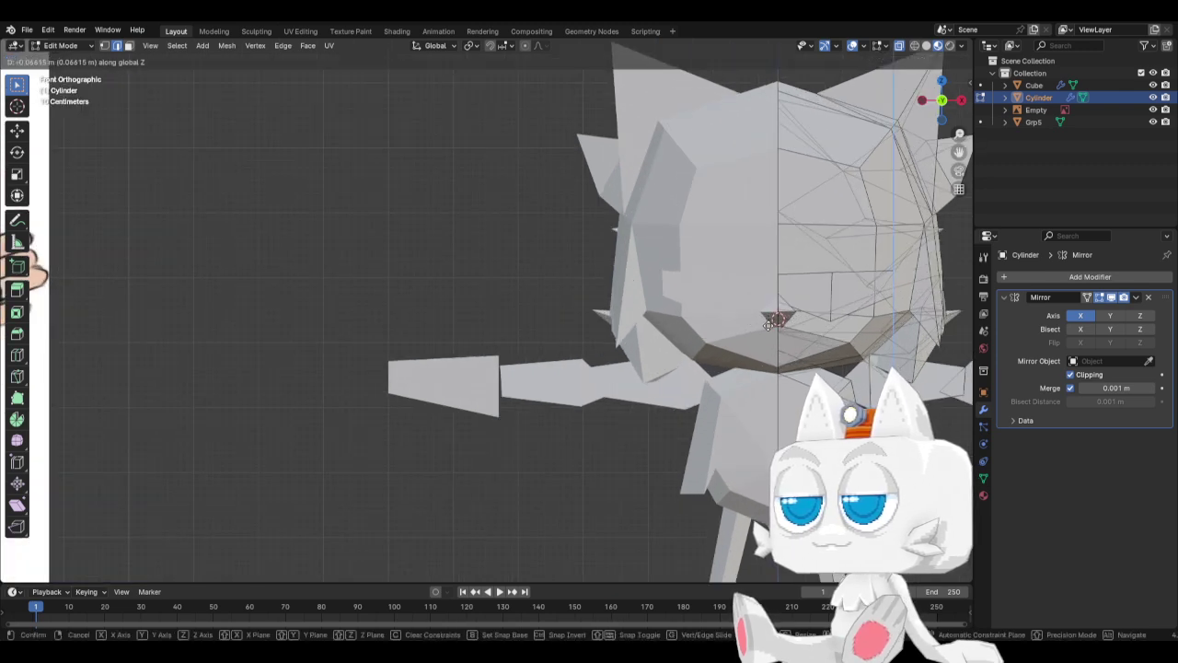
click(852, 368)
Return to Object Mode, check the model beside the reference characters, and save the file.
scroll(852, 368, down, 2)
key(Tab)
scroll(735, 324, down, 1)
middle_drag(735, 324, 703, 332)
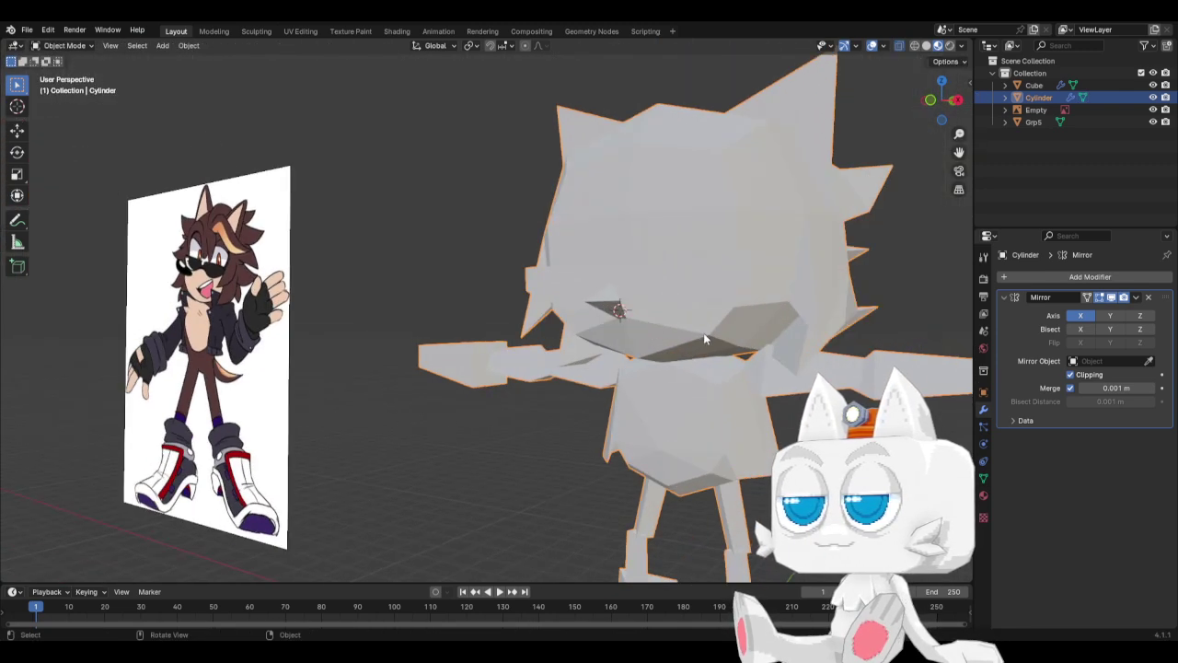
scroll(714, 356, down, 2)
scroll(714, 355, down, 2)
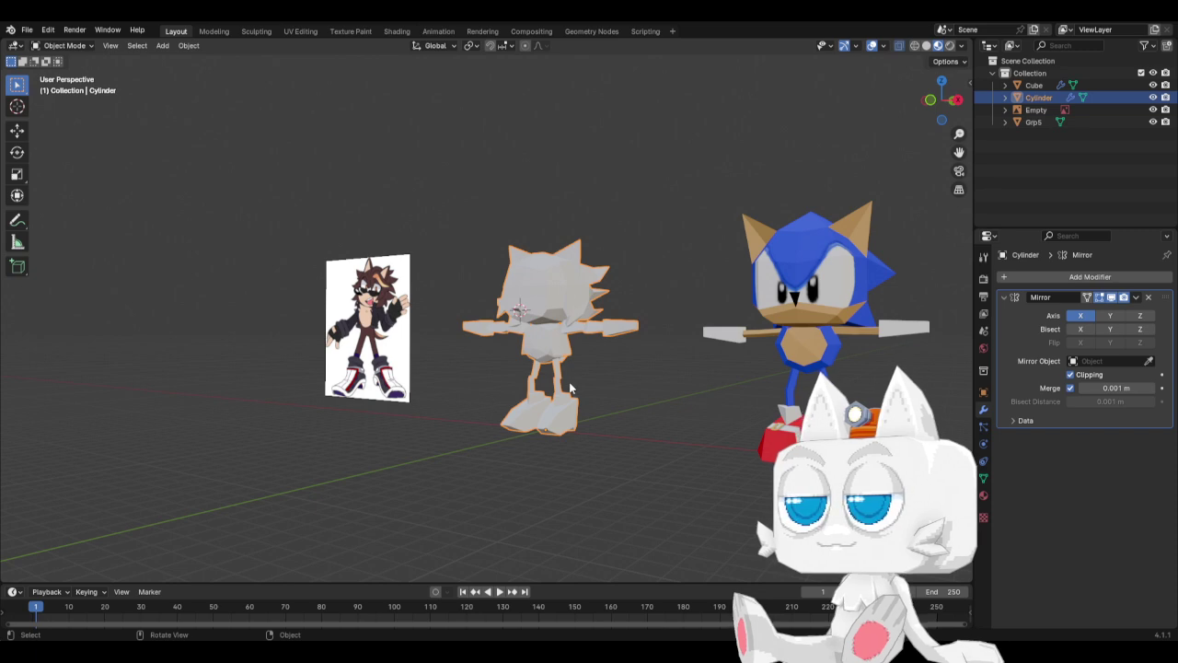
middle_drag(710, 396, 607, 380)
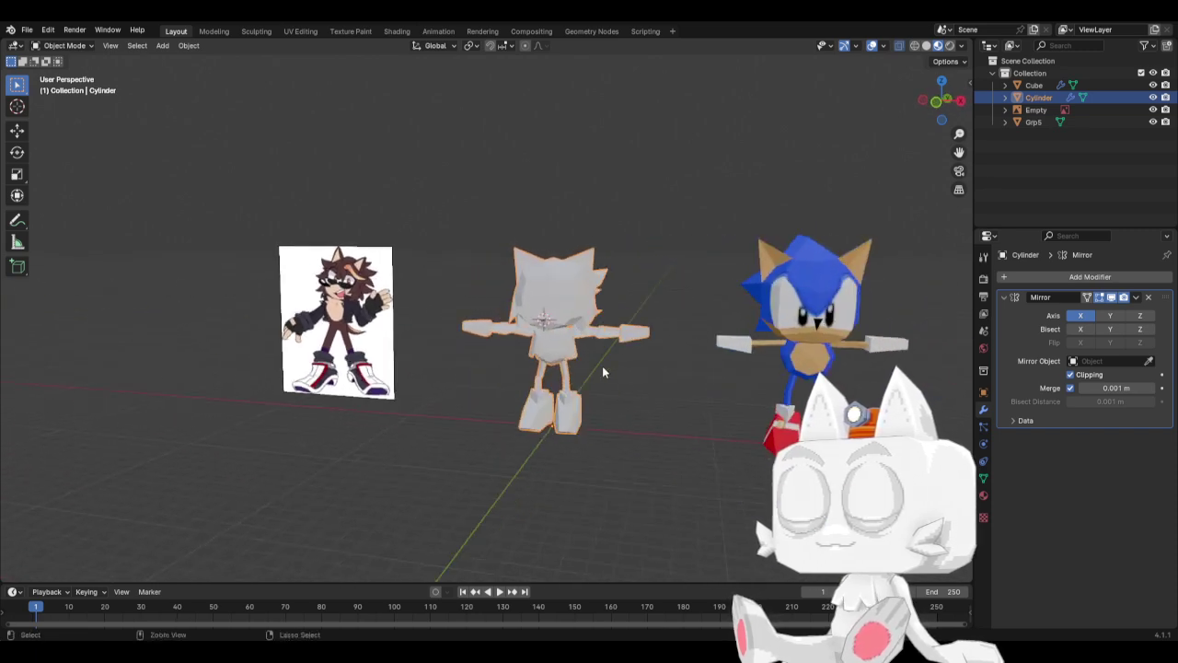
key(ctrl+s)
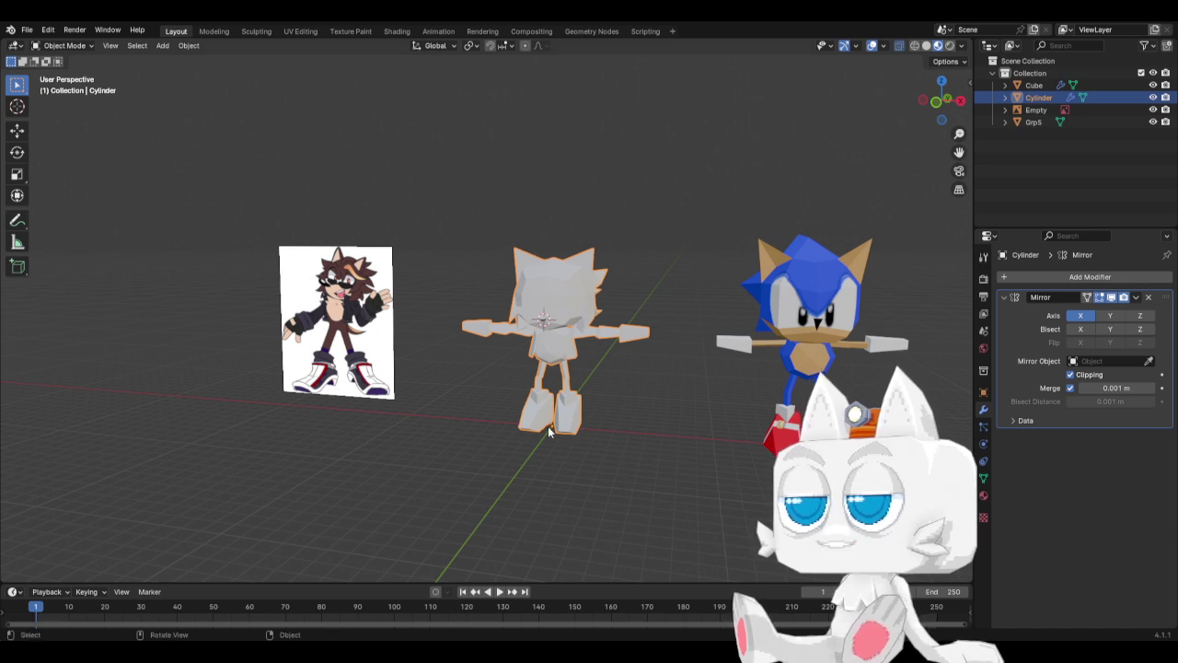
Raise a single vertex on the back of the model's head about 0.21 m along Z.
key(KP_1)
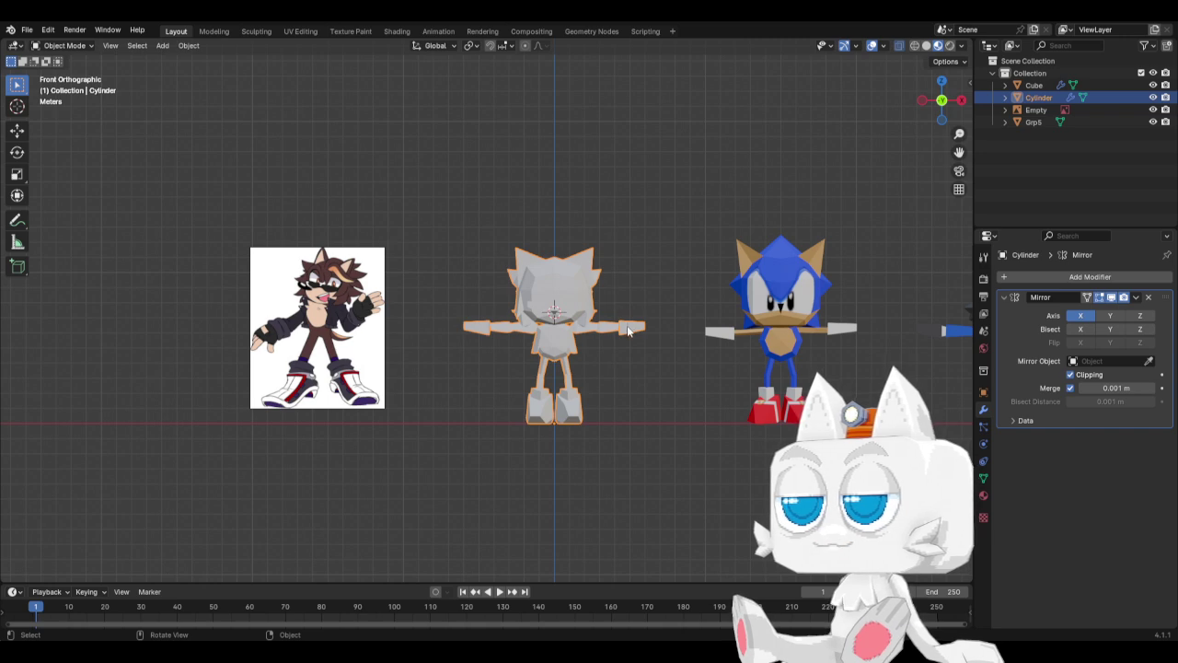
scroll(624, 313, up, 1)
middle_drag(593, 331, 402, 283)
key(Tab)
scroll(477, 338, up, 4)
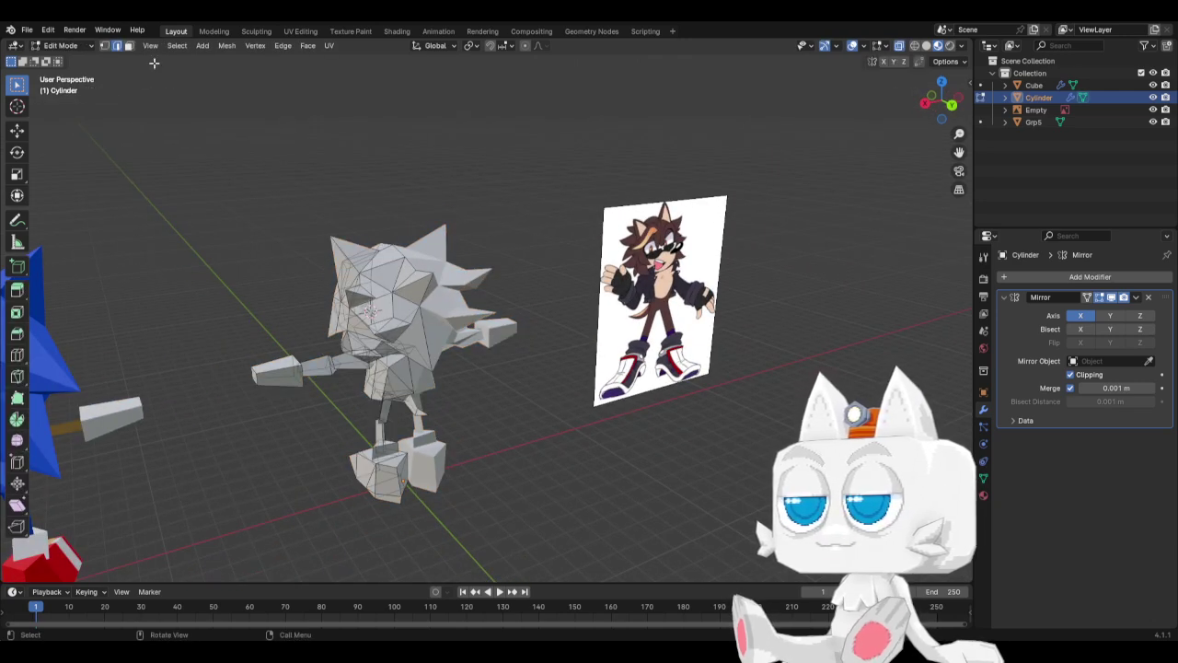
click(104, 45)
scroll(398, 293, up, 1)
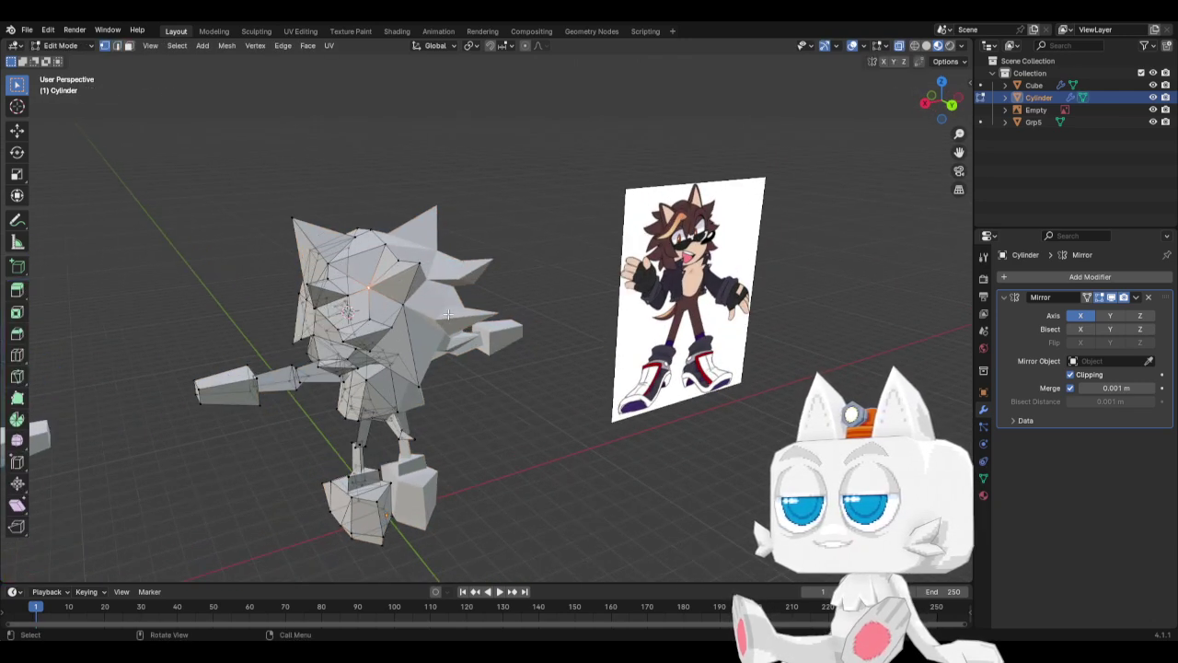
key(g)
key(z)
click(443, 299)
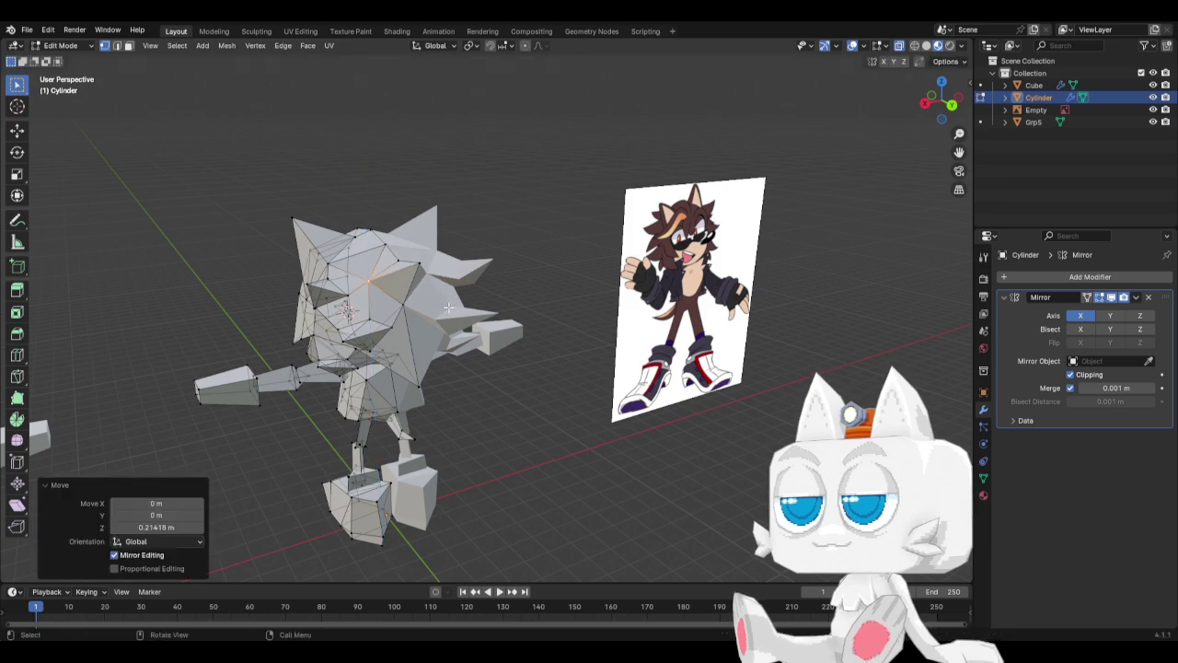
Leave Edit Mode and save the reshaped model in SonicReference.blend.
middle_drag(371, 304, 632, 353)
key(Tab)
key(ctrl+s)
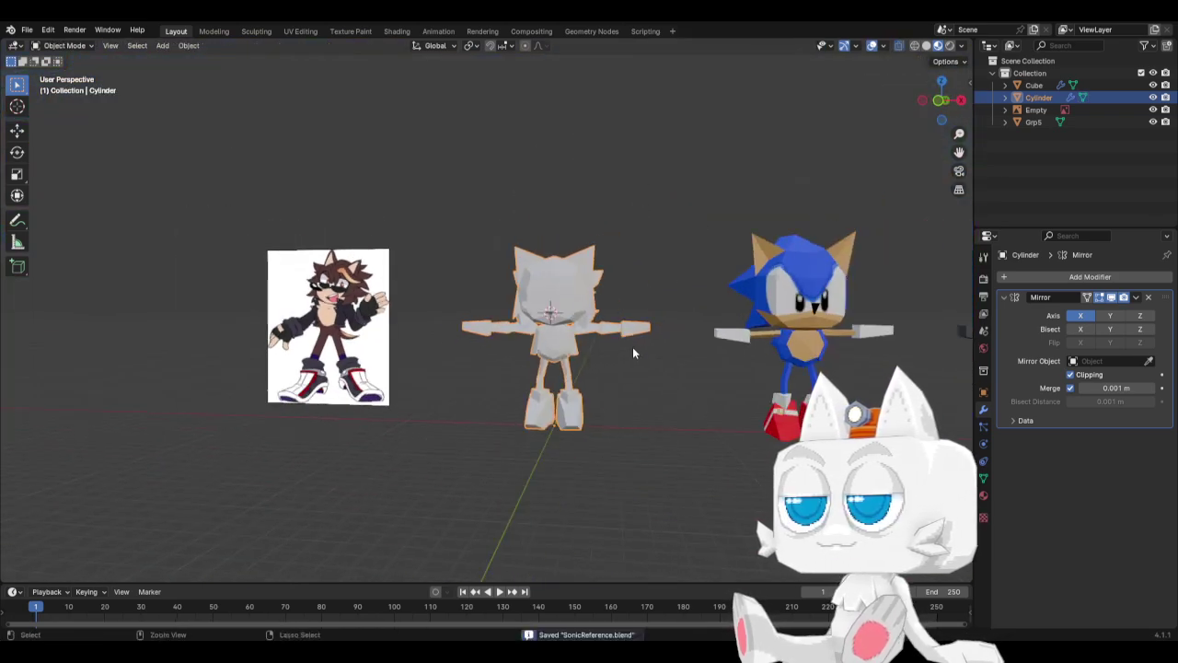
Snap the 3D cursor to the selected model's origin.
key(shift+s)
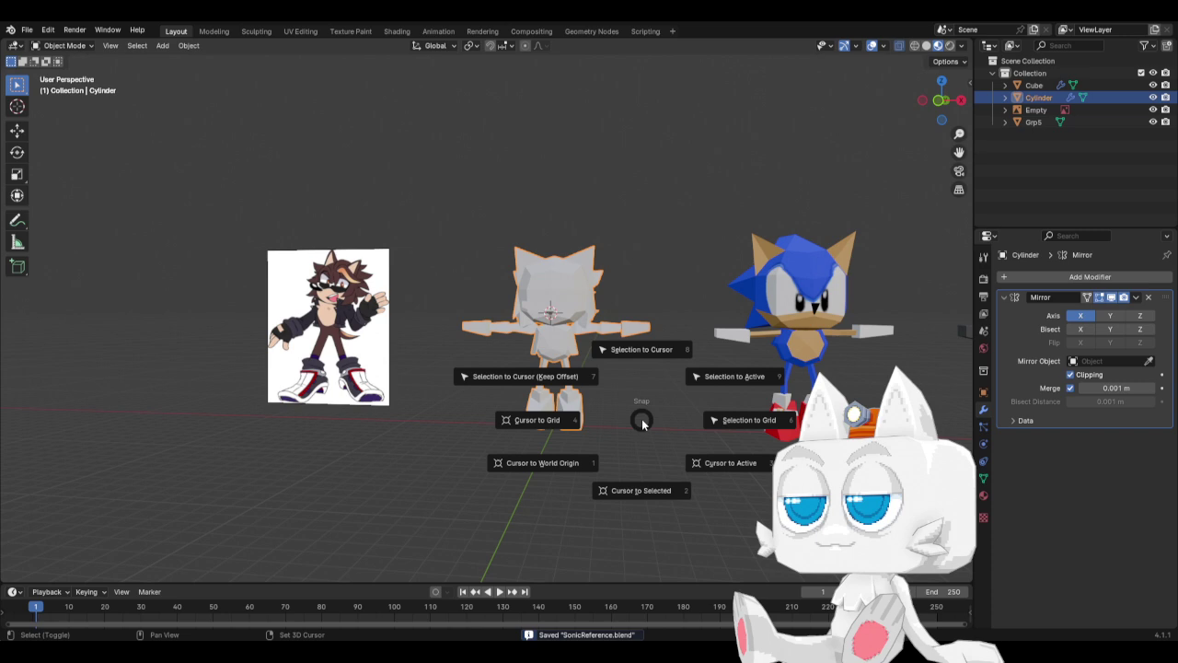
click(639, 469)
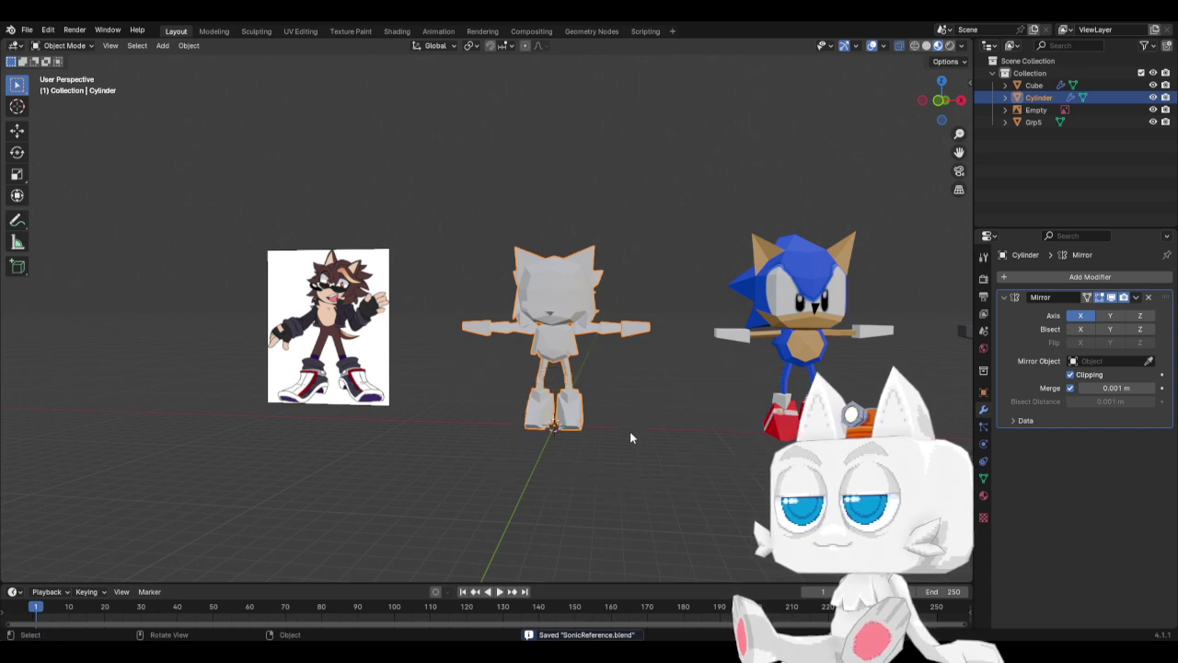
Rename the Cylinder object as Shades.
key(KP_1)
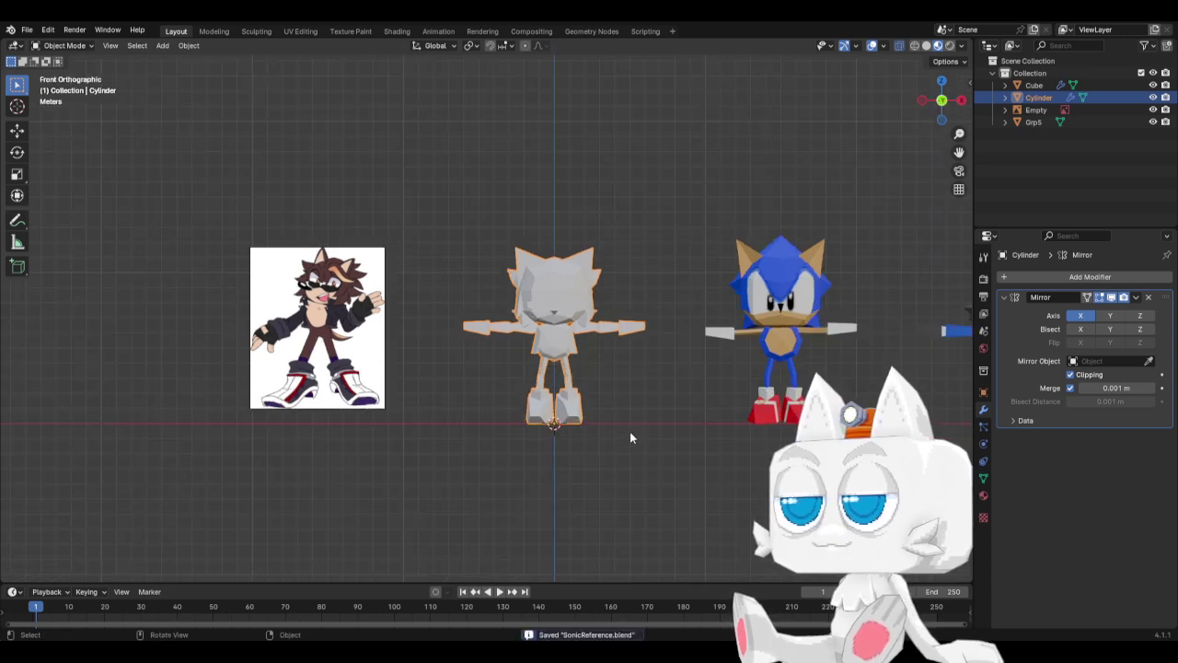
click(983, 392)
click(1044, 277)
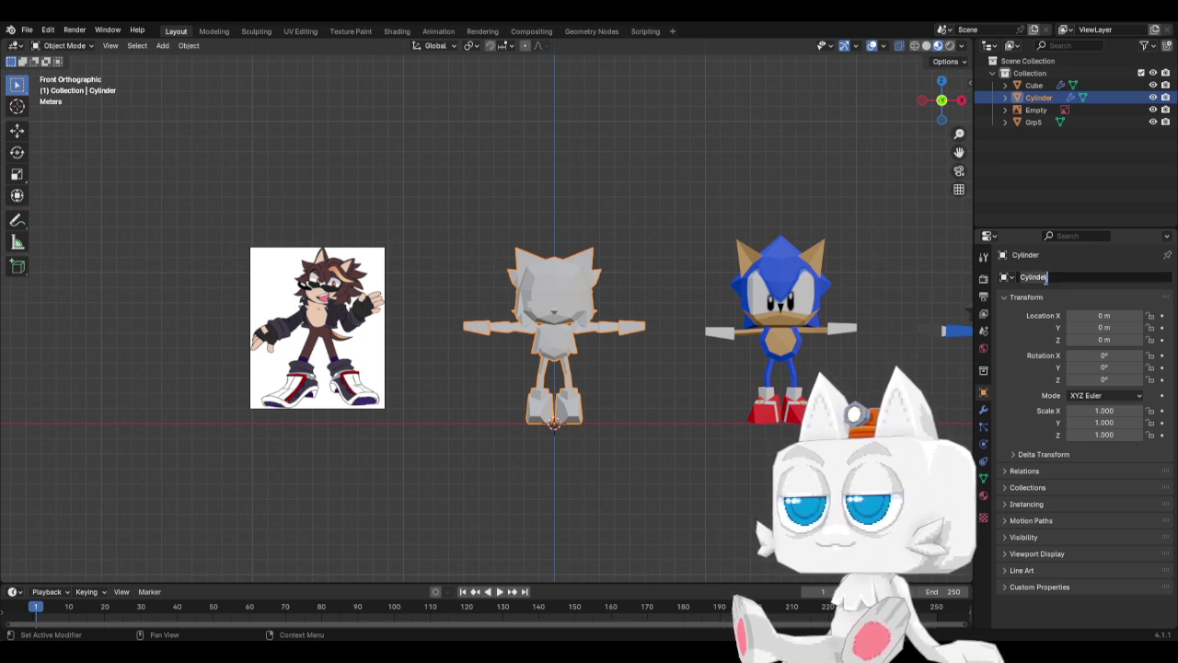
text(Shades)
key(Return)
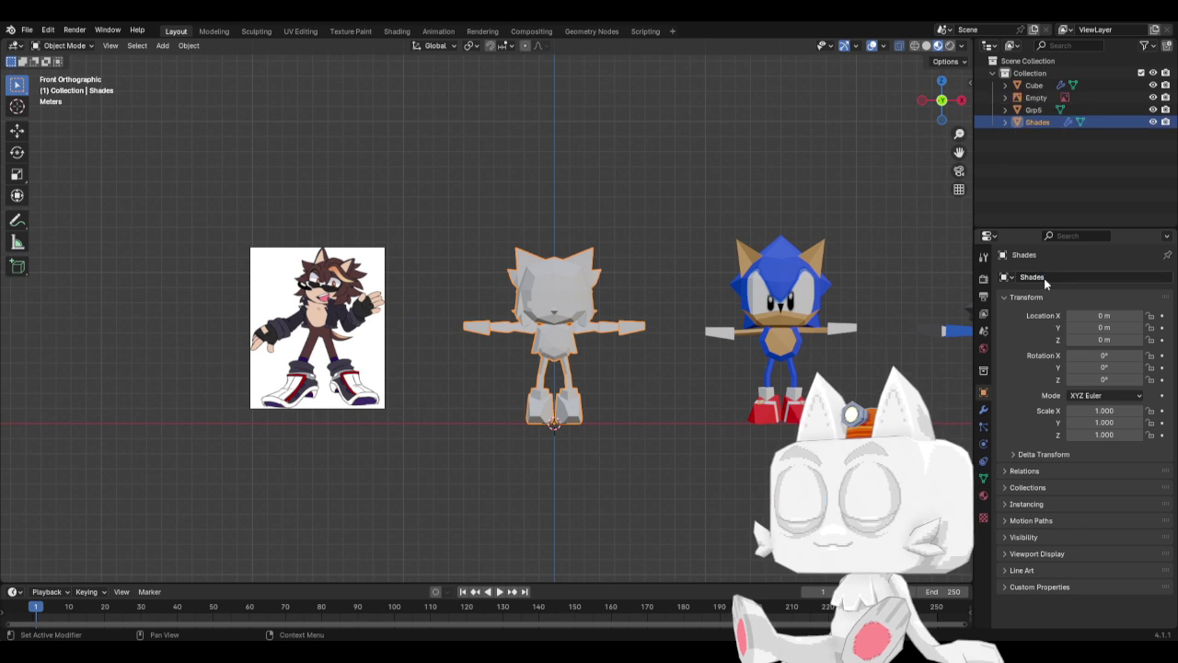
Rename the Cube object as LittleNorwegian.
click(1033, 86)
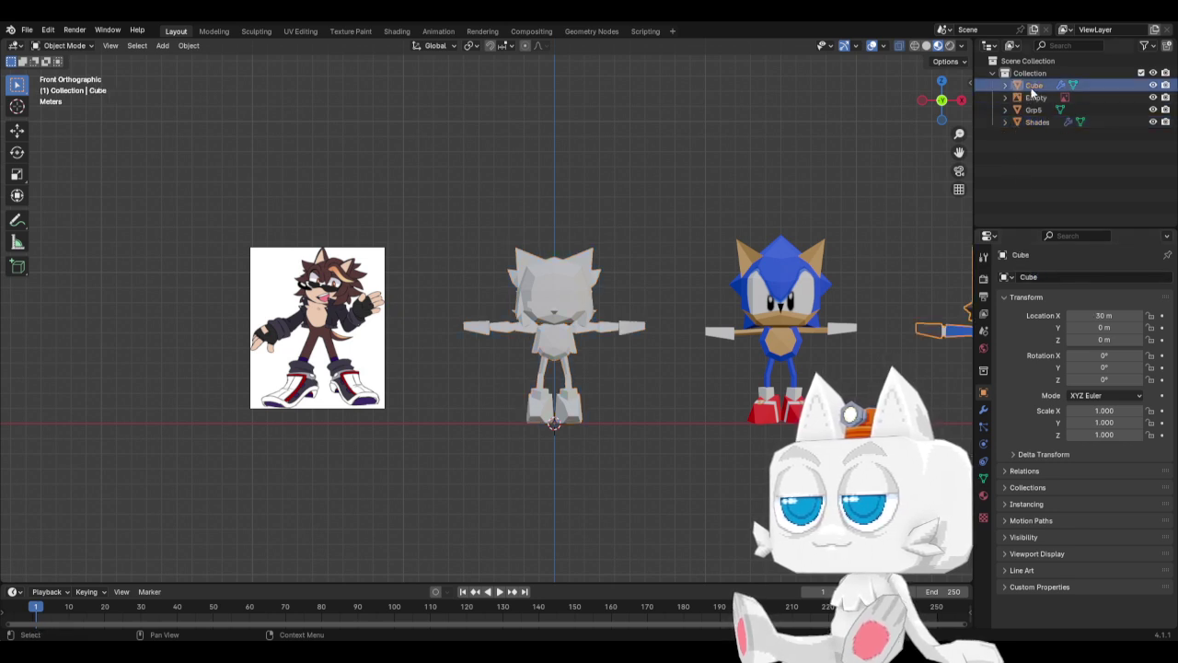
double_click(1034, 86)
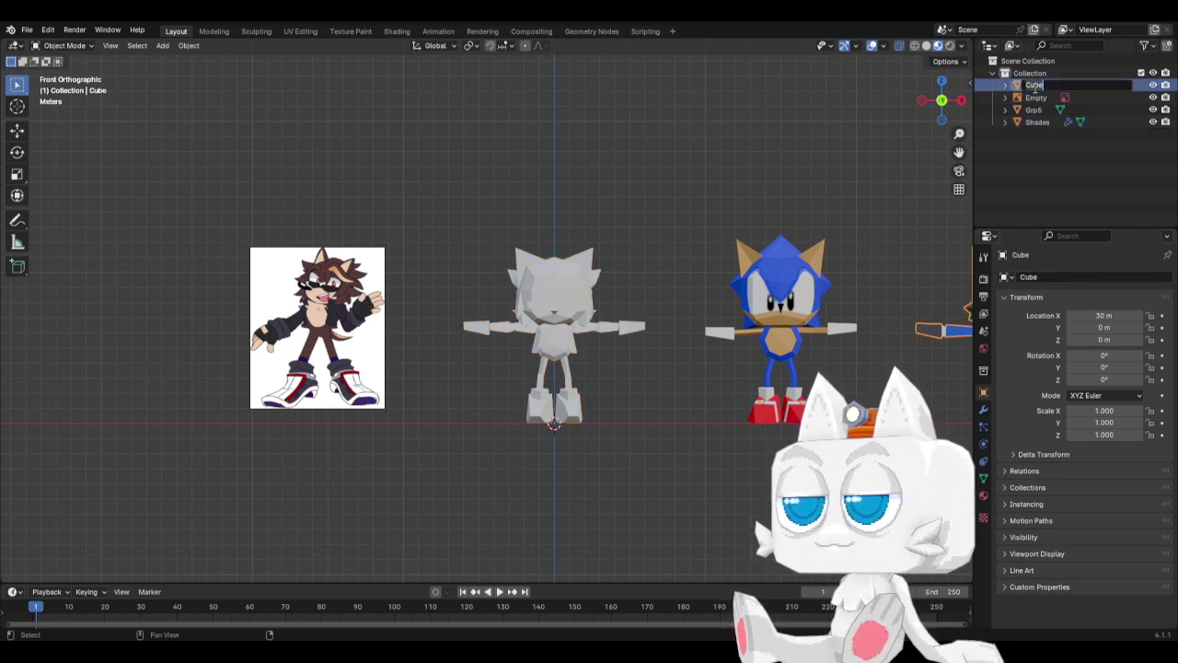
text(Lin)
text(tleNorw)
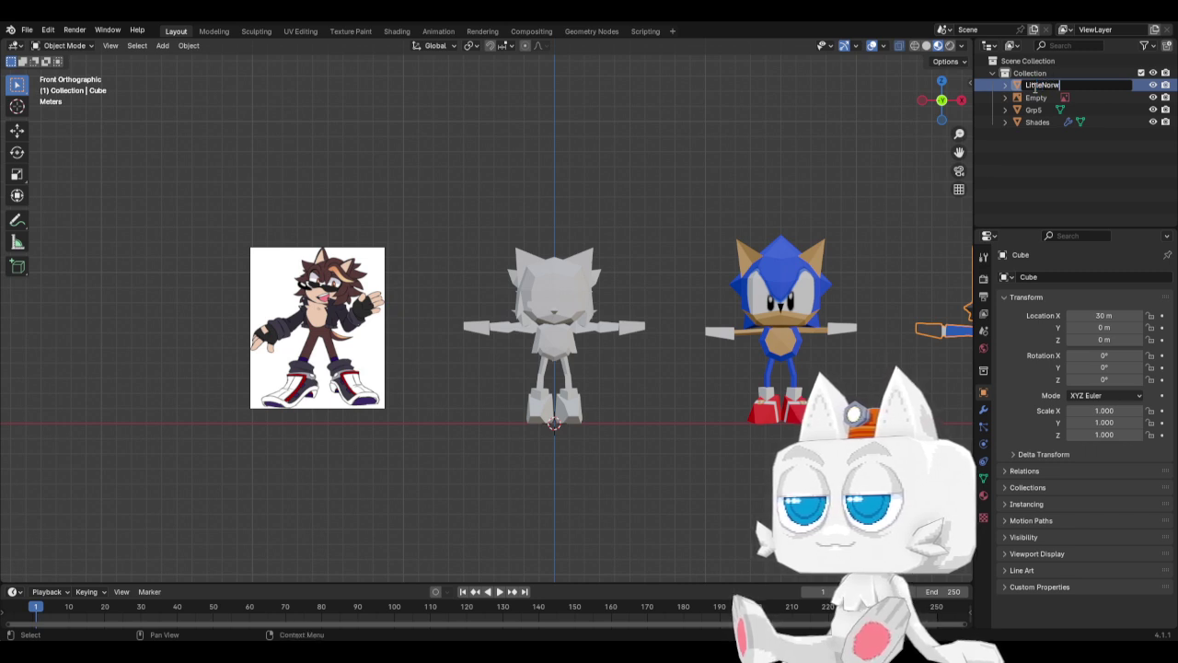
text(egian)
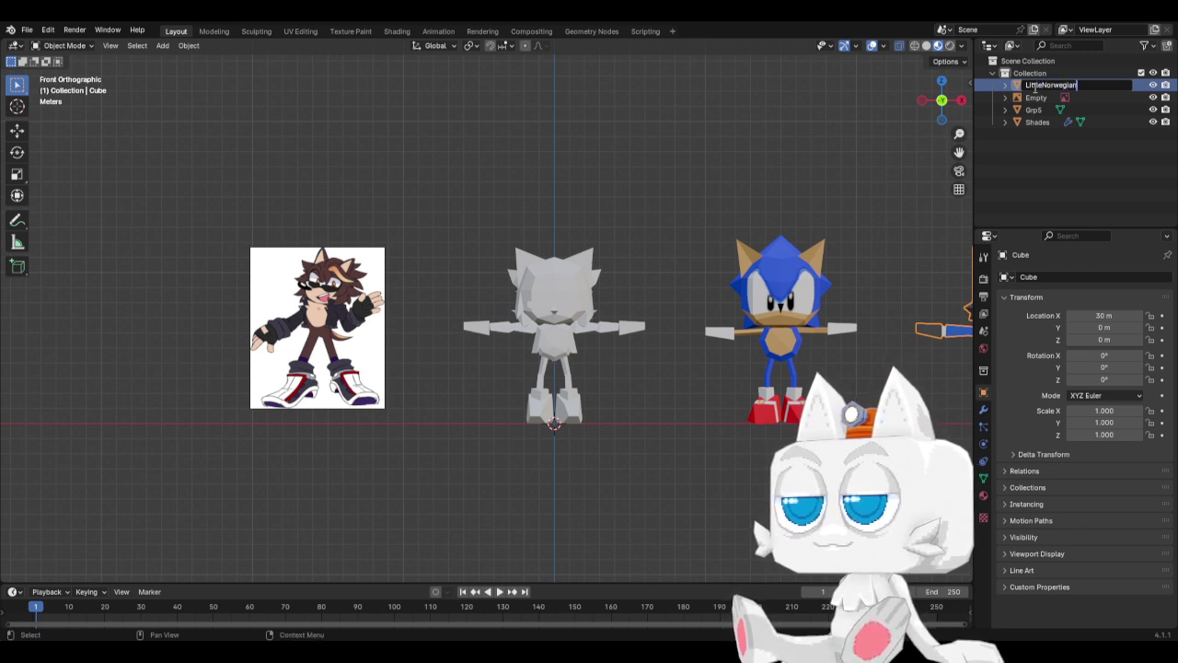
key(Return)
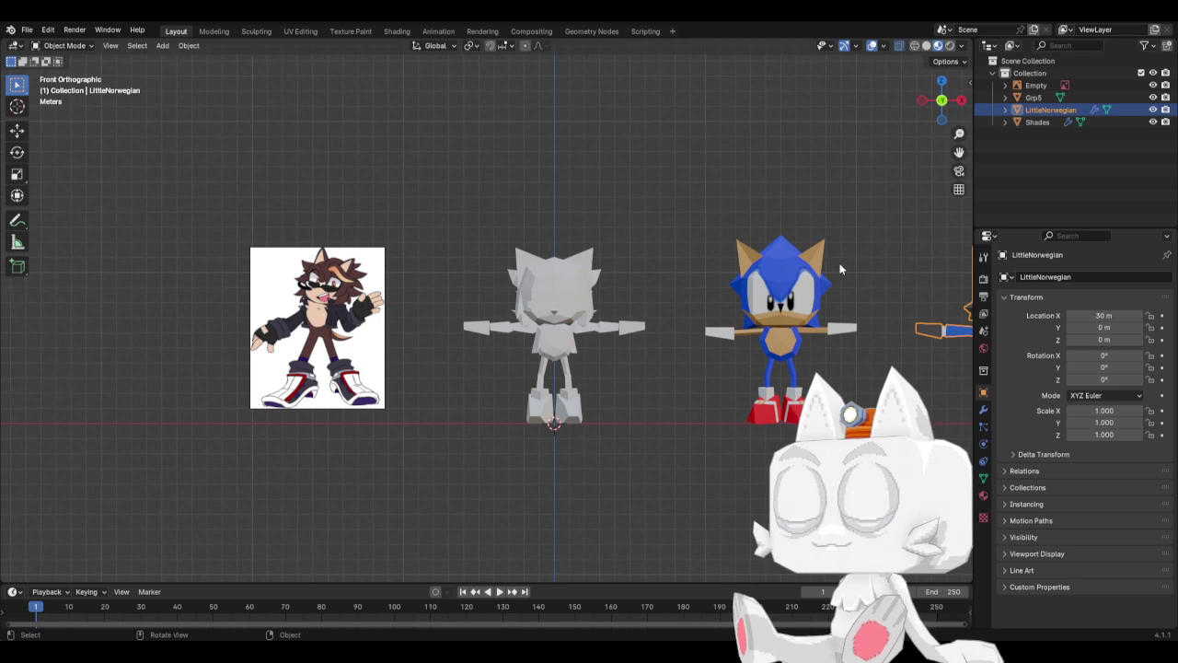
Select the uncoloured Shades model and save the file SonicReference.blend.
scroll(674, 341, down, 4)
scroll(675, 341, up, 4)
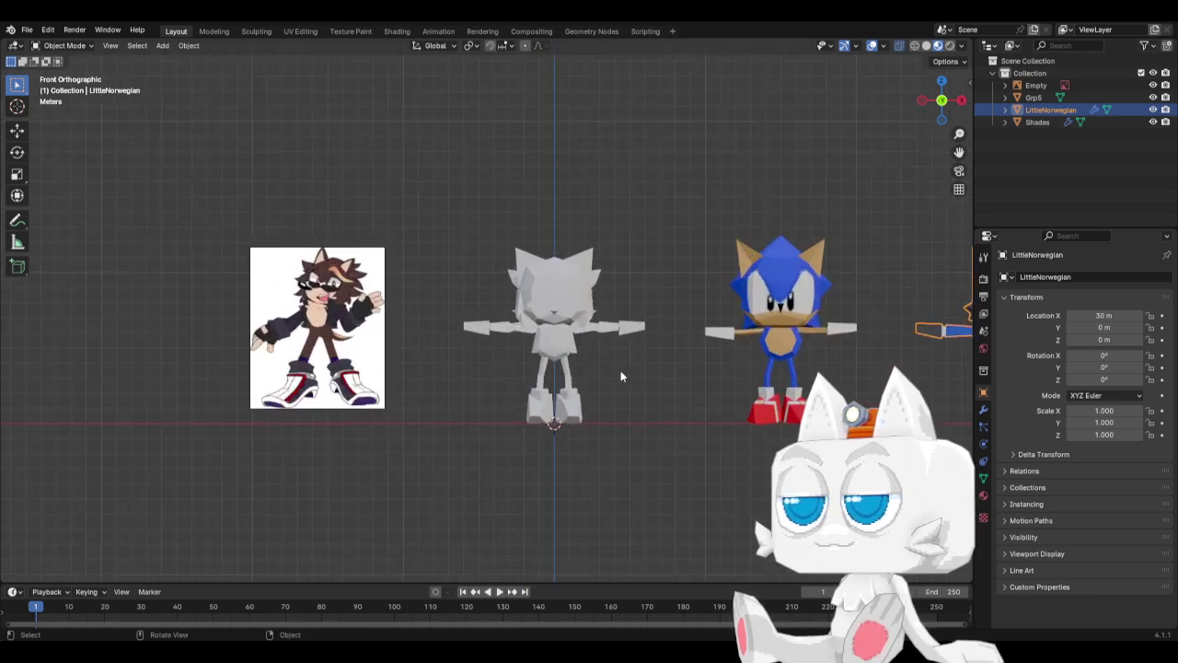
click(567, 325)
scroll(609, 355, up, 1)
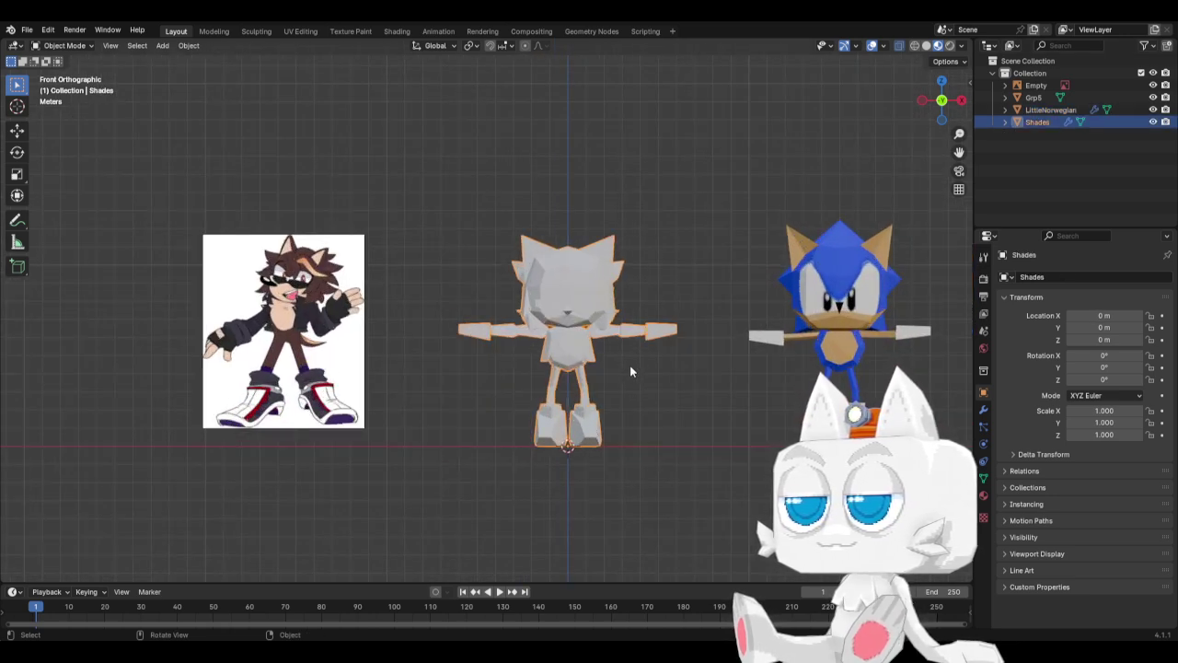
key(ctrl+s)
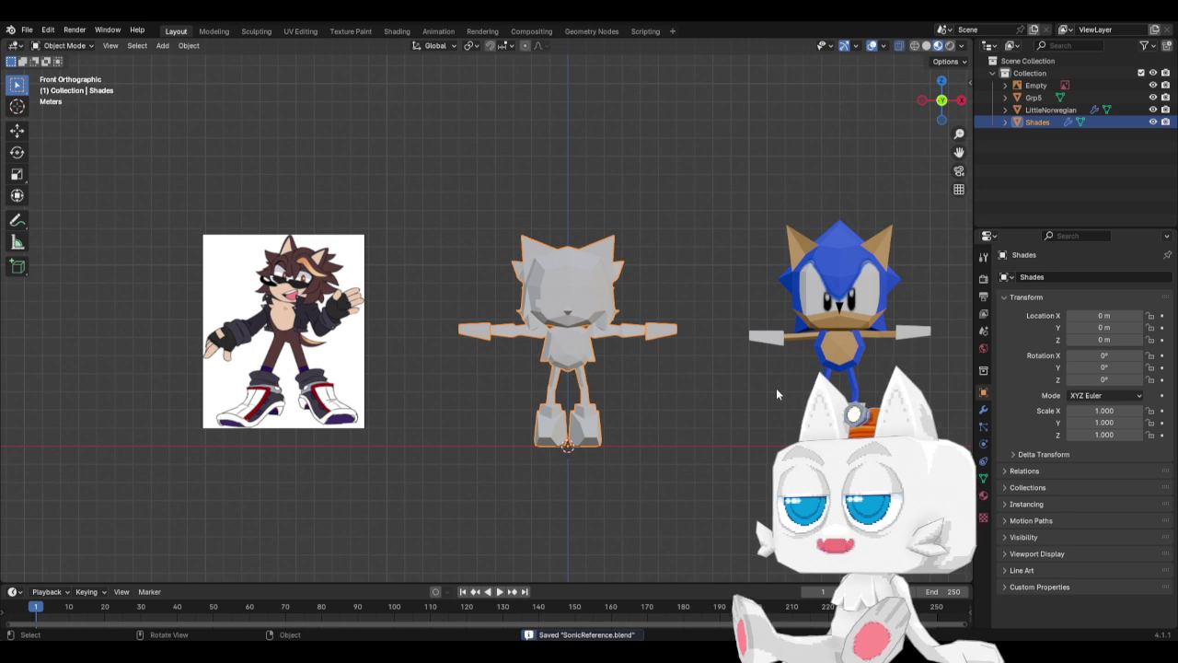
Give the Shades model its own copy of the LittleNorwegians material and rename that copy as Shades.
click(983, 496)
click(1004, 328)
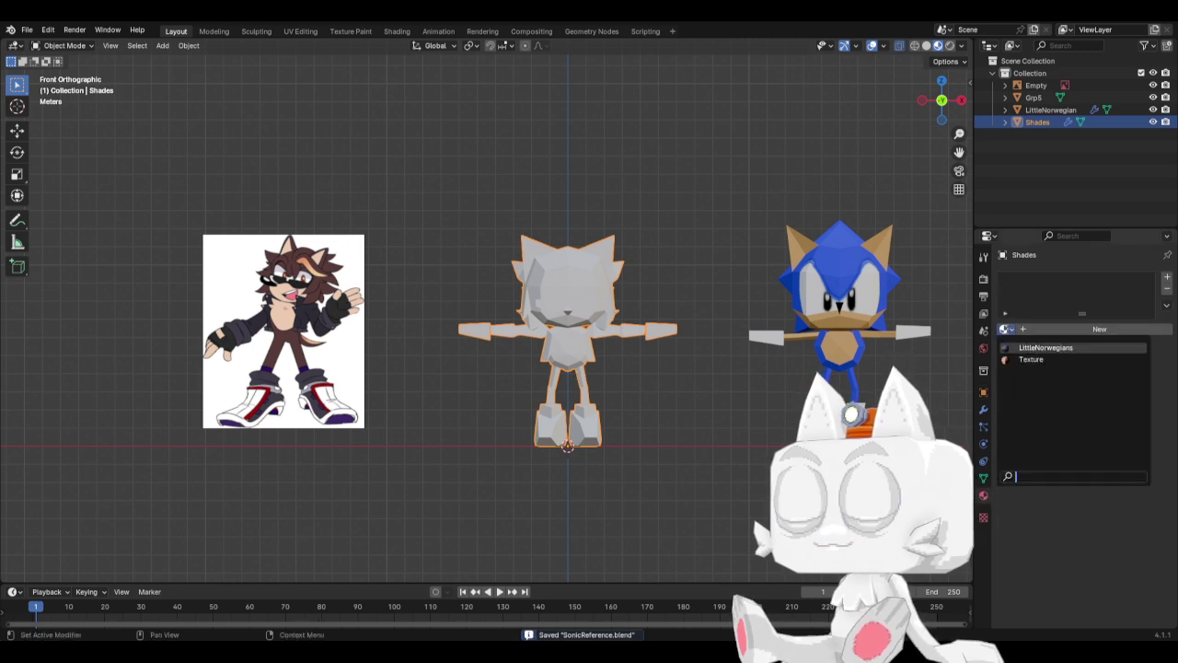
click(1016, 351)
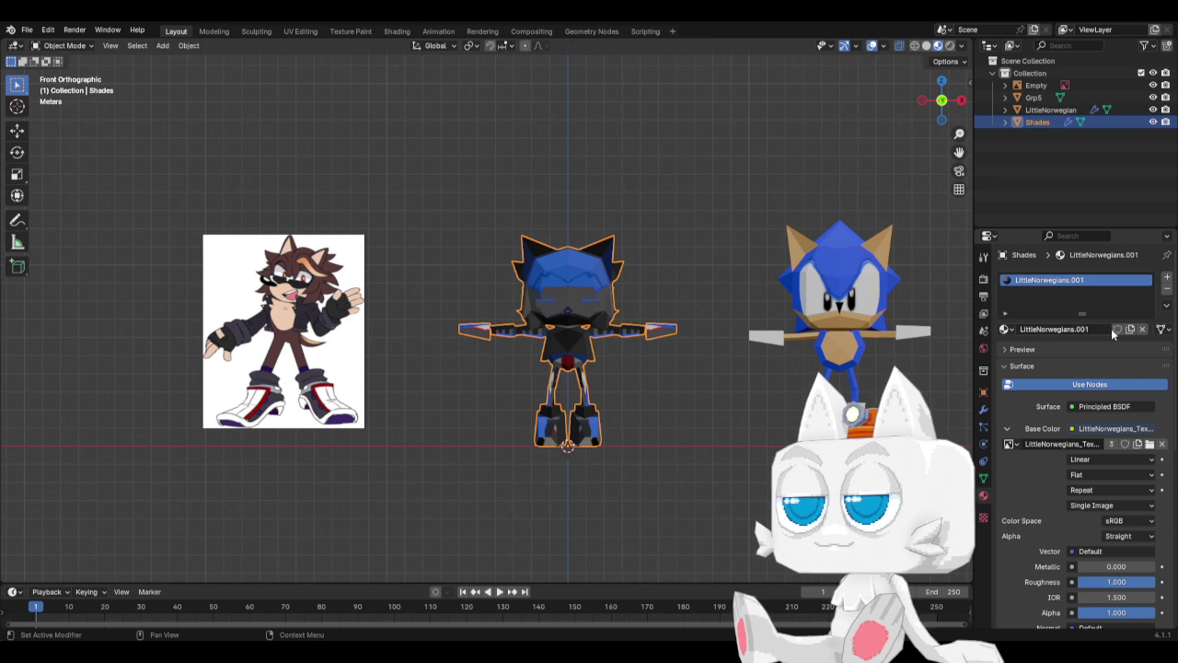
double_click(1103, 329)
text(Shades)
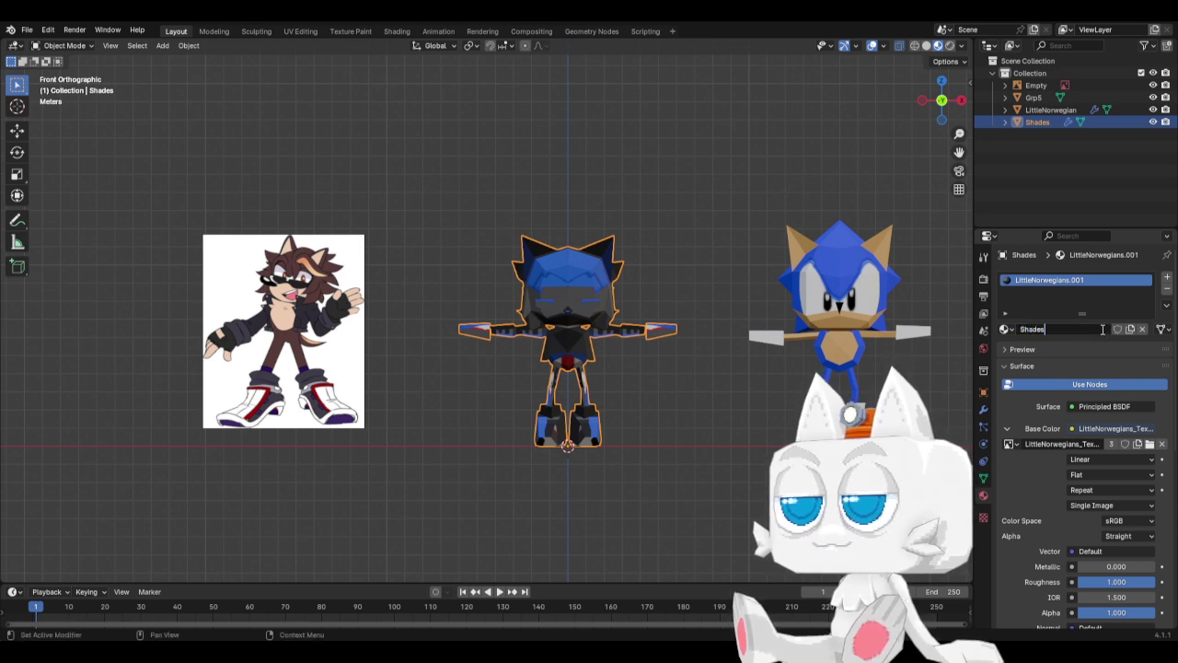
key(Return)
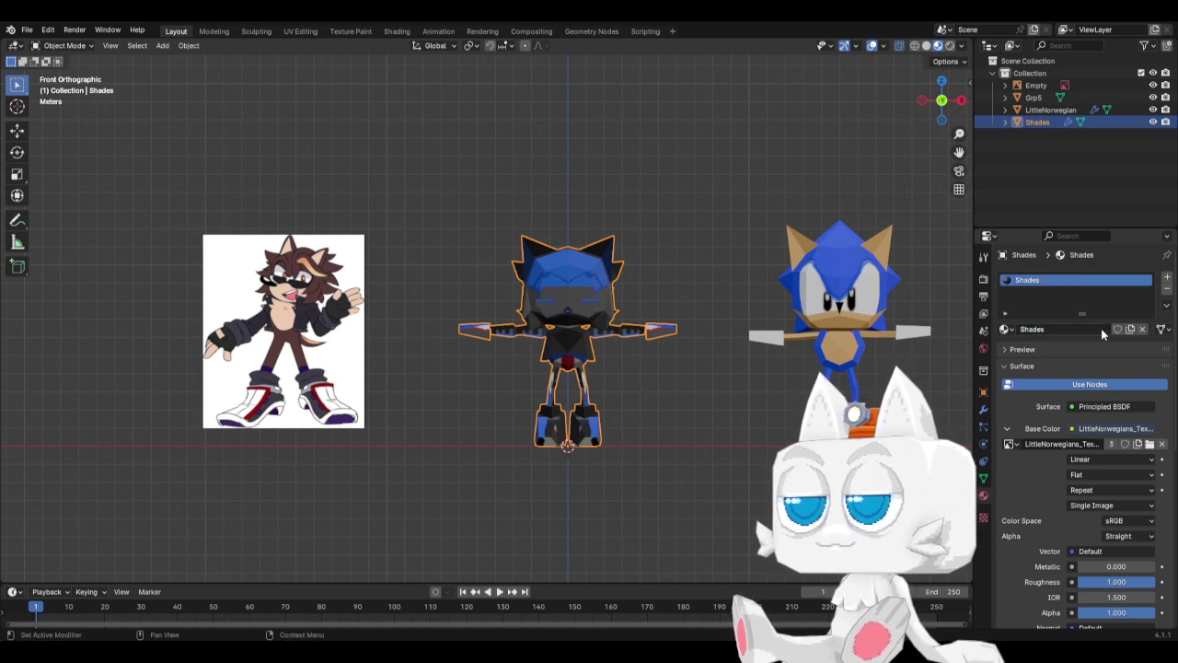
Set the Shades material's base color image to Shades_Texture.png and deselect the model.
click(1071, 429)
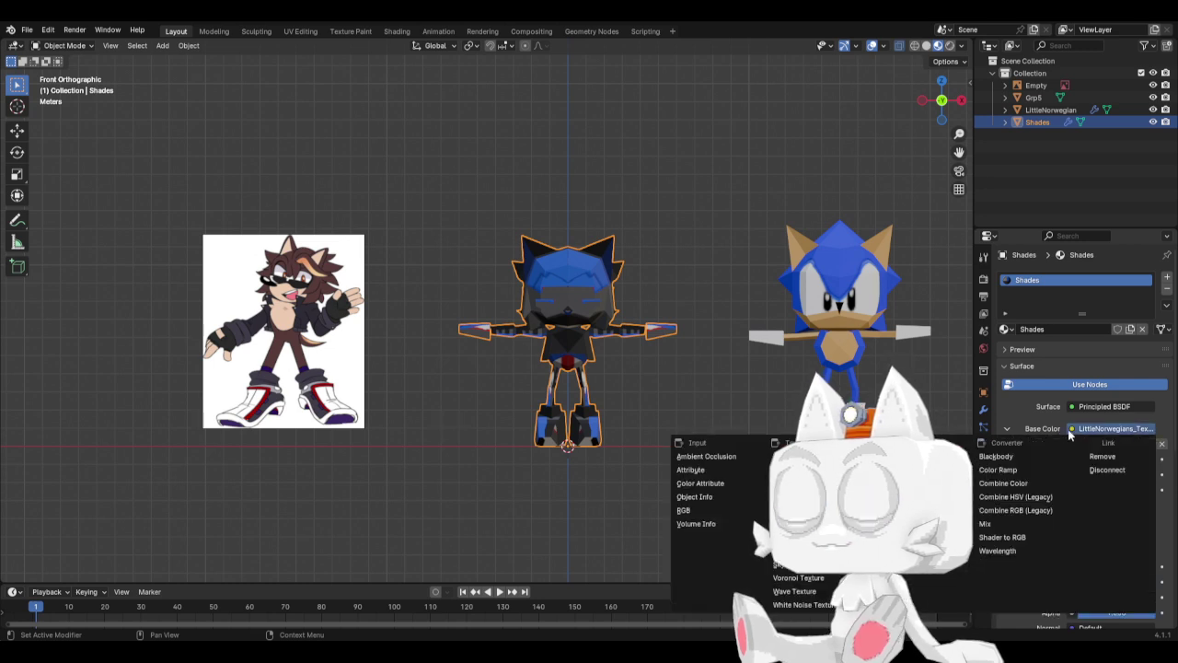
key(Escape)
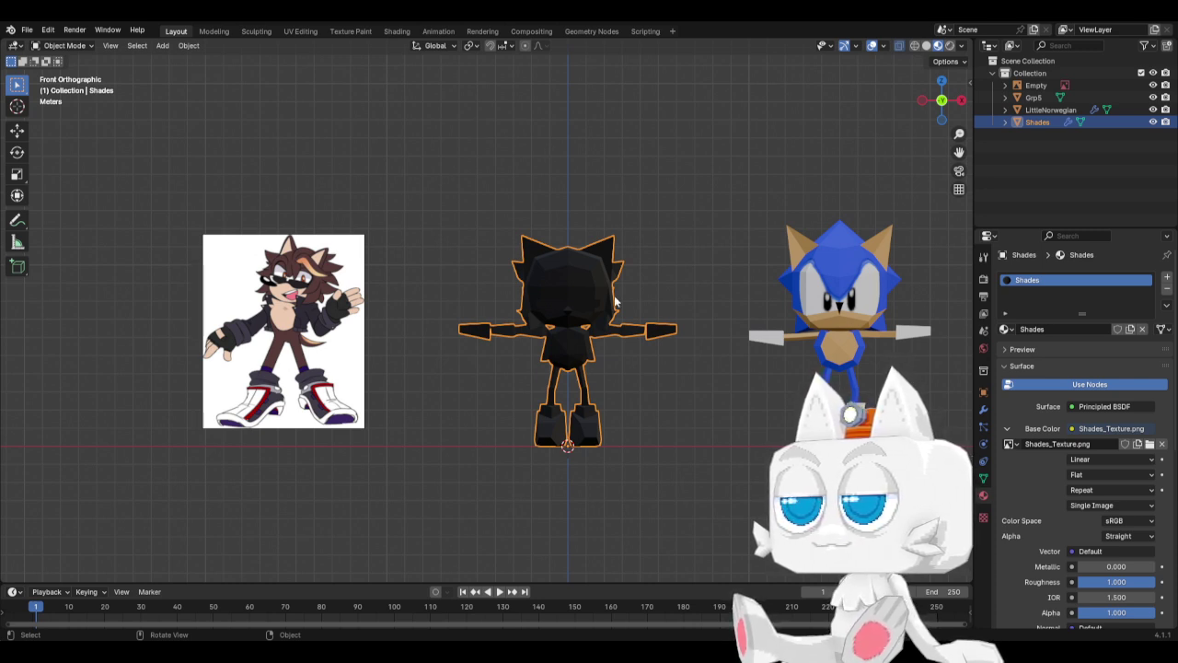
click(655, 395)
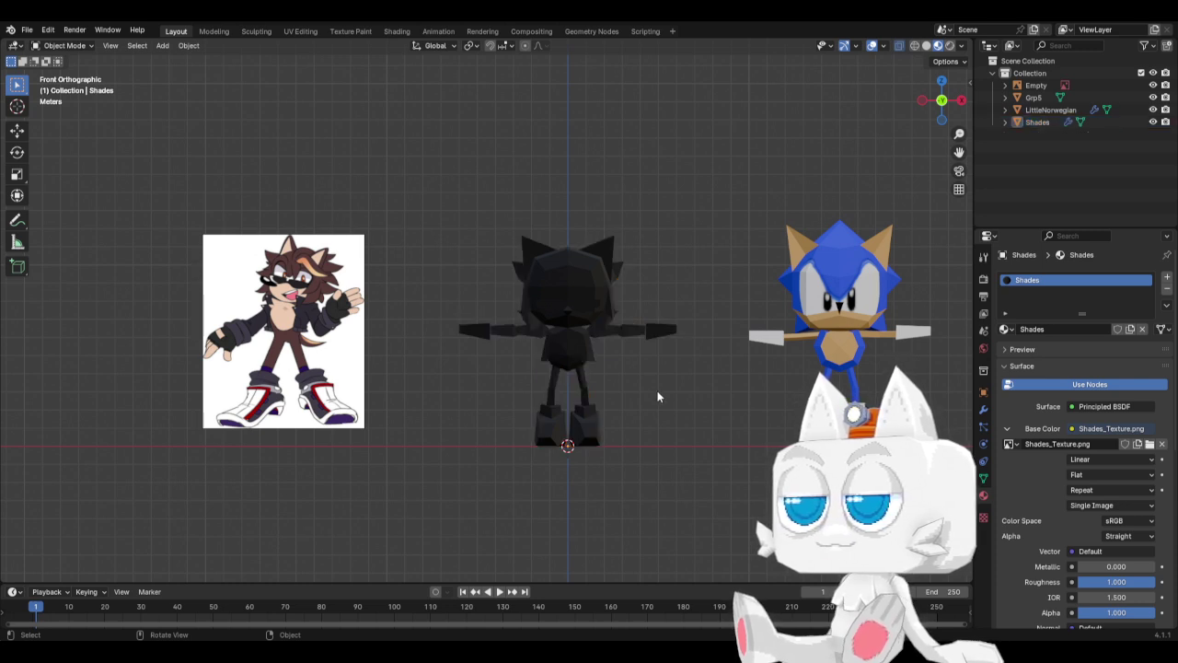
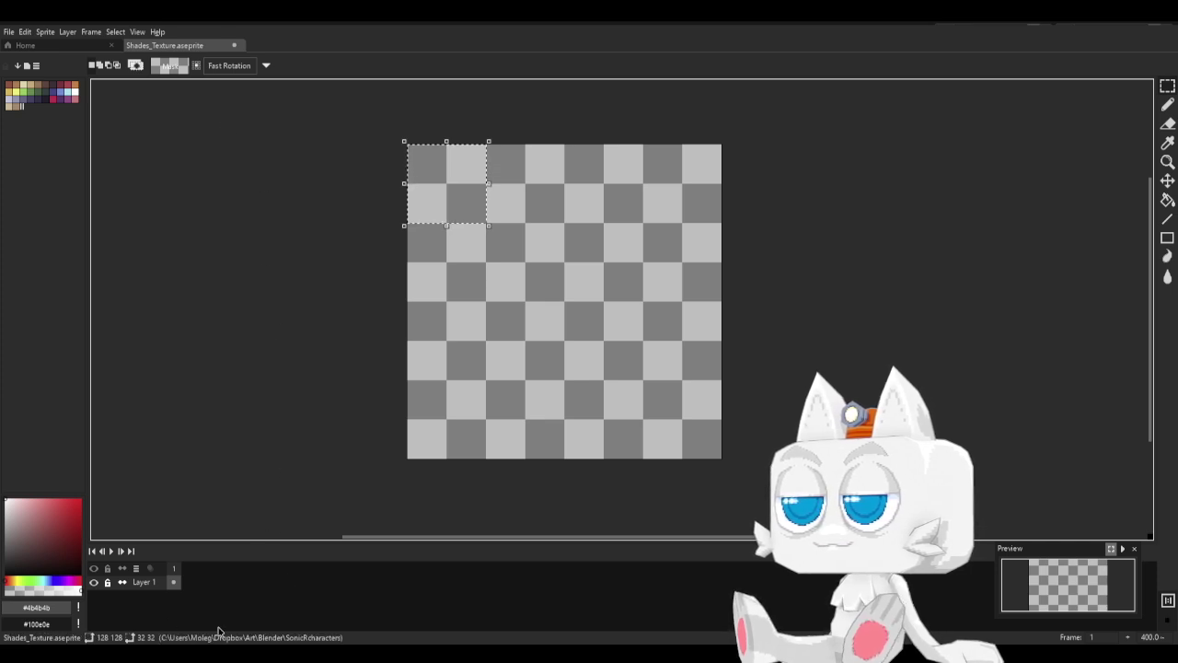
Switch to Aseprite and open the character reference image 3b5smXVS.jpg alongside Shades_Texture.aseprite.
click(13, 32)
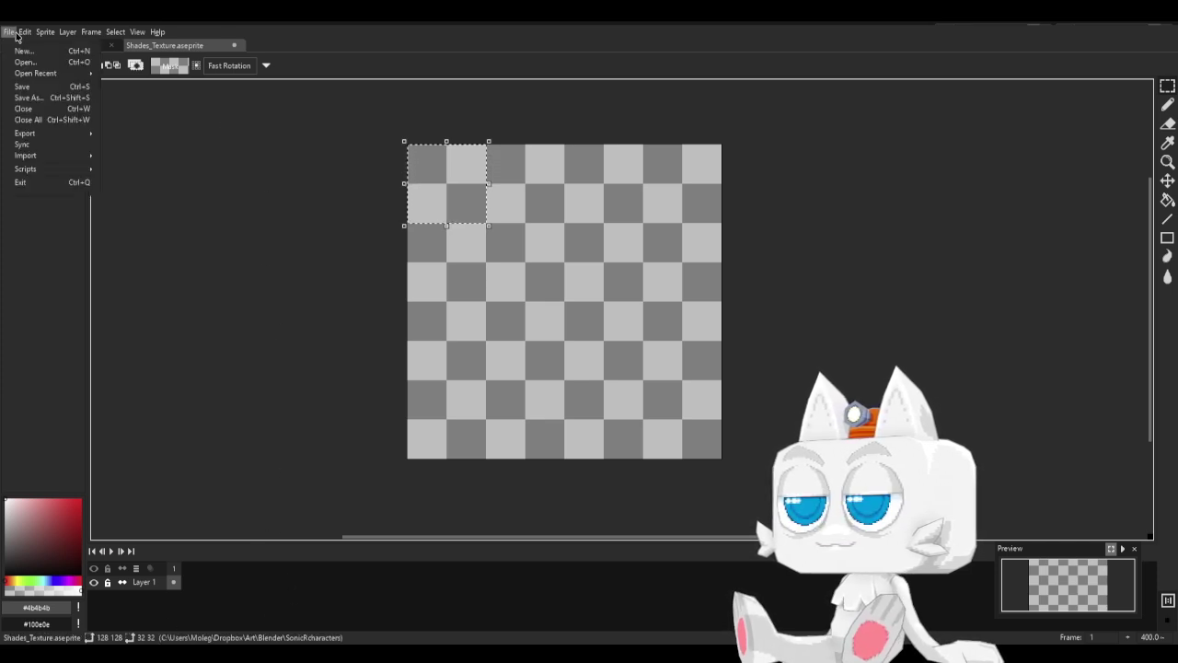
click(13, 31)
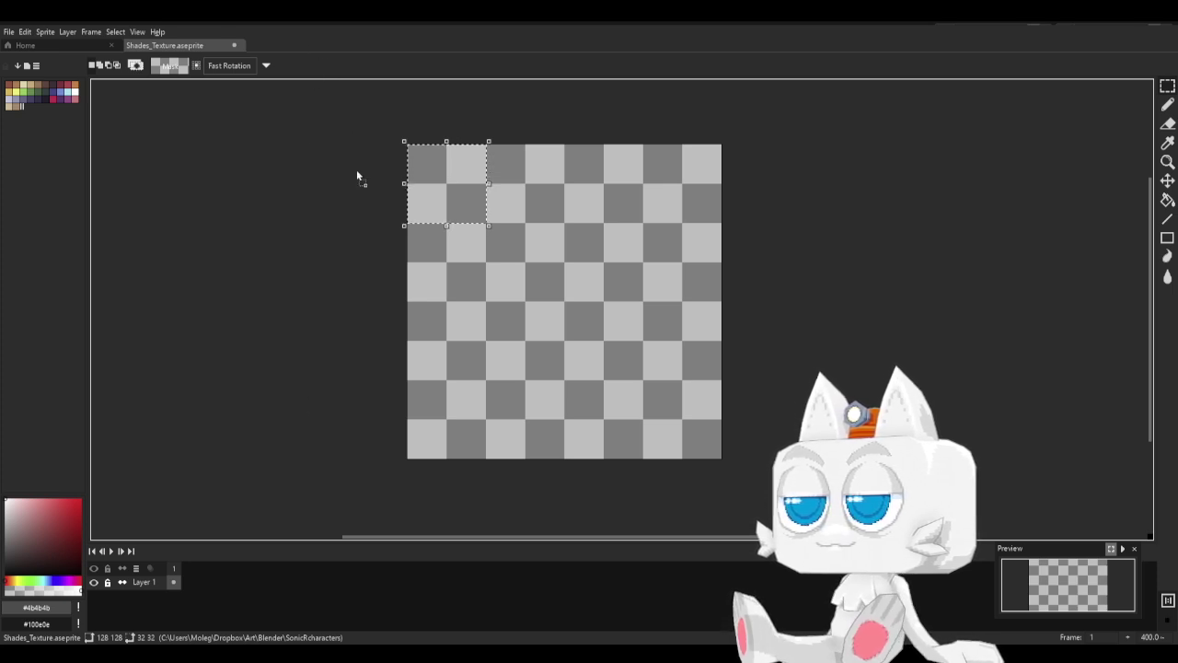
drag(357, 176, 352, 47)
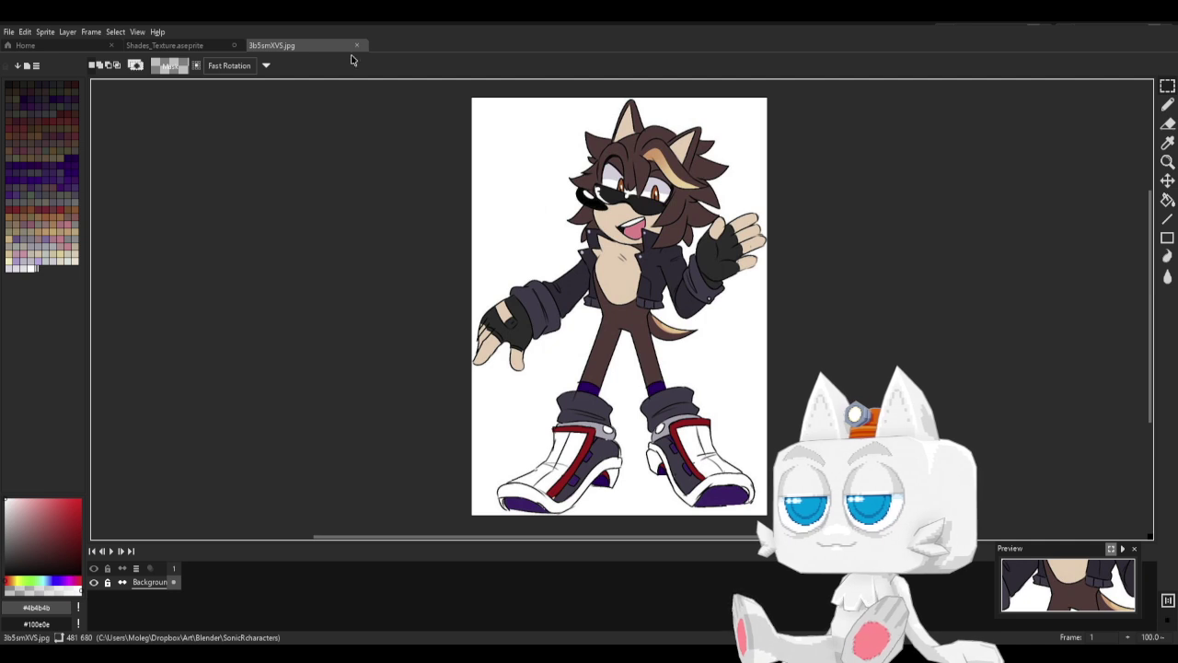
Sample the brown fur color from the reference image and fill the selected 32 x 32 px corner of Shades_Texture with it.
key(b)
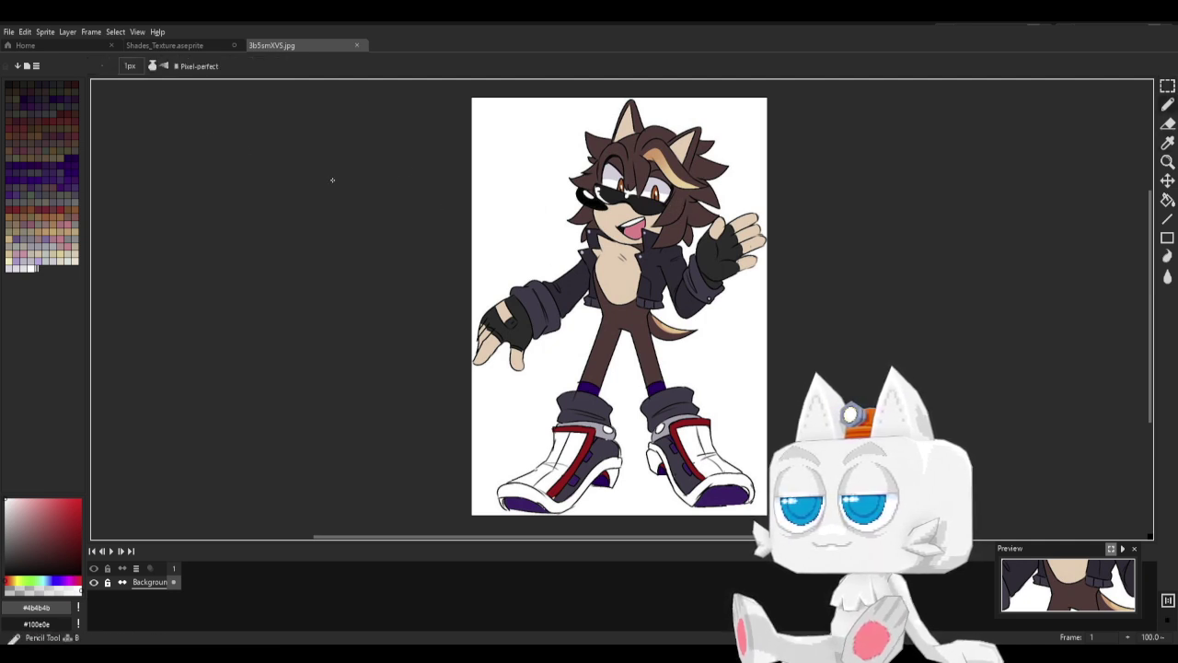
alt+click(616, 152)
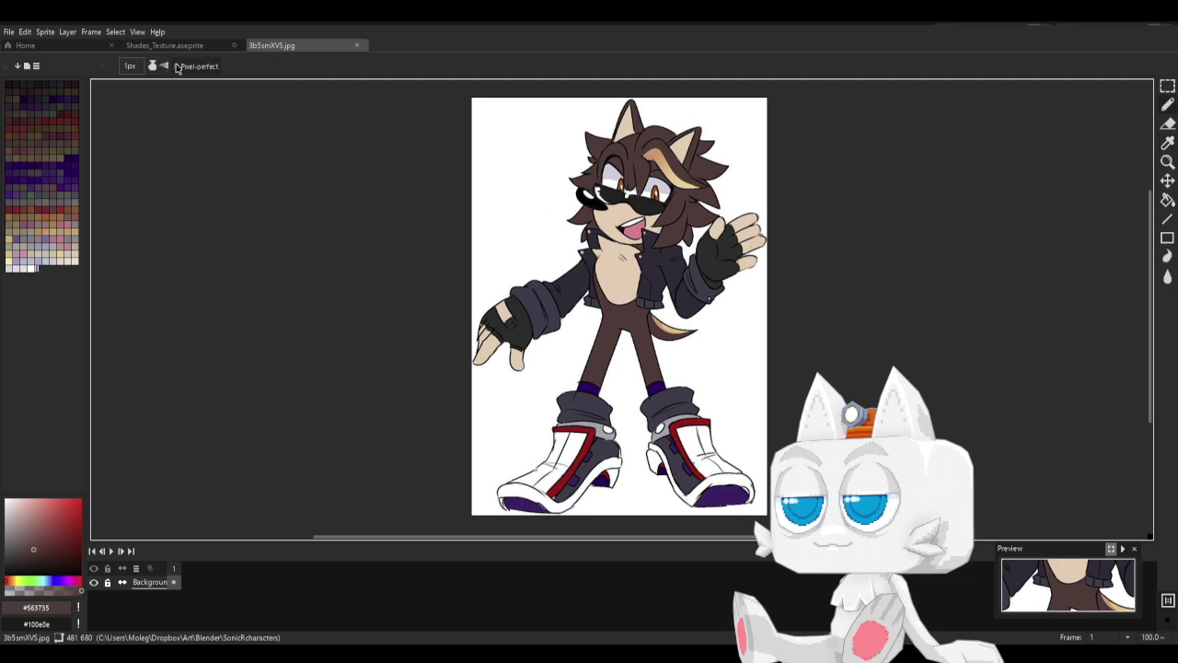
click(162, 45)
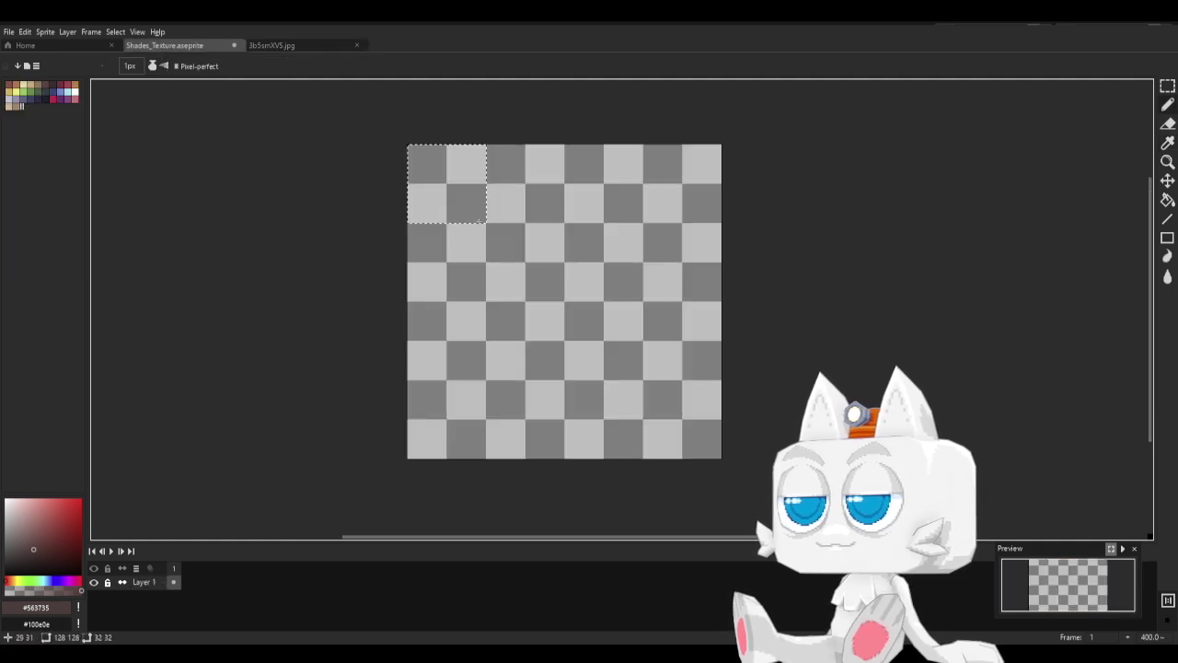
key(g)
click(452, 197)
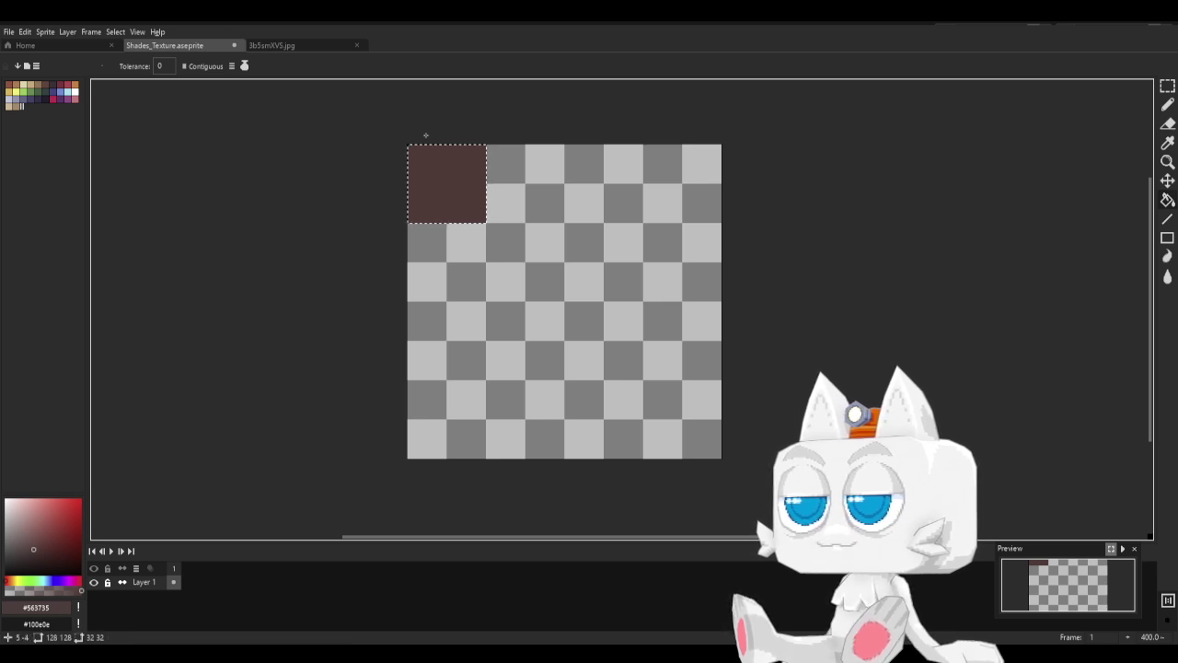
Select a 64 x 64 px area in the upper-left corner of the Shades_Texture canvas and fill it with the sampled brown.
key(v)
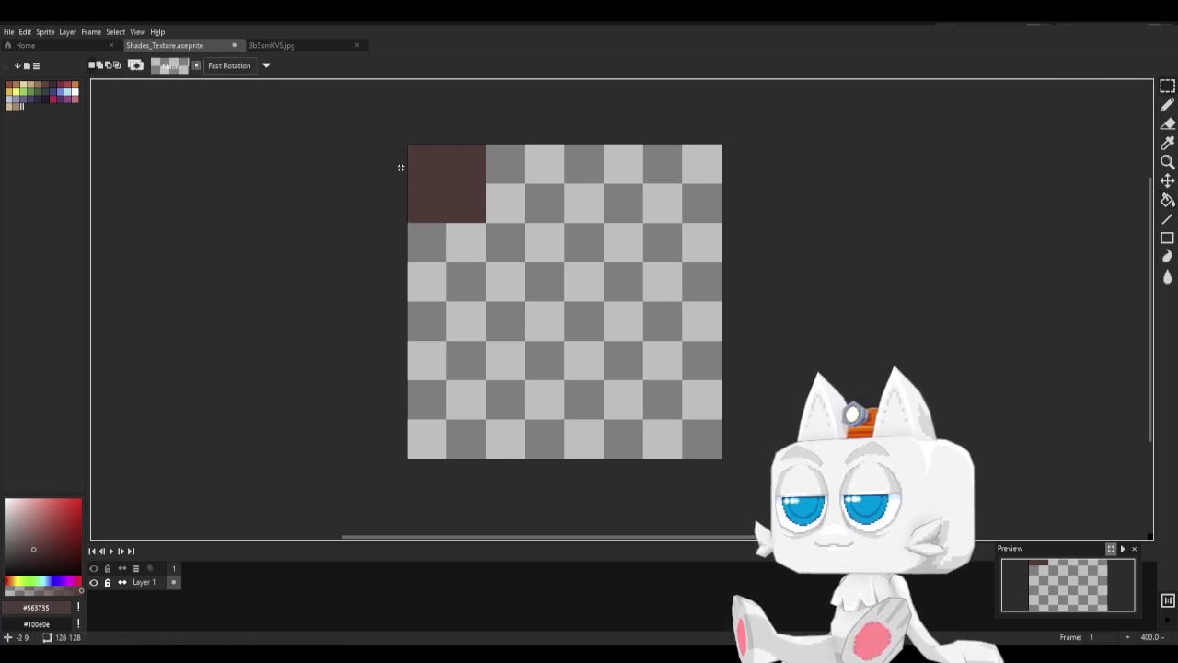
drag(408, 146, 564, 303)
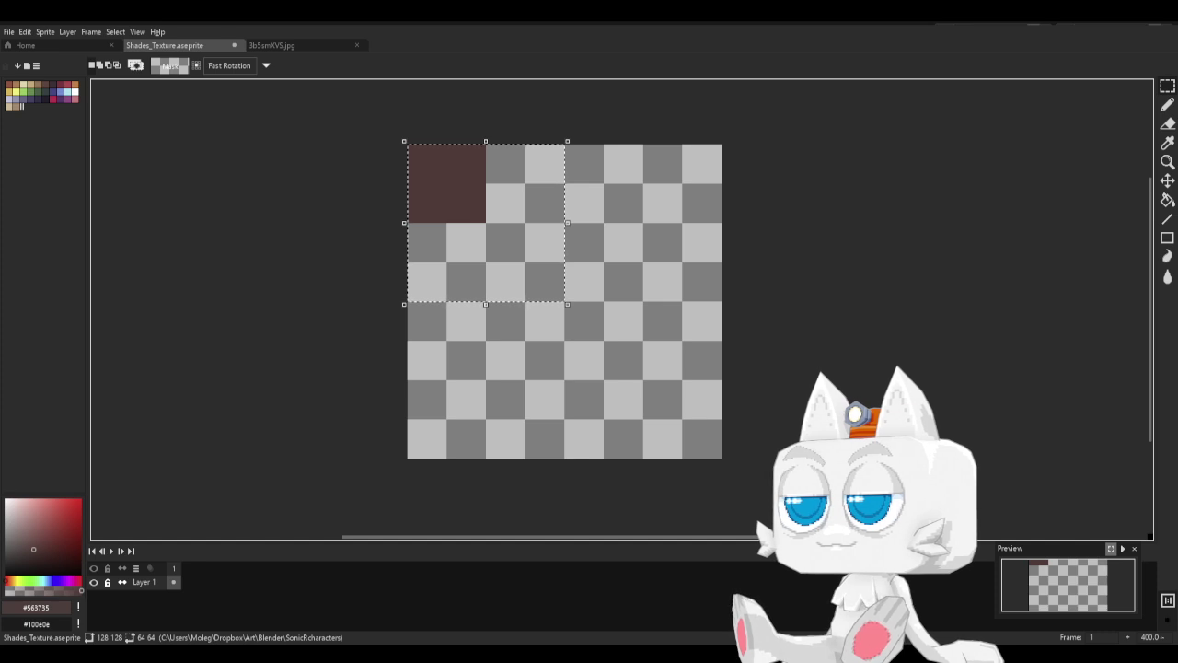
key(g)
click(516, 248)
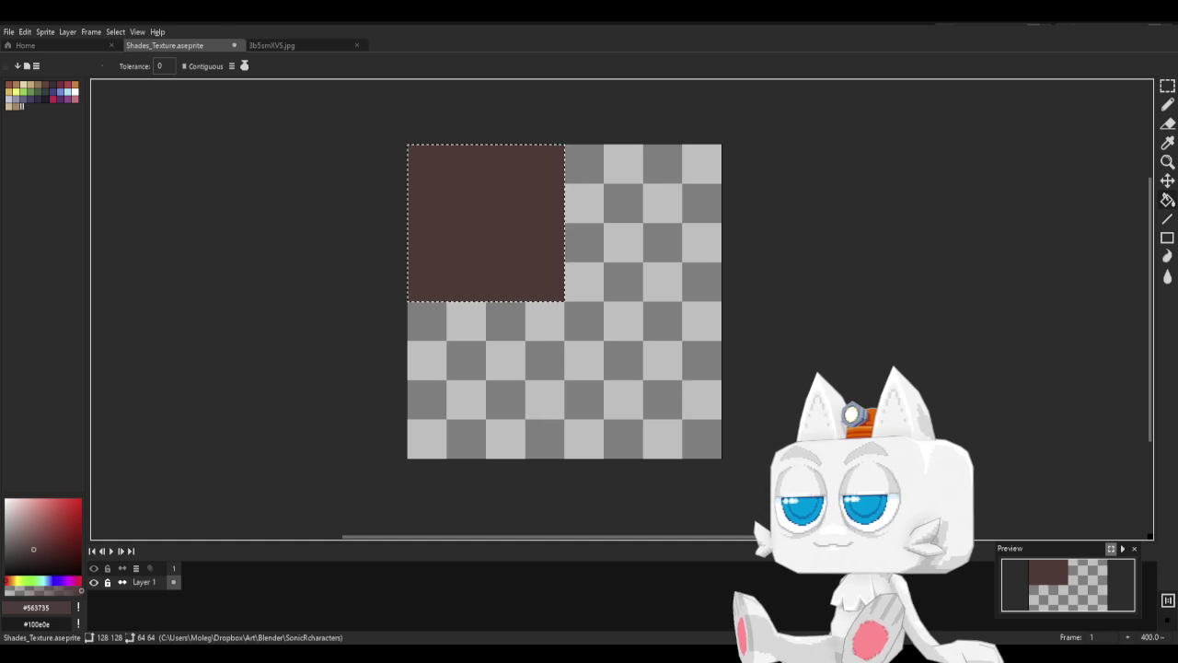
Open LittleNorwegians_Texture.aseprite and compare its layout with the Shades texture and the character reference image.
scroll(570, 331, up, 4)
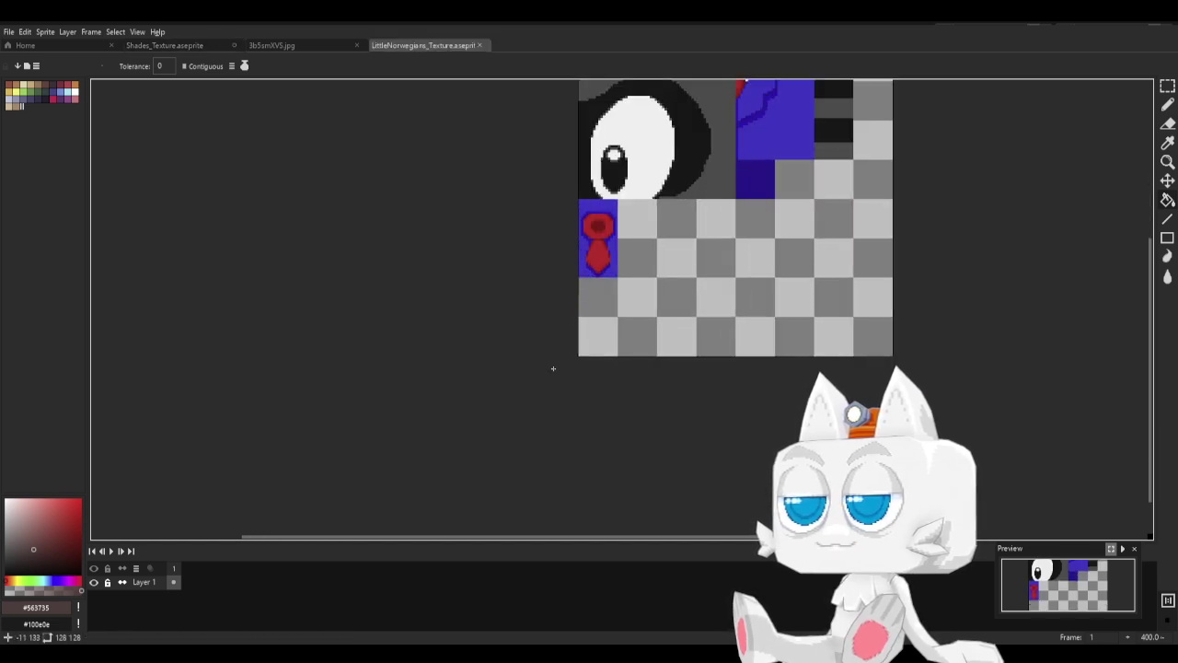
middle_drag(753, 316, 638, 432)
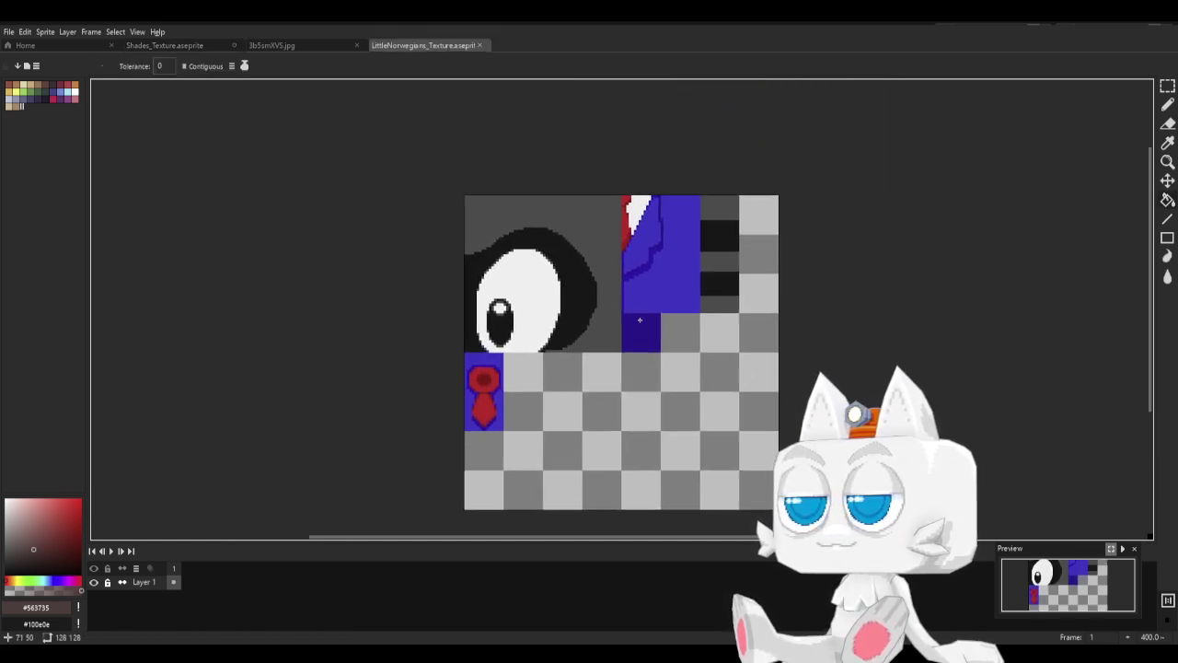
click(183, 47)
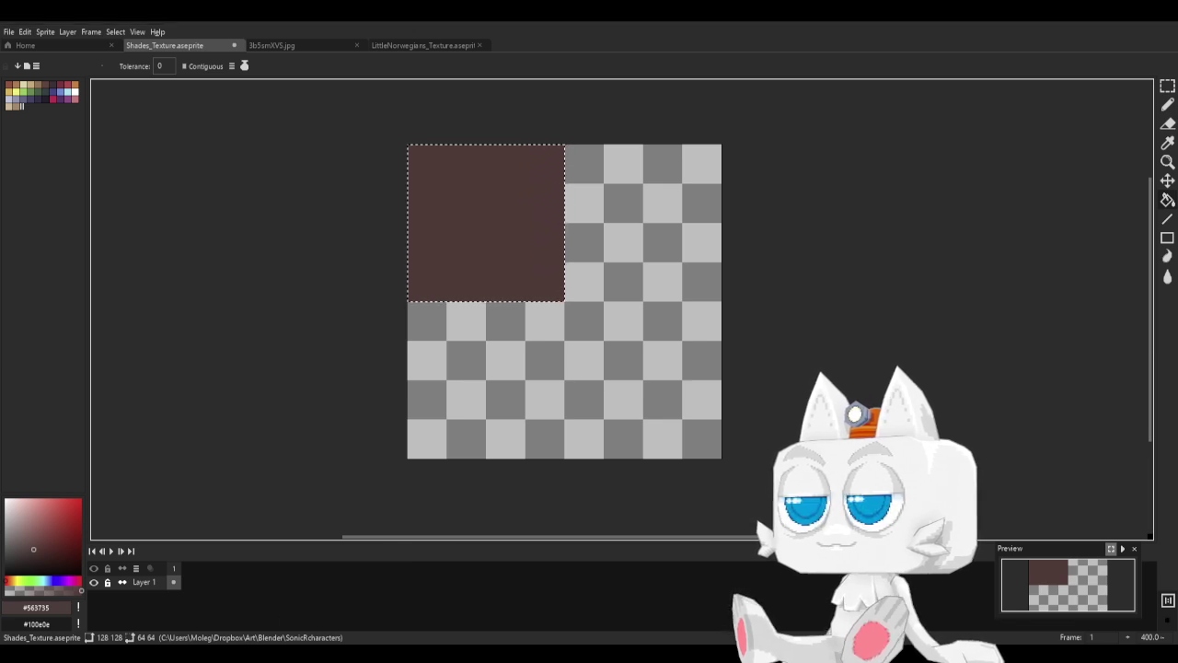
click(291, 51)
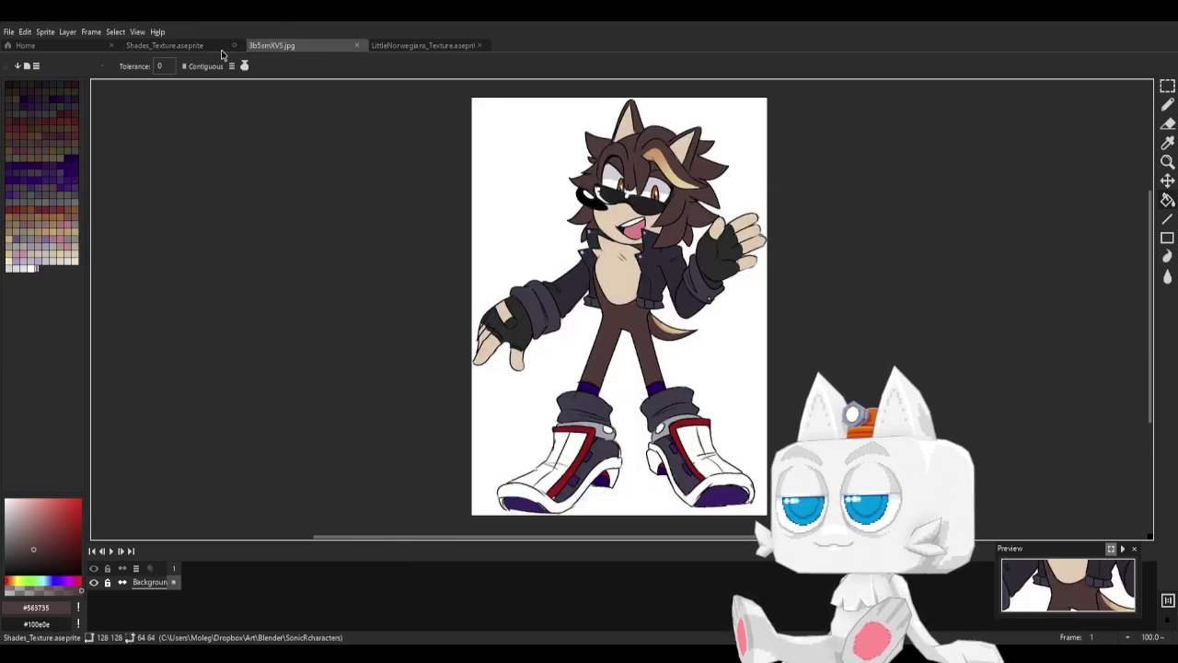
click(179, 48)
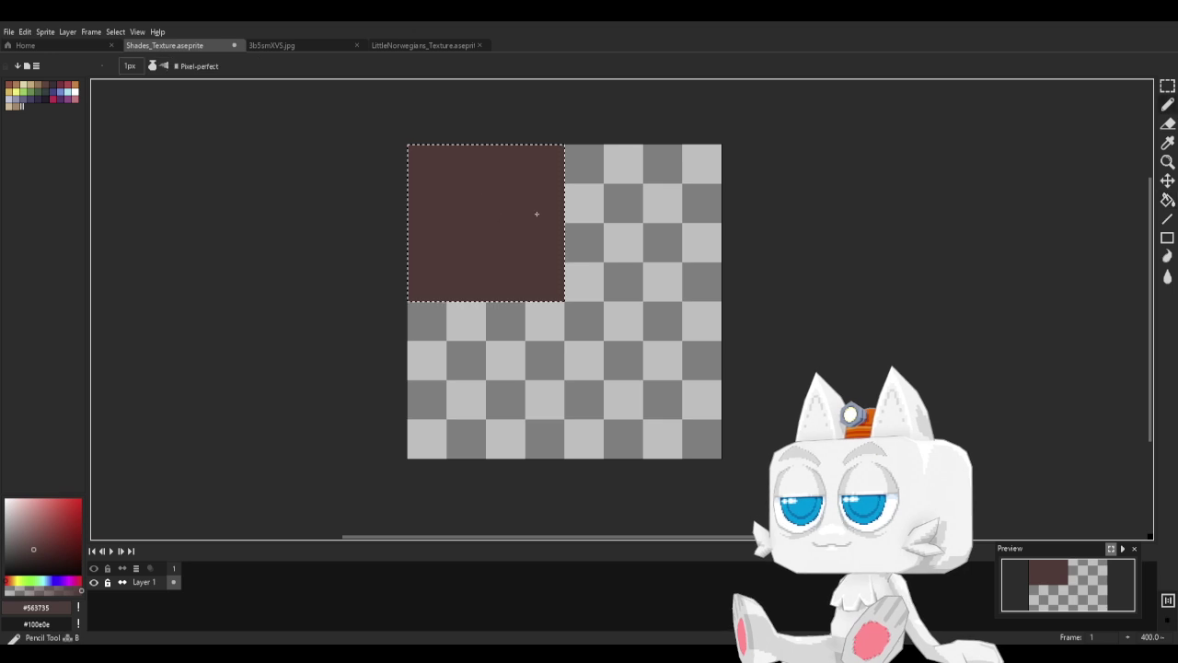
Sample the eye white from the LittleNorwegians texture as the Pencil color, check the reference image and return to Shades_Texture.
click(283, 48)
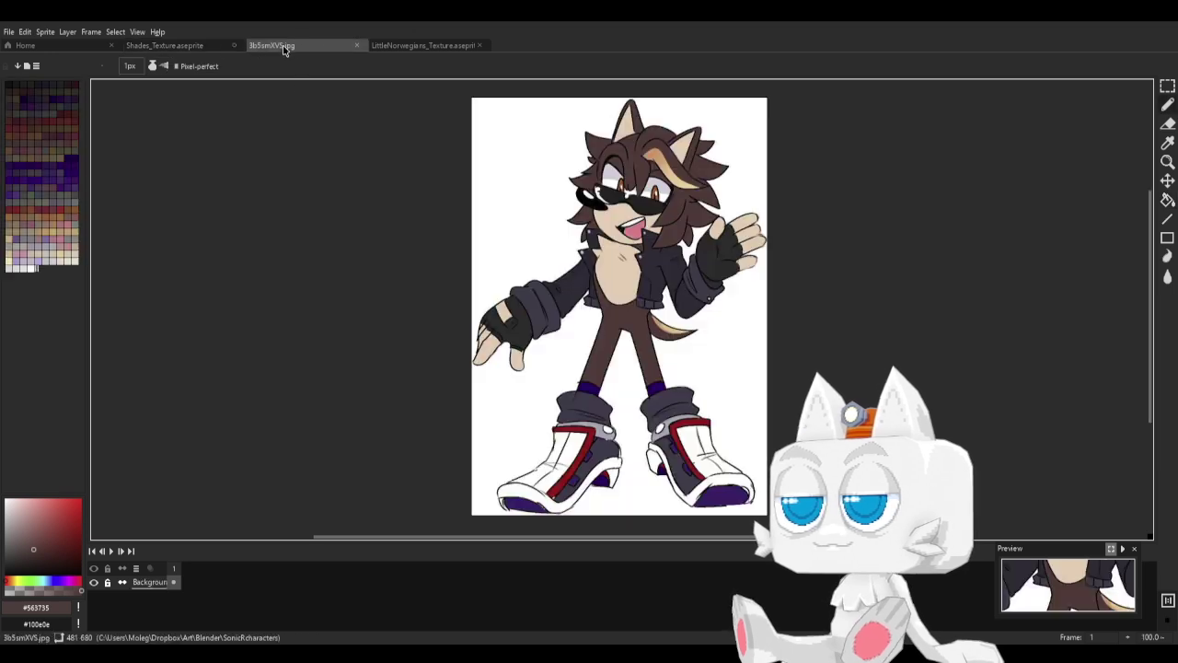
click(403, 45)
alt+click(526, 283)
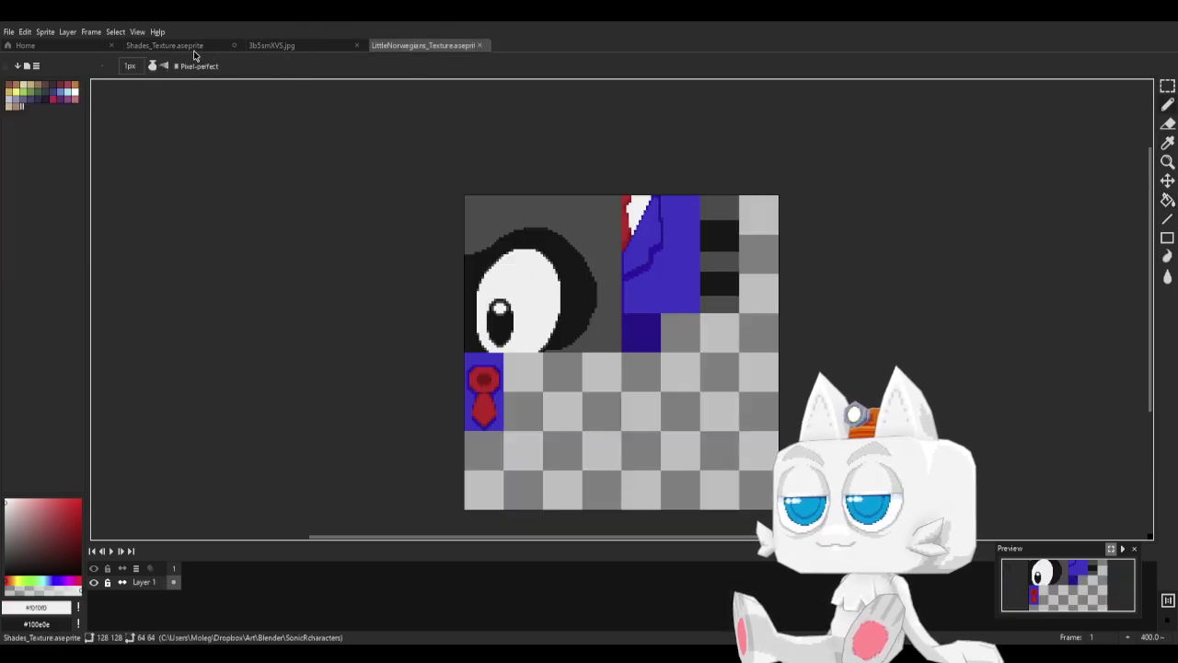
click(191, 47)
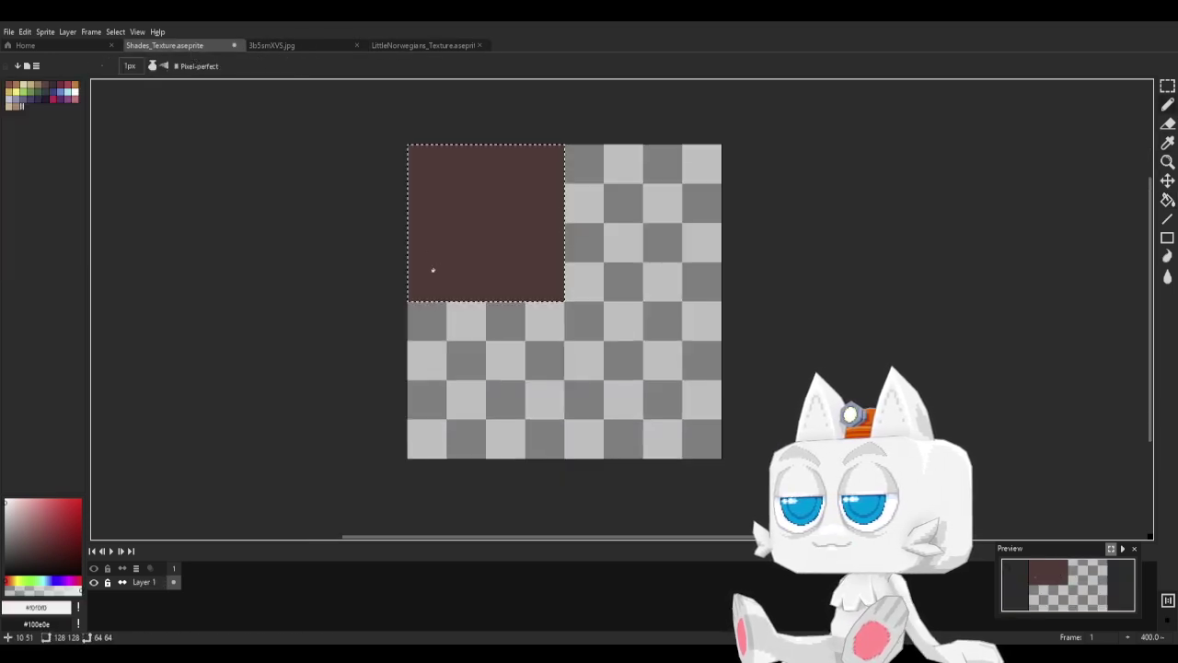
click(279, 46)
click(184, 46)
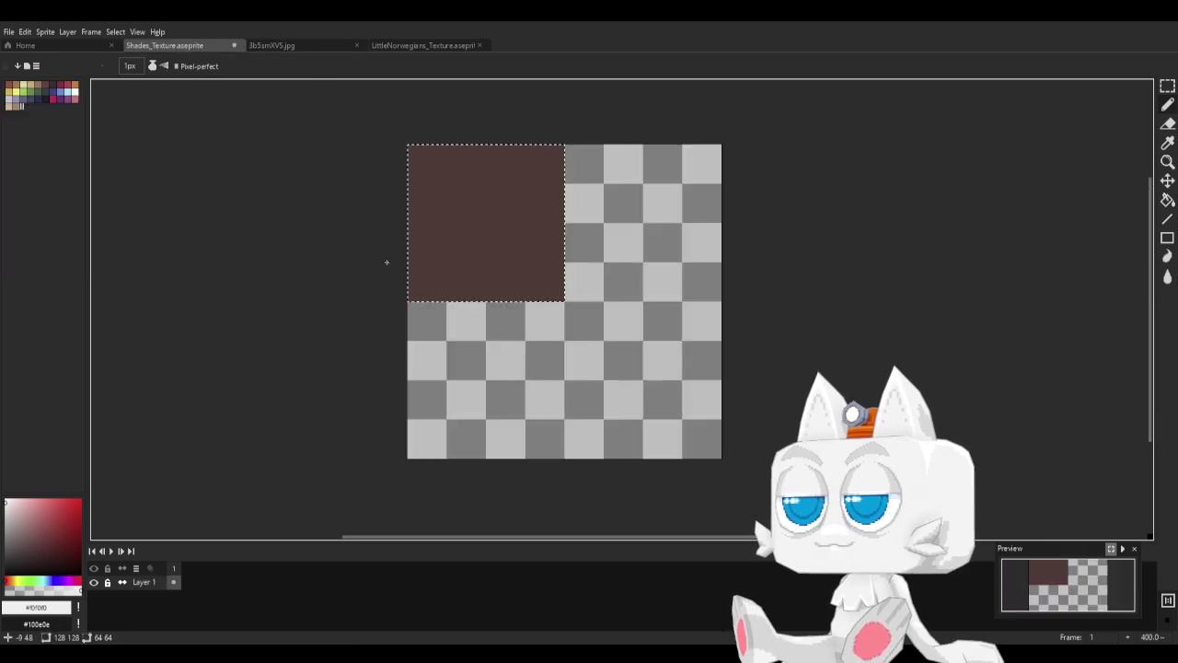
Draw a freehand teardrop-shaped eye white across most of the brown 64 x 64 px square and fill it with white.
mouse_move(439, 240)
mouse_down()
mouse_move(469, 188)
mouse_move(505, 167)
mouse_move(532, 175)
mouse_move(550, 199)
mouse_move(548, 260)
mouse_up()
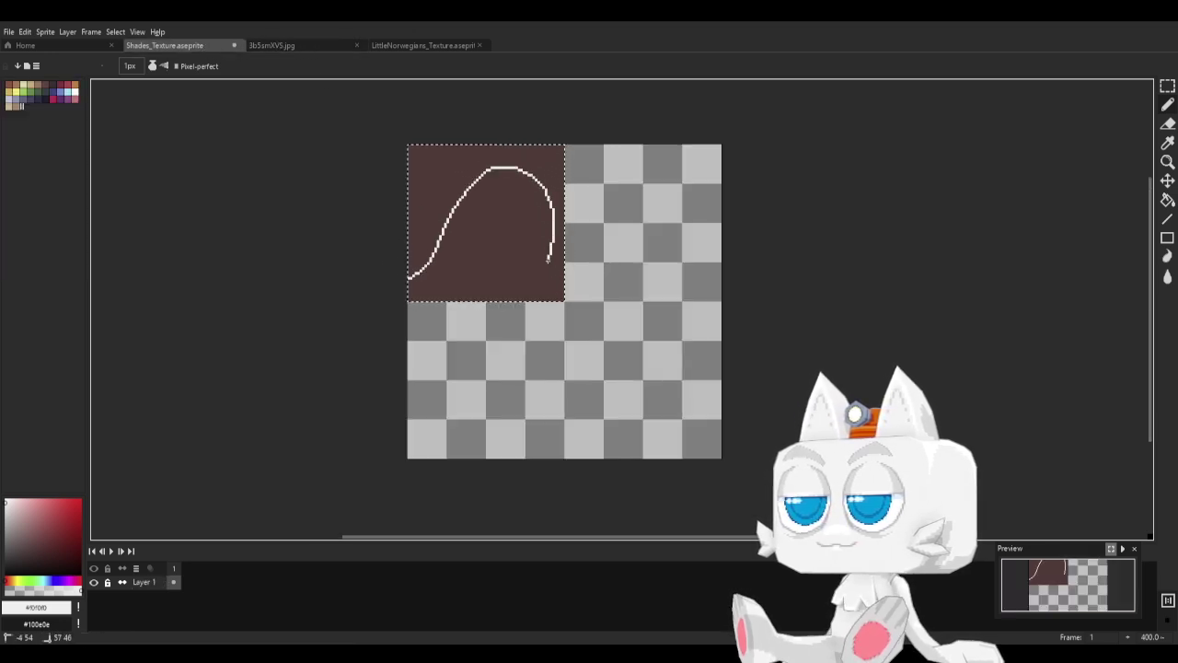
key(g)
click(485, 266)
Trim the underside of the eye white with the sampled brown fur color, filling the leftover strip beneath it.
key(b)
alt+click(415, 205)
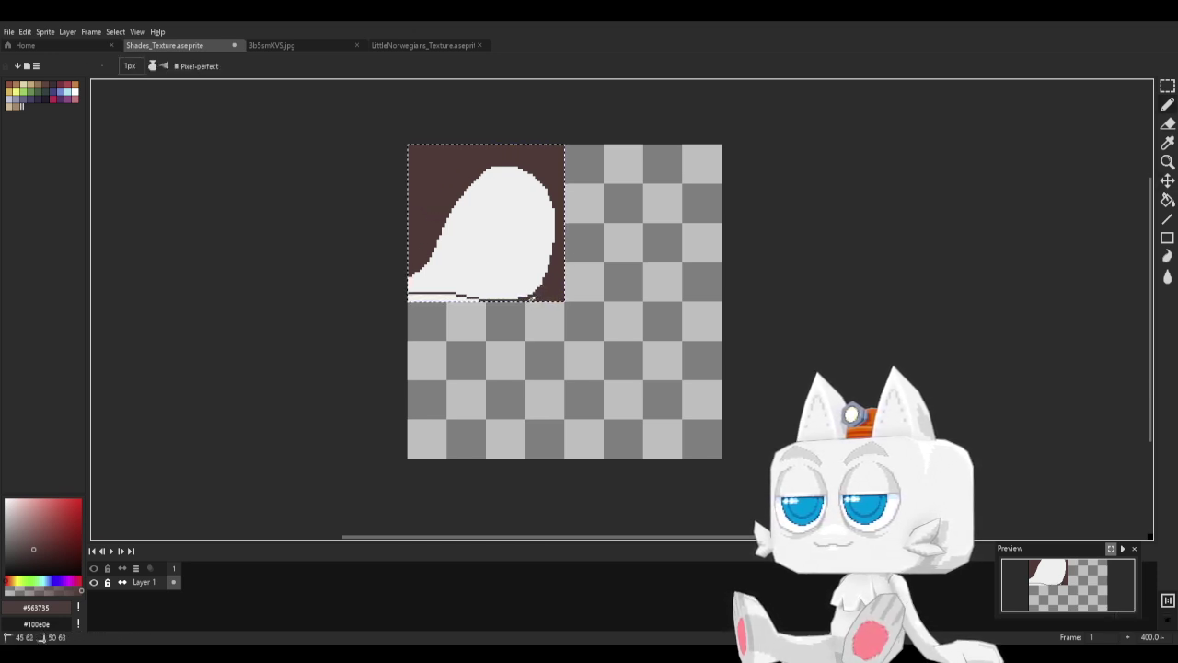
key(g)
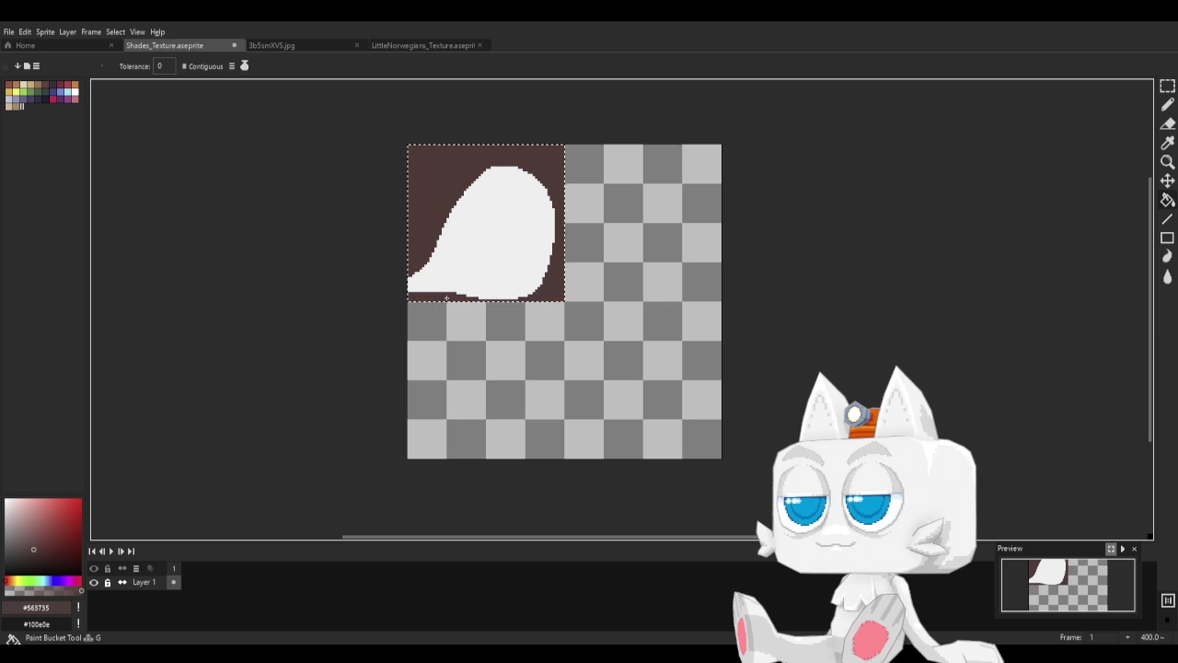
key(b)
alt+click(433, 295)
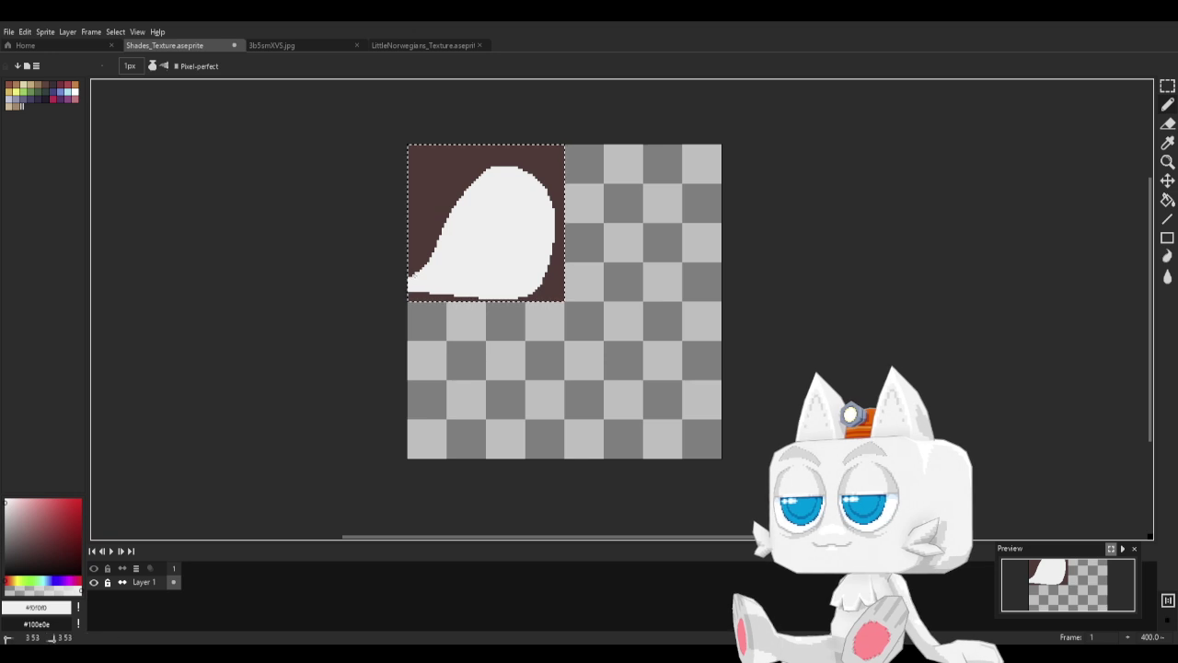
Sample the brown again and clean up stray pixels along the eye white's sloping side with the Pencil.
key(z)
scroll(441, 269, up, 5)
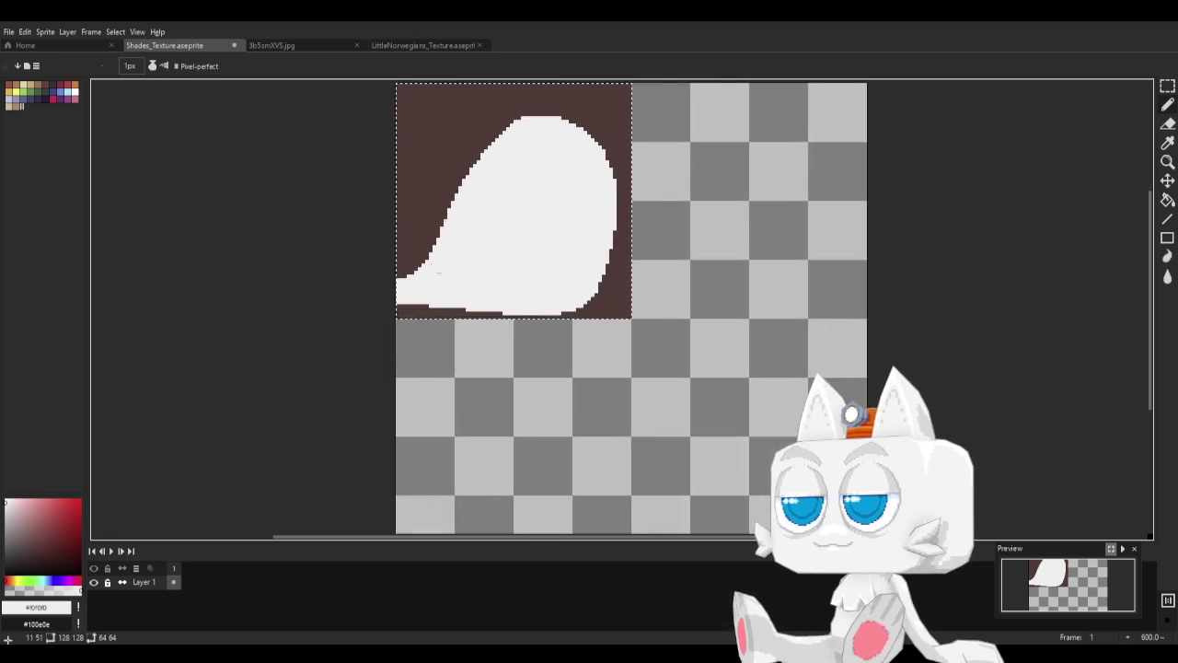
key(b)
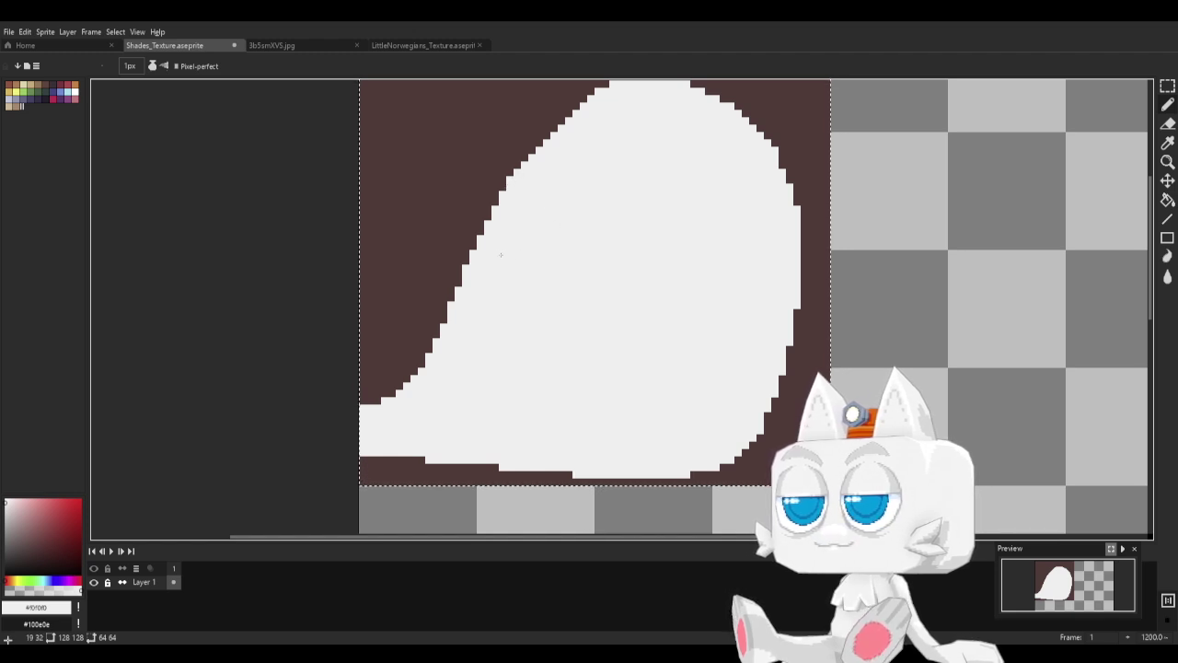
key(i)
click(443, 286)
key(b)
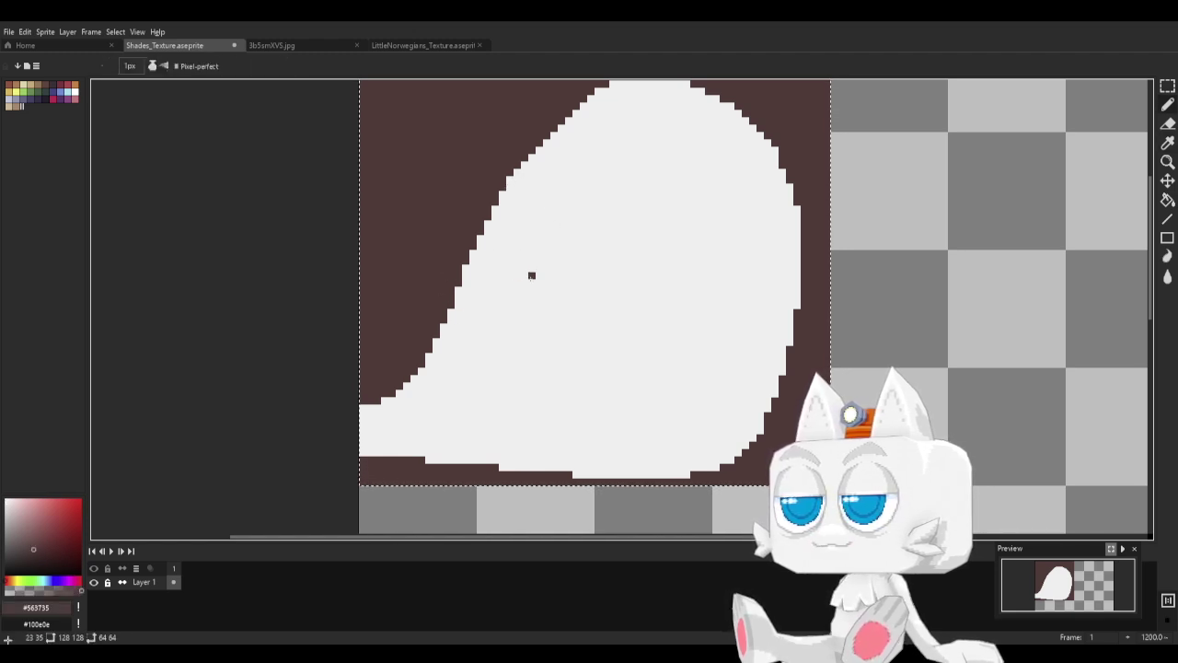
scroll(552, 279, up, 2)
scroll(553, 278, right, 1)
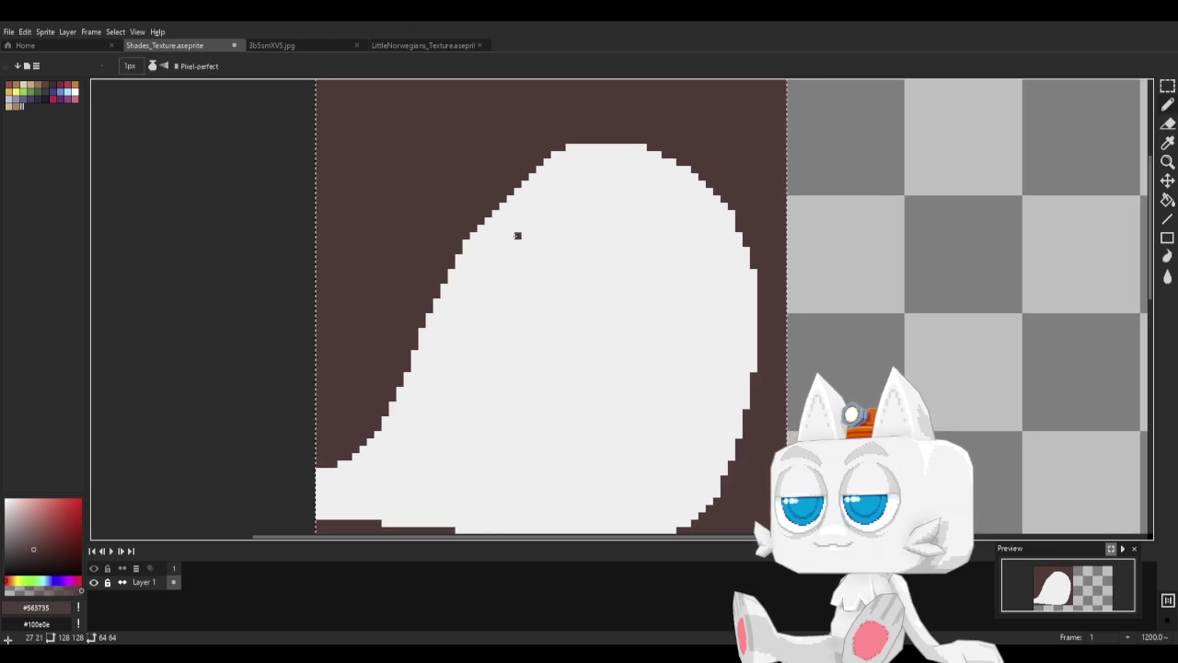
Round off the eye white's upper curve pixel by pixel, alternating between sampled white and brown.
alt+click(492, 255)
drag(471, 226, 527, 172)
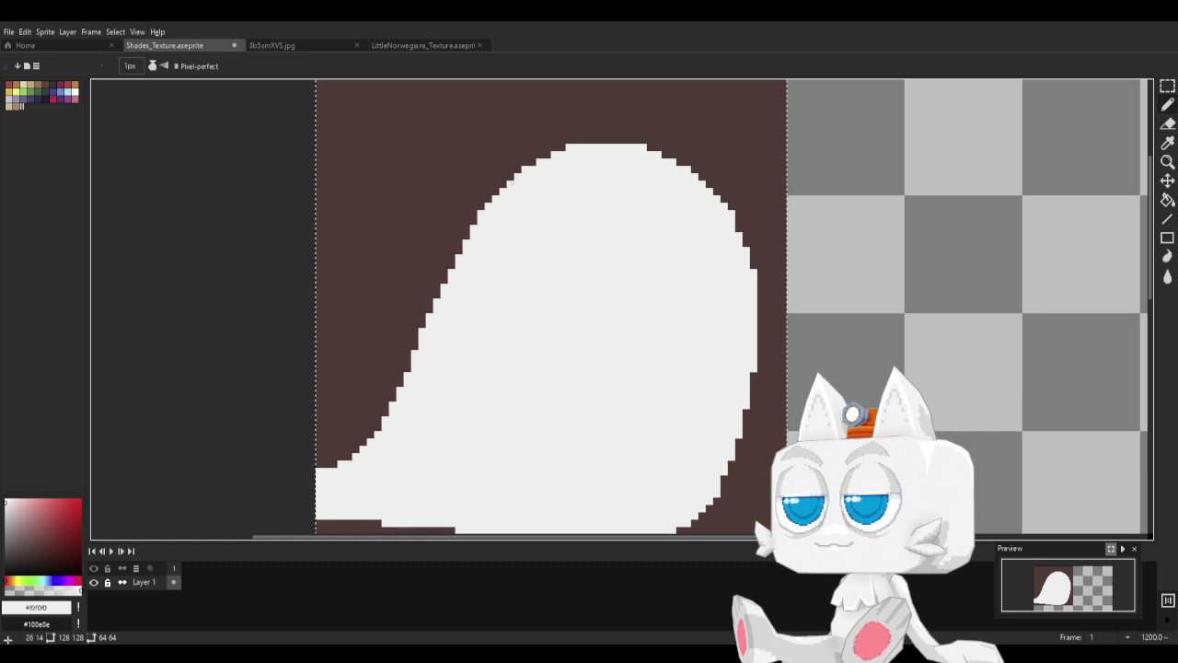
drag(515, 185, 507, 175)
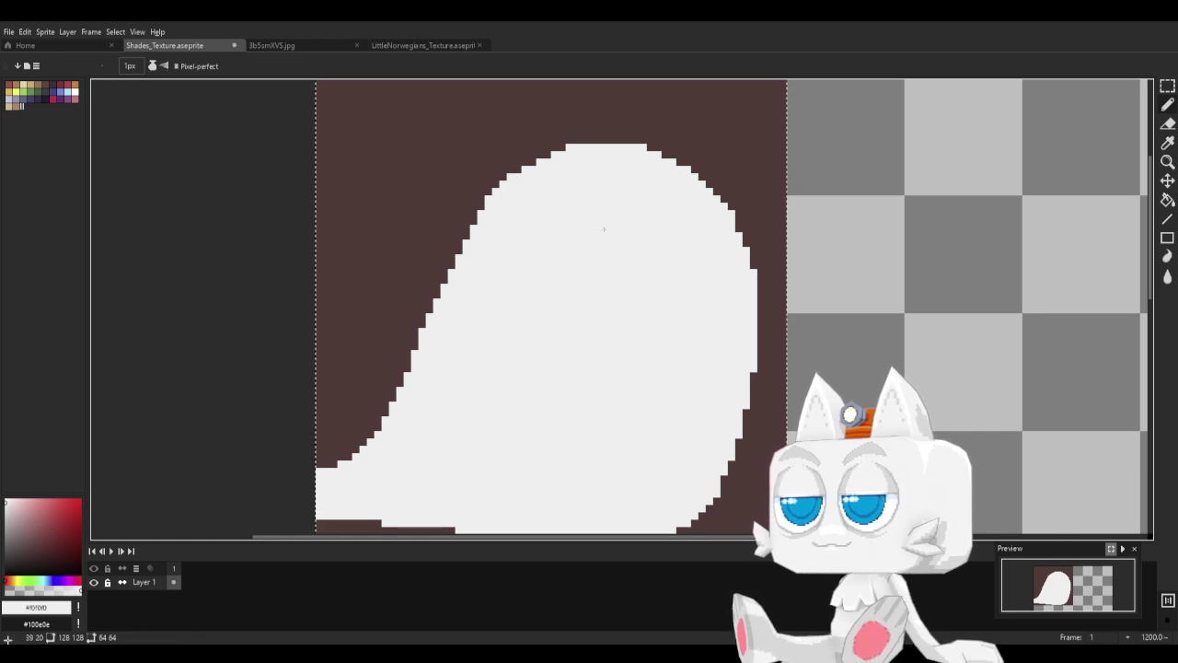
alt+click(470, 193)
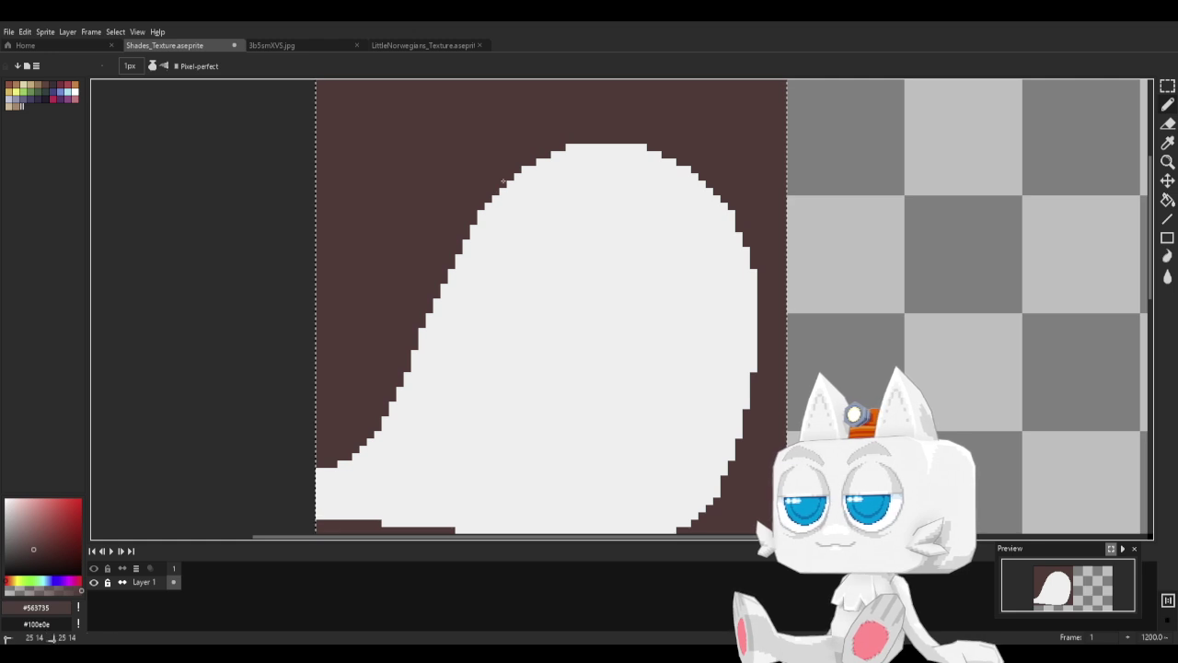
middle_drag(620, 304, 589, 258)
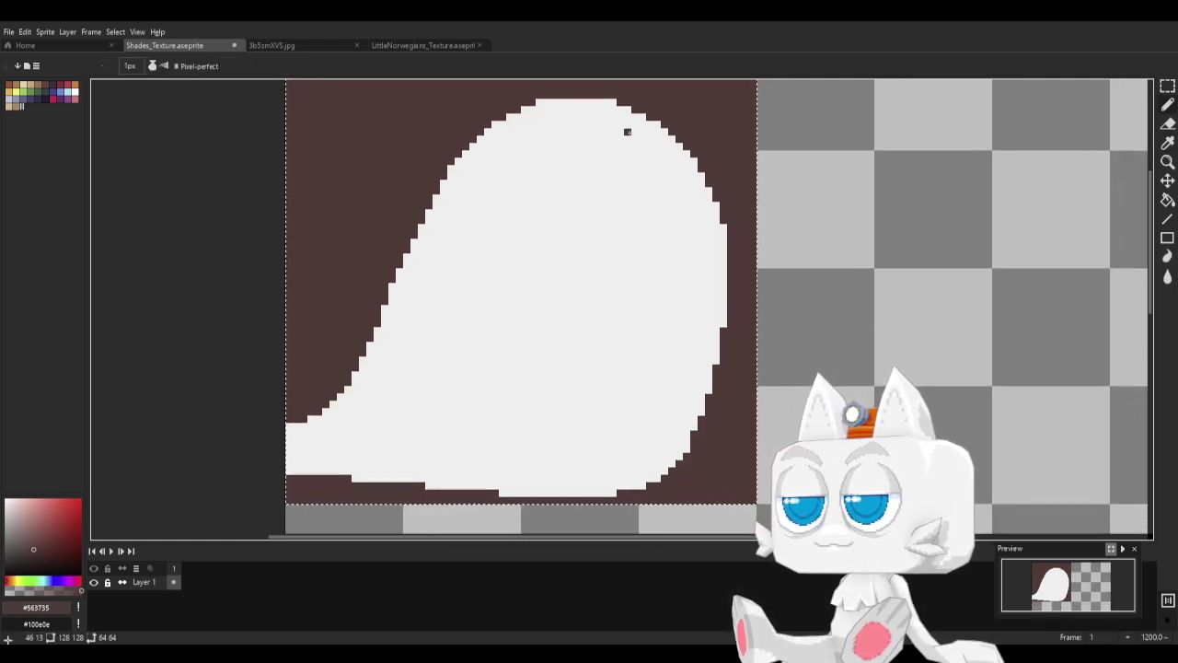
alt+click(673, 415)
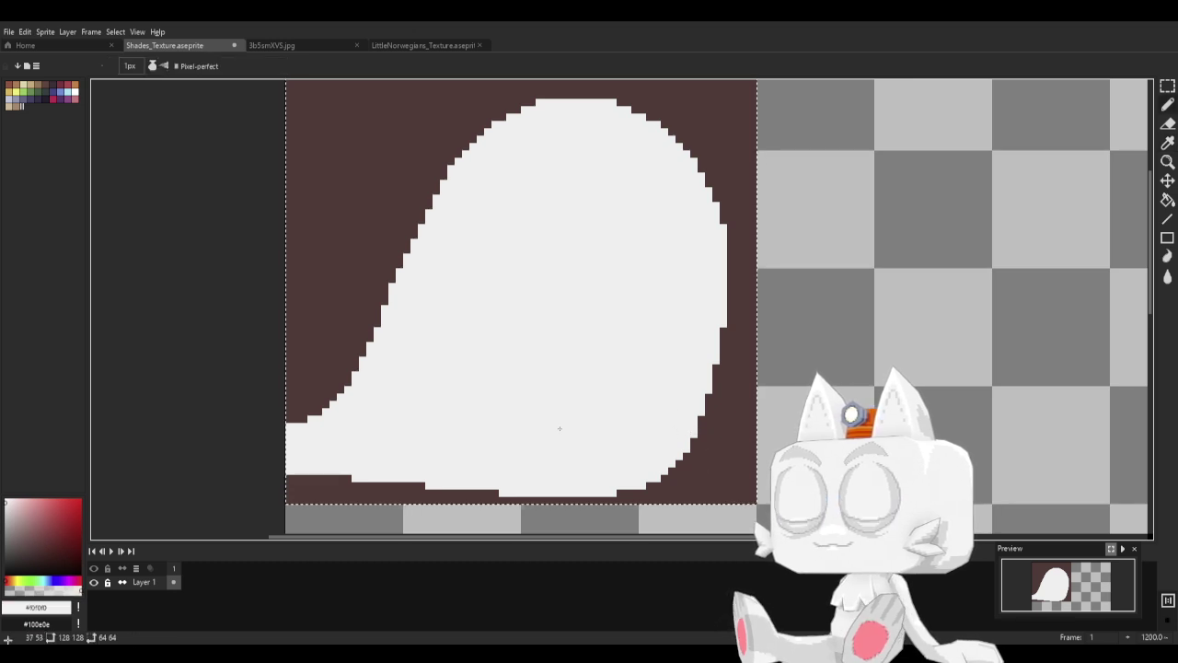
Save the painted texture and export it as Shades_Texture.png.
scroll(661, 437, down, 3)
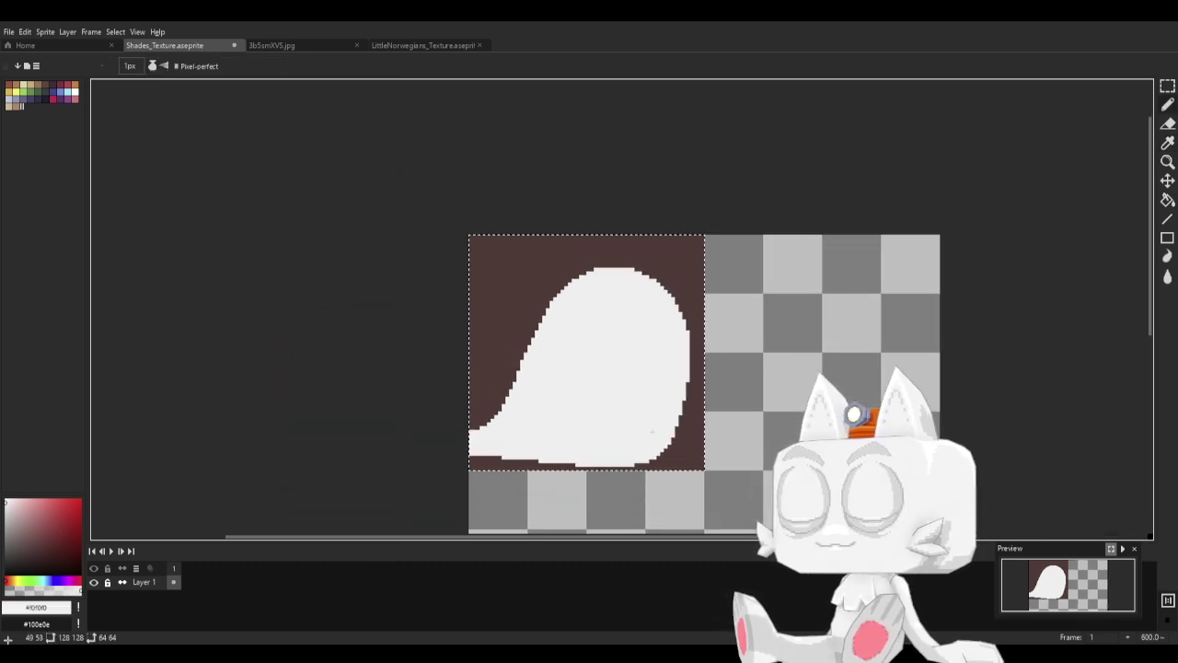
key(v)
key(b)
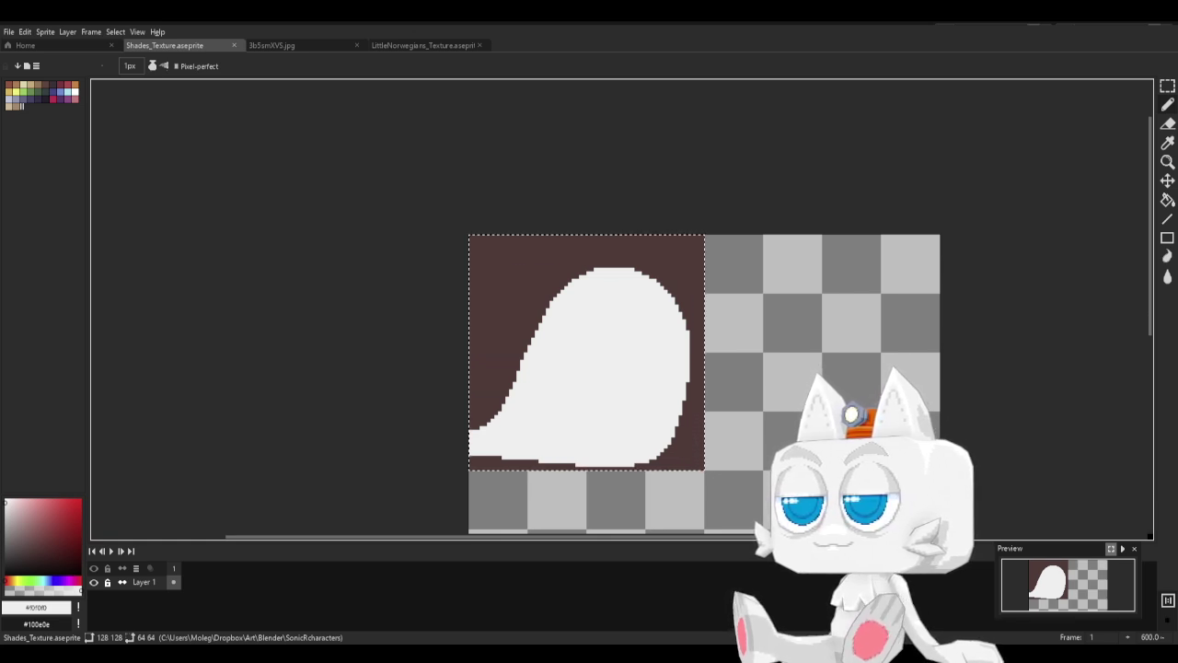
click(9, 32)
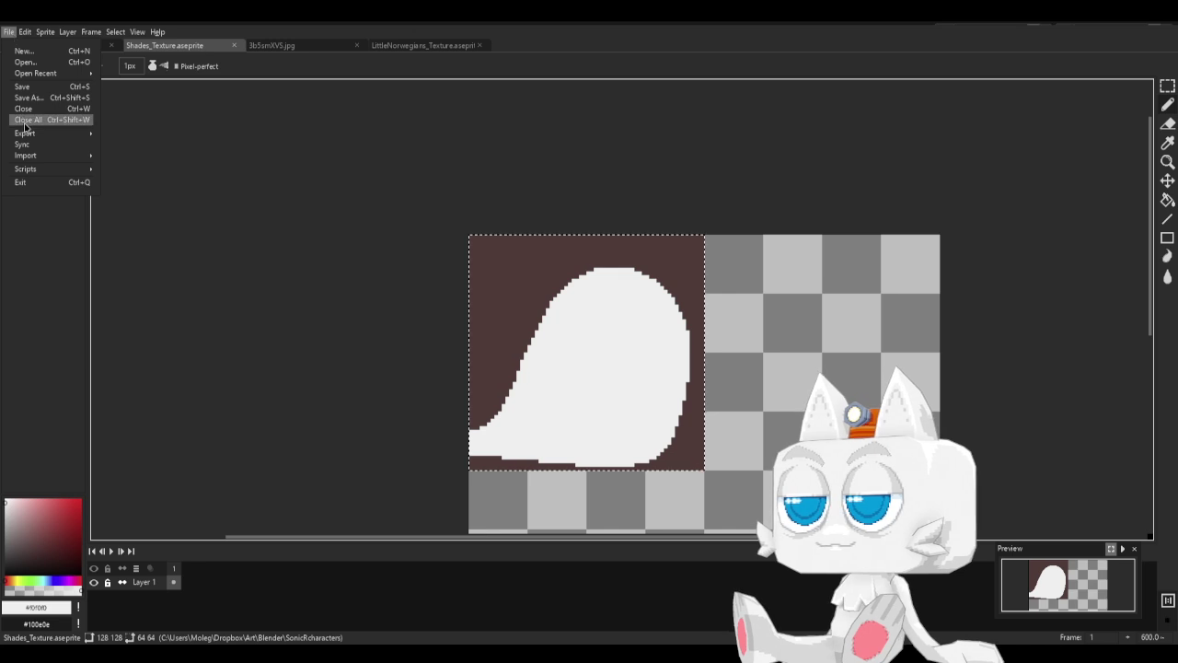
mouse_move(25, 133)
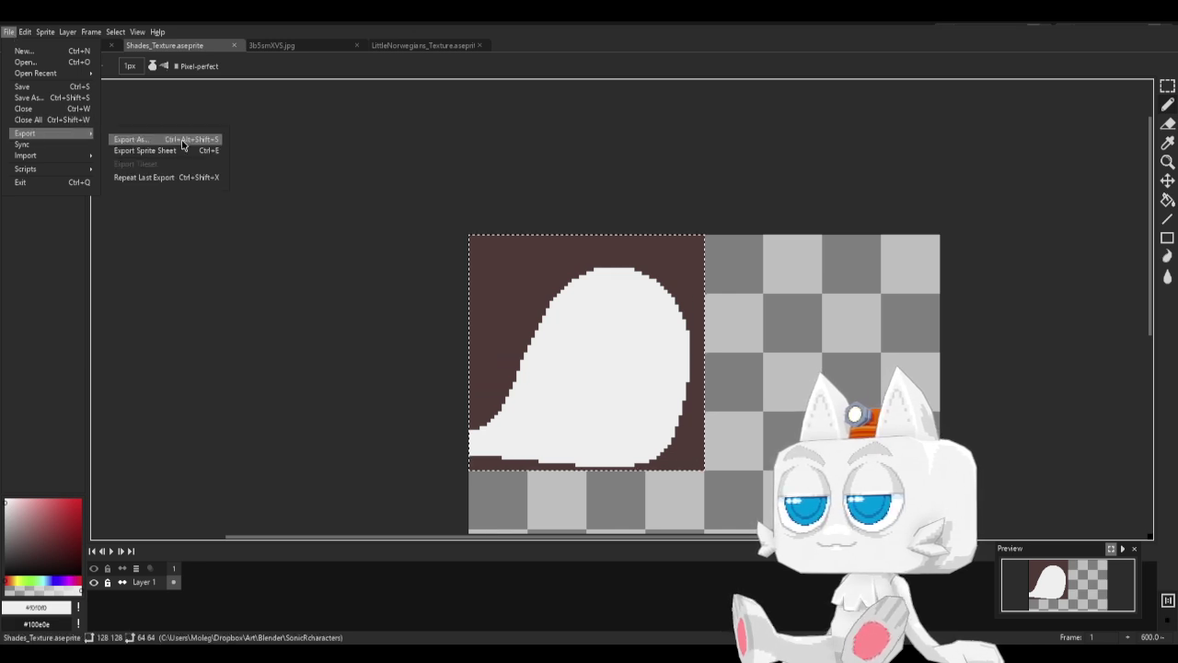
click(183, 142)
click(291, 299)
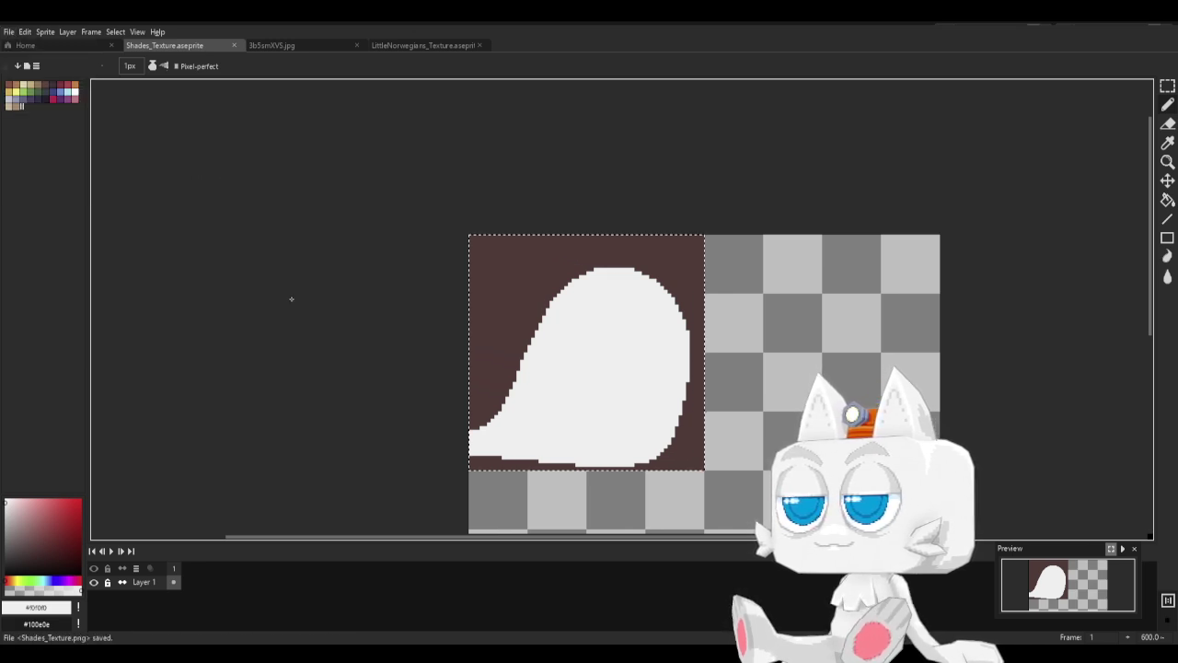
Switch to Blender, reload Shades_Texture.png in the UV editor and check how it maps onto the Shades model.
key(alt+Tab)
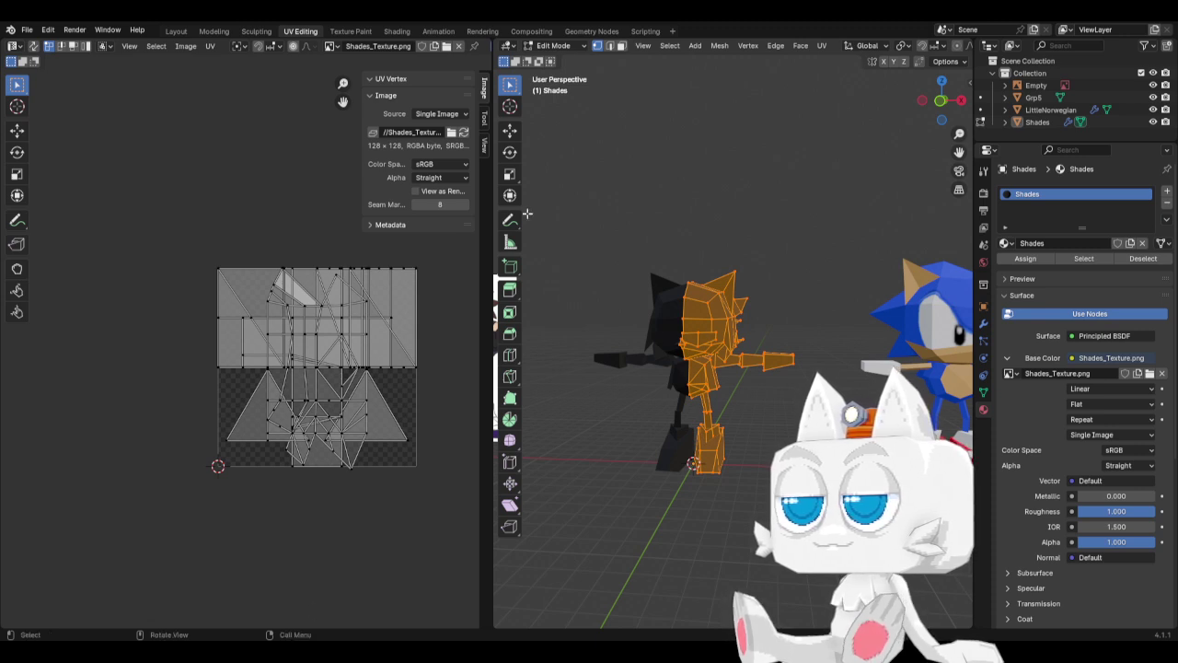
click(463, 133)
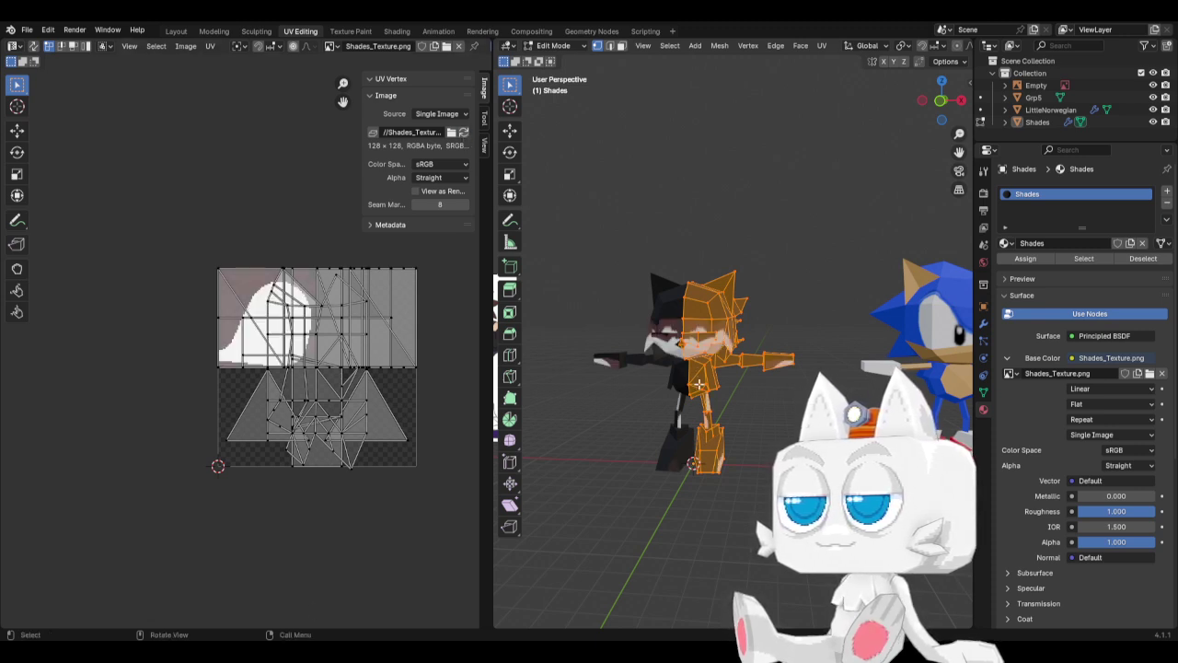
scroll(700, 386, up, 3)
middle_drag(735, 397, 677, 375)
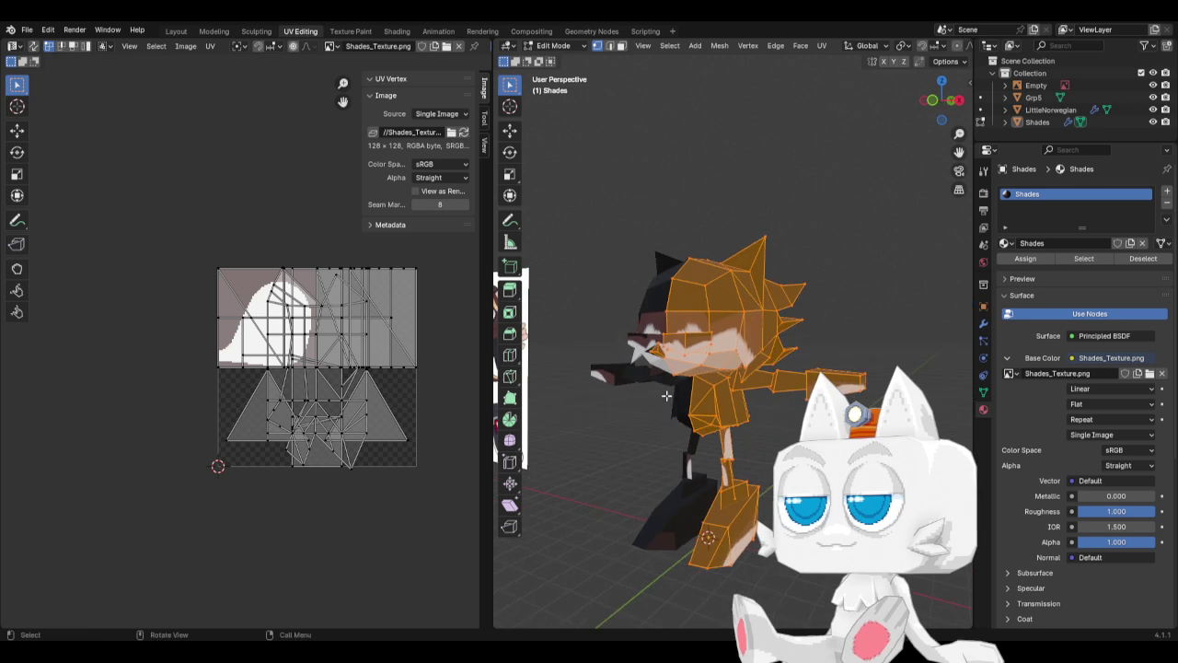
Scale all UVs of the Shades model to 0 and move them onto the brown area of the texture.
key(a)
key(s)
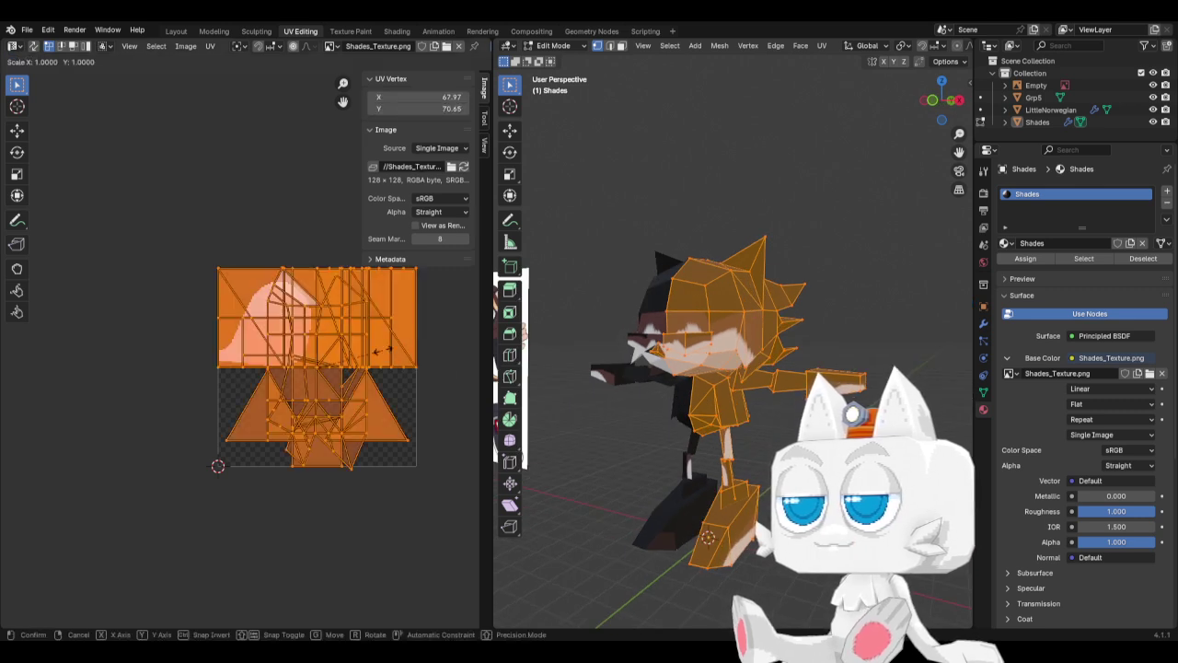
key(0)
key(Return)
key(g)
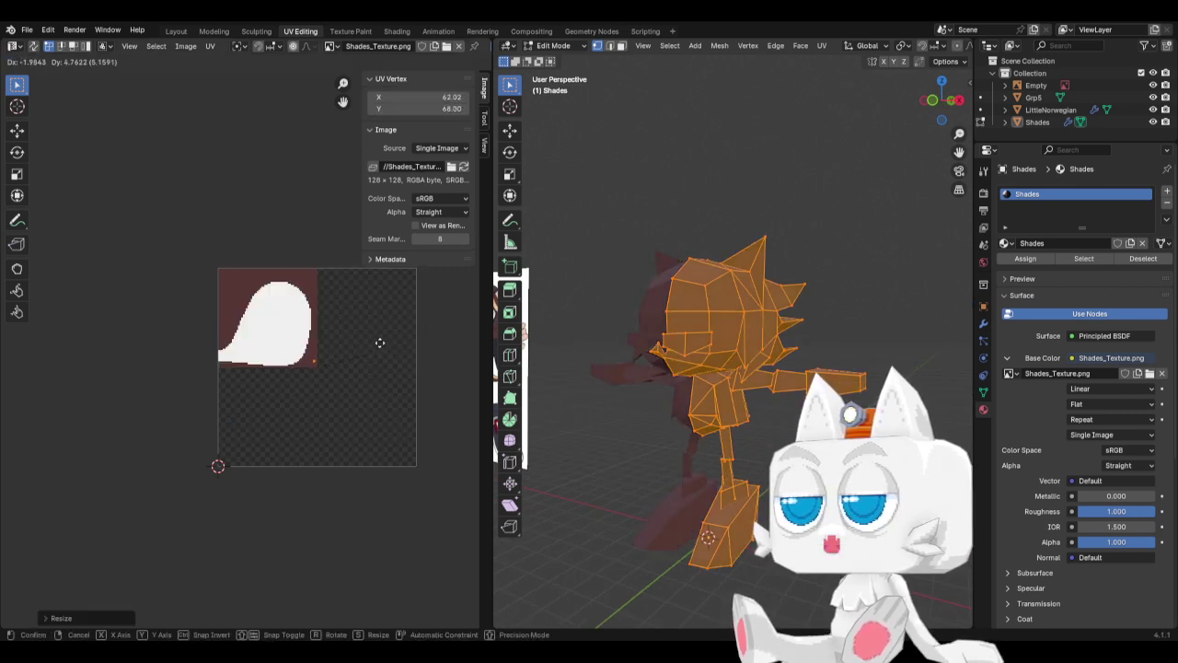
click(379, 342)
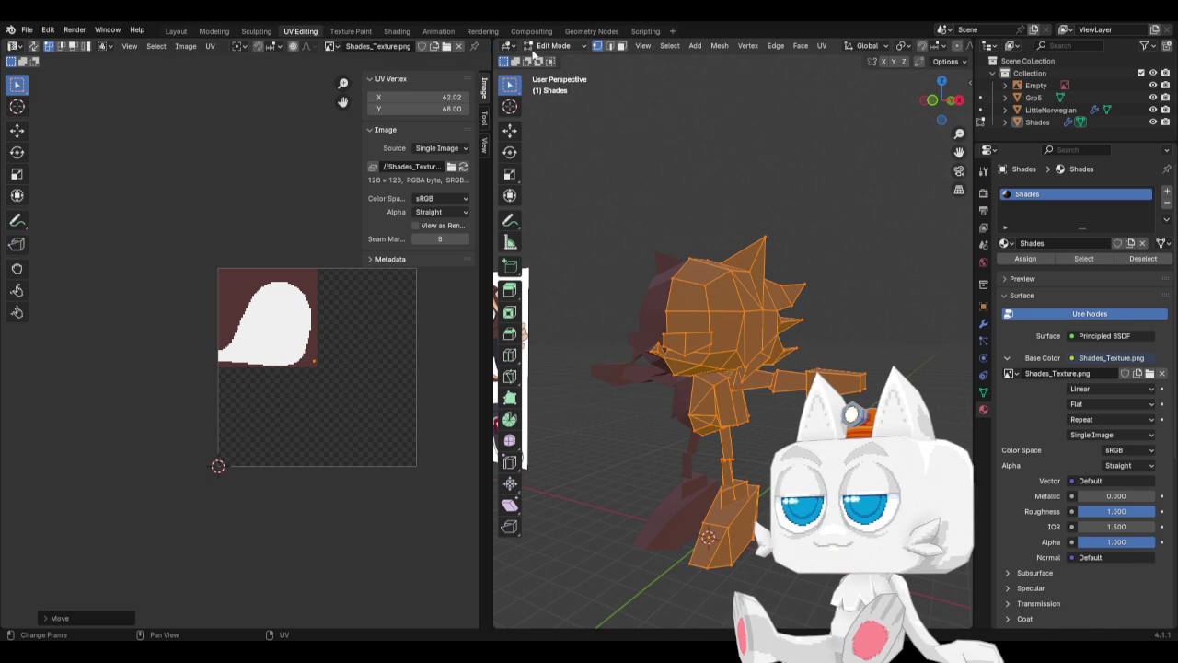
click(609, 45)
middle_drag(749, 273, 694, 310)
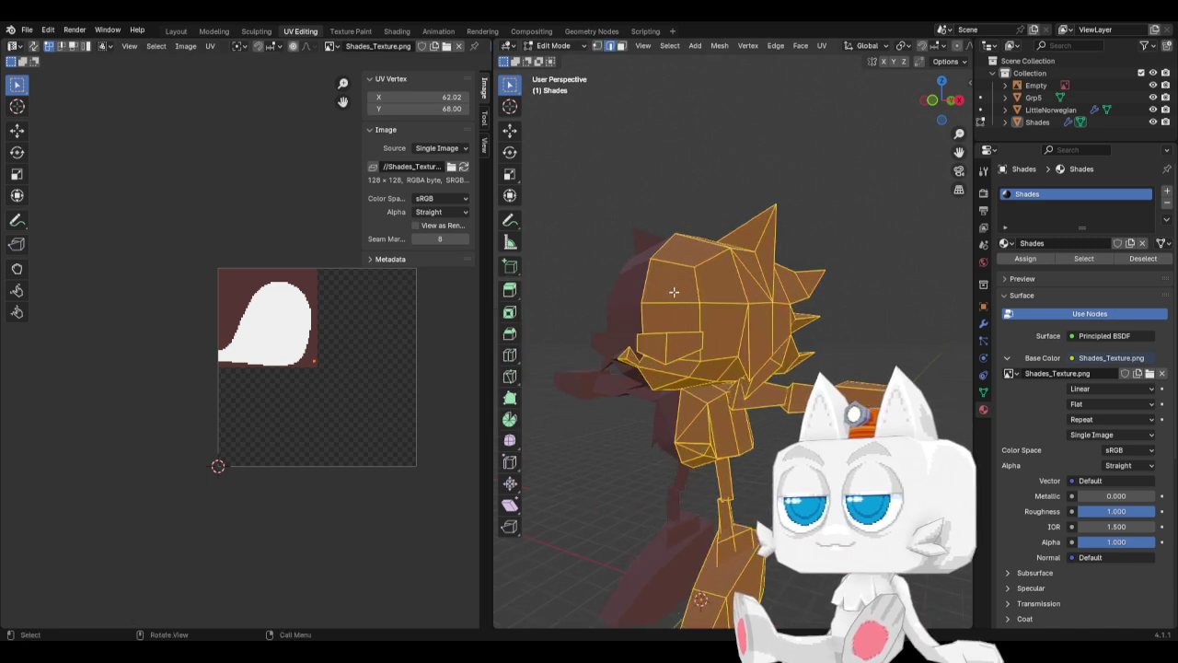
click(673, 294)
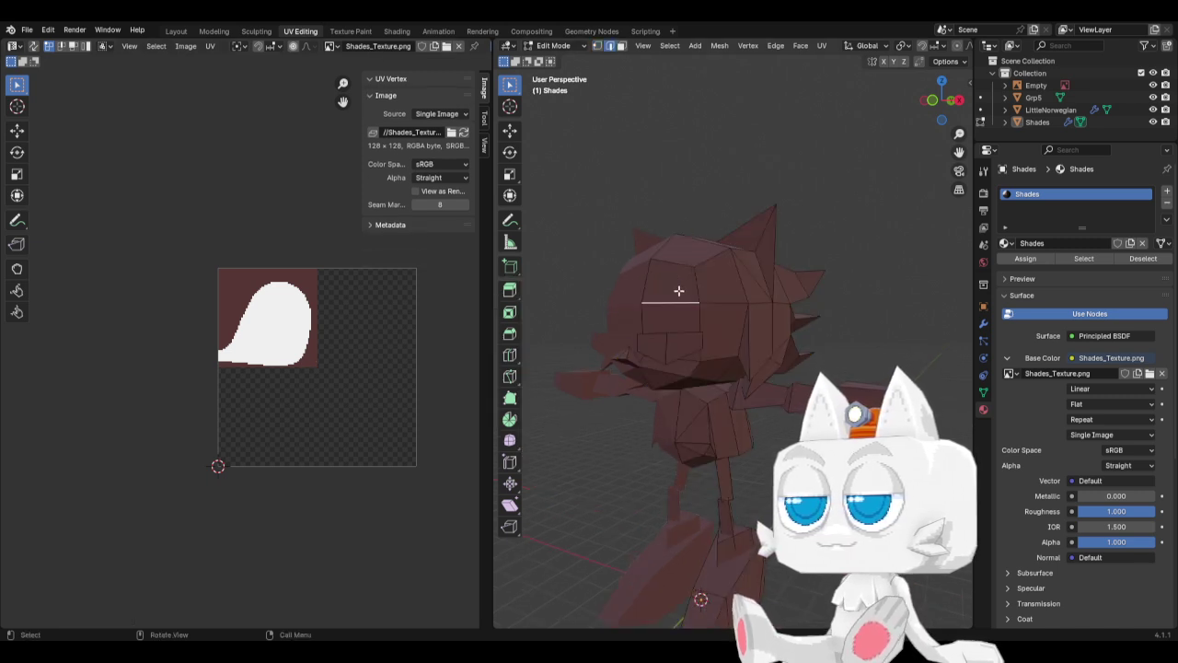
click(622, 46)
click(677, 281)
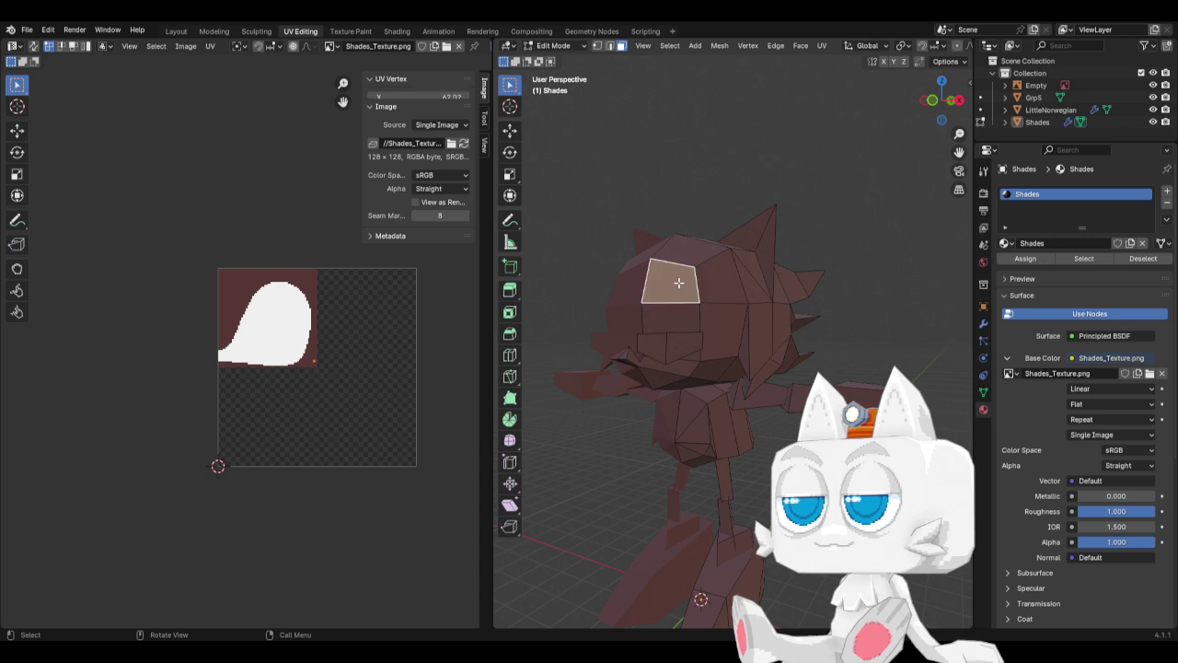
shift+click(718, 300)
scroll(727, 368, down, 7)
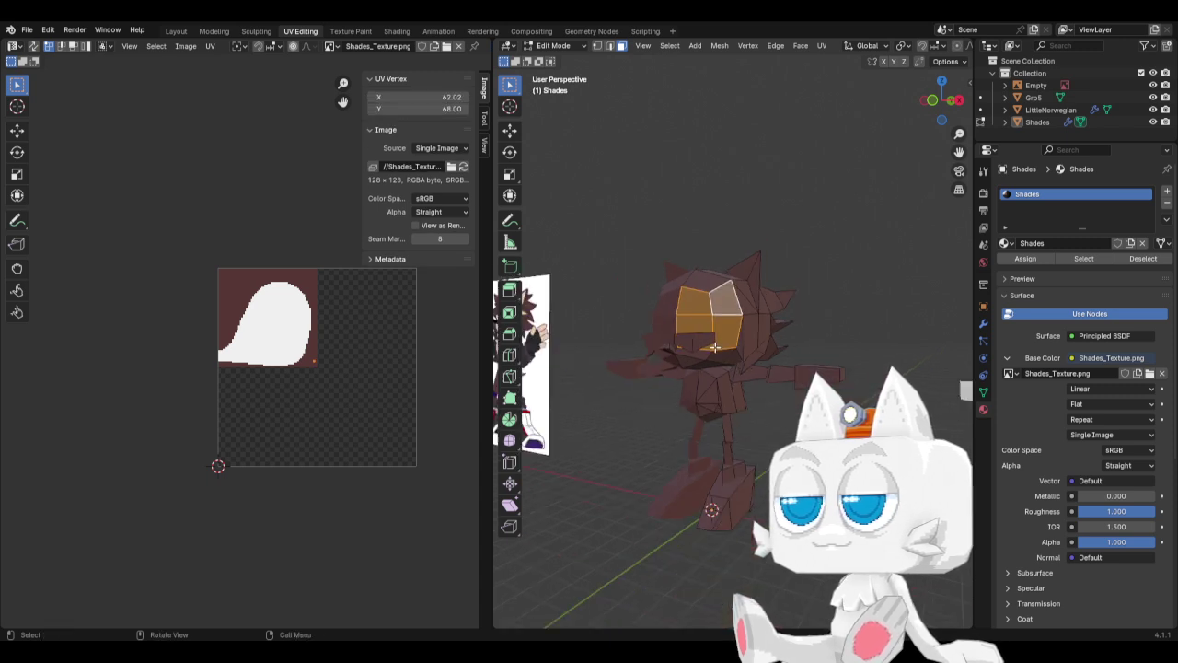
scroll(736, 382, up, 2)
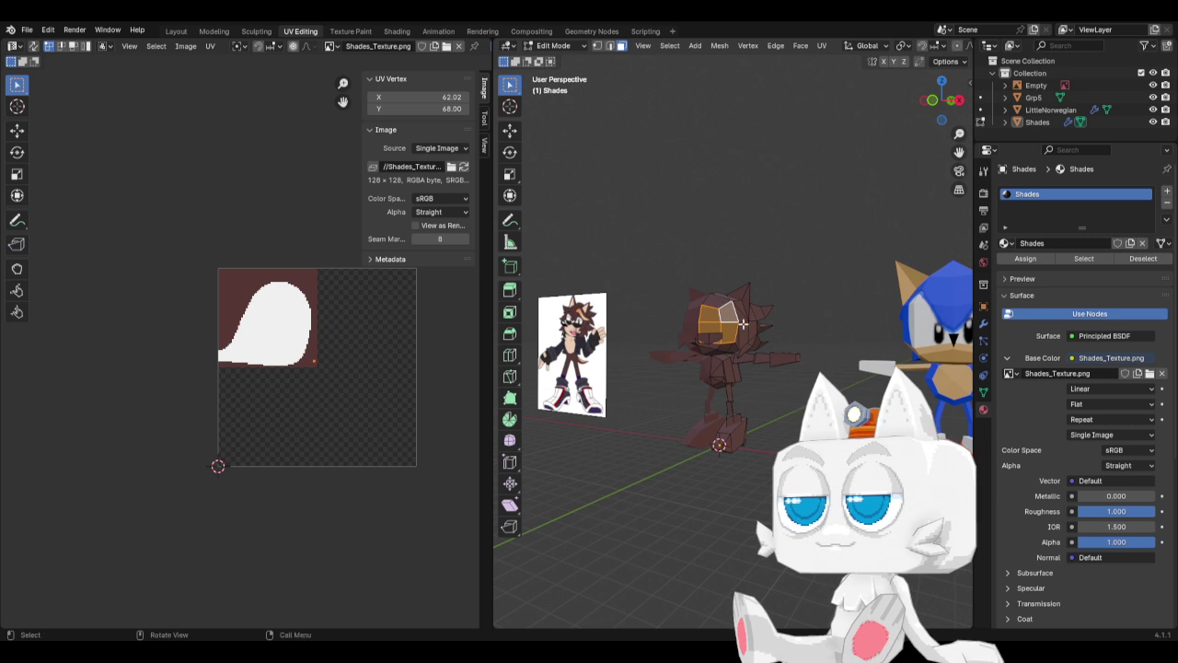
middle_drag(750, 359, 692, 356)
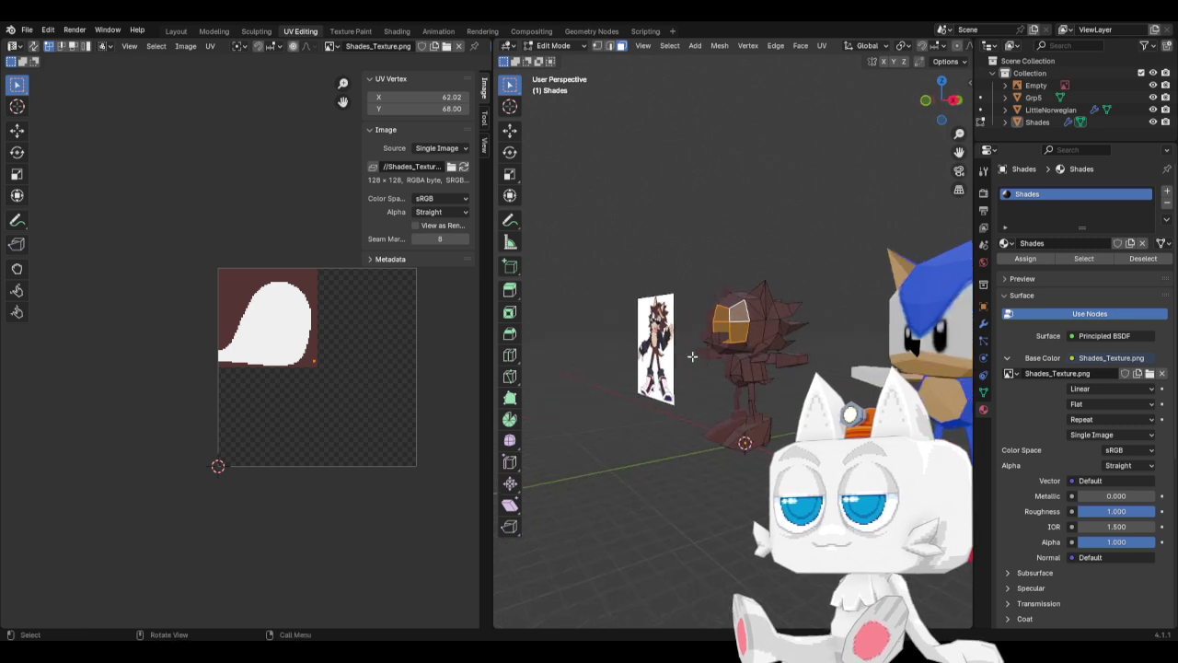
In vertex mode and right side view, move the head's upper-front vertex about 0.157 m in Y and 0.202 m in Z.
click(597, 46)
middle_drag(764, 310, 676, 379)
key(alt+a)
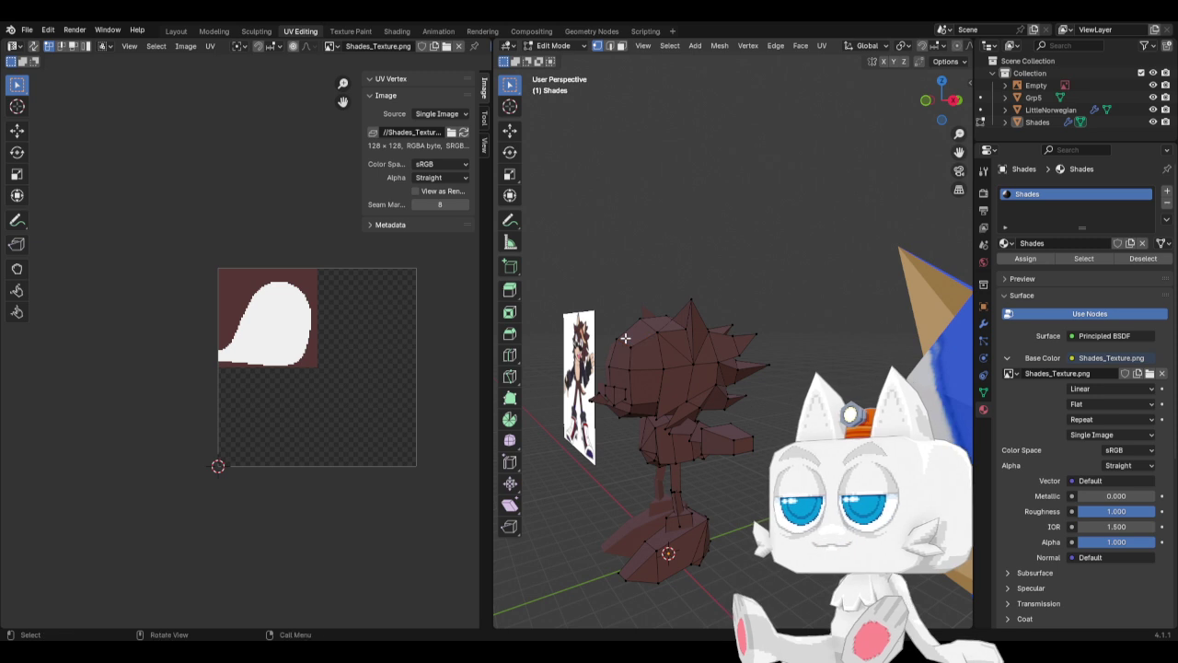
key(KP_3)
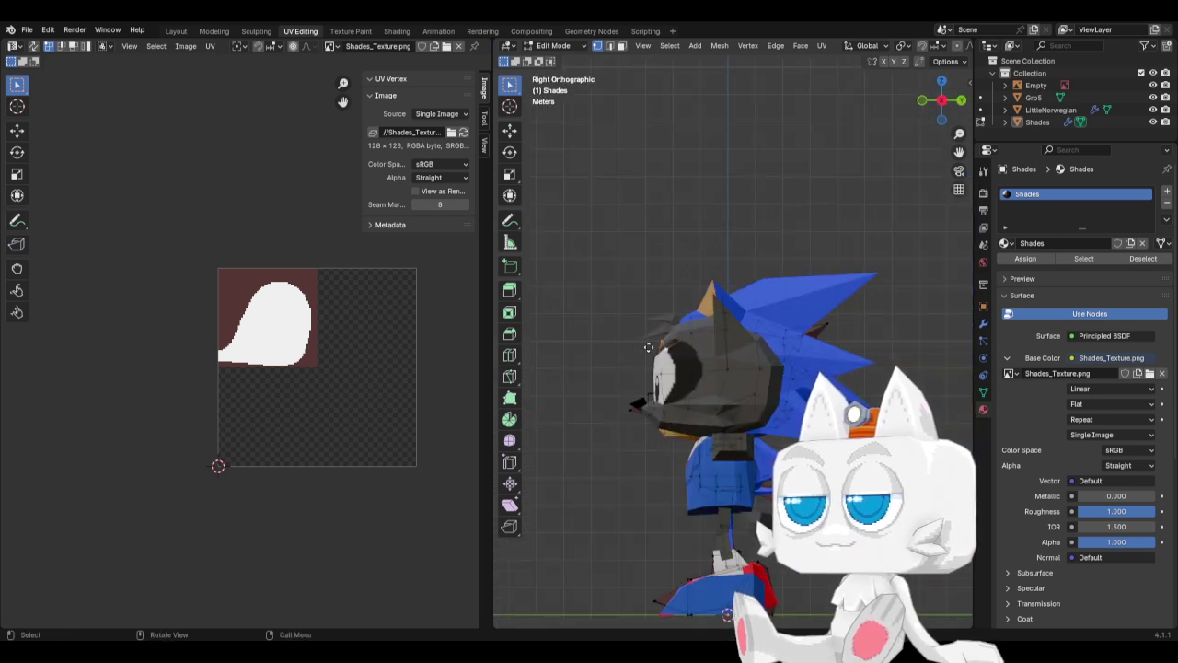
drag(649, 344, 706, 332)
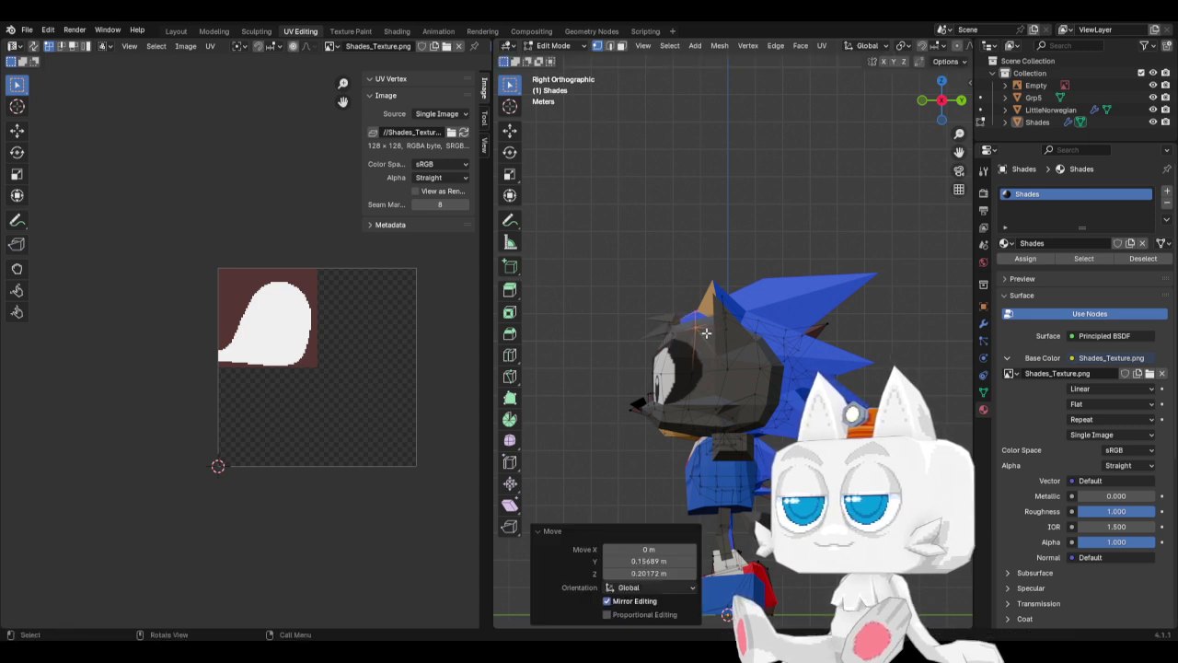
Slide the upper forehead vertex slightly along its edge to refine the head's shape.
key(KP_1)
middle_drag(666, 362, 641, 331)
key(g)
key(g)
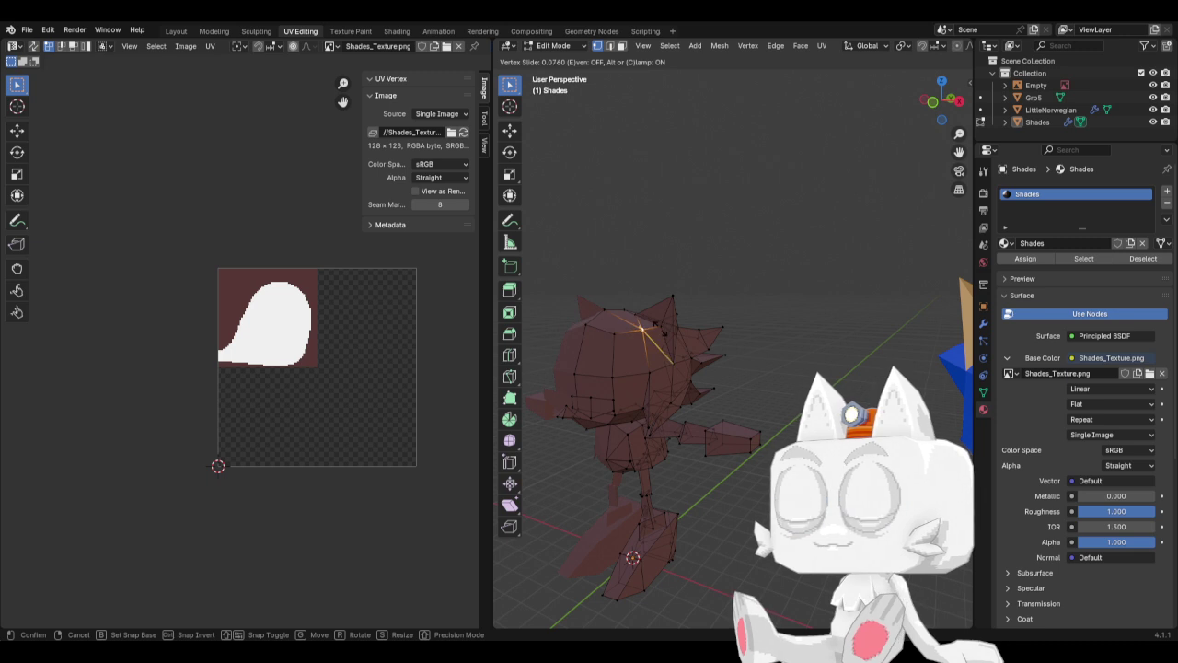
click(659, 333)
mouse_move(675, 395)
middle_down()
mouse_move(723, 394)
mouse_move(677, 386)
middle_up()
Switch editing to the Grp5 reference model to compare its head and texture, and return to editing Shades.
key(alt+q)
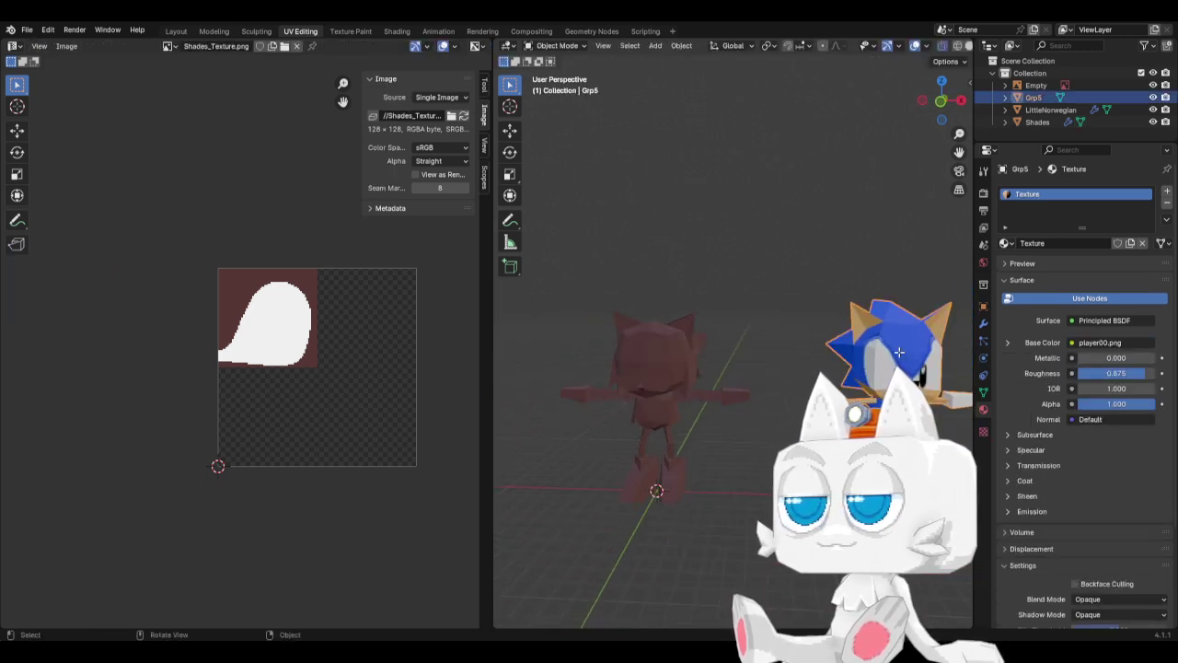
middle_drag(842, 386, 858, 378)
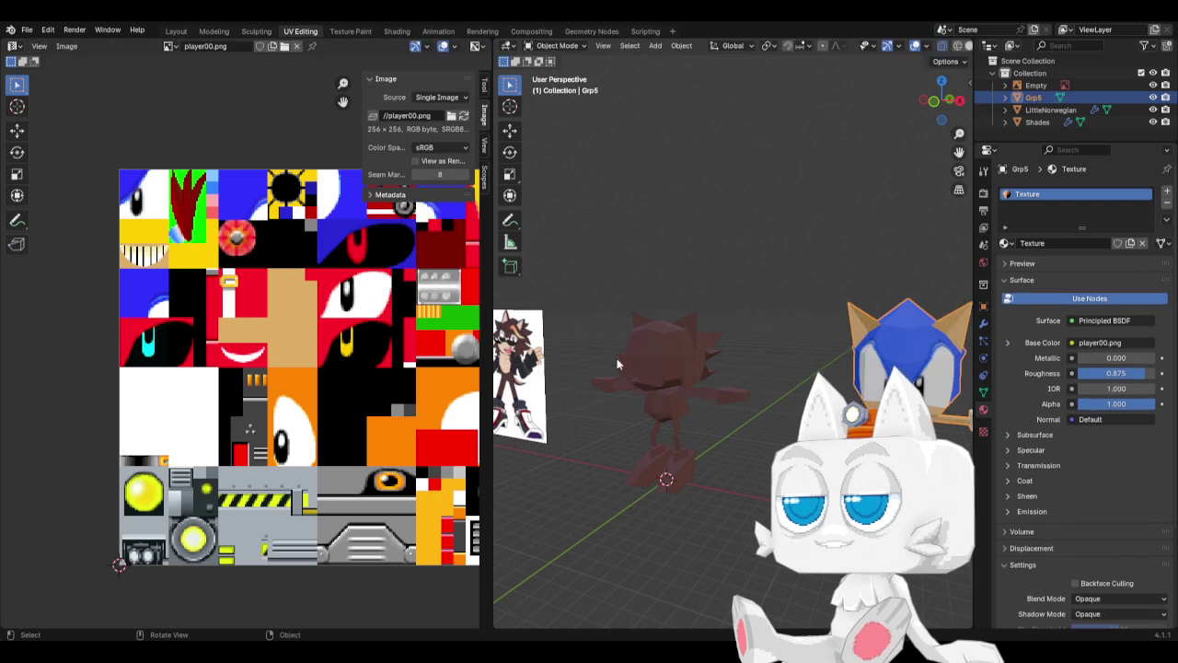
key(alt+q)
scroll(625, 341, up, 1)
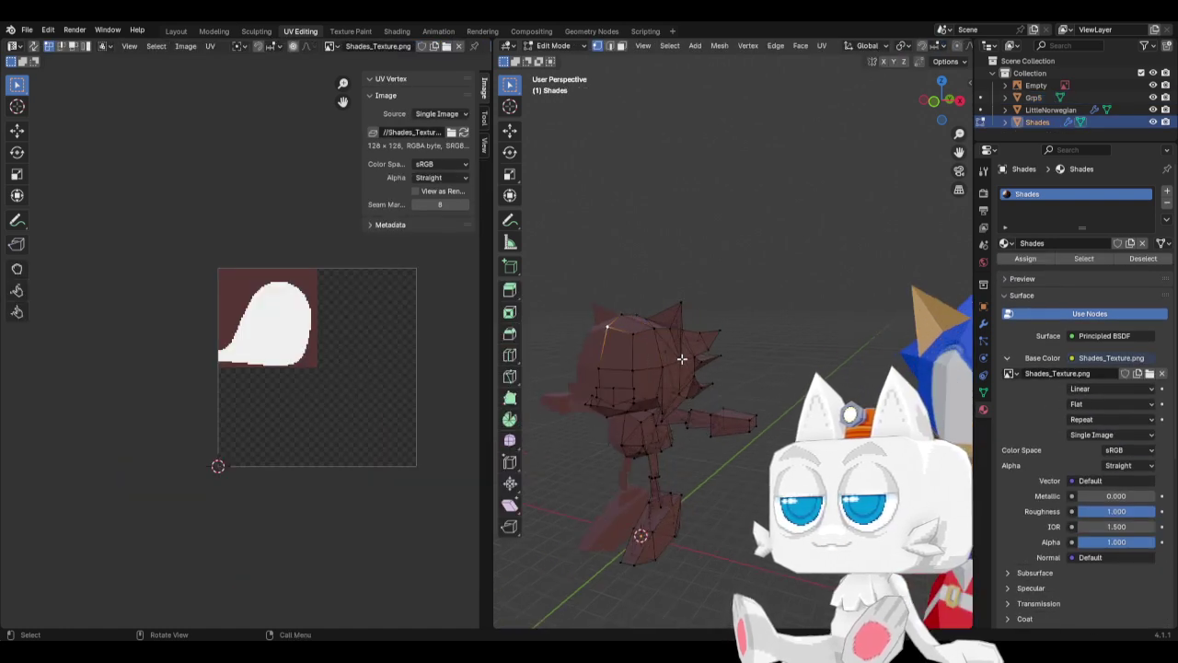
Slide the upper forehead vertex of the Shades model along its edge by a factor of about 0.274.
scroll(682, 375, down, 1)
key(shift+v)
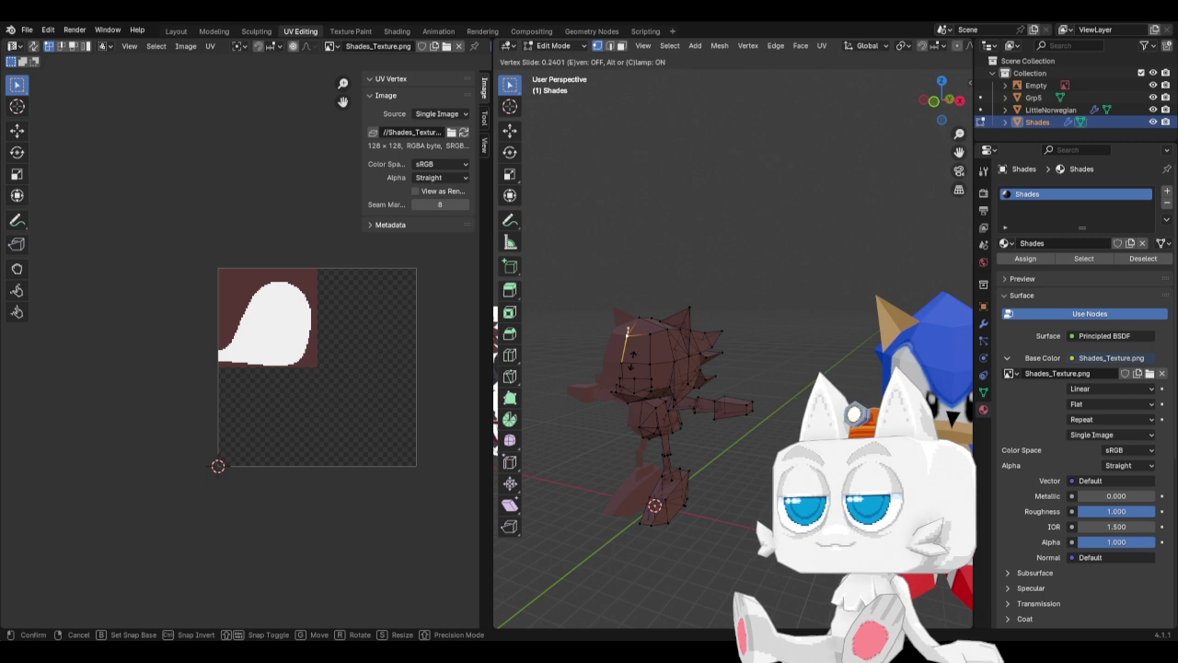
click(633, 363)
middle_drag(678, 341, 651, 348)
key(k)
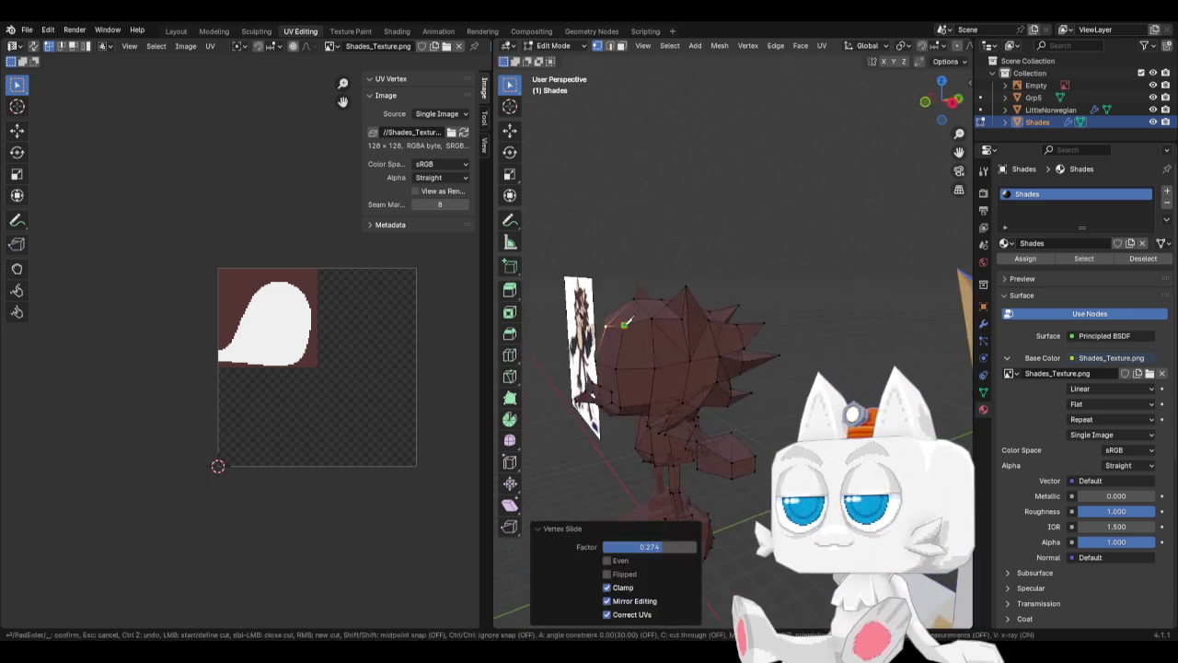
key(Escape)
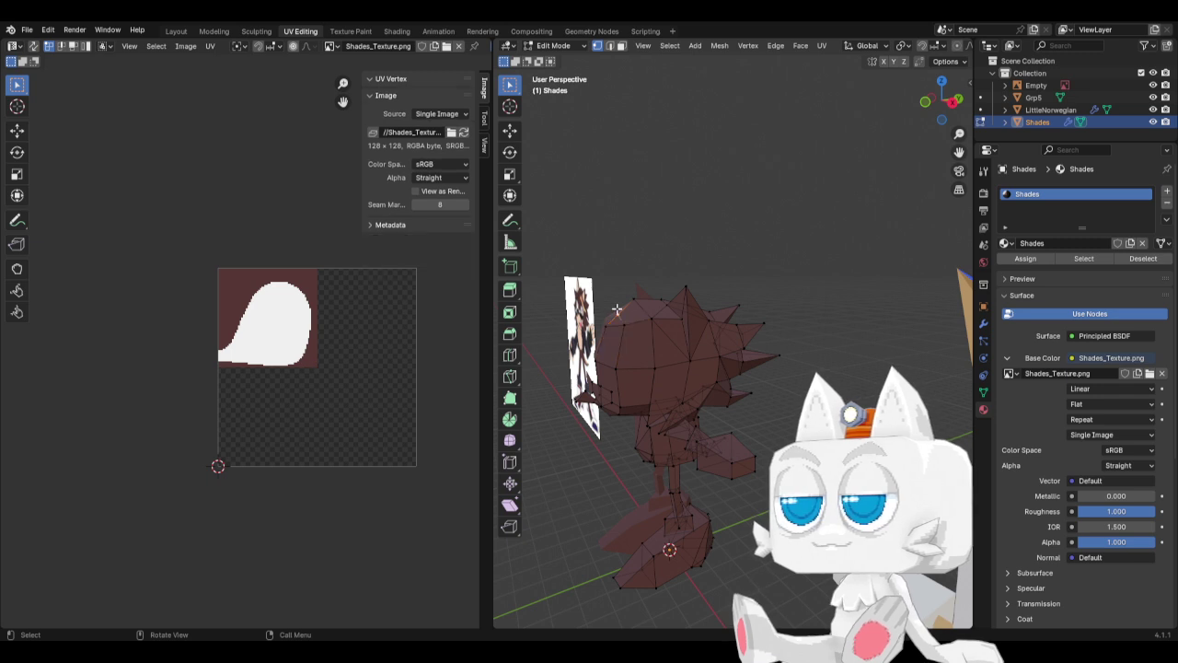
In right side view, reshape the forehead profile, moving its centre-line vertex about 0.037 m in Y and 0.149 m in Z.
key(KP_3)
key(g)
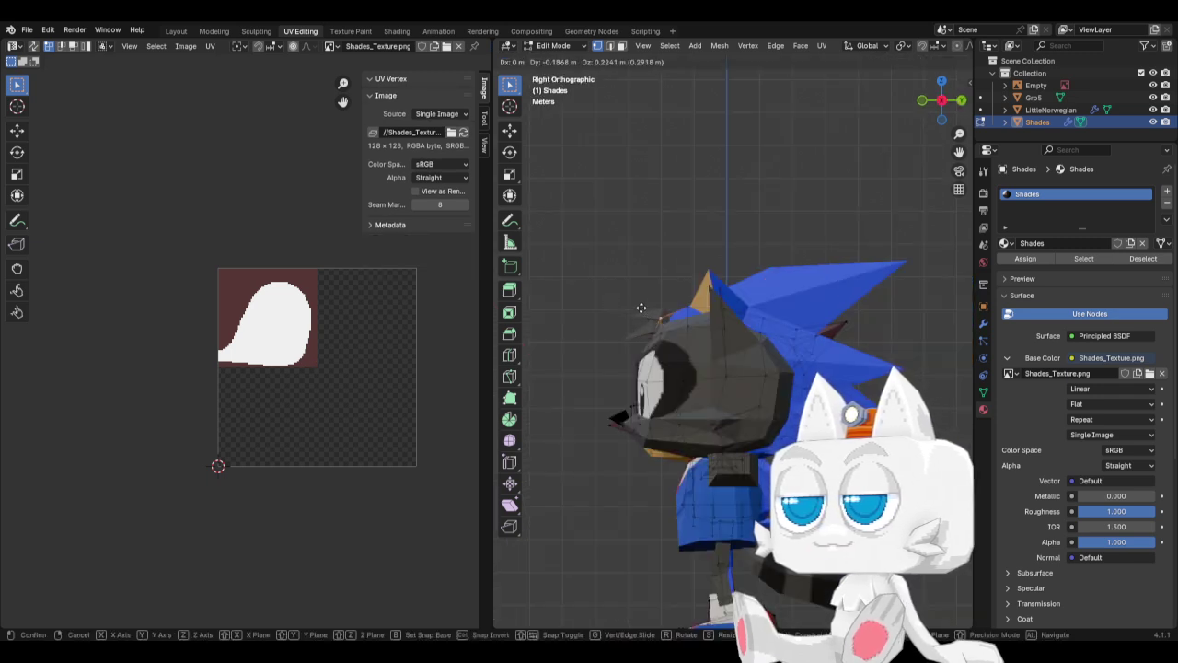
click(645, 305)
key(g)
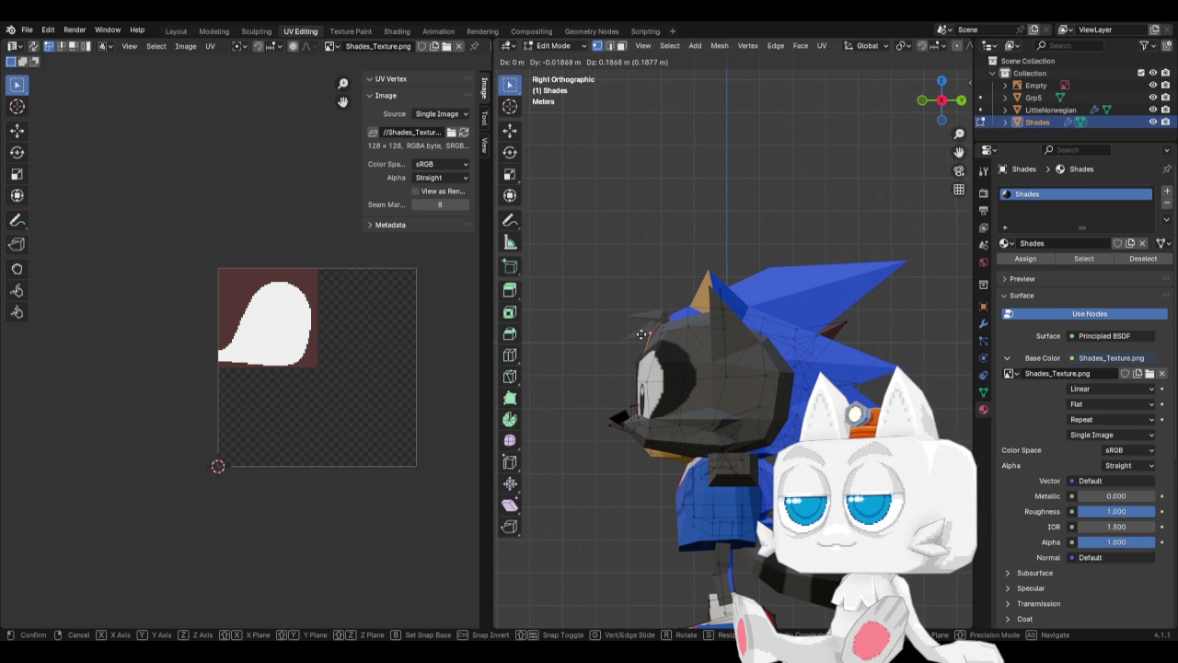
click(644, 334)
In front view, move the forehead vertex beside the centre line about -0.056 m in X and 0.112 m in Z.
key(KP_1)
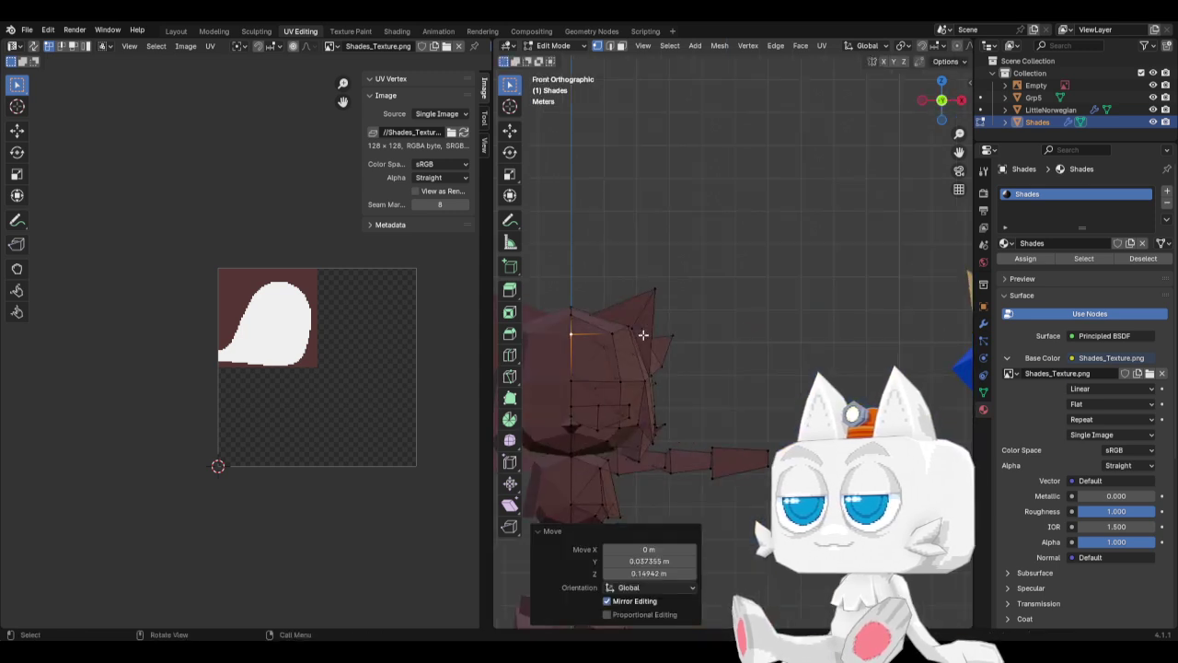
click(611, 332)
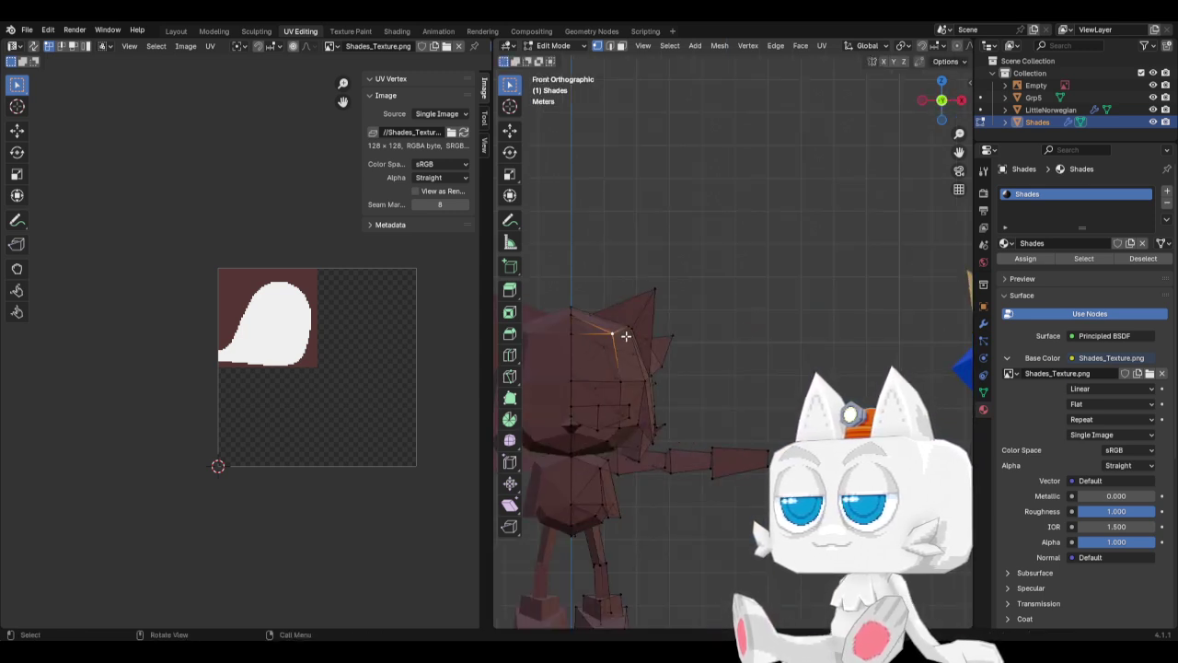
key(g)
click(624, 332)
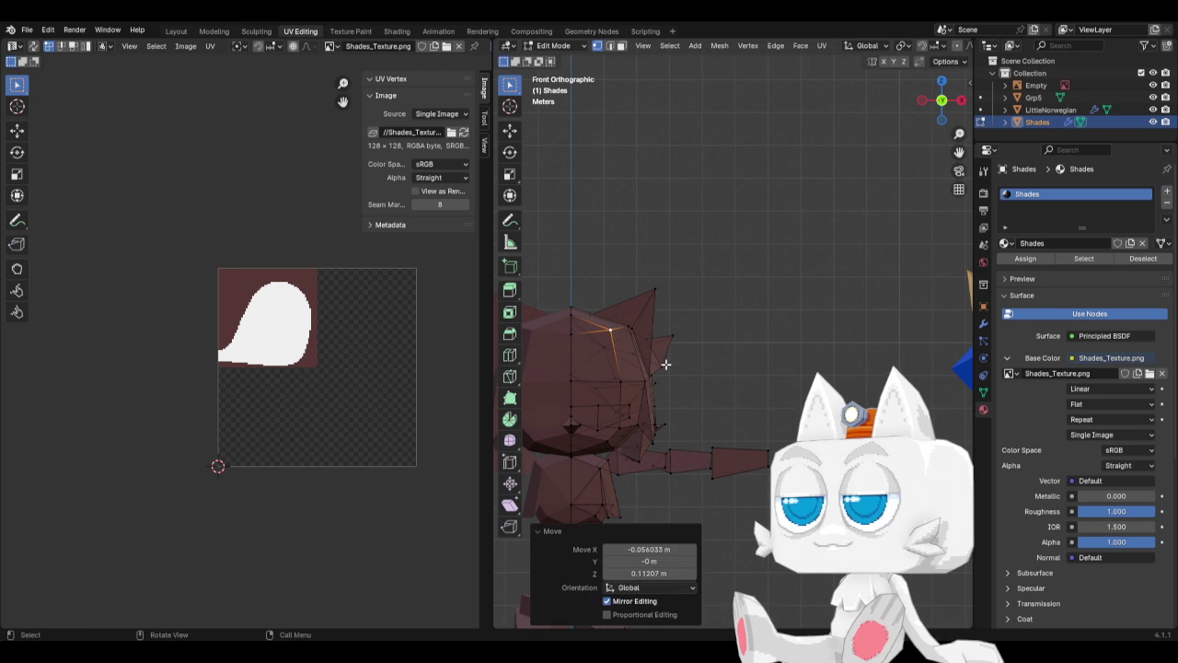
In face mode, select the four faces covering the eye area on one side of the head and unwrap them.
click(621, 50)
middle_drag(635, 230, 596, 347)
click(575, 350)
shift+click(611, 359)
shift+click(613, 396)
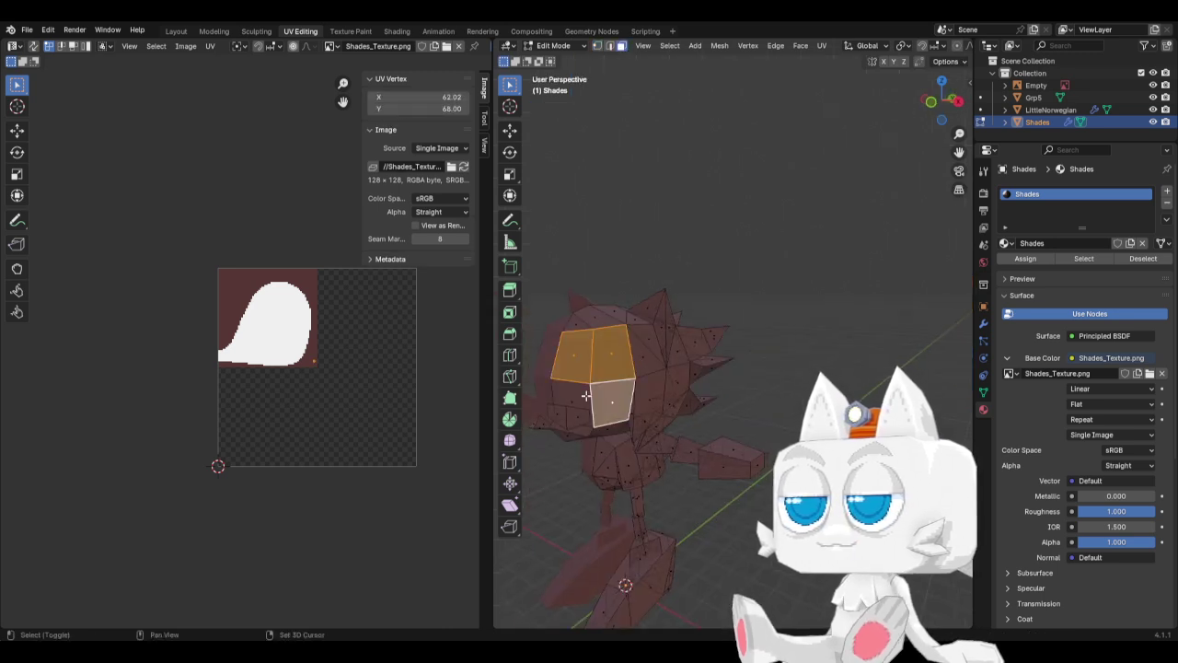
shift+click(574, 396)
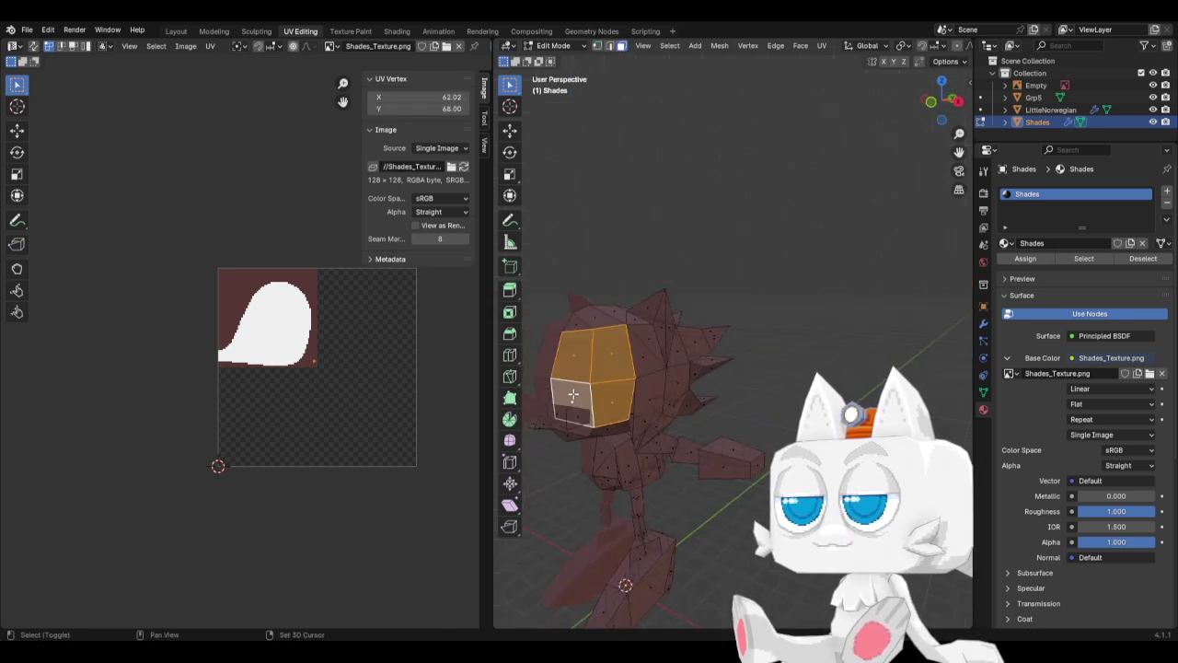
click(822, 45)
click(839, 61)
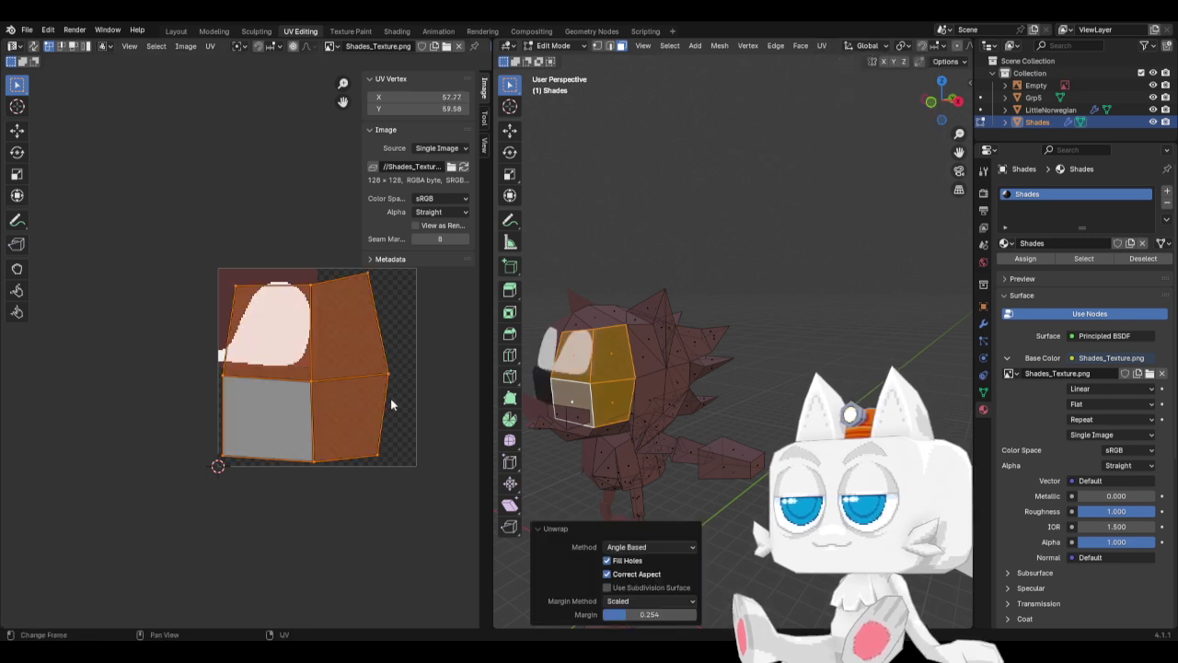
Scale the unwrapped eye UVs down to about half size and move them over the white eye shape.
key(s)
click(342, 363)
key(g)
click(306, 311)
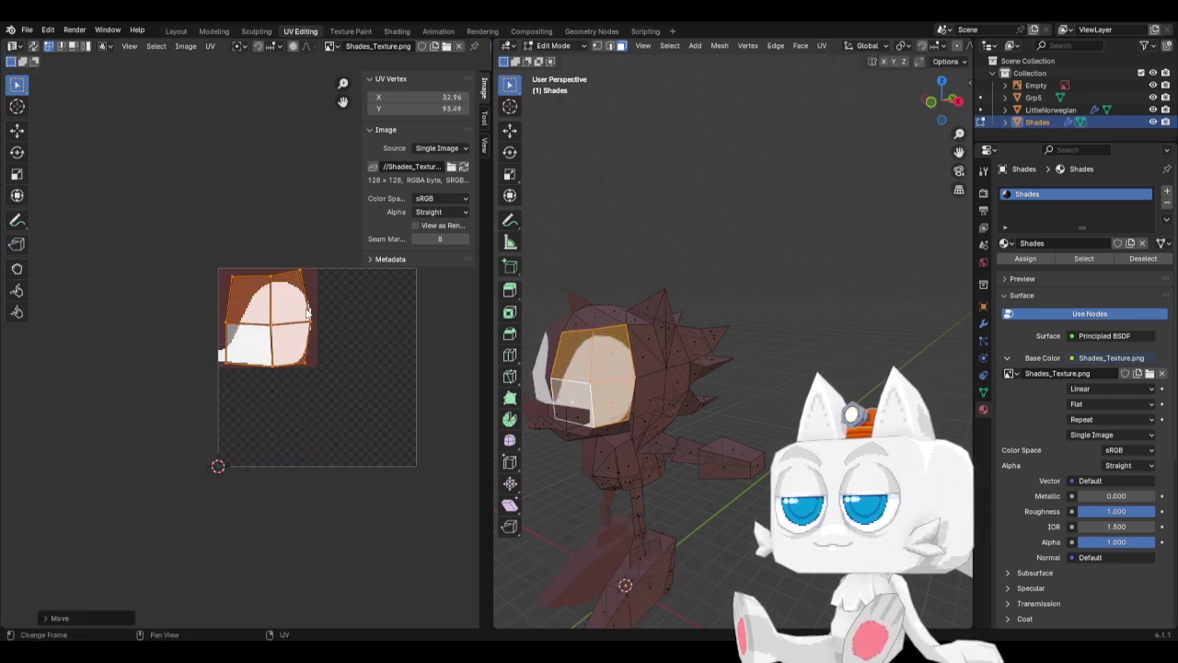
Enlarge the eye UVs slightly to fill the brown square and adjust their horizontal position, checking the face from the front.
key(KP_1)
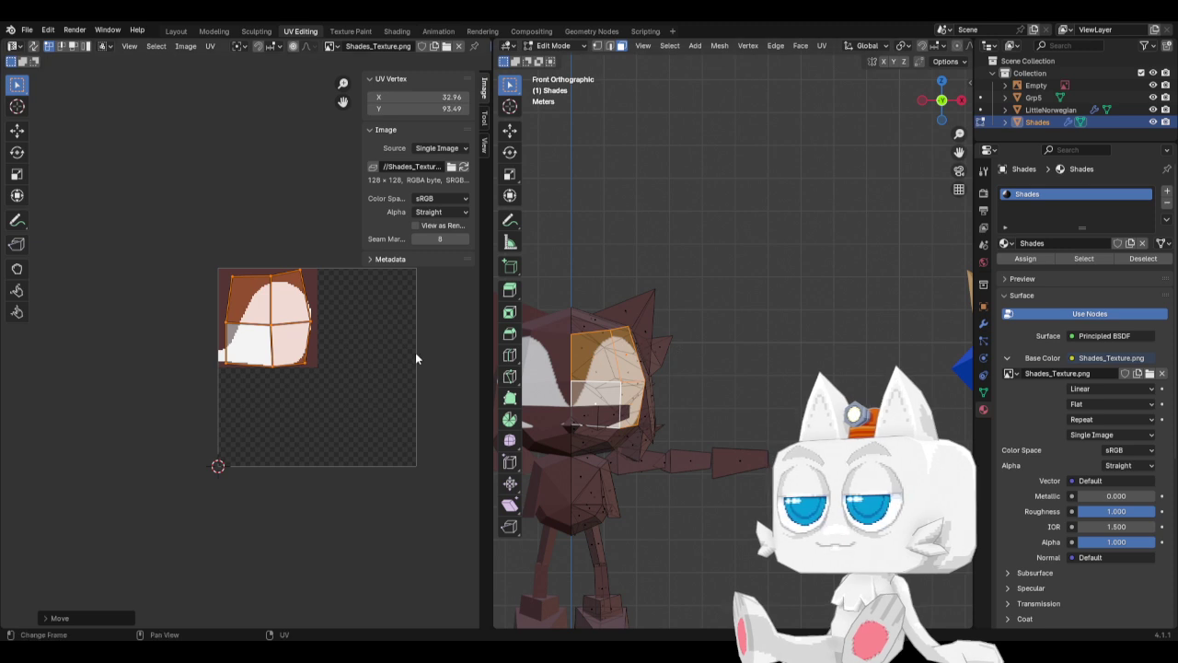
scroll(415, 353, up, 1)
key(s)
click(353, 323)
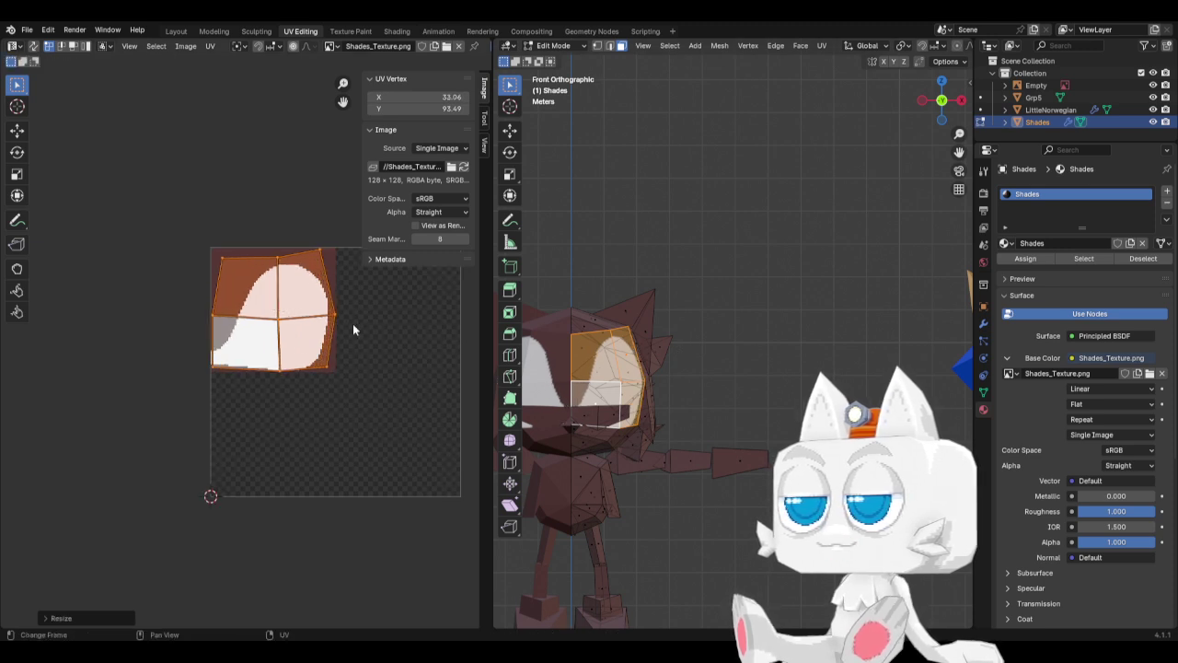
key(g)
key(x)
click(352, 323)
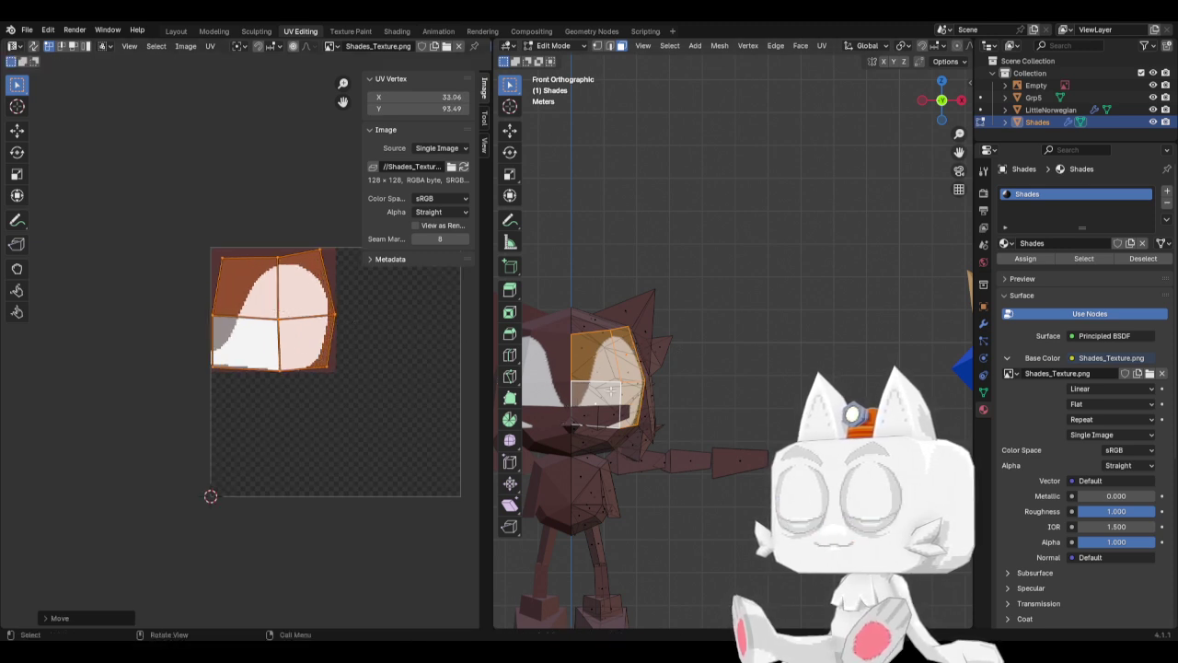
Lower the two upper corner vertices of the eye UVs, bringing the outer-eye one straight down to Y 125.39.
middle_drag(675, 432, 619, 426)
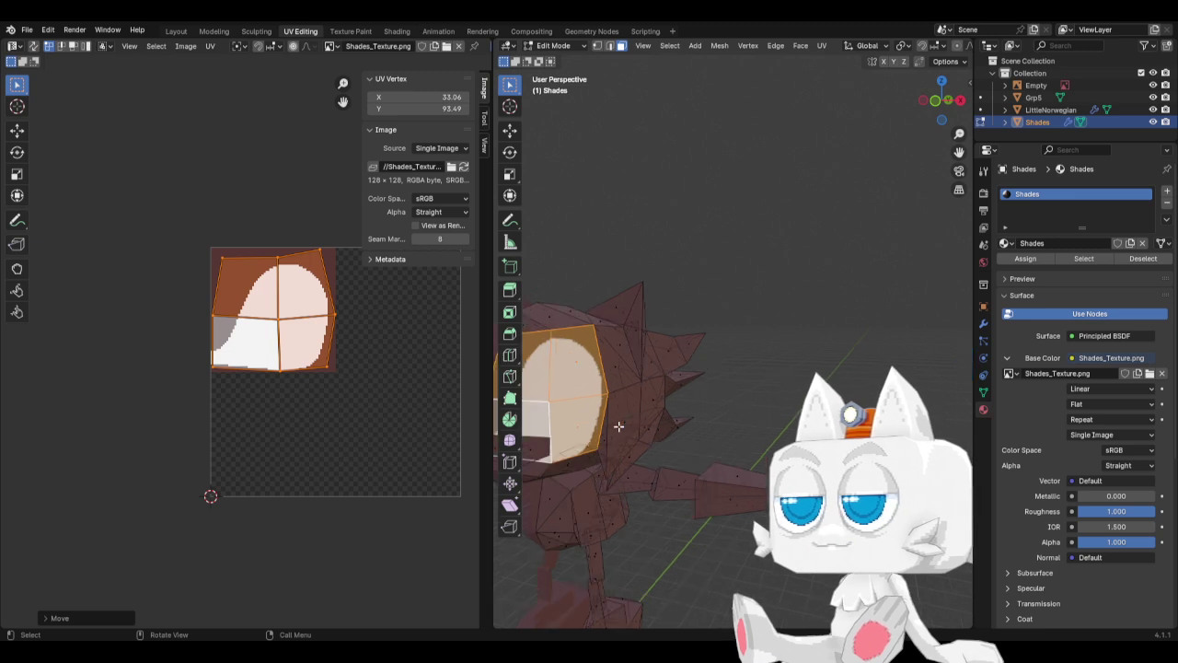
click(235, 265)
key(g)
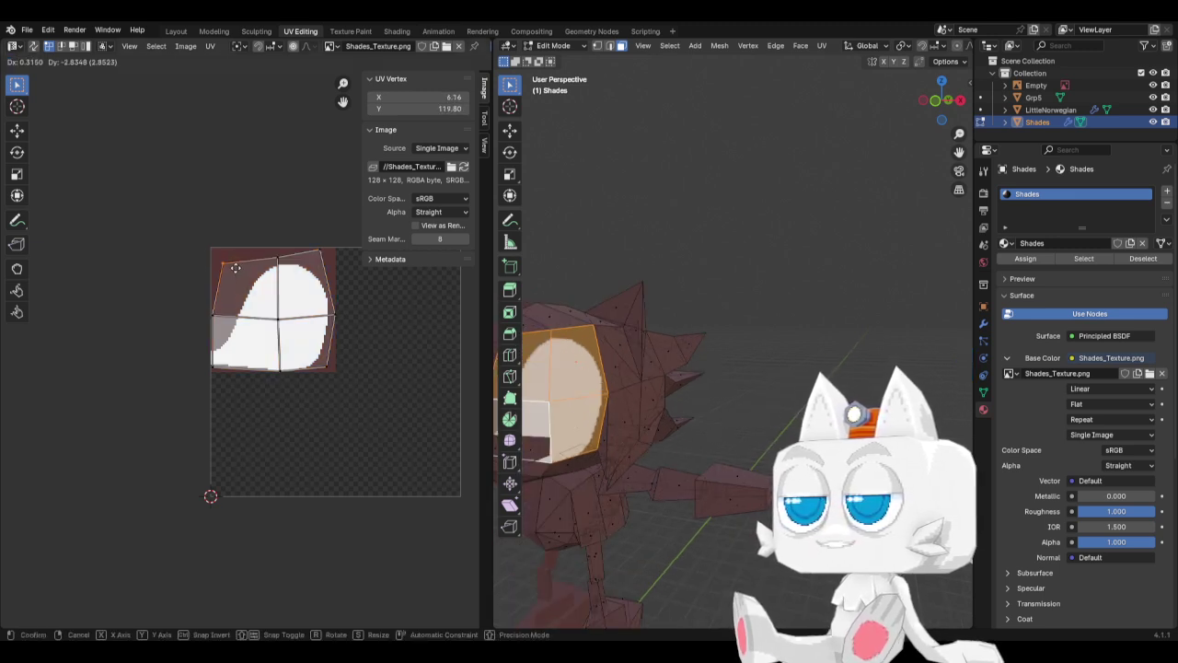
click(235, 271)
click(315, 254)
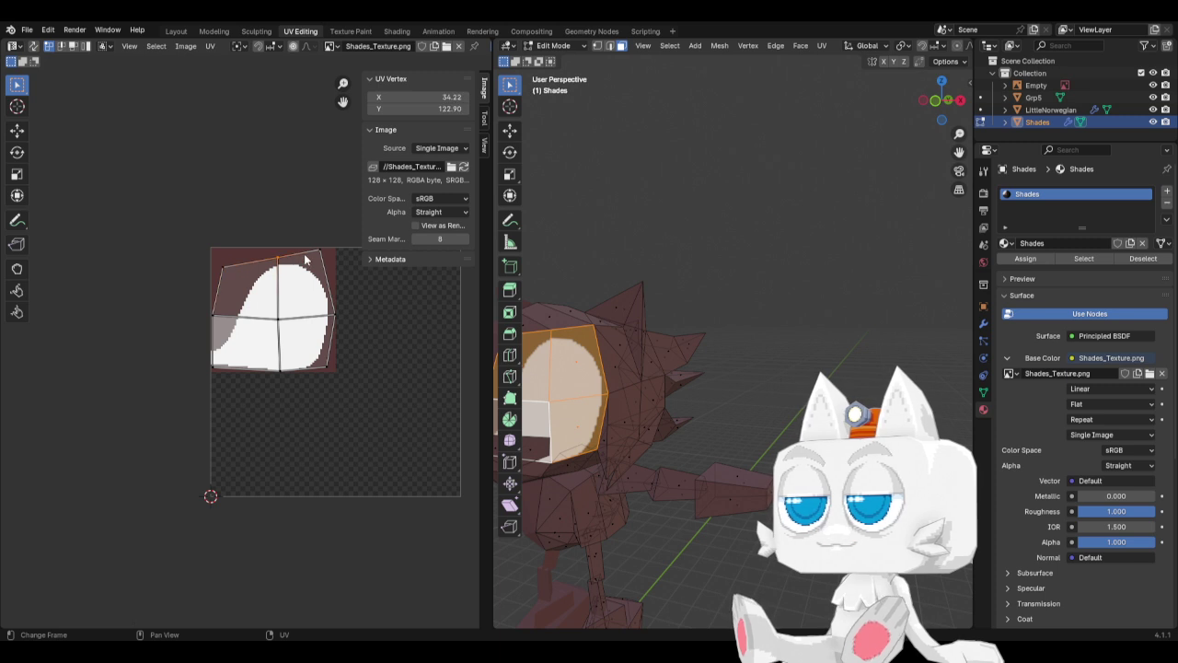
key(g)
key(y)
click(317, 258)
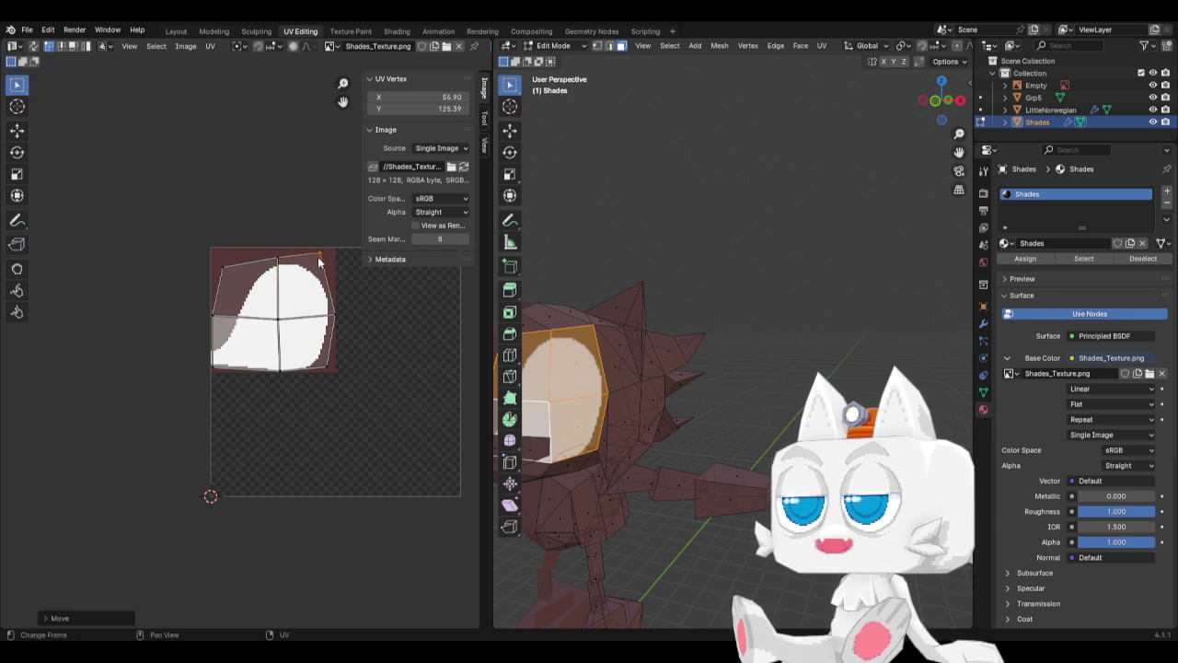
Move the top middle vertex of the eye UVs to X 38.63 and preview the eye in Object Mode.
click(279, 260)
key(g)
click(325, 266)
middle_drag(676, 405, 625, 421)
key(Tab)
scroll(691, 417, up, 5)
key(Tab)
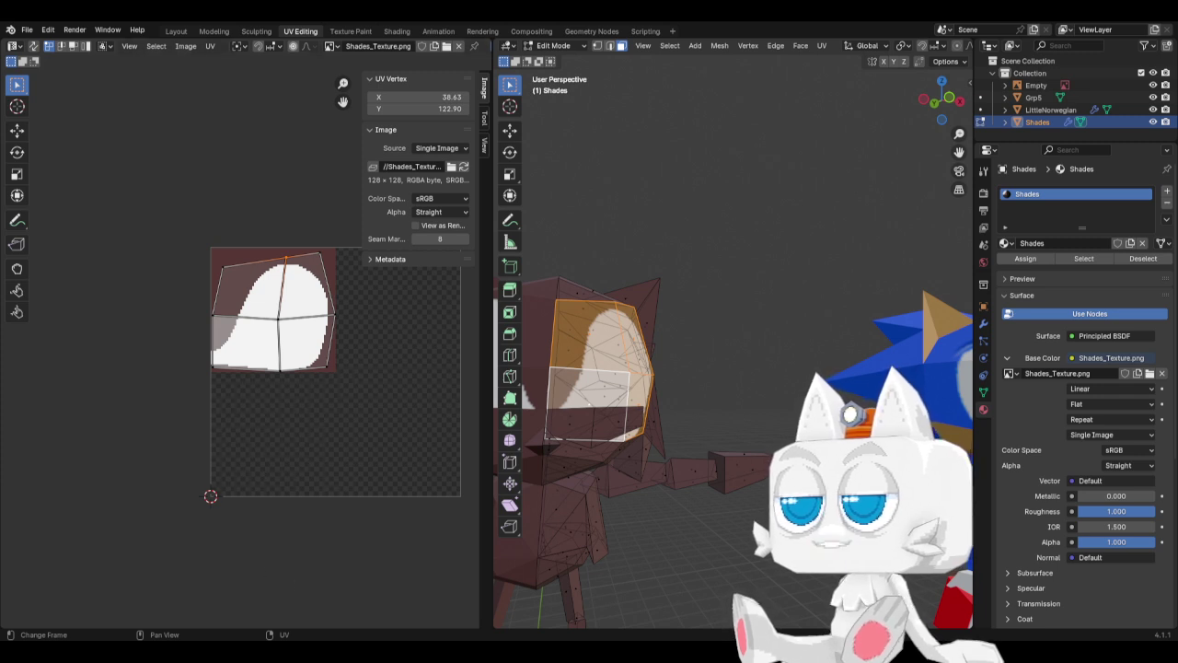
Switch to Aseprite, thicken the white eye shape's narrow inner end upward, and save Shades_Texture.
key(alt+Tab)
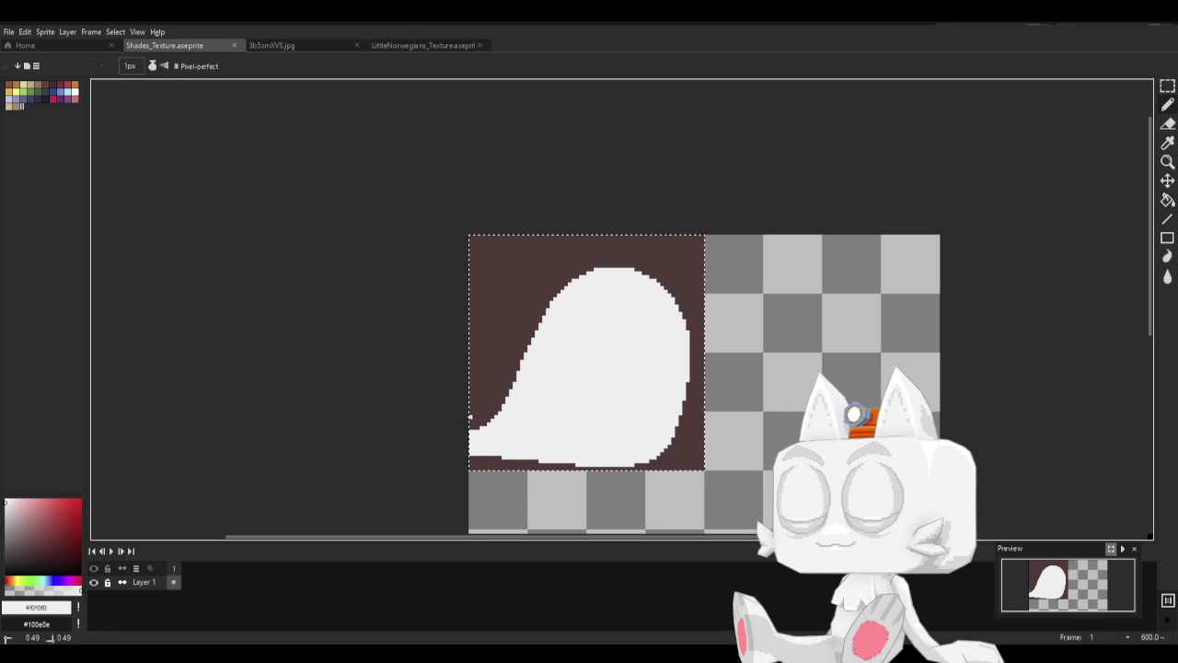
mouse_move(501, 402)
right_down()
mouse_move(471, 416)
mouse_move(508, 395)
right_up()
key(ctrl+z)
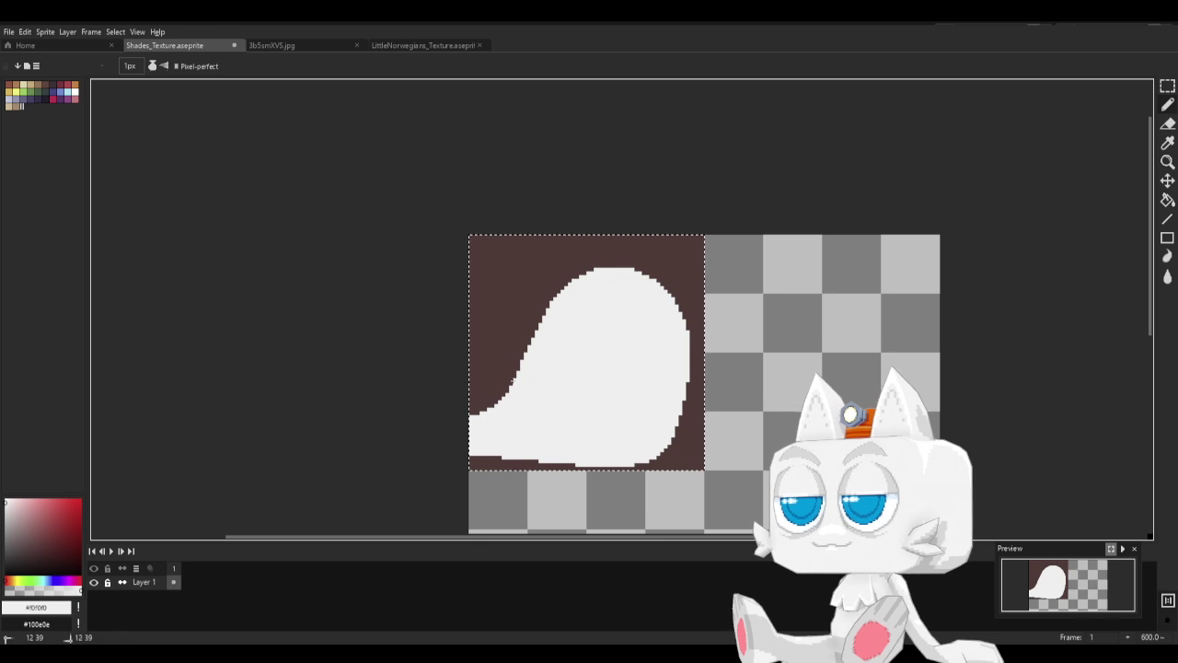
key(b)
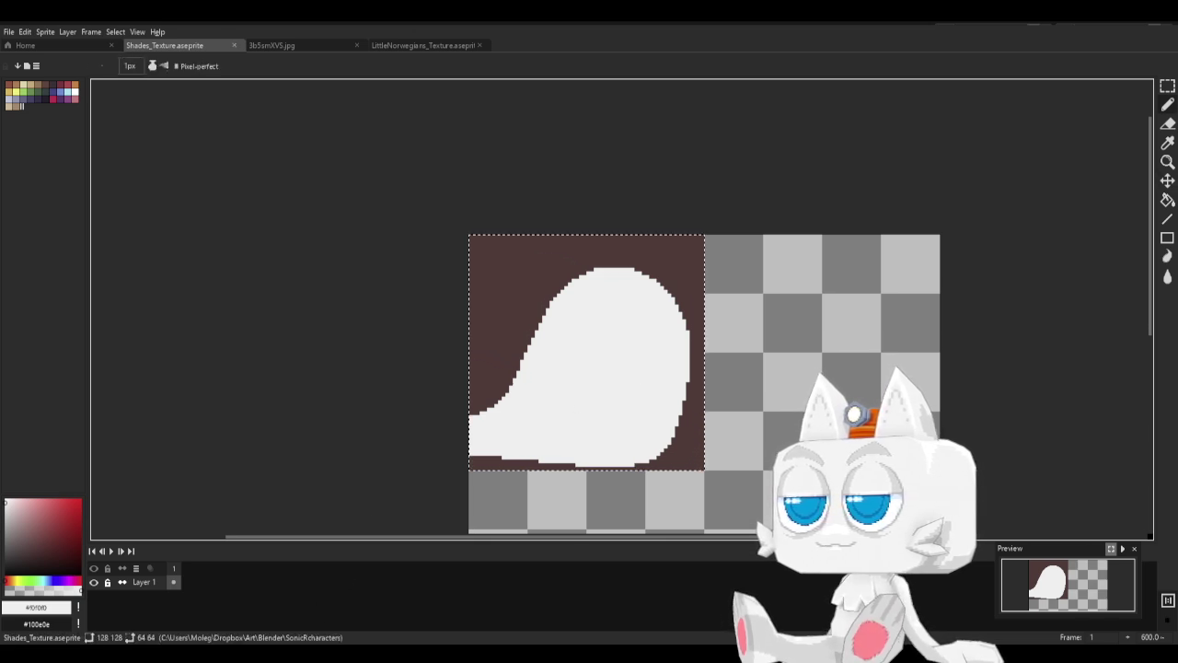
Switch to Blender, reload Shades_Texture.png in the UV editor and check the eyes on the model.
key(alt+Tab)
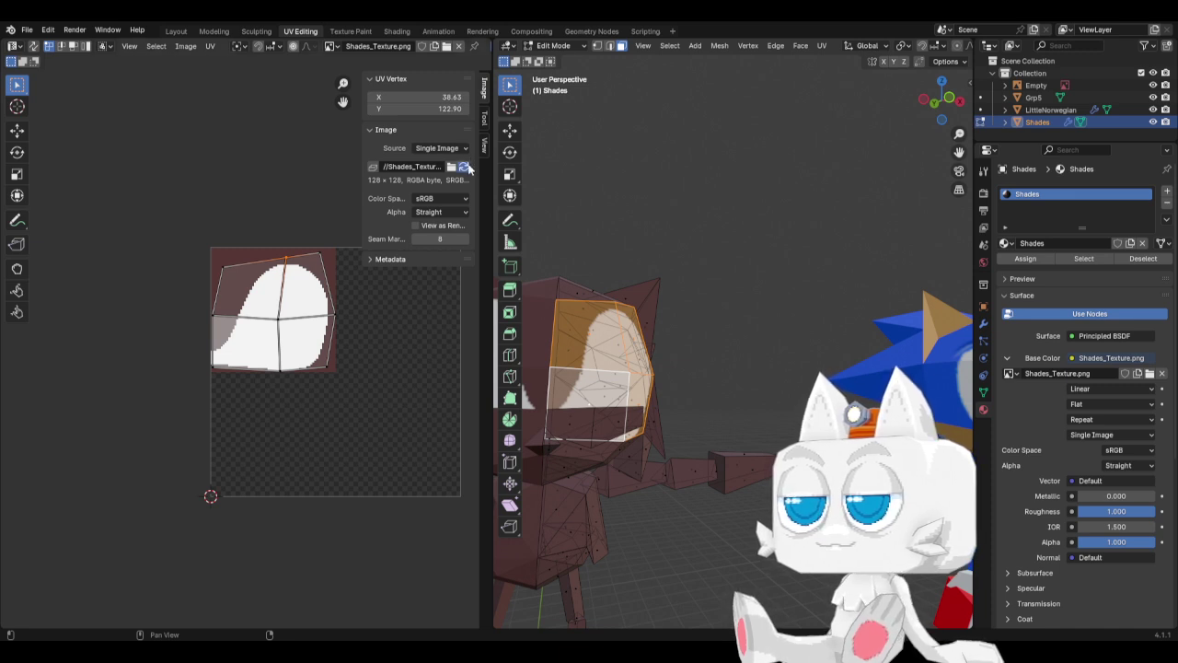
scroll(660, 345, down, 3)
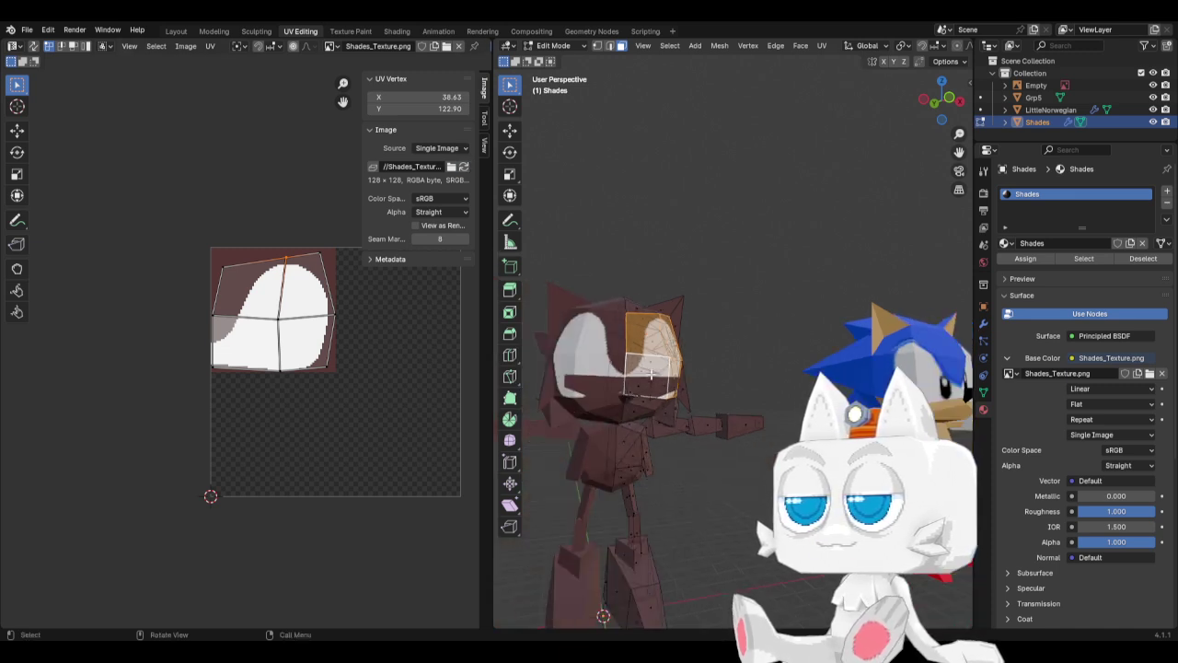
key(Tab)
key(Tab)
middle_drag(661, 391, 608, 396)
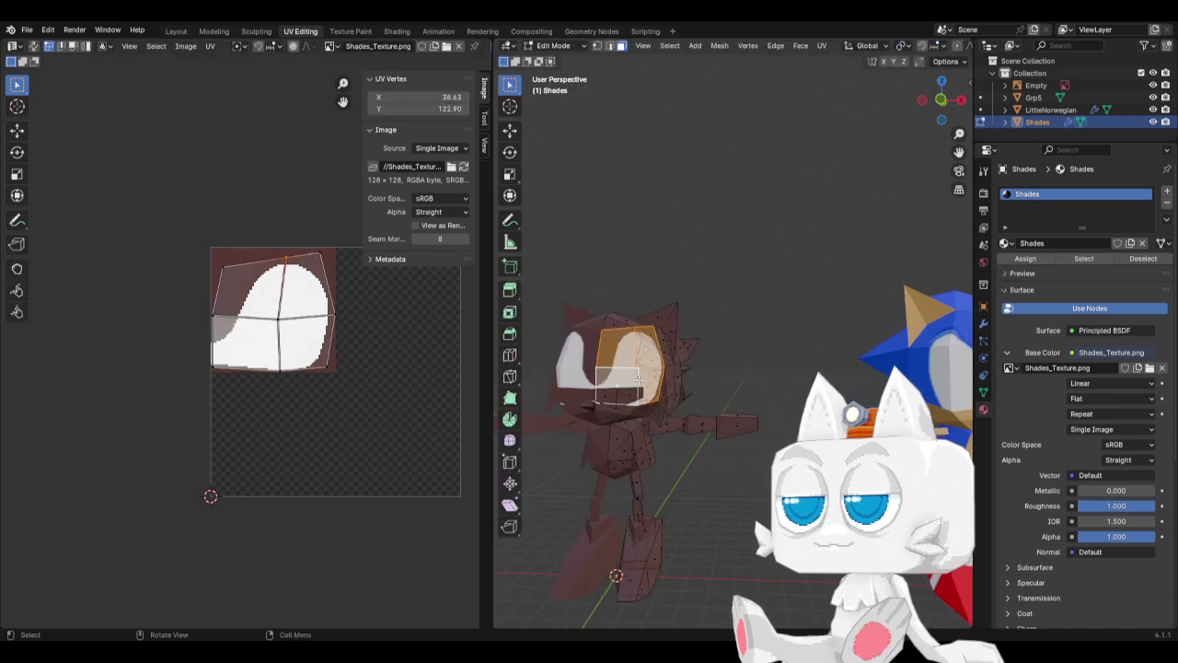
Shift the eye UVs' centre vertex toward positive X, lower the inner-edge middle vertex to Y 91.18, and return to Object Mode.
key(g)
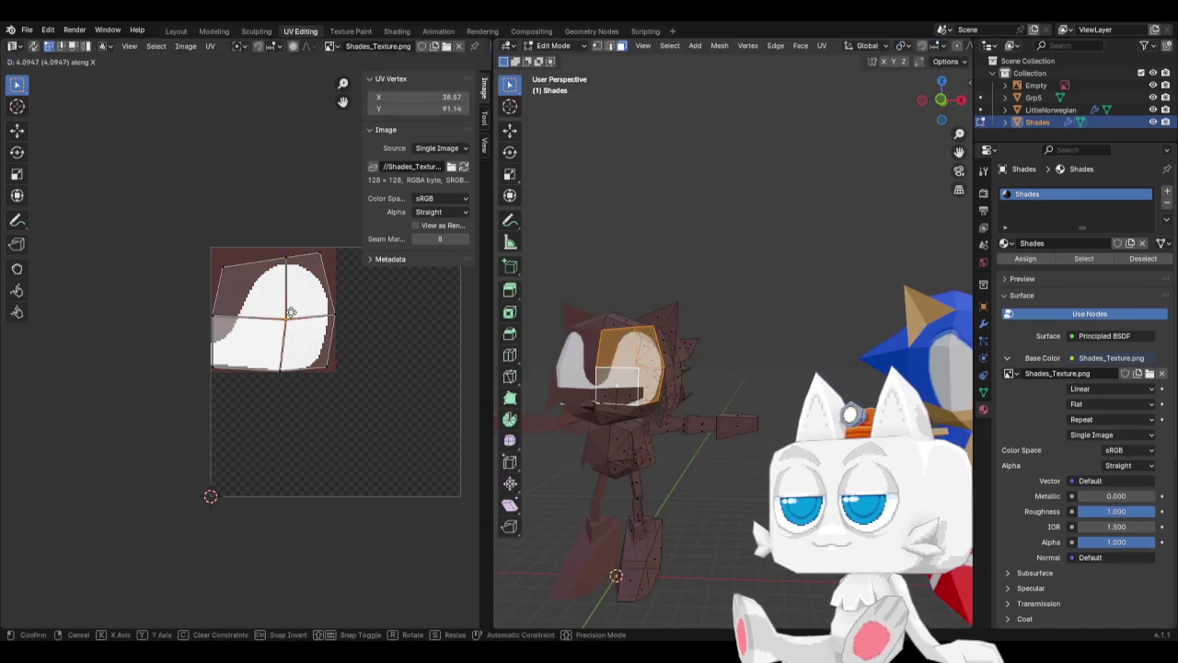
click(294, 318)
click(219, 342)
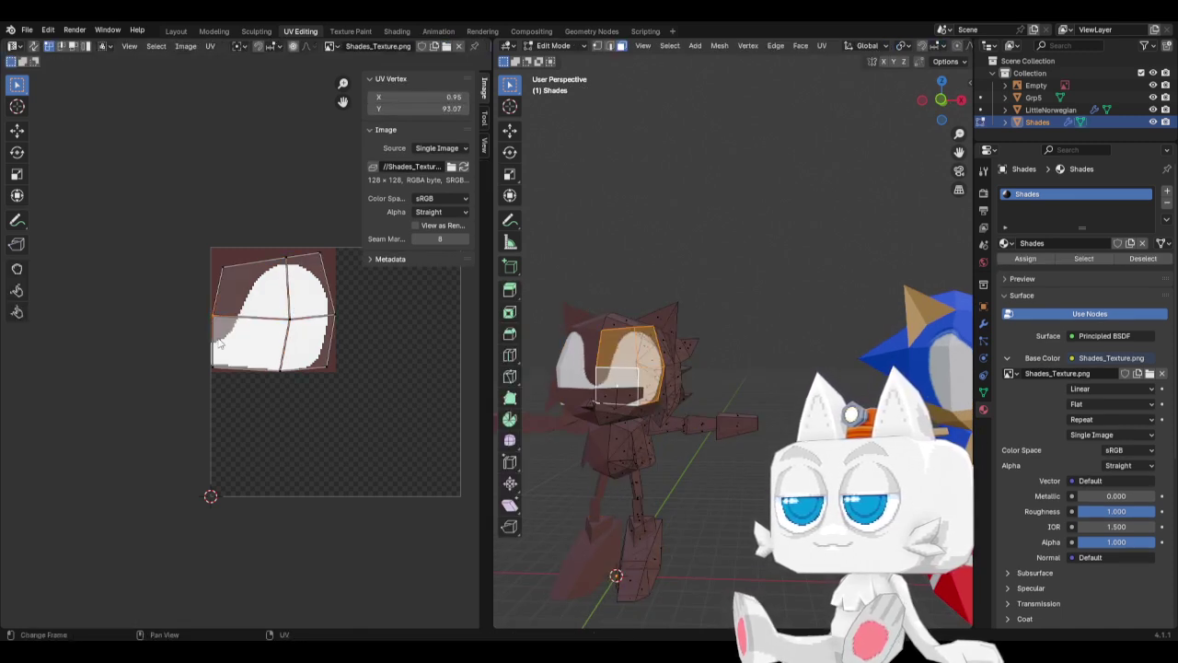
key(g)
key(x)
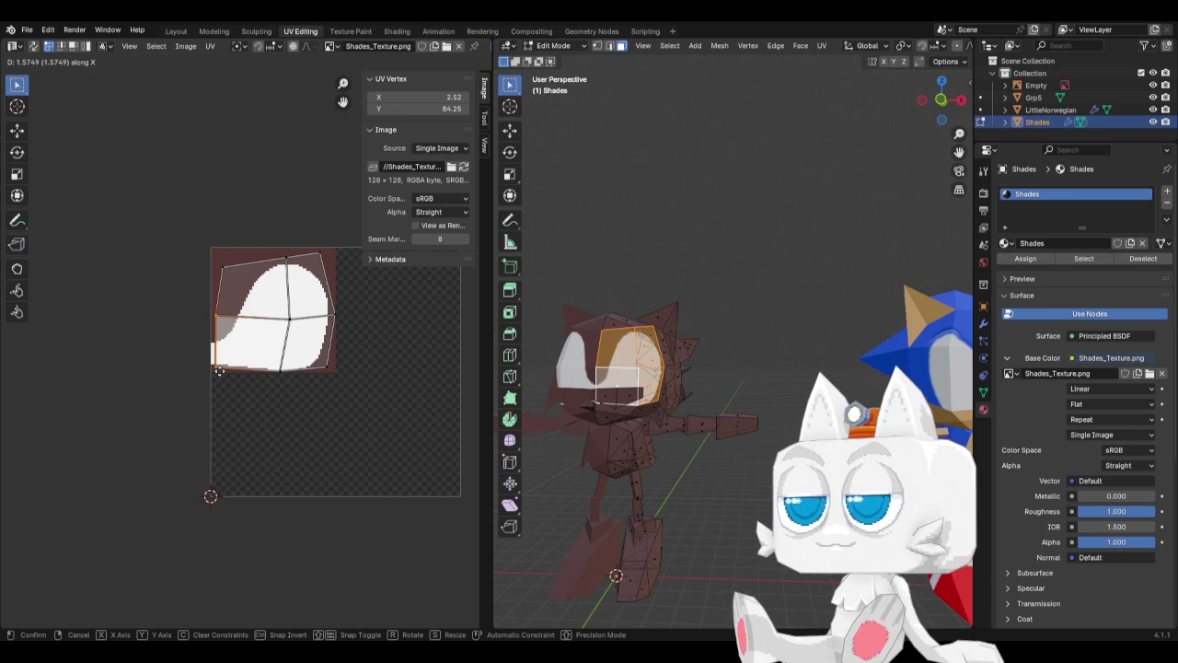
right_click(219, 370)
key(g)
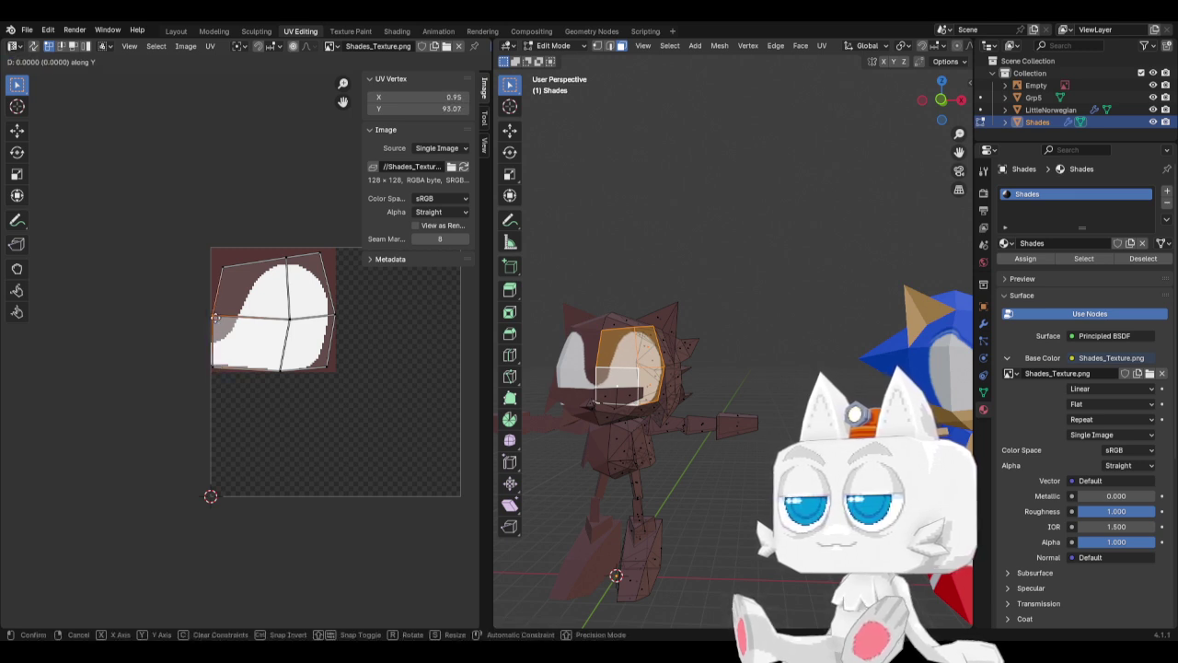
click(218, 327)
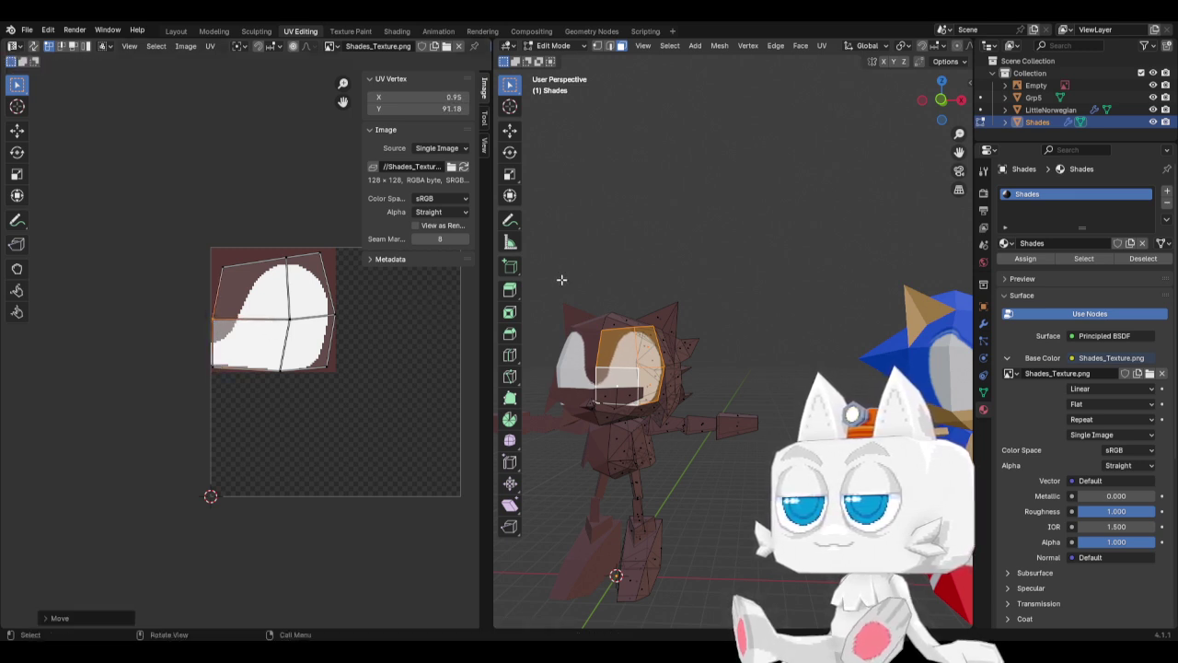
key(Tab)
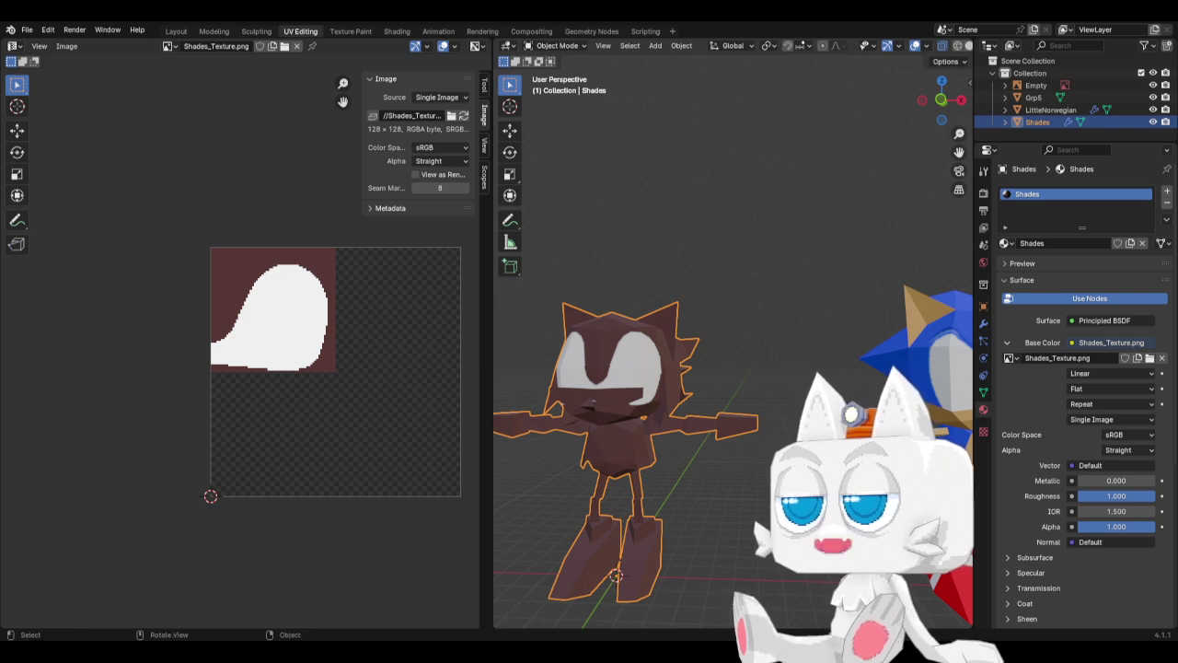
Inspect the textured Shades model's head, eyes and overall proportions from the front and from behind.
key(KP_1)
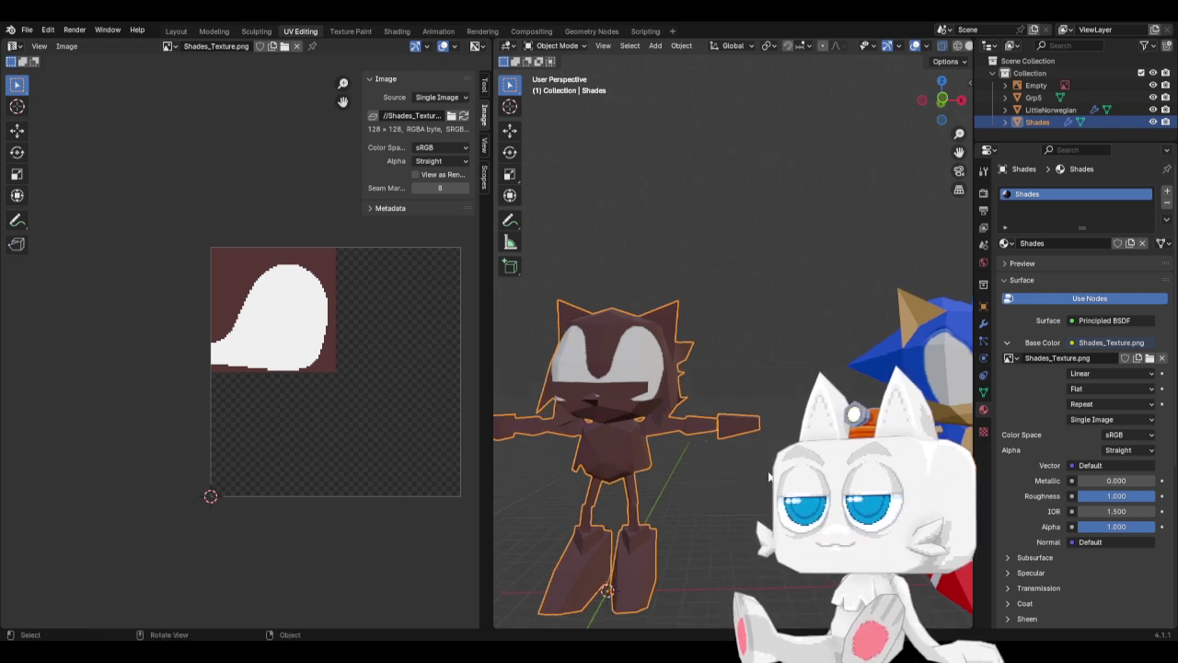
shift+middle_drag(700, 468, 787, 420)
scroll(787, 446, up, 1)
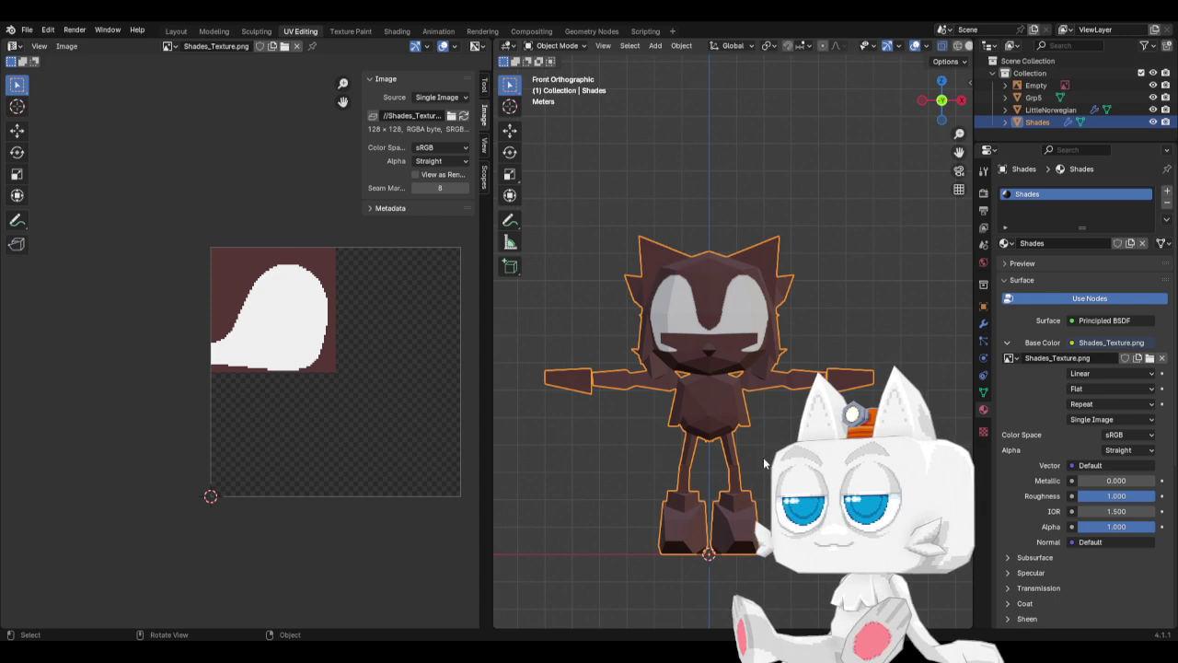
middle_drag(763, 458, 589, 400)
key(Tab)
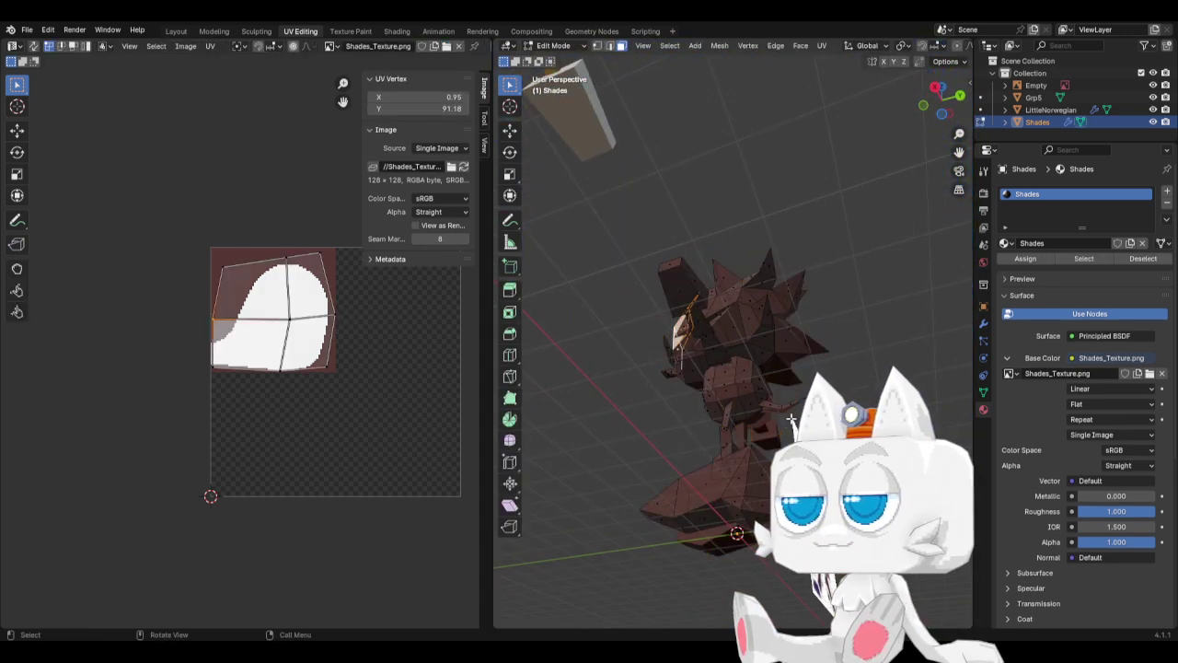
click(609, 45)
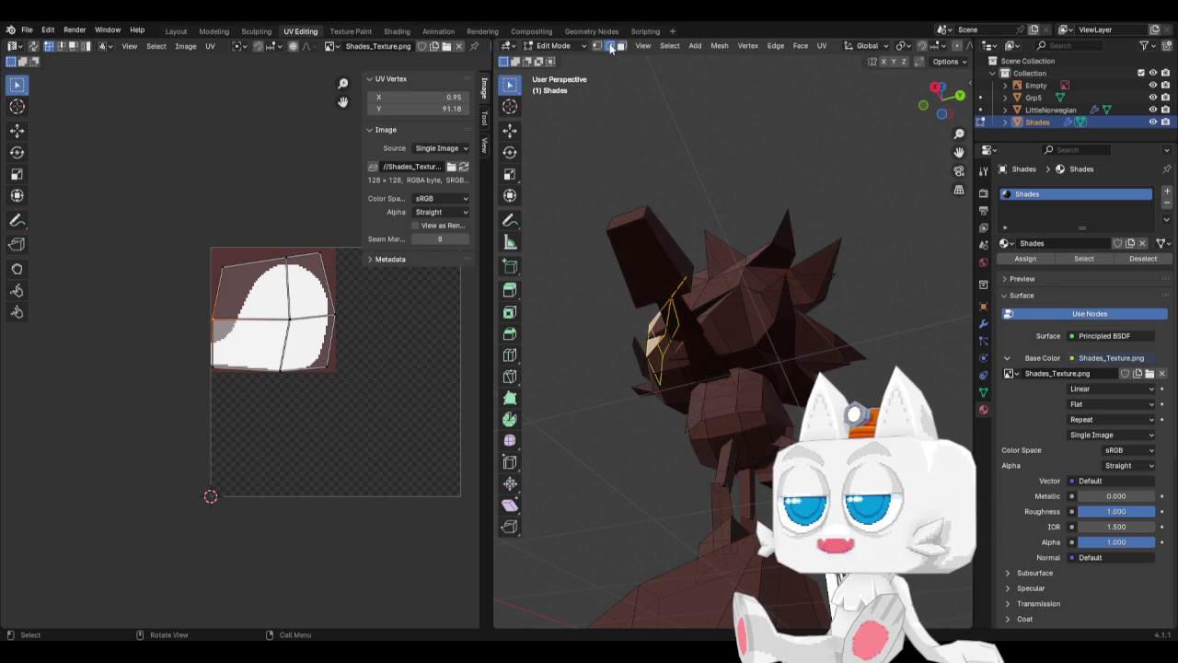
key(alt+a)
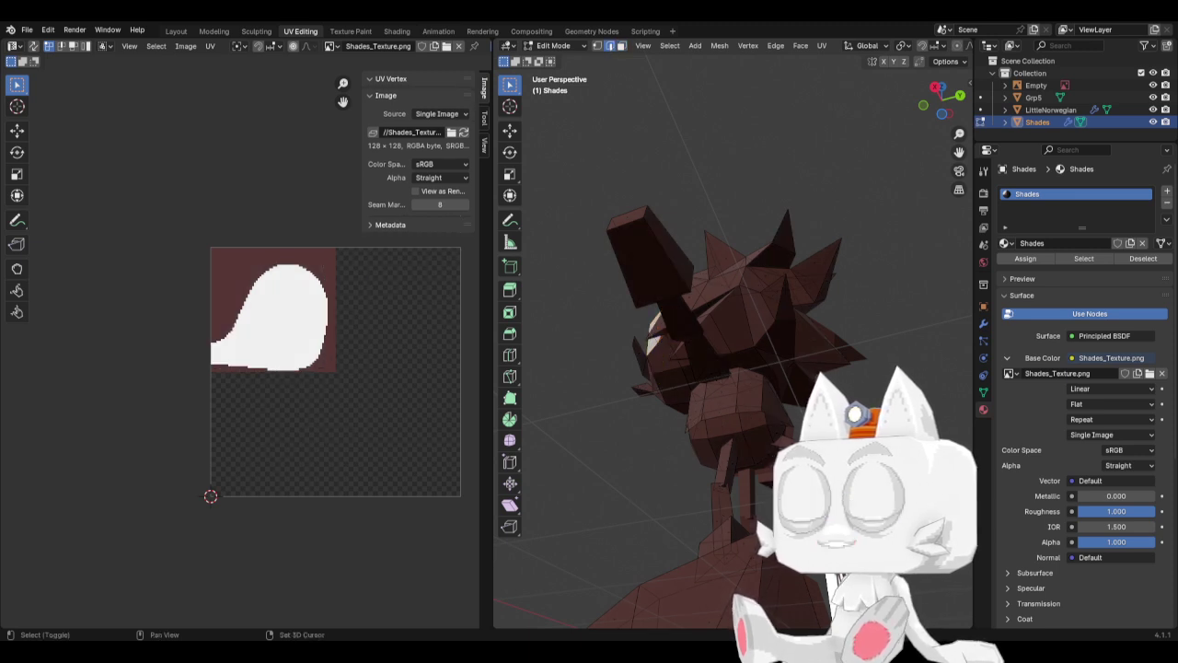
shift+click(776, 445)
shift+click(776, 445)
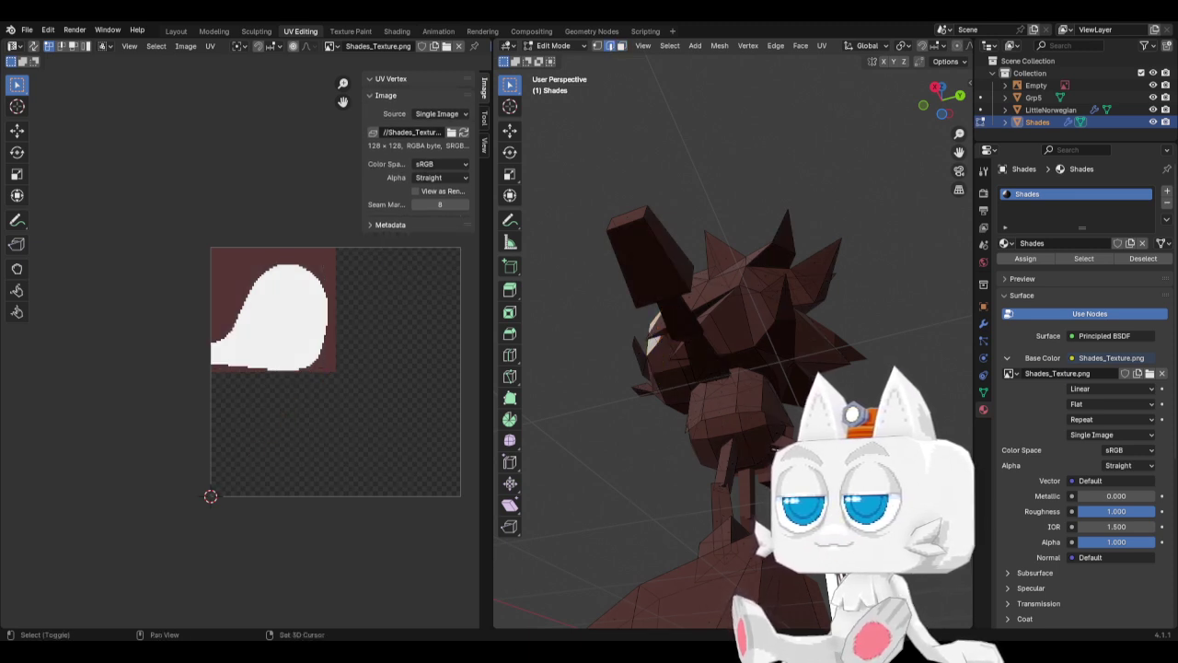
click(775, 445)
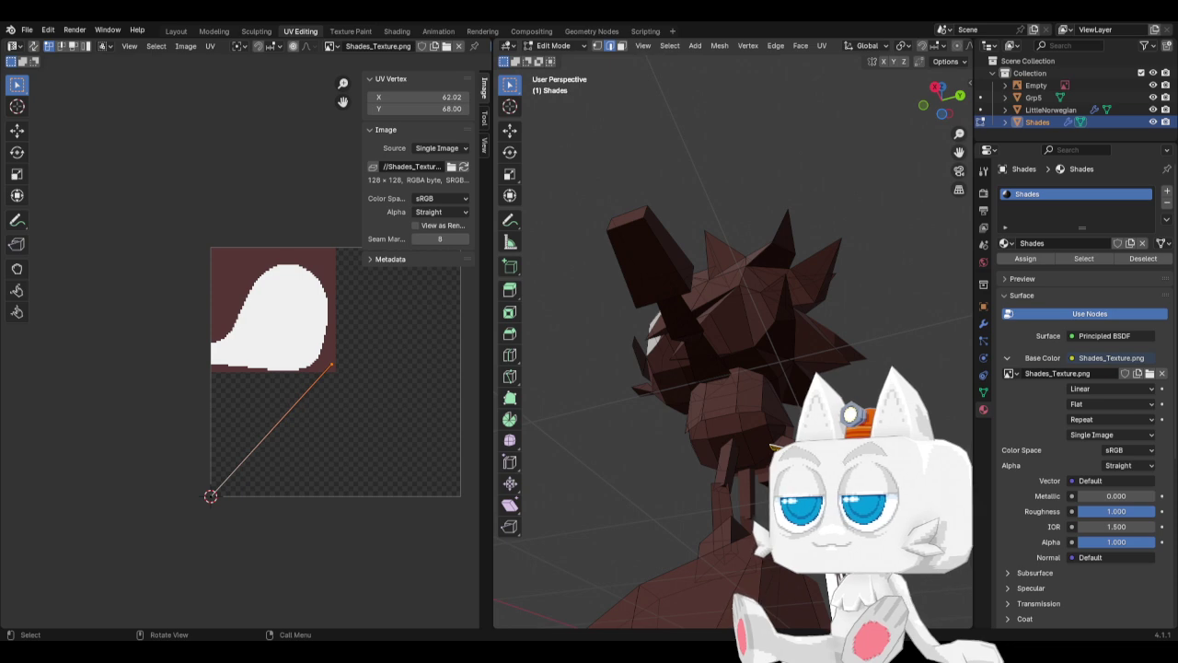
key(KP_1)
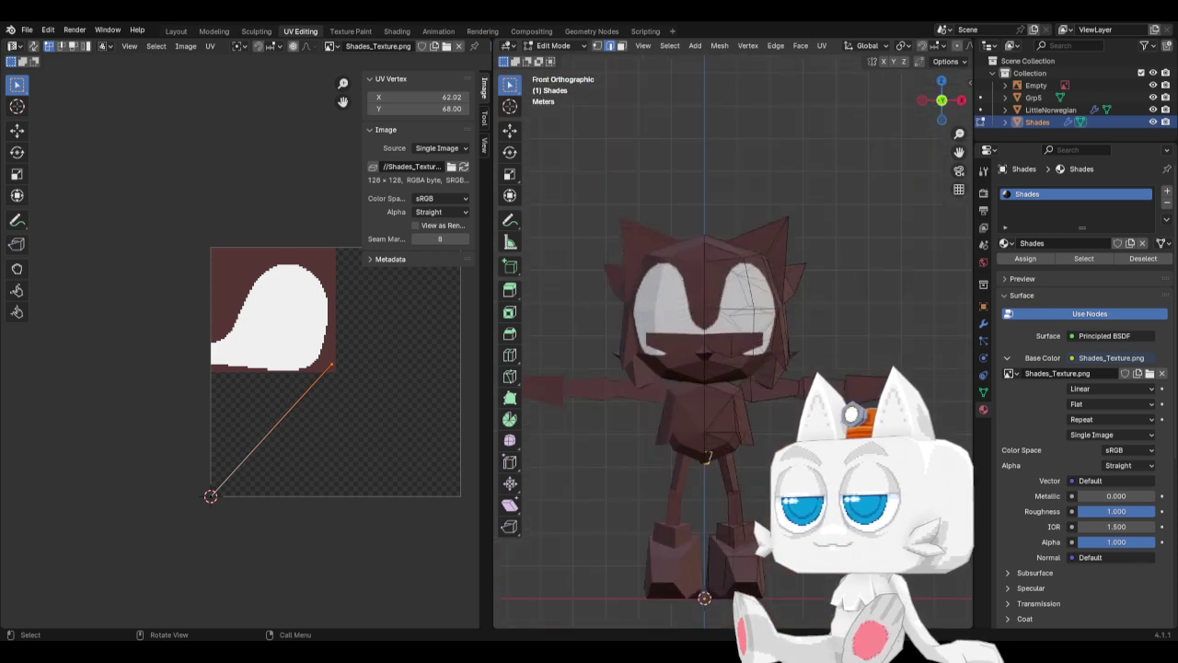
key(Tab)
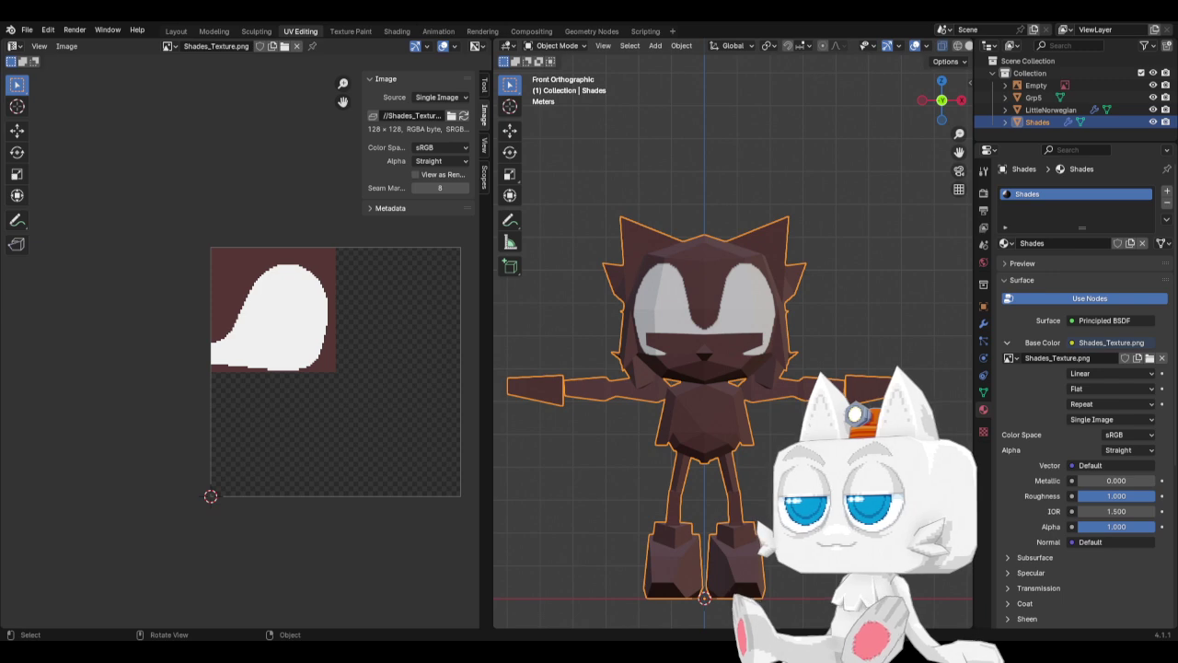
mouse_move(709, 386)
middle_down()
mouse_move(720, 389)
mouse_move(606, 393)
mouse_move(724, 385)
middle_up()
key(KP_1)
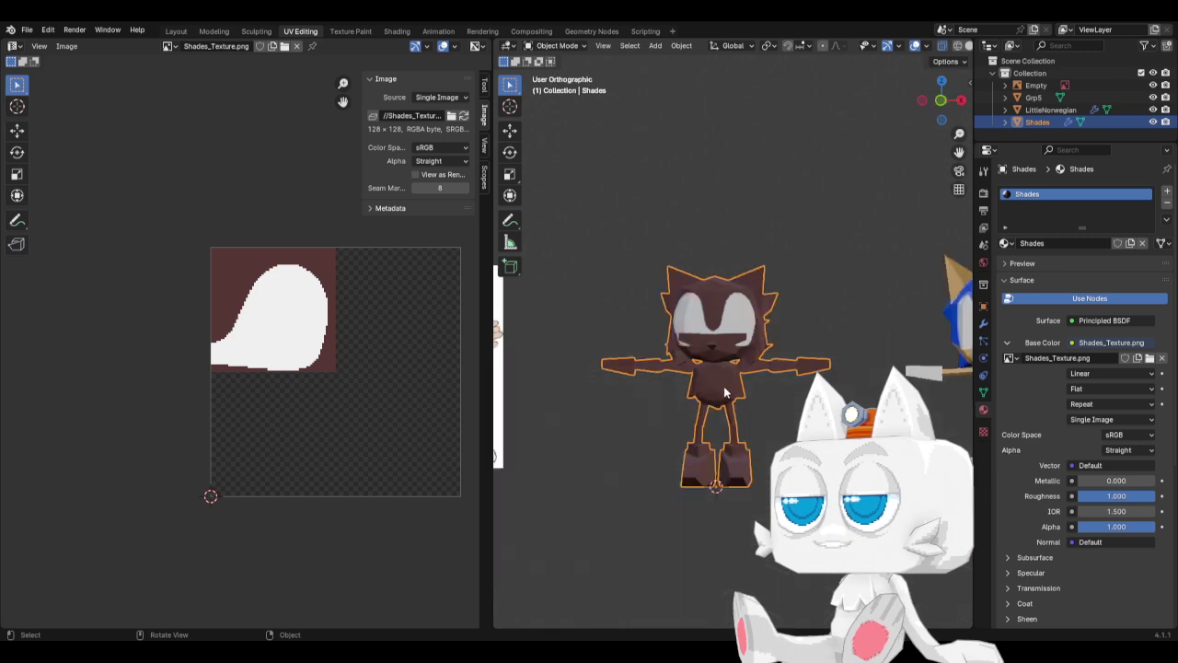
scroll(719, 277, up, 1)
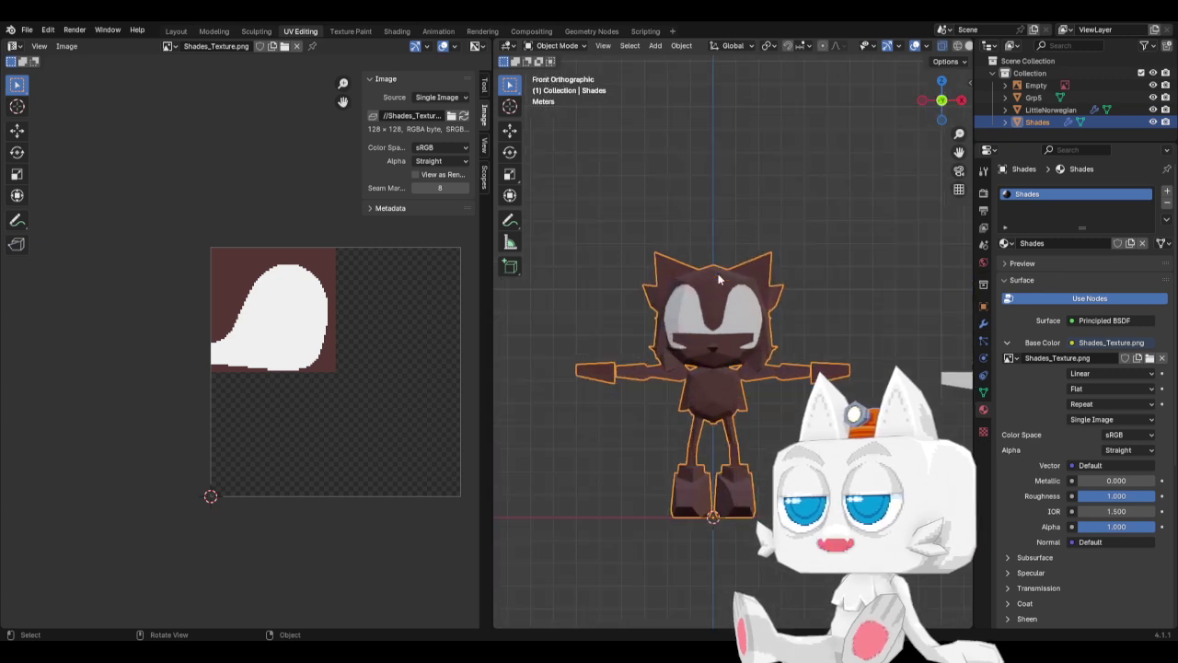
Move the ear's tip vertex -0.10758 m in X and 0.21517 m in Z, return to Object Mode, and save the file.
key(Tab)
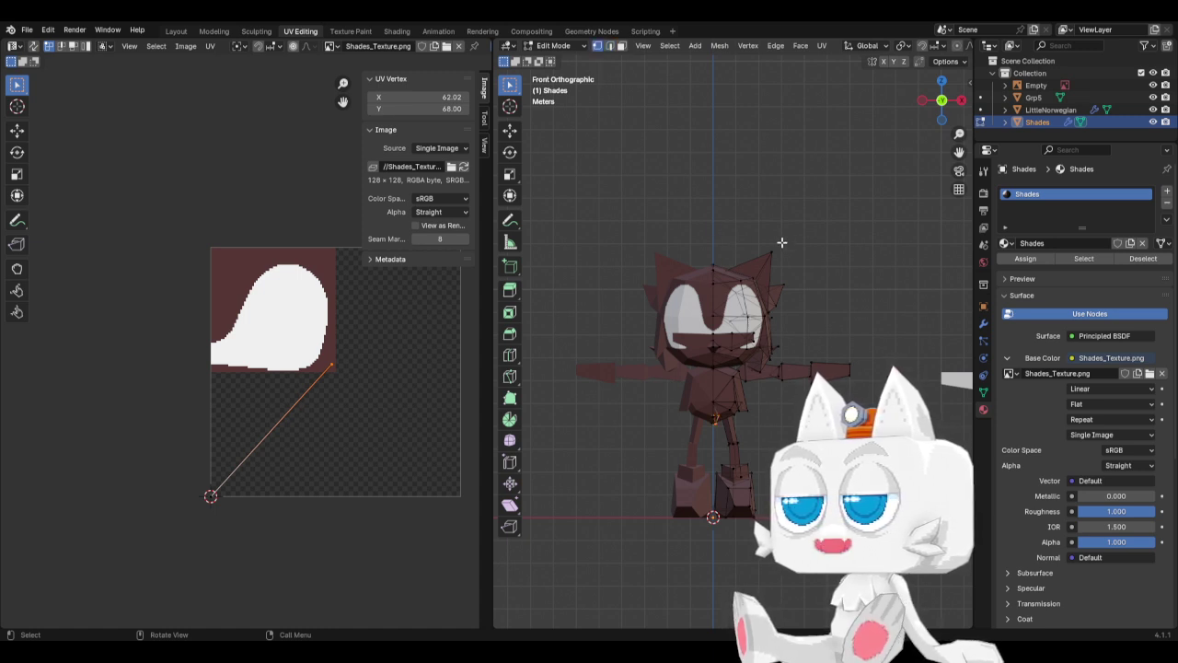
click(773, 246)
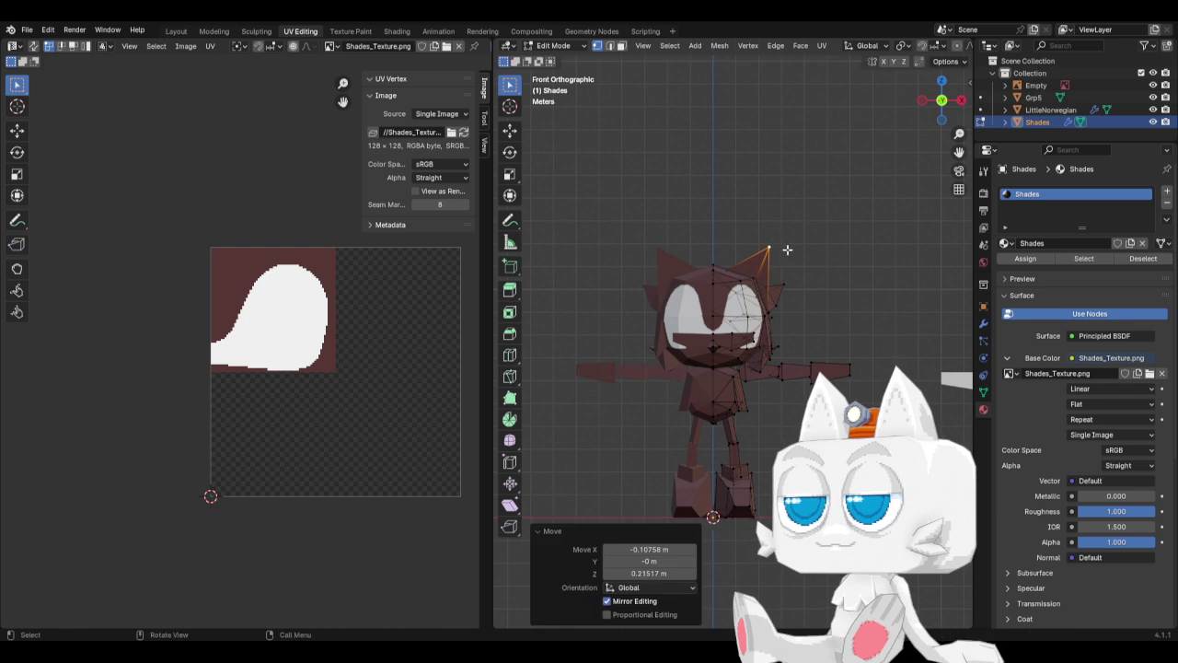
key(Tab)
scroll(805, 352, down, 3)
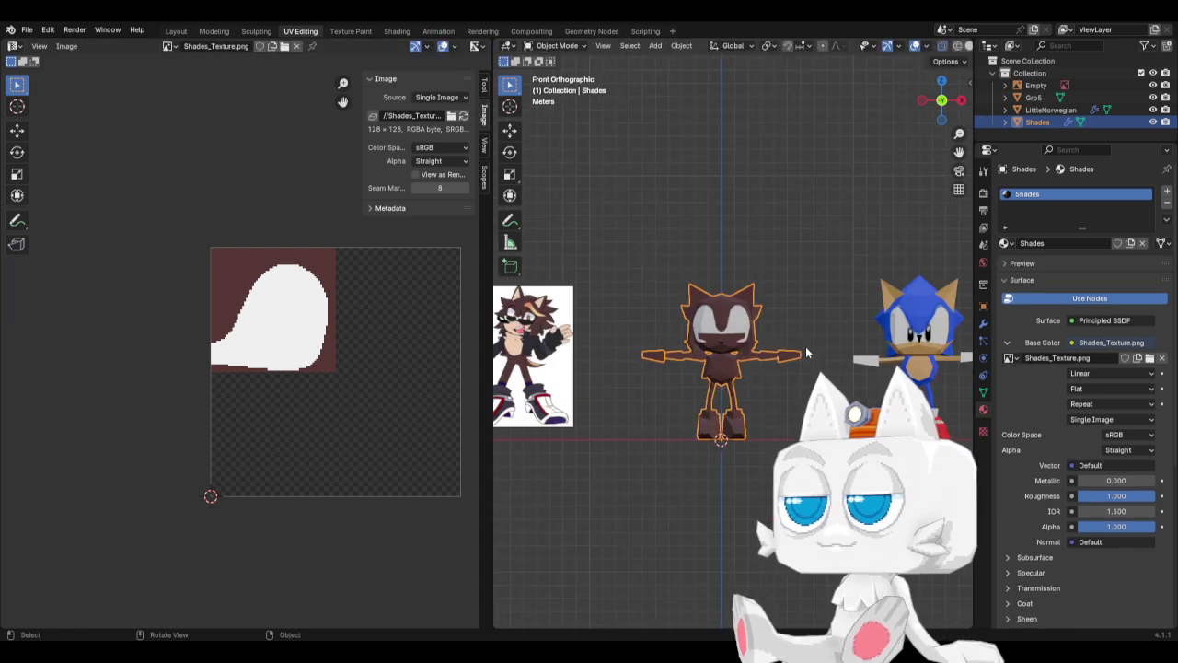
key(ctrl+s)
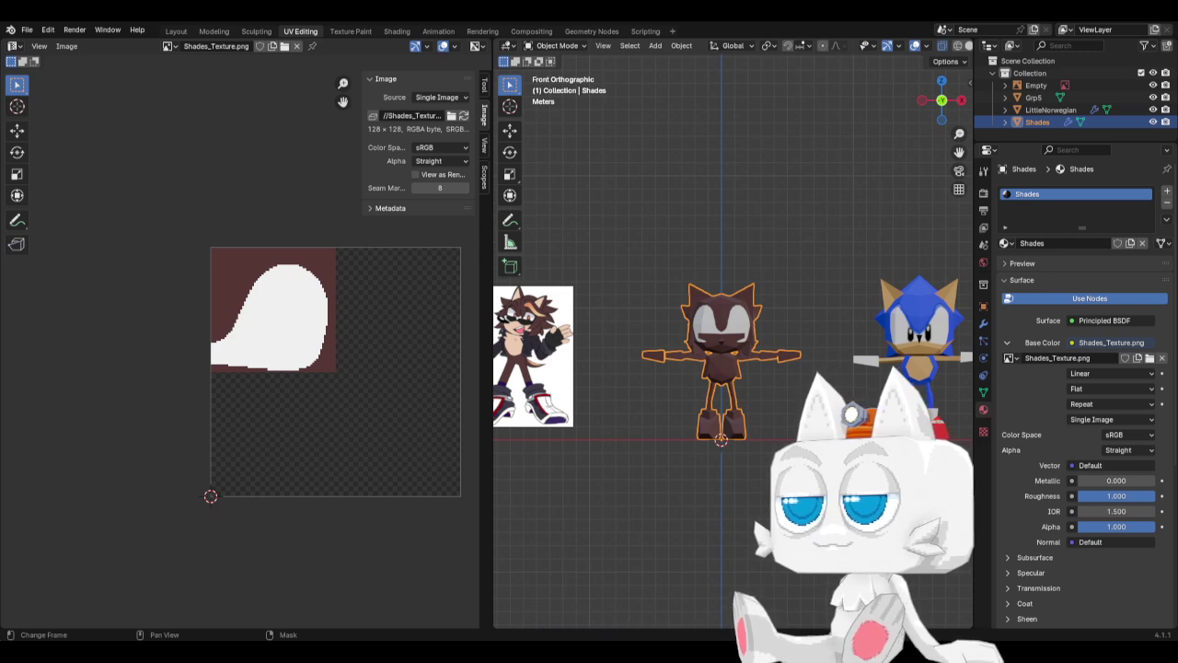
Switch to Aseprite, show the character reference 3b5smXVS.jpg, sample the iris colour #af4616 and return to the Pencil tool.
key(alt+Tab)
click(292, 47)
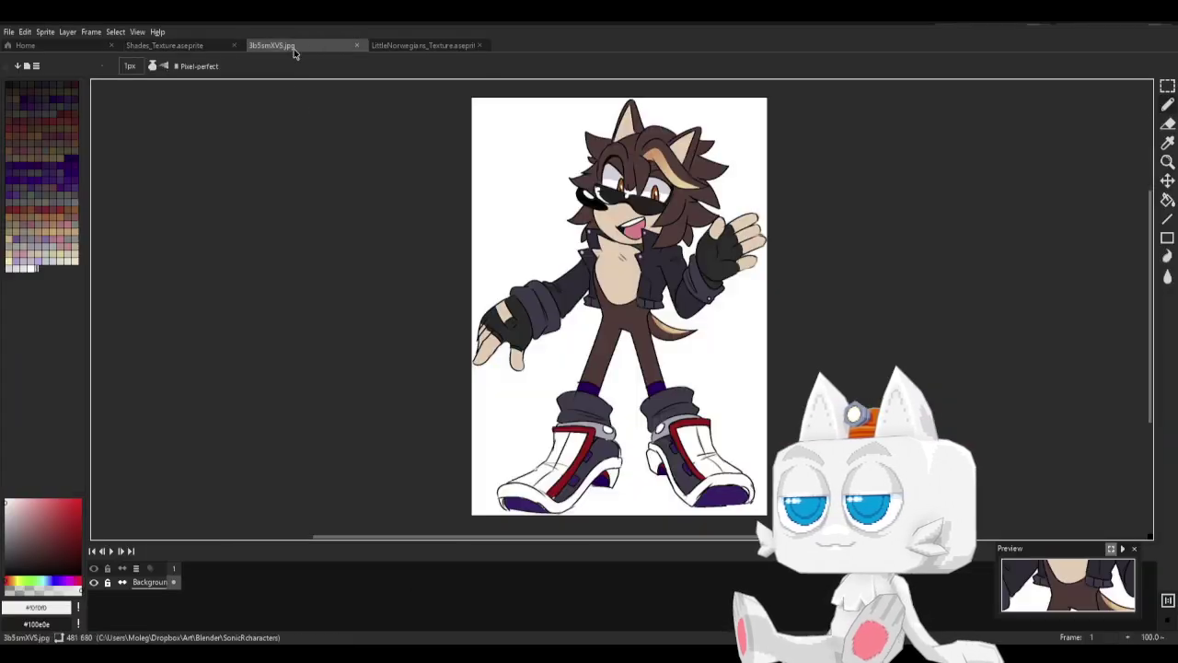
key(i)
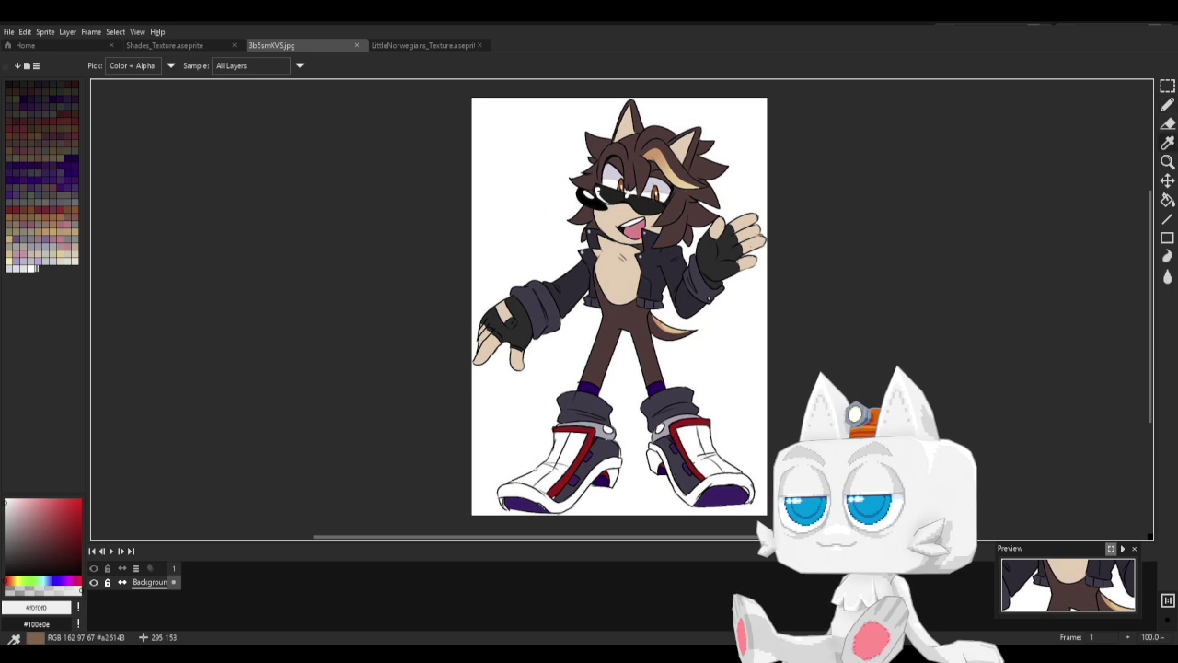
click(648, 185)
key(b)
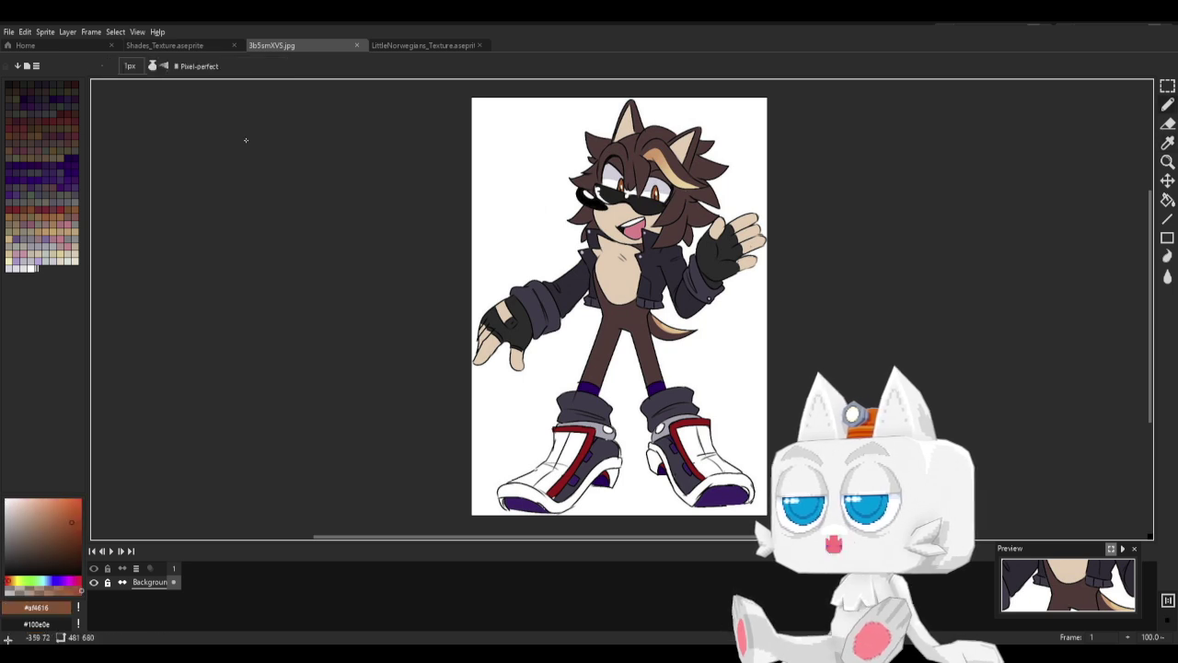
Try an #af4616 iris ellipse at the inner end of the white eye in Shades_Texture, and undo it.
click(175, 47)
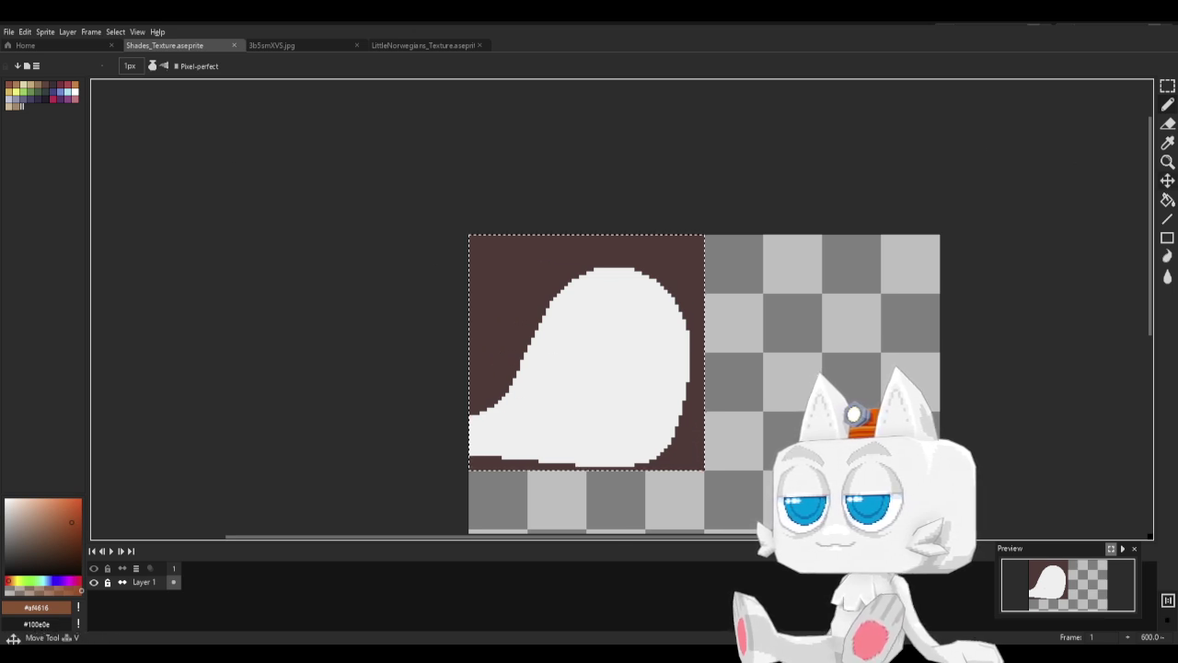
click(1167, 238)
click(1132, 240)
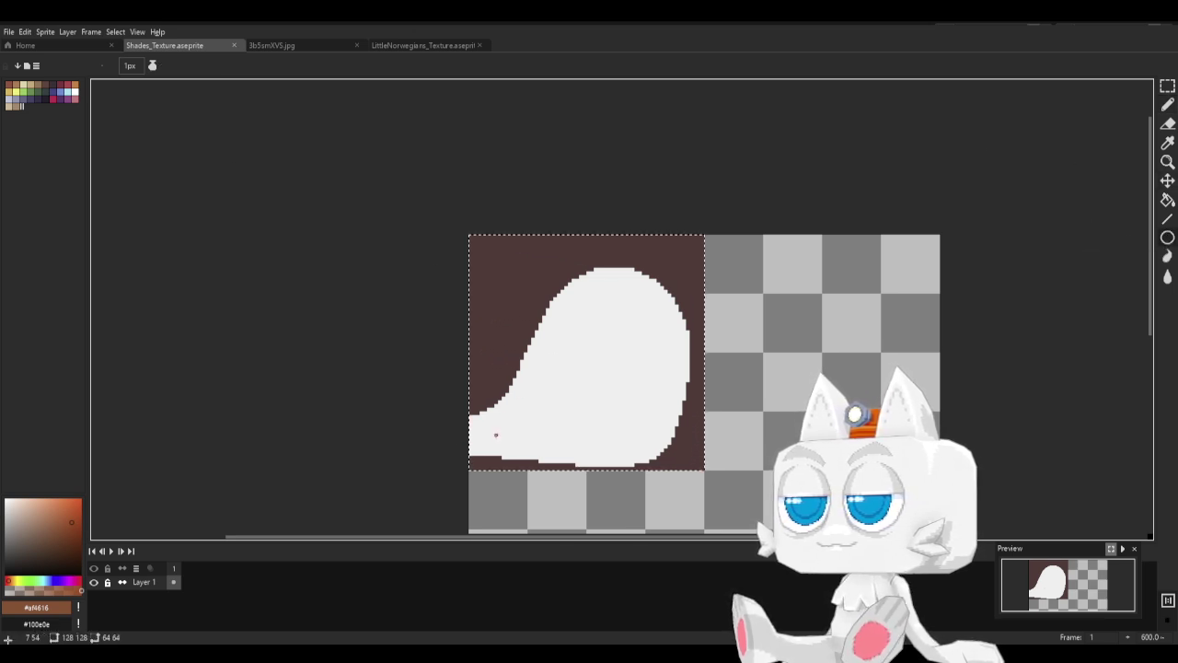
drag(498, 378, 500, 385)
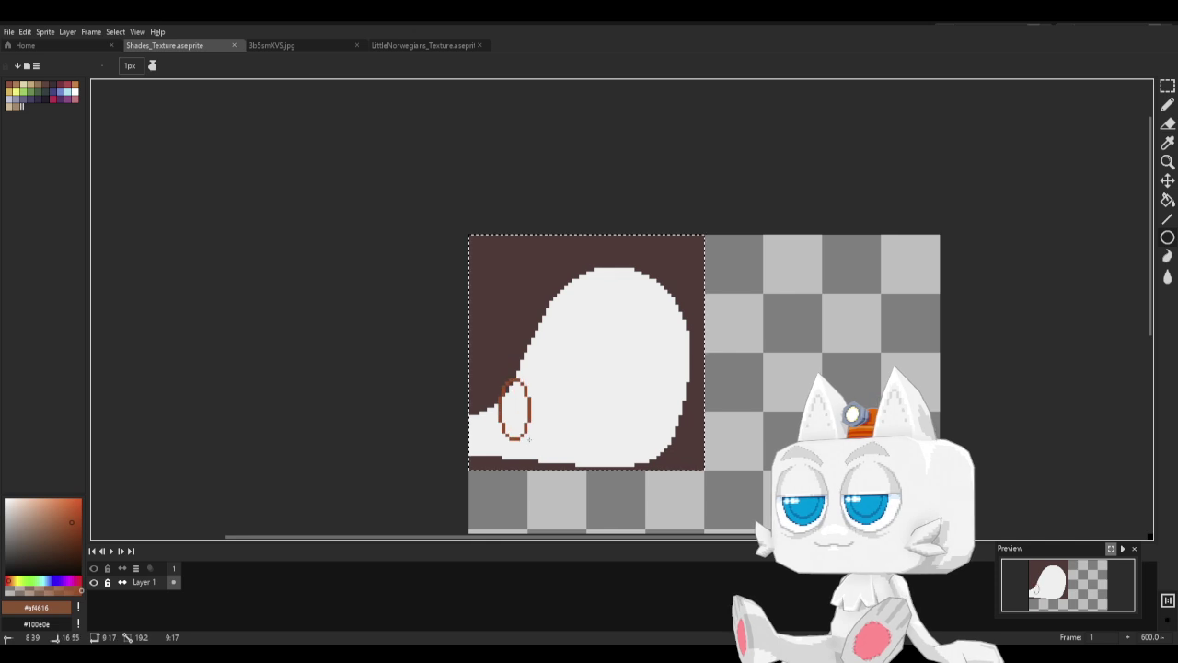
mouse_move(530, 440)
mouse_down()
mouse_move(536, 451)
mouse_move(543, 439)
mouse_up()
key(ctrl+z)
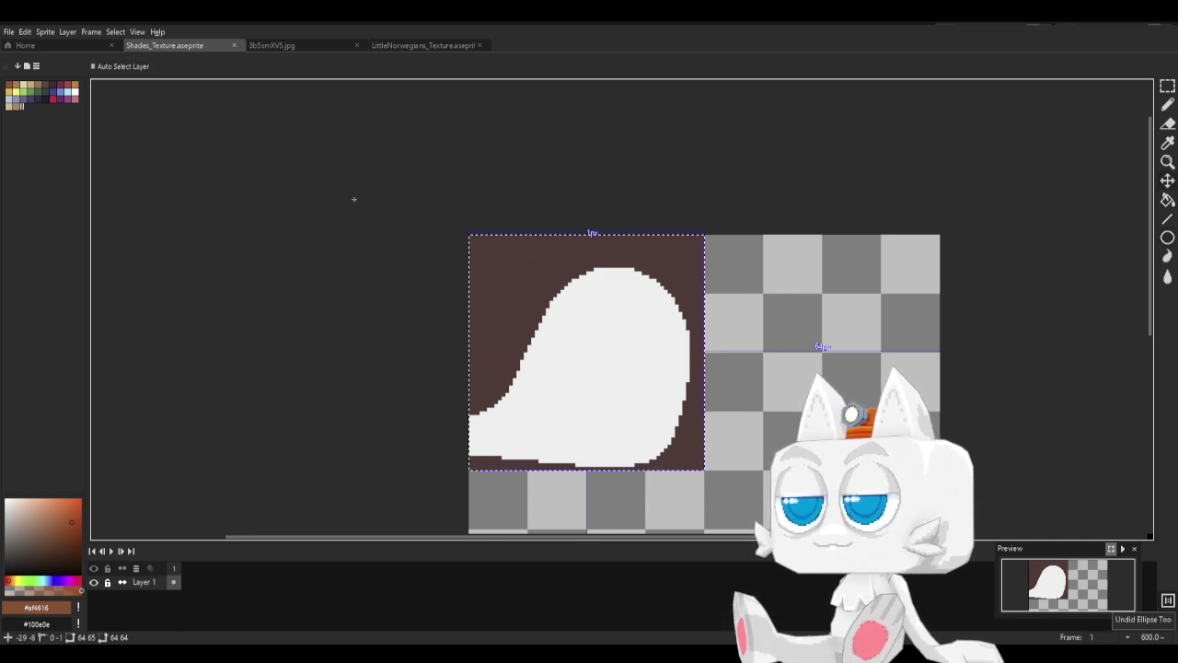
Try to select the pupil by colour in LittleNorwegians_Texture with the Magic Wand, and undo the selection.
click(414, 46)
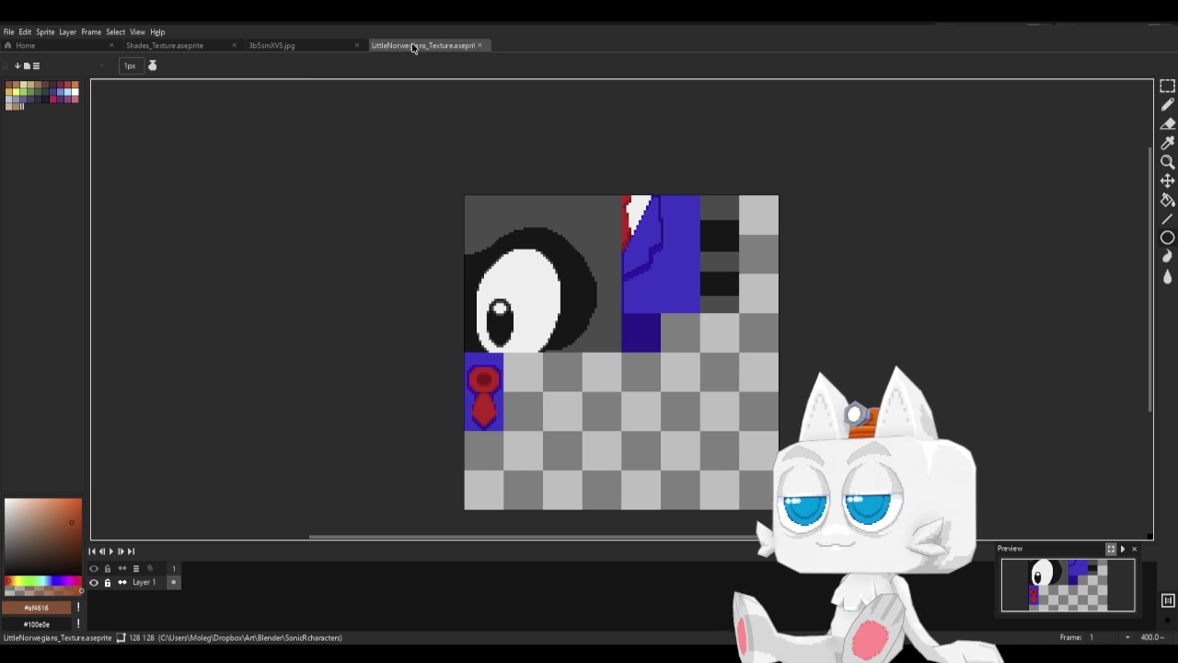
key(w)
click(506, 337)
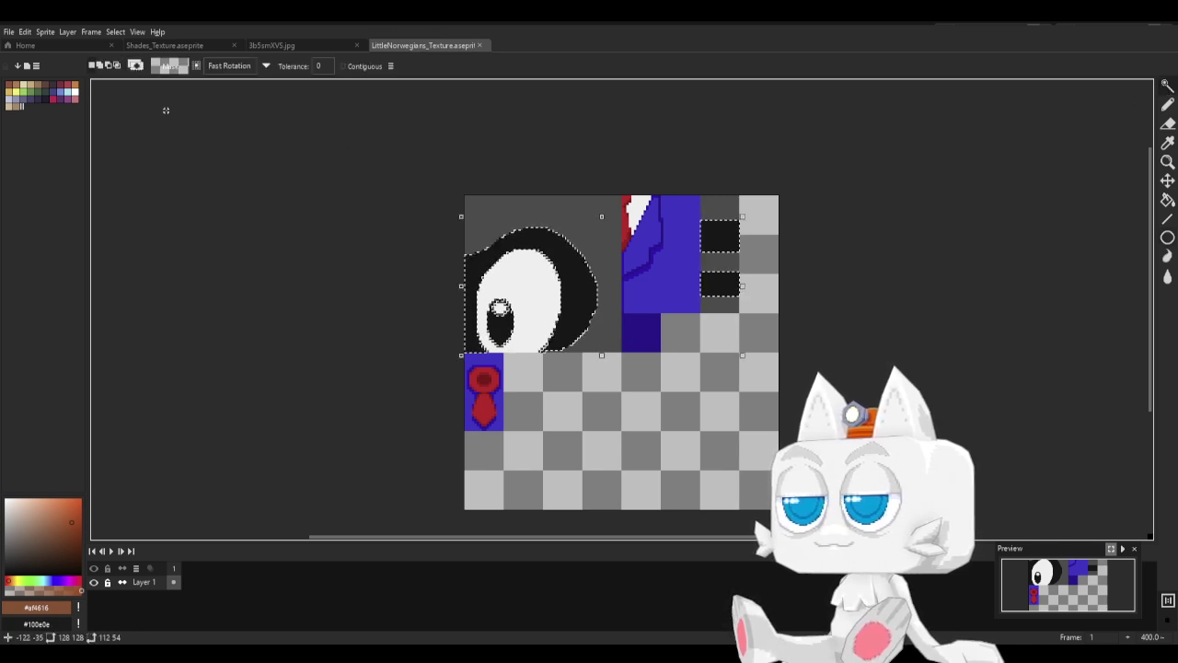
click(1129, 92)
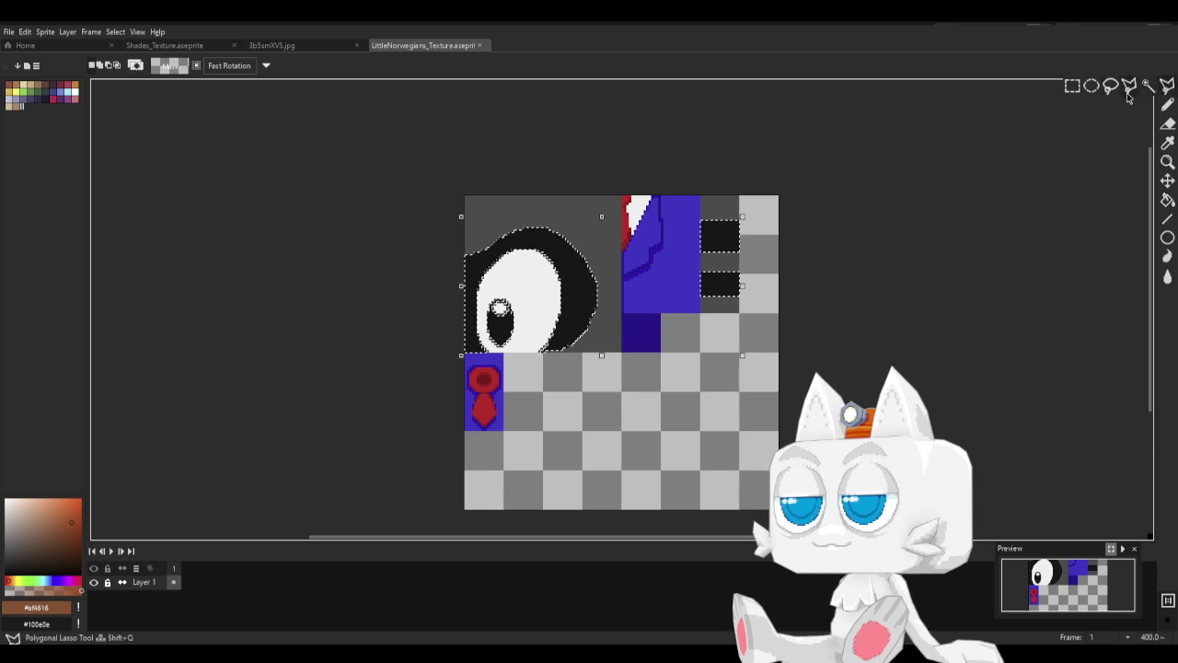
key(ctrl+z)
key(ctrl+z)
key(ctrl+z)
key(ctrl+z)
key(ctrl+z)
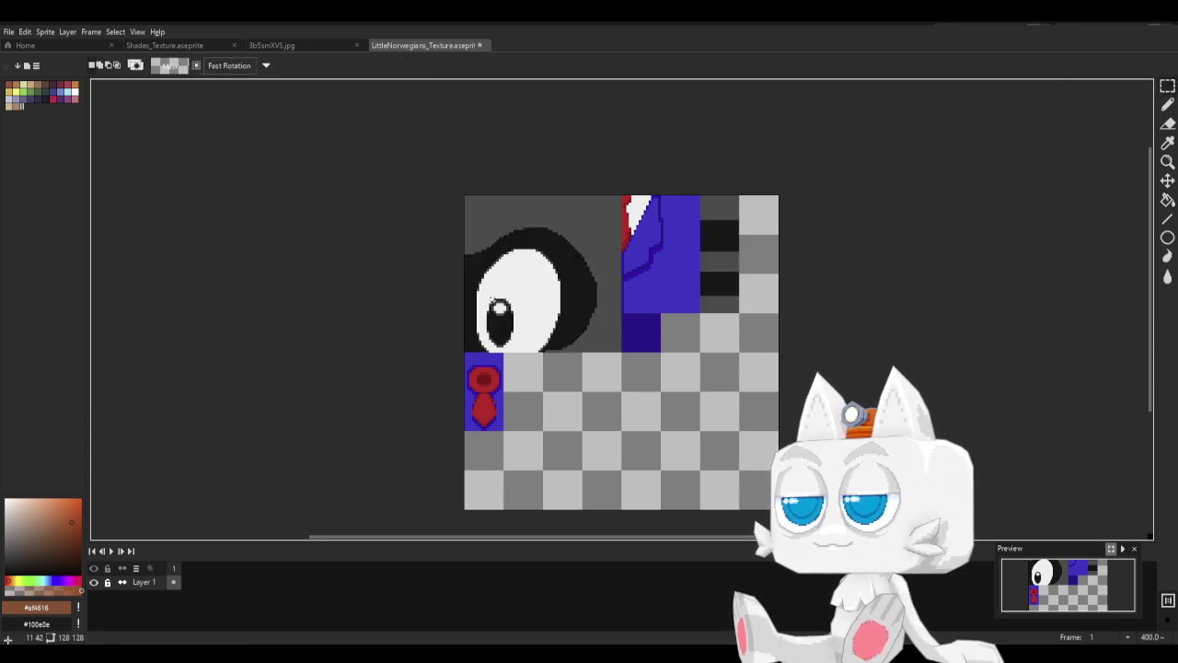
Measure the pupil's width and height with a rectangular selection around it, and clear the selection.
drag(487, 299, 512, 347)
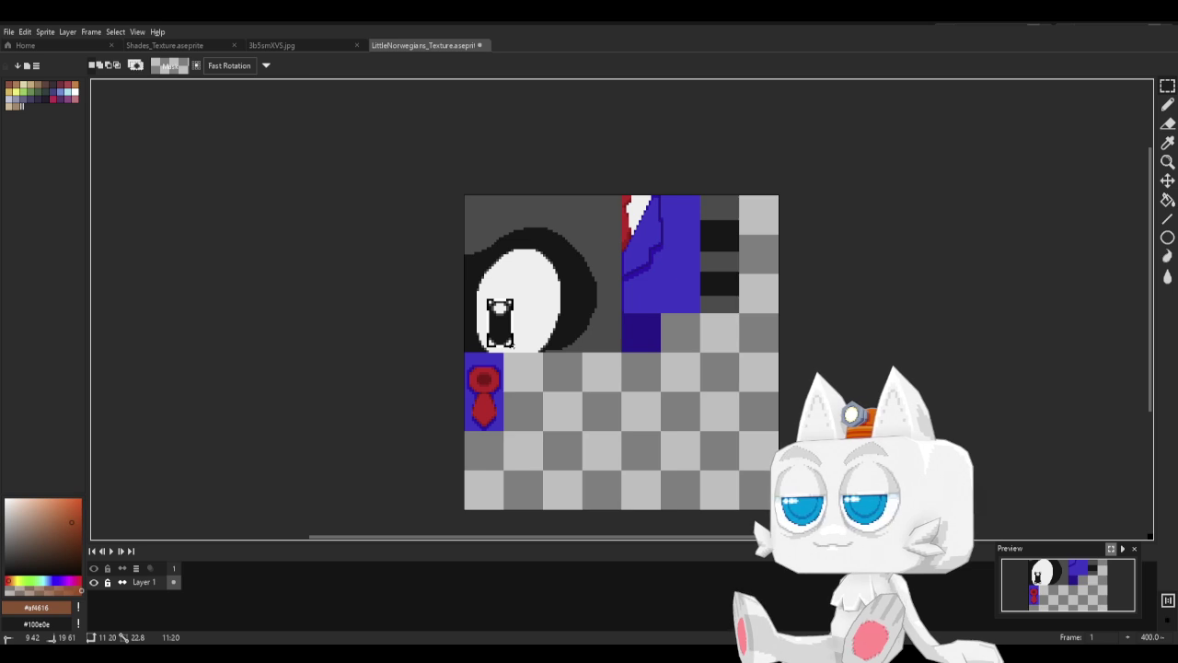
click(512, 346)
click(619, 431)
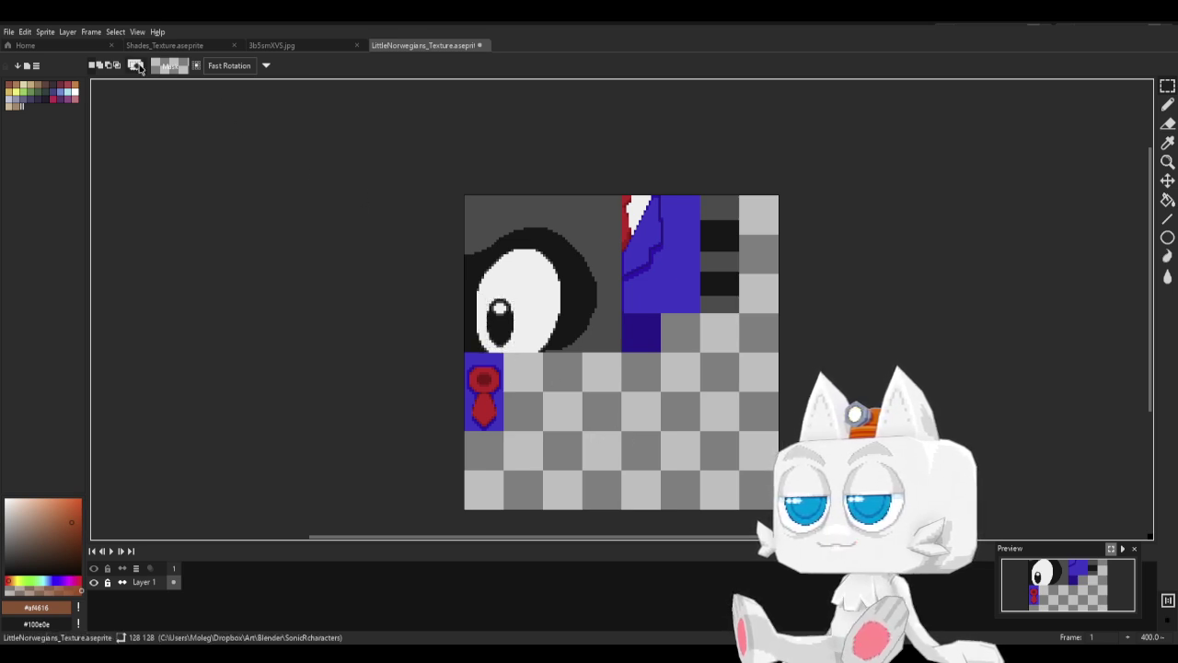
In Shades_Texture, select a 10 × 20 pixel rectangle at the white eye's inner part and fill its white area with #100e0e.
click(164, 45)
key(ctrl+d)
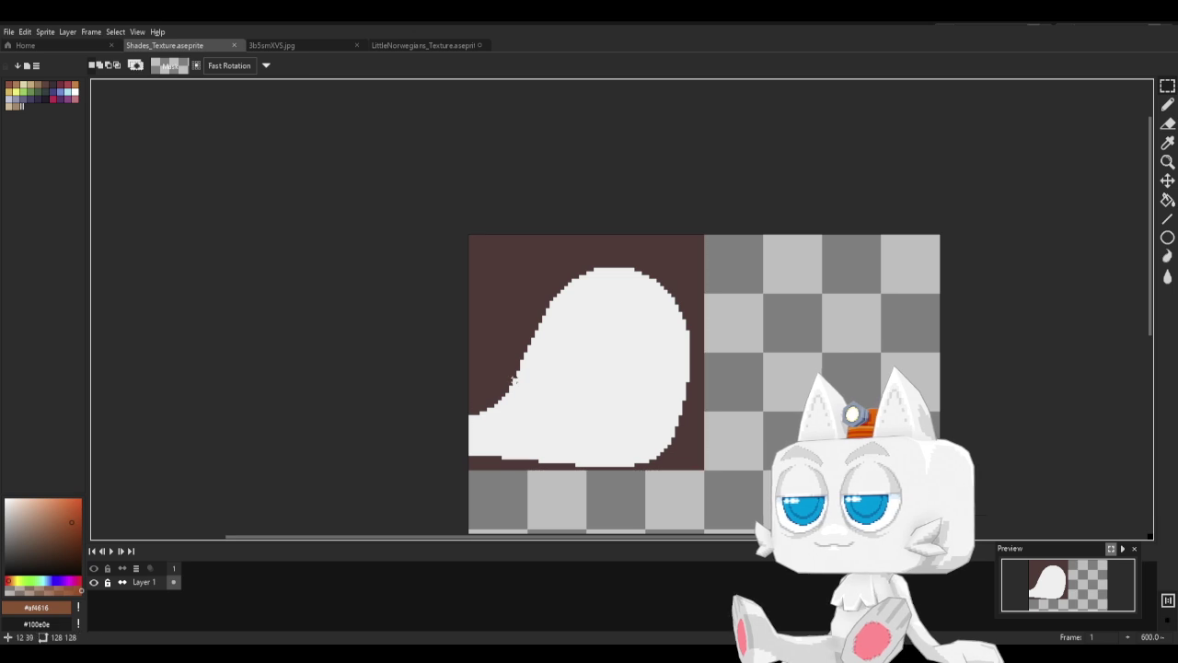
right_drag(511, 372, 537, 435)
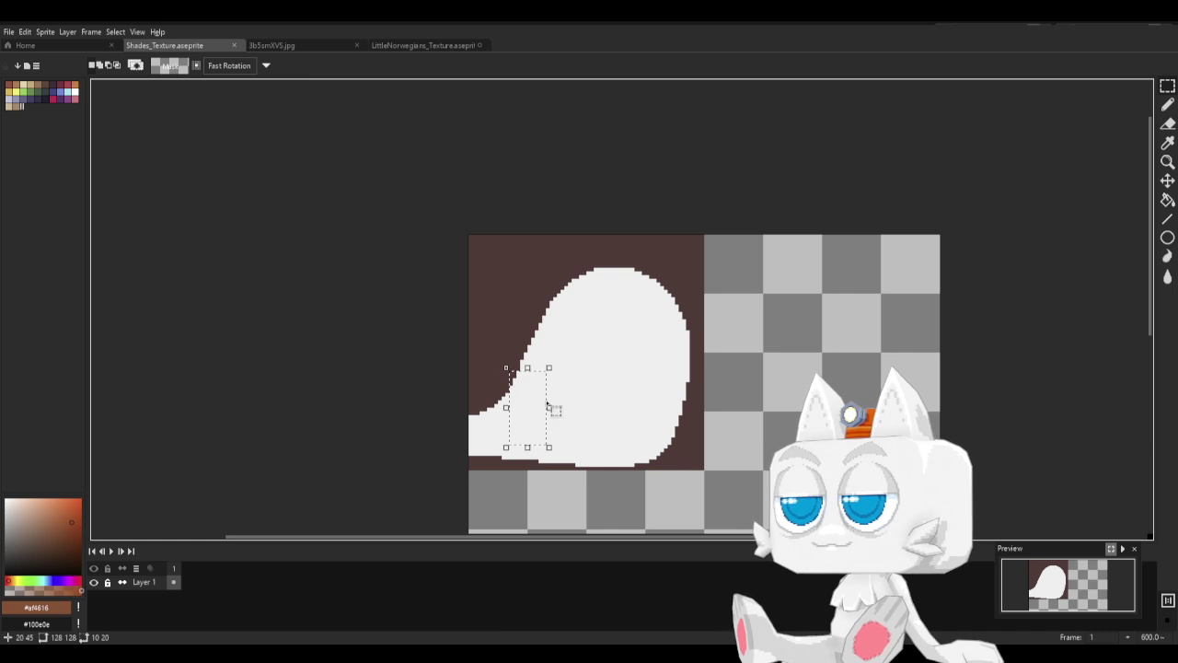
click(547, 410)
key(ctrl+z)
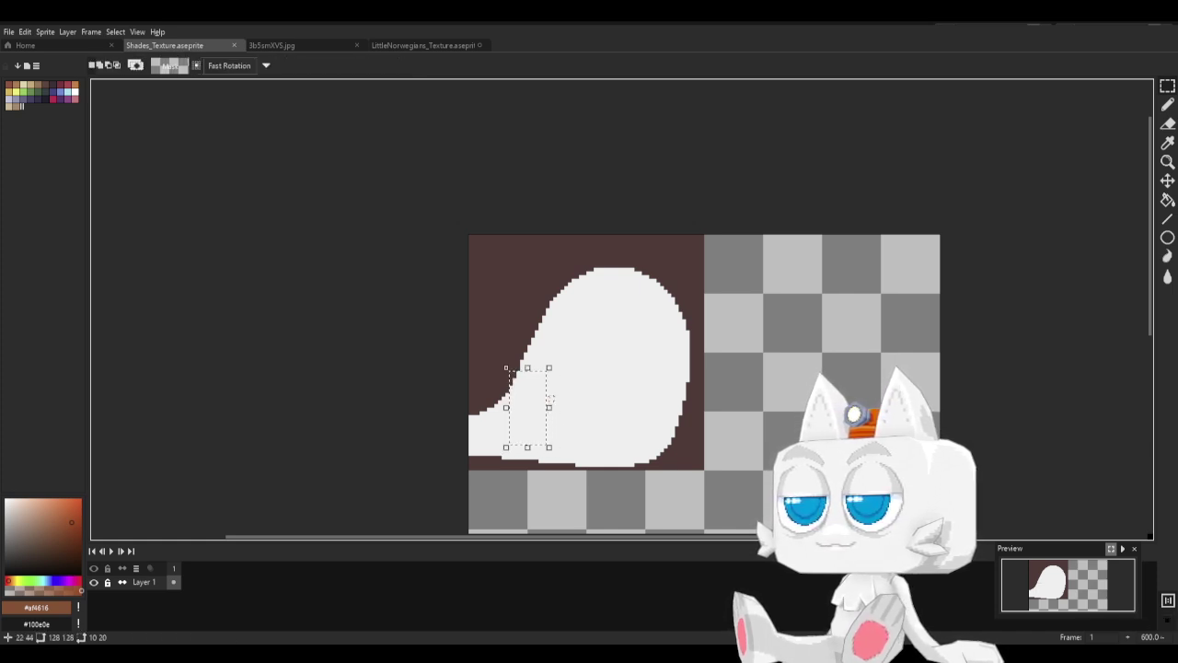
key(x)
key(g)
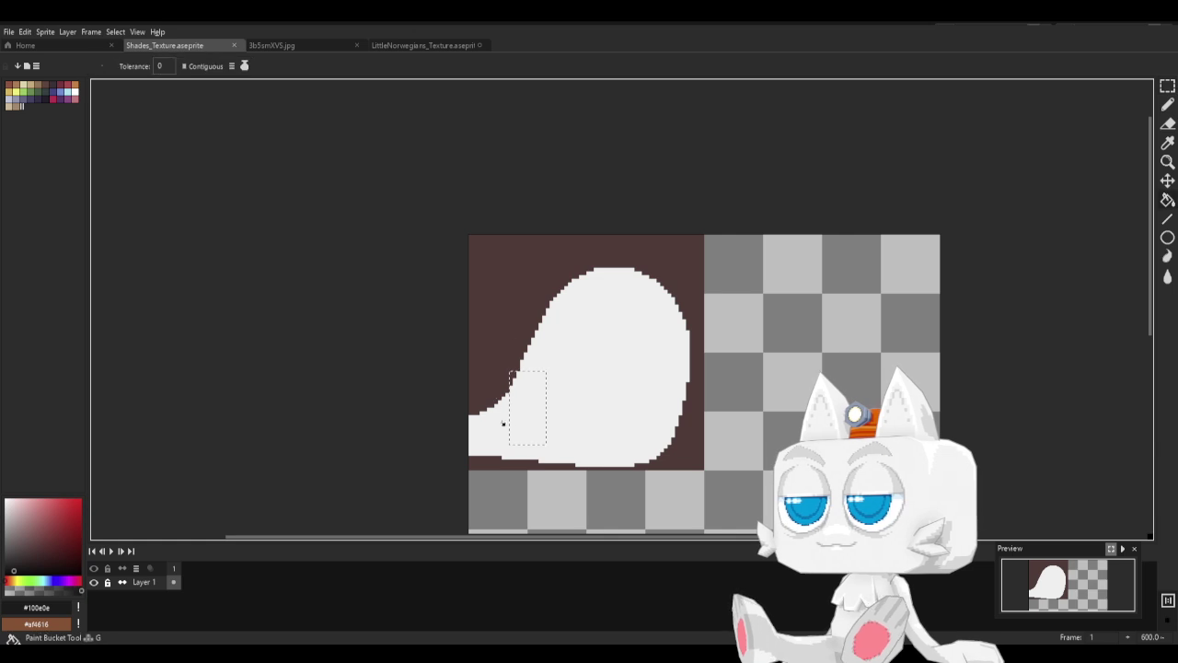
click(523, 428)
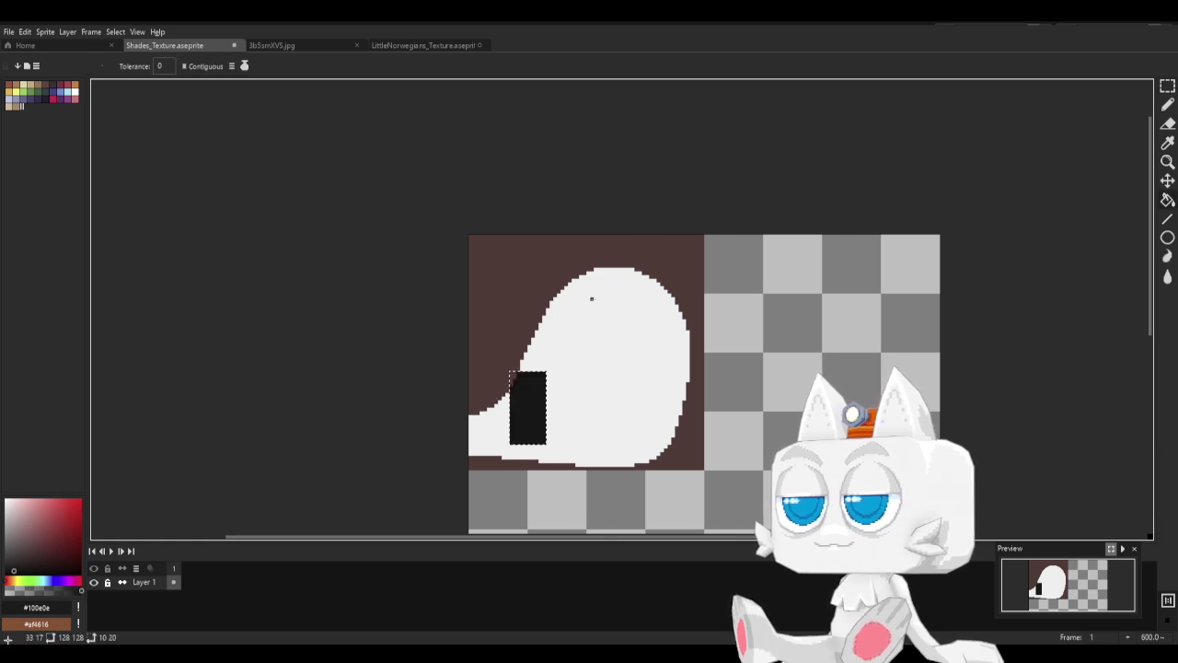
Draw an #af4616 ellipse outline within the selected black pupil rectangle, spanning its width and height.
key(x)
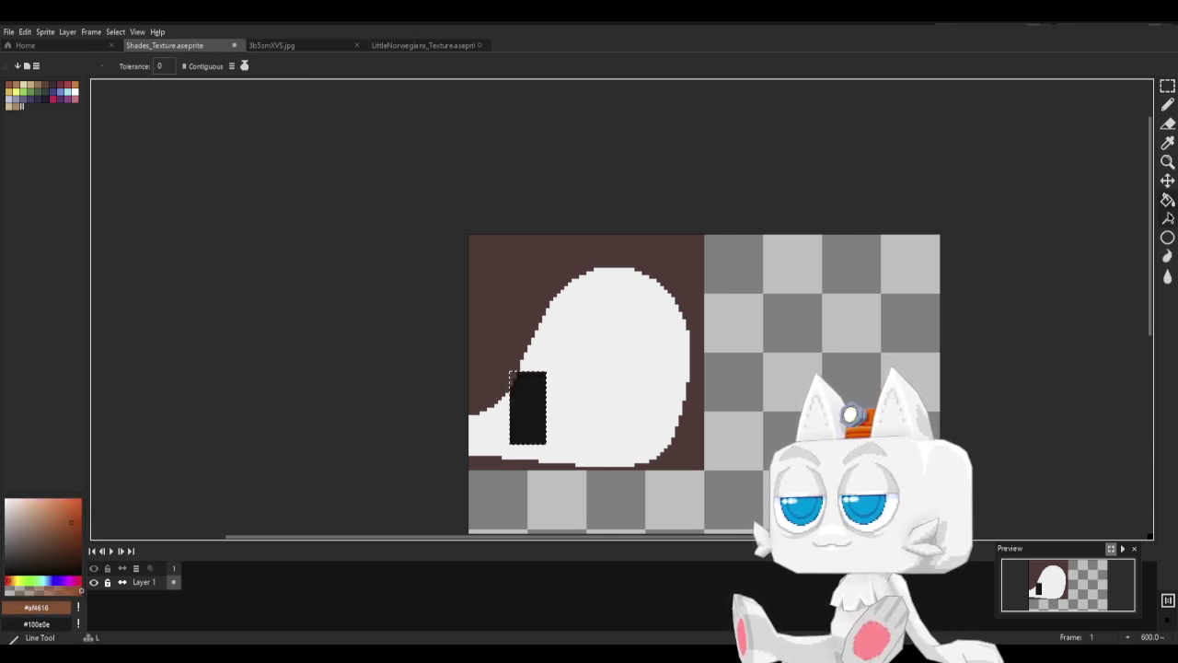
click(1167, 237)
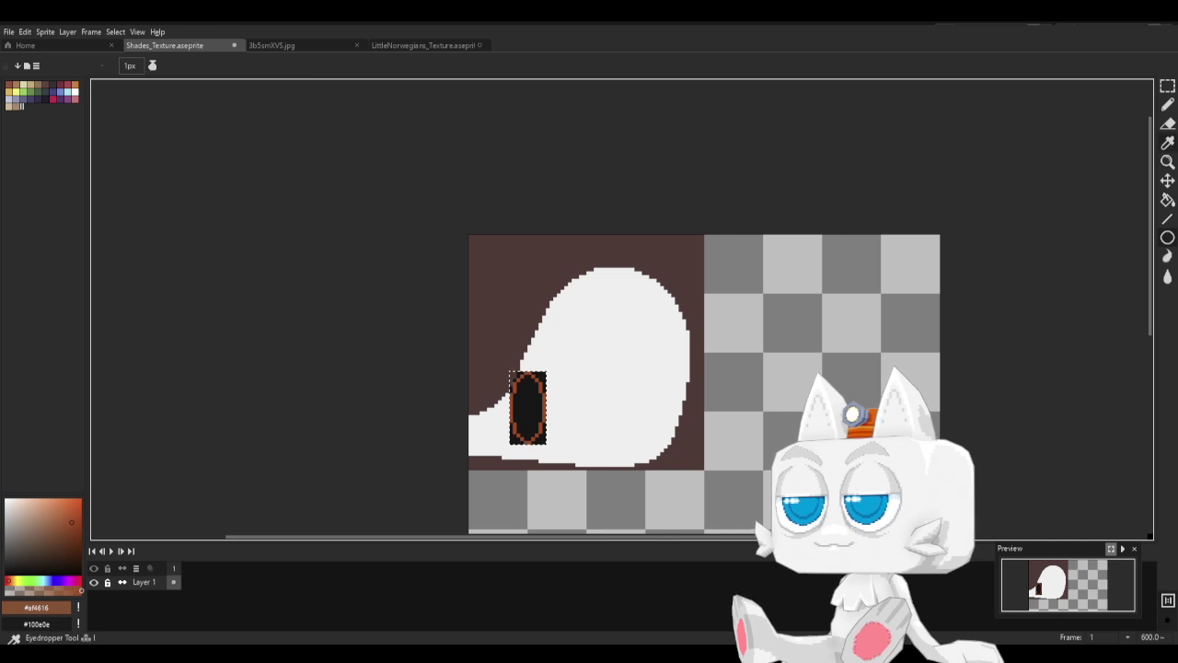
Clear the selection and fill the black corners outside the ellipse with the surrounding eye and skin colours.
click(1166, 85)
key(ctrl+d)
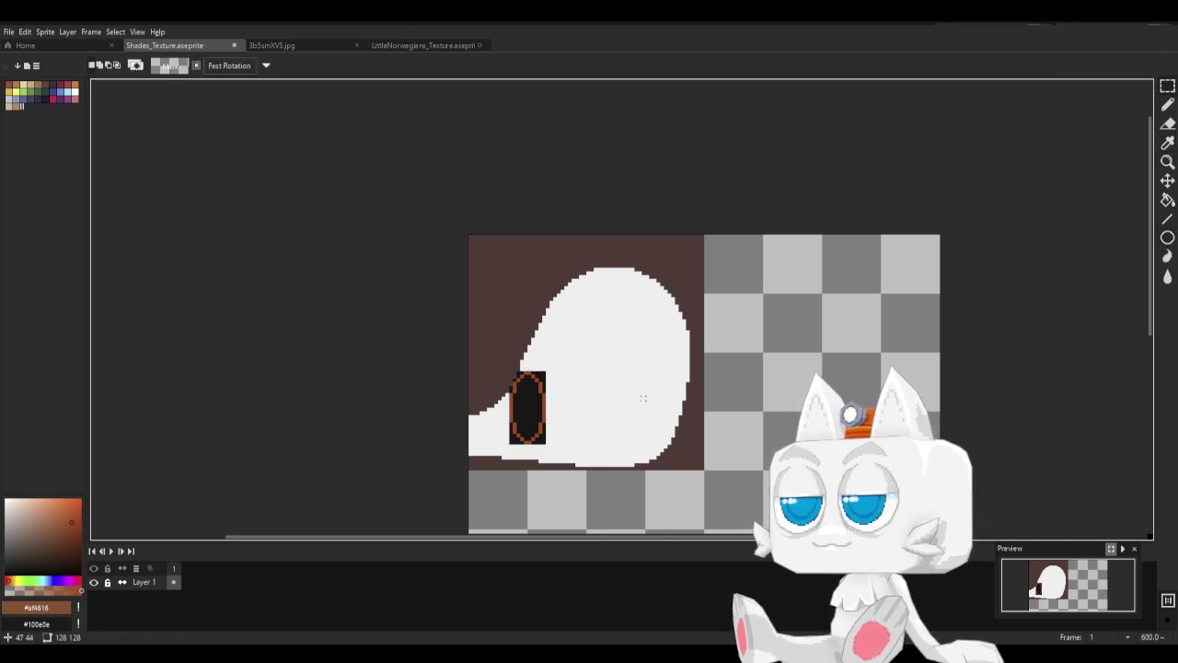
key(g)
alt+click(565, 402)
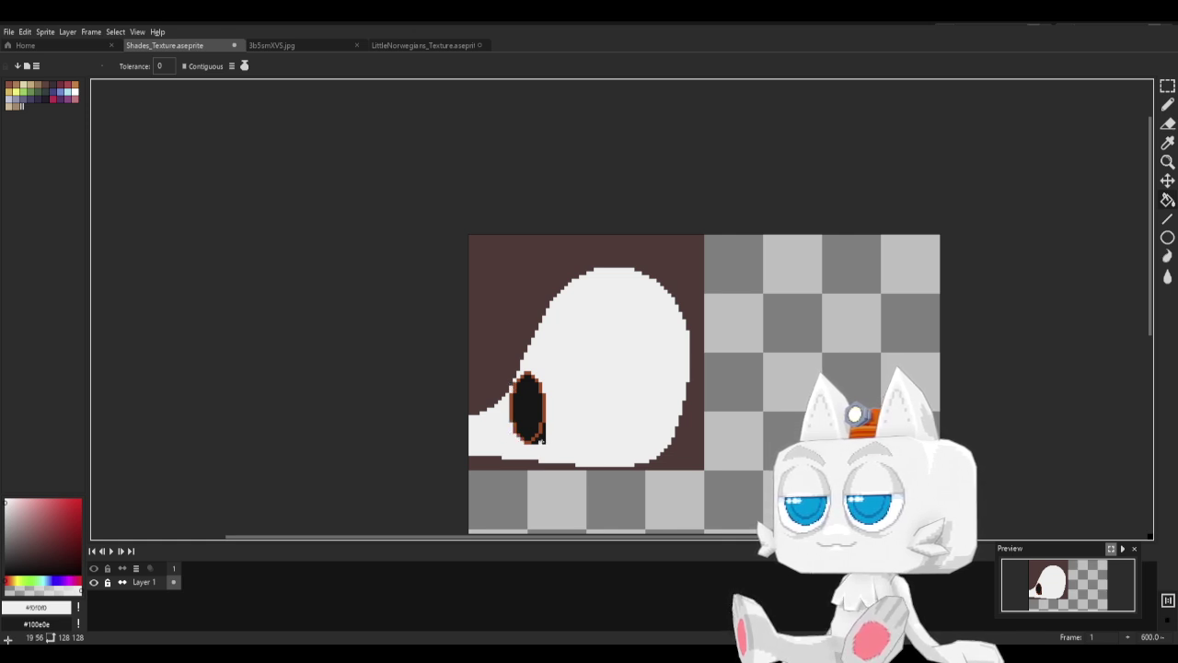
Fill the inside of the pupil ellipse with its outline colour #af4616.
key(i)
click(538, 415)
key(g)
click(528, 407)
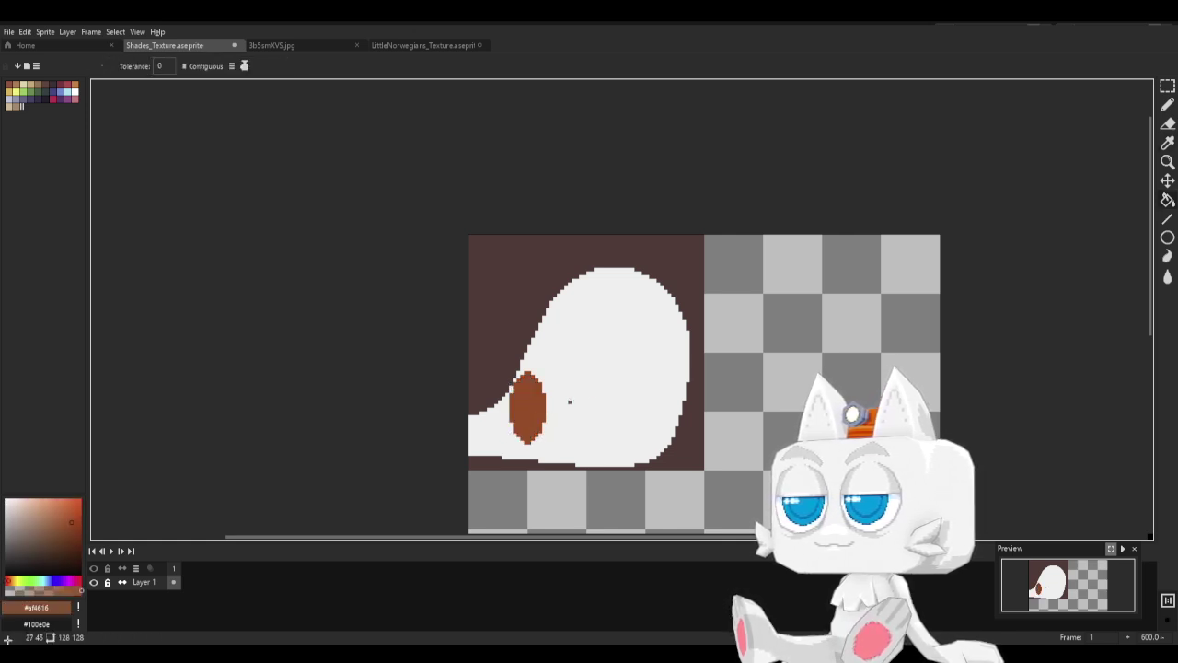
Recolour the whole pupil ellipse with the dark navy palette colour Idx-25.
scroll(503, 416, up, 1)
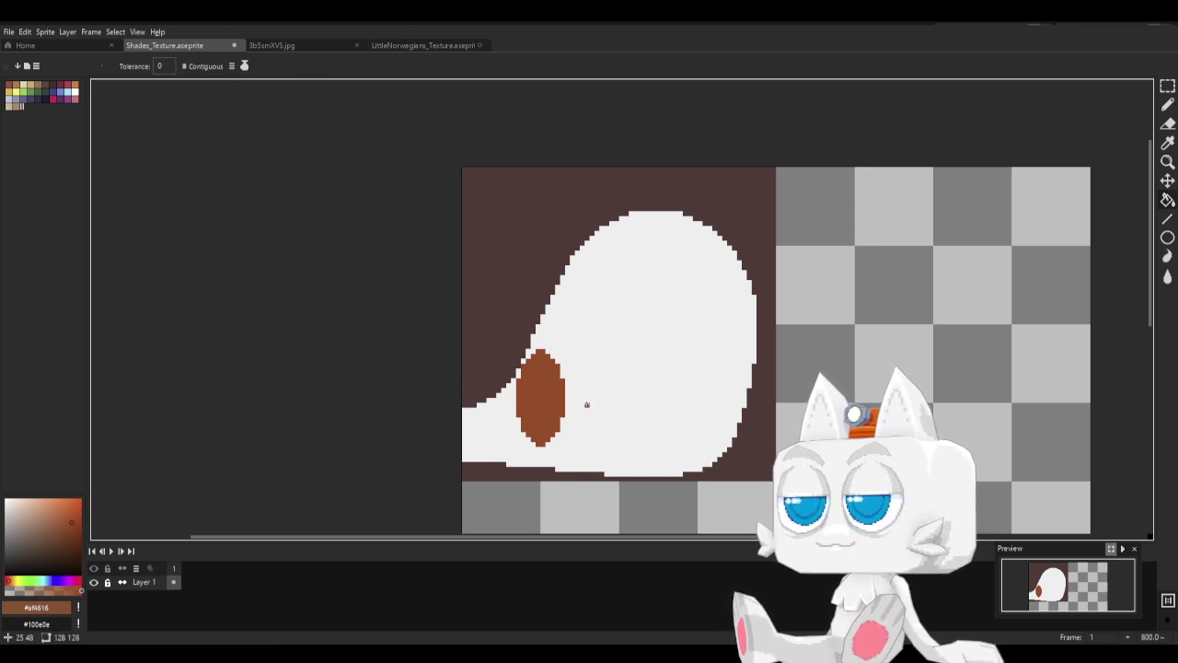
scroll(586, 404, up, 2)
key(x)
key(i)
click(509, 406)
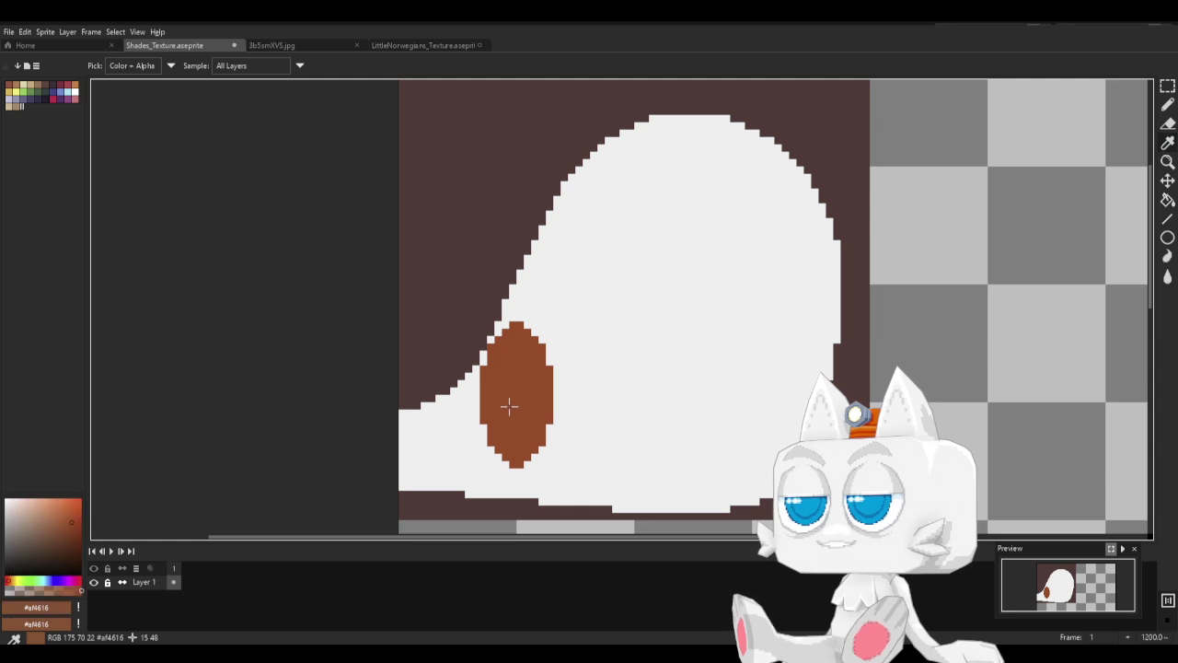
key(g)
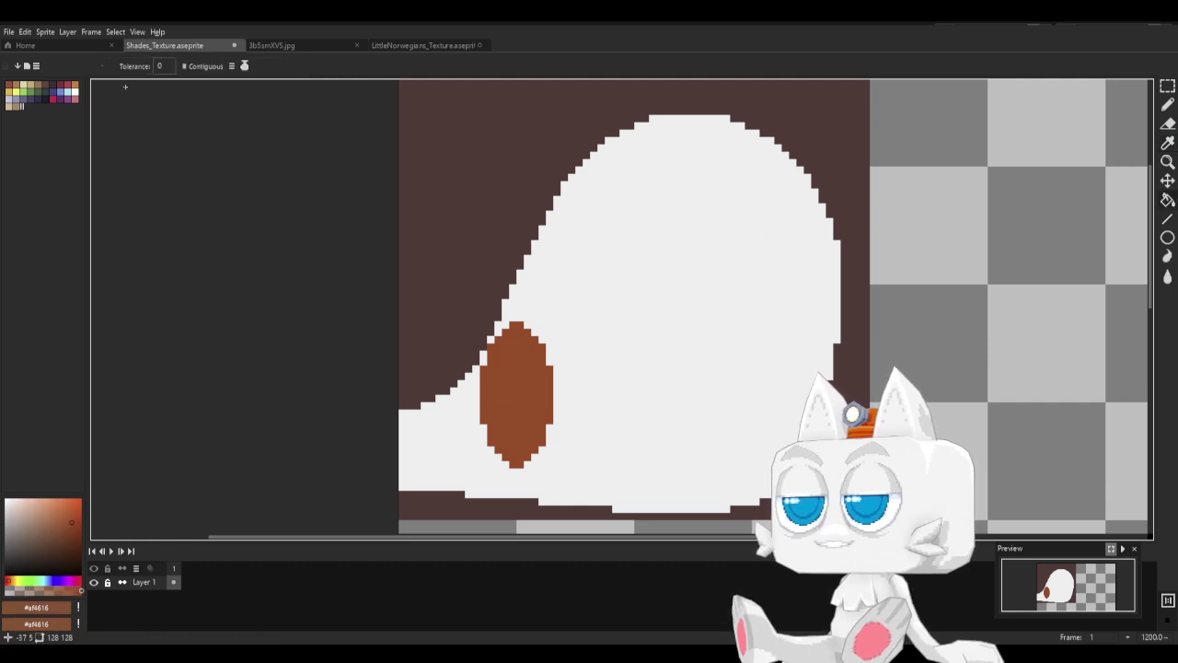
click(47, 99)
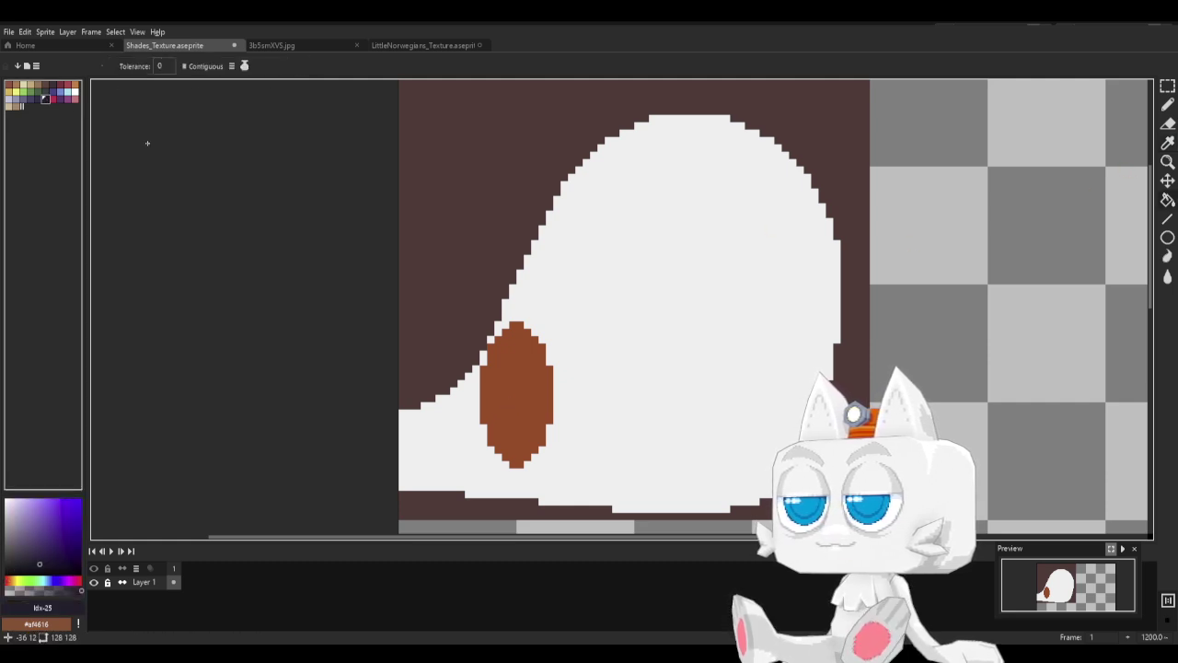
click(512, 398)
With the 1 px Pencil, paint a small #af4616 patch near the pupil's upper end, using the LittleNorwegians_Texture eye as reference.
key(x)
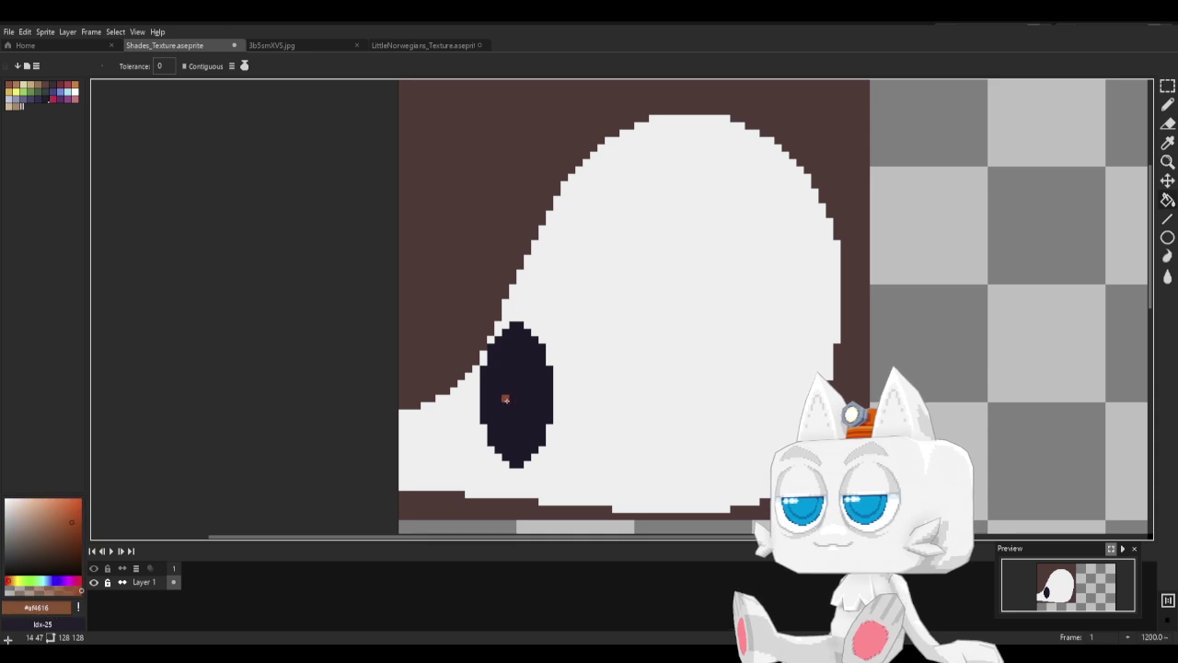
key(b)
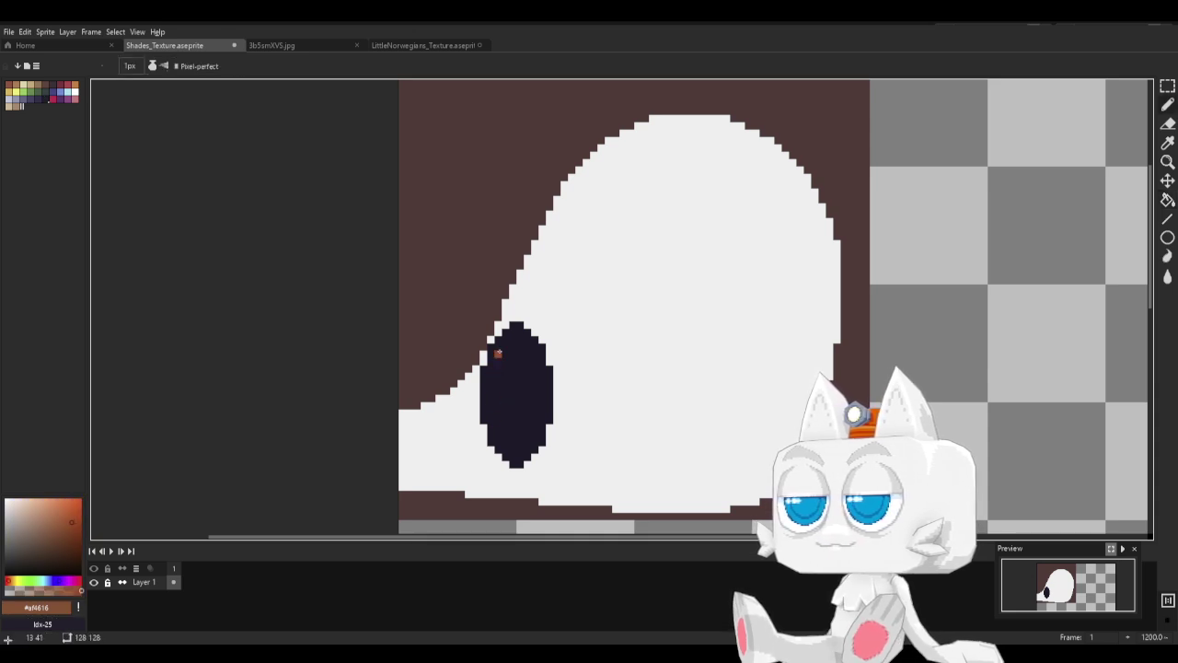
mouse_move(505, 347)
mouse_down()
mouse_move(522, 347)
mouse_move(508, 336)
mouse_move(528, 345)
mouse_move(504, 354)
mouse_up()
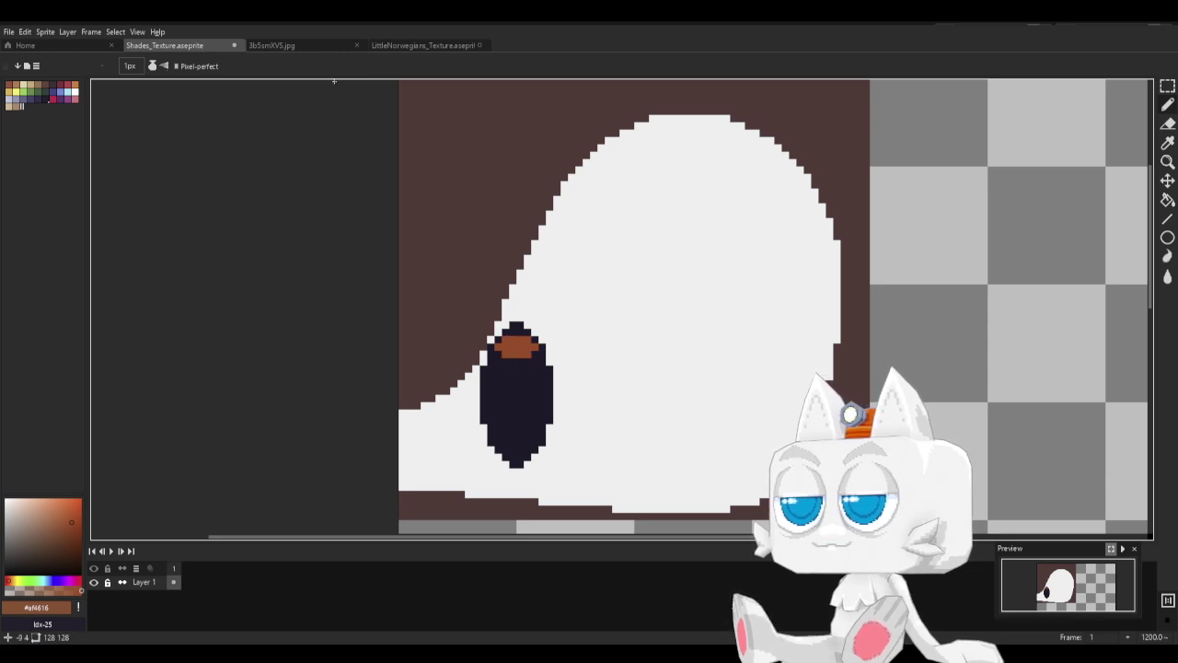
click(411, 46)
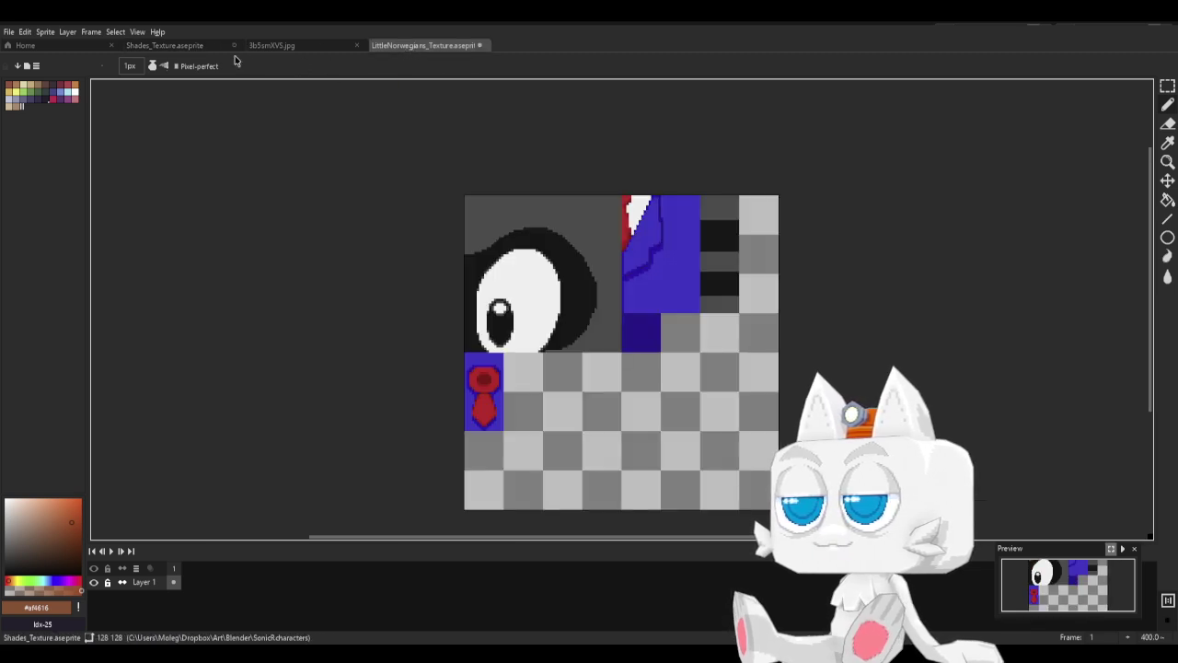
click(186, 48)
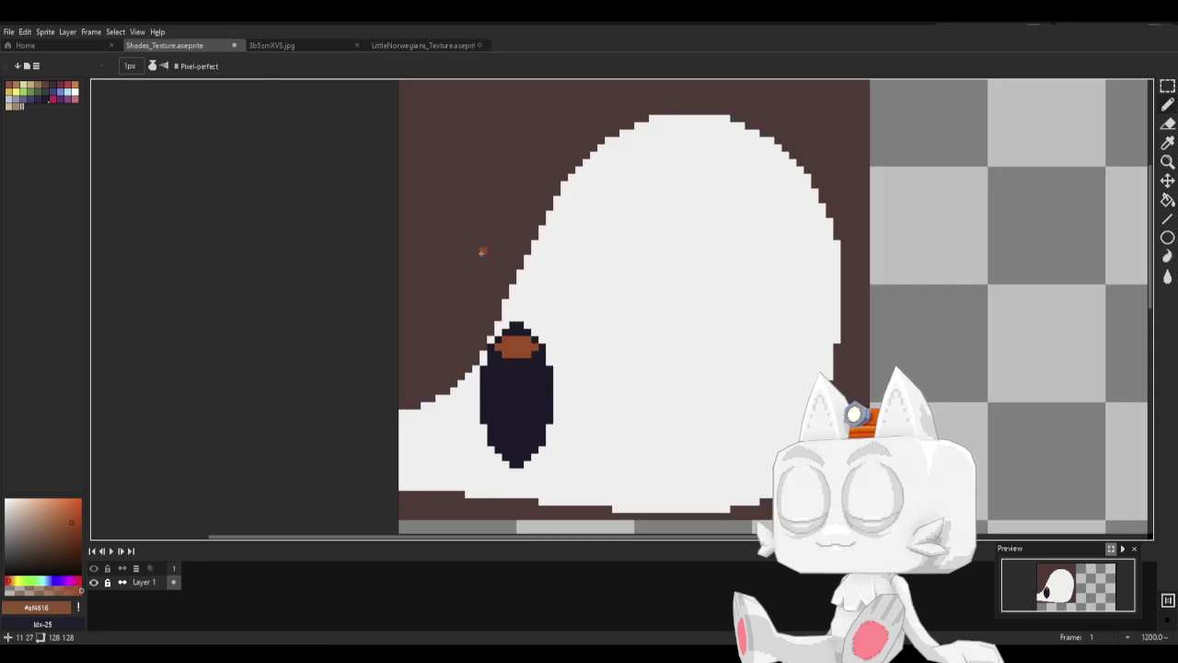
mouse_move(547, 373)
mouse_down()
mouse_move(506, 381)
mouse_move(541, 372)
mouse_move(515, 362)
mouse_move(538, 369)
mouse_up()
Paint a rounded #f0f0f0 highlight inside the brown patch at the pupil's upper end.
alt+click(660, 368)
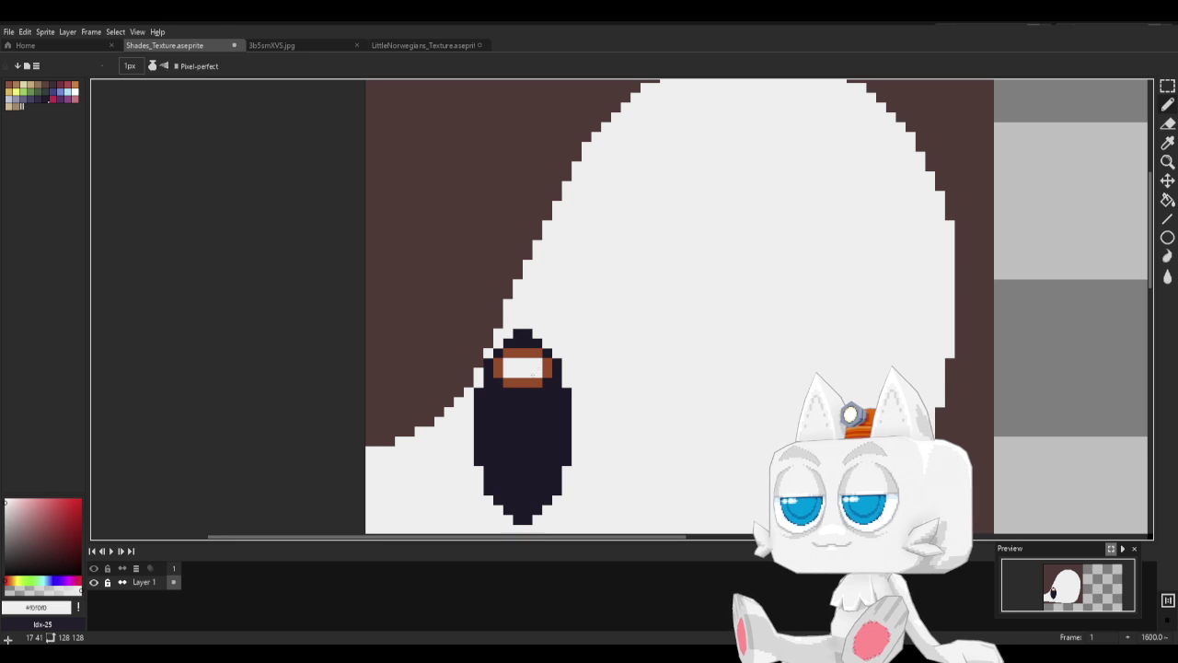
click(529, 381)
click(519, 382)
click(508, 354)
click(518, 352)
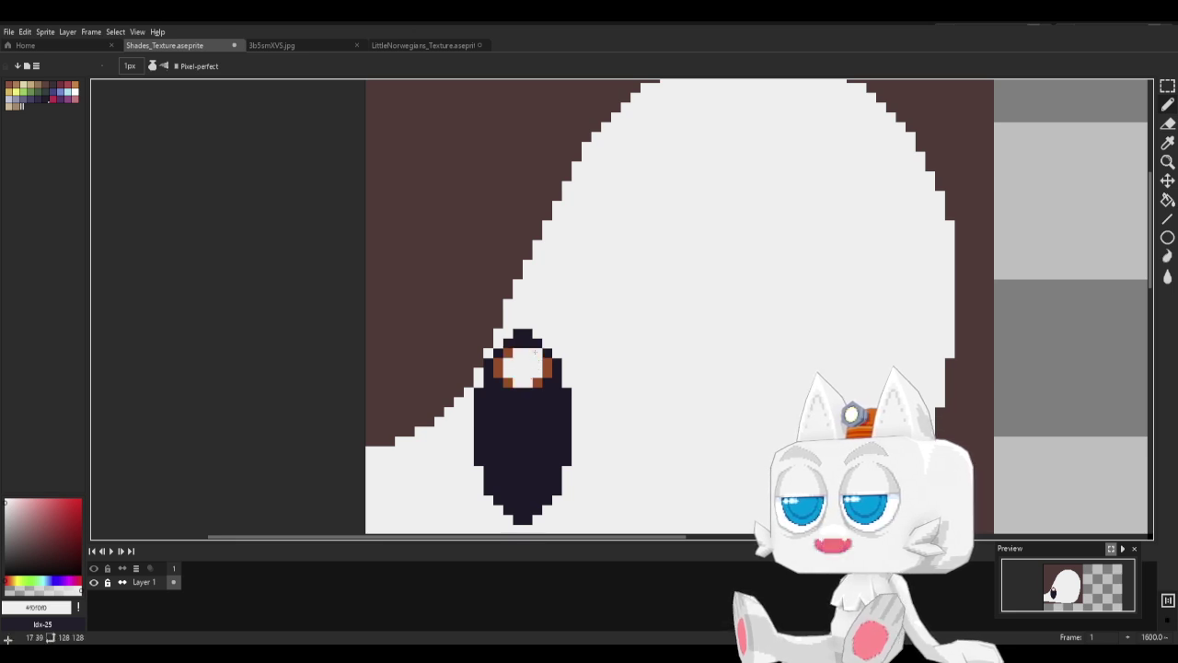
Check the LittleNorwegians_Texture pupil and add #af4616 pixels above and below the white highlight to complete its ring.
click(407, 45)
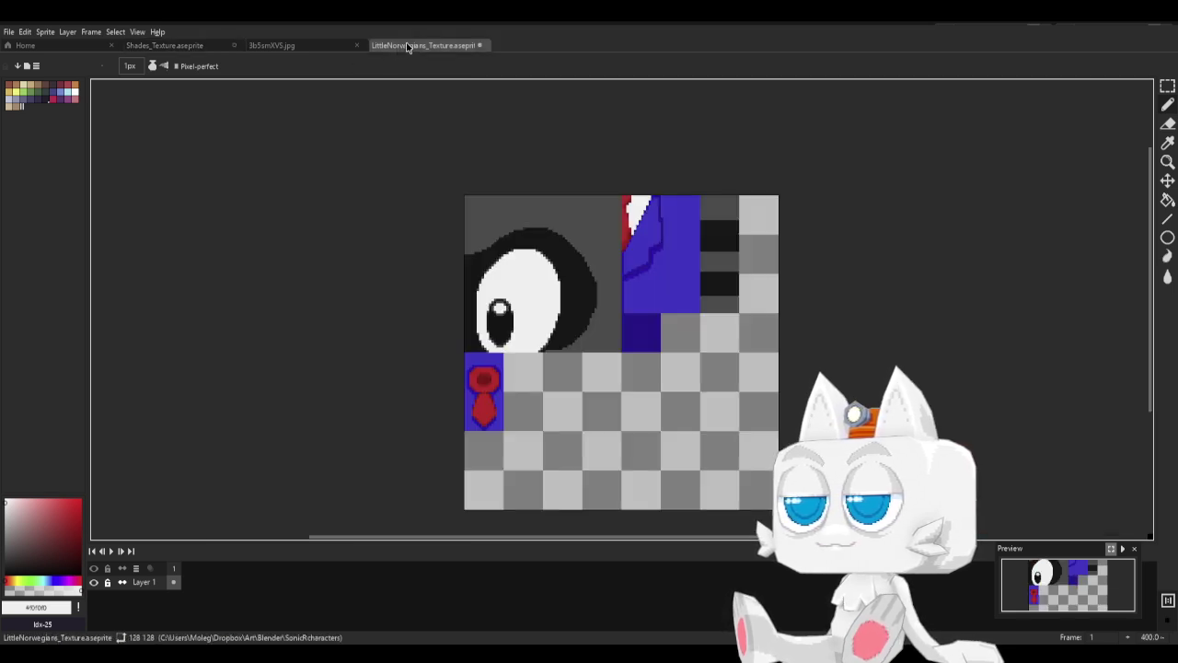
click(208, 47)
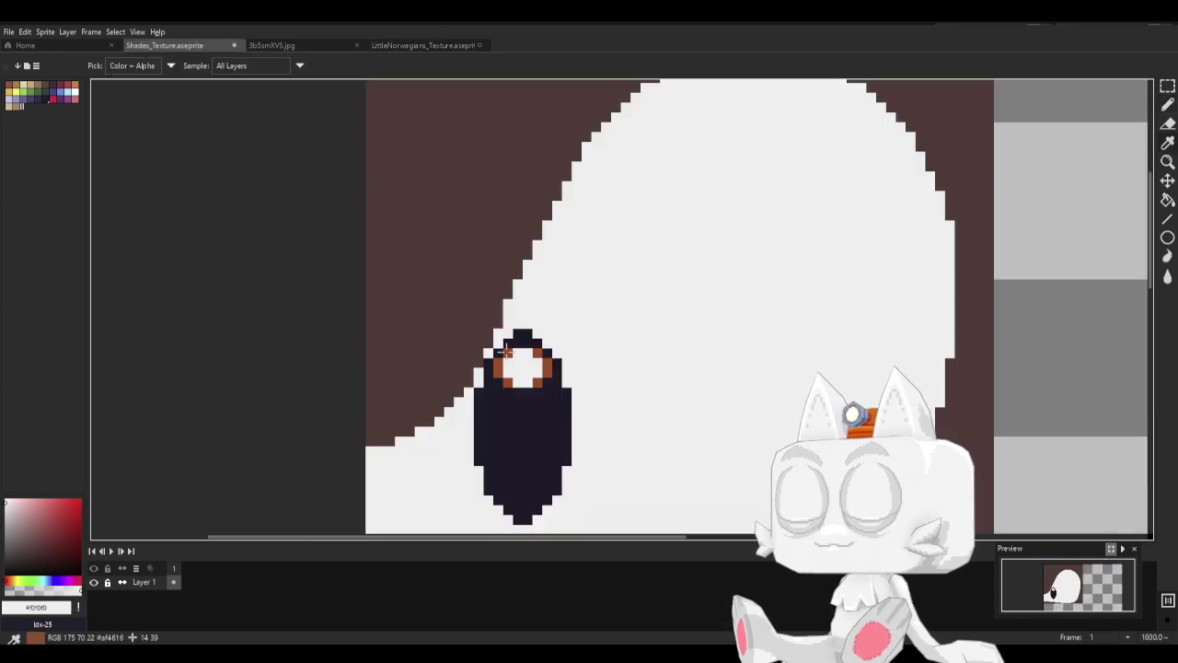
alt+click(515, 348)
click(524, 391)
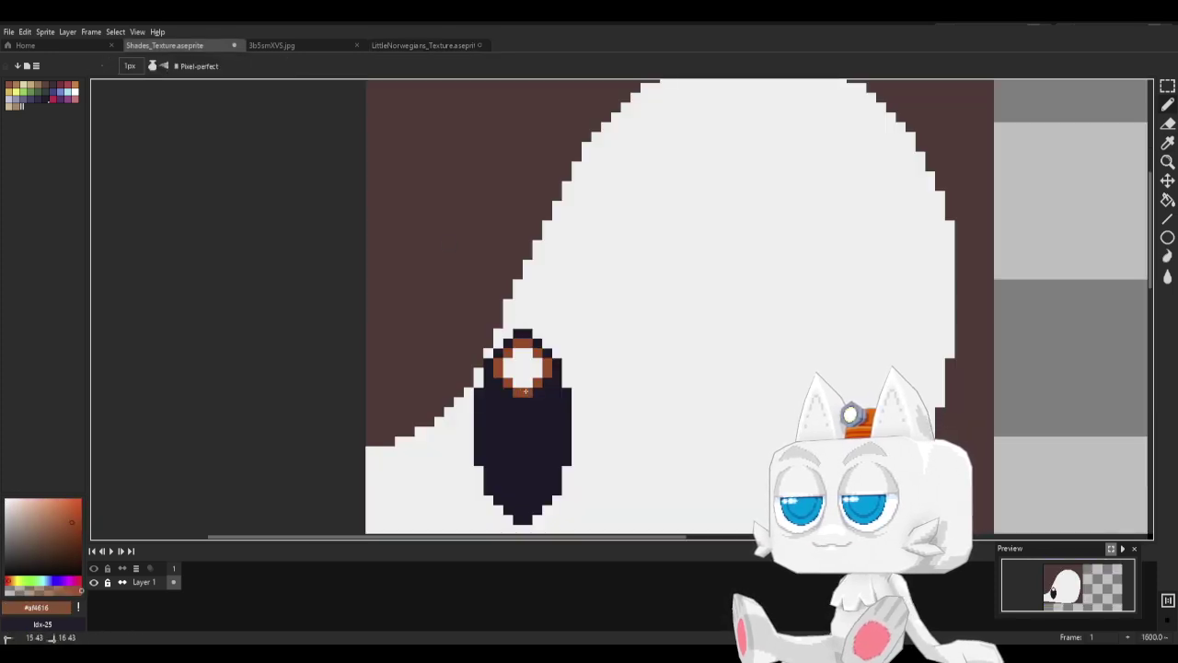
Soften the pupil's stepped outline with single #563735 pixels at its corners, following the LittleNorwegians_Texture reference.
click(435, 46)
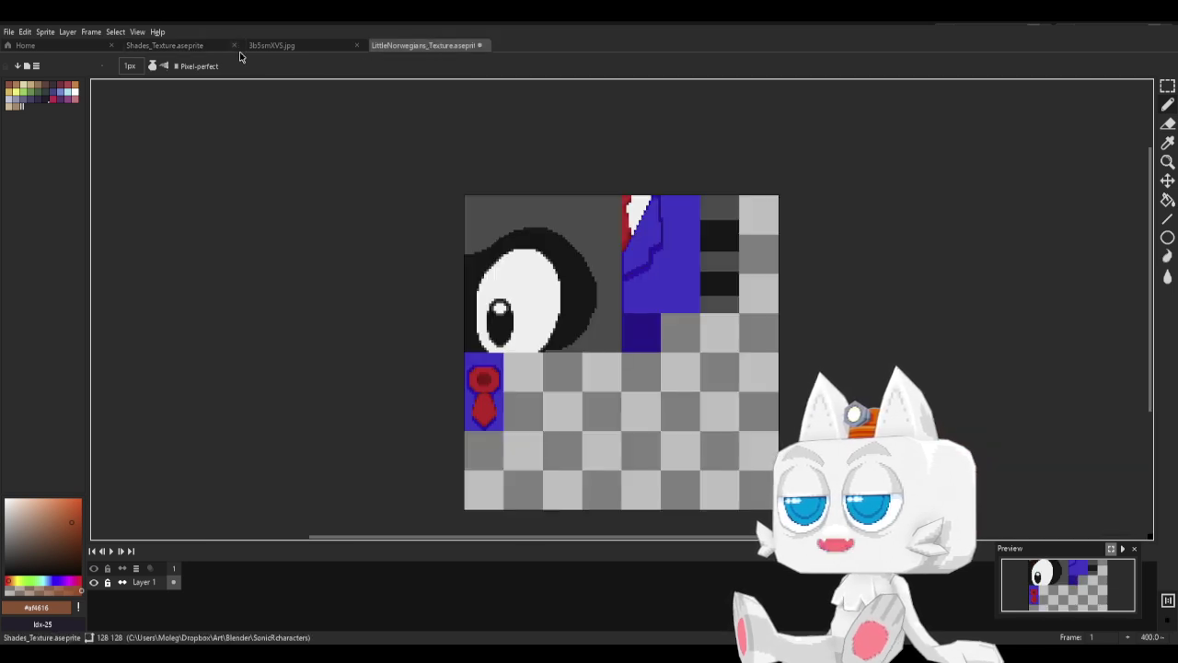
click(189, 45)
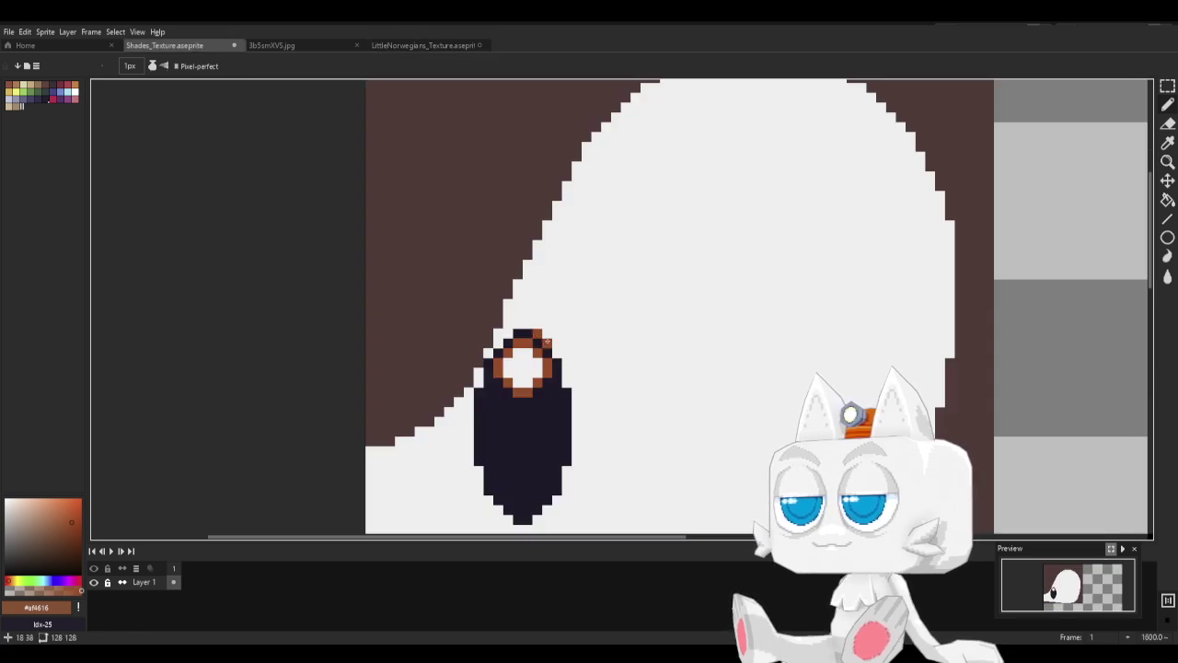
alt+click(467, 286)
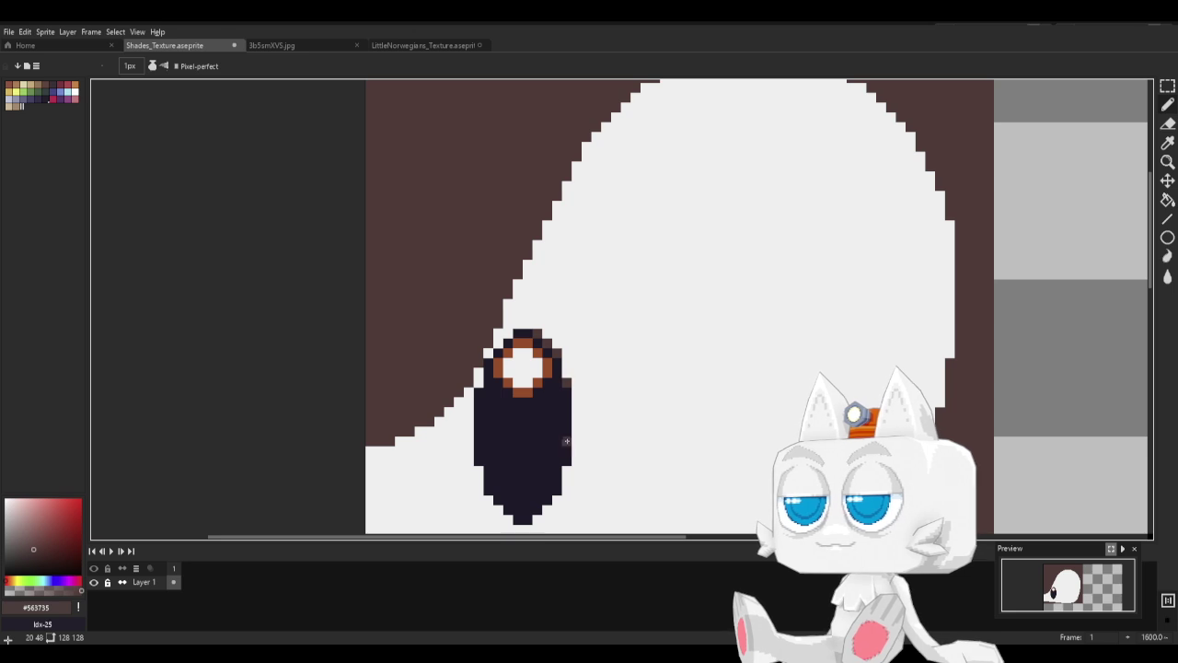
click(567, 470)
click(557, 503)
click(546, 510)
click(537, 520)
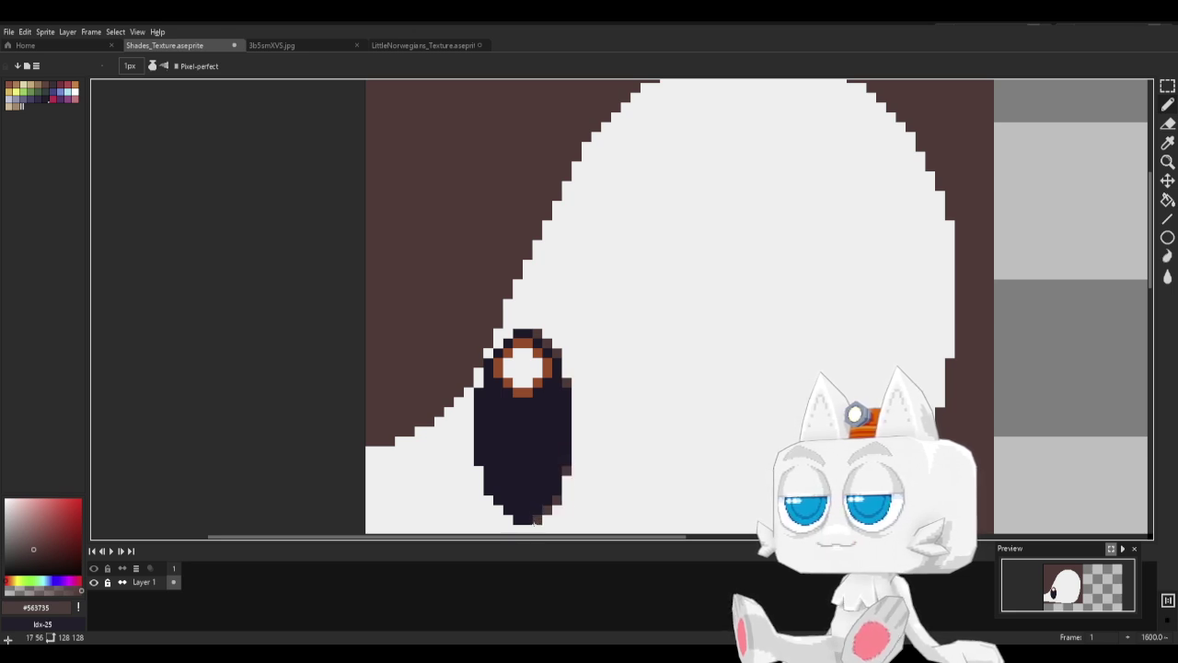
click(506, 521)
click(486, 497)
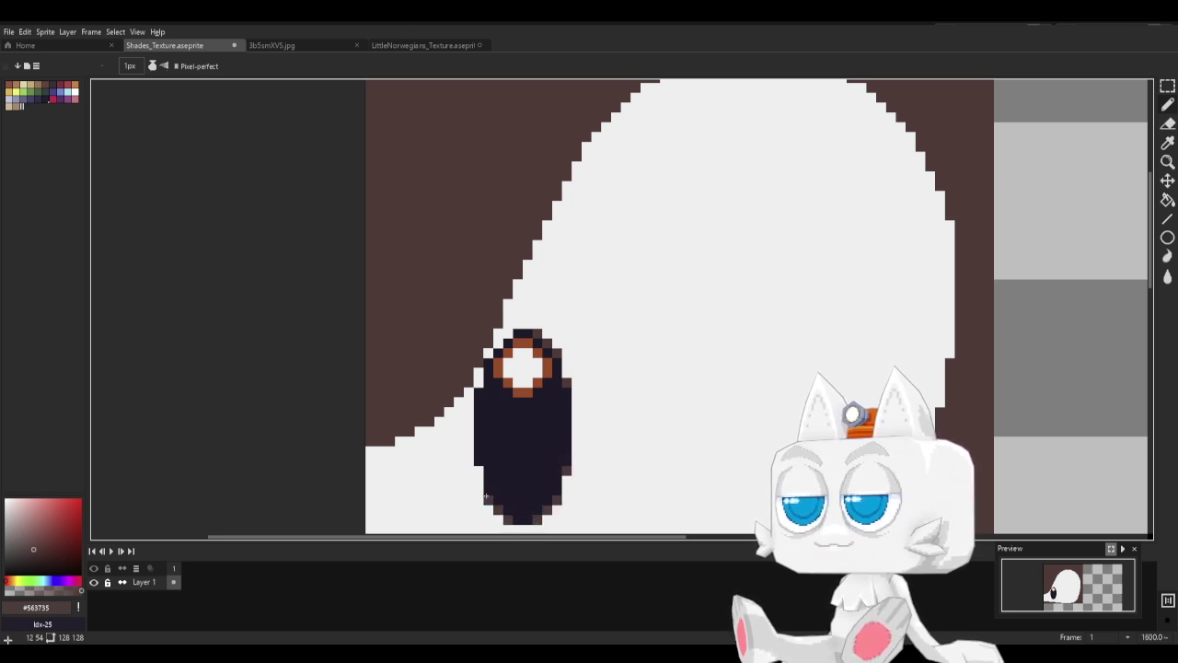
click(483, 366)
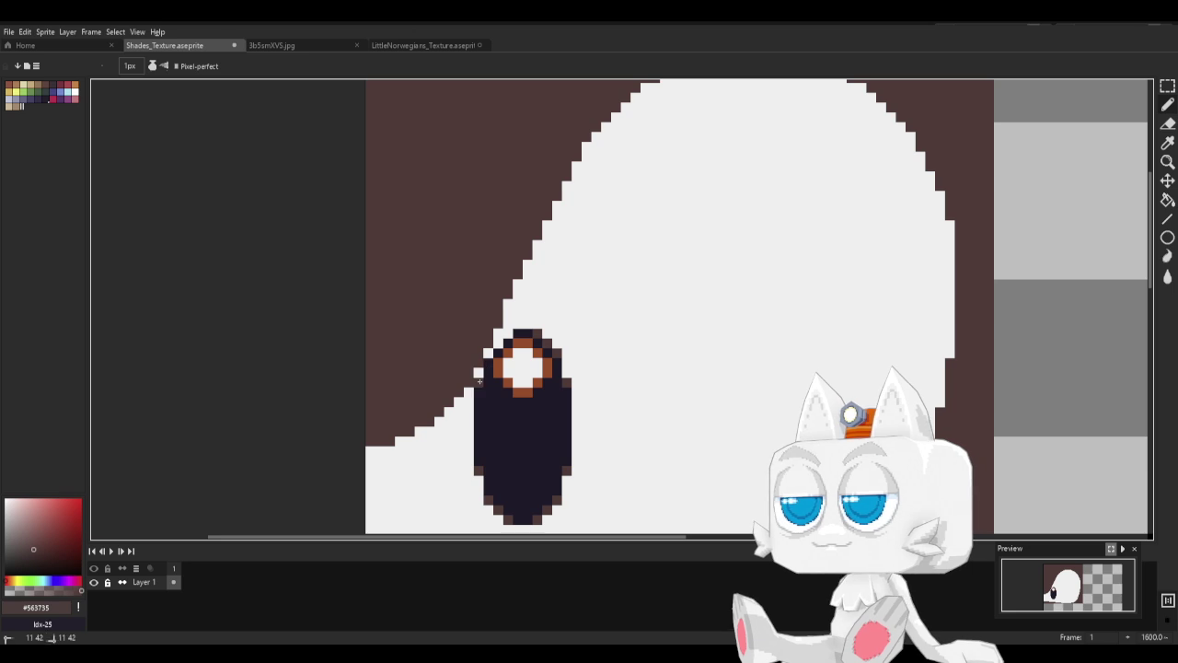
click(488, 355)
shift+drag(495, 345, 504, 334)
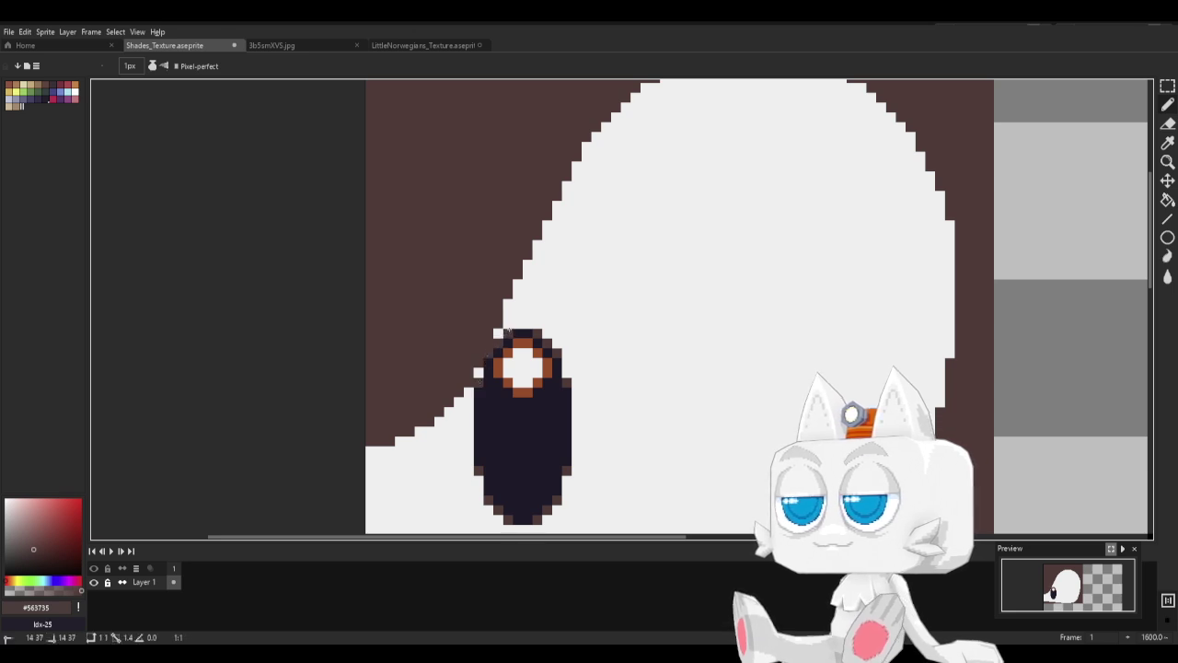
Compare with LittleNorwegians_Texture and shade the white eye's inner edge above the pupil with Idx-20 pixels.
click(408, 45)
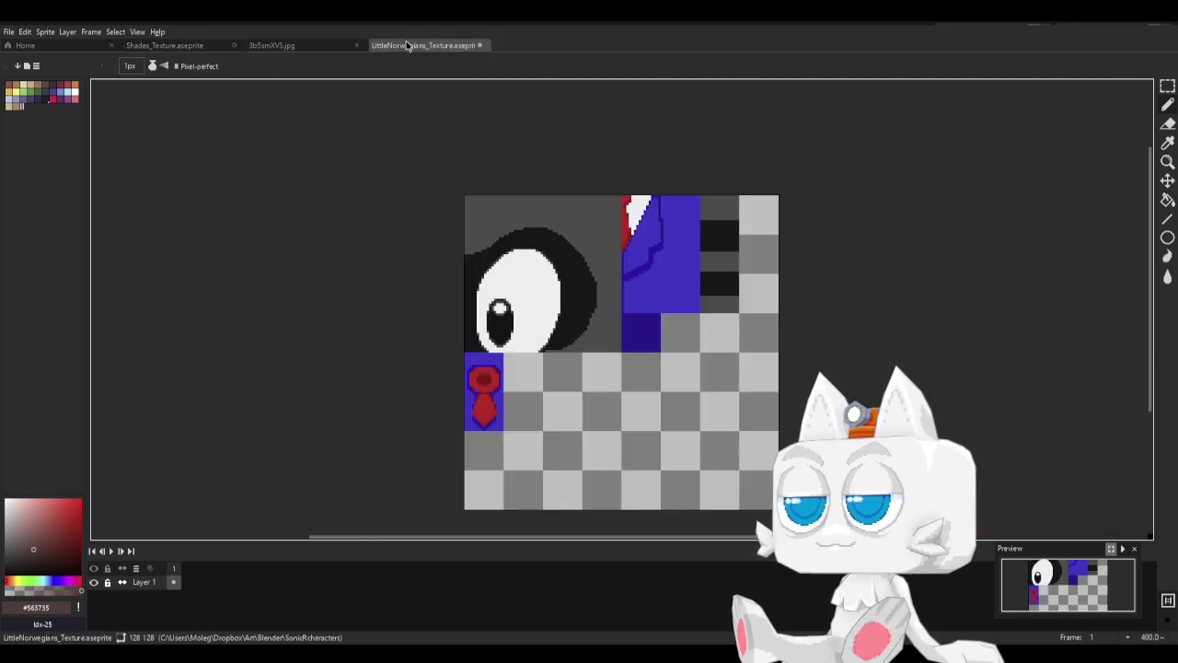
click(154, 46)
scroll(582, 340, down, 3)
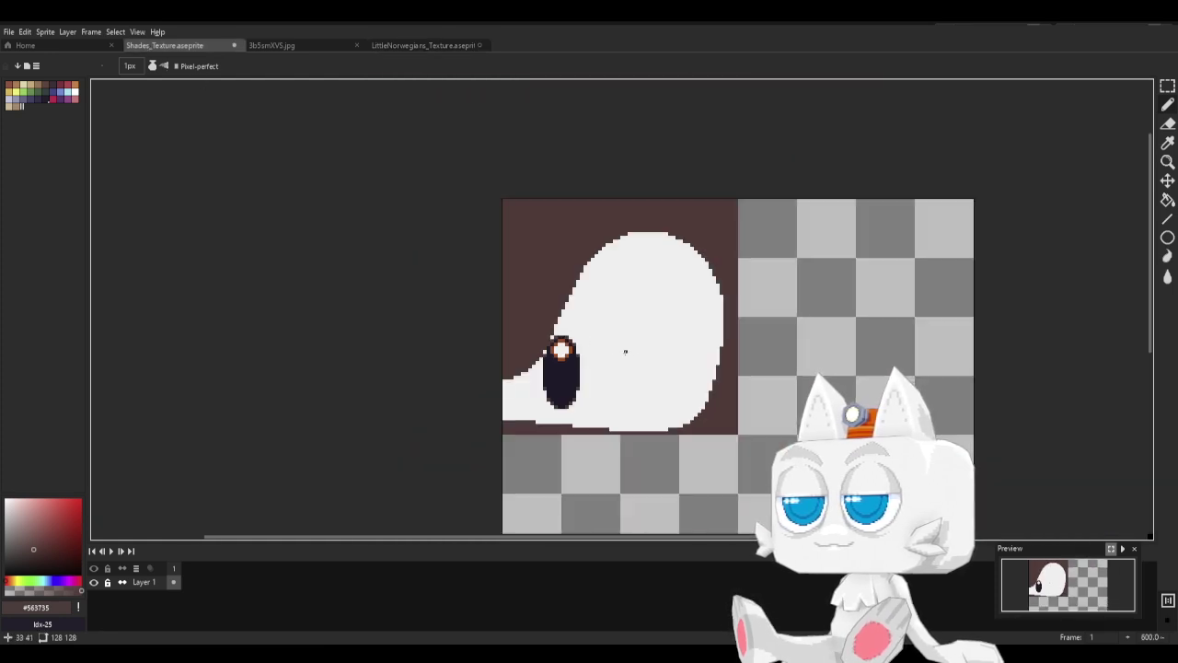
scroll(632, 350, up, 3)
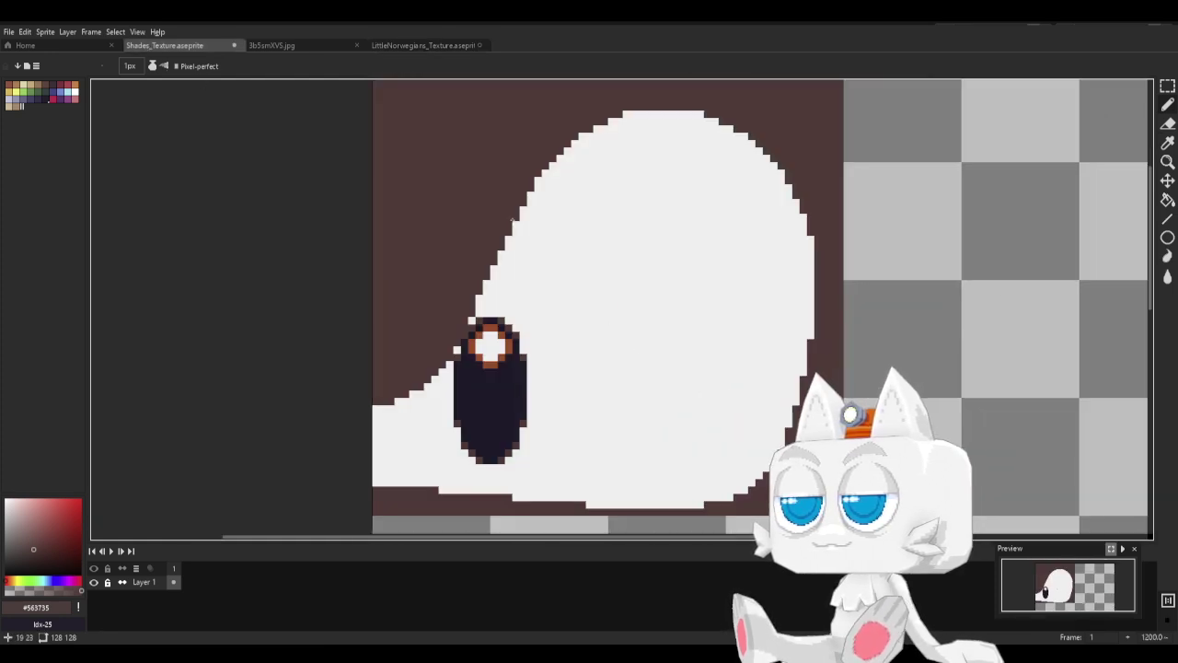
click(8, 104)
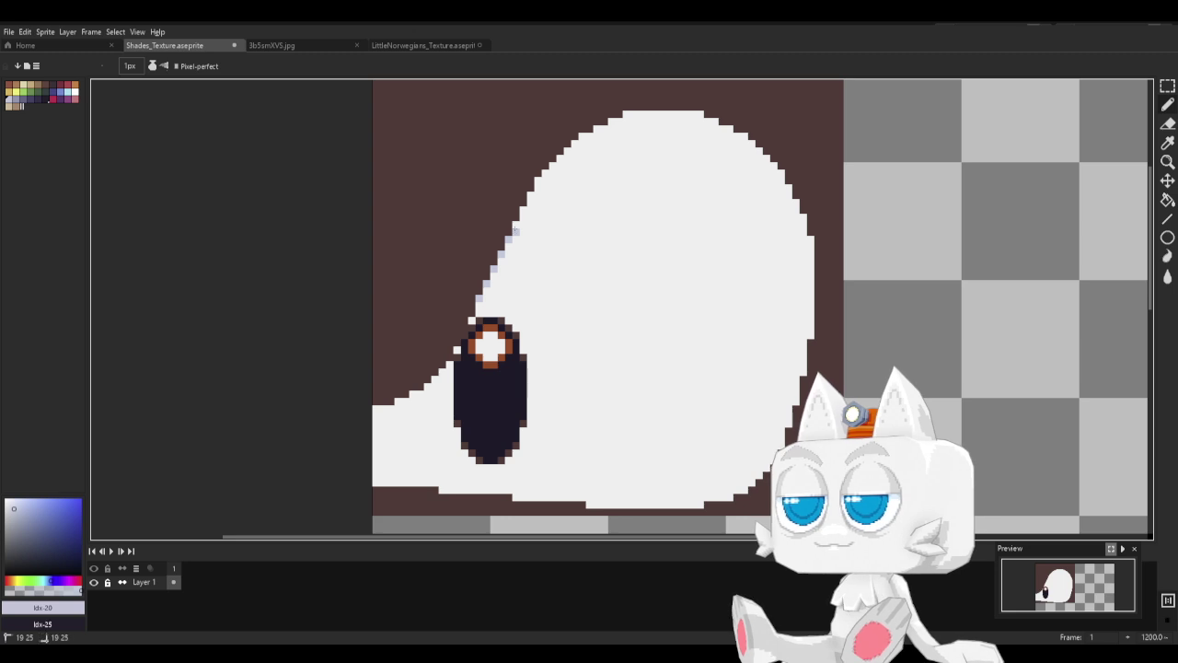
Draw a horizontal #563735 eyelid line across the white eye above the pupil, thickened downward at both ends.
alt+click(494, 257)
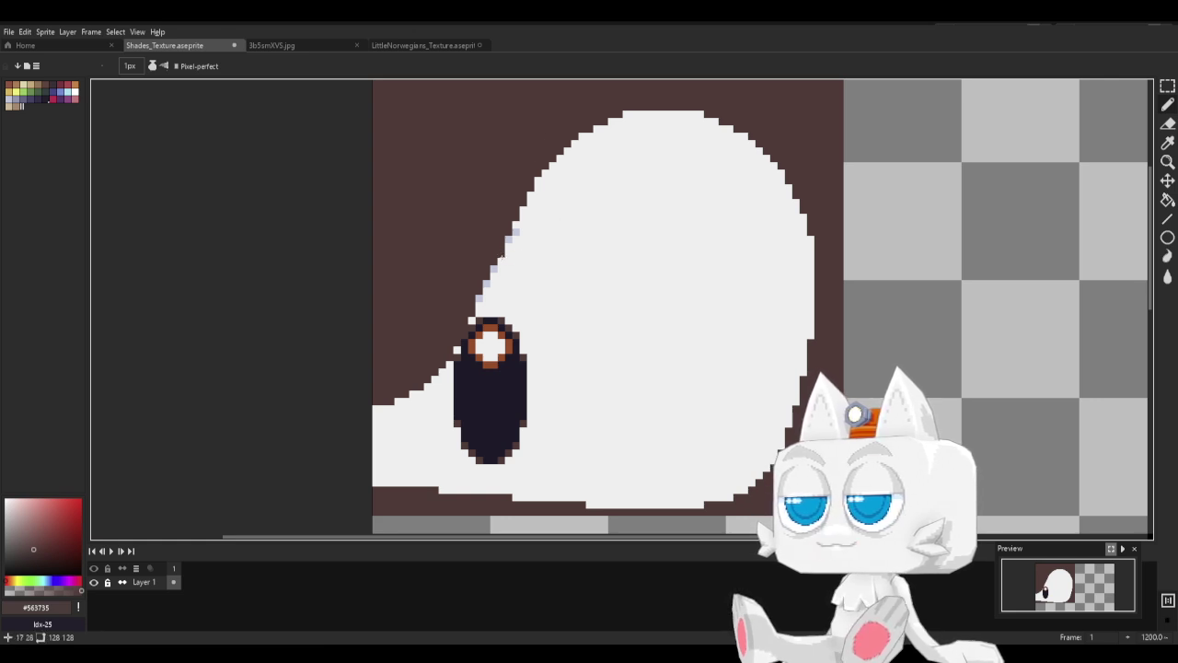
mouse_move(502, 254)
shift+mouse_down()
mouse_move(694, 240)
mouse_move(811, 258)
mouse_move(751, 262)
mouse_move(811, 256)
mouse_move(760, 261)
mouse_move(796, 268)
shift+mouse_up()
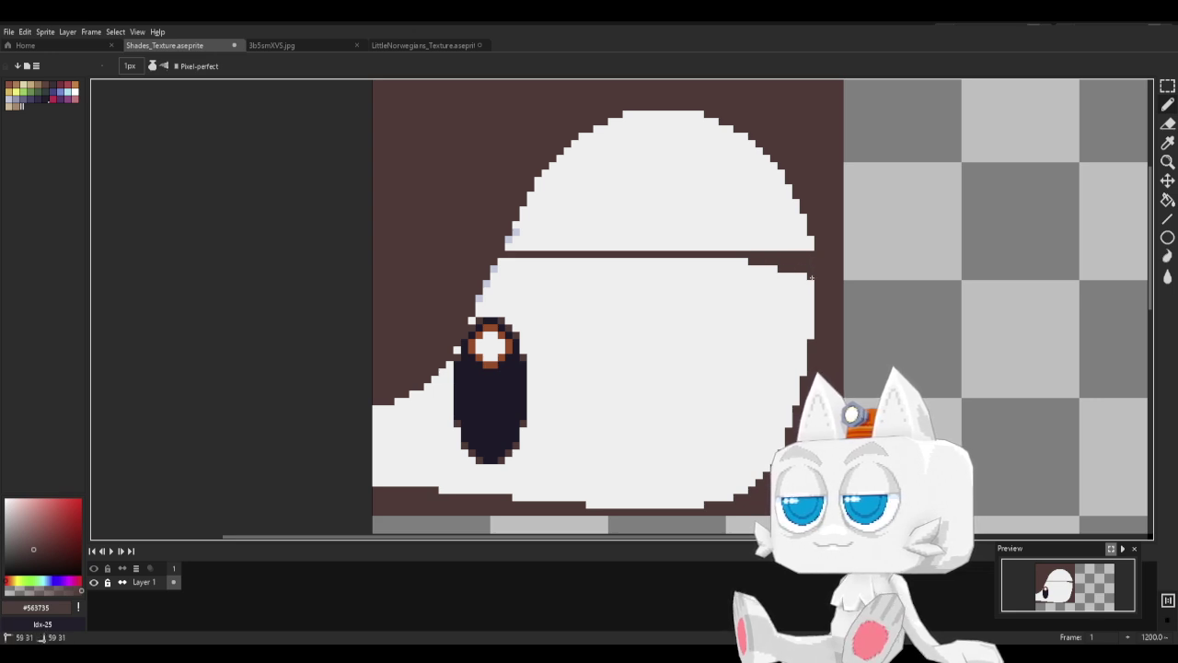
drag(538, 262, 461, 263)
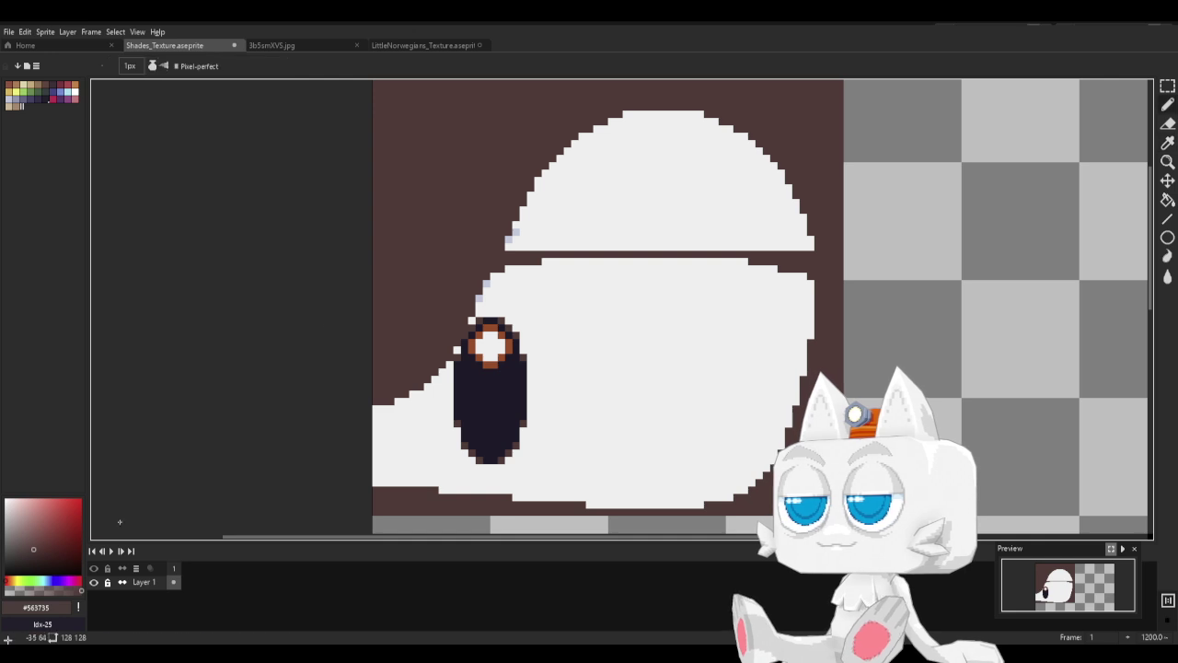
Outline the upper curve of the eye with a slightly darker brown, from the eyelid line's inner end to its outer end.
click(35, 553)
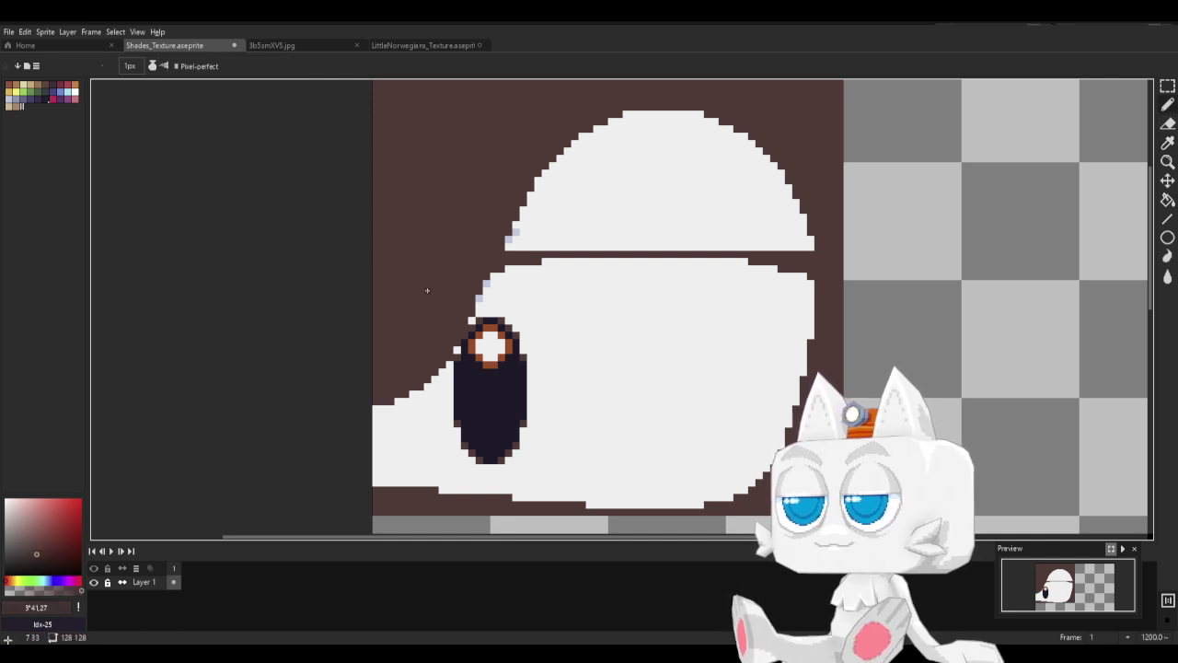
click(497, 261)
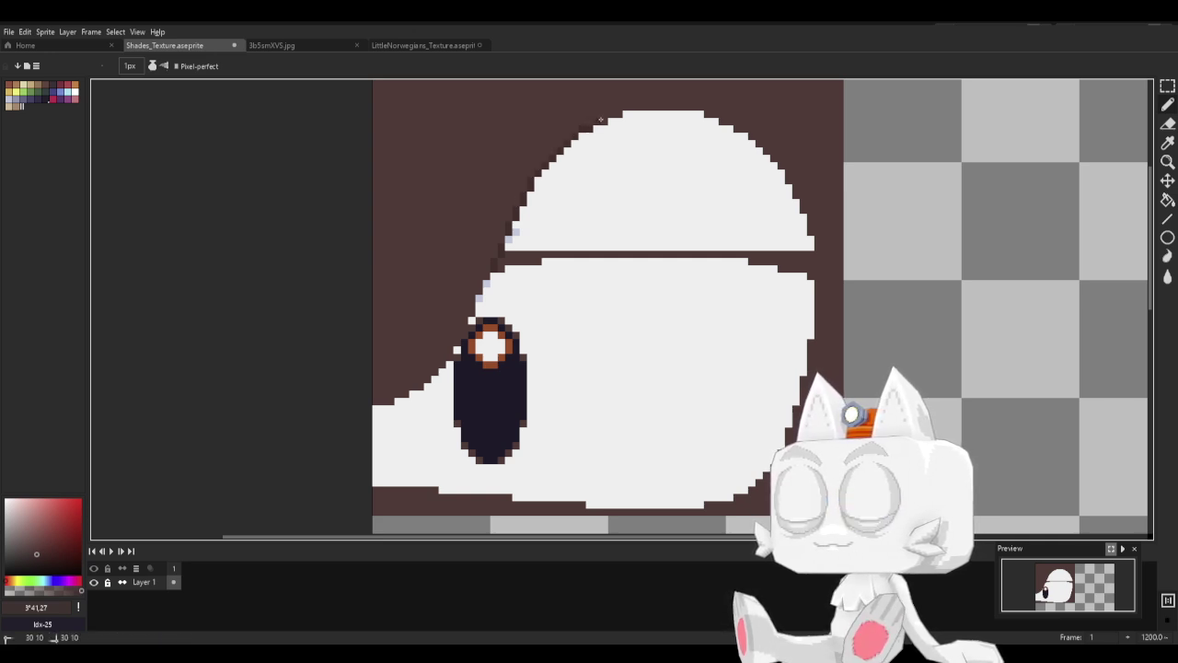
drag(624, 107, 706, 114)
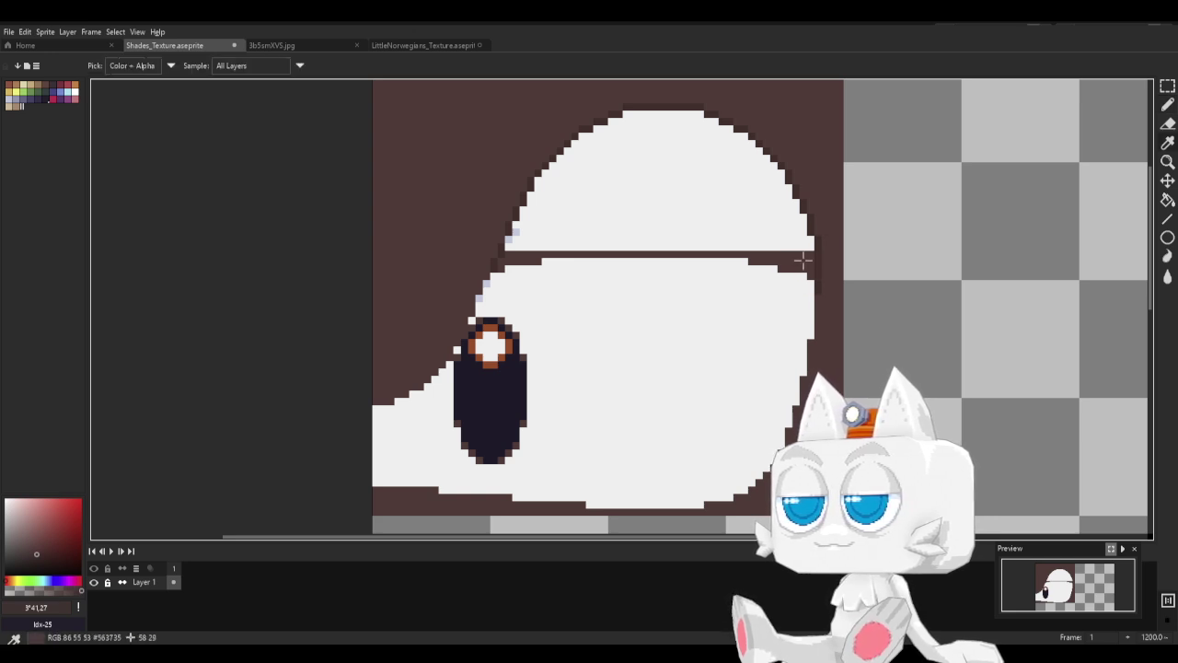
Fill the white area above the eyelid line with the skin colour #563735.
alt+click(803, 261)
key(g)
click(654, 191)
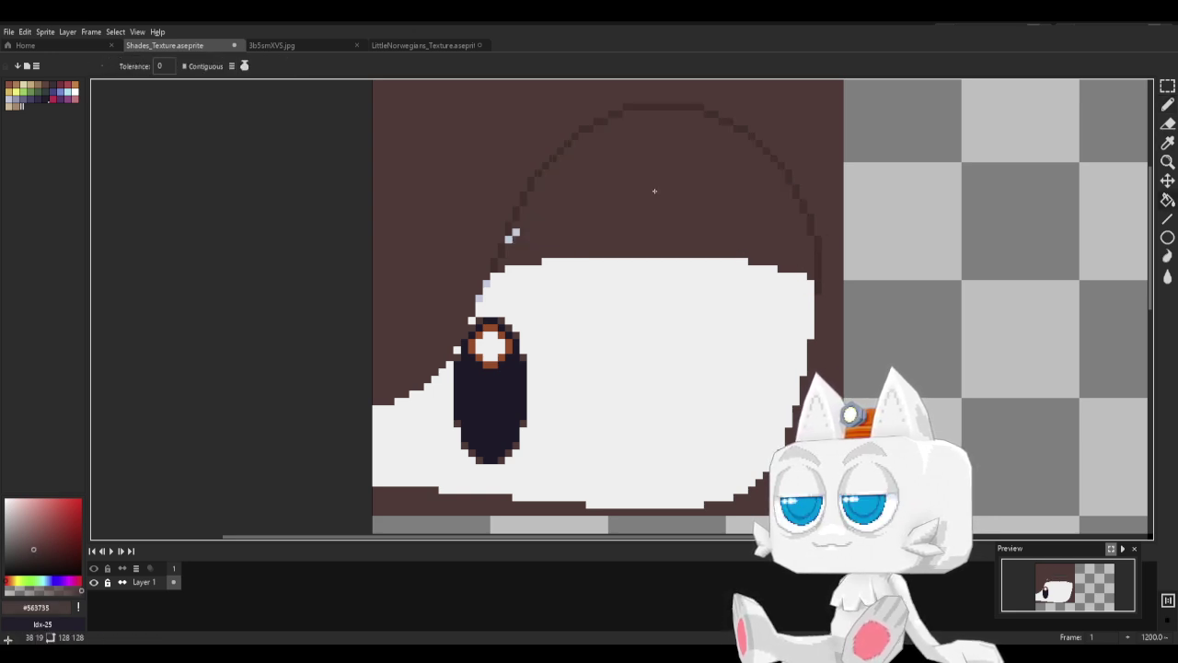
Cover the stray light pixels at the eyelid outline's inner end with #563735 and close the outline there in #452a28.
key(b)
click(515, 232)
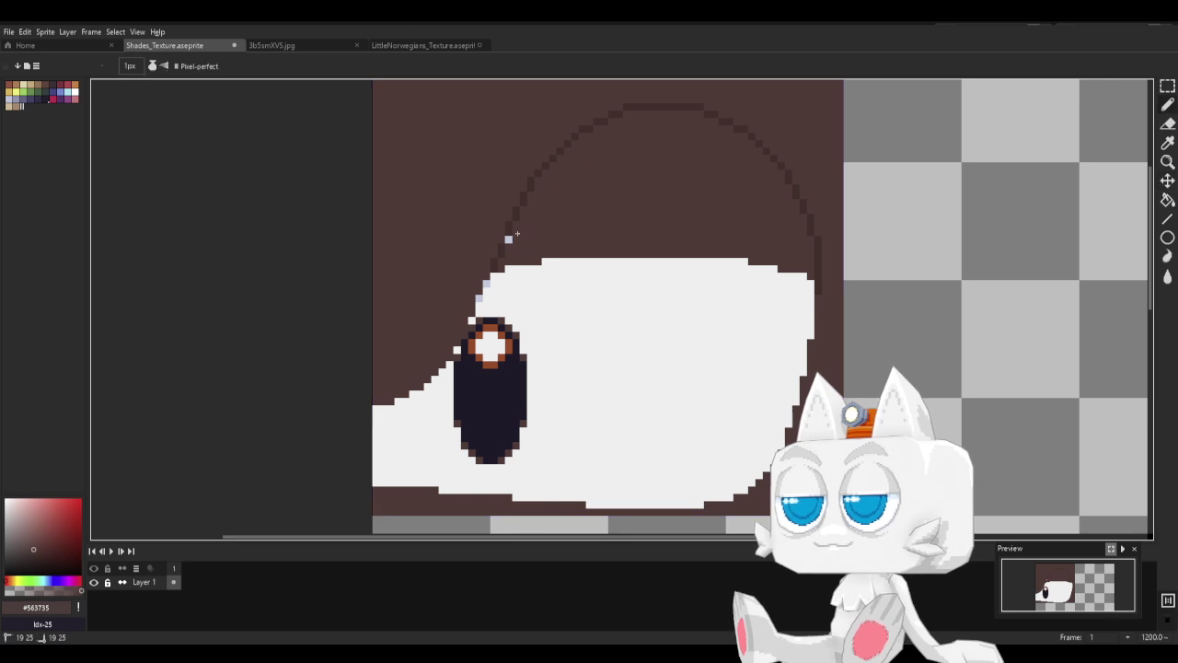
click(509, 238)
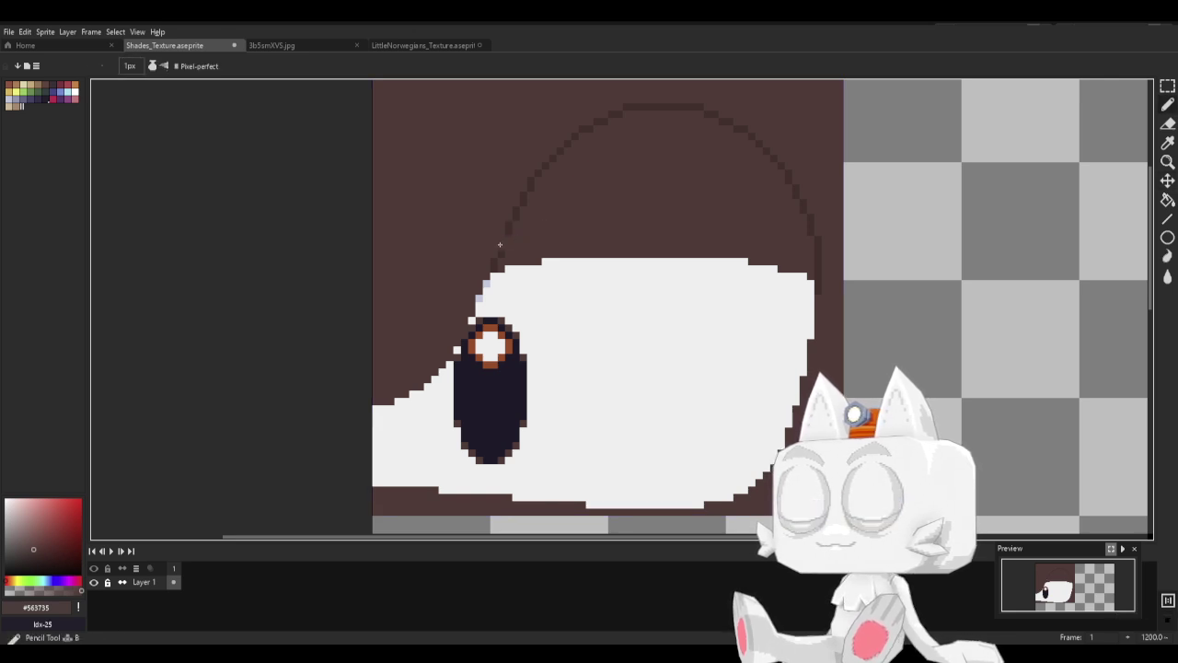
alt+click(499, 250)
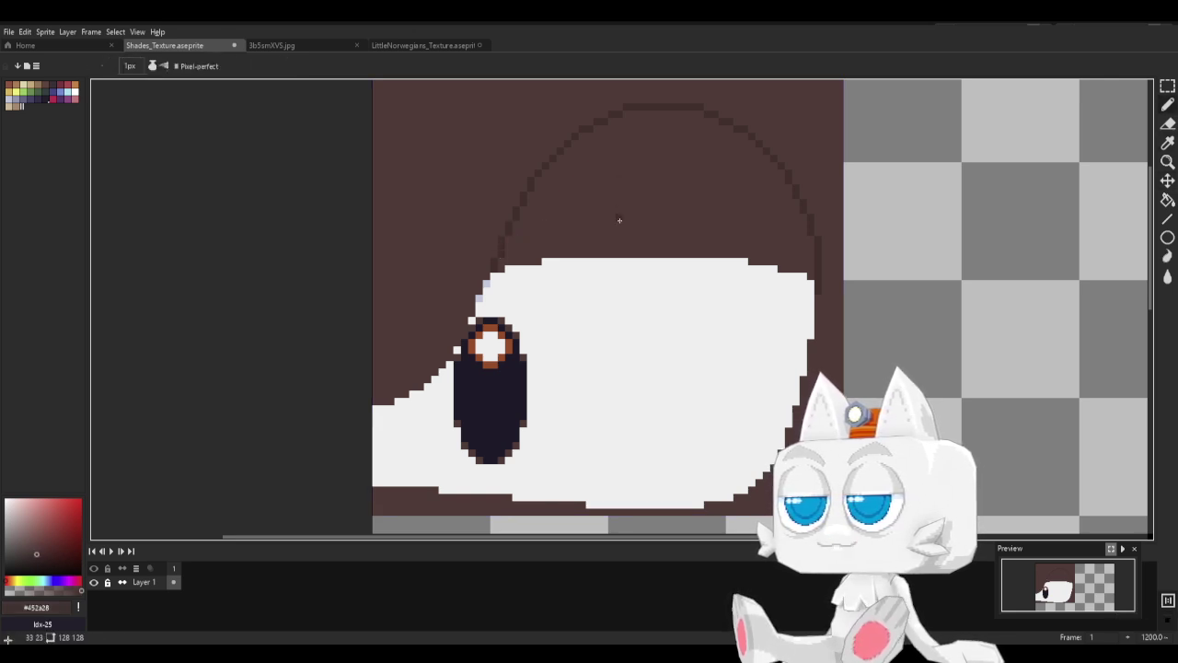
Soften the stepped corners of the white's upper and inner edges and around the pupil with #c0cbdc pixels.
alt+click(493, 277)
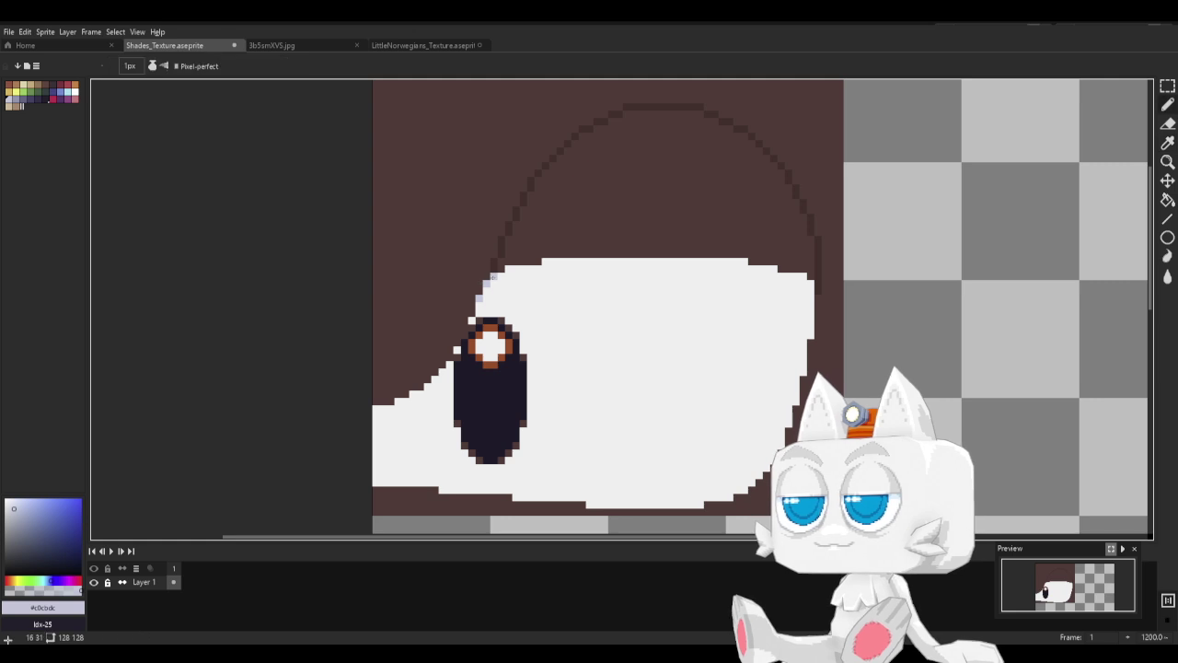
drag(494, 276, 557, 262)
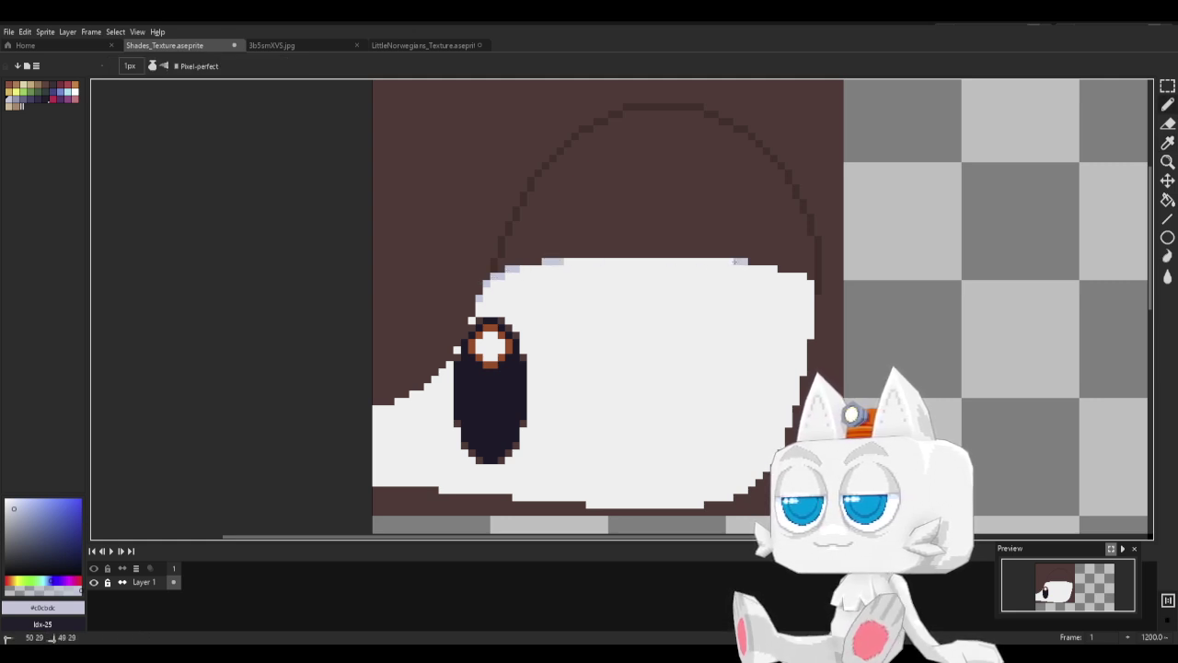
drag(734, 261, 777, 268)
click(803, 276)
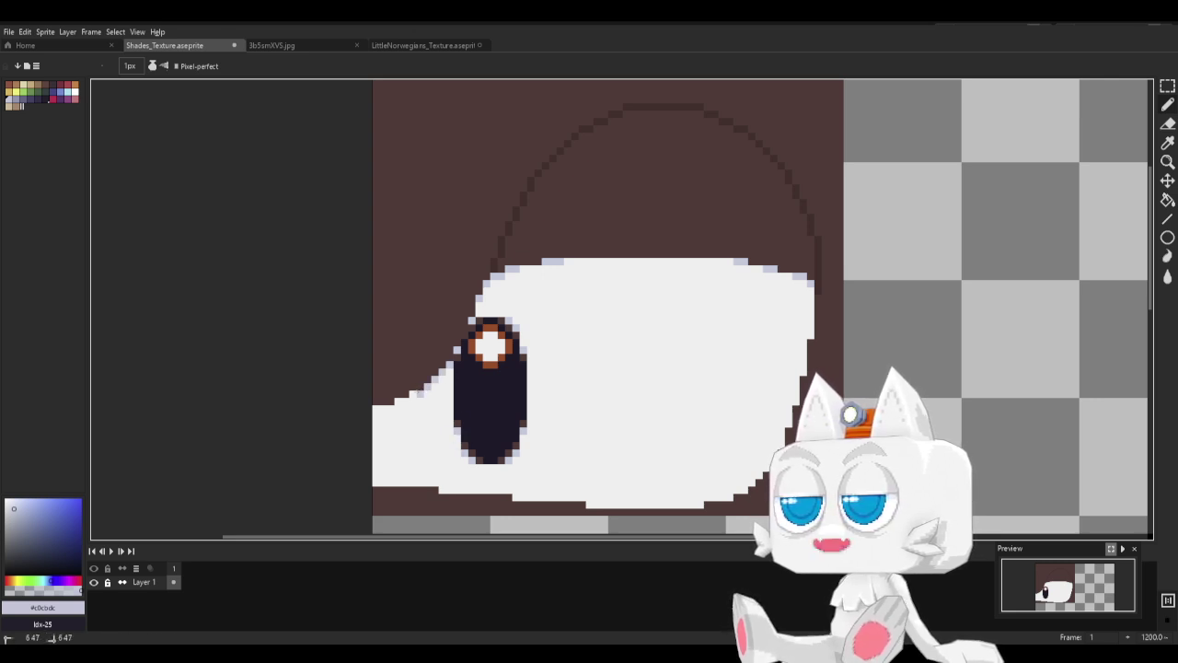
mouse_move(398, 401)
mouse_down()
mouse_move(377, 414)
mouse_move(407, 401)
mouse_up()
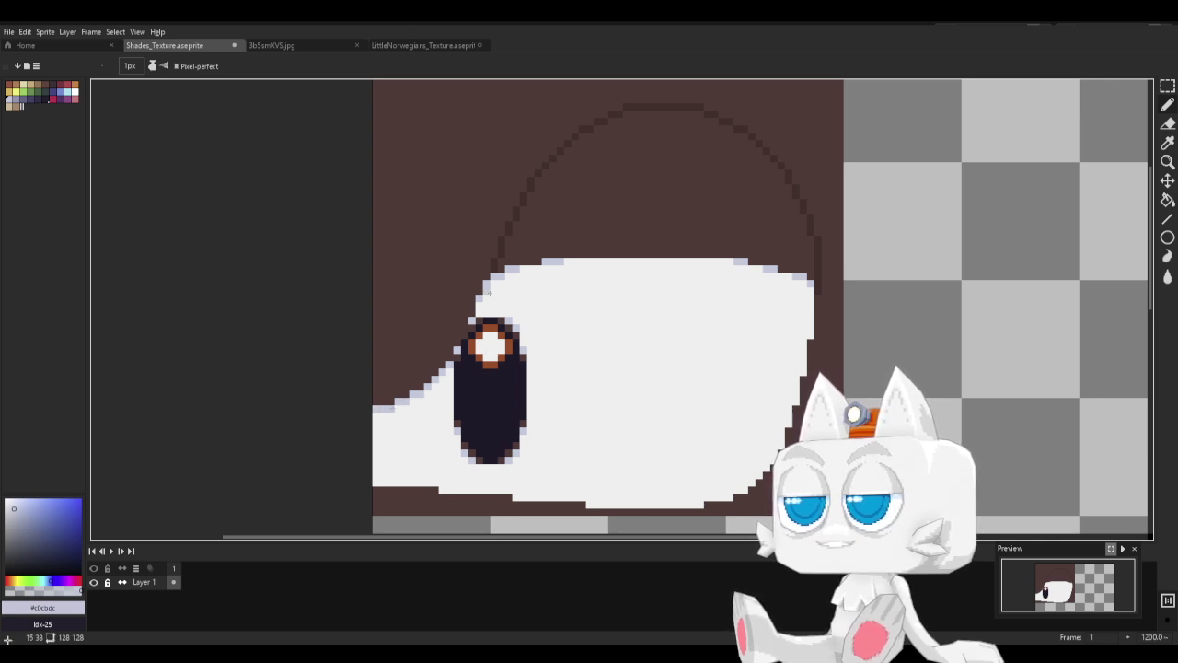
Darken the skin edge along the eye's inner curve down to the canvas edge with #452a28 and save the file.
key(i)
click(494, 264)
key(b)
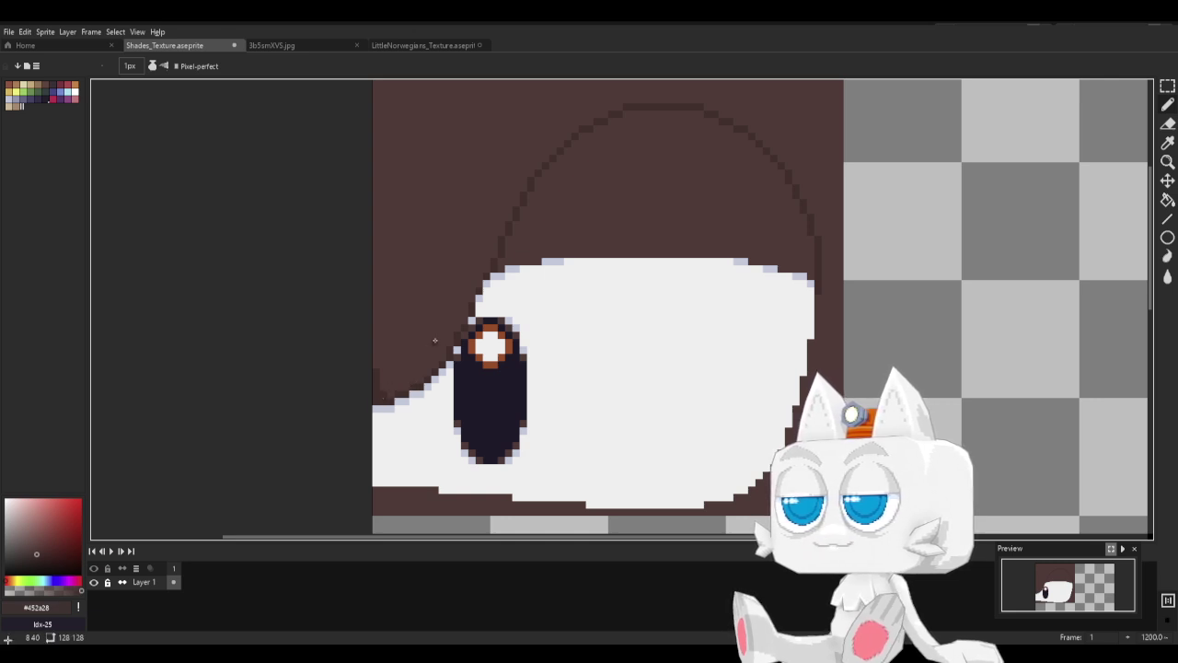
key(v)
key(ctrl+s)
Soften the stepped corners along the white's lower and outer edges with #c0cbdc pixels and save the file.
key(b)
alt+click(442, 490)
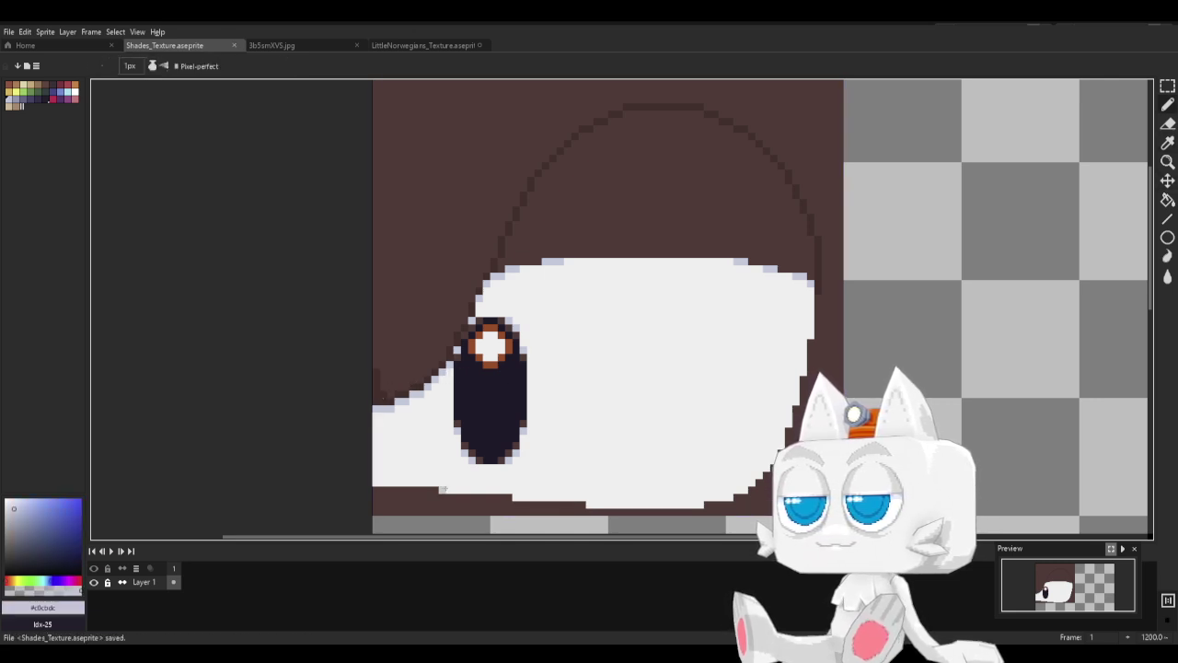
click(443, 489)
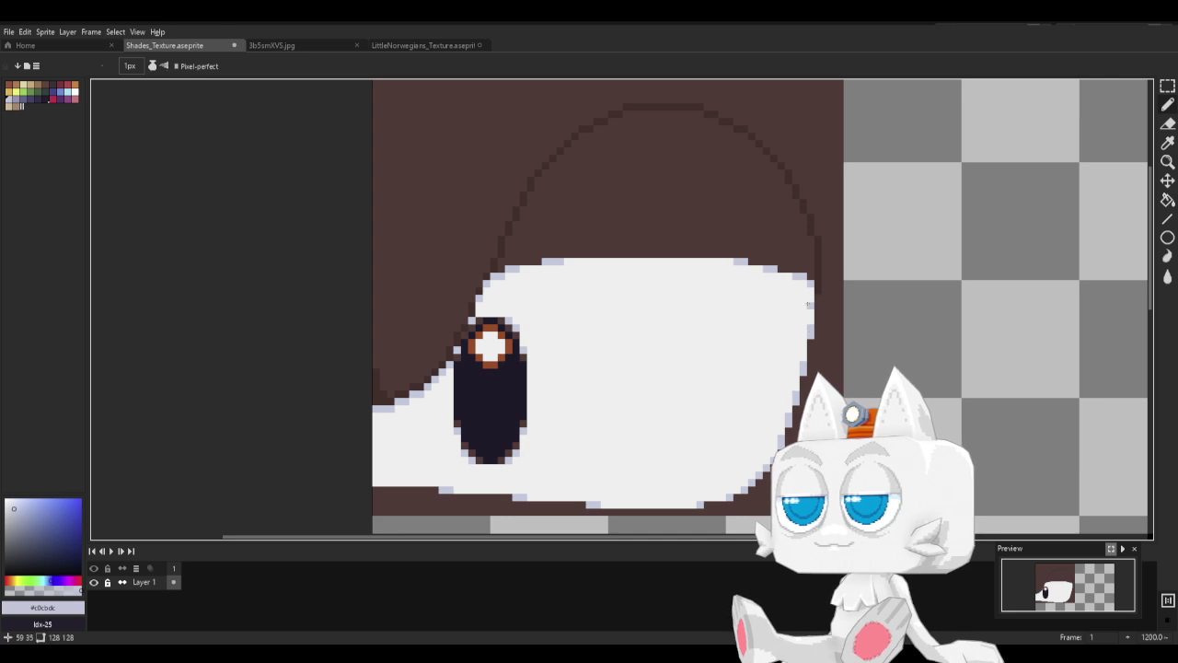
key(ctrl+s)
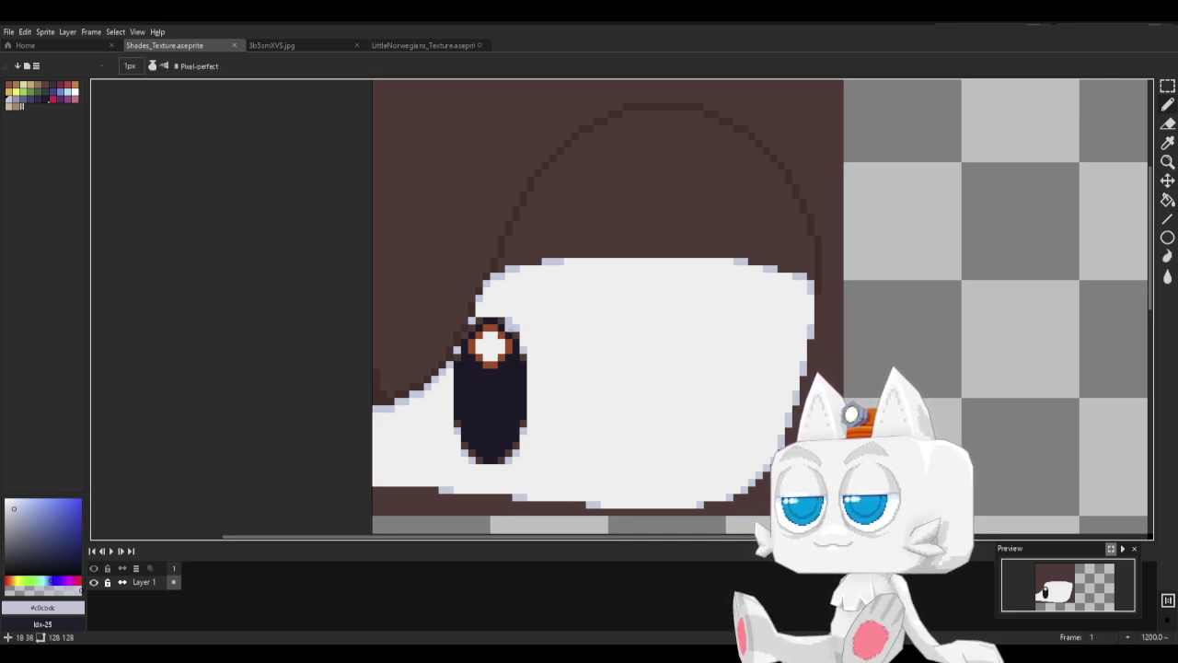
Reshape the white's upper inner corner into a gentler slope by painting over its edge with skin colour #563735.
alt+click(505, 275)
click(492, 276)
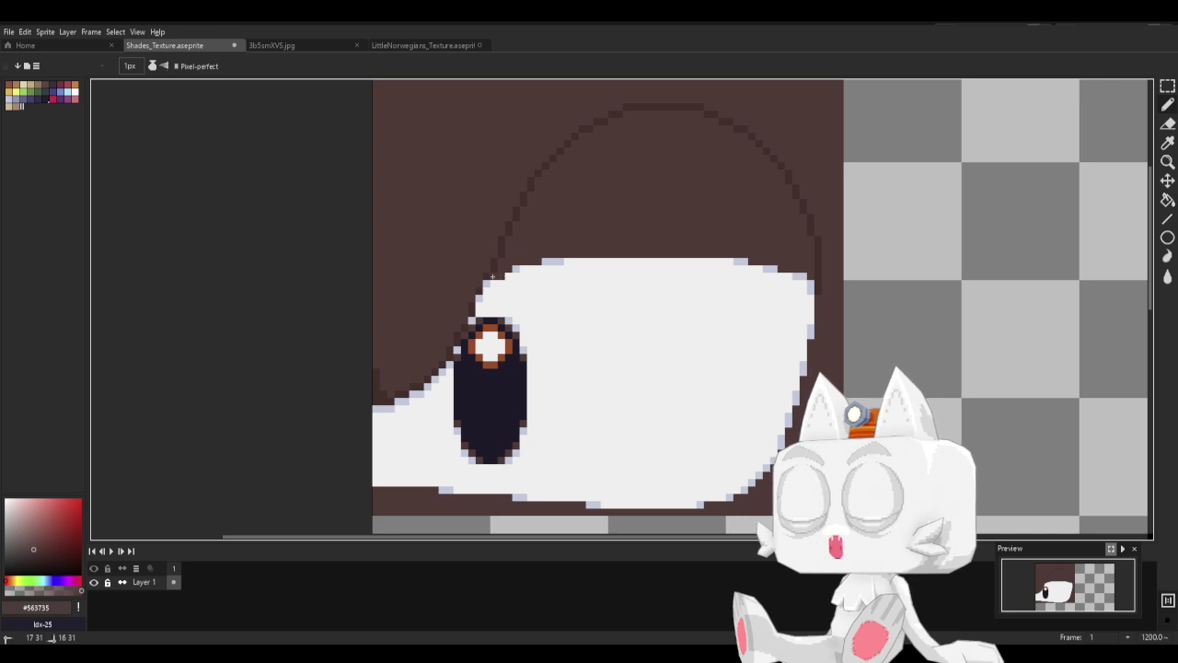
click(521, 268)
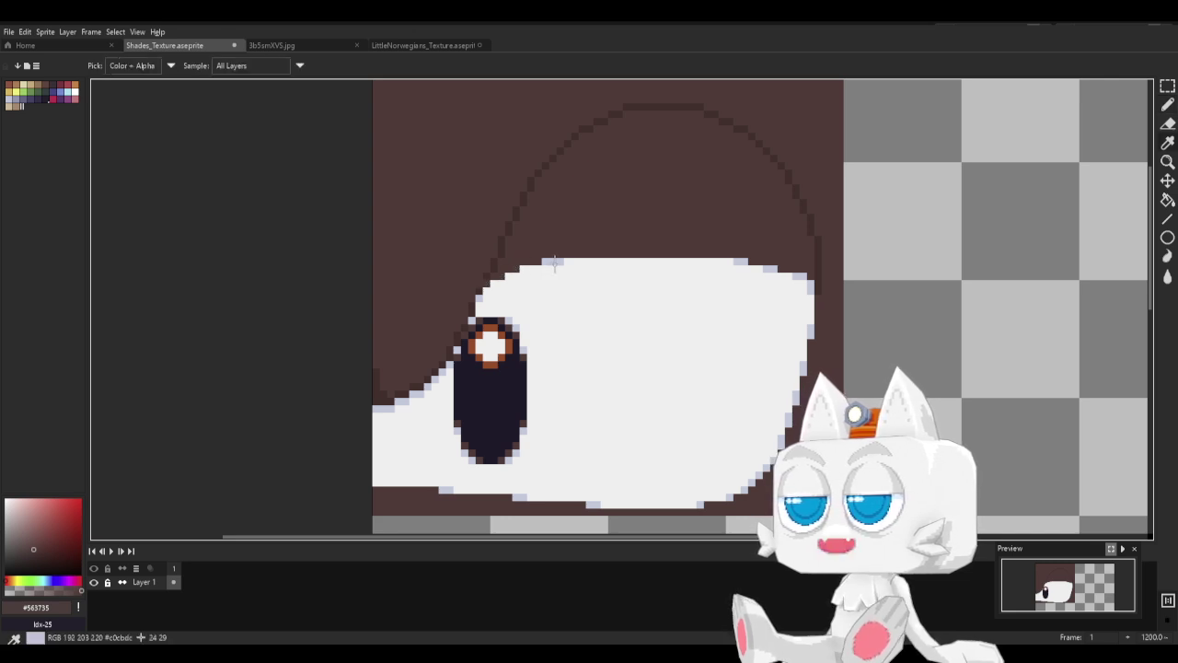
alt+click(553, 264)
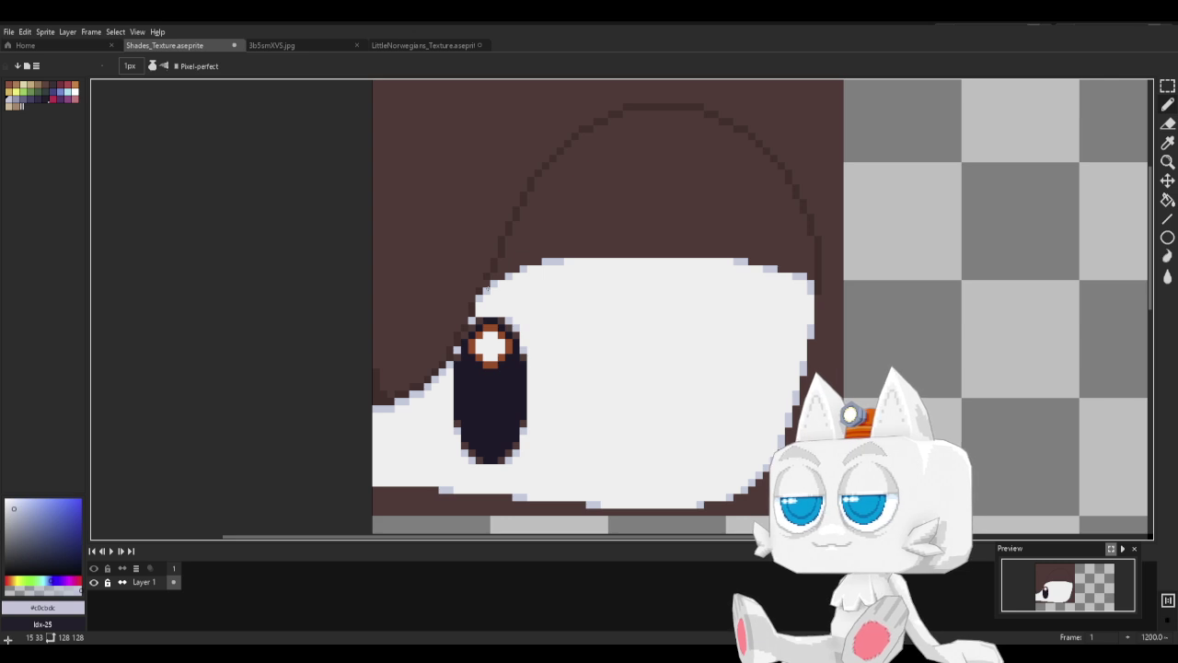
alt+click(524, 249)
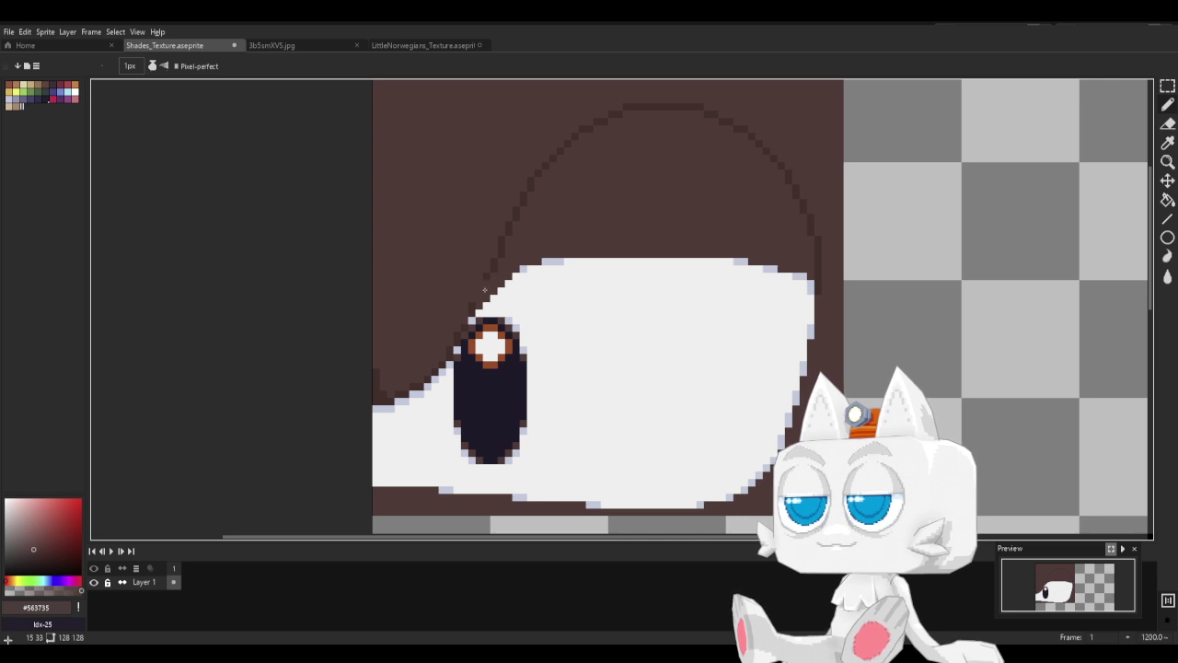
mouse_move(515, 276)
mouse_down()
mouse_move(598, 262)
mouse_move(538, 267)
mouse_up()
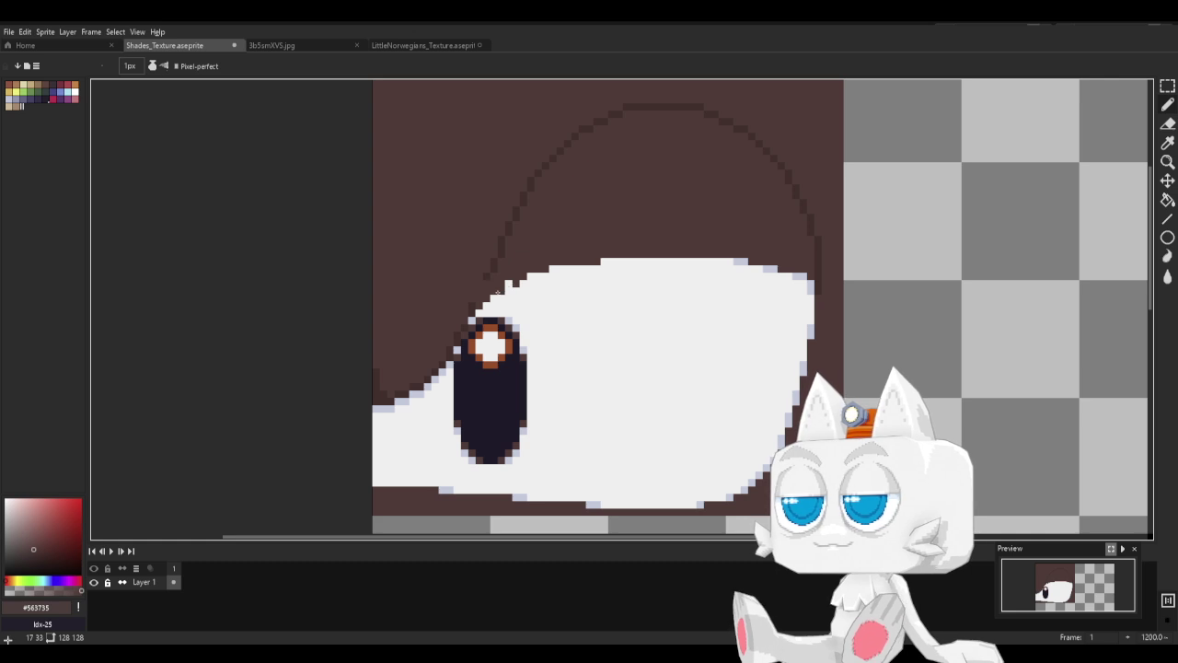
drag(497, 293, 609, 262)
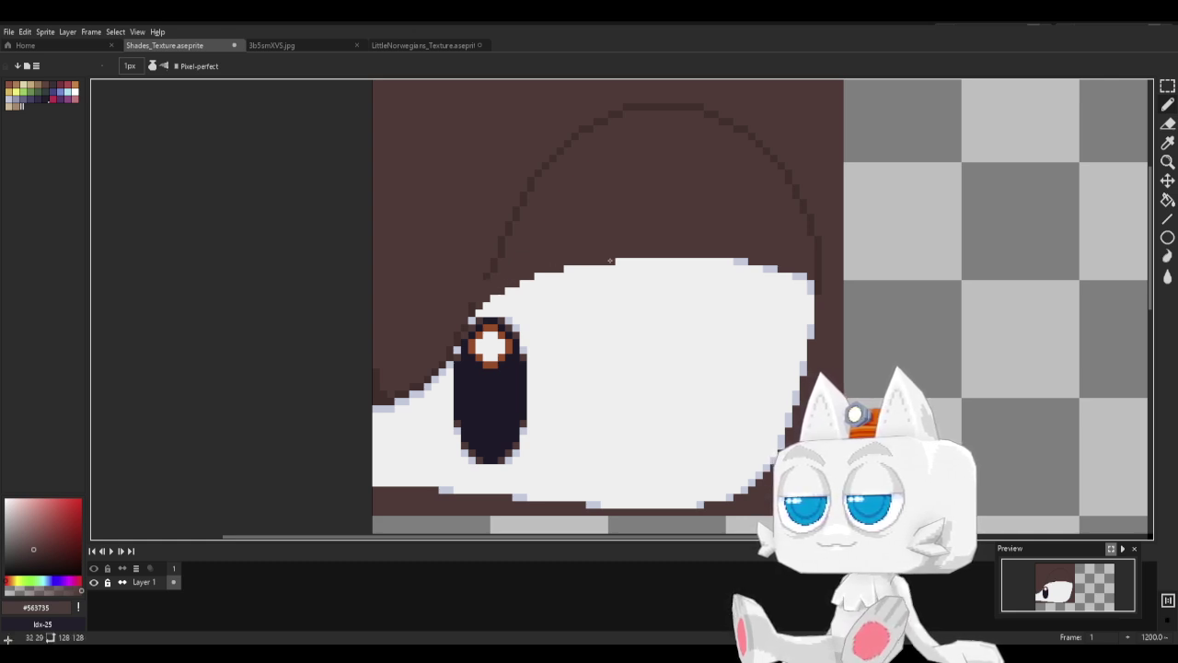
Smooth the reshaped slope's stepped corners with #452a28 pixels on the skin side and #c0cbdc pixels on the white side.
alt+click(487, 284)
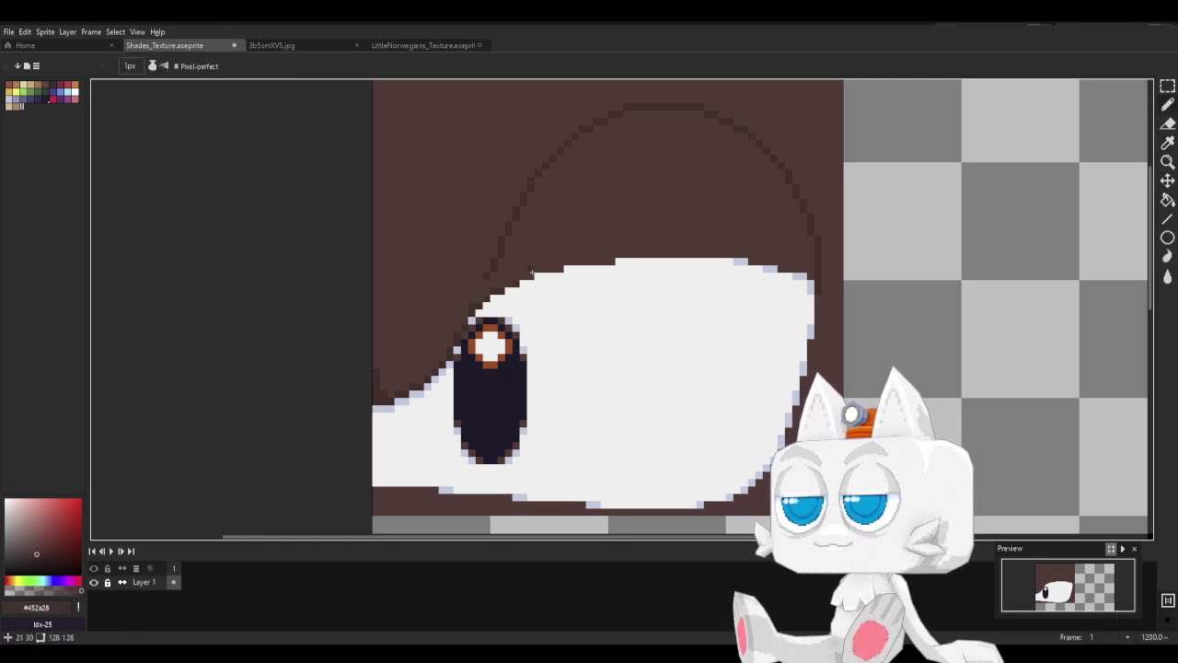
key(ctrl+z)
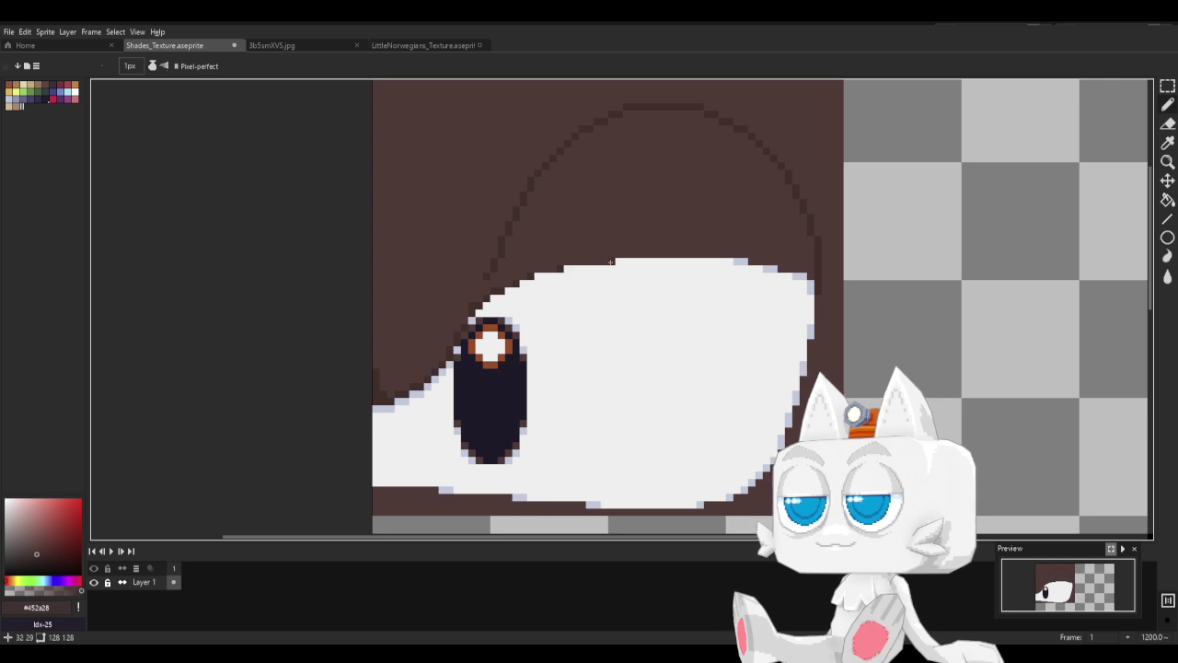
alt+click(736, 261)
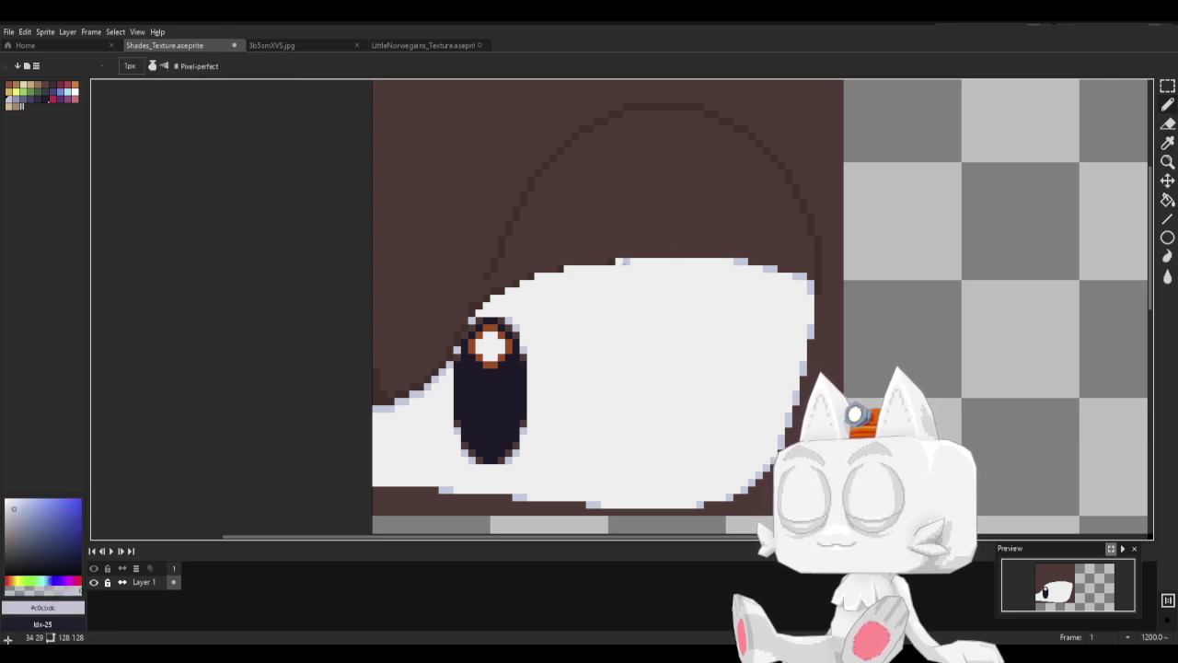
click(562, 270)
click(531, 281)
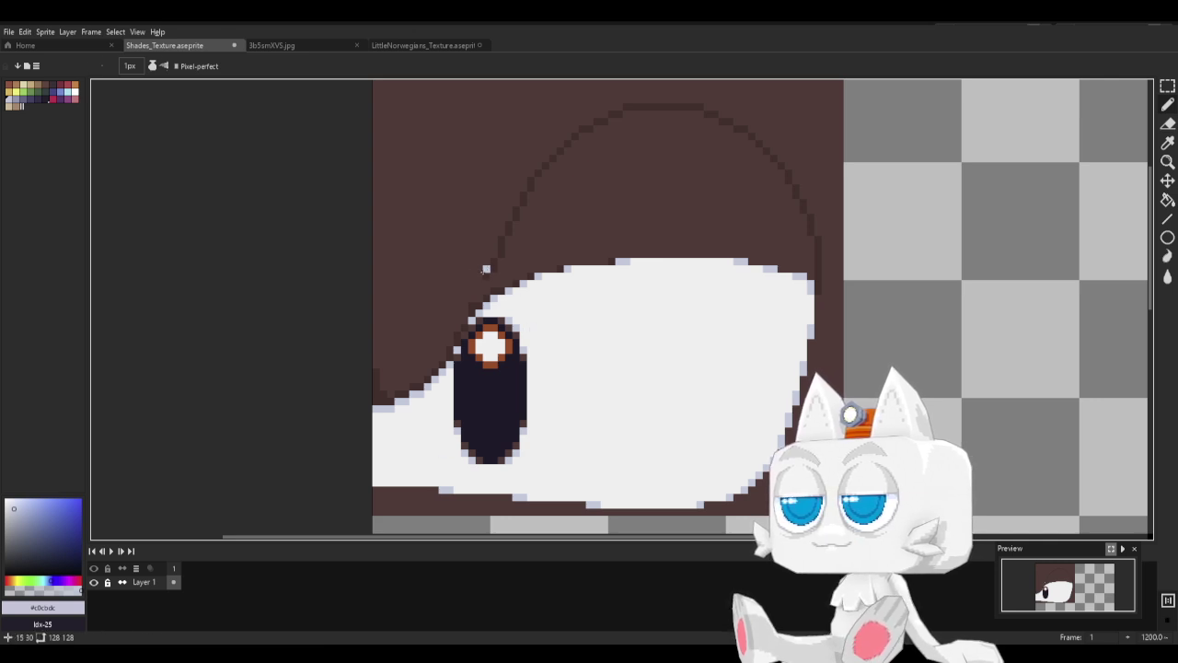
Extend the #452a28 outline to the eye's inner corner, trace the remaining lid edge above the white, and save the file.
key(i)
click(488, 273)
key(b)
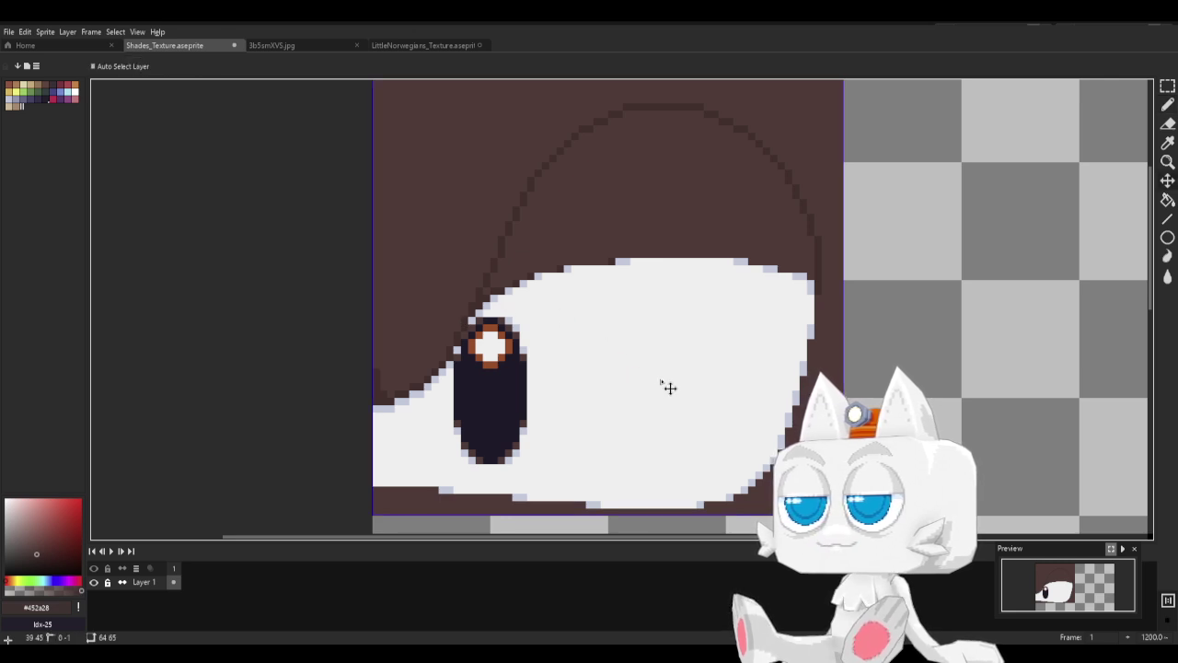
key(ctrl+s)
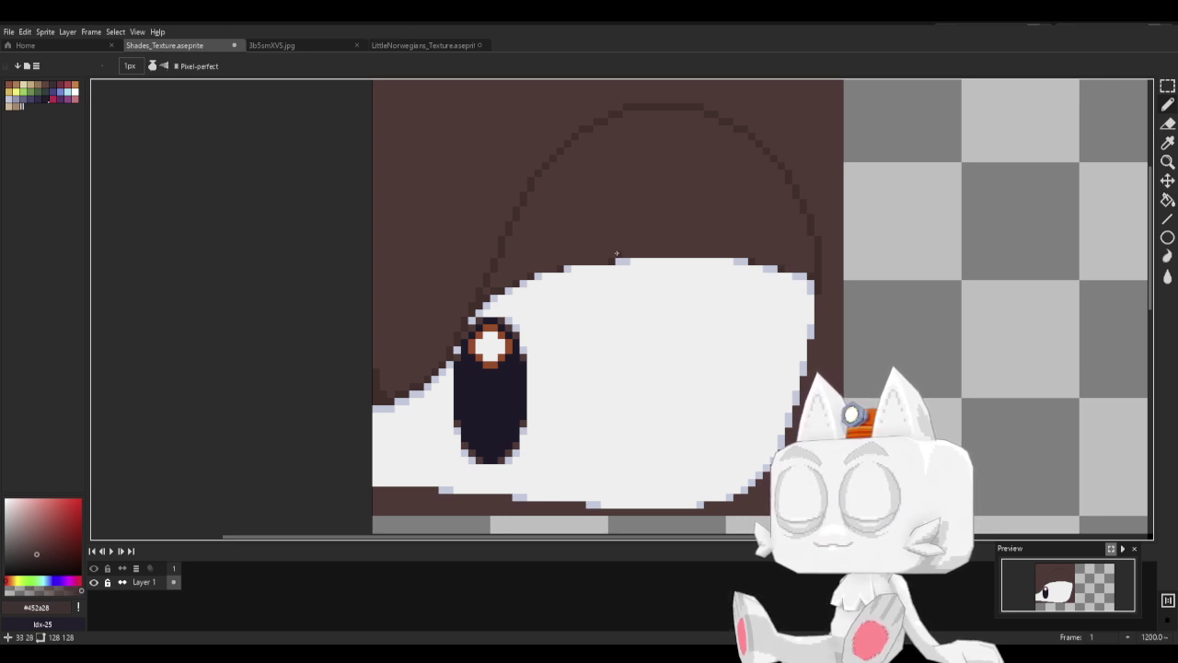
drag(617, 253, 782, 265)
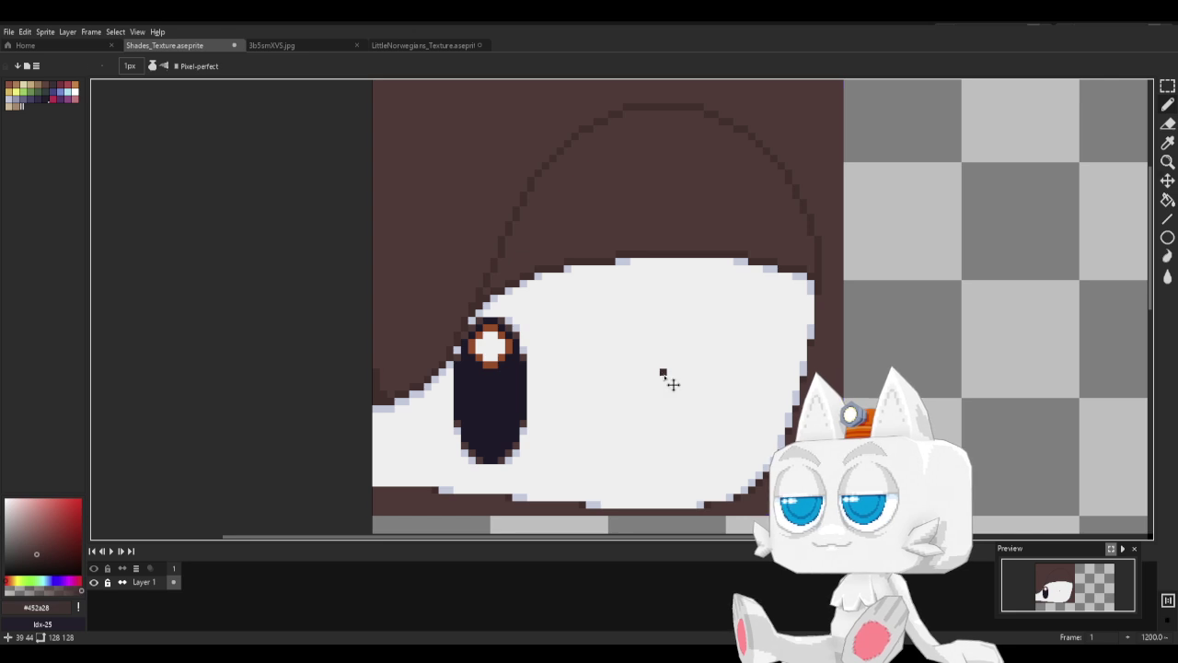
key(ctrl+s)
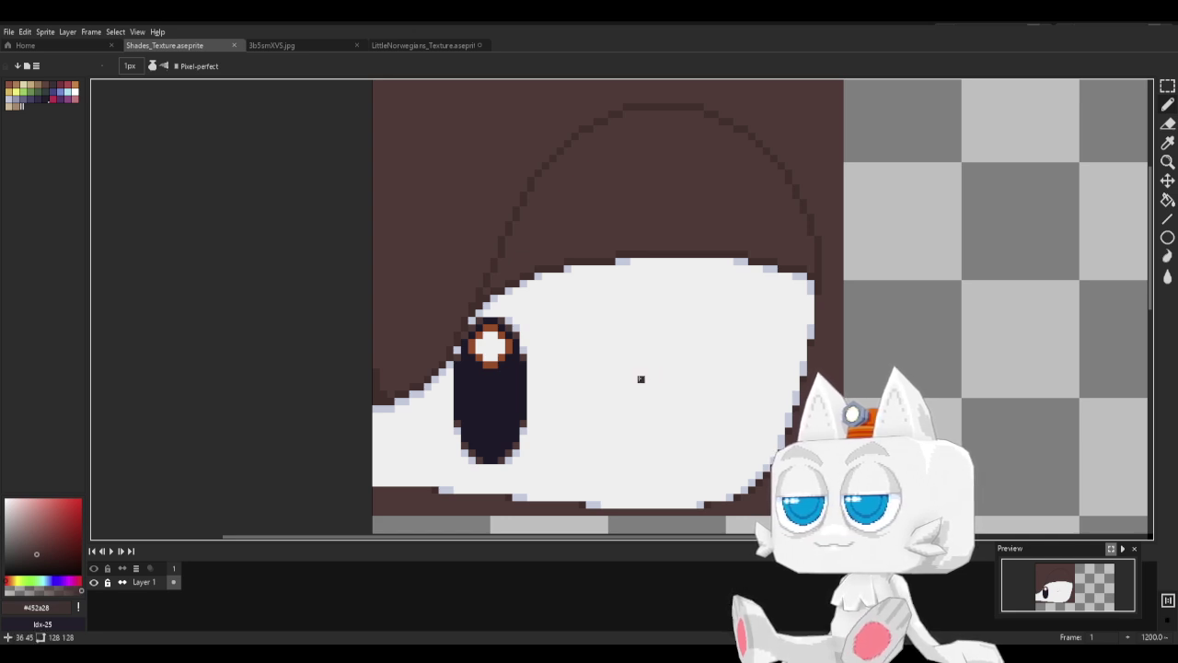
Add #563735 pixels at the lower corners of the brown ring around the pupil's highlight and save the file.
alt+click(509, 356)
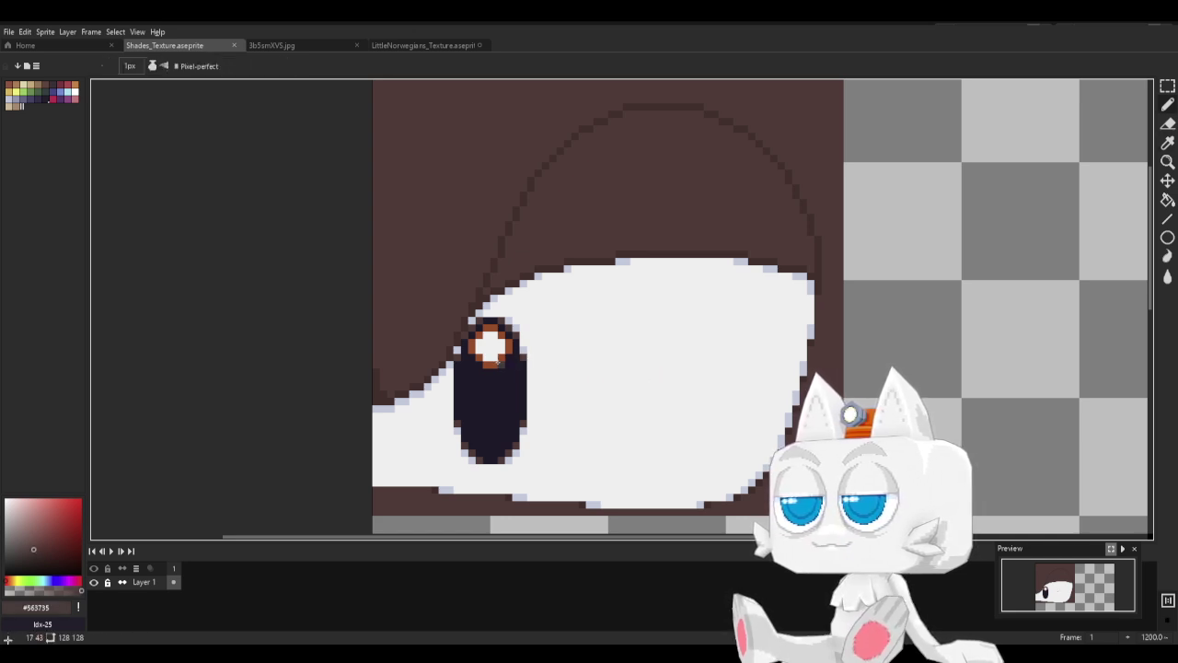
click(469, 361)
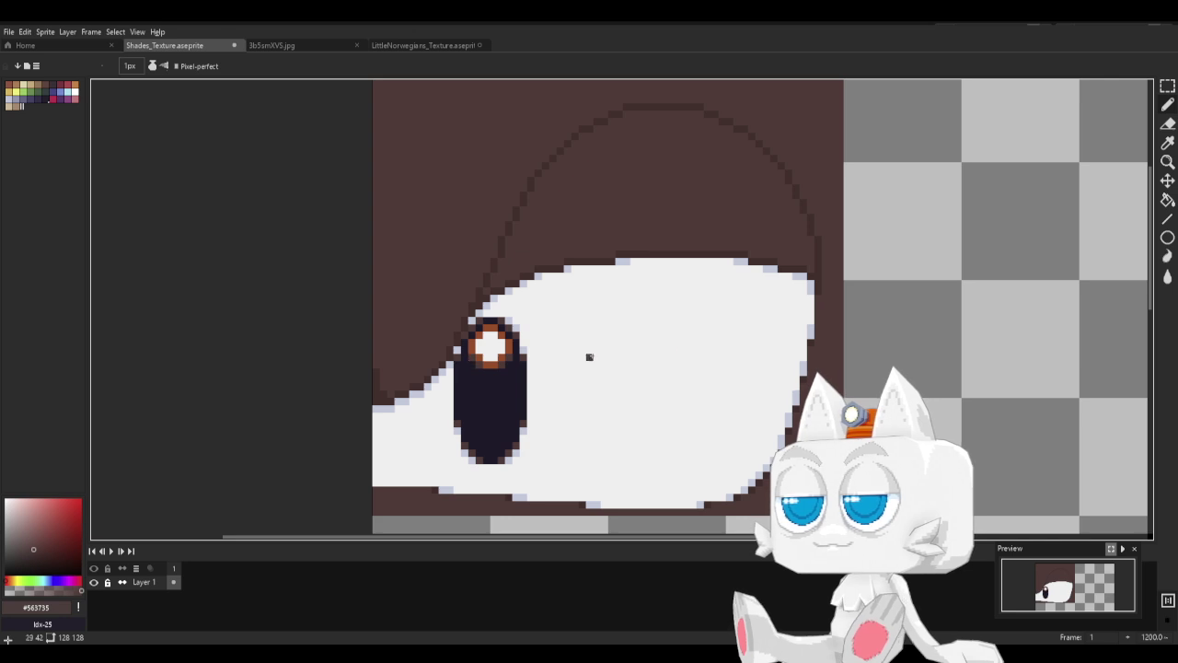
key(ctrl+s)
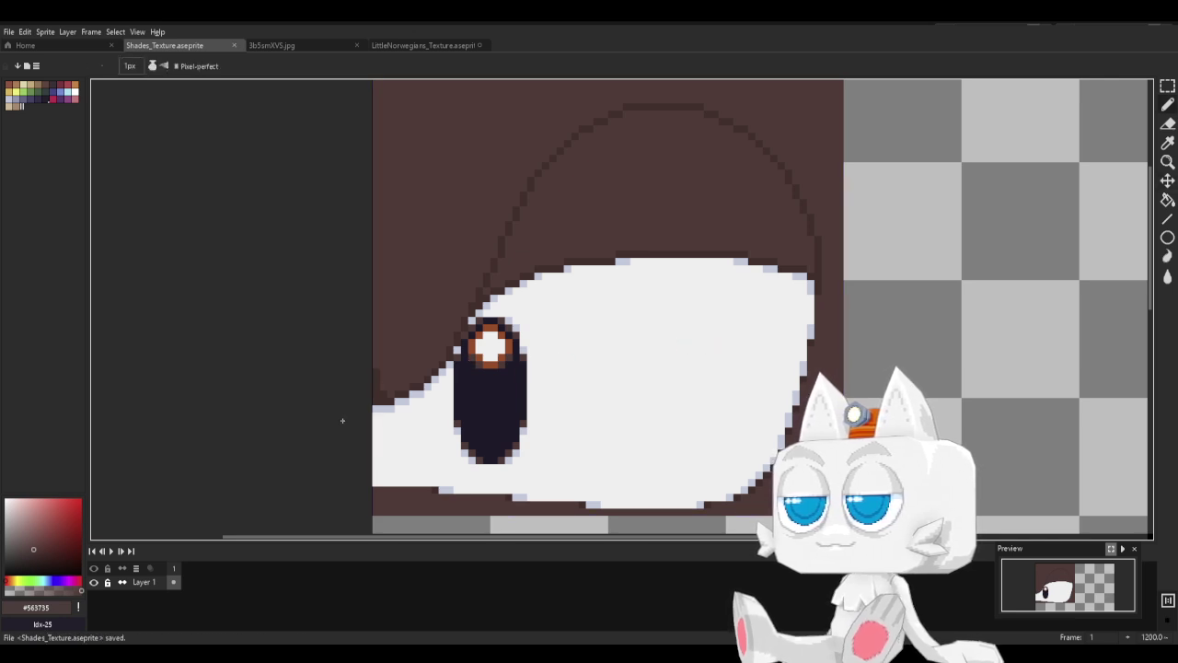
Export the updated Shades texture with Export As.
click(8, 31)
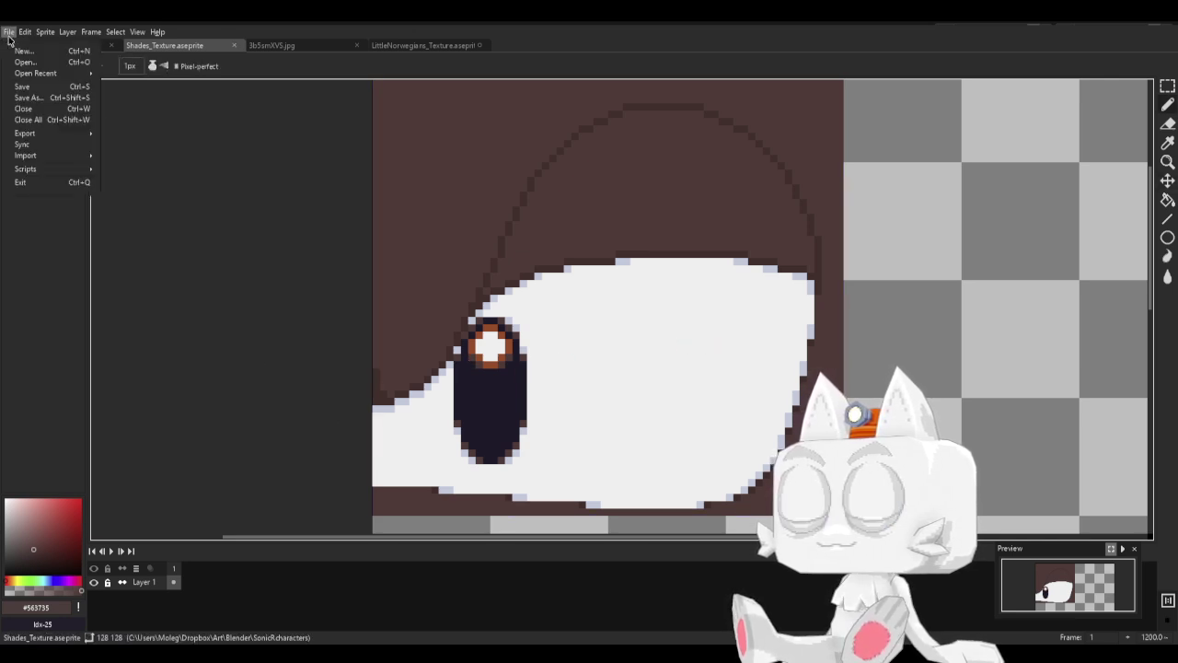
mouse_move(57, 134)
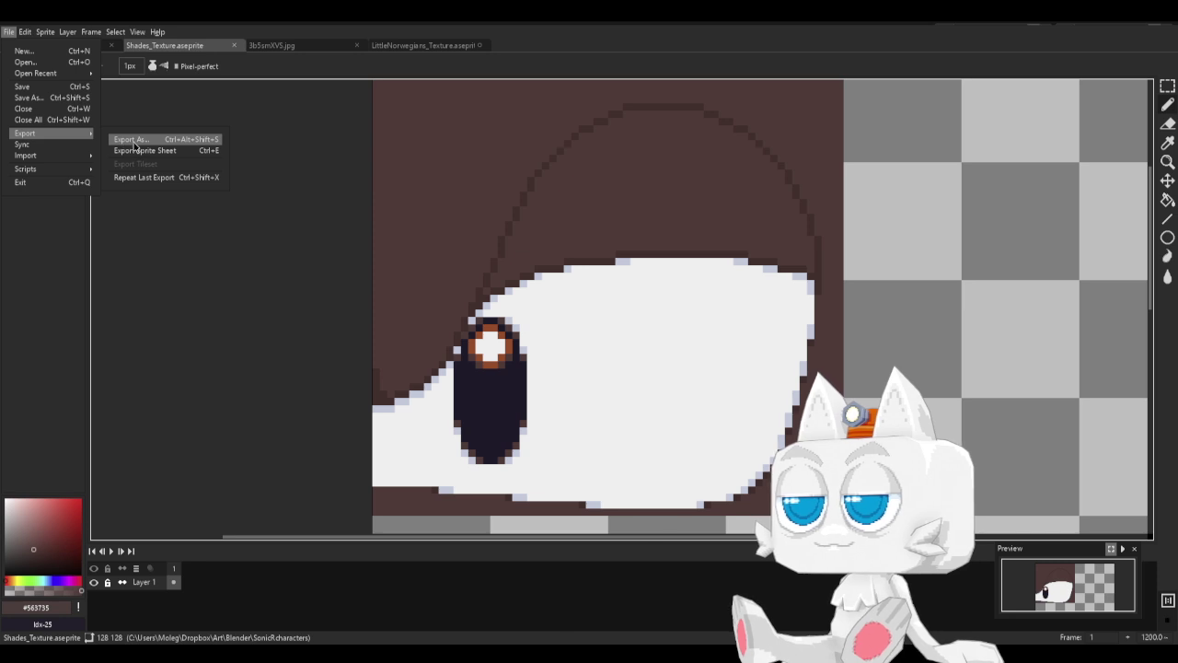
click(131, 138)
click(300, 297)
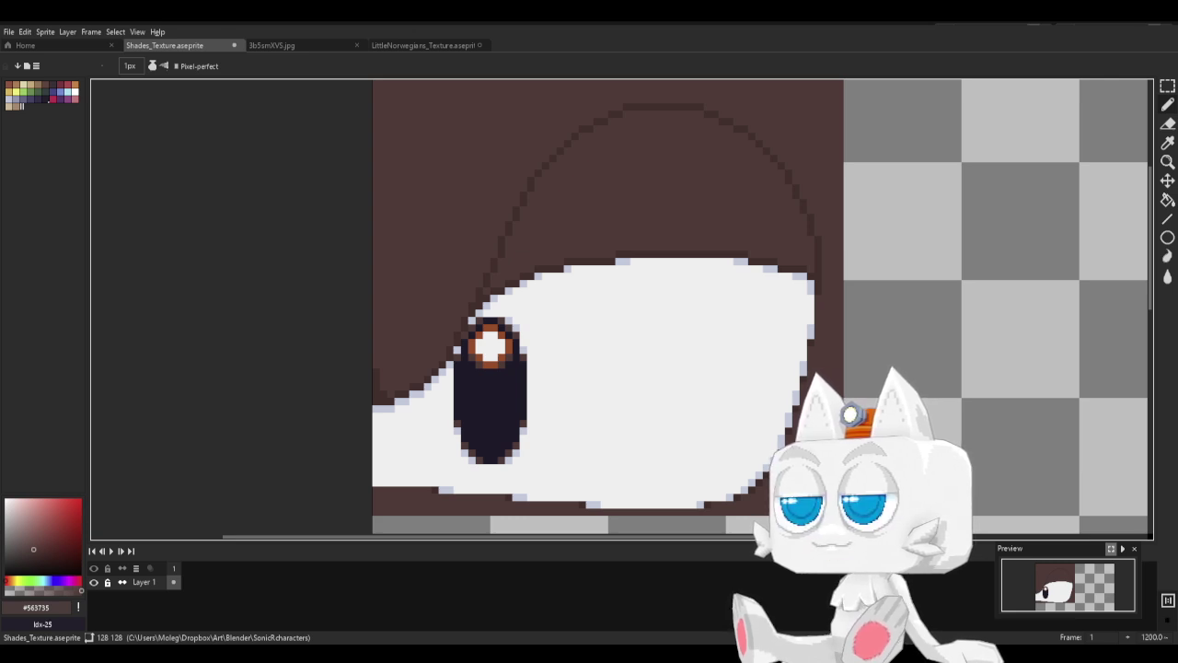
Fill a 16 × 16 px square at the canvas edge directly below the eye area with the pupil colour #181425, then deselect it.
alt+click(473, 407)
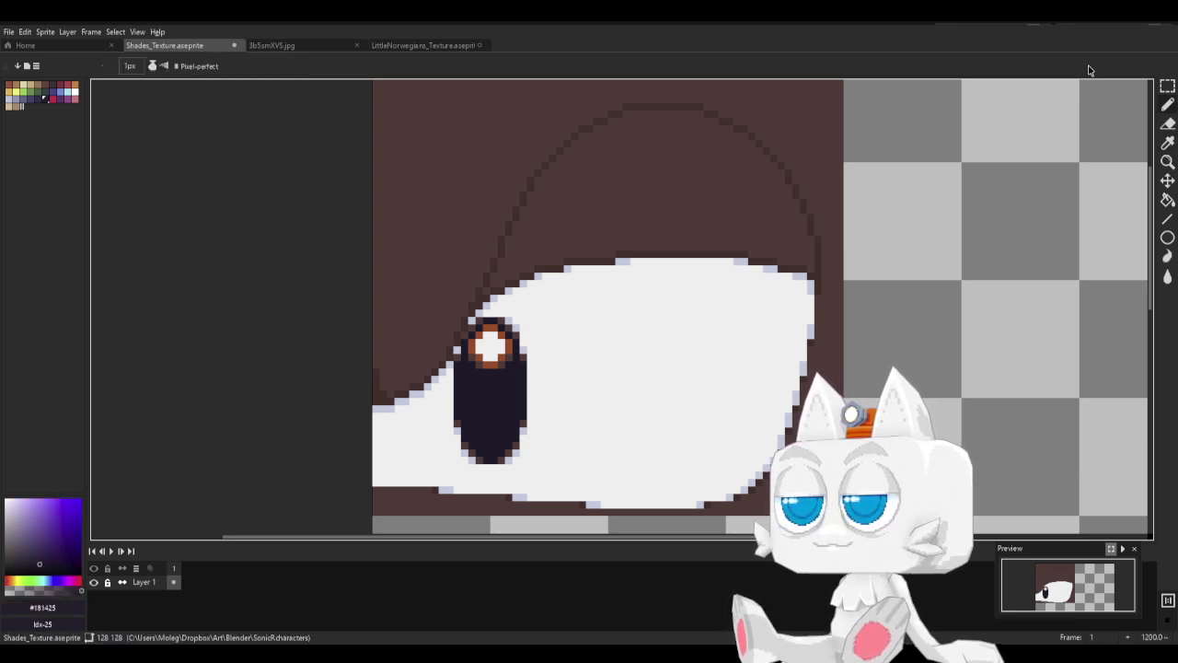
click(1169, 87)
middle_drag(599, 389, 613, 229)
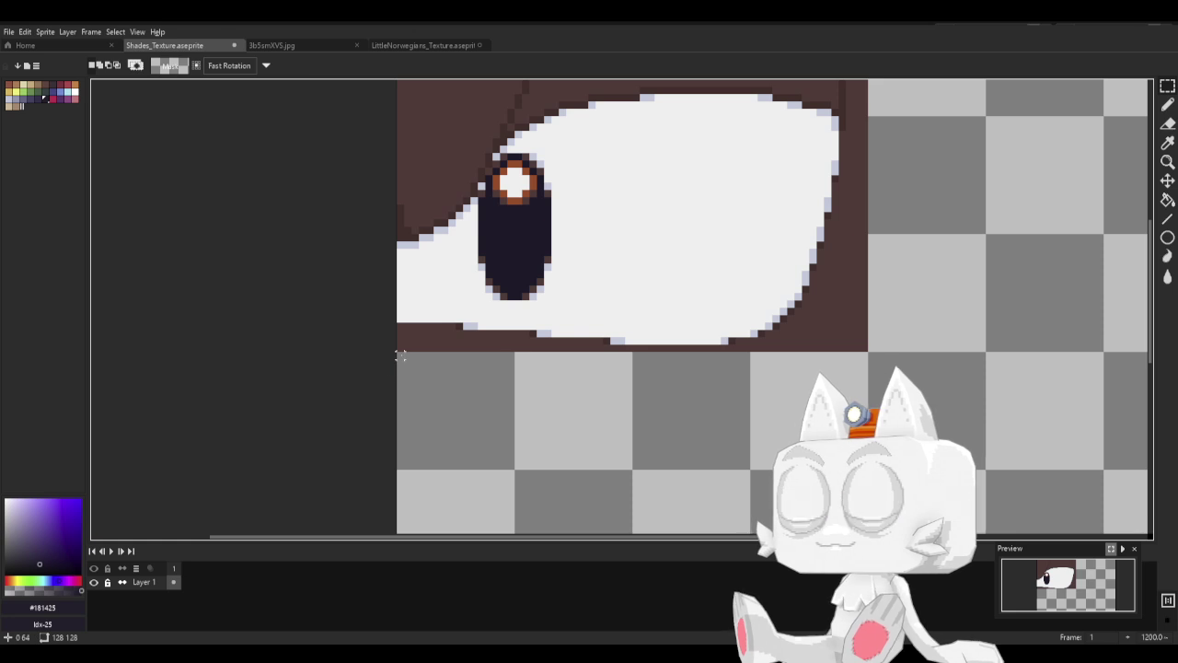
drag(401, 355, 512, 468)
key(g)
click(478, 429)
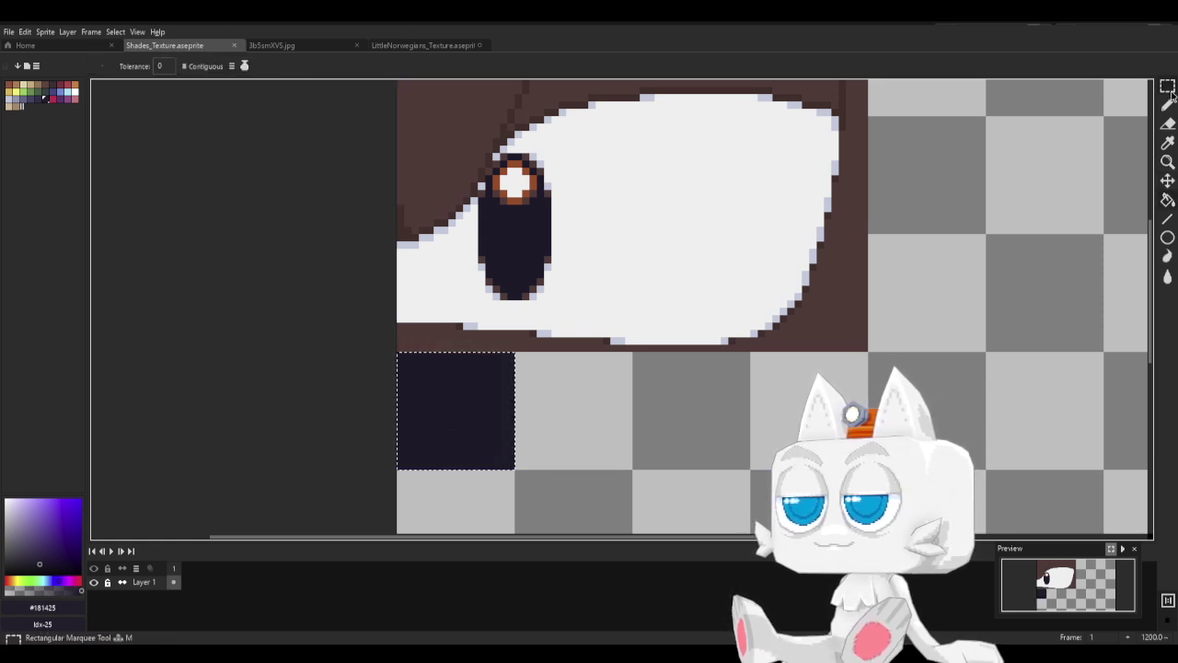
key(m)
click(562, 369)
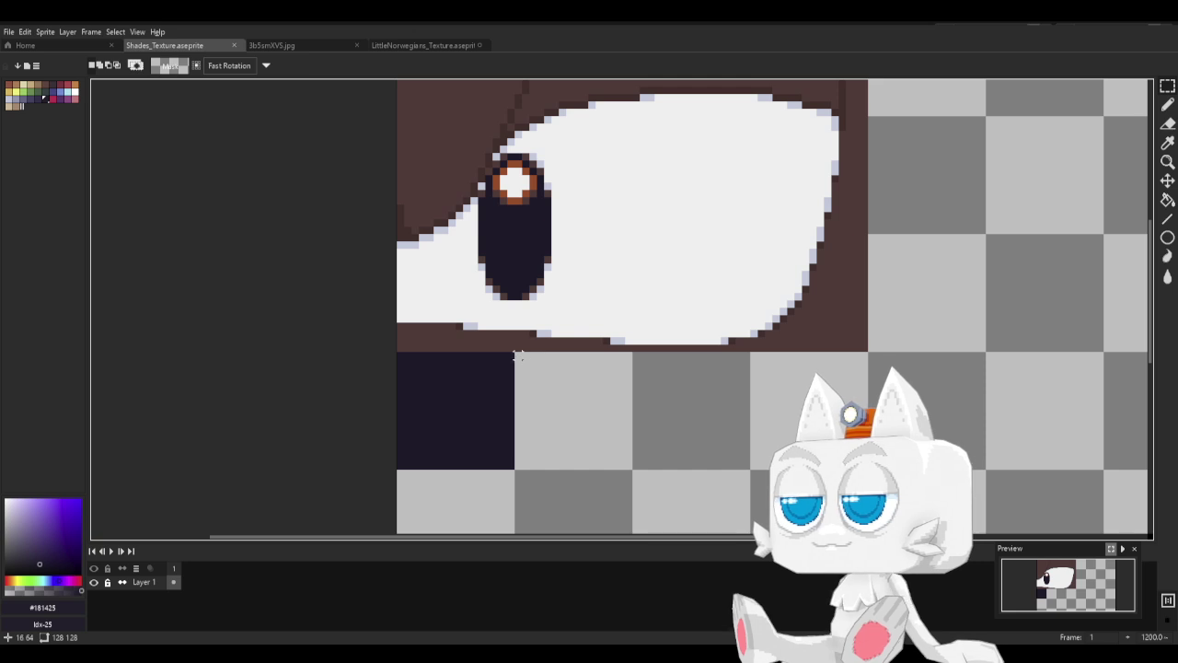
Fill a 16 × 16 px square beside the dark swatch with the skin colour sampled from the character's chest in the 3b5smXVS.jpg reference.
drag(518, 356, 621, 450)
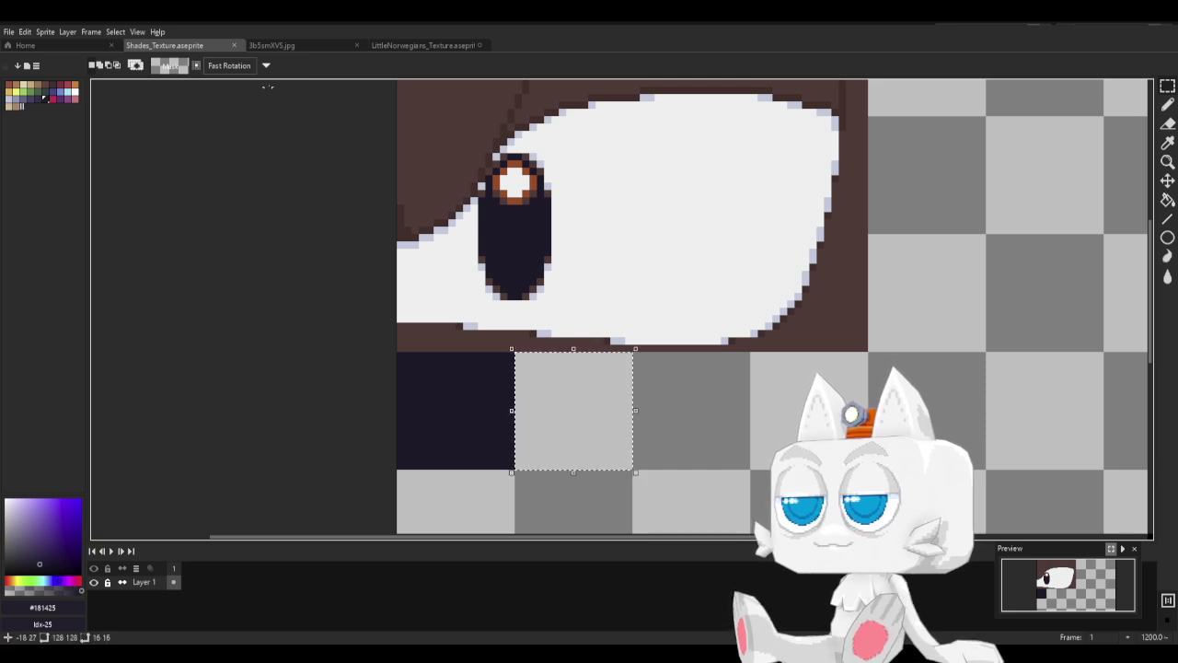
key(ctrl+d)
click(306, 46)
key(i)
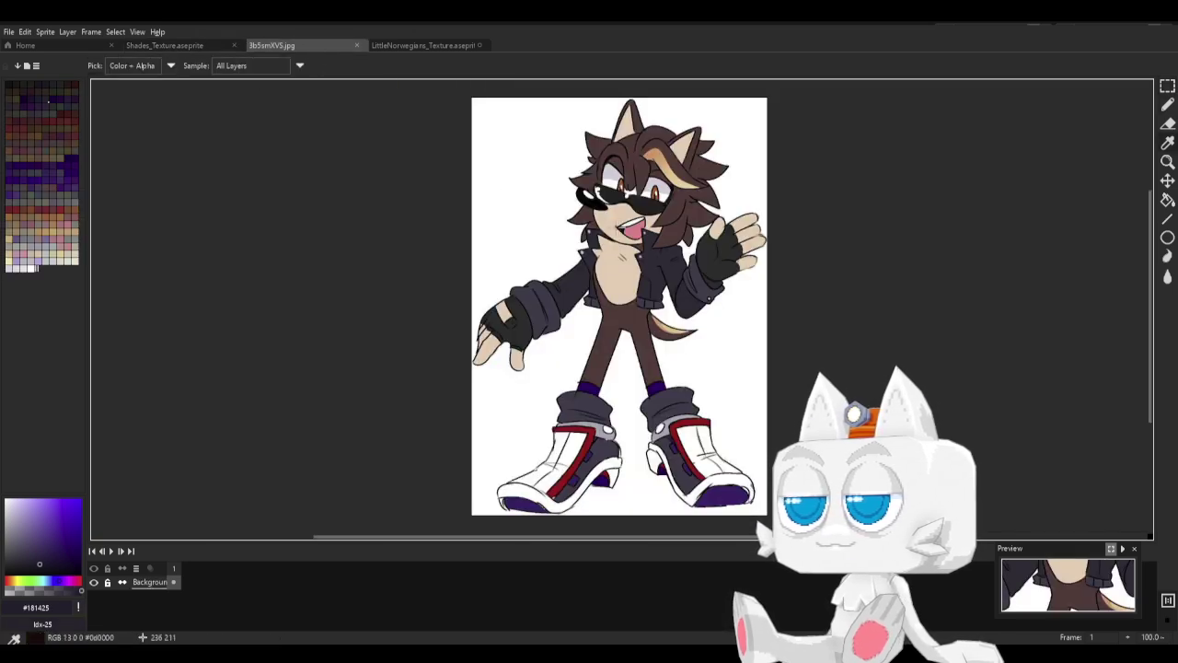
click(616, 265)
key(g)
click(164, 45)
key(ctrl+shift+d)
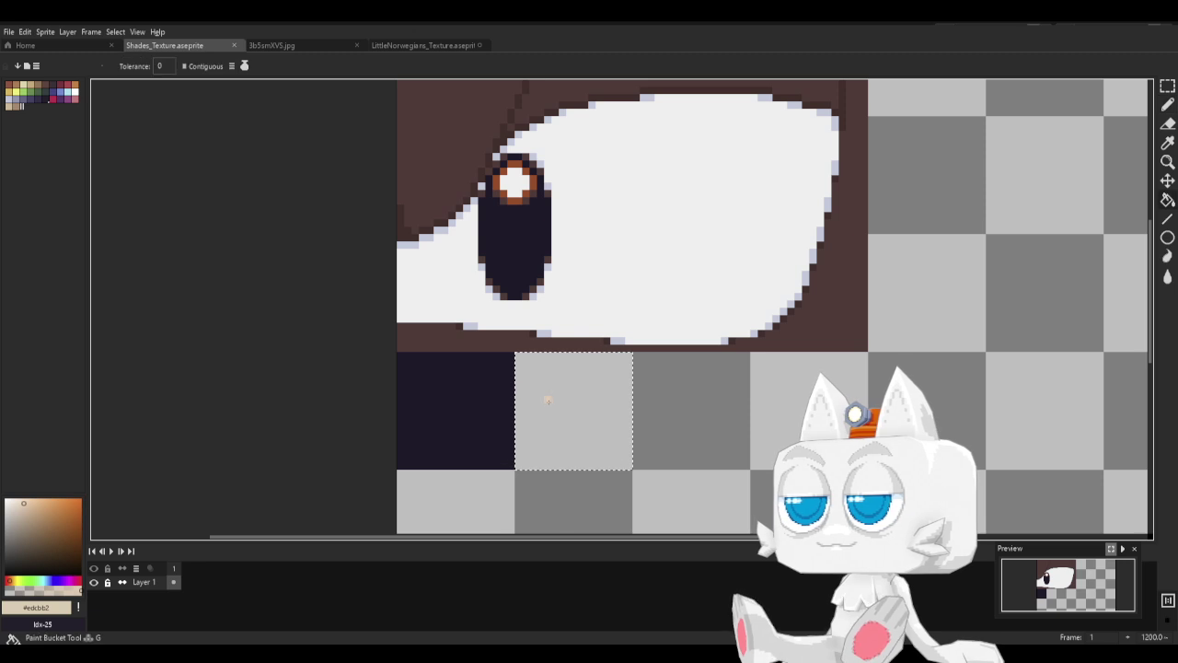
click(547, 400)
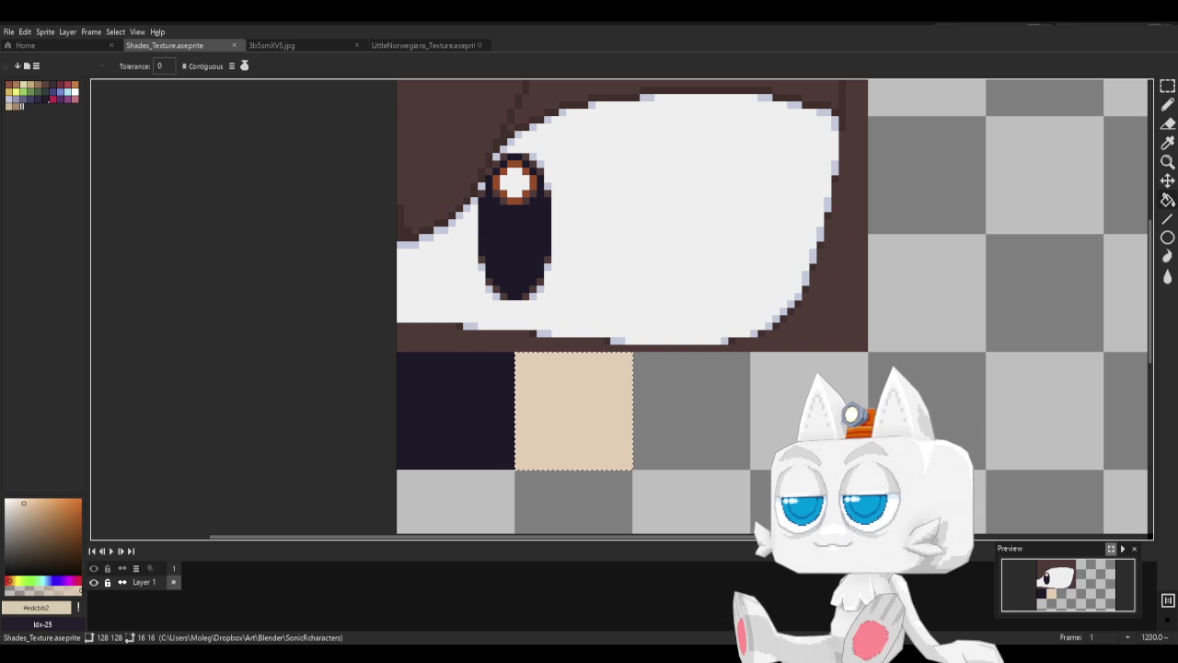
Export the texture as Shades_Texture.png, then switch to Blender and reload that image.
click(9, 32)
mouse_move(47, 134)
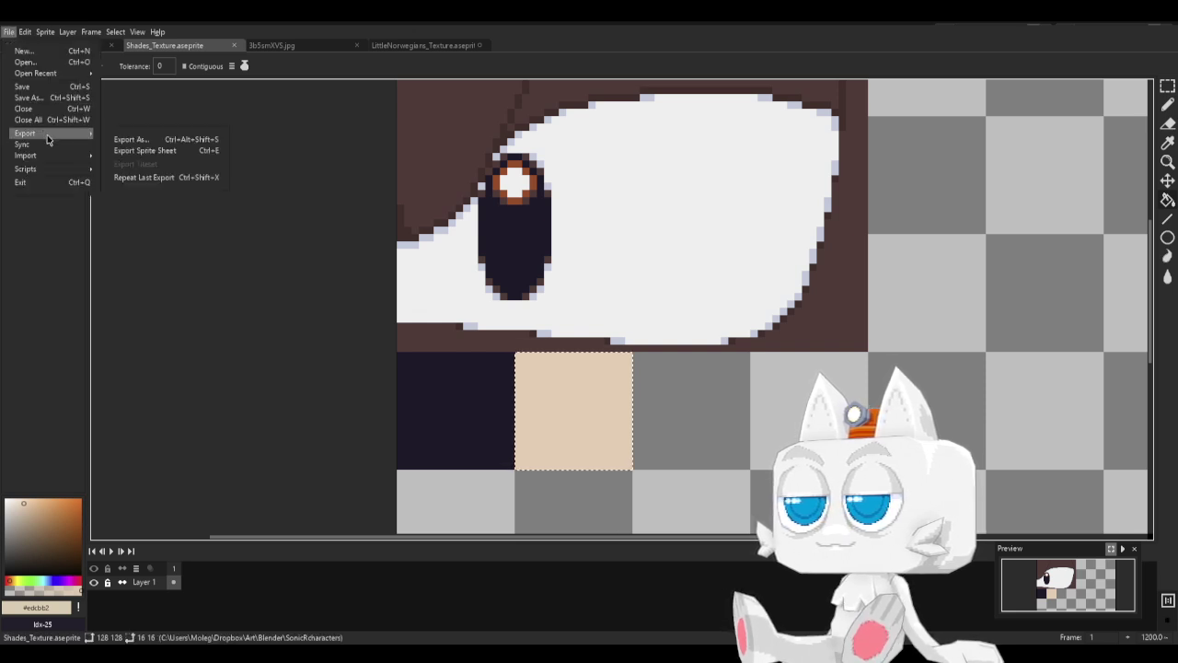
click(148, 141)
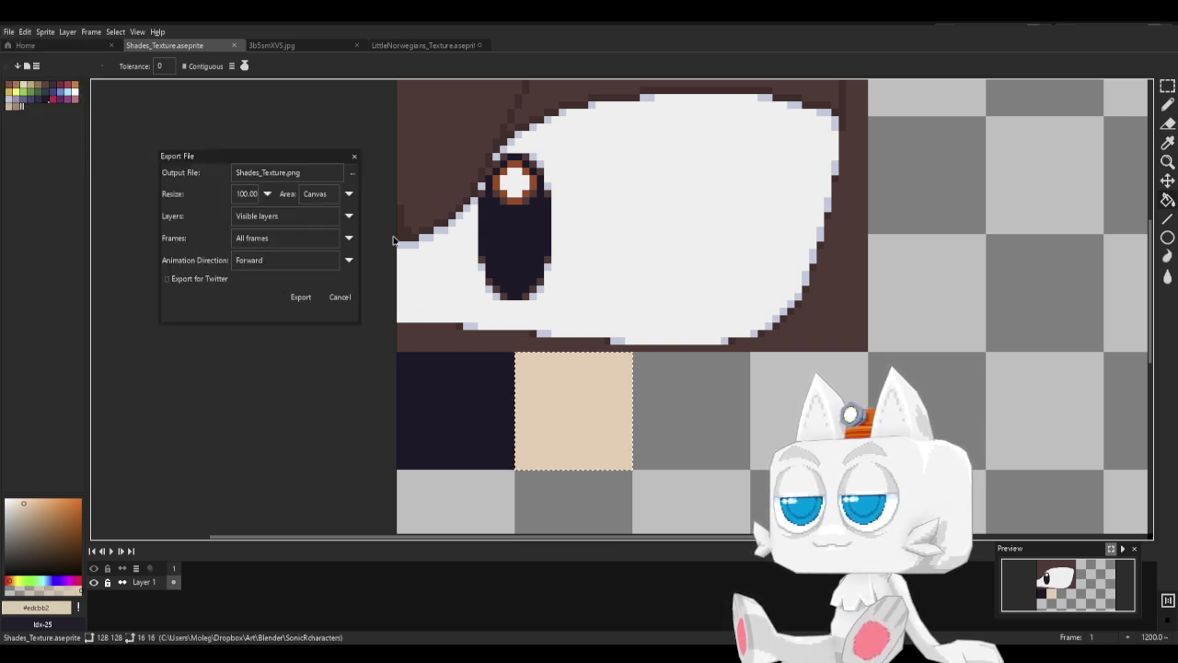
click(300, 297)
key(alt+Tab)
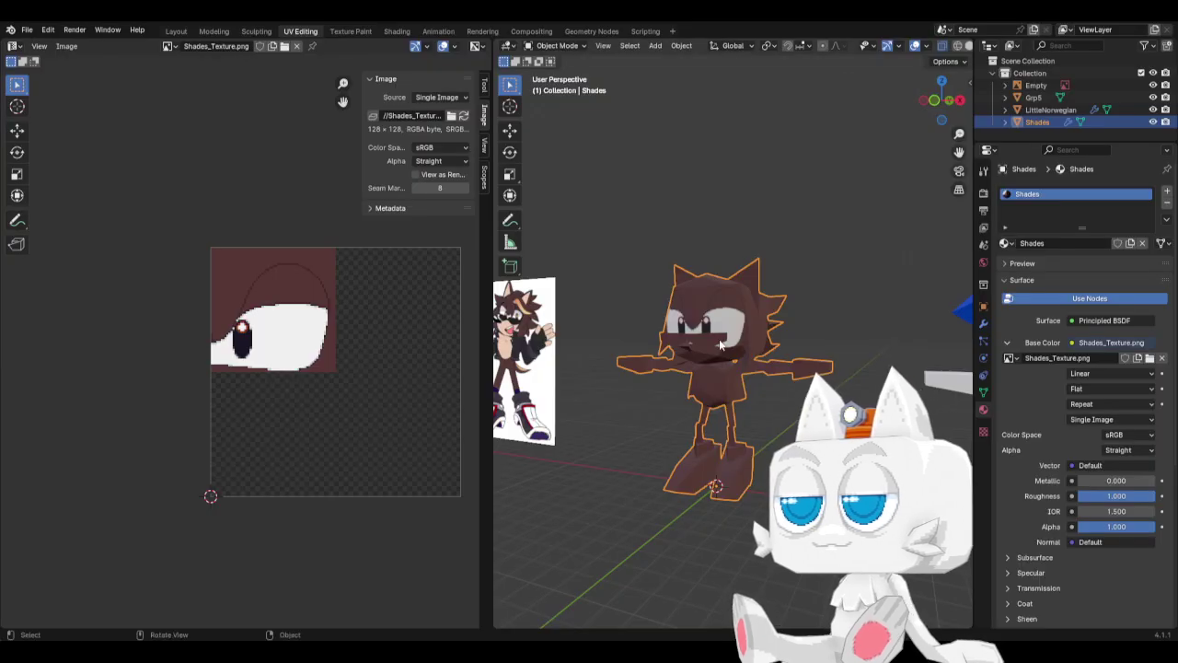
click(464, 116)
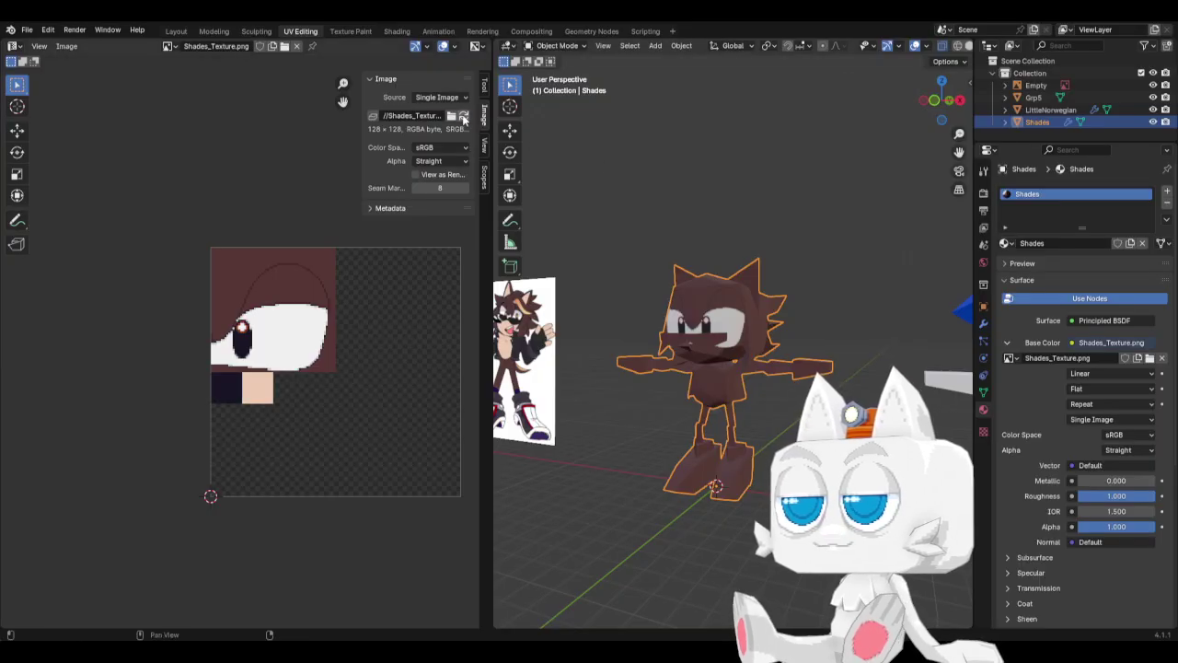
Select the linked sunglasses and nose geometry on the Shades mesh and move its UVs onto the dark swatch.
scroll(703, 346, up, 5)
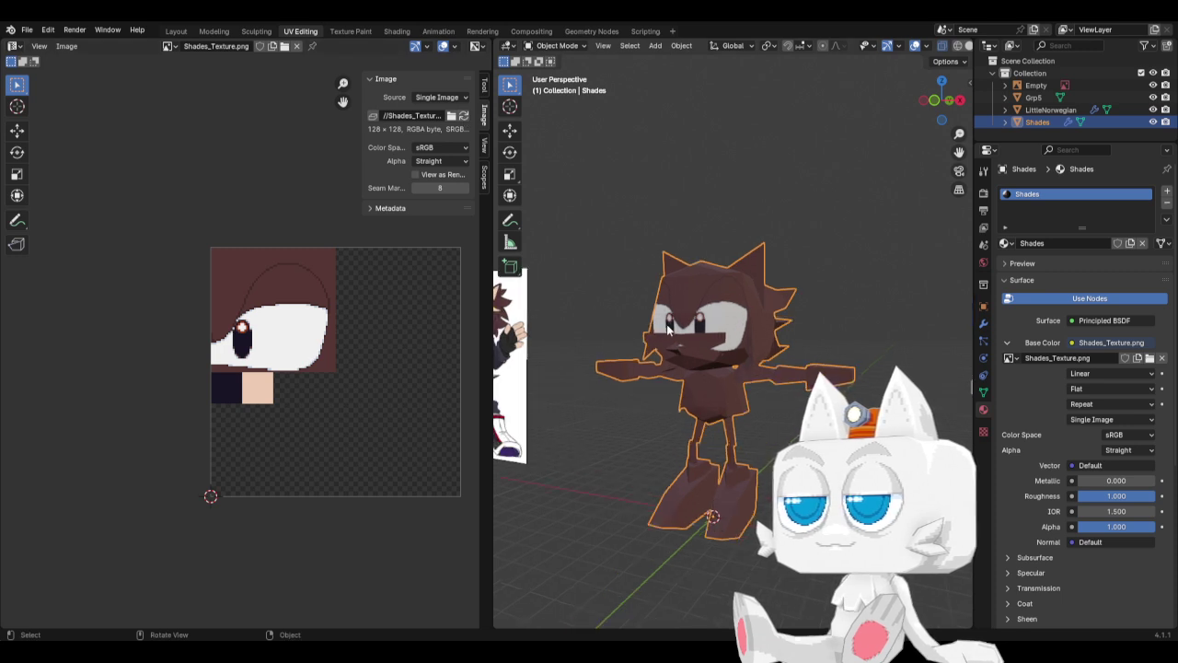
key(Tab)
click(703, 346)
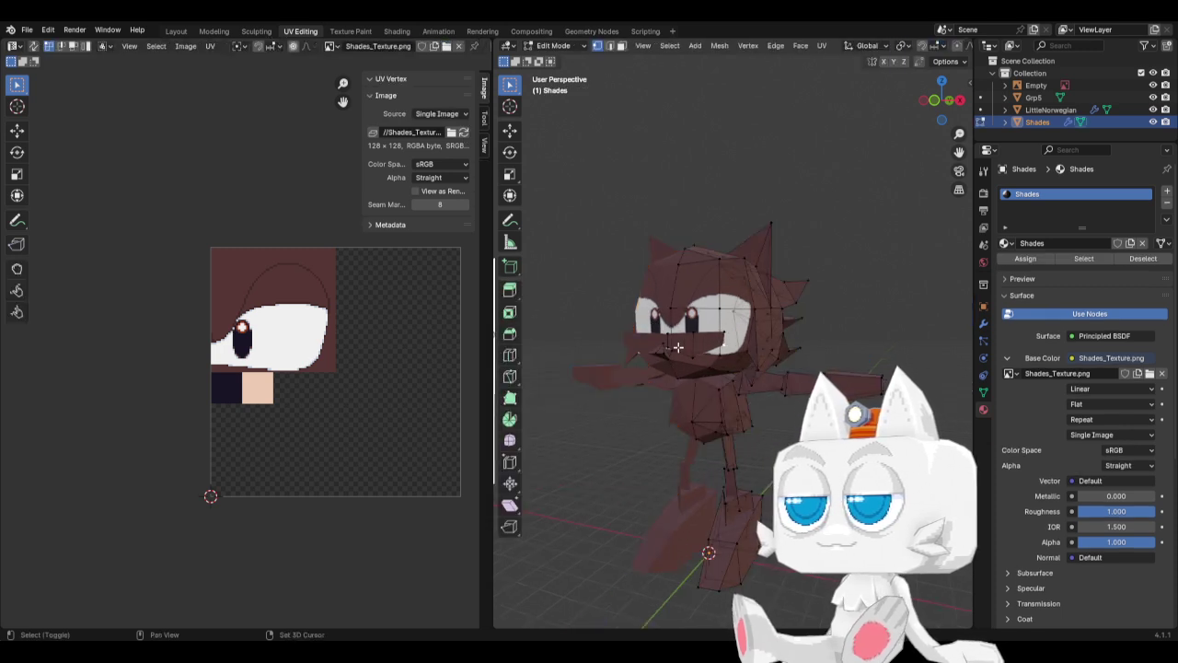
key(l)
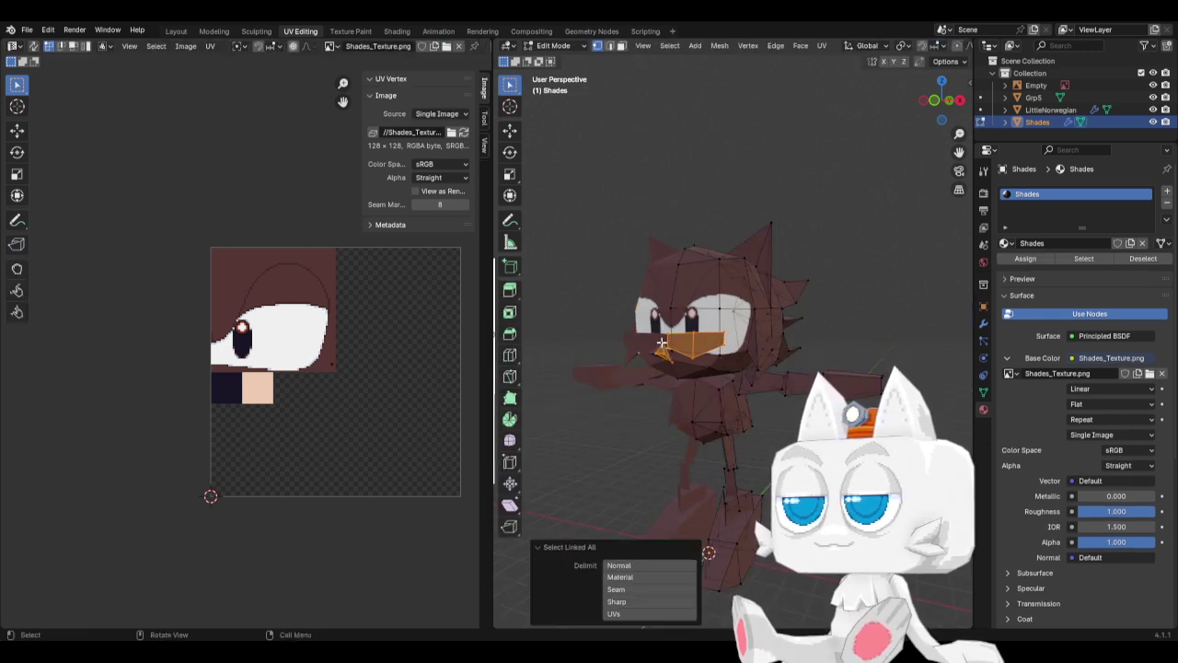
key(a)
key(g)
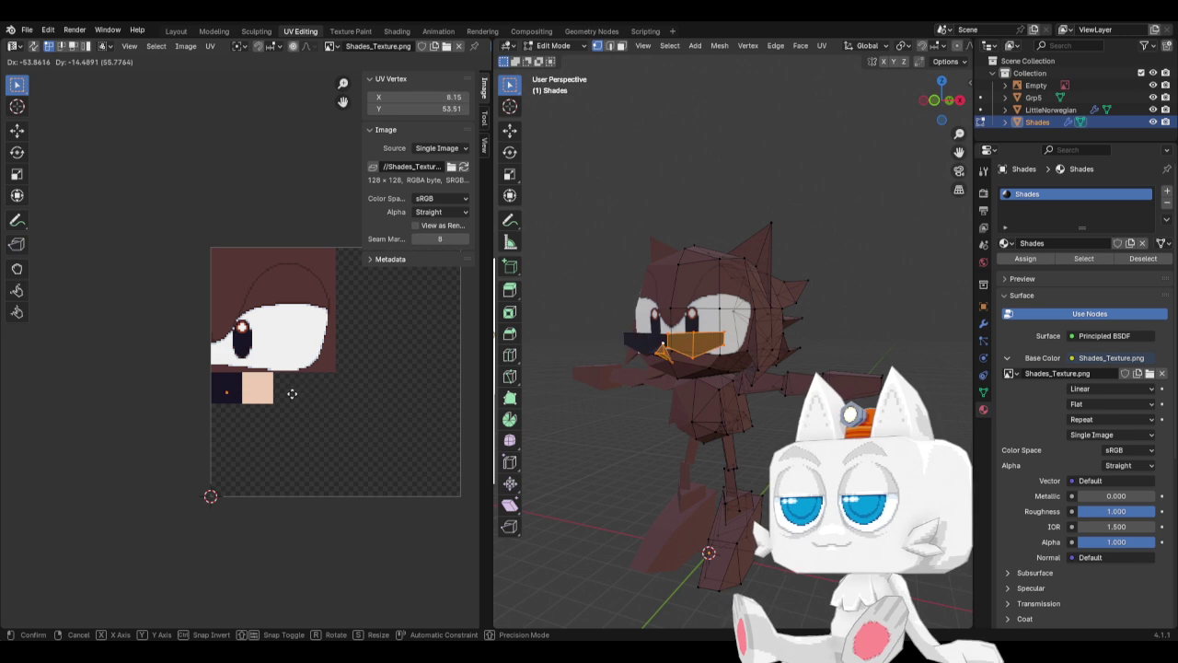
click(295, 389)
key(Tab)
key(Tab)
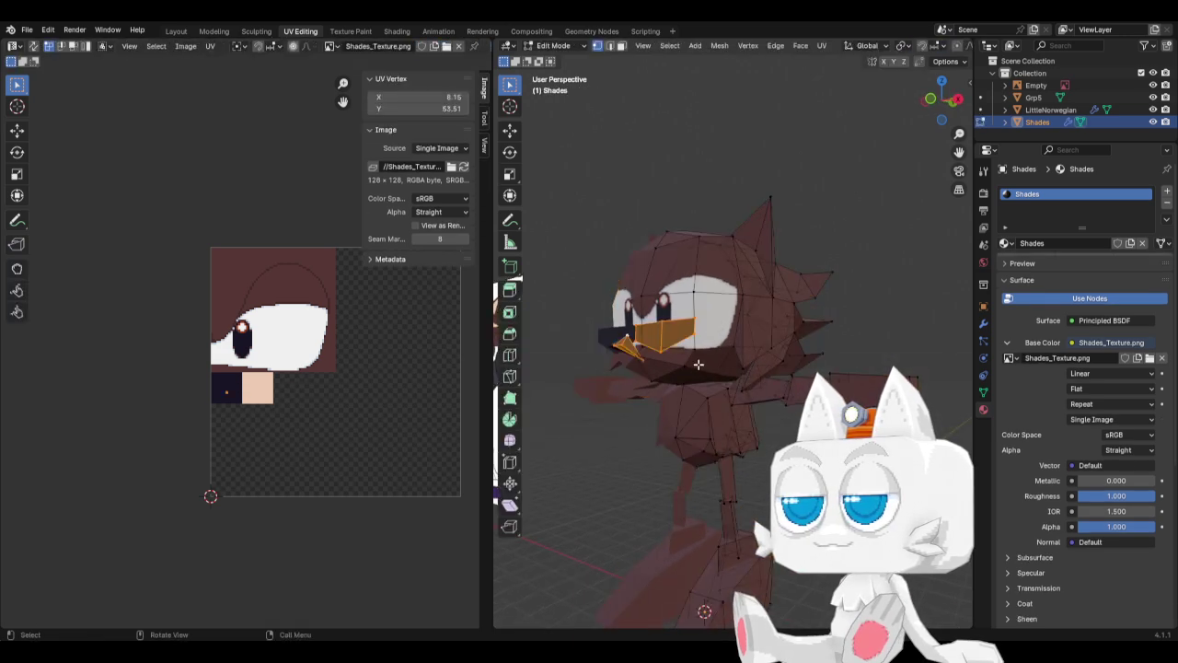
Select the muzzle faces below the sunglasses in face mode and move their UVs onto the skin-coloured swatch.
scroll(736, 368, down, 3)
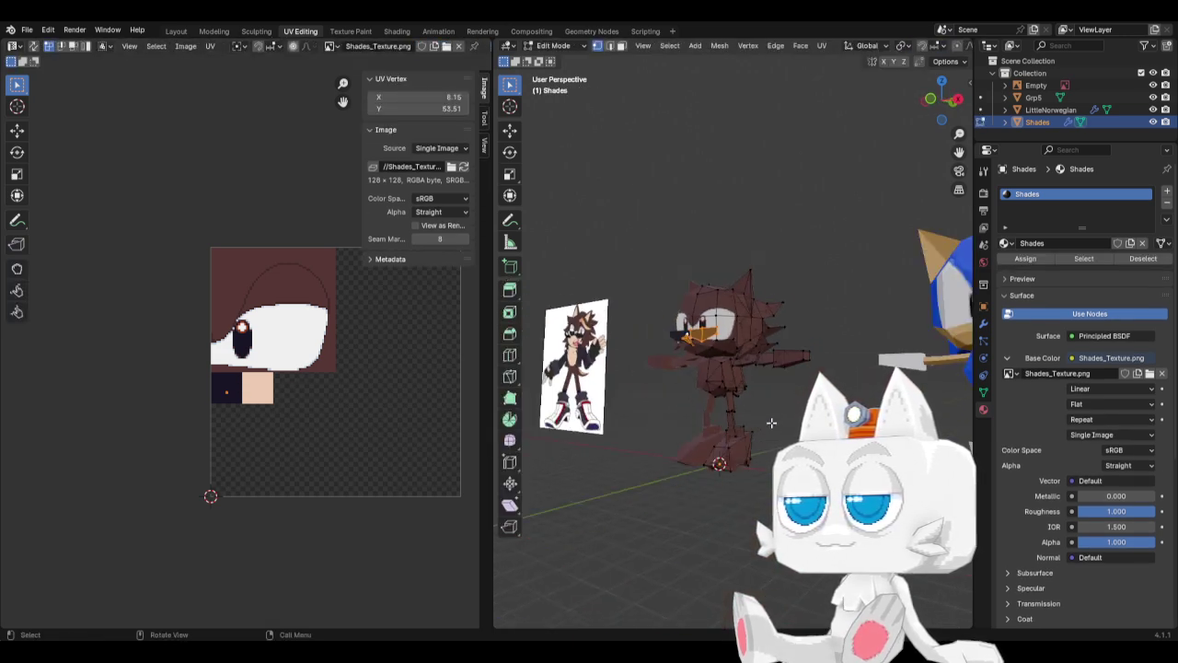
key(Tab)
middle_drag(737, 368, 764, 396)
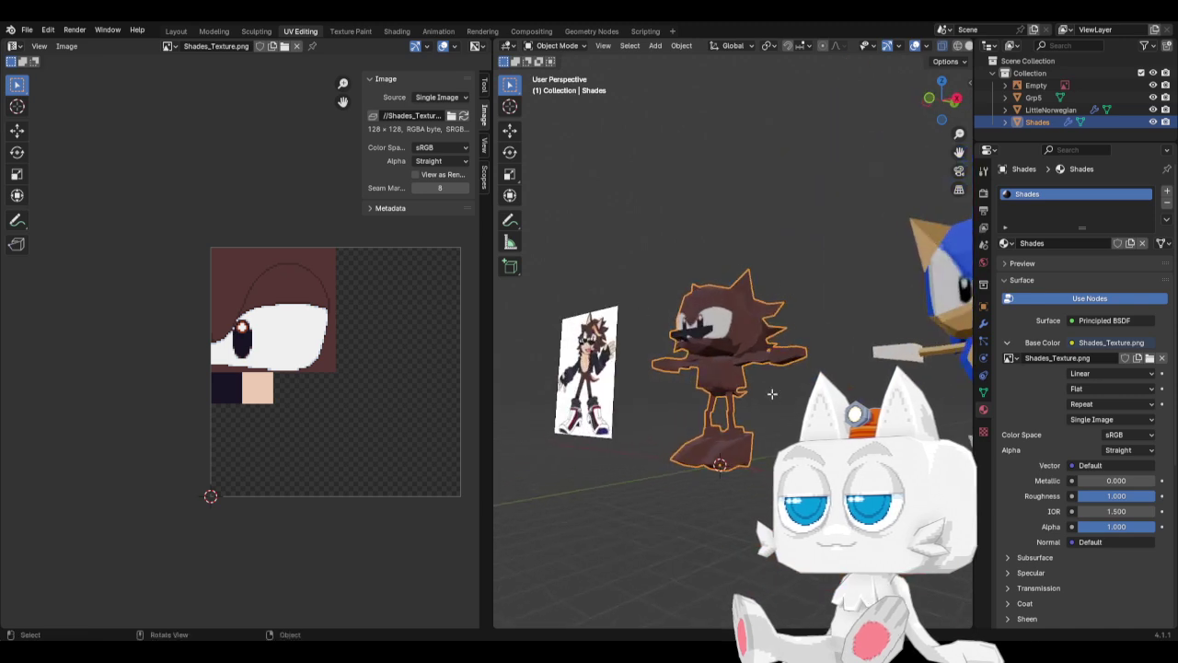
scroll(764, 396, up, 3)
key(Tab)
click(622, 46)
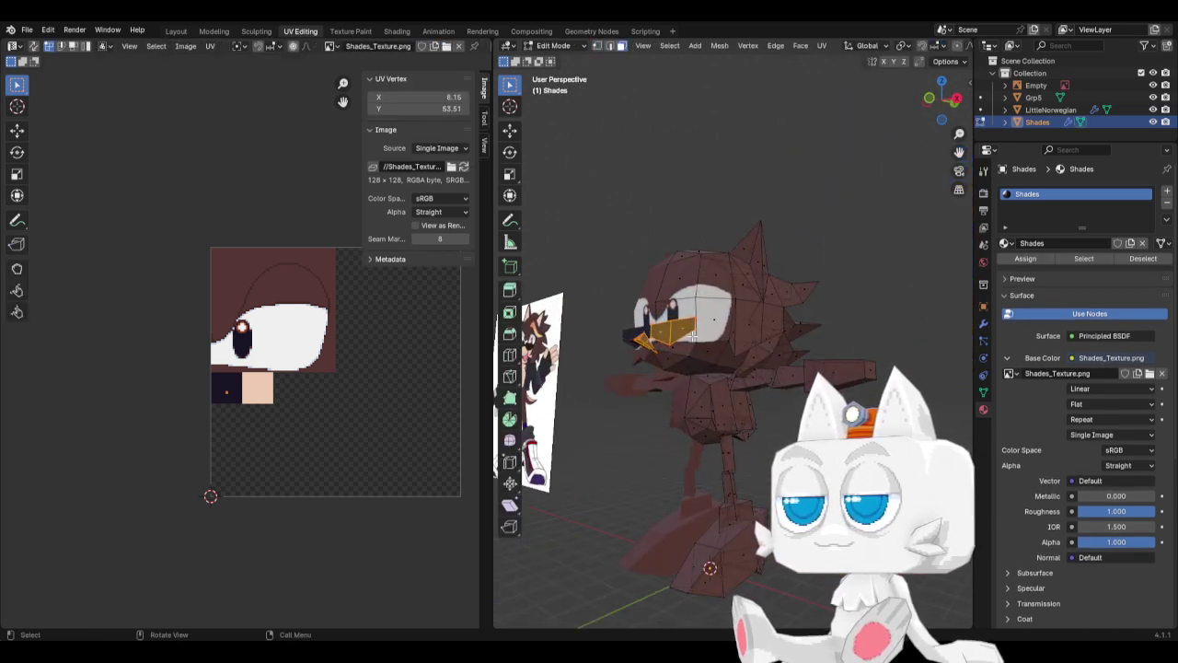
click(681, 352)
shift+click(665, 355)
shift+click(681, 362)
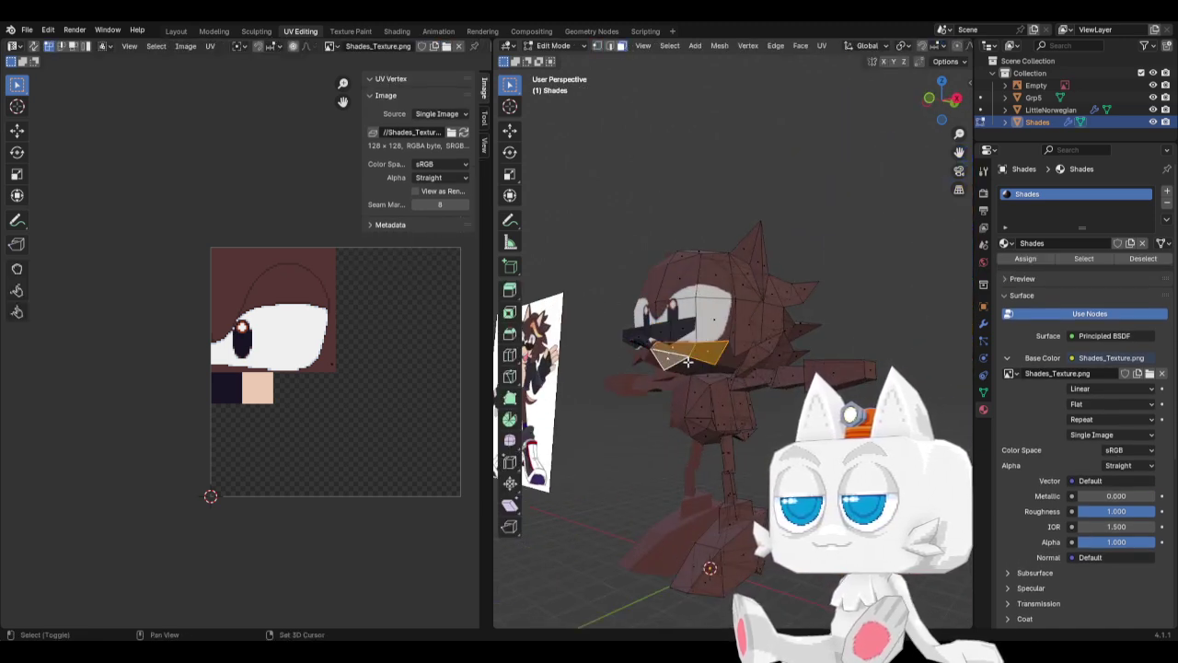
shift+click(695, 365)
middle_drag(695, 365, 663, 368)
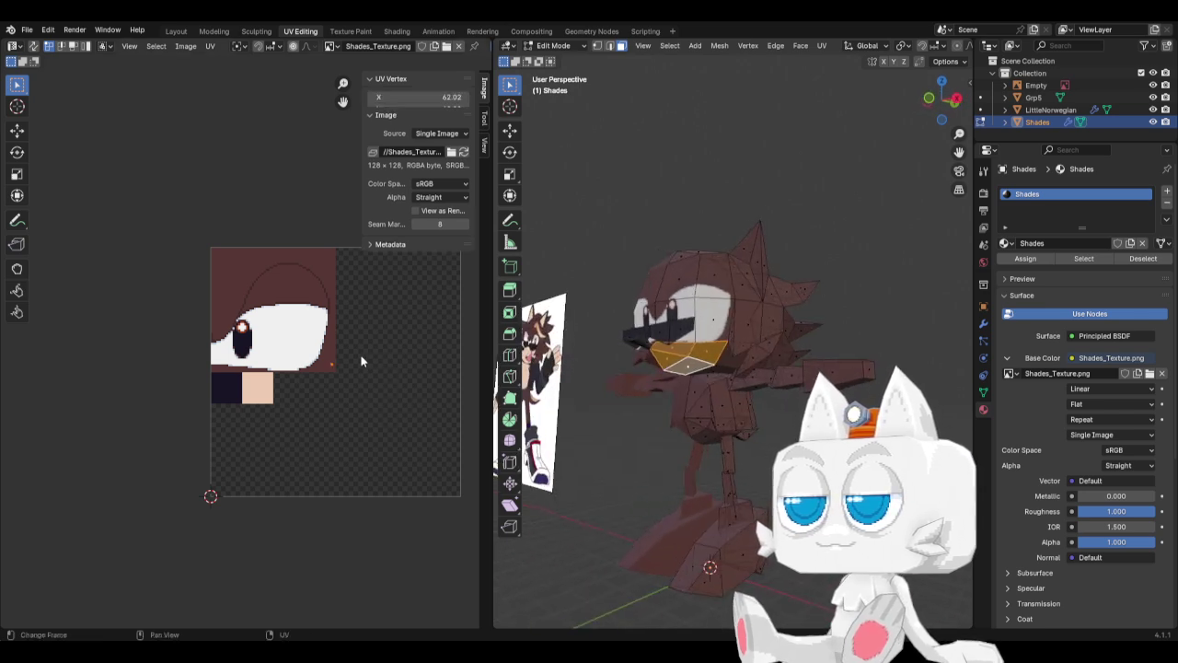
key(g)
click(313, 354)
key(Tab)
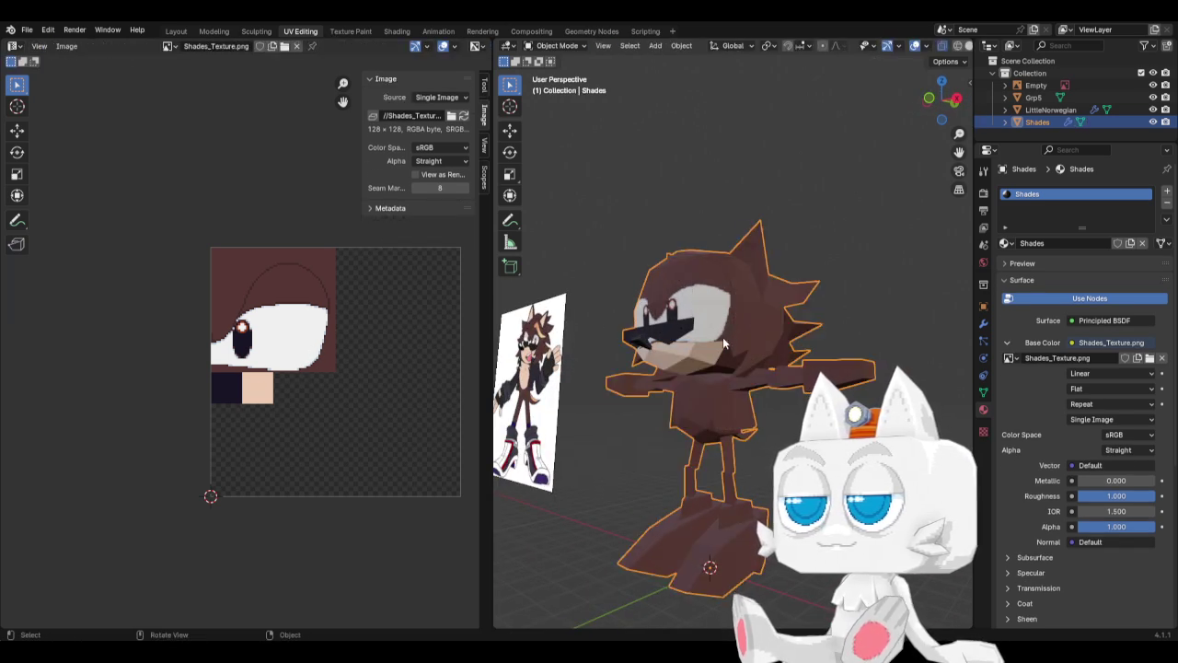
Switch to Aseprite and fill the brown strip under the eye with the skin colour, inside a 45 × 5 px selection from the canvas edge.
middle_drag(722, 337, 675, 352)
scroll(727, 369, up, 5)
key(Tab)
key(Tab)
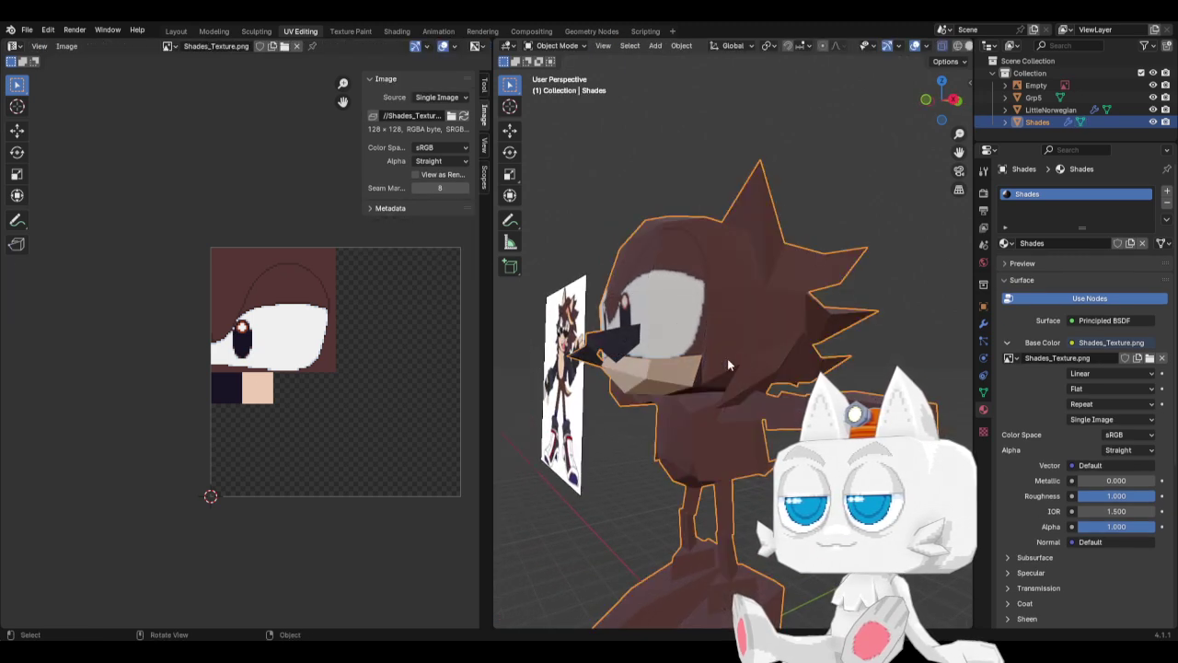
middle_drag(637, 372, 676, 396)
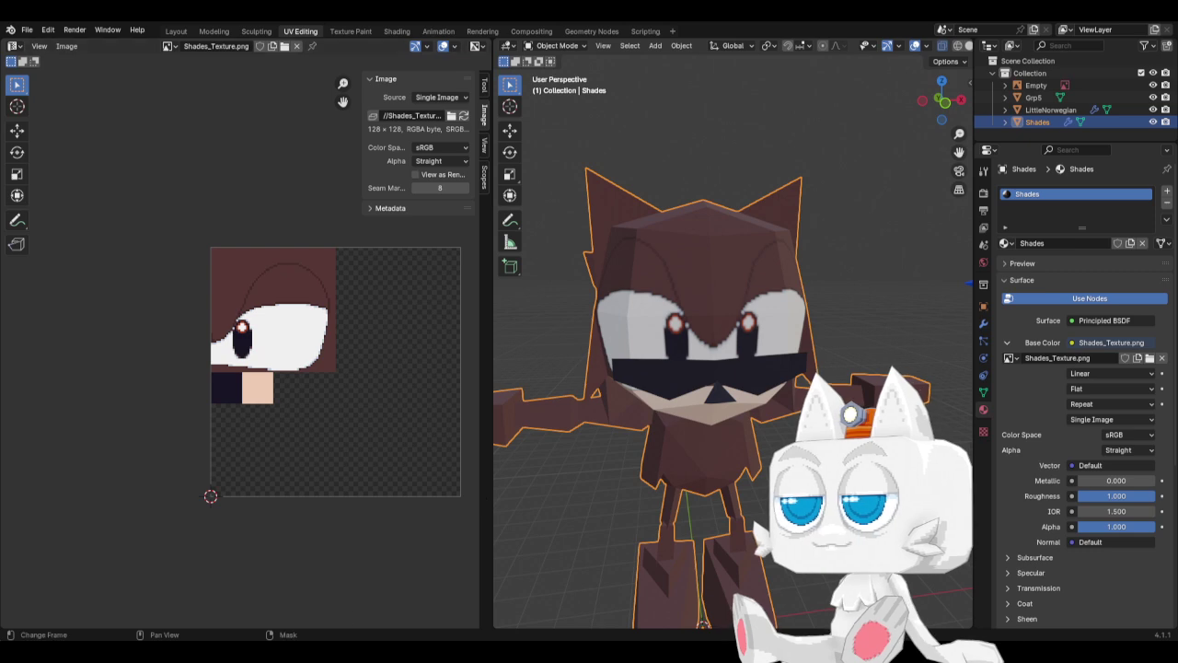
key(alt+Tab)
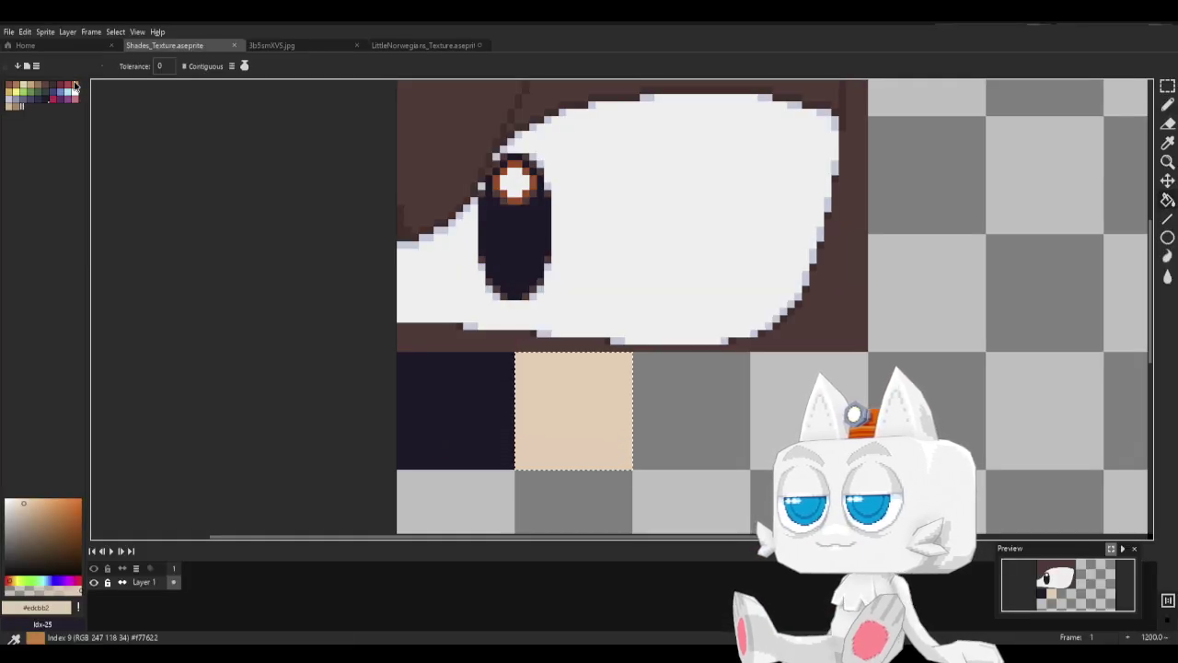
click(1166, 85)
click(589, 400)
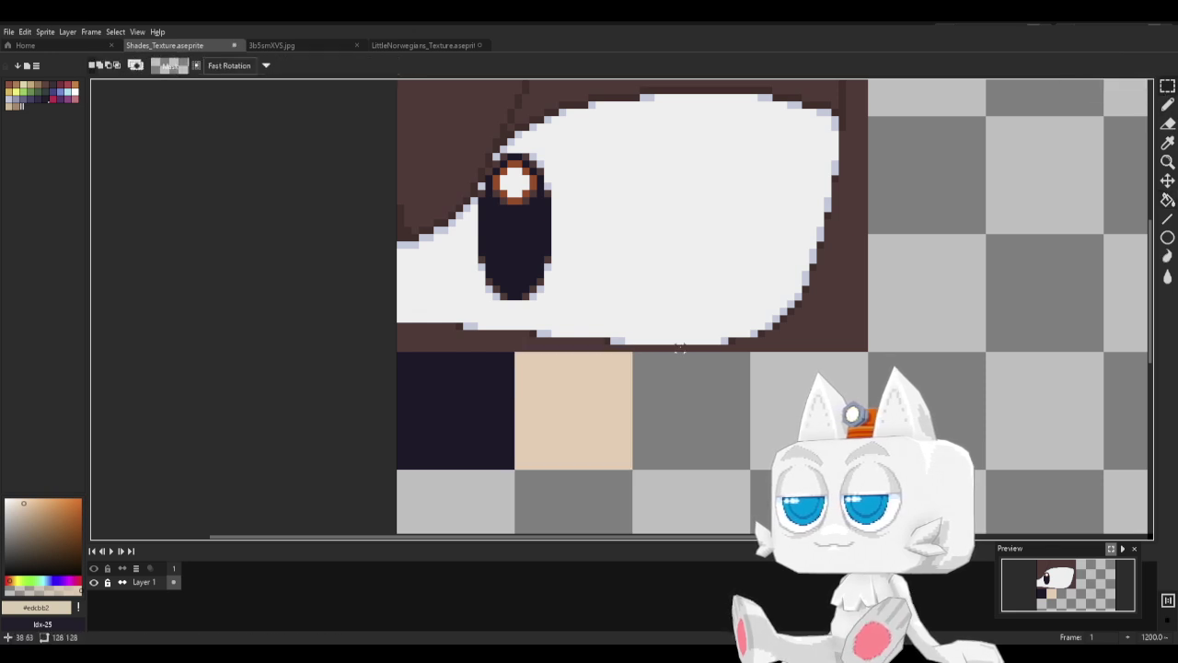
mouse_move(725, 345)
mouse_down()
mouse_move(561, 342)
mouse_move(398, 316)
mouse_up()
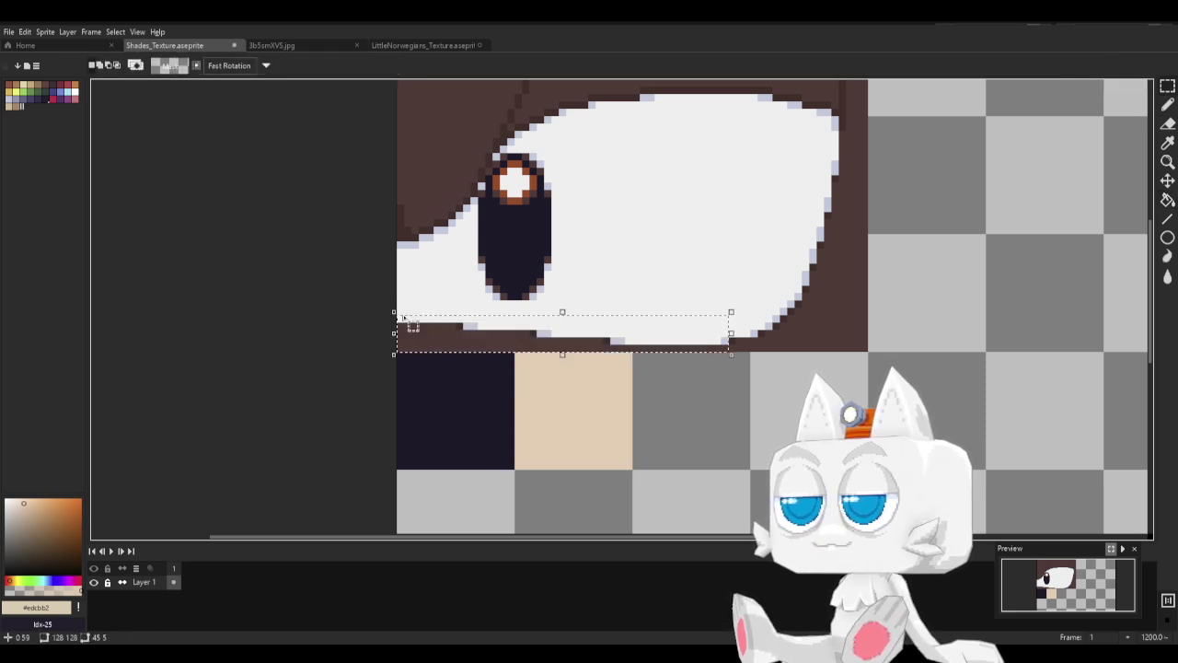
key(g)
click(429, 327)
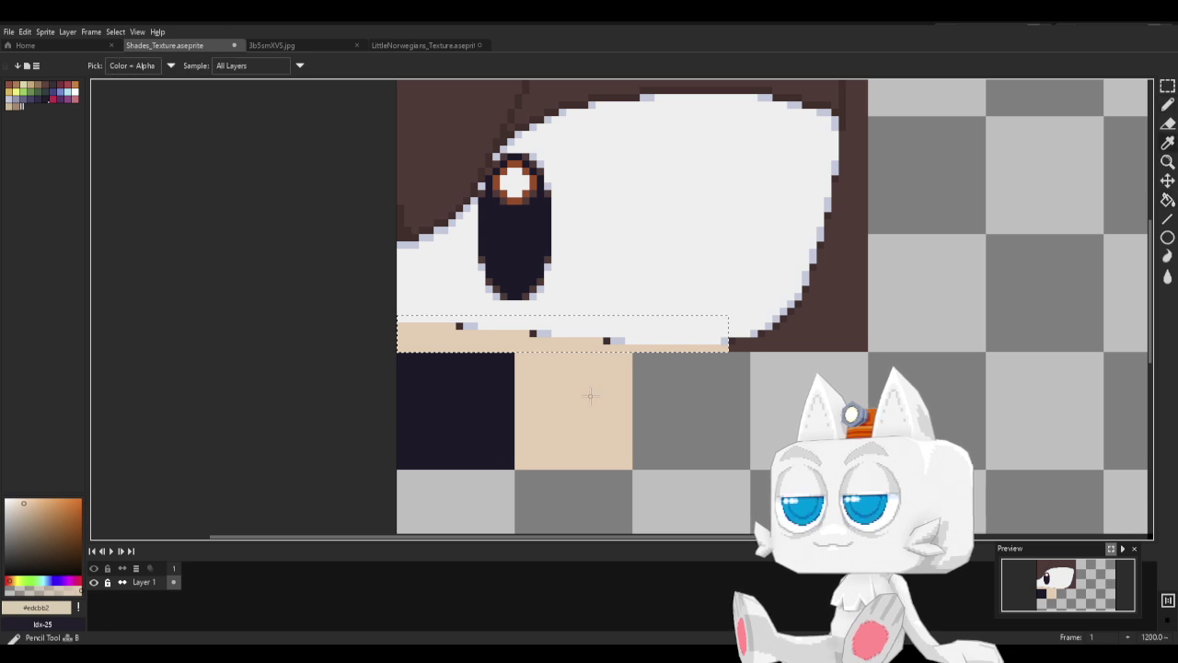
Repaint the three dark pixels along the eye's lower edge with a darker skin tone and save the file.
key(b)
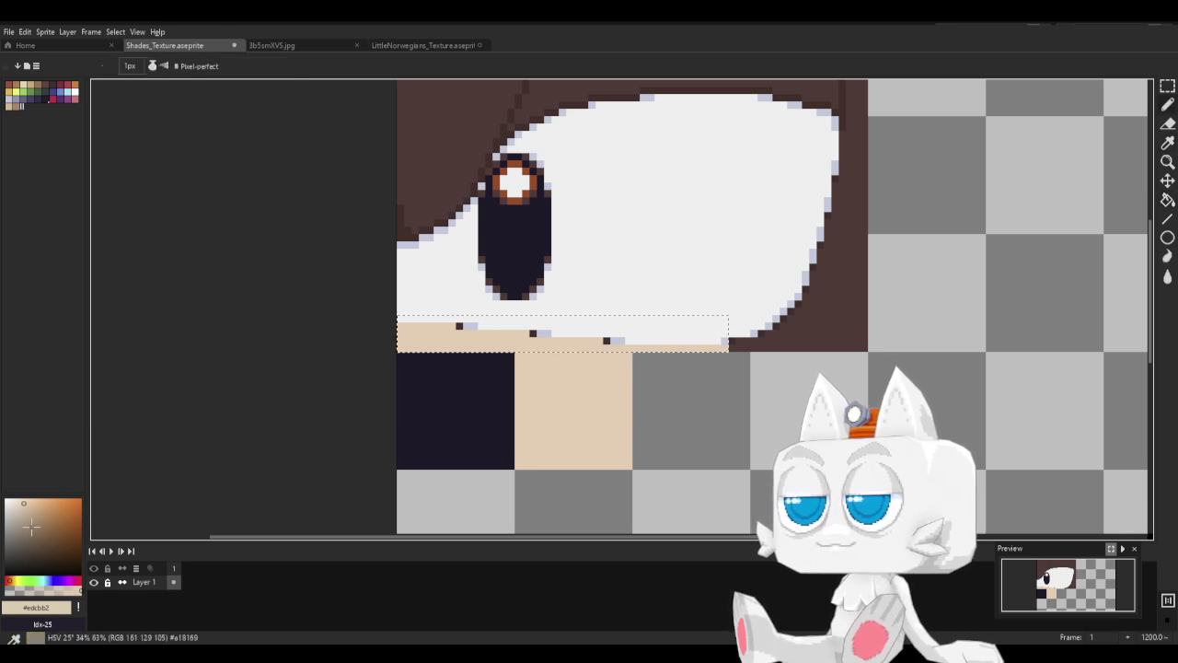
alt+click(620, 362)
click(606, 341)
click(532, 333)
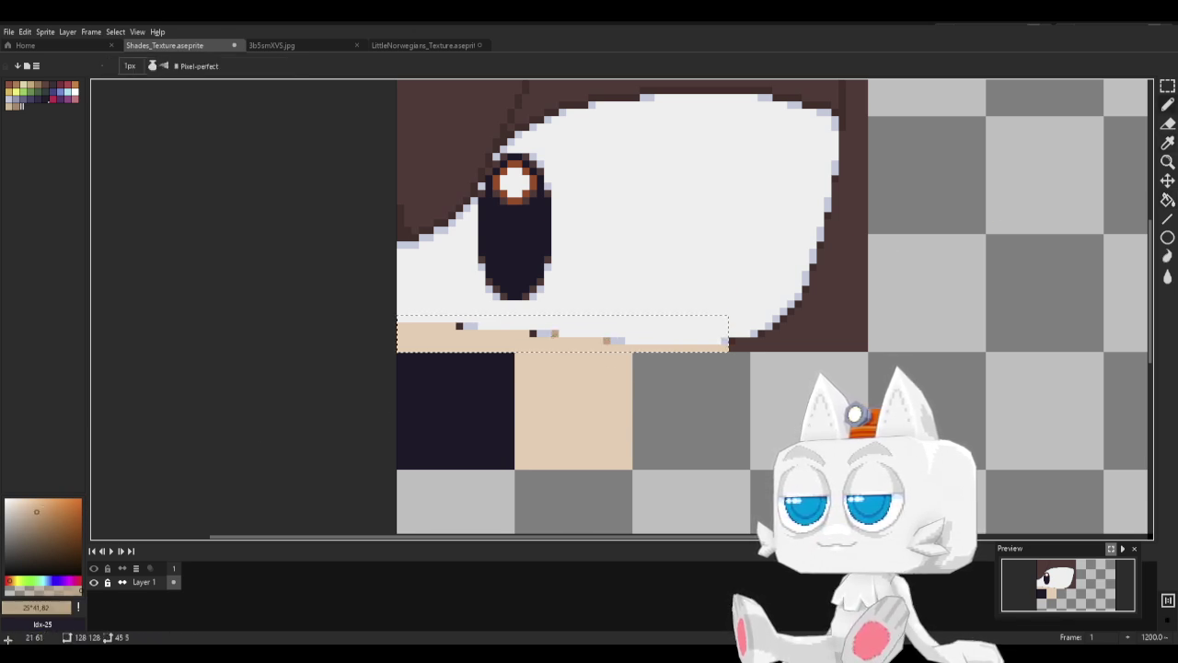
click(451, 332)
click(458, 326)
key(ctrl+s)
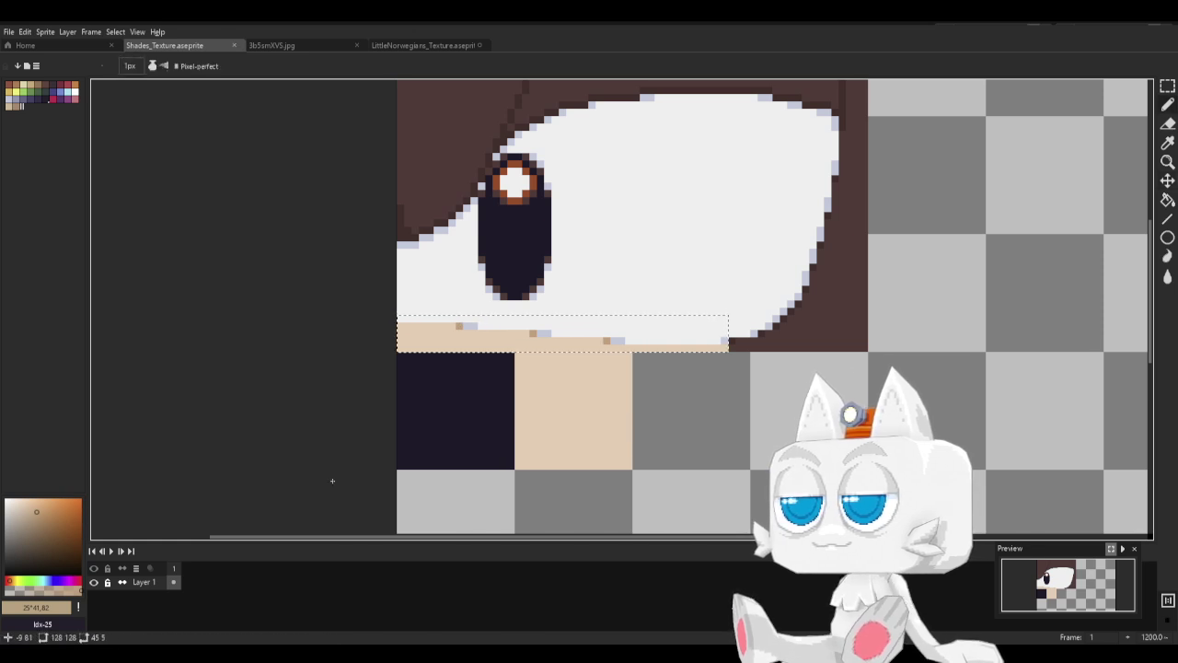
Switch to Blender and reload Shades_Texture.png to update the texture on the character.
key(alt+Tab)
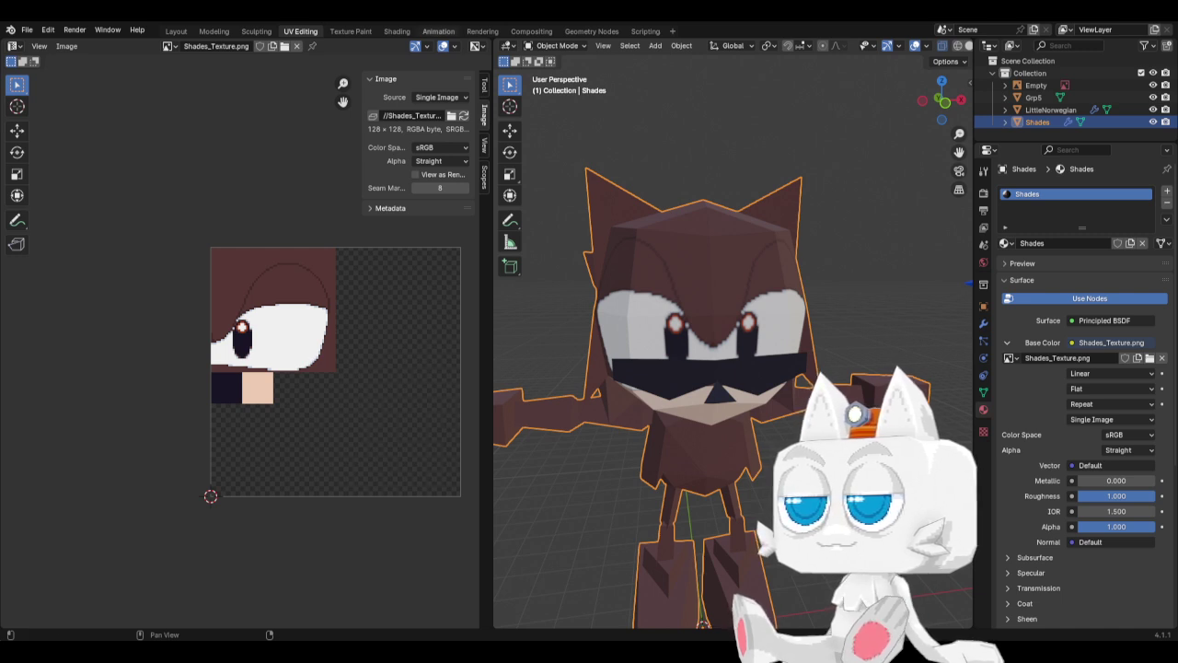
click(463, 118)
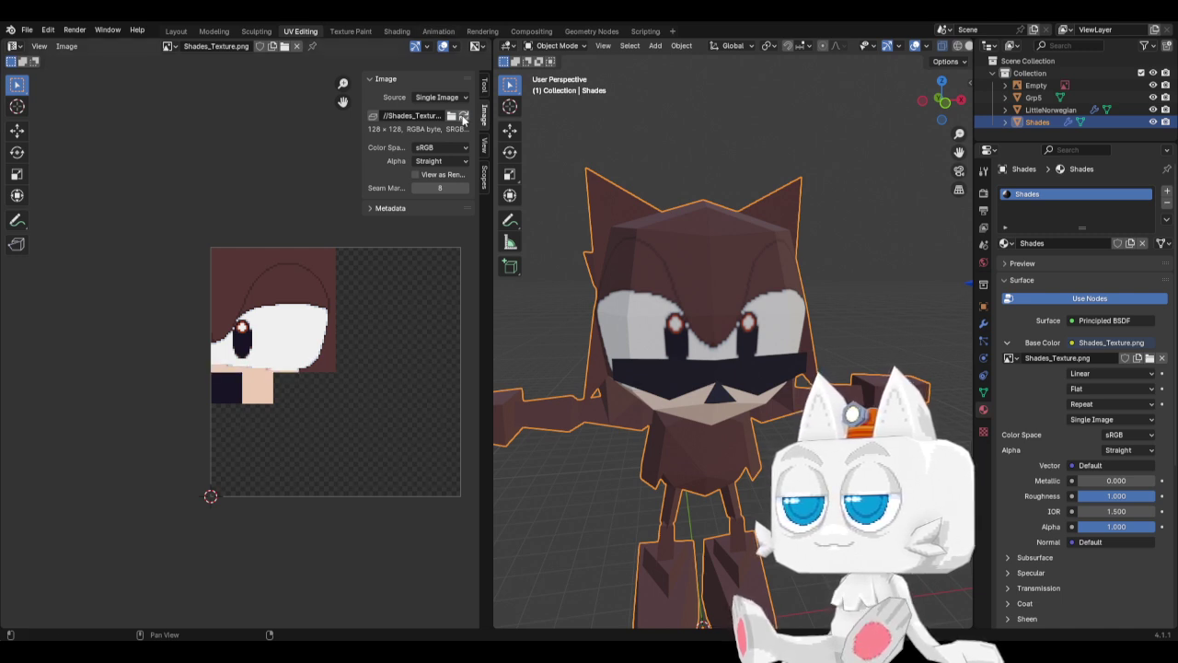
middle_drag(902, 368, 740, 361)
scroll(747, 378, down, 3)
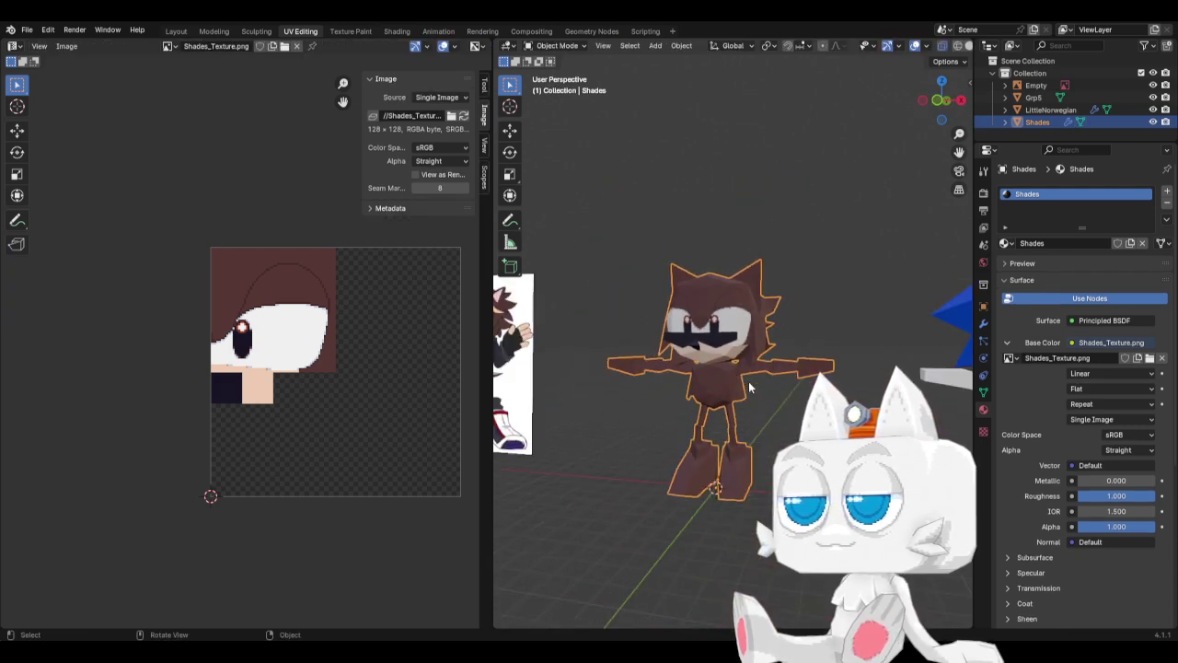
scroll(764, 384, down, 5)
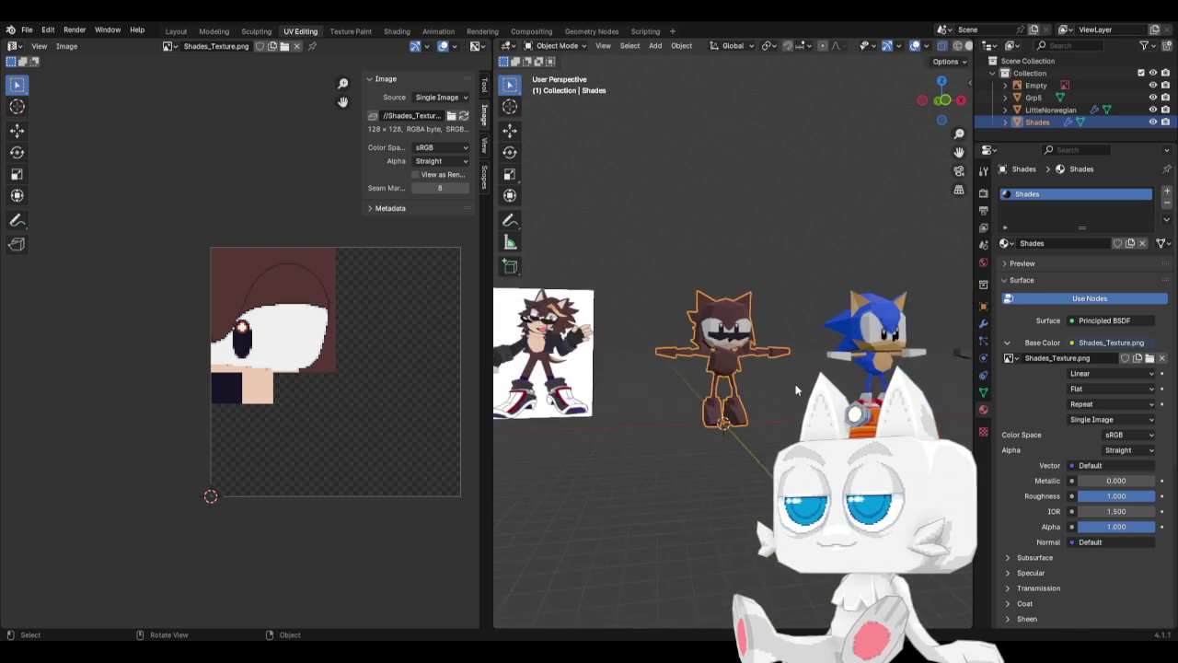
Select the inner ear faces of the Shades mesh and move their UVs onto the skin-coloured swatch.
scroll(771, 377, up, 5)
key(Tab)
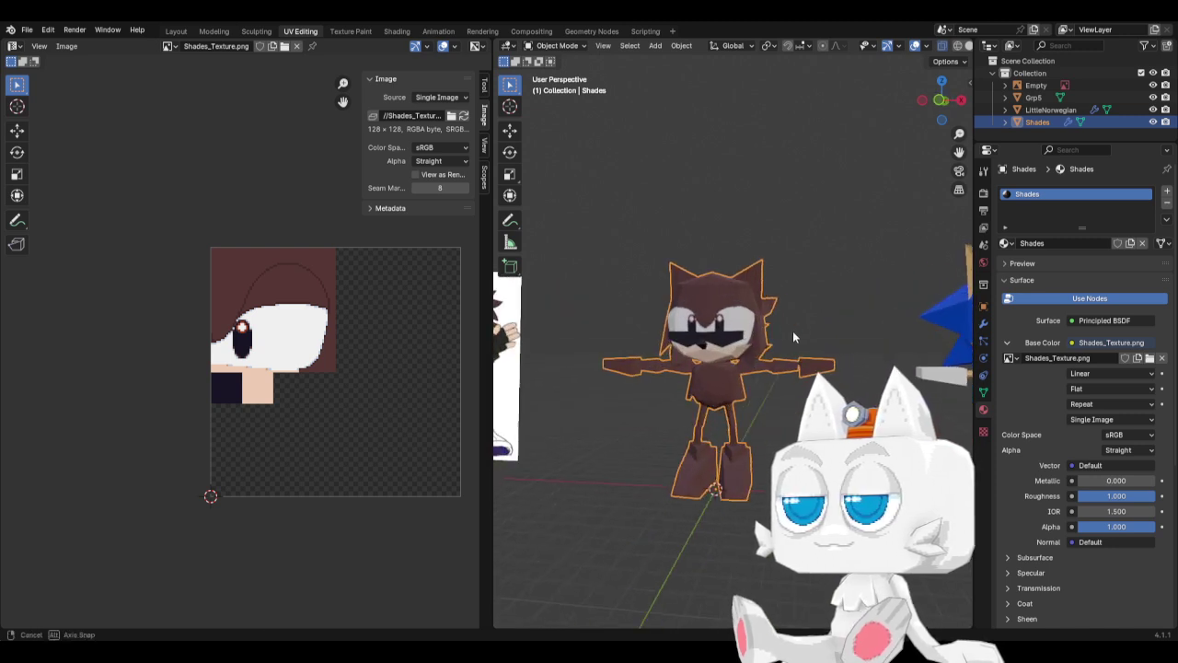
middle_drag(792, 330, 746, 316)
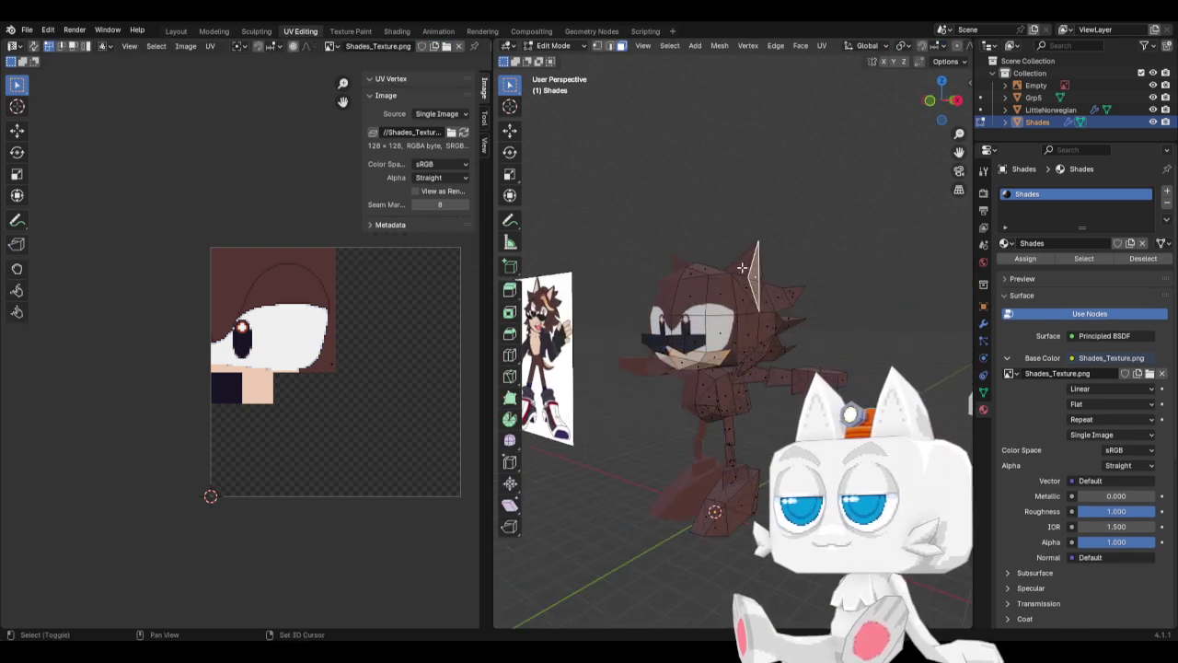
click(750, 271)
key(g)
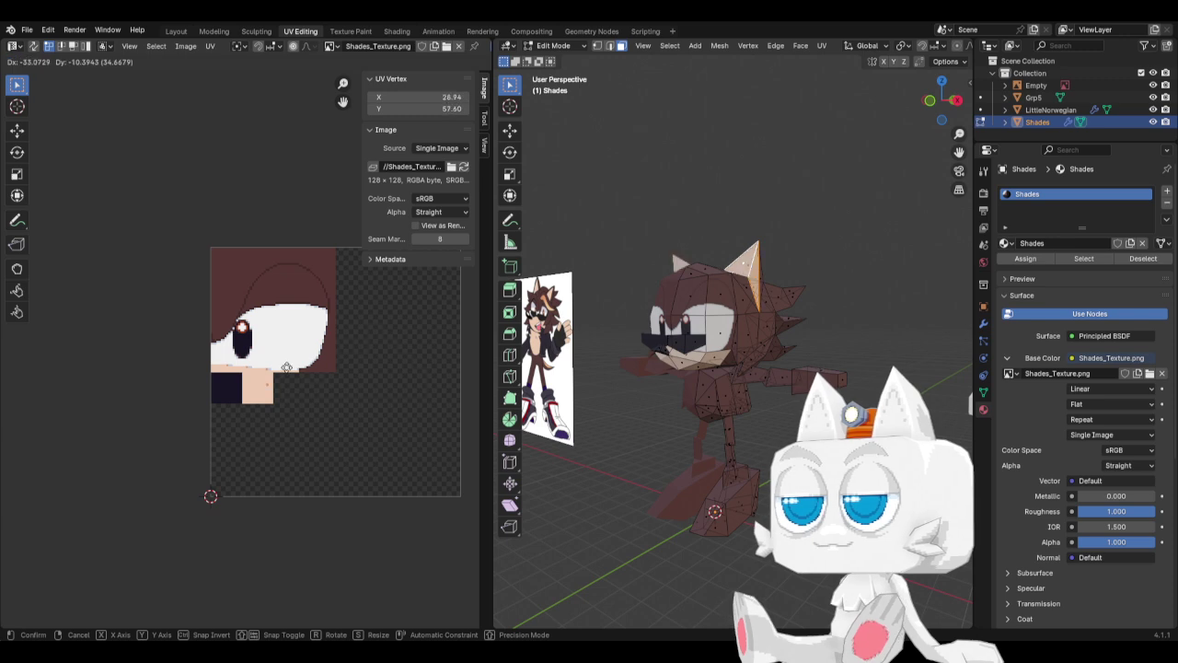
click(284, 367)
key(Tab)
middle_drag(751, 335, 765, 333)
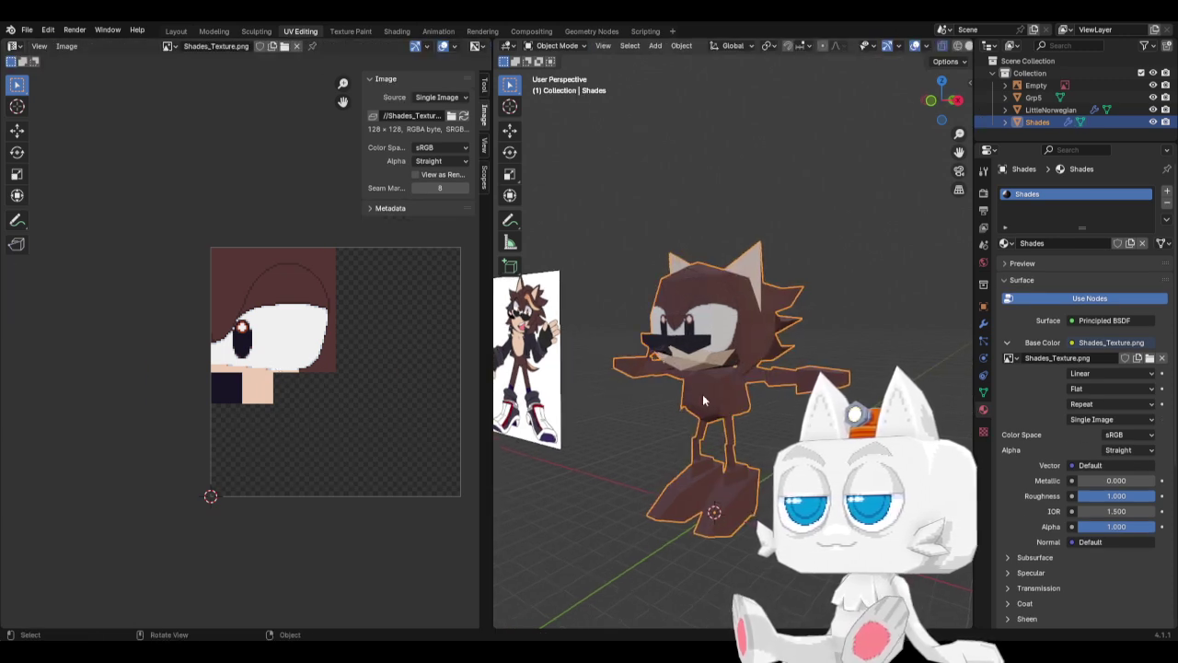
Select all torso faces linked up to the seams and merge their duplicate vertices by distance.
key(Tab)
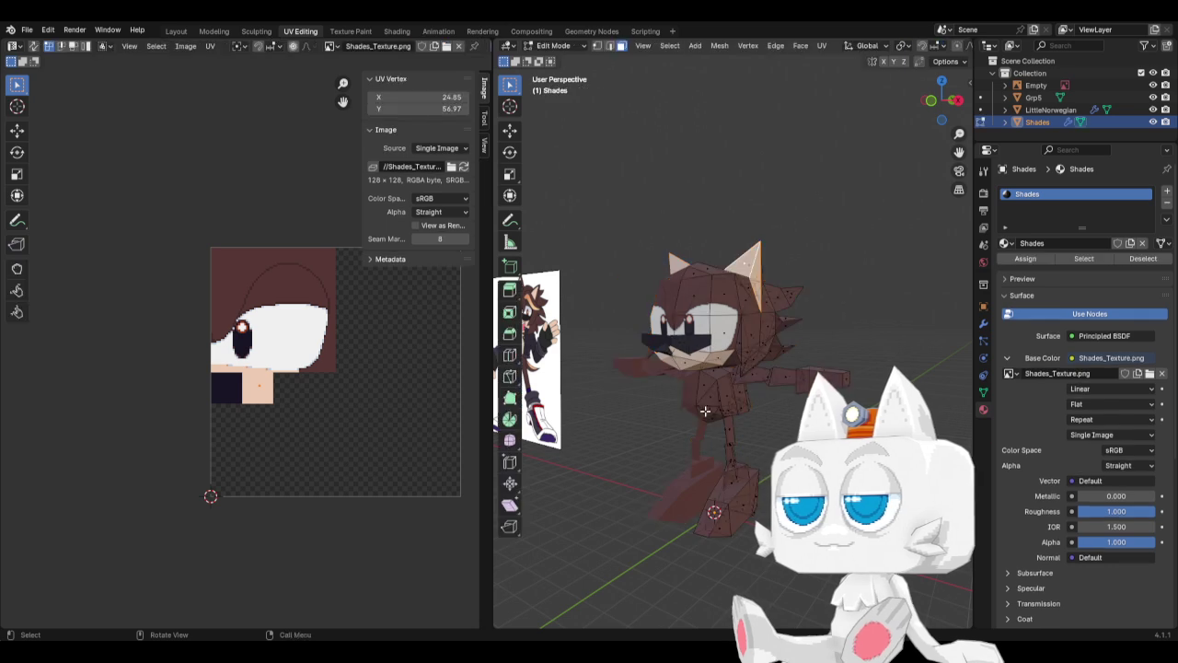
click(707, 394)
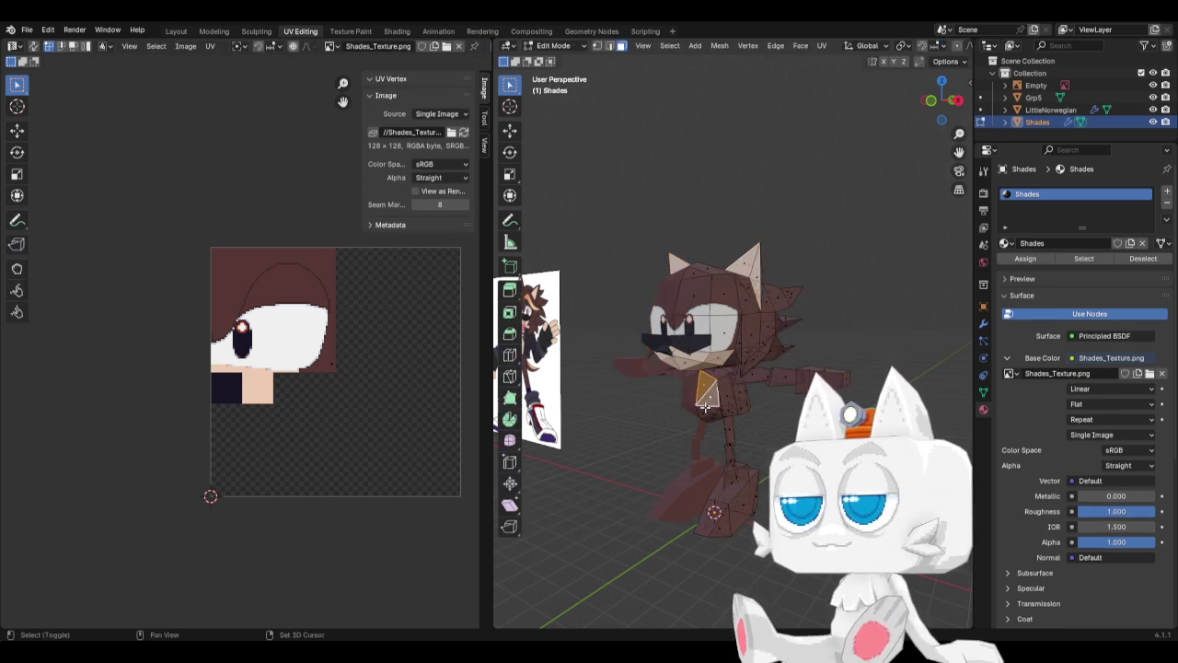
key(ctrl+l)
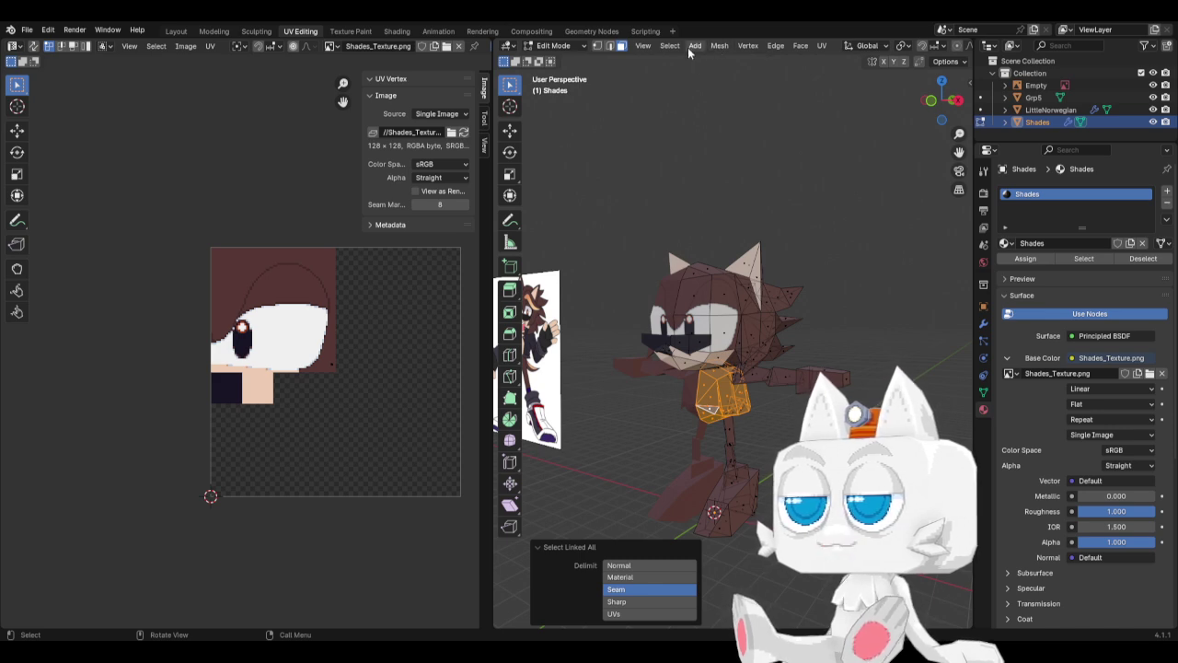
click(719, 46)
mouse_move(745, 333)
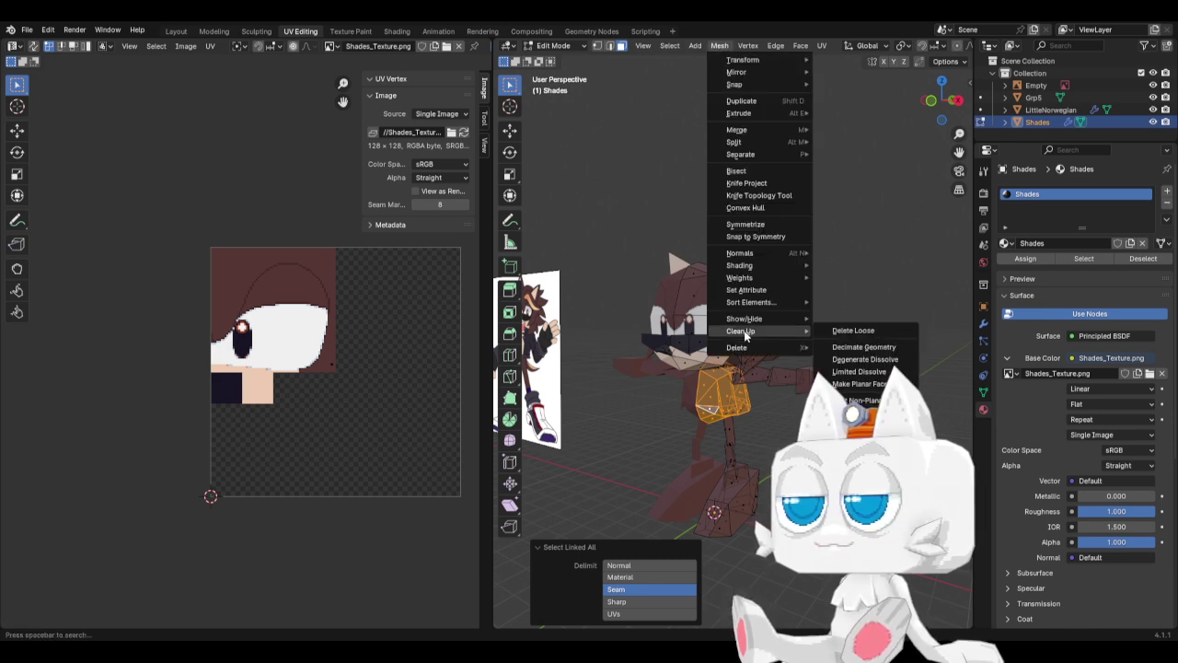
click(860, 433)
scroll(681, 467, up, 2)
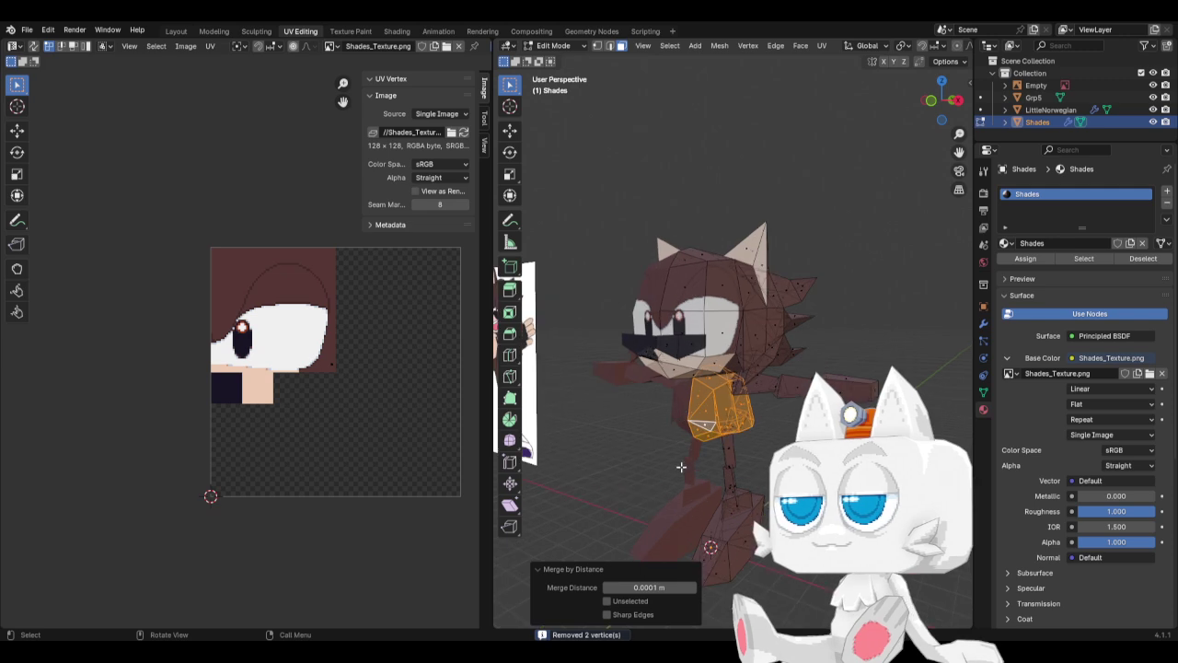
Select the front chest and belly faces of the torso and move their UVs onto the skin-coloured swatch.
click(700, 427)
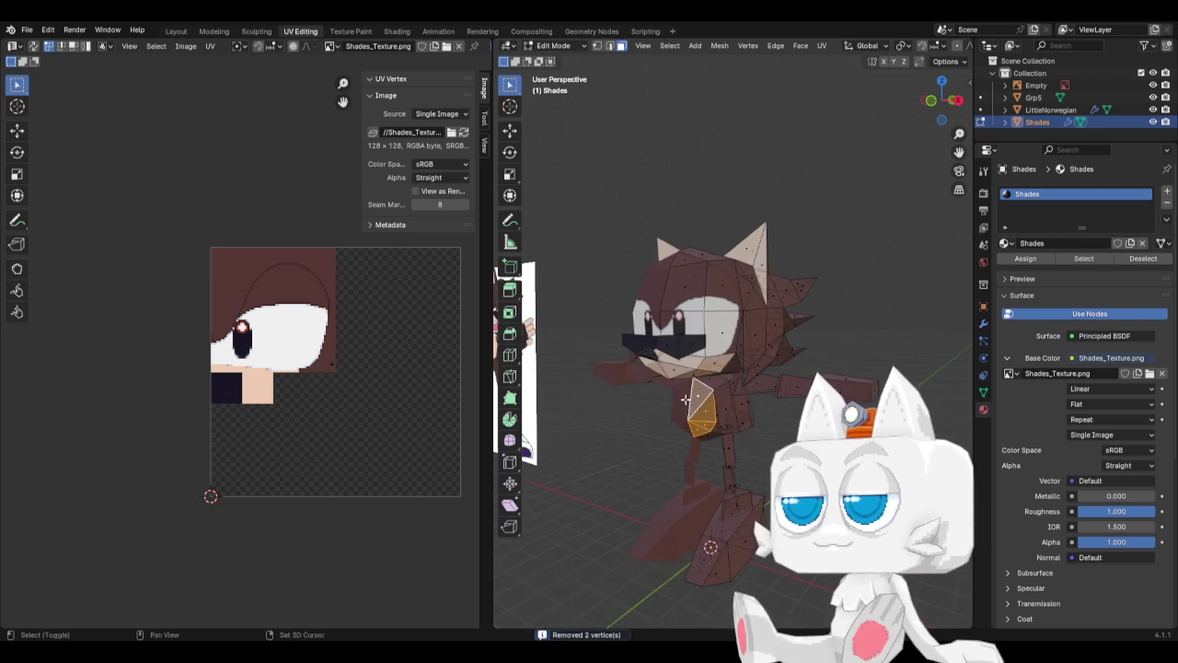
scroll(686, 398, down, 3)
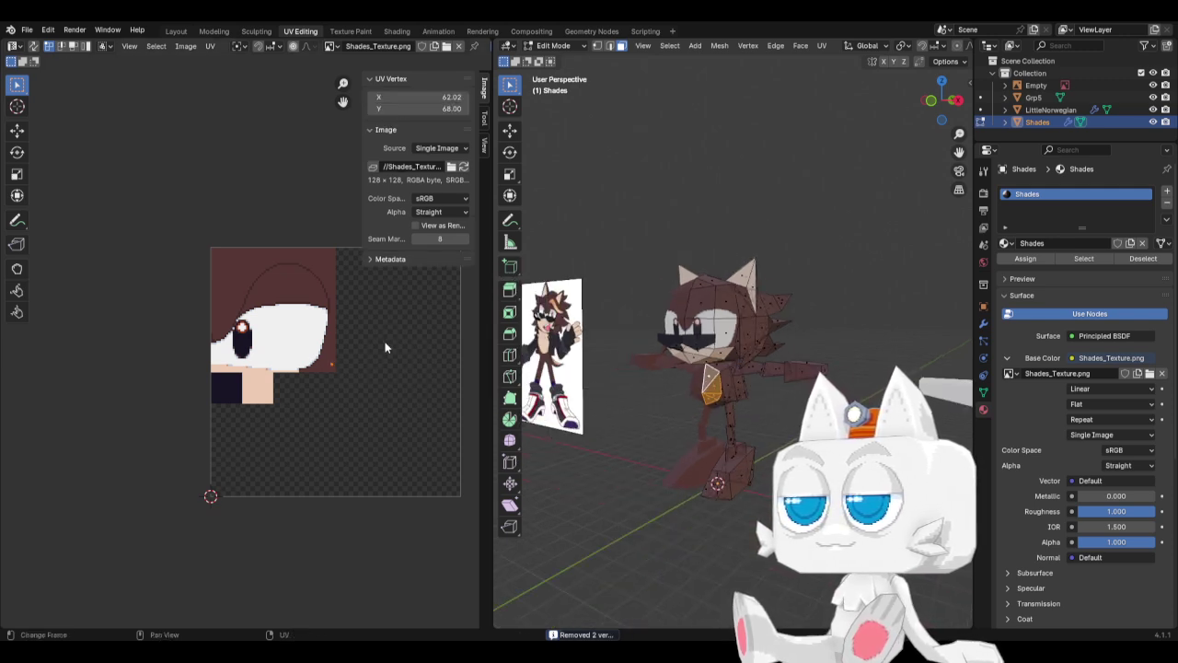
key(g)
click(311, 372)
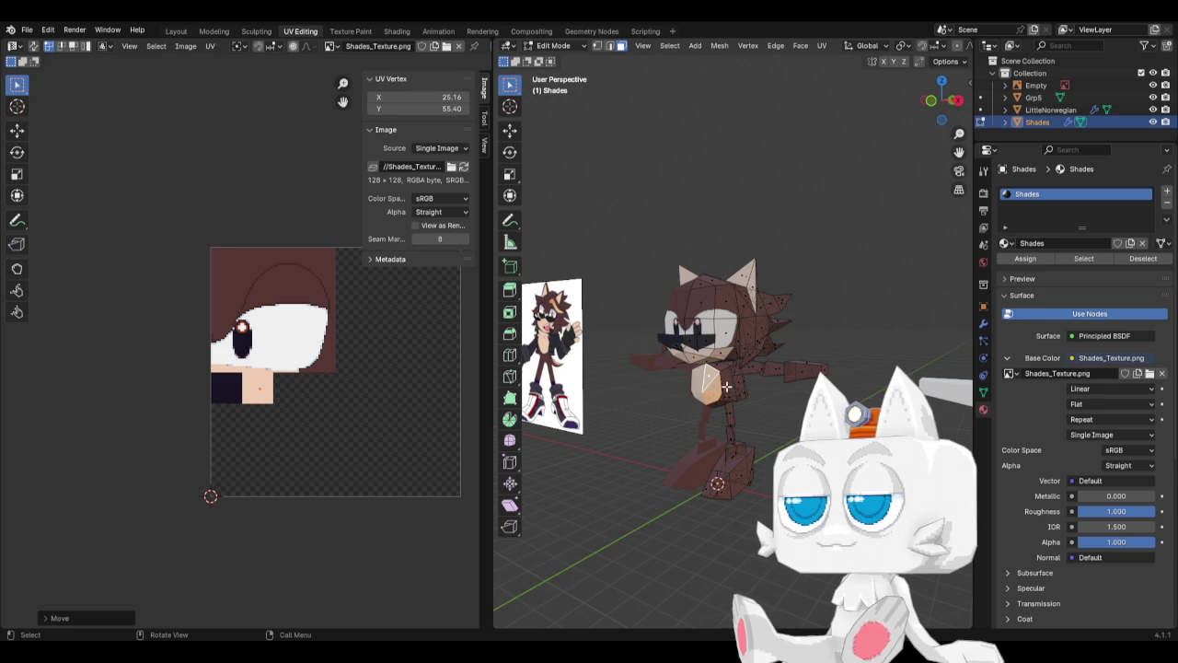
key(Tab)
Examine the textured character from the front and side, comparing its chest and limbs with the reference image.
key(KP_1)
key(KP_3)
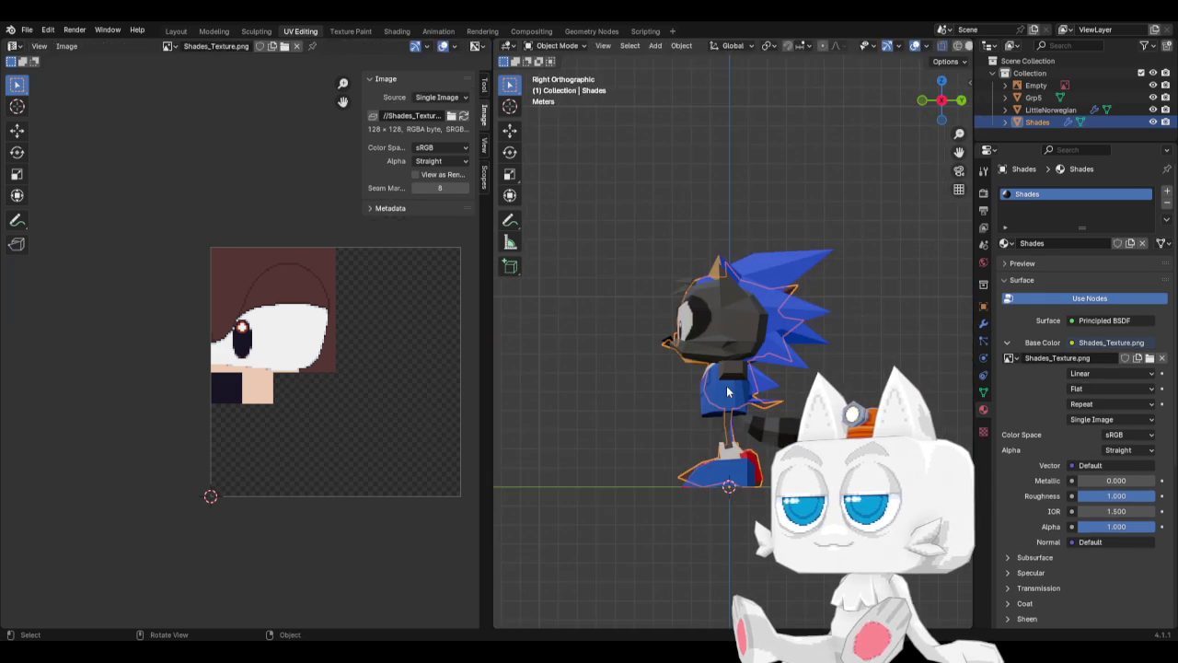
scroll(764, 405, up, 3)
key(Tab)
middle_drag(797, 424, 688, 258)
middle_drag(709, 428, 813, 401)
key(KP_1)
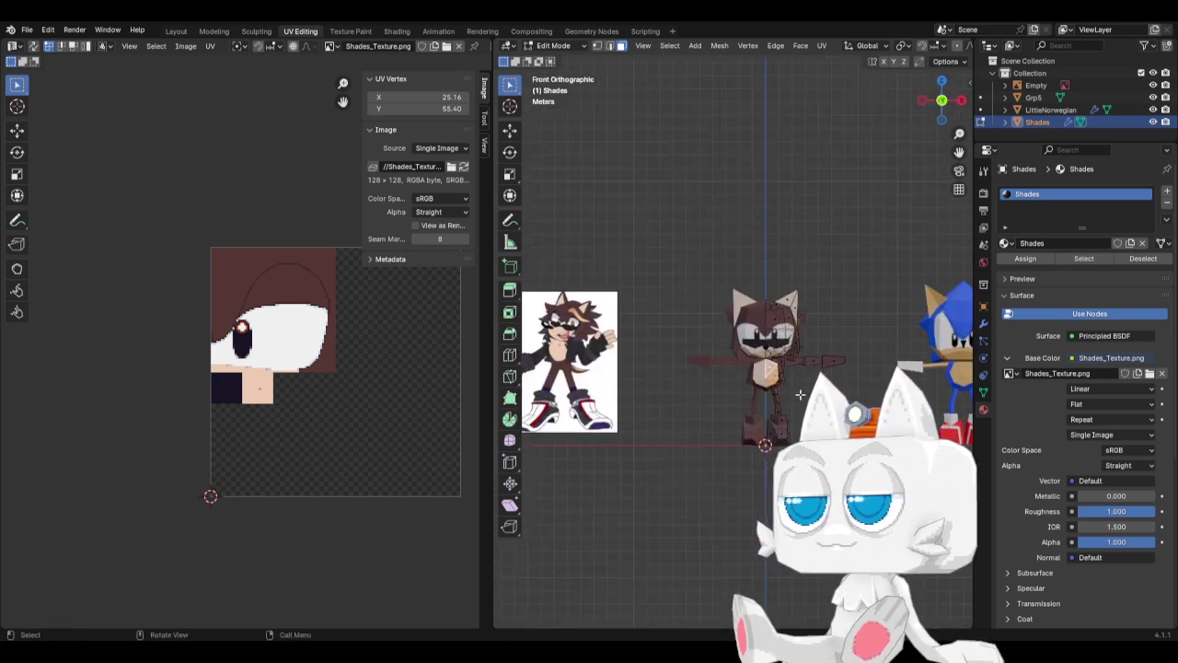
scroll(800, 394, up, 1)
middle_drag(794, 388, 814, 384)
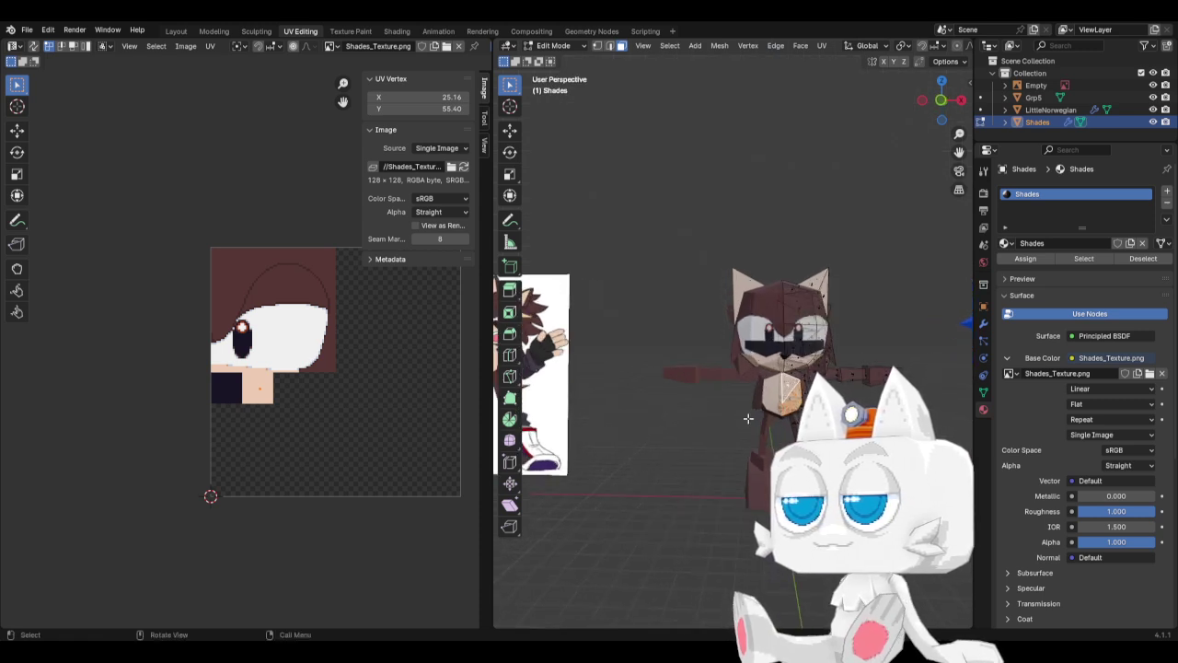
middle_drag(749, 419, 697, 429)
key(Tab)
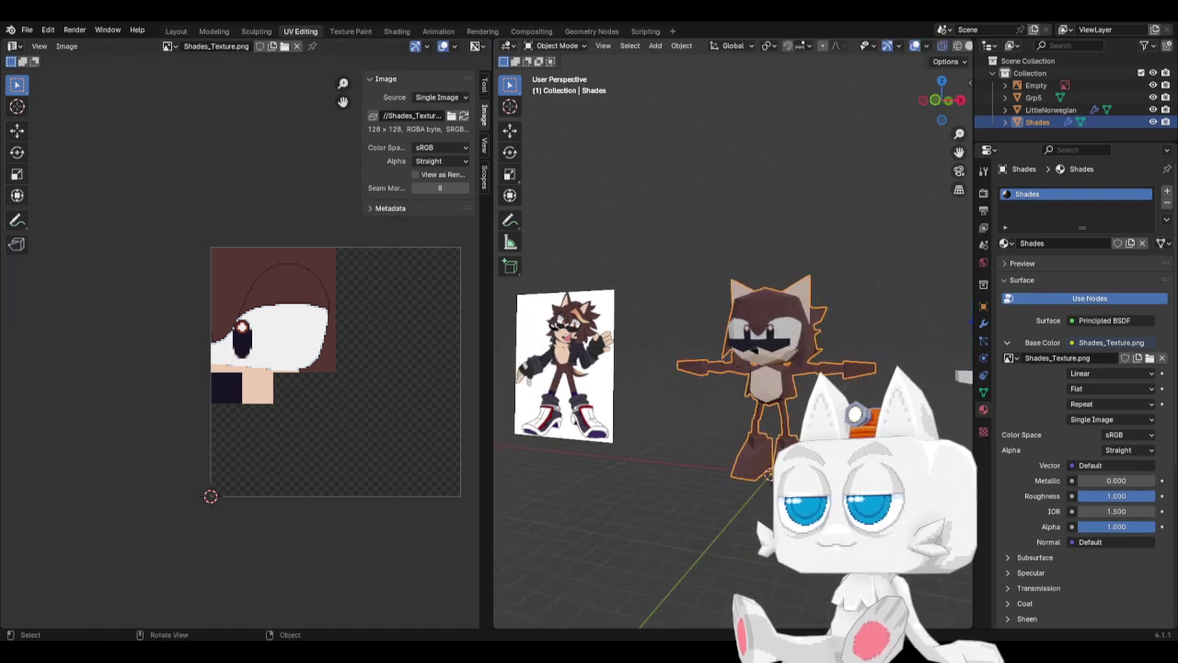
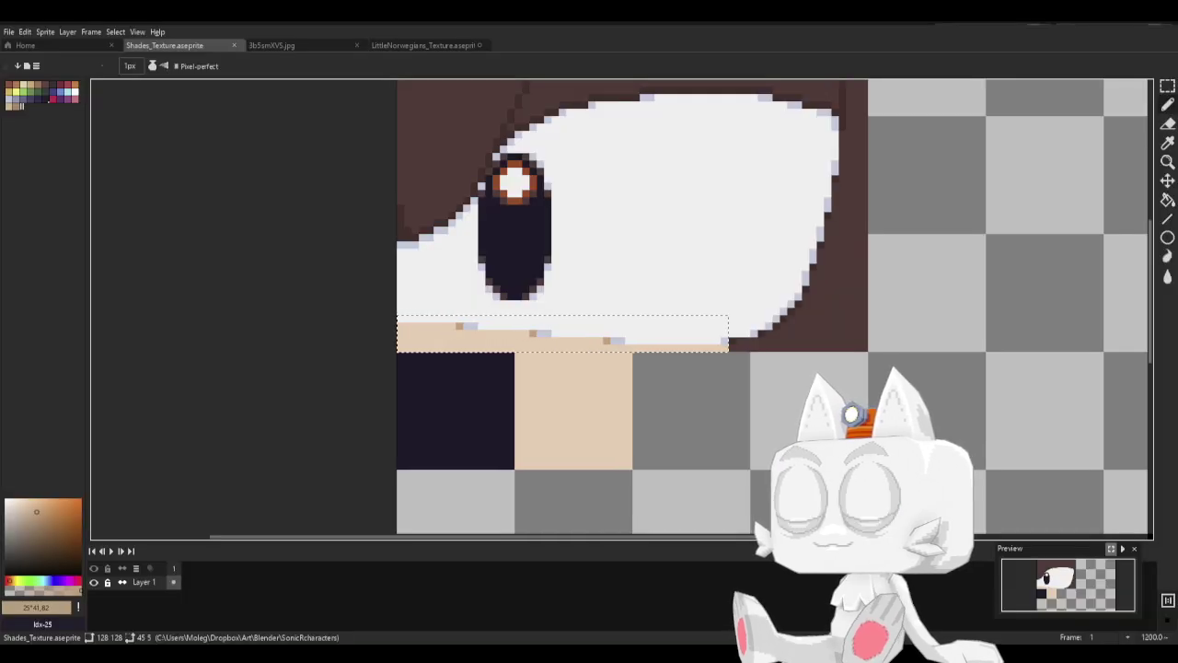
Switch to Aseprite and marquee-select a 16 × 16 px square directly beside the skin-coloured swatch.
key(m)
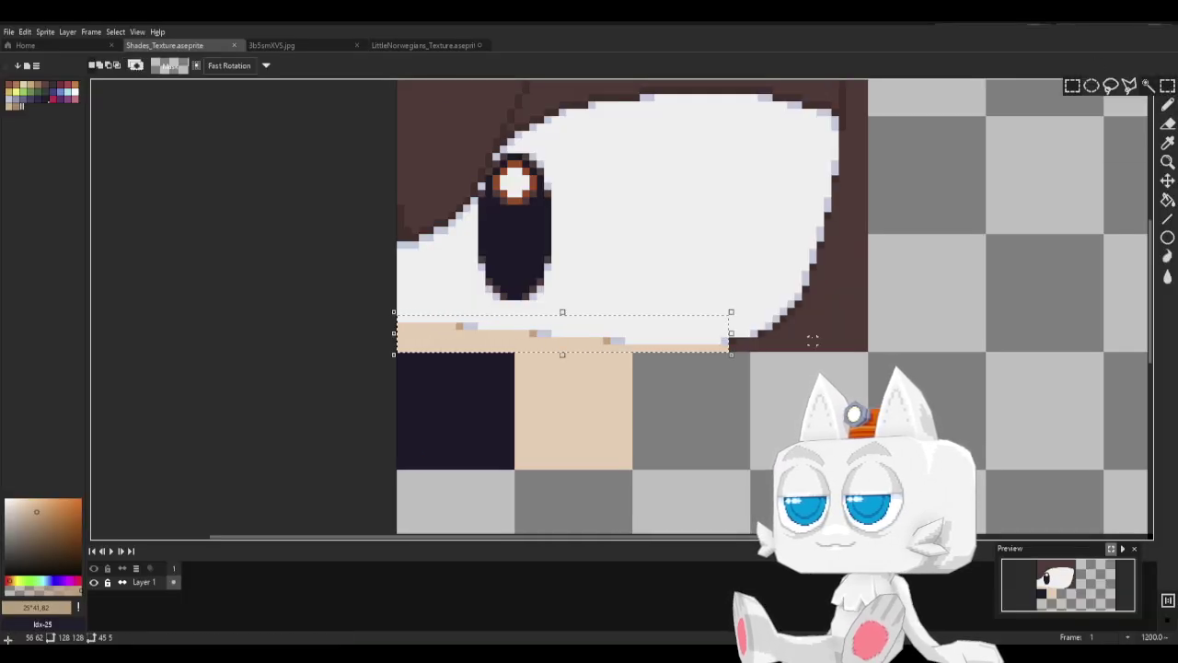
click(665, 399)
drag(635, 355, 751, 469)
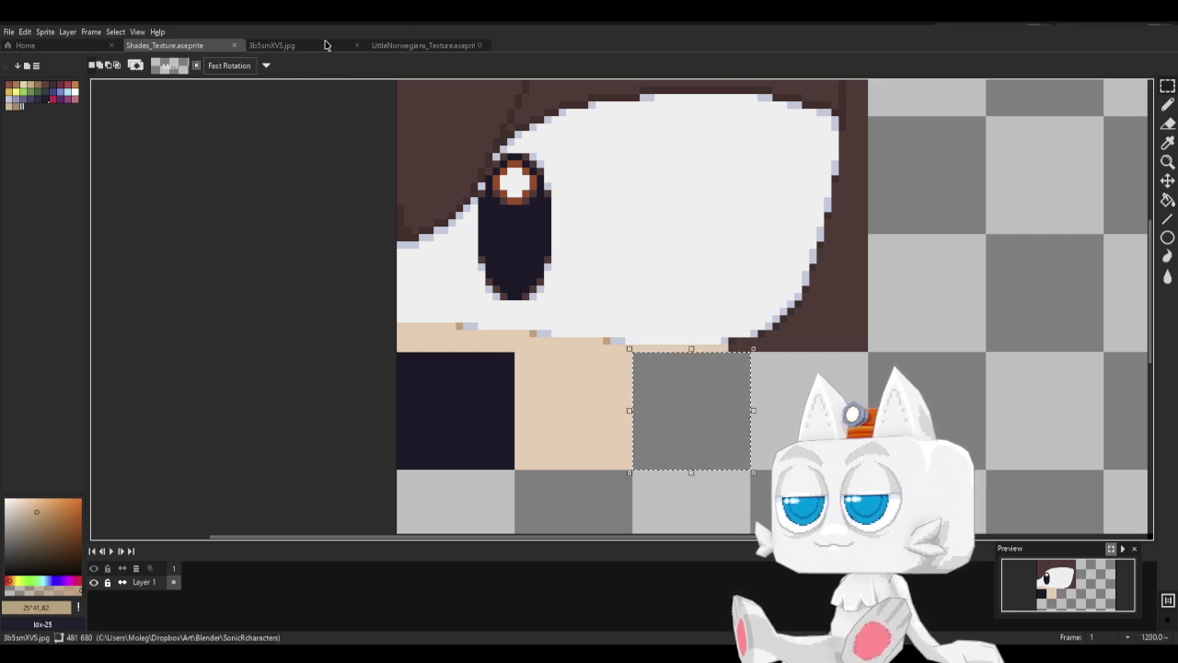
Sample the jacket colours #2a2732 and #3d3948 from 3b5smXVS.jpg and return to Shades_Texture.aseprite.
click(303, 45)
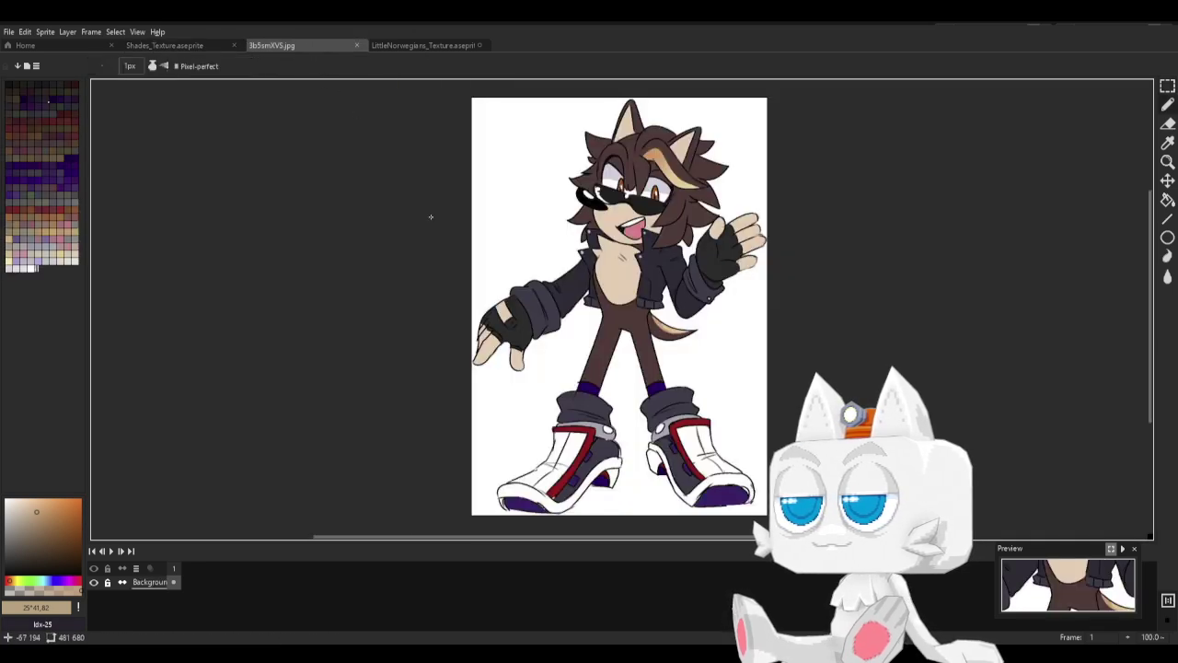
key(i)
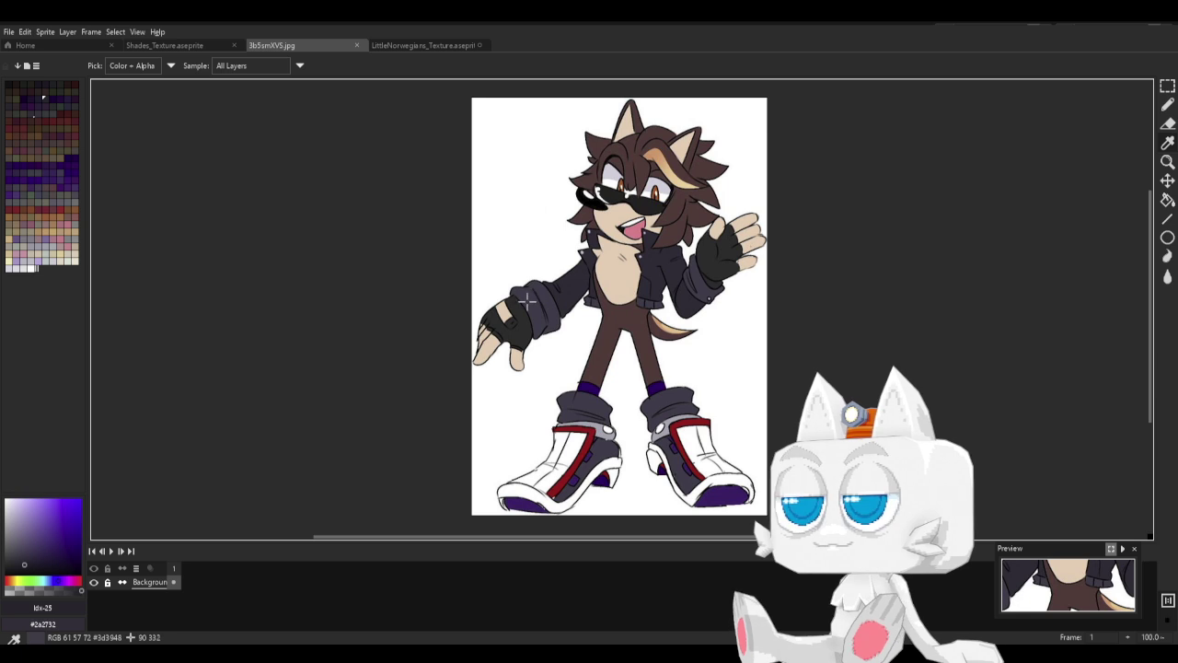
click(527, 299)
key(b)
key(ctrl+shift+Tab)
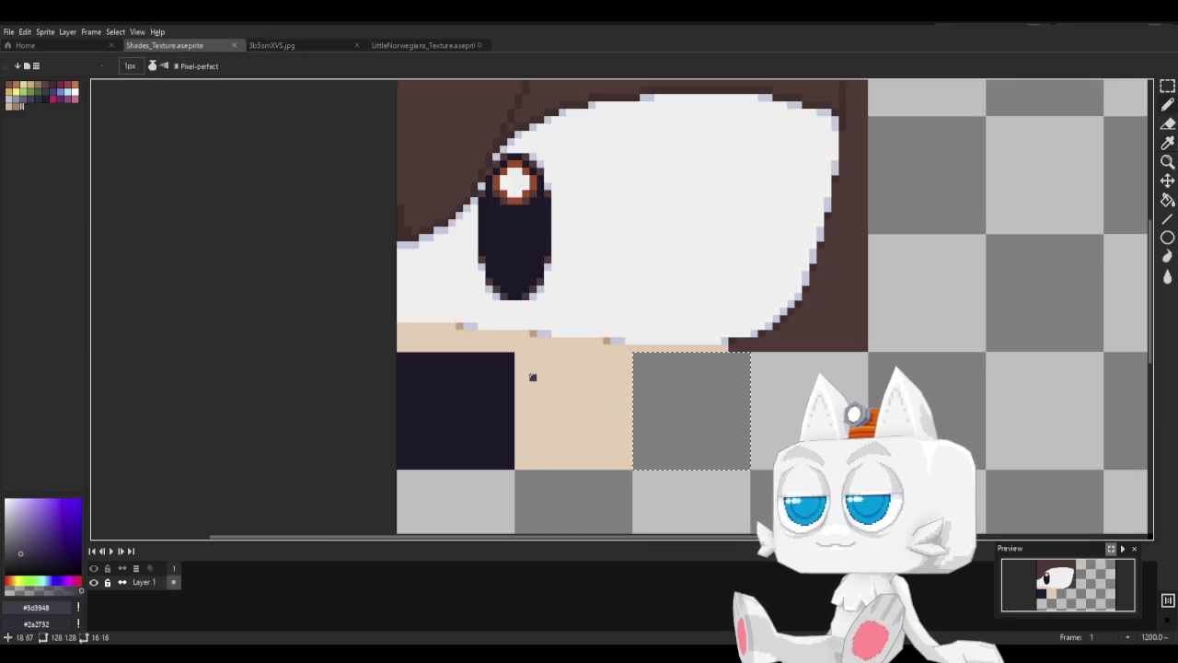
Fill the selected square beside the skin swatch with the dark jacket colour #2a2732.
key(g)
key(x)
click(665, 399)
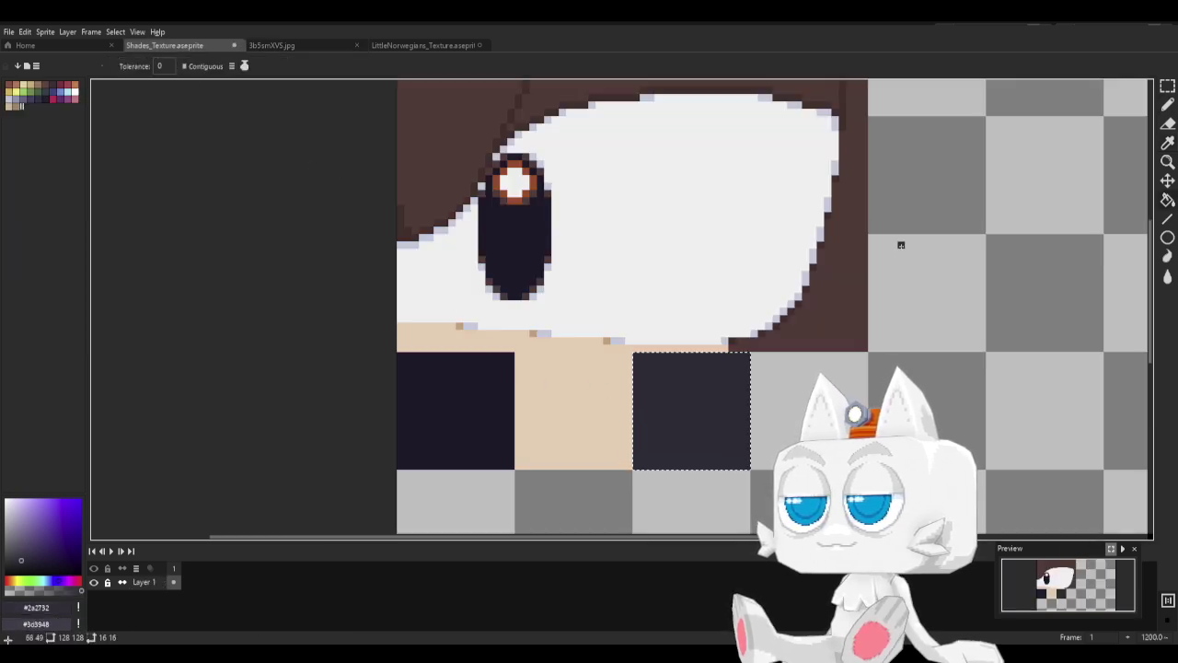
Select a 17 × 16 px area directly below the dark jacket swatch and fill it with #3d3948.
key(v)
middle_drag(810, 355, 728, 237)
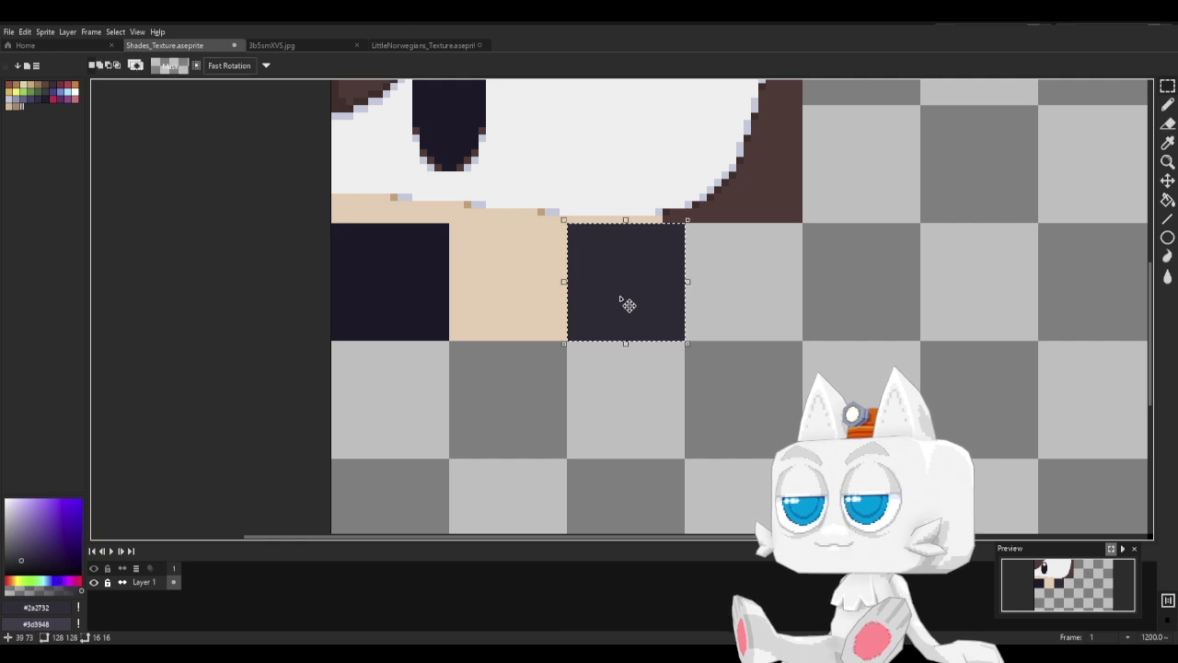
drag(571, 344, 682, 448)
click(560, 345)
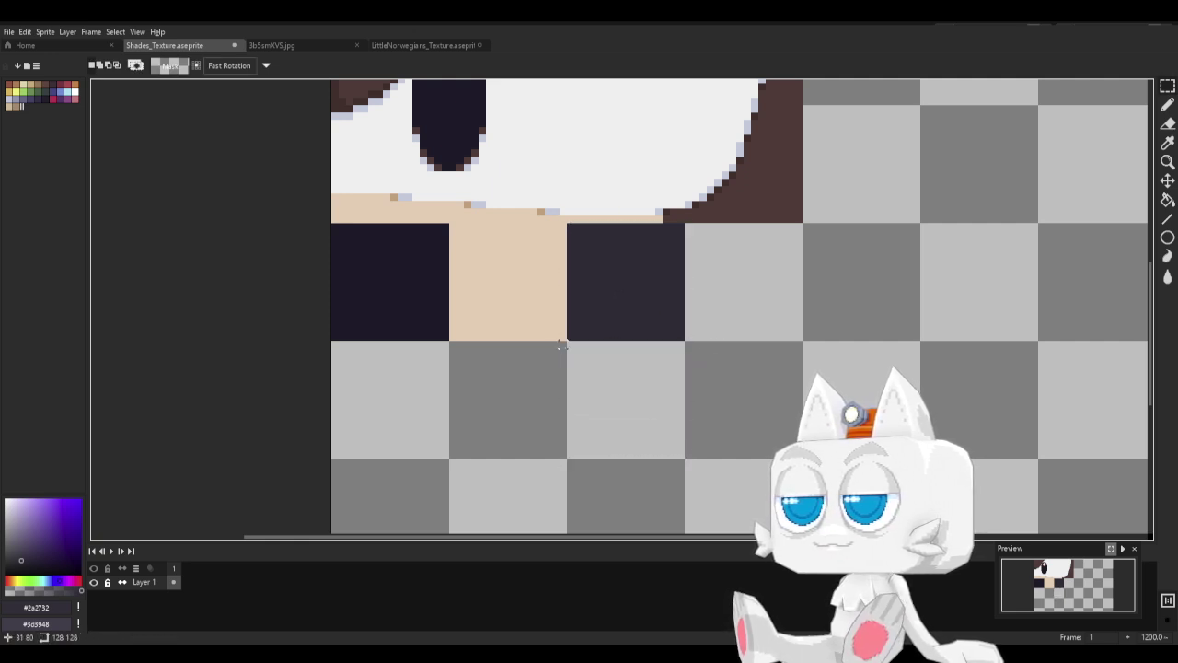
drag(570, 344, 689, 458)
key(g)
key(x)
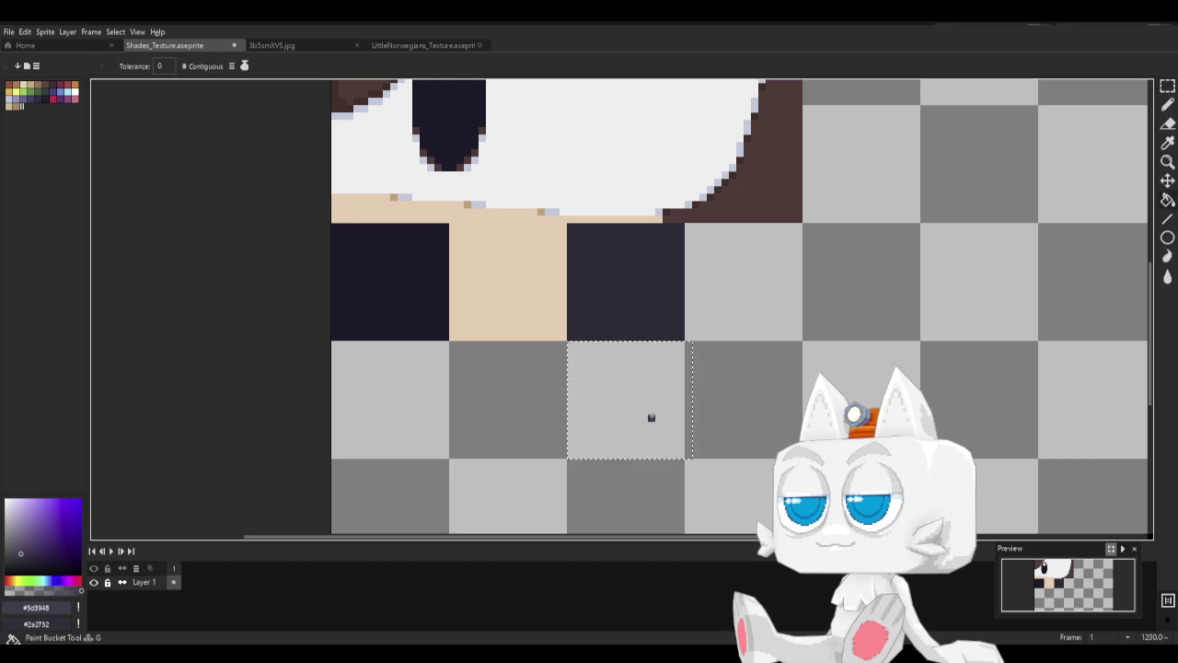
click(636, 403)
Erase the extra pixel column overhanging the lower jacket swatch so it matches the width of the swatch above.
key(m)
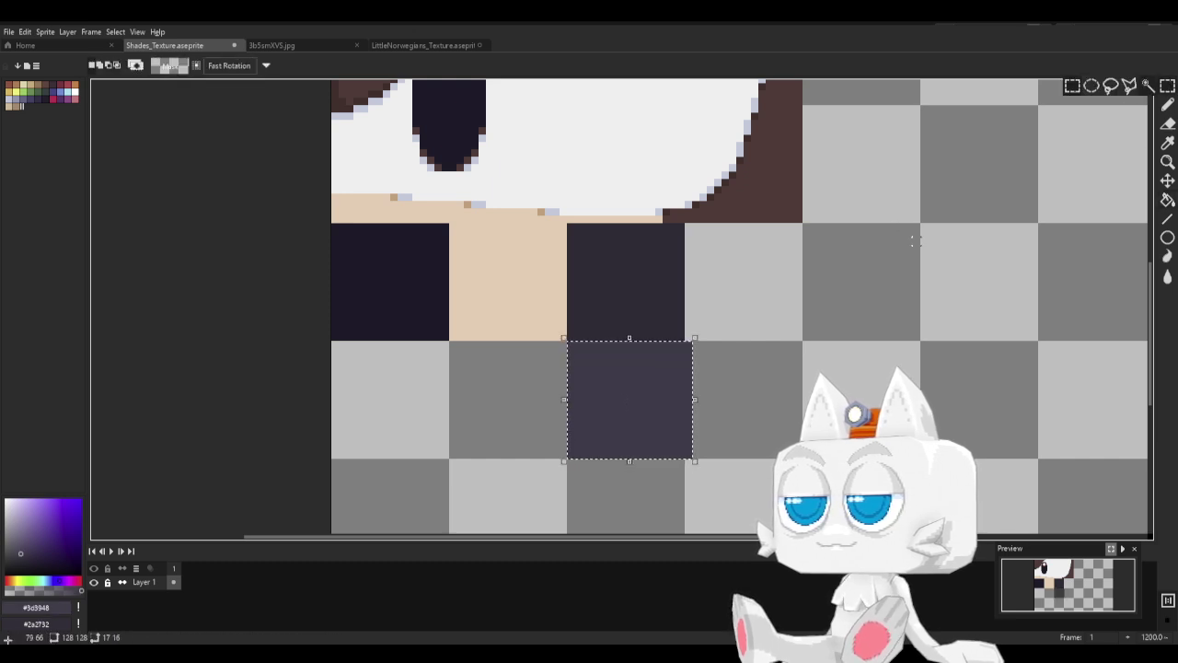
click(724, 313)
drag(723, 324, 683, 484)
key(ctrl+d)
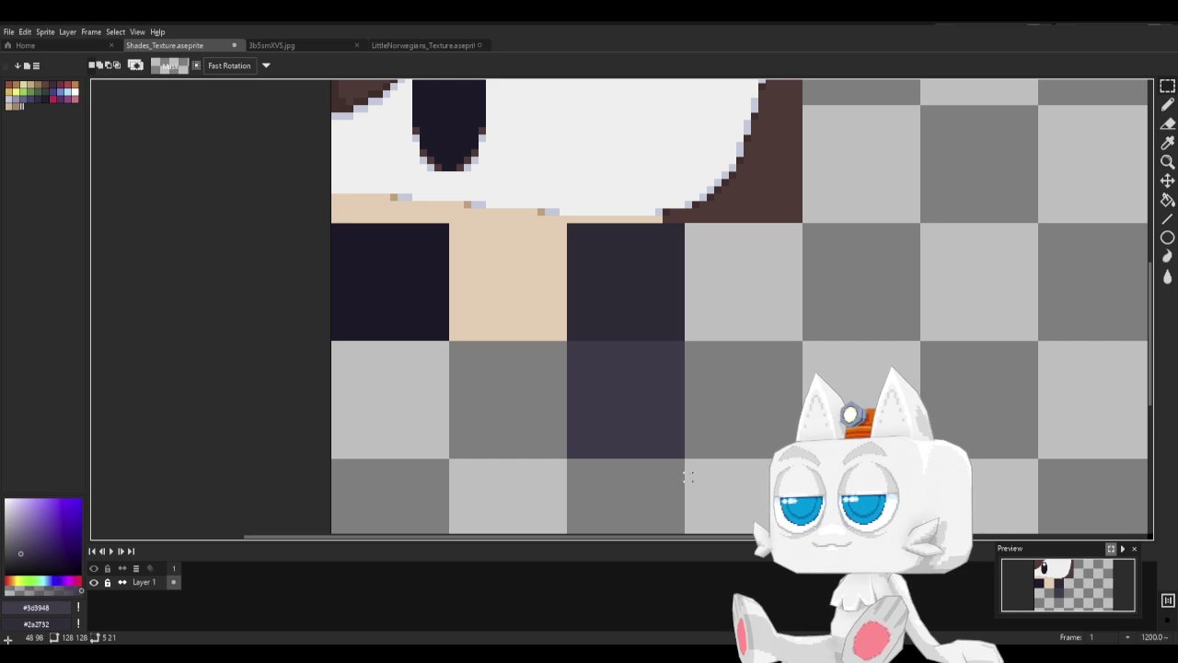
Draw a darker 16 px line along the upper jacket swatch's bottom edge and a lighter one along the lower swatch's top edge.
key(b)
alt+click(639, 300)
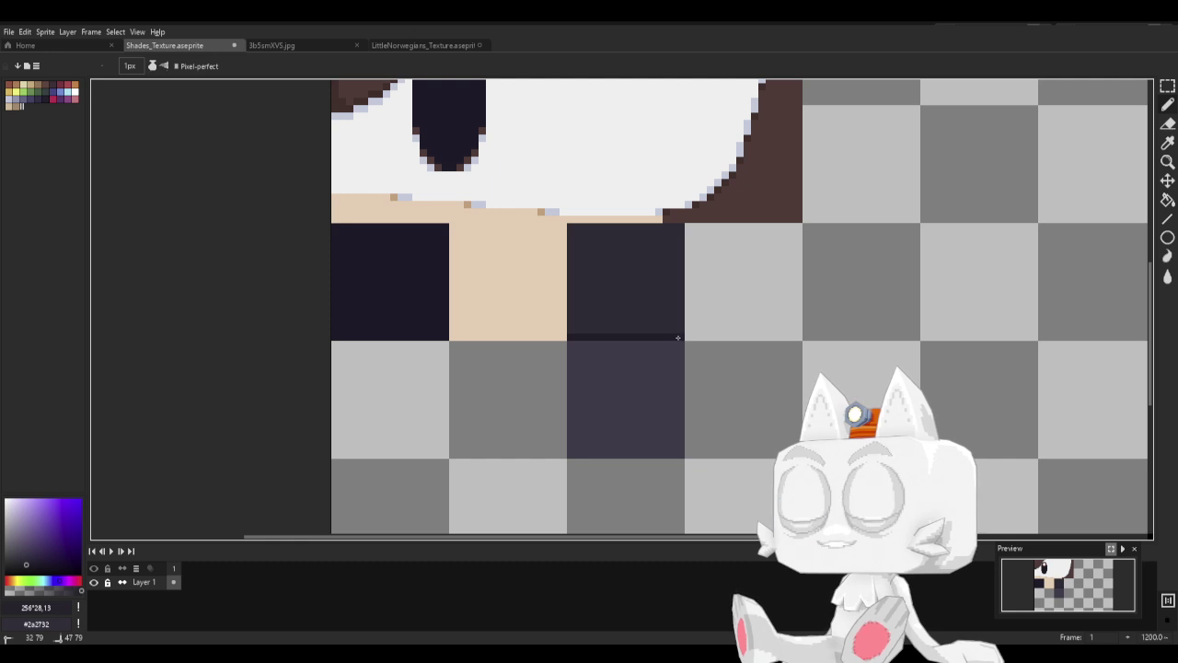
alt+click(604, 362)
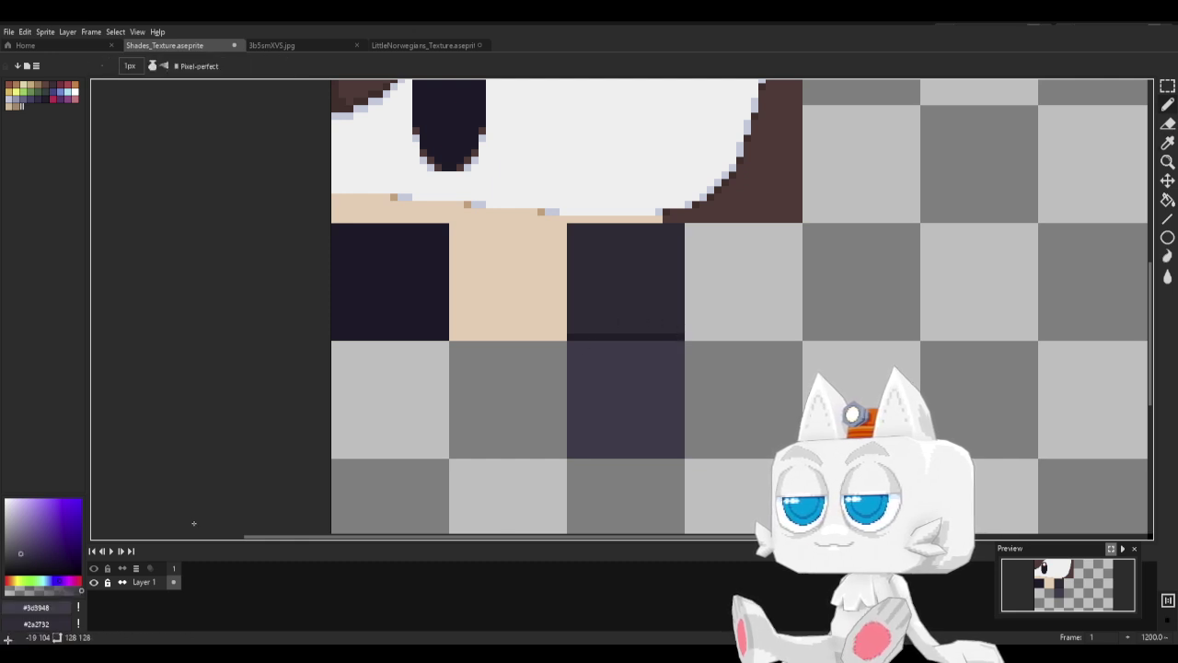
click(20, 546)
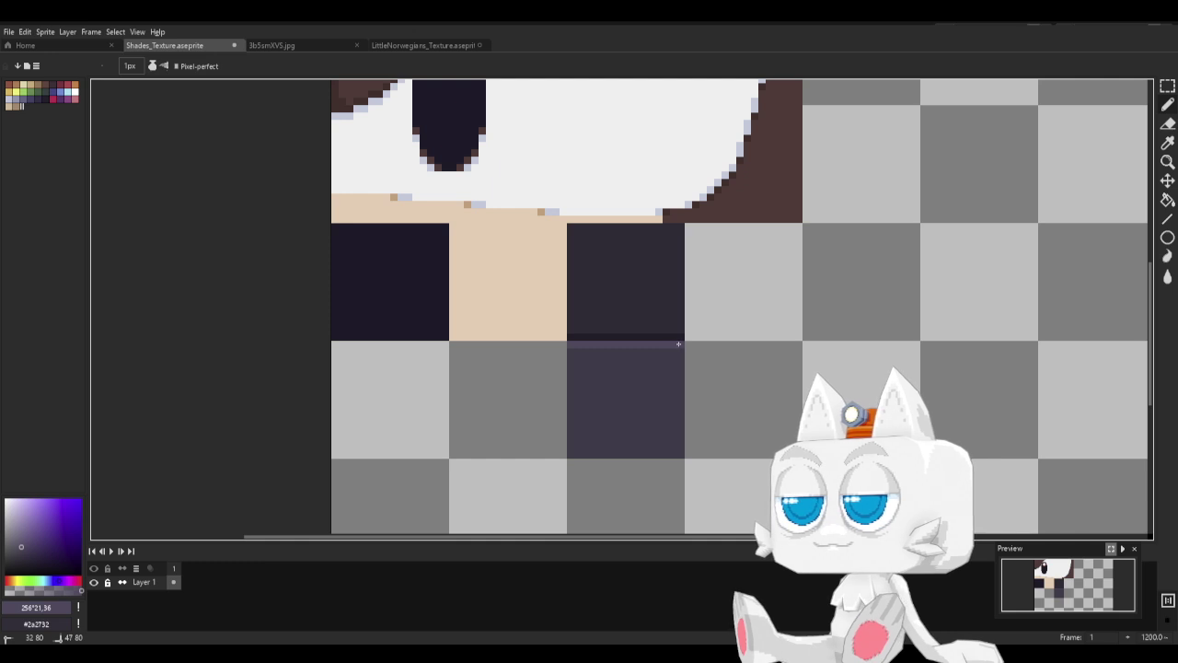
Paint a darker band about 2 px high along the lower jacket swatch's bottom edge, undoing the trial fold strokes in its middle.
alt+click(651, 347)
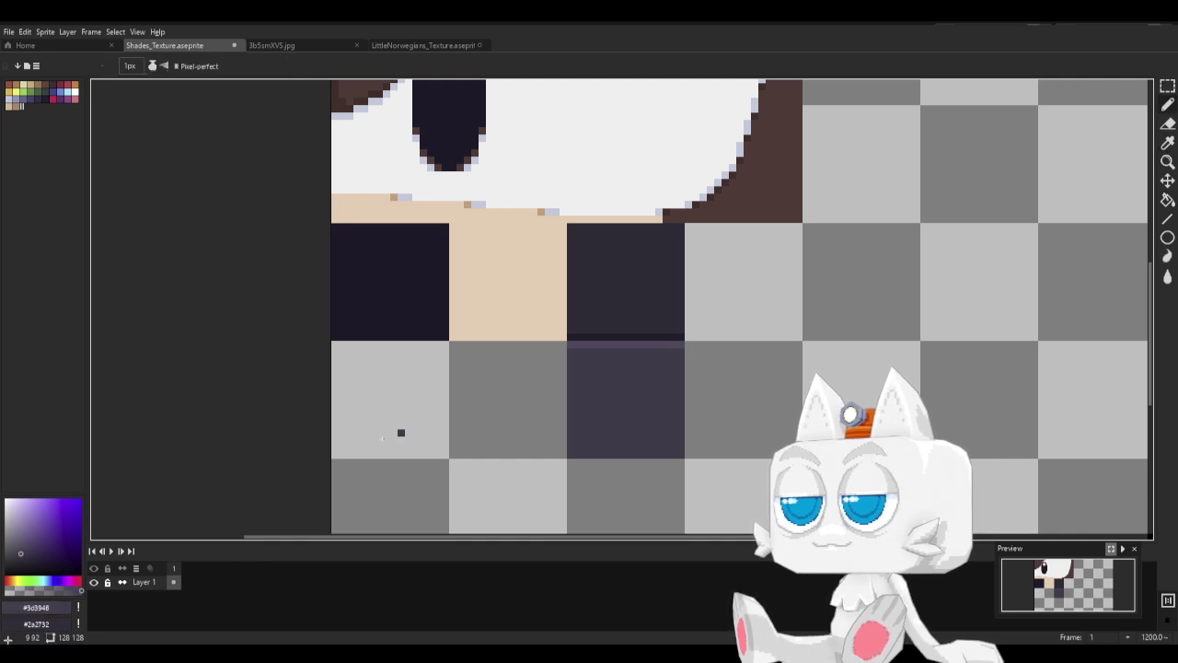
click(24, 554)
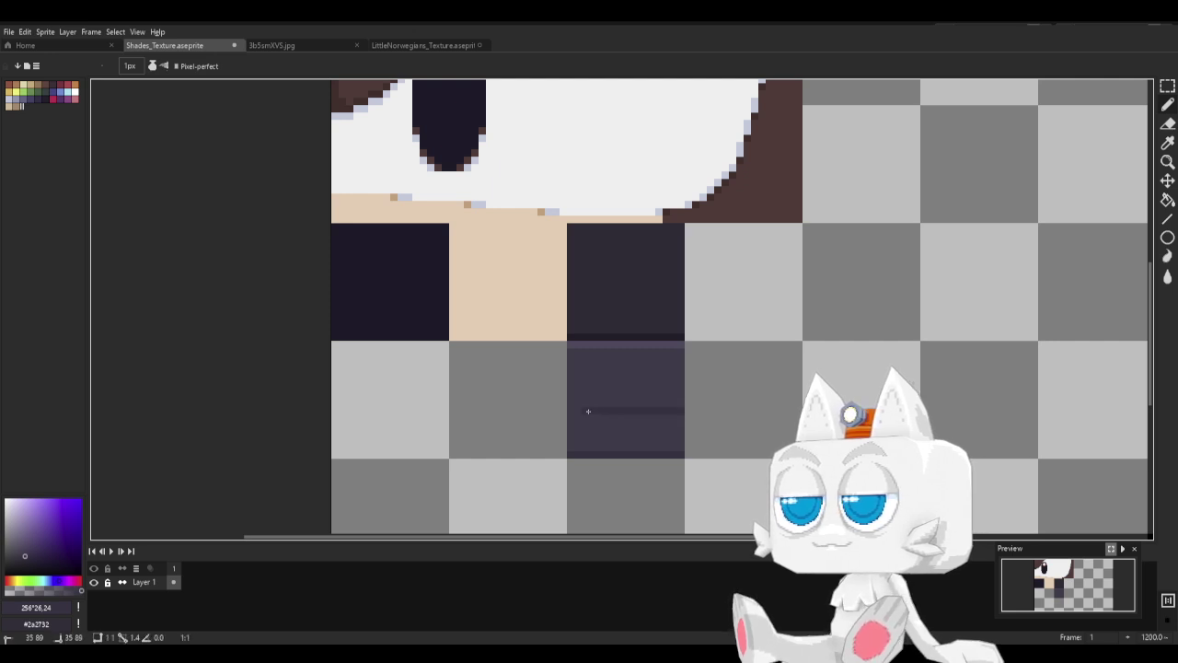
key(v)
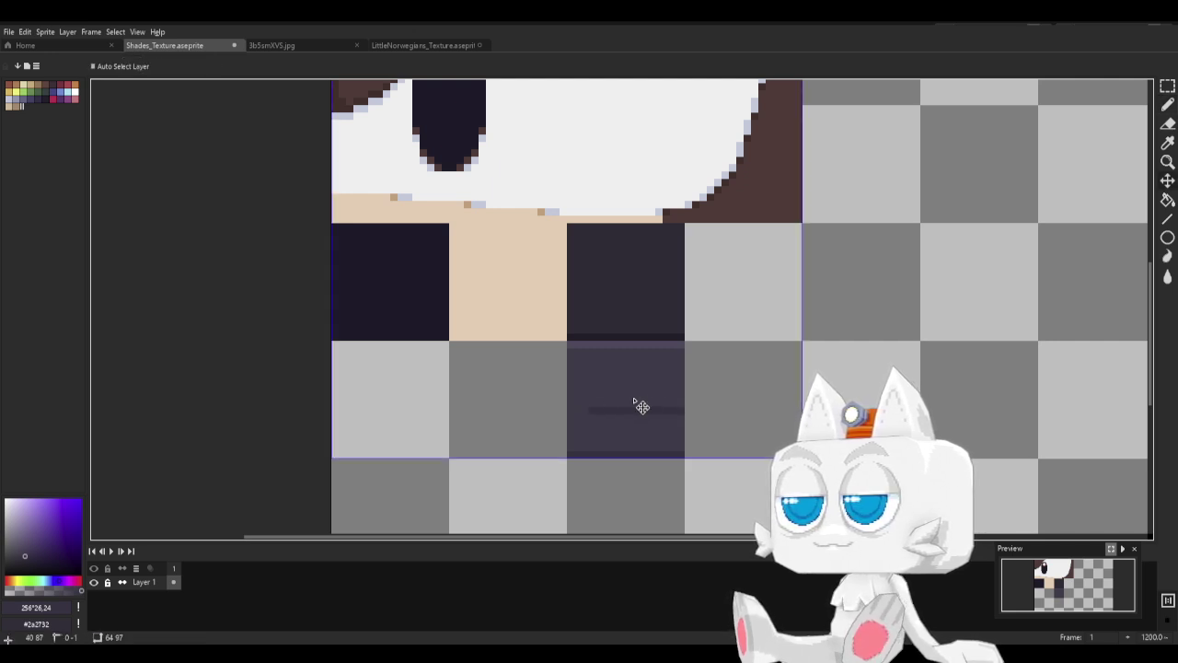
key(b)
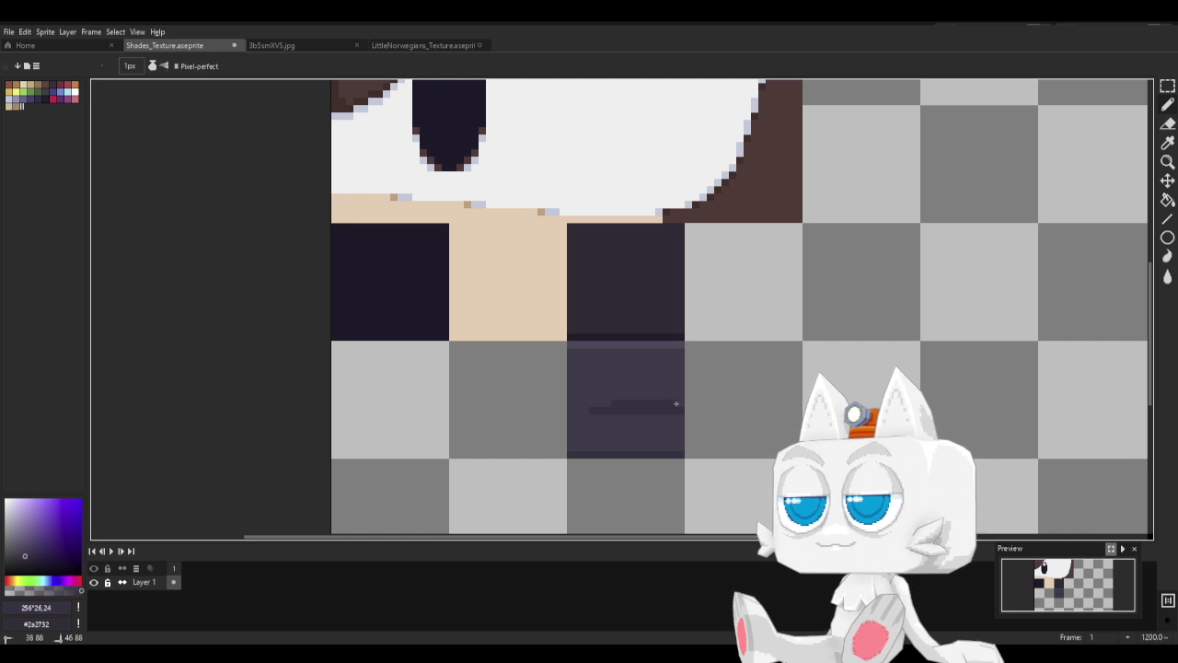
key(ctrl+z)
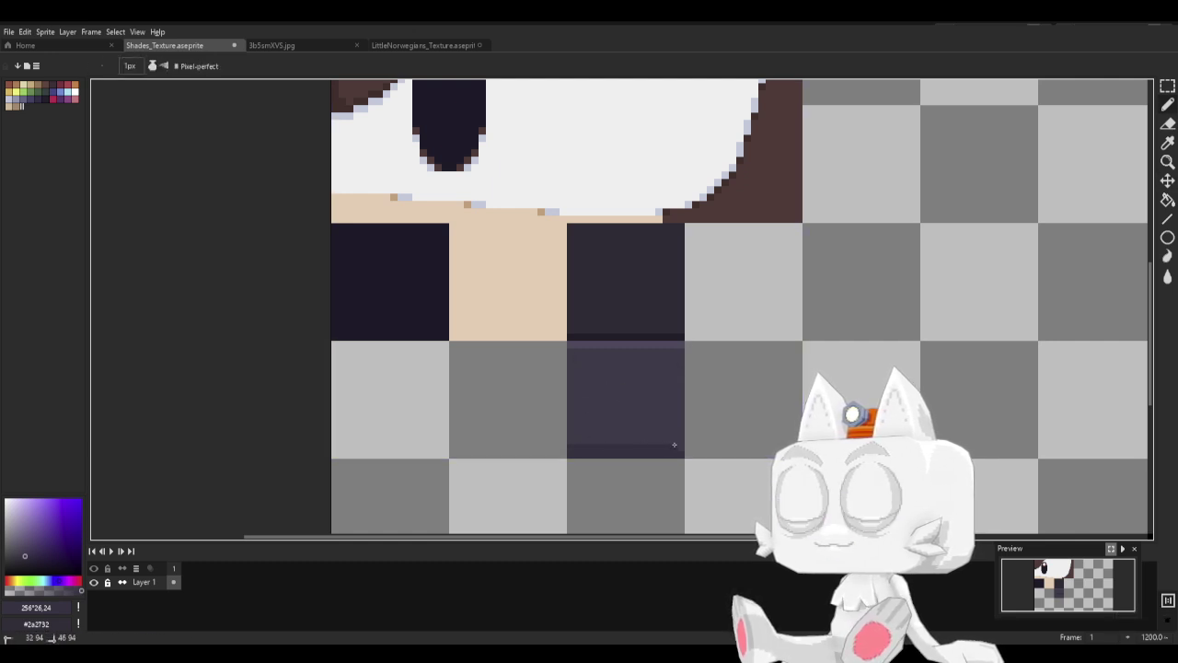
Build up the lower jacket swatch's top highlight to about 4 px, with a lighter purple band above a #4f495e band.
alt+click(576, 346)
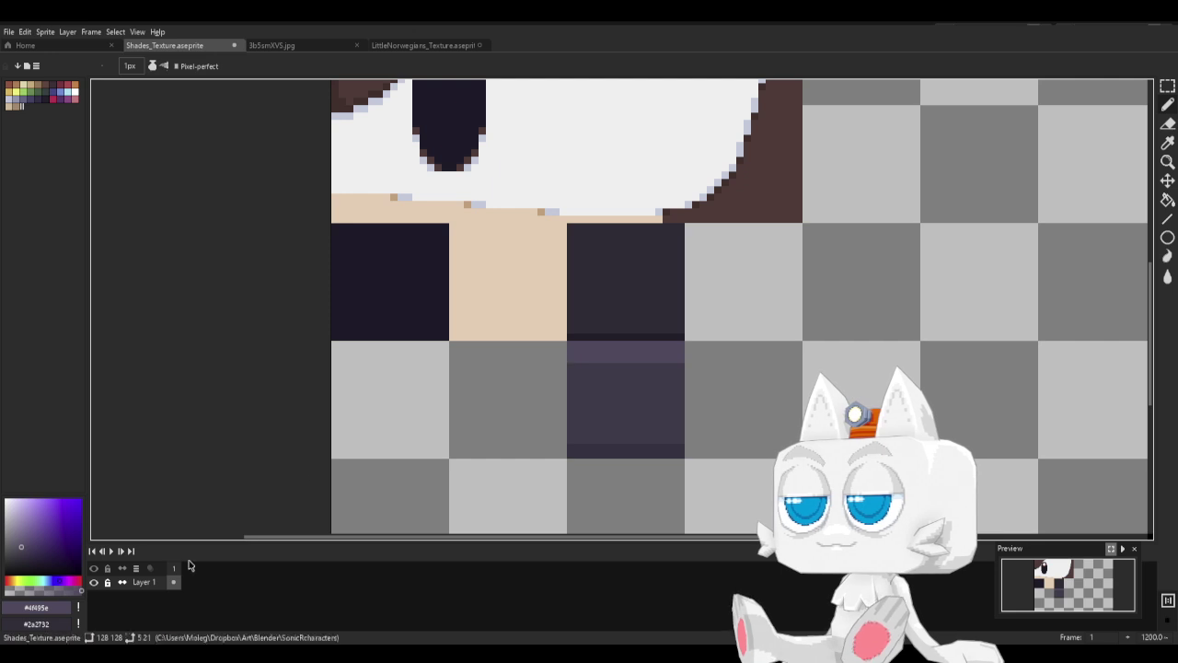
click(23, 543)
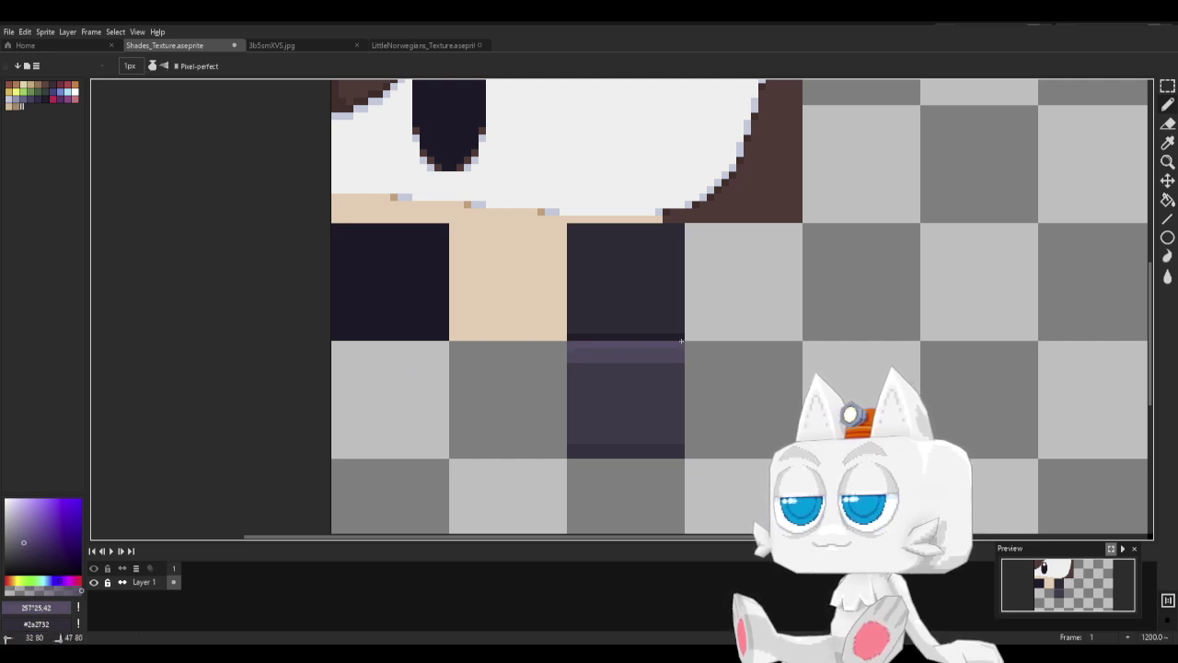
alt+click(576, 357)
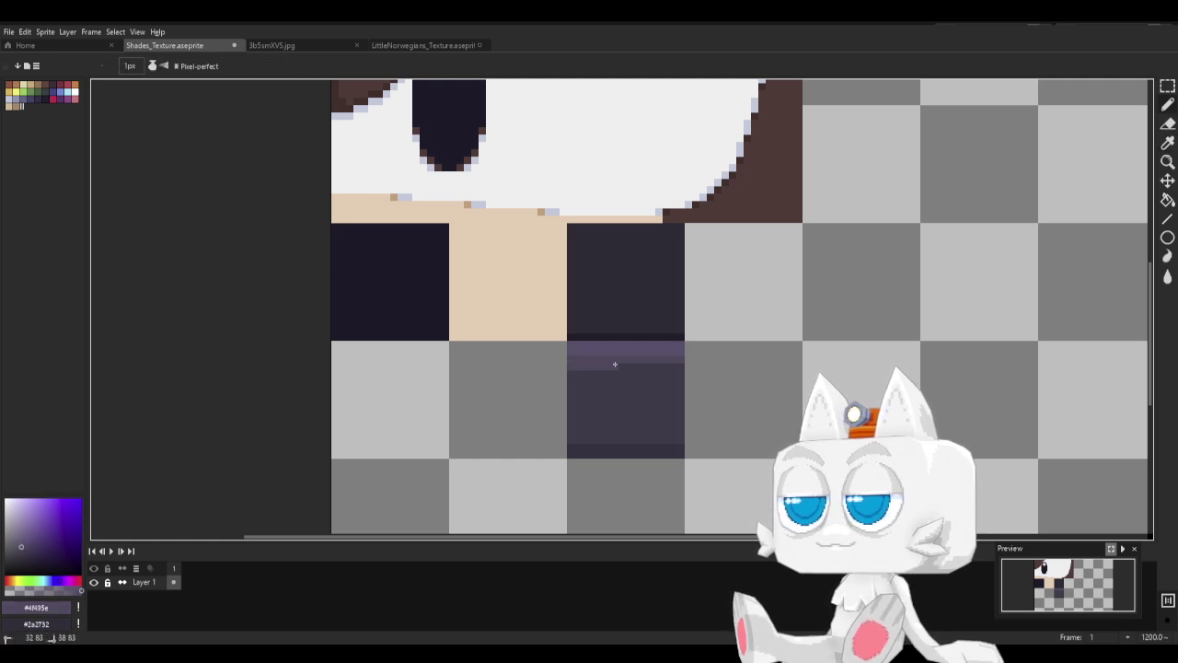
Save Shades_Texture.aseprite and export the updated texture image.
key(ctrl+s)
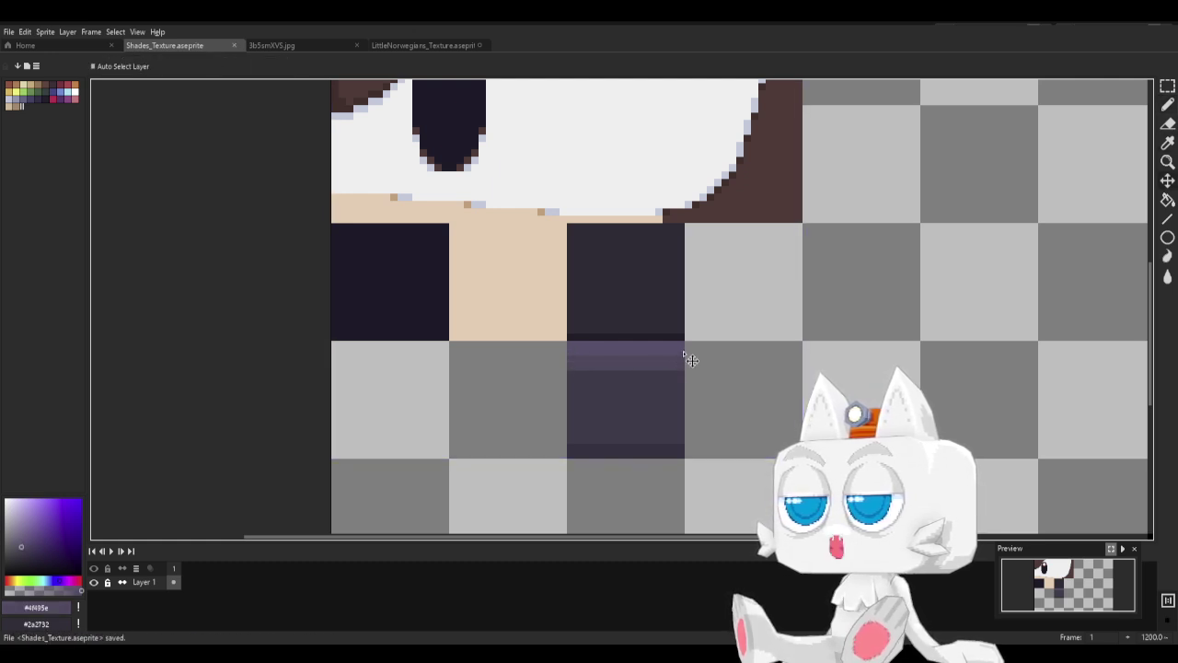
click(8, 31)
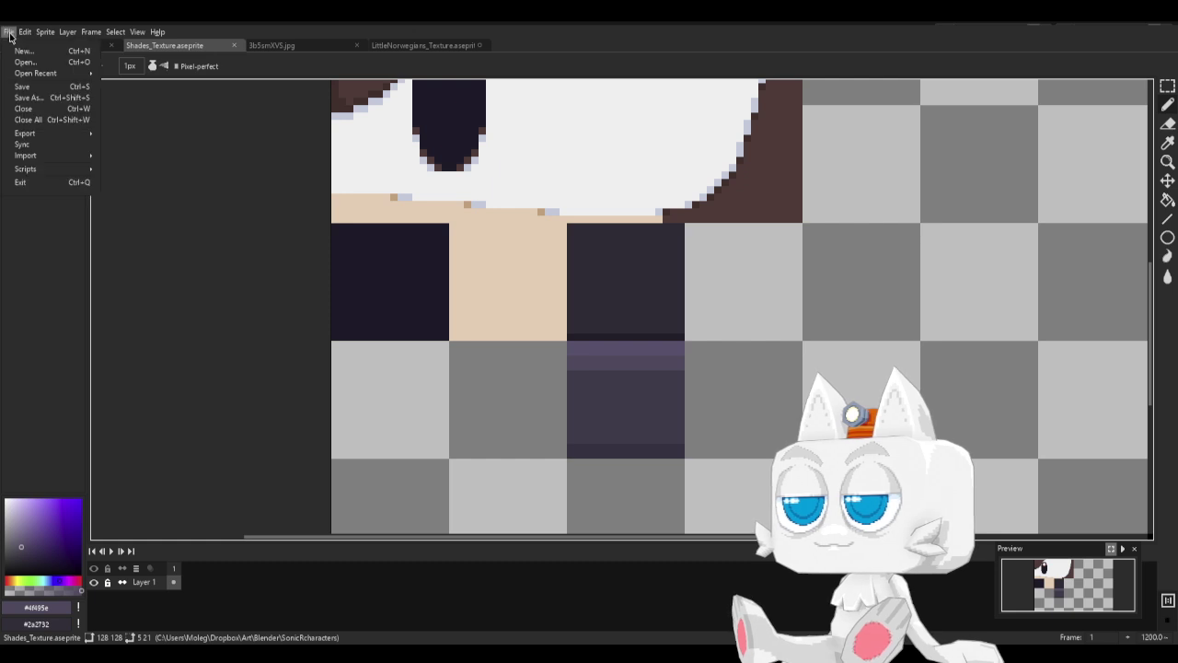
mouse_move(67, 138)
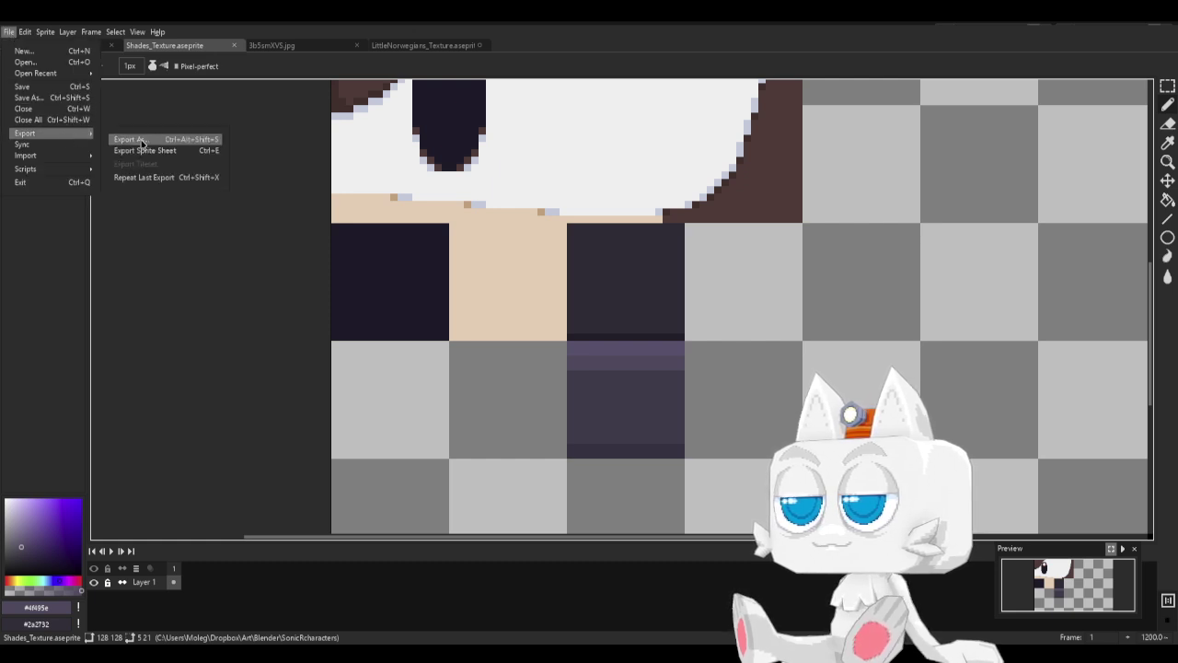
click(142, 140)
click(294, 297)
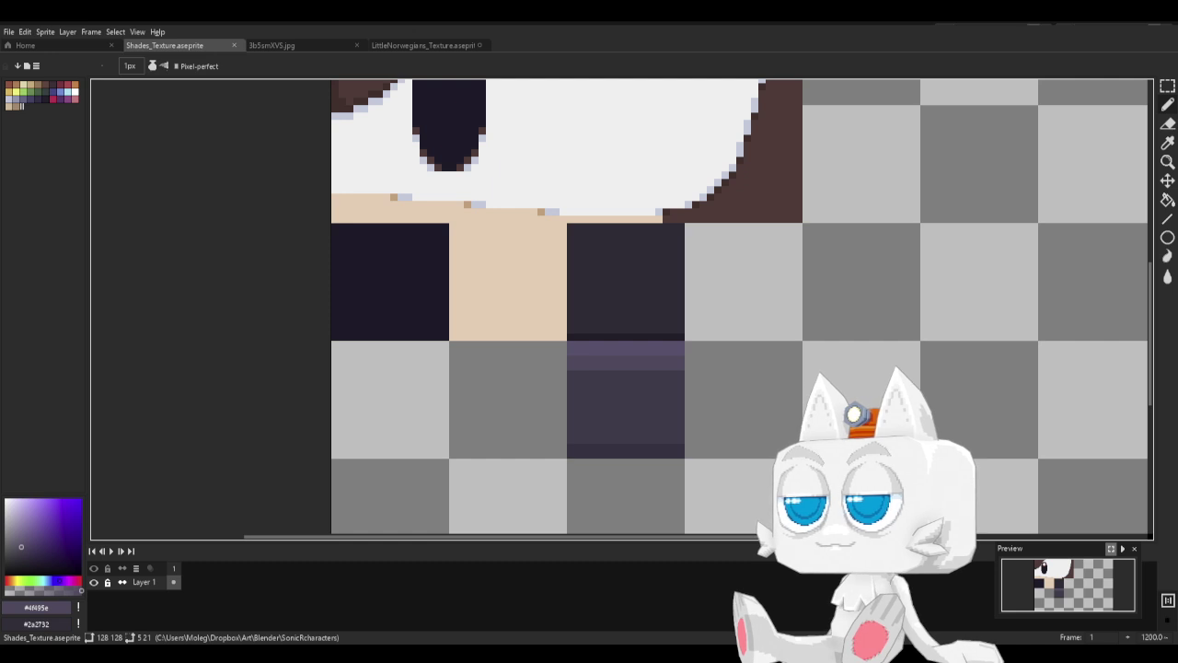
Switch to Blender, reload the Shades_Texture.png image, and put the Shades mesh in Edit Mode with nothing selected.
key(alt+Tab)
click(464, 116)
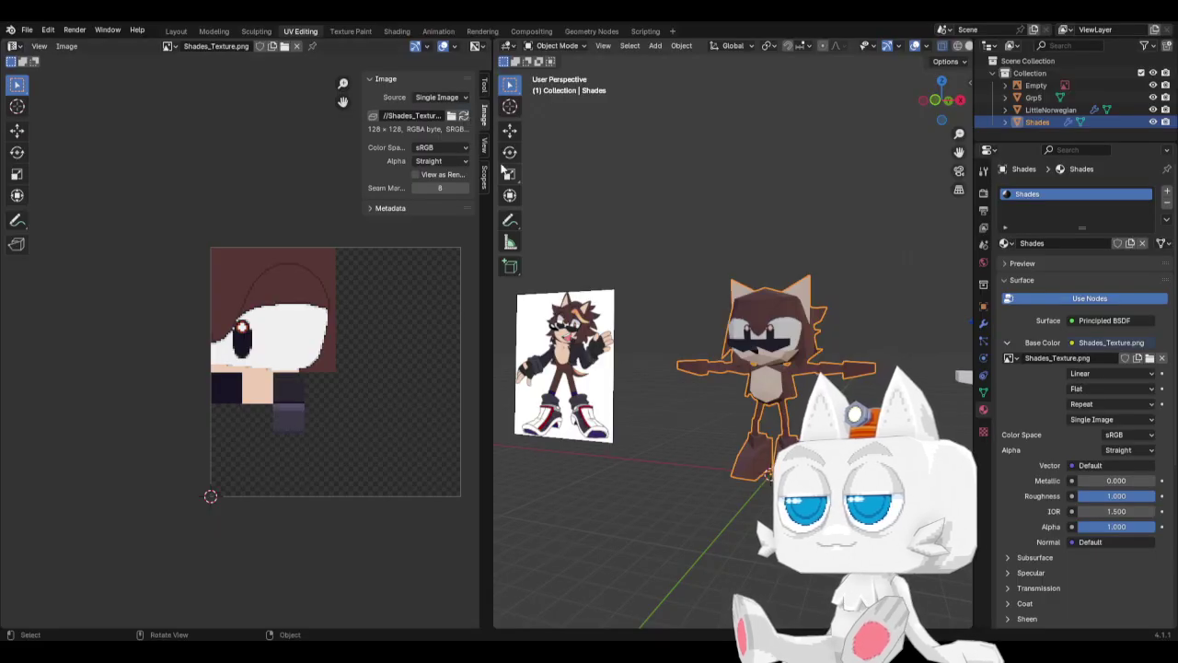
key(Tab)
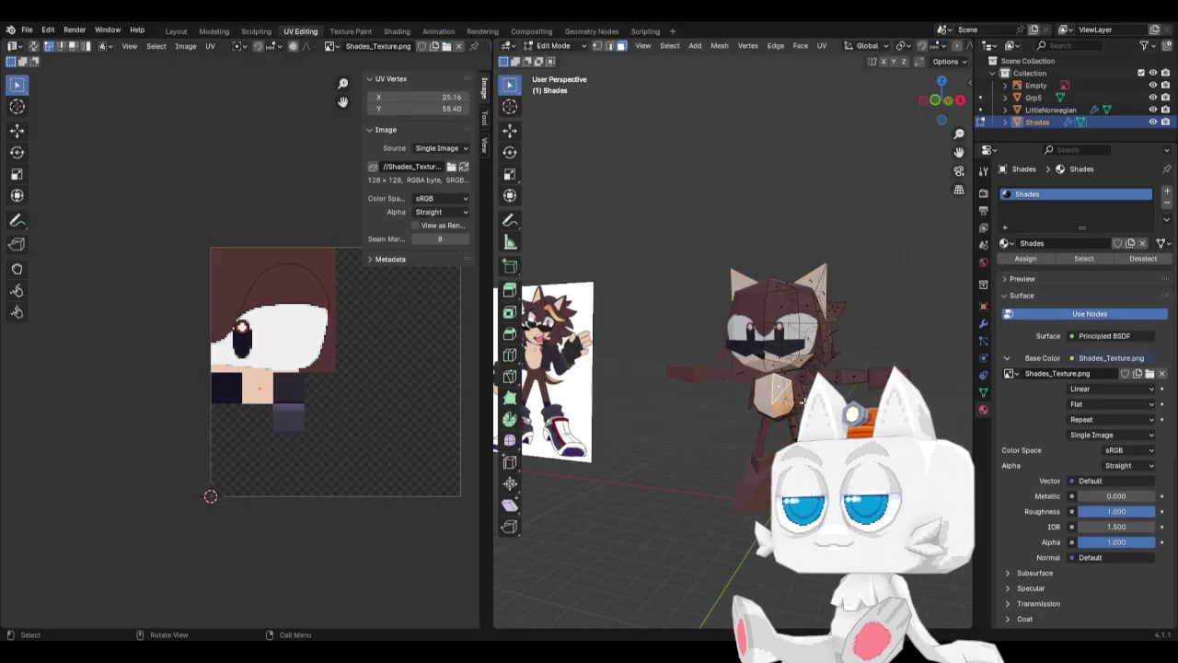
key(alt+a)
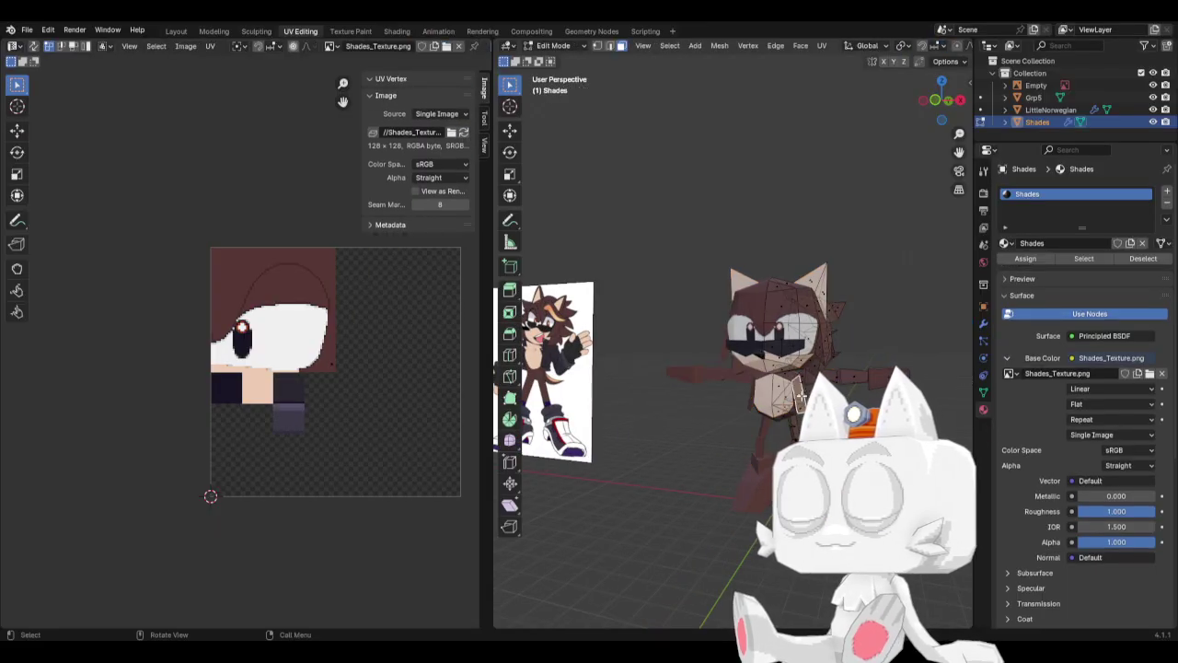
Select the edges outlining the jacket area around the torso's side and back, and mark them as a seam.
click(609, 45)
scroll(736, 350, up, 5)
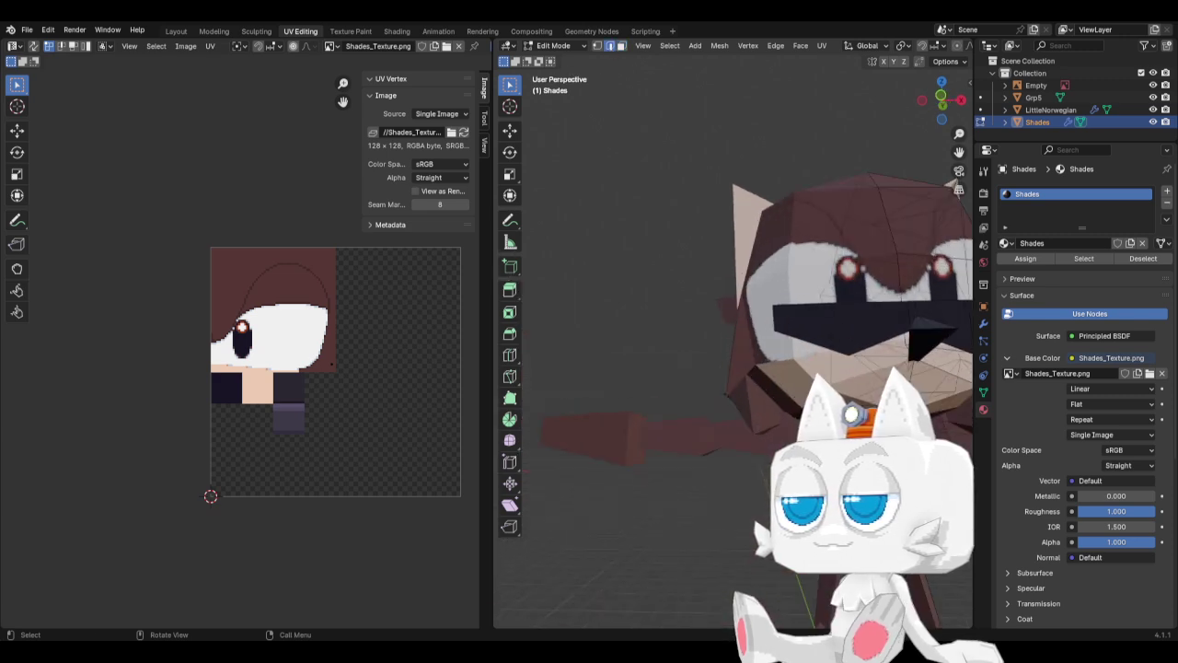
middle_drag(699, 368, 646, 375)
scroll(646, 375, up, 3)
click(646, 375)
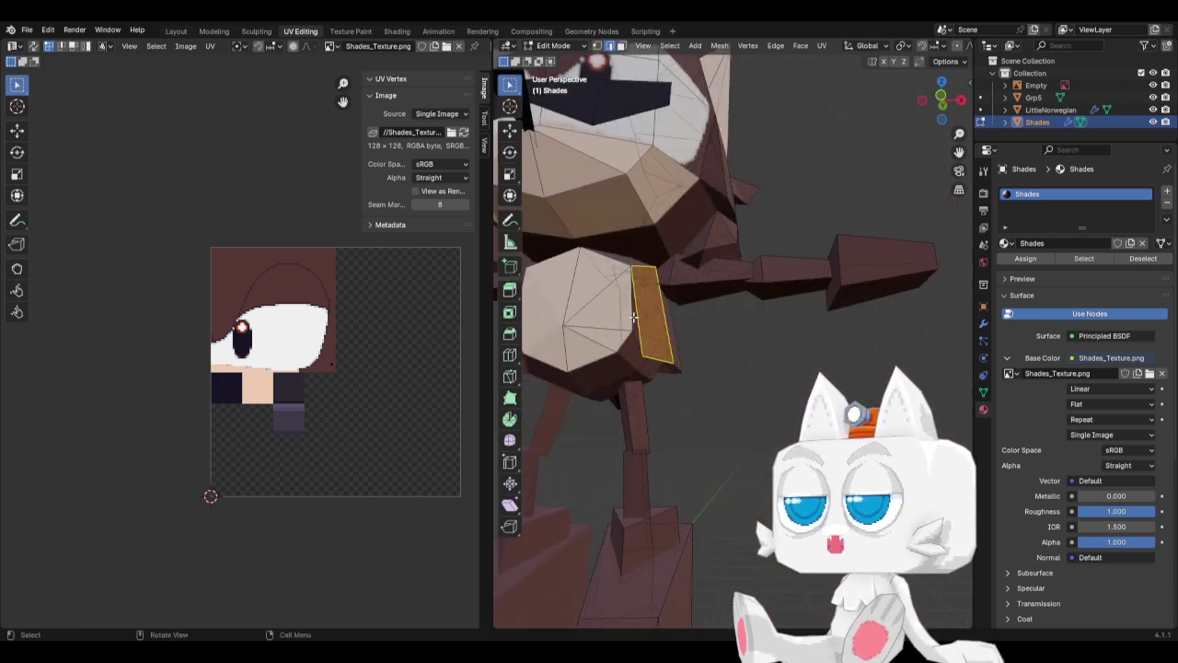
key(alt+a)
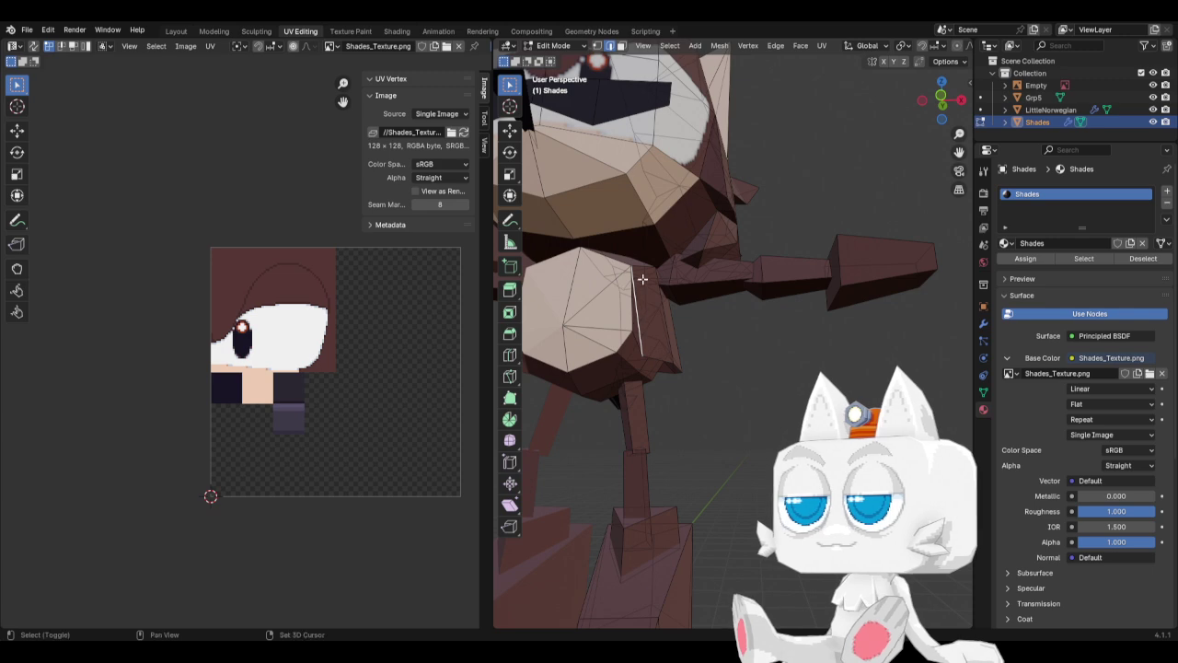
mouse_move(699, 338)
middle_down()
mouse_move(678, 332)
mouse_move(678, 376)
mouse_move(623, 407)
mouse_move(761, 390)
middle_up()
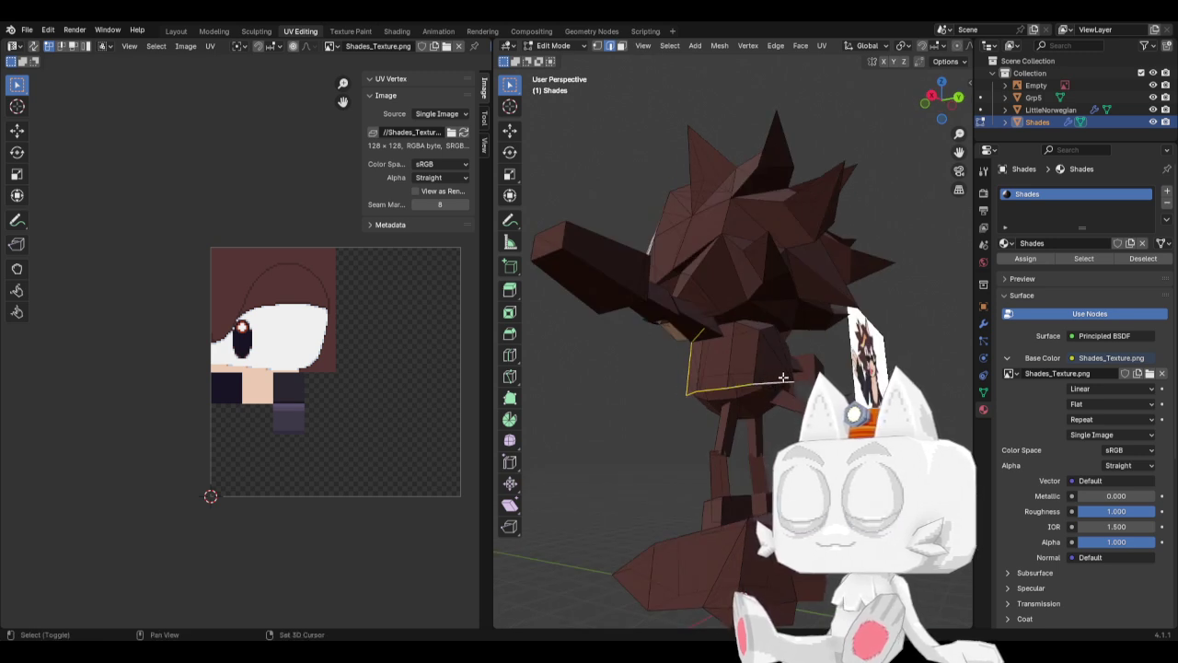
middle_drag(736, 327, 765, 369)
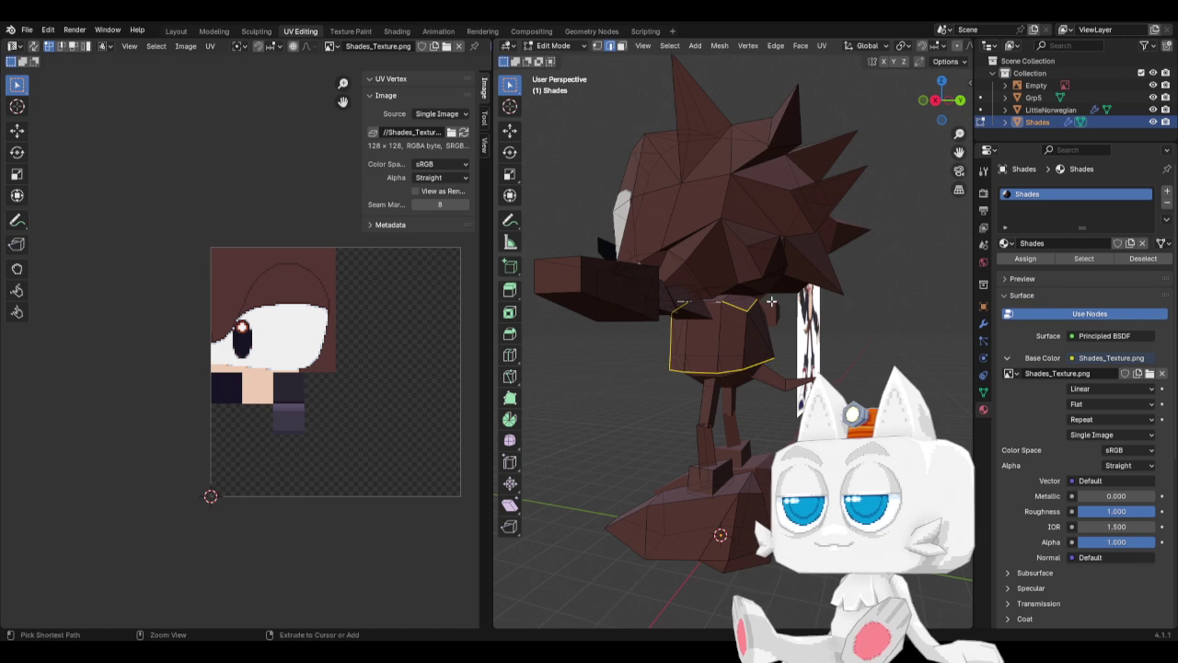
middle_drag(715, 303, 722, 311)
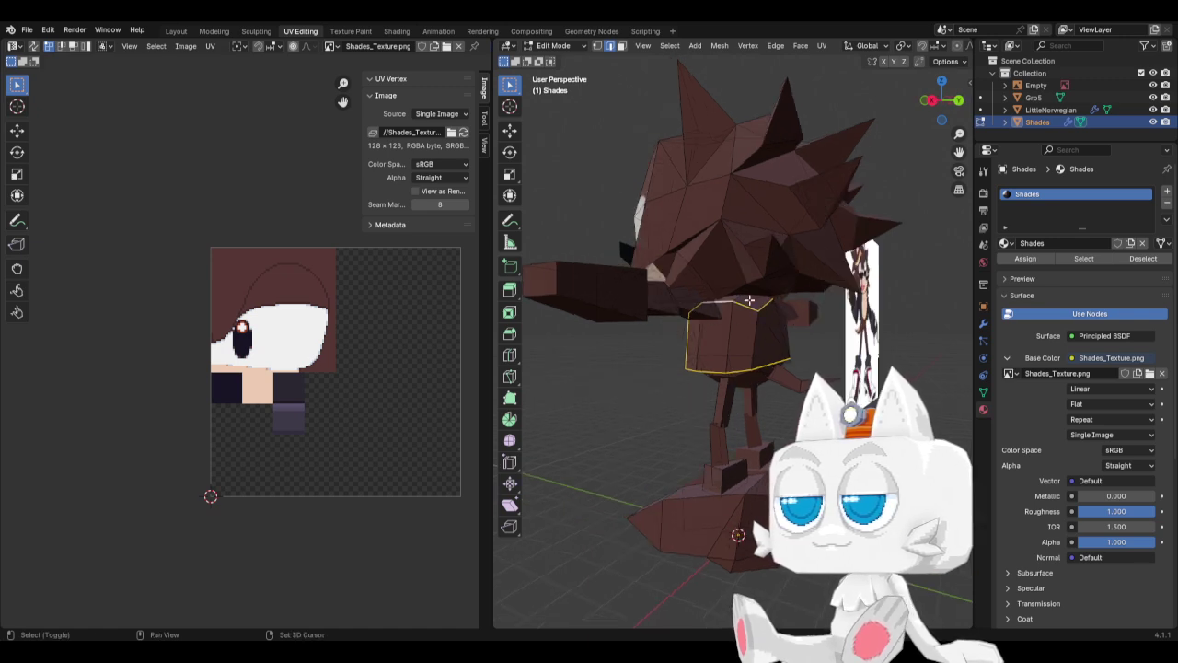
key(ctrl+e)
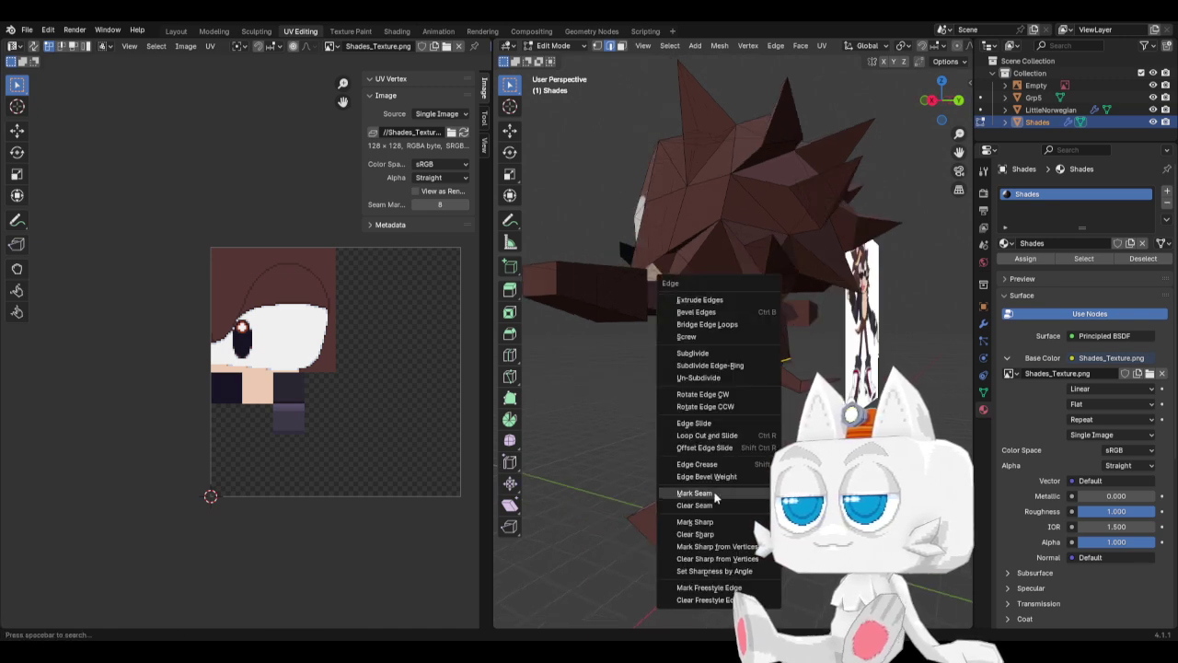
click(714, 497)
Select the torso's jacket faces as linked faces delimited by seam and unwrap them.
click(622, 48)
click(716, 340)
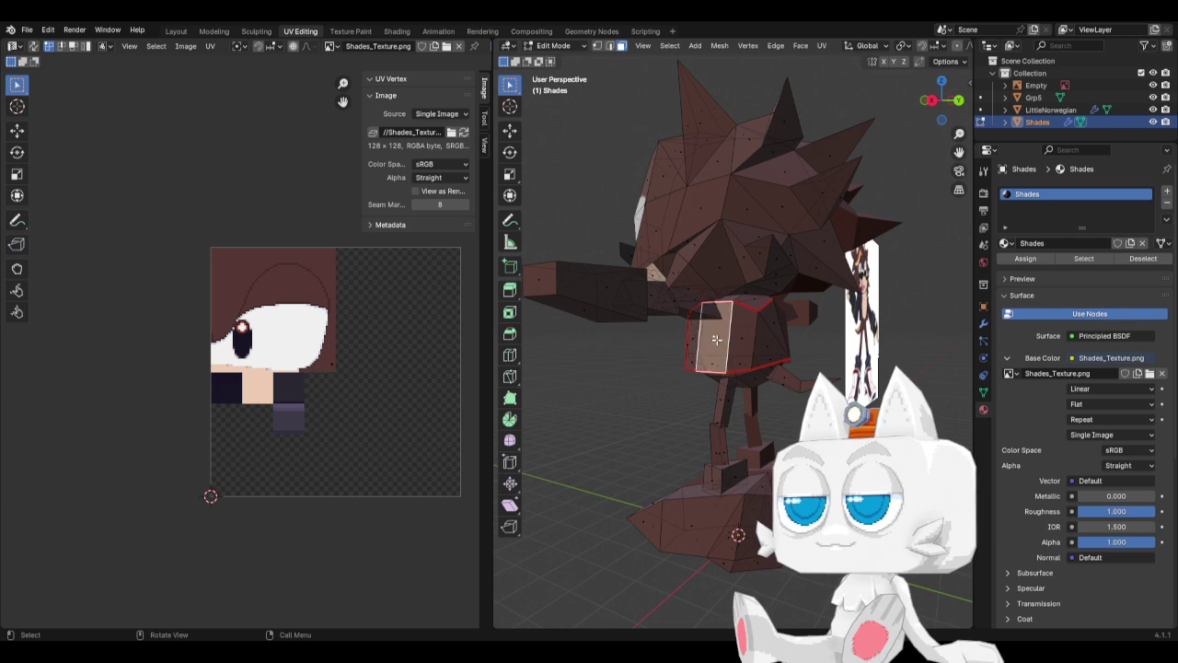
key(ctrl+l)
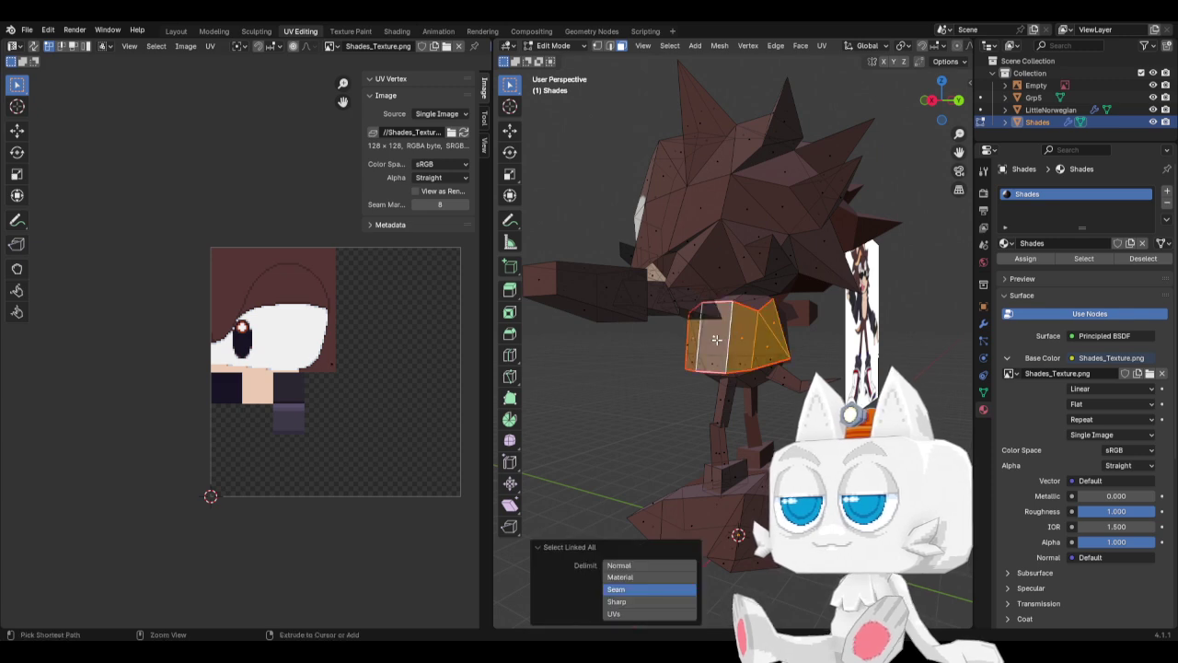
click(779, 46)
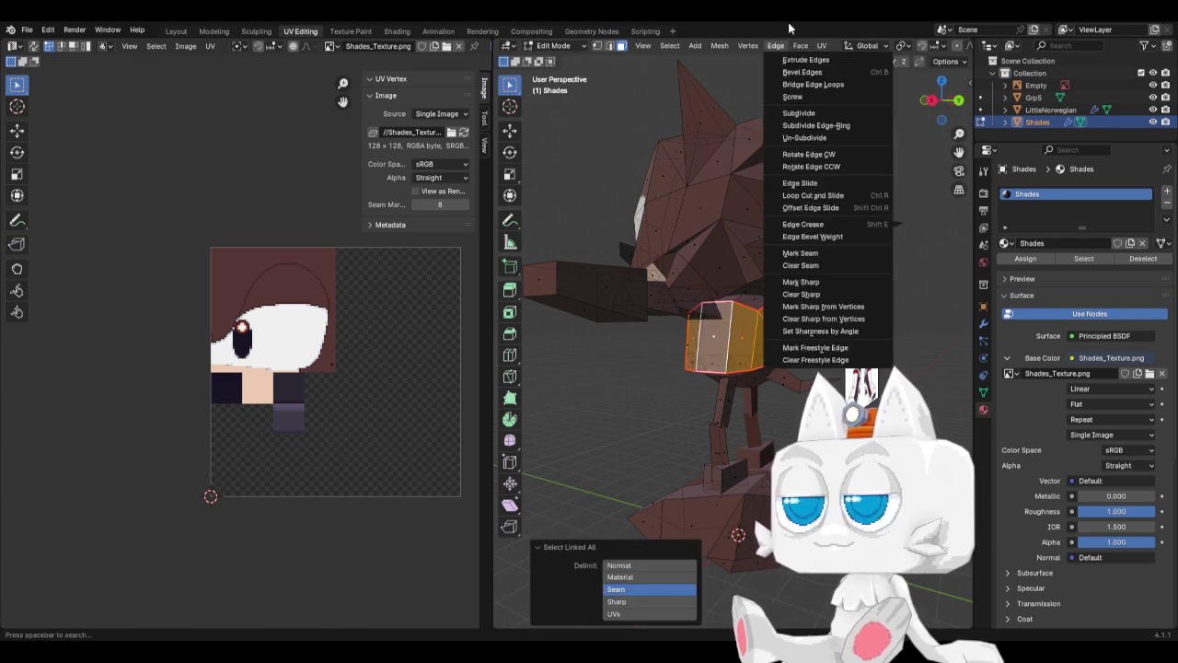
click(833, 59)
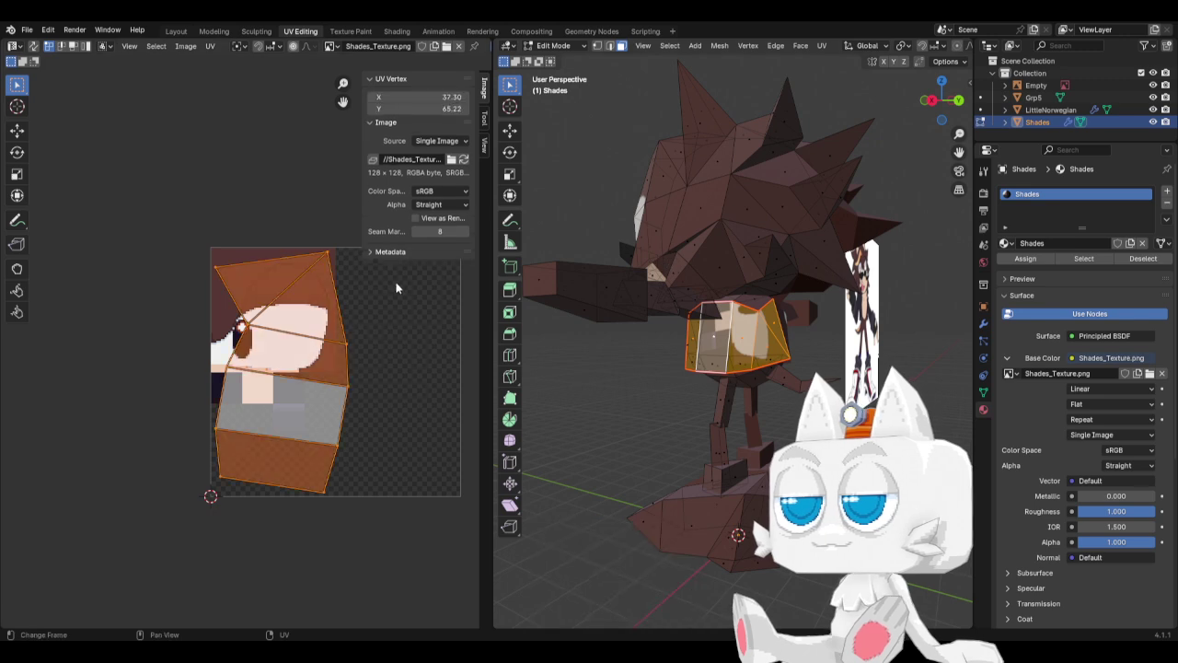
Rotate the jacket UV island about a quarter turn and narrow it along X to about a third of its width.
key(r)
click(381, 473)
key(s)
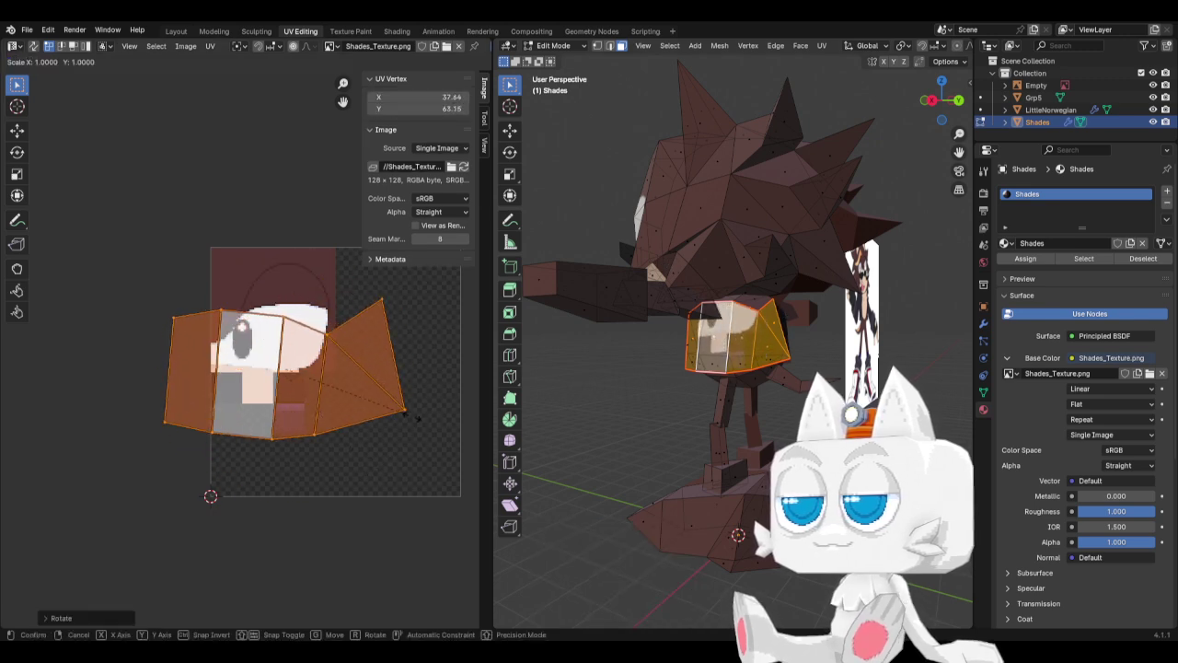
key(x)
click(329, 385)
Flatten the jacket island's bottom vertices with a Y scale of 0 and squash its top vertices along Y.
drag(231, 395, 368, 473)
key(s)
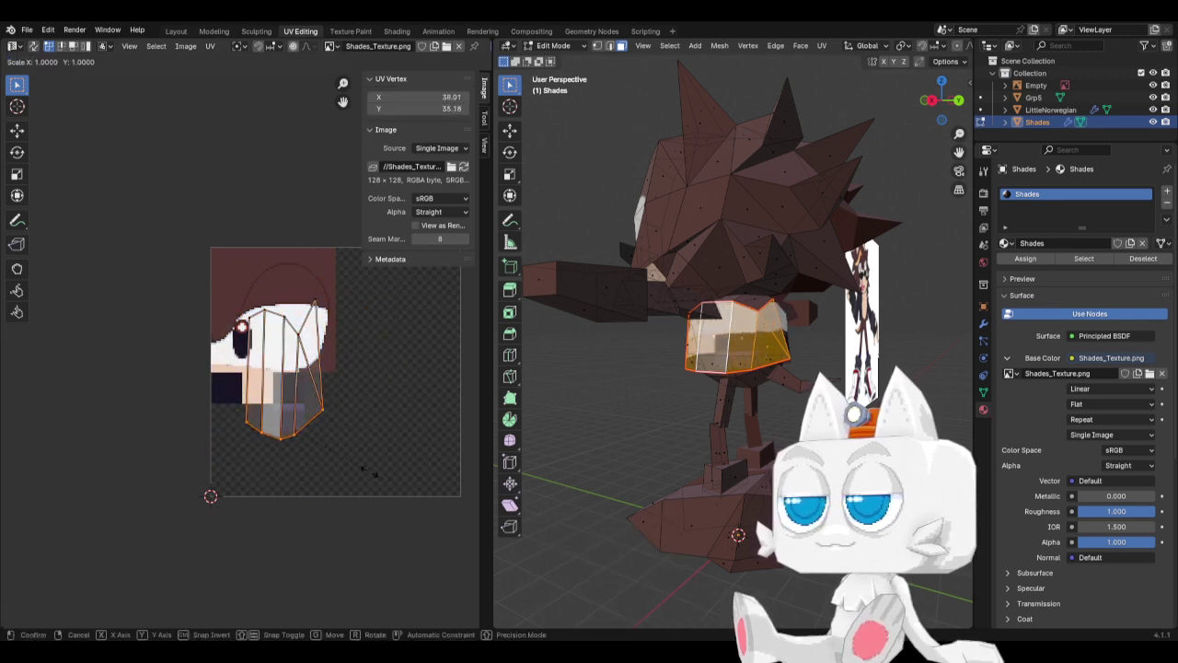
key(y)
key(0)
key(Return)
drag(224, 284, 324, 347)
key(s)
key(y)
key(0)
key(Return)
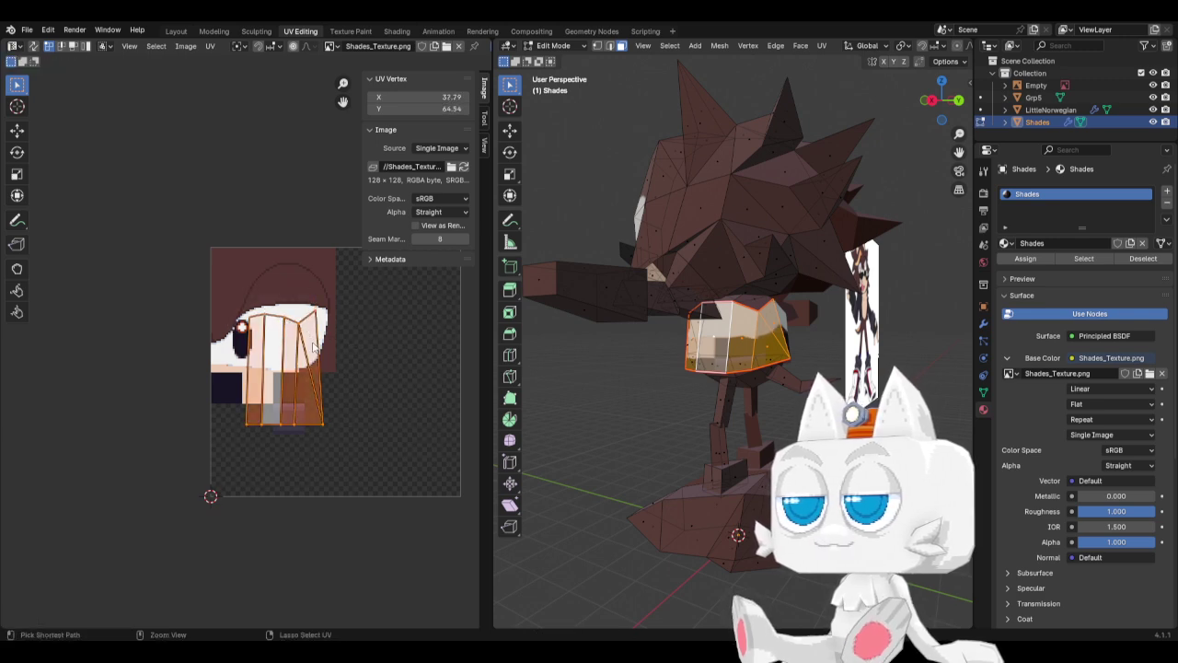
Shrink the jacket UV island and position it over the two jacket swatches, spanning the boundary between them.
key(s)
click(323, 399)
key(g)
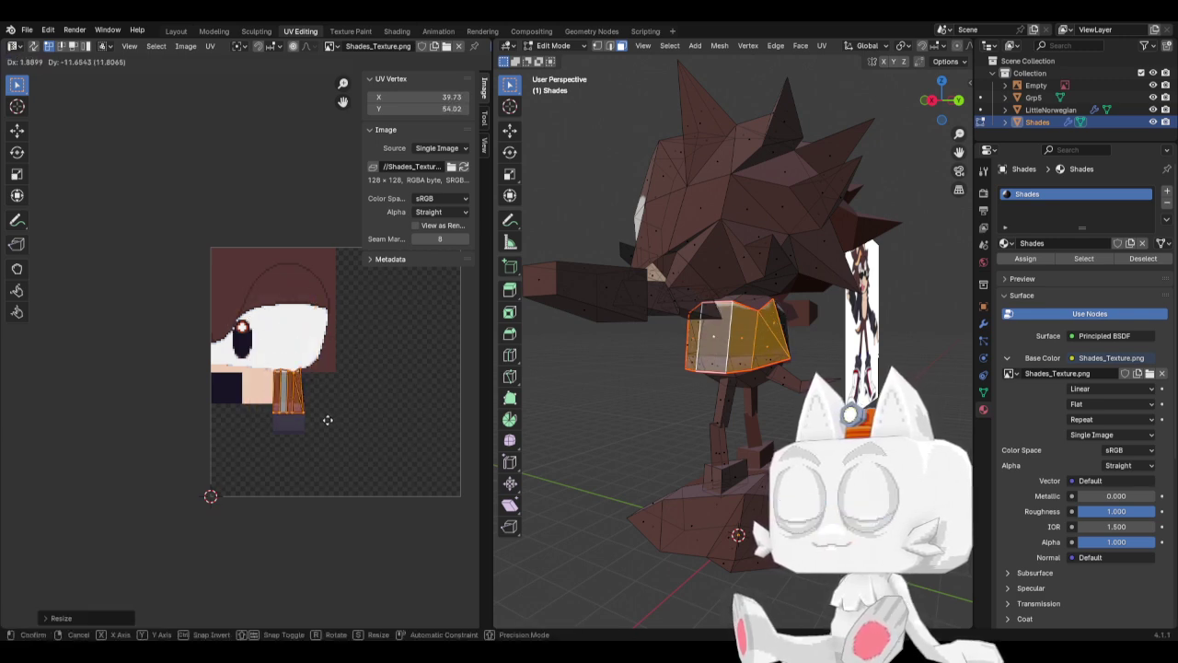
click(328, 437)
key(s)
click(334, 421)
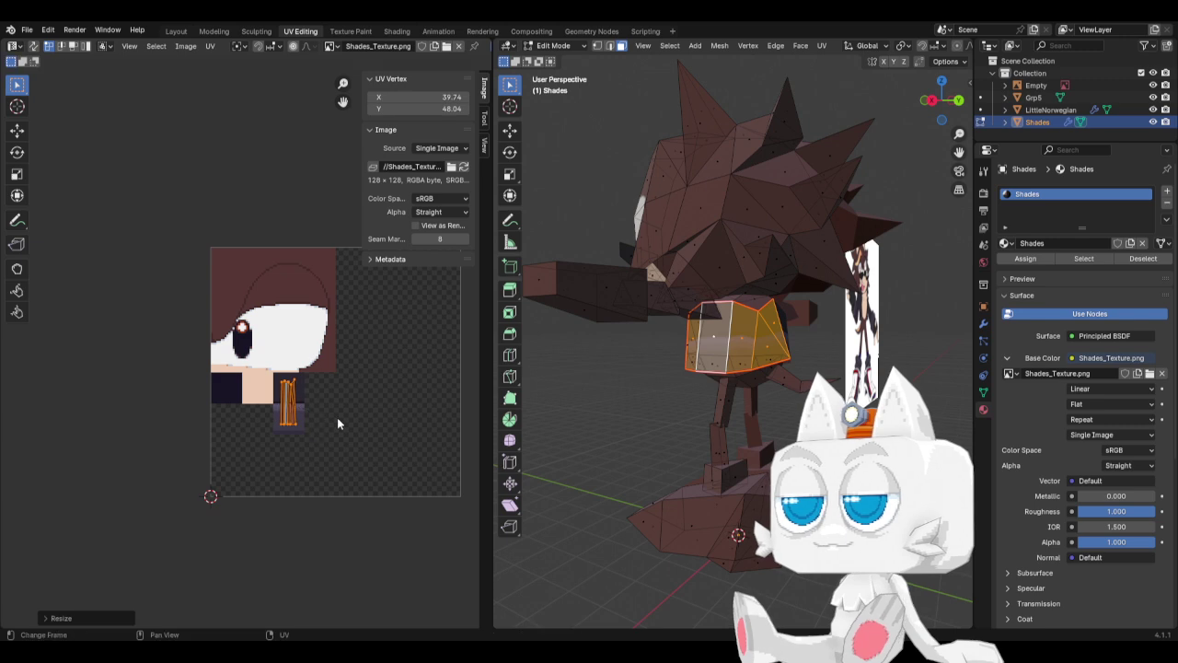
scroll(376, 452, up, 4)
key(g)
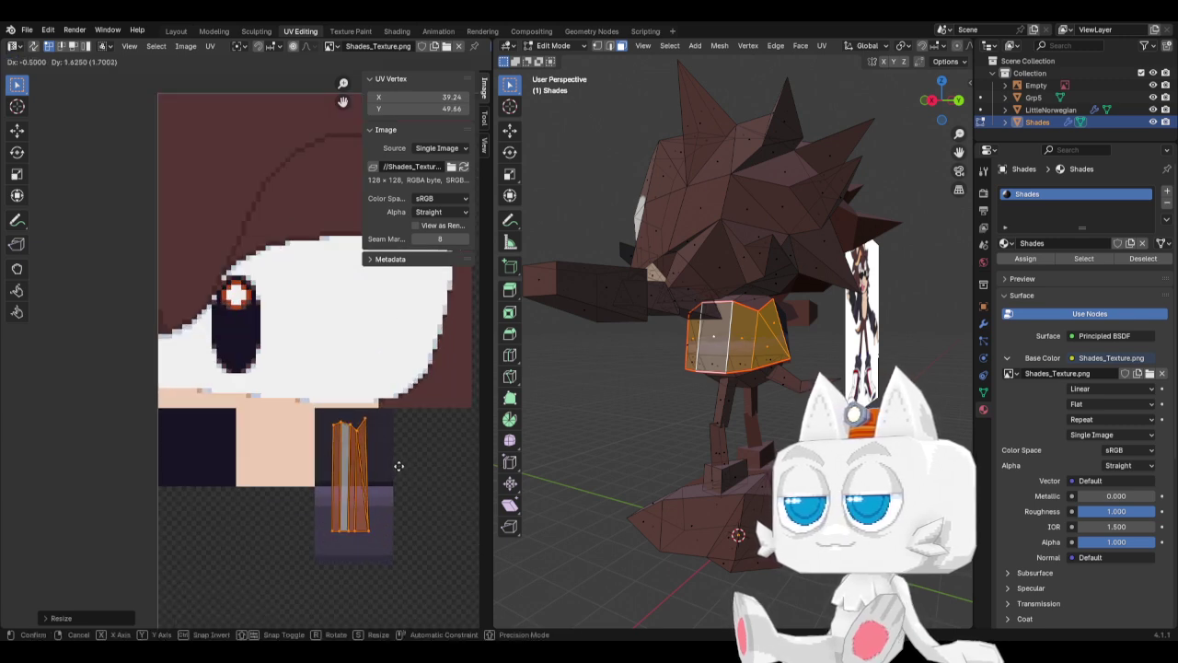
click(403, 465)
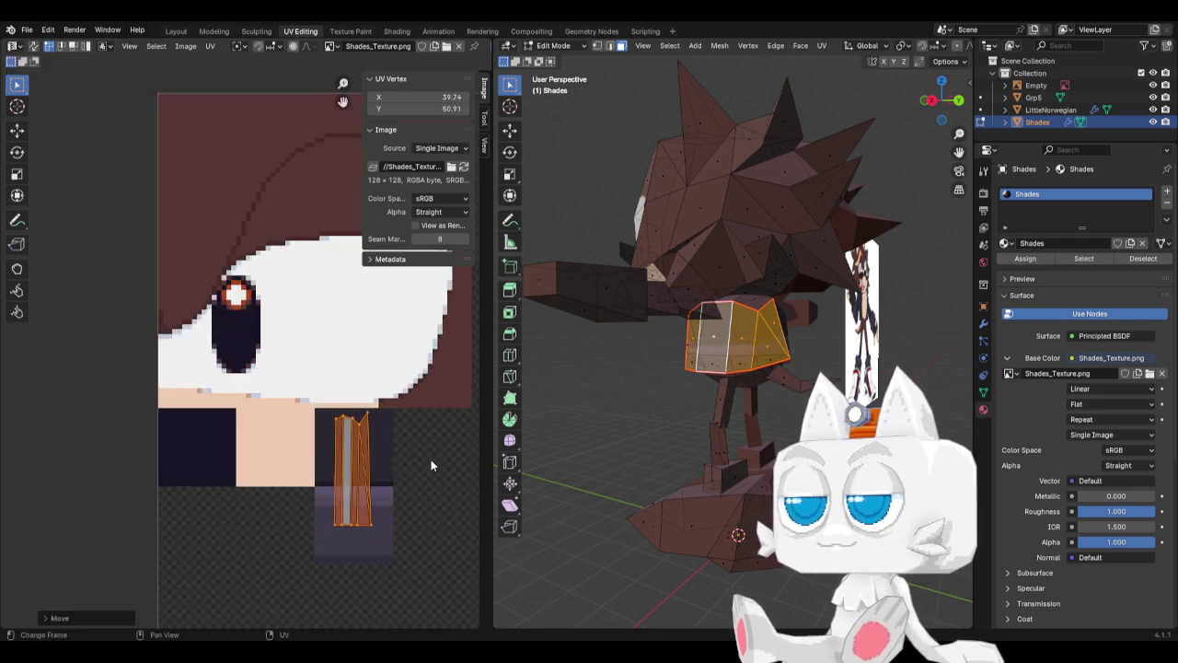
Raise the jacket island's bottom vertices to just below the lower swatch's highlight band.
scroll(779, 370, up, 2)
scroll(660, 391, up, 3)
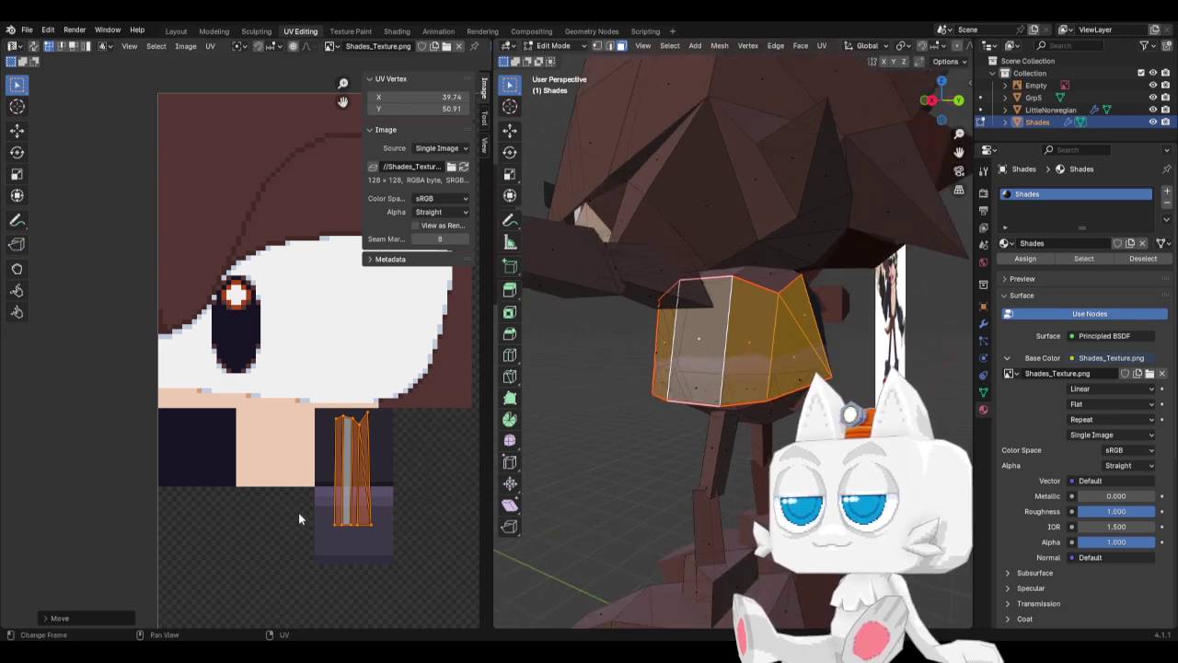
key(g)
click(401, 531)
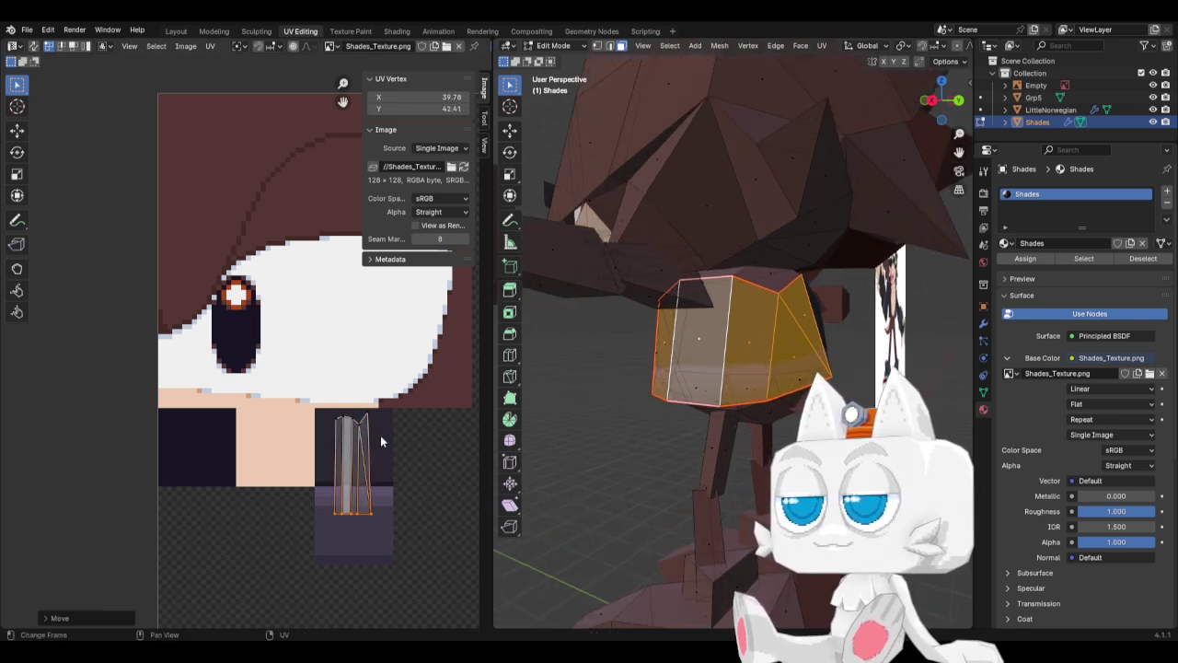
Lower the jacket island's inner top vertex and its leftmost top vertex along Y within the upper dark swatch.
key(g)
key(y)
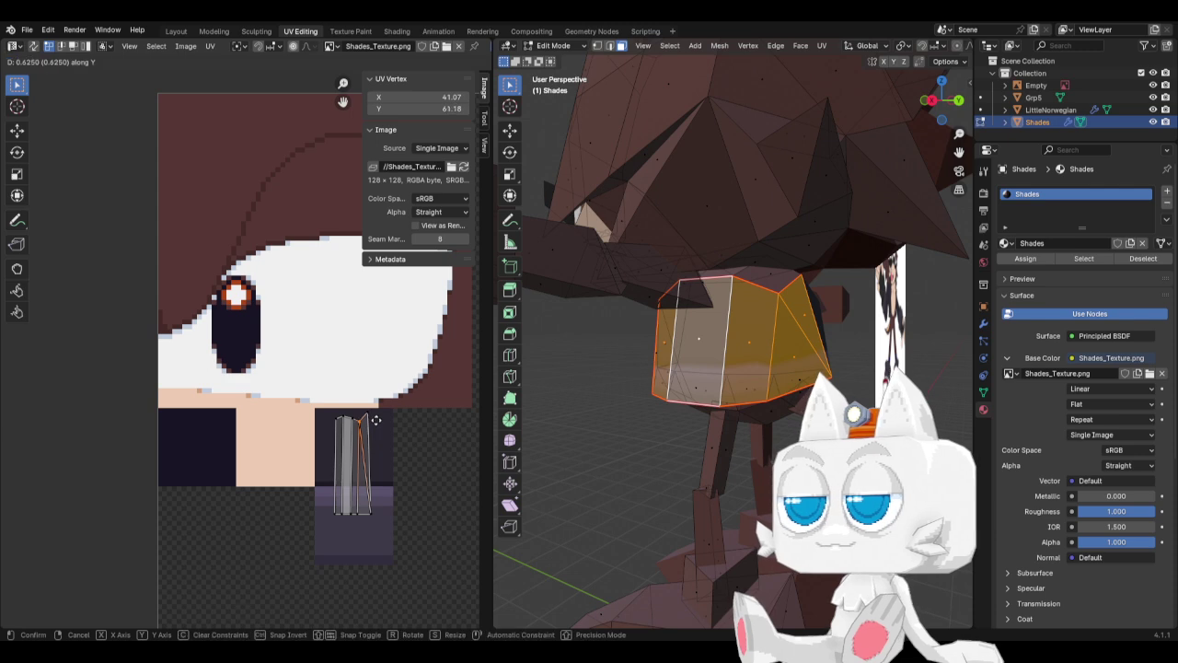
click(379, 431)
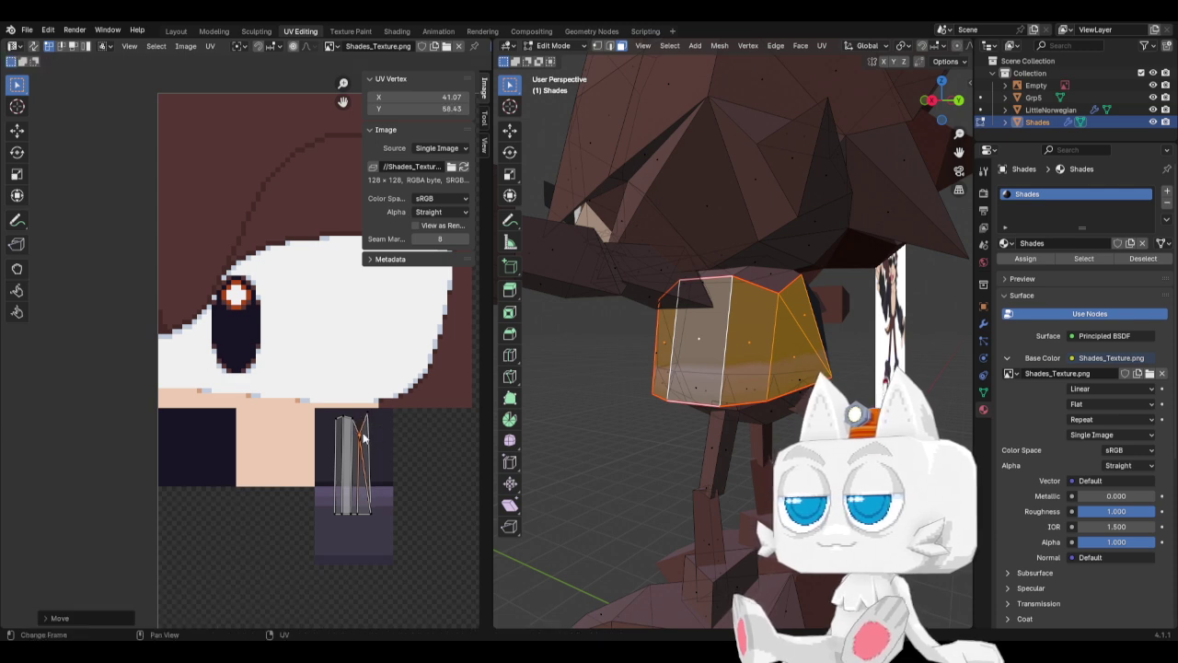
middle_drag(644, 424, 736, 436)
click(332, 416)
key(g)
key(y)
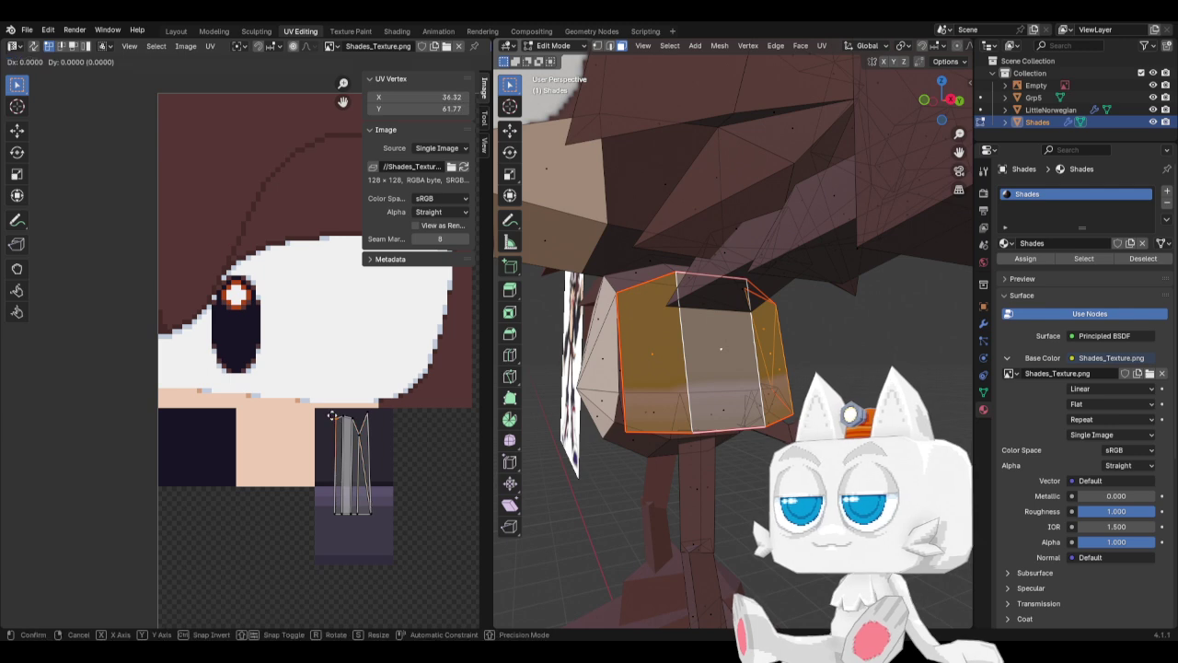
click(332, 416)
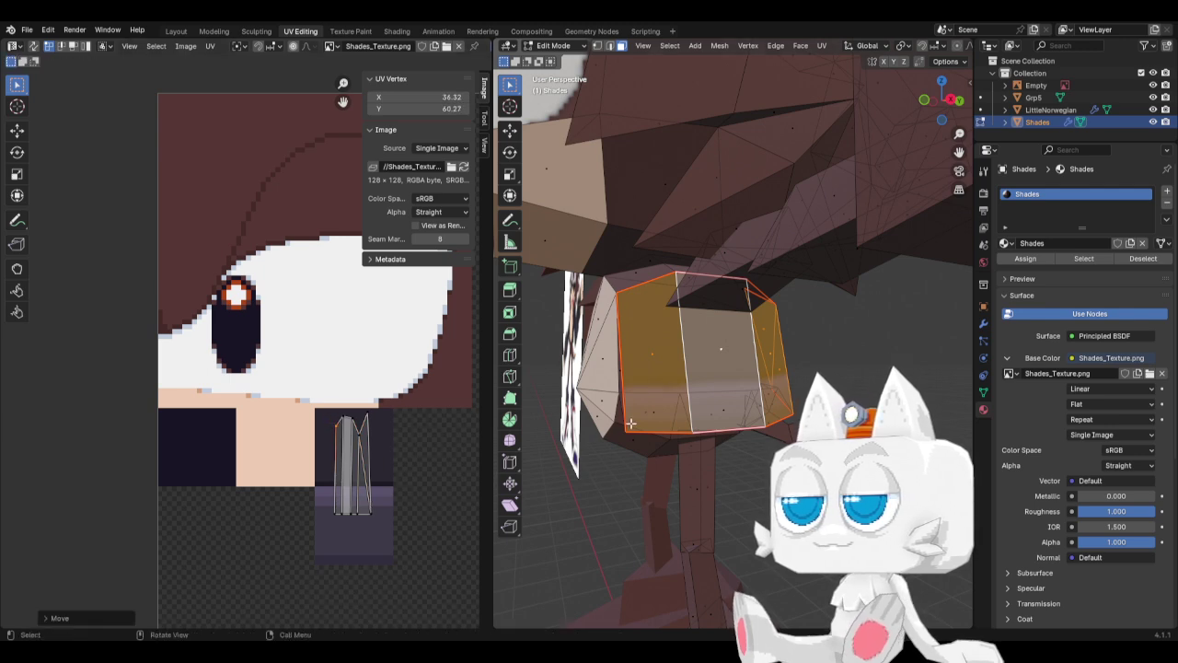
key(Tab)
mouse_move(759, 421)
middle_down()
mouse_move(730, 430)
mouse_move(765, 439)
mouse_move(741, 432)
middle_up()
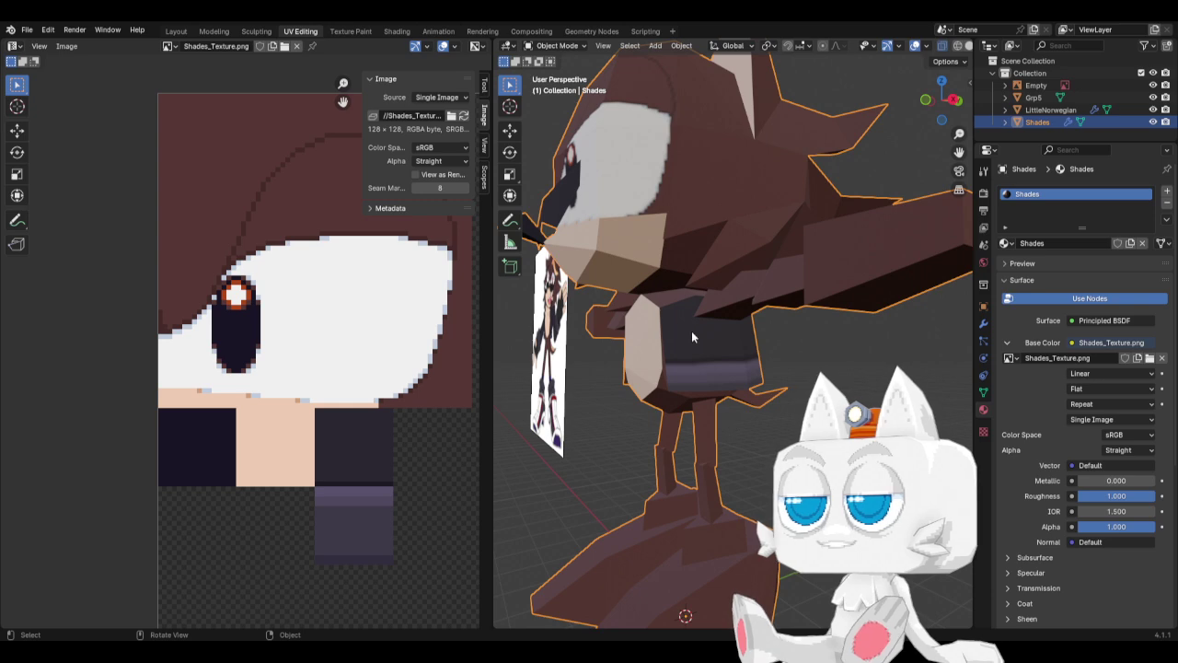
Isolate the torso piece by selecting its linked geometry and hiding the rest of the character mesh.
key(Tab)
click(710, 315)
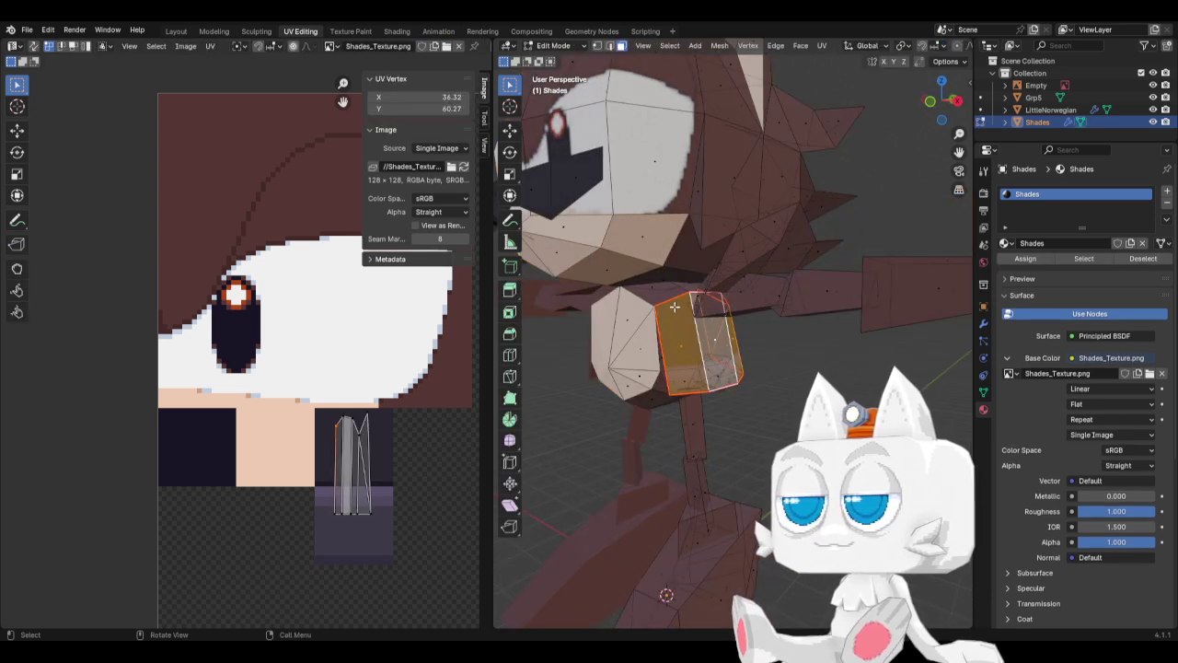
key(1)
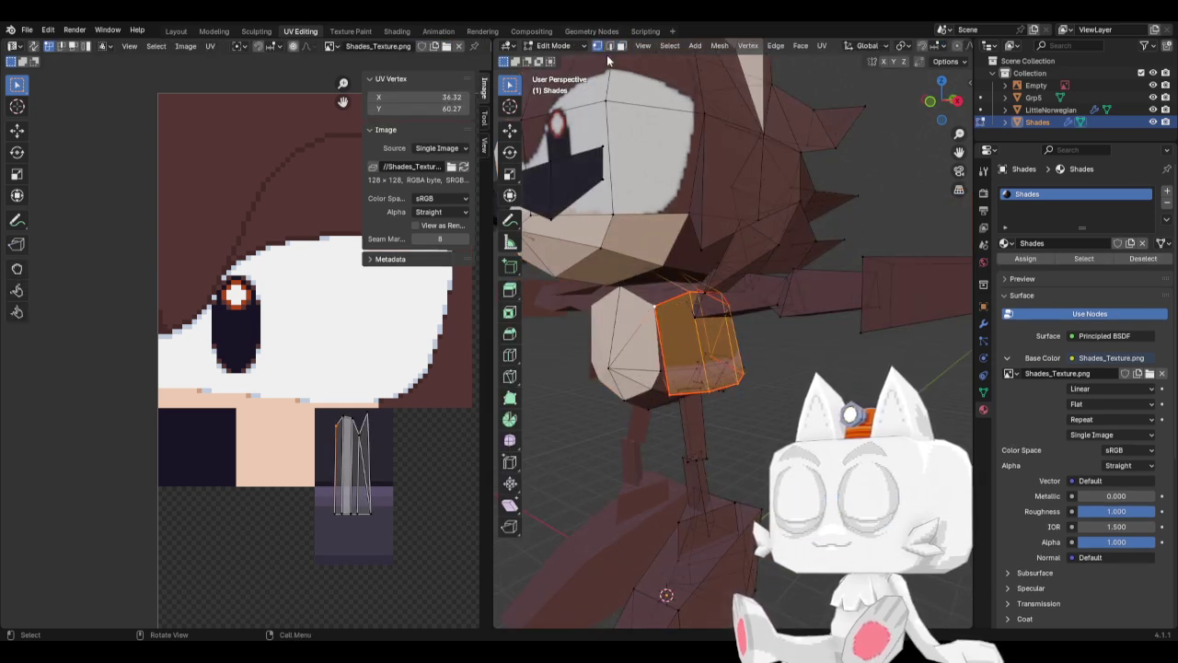
key(ctrl+l)
key(ctrl+i)
key(h)
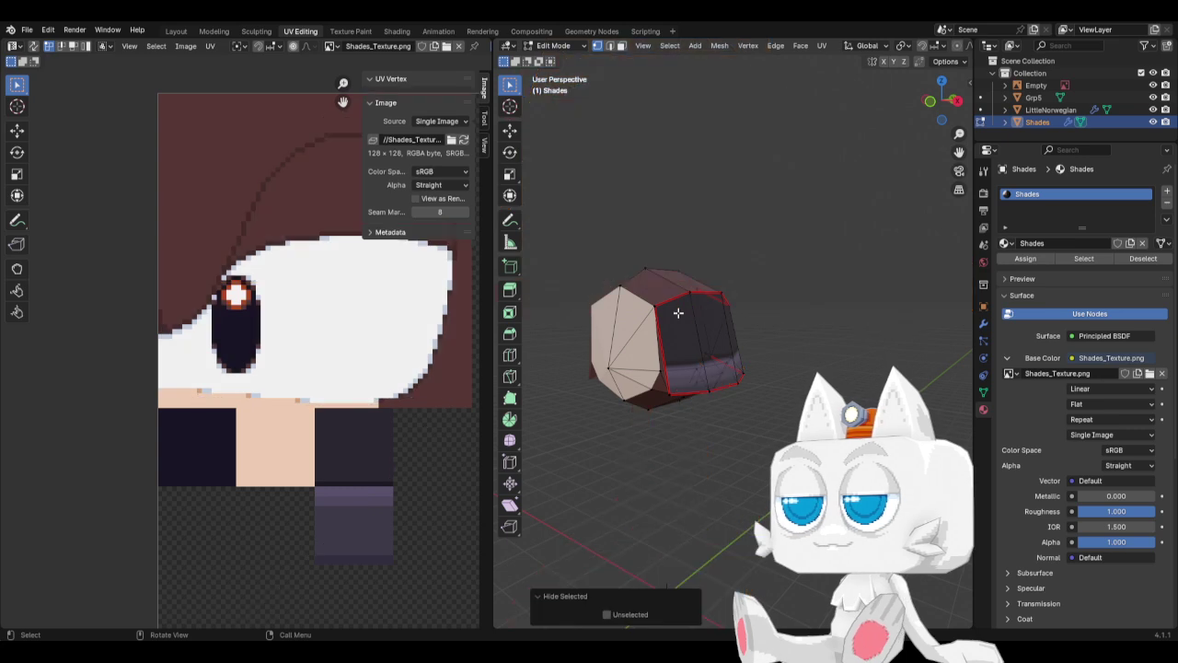
Knife-cut an edge across the torso's top face from the jacket panel's middle upper vertex to the top ring vertex.
middle_drag(675, 330, 675, 327)
key(k)
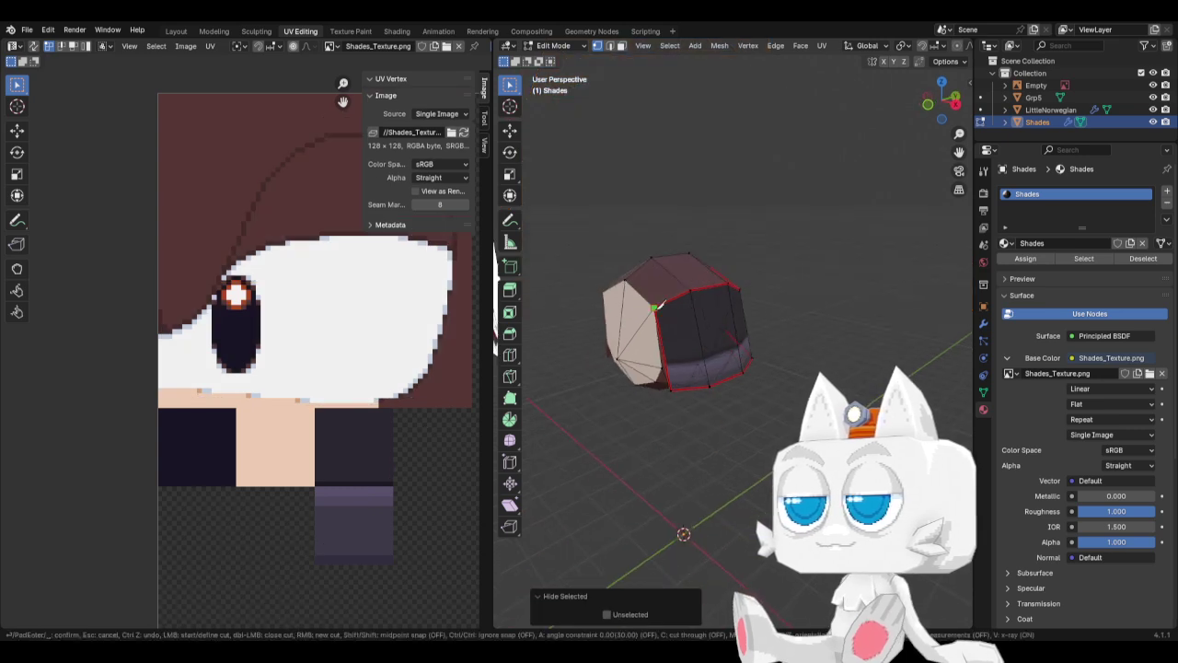
click(651, 257)
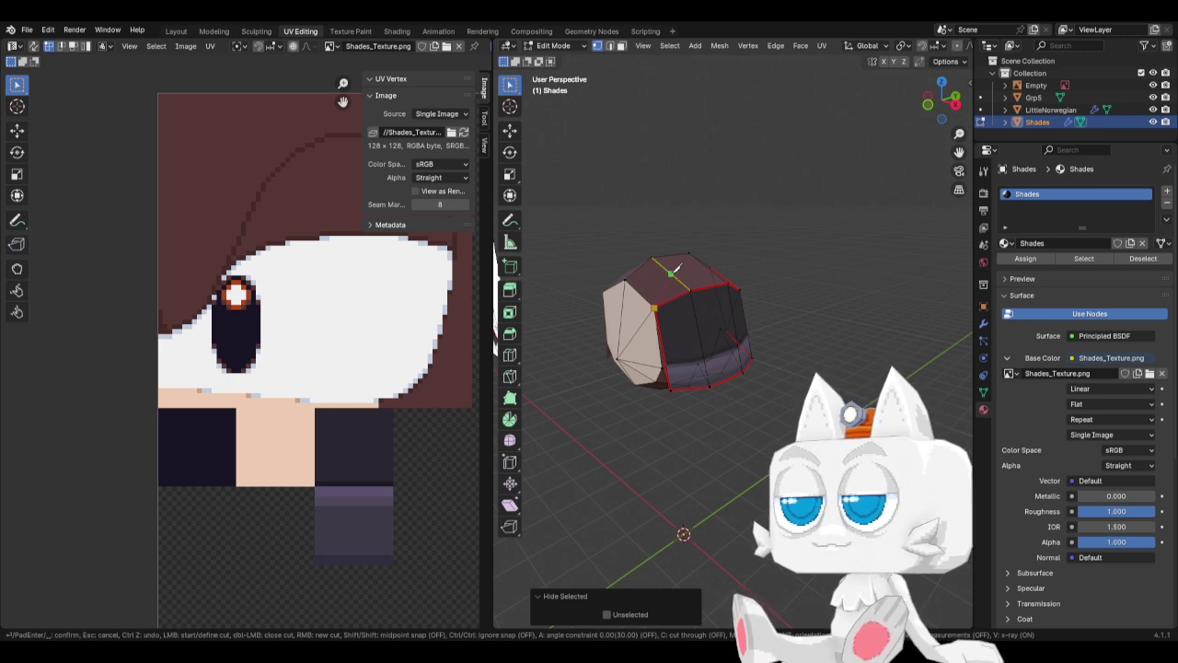
key(Return)
key(k)
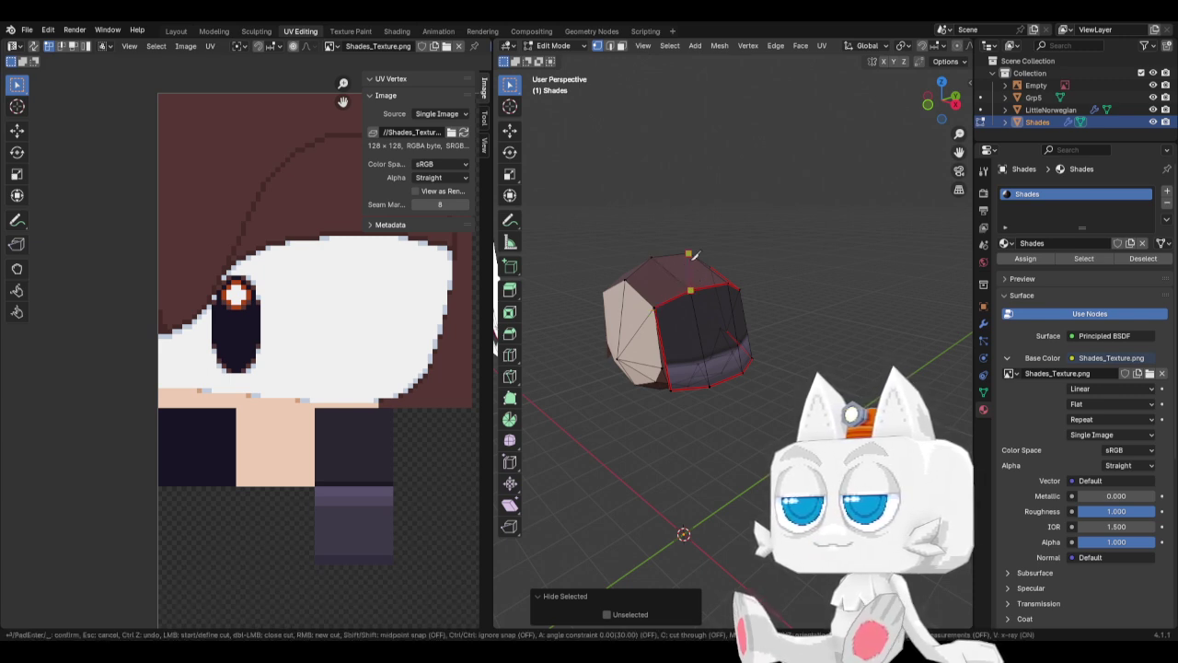
key(Escape)
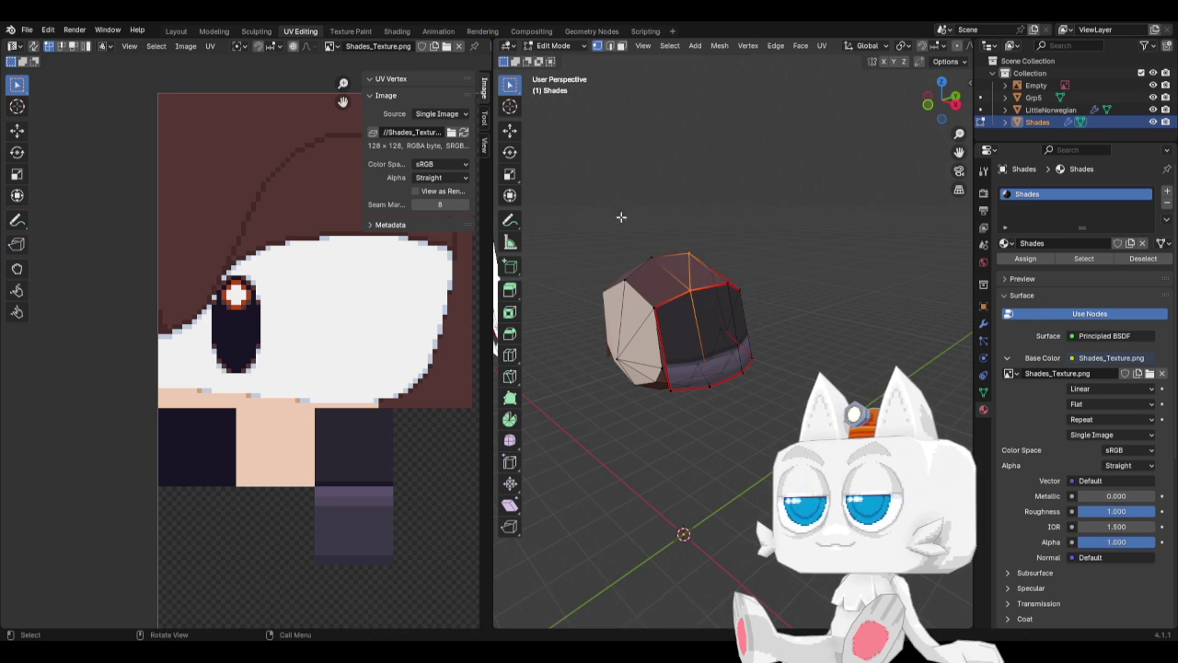
Move the UVs of the two adjoining faces above the rear half of the jacket panel onto the upper dark jacket swatch.
click(622, 45)
click(707, 271)
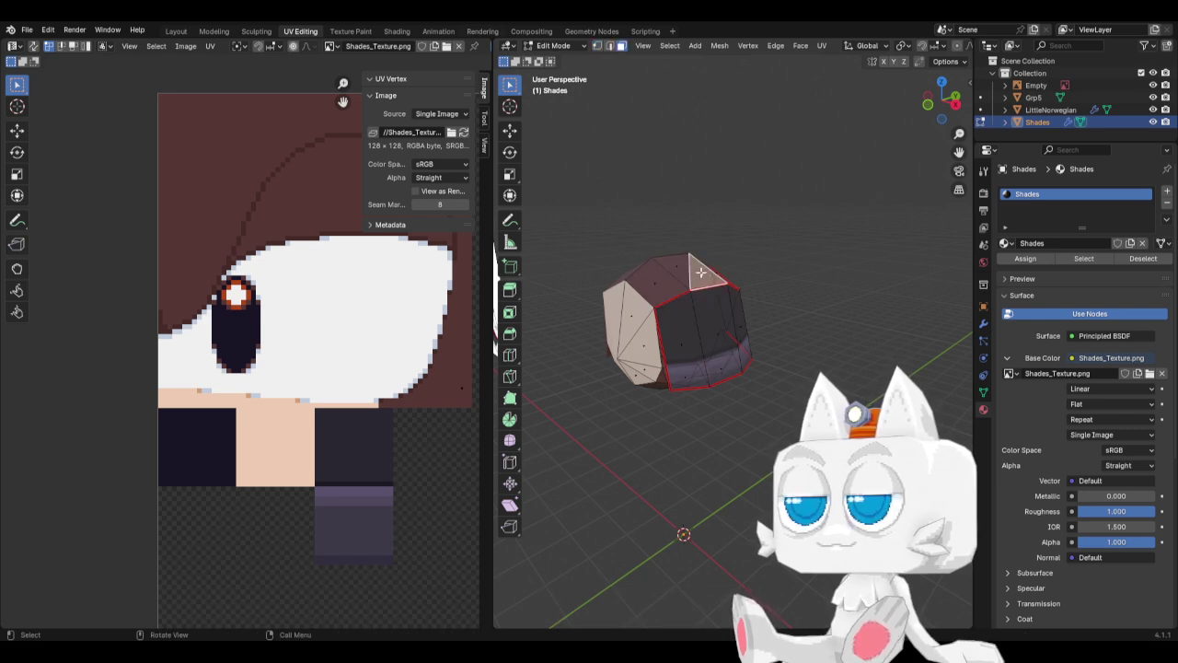
middle_drag(662, 313, 629, 336)
shift+click(765, 267)
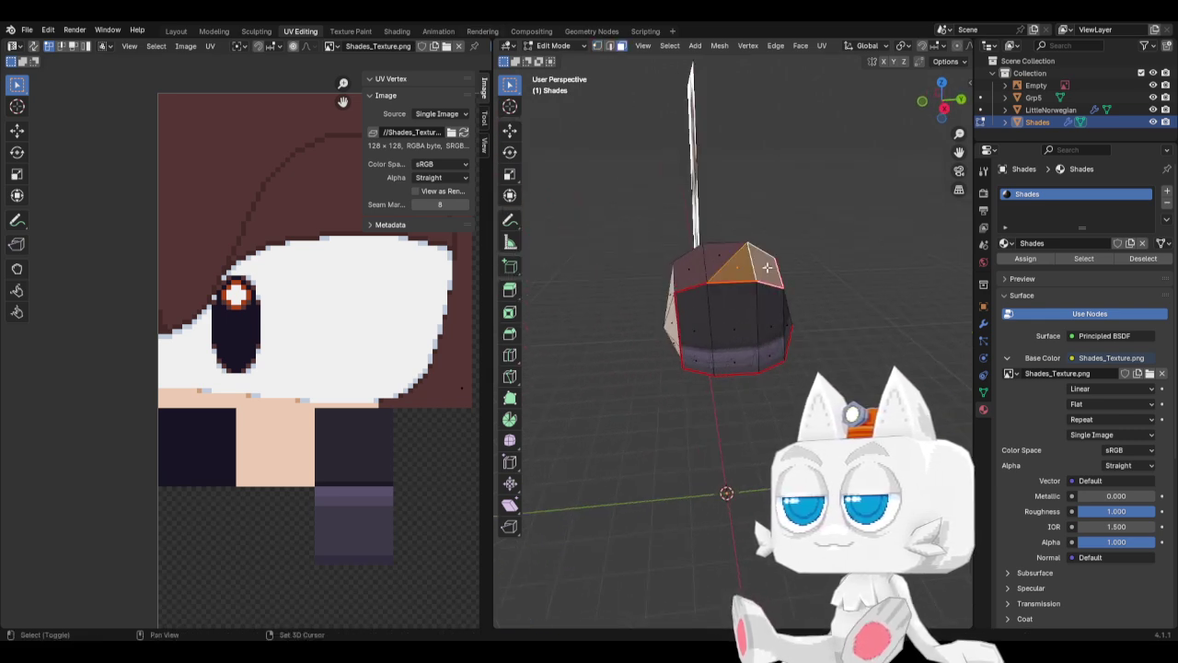
click(407, 398)
key(g)
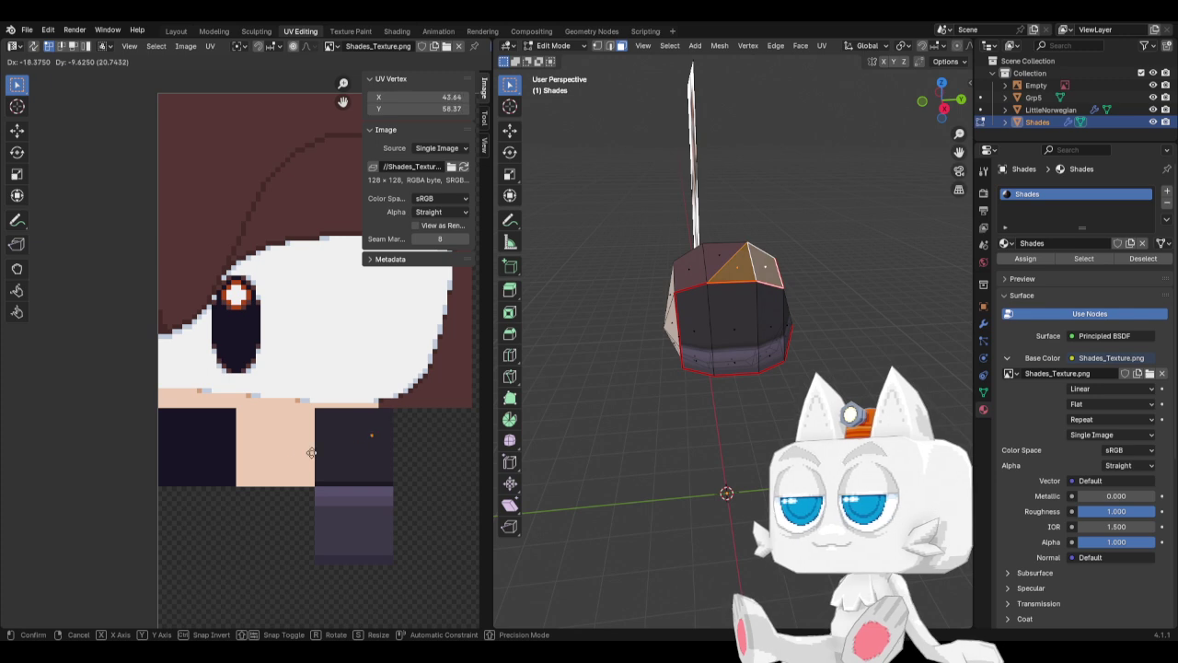
click(298, 458)
key(Tab)
scroll(635, 345, down, 5)
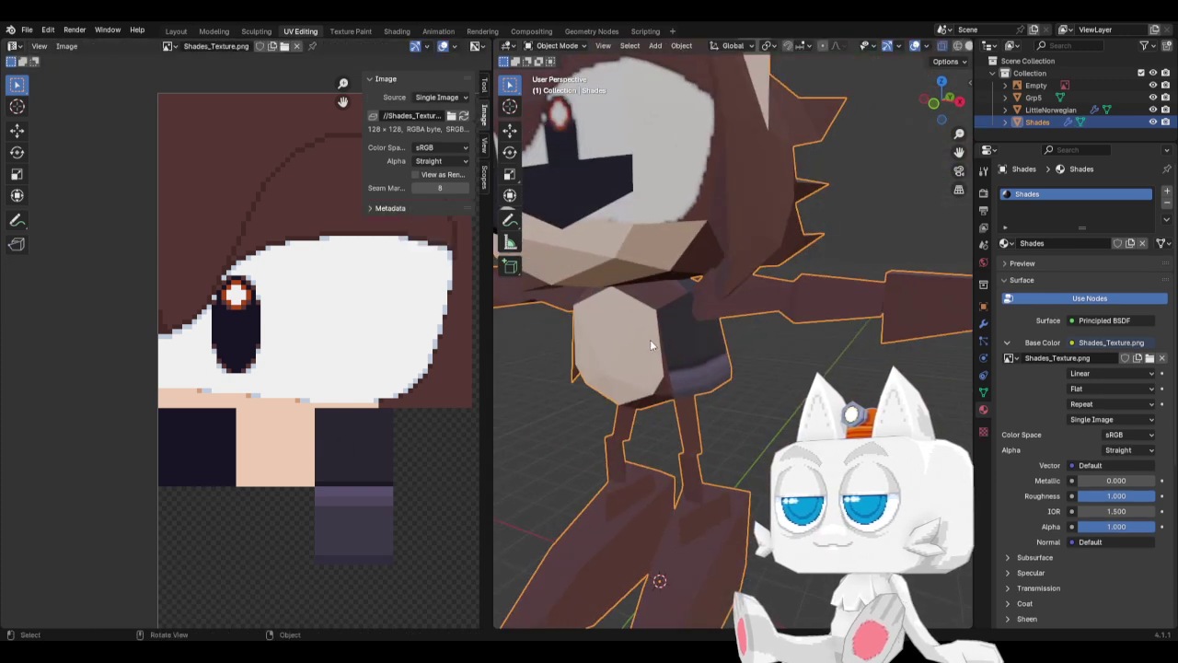
Knife-cut an edge from the torso's top ring vertex down to the jacket panel's upper front corner.
key(Tab)
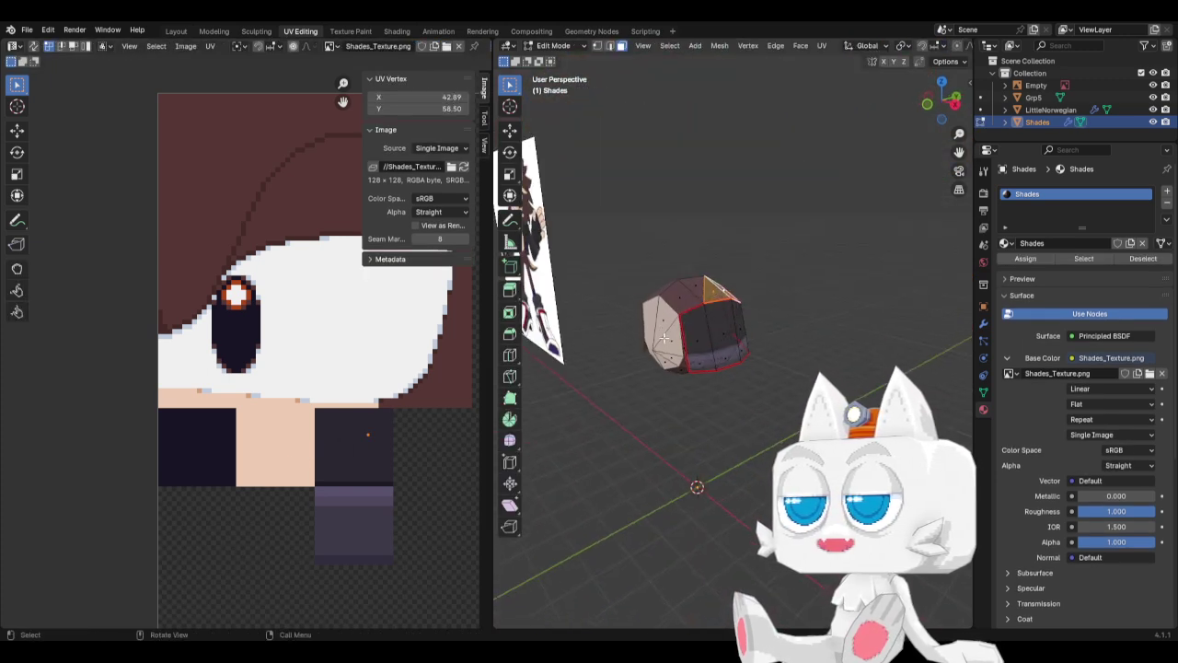
scroll(683, 339, up, 1)
key(k)
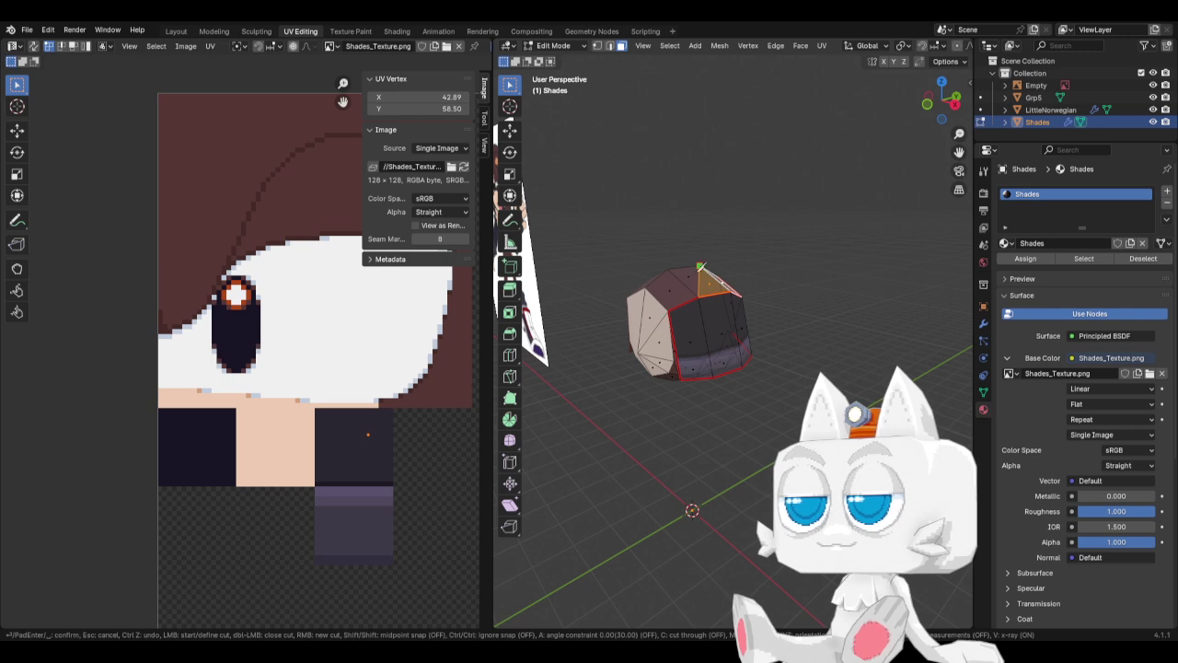
key(Escape)
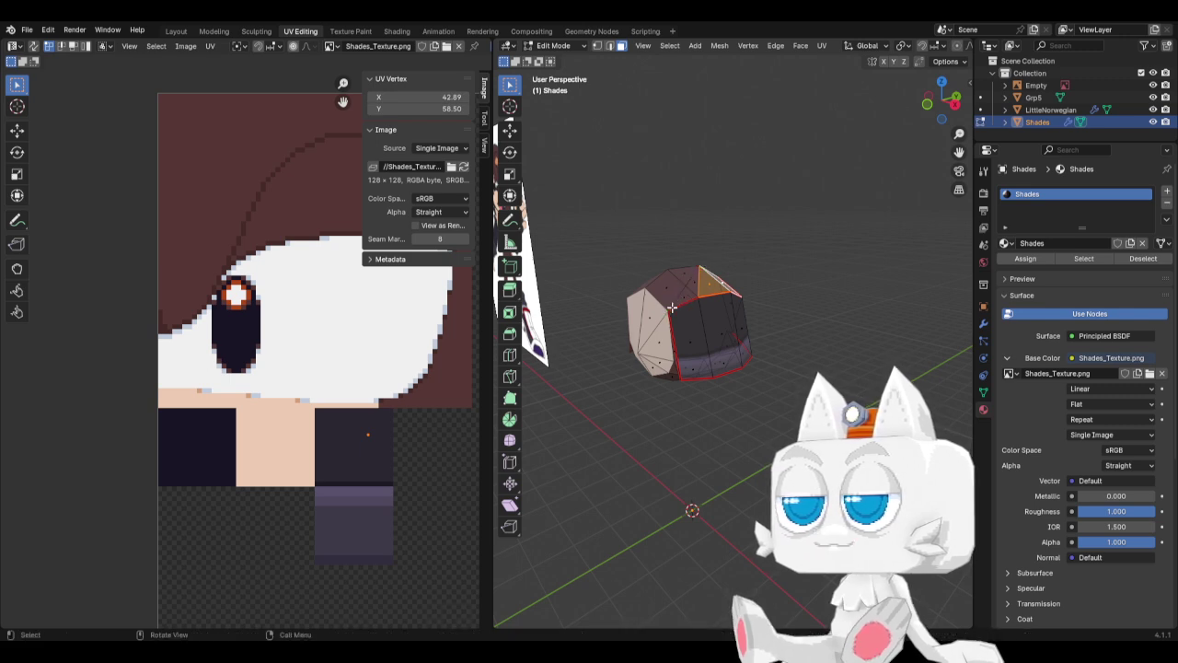
Dissolve the edge running from the jacket panel's middle upper vertex to the torso's top ring vertex.
middle_drag(668, 311, 689, 295)
click(609, 46)
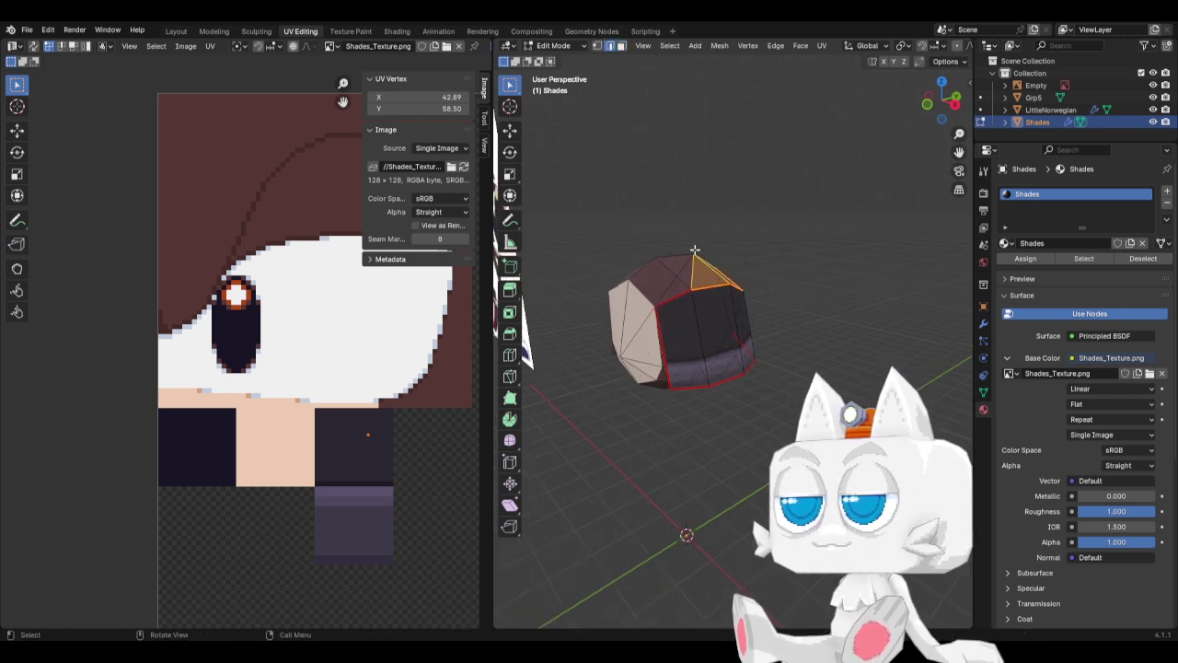
click(709, 287)
key(x)
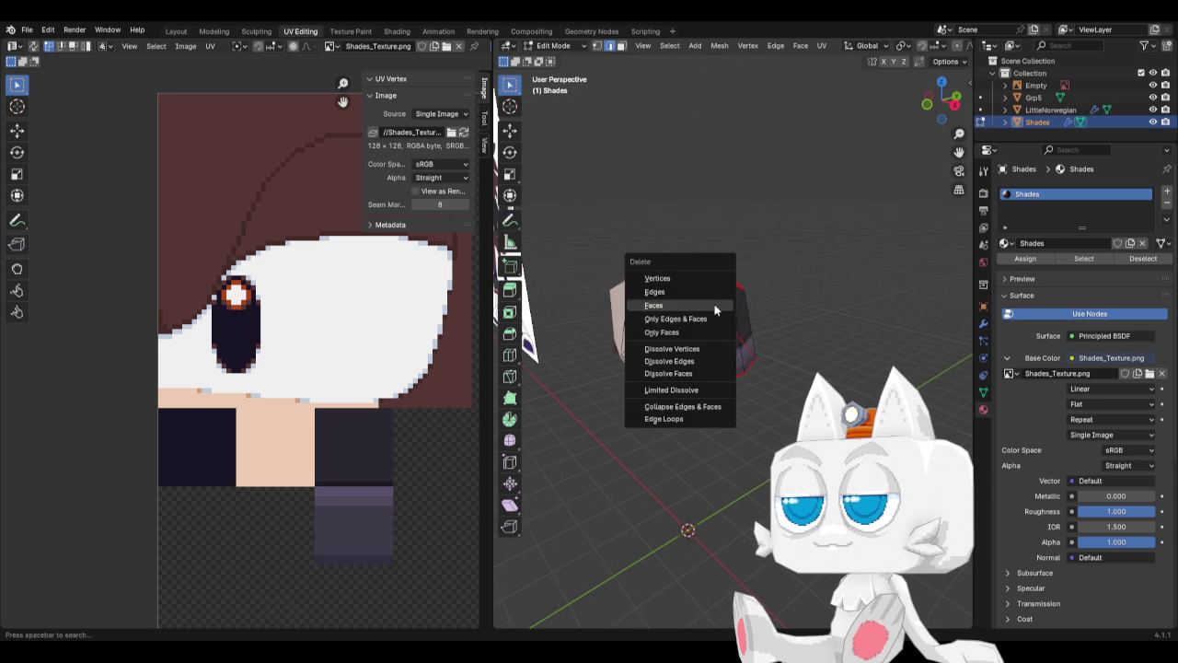
click(685, 362)
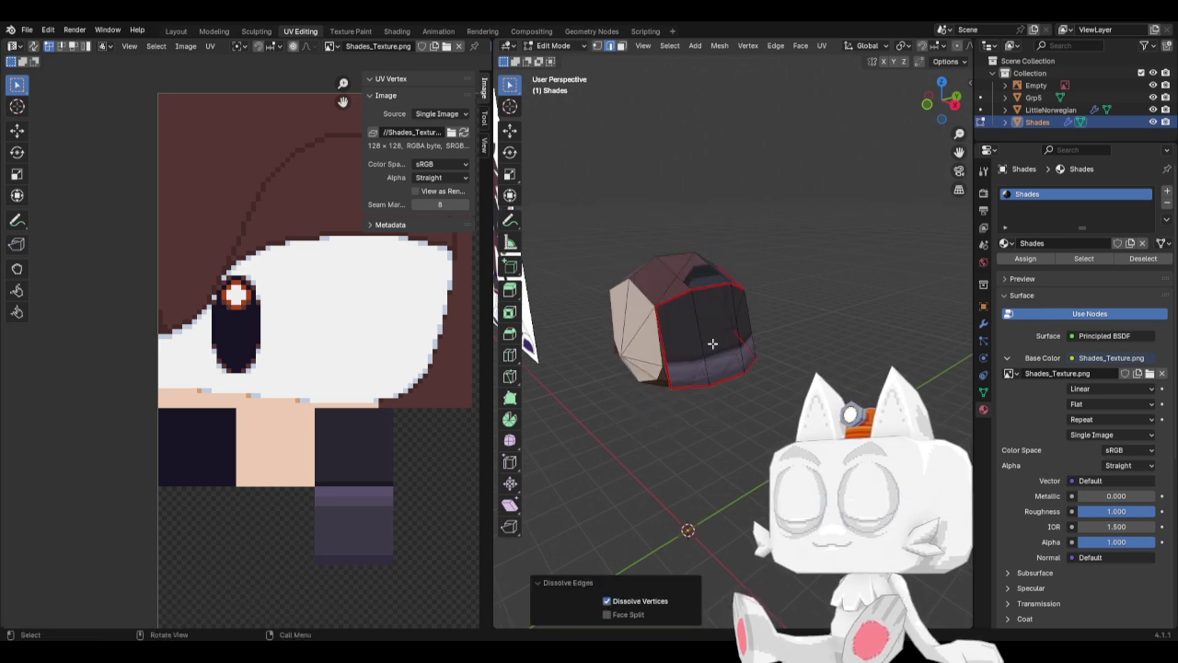
Collapse the UVs of the merged top face and the small front triangle to a point and place it on the upper dark jacket swatch.
middle_drag(712, 343, 653, 278)
click(621, 45)
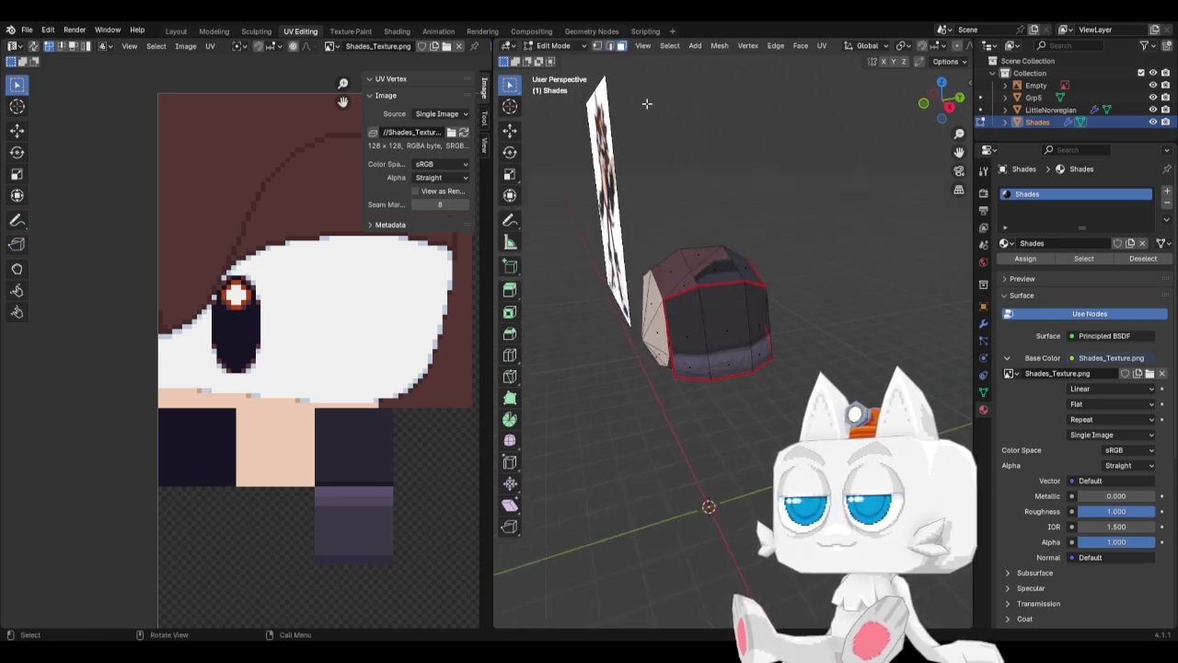
click(713, 259)
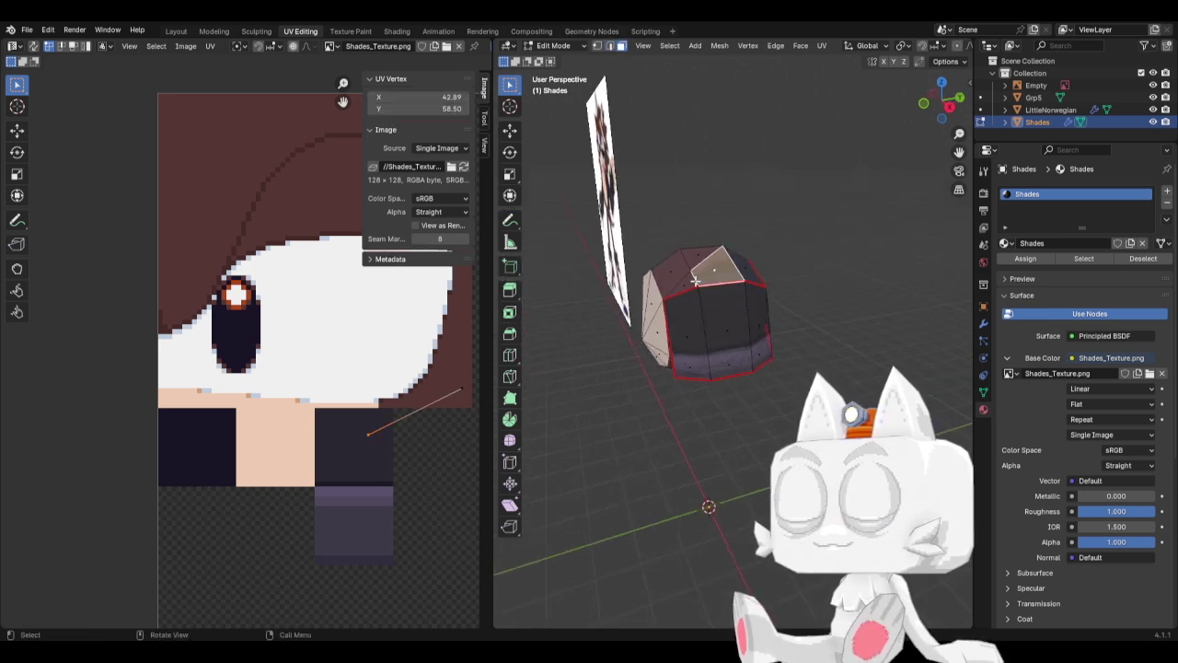
key(s)
click(354, 407)
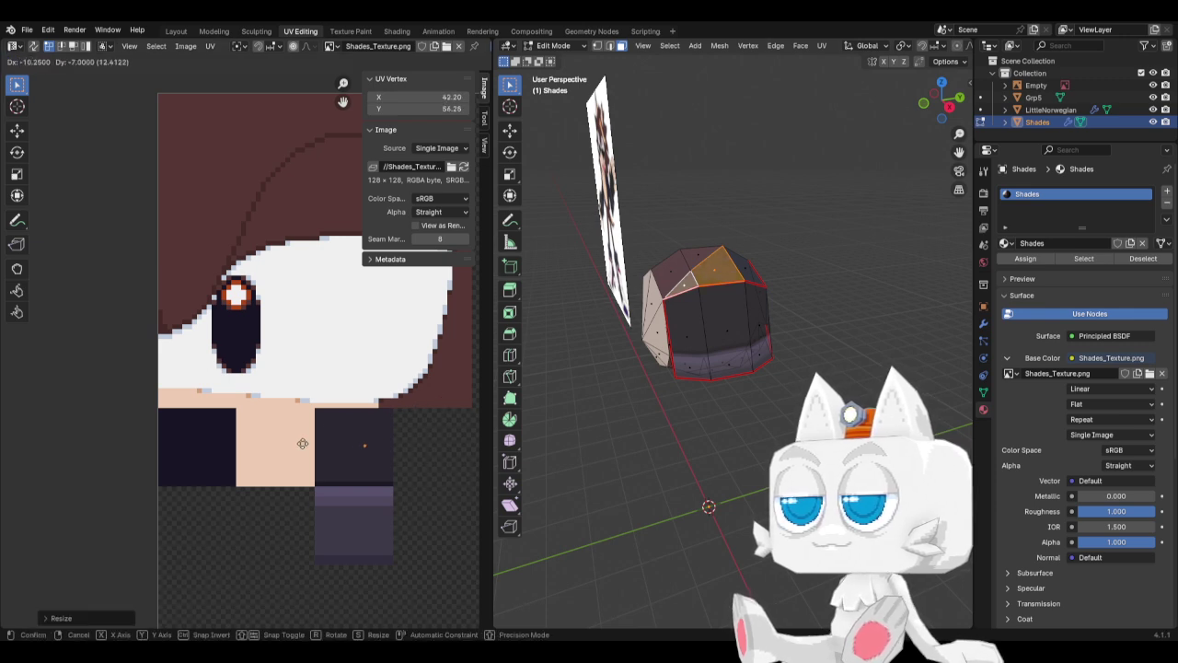
key(Tab)
middle_drag(746, 262, 775, 304)
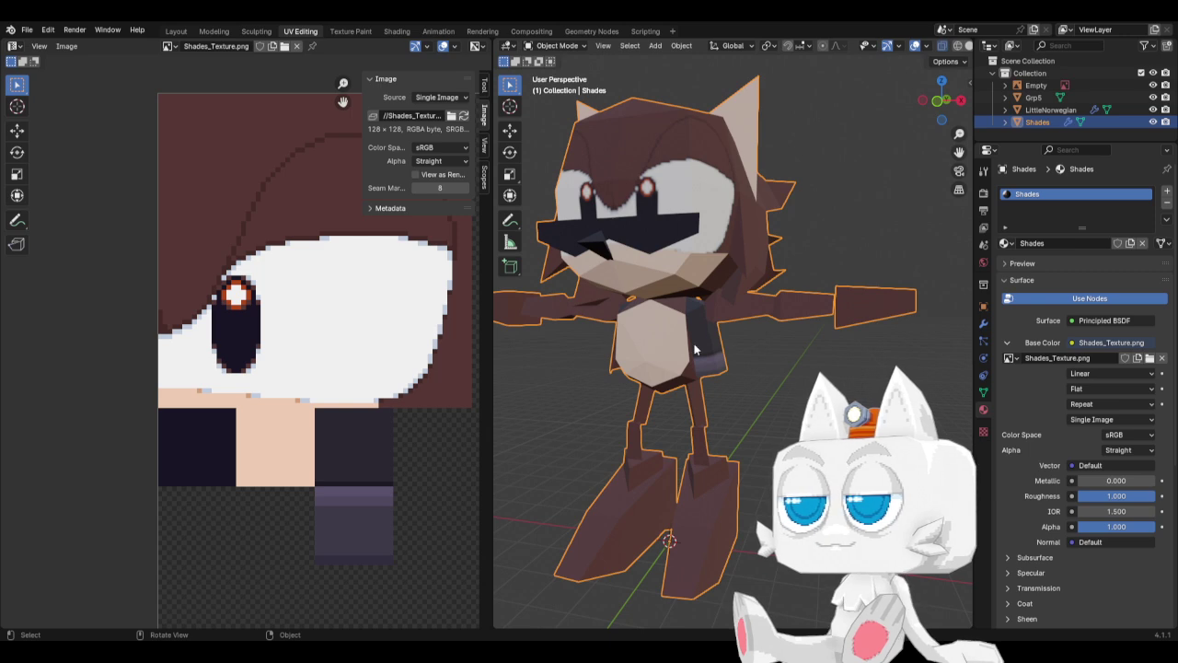
key(Tab)
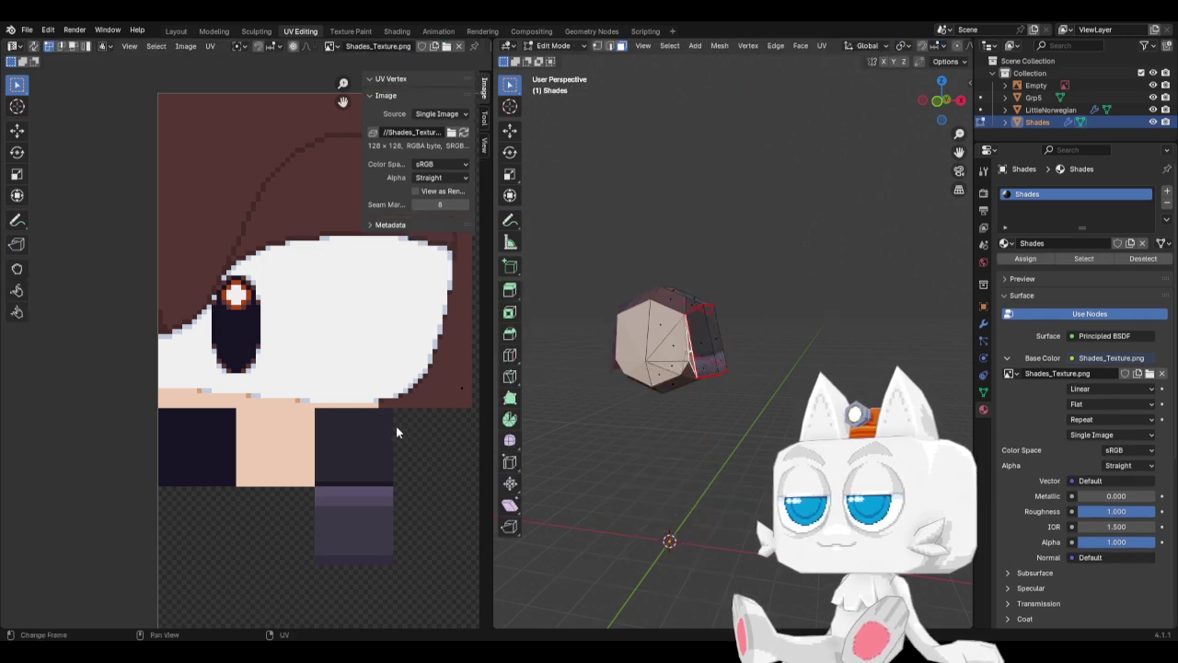
Move the UVs of the selected jacket faces and the jacket's underside rim face onto the dark strip below the charcoal swatch.
drag(434, 389, 361, 483)
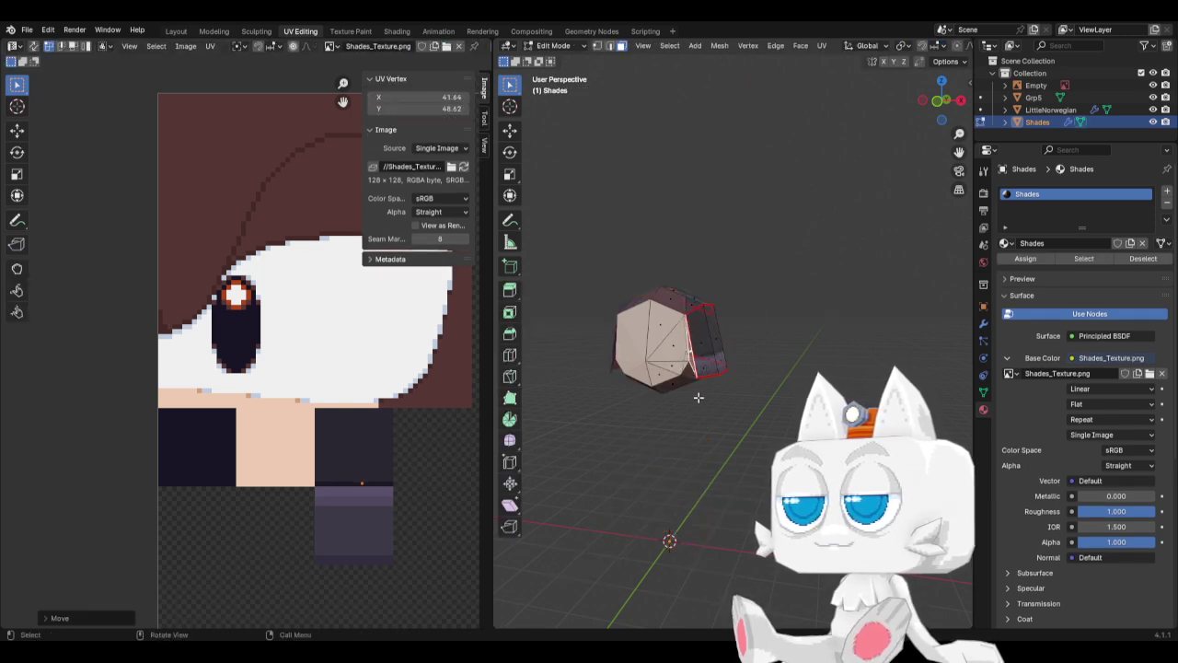
middle_drag(699, 397, 723, 316)
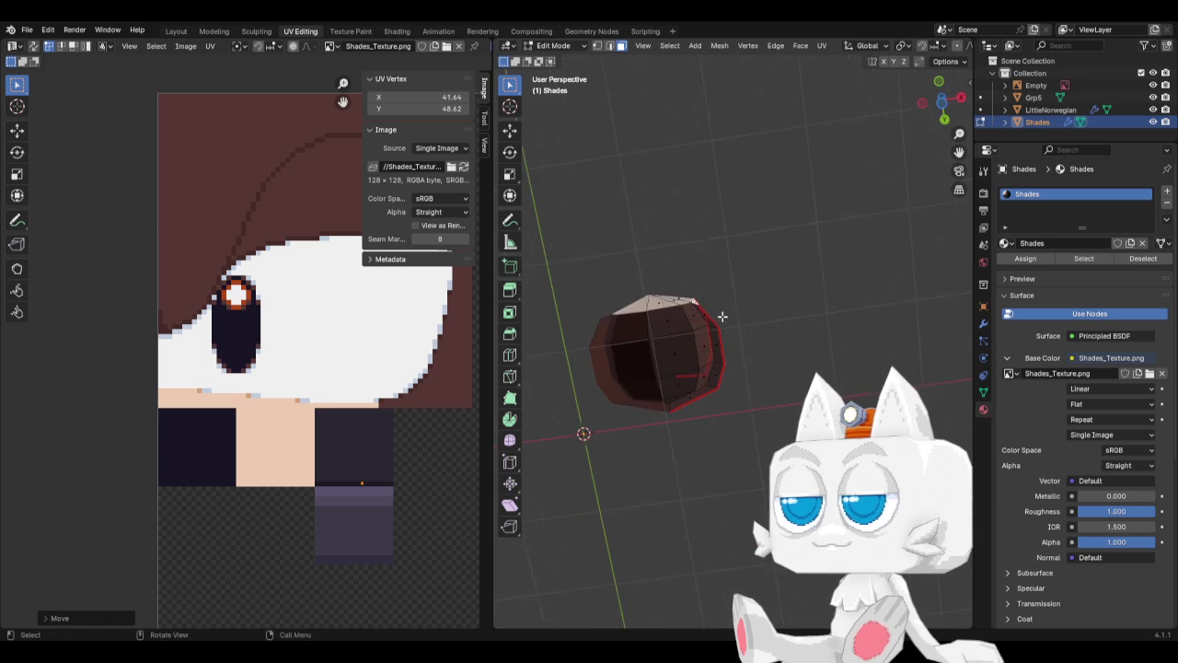
alt+click(710, 350)
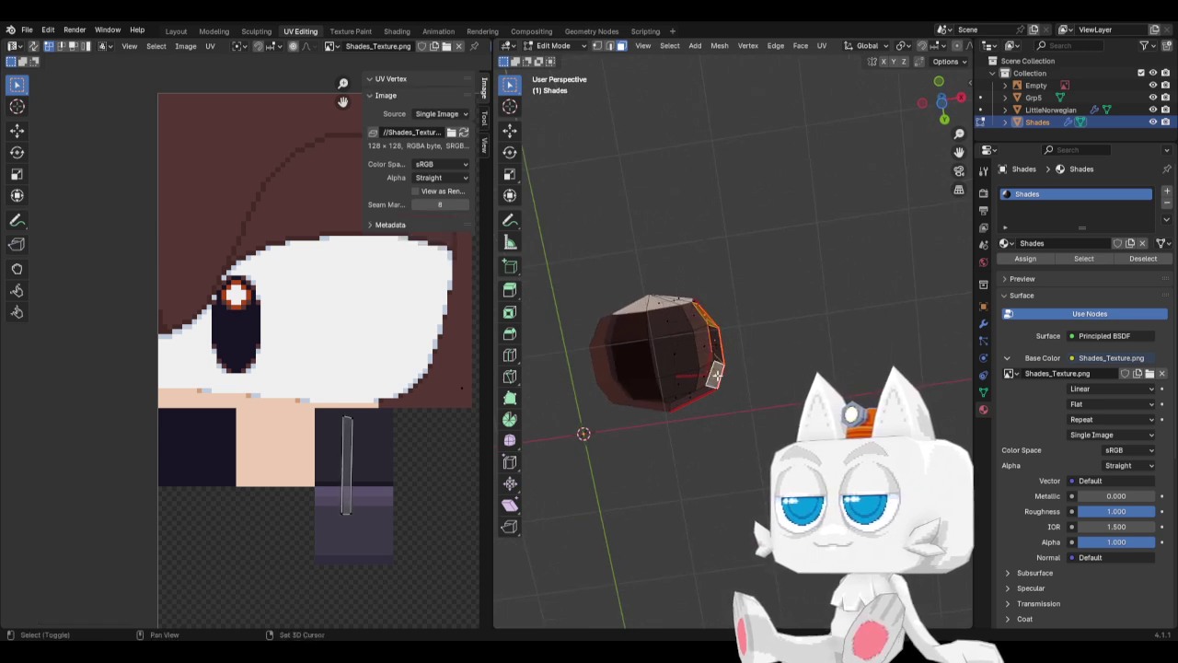
middle_drag(701, 387, 726, 348)
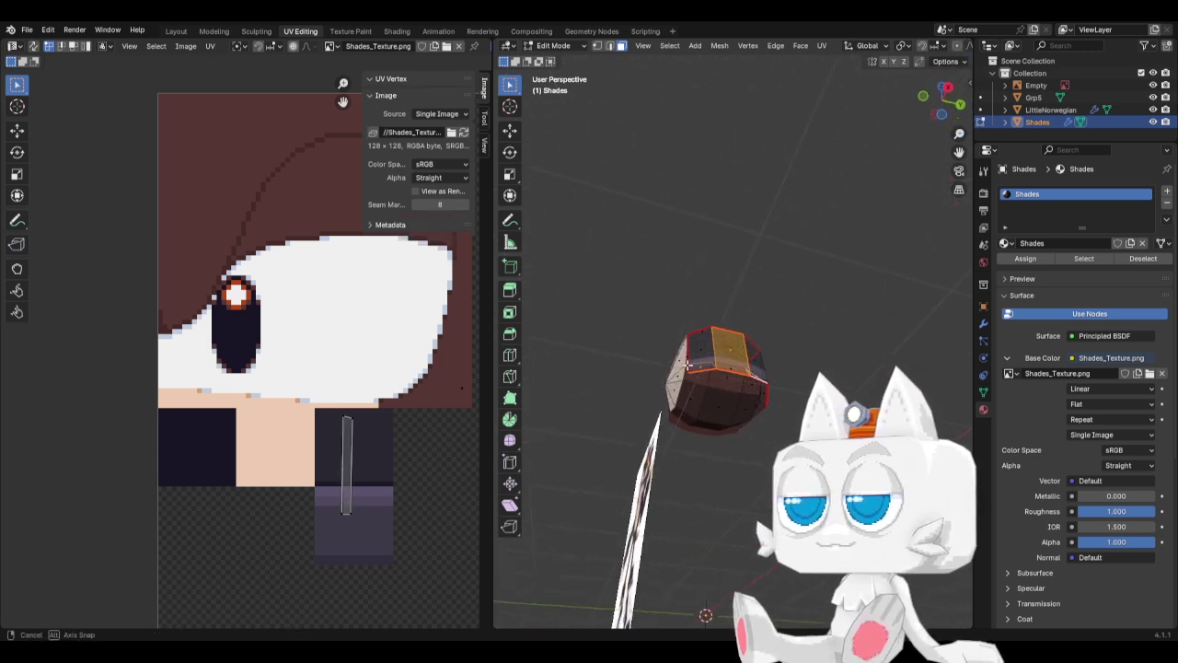
alt+click(735, 348)
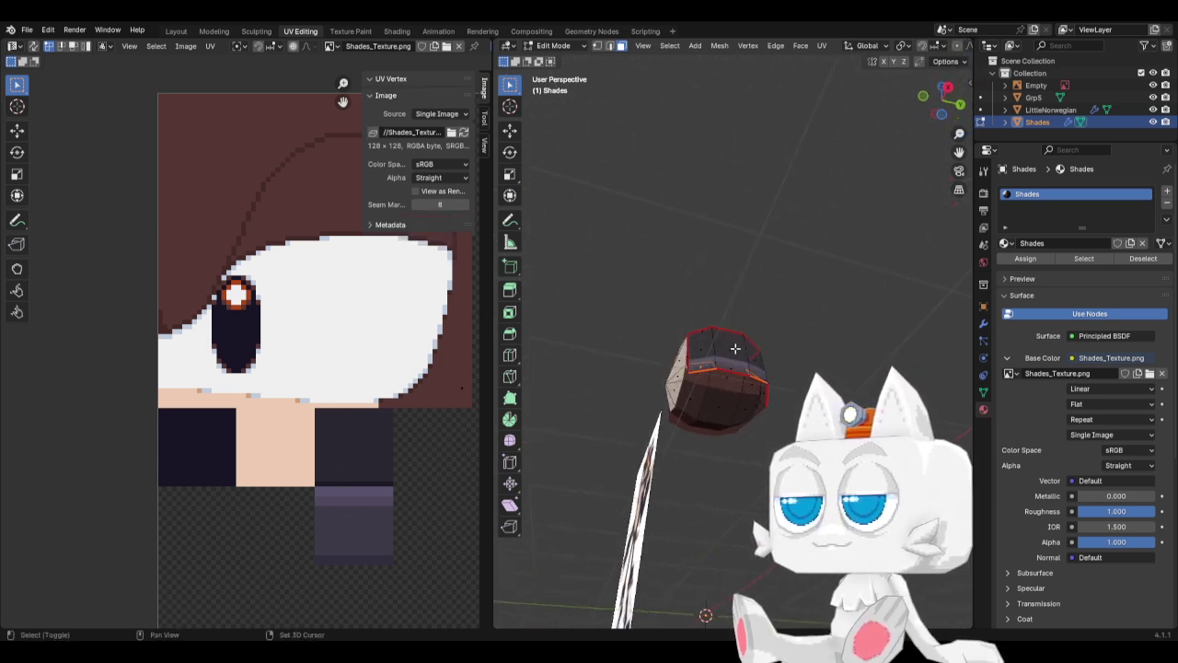
alt+click(764, 392)
key(g)
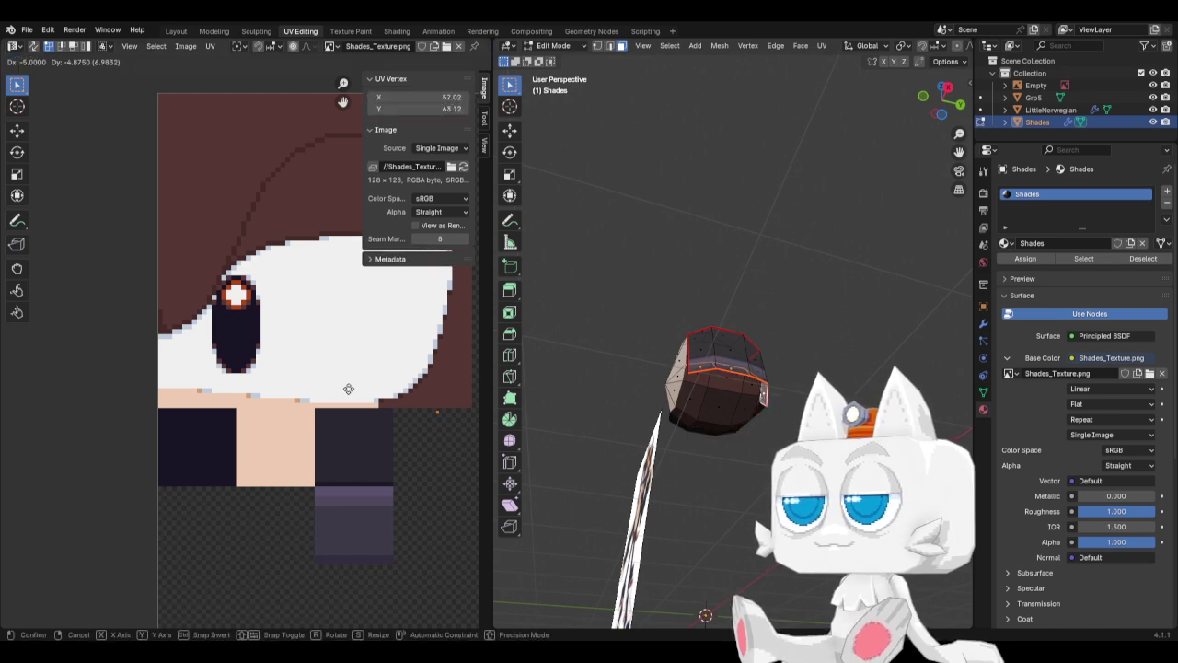
click(287, 448)
key(Tab)
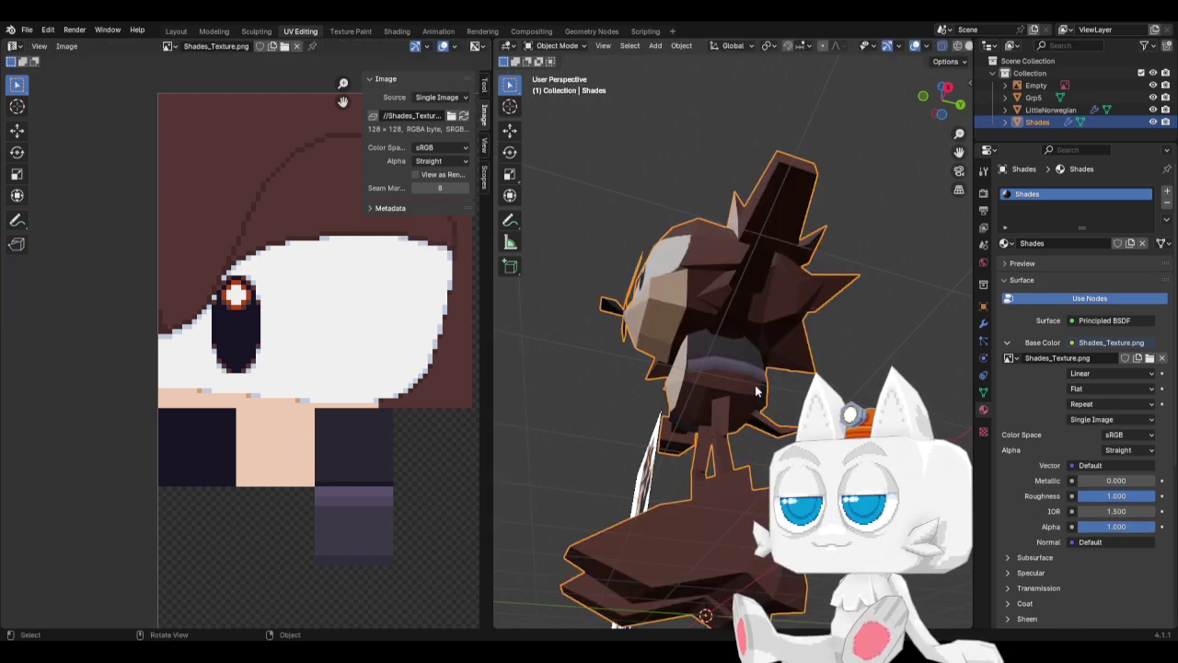
middle_drag(584, 406, 754, 436)
middle_drag(647, 354, 619, 425)
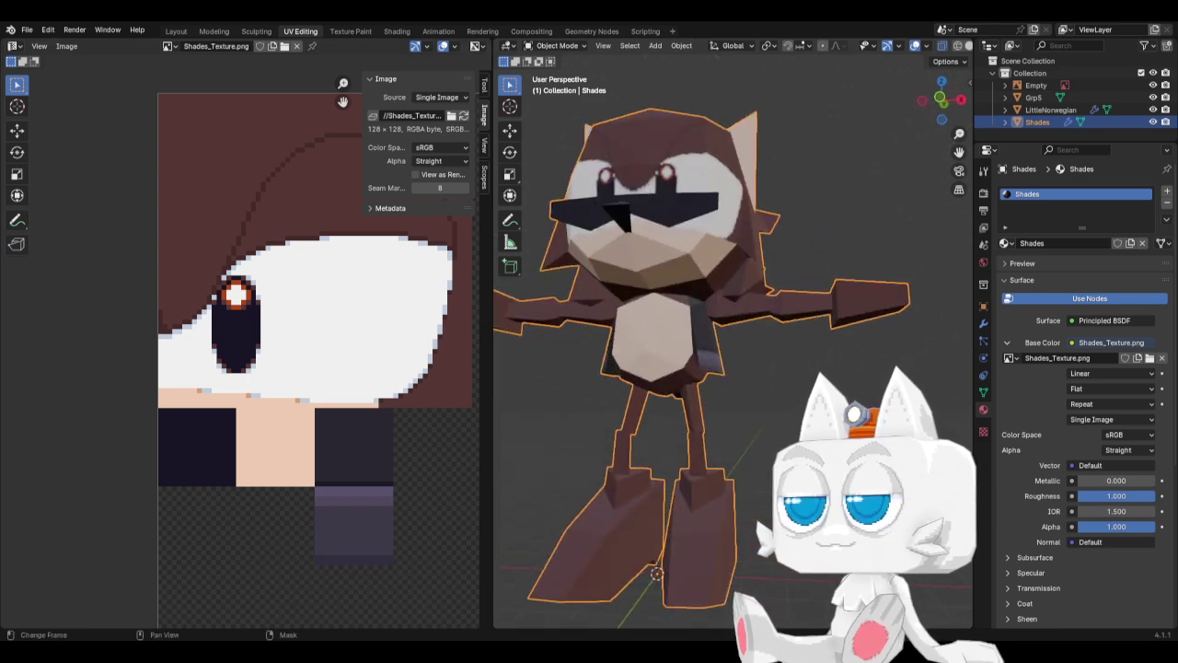
In Aseprite, thicken the dark strip at the base of the charcoal swatch with sampled color #1c1923 and save the sprite.
key(alt+Tab)
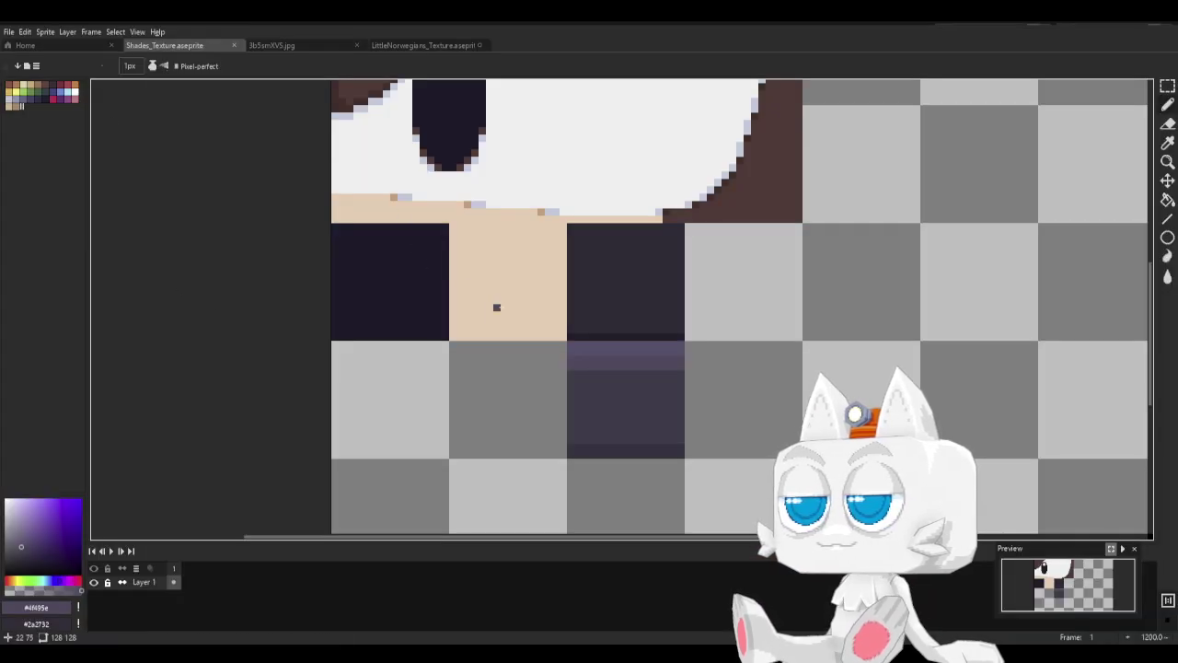
alt+click(569, 335)
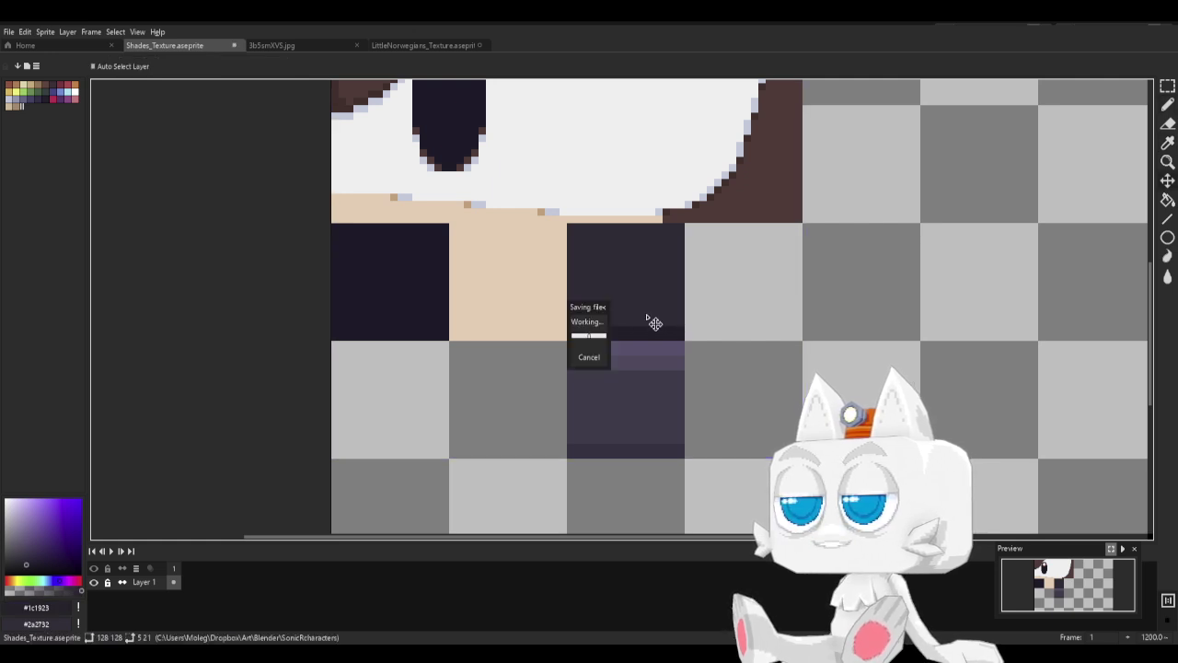
key(ctrl+s)
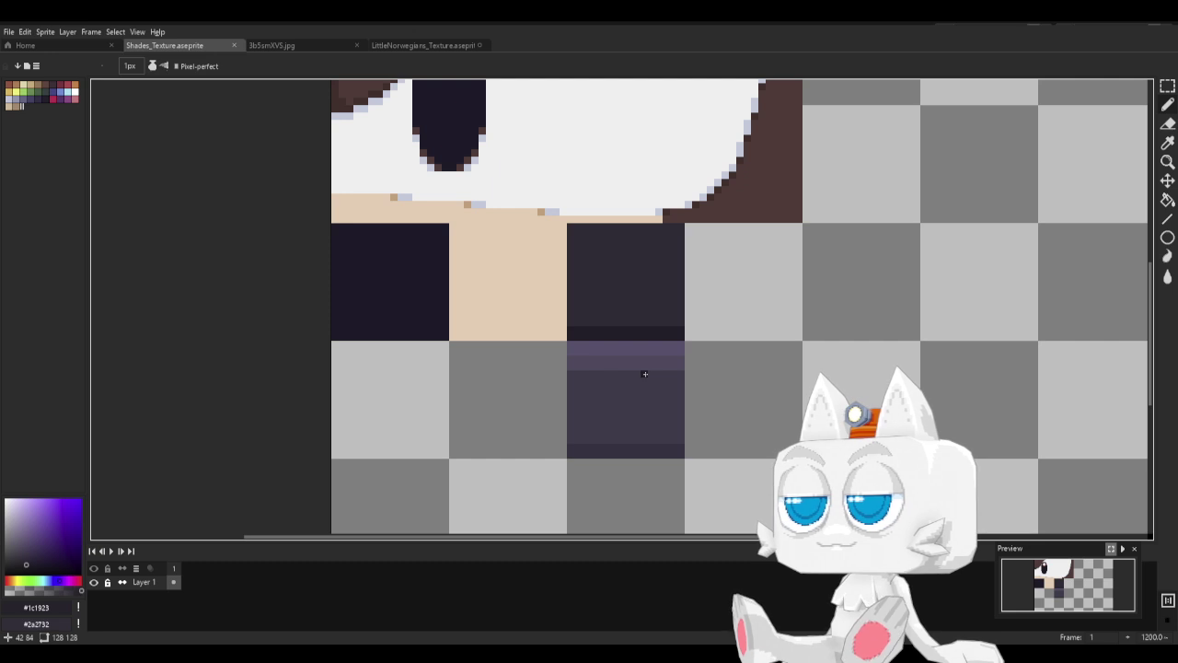
key(ctrl+s)
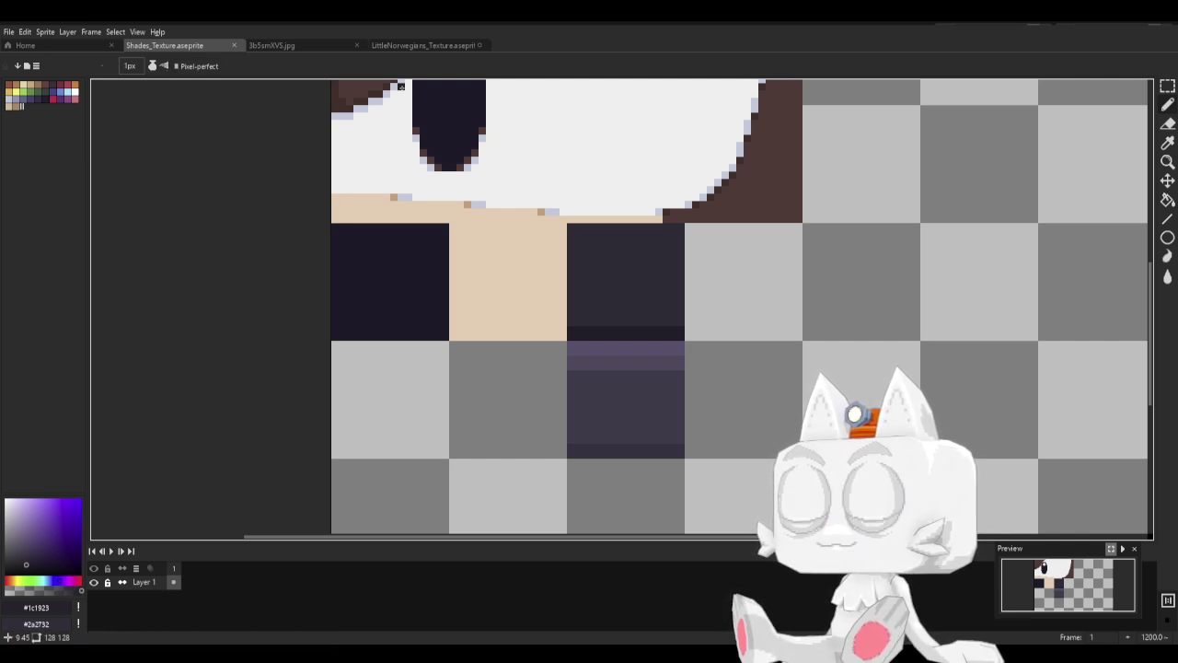
Fill the empty square below the beige swatch with the hair brown #563735 sampled beside the eye.
key(w)
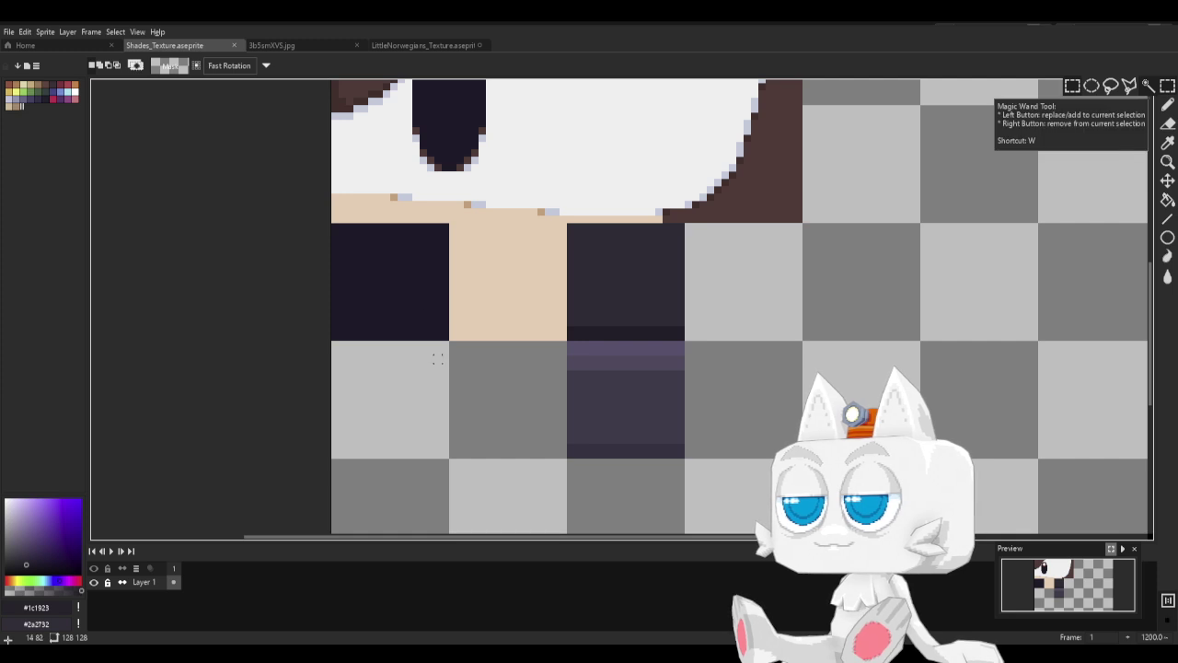
drag(453, 345, 564, 447)
key(i)
click(741, 202)
key(g)
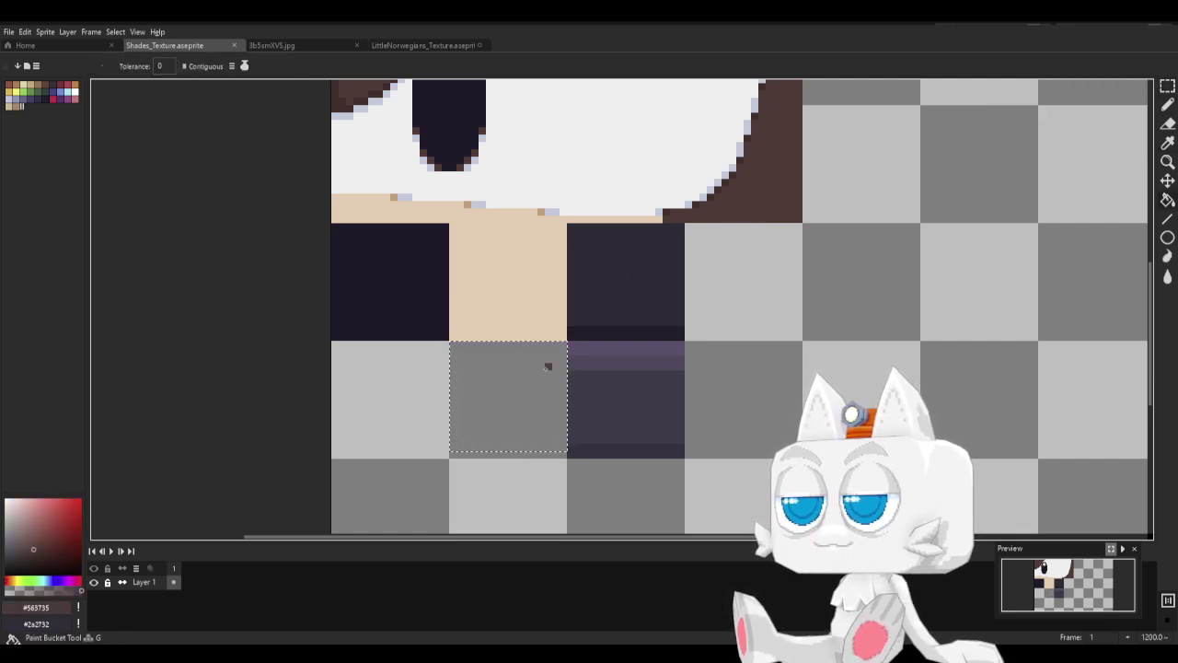
click(520, 365)
key(ctrl+d)
click(1166, 104)
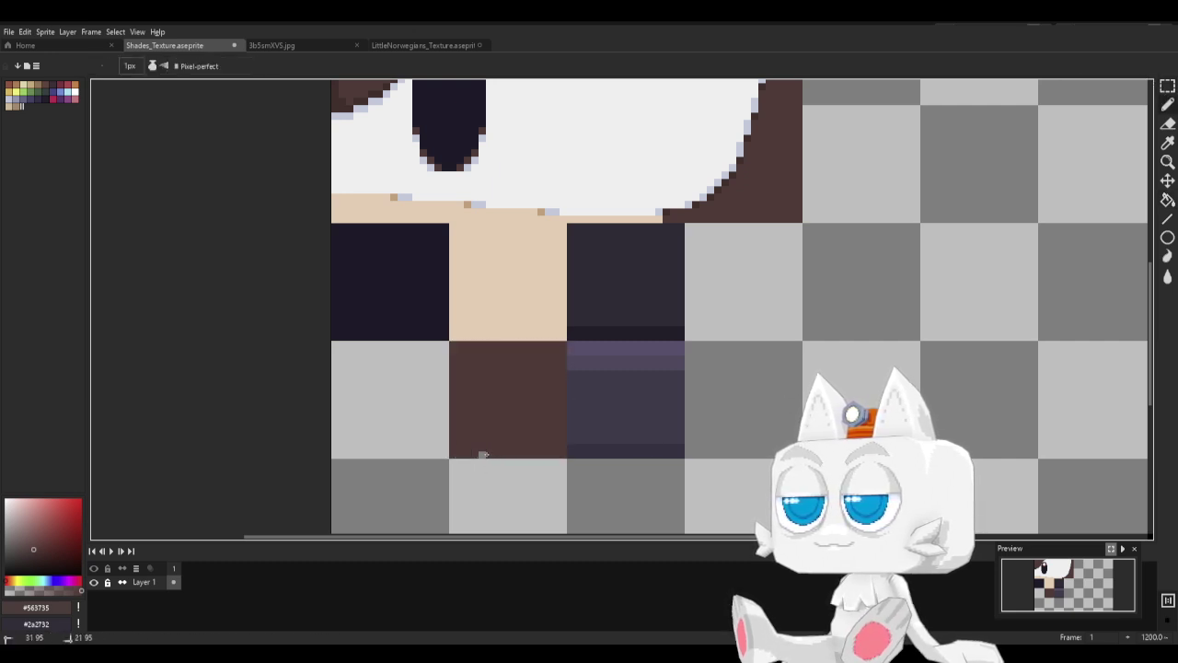
Sample the tan hair-streak color from the 3b5smXVS.jpg reference and return to the Shades_Texture sprite.
click(272, 45)
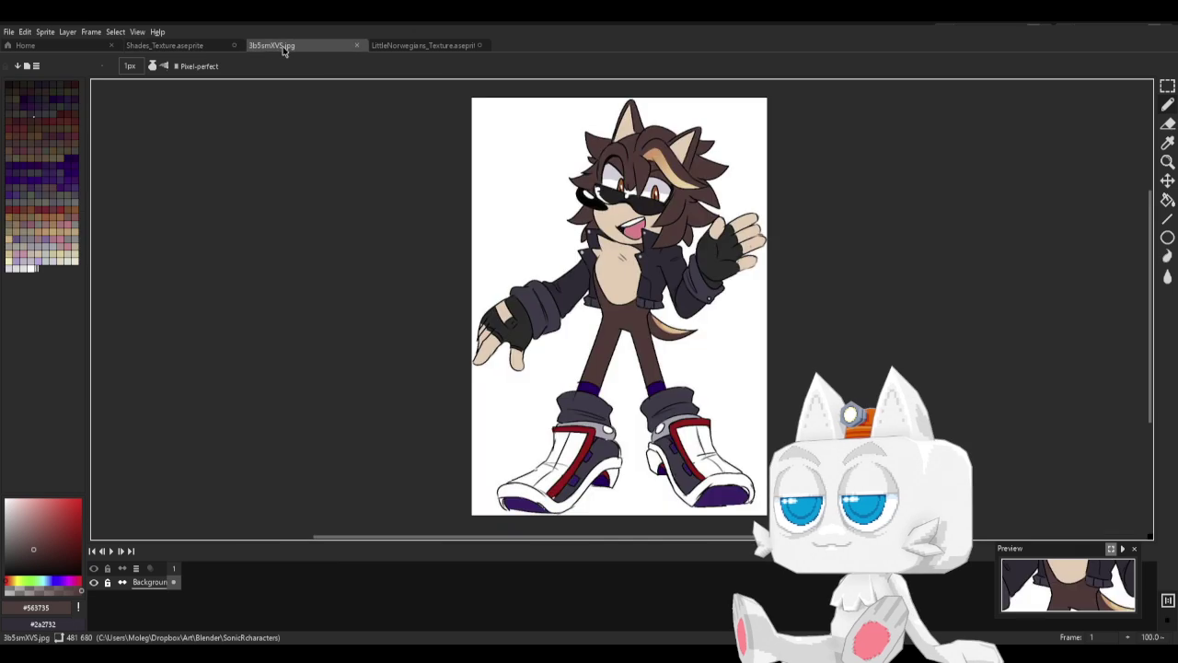
key(i)
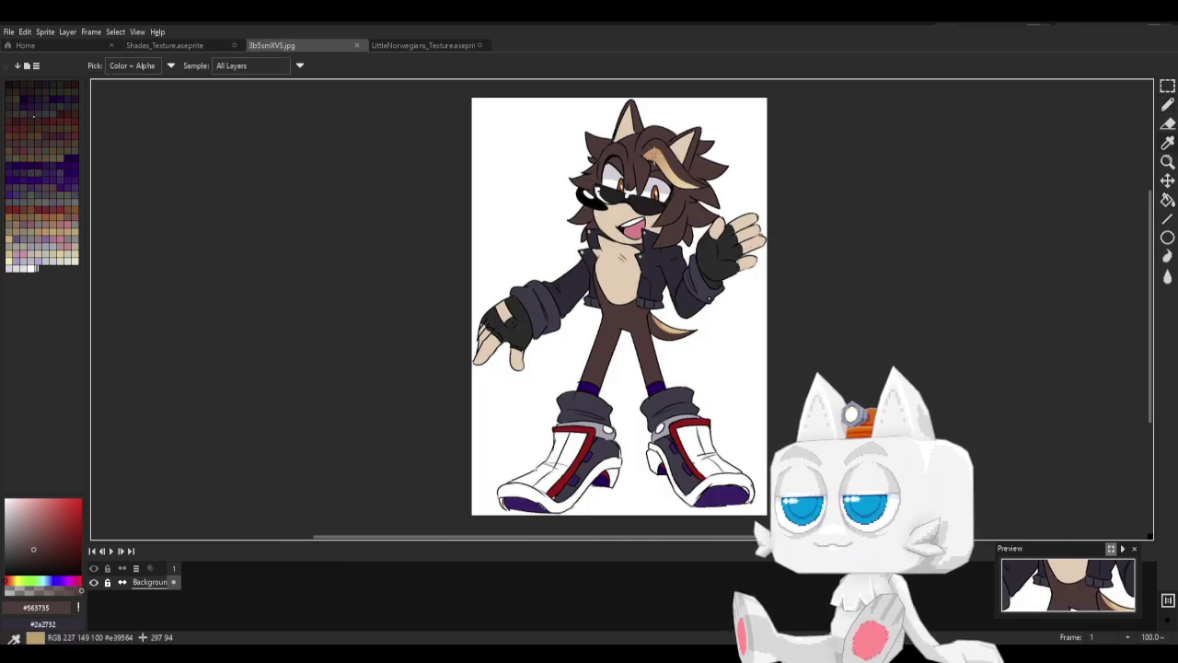
click(651, 152)
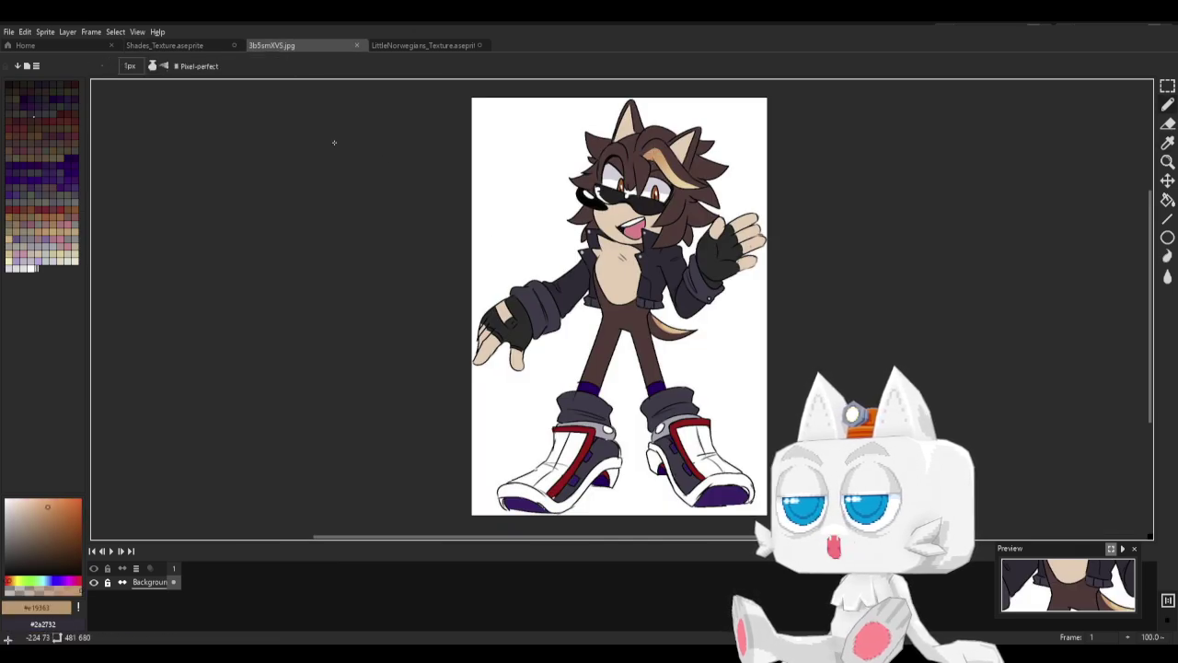
click(151, 45)
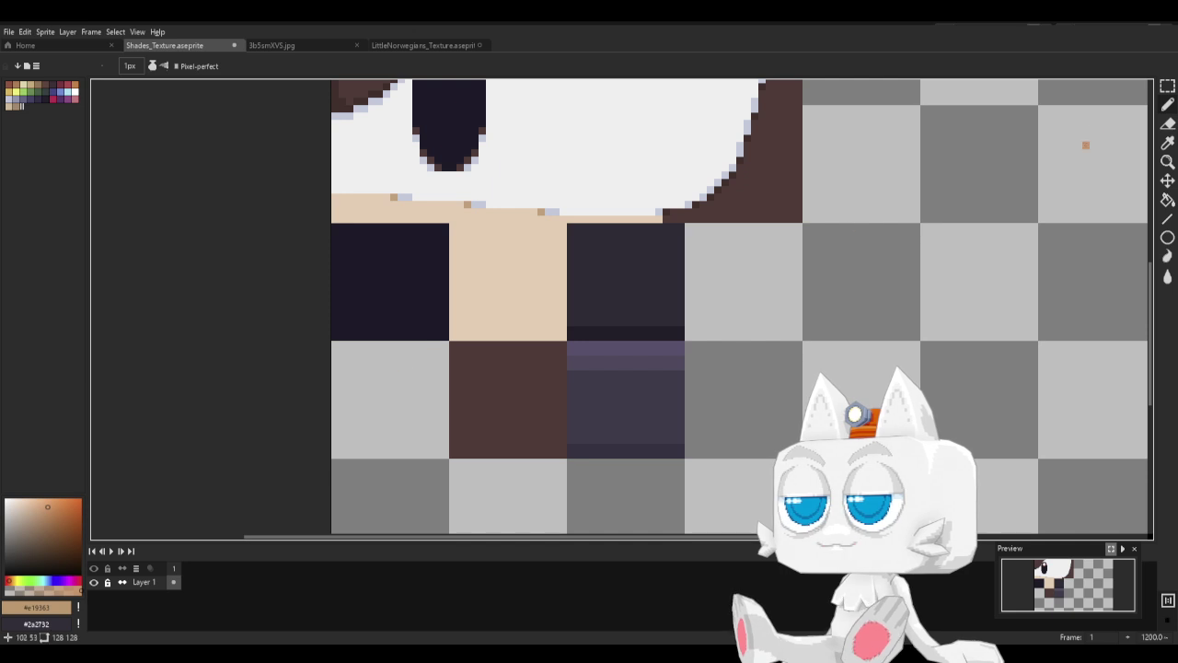
Fill a 16 × 16 square below the navy swatch with the sampled tan #e19363 and save the sprite.
key(w)
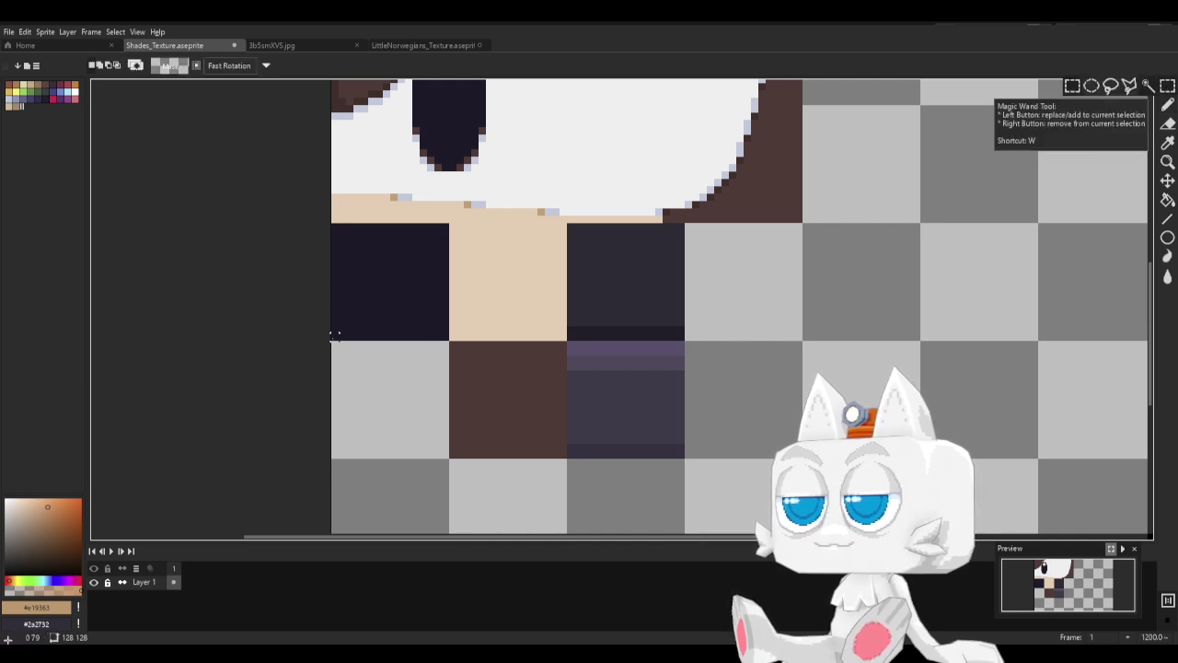
drag(333, 339, 445, 459)
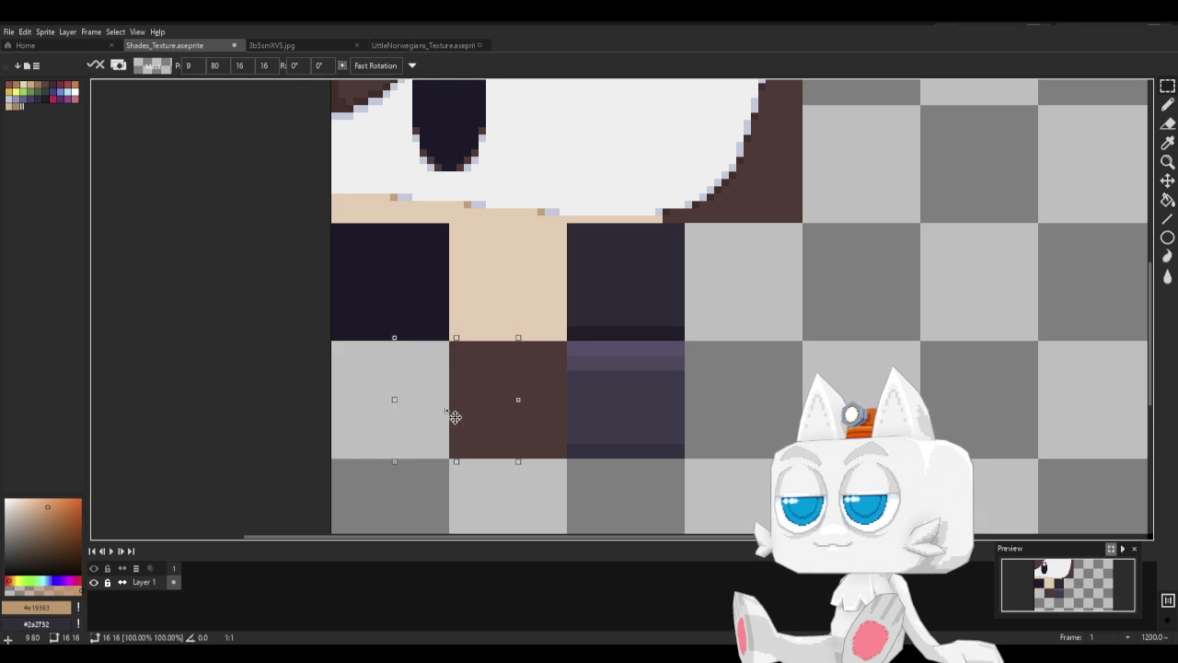
key(f)
key(ctrl+s)
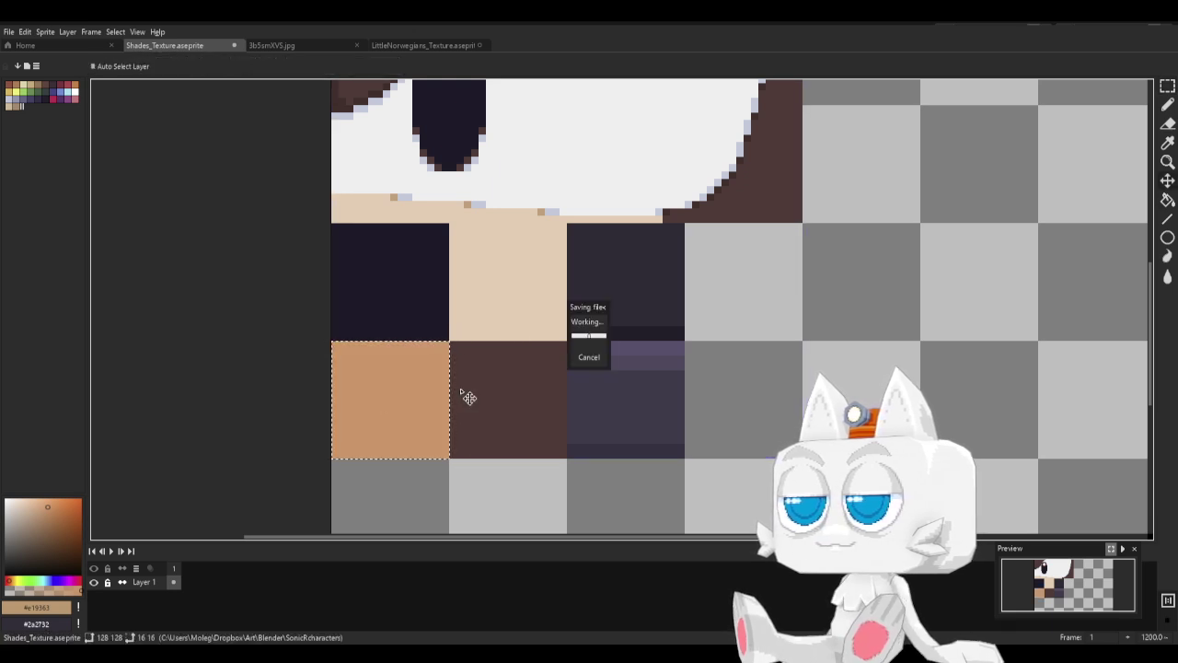
Export the updated texture image and reload Shades_Texture.png in Blender.
click(11, 32)
mouse_move(46, 133)
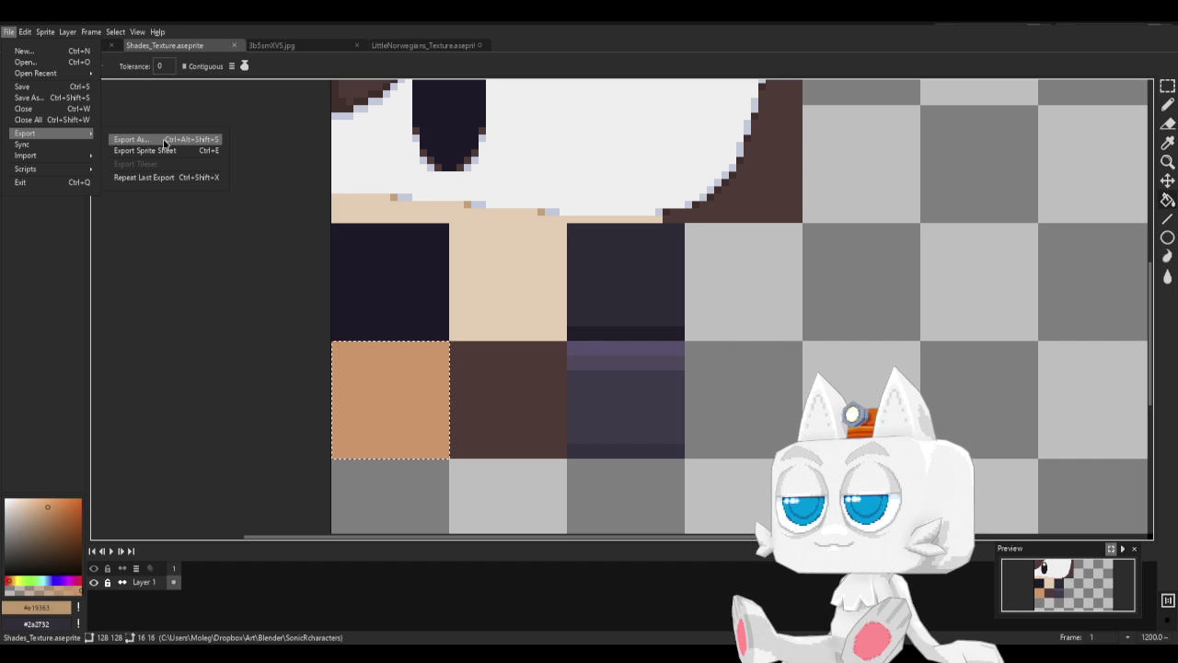
click(138, 139)
click(299, 294)
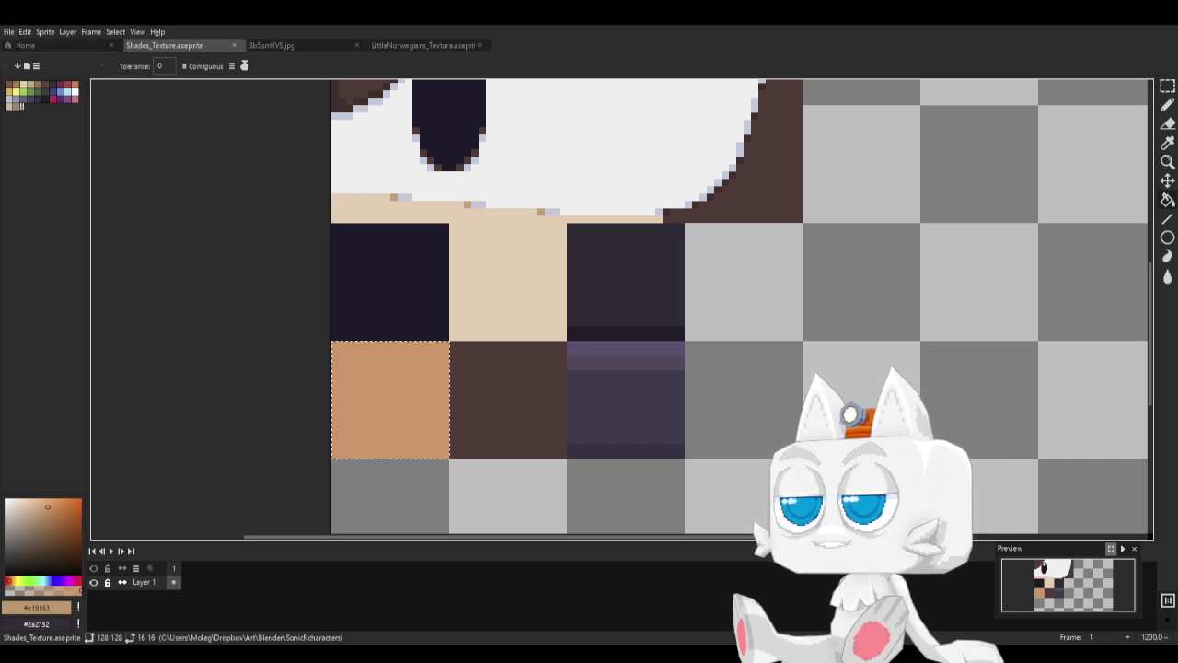
key(alt+Tab)
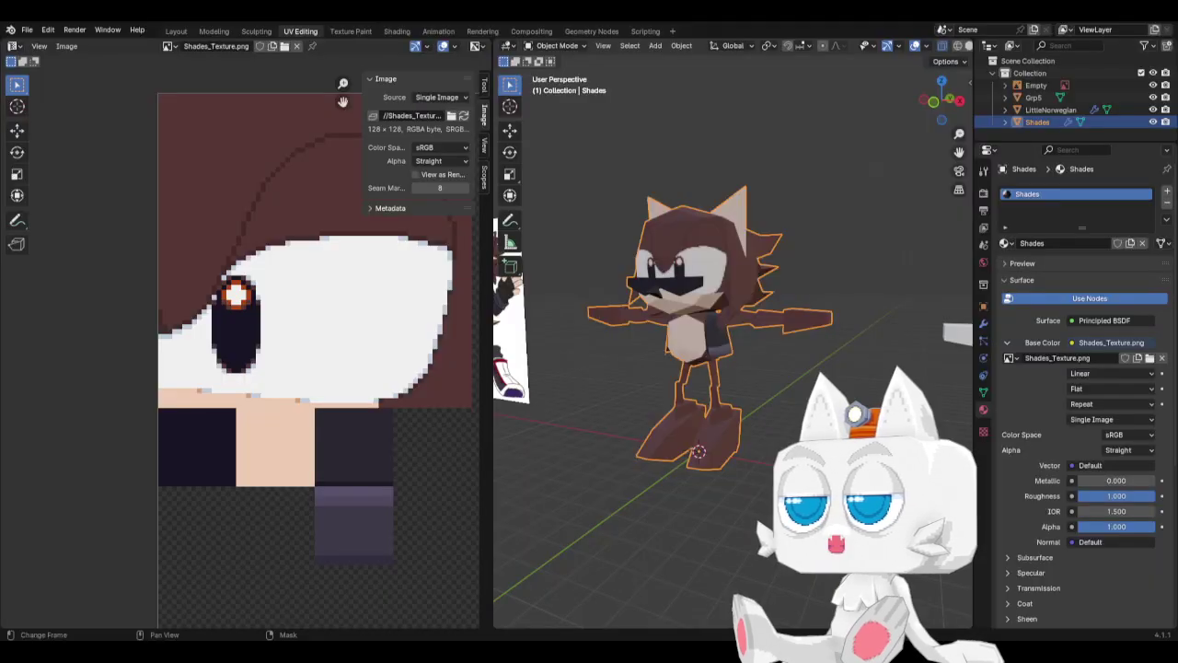
click(463, 116)
Reveal the hidden geometry of the Shades mesh and select all linked faces of the tail, delimited by seam.
scroll(737, 375, up, 1)
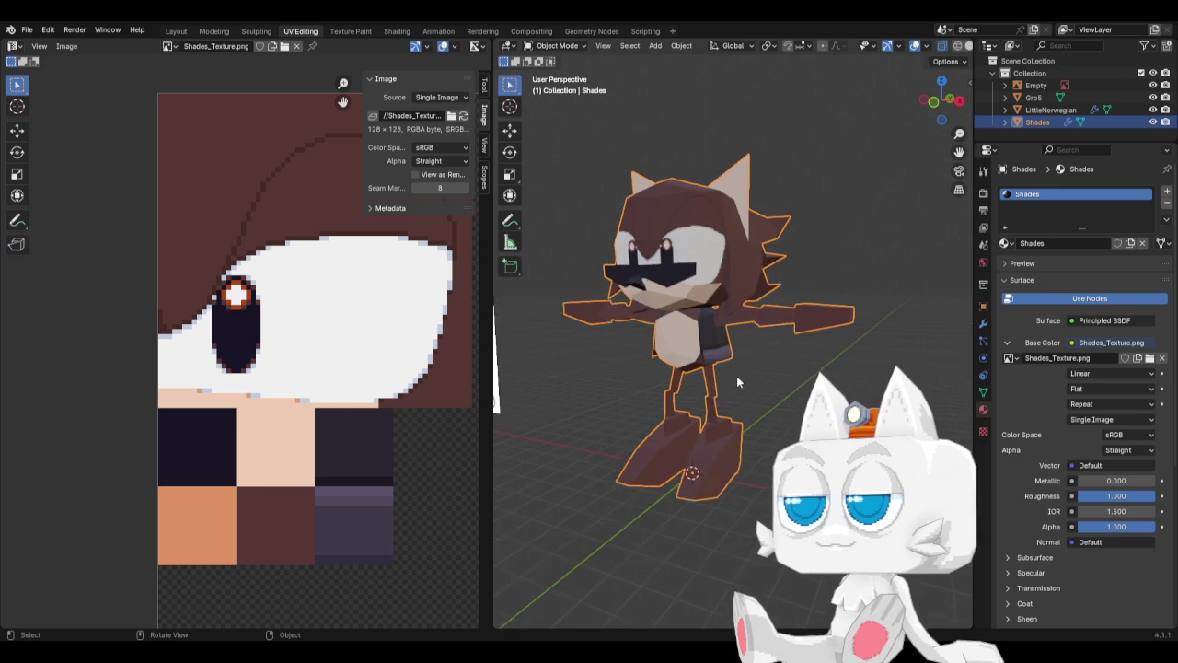
middle_drag(736, 376, 776, 377)
key(Tab)
key(alt+h)
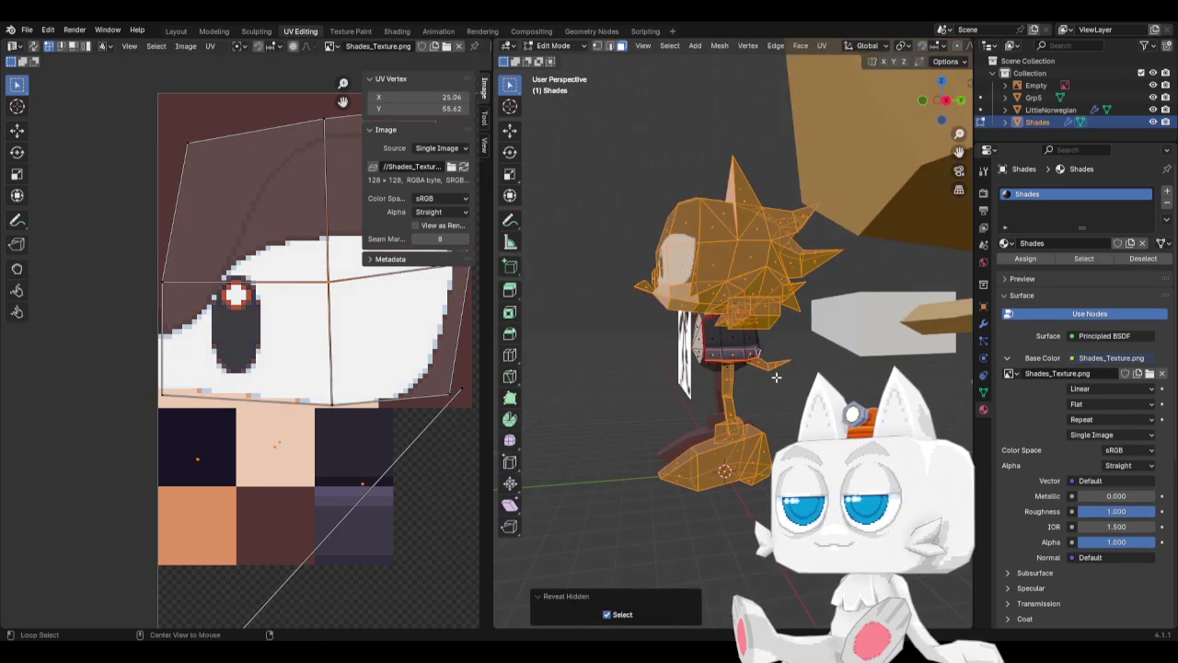
click(775, 376)
key(ctrl+l)
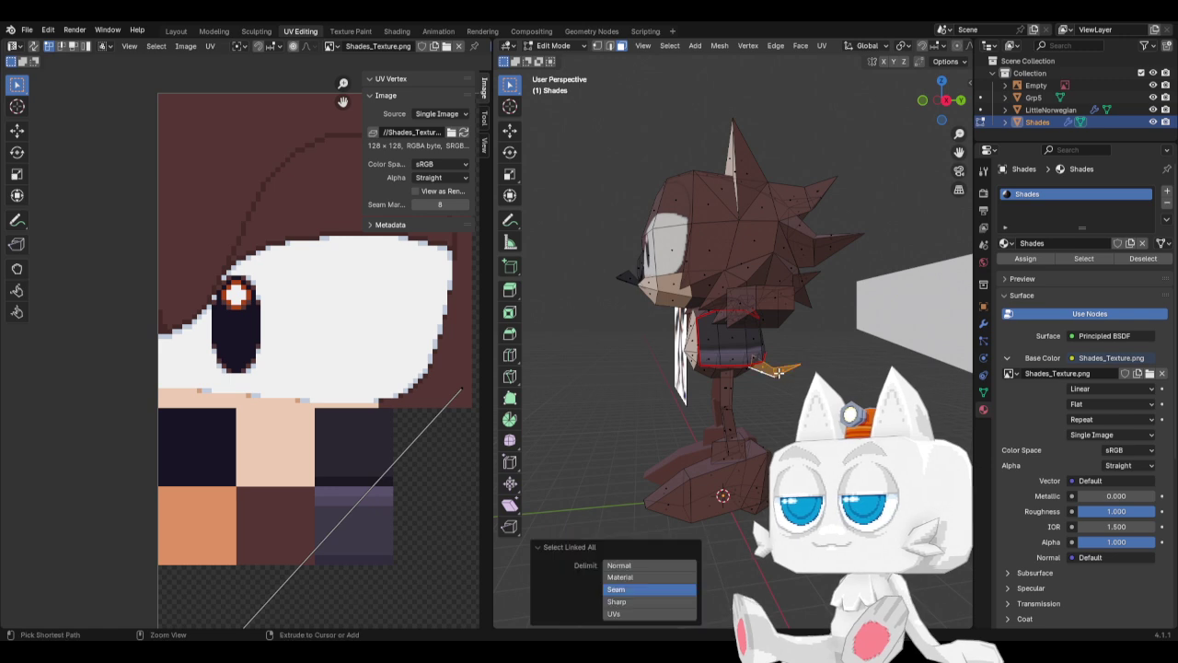
Project the tail's UVs from the right orthographic view.
key(KP_3)
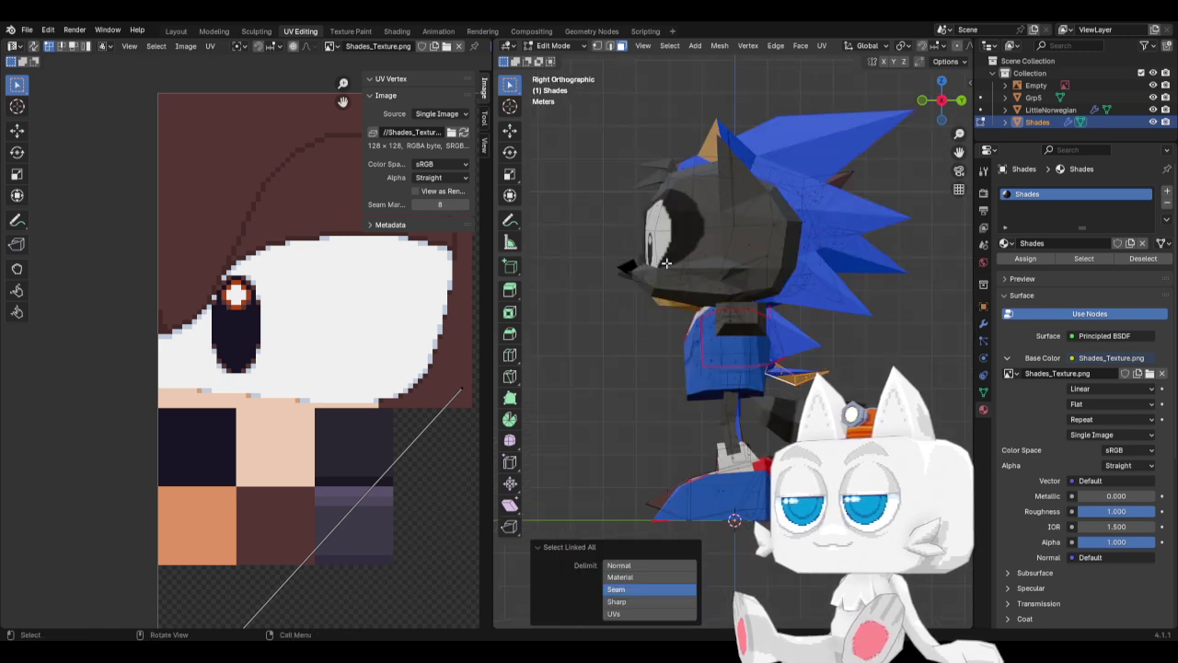
click(822, 45)
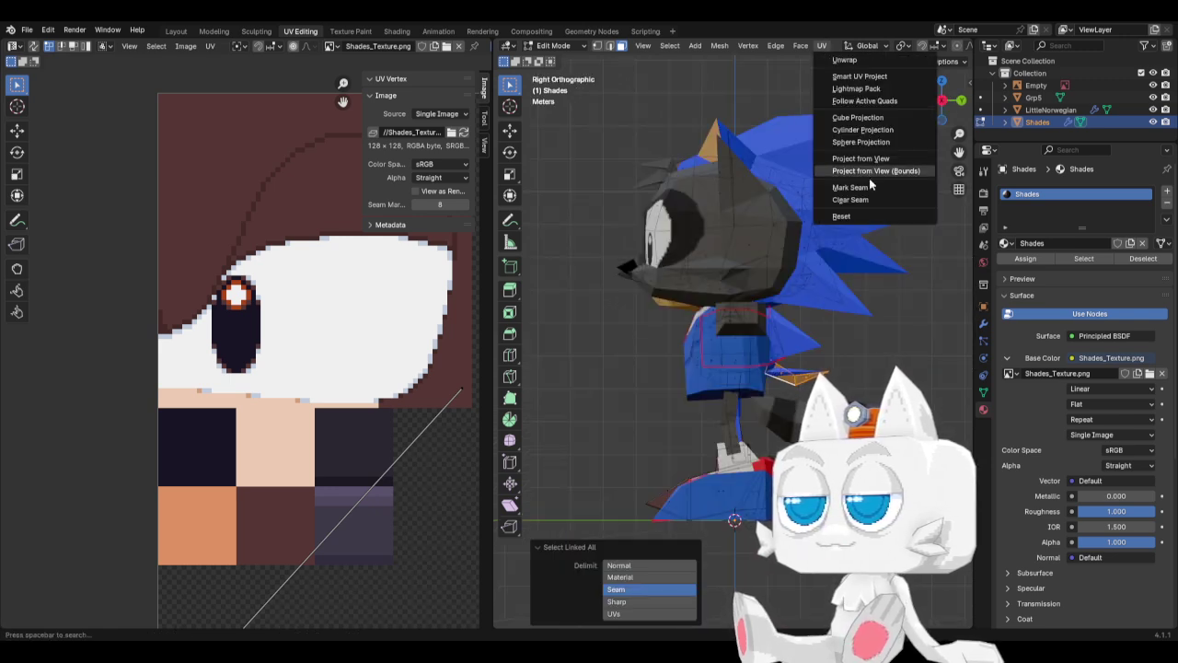
click(865, 158)
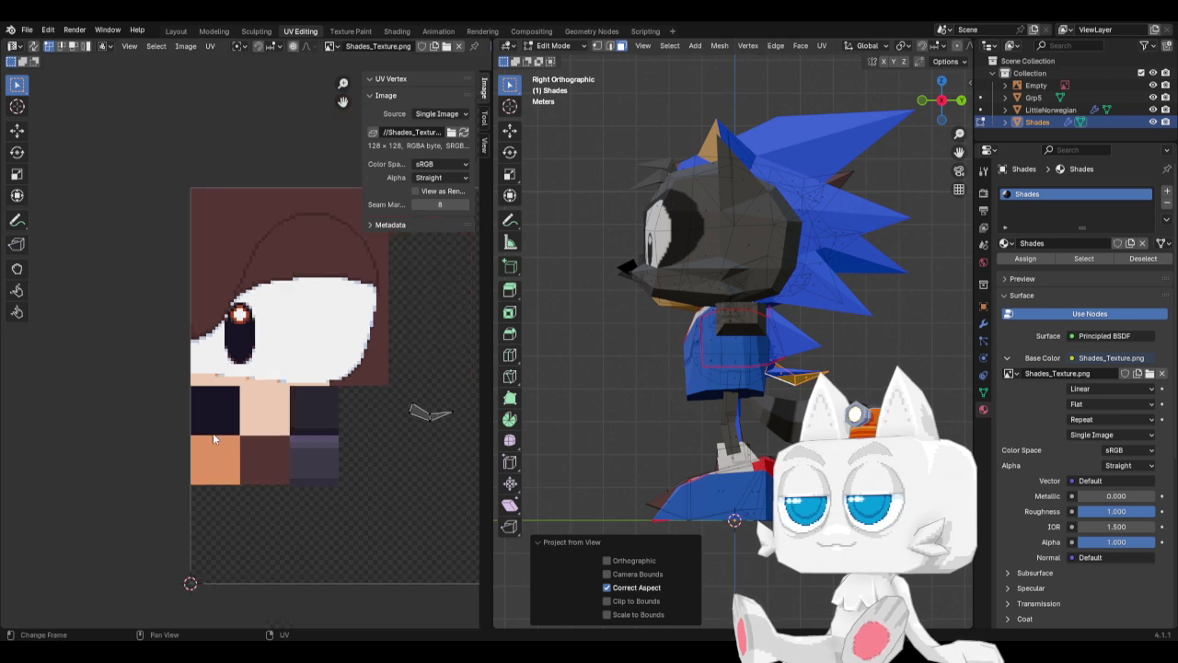
Move the tail's UV island onto the new brown swatch and rotate it to stand vertically.
scroll(276, 414, down, 3)
key(a)
key(g)
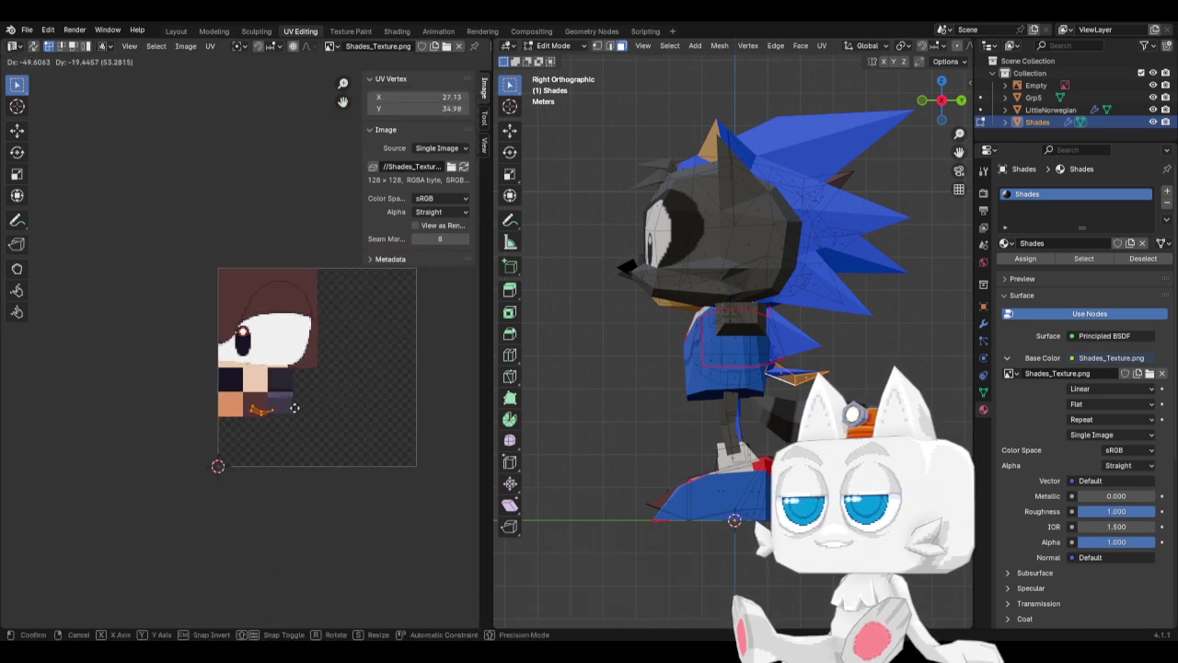
click(294, 408)
key(r)
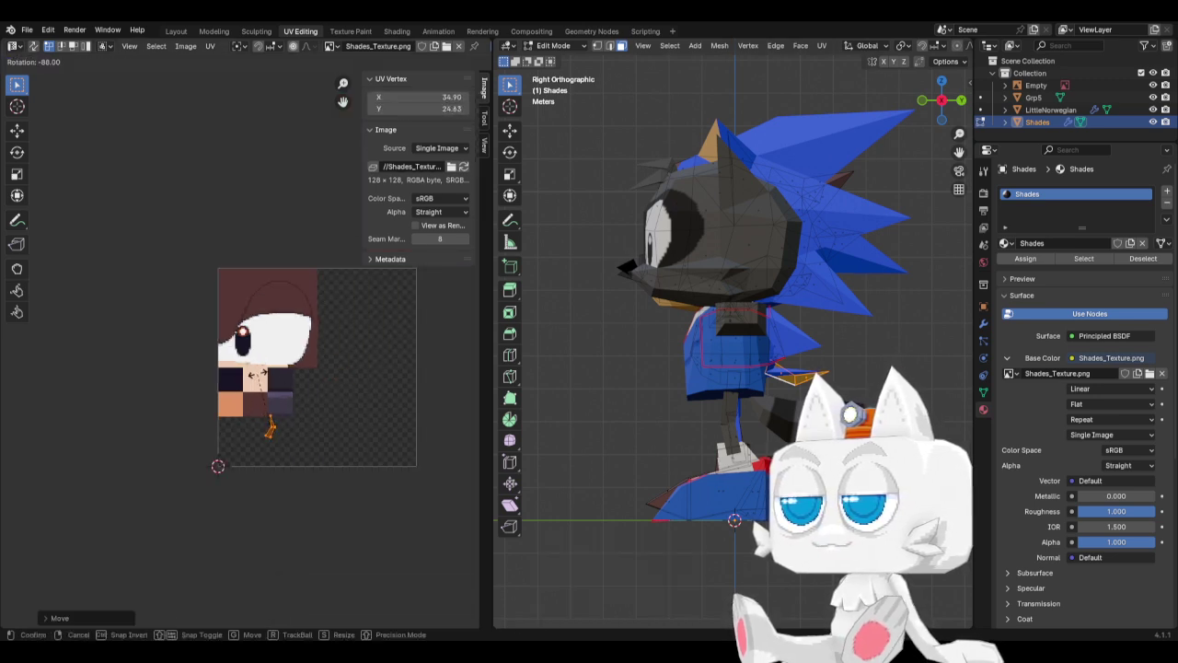
click(257, 372)
Reposition the tail's UV island just below the brown swatch and shift its tip vertex slightly sideways.
scroll(253, 363, up, 3)
key(g)
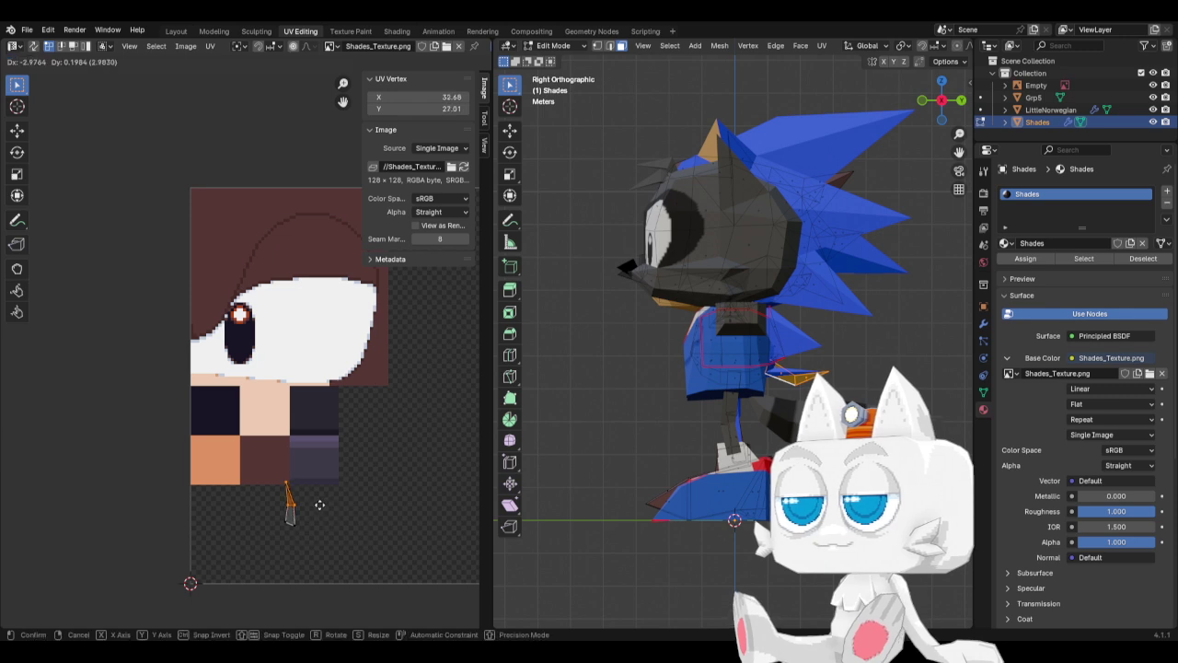
click(316, 506)
drag(288, 489, 290, 490)
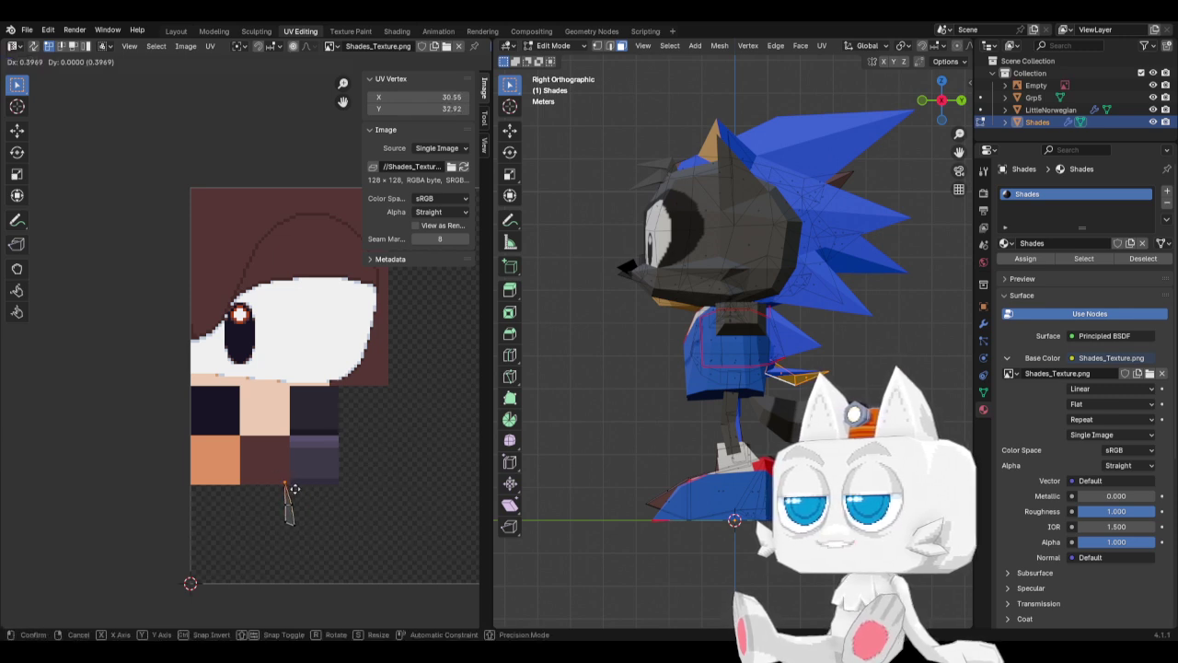
Widen the whole tail UV island along X and move it onto the border between the orange and brown swatches.
key(ctrl+l)
key(s)
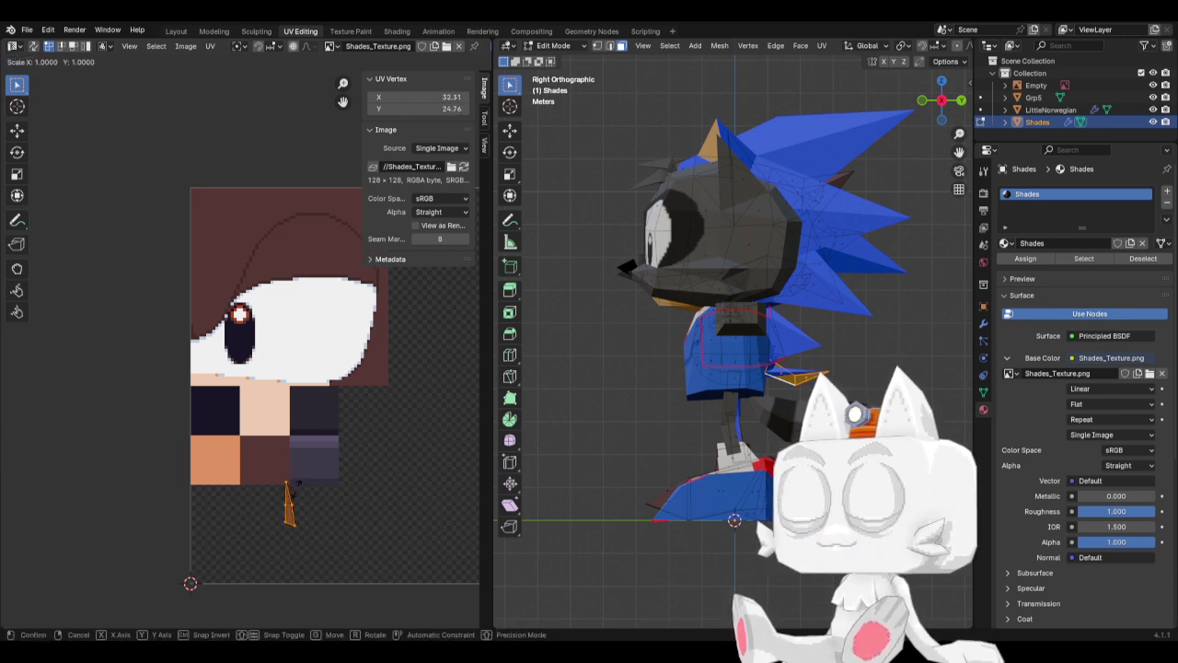
key(x)
click(323, 488)
key(g)
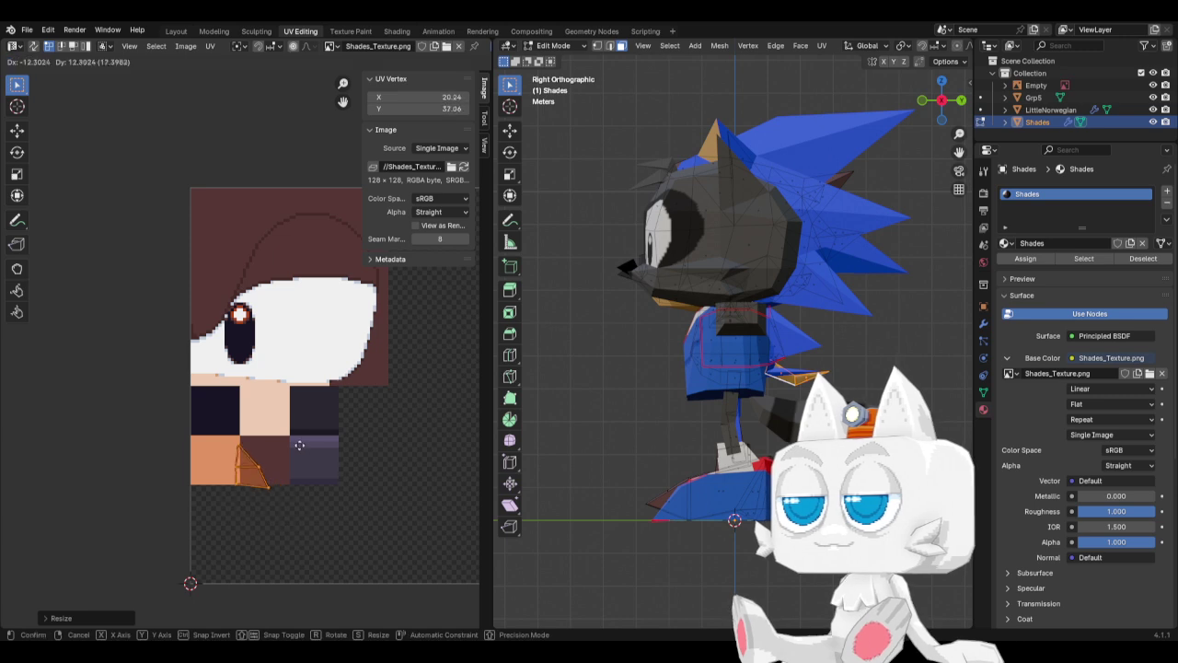
click(300, 446)
Move the tail's tip UV vertex to the upper corner shared by the orange and brown swatches and snap it to pixels.
scroll(301, 446, up, 3)
scroll(248, 541, down, 2)
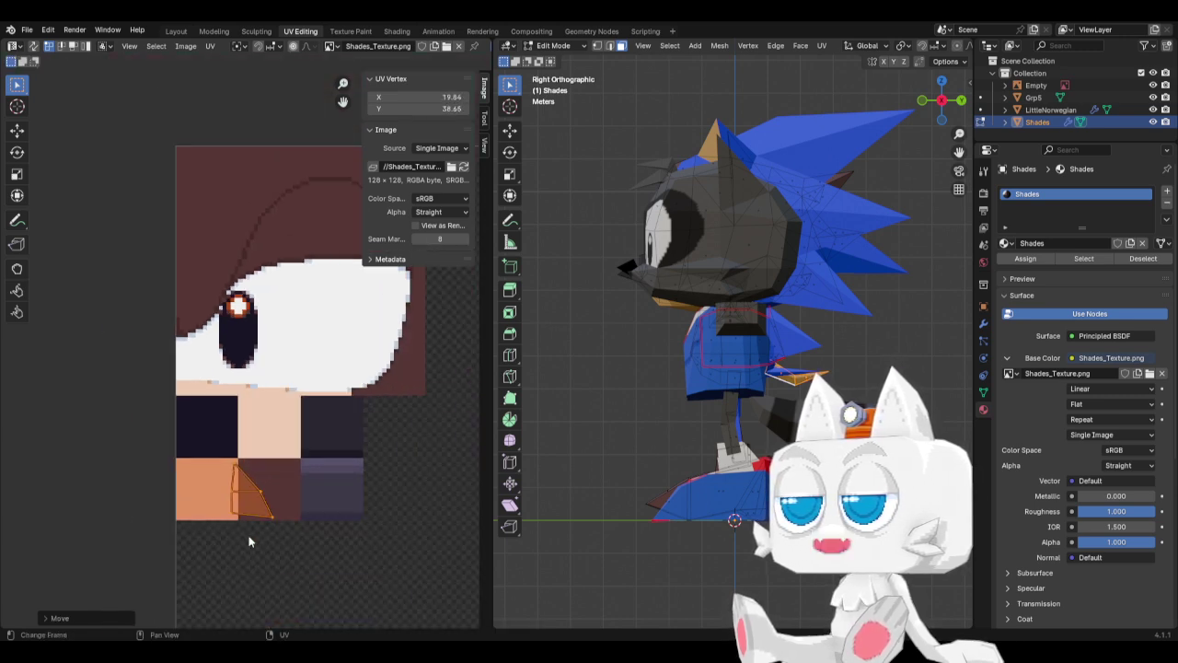
key(g)
click(248, 471)
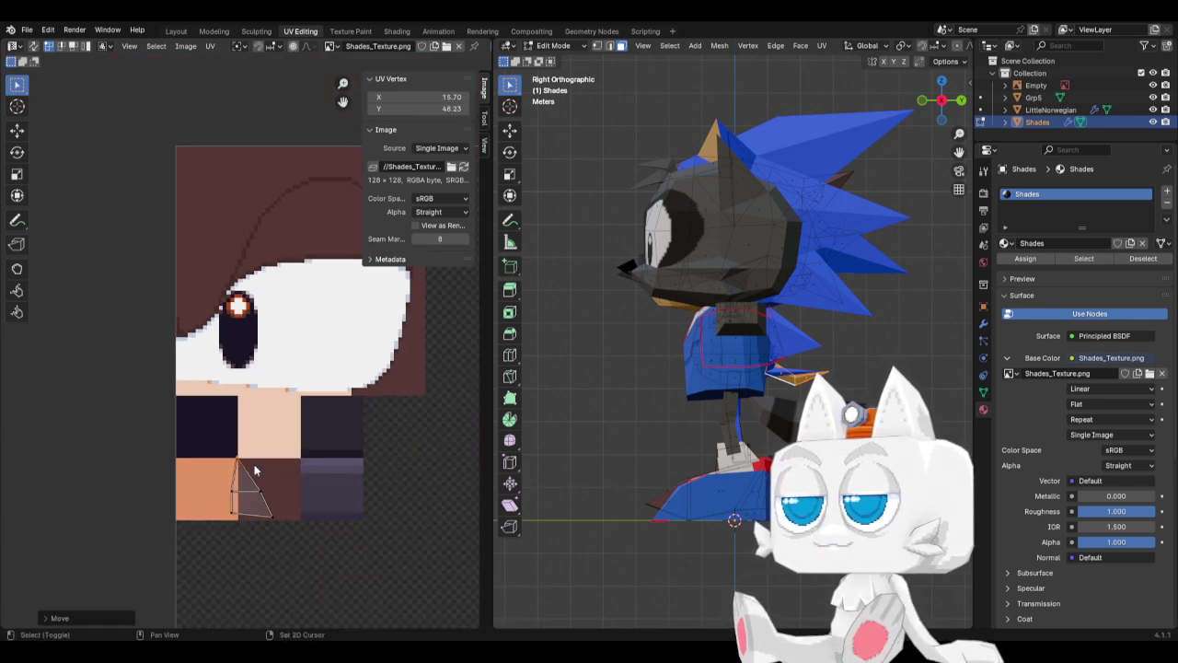
key(shift+s)
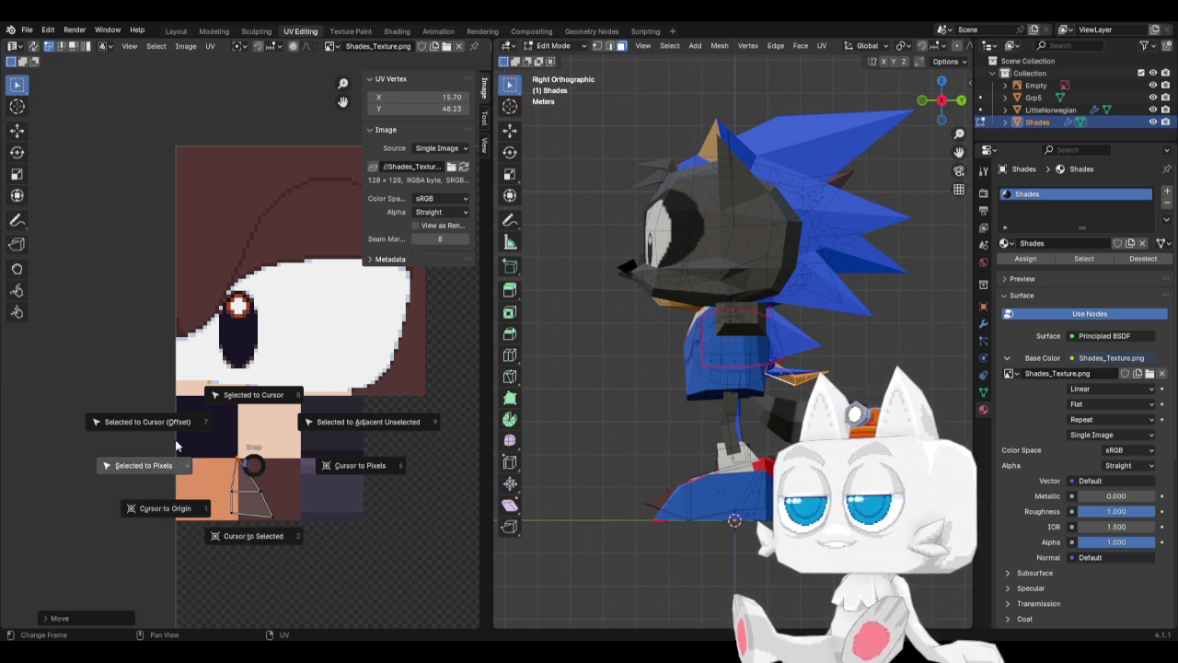
click(345, 469)
key(shift+s)
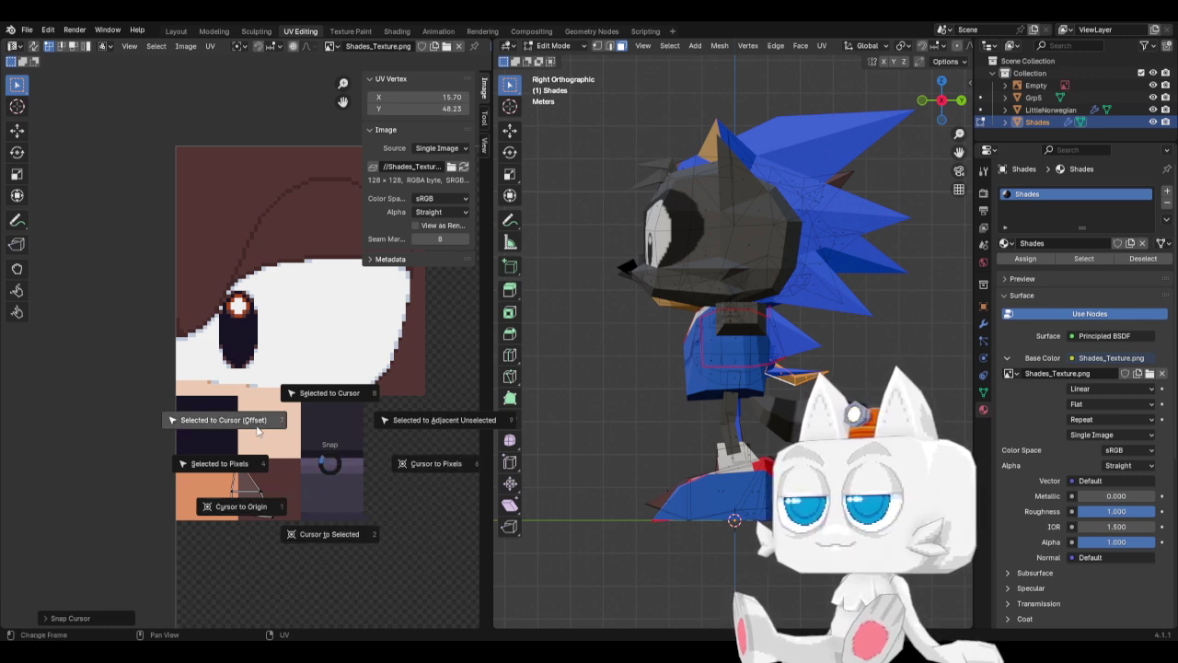
click(197, 486)
Shift the tail's lower UV vertices along X so the island straddles the border between the orange and brown swatches.
key(g)
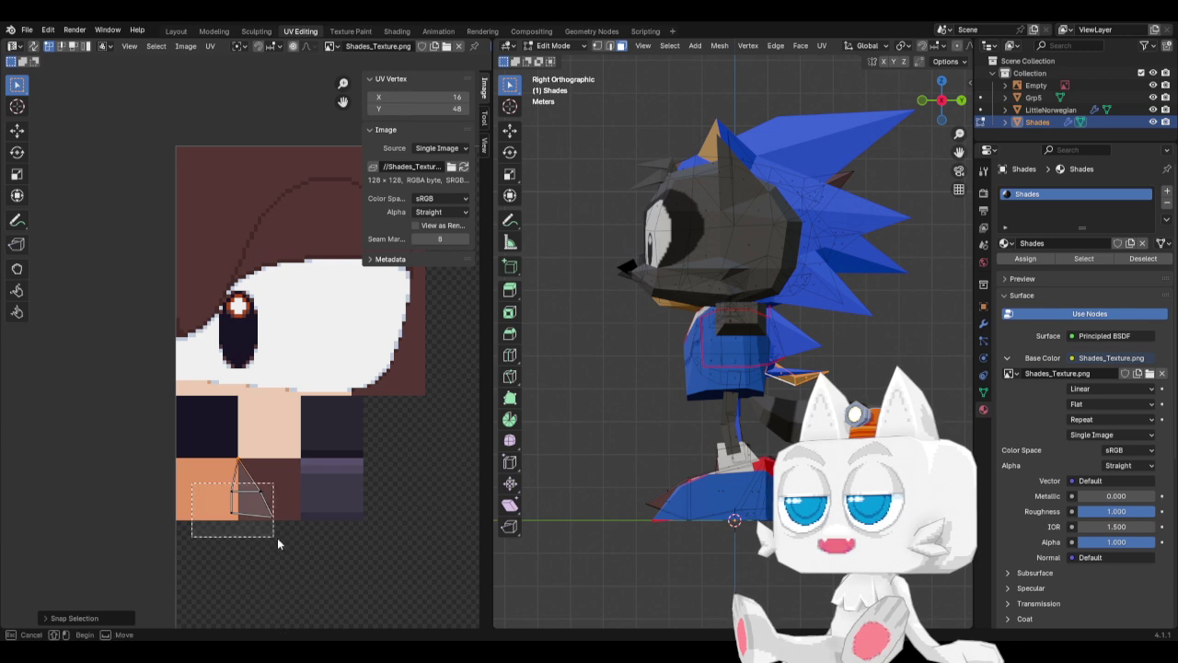
key(x)
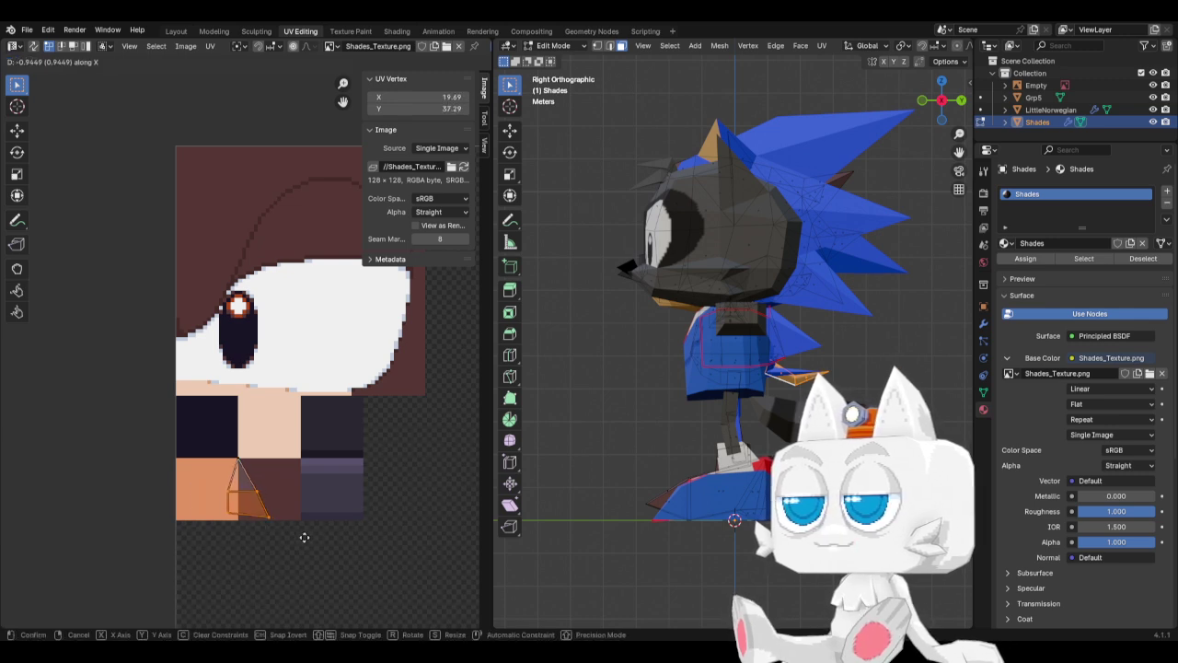
click(305, 537)
key(g)
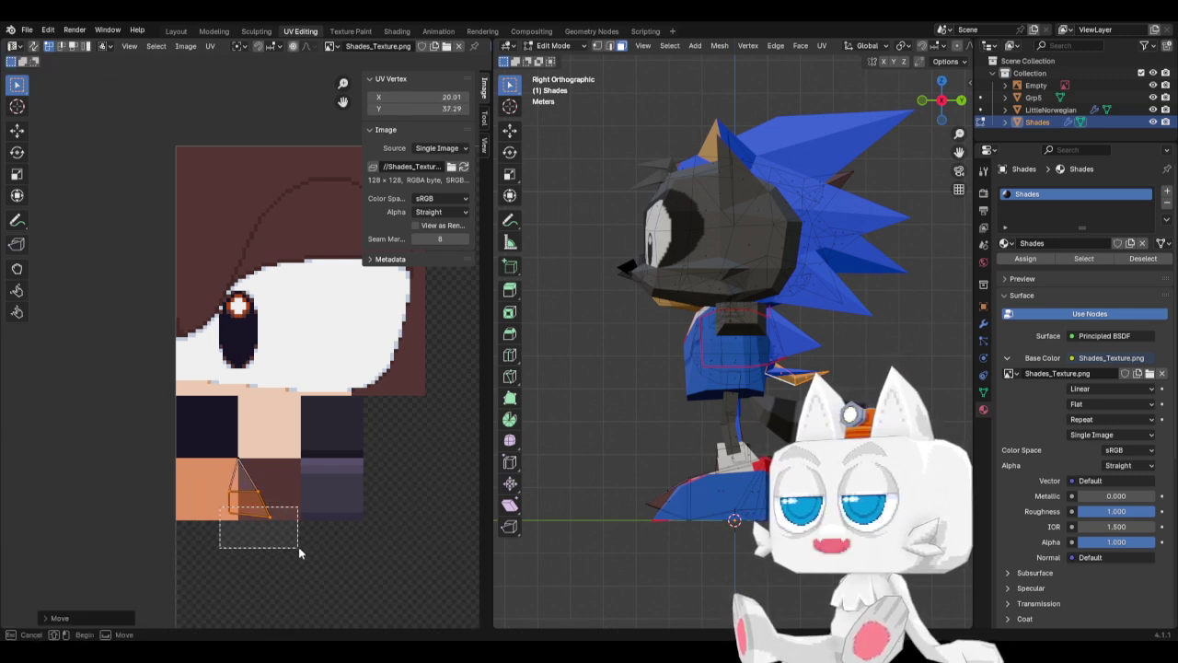
key(x)
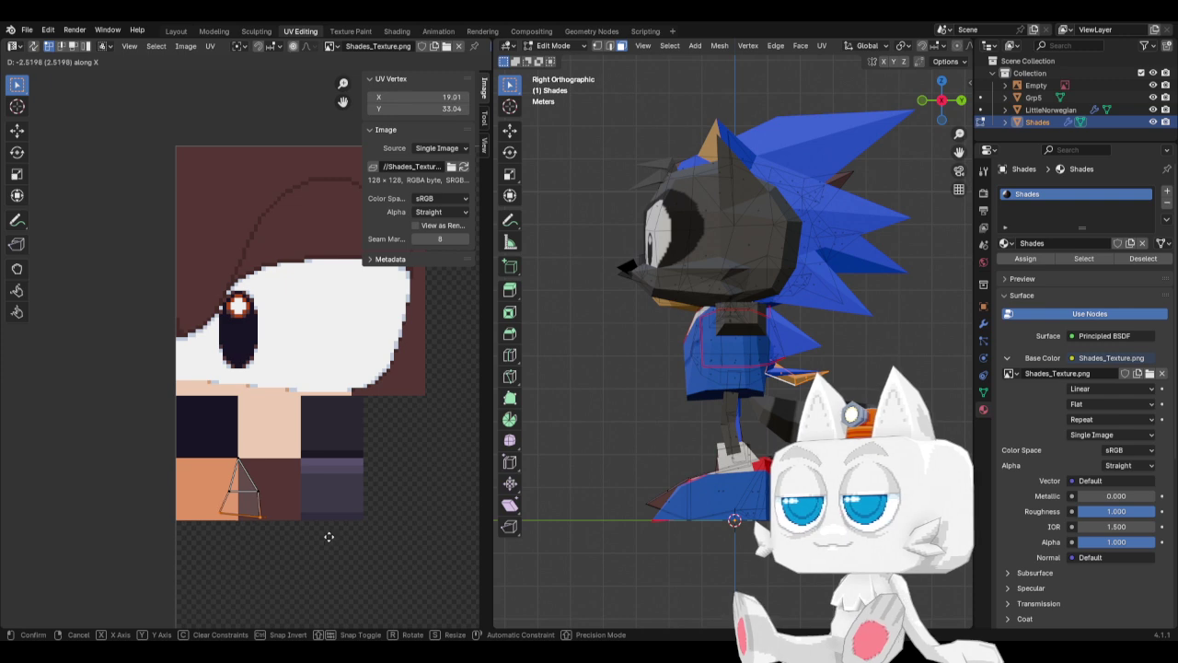
click(333, 536)
Inspect the textured character in Object Mode from the back, the right side and the front.
middle_drag(662, 387, 783, 391)
key(Tab)
scroll(783, 391, up, 3)
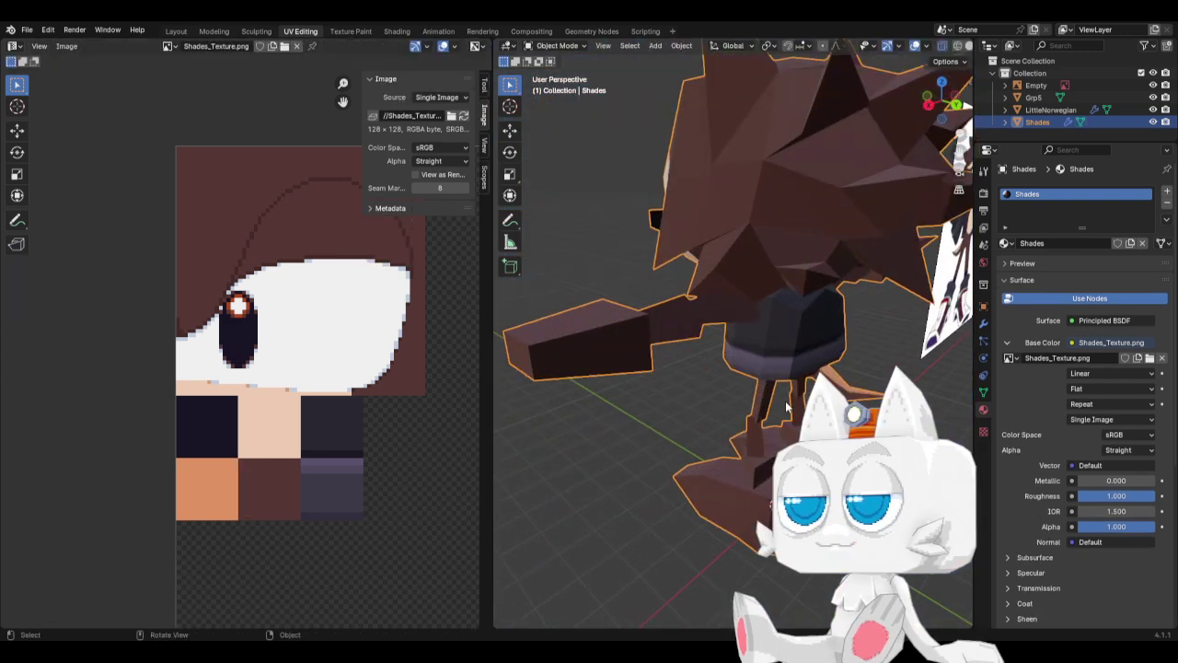
key(KP_3)
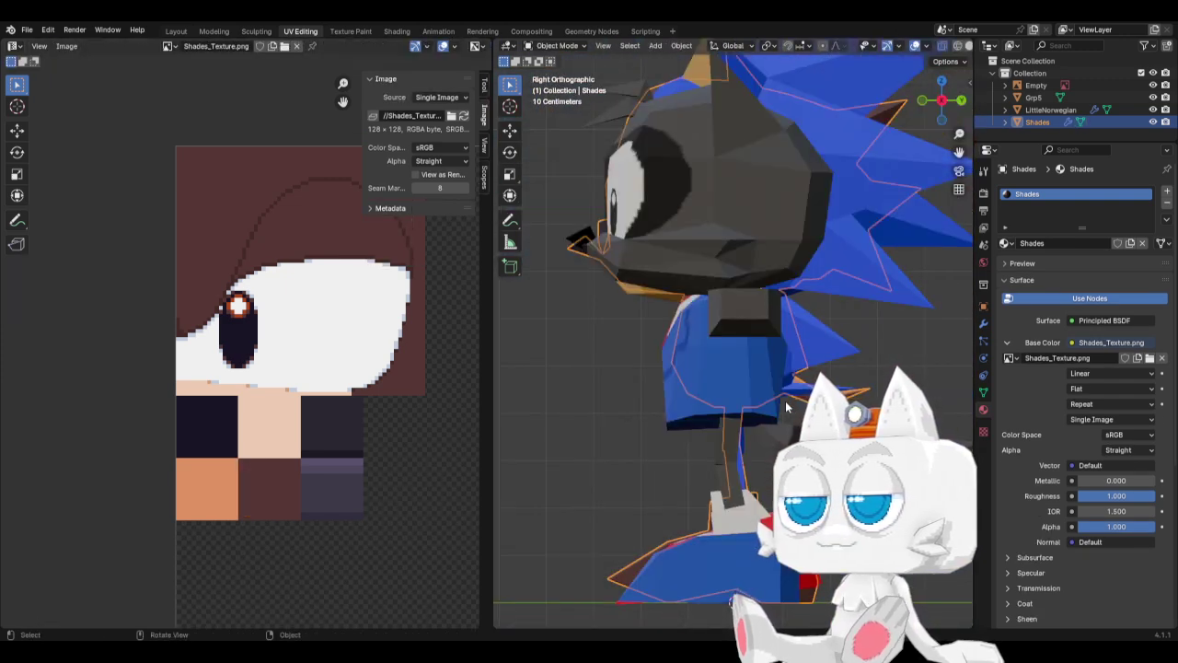
key(KP_1)
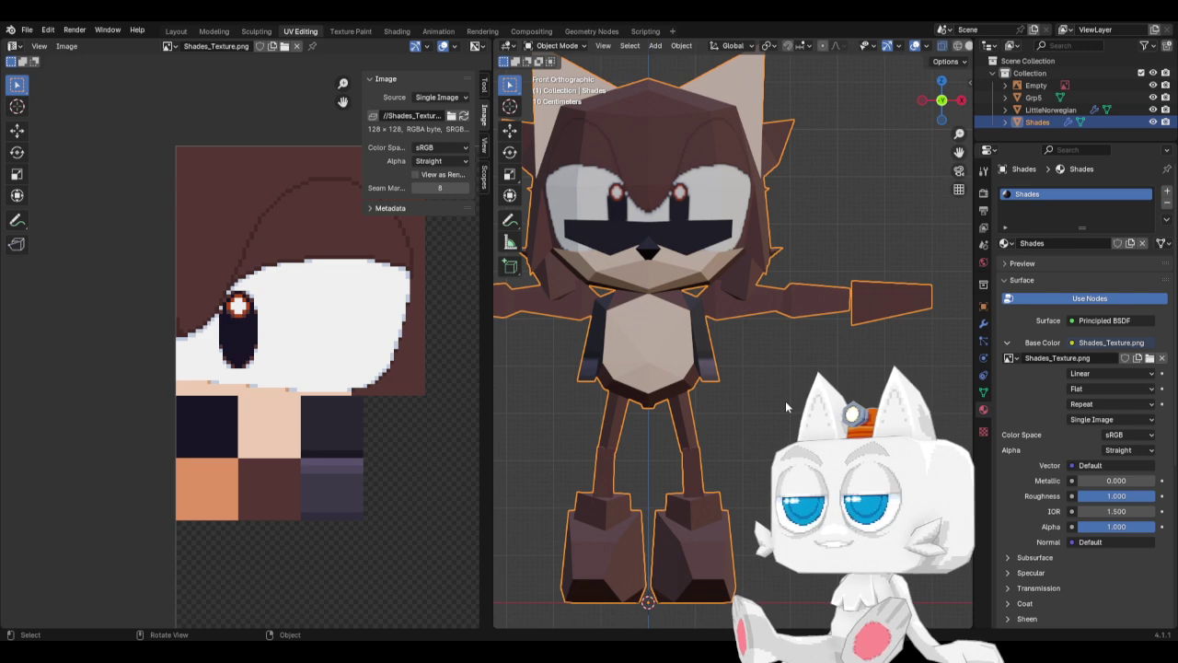
scroll(741, 408, down, 3)
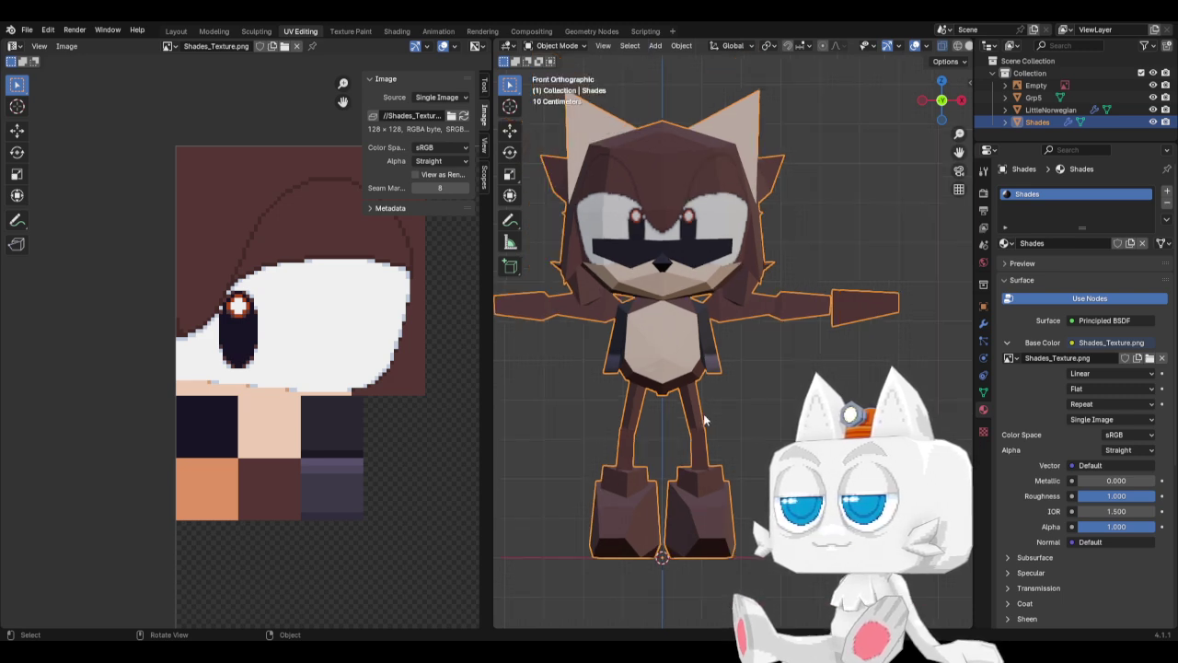
middle_drag(722, 446, 621, 426)
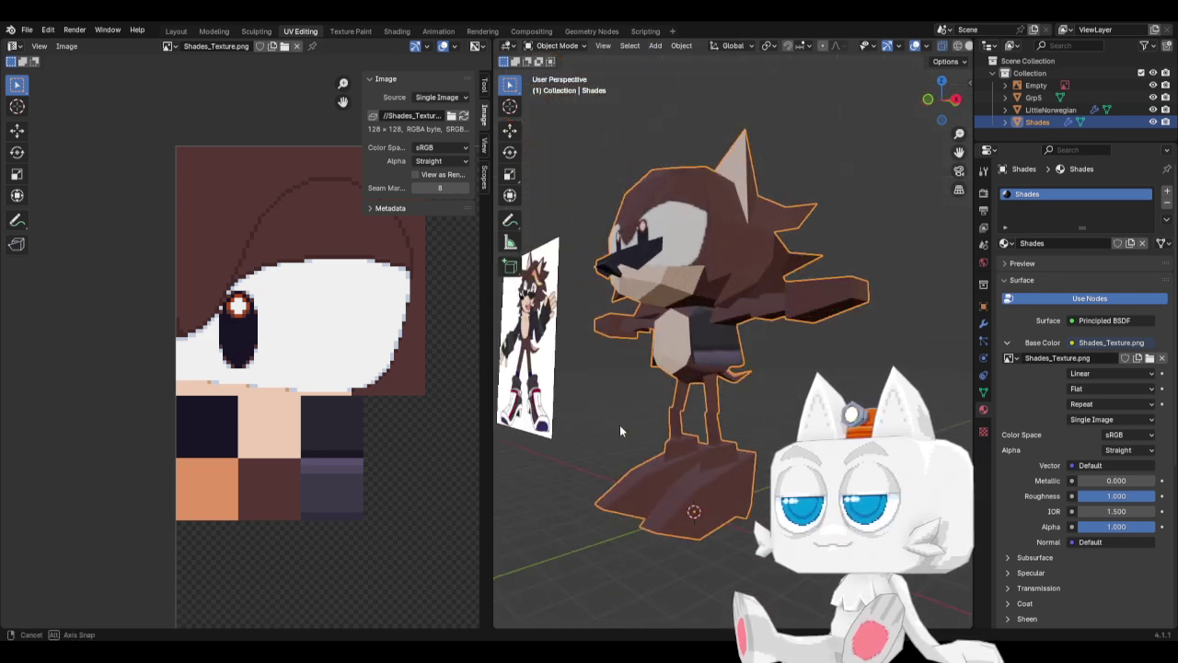
key(KP_1)
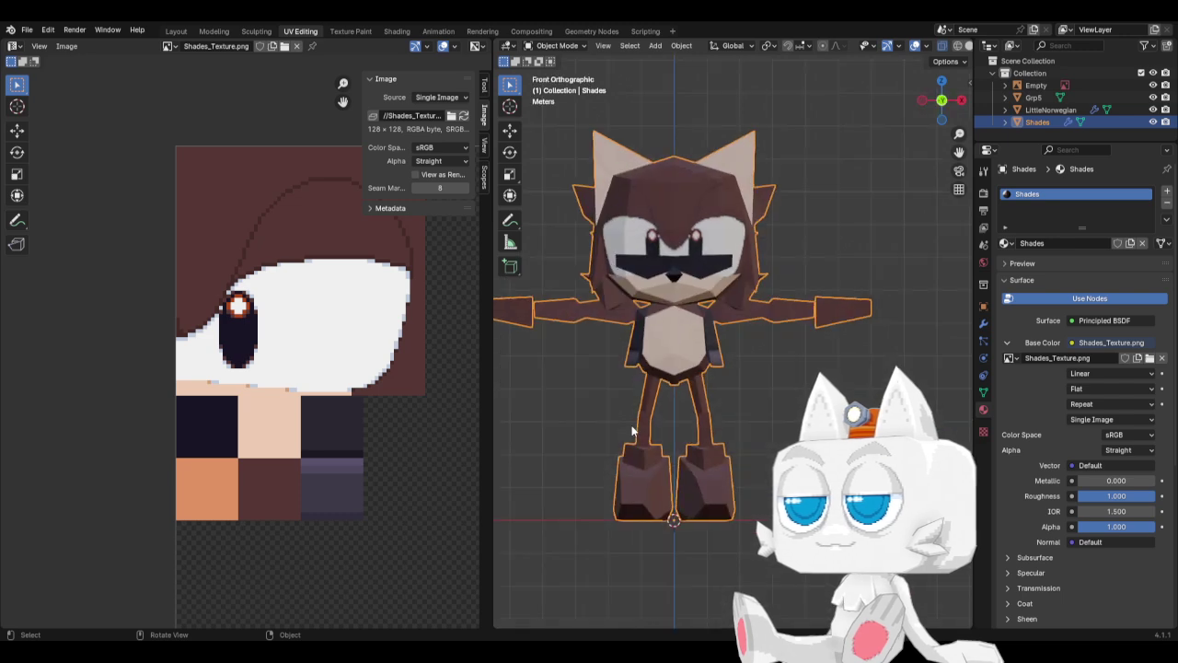
Select the upper arm's linked faces of the Shades mesh, delimited by seam, and move their UVs onto the dark jacket swatch.
key(Tab)
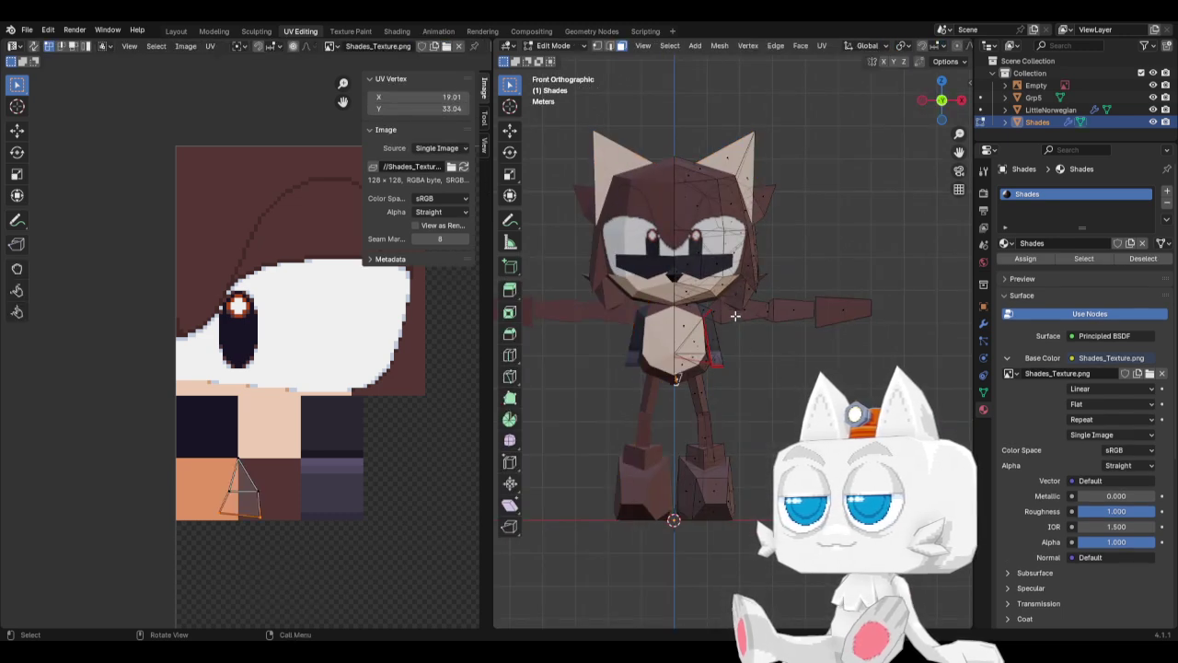
click(750, 313)
key(ctrl+l)
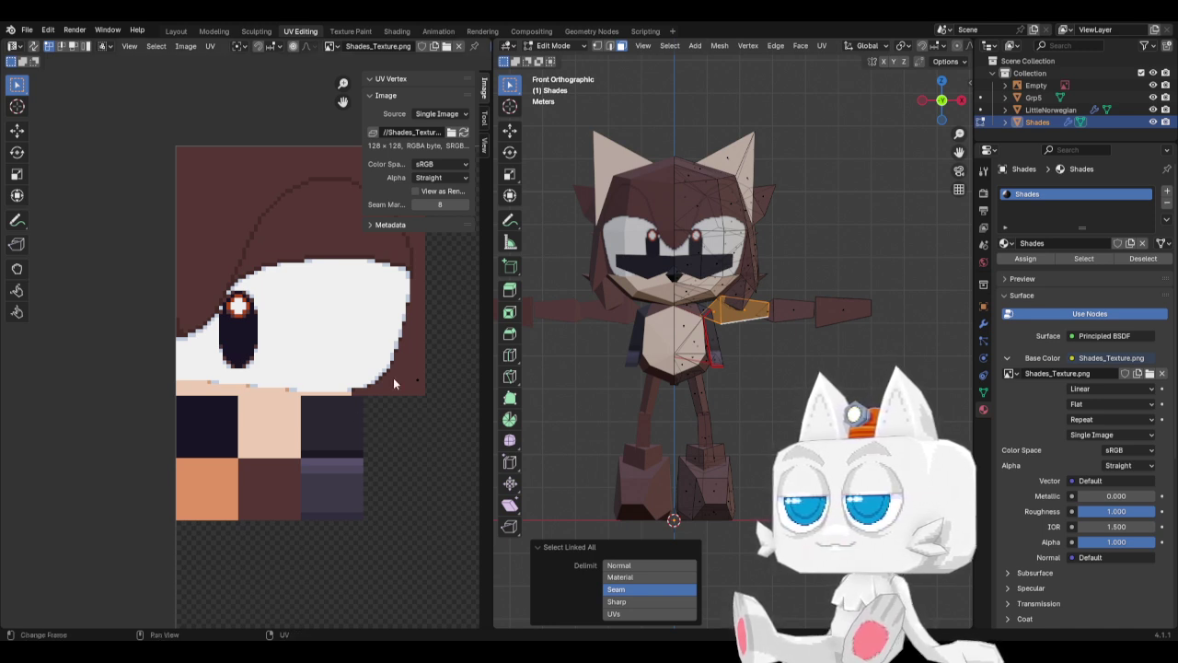
drag(393, 378, 343, 423)
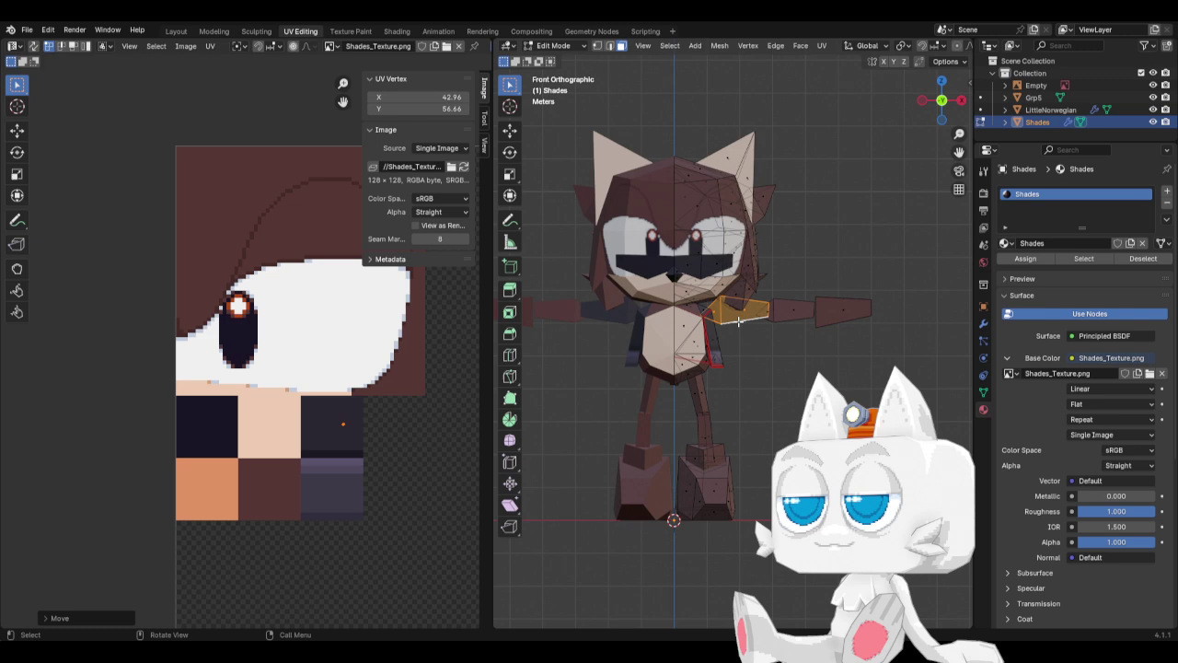
Select all linked faces of the forearm, delimited by seam.
click(791, 302)
key(ctrl+l)
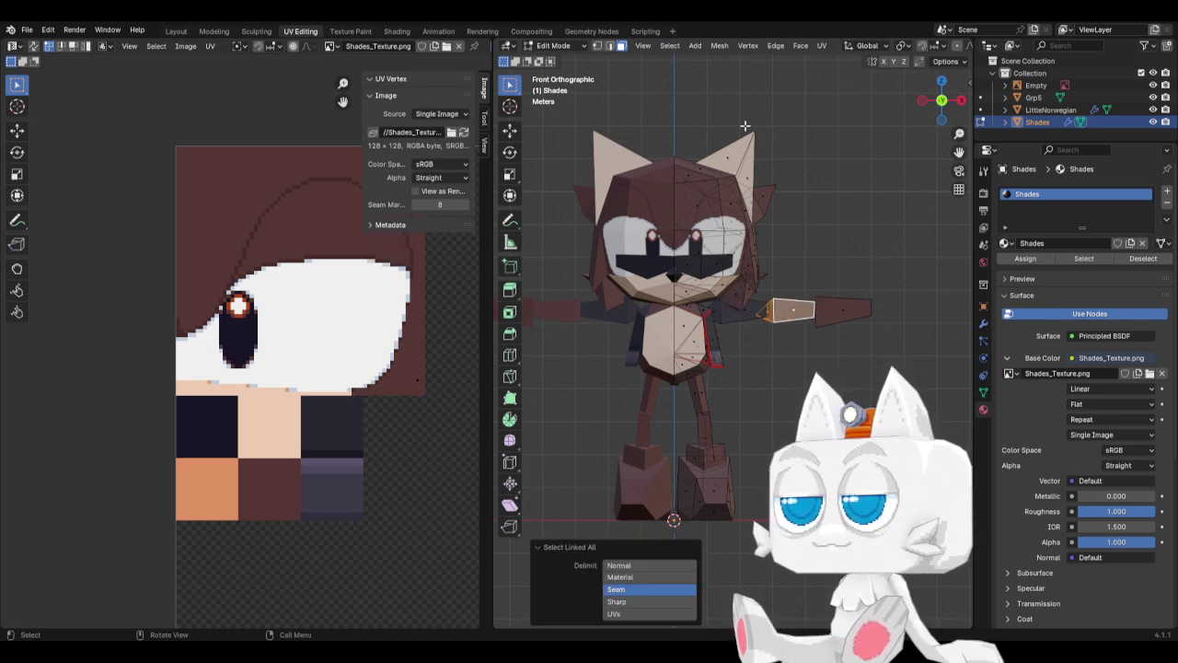
Try to unwrap the forearm's UVs with the Angle Based method.
click(821, 46)
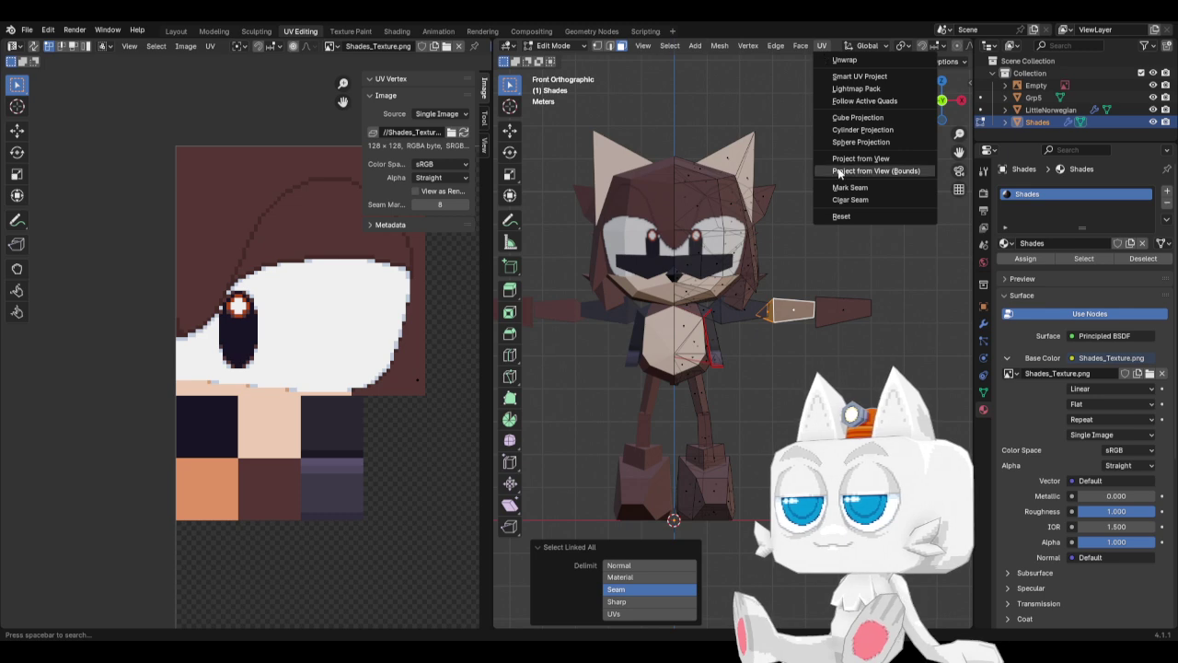
click(843, 60)
scroll(259, 461, down, 1)
scroll(260, 458, down, 3)
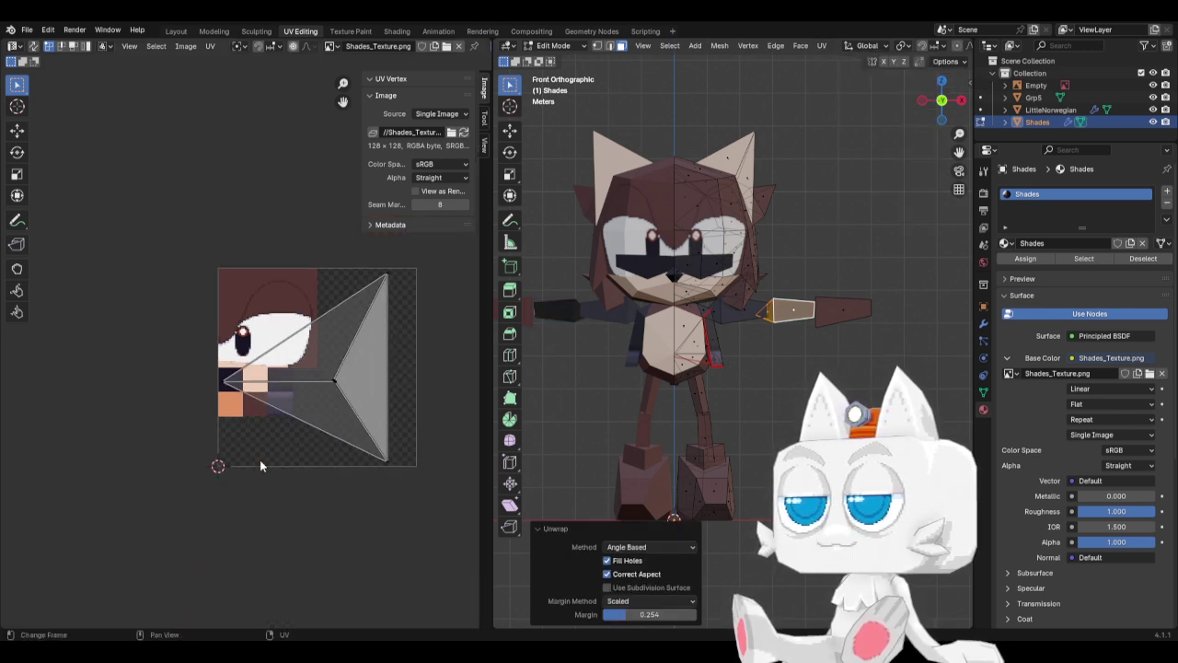
Project the forearm's UVs from the front orthographic view.
click(822, 48)
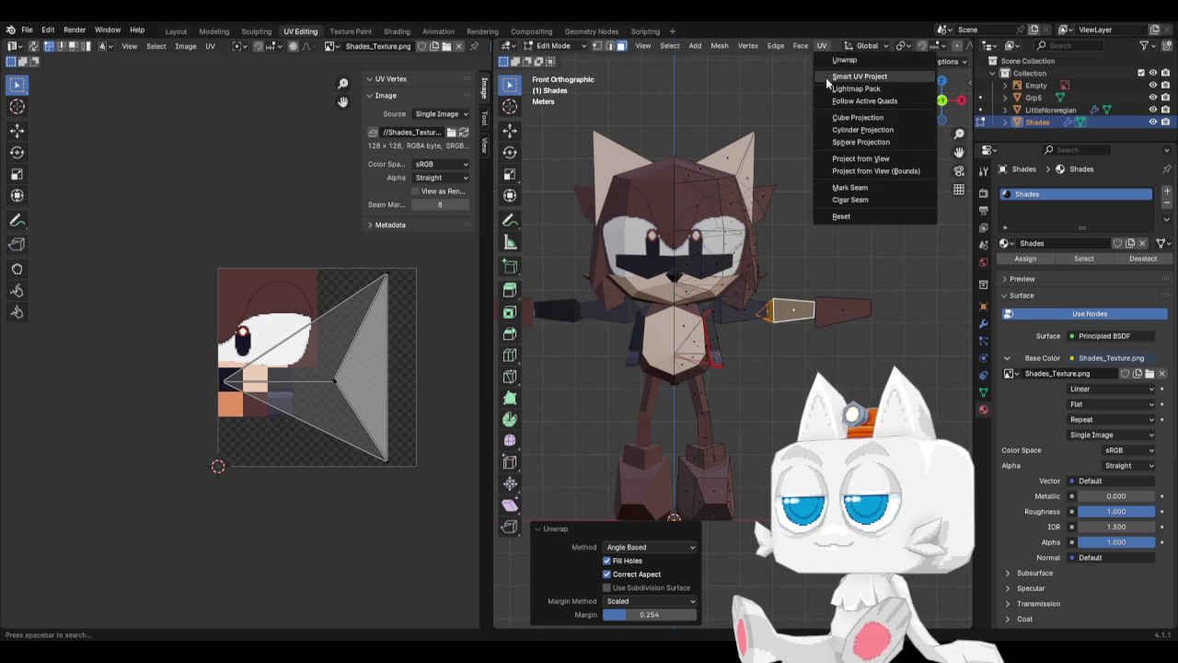
click(865, 166)
scroll(176, 374, up, 1)
scroll(244, 350, up, 1)
click(386, 364)
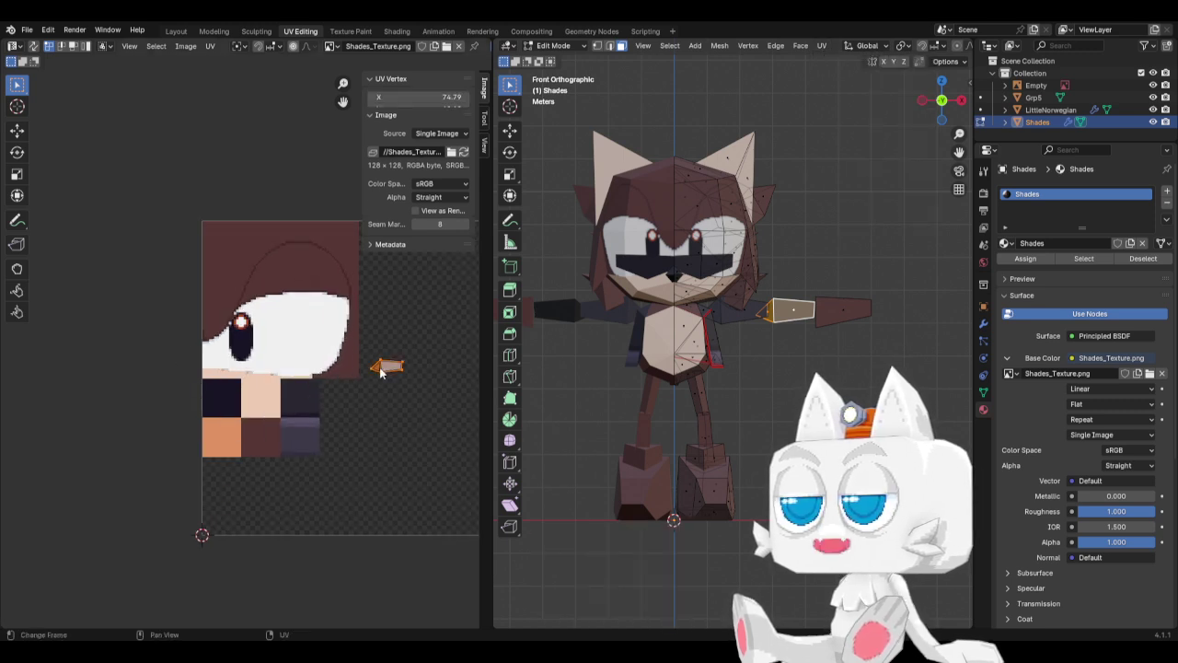
Rotate the forearm's UV island upright, enlarge it, and place it over the dark and purple jacket cuff swatches.
key(g)
click(368, 423)
key(r)
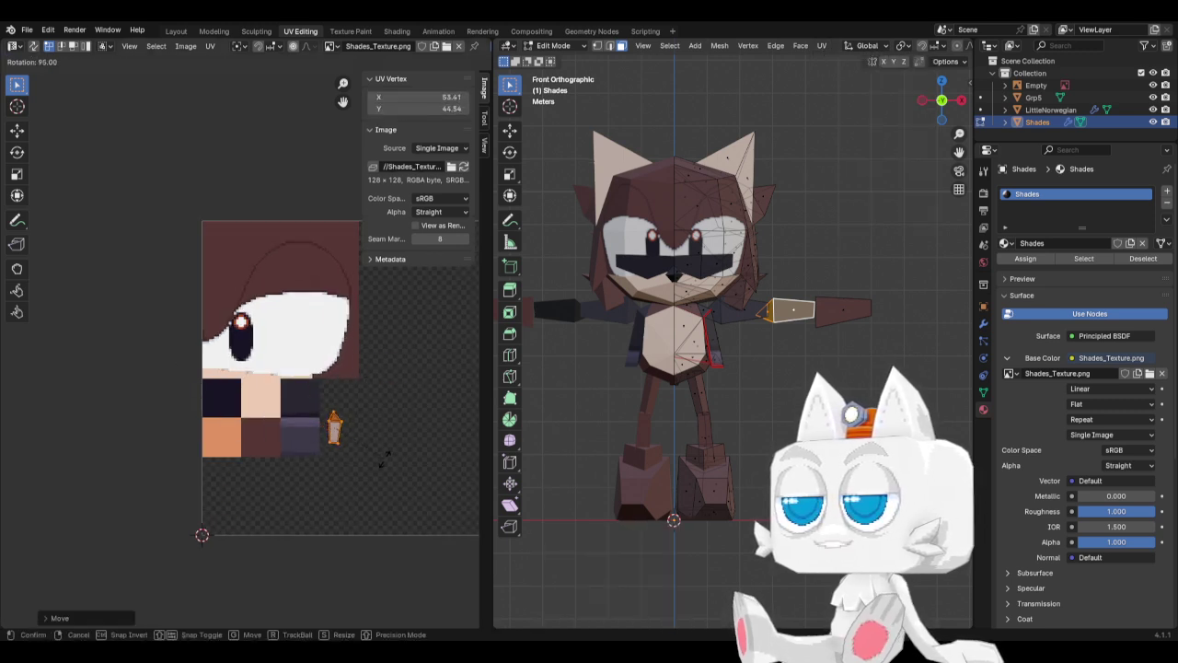
click(383, 460)
key(s)
click(393, 433)
key(g)
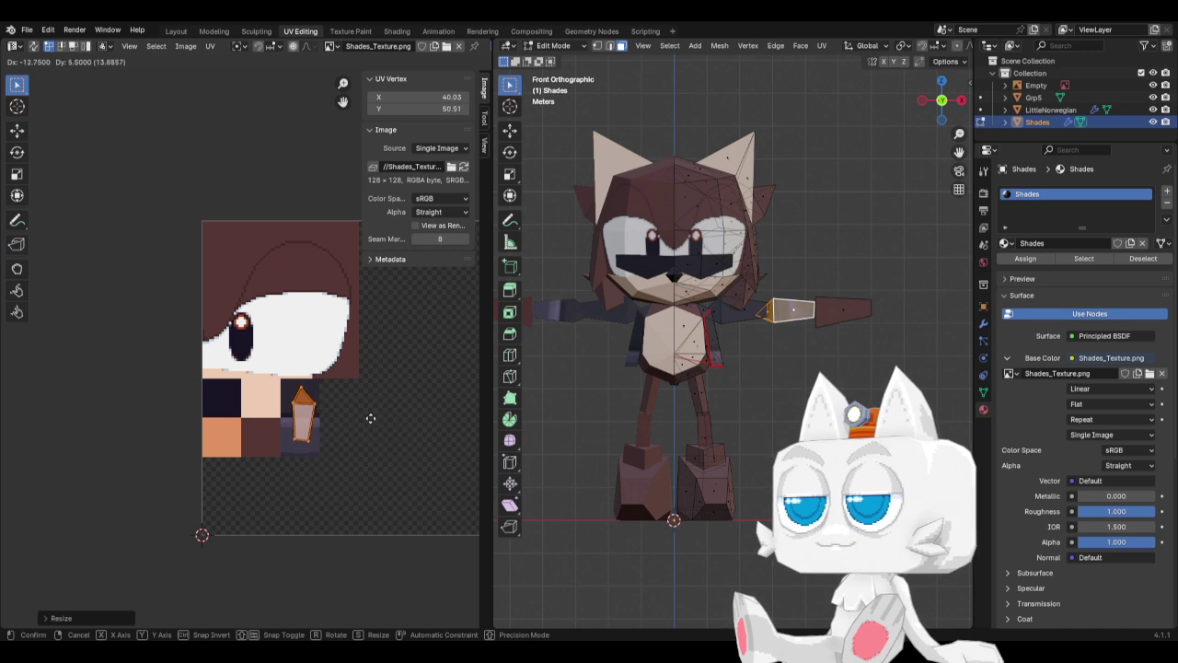
click(370, 417)
Nudge the forearm's UV island upward and scale it up to cover more of the jacket swatches.
scroll(370, 415, up, 3)
key(g)
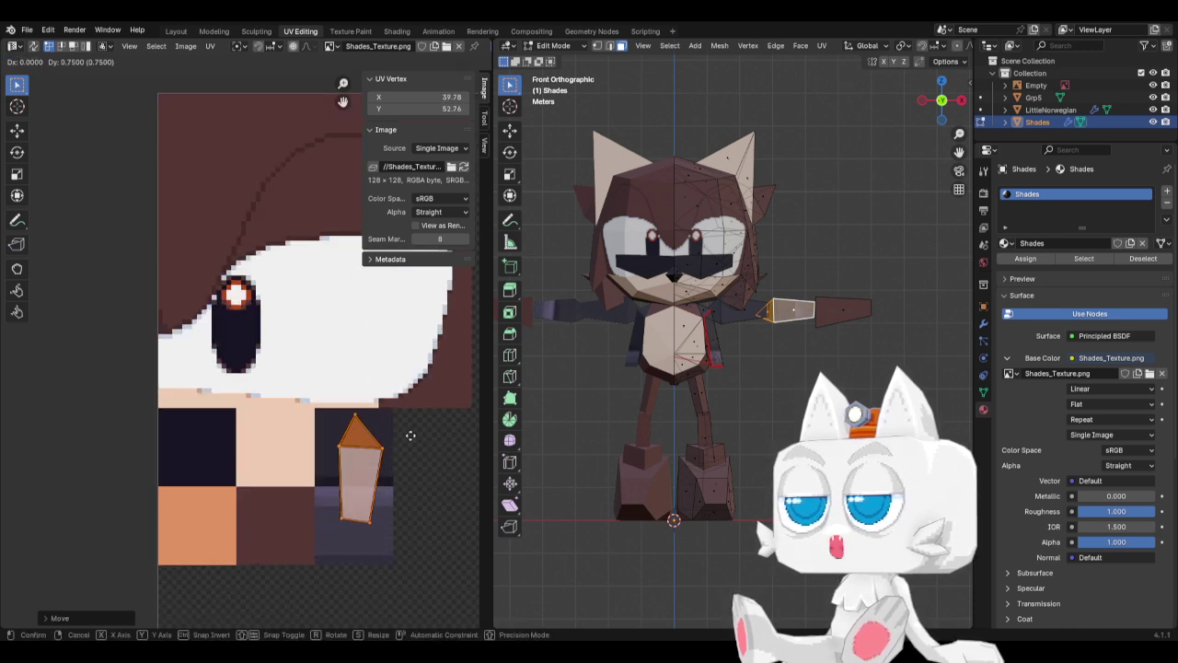
click(410, 435)
key(s)
click(434, 430)
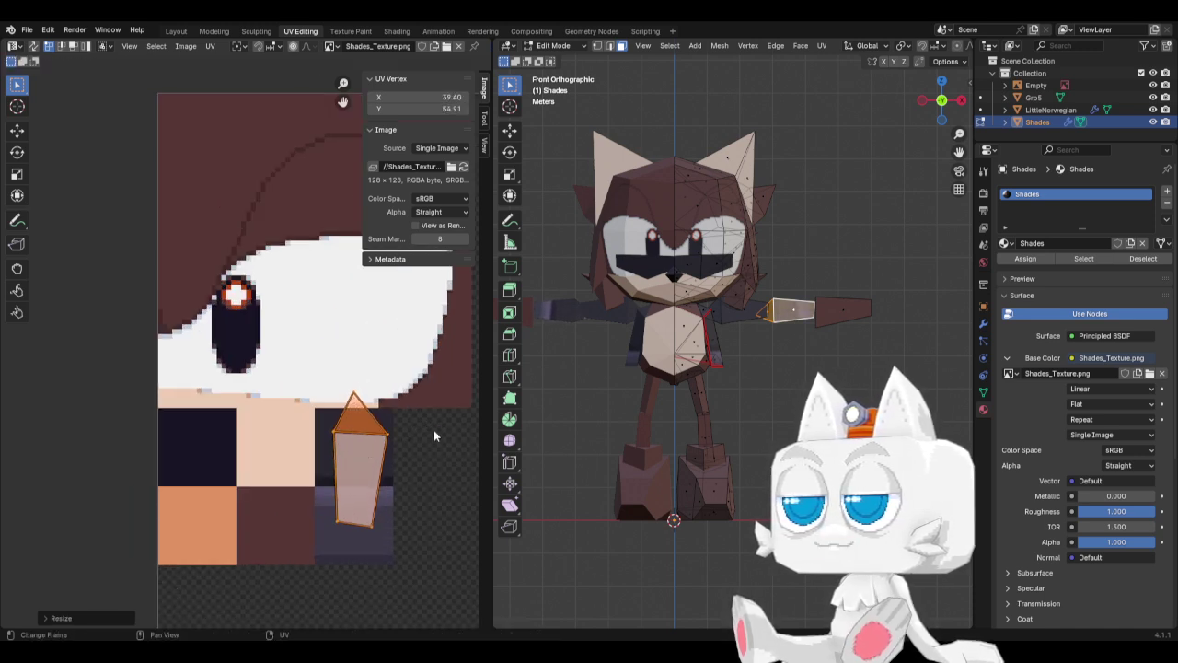
Pull the forearm island's pointed top UV vertex down inside the dark jacket swatch.
click(357, 394)
key(g)
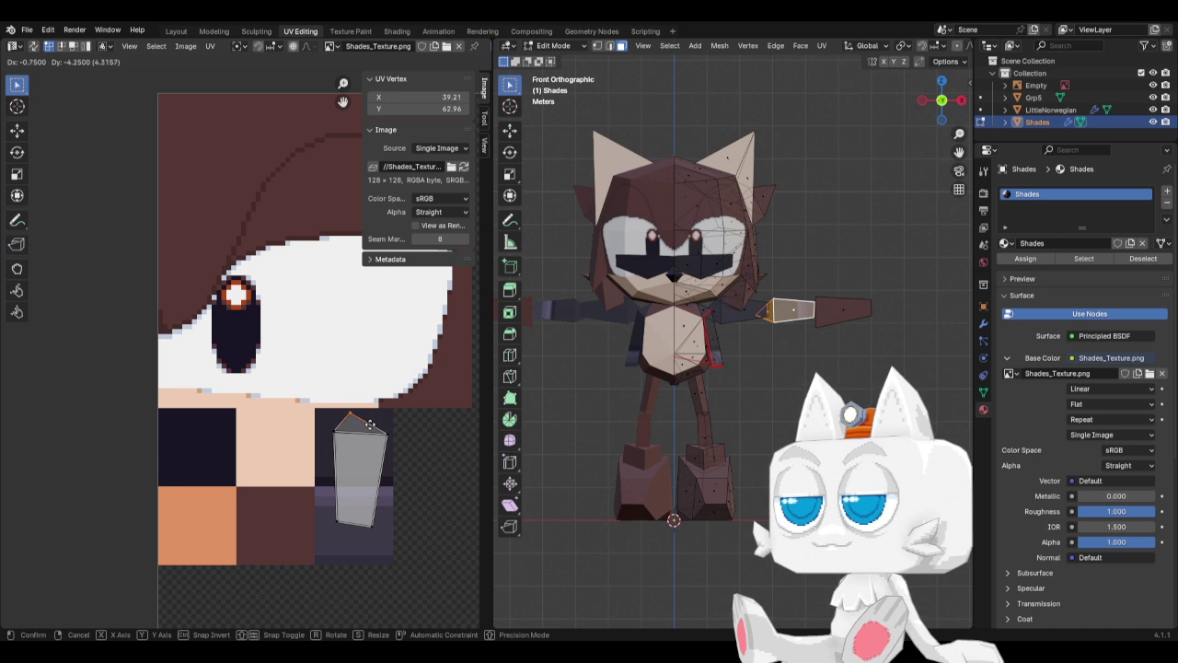
click(371, 433)
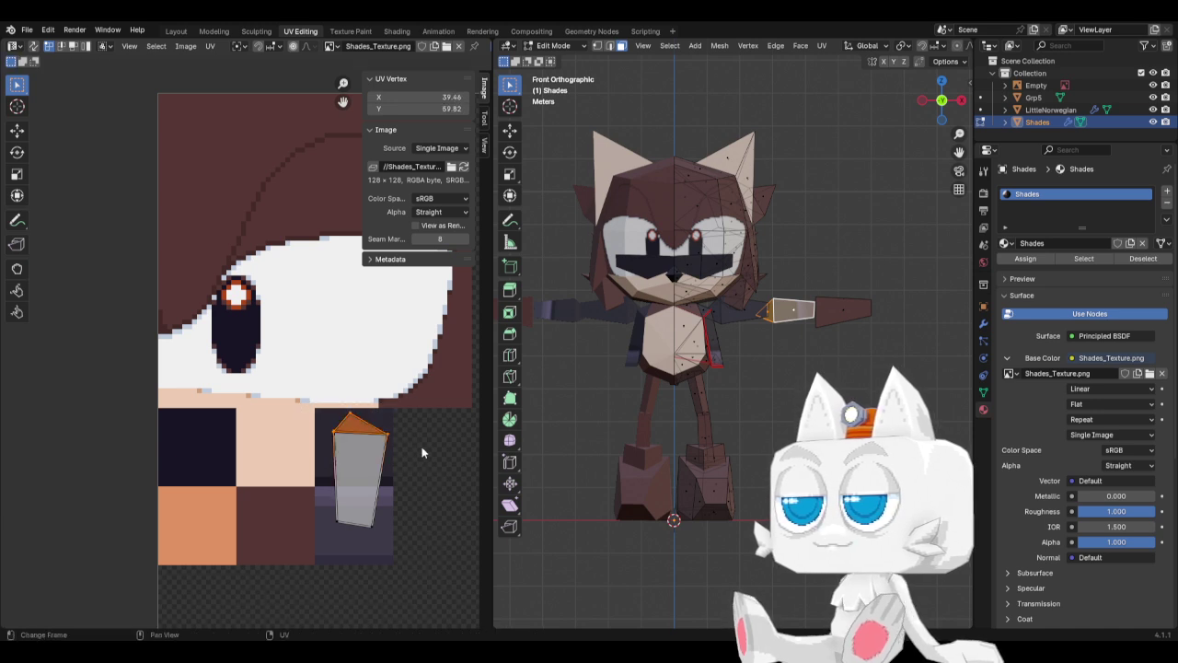
click(354, 422)
Return the Shades mesh to Object Mode and save the Blender file.
key(Tab)
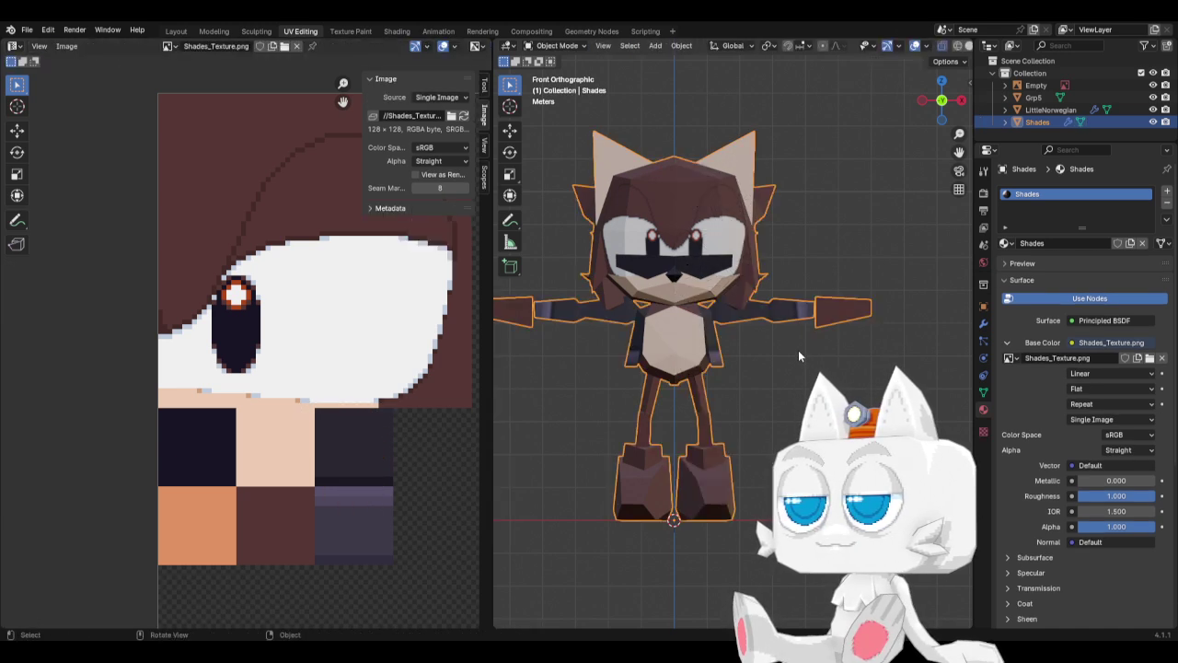
key(ctrl+s)
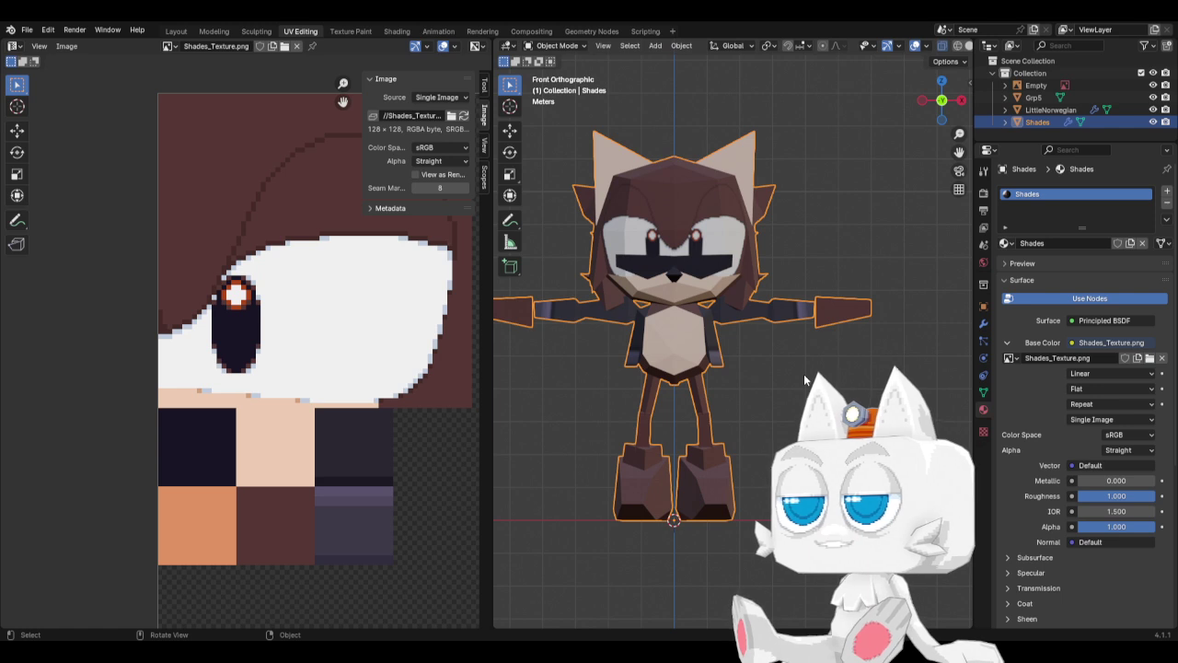
key(ctrl+s)
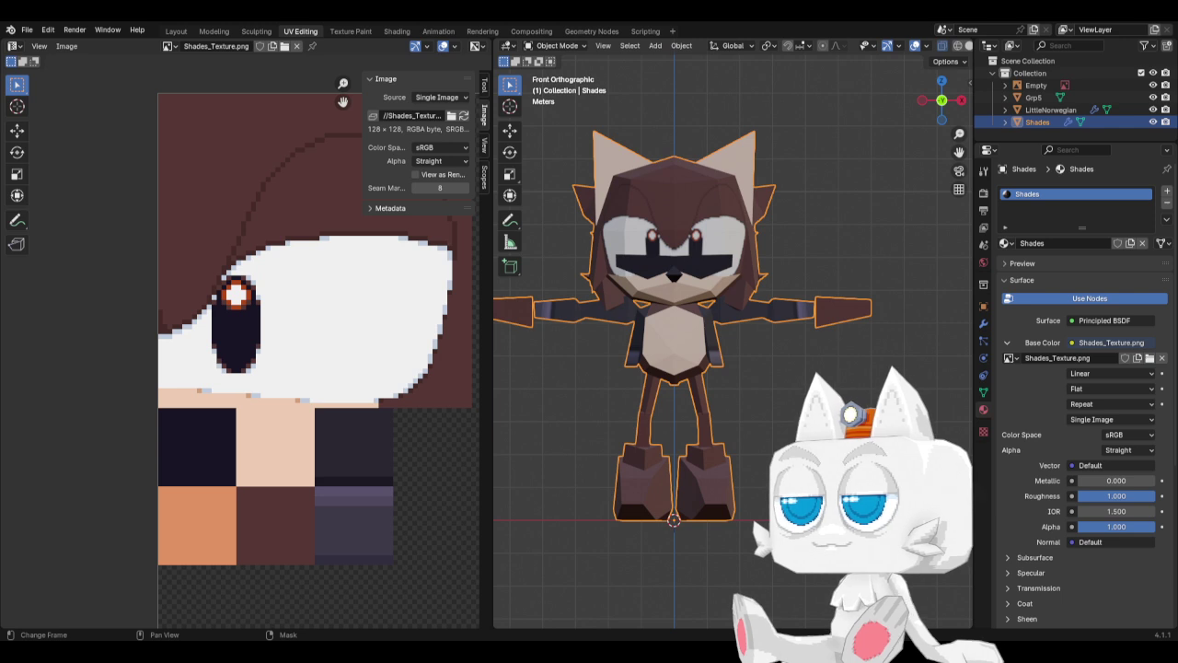
scroll(639, 402, down, 2)
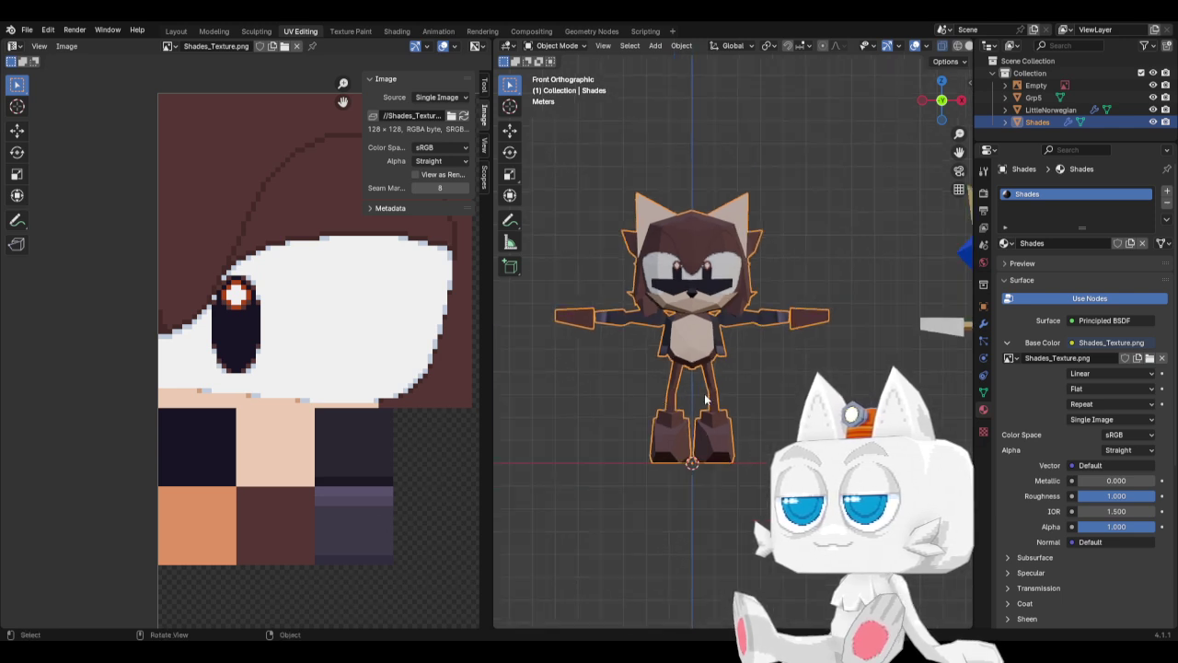
middle_drag(639, 395, 749, 382)
scroll(771, 379, down, 2)
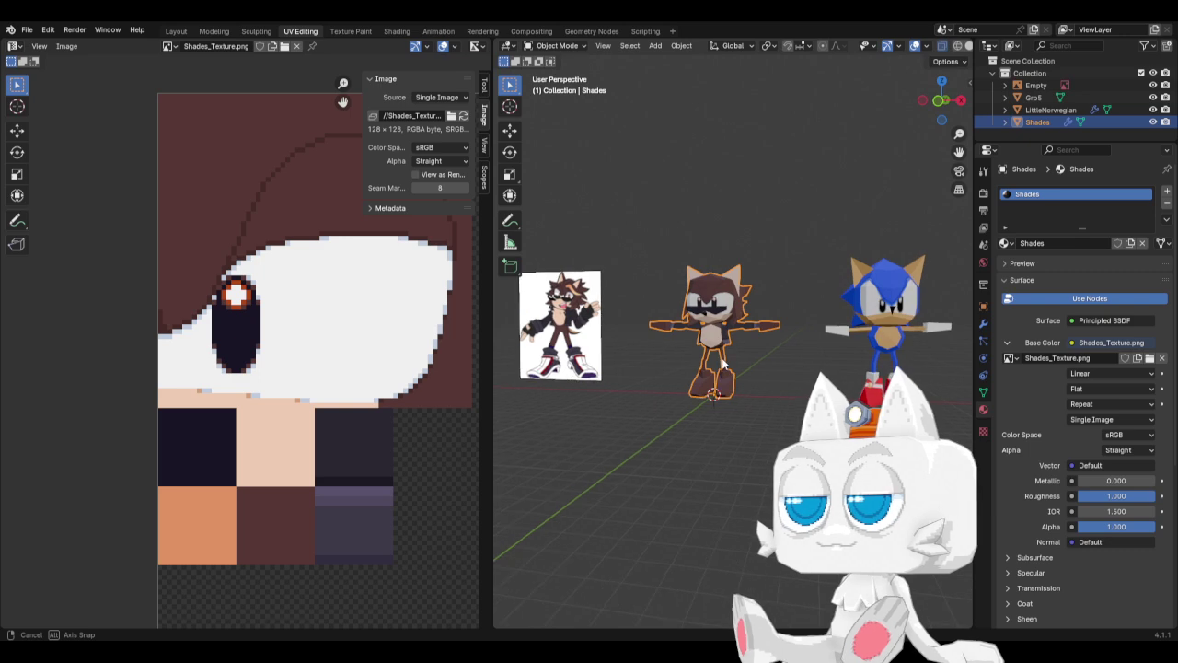
scroll(749, 382, up, 1)
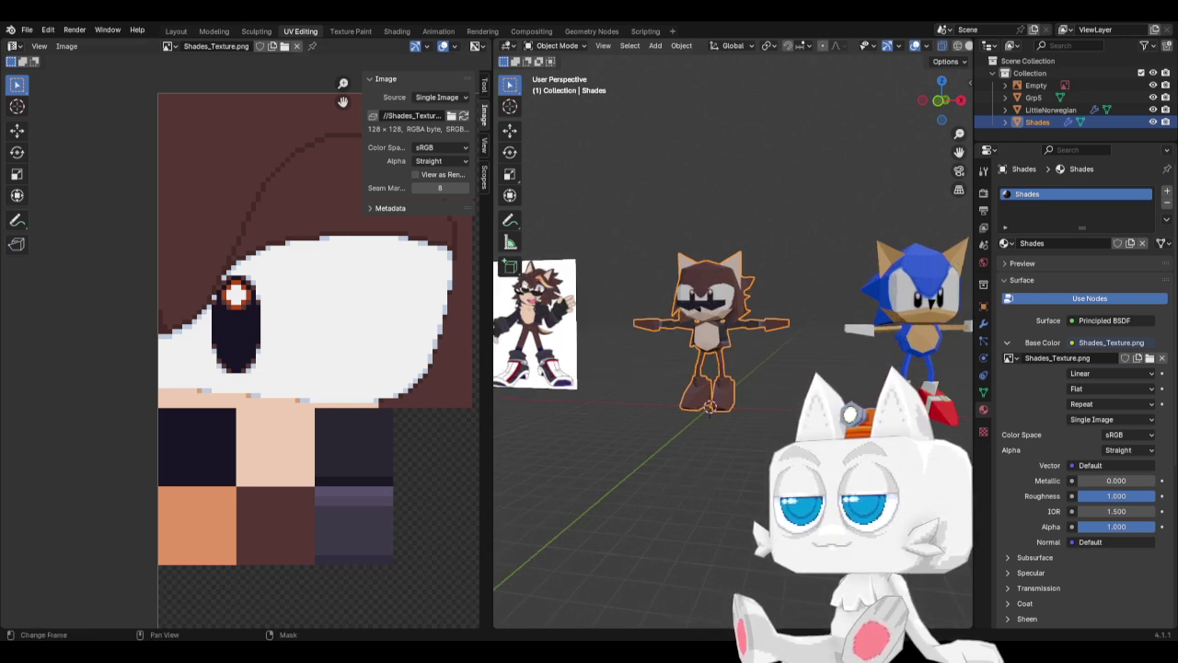
Switch to Aseprite and fill a 16×16 px swatch beside the dark grey jacket swatch with near-black #181425.
key(alt+Tab)
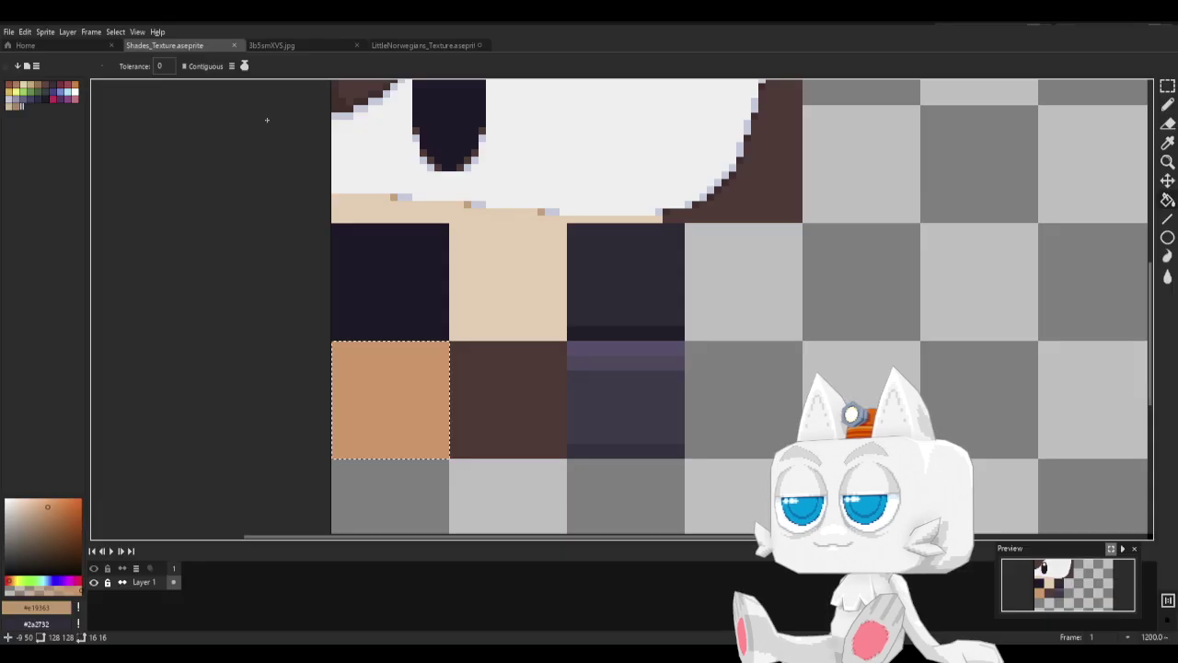
click(1166, 87)
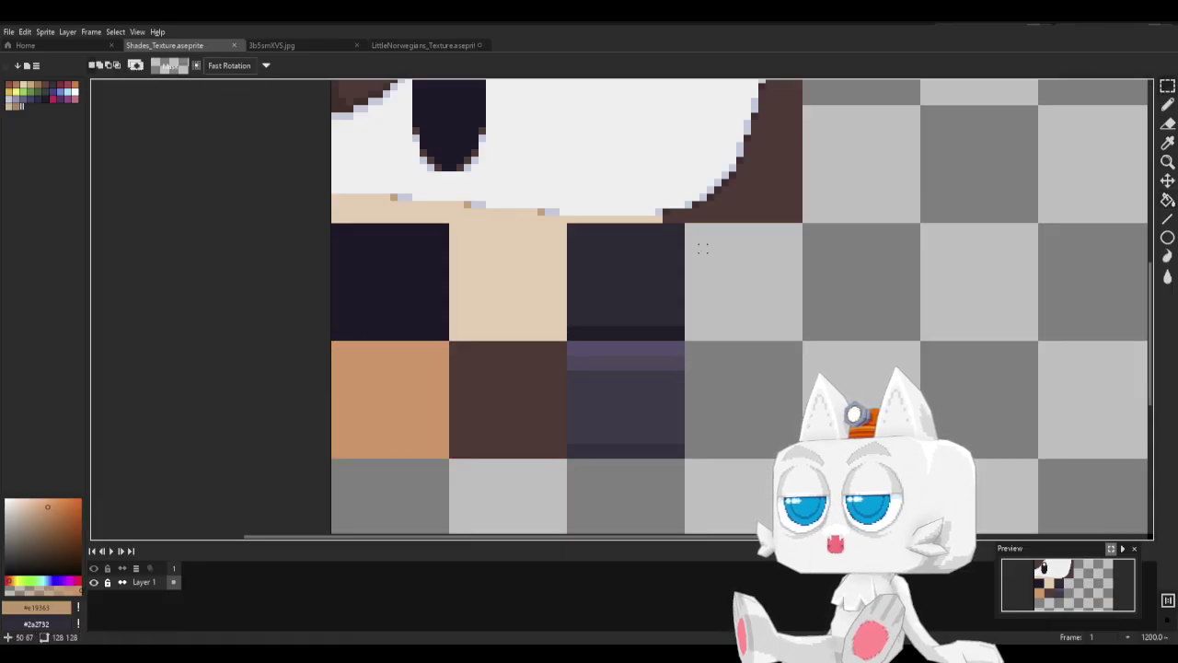
drag(687, 227, 802, 341)
key(i)
click(631, 282)
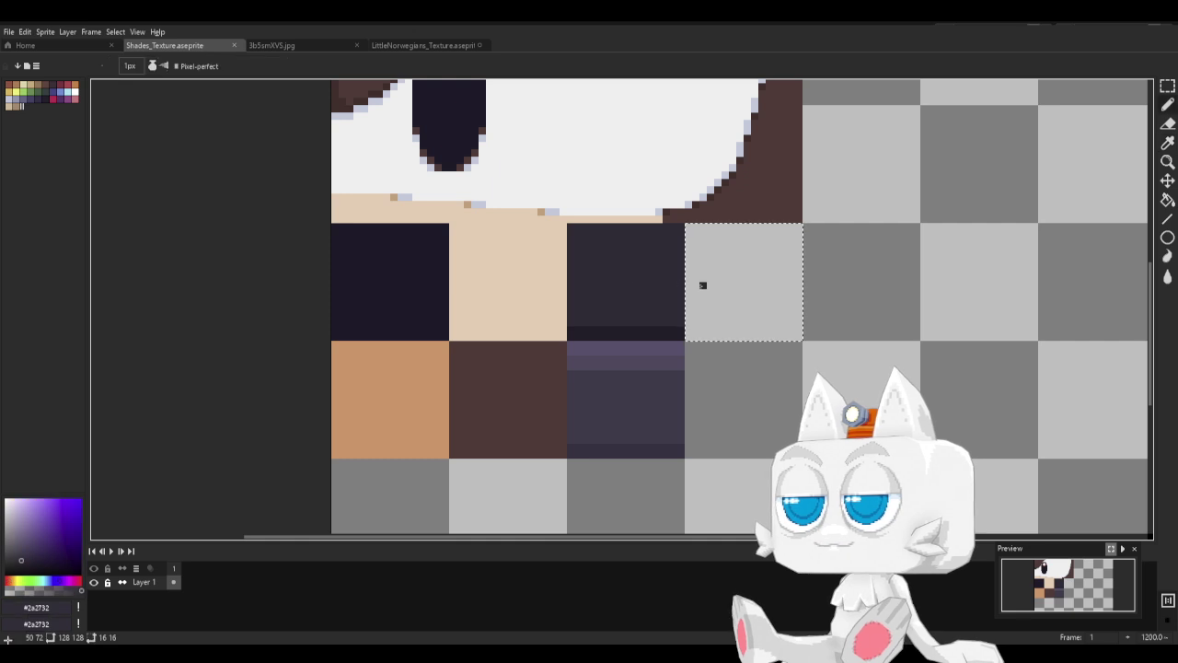
click(407, 290)
key(g)
click(729, 293)
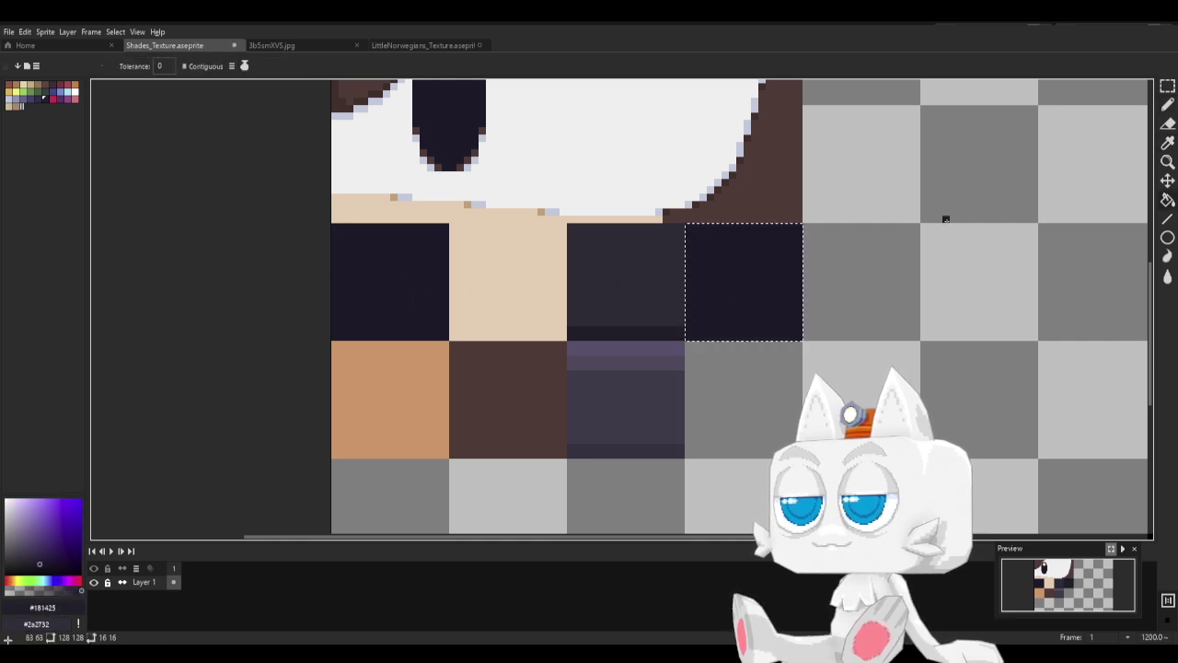
Fill a full-width strip 6 px tall along the new near-black swatch's lower edge with the hair brown #563735.
click(1166, 88)
click(680, 308)
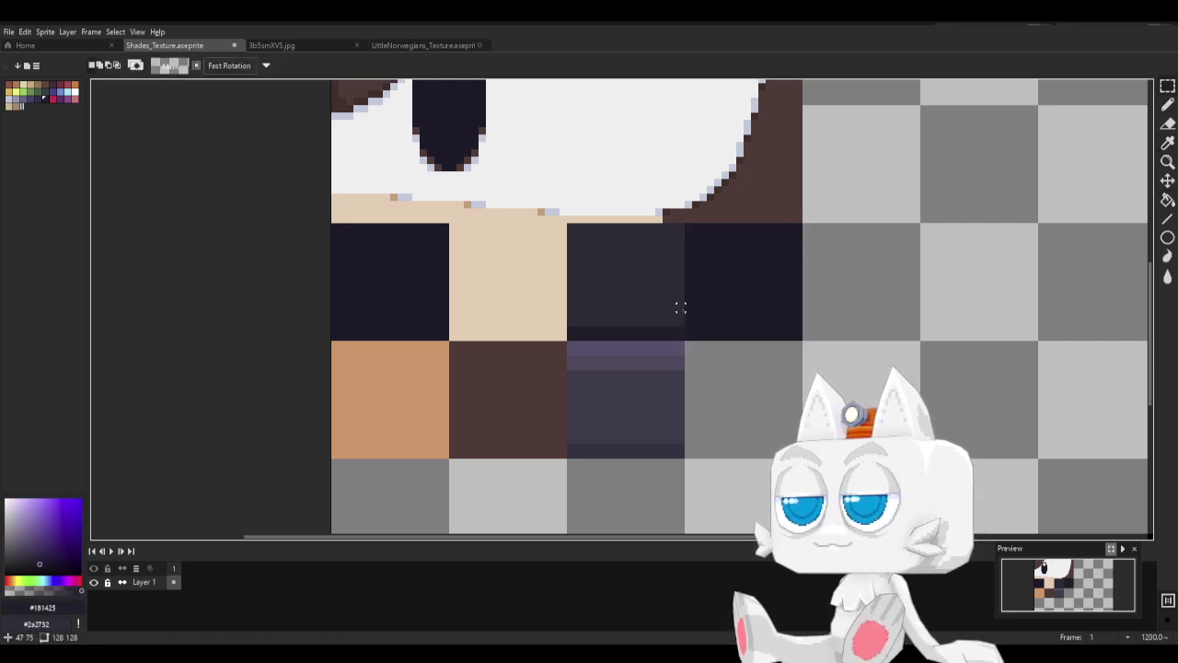
drag(688, 300, 797, 337)
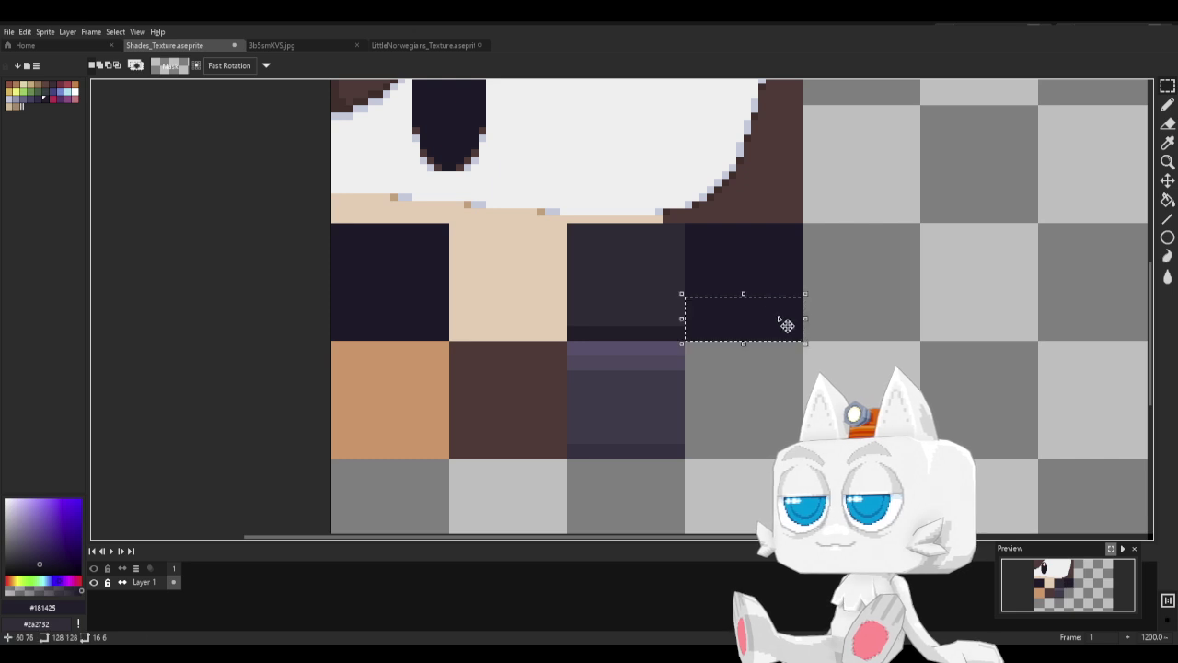
key(i)
click(751, 201)
key(g)
click(727, 328)
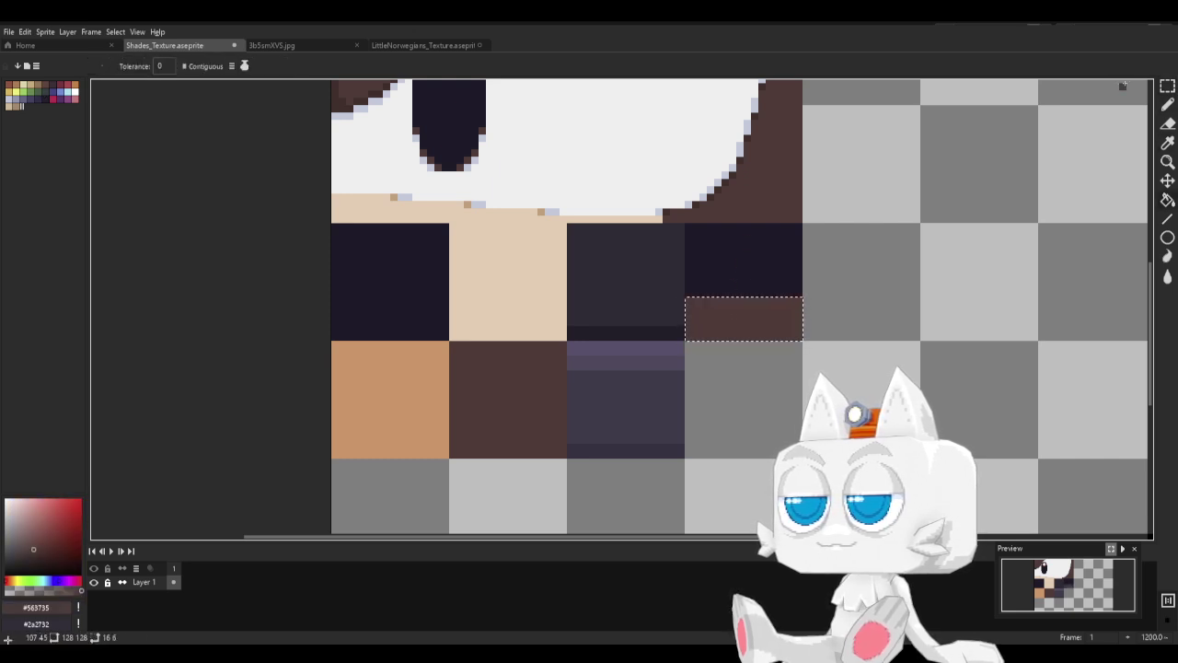
Fill a 6×4 px rectangle in the middle of the swatch's near-black area with brown #563735.
click(1166, 86)
click(893, 270)
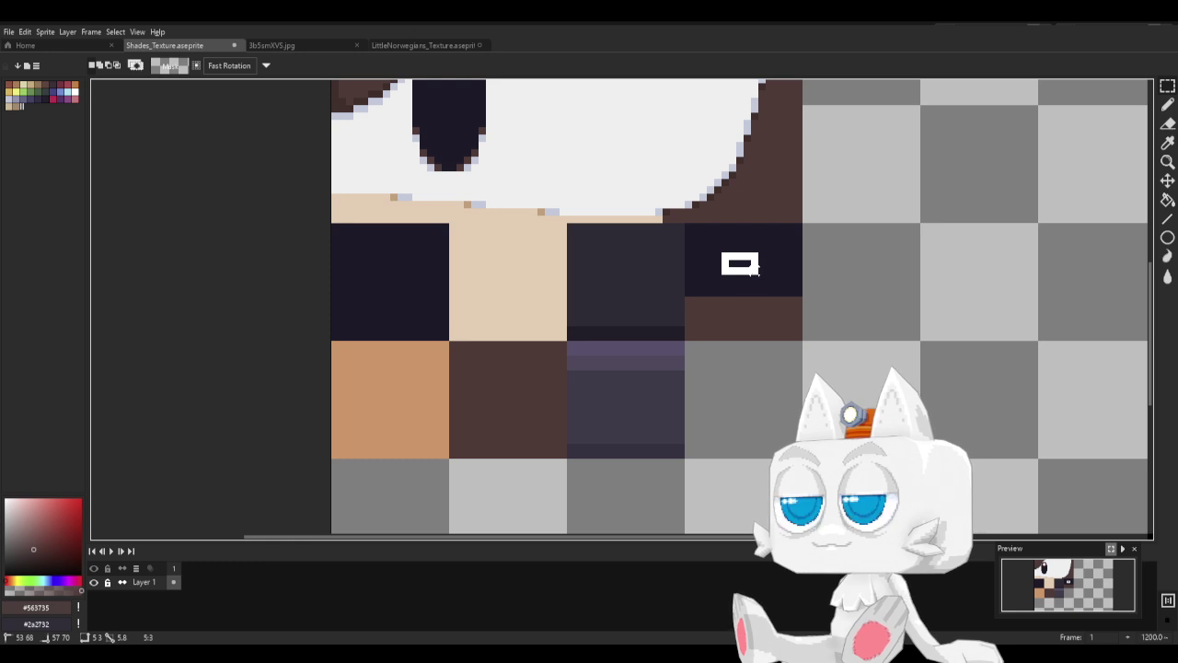
drag(762, 278, 769, 284)
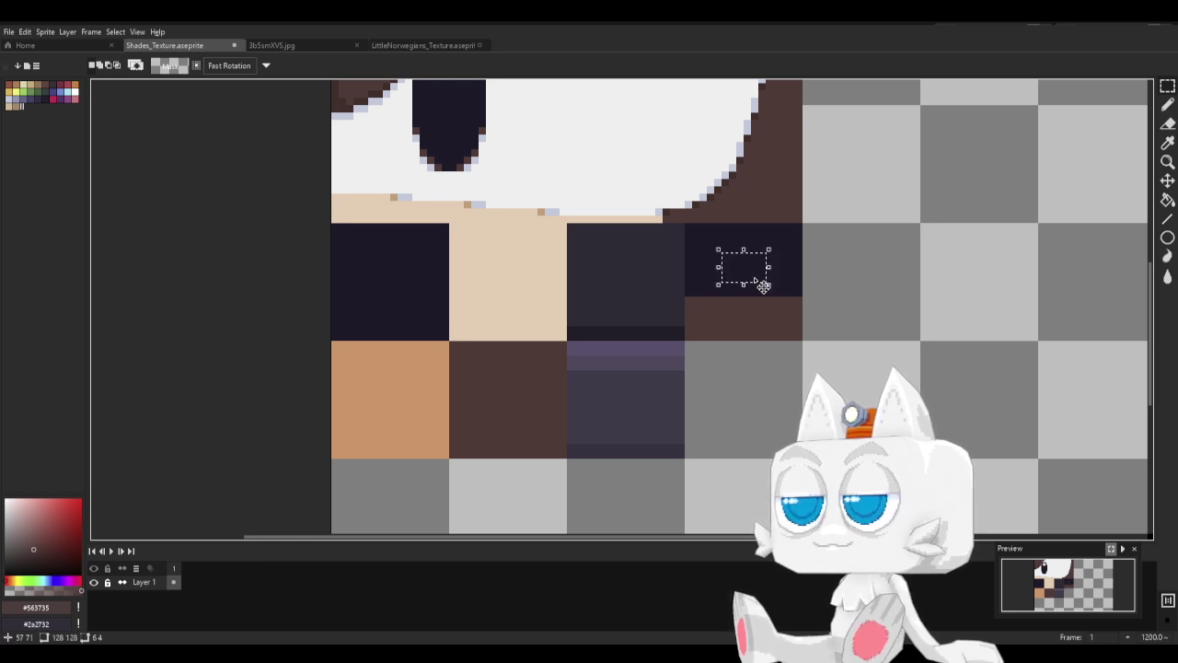
key(g)
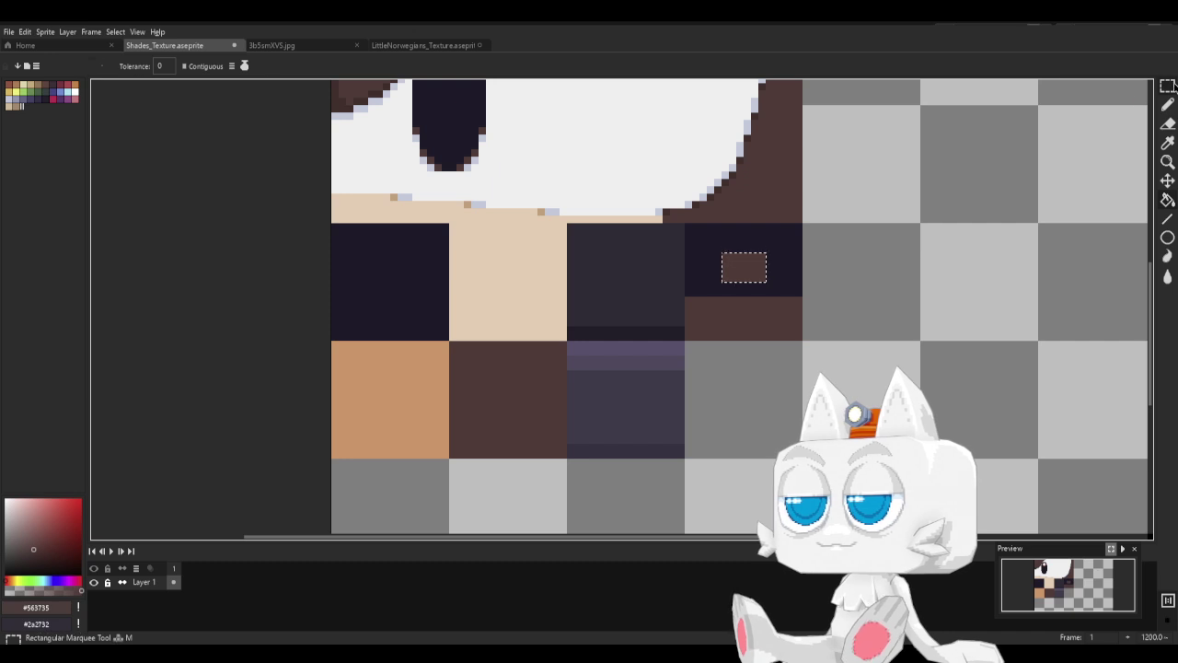
key(m)
Recolor the near-black area around the brown rectangle with the jacket's dark grey #2a2732.
scroll(819, 322, up, 5)
middle_drag(741, 265, 786, 371)
alt+click(552, 301)
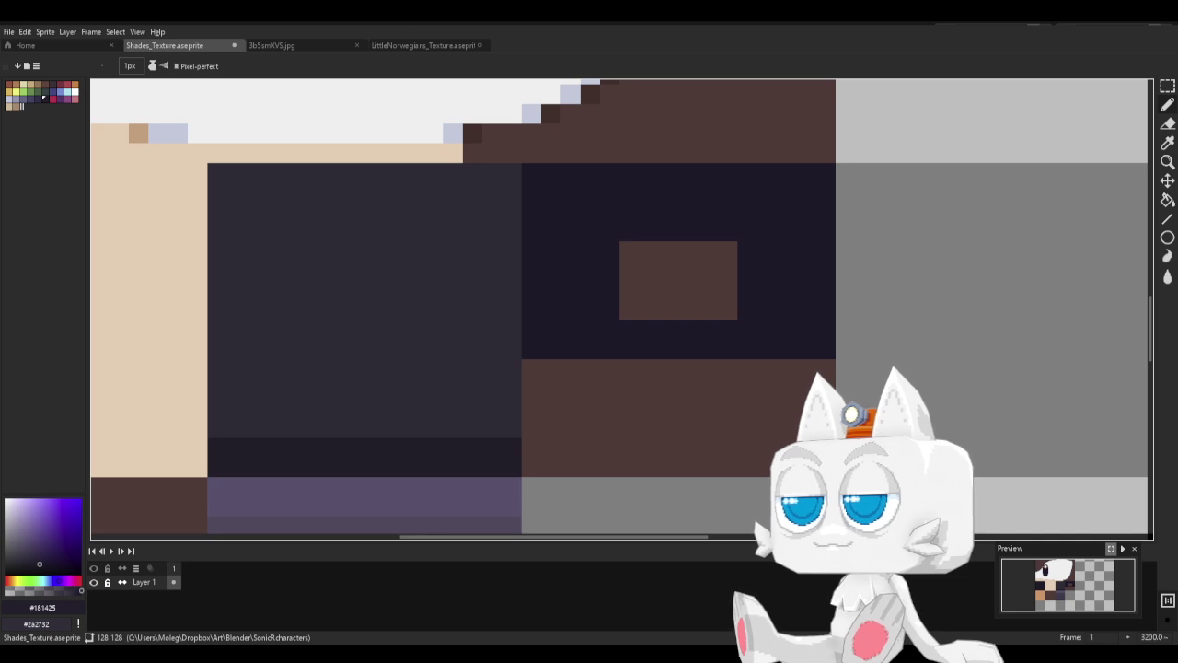
alt+click(429, 443)
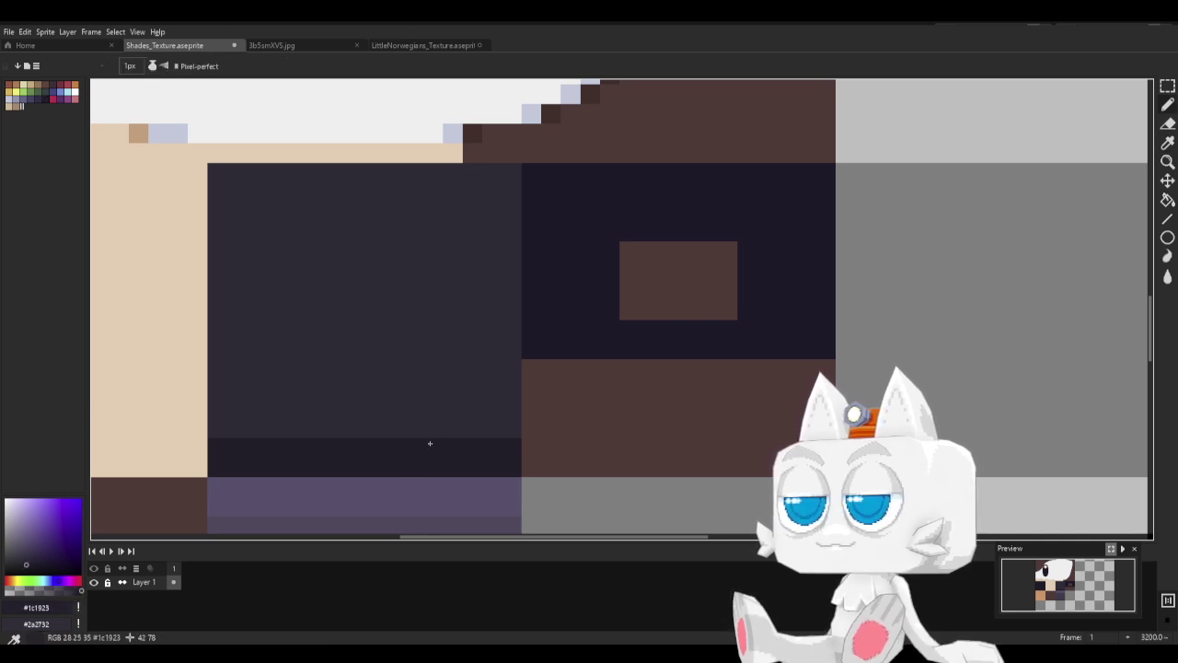
key(alt)
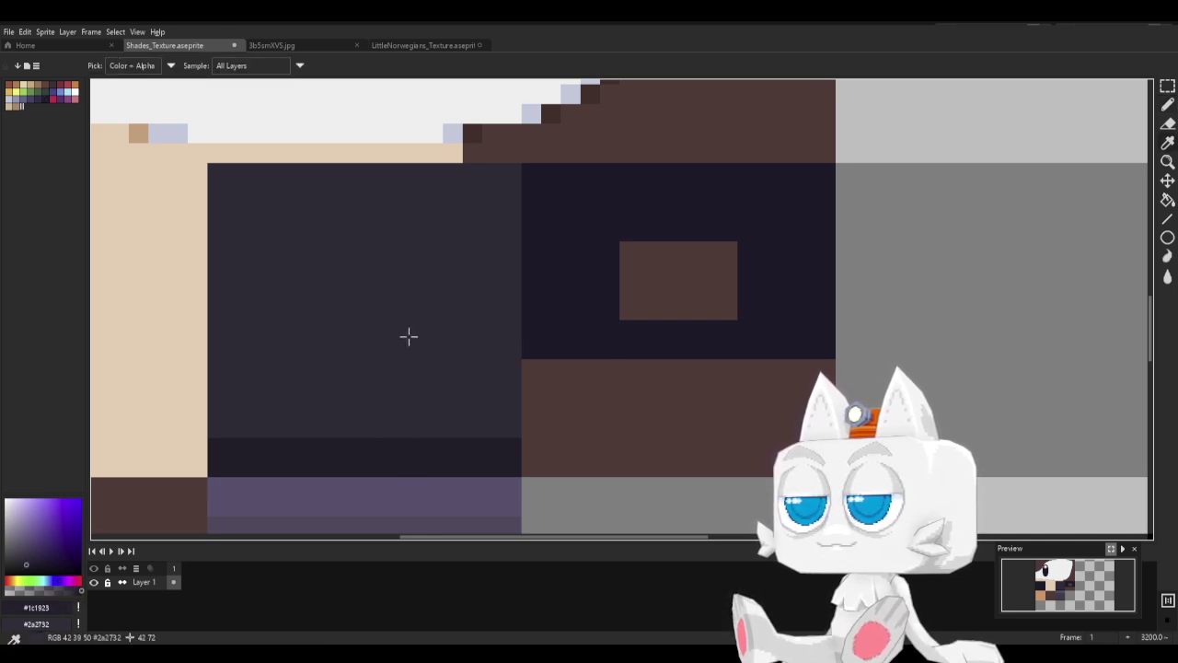
alt+click(409, 336)
key(g)
click(591, 202)
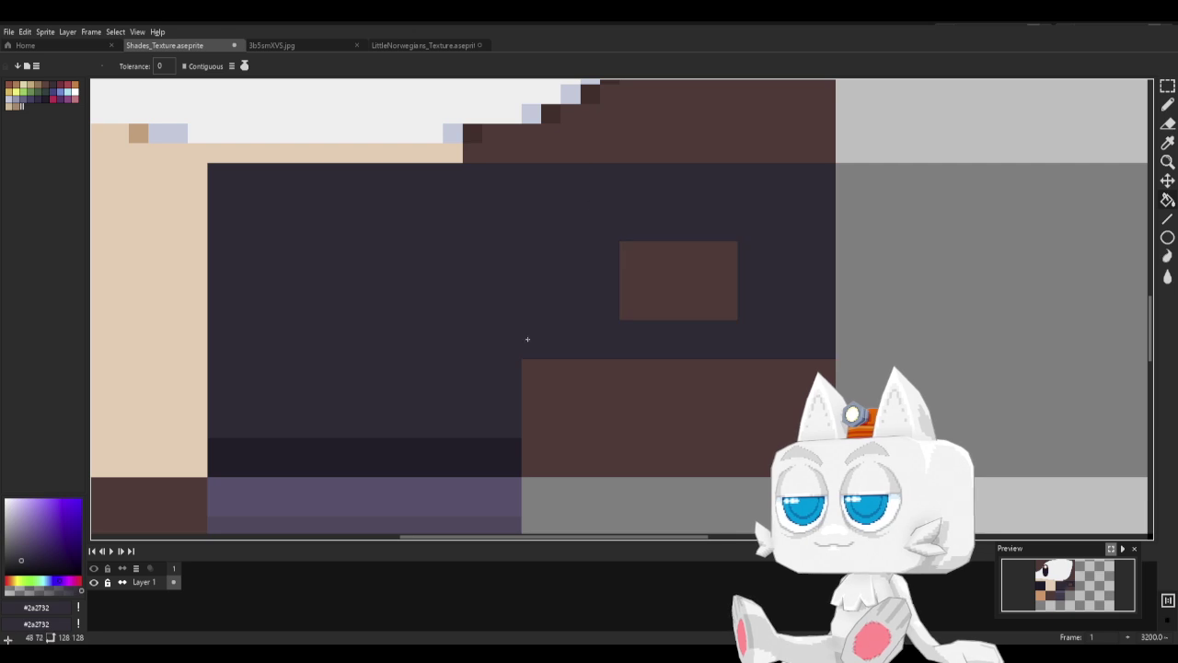
Outline the brown rectangle and edge the top of the brown strip with 1 px lines in #1c1923.
alt+click(491, 450)
key(b)
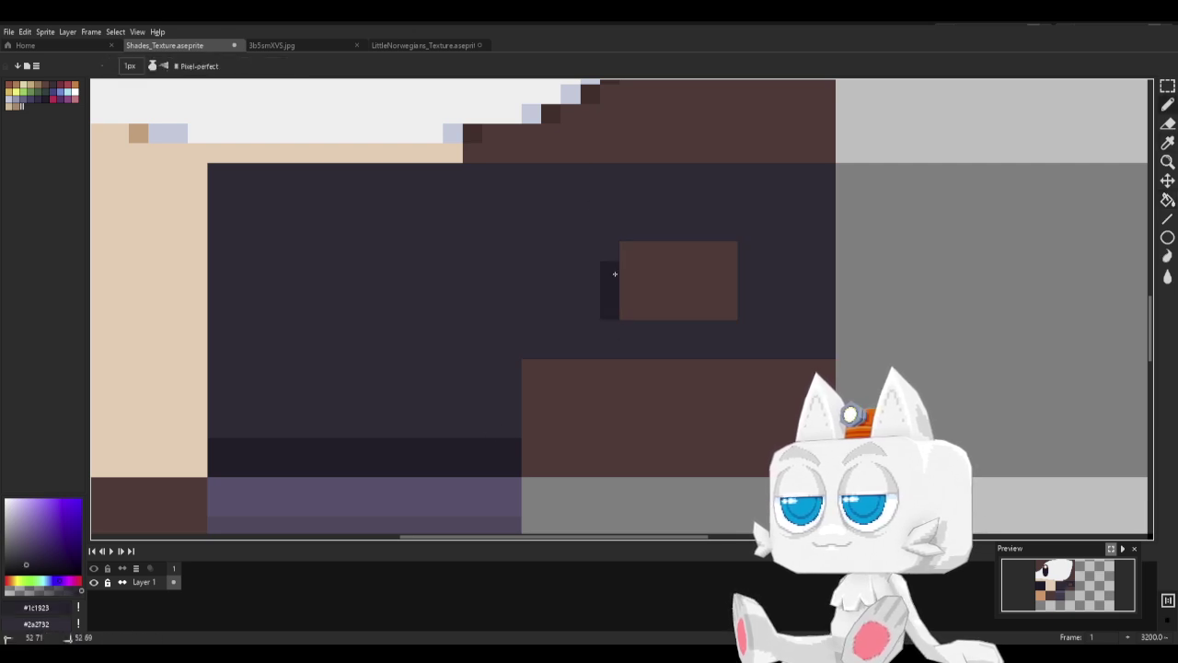
mouse_move(637, 234)
mouse_down()
mouse_move(743, 233)
mouse_move(744, 320)
mouse_move(653, 328)
mouse_up()
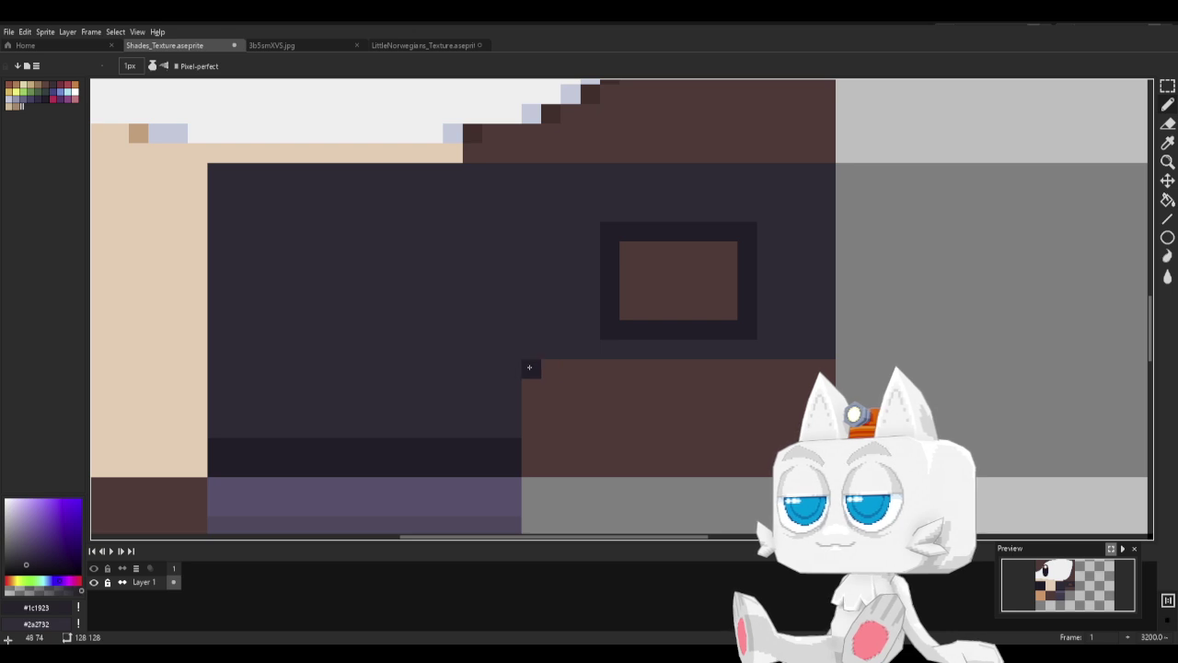
drag(529, 367, 700, 367)
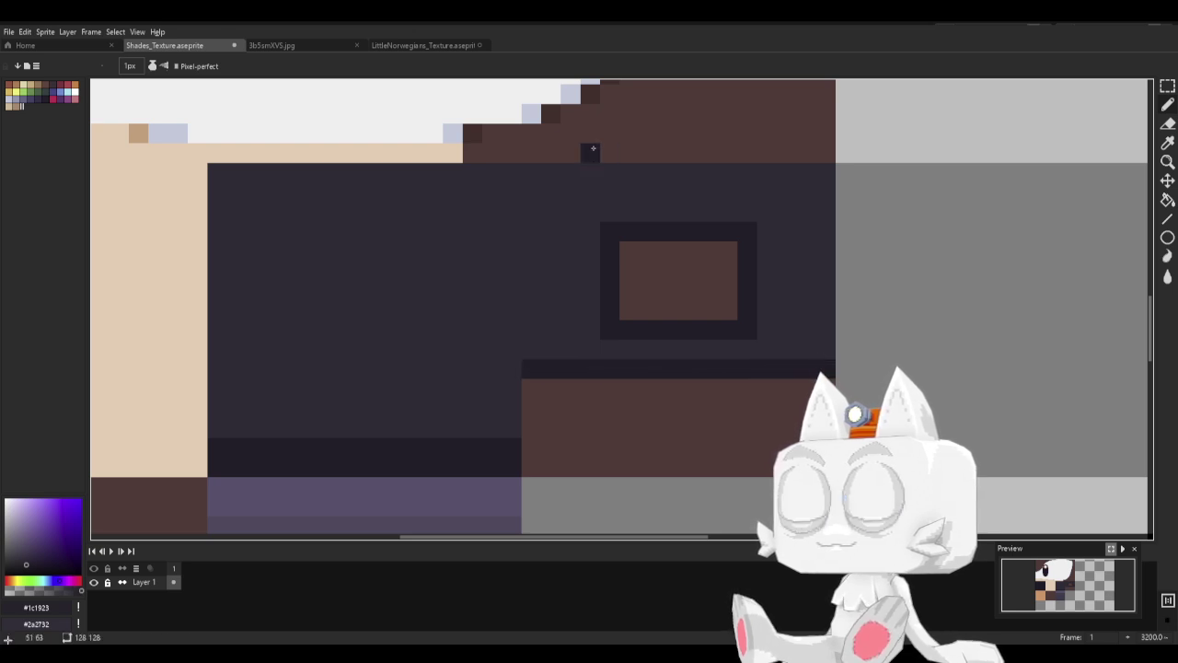
Shade the brown rectangle's four corner pixels and the brown strip's uppermost pixel row with darker brown #452a28.
alt+click(547, 129)
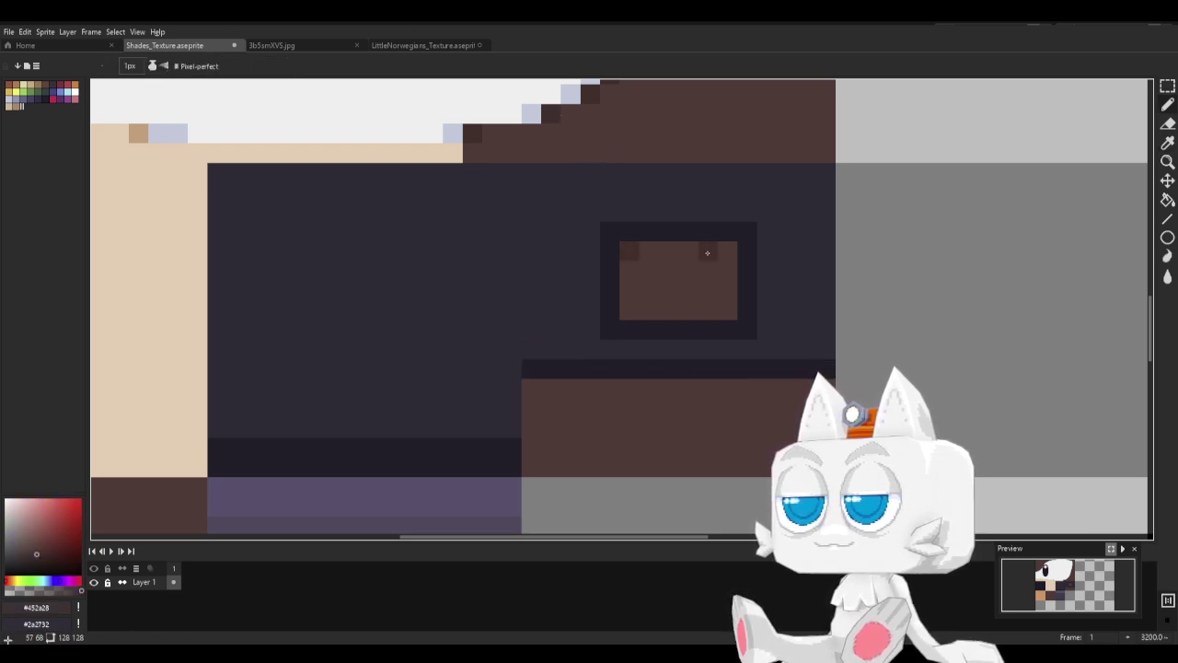
click(727, 251)
click(729, 309)
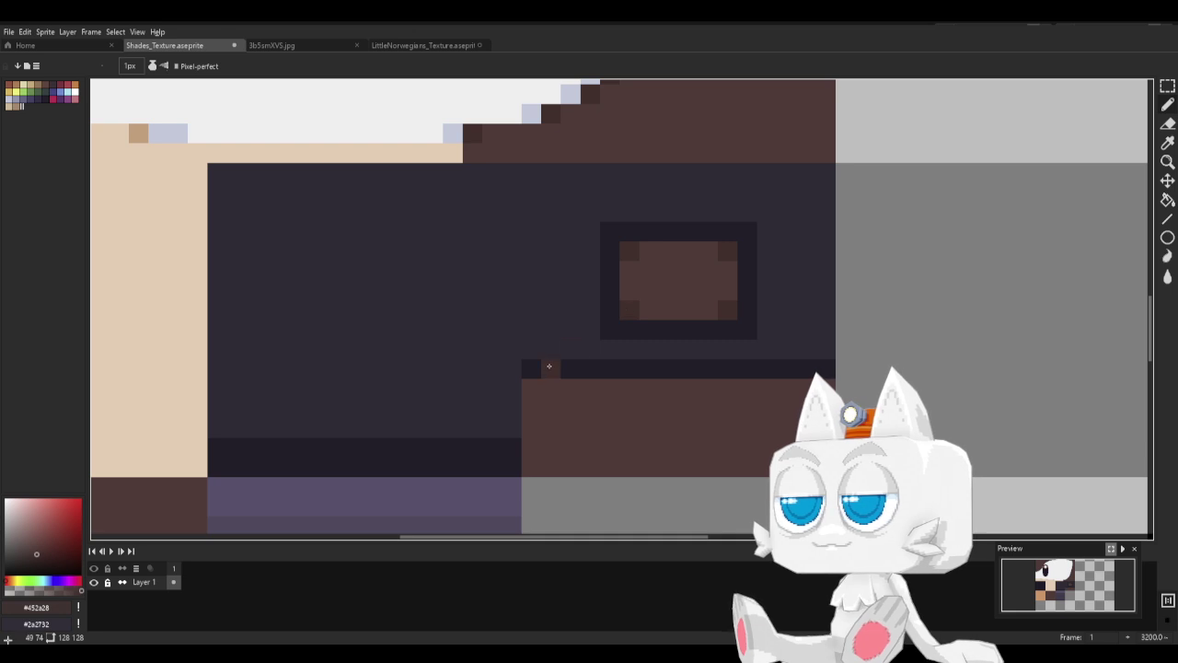
drag(530, 387, 812, 384)
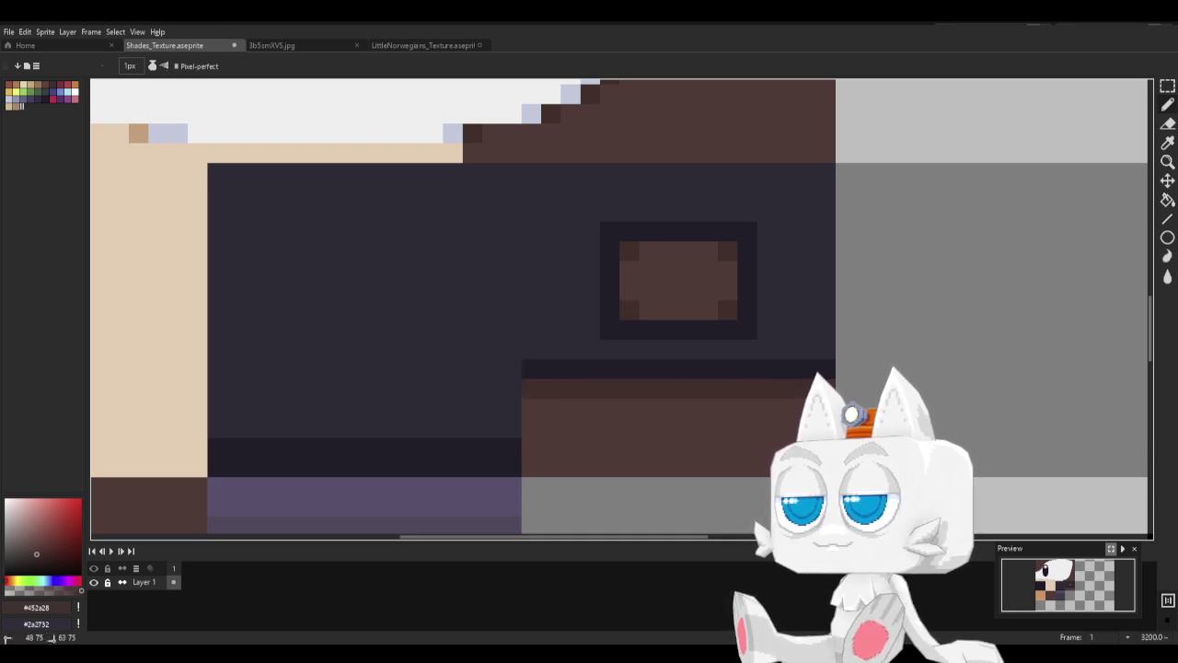
Save and export the updated Shades texture, and reload Shades_Texture.png in Blender.
key(v)
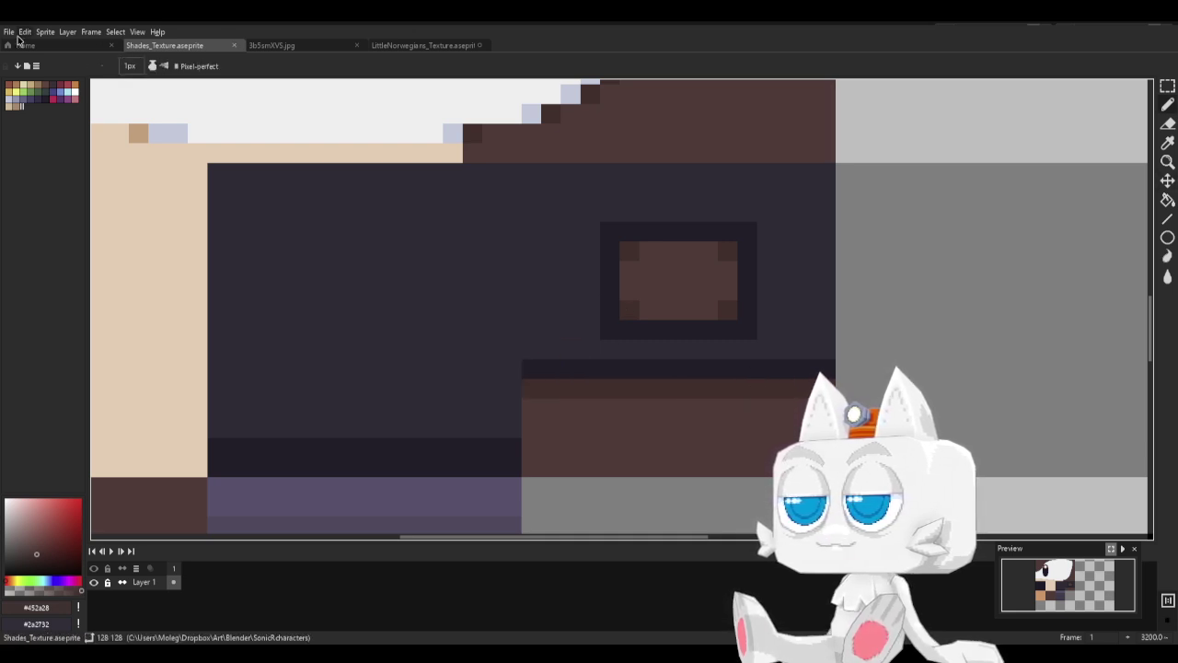
click(8, 31)
mouse_move(26, 133)
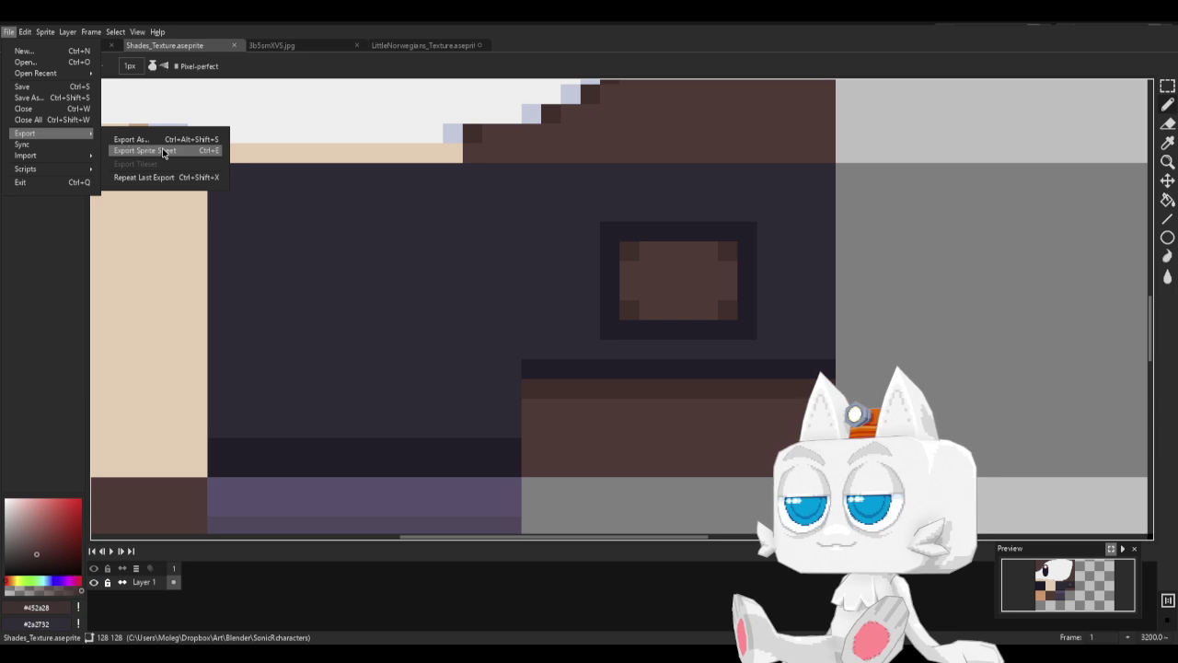
click(157, 136)
click(303, 297)
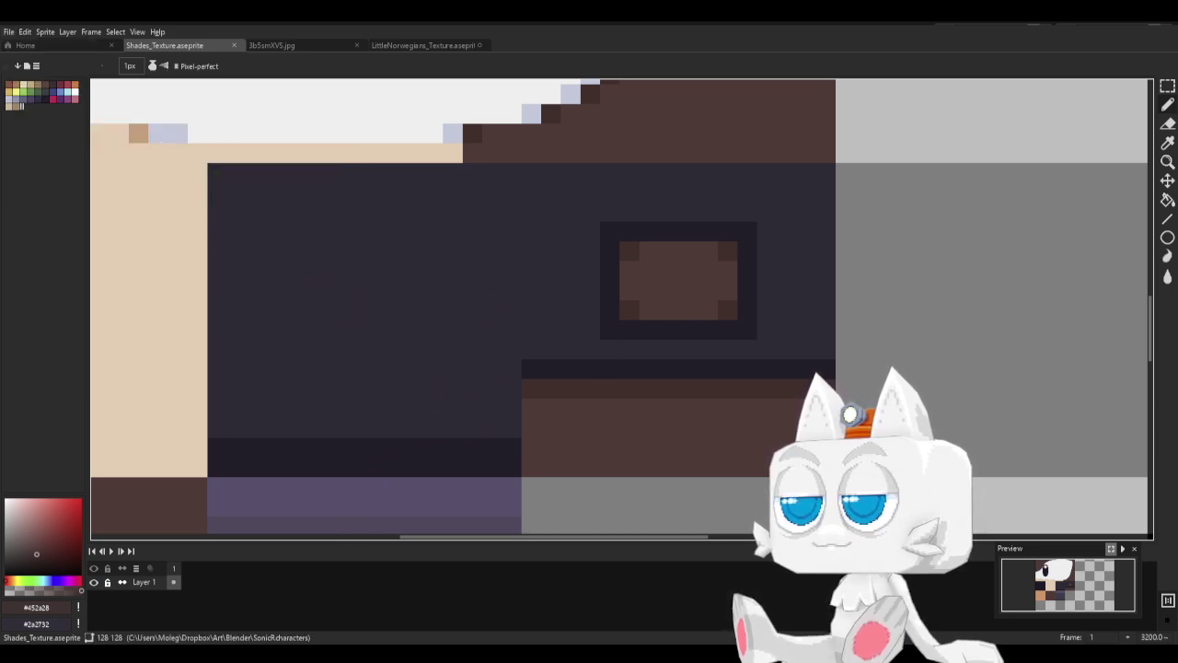
key(alt+Tab)
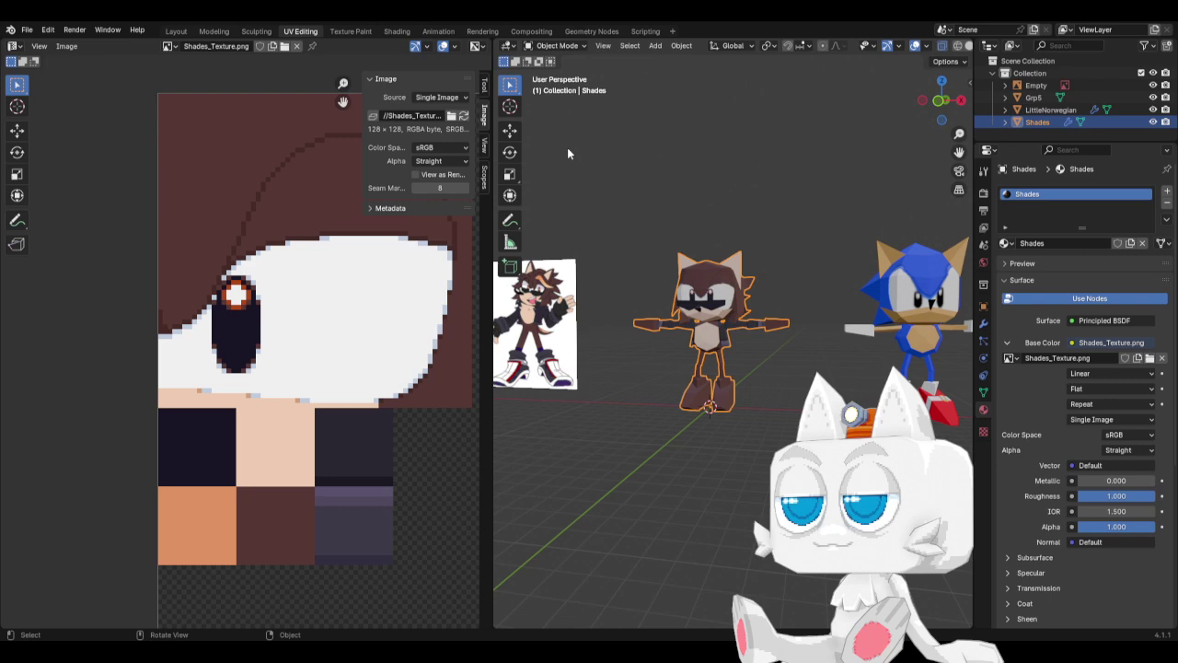
click(463, 117)
Select the hand's linked faces up to the seam in Edit Mode and project their UVs from the top view.
scroll(795, 334, up, 2)
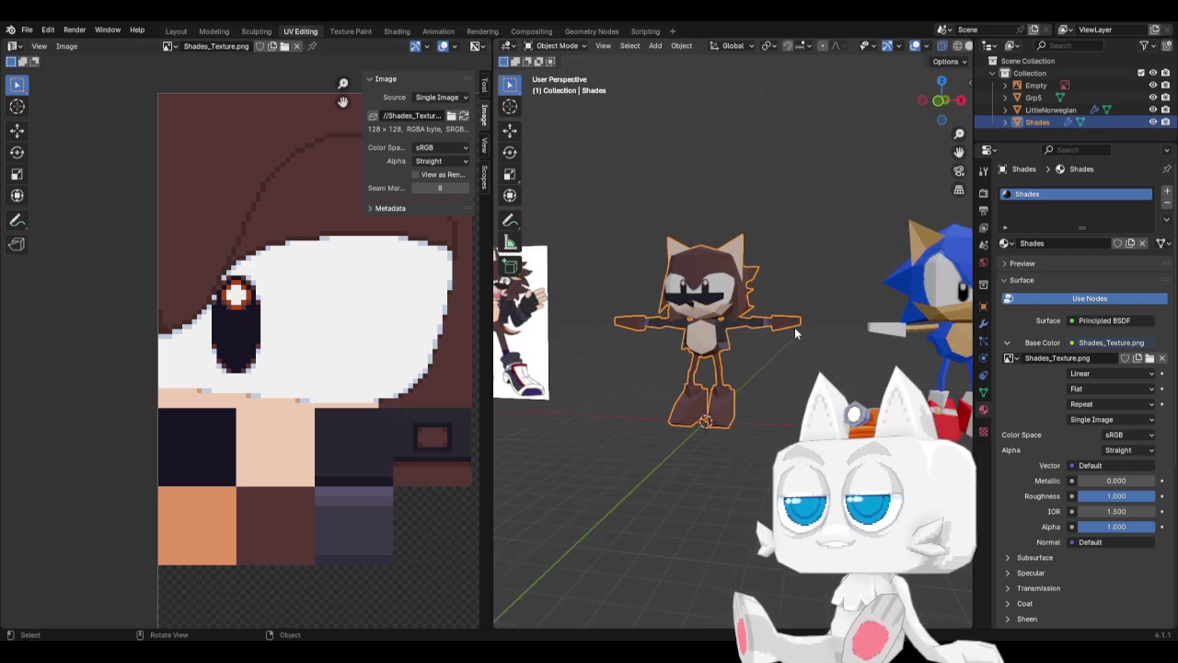
key(Tab)
click(793, 322)
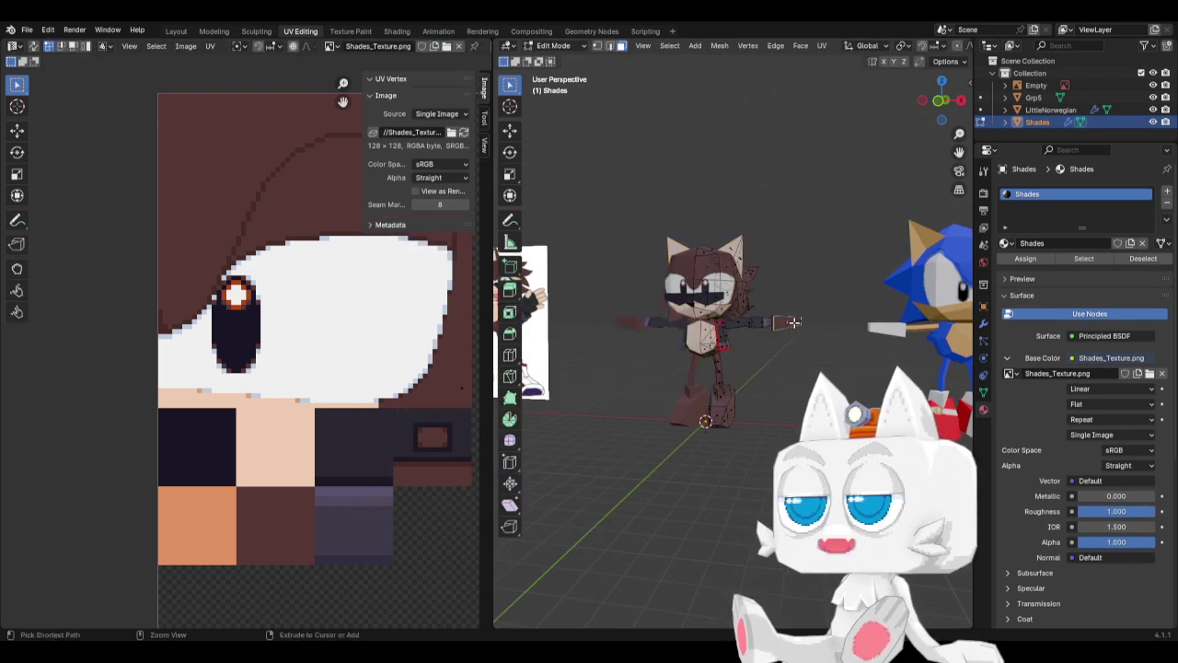
key(ctrl+l)
key(KP_7)
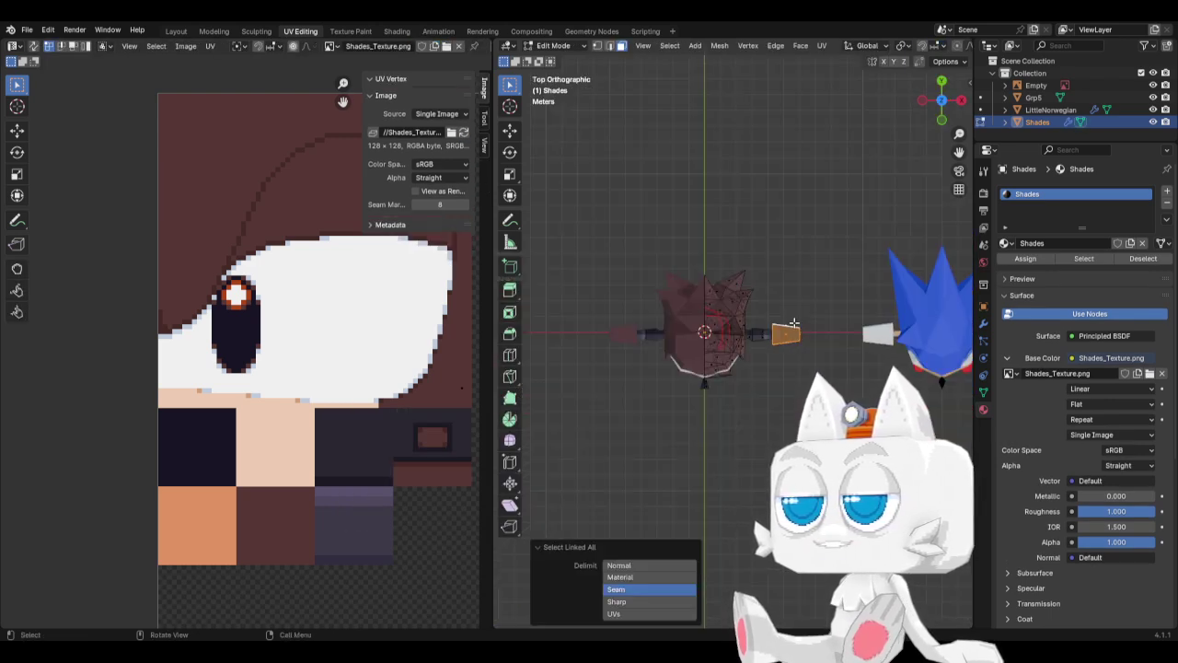
click(821, 45)
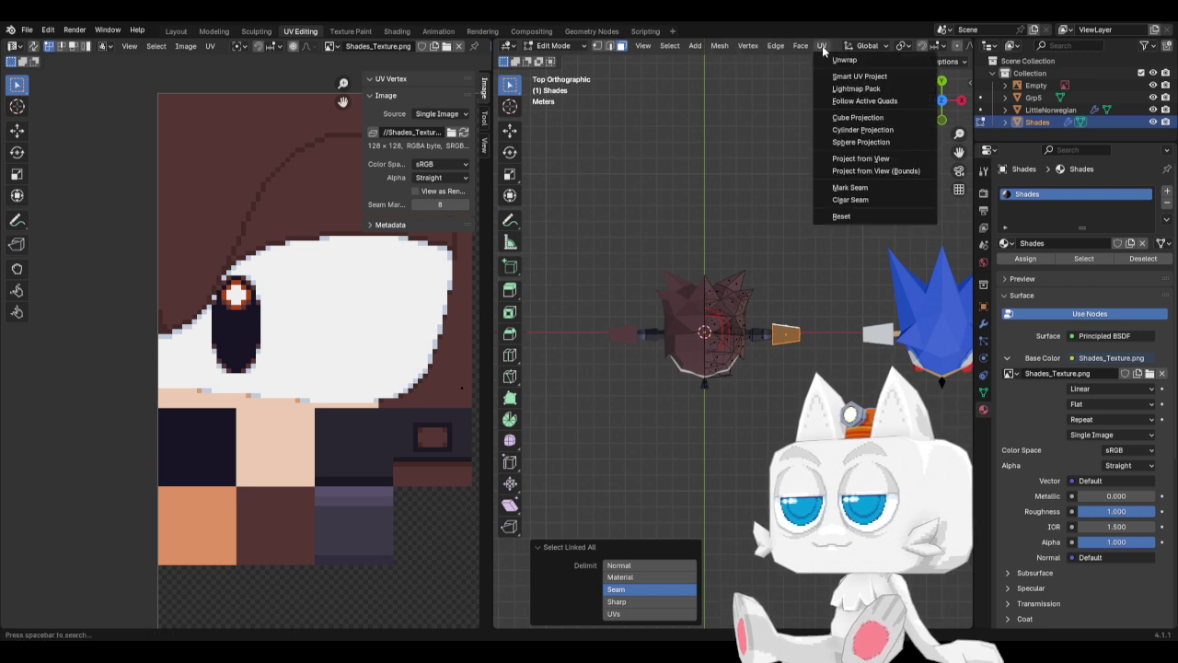
click(877, 164)
Rotate the hand's UV island upright, move it onto the new grey and brown glove swatch, and scale it up to cover it.
scroll(292, 346, down, 2)
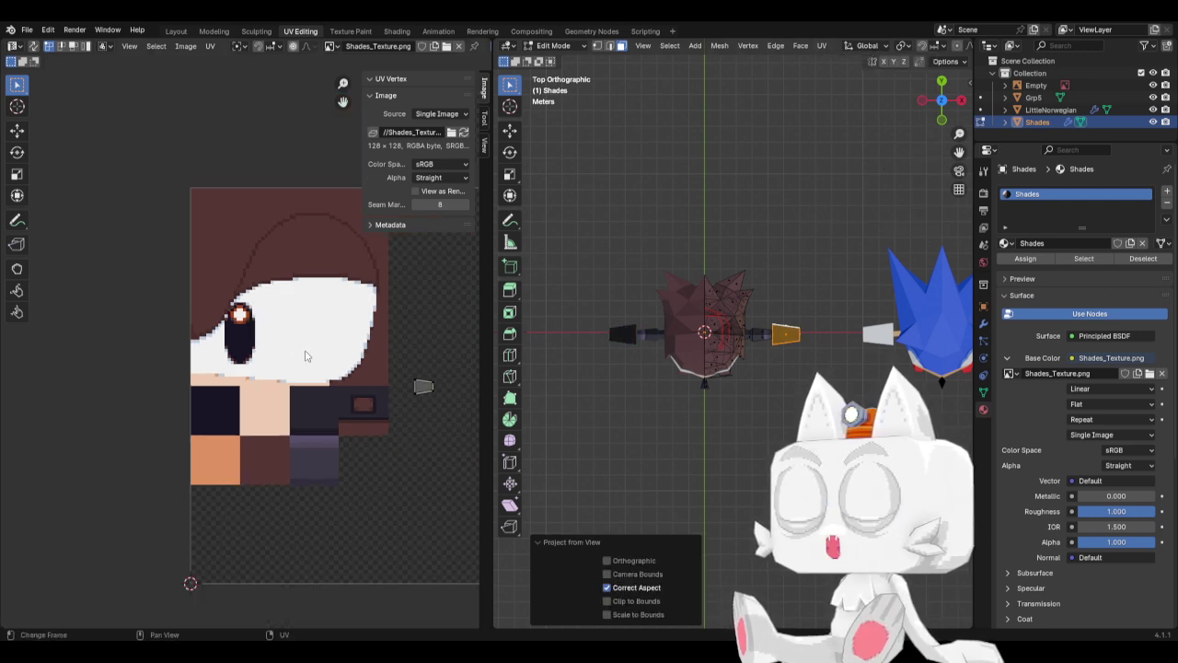
key(a)
key(r)
click(451, 391)
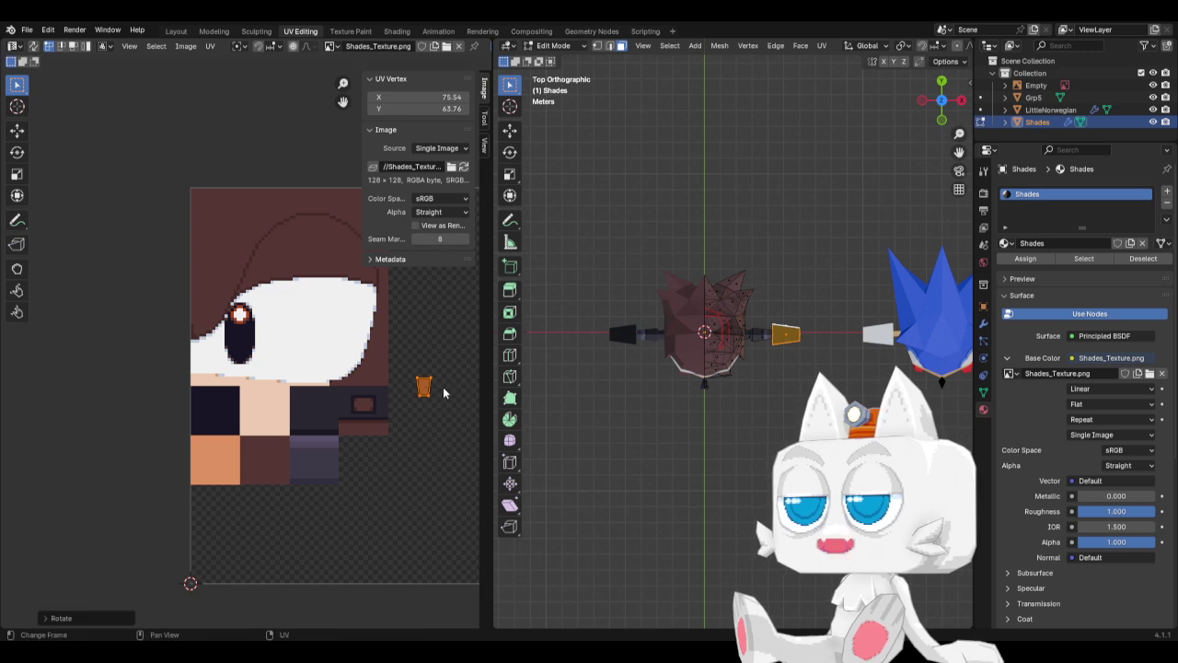
key(g)
click(386, 409)
key(s)
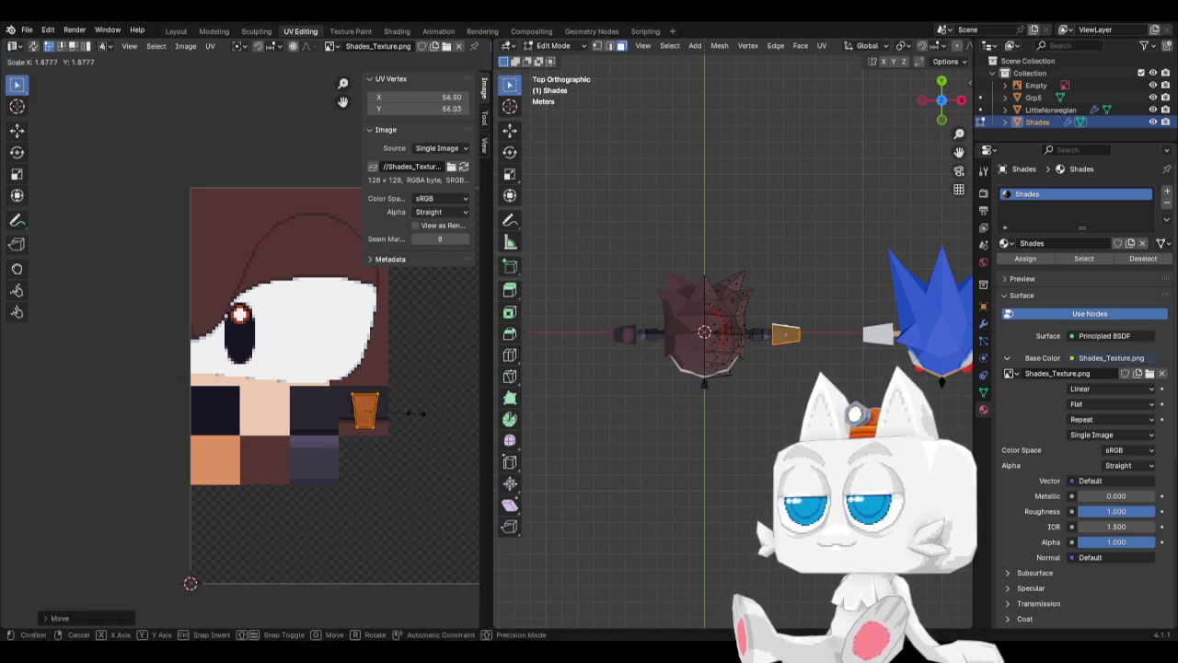
click(423, 415)
scroll(423, 414, up, 2)
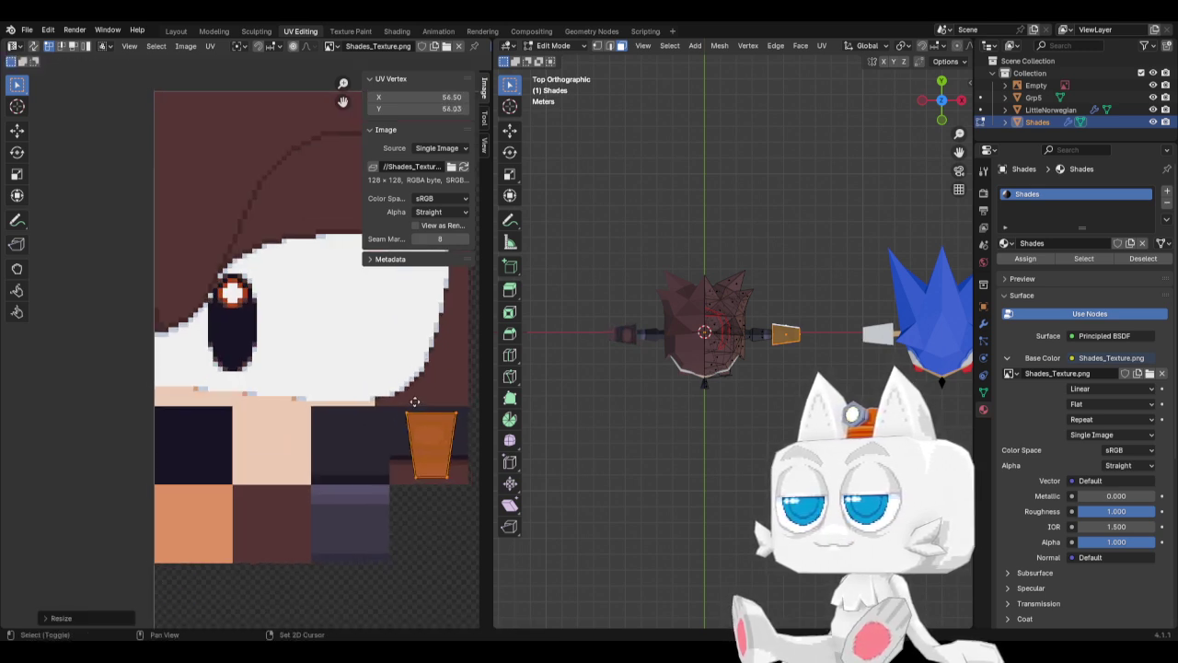
Widen the hand's UV island along X, center it over the glove swatch, and stretch it along Y to the swatch's height.
scroll(314, 359, up, 2)
key(s)
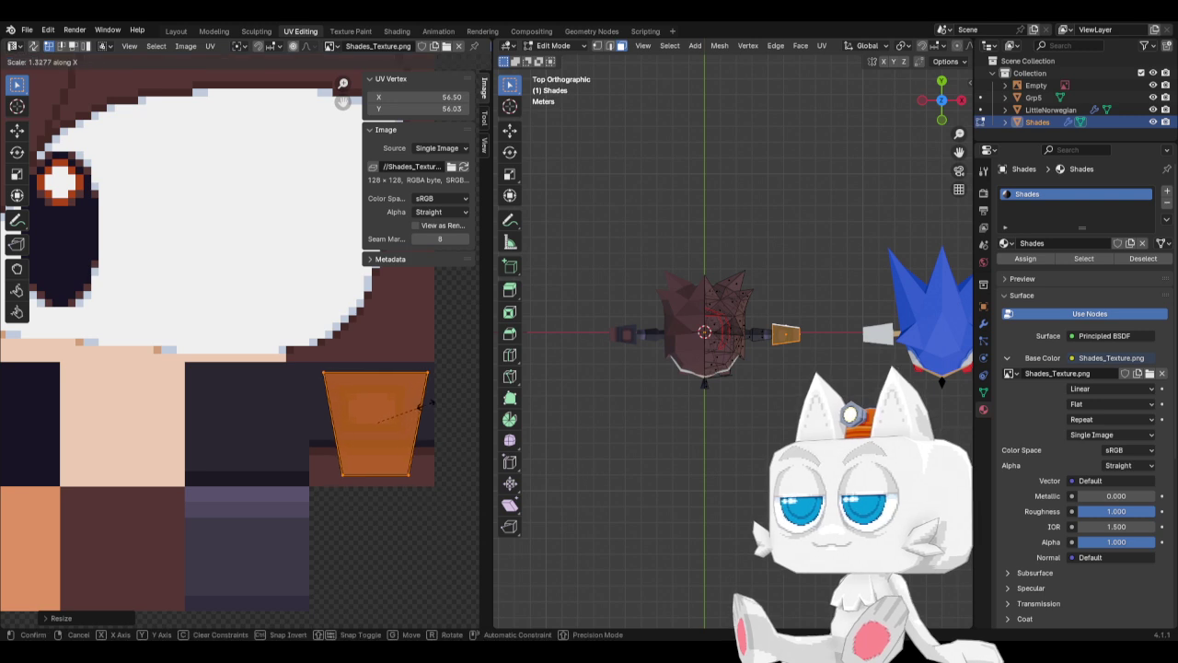
key(x)
click(426, 405)
key(g)
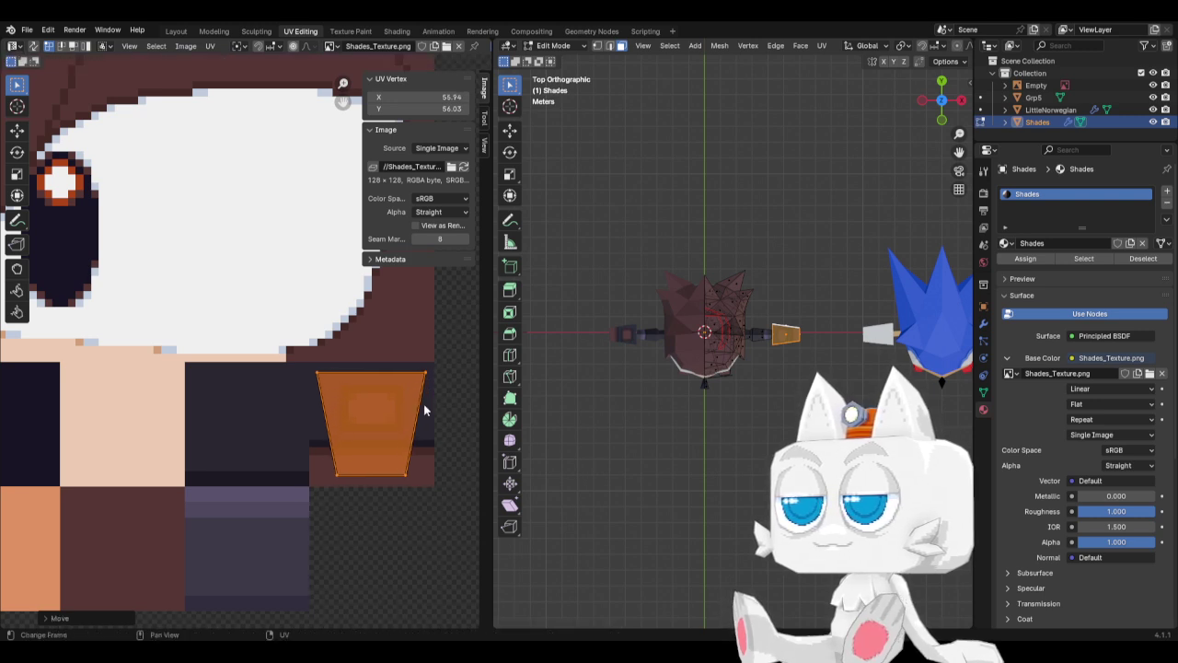
click(445, 412)
key(s)
key(y)
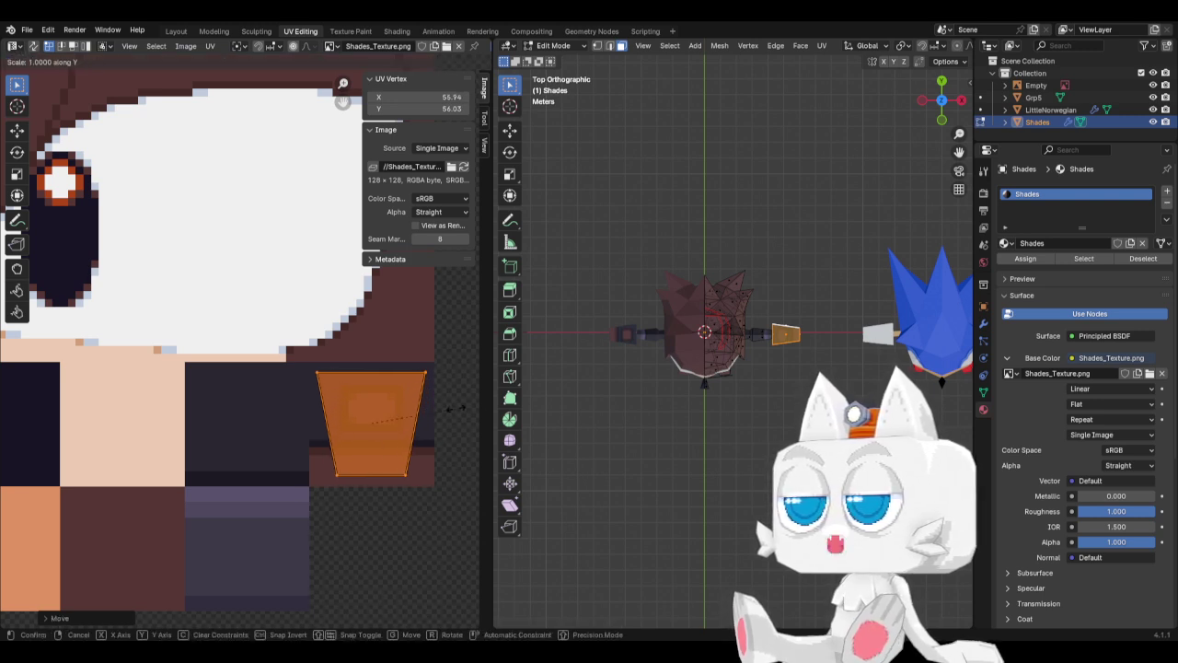
click(468, 409)
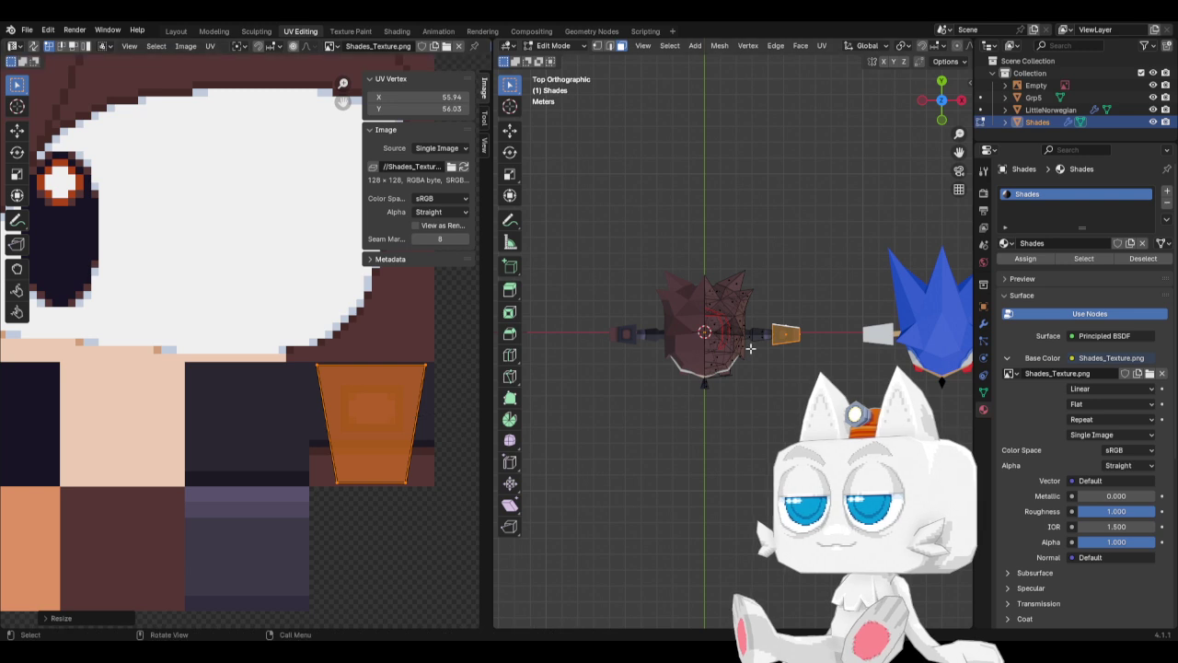
Flatten the UVs of the hand's underside face to zero width along X and slide them horizontally on the glove swatch.
scroll(772, 410, up, 3)
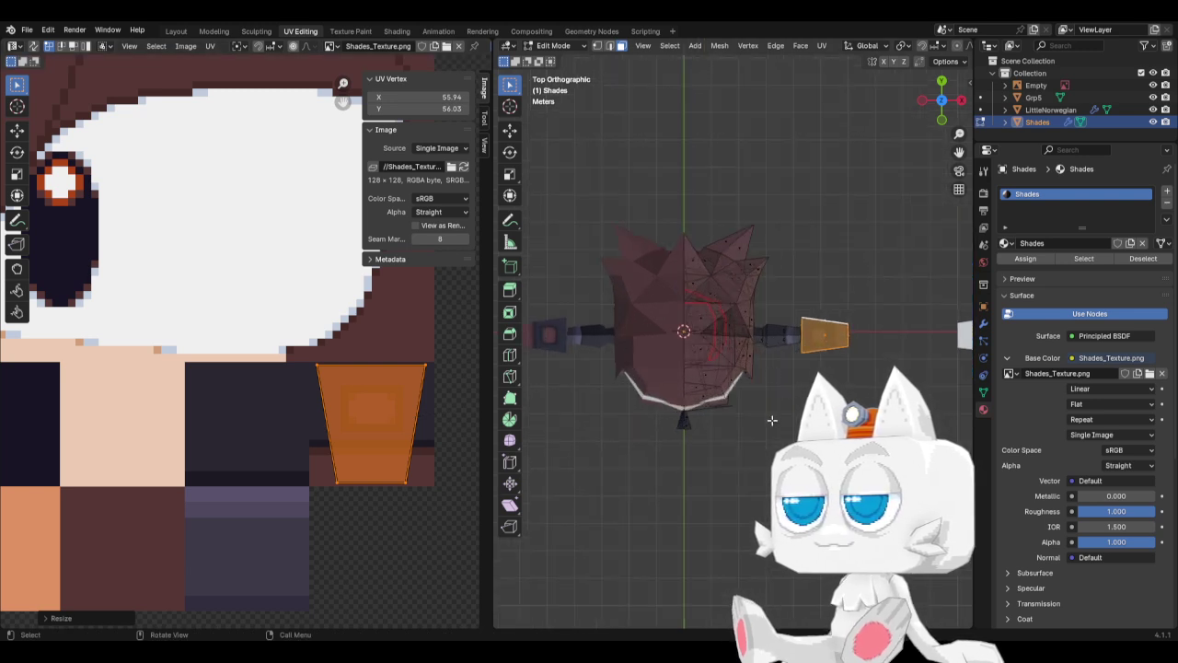
key(KP_1)
click(835, 332)
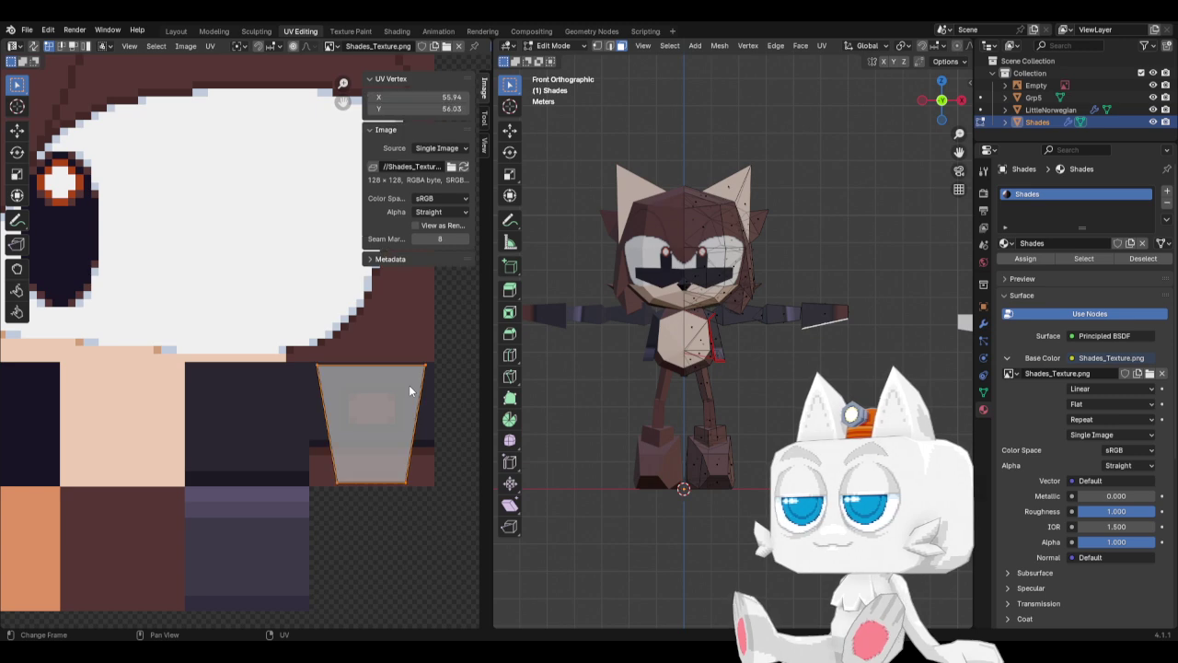
key(s)
key(x)
key(0)
key(Return)
key(g)
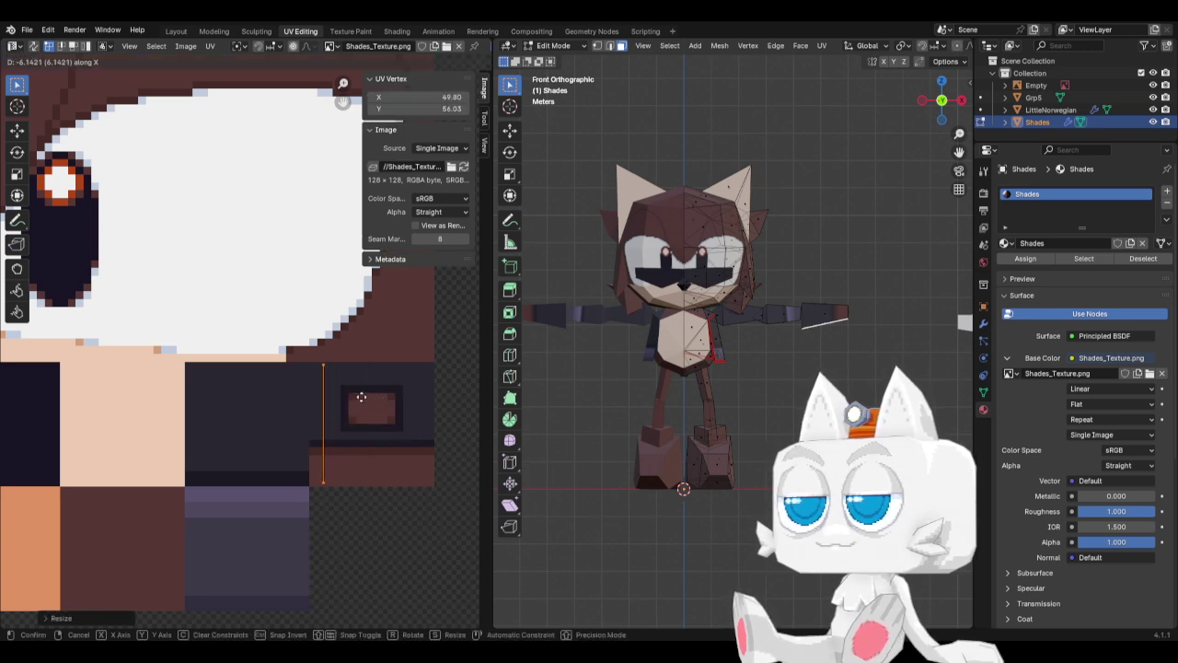
click(434, 395)
Return to Object Mode, check the textured gloves from the front, and save the Blender file.
key(Tab)
middle_drag(795, 367, 770, 360)
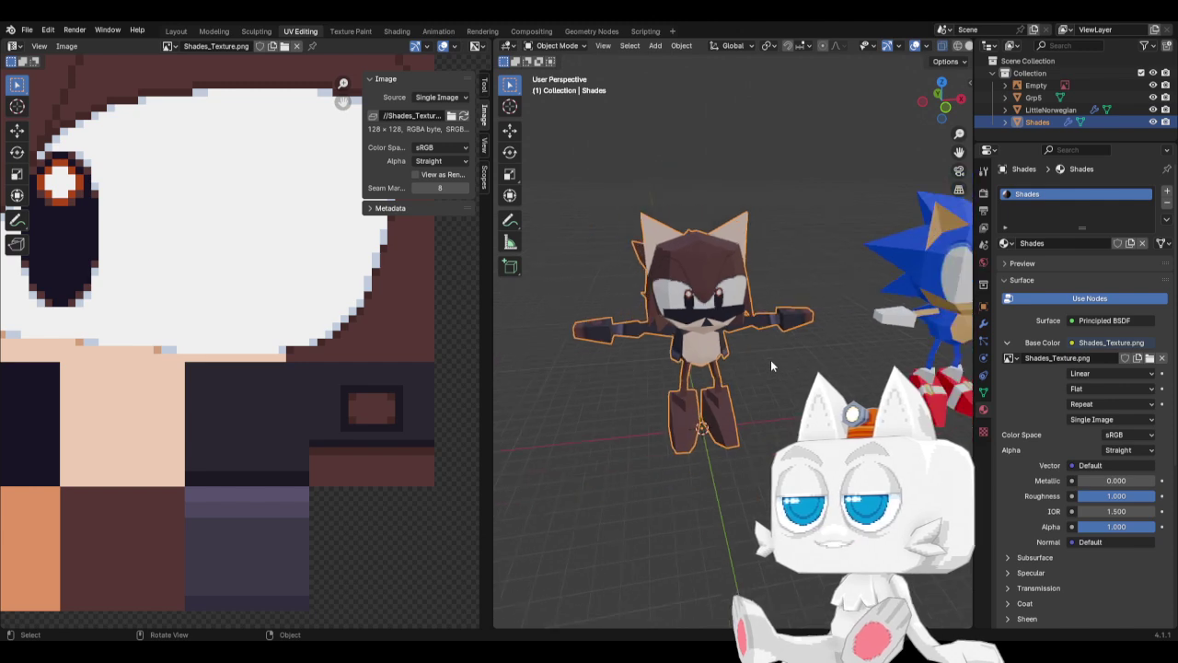
scroll(770, 360, down, 2)
key(KP_1)
key(ctrl+s)
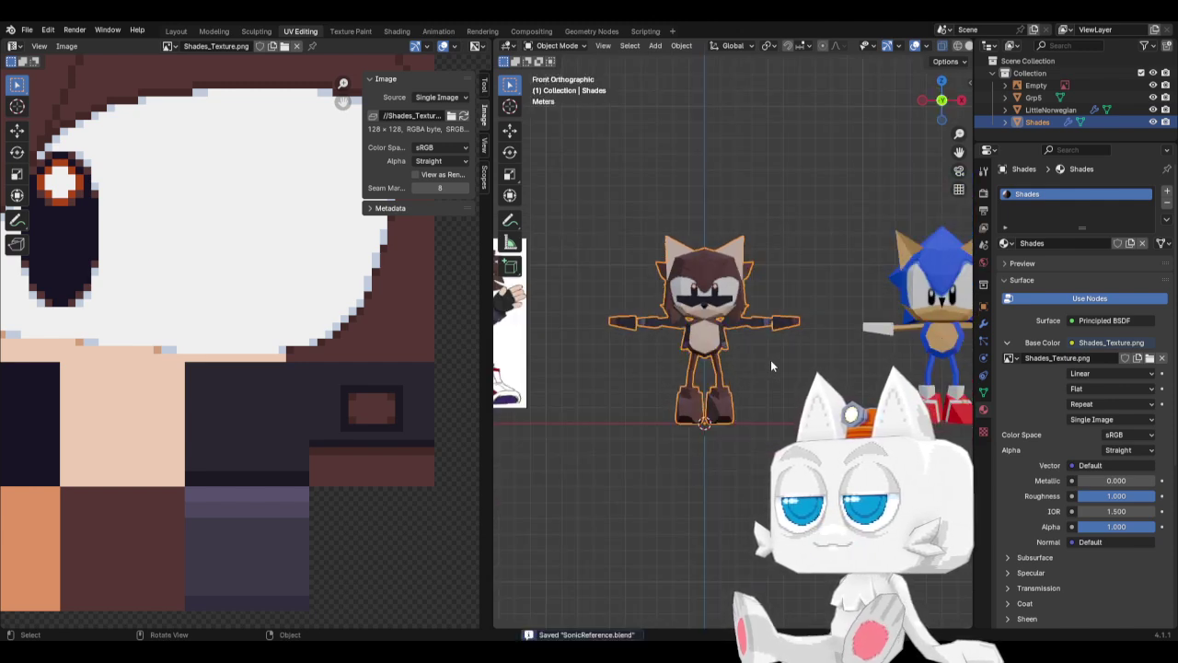
middle_drag(770, 360, 733, 394)
key(KP_4)
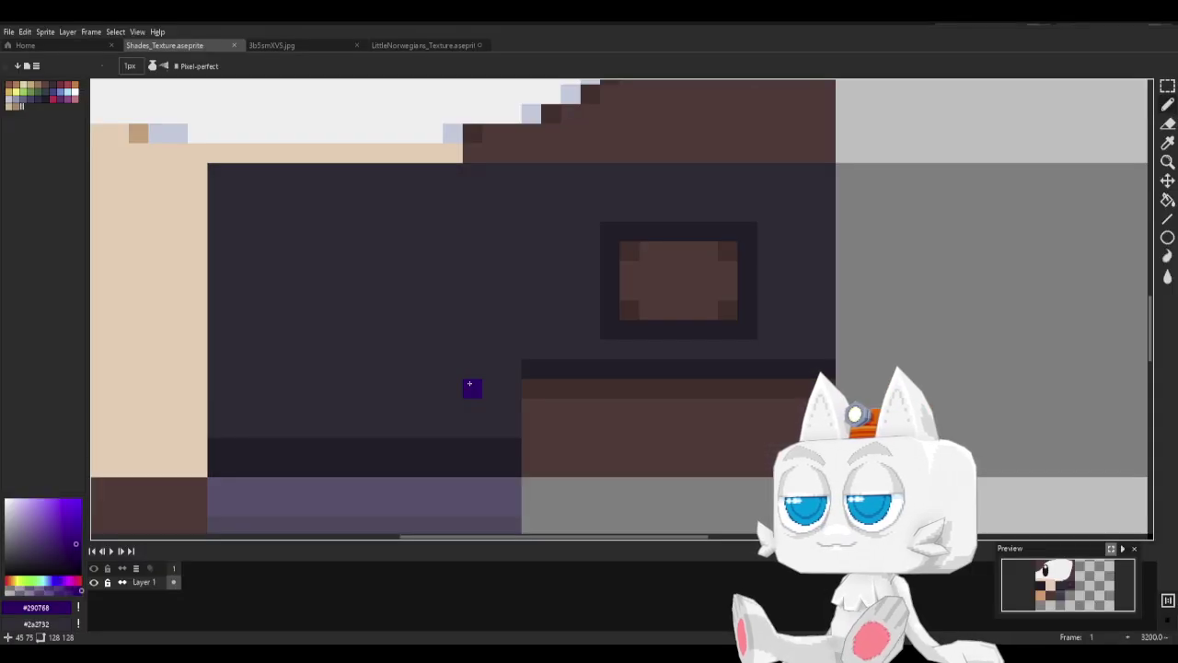
Switch to Aseprite and fill a 16 × 5 px strip directly below the brown swatch with dark purple #290768.
scroll(534, 373, down, 5)
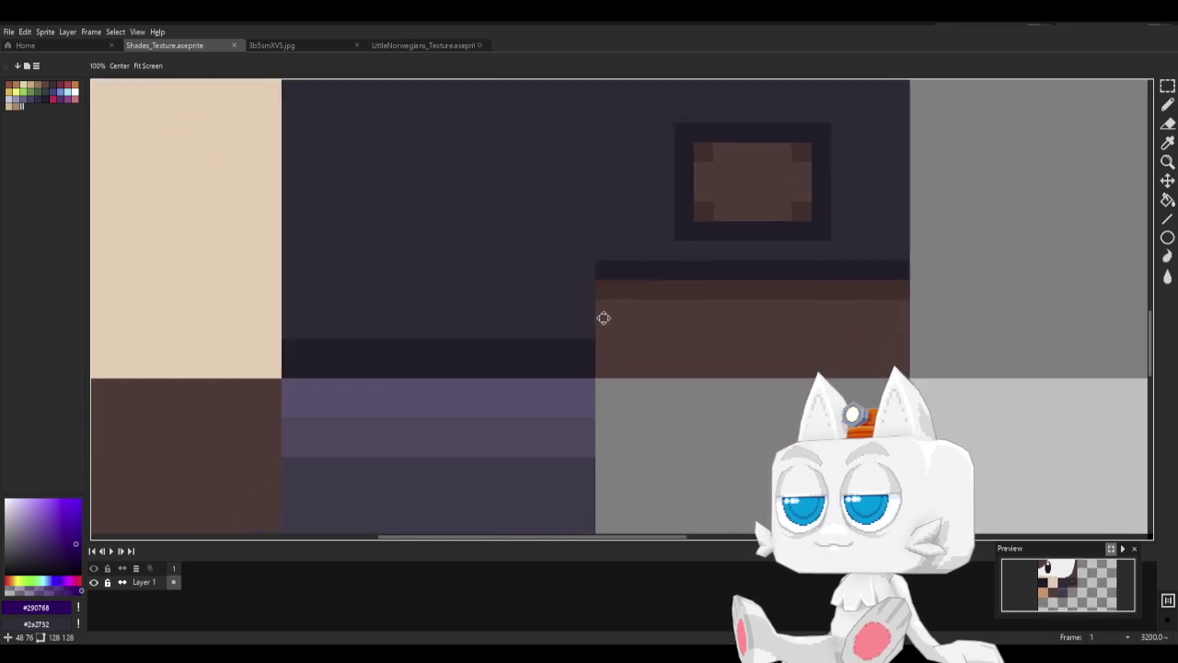
scroll(524, 373, up, 1)
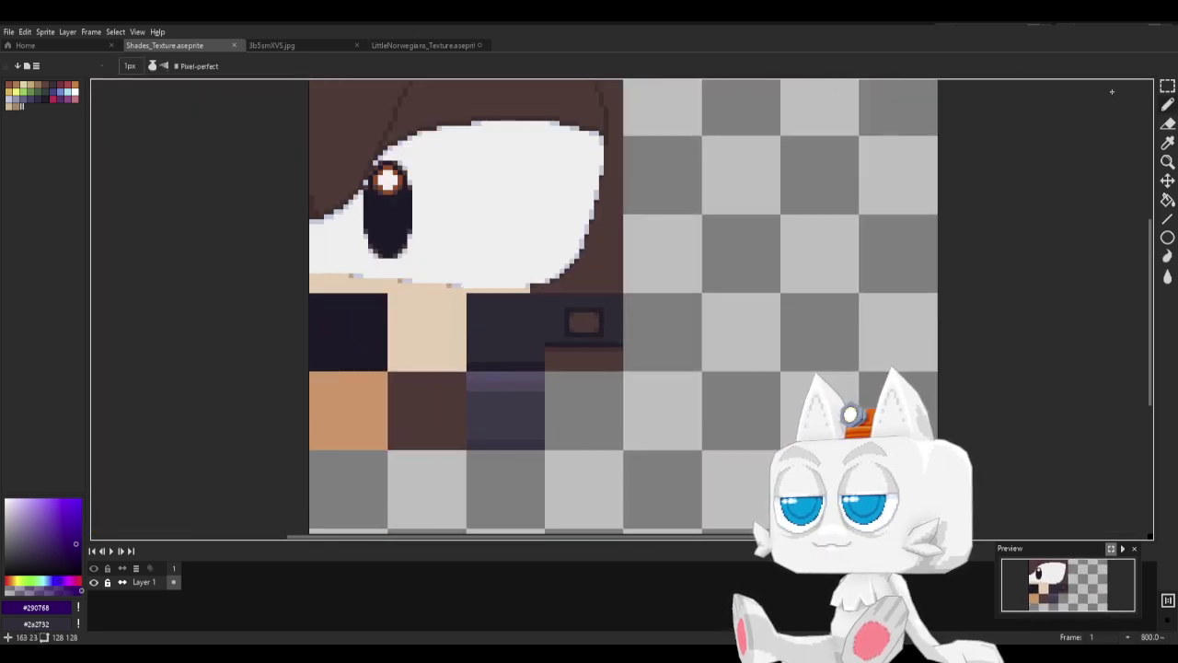
click(1167, 86)
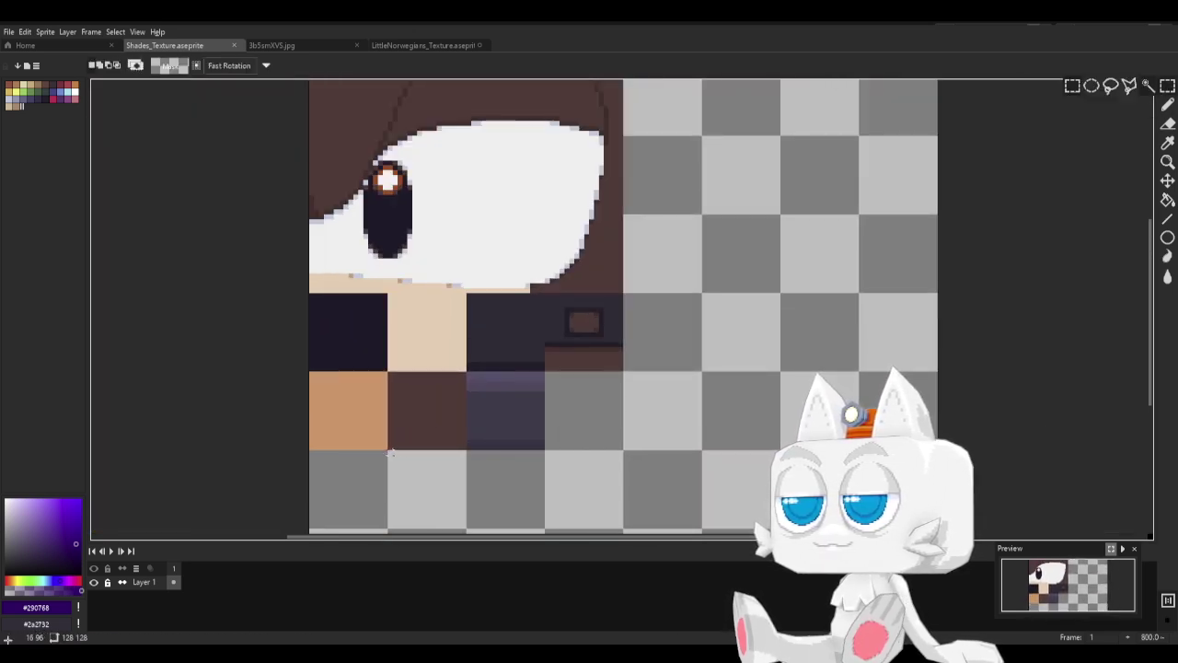
drag(388, 450, 471, 477)
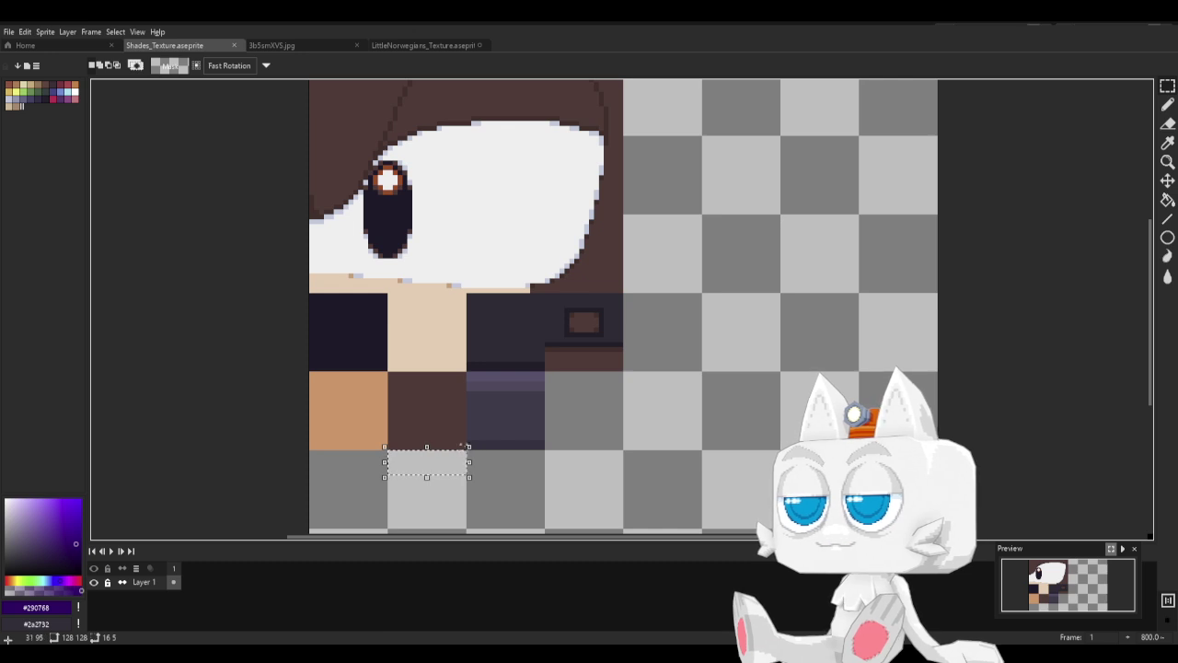
key(g)
click(434, 461)
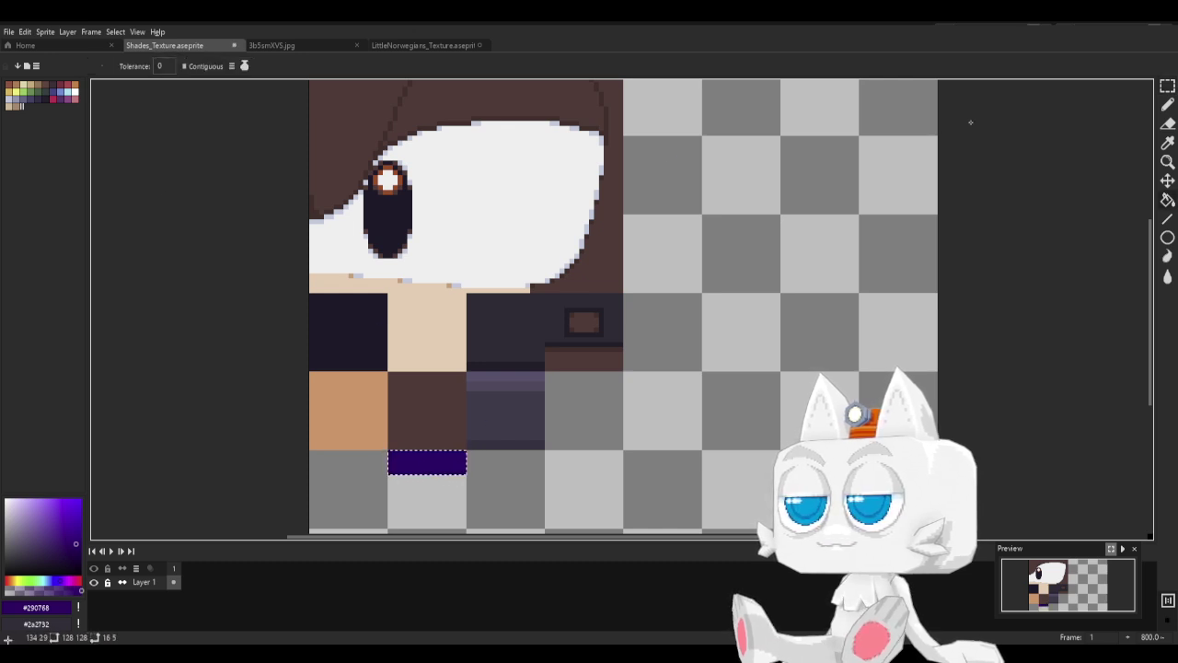
key(ctrl+d)
Shade the brown swatch's lowest pixel row with darker brown #452a28 and save the texture.
middle_drag(465, 460, 512, 396)
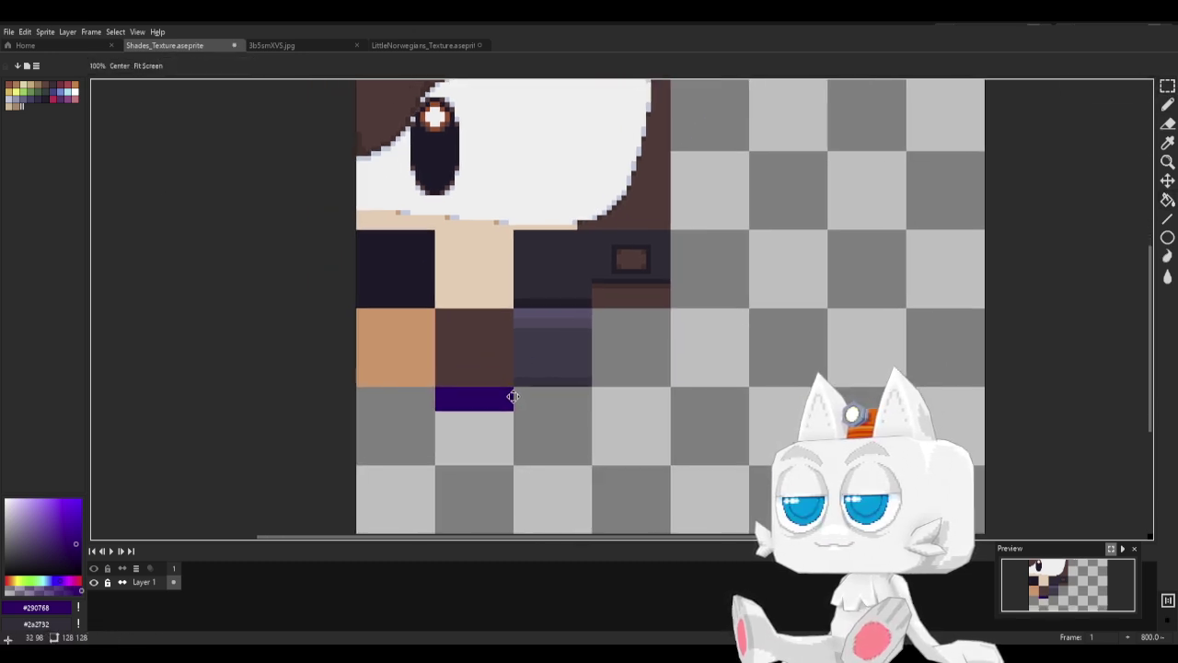
alt+click(477, 381)
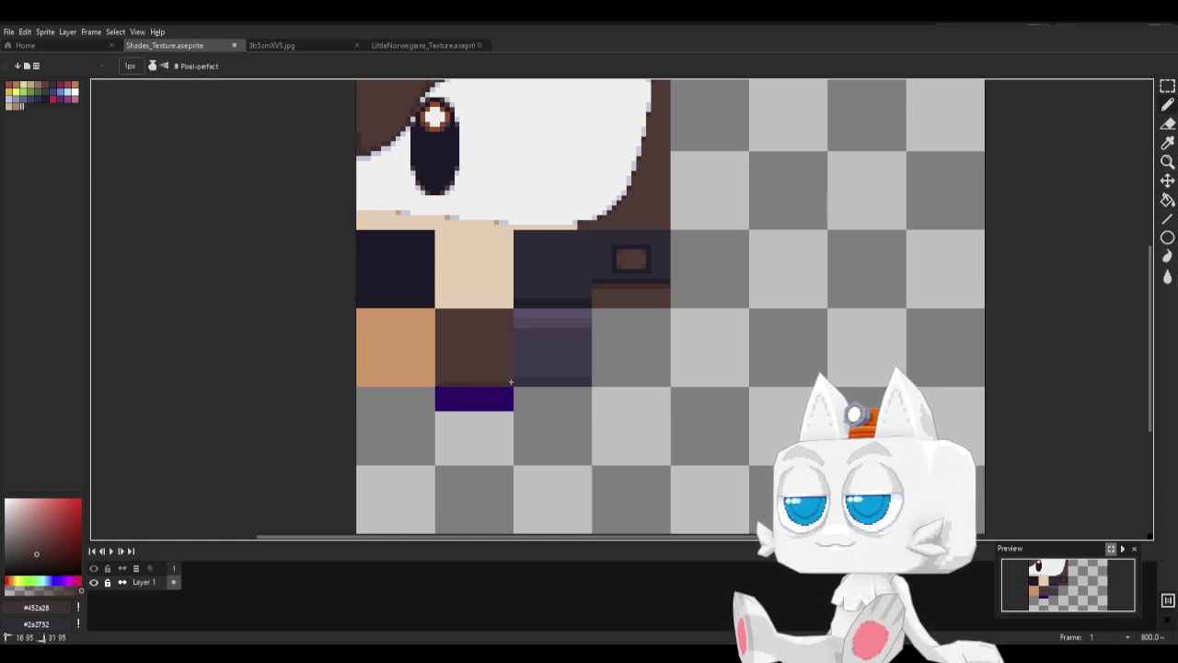
key(ctrl+s)
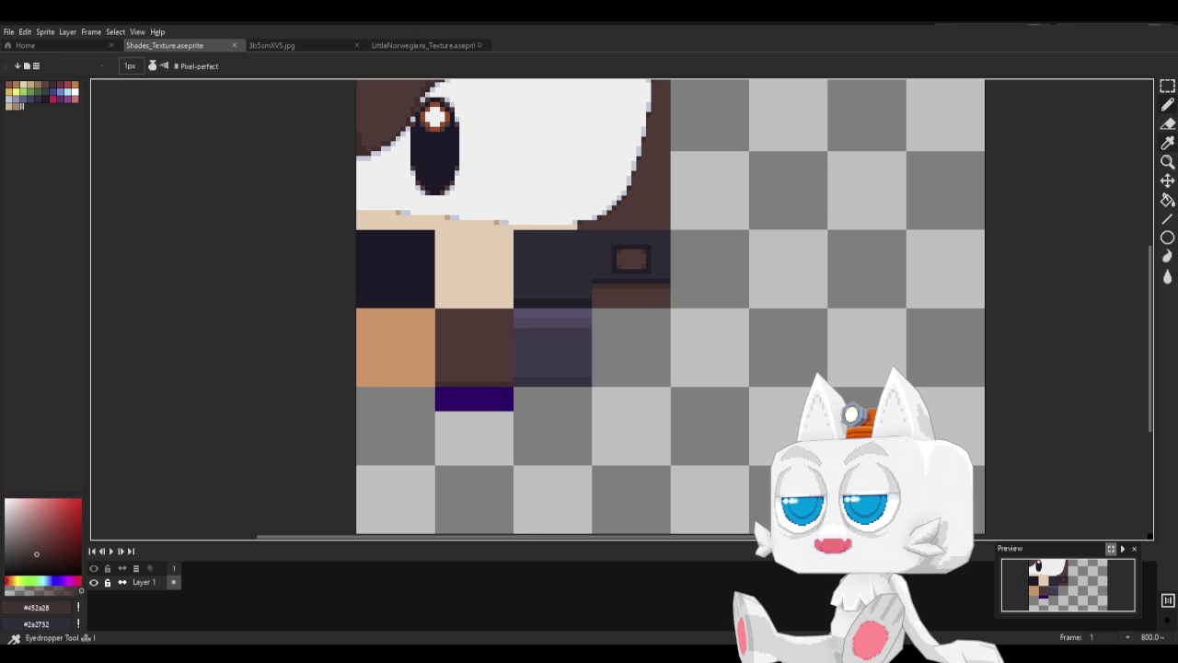
Compare the Shades texture with the character's boots in the 3b5smXVS.jpg reference drawing.
key(m)
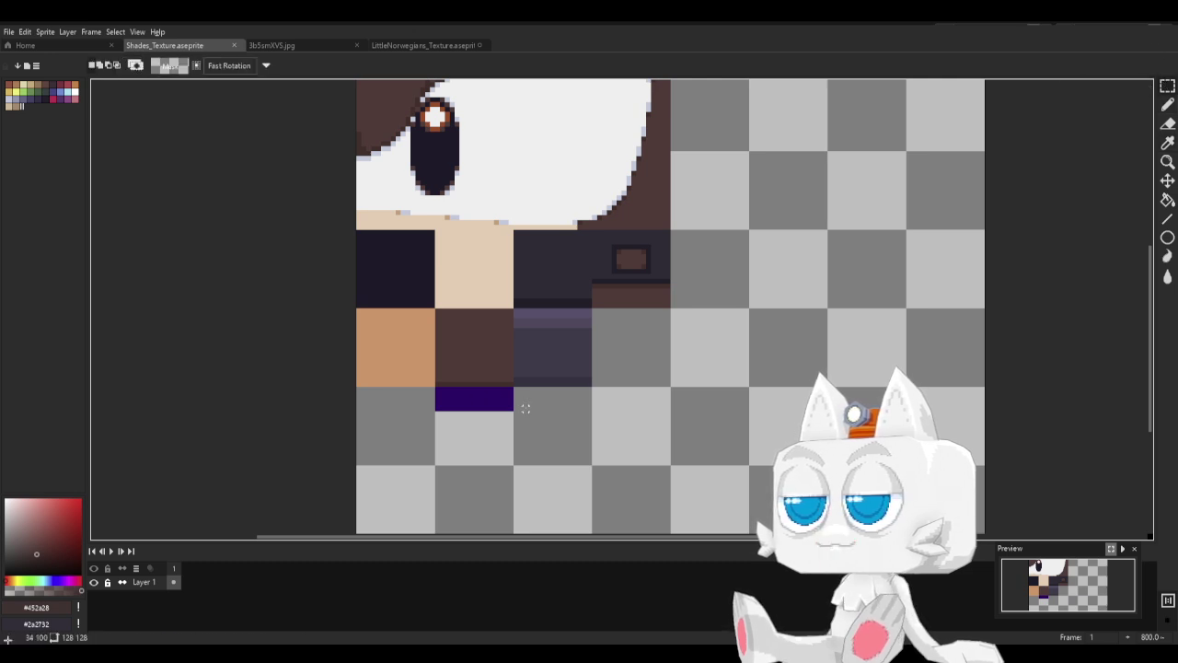
click(281, 46)
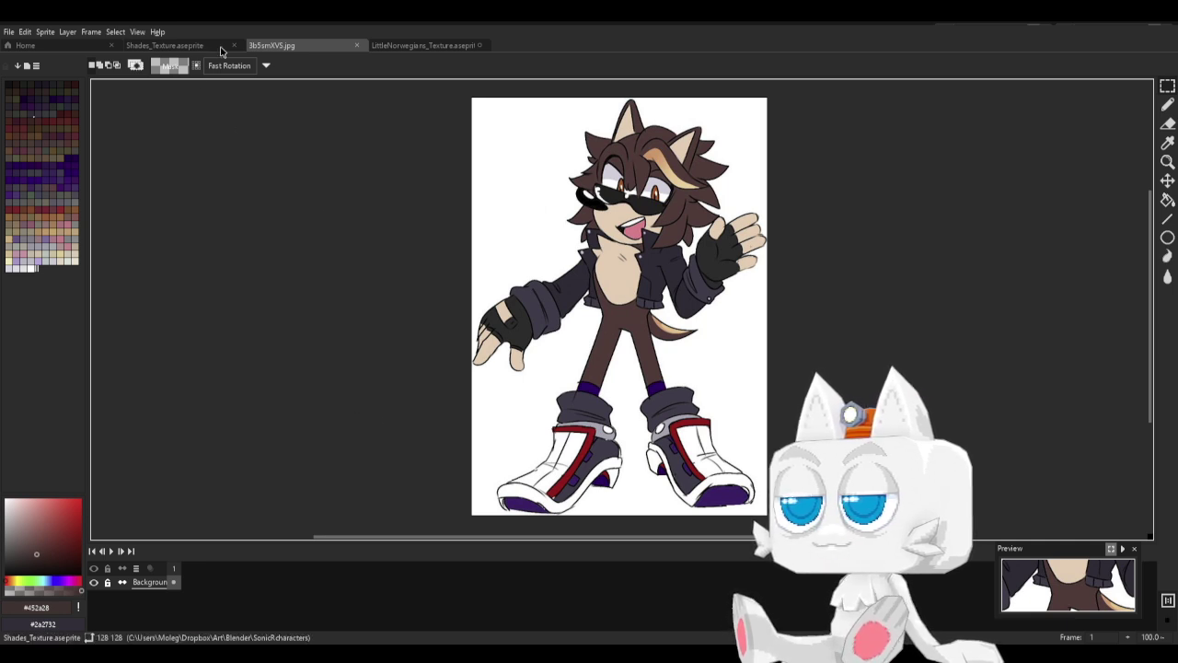
click(166, 45)
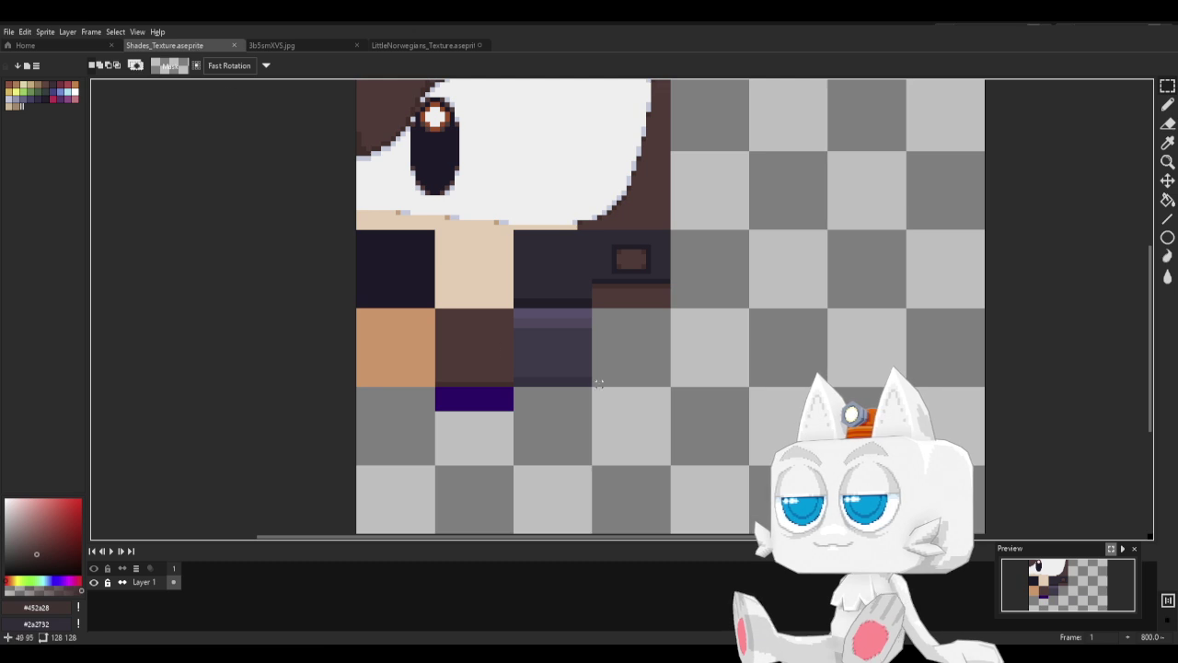
key(ctrl+Tab)
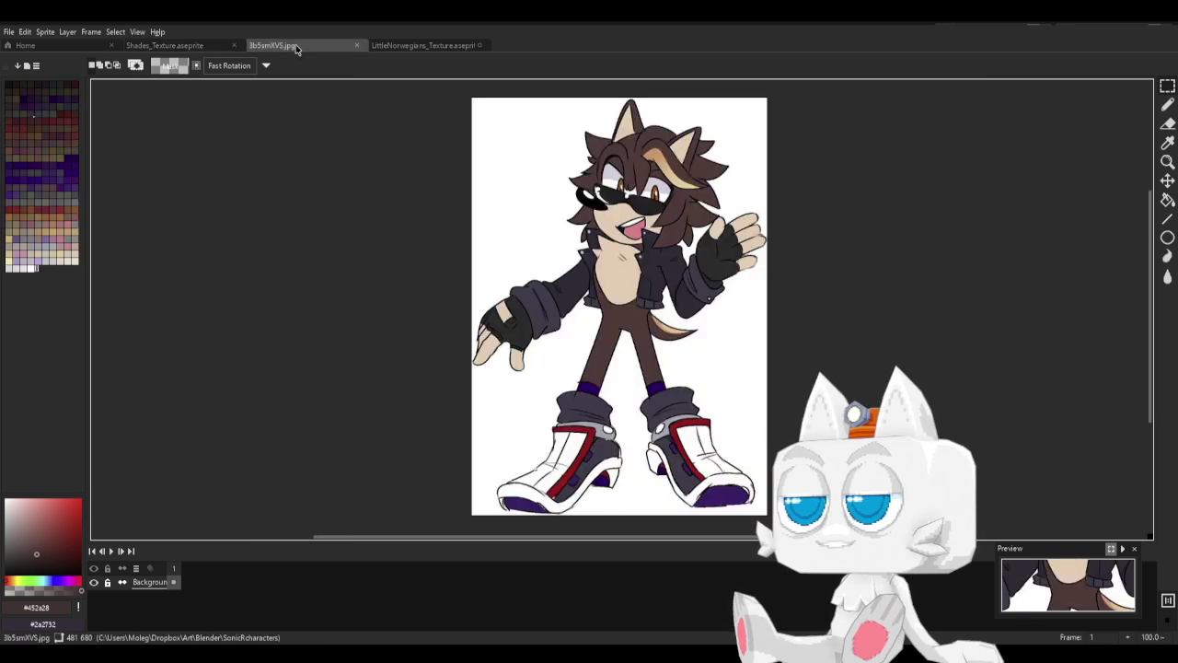
click(184, 46)
Fill a 16 × 16 px square directly below the purple-grey sleeve swatch with the sleeve's base color #3d3948.
key(i)
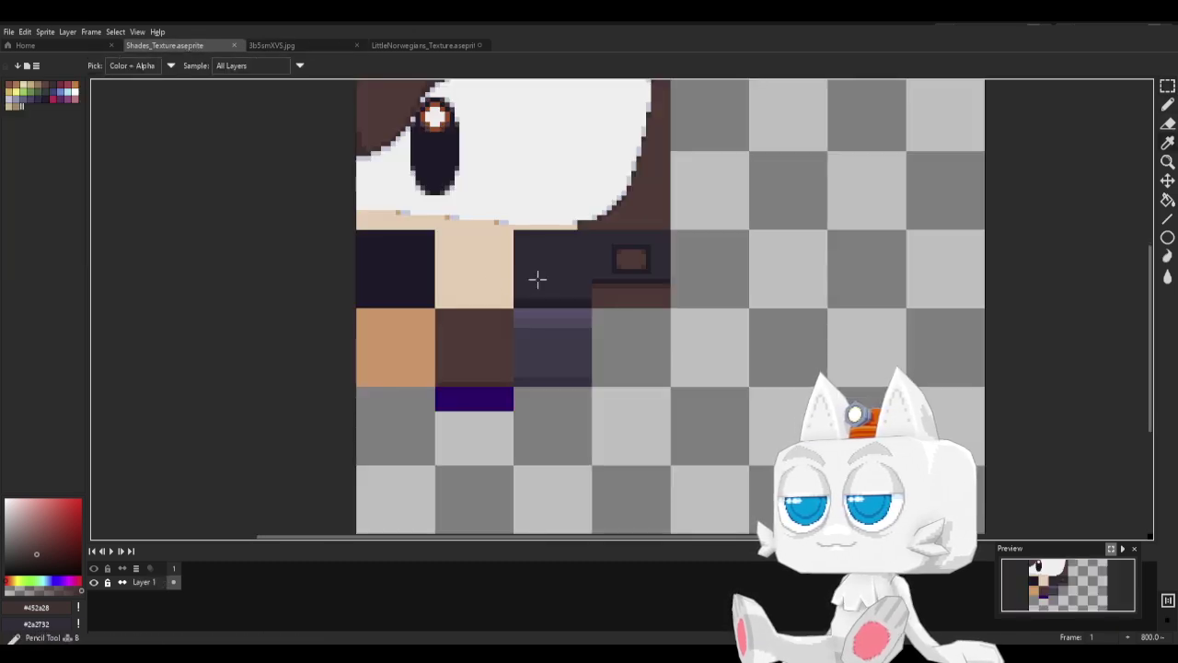
click(549, 349)
key(w)
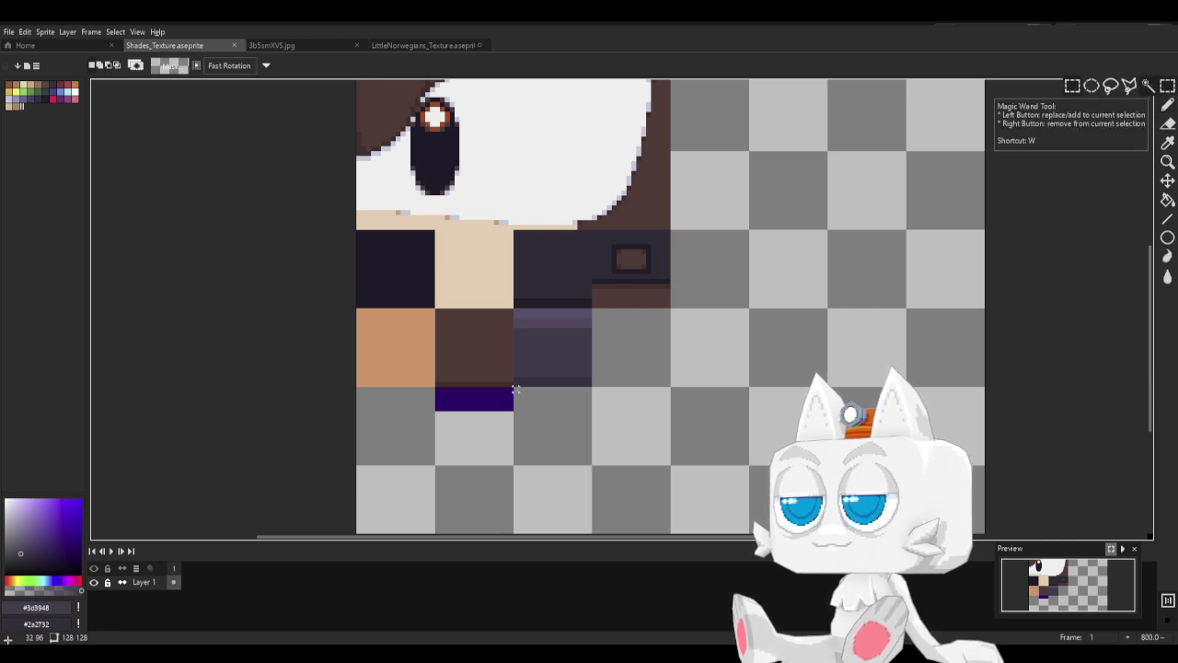
mouse_move(515, 389)
mouse_down()
mouse_move(559, 452)
mouse_move(592, 465)
mouse_up()
key(g)
click(558, 428)
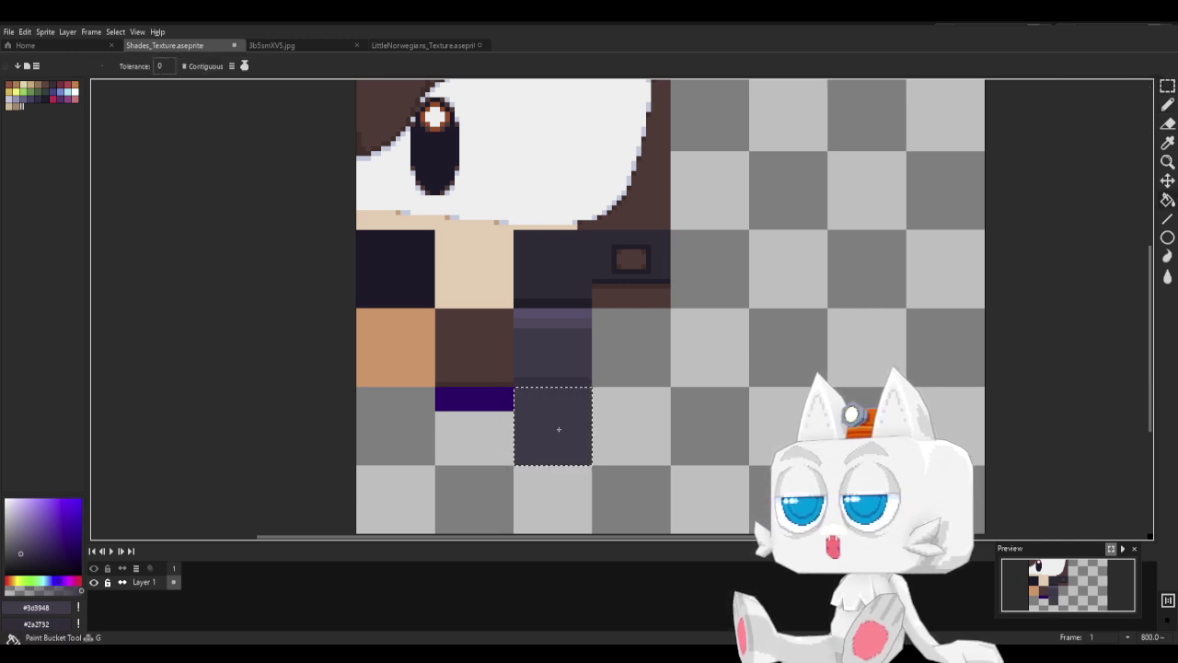
Paint the new square's lowest three pixel rows in the eye's off-white #f0f0f0 and shade the row above them with #332e3f.
key(b)
alt+click(531, 186)
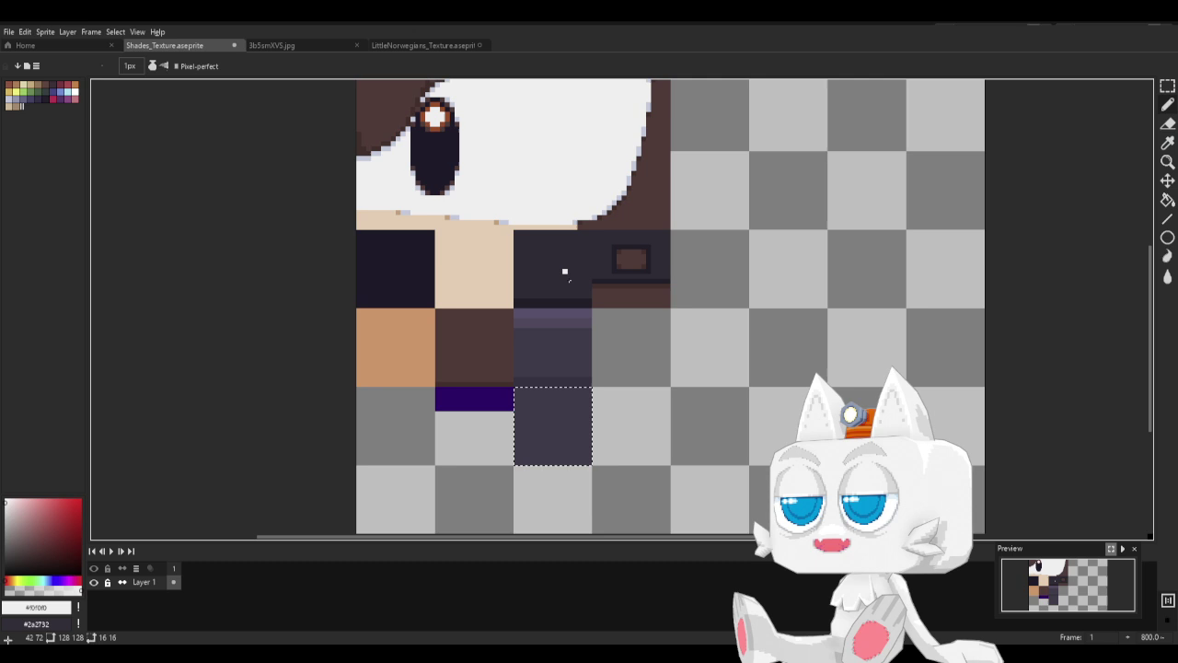
click(515, 451)
shift+click(598, 452)
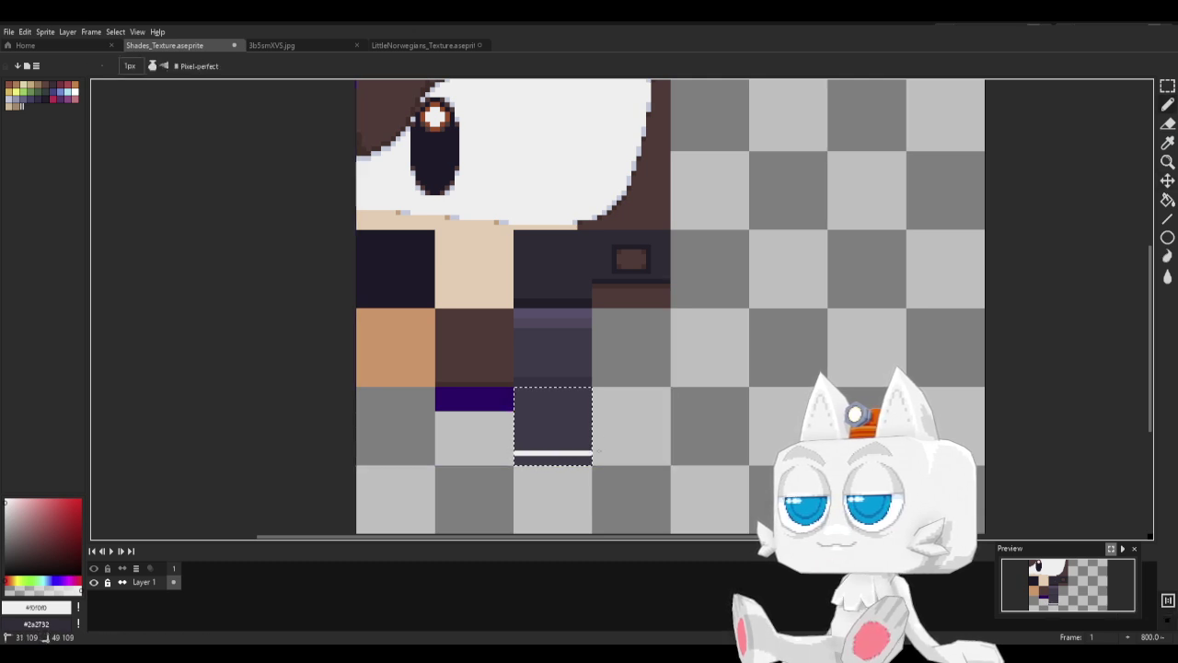
click(517, 459)
shift+click(589, 459)
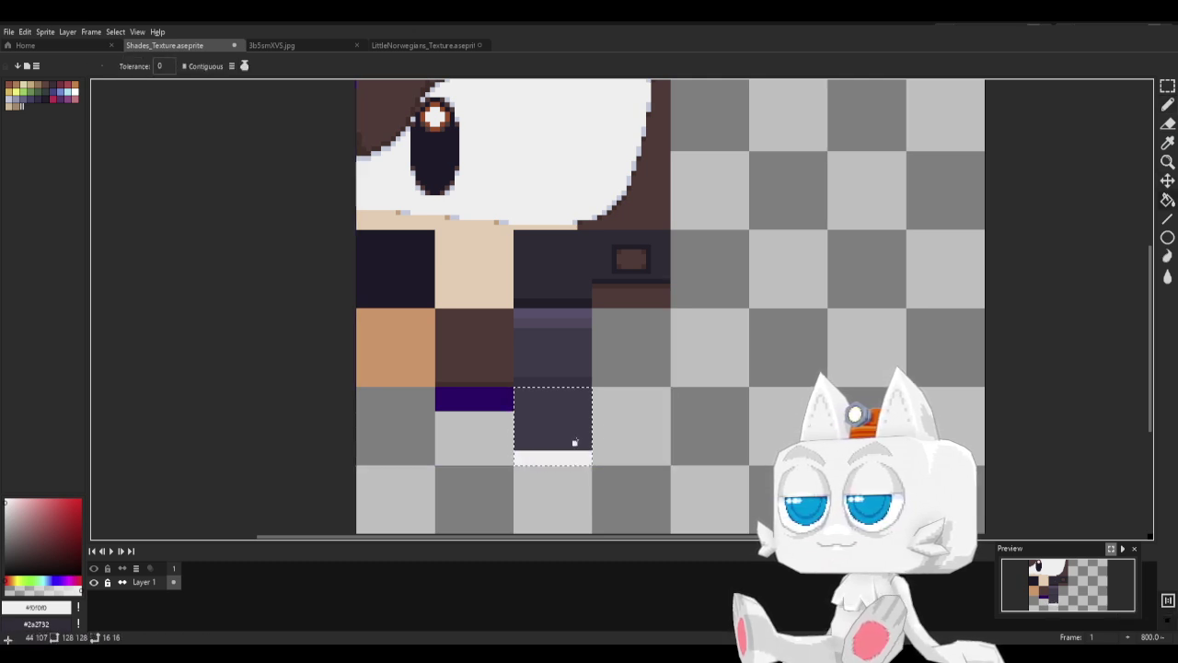
alt+click(558, 369)
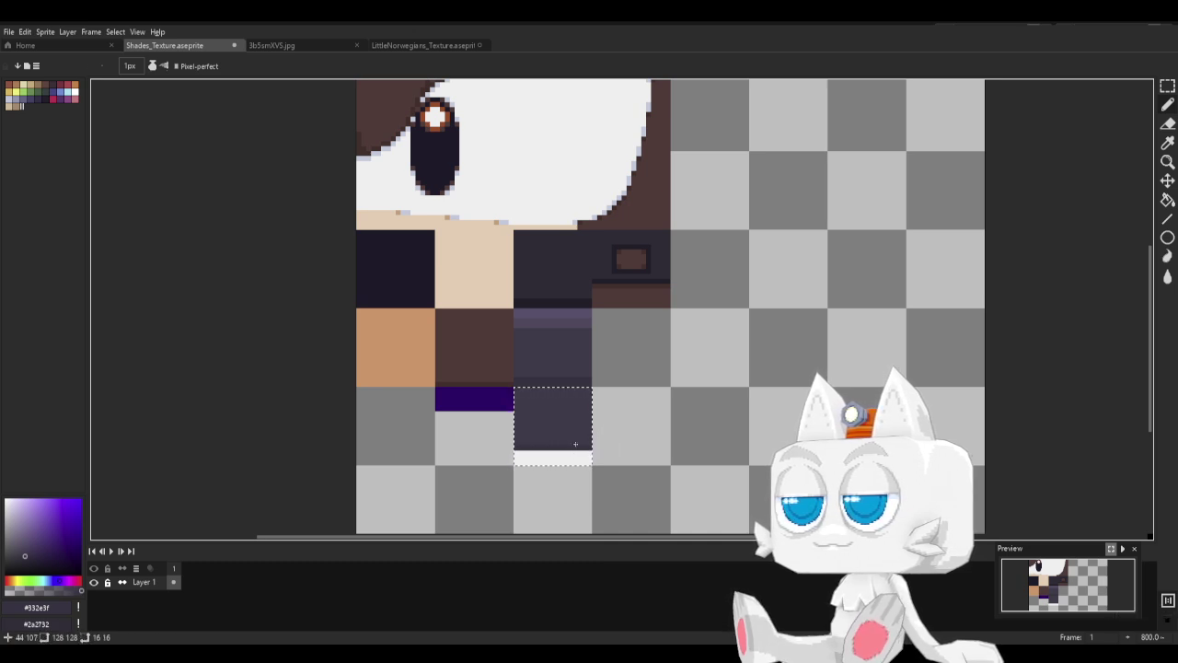
Fill a 10 × 16 px rectangle immediately beside the new grey square with off-white #f0f0f0.
key(m)
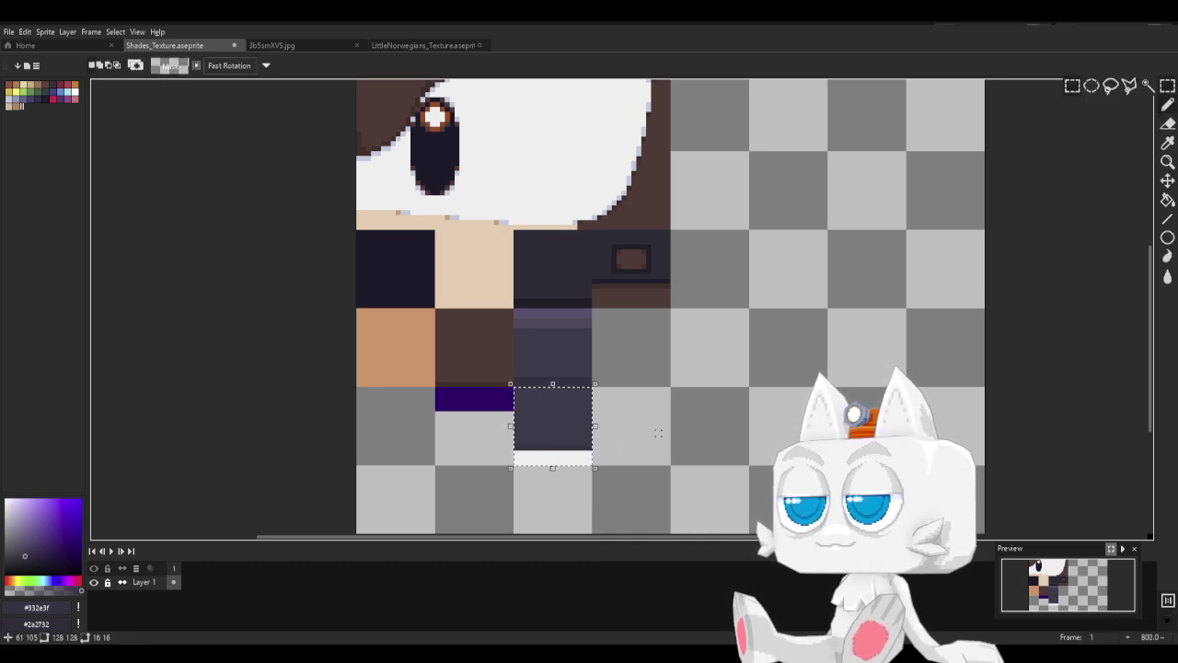
click(614, 394)
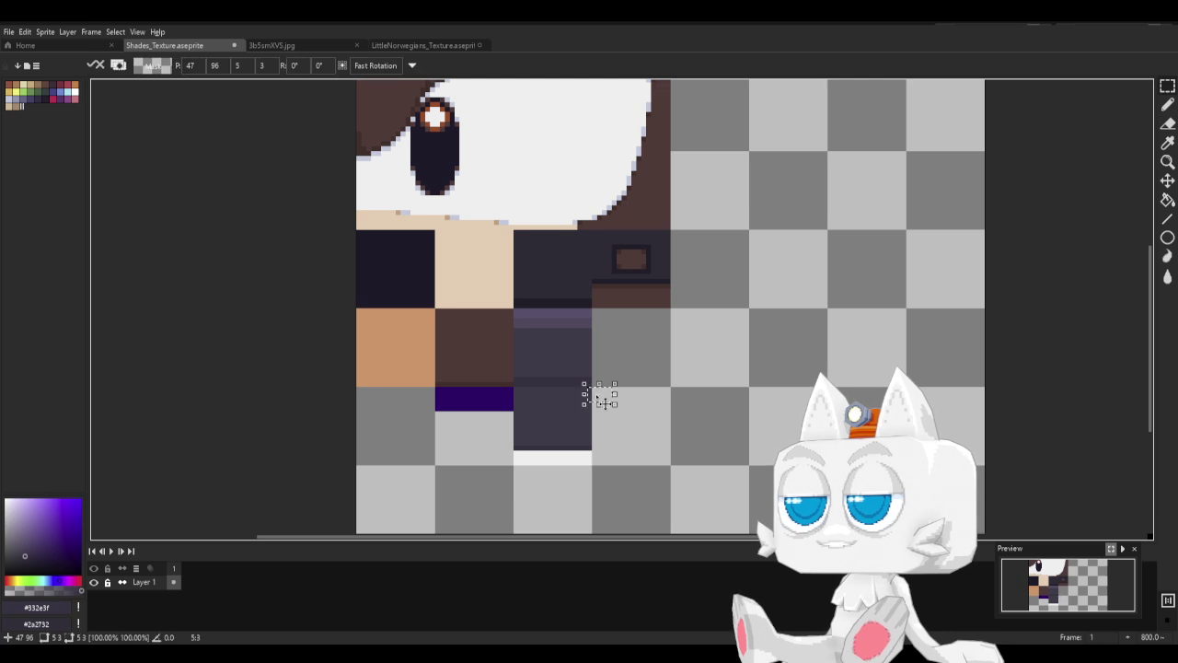
drag(594, 389, 643, 467)
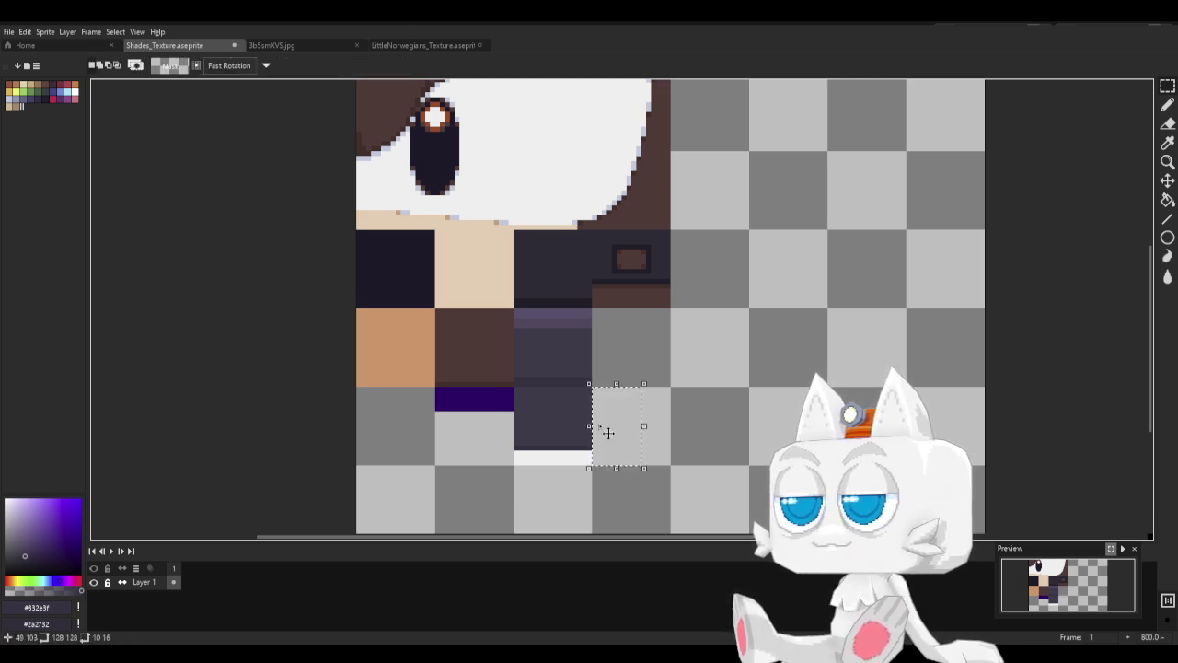
key(g)
alt+click(565, 457)
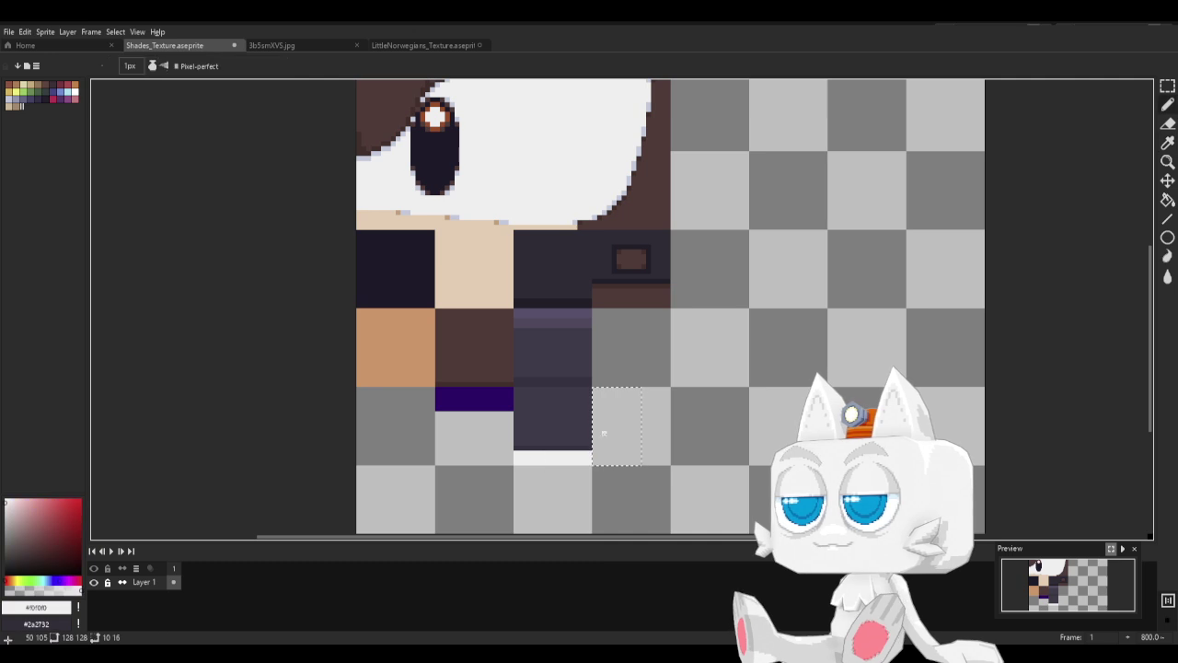
click(606, 433)
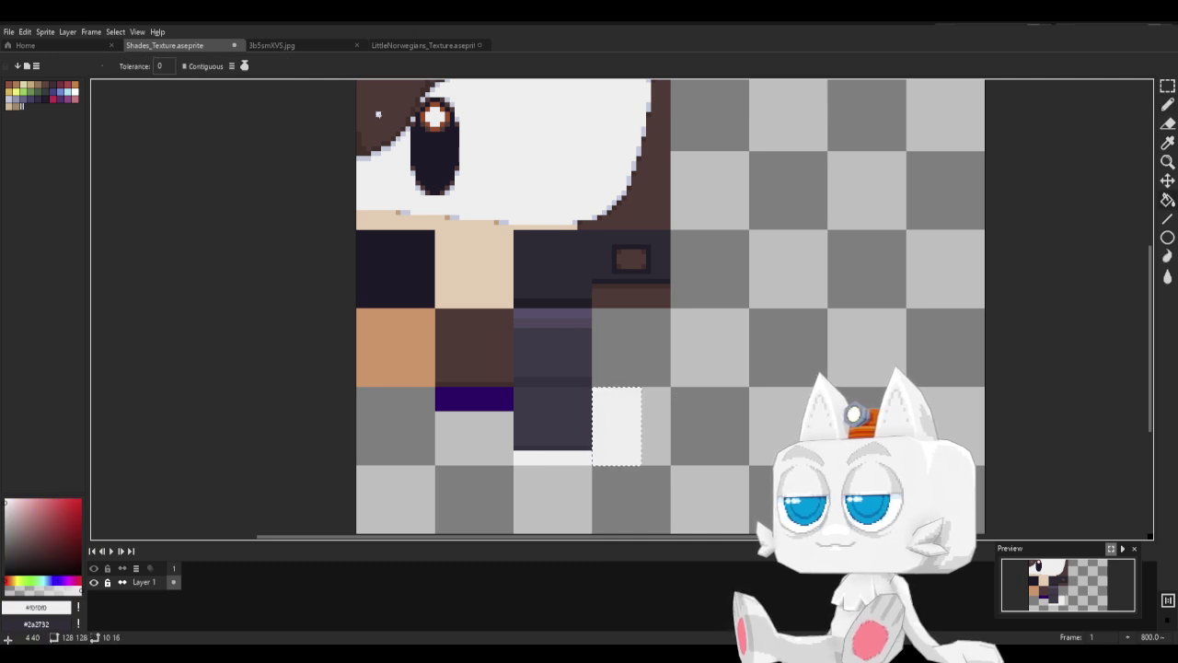
Paint a 2 px border along both sides and the top edge of the off-white rectangle in the reference boot trim's red.
click(295, 44)
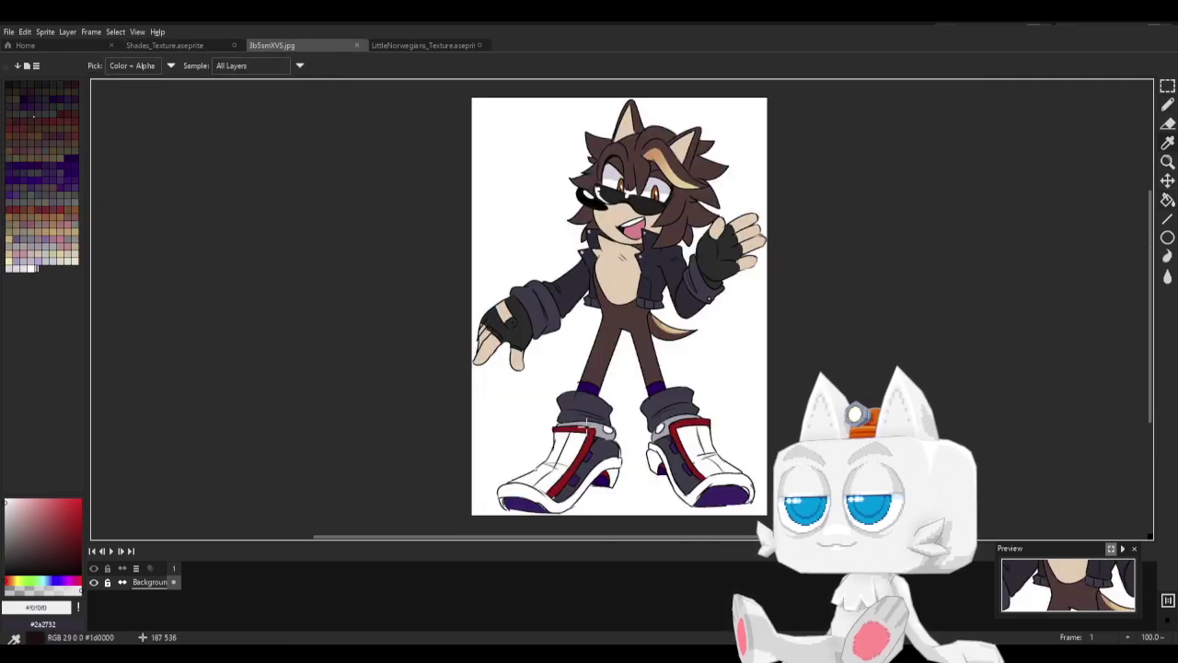
alt+click(577, 460)
click(195, 46)
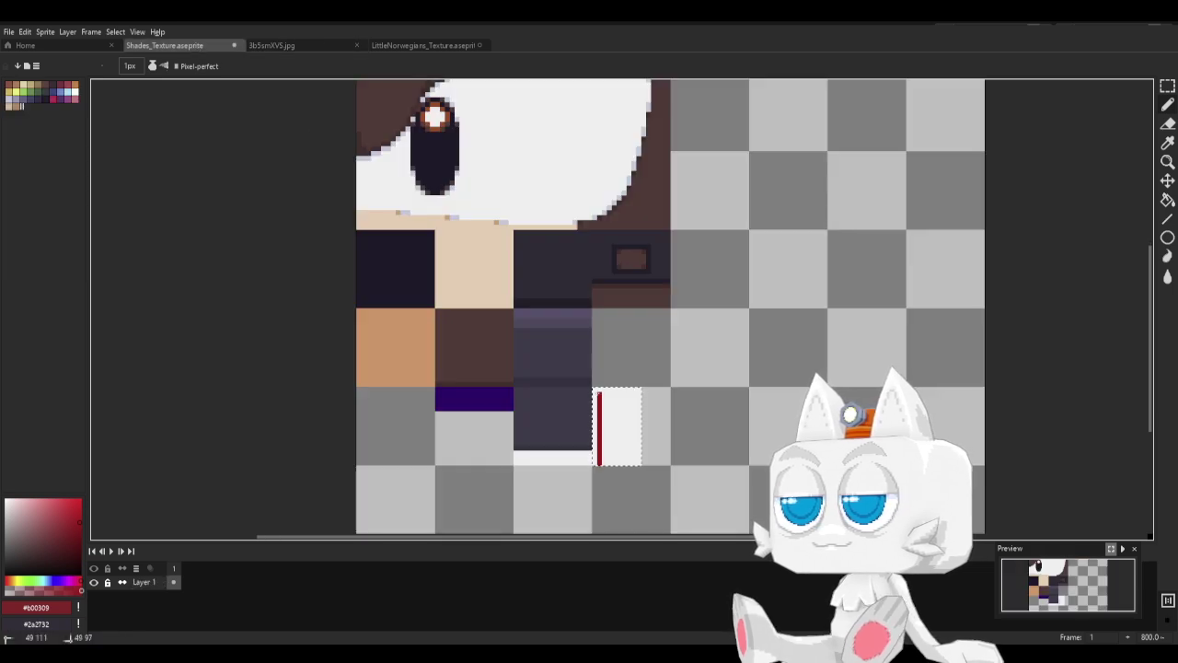
drag(637, 396, 637, 463)
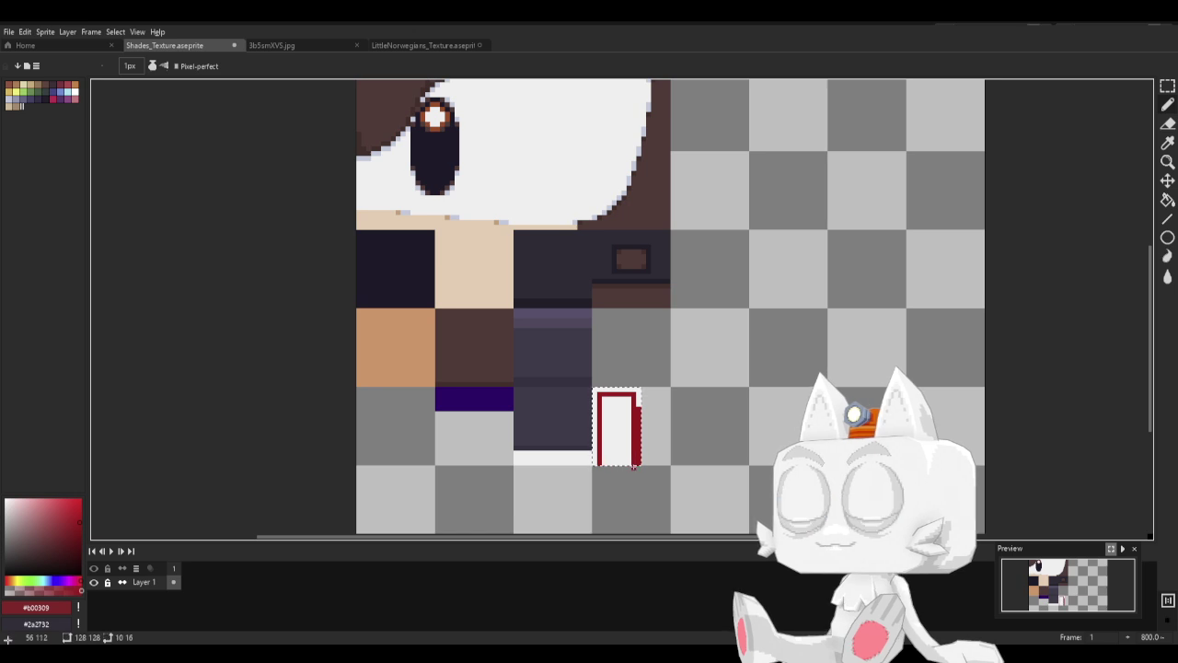
key(g)
Shade the four inner corners and lowest row of the white panel inside the red border with light lavender #c0cbdc.
key(i)
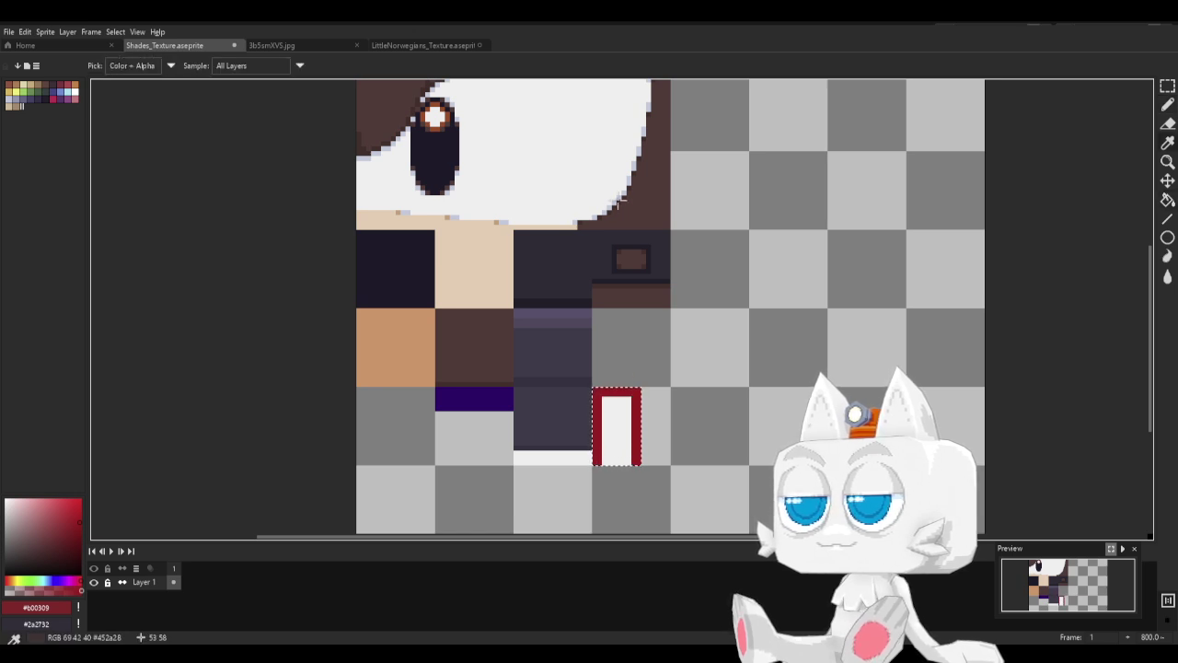
click(622, 197)
key(b)
scroll(705, 447, up, 2)
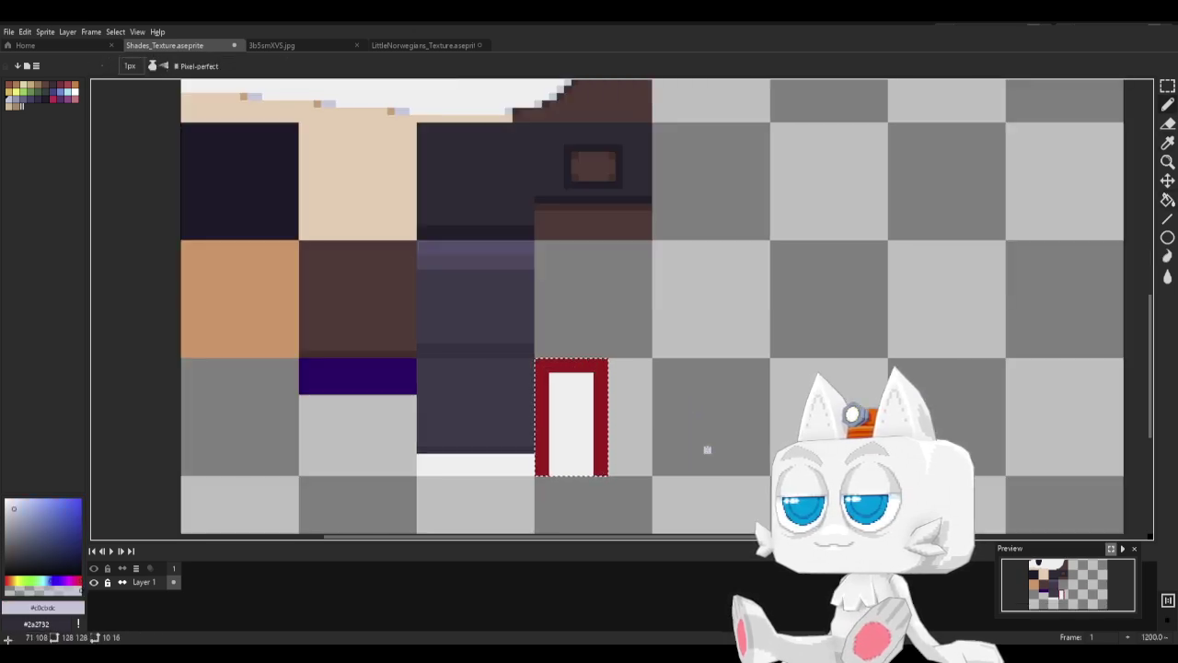
drag(501, 351, 548, 351)
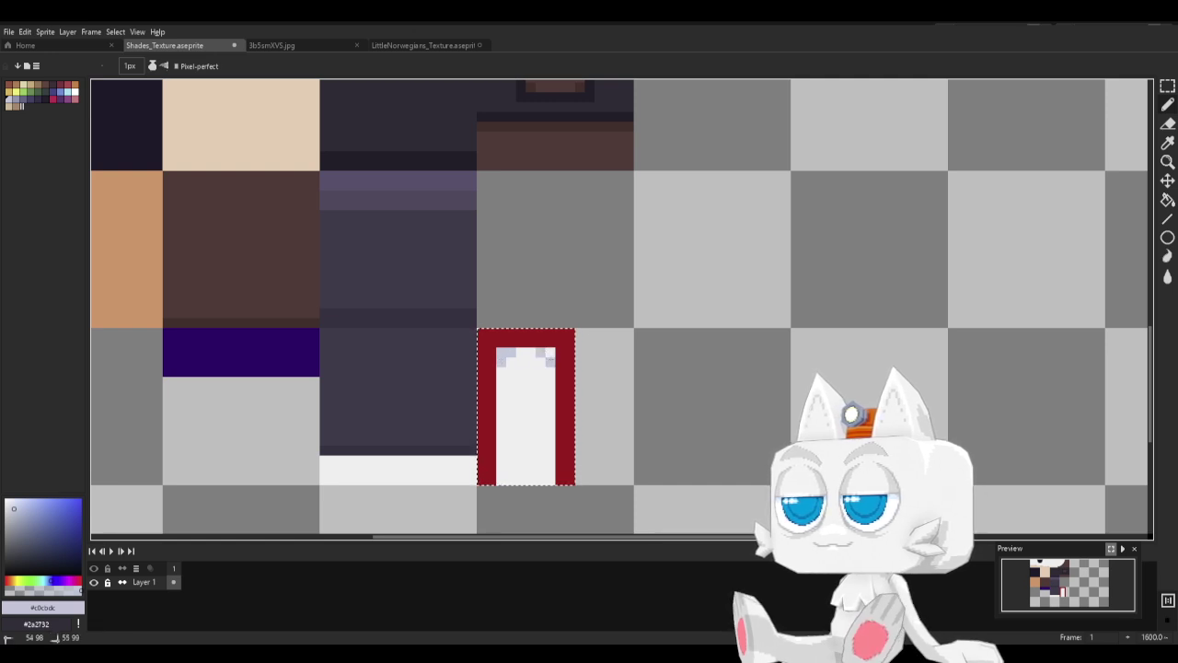
drag(501, 470, 549, 470)
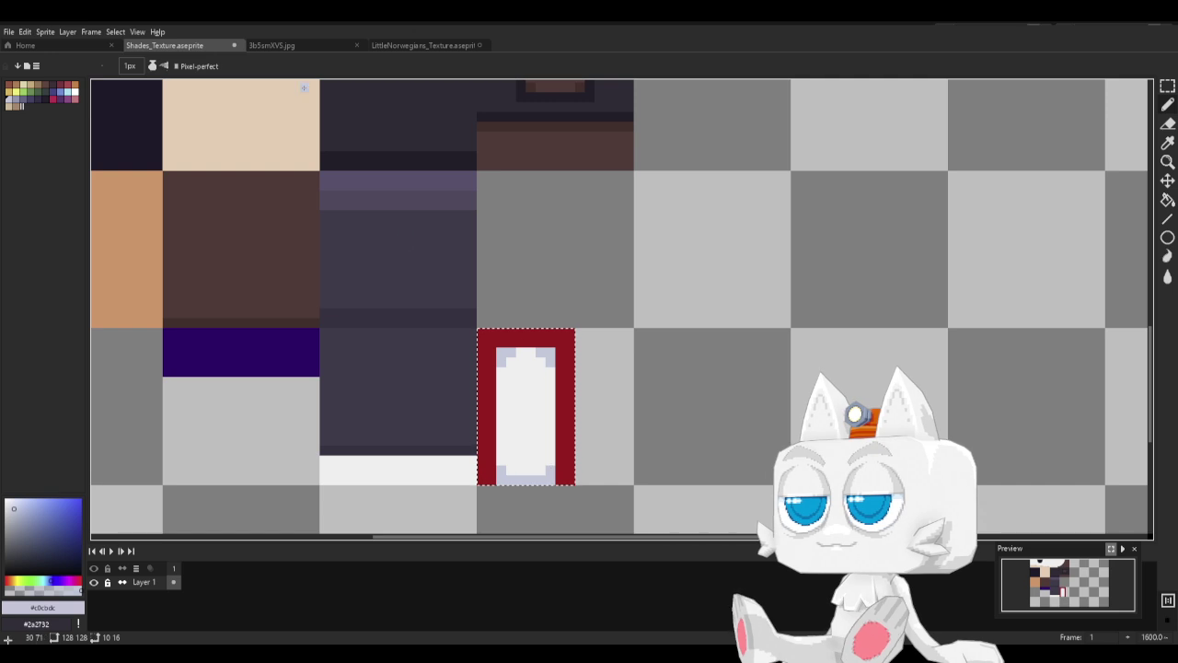
Check the boots in the 3b5smXVS.jpg reference, and export the updated Shades texture.
click(288, 44)
click(164, 45)
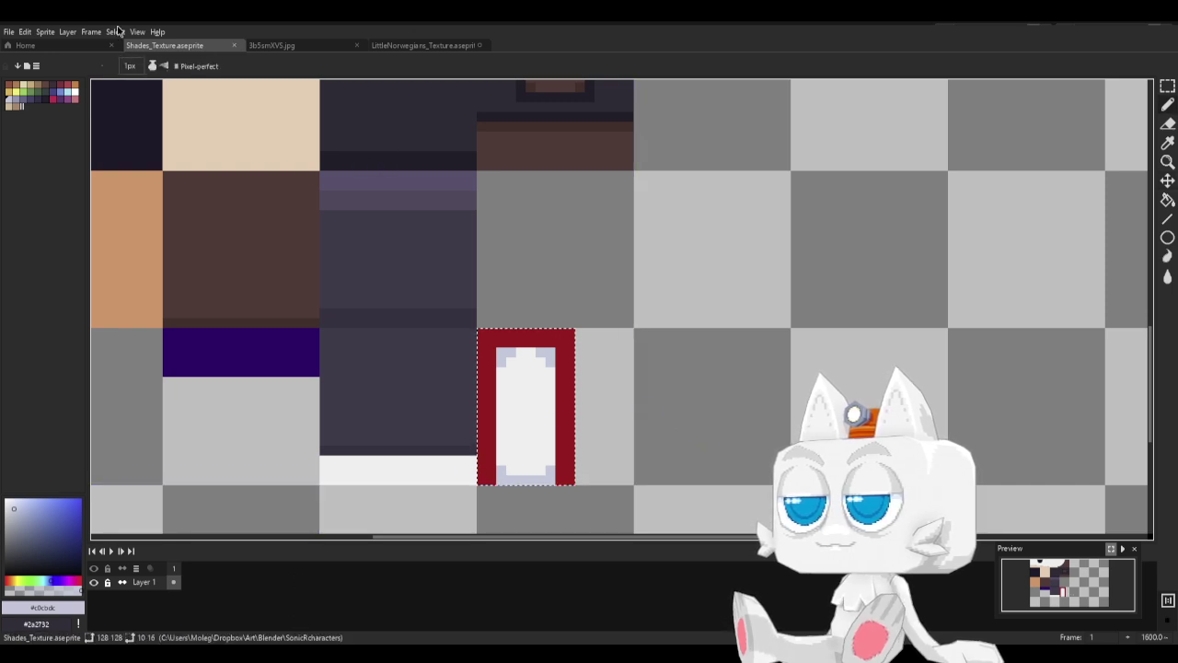
click(8, 31)
mouse_move(27, 133)
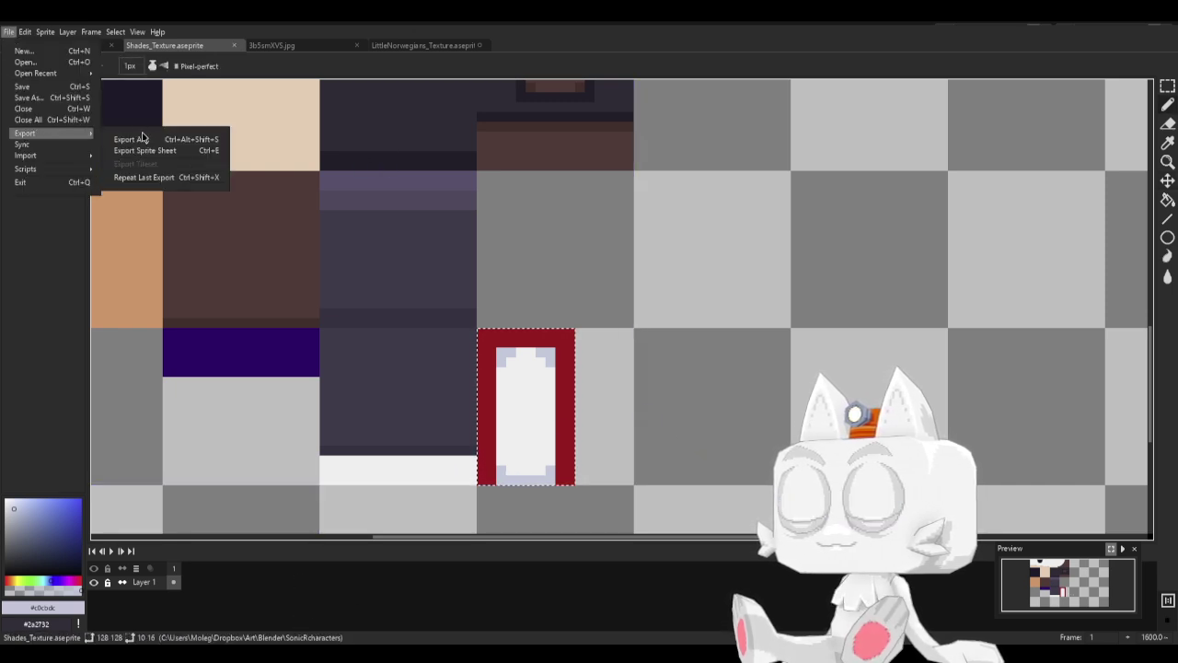
click(145, 139)
click(304, 296)
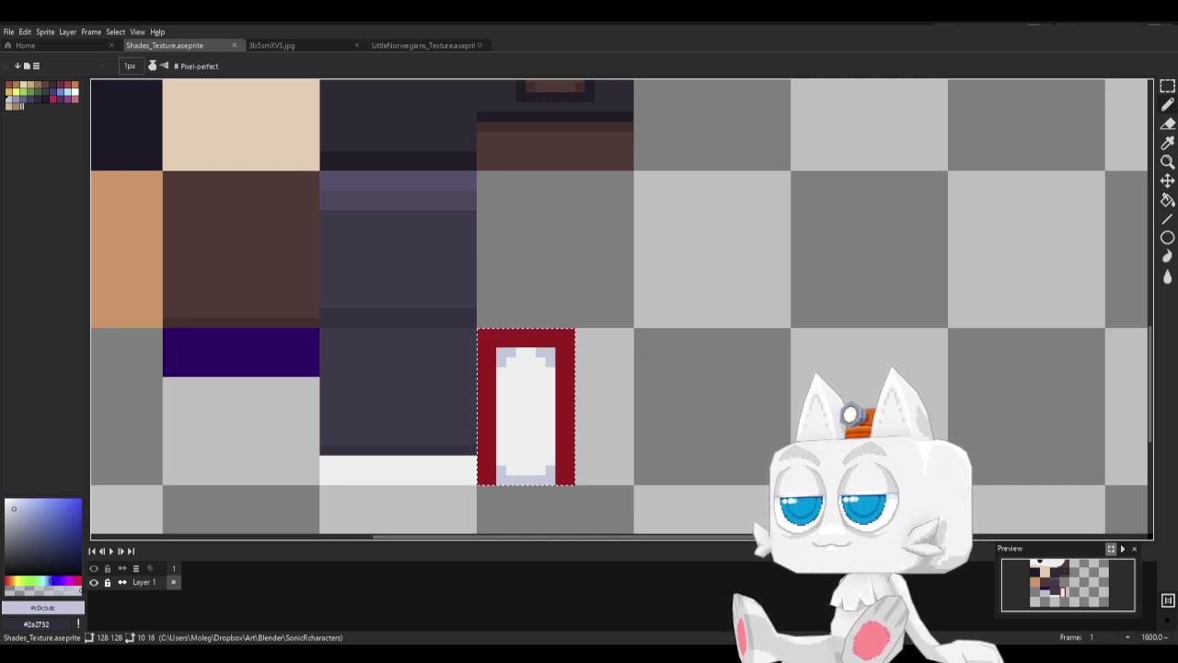
Switch to Blender and move and shrink the boot-front UV island onto the new red-and-white swatch.
key(alt+Tab)
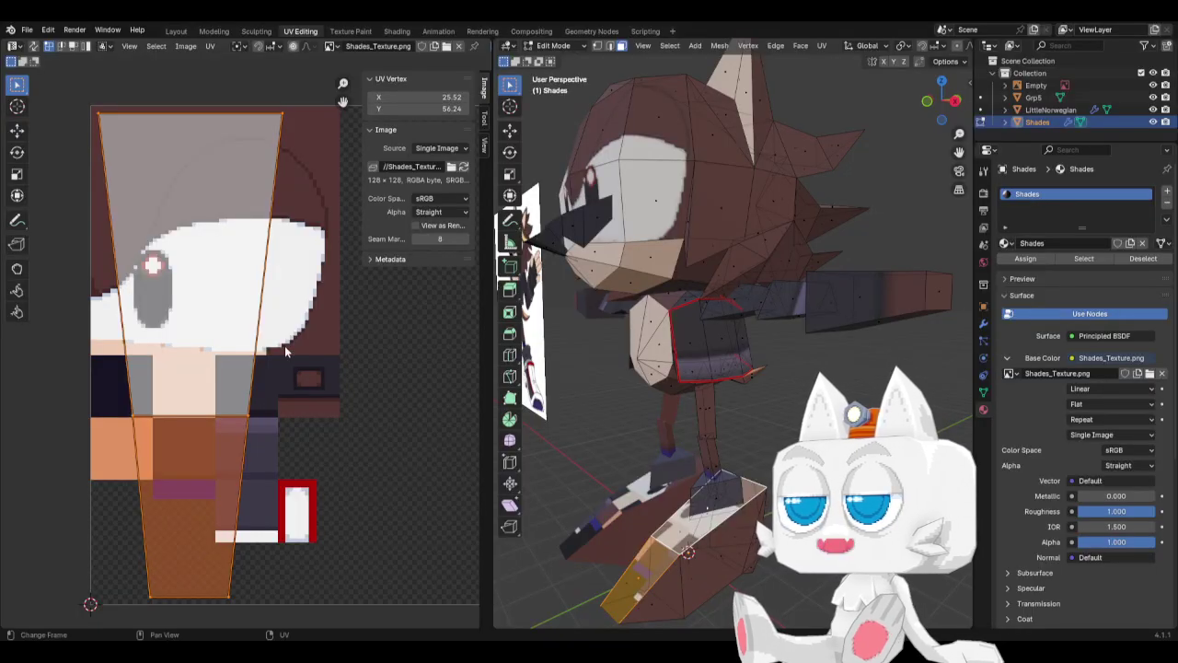
key(g)
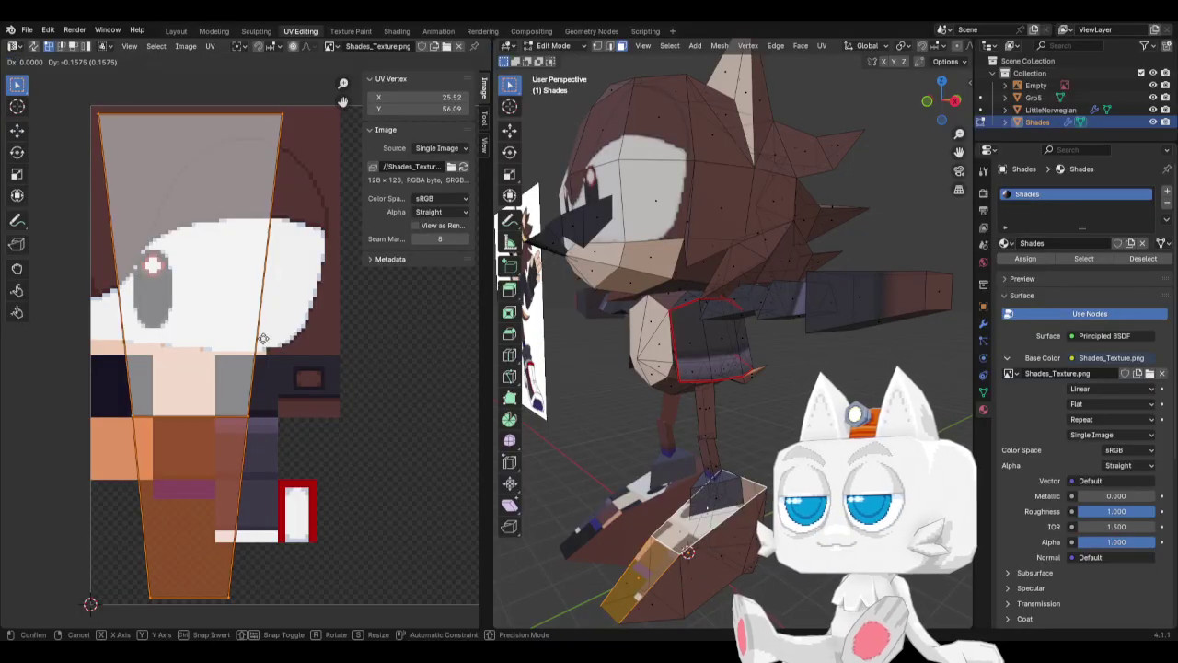
click(357, 508)
key(s)
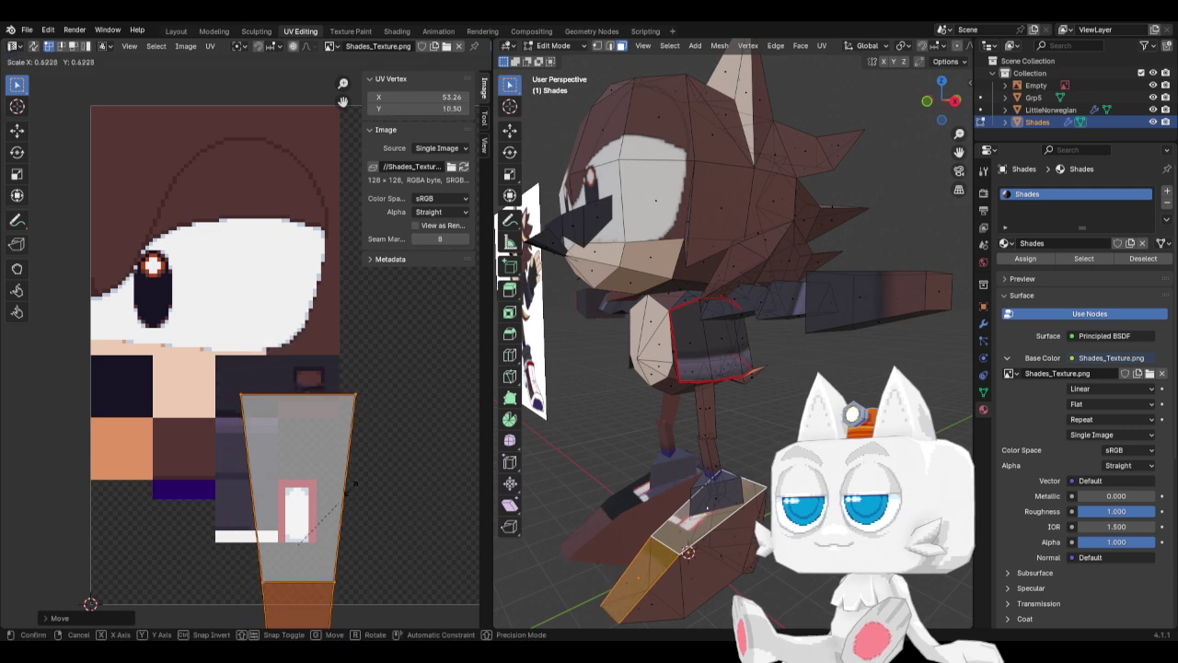
click(337, 504)
key(g)
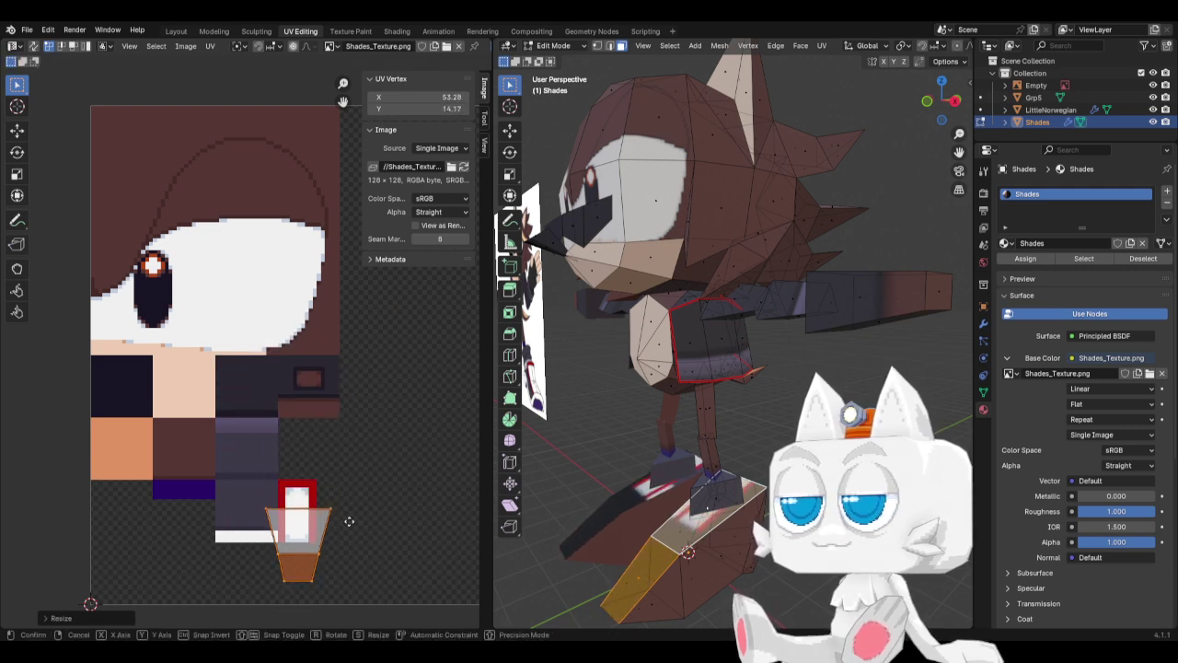
click(347, 499)
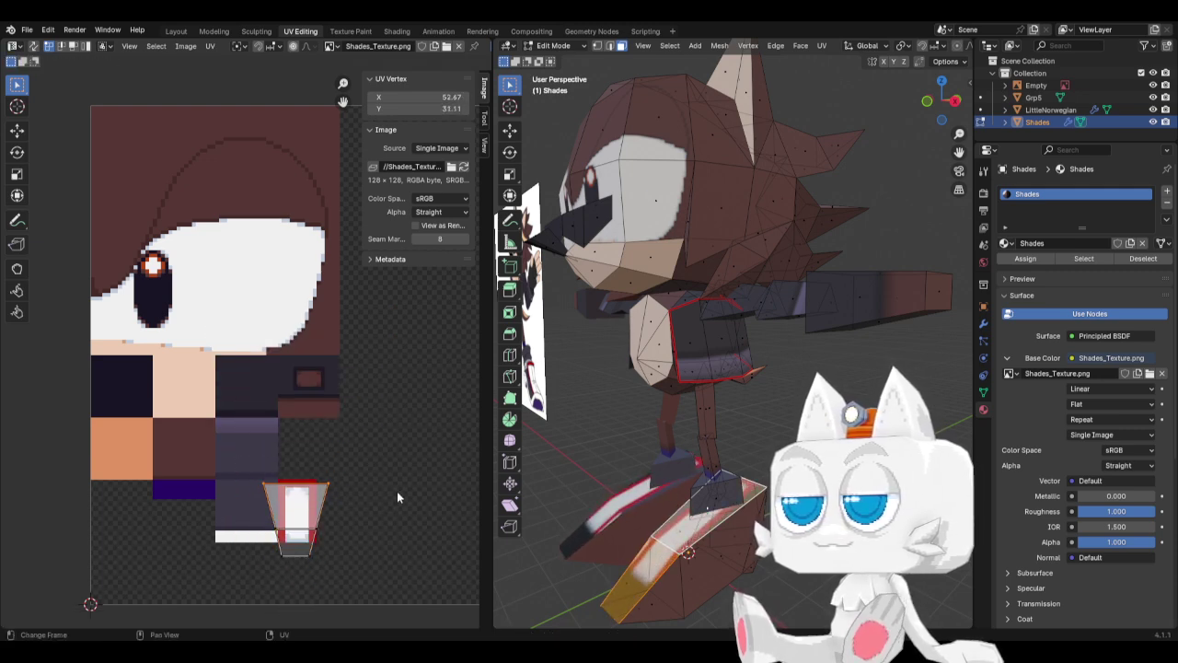
Fit the boot-front UVs to the red-and-white swatch by narrowing the top edge, raising the middle edge and adjusting the bottom edge.
key(s)
key(x)
right_click(357, 494)
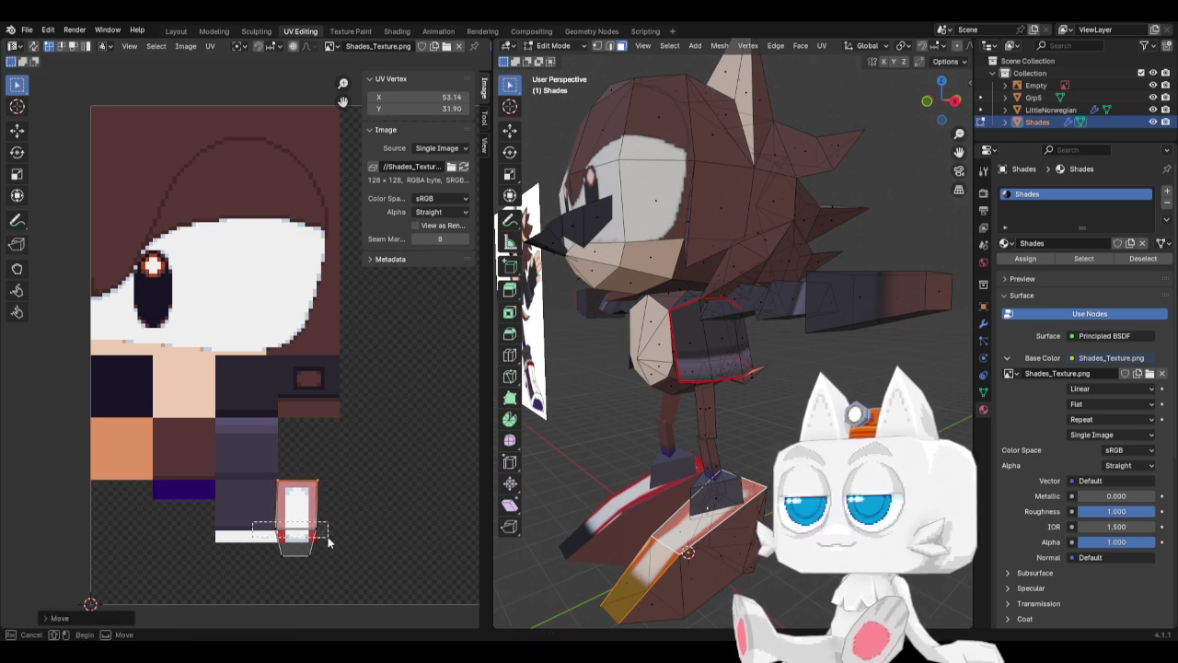
key(g)
click(334, 532)
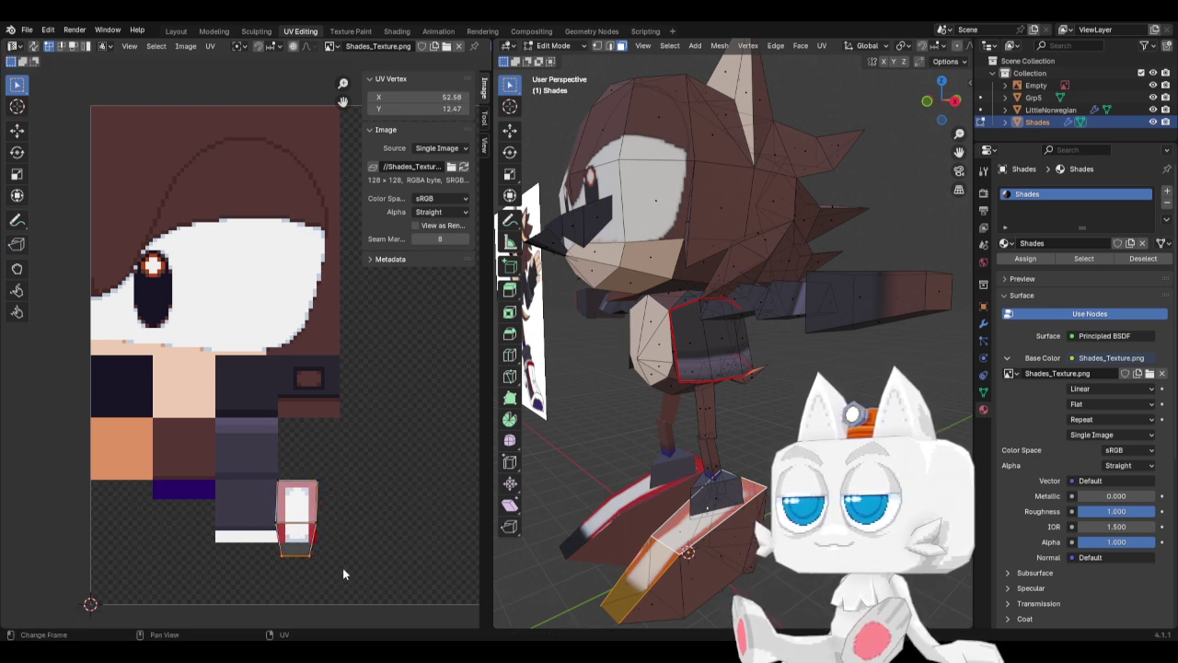
key(s)
click(359, 555)
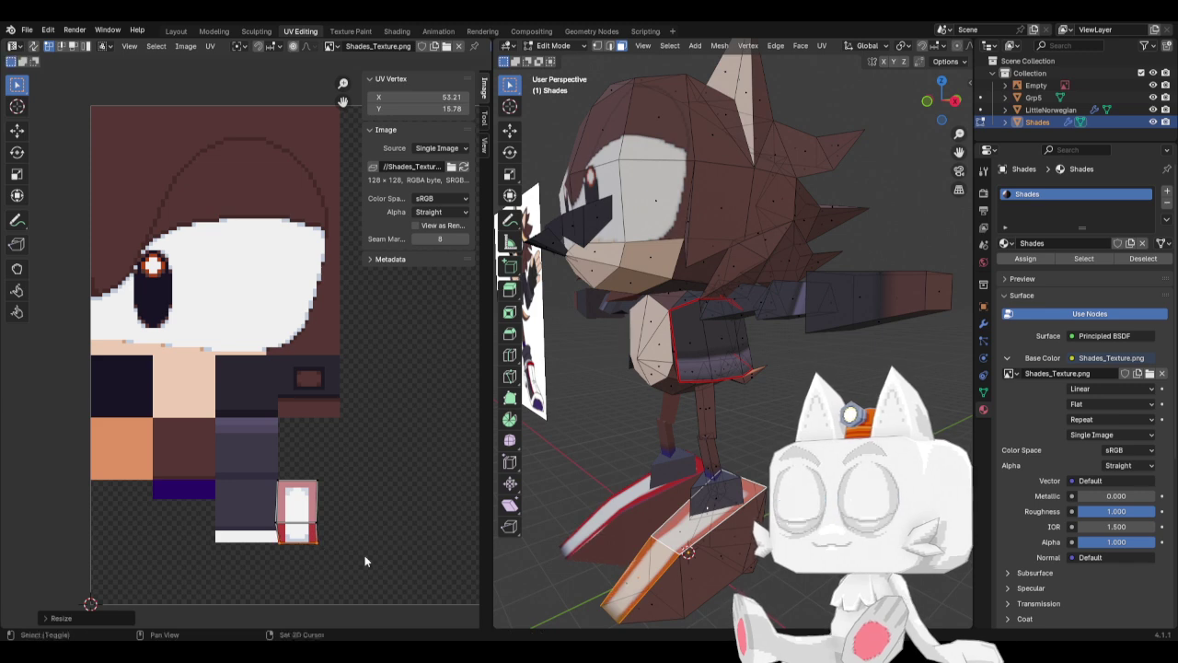
Snap the boot-front UVs to the pixel grid and set the outlying middle vertex's X coordinate to 48.
key(shift+s)
click(281, 521)
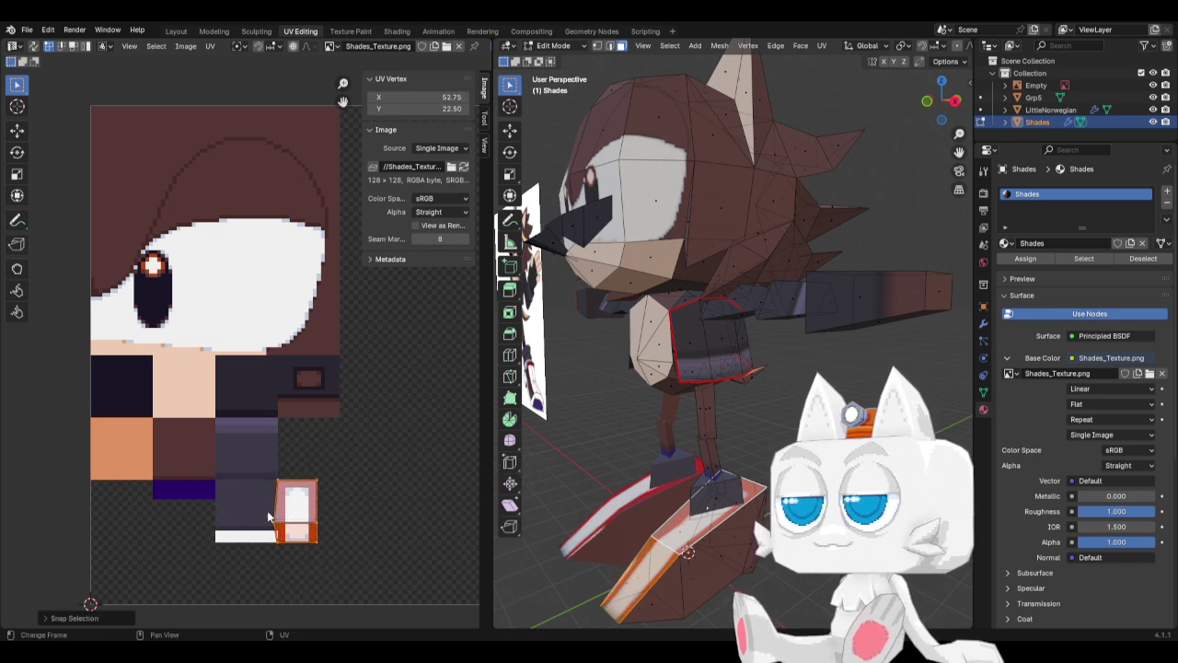
key(alt+a)
key(b)
drag(287, 526, 269, 505)
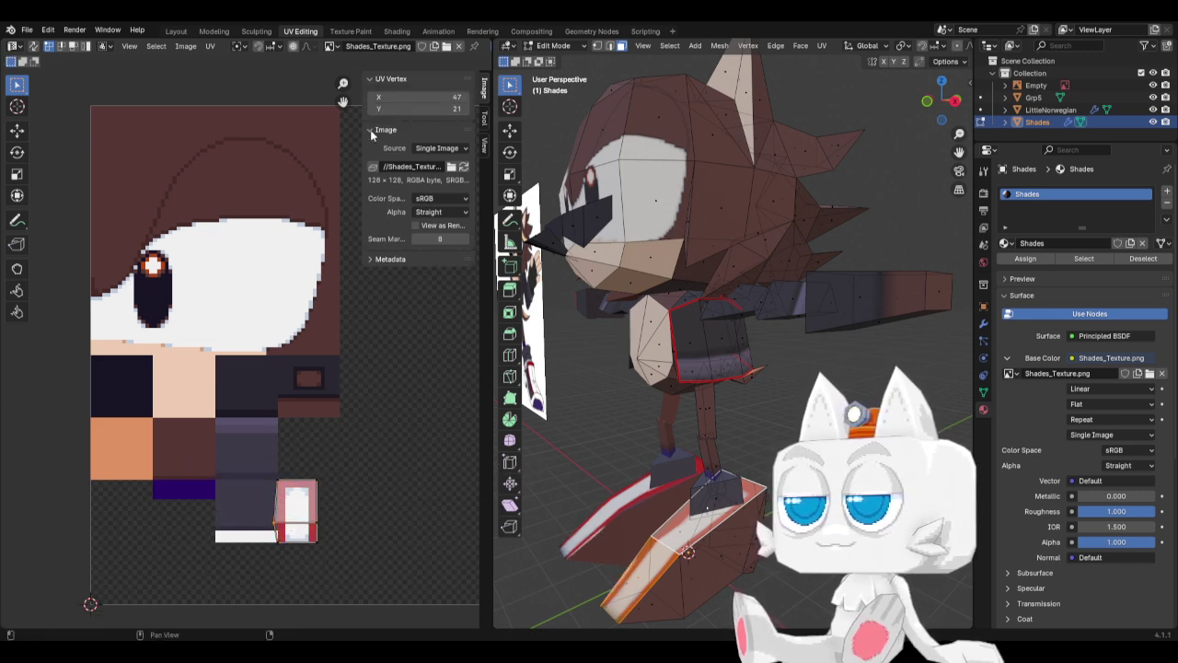
click(465, 97)
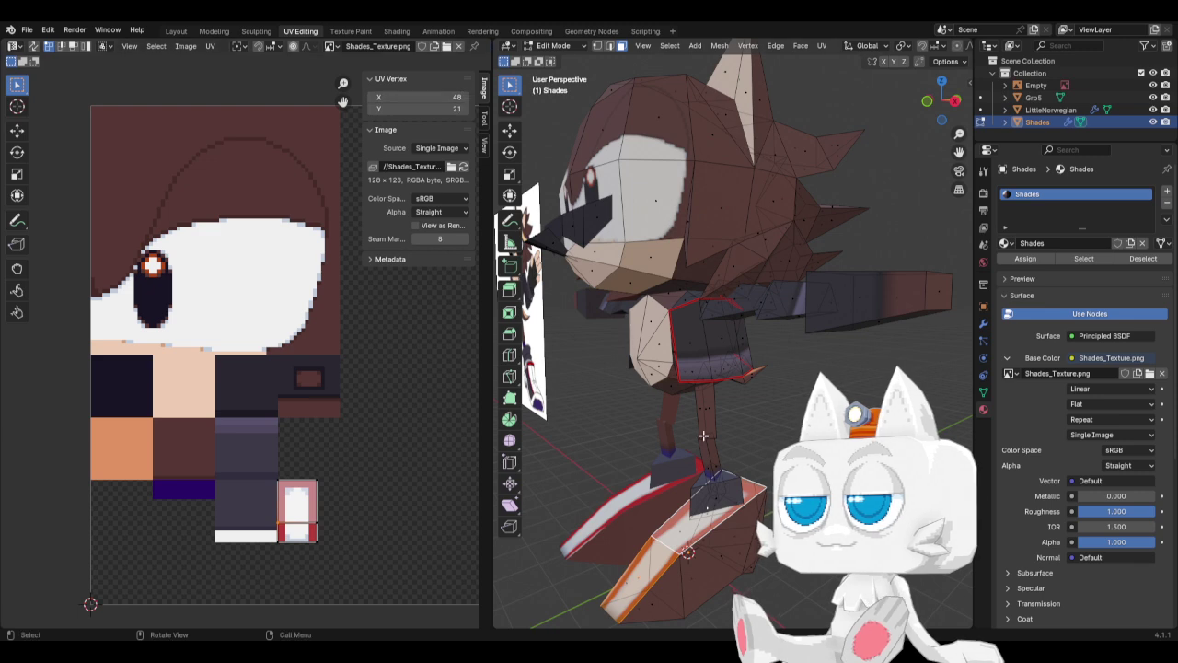
Switch to Aseprite and raise the white panel's lower lavender shading, repainting its lowest two rows in off-white #f0f0f0.
key(Tab)
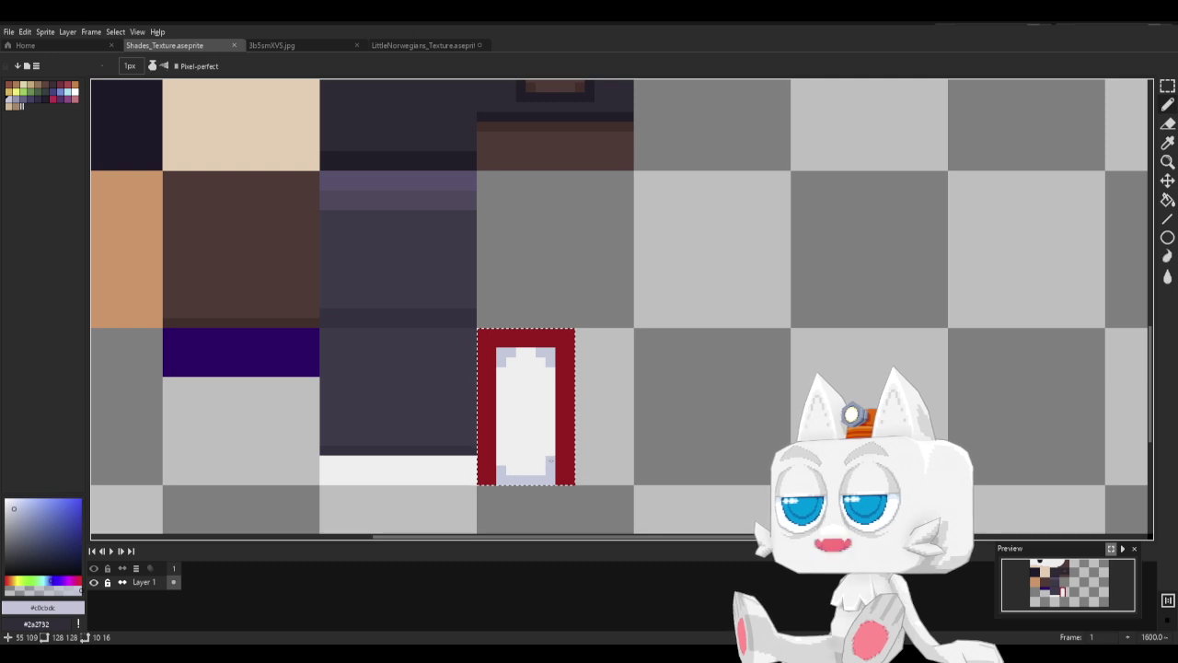
key(alt)
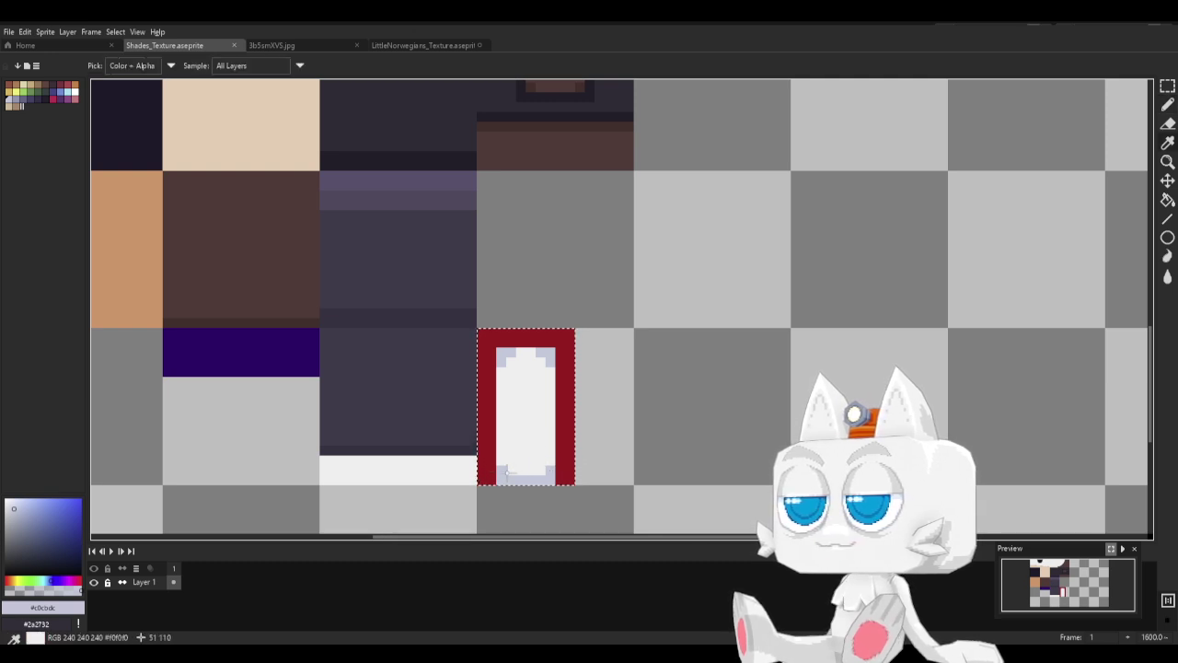
click(499, 461)
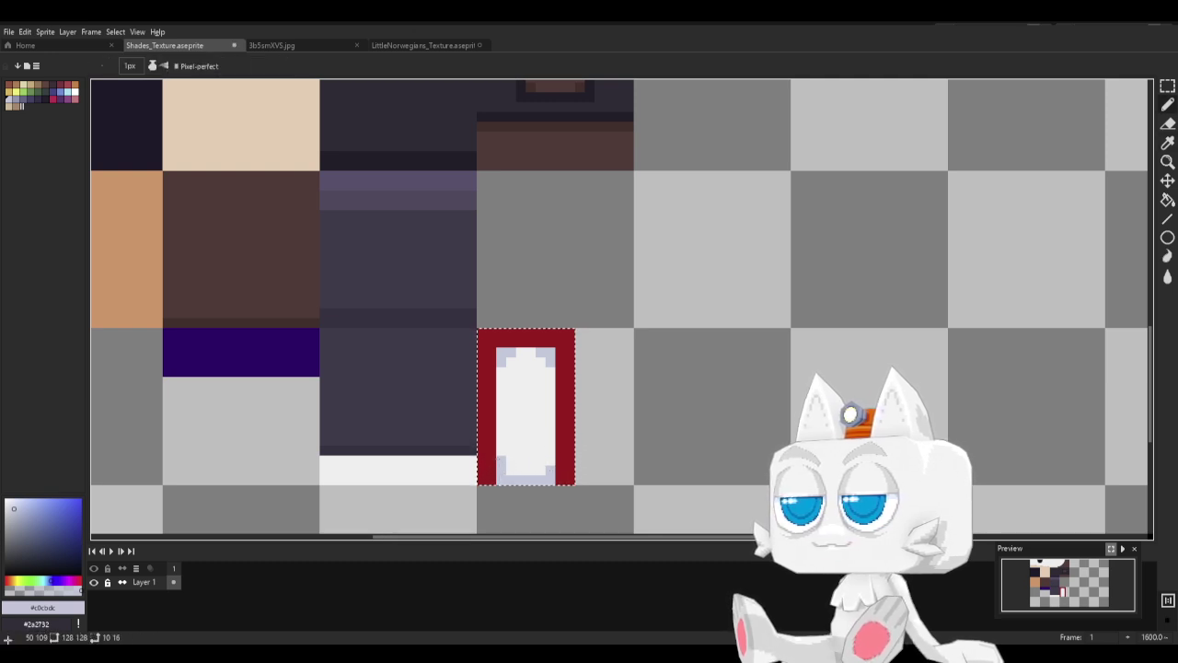
alt+click(524, 469)
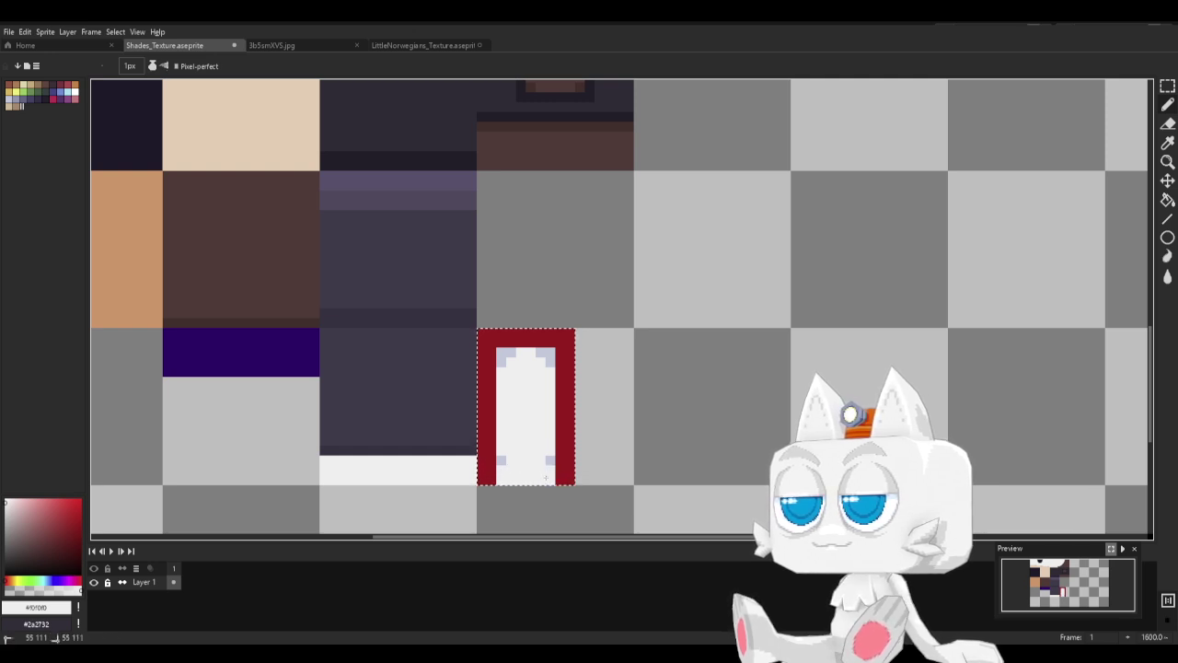
alt+click(531, 461)
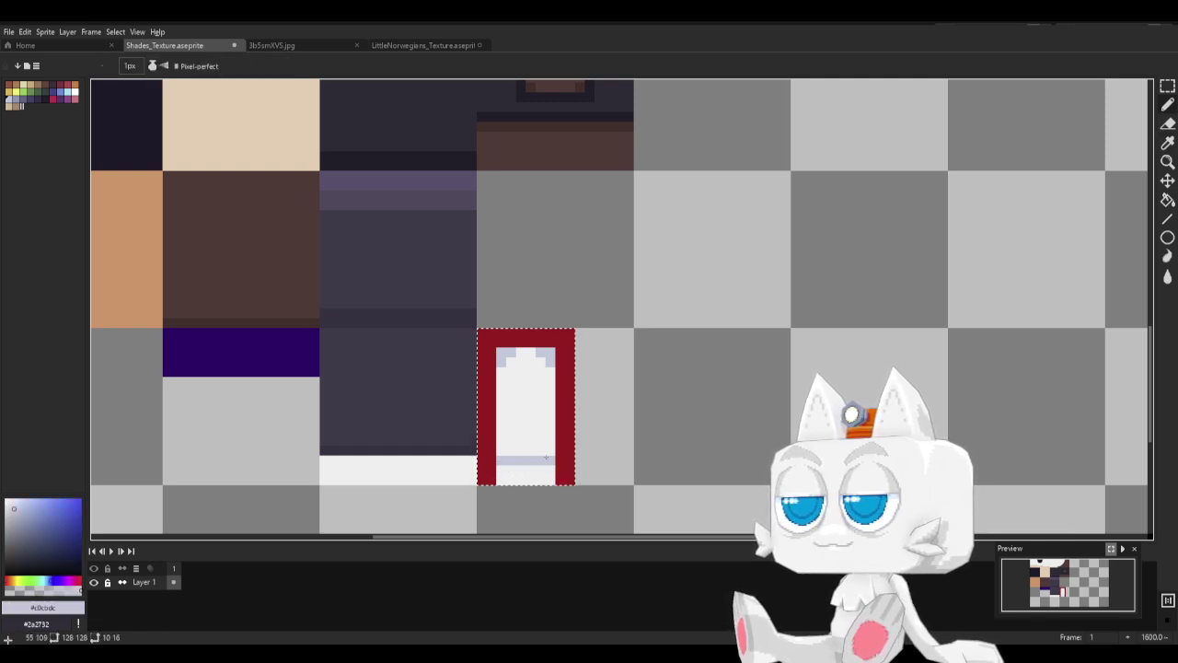
Extend the off-white #f0f0f0 across the boot swatch's lowest two rows and shade the red border's lower ends with a darker red.
alt+click(490, 469)
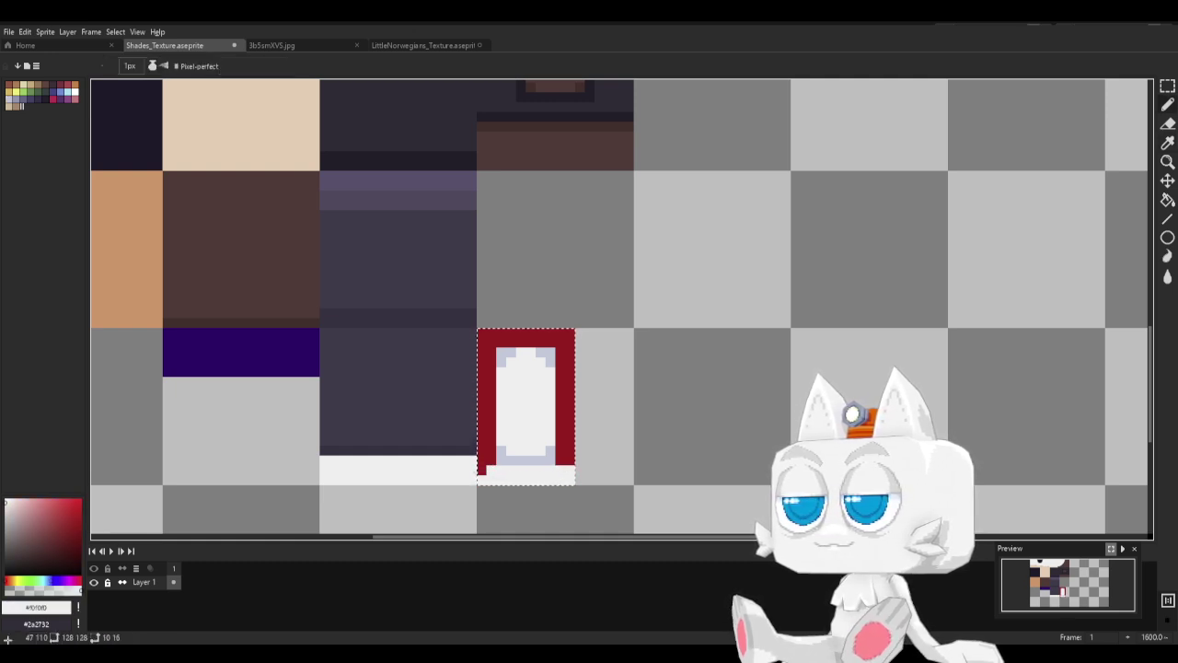
alt+click(482, 399)
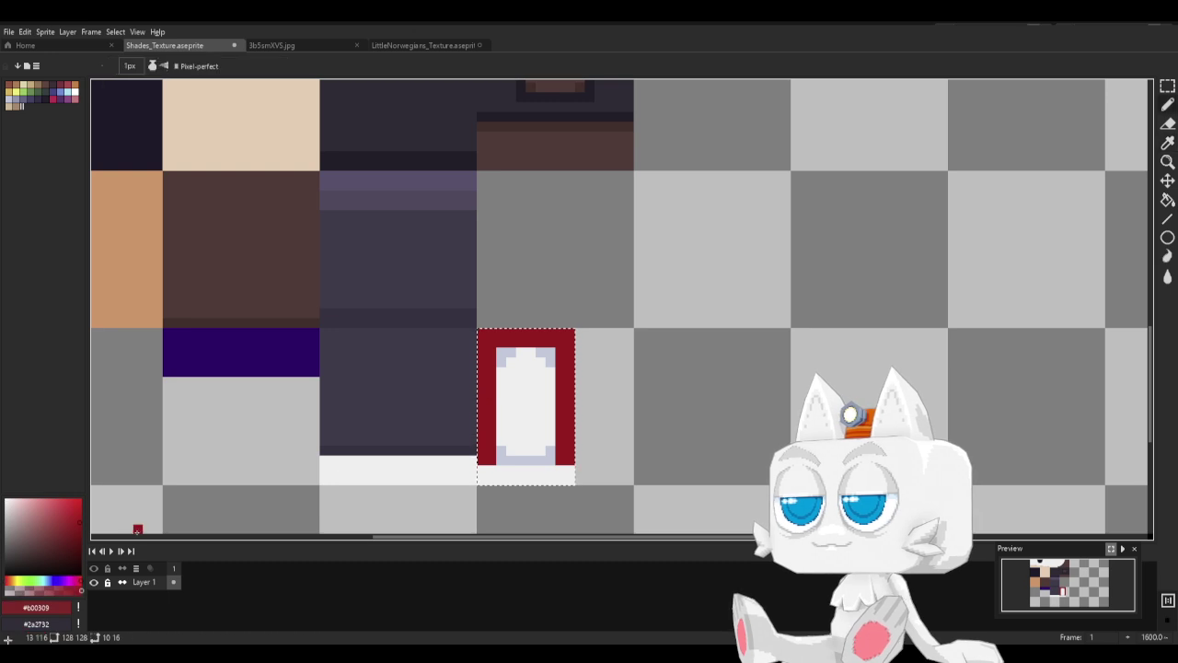
click(81, 530)
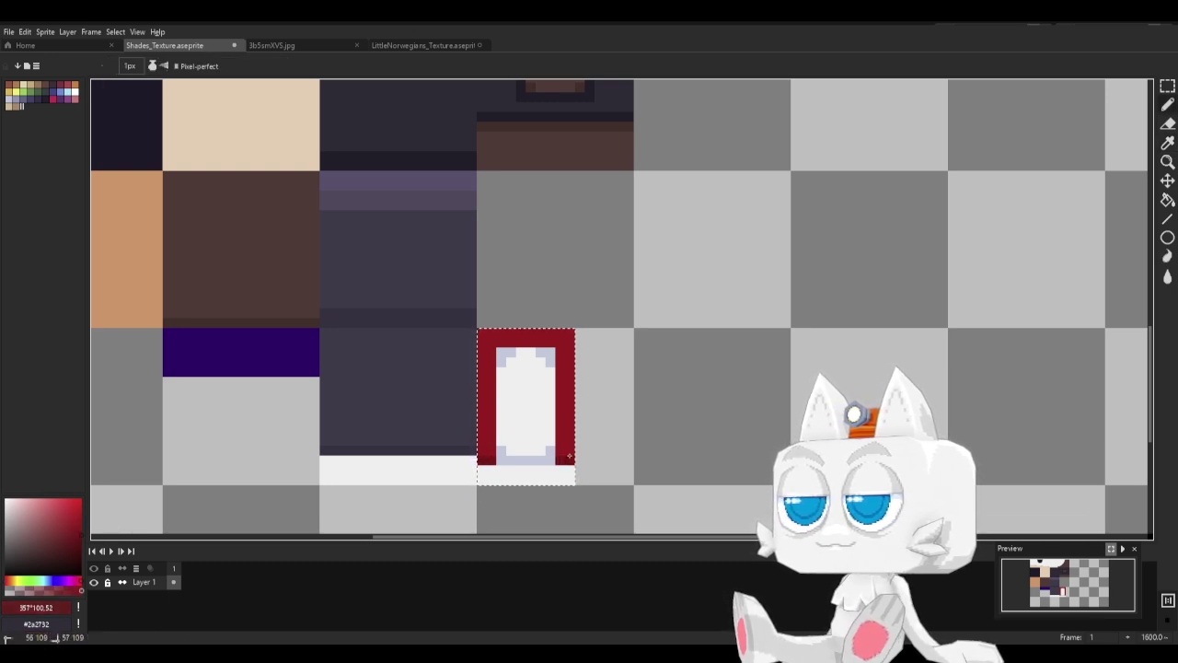
Fill a 10 × 8 px rectangle directly above the red-and-white boot swatch with the sleeve's grey #3d3948.
click(1167, 86)
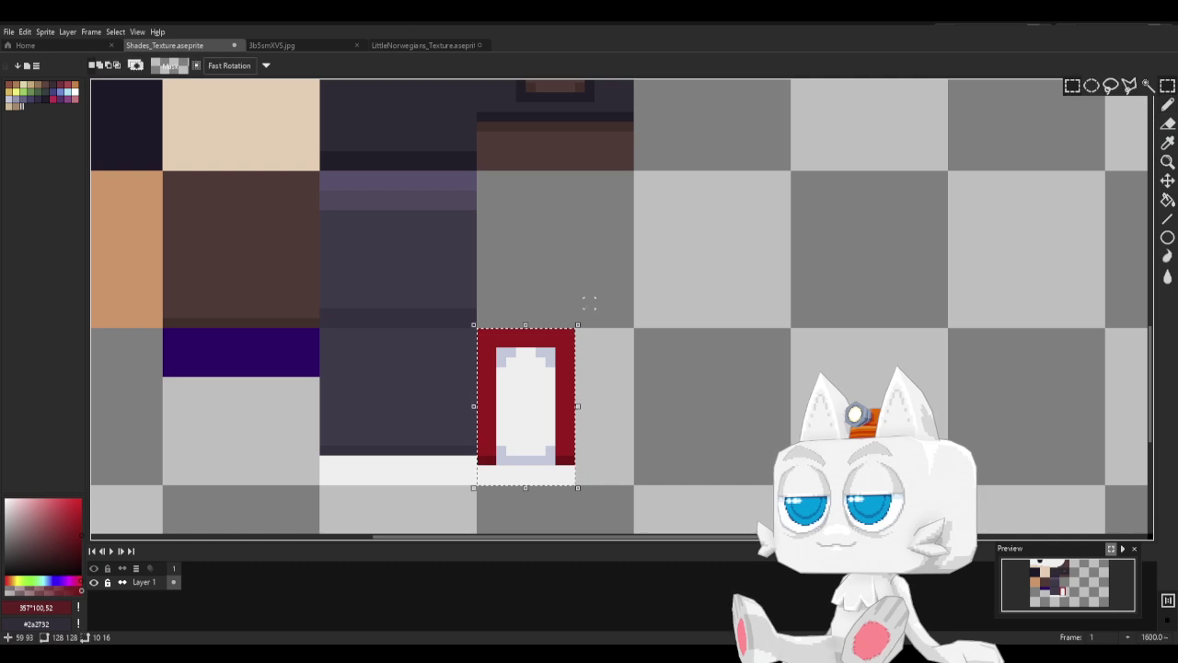
click(461, 320)
drag(468, 321, 577, 247)
click(274, 46)
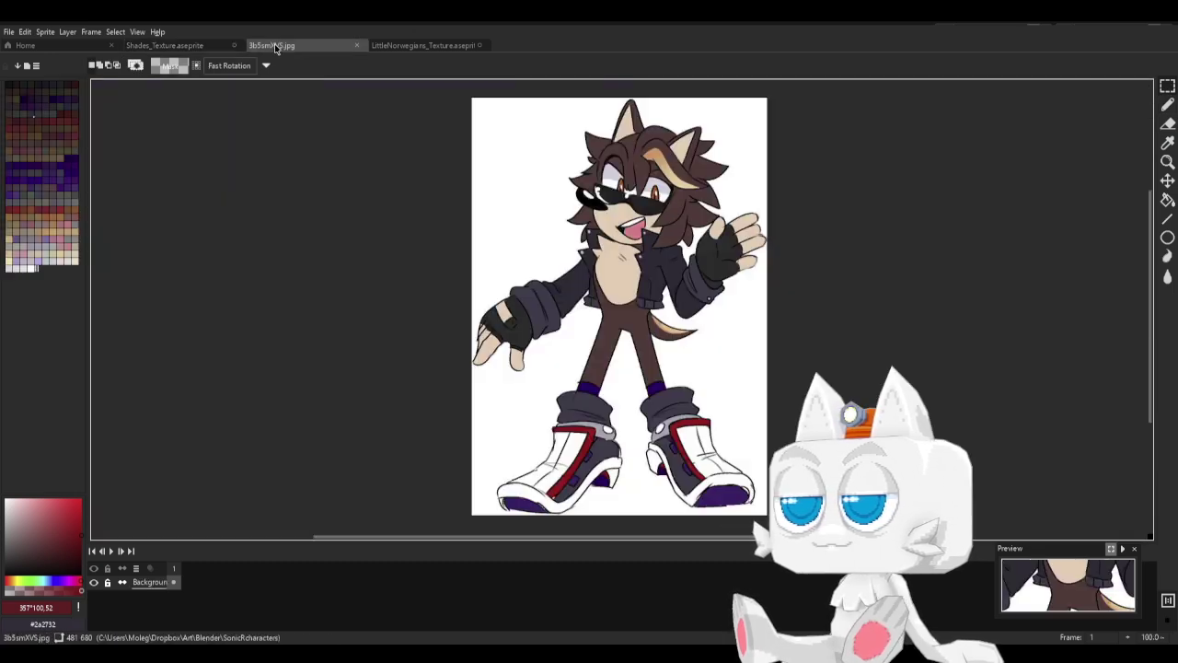
click(189, 46)
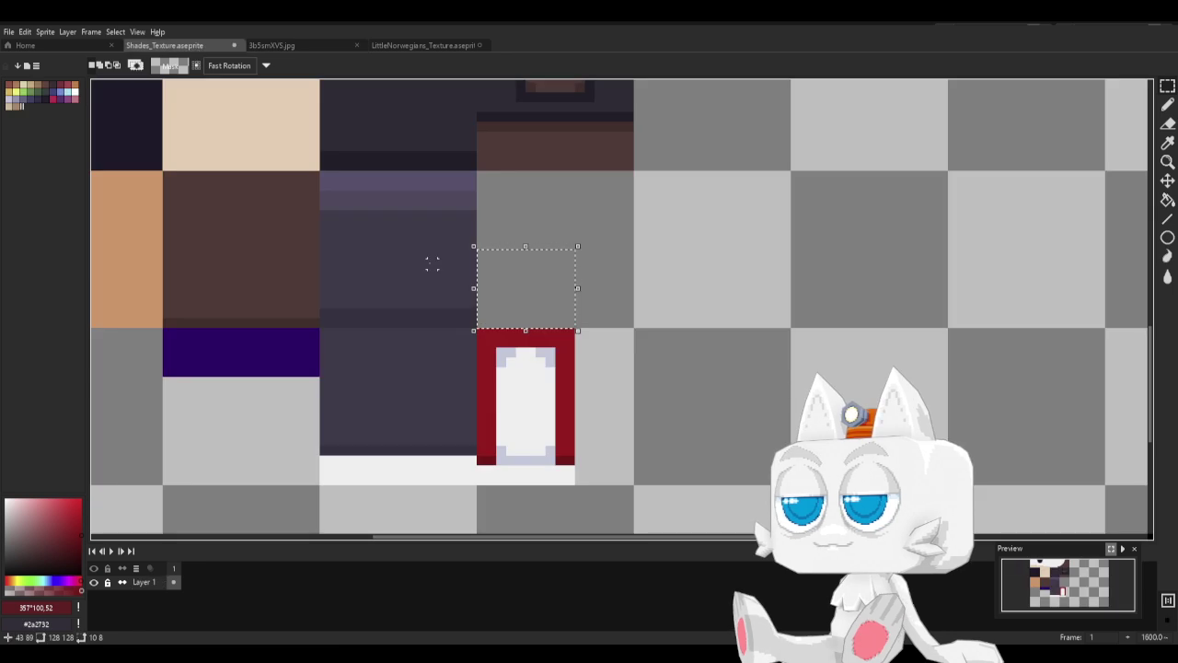
key(g)
alt+click(436, 358)
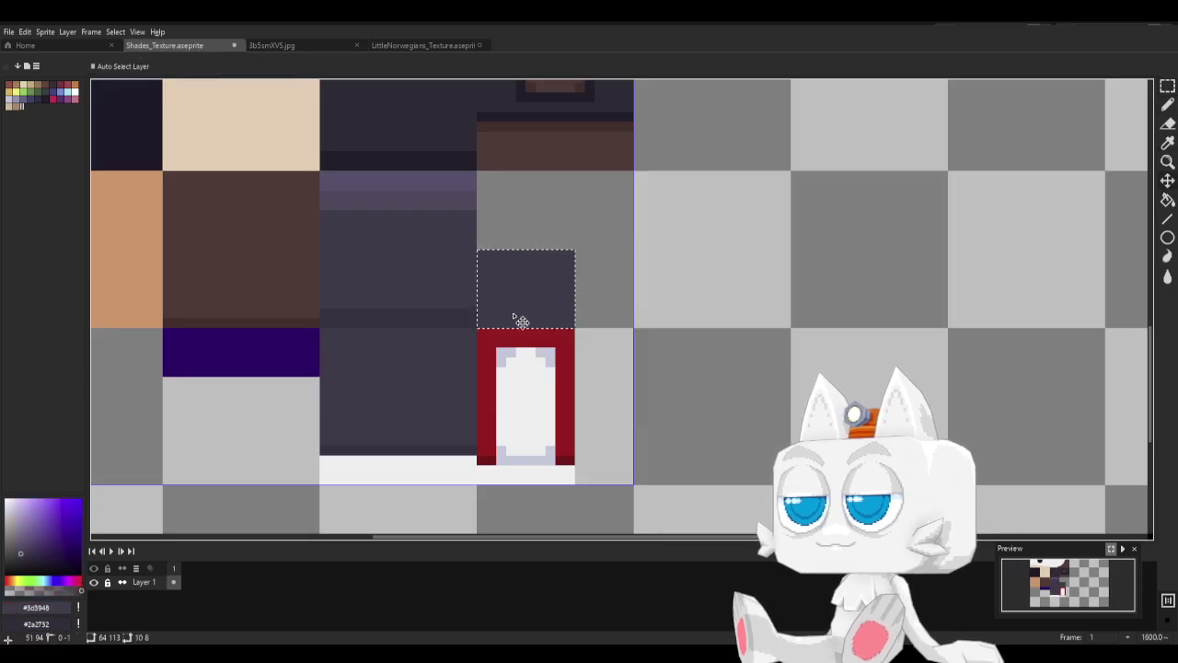
Save Shades_Texture.aseprite and export the updated texture for the character.
key(ctrl+s)
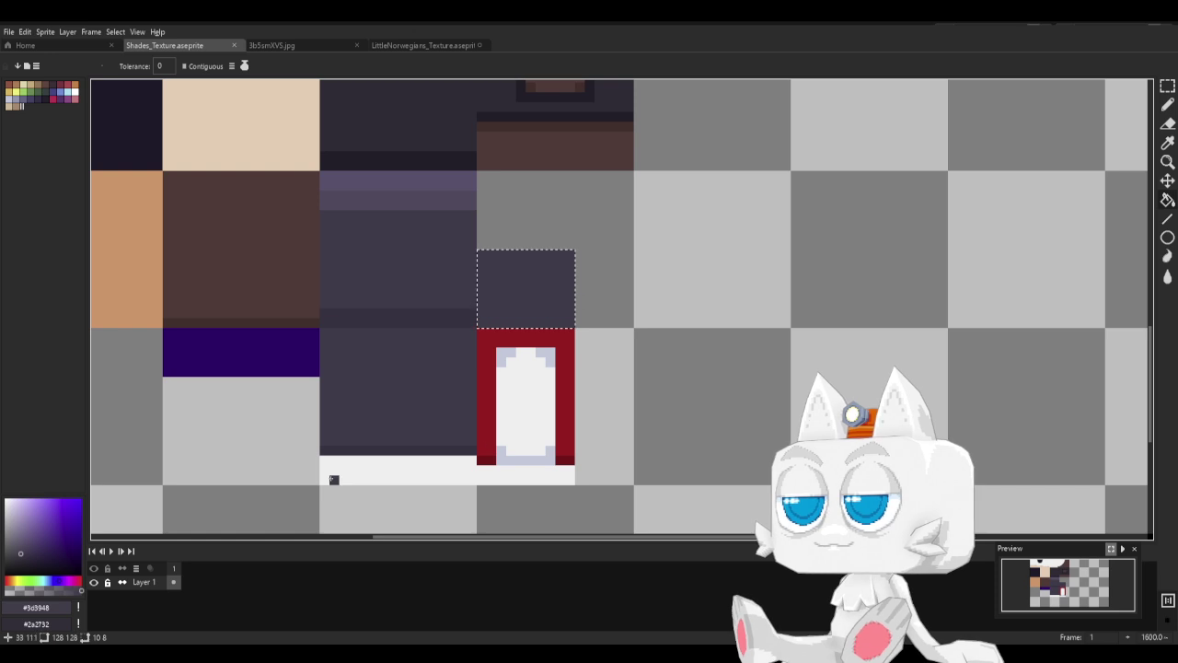
click(10, 32)
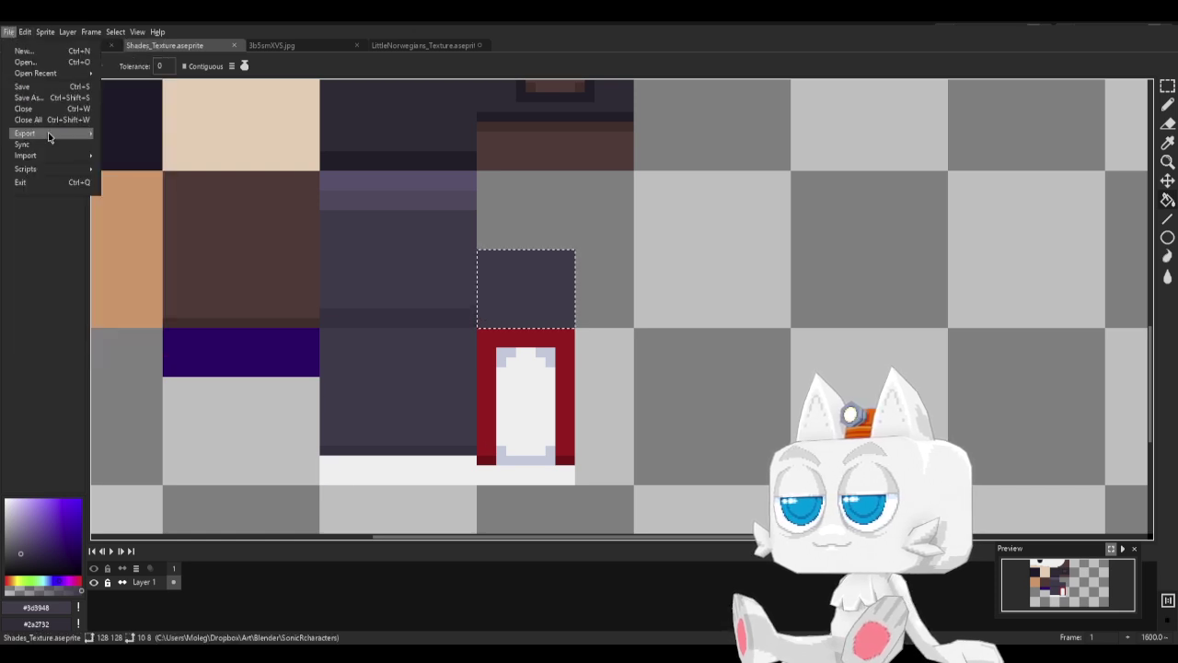
mouse_move(51, 136)
click(139, 147)
click(301, 296)
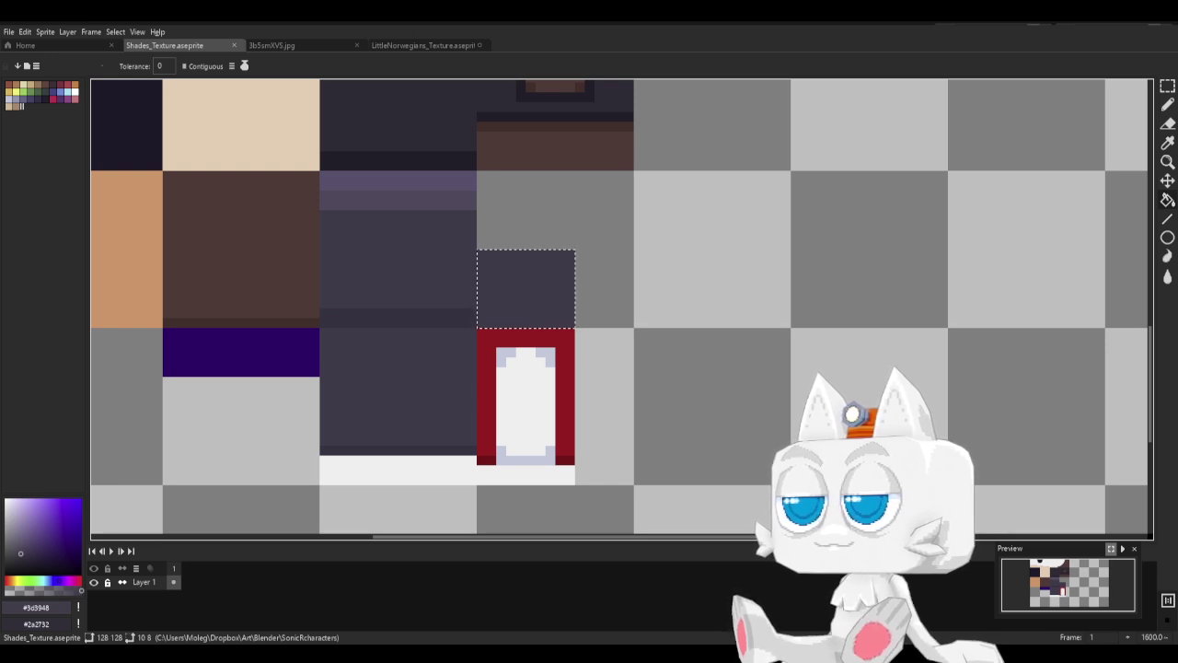
Shade the bottom row of the selected grey rectangle with the darker grey #332e3f and save the texture.
key(b)
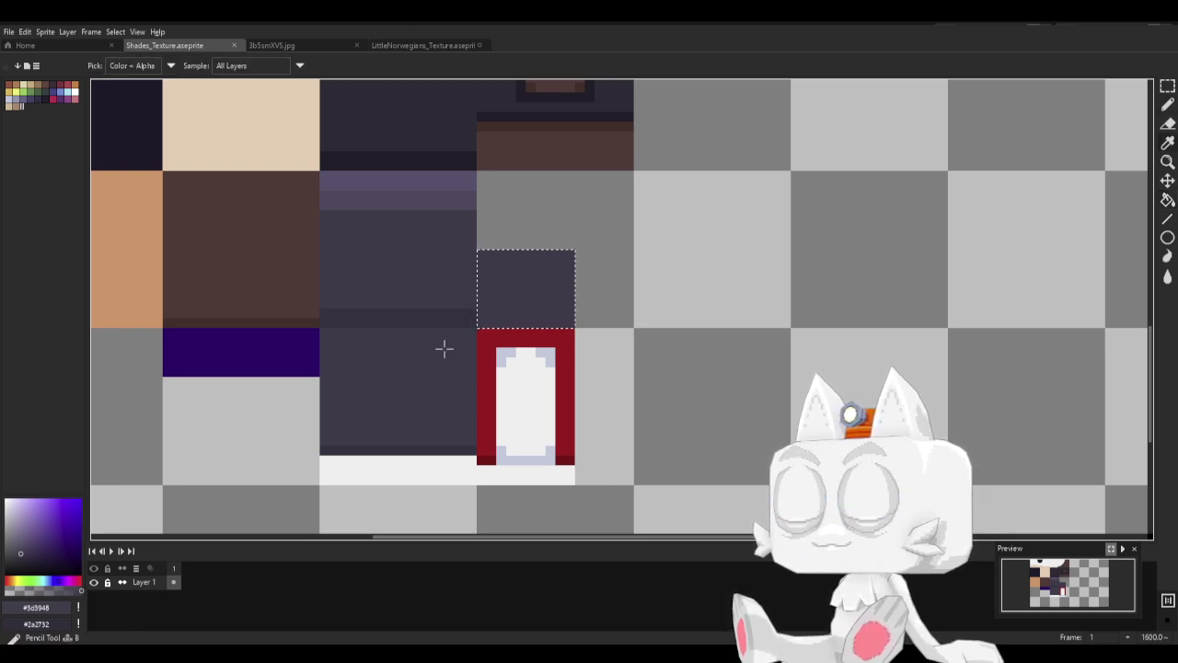
key(b)
key(ctrl)
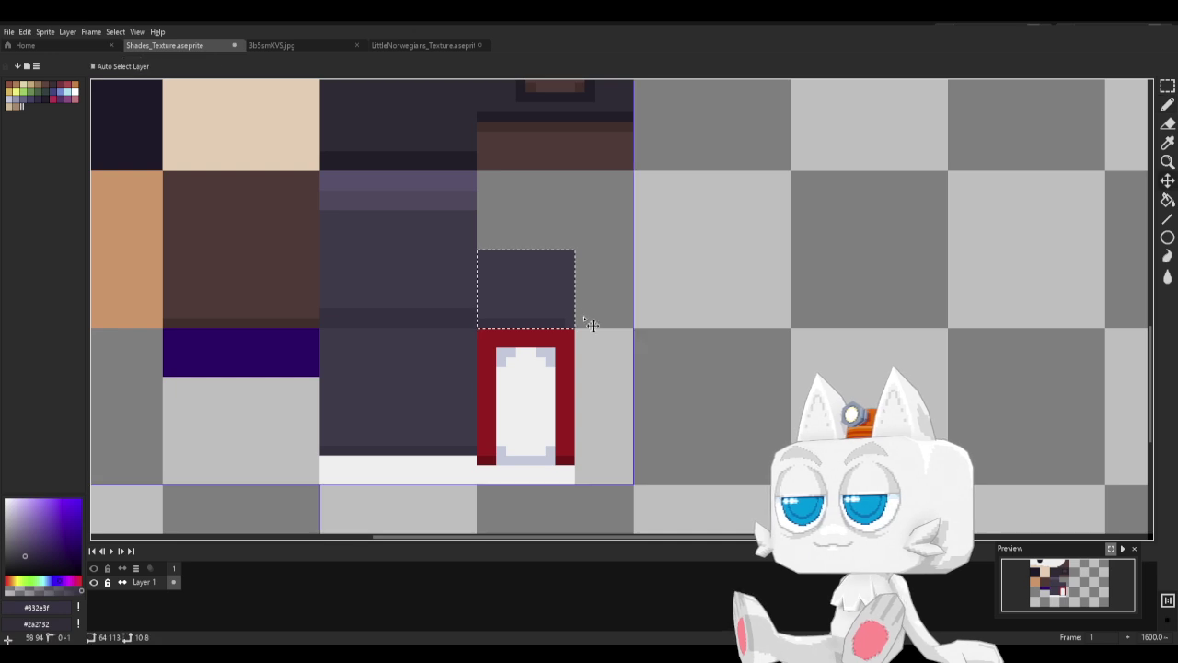
key(ctrl)
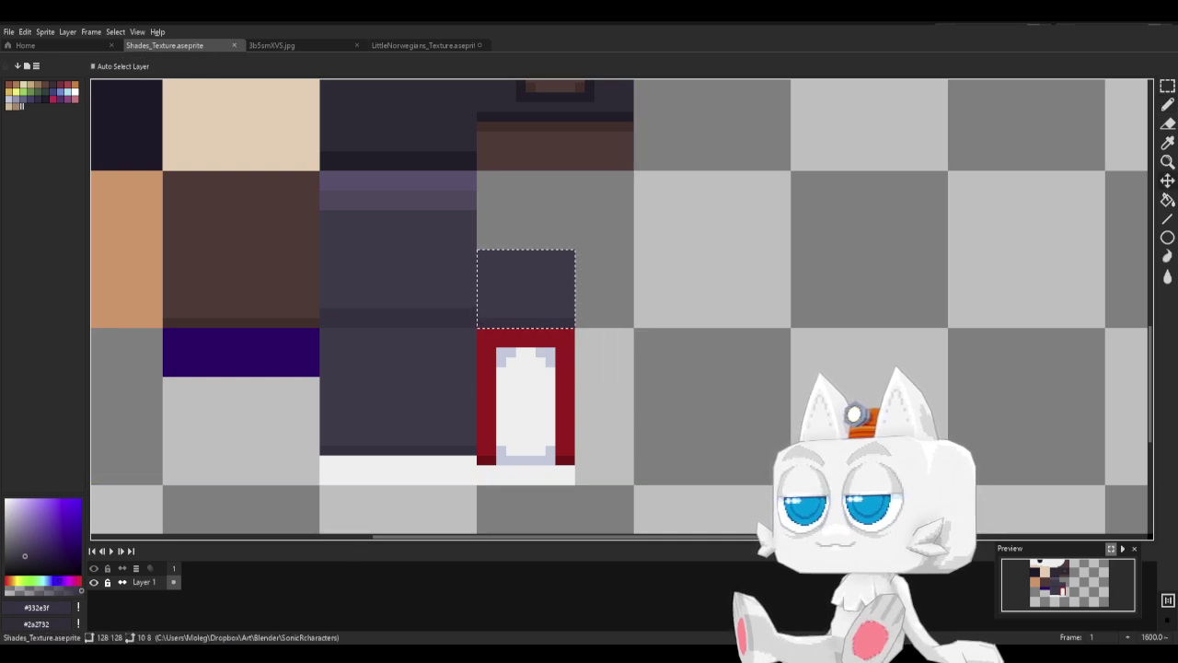
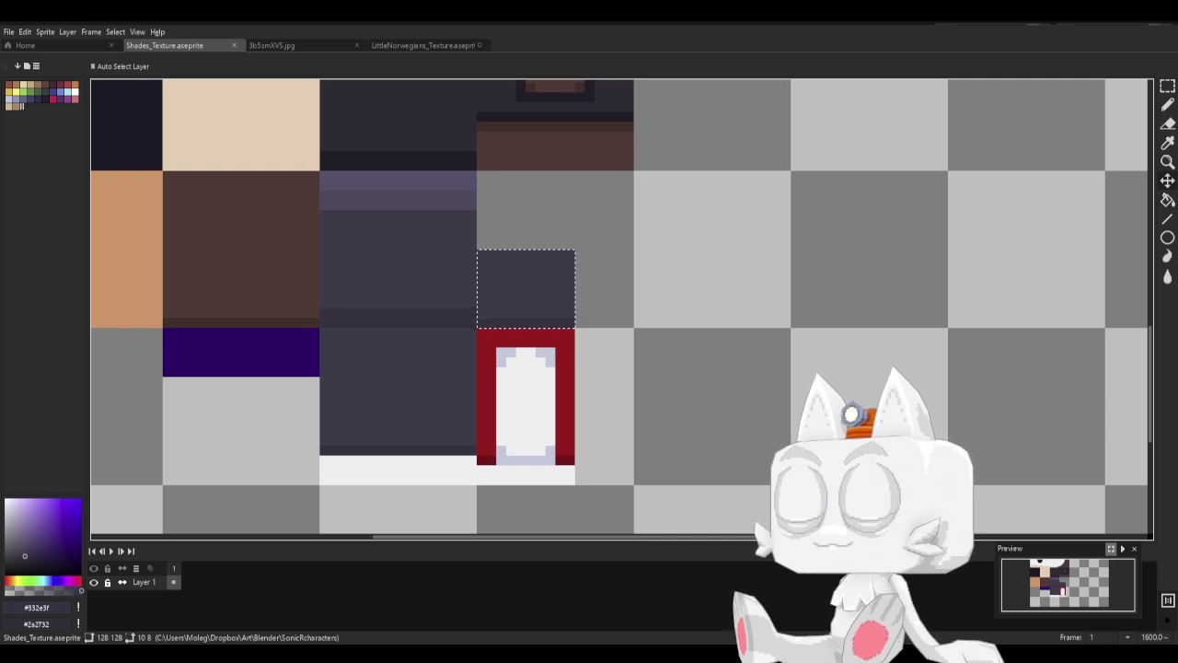
Switch to Blender and merge the crowded boot-side UV vertices at center along the island's lower and upper edges.
key(alt+Tab)
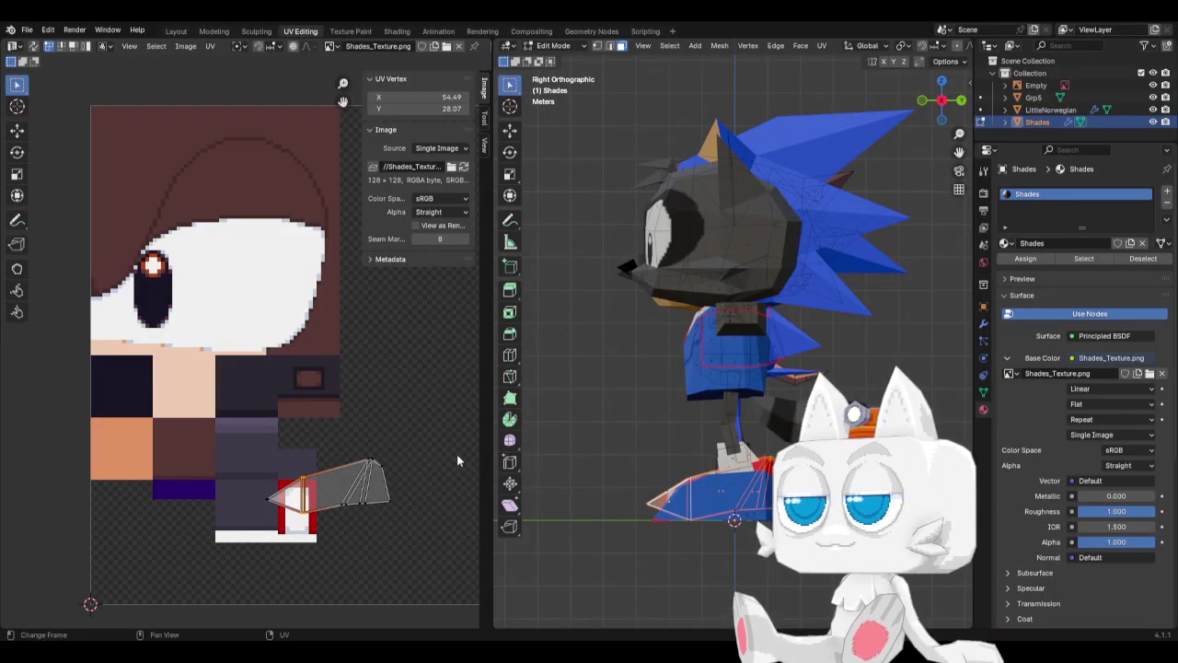
key(s)
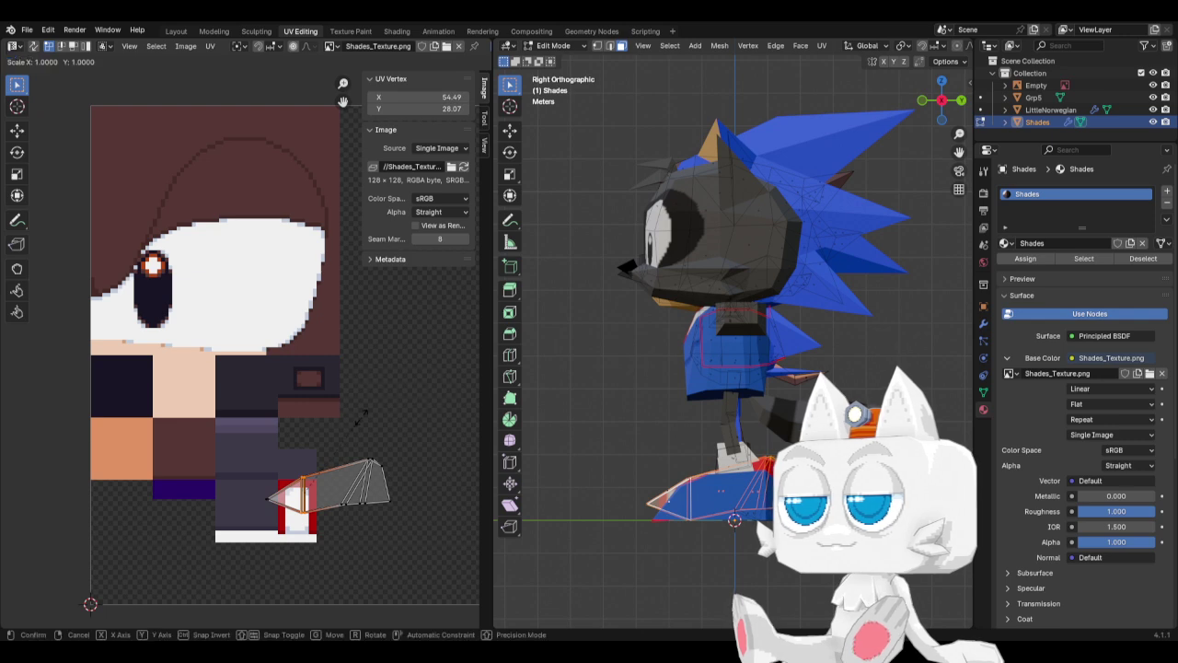
click(362, 423)
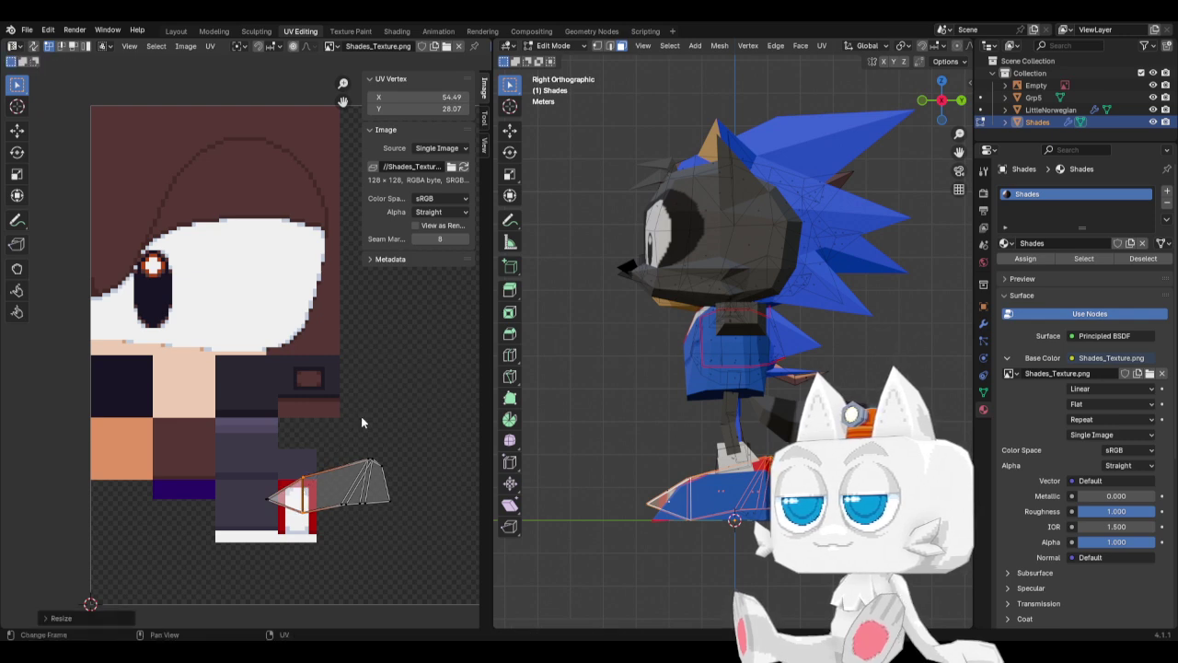
shift+click(352, 509)
key(m)
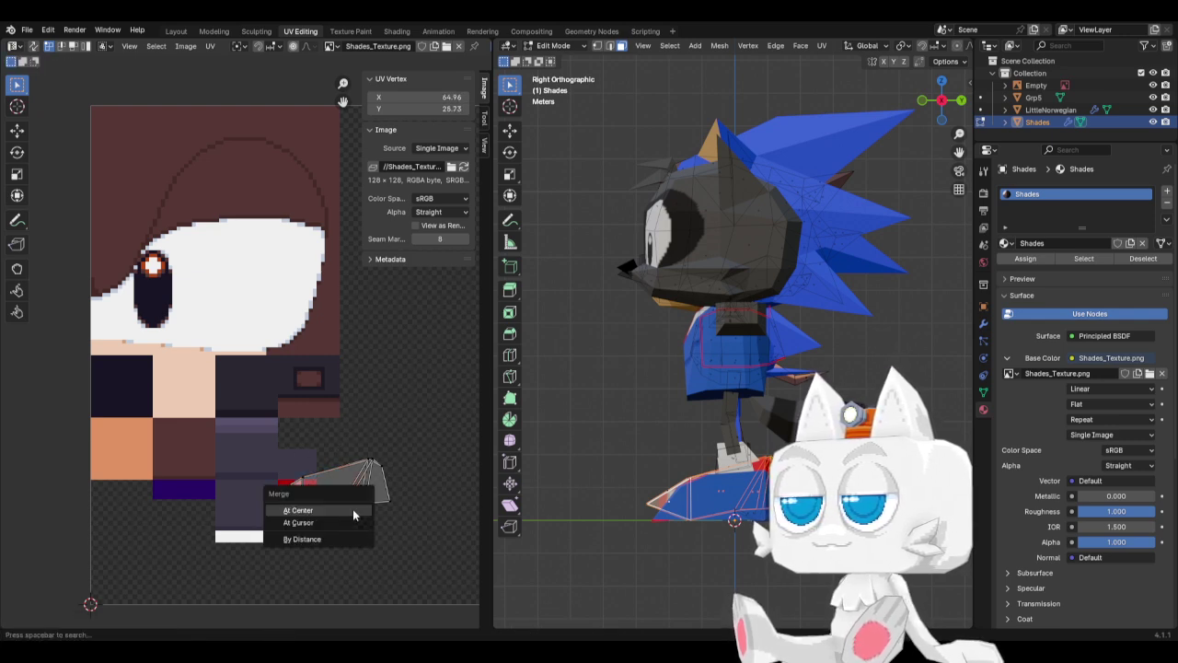
click(353, 509)
key(b)
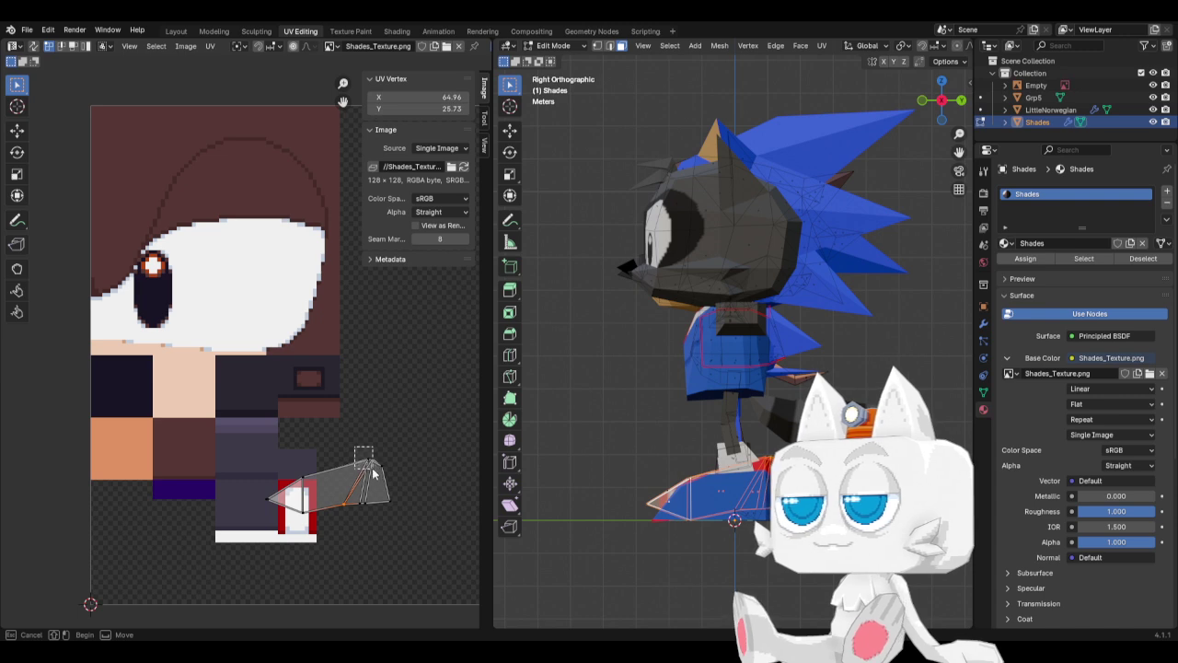
drag(378, 474, 378, 474)
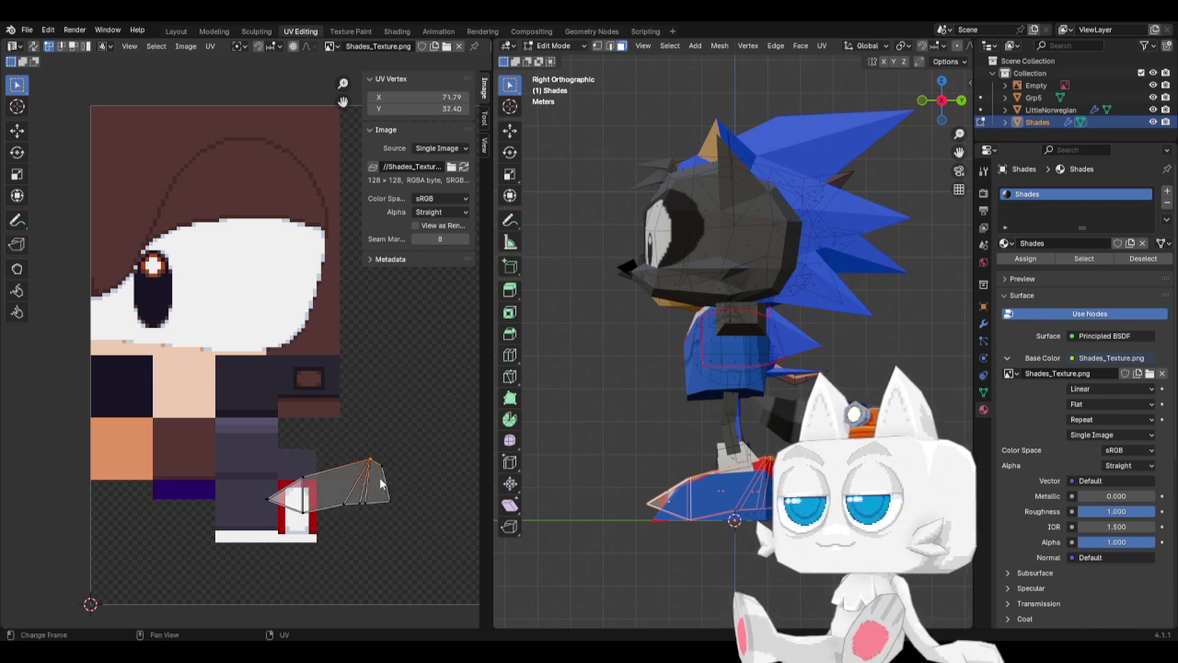
click(374, 512)
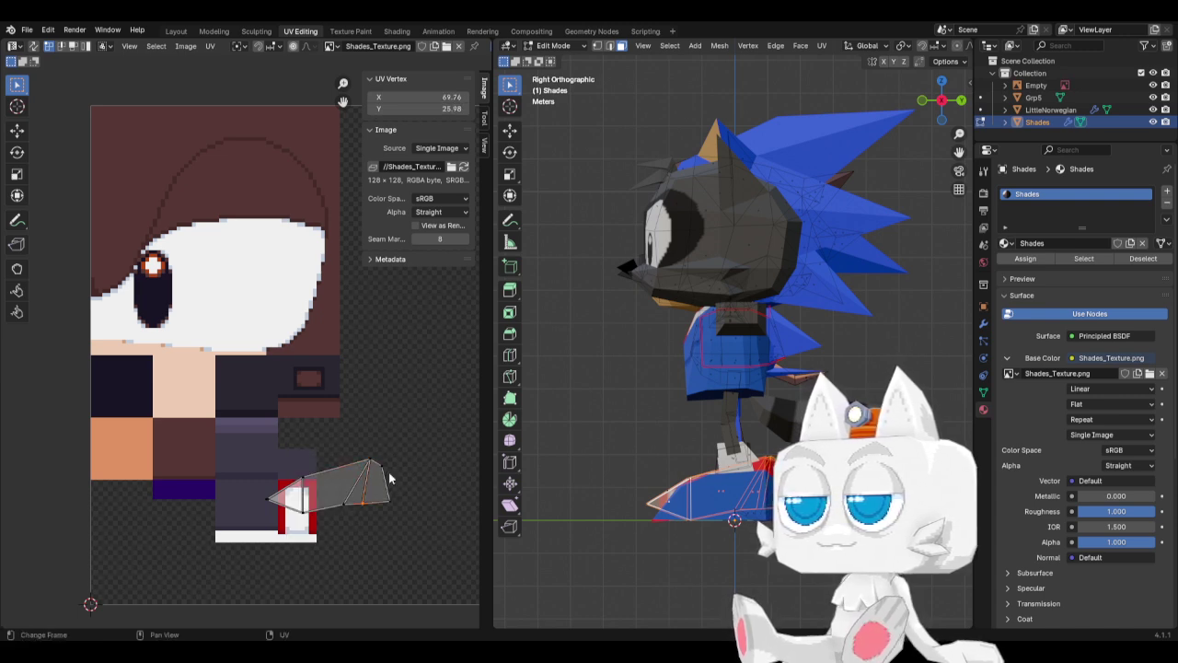
Move the whole boot-side UV island onto the dark boot swatch and scale it down along X.
key(l)
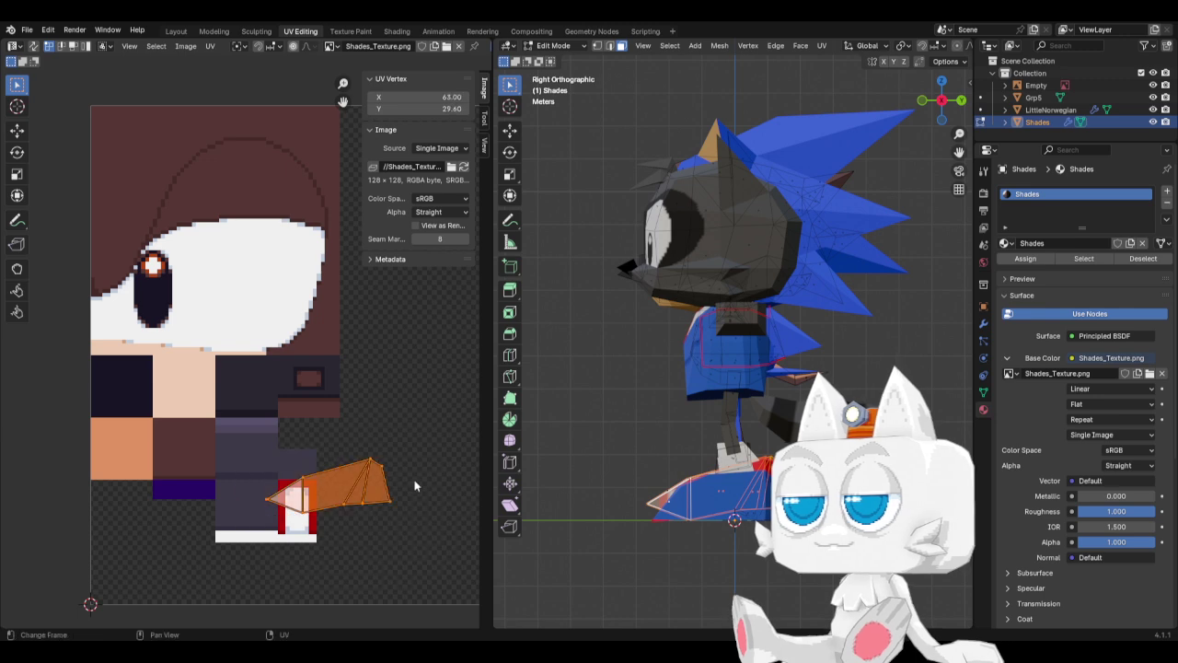
key(g)
click(327, 514)
key(s)
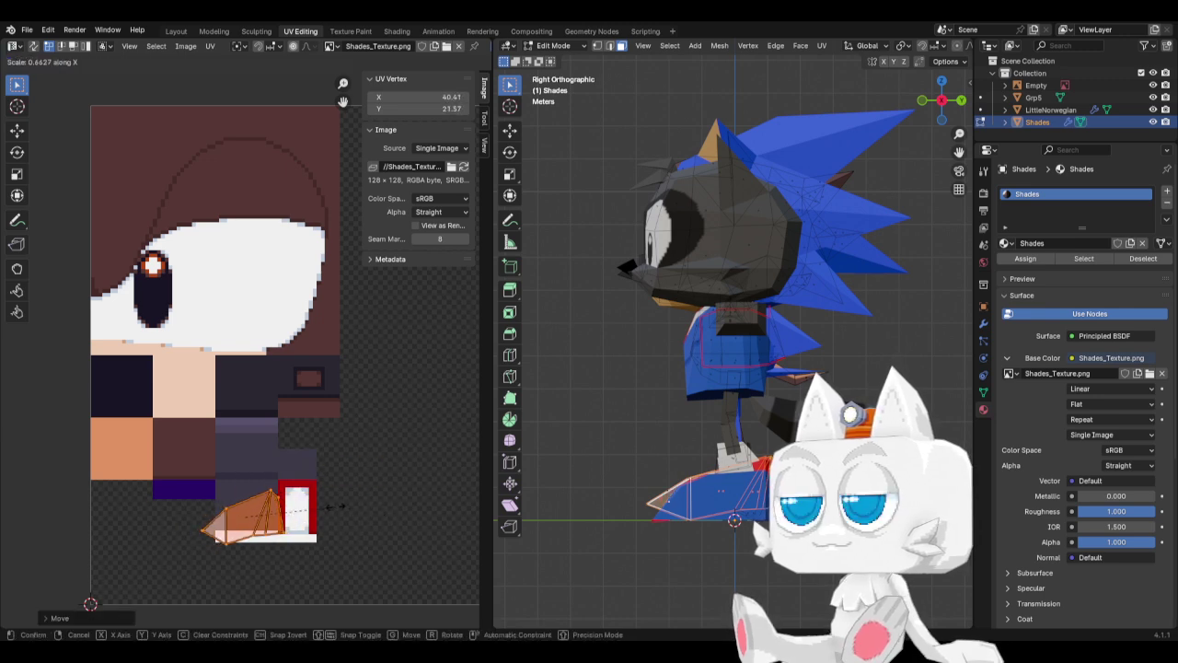
click(218, 539)
Reposition the island's toe-end UV vertices along Y and lower the tip vertex to the white sole strip.
click(220, 534)
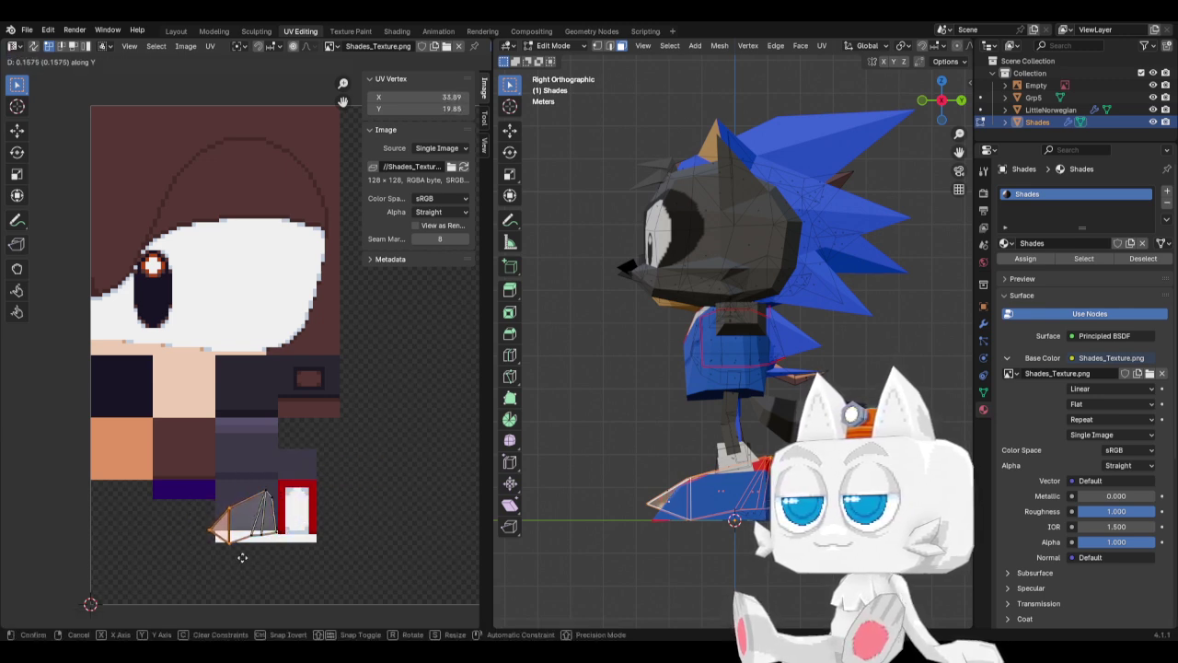
key(g)
key(y)
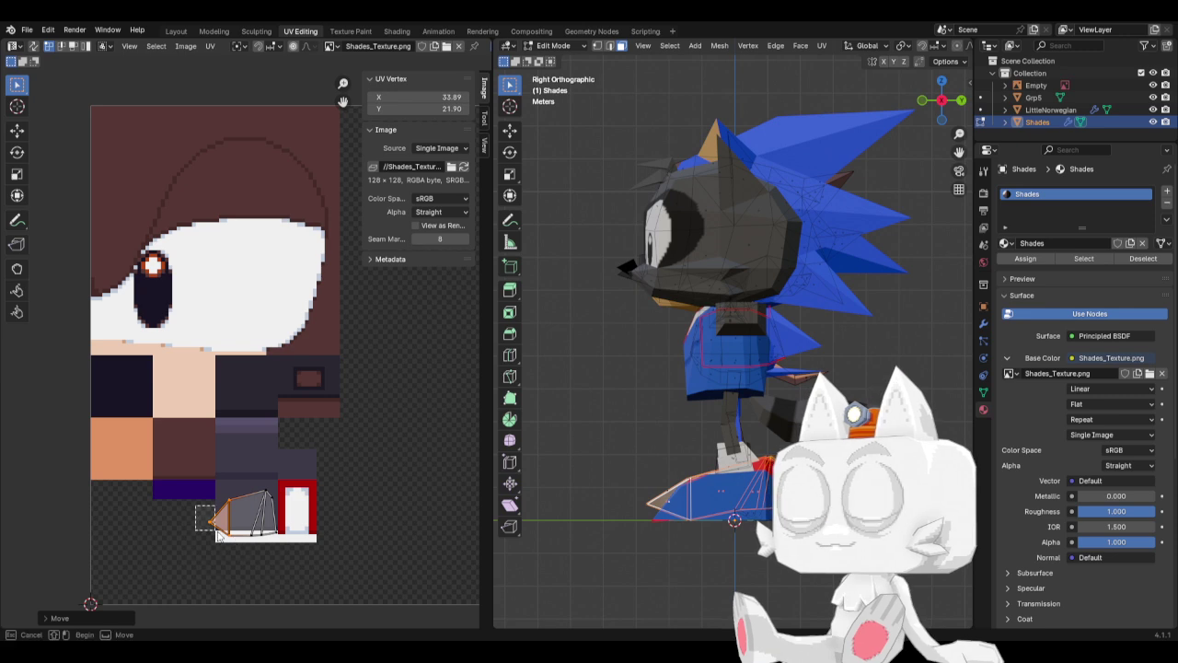
click(230, 555)
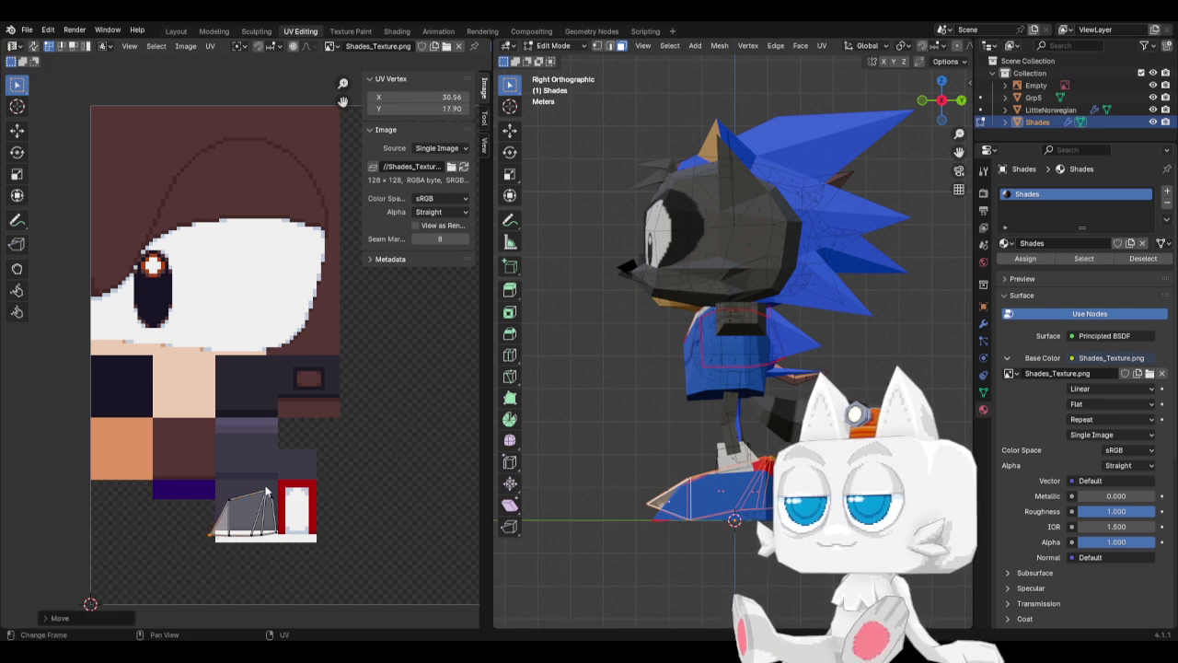
Narrow the whole boot-side UV island, fit it inside the dark boot swatch and nudge it slightly down along Y.
key(l)
key(g)
click(294, 501)
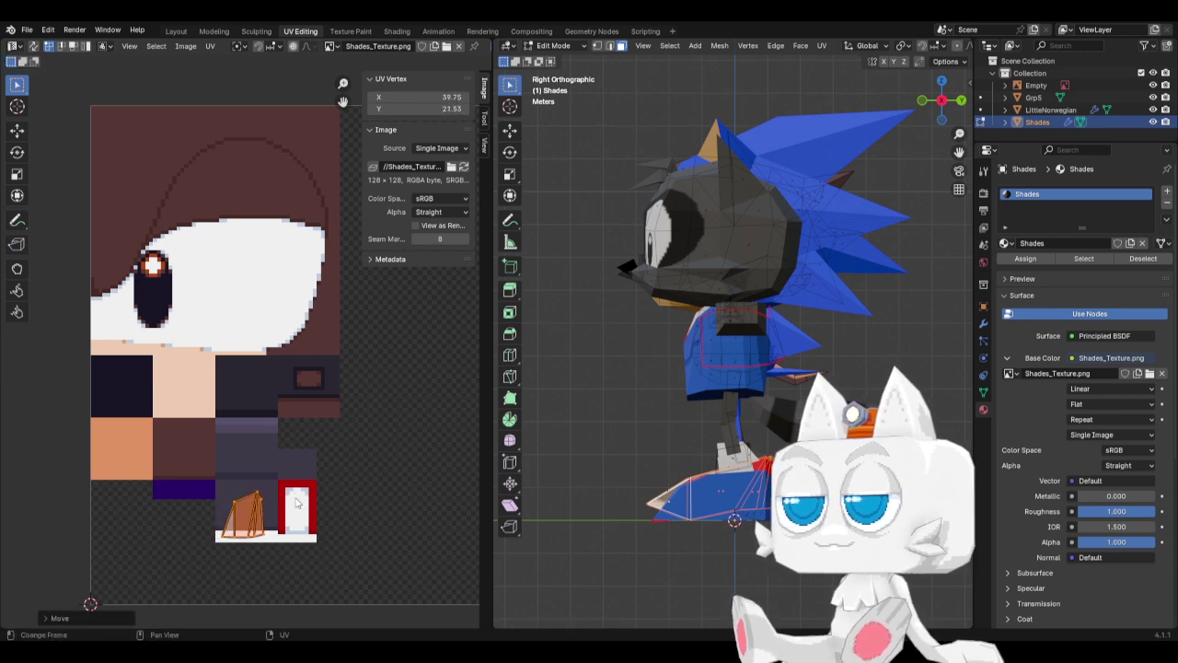
middle_drag(639, 499, 727, 490)
key(g)
key(y)
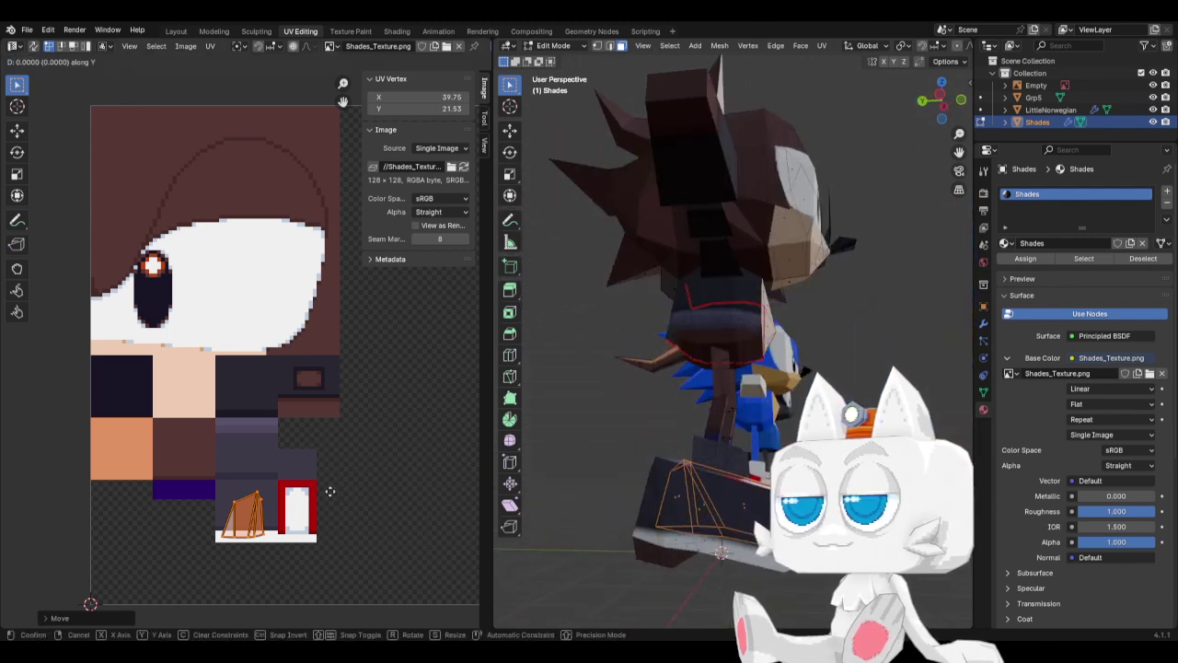
click(330, 492)
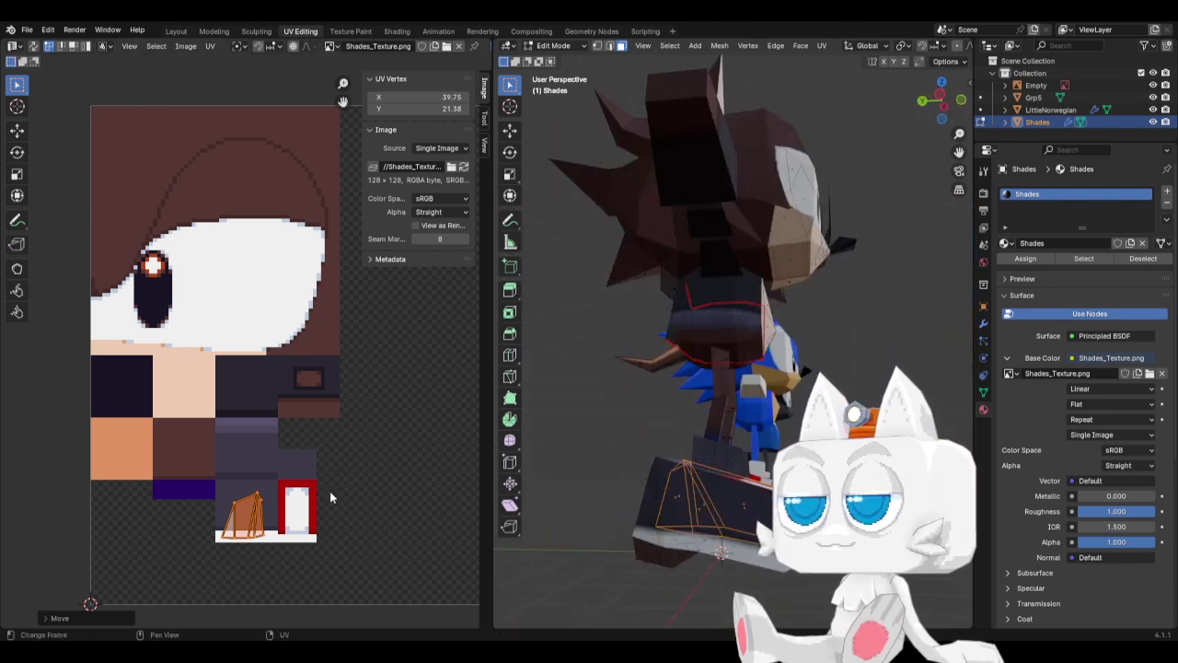
Lower the island's upper toe-side UV vertex slightly along Y.
scroll(225, 516, up, 1)
key(g)
key(y)
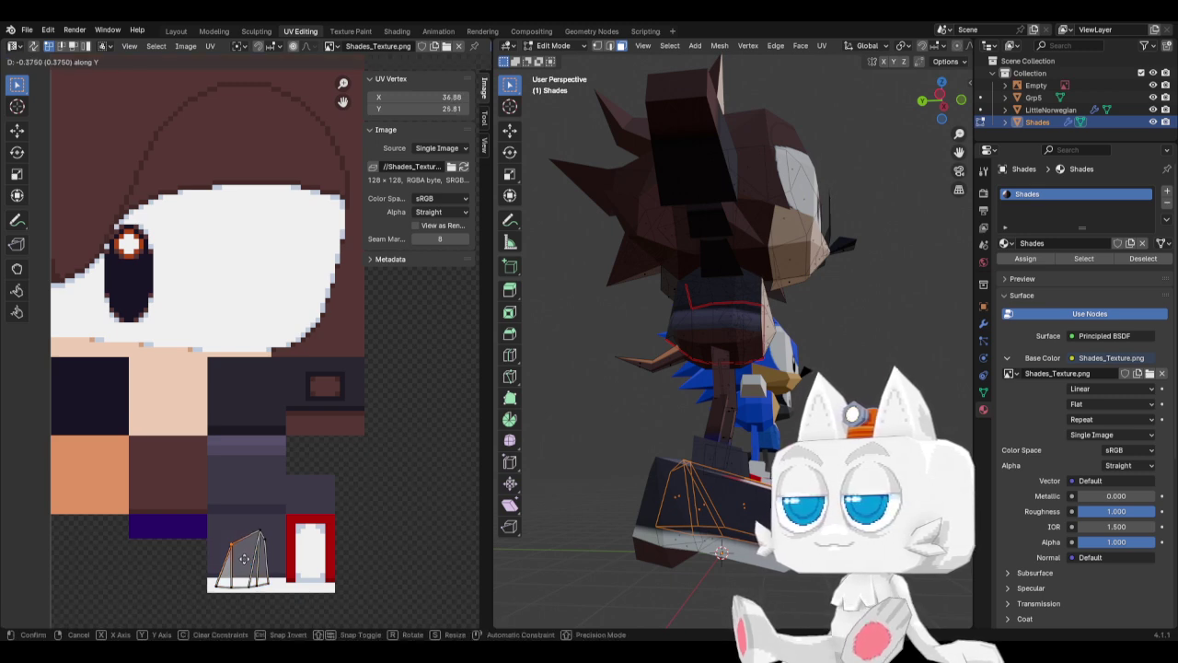
click(243, 560)
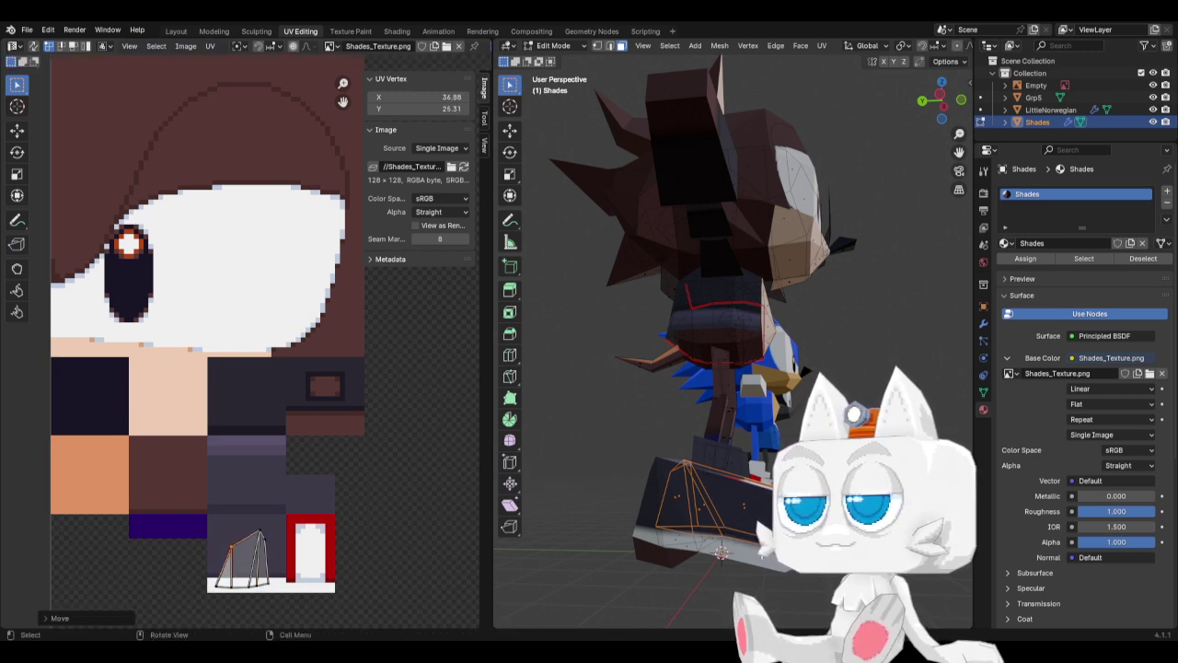
Lower the heel-side bottom UV vertex along Y and flatten the island's bottom vertices into a straight row.
click(265, 542)
key(g)
key(y)
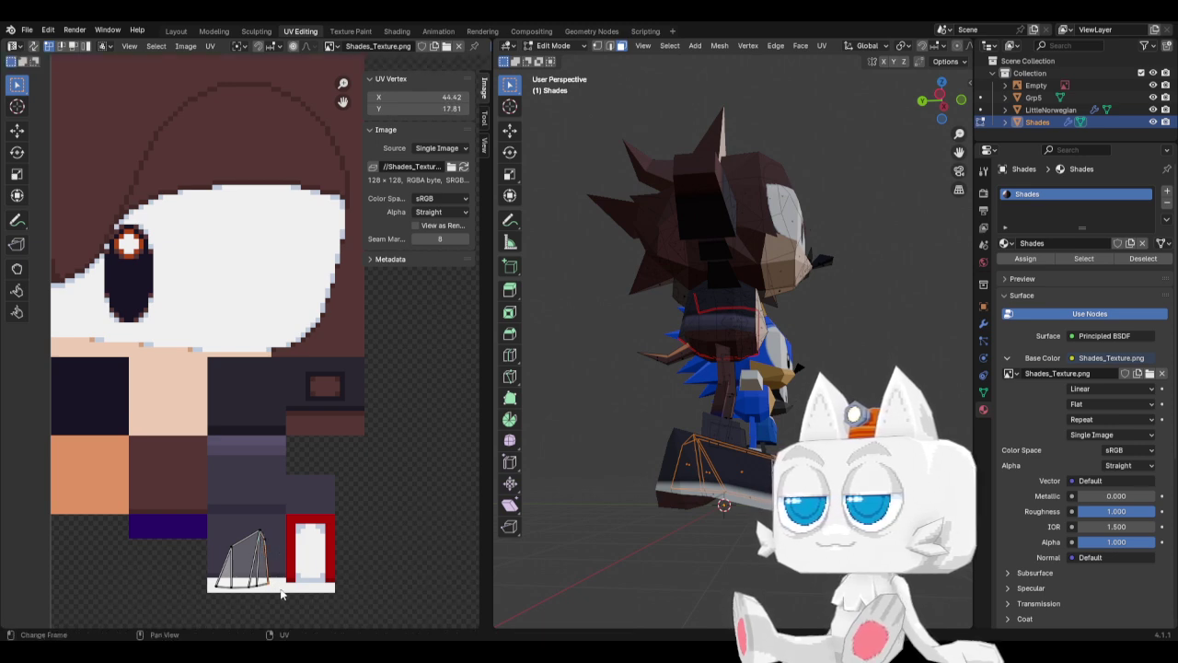
click(282, 591)
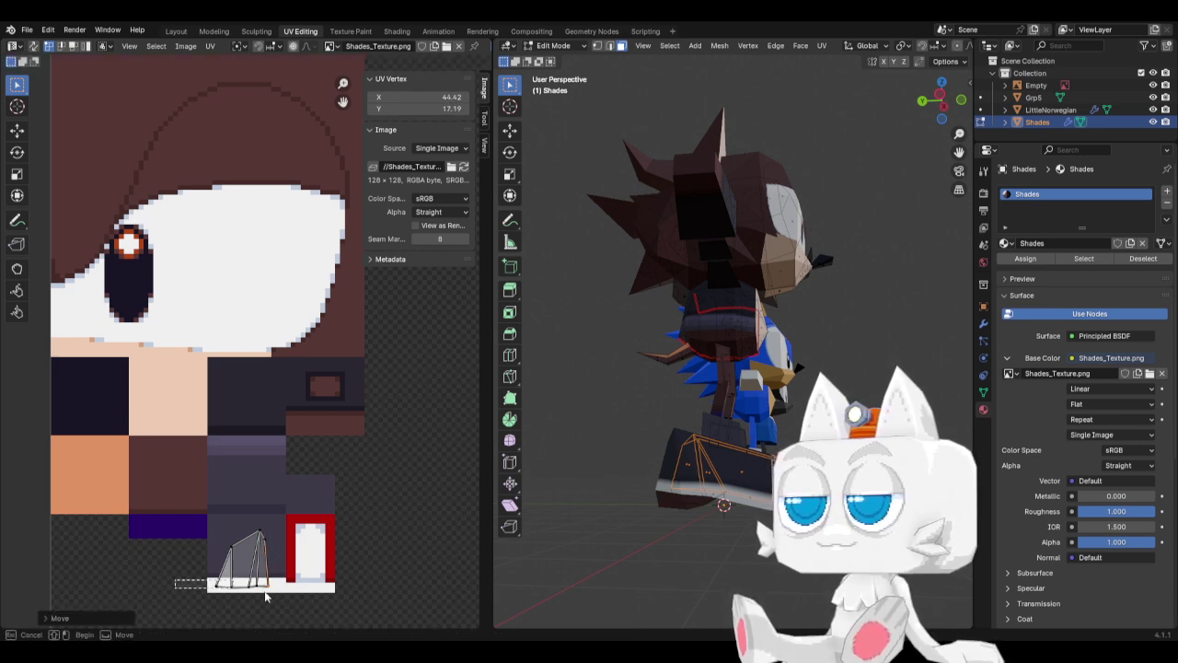
key(s)
click(307, 595)
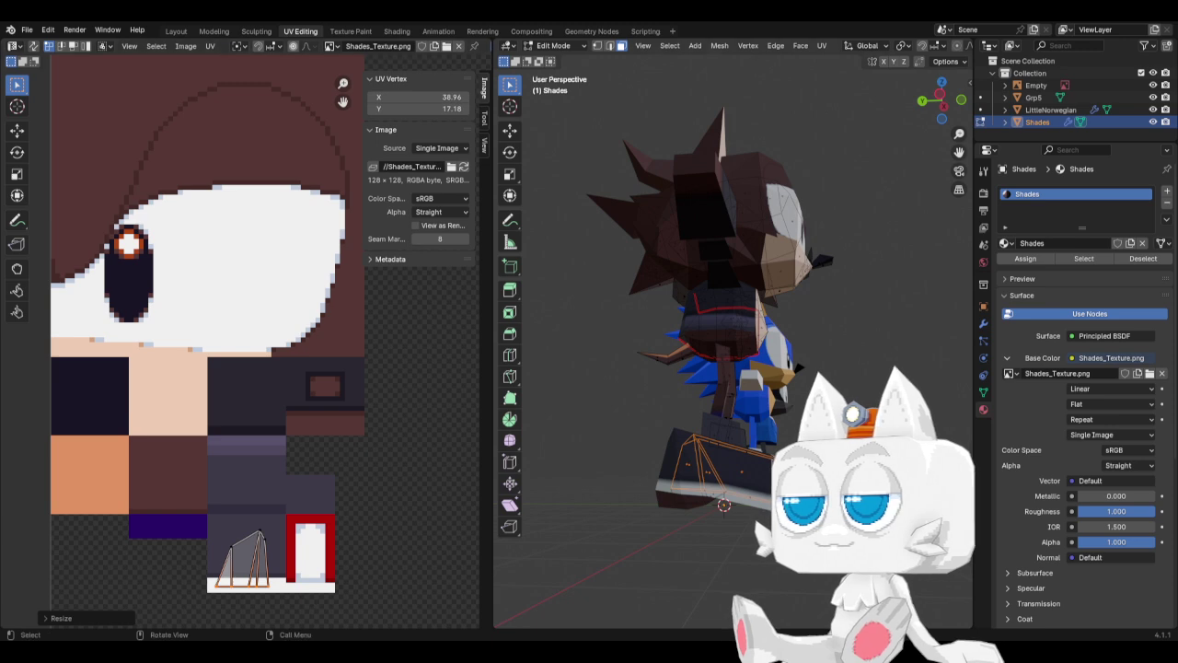
Examine the textured boots on the whole character in Object Mode, returning to the right side view in Edit Mode.
key(Tab)
middle_drag(644, 386, 635, 387)
mouse_move(635, 506)
middle_down()
mouse_move(644, 510)
mouse_move(580, 510)
mouse_move(663, 511)
mouse_move(644, 511)
middle_up()
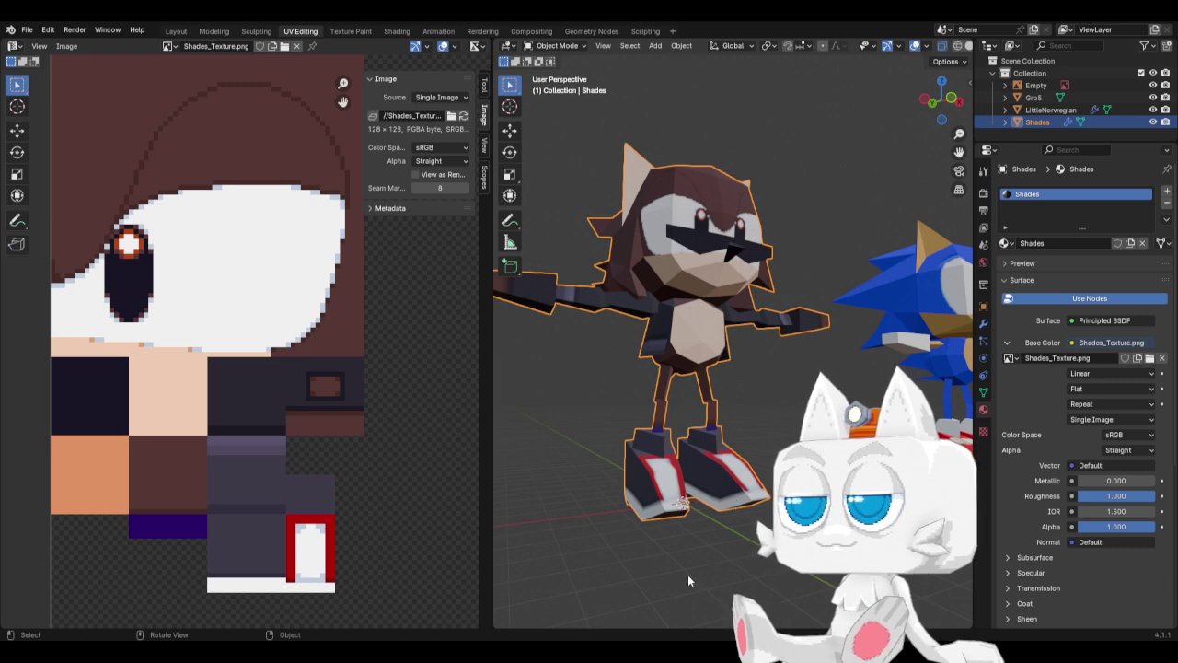
key(KP_3)
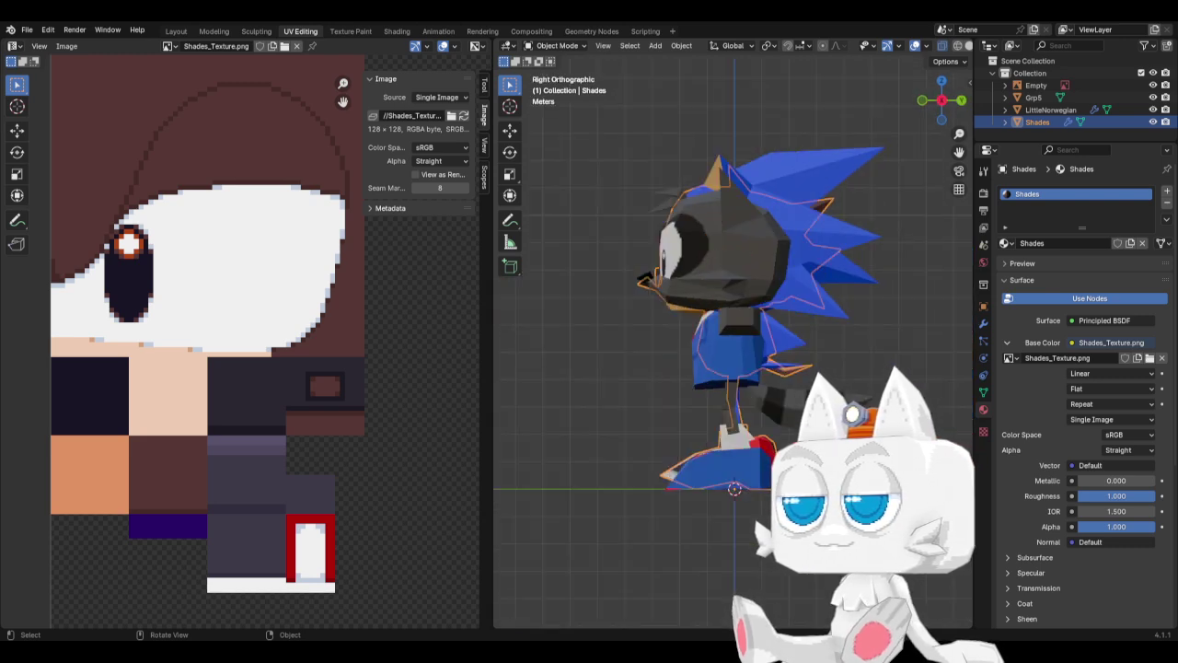
middle_drag(644, 511, 757, 514)
key(Tab)
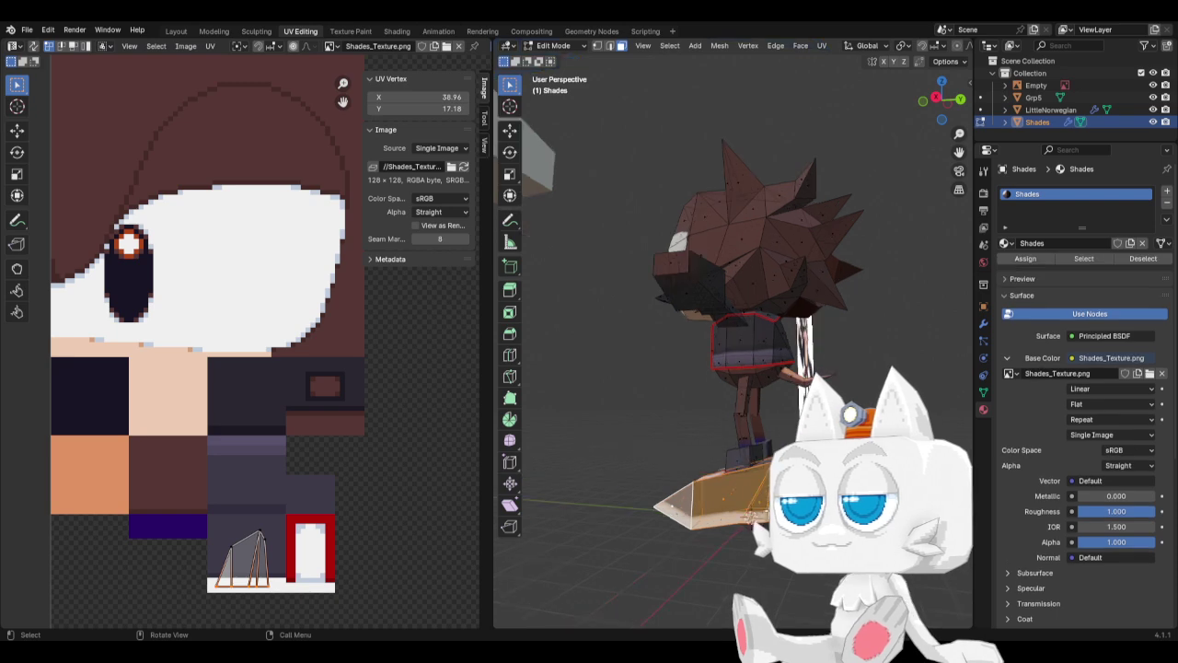
key(KP_3)
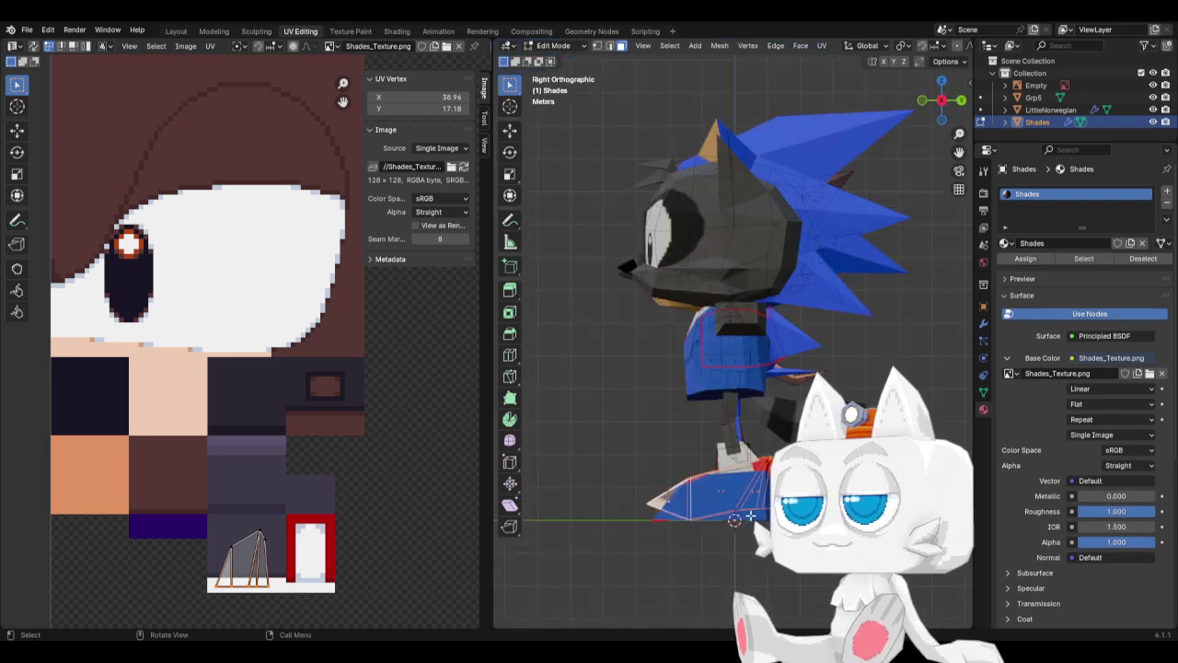
Circle-select the faces low at the boot's heel, move their UVs onto the white sole strip and check the boot from below.
key(alt+a)
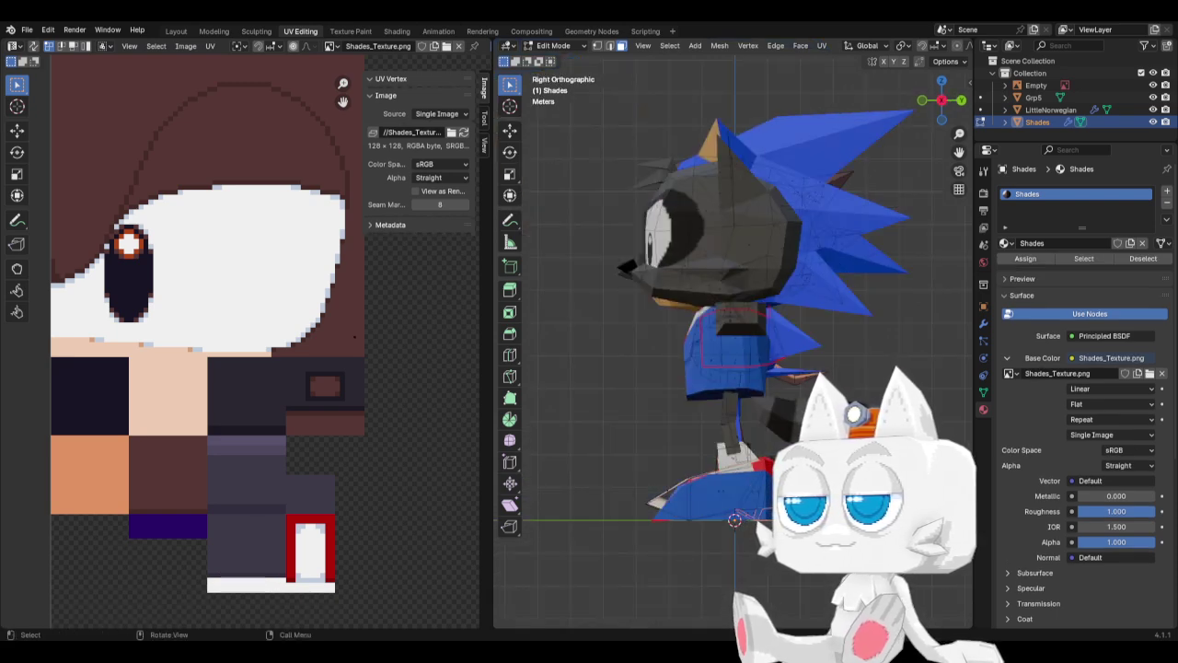
key(c)
click(751, 518)
key(Escape)
key(g)
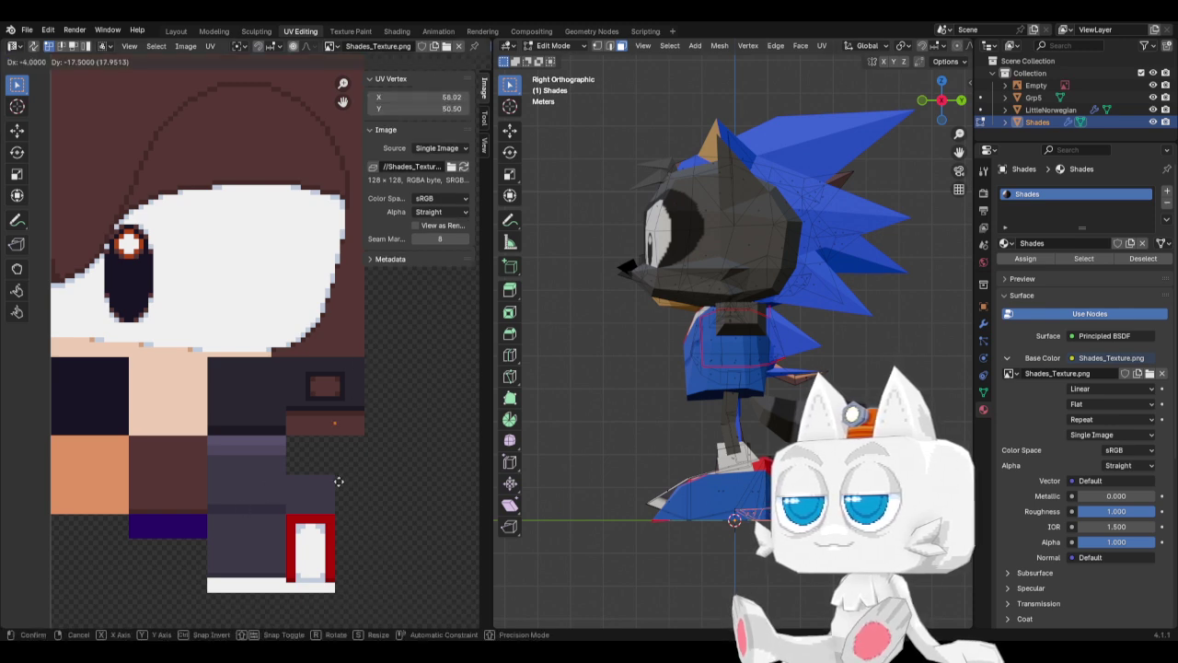
click(280, 618)
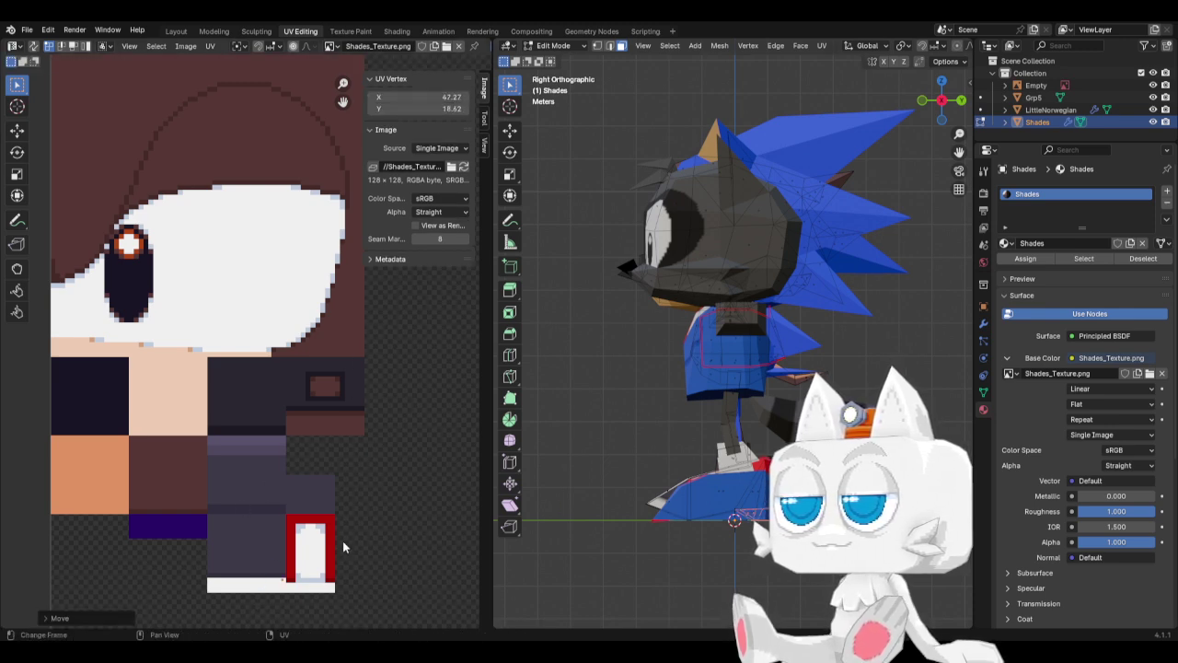
key(Tab)
middle_drag(662, 461, 723, 451)
key(Tab)
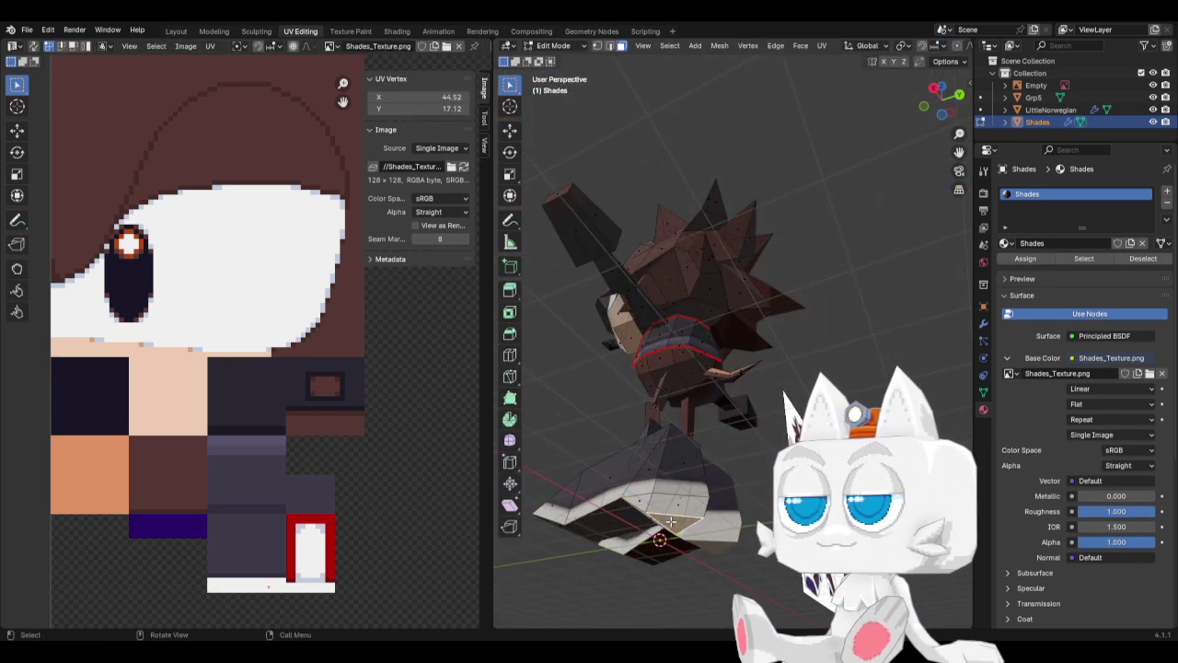
Select the dark faces on the boot's underside, scale their UVs down to a point and move them onto the dark purple swatch.
click(650, 518)
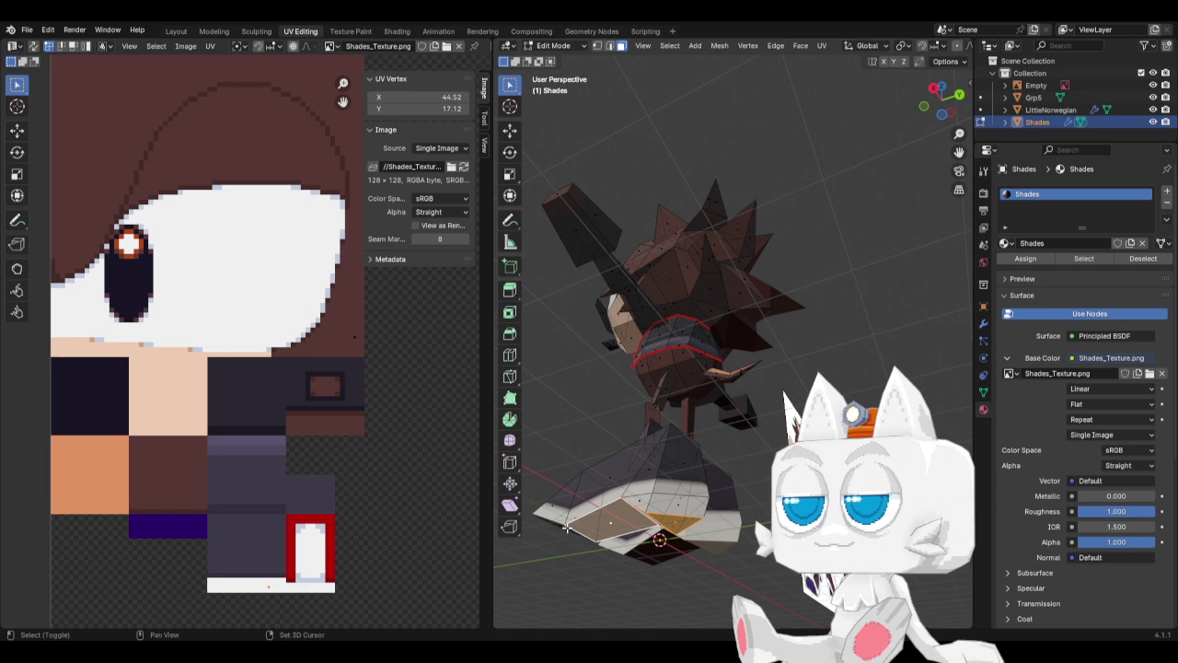
key(s)
click(372, 469)
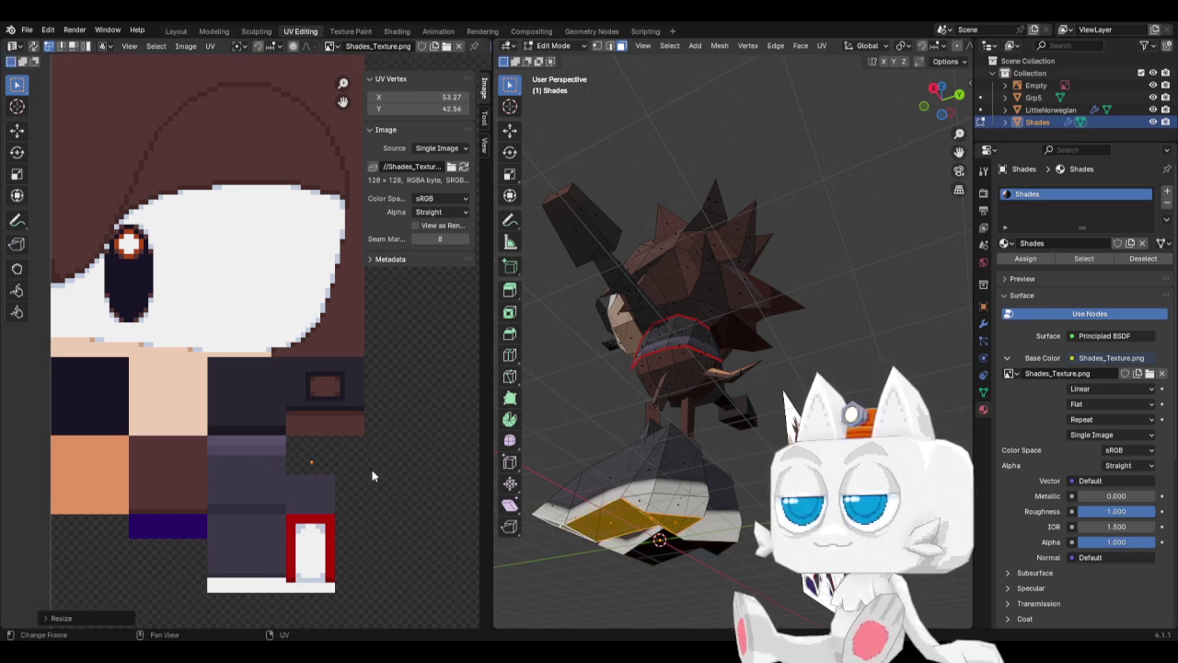
key(g)
click(247, 538)
key(Tab)
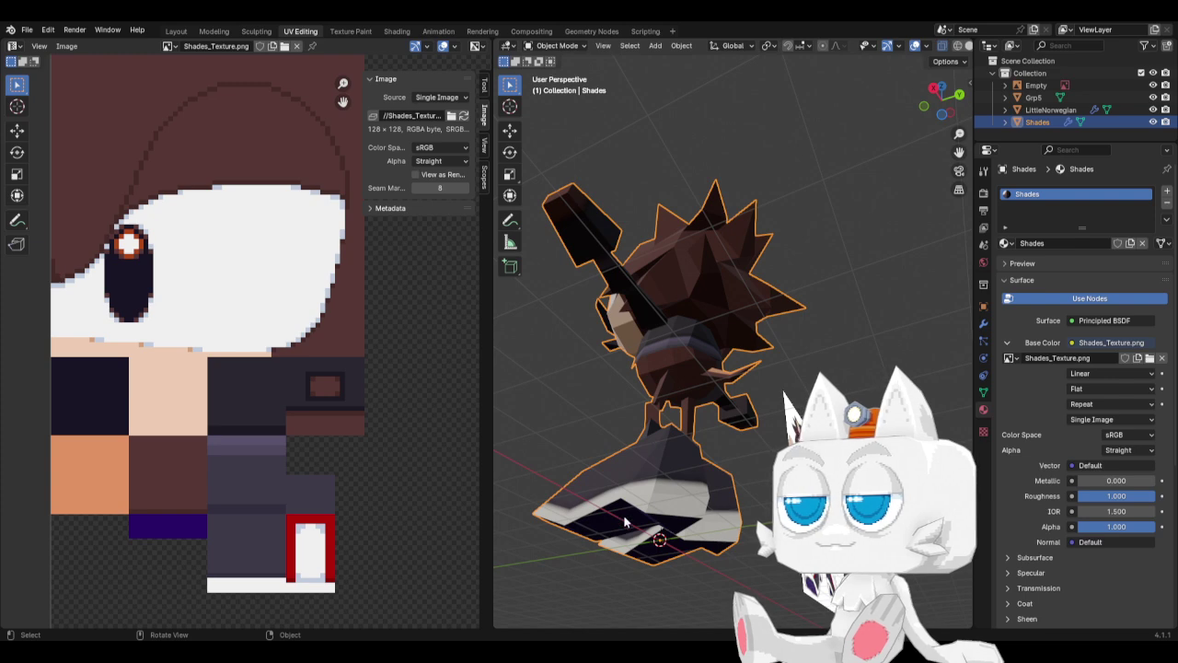
Deselect the character, add a cube mesh at the scene origin and switch to the Layout workspace.
middle_drag(598, 404, 810, 398)
scroll(744, 436, down, 4)
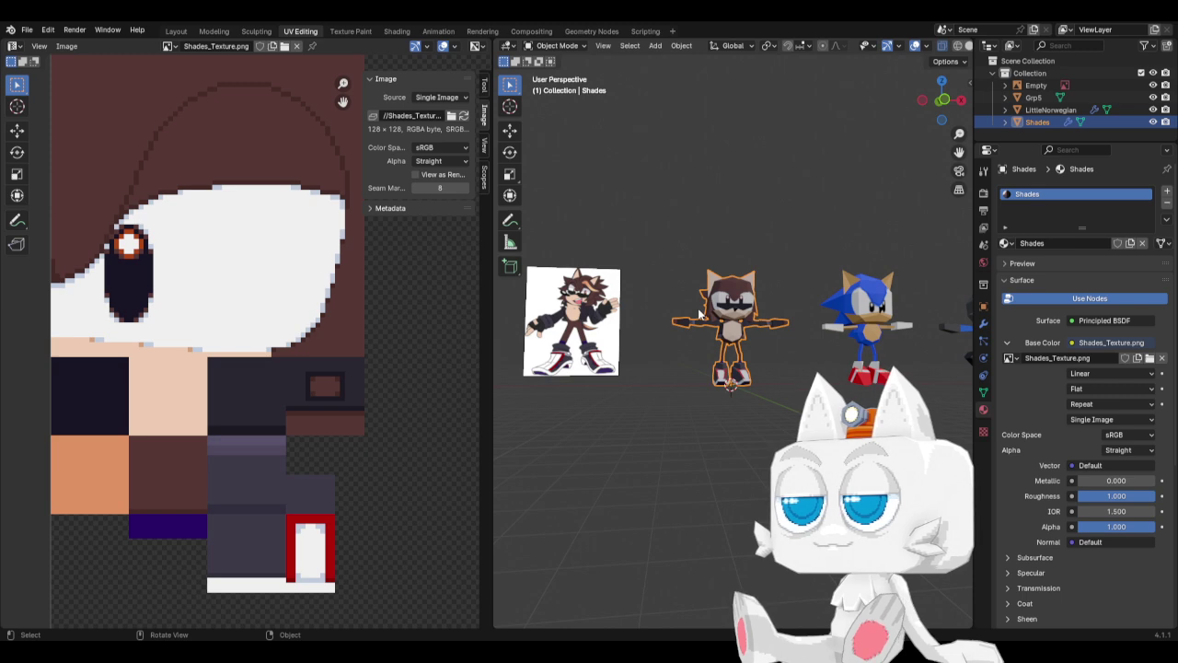
key(KP_1)
mouse_move(699, 313)
middle_down()
mouse_move(716, 337)
mouse_move(677, 315)
middle_up()
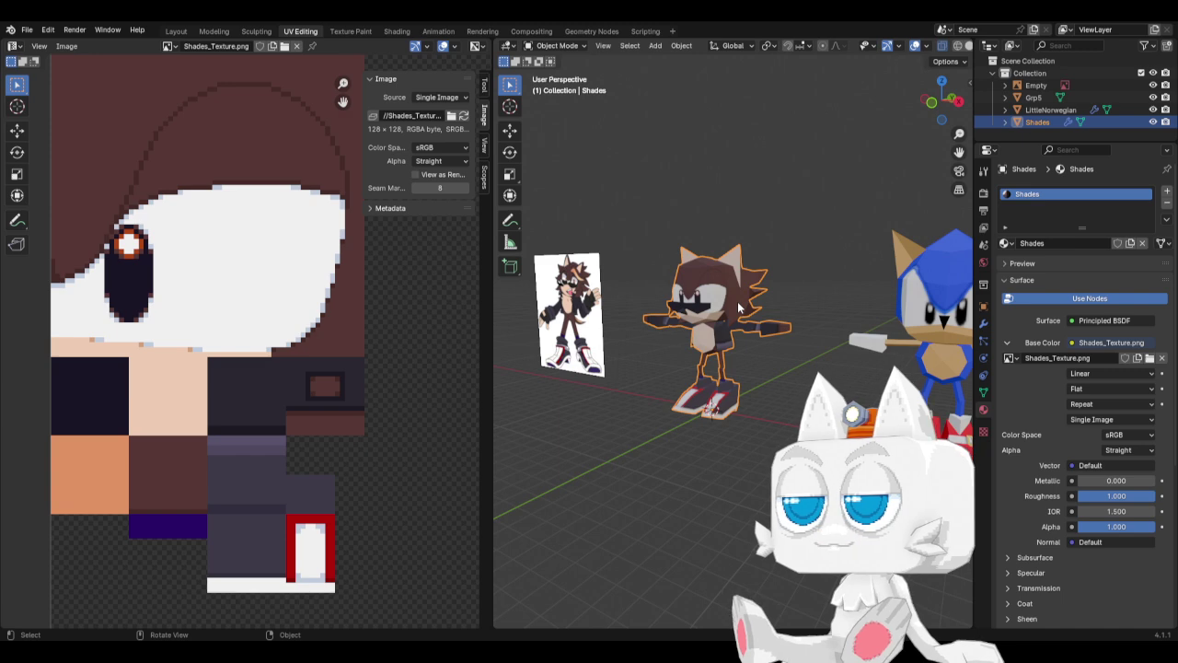
scroll(722, 303, up, 2)
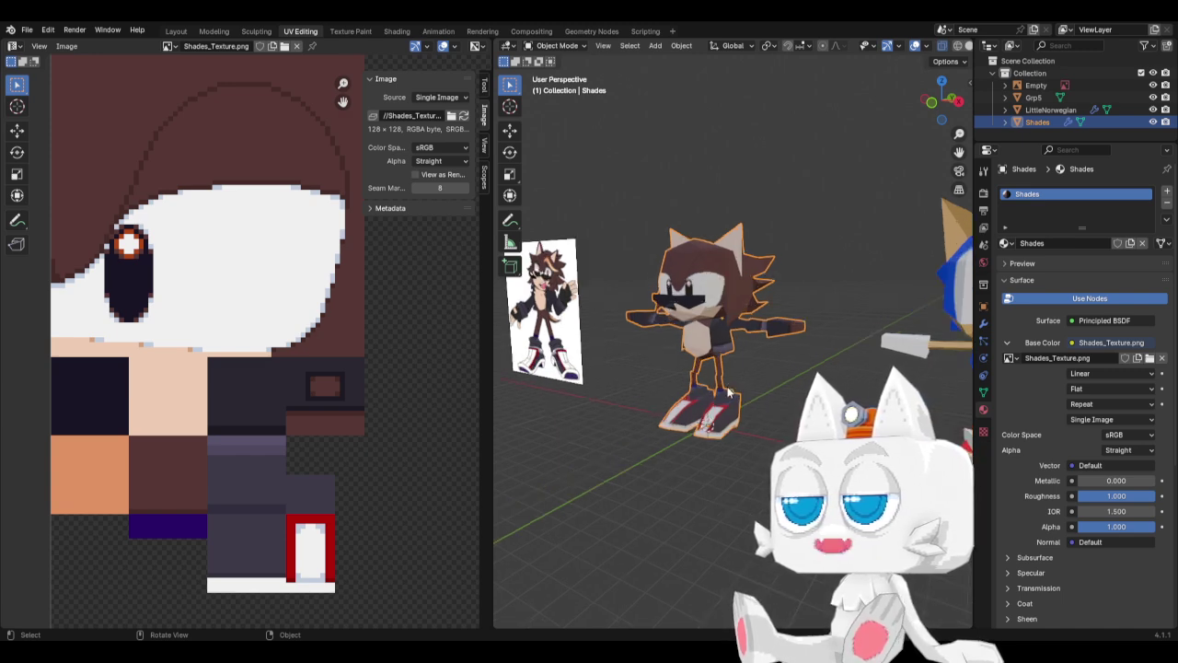
click(779, 403)
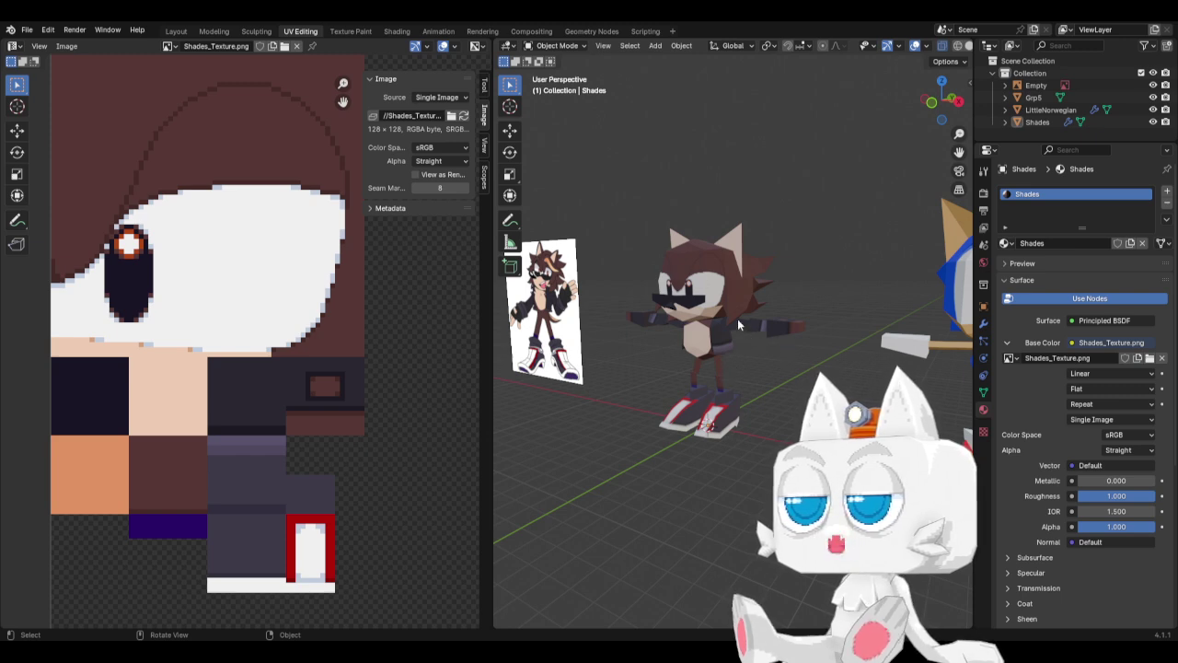
key(shift+a)
mouse_move(745, 383)
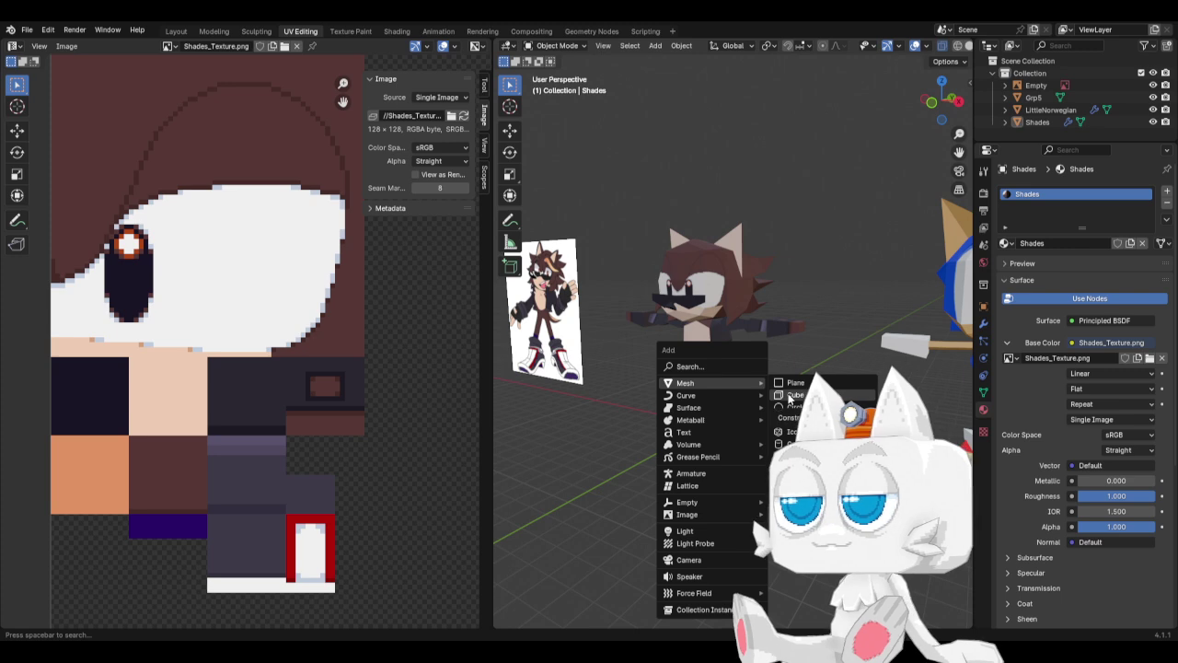
click(793, 395)
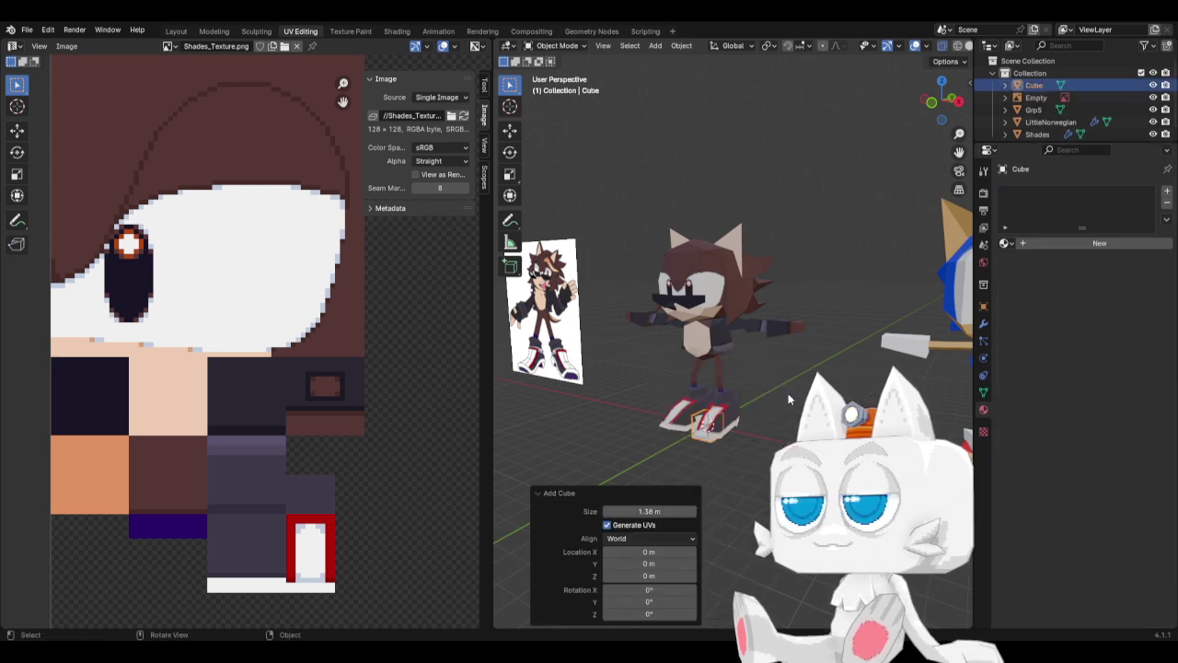
key(Tab)
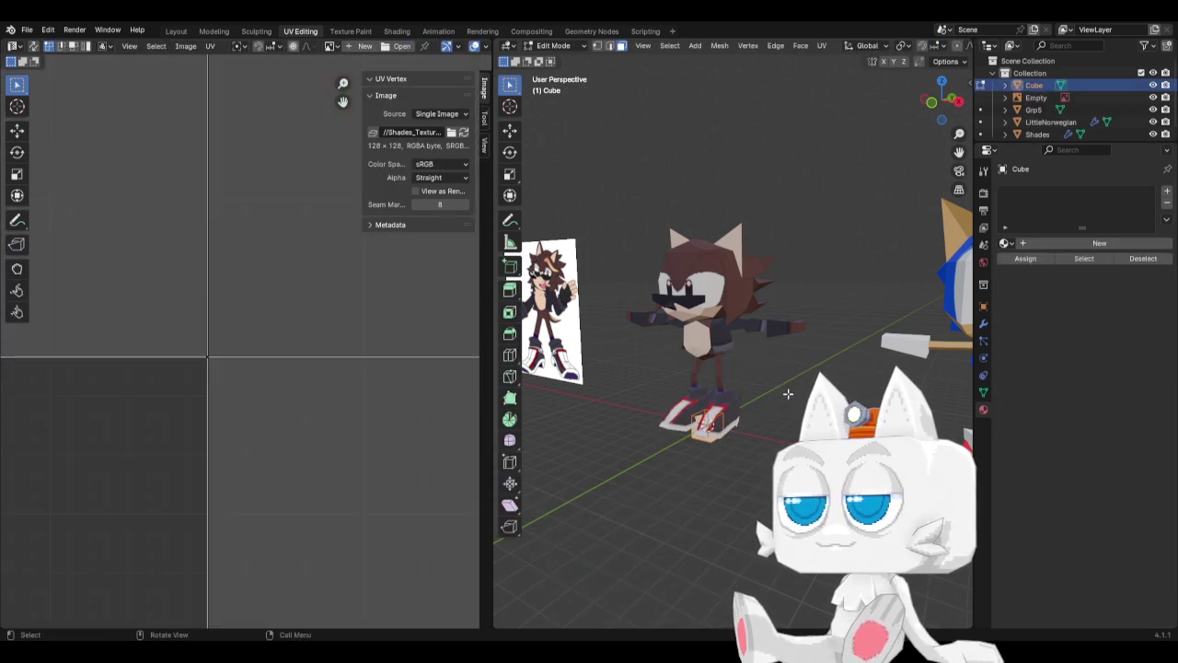
key(KP_3)
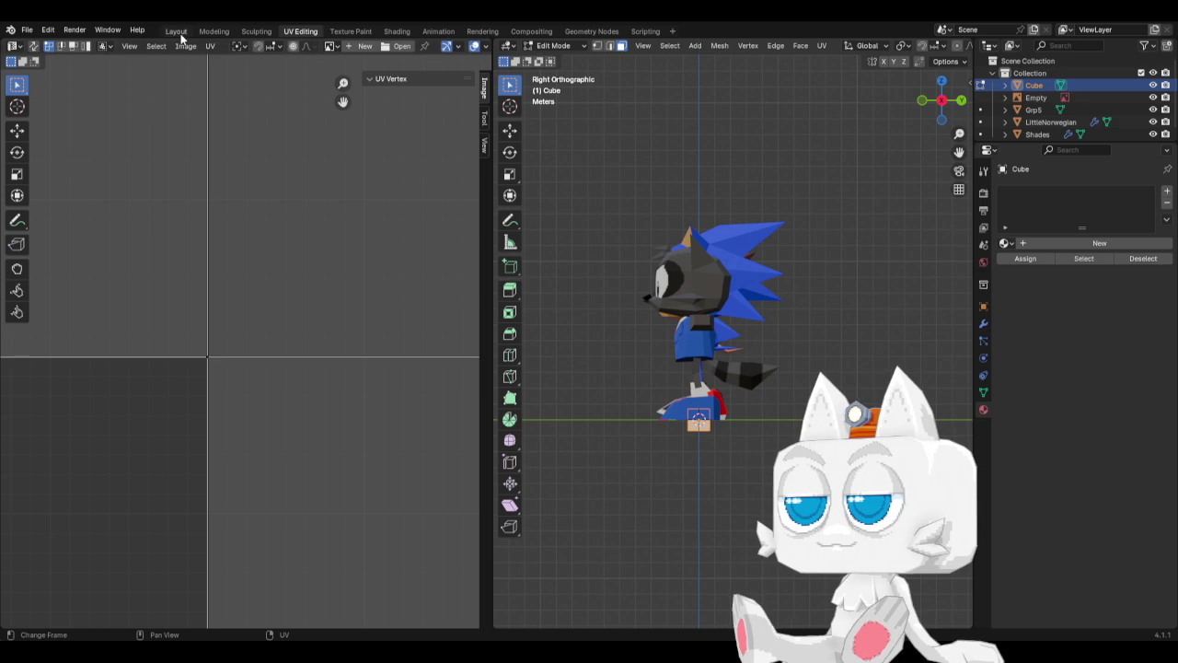
click(176, 31)
key(g)
key(z)
click(518, 94)
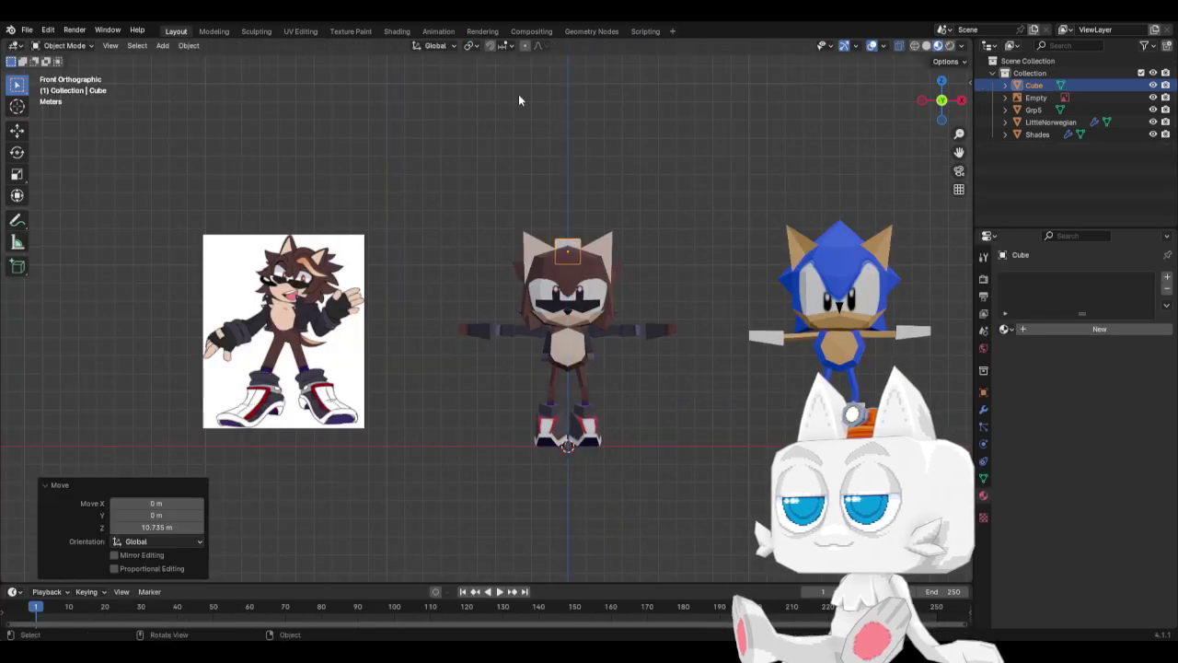
key(KP_3)
text(r45)
key(Return)
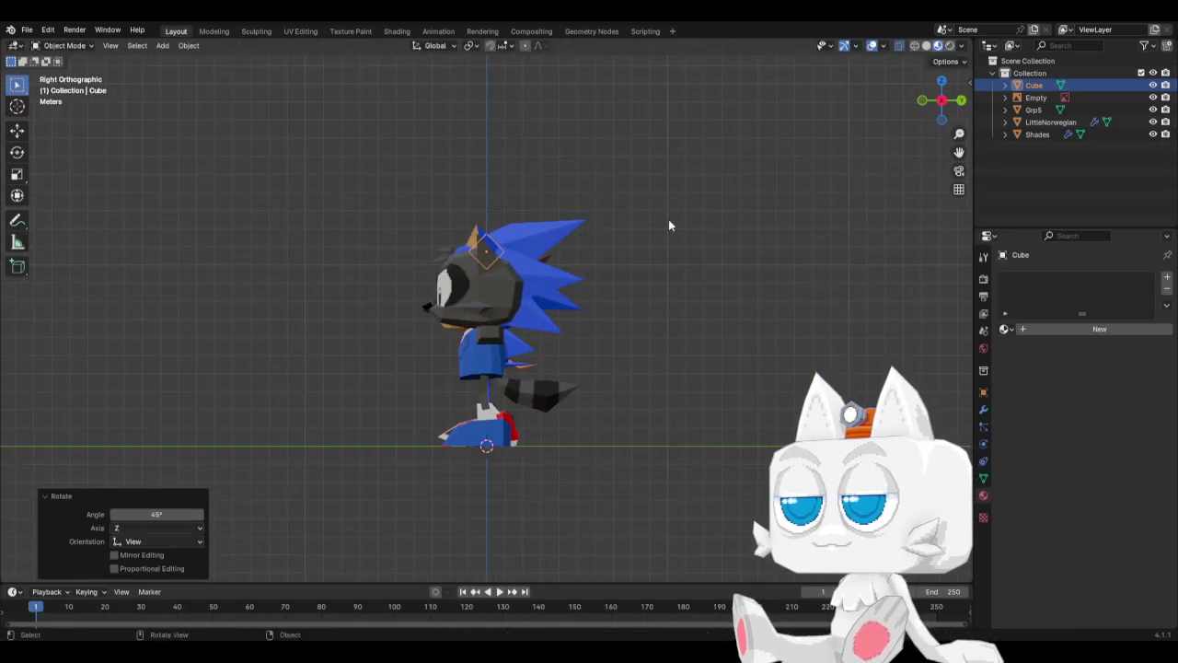
key(g)
click(622, 228)
key(KP_1)
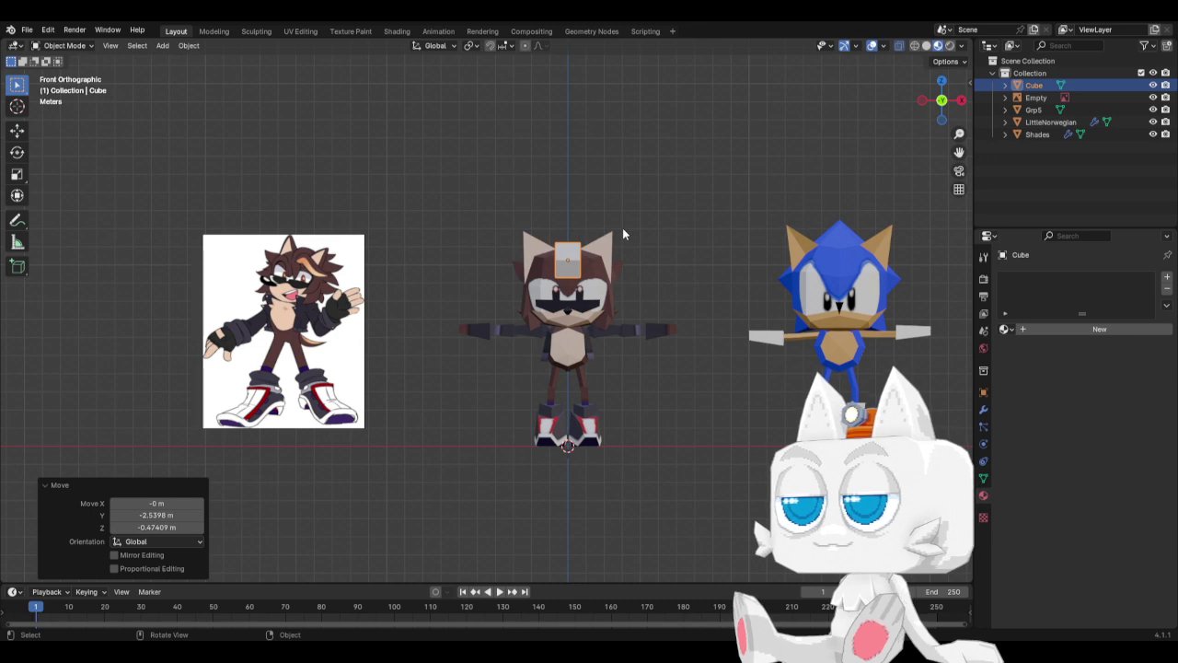
key(alt+r)
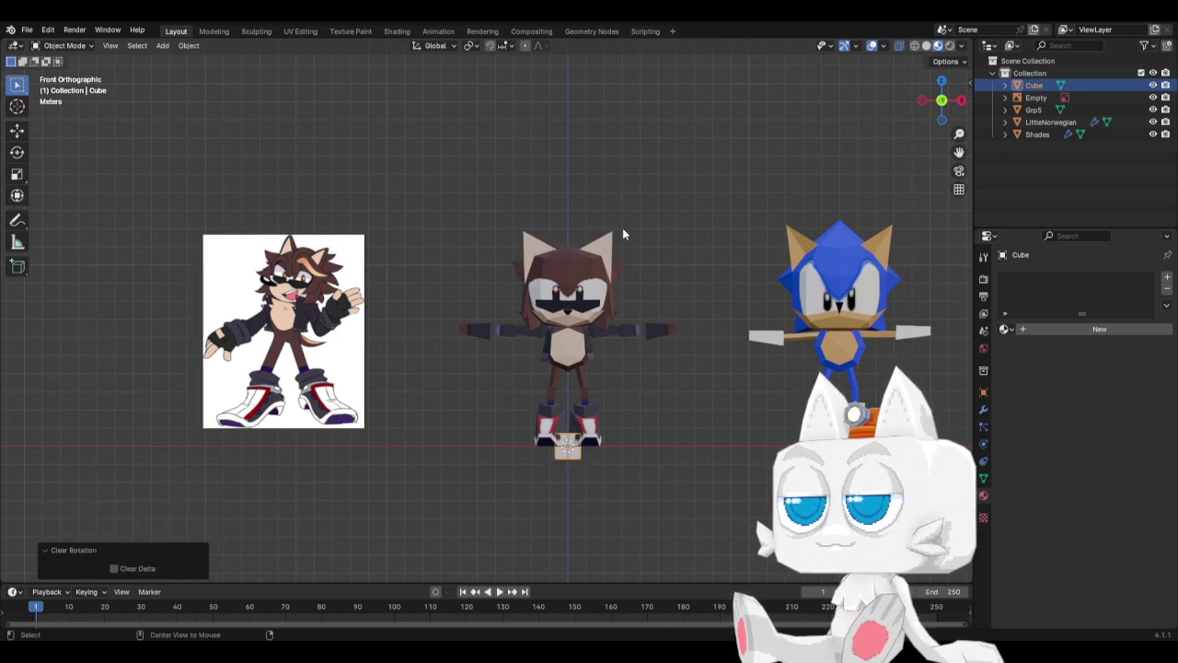
In Edit Mode, scale the cube's mesh to 0.957 and raise it along Z to the character's head.
key(Tab)
key(s)
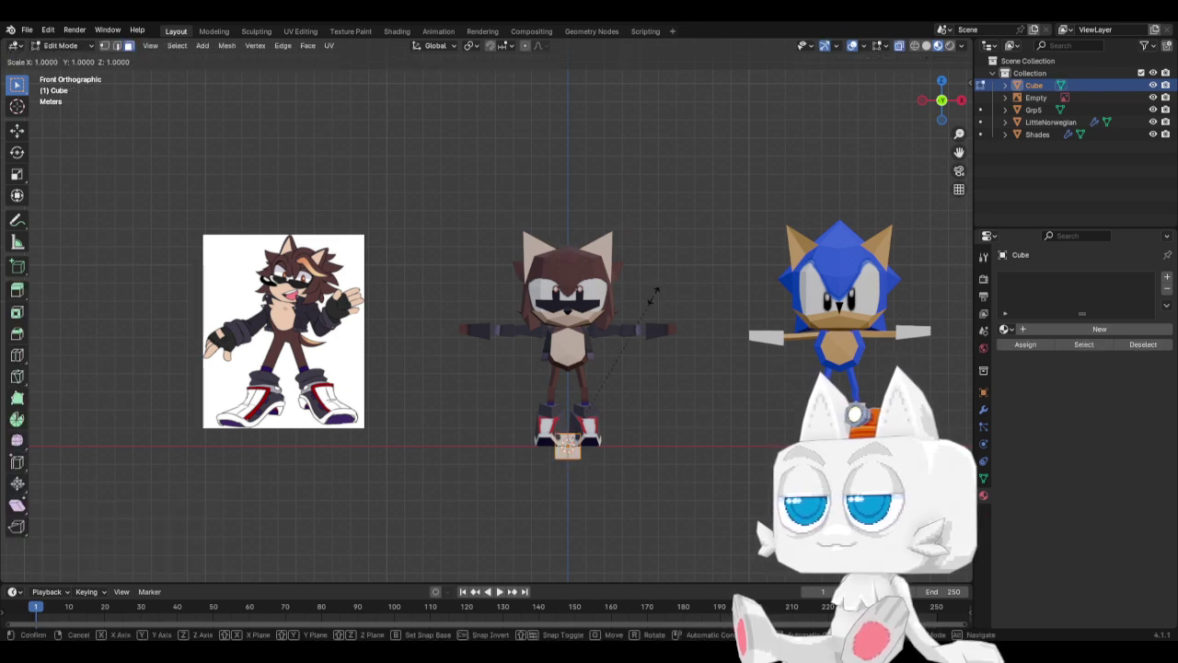
right_click(656, 292)
key(g)
key(z)
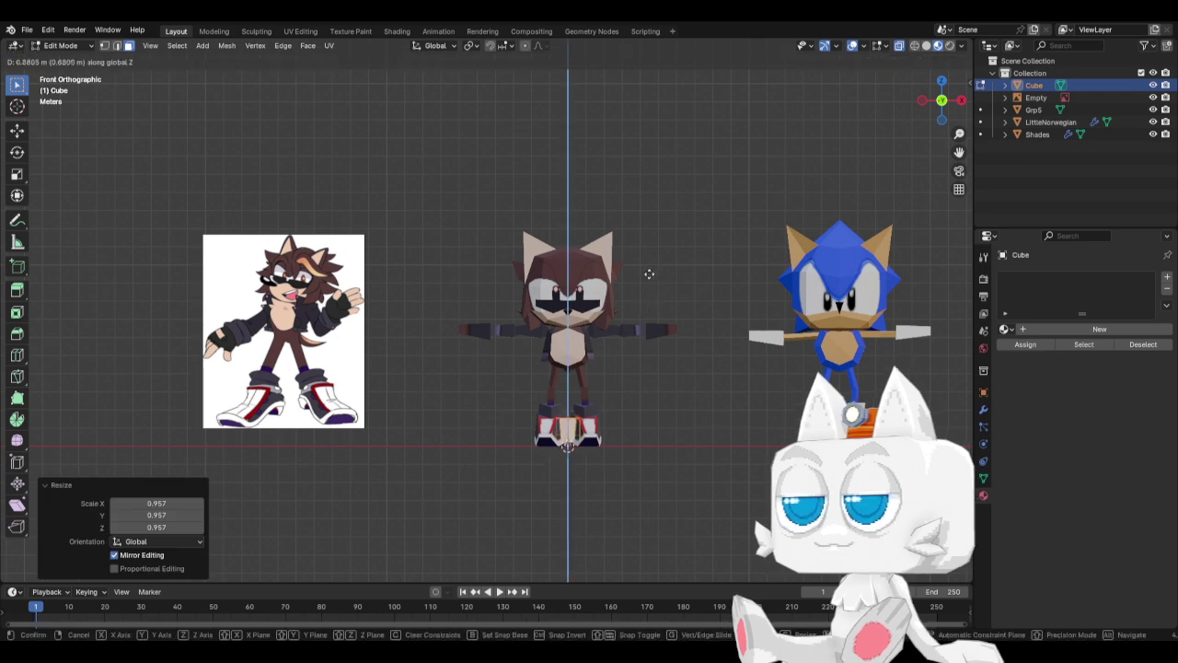
click(646, 151)
Rotate the cube's mesh 45° in the right side view.
key(KP_3)
key(r)
key(4)
key(5)
key(Return)
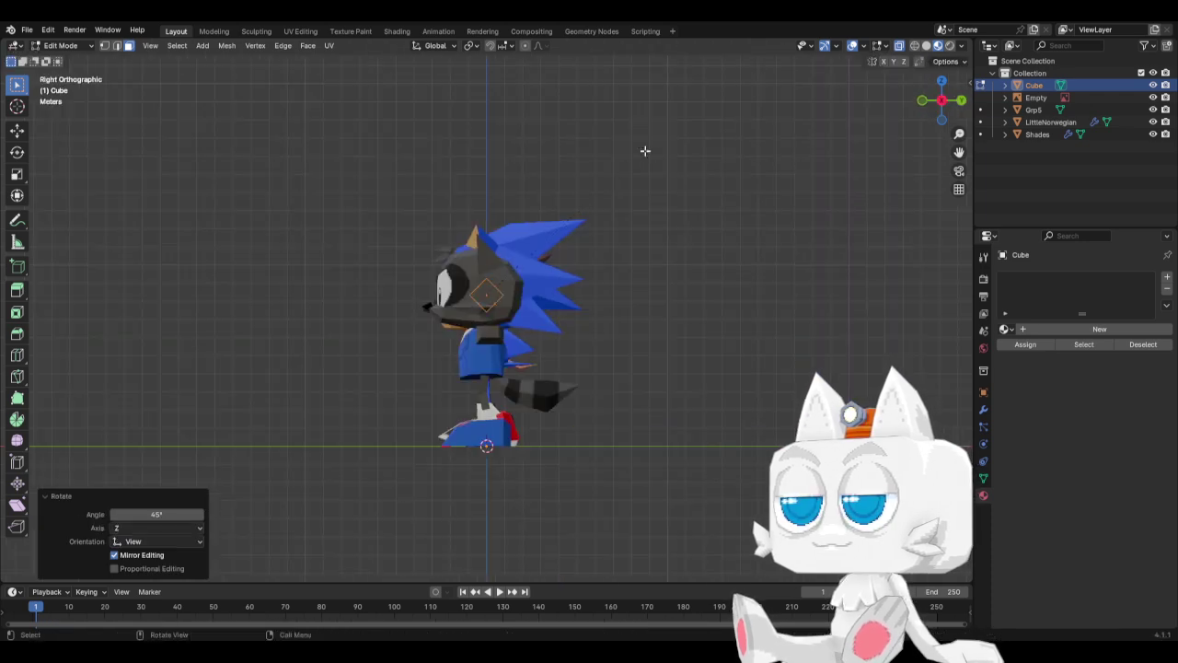
Shrink the cube to about 0.6 of its size and position it just in front of the character's forehead.
key(KP_1)
key(s)
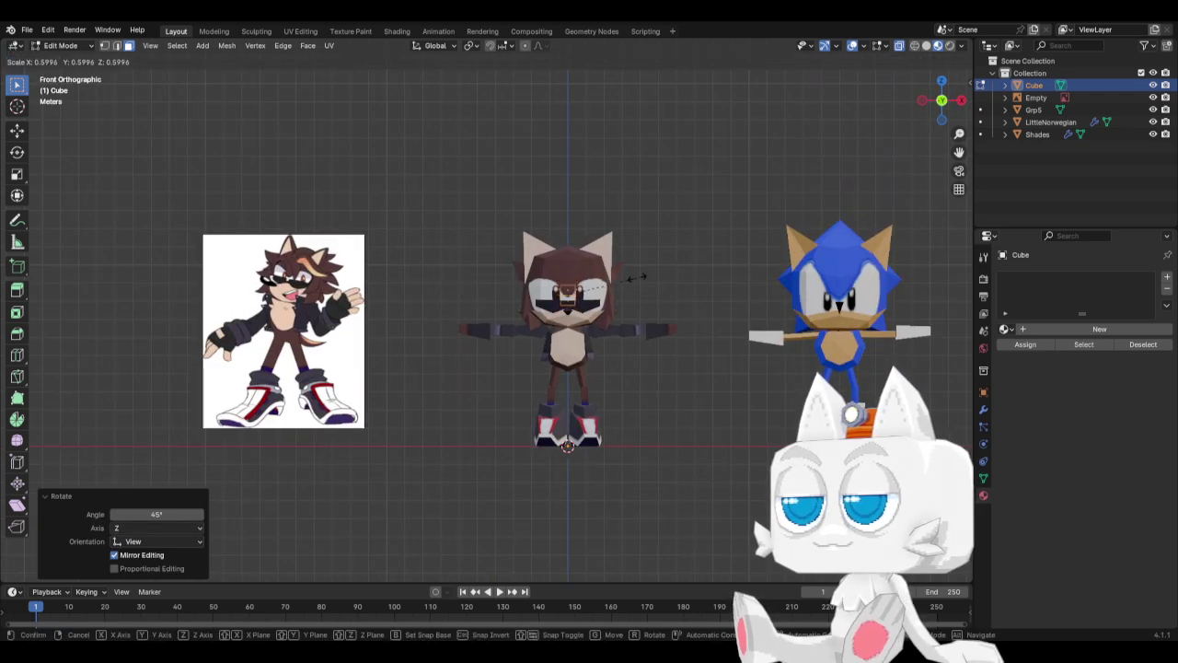
click(632, 278)
key(g)
click(641, 258)
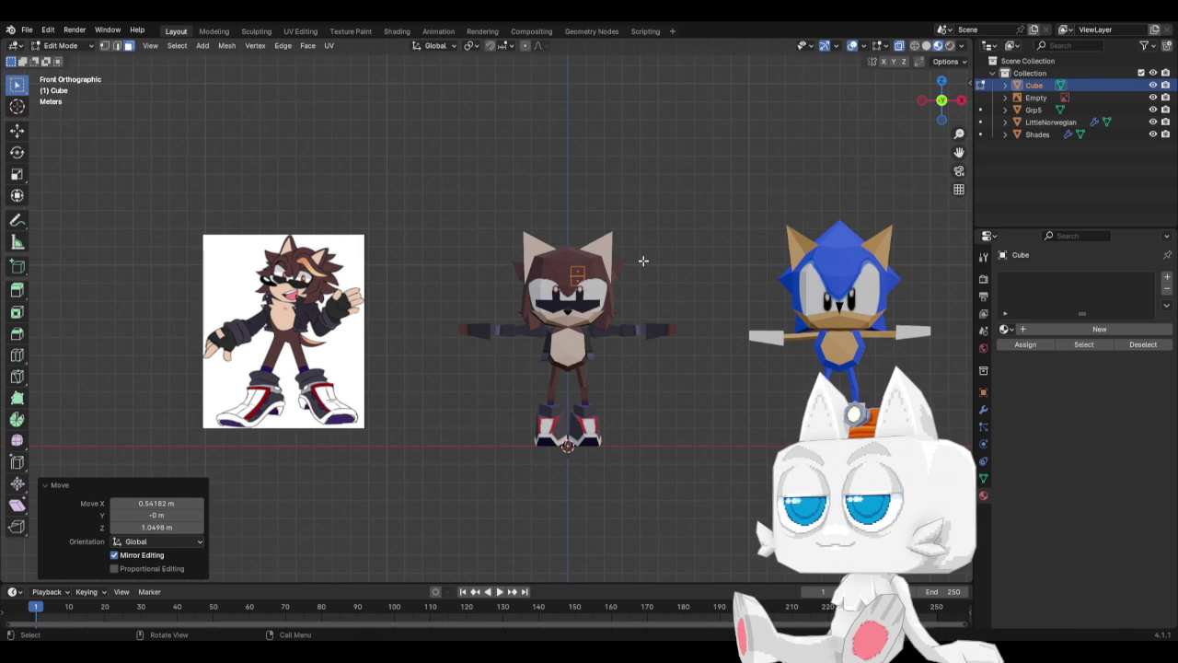
key(KP_7)
key(g)
click(647, 316)
Stretch the cube along X into a long block and shift it about 0.71 m along X.
key(s)
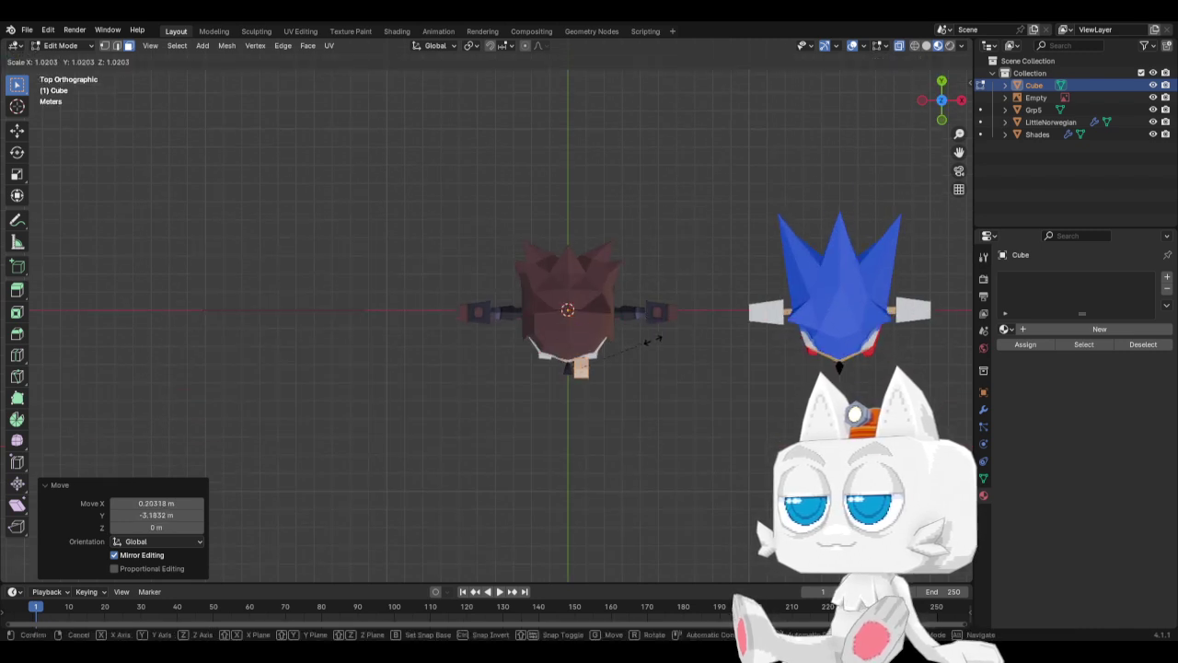
key(x)
click(669, 371)
key(g)
click(562, 329)
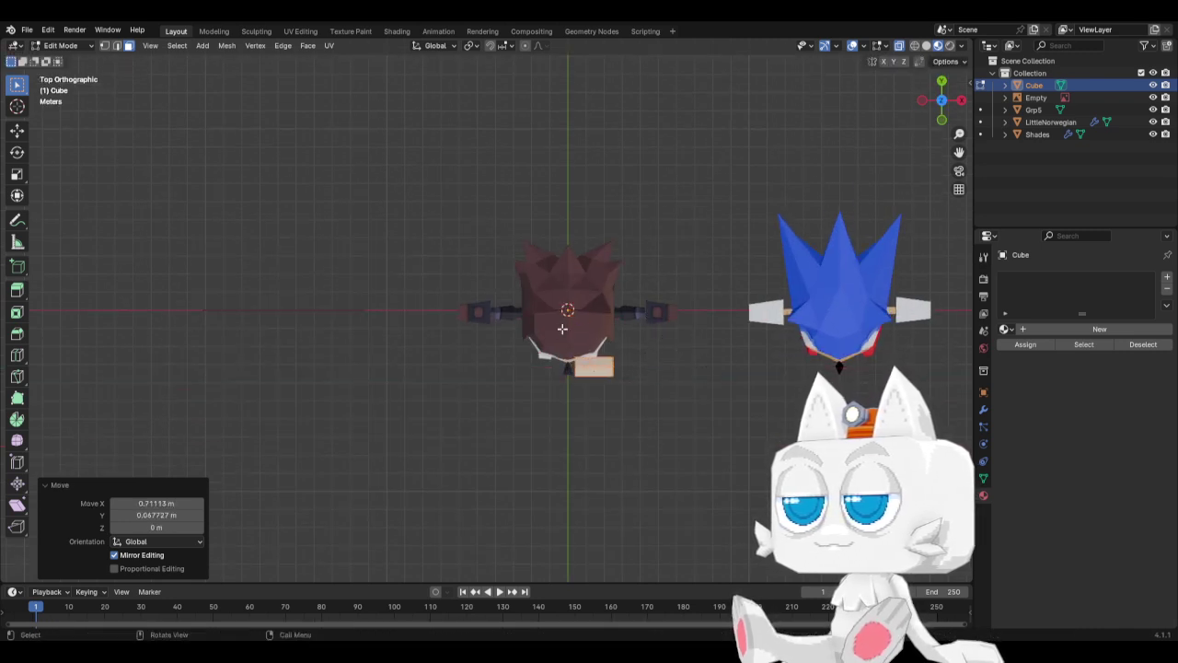
Extrude the block's end face nearest the middle of the head about 1.3 m and merge it at center into a tip.
click(572, 376)
key(e)
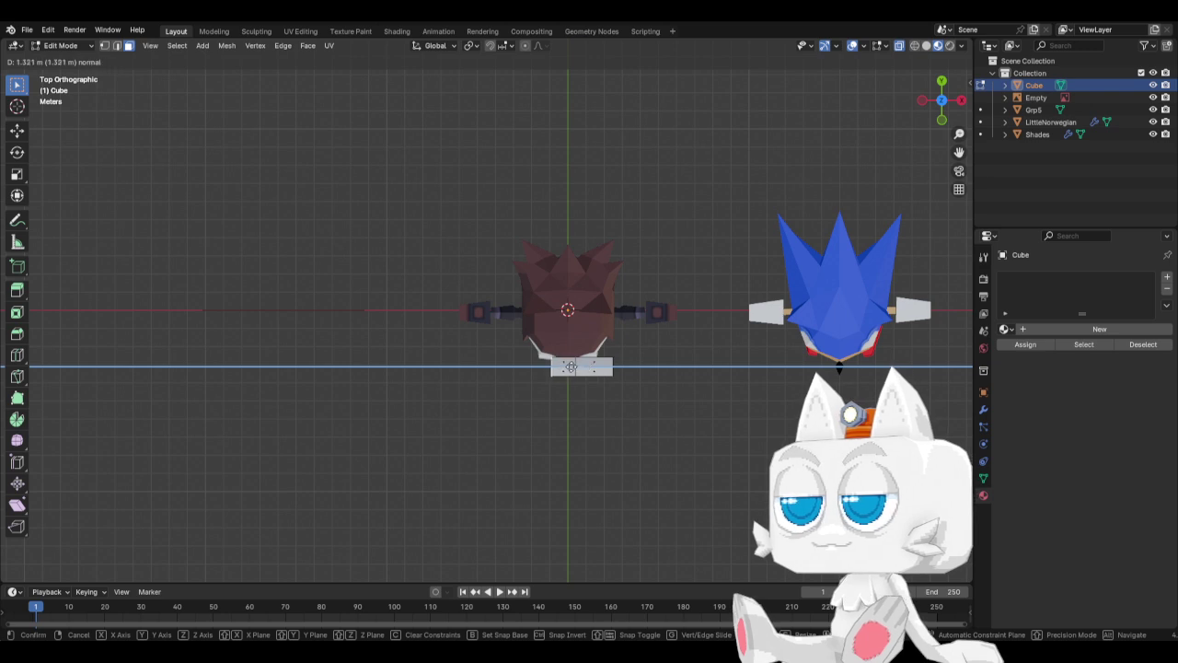
click(562, 367)
key(m)
click(563, 368)
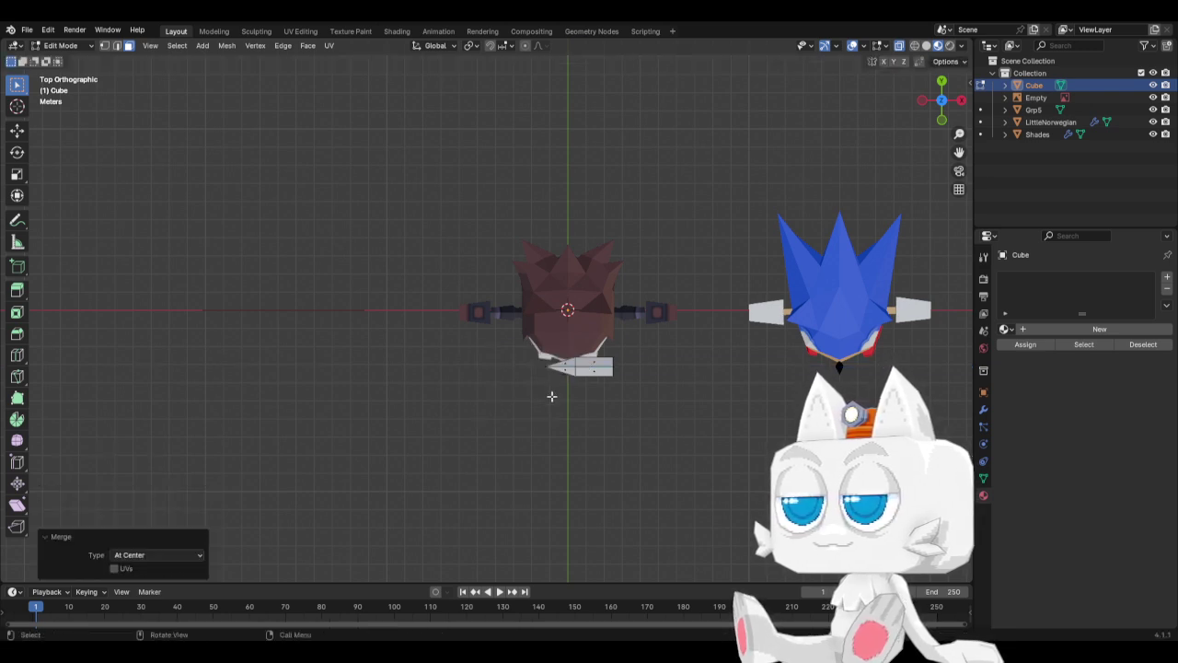
In vertex selection mode, move the merged tip 0.61 m in X and 0.85 m in Y towards the forehead.
click(107, 46)
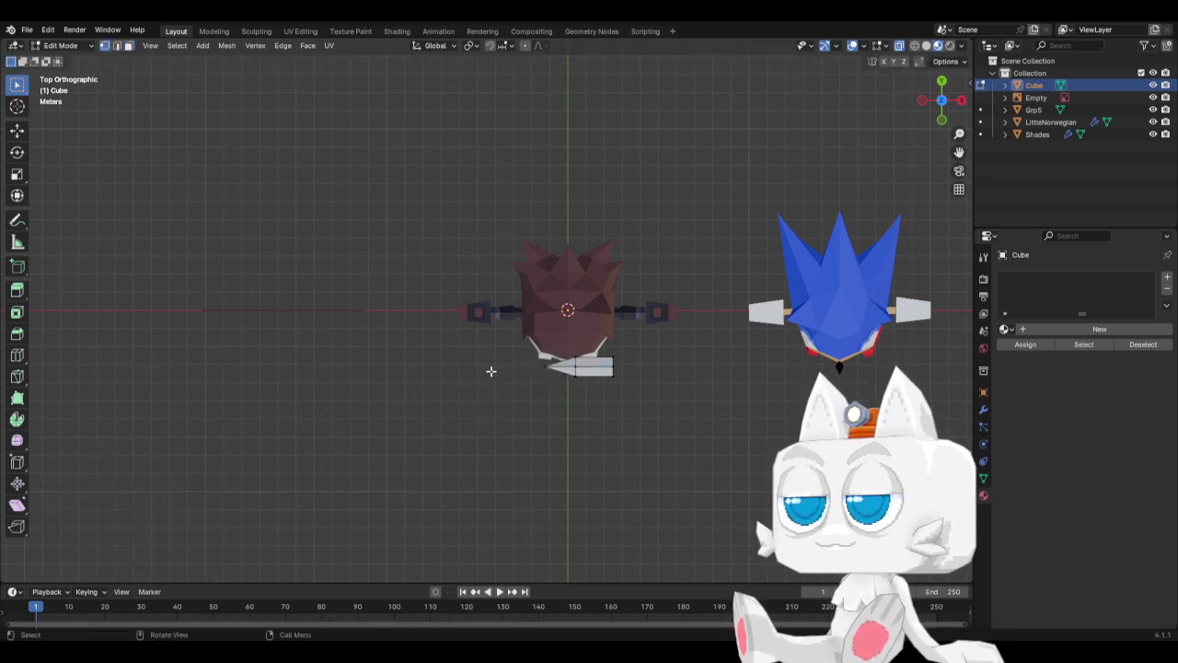
key(g)
click(547, 353)
Select the whole linked mesh and move it about 0.47 m in X and 0.28 m in Z in the front view.
key(KP_1)
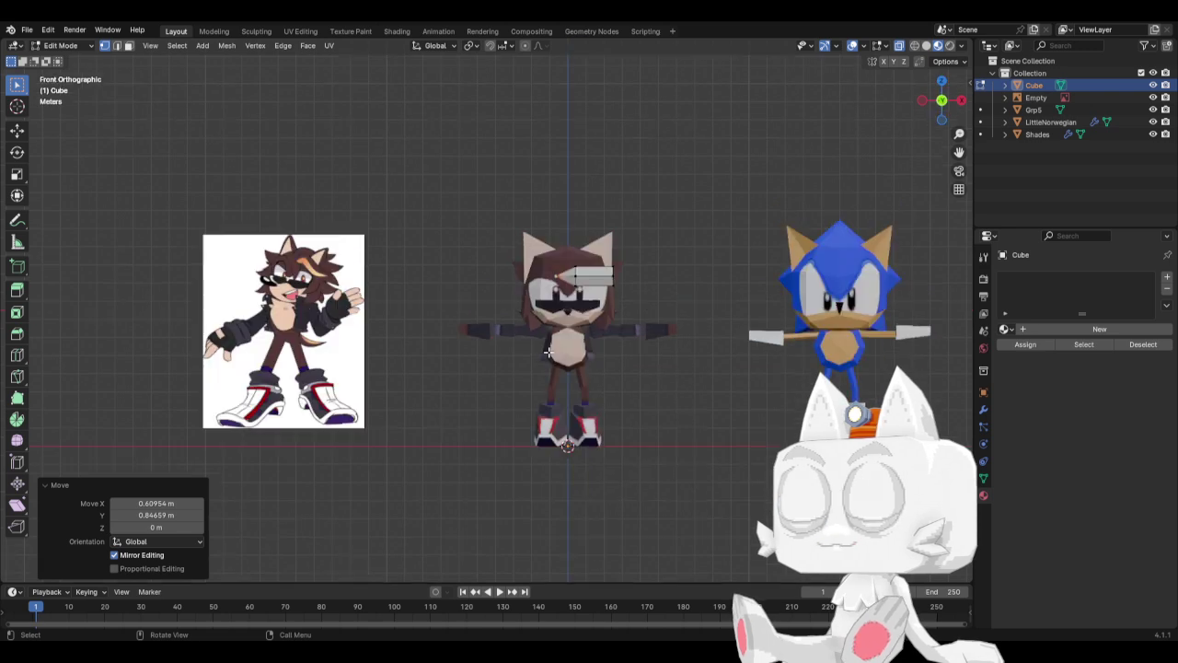
scroll(551, 322, up, 2)
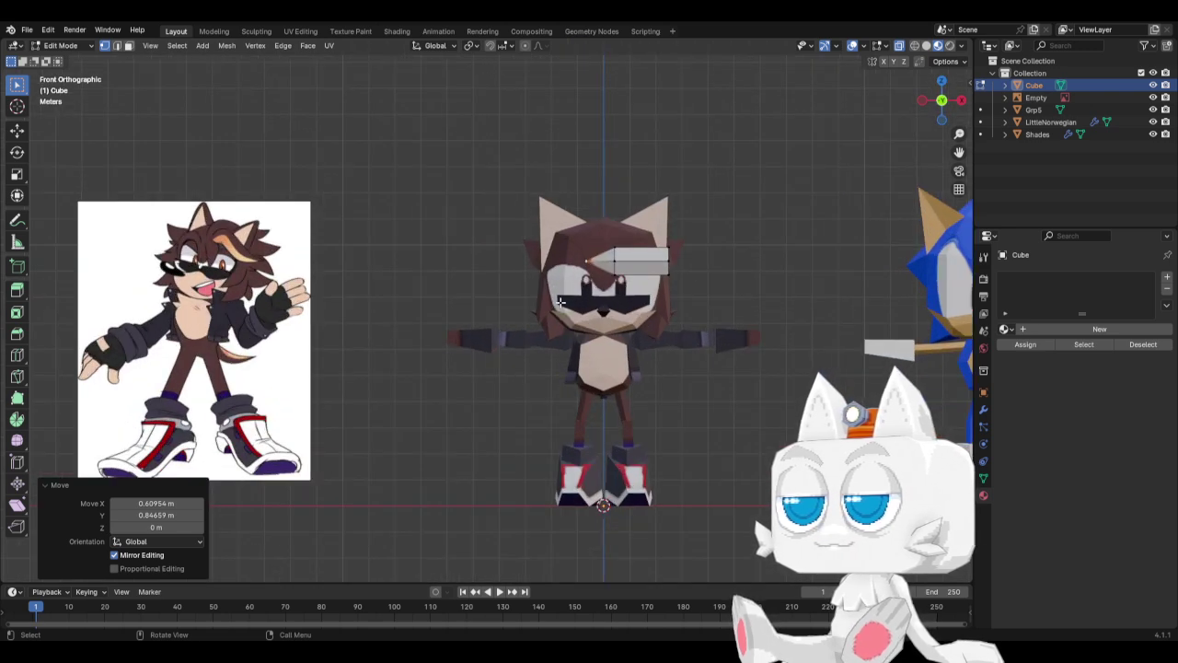
key(ctrl+l)
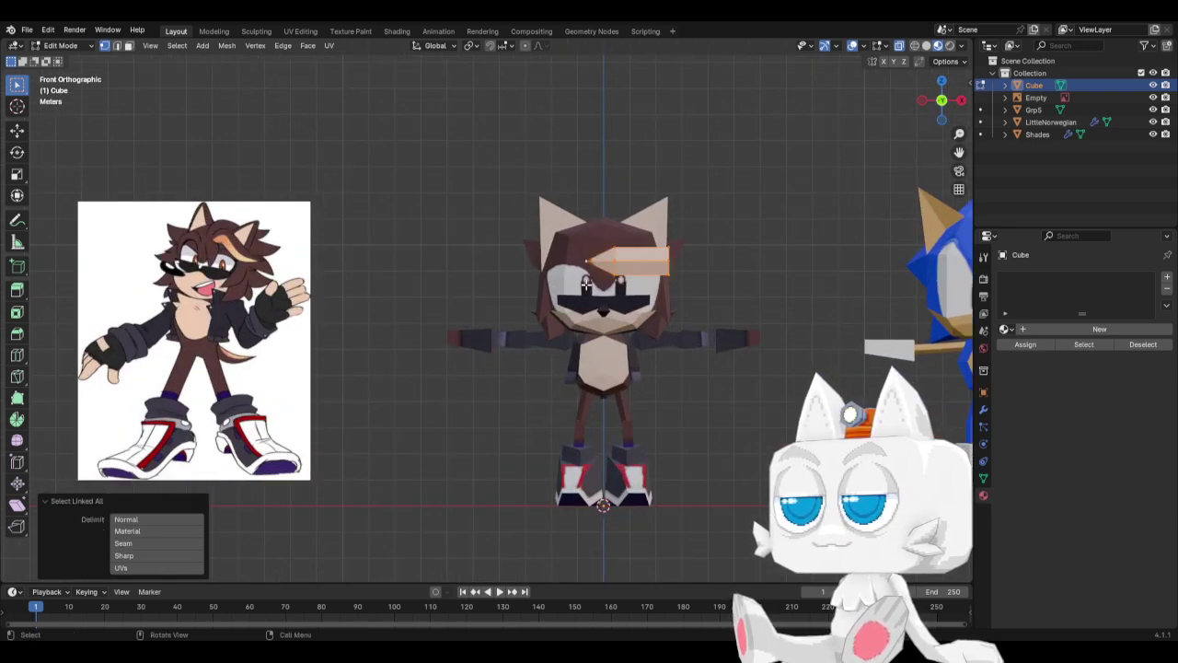
key(g)
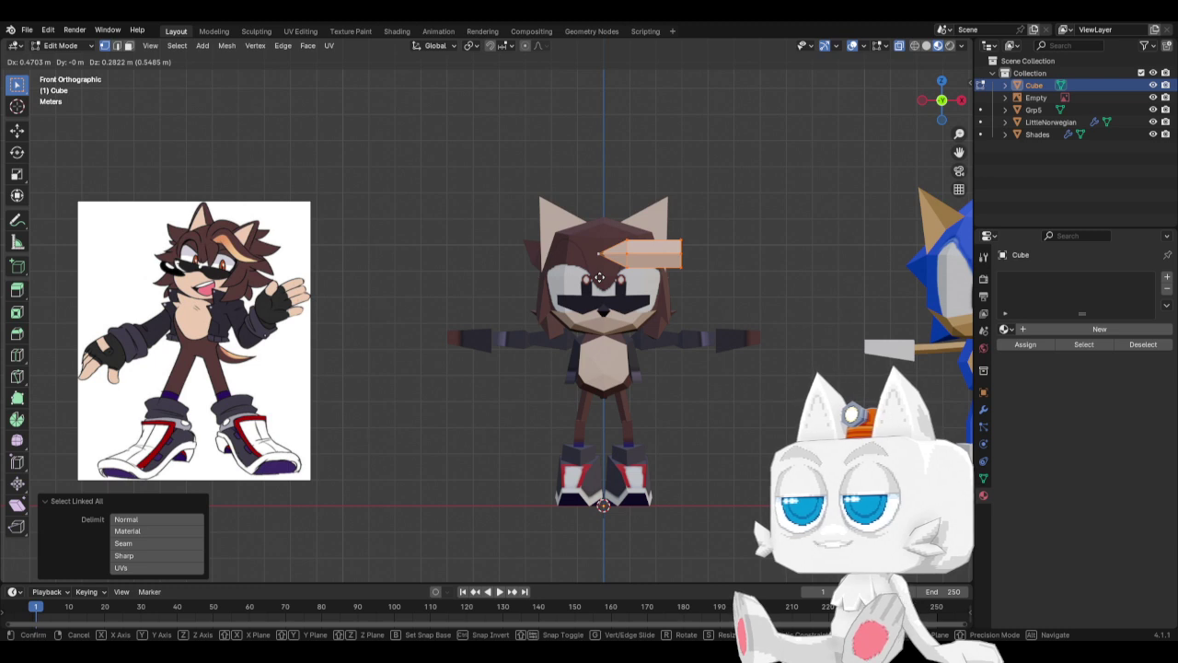
click(599, 277)
Shrink the ring of vertices beside the tip and move it -0.05 m in X and 0.31 m in Z.
key(s)
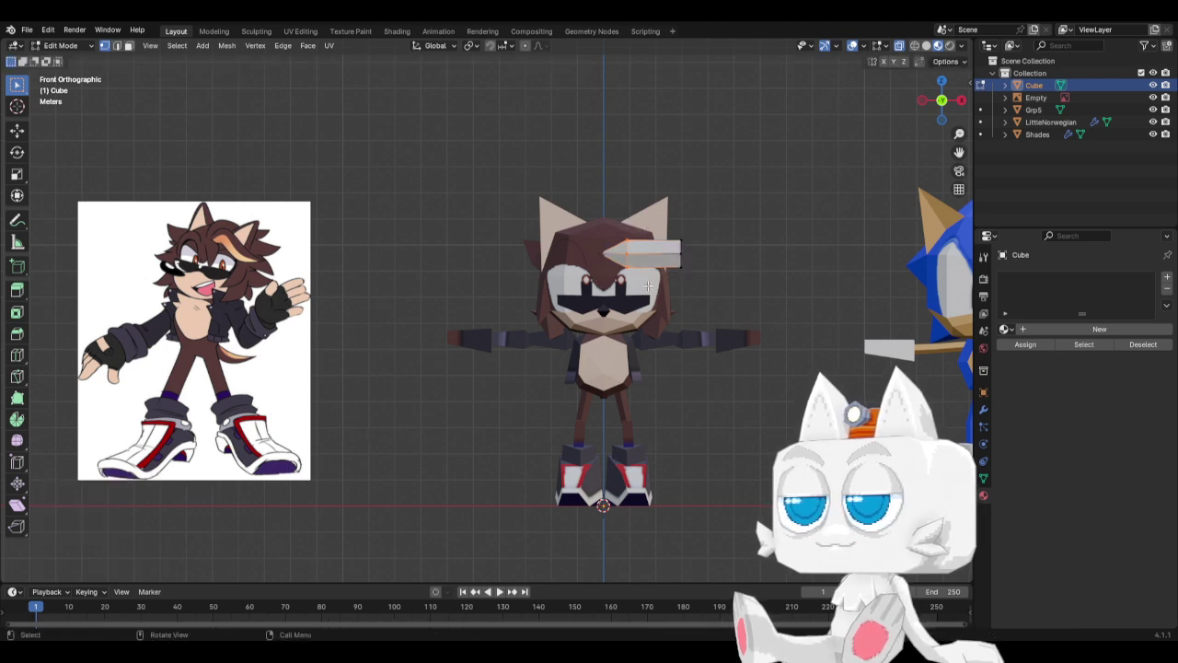
click(635, 267)
key(g)
click(644, 274)
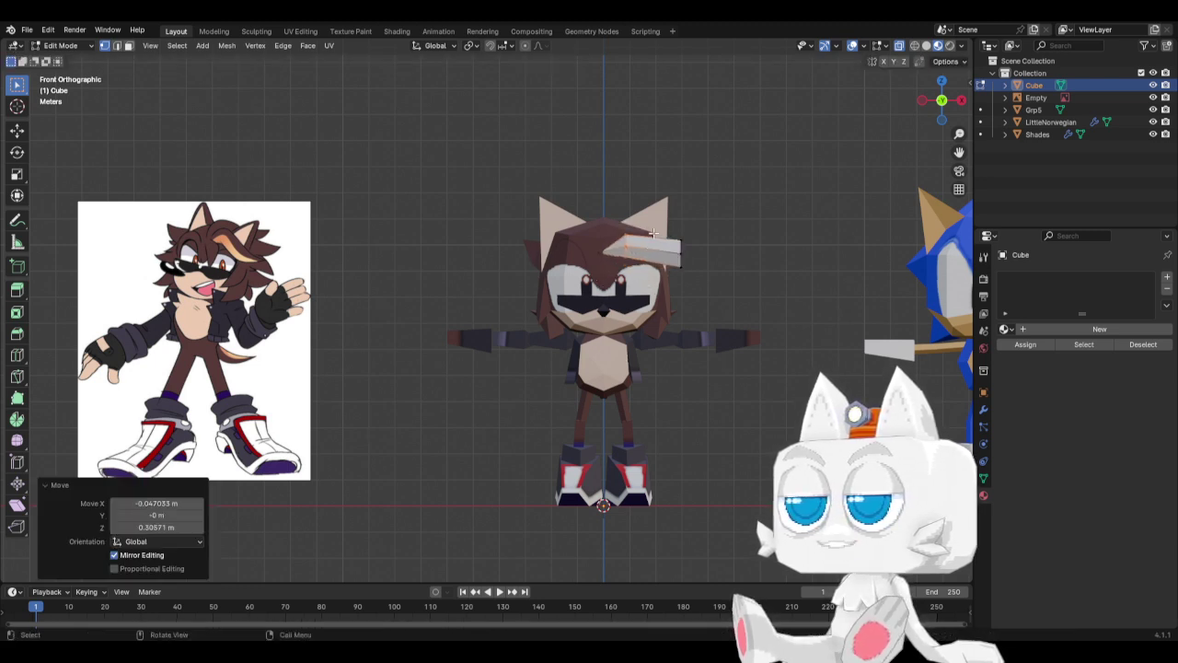
Rotate the outer end vertices to slant the strand downward and move them -0.63 m in X and -0.40 m in Z.
key(r)
click(696, 260)
key(g)
click(716, 285)
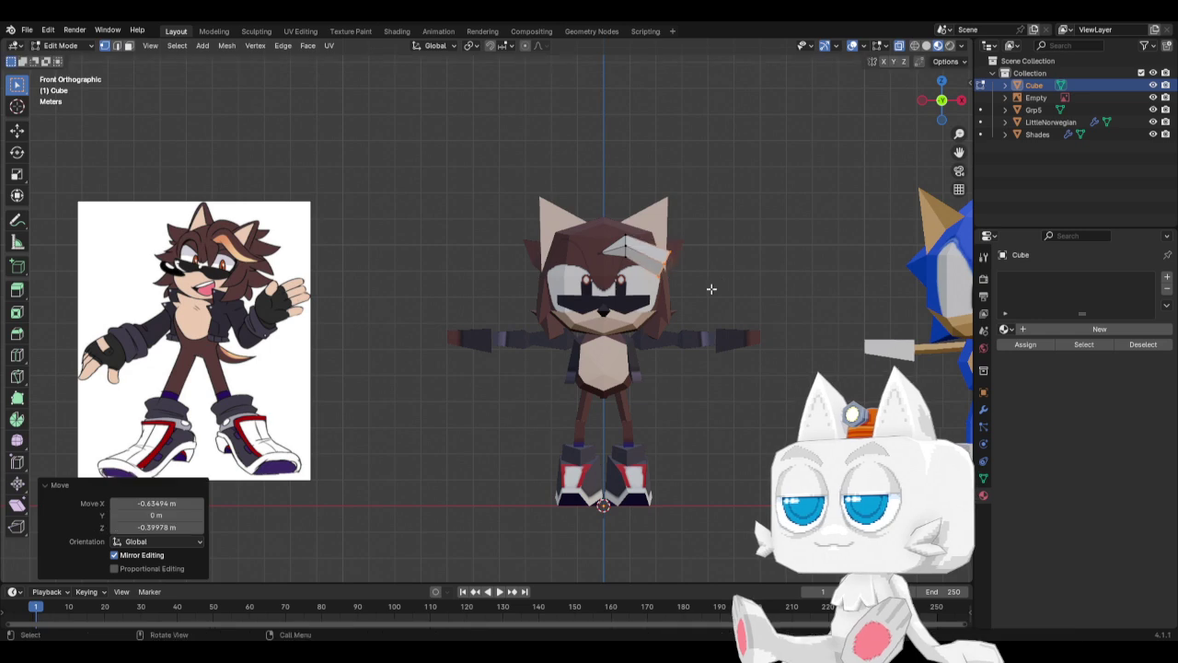
Scale the strand's outer end vertices down to taper it and nudge them about -0.02 m in X.
key(s)
click(684, 271)
key(g)
click(685, 271)
Extrude the strand's outer end about 1.03 m along its normal and merge the new vertices at center into a point.
key(e)
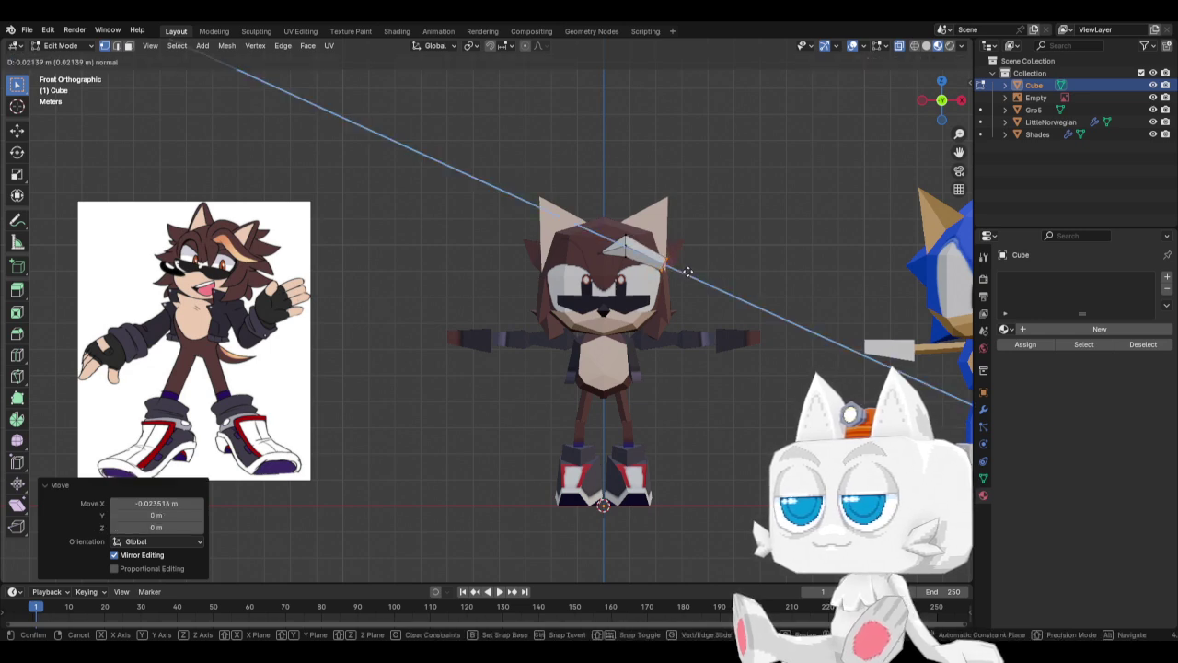
click(717, 271)
key(p)
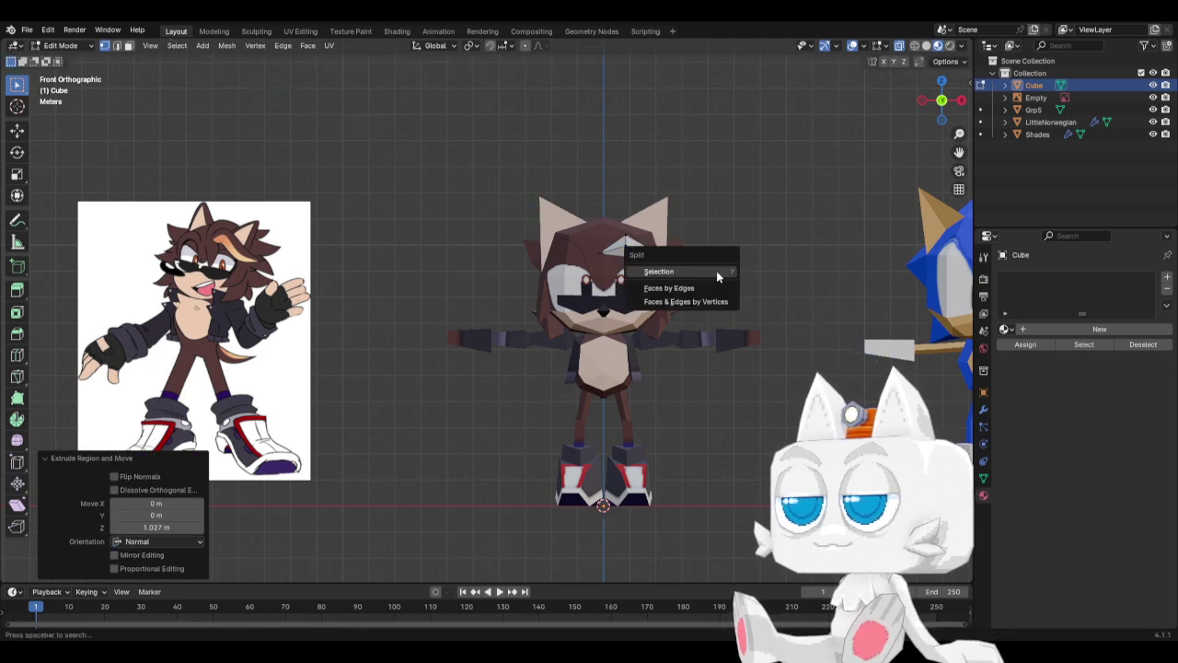
click(717, 272)
key(m)
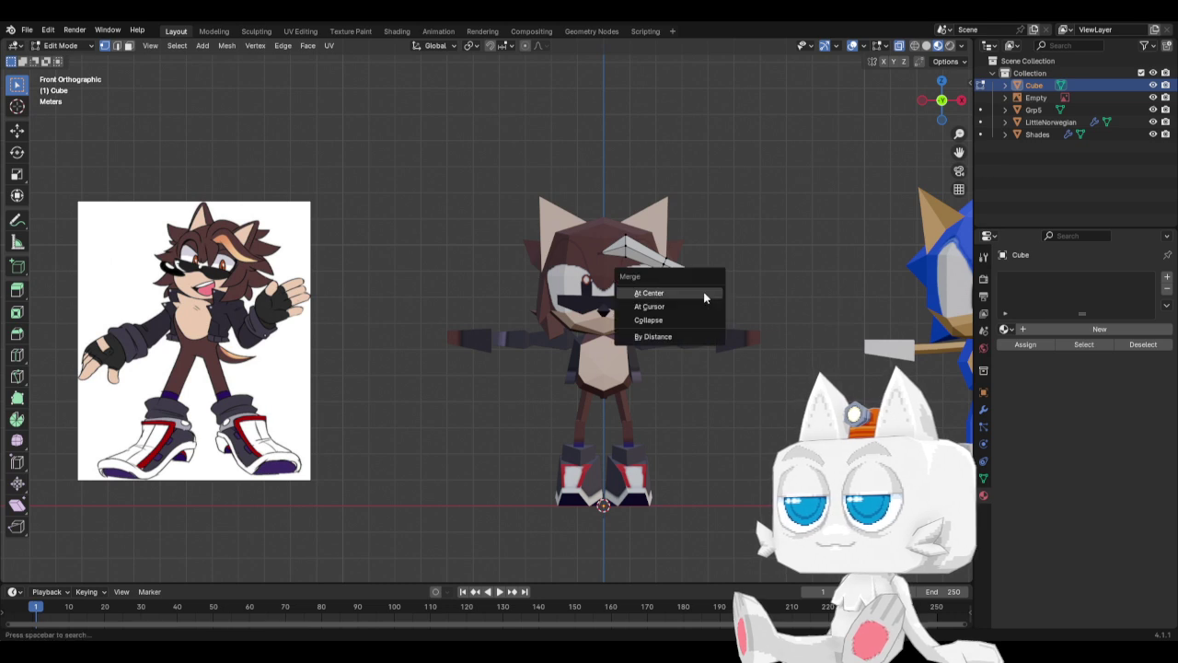
click(649, 292)
drag(684, 268, 710, 304)
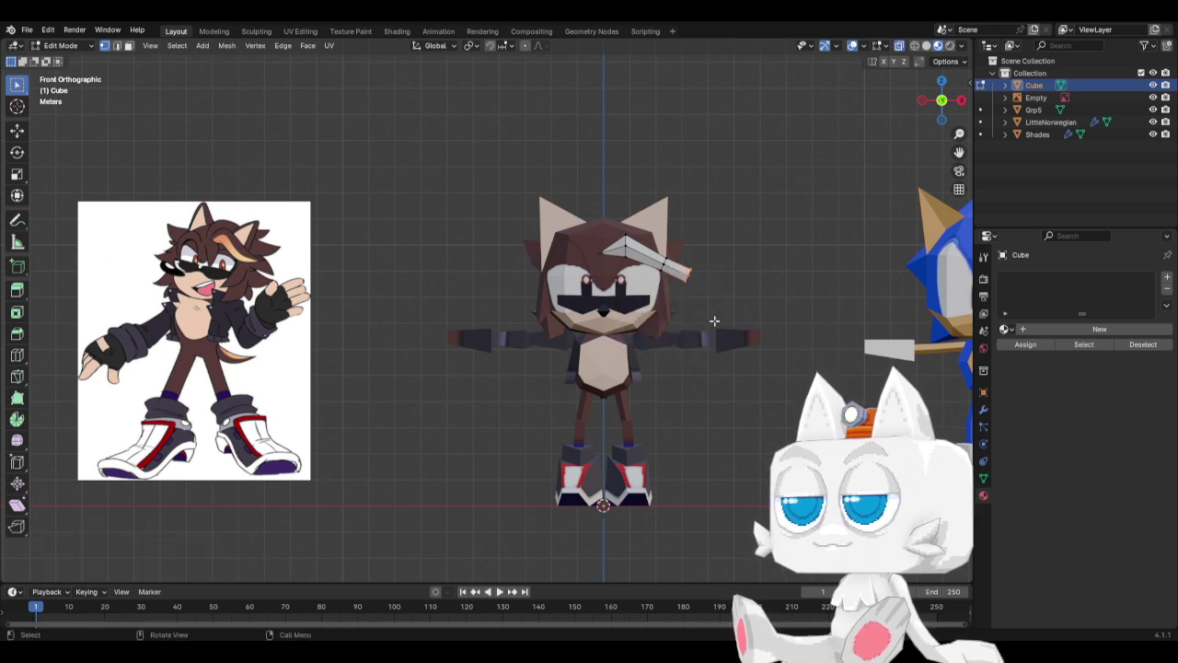
Move the merged tip about 0.05 m in X and 0.54 m in Z, and pull it back along Y toward the head.
key(g)
click(711, 254)
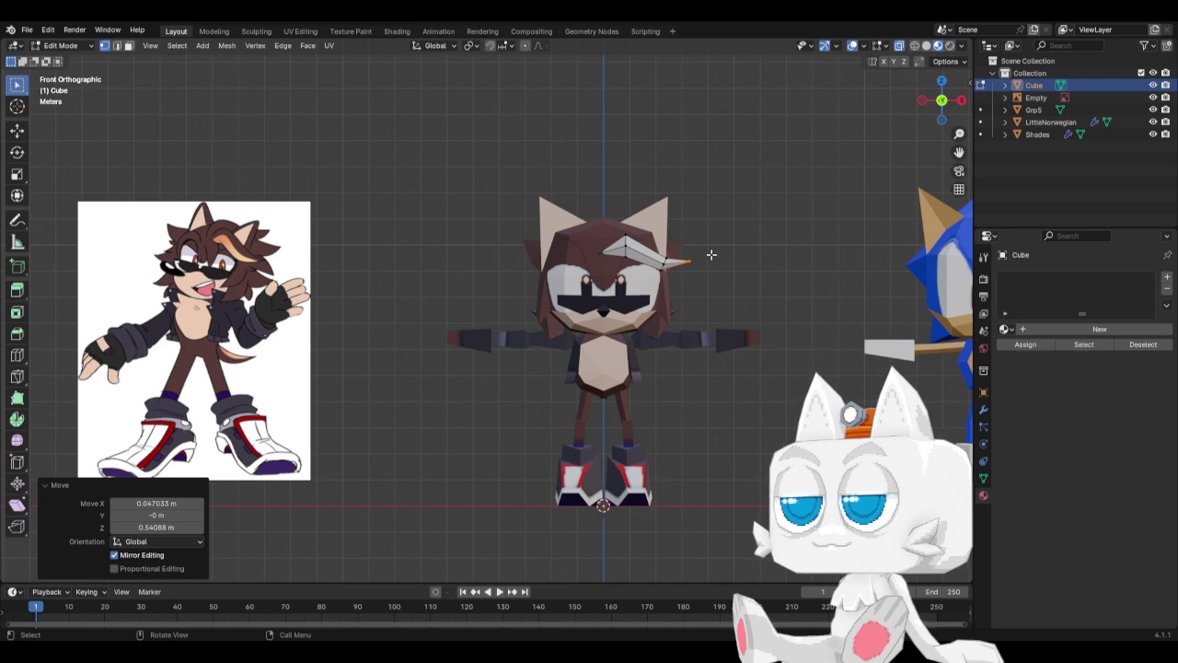
key(KP_7)
key(g)
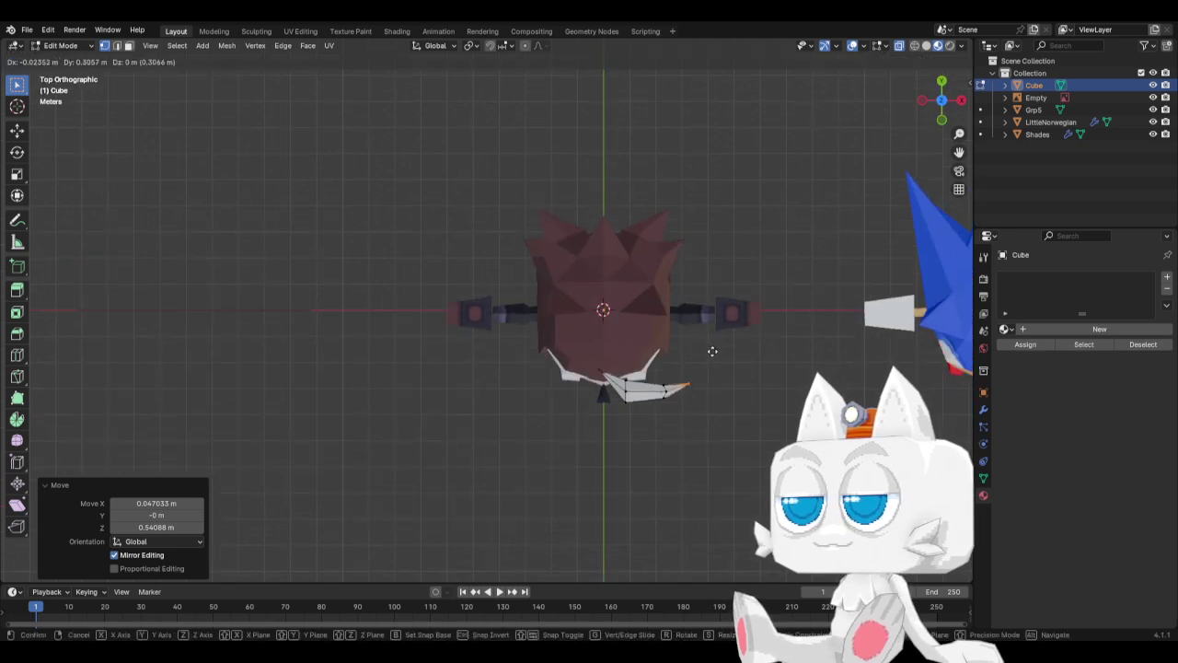
click(697, 353)
Bend the strand's outer end back around the head in the top view, finishing with a move of about -0.09 m in X and 0.09 m in Y.
key(g)
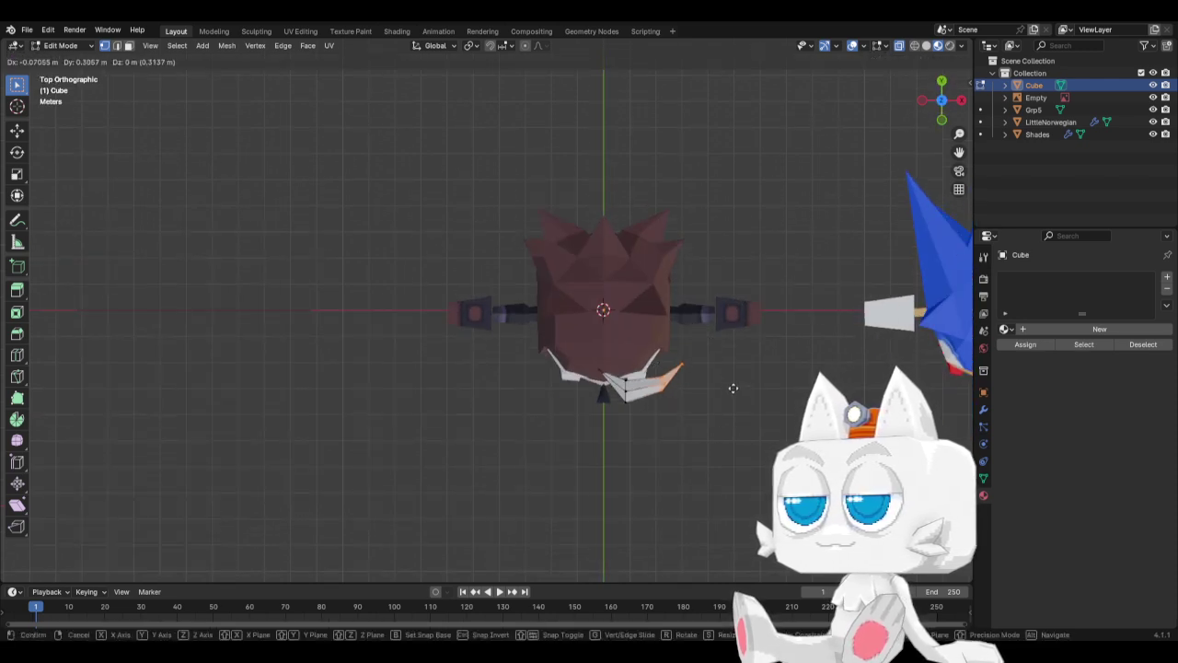
click(729, 366)
key(g)
click(714, 346)
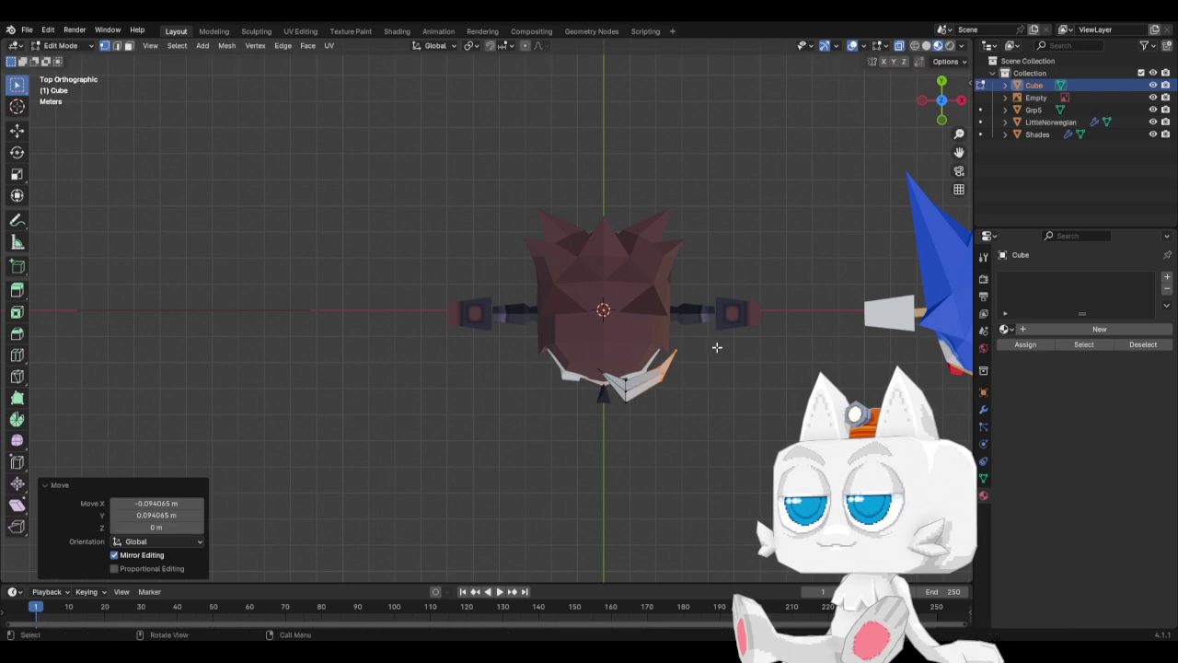
key(r)
right_click(716, 342)
Move the ring of vertices near the strand's inner end 0.35 m along Y toward the head.
key(g)
key(y)
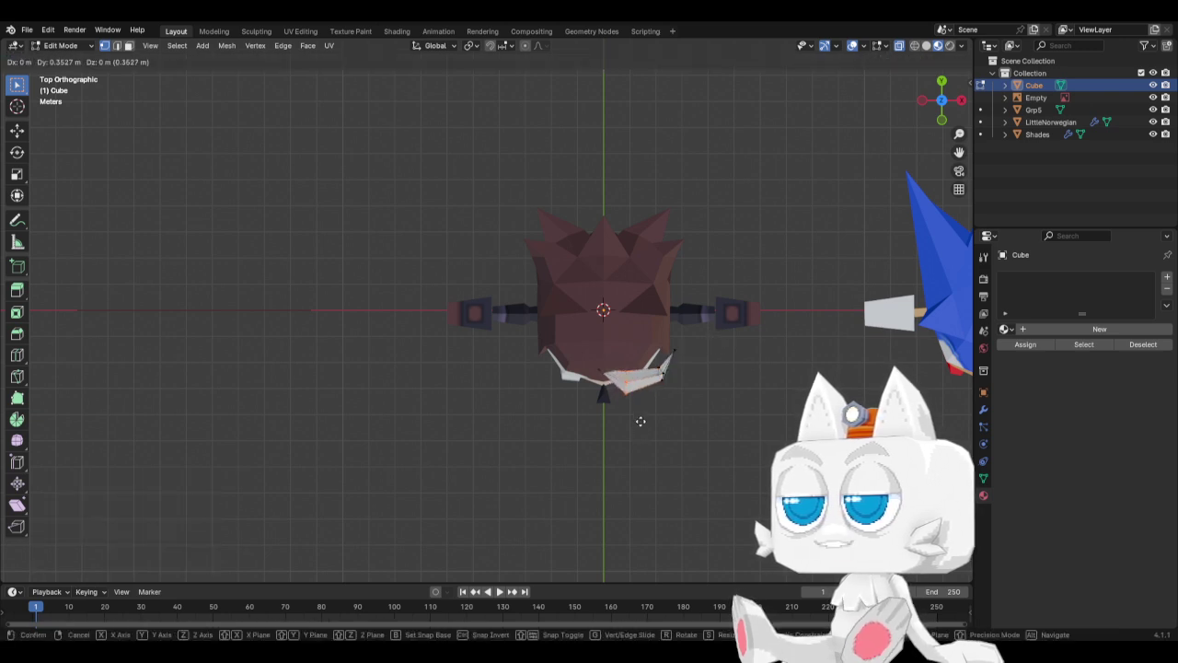
click(641, 422)
Reposition the strand's outer tip slightly outward and upward in the front view.
key(KP_1)
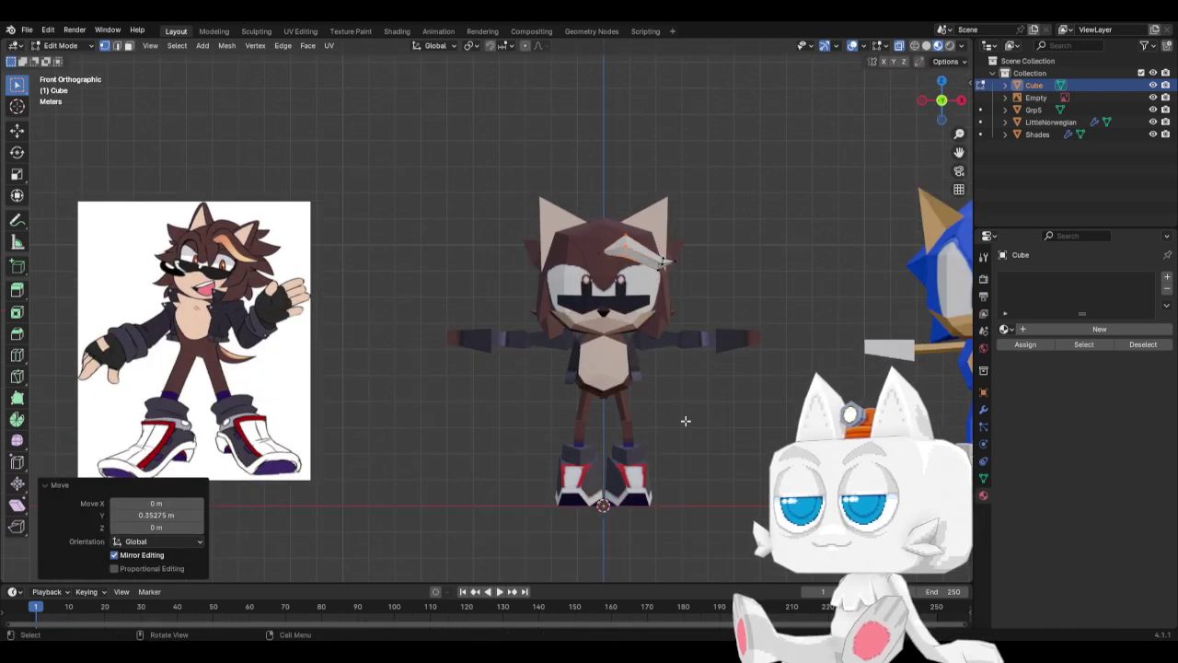
click(686, 260)
key(g)
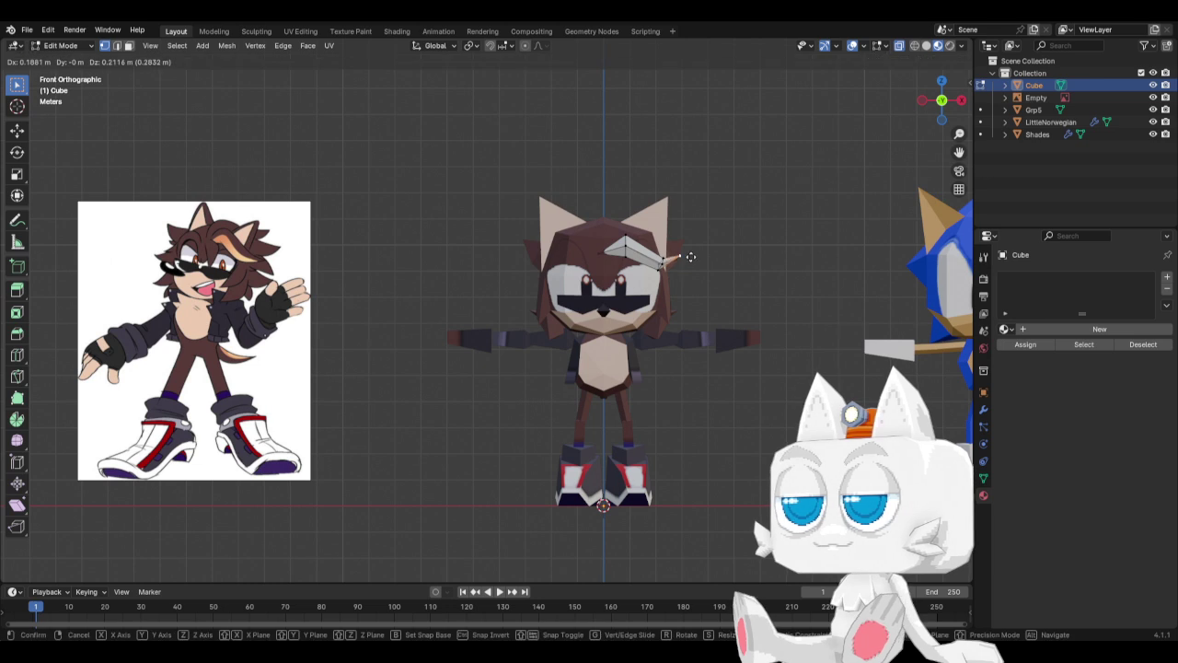
click(688, 255)
Select the whole strand and merge its vertices by distance at 0.0001 m.
click(691, 257)
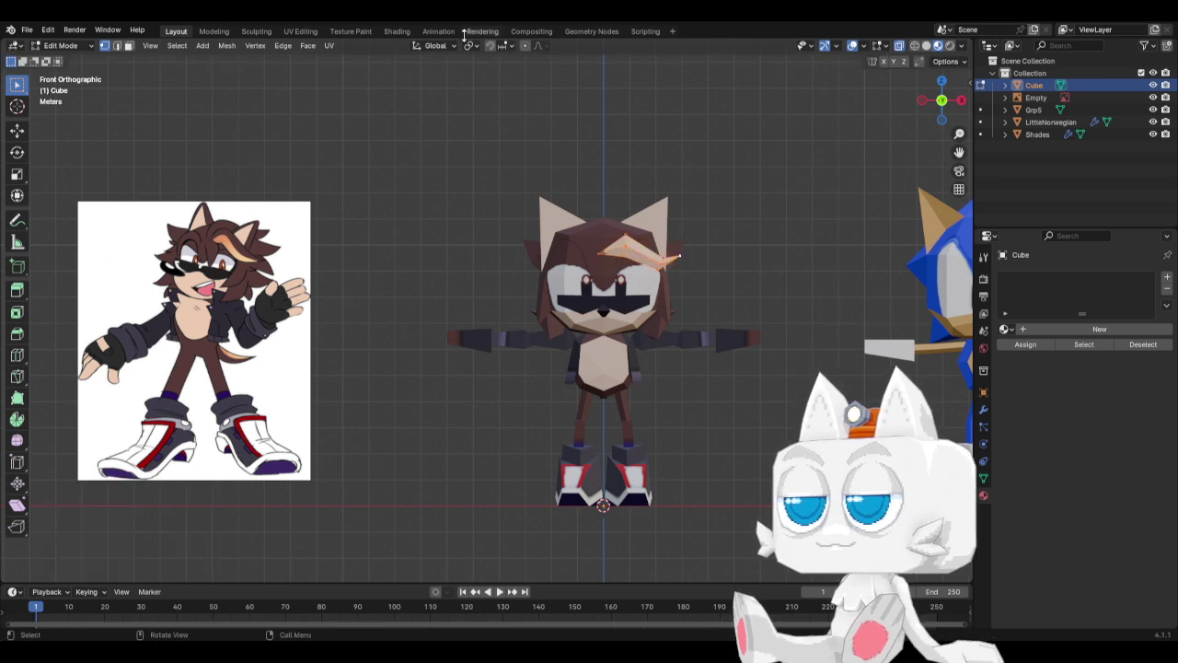
click(226, 48)
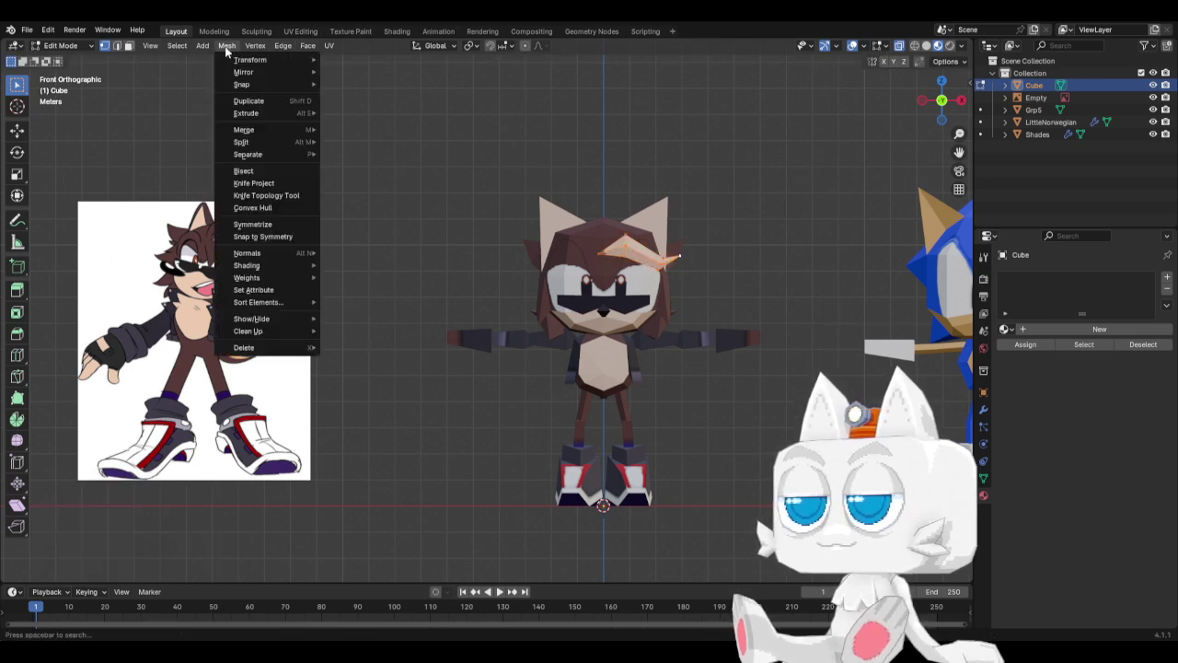
mouse_move(254, 333)
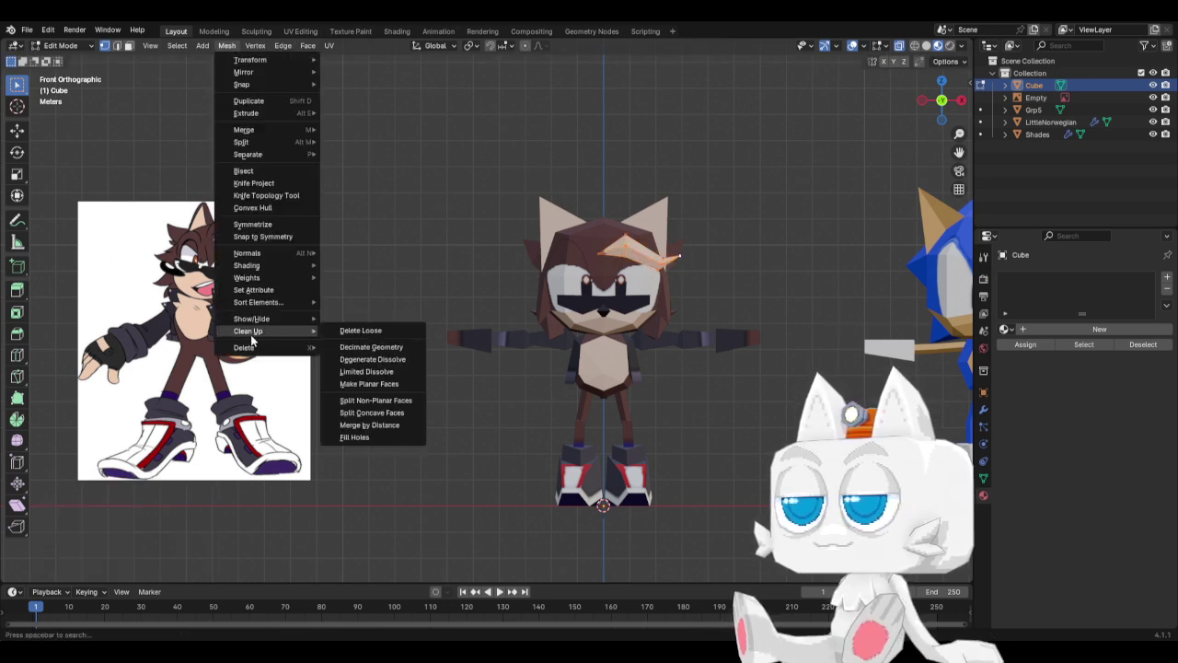
click(393, 424)
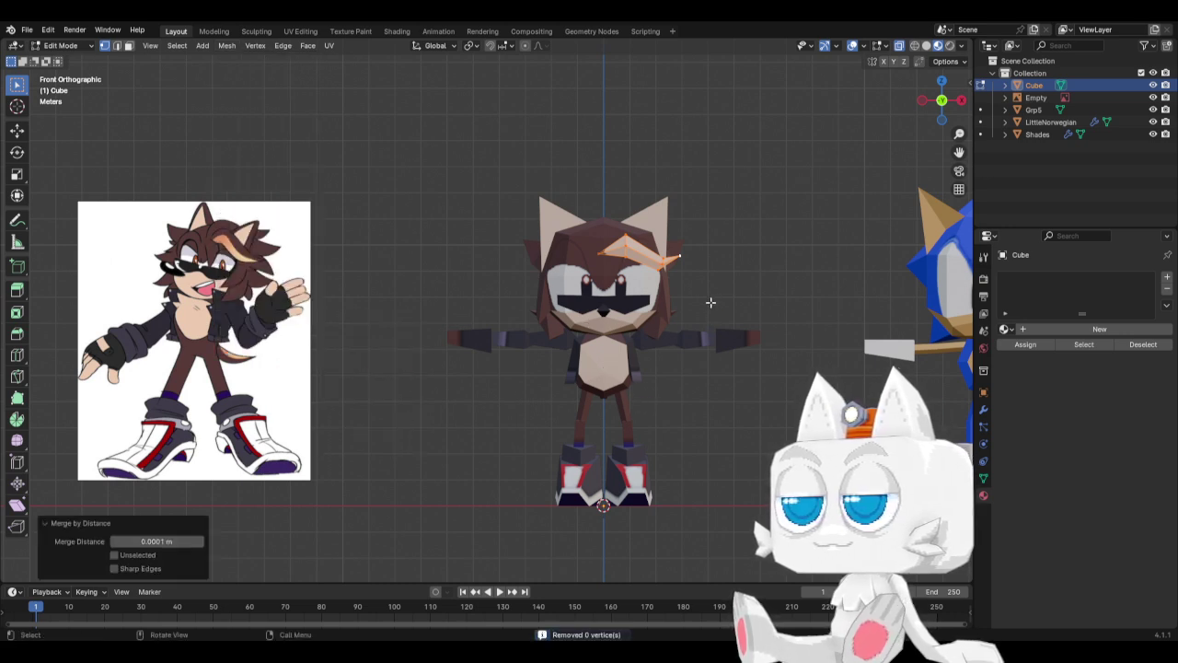
Duplicate the strand above the original, rotate it, scale it to 1.38, and move it about 0.28 m in X and 0.49 m in Z.
key(r)
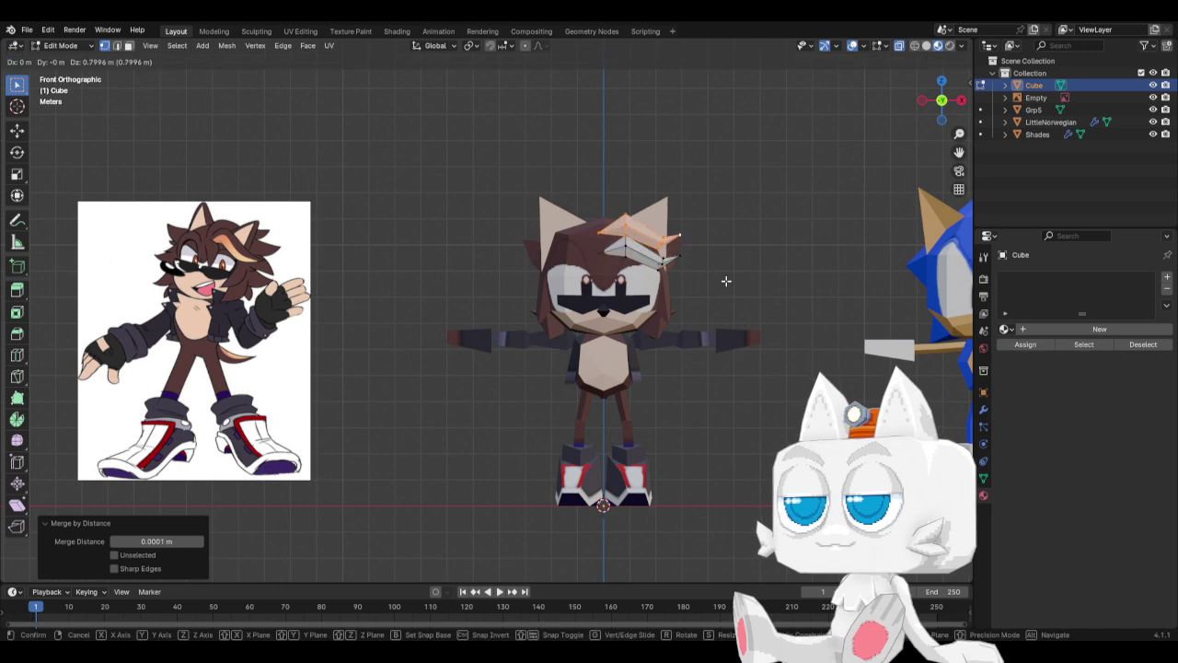
click(727, 271)
key(r)
click(733, 233)
key(g)
click(765, 238)
key(g)
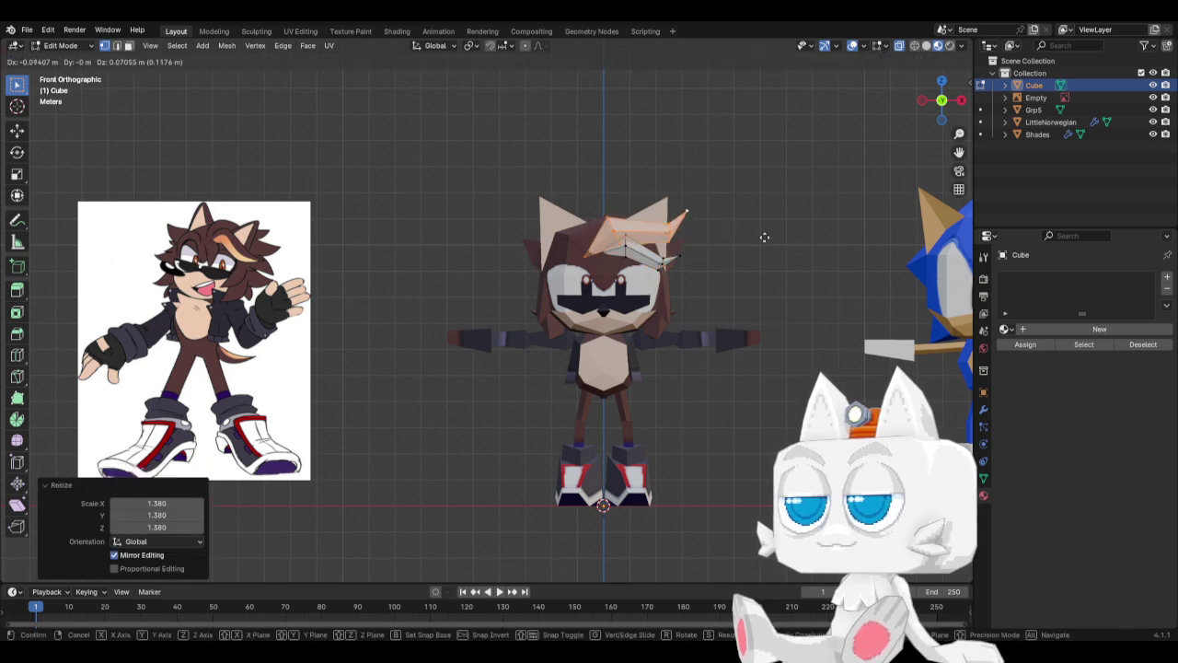
click(774, 229)
Rotate the upper strand 22.7° in the right view and move it 0.47 m in Y and -0.02 m in Z.
key(KP_3)
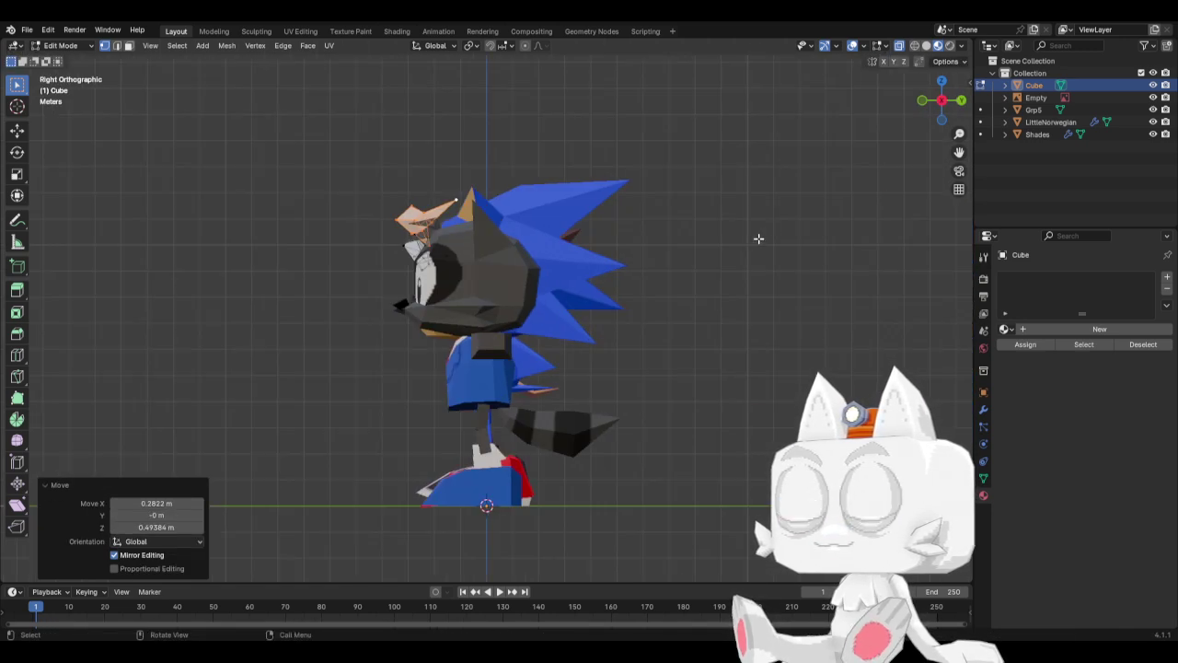
key(g)
click(679, 340)
key(g)
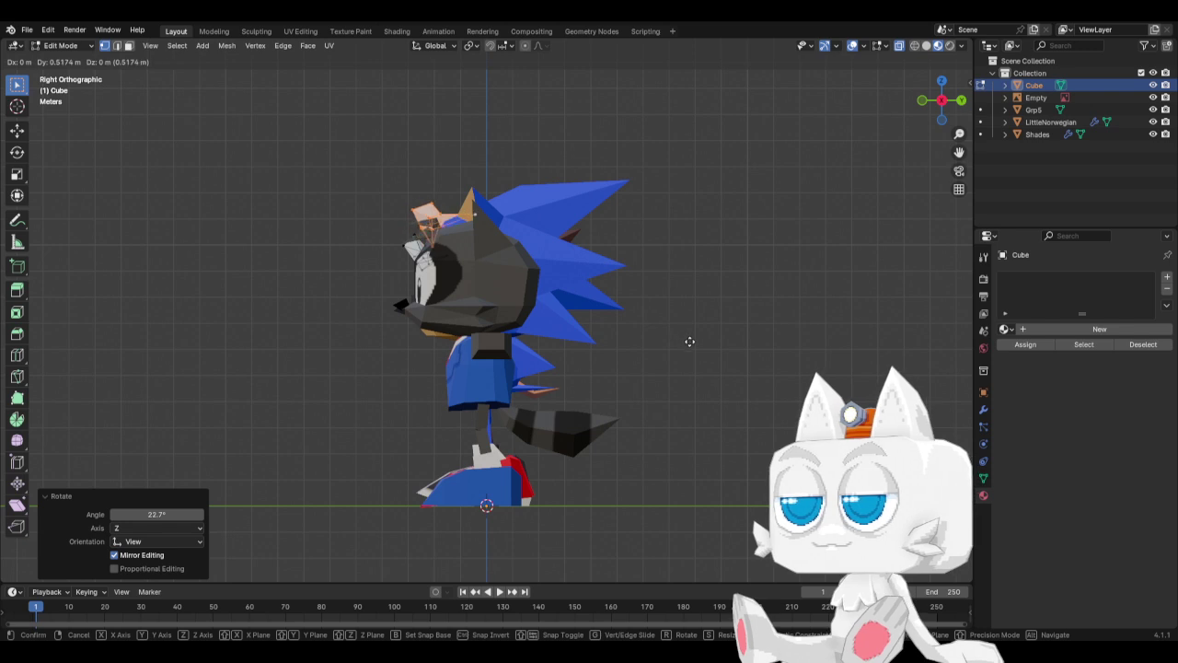
click(688, 342)
Rotate the upper strand to follow the head in the top view and shift it about -0.12 m in X and 0.05 m in Y.
key(KP_7)
key(r)
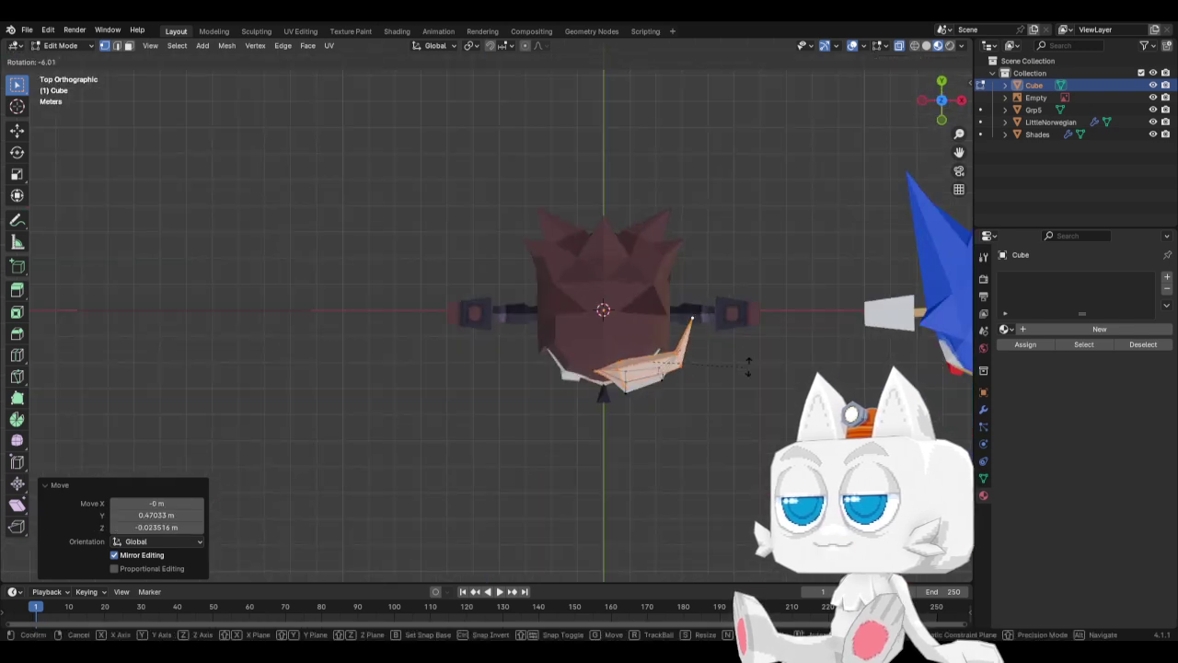
click(742, 333)
key(g)
click(742, 328)
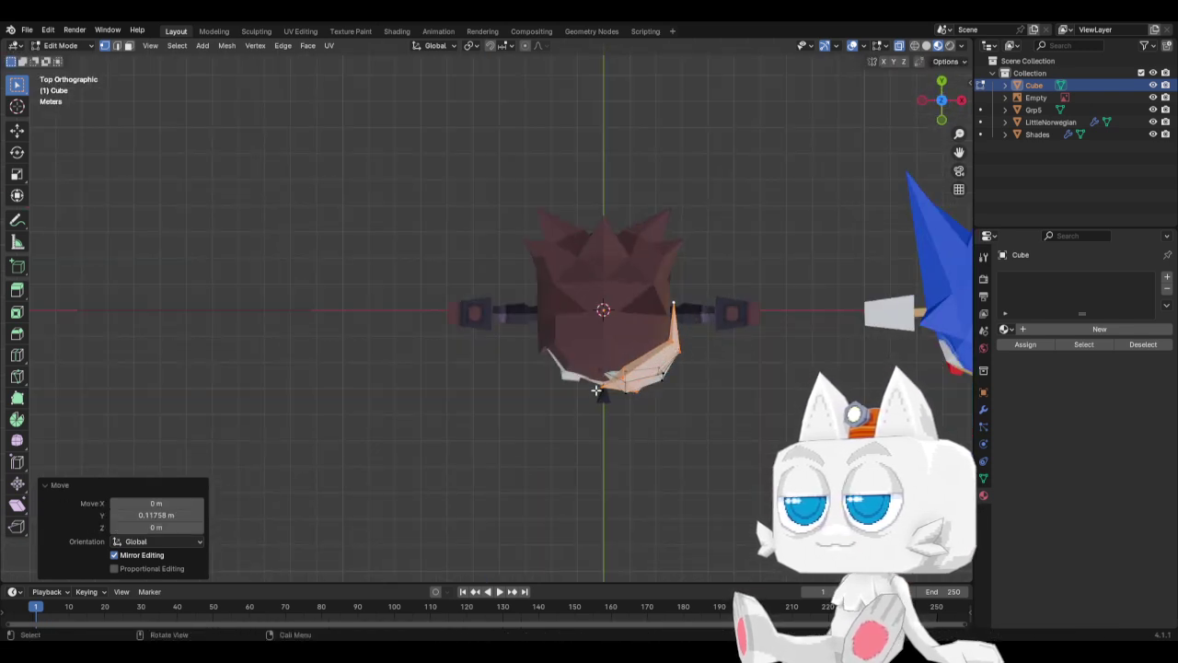
key(g)
click(593, 389)
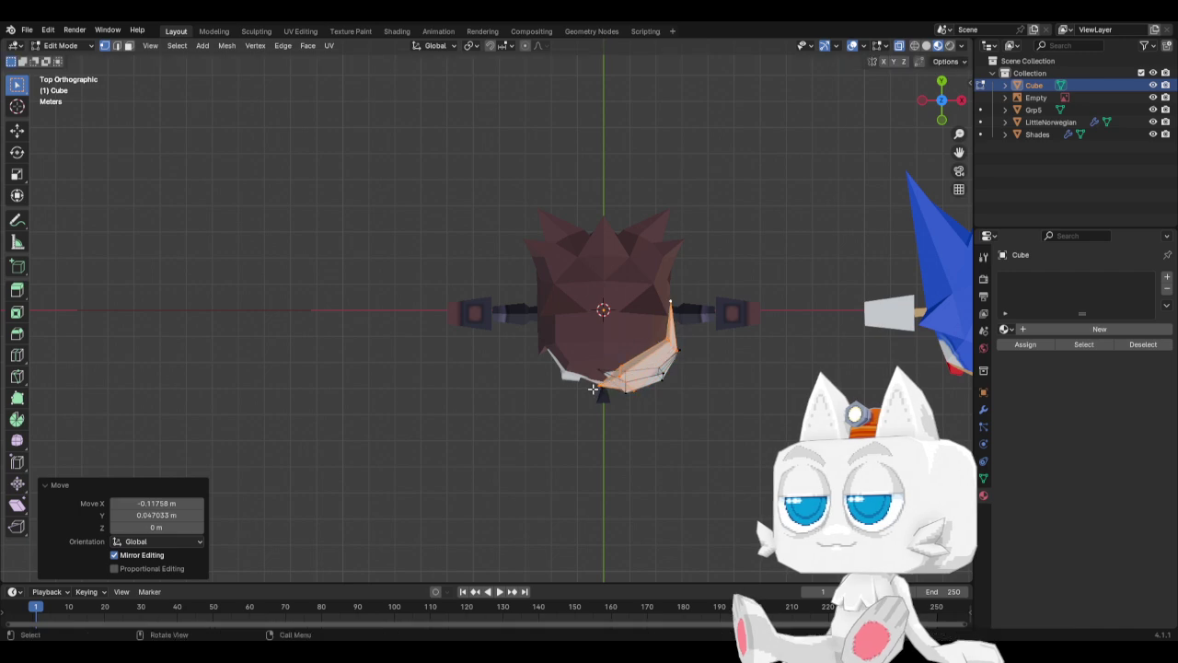
Move the upper strand's inner tip back toward the head and shift the adjacent vertices -0.35 m in X and -0.14 m in Y.
click(597, 384)
key(g)
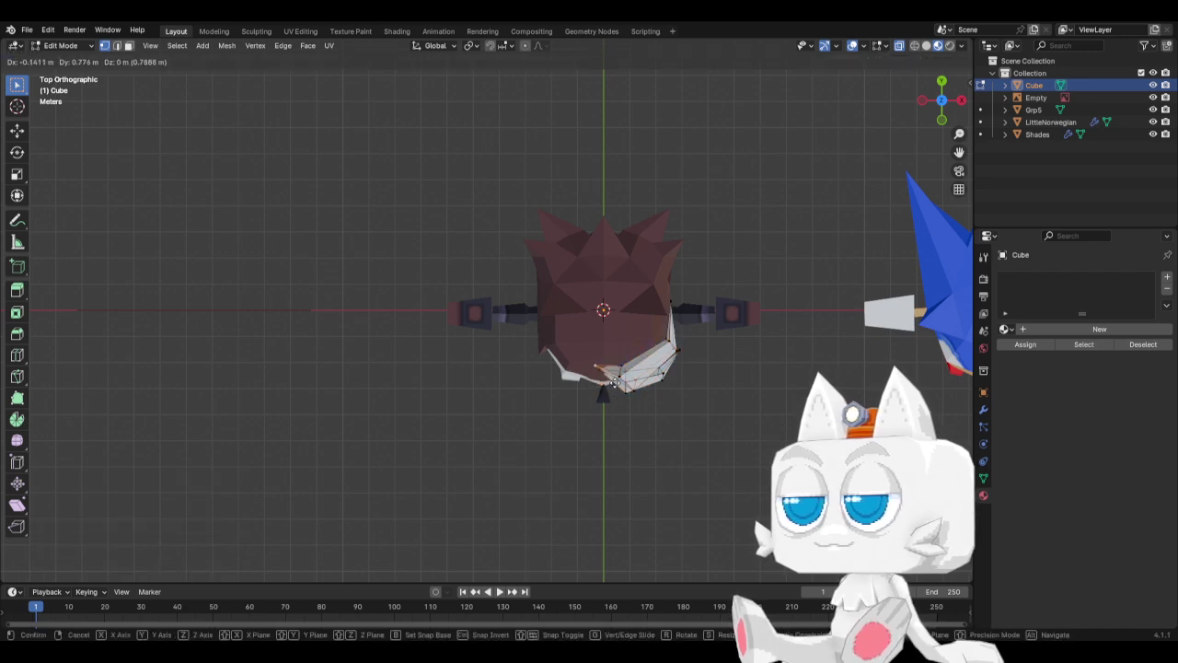
click(631, 391)
key(g)
click(626, 393)
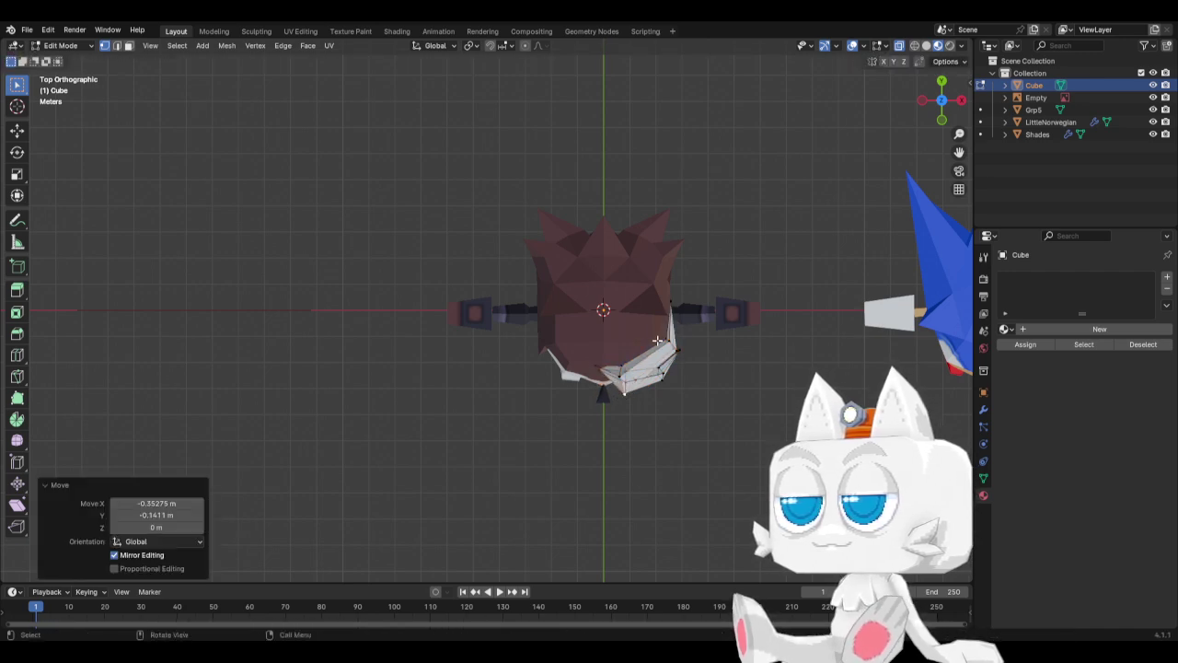
Select the upper strand's outer end vertices and move them inward toward the head's center in the front view.
middle_drag(657, 340, 653, 268)
key(g)
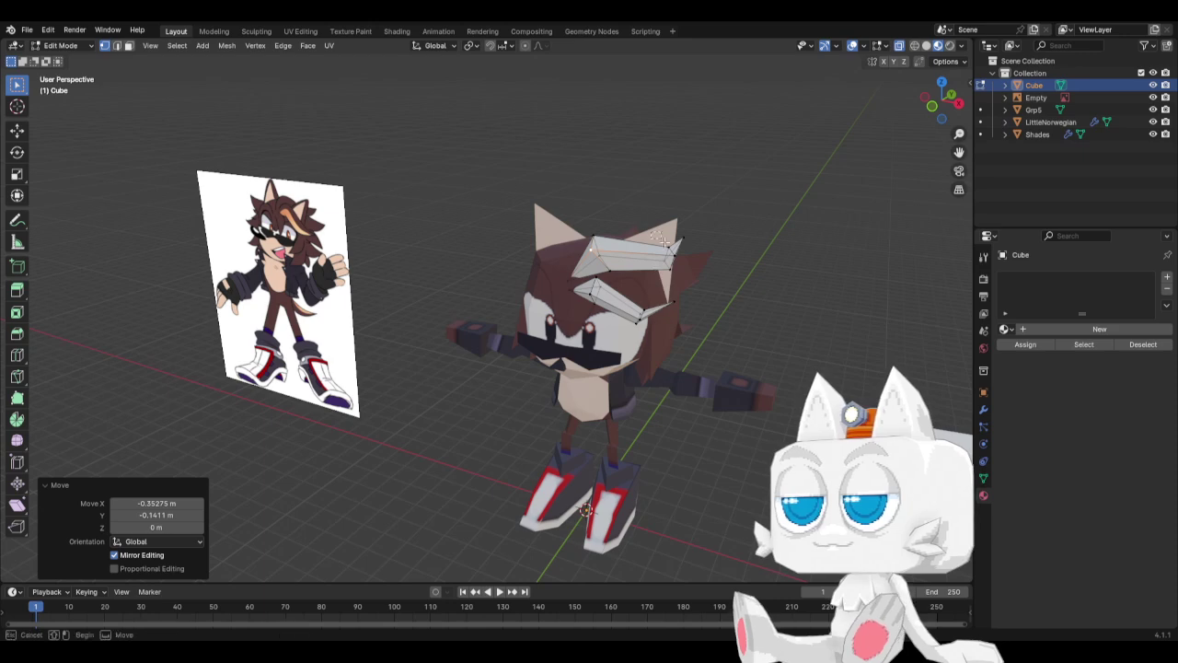
click(663, 241)
key(KP_7)
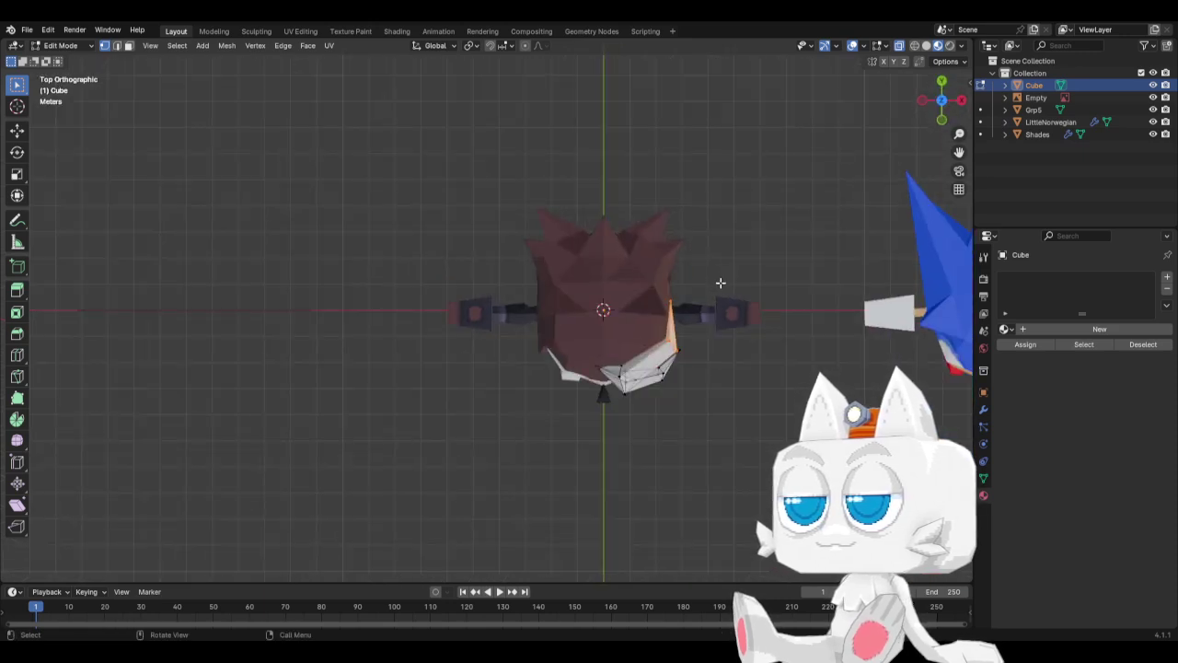
key(g)
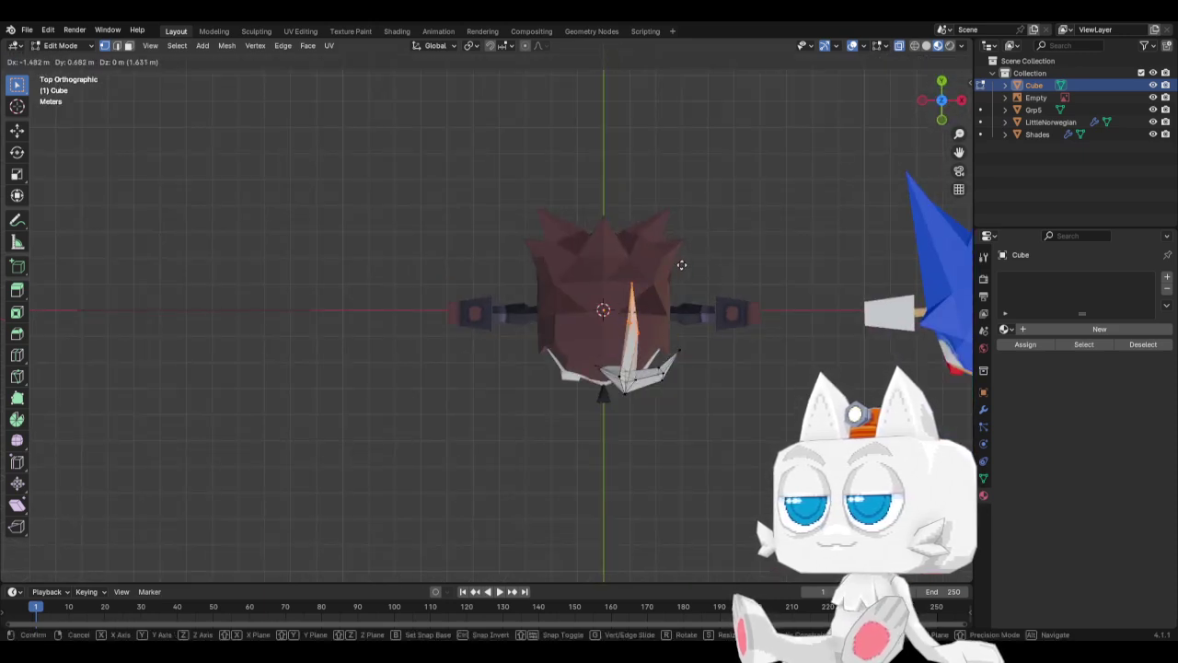
key(Escape)
key(KP_1)
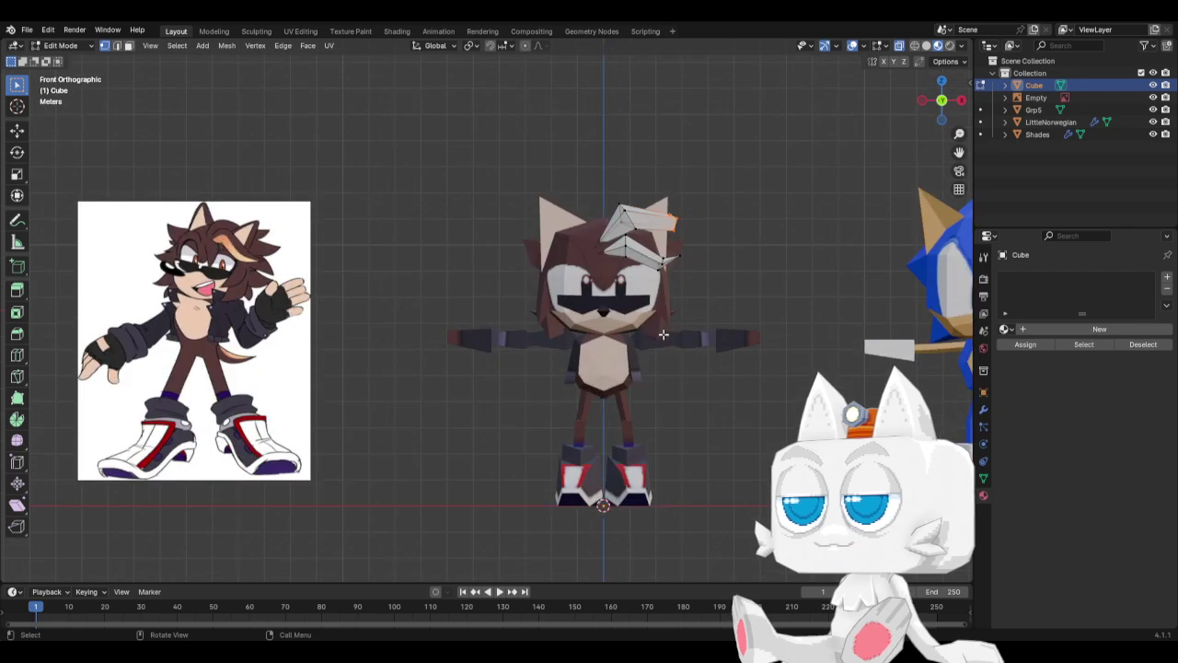
key(g)
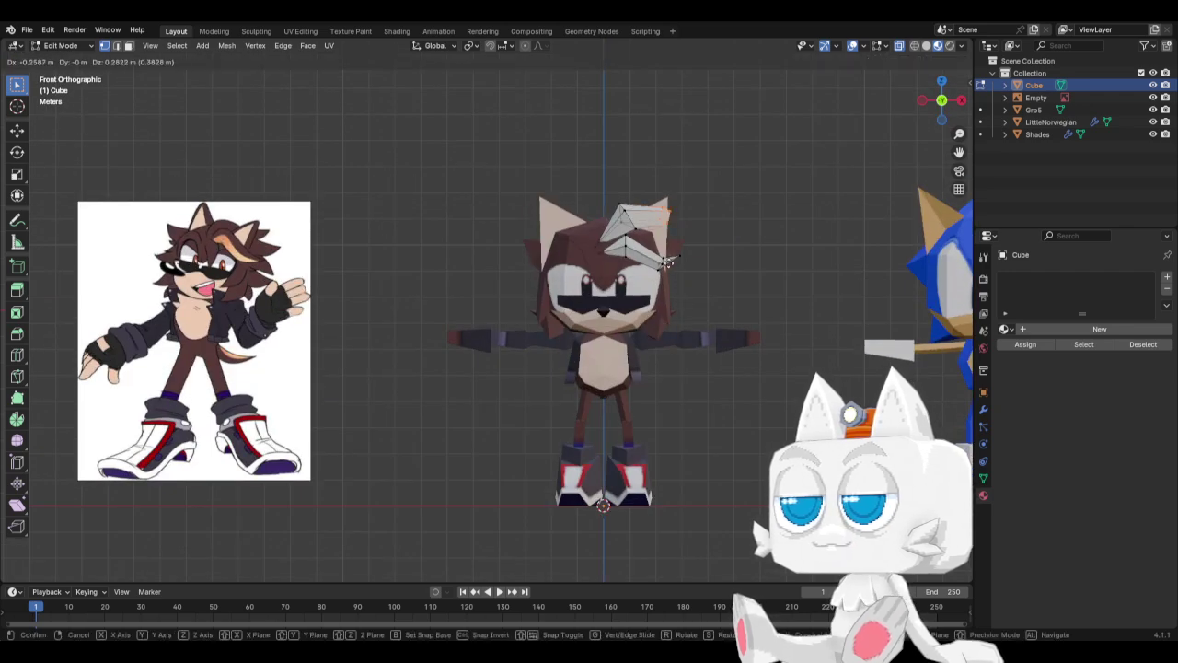
click(615, 233)
Rotate the upper strand's outer end 21.9° in the top view and move it farther back over the head.
middle_drag(663, 228, 633, 327)
key(KP_7)
key(g)
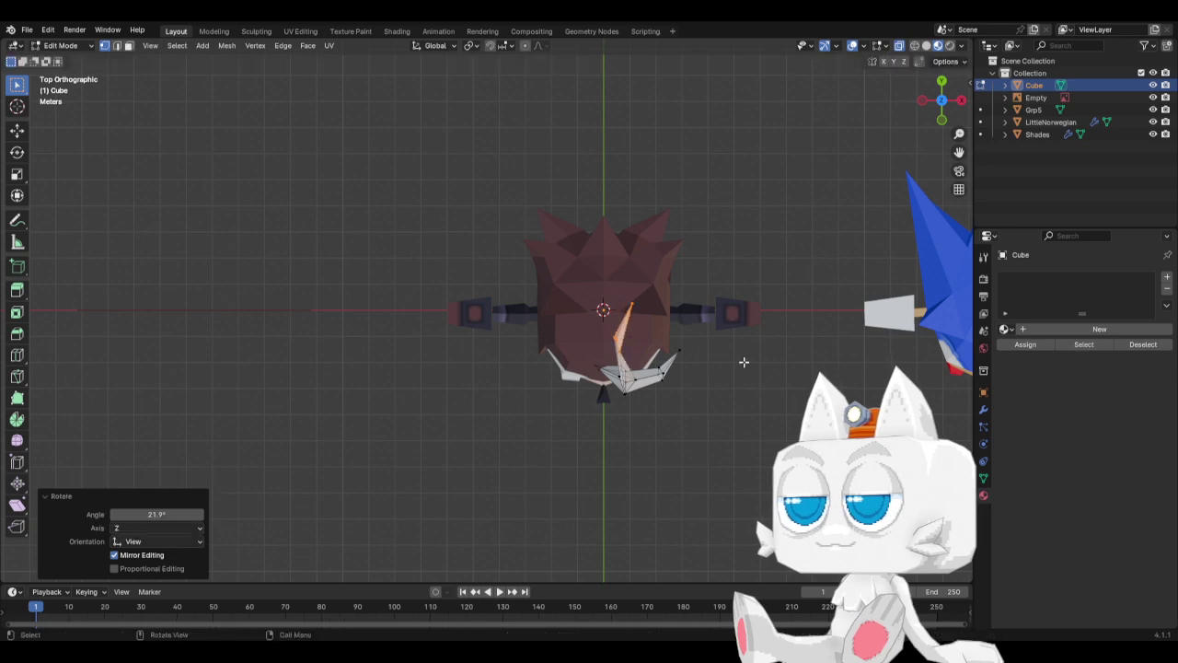
click(723, 350)
Select the ring near the upper strand's inner end and rotate it -44.9° in the top view.
middle_drag(723, 350, 677, 304)
click(642, 245)
key(KP_7)
key(r)
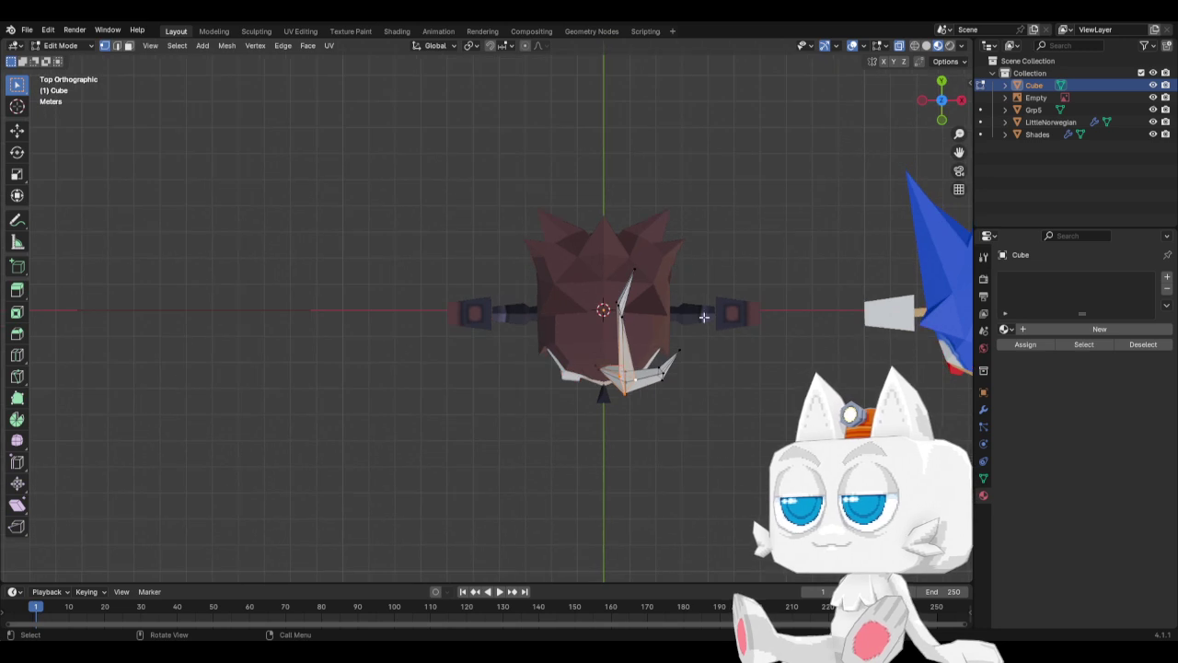
click(674, 295)
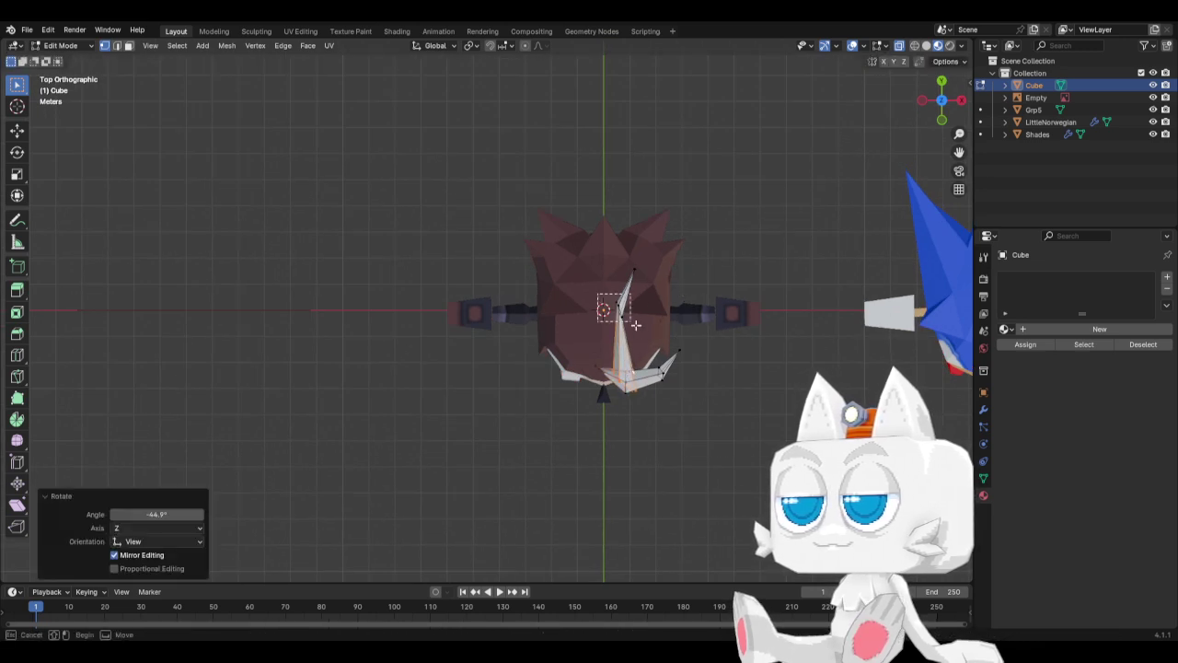
Rotate the ring beside the upper strand's rear tip and move it -0.12 m in X and 0.19 m in Y.
key(r)
click(731, 355)
key(g)
click(731, 356)
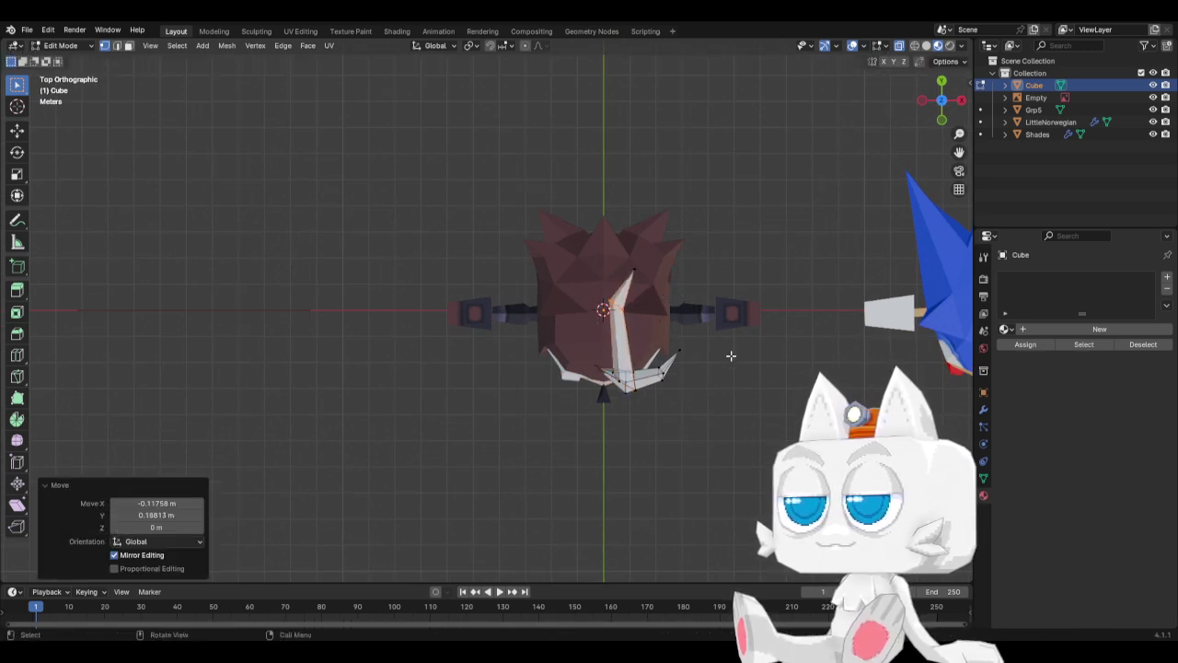
Add a loop cut across the middle of the upper strand, move it 0.87 m in X and -0.21 m in Y, and rotate it -27.2°.
click(16, 354)
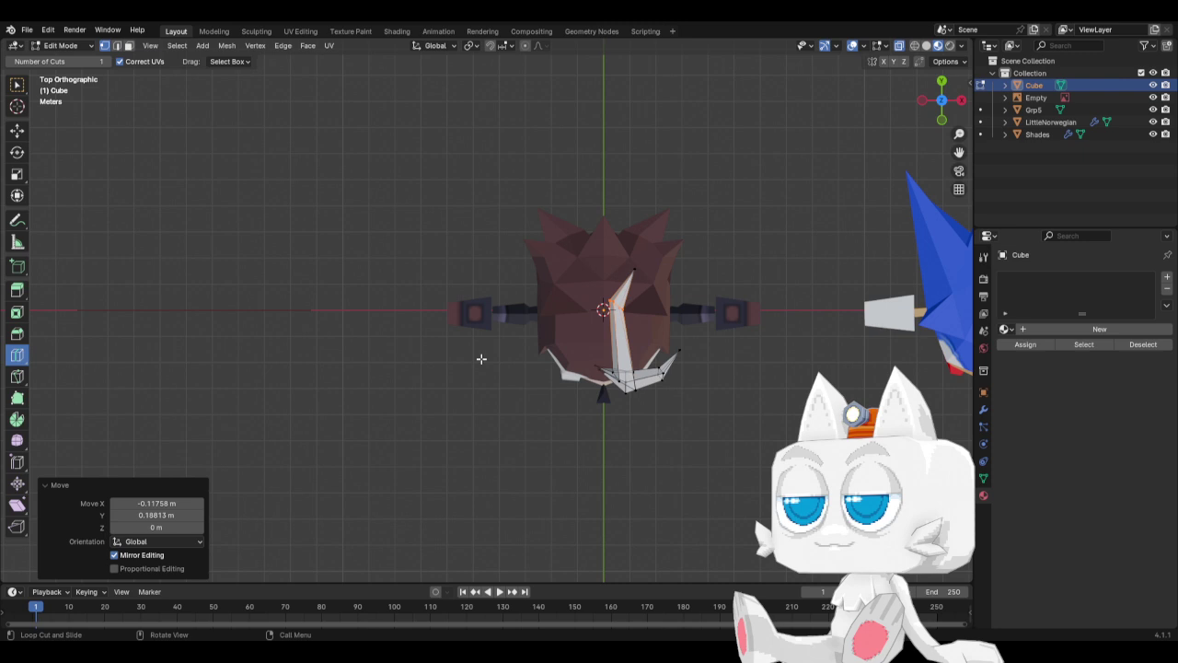
click(599, 344)
key(g)
click(692, 318)
key(r)
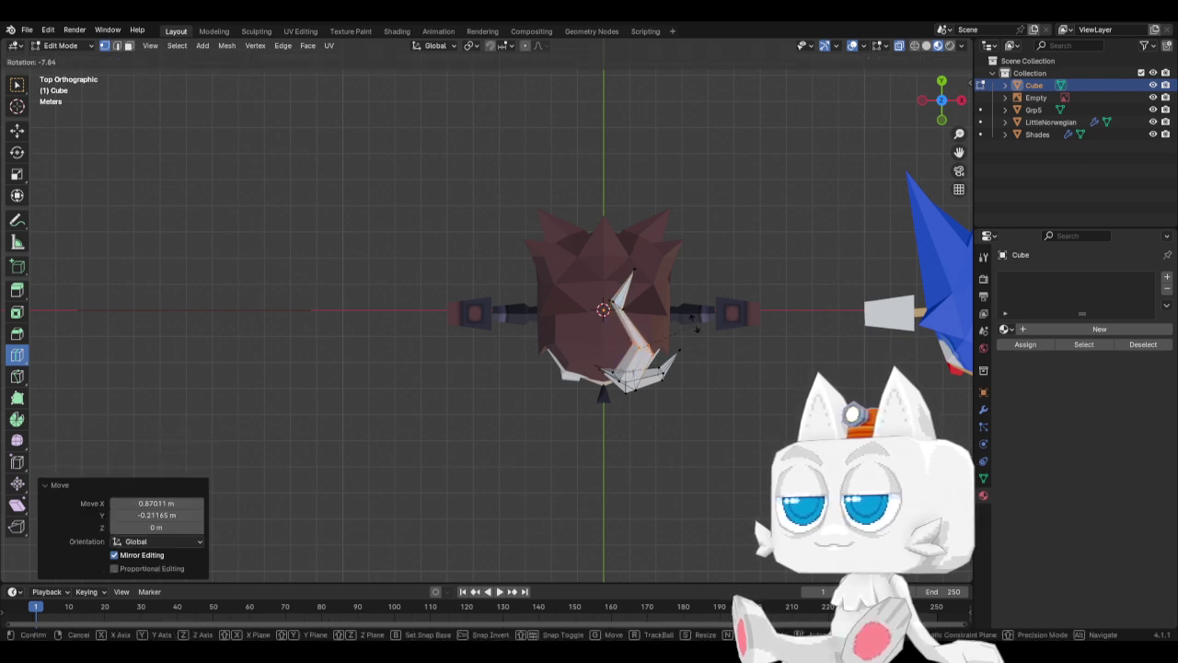
click(682, 311)
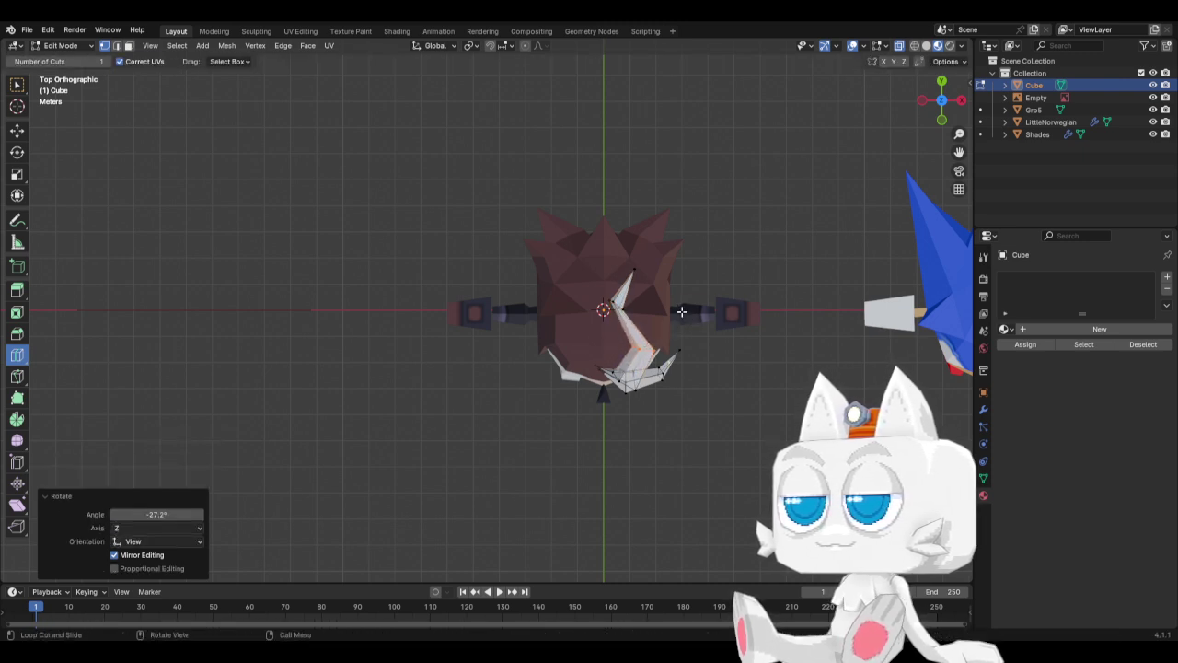
Move the ring beside the upper strand's rear tip -0.14 m in X and -0.05 m in Y, and lower it 0.54 m in the front view.
click(24, 88)
key(g)
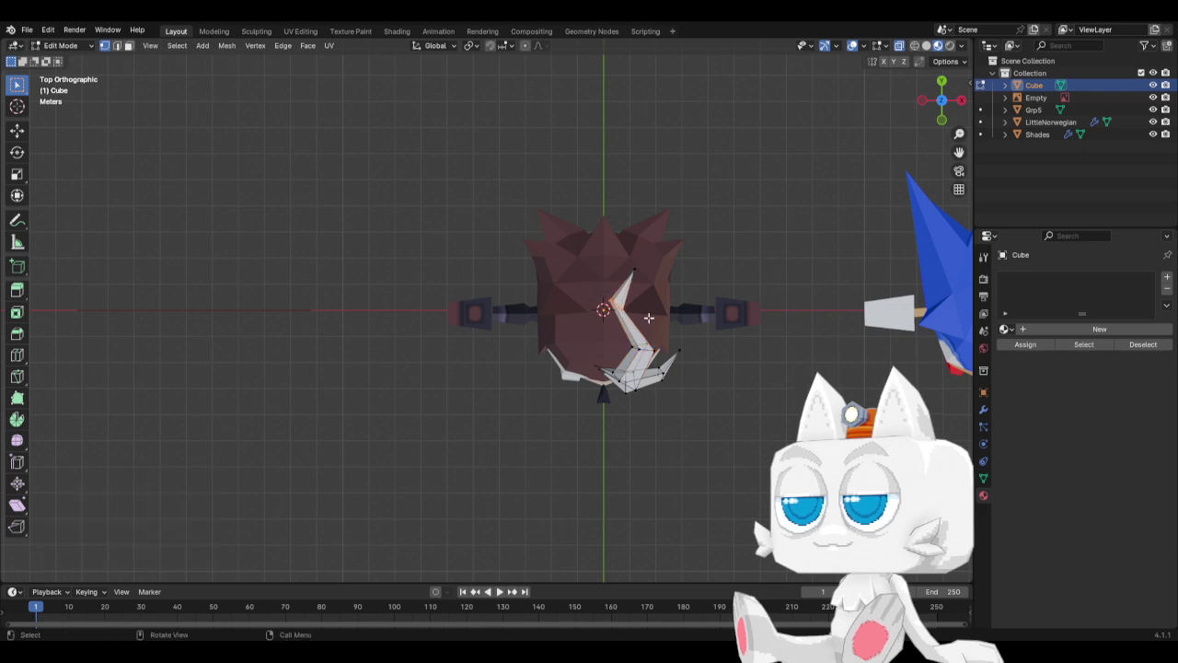
click(665, 300)
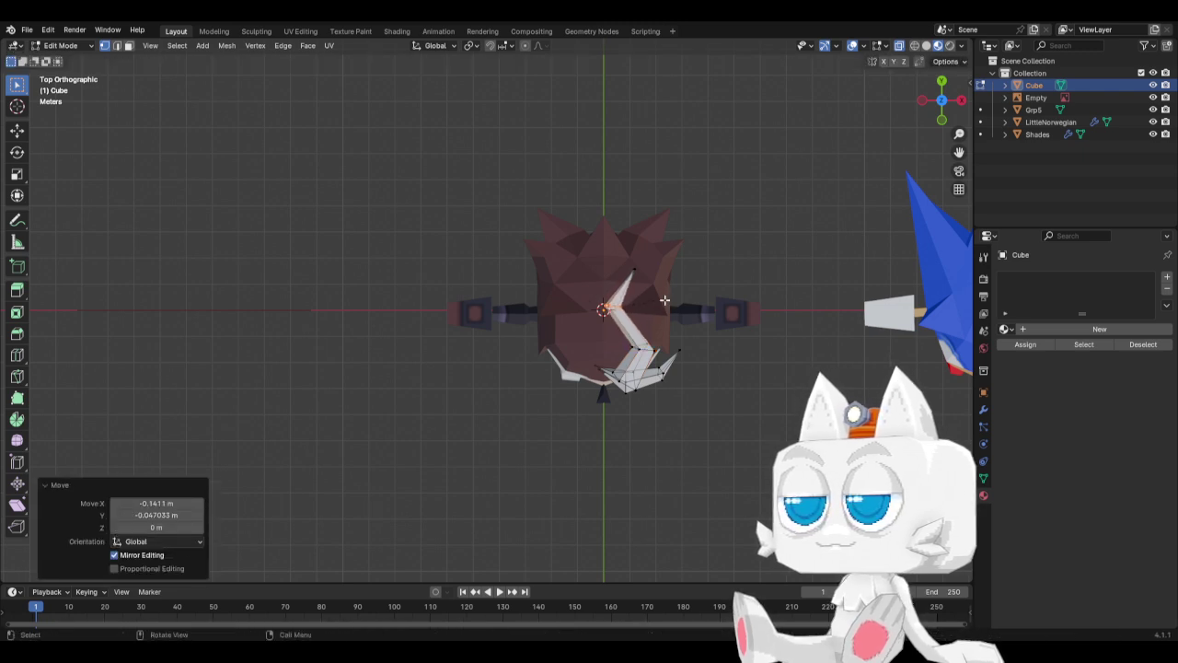
key(KP_1)
key(g)
click(644, 249)
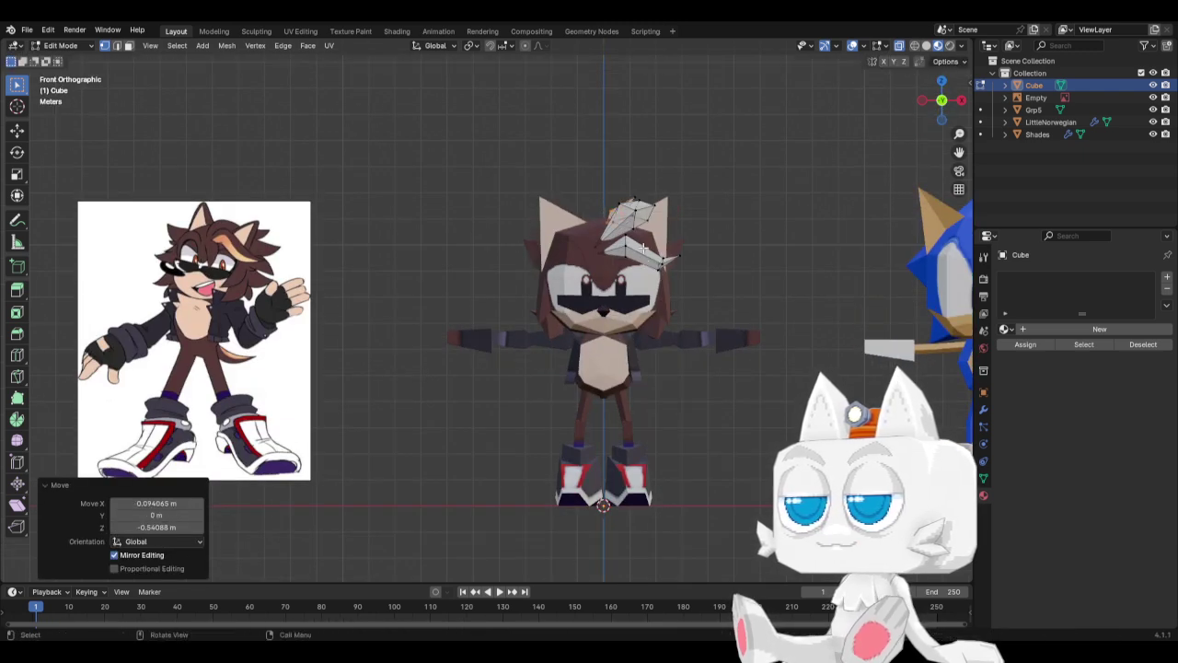
Move the upper strand's rear tip 0.24 m in X and 0.42 m in Y in the top view.
middle_drag(741, 297, 613, 336)
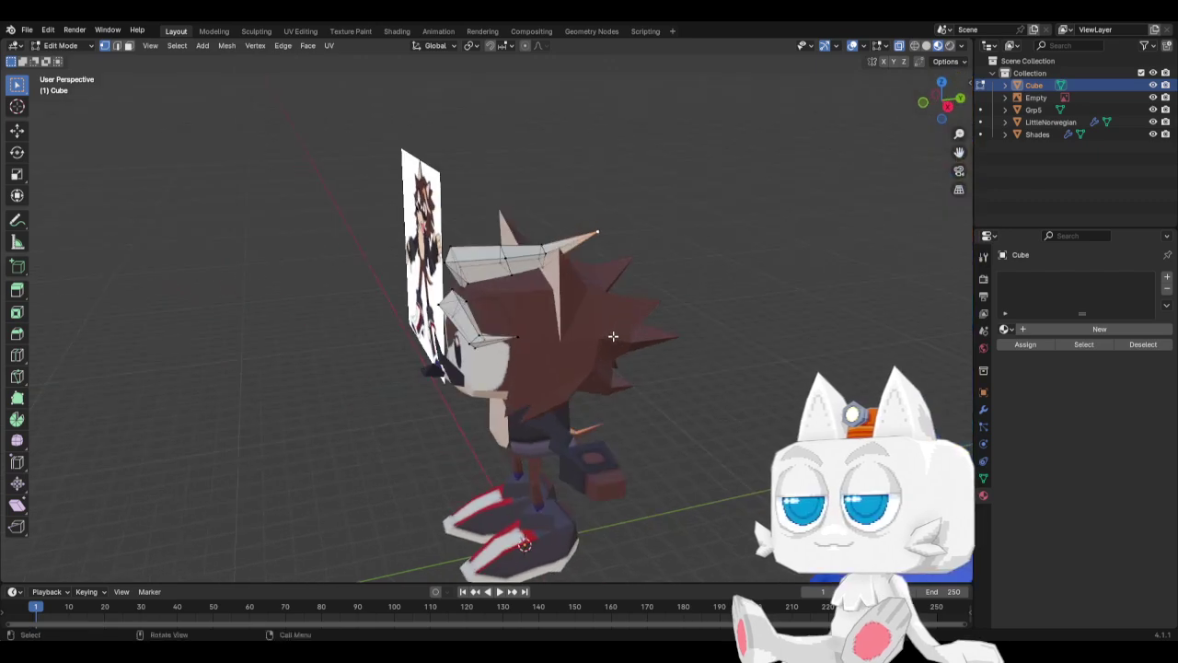
key(KP_7)
key(g)
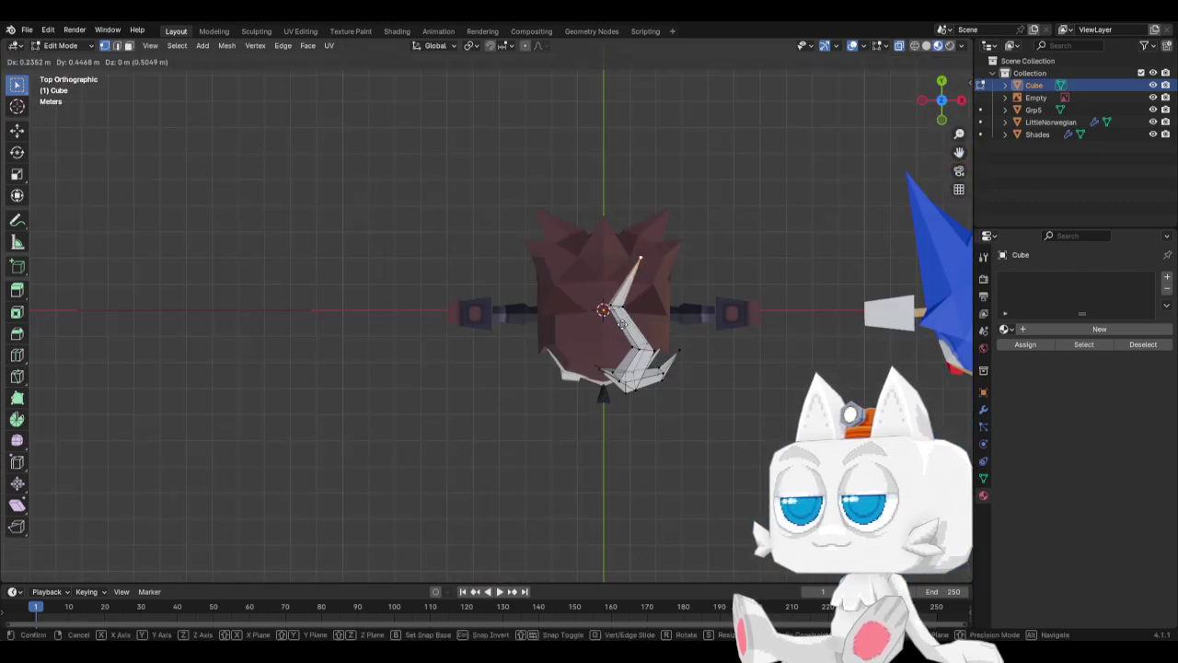
click(629, 357)
Select the ring behind the upper strand's front tip, rotate it in the front view and move it -0.33 m in X and 0.09 m in Z.
middle_drag(629, 357, 596, 290)
key(KP_1)
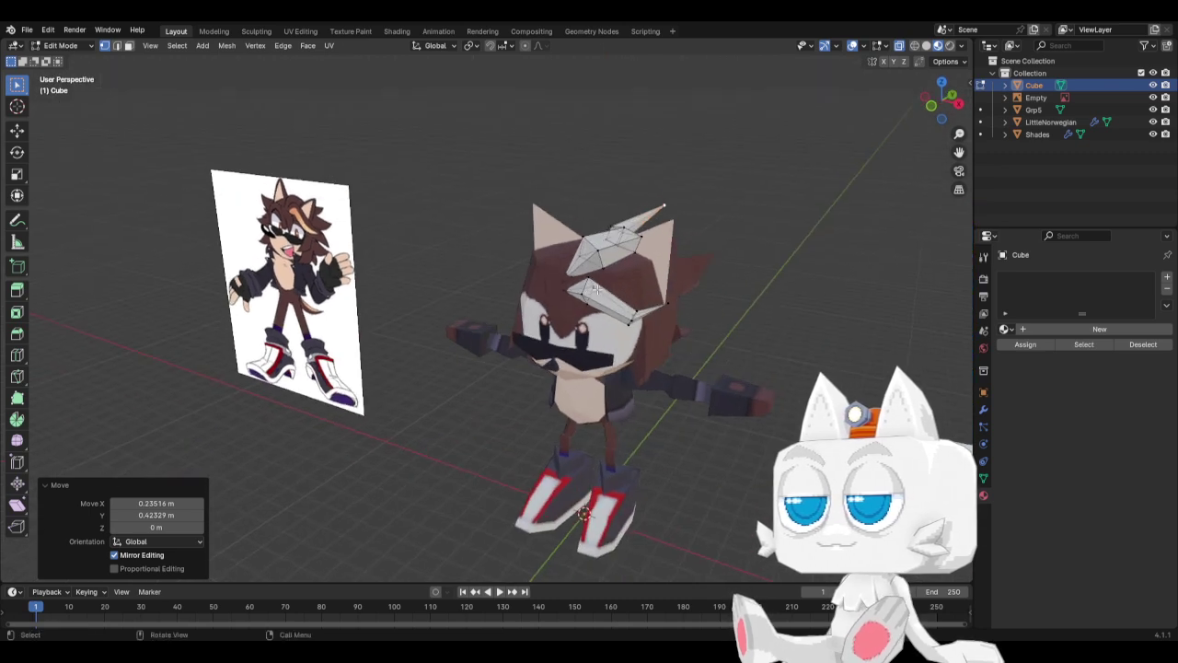
shift+click(572, 244)
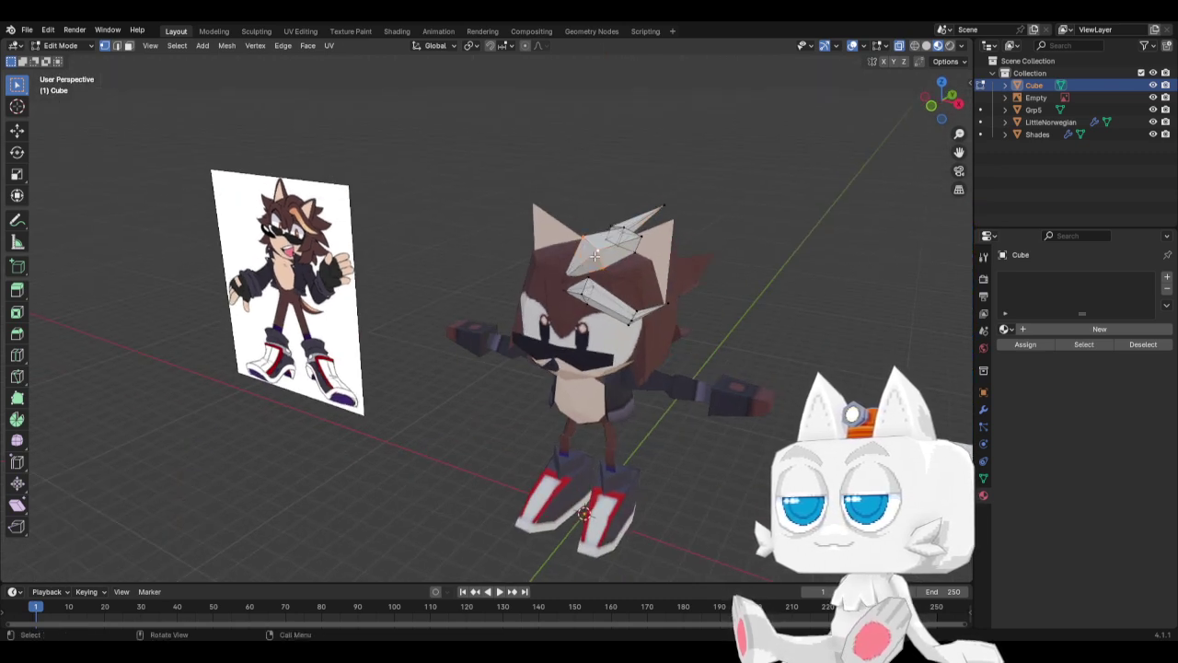
key(KP_1)
key(r)
click(701, 247)
key(g)
click(644, 250)
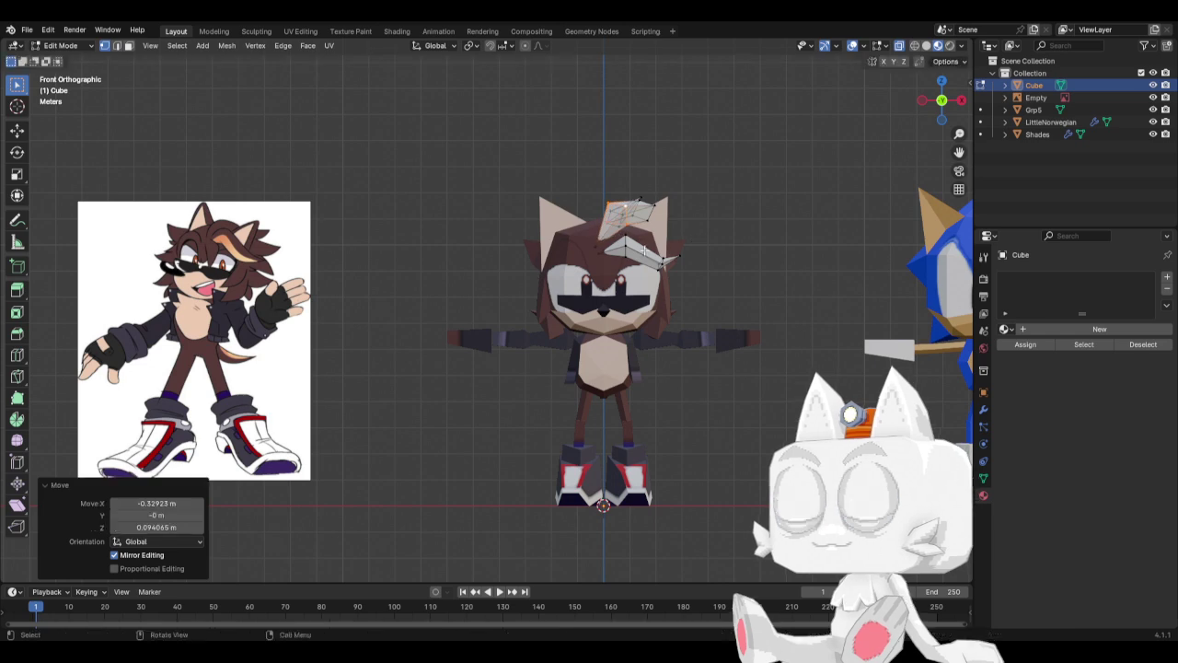
Move the upper strand's front tip 0.24 m in X and -0.33 m in Z, and bring it forward 0.33 m in the side view.
key(g)
click(598, 256)
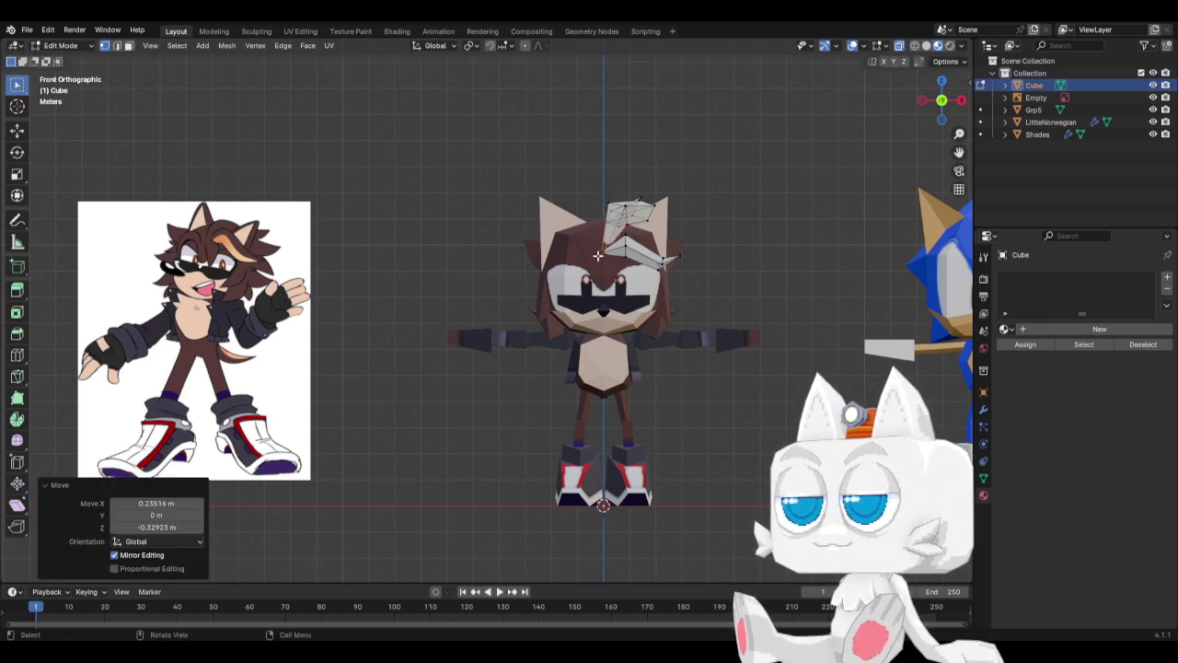
key(KP_3)
key(g)
click(567, 262)
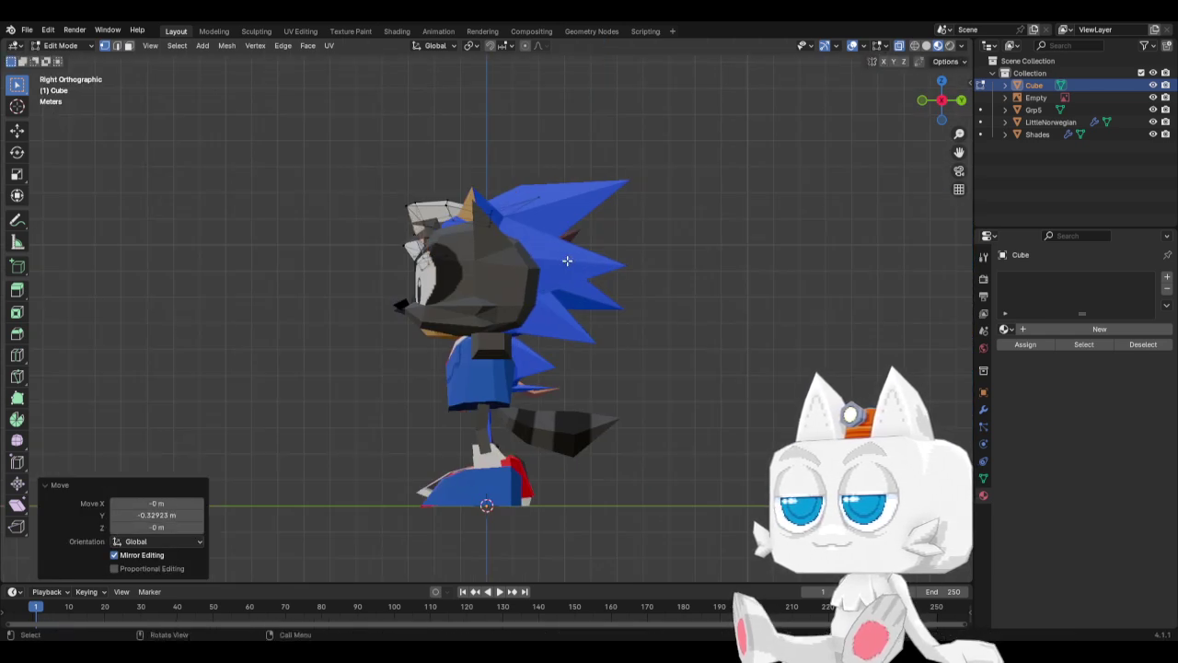
Move the upper strand's front ring vertices back 0.40 m in the side view and shift its lower vertex back a further 0.24 m.
click(421, 205)
key(g)
click(421, 235)
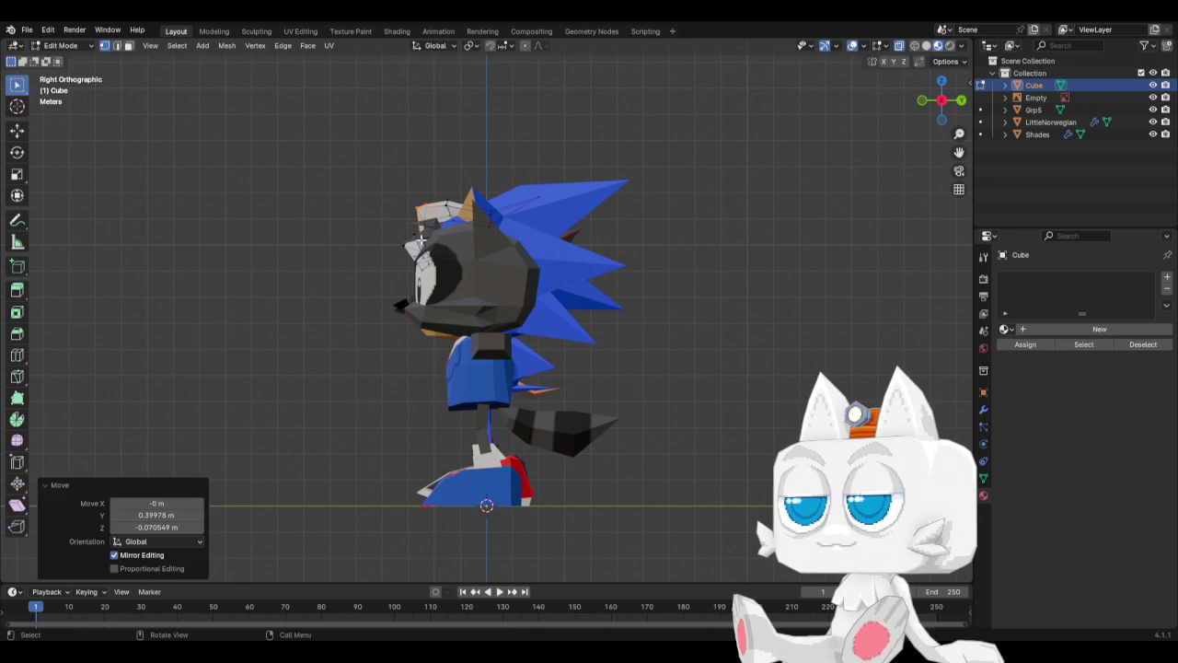
key(g)
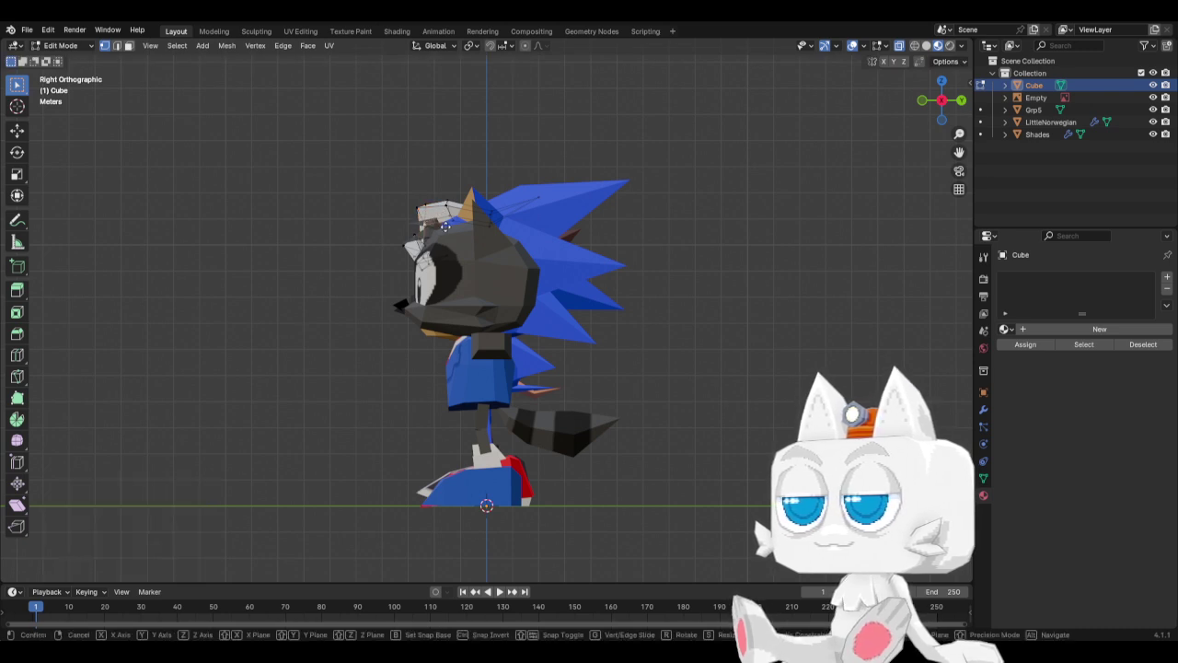
click(452, 228)
key(KP_1)
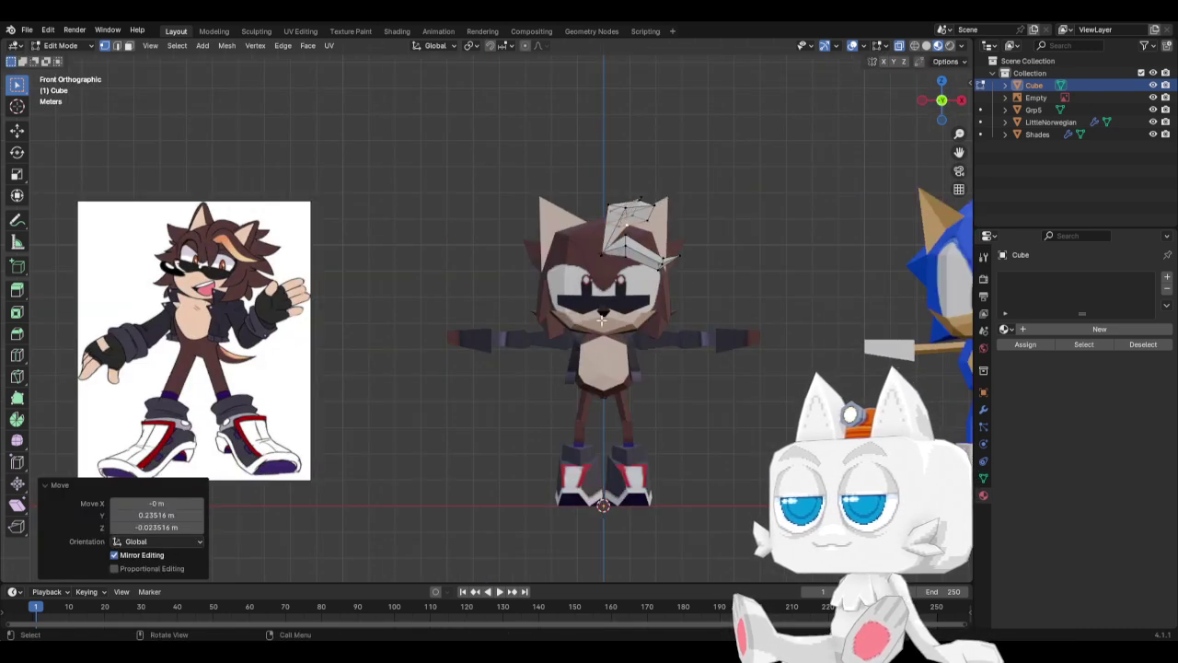
key(g)
key(Escape)
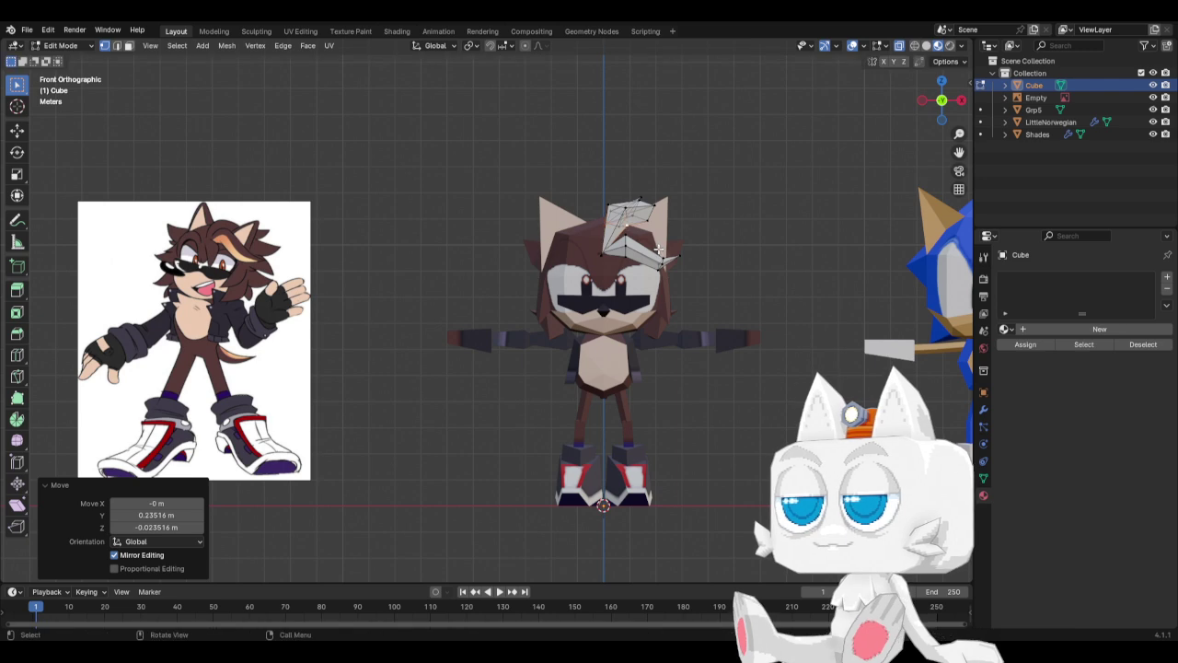
Select the ring at the upper strand's middle bend, move it -0.34 m along X, and check the strands in Object Mode.
click(649, 208)
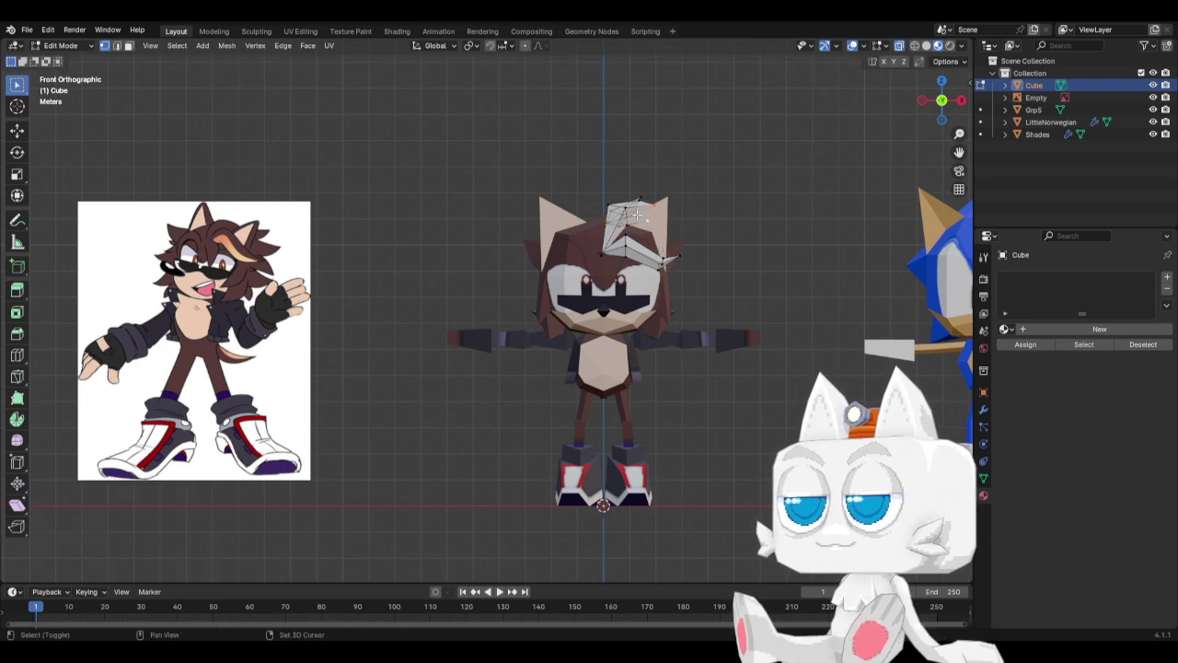
middle_drag(640, 205, 553, 328)
key(g)
key(x)
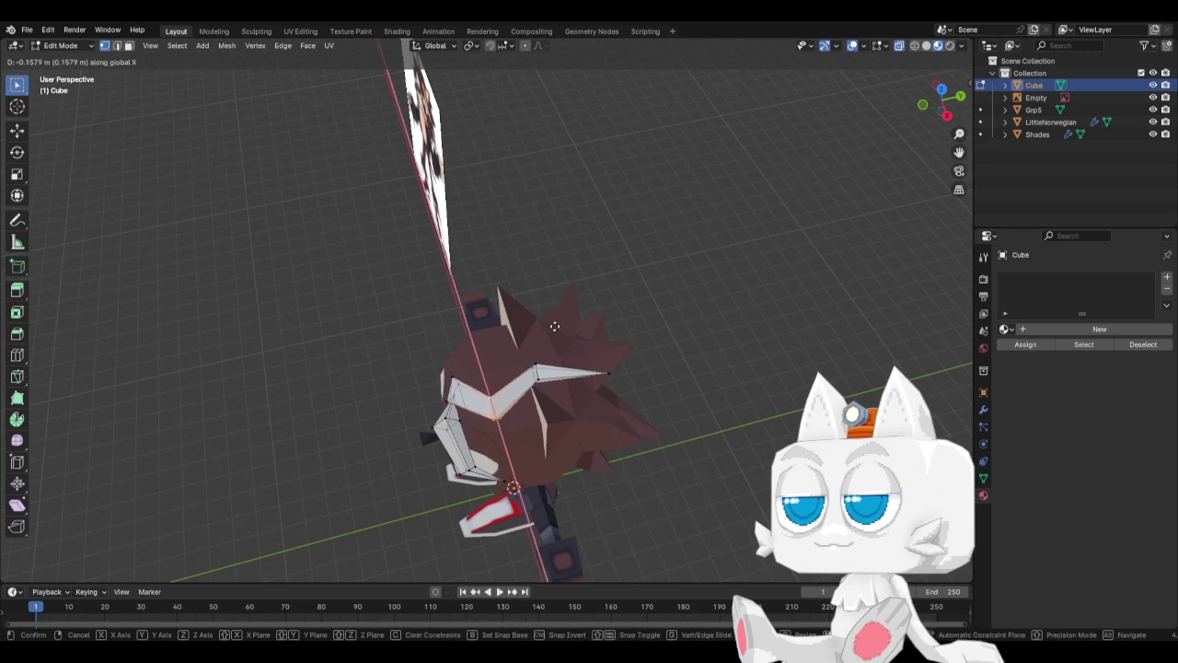
click(554, 320)
key(KP_1)
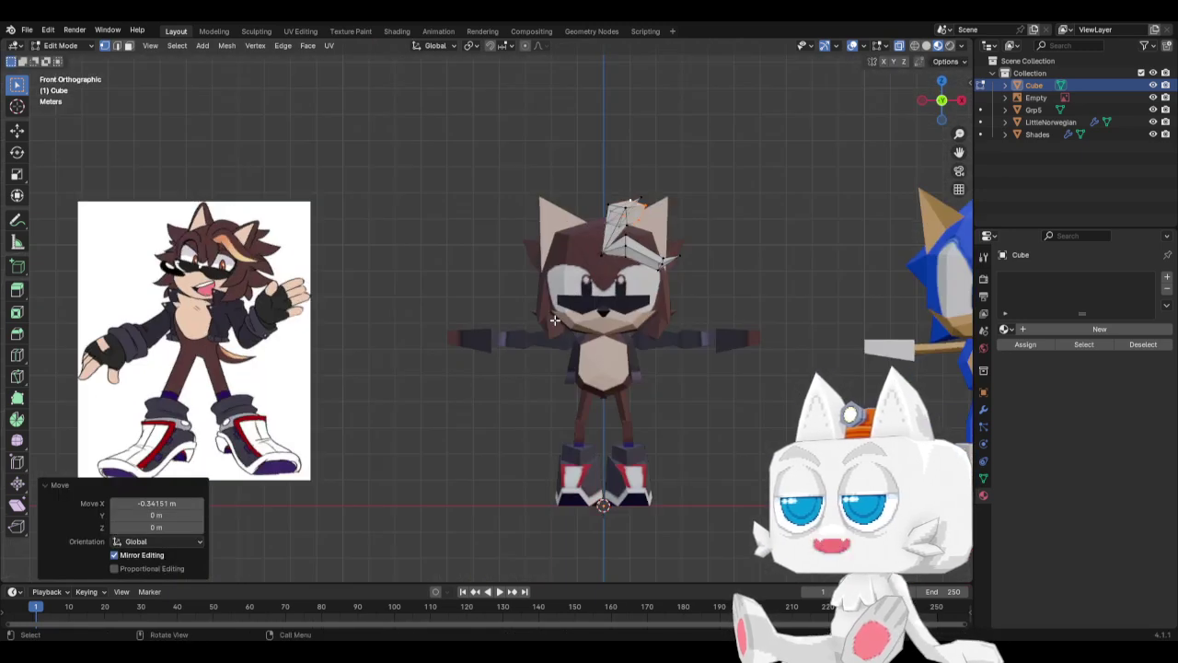
key(Tab)
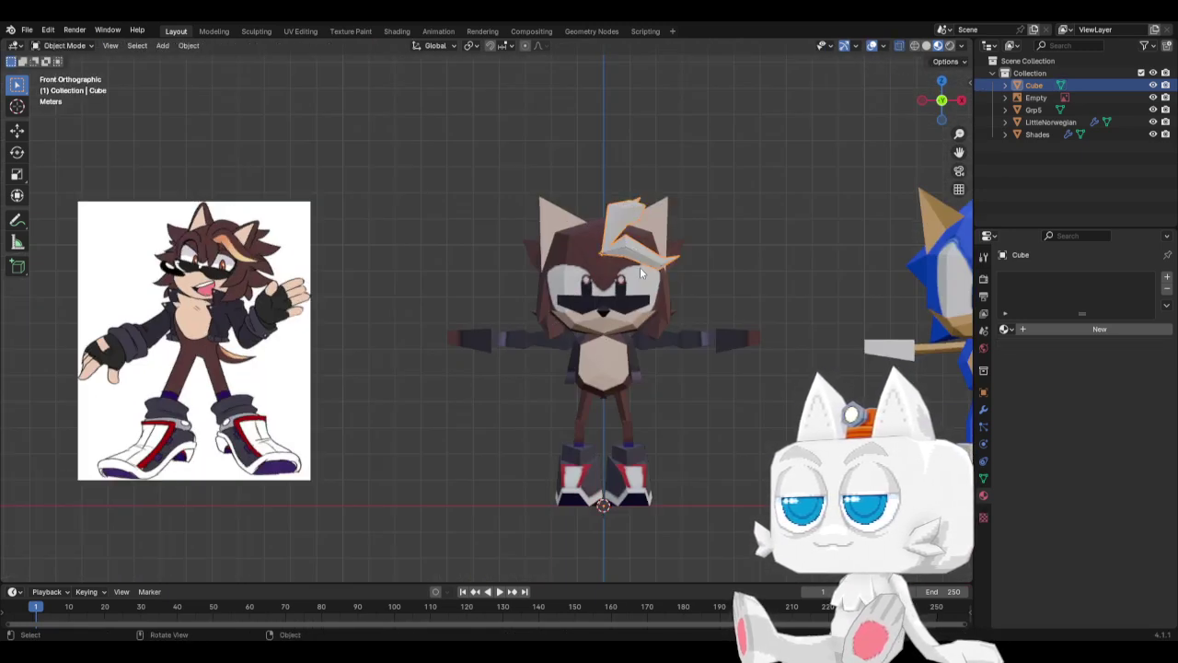
scroll(640, 267, up, 1)
key(Tab)
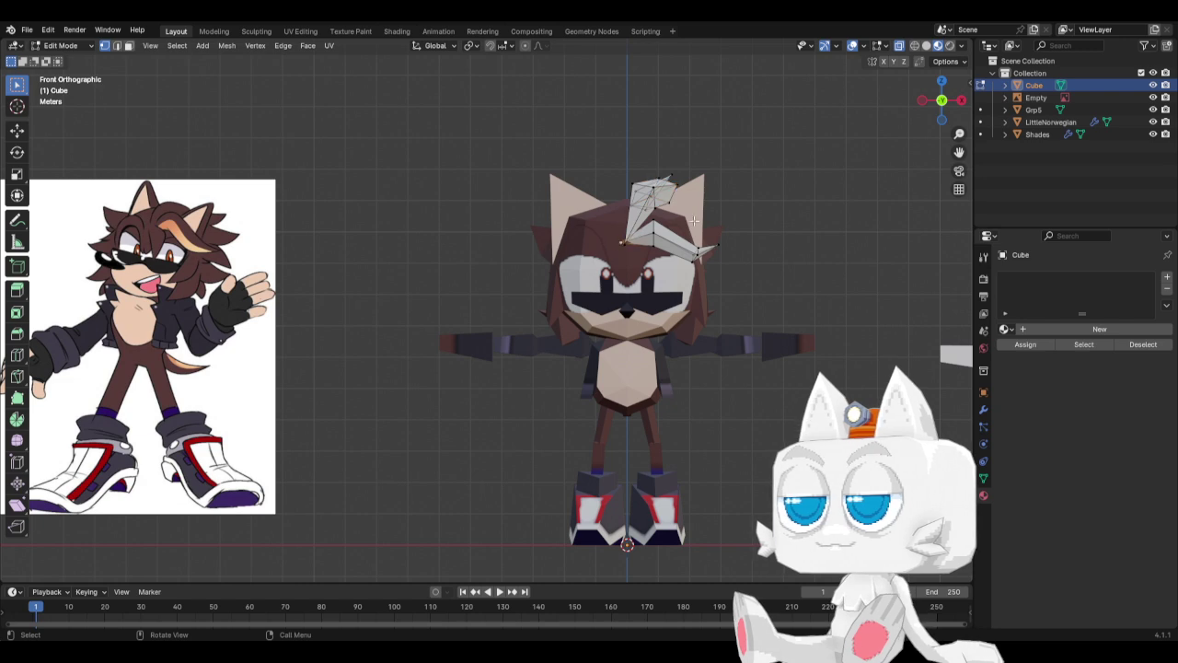
Duplicate the whole lower forehead strand, rotate the copy 36.8° in the front view and place it lower over the face.
shift+click(652, 221)
key(shift+d)
key(z)
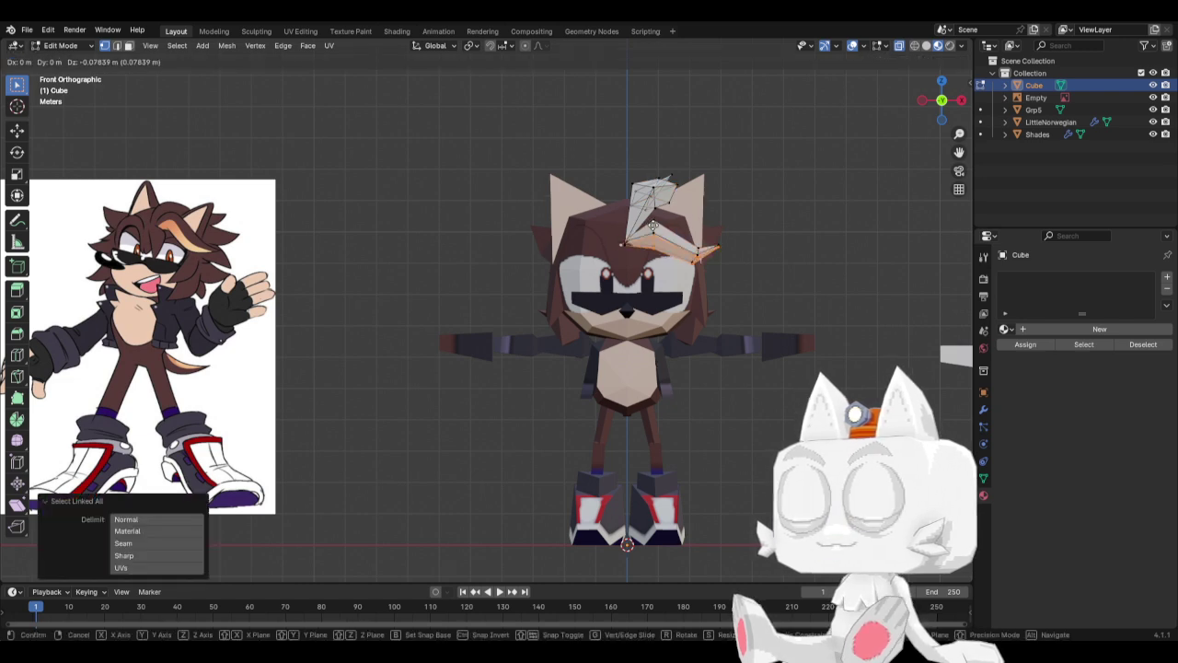
click(716, 234)
key(g)
click(710, 263)
key(g)
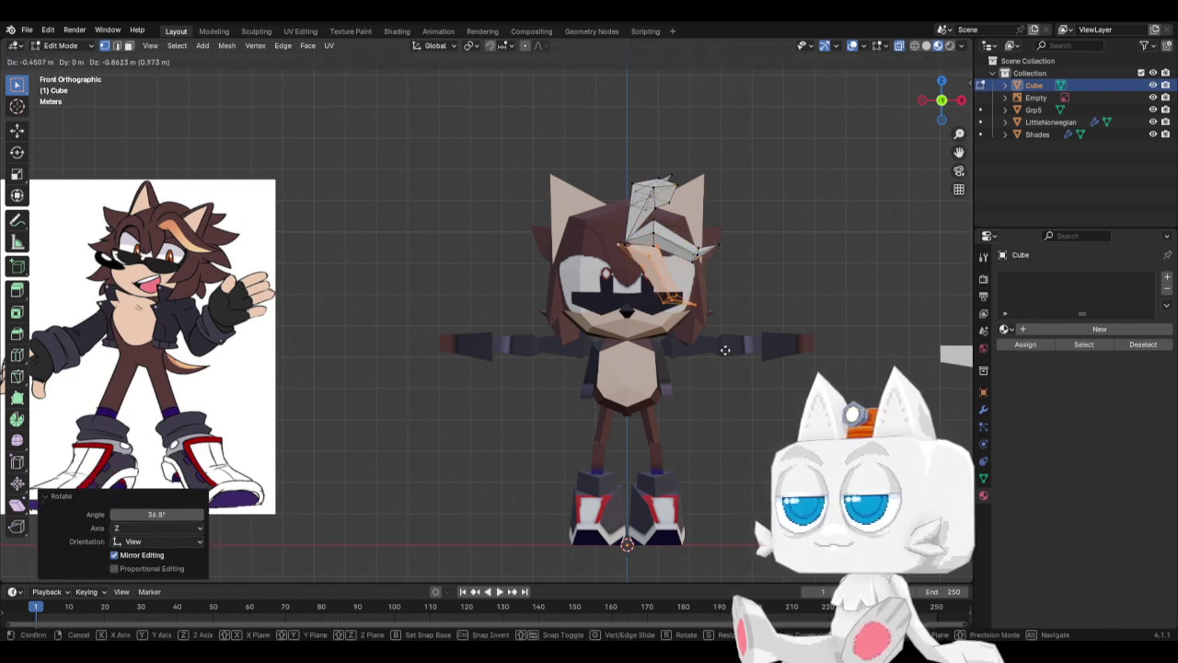
click(726, 355)
Rotate the duplicated strand 42.5° in the top view and scale it to 0.842.
key(KP_7)
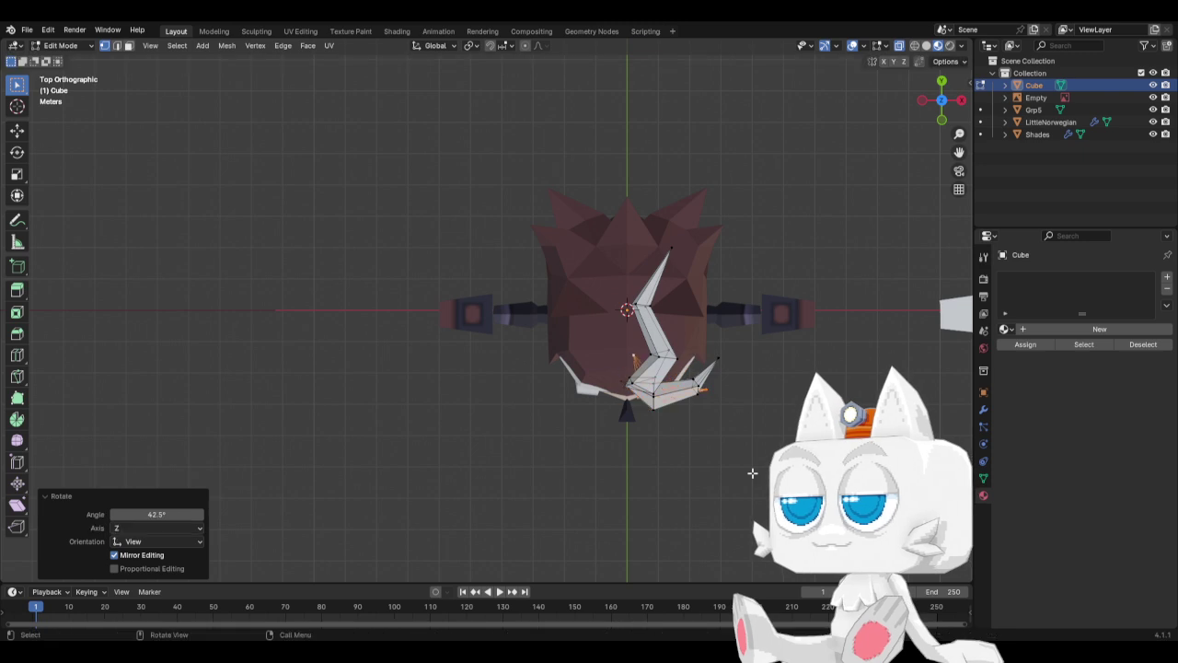
key(s)
click(731, 488)
Move the duplicated strand -0.34 m in X and 0.42 m in Z in the front view, and raise its lower bend 0.54 m.
key(KP_1)
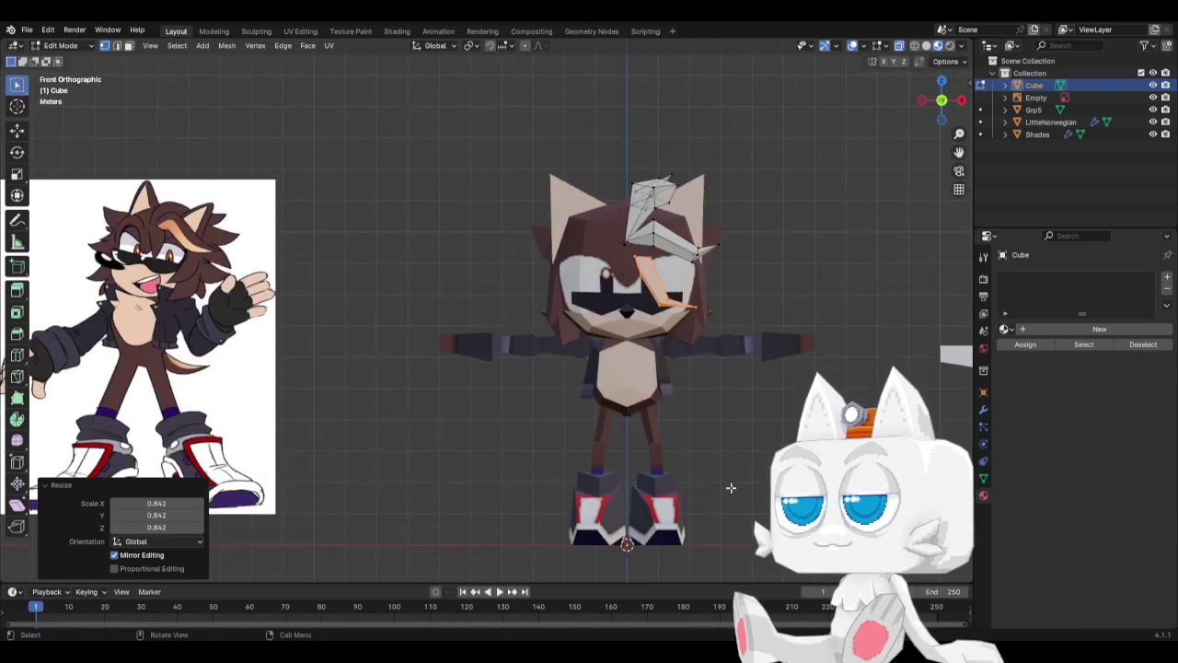
scroll(783, 337, up, 2)
key(g)
click(760, 307)
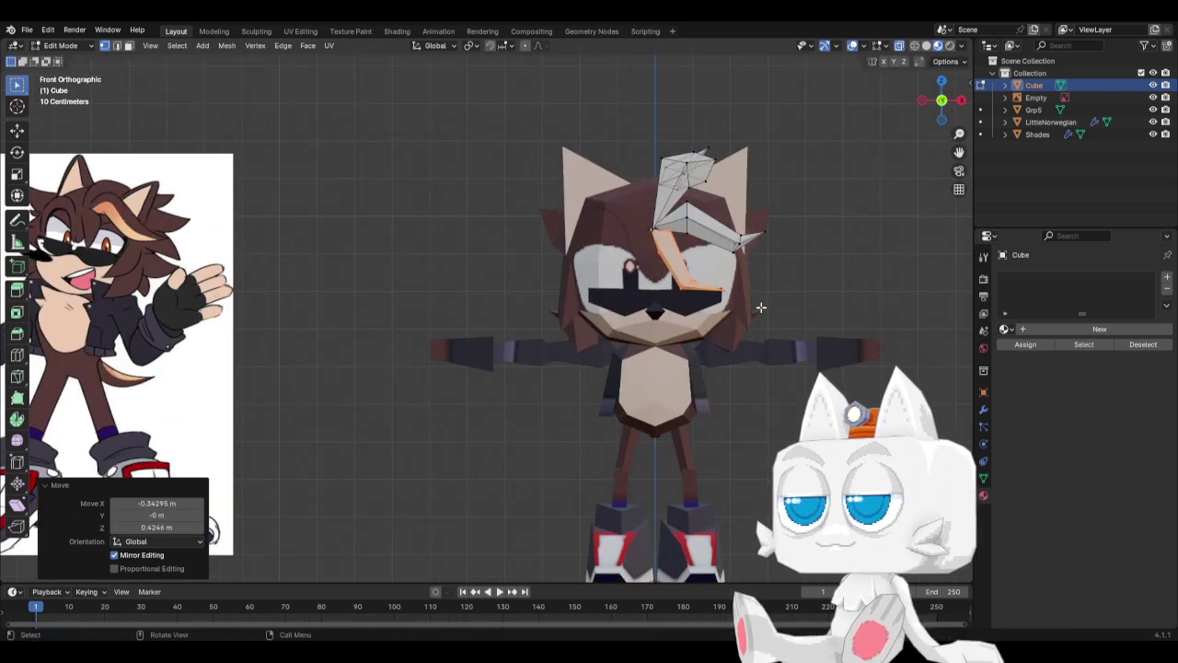
key(g)
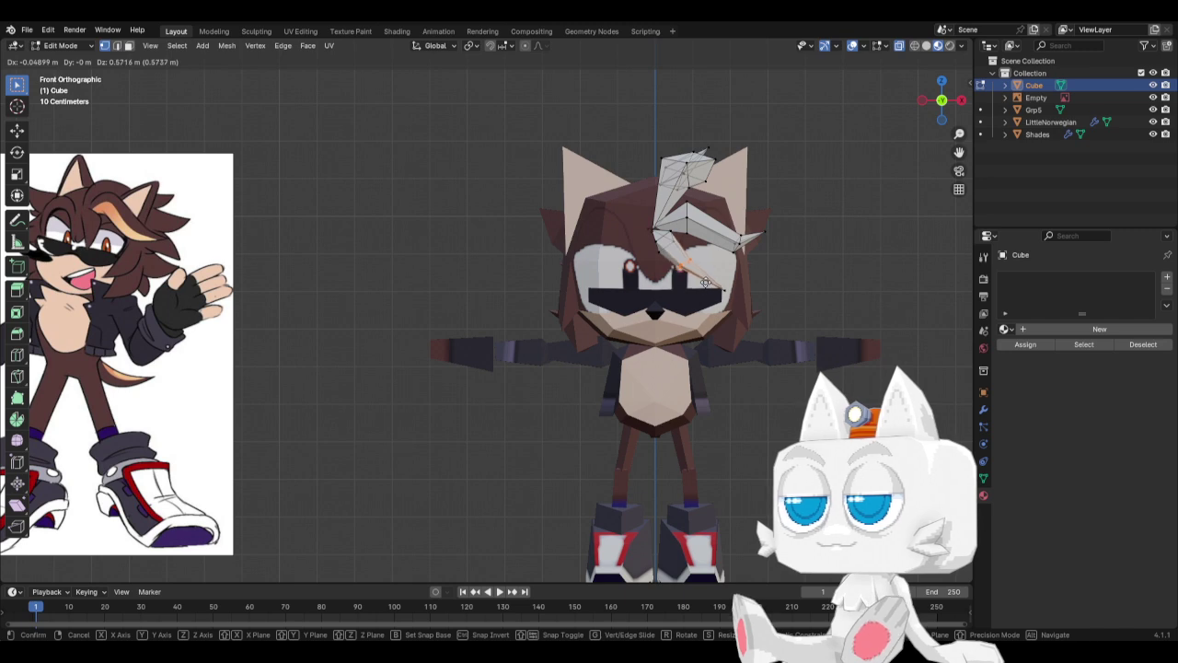
click(708, 280)
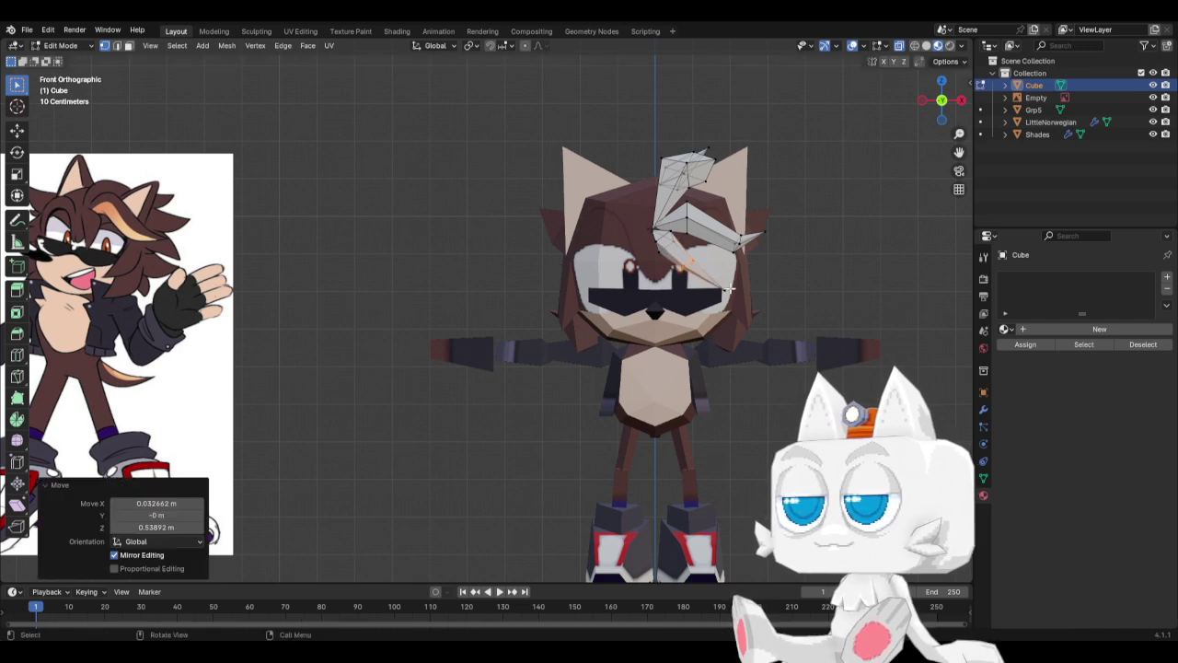
Delete the duplicated strand's tip, merge its lower end vertices at center, and move the merged point down between the eyes.
right_click(727, 290)
click(690, 203)
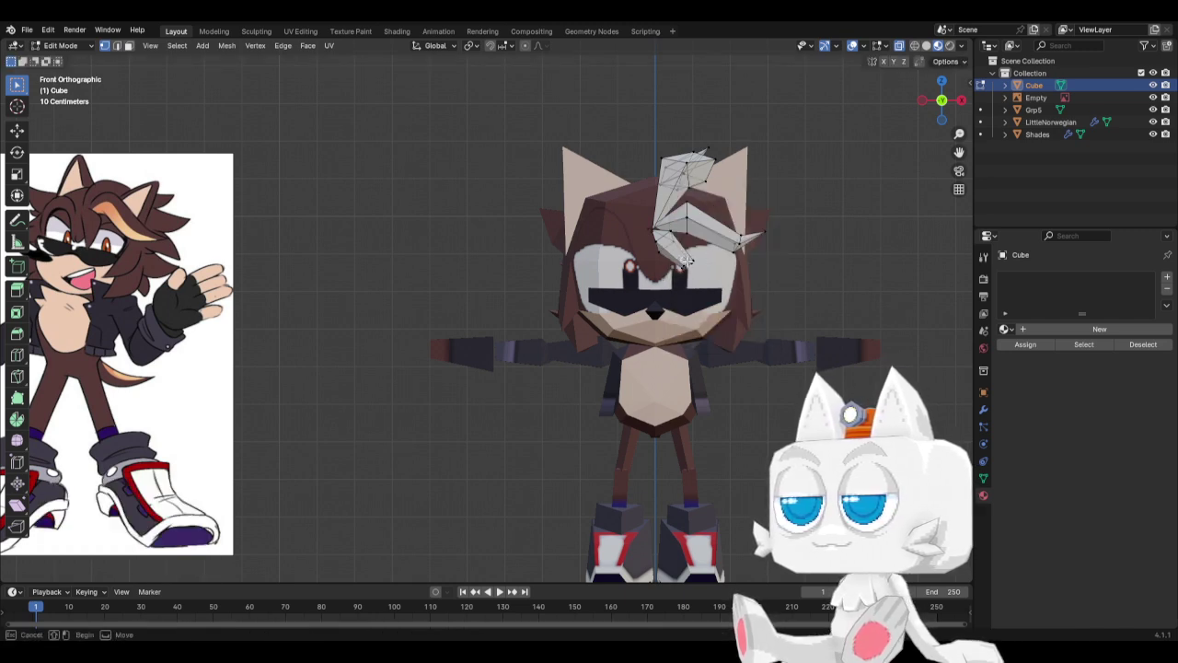
key(m)
click(674, 273)
key(g)
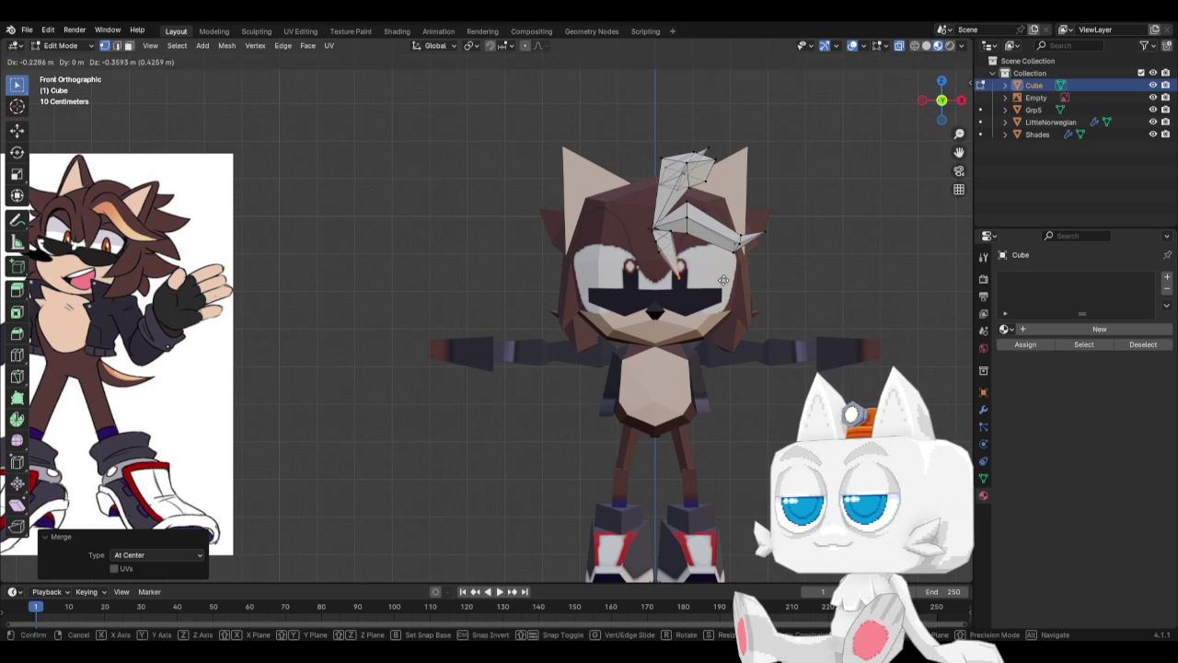
click(724, 280)
Select the duplicated strand's upper vertices, move them 0.18 m along X and rotate them about -18° in the front view.
shift+click(661, 248)
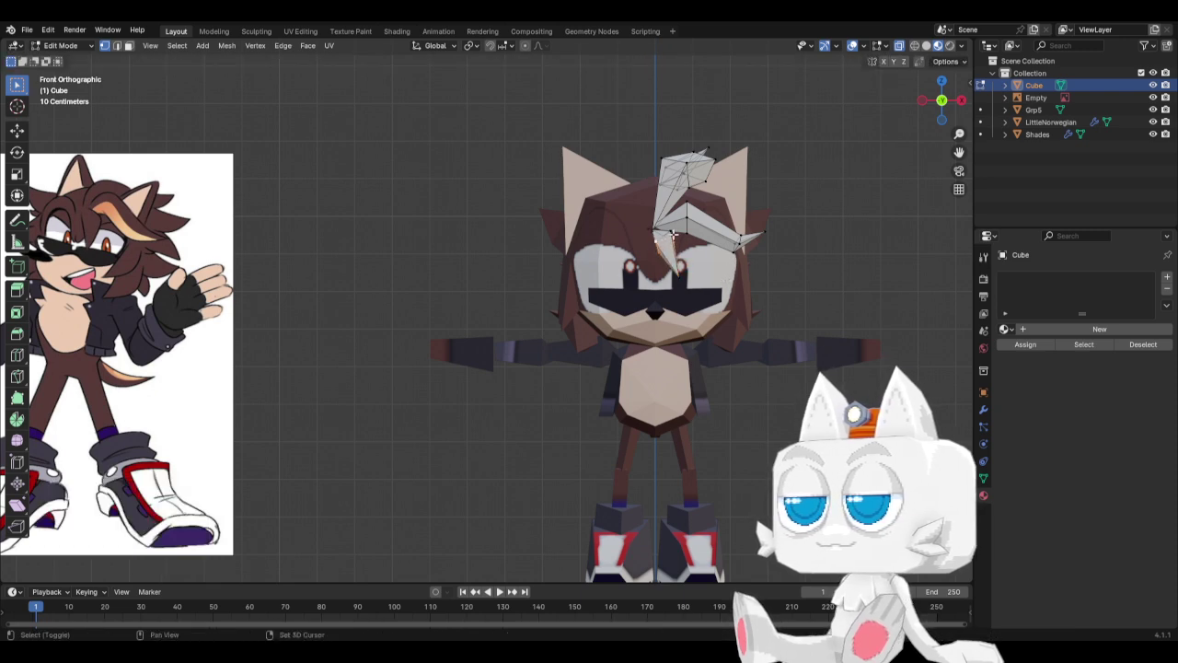
key(g)
key(x)
click(721, 246)
key(r)
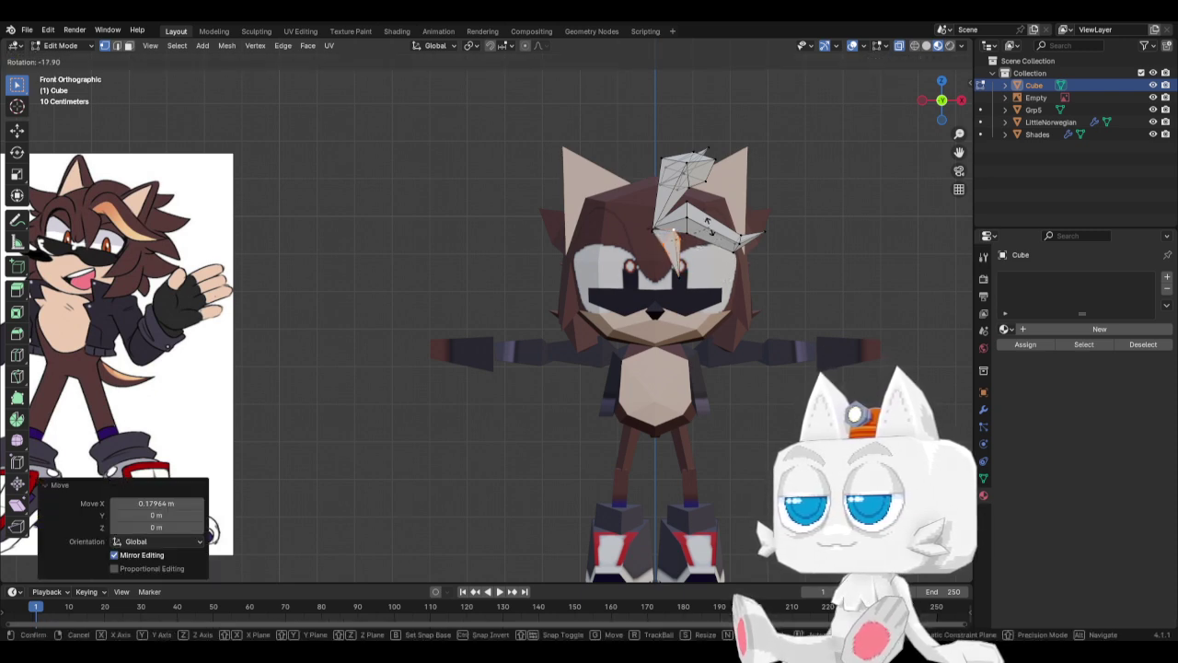
click(716, 231)
Scale the duplicated strand's upper vertices to 0.724 in Z and shift them 0.03 m along X.
key(s)
key(z)
click(713, 233)
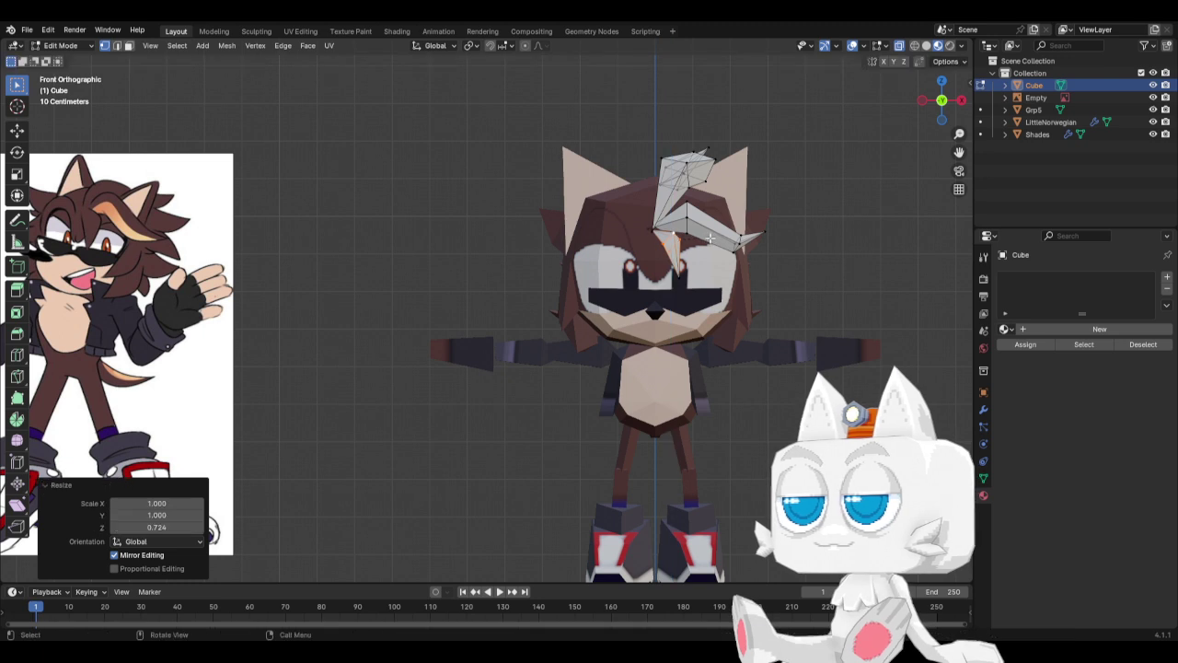
key(g)
key(x)
click(712, 237)
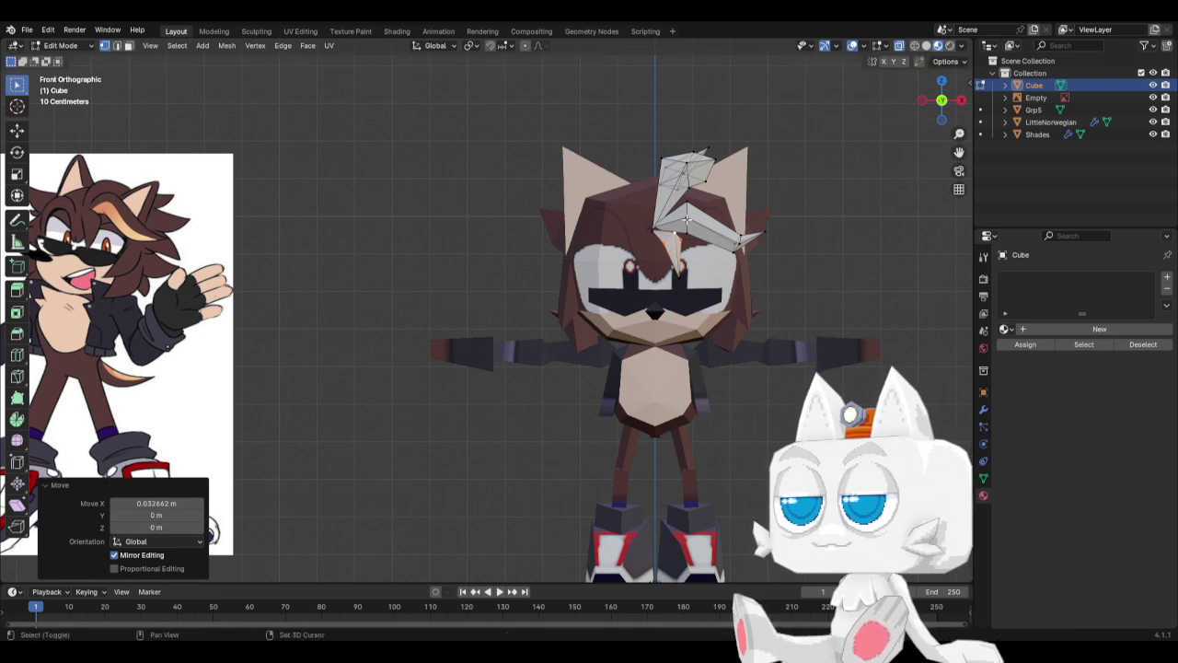
Select all linked geometry of the hair strands and assign them the existing Shades material.
shift+click(686, 219)
key(ctrl+l)
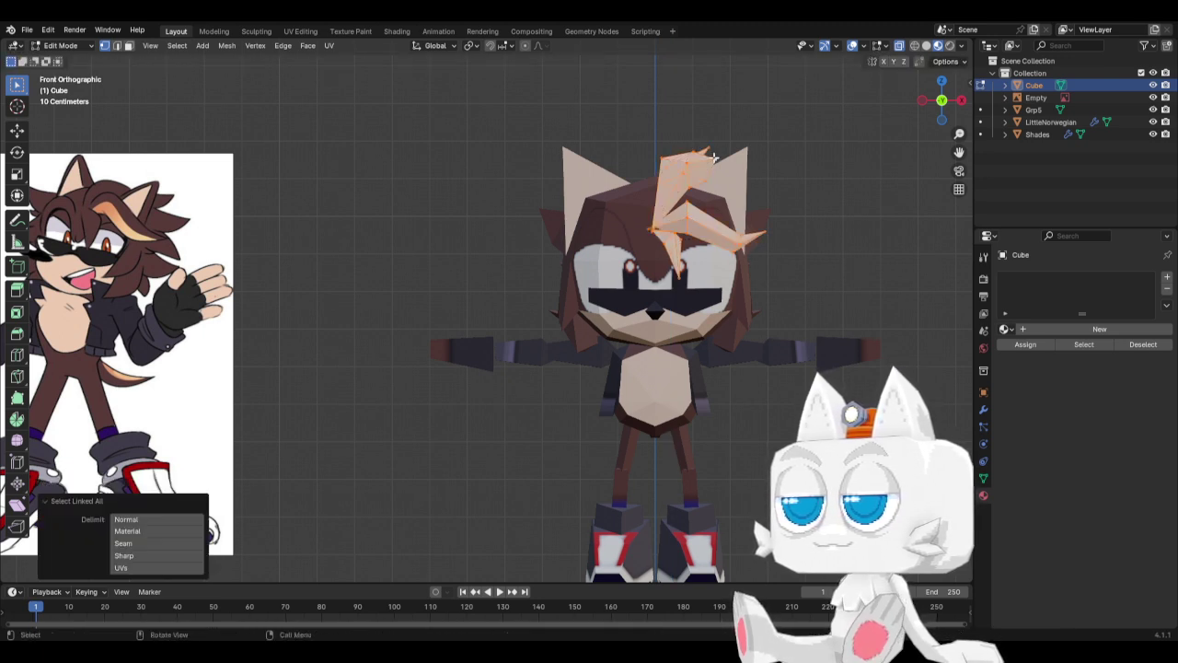
click(1007, 330)
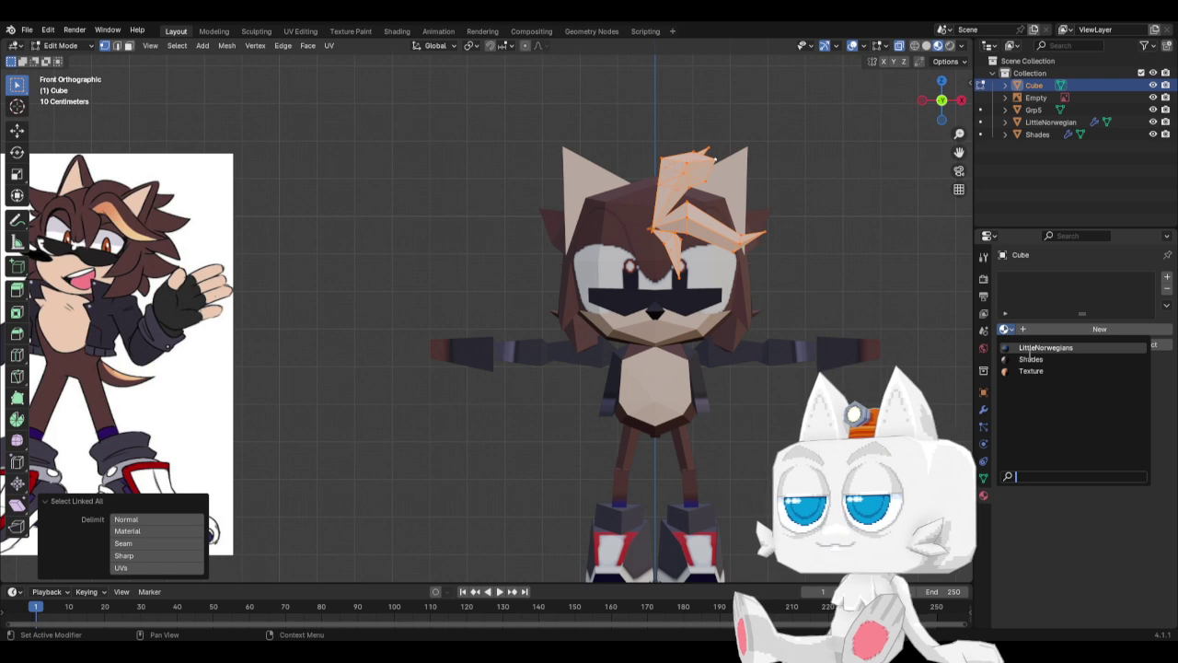
click(1030, 359)
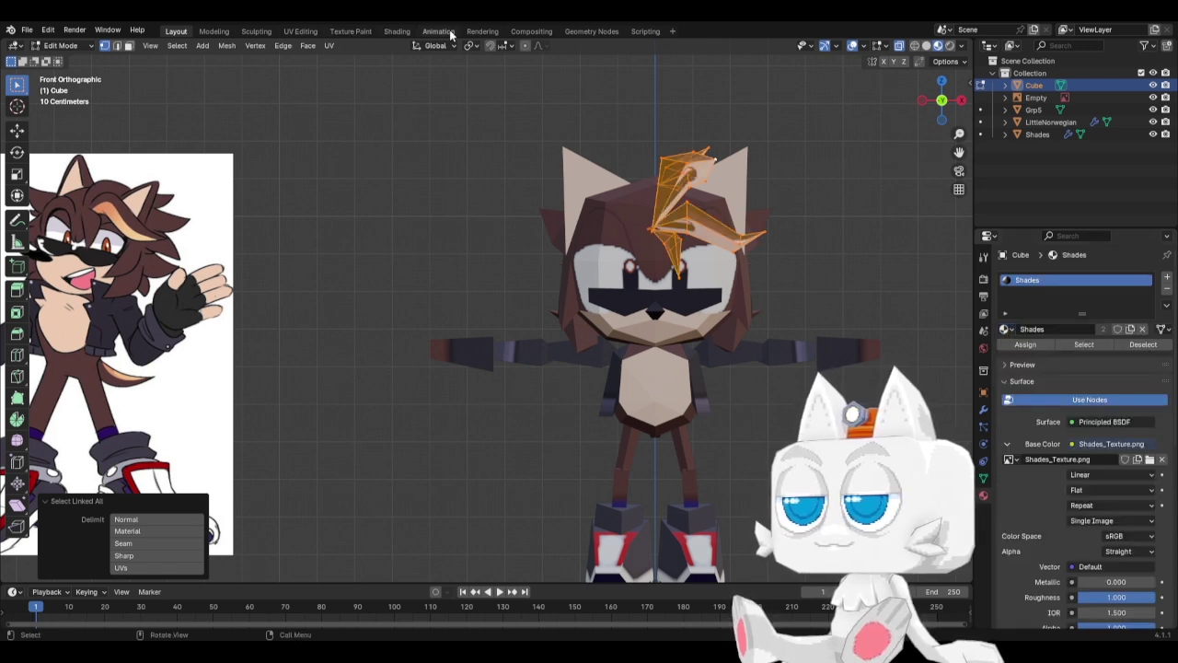
Collapse all the strands' UVs to a single point by scaling to 0 and place it on the texture's dark brown area.
click(300, 31)
scroll(267, 334, down, 3)
key(a)
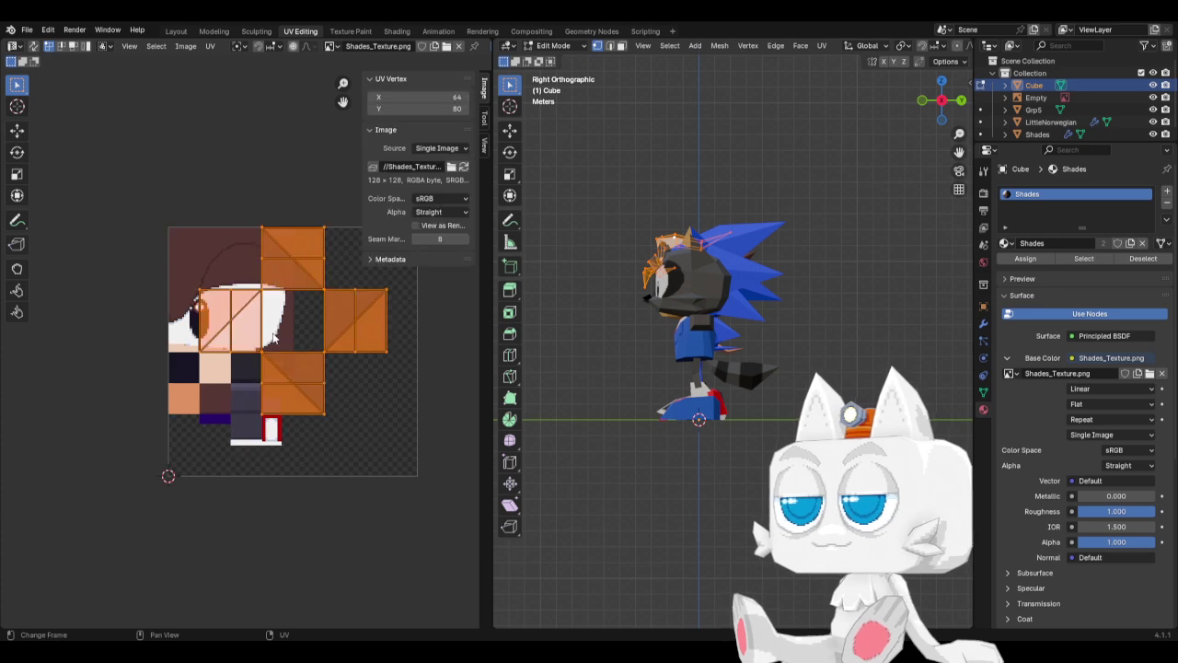
key(s)
key(0)
key(Return)
key(g)
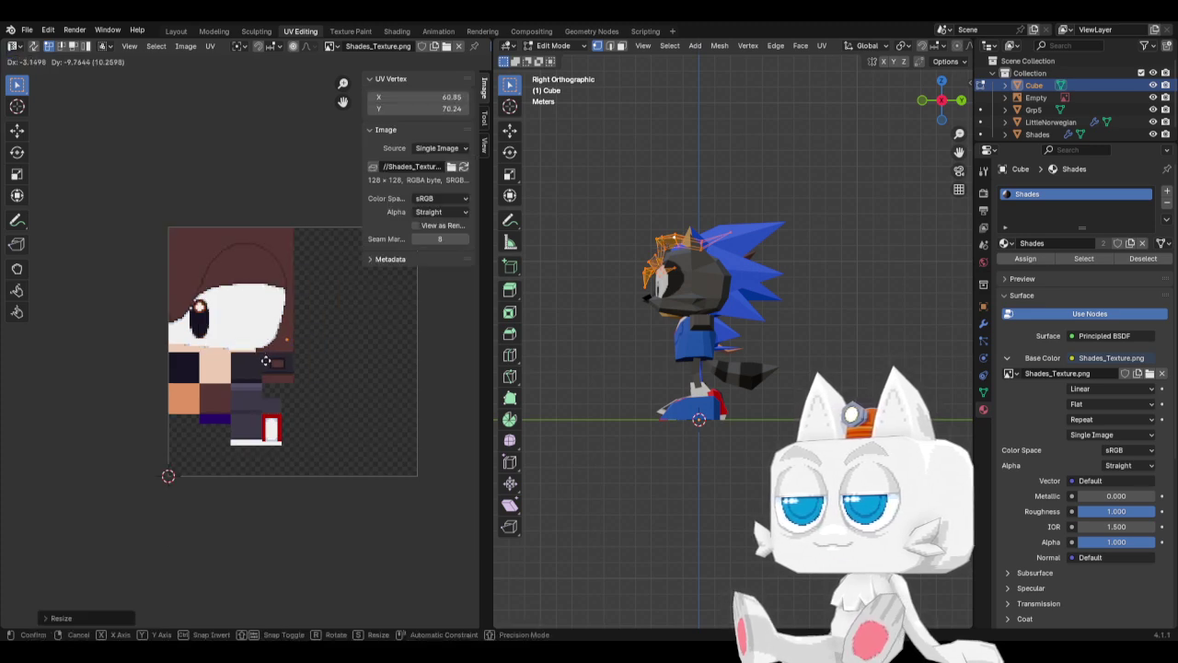
click(265, 360)
key(Tab)
key(KP_1)
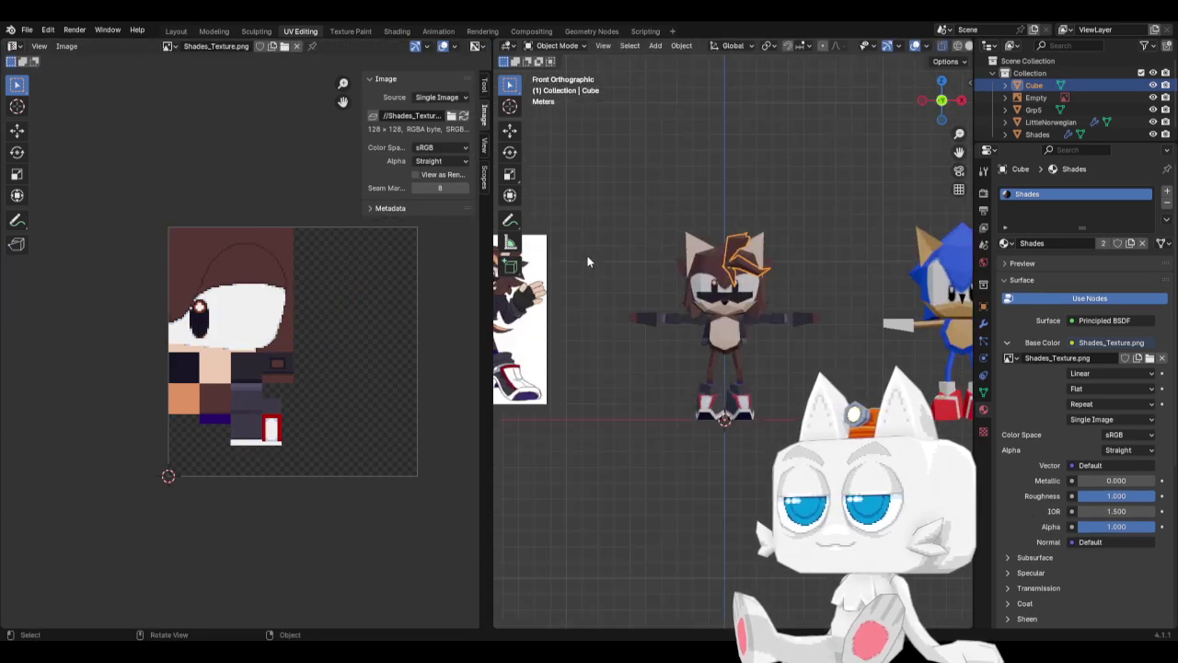
Select the long sideways forehead strand, project its UVs from the front perspective view and move the UV island down beside the eye texture.
scroll(727, 288, up, 3)
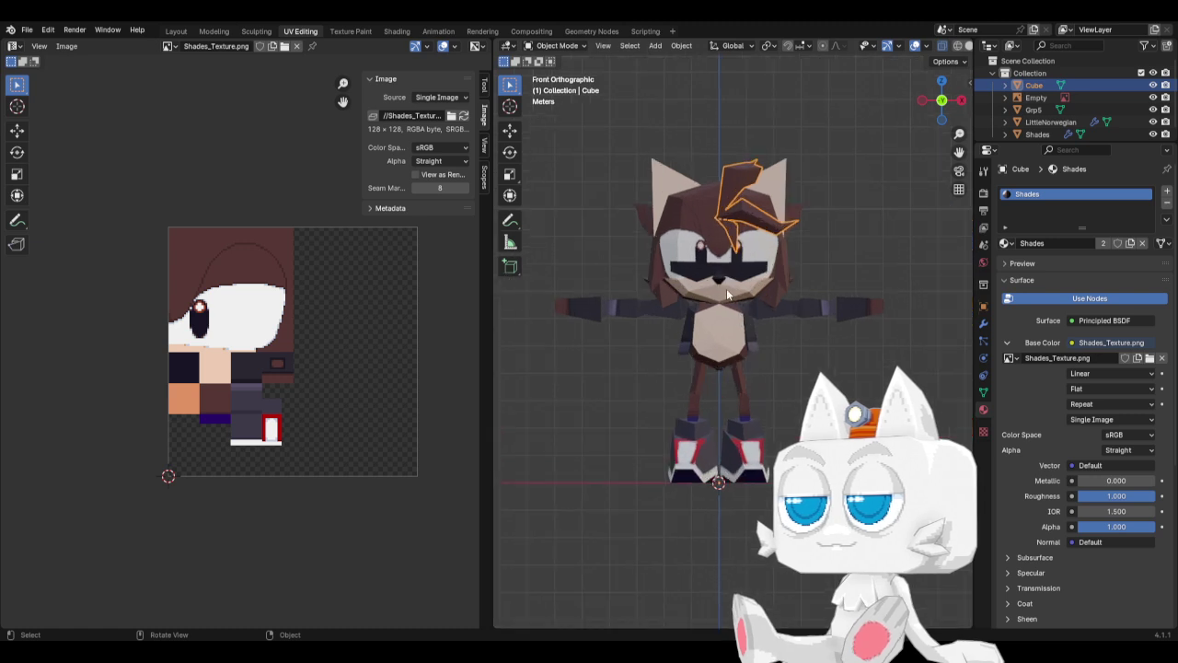
key(Tab)
key(alt+a)
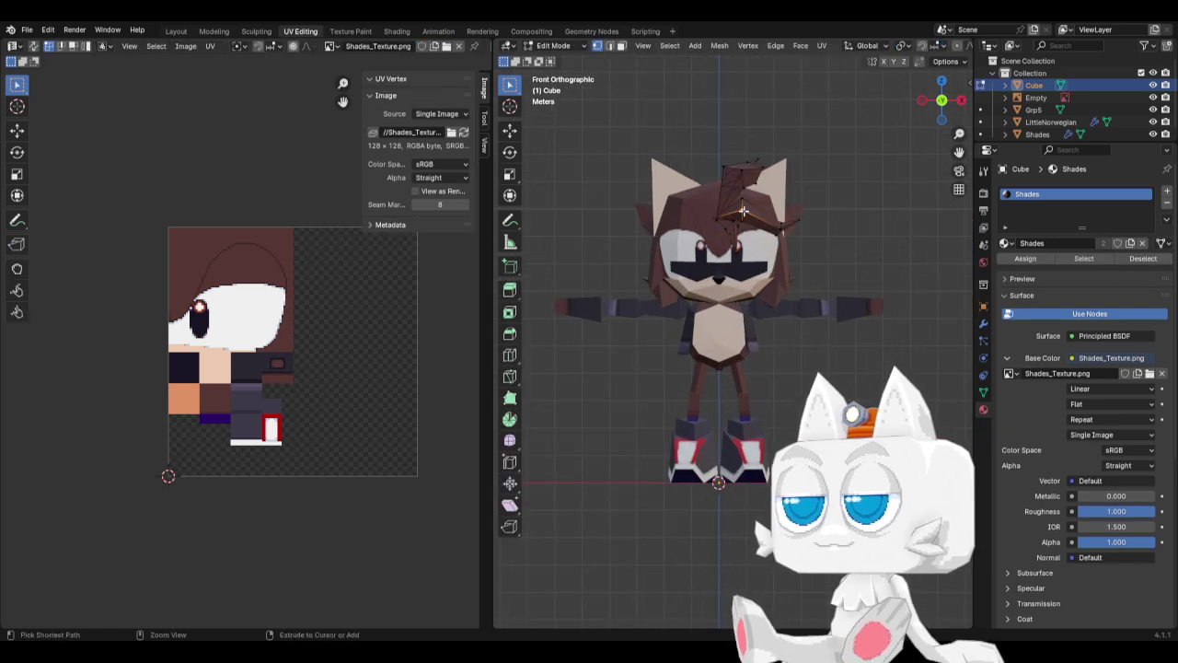
click(743, 211)
key(ctrl+l)
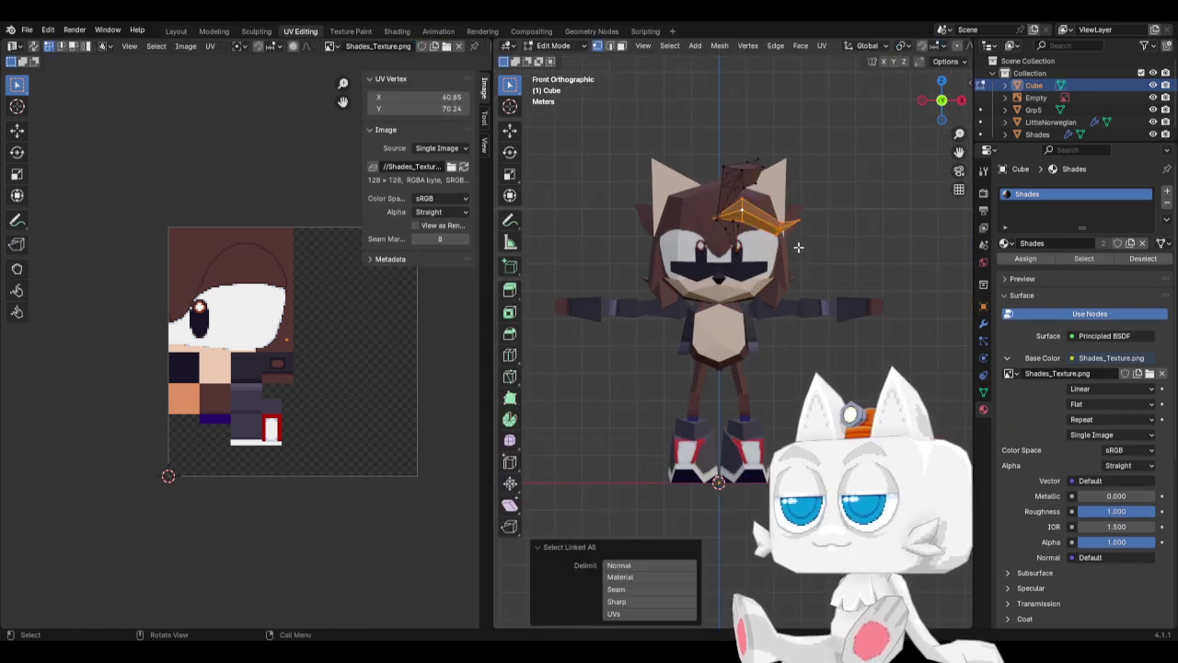
key(KP_5)
click(821, 45)
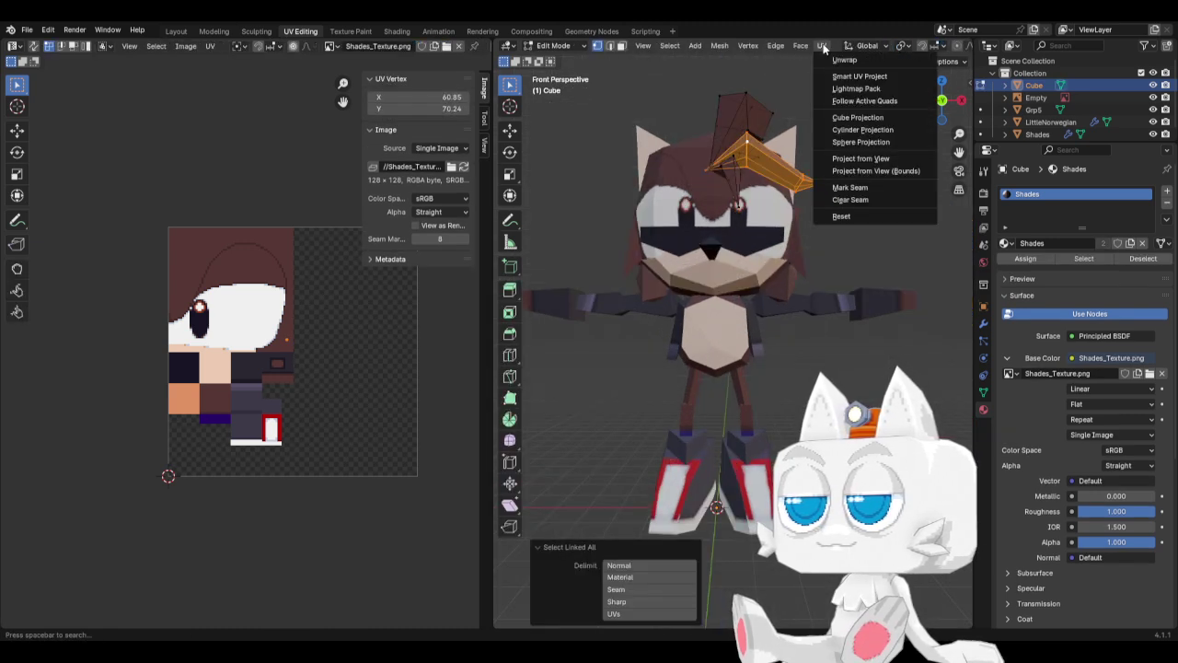
click(861, 158)
scroll(306, 316, up, 2)
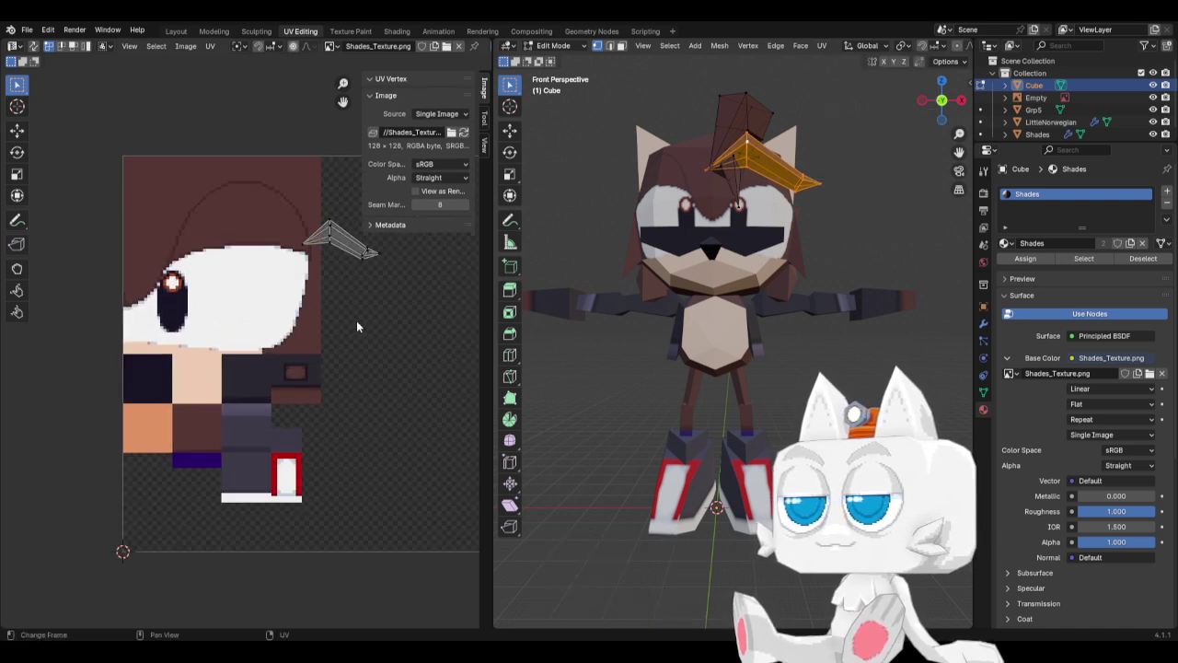
key(g)
click(348, 362)
Straighten the bent UV island by moving its base vertices down and its tip vertex outward.
click(328, 327)
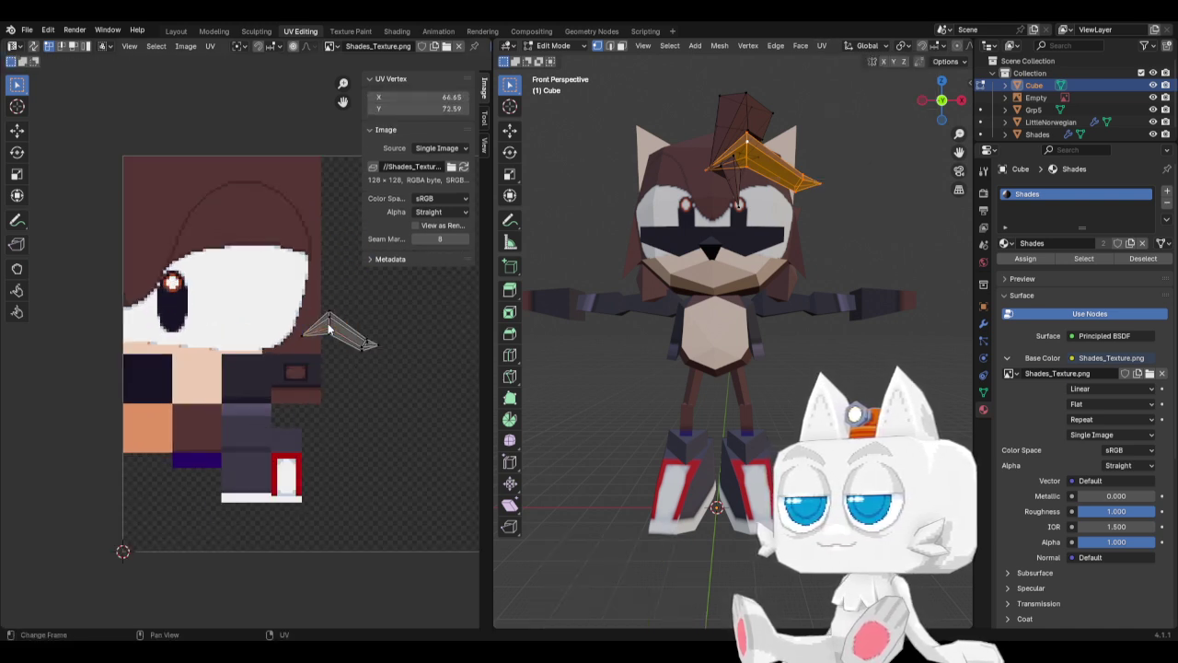
key(ctrl+Tab)
click(350, 351)
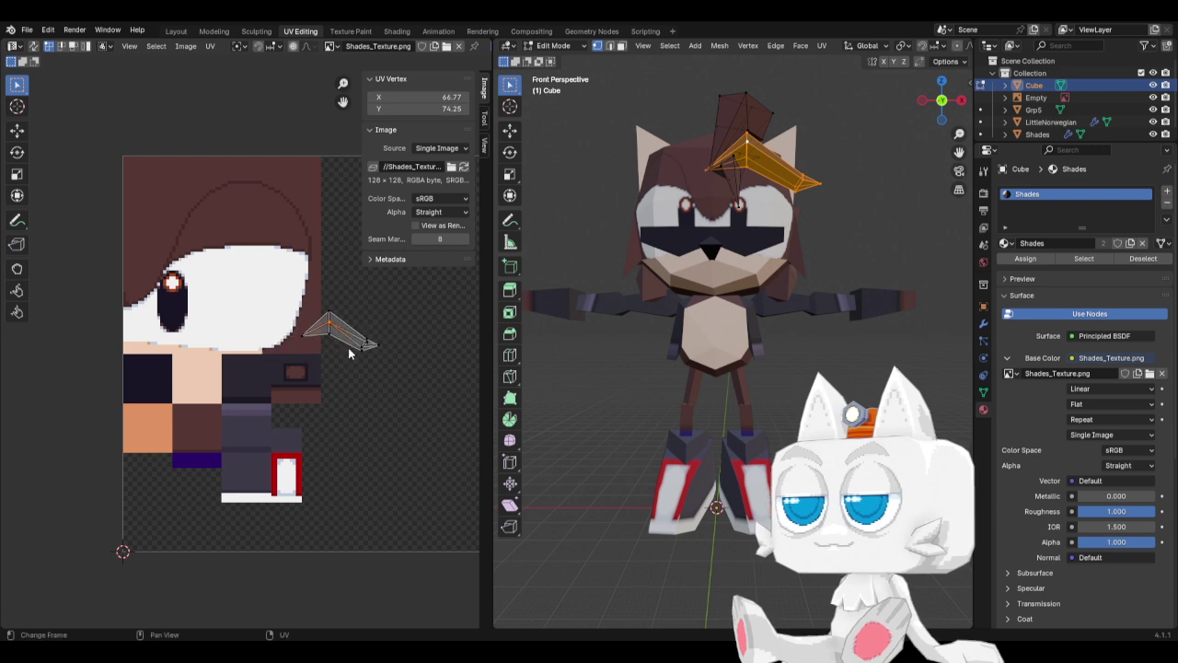
shift+click(362, 348)
shift+click(364, 348)
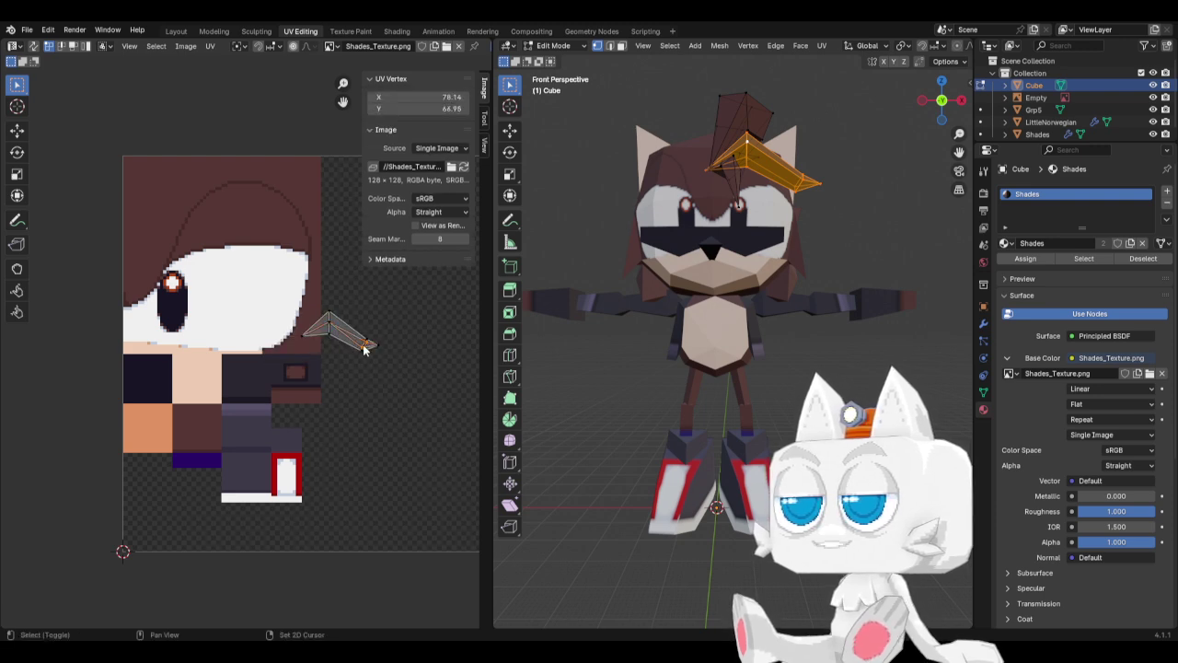
key(ctrl+Tab)
click(365, 348)
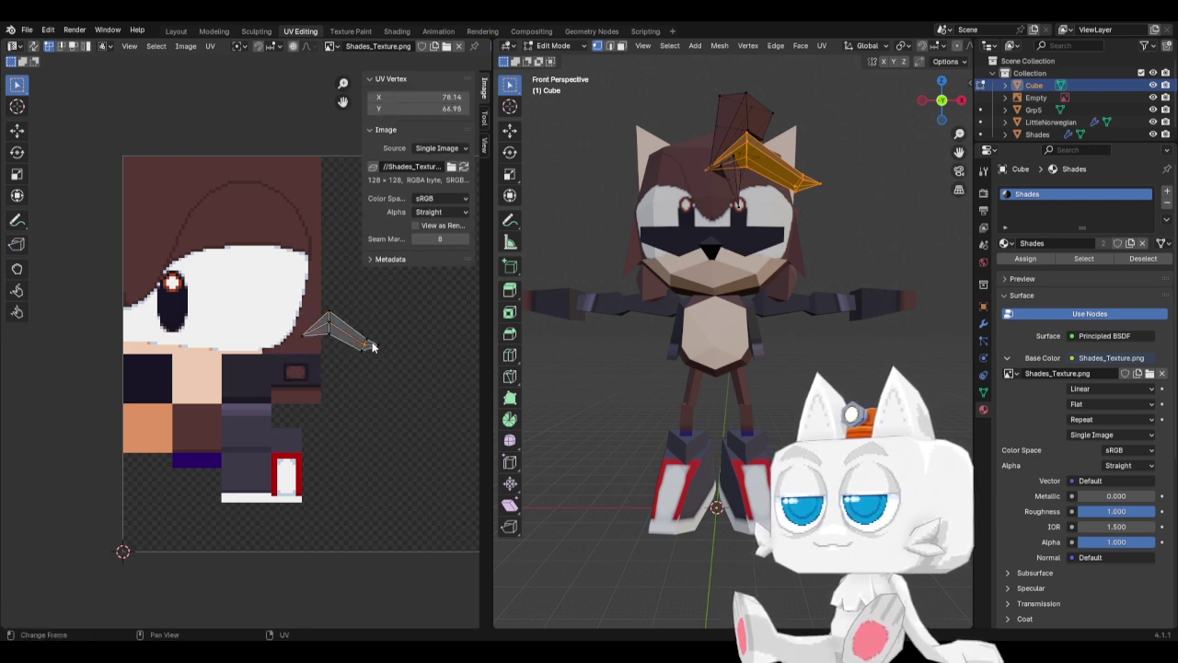
drag(278, 289, 341, 362)
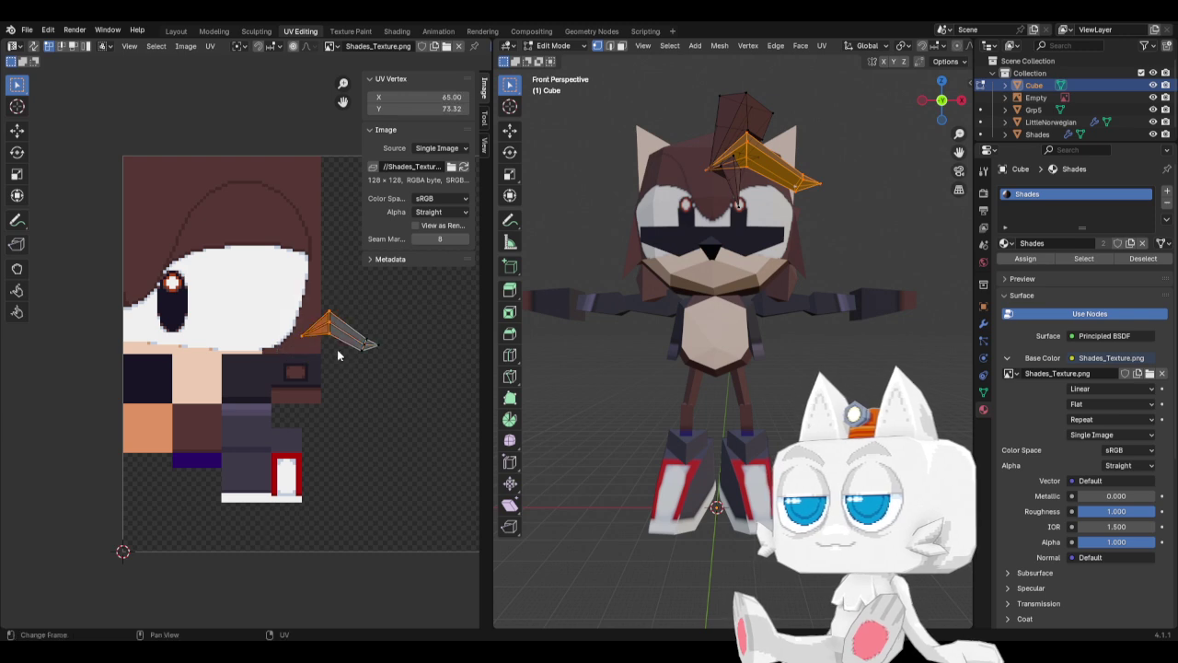
key(g)
click(343, 350)
click(383, 352)
key(g)
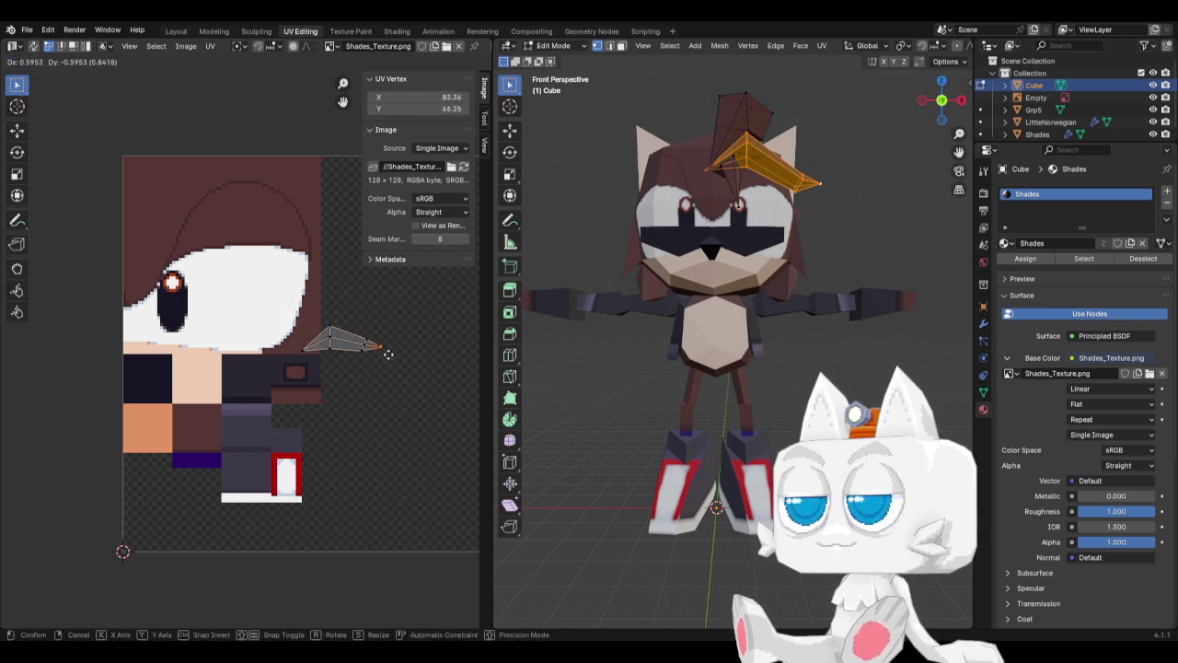
click(396, 366)
Rotate the whole UV island upright, shrink it and place it across the border between the orange and brown texture squares.
key(a)
key(r)
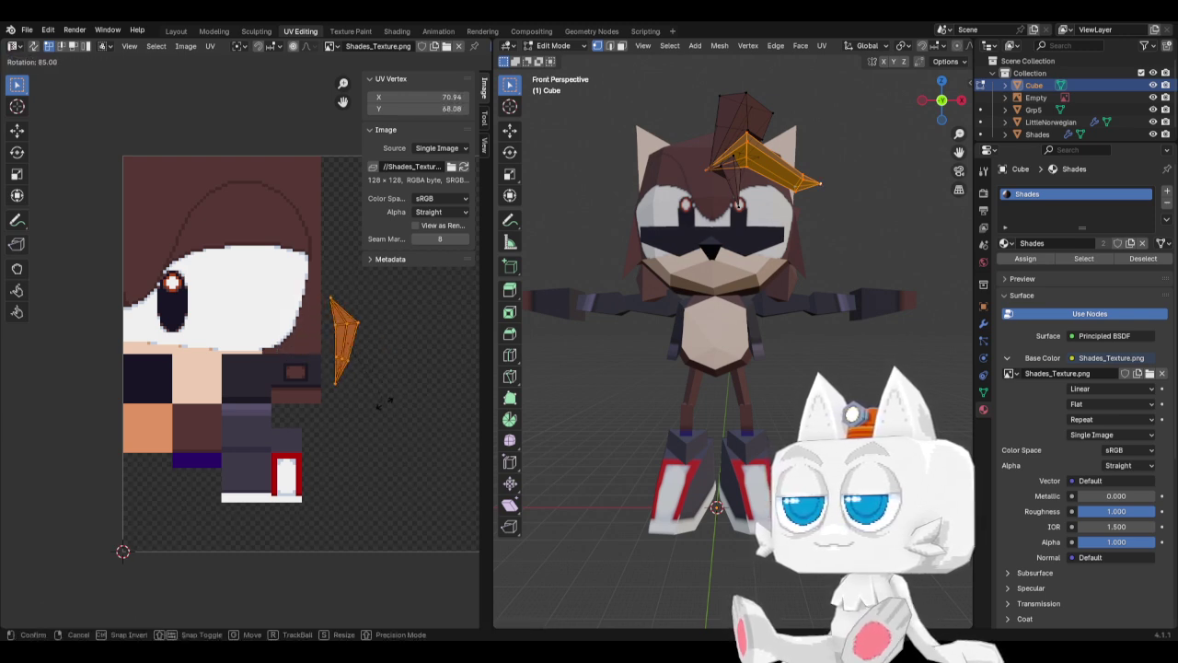
ctrl+click(388, 409)
key(g)
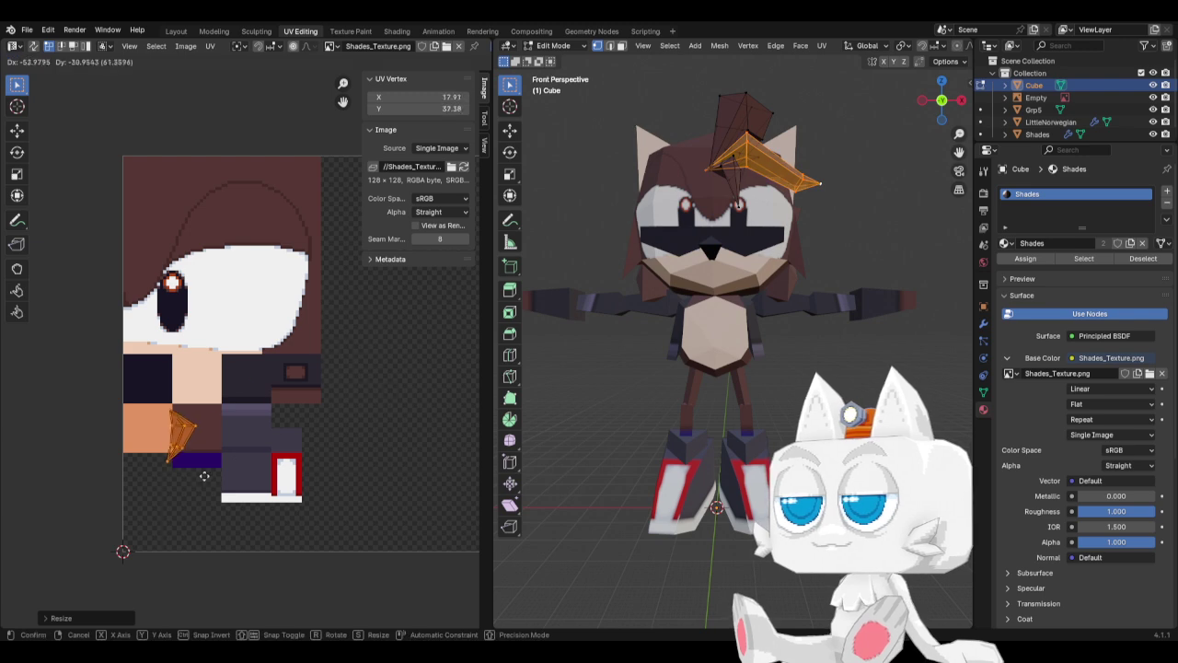
click(203, 465)
key(r)
click(210, 455)
key(g)
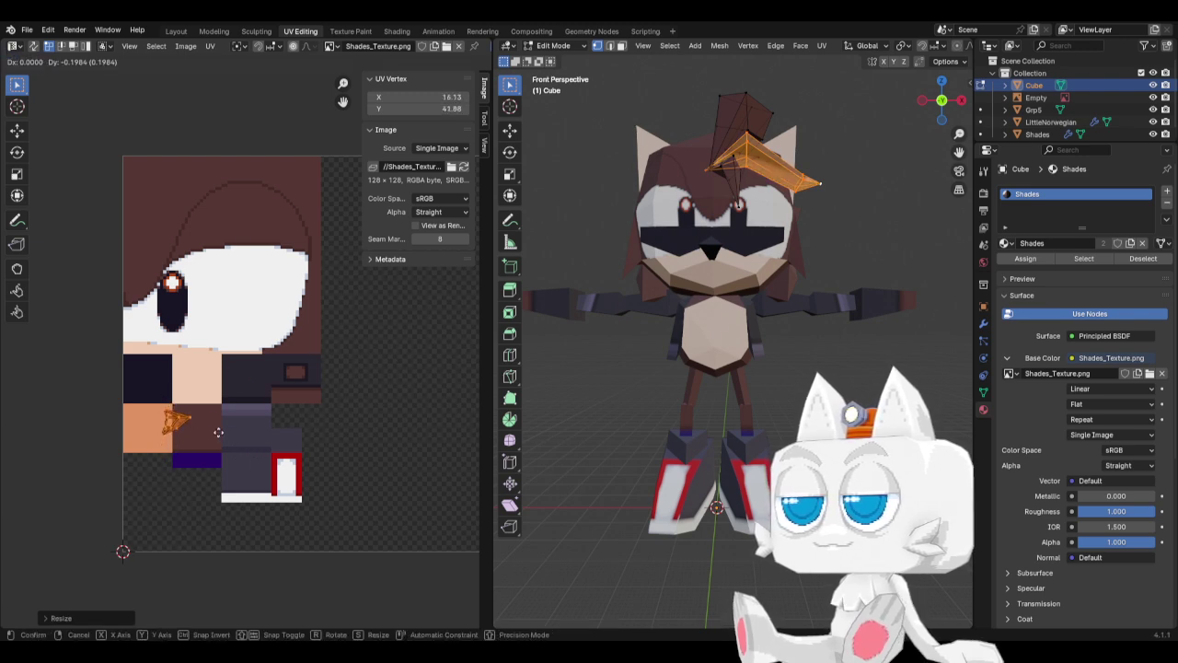
click(219, 444)
Move the UV island's two end vertices to the top and bottom of the orange-brown border and snap them to pixels.
scroll(223, 448, up, 2)
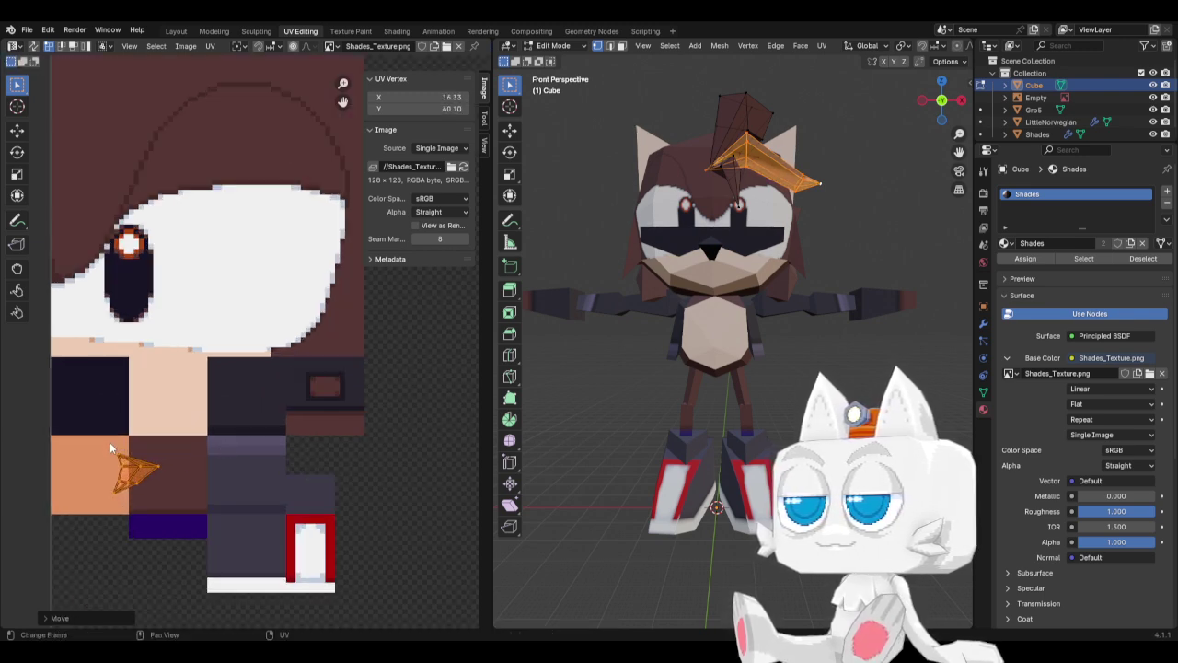
key(g)
click(147, 433)
key(shift+s)
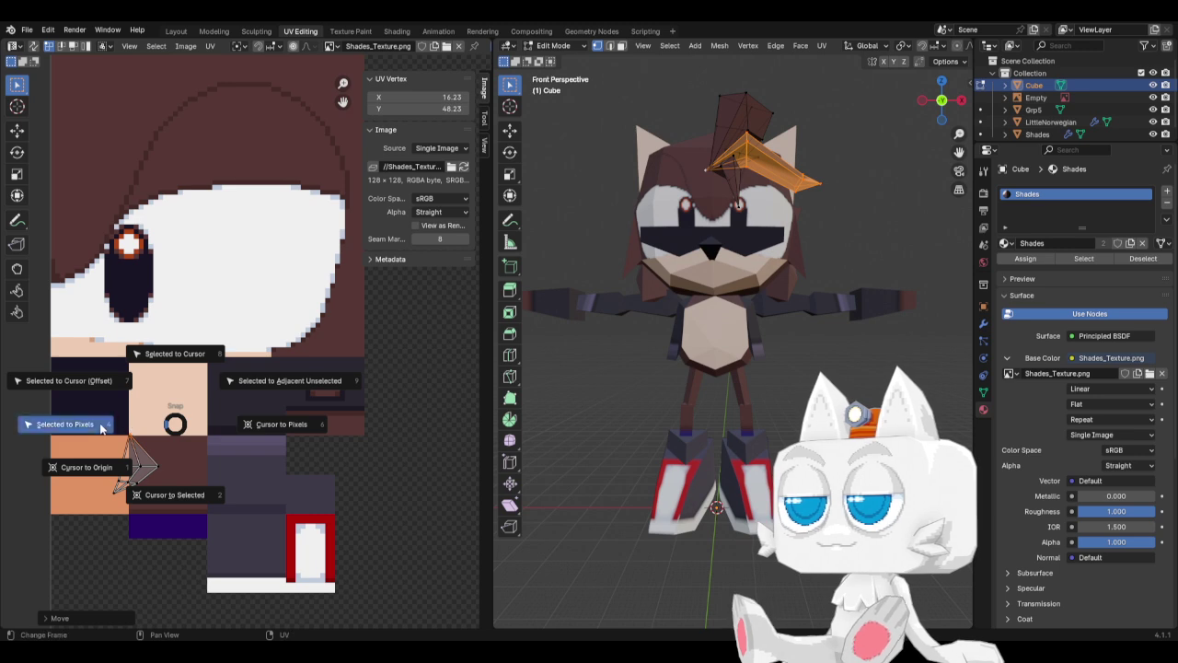
click(101, 425)
key(g)
click(127, 513)
key(shift+s)
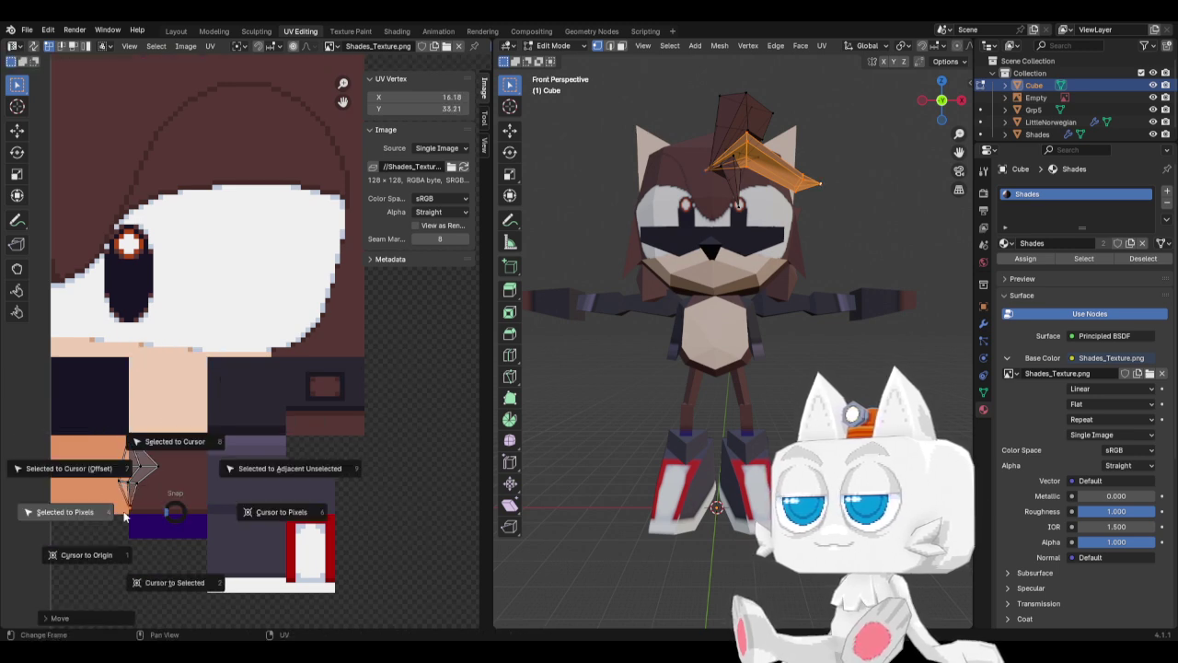
click(127, 517)
Move the UV island's inner vertices onto the orange-brown border and snap the selection to pixels.
key(g)
click(121, 476)
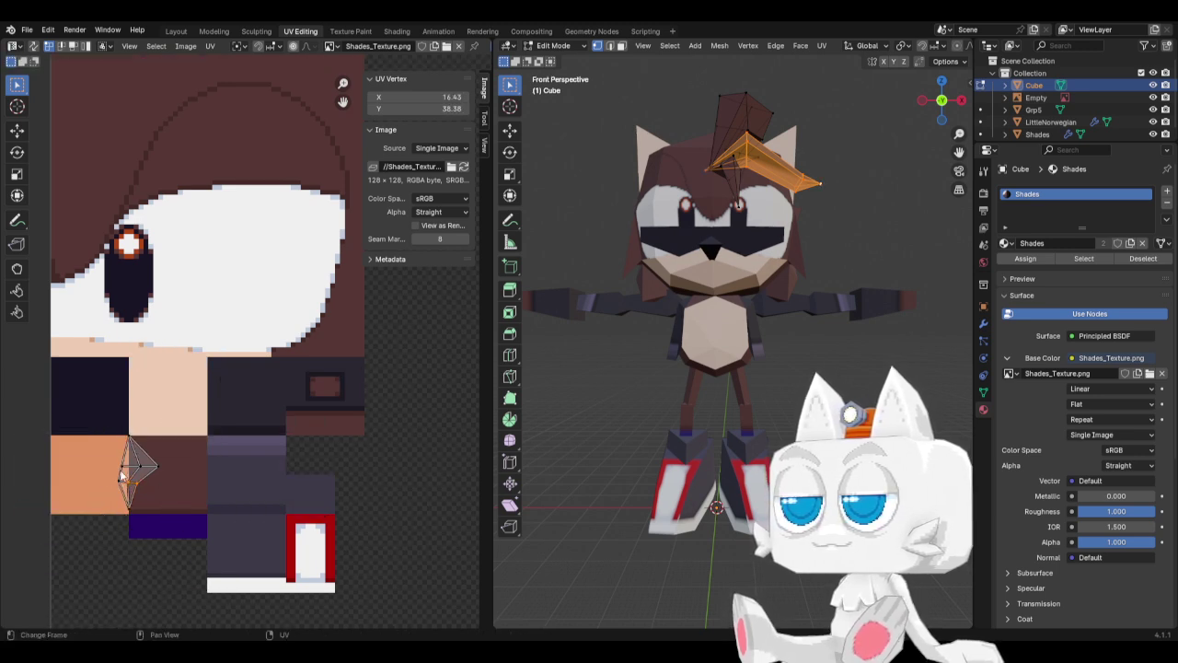
key(g)
click(135, 467)
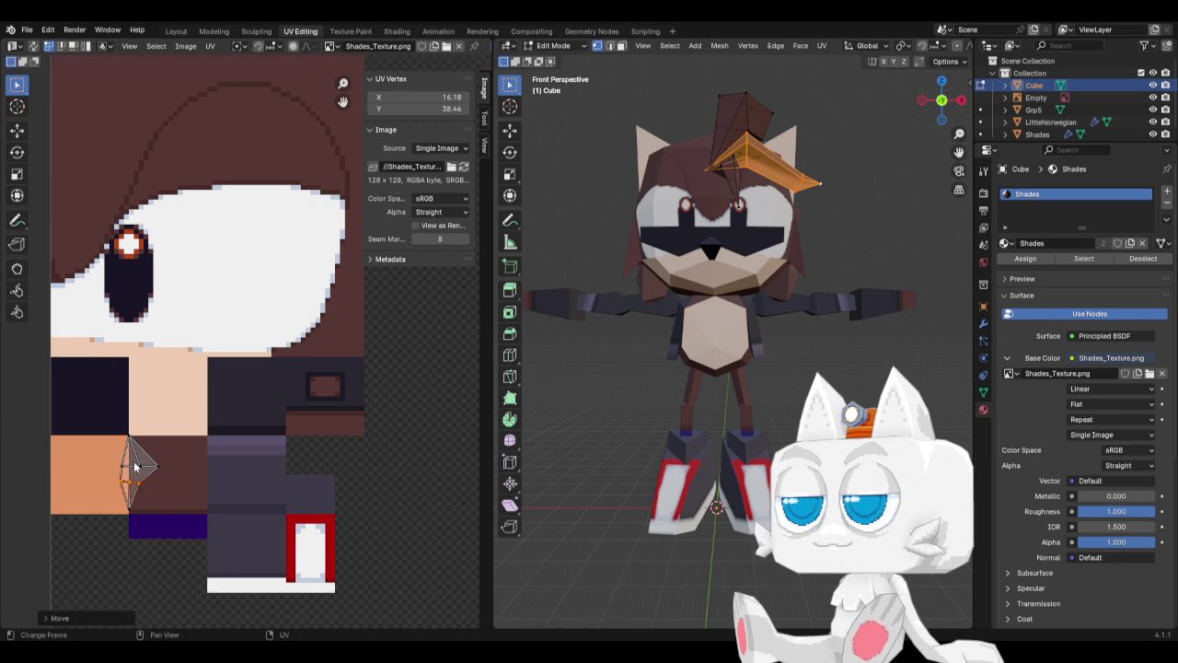
key(shift+s)
click(139, 472)
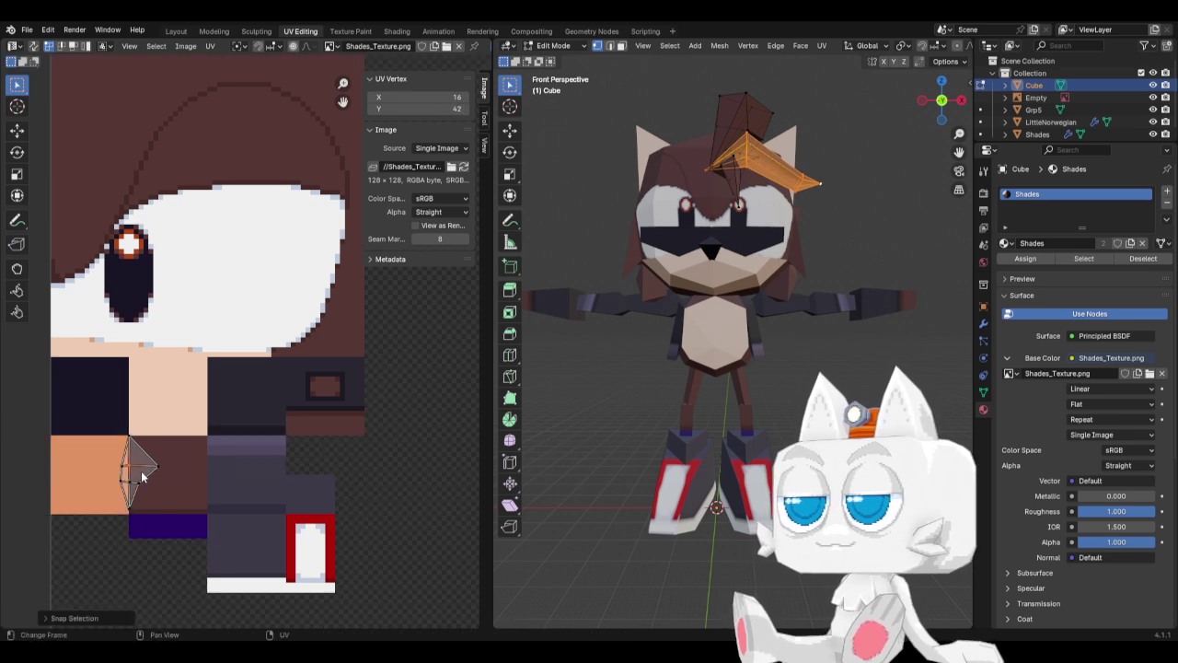
Shift the UV island's outer side vertices horizontally so the island straddles the orange-brown border evenly, and leave mesh editing.
key(b)
drag(129, 494, 150, 458)
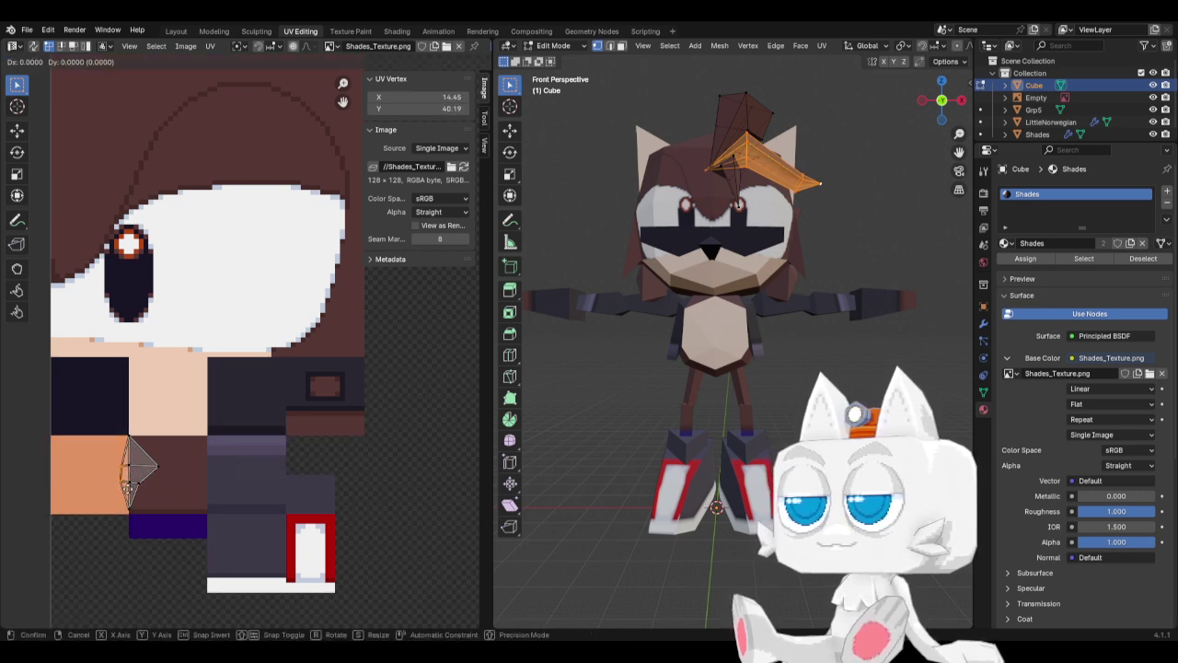
key(g)
key(x)
click(170, 464)
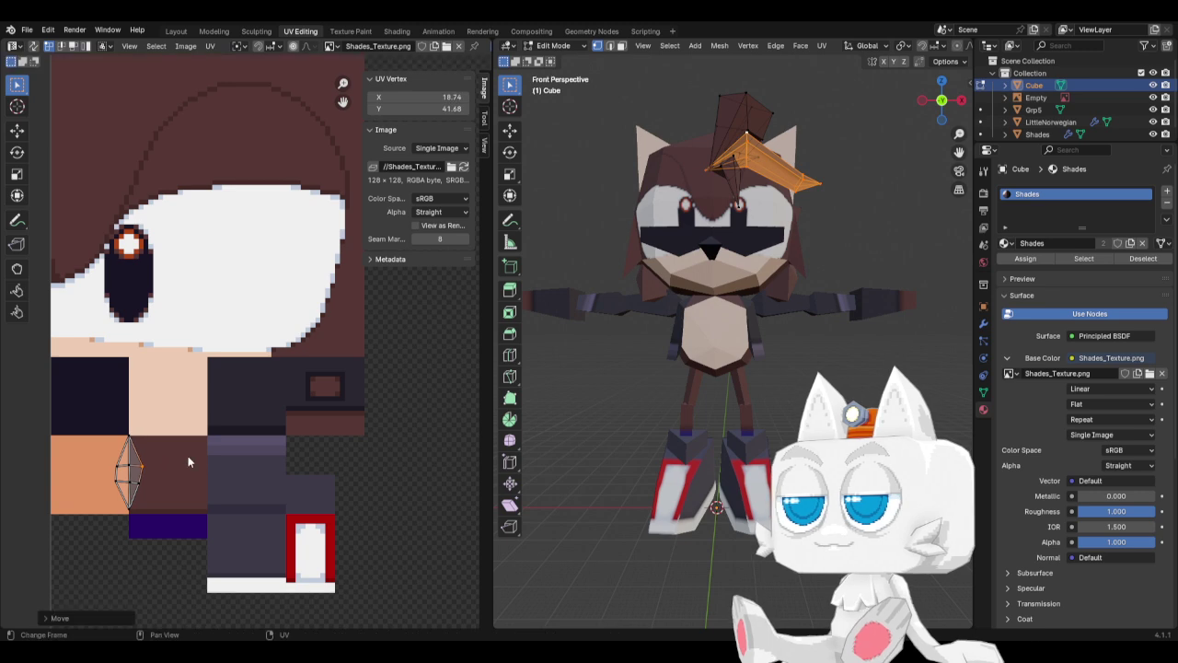
key(Tab)
Rename the Cube hair object to ShadesHair.
middle_drag(763, 202, 733, 308)
scroll(743, 247, down, 5)
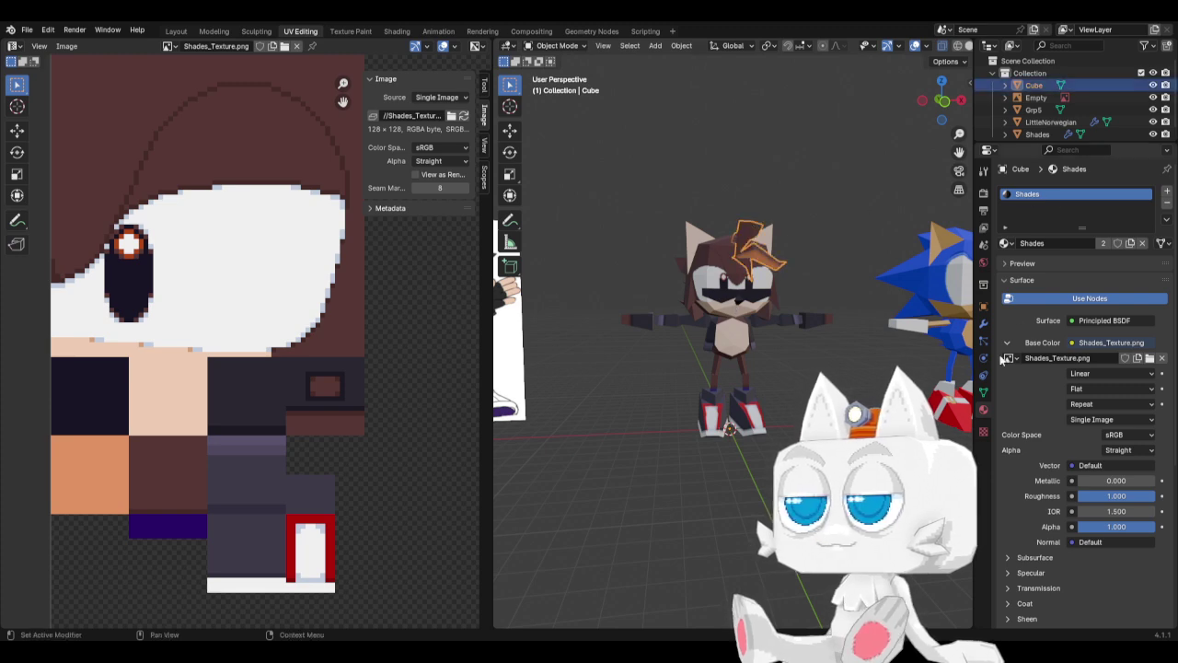
click(984, 303)
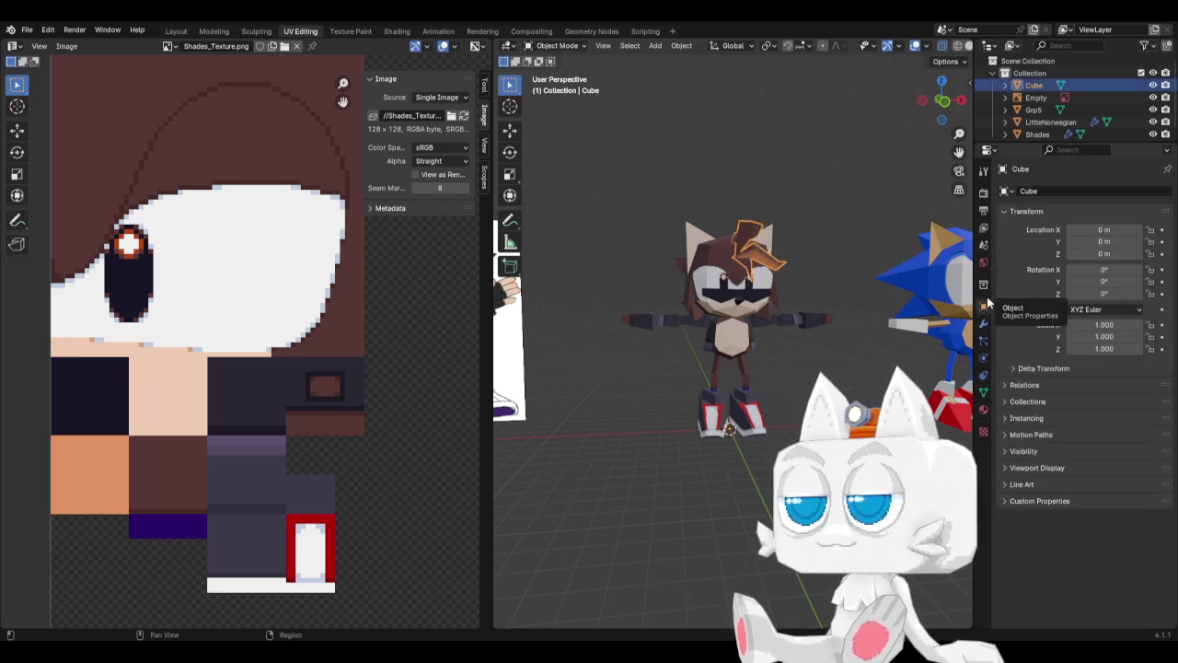
click(1052, 191)
text(ShadesHair)
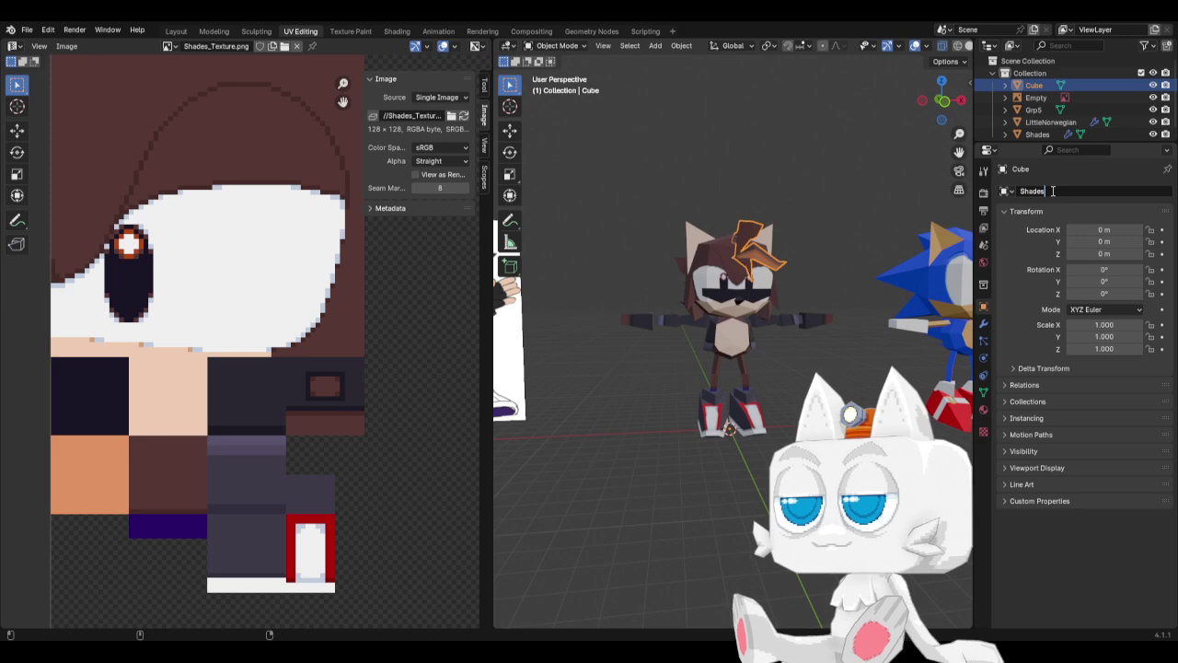
key(Return)
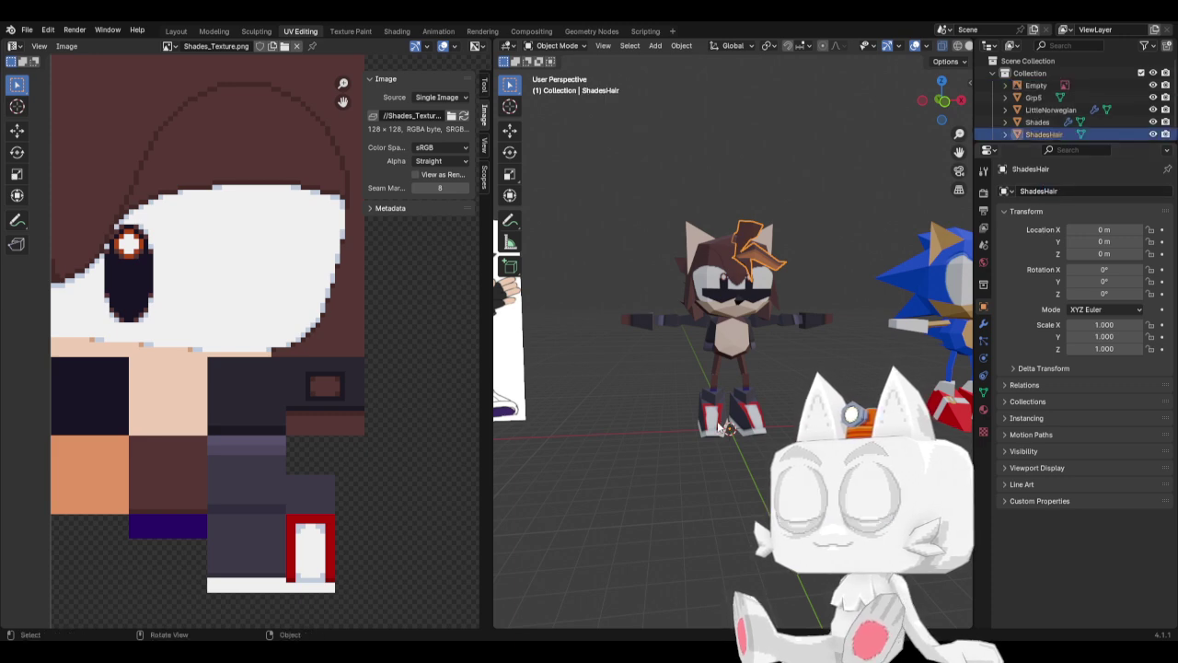
Deselect everything, return to the Layout workspace and save the file, viewing the character from behind.
key(KP_1)
key(alt+a)
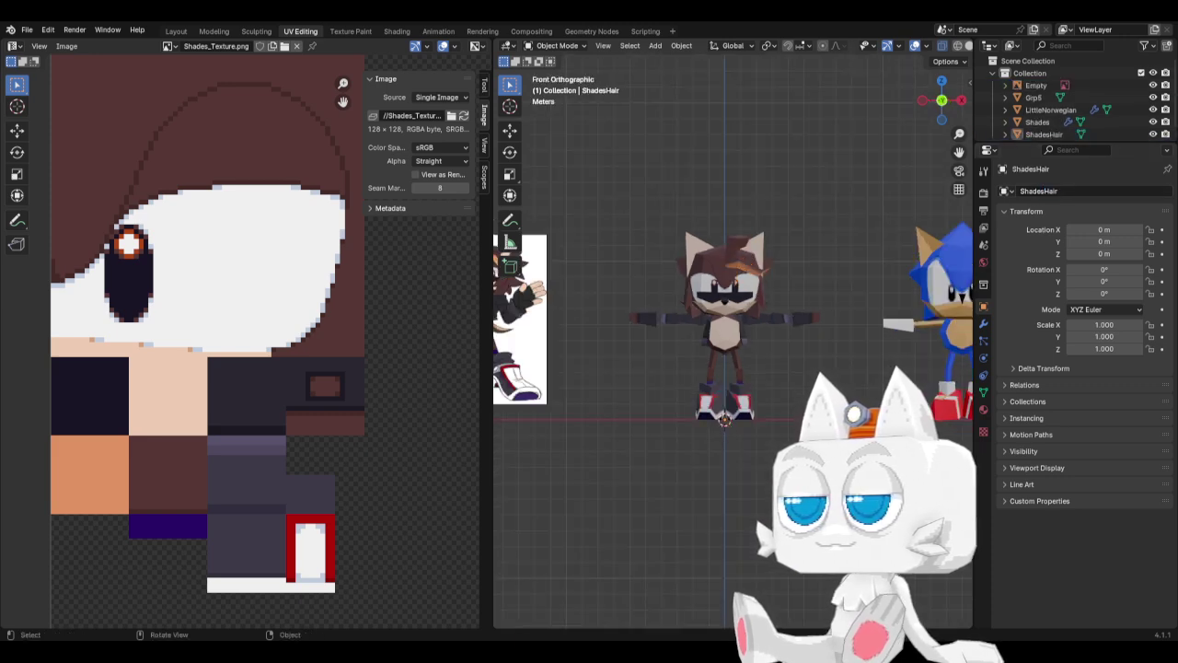
click(175, 31)
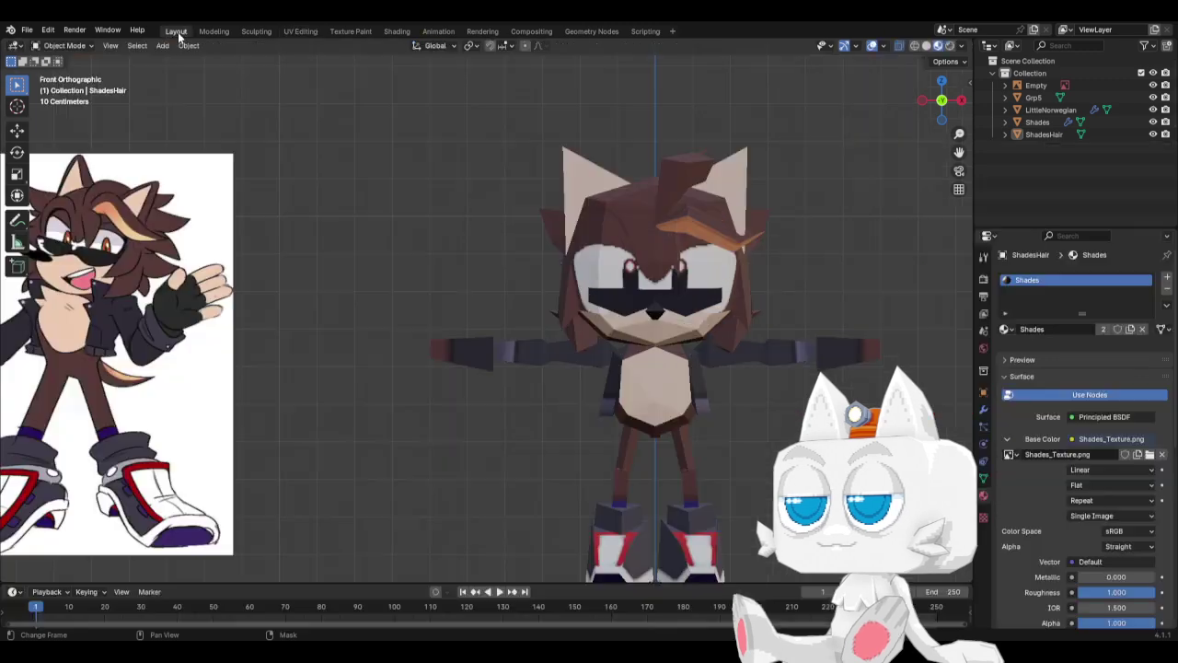
middle_drag(613, 315, 506, 318)
key(ctrl+s)
scroll(498, 462, up, 3)
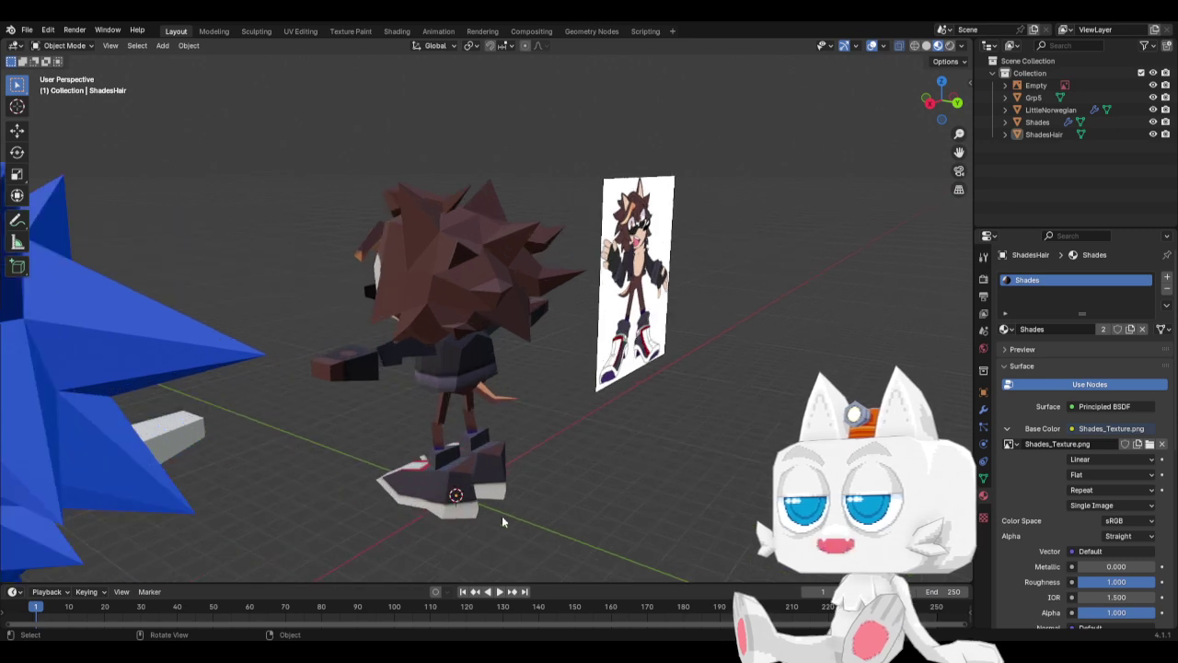
Edit the Shades mesh and, in side view, move the shoe cuff's face about -0.141 m in Y and 0.024 m in Z.
key(Tab)
key(Tab)
click(503, 457)
key(Tab)
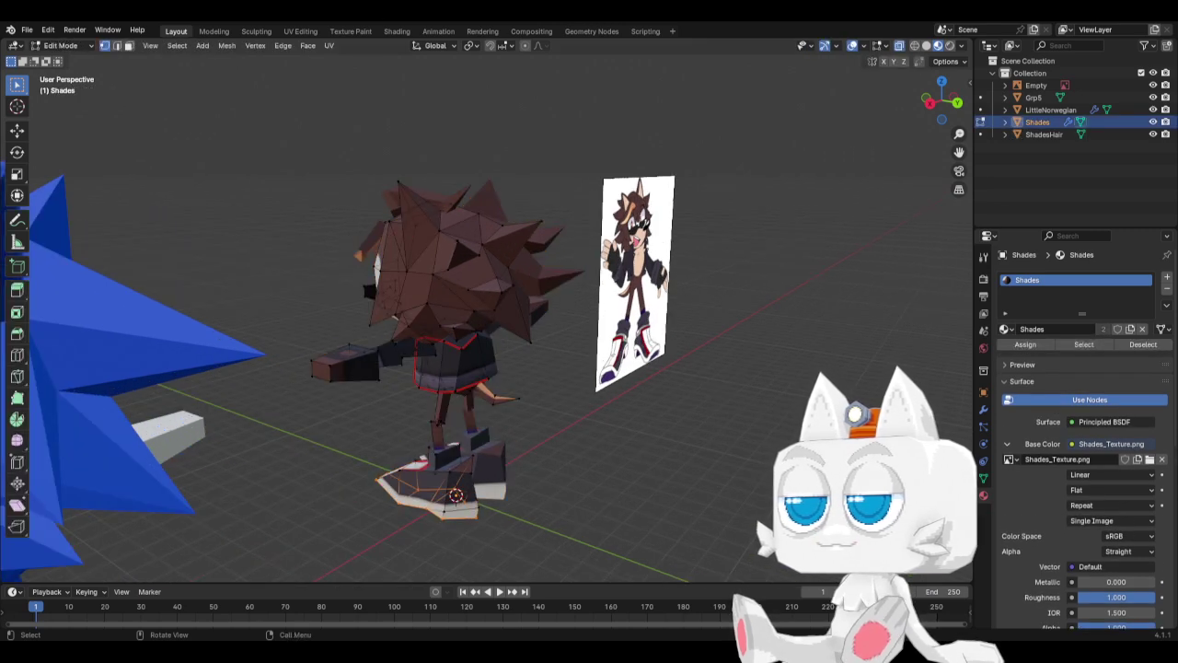
click(129, 45)
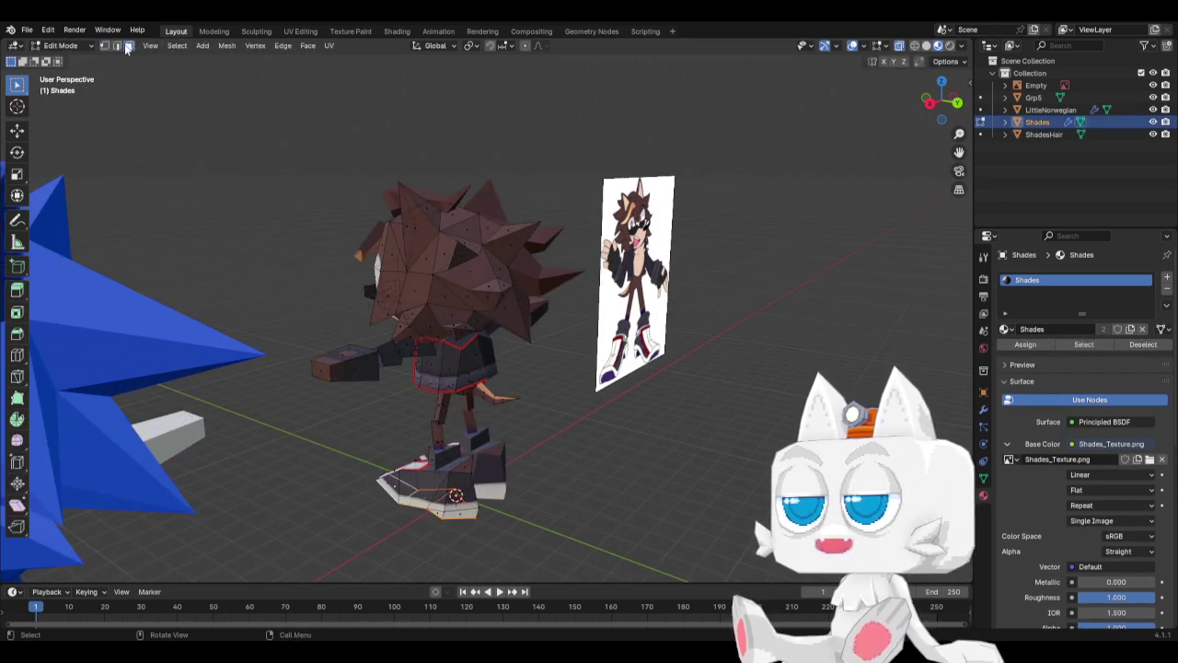
click(464, 465)
key(KP_3)
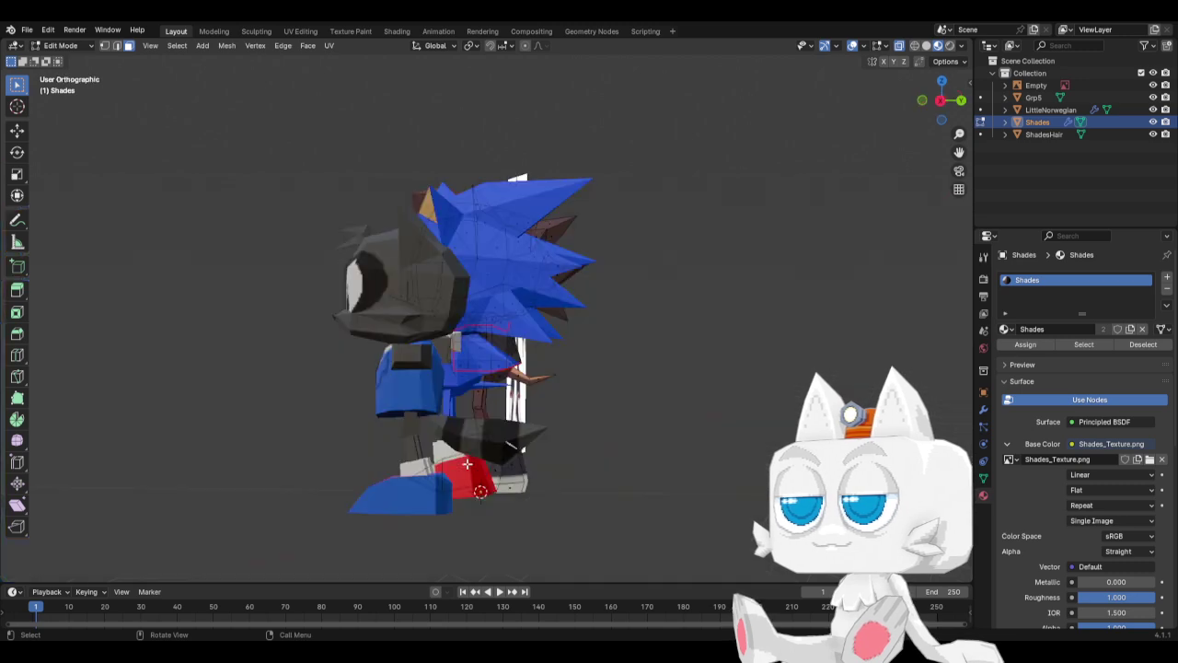
key(g)
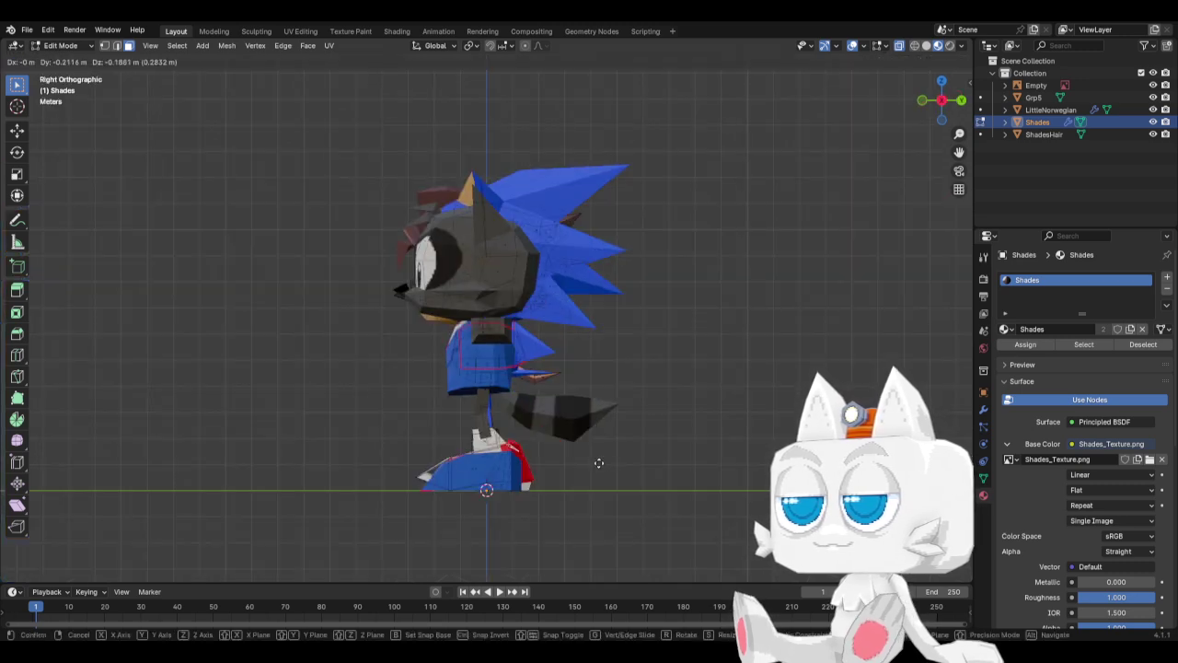
click(602, 457)
In the UV Editing workspace, move the shoe cuff face's UVs from the brown area onto the dark grey area of the texture.
middle_drag(603, 457, 506, 382)
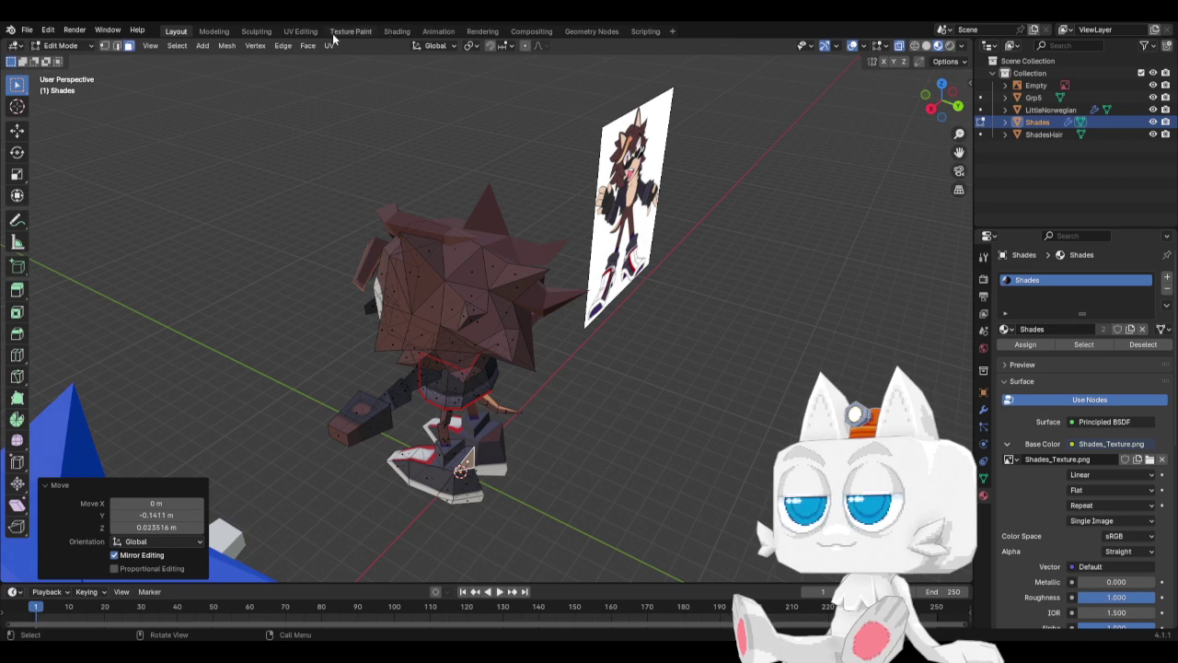
click(300, 31)
click(390, 337)
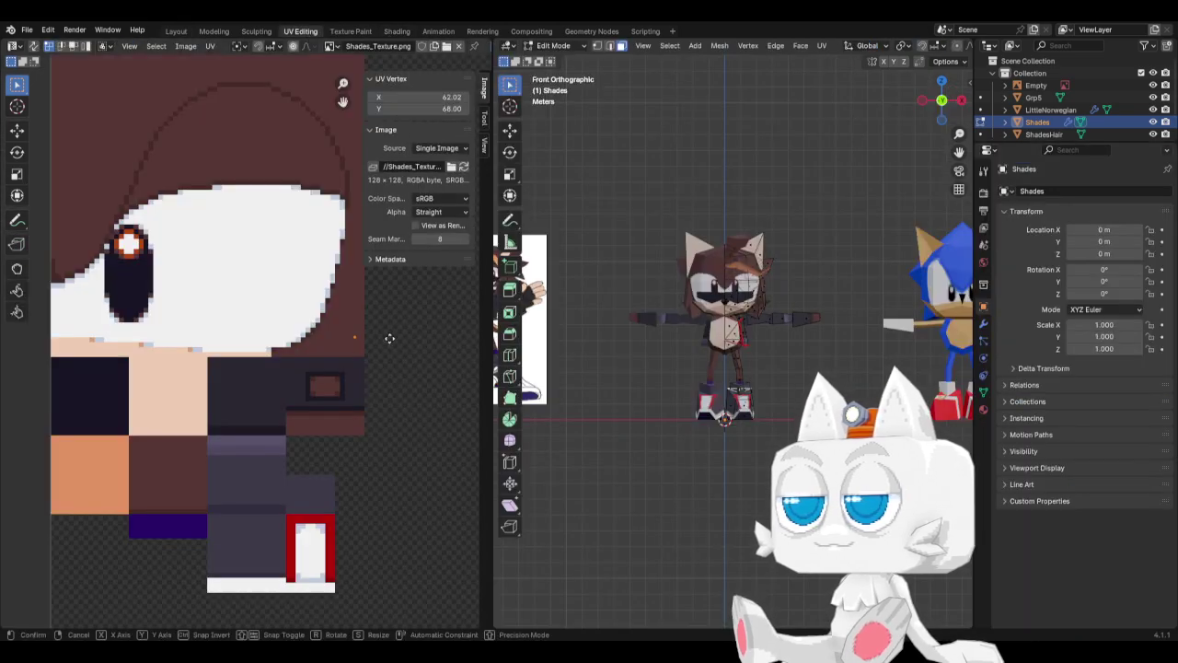
key(g)
click(287, 493)
key(Tab)
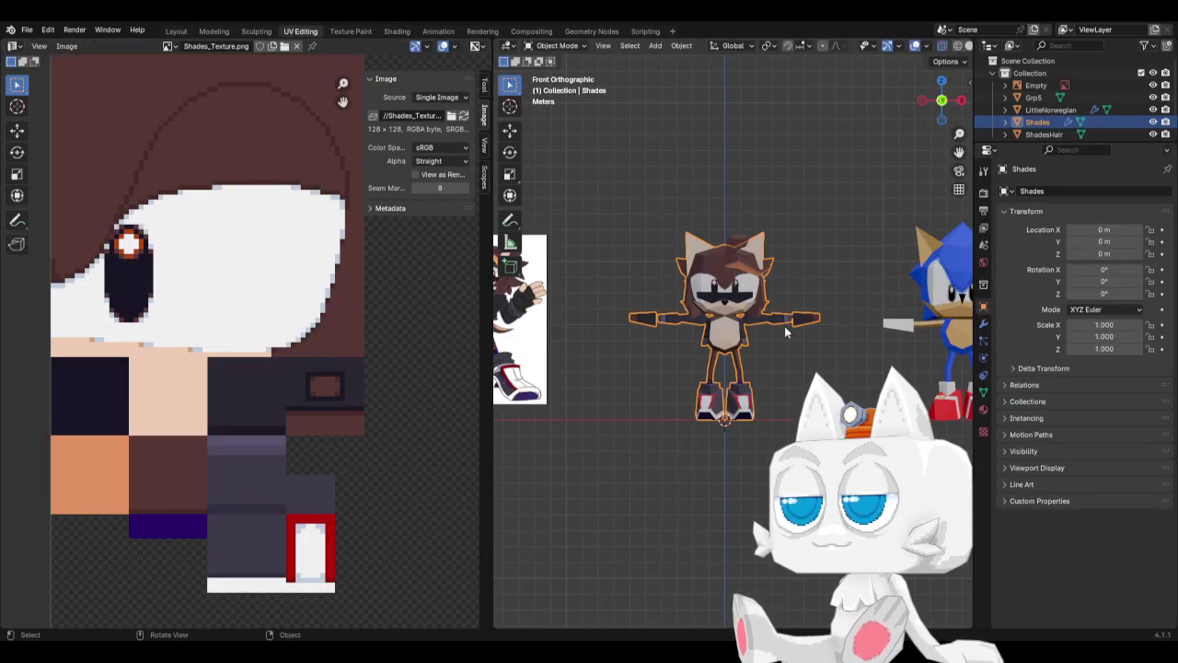
mouse_move(727, 387)
middle_down()
mouse_move(759, 391)
mouse_move(645, 384)
mouse_move(737, 384)
middle_up()
key(Tab)
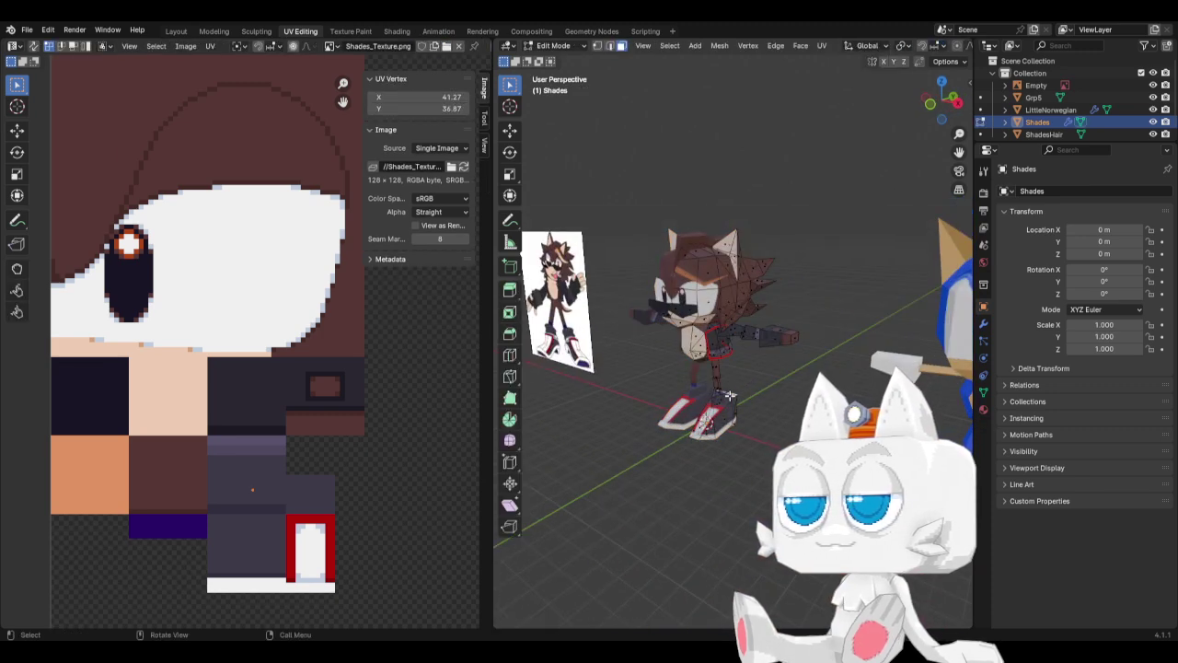
Select the whole shoe cuff as linked geometry and move its UVs up to the light purple-grey stripe.
click(723, 395)
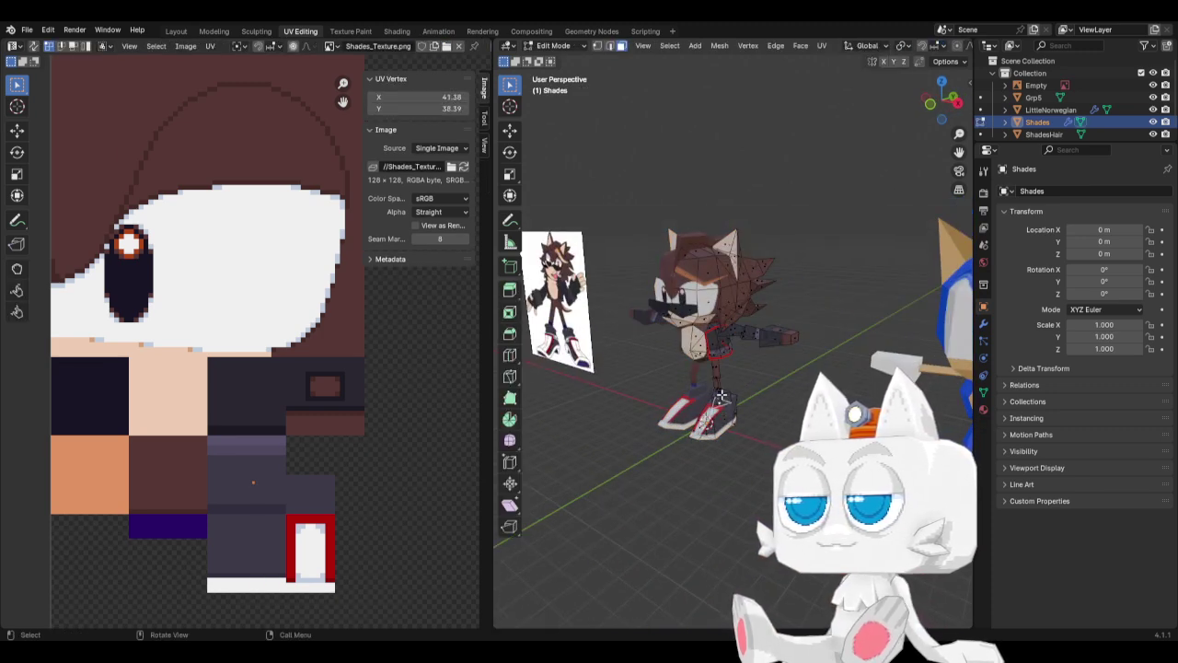
key(ctrl+l)
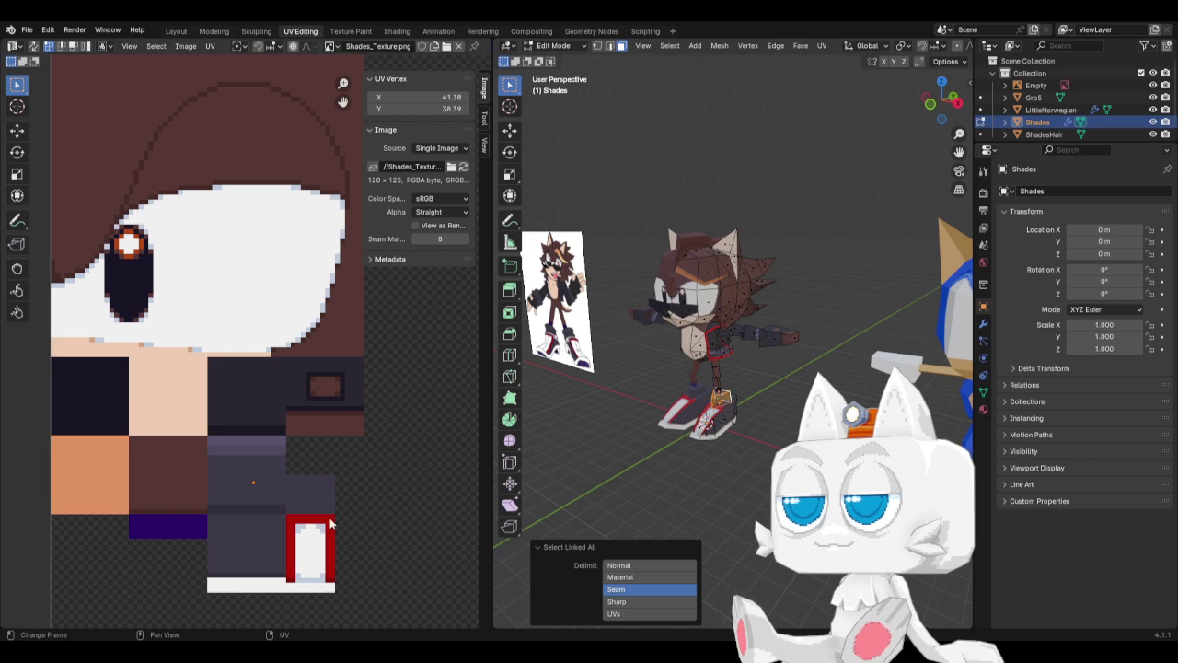
scroll(288, 521, up, 1)
key(g)
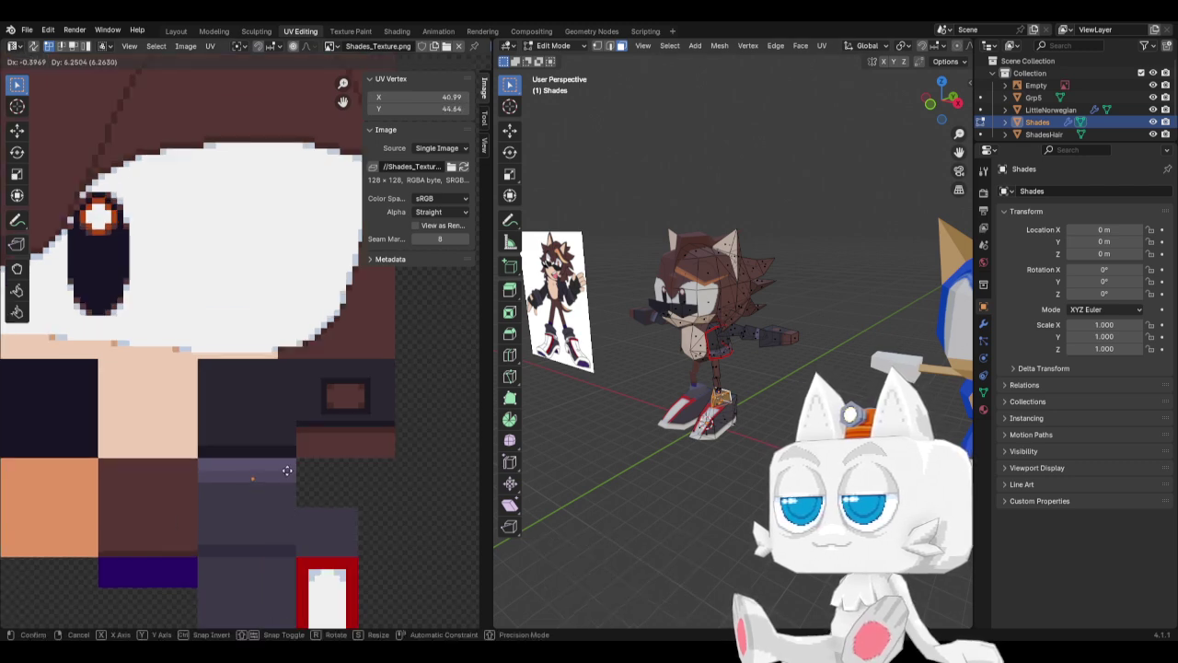
click(283, 467)
key(Tab)
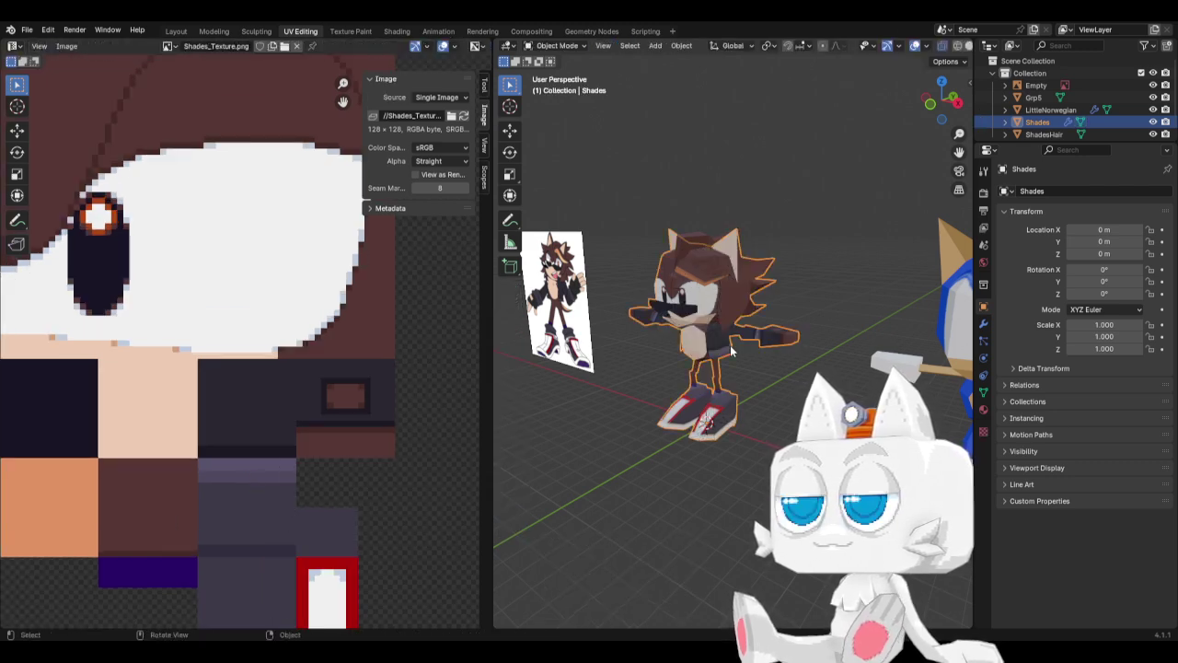
Nudge the shoe cuff's UVs further into the light purple-grey stripe, leave mesh editing and save the file.
middle_drag(681, 405, 716, 408)
key(Tab)
key(g)
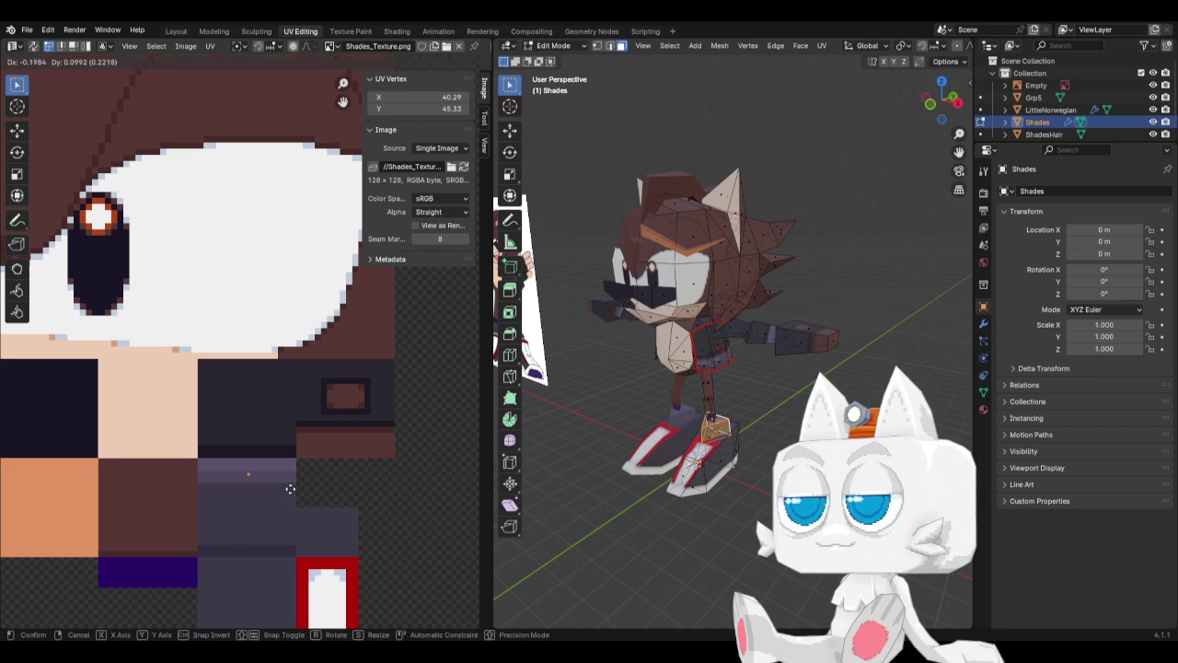
click(287, 477)
key(Tab)
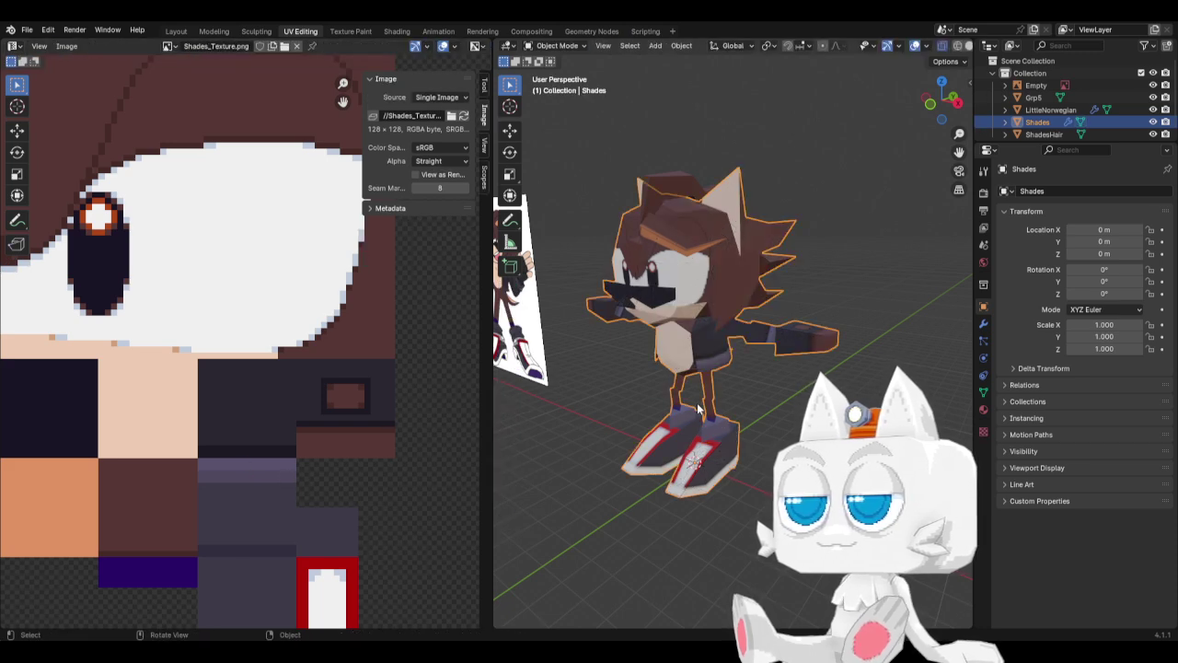
key(KP_1)
scroll(697, 402, down, 3)
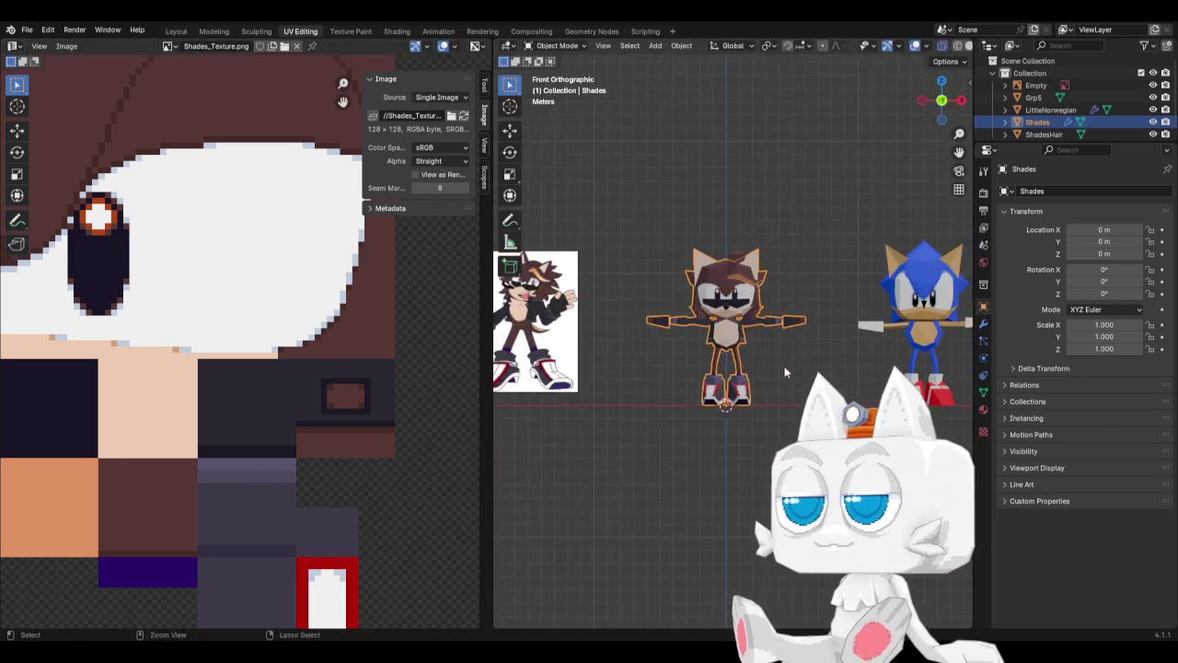
key(ctrl+s)
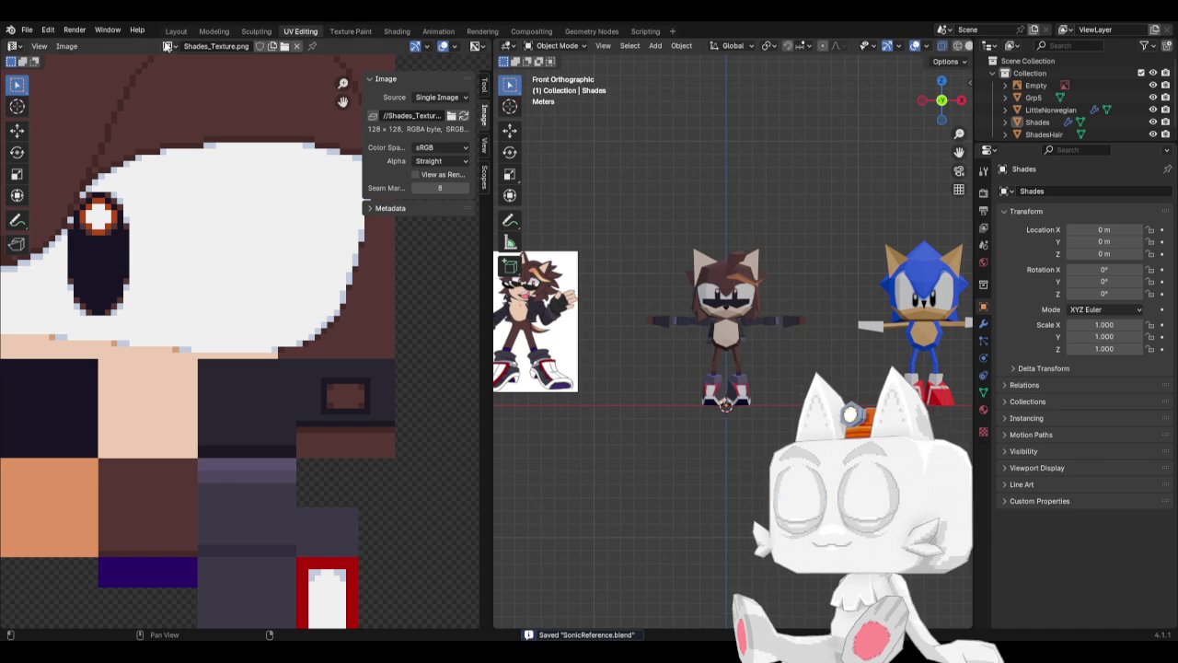
Return to the Layout workspace, compare Shades with the reference and the other characters, and save the file.
click(174, 34)
key(KP_1)
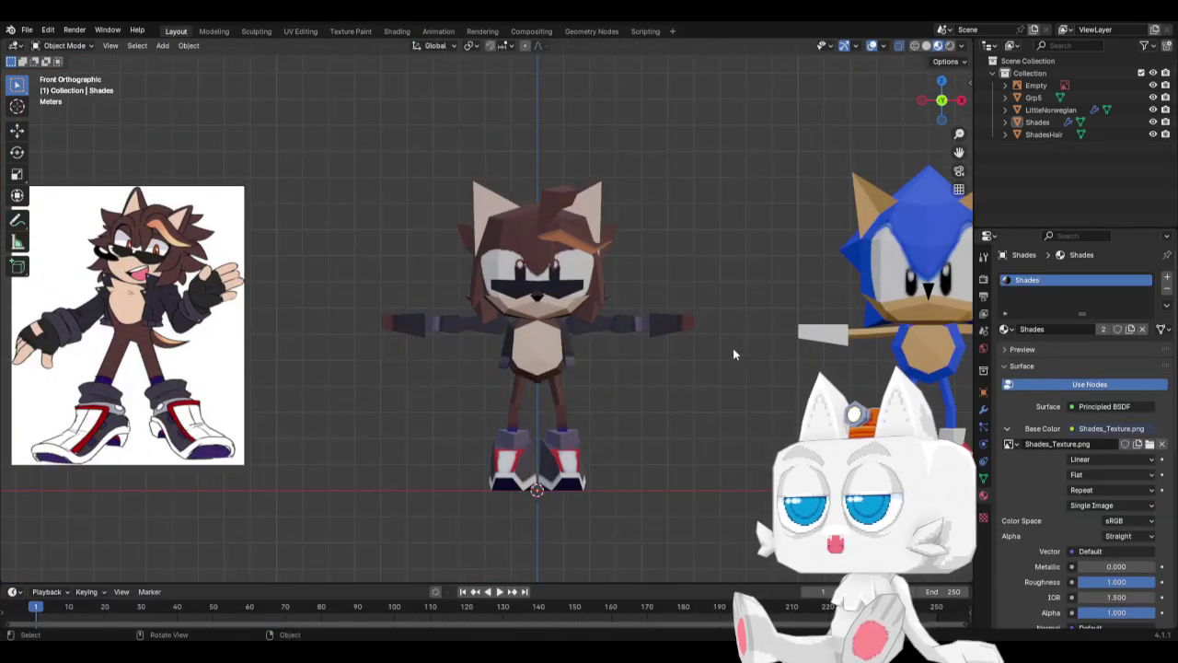
middle_drag(732, 348, 647, 397)
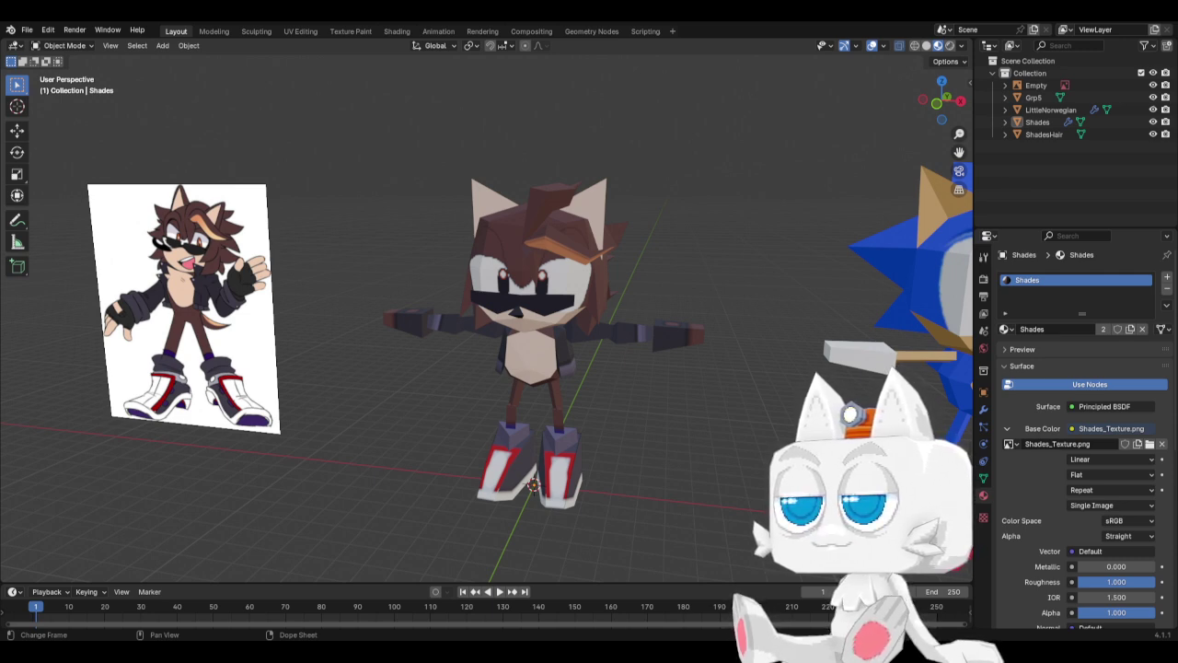
key(ctrl+s)
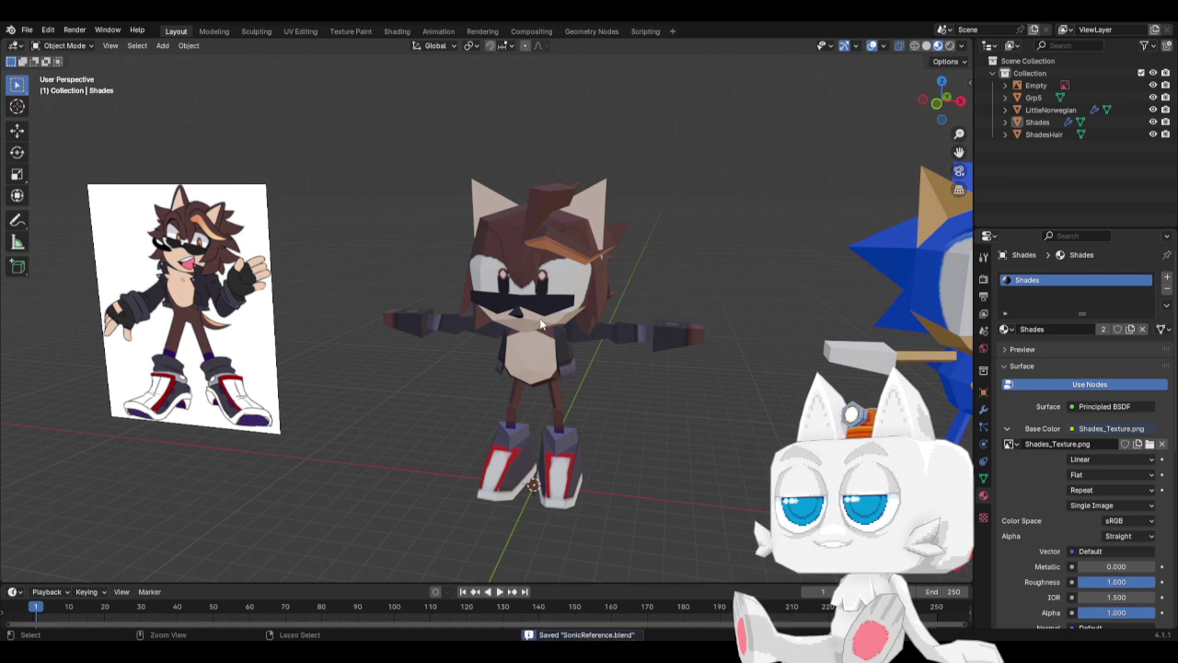
scroll(560, 368, down, 5)
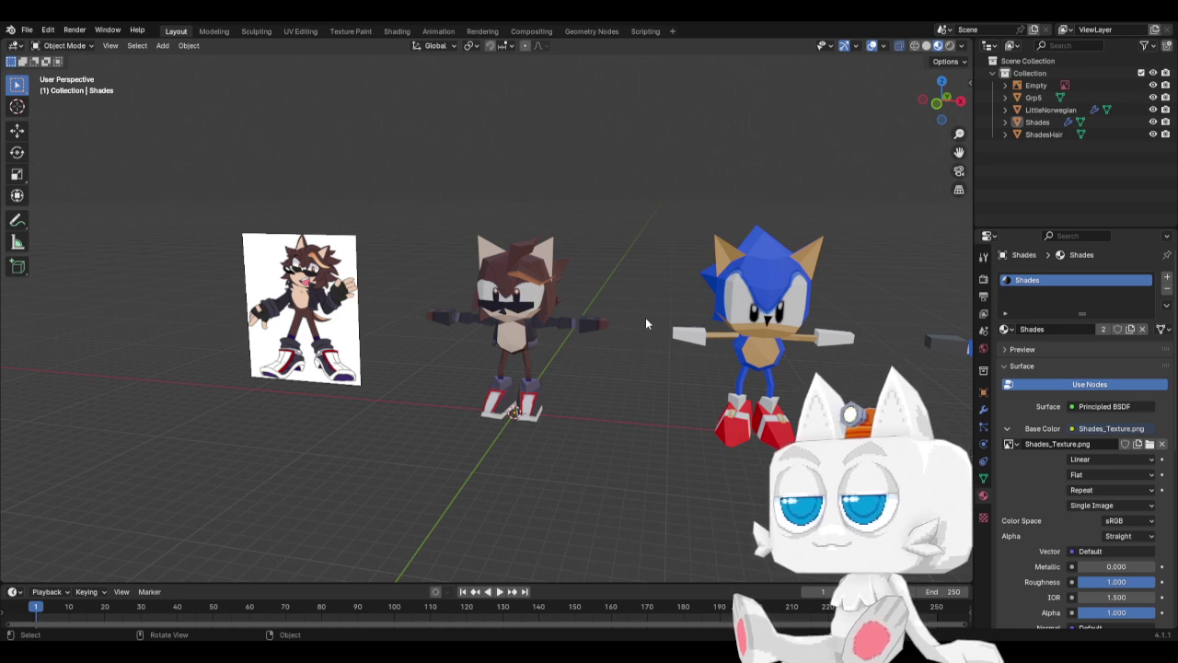
scroll(645, 322, down, 3)
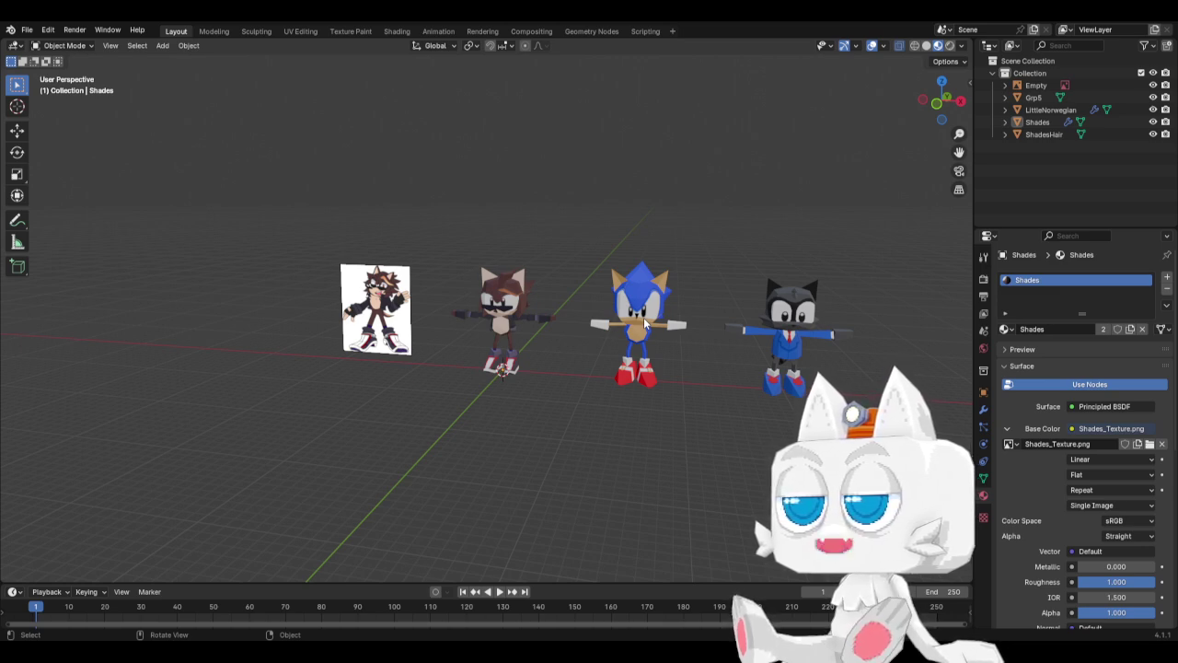
scroll(643, 371, up, 3)
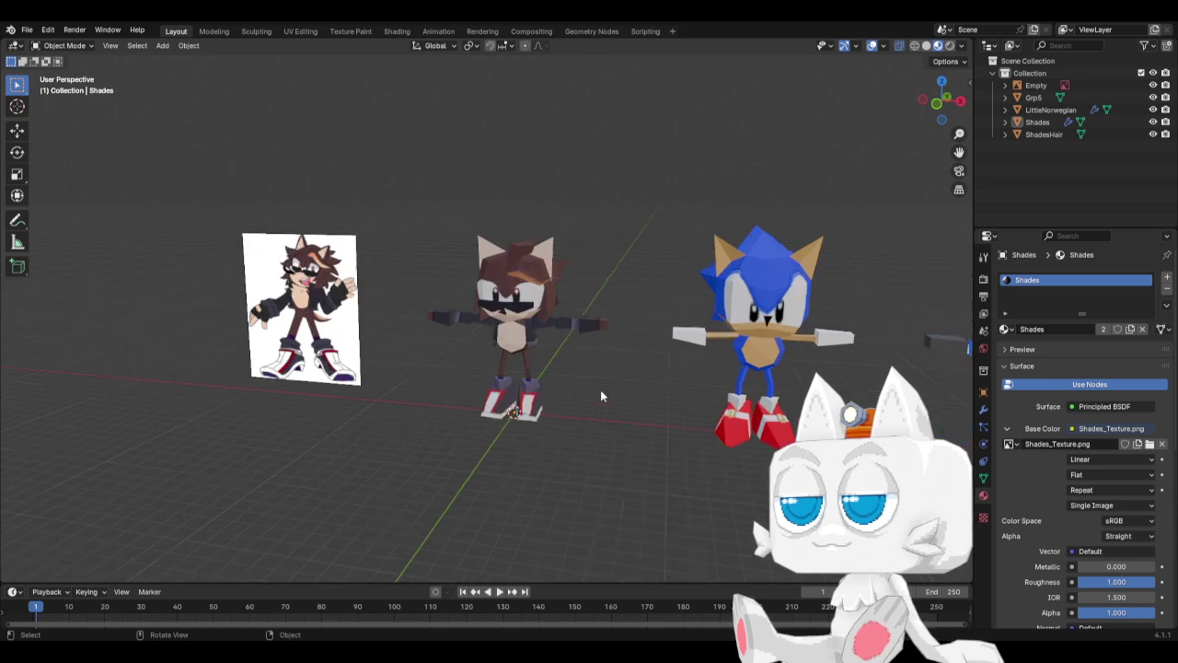
scroll(618, 403, up, 2)
scroll(635, 395, down, 2)
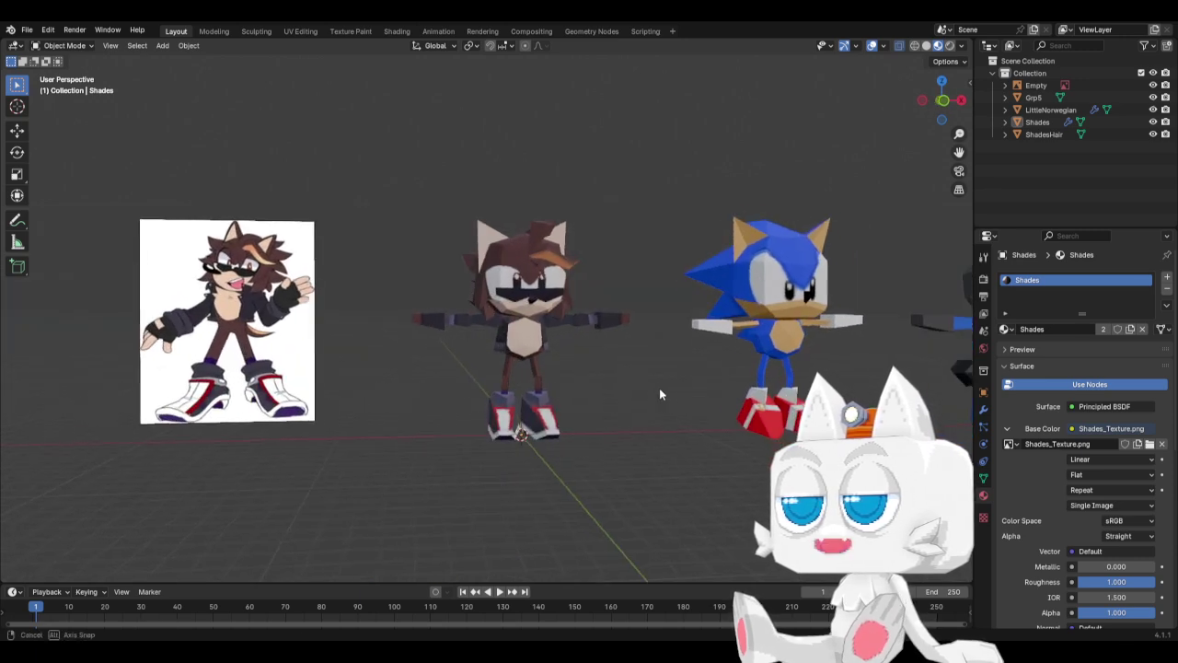
middle_drag(659, 388, 637, 407)
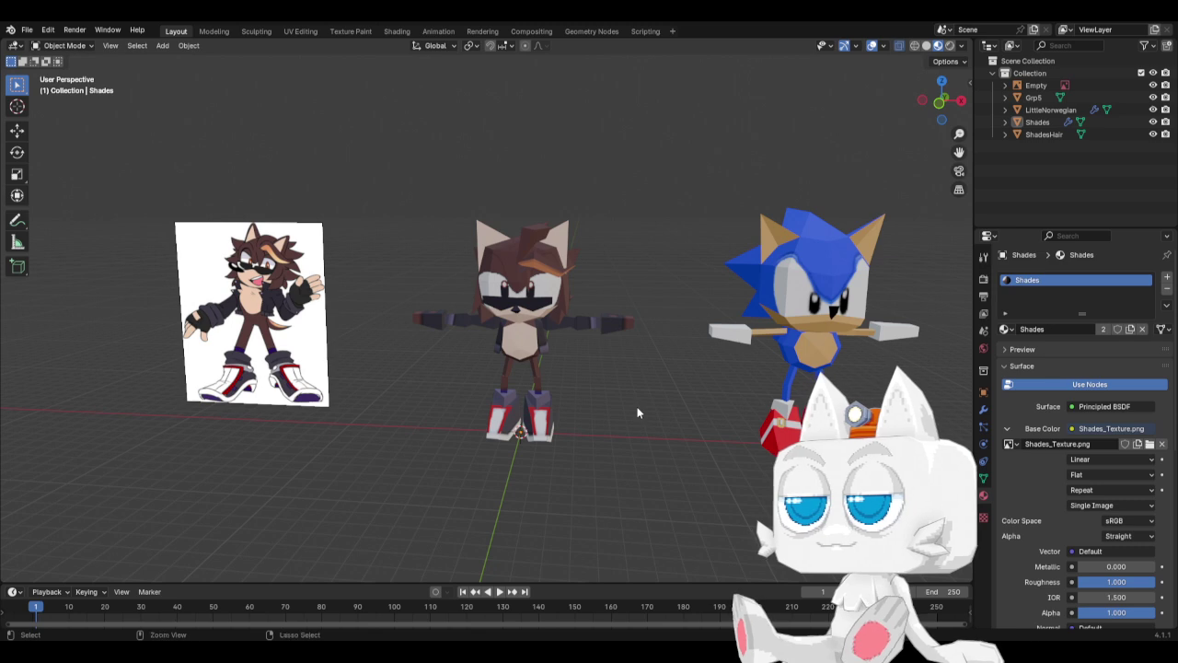
key(ctrl+s)
Examine the textured Shades model from the front and side against the reference image and neighbouring characters.
scroll(659, 410, up, 4)
middle_drag(665, 441, 611, 440)
scroll(611, 440, down, 3)
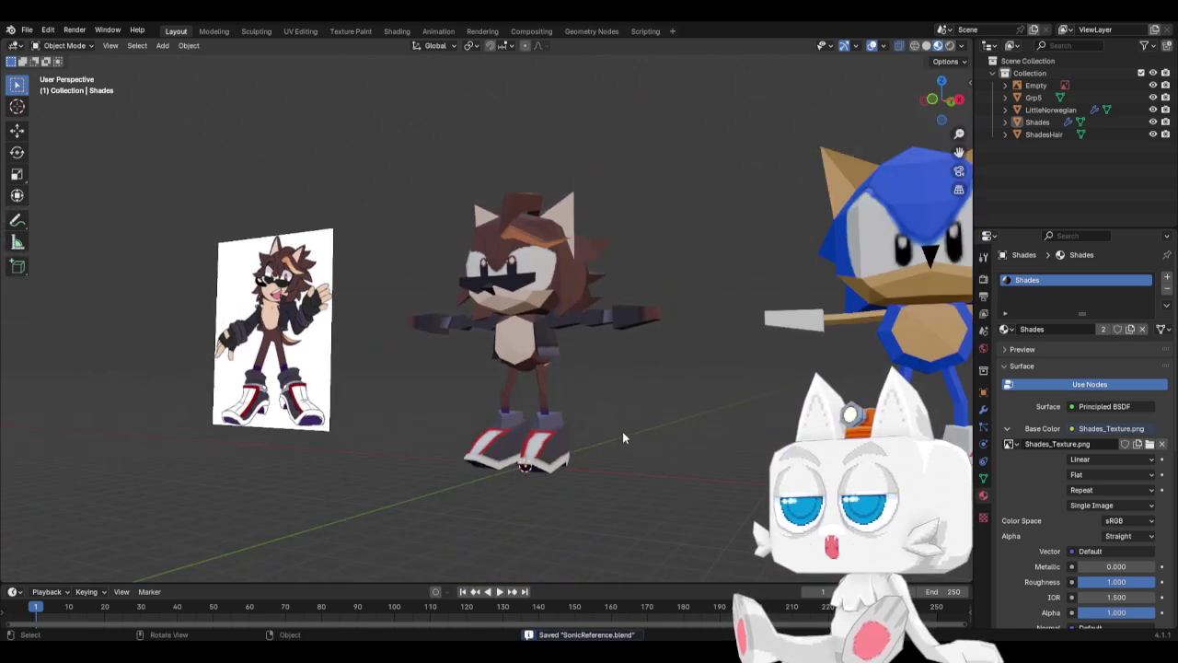
scroll(629, 432, down, 4)
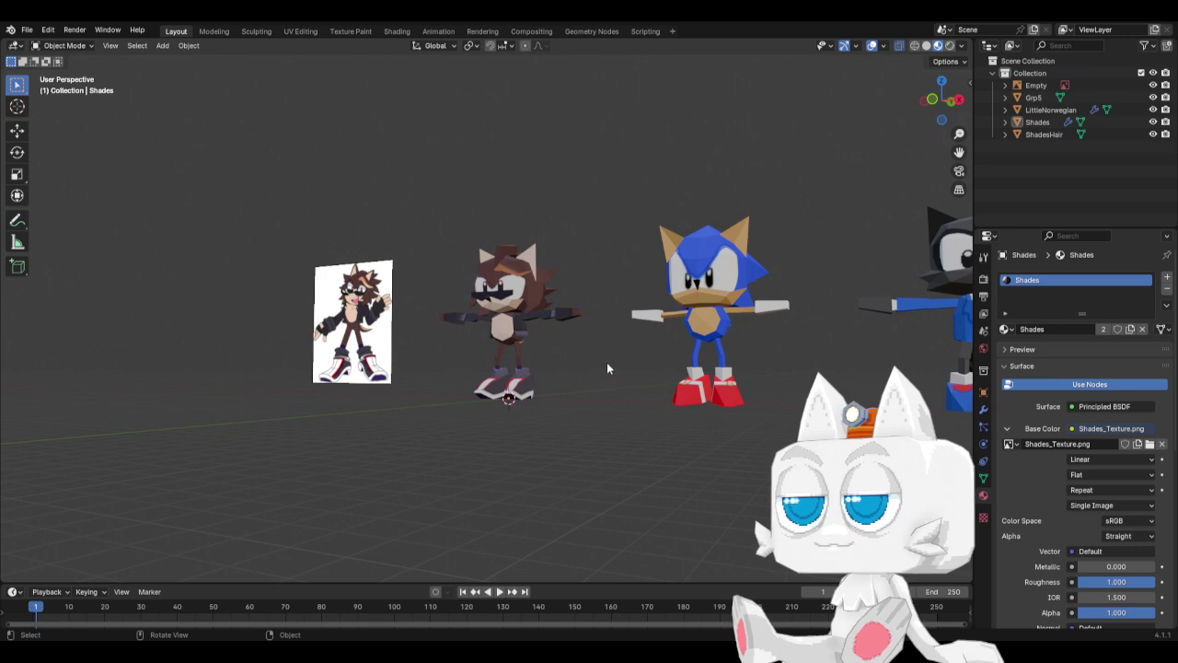
middle_drag(606, 362, 548, 360)
scroll(622, 326, up, 5)
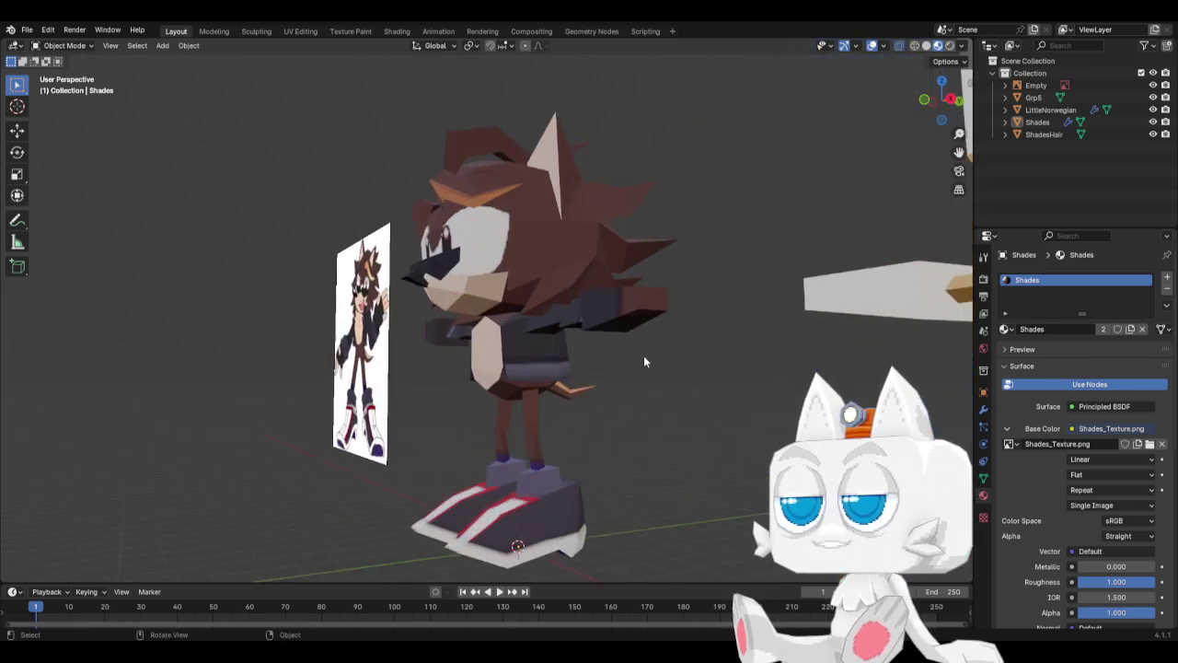
middle_drag(644, 360, 740, 387)
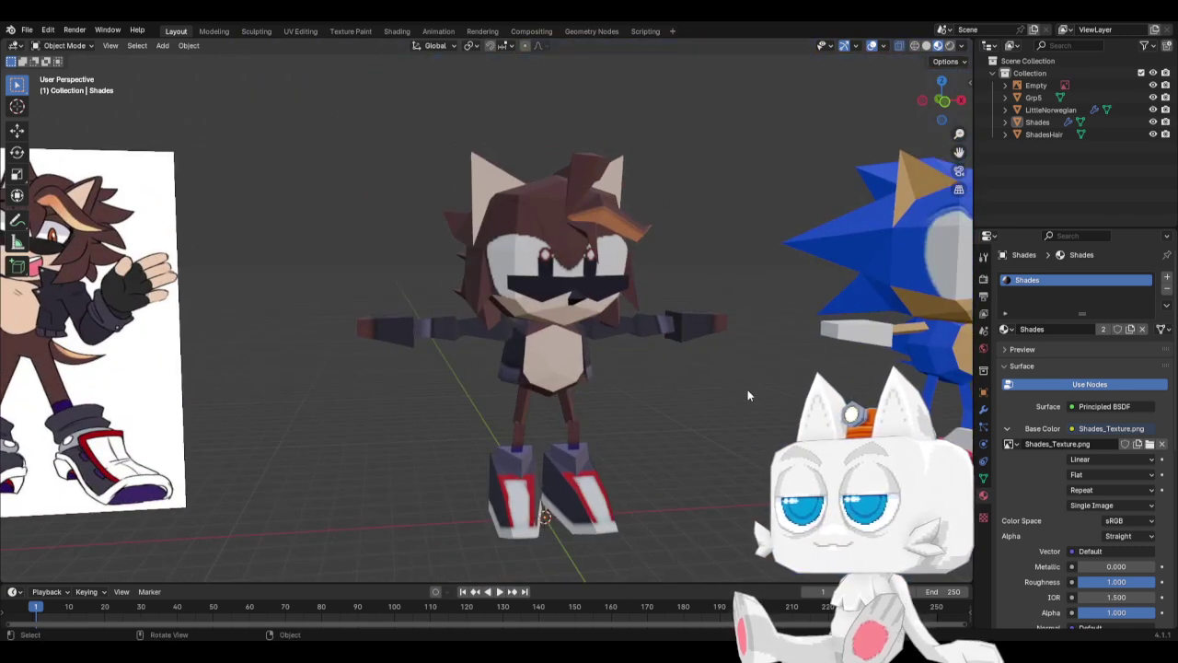